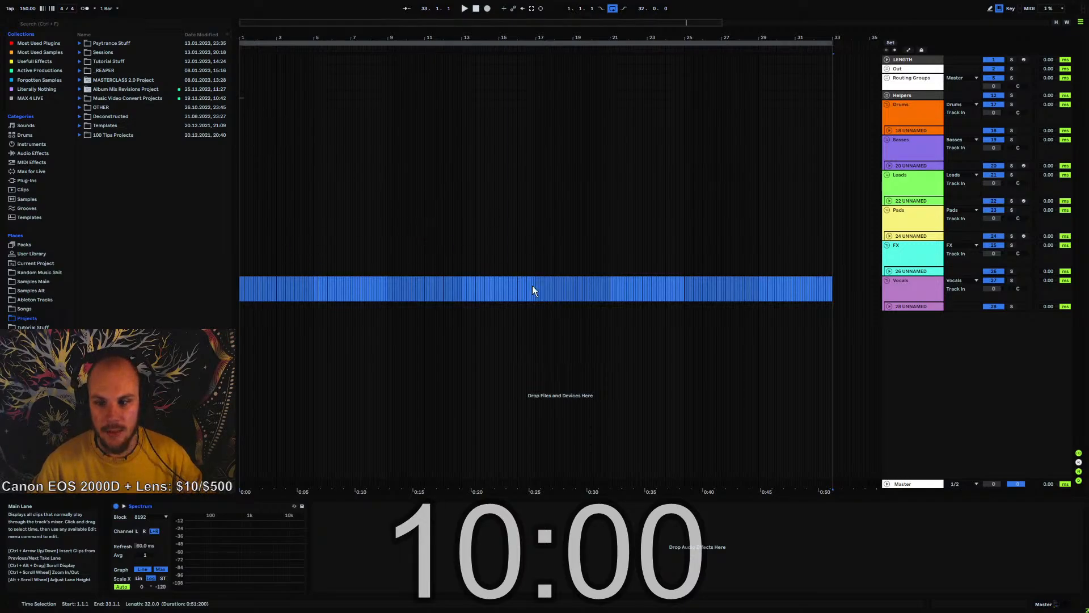
Import Beat Stream Challenge.wav from the browser onto a new audio track and place the clip at bar 1
click(652, 363)
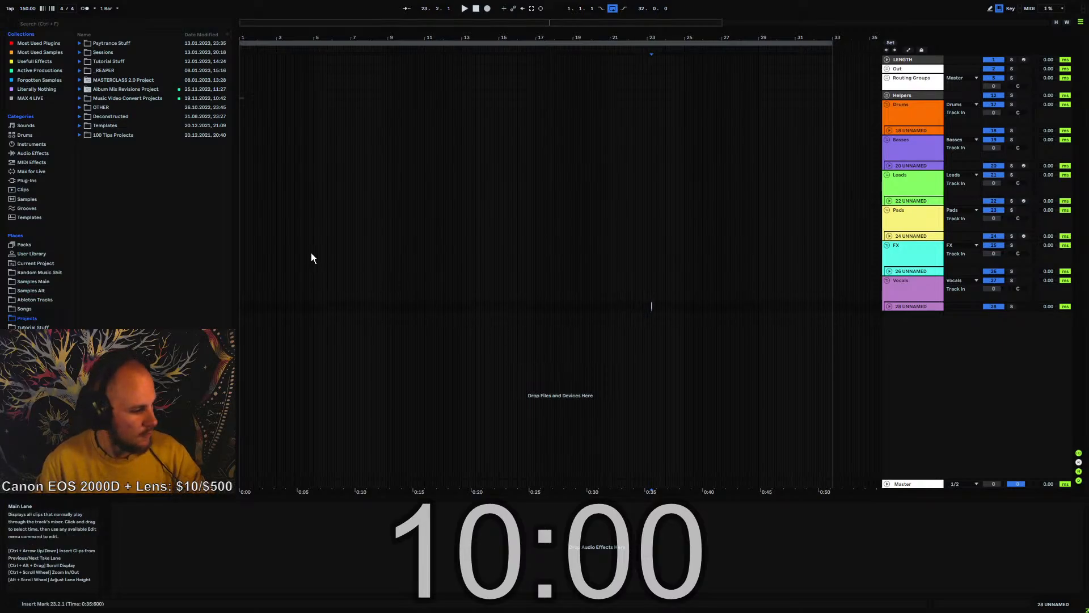
click(41, 319)
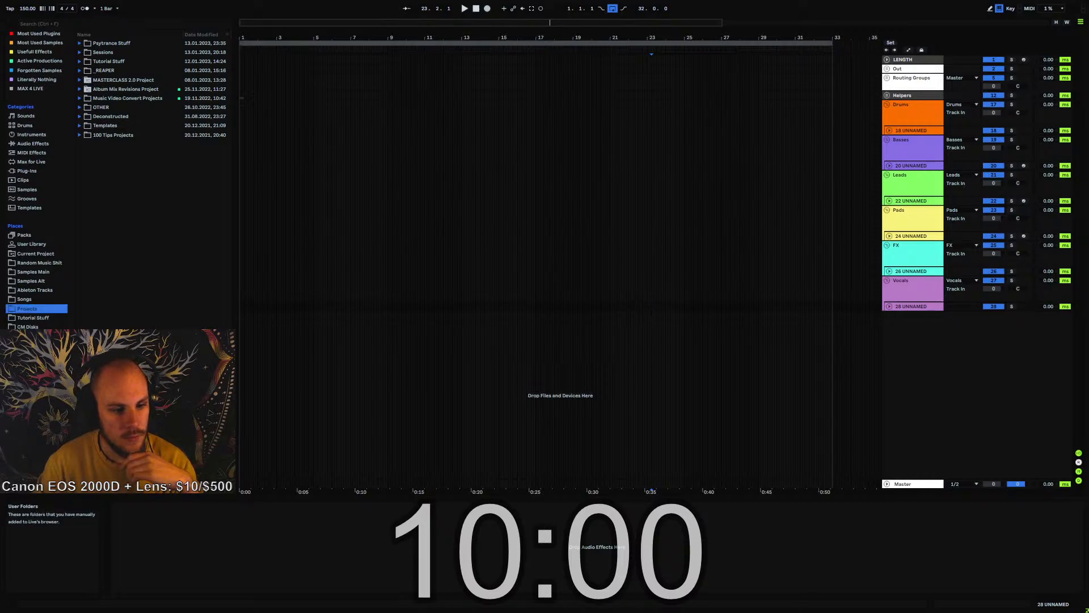
scroll(41, 318, down, 5)
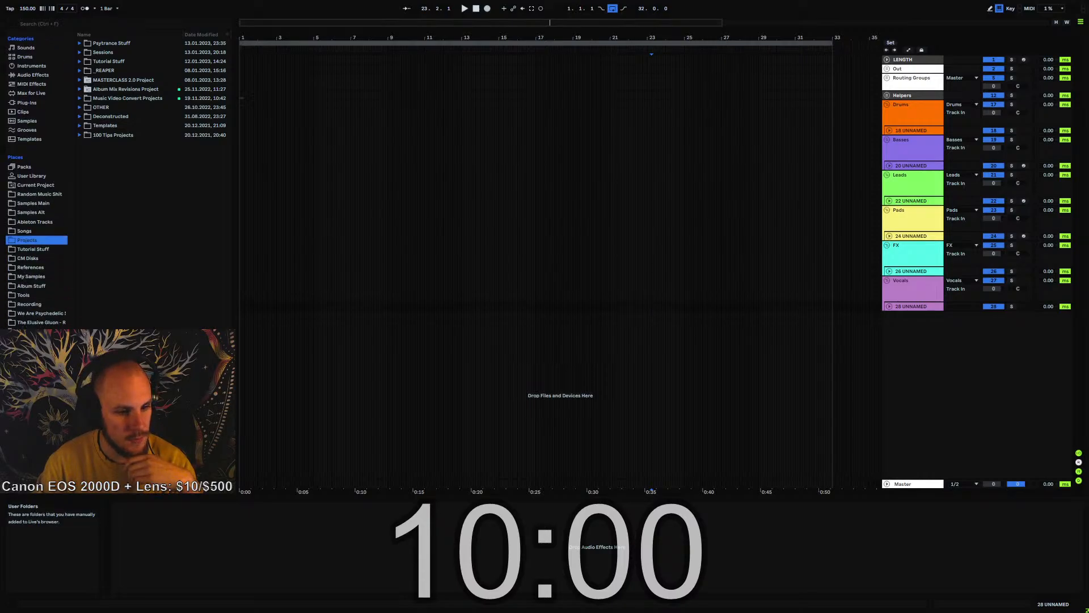
click(35, 349)
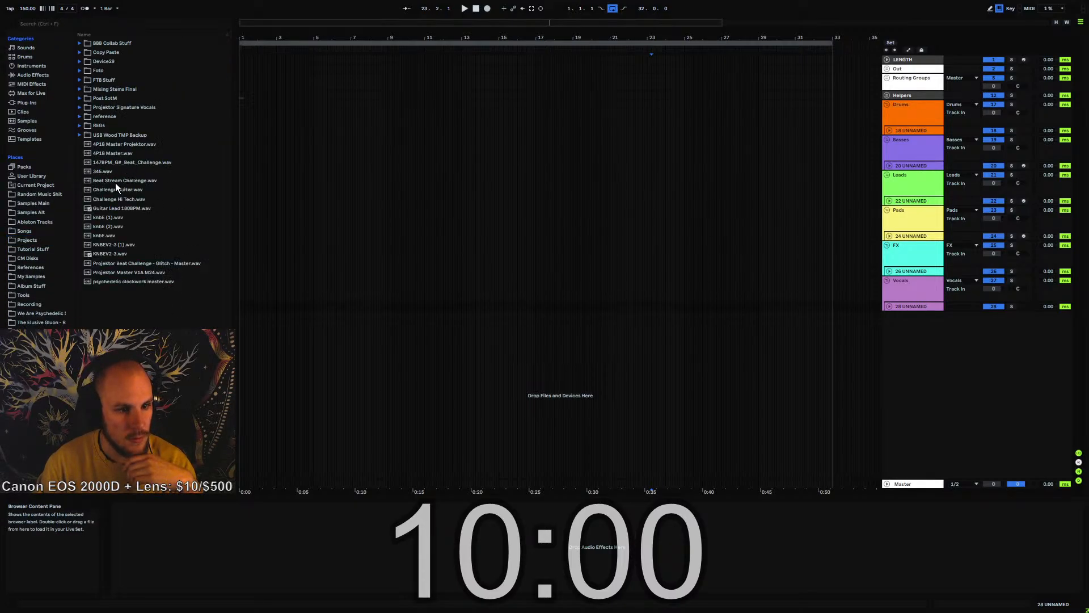
drag(116, 181, 275, 363)
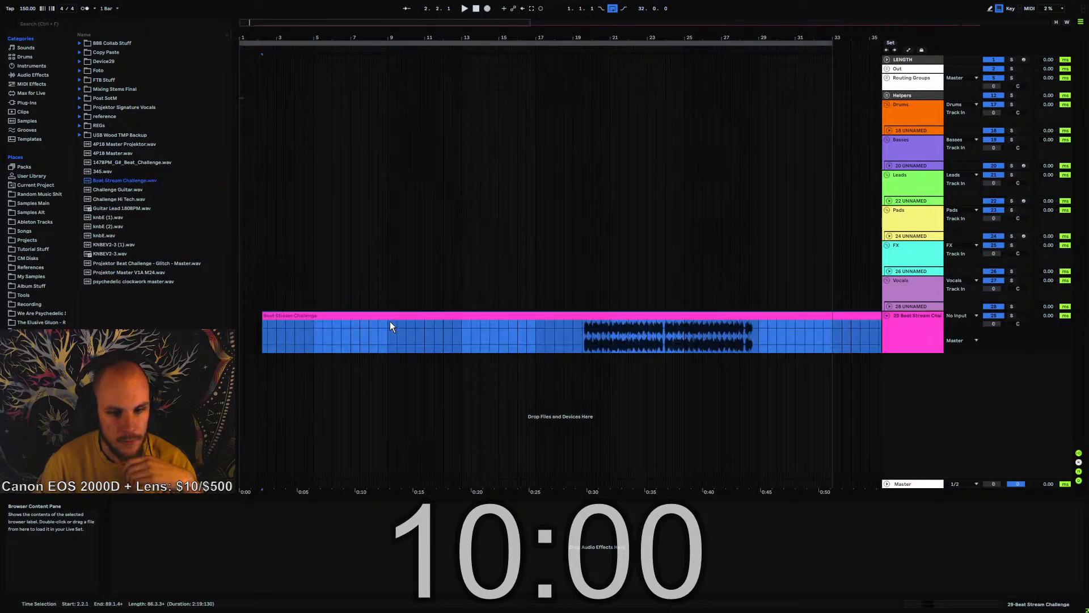
click(359, 335)
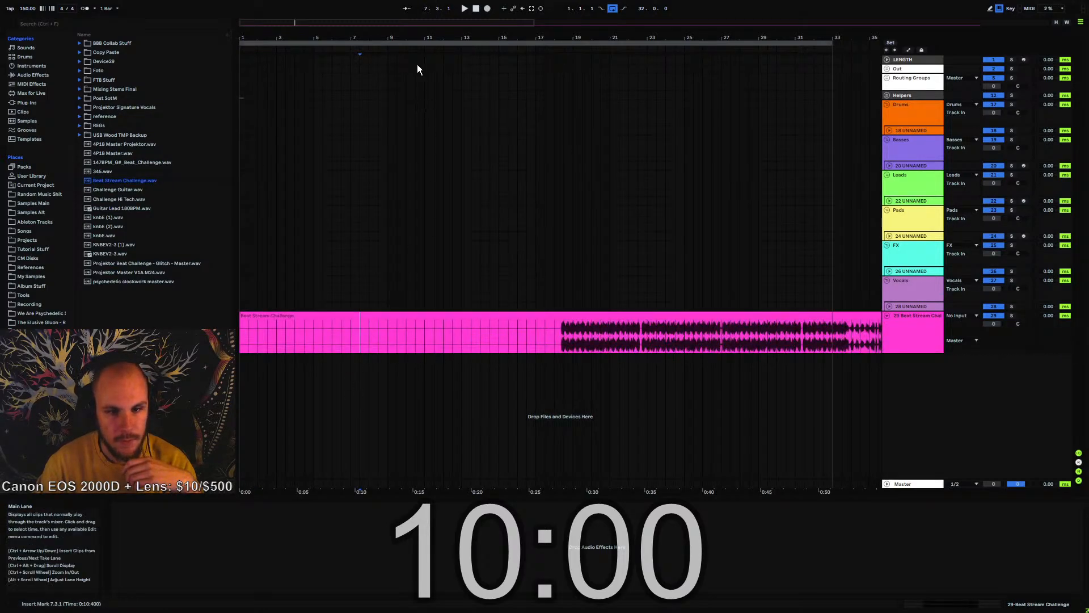
Set the project tempo to 138 BPM and extend the arrangement loop to bar 81, the end of the clip
drag(410, 40, 300, 41)
click(441, 374)
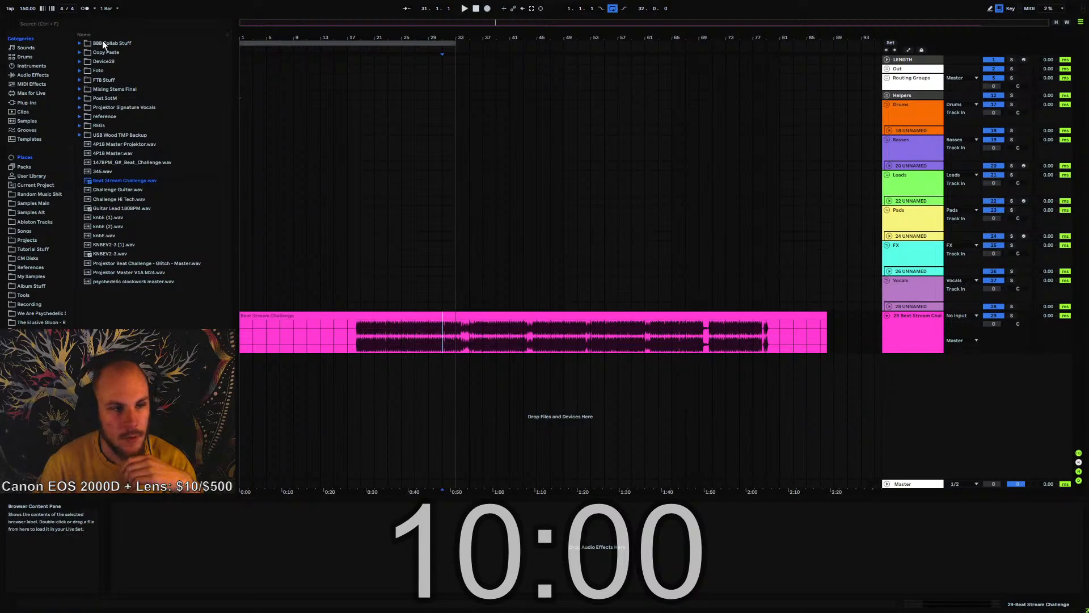
click(31, 11)
key(Down)
key(Down)
key(Down)
key(Down)
key(Down)
key(Down)
key(Down)
key(Down)
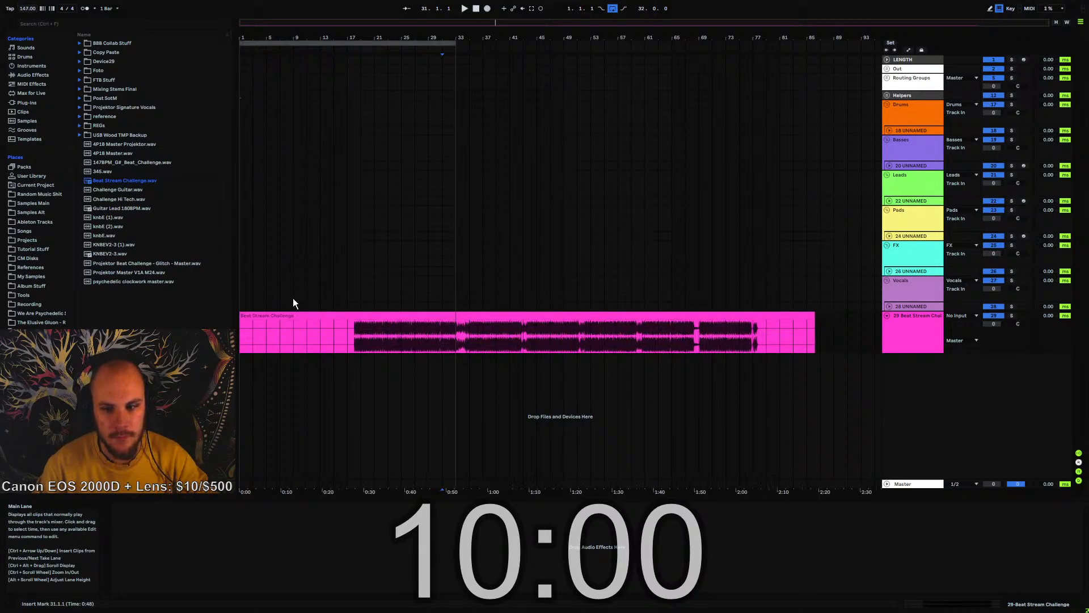
key(Down)
key(Down)
key(Down)
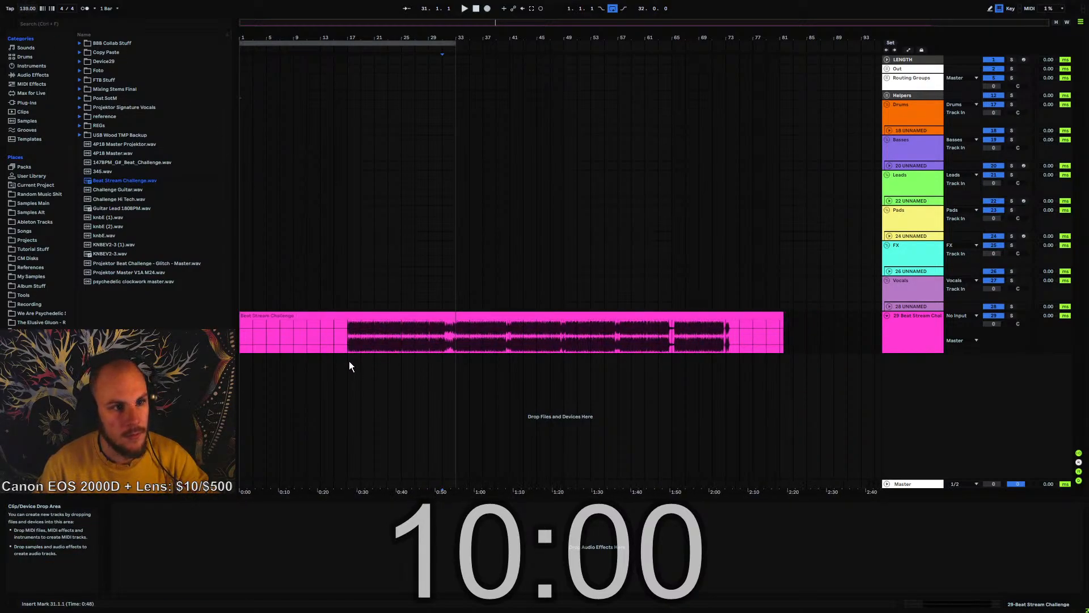
key(Down)
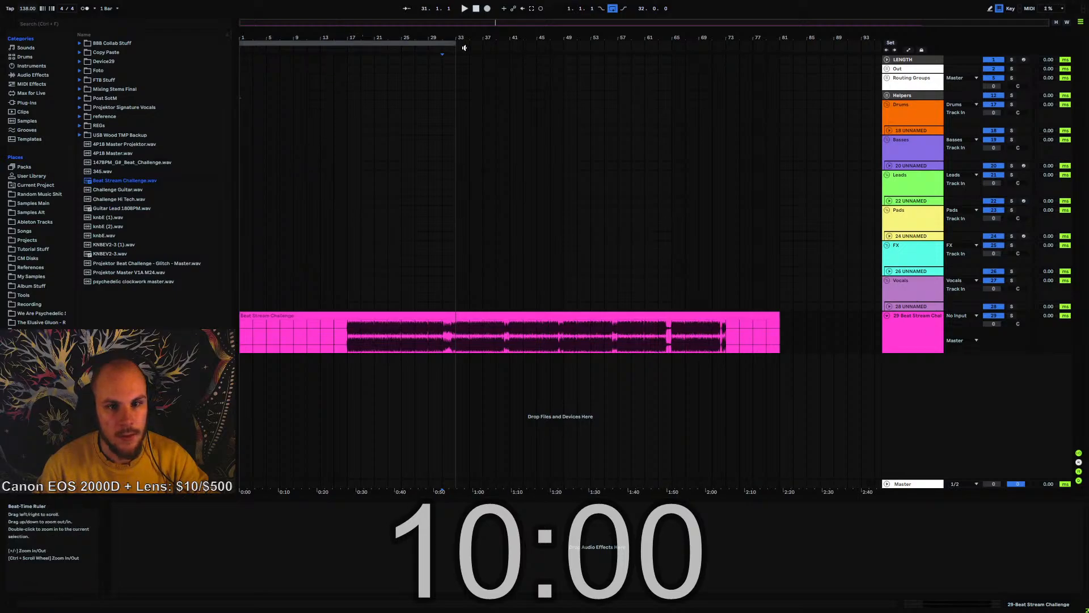
drag(453, 41, 780, 41)
click(653, 343)
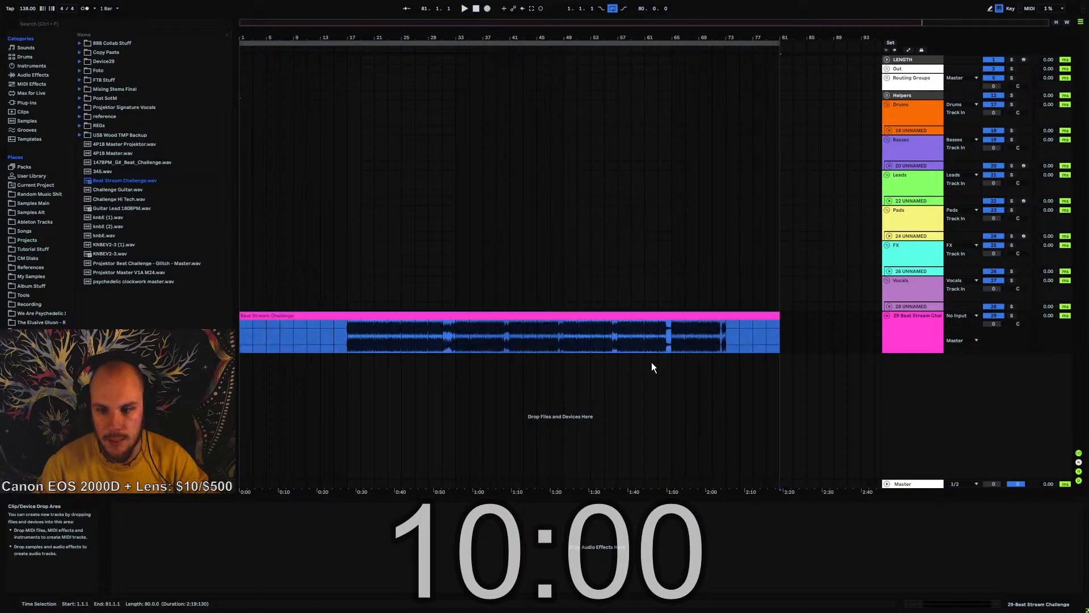
Move the Beat Stream Challenge track directly below Helpers and delete the Drums and Basses groups
drag(931, 343, 912, 109)
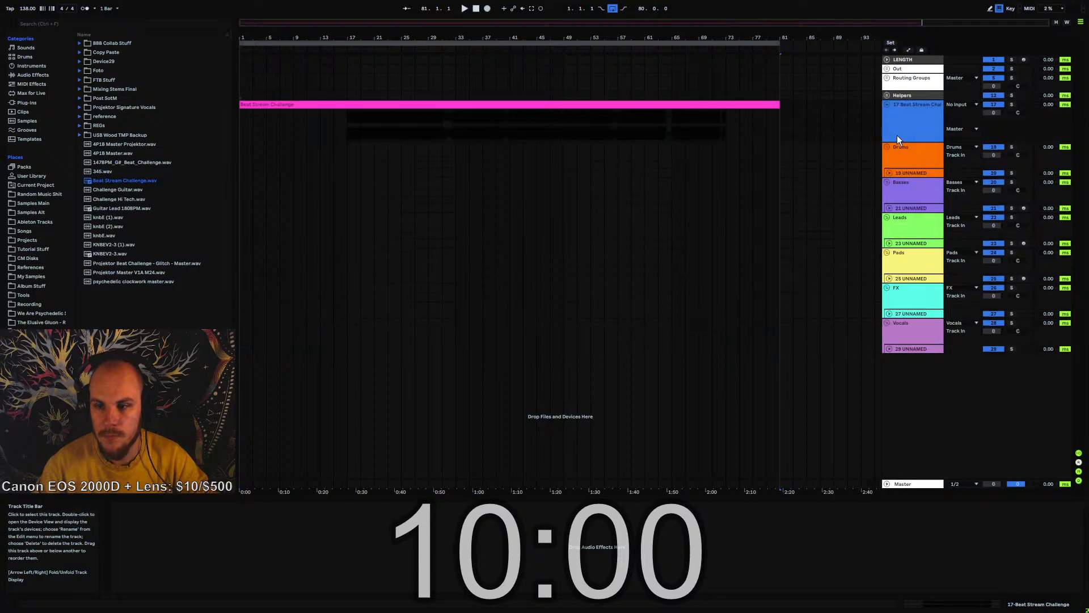
click(899, 157)
shift+click(912, 189)
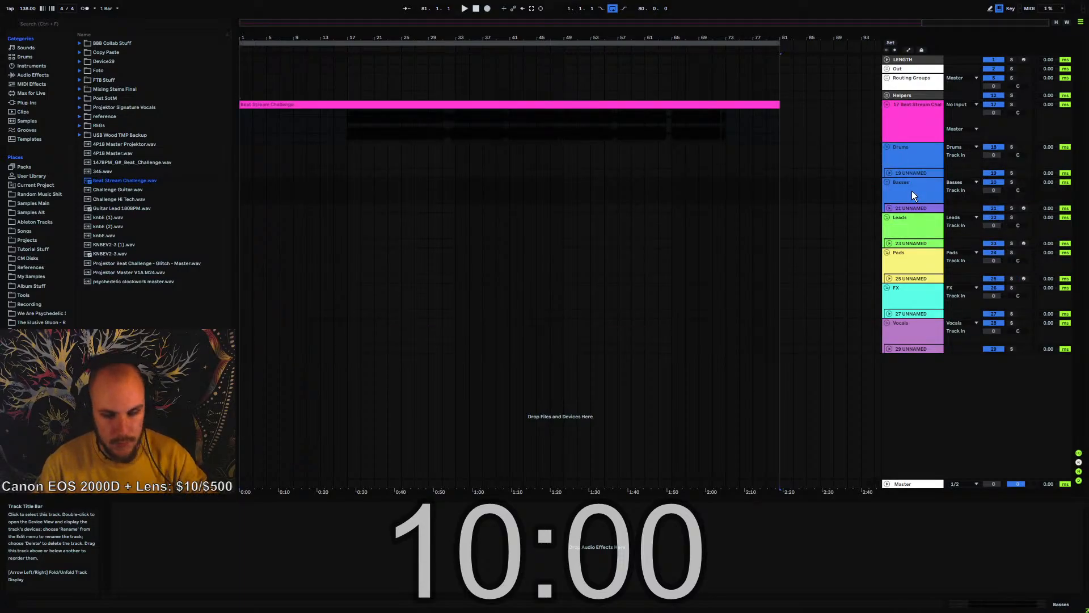
key(Delete)
Recolor the Beat Stream Challenge track and its audio clip white
right_click(904, 115)
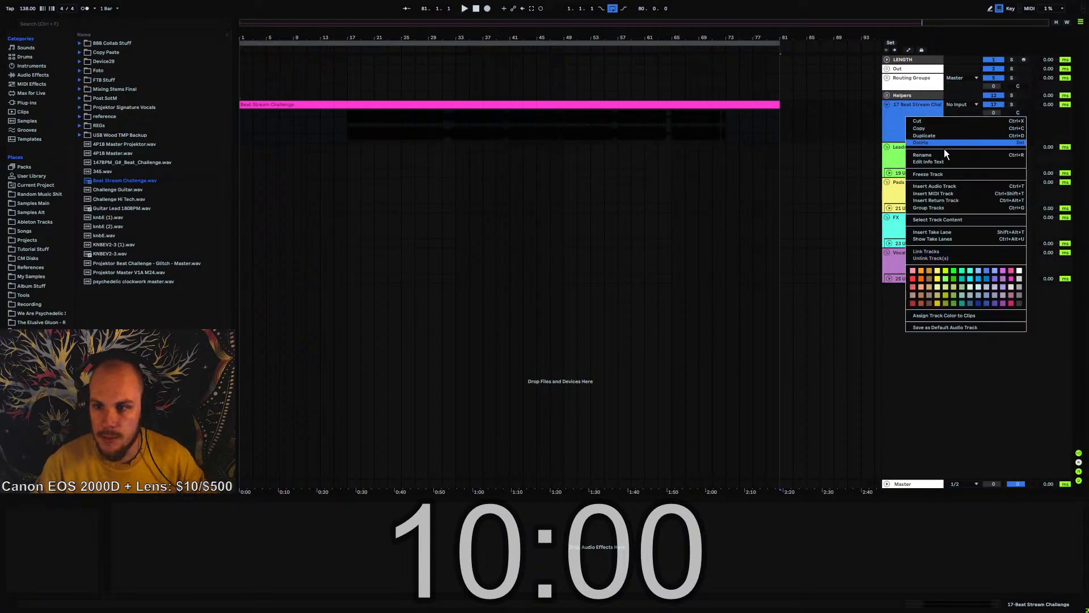
click(1021, 270)
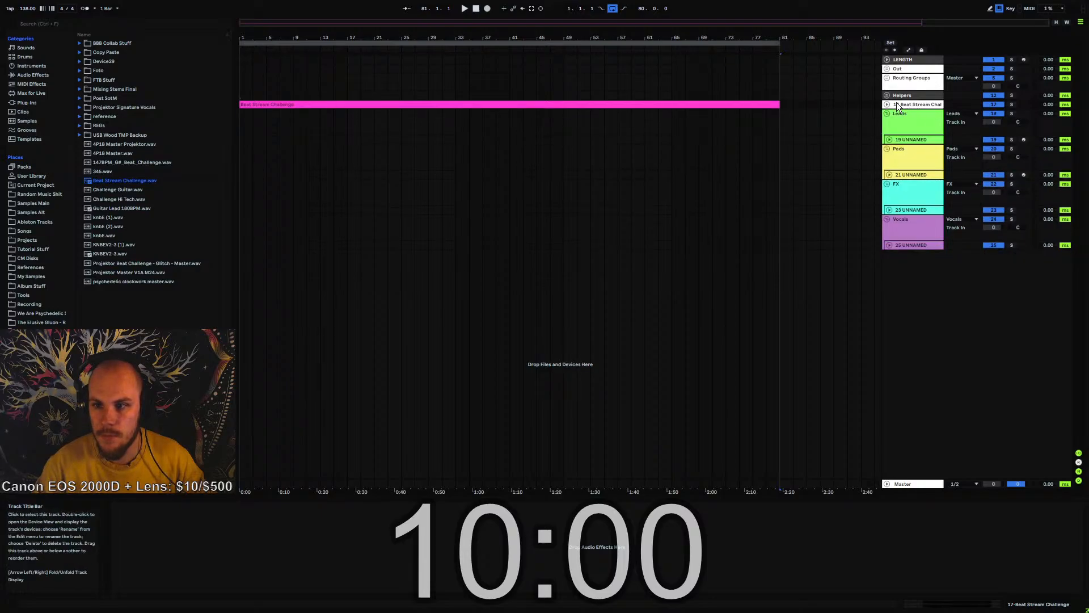
right_click(722, 107)
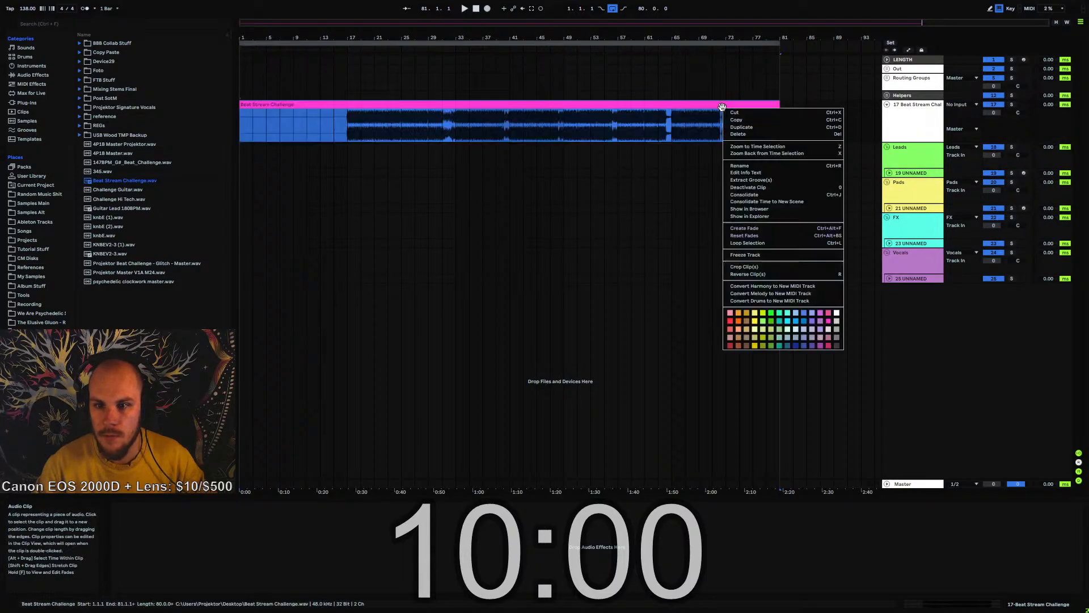
click(836, 313)
Highlight the clip's silent intro from bar 1 to 17 and its silent tail from bar 73 to 81
click(284, 179)
drag(245, 131, 336, 137)
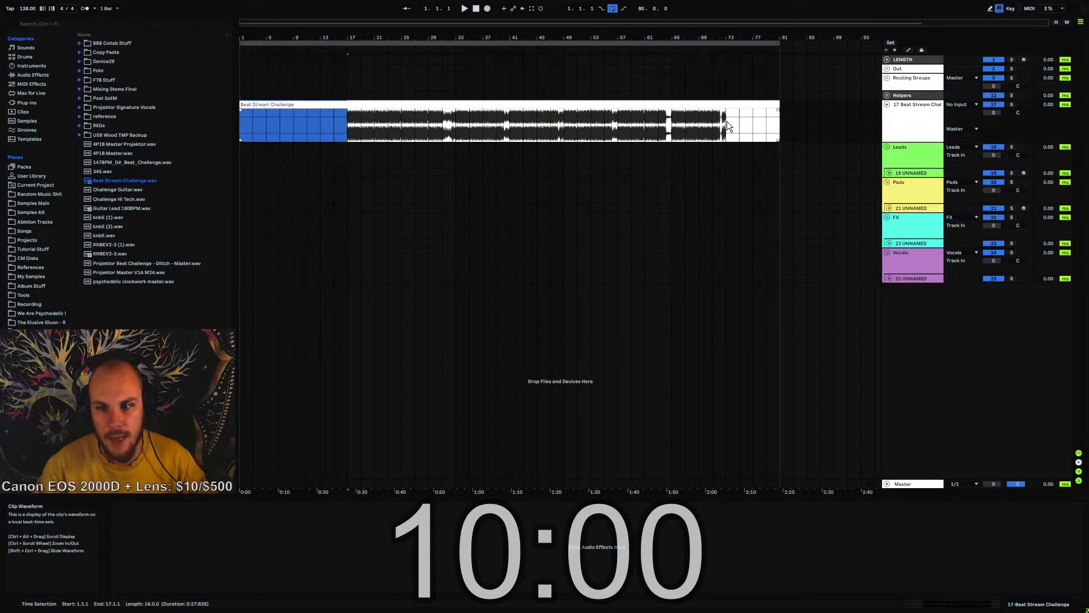
drag(727, 121, 779, 134)
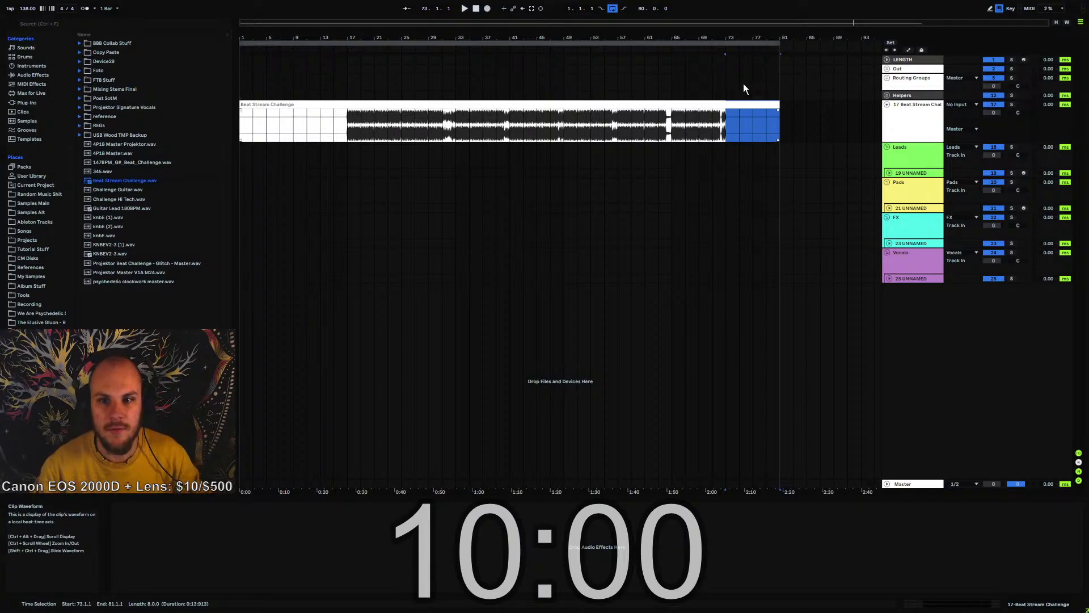
Insert an empty MIDI clip spanning bars 1 to 81 on the LENGTH track
drag(779, 58, 228, 56)
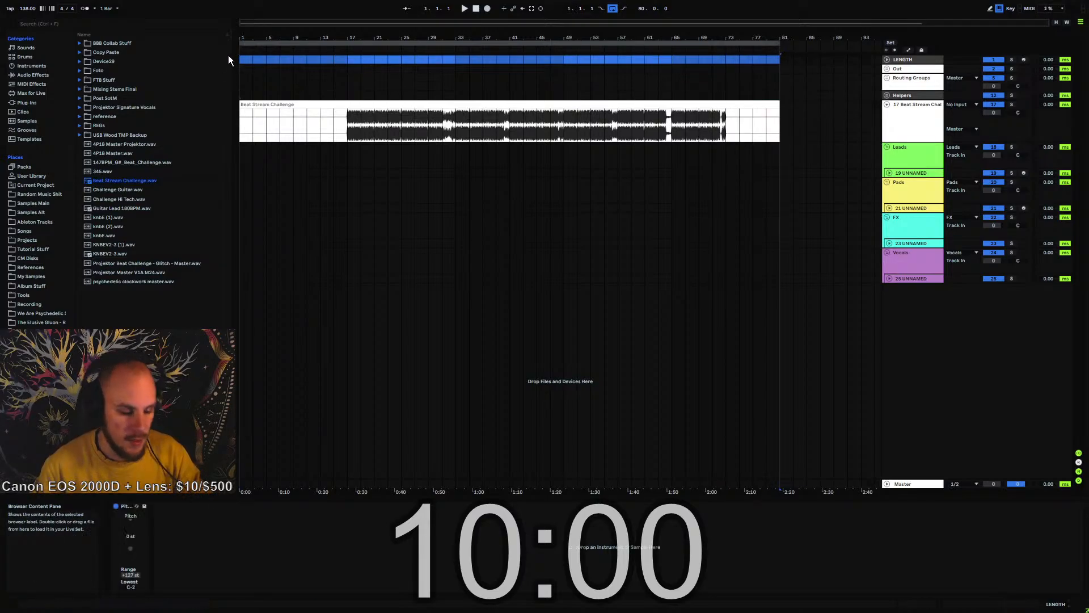
key(ctrl+shift+m)
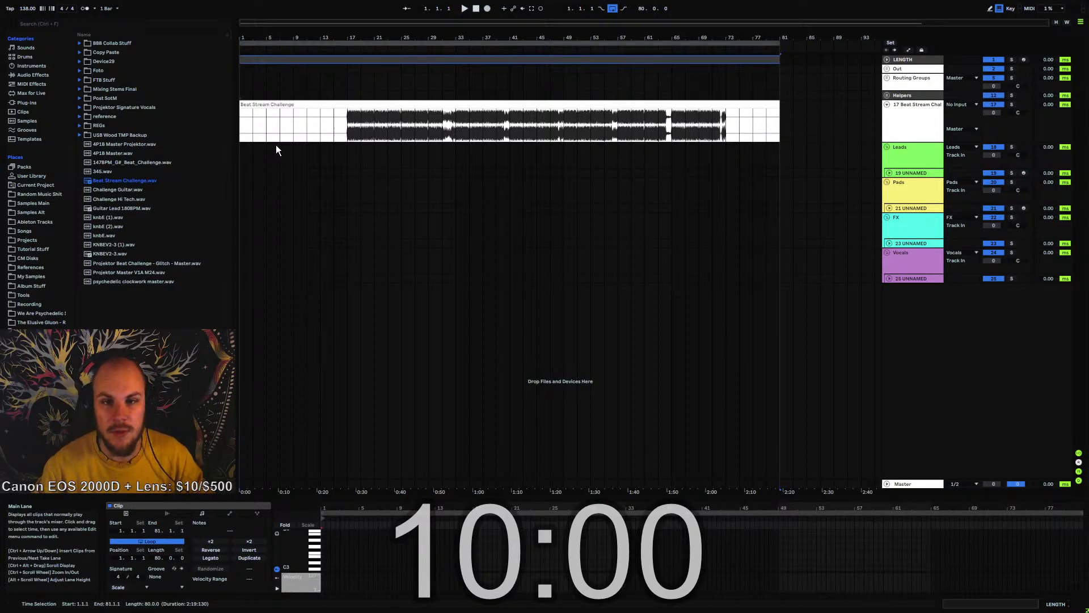
Examine the beat clip's structure from the silent intro before bar 17 to the break around bar 65
click(346, 126)
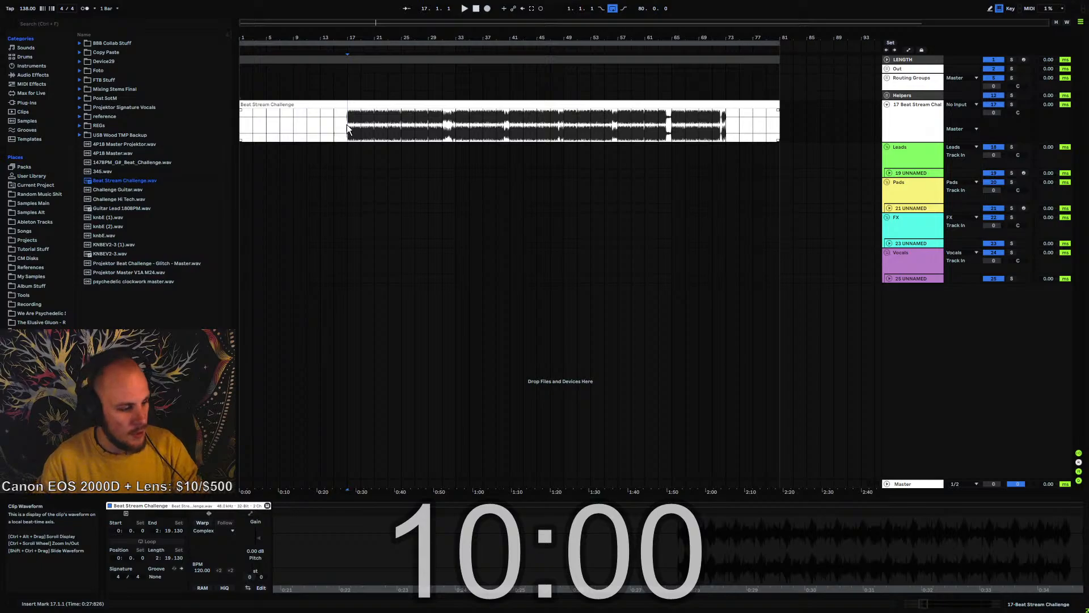
drag(245, 126, 350, 128)
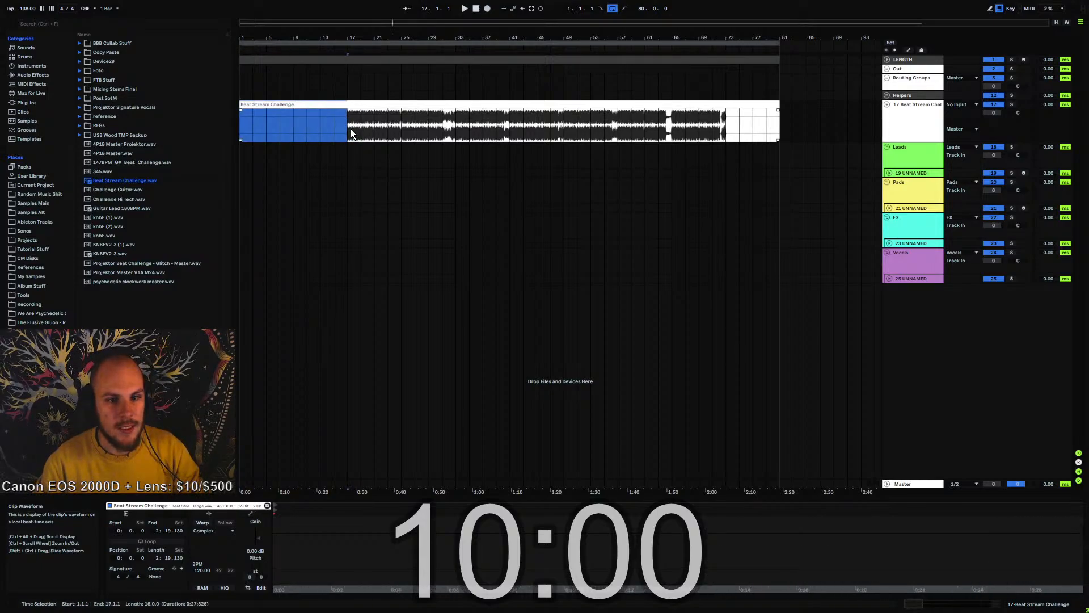
drag(275, 40, 196, 63)
drag(305, 123, 788, 129)
click(794, 129)
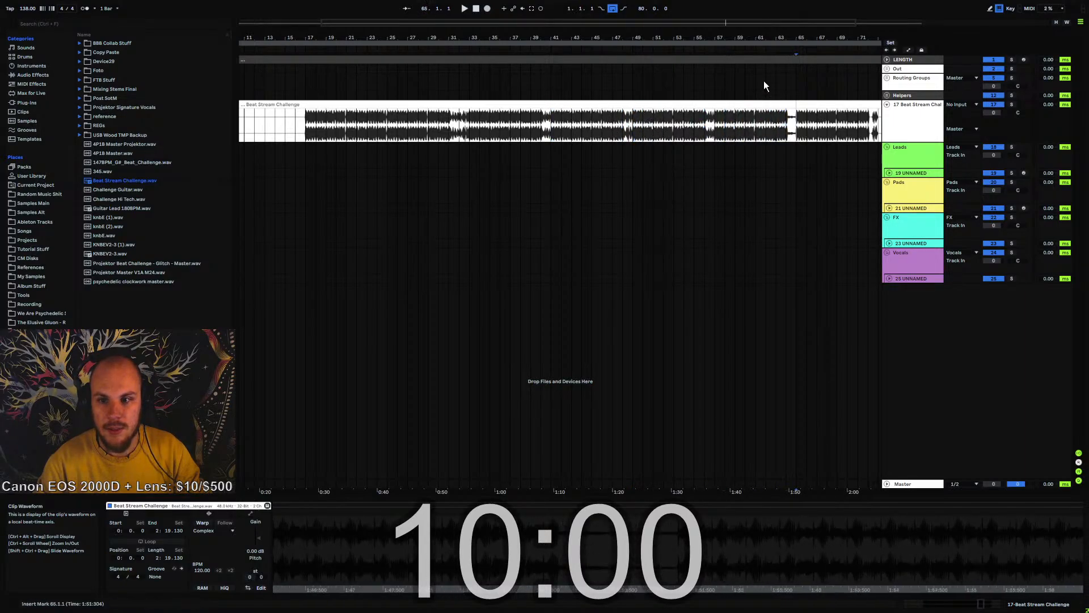
drag(756, 37, 645, 23)
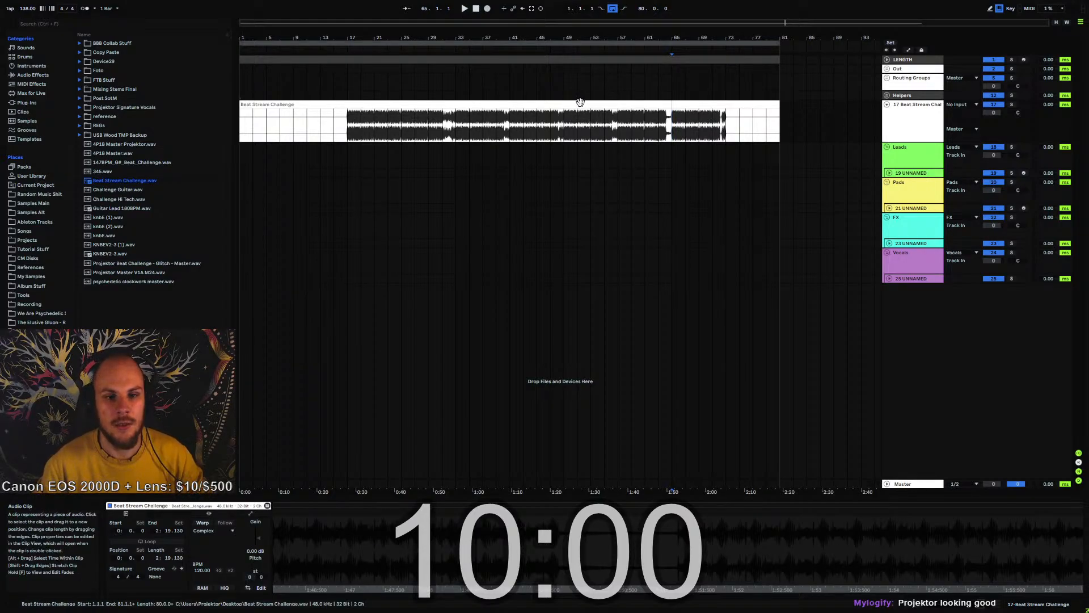
Play the beat from bar 17 to its end and highlight the silent tail from bar 73 to 81
click(347, 129)
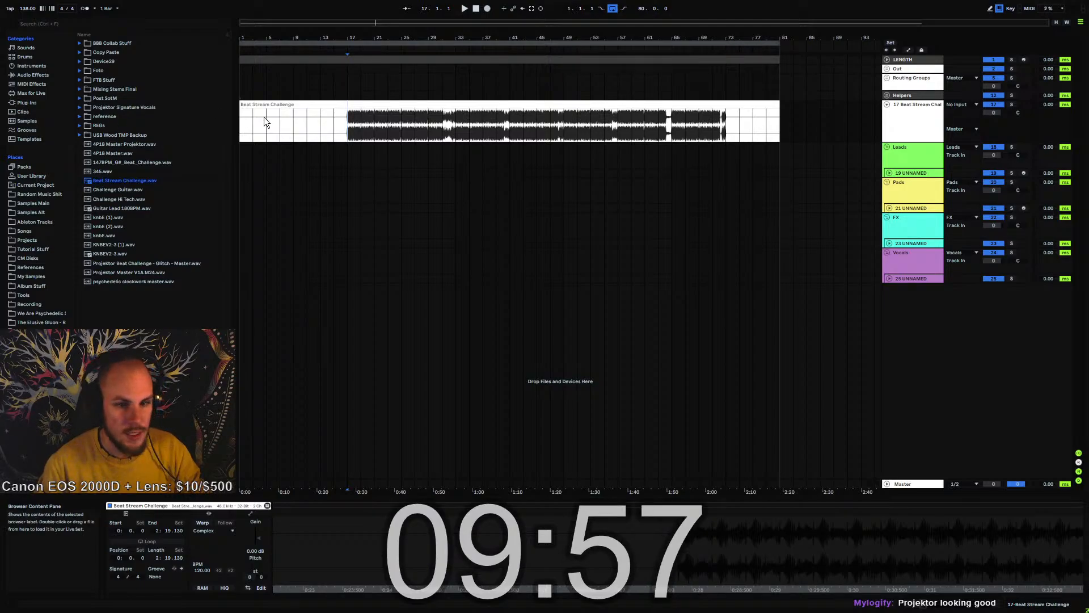
key(space)
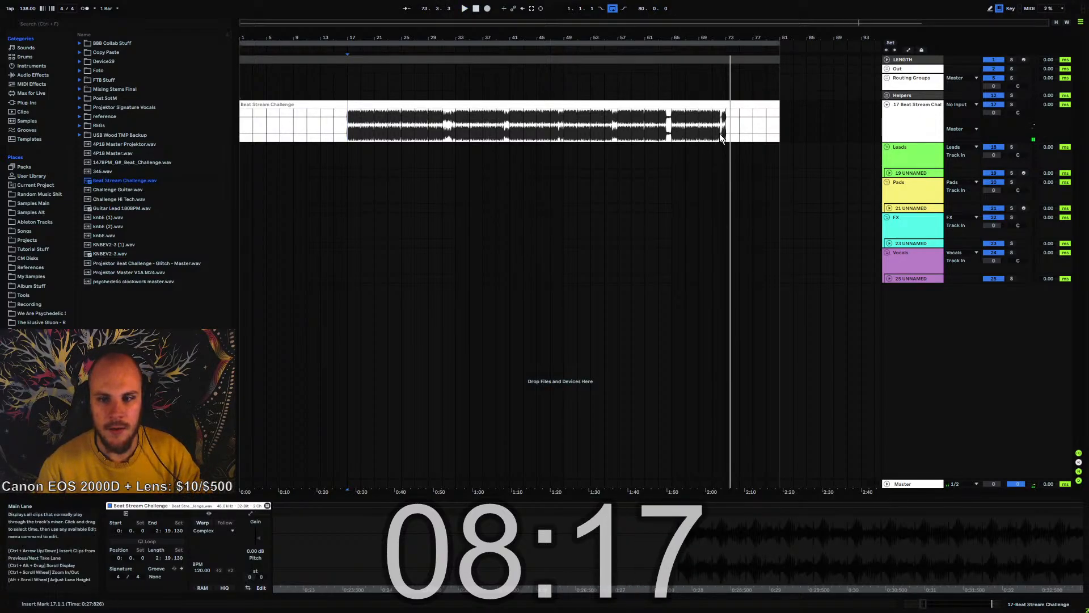
drag(727, 122, 782, 124)
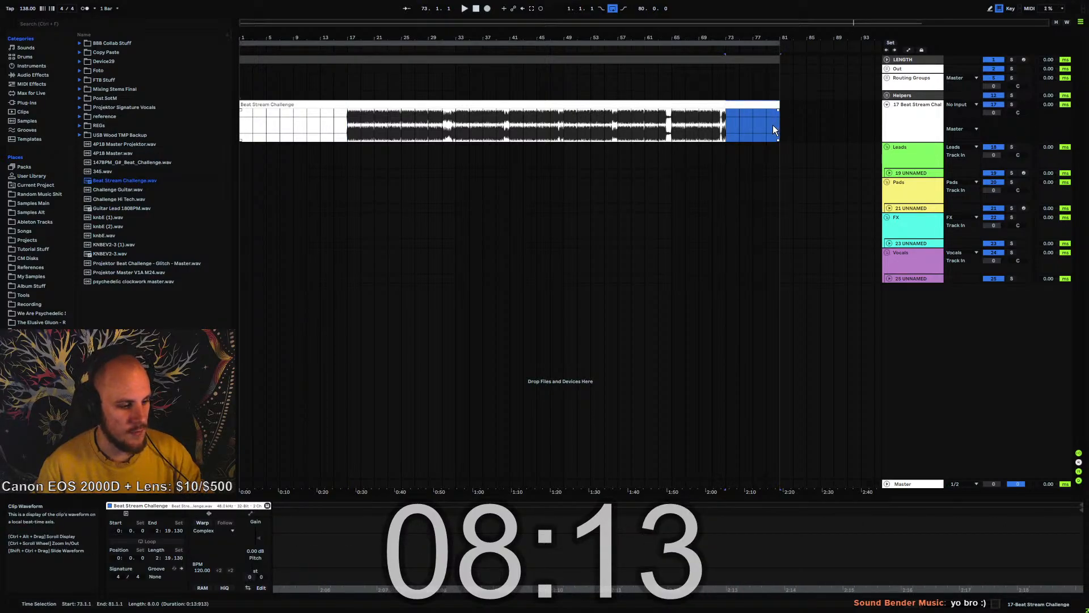
click(726, 122)
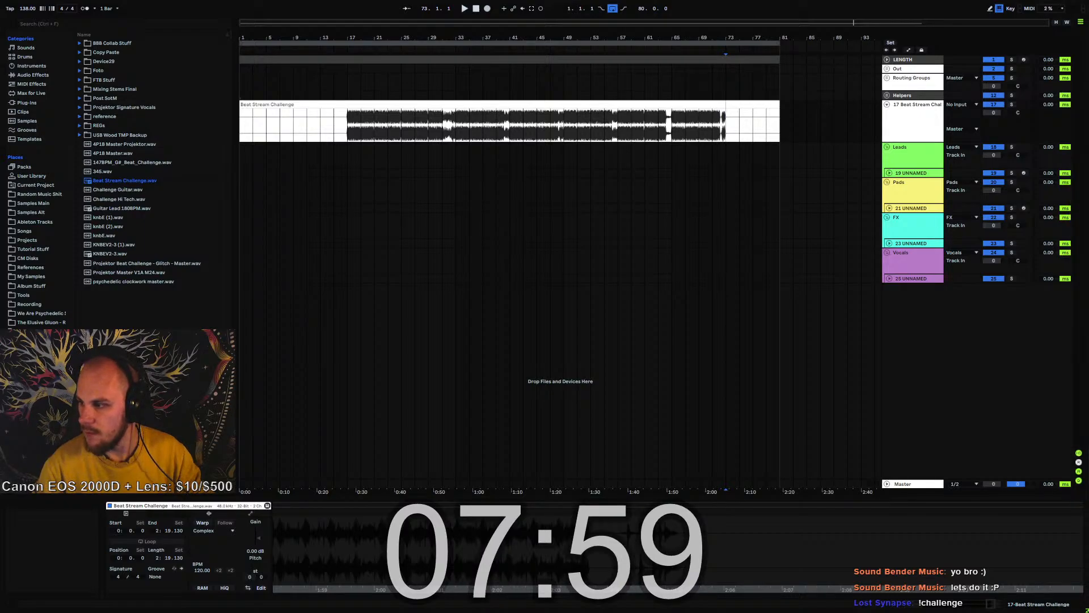
Switch to Discord, check the challenge beat post in the stream-stuff channel, and move the window back off the screen
drag(1088, 89, 660, 193)
scroll(349, 406, up, 5)
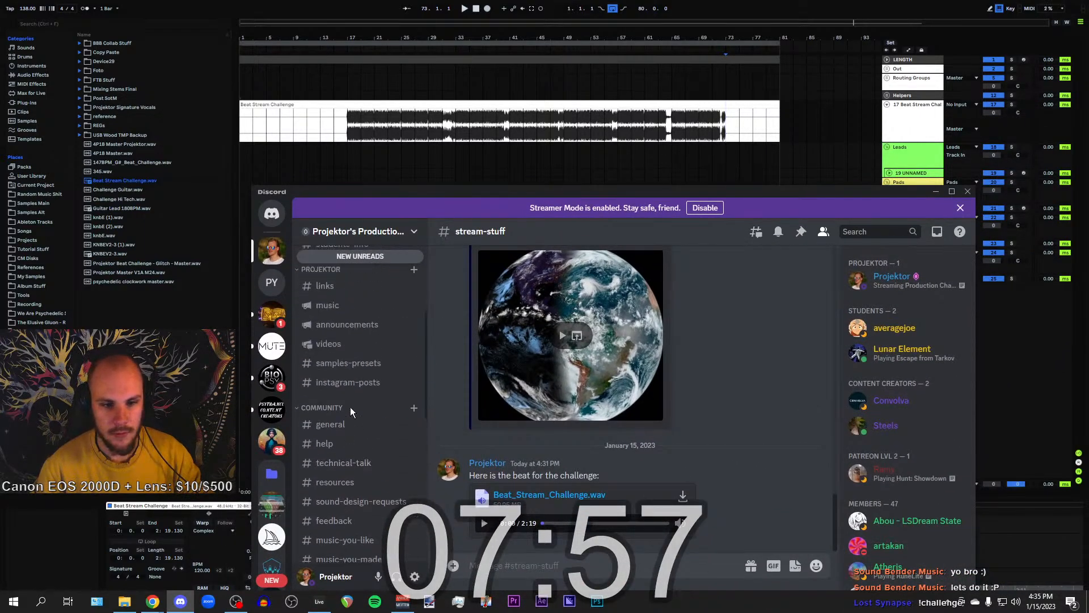
scroll(346, 385, down, 5)
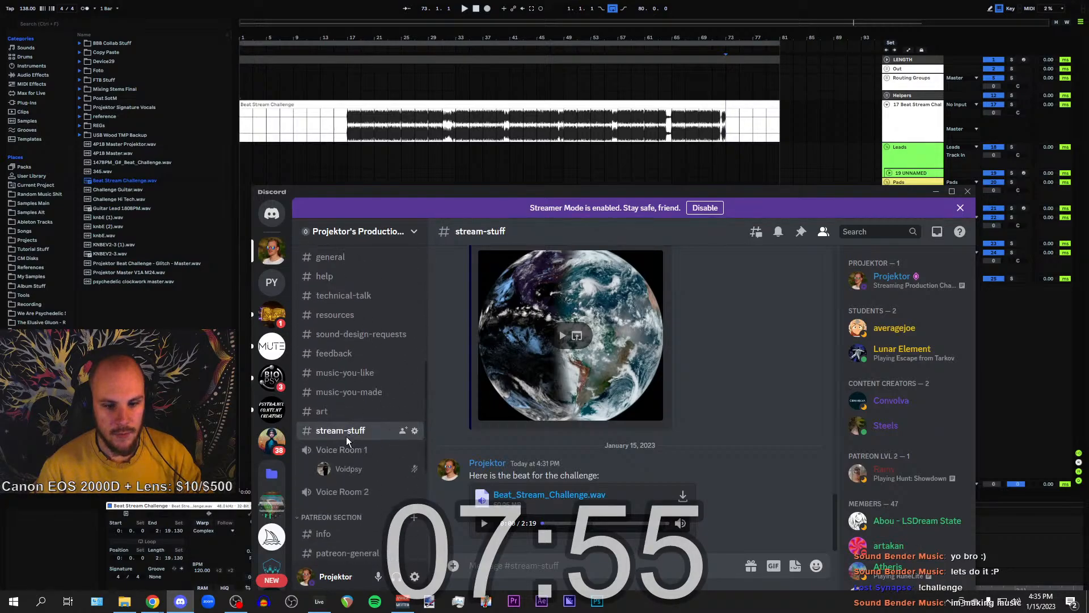
scroll(343, 420, up, 2)
scroll(341, 390, up, 2)
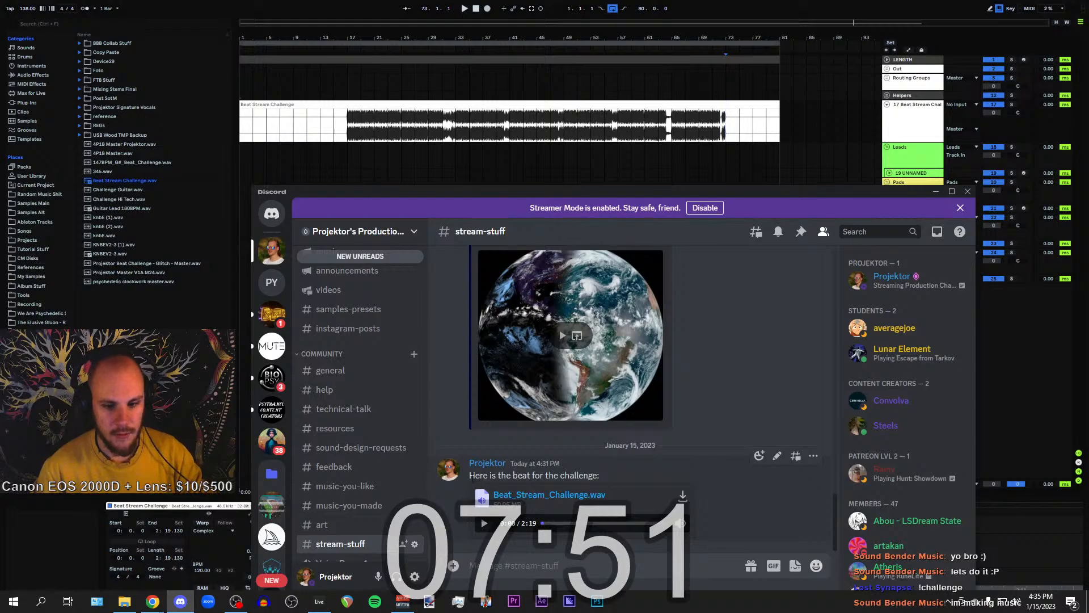
drag(470, 475, 597, 475)
click(582, 476)
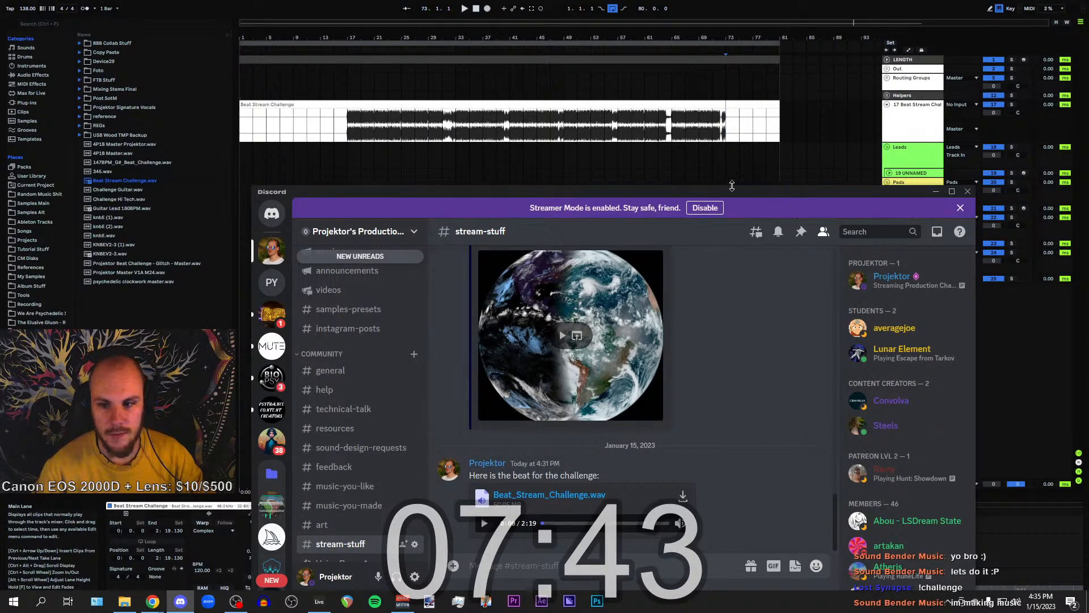
drag(718, 189, 1088, 181)
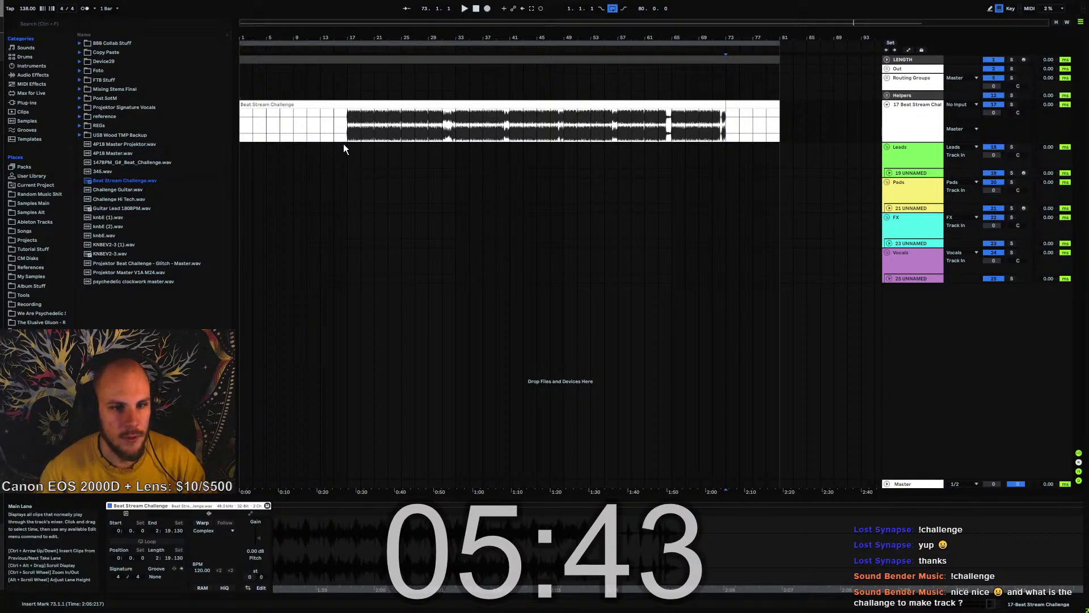
drag(244, 130, 780, 125)
click(349, 124)
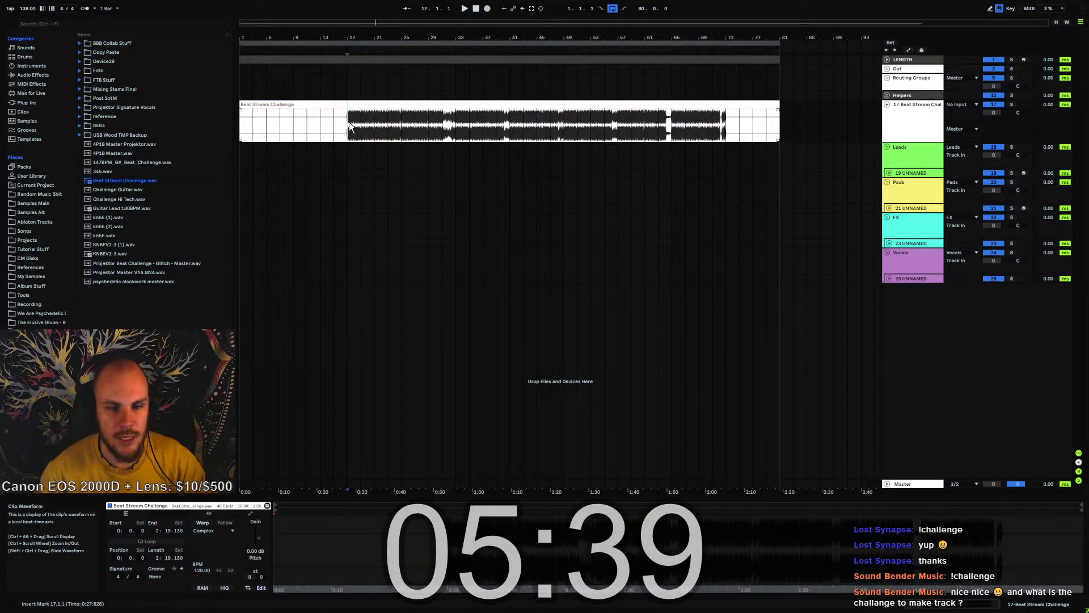
drag(352, 123, 576, 136)
click(576, 136)
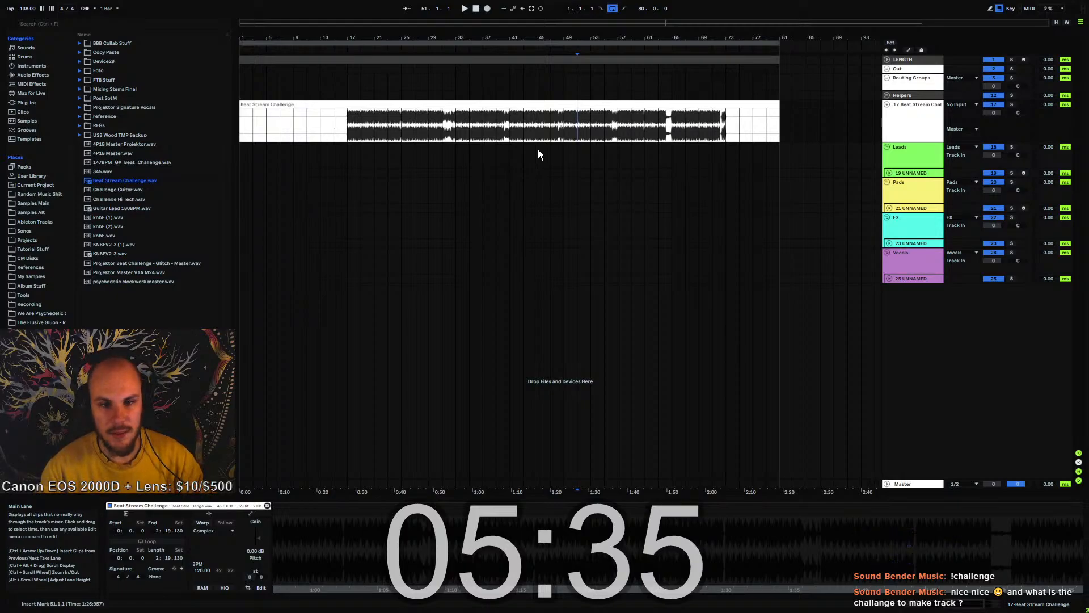
Highlight the beat clip's silent intro from bar 1 to 17 and its silent tail from bar 73 to 81
click(354, 123)
click(316, 119)
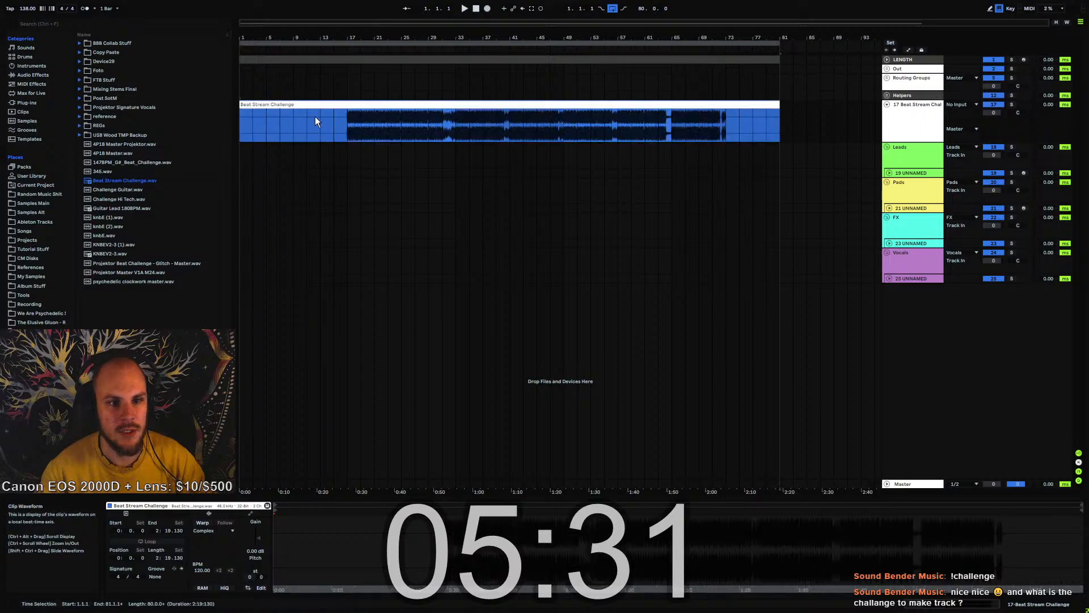
click(353, 127)
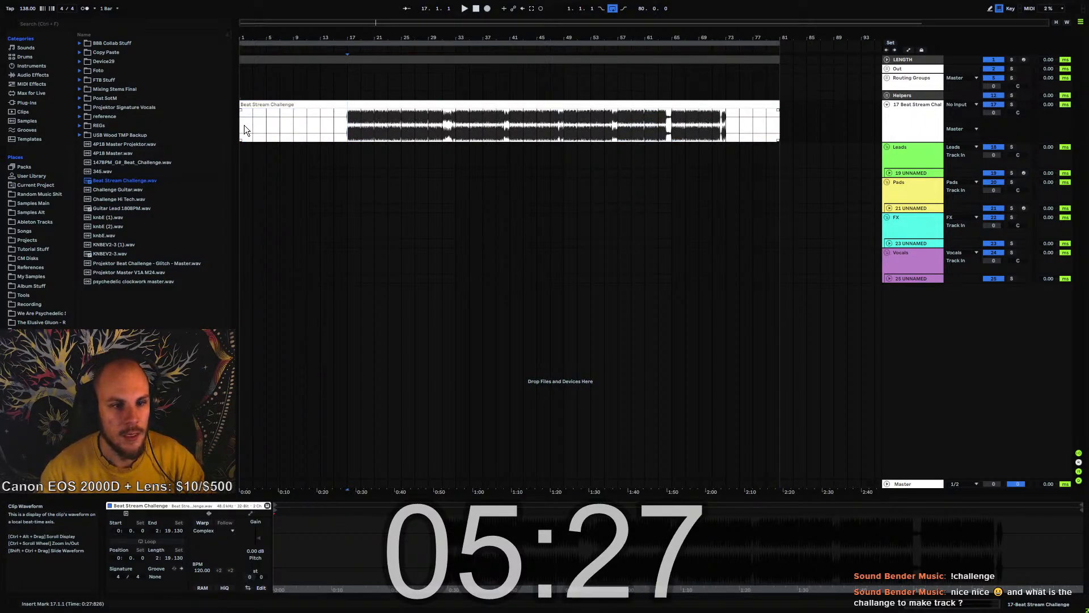
drag(244, 125, 357, 126)
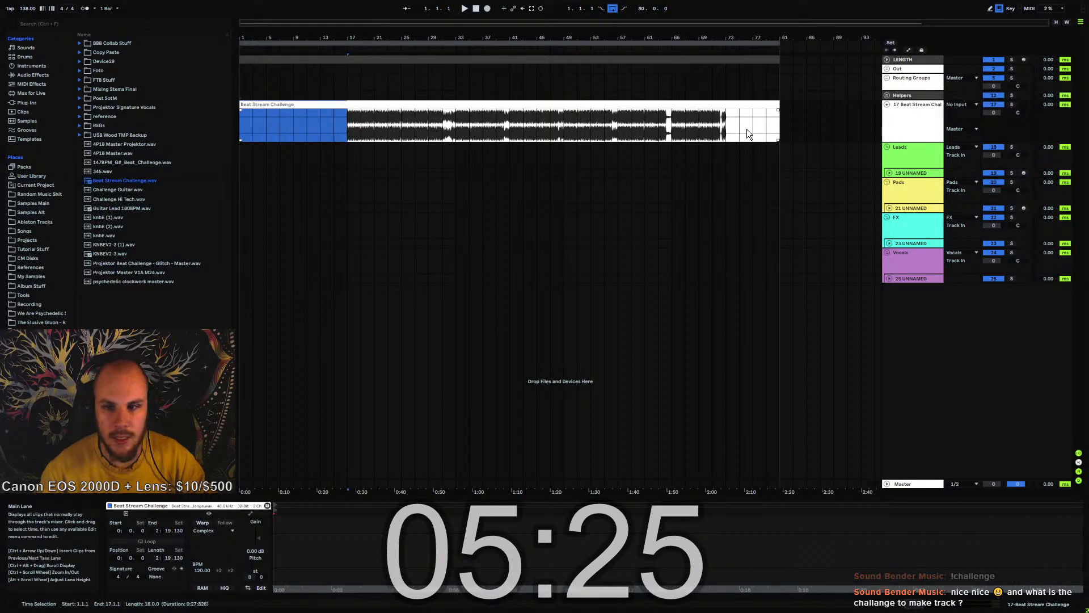
drag(728, 126, 778, 125)
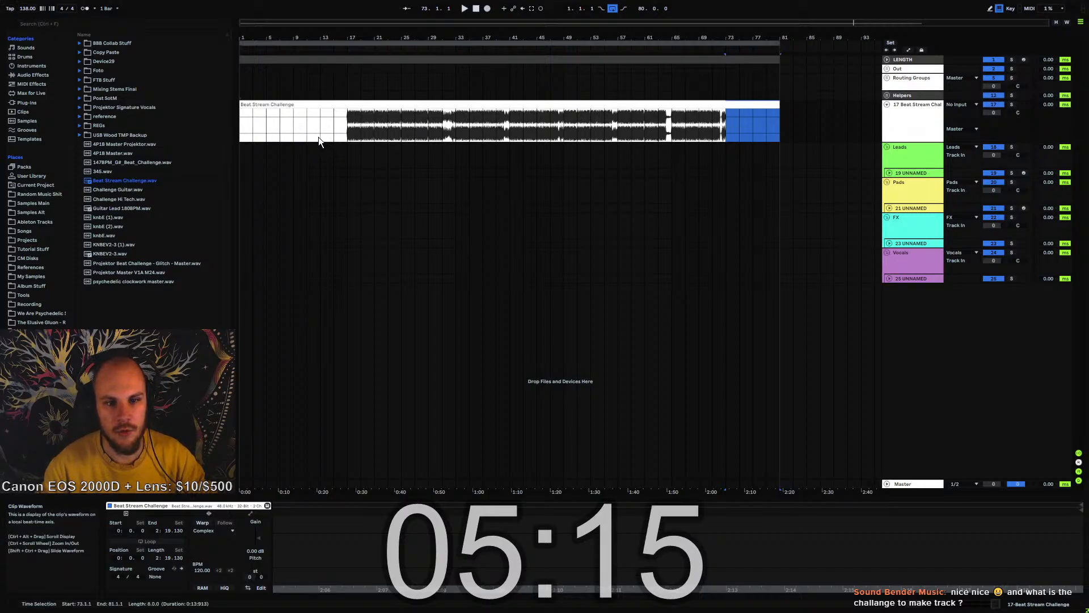
drag(245, 122, 356, 126)
drag(730, 121, 775, 127)
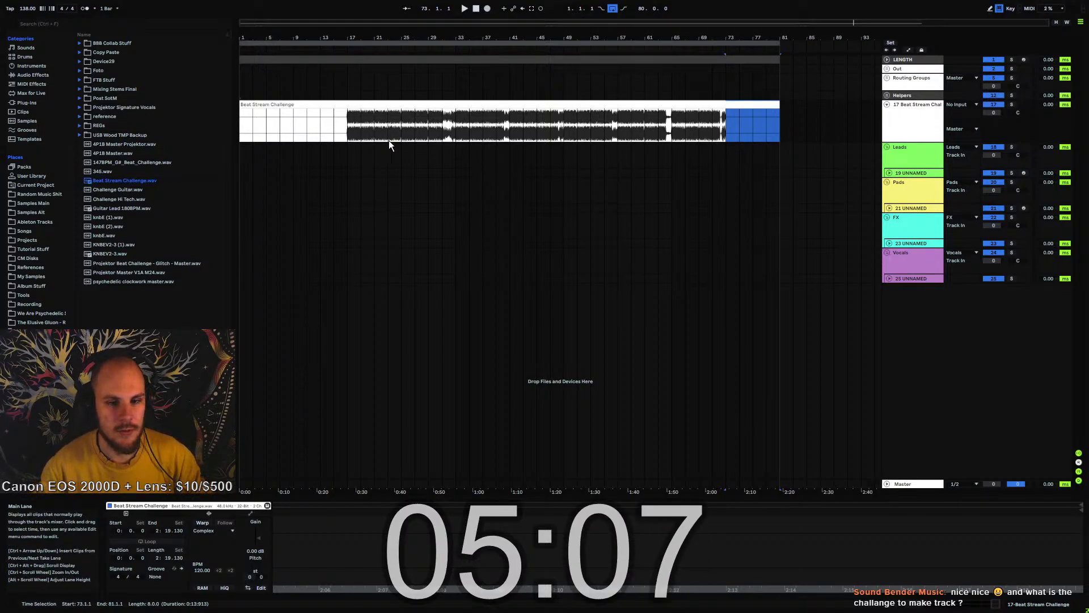
Play the beat clip from bar 17 to its end, examining the break around bar 65 closely
click(350, 132)
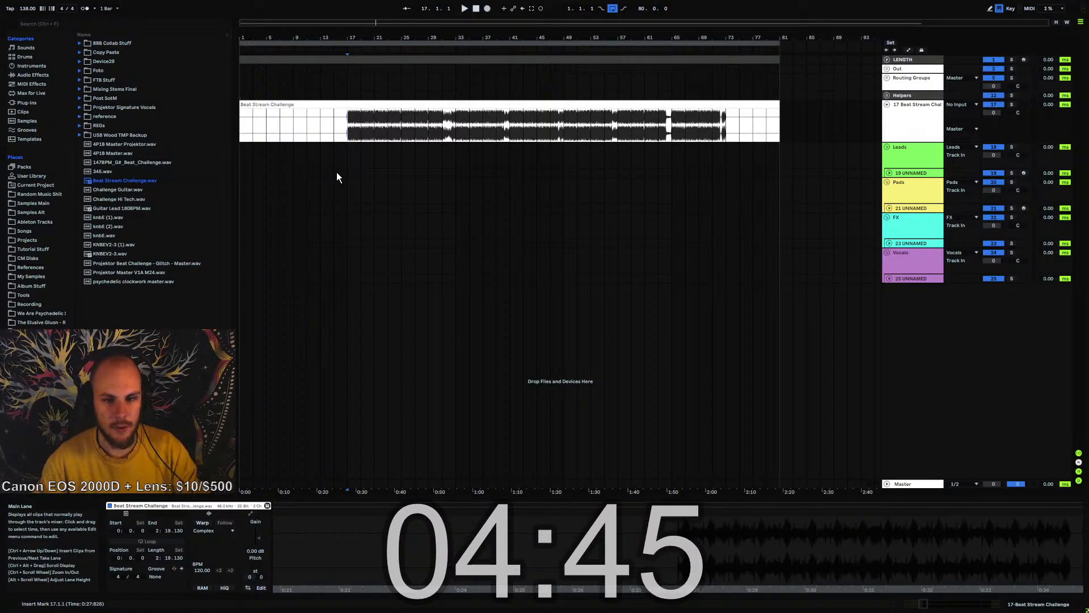
key(space)
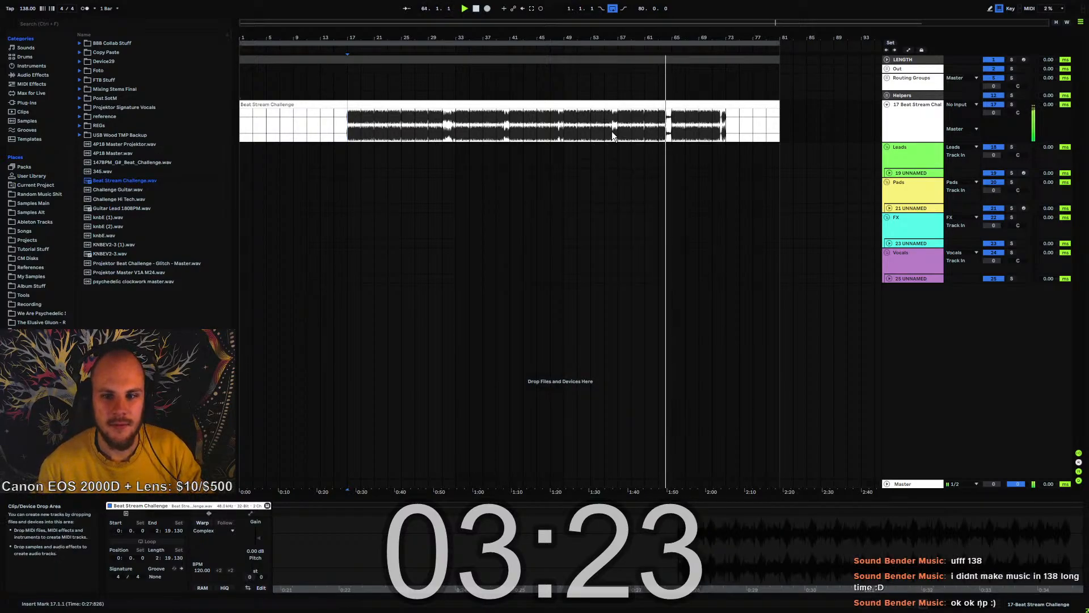
drag(681, 38, 566, 60)
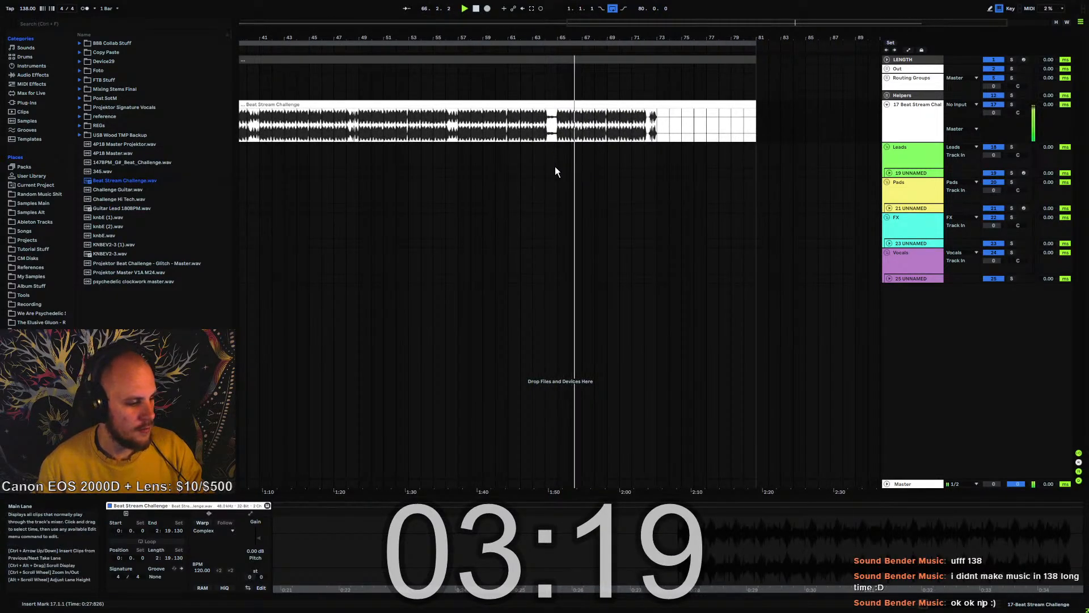
drag(598, 40, 694, 40)
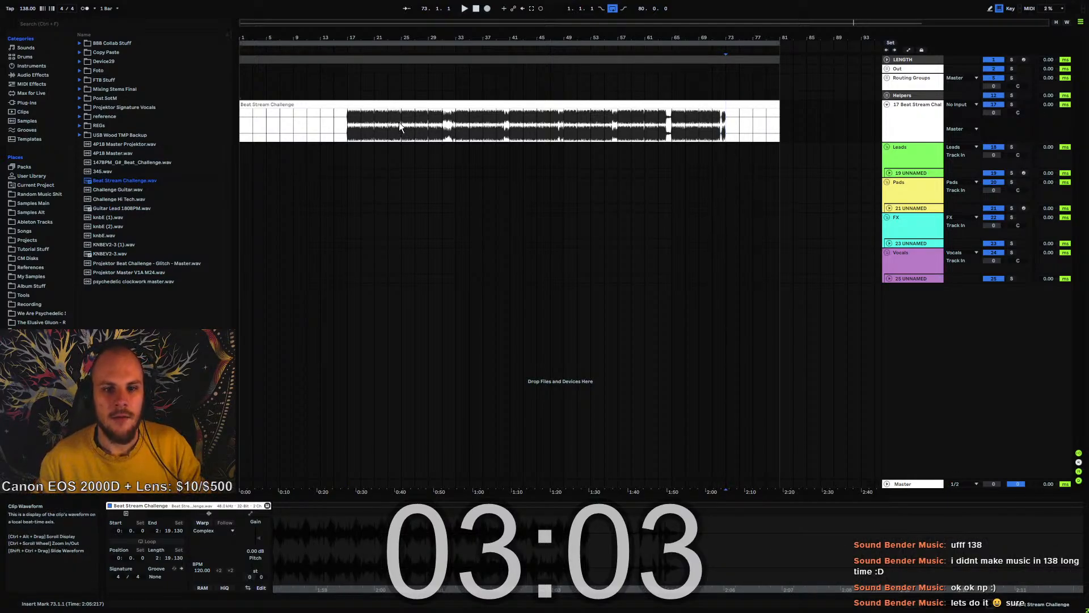
Highlight the audible part of the beat clip from bar 17 to 73
click(342, 121)
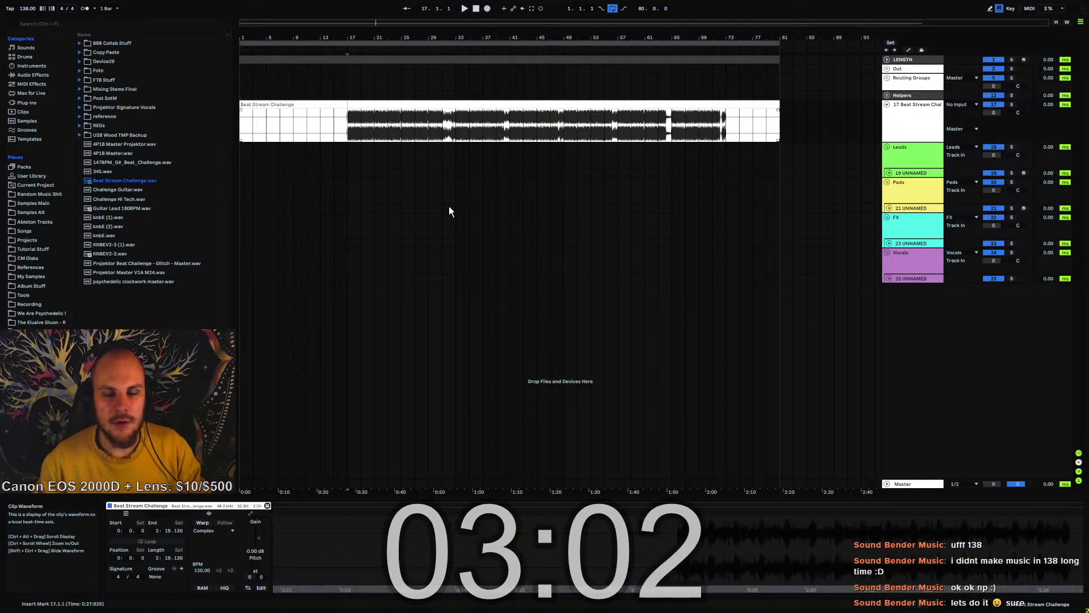
drag(349, 130, 727, 135)
click(349, 124)
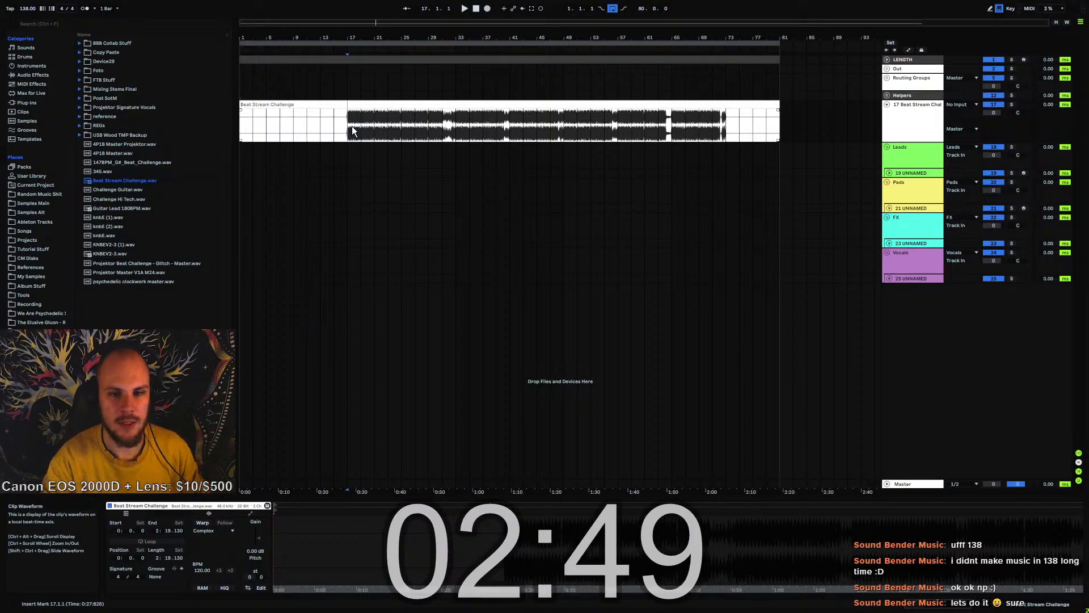
drag(346, 126, 724, 130)
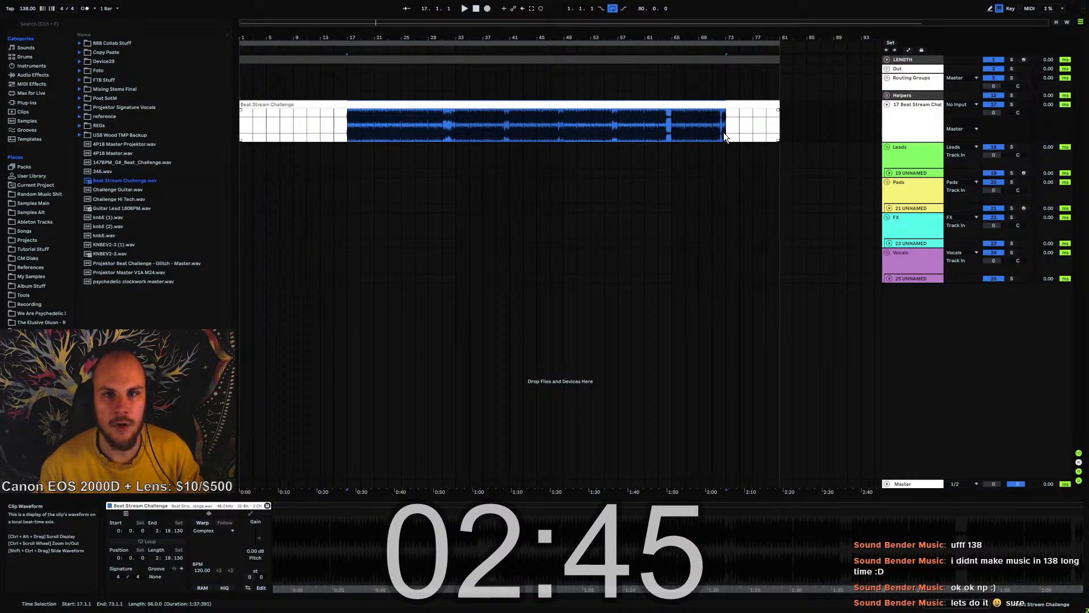
click(350, 132)
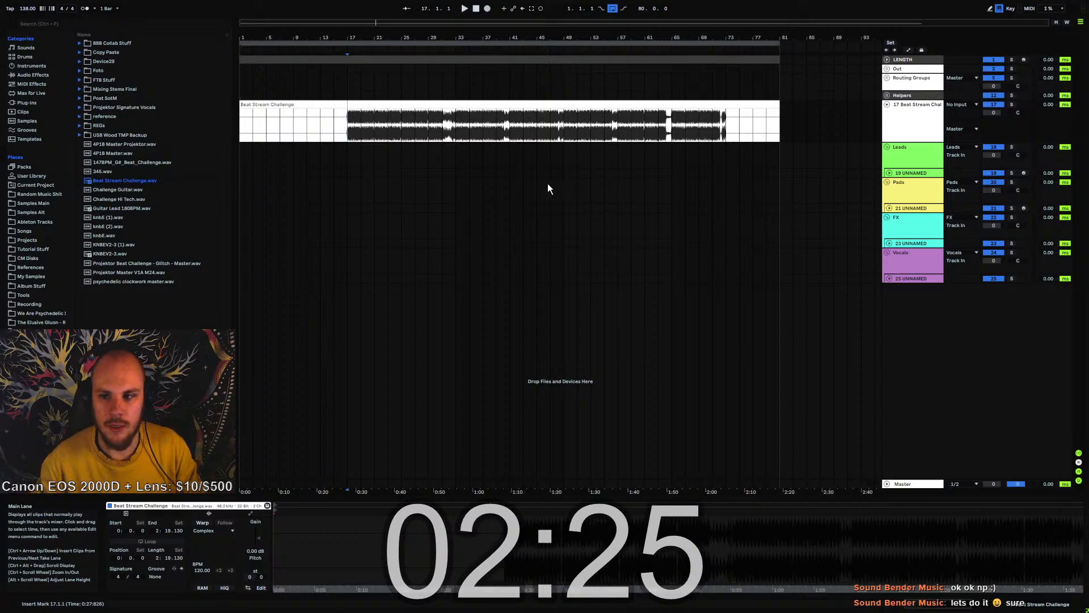
click(884, 120)
click(993, 103)
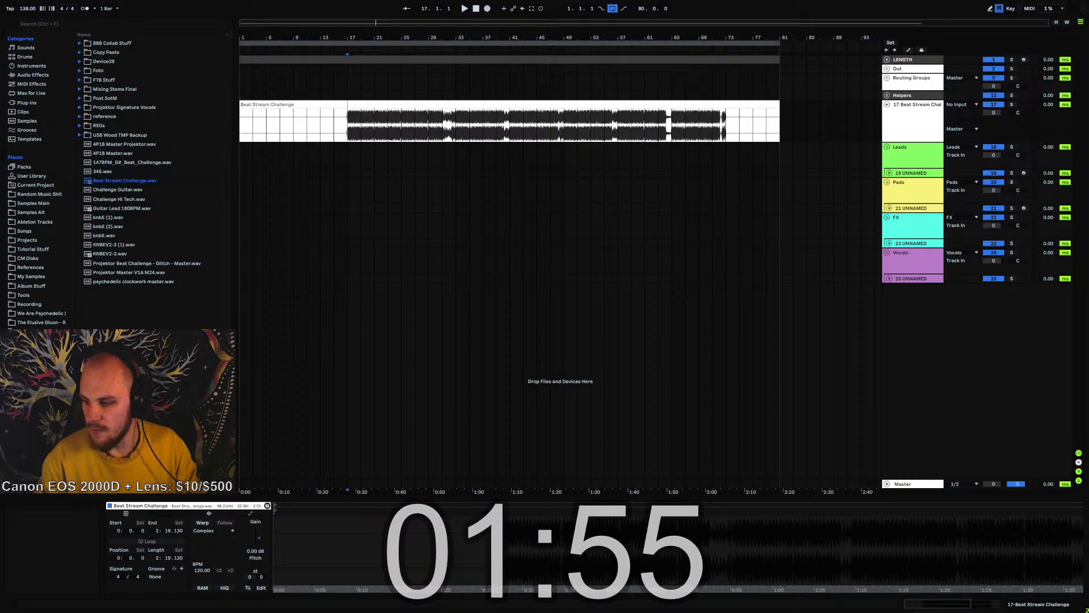
Review the whole beat clip, comparing the section between bars 17 and 73 with the silent intro and tail
double_click(410, 114)
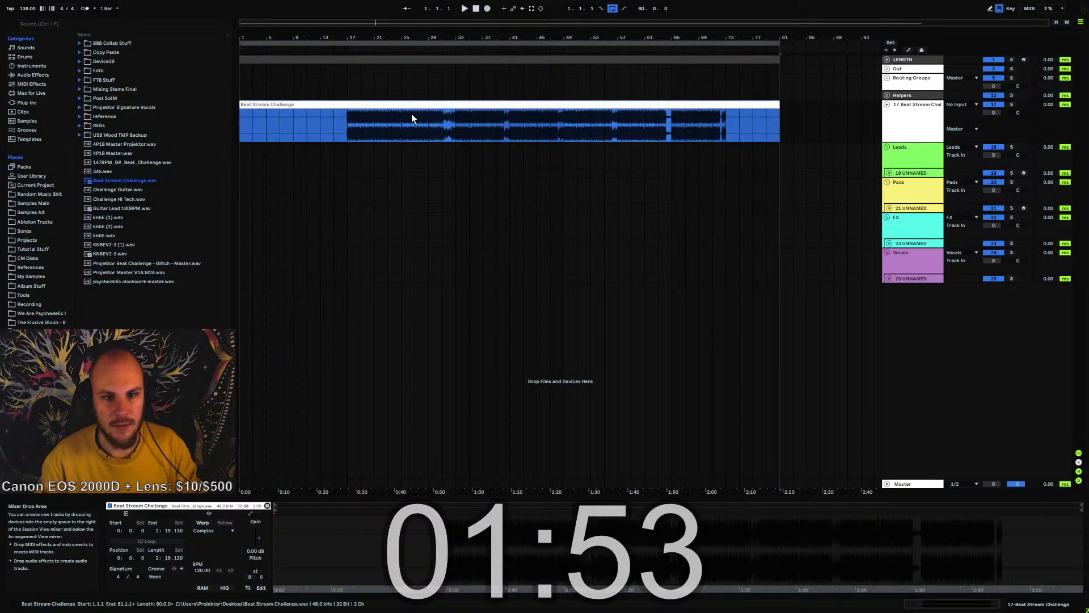
click(340, 139)
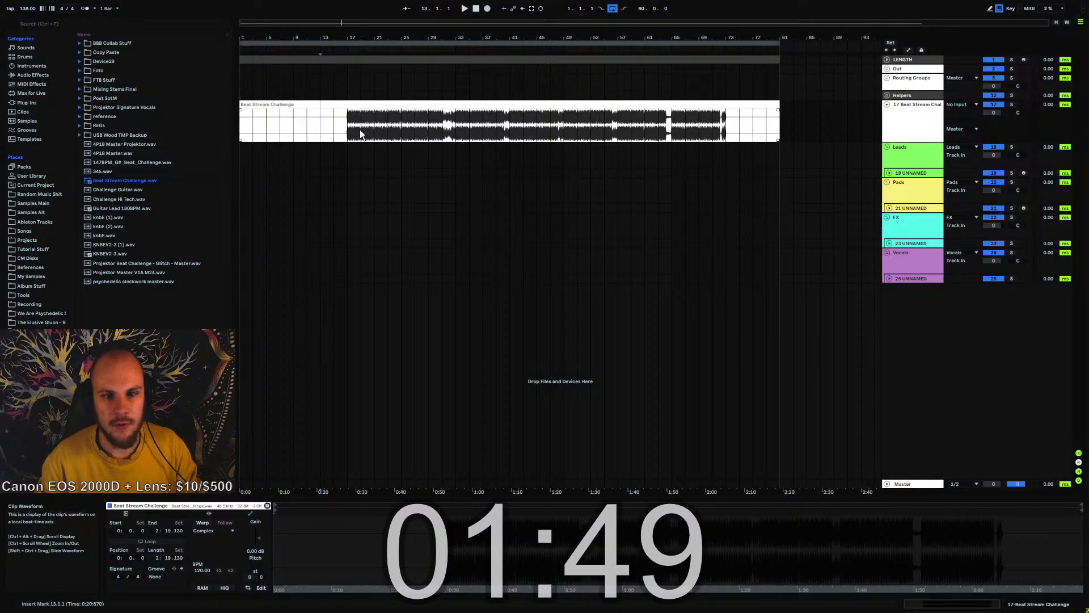
drag(351, 130, 716, 132)
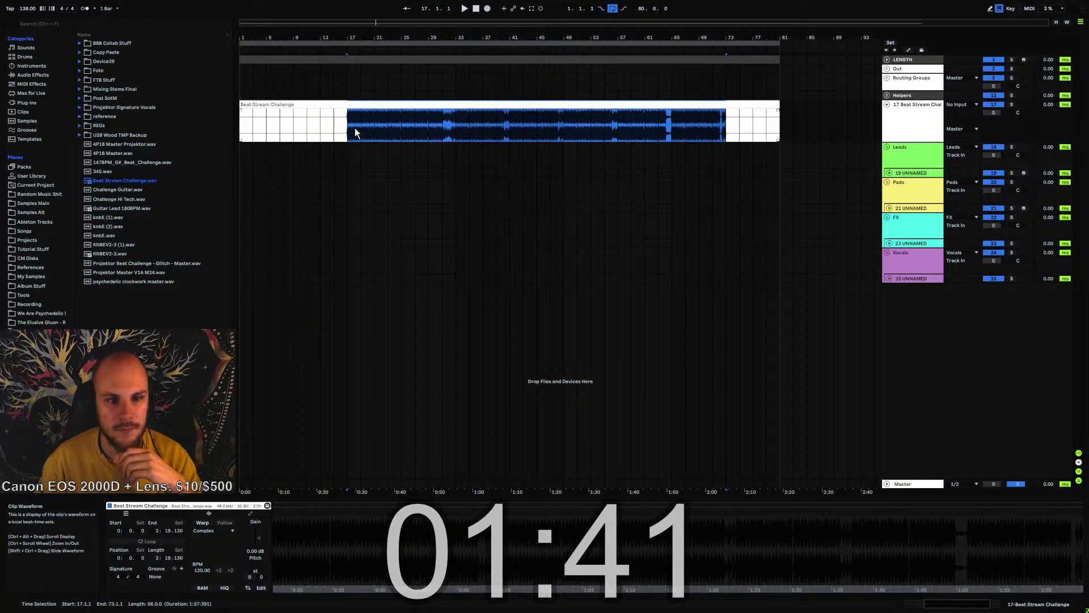
mouse_move(350, 128)
mouse_down()
mouse_move(332, 124)
mouse_move(723, 134)
mouse_up()
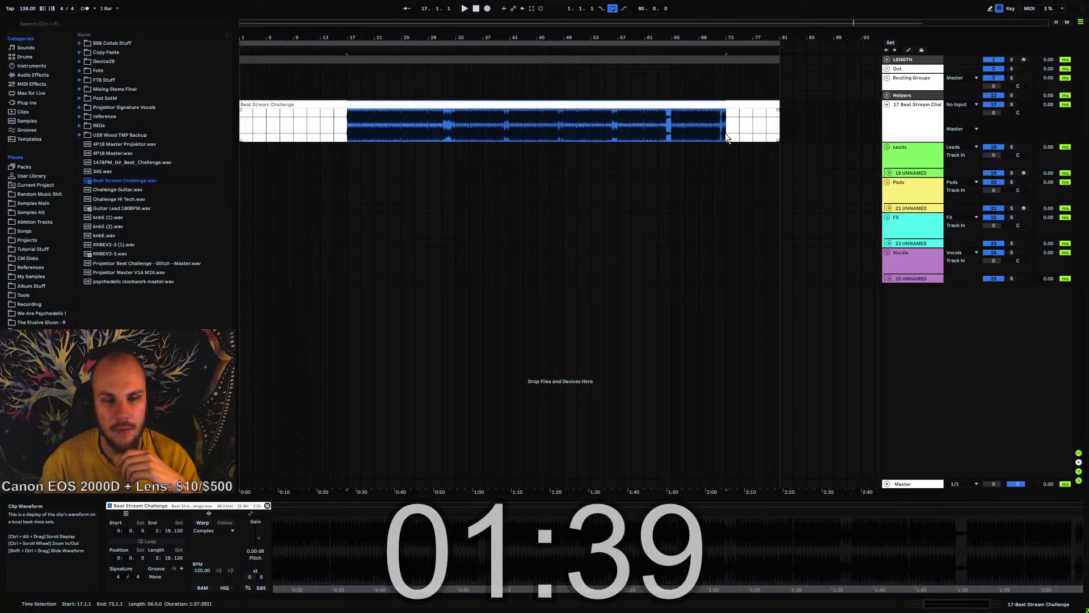
click(338, 134)
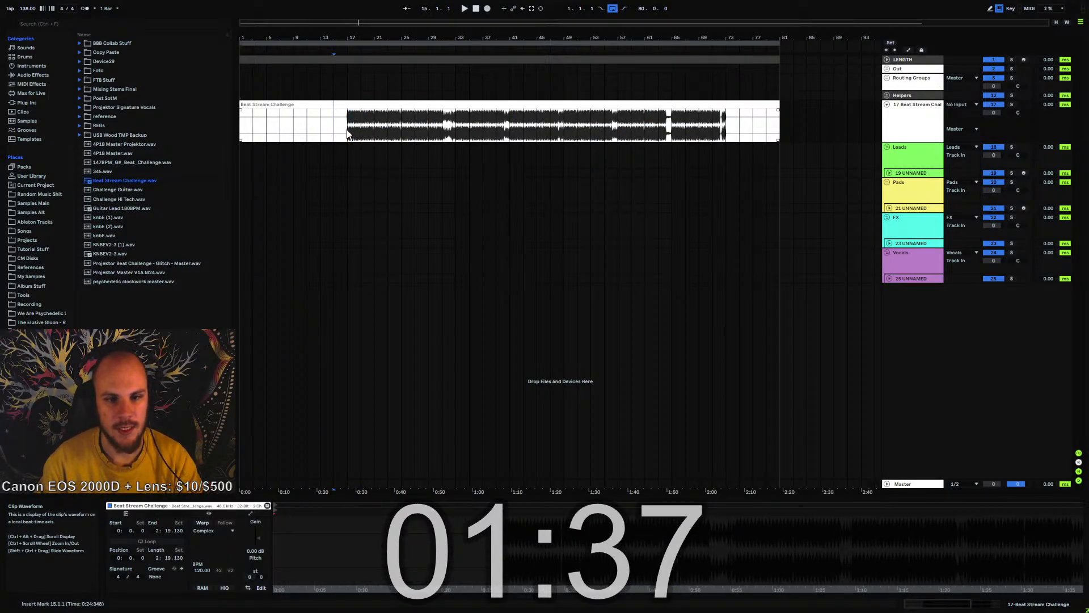
drag(349, 123, 234, 124)
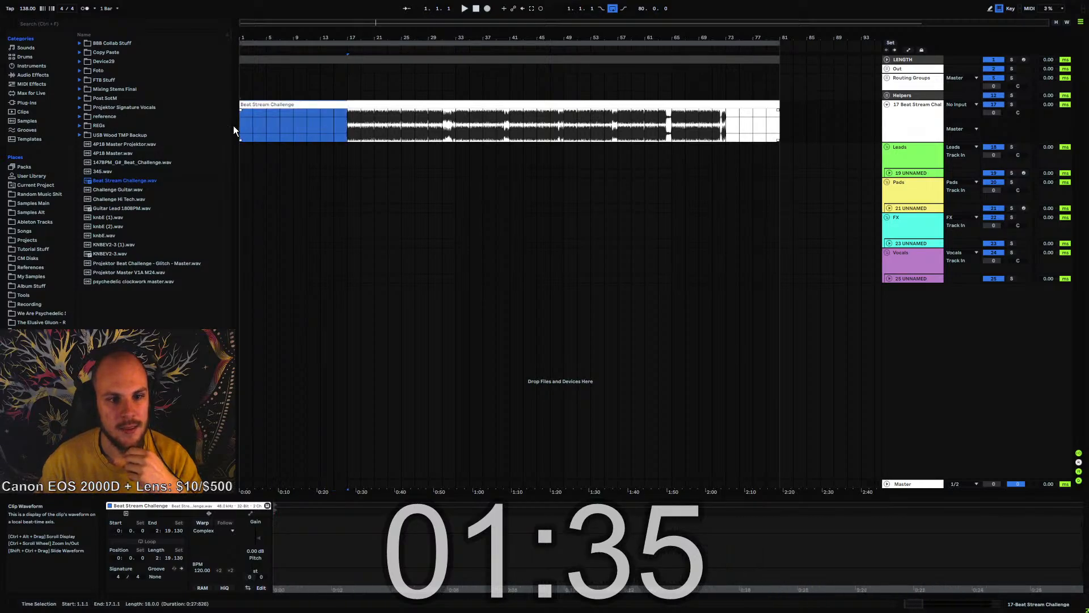
drag(739, 124, 782, 127)
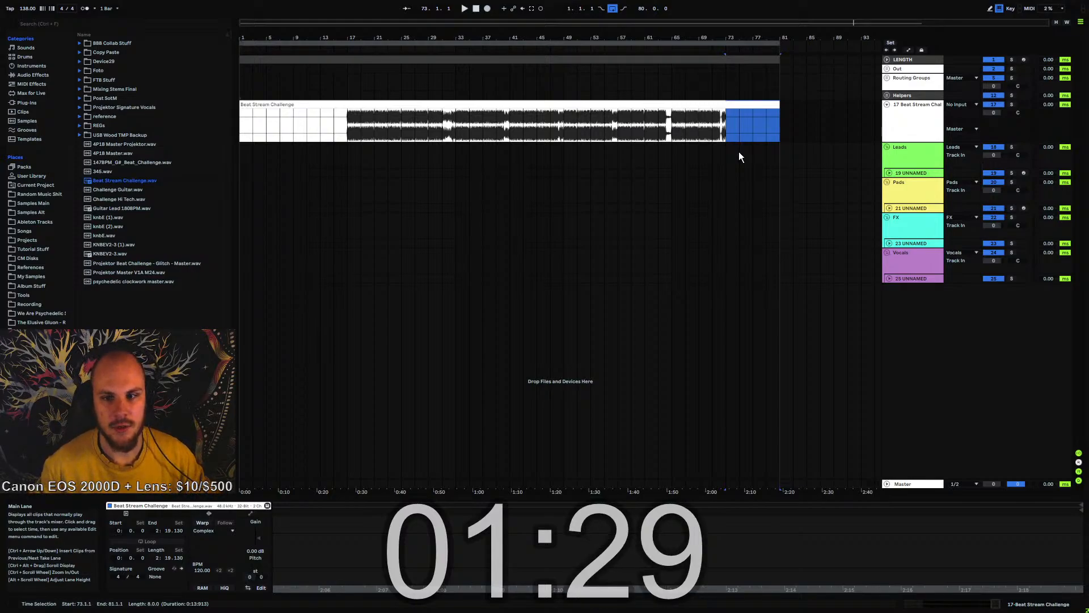
click(348, 123)
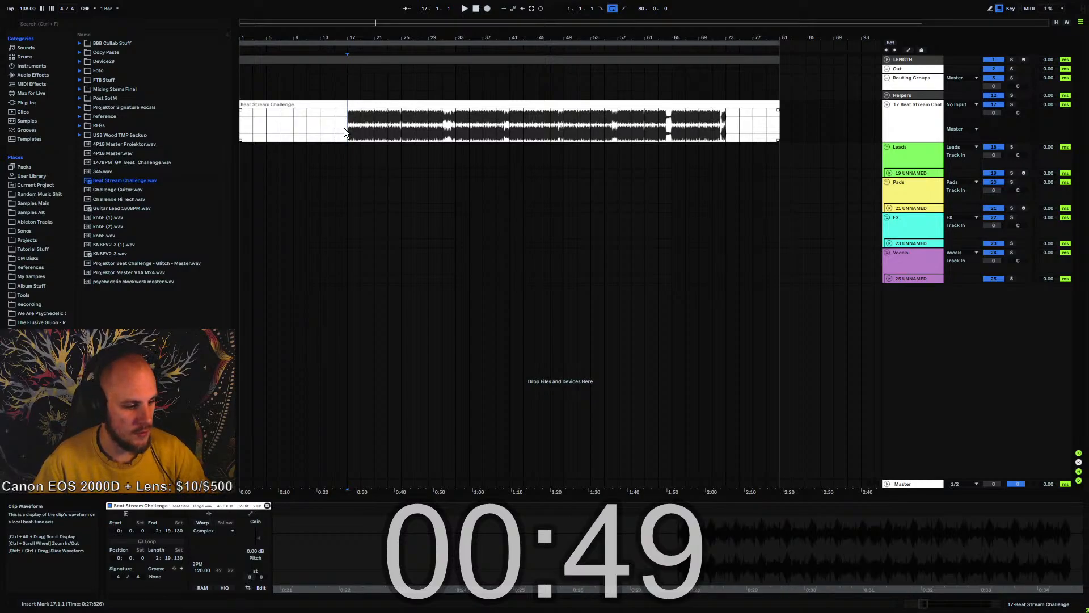
Load EQ Eight on the Beat Stream Challenge track, play from bar 17 to examine the bass spectrum, and remove the device
drag(348, 44, 404, 128)
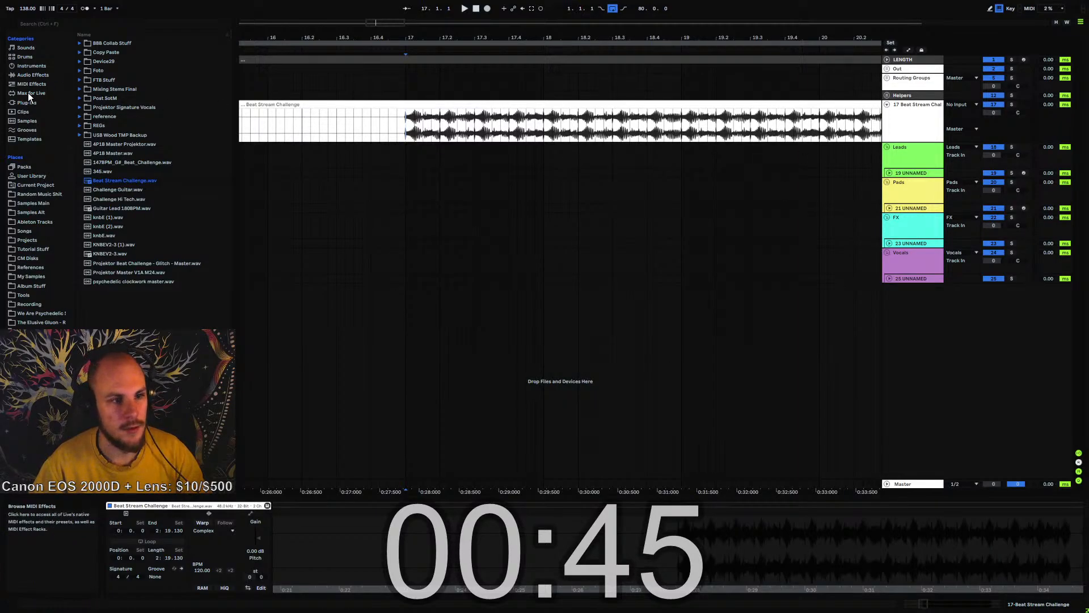
click(33, 75)
scroll(136, 182, down, 3)
click(116, 232)
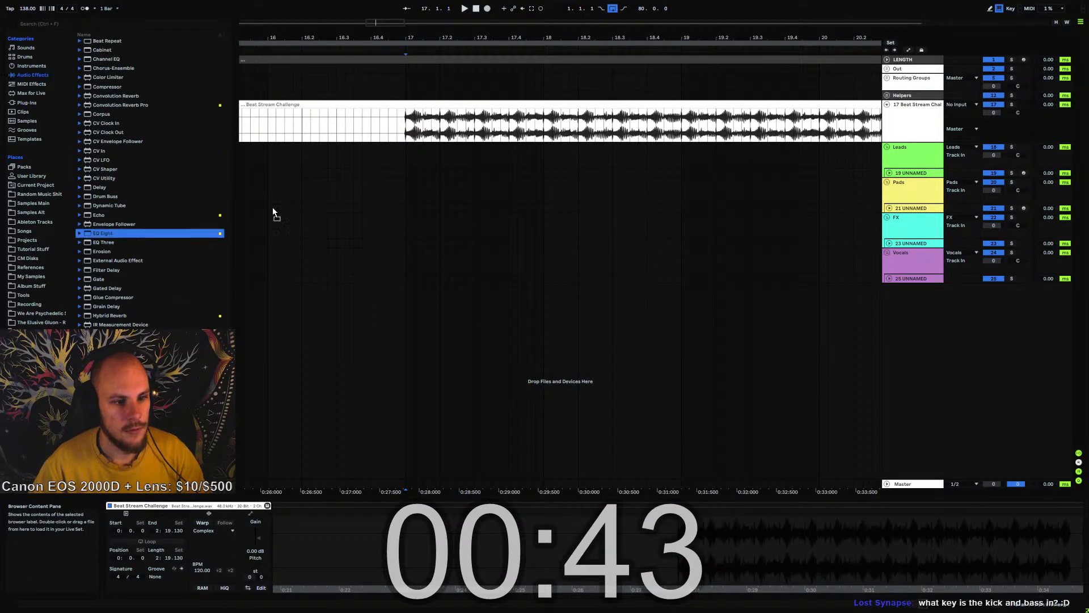
drag(417, 446, 396, 440)
key(space)
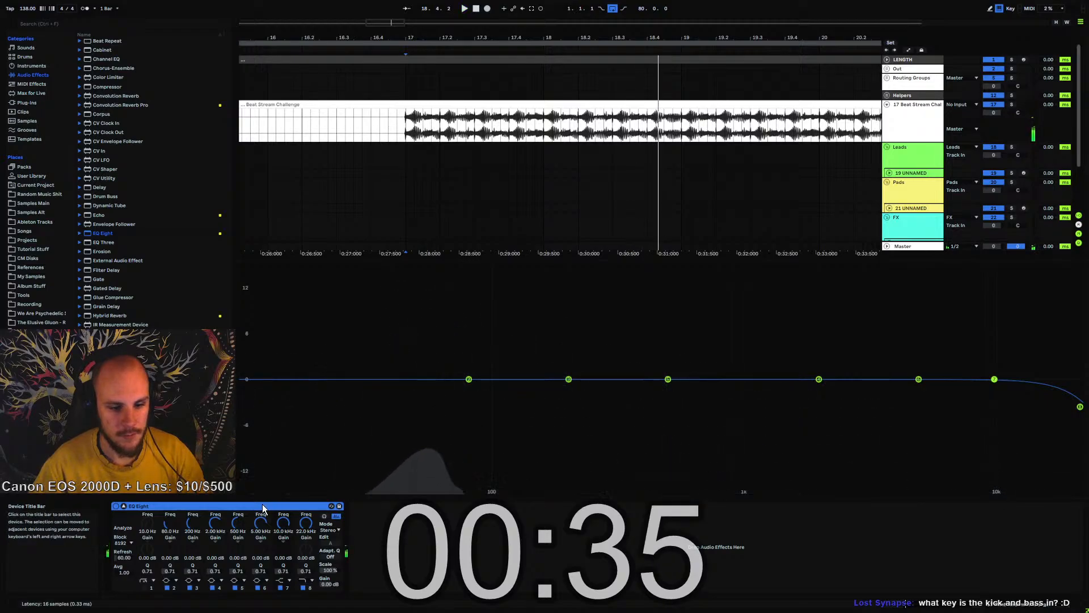
click(314, 509)
key(Delete)
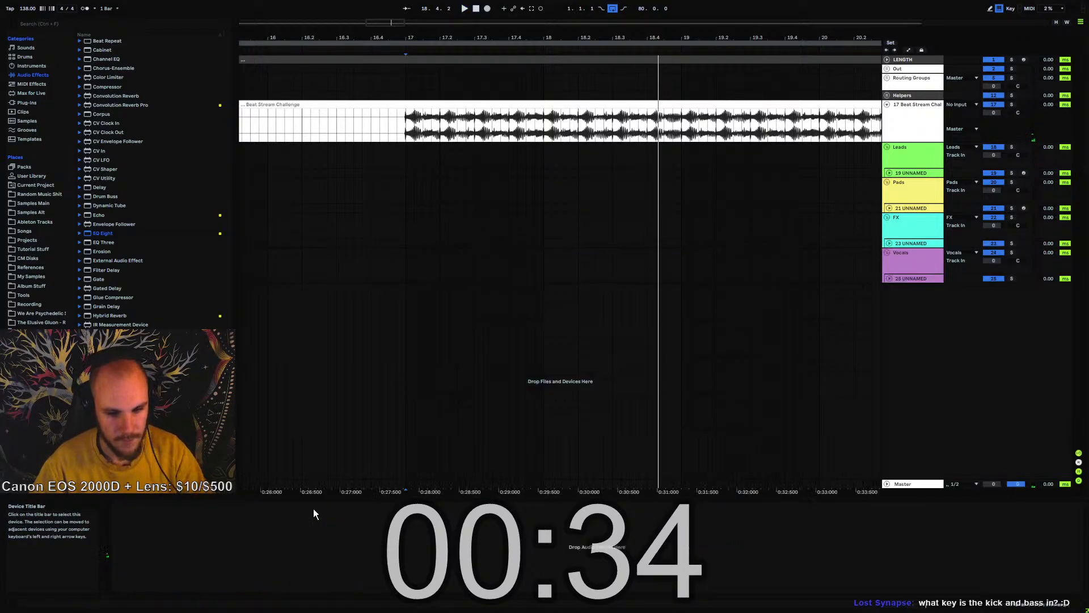
Audition the beat around 17.4.3 and return the insert marker to bar 17
click(376, 119)
drag(401, 38, 372, 5)
click(374, 130)
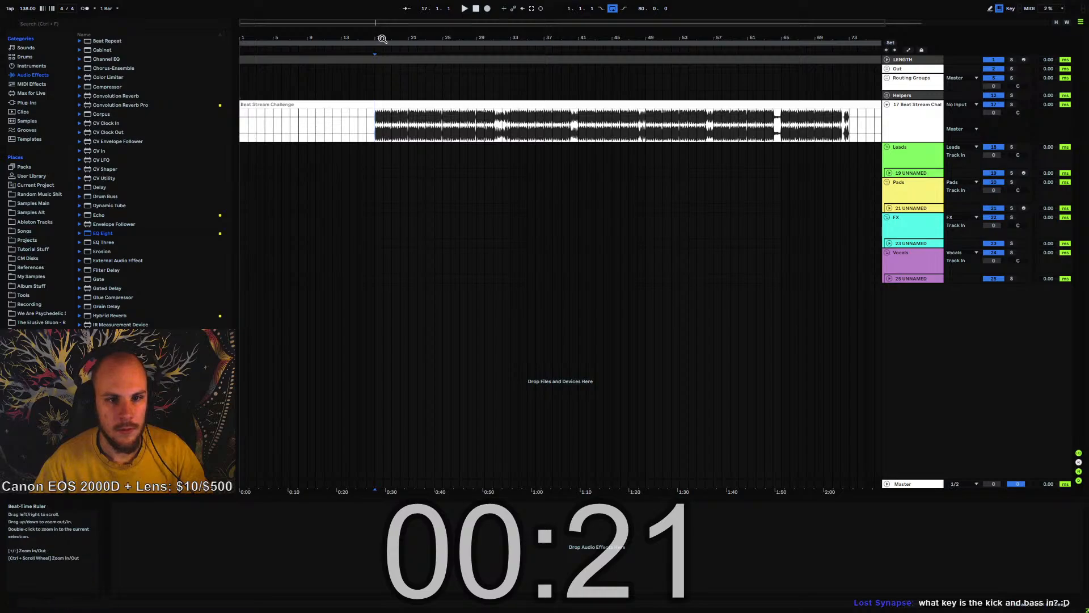
drag(382, 37, 437, 121)
click(431, 120)
key(space)
key(space)
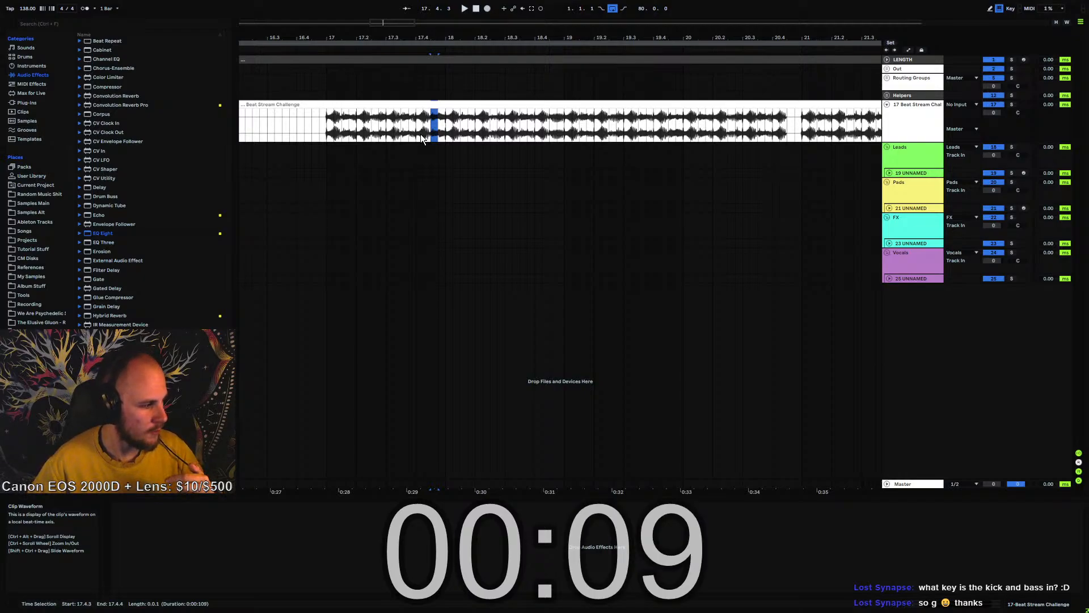
click(333, 124)
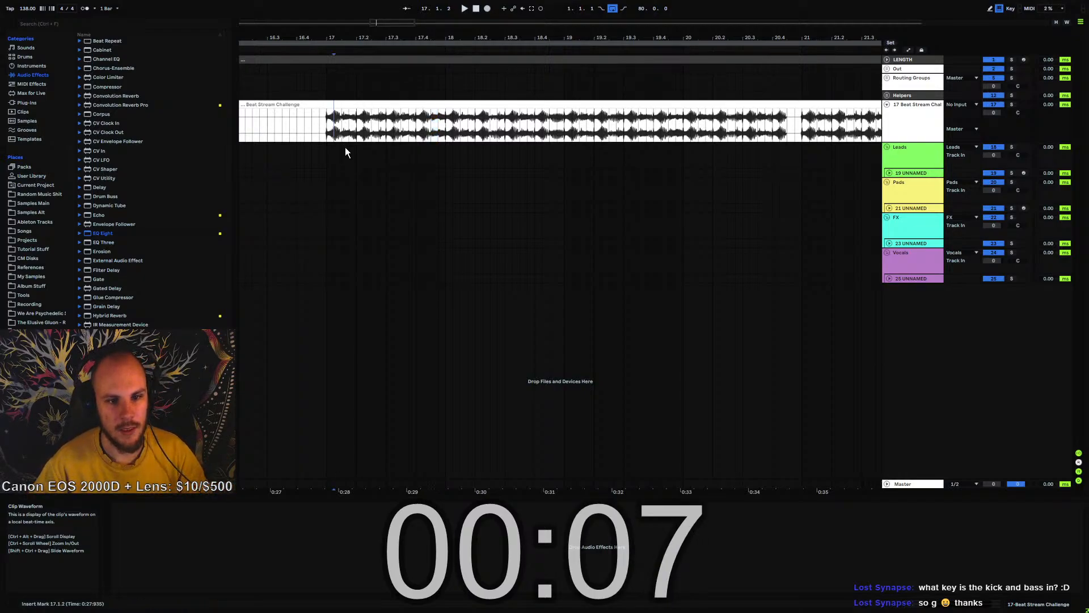
click(327, 126)
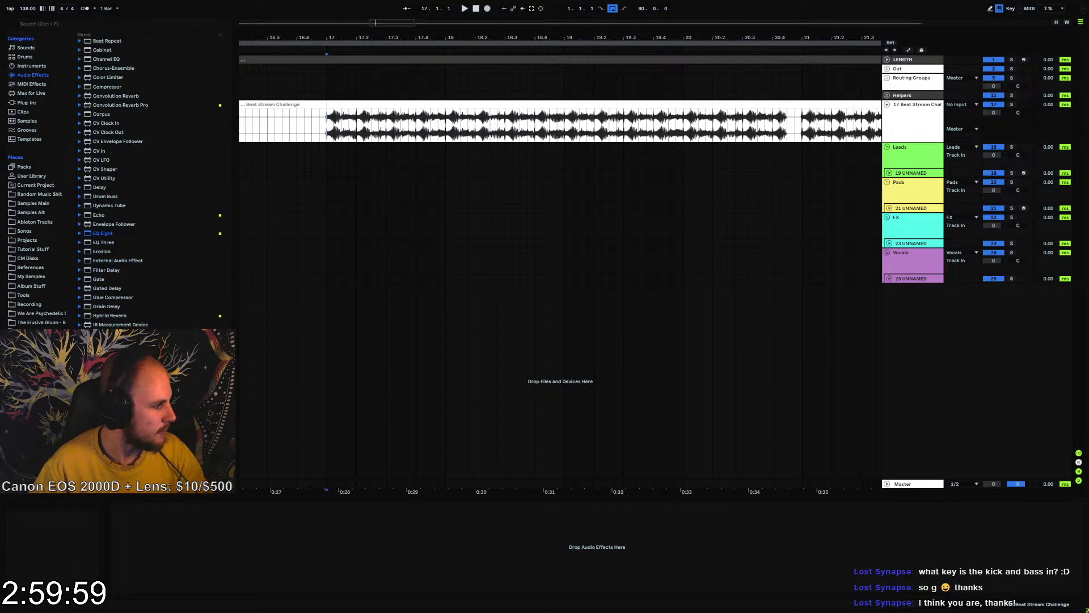
Unfold the 19 UNNAMED track in the Leads group and place the insert marker on it at bar 17
click(550, 255)
drag(524, 37, 524, 1)
click(496, 279)
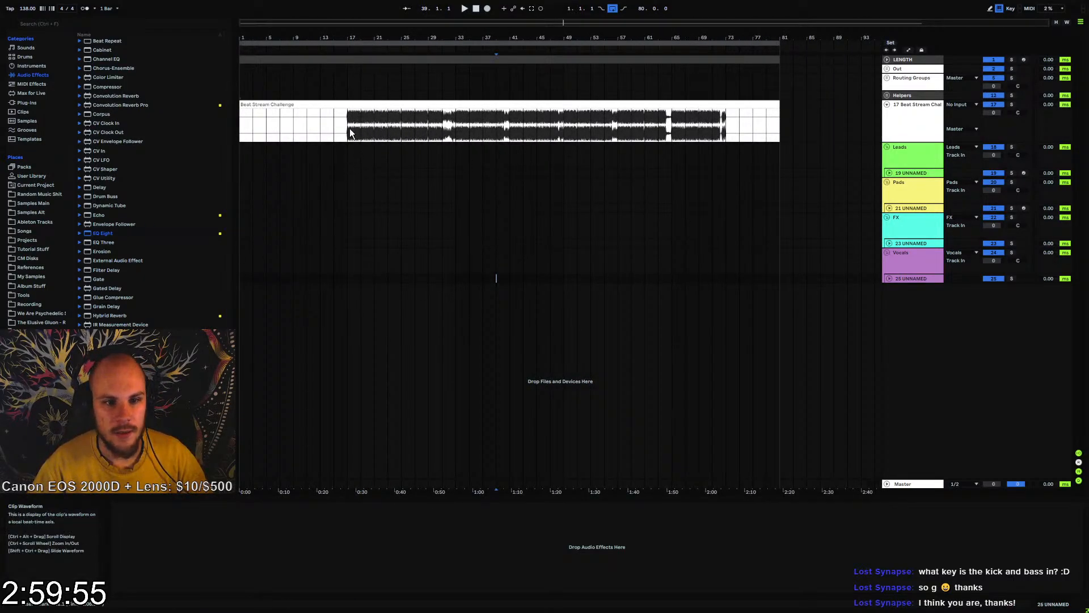
click(892, 172)
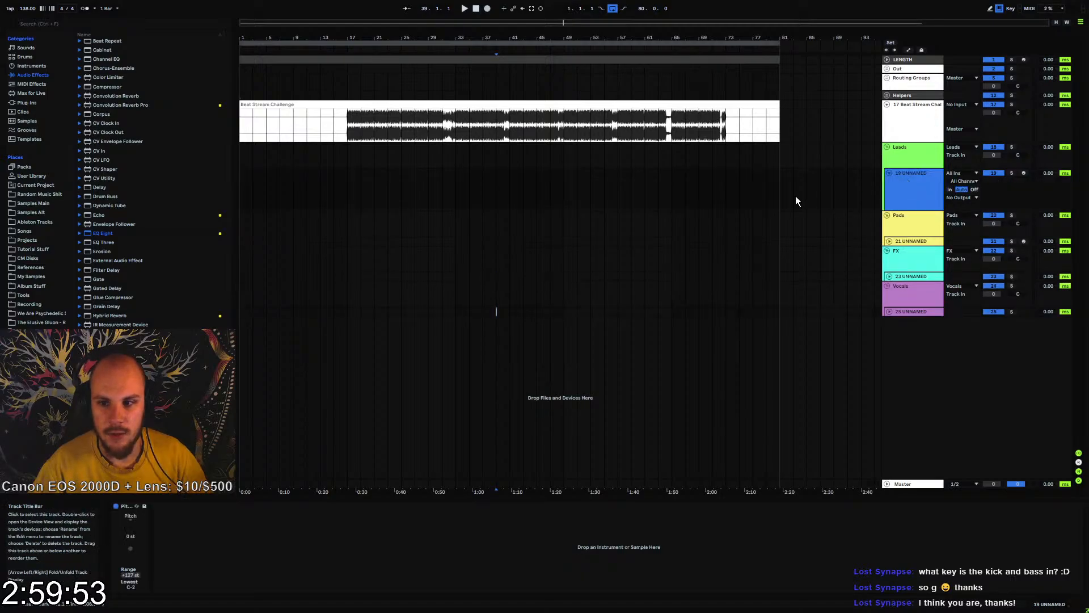
right_click(387, 200)
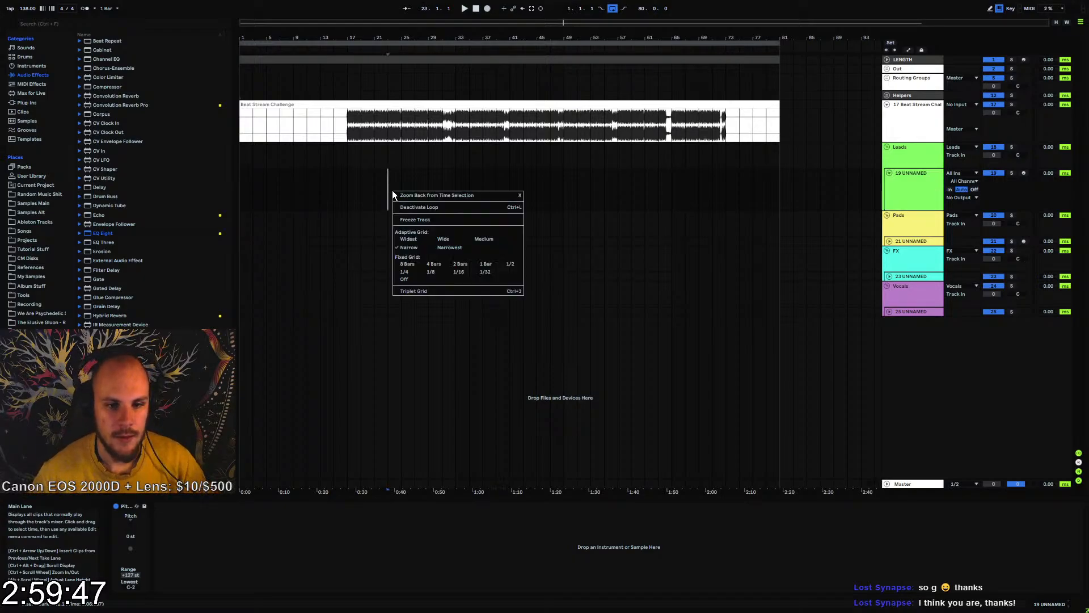
click(679, 194)
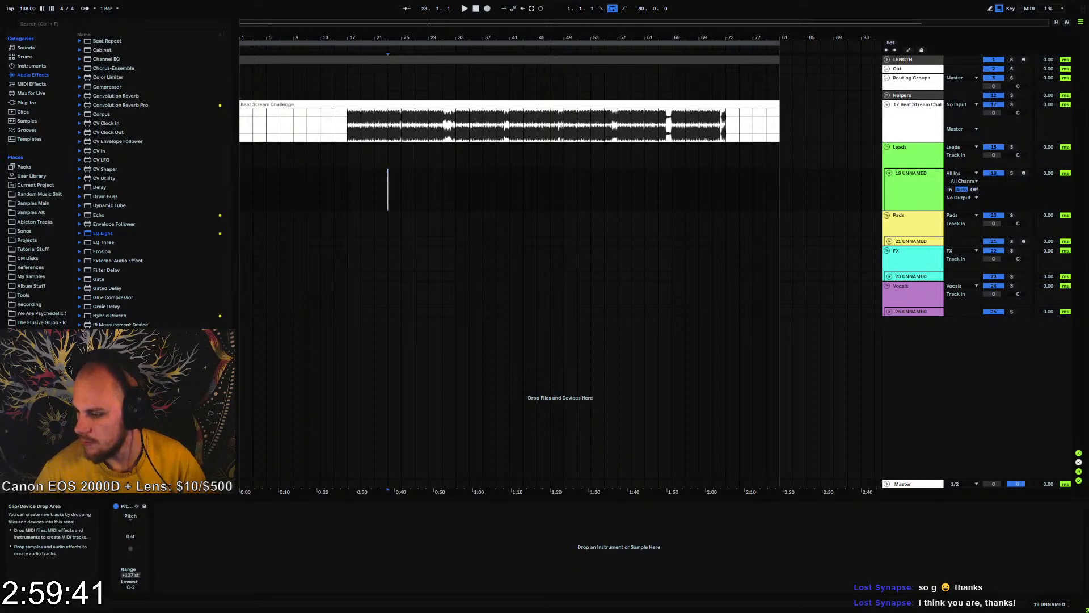
click(352, 189)
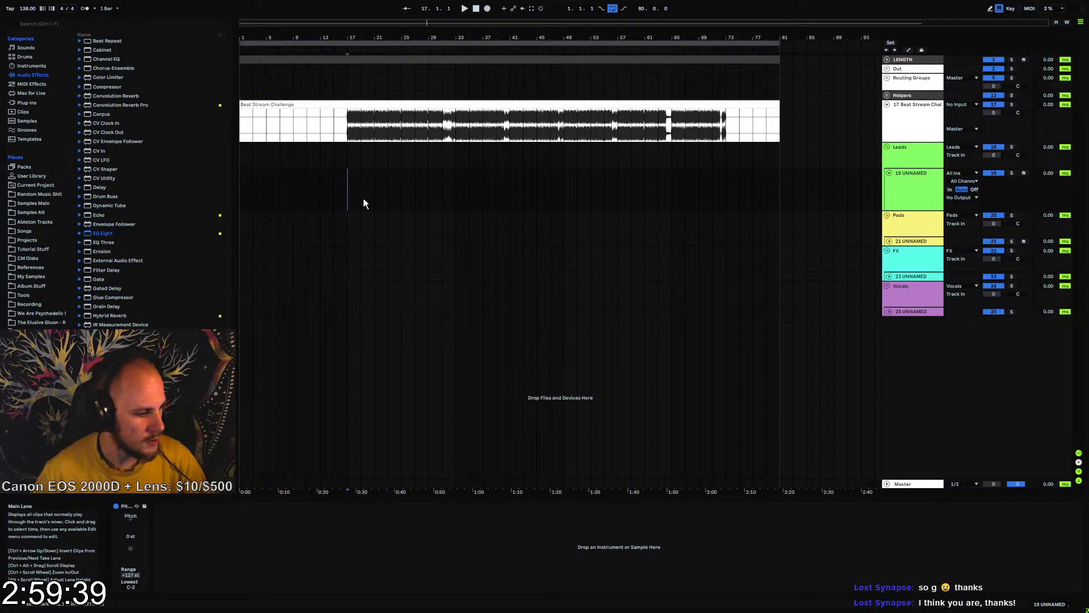
Reload EQ Eight on the Beat Stream Challenge track, play from bar 17 to examine the bass peaks in the enlarged spectrum, and remove it
drag(348, 37, 369, 141)
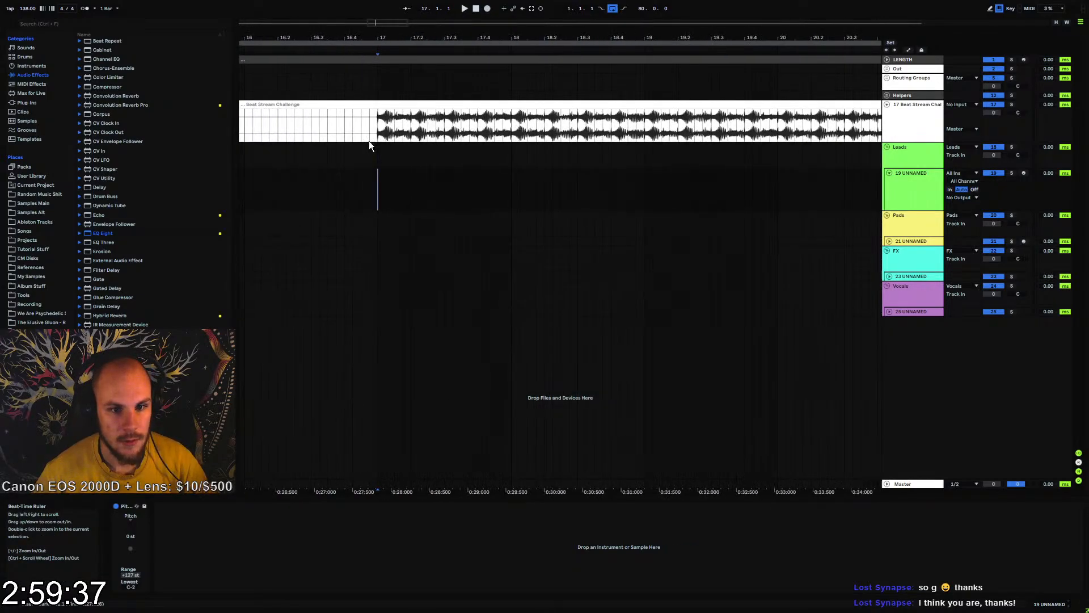
click(894, 114)
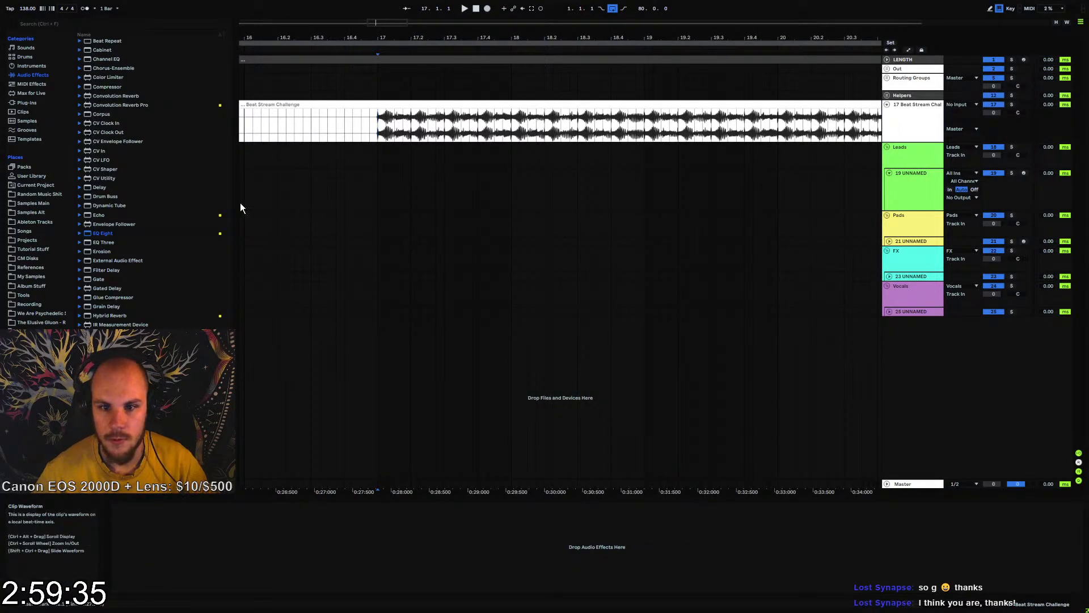
drag(136, 233, 179, 511)
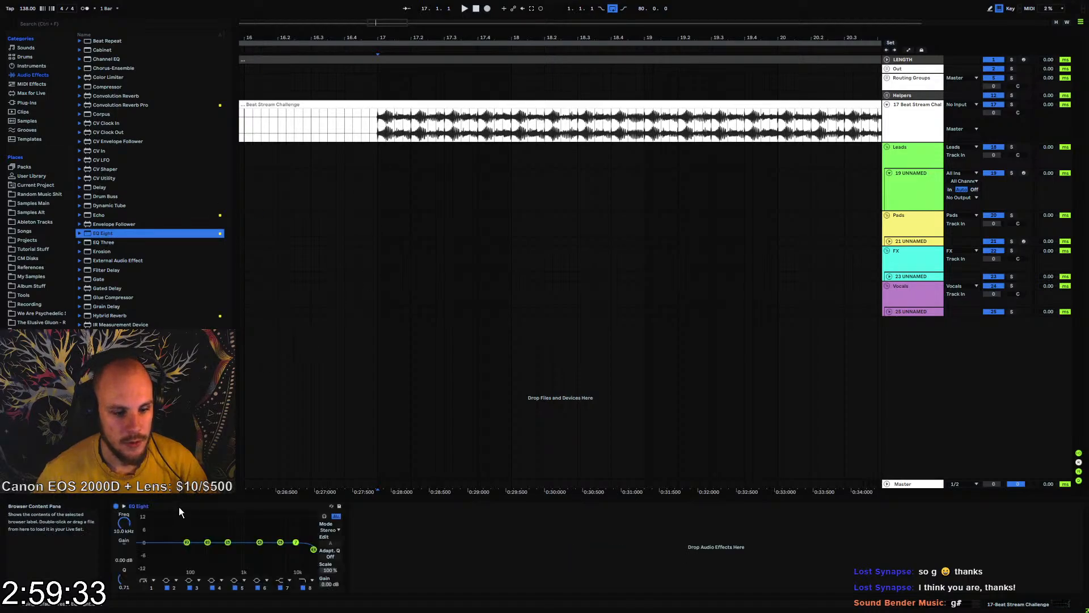
click(124, 506)
key(space)
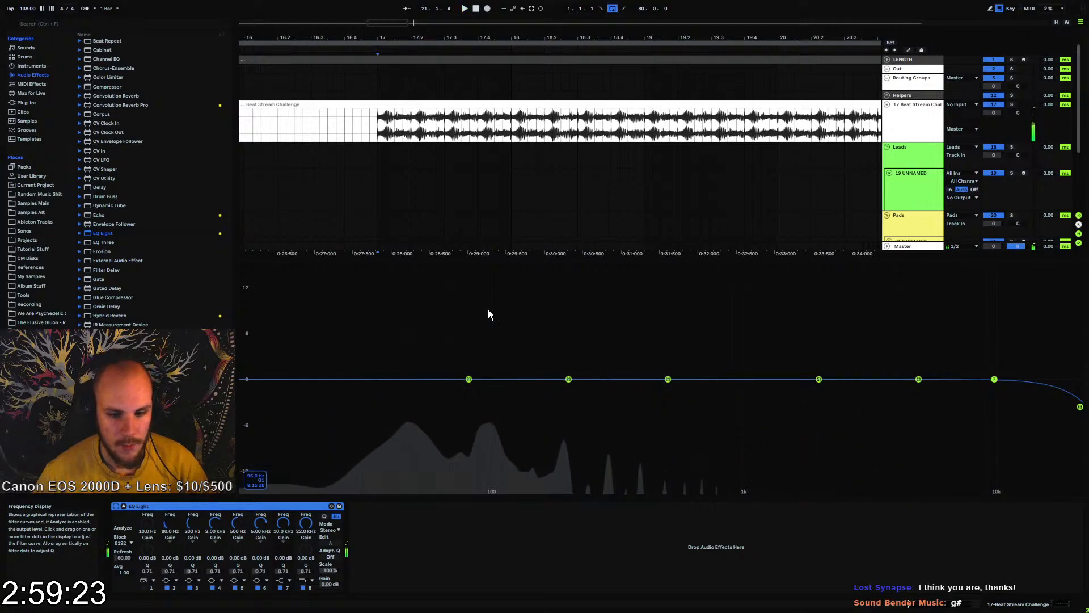
click(181, 507)
key(Delete)
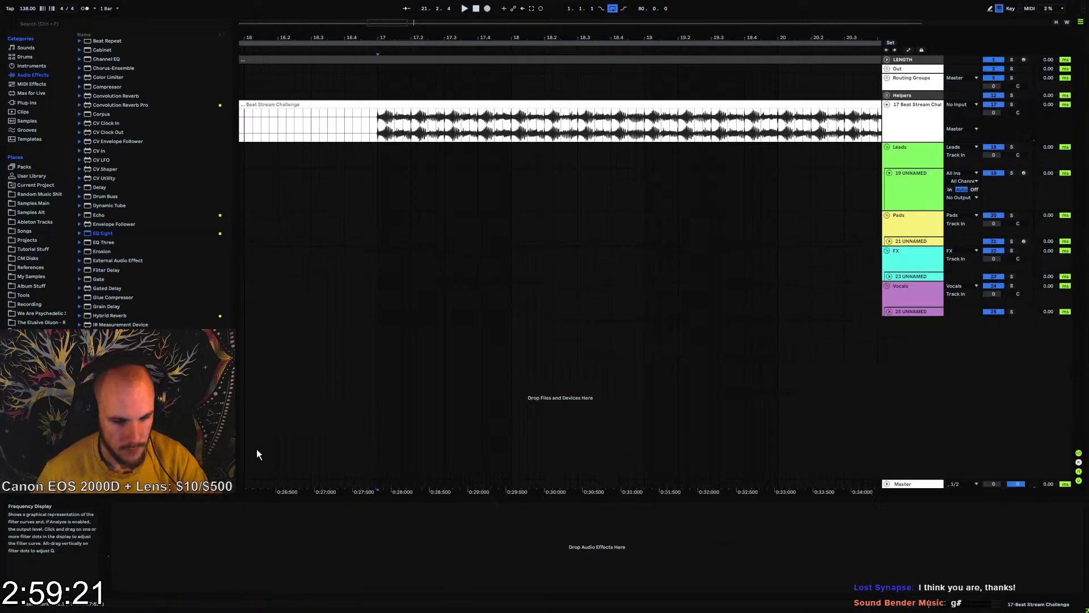
Create an empty one-beat MIDI clip at bar 17 on the 19 UNNAMED track in the Leads group
click(377, 172)
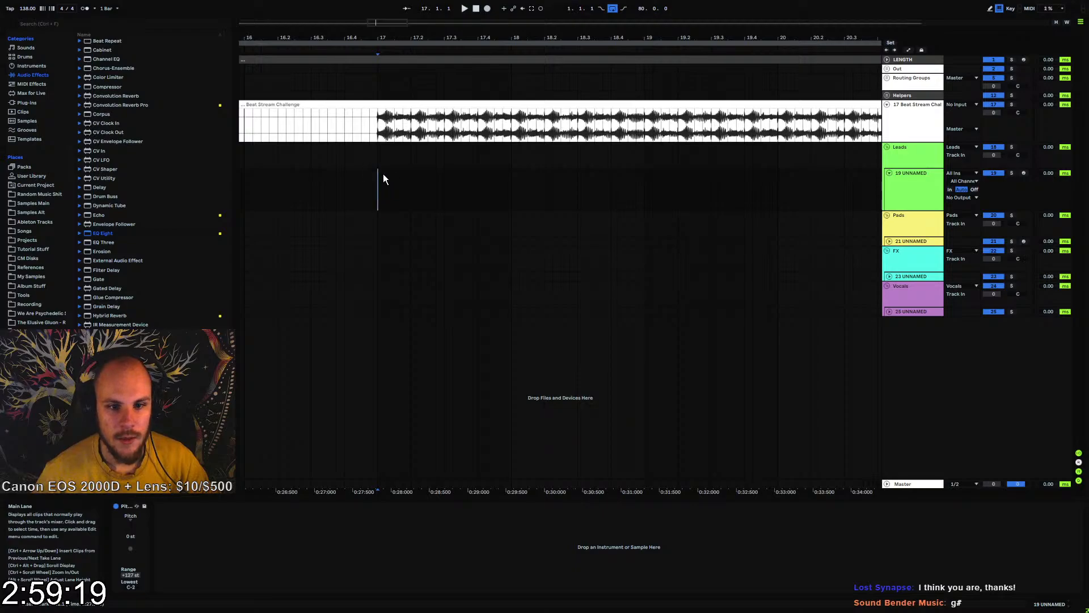
drag(383, 176, 410, 175)
key(ctrl+shift+m)
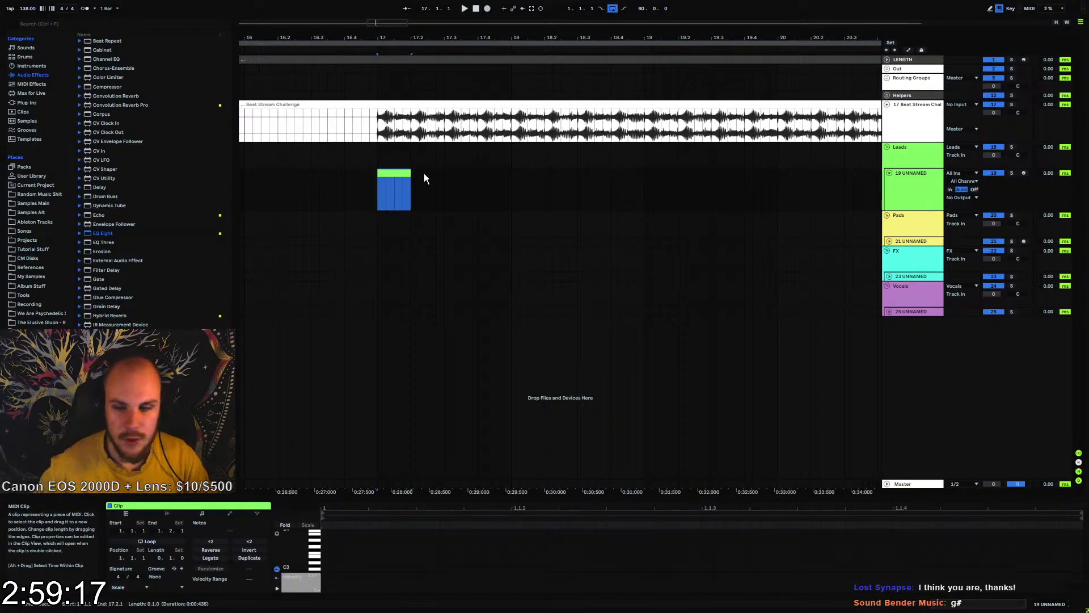
Load Serum on the 19 UNNAMED track and set OSC A to wavetable 067 from the Projektor Tones Pack
right_click(428, 186)
right_click(428, 186)
mouse_move(466, 192)
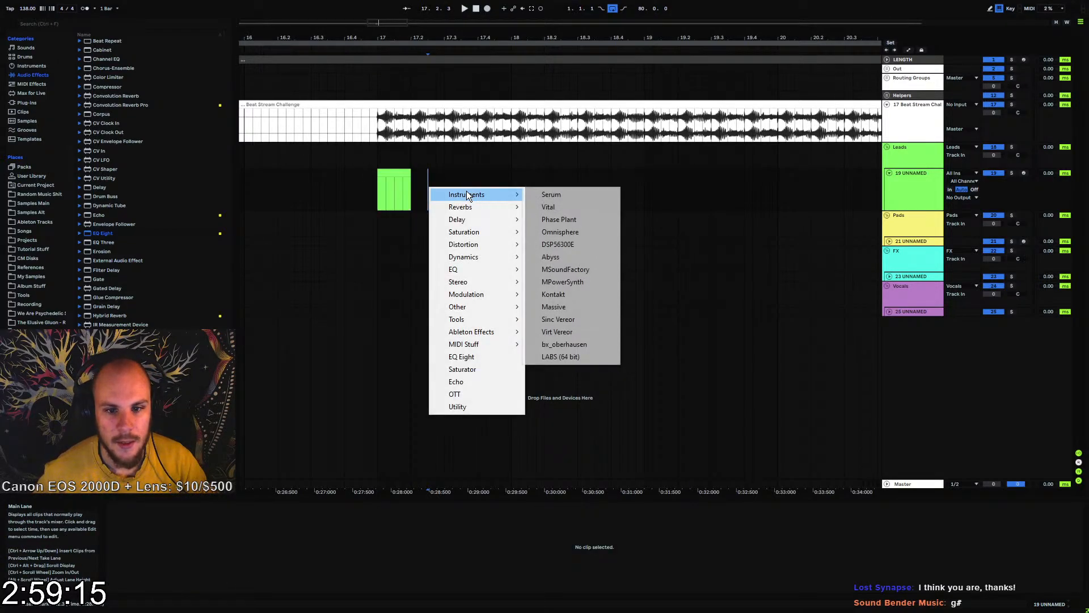
click(549, 195)
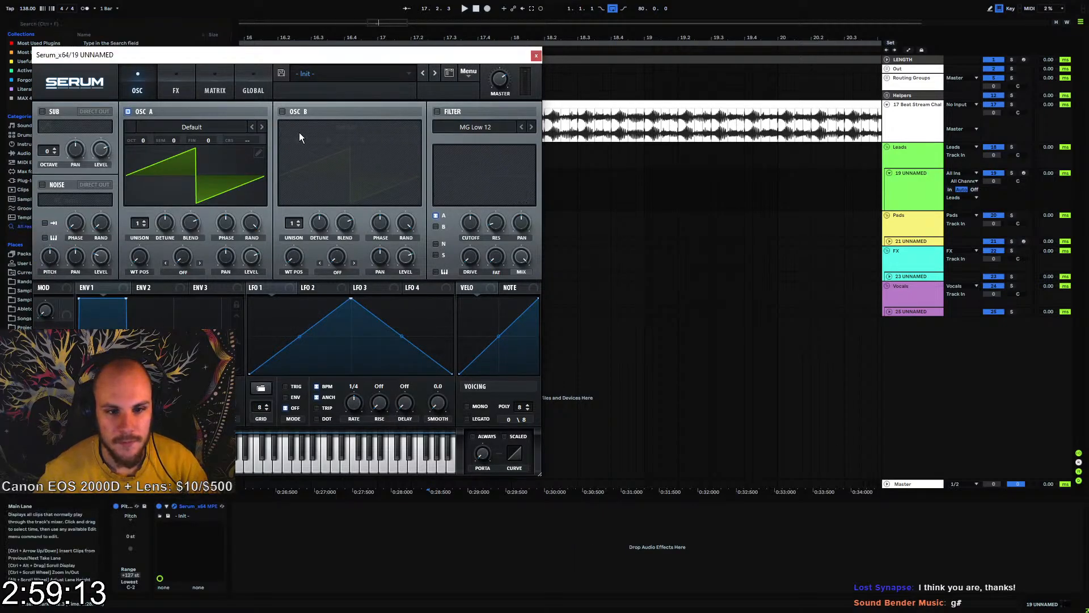
click(192, 127)
mouse_move(200, 178)
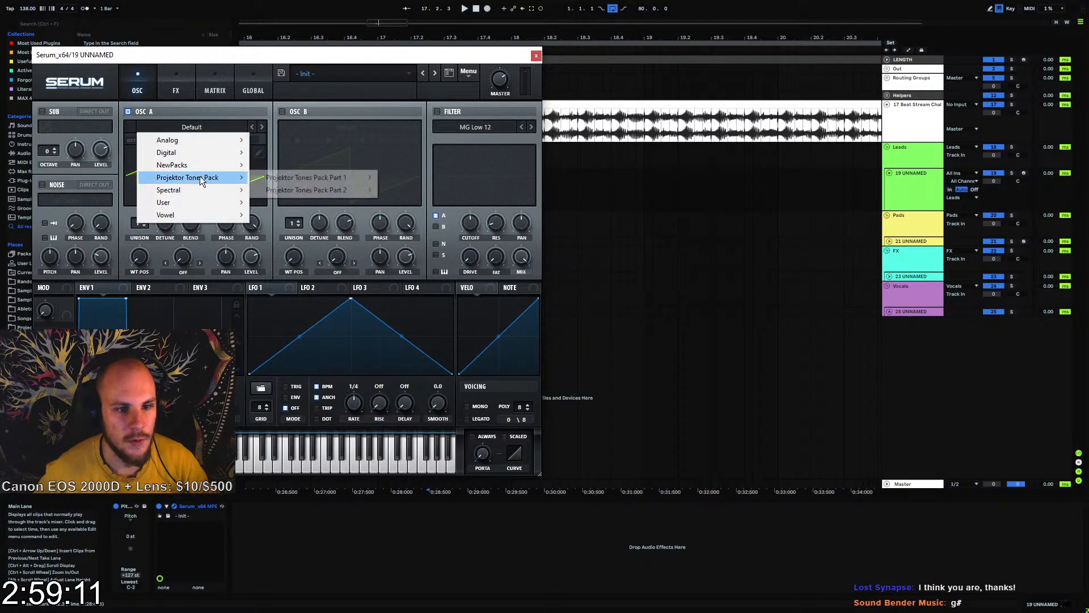
mouse_move(323, 178)
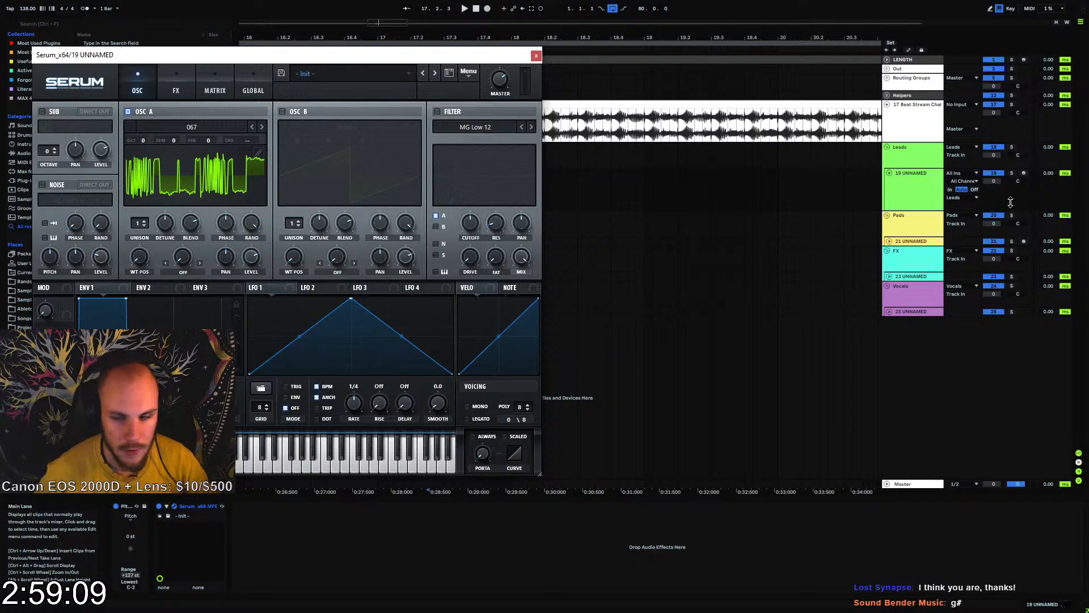
drag(429, 52, 620, 287)
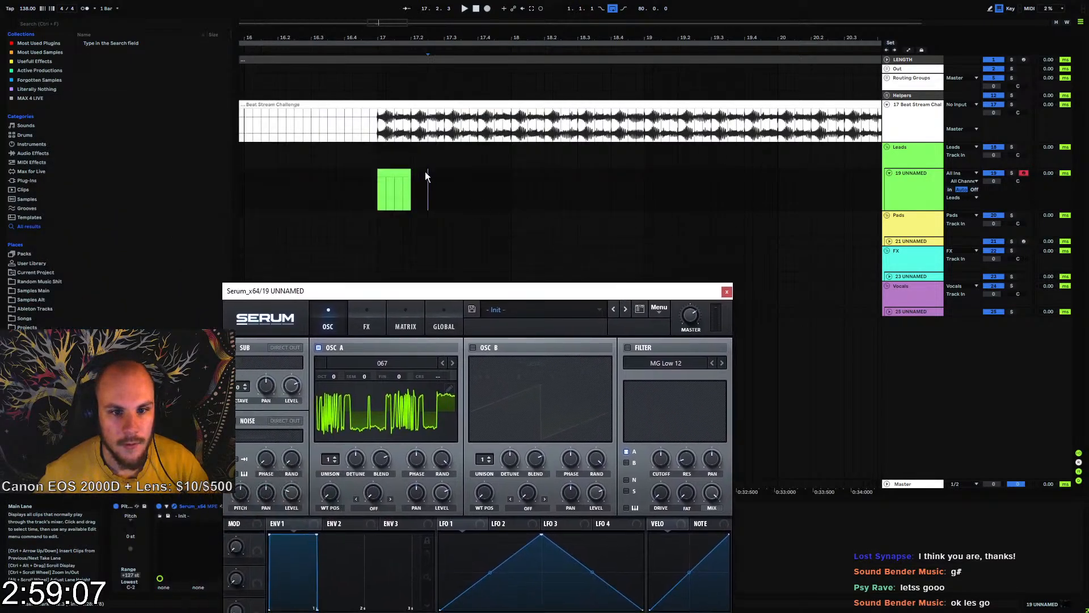
Draw a note spanning the whole MIDI clip and transpose it to G0 while playing it against the beat
click(408, 178)
click(727, 292)
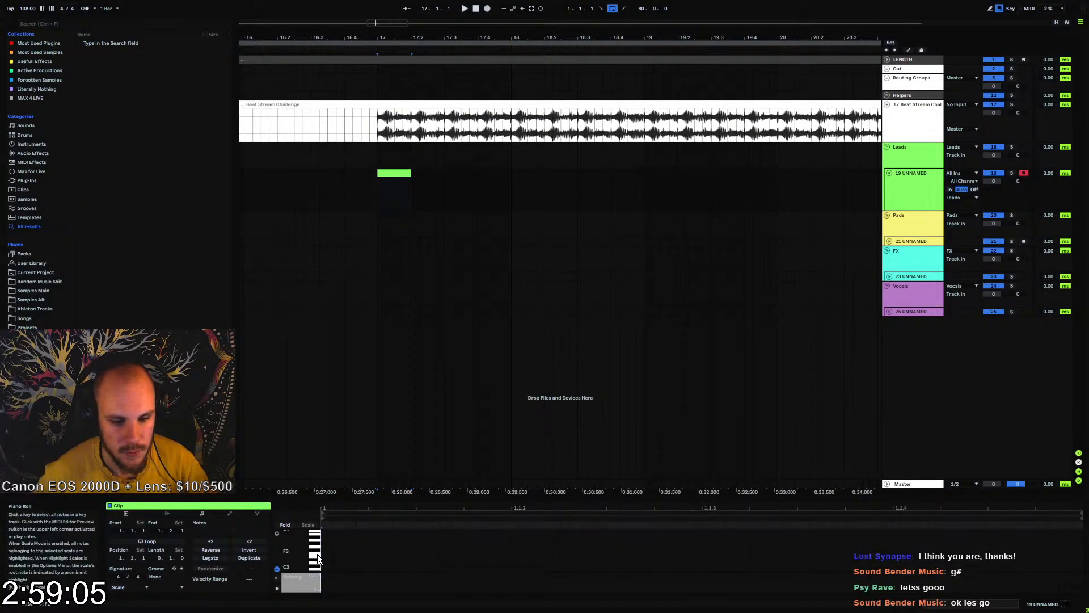
drag(325, 550, 1037, 562)
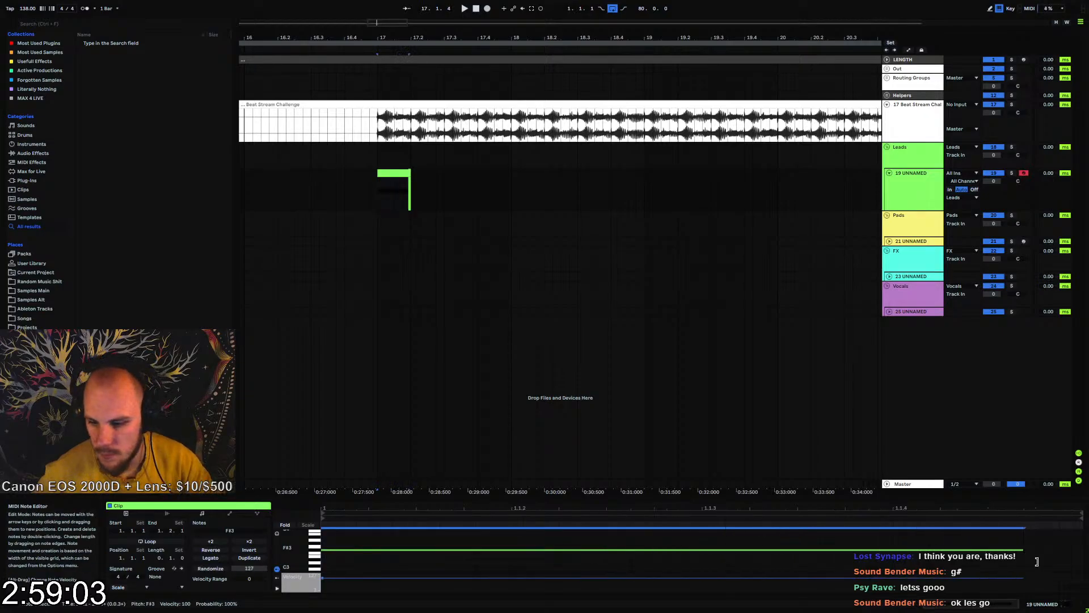
key(Up)
key(space)
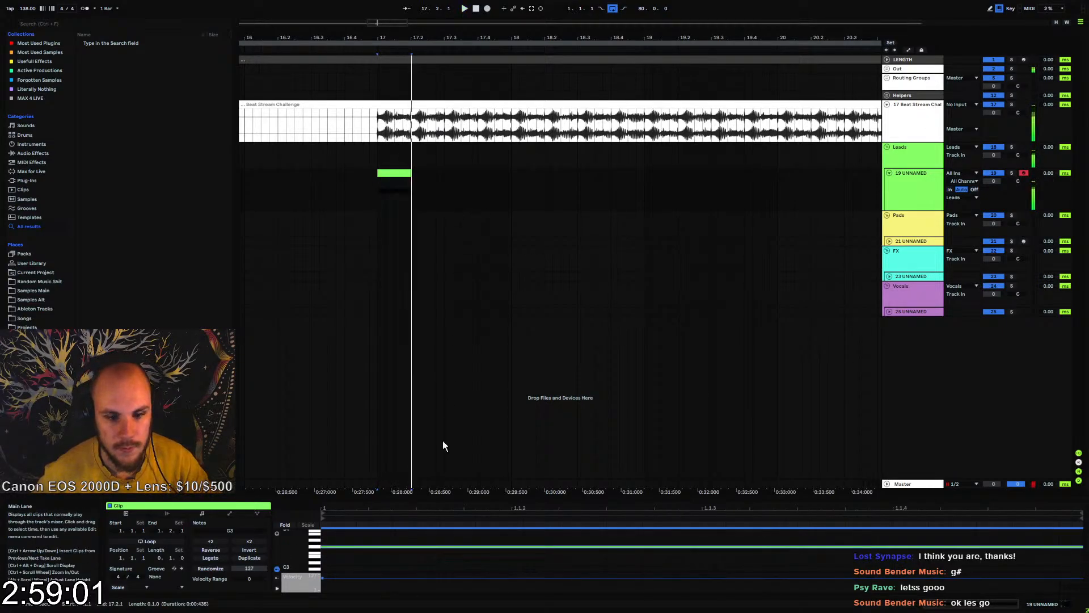
key(shift+Down)
key(shift+Down)
key(shift+Down)
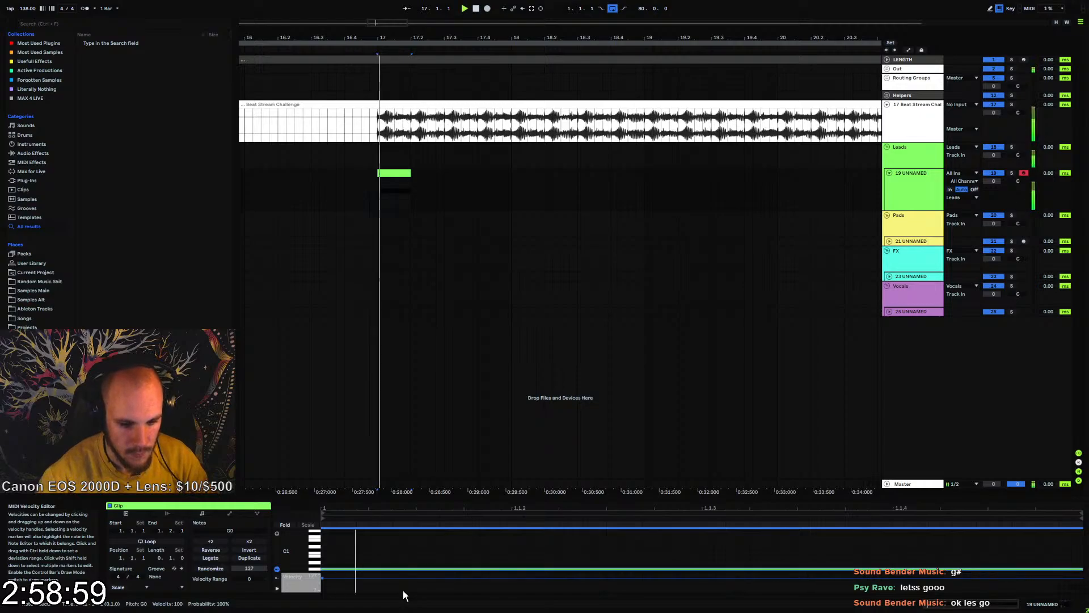
Audition the note against the beat, try it at G#0 for comparison, and return it to G0
key(space)
key(space)
key(space)
key(space)
key(space)
drag(378, 552, 370, 569)
key(space)
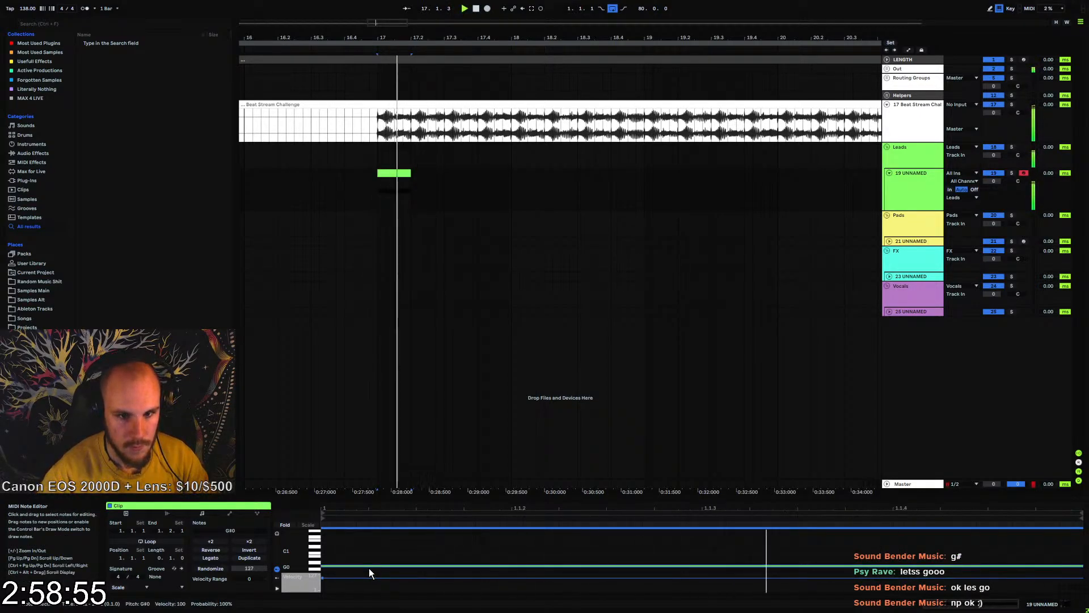
key(Down)
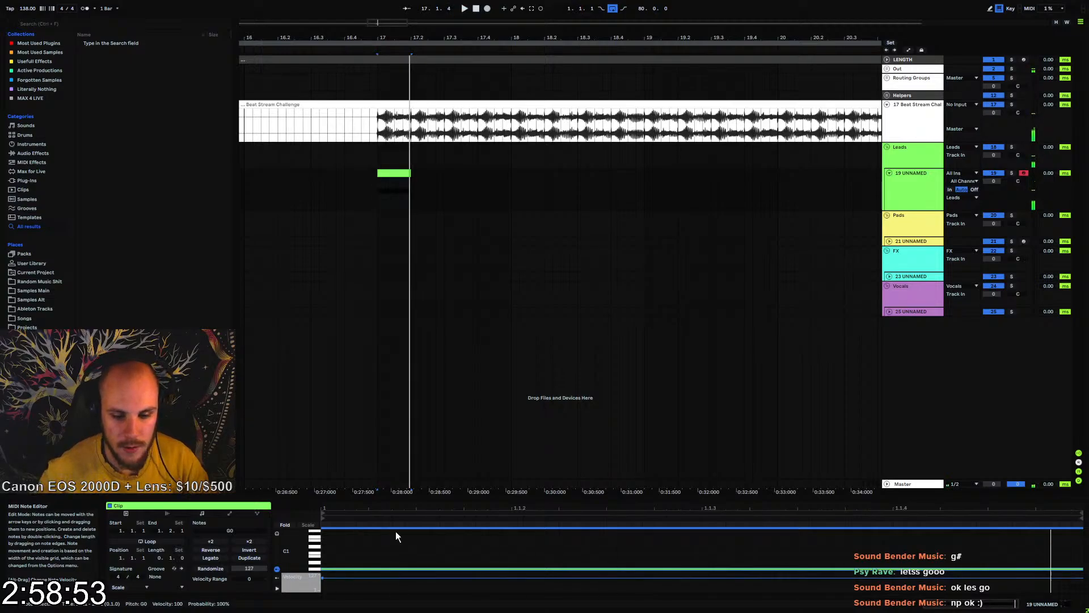
Shorten the MIDI clip to a single sixteenth at 17.1.3, audition it, and place the insert marker at bar 17
click(392, 171)
mouse_move(392, 172)
mouse_down()
mouse_move(427, 179)
mouse_move(403, 175)
mouse_up()
key(space)
key(space)
key(space)
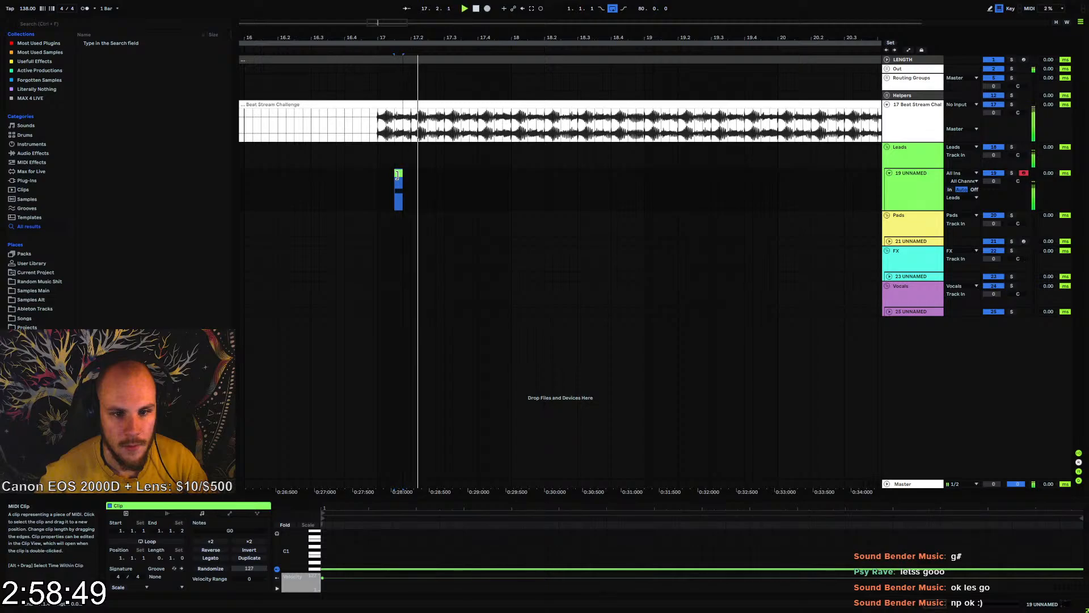
click(375, 181)
Reopen Serum and step through the OSC A wavetables during playback, settling on 077
click(913, 186)
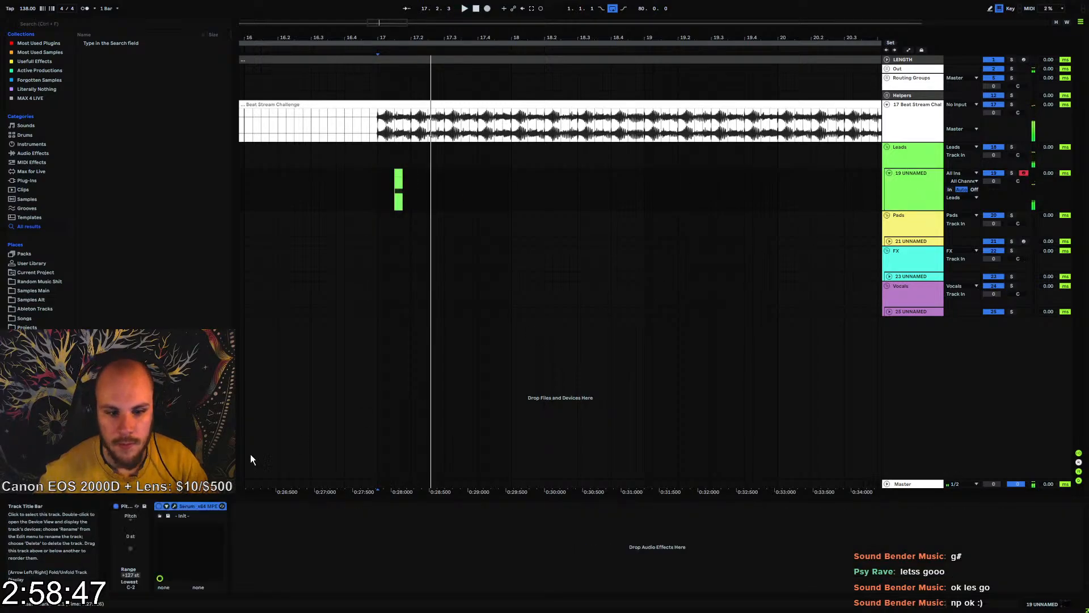
click(165, 510)
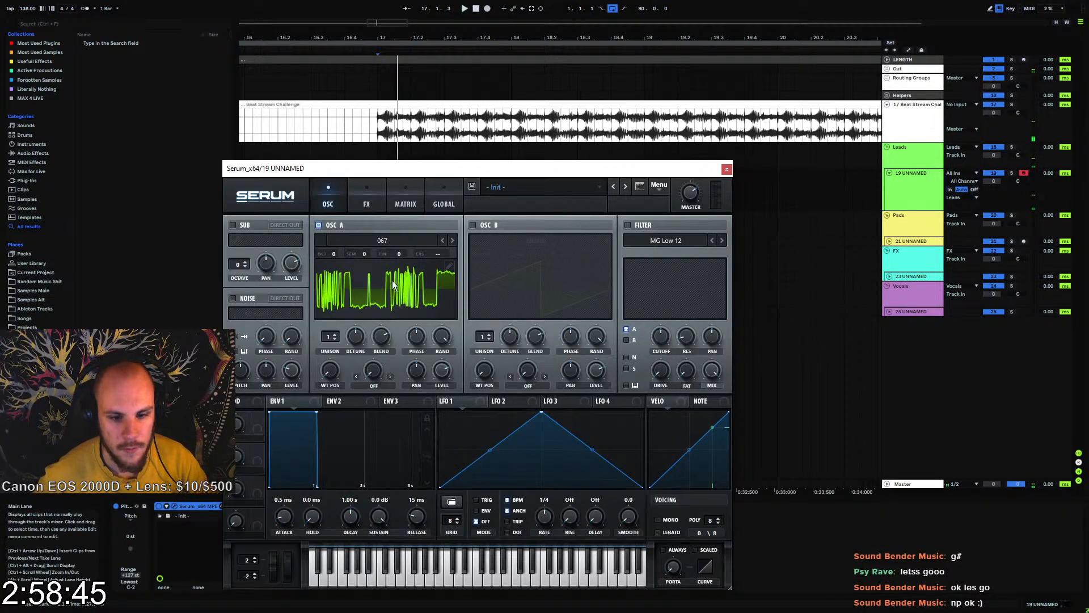
click(452, 240)
click(453, 241)
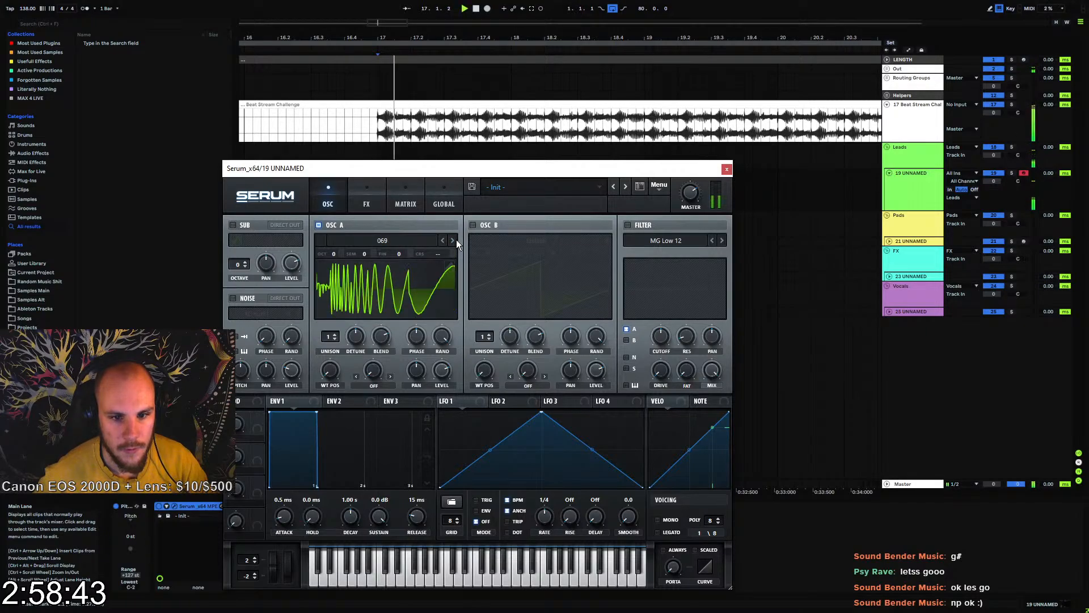
click(456, 240)
click(456, 240)
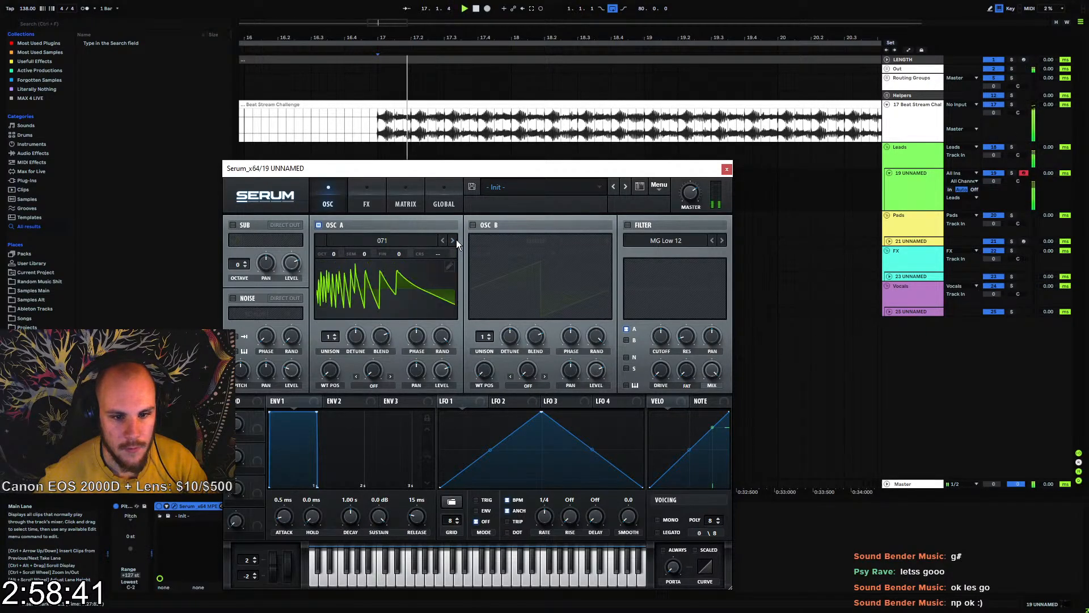
click(456, 240)
click(456, 240)
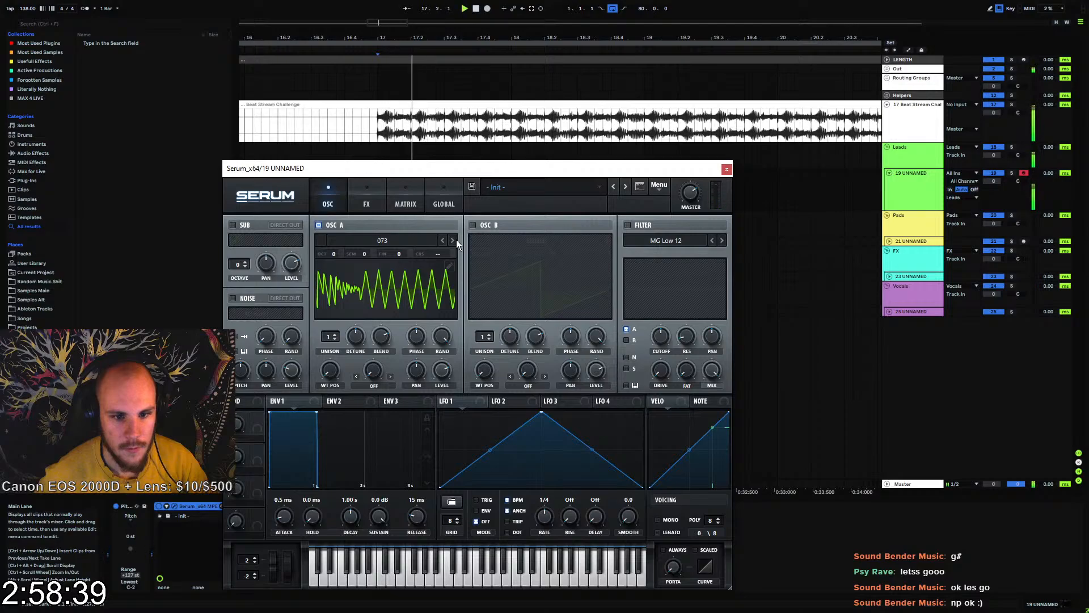
click(456, 240)
click(456, 240)
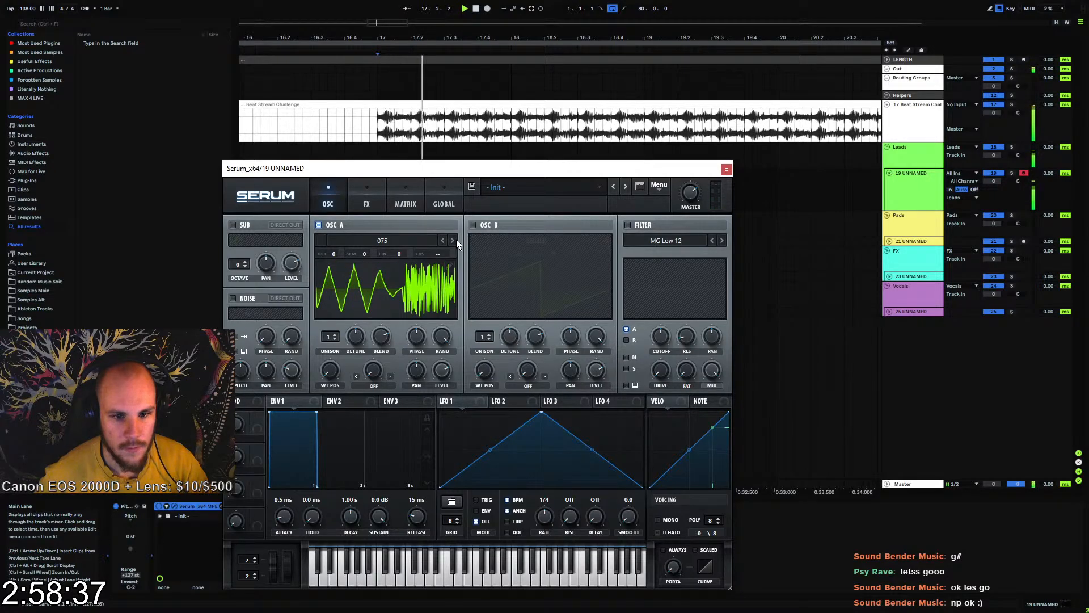
click(456, 240)
click(456, 240)
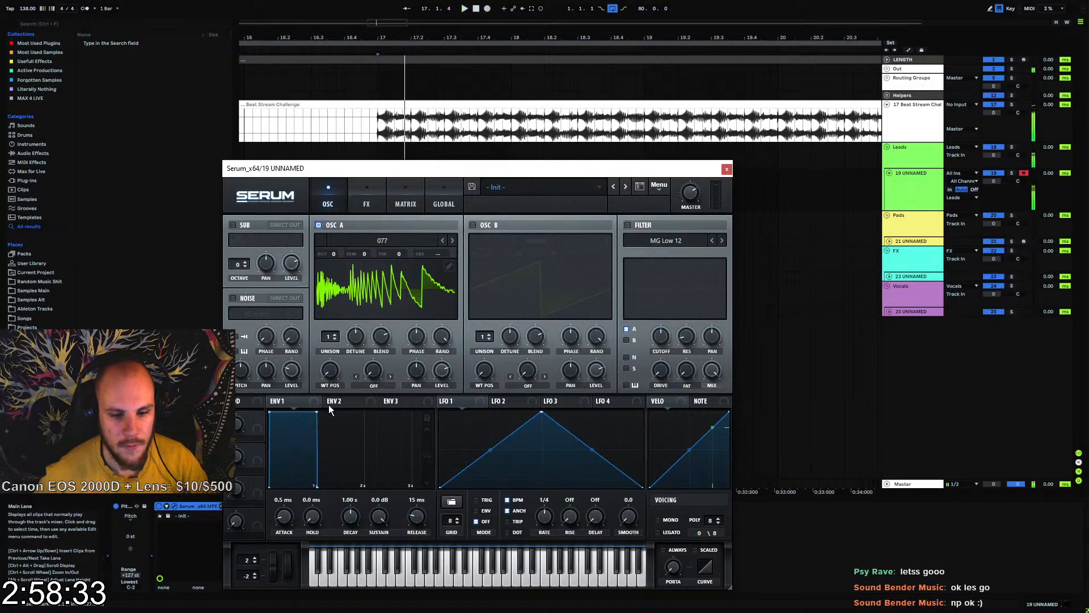
Shape Serum's Envelope 2 with a 93 ms decay, 65.34% sustain and 40 ms release
drag(316, 414, 306, 433)
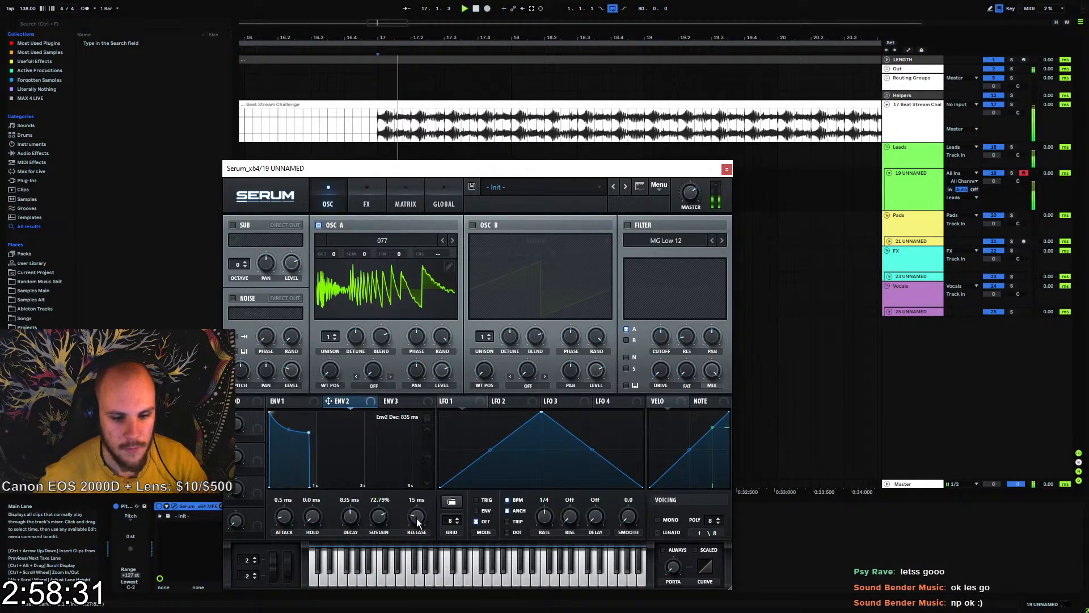
drag(372, 520, 371, 527)
drag(353, 518, 350, 535)
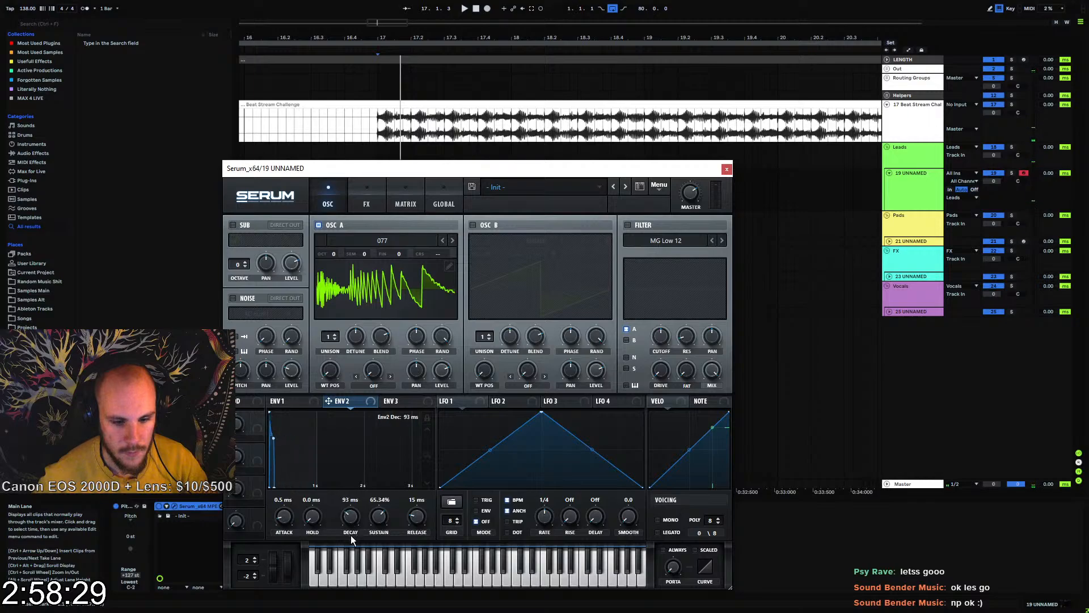
drag(414, 519, 418, 516)
Enable Serum's filter as MG Low 18, lower its cutoff, and modulate the cutoff with Envelope 2 at an amount of 64
click(627, 225)
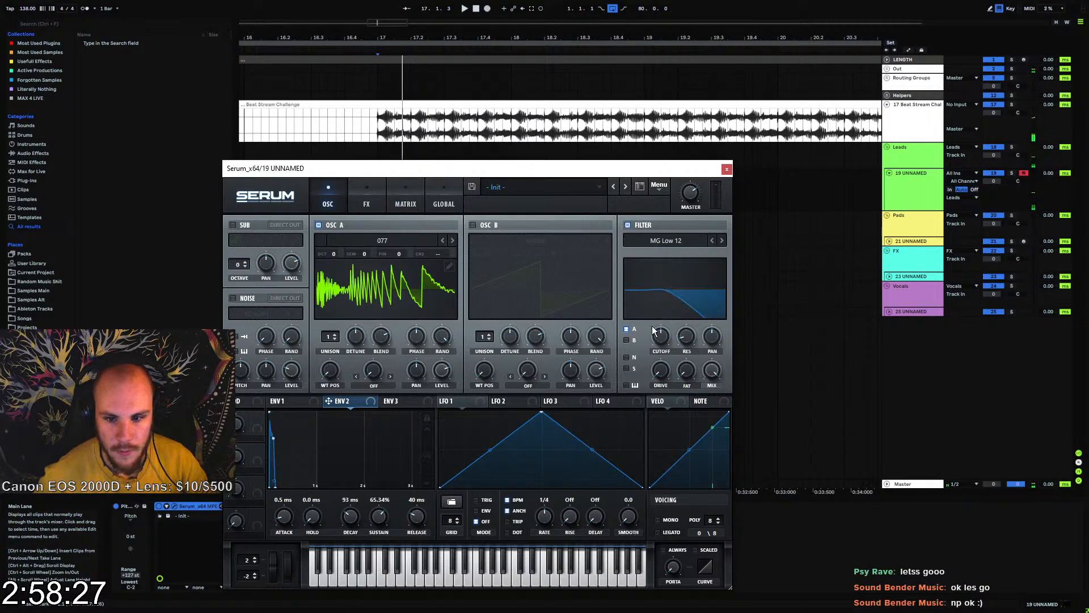
mouse_move(660, 336)
mouse_down()
mouse_move(658, 363)
mouse_move(652, 320)
mouse_up()
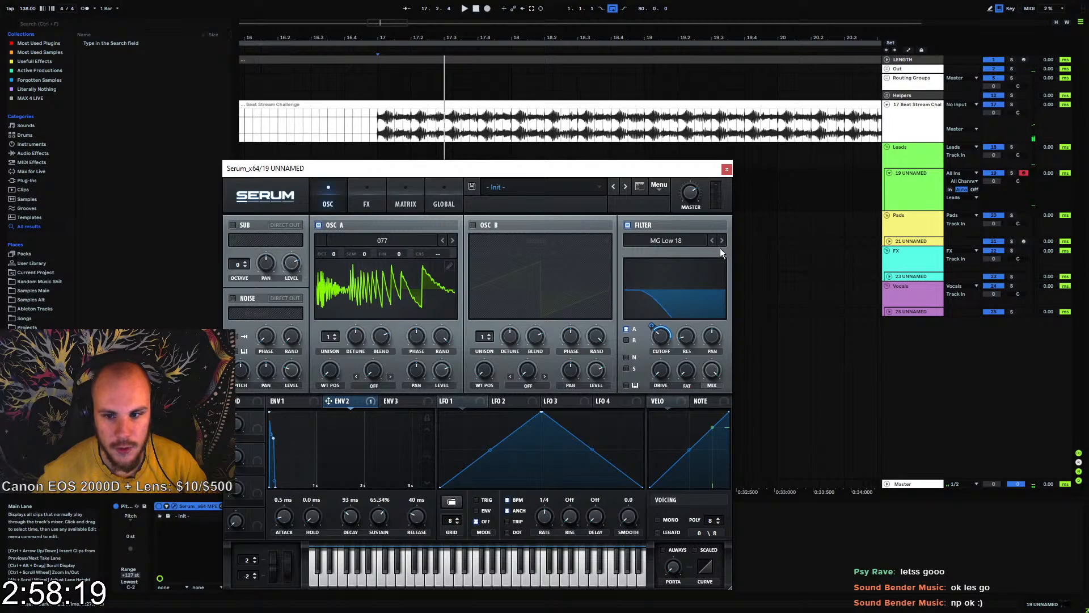
drag(652, 326, 654, 320)
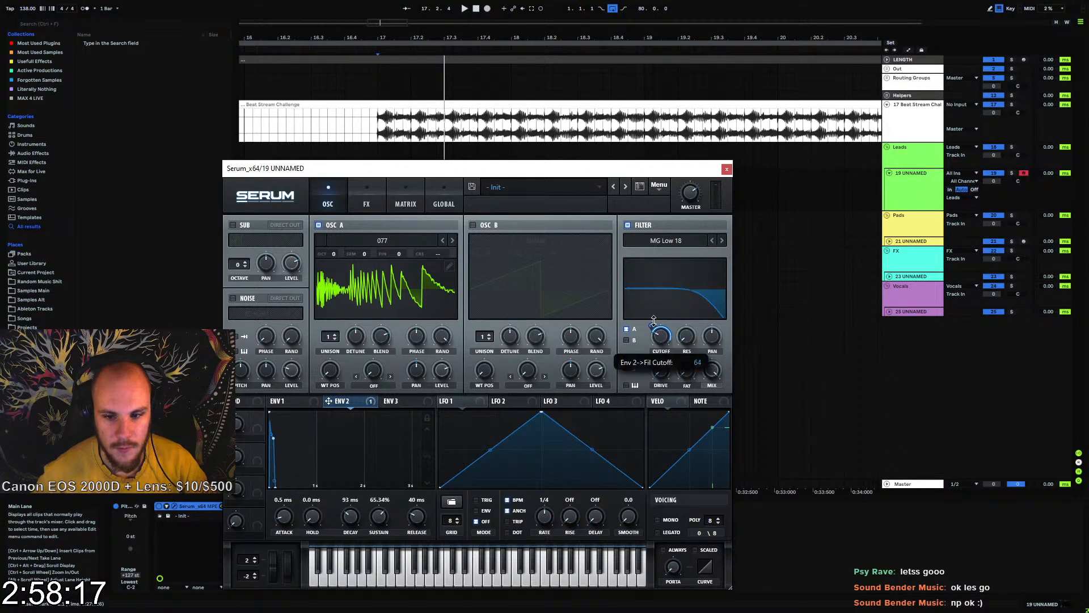
Enable Serum's distortion effect in Asym mode and modulate its drive with Envelope 2 at an amount of 74
click(351, 206)
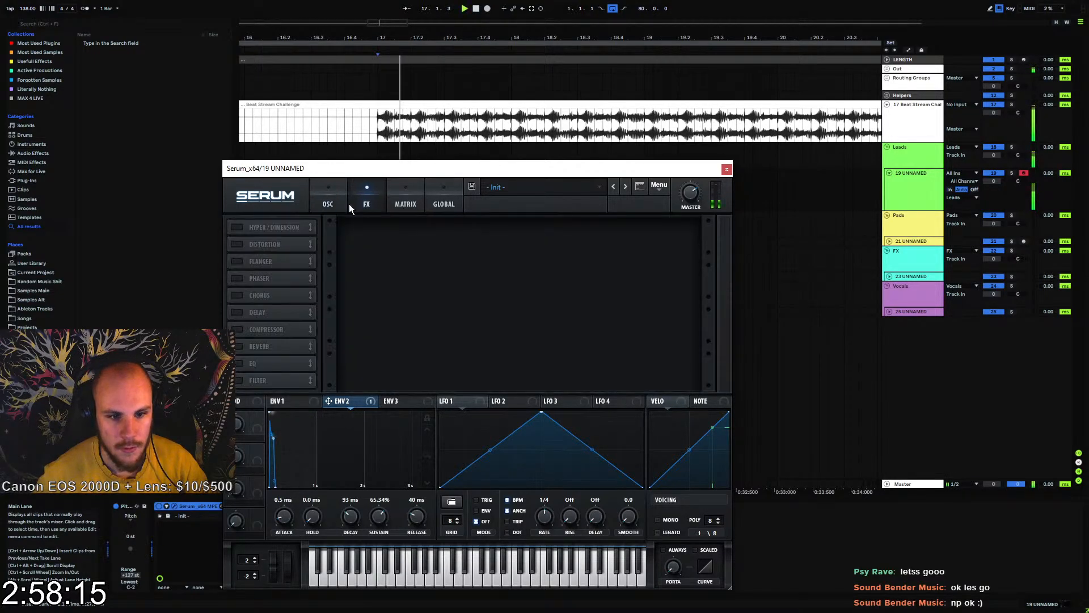
click(237, 244)
click(412, 237)
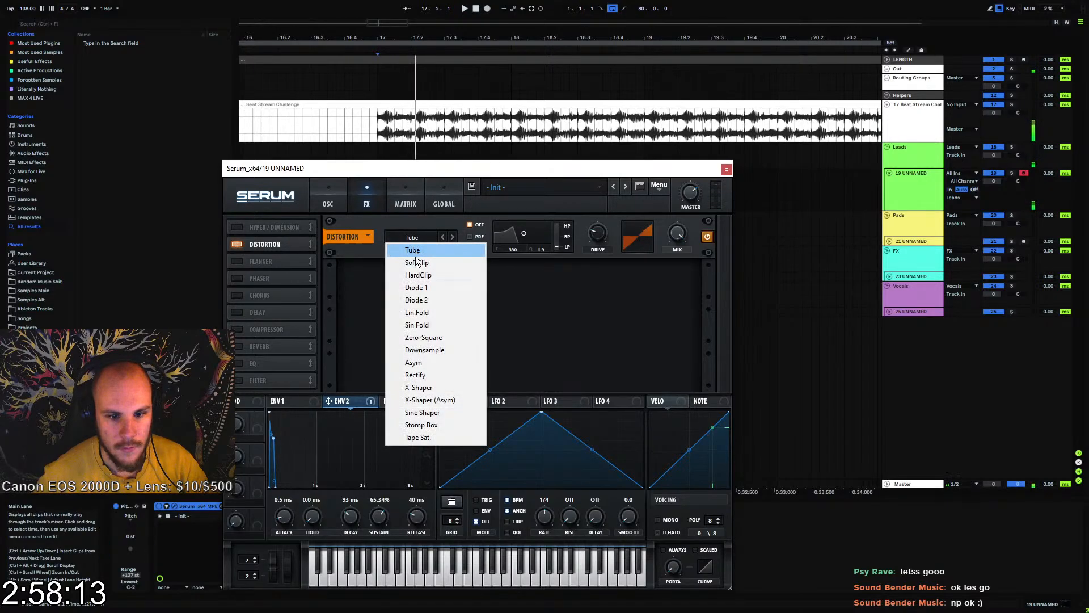
click(420, 364)
drag(599, 233, 583, 275)
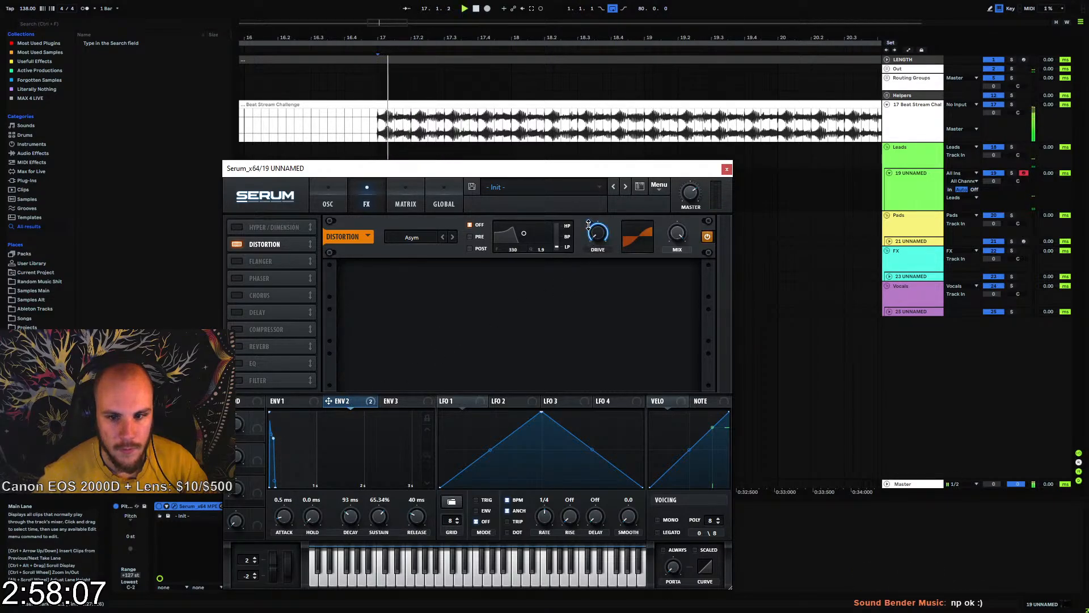
drag(589, 225, 580, 245)
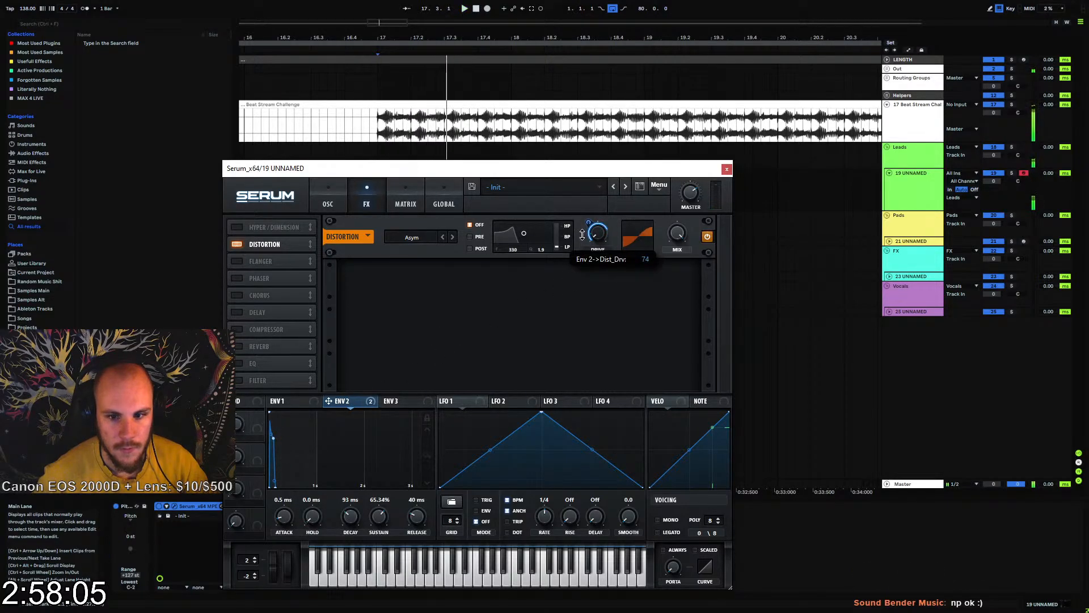
Shape Serum's Envelope 1 with a 115 ms decay, -4.5 dB sustain and 29 ms release, and close the plug-in window
click(292, 403)
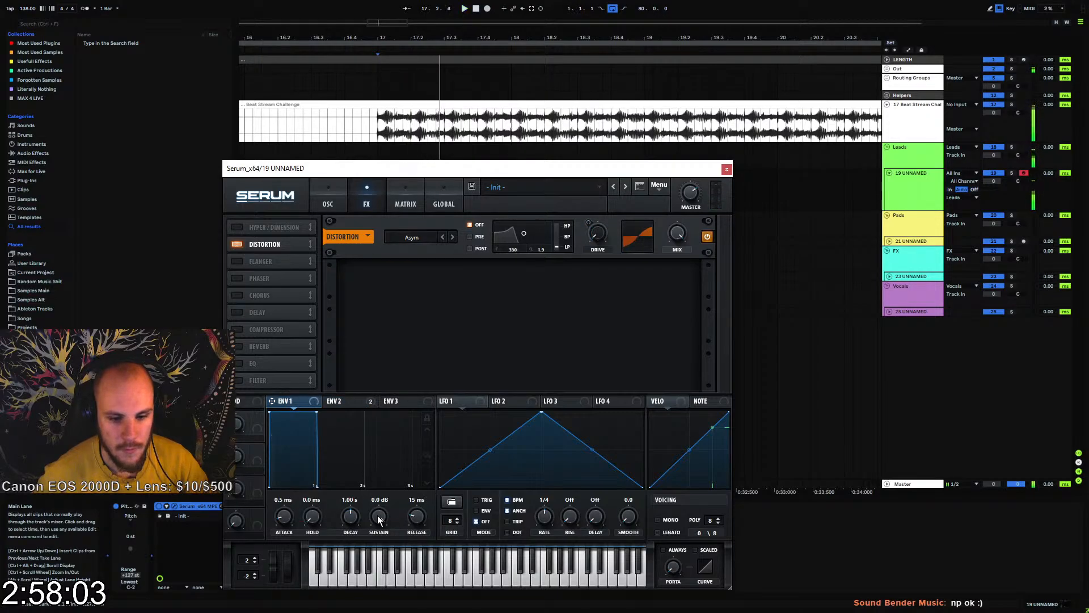
drag(370, 535, 350, 525)
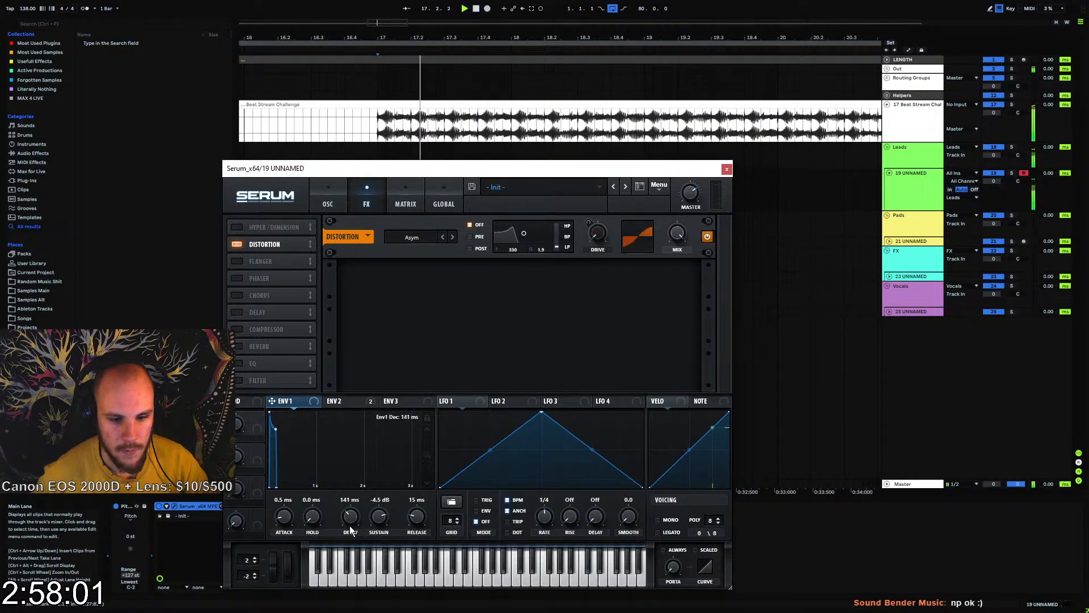
drag(416, 522, 420, 518)
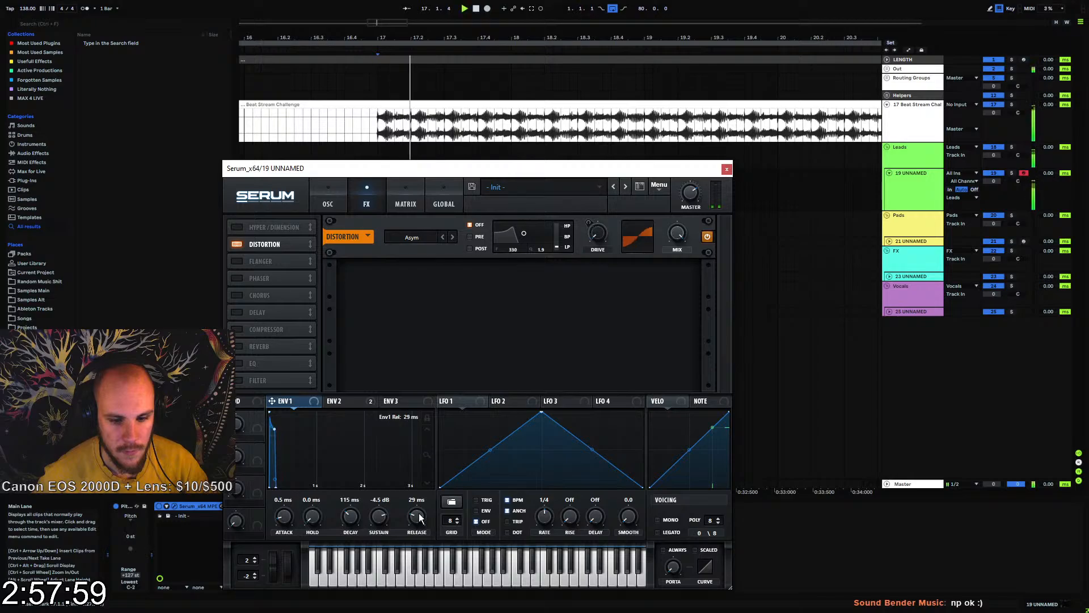
key(space)
key(space)
click(727, 169)
key(space)
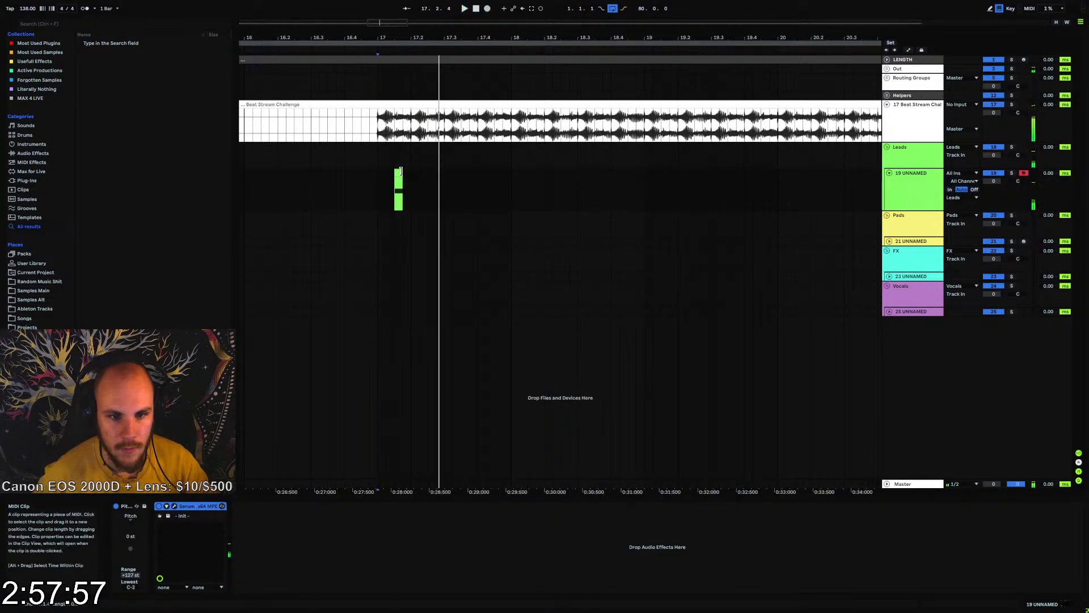
Extend the end of the lead's MIDI clip to 17.2 and audition it with the beat
key(space)
drag(402, 171, 420, 178)
click(378, 170)
key(space)
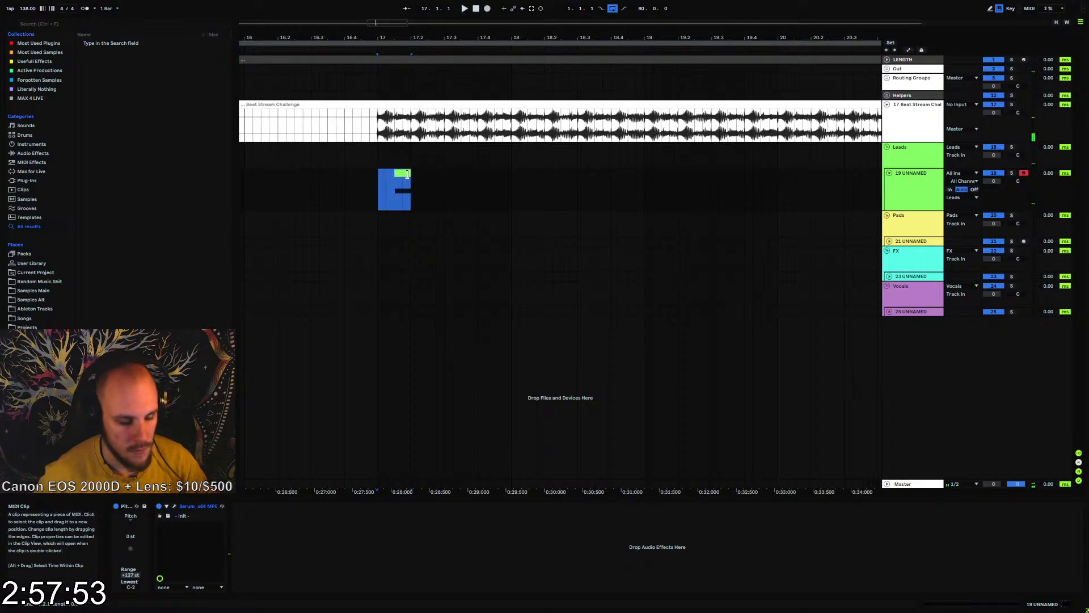
key(space)
click(401, 172)
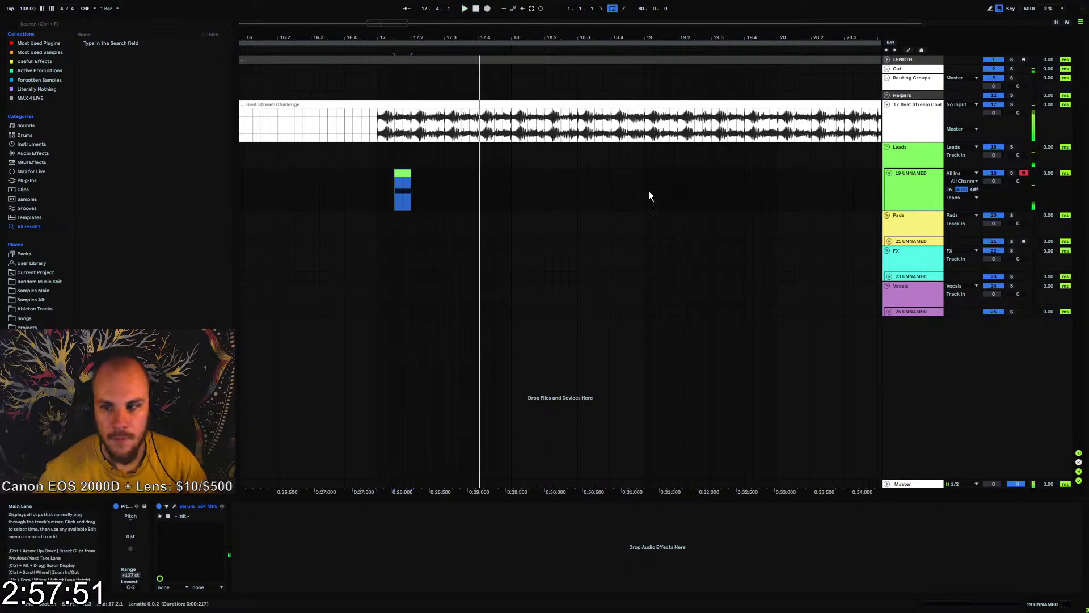
Add EQ Eight after Serum, cut the lows, and boost the mids by 5.09 dB at 667 Hz while auditioning
click(32, 153)
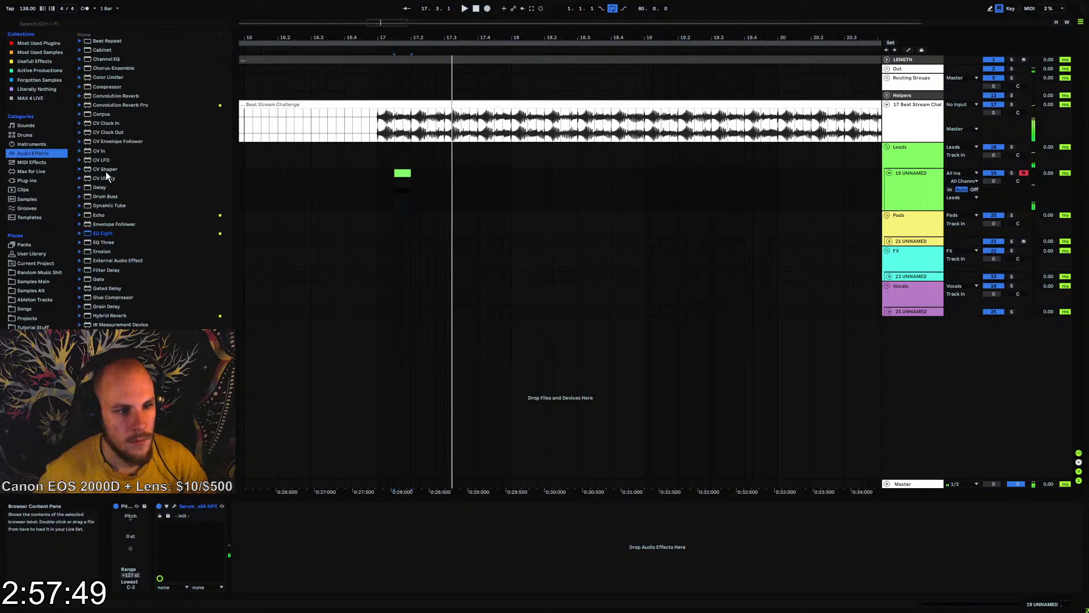
drag(96, 232, 245, 495)
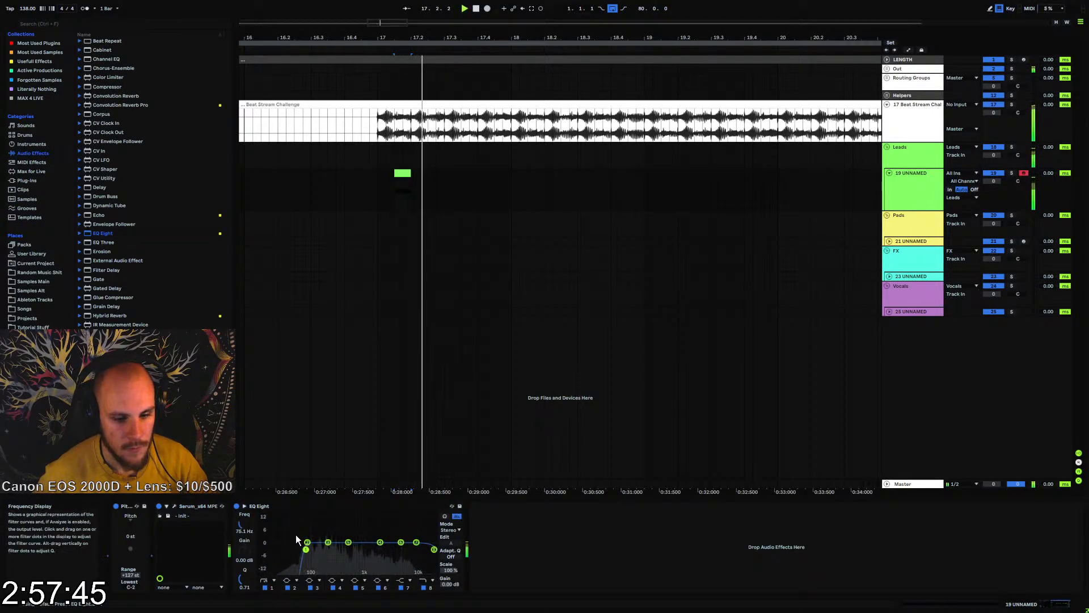
drag(307, 549, 355, 533)
key(space)
key(space)
key(space)
key(space)
key(space)
Pull down EQ Eight's high end and narrow a 6.57 dB cut at 5.50 kHz while auditioning the lead
key(space)
key(space)
key(space)
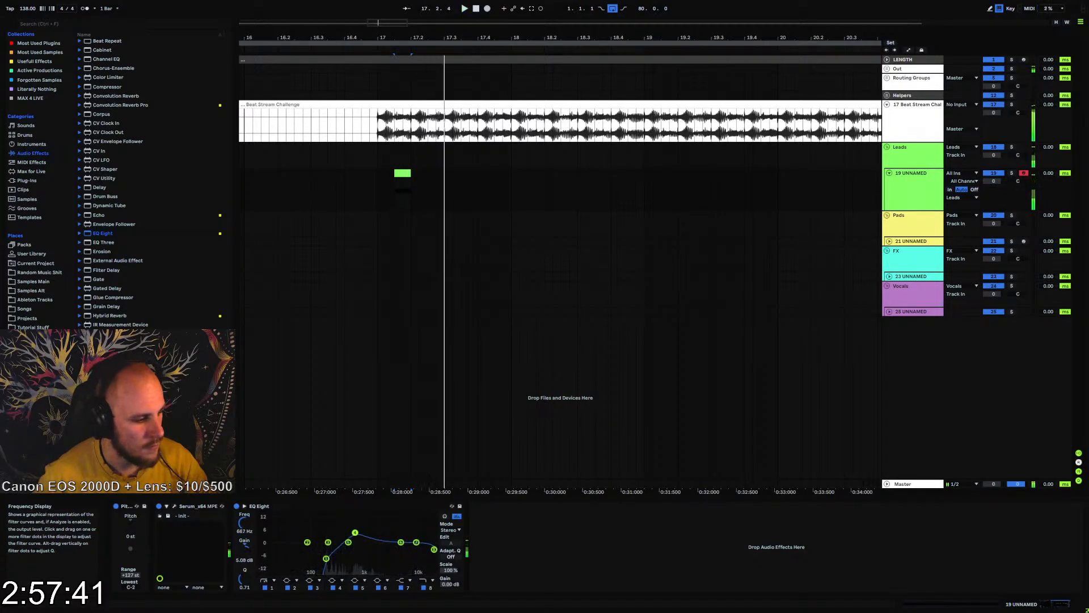
key(space)
key(space)
drag(434, 549, 404, 553)
key(space)
key(space)
key(space)
drag(248, 575, 249, 550)
key(space)
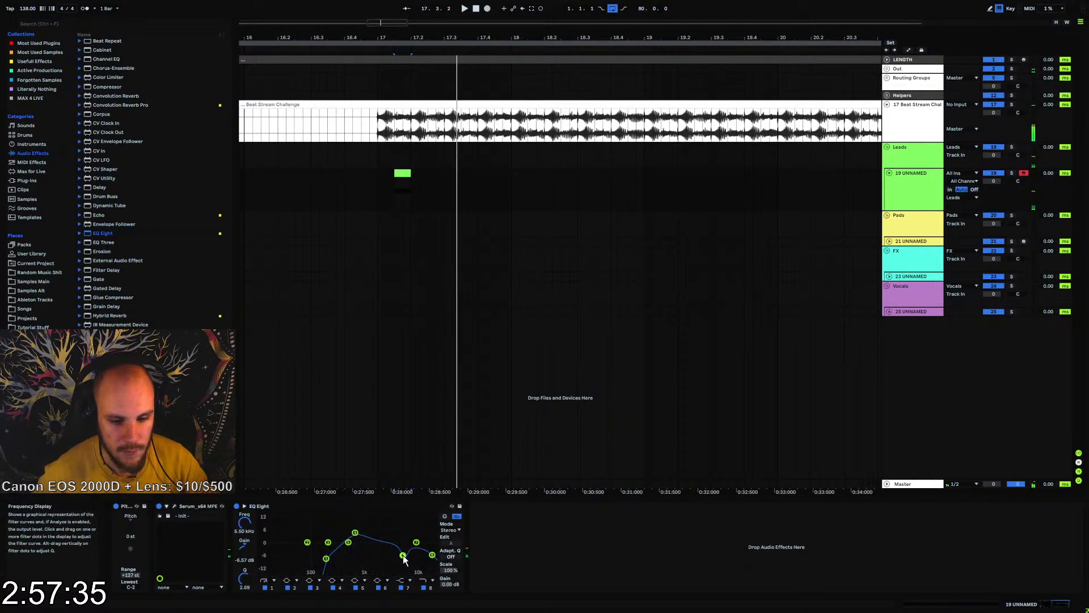
Add a Delay after EQ Eight with 39% dry/wet and 66% feedback, auditioning from bar 17
click(369, 198)
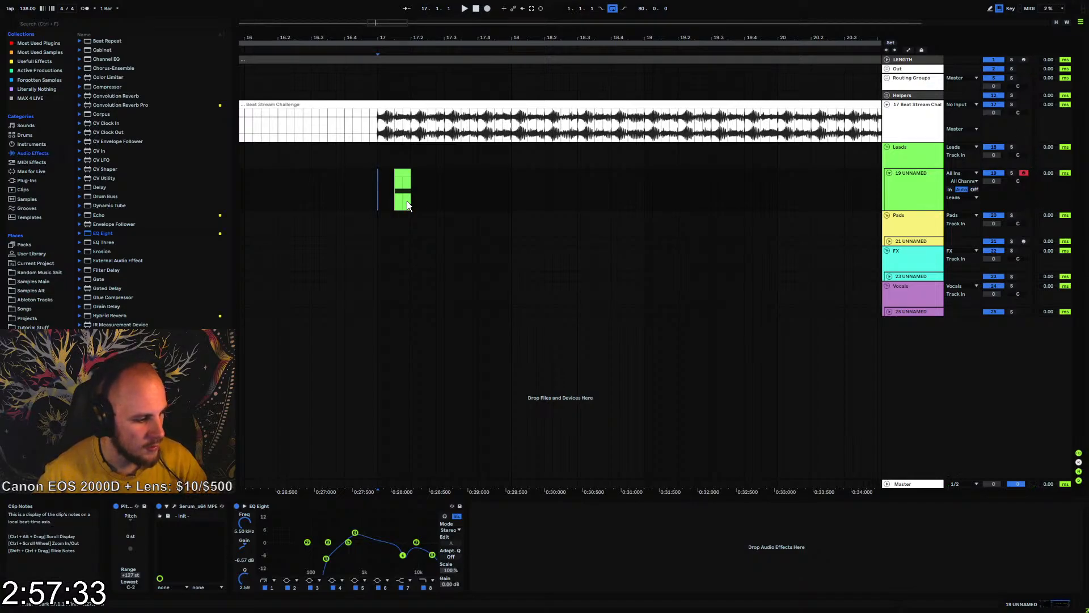
key(space)
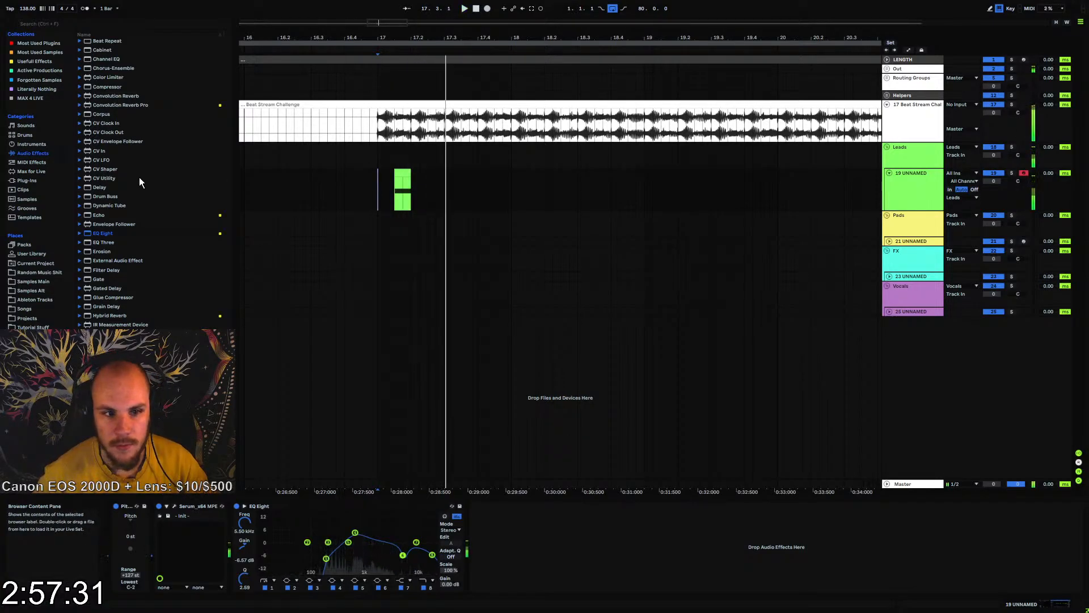
drag(98, 188, 517, 546)
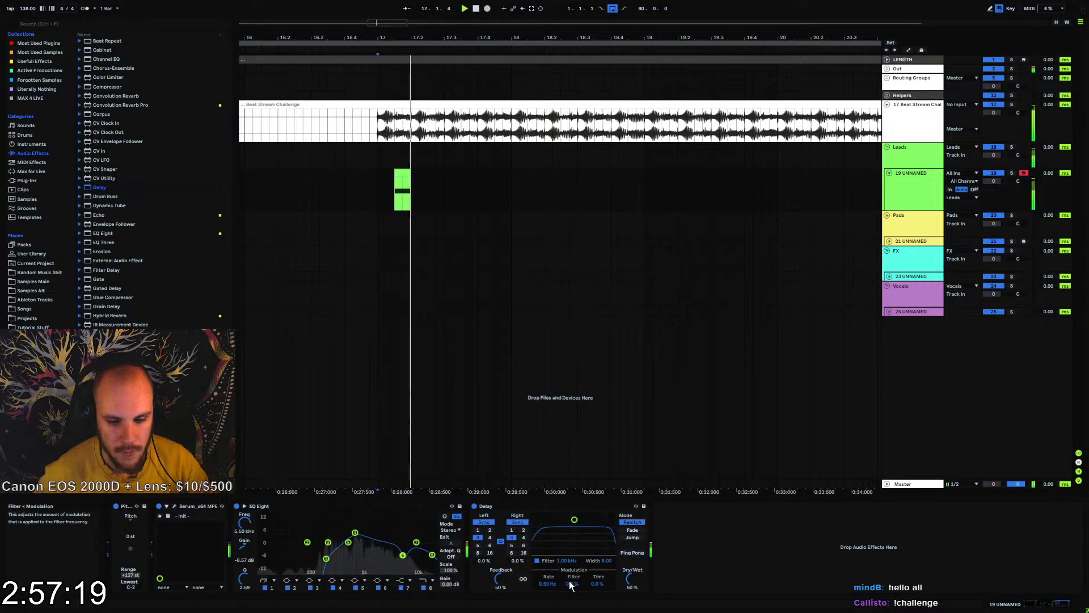
drag(630, 578, 630, 592)
key(space)
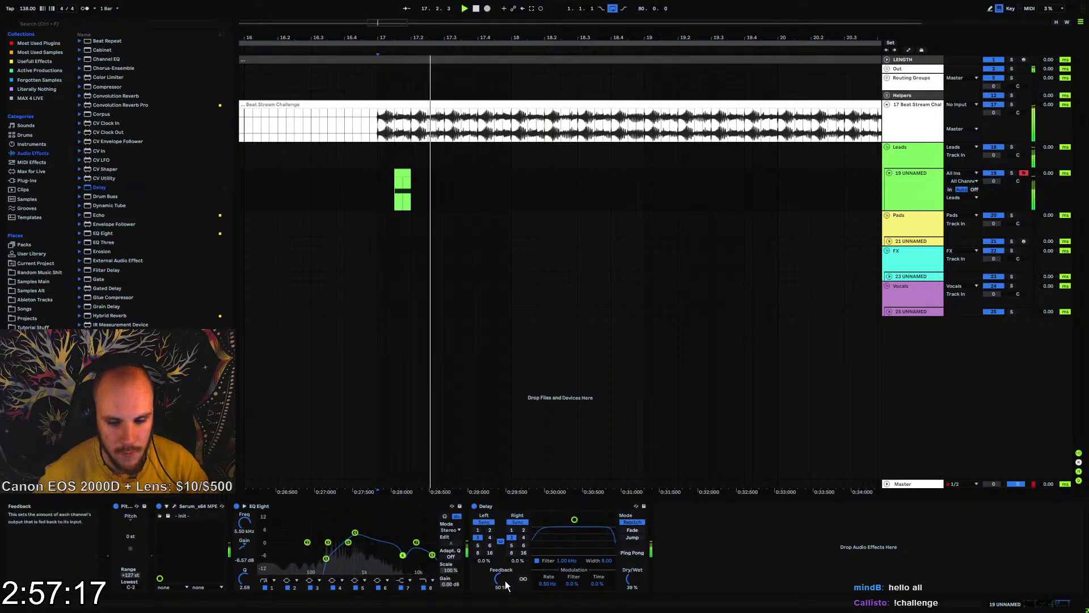
key(space)
drag(501, 580, 502, 562)
key(space)
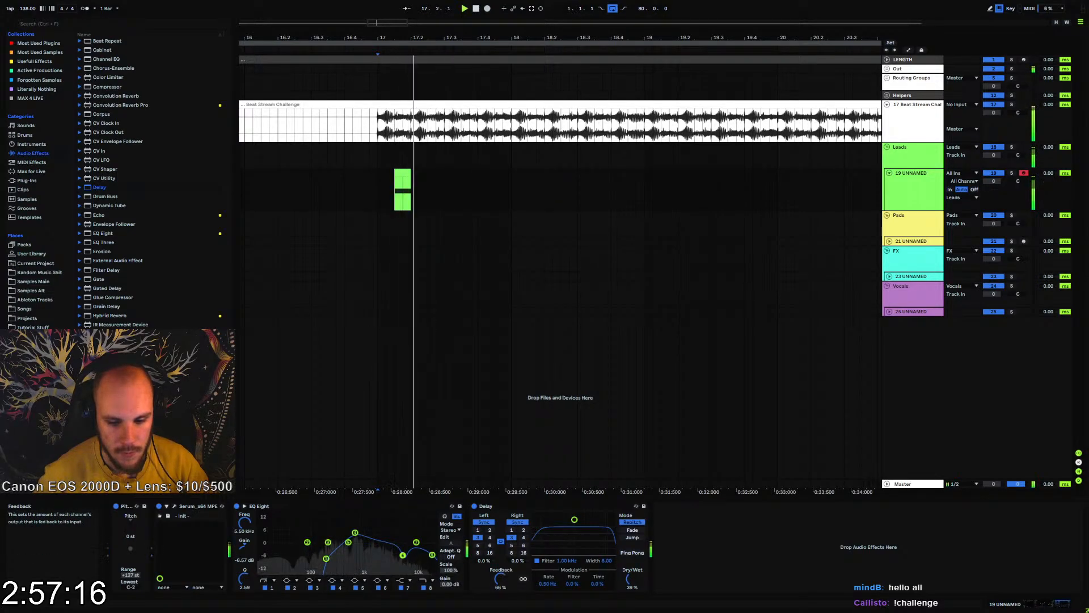
Group the Delay into an Audio Effect Rack, add an empty dry chain, and duplicate the delay chain
click(503, 505)
key(ctrl+g)
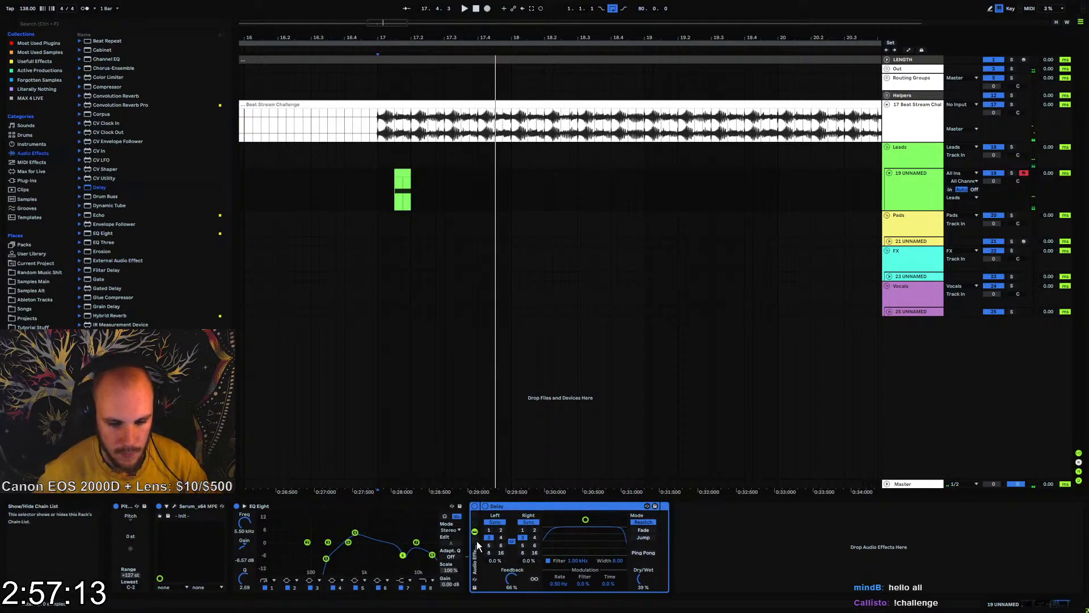
click(476, 540)
key(Delete)
click(517, 550)
click(495, 530)
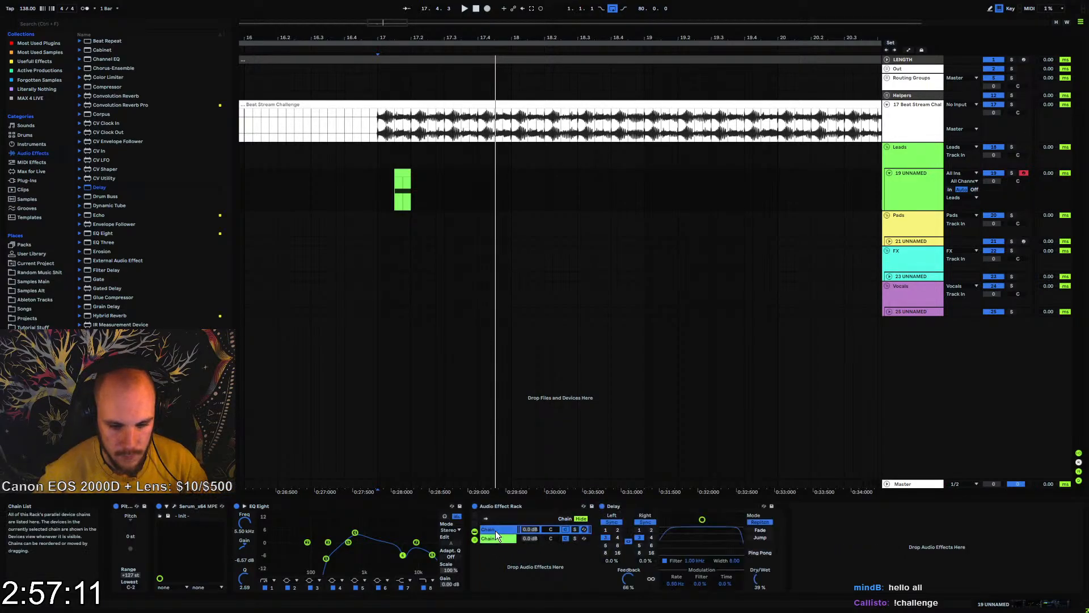
key(ctrl+d)
Enable Ping Pong on the first chain's Delay and set both delay chains to 100% wet
click(505, 529)
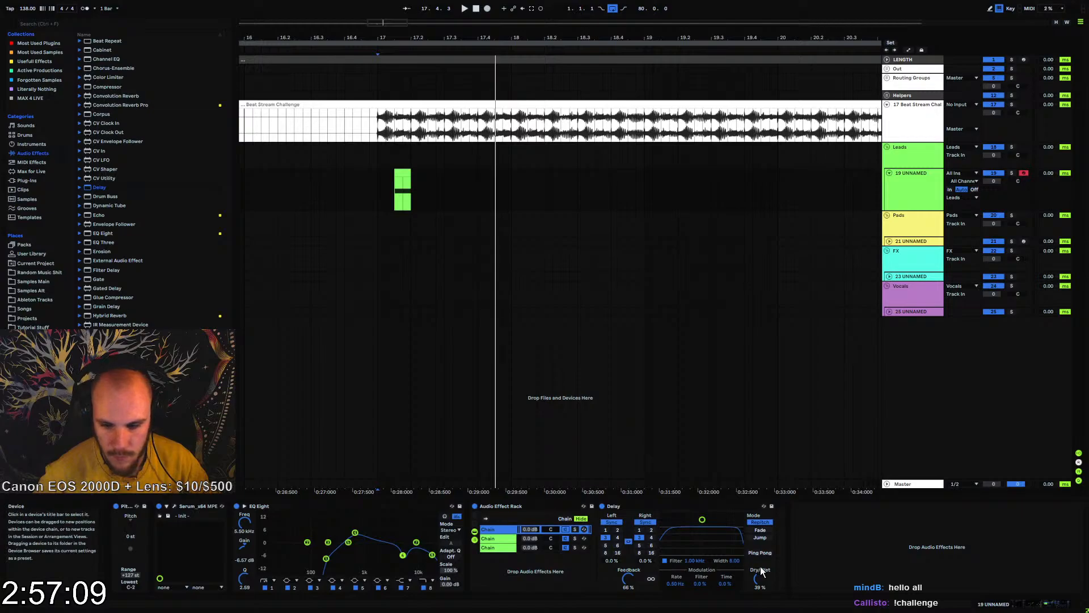
click(759, 553)
drag(759, 579, 759, 522)
click(502, 538)
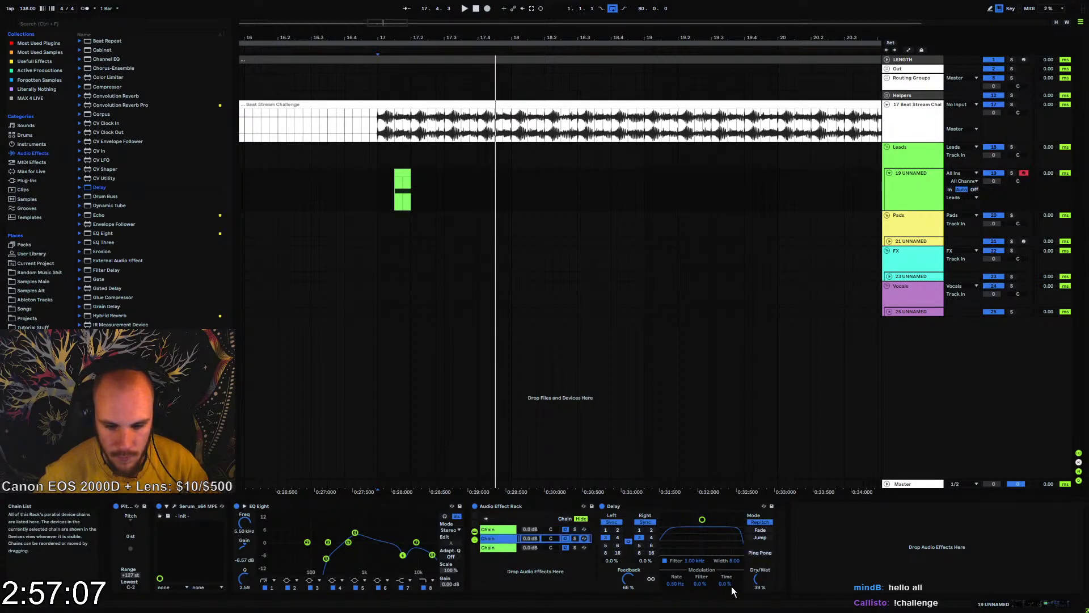
drag(759, 579, 759, 522)
key(space)
key(space)
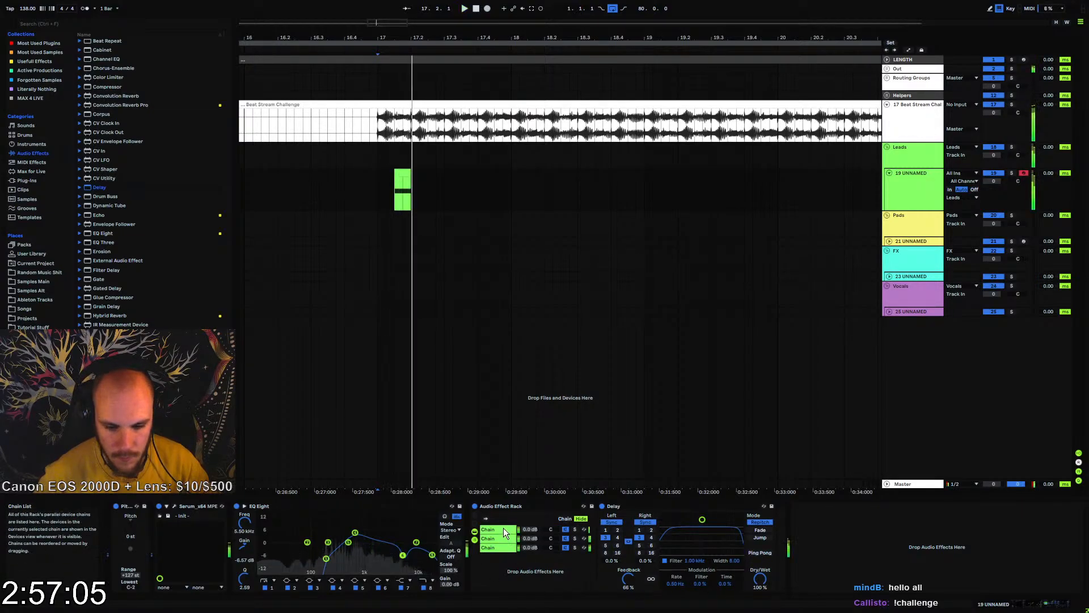
Lower the ping-pong delay chain's volume to -4.0 dB and the second delay chain's to about -6 dB
click(505, 530)
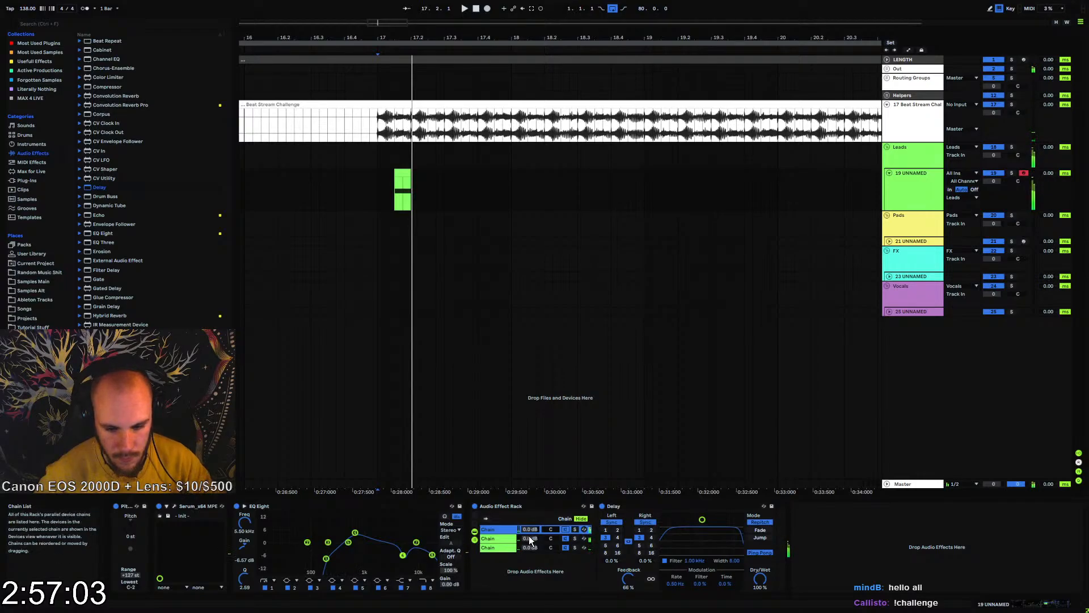
click(529, 539)
mouse_move(533, 528)
mouse_down()
mouse_move(544, 547)
mouse_move(532, 544)
mouse_up()
click(533, 547)
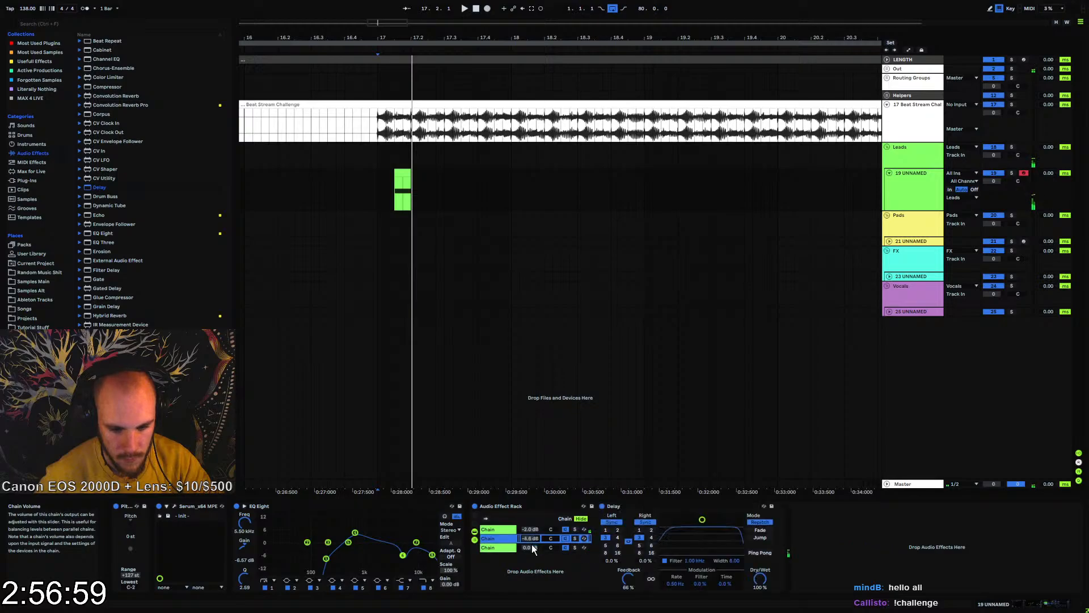
click(533, 530)
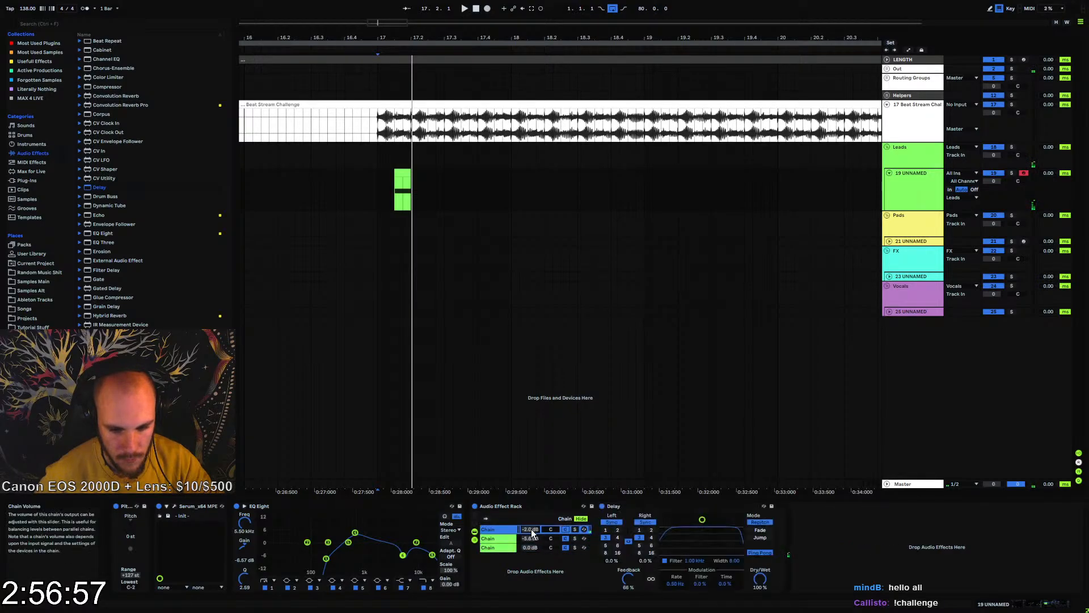
key(space)
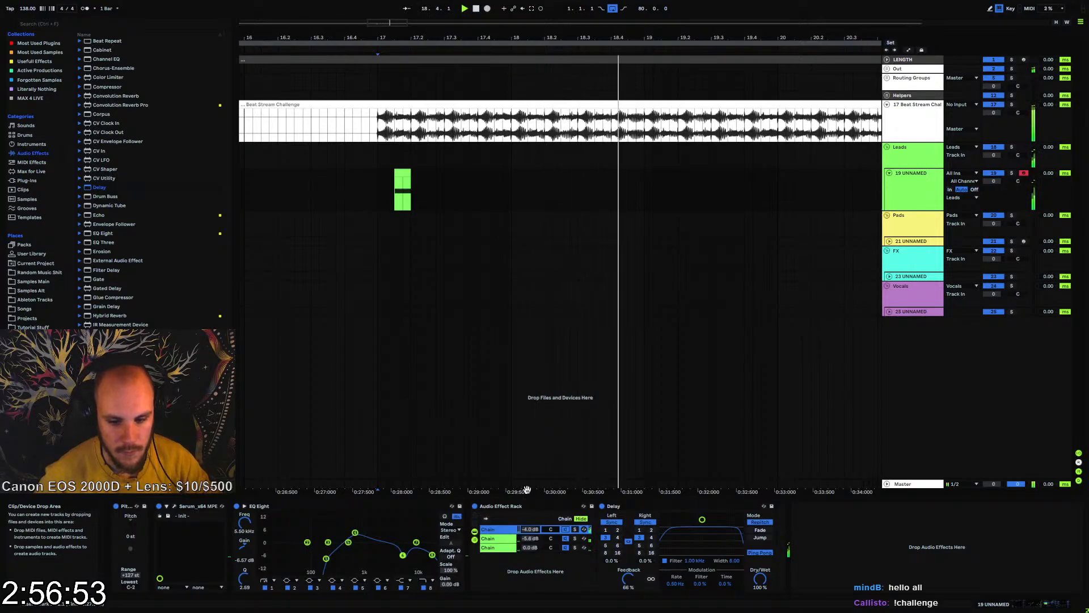
Raise the ping-pong Delay's feedback to 78% and replay the lead from bar 17
drag(628, 579, 628, 569)
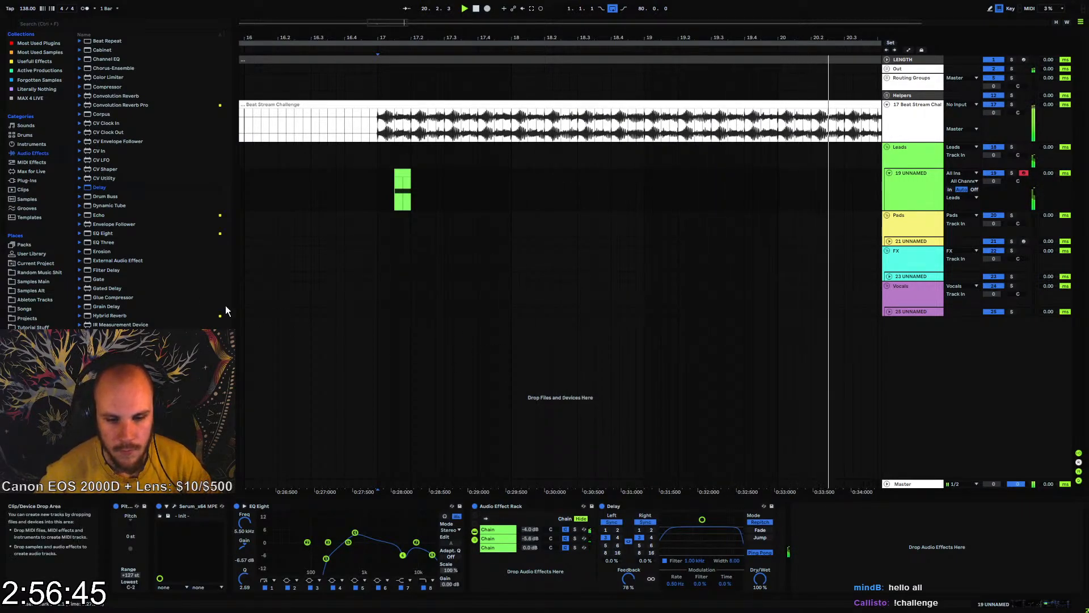
key(space)
key(space)
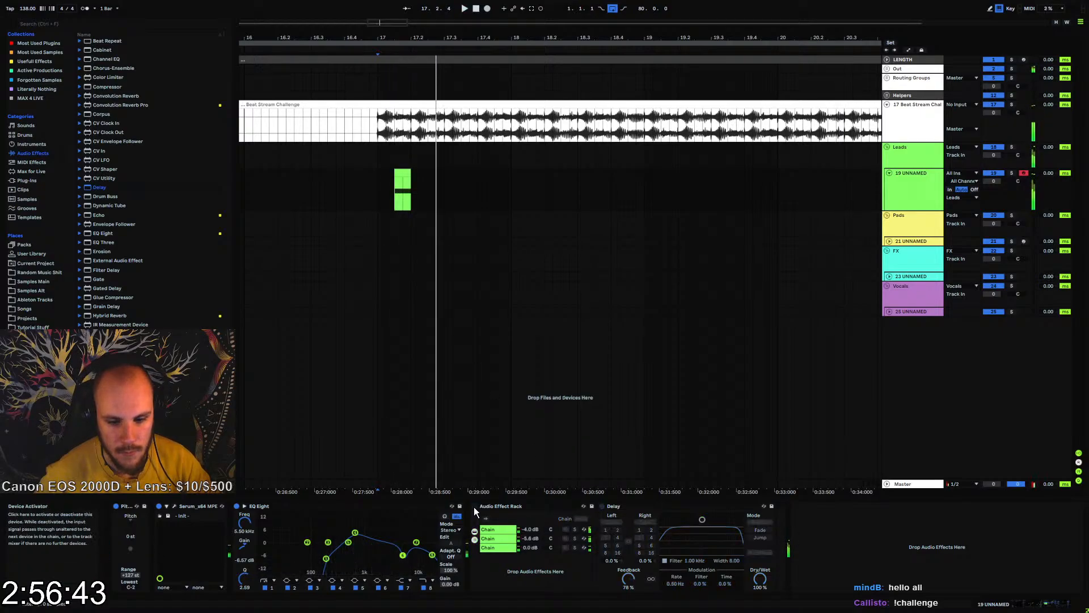
Automate the Audio Effect Rack's Device On to stay off until the lead clip starts, and on from there
key(a)
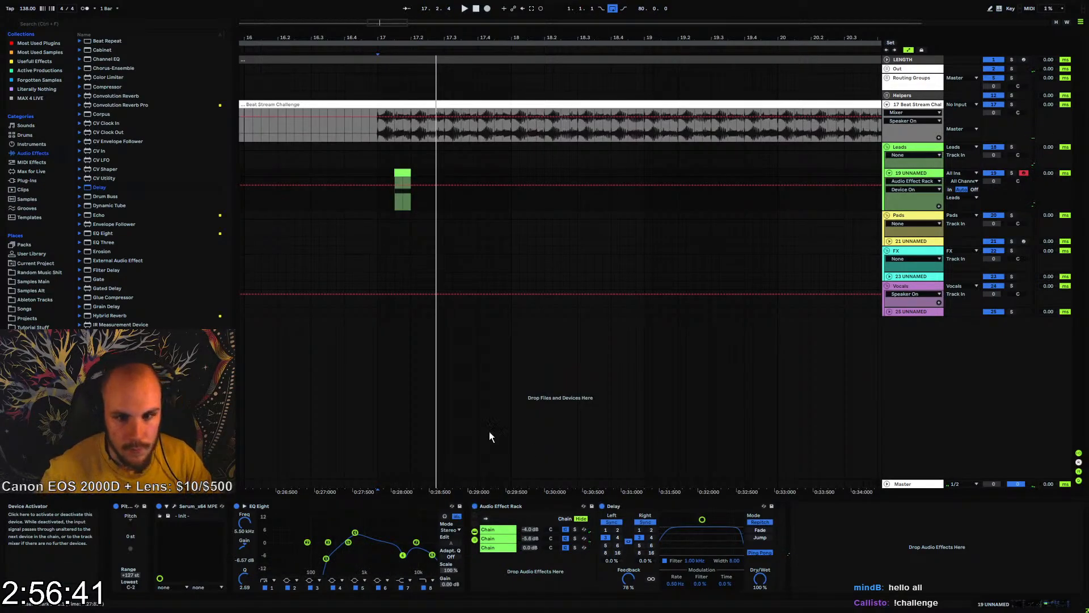
click(377, 186)
key(space)
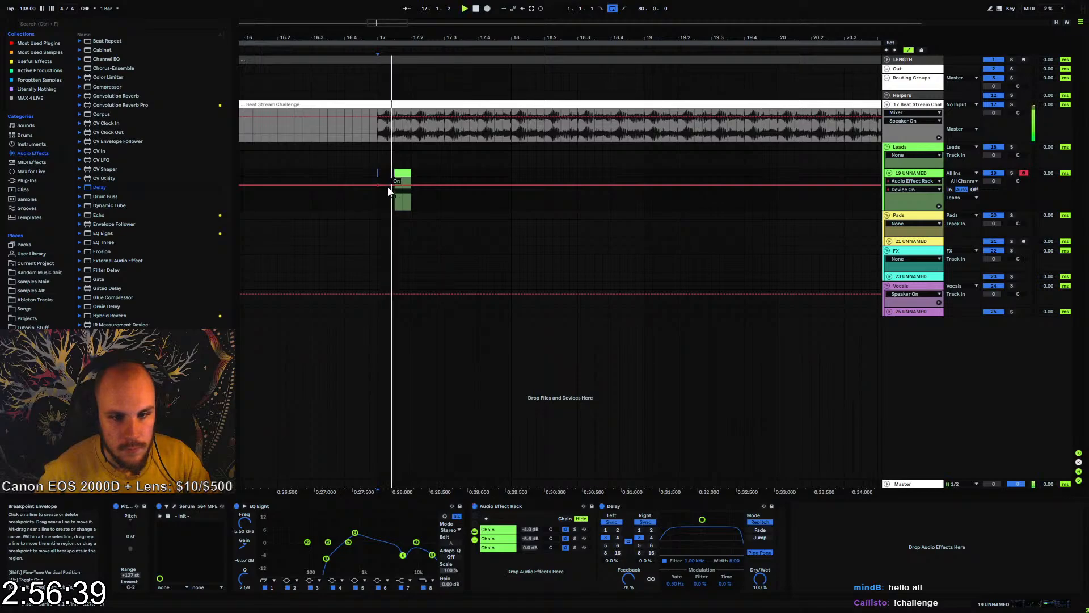
Duplicate the lead's two-bar section from bar 17, including its rack automation, to bar 19 and play it back
drag(379, 185, 644, 173)
key(space)
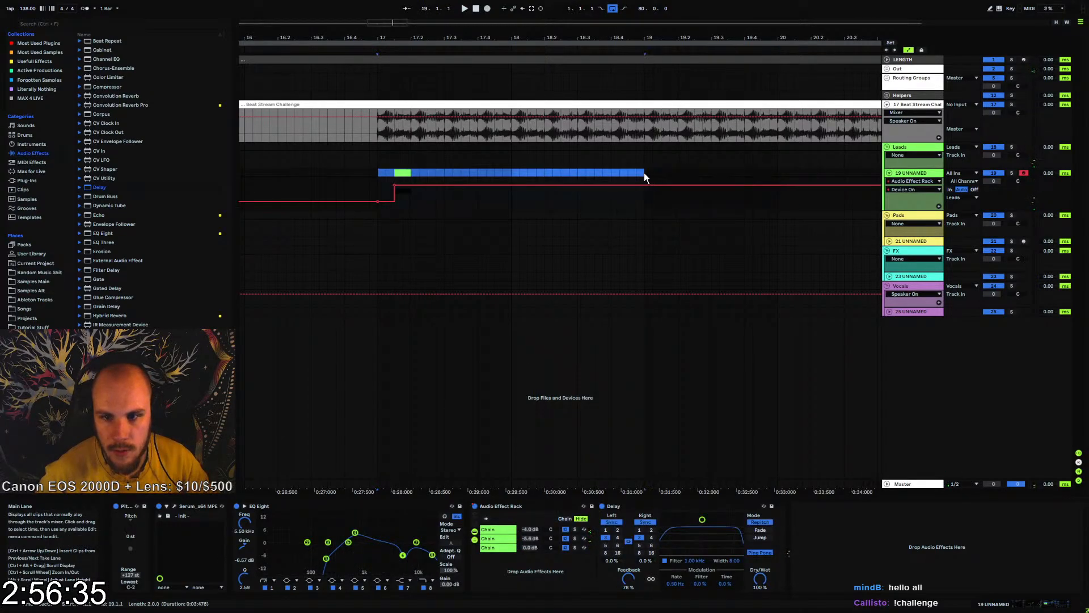
key(ctrl+d)
drag(419, 21, 419, 10)
click(336, 173)
key(space)
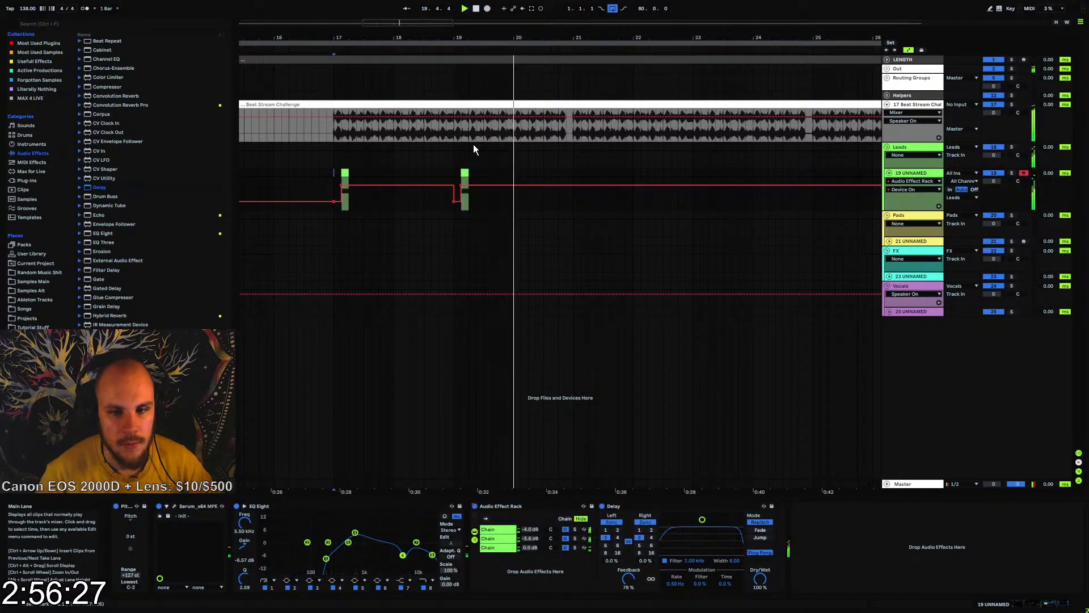
Automate the Audio Effect Rack to switch off shortly before bar 21
key(space)
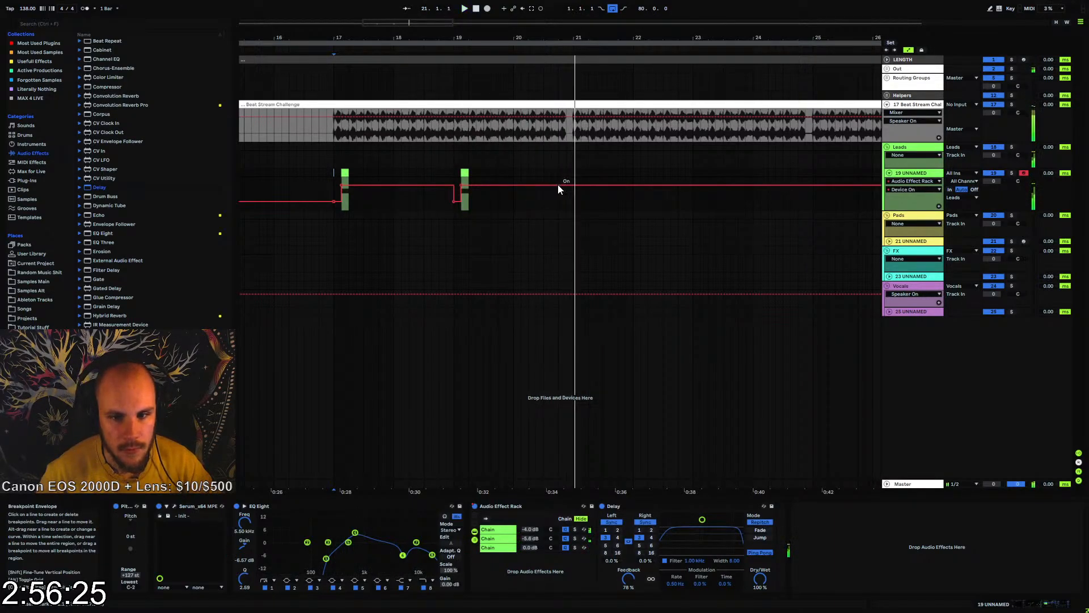
click(565, 185)
drag(572, 185, 573, 202)
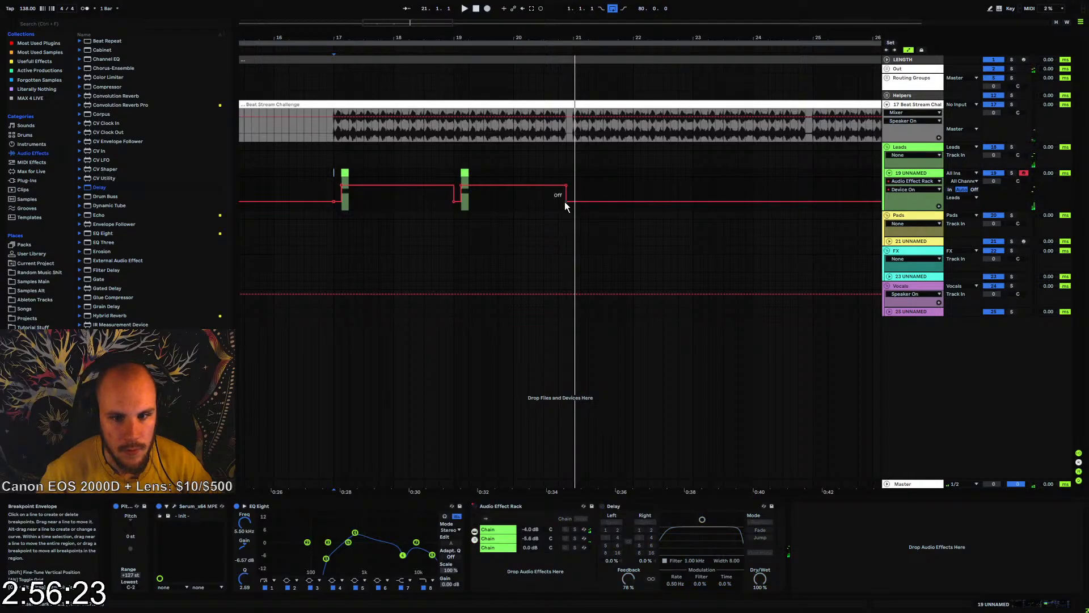
click(338, 174)
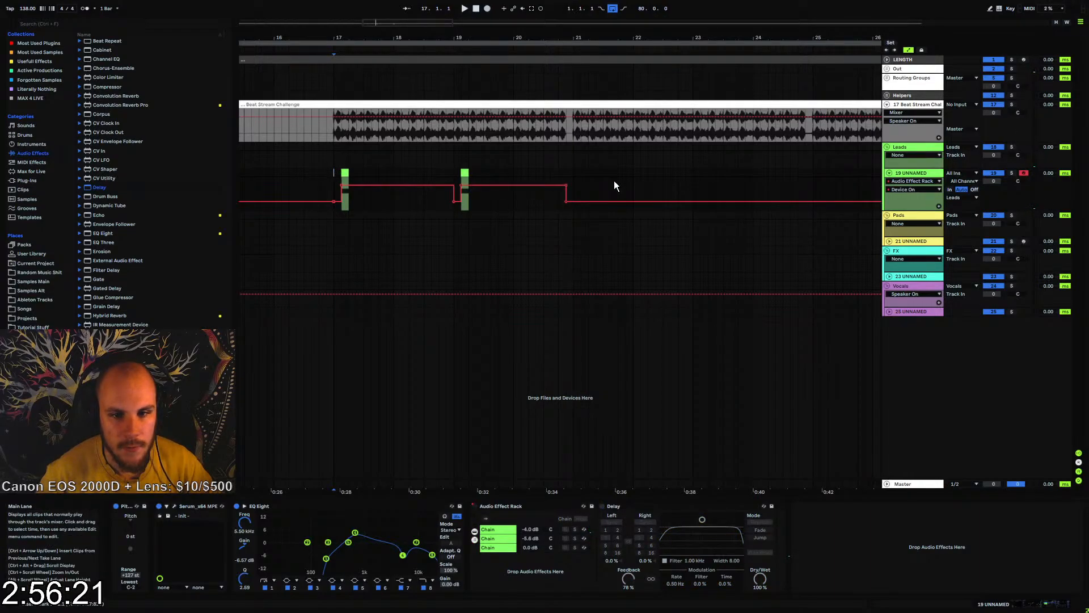
shift+click(570, 174)
drag(496, 38, 488, 11)
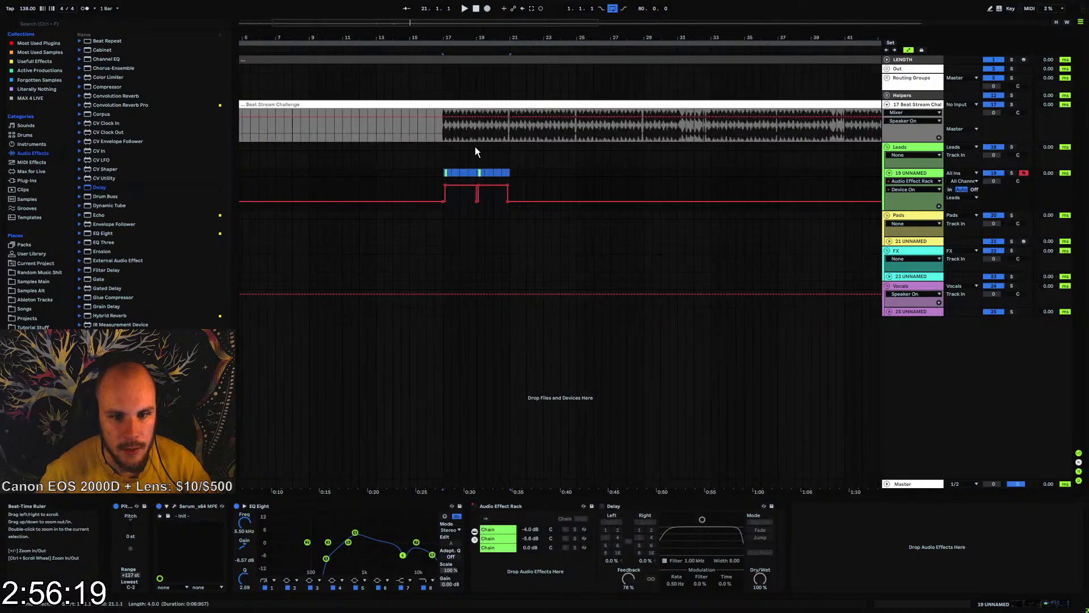
click(460, 173)
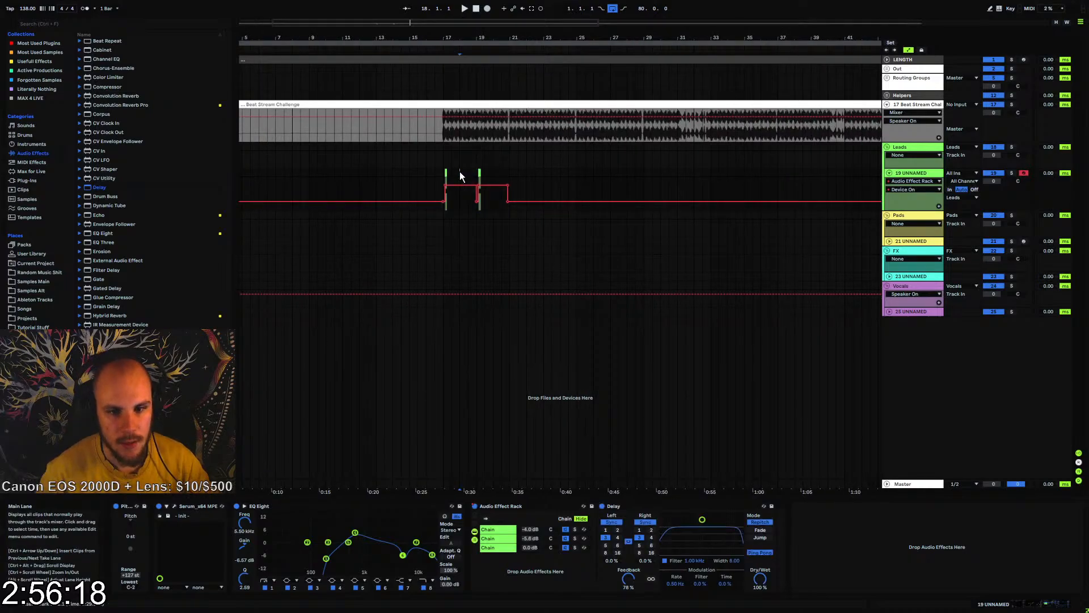
click(499, 538)
click(498, 530)
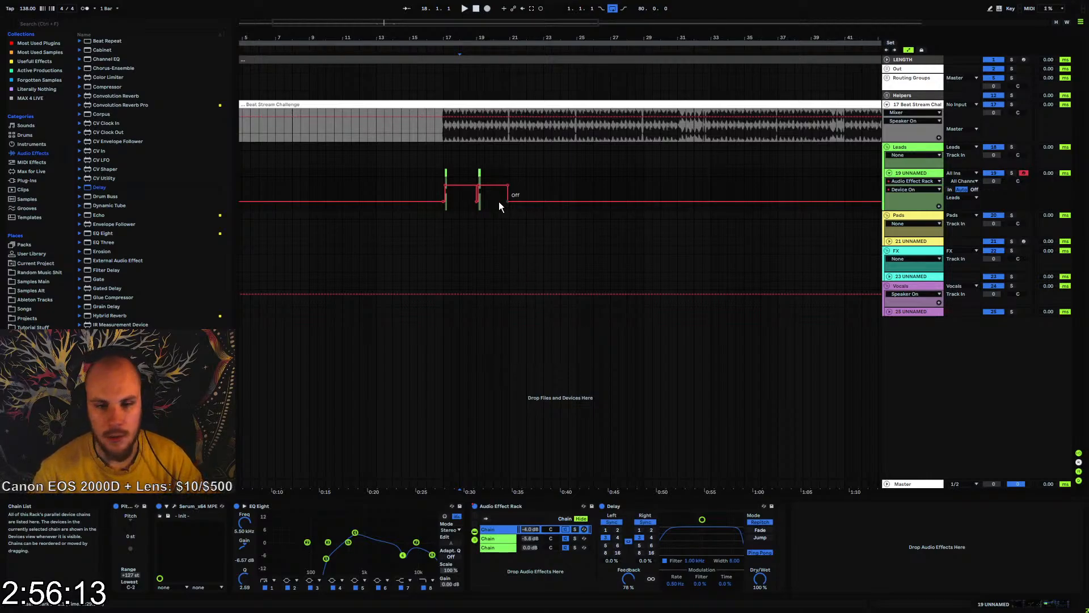
Play the lead from bar 17 and move the Audio Effect Rack's final switch-off point to about 20.3.2
click(444, 173)
key(space)
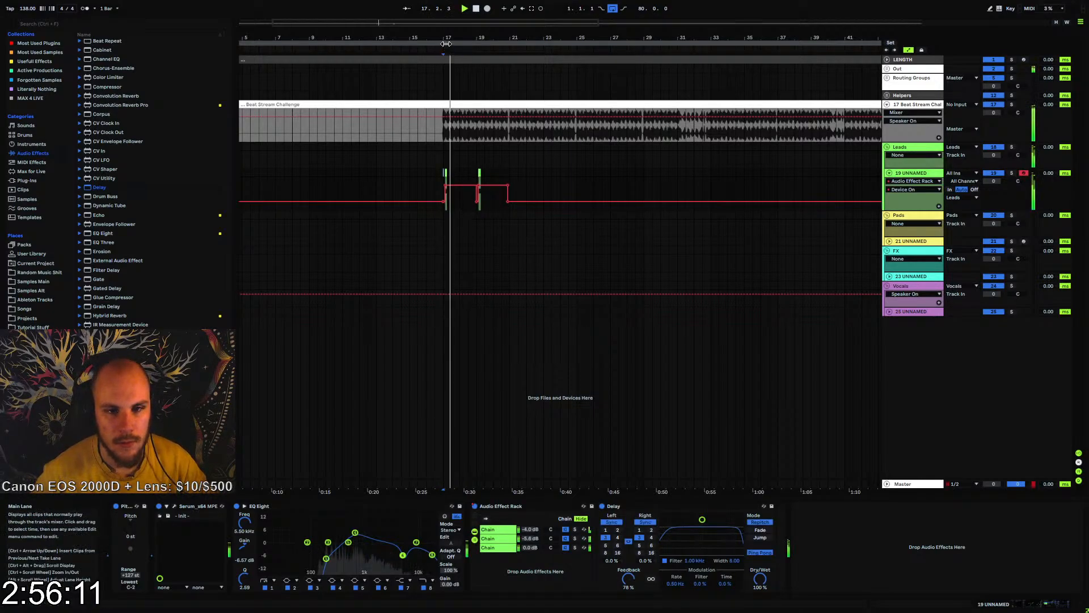
drag(446, 44, 438, 51)
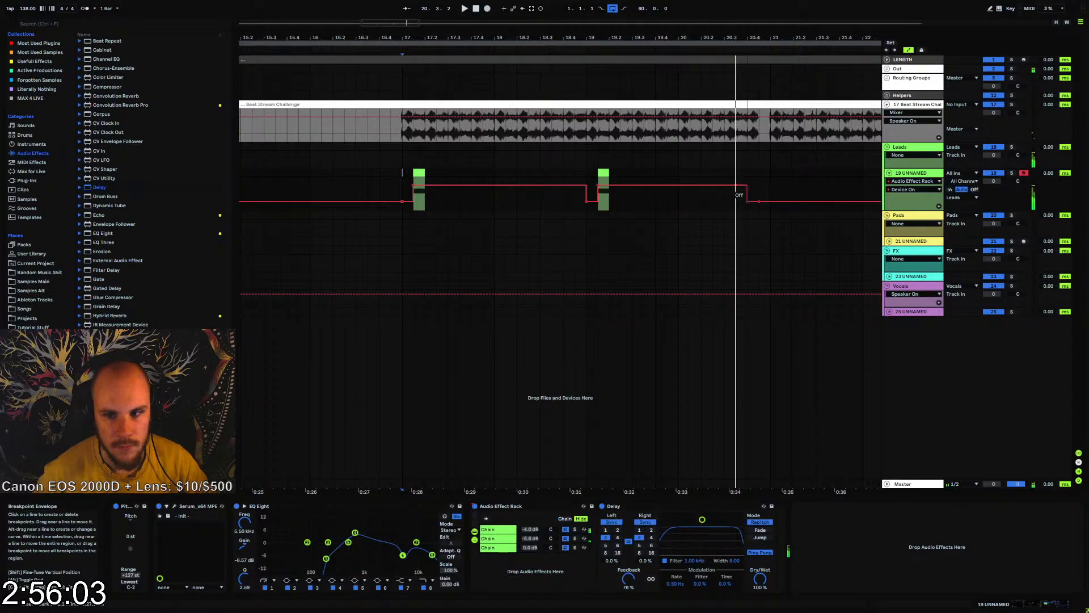
click(403, 172)
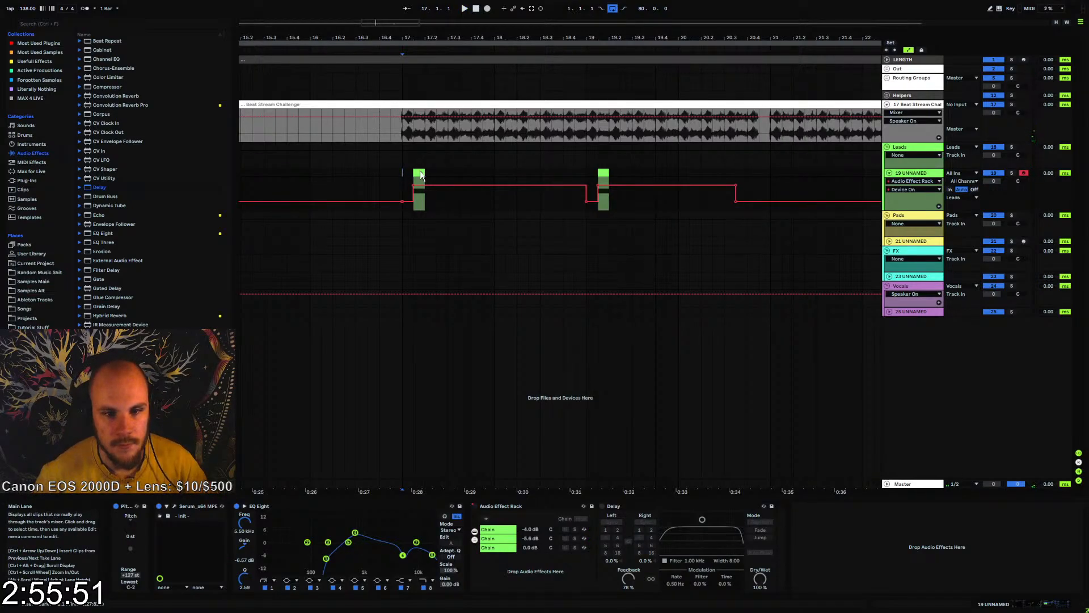
Duplicate the lead's four-bar section from bar 17, including its rack automation, to bar 21
drag(403, 171, 767, 175)
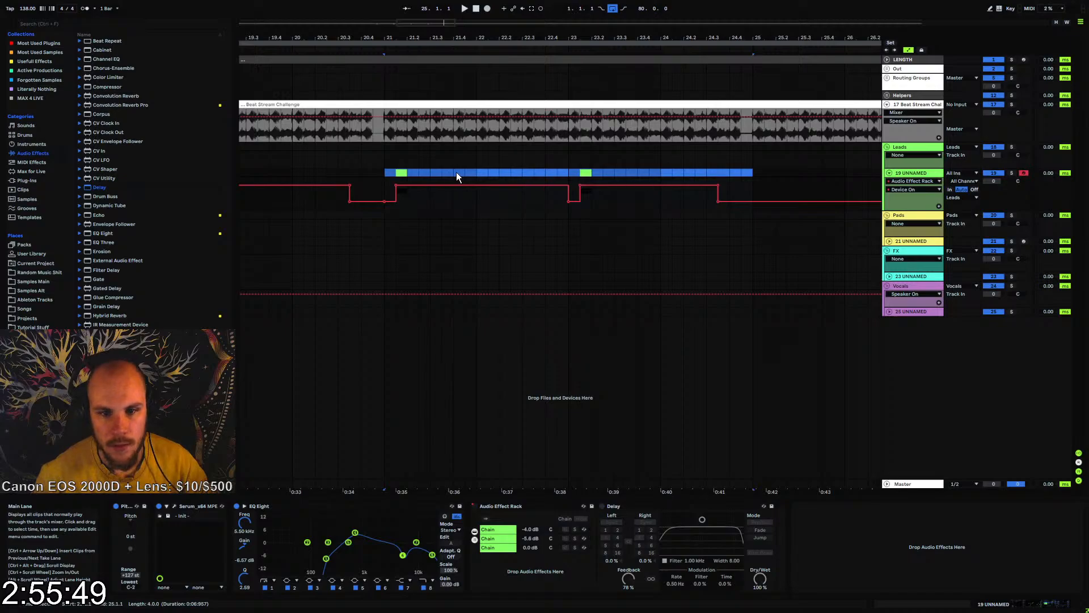
click(387, 172)
mouse_move(388, 39)
mouse_down()
mouse_move(421, 8)
mouse_move(471, 42)
mouse_up()
Add a Shifter after the Delay on the lead track and set its mode to Freq
right_click(846, 539)
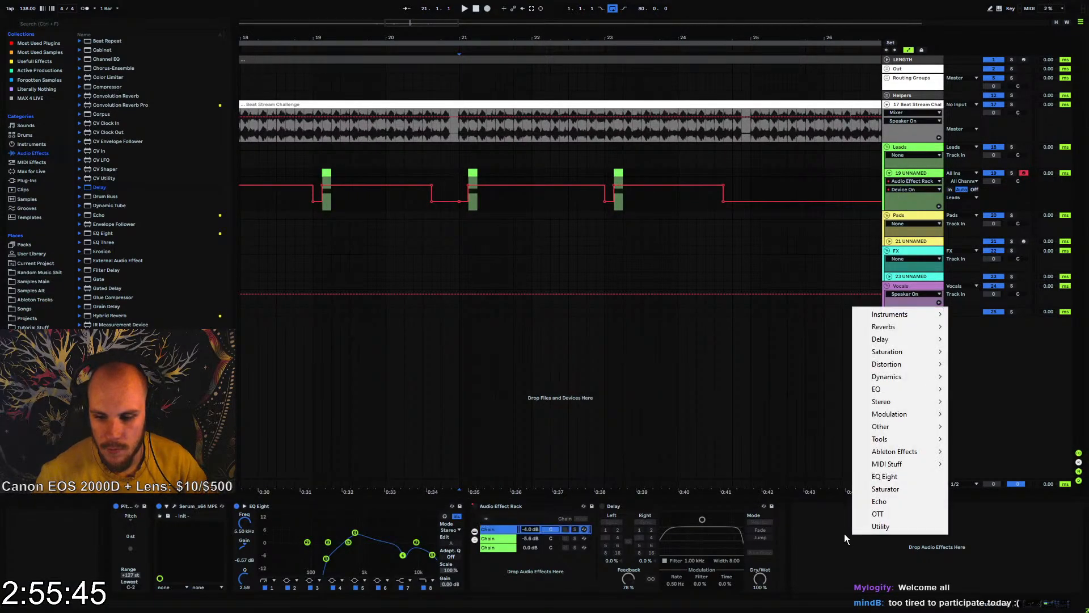
click(103, 212)
scroll(103, 212, down, 4)
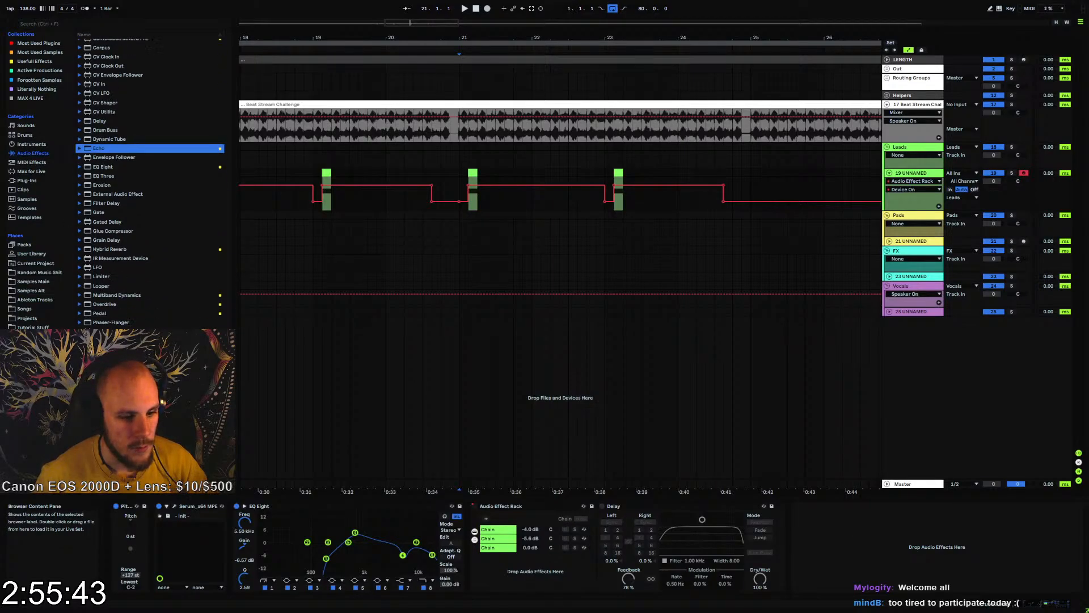
drag(103, 148, 835, 541)
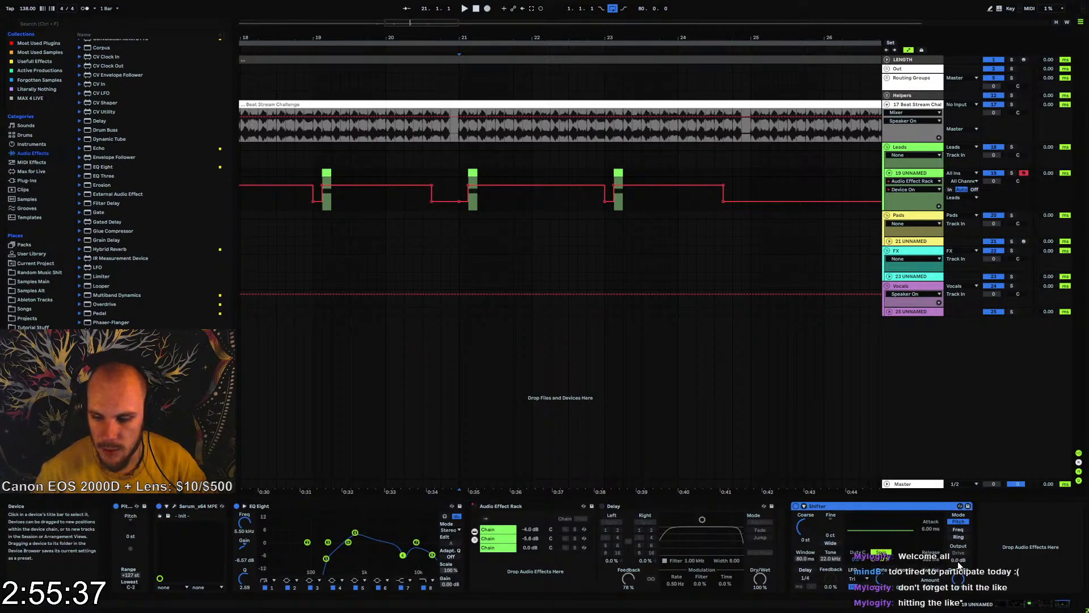
click(963, 530)
Automate the Shifter's Fine value to rise between the bar 21 and bar 23 clips and fall below zero towards bar 25, checking by ear
click(857, 533)
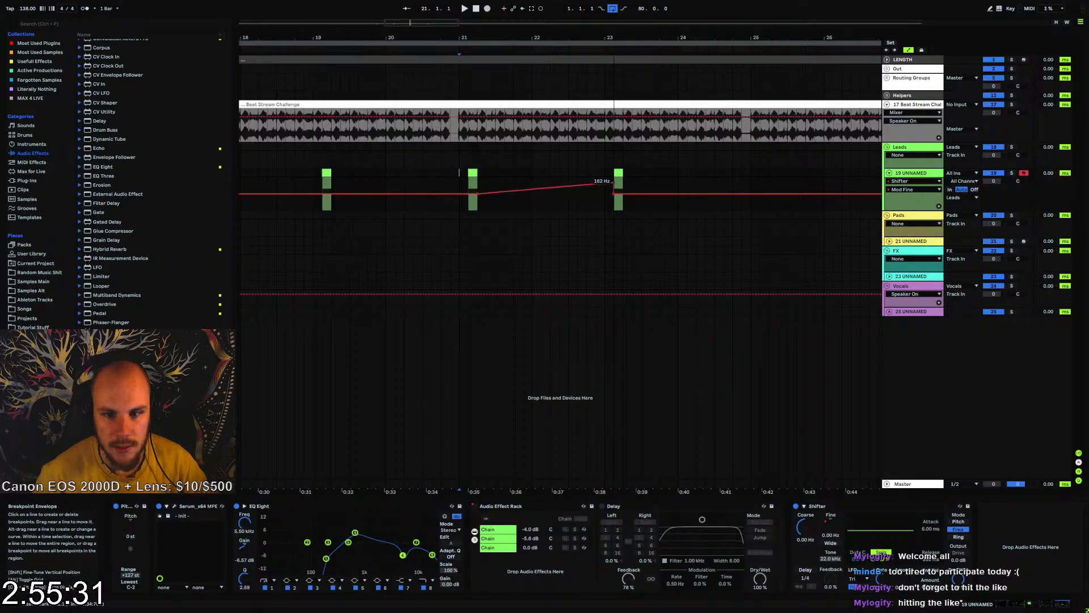
key(space)
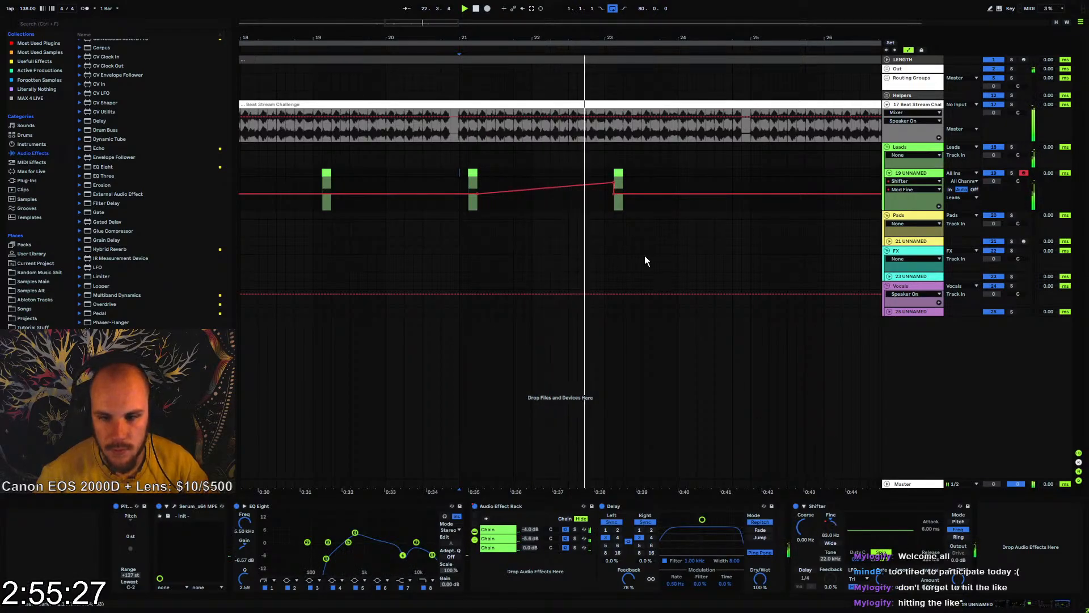
drag(614, 183, 615, 178)
key(space)
key(space)
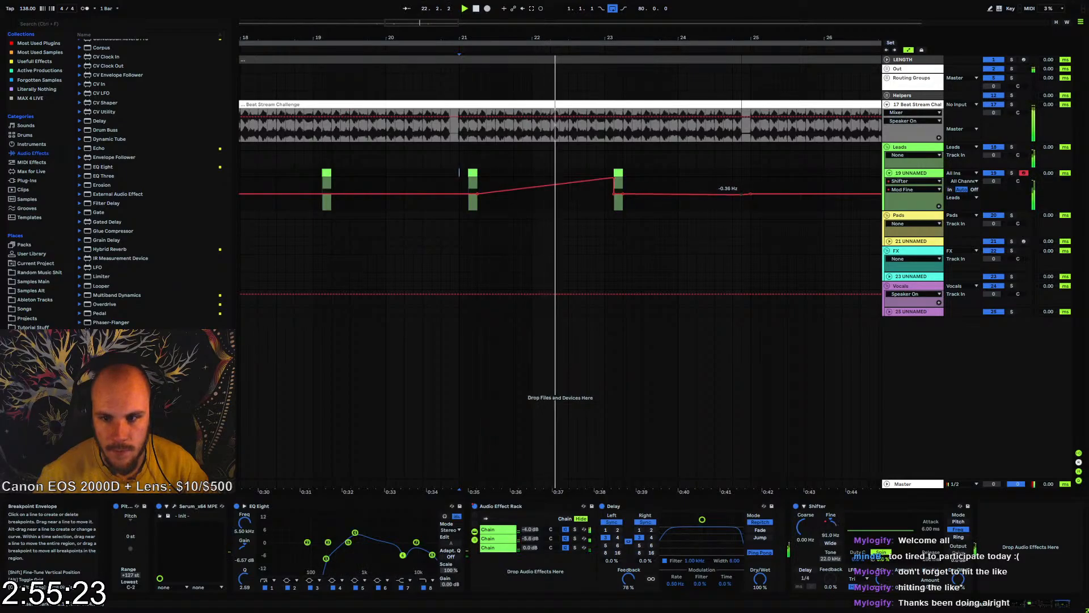
drag(751, 194, 751, 210)
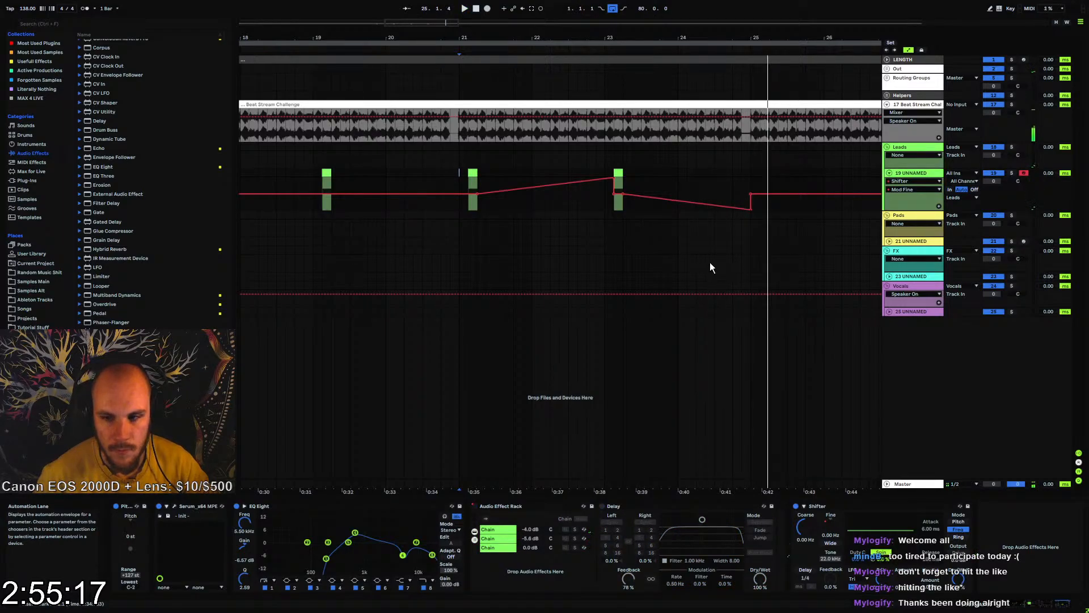
Fold the lead track and insert a new MIDI track beneath it in the Leads group
click(889, 173)
click(752, 170)
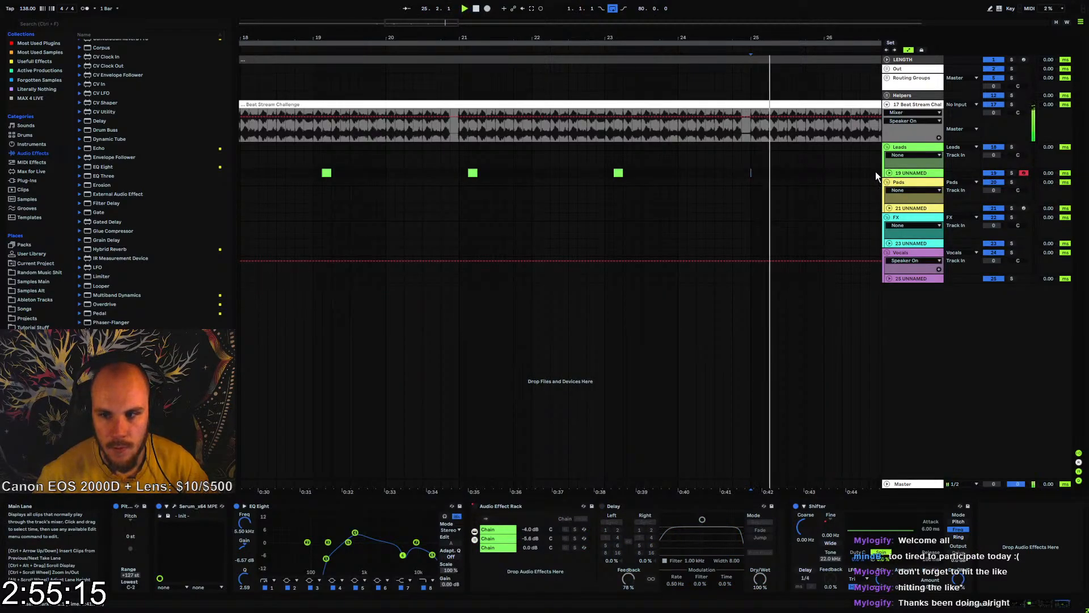
drag(625, 37, 504, 38)
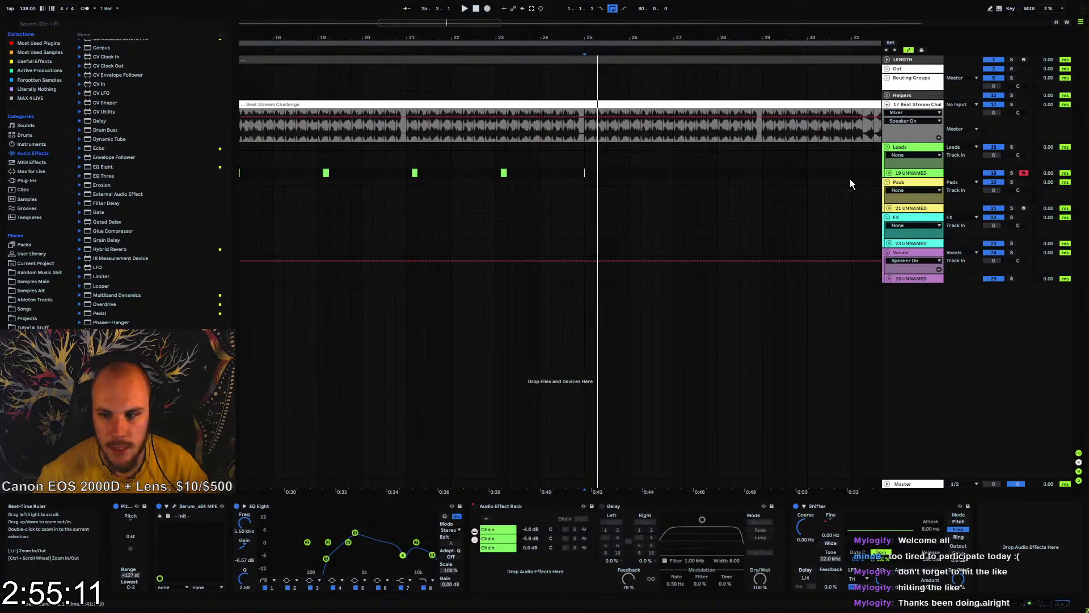
click(907, 173)
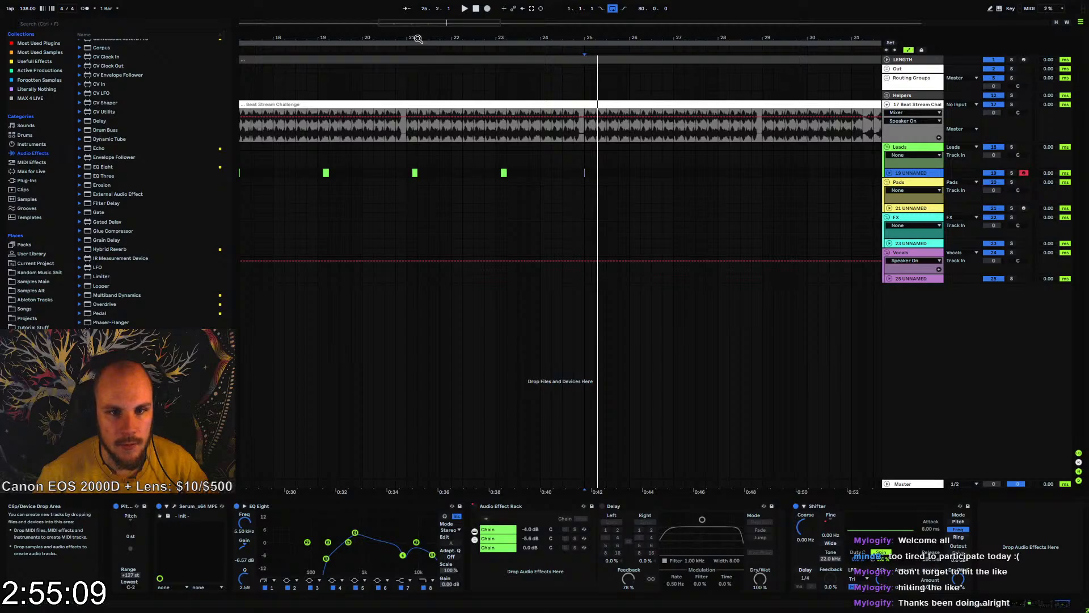
drag(418, 37, 428, 12)
drag(463, 171, 569, 173)
click(908, 174)
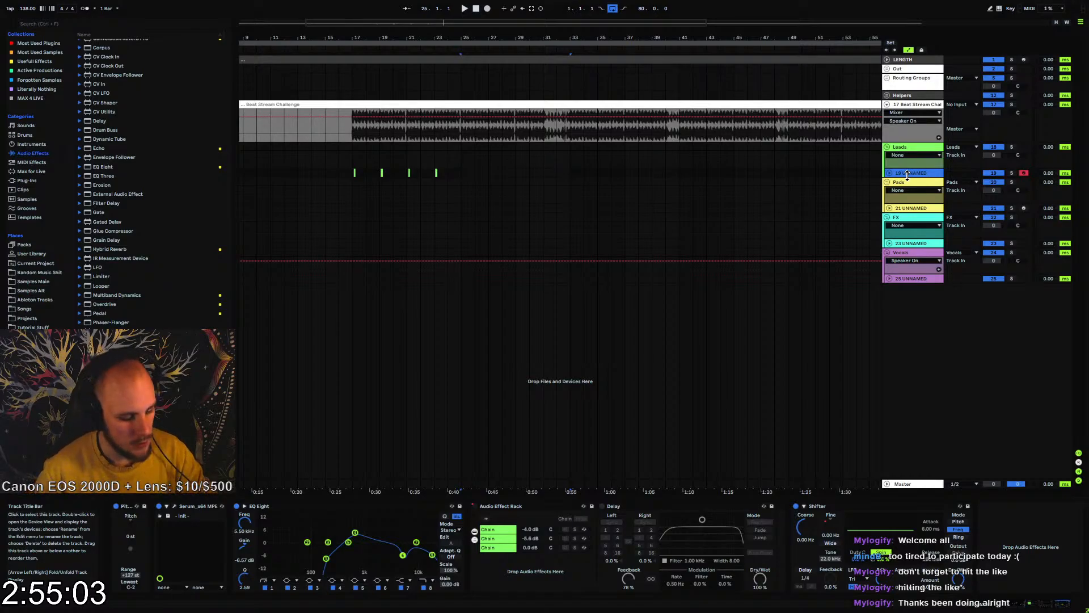
key(ctrl+shift+t)
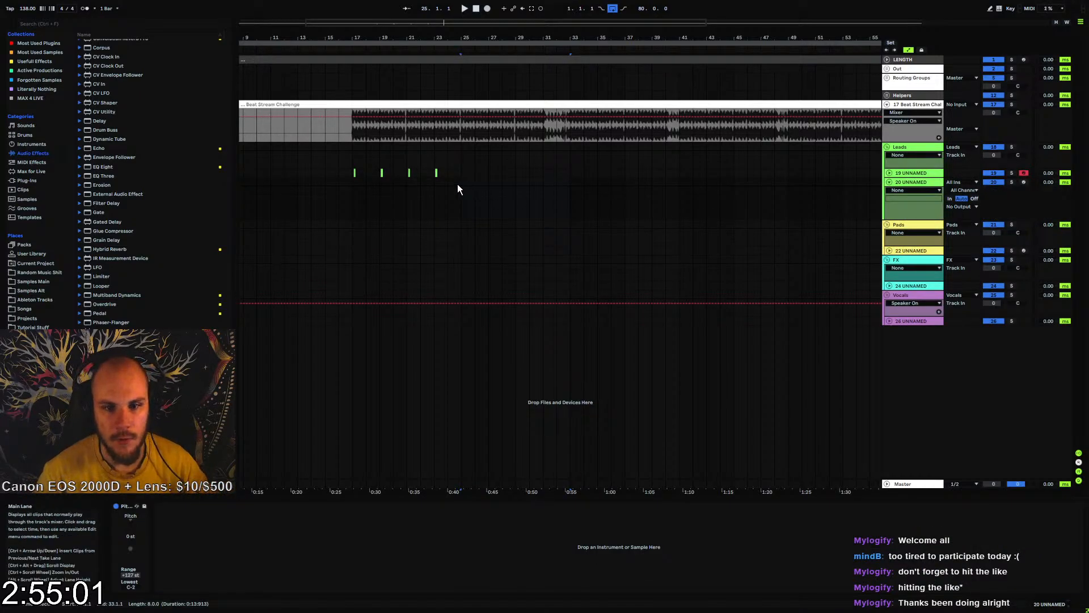
Create an empty one-bar MIDI clip at bar 25 on the new track
drag(465, 37, 474, 105)
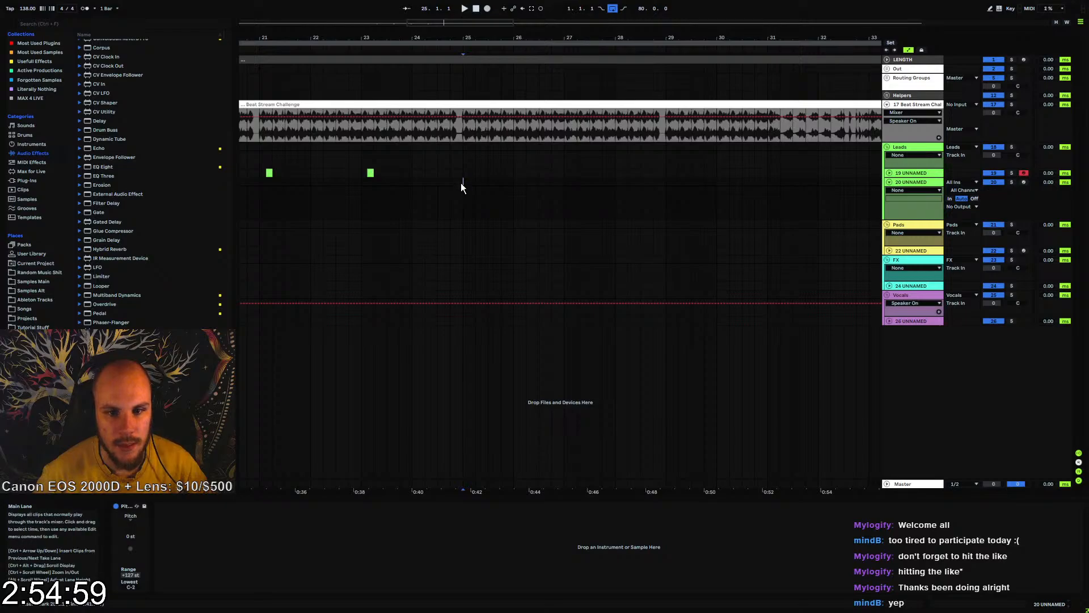
drag(516, 185, 516, 185)
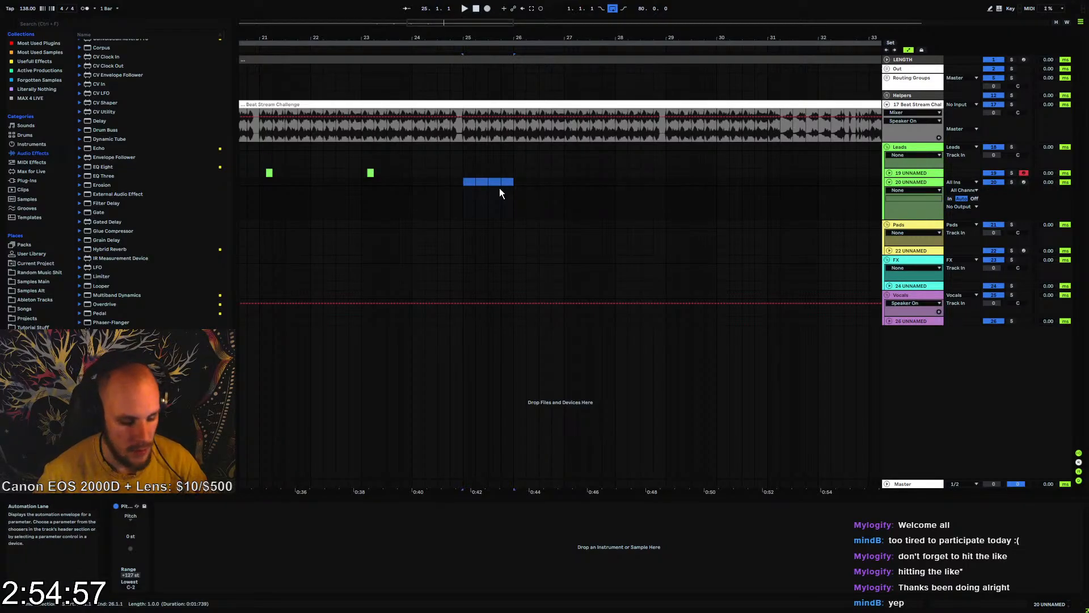
key(ctrl+shift+m)
Load Serum on the new MIDI track and close its plug-in window
right_click(519, 185)
right_click(520, 186)
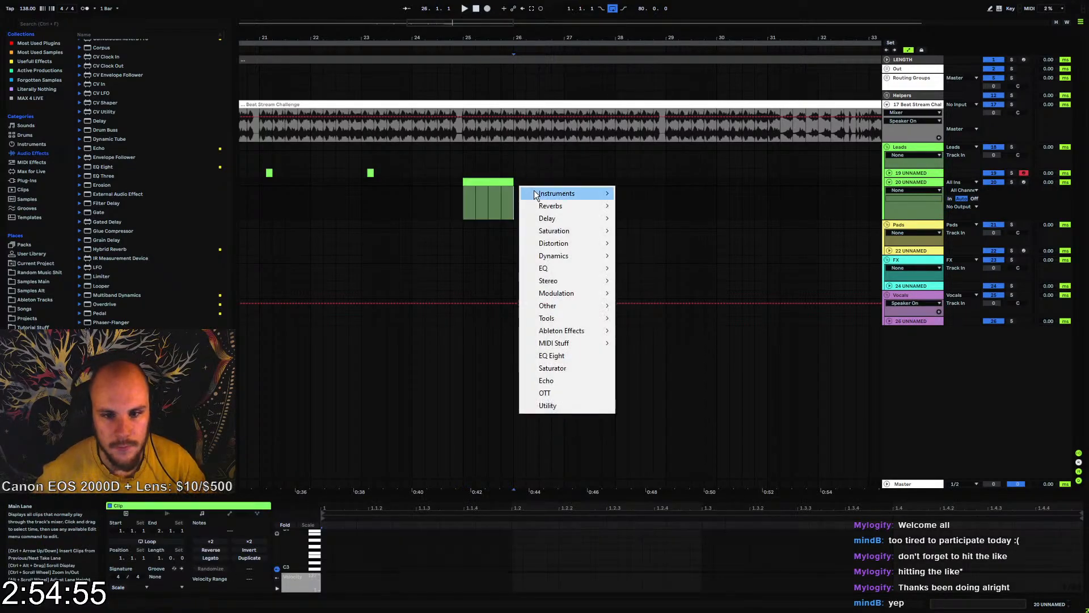
mouse_move(582, 193)
click(637, 195)
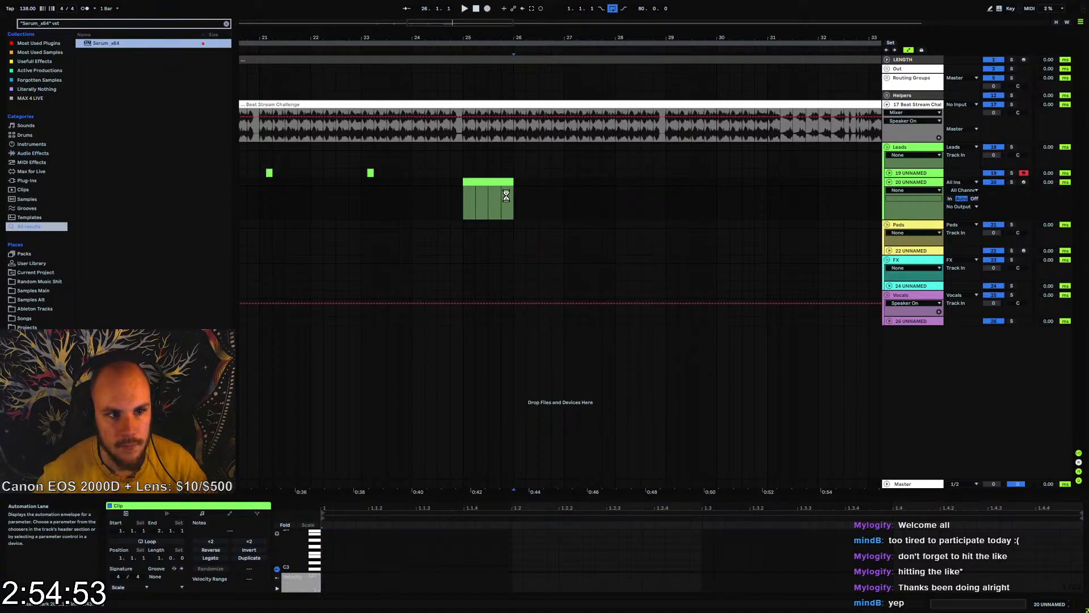
key(space)
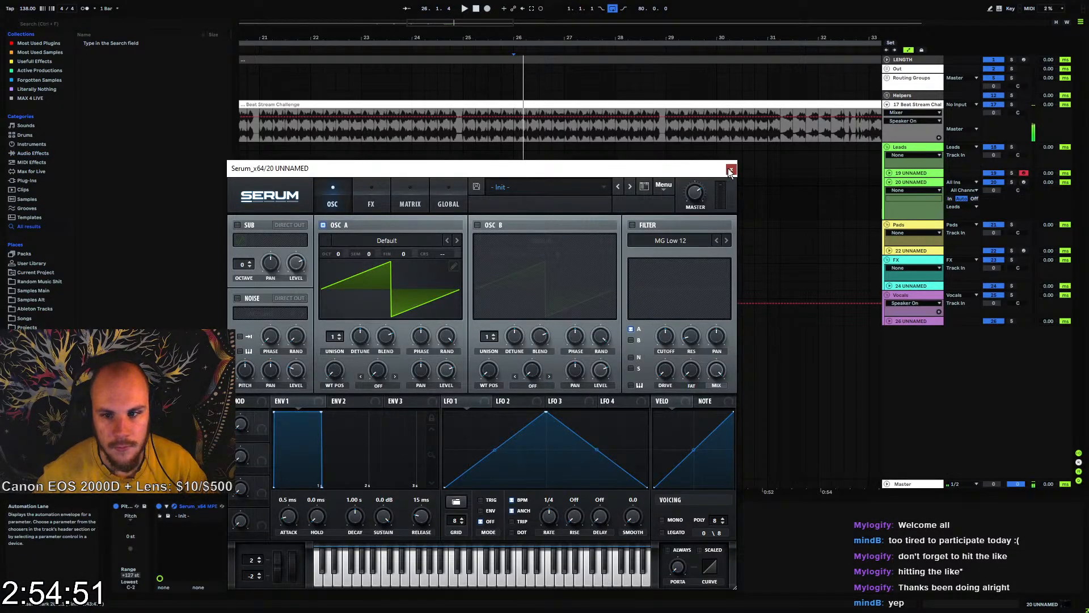
click(731, 170)
Trim the new MIDI clip to the short slice from 25.1.3 to 25.1.4 and open it for note editing
click(474, 181)
key(space)
key(space)
drag(471, 37, 471, 79)
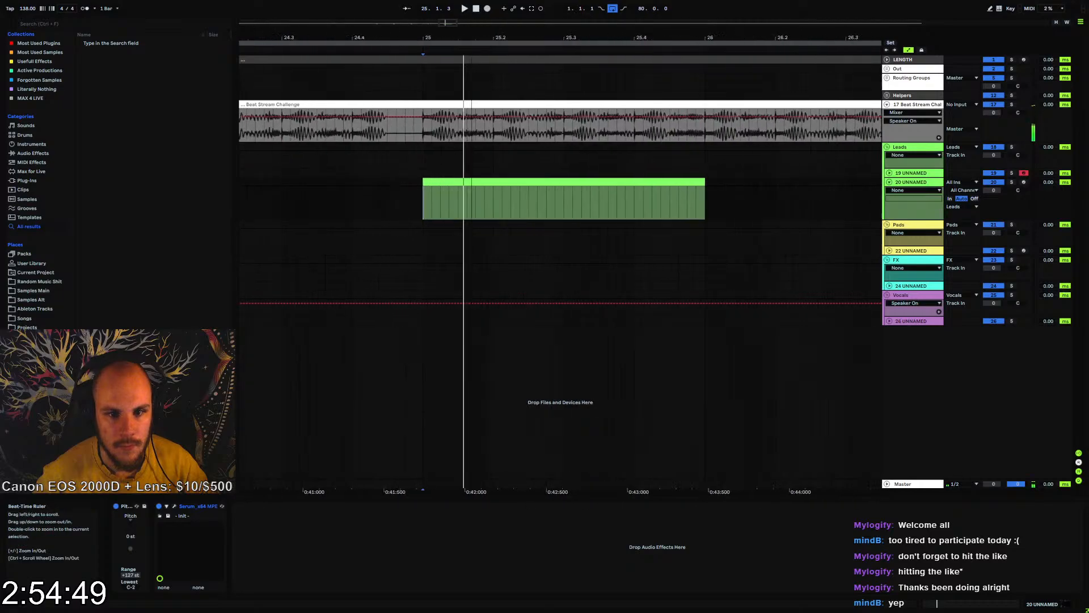
drag(705, 196, 473, 191)
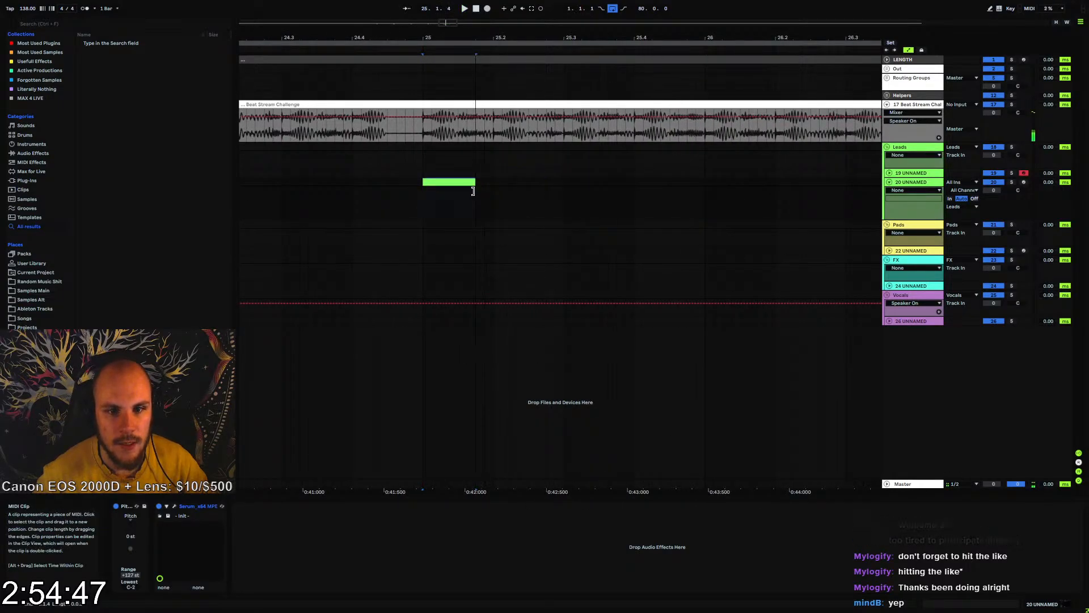
double_click(467, 182)
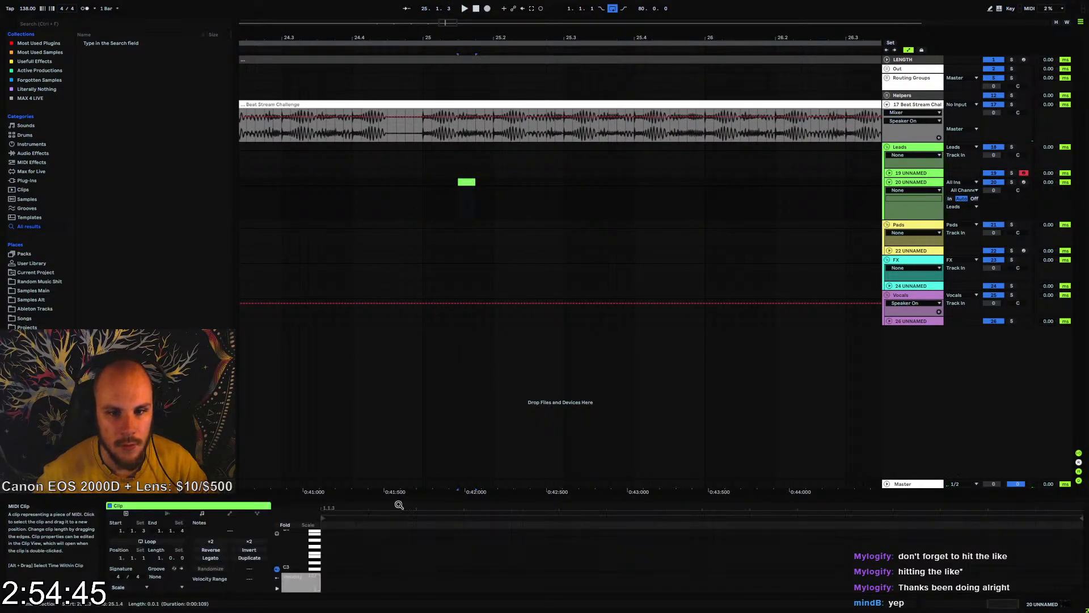
Draw a note spanning the whole short clip and play it against the beat
double_click(324, 547)
drag(333, 547, 1060, 550)
key(space)
key(space)
key(space)
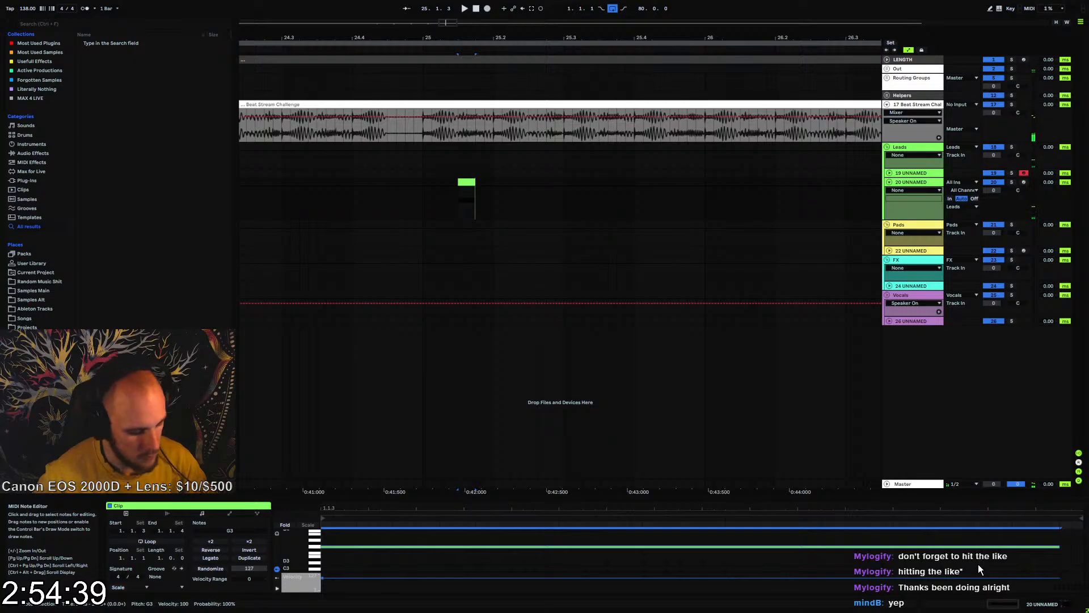
Stack higher copies of the note into a chord reaching up to G4 and play it back
key(Up)
key(Up)
key(Up)
key(Up)
key(Up)
key(Up)
key(Up)
key(Up)
key(Up)
key(Up)
key(Up)
key(Up)
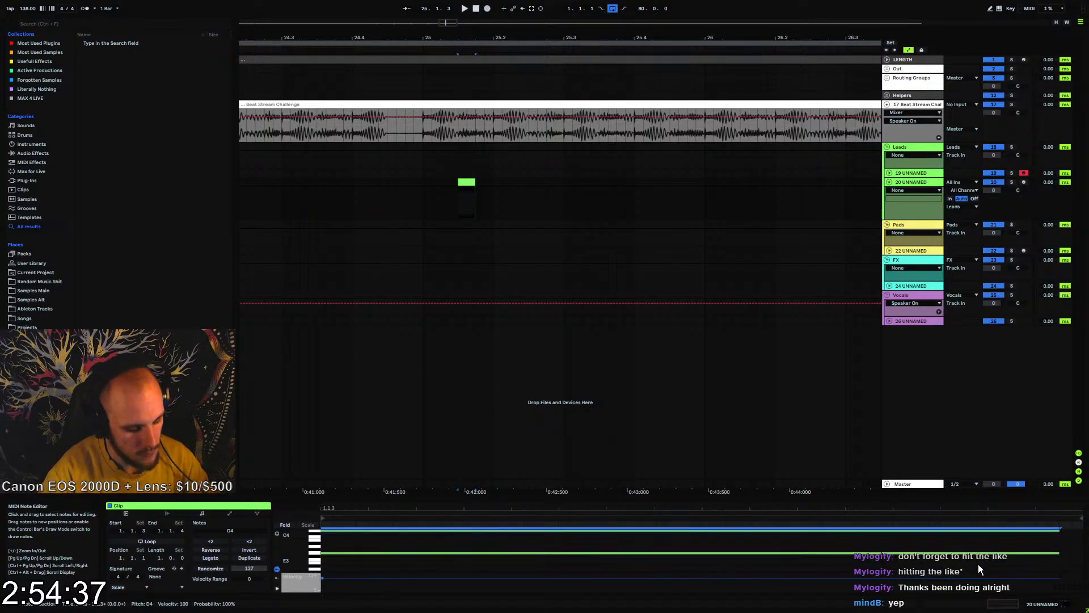
key(space)
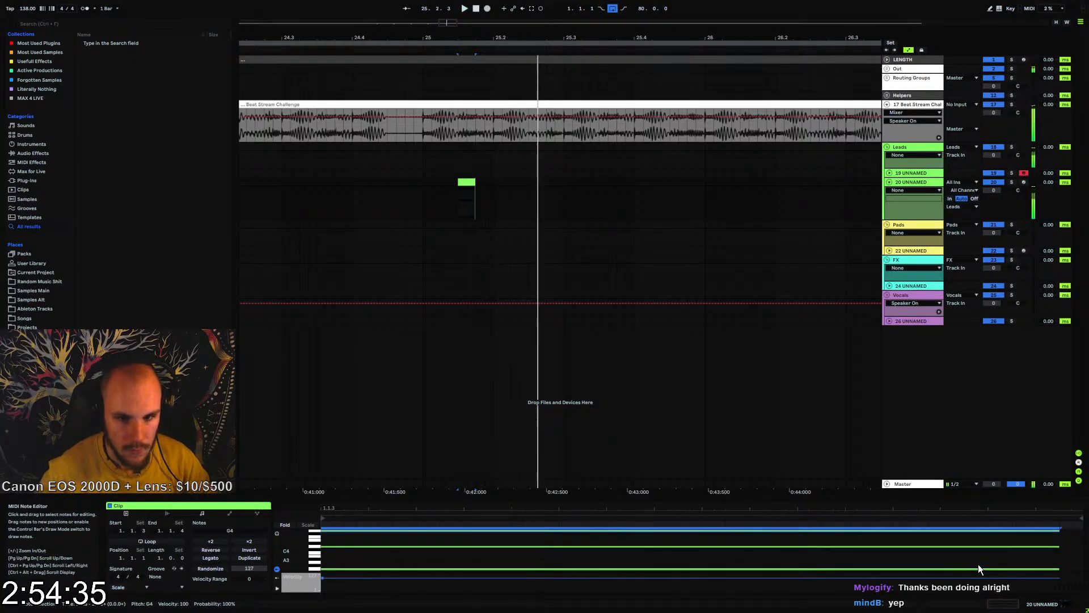
Open Serum on track 20, set oscillator A to 4 unison voices, enable oscillator B and adjust both detunes, with B at 0.15
click(914, 182)
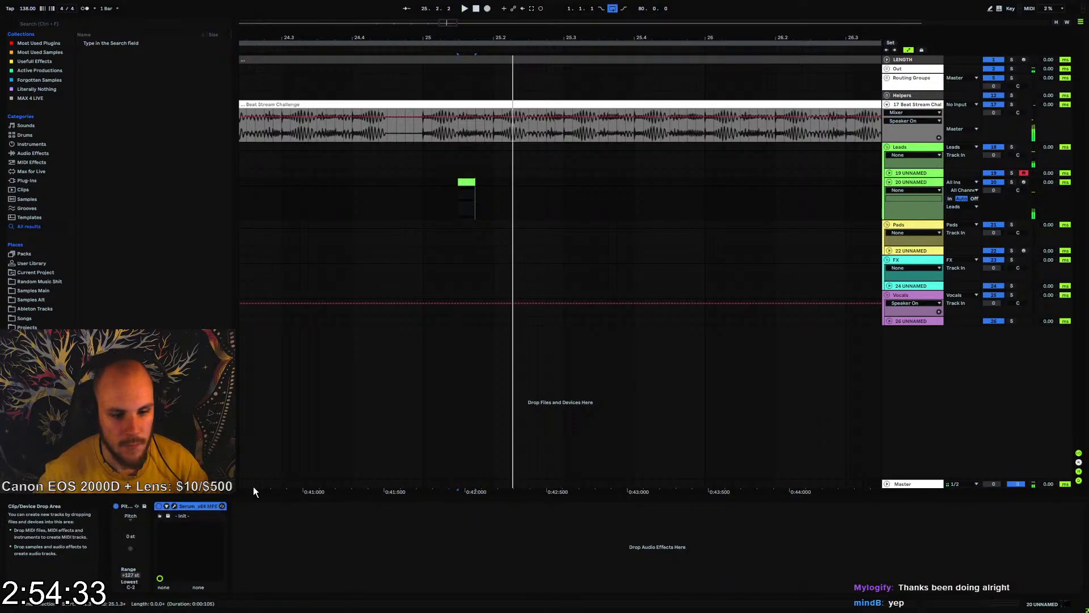
click(174, 505)
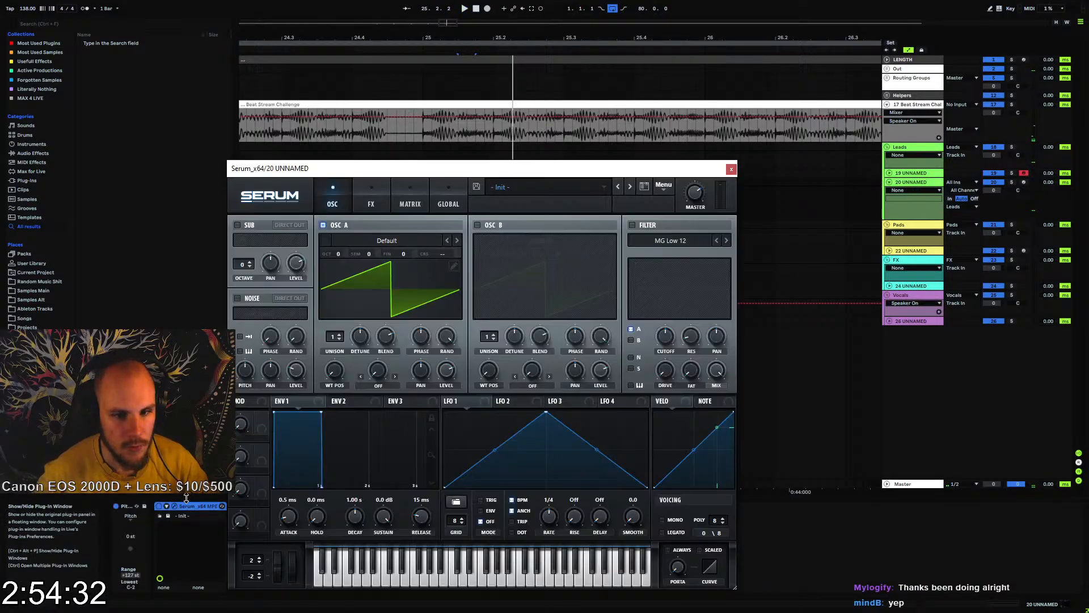
click(340, 335)
click(339, 335)
click(339, 334)
click(477, 226)
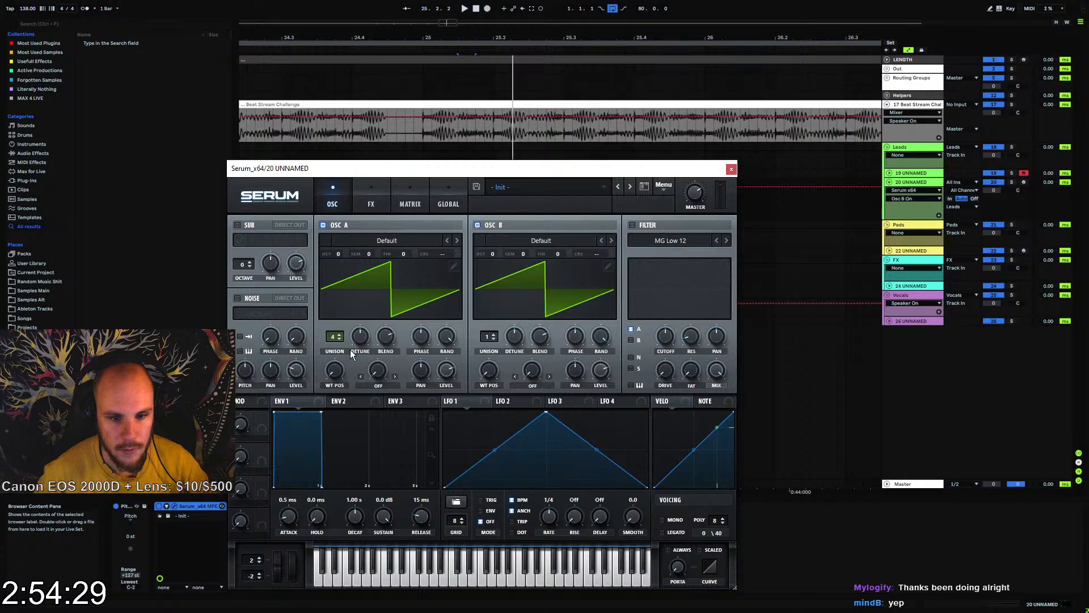
click(359, 336)
click(509, 338)
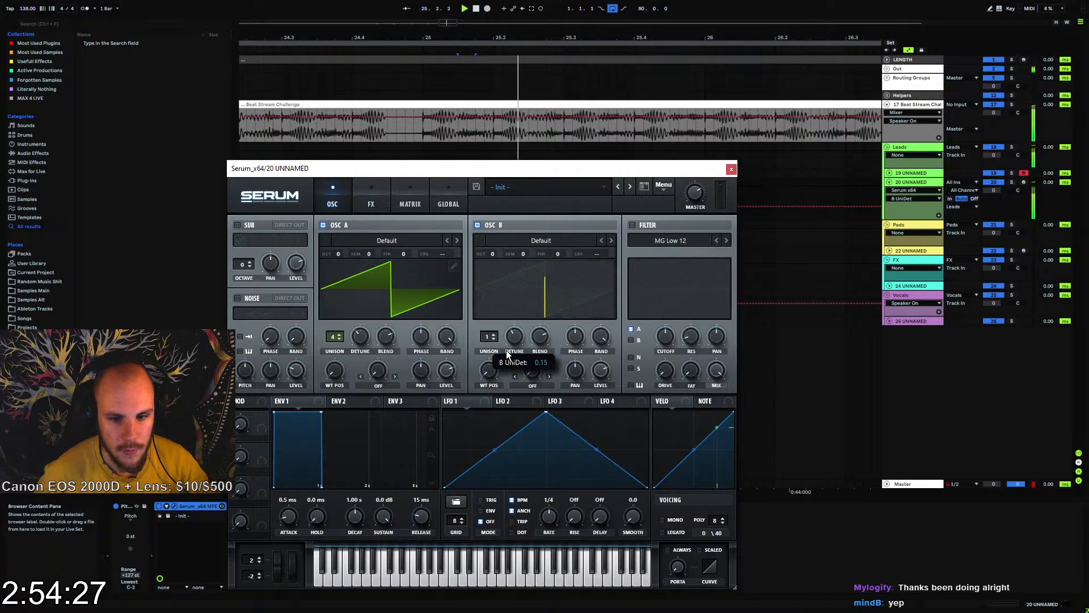
Enable Serum's Hyper/Dimension effect with Retrig on and adjust the Hyper mix and the Dimension size and mix
click(370, 205)
click(243, 227)
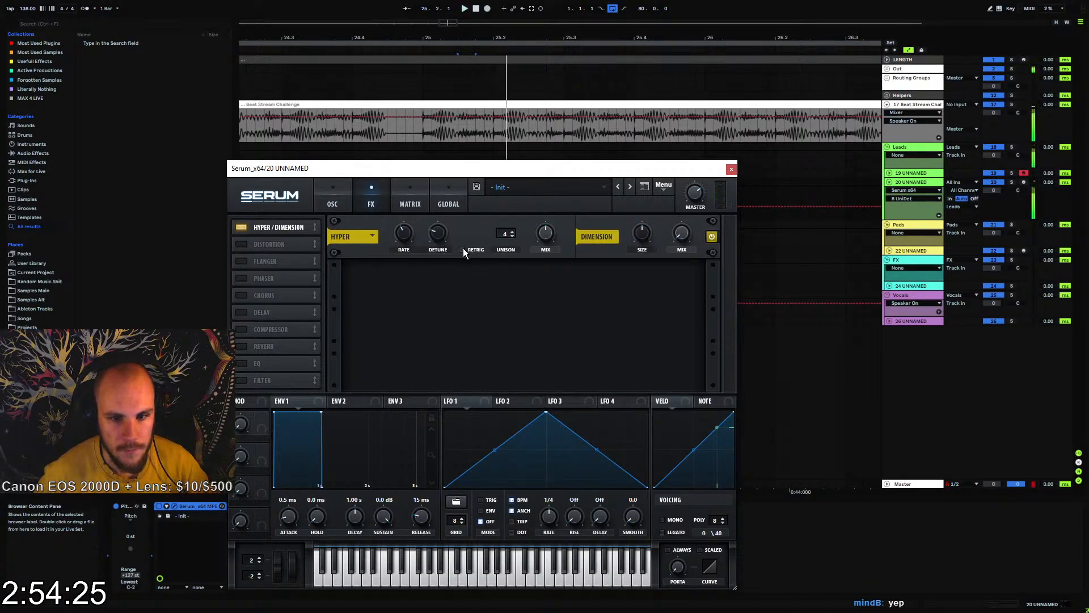
drag(538, 238, 536, 275)
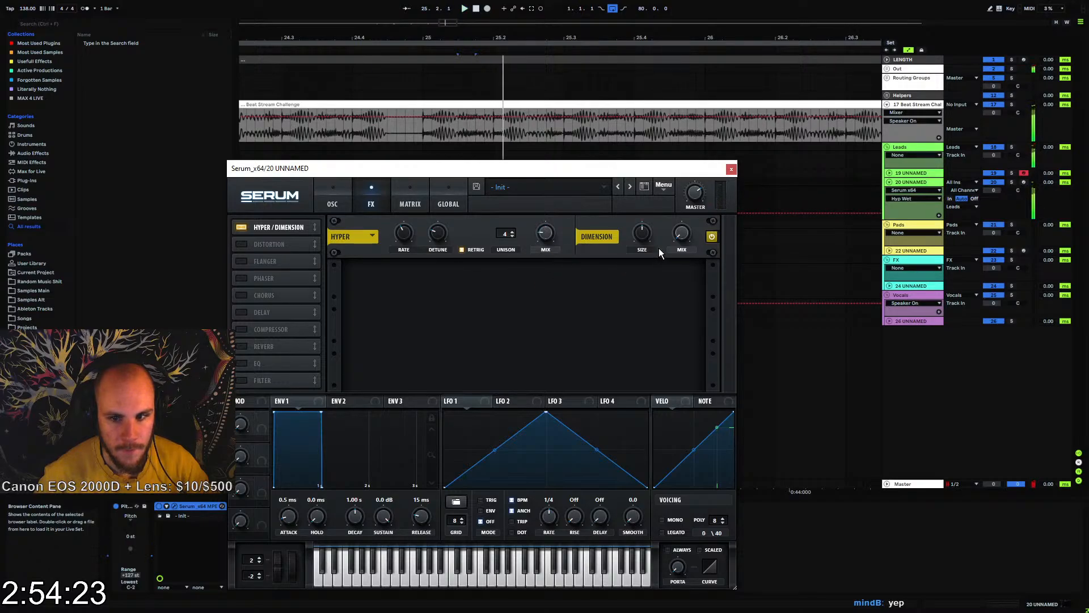
click(682, 234)
drag(642, 233, 638, 276)
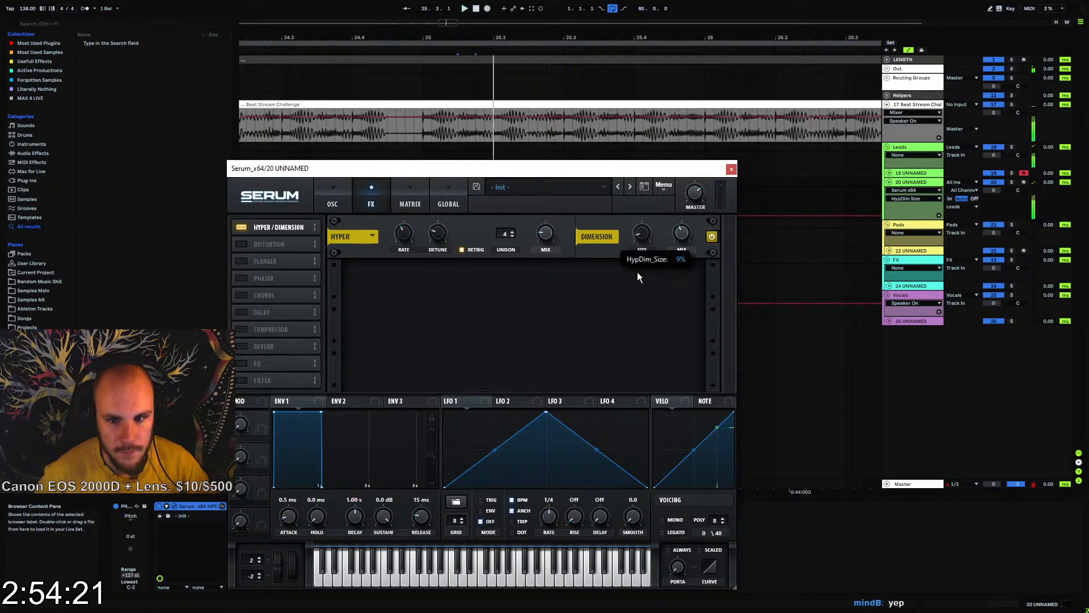
click(681, 236)
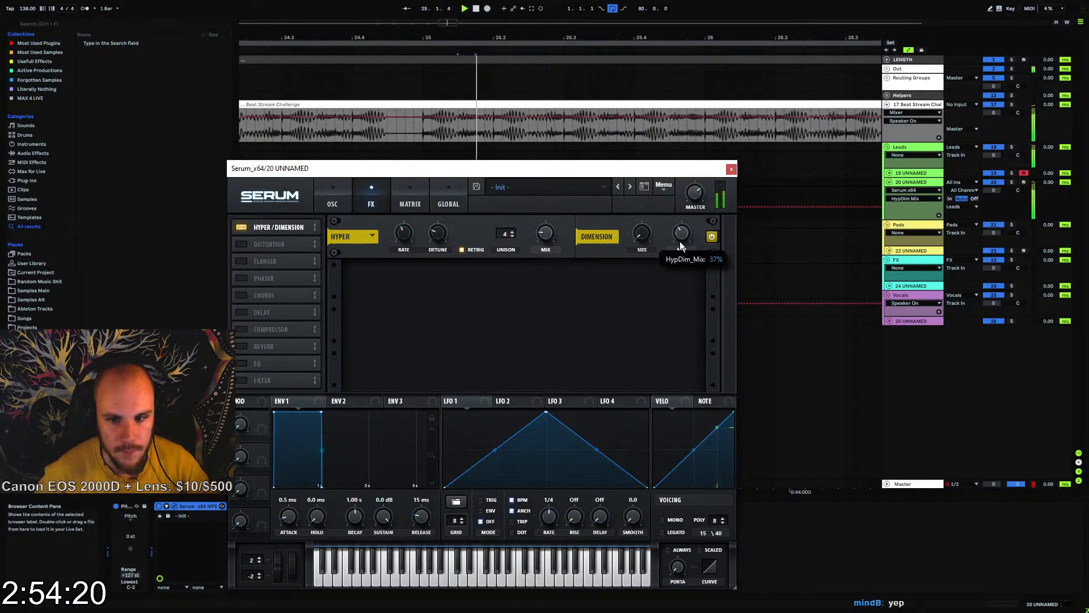
Enable Serum's compressor in Multiband mode, adjust its gain while auditioning the chord, and close the plug-in window
click(243, 330)
click(574, 294)
key(space)
key(space)
key(space)
drag(541, 281, 533, 234)
key(space)
key(space)
key(space)
key(space)
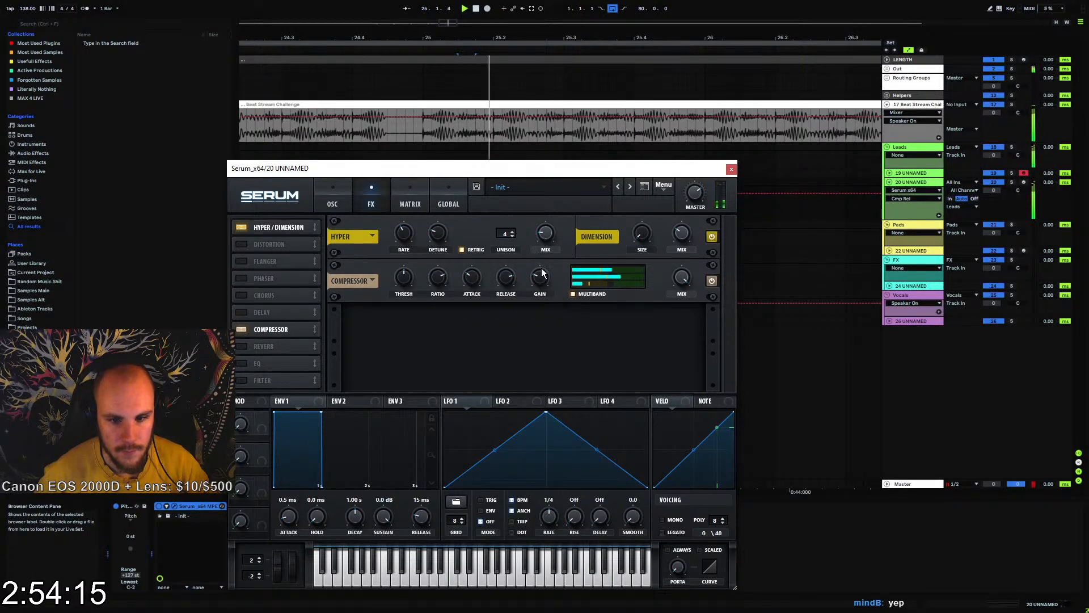
click(731, 169)
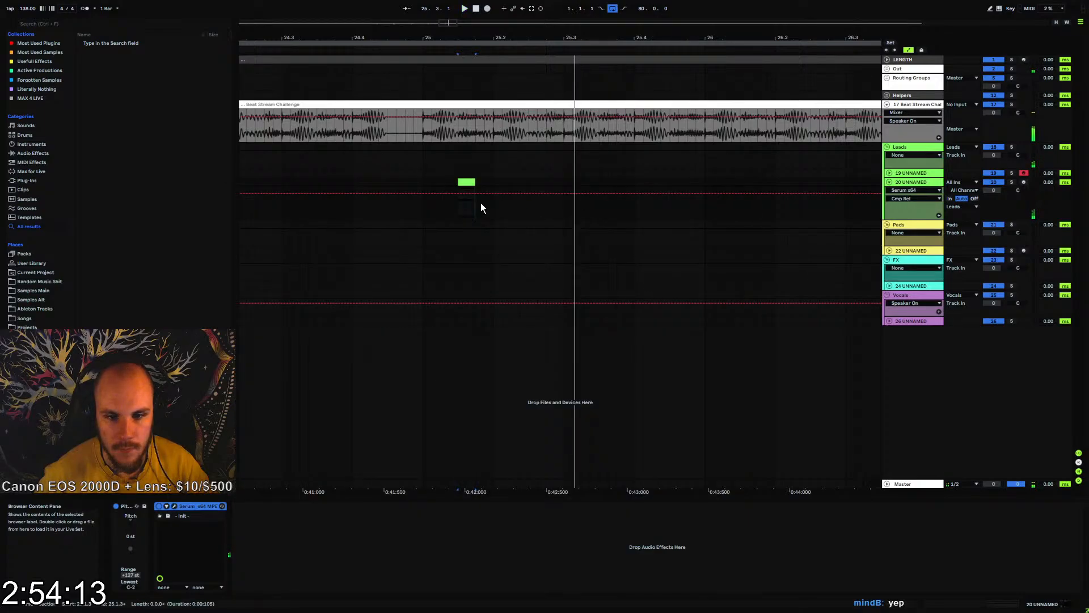
Add an Echo after Serum, set it to Ping Pong with 73% feedback, and audition the chord from bar 25
click(423, 180)
key(space)
click(48, 153)
click(90, 148)
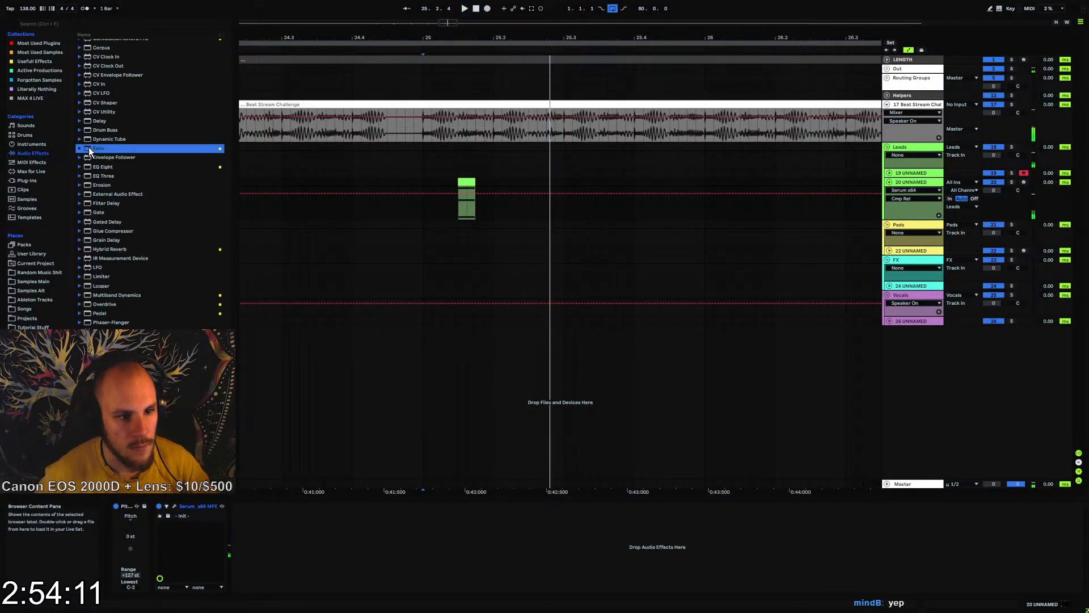
drag(350, 554, 277, 543)
click(441, 579)
key(space)
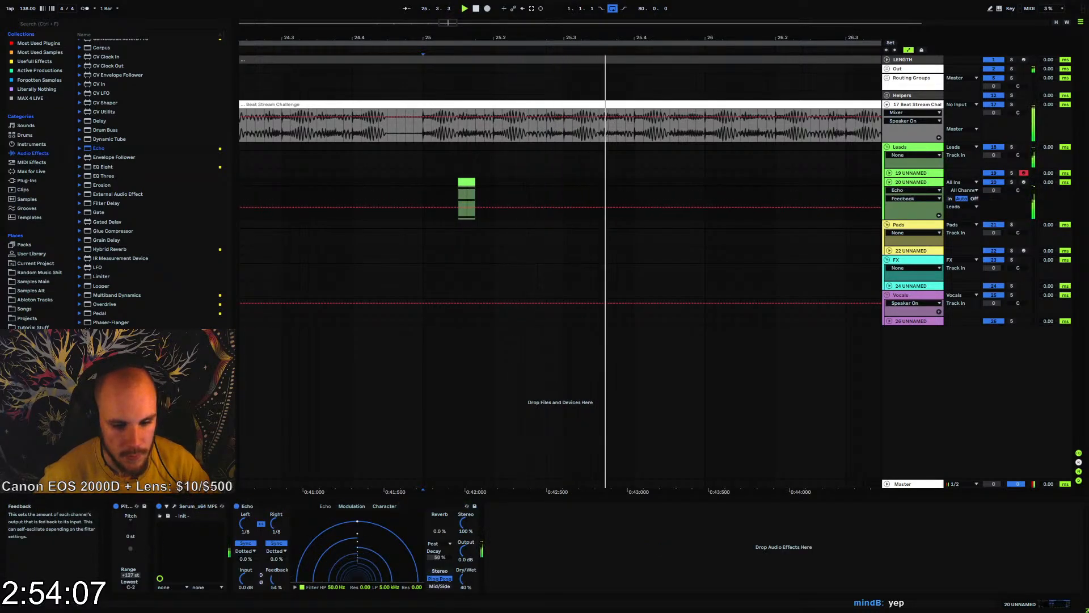
Set the Echo's sync mode to Notes for both channels and play the chord from bar 25
click(276, 551)
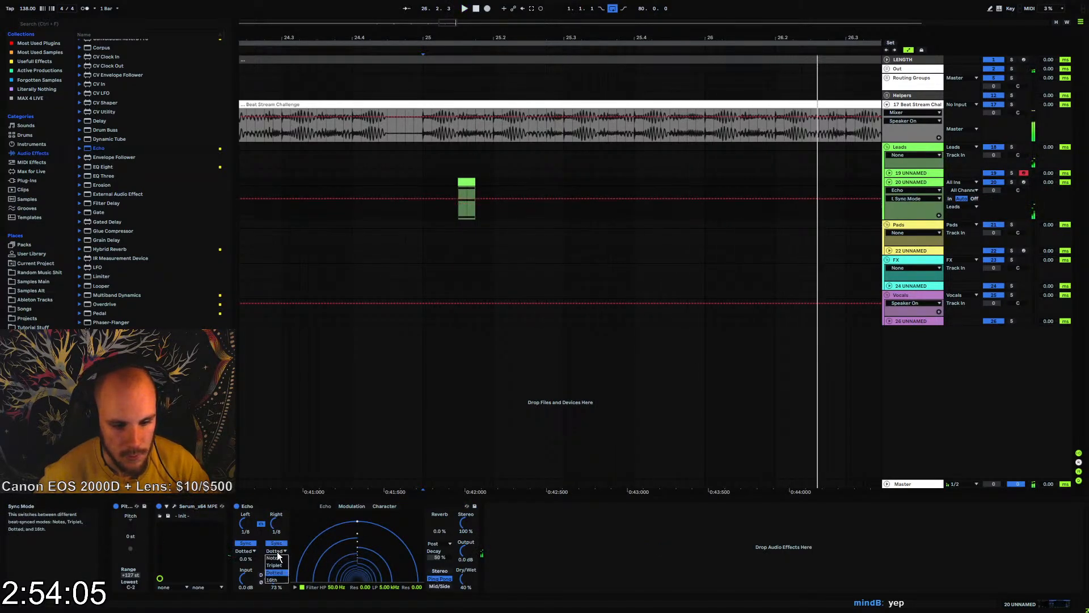
click(277, 561)
drag(476, 38, 477, 6)
drag(385, 182, 465, 187)
click(465, 182)
key(space)
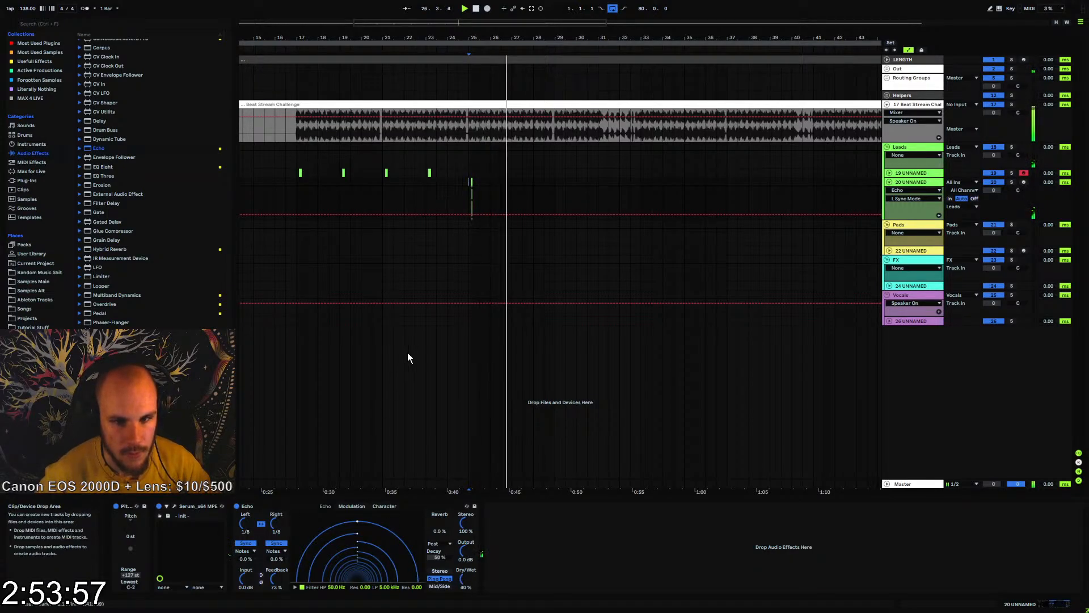
Set the Echo's delay time to 1/4 and compare the sound with the device bypassed and enabled
key(space)
drag(273, 524, 273, 515)
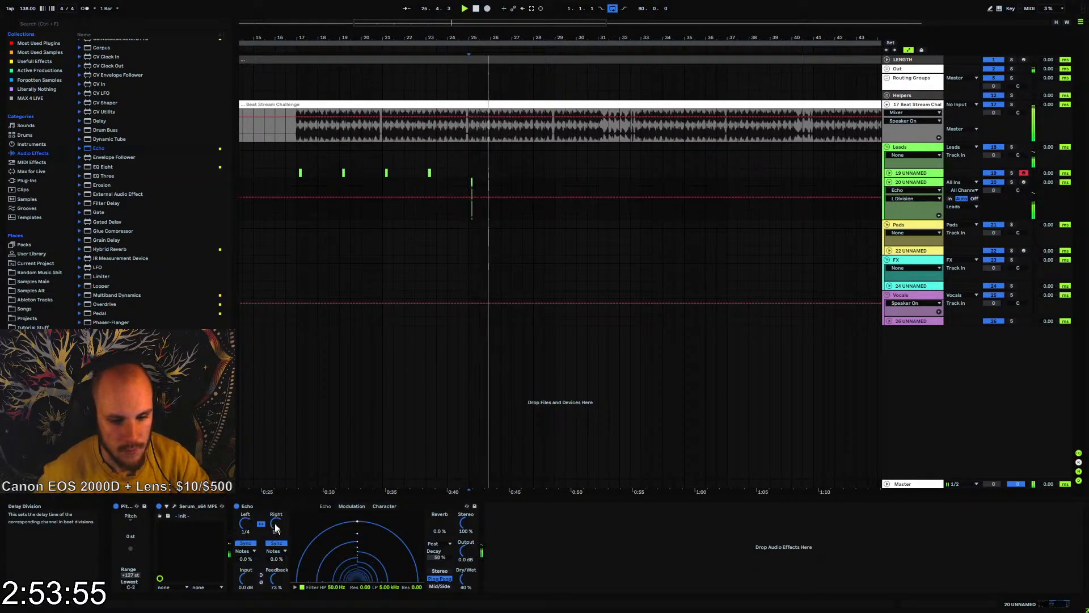
click(236, 506)
click(237, 508)
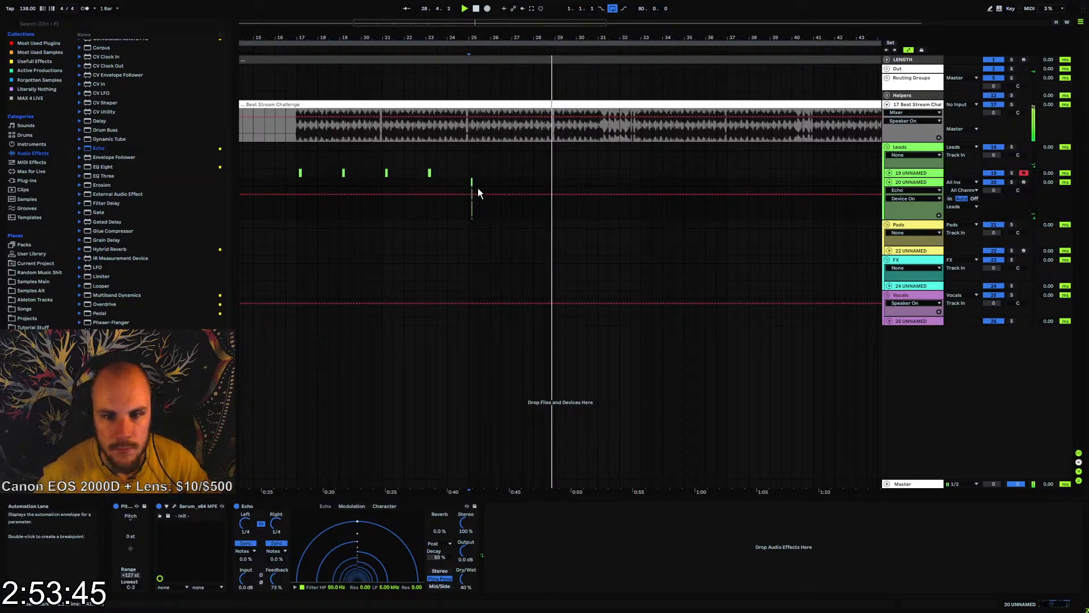
Duplicate the four-bar section at bar 25 of track 20 to bar 29 and lower the copied chord's middle note to C4
key(space)
drag(468, 183, 555, 186)
key(ctrl+d)
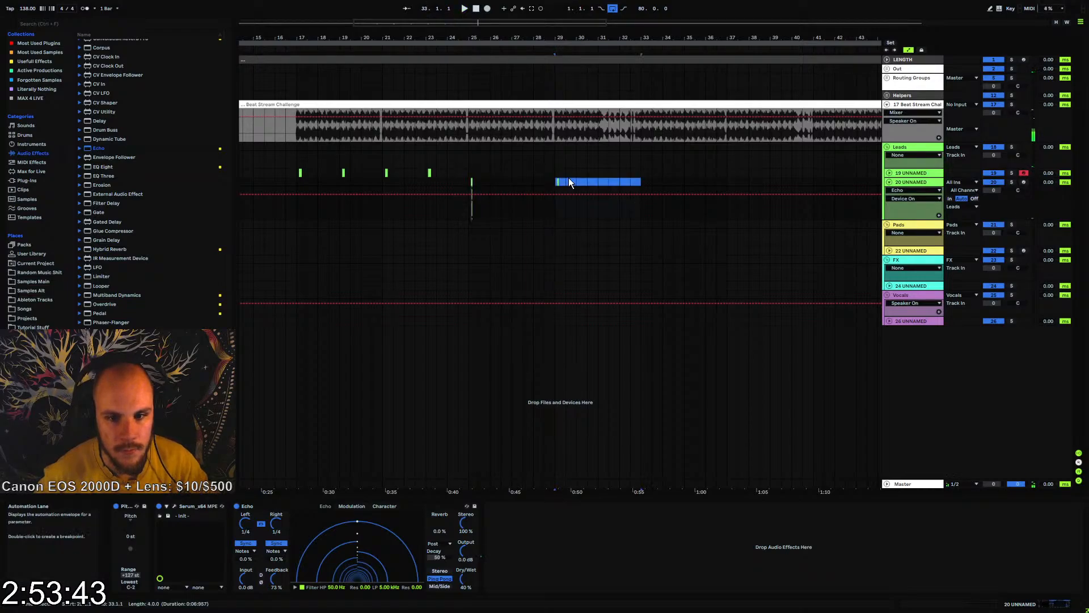
click(557, 179)
click(558, 181)
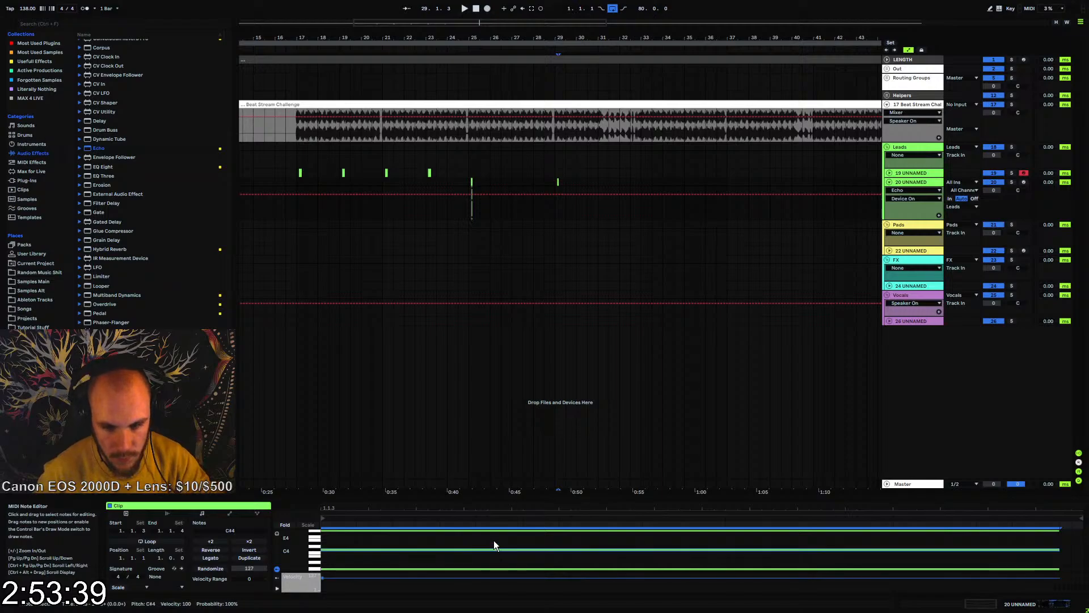
Duplicate the two-bar section at bar 29 to bar 31 and open the copied chord clip for note editing
drag(555, 180, 598, 184)
key(ctrl+d)
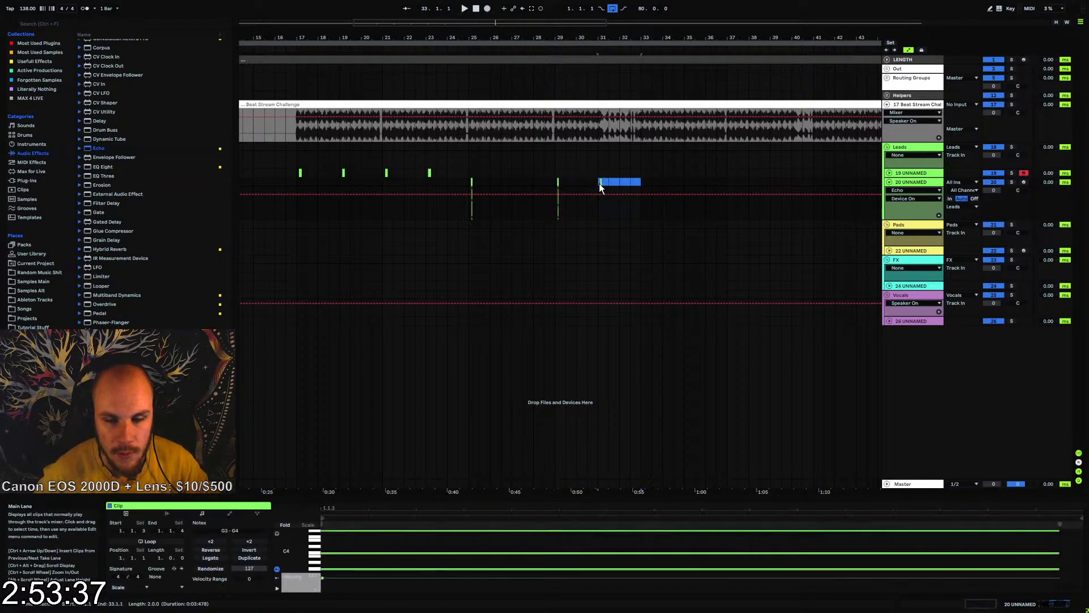
click(611, 183)
click(602, 180)
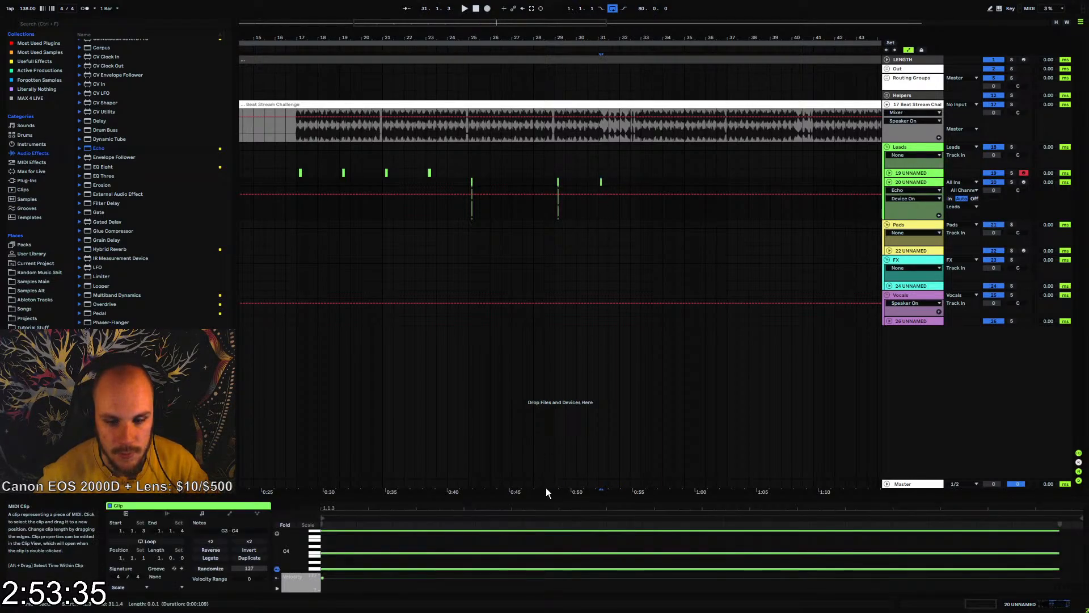
Raise the bar 31 chord's top note by one semitone and its middle note to D4, and play it back
click(508, 530)
key(Up)
click(359, 558)
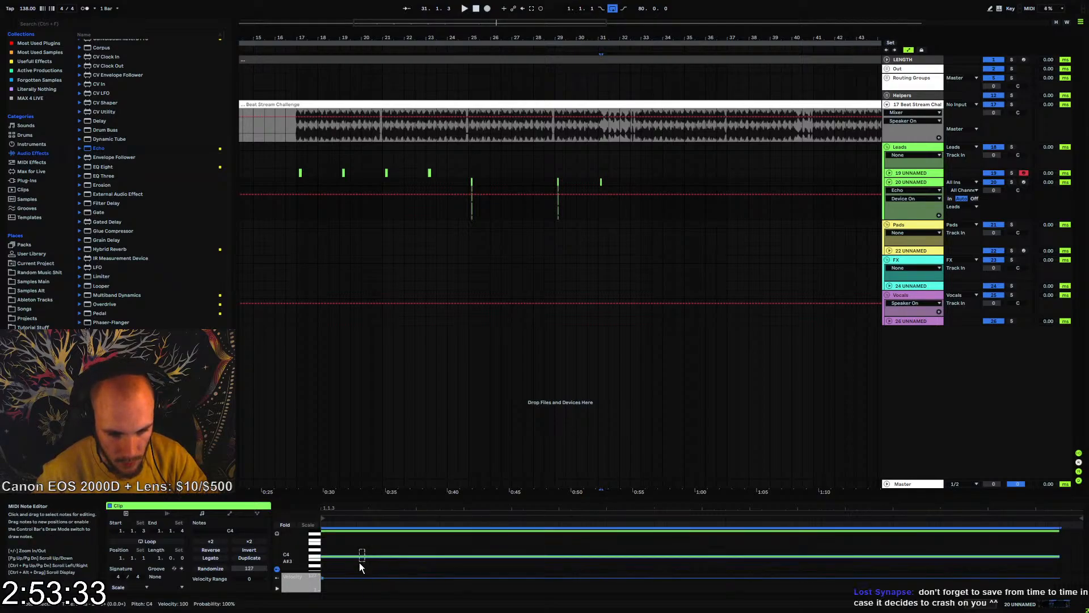
key(Up)
key(Up)
key(space)
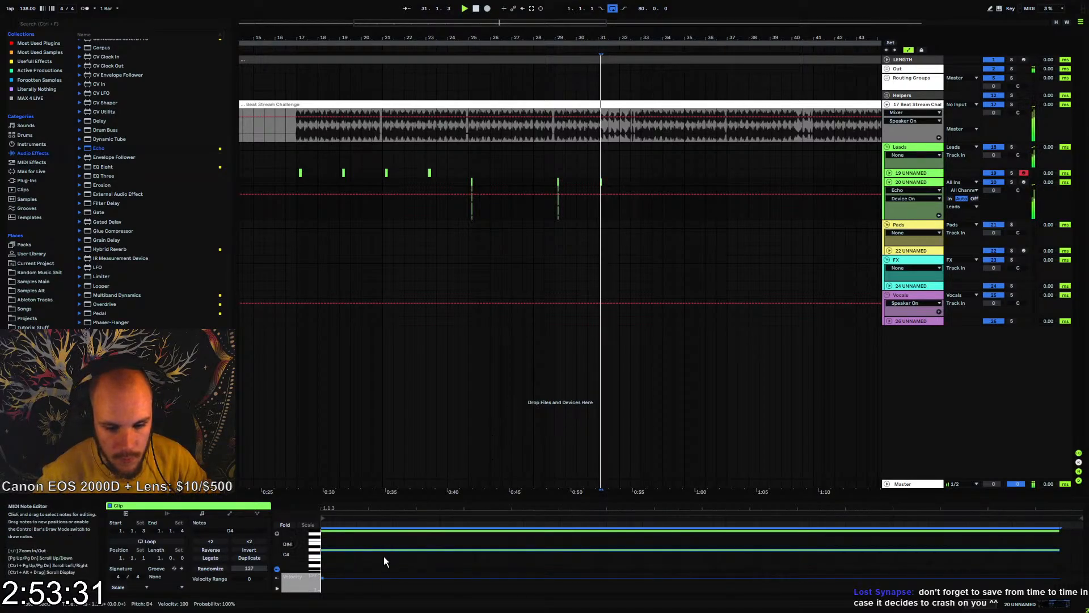
scroll(380, 557, up, 3)
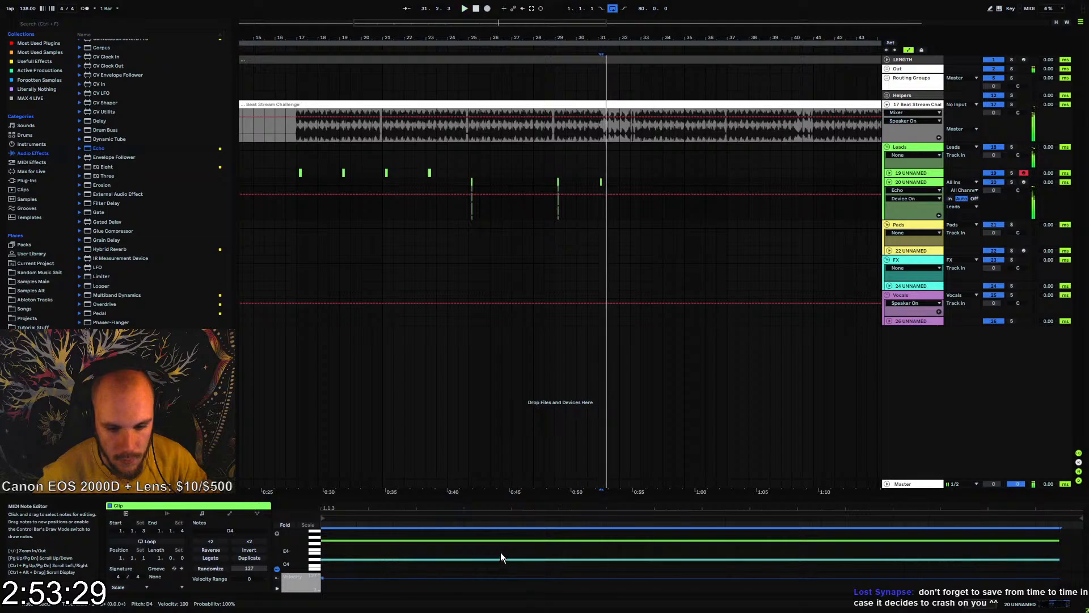
Duplicate the section from the bar 31 chord up to 32.1.1 directly after itself and play the copy
drag(620, 42, 621, 62)
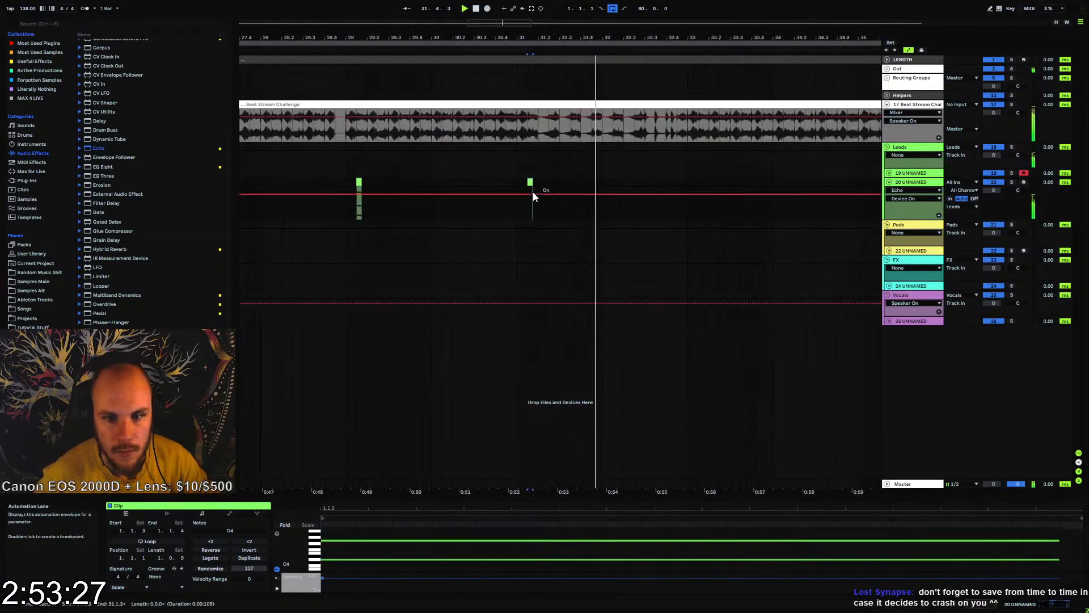
click(530, 182)
shift+click(601, 181)
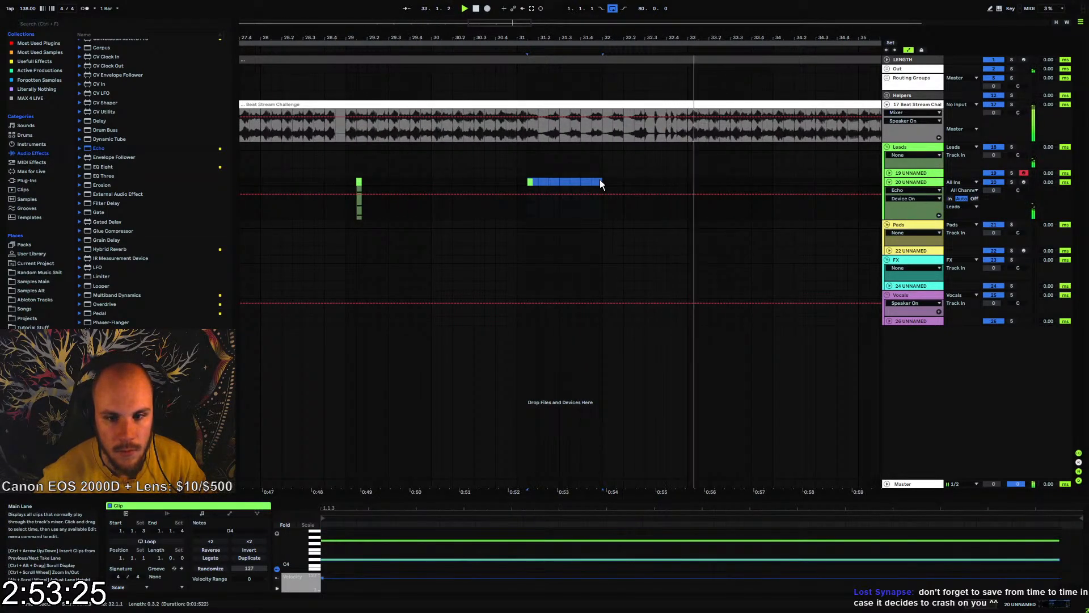
key(ctrl+d)
key(space)
key(space)
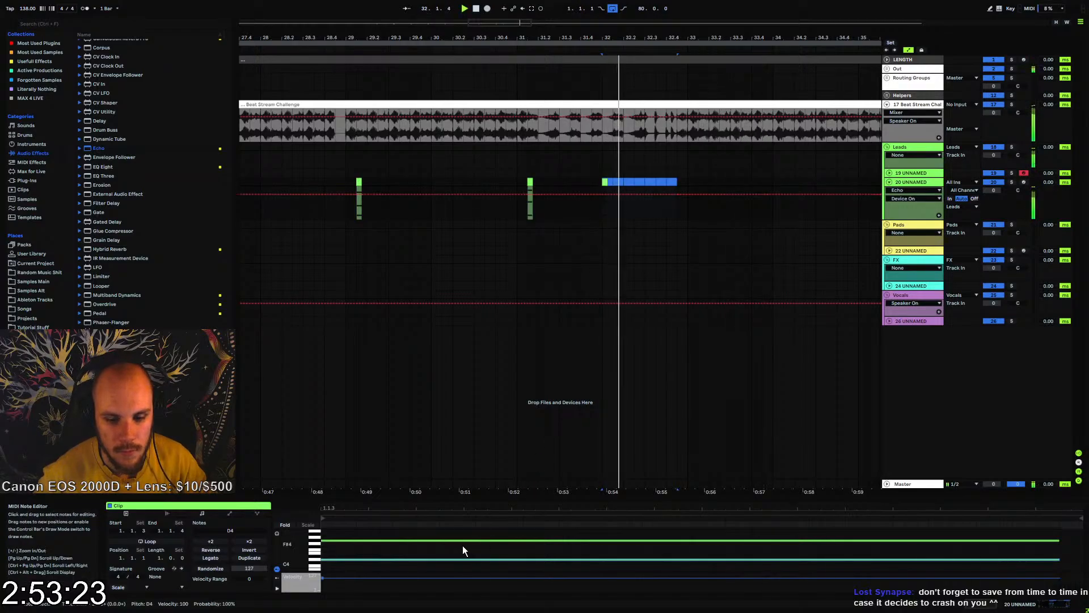
Lower the last copied chord's top note to G4 and play it back
key(space)
click(461, 540)
key(Down)
key(space)
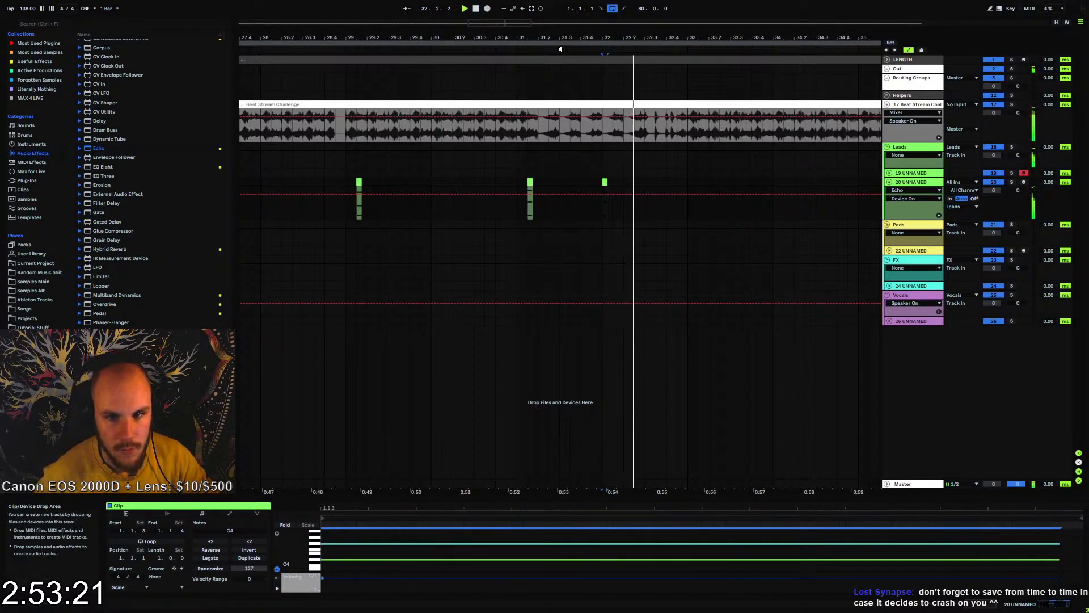
Play the whole chord sequence against the beat from bar 25
drag(561, 38, 550, 16)
key(space)
click(399, 180)
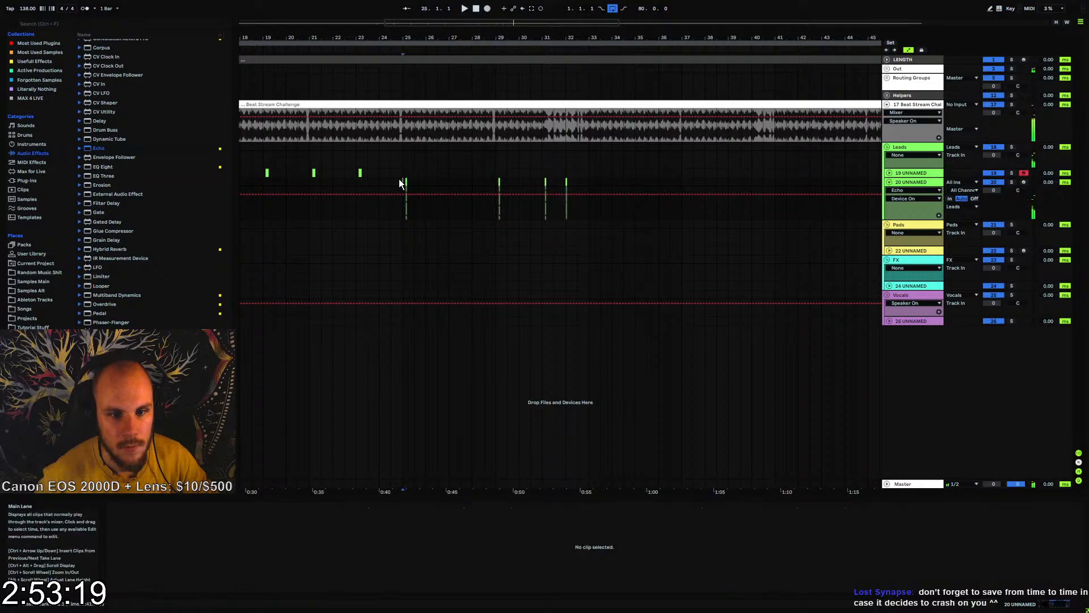
key(space)
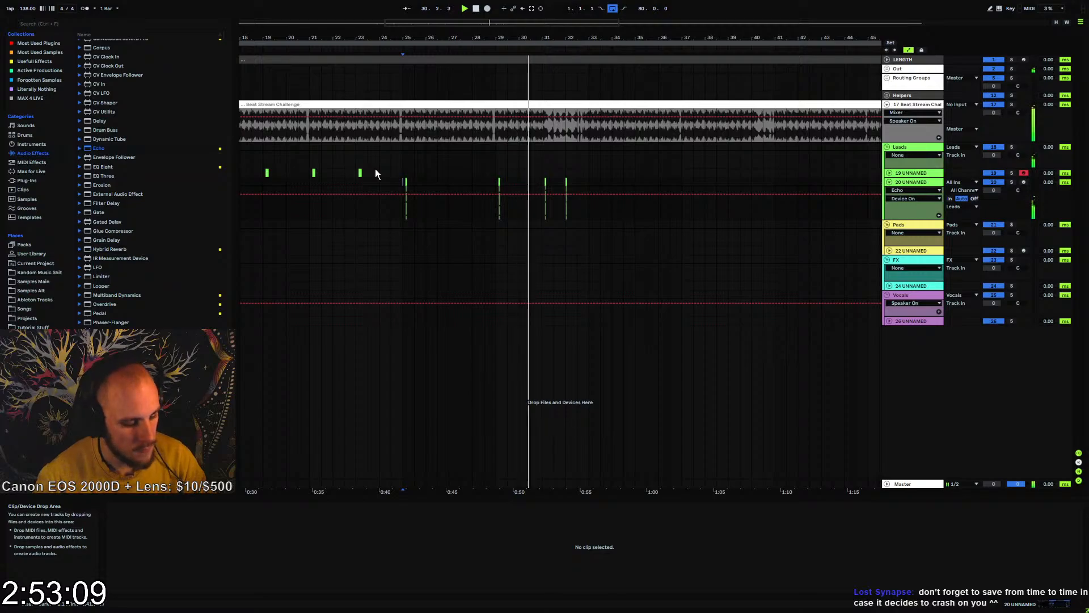
Save the Live Set in the Psytrance Stuff folder as "Challenge beat fill"
key(ctrl+s)
click(254, 28)
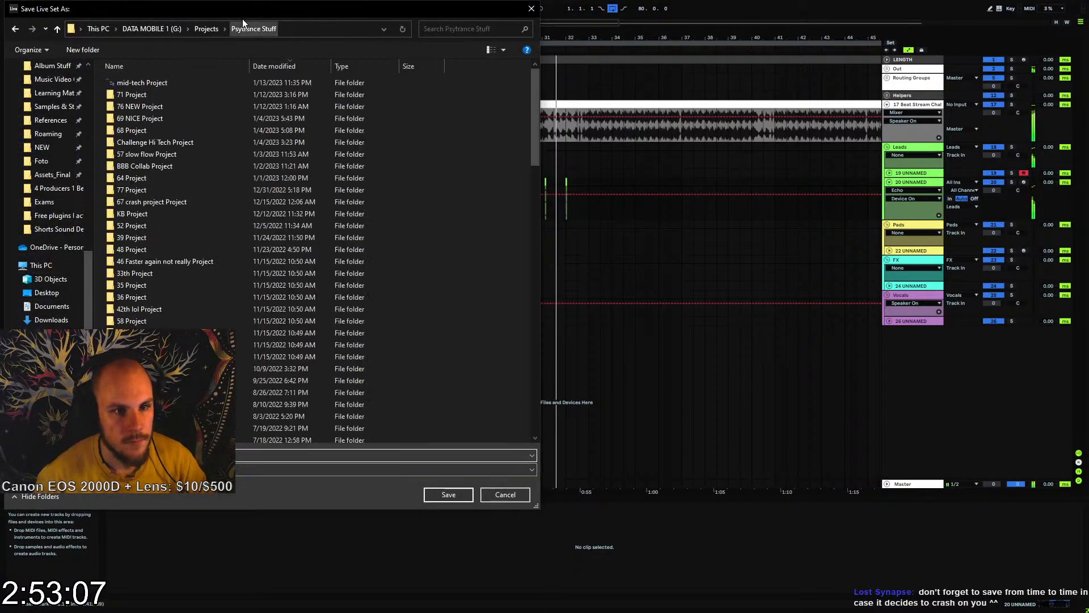
drag(255, 13, 496, 58)
text(C)
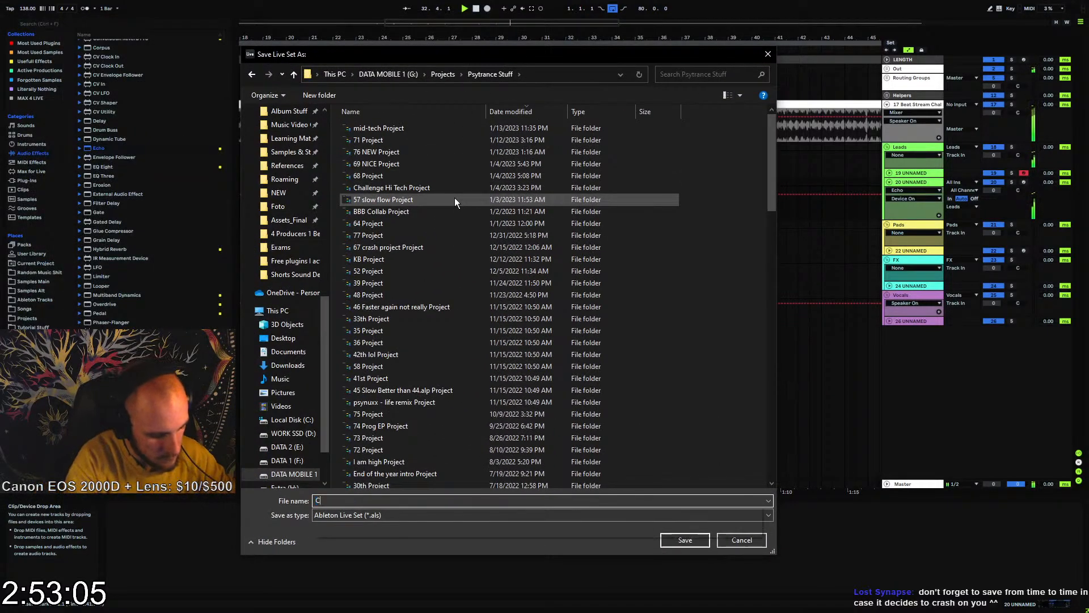
text(hallenge bea)
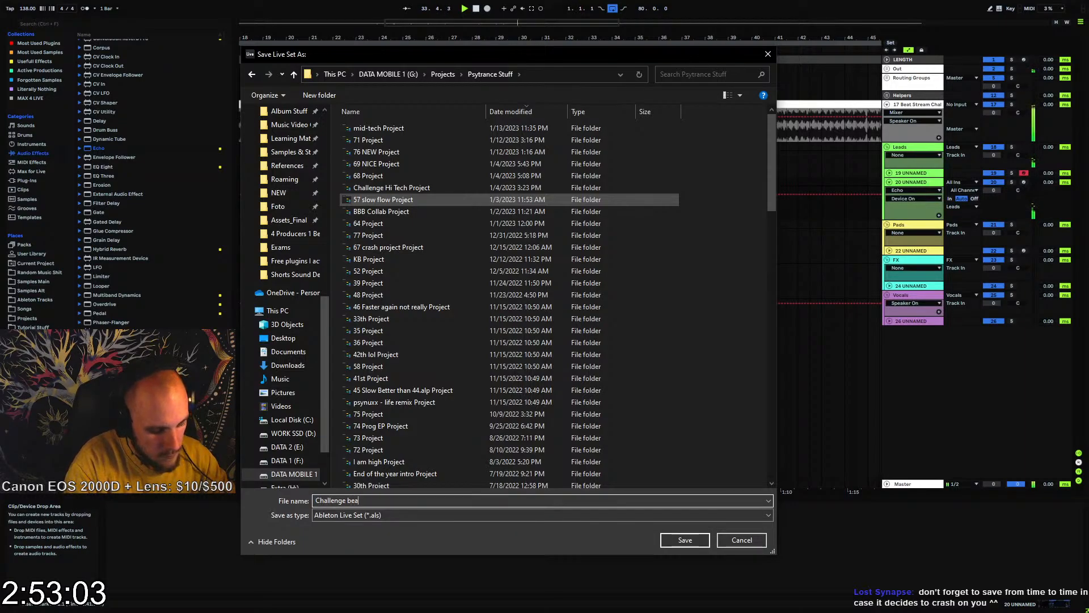
text(t fill;)
key(Return)
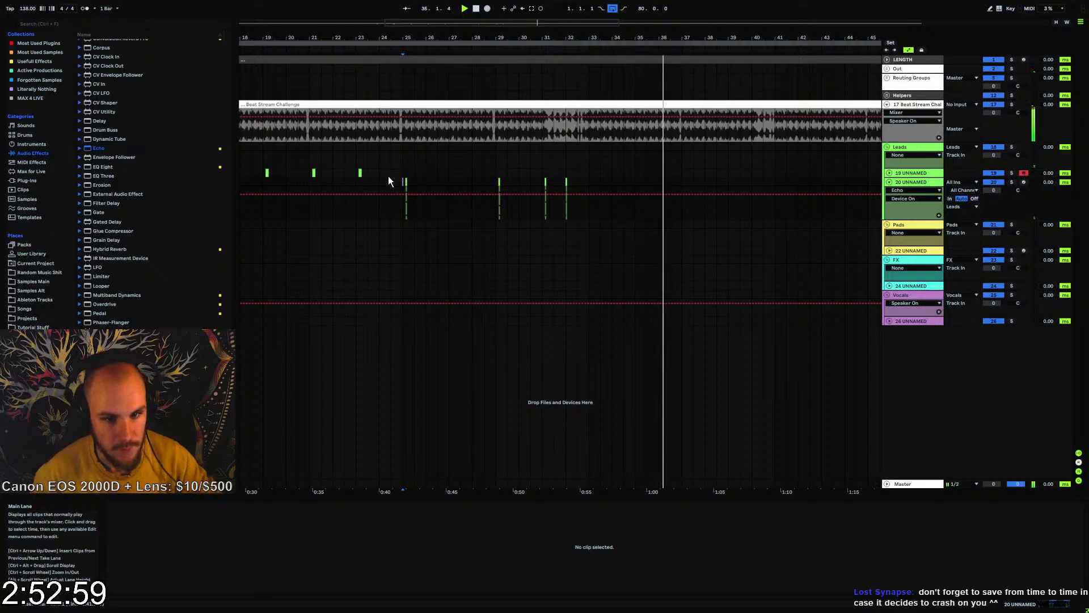
Stop playback, fold track 20 and insert a new MIDI track below it, with the insert position at bar 33
key(space)
click(889, 182)
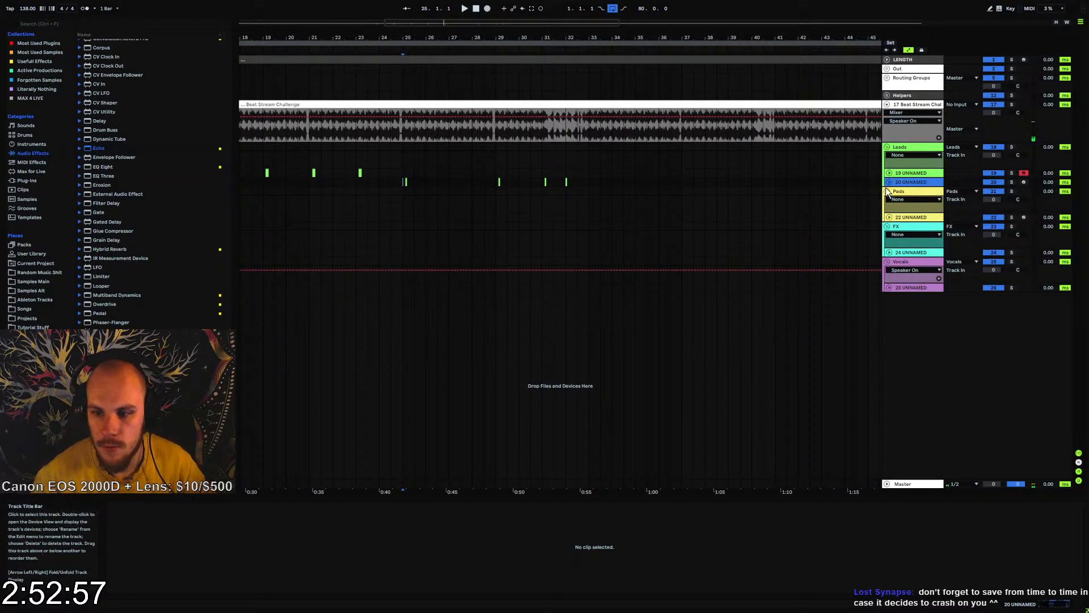
click(590, 182)
drag(596, 37, 490, 34)
click(907, 182)
key(ctrl+shift+t)
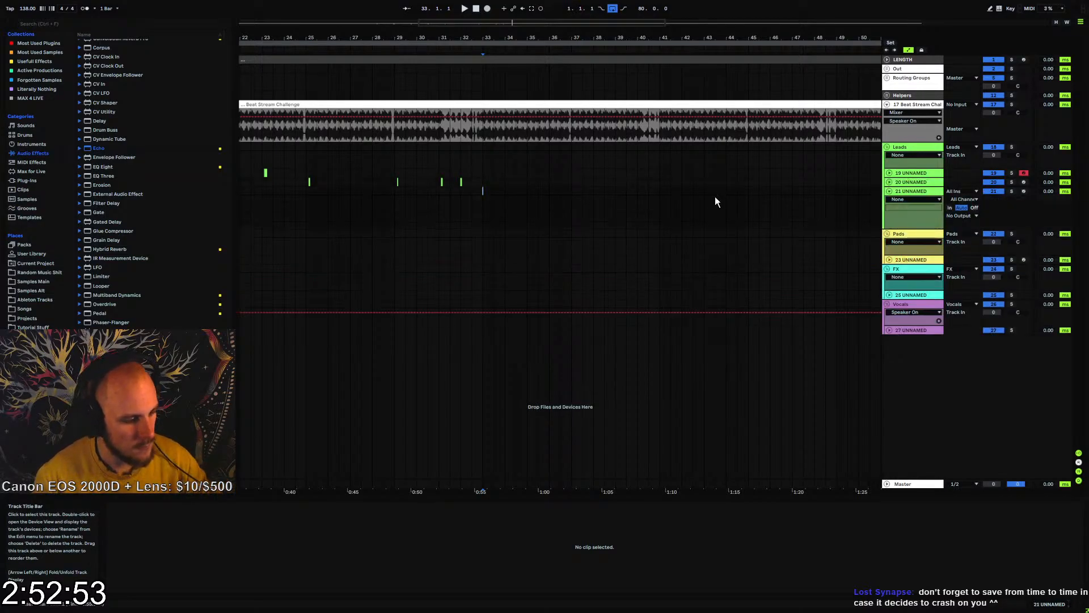
Create an empty eight-bar MIDI clip on track 21 from bar 33 to bar 41
key(space)
drag(483, 192, 662, 195)
key(space)
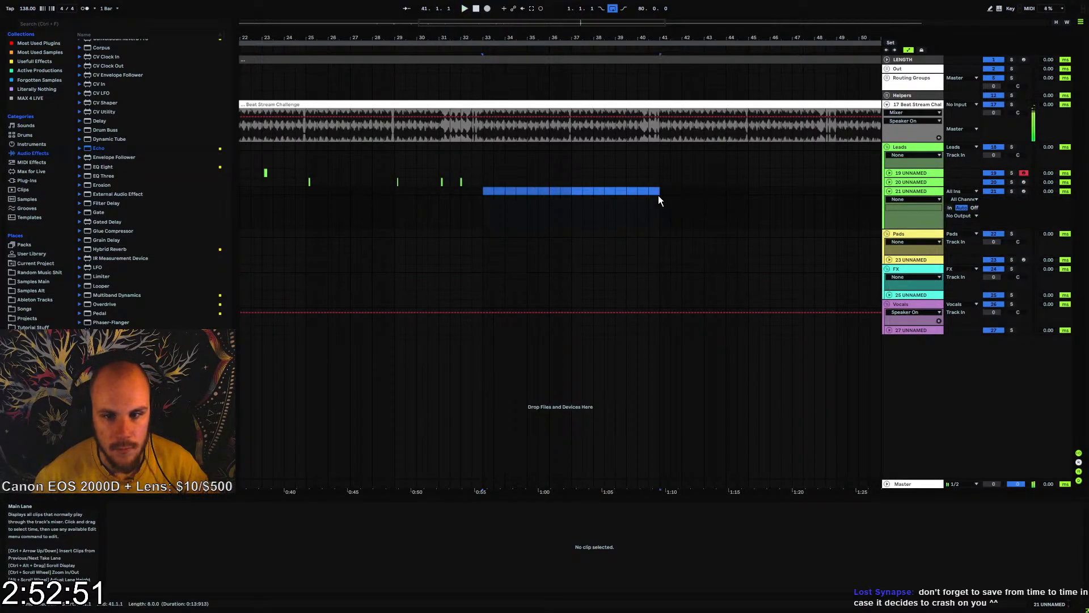
key(ctrl+shift+m)
Load a new Serum instance on track 21
right_click(611, 207)
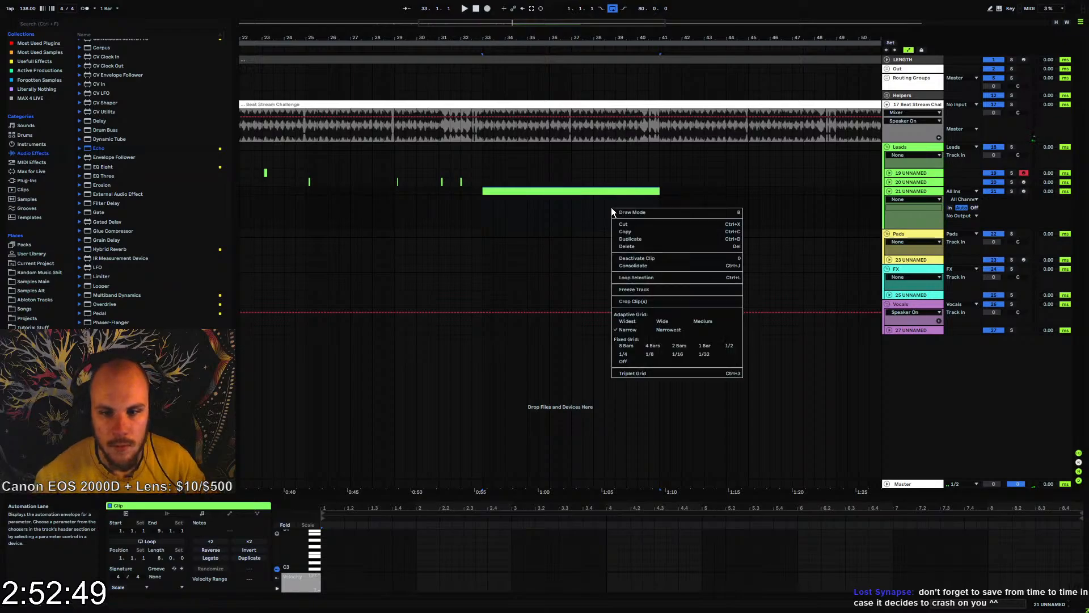
right_click(611, 208)
mouse_move(680, 218)
click(736, 216)
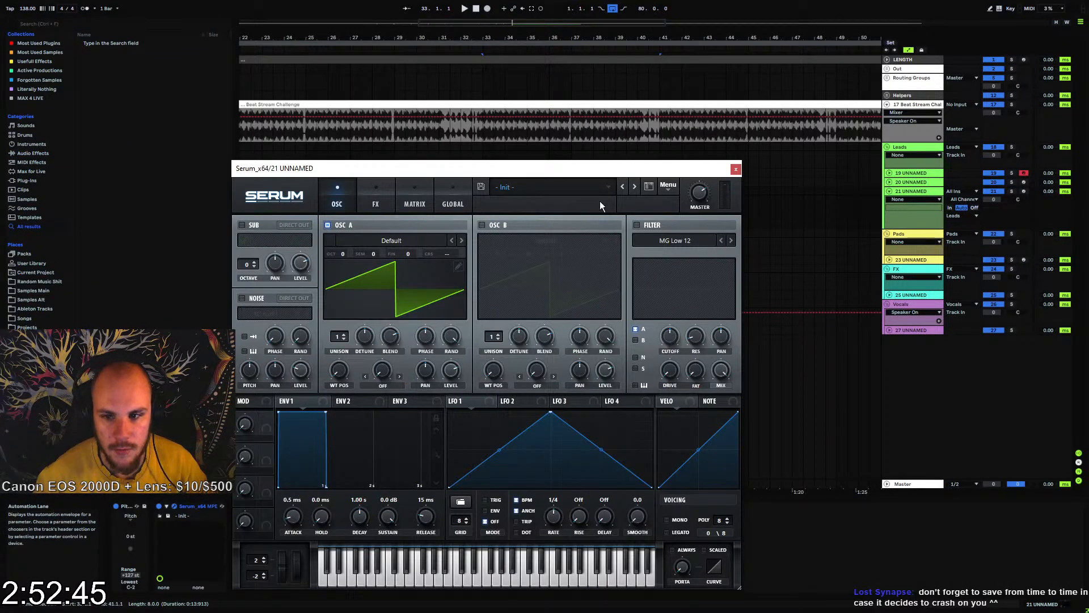
Load wavetable 152 from Projektor Tones Pack Part 2 into oscillator A and arm track 21 for playing
click(406, 240)
mouse_move(400, 289)
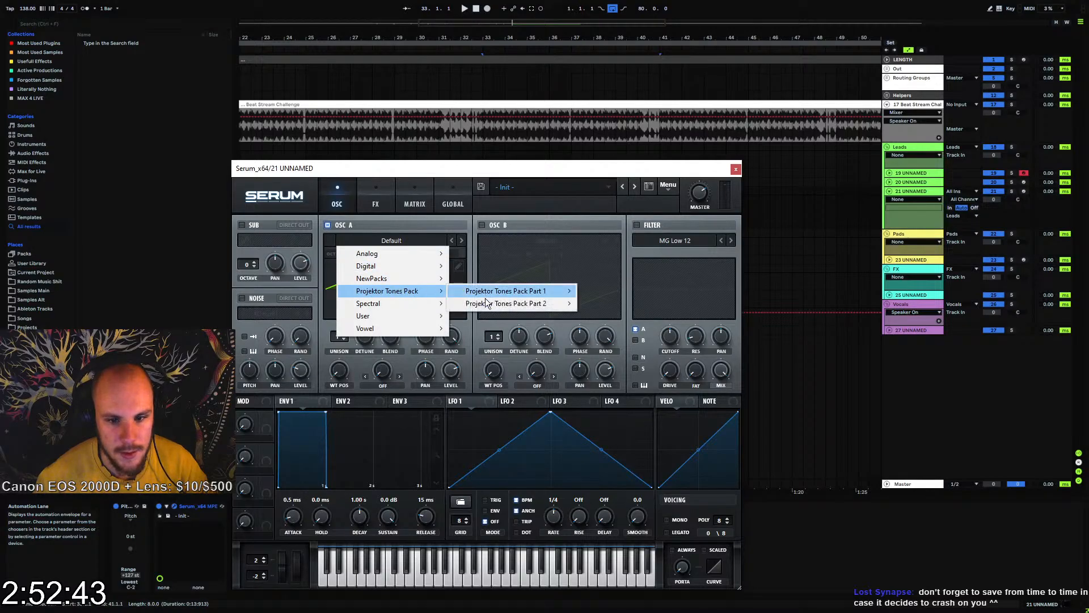
mouse_move(486, 305)
click(629, 314)
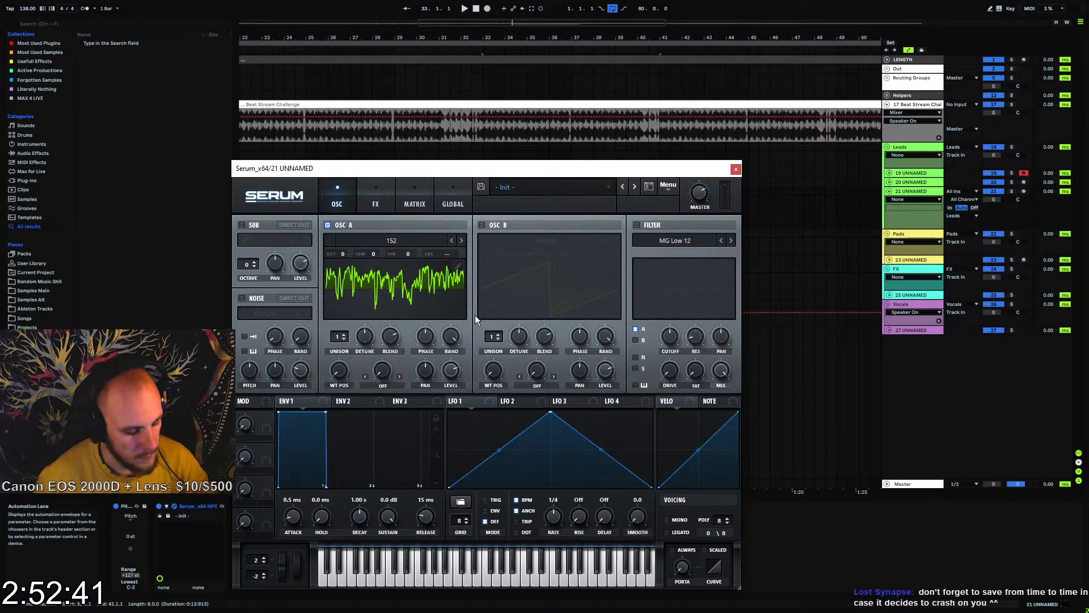
click(1024, 191)
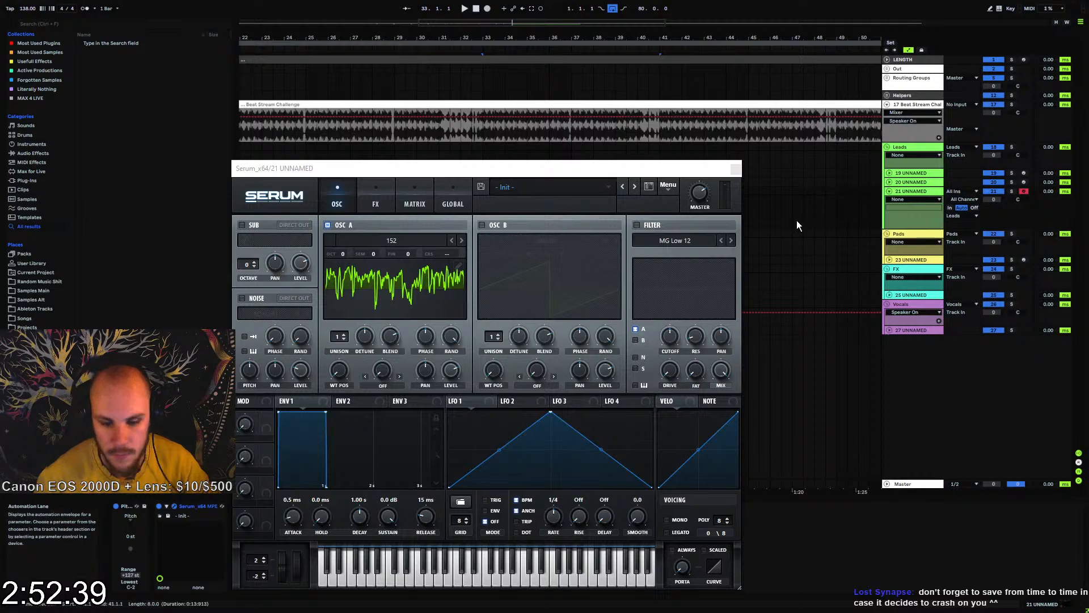
Enable Serum's filter and set its type to Cmb +
click(637, 226)
click(655, 240)
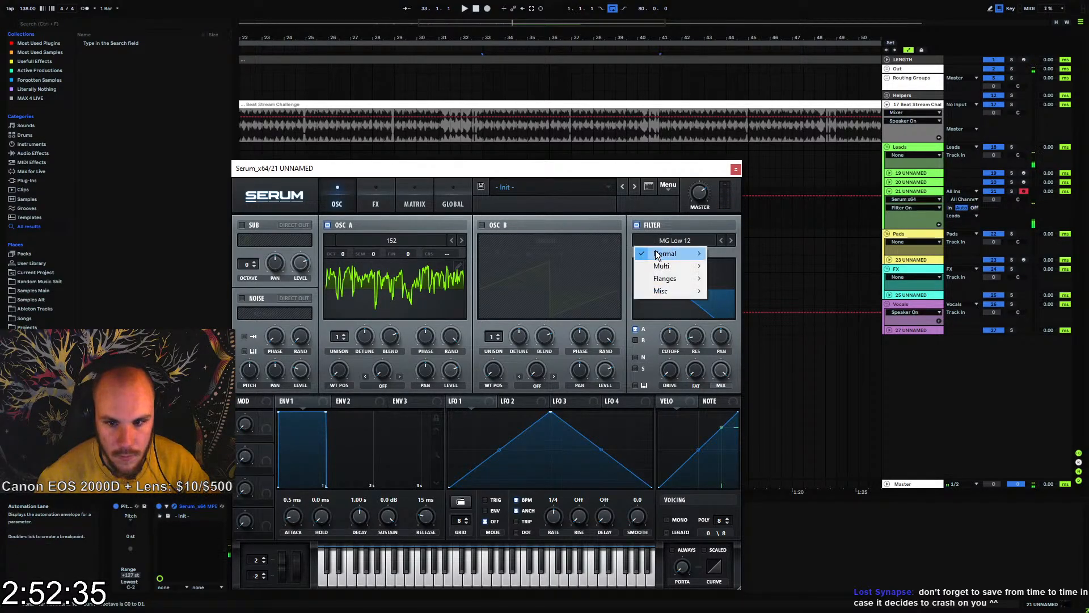
mouse_move(658, 254)
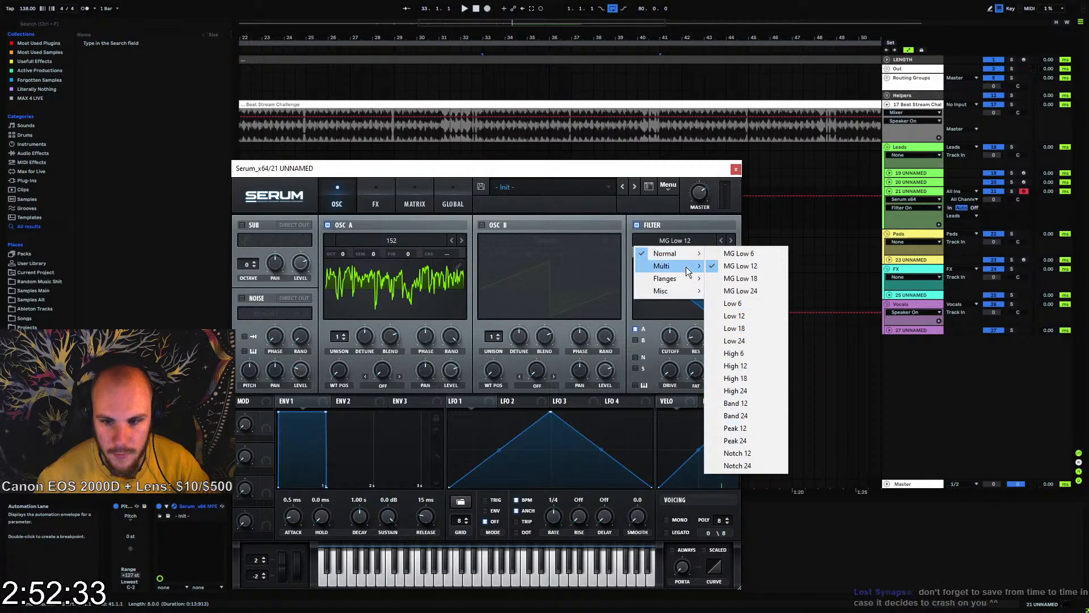
mouse_move(679, 276)
click(751, 221)
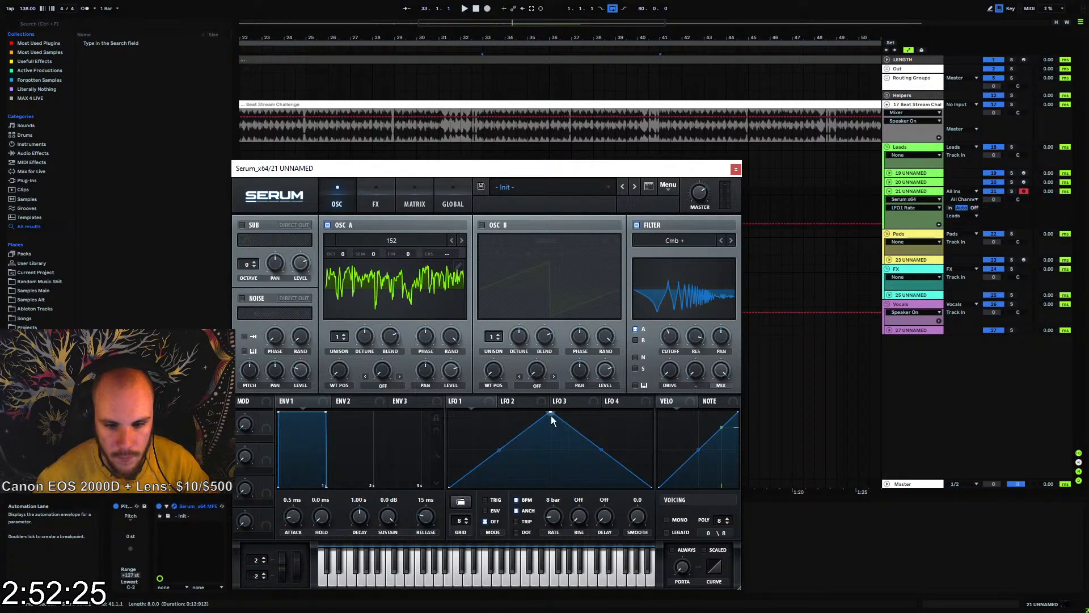
Shape LFO 1 into a rising 16 bar ramp modulating the filter cutoff, and set envelope 1's release to 44 ms
drag(551, 414, 651, 413)
drag(670, 342, 669, 339)
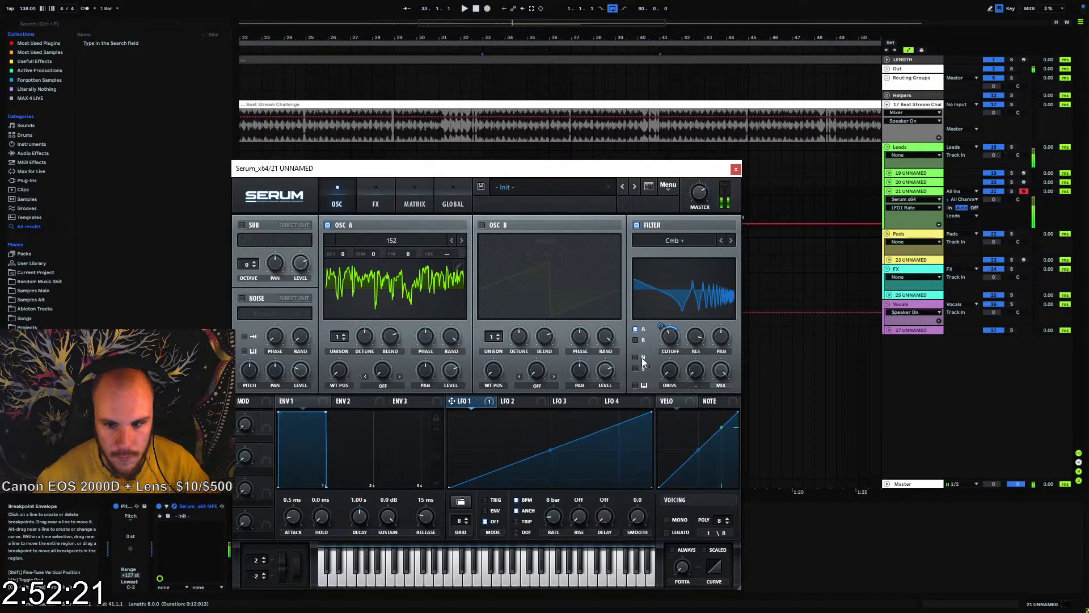
drag(552, 515, 552, 518)
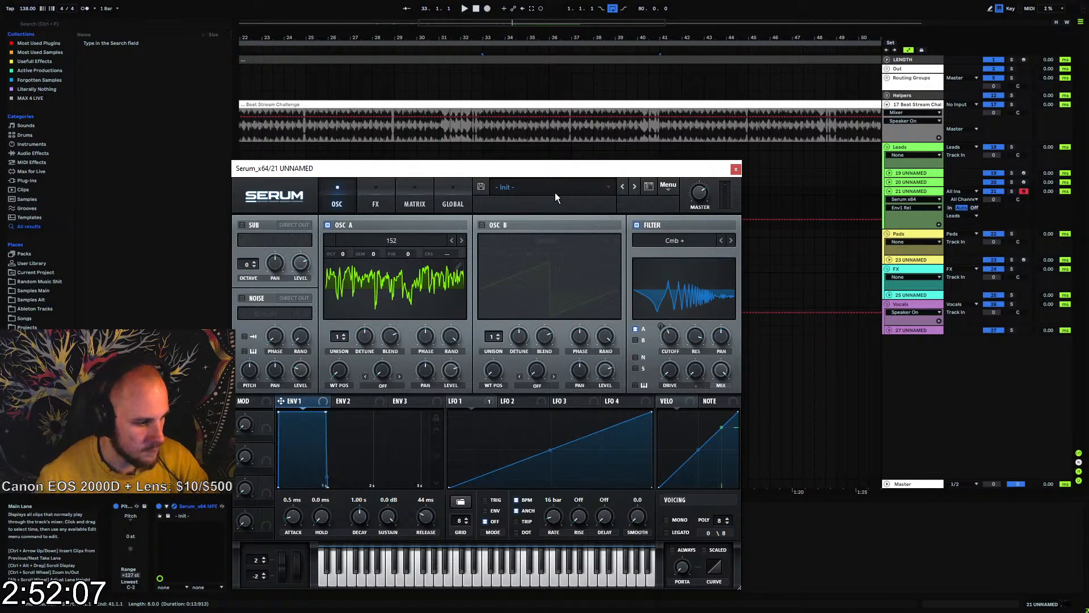
click(735, 170)
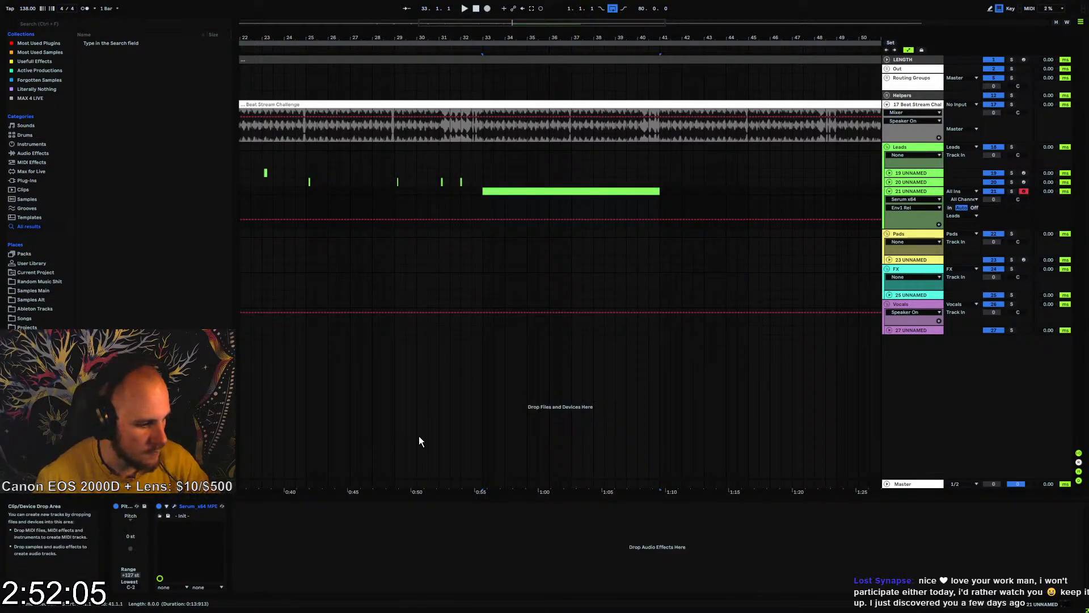
Add kHs Transient Shaper after Serum on track 21 and raise its attack
right_click(339, 569)
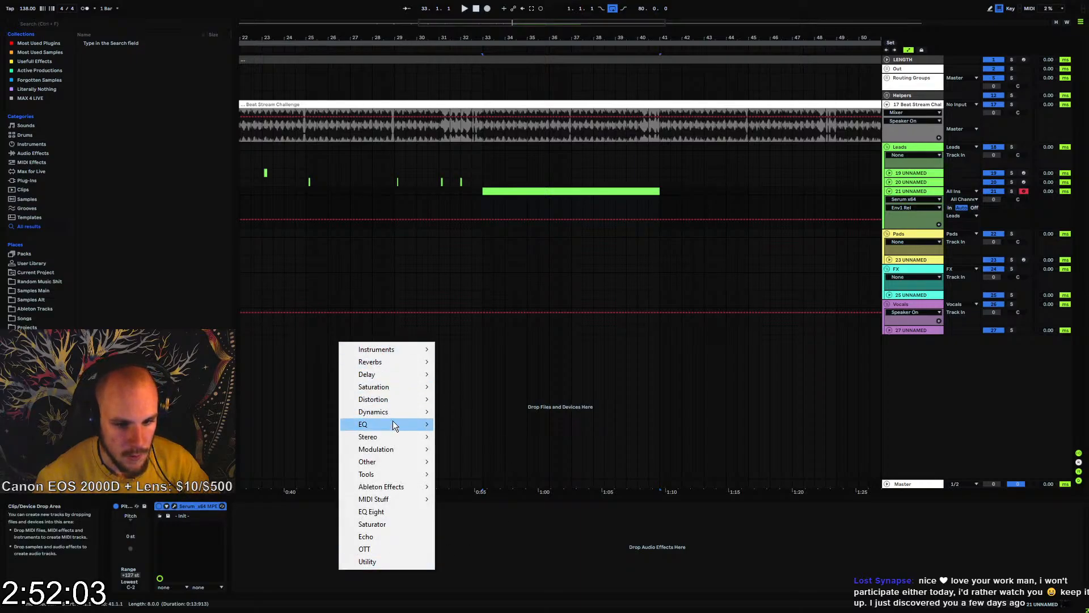
mouse_move(396, 416)
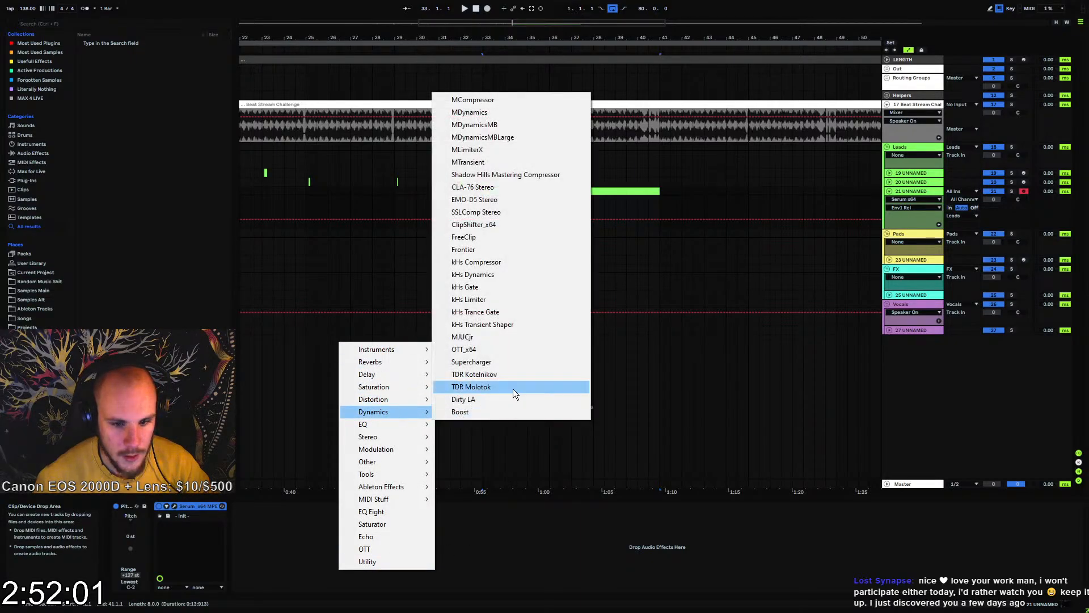
click(483, 328)
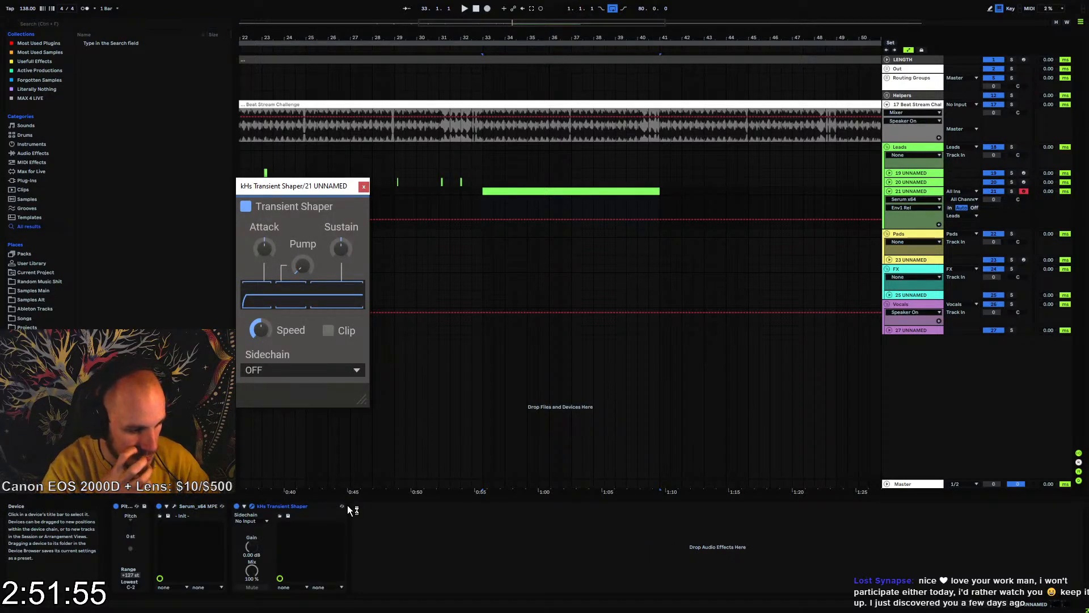
drag(276, 255, 274, 247)
click(364, 186)
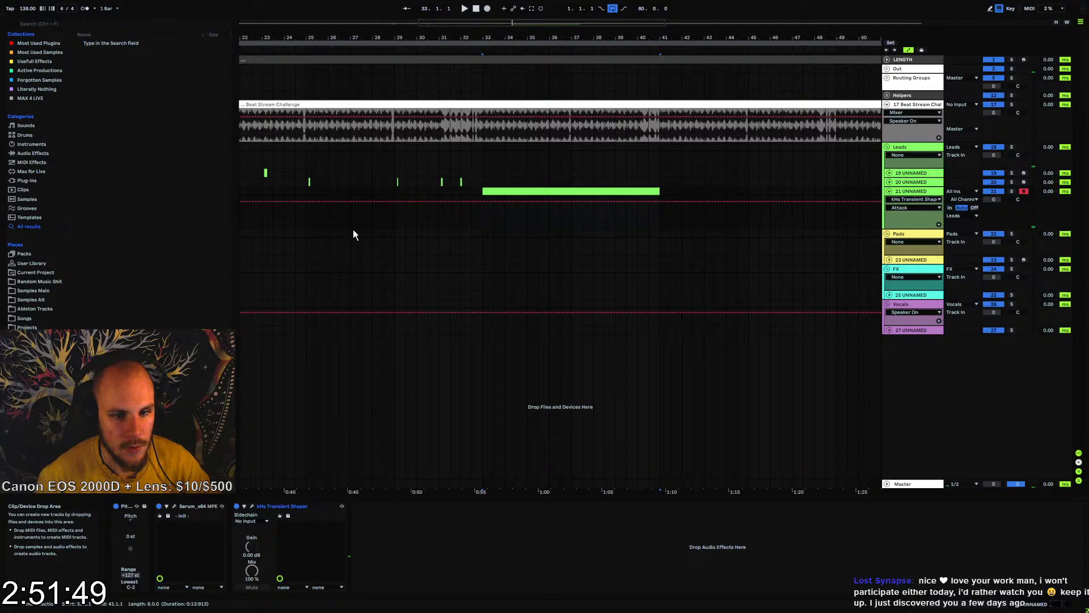
Set the Transient Shaper's pump to about 23 % while auditioning the sound
click(245, 506)
drag(301, 264, 301, 267)
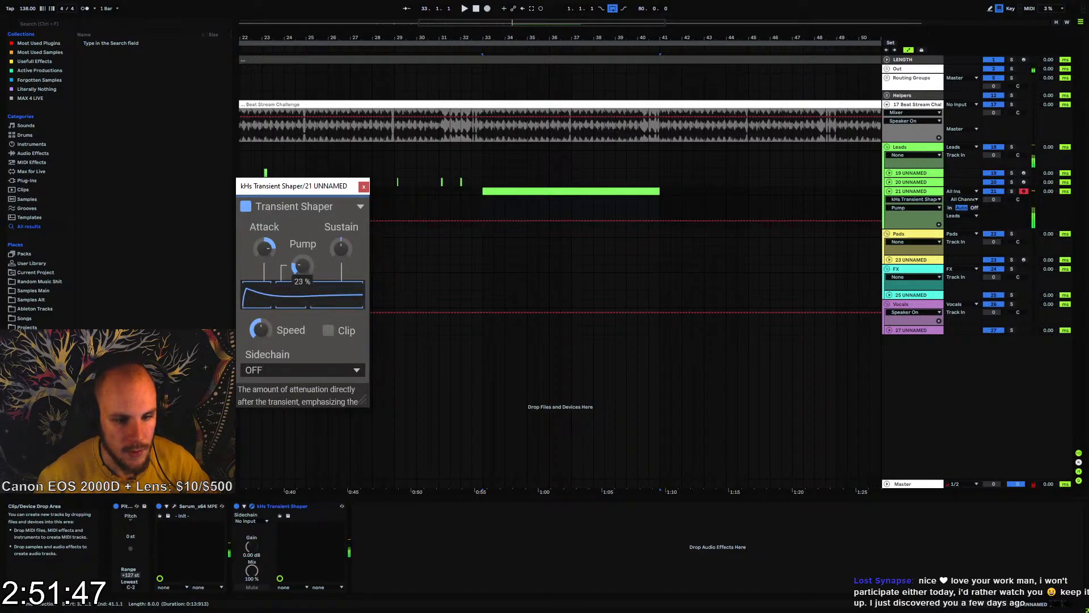
click(364, 186)
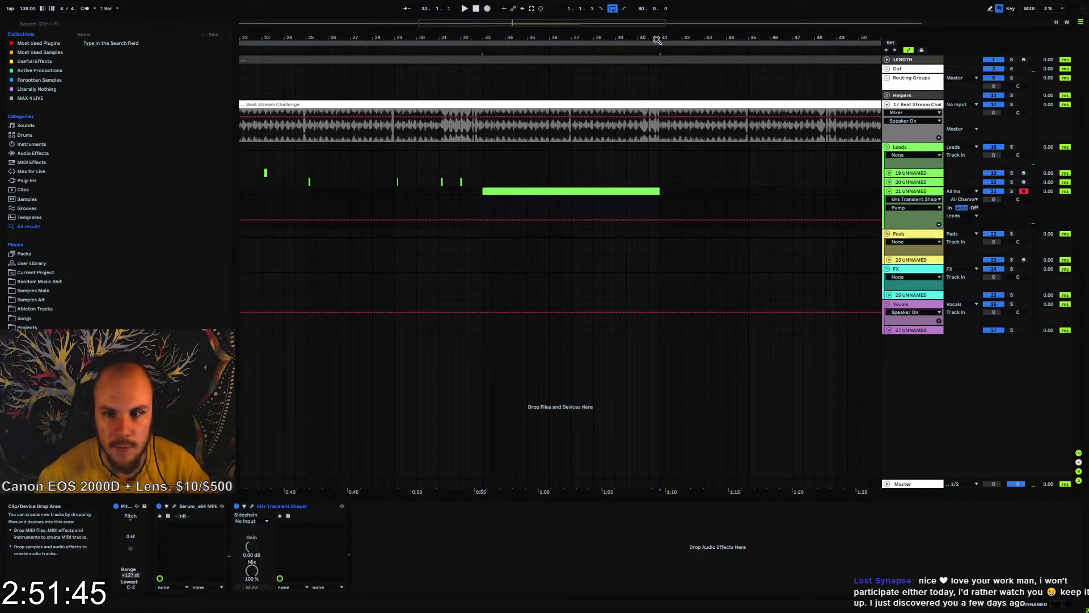
Extend the track 21 clip to bar 49, making it 16 bars long
drag(658, 40, 552, 43)
drag(560, 190, 696, 197)
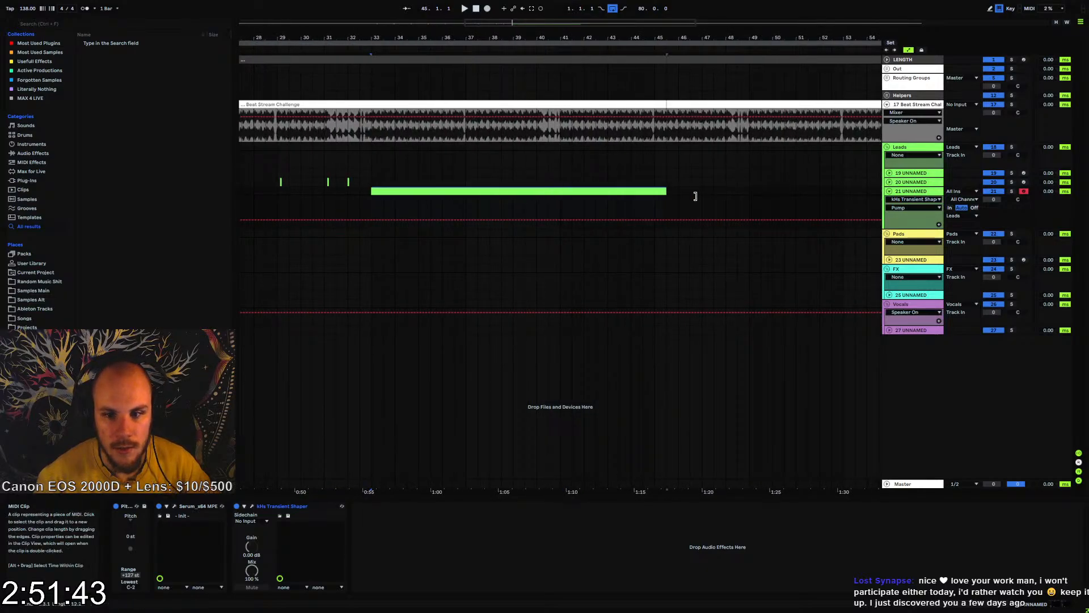
double_click(604, 190)
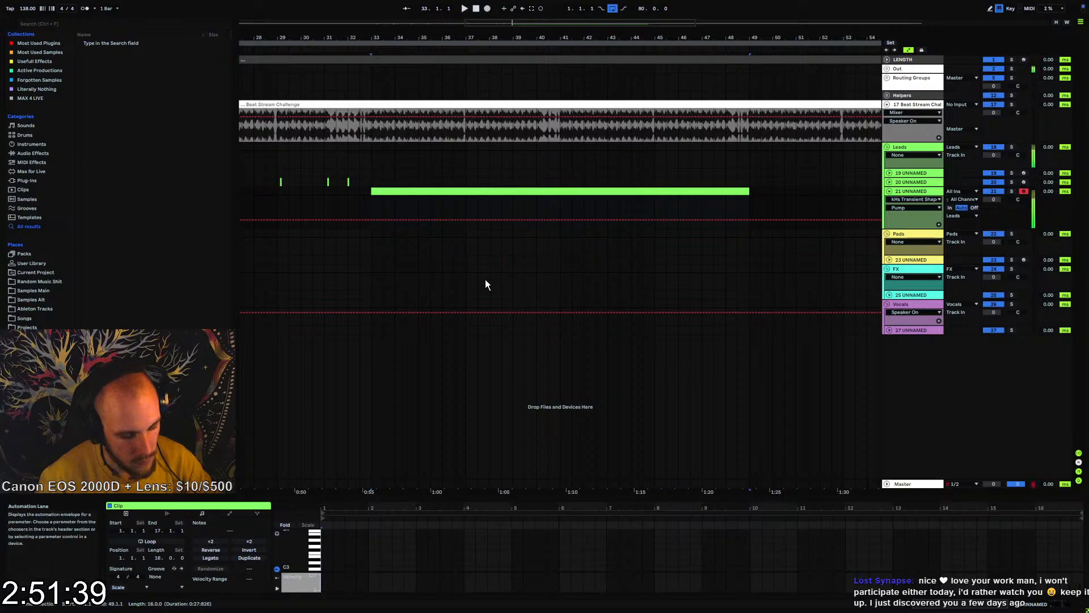
Add a G0 note at the start of the track 21 clip and lengthen it to about 1.4 beats
double_click(404, 193)
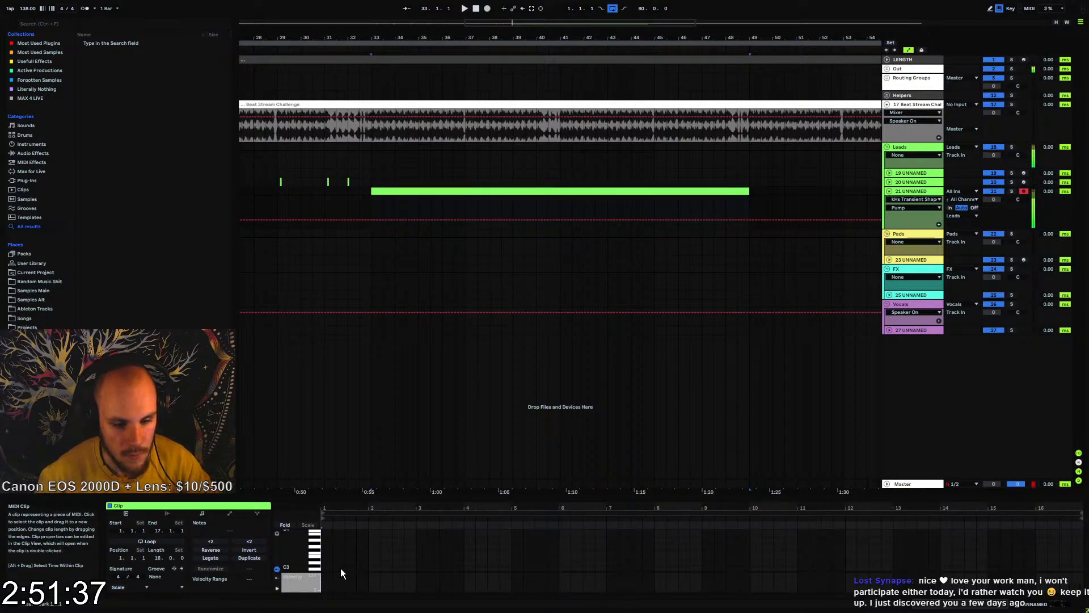
scroll(335, 566, down, 2)
scroll(335, 567, down, 2)
scroll(322, 560, down, 1)
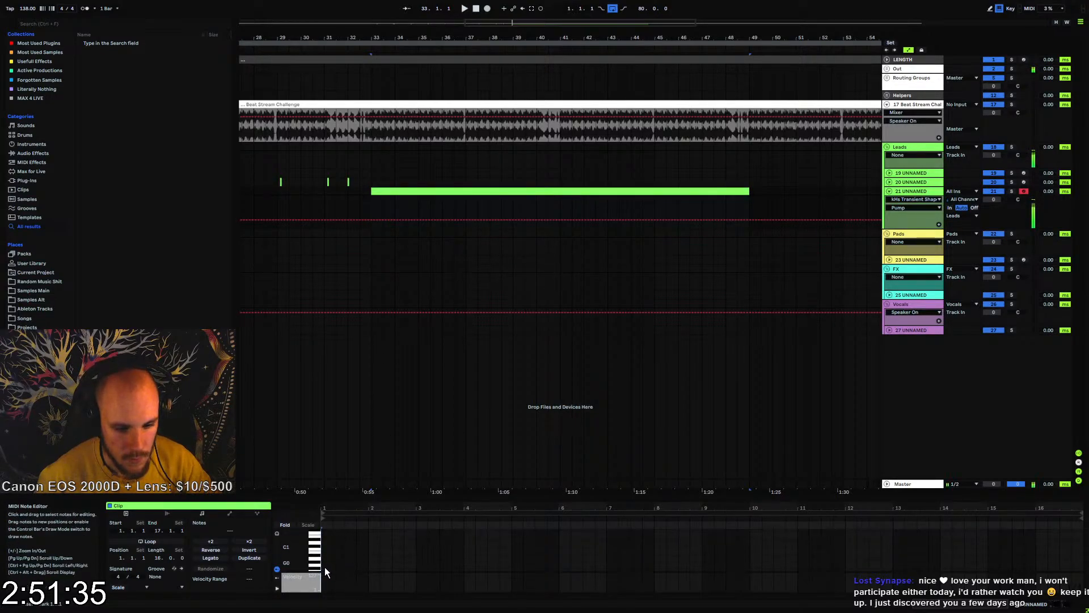
double_click(326, 566)
key(space)
key(space)
key(space)
drag(332, 565, 337, 565)
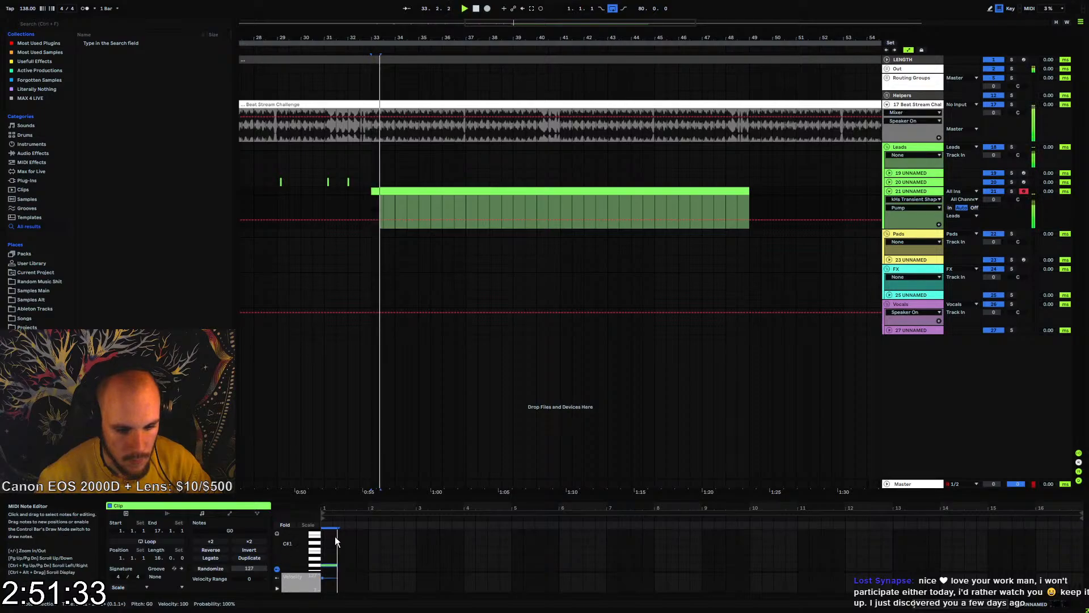
drag(337, 508, 337, 530)
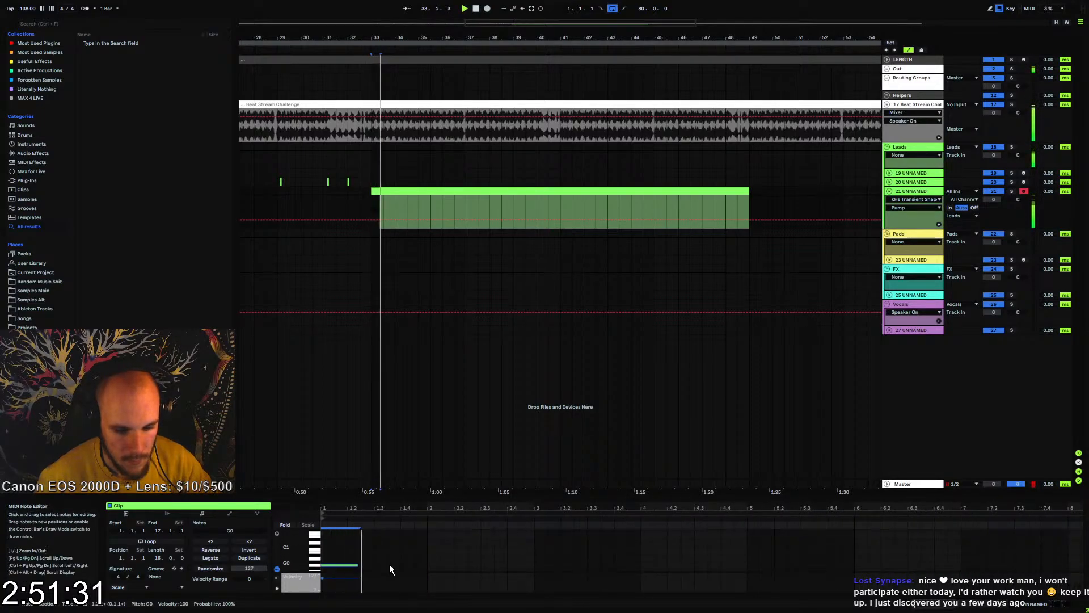
Add a second G0 note half a beat long at 1.3.3 and play the first bar
key(space)
double_click(380, 564)
key(space)
drag(387, 565, 402, 565)
key(space)
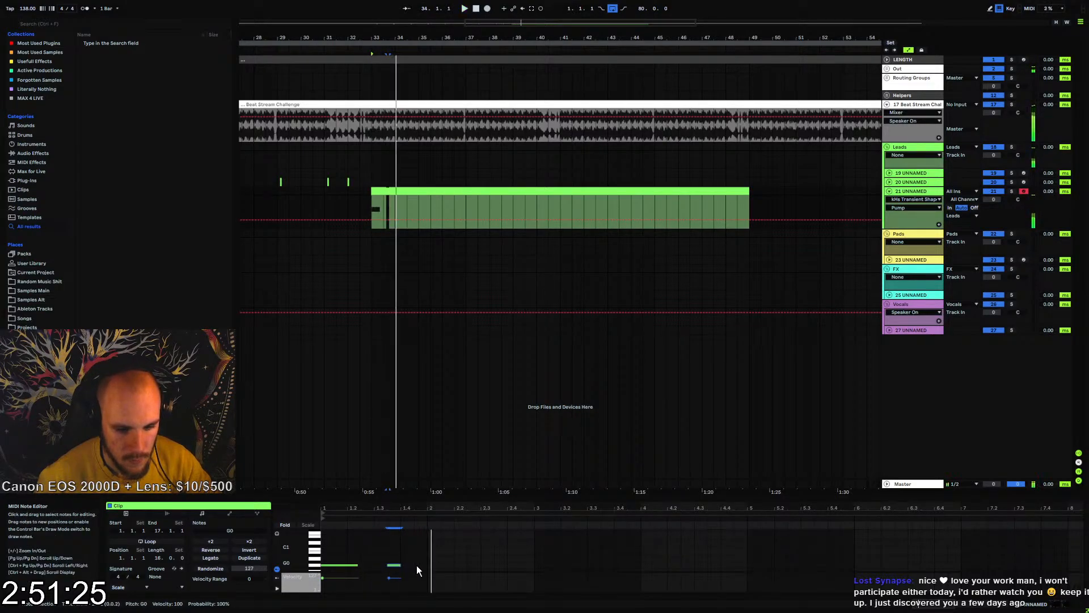
click(419, 564)
double_click(421, 565)
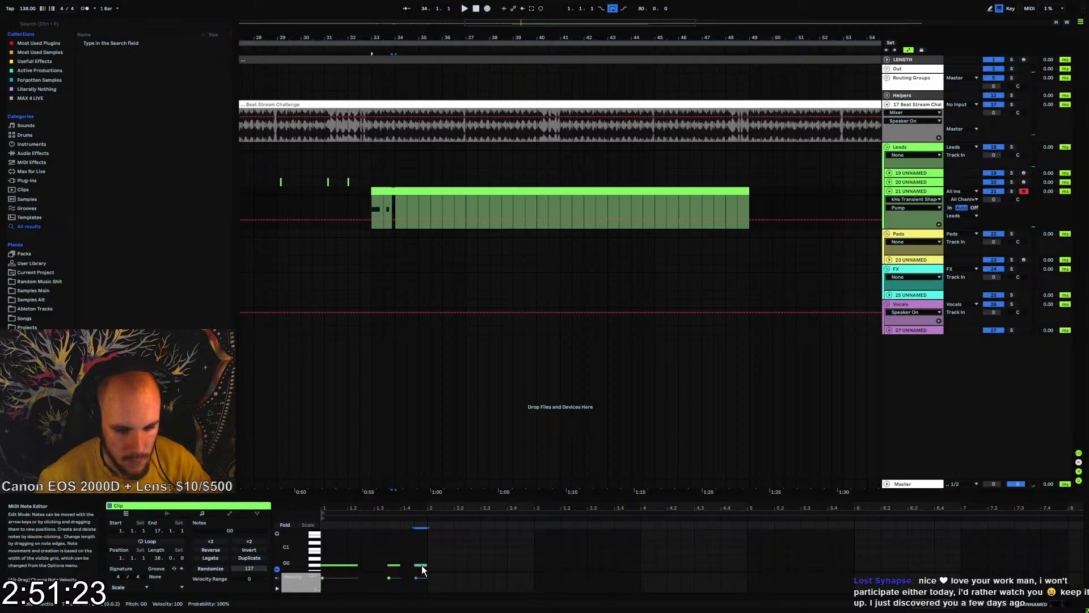
key(Delete)
Duplicate the first bar's two-note G0 pattern repeatedly until it fills the 16-bar clip
drag(423, 564, 346, 573)
key(ctrl+d)
key(ctrl+d)
key(ctrl+d)
key(ctrl+d)
key(ctrl+d)
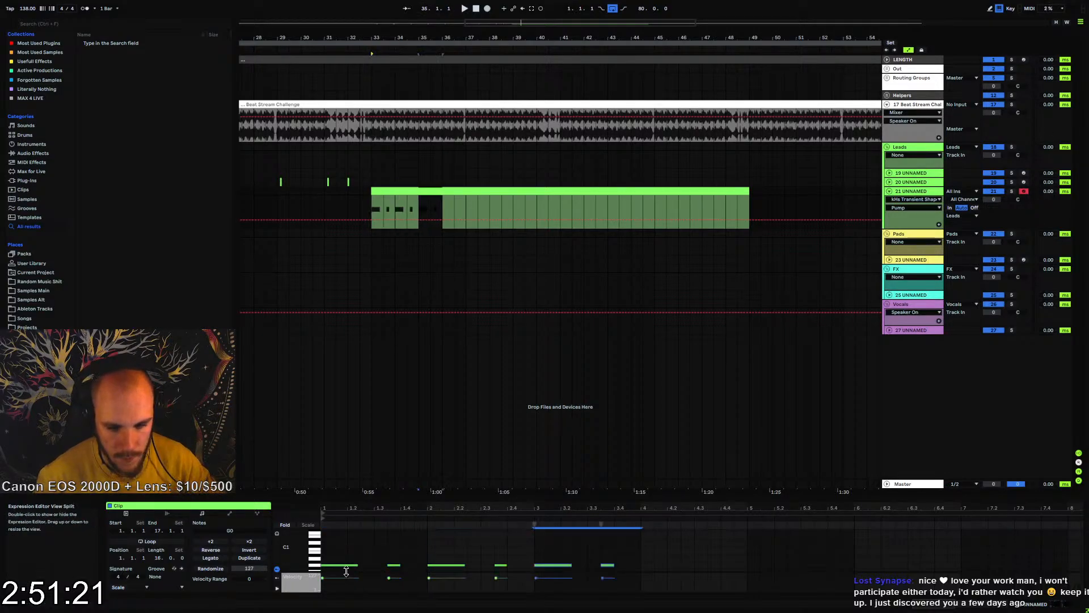
key(ctrl+d)
key(ctrl+d)
key(ctrl+d)
key(ctrl+d)
key(ctrl+d)
key(ctrl+d)
key(ctrl+d)
key(ctrl+d)
key(ctrl+d)
key(ctrl+d)
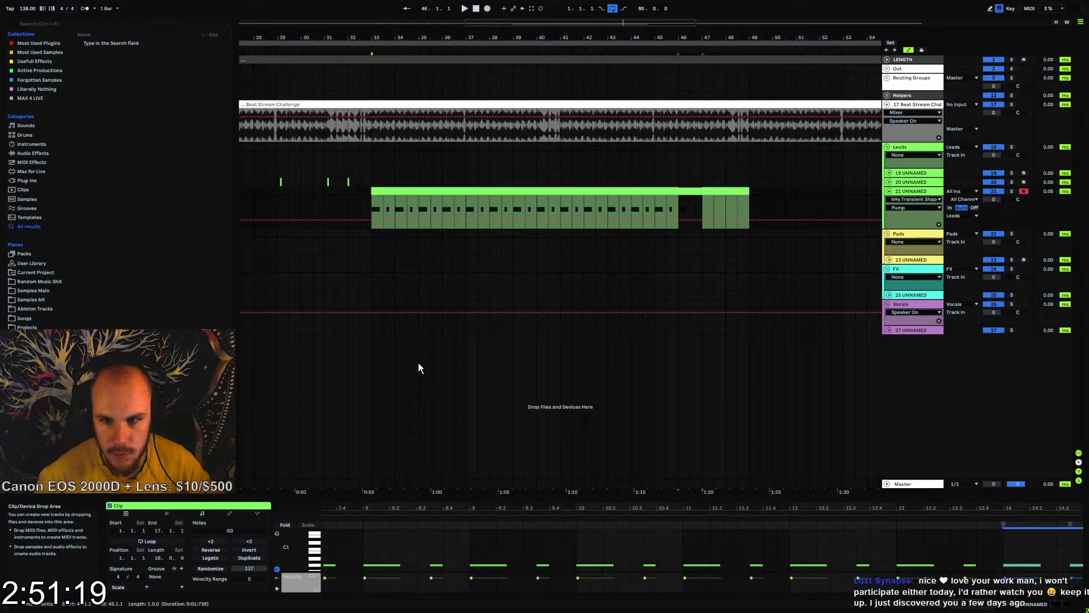
Play the pattern against the beat from bar 33 and compare it with the Transient Shaper switched off and on
click(377, 211)
key(space)
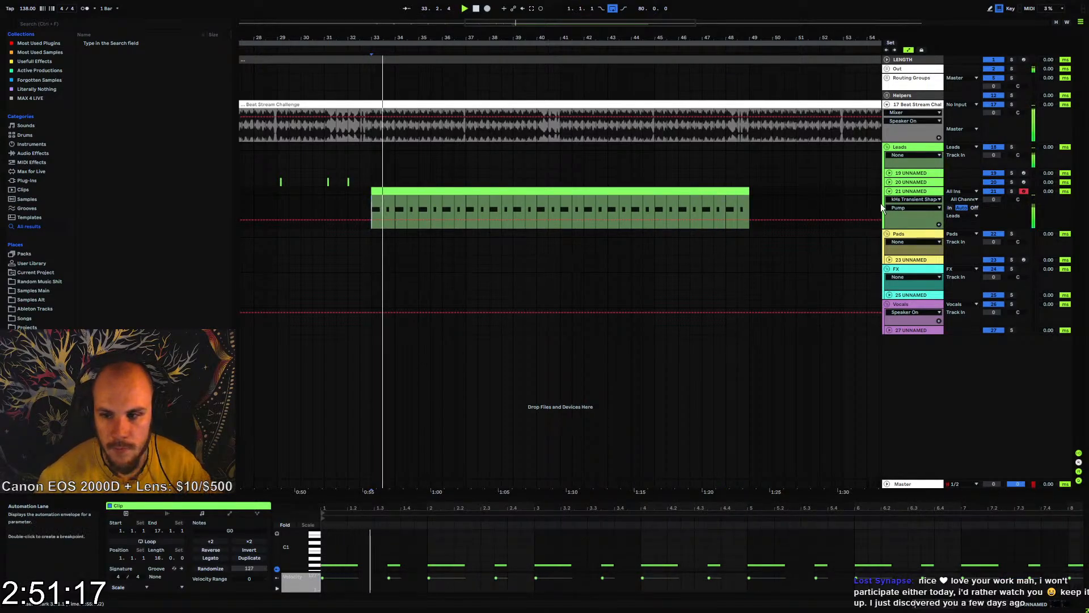
double_click(908, 192)
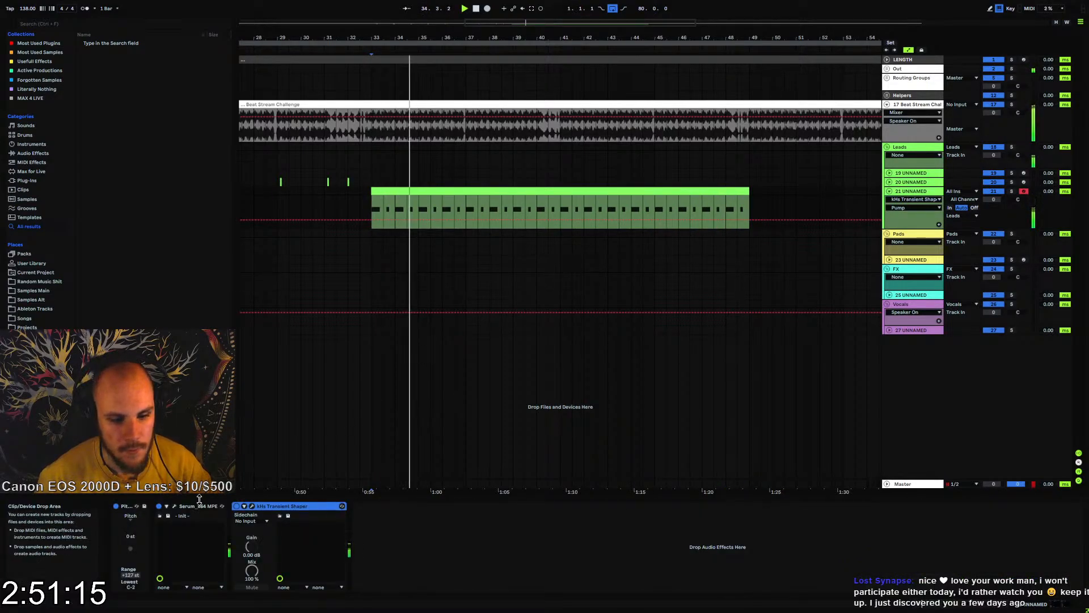
click(251, 506)
click(251, 506)
click(238, 507)
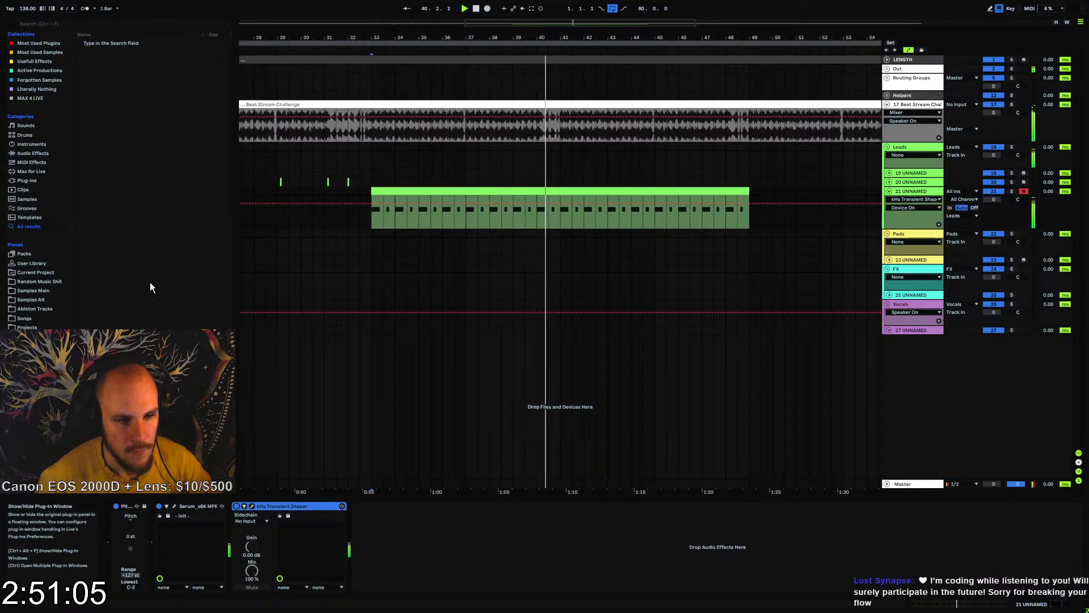
Enable Serum's Hyper/Dimension effect with Retrig on, raise the Dimension mix and reduce its size
click(175, 507)
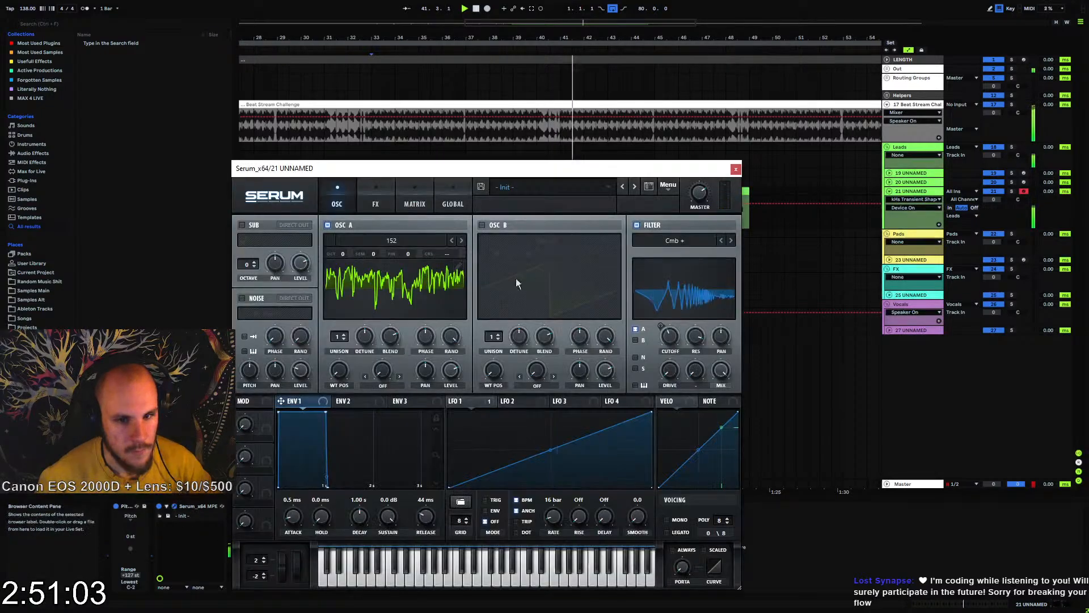
click(378, 190)
click(245, 227)
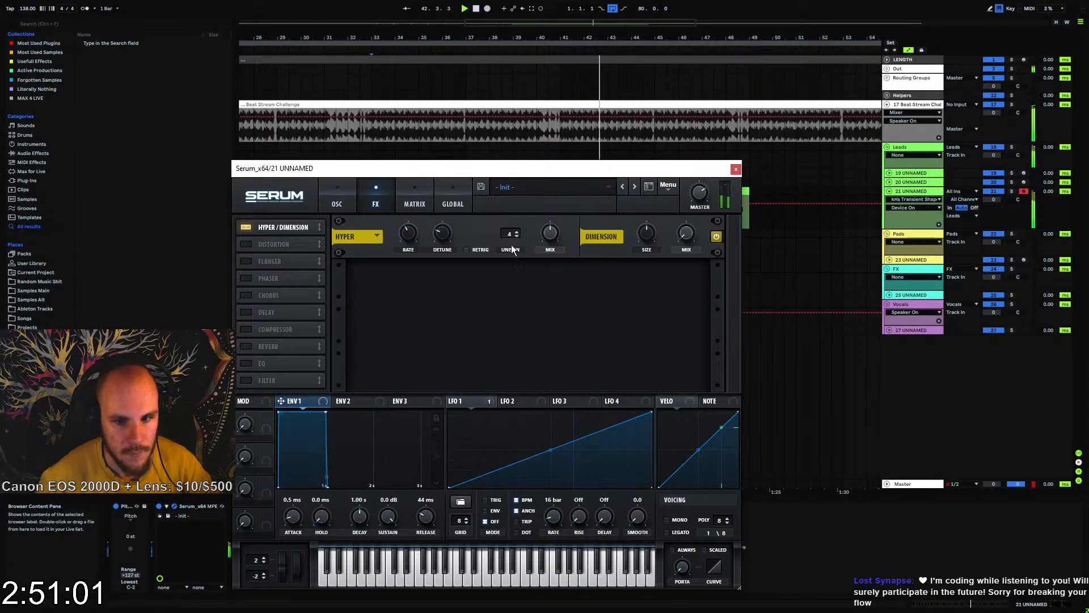
click(478, 250)
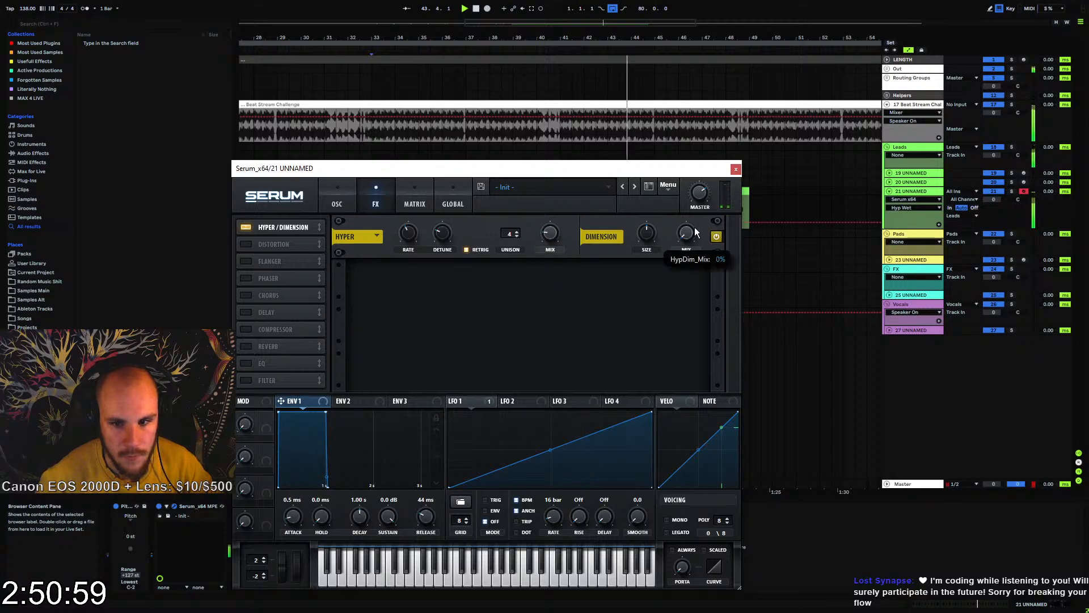
drag(694, 231, 708, 187)
drag(646, 233, 595, 278)
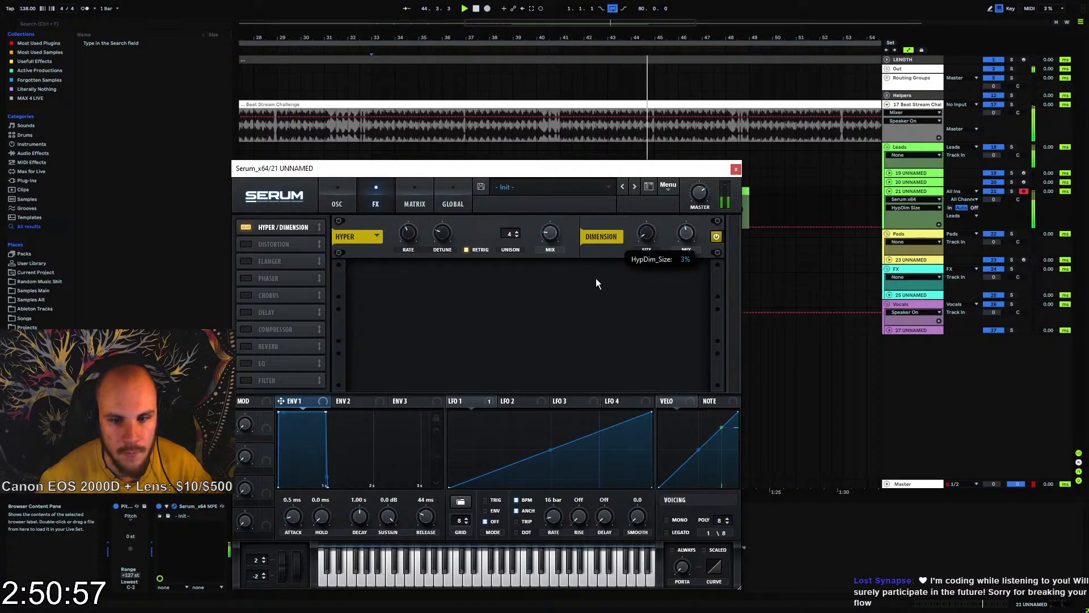
Enable Serum's Chorus as a high-pass variant, set feedback to about 21% and depth to 2.8 ms, and raise delay 2
click(246, 296)
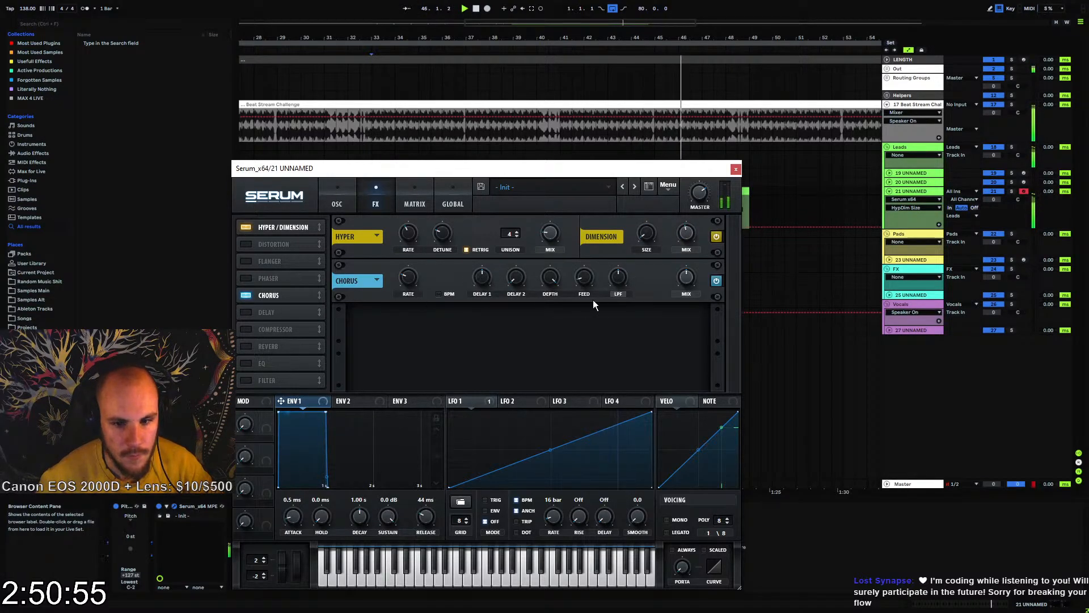
click(619, 294)
drag(619, 274, 587, 265)
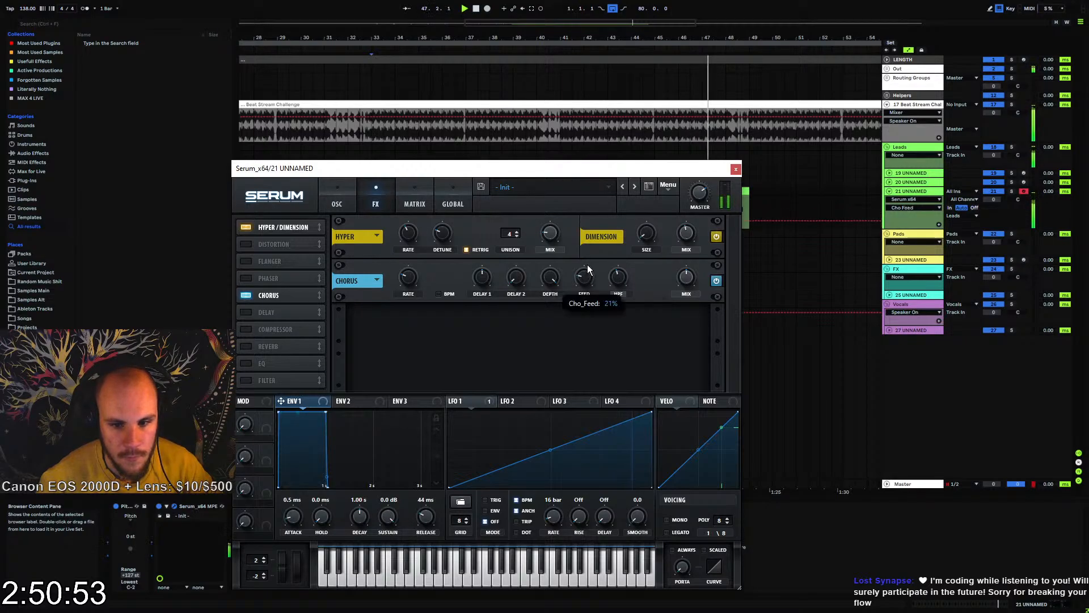
click(550, 281)
drag(539, 322, 536, 343)
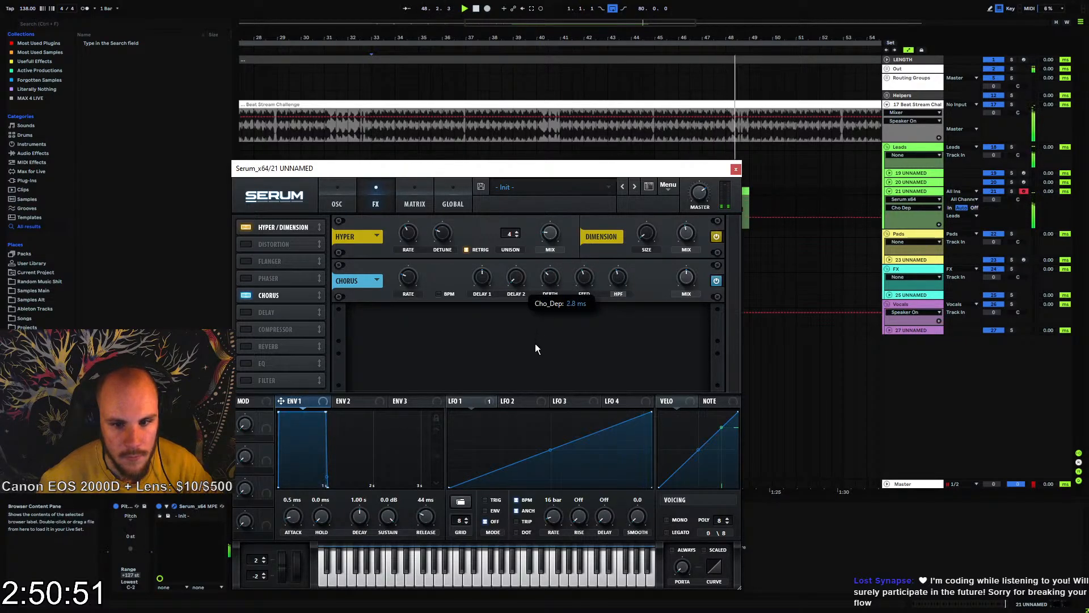
drag(517, 281, 531, 256)
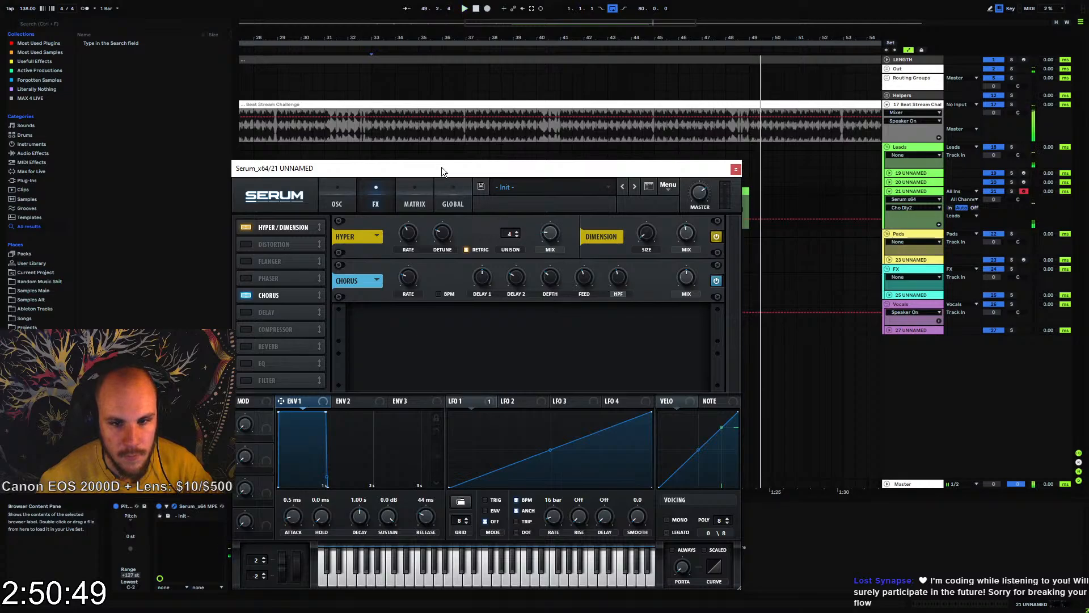
click(386, 149)
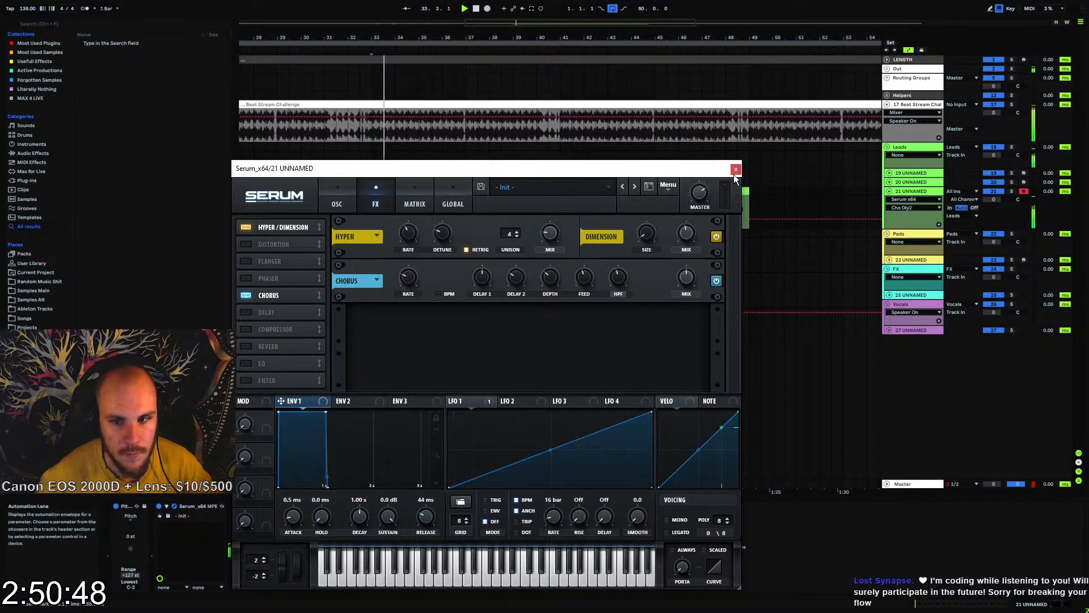
Enable the multiband Compressor and adjust its settings, and add an MG Low 6 Filter with a lowered cutoff
click(248, 329)
drag(545, 324, 522, 306)
click(245, 381)
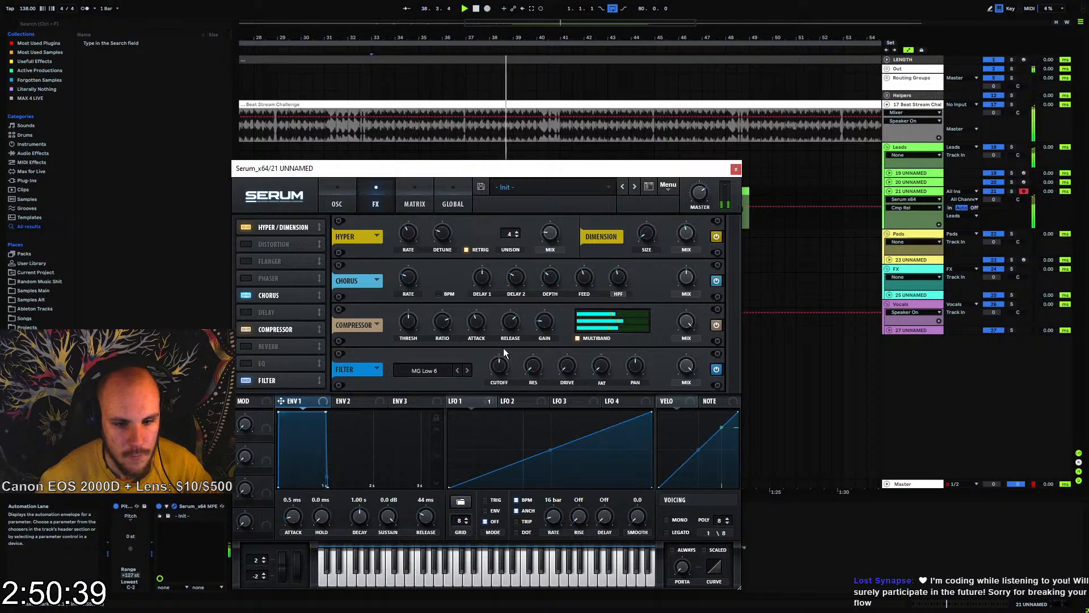
click(499, 369)
Reshape LFO 2 into a one-bar curve with an early peak, a dip and a late peak, and assign it to the FX filter's cutoff
click(516, 401)
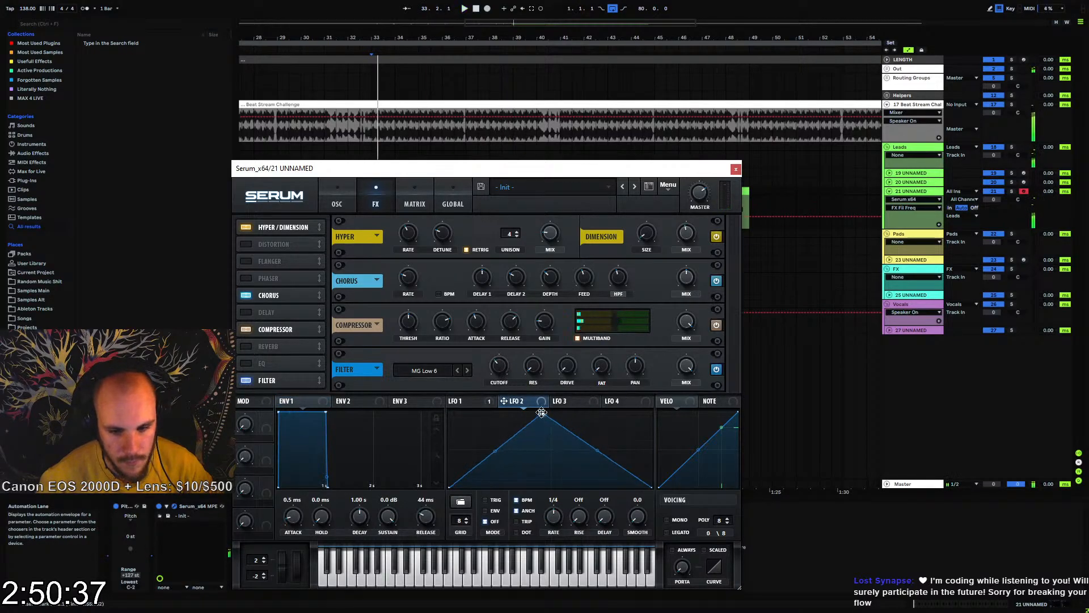
drag(542, 412, 469, 400)
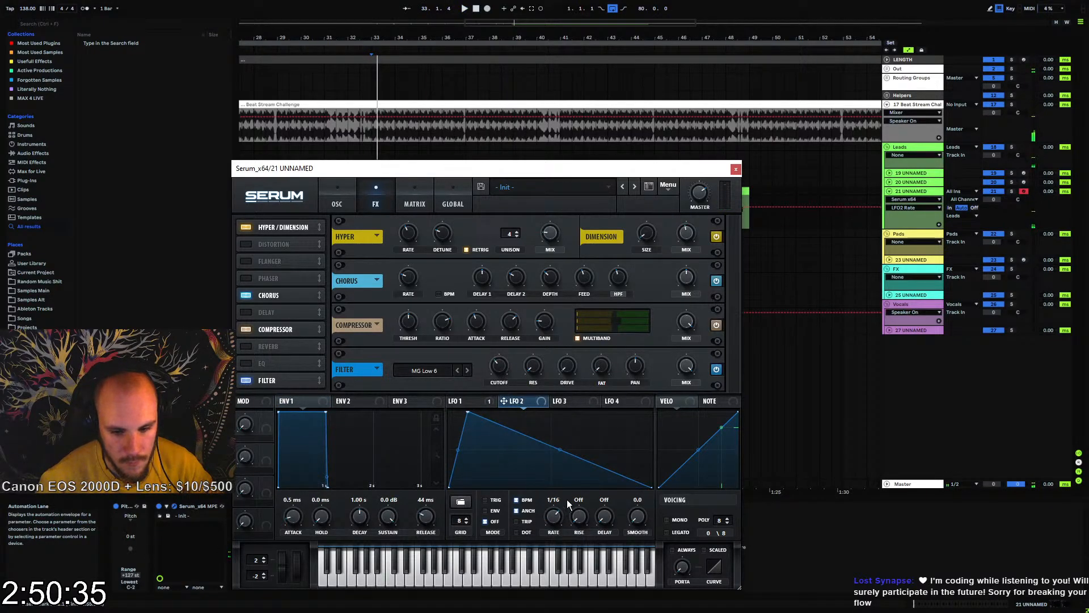
drag(556, 531, 549, 514)
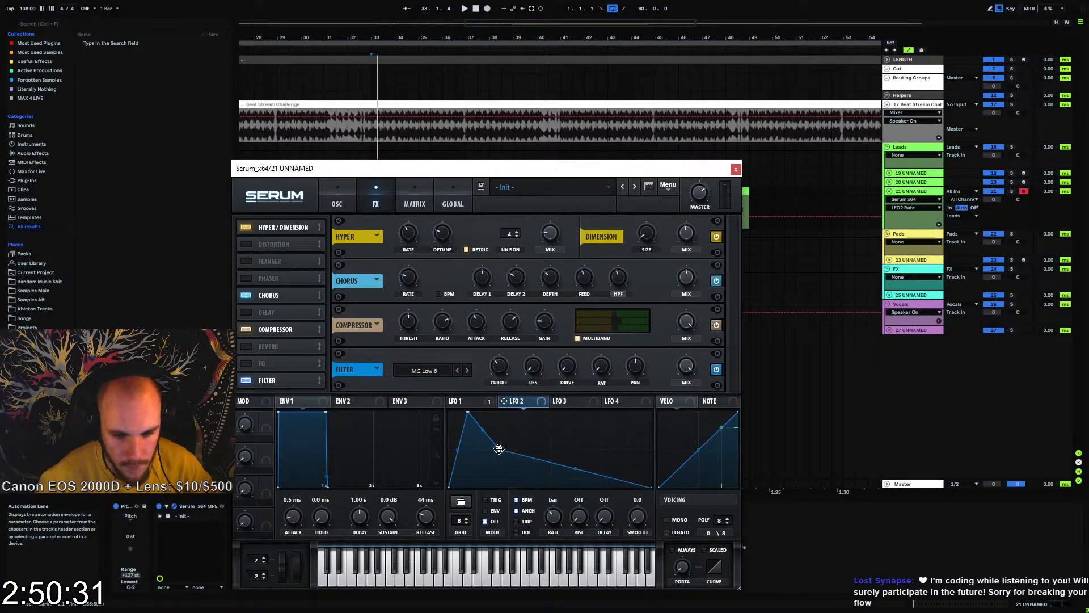
double_click(539, 435)
drag(540, 435, 603, 410)
double_click(597, 424)
key(space)
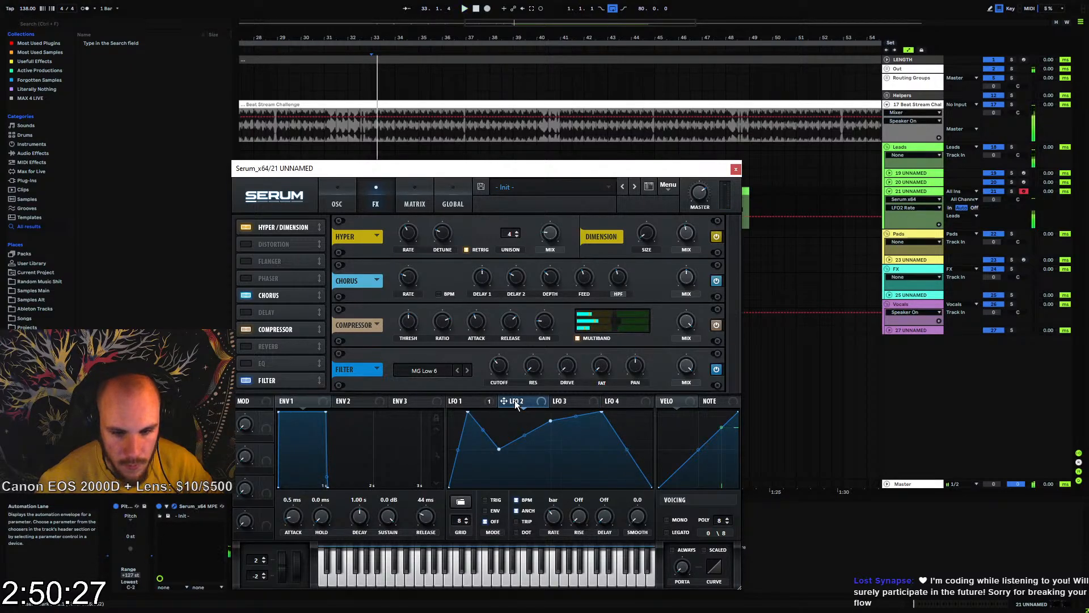
drag(516, 402, 500, 368)
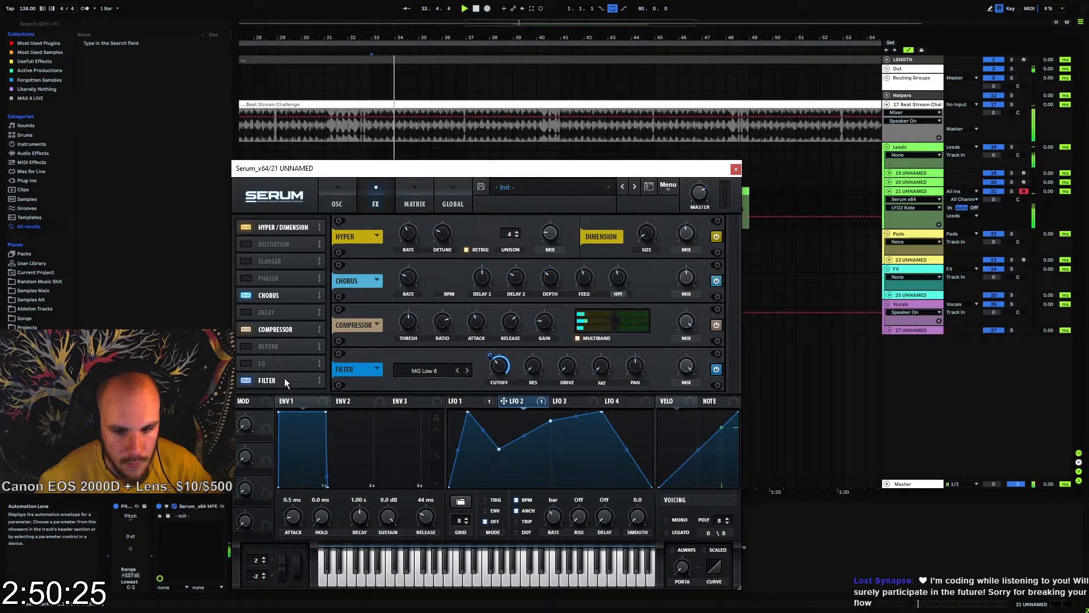
Place the Filter first and a Zero-Square Distortion second in the FX chain, and start LFO 2's curve at its peak
drag(284, 378, 278, 222)
click(275, 261)
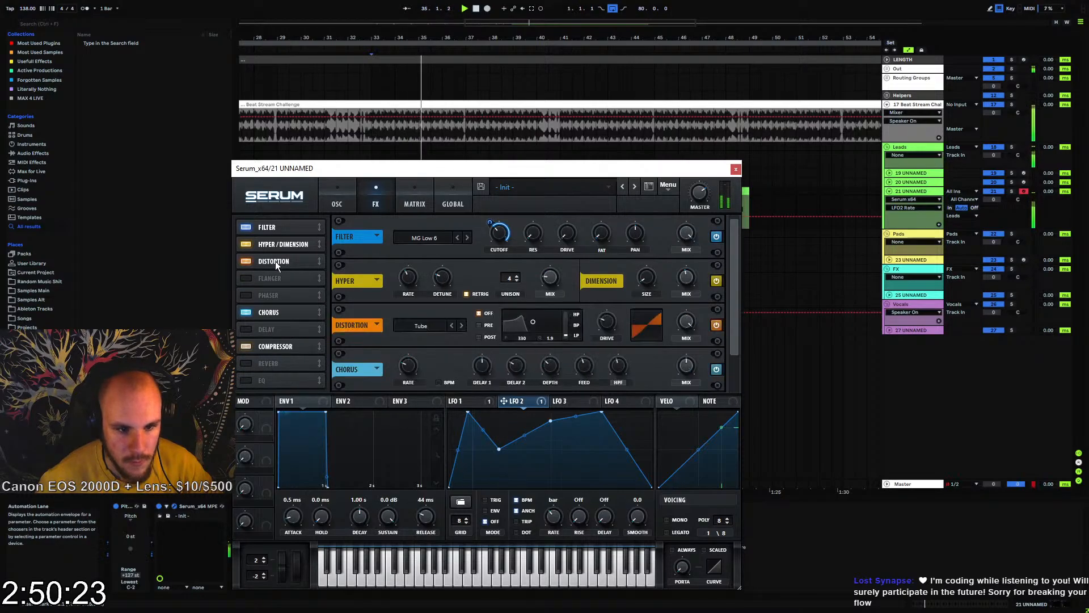
drag(274, 261, 280, 239)
click(423, 238)
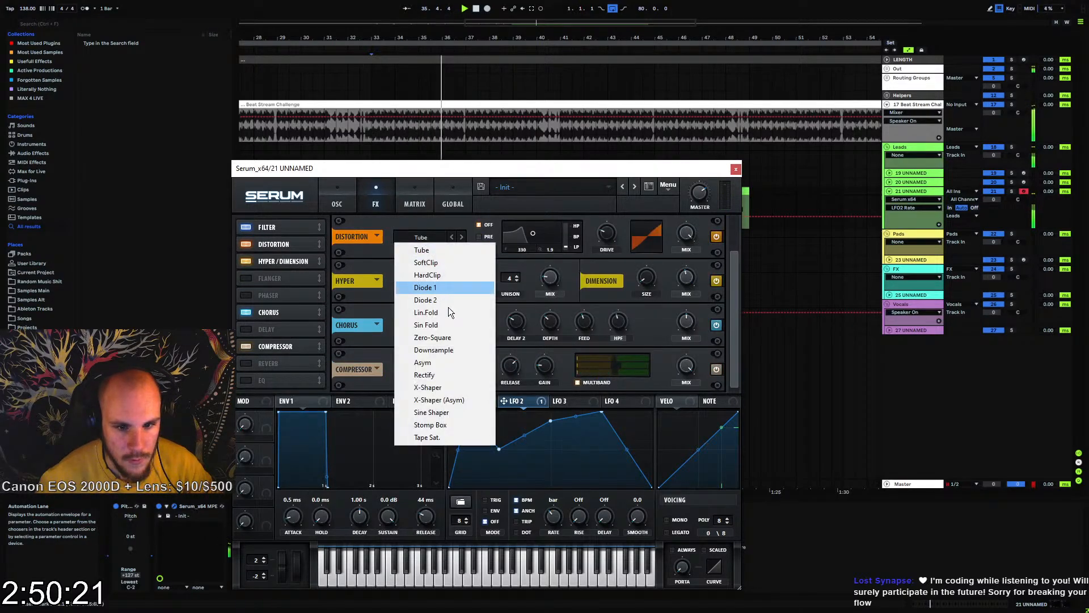
click(445, 337)
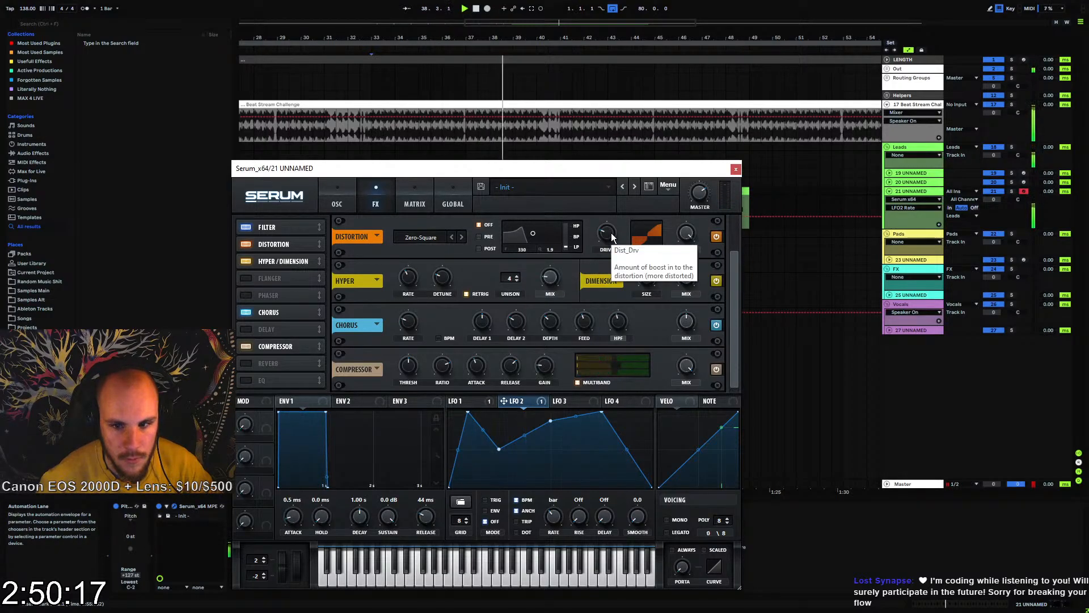
drag(459, 413, 446, 413)
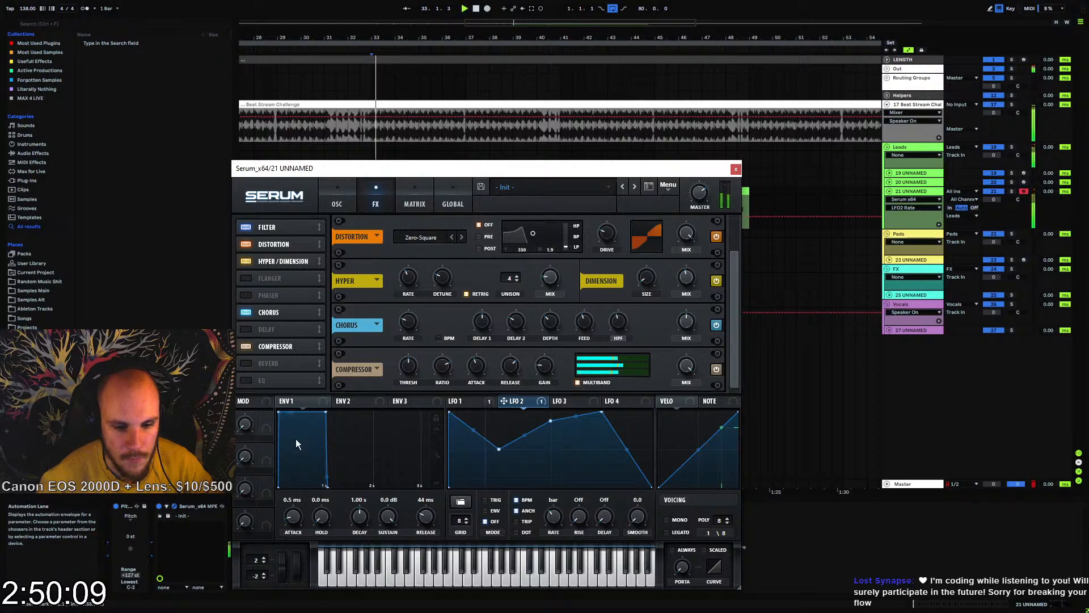
Bypass the Transient Shaper, play the part from bar 33, and delete the device from the track
drag(371, 168, 383, 109)
click(236, 508)
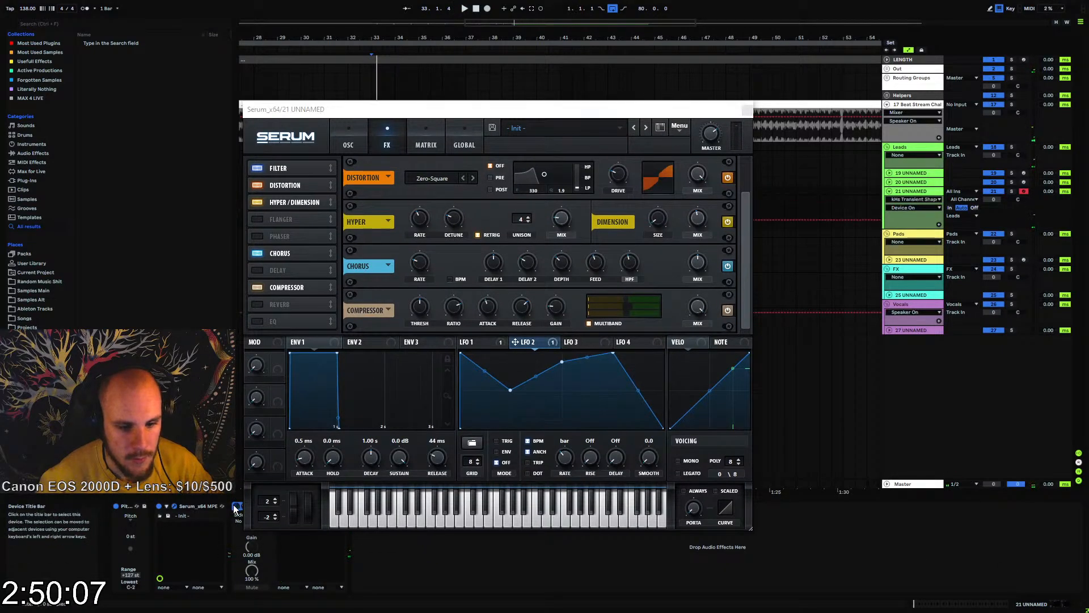
key(space)
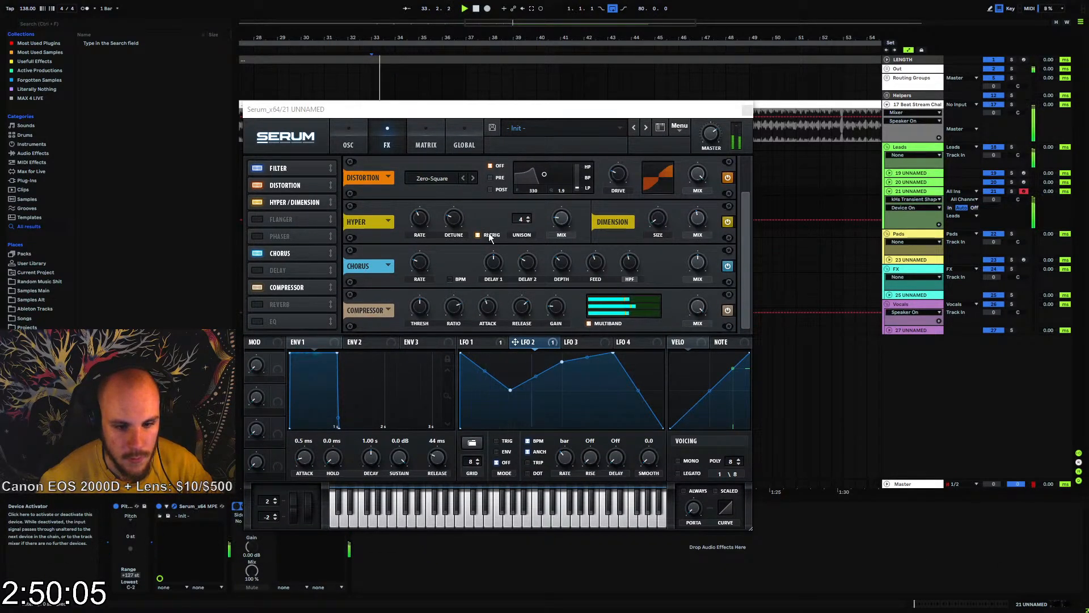
click(748, 110)
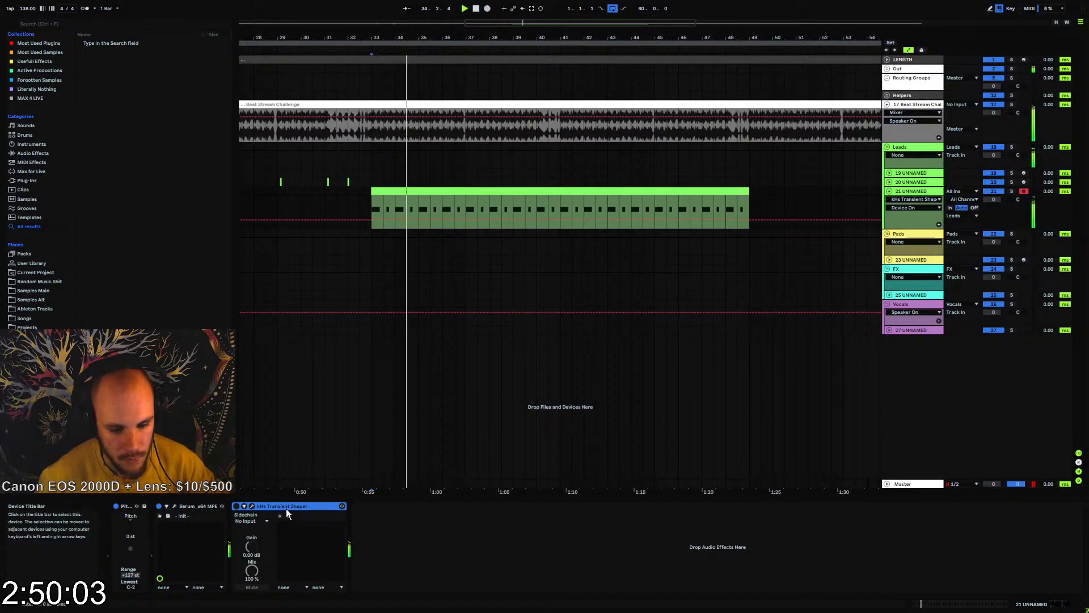
key(Delete)
key(space)
Switch the filter beside Serum's oscillators to Cmb + and adjust its mix during playback
click(175, 506)
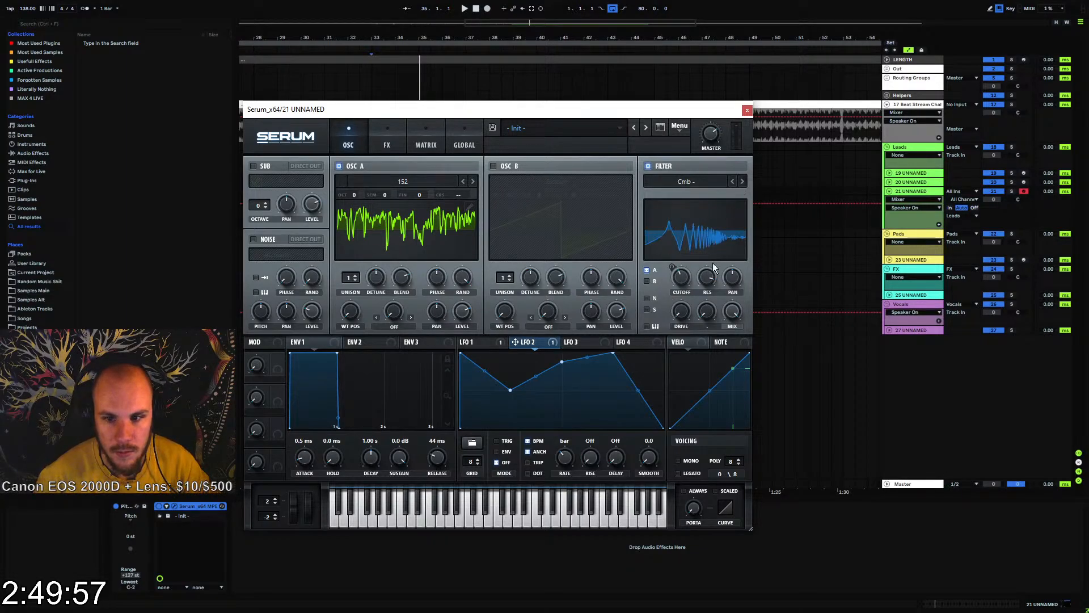
key(space)
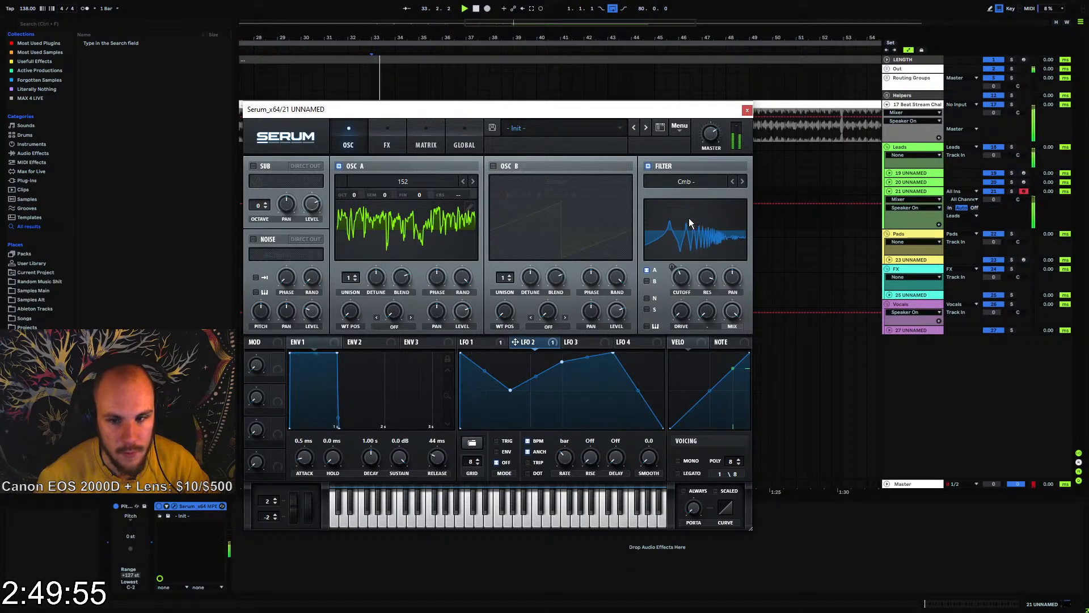
click(733, 184)
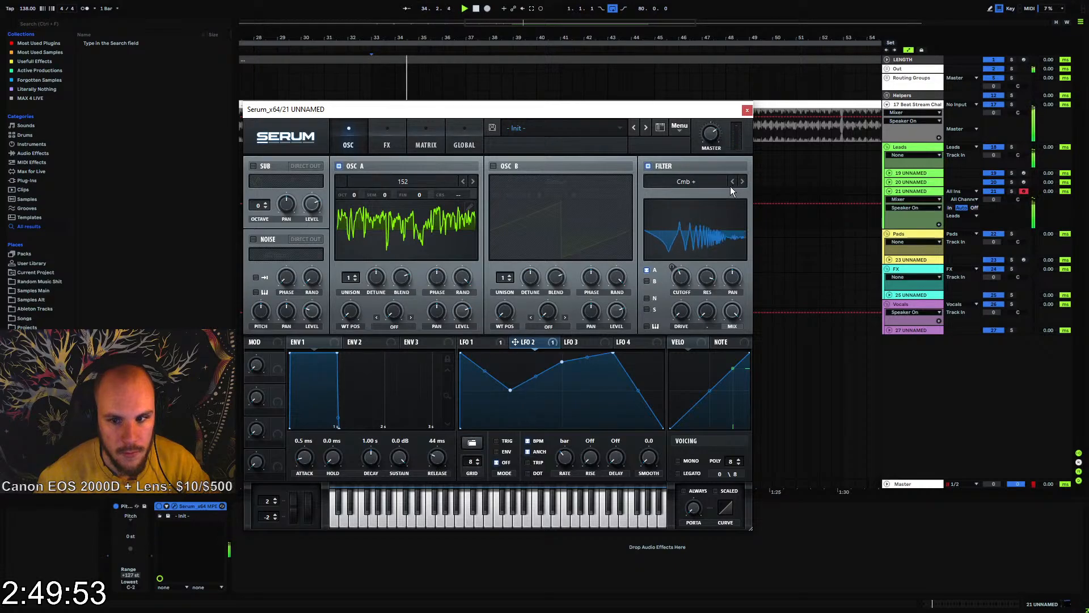
click(733, 328)
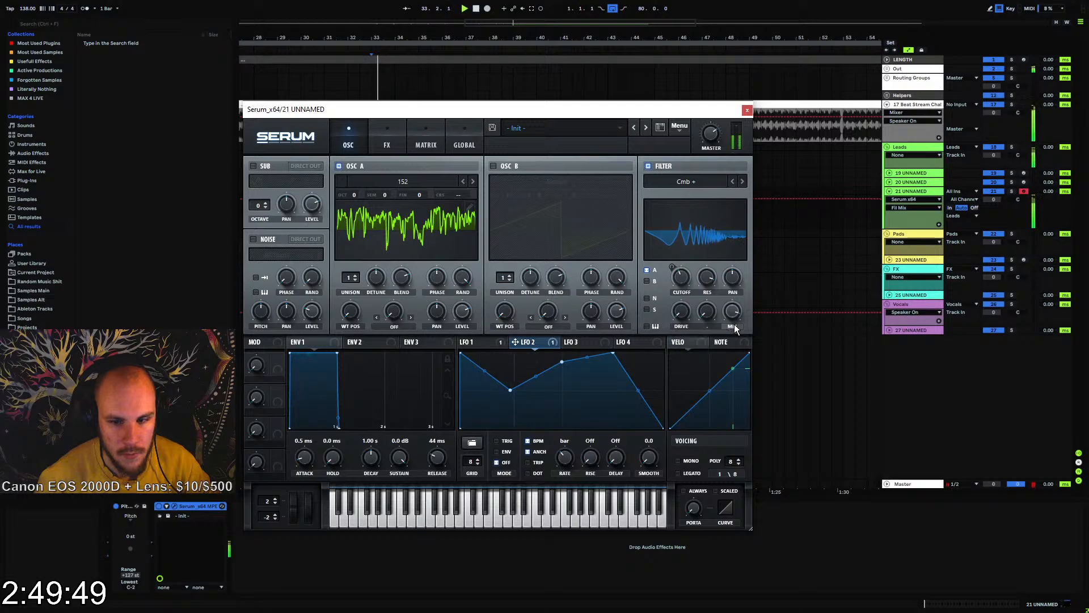
click(388, 141)
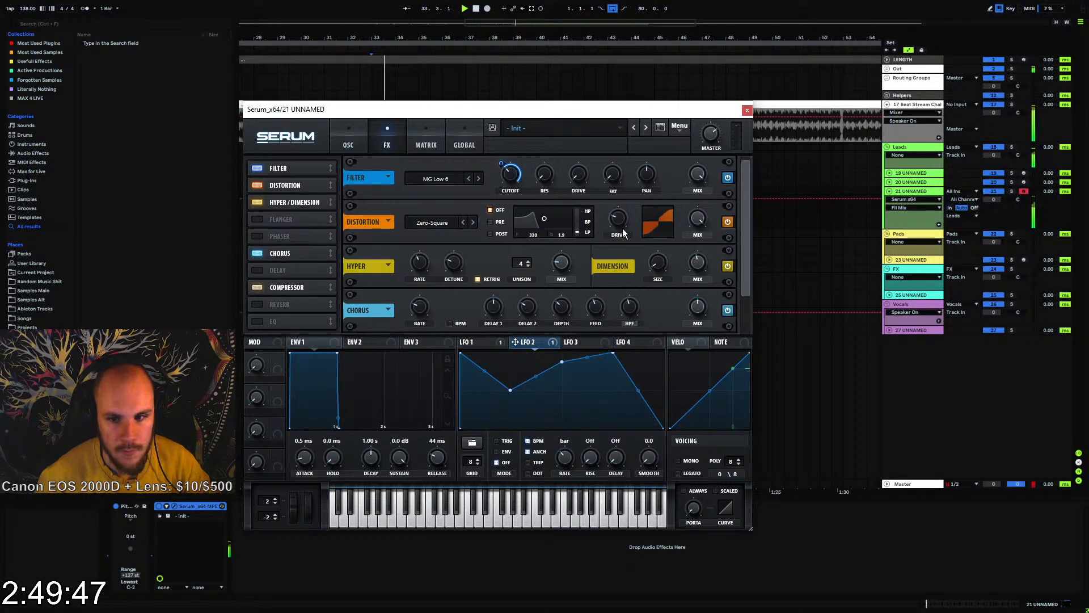
click(748, 111)
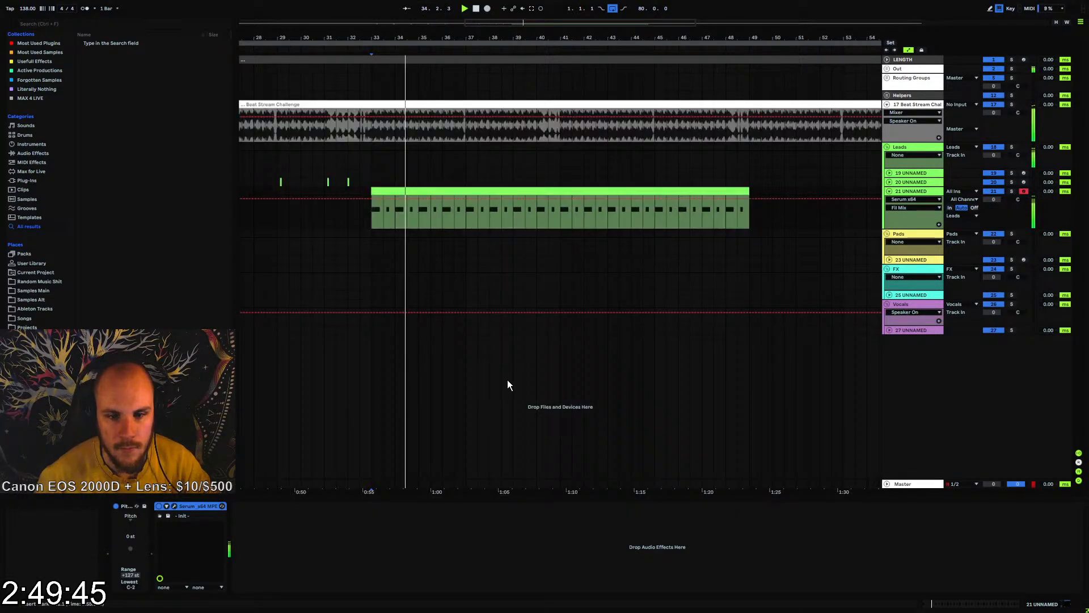
Add bx_stereomaker after Serum and set its stereo expansion to about 140% while playing the part
right_click(346, 540)
mouse_move(403, 406)
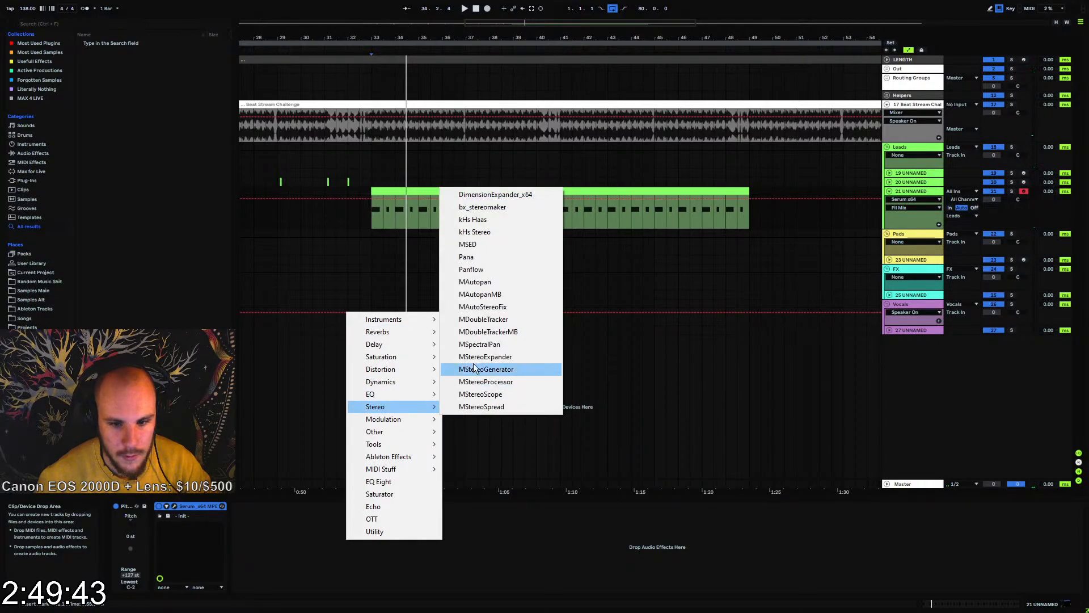
click(516, 203)
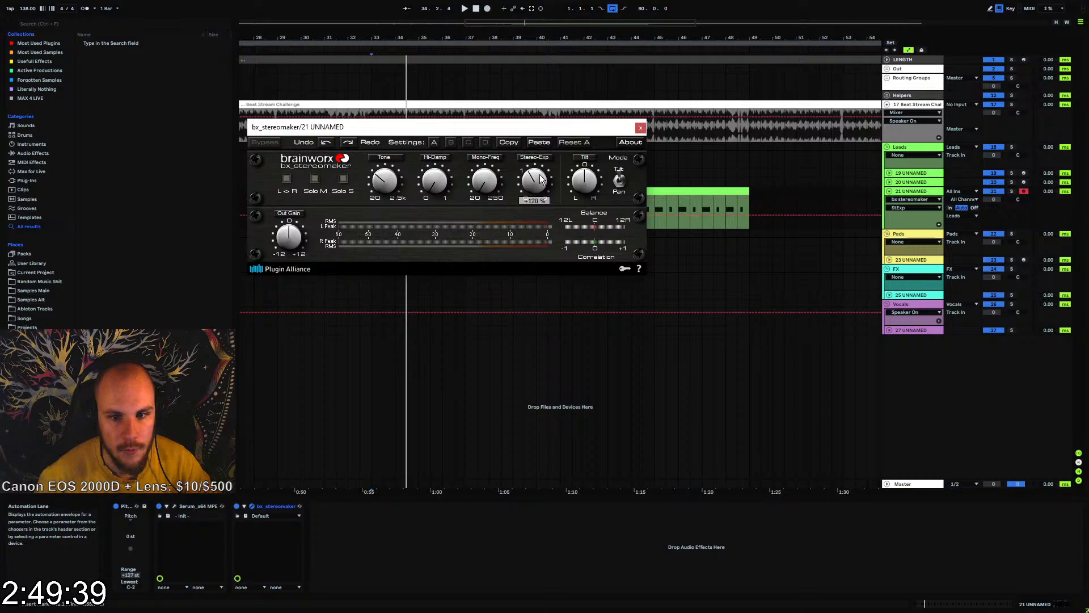
key(space)
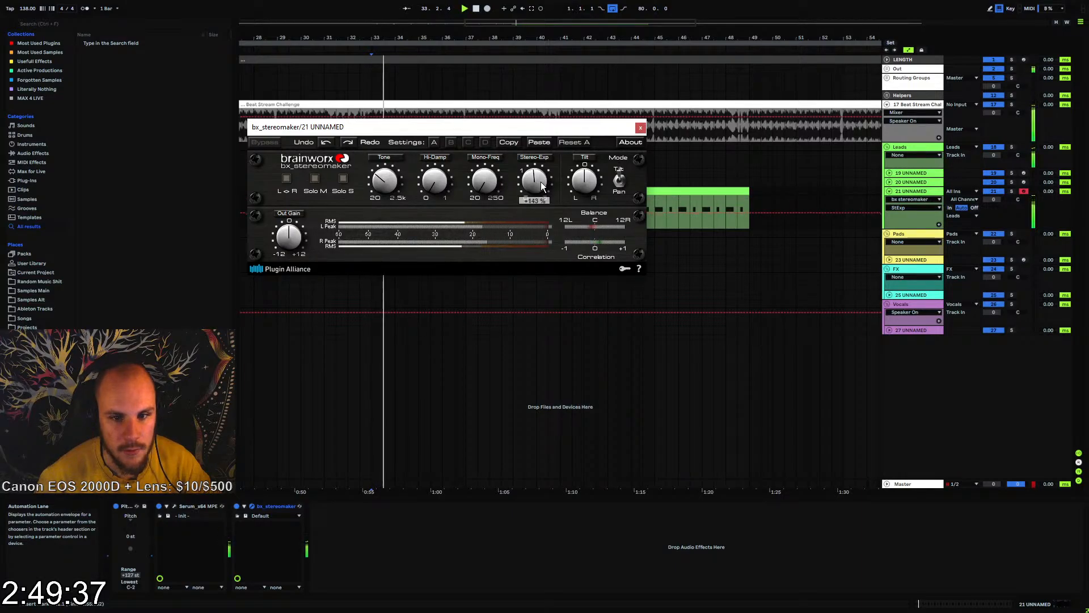
mouse_move(540, 186)
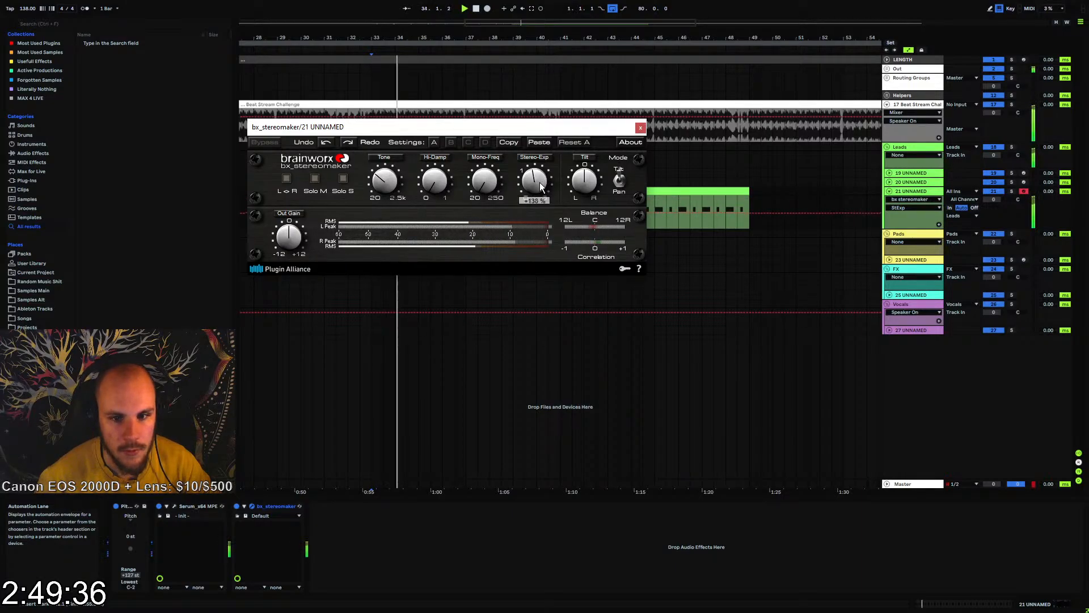
click(641, 127)
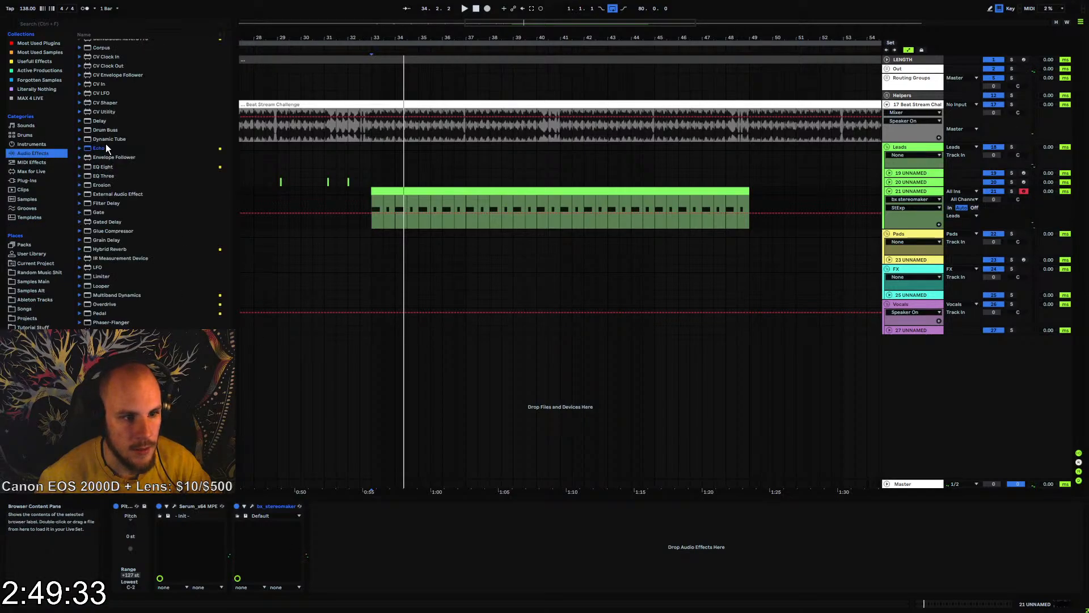
Add EQ Eight after bx_stereomaker, roll off the lows, and roll off the highs at about 16 kHz
drag(109, 166, 115, 185)
drag(337, 531, 319, 516)
click(344, 587)
key(space)
drag(380, 550, 400, 553)
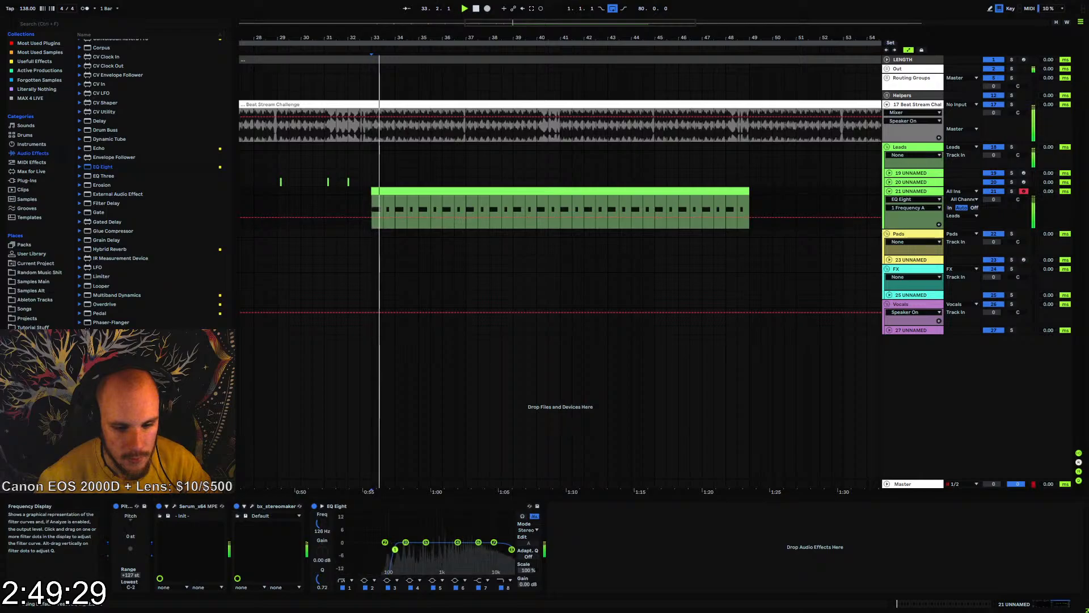
drag(514, 550, 504, 553)
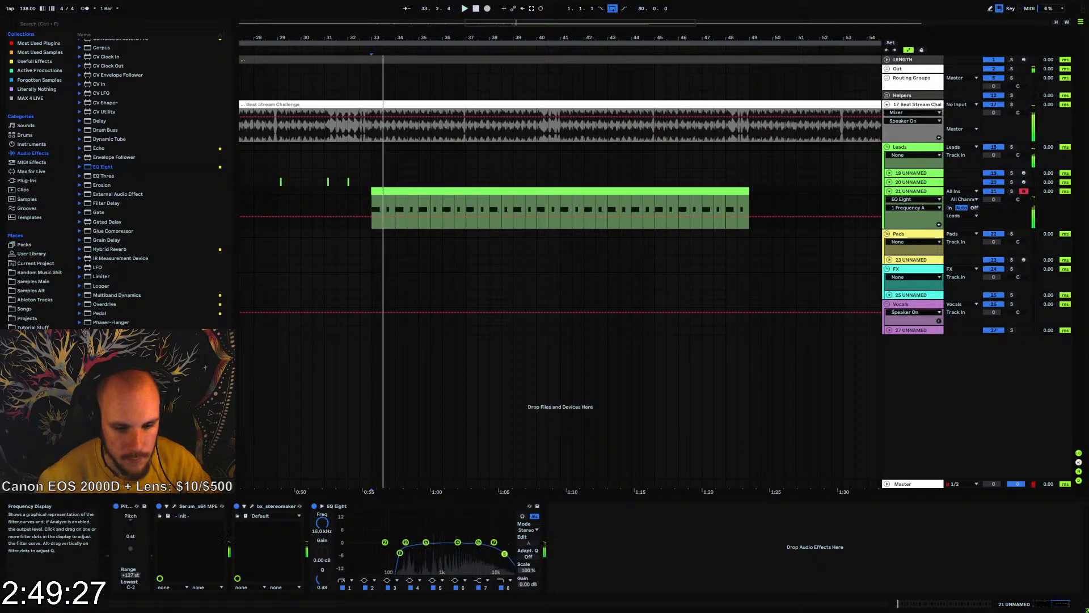
Add Echo after EQ Eight with both delays at 1/2 in Notes mode, feedback at 90% and dry/wet at 37%
drag(100, 148, 187, 184)
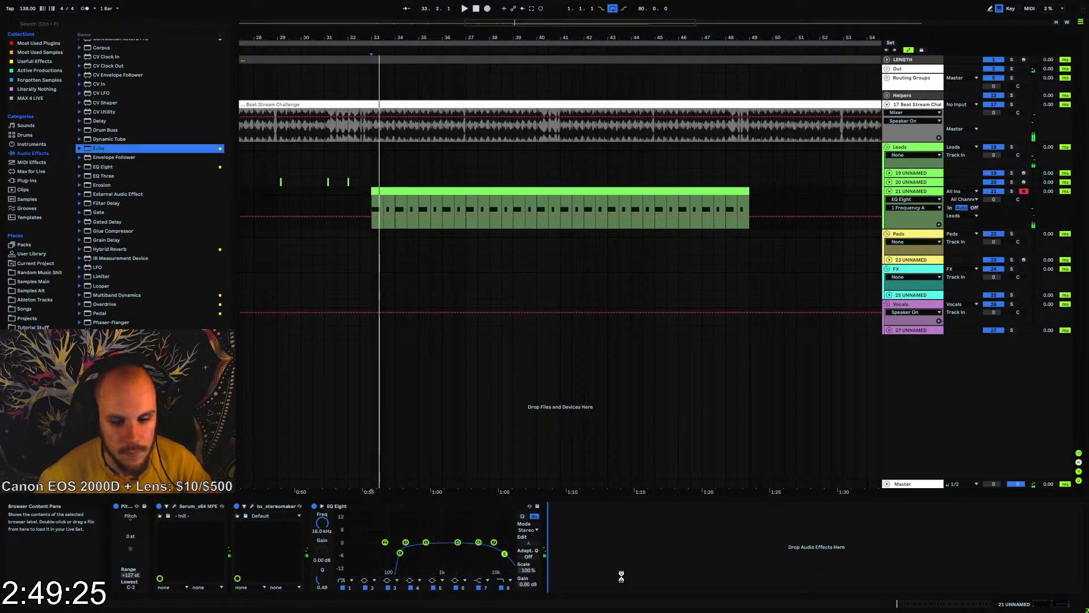
drag(621, 577, 618, 573)
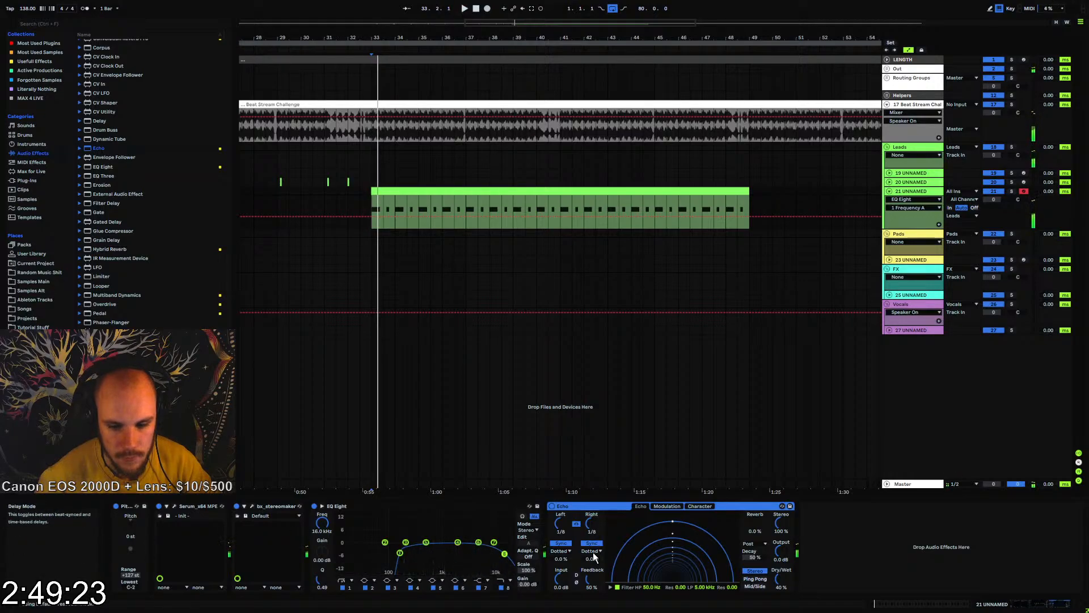
click(594, 552)
click(593, 558)
drag(598, 529, 598, 510)
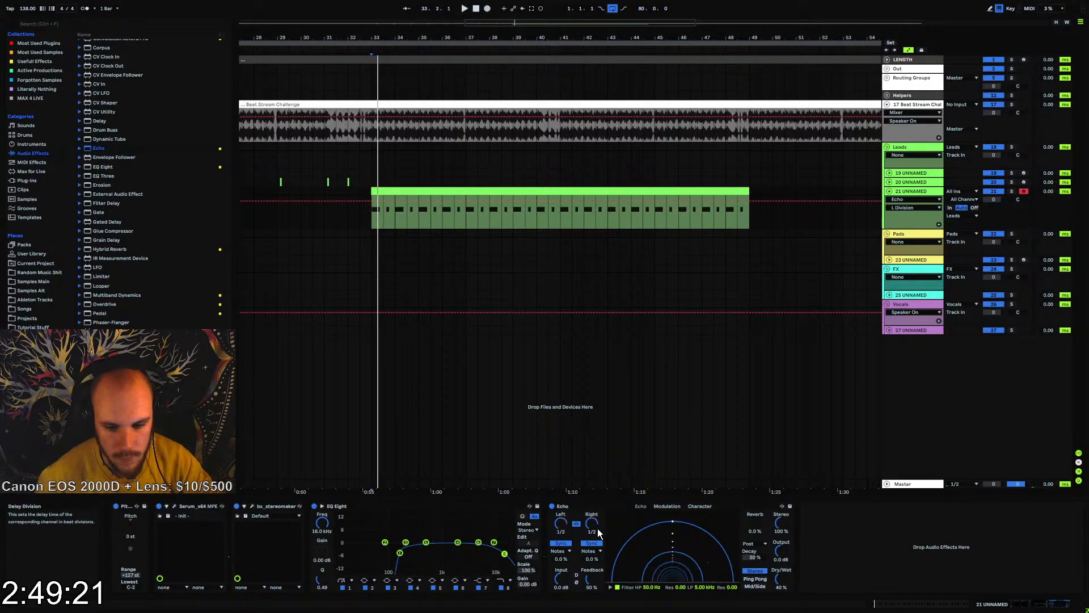
drag(590, 579, 590, 555)
drag(779, 580, 780, 580)
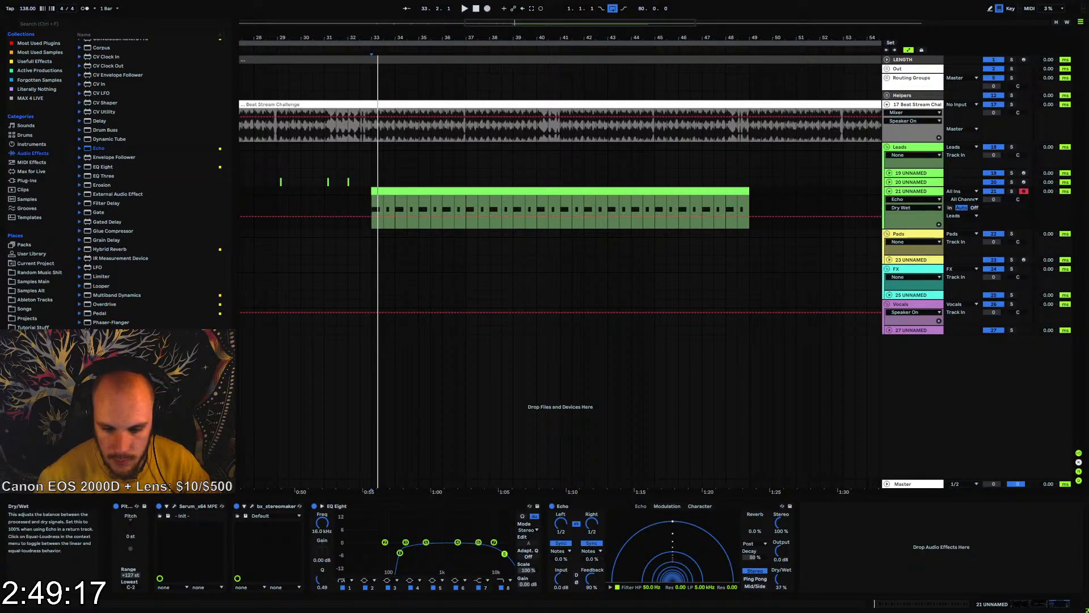
Set Echo's feedback to 0% during playback and toggle the device to bring up its on/off automation
key(space)
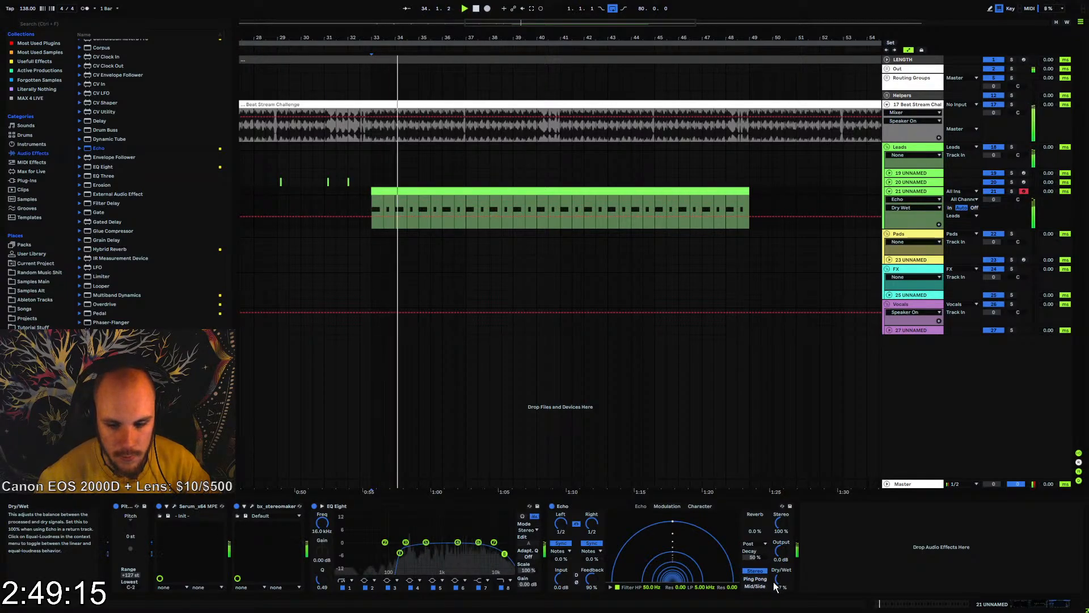
drag(590, 578, 596, 607)
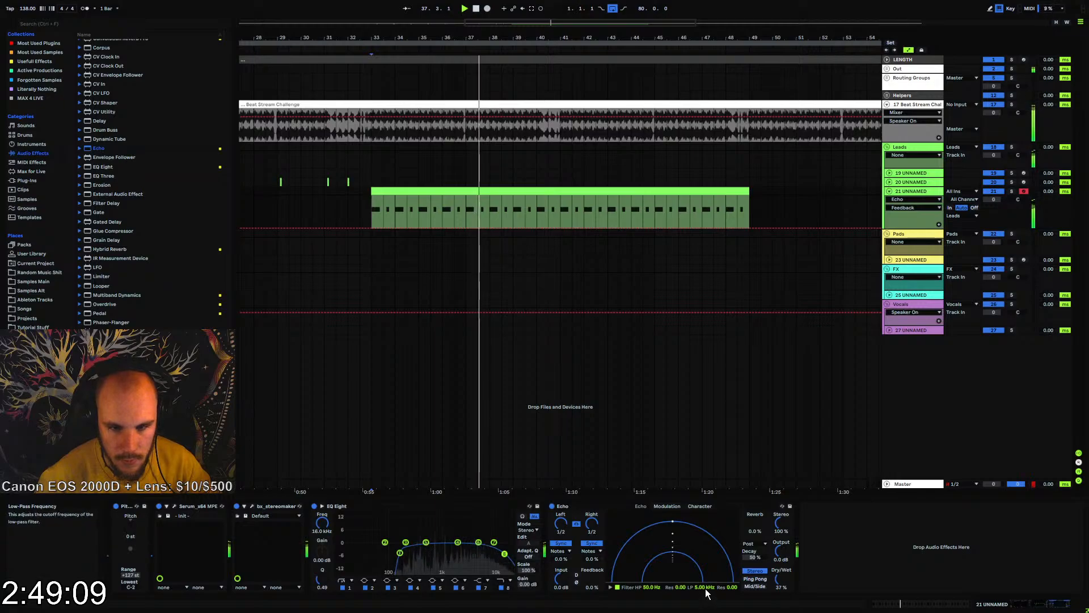
click(552, 506)
click(551, 506)
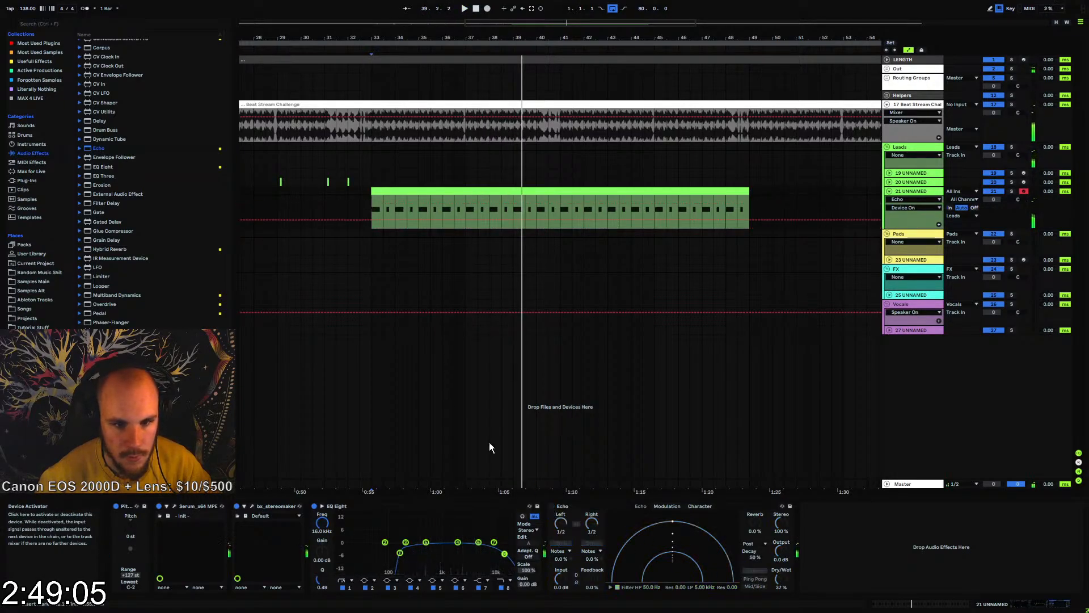
Automate Echo's Device On to be on from bar 33 and off from beat 34.3, and play the passage
click(375, 210)
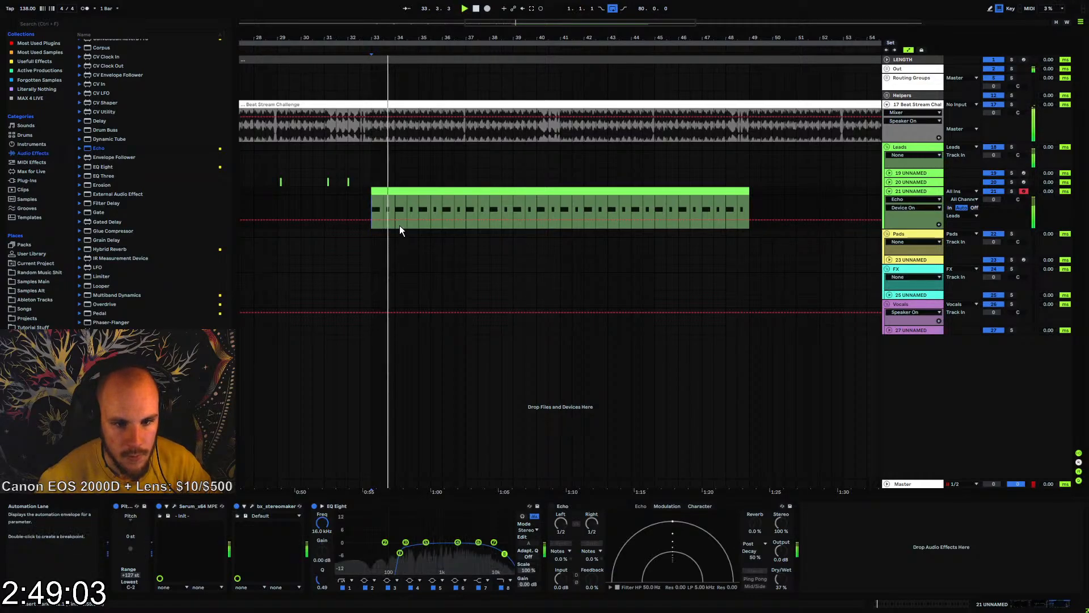
key(space)
drag(402, 38, 404, 95)
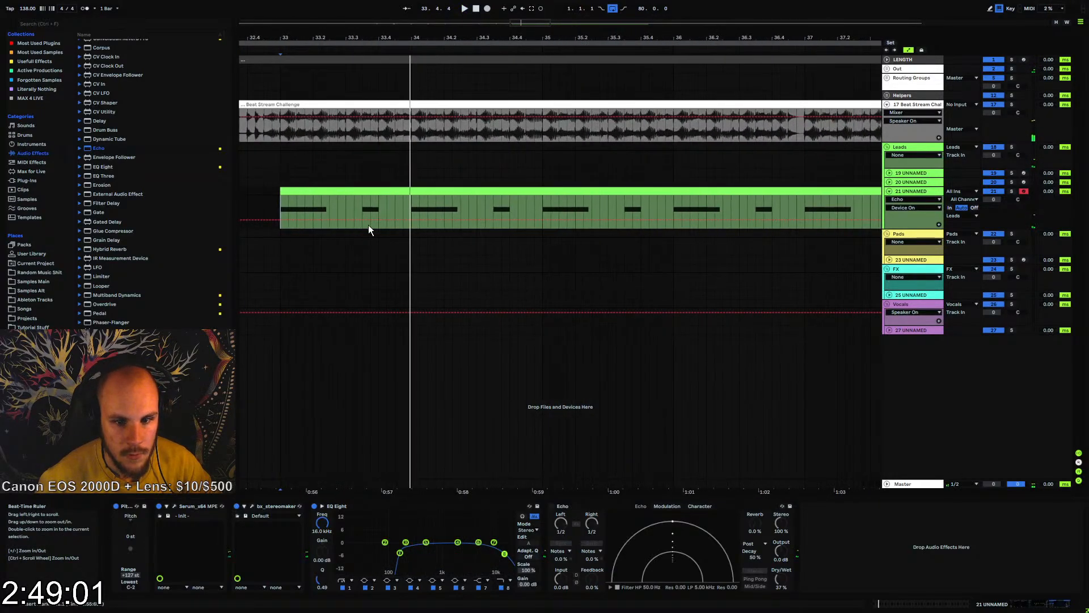
drag(280, 219, 281, 202)
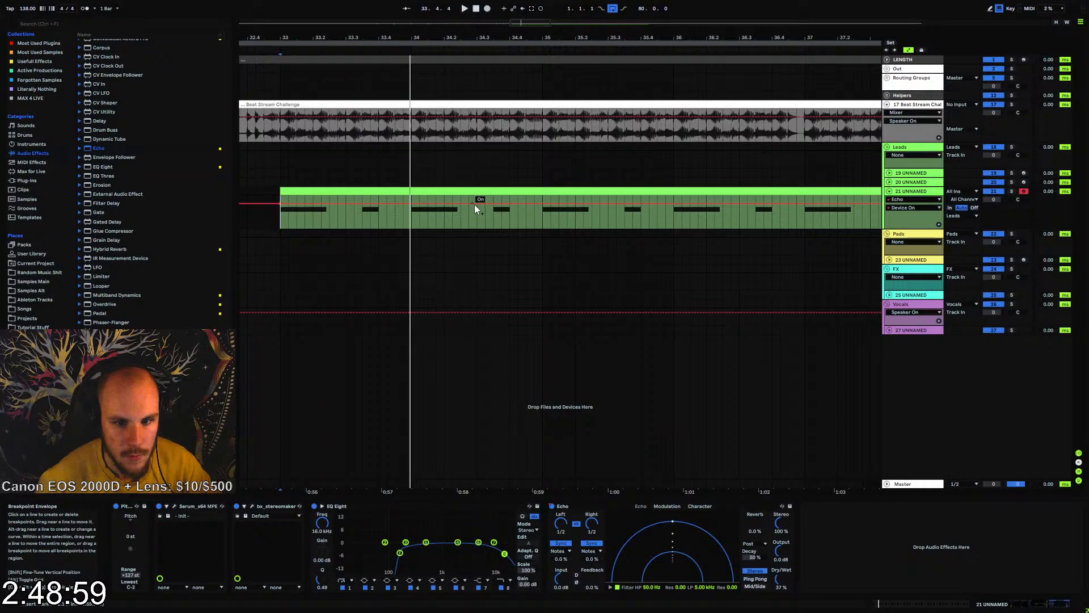
drag(480, 204, 478, 220)
key(space)
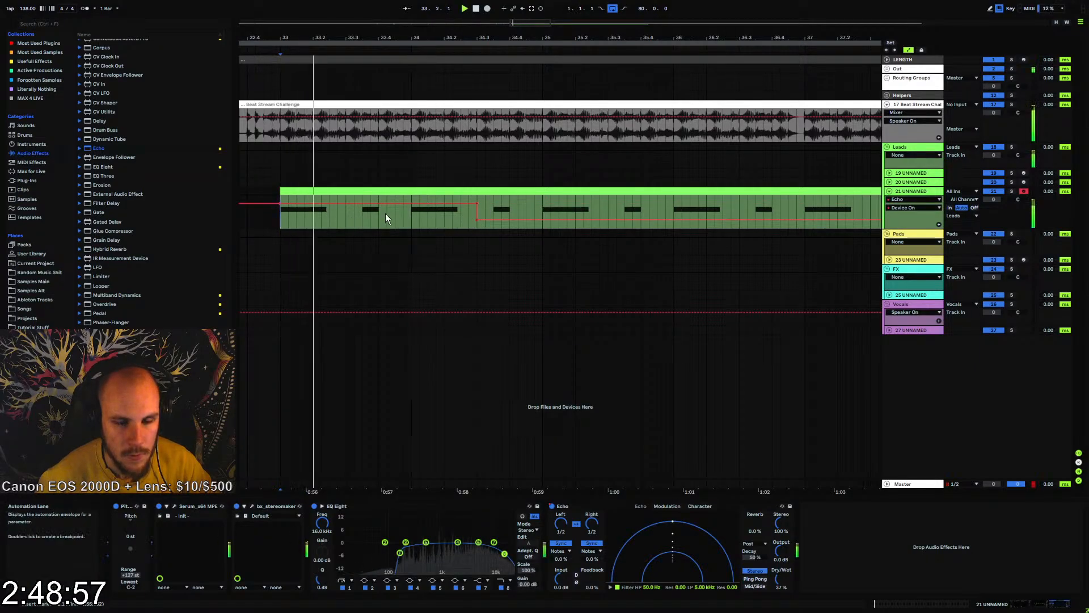
Duplicate the two-bar section from bar 33, with its Echo on/off automation, repeatedly until it fills the part up to bar 49
drag(548, 211, 284, 213)
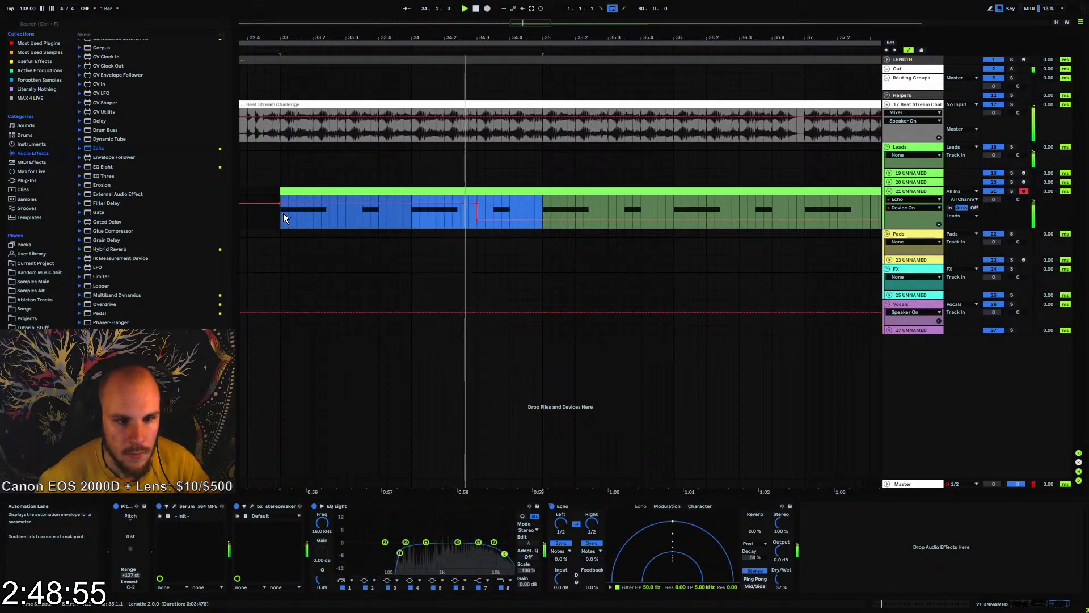
key(ctrl+d)
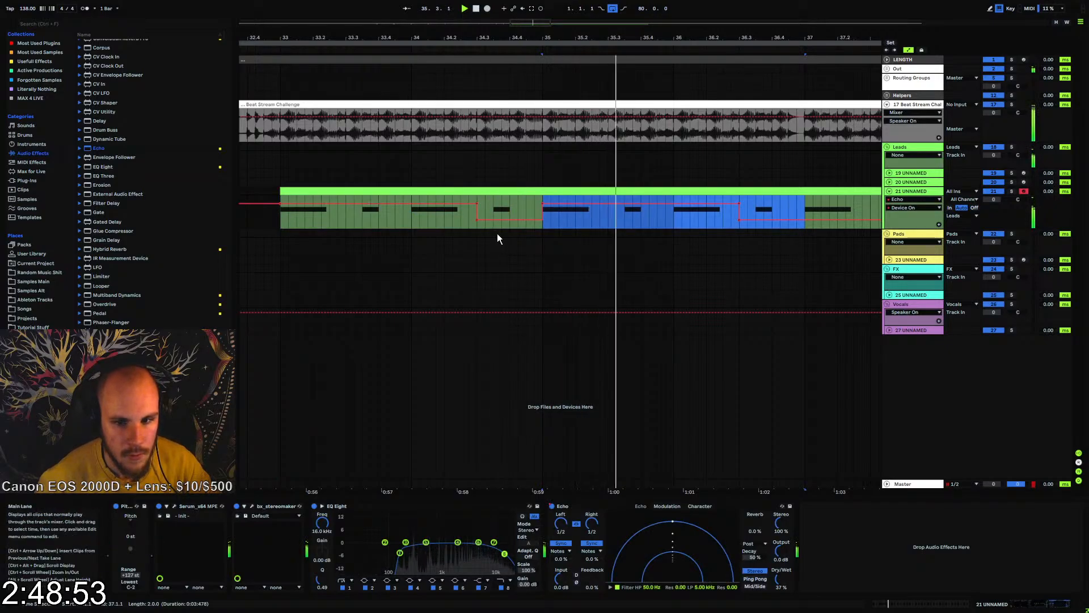
click(471, 44)
drag(470, 38, 469, 156)
drag(384, 216, 502, 220)
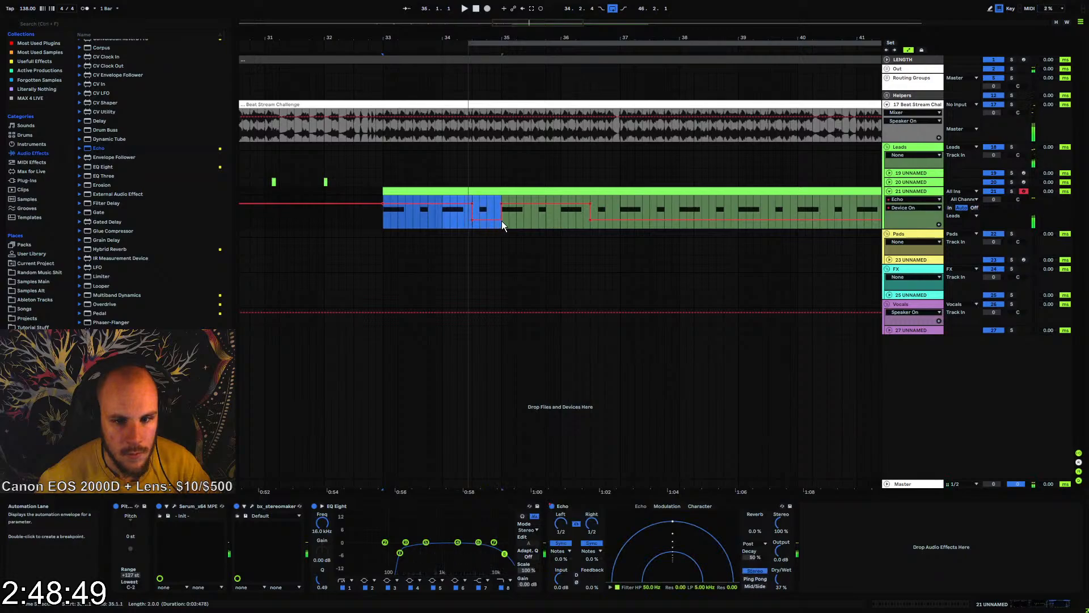
key(ctrl+d)
key(ctrl+d)
key(ctrl+d)
key(ctrl+d)
key(ctrl+d)
key(ctrl+d)
key(ctrl+d)
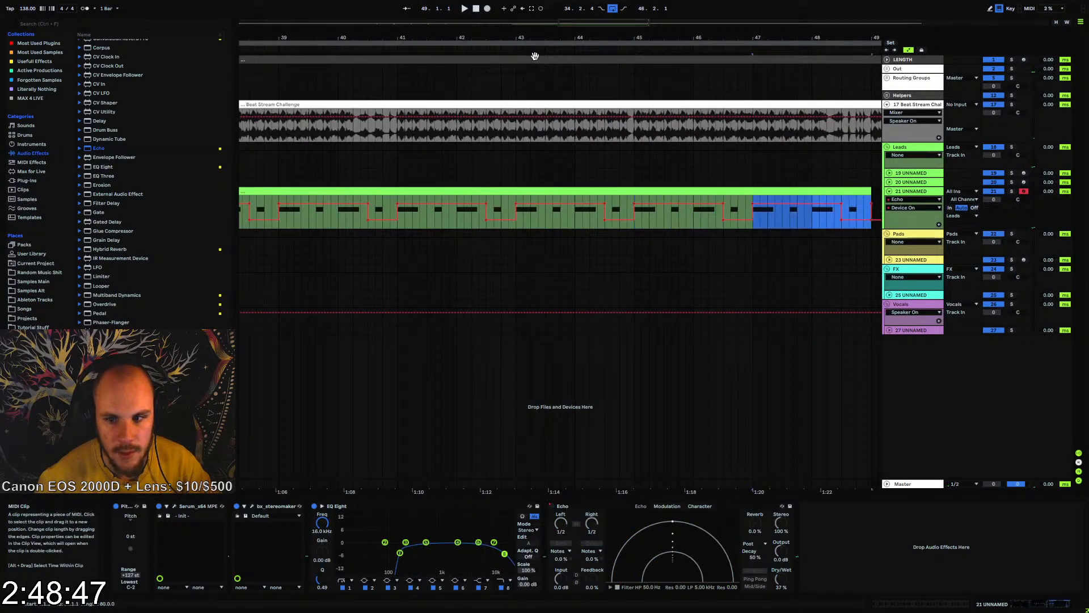
Clean up Echo's Device On breakpoints at the end of the clip at bar 49
drag(523, 35, 480, 11)
click(681, 210)
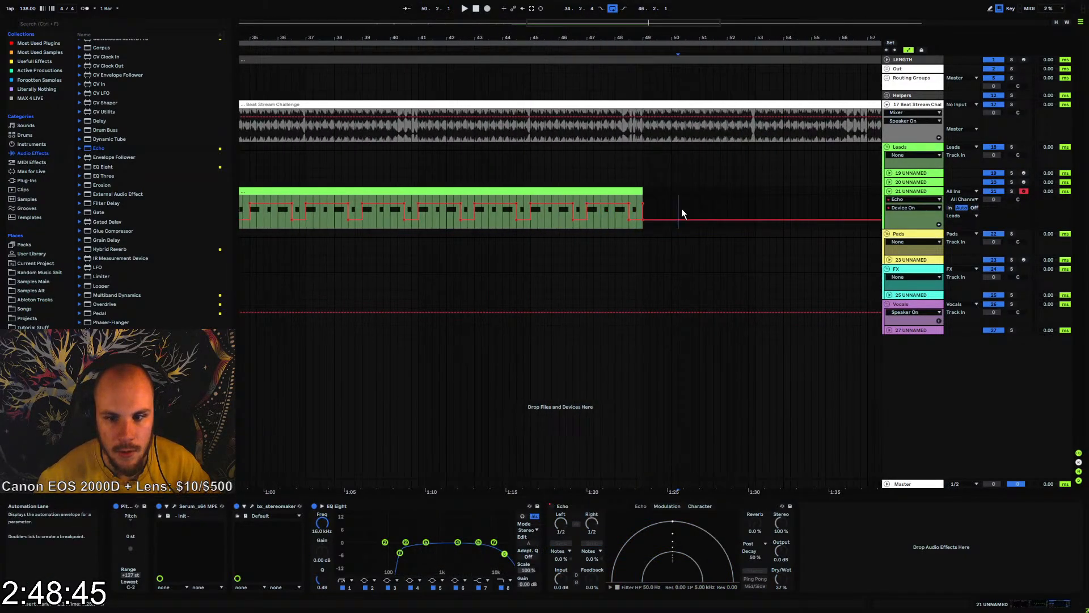
click(643, 203)
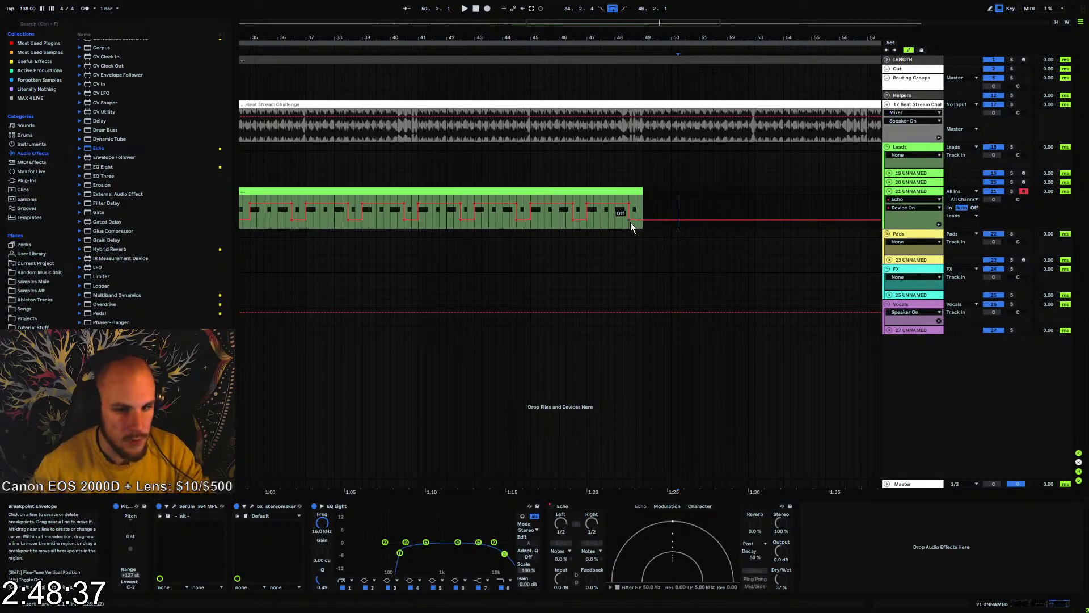
Reset the loop to the full 80 bars of the LENGTH clip
drag(547, 34, 638, 14)
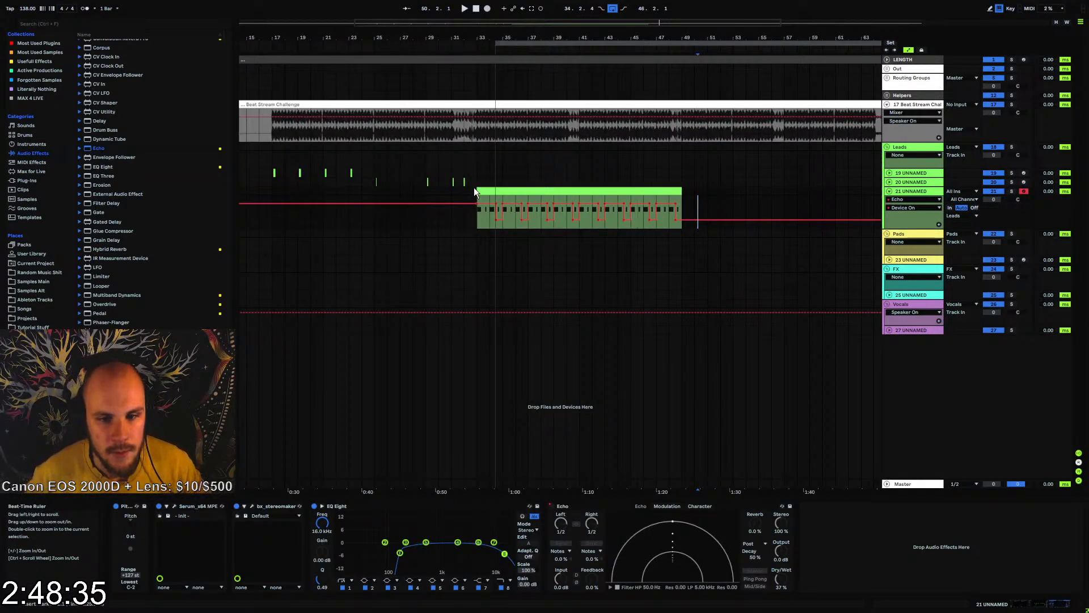
click(479, 59)
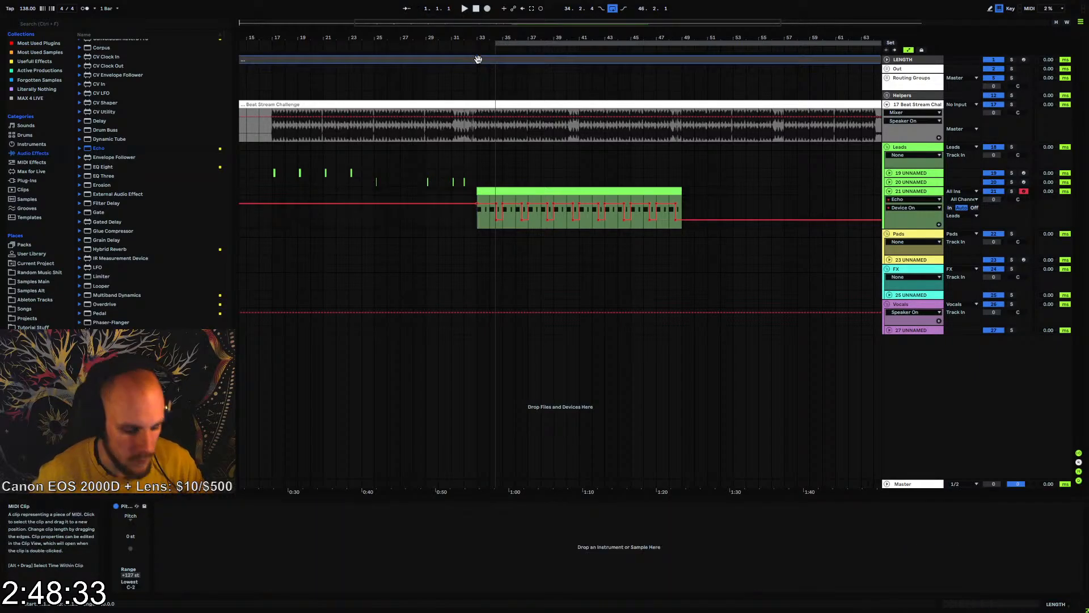
key(ctrl+a)
Play from bar 33 while raising Echo's high-pass filter to 281 Hz and its output gain to 1.8 dB
click(476, 220)
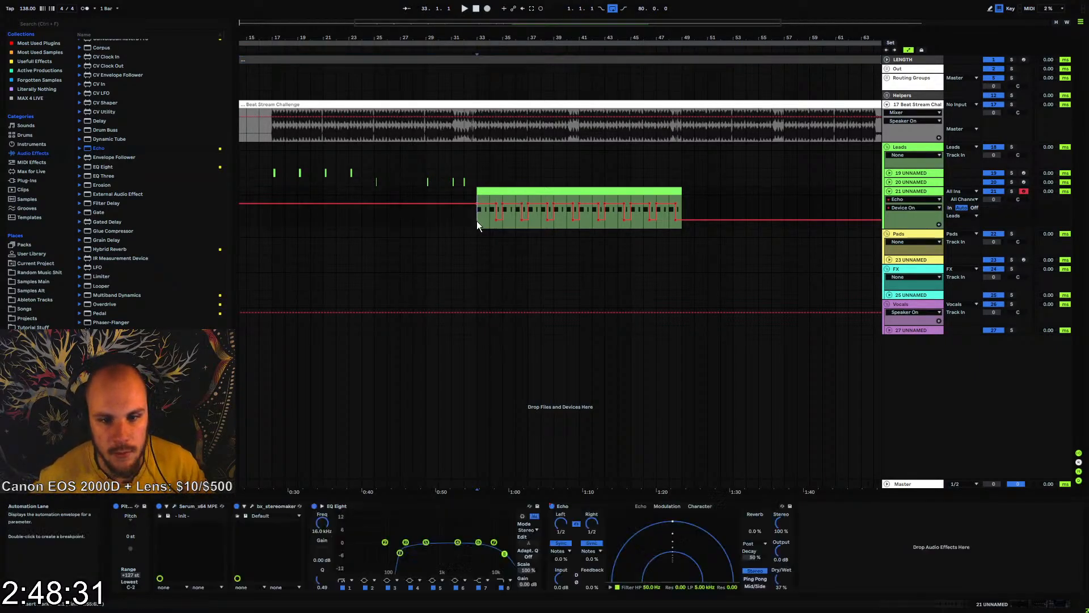
key(space)
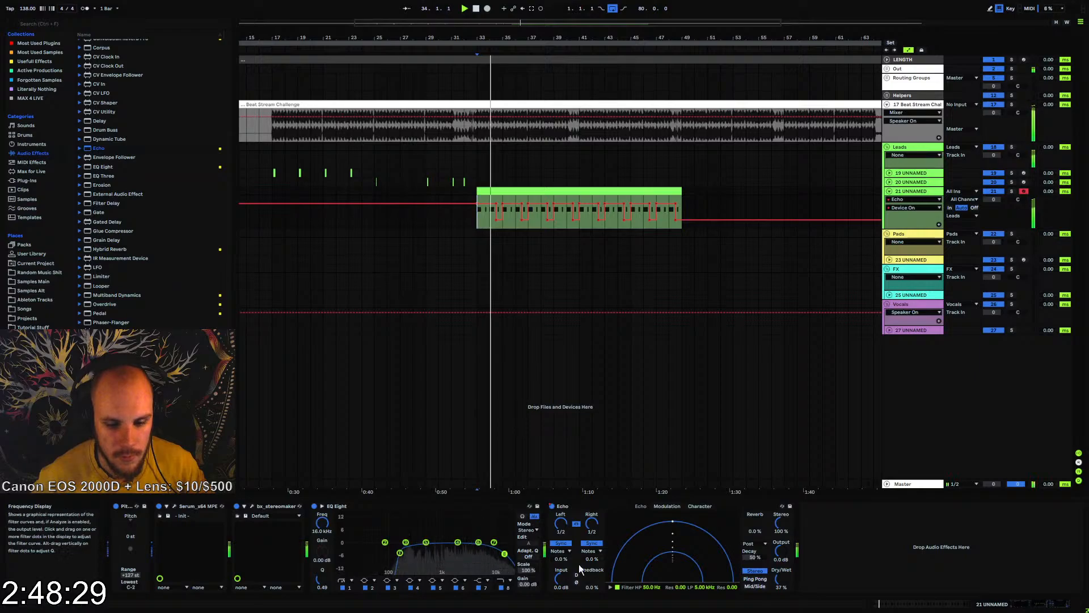
drag(651, 587, 651, 564)
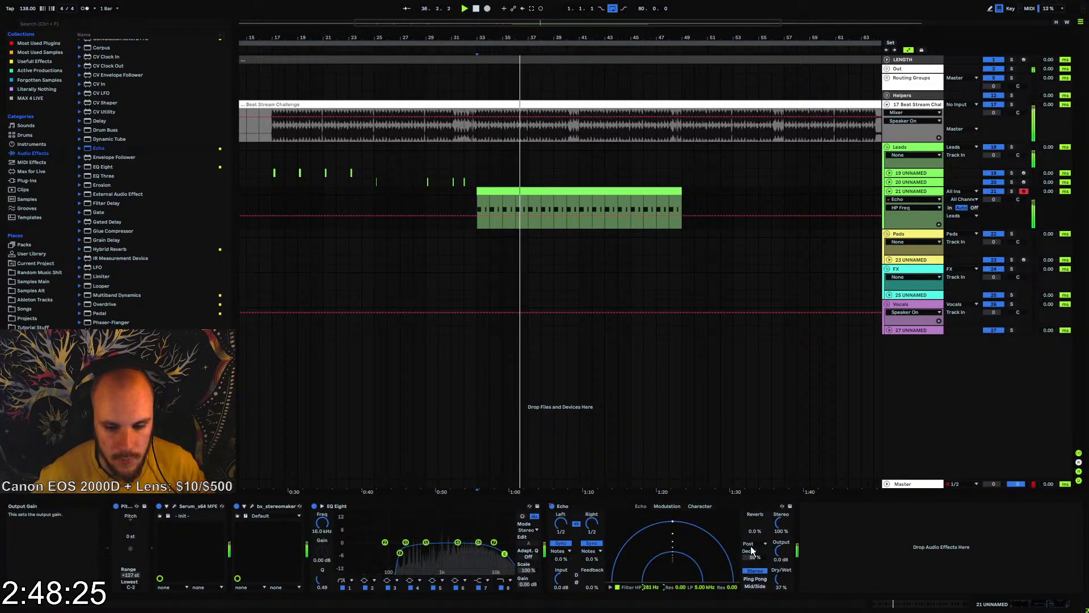
drag(780, 559, 780, 550)
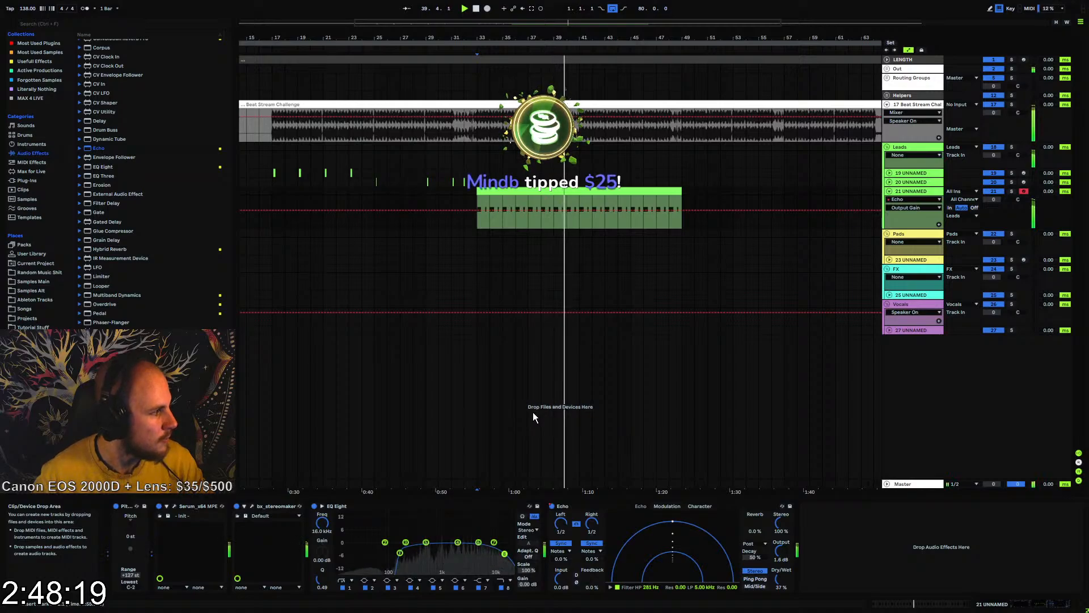
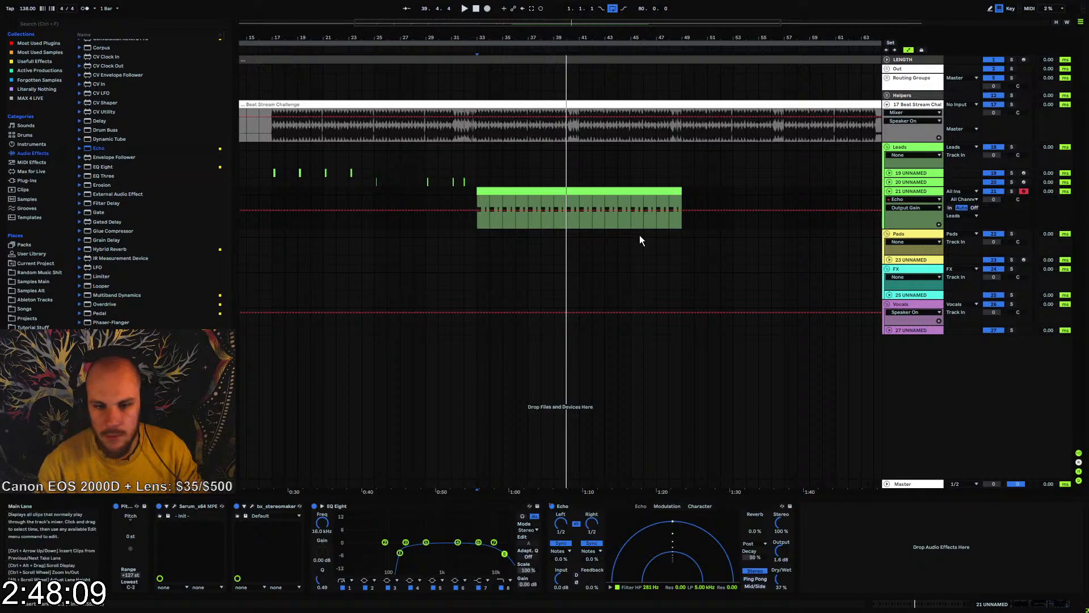
Collapse track 21, insert a new MIDI track below it and create an empty one-bar clip at bar 33
click(479, 224)
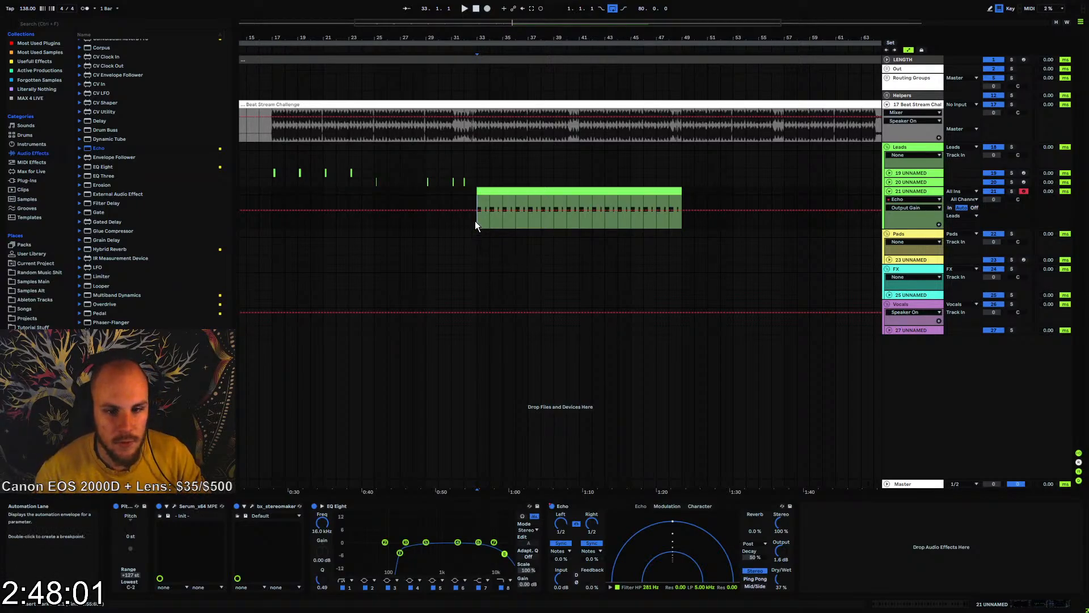
click(889, 191)
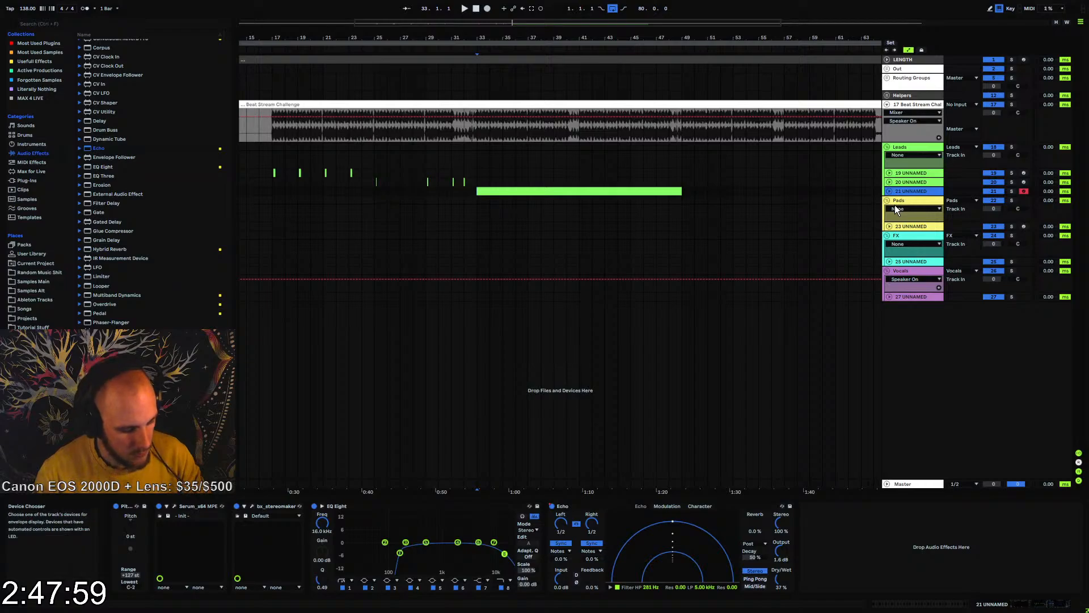
key(ctrl+shift+t)
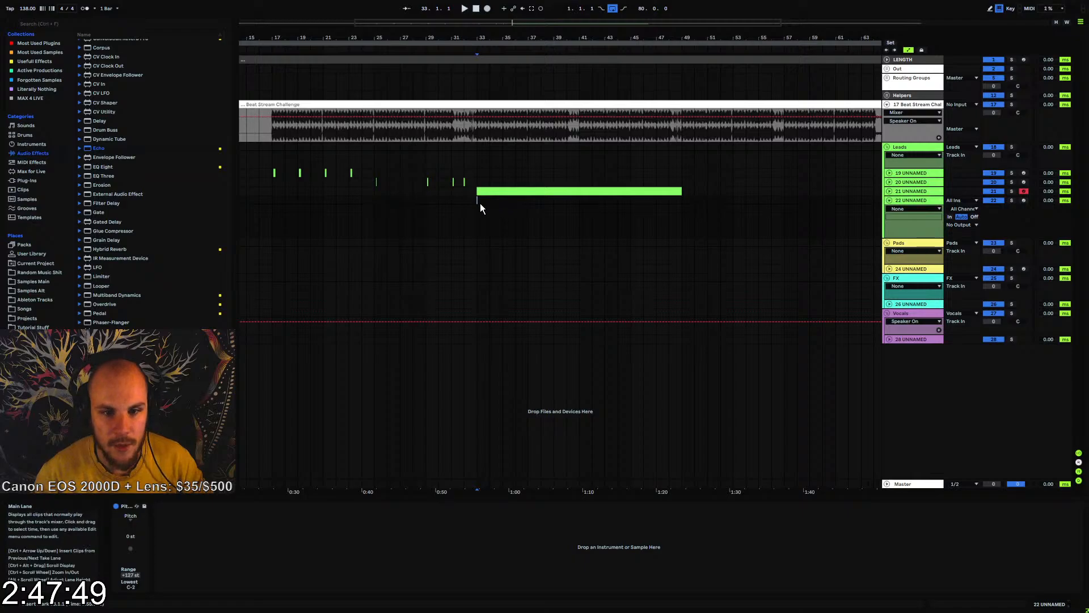
ctrl+scroll(474, 67, up, 5)
drag(475, 200, 511, 202)
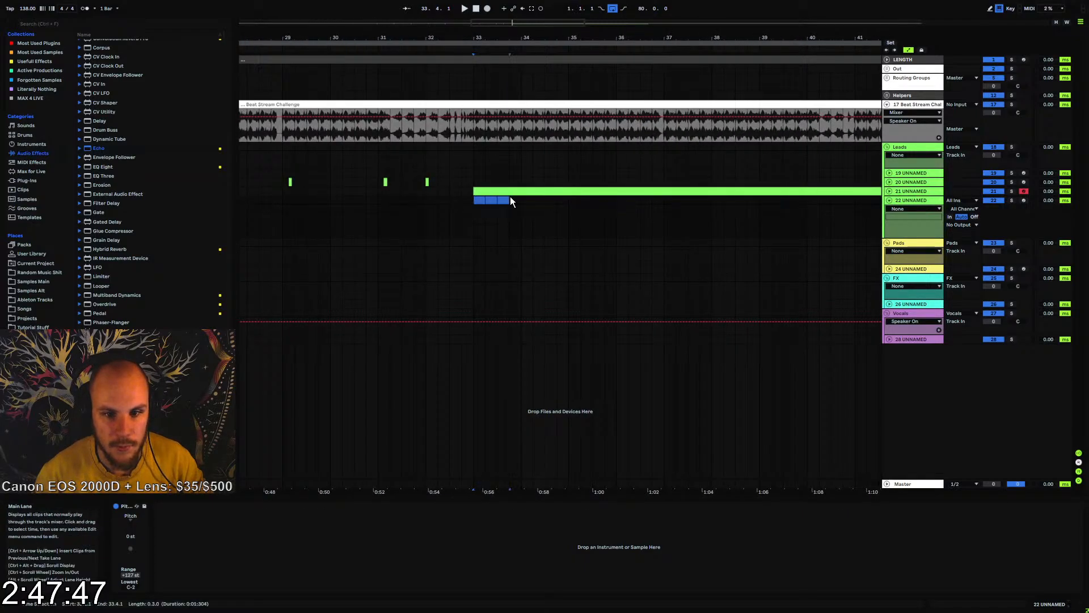
key(ctrl+shift+m)
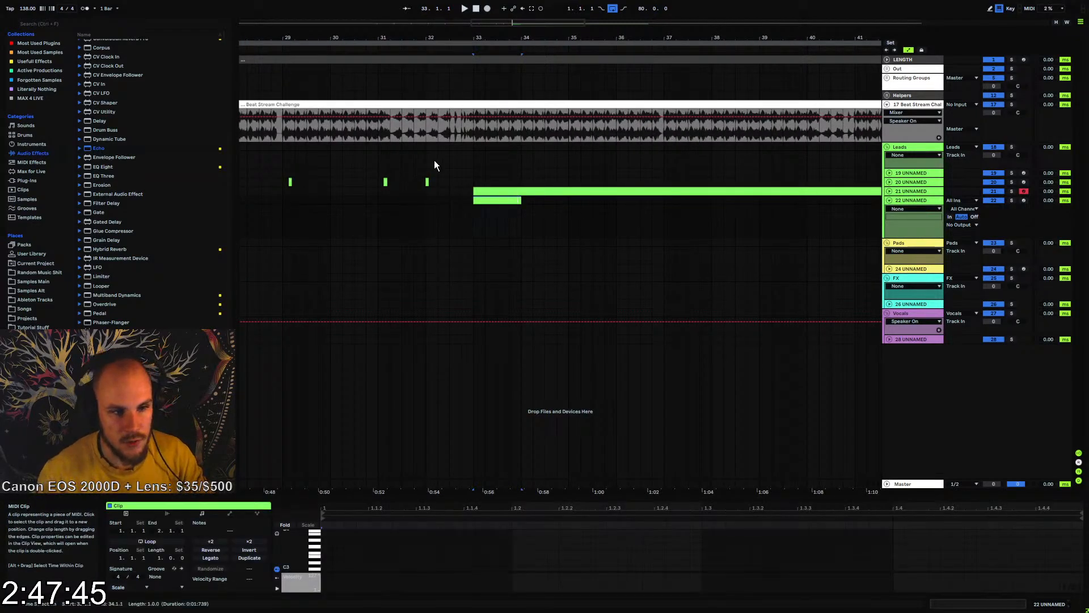
Load Serum onto the new track 22
right_click(586, 219)
right_click(587, 219)
mouse_move(634, 226)
click(708, 228)
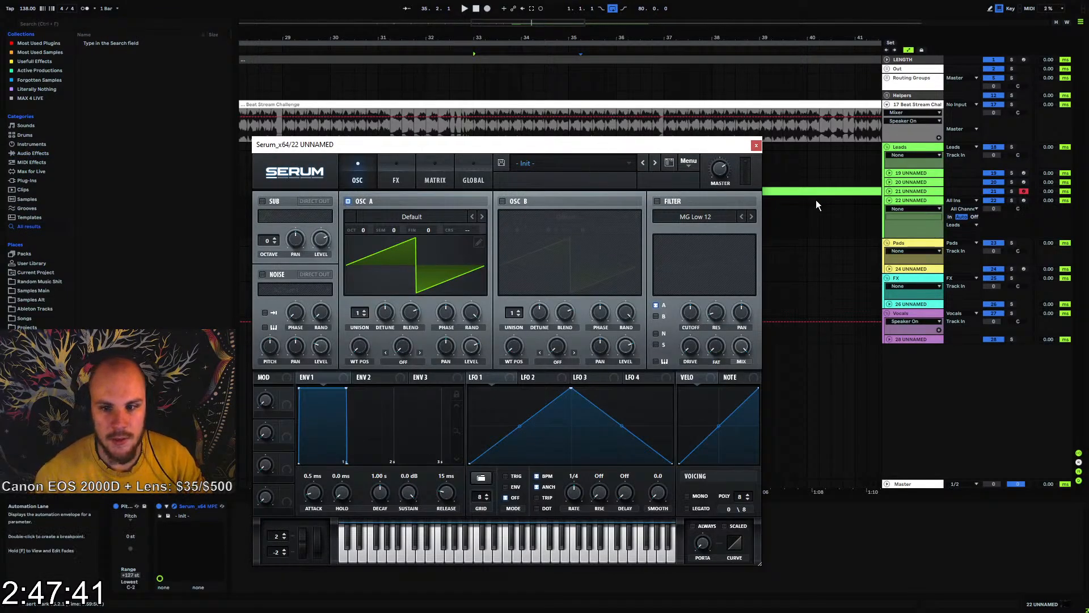
Enable Serum's MG Low 12 filter and adjust its cutoff and resonance
click(657, 201)
drag(699, 316, 727, 306)
drag(695, 345, 693, 316)
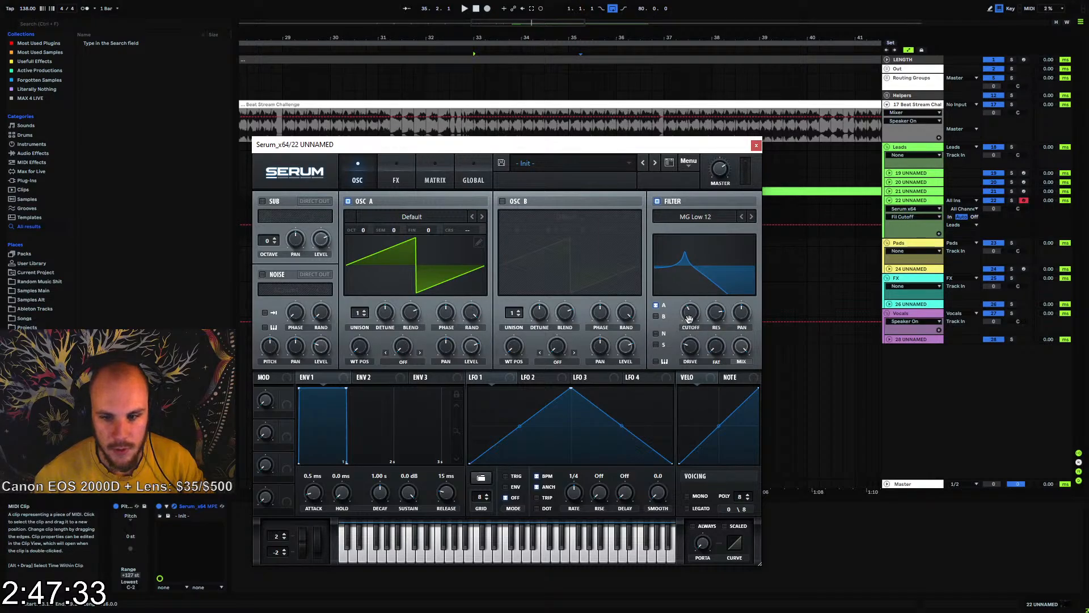
Modulate the filter cutoff with NoteOn Rand1, set a positive amount for it in the matrix and close Serum
right_click(690, 319)
mouse_move(738, 373)
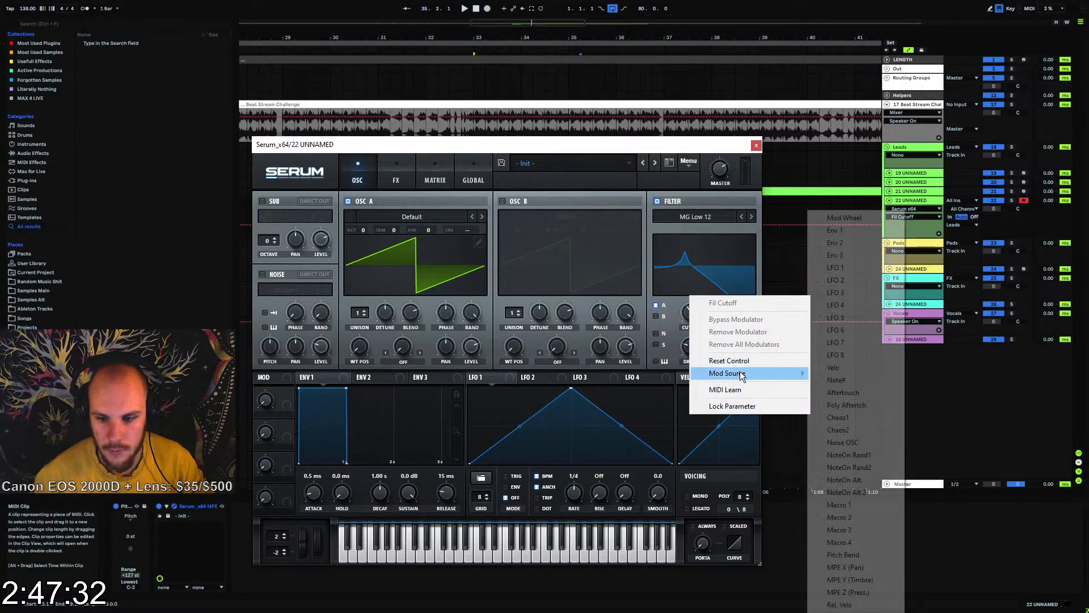
click(859, 454)
click(434, 169)
drag(382, 218, 402, 216)
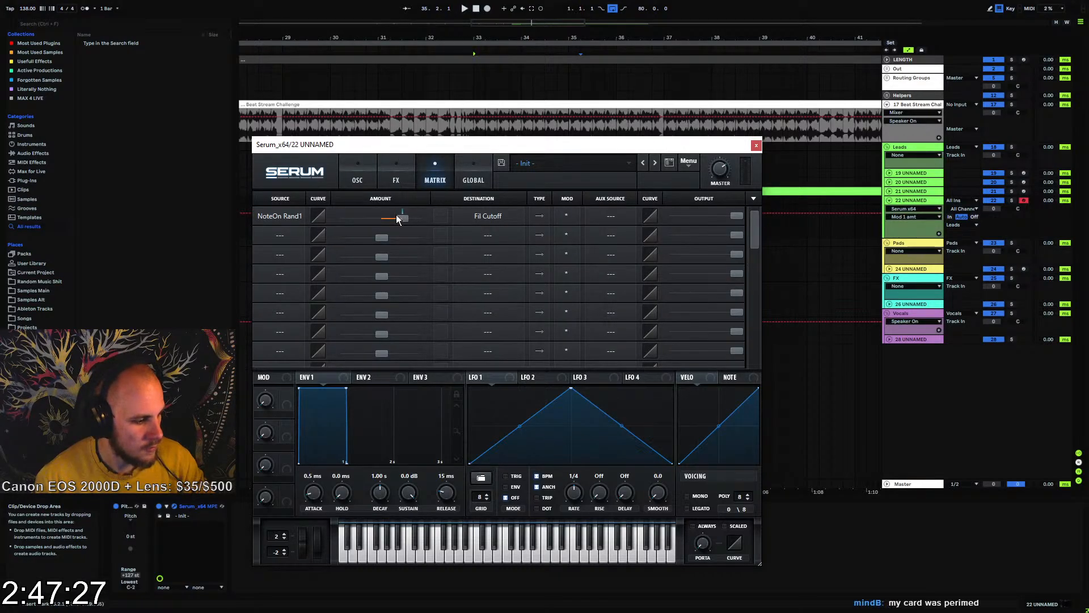
click(361, 162)
click(757, 146)
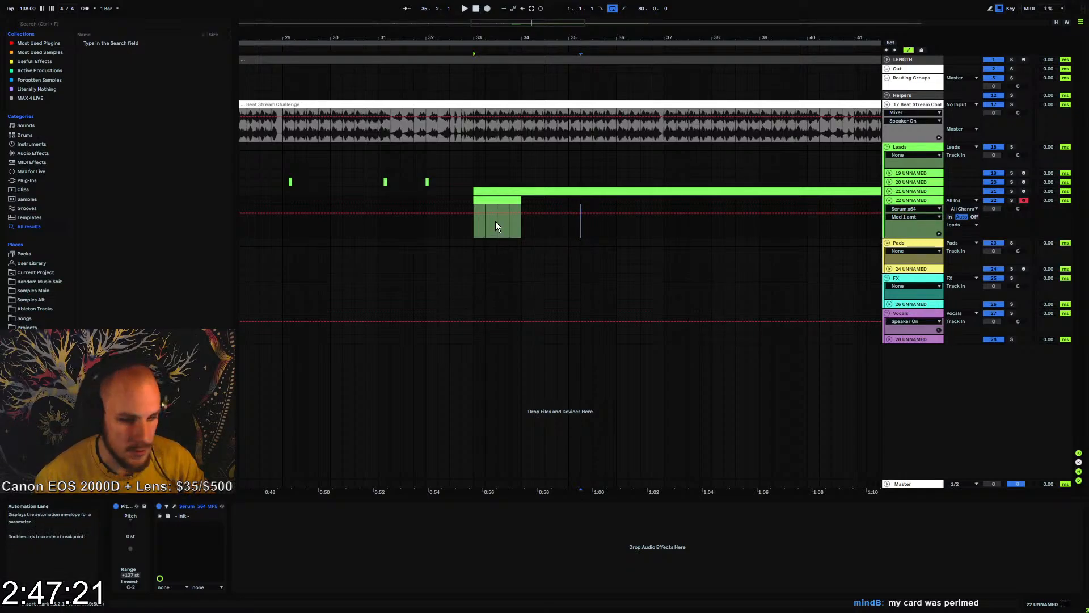
Draw one note spanning the whole bar in the new clip and transpose it down to G0
click(496, 198)
double_click(496, 198)
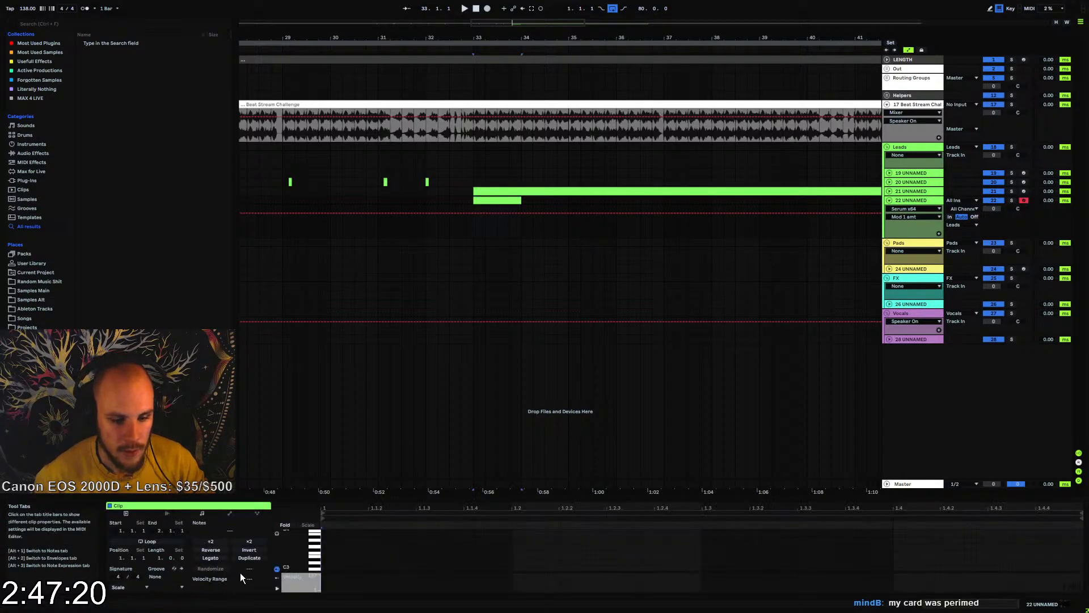
double_click(324, 548)
drag(344, 548, 1079, 556)
key(shift+Down)
key(shift+Down)
key(shift+Down)
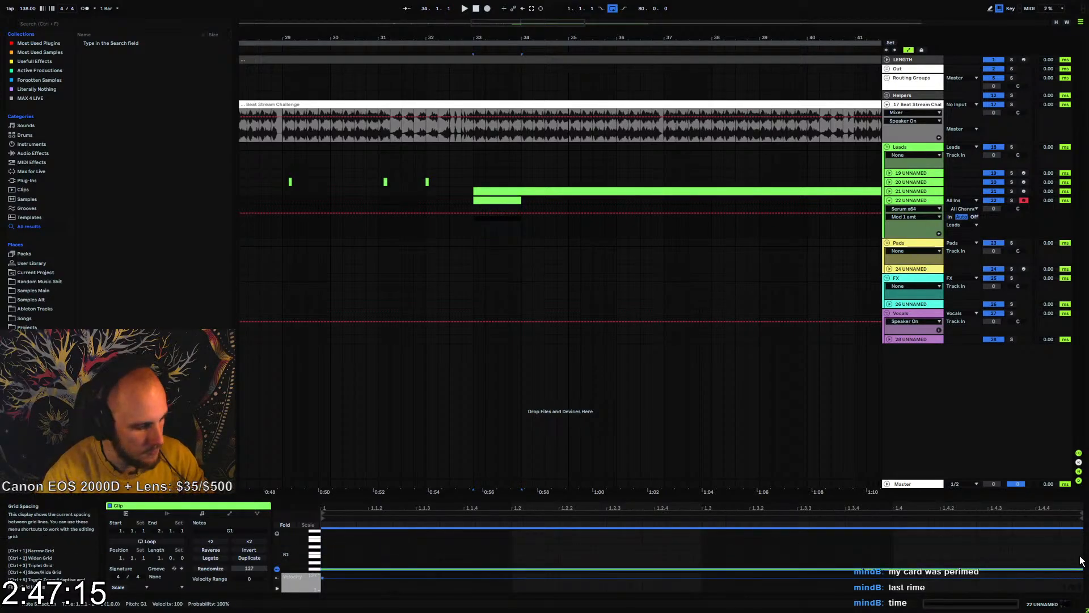
Play the part with track 22 soloed and add an Arpeggiator before Serum
key(space)
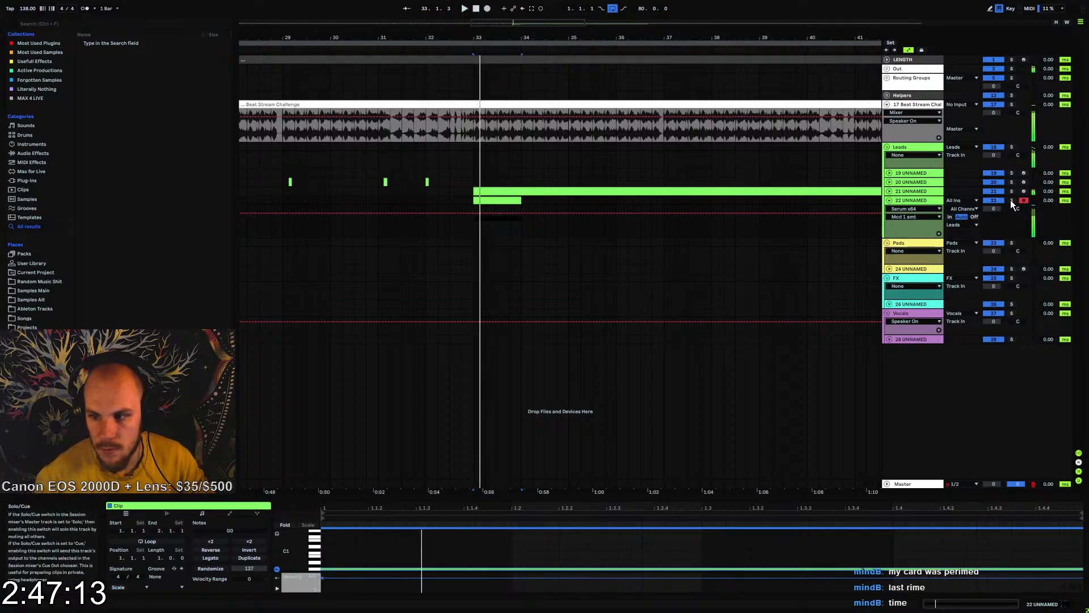
click(1012, 200)
click(33, 154)
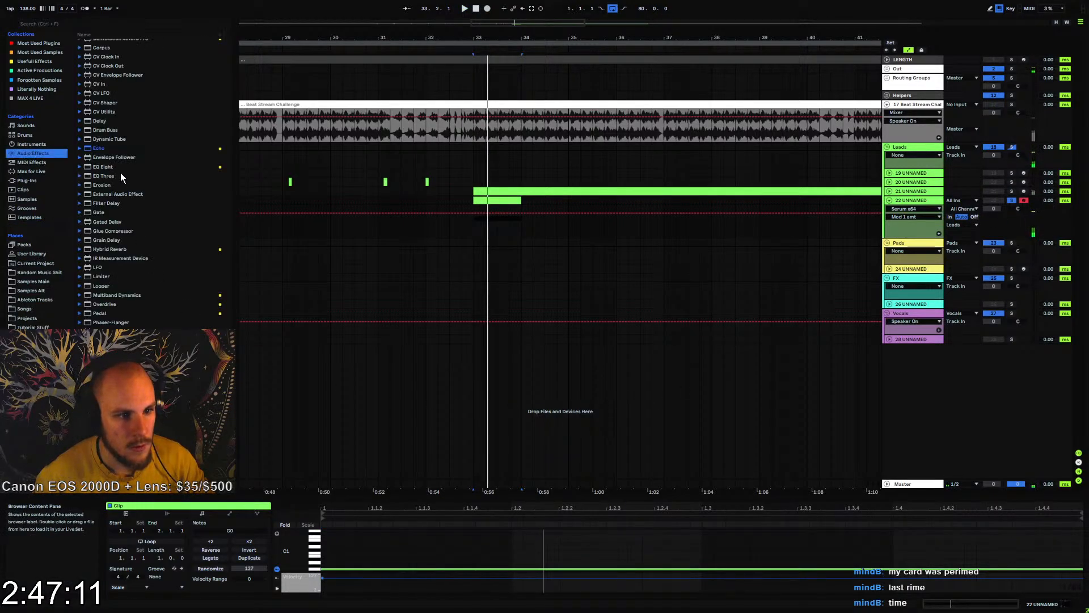
click(32, 162)
drag(109, 44, 488, 233)
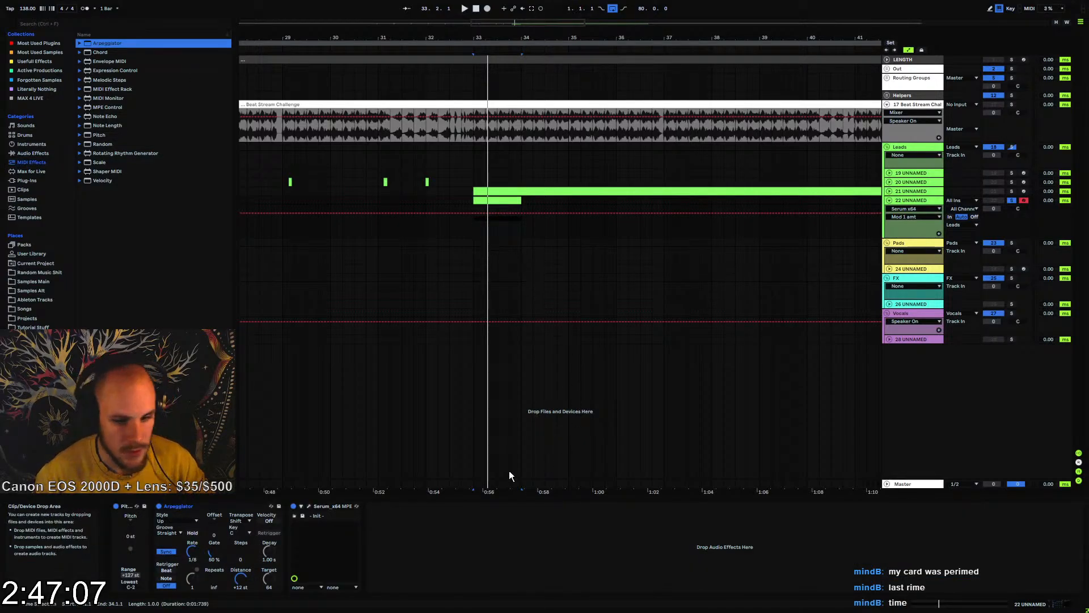
Open Serum during playback and raise Env 1's release to 101 ms
click(309, 506)
key(space)
drag(452, 497, 455, 481)
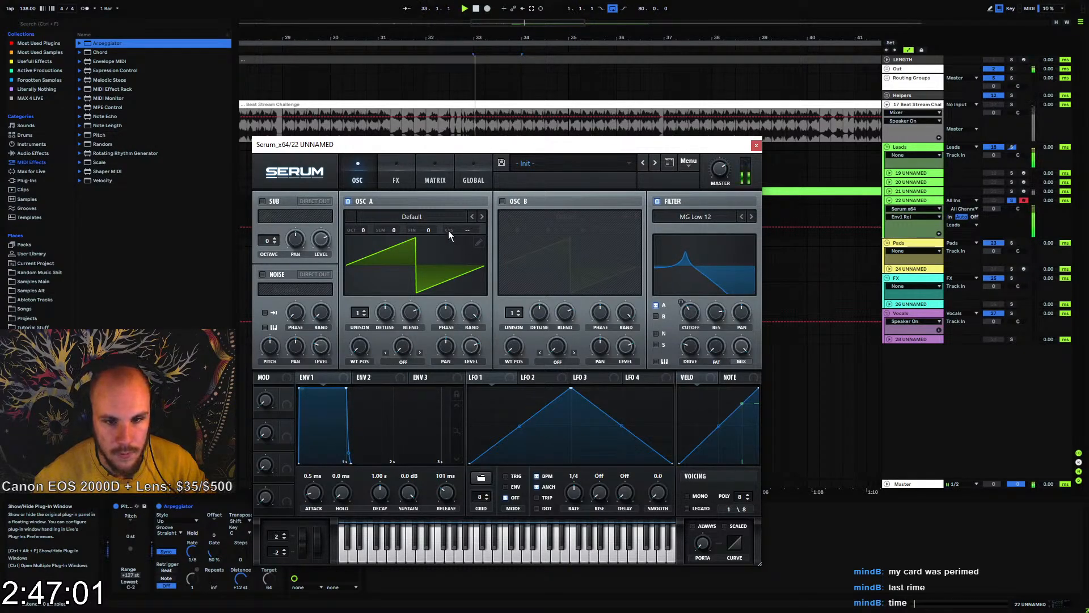
Enable Serum's EQ effect, switch its low band to high-pass and raise the band's Q to 78%
click(399, 180)
click(267, 339)
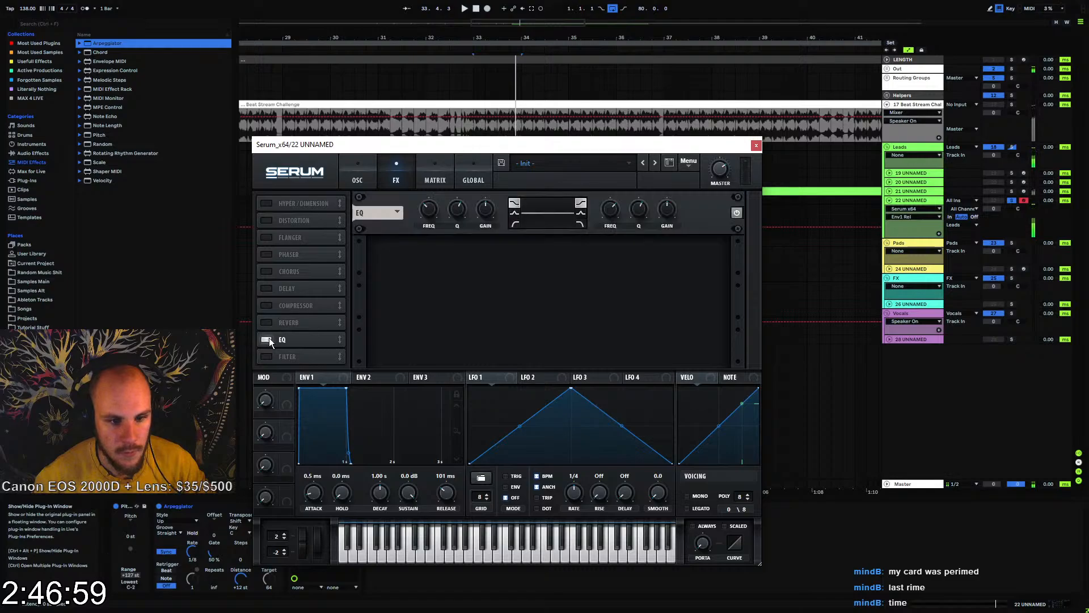
click(514, 224)
drag(457, 211, 469, 209)
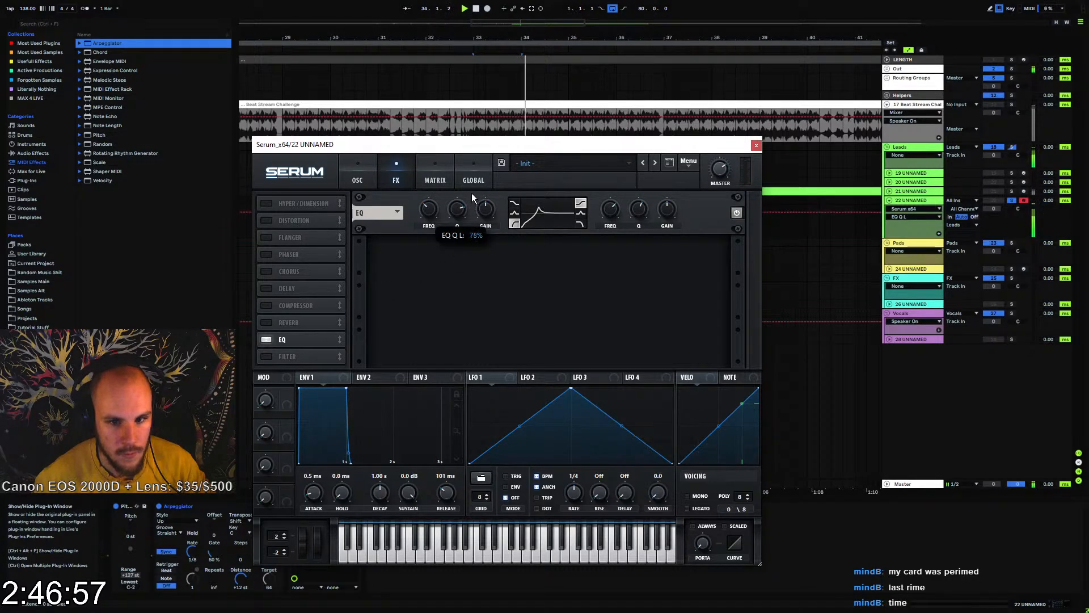
Modulate the EQ's low frequency with NoteOn Rand2 at 68 and increase NoteOn Rand1's amount on the filter cutoff
right_click(430, 206)
mouse_move(488, 276)
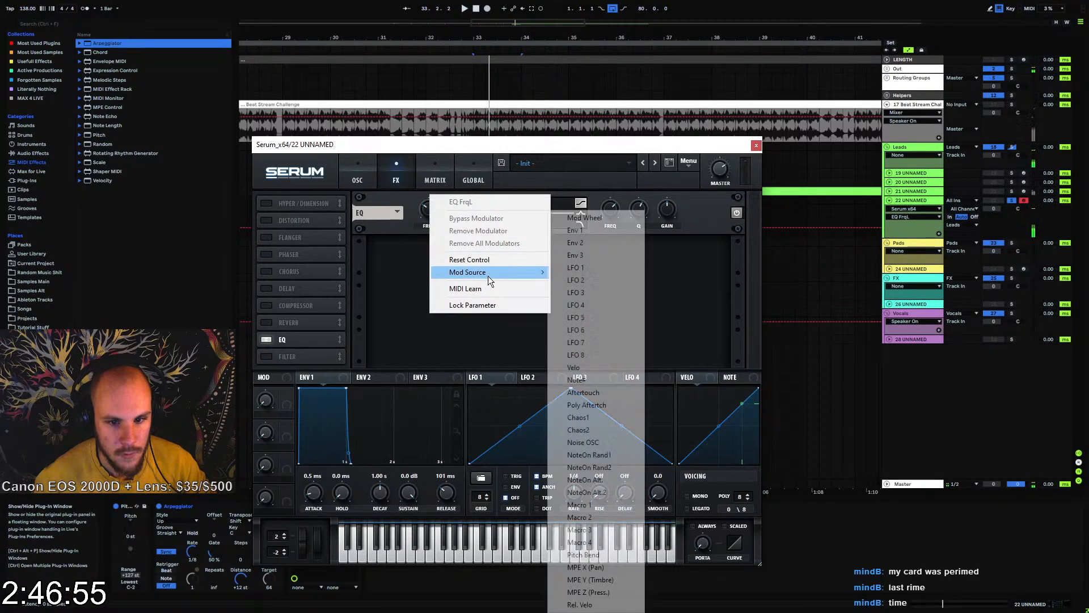
click(612, 467)
click(446, 177)
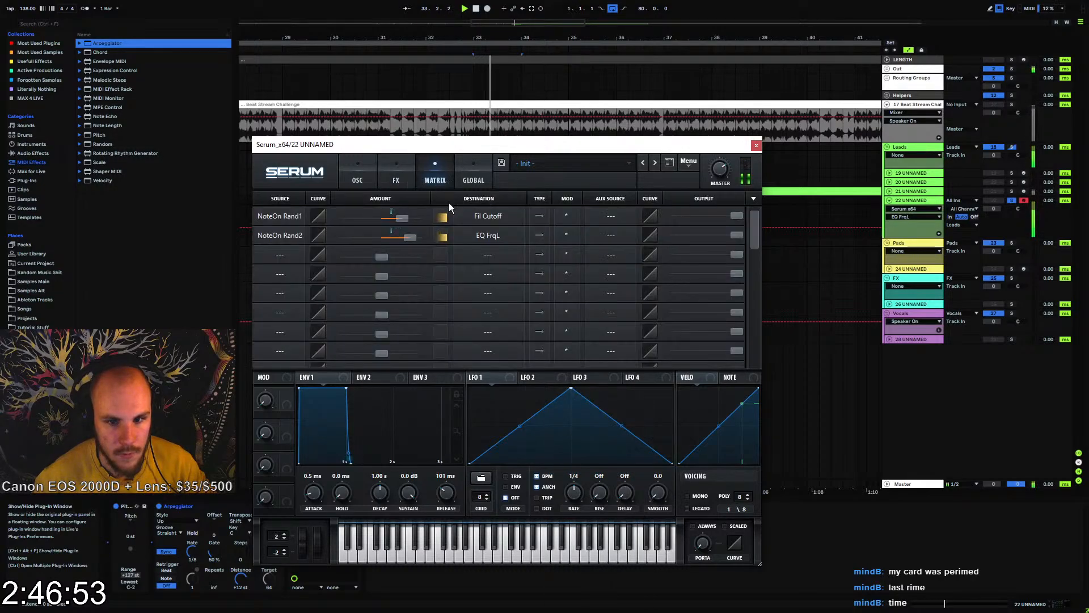
mouse_move(401, 221)
mouse_down()
mouse_move(410, 217)
mouse_move(409, 240)
mouse_up()
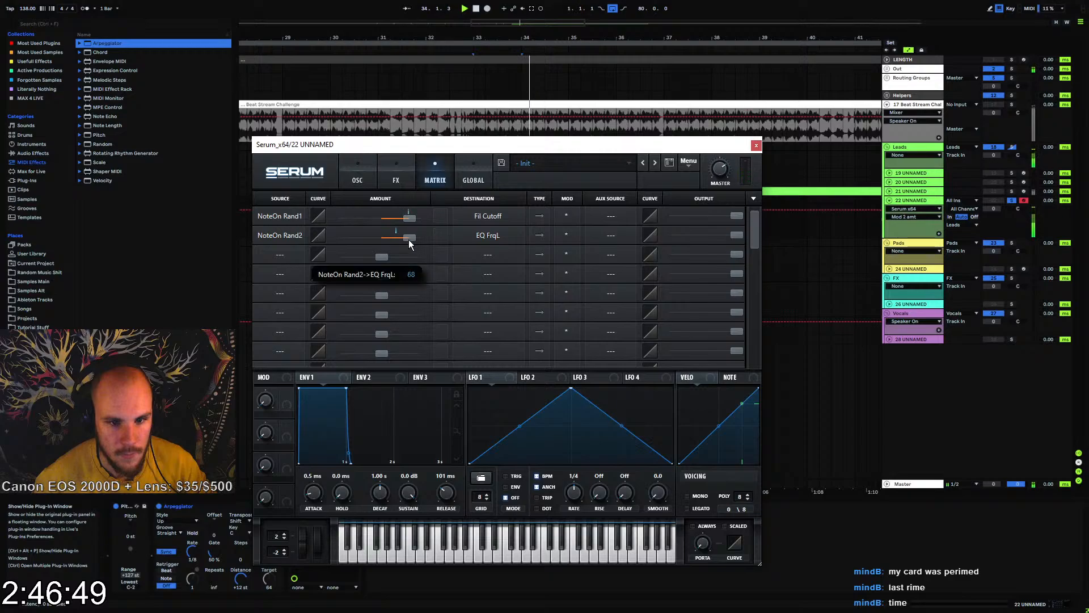
Bend the matrix curves of the NoteOn Rand1 and NoteOn Rand2 modulations upward
click(370, 182)
click(429, 180)
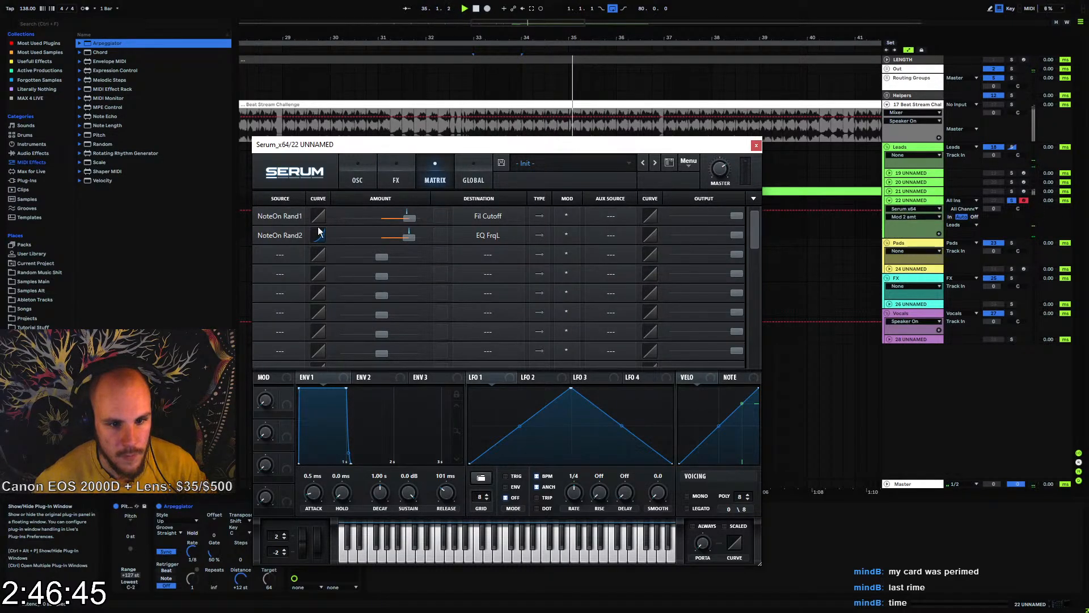
drag(320, 216, 321, 210)
click(364, 181)
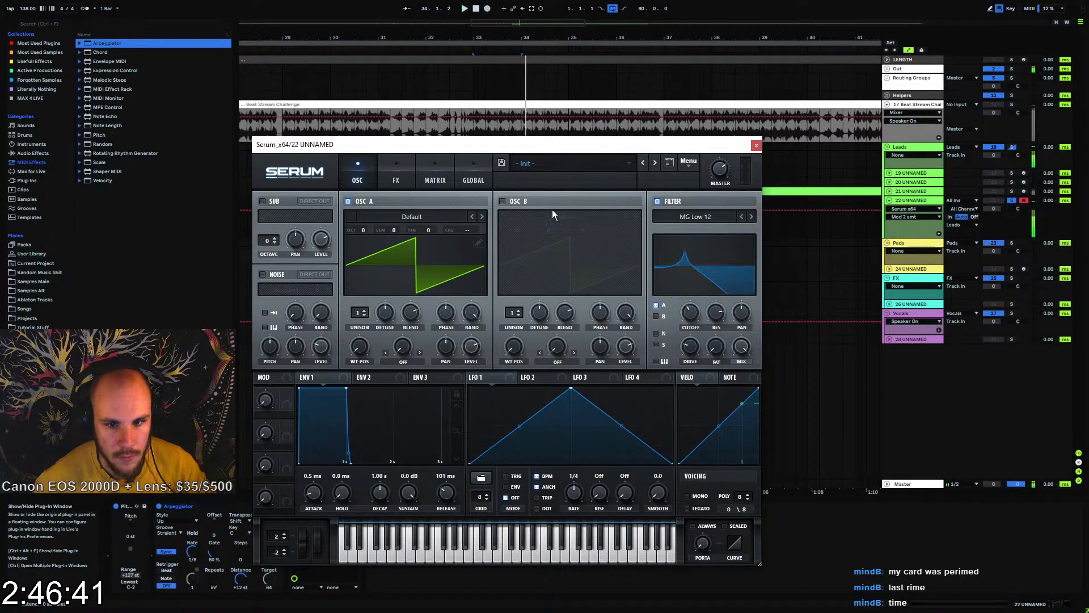
Enable Serum's Hyper/Dimension and Filter effects and move the filter directly after Hyper/Dimension
click(397, 180)
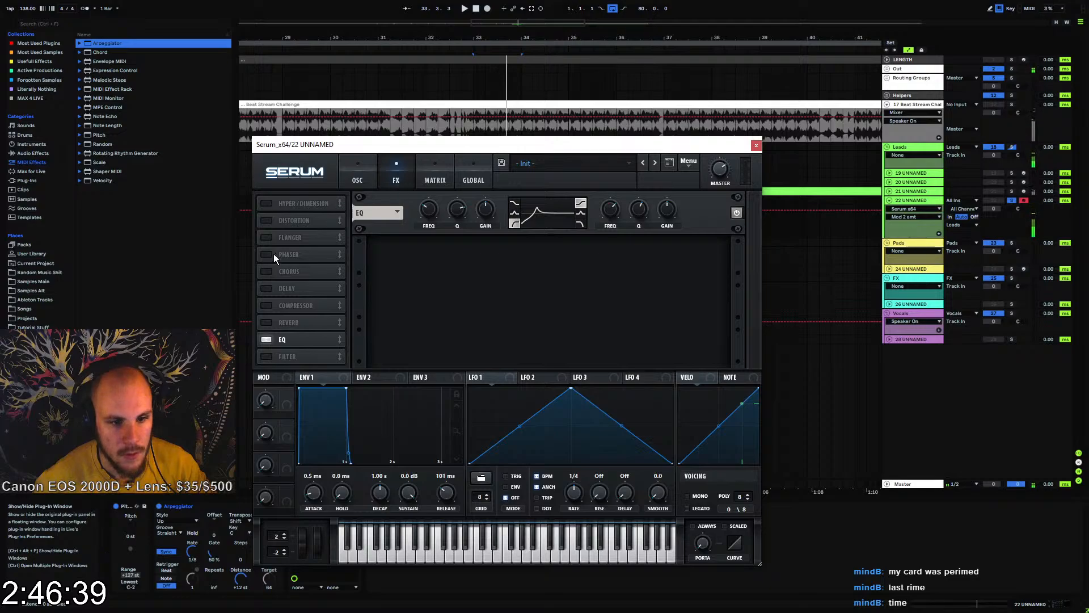
click(266, 204)
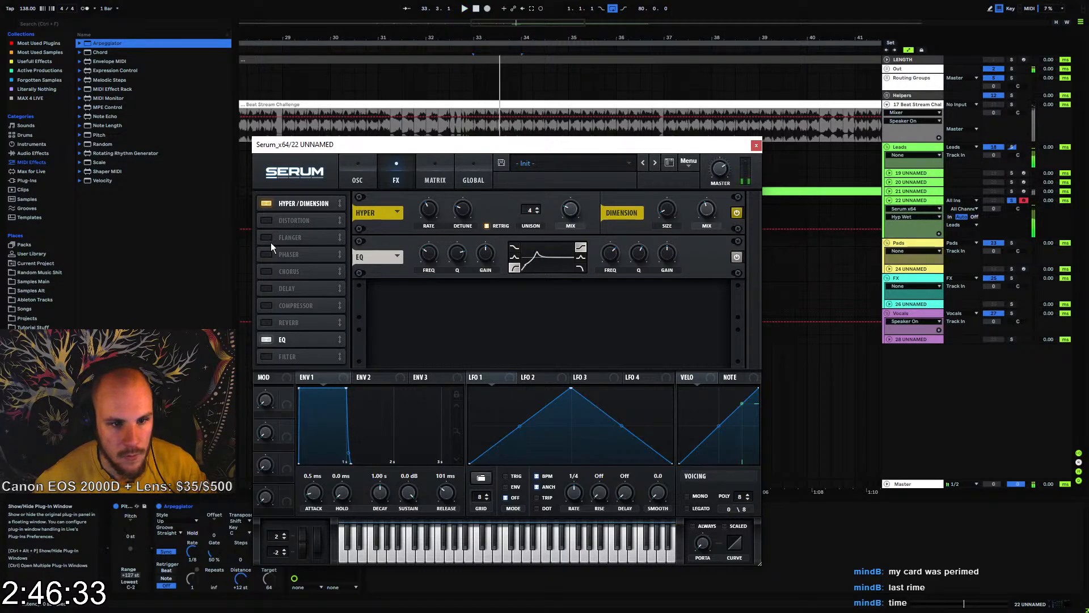
click(266, 357)
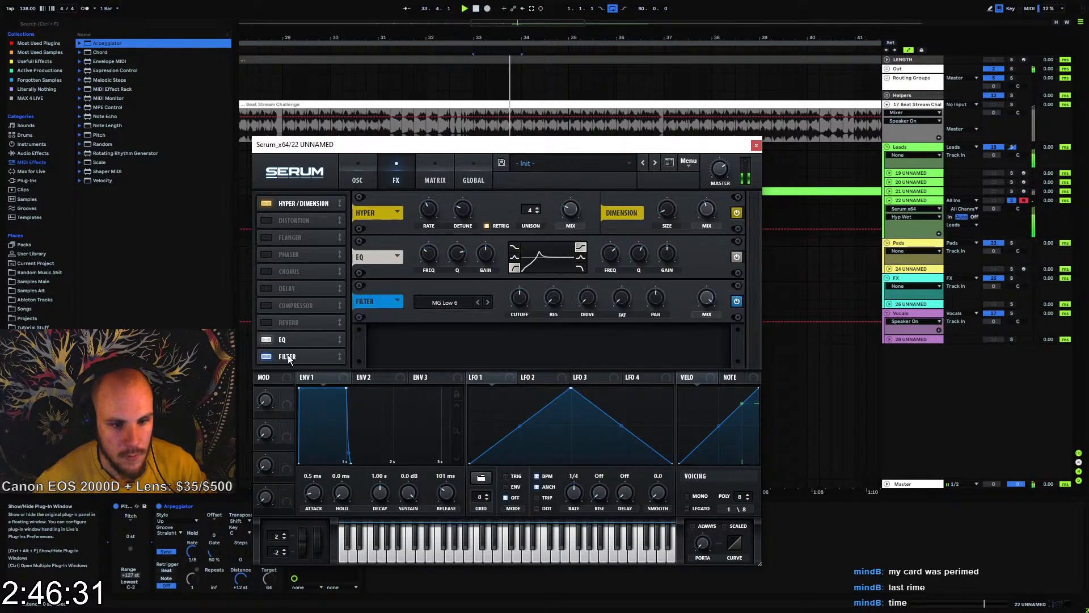
drag(295, 356, 308, 217)
Try the Cmb - flange type on the FX filter
click(446, 264)
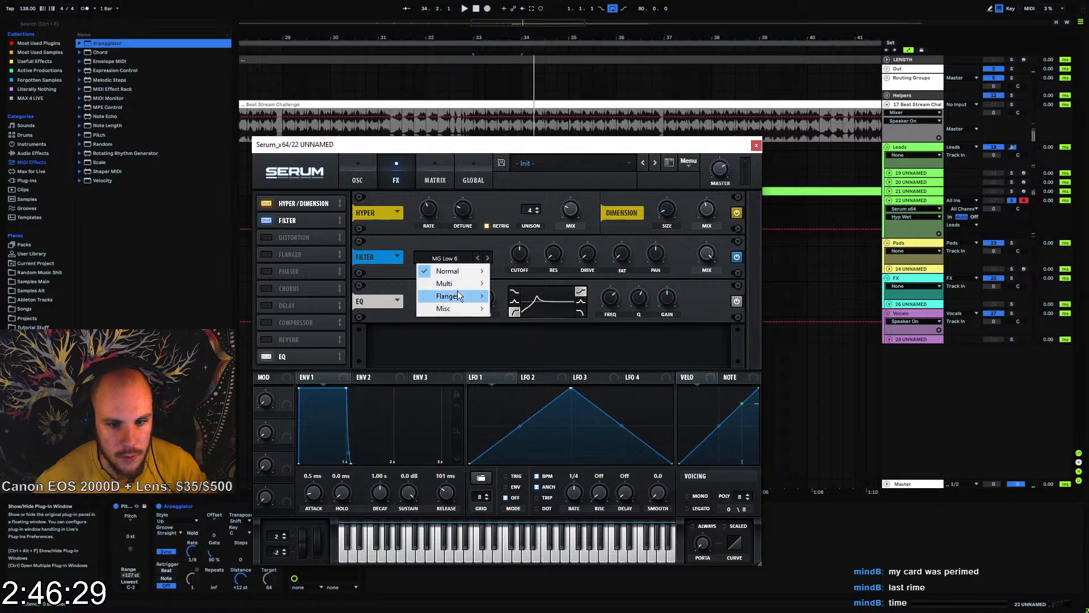
mouse_move(457, 295)
click(534, 236)
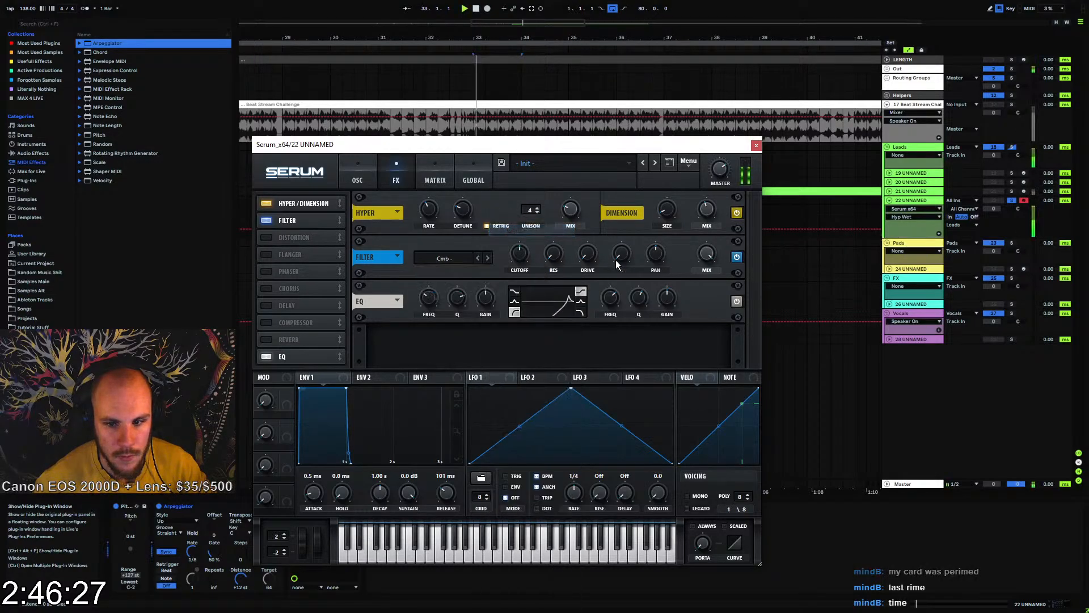
Set the FX filter's type to Phs 48+ and raise its resonance
click(462, 260)
mouse_move(455, 299)
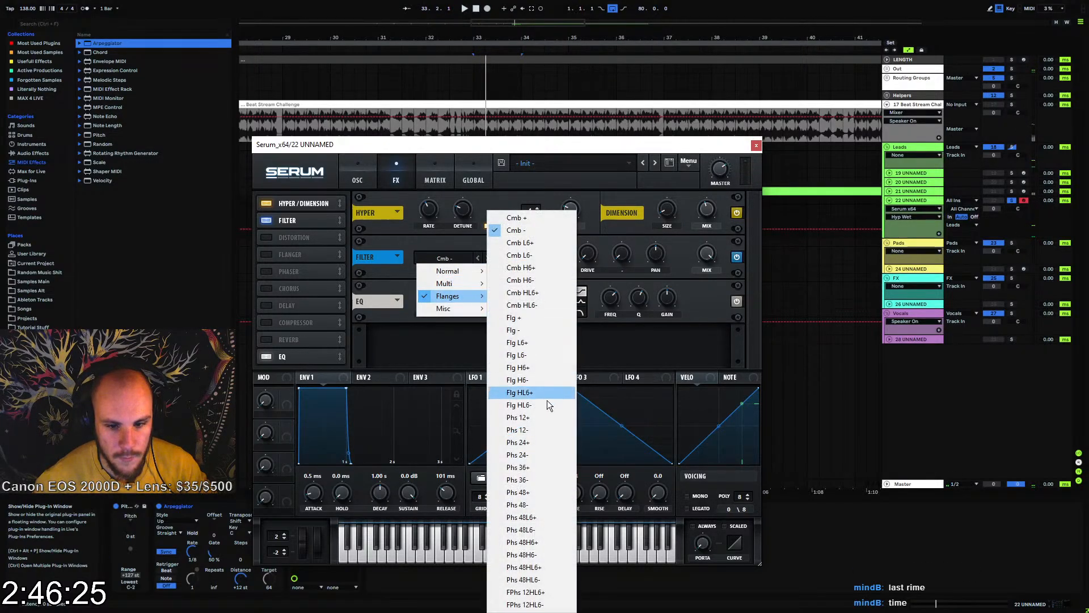
click(536, 493)
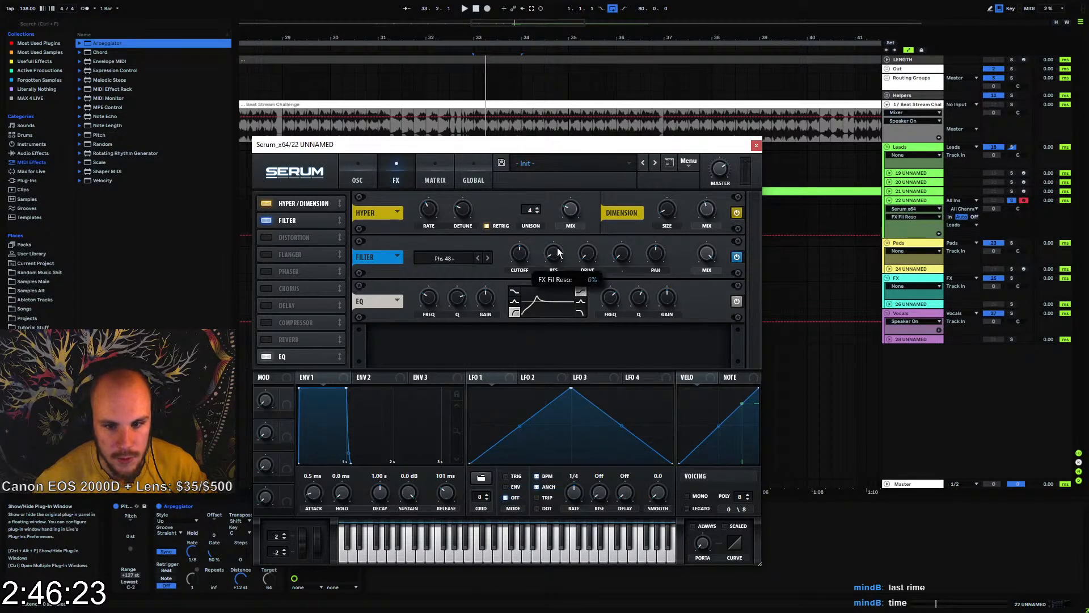
drag(558, 252, 569, 209)
Adjust the FX filter's cutoff, modulate it with NoteOn Rand1 and check the assignment in the matrix
mouse_move(521, 257)
mouse_down()
mouse_move(530, 228)
mouse_move(525, 251)
mouse_up()
right_click(526, 251)
mouse_move(609, 313)
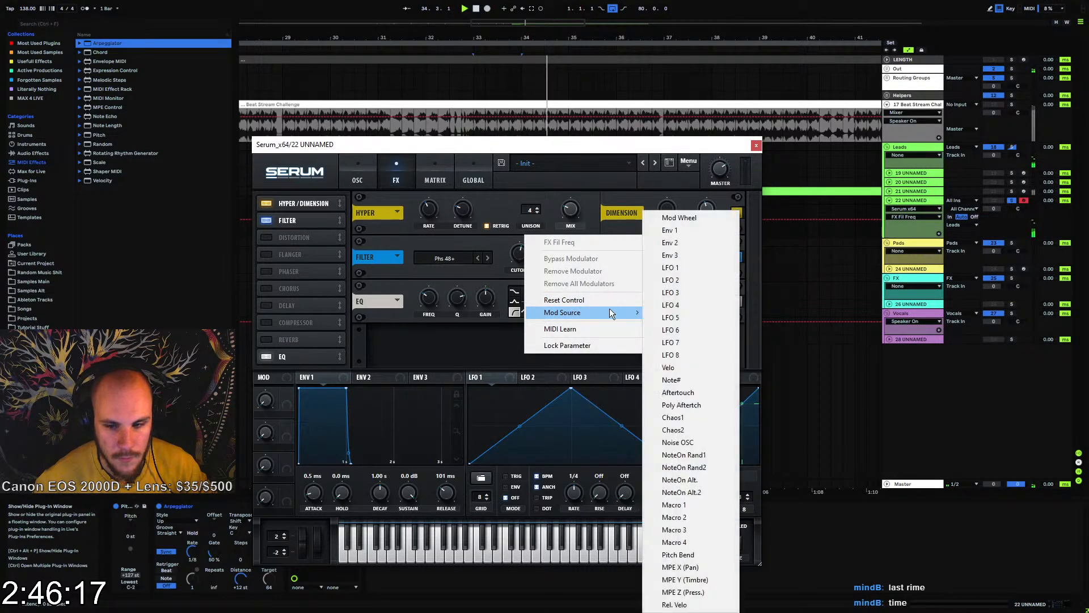
click(694, 454)
click(436, 179)
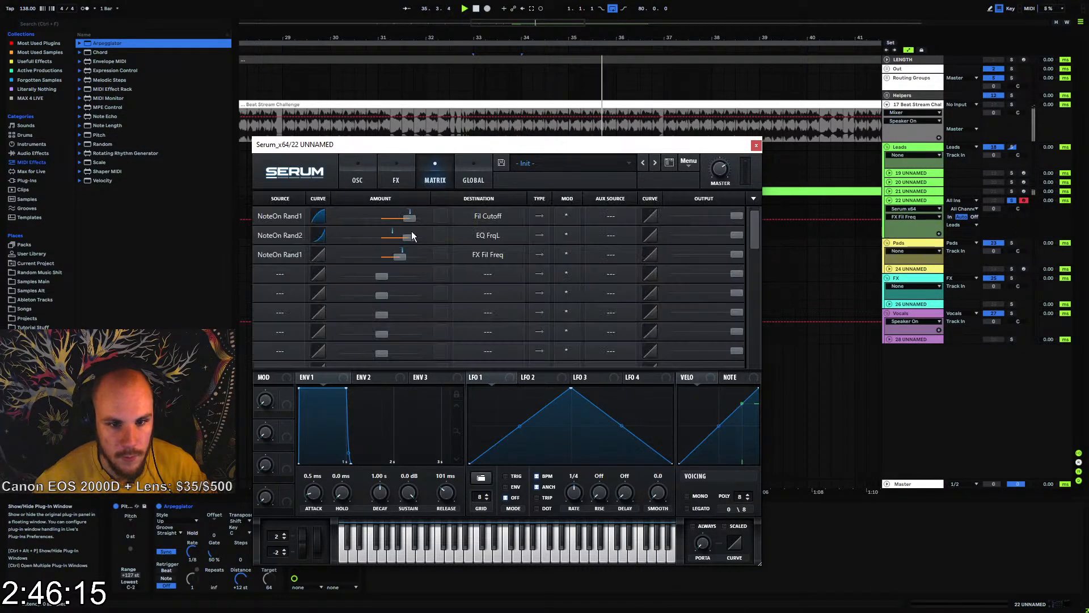
Modulate the FX filter's pan with NoteOn Rand2 in Serum and close the plug-in window
click(358, 179)
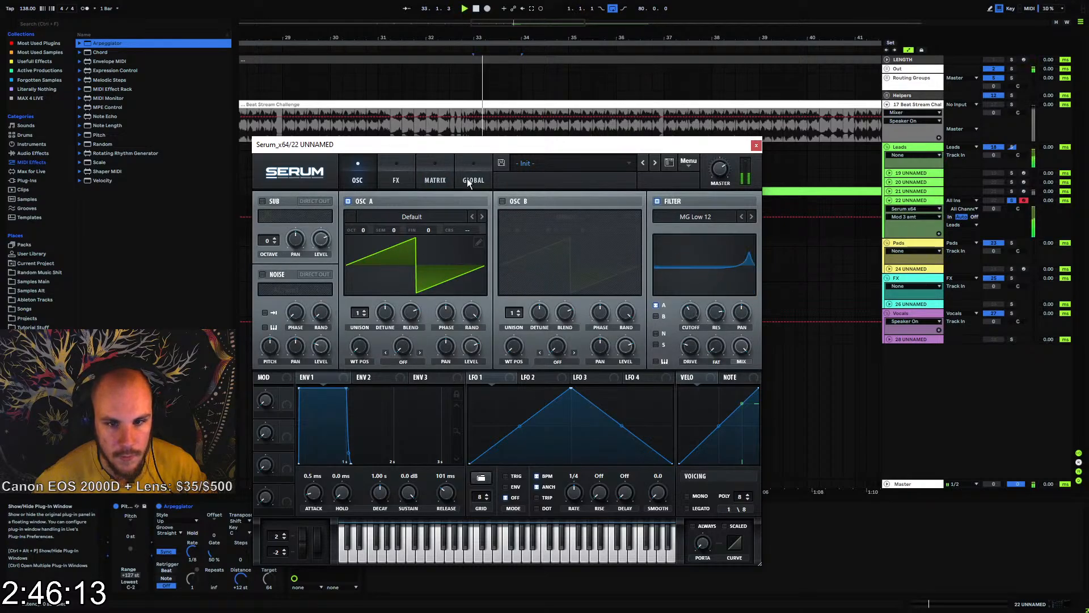
click(396, 179)
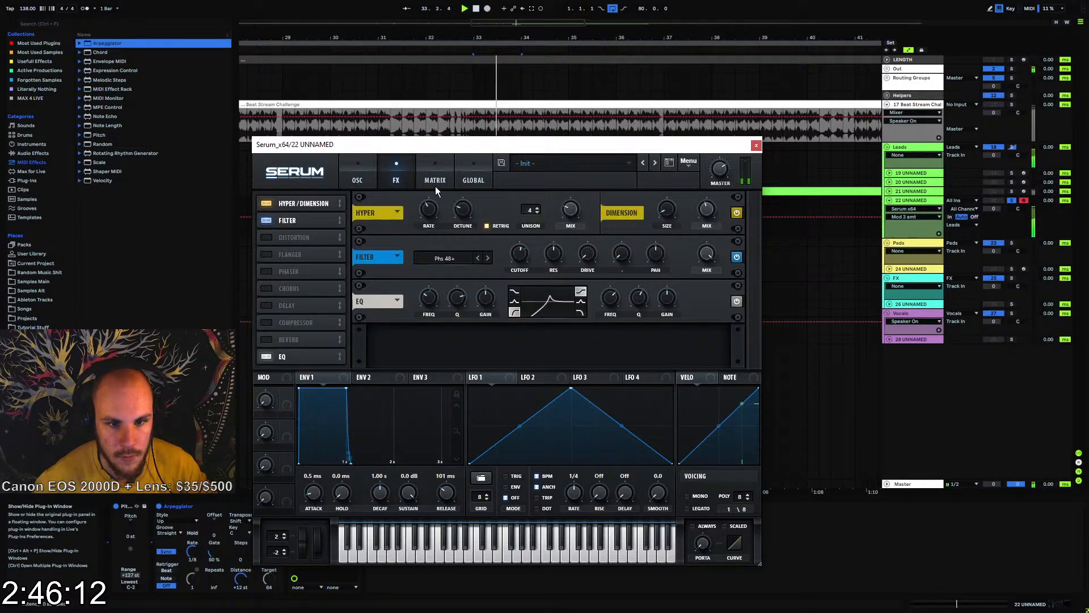
right_click(653, 256)
mouse_move(648, 273)
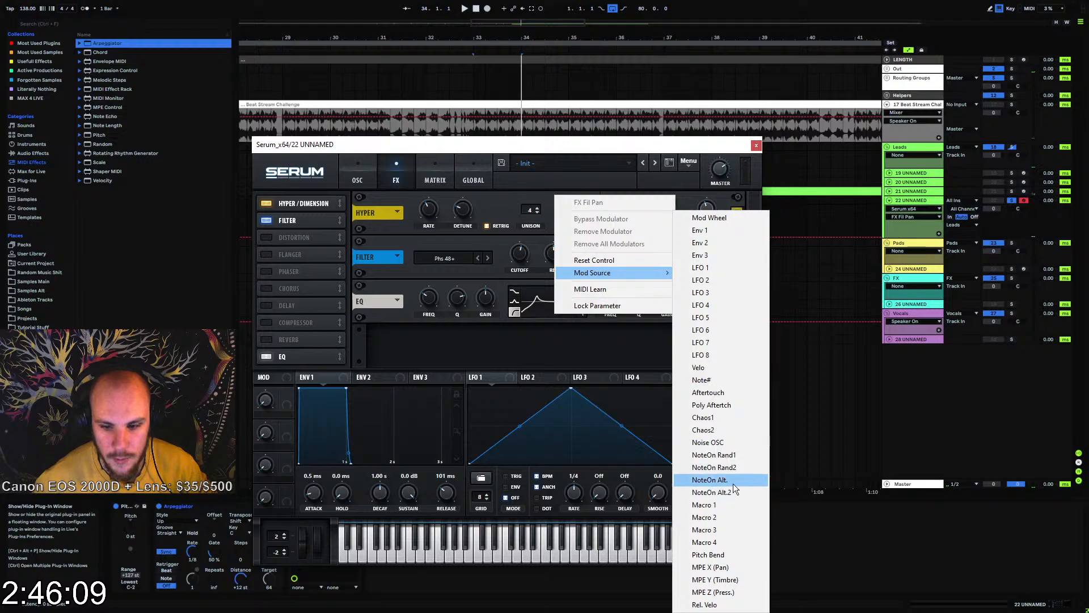
click(739, 467)
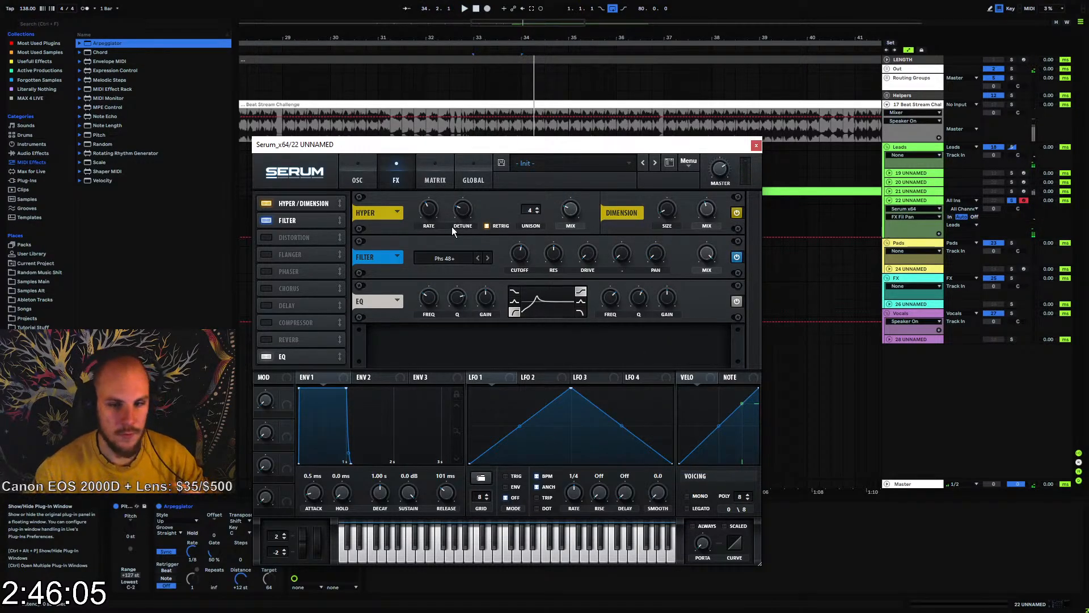
click(757, 147)
Duplicate track 22's MIDI clip repeatedly so the arpeggio part runs from bar 33 to bar 65
key(ctrl+d)
key(ctrl+d)
key(ctrl+d)
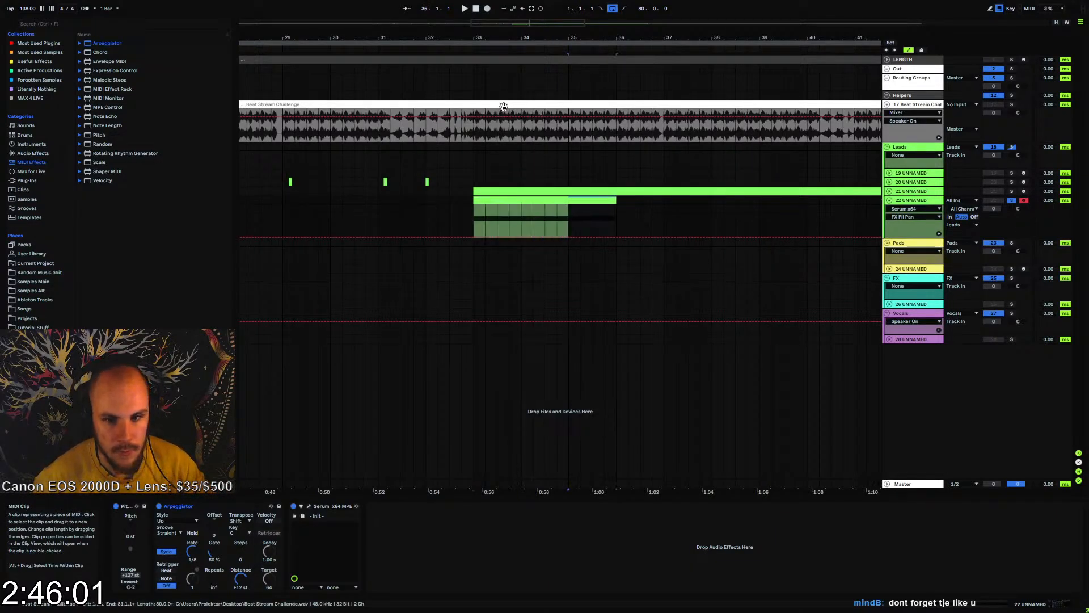
drag(488, 41, 440, 58)
key(ctrl+d)
key(ctrl+d)
key(ctrl+d)
key(ctrl+d)
key(ctrl+d)
key(ctrl+d)
key(ctrl+d)
key(ctrl+d)
key(ctrl+d)
key(ctrl+d)
key(ctrl+d)
key(ctrl+d)
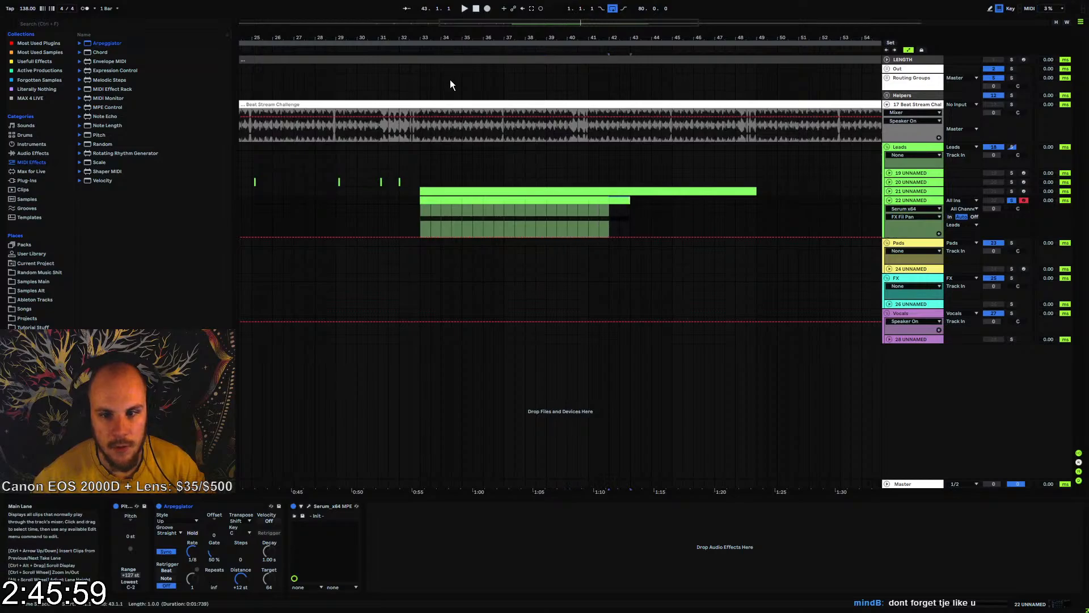
key(ctrl+d)
key(ctrl+d)
key(ctrl+d)
key(ctrl+d)
key(ctrl+d)
key(ctrl+d)
key(ctrl+d)
key(ctrl+d)
key(ctrl+d)
key(ctrl+d)
key(ctrl+d)
key(ctrl+d)
key(ctrl+d)
key(ctrl+d)
key(ctrl+d)
key(ctrl+d)
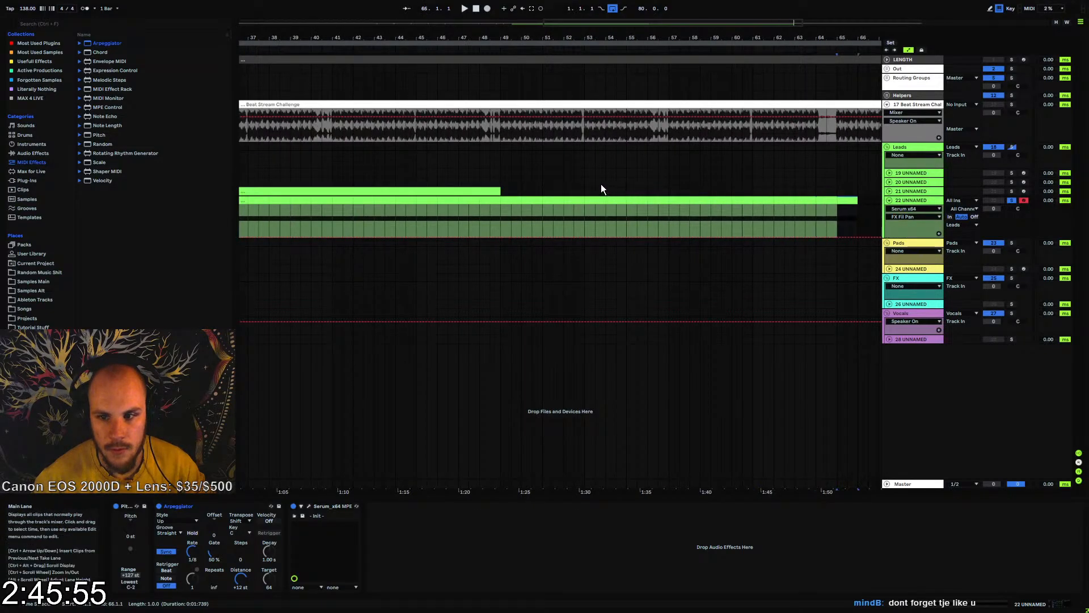
Turn off track 22's solo and play the full mix from just before bar 49
click(492, 174)
key(space)
click(1012, 201)
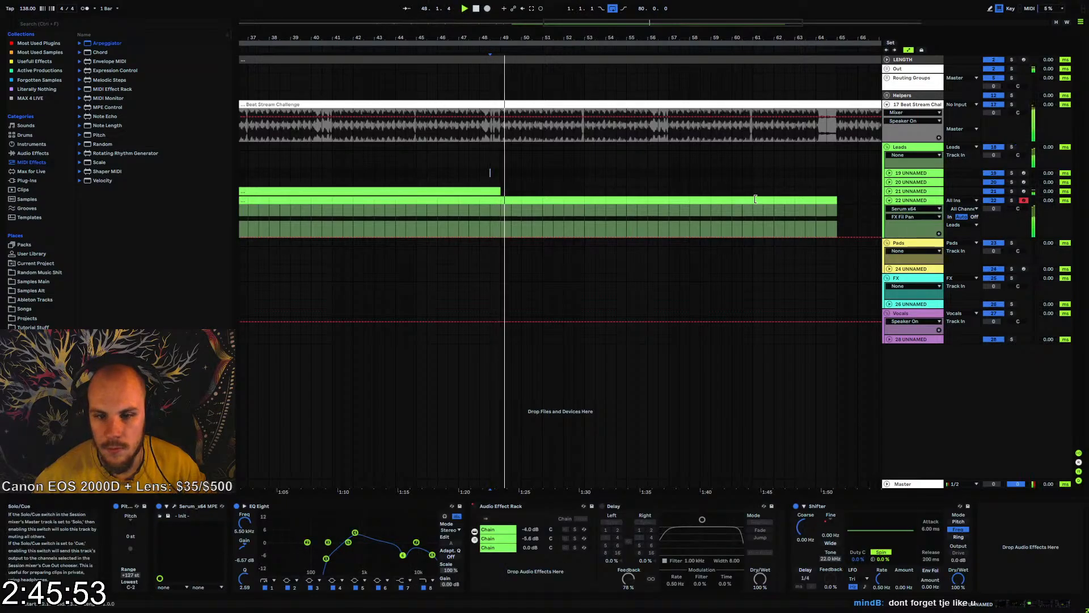
drag(494, 39, 529, 25)
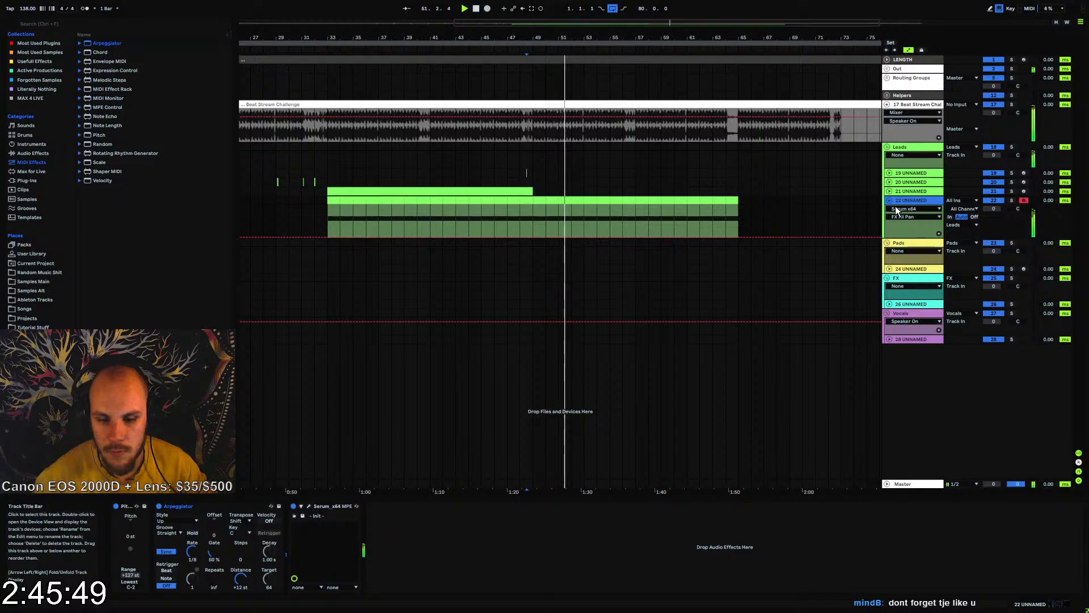
Enable Serum's compressor after the EQ, turn on multiband, raise its gain to 9.0 dB and adjust the release
click(309, 509)
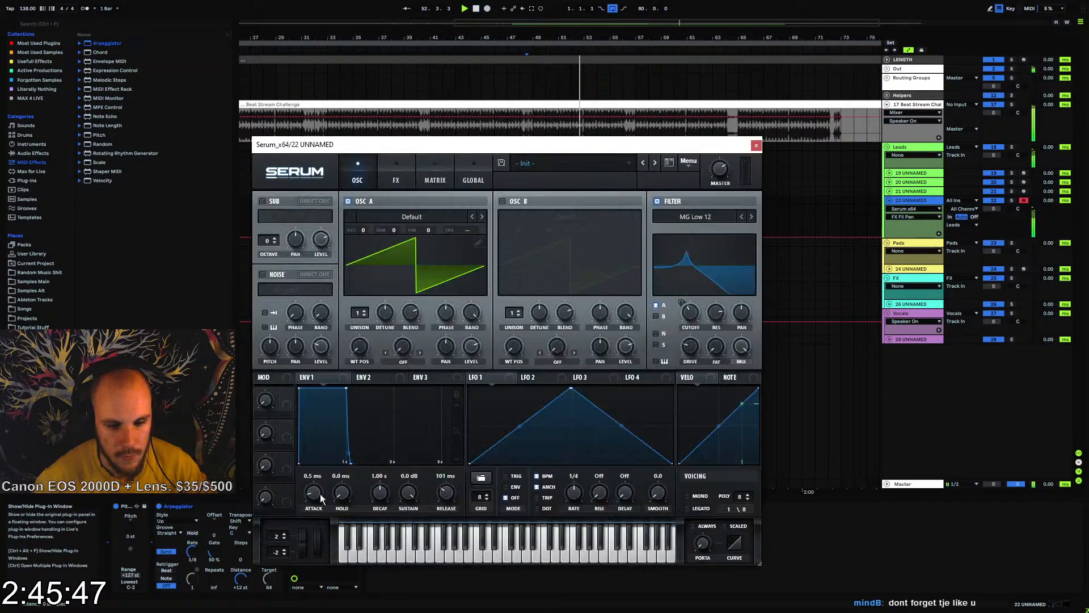
click(397, 179)
click(267, 322)
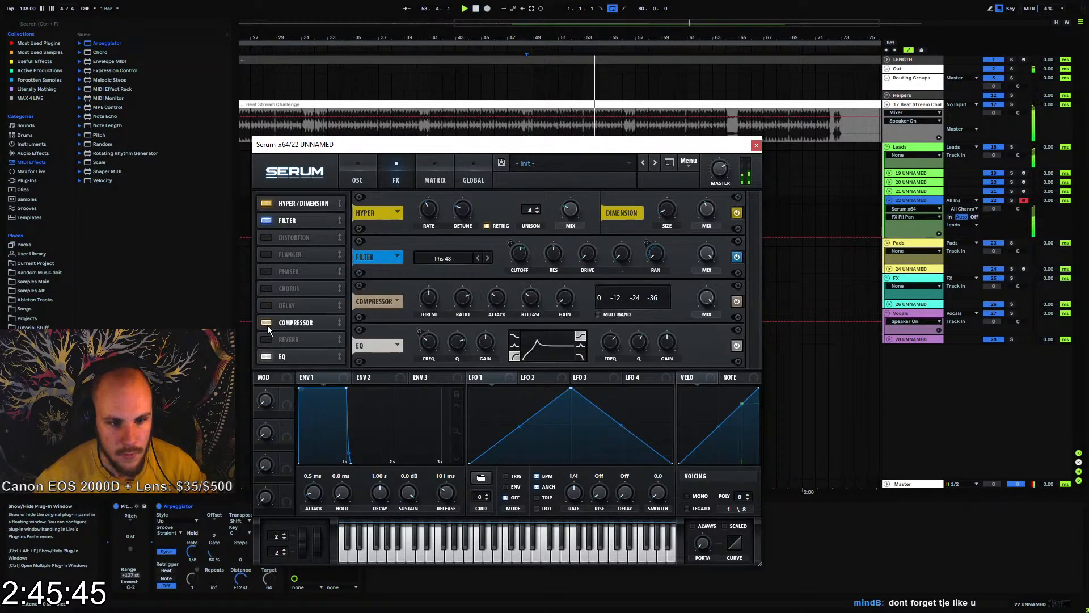
drag(292, 357, 296, 319)
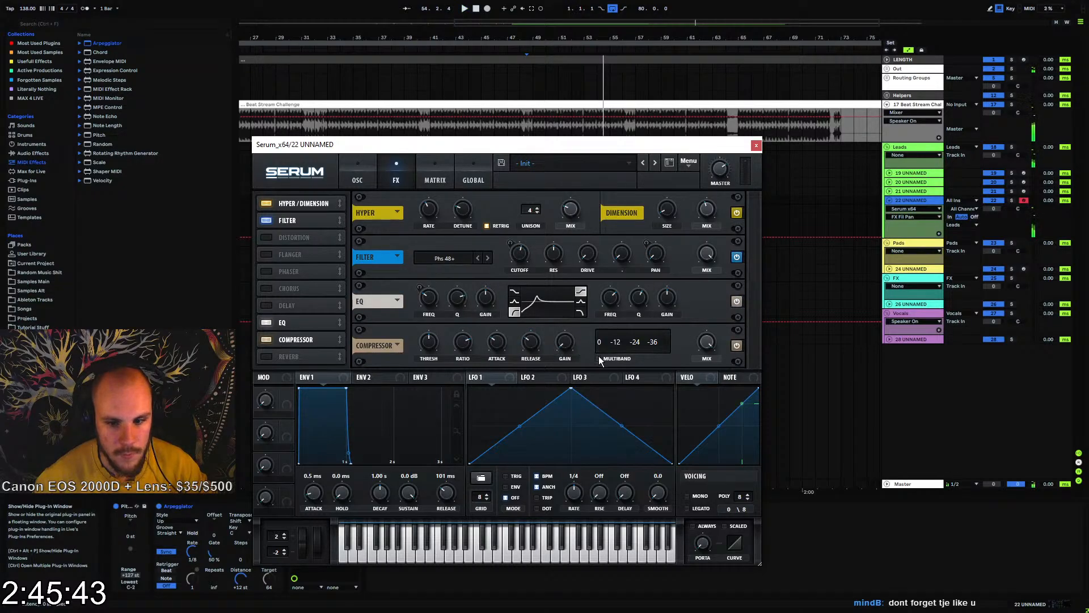
click(565, 343)
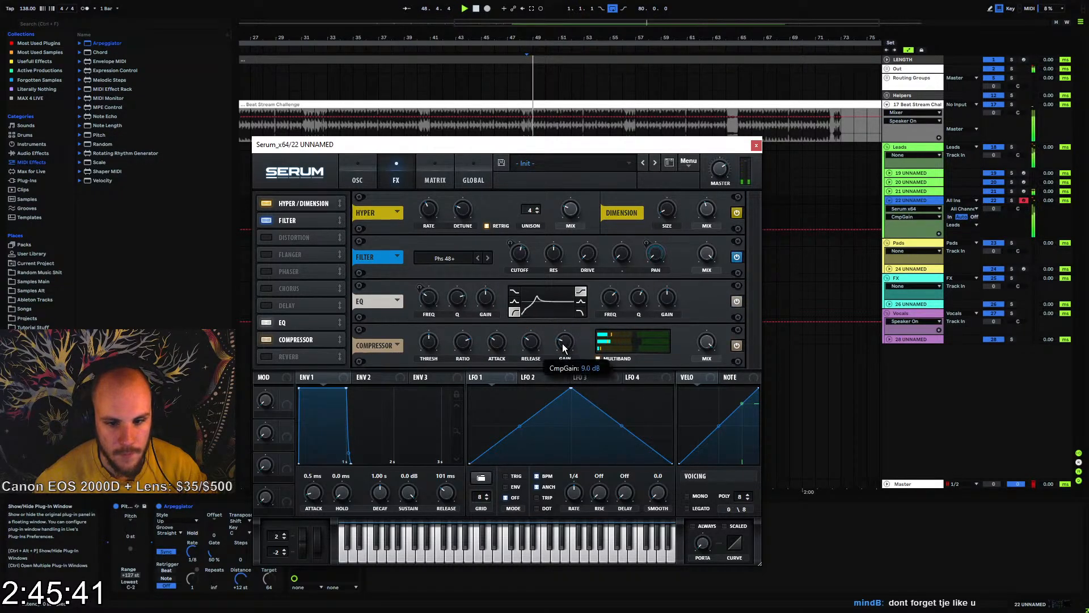
click(529, 338)
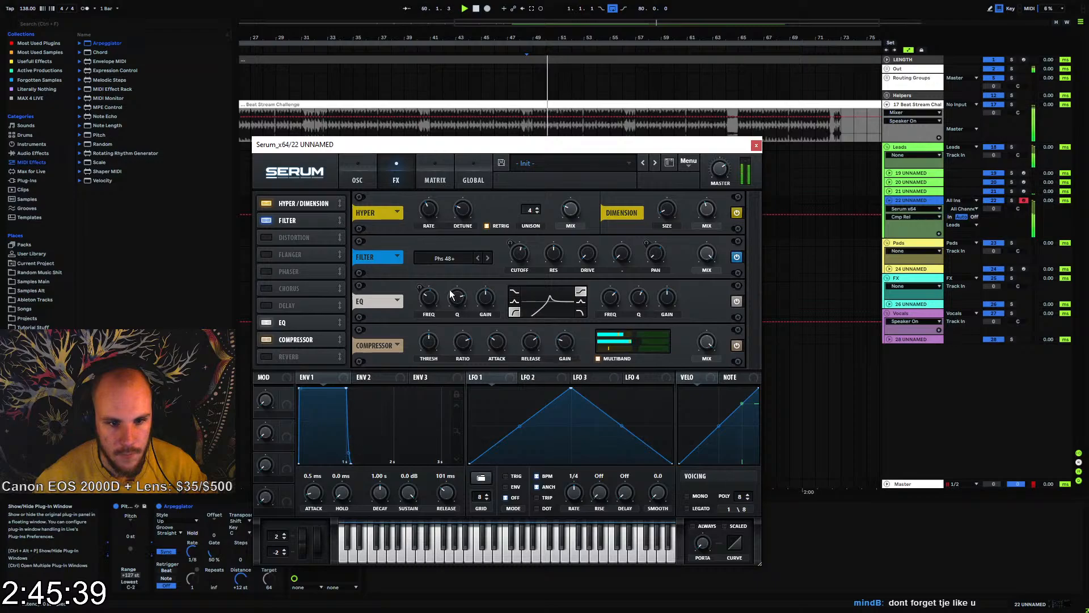
Add Diode 2 distortion after Serum's compressor, adjust its drive, reduce its mix to about 58% and close the plug-in window
click(288, 237)
drag(288, 237, 288, 341)
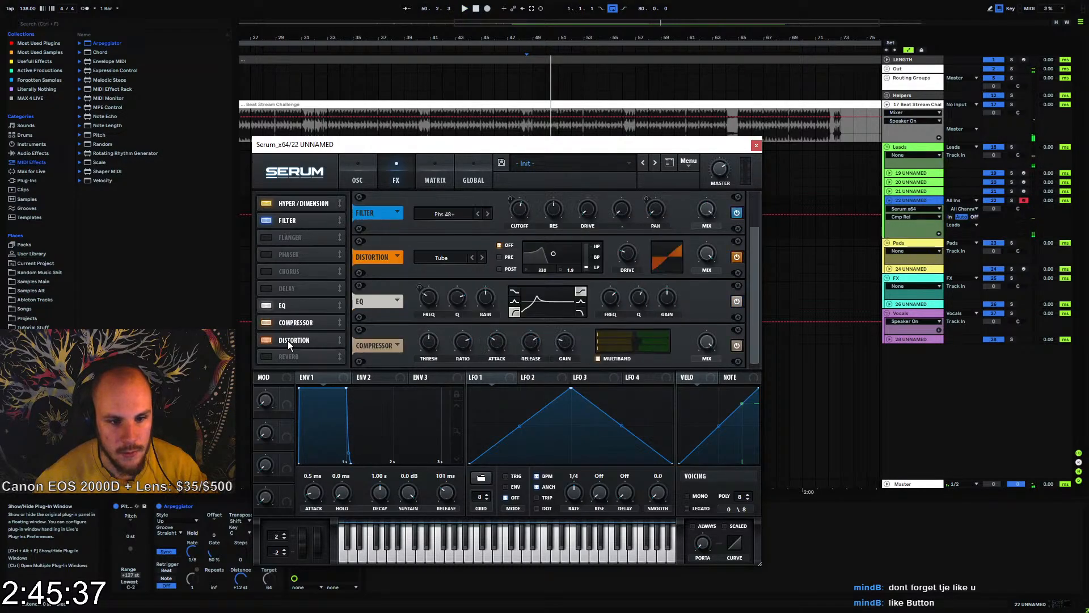
click(448, 345)
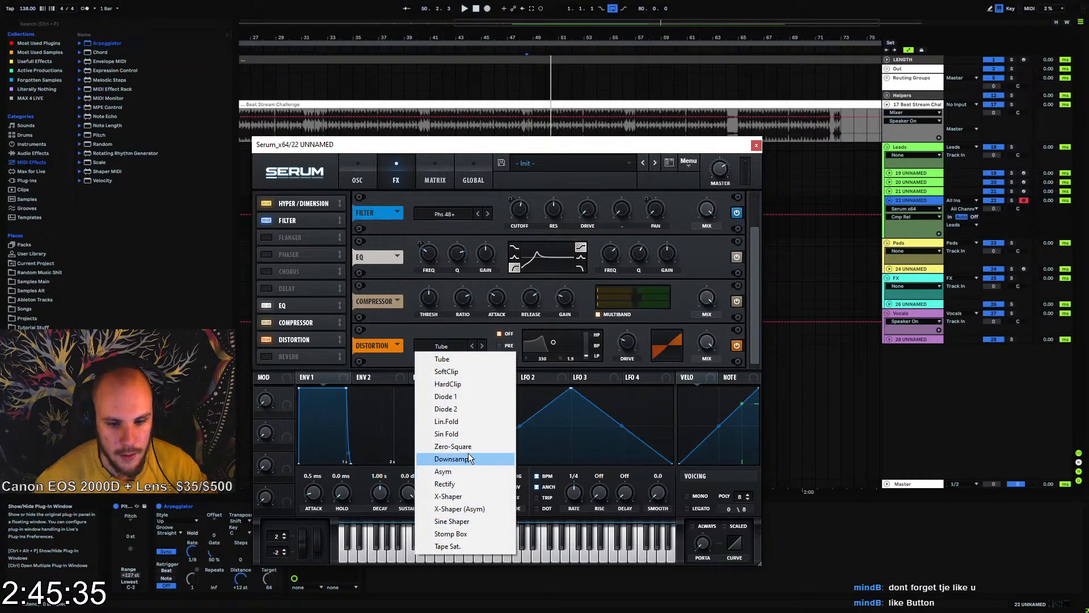
click(453, 409)
click(626, 347)
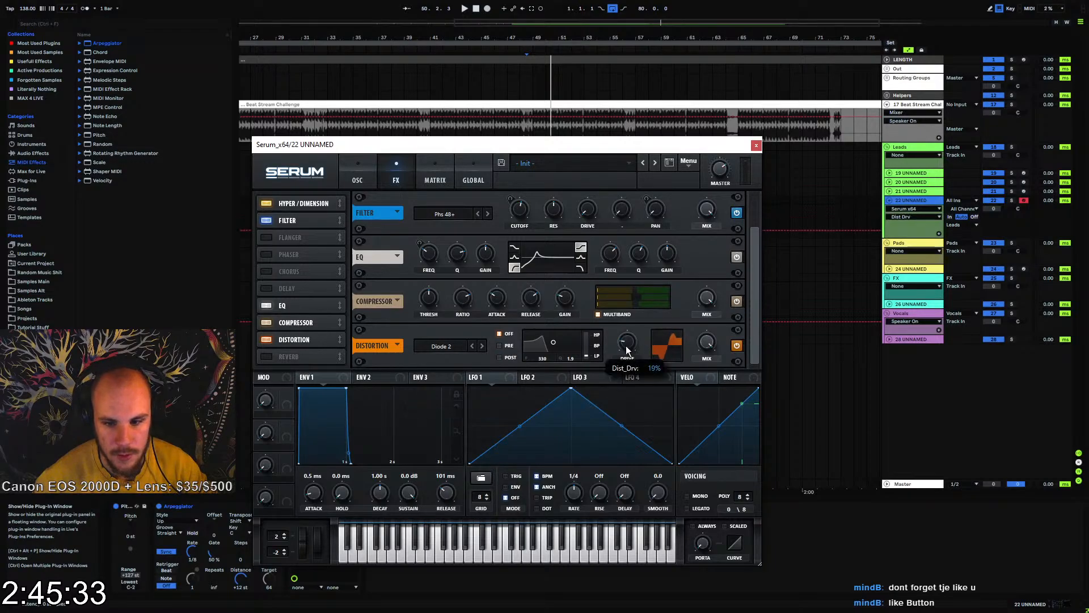
key(space)
drag(707, 343, 695, 386)
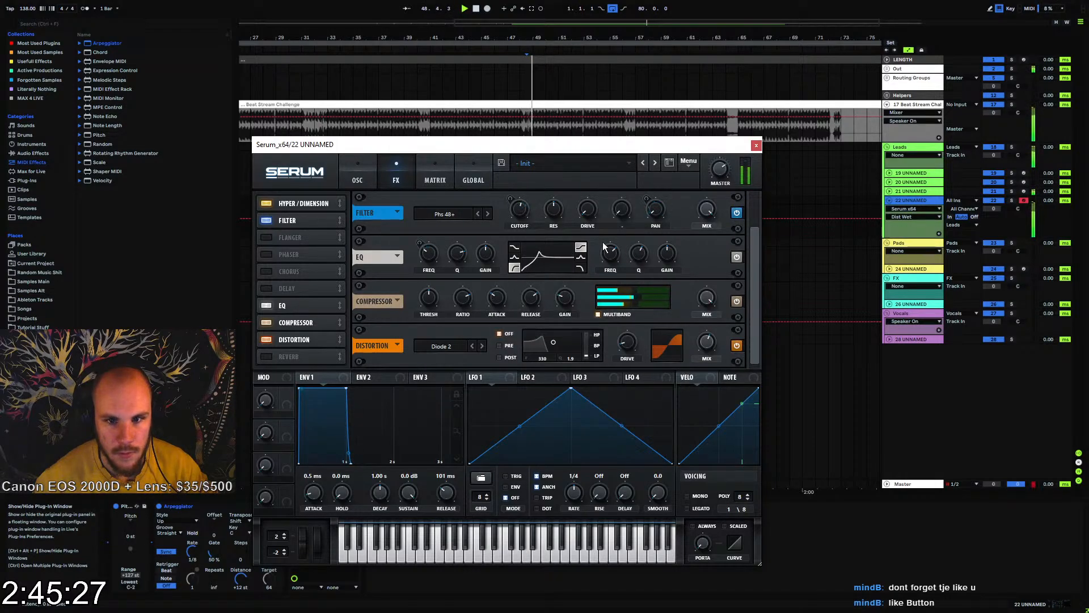
click(758, 148)
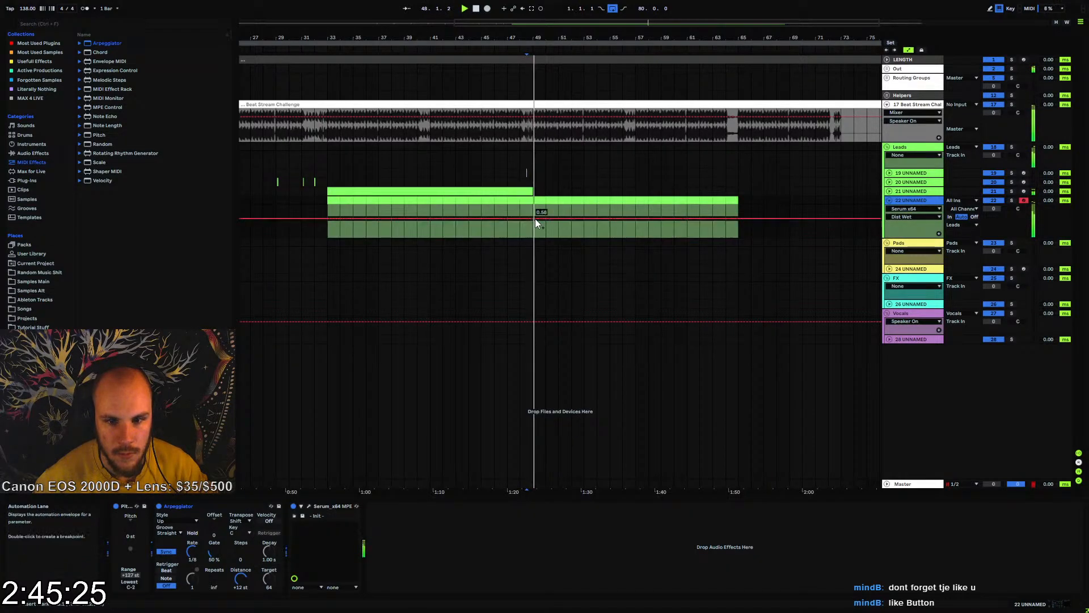
Set track 22's volume to -6.0 dB and delete its clips from bar 33 to bar 49
click(328, 230)
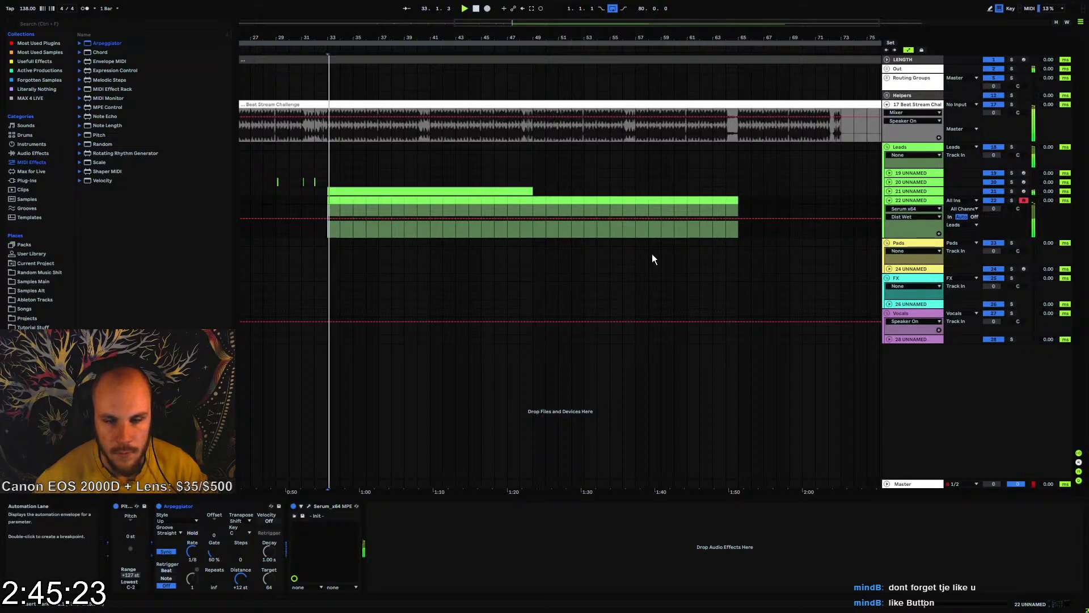
drag(993, 209, 993, 221)
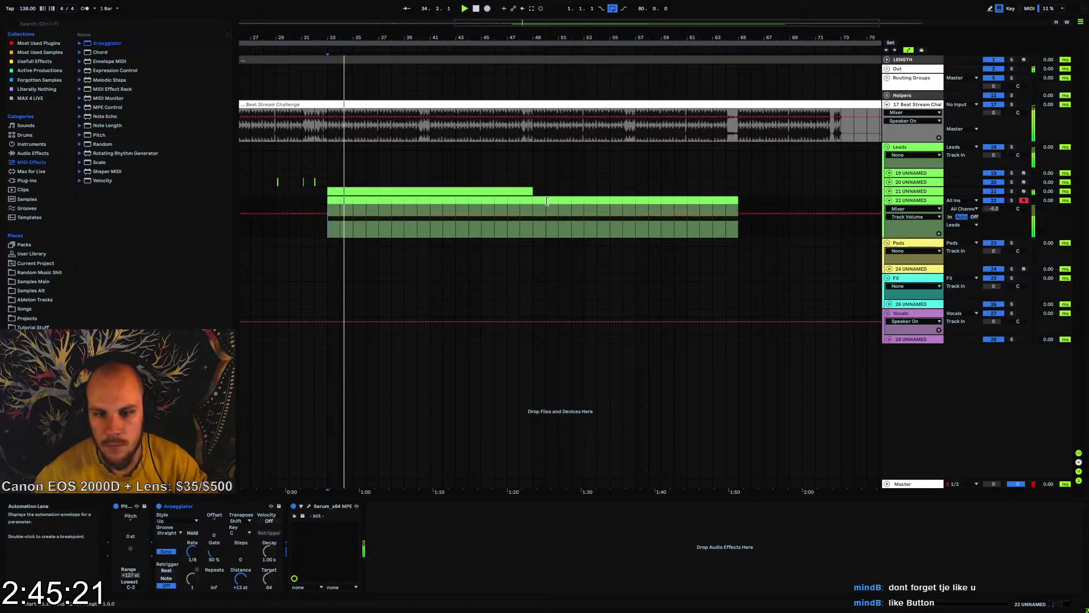
click(525, 202)
shift+click(328, 199)
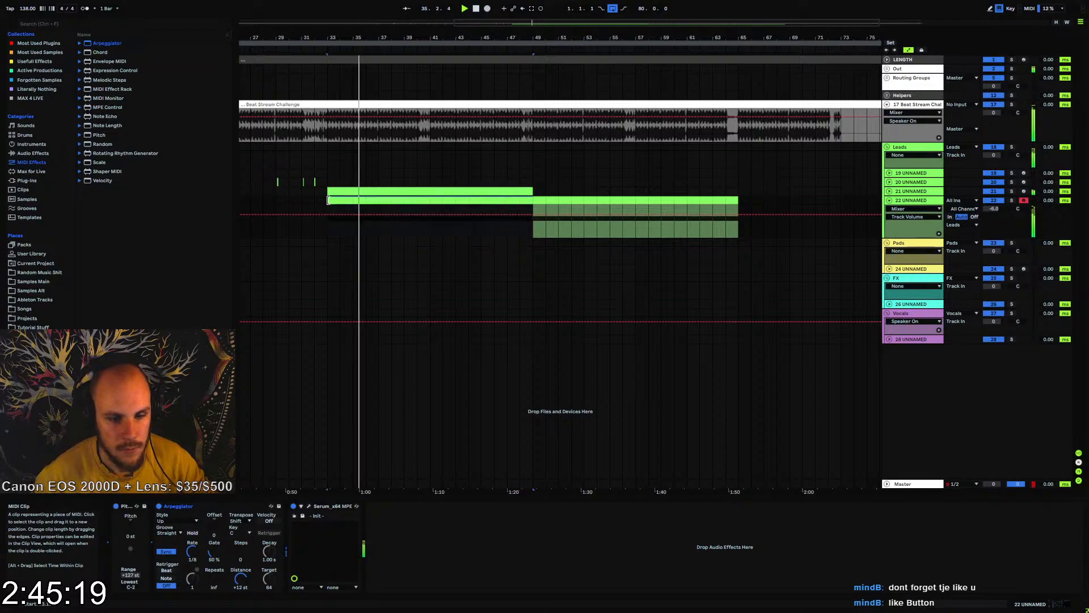
key(0)
click(527, 227)
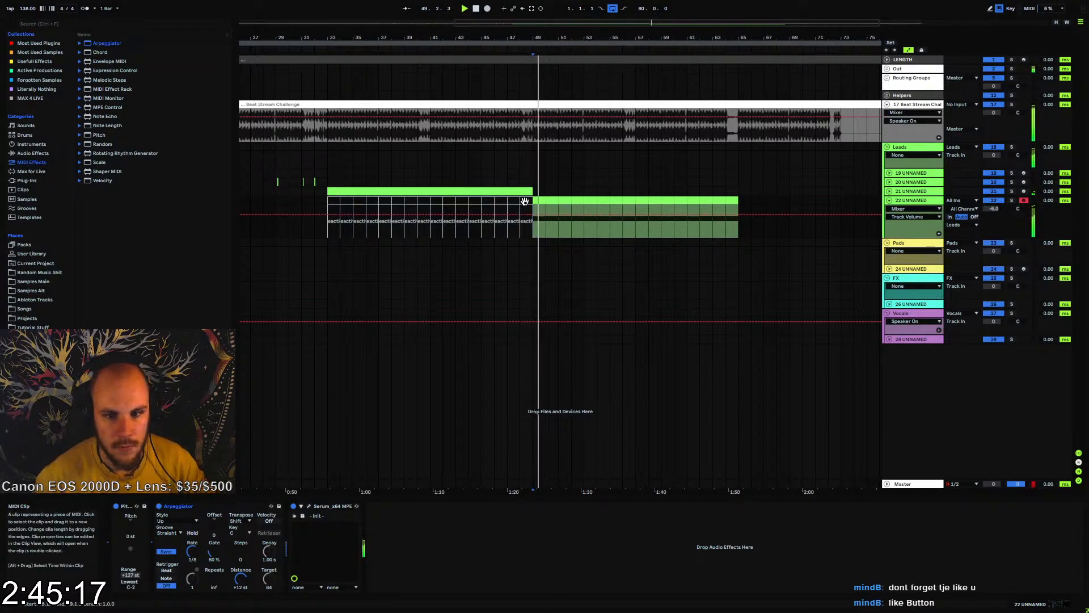
shift+click(330, 199)
key(0)
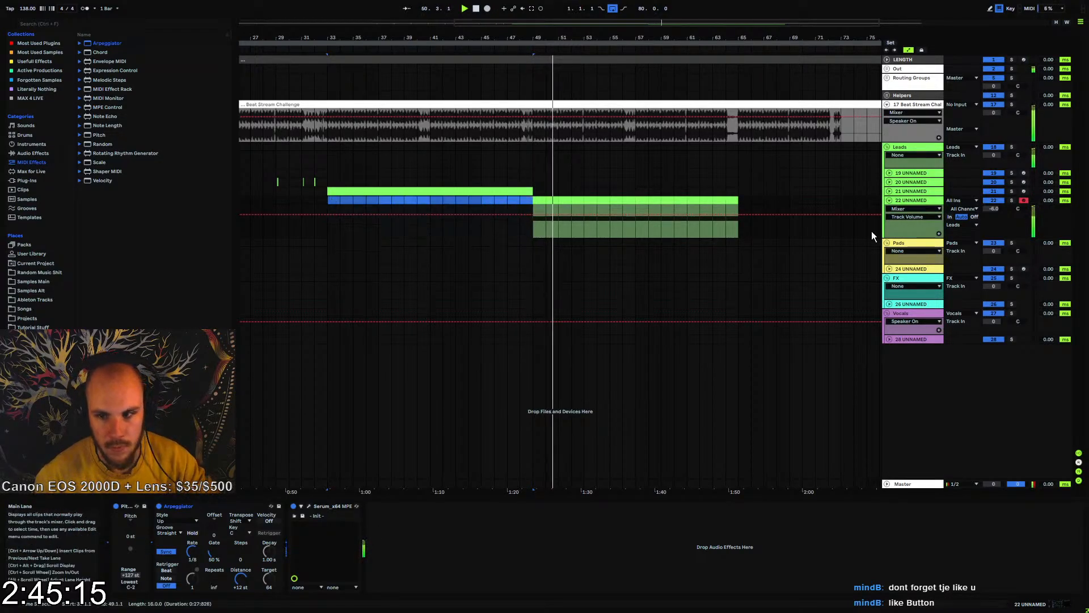
Stop playback and cut the last beat of bar 52 out of track 22's part
drag(584, 38, 472, 37)
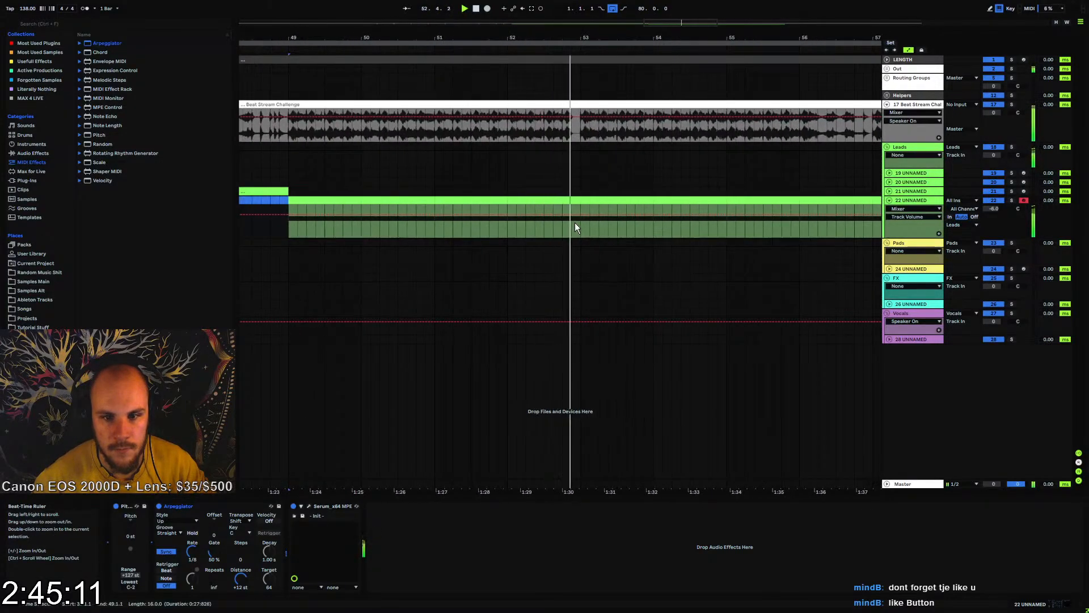
key(space)
drag(576, 199, 560, 199)
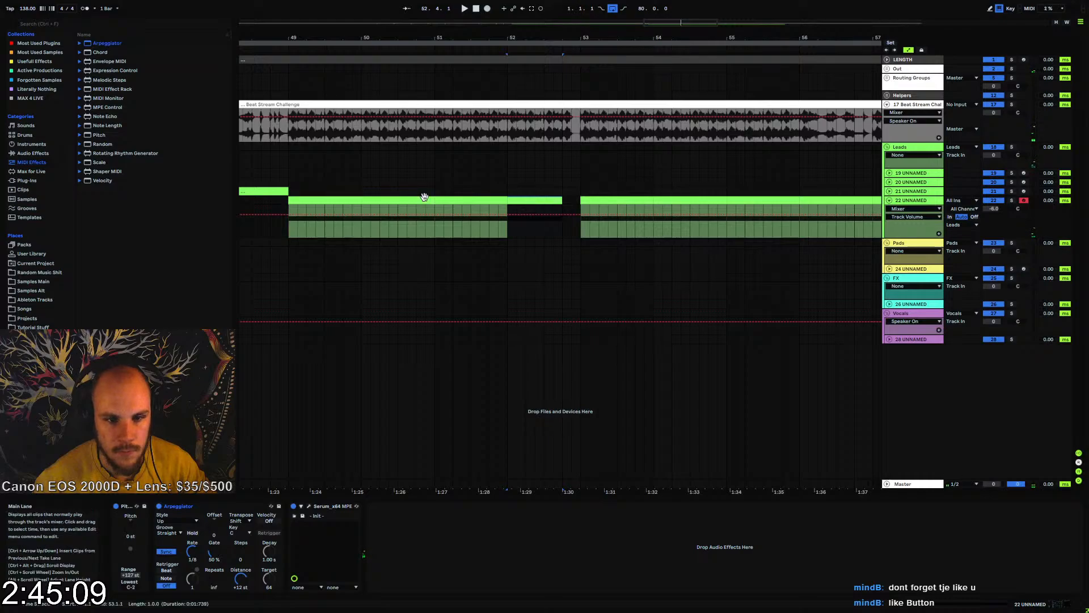
Select track 22's two-bar section from bar 49 to bar 51 and duplicate it repeatedly up to bar 65
click(432, 199)
drag(429, 200, 291, 199)
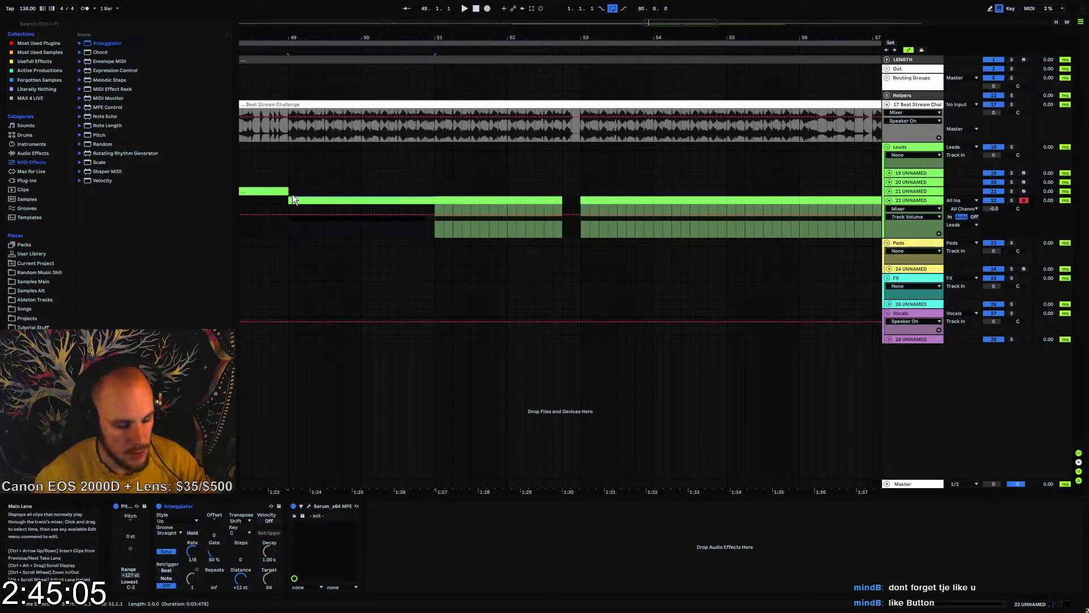
key(ctrl+d)
key(ctrl+d)
key(ctrl+d)
key(ctrl+d)
key(ctrl+d)
key(ctrl+d)
key(ctrl+d)
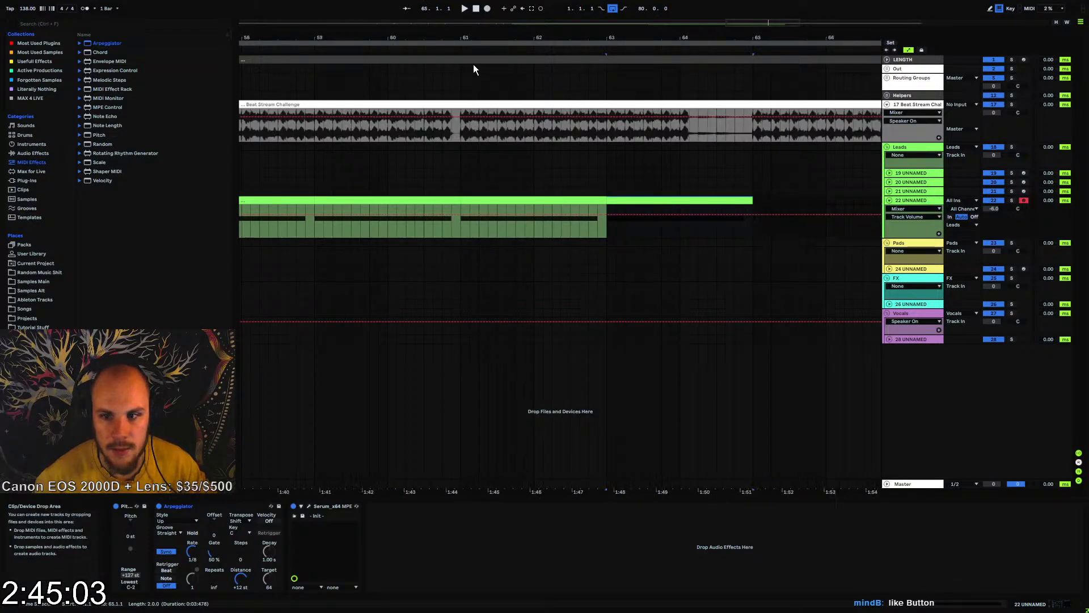
Delete track 22's notes in bar 56 and bar 64 while checking the part against the beat
key(space)
drag(540, 38, 571, 67)
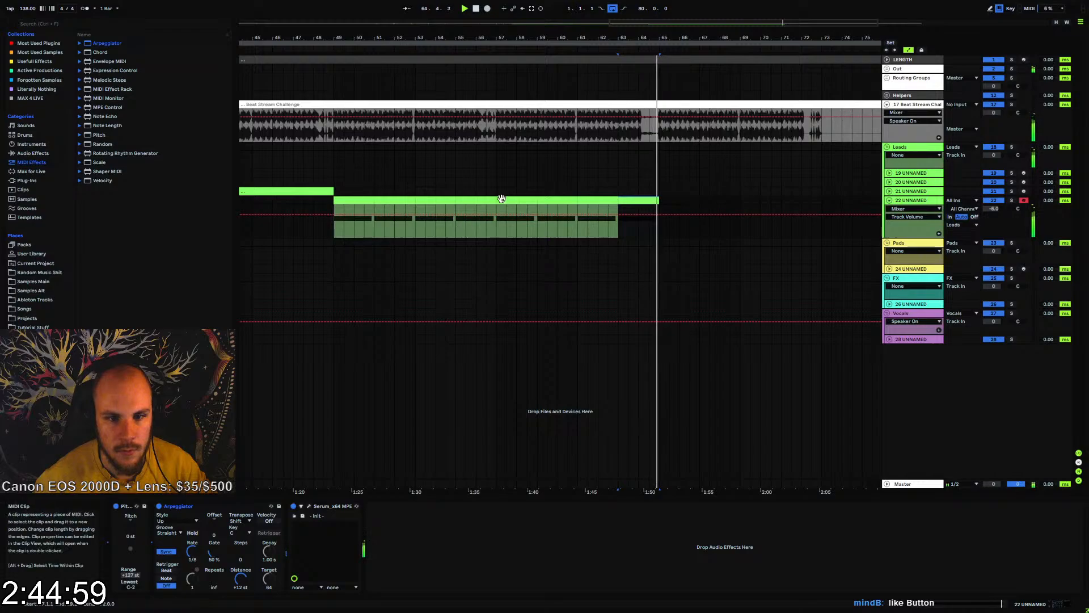
drag(495, 199, 477, 199)
key(space)
key(space)
drag(650, 199, 618, 200)
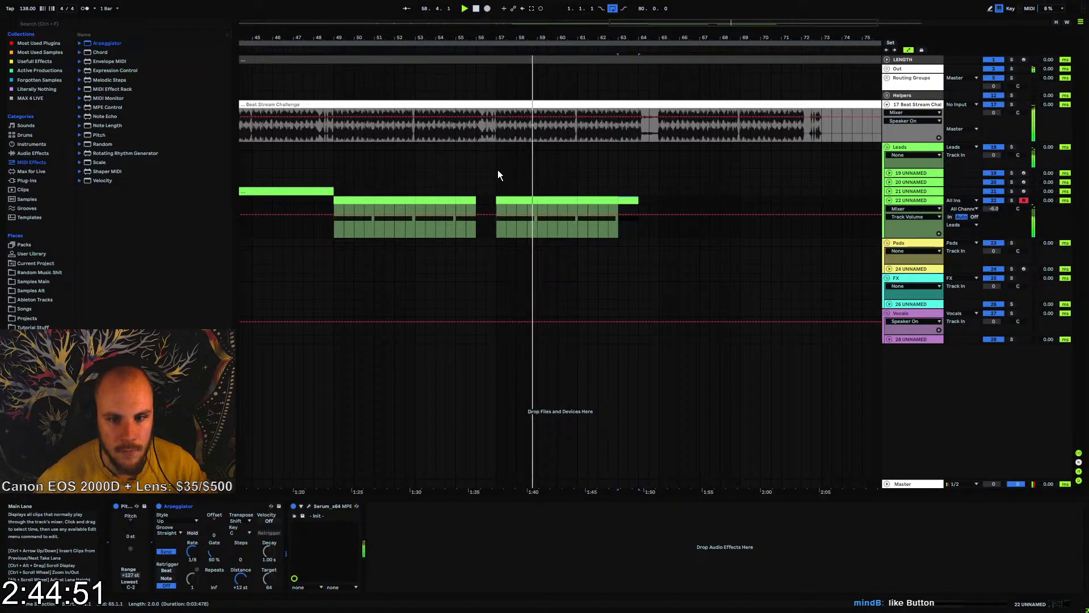
key(space)
Add an Echo effect to track 22 after Serum
right_click(500, 230)
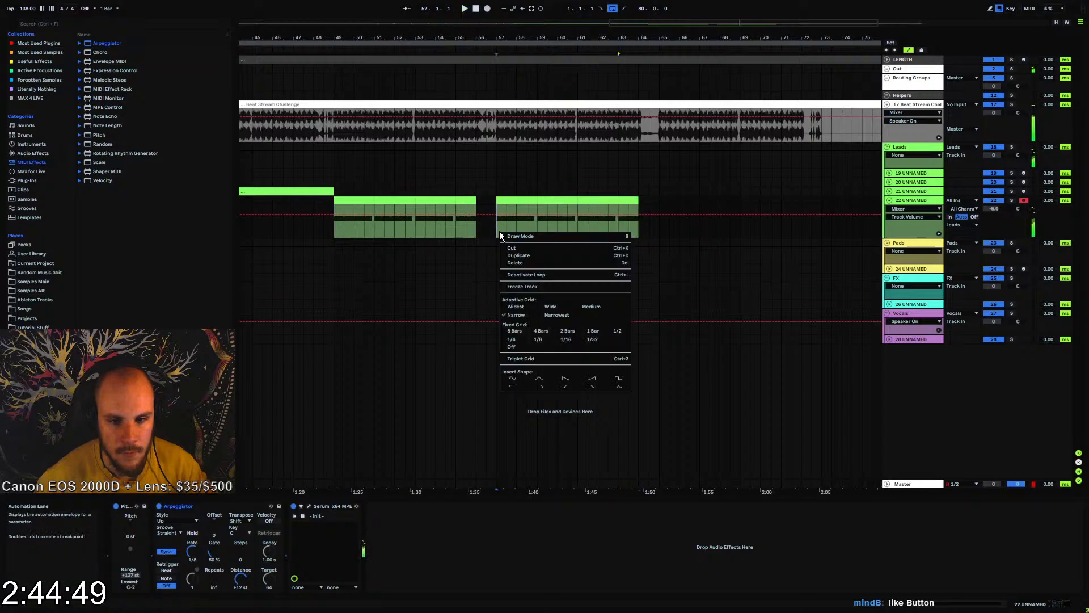
right_click(499, 230)
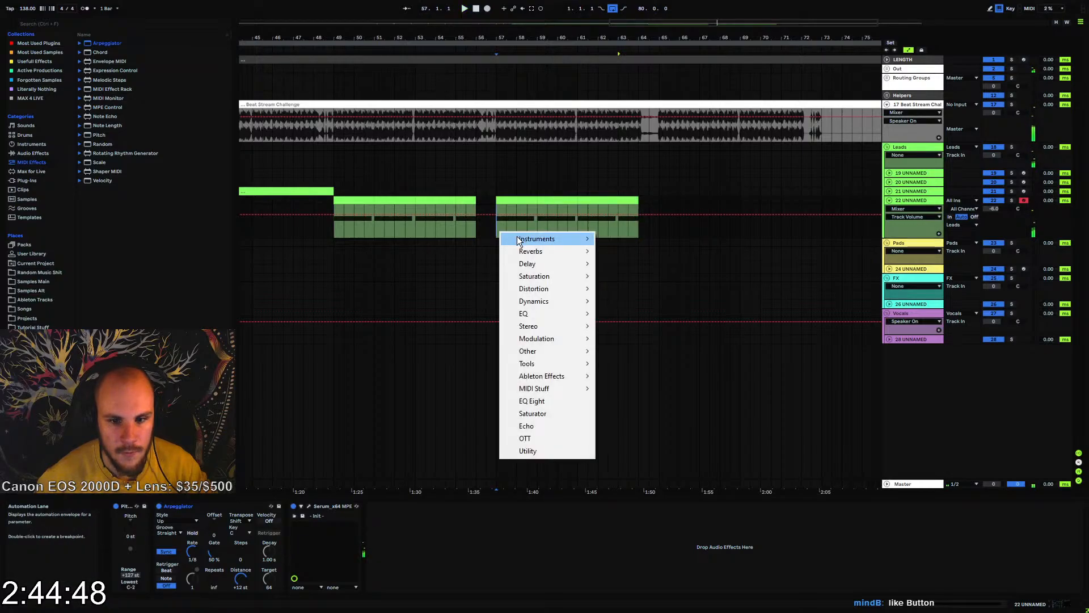
click(539, 426)
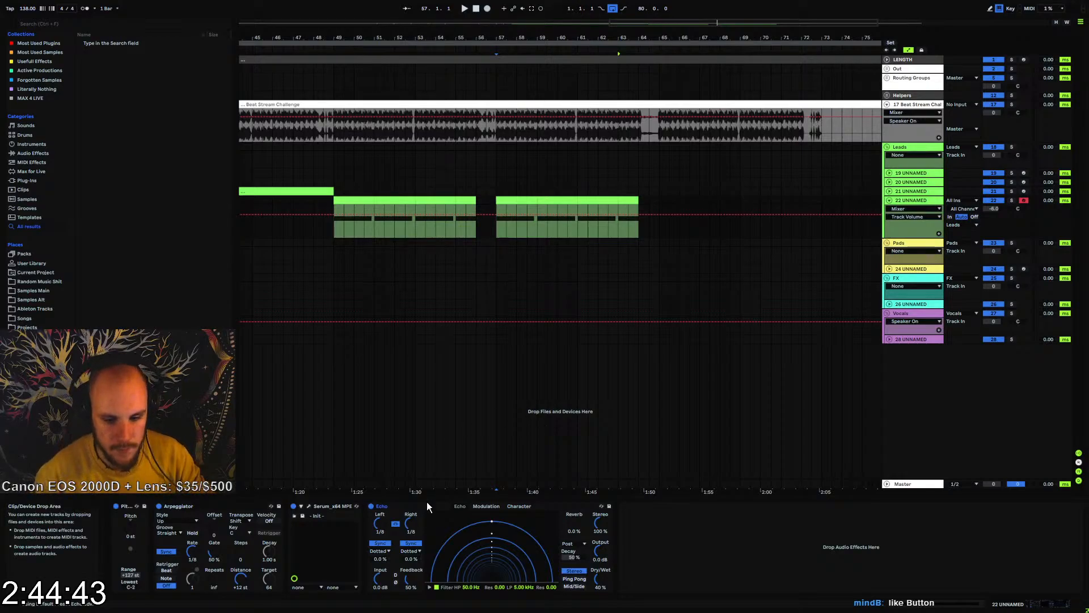
Set Echo's delay sync to Notes, switch it to Ping Pong and raise the feedback to 83%
click(411, 552)
click(409, 559)
key(space)
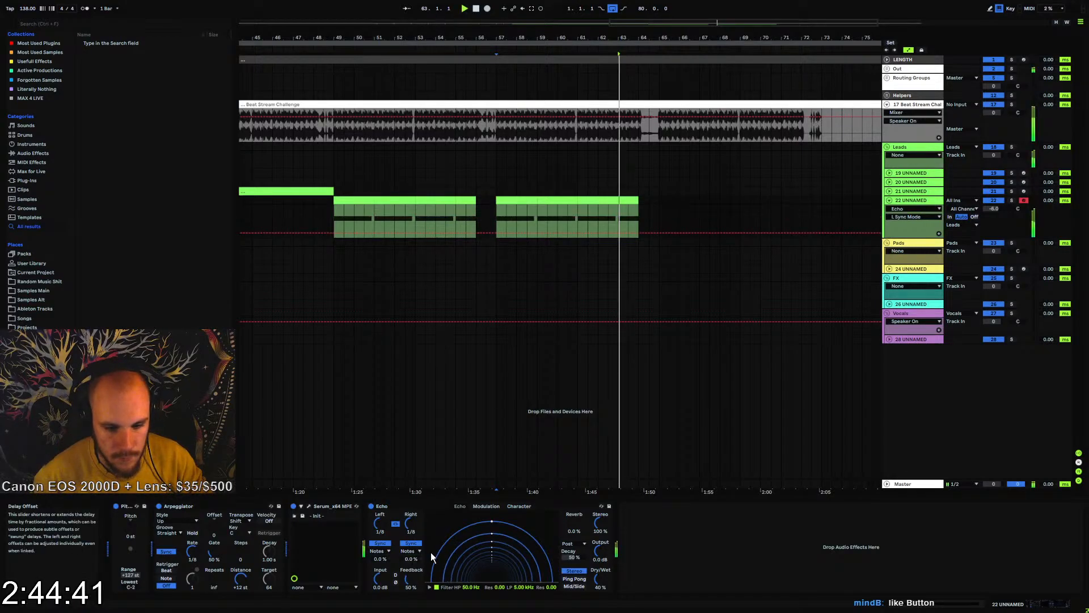
click(575, 579)
drag(408, 580, 408, 559)
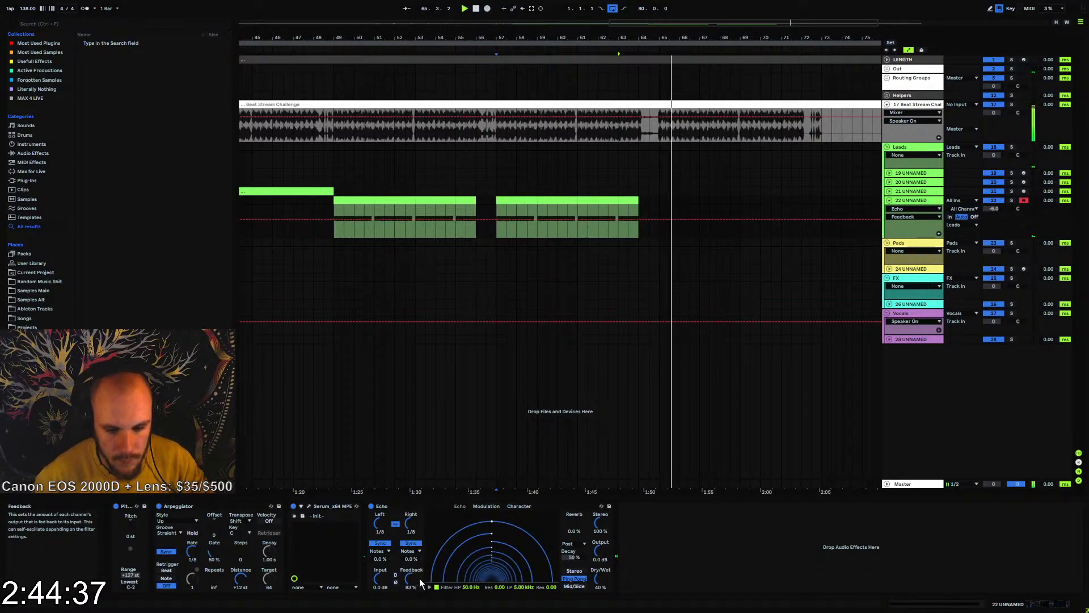
Automate the Echo Dry/Wet on track 22 to drop to 0% in the short gap just before bar 51
key(space)
click(599, 580)
key(space)
click(598, 555)
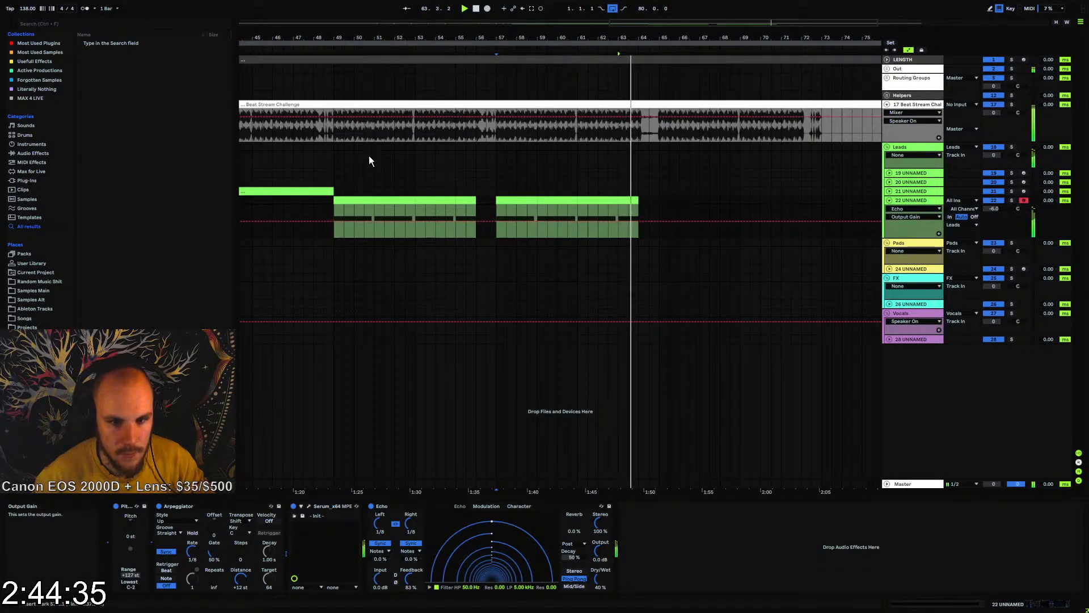
drag(352, 38, 352, 85)
click(599, 579)
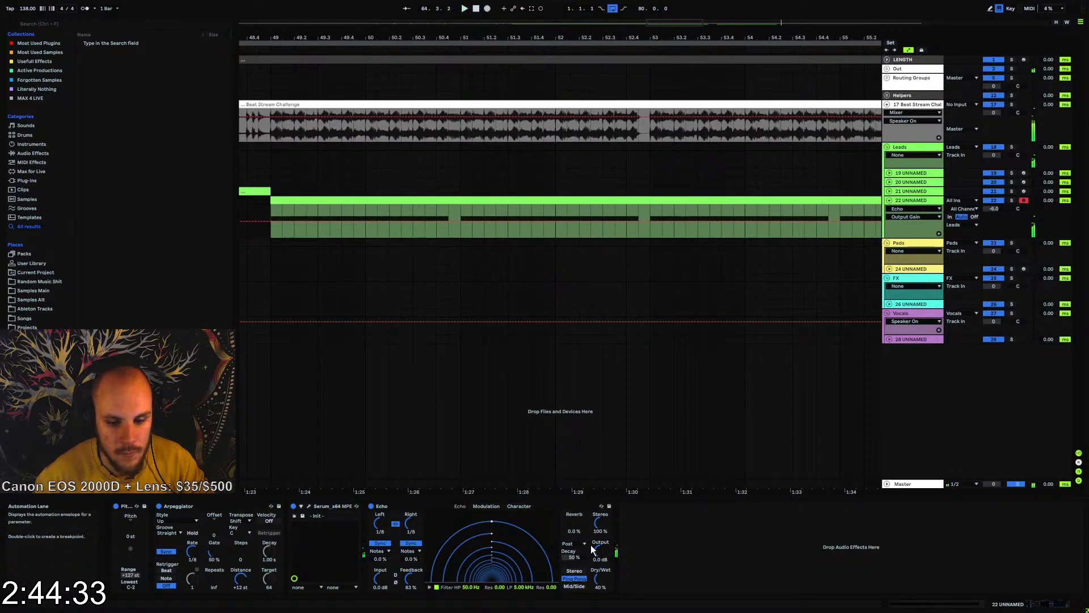
click(457, 232)
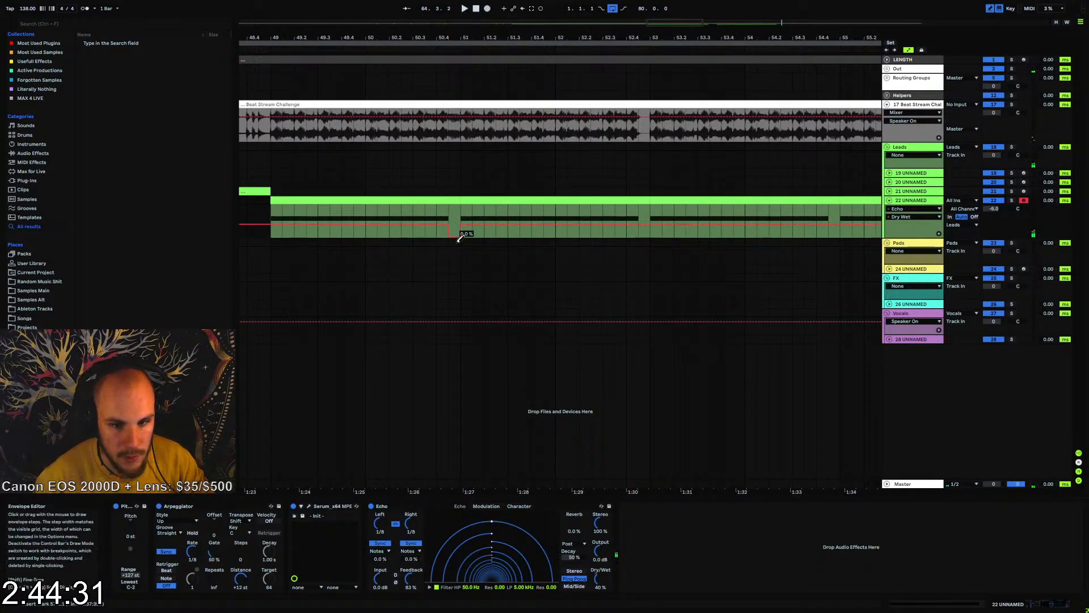
Select track 22 from bar 49 to bar 51 with its Dry/Wet automation and duplicate it three times up to bar 57
drag(458, 219, 273, 213)
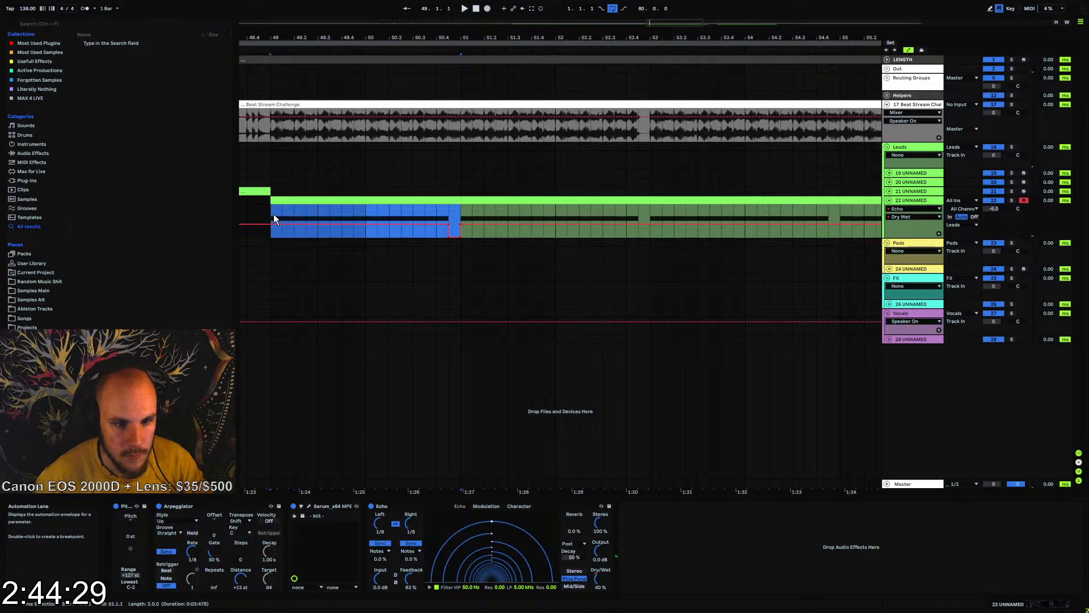
key(ctrl+d)
key(ctrl+d)
key(ctrl+d)
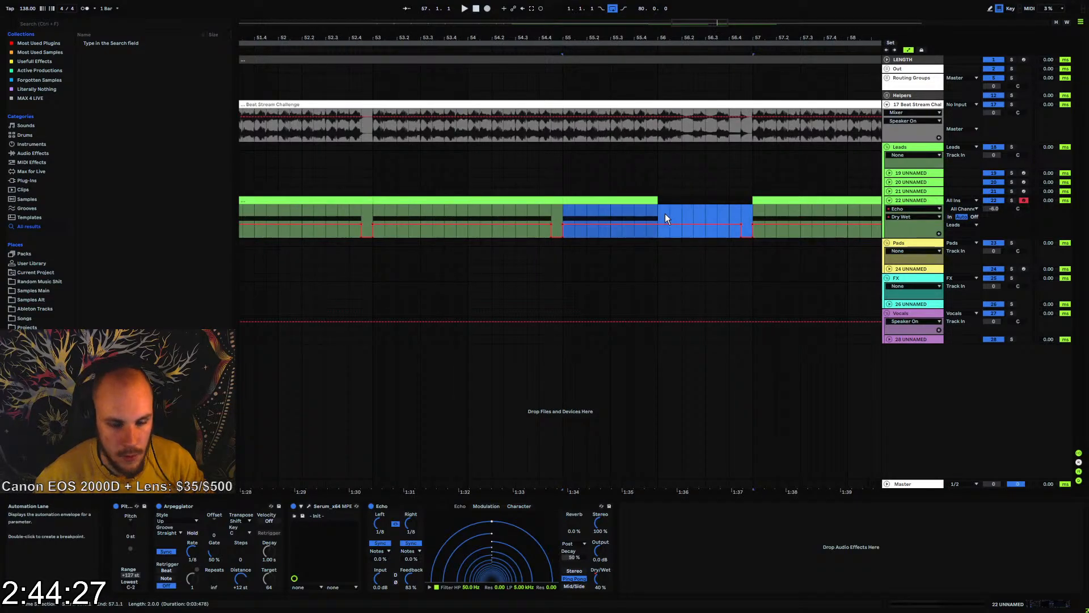
Draw the Echo Dry/Wet at 0% across bar 56, then duplicate track 22's bars 49 to 57 up to bar 65
key(b)
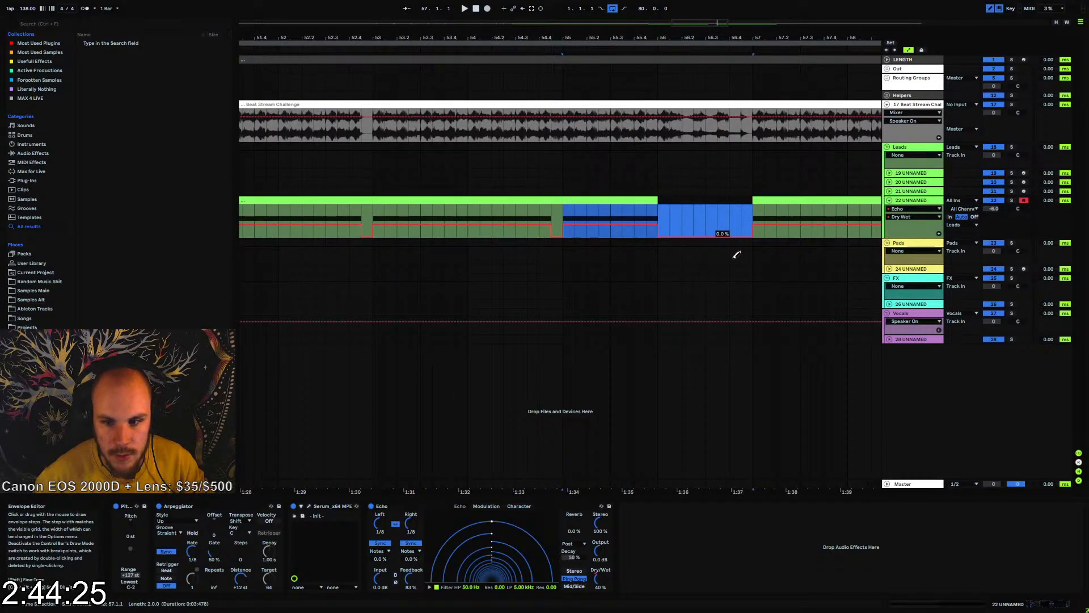
drag(569, 39, 568, 6)
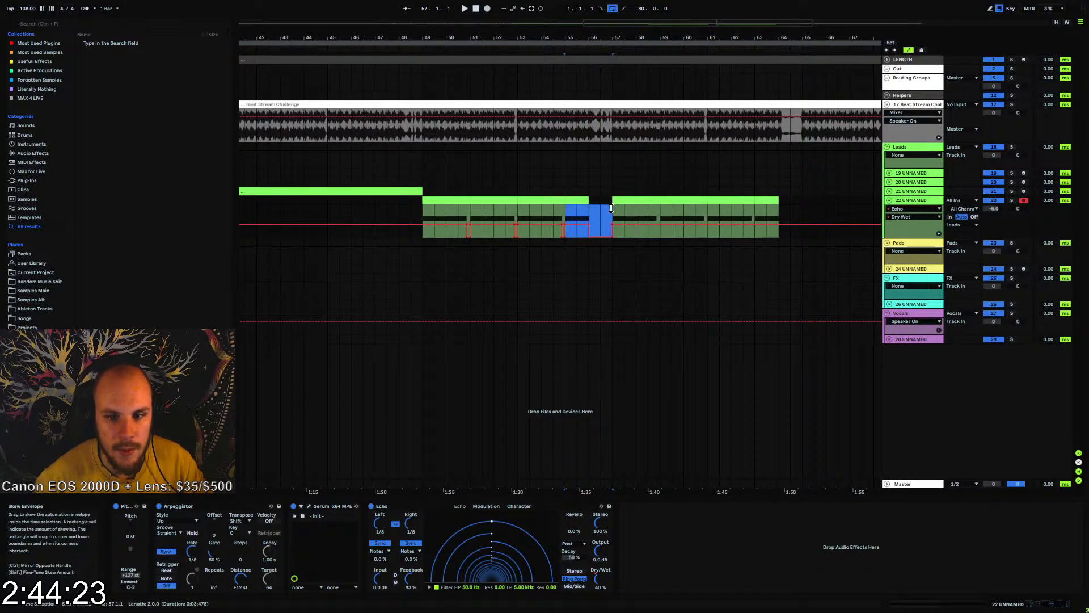
shift+click(422, 217)
key(ctrl+d)
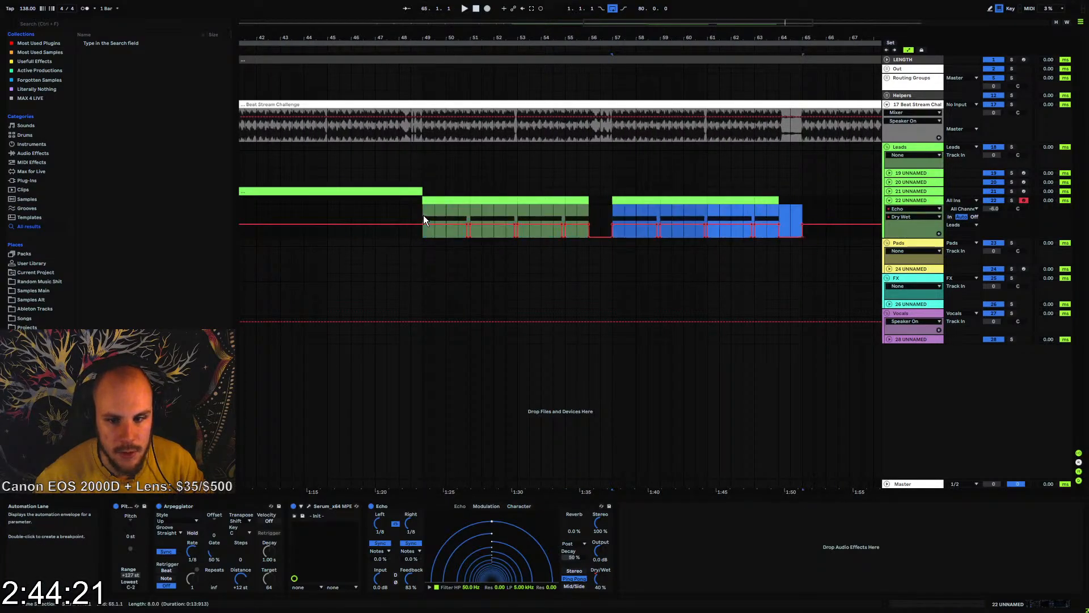
Lower track 22's Dry/Wet automation after bar 65 to zero while playing the part from bar 49
click(423, 217)
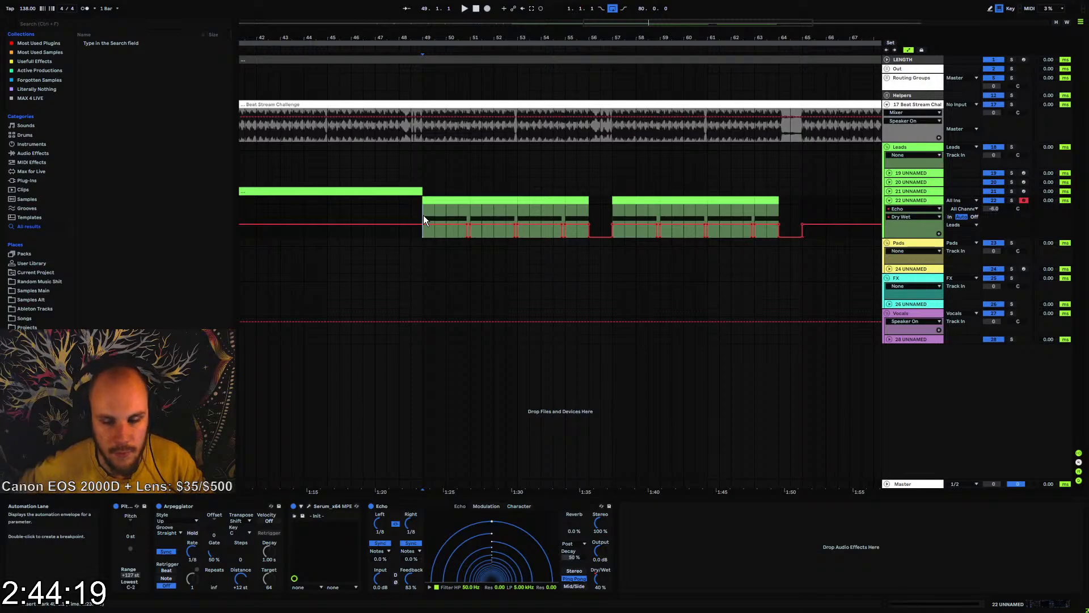
key(space)
drag(805, 225, 803, 237)
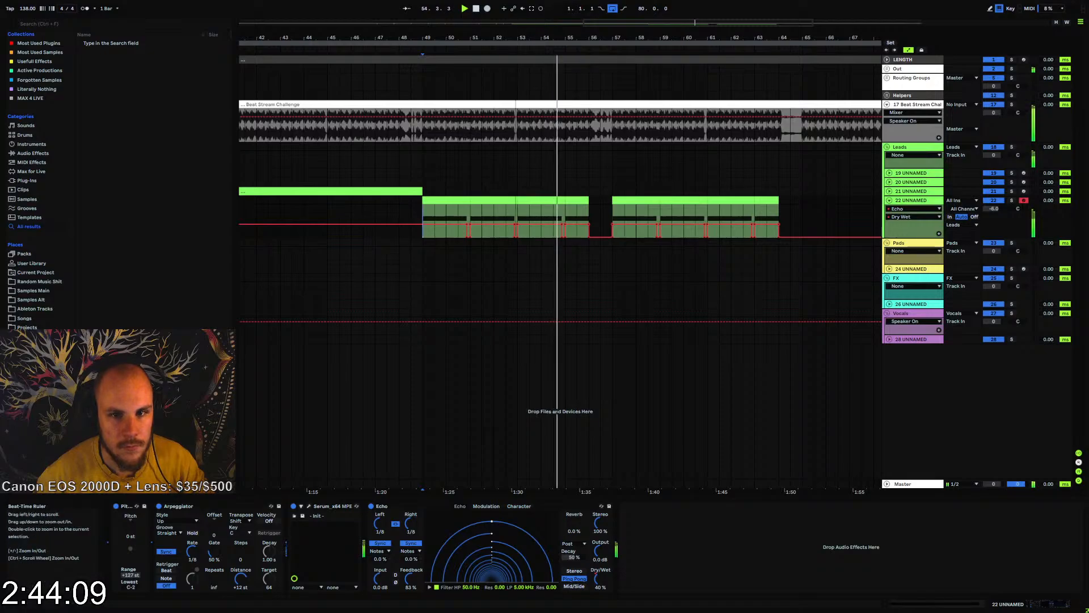
mouse_move(516, 38)
mouse_down()
mouse_move(518, 95)
mouse_move(503, 92)
mouse_move(539, 60)
mouse_move(535, 42)
mouse_up()
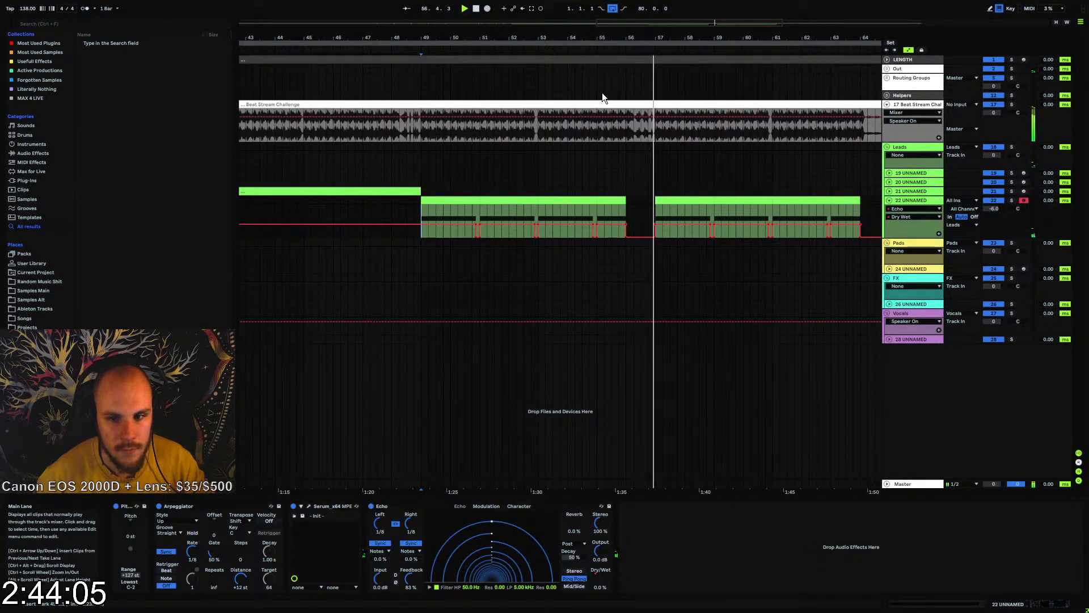
key(space)
Fold track 22 and insert a new MIDI track below it
click(890, 200)
click(910, 201)
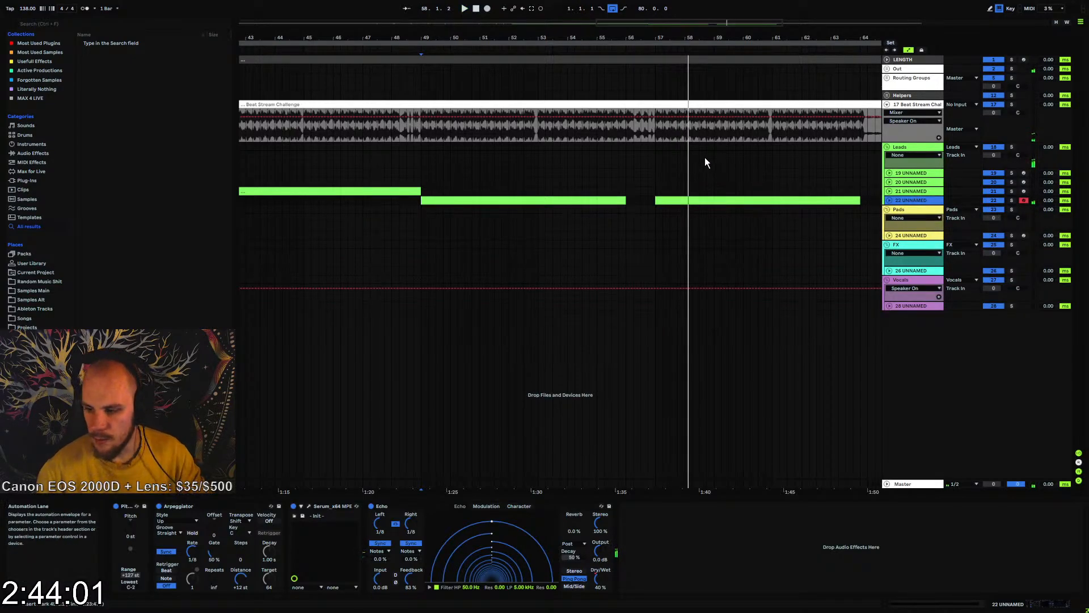
key(ctrl+shift+t)
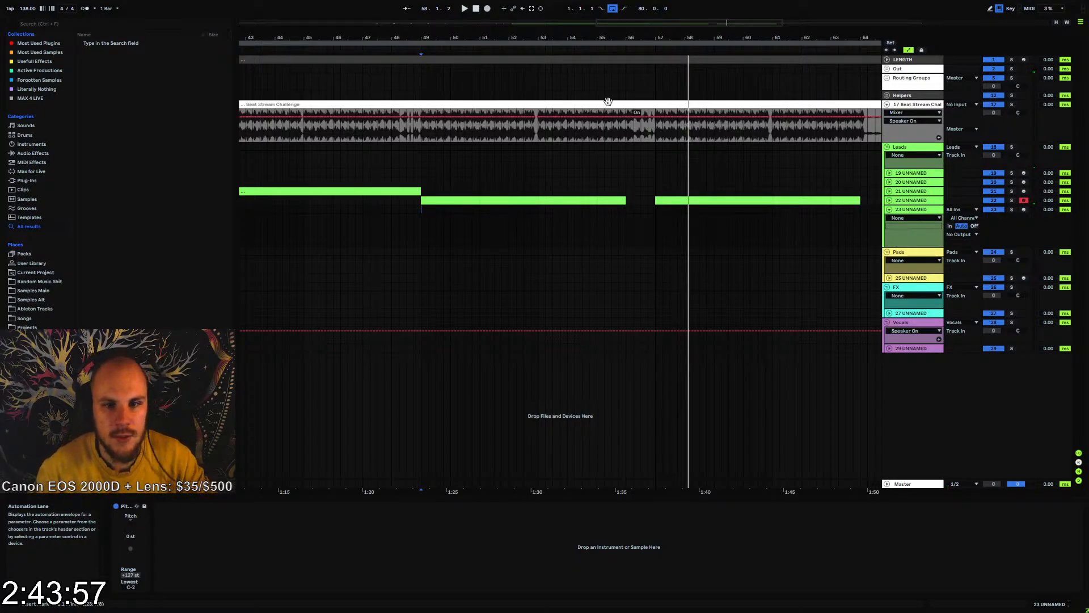
Play the arrangement from bar 25 and add MTurboReverb after Echo on track 20
drag(528, 37, 712, 12)
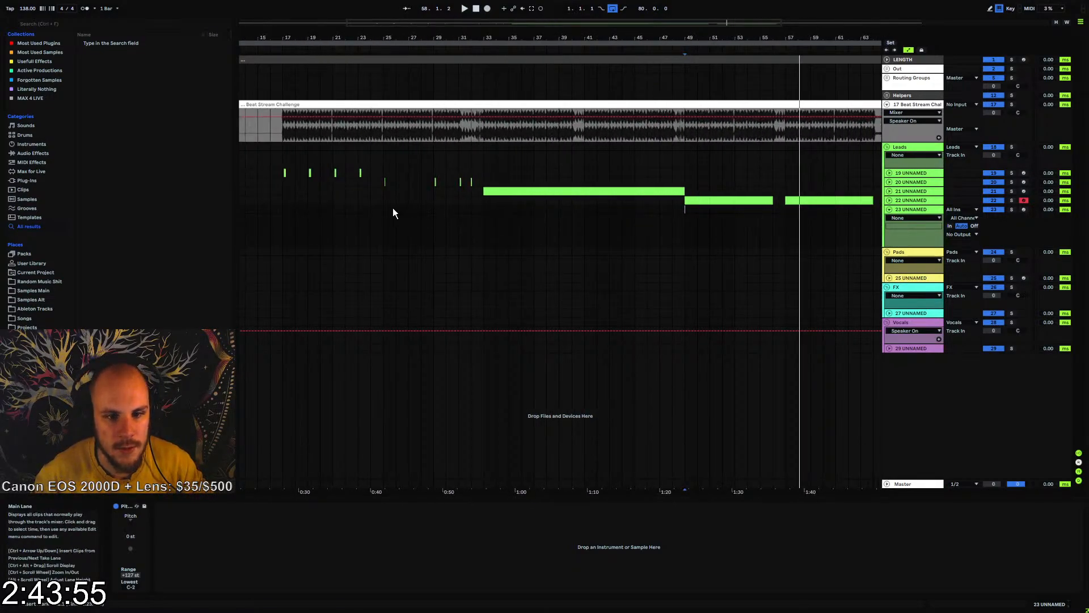
key(space)
click(907, 182)
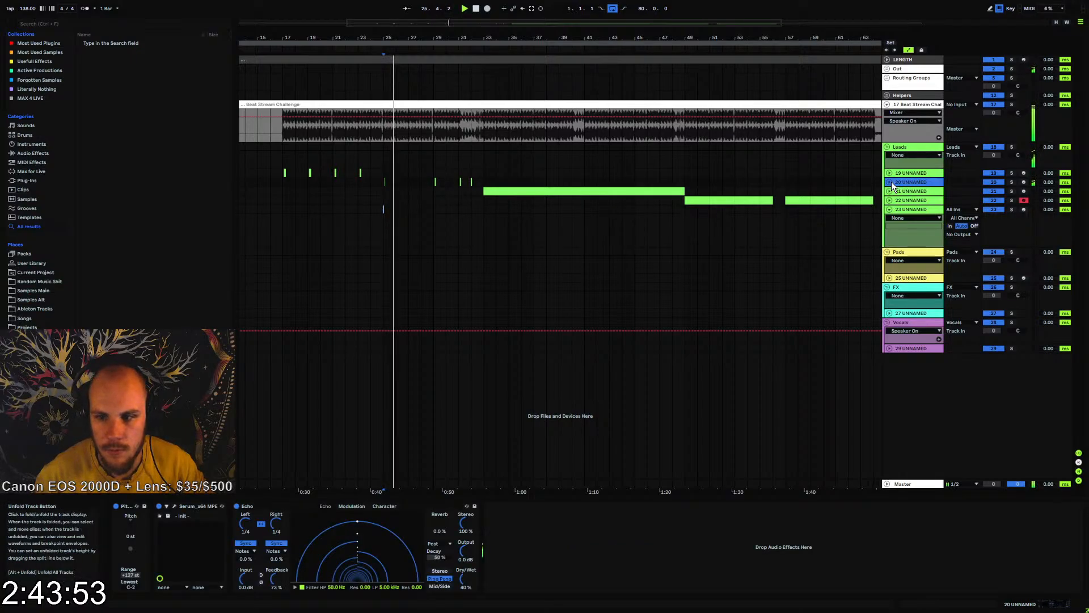
right_click(612, 523)
mouse_move(664, 314)
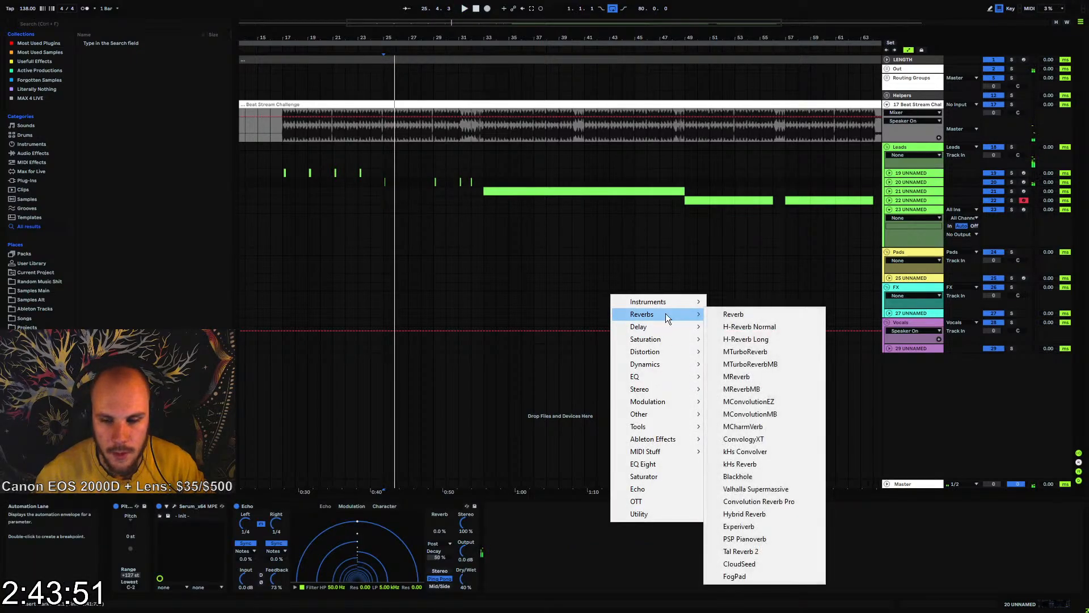
click(745, 352)
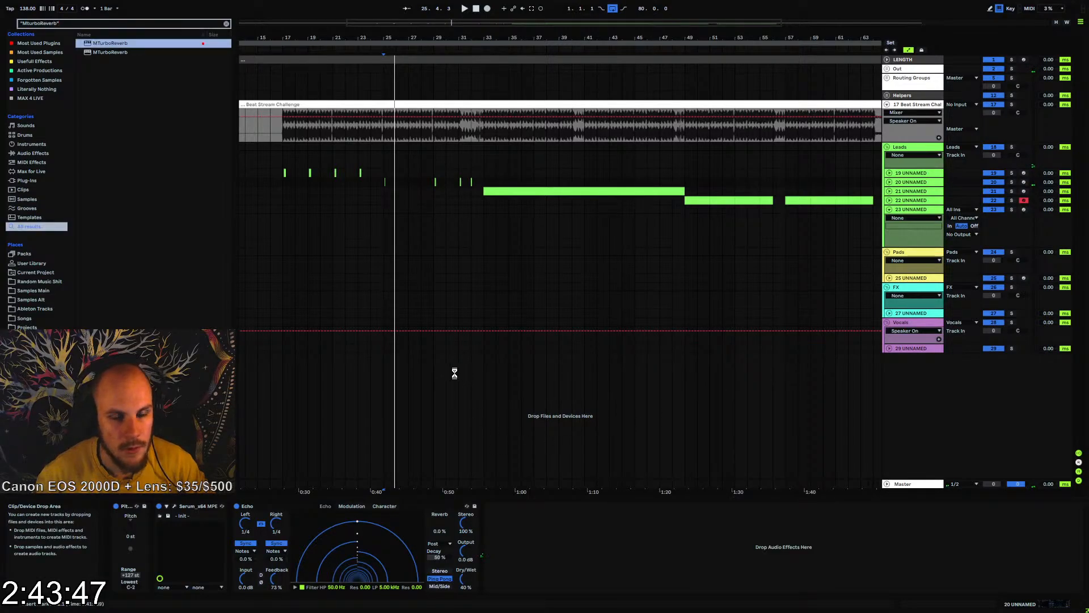
Load MTurboReverb's Character hall from the large spaces with the Bright variation, checking it in playback, and close the plug-in window
click(317, 375)
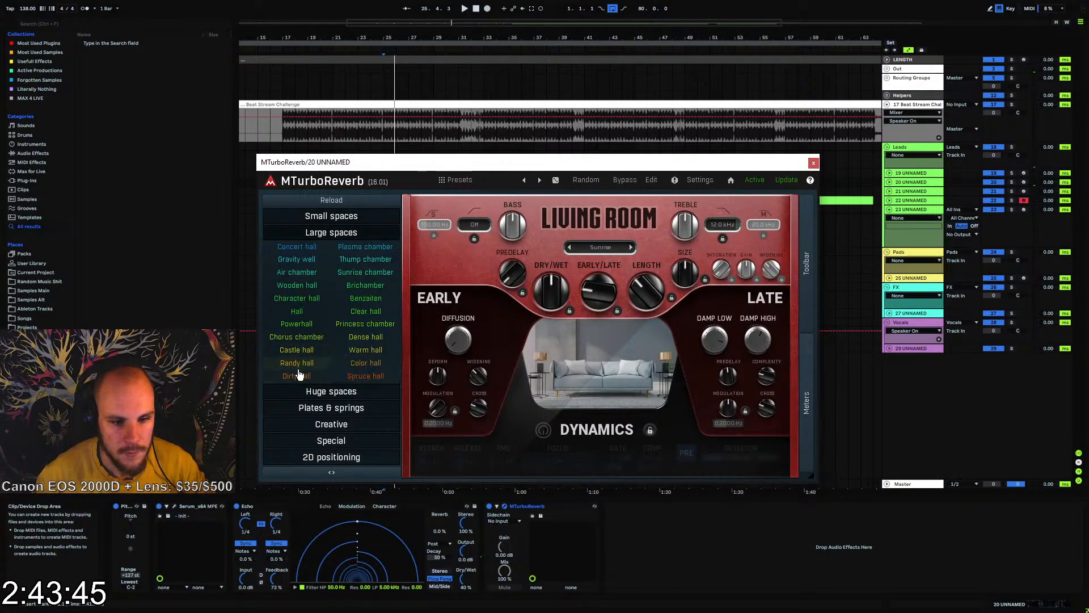
click(296, 297)
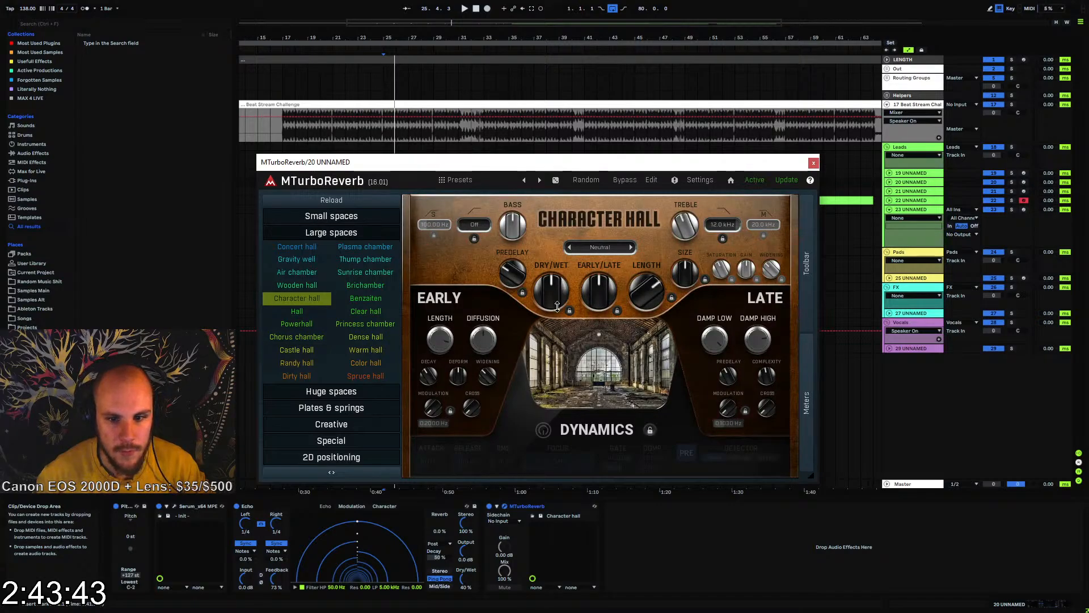
key(space)
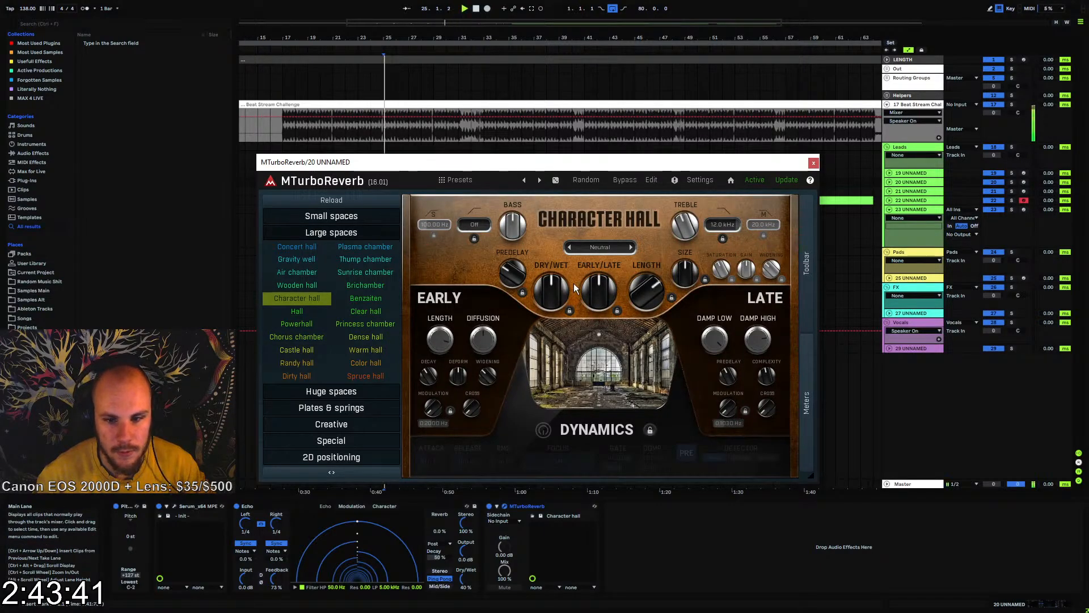
click(593, 247)
click(612, 298)
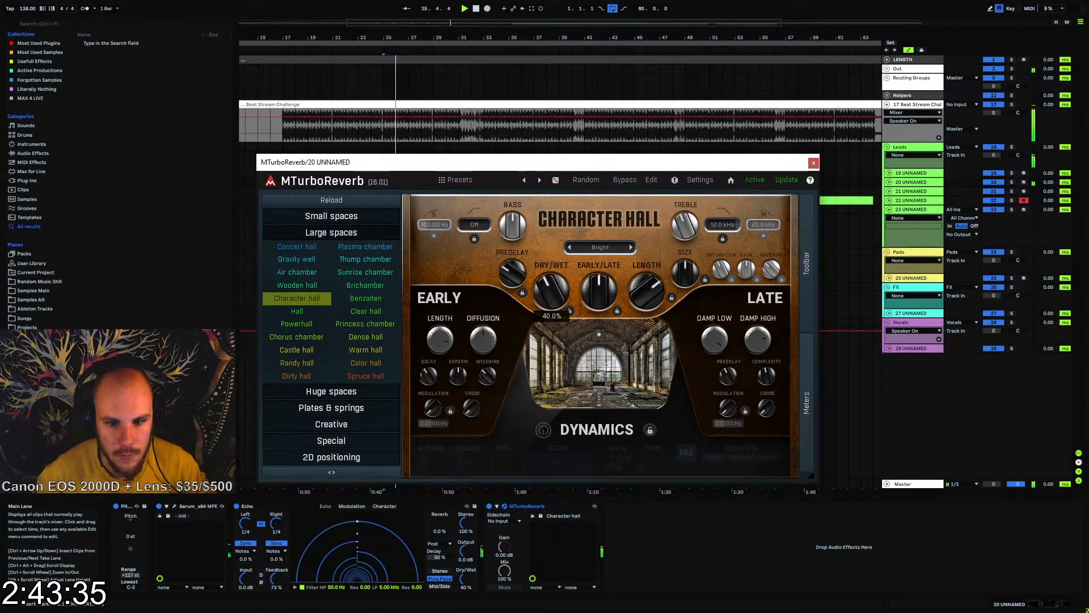
click(814, 163)
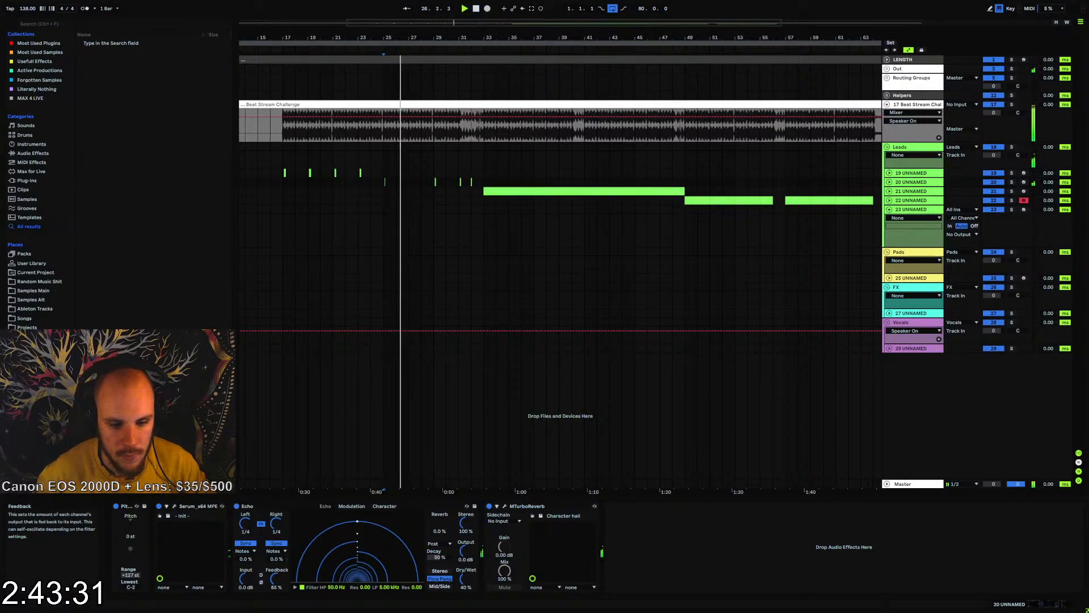
Raise the Echo feedback on track 20 to 88% and play the short chords from bar 26
drag(276, 579, 276, 576)
key(space)
key(space)
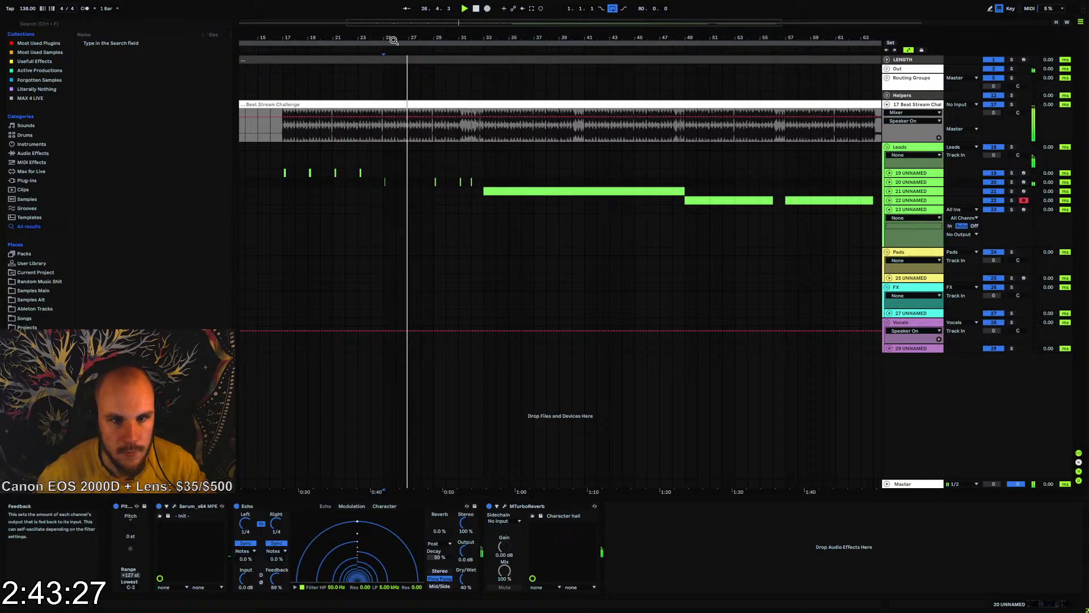
drag(393, 41, 454, 199)
click(454, 199)
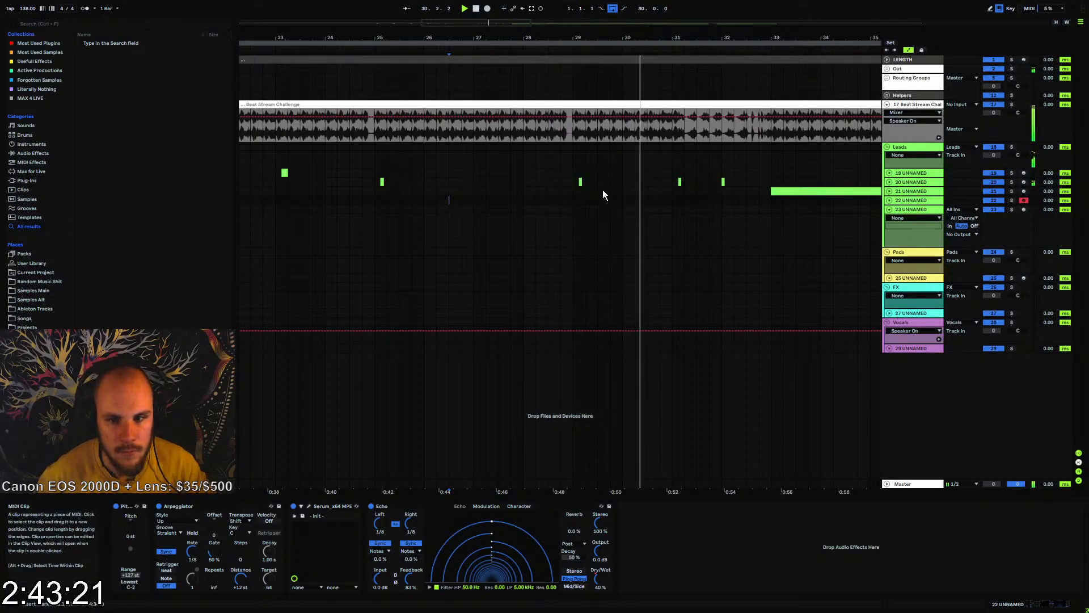
In track 20's clip at bar 31, raise the top note two semitones to A#4 and the middle note to D#4
click(910, 210)
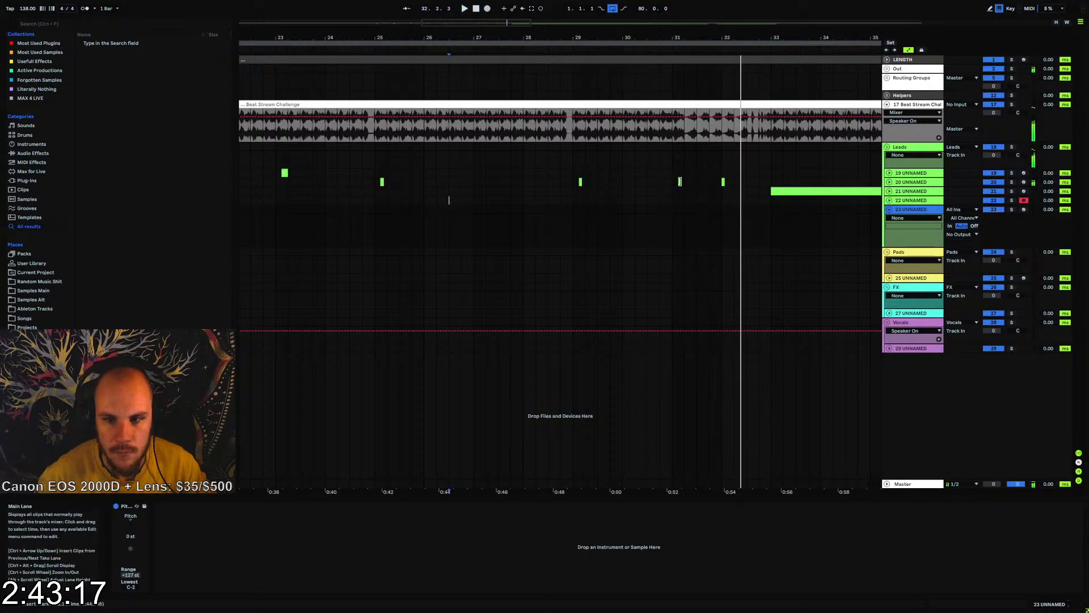
click(680, 181)
drag(454, 497, 451, 295)
scroll(428, 386, up, 1)
click(414, 355)
key(Up)
key(Up)
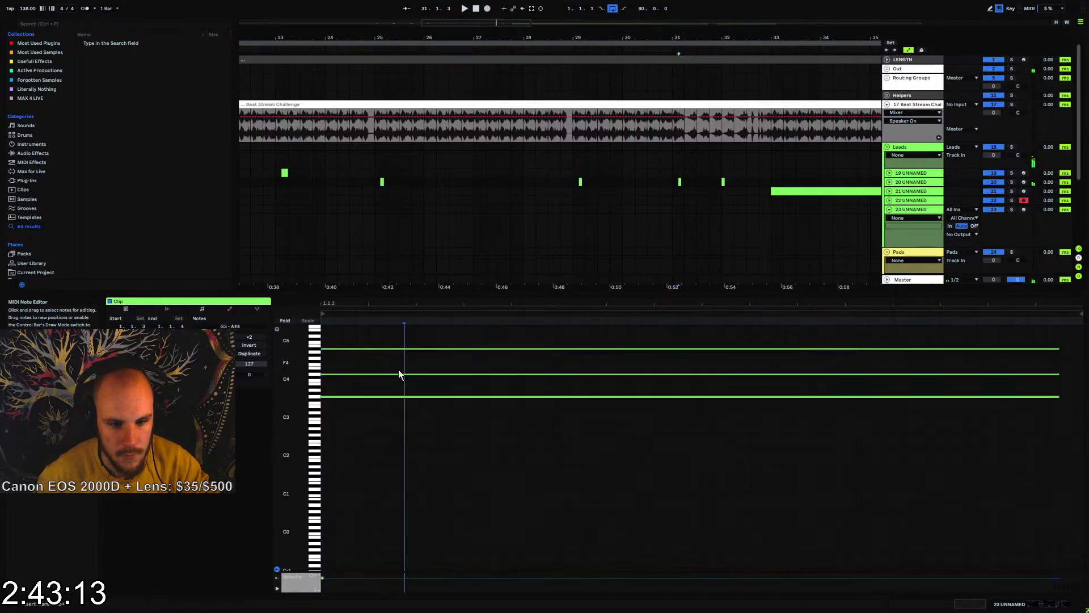
click(397, 373)
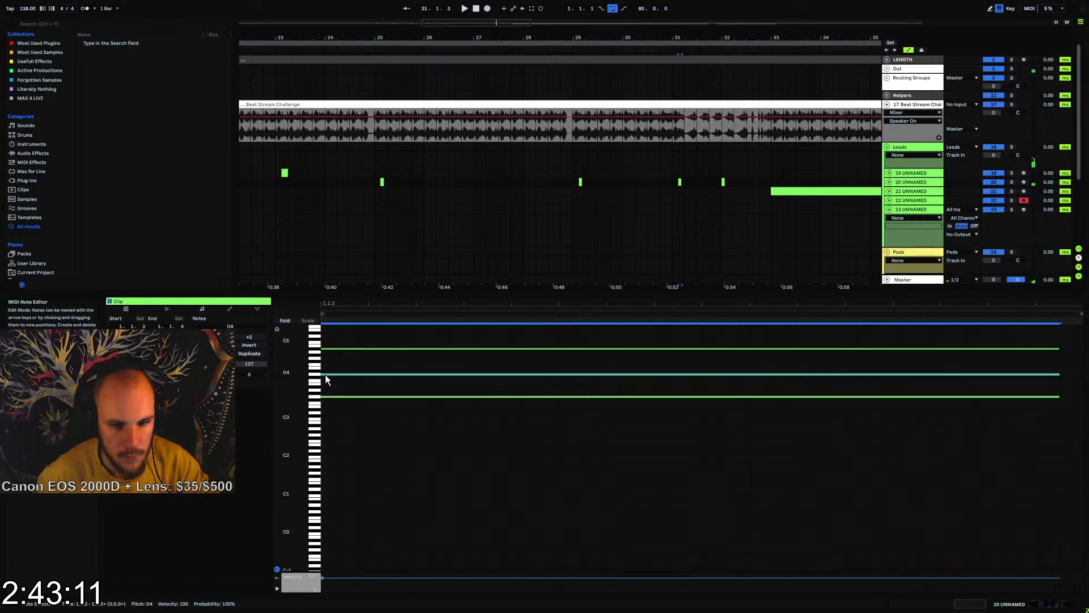
key(Up)
key(space)
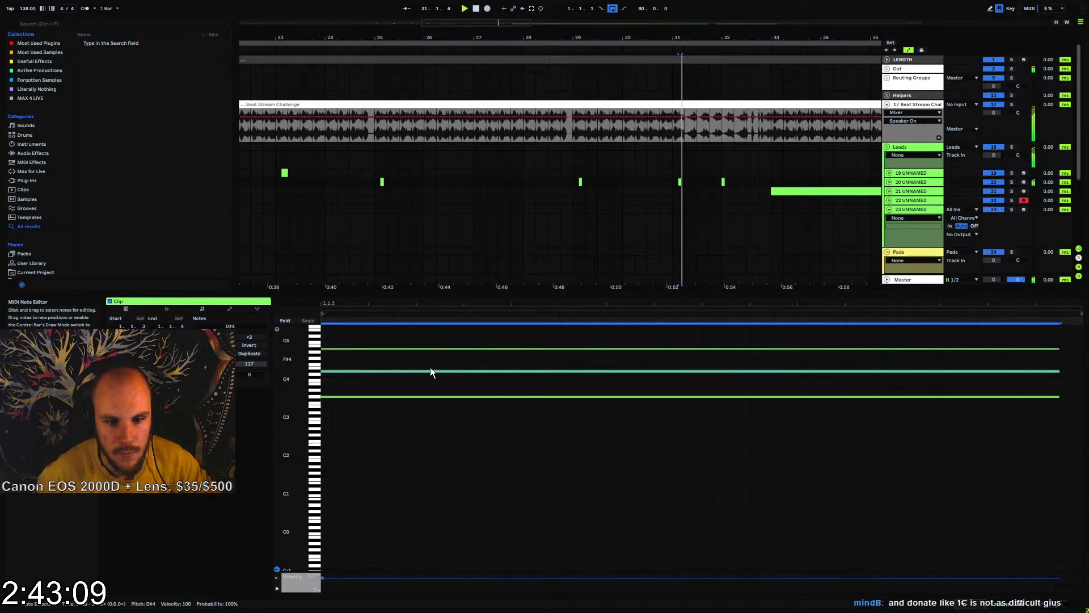
In track 20's clip at bar 32, raise the bottom note to G#3 and check it in playback
key(space)
click(723, 182)
scroll(419, 371, up, 1)
drag(398, 350, 366, 403)
key(Up)
key(Up)
key(space)
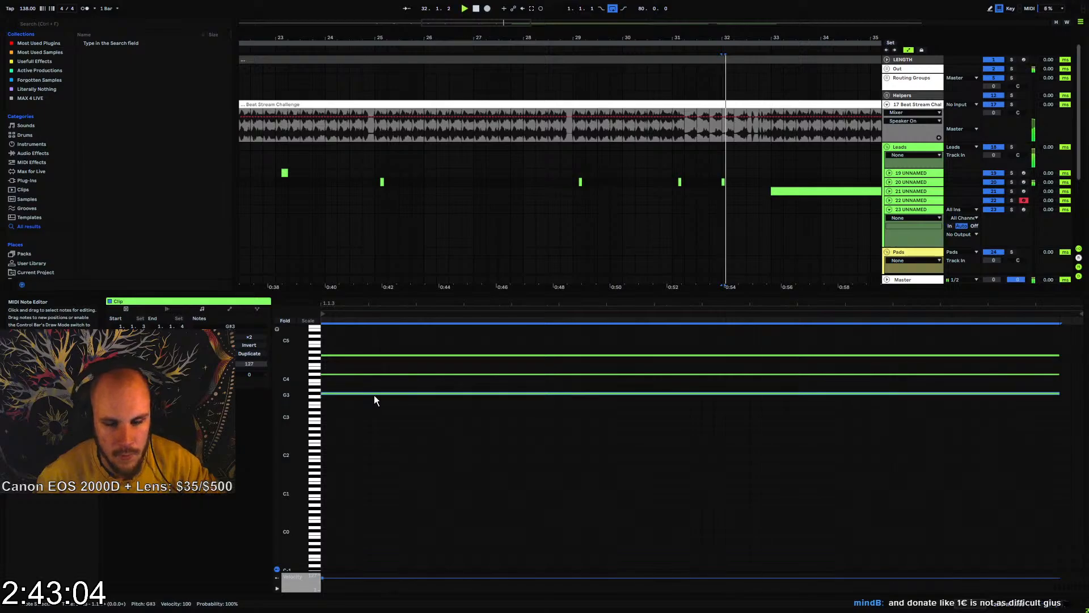
Play back track 20's chords from bars 31, 29 and 25 to compare their harmony with the beat
click(678, 184)
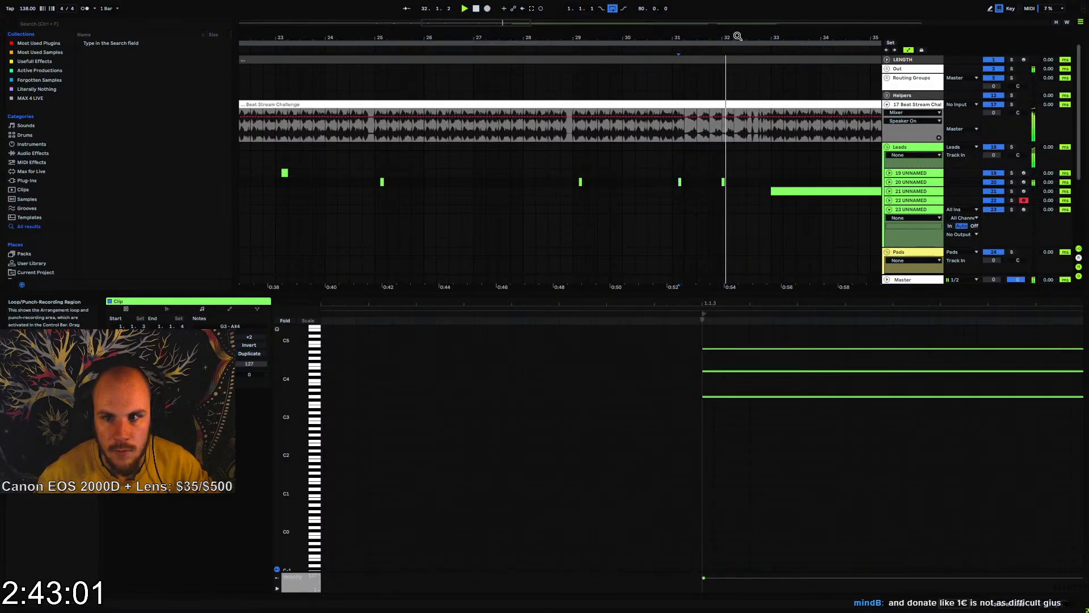
drag(736, 37, 694, 181)
key(space)
key(space)
drag(685, 38, 682, 3)
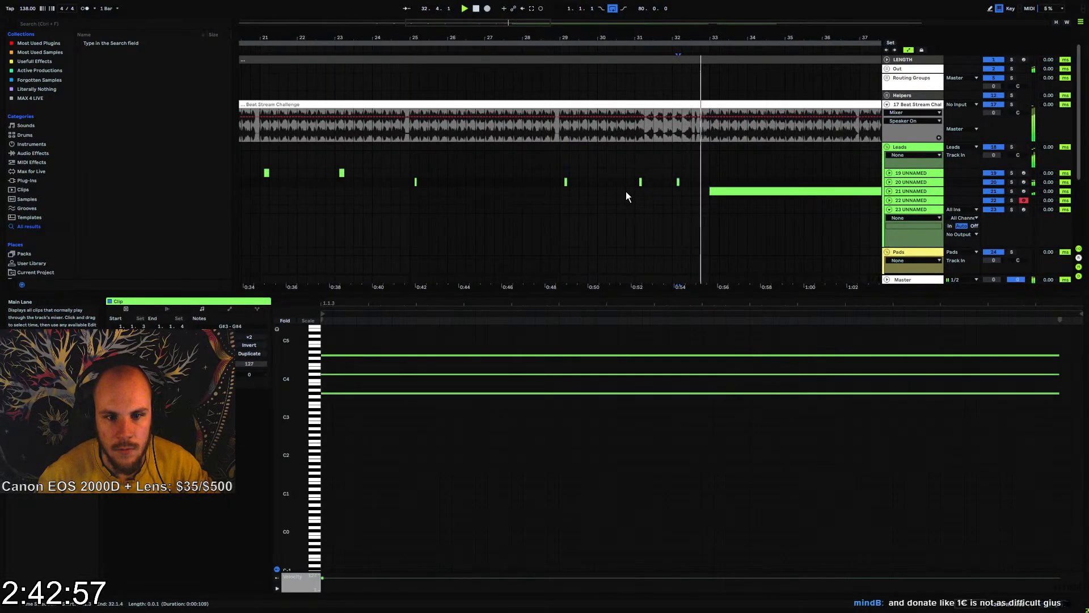
click(560, 181)
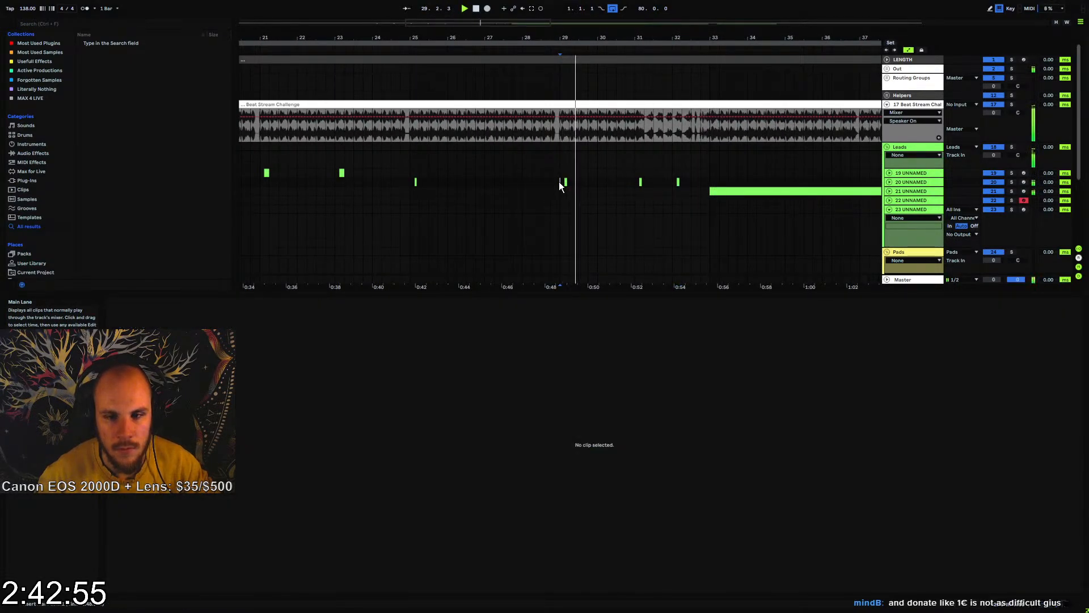
click(410, 181)
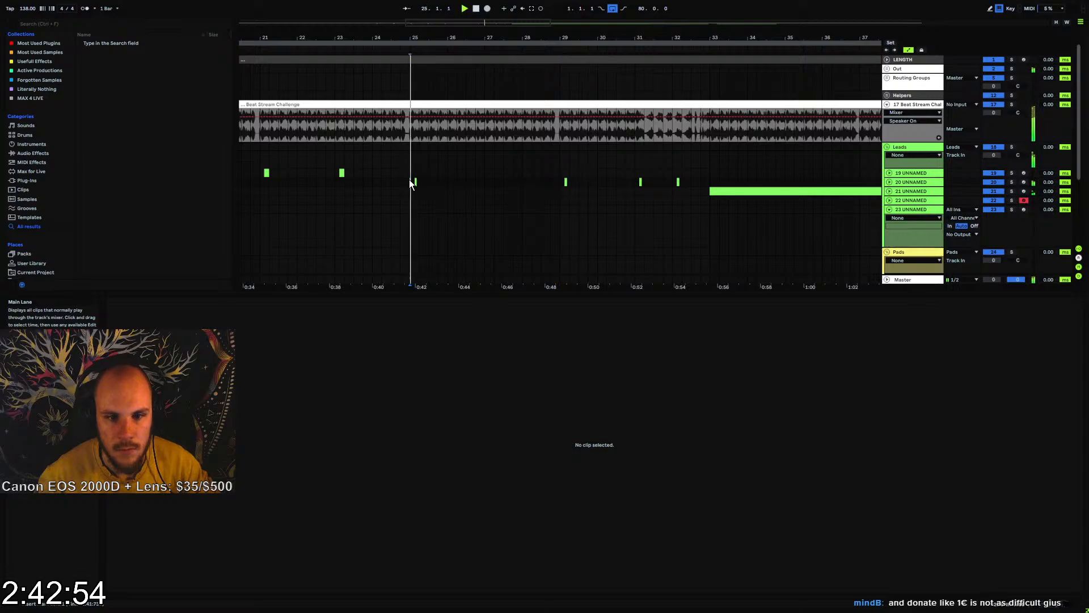
In track 20's clip at bar 29, lower the bottom note to F#3
click(566, 182)
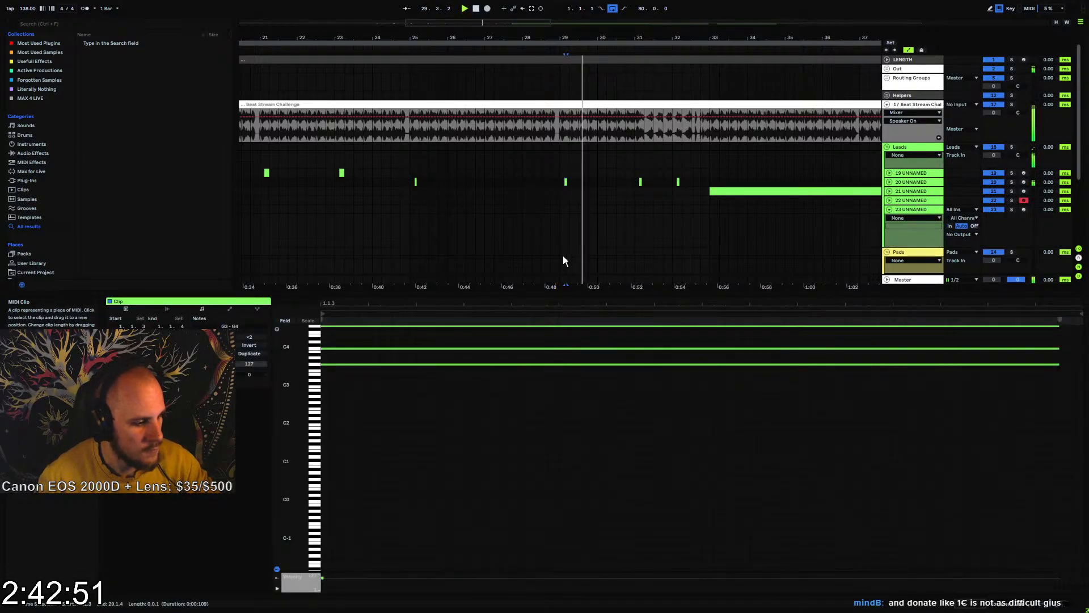
key(space)
scroll(567, 388, up, 1)
click(539, 384)
key(Down)
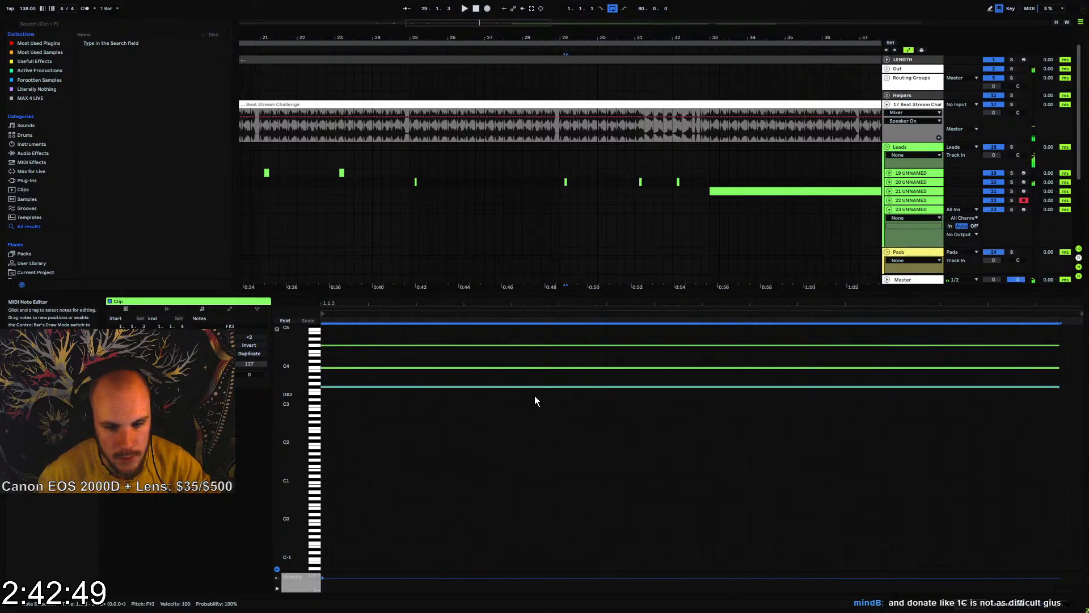
In track 20's clip at bar 29, lower the bottom note to D3 and play it back
key(Down)
key(Down)
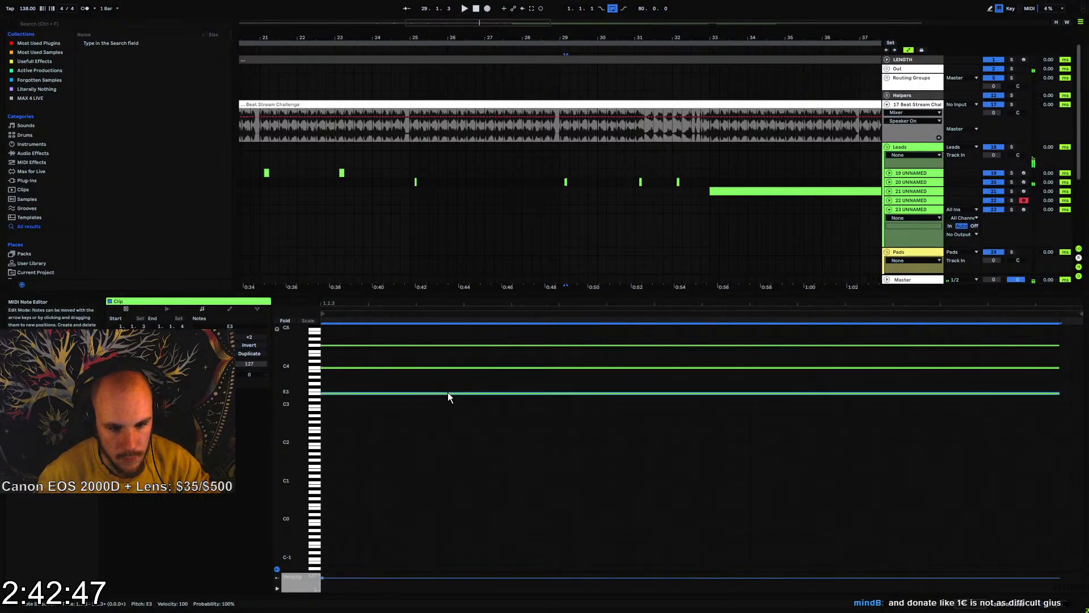
key(Down)
key(Down)
key(space)
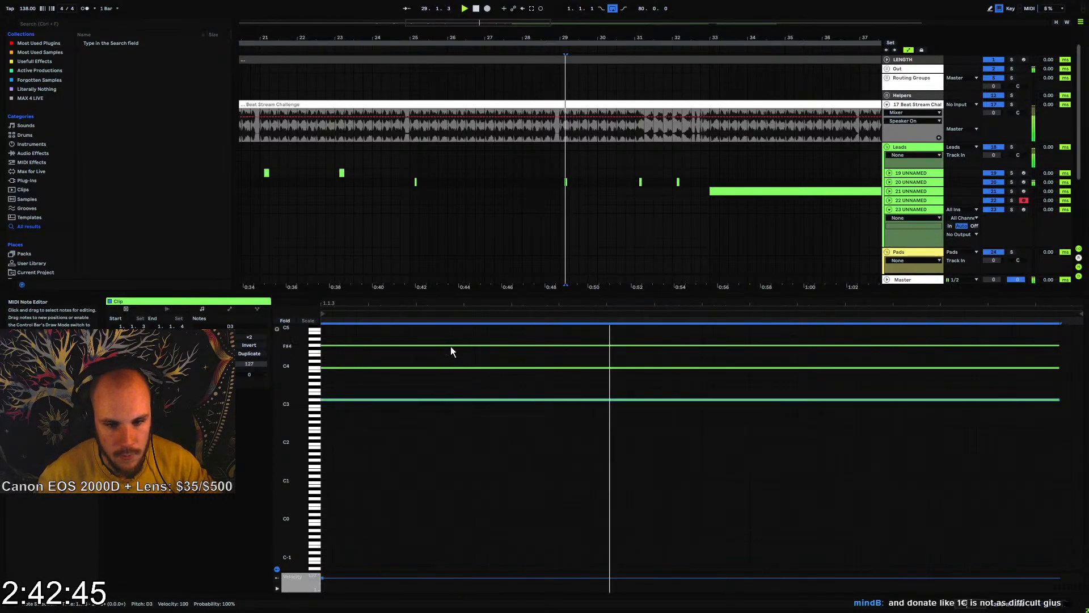
Lower the top note of the bar 29 chord to D4 and check the progression in playback from bars 29 and 25
drag(447, 336, 436, 355)
key(Down)
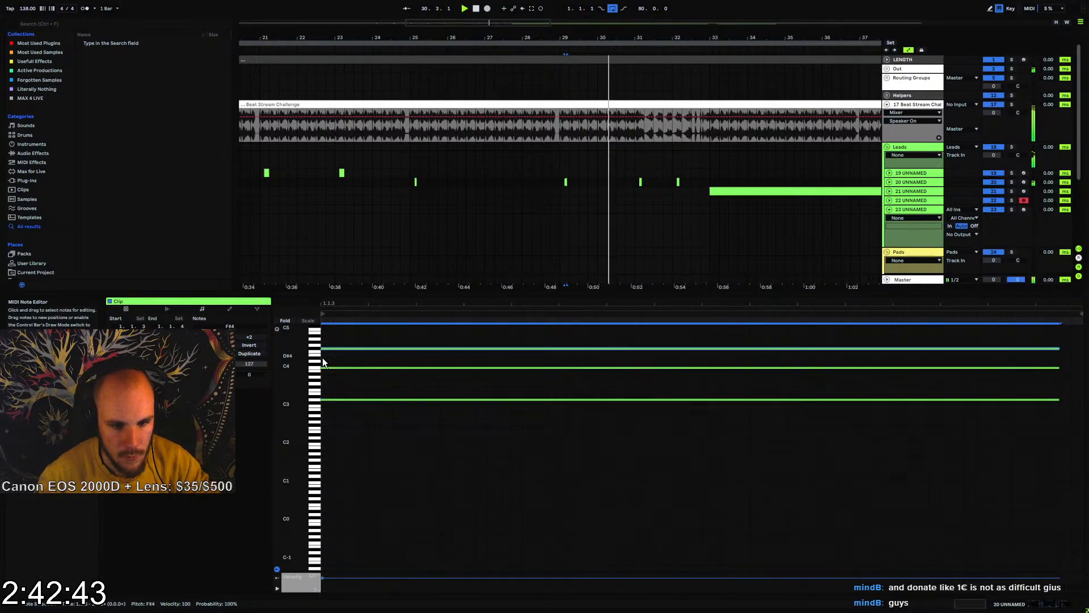
key(Down)
key(Down)
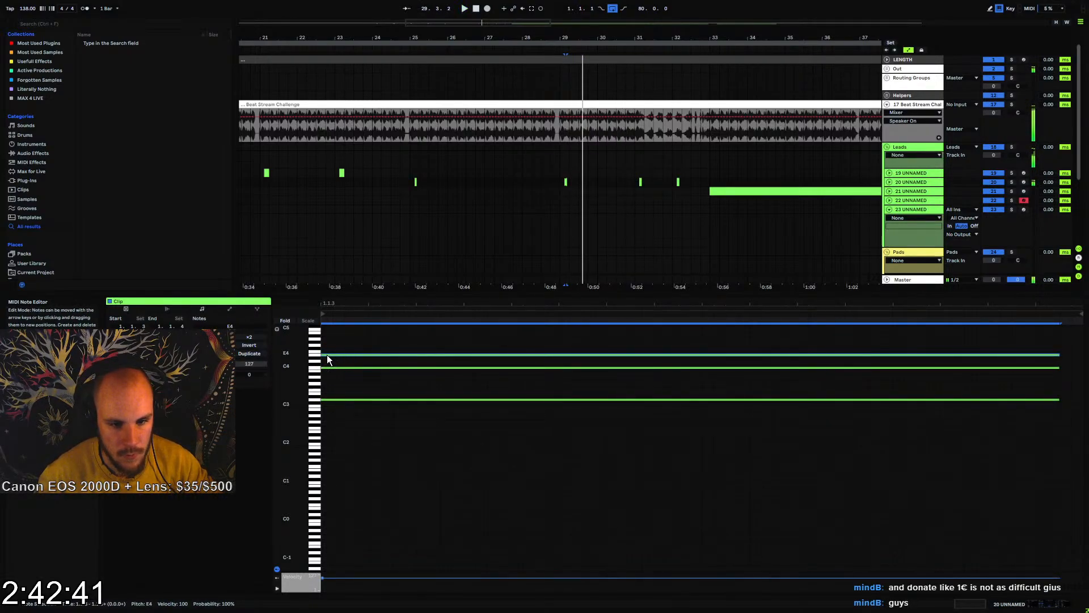
key(Down)
key(Down)
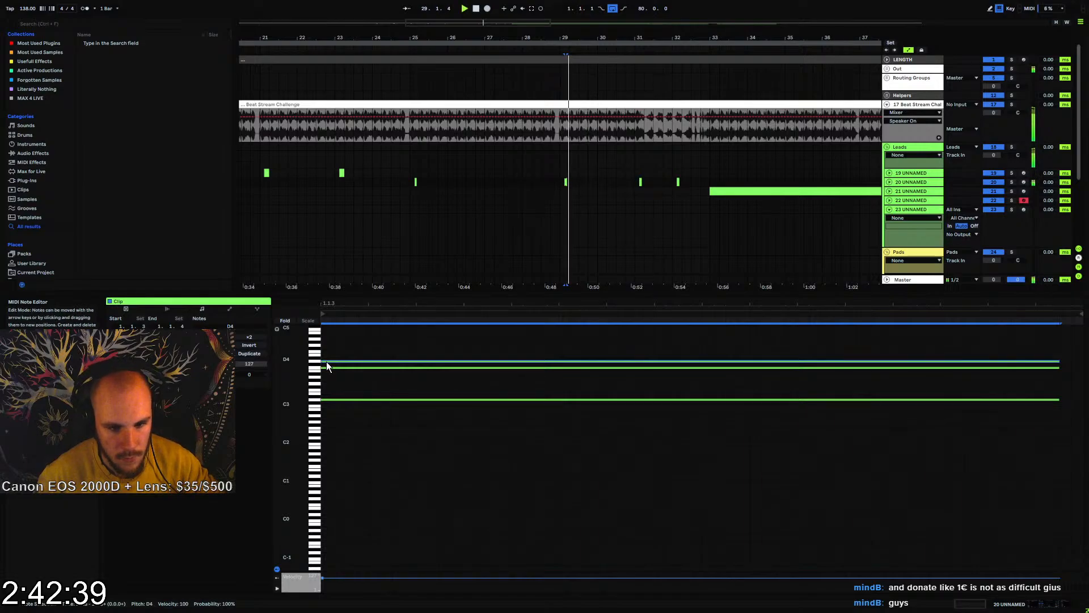
key(Up)
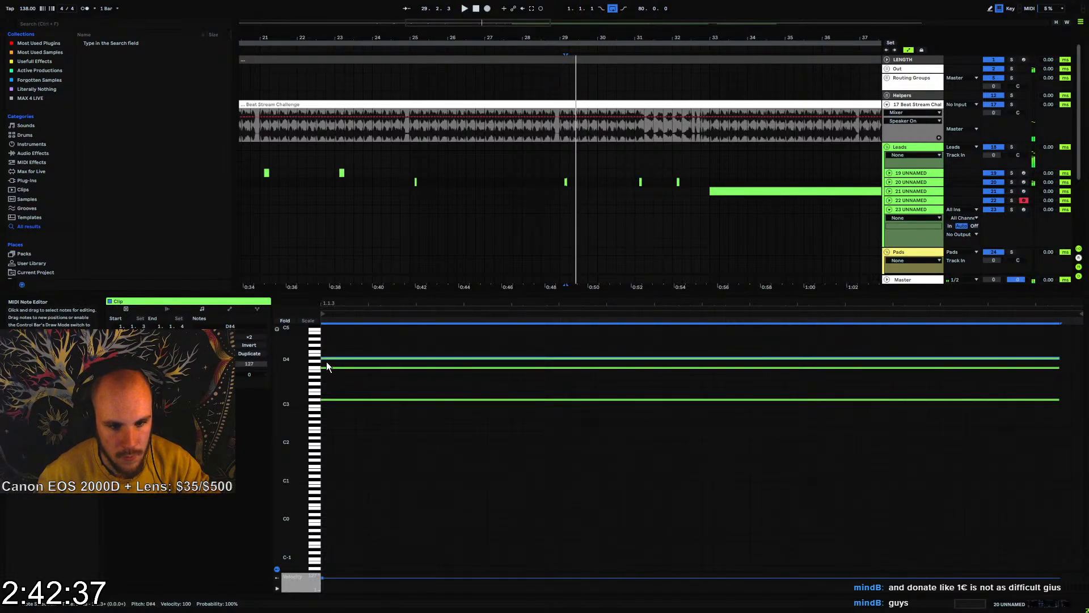
click(362, 381)
click(560, 182)
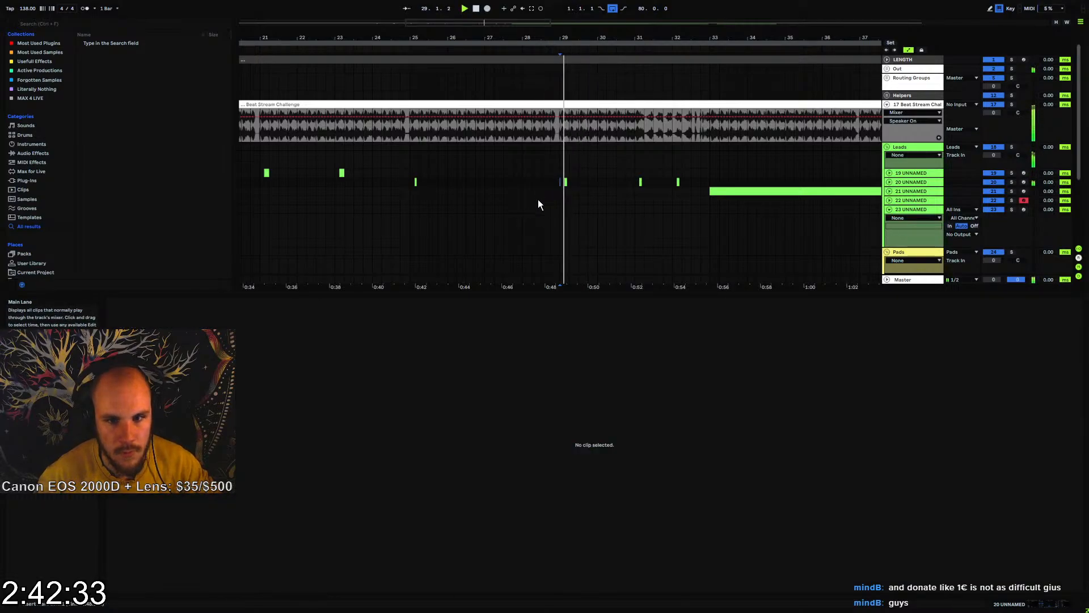
click(409, 182)
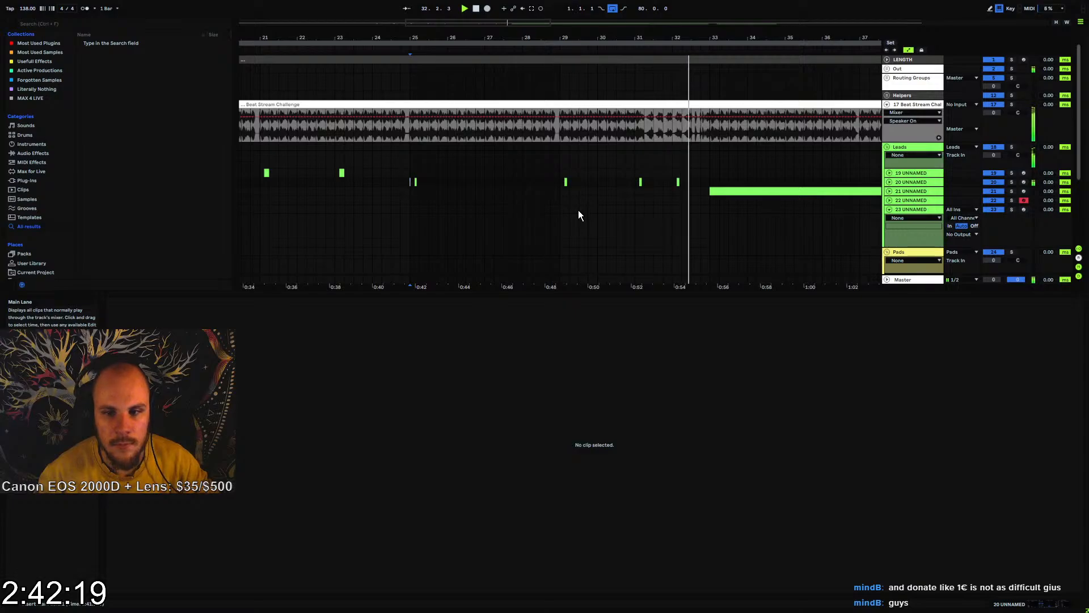
In track 20's clip at bar 32, try the bottom note at F3 in playback, then return it to G#3
click(679, 182)
key(space)
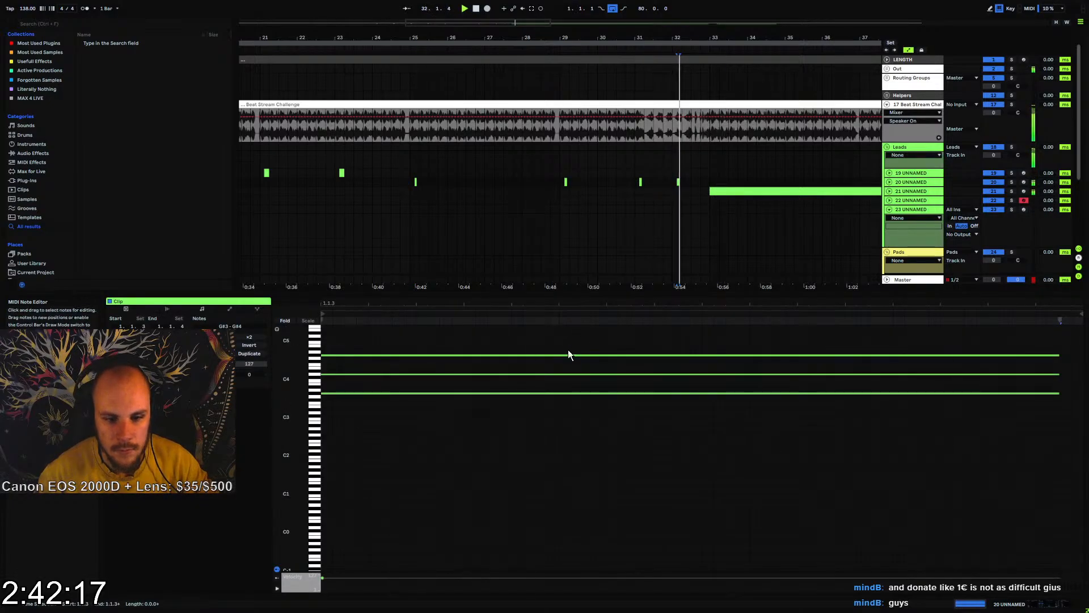
click(386, 393)
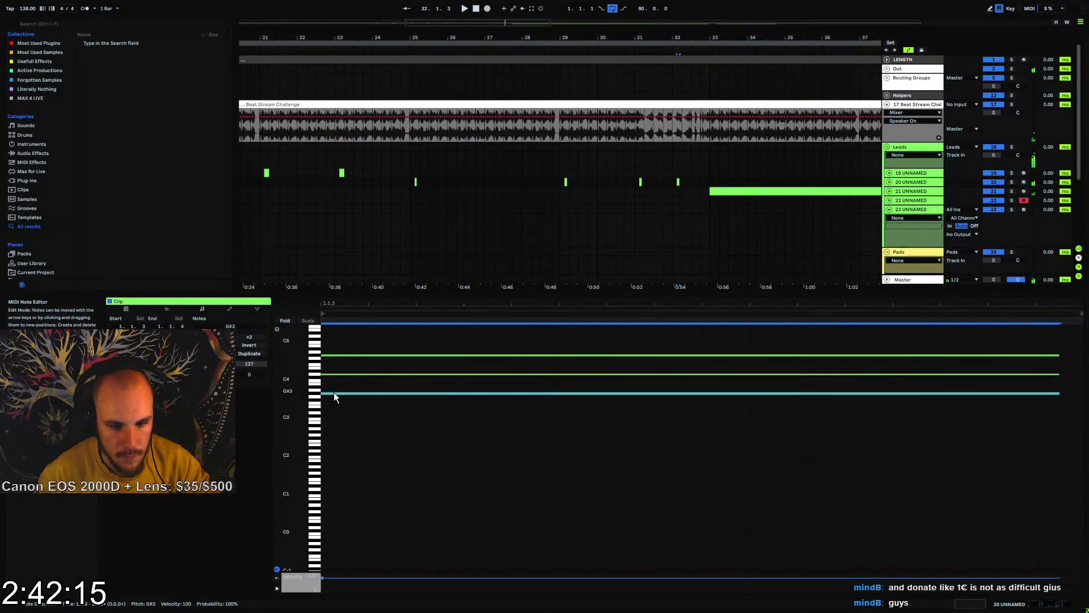
key(Down)
key(Down)
key(Down)
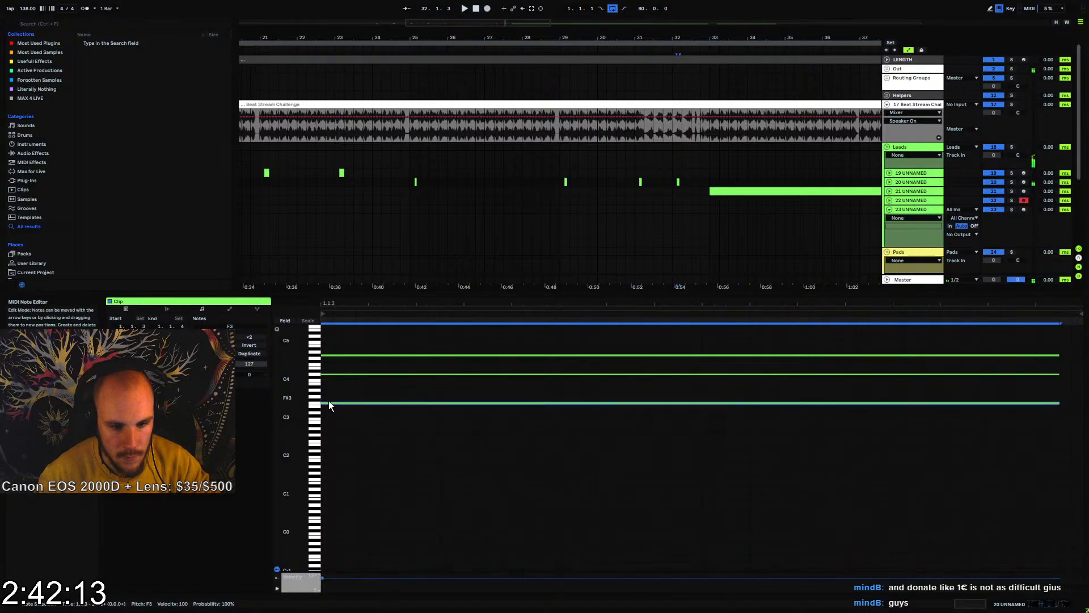
key(space)
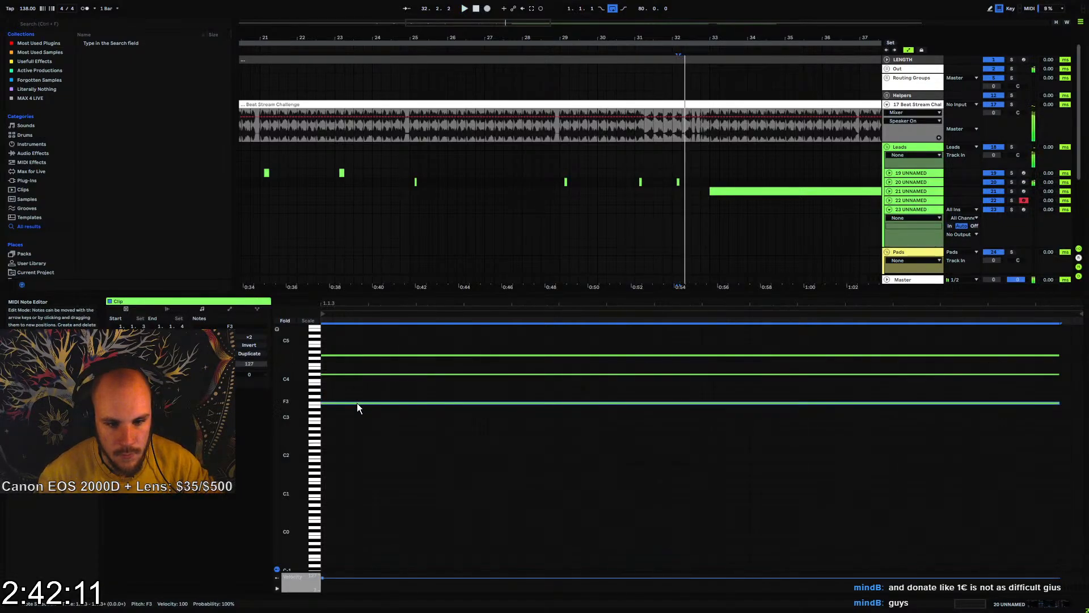
key(Up)
key(Up)
key(Up)
key(Up)
key(Up)
key(Up)
key(Up)
key(Up)
key(Up)
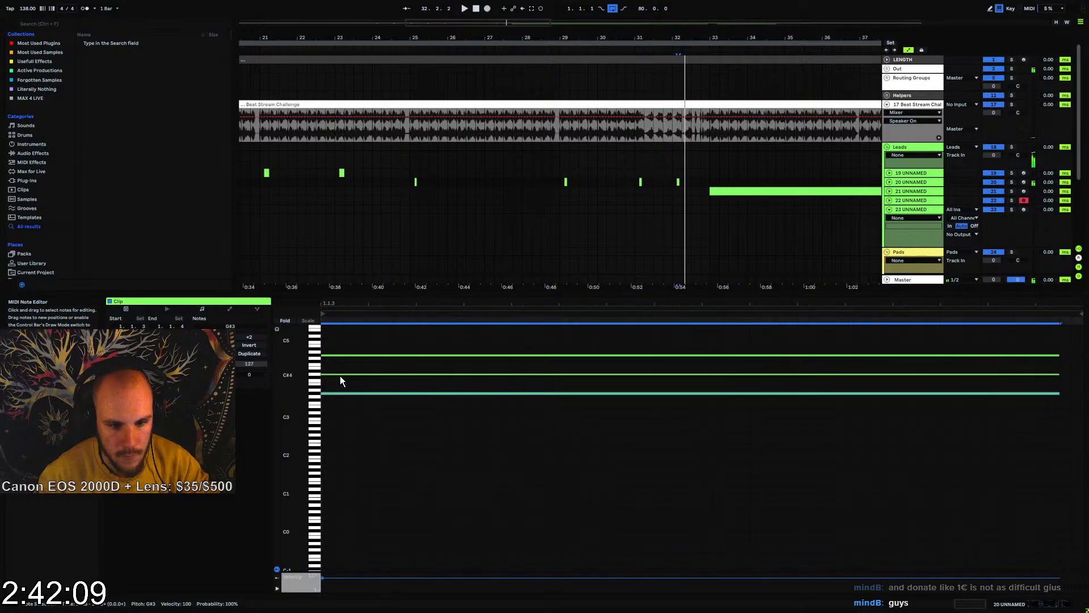
Lower the middle note of the bar 32 chord to C4 and check it in playback
key(space)
key(Down)
key(Down)
key(space)
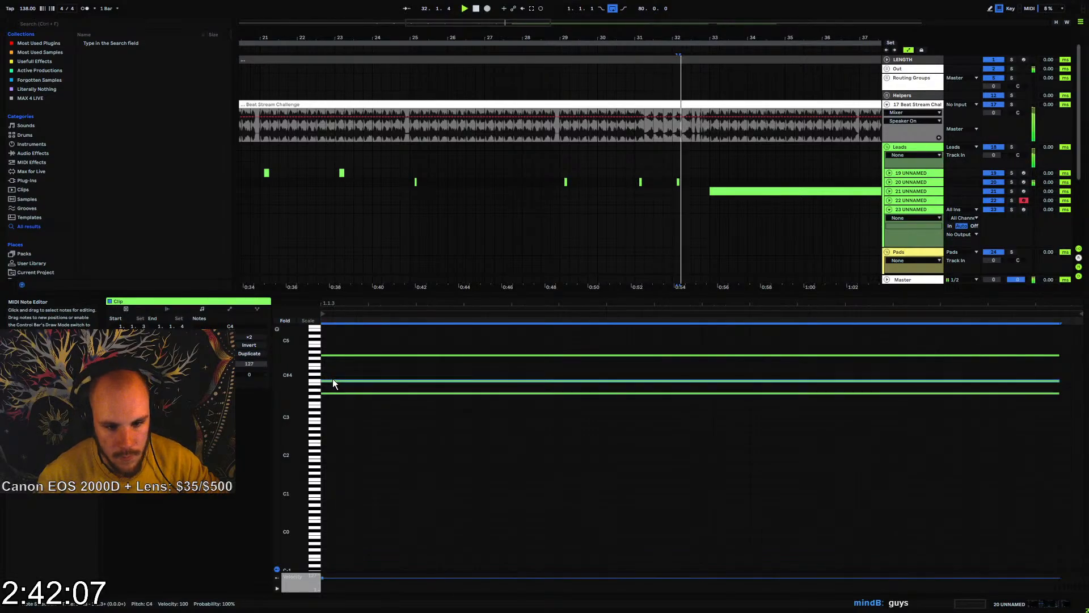
click(638, 185)
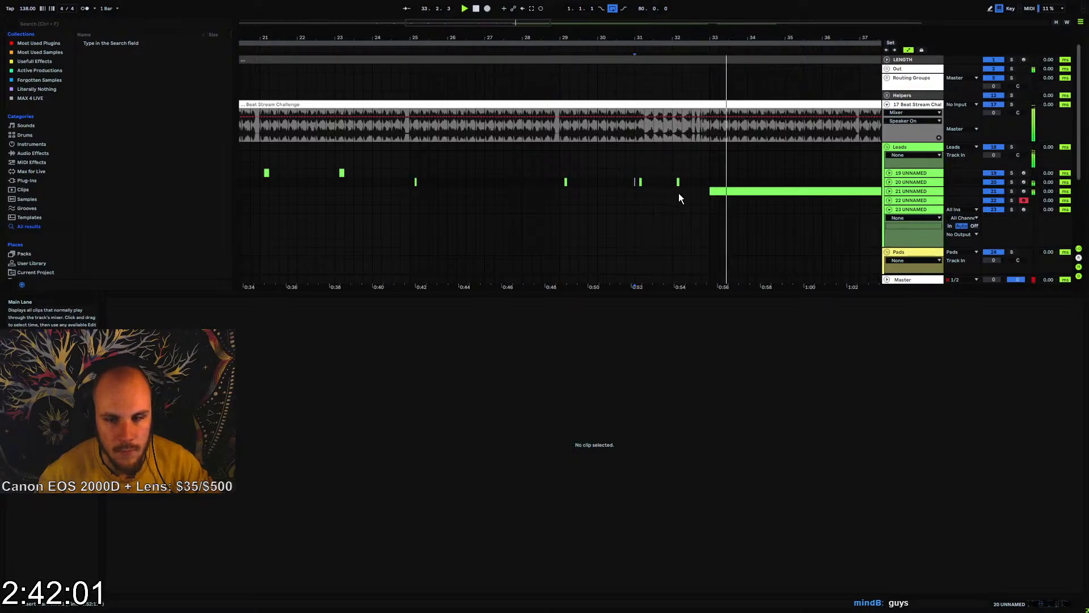
Create an empty eight-bar MIDI clip on track 23 from bar 25 to bar 33
drag(575, 38, 583, 17)
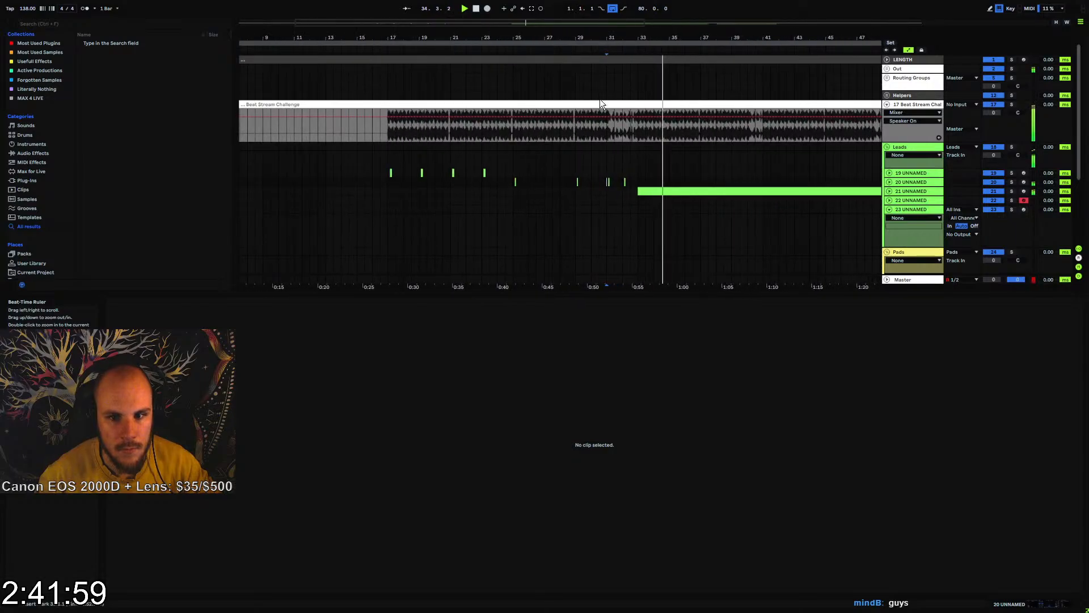
click(515, 191)
key(space)
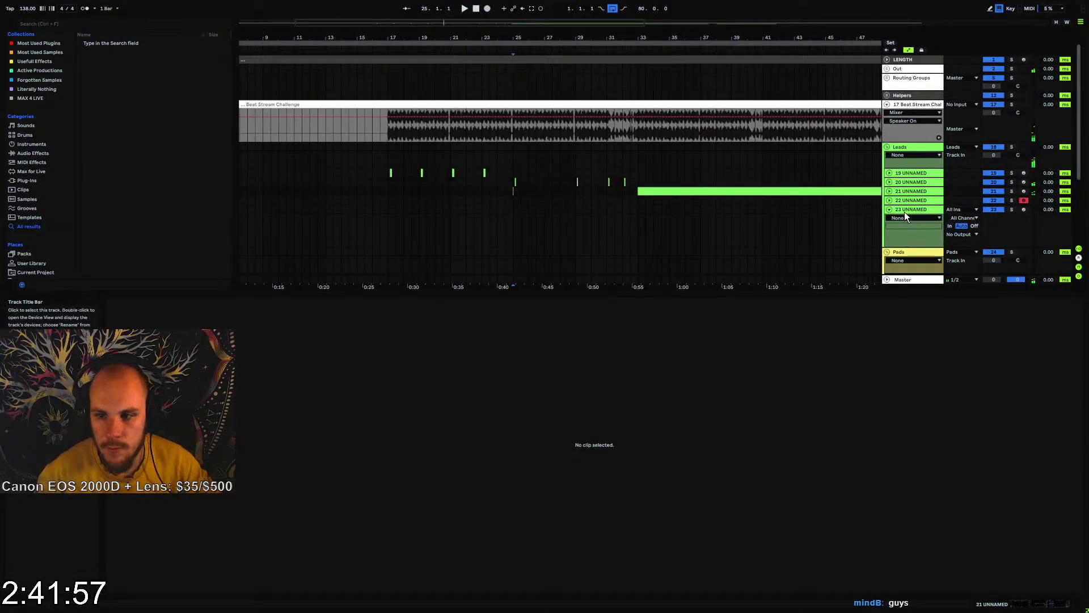
drag(522, 210, 639, 214)
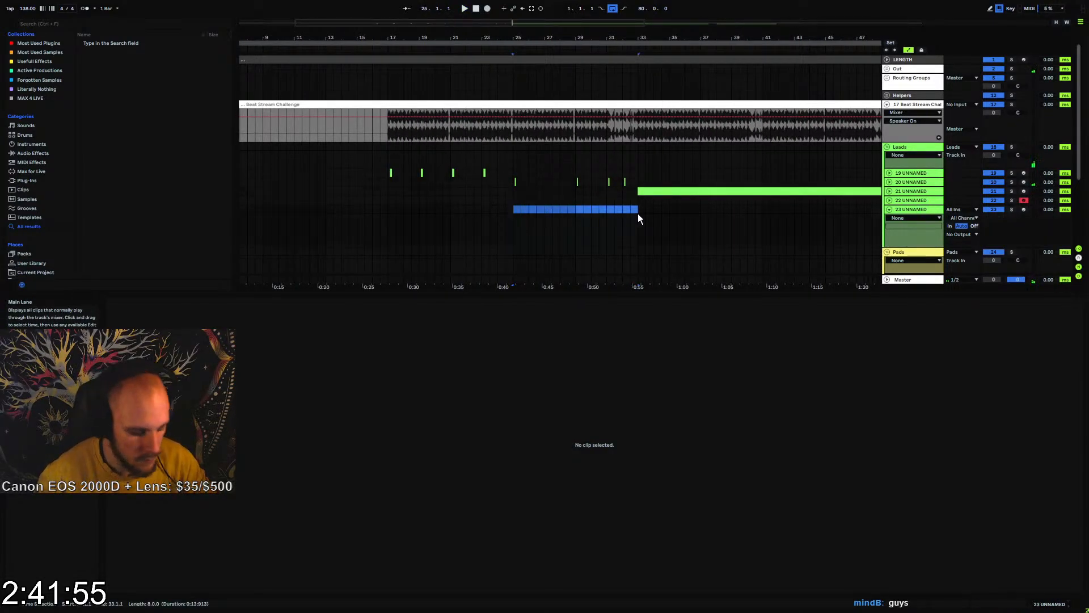
key(ctrl+shift+m)
Copy all chord notes from track 20's four clips between bars 25 and 33 into the new track 23 clip
drag(514, 182, 638, 182)
click(376, 424)
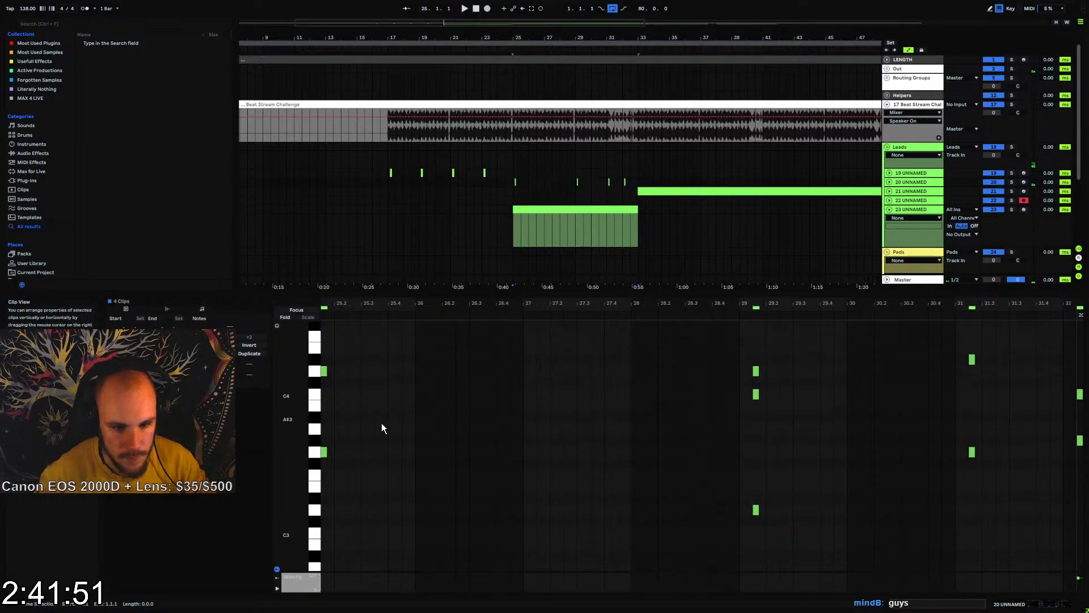
key(ctrl+a)
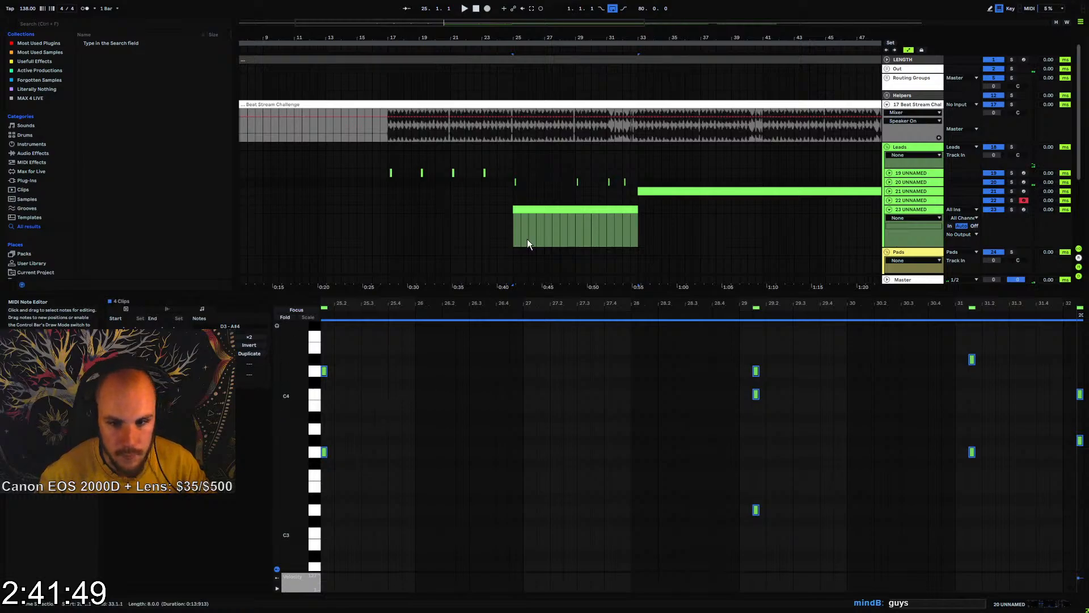
click(536, 223)
key(ctrl+v)
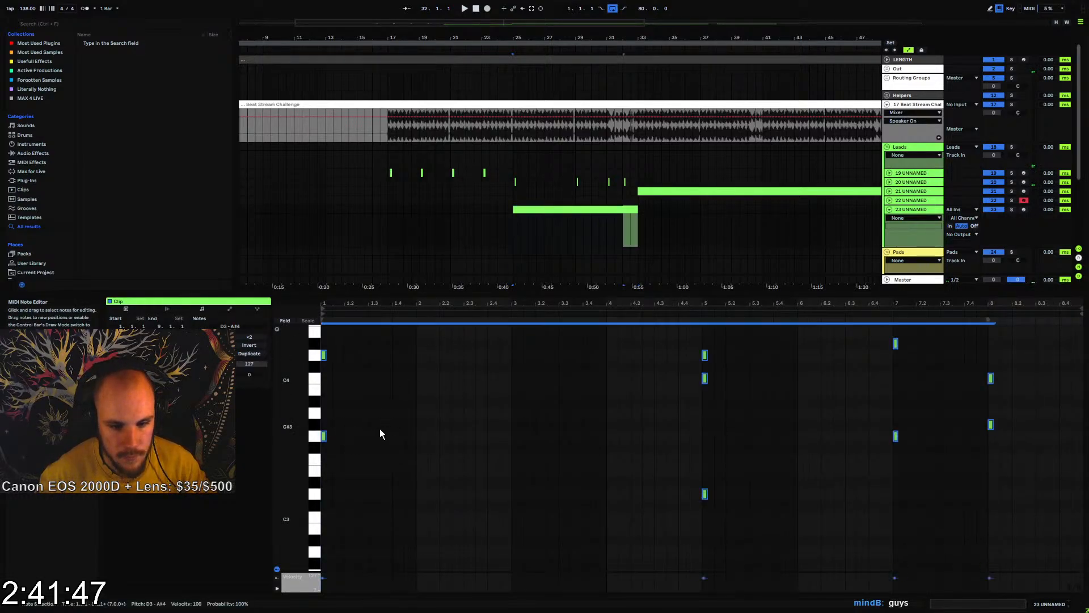
Lengthen all the pasted chord notes in track 23's clip to one full bar each
mouse_move(325, 353)
mouse_down()
mouse_move(416, 353)
mouse_move(447, 405)
mouse_up()
click(522, 427)
scroll(628, 425, up, 3)
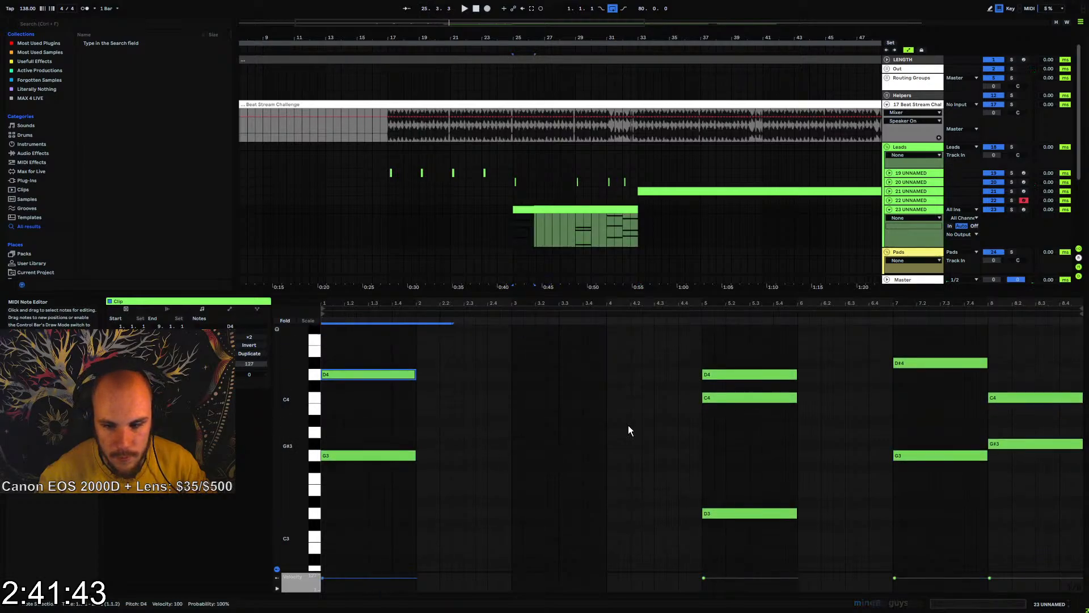
Extend the clip's second chord to two bars and its first chord to four bars, closing the gaps between chords
drag(760, 360, 750, 519)
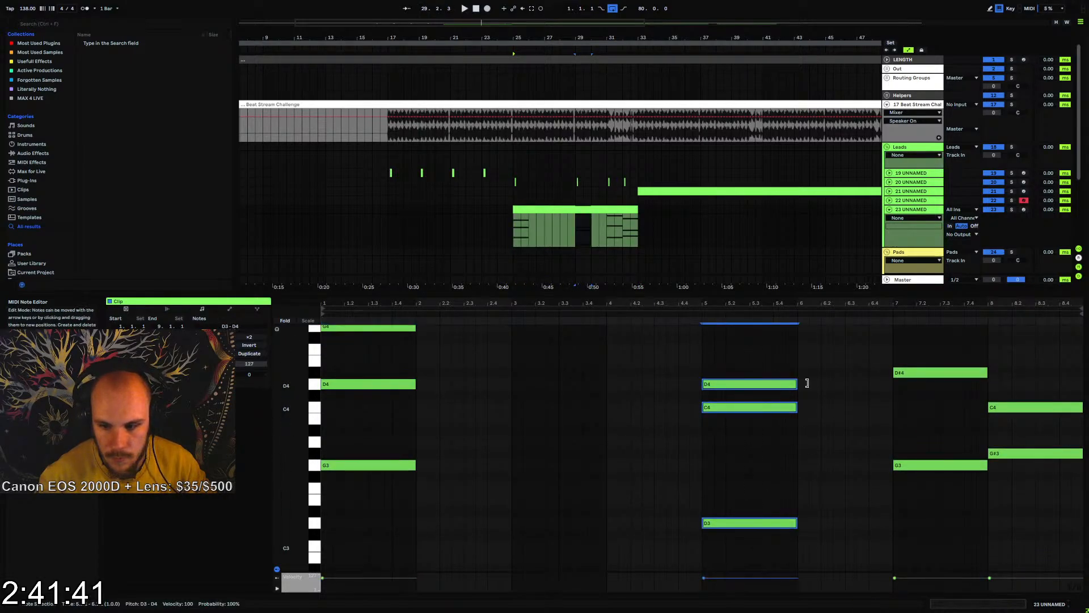
drag(796, 407, 892, 407)
scroll(433, 452, up, 1)
scroll(433, 446, up, 1)
drag(428, 342, 367, 525)
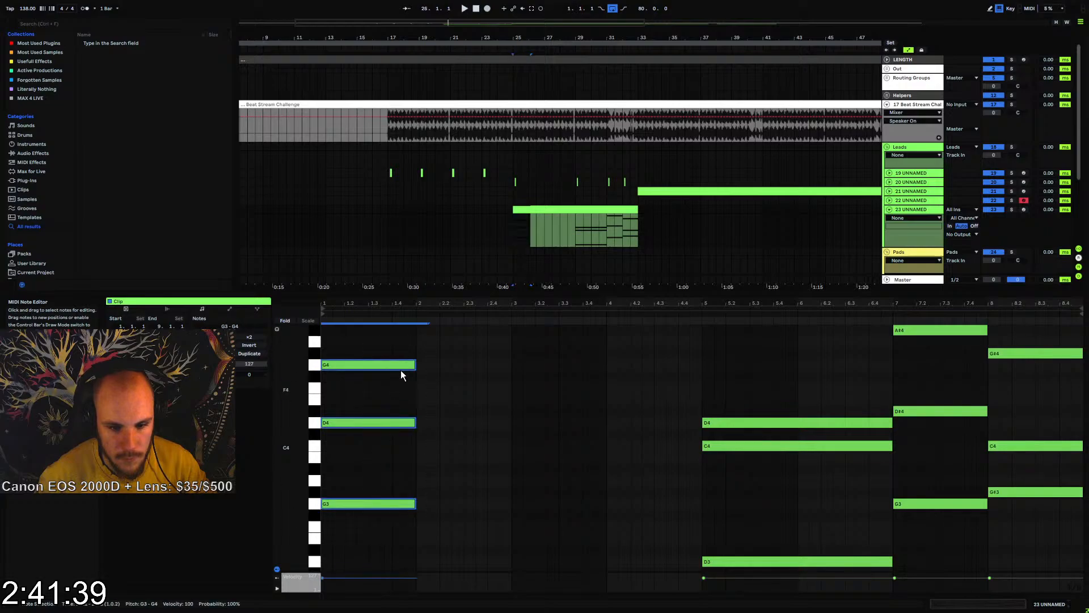
drag(415, 364, 703, 369)
scroll(702, 454, down, 1)
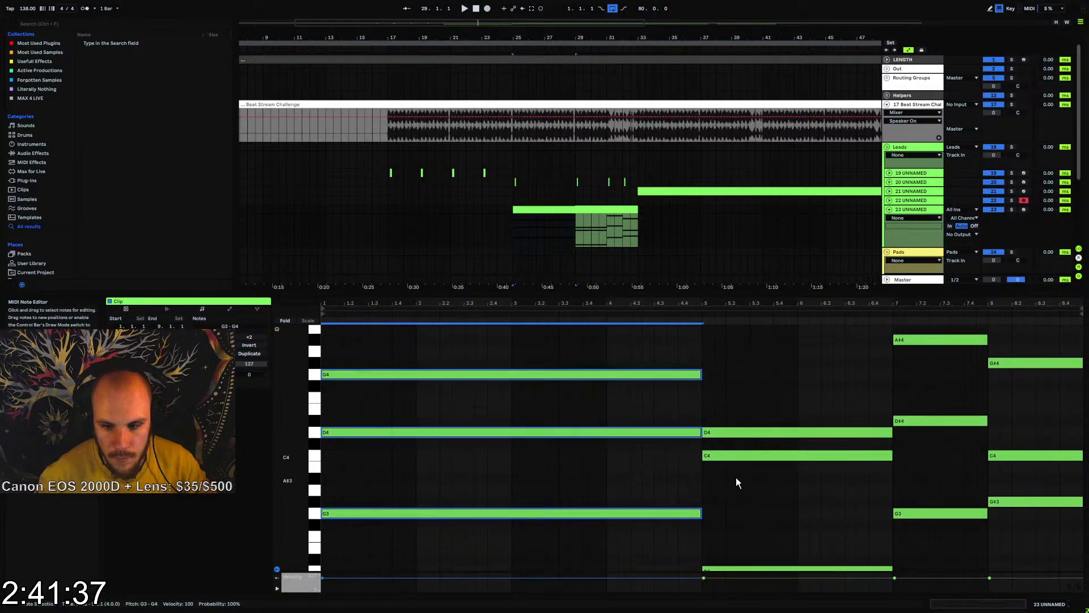
Duplicate the second chord's C4 up an octave to C5 and the first chord's D4 up to D5
click(735, 552)
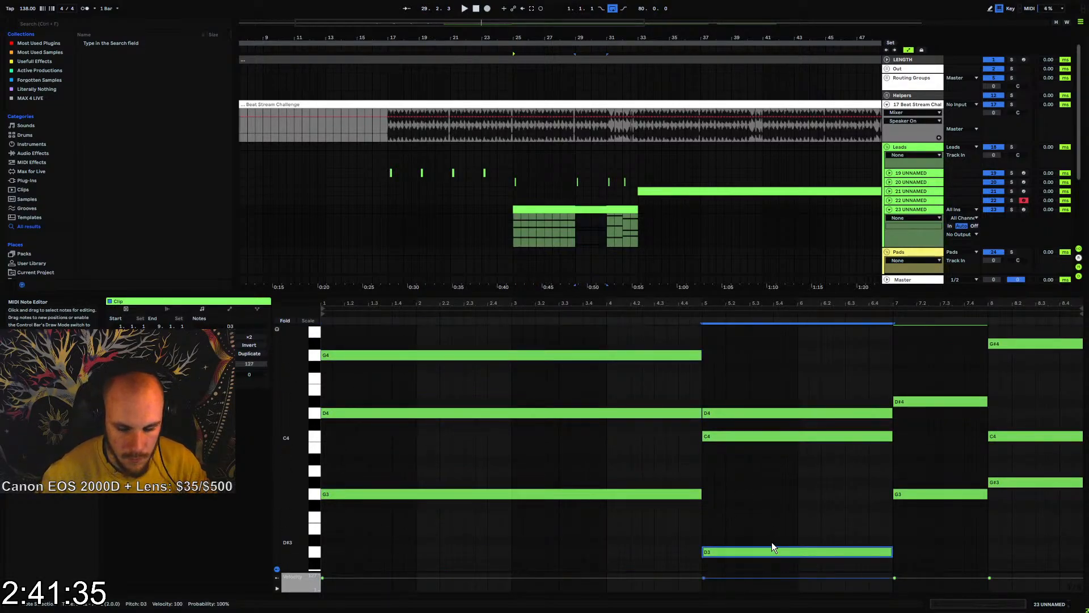
click(721, 438)
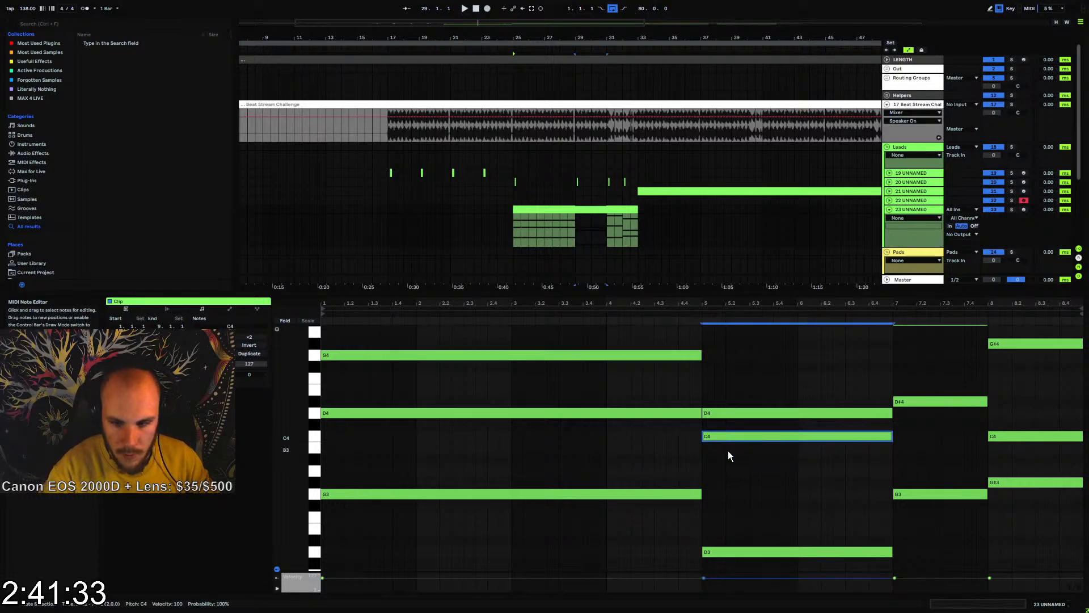
scroll(727, 450, up, 2)
click(653, 446)
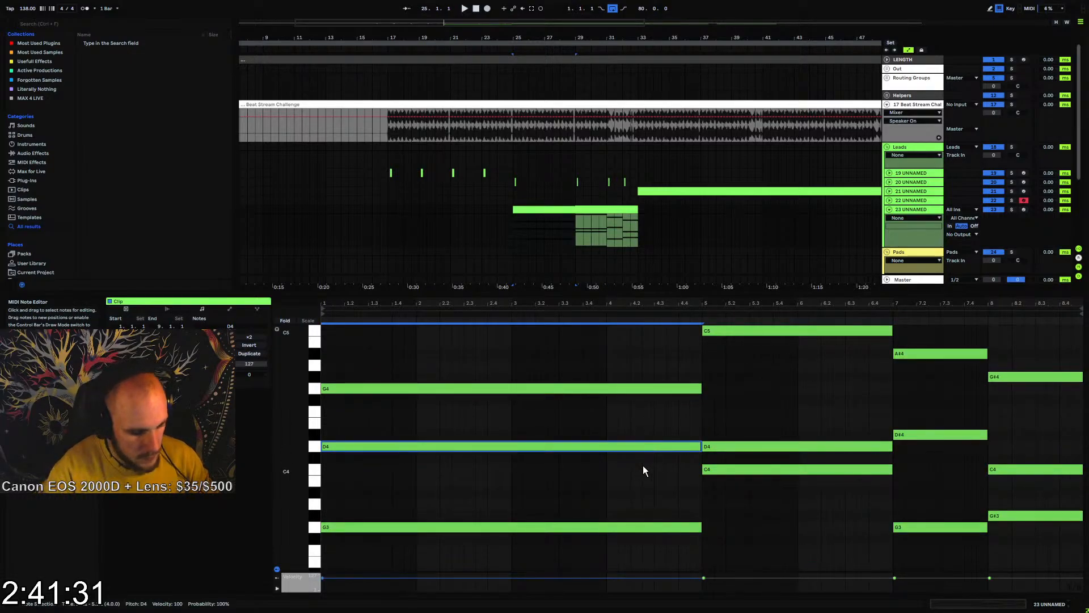
scroll(643, 468, up, 1)
Duplicate the third chord's G3 one octave higher as G4
click(943, 459)
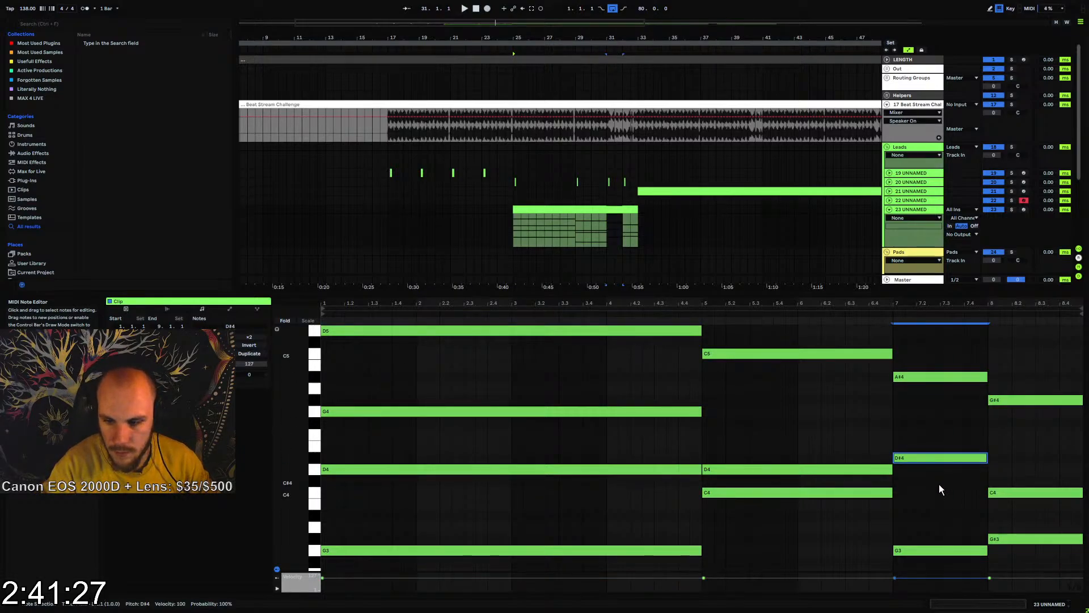
drag(942, 514, 930, 569)
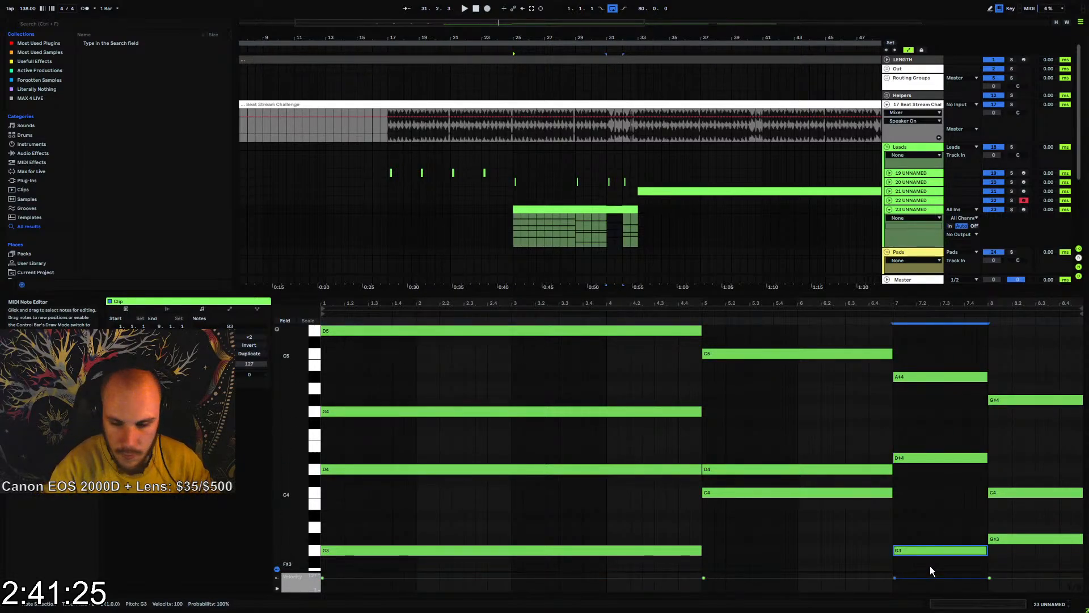
key(ctrl+v)
key(shift+Up)
Duplicate the last chord's C4 one octave lower as C3
drag(1020, 520, 1018, 542)
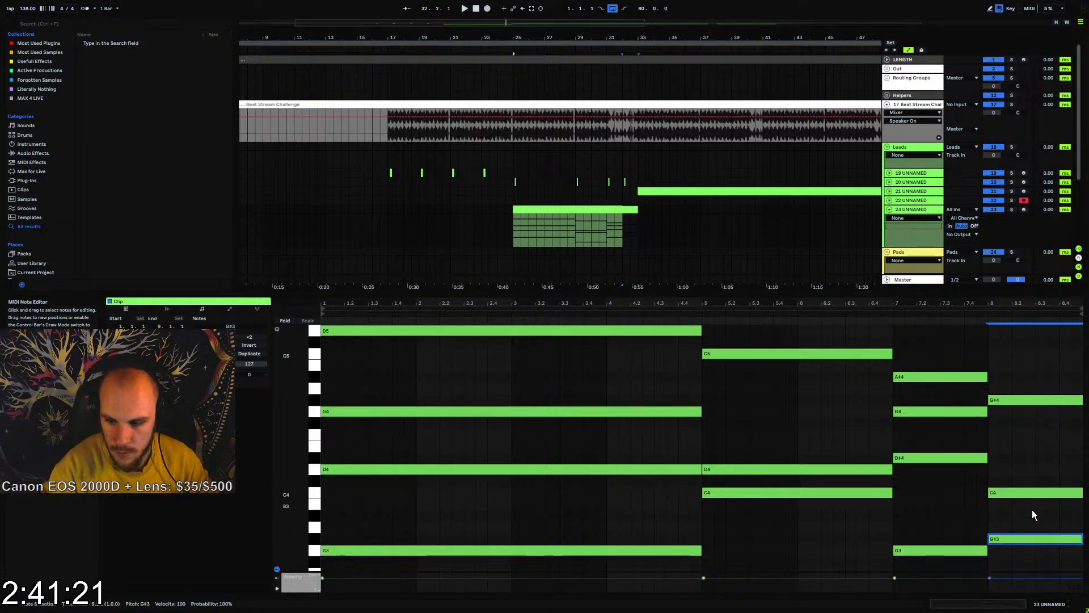
scroll(1012, 528, down, 1)
drag(1020, 444, 1017, 483)
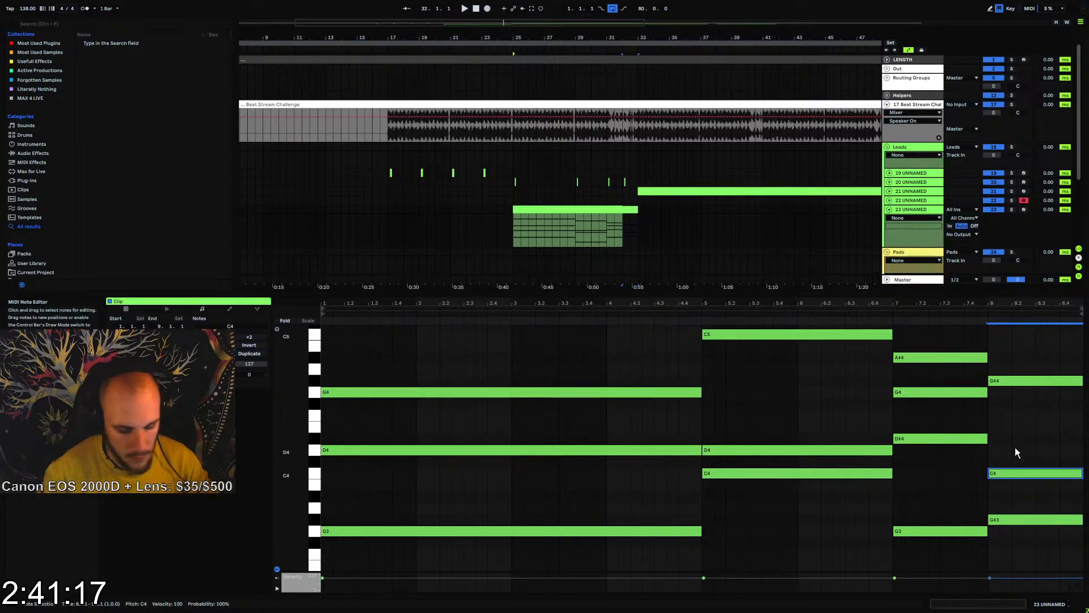
key(ctrl+c)
key(ctrl+v)
key(shift+Down)
key(Up)
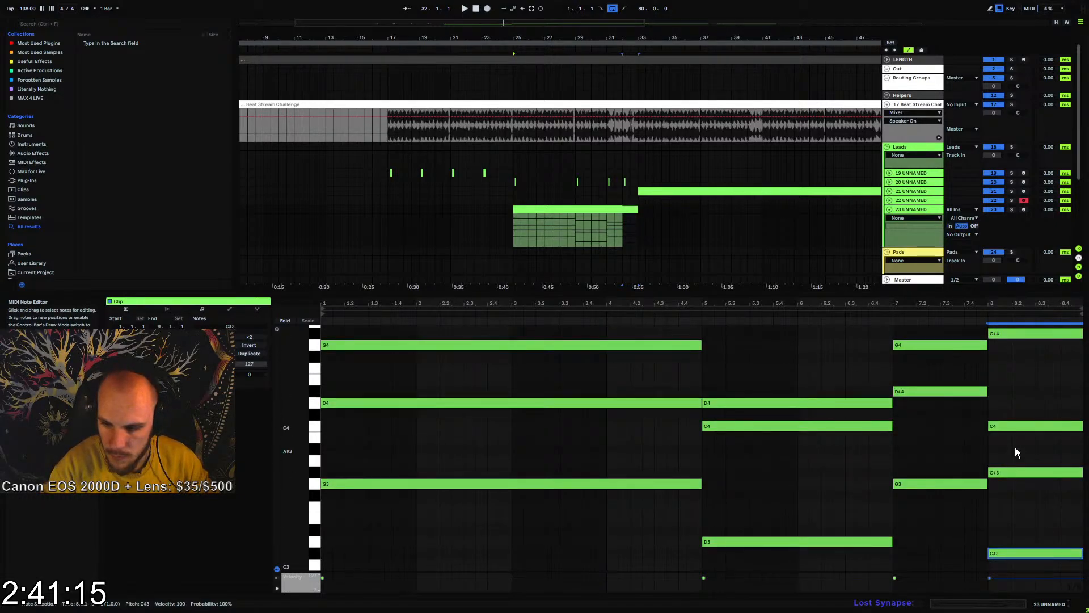
key(Down)
Play back the arrangement from bar 25 with track 23's chord clip in place
key(space)
key(space)
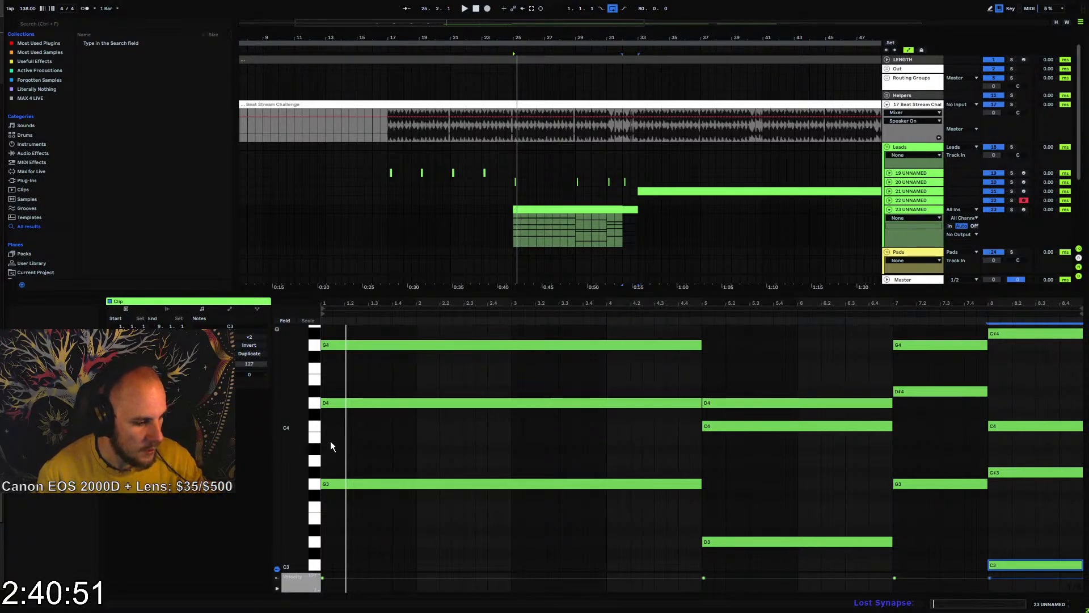
key(space)
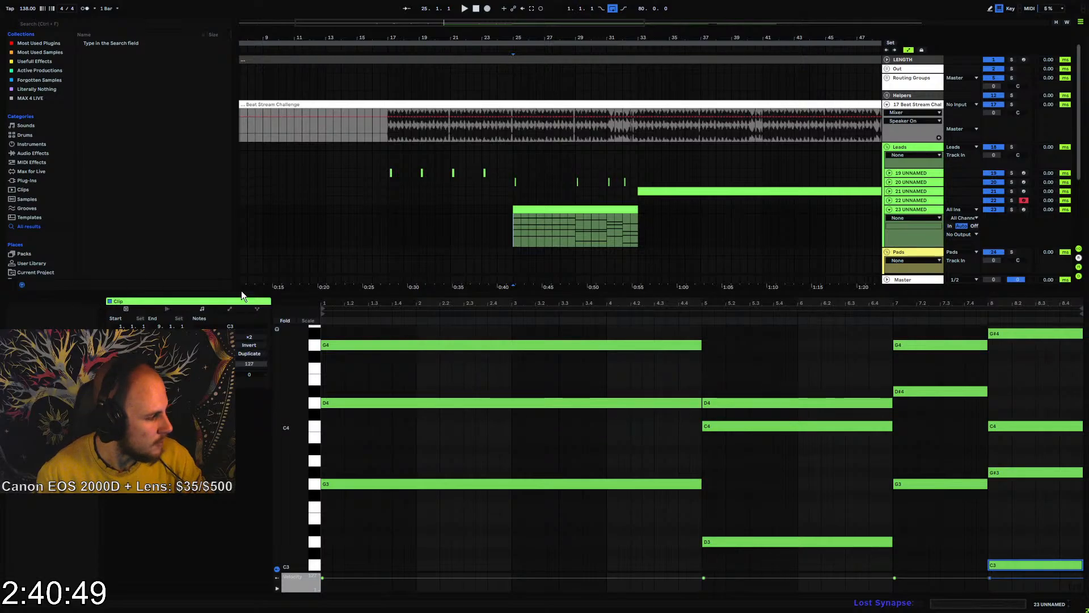
Load a Serum instrument onto track 23 and close its plug-in window
right_click(515, 232)
right_click(515, 232)
mouse_move(564, 241)
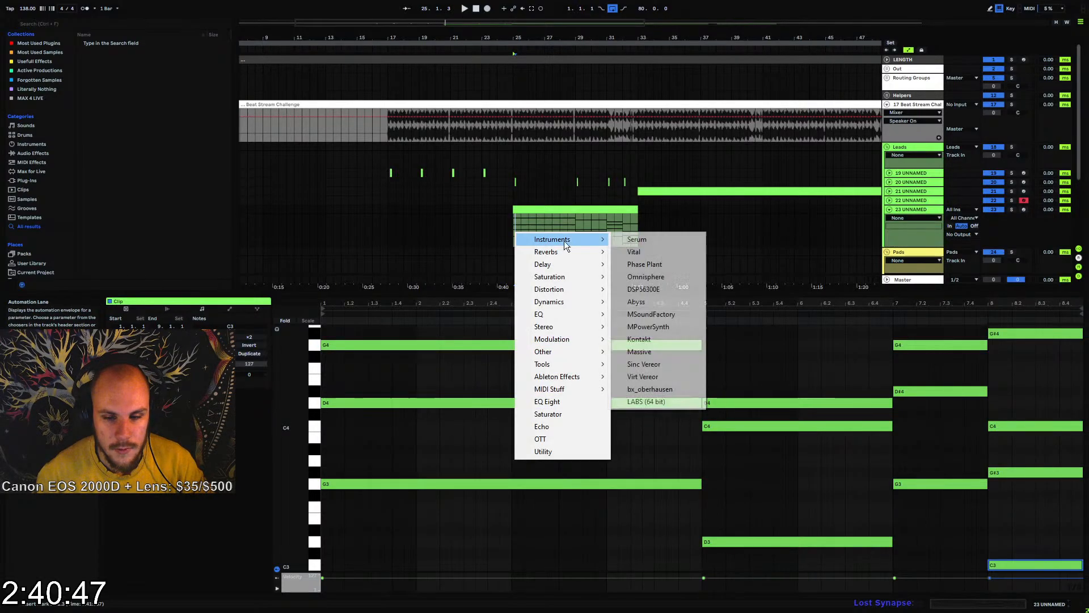
click(621, 240)
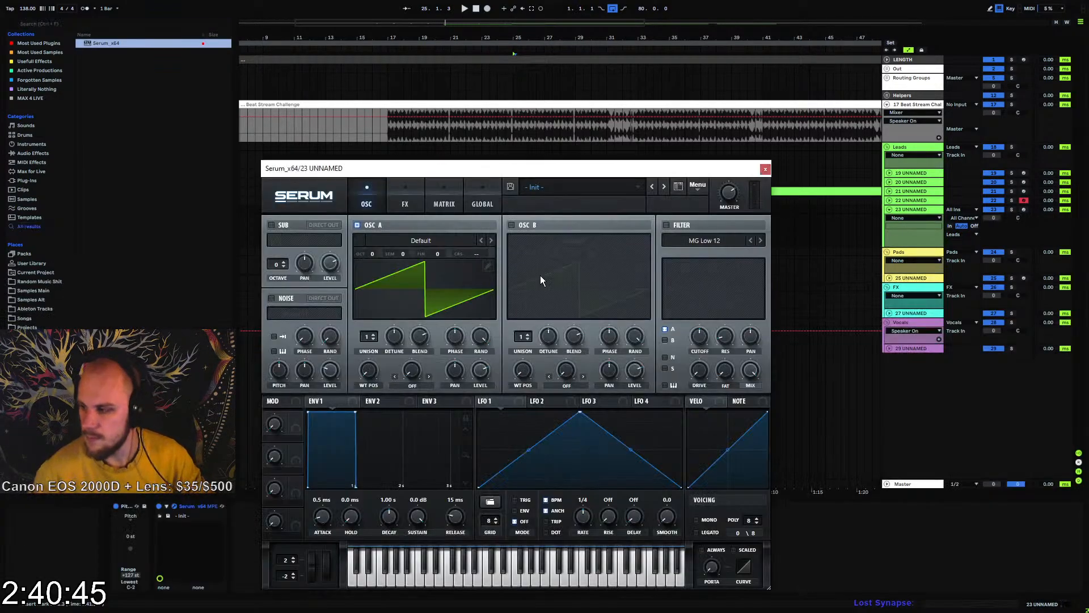
click(765, 168)
Solo track 23, loop its eight-bar chord clip from bar 25 and audition it with the initial Serum sound
drag(513, 234, 601, 229)
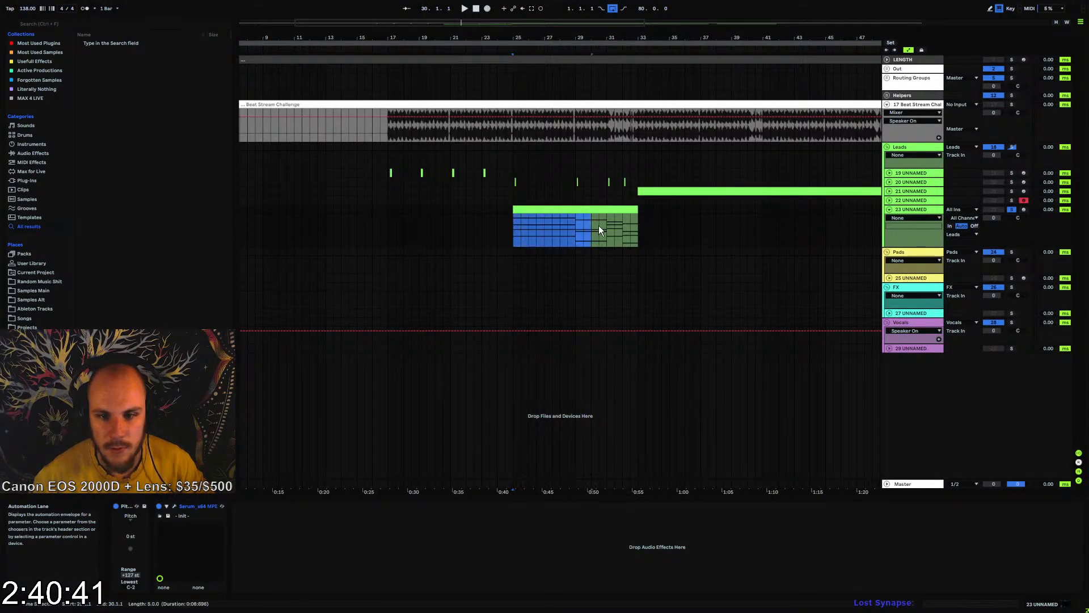
key(ctrl+l)
key(space)
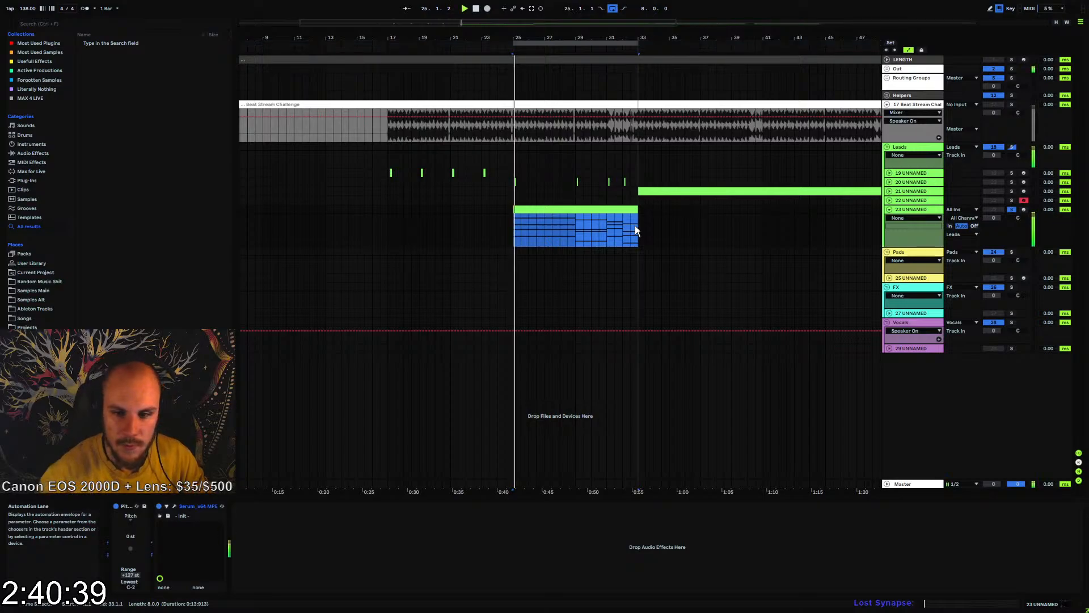
key(space)
Enable Serum's filter with the MG Low 24 type and lower its cutoff
click(174, 506)
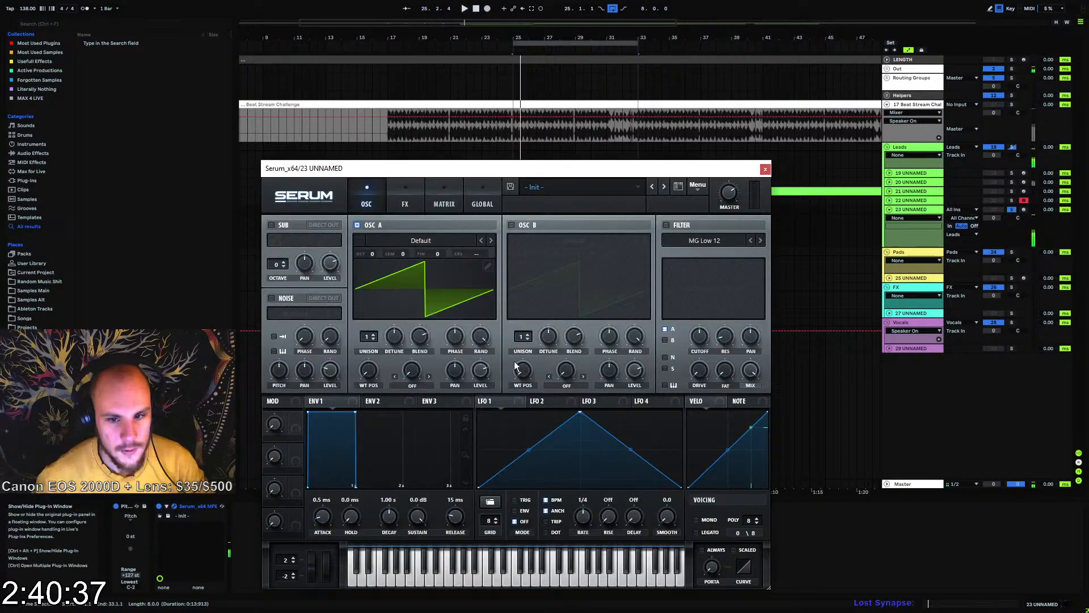
click(667, 226)
click(761, 241)
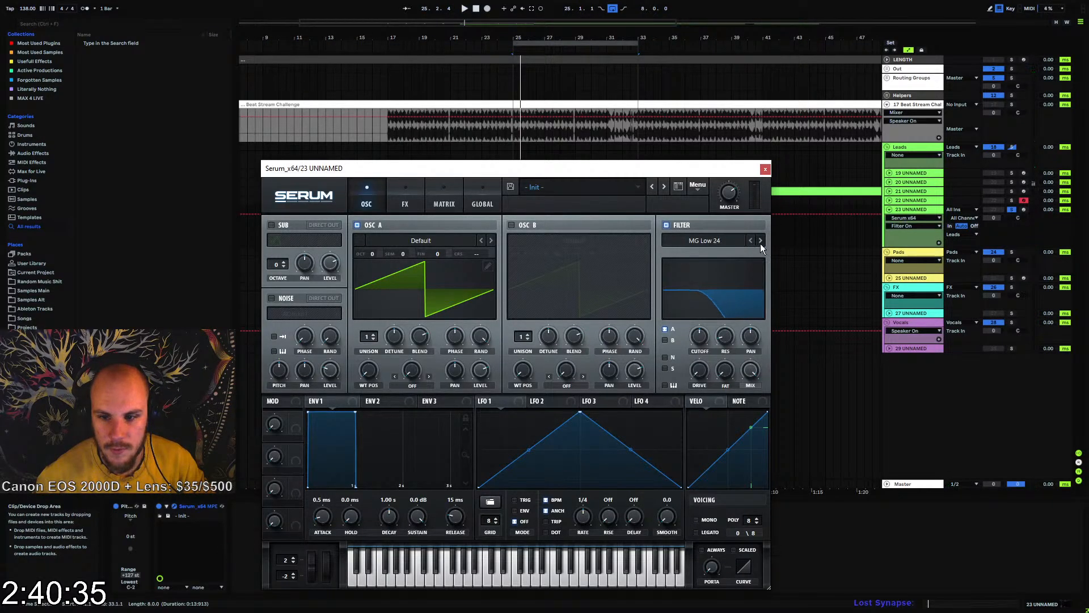
drag(699, 338, 699, 356)
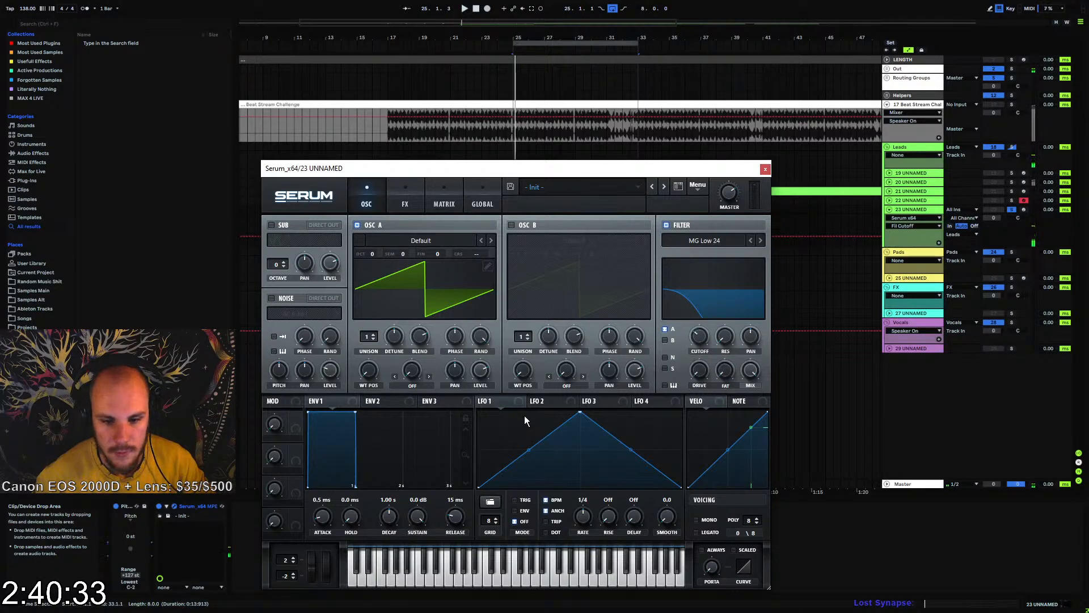
Insert an Arpeggiator MIDI effect before Serum on track 23 and play back the loop
click(32, 153)
click(33, 162)
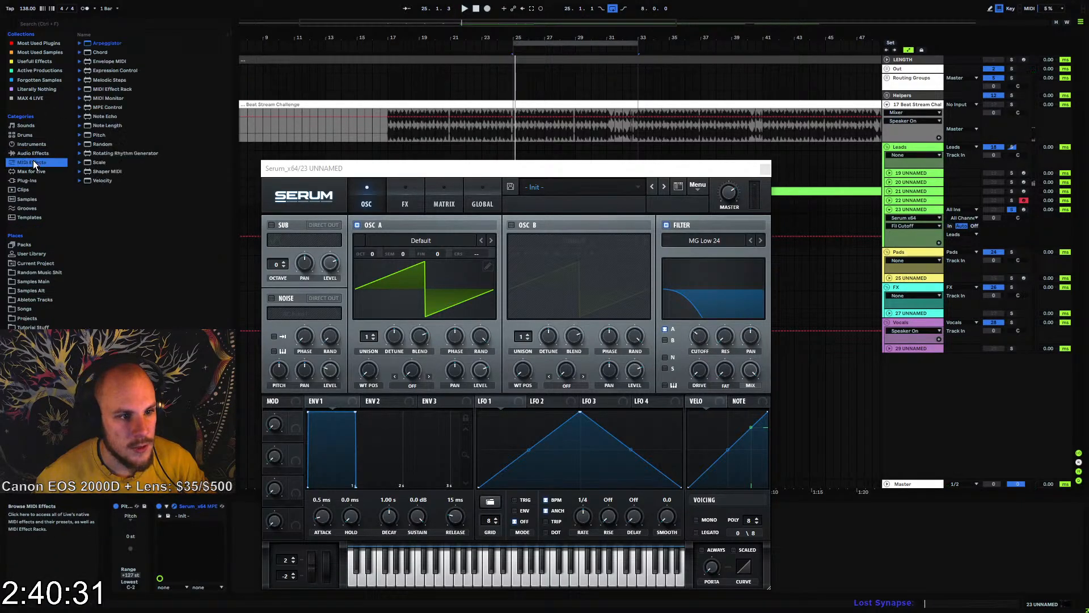
drag(108, 44, 157, 498)
drag(248, 435, 161, 516)
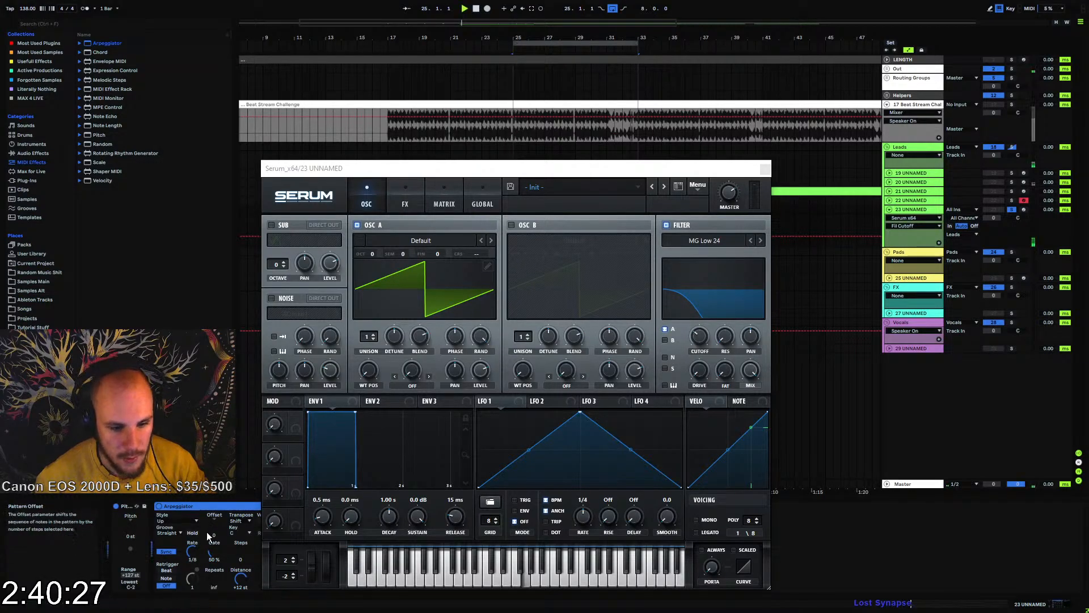
key(space)
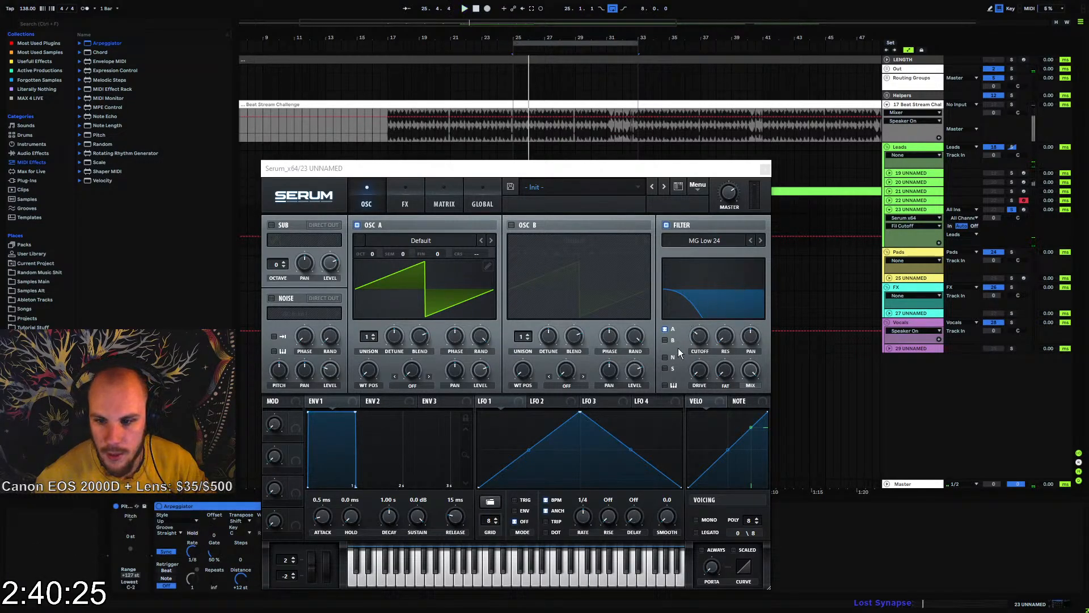
Modulate filter cutoff with Env 2 (345 ms decay, 0% sustain, 108 ms release); set Env 1 to 126 ms decay, -4.7 dB sustain, 60 ms release
drag(353, 415, 319, 514)
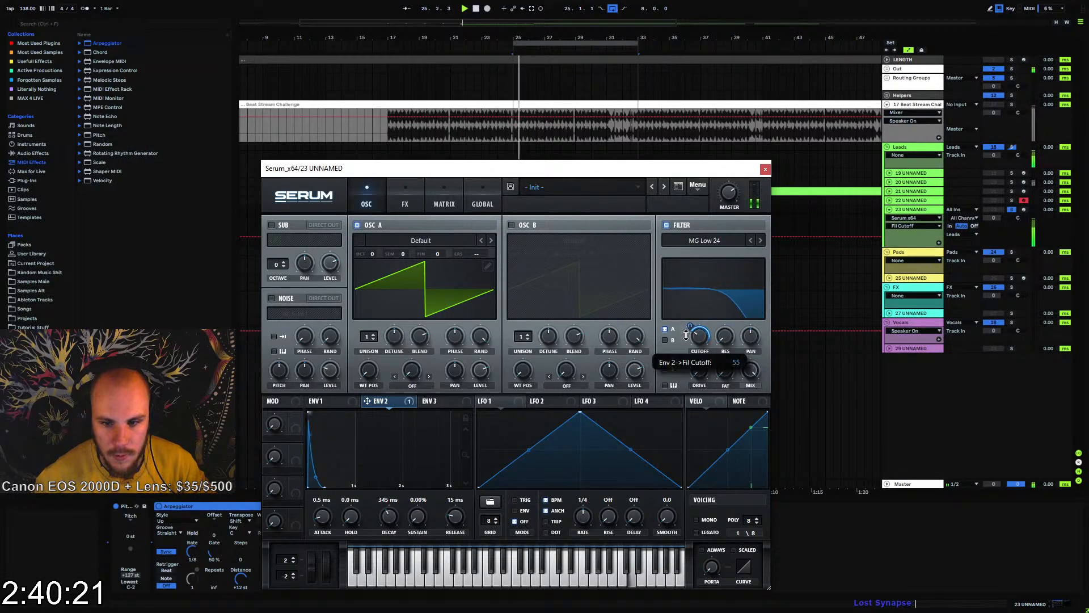
click(316, 401)
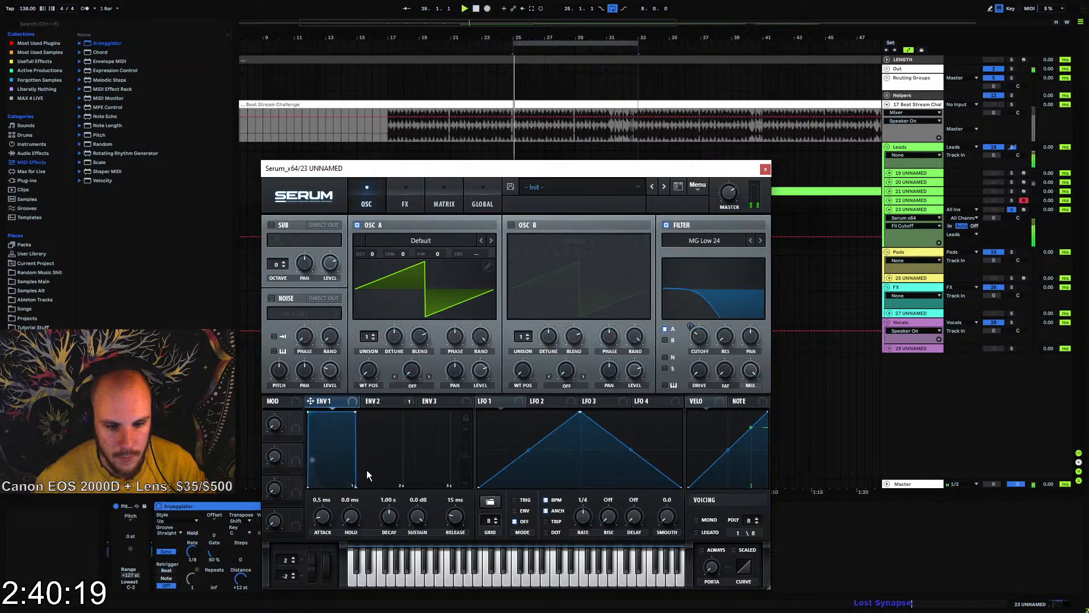
drag(455, 517, 459, 516)
drag(360, 418, 299, 433)
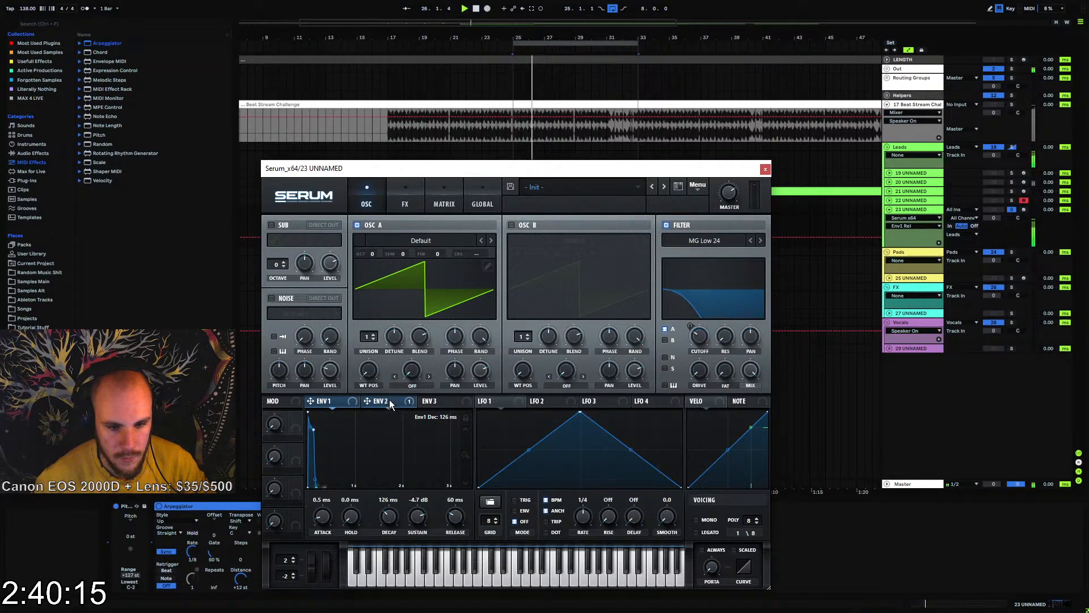
click(375, 402)
drag(449, 516, 450, 513)
Add Serum's Hyper/Dimension effect with retrigger on, and set its Dimension mix and a size of 20%
click(405, 200)
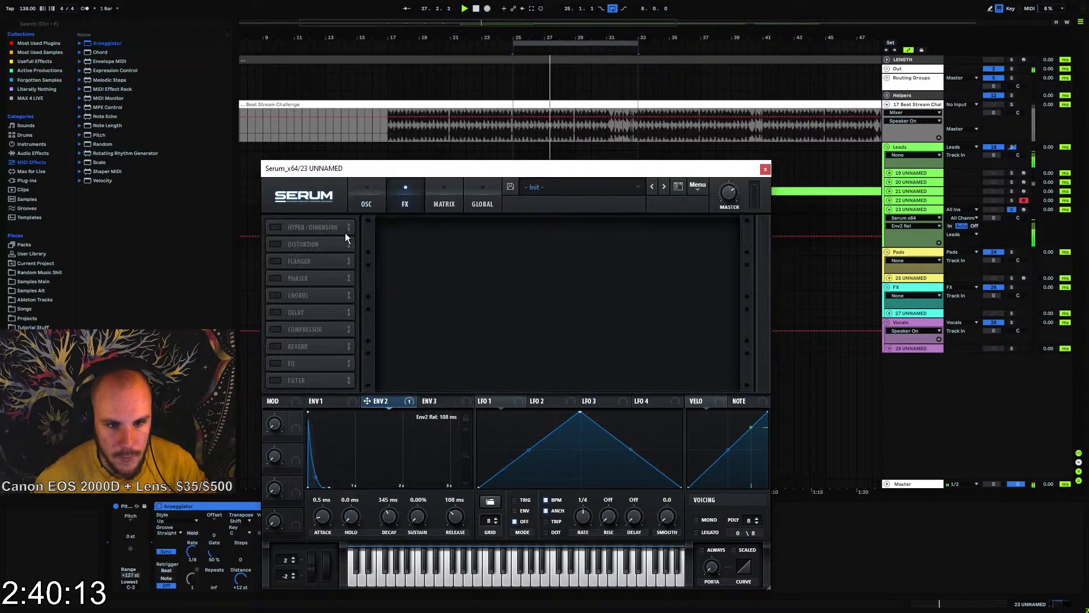
click(276, 227)
click(496, 250)
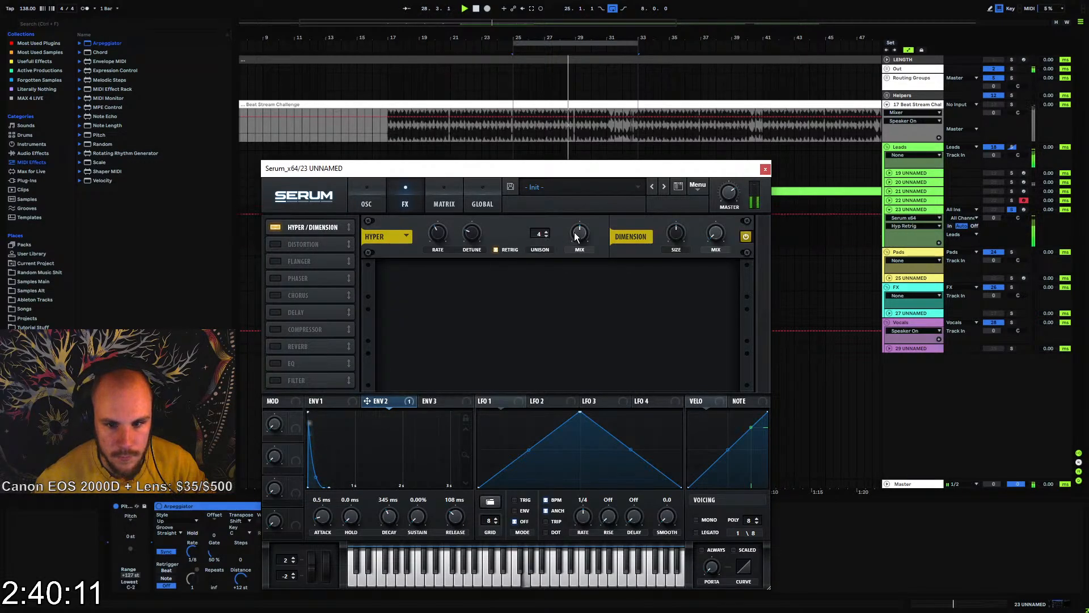
click(716, 233)
click(676, 234)
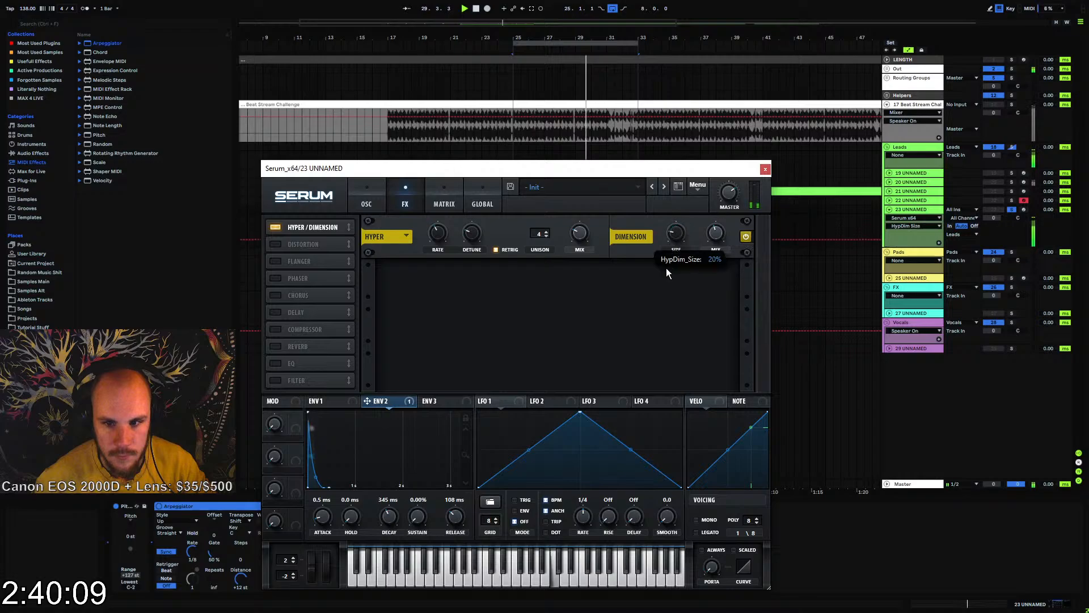
Add a Chorus effect in Serum with its filter switched to high-pass, 9.1 ms depth and 60% feedback
click(276, 295)
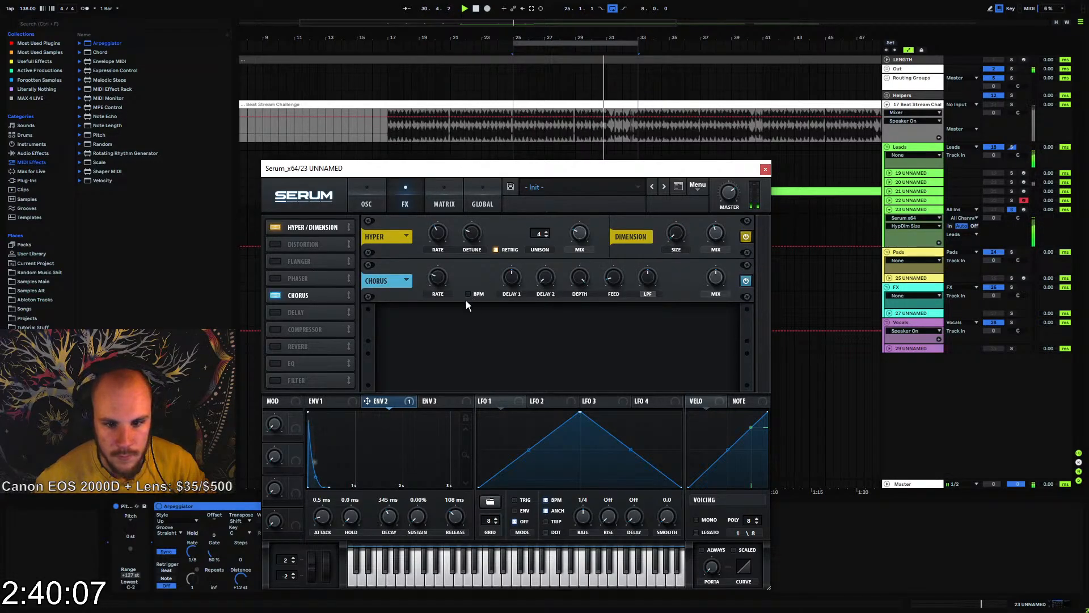
click(647, 292)
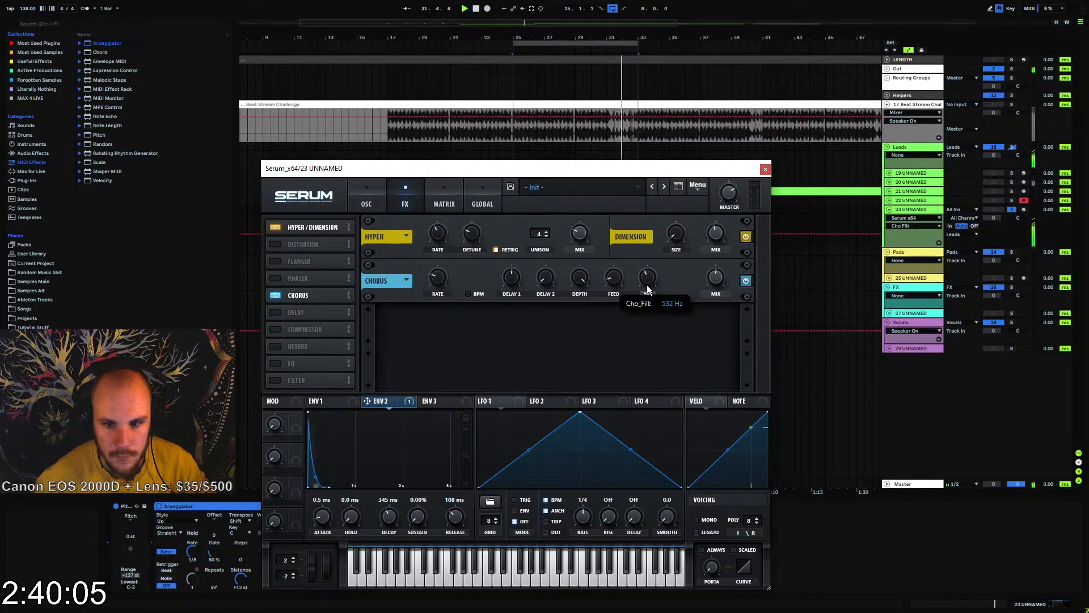
drag(613, 281, 567, 321)
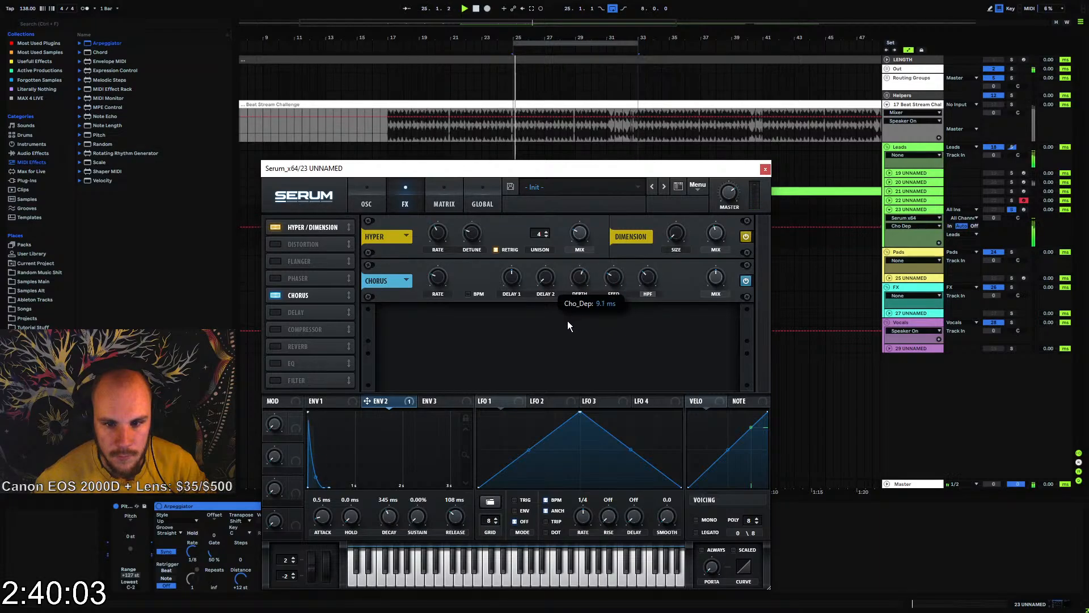
drag(651, 277, 629, 244)
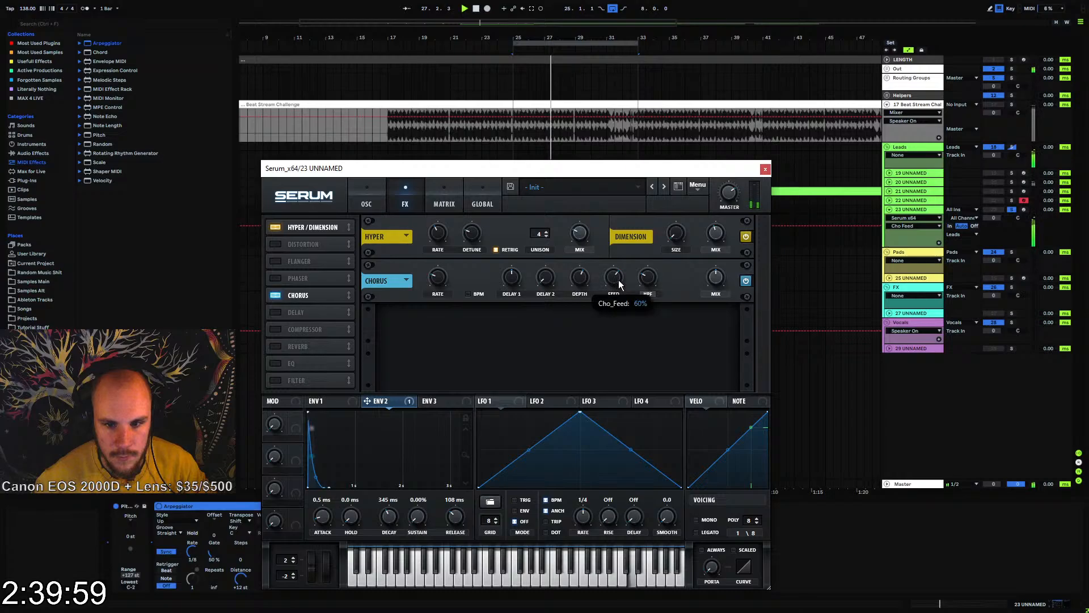
Add Serum's Compressor in multiband mode and adjust its gain and release
click(276, 329)
click(607, 338)
drag(574, 321, 572, 303)
drag(541, 322, 541, 313)
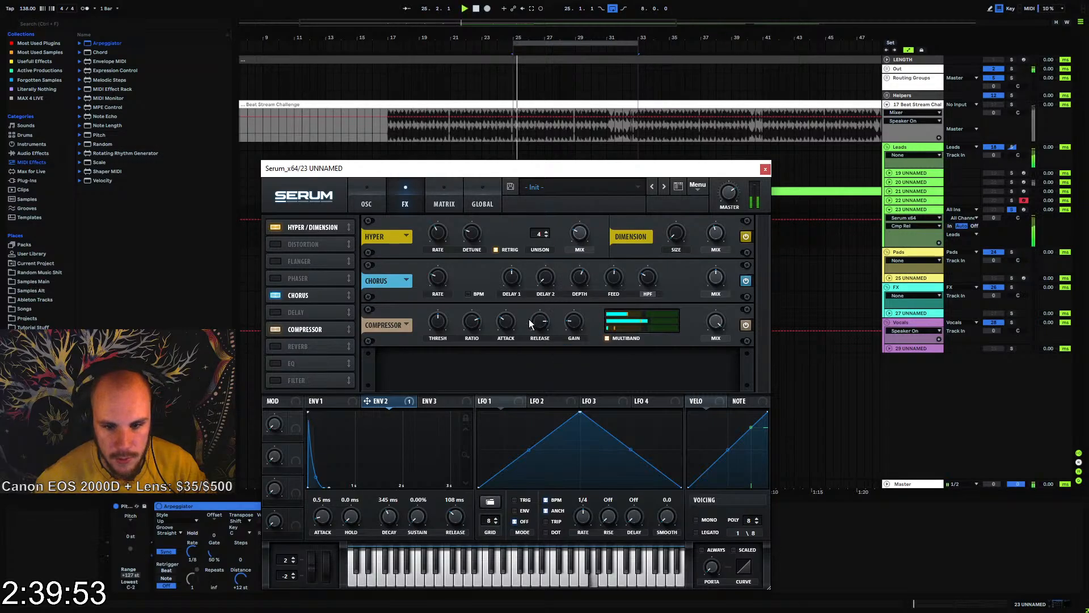
Enable Oscillator B one octave down and route it through the filter
click(363, 199)
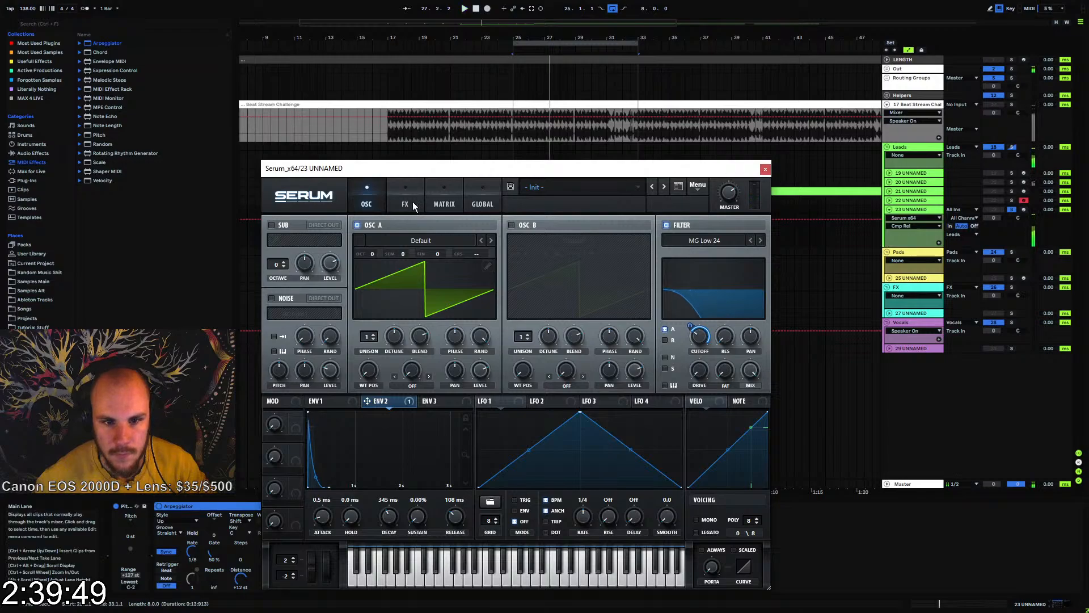
click(512, 224)
drag(526, 253, 526, 268)
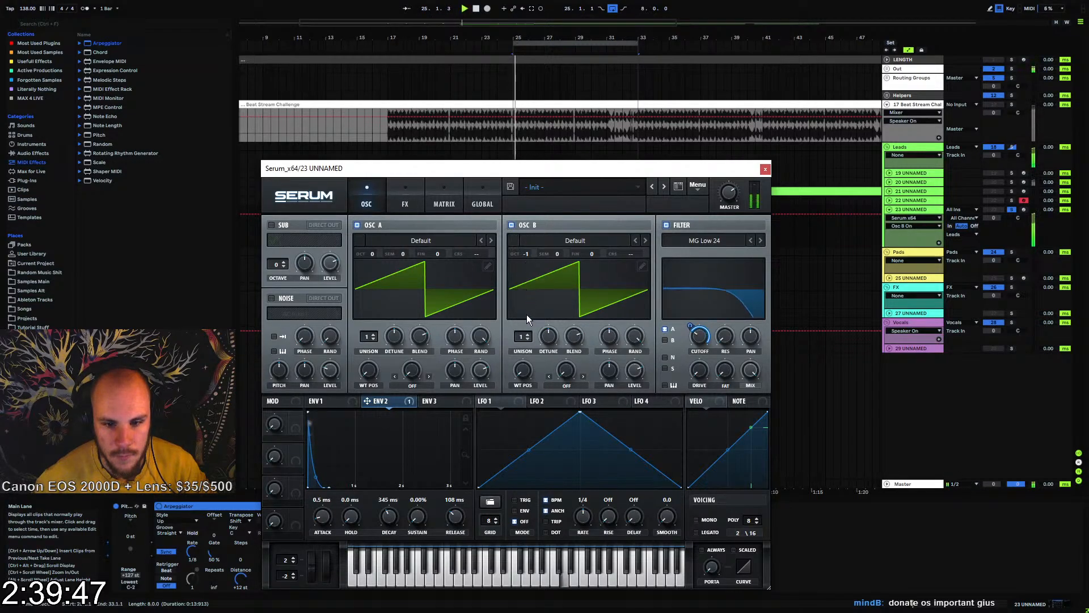
click(665, 340)
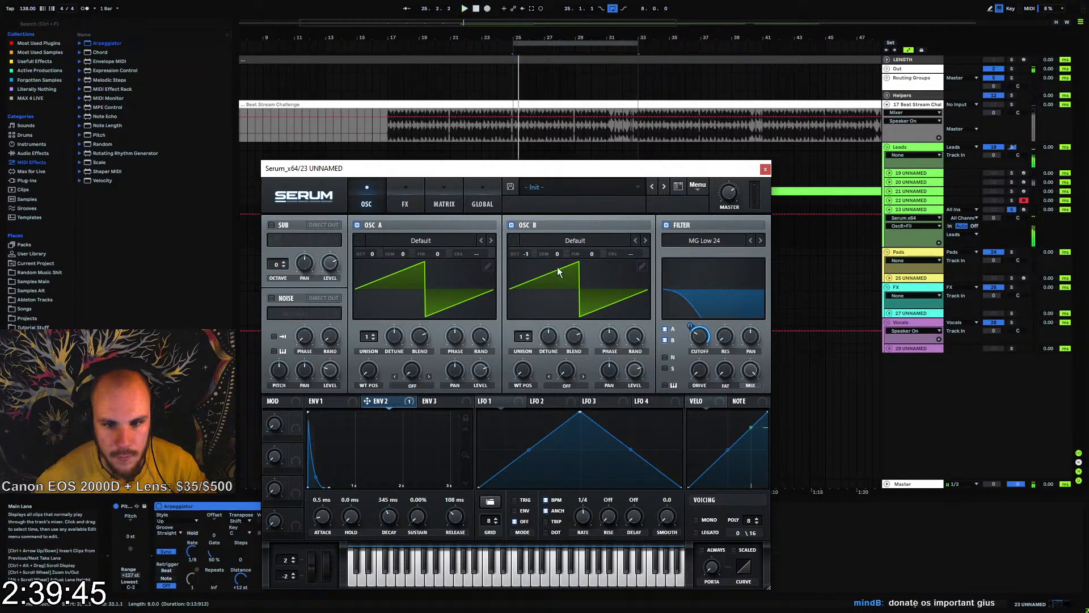
Draw a square wave in Oscillator B's wavetable, remove its fundamental harmonic and close the table editor
click(642, 266)
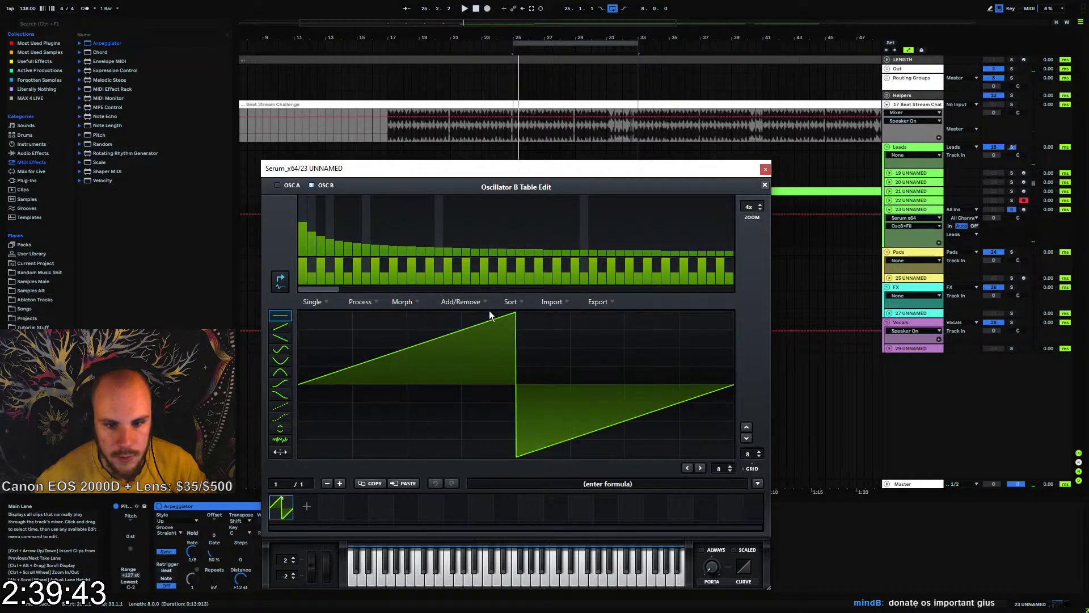
drag(488, 311, 300, 311)
drag(553, 449, 711, 450)
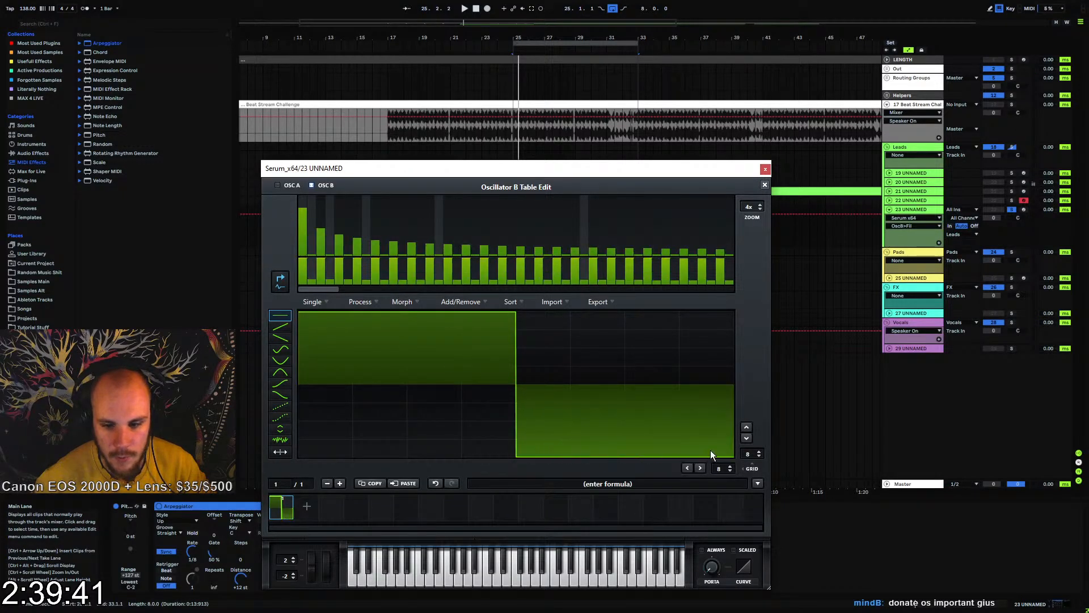
click(305, 270)
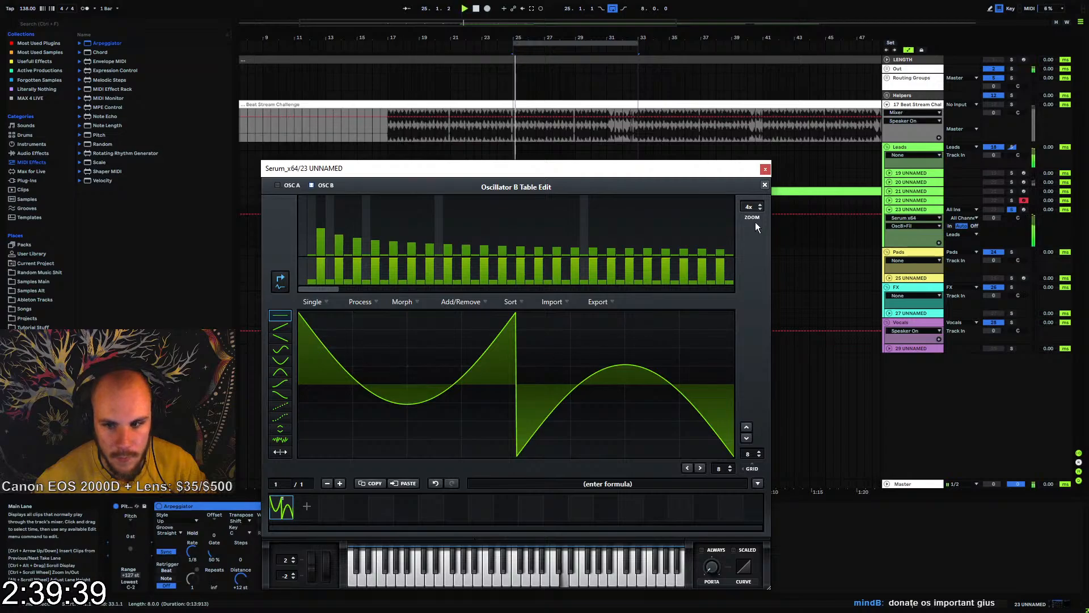
click(764, 184)
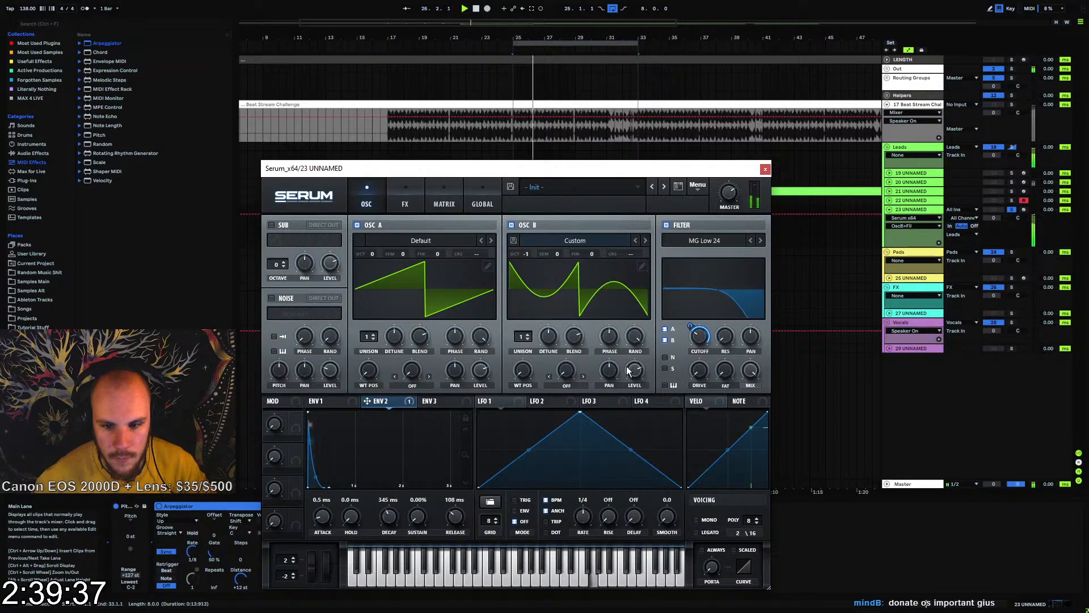
Set Oscillator B to 7 unison voices with 0.06 detune and adjust its level
click(527, 334)
click(527, 334)
click(527, 334)
click(527, 335)
click(527, 334)
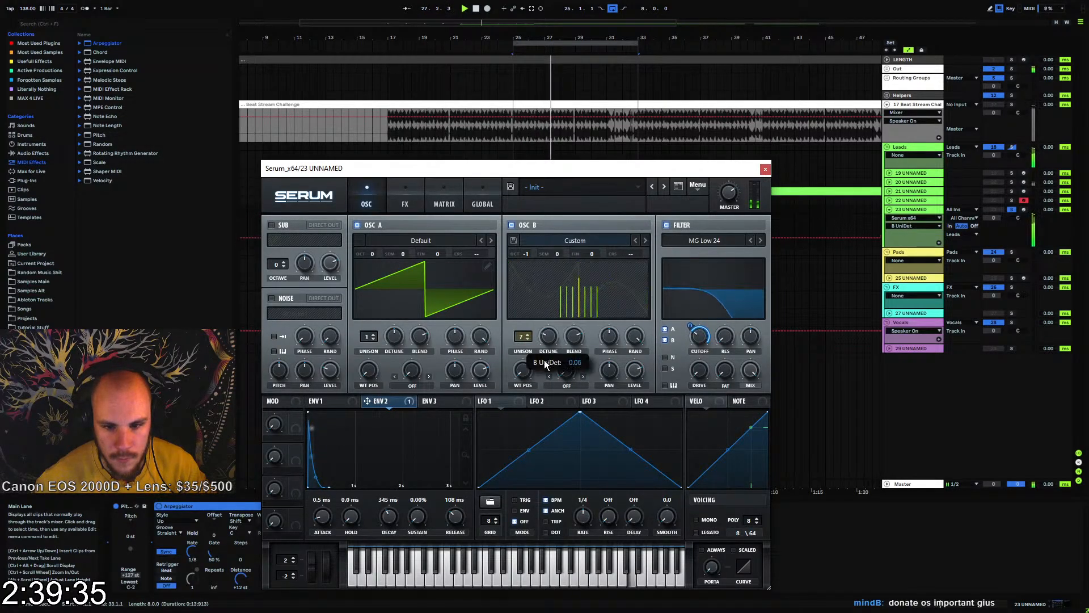
click(527, 334)
drag(633, 365, 634, 372)
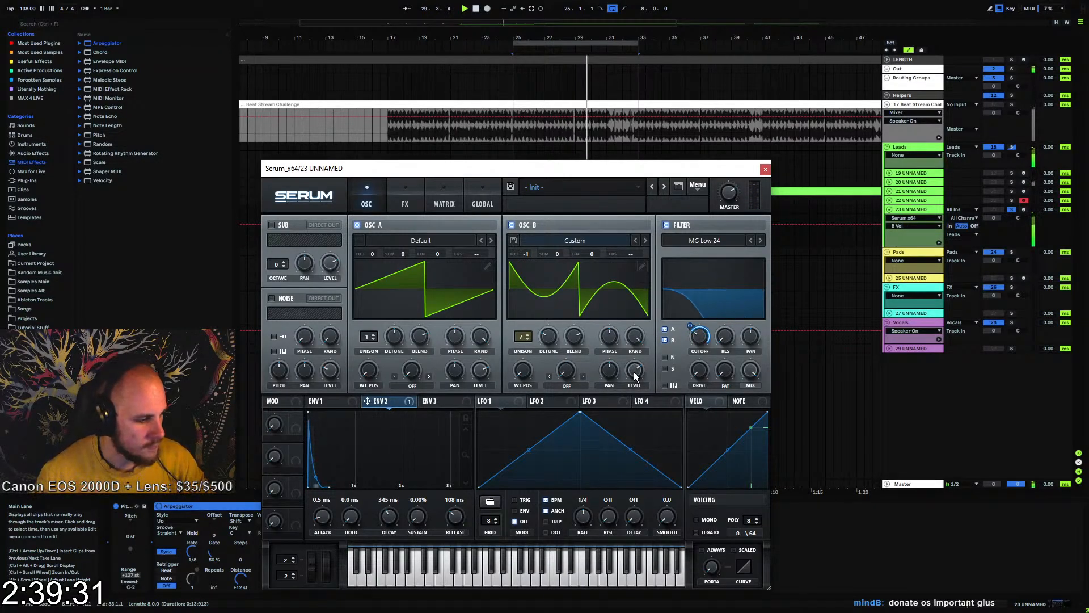
Add SoftClip distortion with adjusted drive, move it after the Compressor and set the Compressor gain to 8.1 dB
click(406, 196)
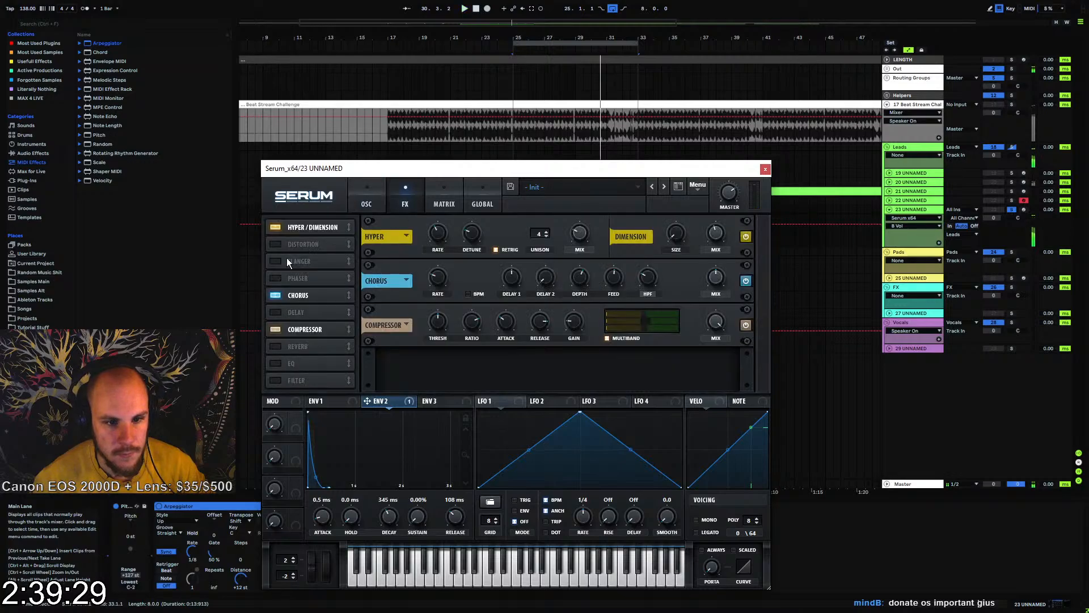
click(439, 276)
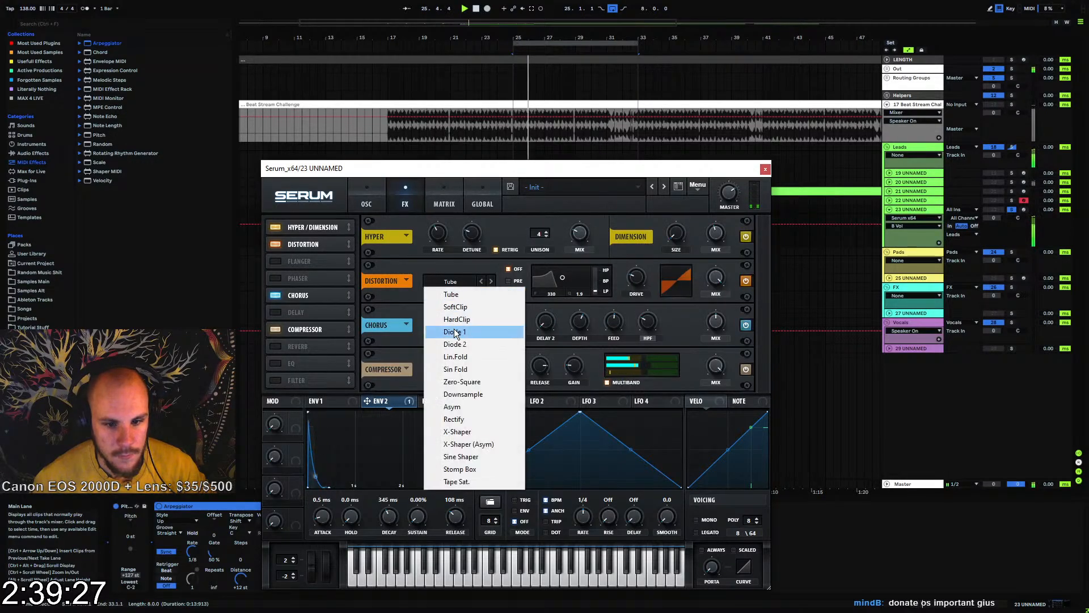
click(457, 307)
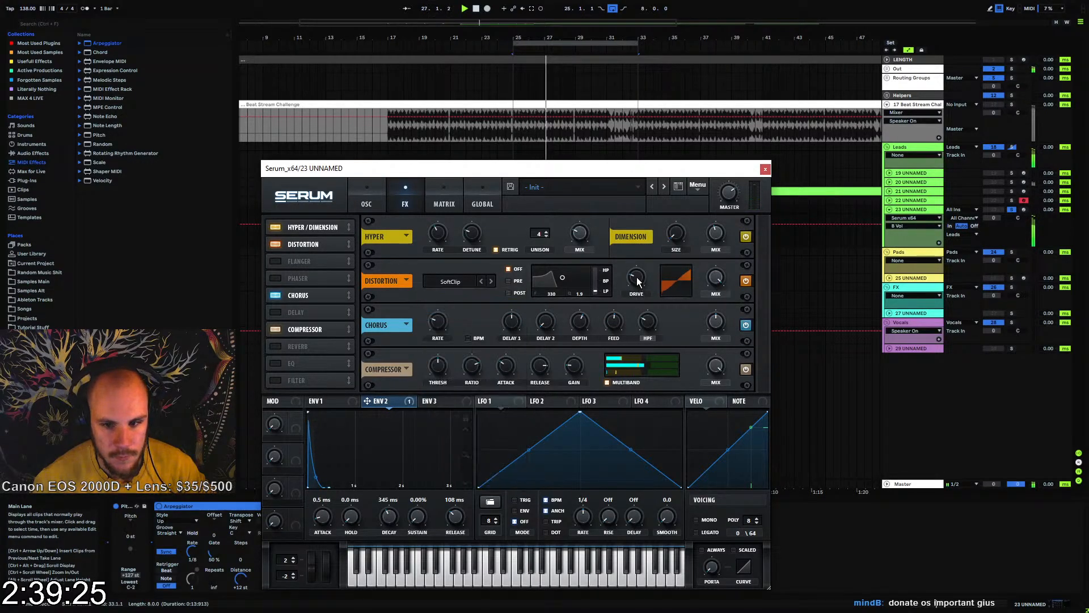
drag(318, 244, 317, 336)
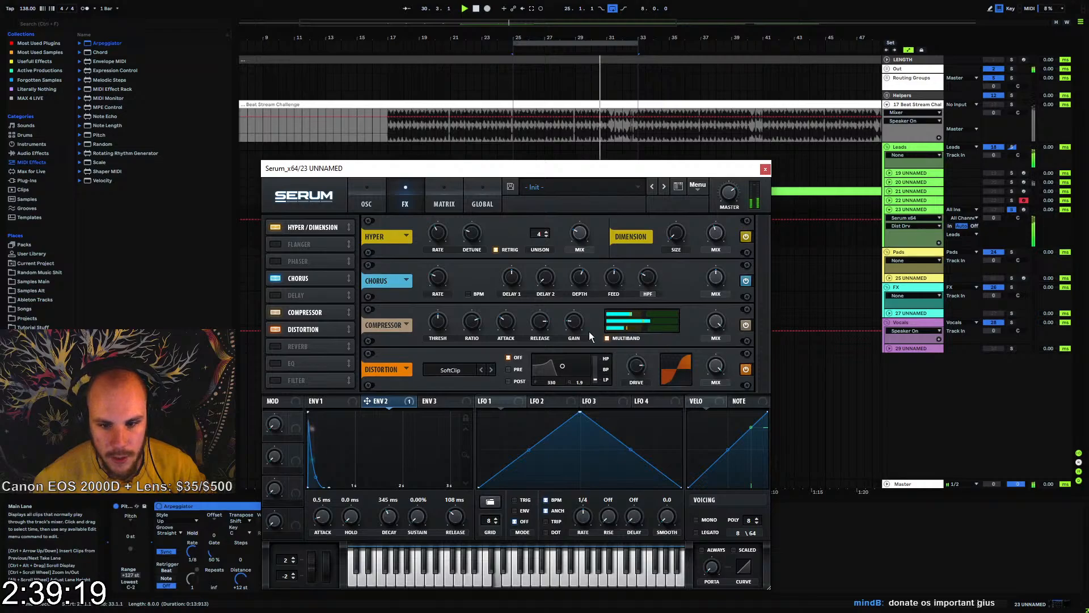
click(577, 318)
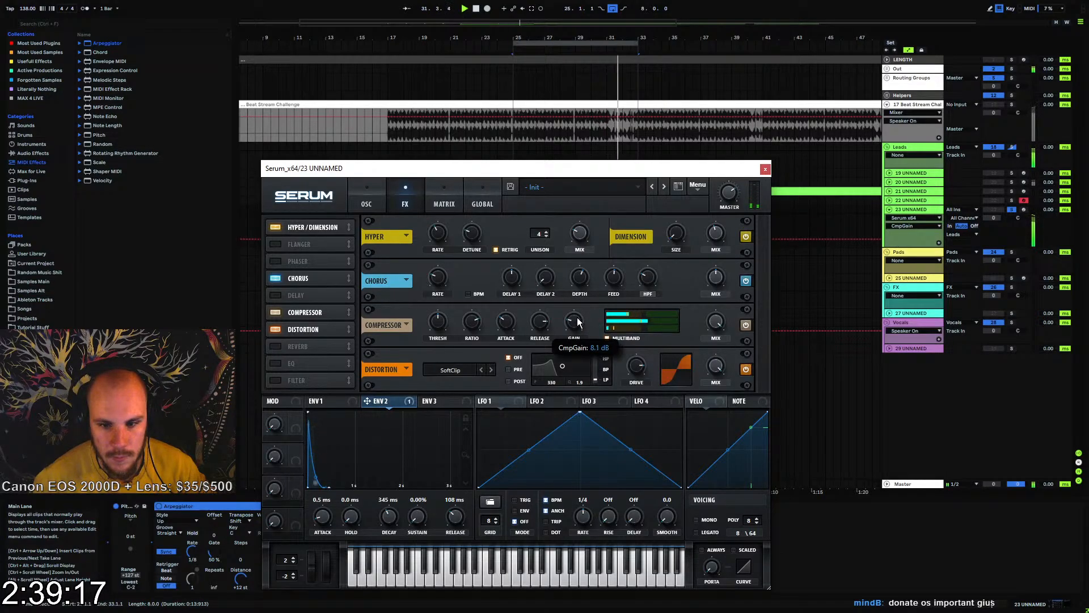
Close Serum and insert an MEqualizer after it on track 23
click(765, 170)
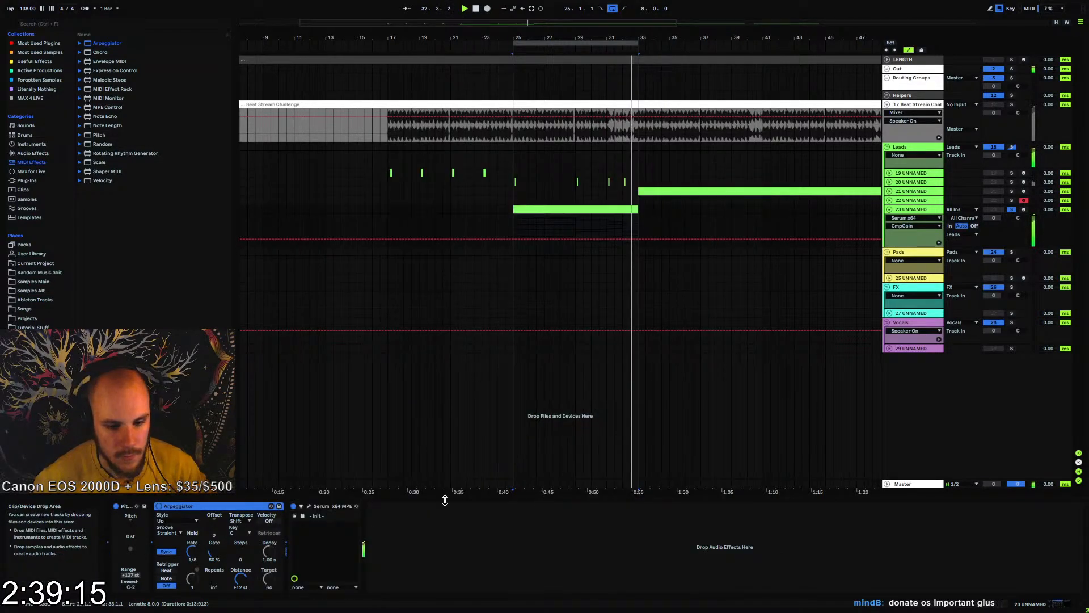
right_click(430, 536)
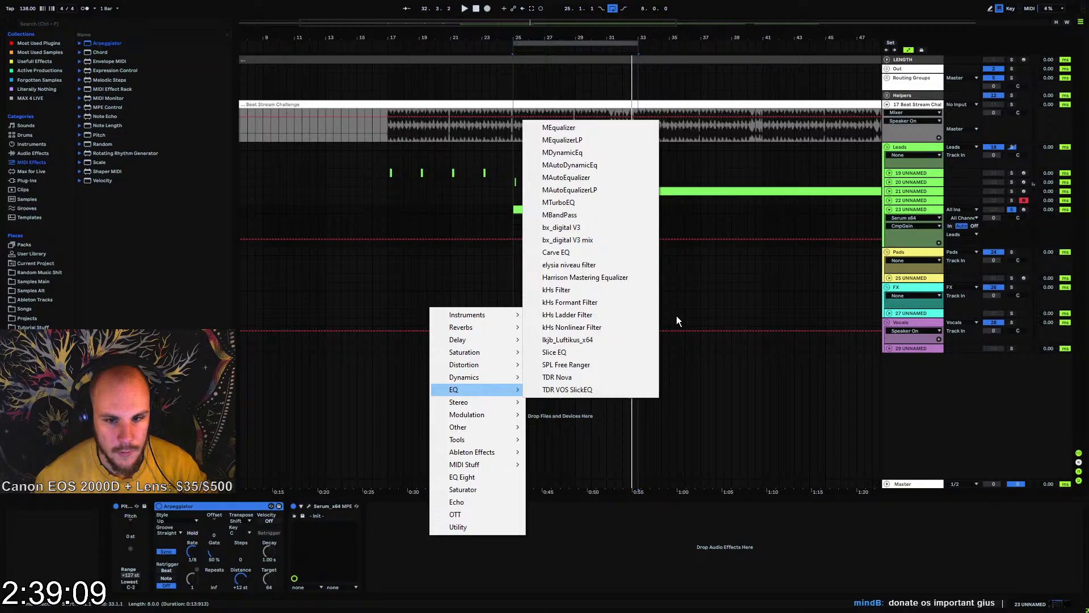
click(573, 131)
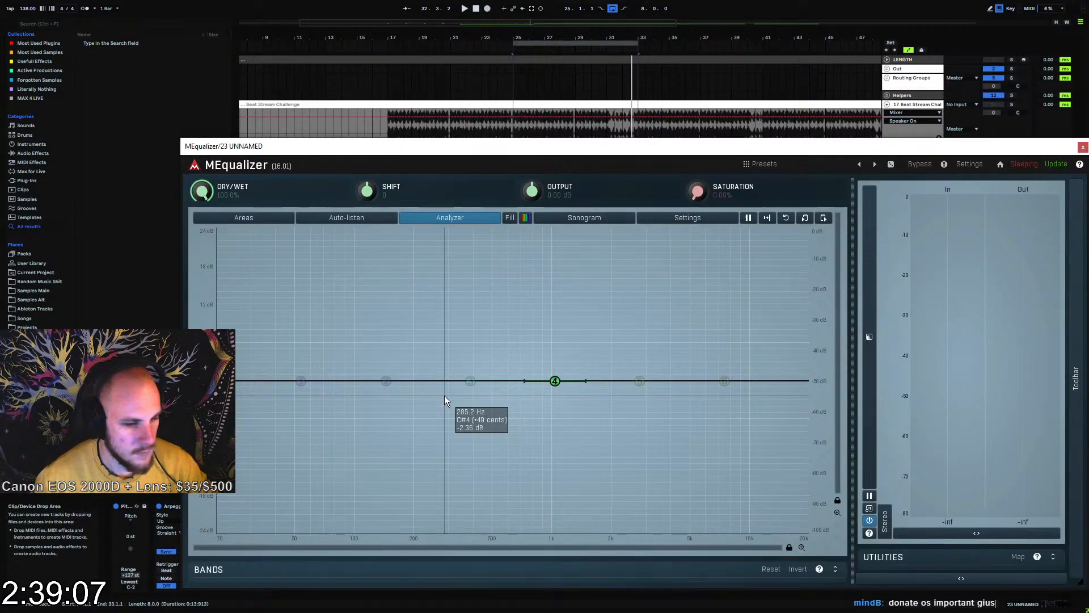
Turn MEqualizer's band 1 into a high-pass filter, steepen its slope and place its cutoff just below 200 Hz
key(space)
click(302, 383)
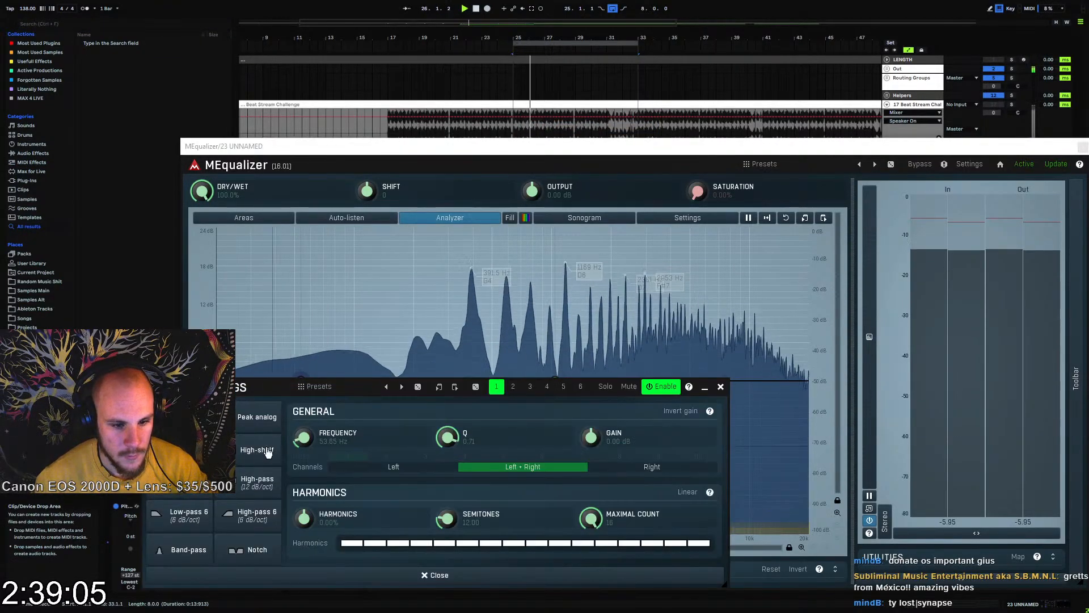
click(721, 390)
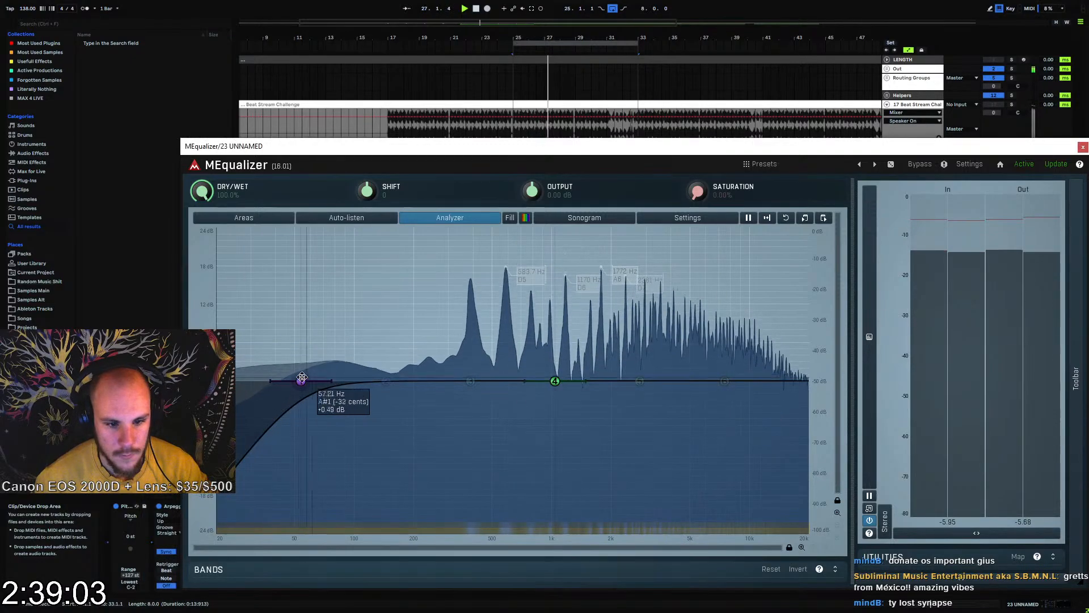
drag(303, 377, 434, 375)
click(464, 455)
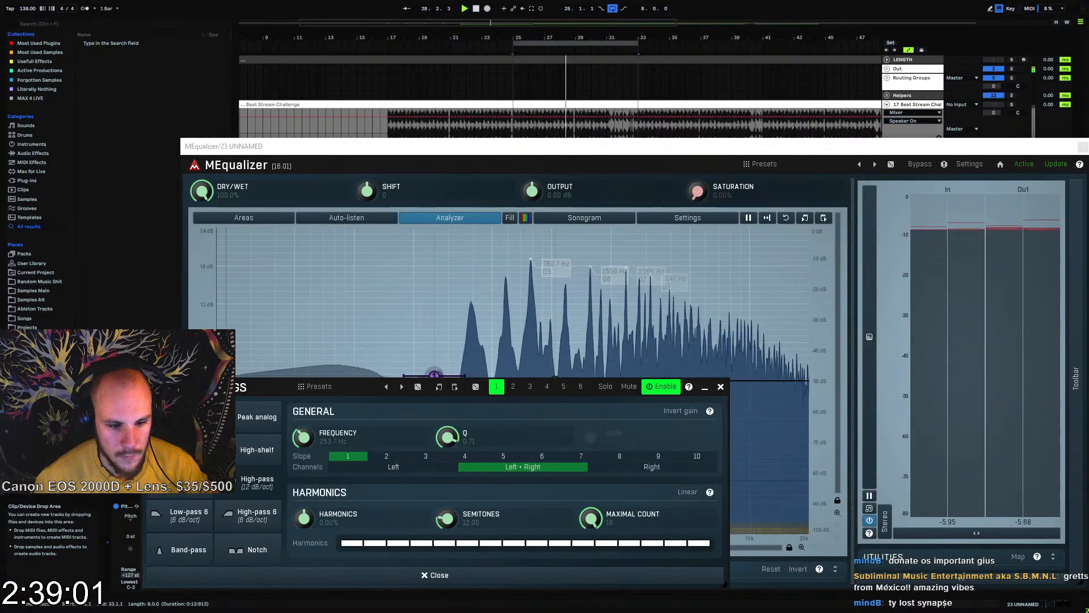
click(721, 387)
drag(434, 377, 404, 378)
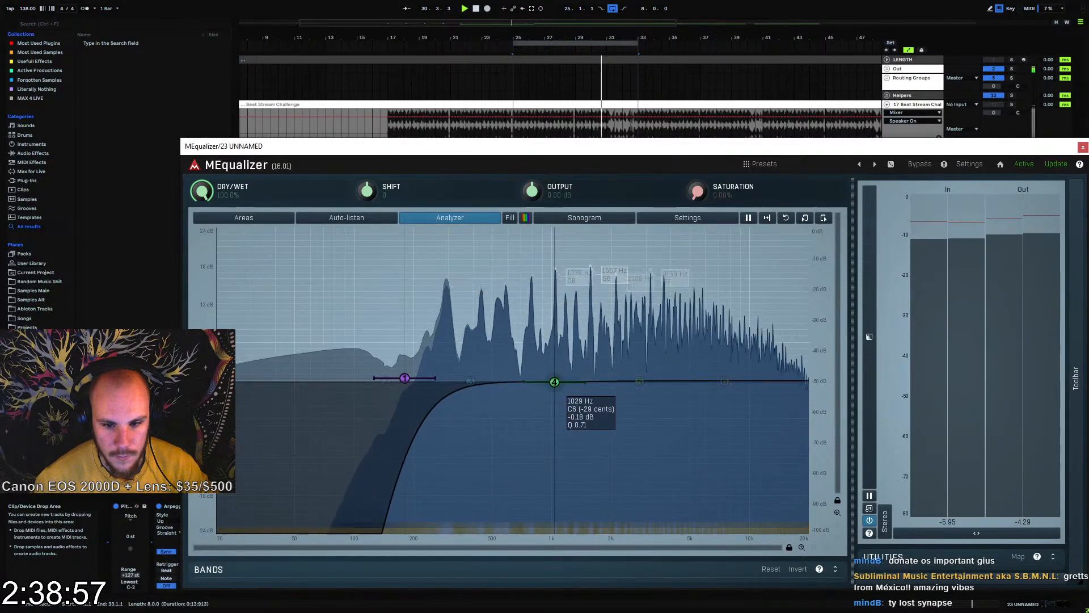
Dip MEqualizer's band 4 just below 1 kHz, gently boost band 5 around 3 kHz and close the equalizer
drag(555, 381, 546, 414)
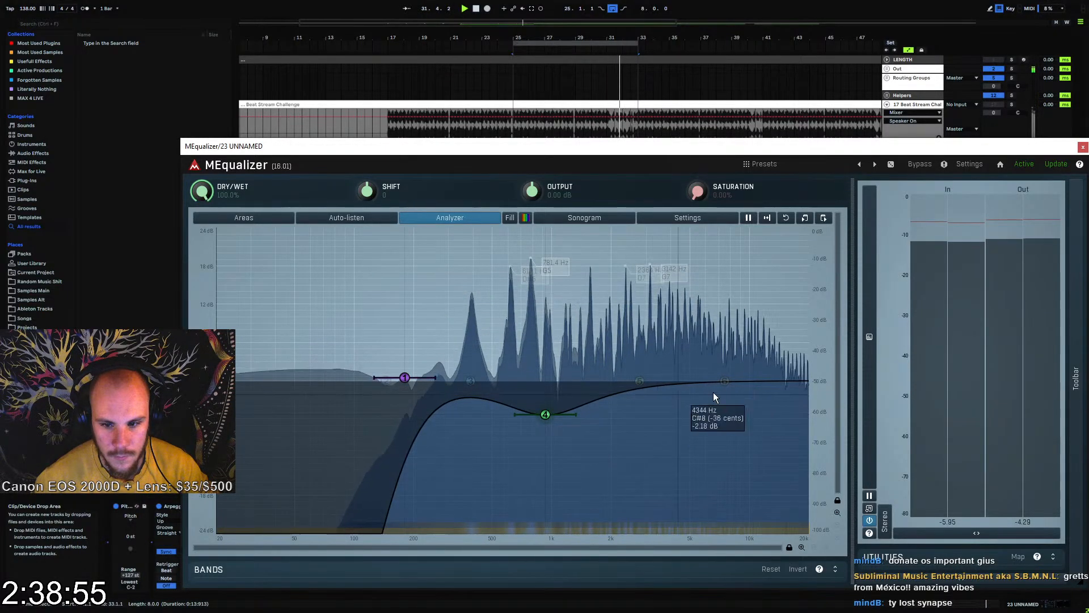
drag(640, 382, 653, 364)
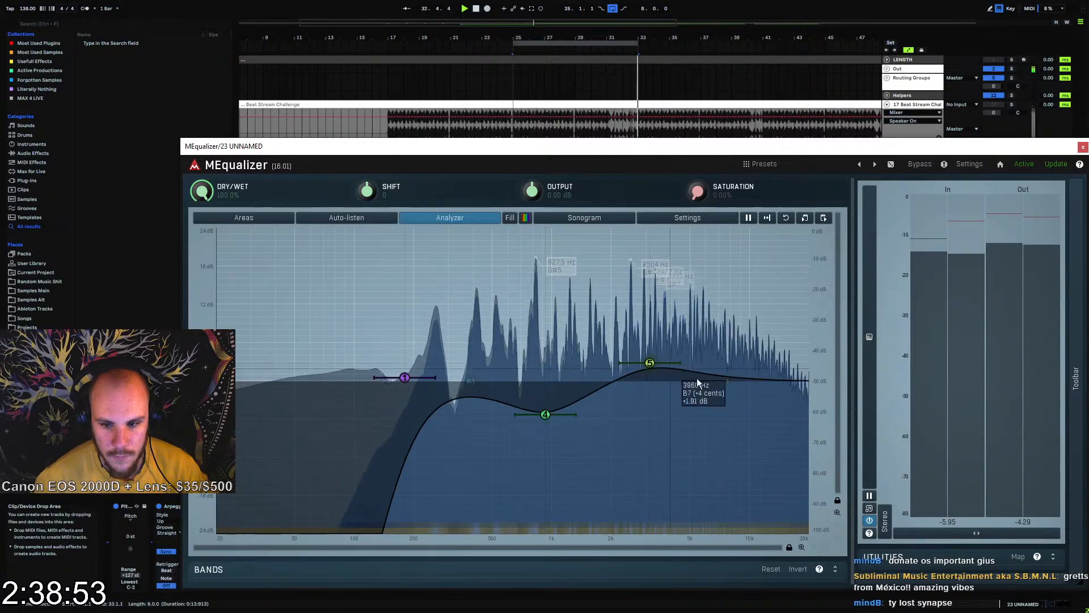
key(space)
click(1083, 148)
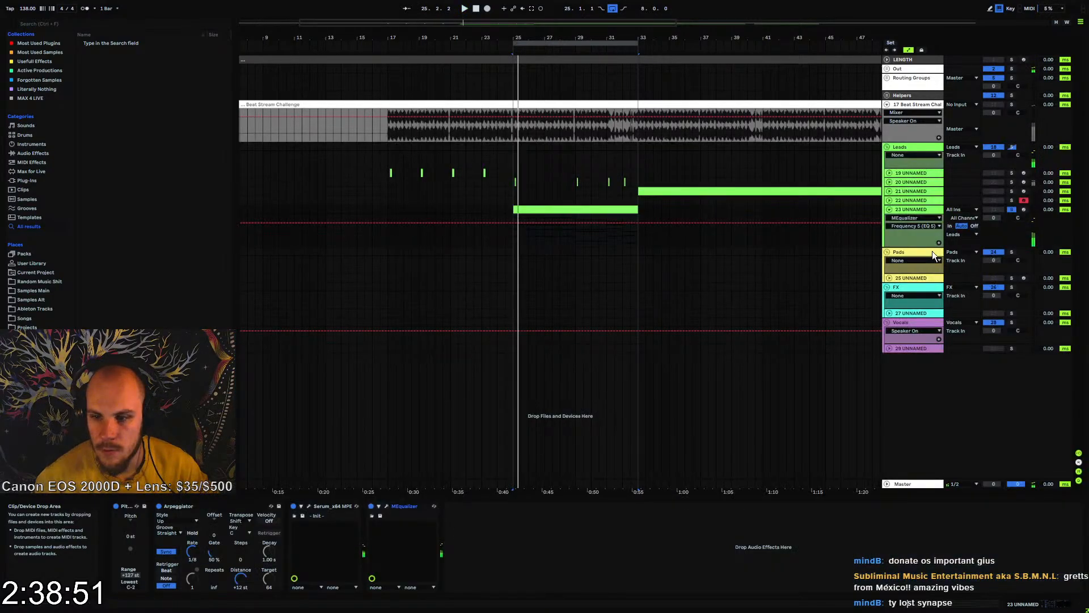
Unsolo track 23, lower its volume and play it together with the beat
click(1013, 210)
mouse_move(992, 219)
mouse_down()
mouse_move(992, 237)
mouse_move(993, 213)
mouse_up()
key(space)
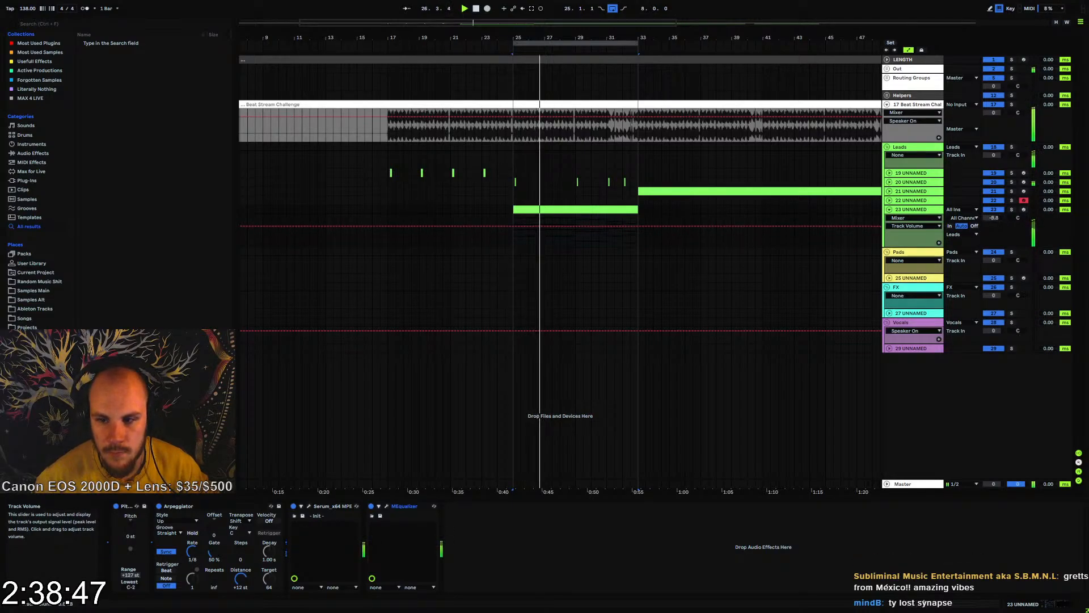
Add EQ Eight after MEqualizer on track 23 and move an upper band to 3.37 kHz with -1.38 dB gain
click(512, 241)
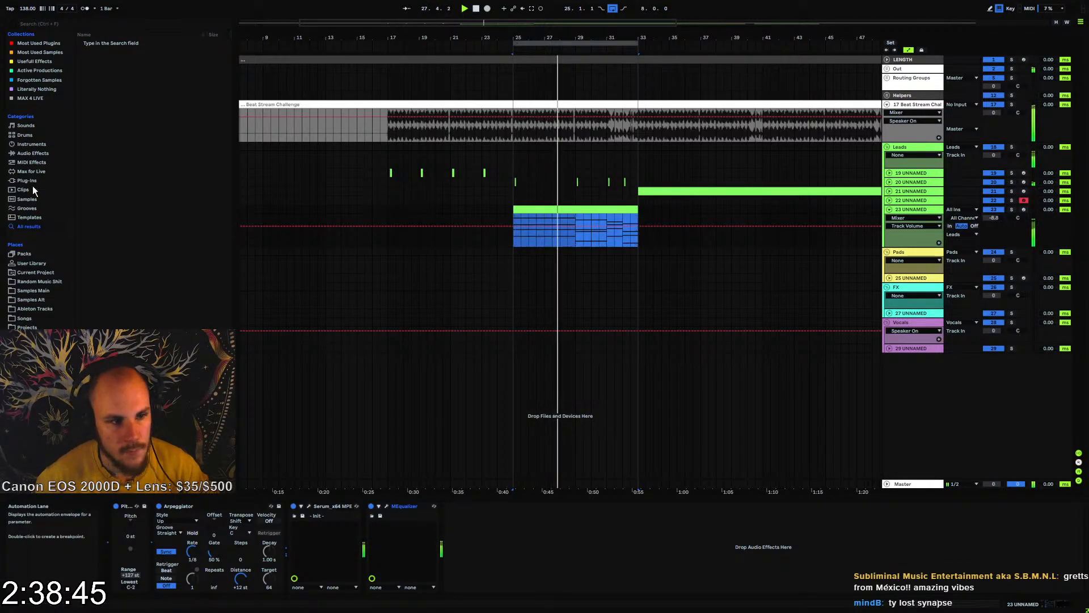
click(25, 154)
drag(103, 167, 208, 281)
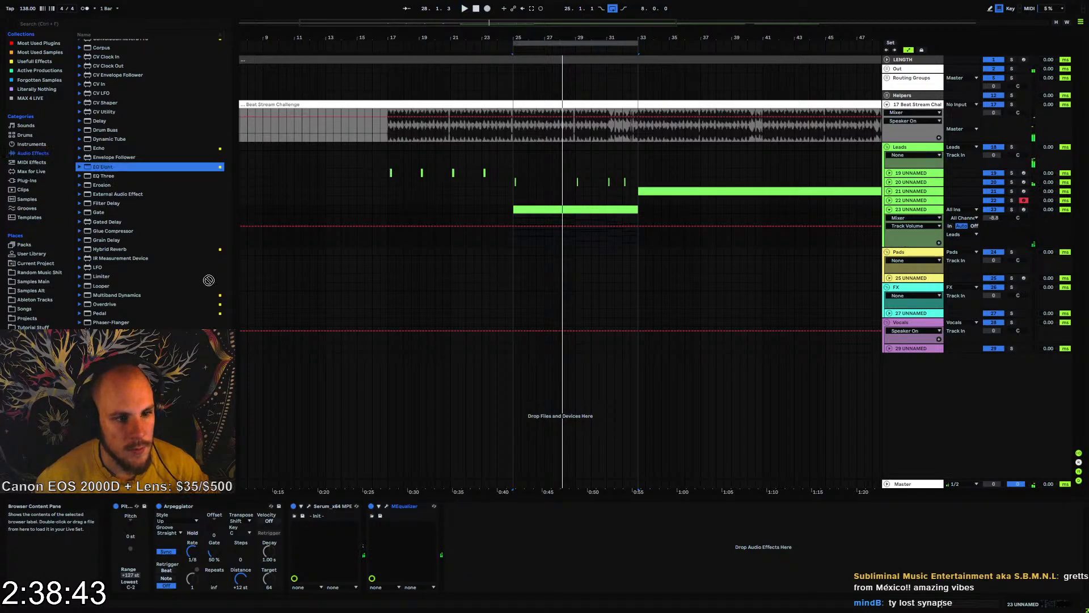
drag(489, 554, 489, 553)
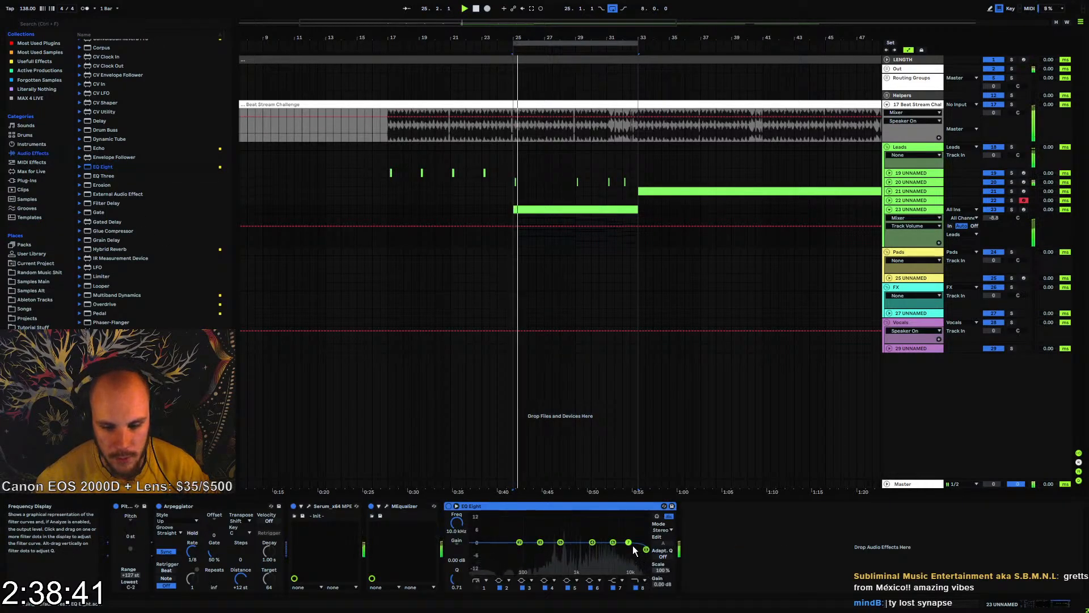
drag(629, 543, 604, 545)
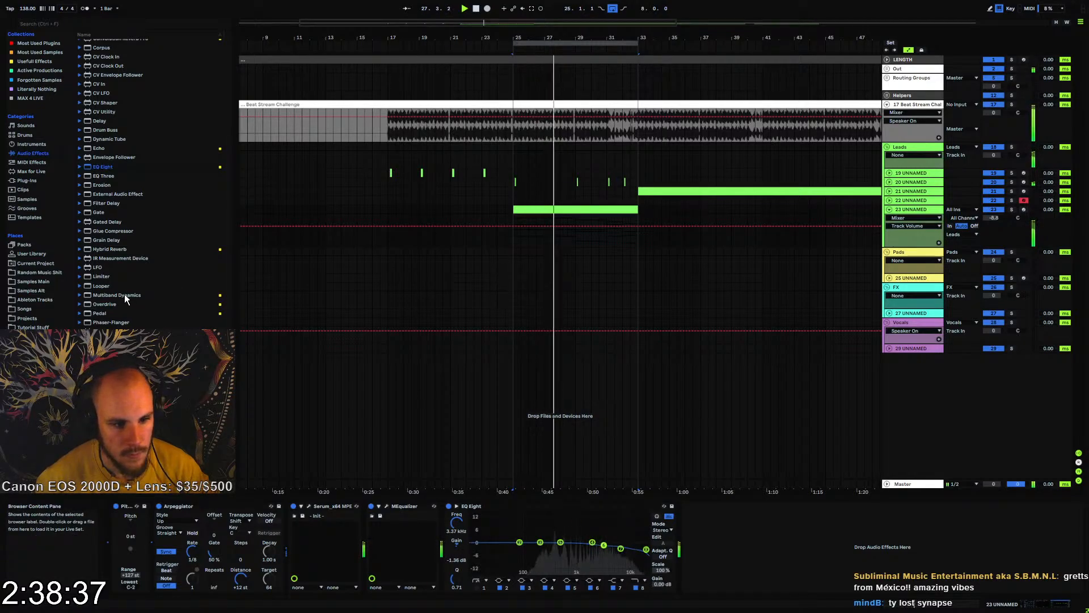
Add Convolution Reverb Pro after EQ Eight and load the Ely Large Choir Hall impulse response
drag(114, 250, 650, 479)
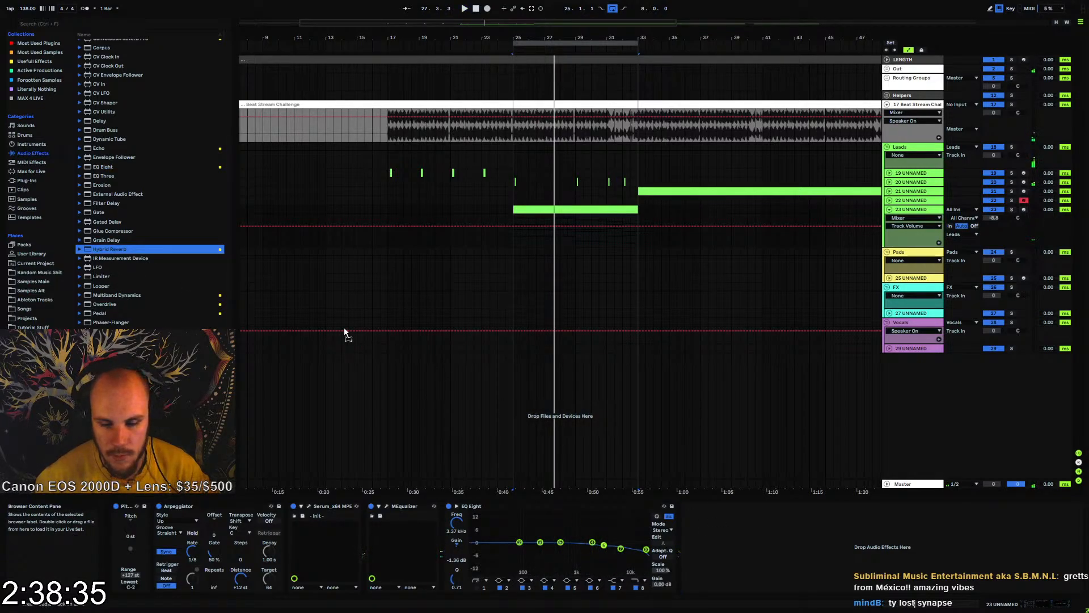
scroll(124, 247, up, 5)
click(81, 115)
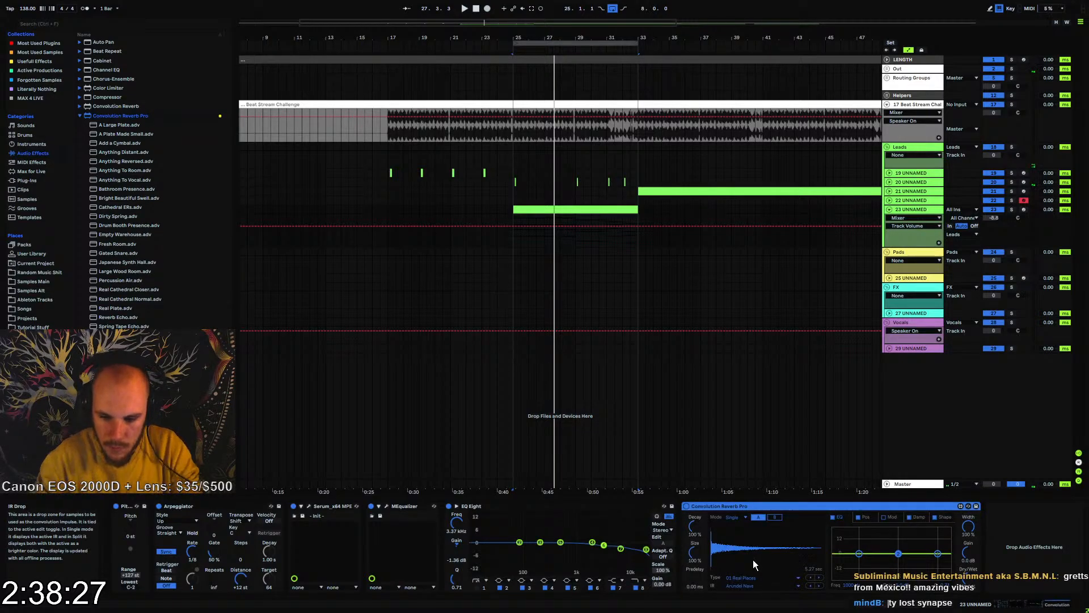
click(746, 588)
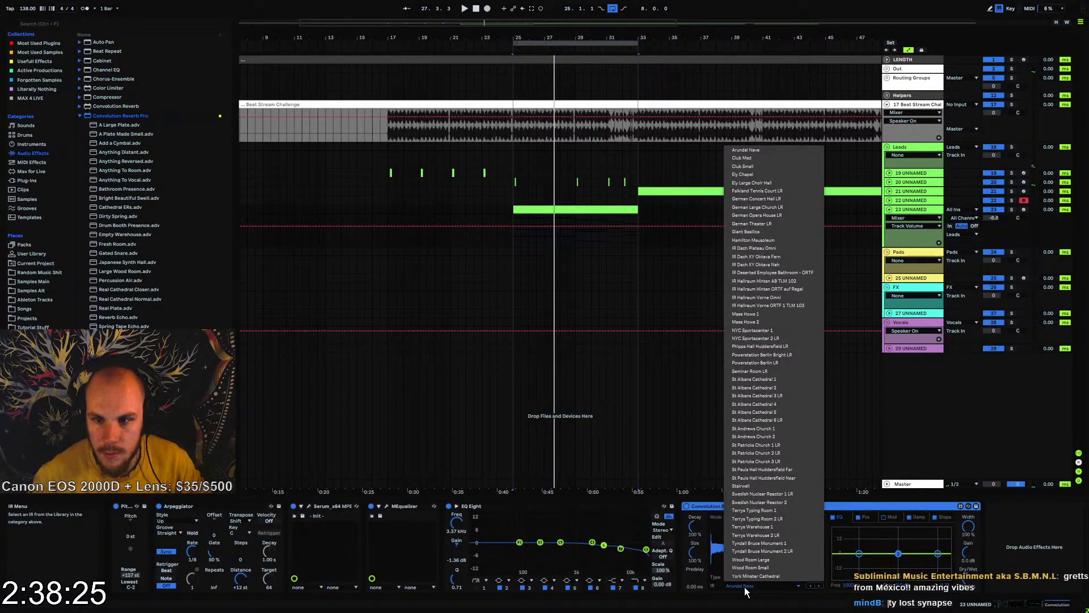
click(758, 182)
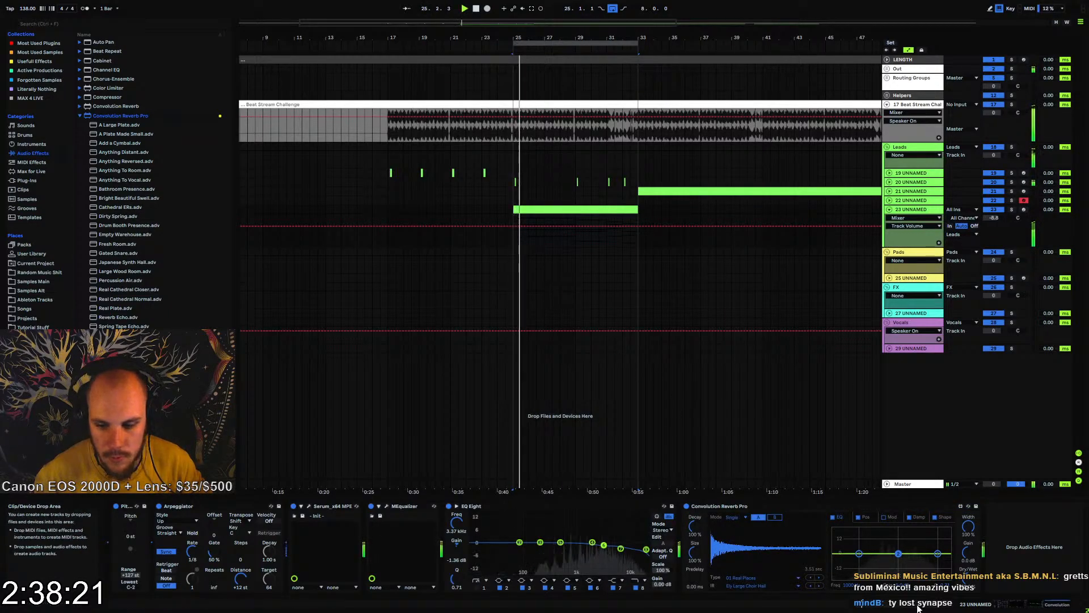
Lower Convolution Reverb Pro's Dry/Wet amount while listening to the loop
click(968, 578)
drag(968, 579, 968, 582)
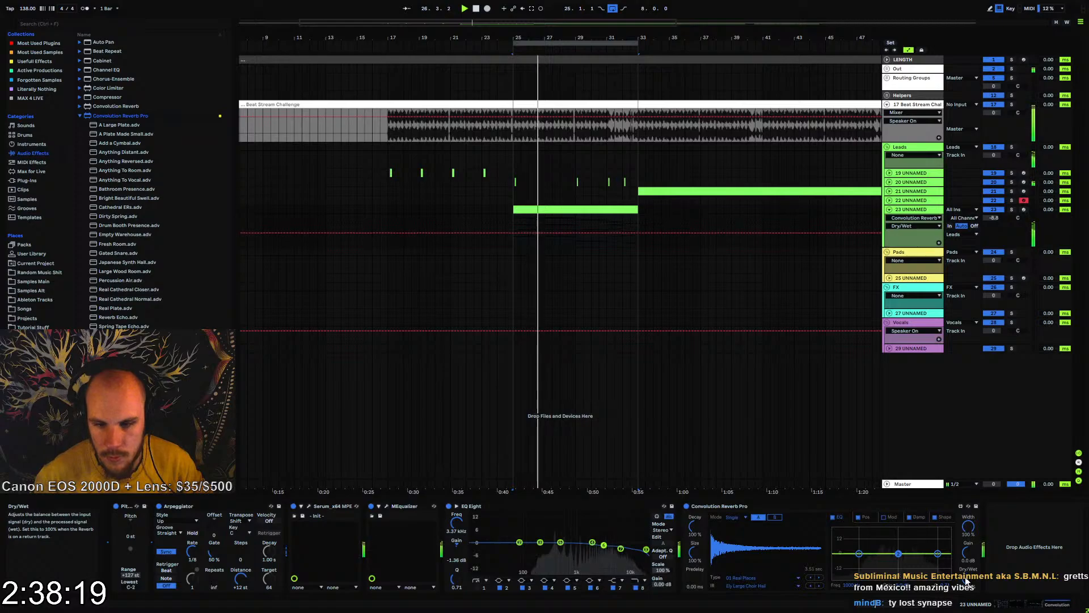
key(space)
Copy track 23's chord clip to bar 17 and extend the arrangement loop to cover bars 1 to 33
double_click(551, 208)
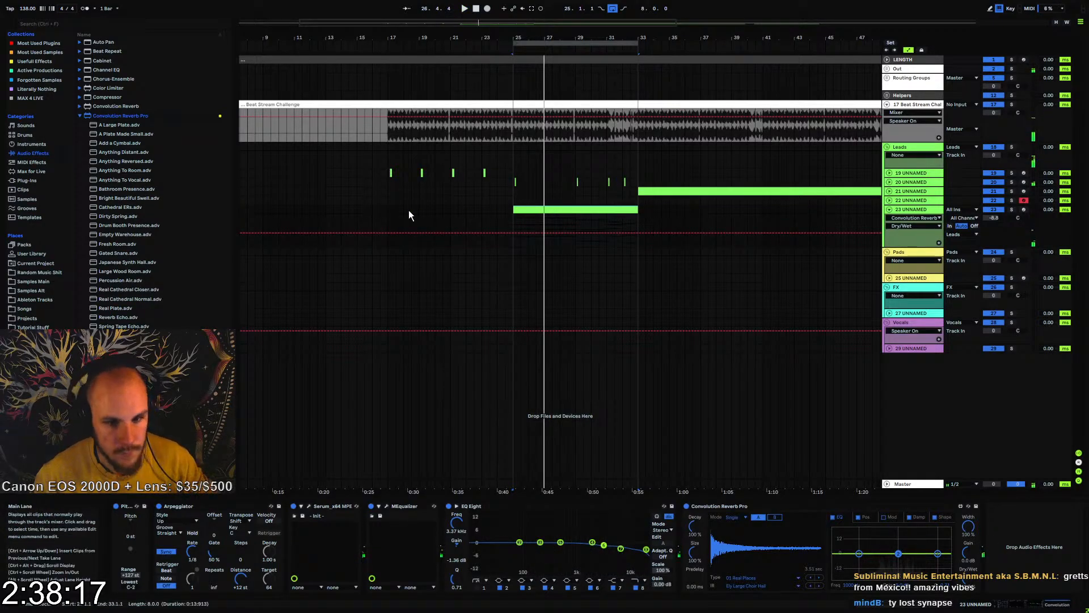
click(388, 212)
click(365, 208)
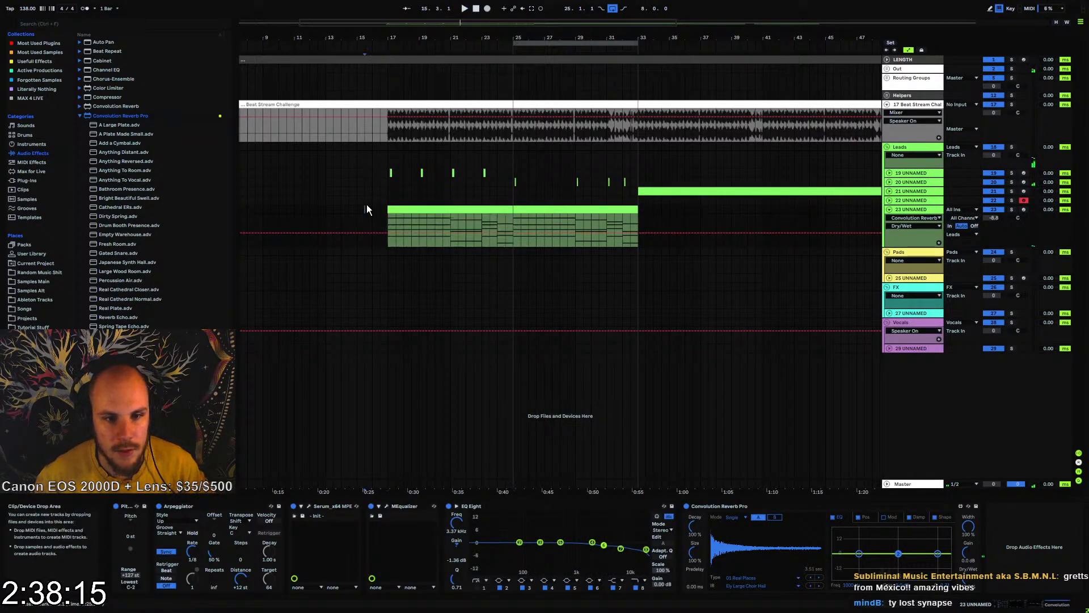
key(space)
mouse_move(397, 38)
mouse_down()
mouse_move(451, 38)
mouse_move(434, 22)
mouse_move(144, 58)
mouse_up()
Move track 23's chord clip from bar 17 to bar 9 and paste a copy of it at bar 1
click(370, 214)
click(408, 209)
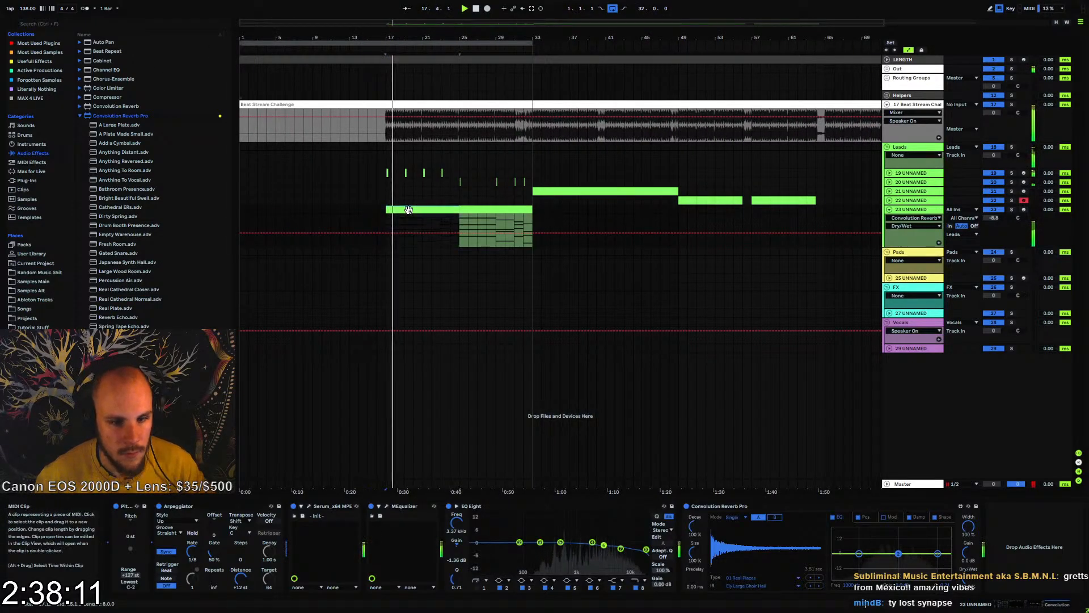
click(304, 210)
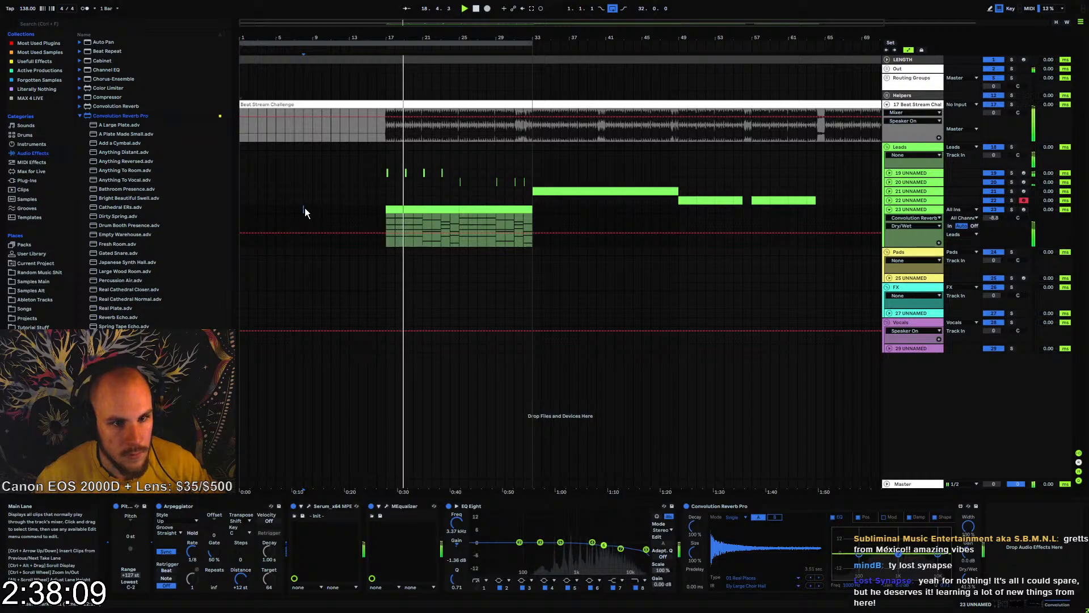
click(311, 210)
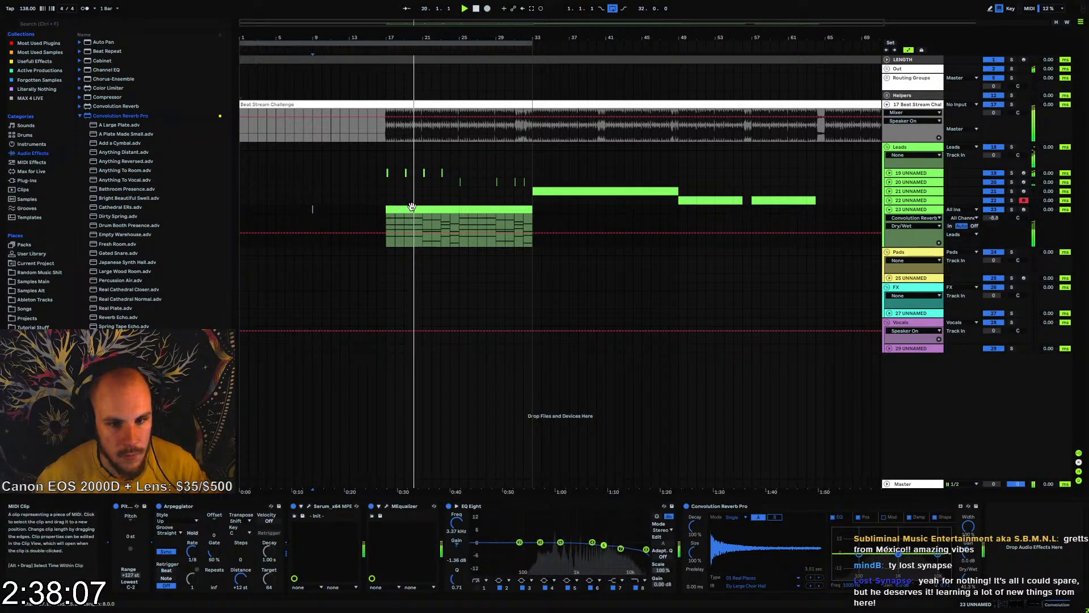
key(ctrl+v)
drag(340, 208, 339, 208)
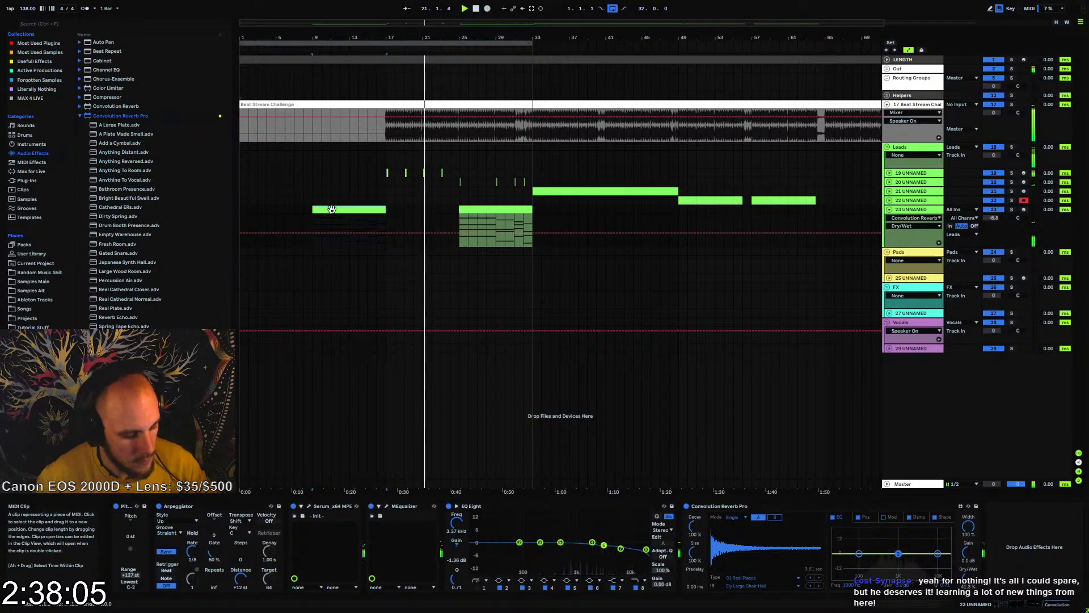
click(243, 209)
key(ctrl+v)
click(367, 224)
Automate EQ Eight's filter 8 frequency on track 23 to rise from about 320 Hz at bar 1 to 22 kHz at bar 17
key(space)
key(space)
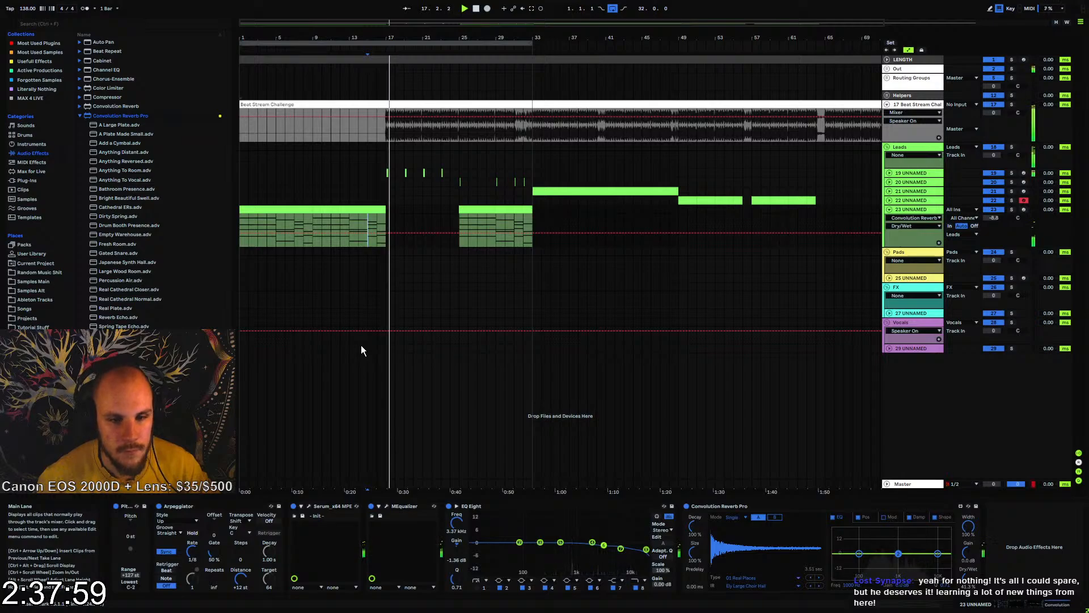
click(636, 588)
click(458, 522)
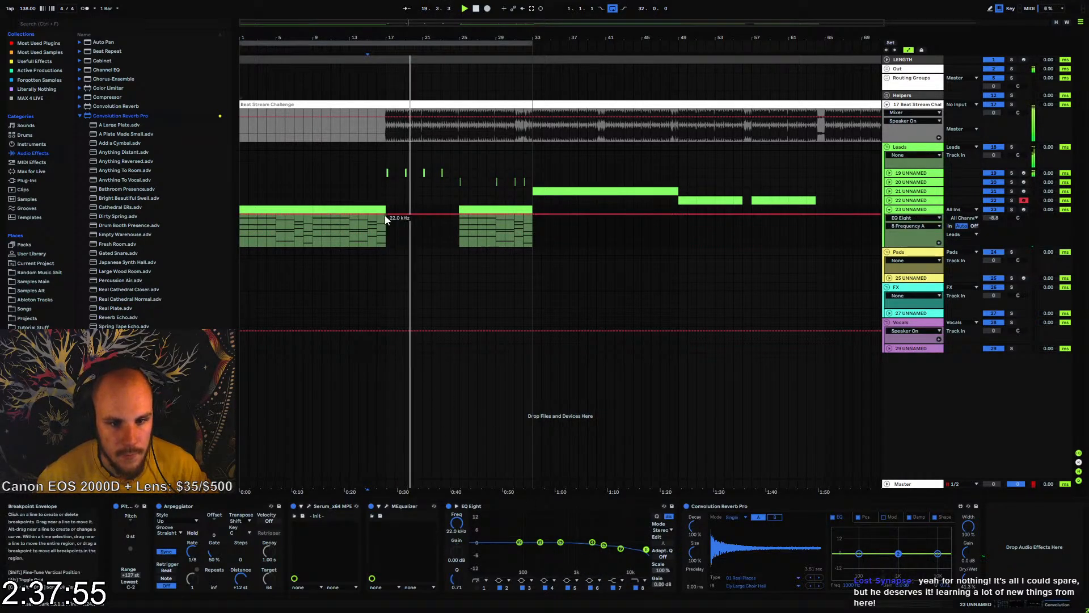
click(386, 215)
drag(241, 215, 241, 235)
click(242, 229)
key(space)
key(space)
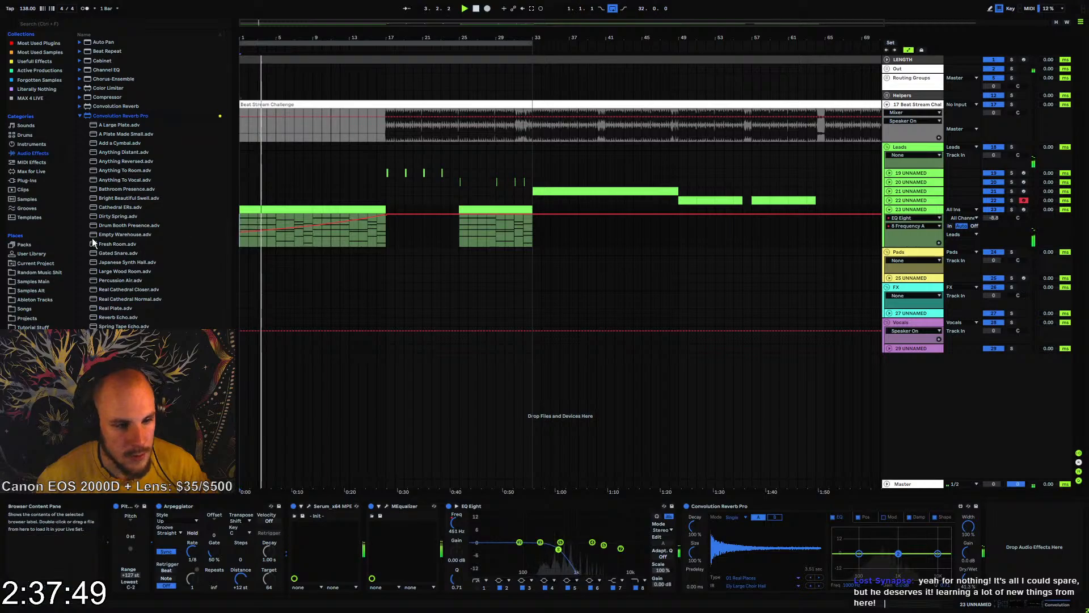
Add an Echo device after Convolution Reverb Pro on track 23
click(86, 115)
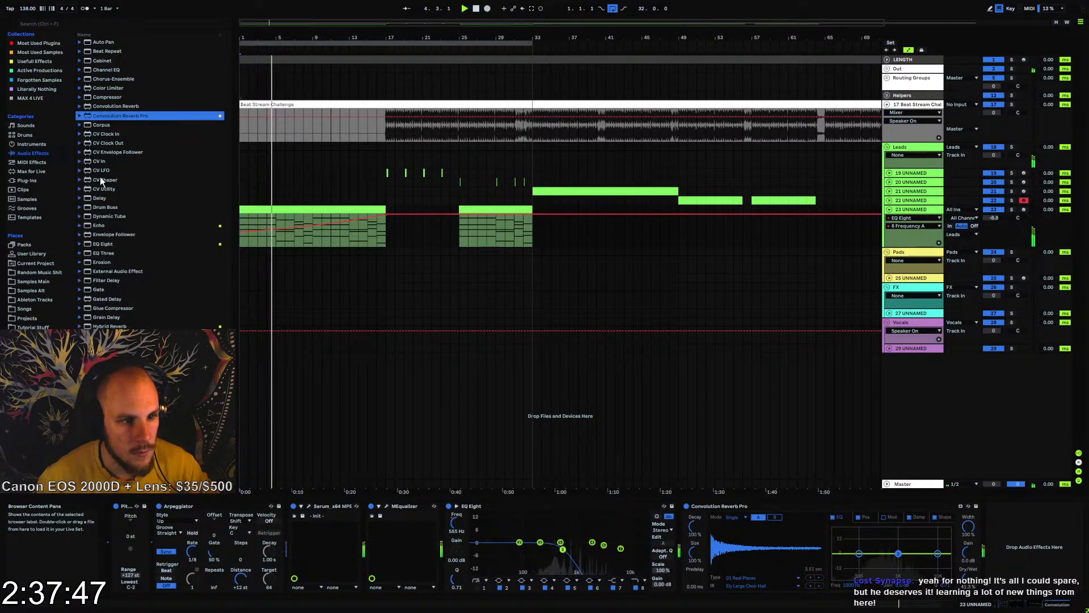
scroll(119, 272, down, 3)
click(88, 148)
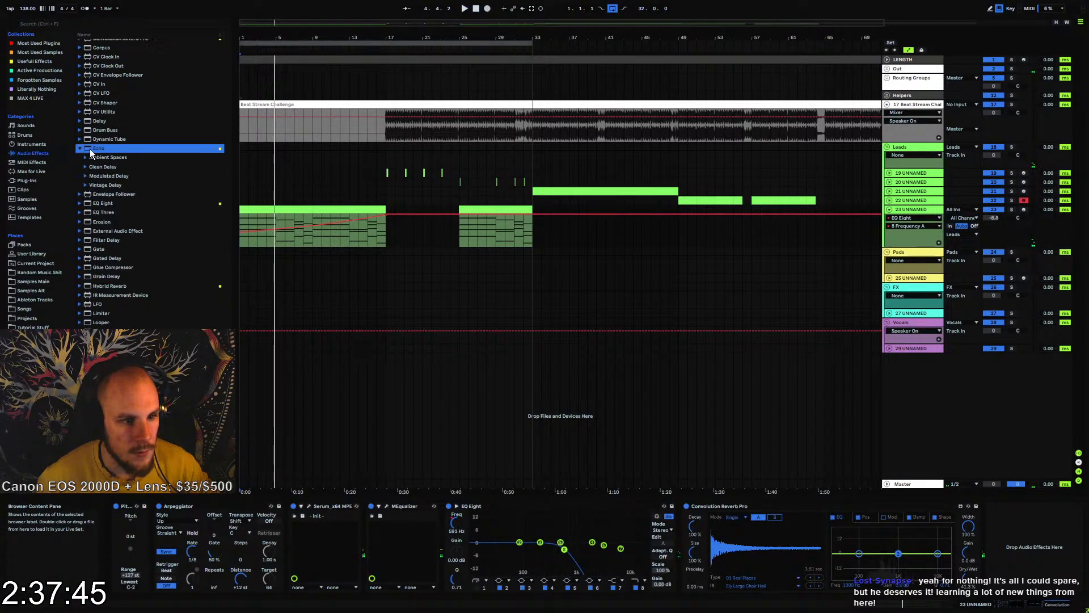
drag(995, 546, 995, 548)
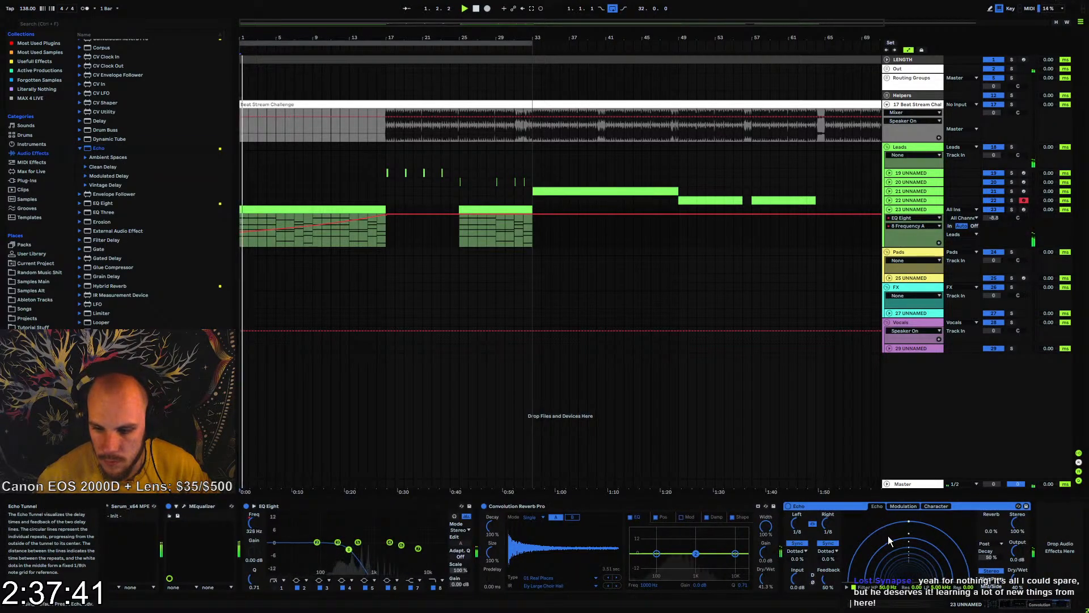
Increase Echo's filter modulation and feedback, change its channel mode and adjust its Dry/Wet amount
click(903, 505)
drag(918, 577, 936, 560)
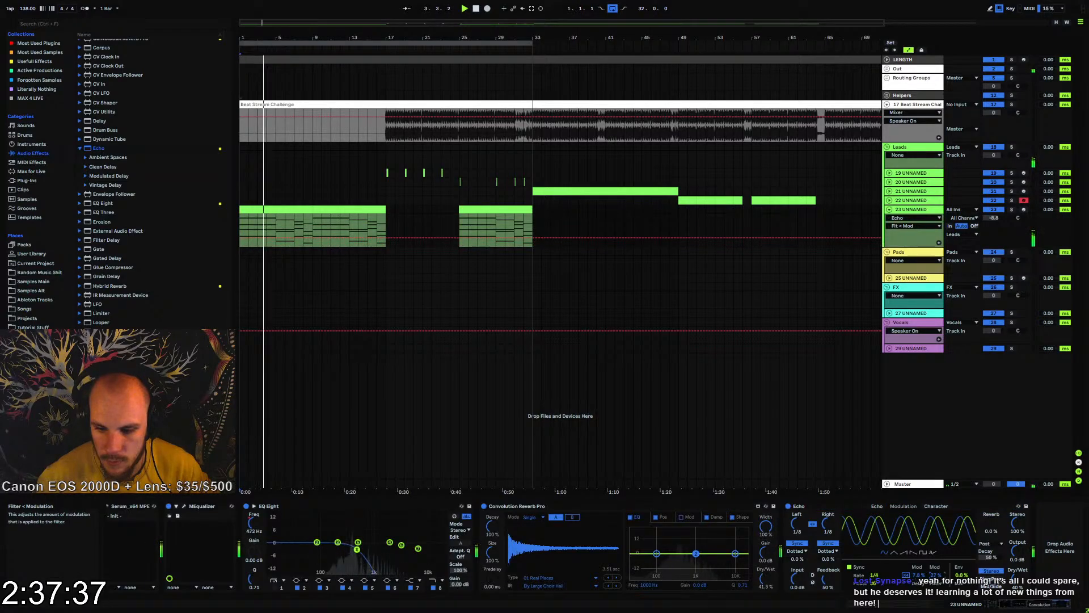
drag(828, 580, 828, 570)
click(998, 585)
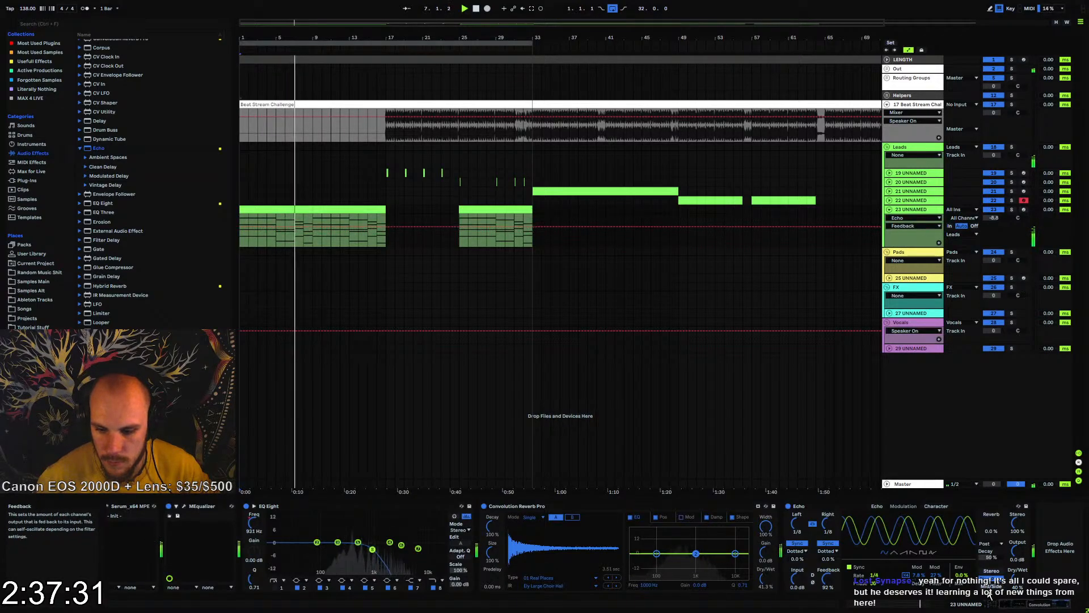
drag(1017, 579, 1017, 578)
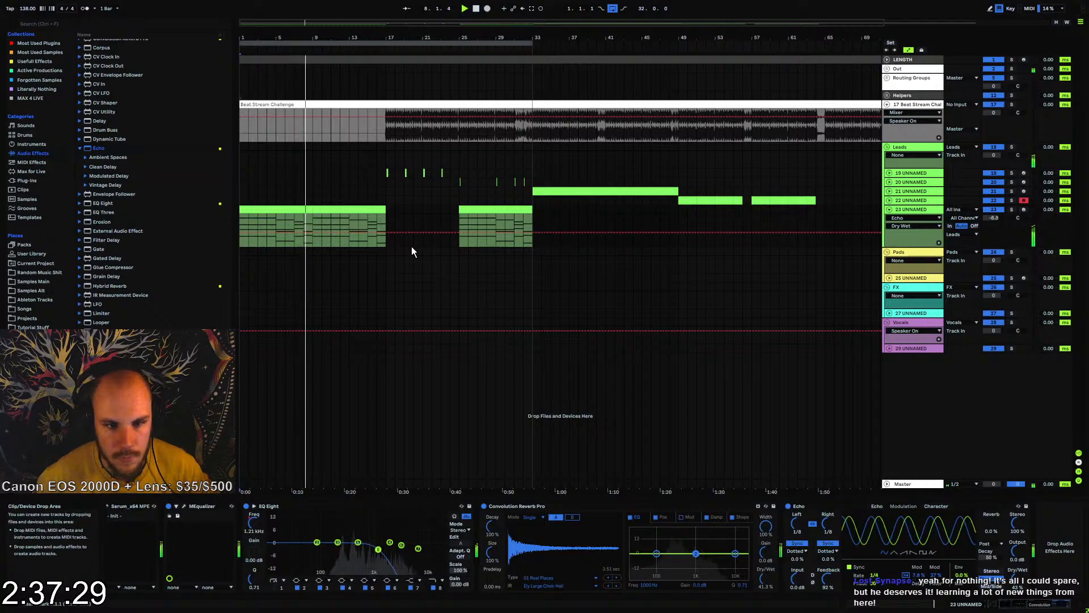
Automate Echo's Dry/Wet on track 23 to rise from a lower level at bar 1 to 43% at bar 17
click(389, 232)
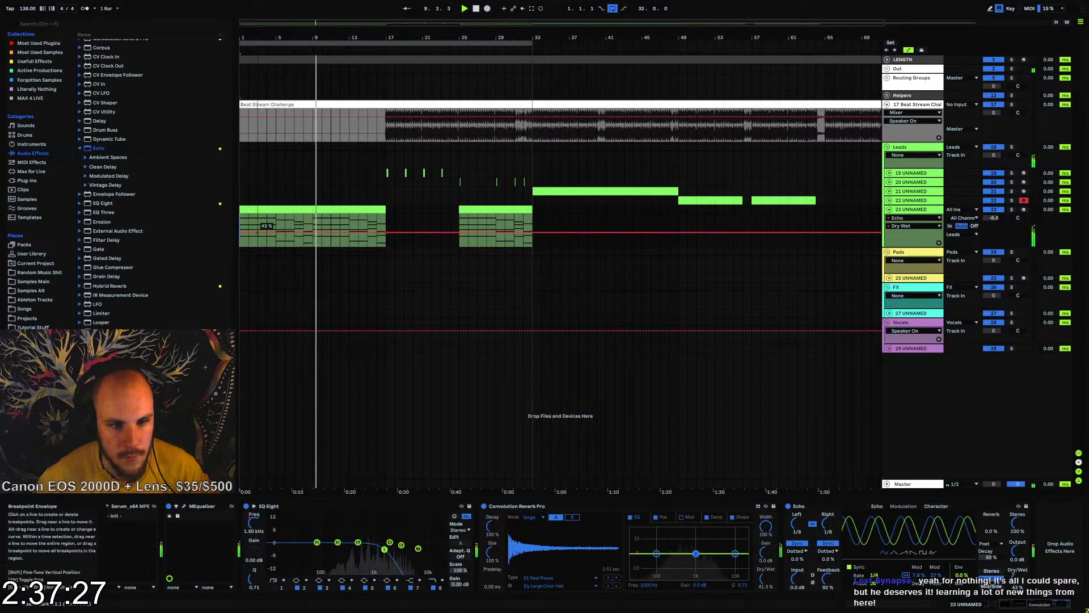
drag(240, 232, 240, 243)
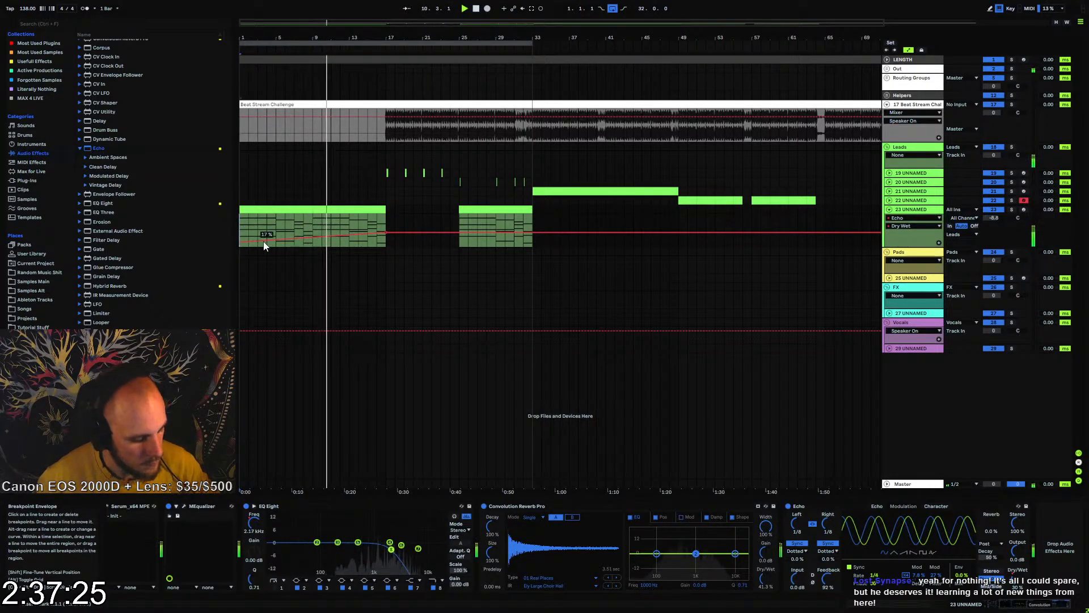
Enable EQ Eight's filter 1 and automate its frequency from 10 Hz at bar 1 to about 1.76 kHz at bar 17, dropping just after bar 21
click(275, 588)
click(270, 549)
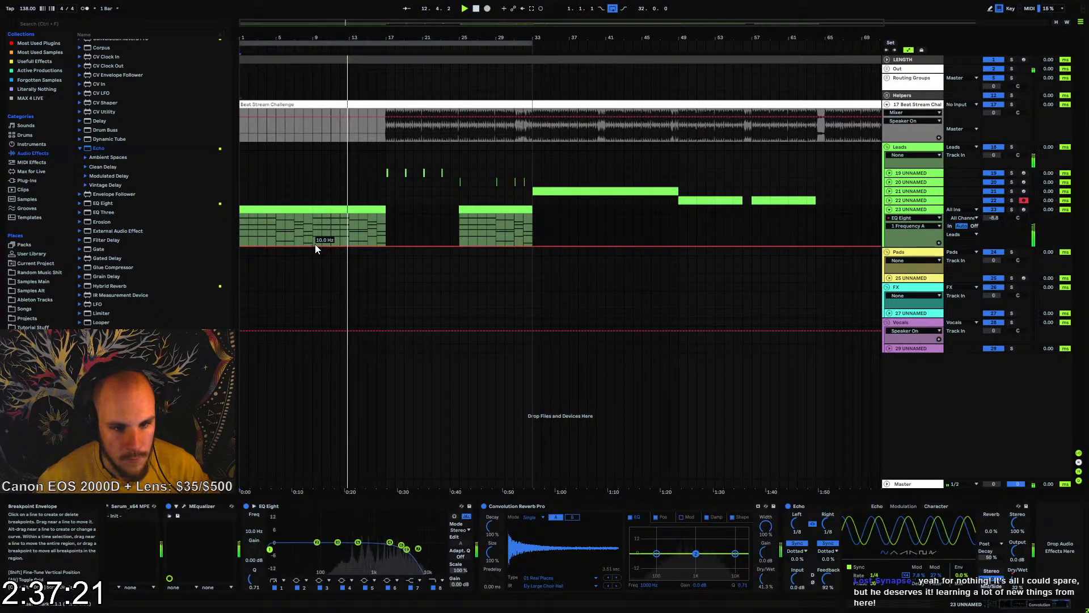
drag(384, 245, 385, 229)
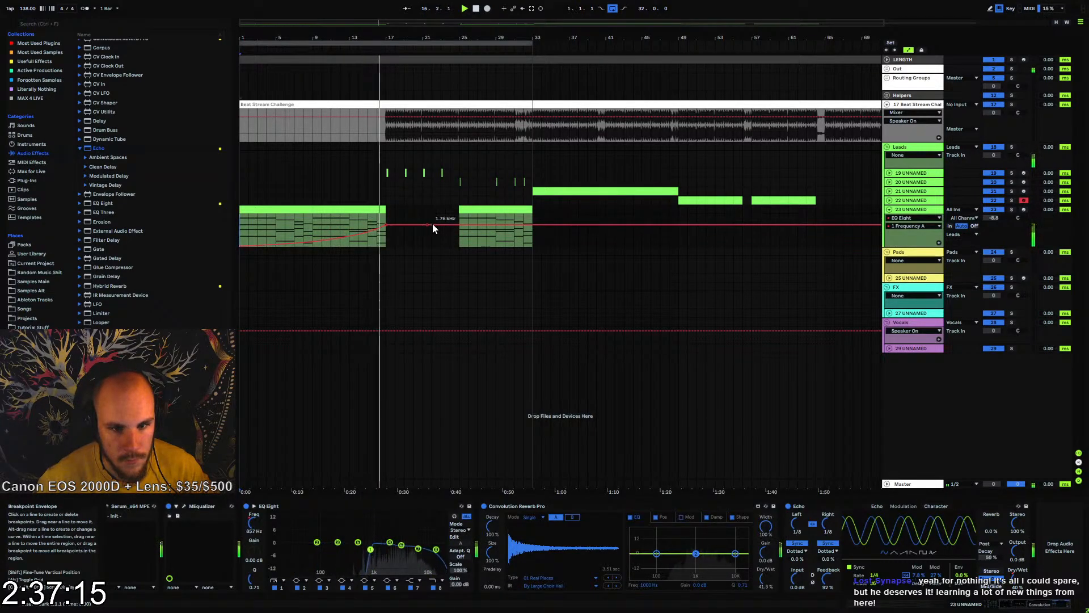
drag(431, 225, 431, 233)
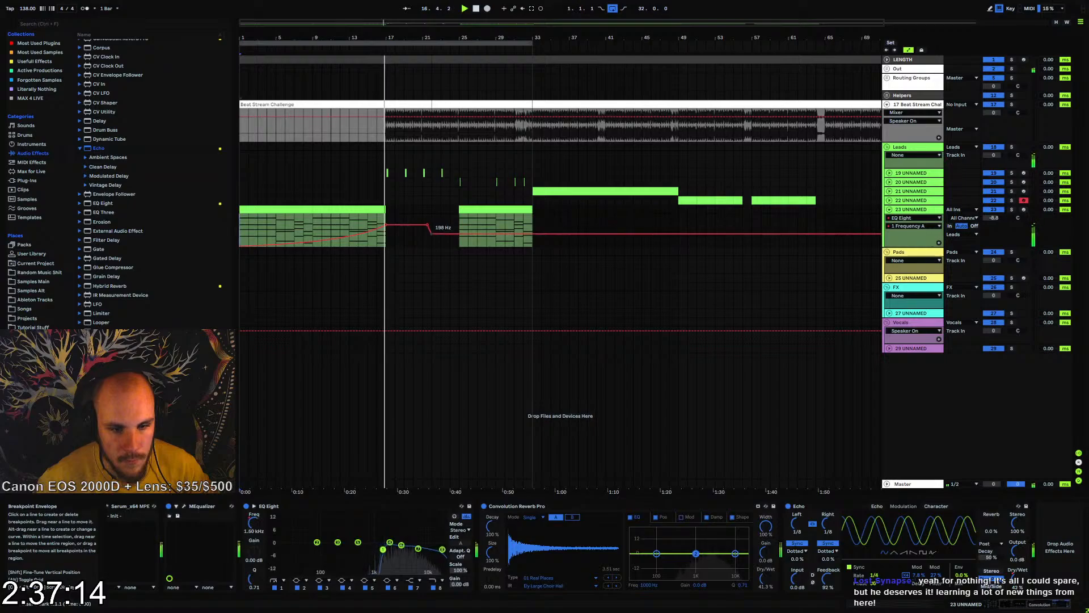
Audition track 23's second section and automate Echo's Dry/Wet to drop to 0% just before bar 25
click(459, 224)
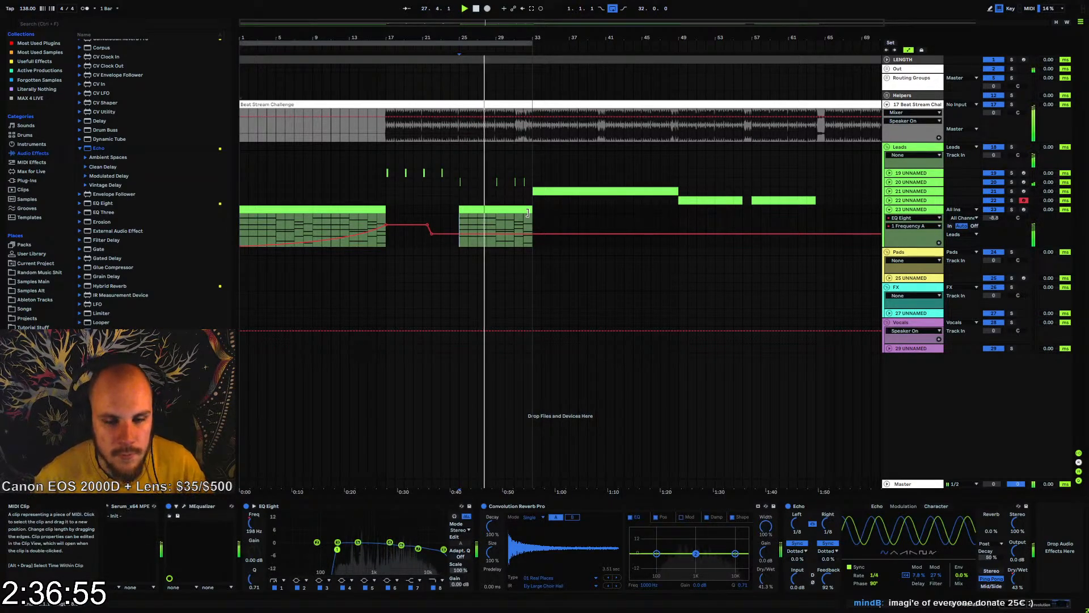
double_click(485, 40)
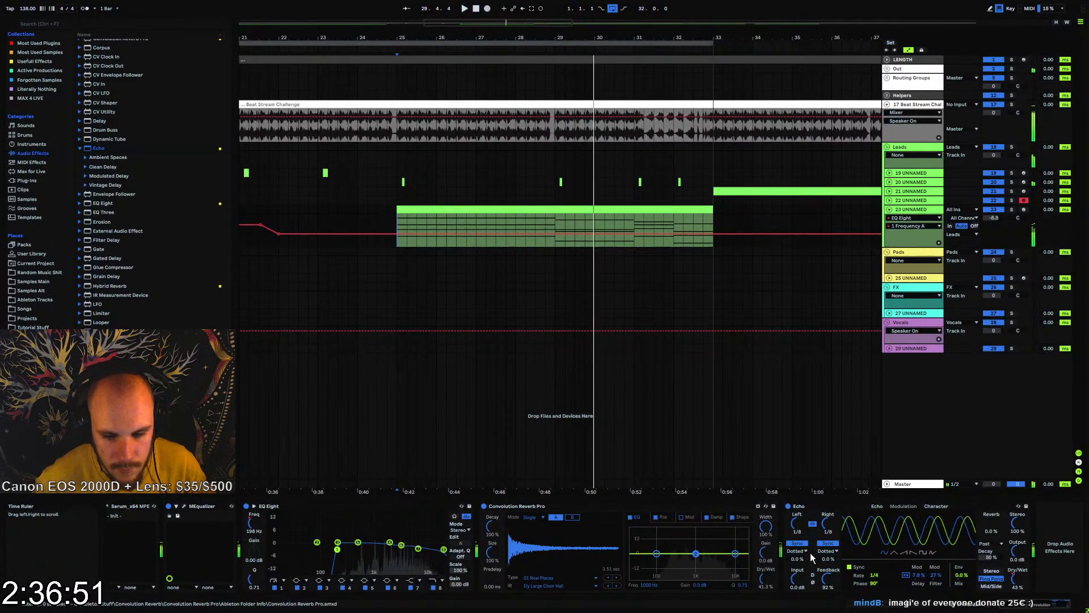
key(space)
key(space)
click(1017, 578)
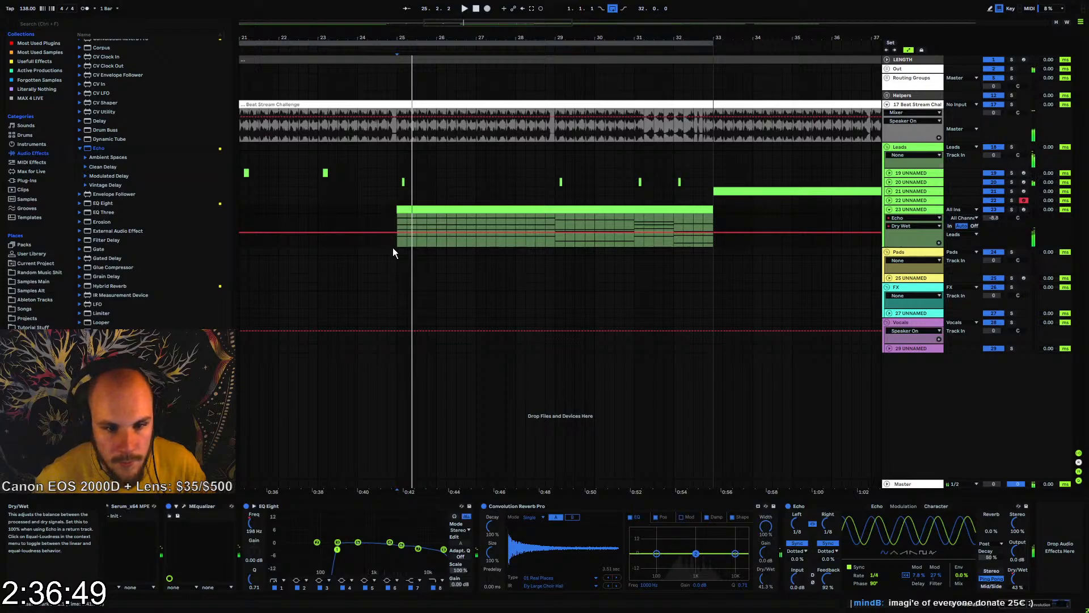
drag(389, 236, 394, 246)
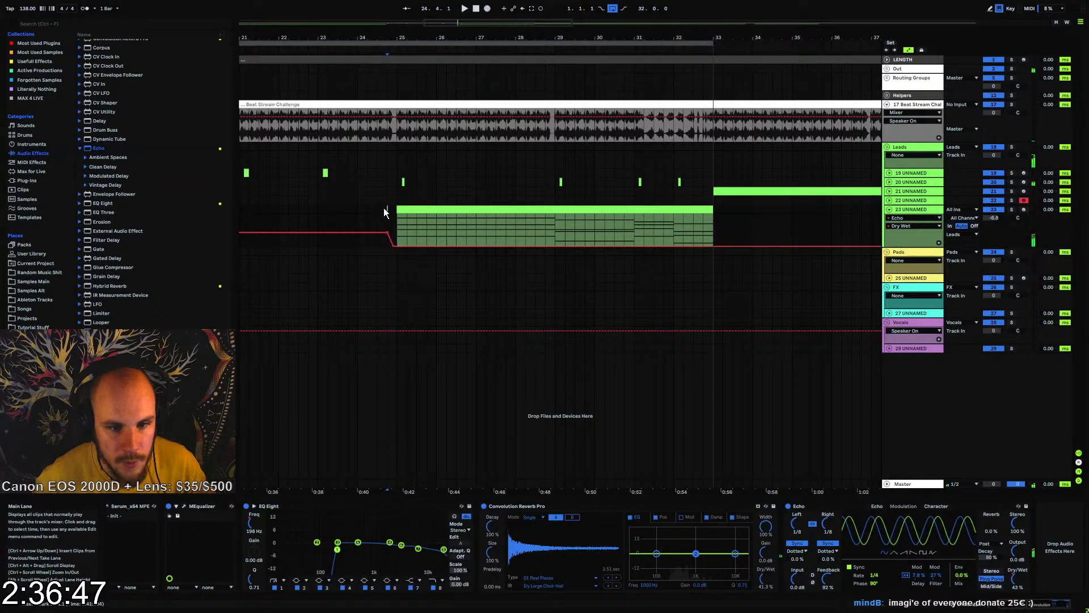
Play the transition into bar 25 repeatedly to check how track 23's clip starts with the echo removed
key(space)
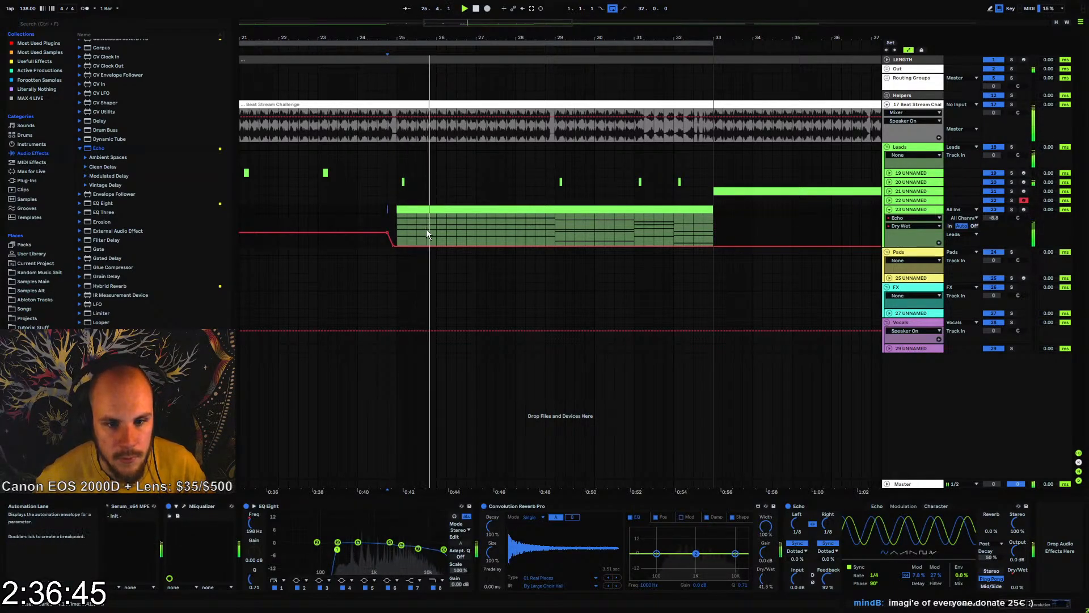
key(space)
key(space)
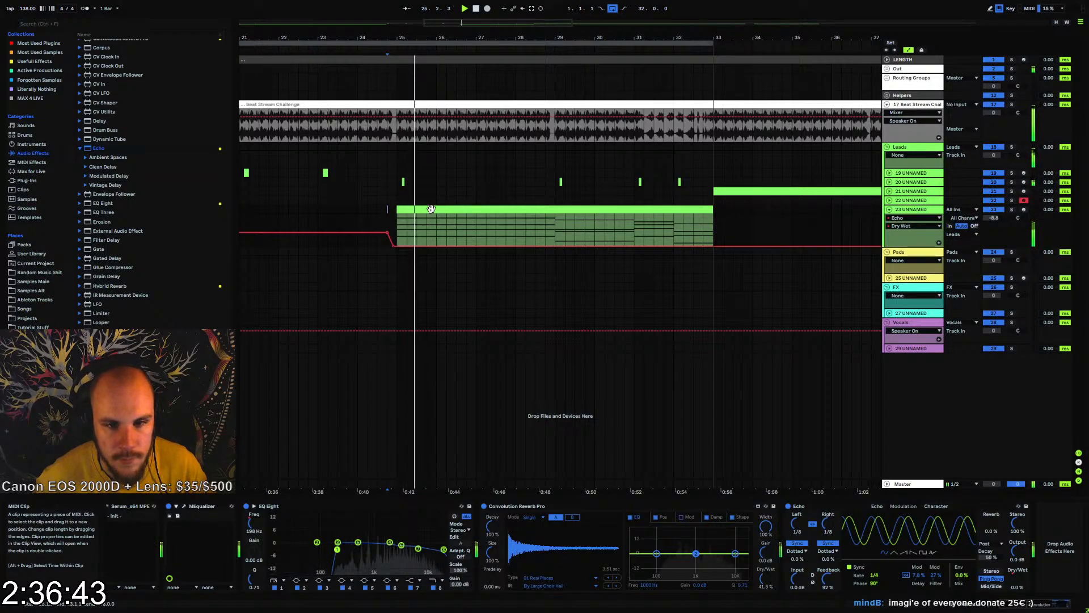
key(space)
key(space)
click(409, 211)
key(space)
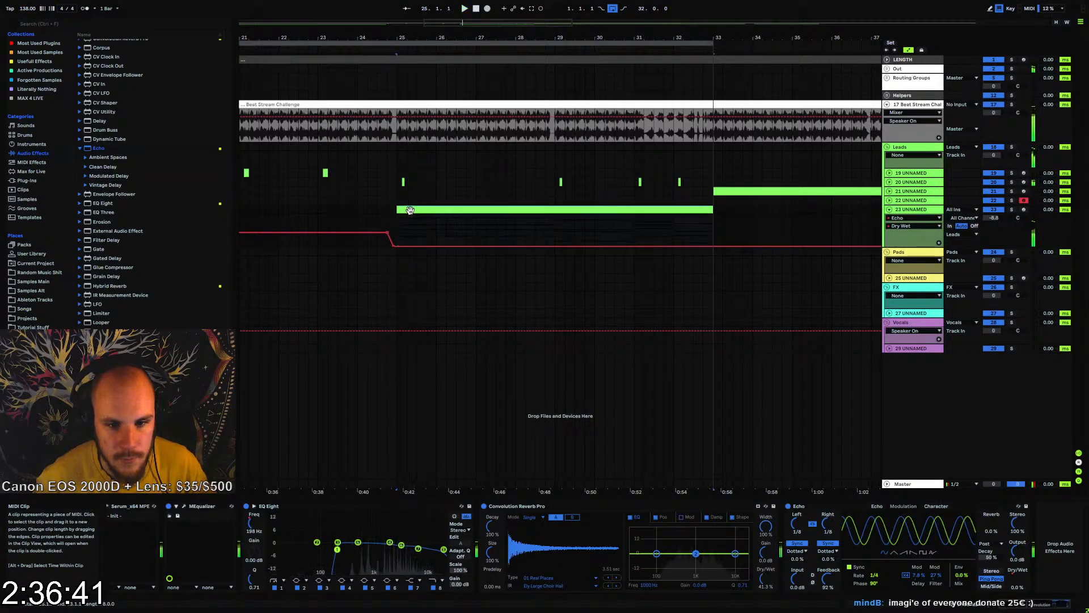
key(space)
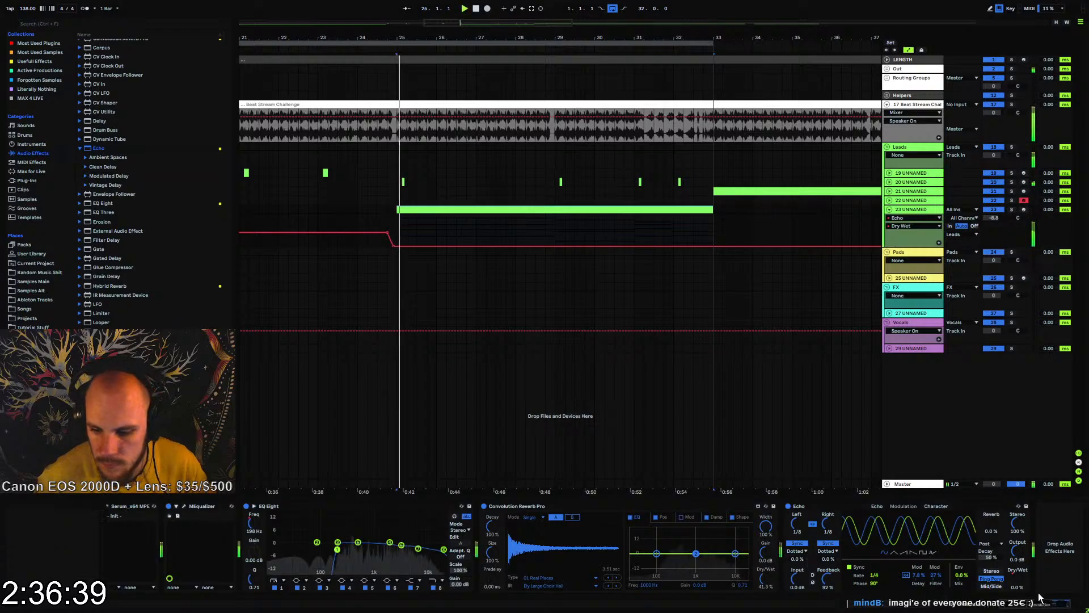
Insert a new MIDI track after track 23 and set its MIDI input to track 23
click(1037, 603)
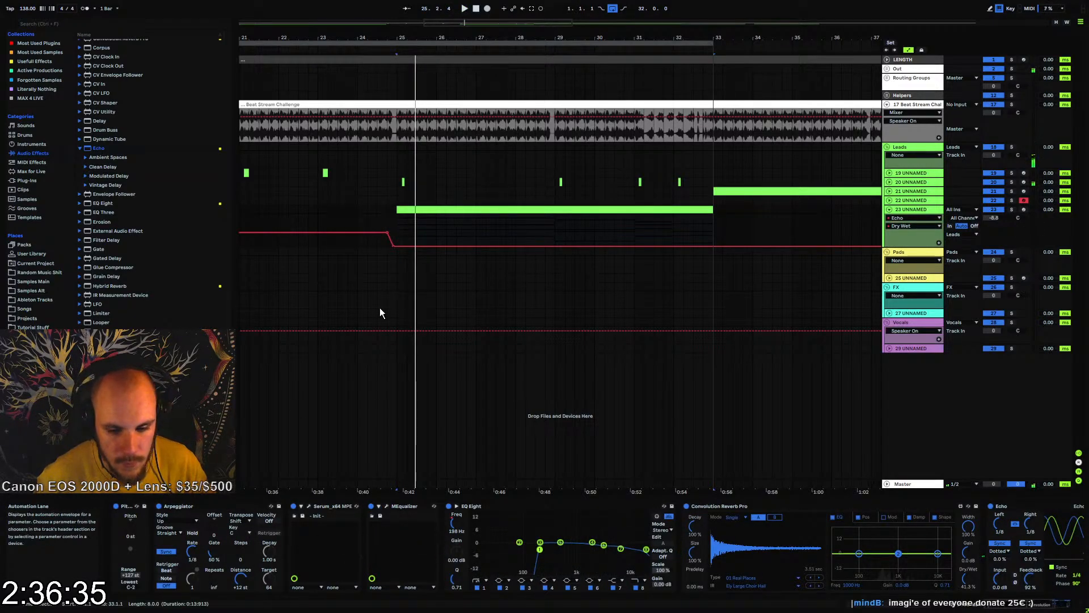
click(903, 209)
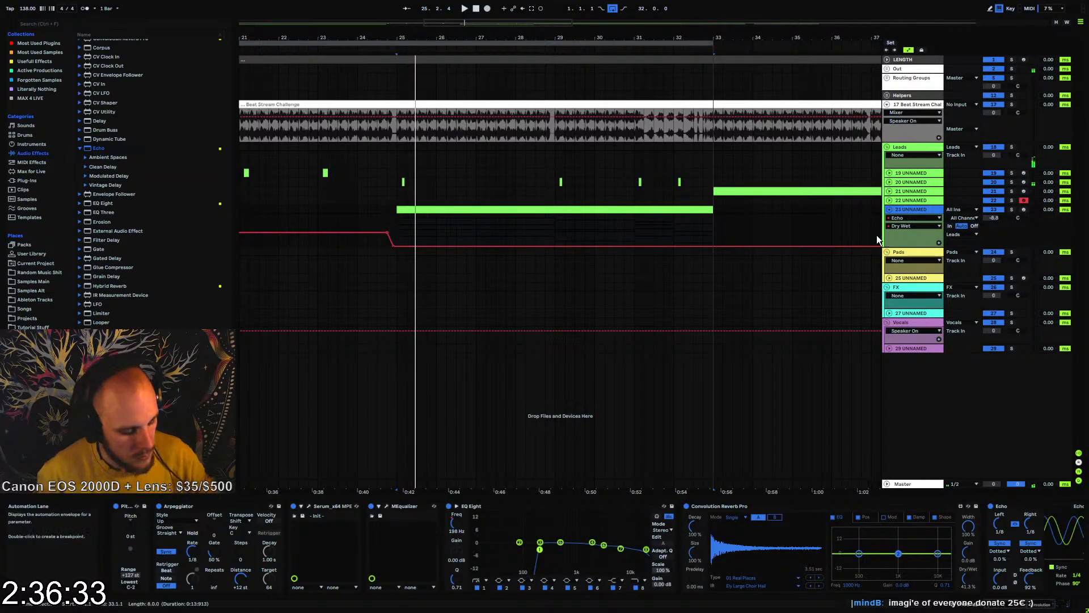
key(ctrl+shift+t)
click(957, 261)
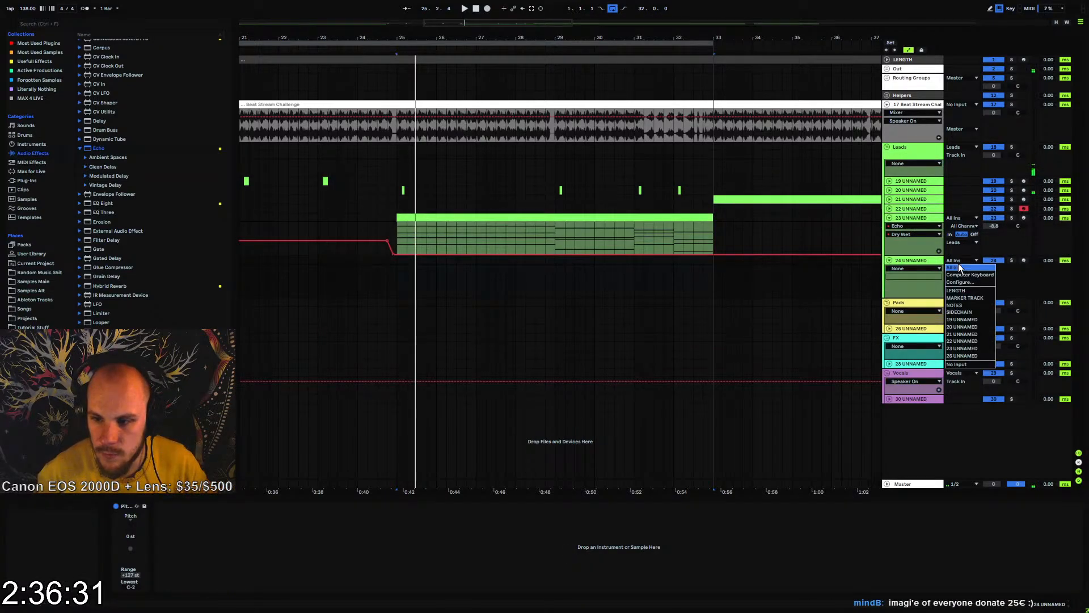
click(972, 350)
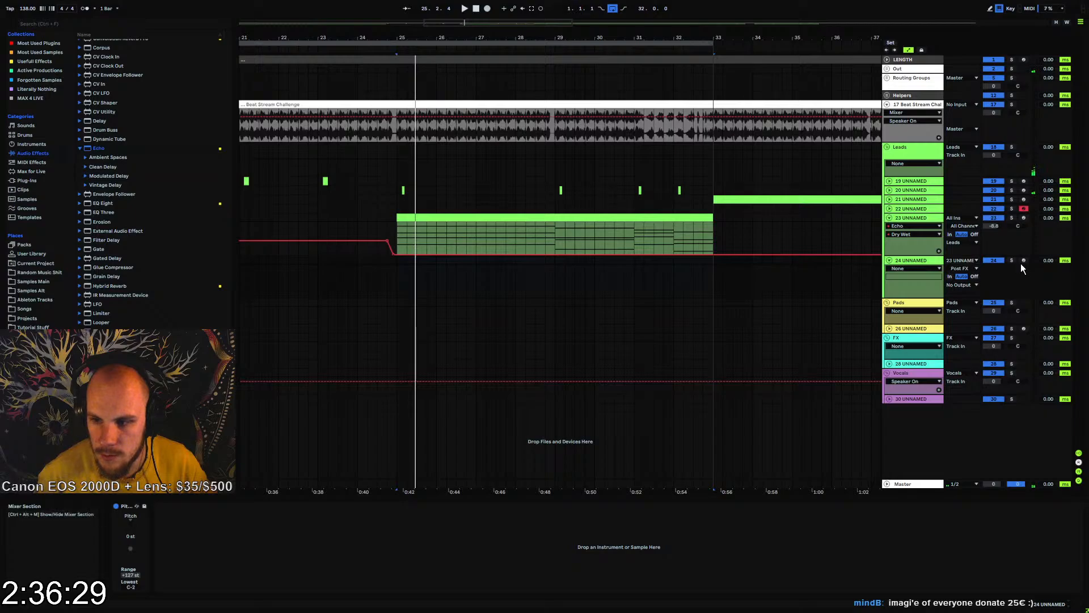
Arm track 24 and record track 23's MIDI output onto it from bar 25
click(398, 262)
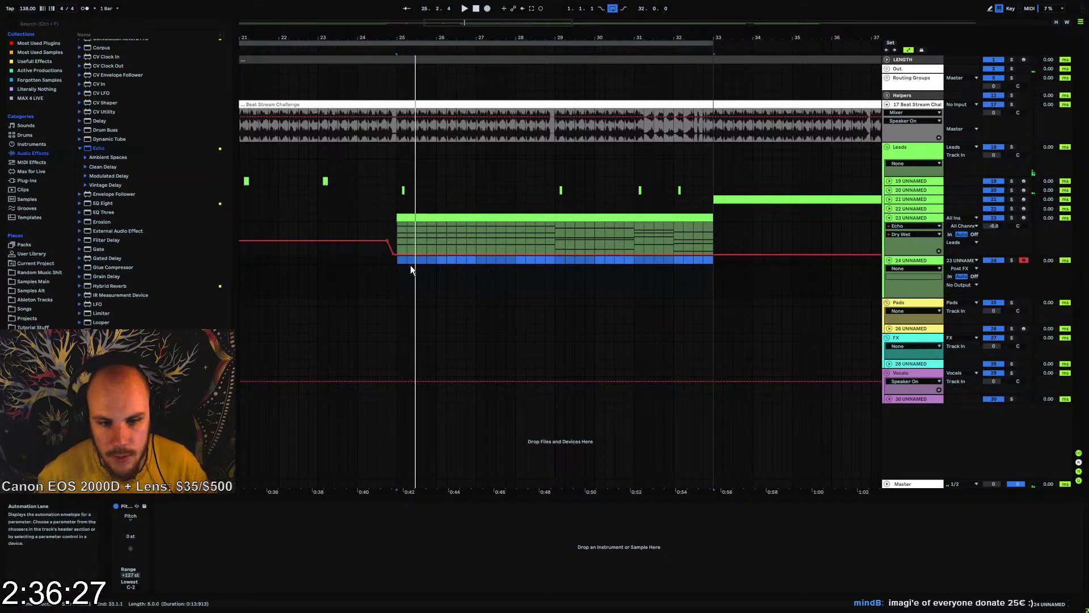
click(414, 263)
click(487, 8)
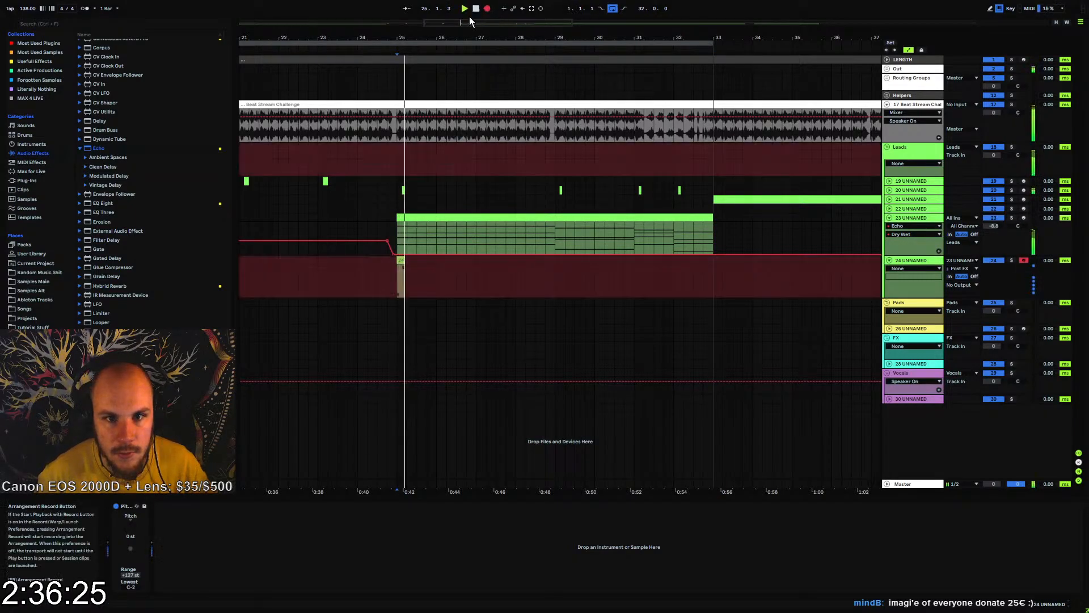
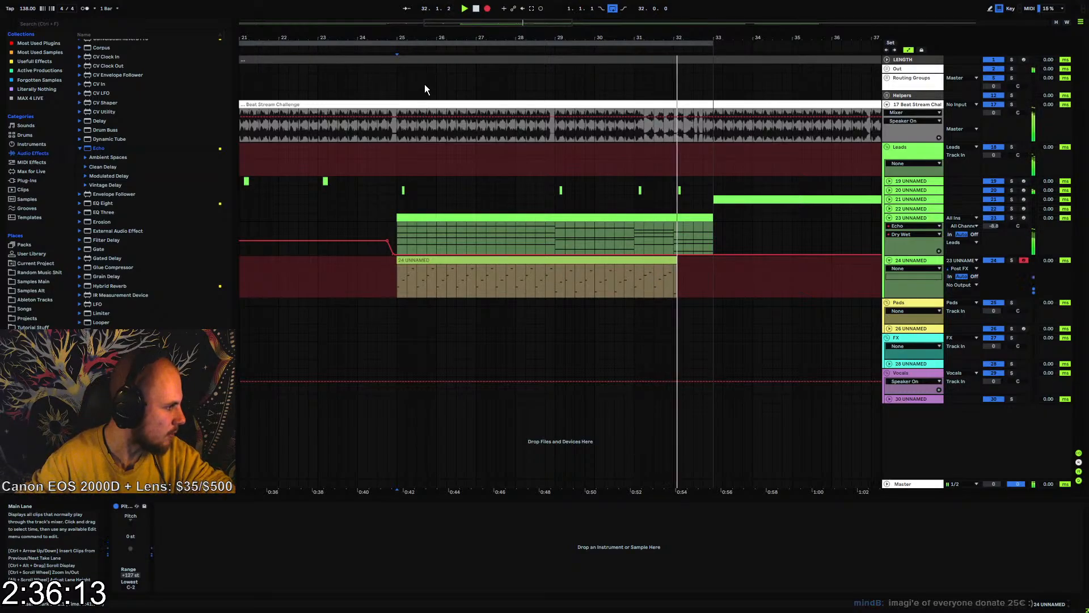
Stop recording and delete the stray clip recorded at the start of track 24
key(space)
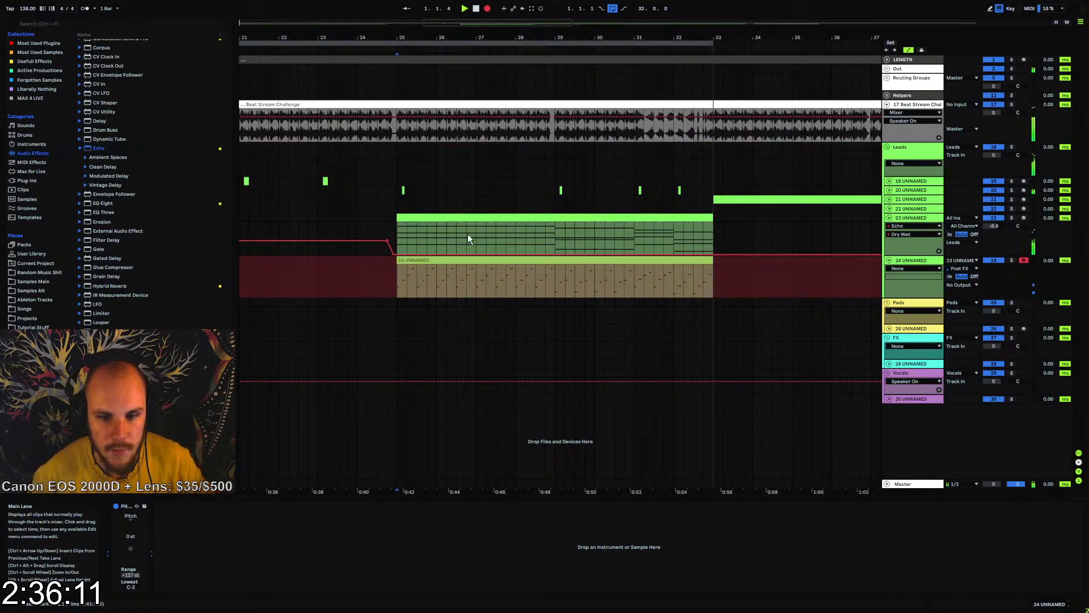
drag(404, 39, 515, 37)
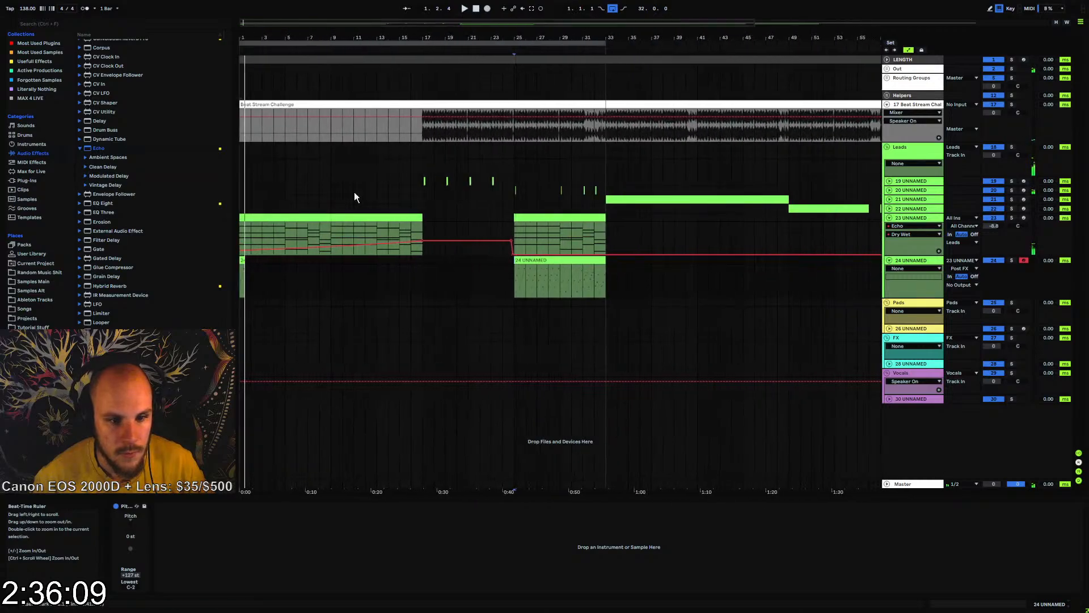
drag(261, 262, 245, 263)
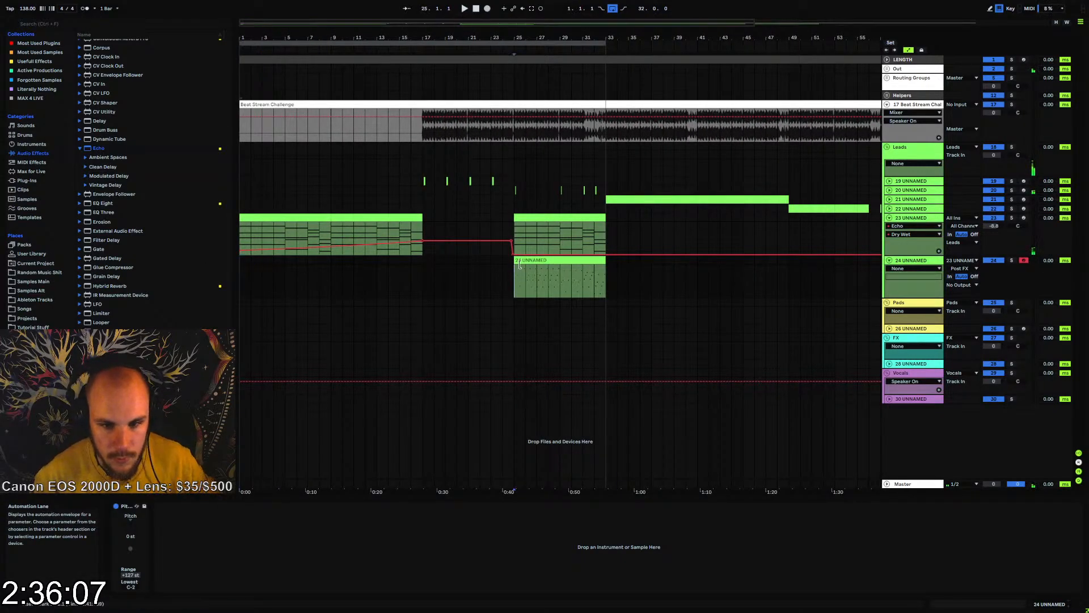
drag(552, 38, 500, 181)
Group tracks 23 and 24 and transfer the lead's volume reduction to the group, resetting the lead track itself to 0 dB
click(911, 218)
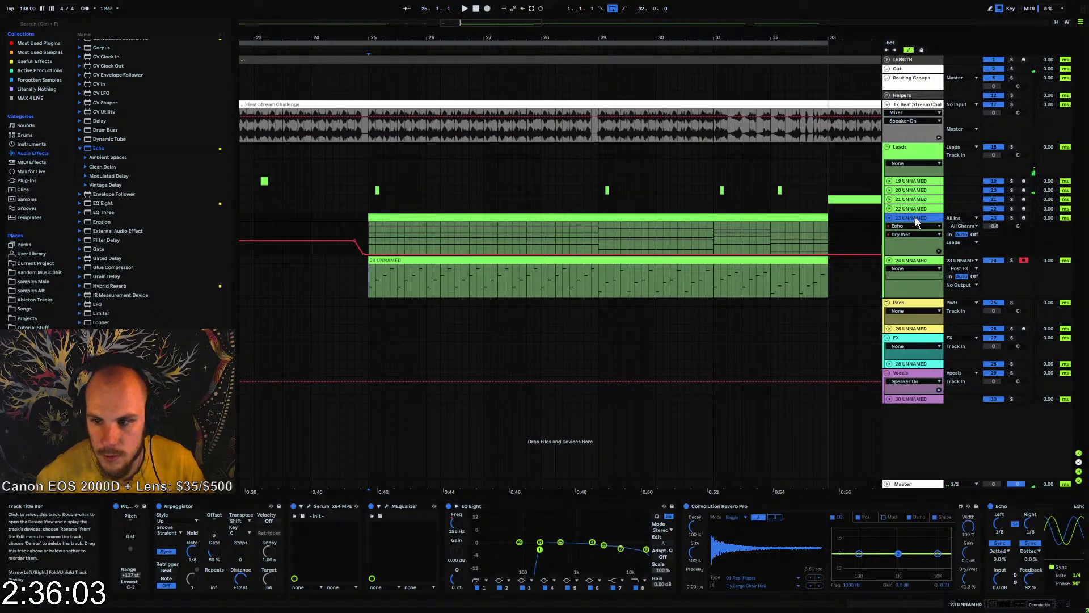
key(ctrl+g)
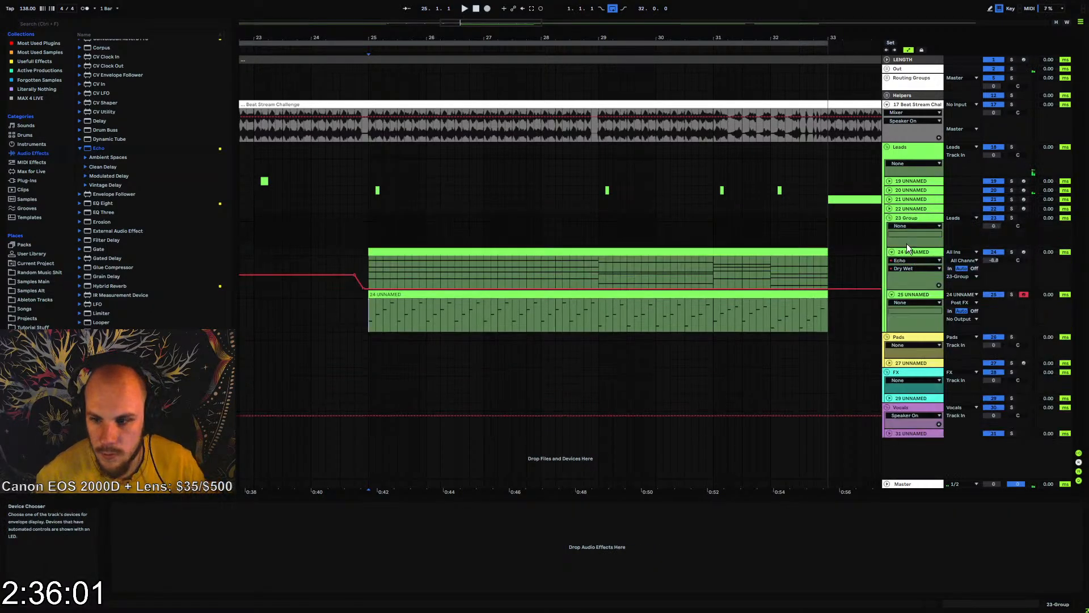
double_click(994, 261)
click(992, 225)
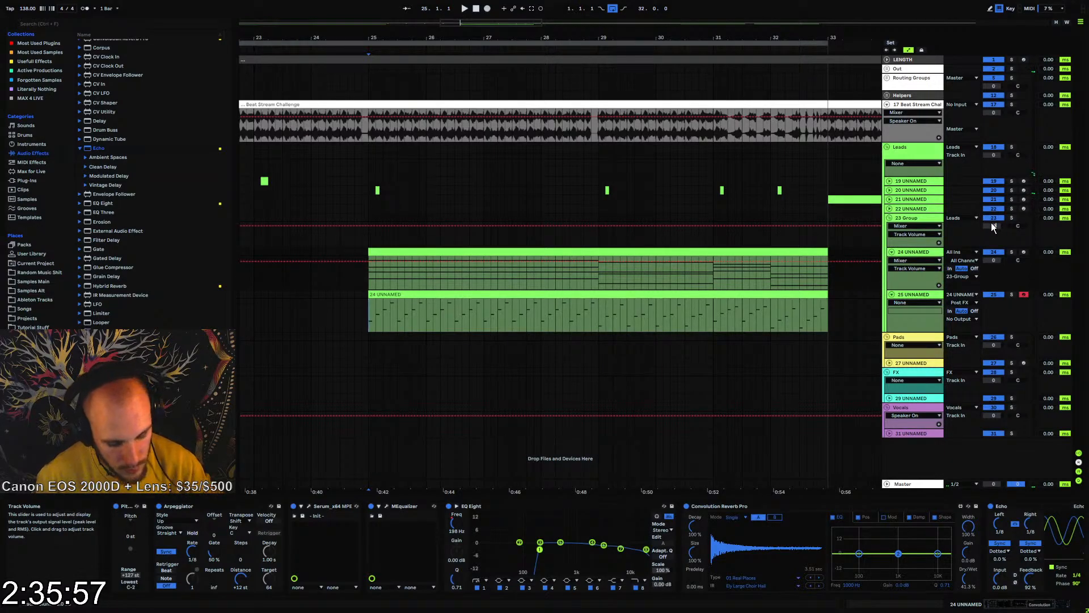
drag(992, 225, 979, 257)
key(Down)
Move MEqualizer, EQ Eight, Convolution Reverb Pro and Echo from the lead track to the new group
click(917, 253)
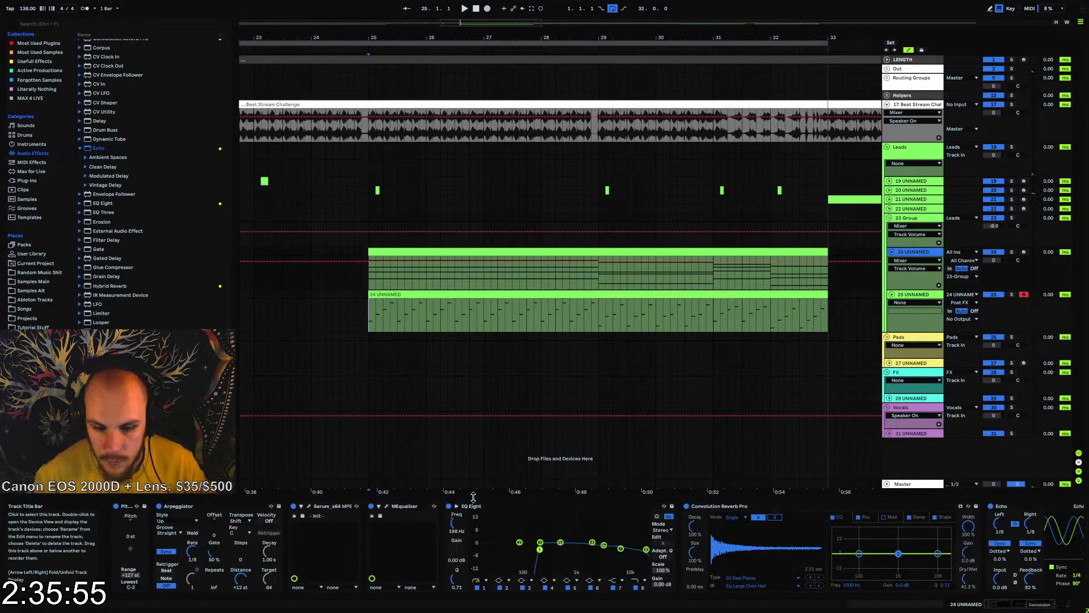
click(986, 604)
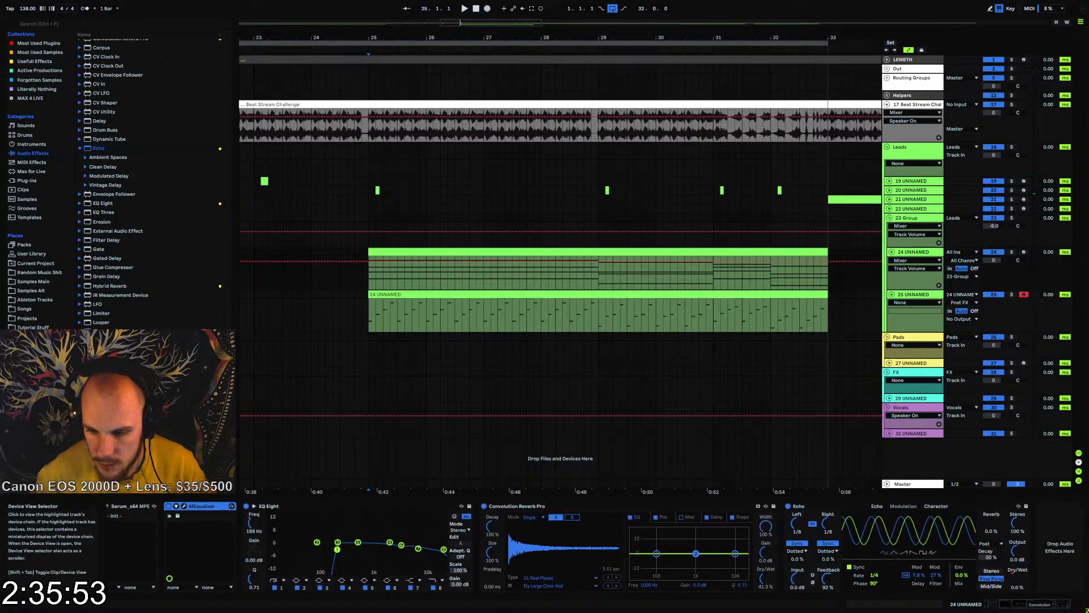
click(937, 506)
shift+click(805, 505)
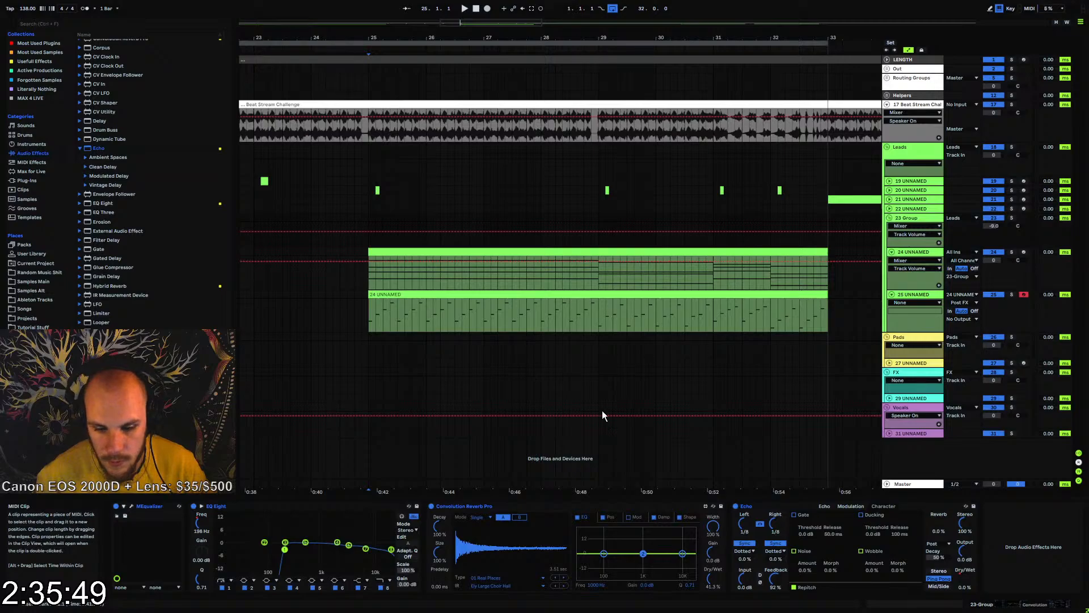
click(1037, 605)
key(ctrl+a)
Copy Serum from track 24 onto track 25 and delete track 24's clip spanning bars 25 to 33
click(907, 295)
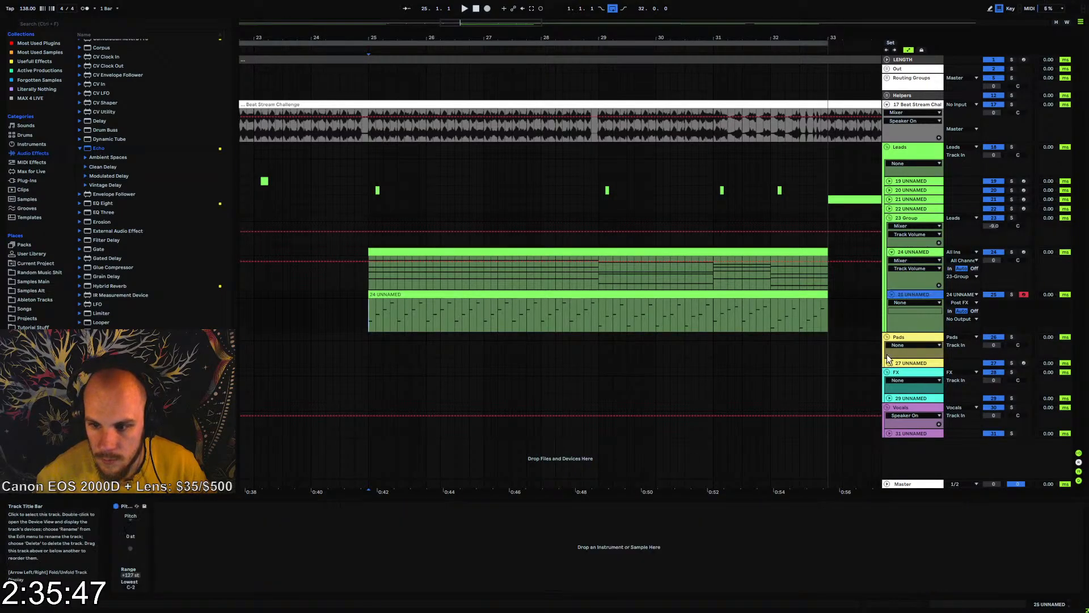
click(902, 252)
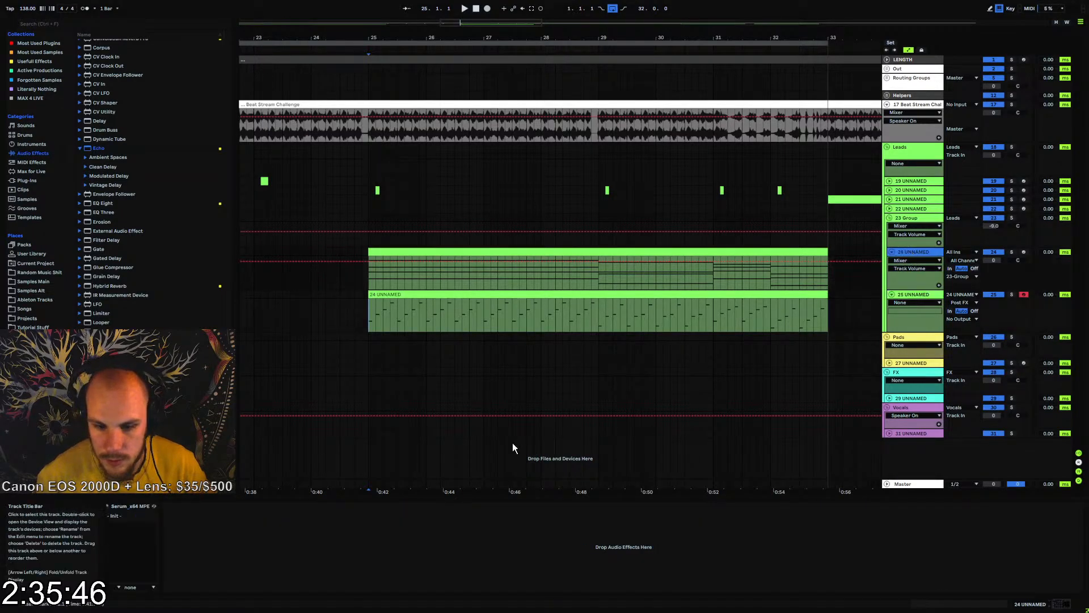
click(126, 506)
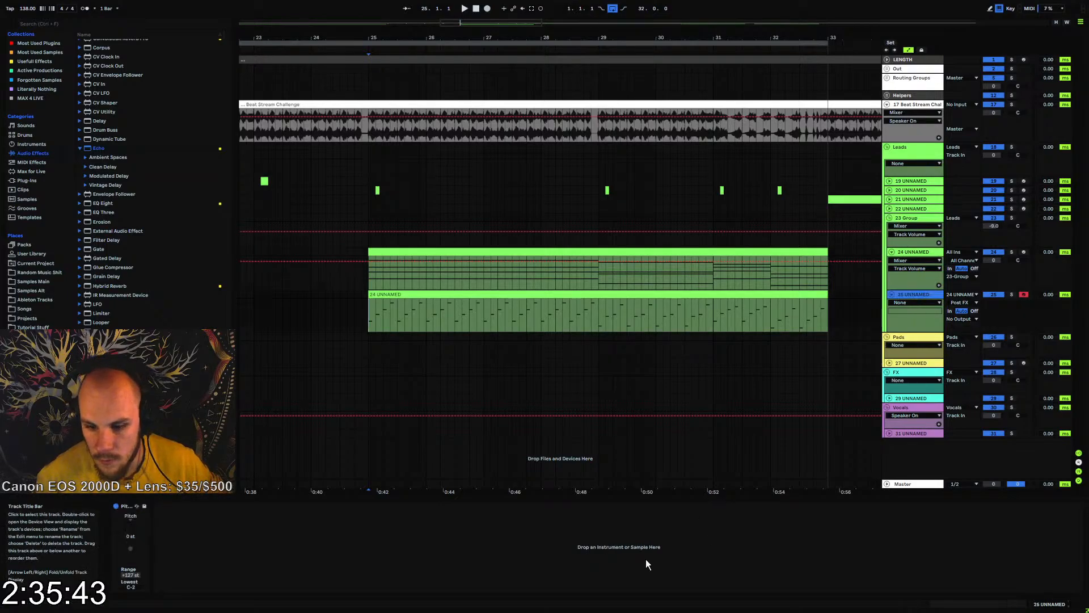
click(471, 252)
key(Delete)
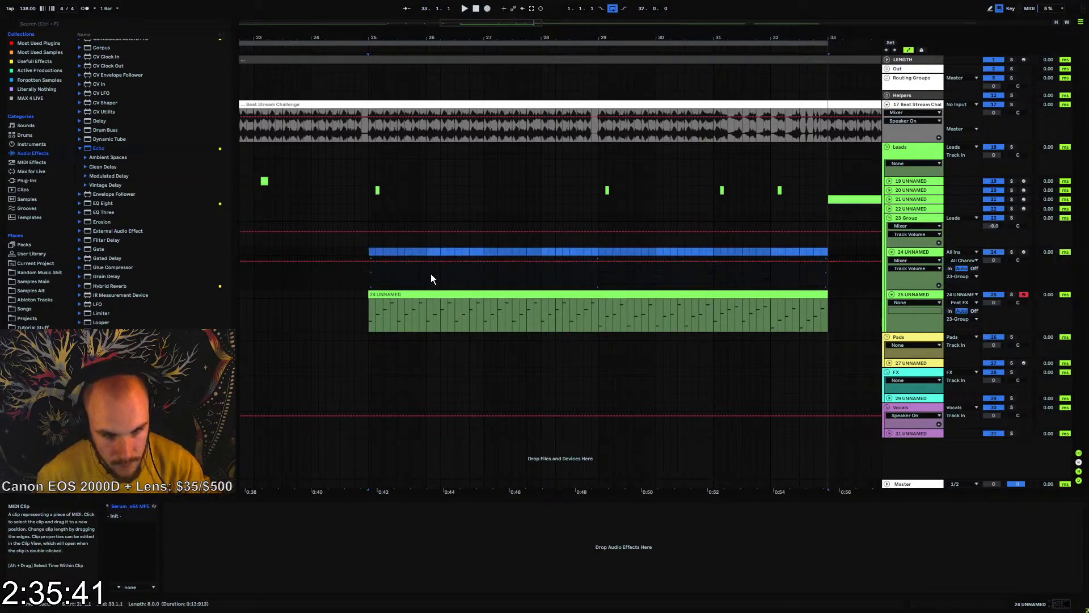
Open track 25's recorded arpeggio clip and deactivate its notes from beat 1.2 through 2.2
click(370, 318)
key(space)
double_click(400, 296)
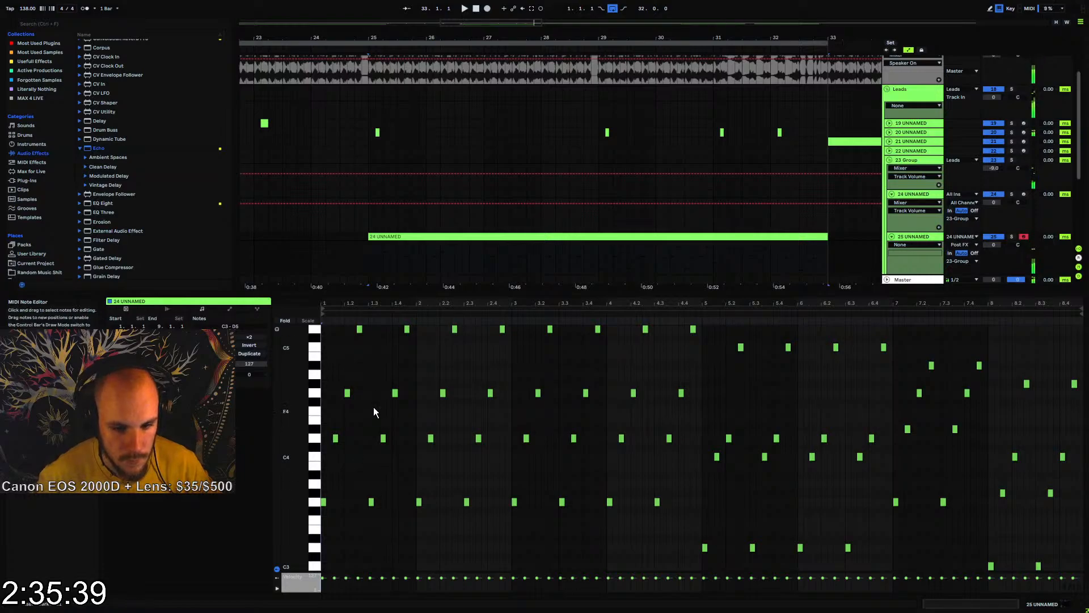
scroll(369, 407, up, 1)
drag(349, 336, 382, 475)
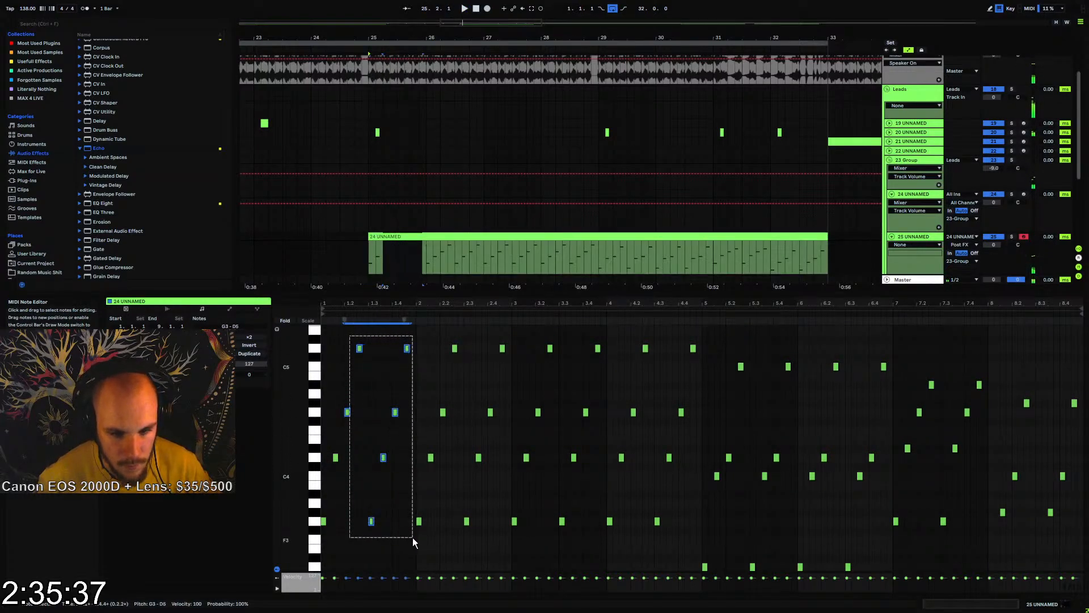
drag(413, 537, 462, 544)
key(0)
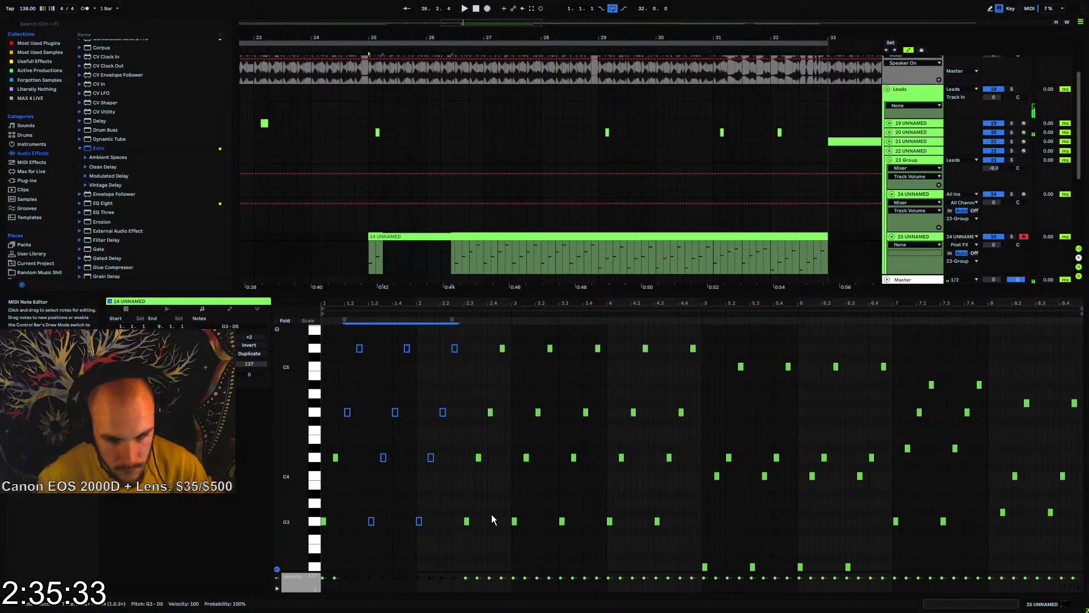
Deactivate the arpeggio notes from 3.2 to 4.4, from 5.2 to 6.2 and from 7.2 to 8.2
drag(533, 335, 699, 554)
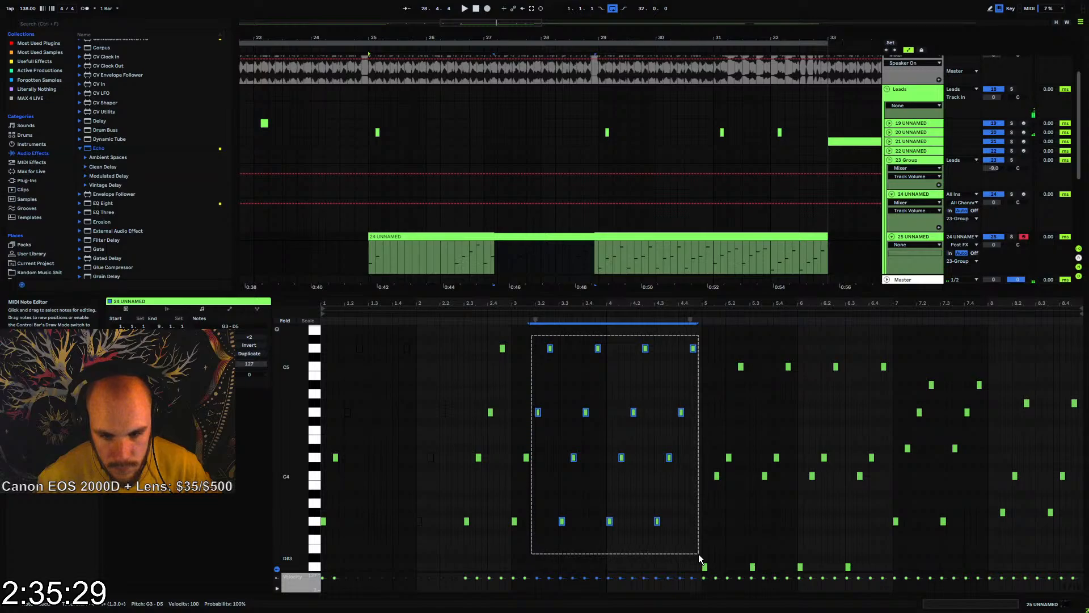
key(Delete)
drag(724, 353, 839, 579)
key(Delete)
drag(915, 356, 989, 567)
key(0)
Reactivate the four rising notes from 4.3 to 4.4 and play the thinned arpeggio from bar 25
scroll(1014, 545, down, 2)
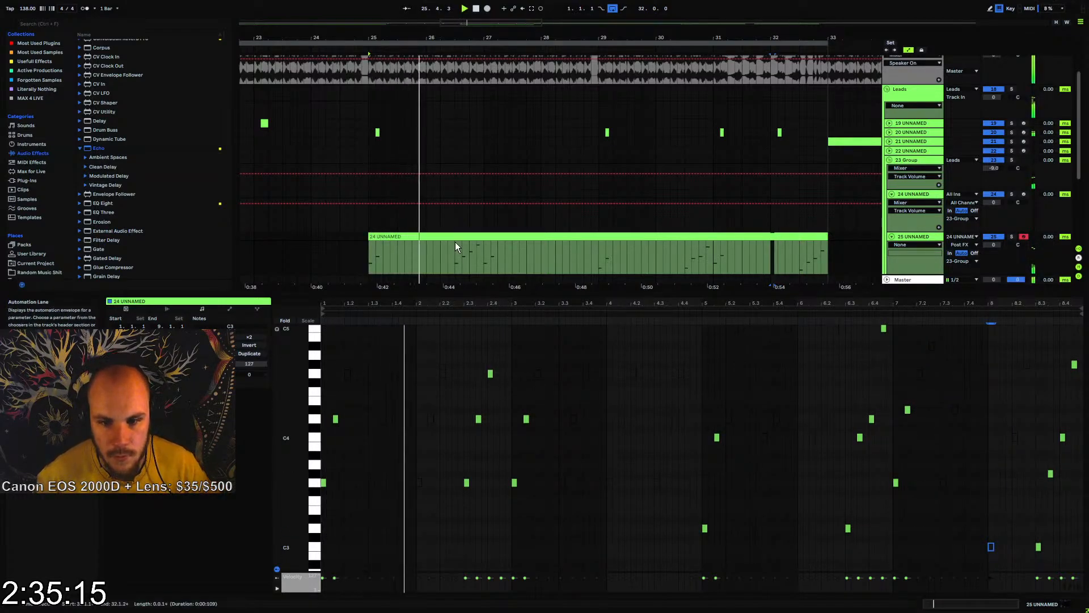
drag(698, 357, 646, 522)
scroll(660, 433, up, 2)
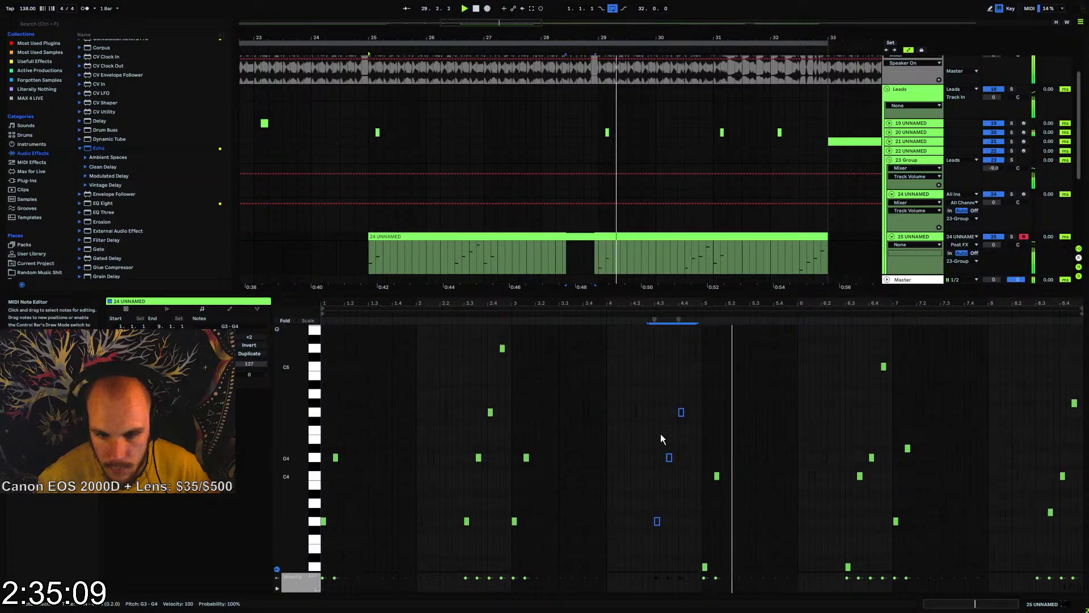
drag(706, 340, 659, 538)
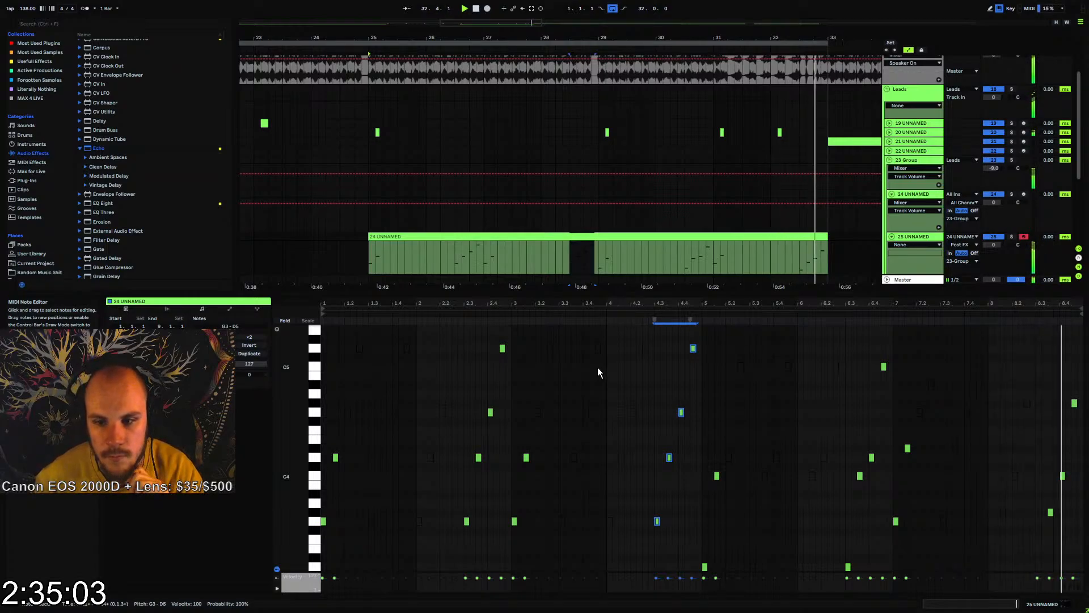
click(369, 262)
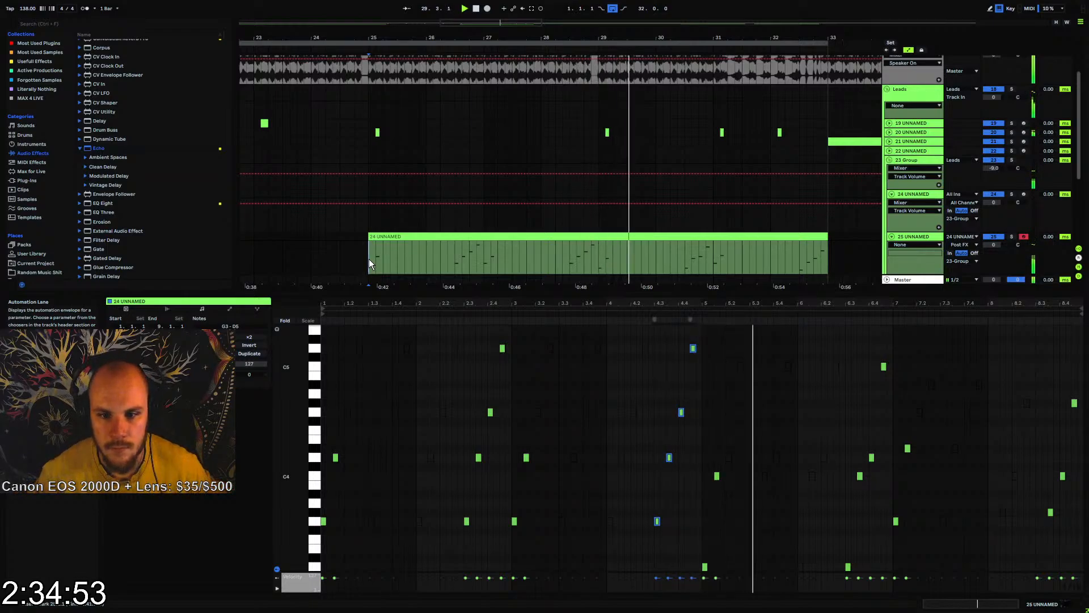
click(724, 431)
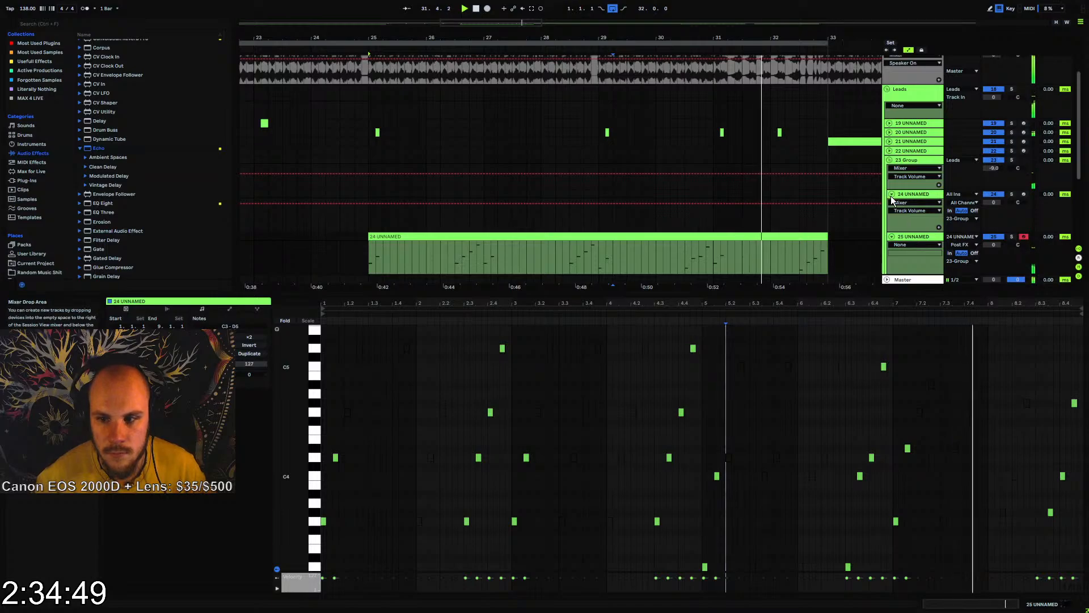
Fold tracks 24 and 25 inside the group and stop playback
click(892, 237)
click(892, 194)
click(902, 161)
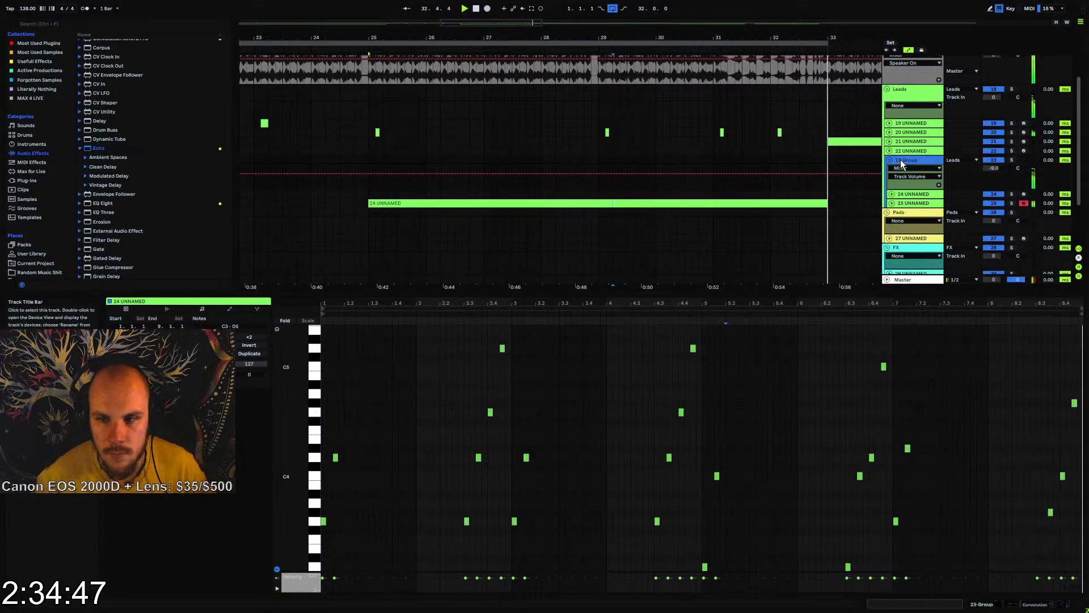
key(space)
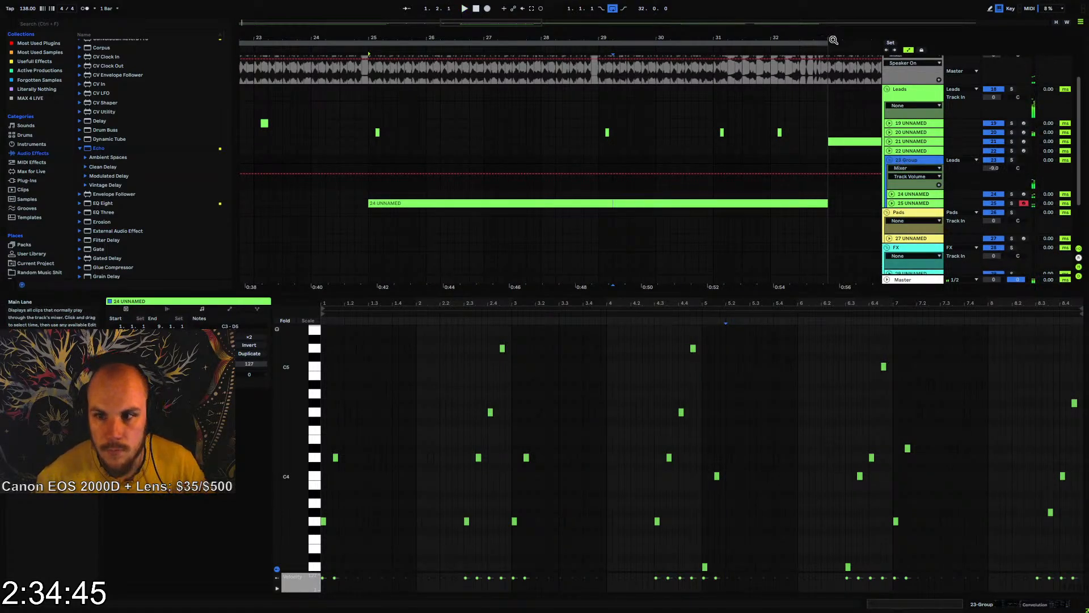
Play the arrangement from bar 33 and examine the clip on track 21
drag(835, 40, 552, 19)
click(550, 150)
key(space)
key(space)
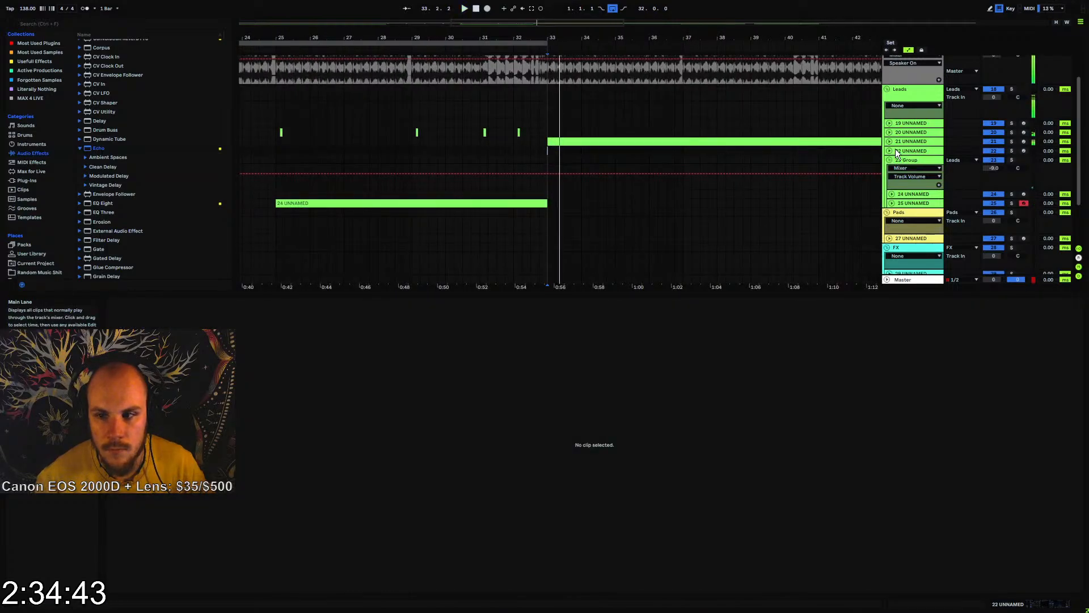
click(890, 142)
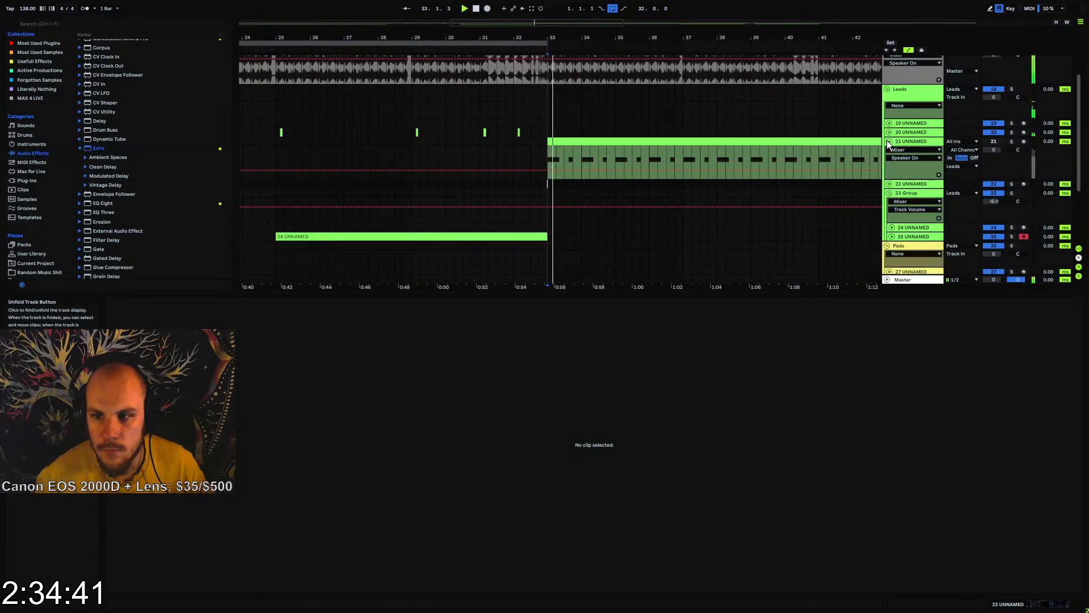
click(888, 141)
key(space)
Swap the two lead sections by moving track 22's clips to bar 33 and track 21's clip to bar 49
drag(457, 38, 709, 81)
drag(589, 151, 699, 151)
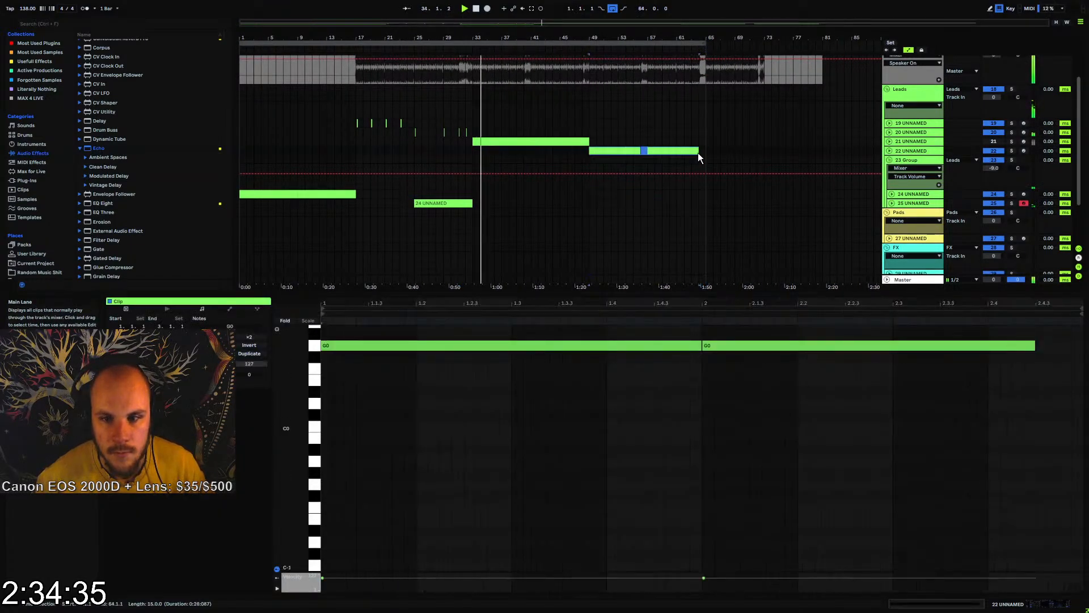
drag(481, 147, 481, 147)
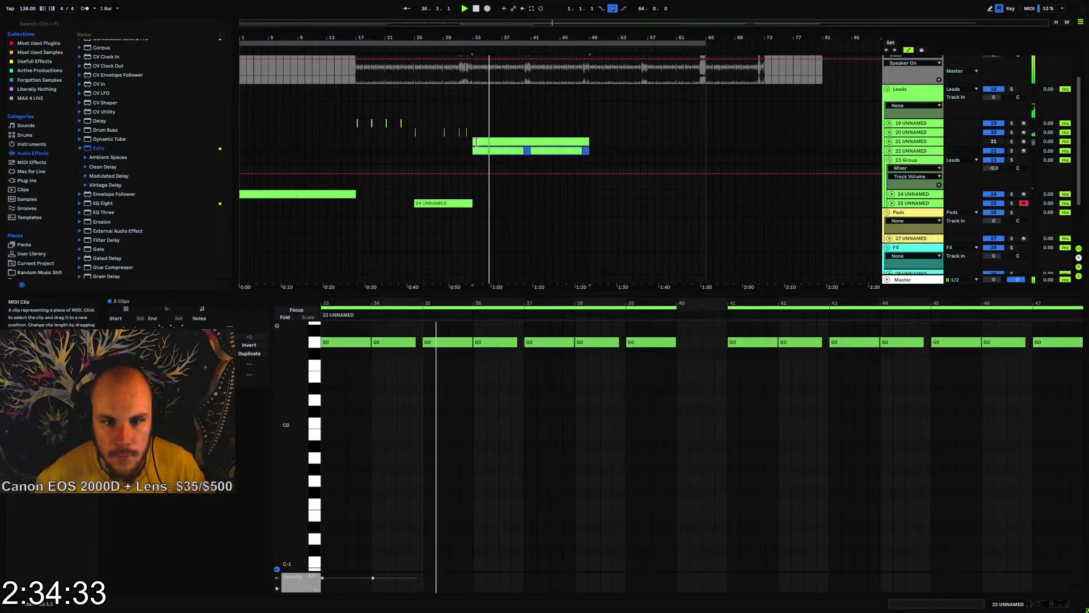
click(482, 142)
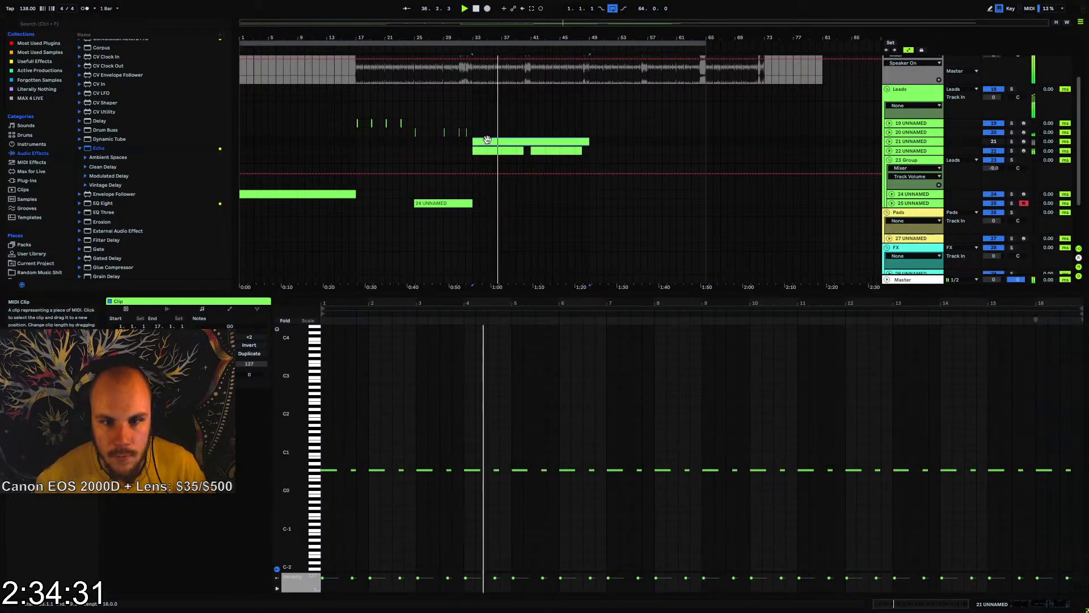
key(ctrl+d)
drag(601, 143, 600, 143)
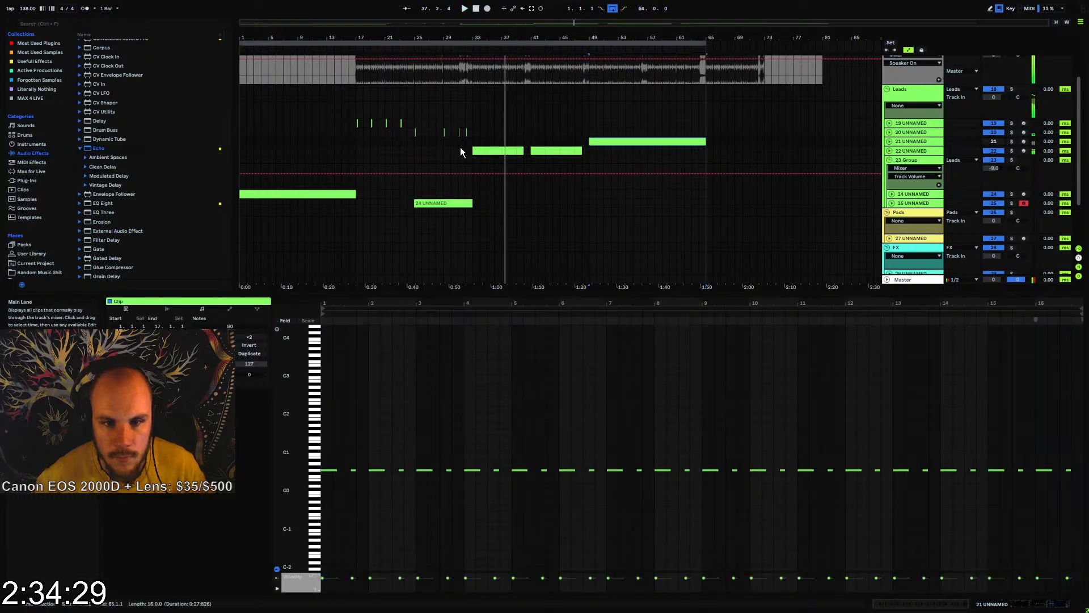
Play from bar 31 to check the transition into track 22's part at bar 33
click(461, 148)
drag(479, 38, 709, 110)
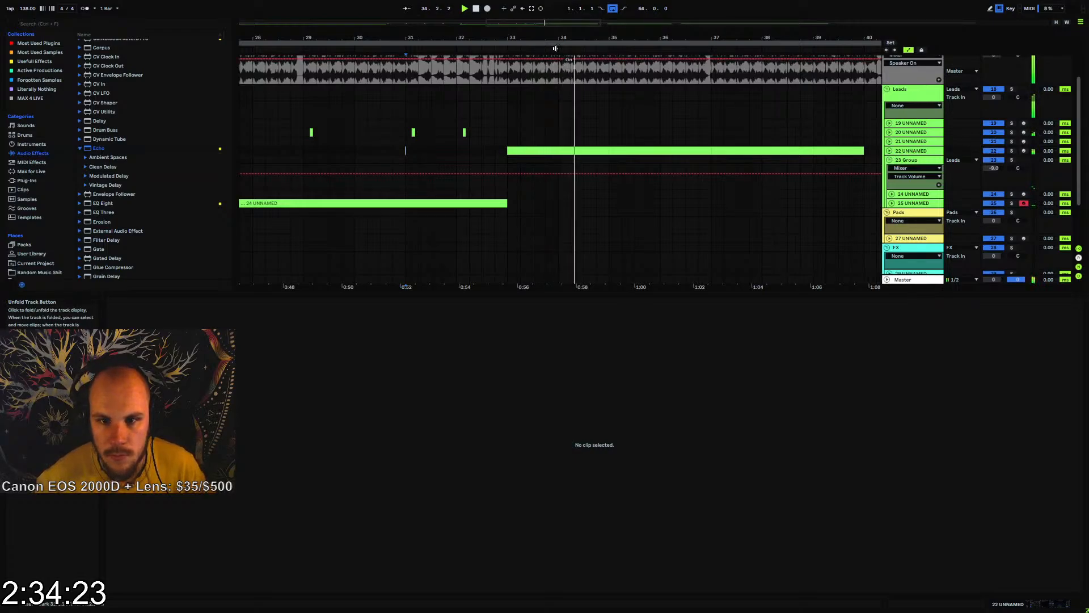
drag(555, 38, 426, 37)
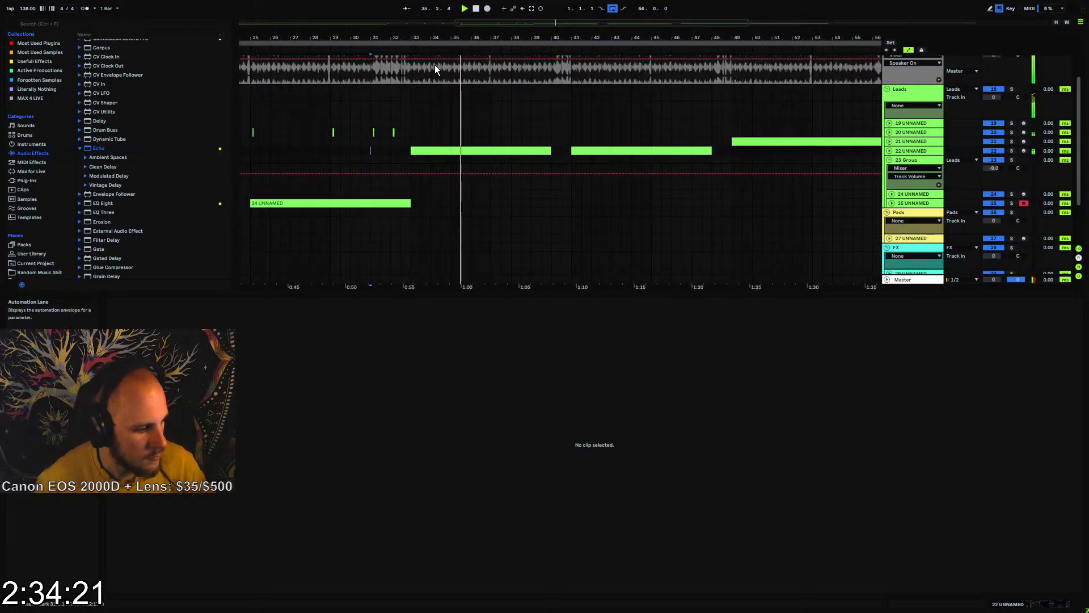
Unfold track 22 and insert an EQ Eight after its Echo
click(894, 151)
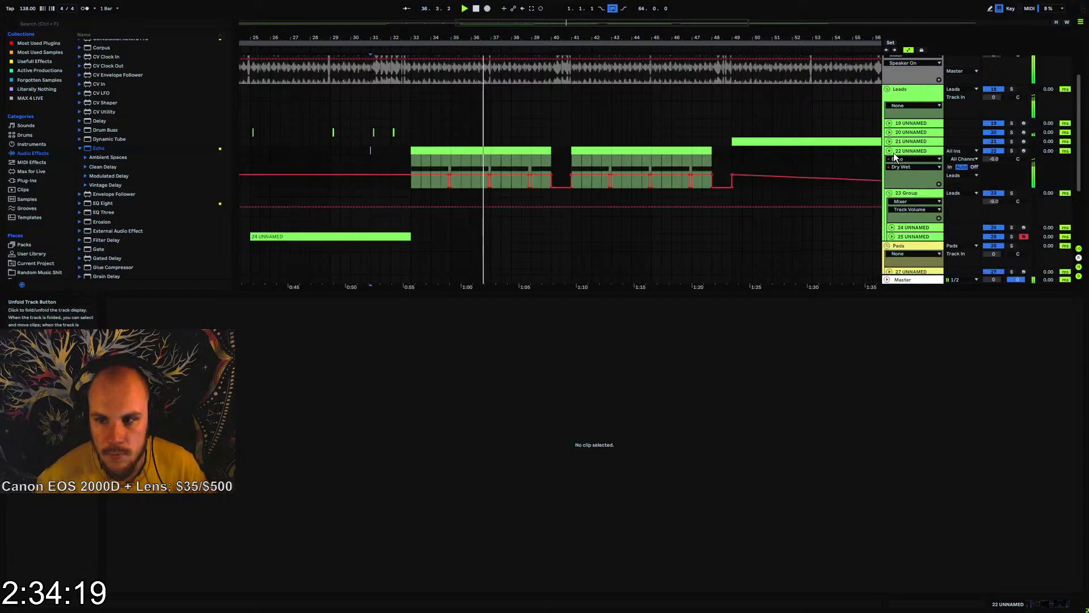
right_click(689, 523)
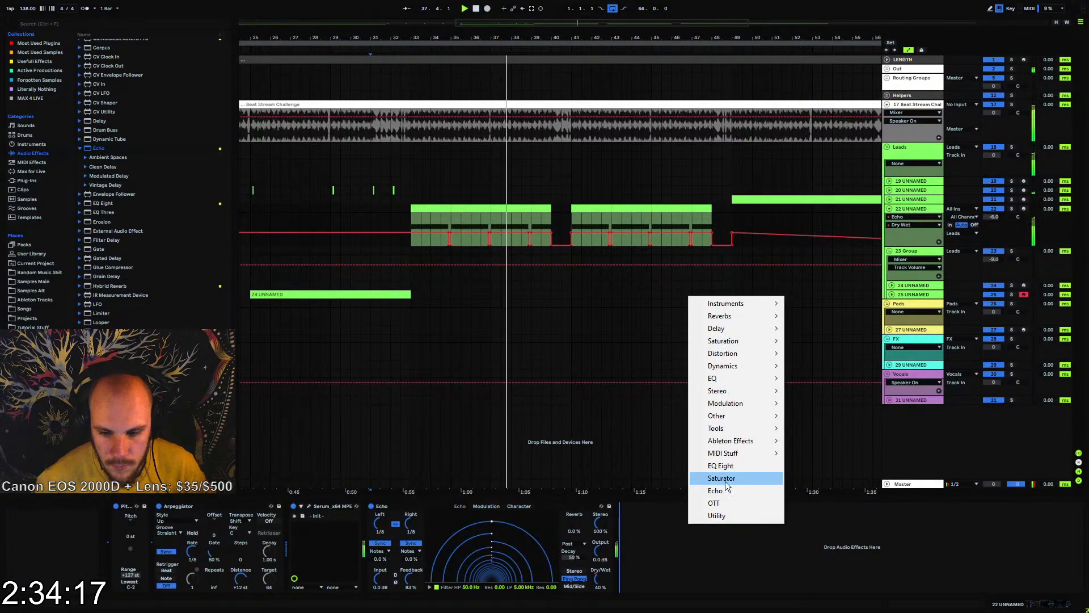
click(720, 465)
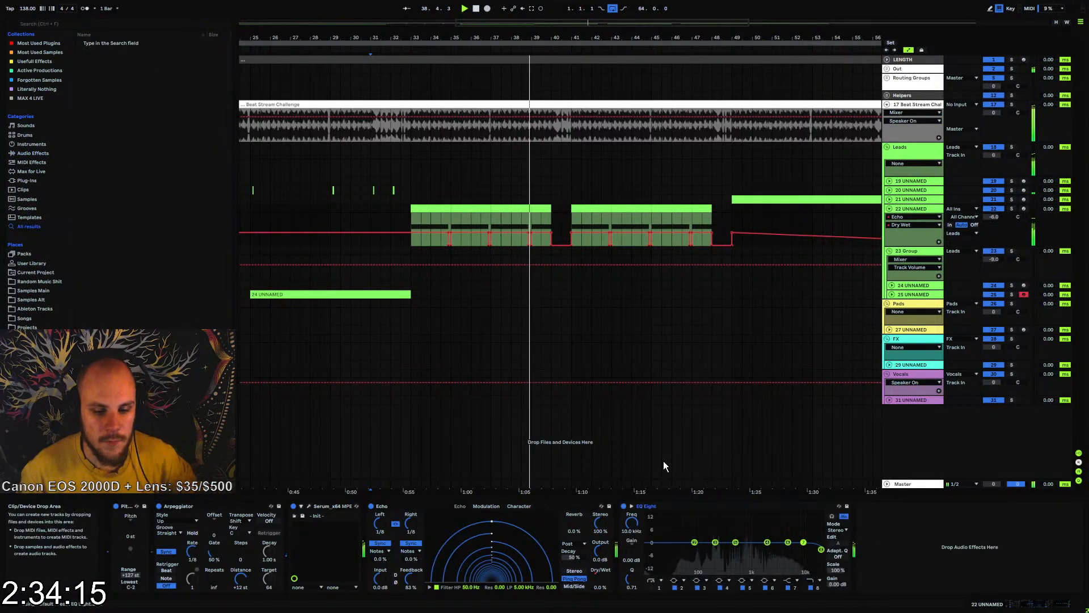
Shape band 1 of track 22's EQ Eight into a low cut at about 235 Hz with a Q of about 0.27
click(653, 588)
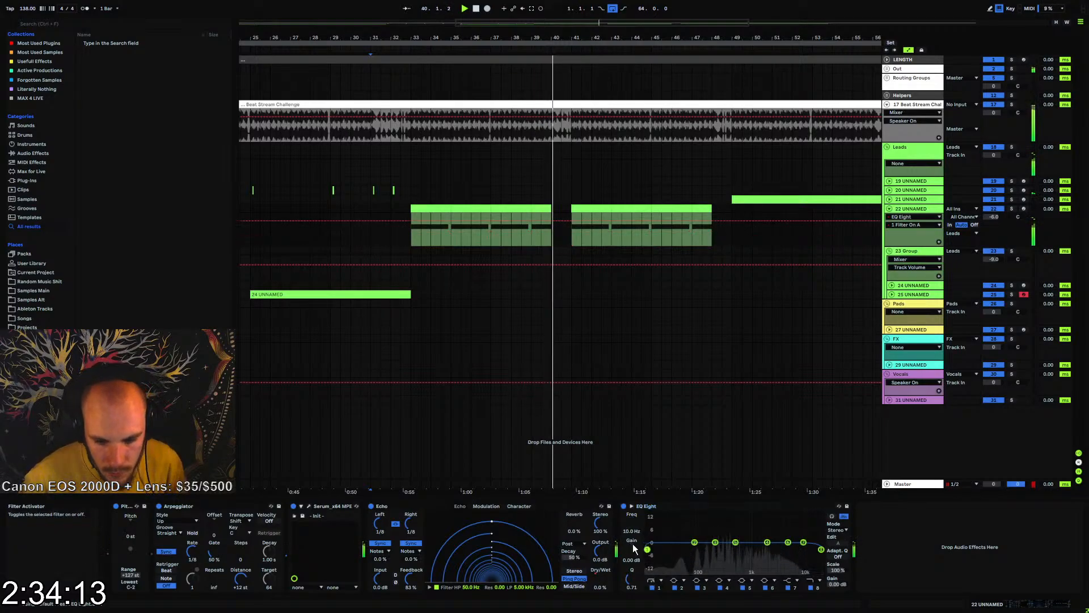
drag(632, 523, 631, 499)
drag(709, 556, 719, 568)
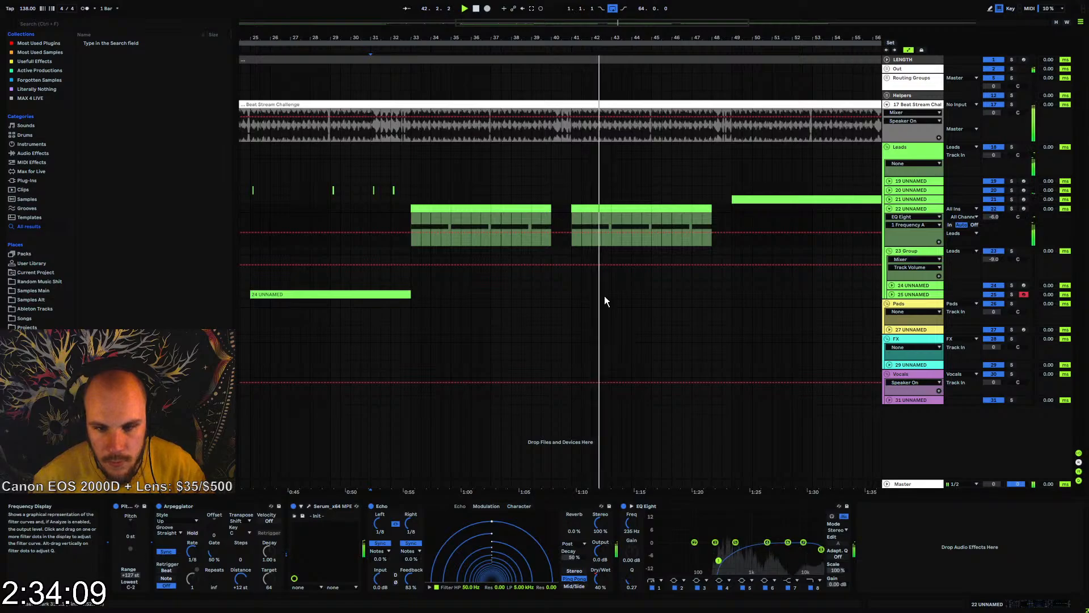
Trim the start of track 22's second clip to beat 41.2 and play from bar 41
drag(570, 39, 571, 104)
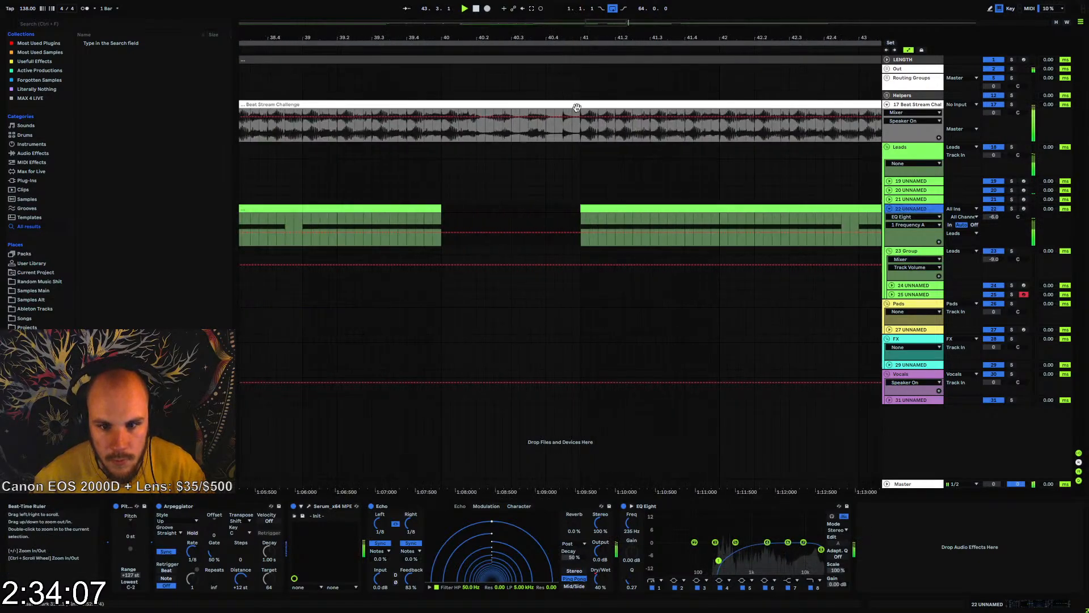
key(space)
drag(582, 211, 615, 211)
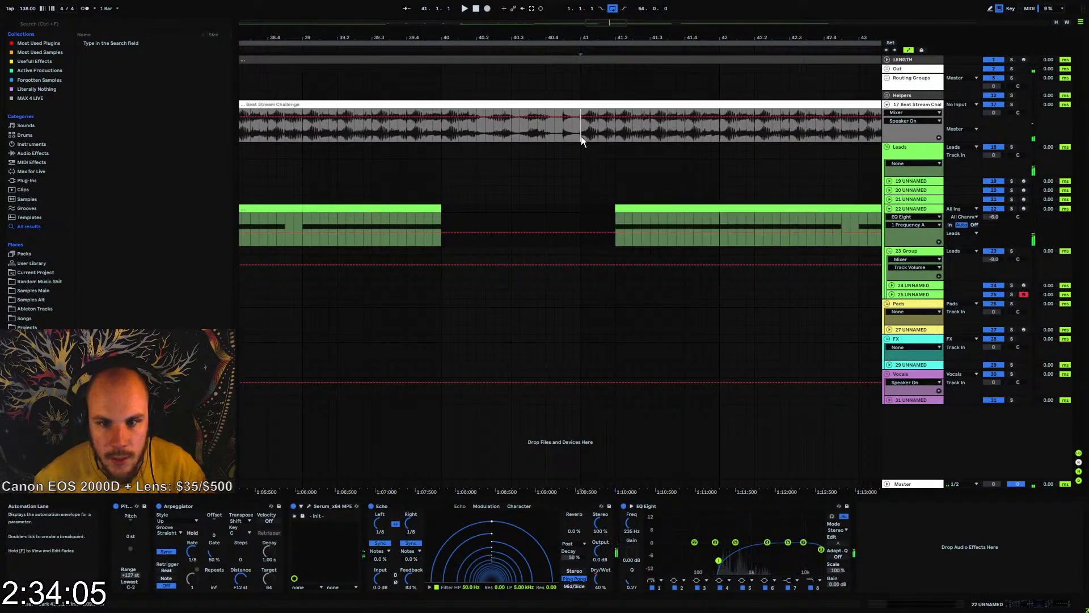
drag(581, 137, 603, 140)
click(578, 210)
key(space)
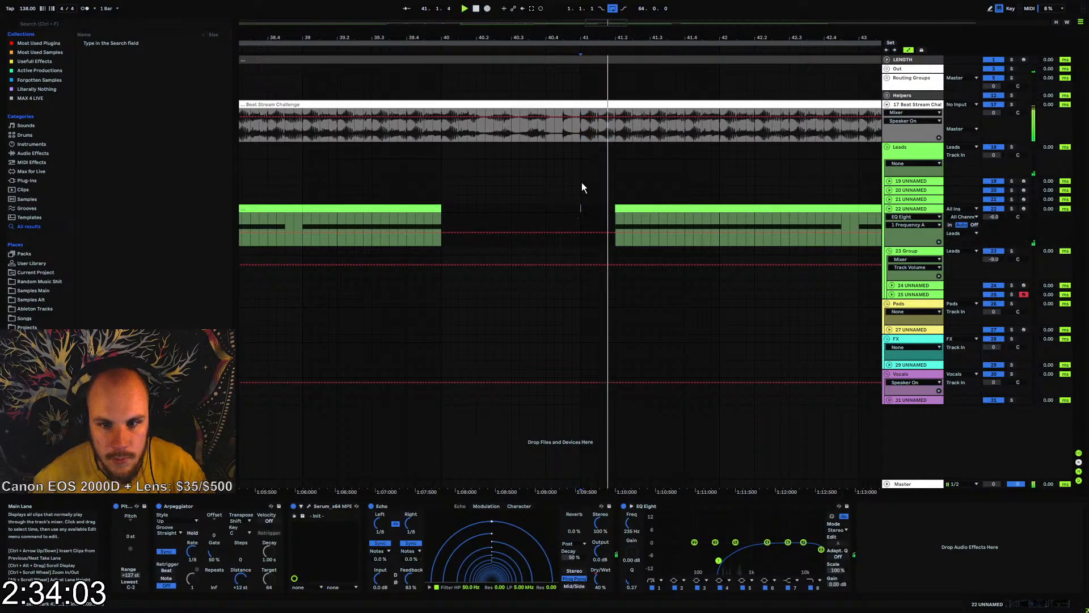
Play from bar 33 and extend track 22's Echo Dry/Wet automation drop up to the second clip's start at beat 41.2
mouse_move(613, 38)
mouse_down()
mouse_move(612, 11)
mouse_move(593, 29)
mouse_up()
click(285, 218)
key(space)
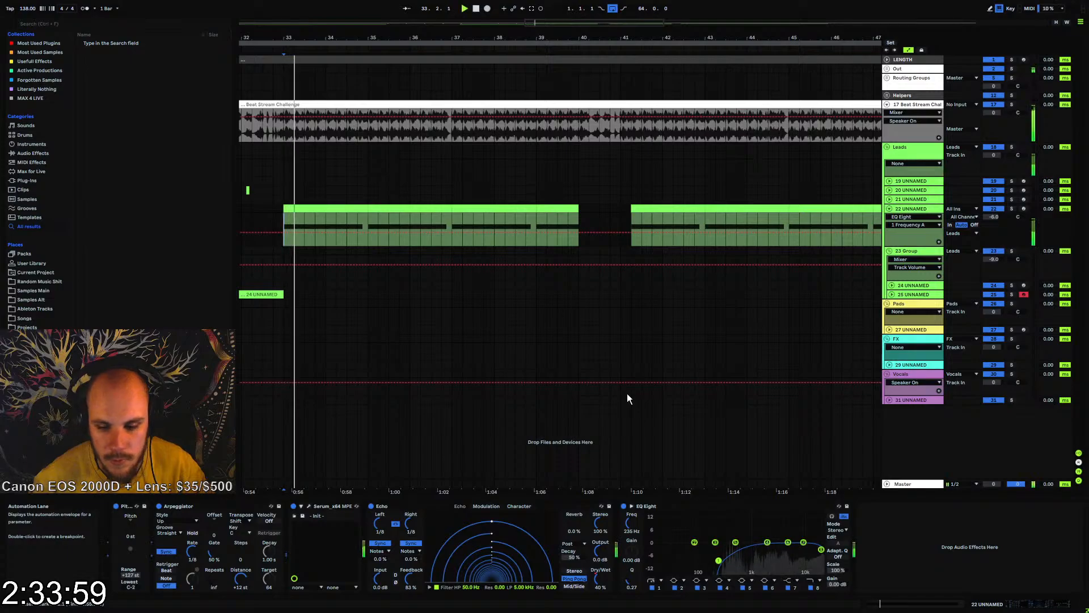
click(600, 578)
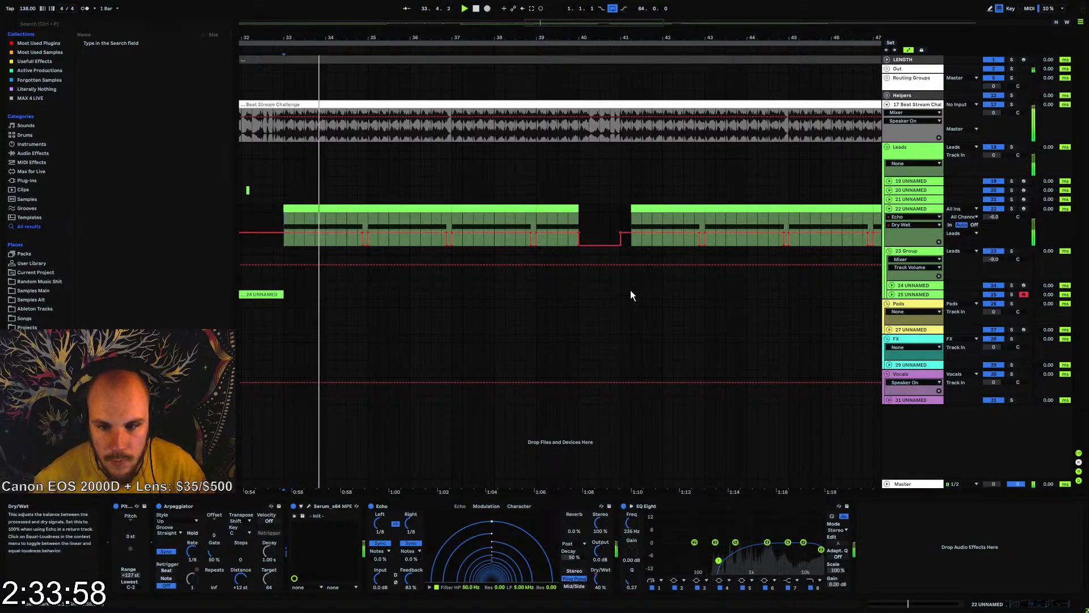
drag(626, 233, 627, 247)
click(621, 246)
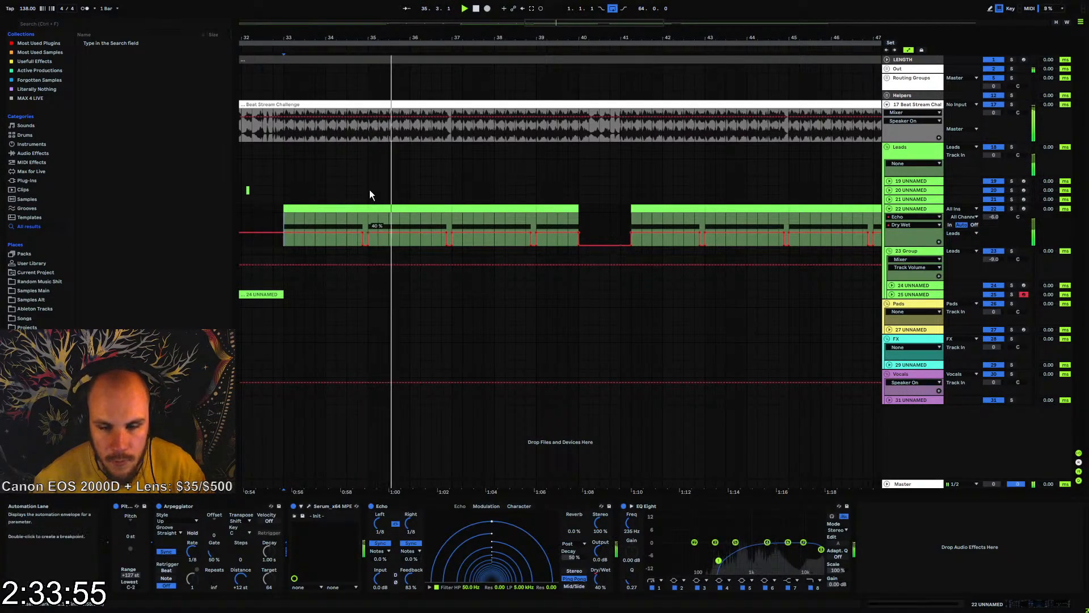
Fold track 22 and the 23 Group, and set the Beat Stream Challenge track volume to -2.0 dB
drag(344, 34, 498, 25)
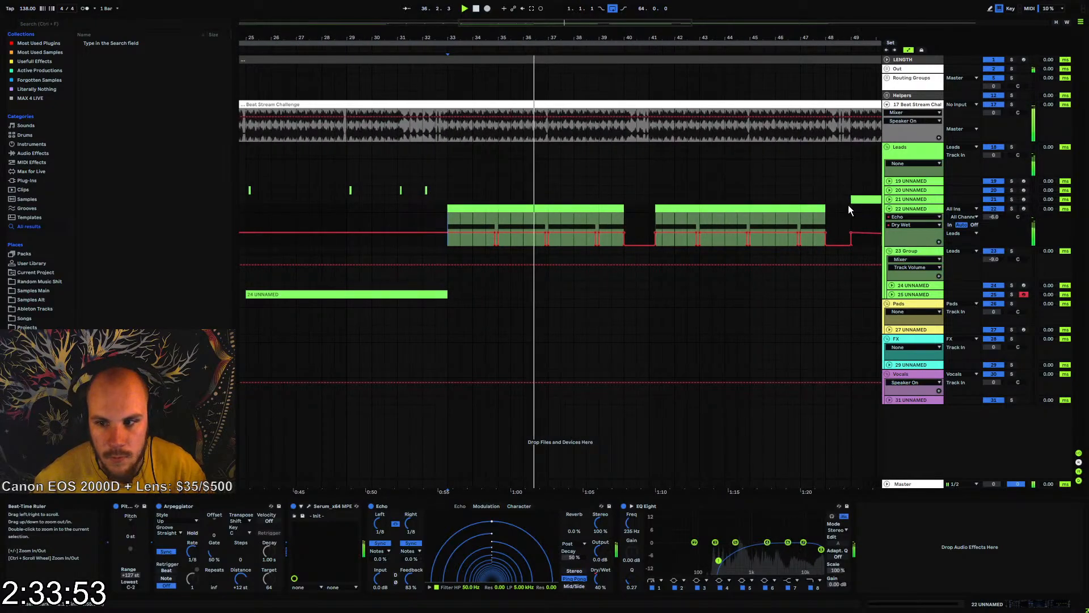
click(889, 209)
click(891, 216)
click(908, 216)
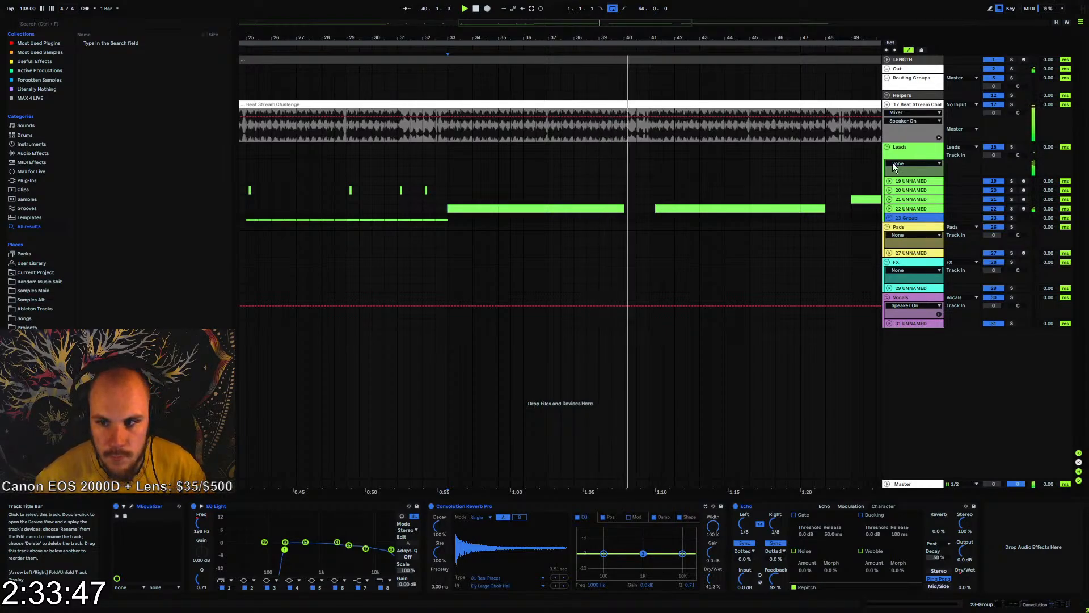
drag(991, 113, 933, 156)
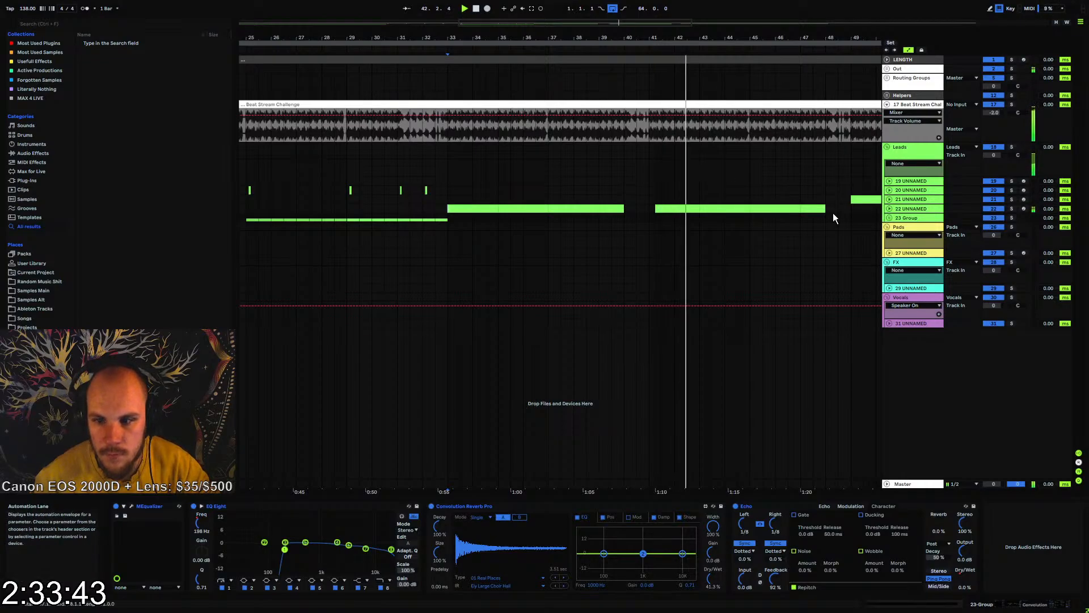
Unfold track 22 and play its second section from beat 41.2
click(890, 209)
click(677, 207)
key(space)
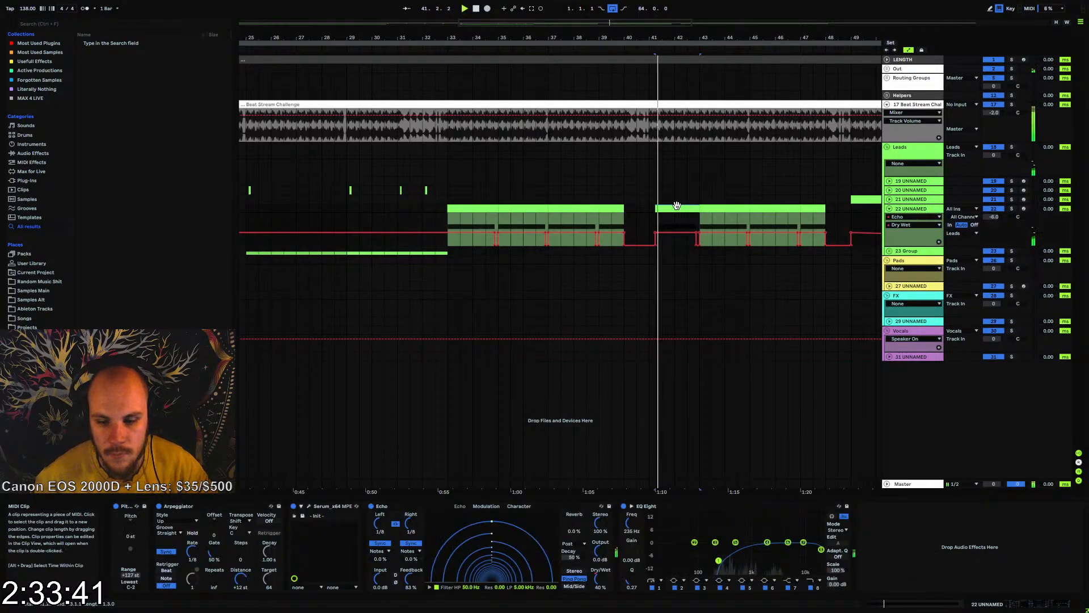
key(space)
Deactivate track 22's clips between bars 33 and 49, and insert a new MIDI track below it
drag(649, 209, 444, 210)
click(890, 209)
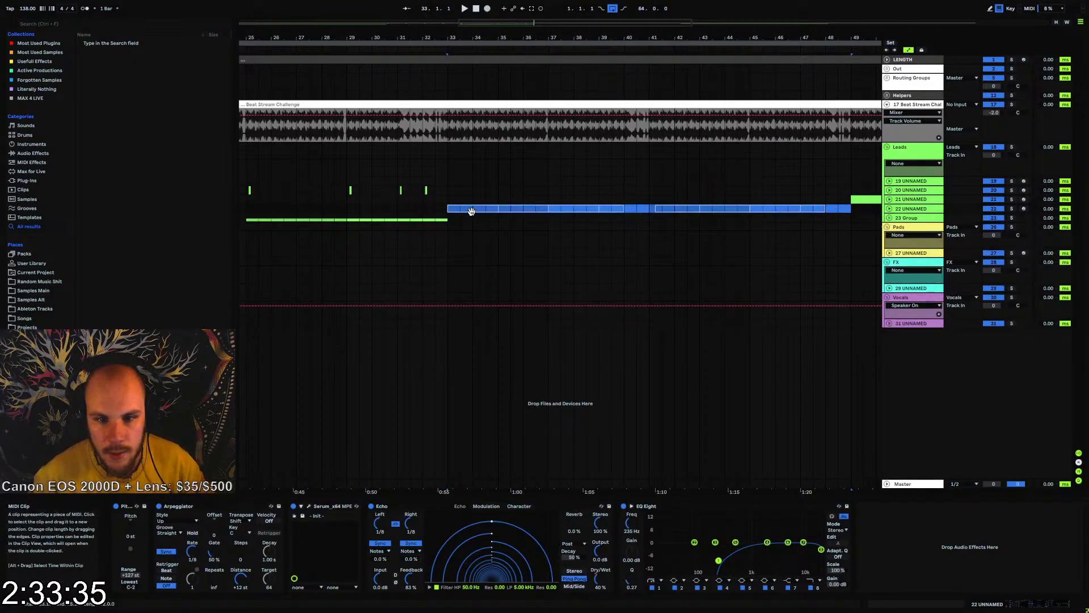
click(914, 208)
key(ctrl+shift+t)
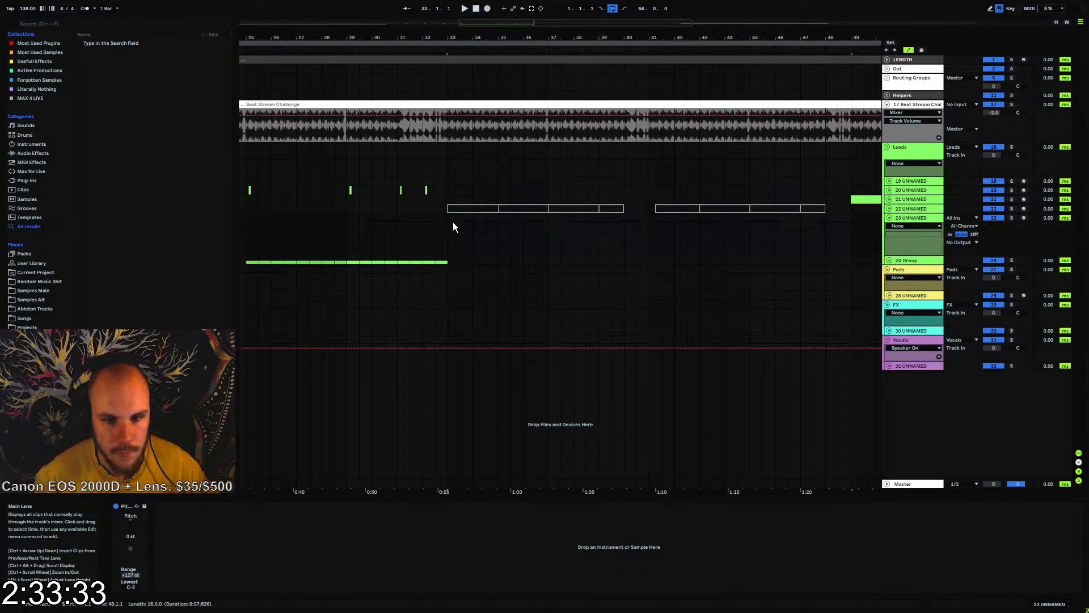
Load Serum on the new track 23 and arm the track
right_click(459, 223)
right_click(444, 223)
right_click(445, 223)
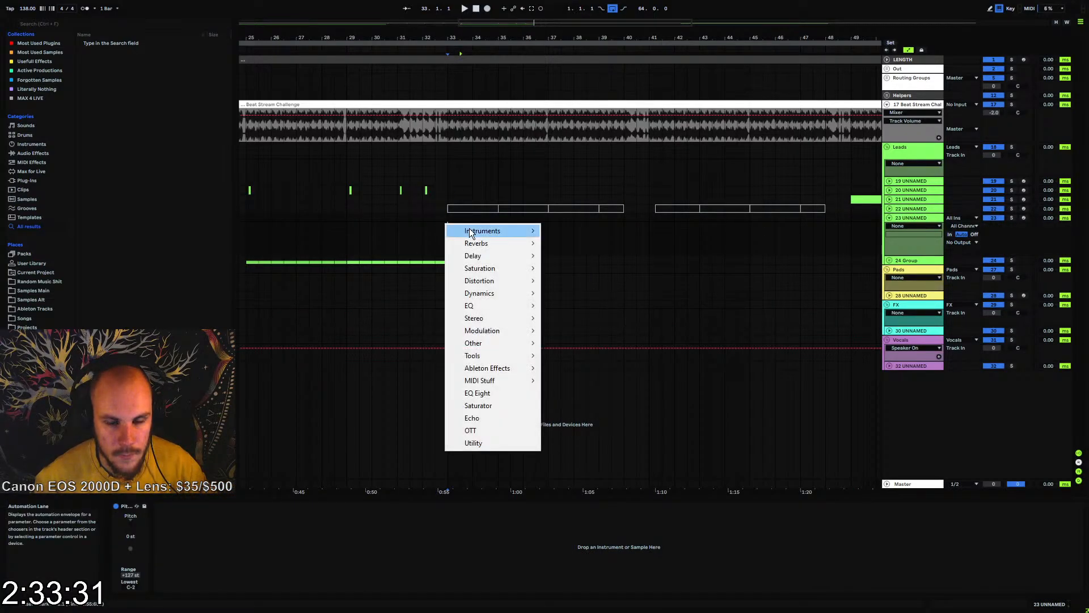
mouse_move(482, 231)
click(557, 228)
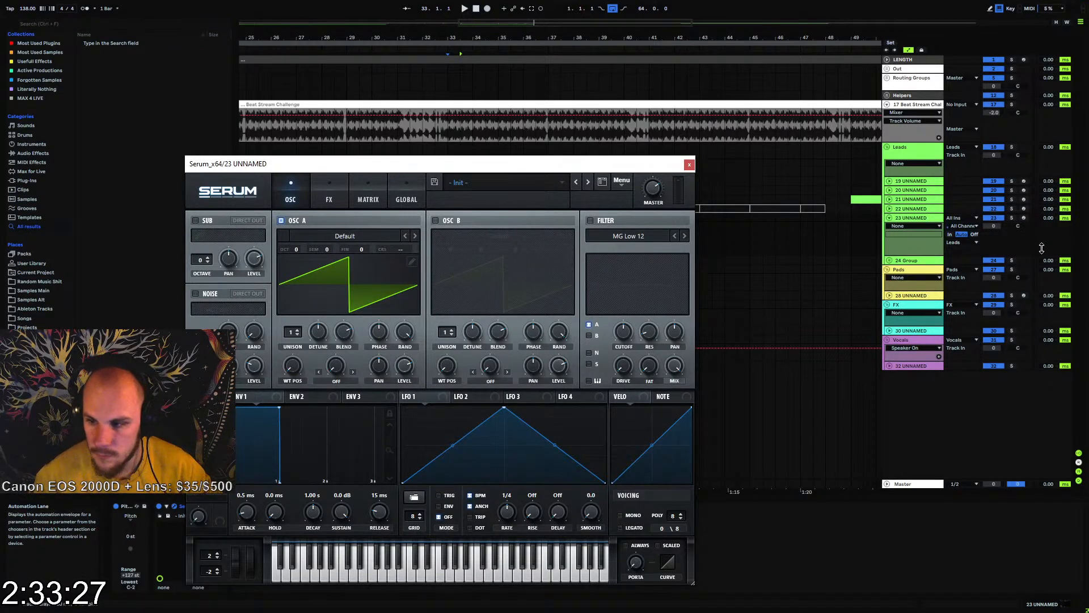
click(1024, 218)
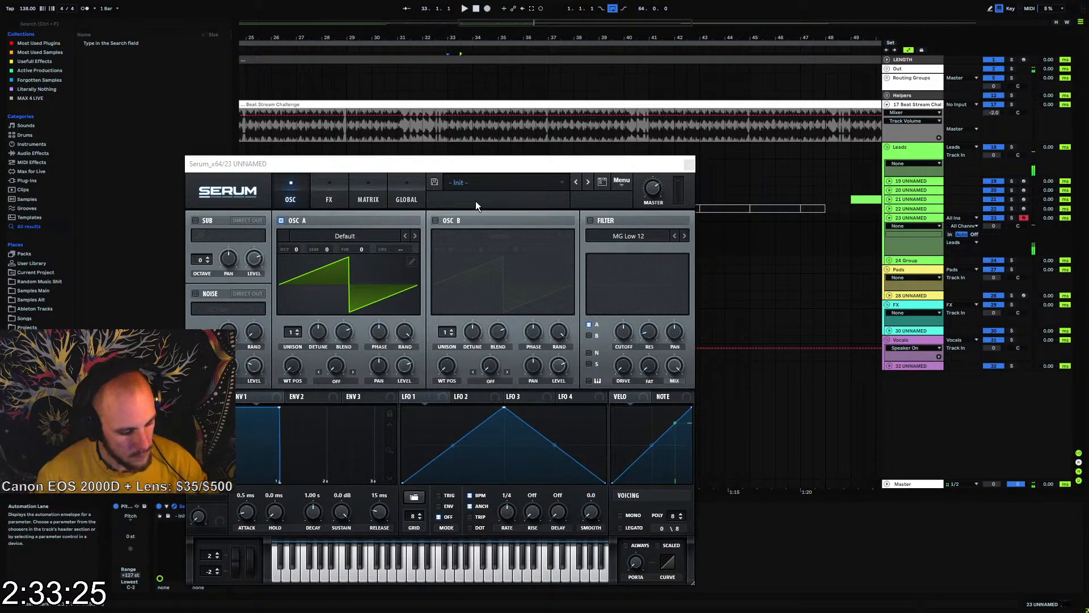
Audition wavetables from Projektor Tones Pack Part 1 in Serum's oscillator A, choose 033, and close the plugin window
click(329, 236)
mouse_move(335, 255)
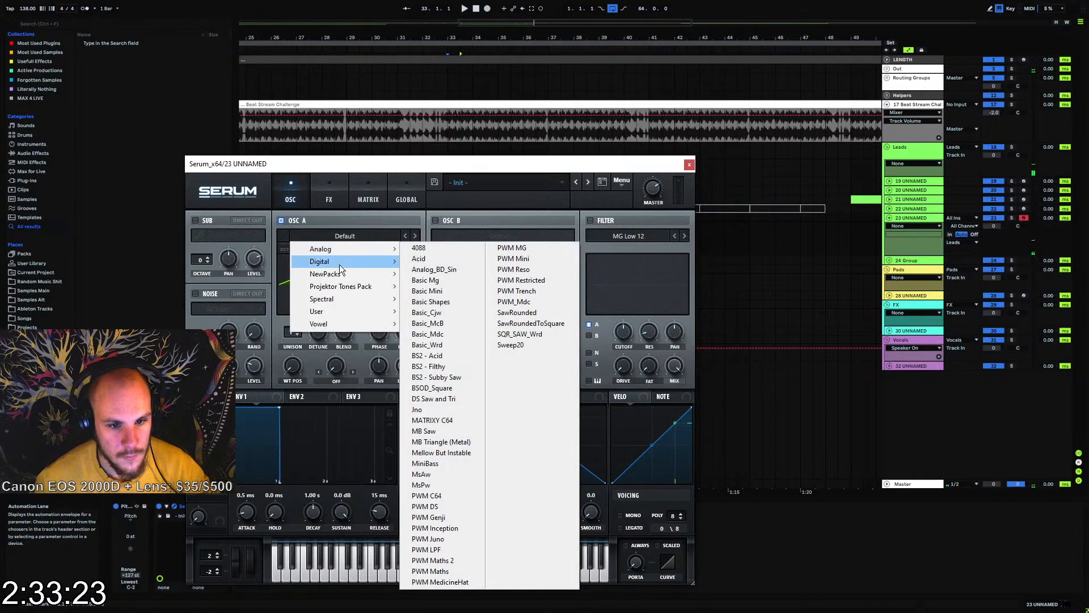
mouse_move(351, 286)
mouse_move(483, 286)
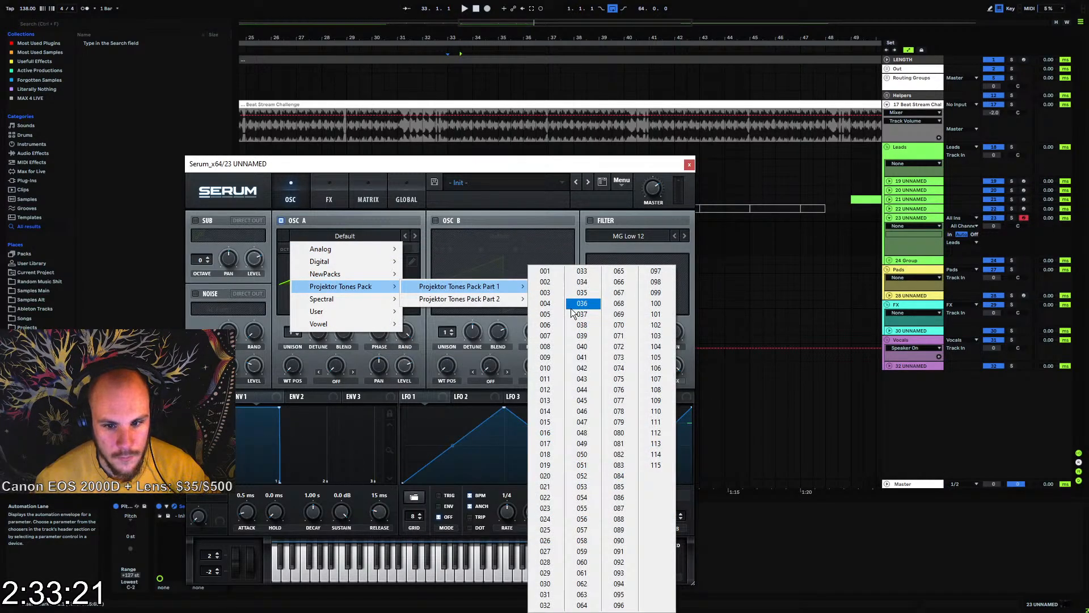
click(572, 308)
click(414, 236)
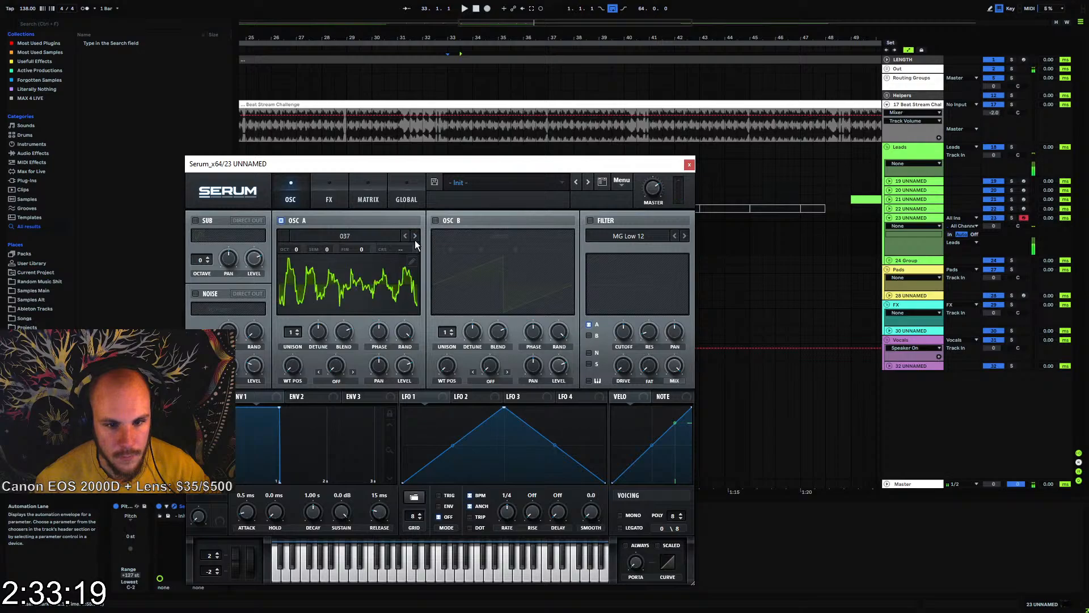
click(416, 236)
click(416, 238)
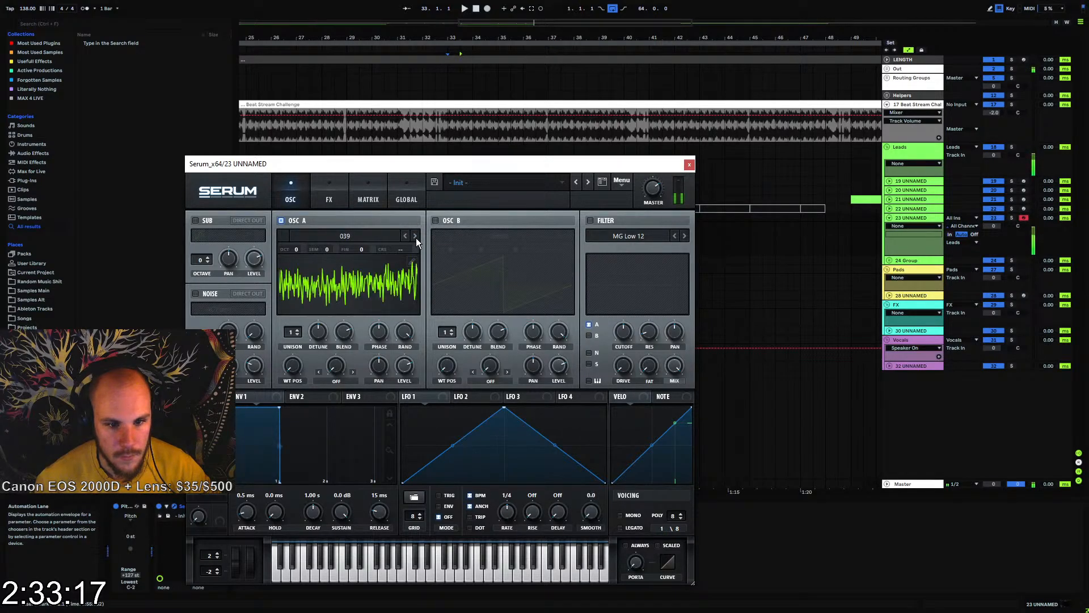
click(403, 236)
click(404, 236)
click(403, 236)
click(403, 237)
click(404, 236)
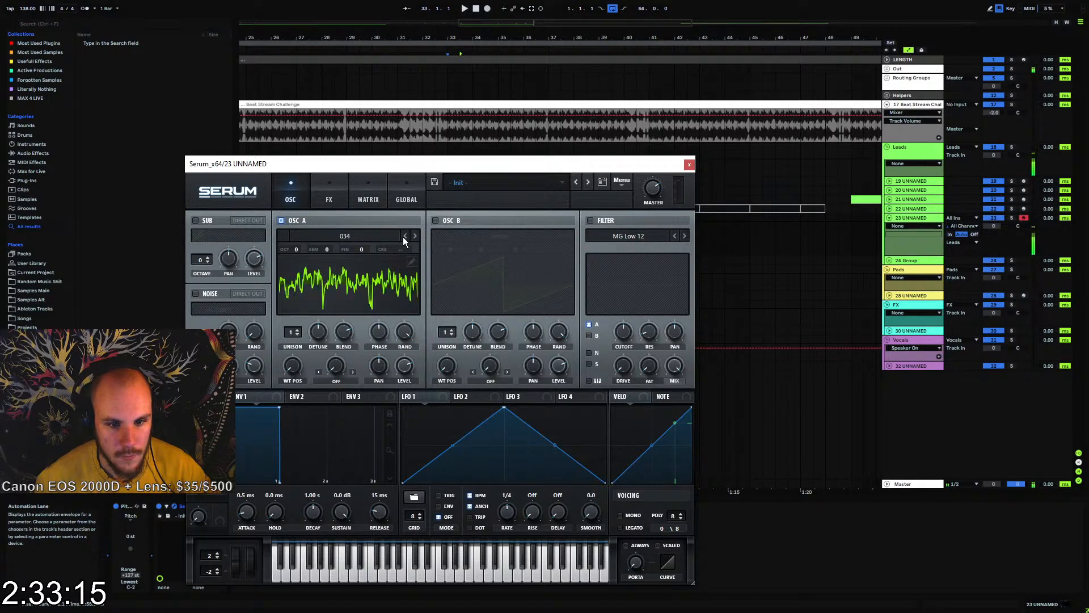
click(404, 236)
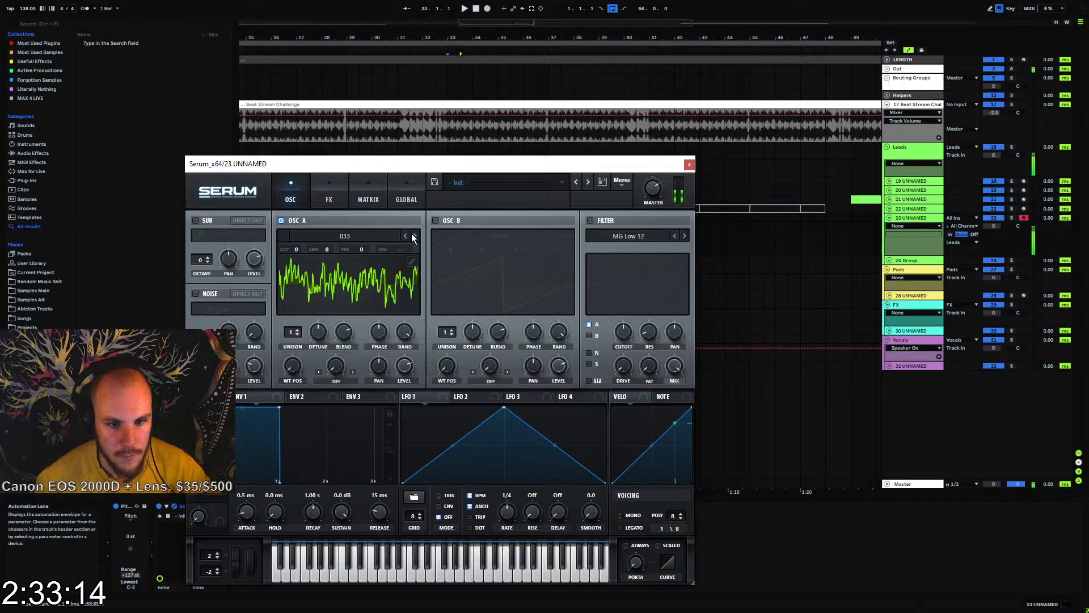
click(689, 165)
Create a one-beat MIDI clip at bar 33 on track 23
drag(453, 37, 451, 73)
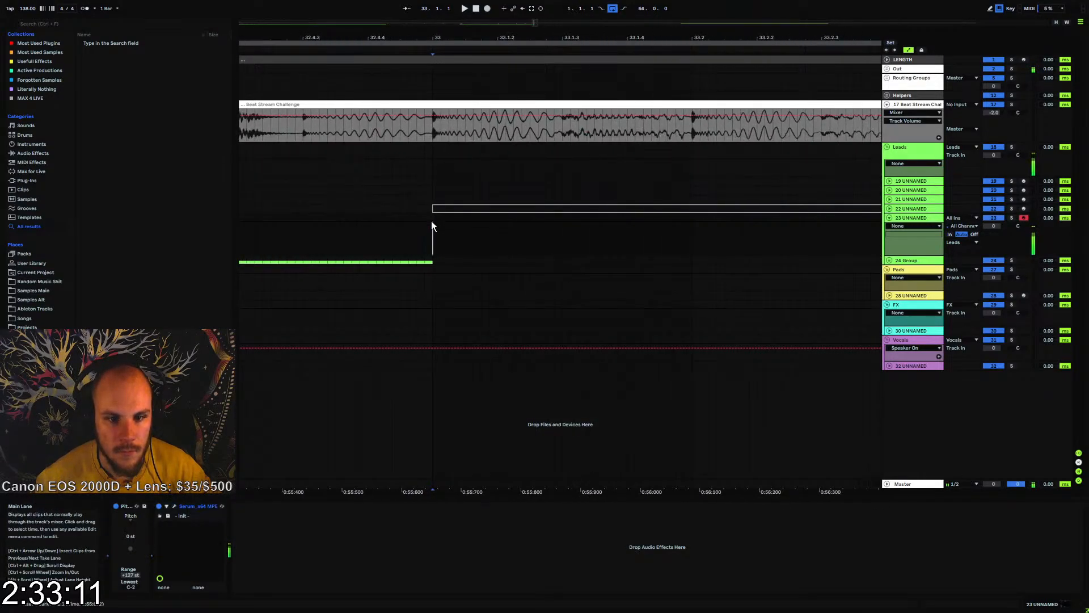
drag(434, 221, 681, 229)
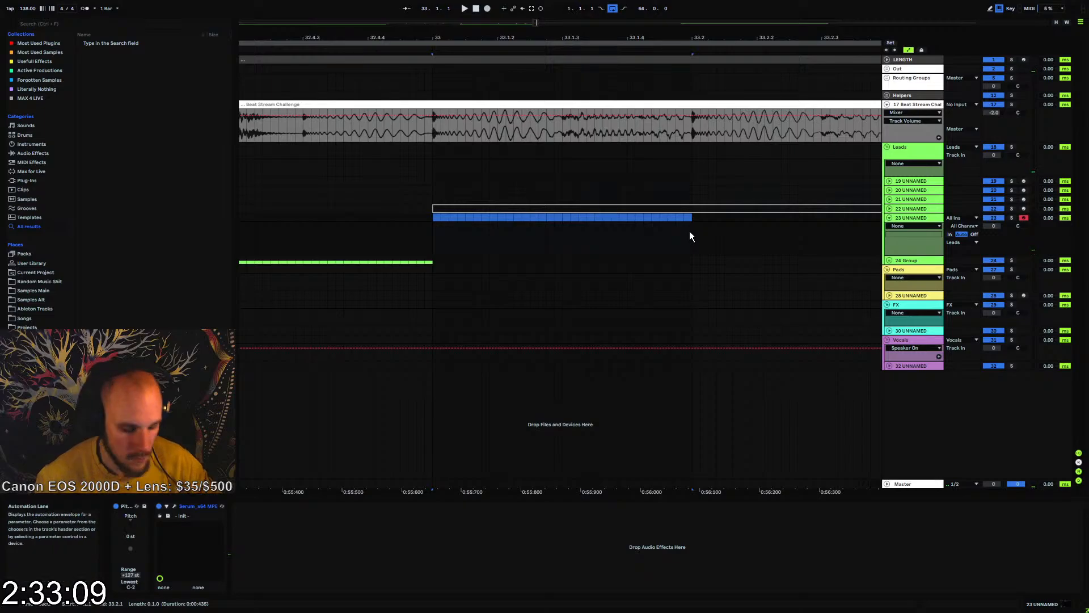
key(ctrl+shift+m)
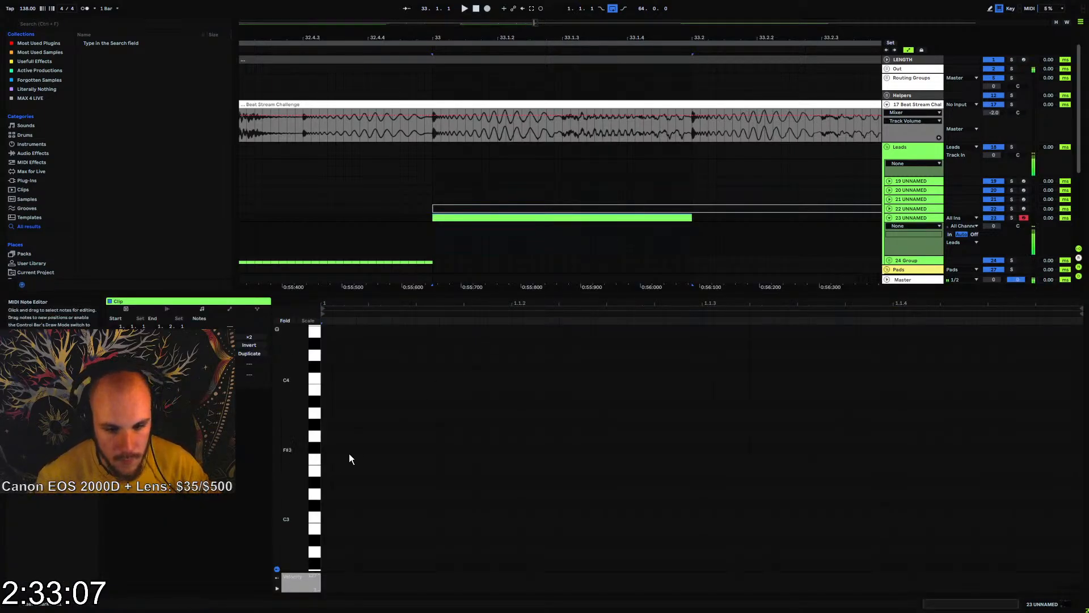
Draw a G0 note at the clip's start and extend it across almost the whole beat
scroll(329, 467, down, 5)
scroll(322, 471, down, 5)
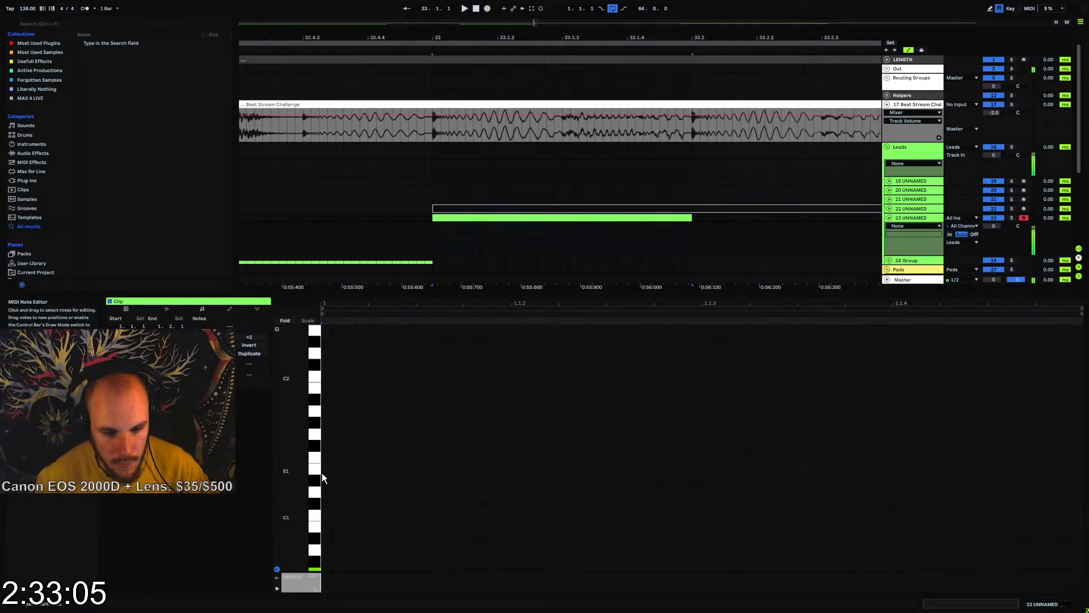
double_click(326, 525)
drag(335, 525, 1071, 525)
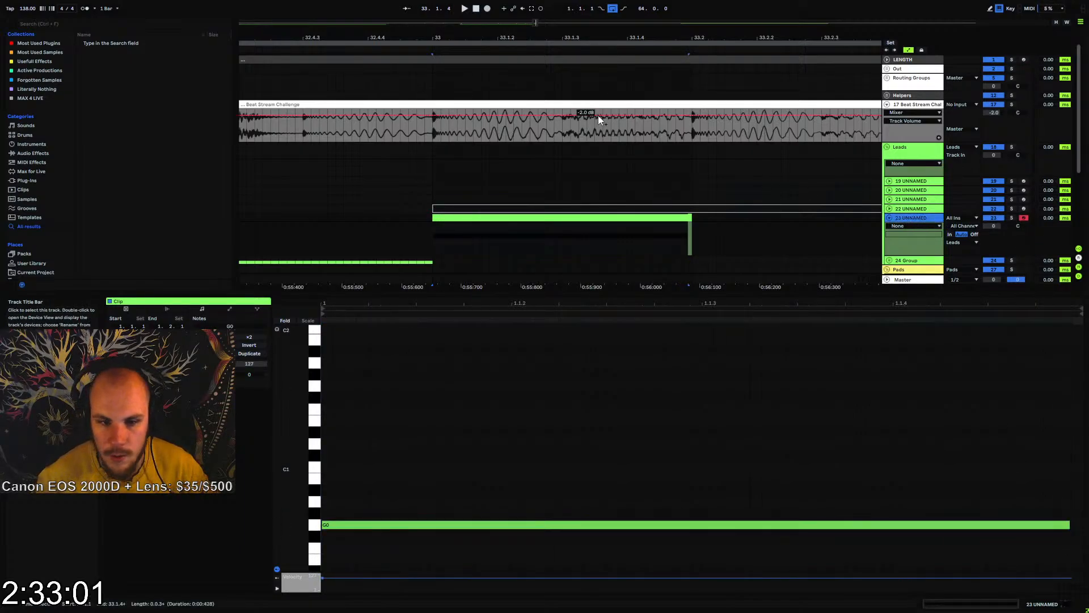
Duplicate track 23 and move the duplicate's clip on track 24 to beat 34.4
key(ctrl+d)
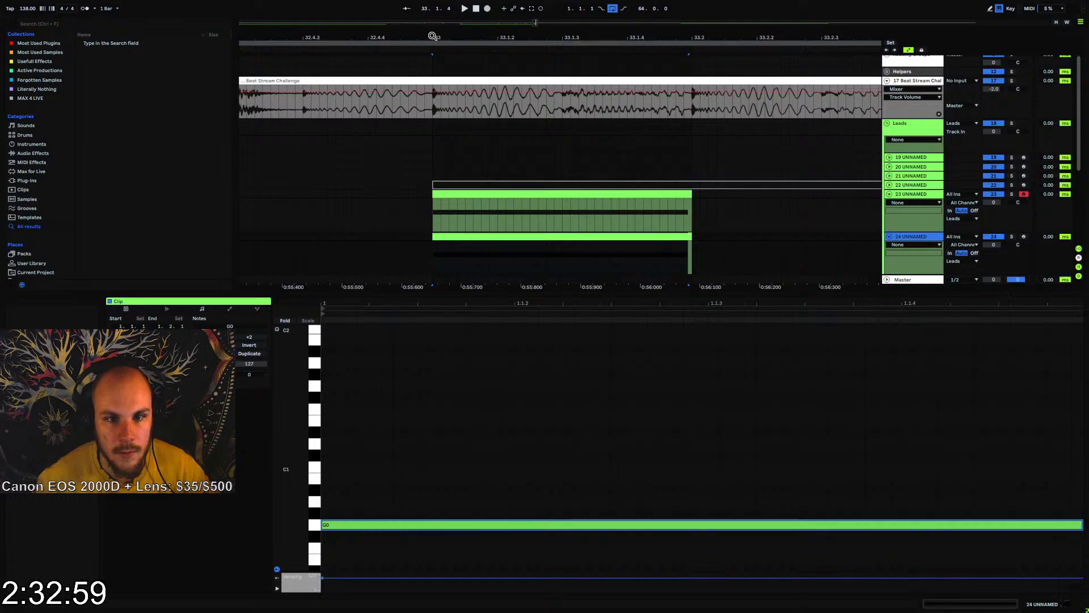
drag(432, 37, 432, 17)
click(524, 226)
drag(435, 243, 494, 242)
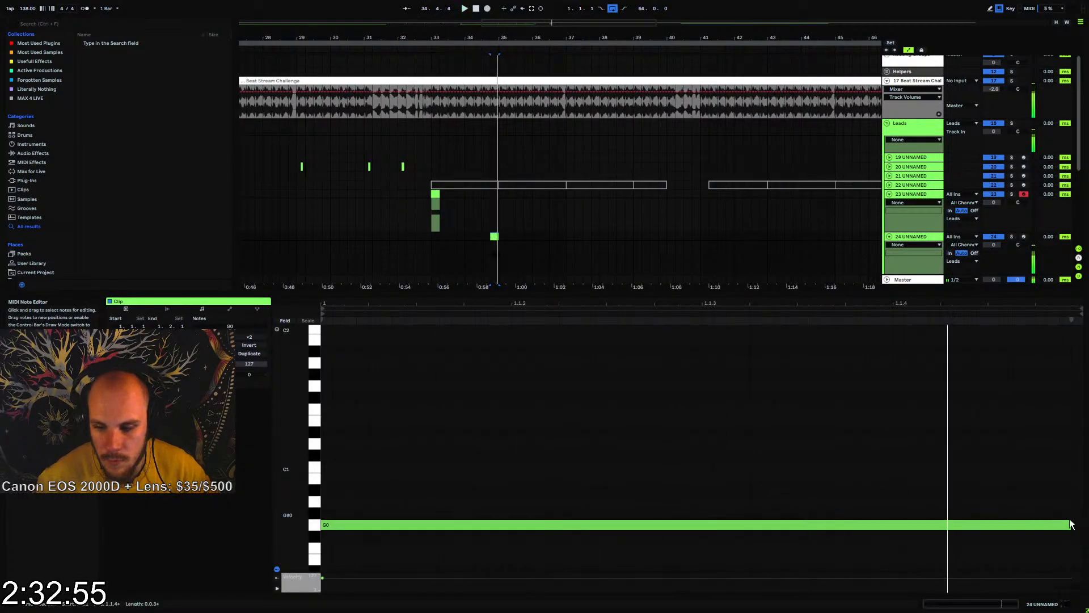
Shorten track 24's G0 note to a 1/32, repeat it on every sixteenth of the clip, and play the result
drag(1070, 525, 415, 531)
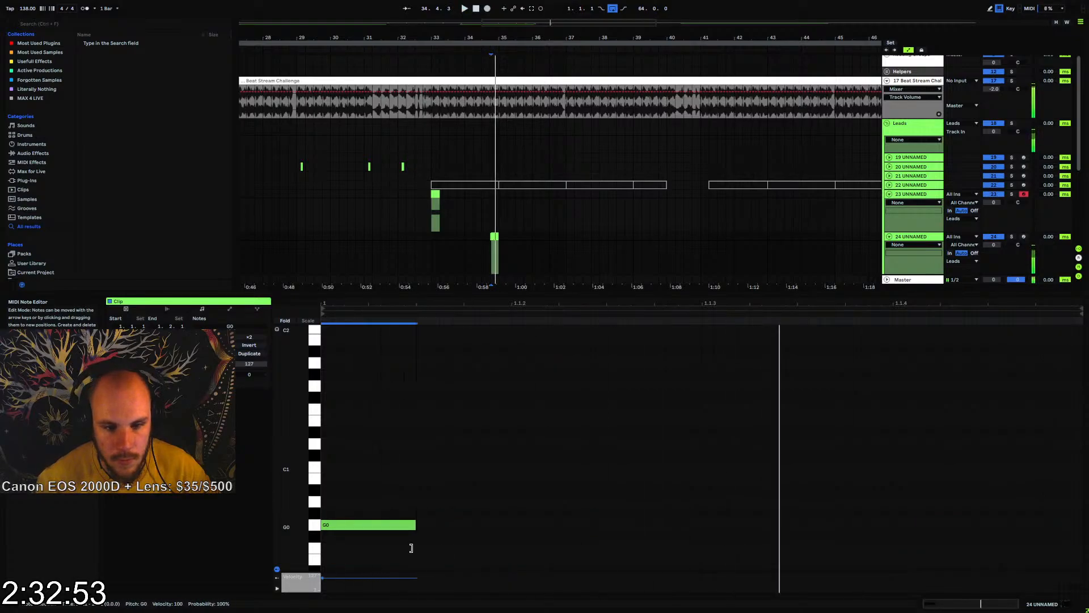
key(ctrl+d)
key(ctrl+d)
key(ctrl+d)
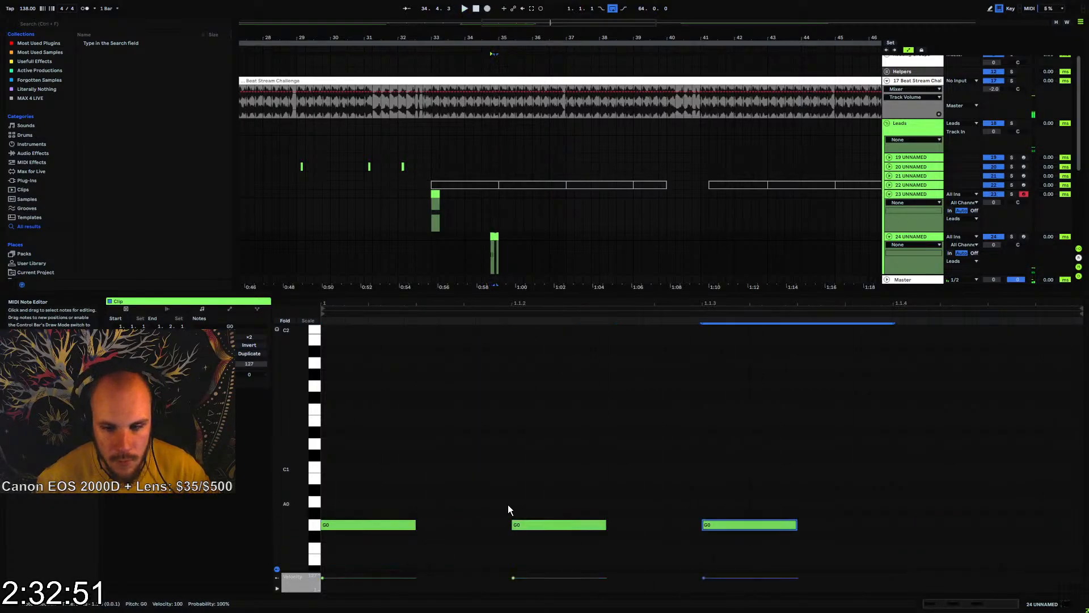
key(space)
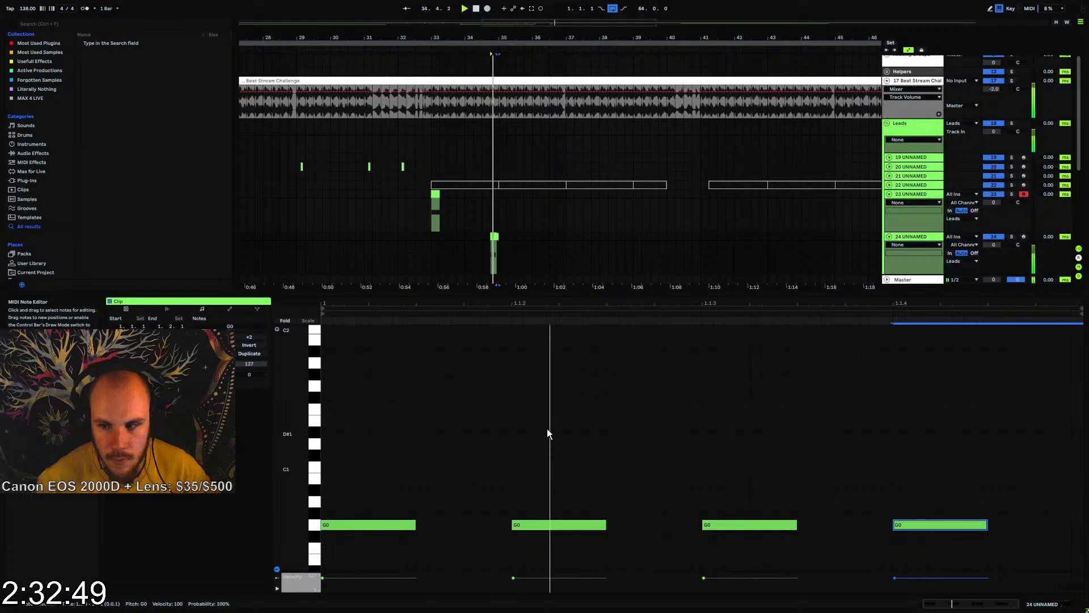
key(space)
Deactivate the first two G0 notes in track 24's clip and play it from beat 34.4
drag(408, 454, 373, 564)
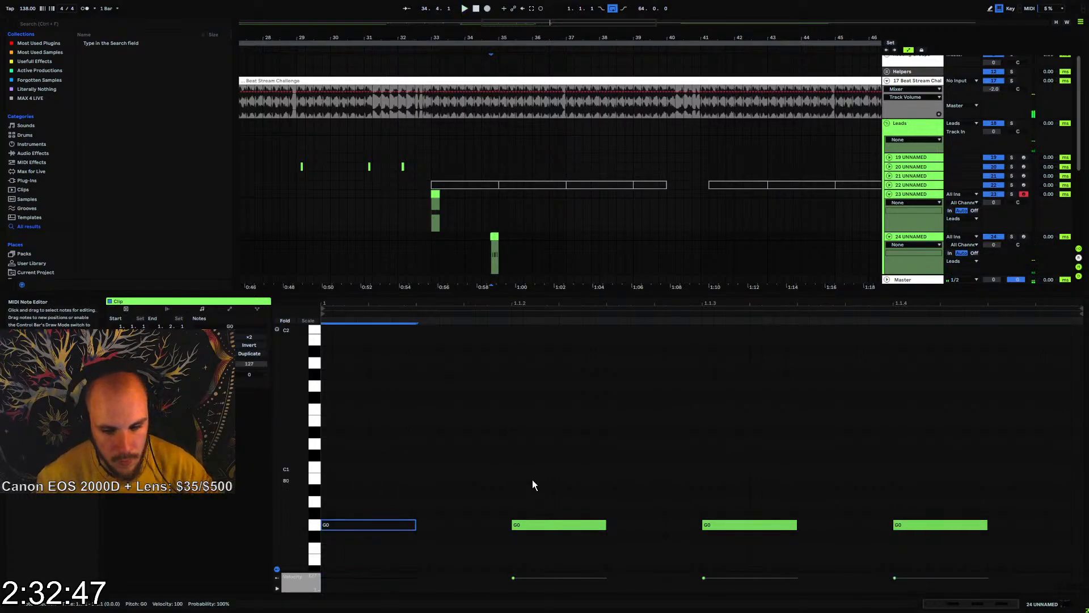
drag(533, 479, 542, 580)
key(space)
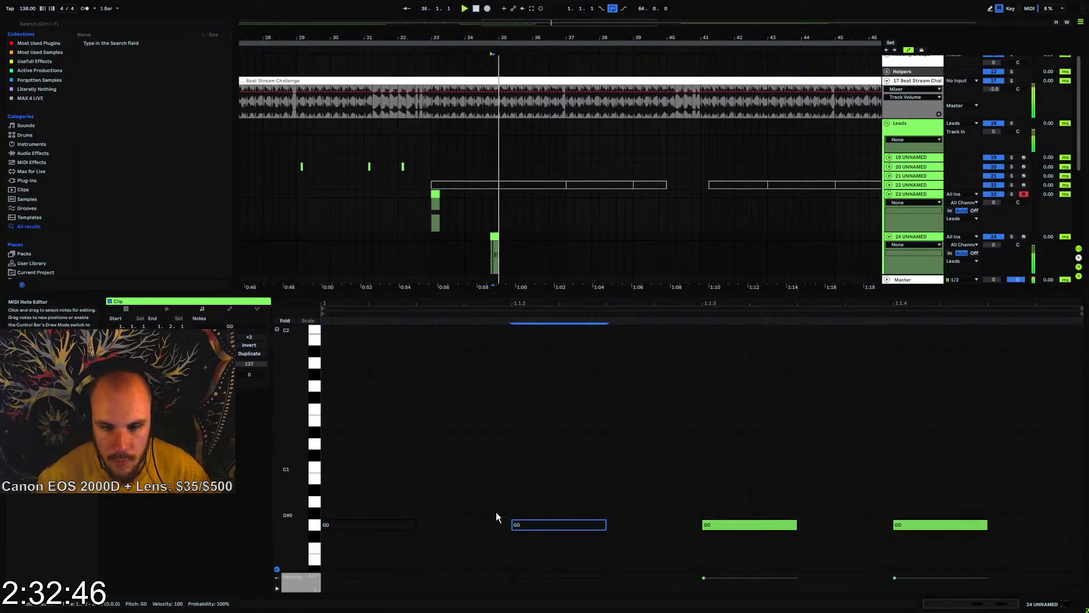
Copy track 23's clip from bar 33 to bar 35, and group tracks 23 and 24
click(439, 199)
click(502, 196)
key(ctrl+v)
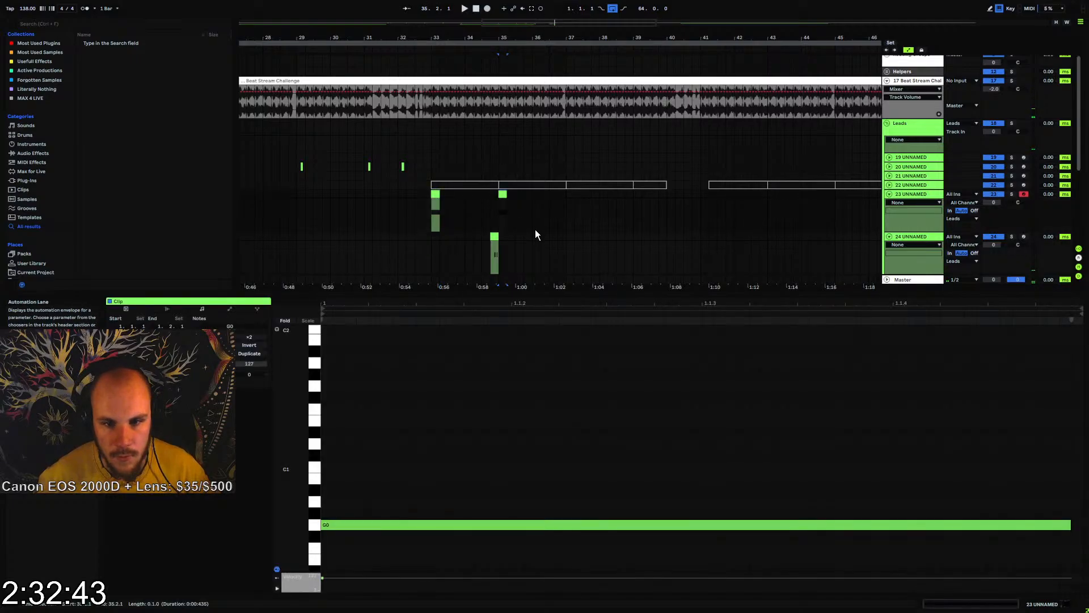
shift+click(911, 236)
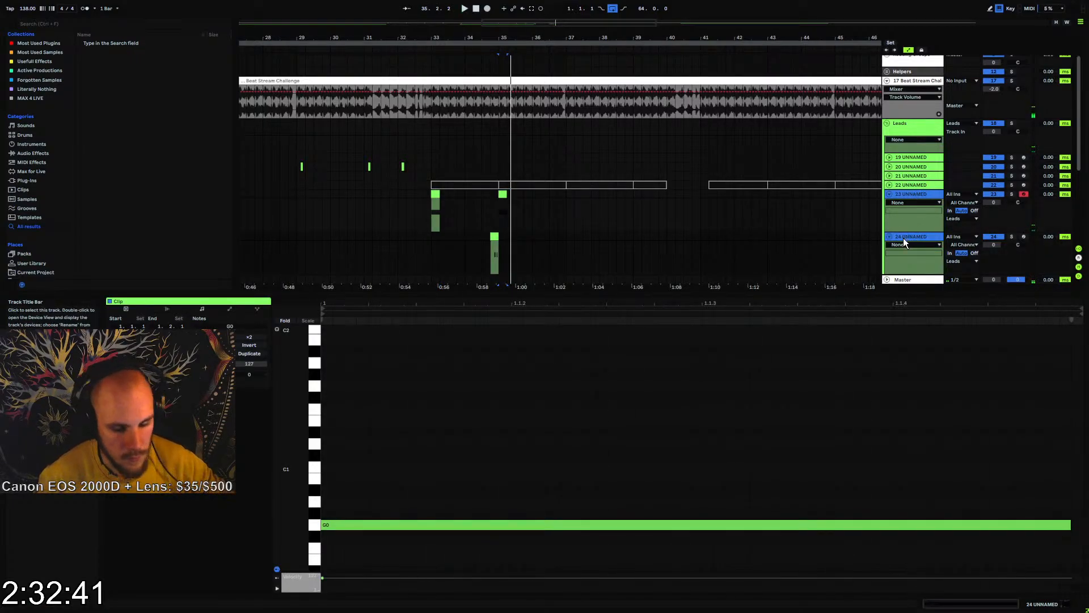
key(ctrl+g)
In track 25's Serum, set Env 2 to 14 ms decay and 0% sustain, and assign it to oscillator A's coarse pitch
click(910, 250)
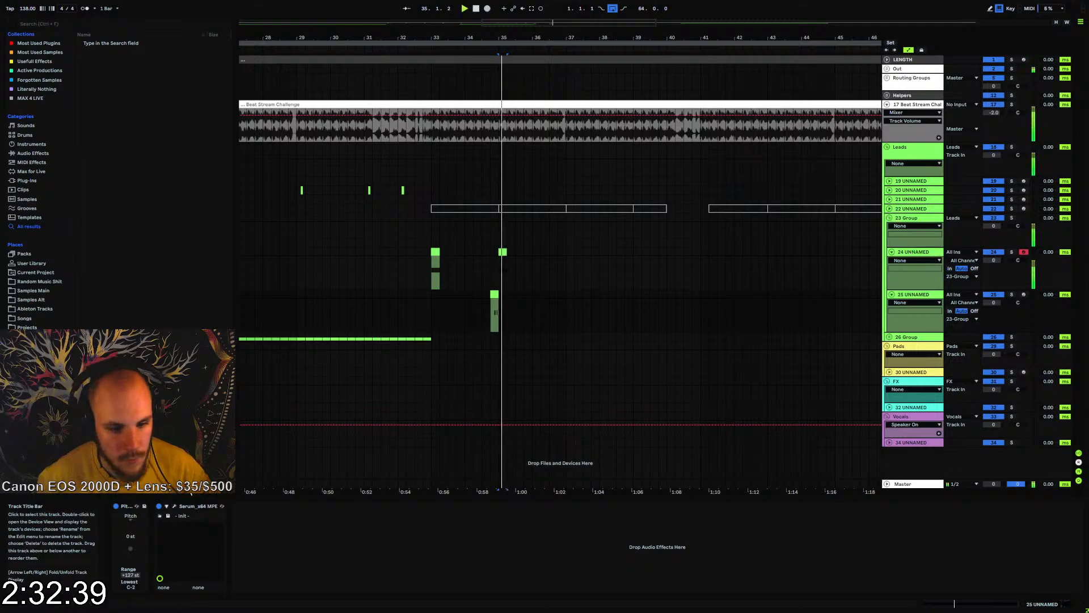
click(174, 506)
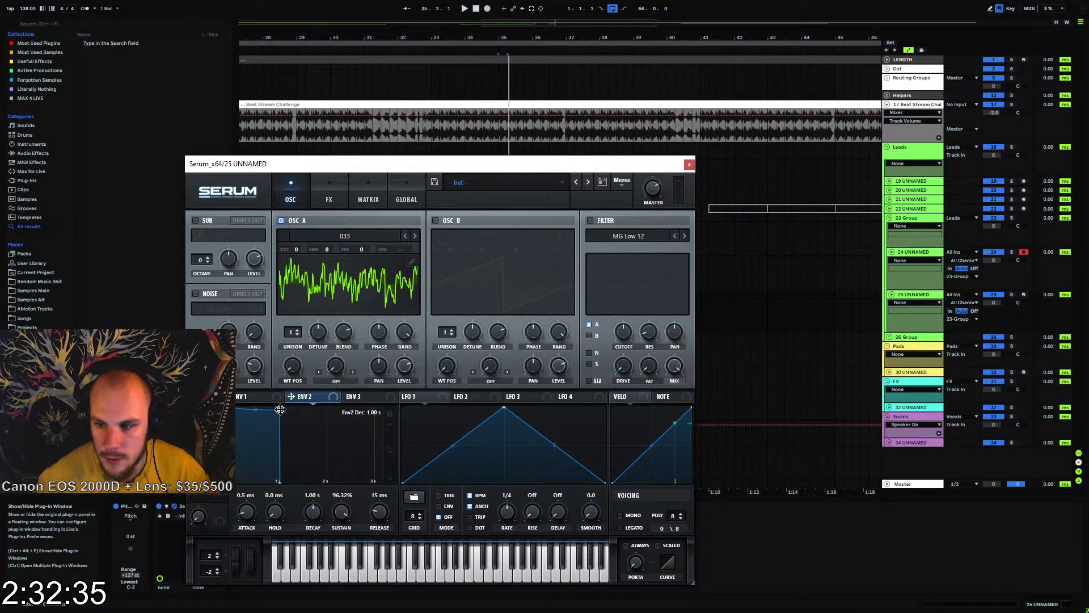
click(913, 297)
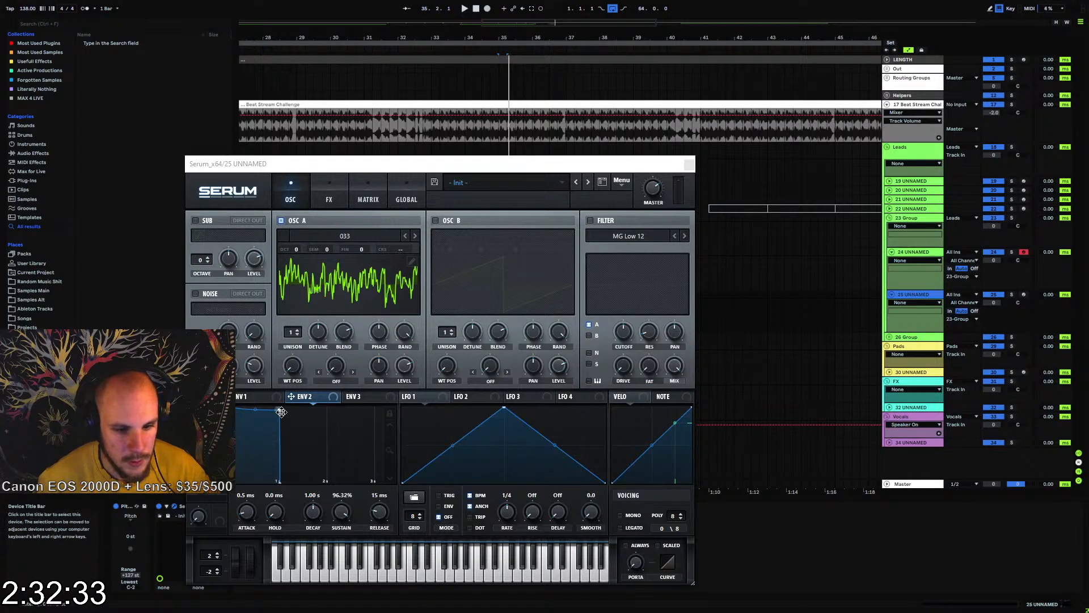
drag(282, 411, 217, 537)
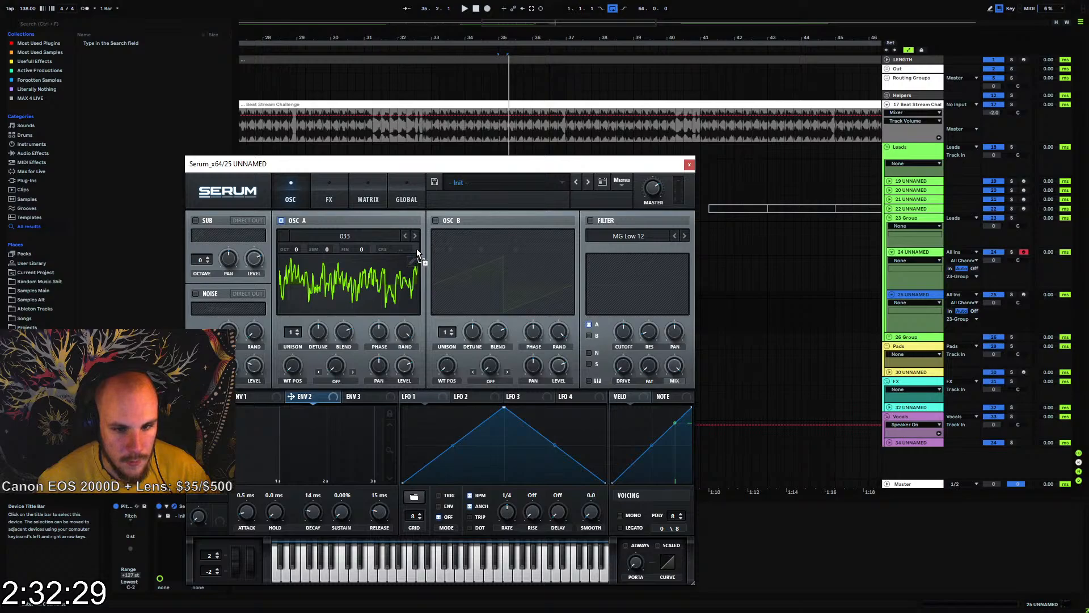
drag(416, 253, 418, 243)
key(space)
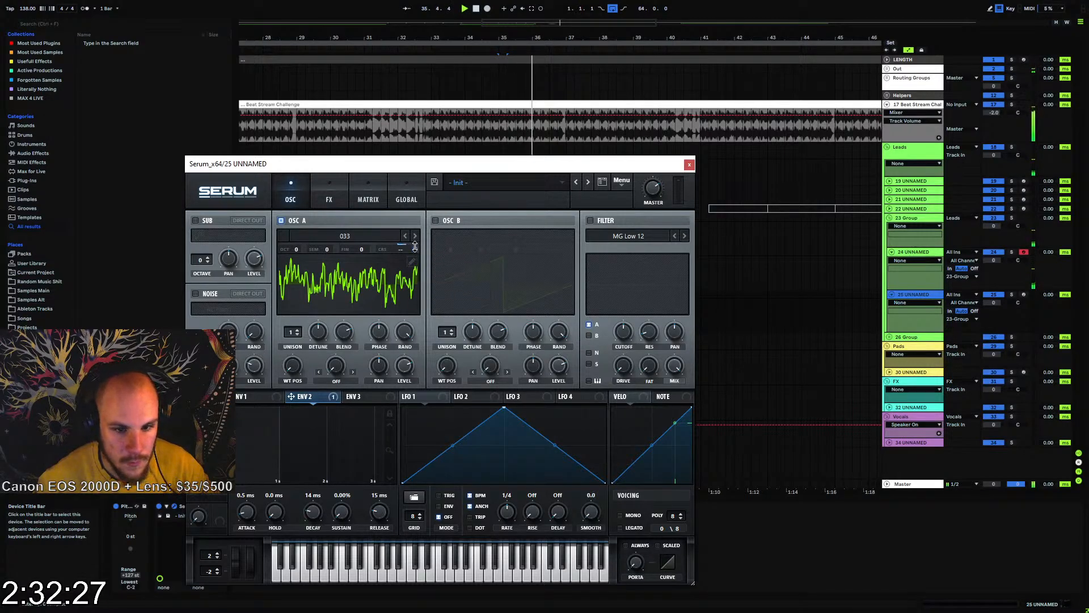
Select bars 33 to 37 on track 24 and loop that range
drag(491, 161, 511, 324)
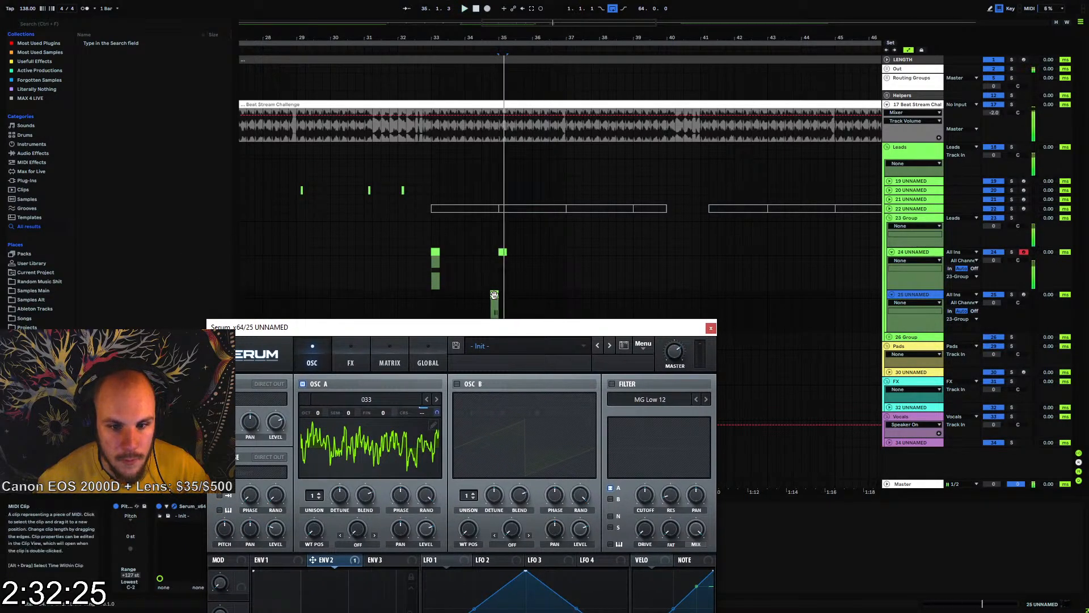
drag(433, 252, 566, 255)
key(ctrl+l)
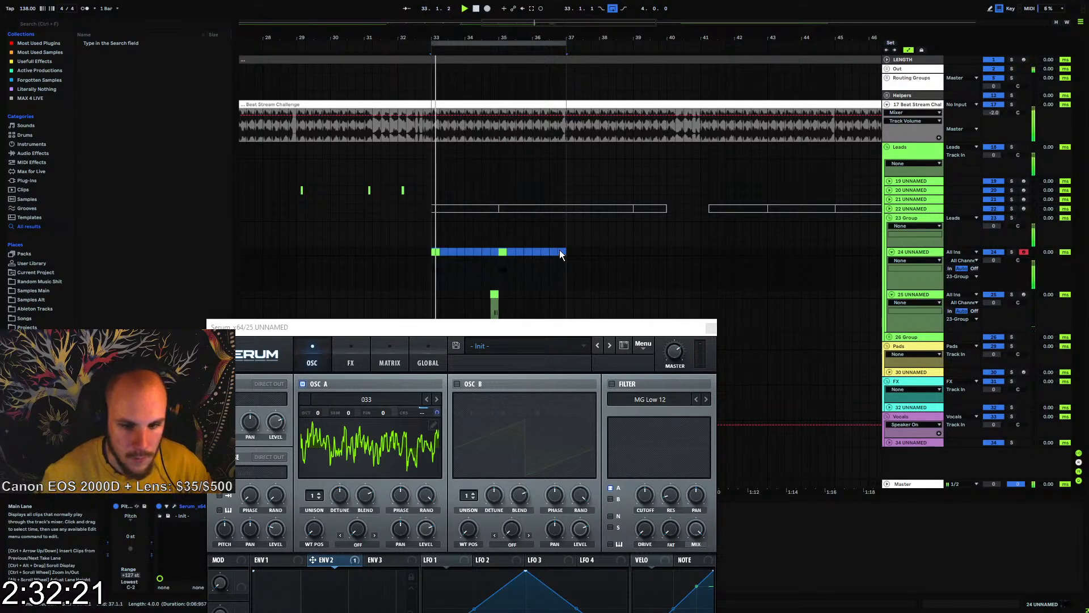
Adjust Env 2's modulation amount on oscillator A's coarse pitch and set the Env 2 decay to 25 ms
drag(492, 320, 529, 128)
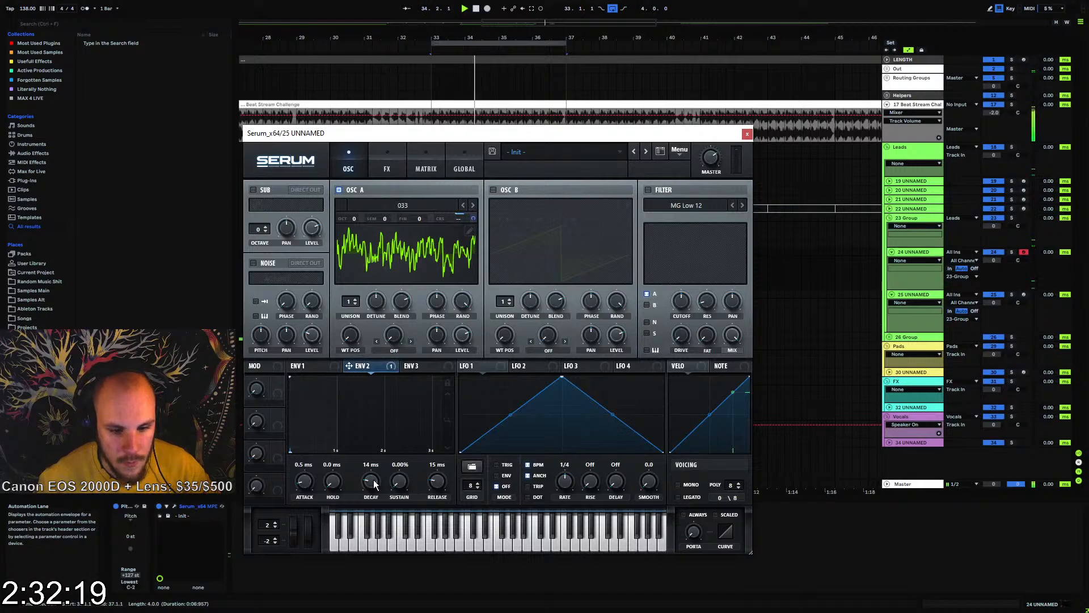
drag(374, 483, 378, 482)
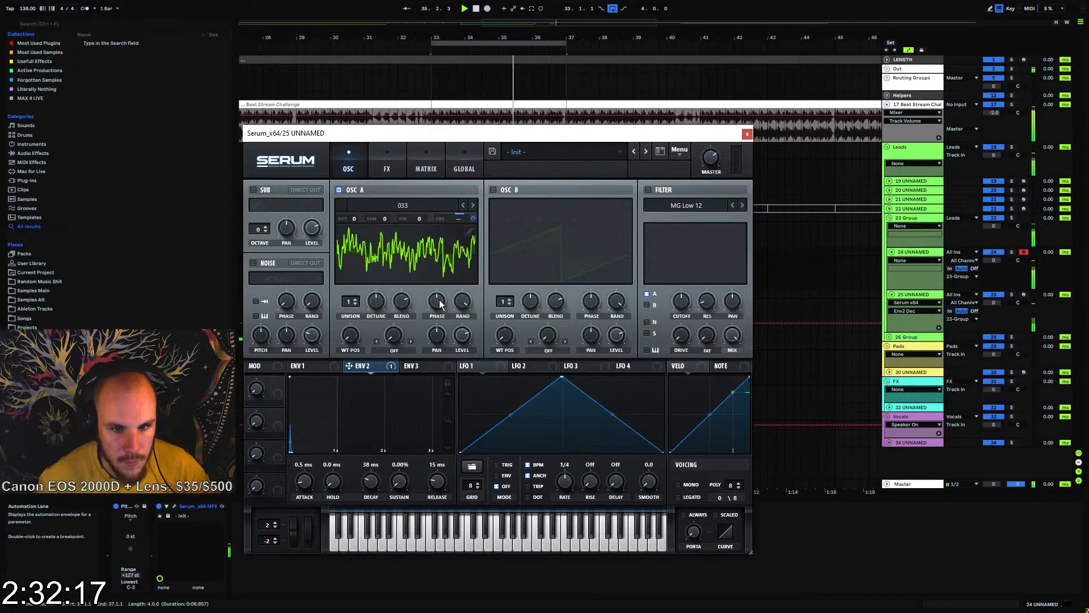
drag(474, 219, 483, 206)
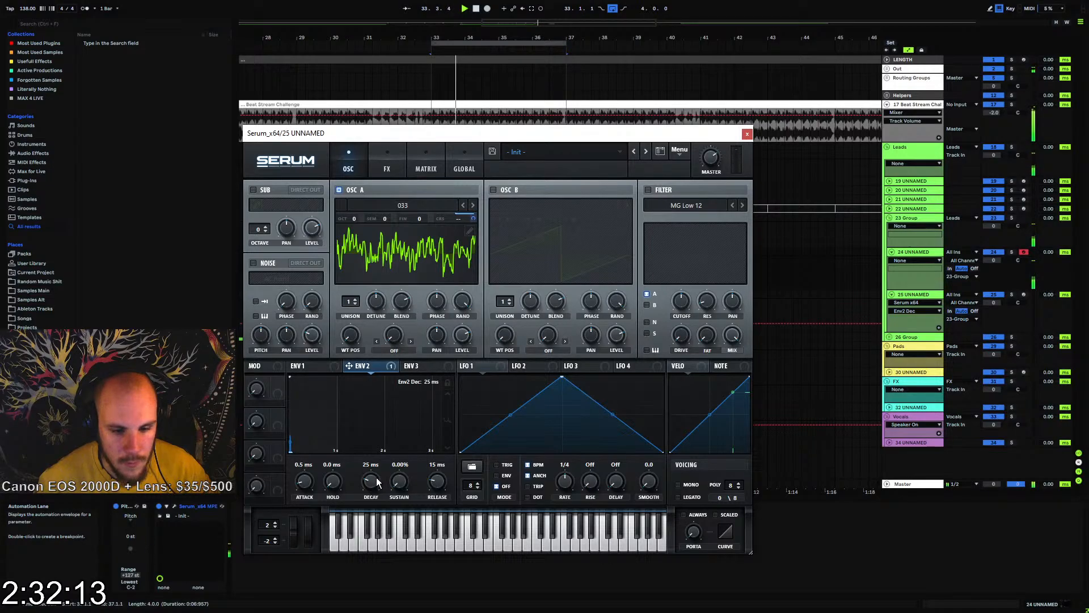
Shape Serum's Env 1 with a 289 ms decay, -3.8 dB sustain and 22 ms release, and close the plug-in window
click(339, 366)
drag(337, 378, 335, 391)
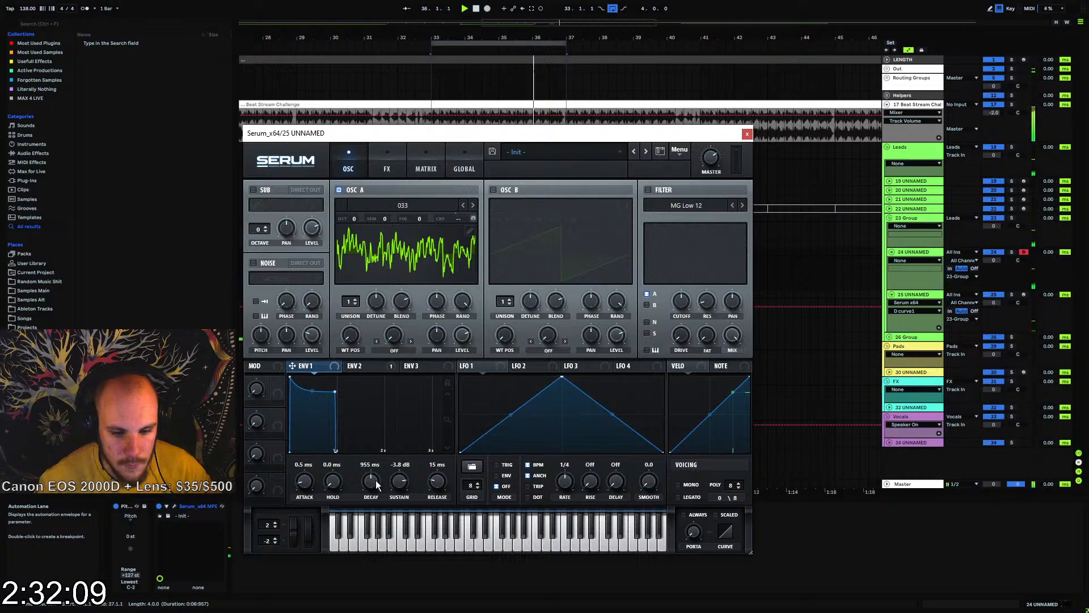
drag(376, 484, 371, 495)
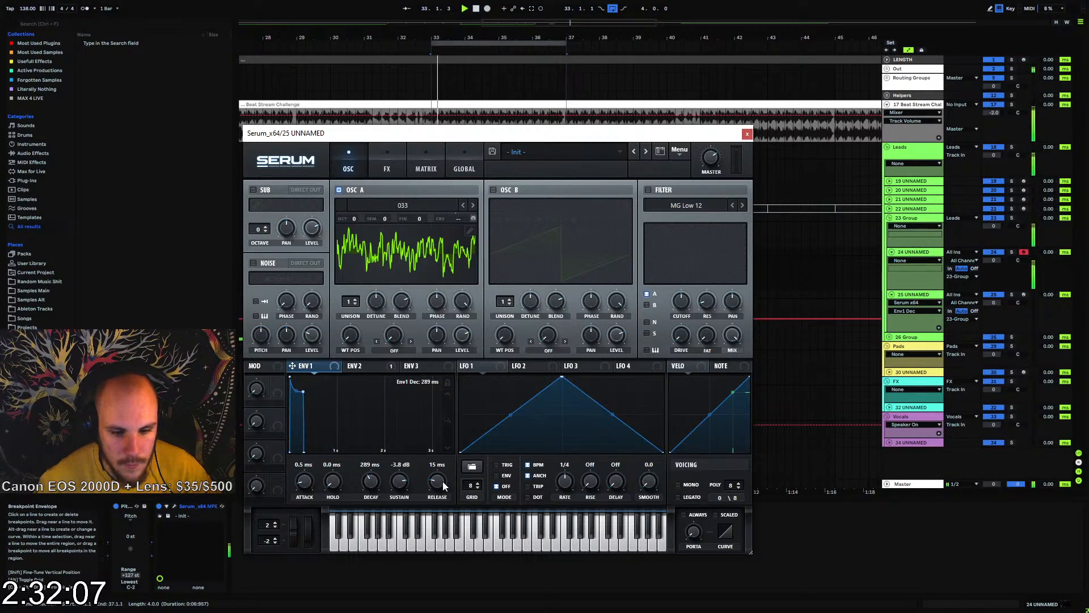
scroll(444, 486, up, 1)
scroll(447, 479, up, 1)
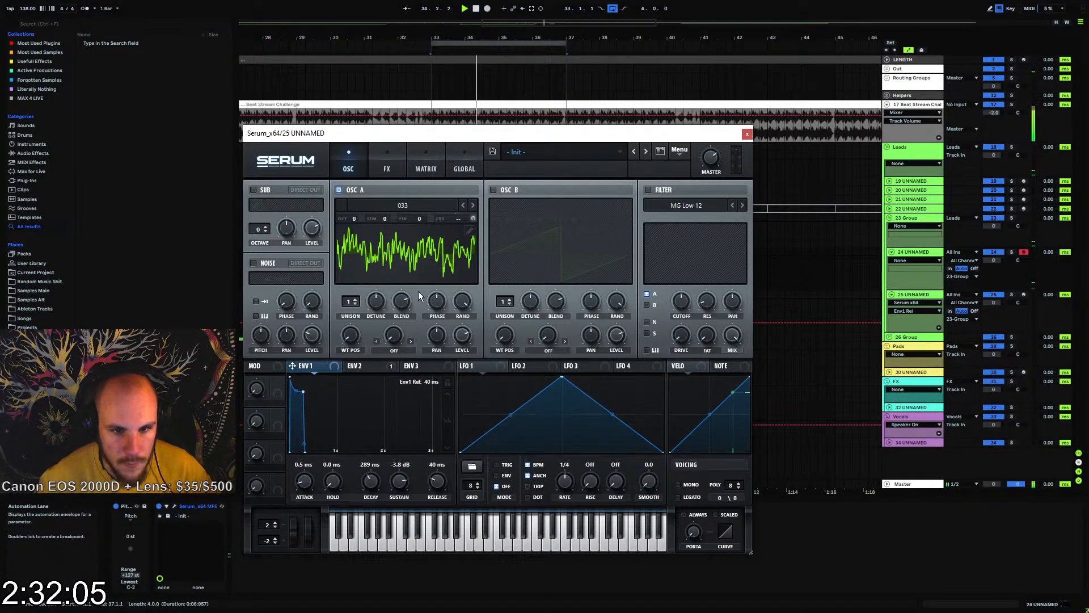
click(388, 164)
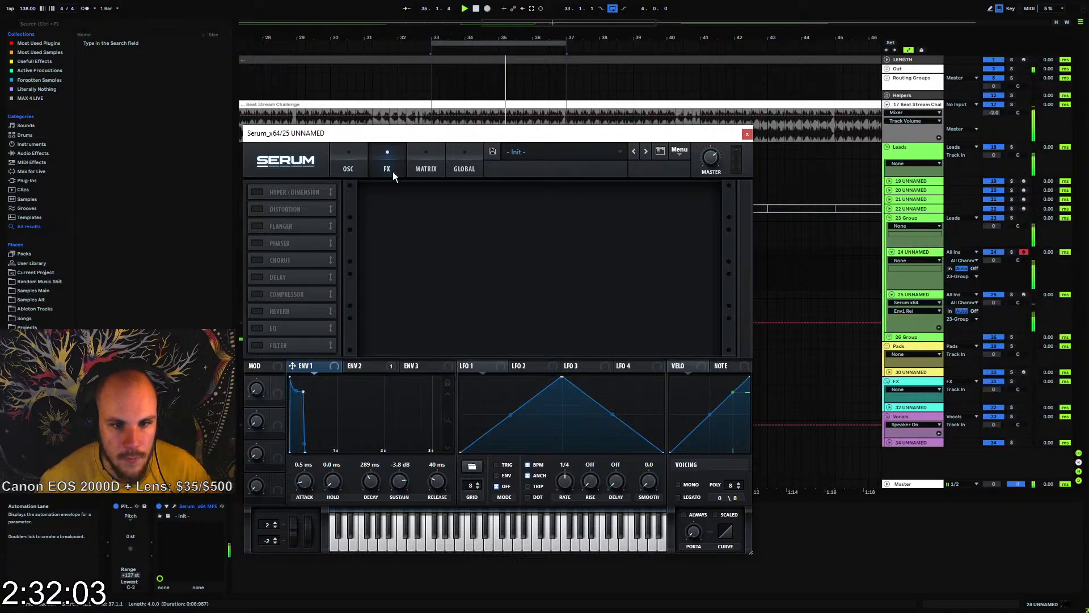
click(353, 166)
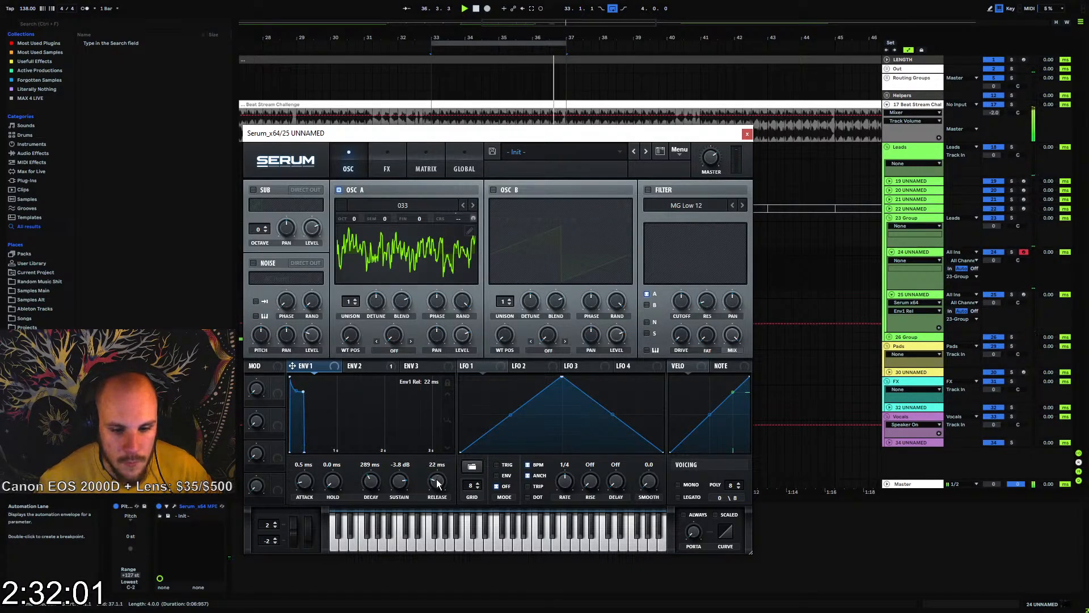
click(746, 135)
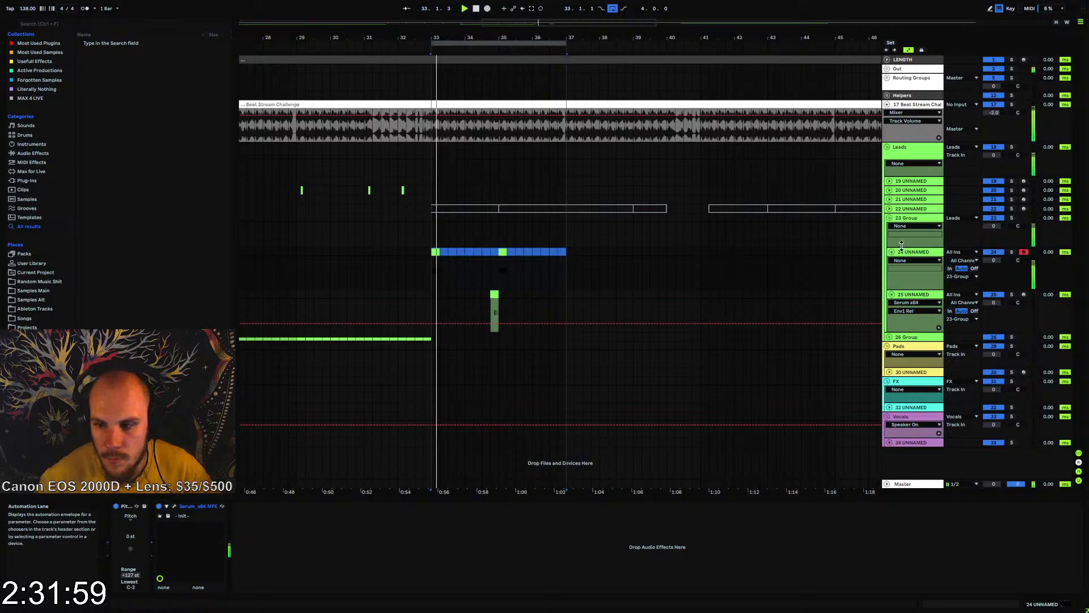
Add the SerumFX_x64 effect to the 23-Group track
click(912, 252)
right_click(545, 263)
right_click(545, 263)
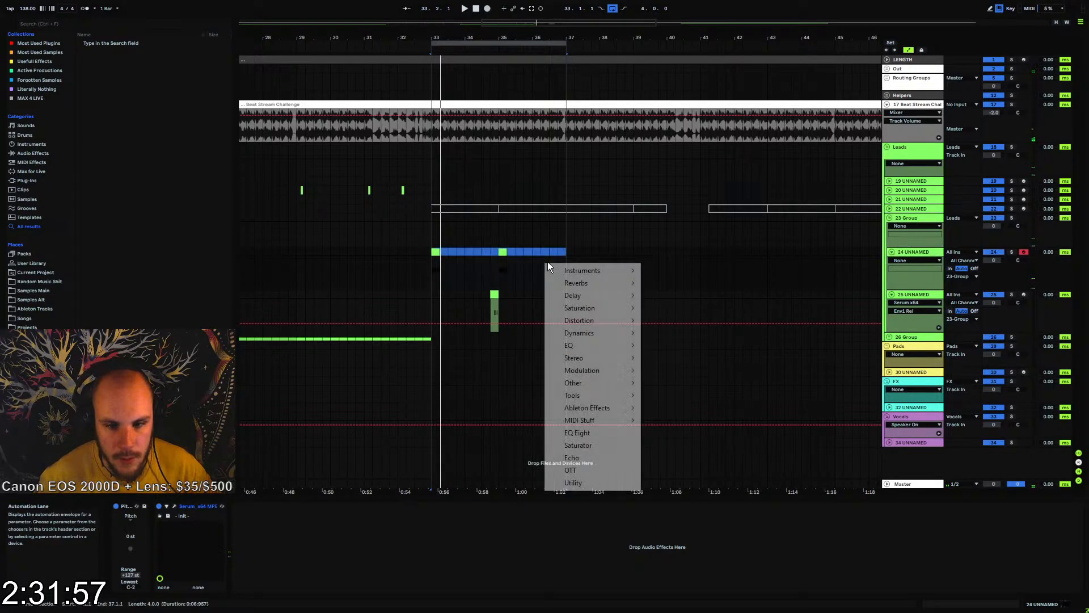
click(904, 217)
right_click(904, 217)
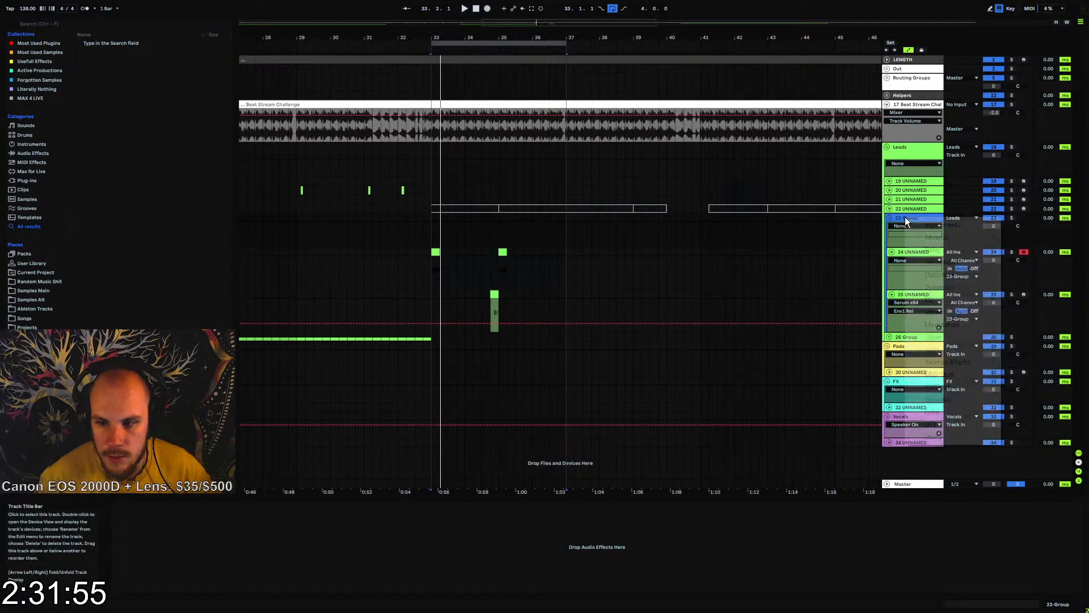
mouse_move(926, 226)
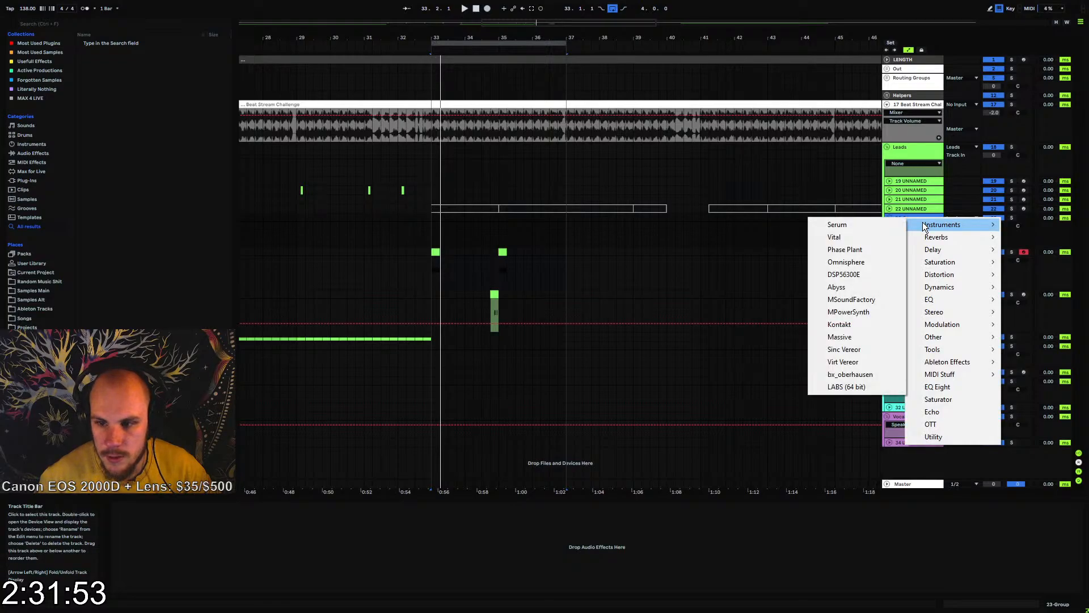
mouse_move(964, 338)
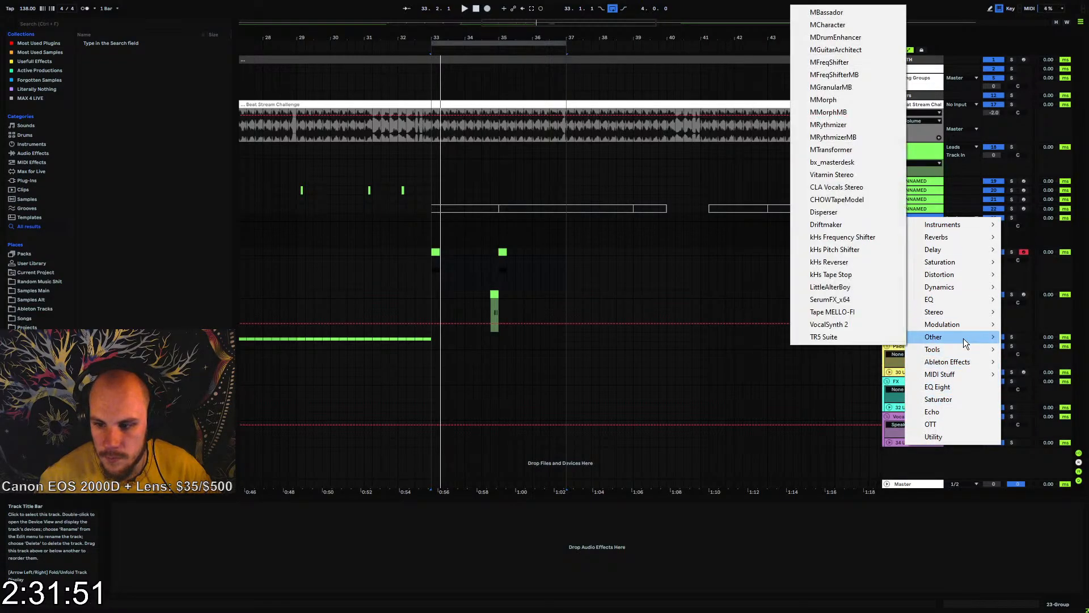
click(850, 299)
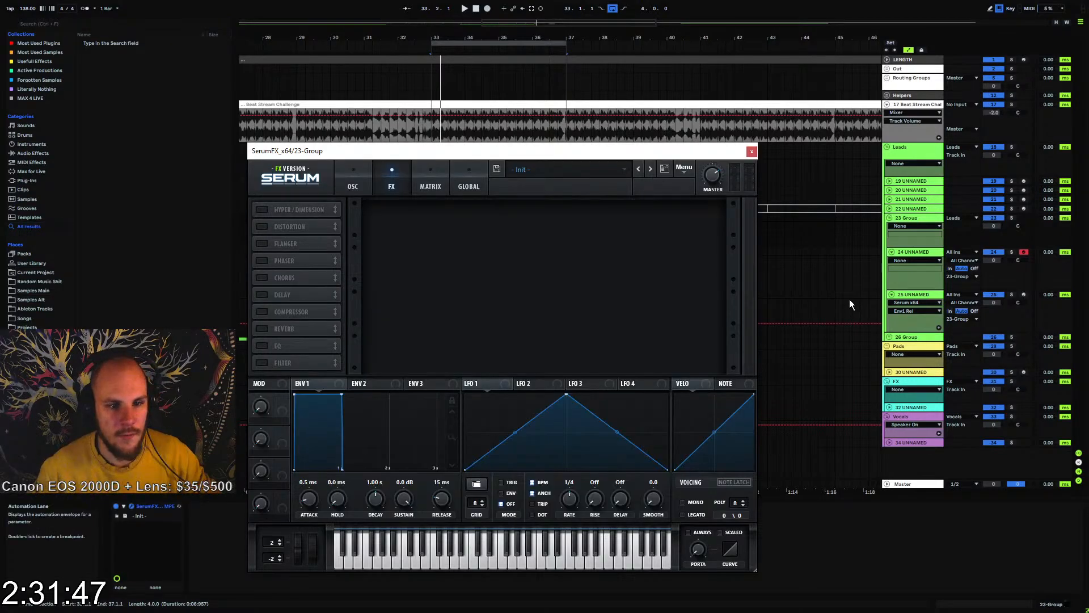
Enable Hyper/Dimension in SerumFX and adjust the Hyper mix, Dimension mix and Dimension size during playback
click(308, 211)
key(space)
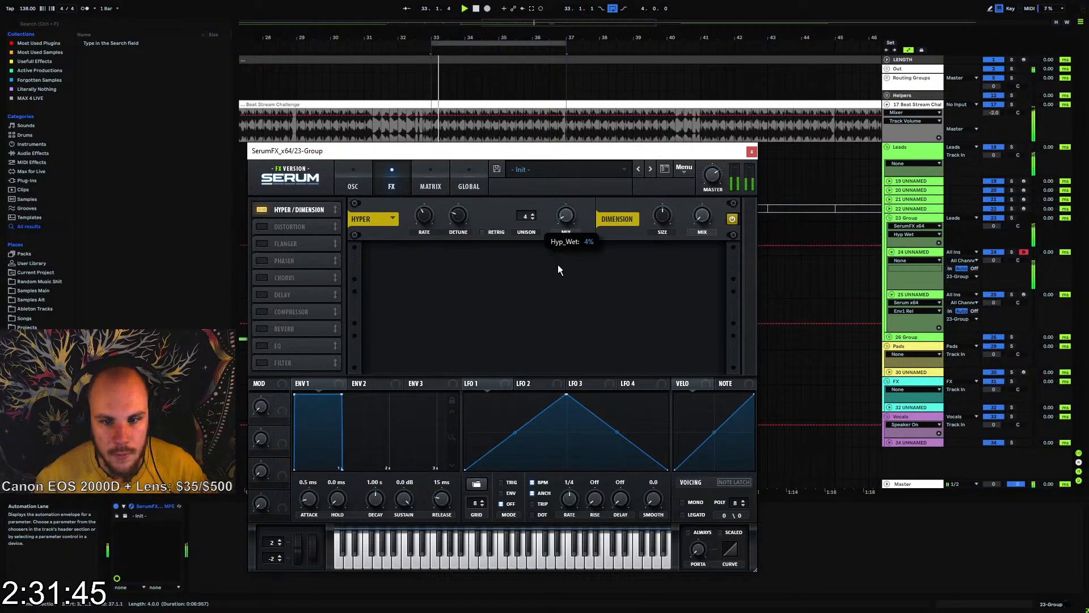
drag(702, 217, 716, 170)
drag(667, 216, 658, 264)
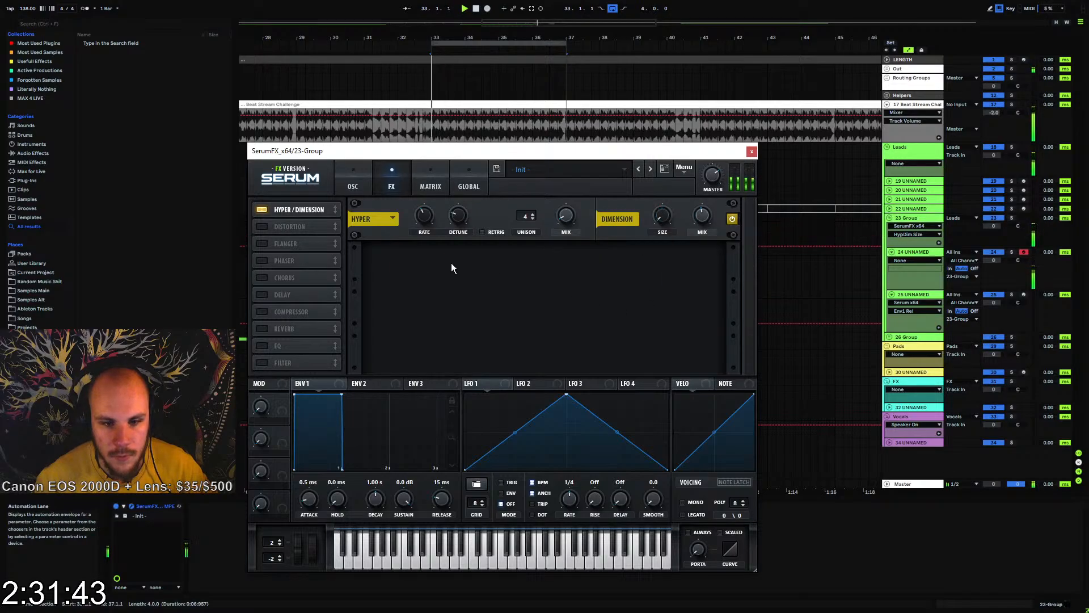
Try the SerumFX Chorus during playback, adjusting its feedback to 26% and its low-pass filter to about 607 Hz
click(263, 278)
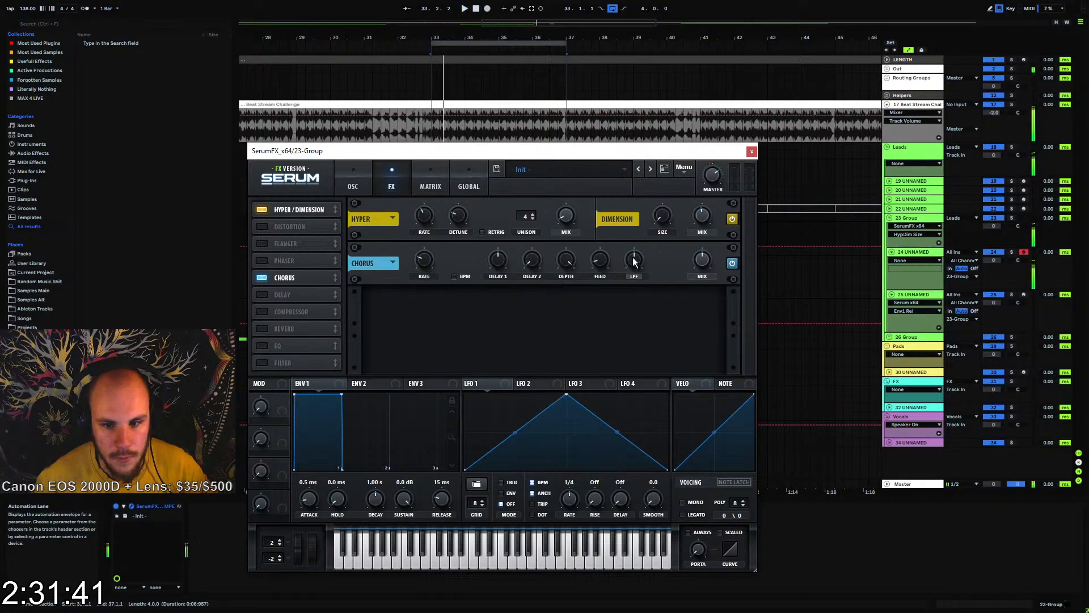
click(600, 258)
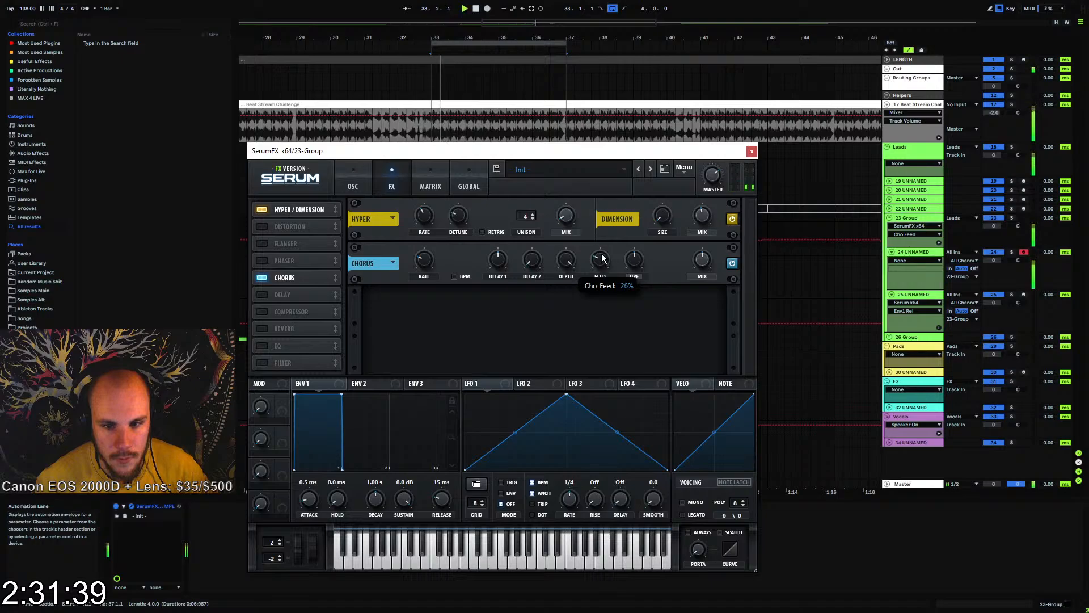
click(635, 270)
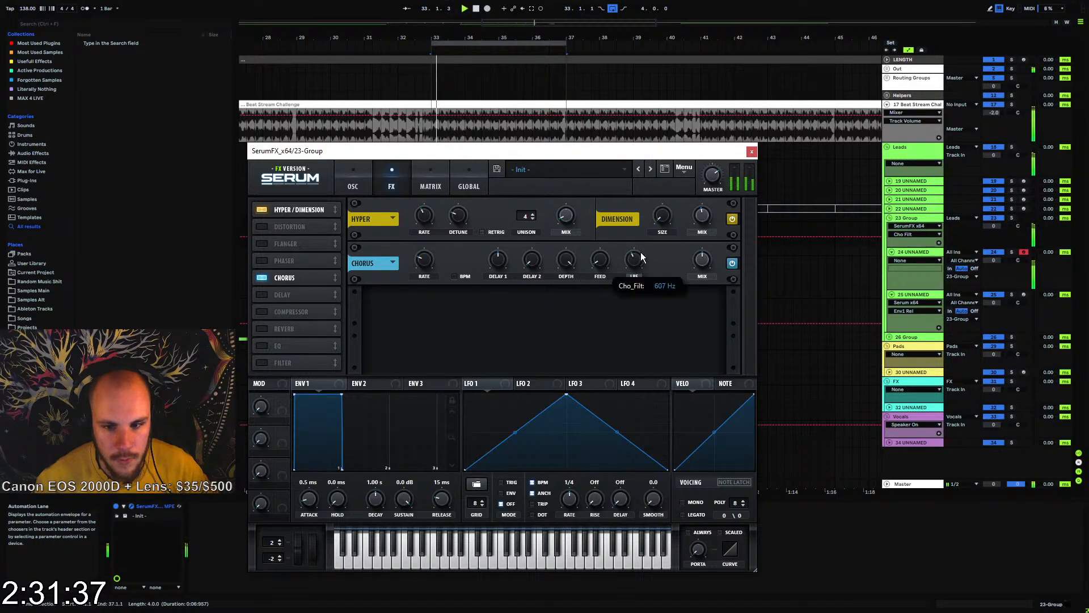
click(262, 277)
Enable the SerumFX Phaser with its rate synced to BPM, and close the plug-in window
click(263, 261)
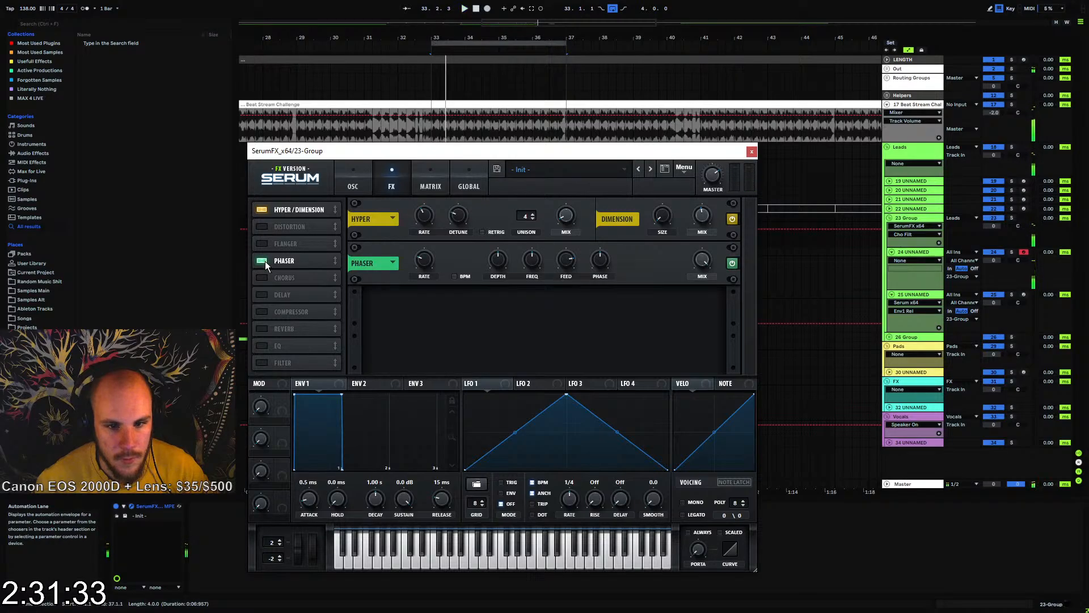
click(457, 277)
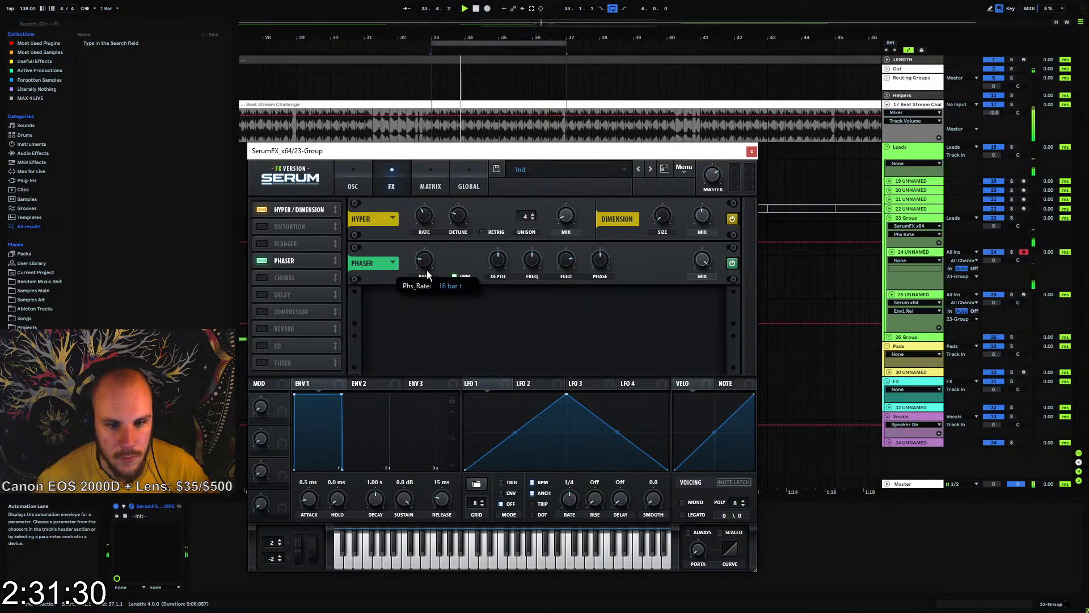
click(752, 151)
Duplicate bars 33 to 37 of tracks 24 and 25 to bar 37 and extend the loop to bar 41
drag(431, 262, 564, 307)
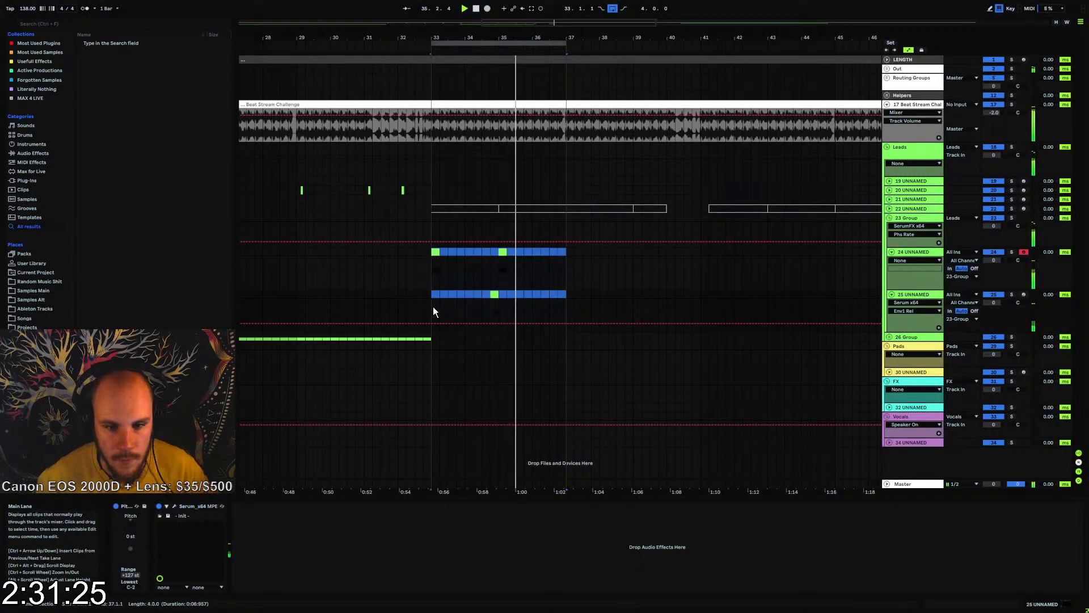
key(ctrl+d)
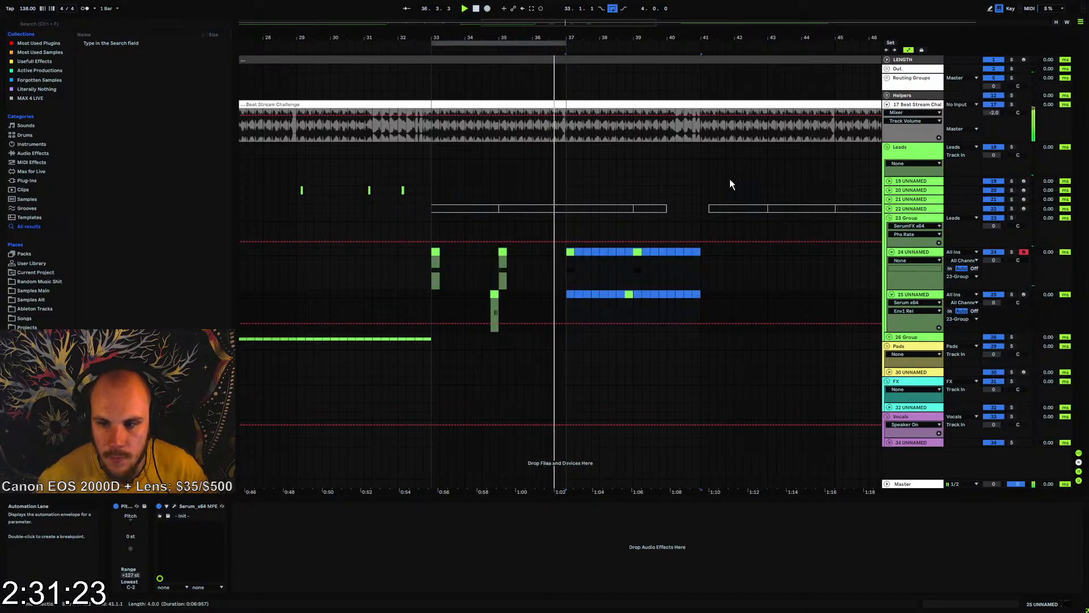
drag(565, 45, 701, 45)
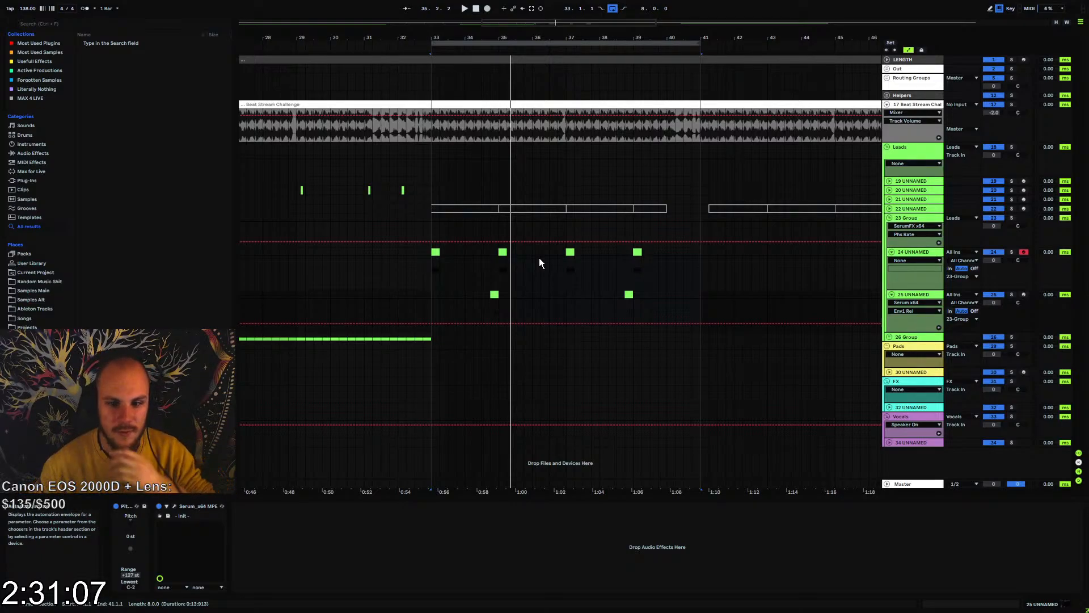
Try an Echo on 23-Group in Ping Pong mode, with both sides synced to 1/4 Notes and Dry/Wet at 37%
click(435, 272)
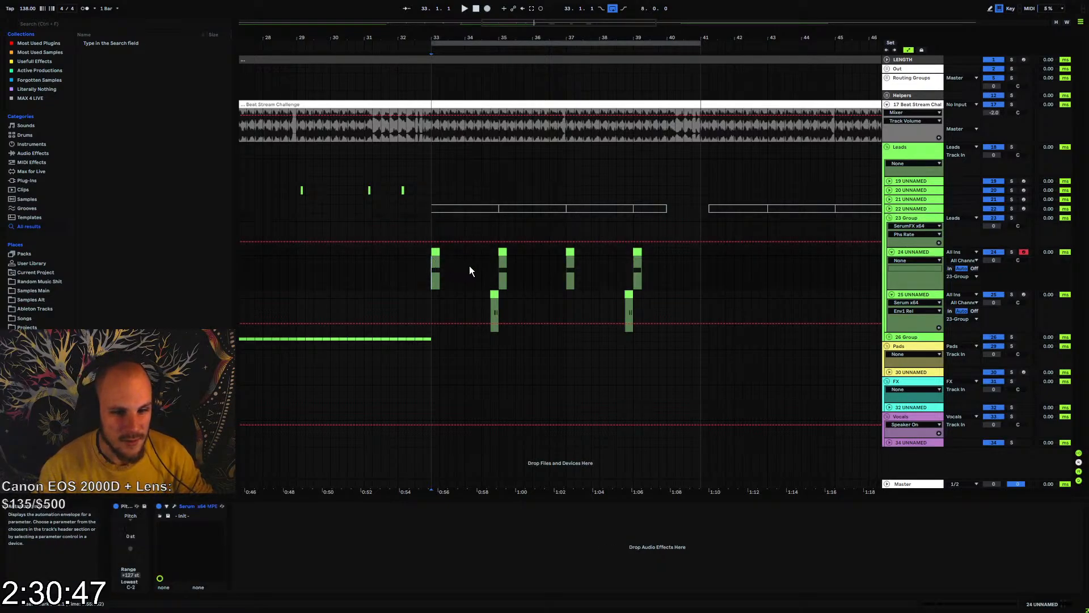
click(909, 220)
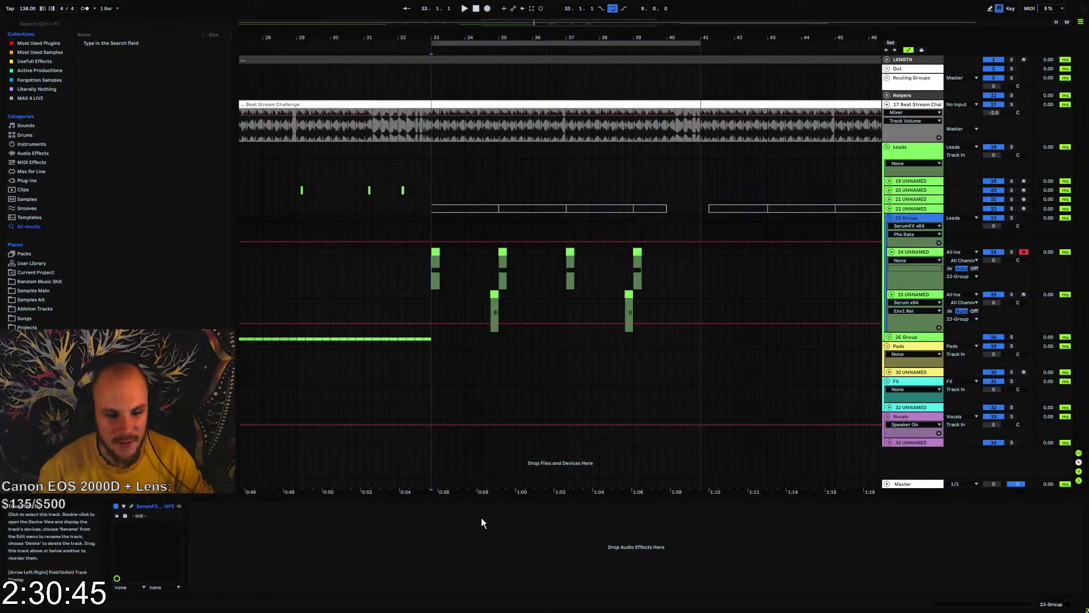
right_click(454, 557)
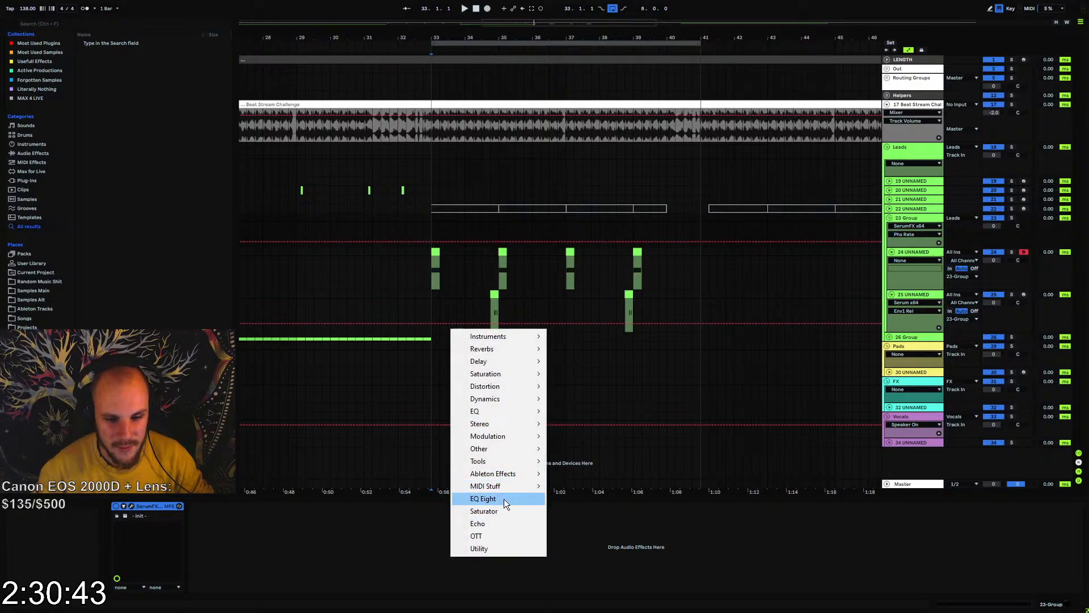
click(503, 522)
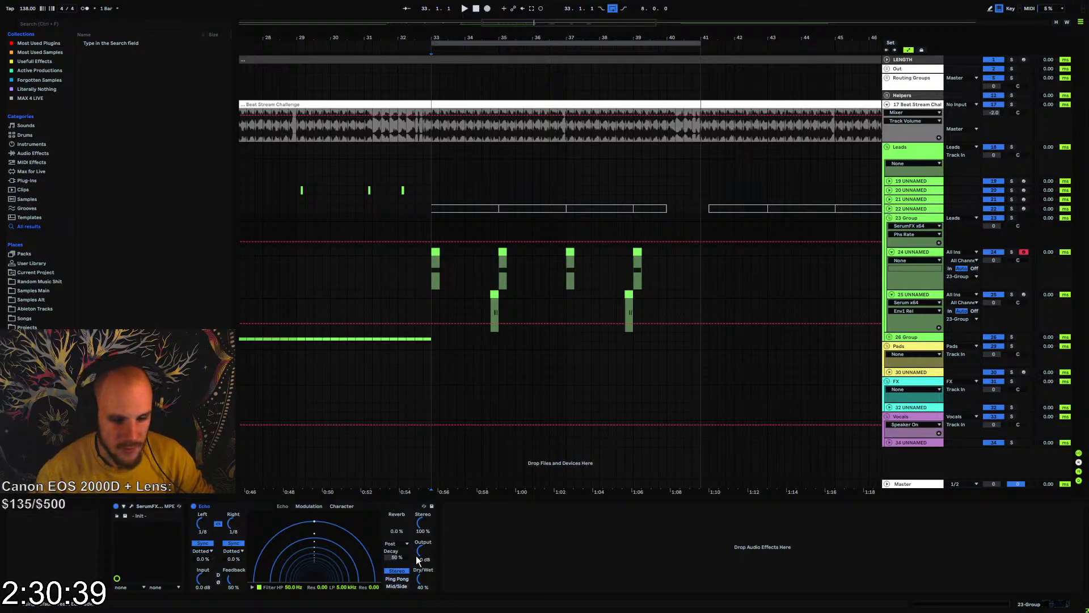
click(398, 579)
drag(231, 529, 231, 521)
click(242, 551)
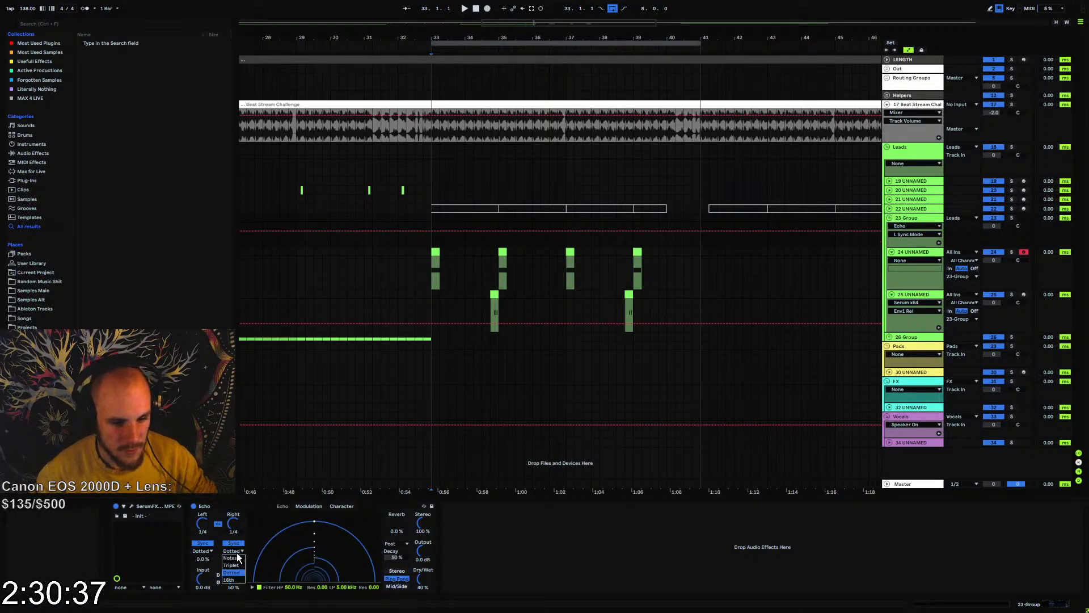
click(237, 556)
key(space)
drag(420, 579, 420, 582)
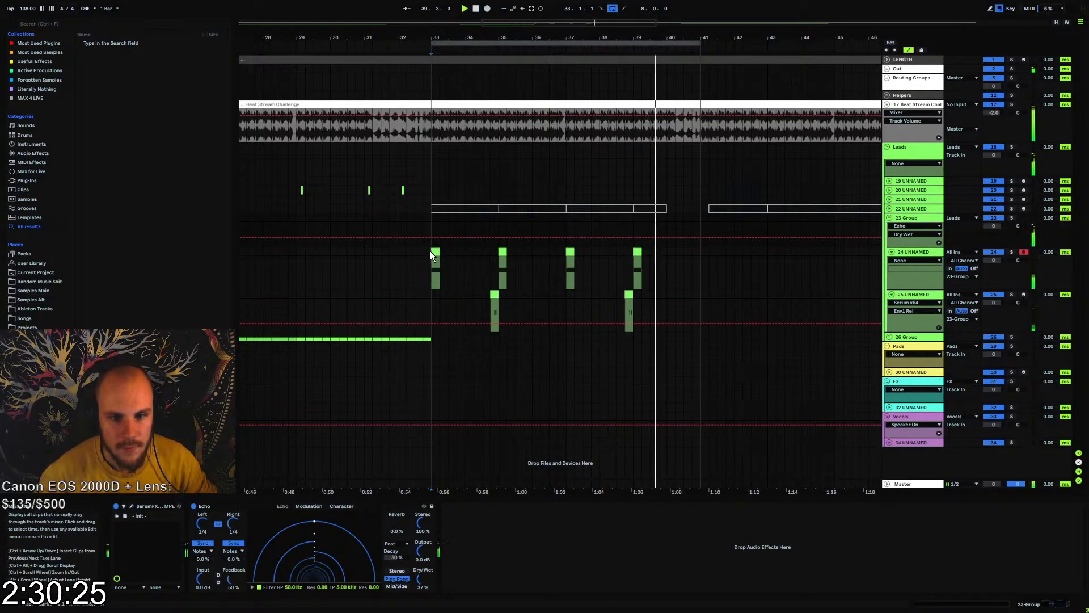
Remove the Echo from 23-Group and stop playback
drag(431, 251, 700, 315)
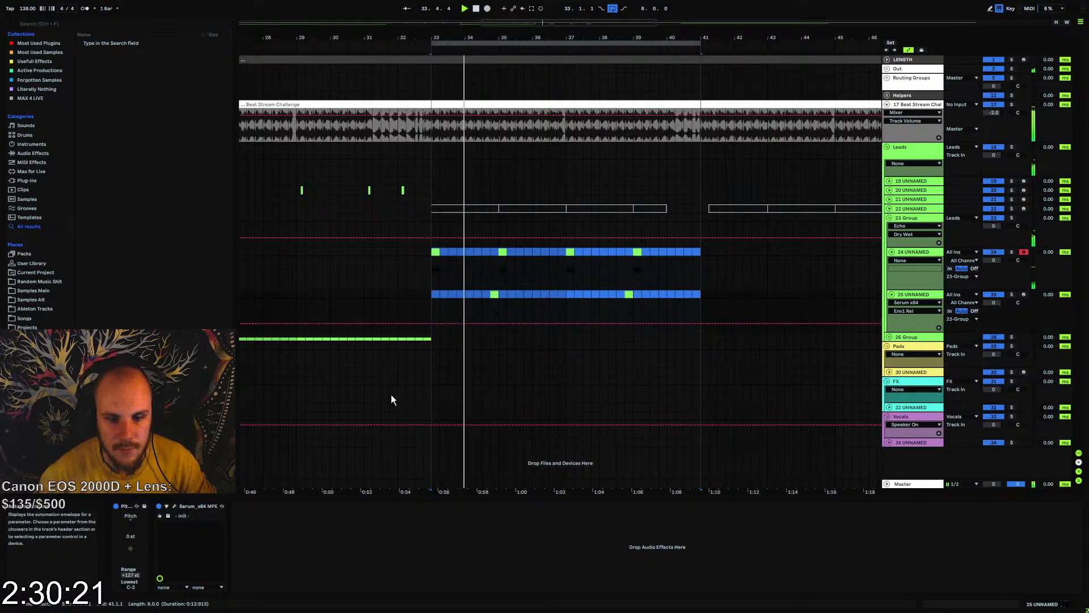
click(914, 220)
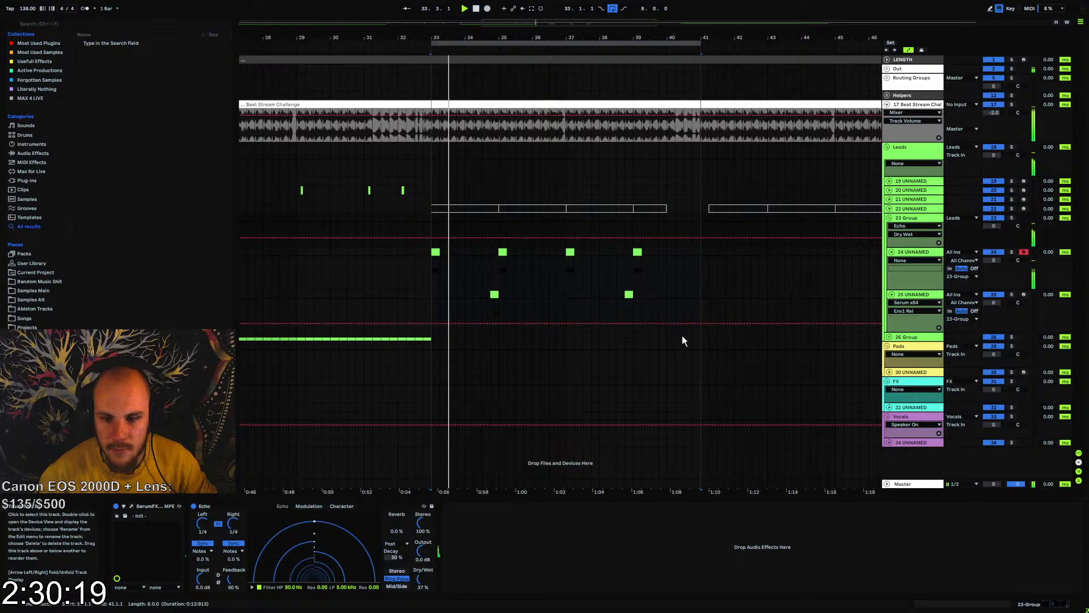
click(224, 503)
key(Delete)
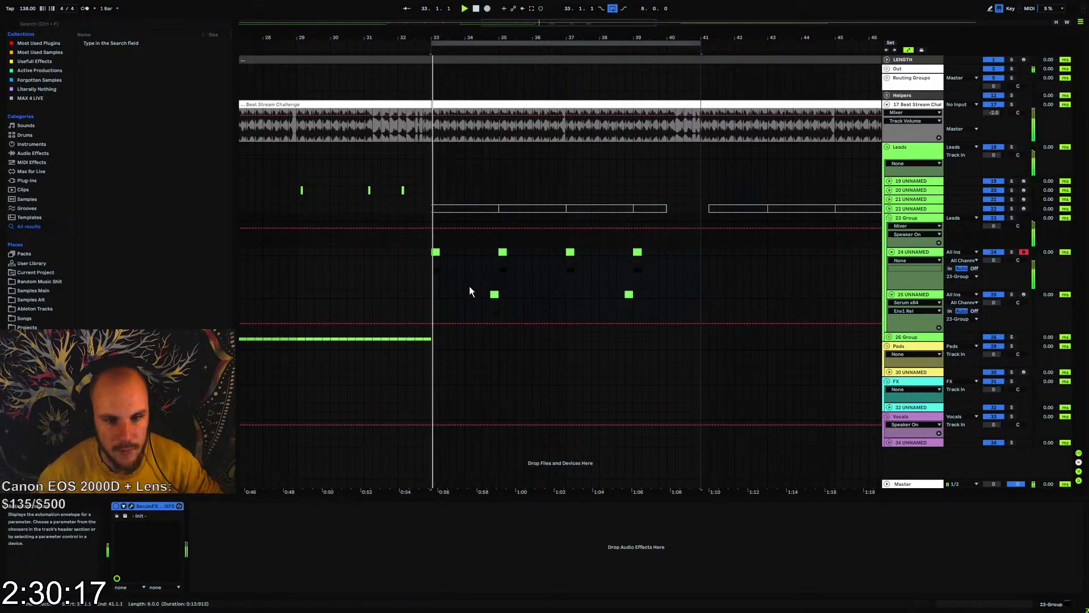
key(space)
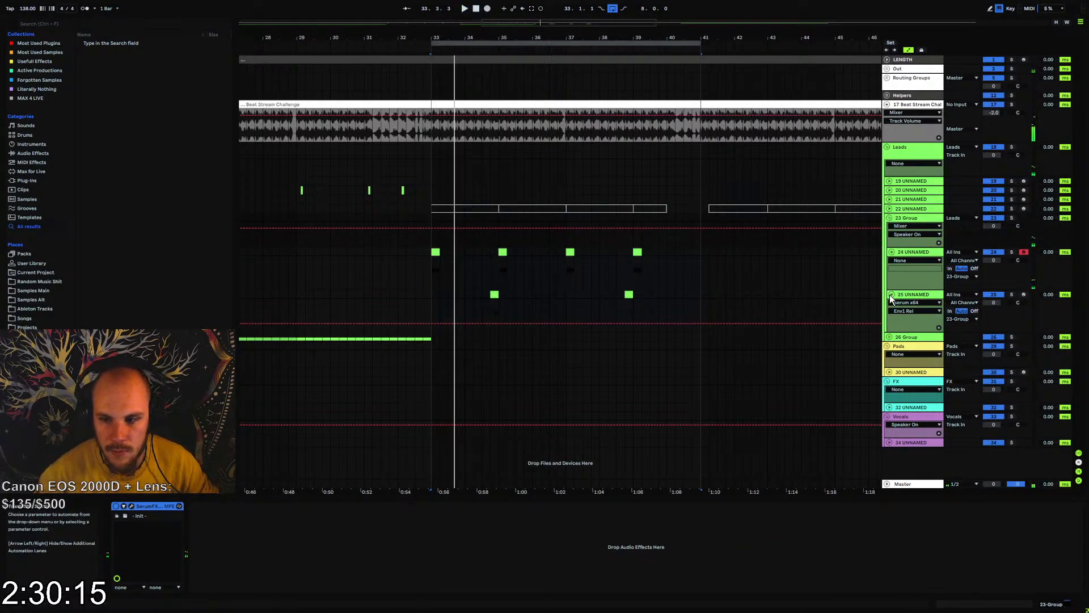
Copy the first half beat of track 24's clip at bar 33 to 33.3.3 and listen to the rhythm
scroll(446, 272, up, 5)
key(space)
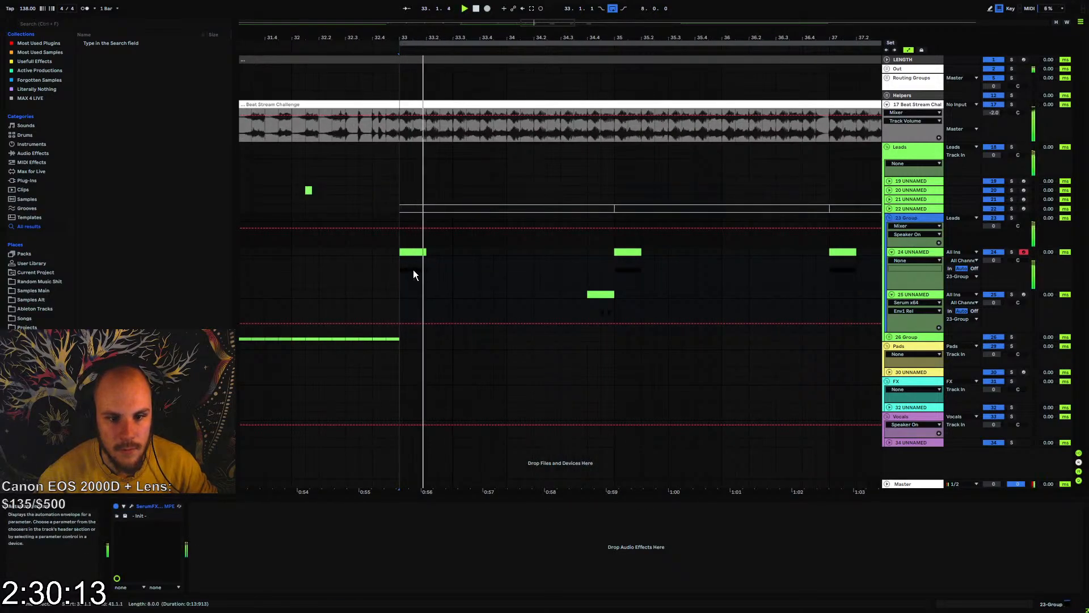
drag(412, 269, 401, 254)
click(466, 254)
key(ctrl+v)
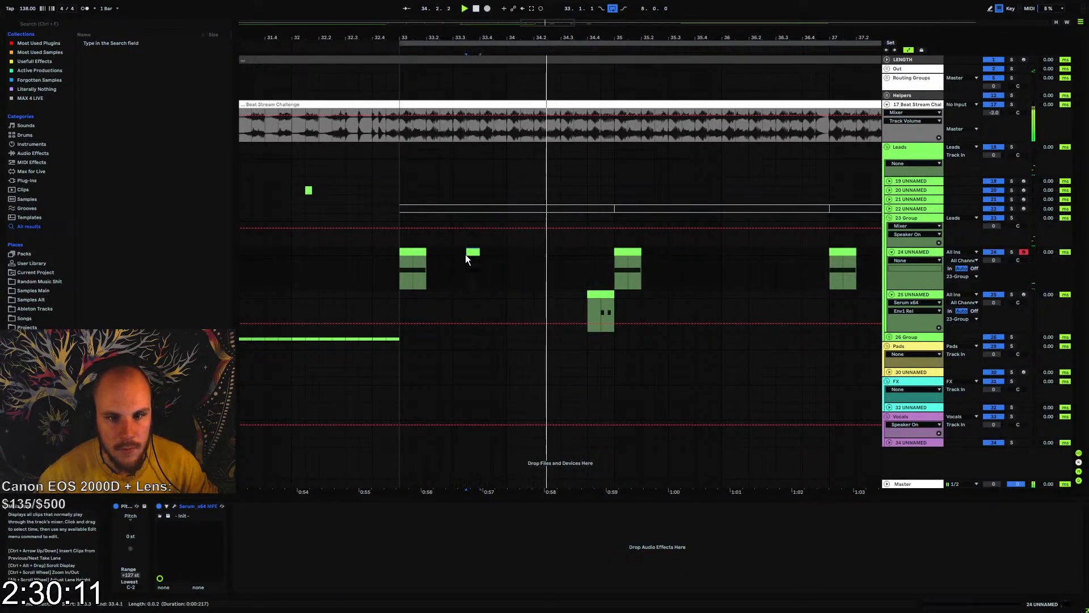
click(409, 253)
key(space)
key(space)
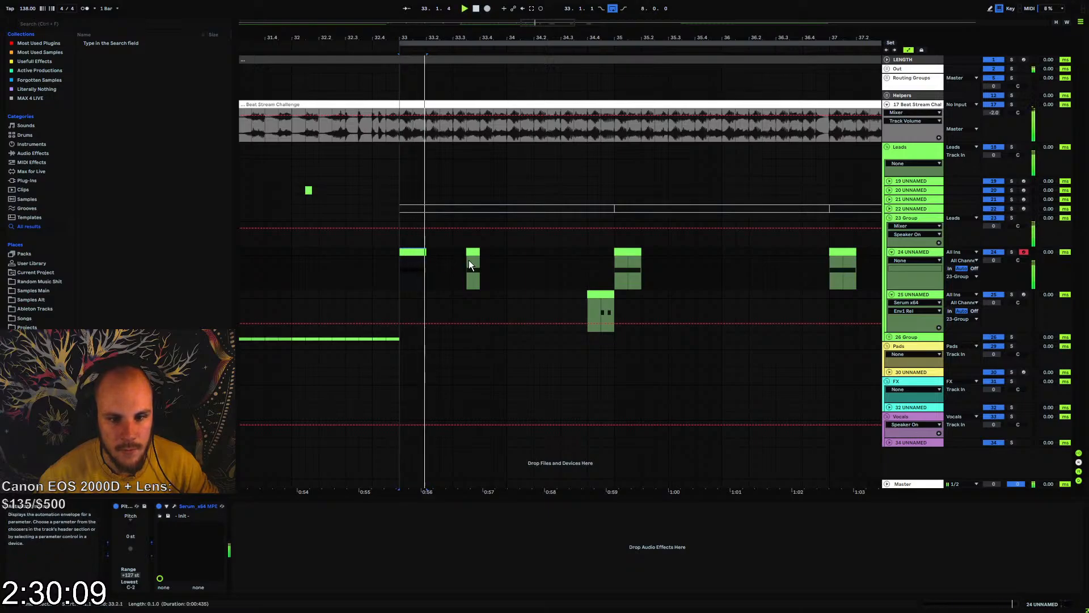
click(469, 261)
click(473, 253)
Move track 25's clip before bar 35 to 33.4.1 and track 24's bar 35 clip to bar 34, and audition them
drag(593, 294, 565, 294)
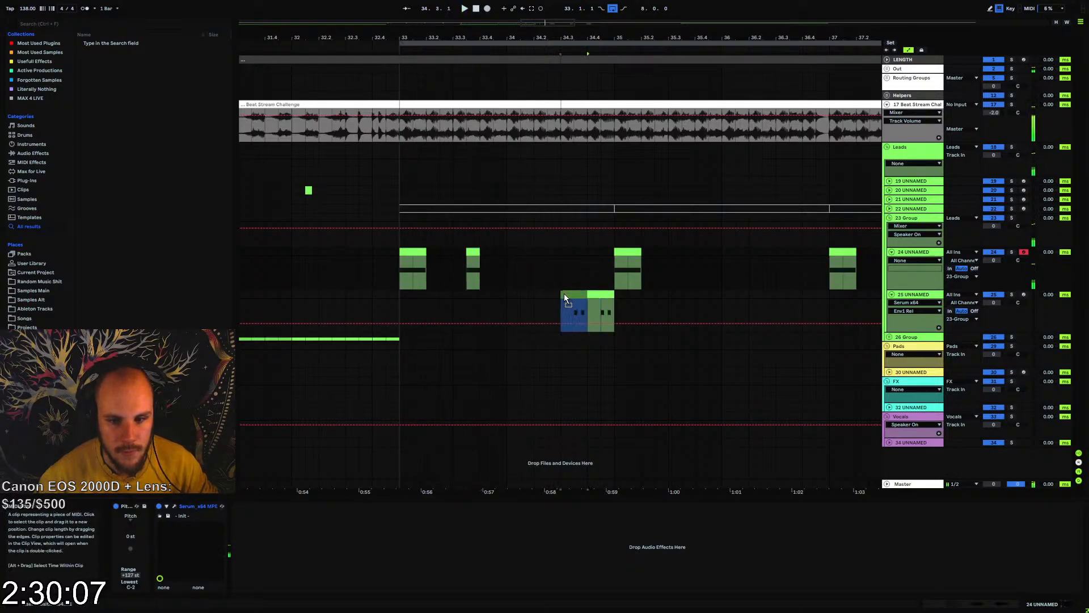
drag(495, 294, 495, 294)
drag(630, 253, 521, 255)
key(space)
key(space)
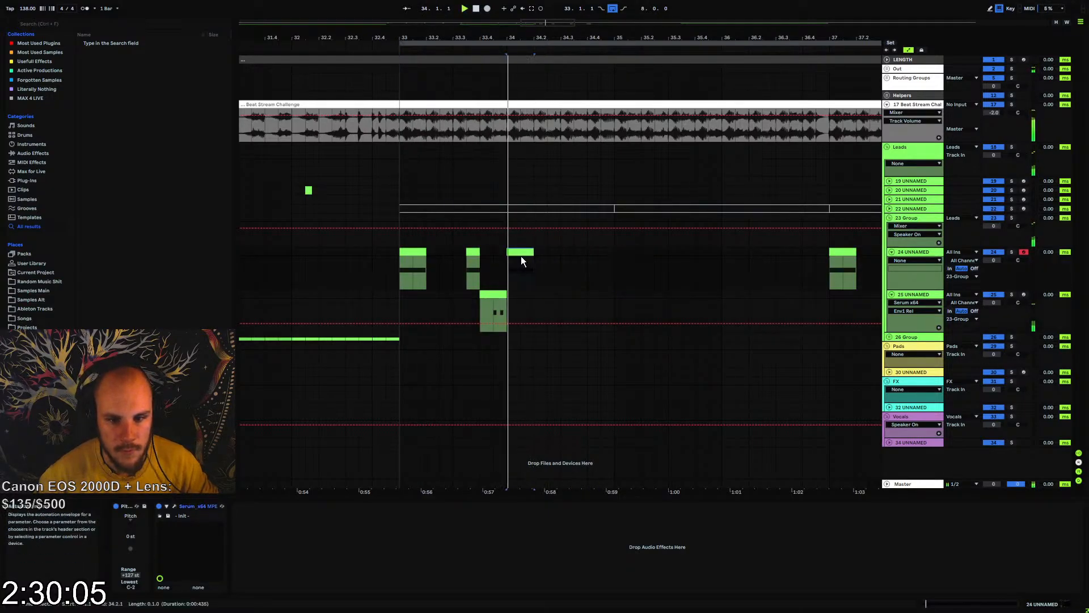
click(413, 253)
key(space)
key(space)
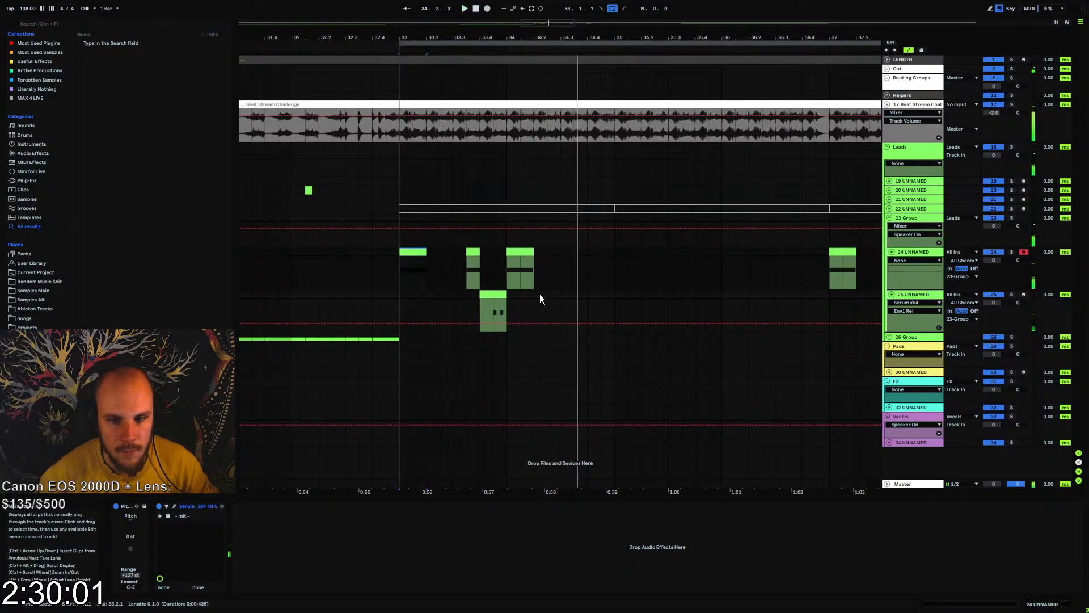
Copy track 24's short half-beat clip to 34.3.3 and play it back
key(space)
click(474, 254)
click(578, 253)
key(ctrl+v)
key(space)
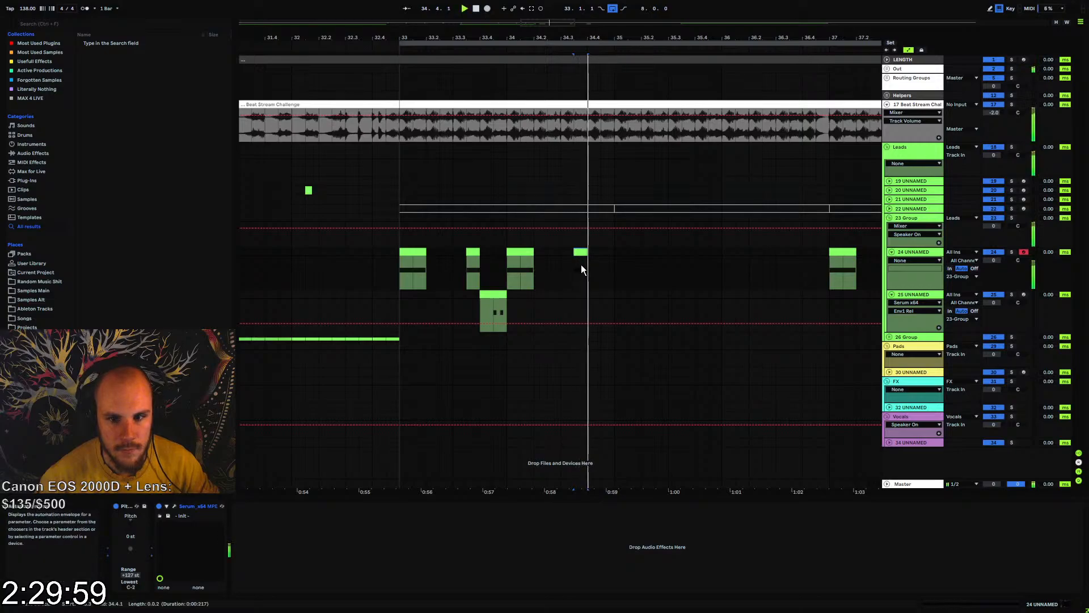
key(space)
Clear the remaining clips on tracks 24 and 25 from bar 35 to bar 41
drag(613, 250, 400, 309)
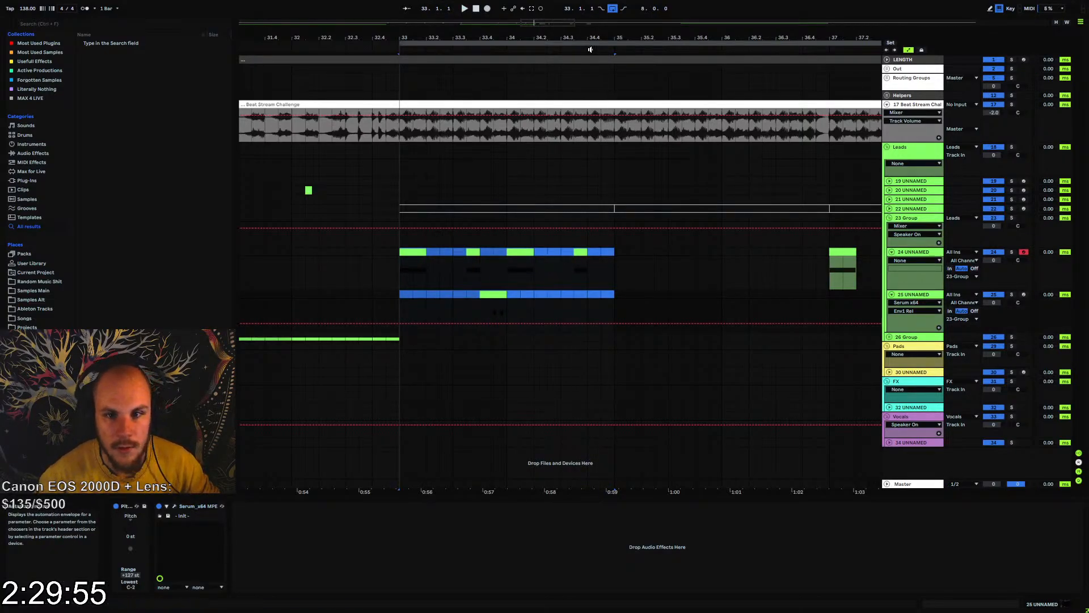
drag(590, 39, 485, 14)
drag(486, 260, 526, 265)
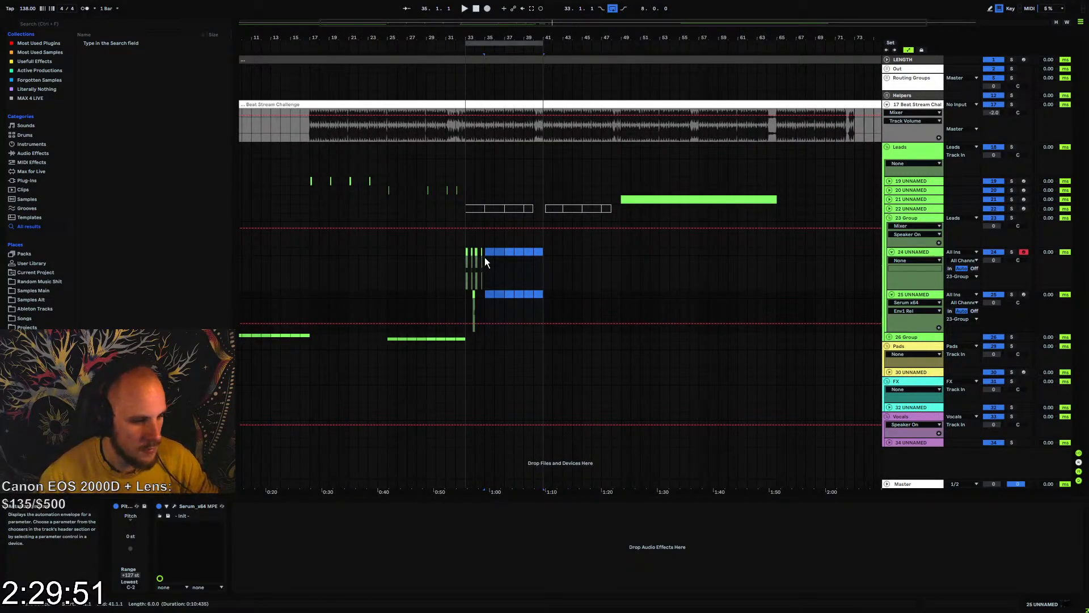
Duplicate bars 33 to 35 of tracks 24 and 25 three times up to bar 41 and play the pattern
drag(485, 251, 457, 301)
key(ctrl+d)
key(ctrl+d)
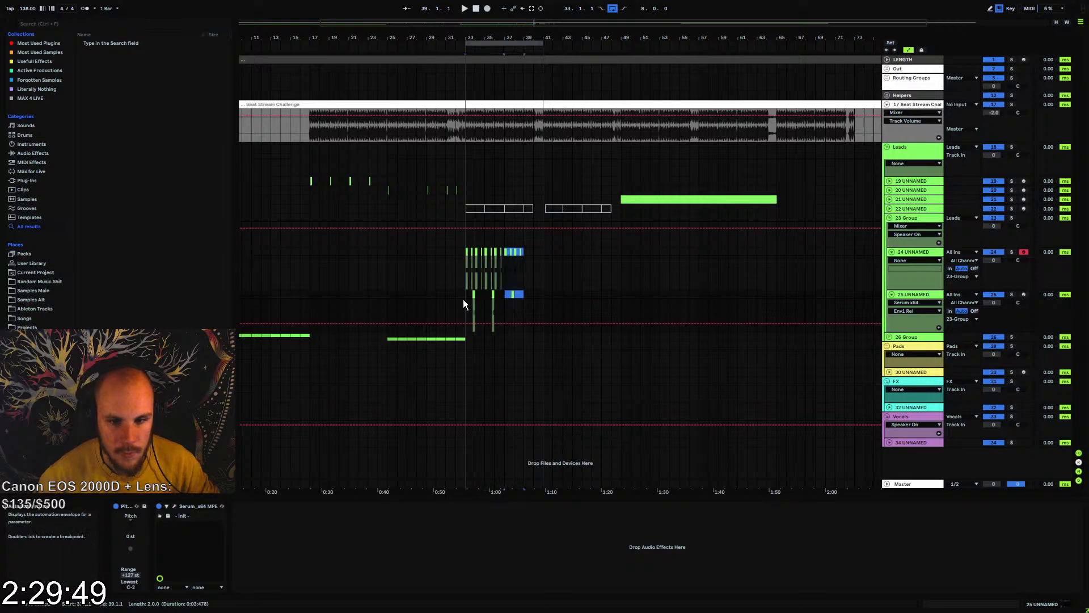
key(ctrl+d)
key(space)
click(465, 251)
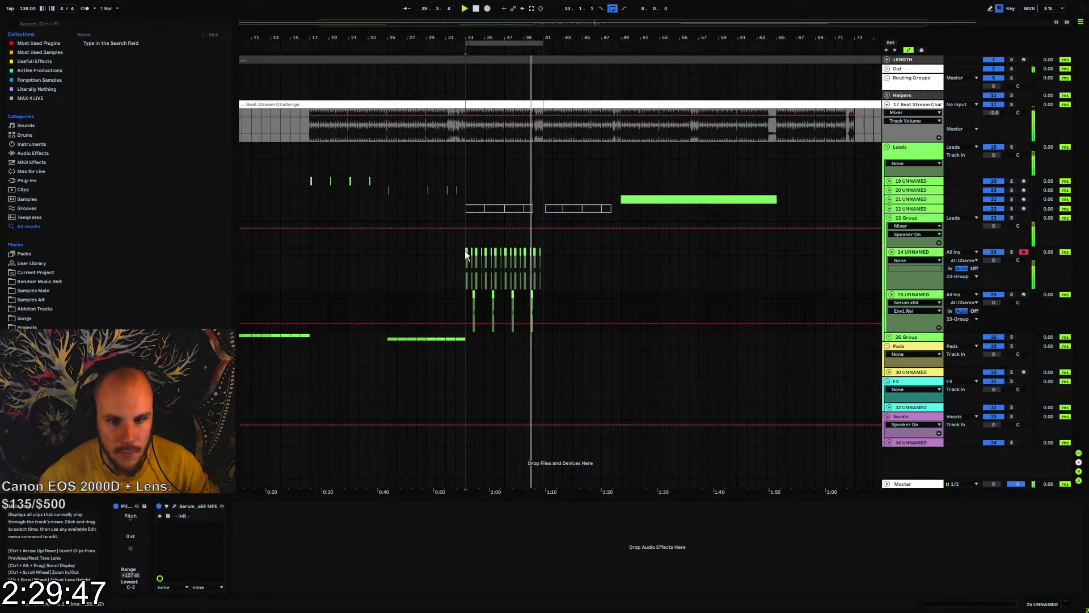
key(space)
key(space)
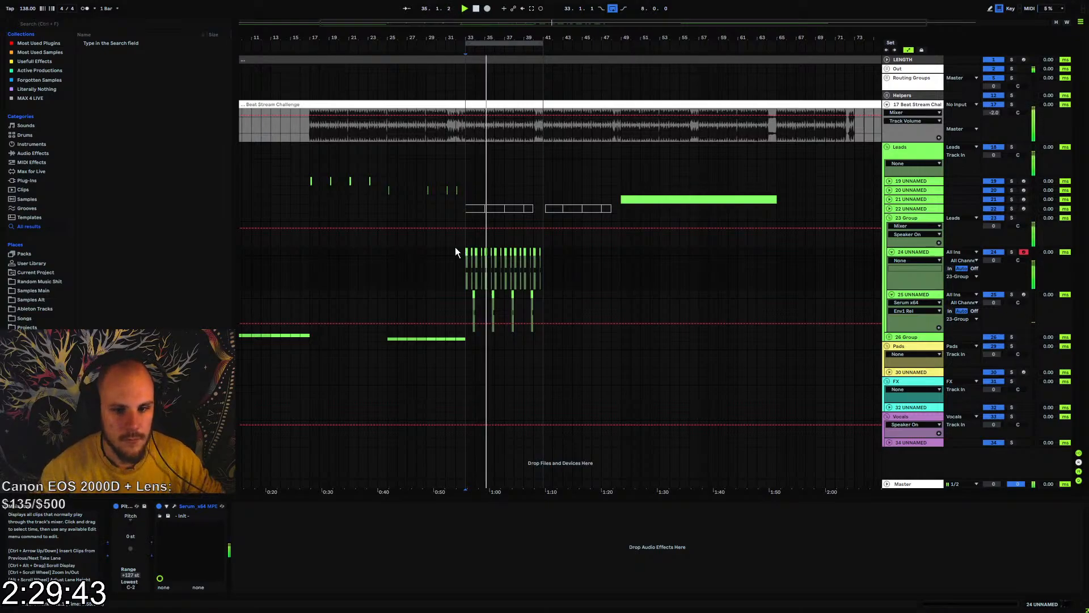
Add an EQ Eight to 23-Group, raise its band 1 low-cut frequency to 95.8 Hz and listen from bar 32
scroll(476, 252, up, 3)
click(906, 218)
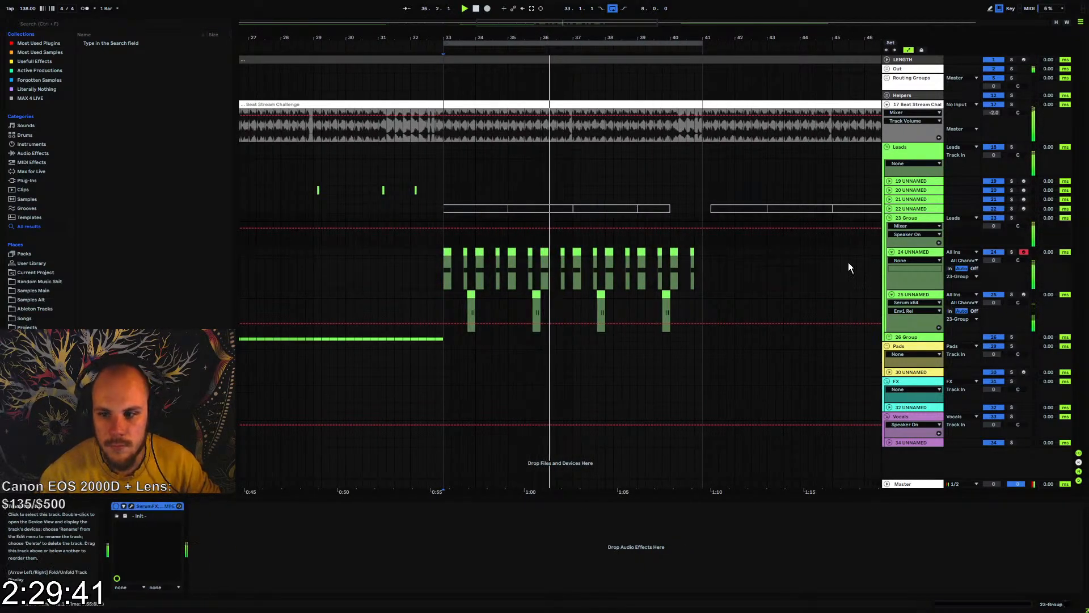
right_click(280, 525)
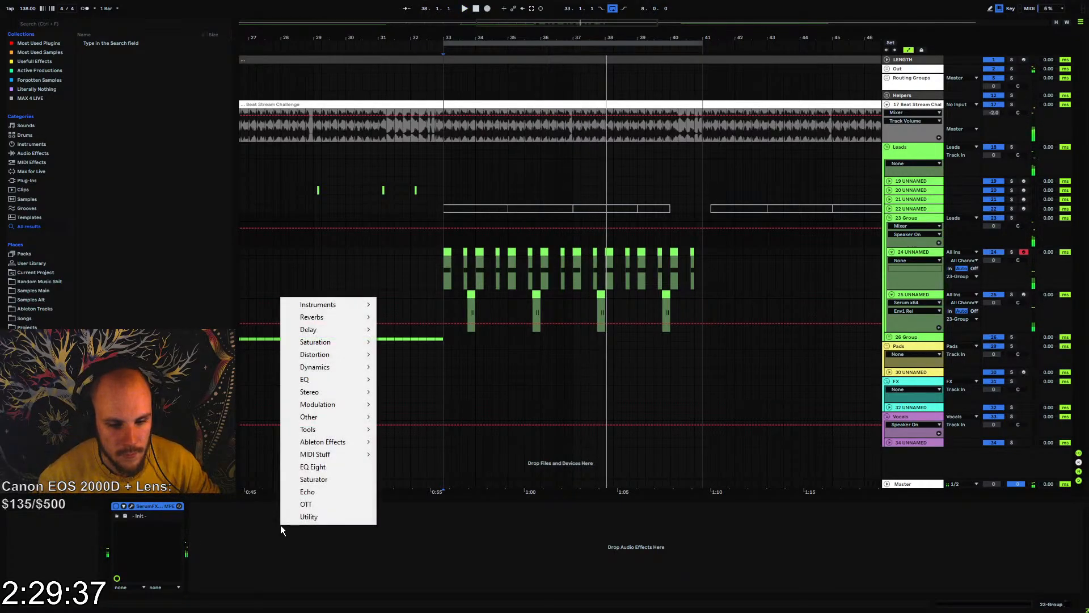
click(321, 466)
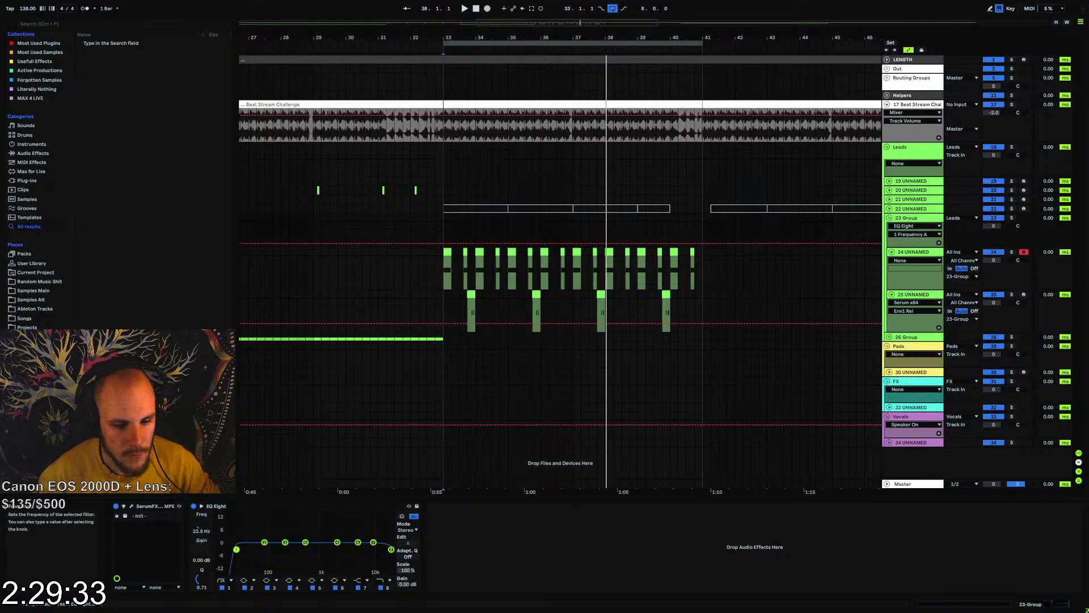
drag(202, 523, 201, 506)
click(412, 261)
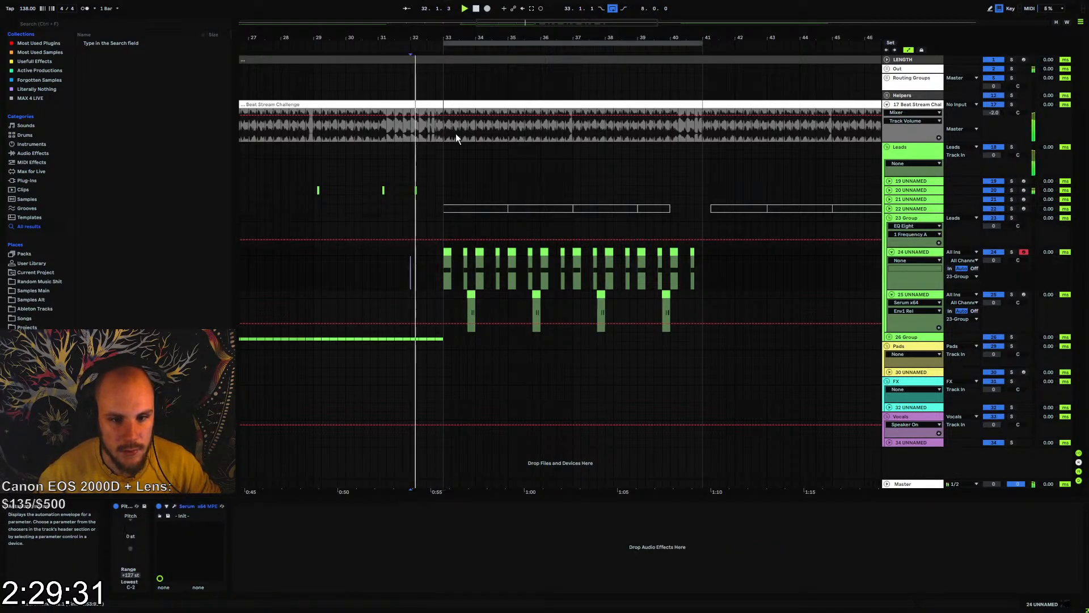
key(space)
Extend the loop start back to 29.2.1 and copy bars 33 to 35 of tracks 24 and 25 to bar 31
drag(403, 49, 320, 48)
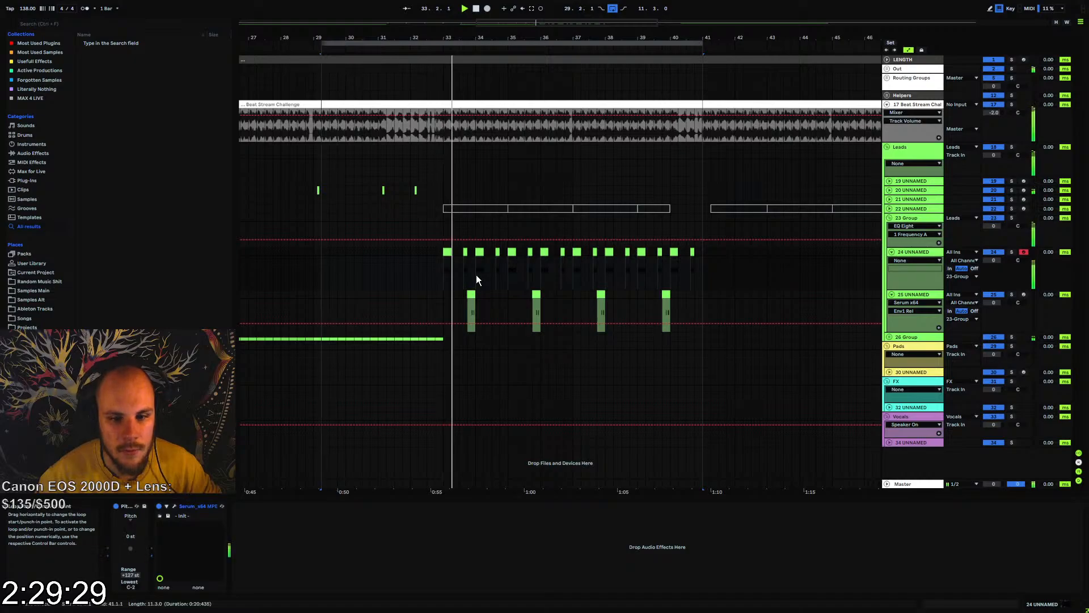
click(459, 251)
drag(442, 251, 508, 299)
key(ctrl+c)
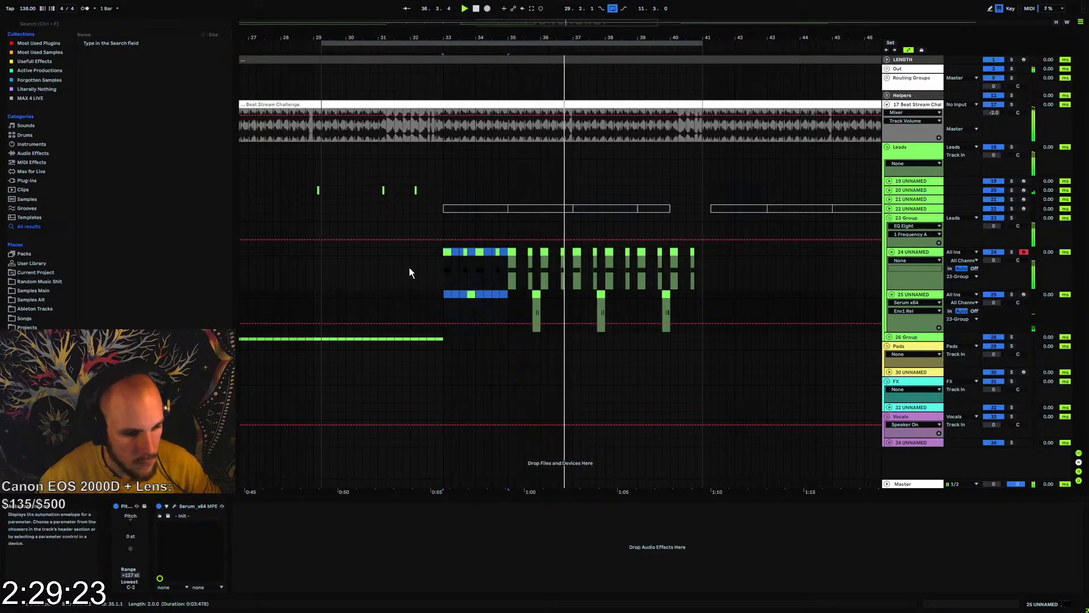
click(377, 251)
key(ctrl+v)
key(space)
key(space)
Automate 23-Group's EQ Eight band 1 frequency to fall from a high value at bar 31, dropping to 95.8 Hz at bar 33
click(925, 218)
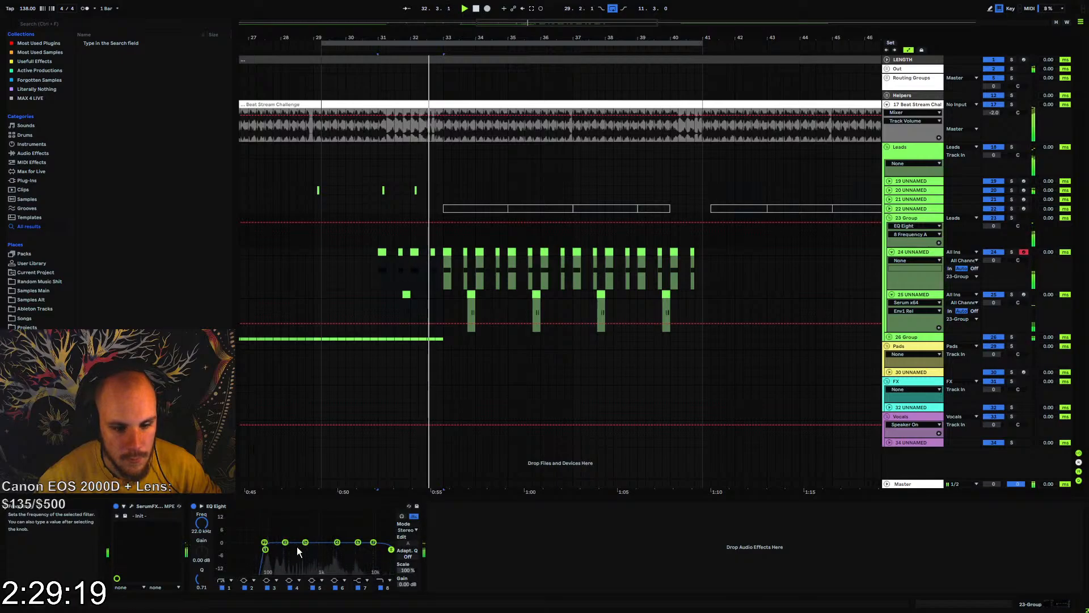
click(227, 588)
click(198, 524)
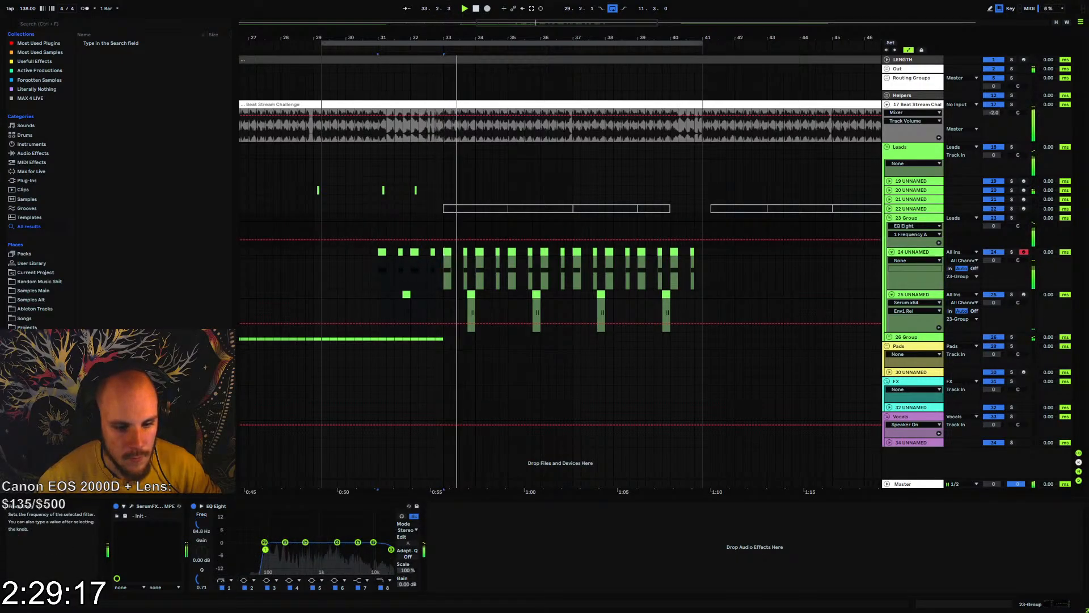
click(443, 240)
drag(443, 240, 379, 222)
key(space)
key(space)
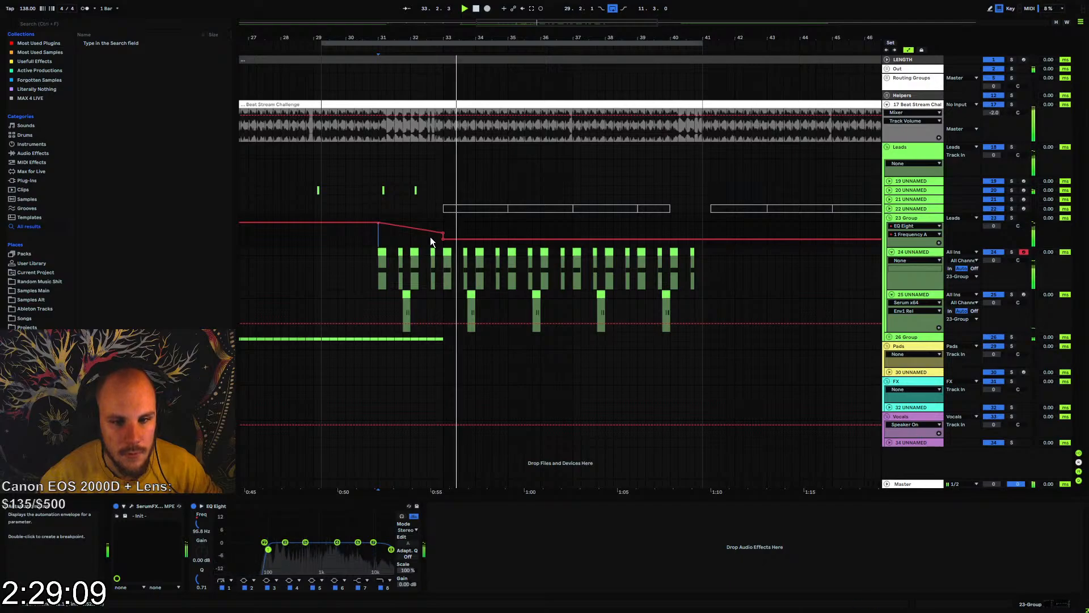
drag(443, 232, 444, 231)
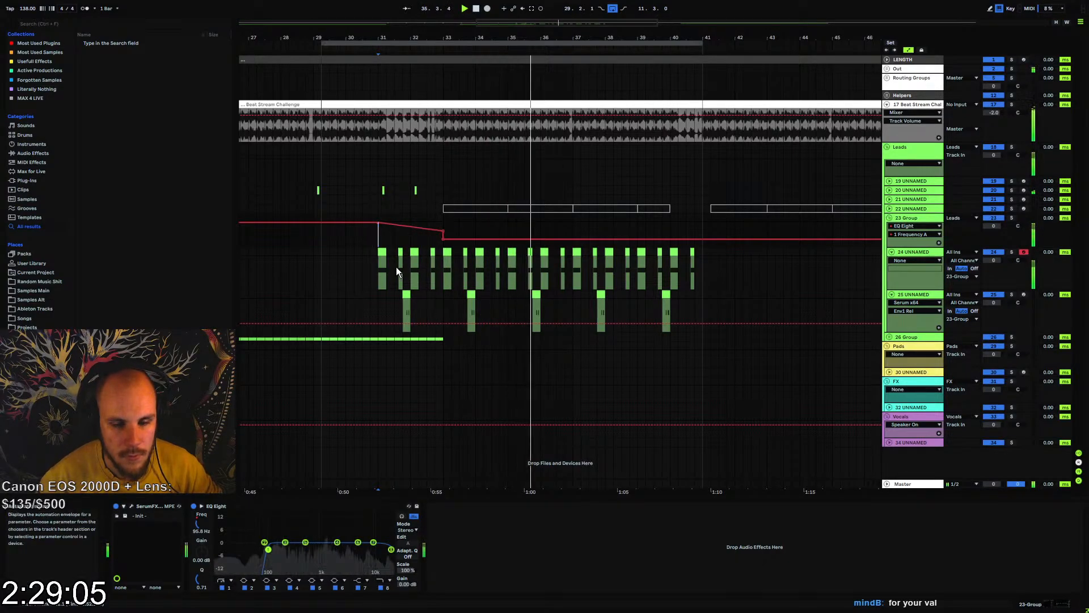
Fold tracks 24 and 25 and copy bar 32 of track 20 to bar 40
click(892, 253)
click(892, 261)
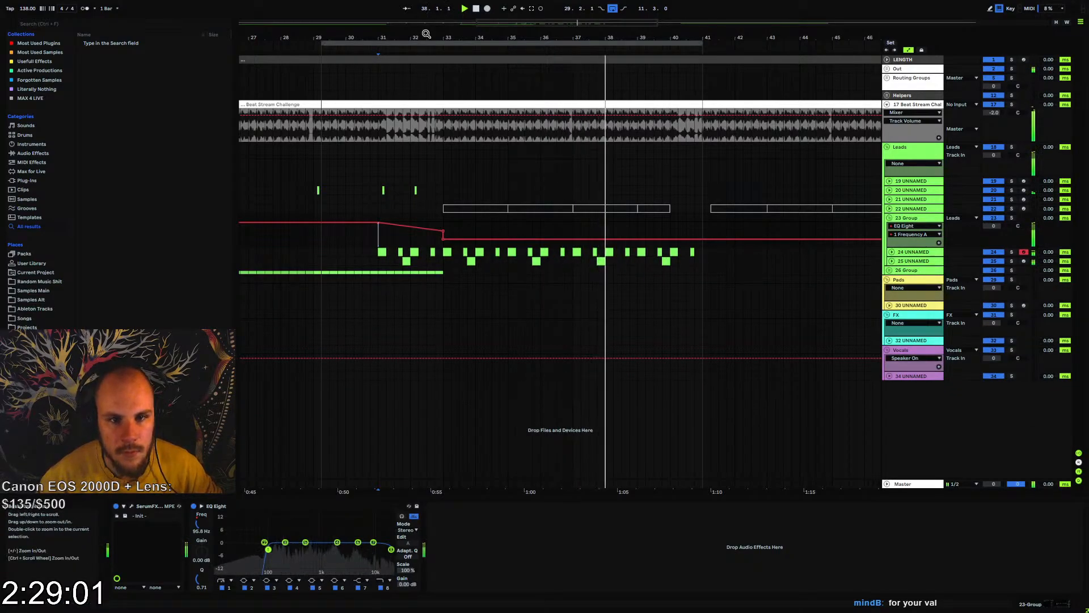
scroll(432, 66, down, 2)
click(432, 190)
drag(435, 189, 453, 191)
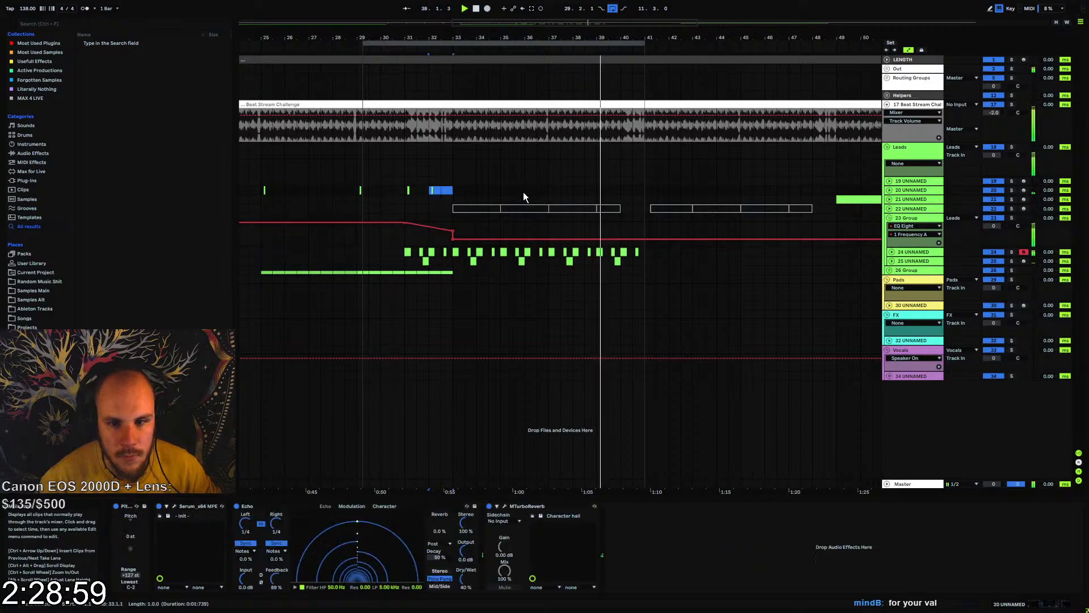
key(ctrl+c)
click(622, 190)
key(ctrl+v)
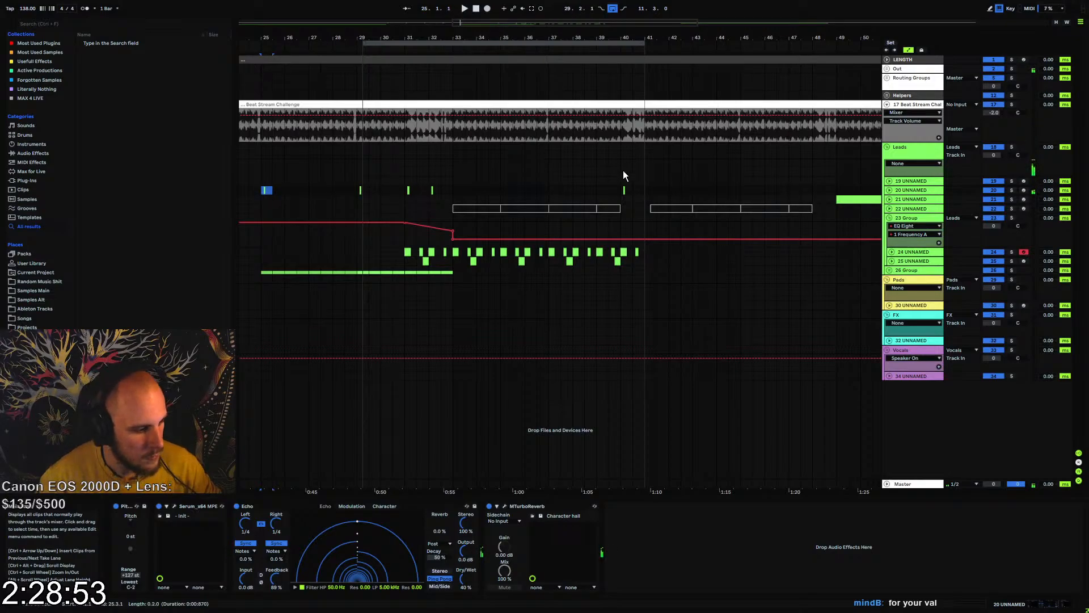
Paste the copied clip just before bar 41 on track 20 and extend the loop end to 65.1.1
scroll(645, 58, up, 4)
click(629, 193)
key(ctrl+v)
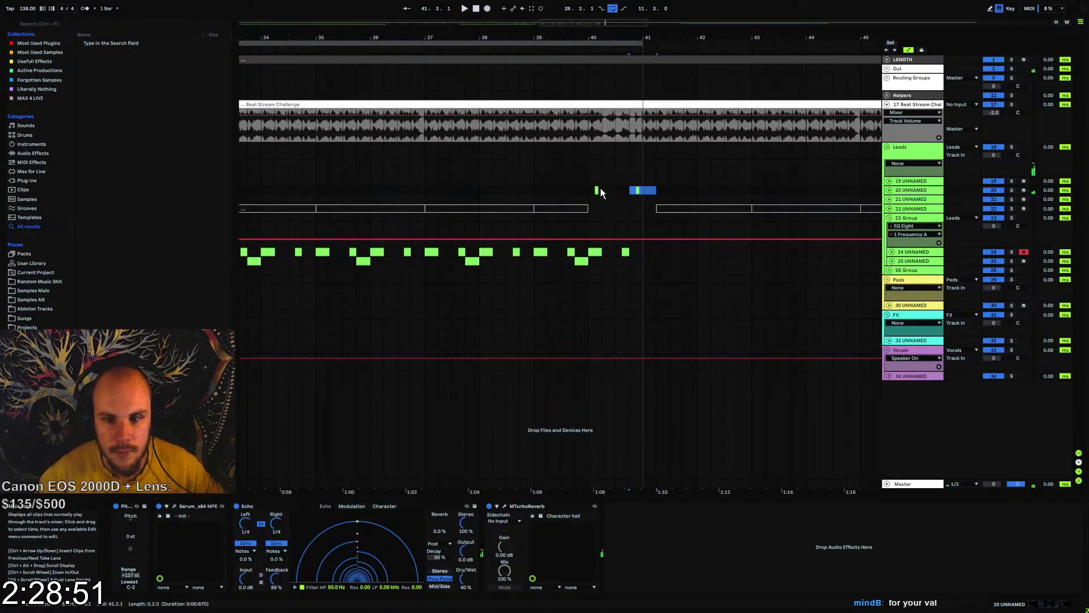
click(591, 189)
drag(618, 38, 685, 63)
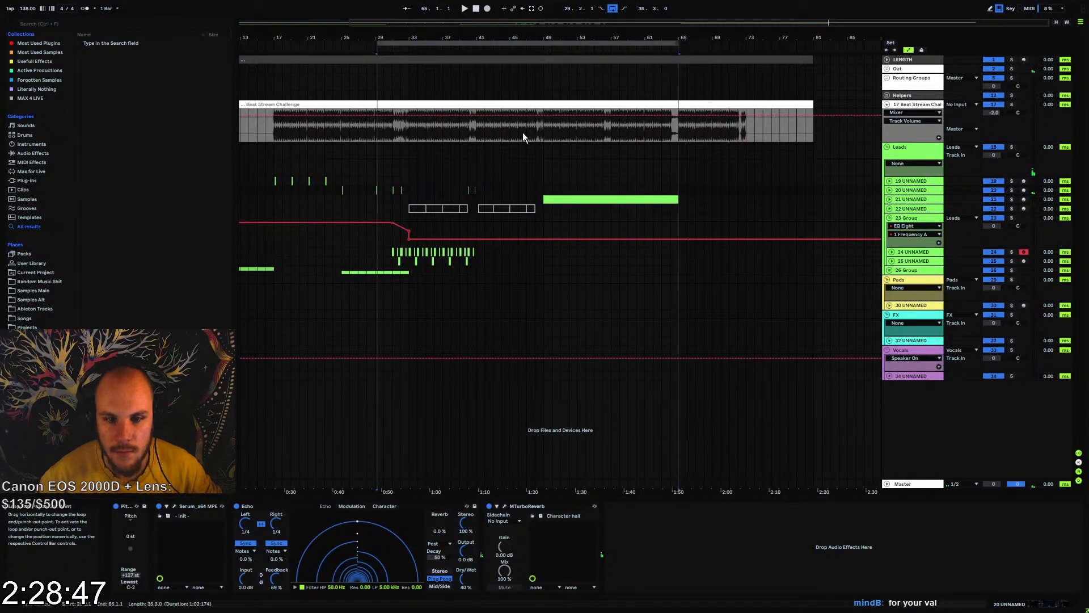
Duplicate bars 33 to 41 of tracks 24 and 25 to bar 41 and play from bar 33
click(409, 253)
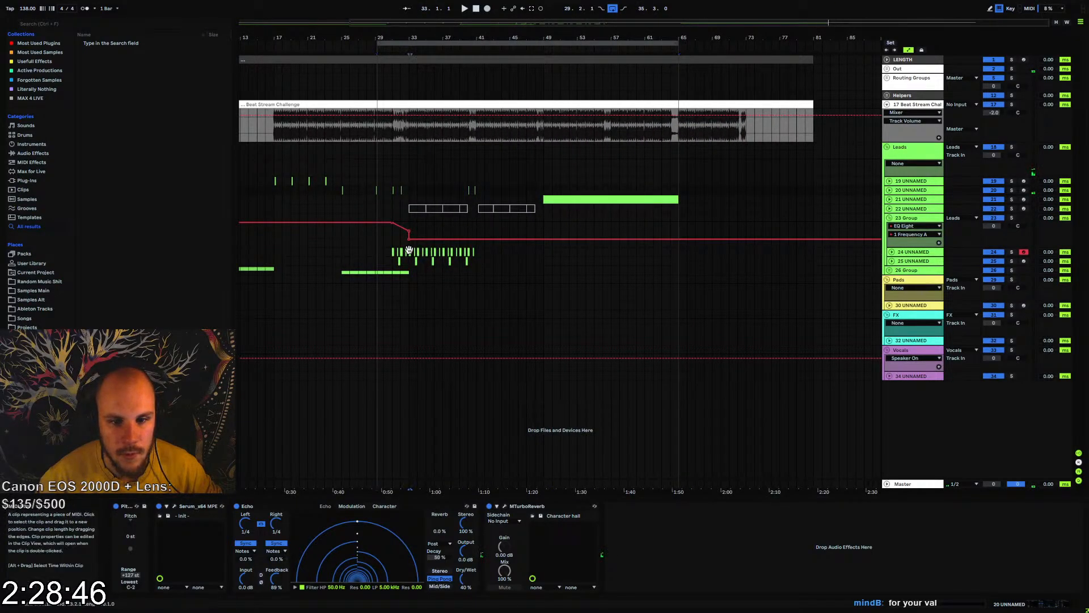
shift+click(478, 263)
key(ctrl+d)
click(478, 264)
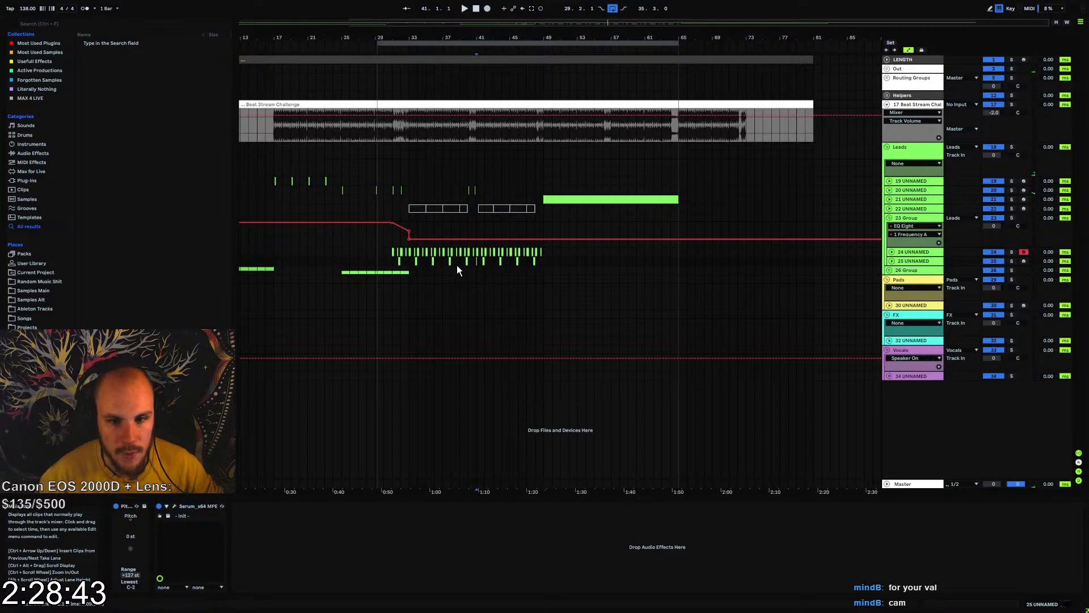
click(409, 261)
key(space)
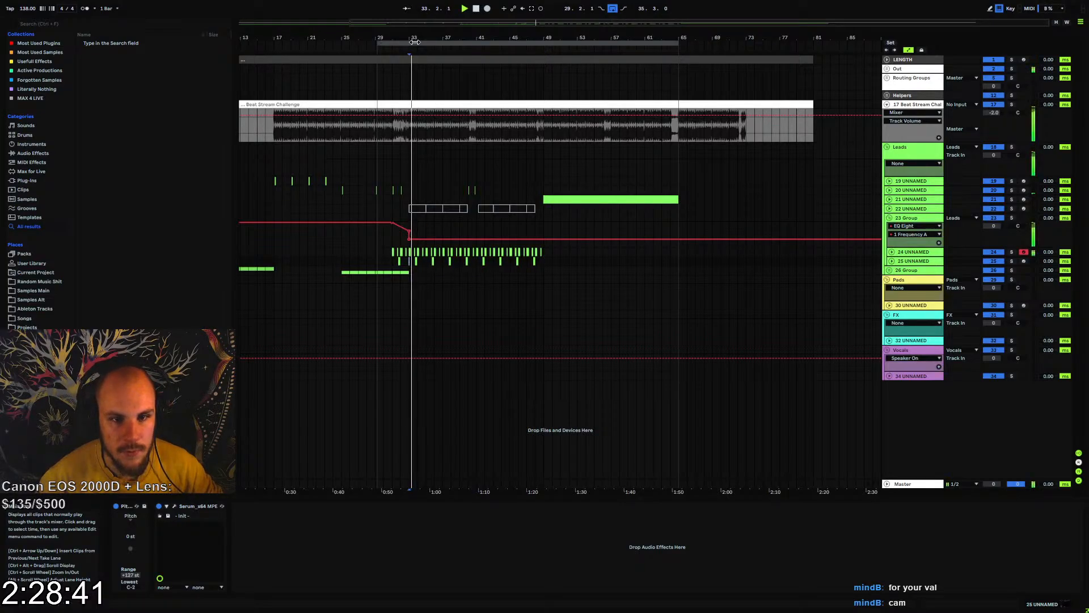
Lower the Q of band 1 in 23-Group's EQ Eight to 0.28
mouse_move(412, 38)
mouse_down()
mouse_move(405, 108)
mouse_move(424, 110)
mouse_up()
click(865, 240)
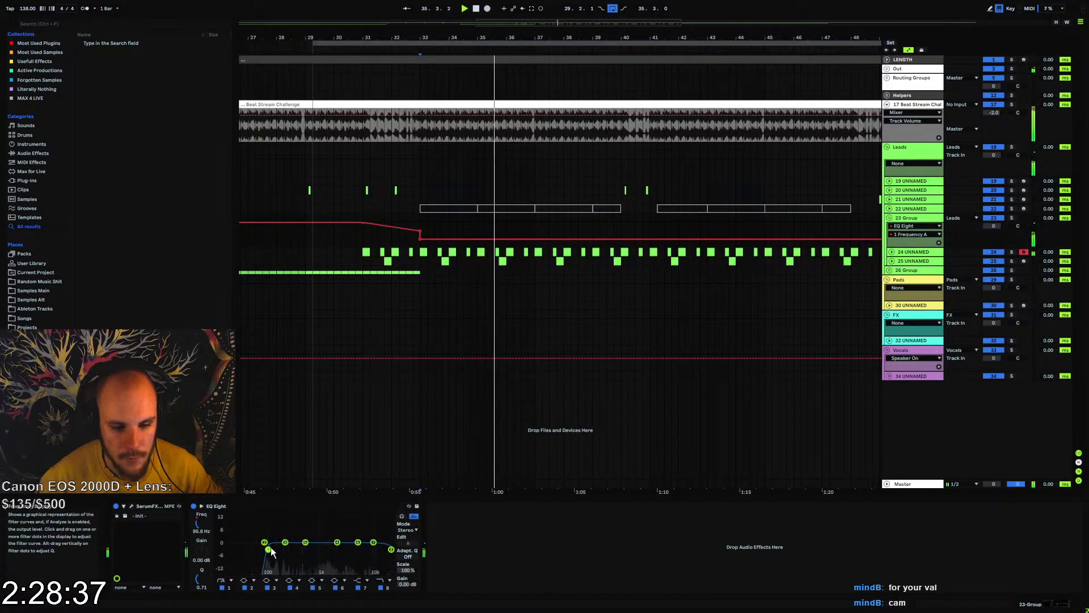
drag(204, 574, 205, 589)
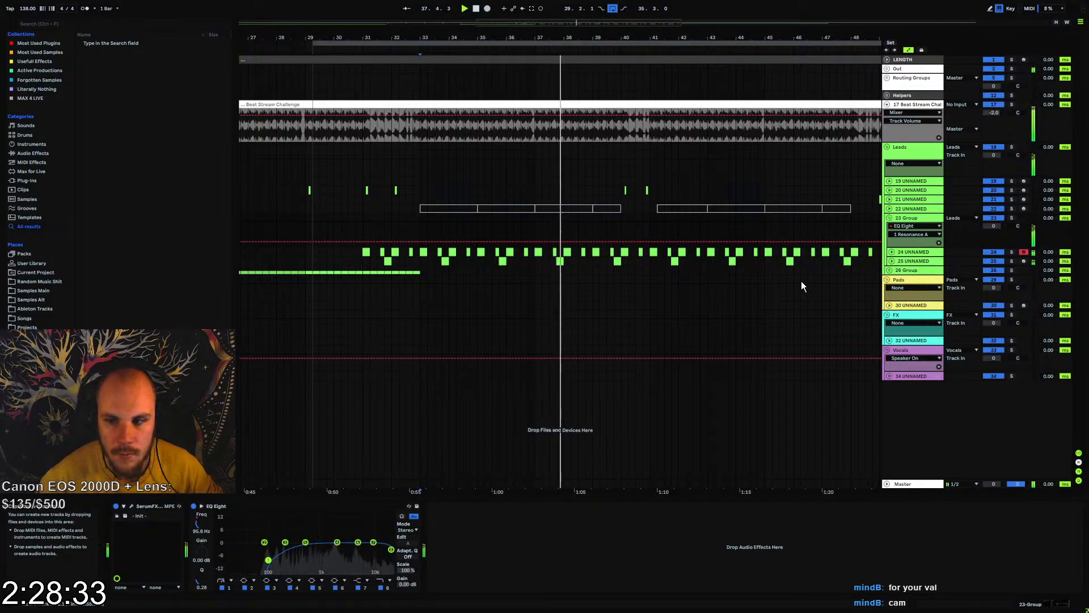
Add MTurboReverb after the EQ Eight on 23-Group, choosing the Character room with the Lucid type
right_click(548, 546)
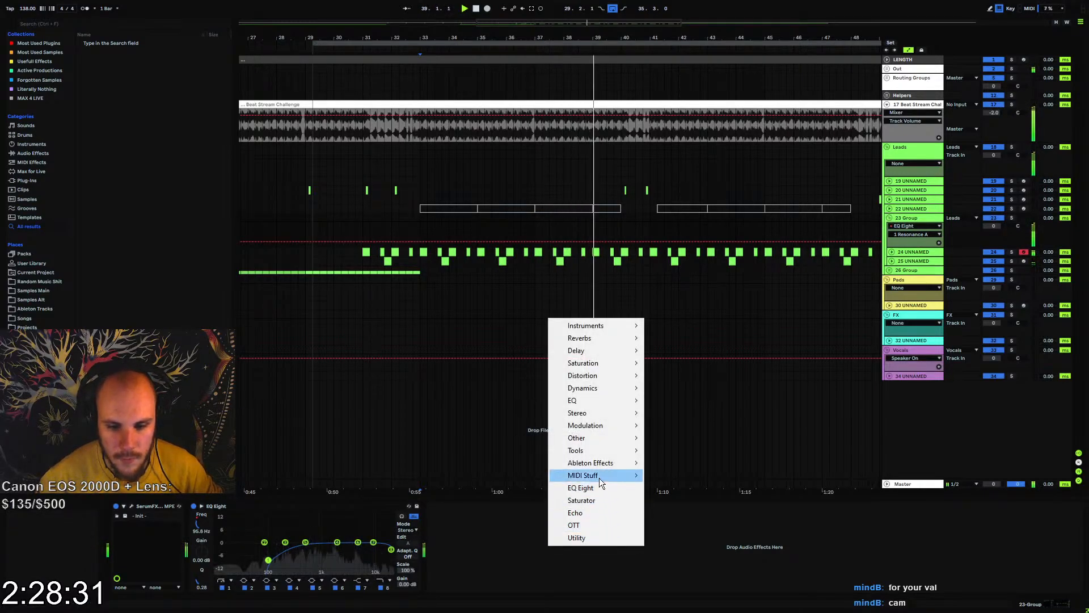
mouse_move(611, 340)
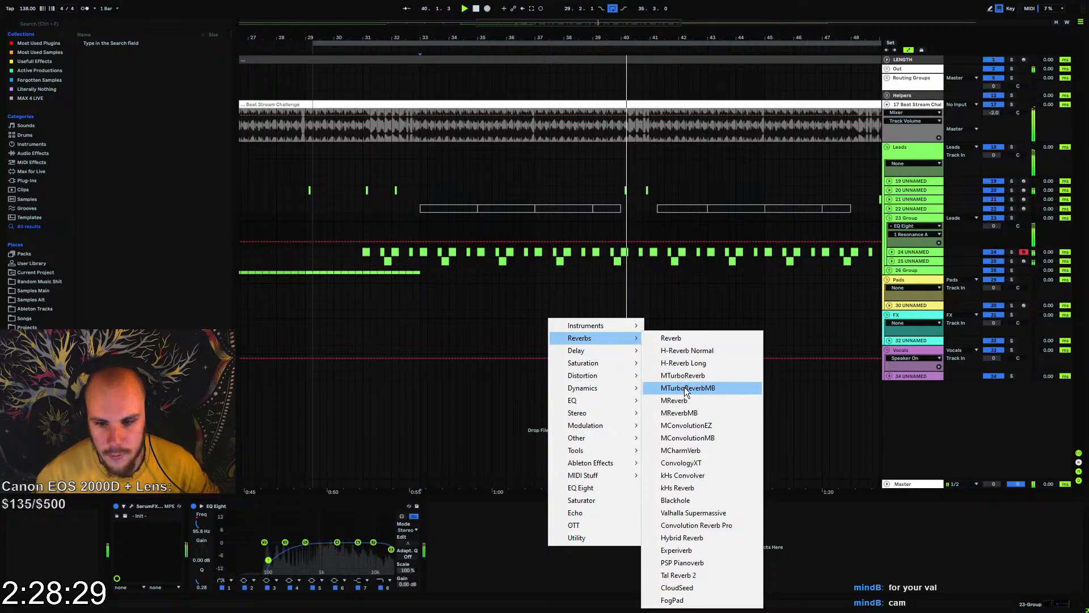
click(704, 376)
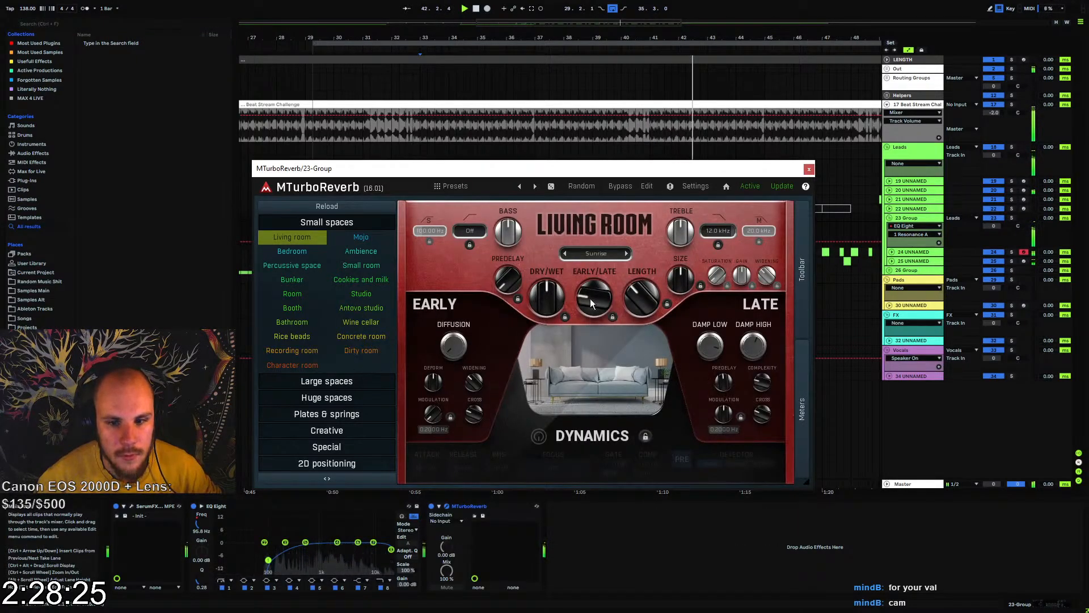
click(295, 366)
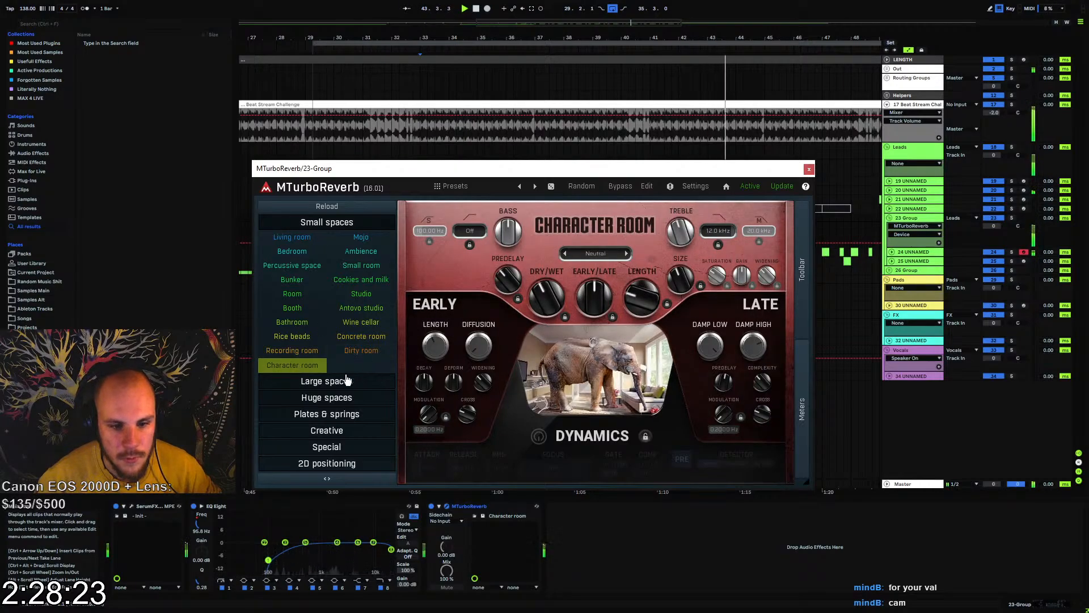
click(596, 254)
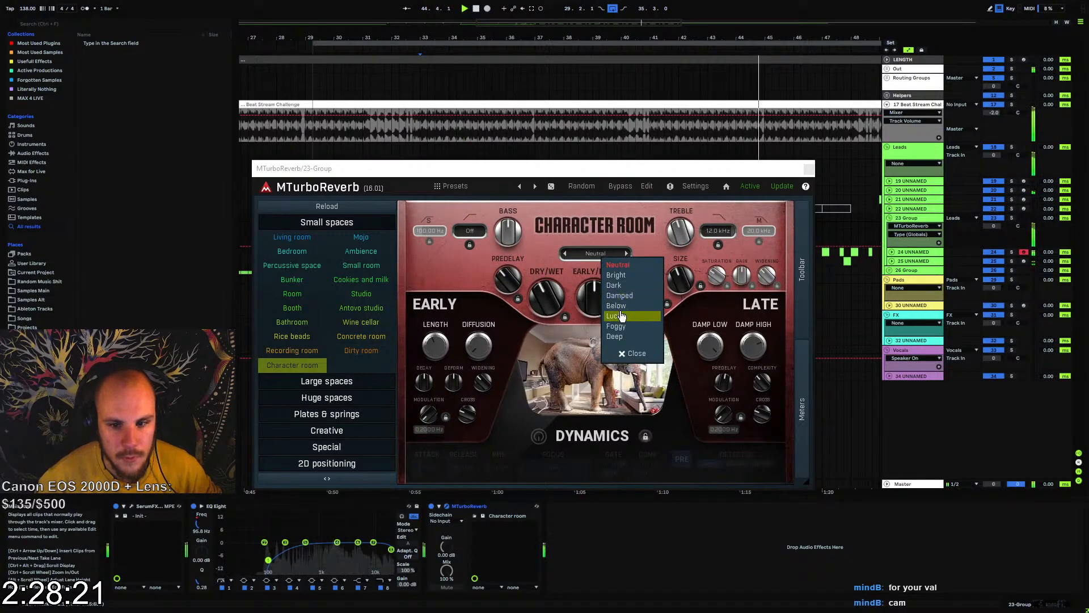
click(619, 306)
click(607, 257)
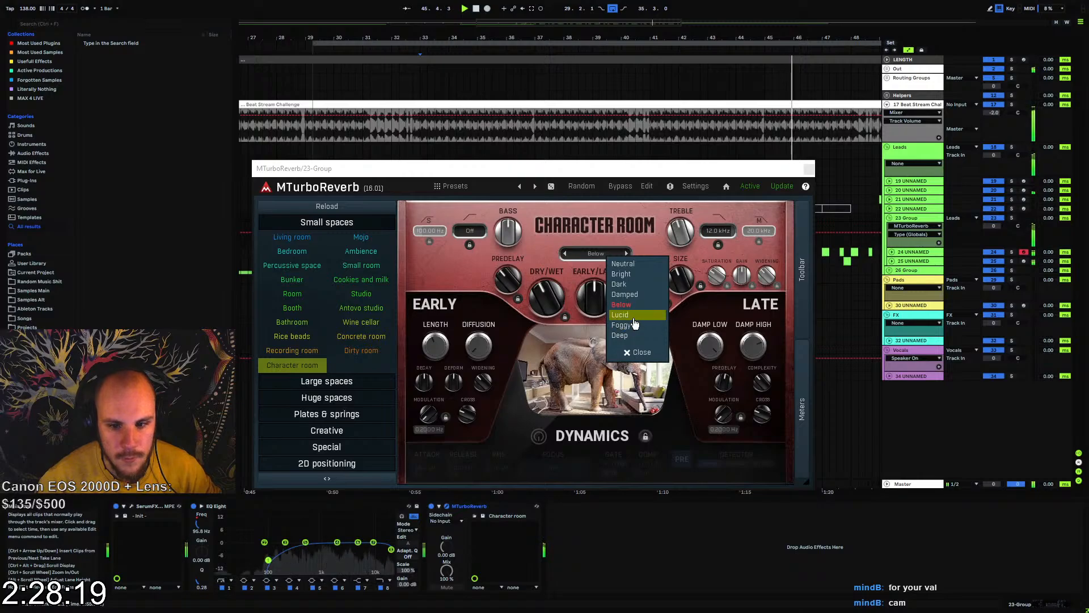
click(627, 316)
Lower the reverb's dry/wet, raise its low cut, set the high cut to 5847 Hz and shorten the length to 383 ms
click(552, 291)
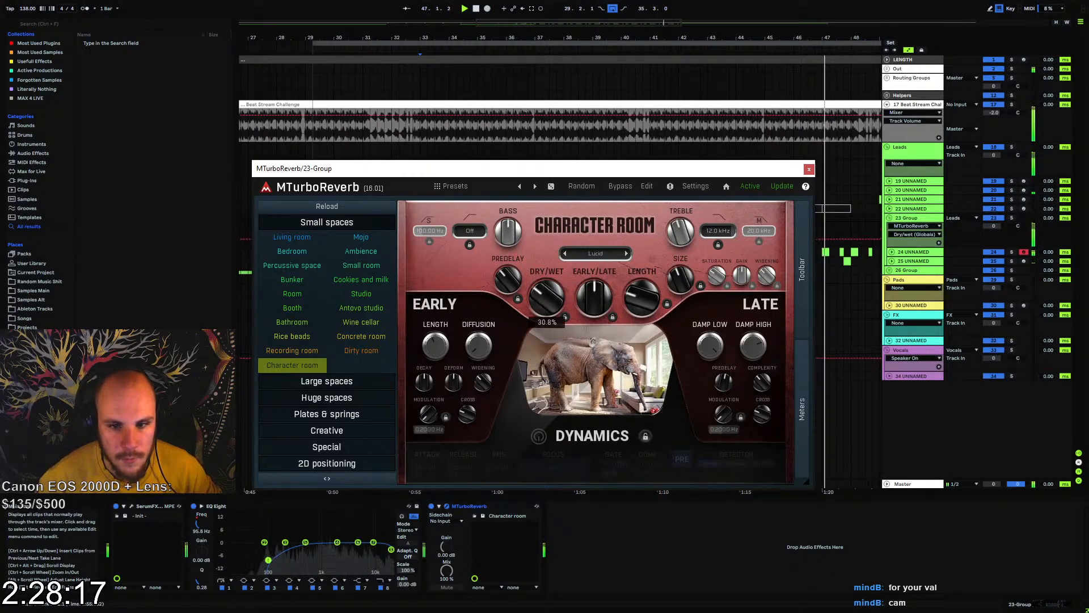
drag(716, 231, 716, 249)
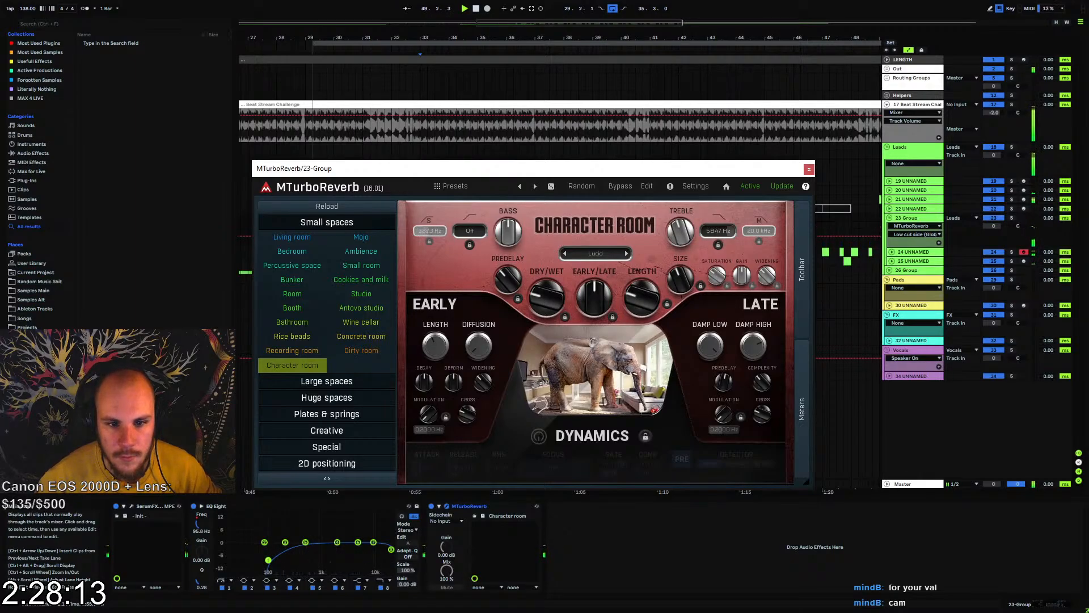
mouse_move(546, 296)
mouse_down()
mouse_move(547, 287)
mouse_move(544, 305)
mouse_up()
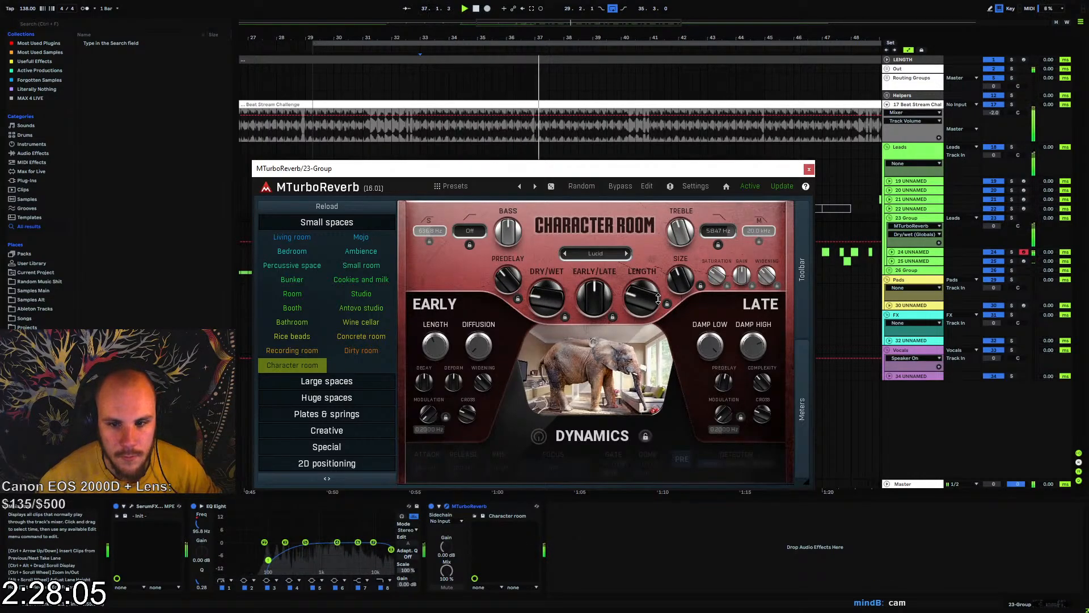
drag(659, 299, 658, 305)
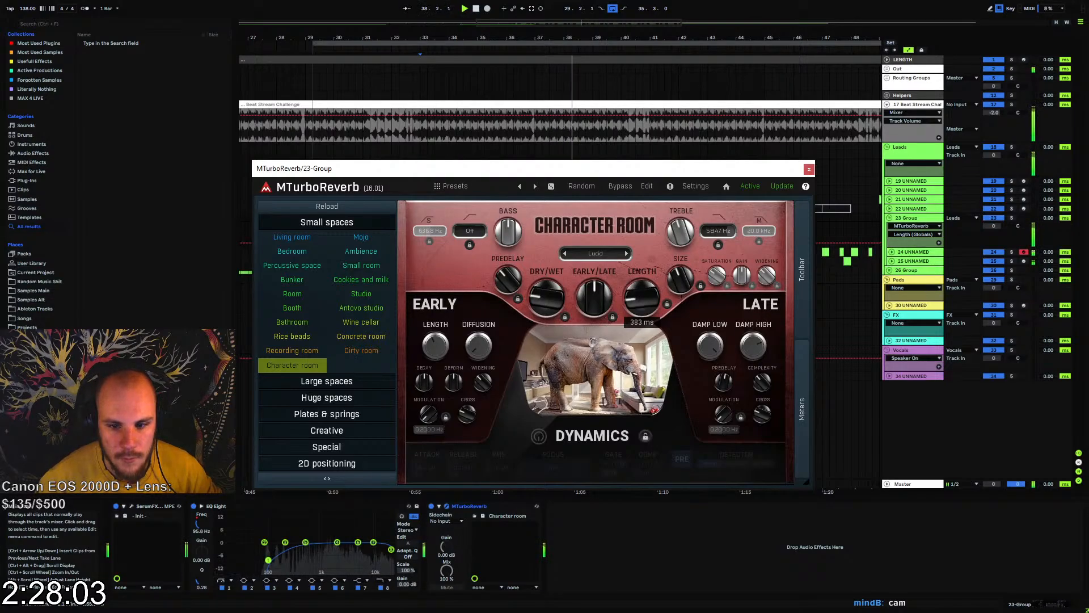
click(809, 169)
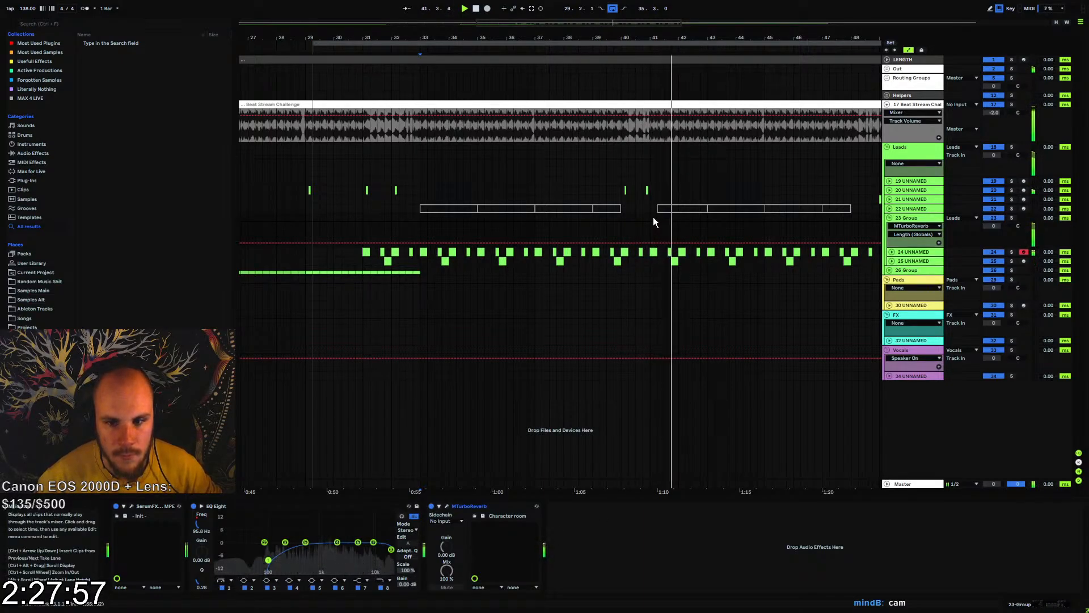
Move track 20's clip from just before bar 41 onto bar 41 and listen to the passage
click(646, 195)
drag(645, 193, 654, 191)
click(650, 192)
key(space)
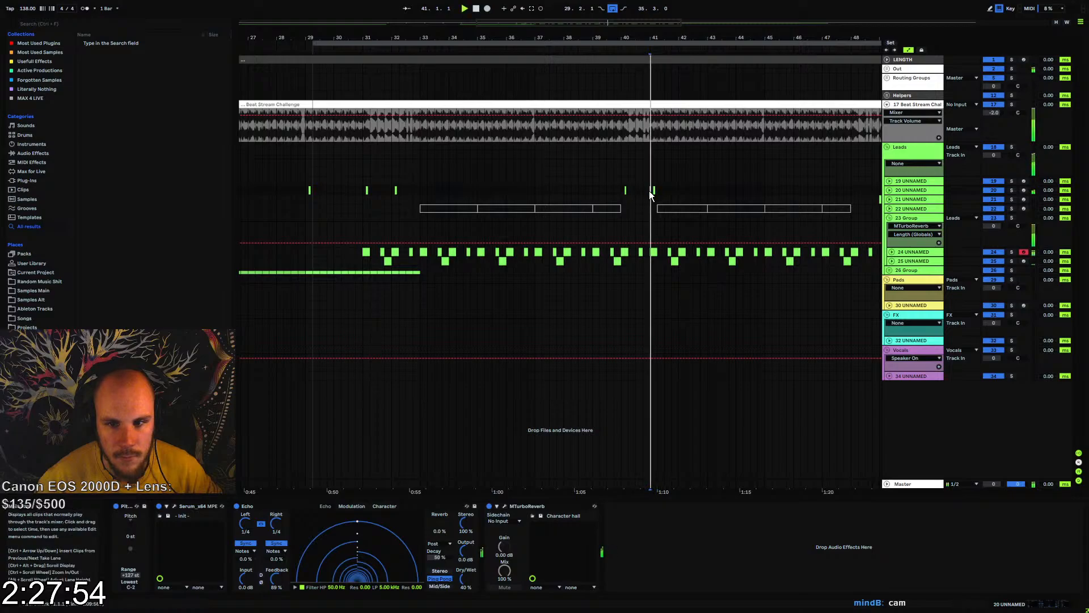
click(621, 191)
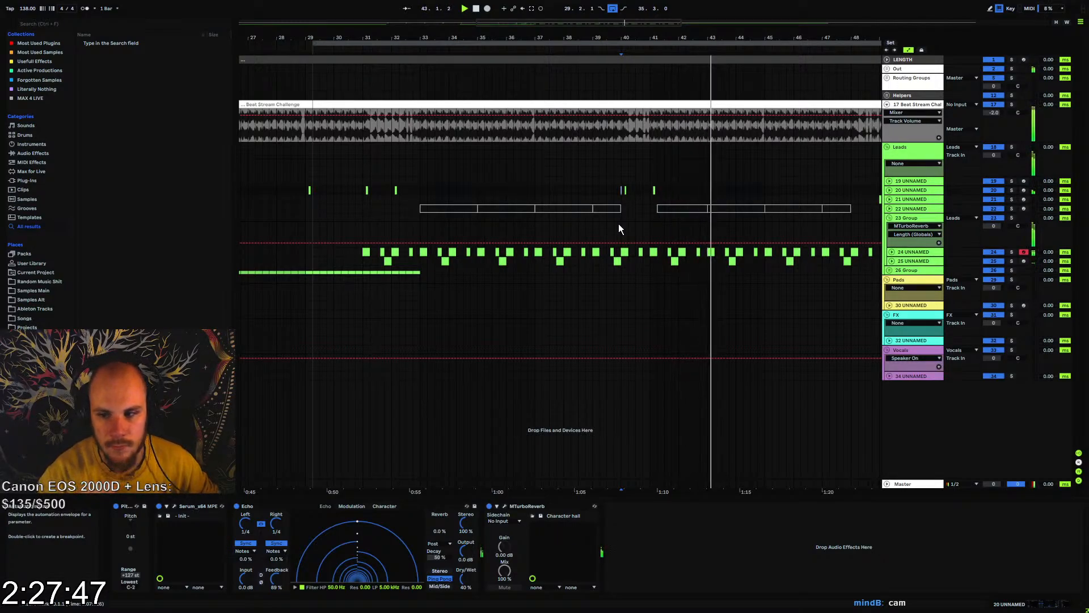
Fold 23-Group, insert a new MIDI track below it and briefly play from bar 33
click(891, 219)
click(913, 219)
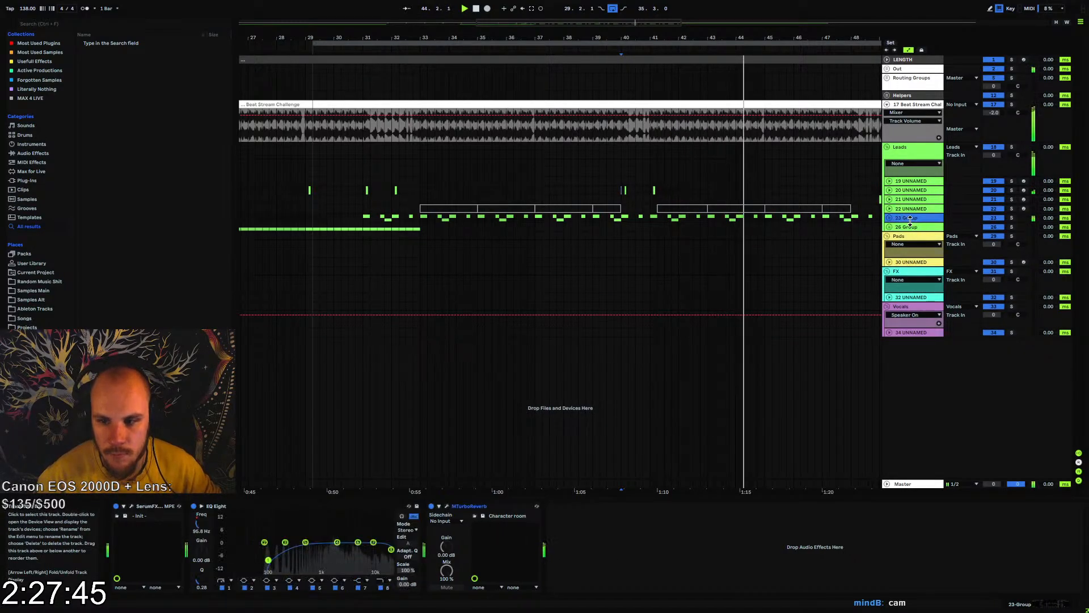
key(ctrl+shift+t)
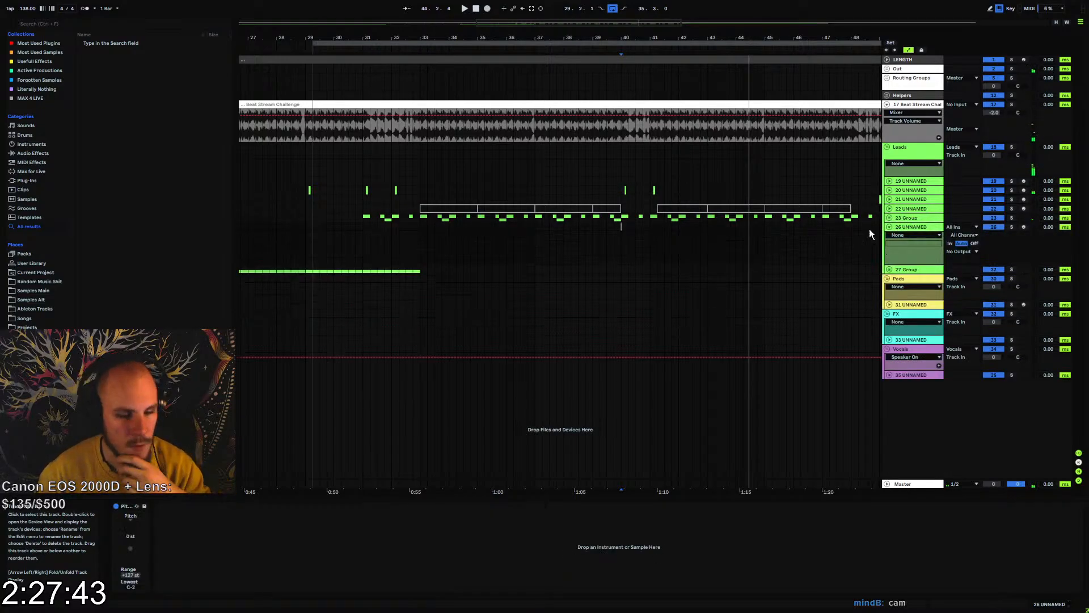
click(420, 239)
key(space)
key(space)
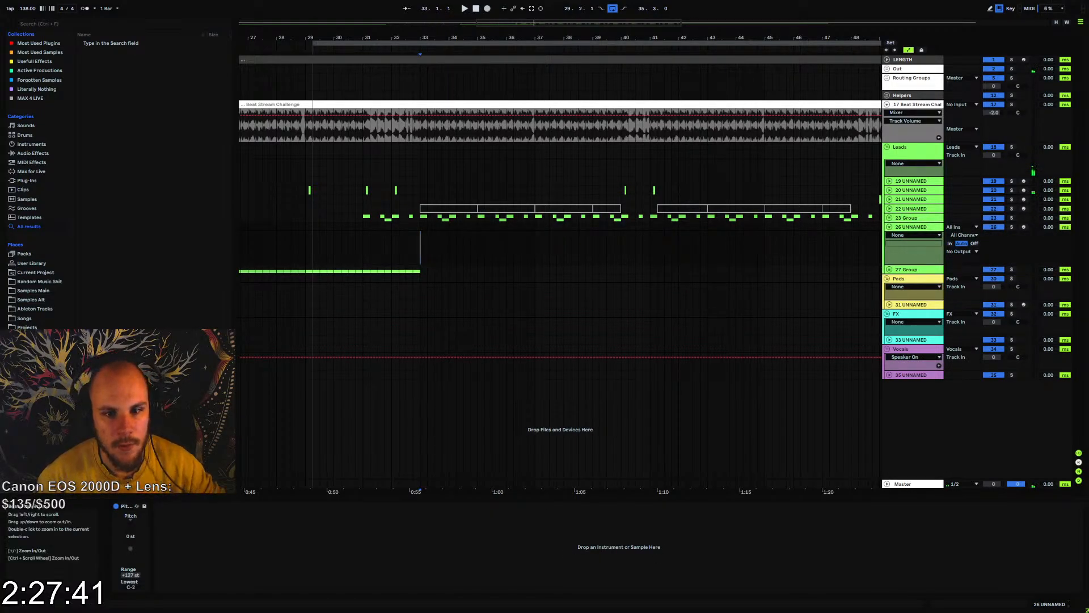
Create a one-beat MIDI clip at 34.2 on track 26 and fill it with four sixteenth G3 notes
drag(446, 30, 531, 228)
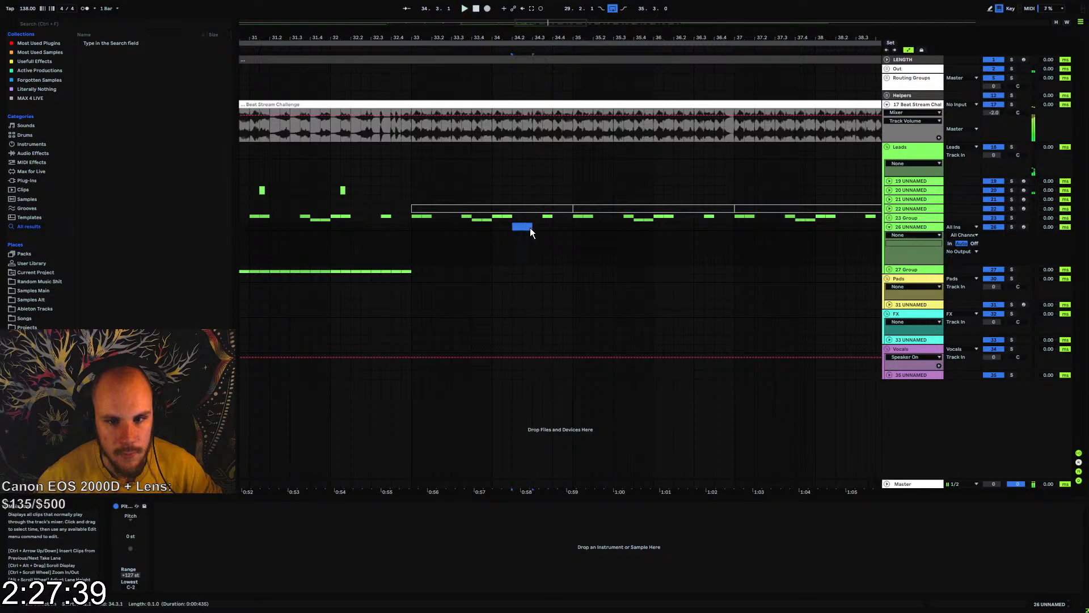
key(ctrl+shift+m)
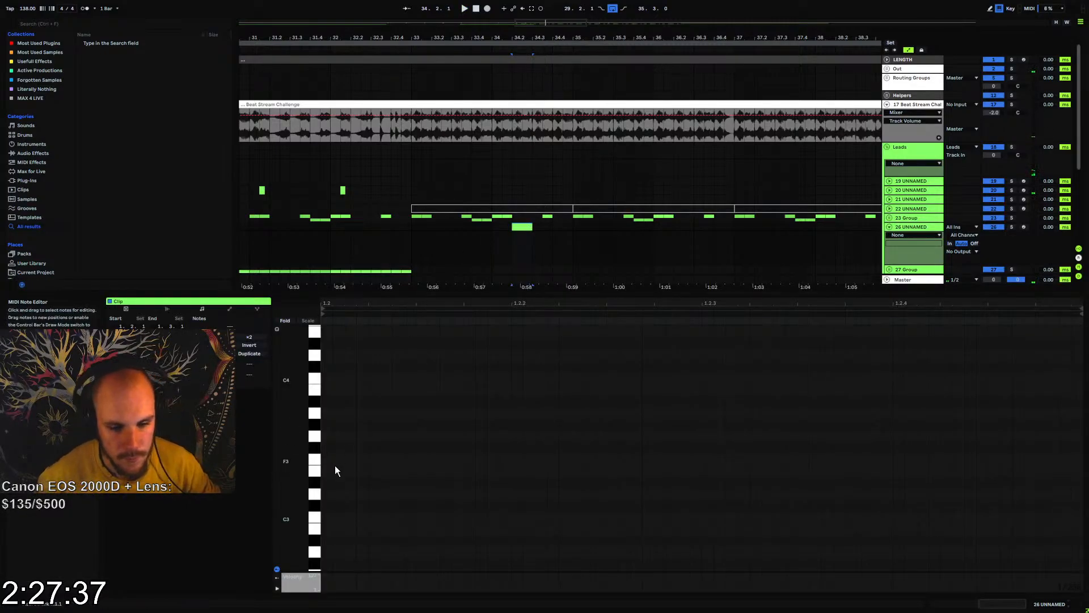
click(328, 437)
drag(329, 437, 503, 439)
key(ctrl+d)
key(ctrl+d)
key(ctrl+d)
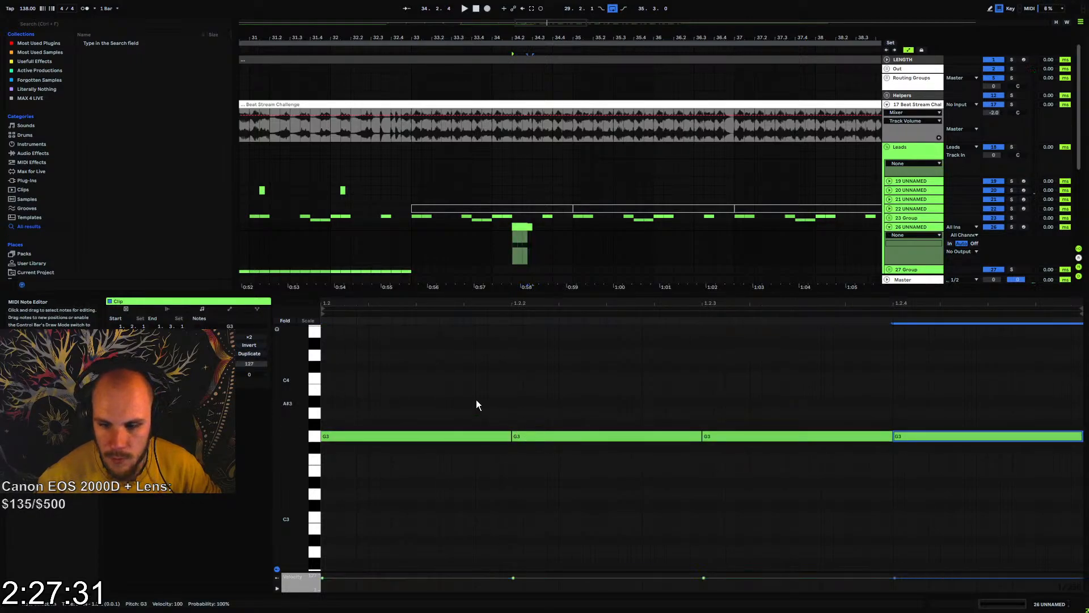
Delete the clip's first note, raise the third to D4 and the fourth to G4, and play it back
drag(451, 400, 435, 465)
key(Delete)
drag(723, 419, 759, 486)
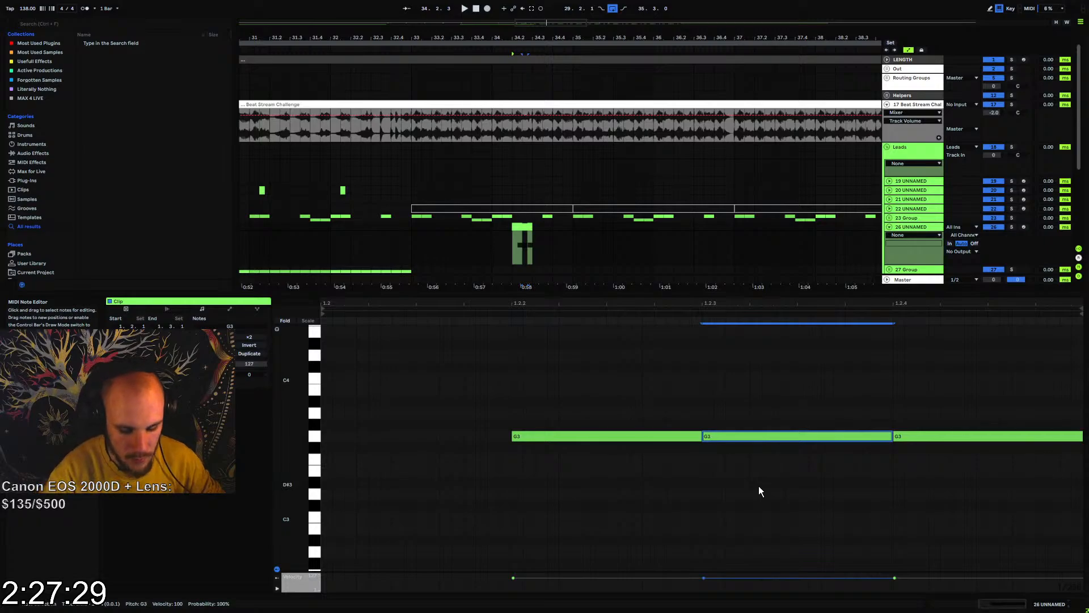
key(Up)
key(Up)
key(Up)
key(Up)
key(Up)
key(Up)
key(Up)
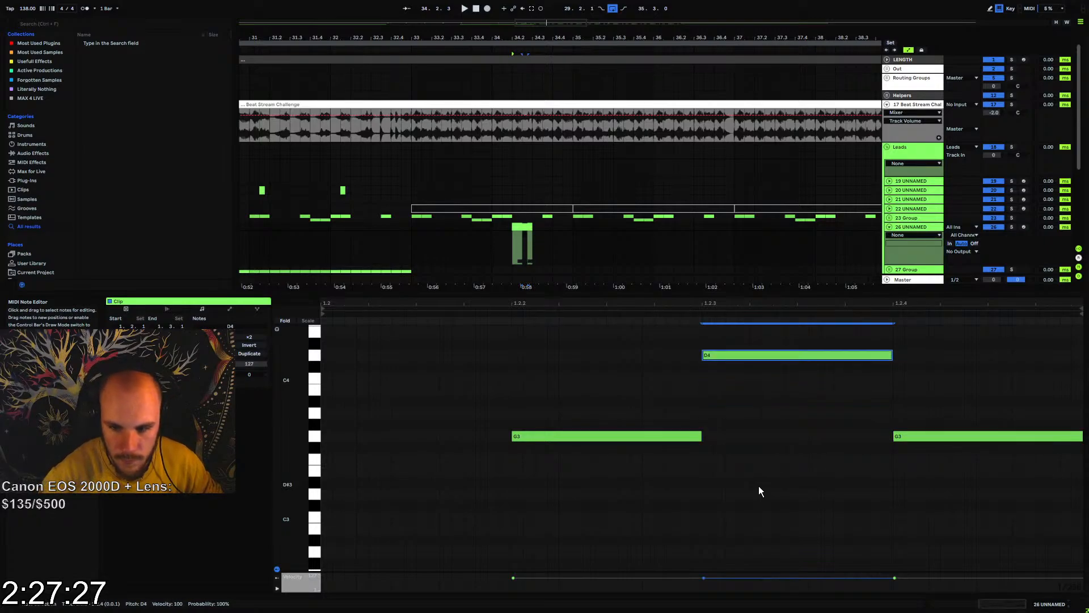
drag(923, 389, 922, 481)
key(shift+Up)
key(space)
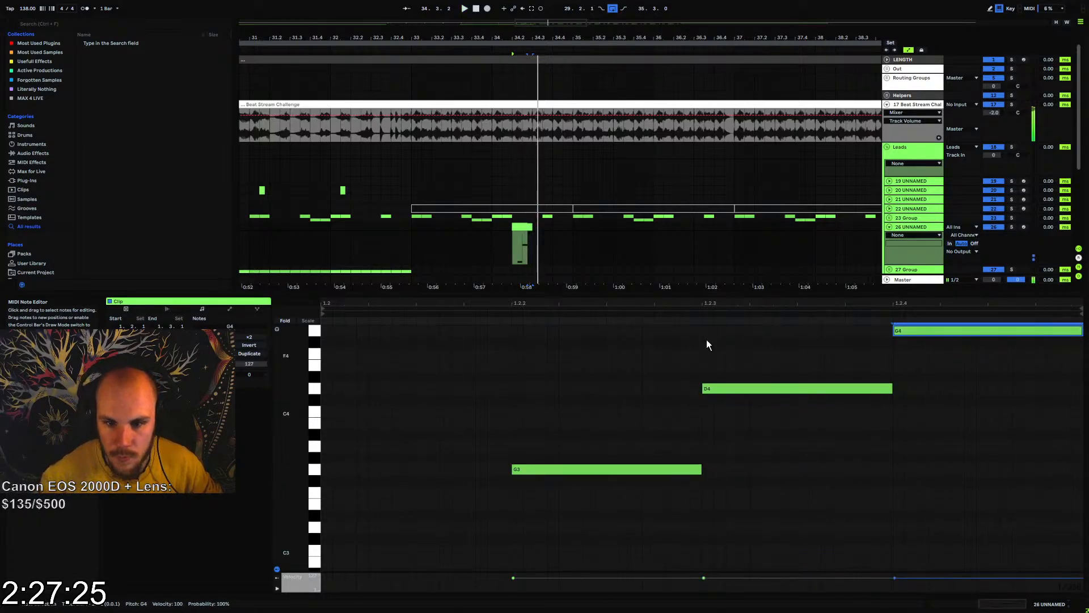
Load Serum on track 26 and set oscillator A to the Analog_BD_Sin wavetable
right_click(532, 241)
mouse_move(559, 248)
click(641, 250)
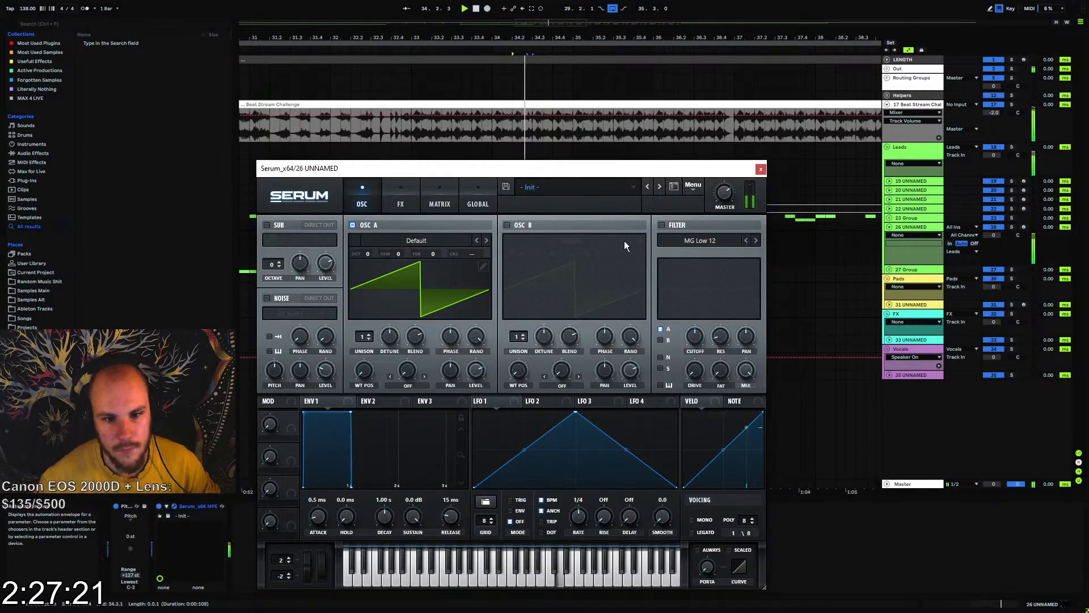
click(425, 243)
mouse_move(427, 250)
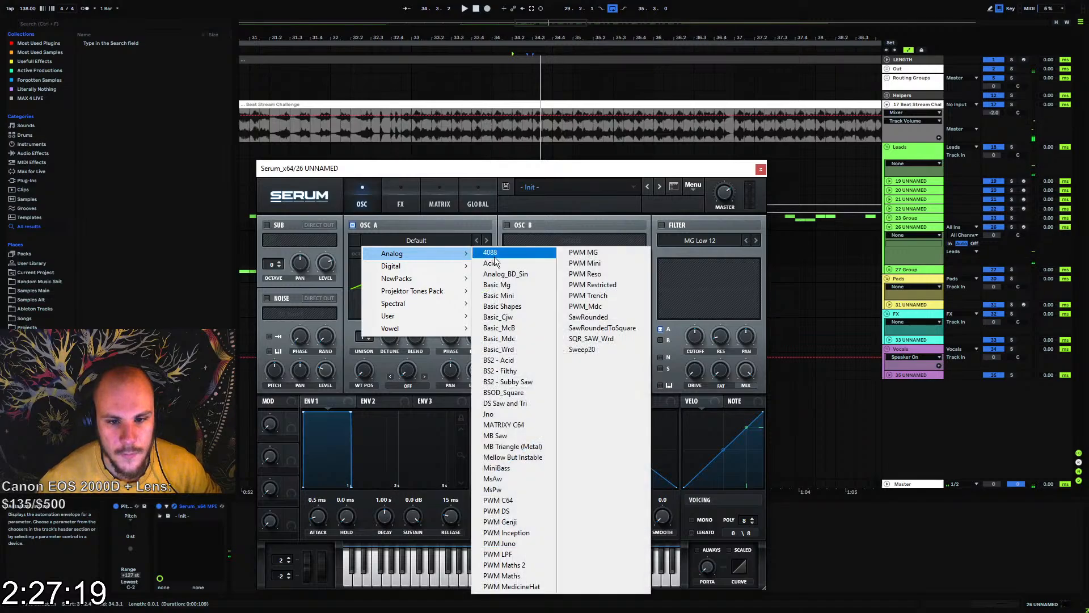
click(505, 275)
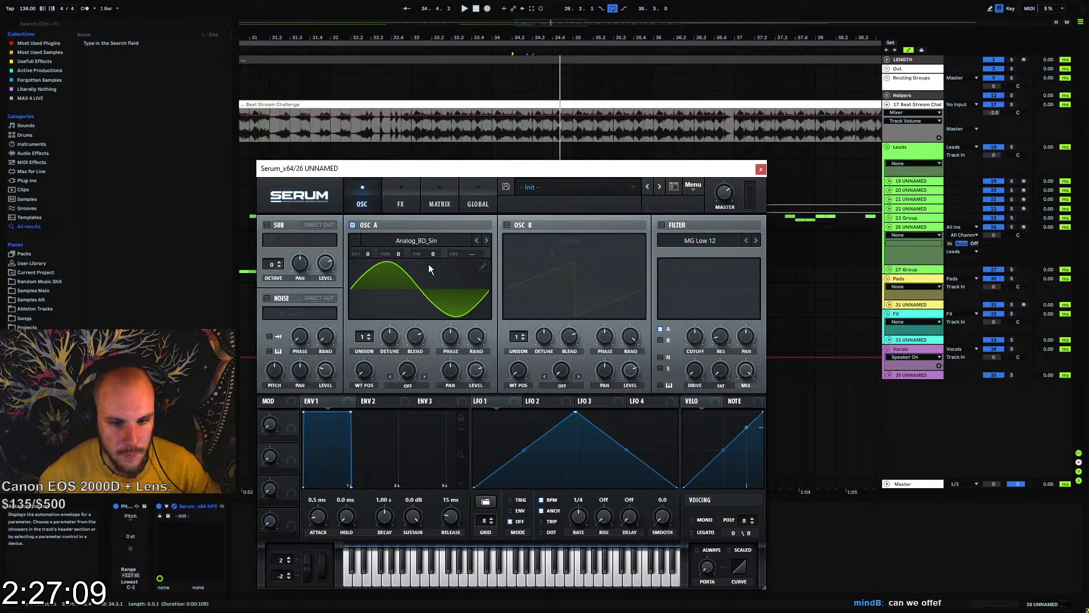
Enable Serum's Hyper/Dimension effect with Retrig on and set the Hyper mix to 33%
click(401, 203)
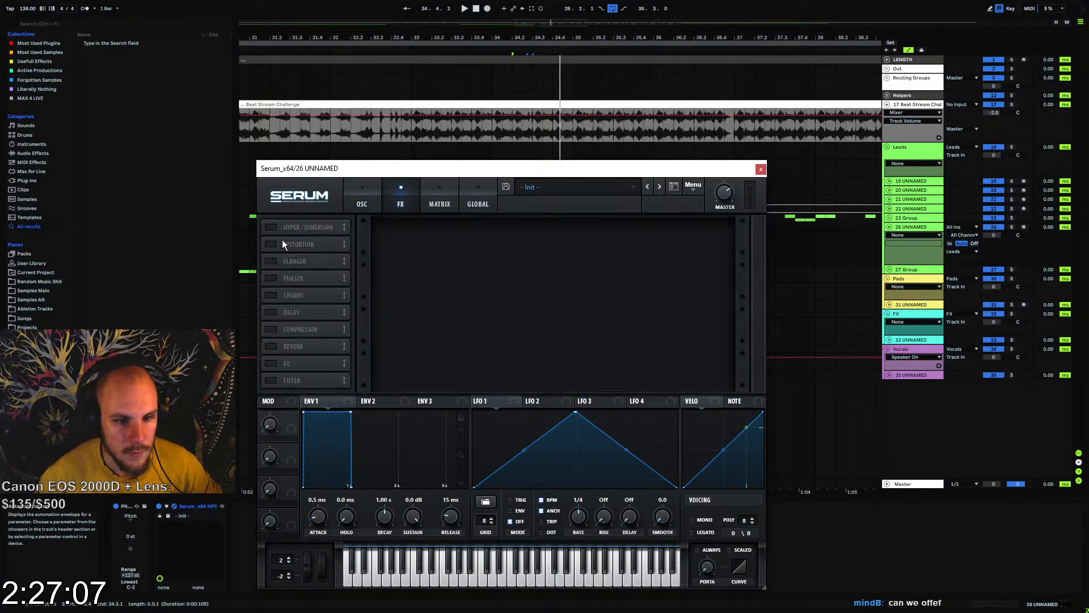
click(297, 229)
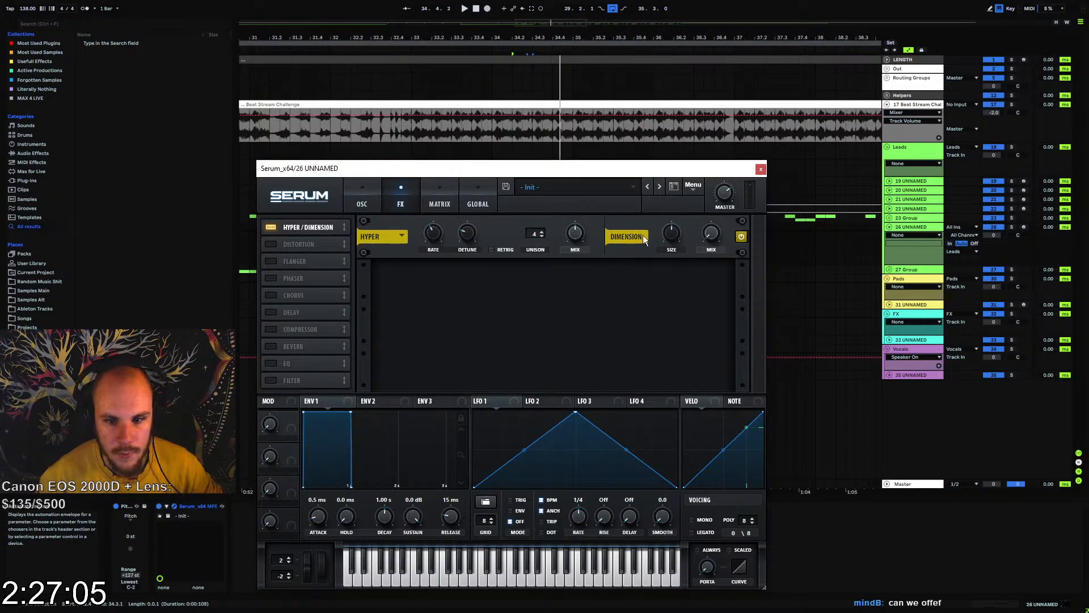
click(492, 250)
click(576, 237)
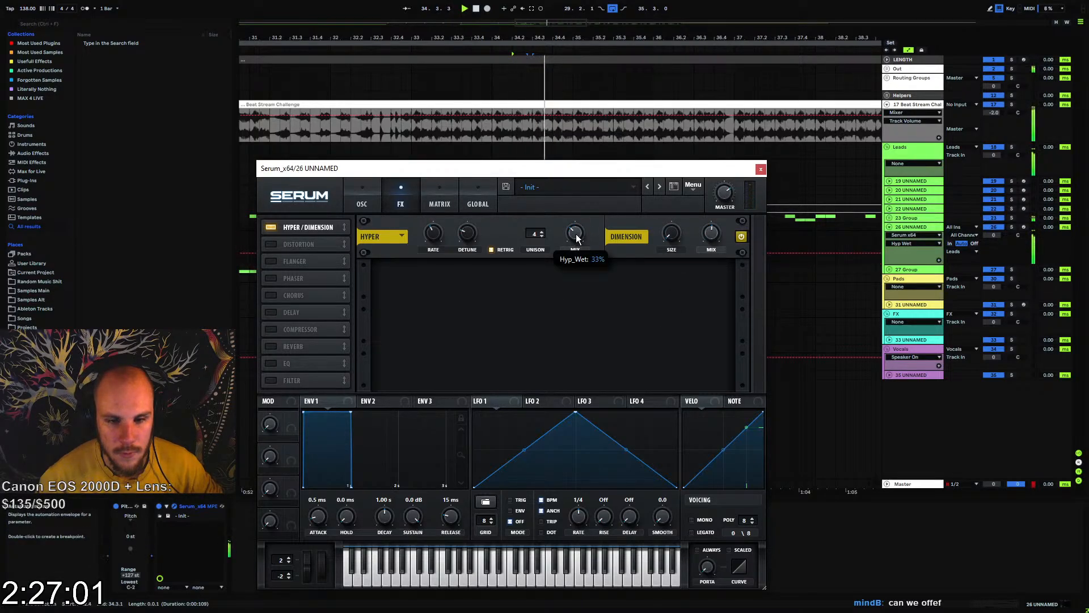
Adjust the Dimension mix and enable Serum's compressor with Multiband on and its gain set to 9.0 dB
click(711, 232)
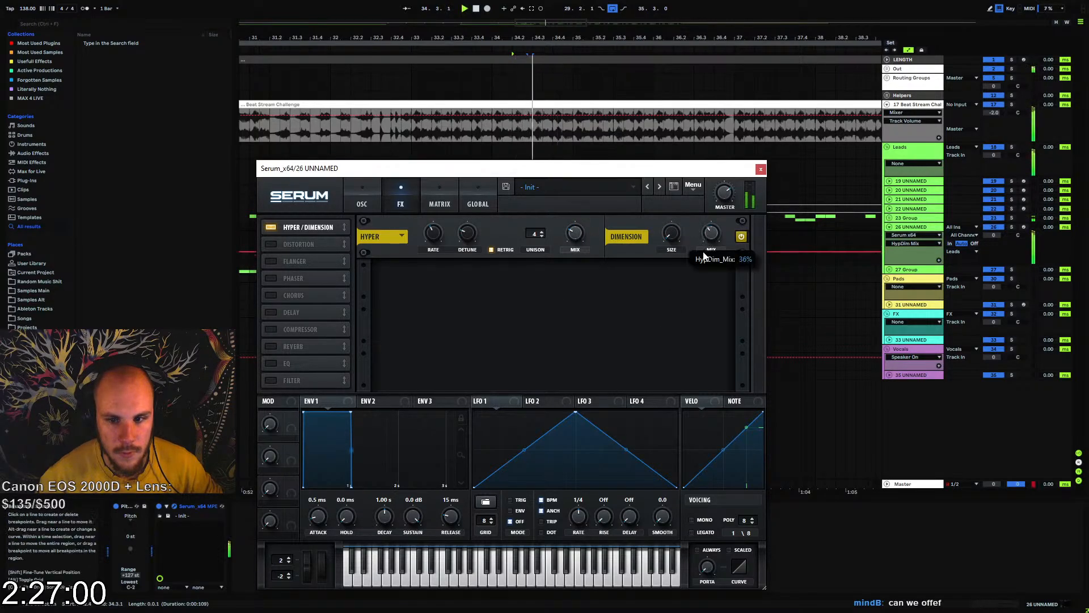
click(271, 329)
drag(570, 278, 576, 255)
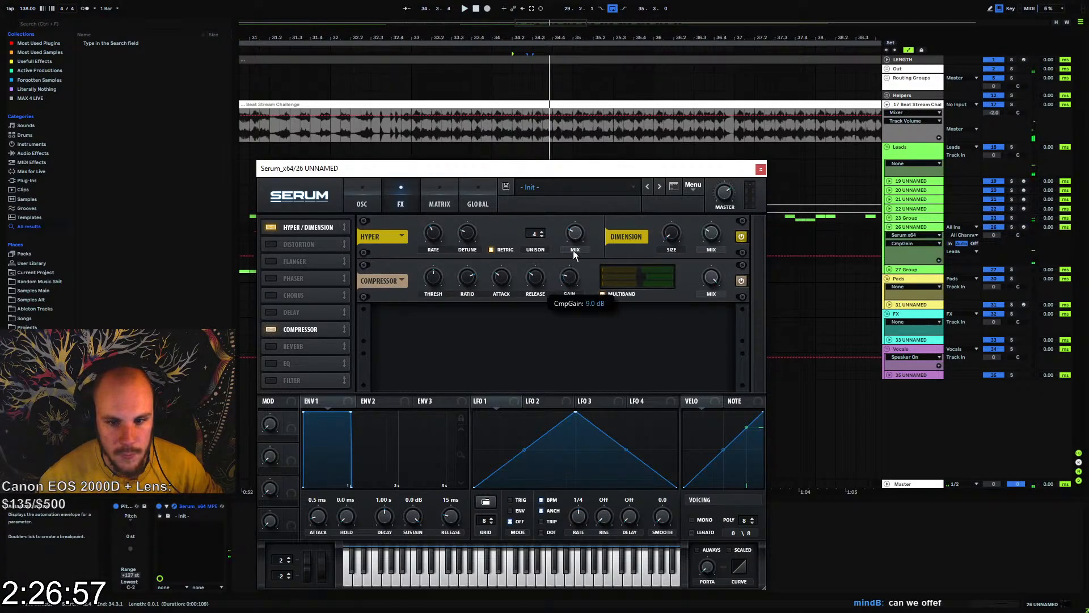
Enable Serum's Hall reverb with a 9.7 s decay, raise its low cut and lower its mix
click(271, 346)
click(711, 321)
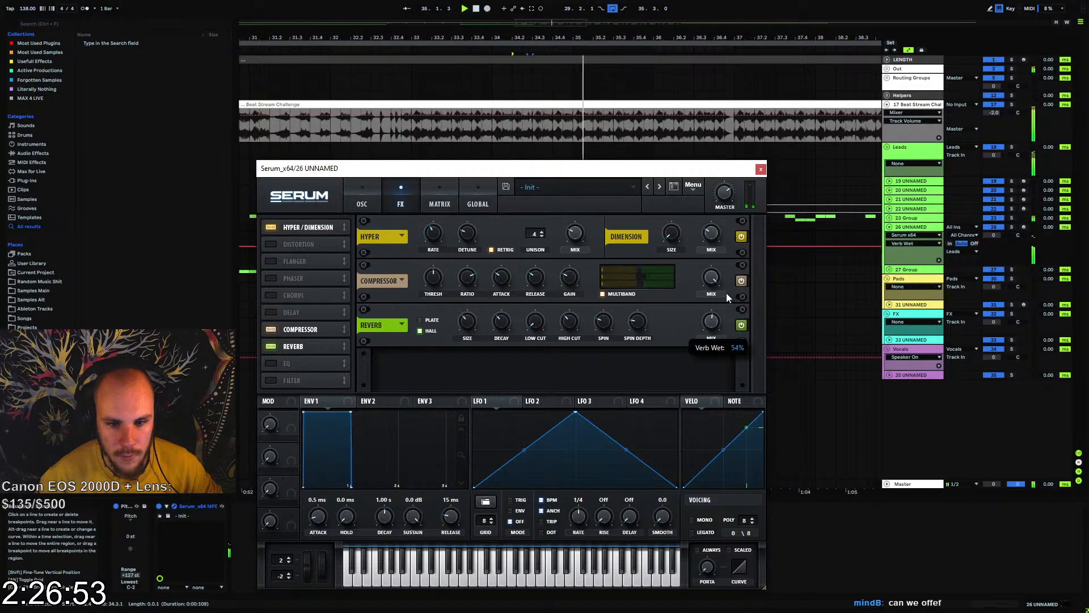
drag(497, 336, 526, 288)
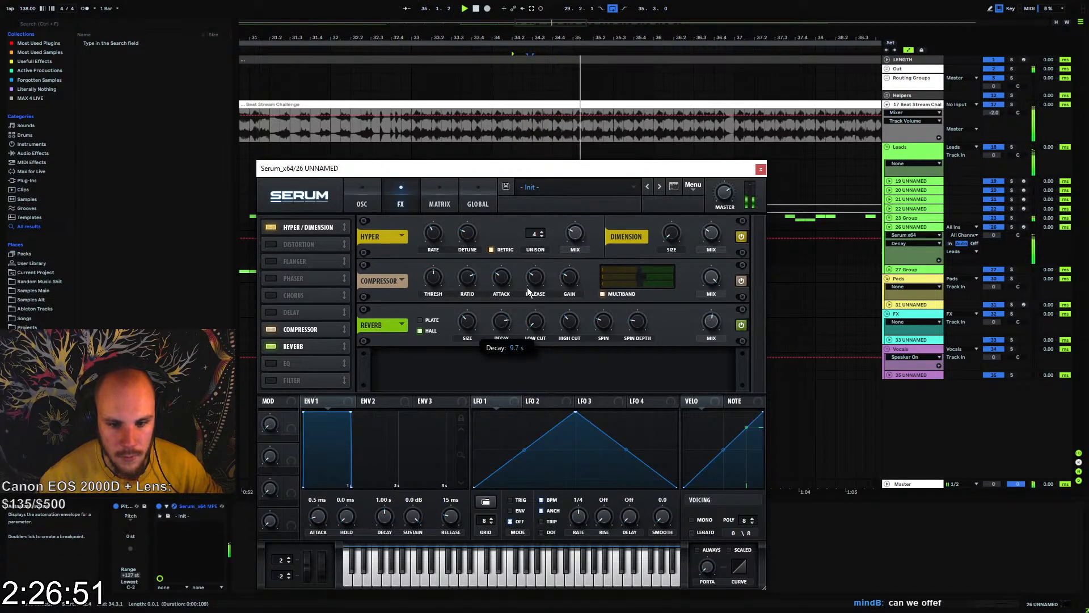
mouse_move(712, 322)
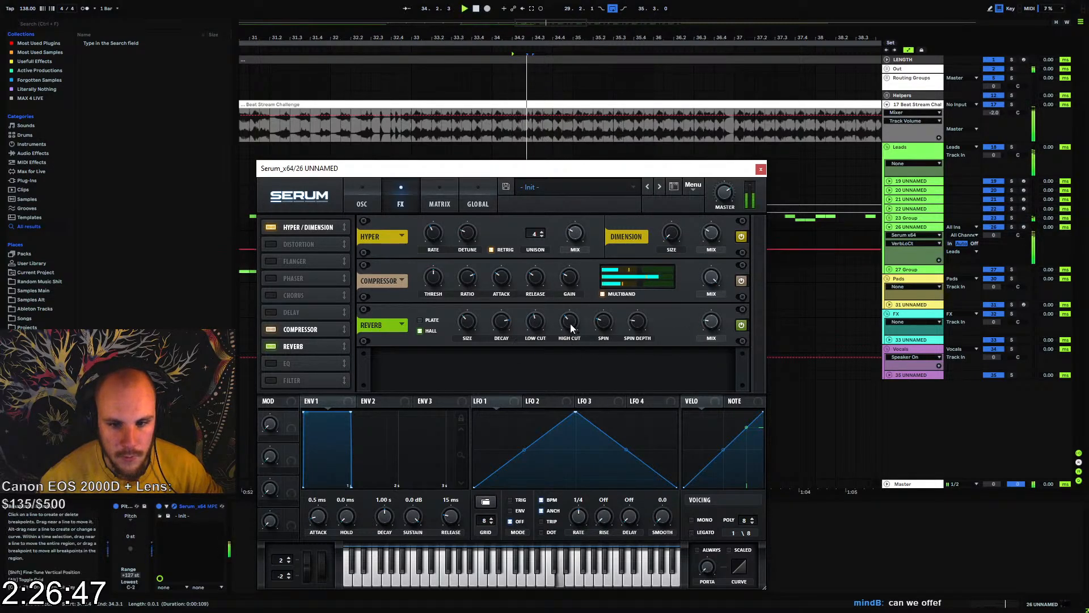
click(712, 322)
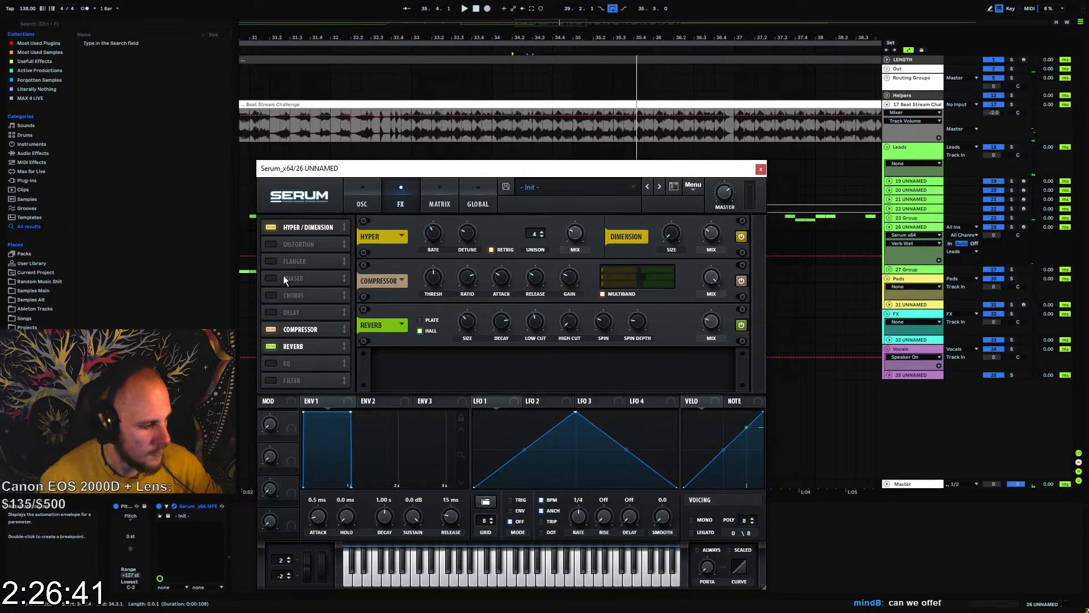
Enable Serum's distortion ahead of Hyper/Dimension in the effects order, set it to SoftClip and close the plugin window
click(272, 244)
drag(274, 245, 334, 214)
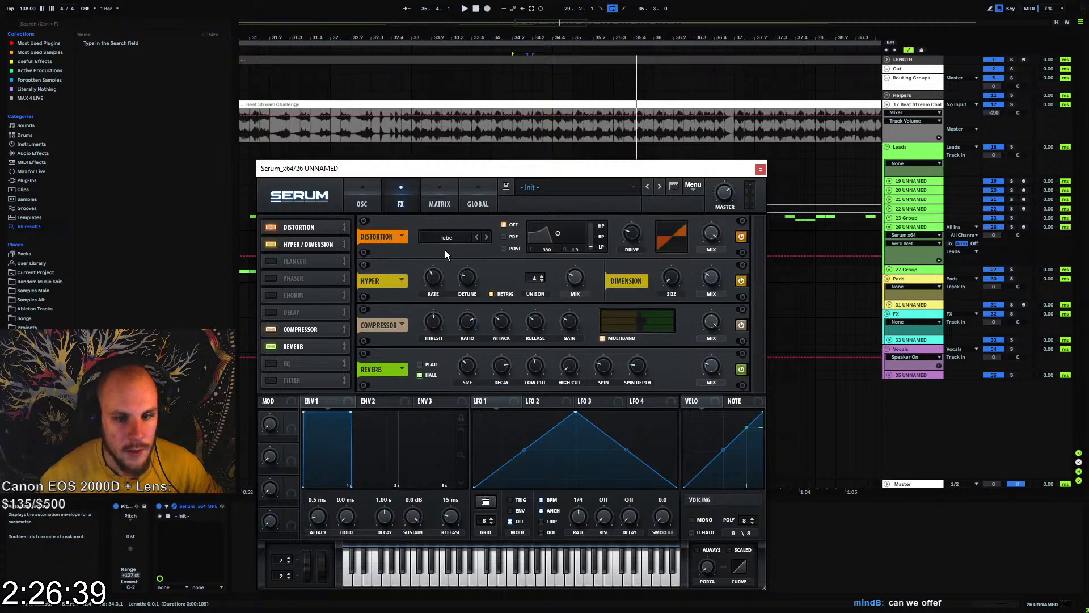
click(446, 237)
click(454, 262)
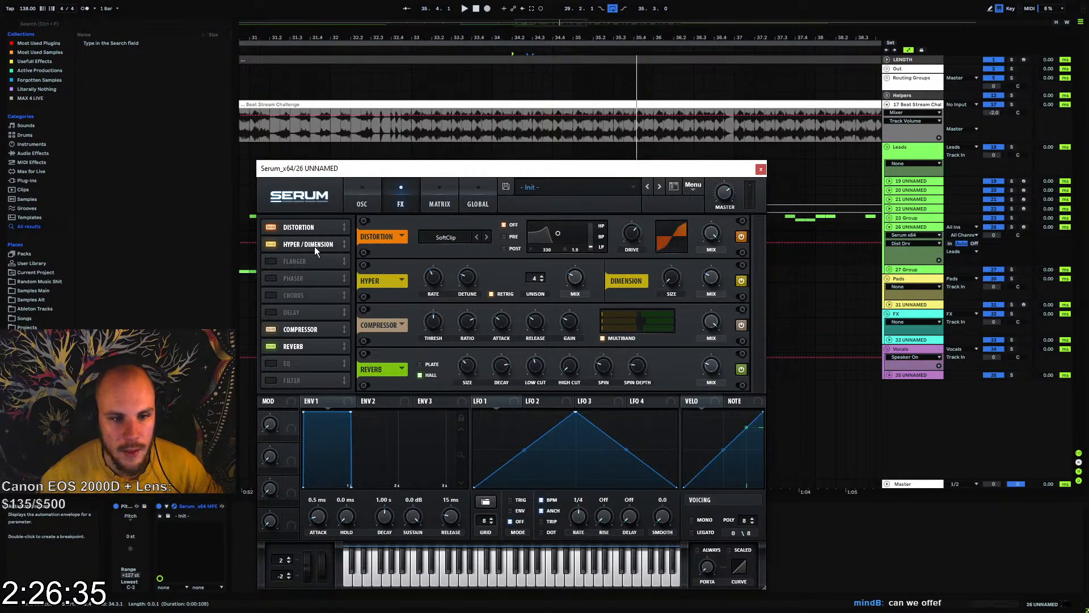
click(760, 169)
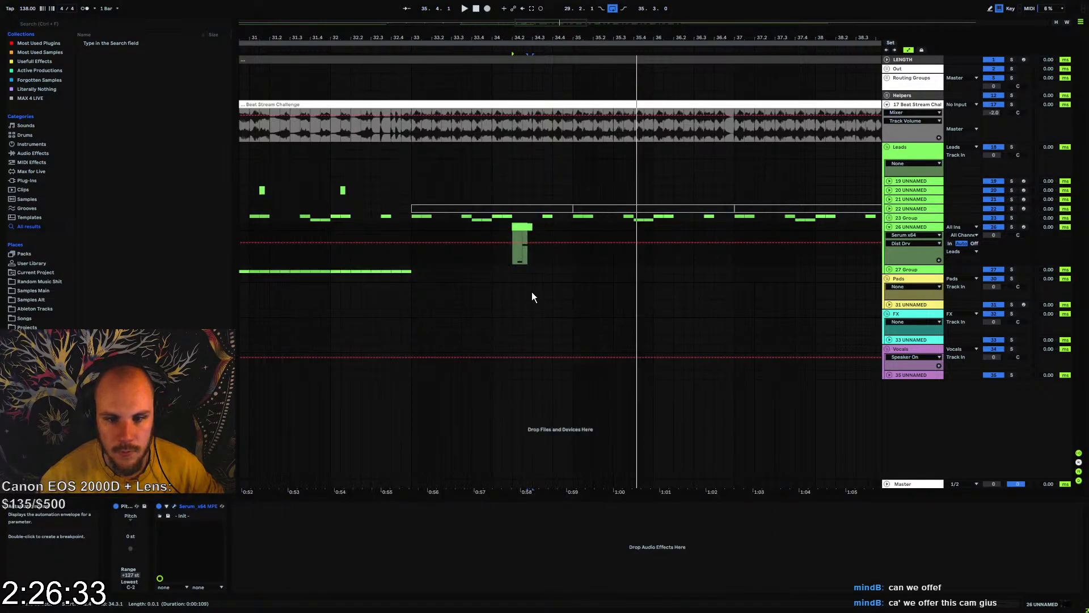
Repeat the four-bar section from bar 33 on track 26 up to bar 49 and consolidate it into one clip
click(411, 249)
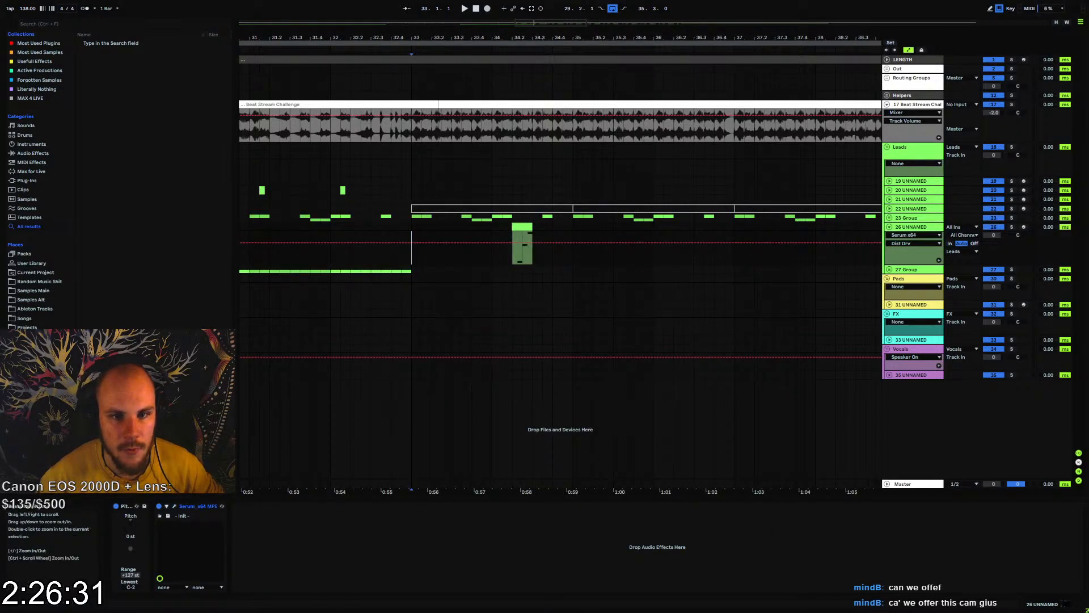
drag(438, 38, 379, 20)
drag(364, 226, 546, 234)
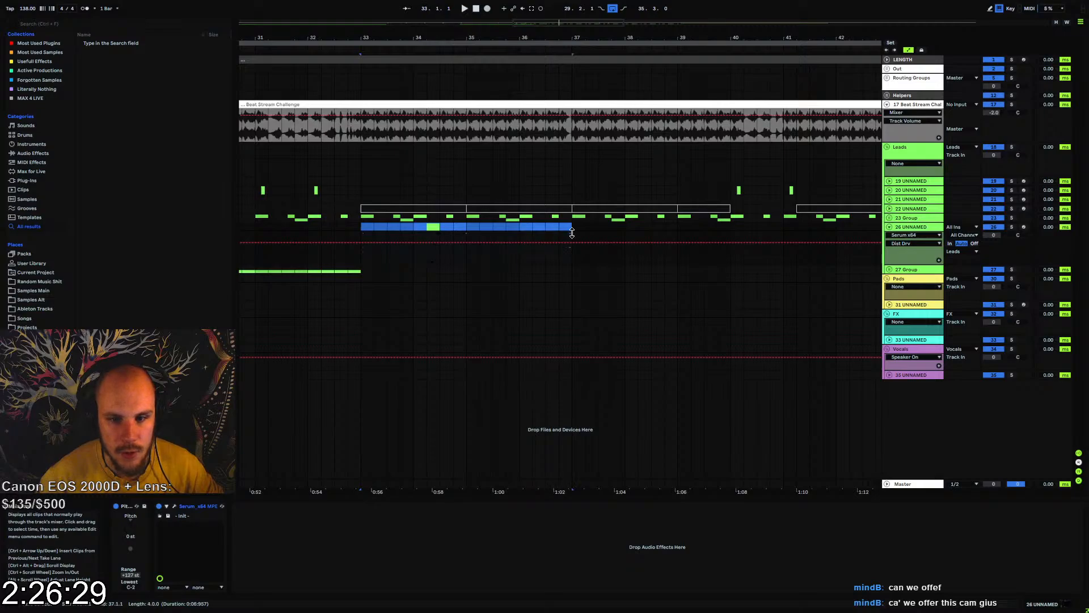
key(ctrl+d)
drag(569, 32, 491, 44)
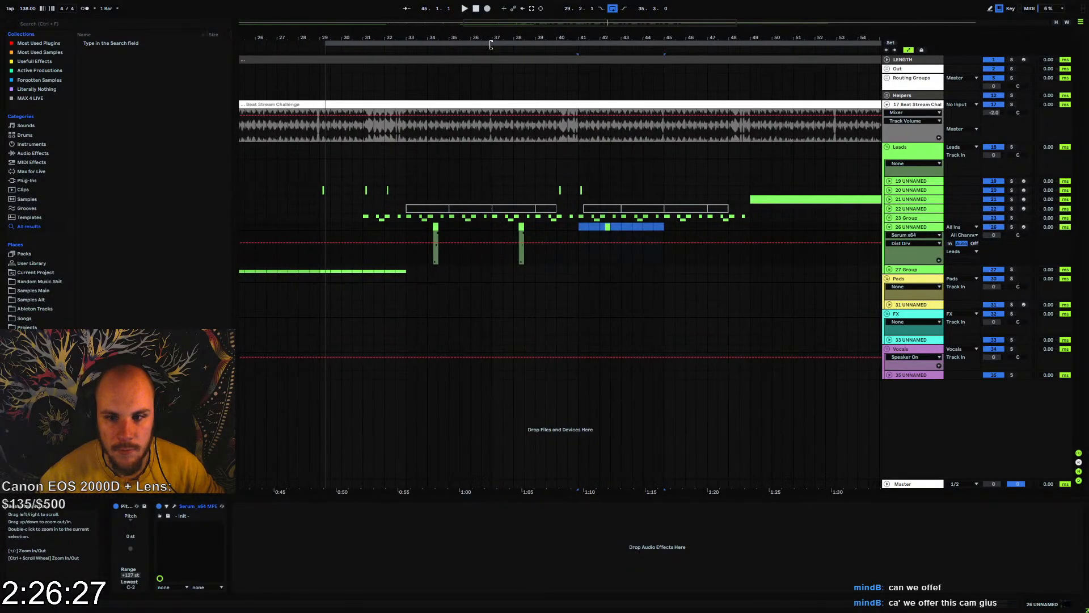
key(ctrl+d)
shift+click(407, 227)
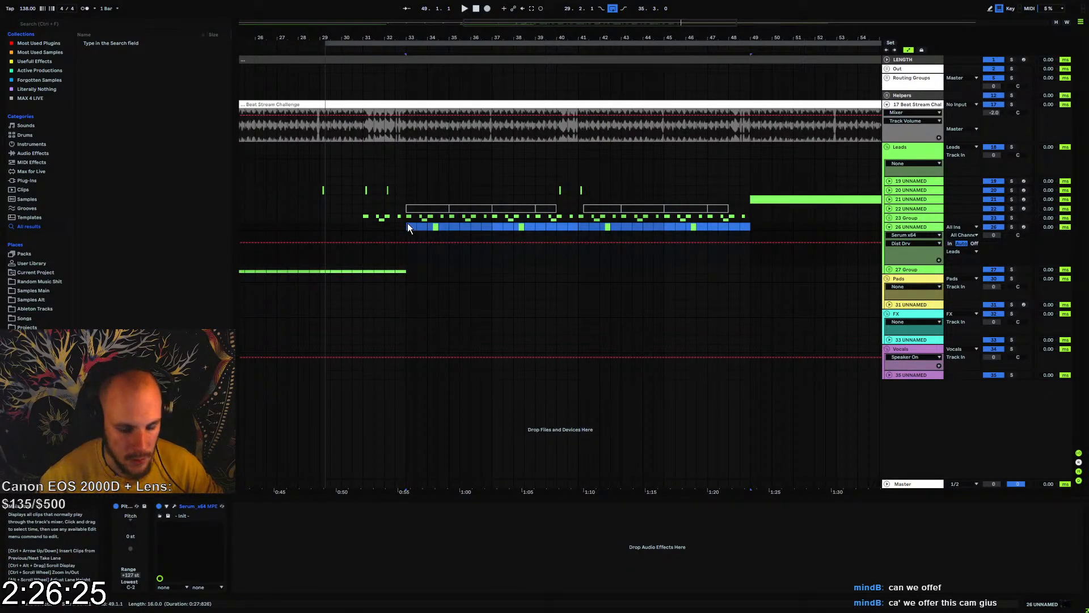
key(ctrl+j)
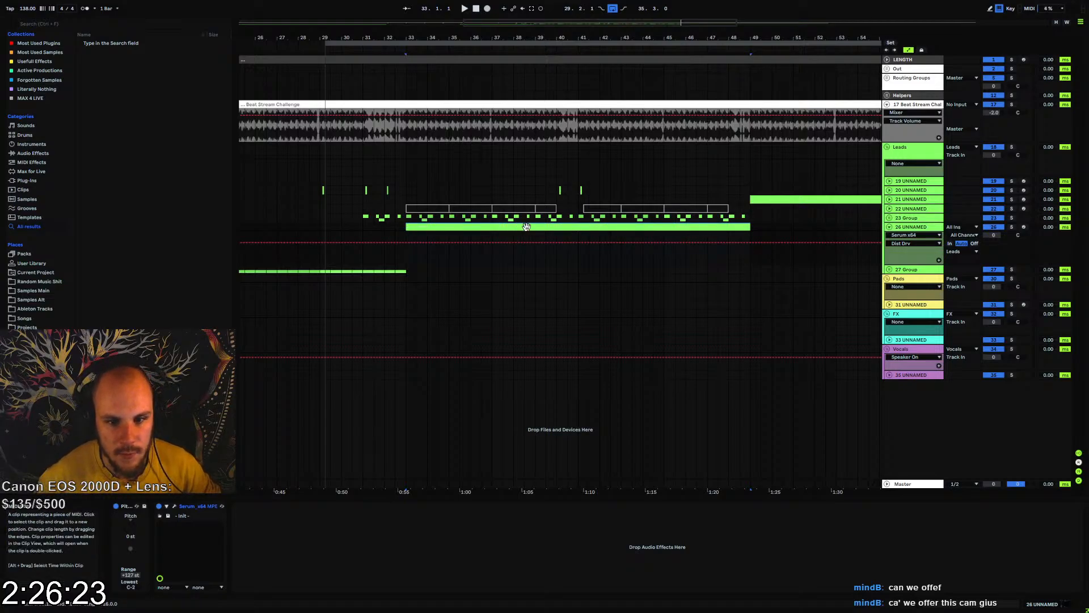
Open the consolidated clip on track 26 and raise the G4 note in clip bar 6 to A#4
double_click(526, 227)
scroll(546, 346, down, 2)
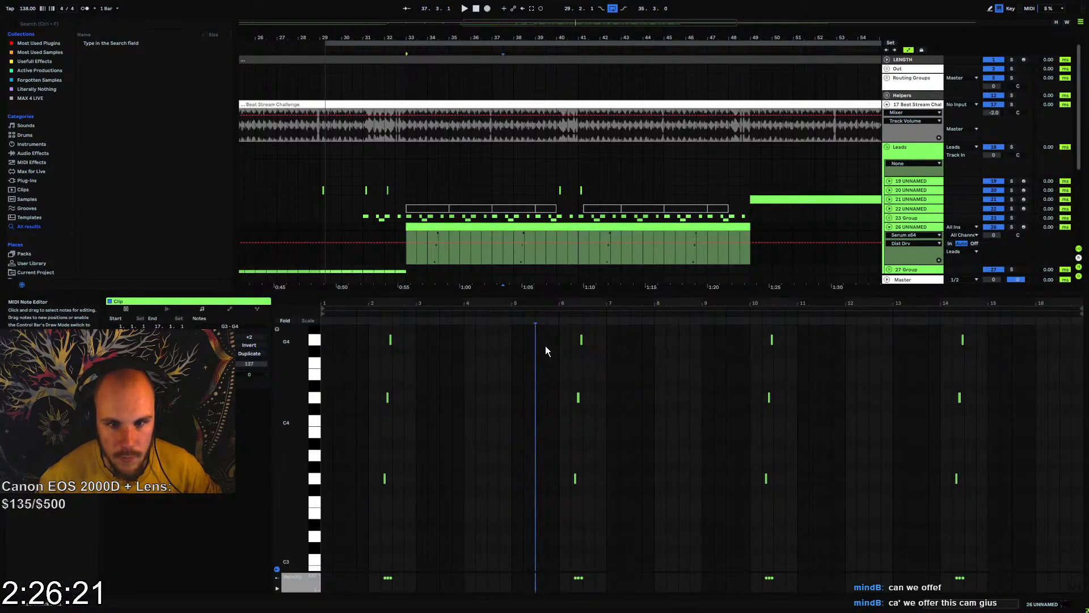
drag(547, 336, 627, 580)
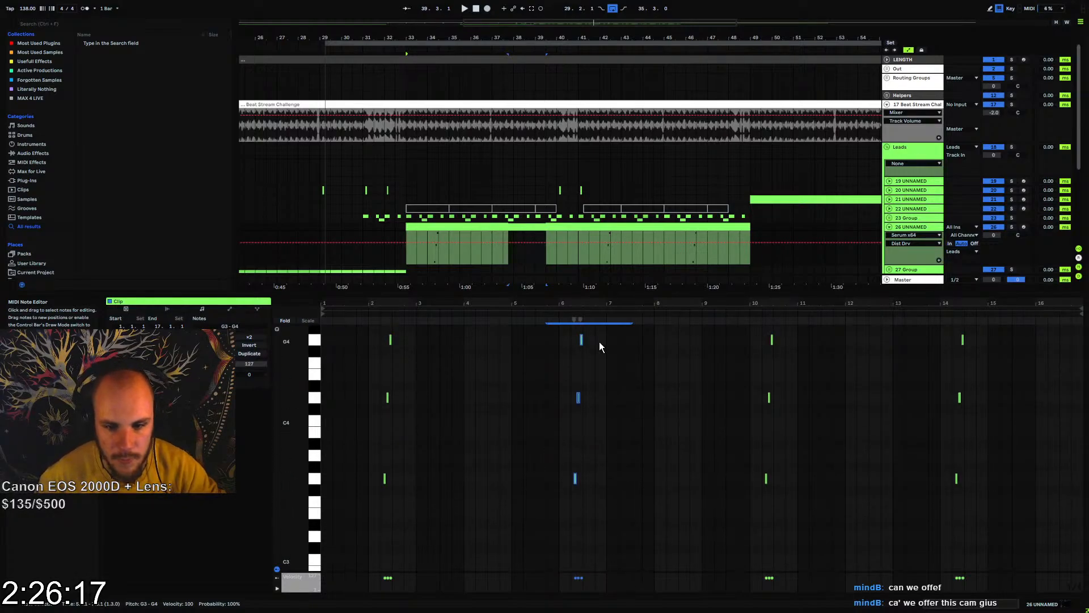
click(581, 339)
key(Up)
key(Up)
key(Up)
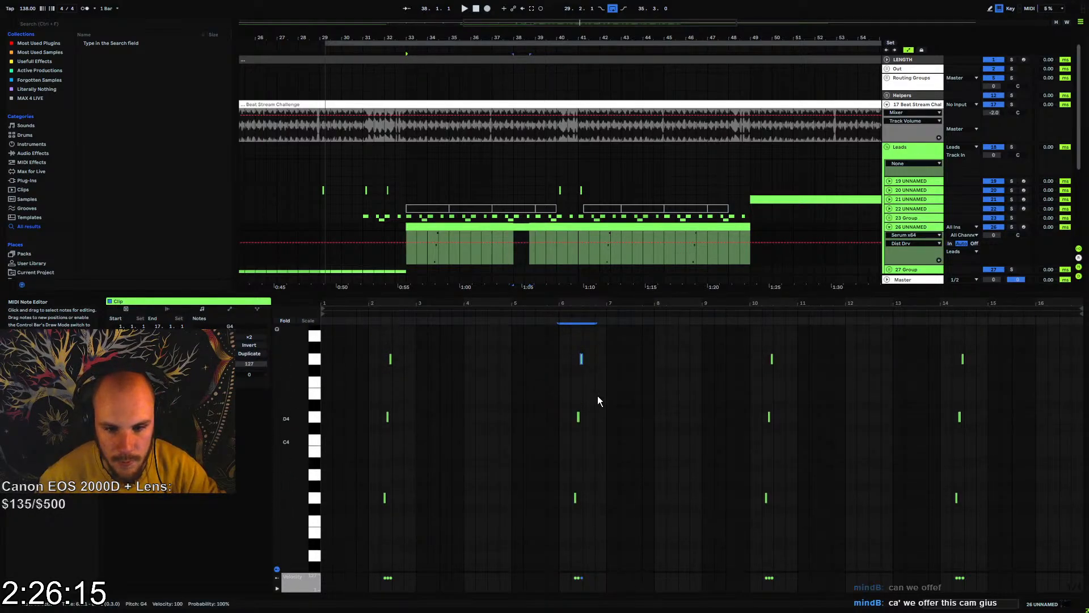
Raise the D4 in clip bar 6 to D#4 and the G3 to G#3, and play back the changed fill
click(578, 422)
key(Up)
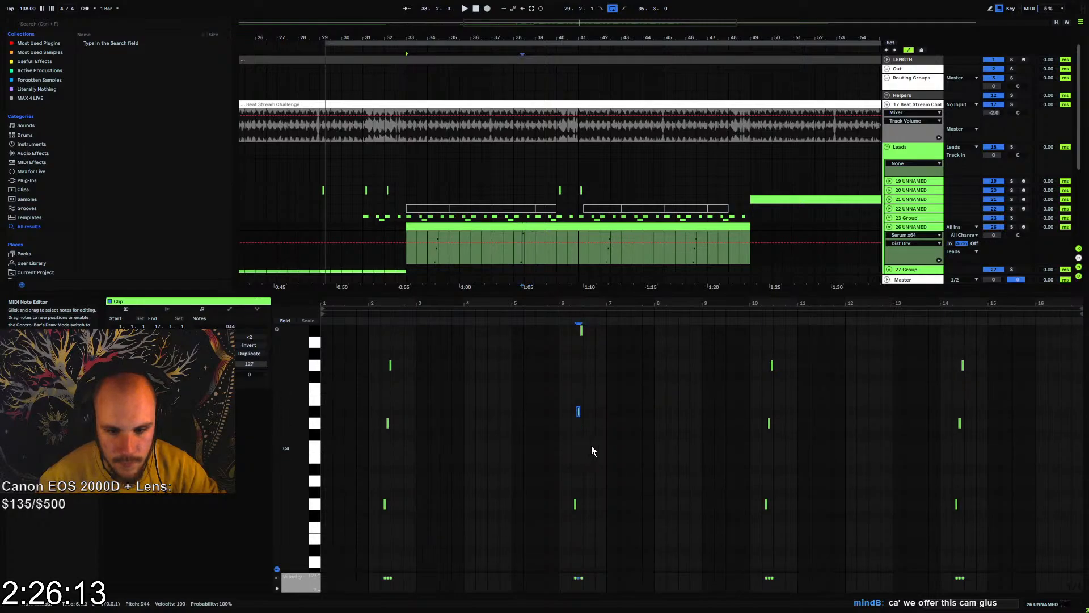
click(574, 504)
key(Up)
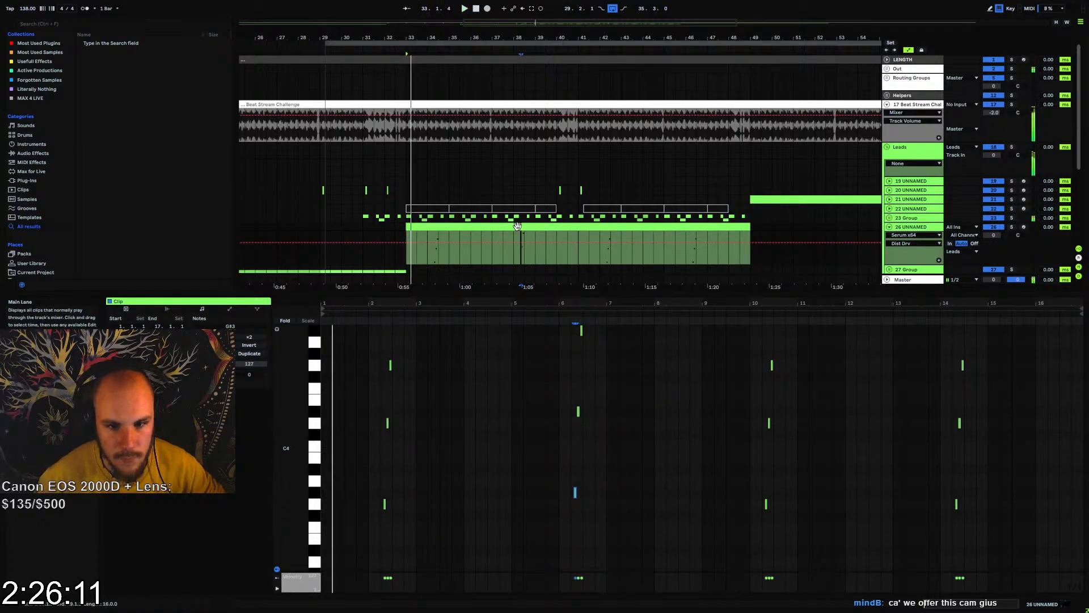
click(516, 245)
key(space)
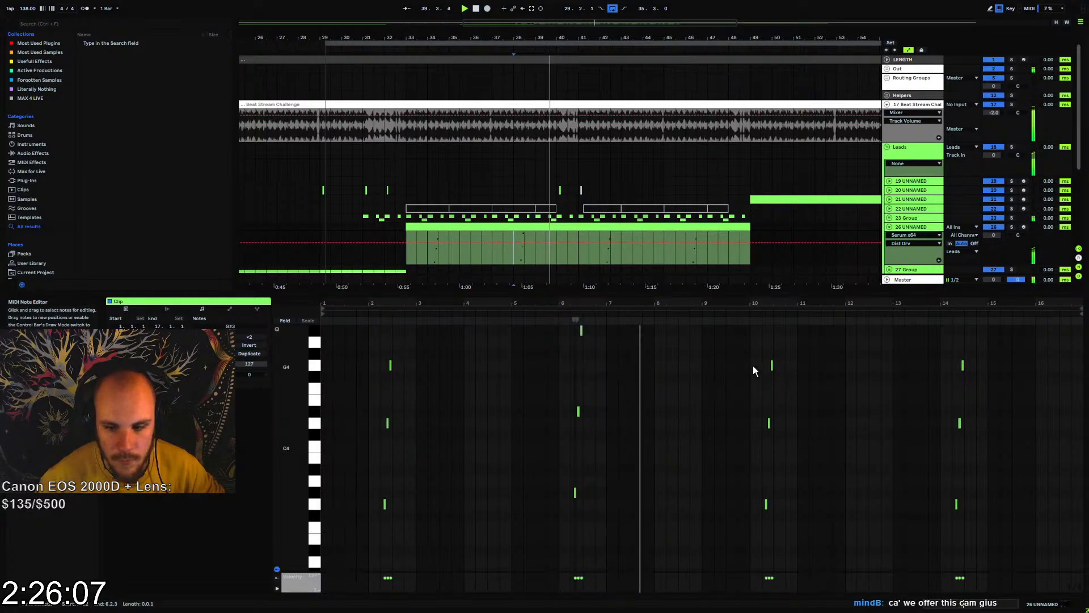
key(space)
Raise the G3 note in clip bar 10 to D5
click(766, 504)
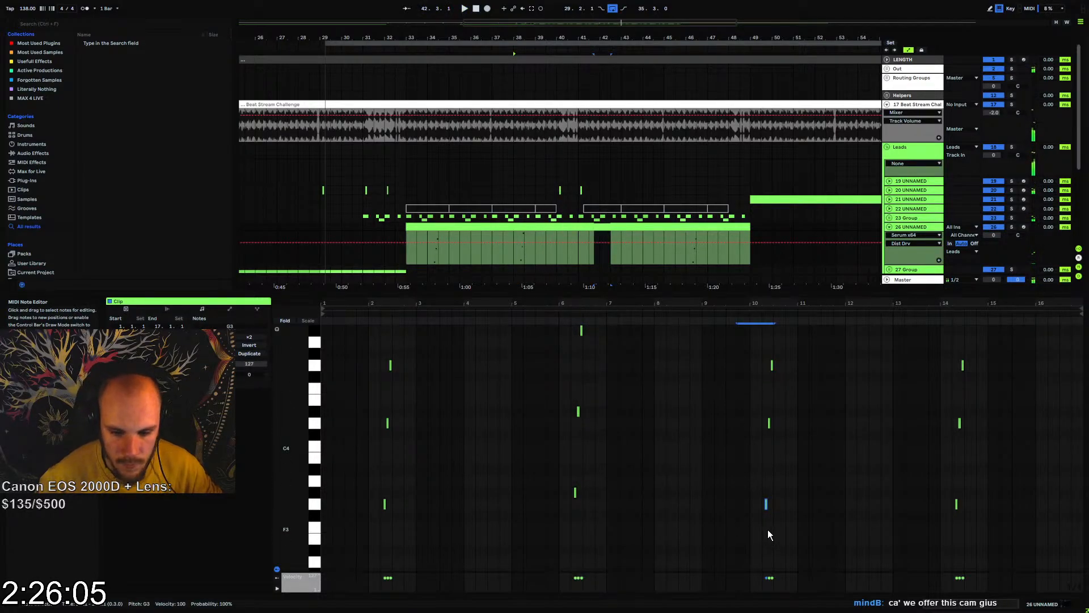
key(shift+Up)
key(Up)
key(Up)
key(Up)
key(Up)
key(Up)
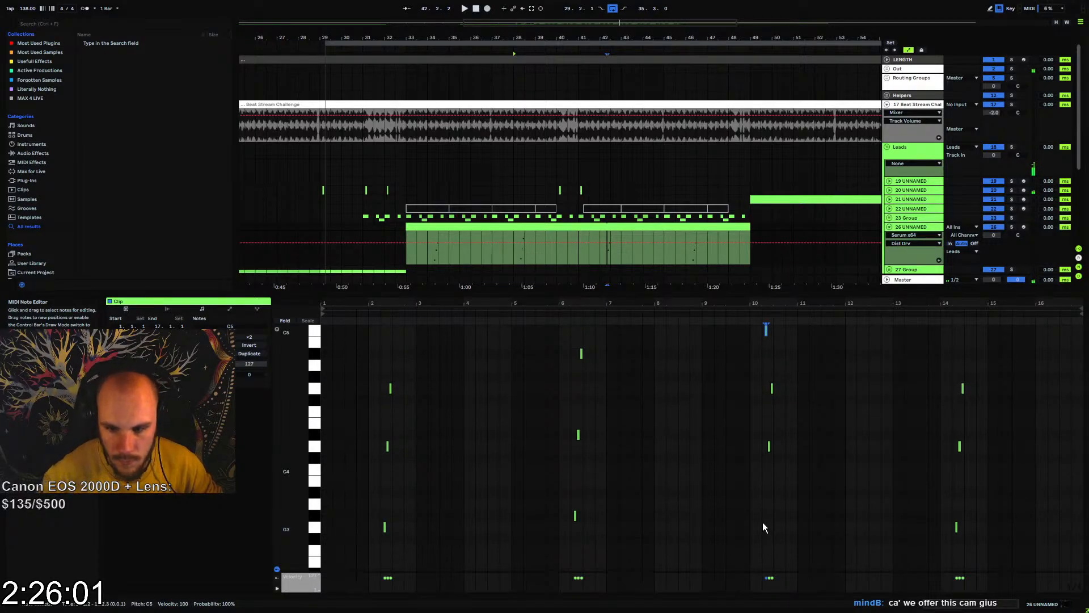
scroll(762, 527, up, 2)
Raise the D4 note in clip bar 10 to B4 and play back the fill
click(768, 470)
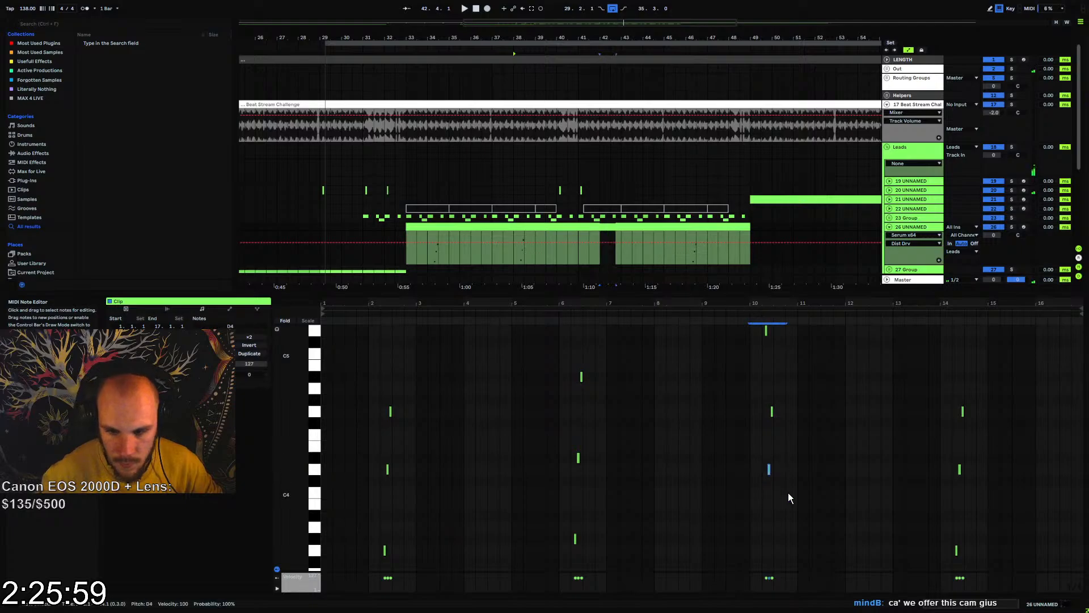
key(Up)
key(Up)
key(Up)
key(Up)
key(Up)
key(Up)
key(Up)
key(Up)
key(Up)
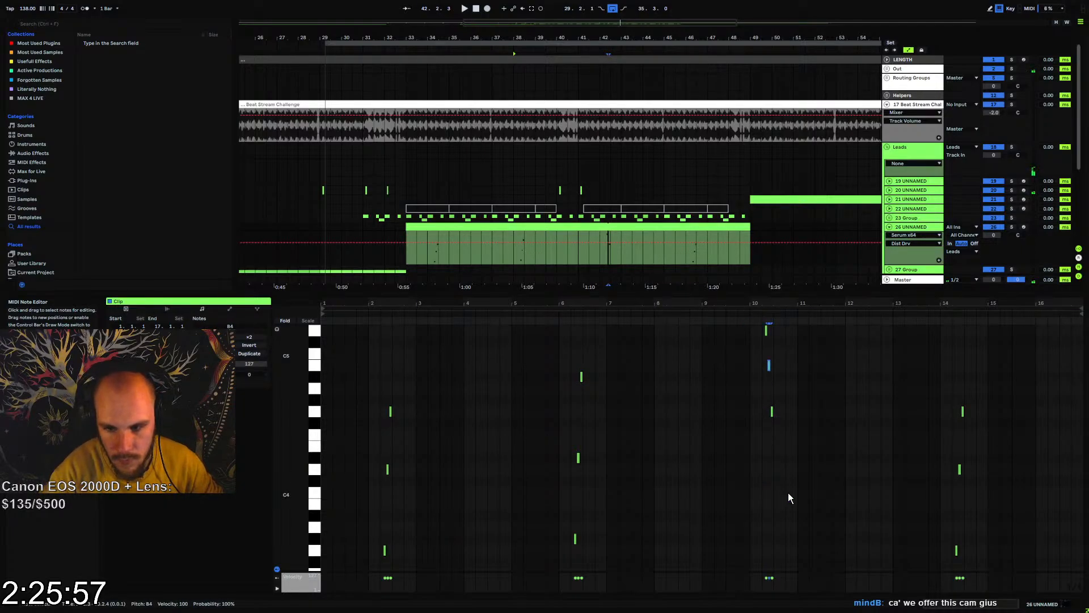
key(space)
click(595, 250)
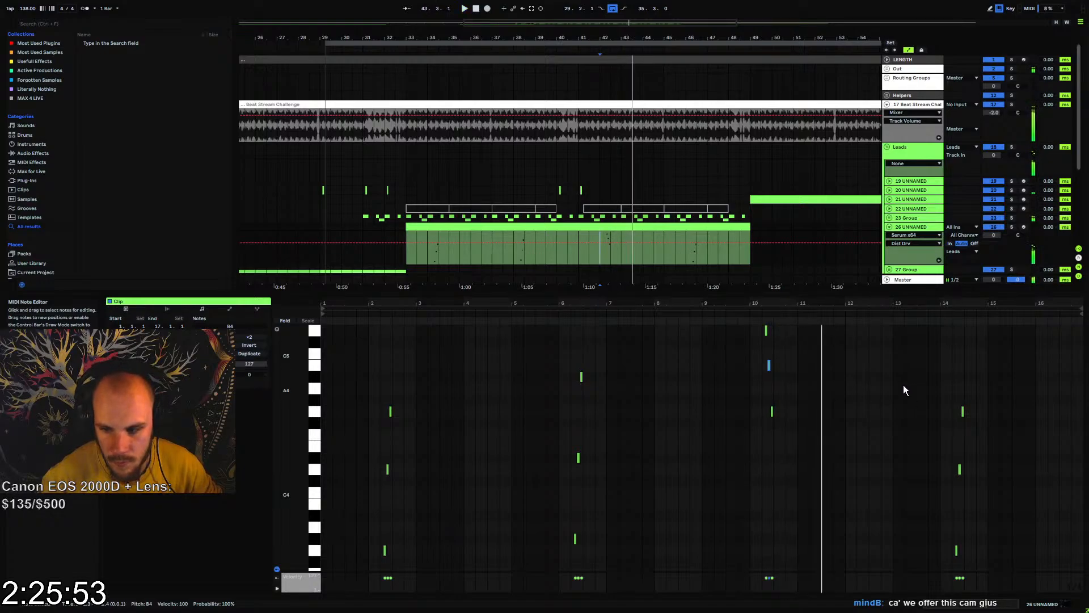
key(space)
Examine the SerumFX Hyper/Dimension and Phaser settings on 23-Group and close the plugin window
drag(904, 386, 988, 492)
click(897, 220)
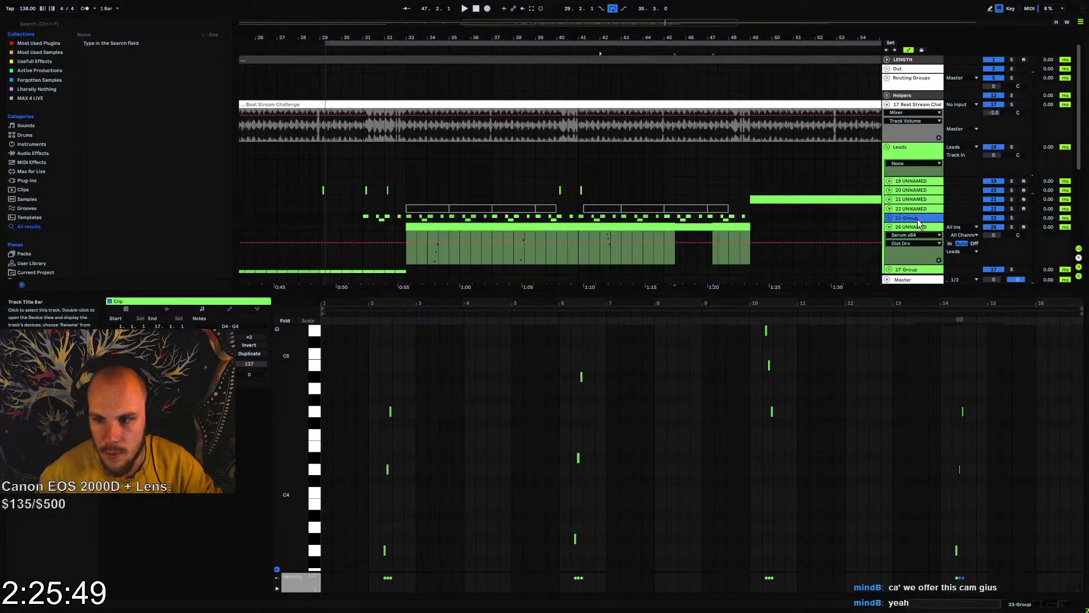
click(163, 496)
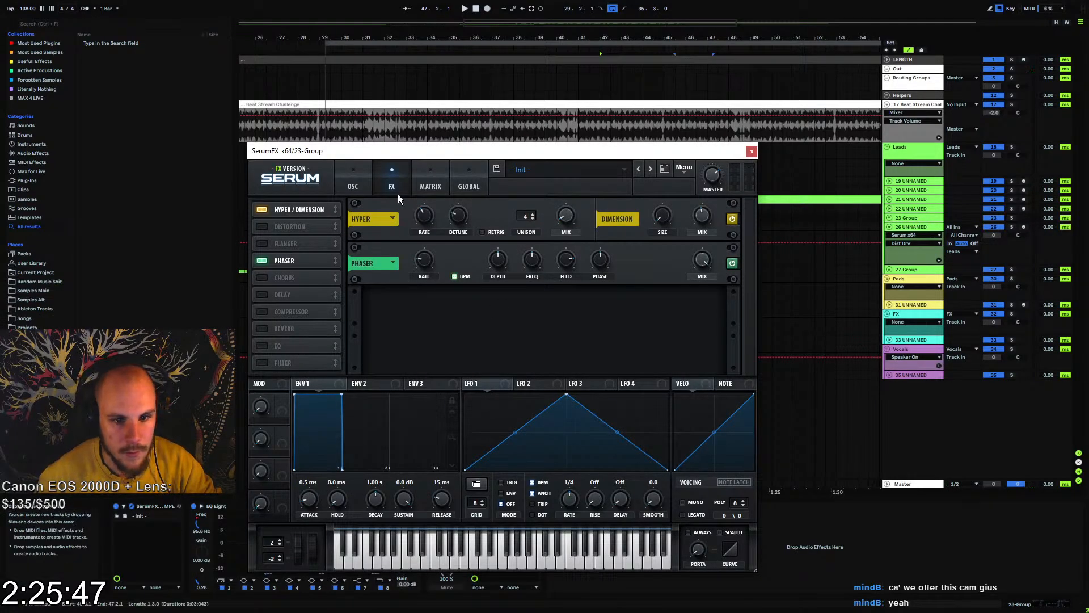
mouse_move(429, 263)
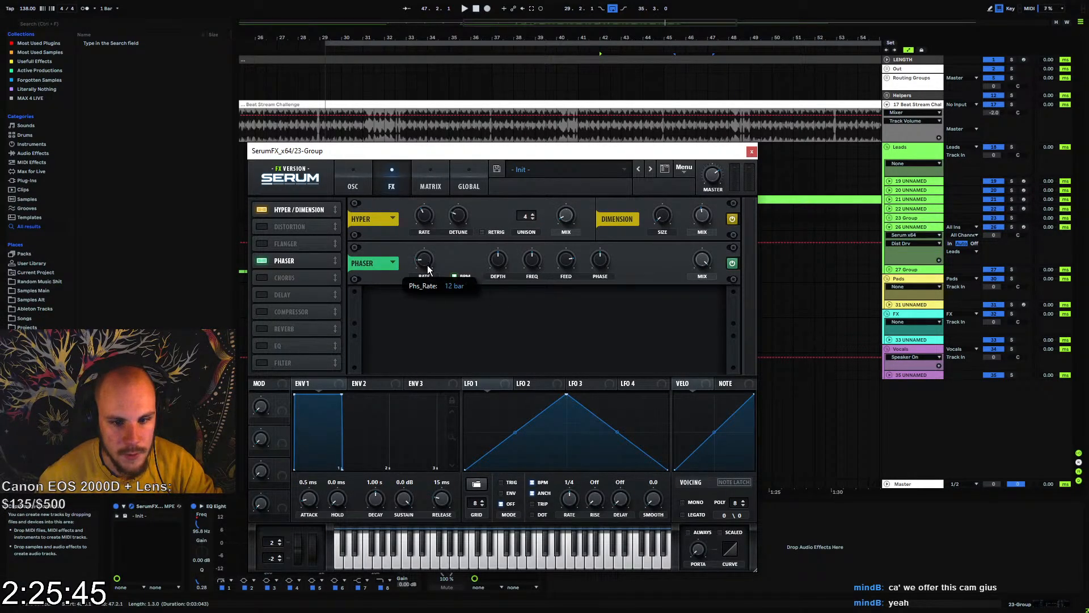
click(751, 151)
Play back the lead section and reopen the clip on track 26 in the note editor
click(506, 258)
key(space)
double_click(529, 227)
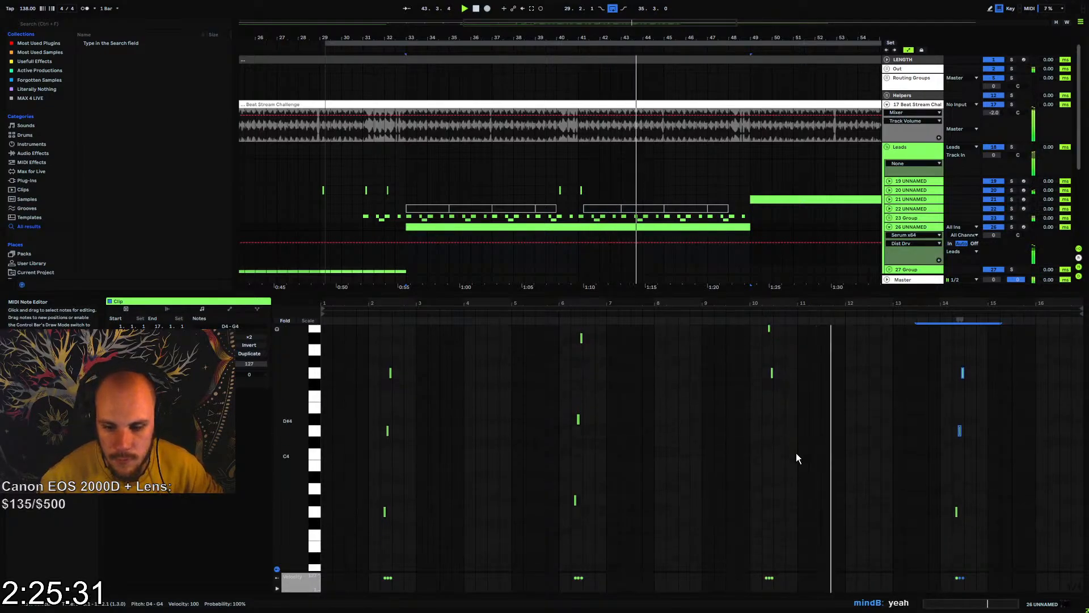
scroll(795, 453, down, 1)
key(space)
Extend the clip bar 10 fill after its G4 with duplicated sixteenth notes D4 at 10.3 and G3 at 10.3.2
drag(785, 305, 775, 364)
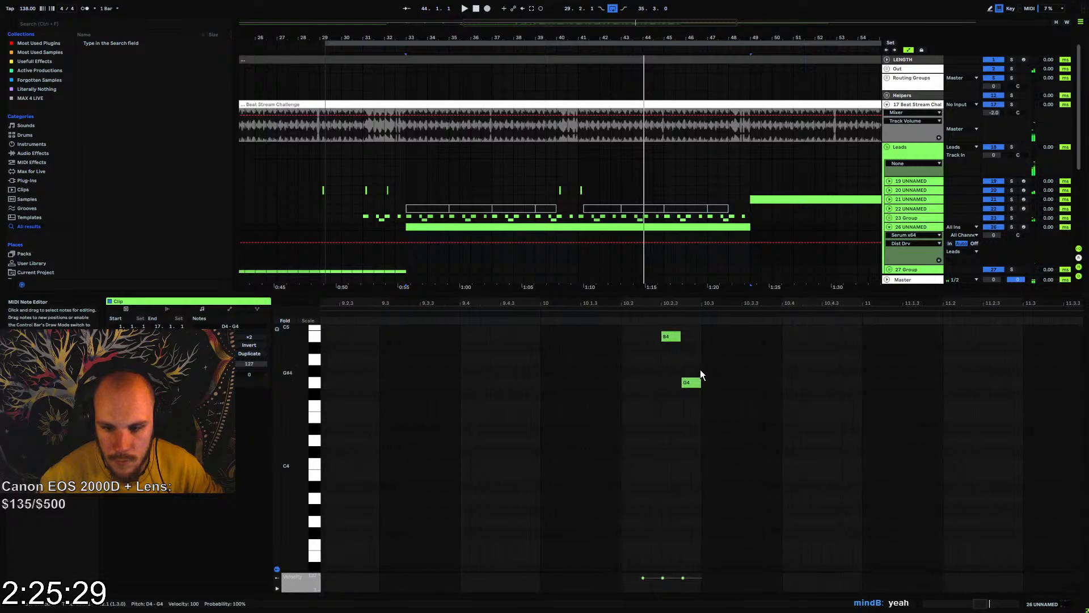
click(692, 383)
key(ctrl+d)
key(Down)
key(Down)
key(Down)
key(Down)
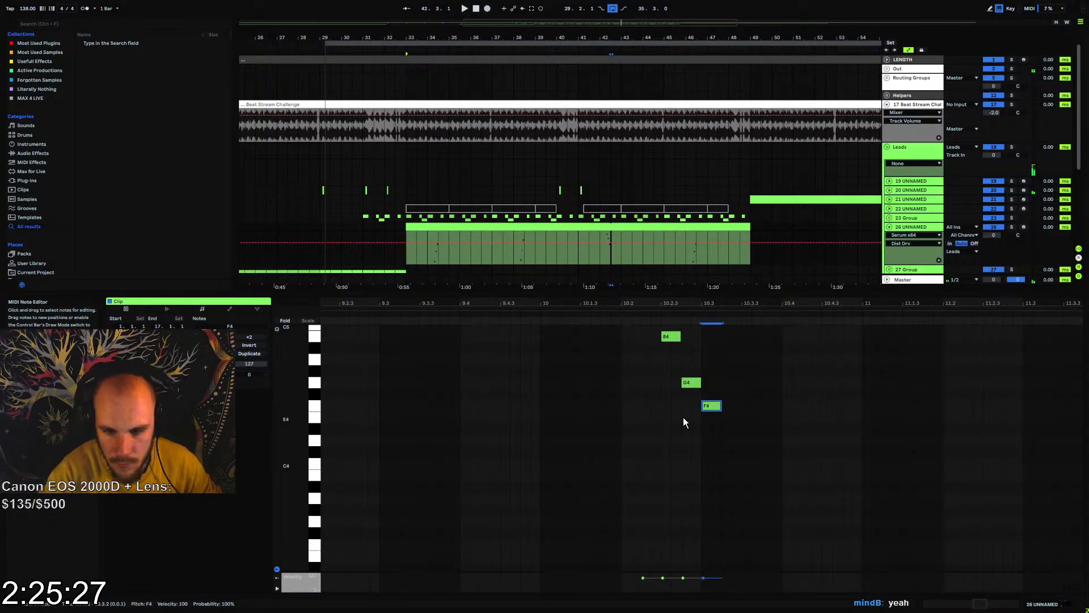
key(Down)
key(ctrl+d)
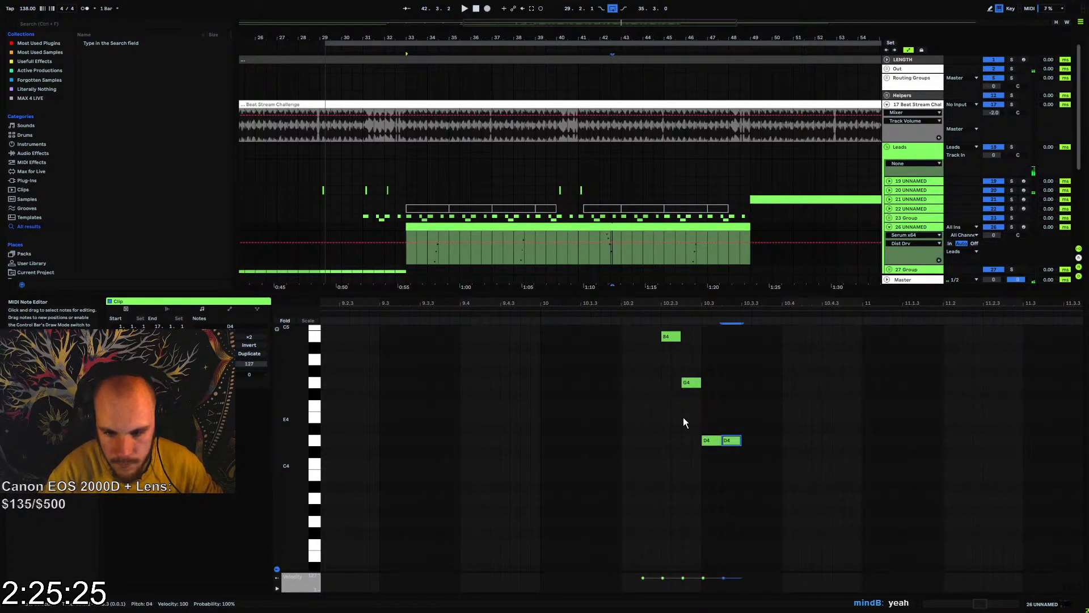
key(Down)
key(Down)
key(Down)
key(Down)
key(Down)
key(Down)
key(Down)
Add two more duplicated sixteenth notes to the fill, D#3 at 10.3.3 and F3 at 10.3.4
key(ctrl+d)
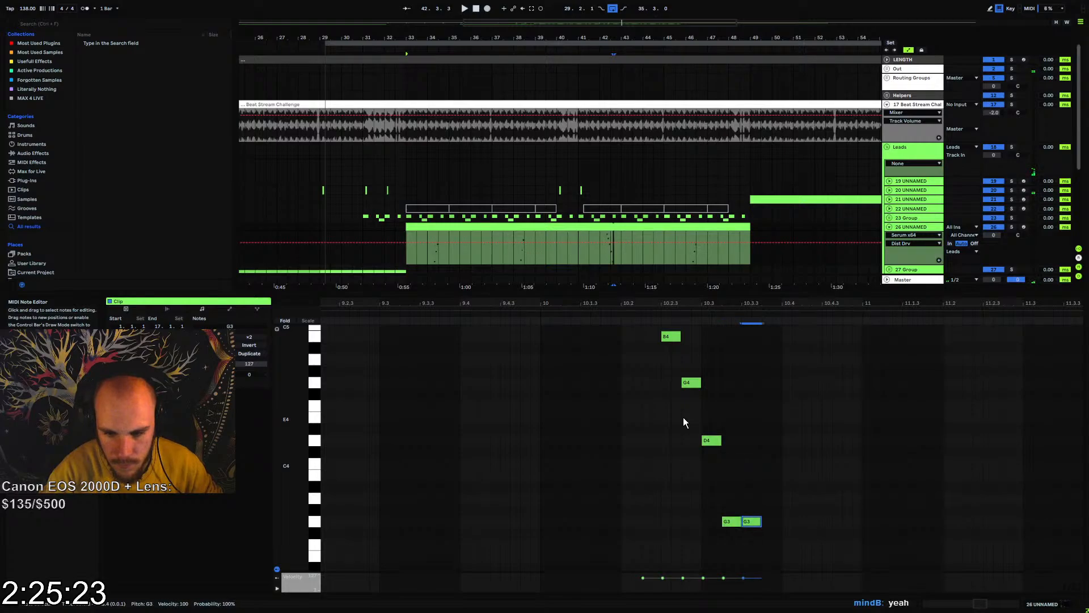
key(Down)
key(Down)
key(Down)
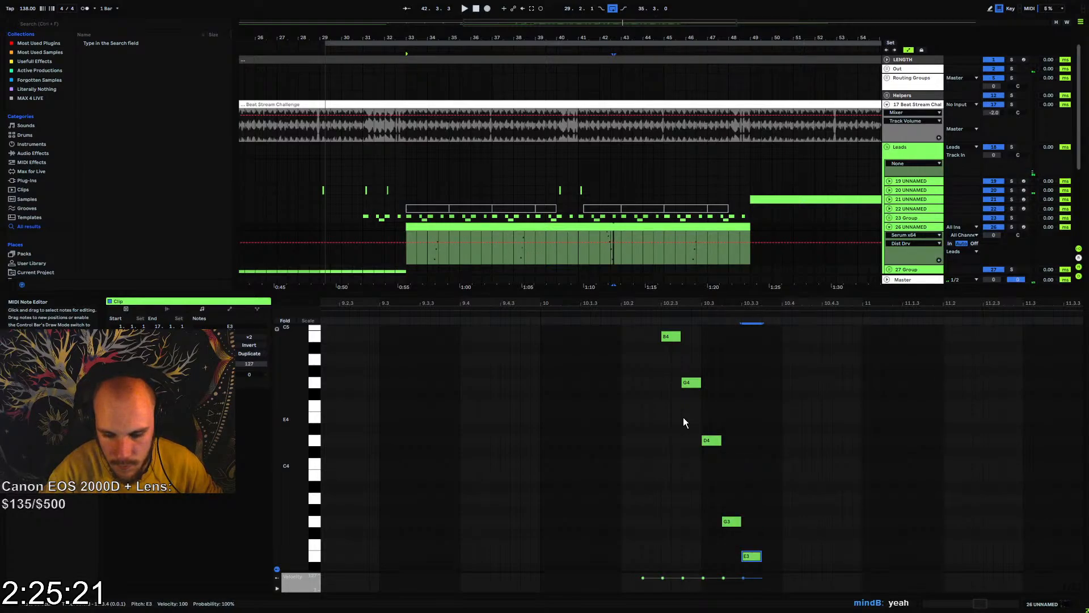
key(Down)
key(ctrl+d)
key(Up)
key(Up)
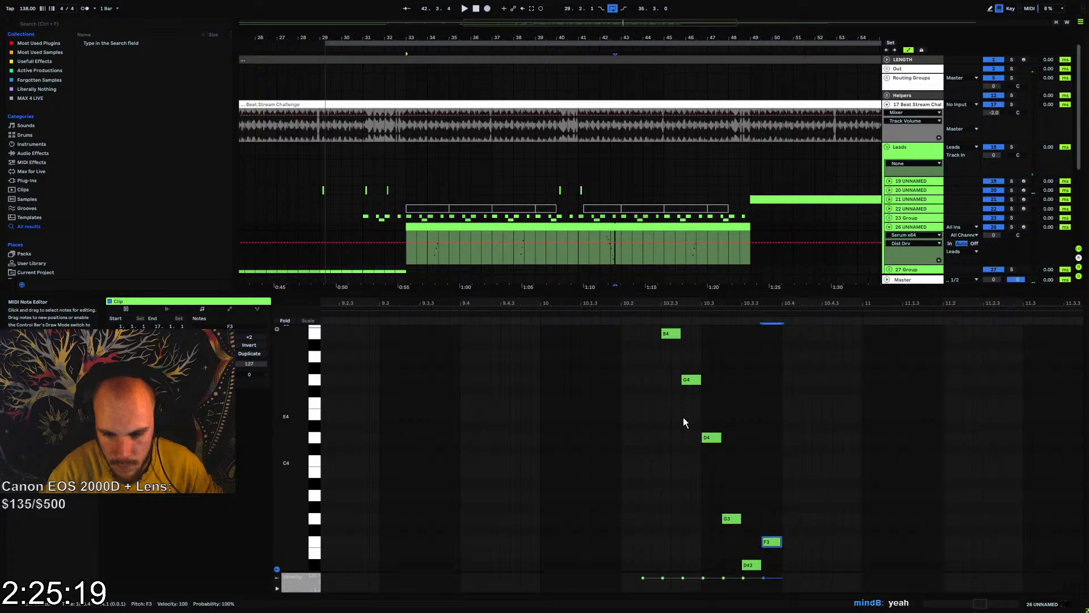
Raise the last note of the clip bar 10 fill, at 10.3.4, to A#3
key(Up)
key(Up)
key(Up)
key(Up)
key(Up)
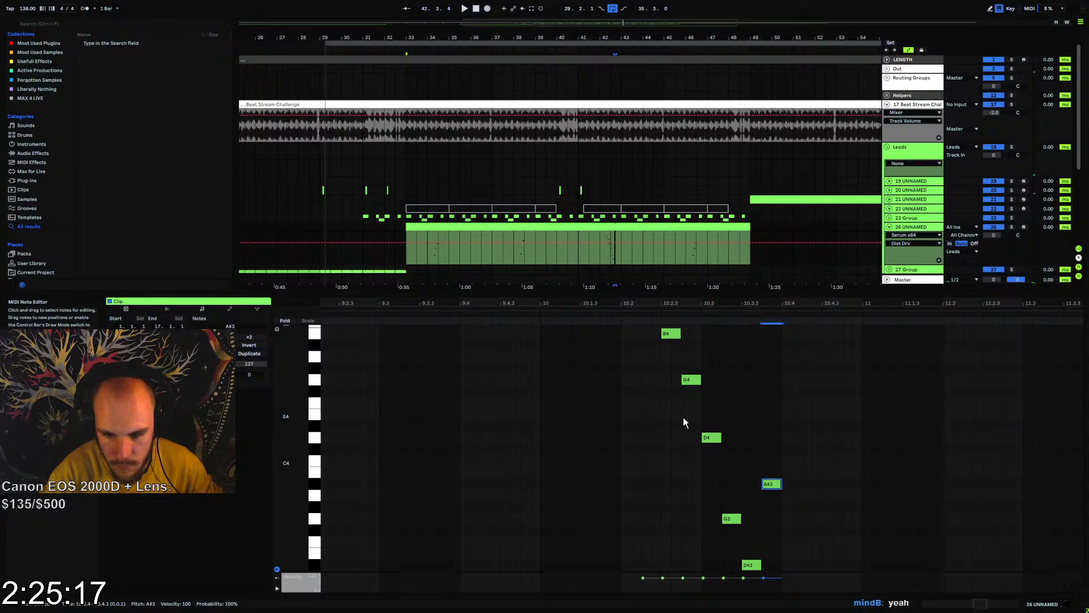
Audition from bar 46, and extend the clip bar 14 fill after its G4 with sixteenth notes C5 at 14.3 and A#4 at 14.3.2
click(601, 255)
key(space)
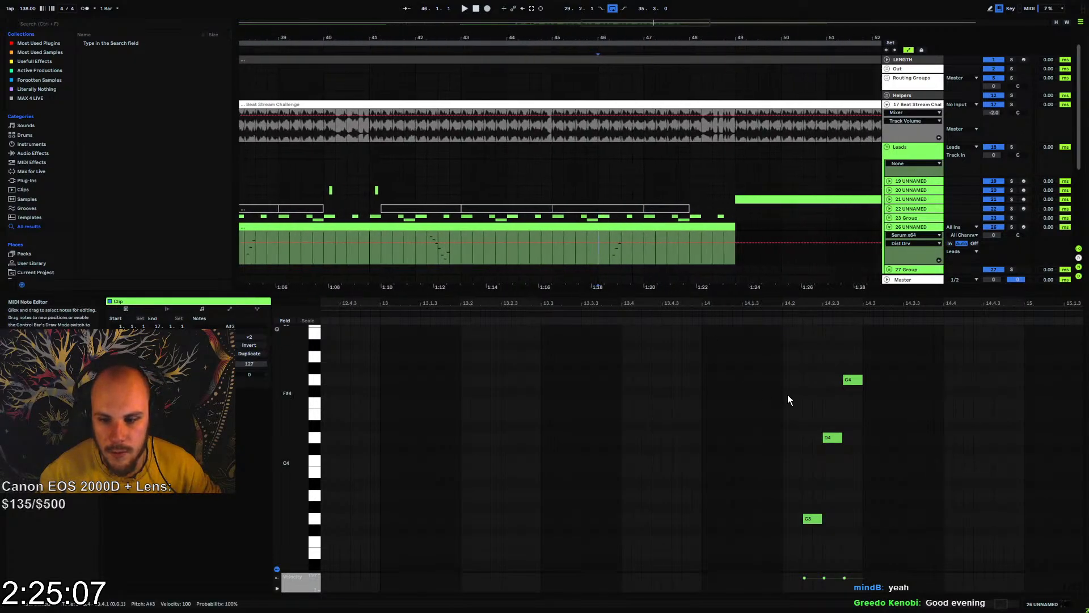
click(832, 438)
key(space)
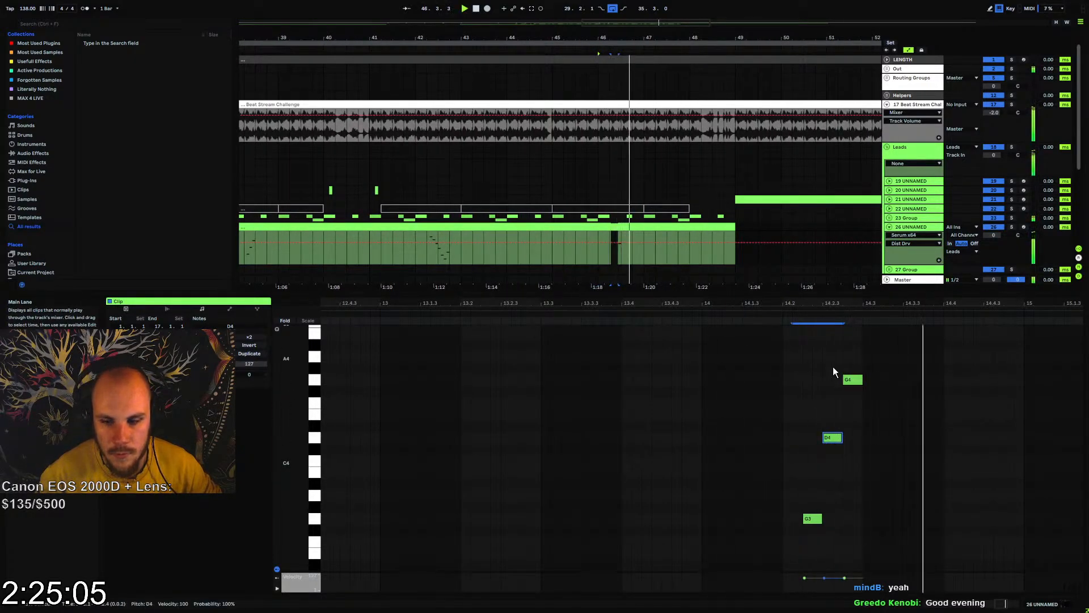
key(space)
double_click(871, 380)
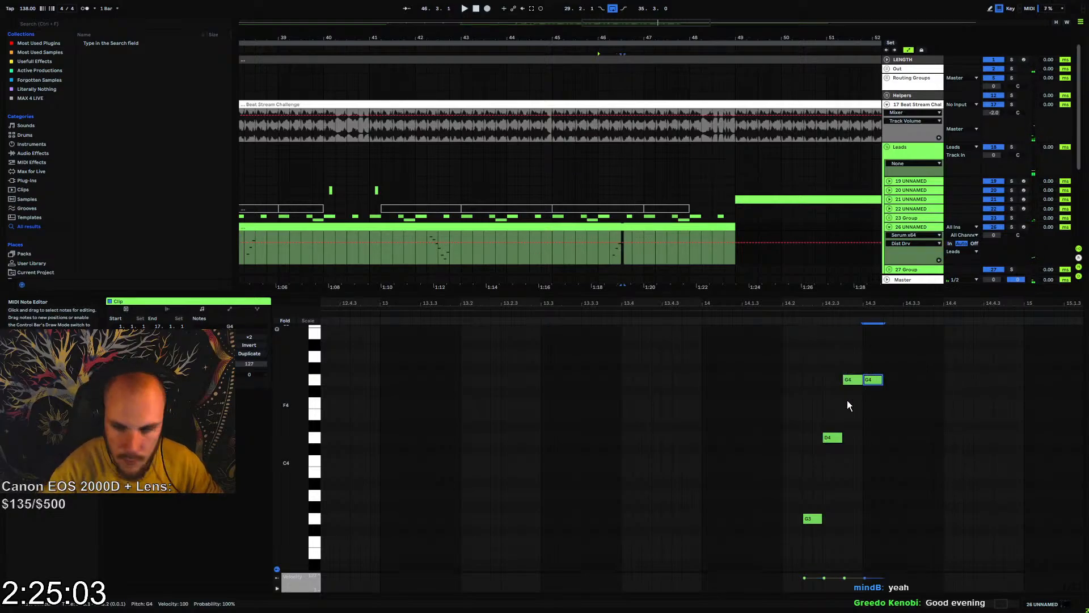
key(Up)
key(Up)
key(Up)
key(Up)
key(Up)
key(ctrl+d)
key(Down)
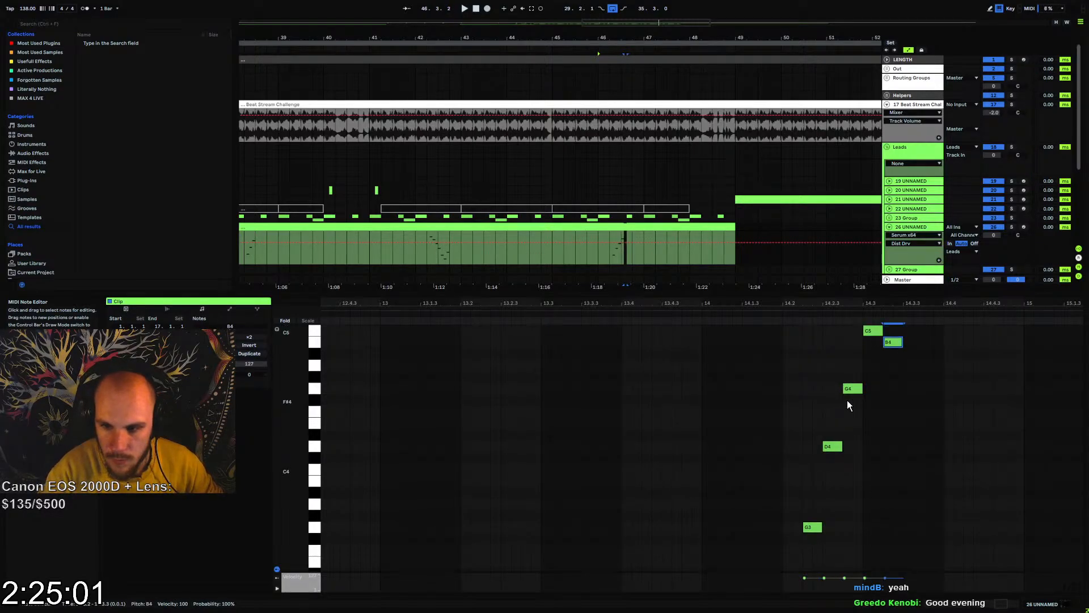
key(Down)
Continue the descending fill with duplicated sixteenth notes G#4 at 14.3.3 and G4 at 14.3.4, and play it back
key(ctrl+d)
key(Down)
key(Down)
key(ctrl+d)
key(Down)
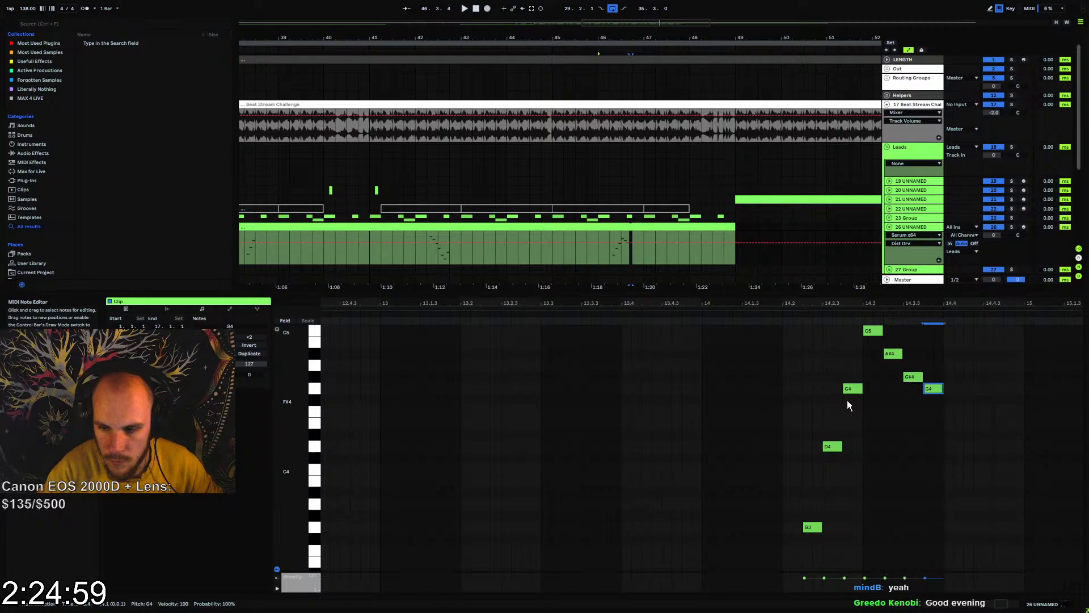
key(space)
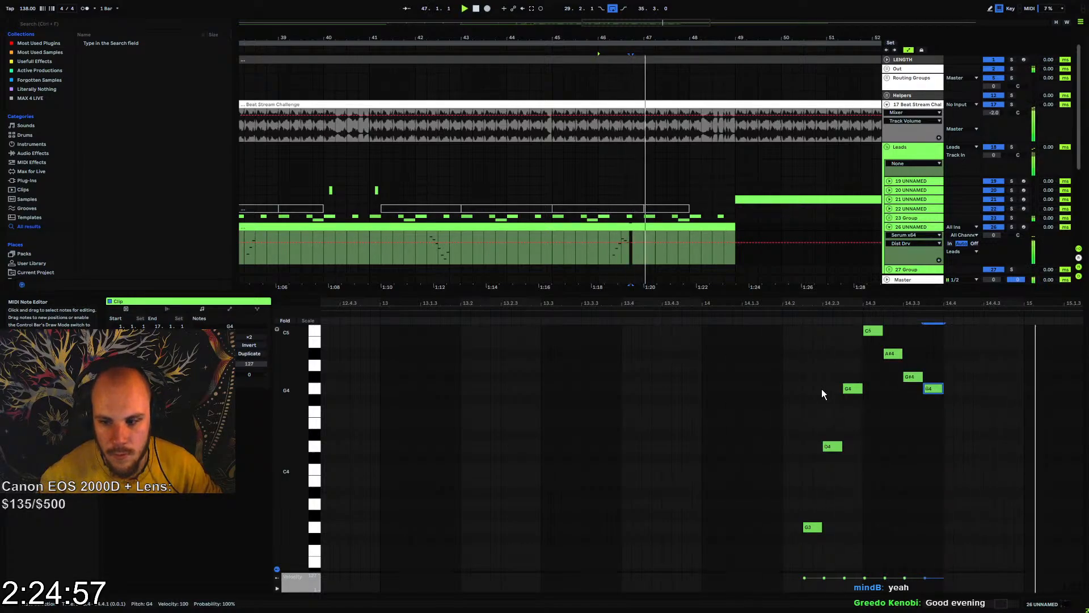
key(space)
Add two more duplicated sixteenth notes to the bar 14 fill, F4 at 14.4 and D#4 at 14.4.2
key(ctrl+d)
key(Down)
key(Down)
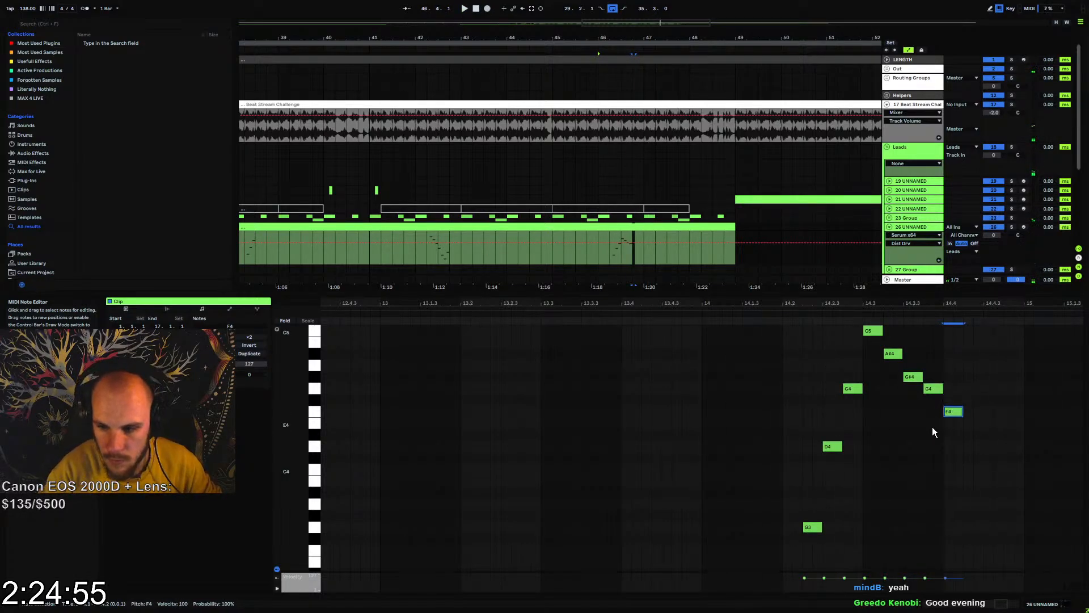
key(Up)
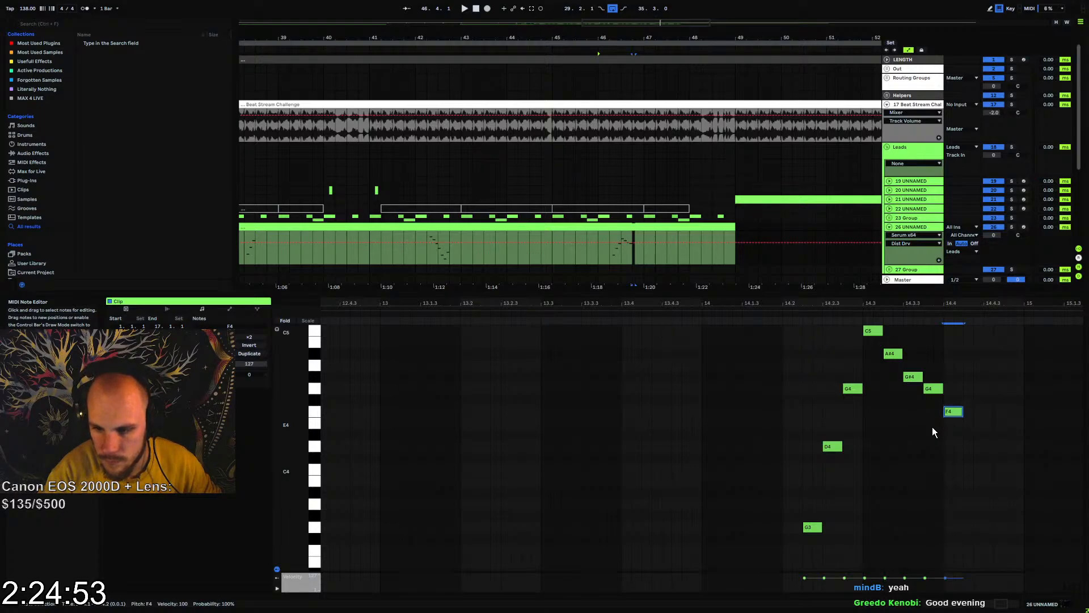
key(ctrl+d)
key(Down)
Finish the bar 14 fill with duplicated sixteenth notes D4 at 14.4.3 and C4 at 14.4.4, and play it back
key(Down)
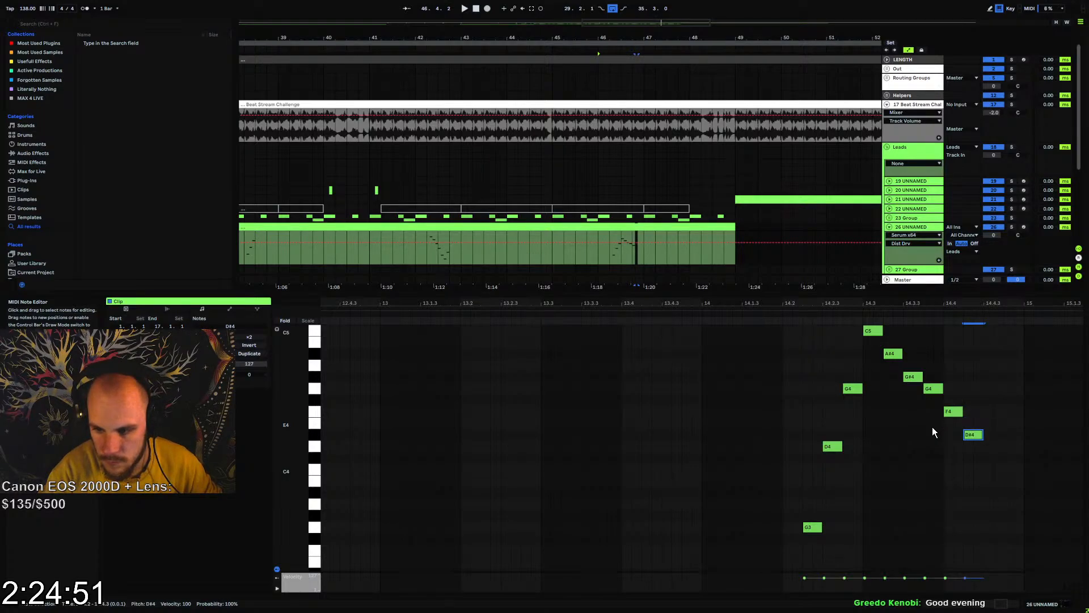
key(ctrl+d)
key(Down)
key(ctrl+d)
key(Down)
key(Down)
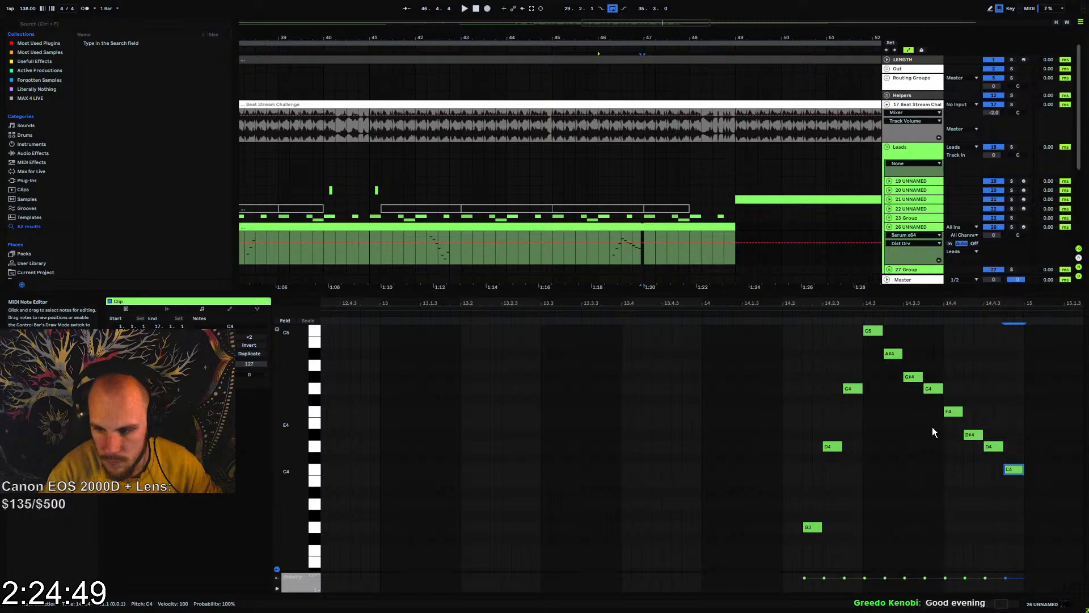
key(space)
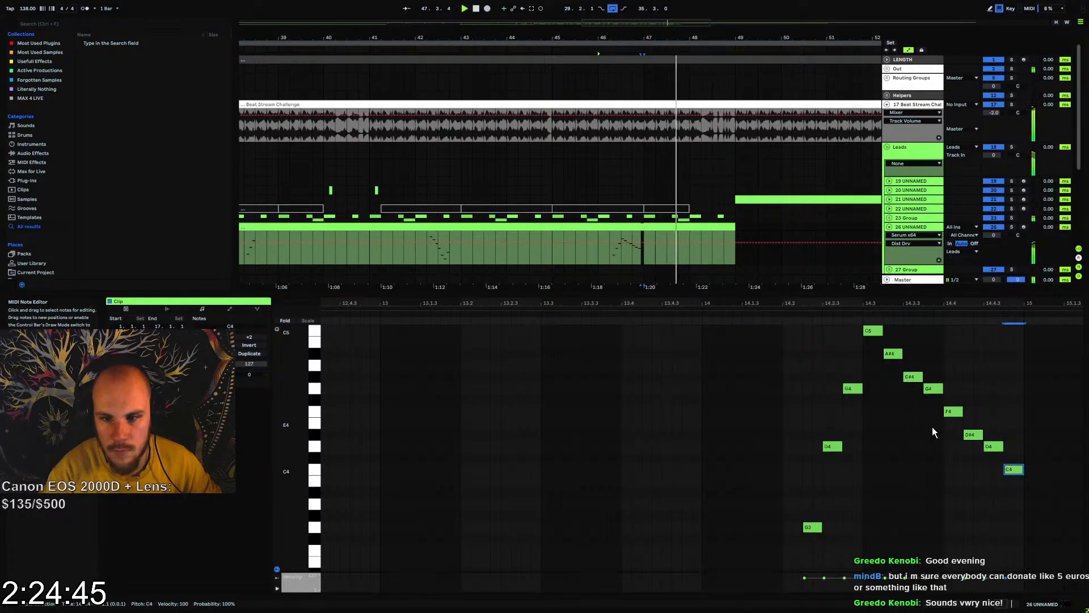
key(space)
Add an Echo effect after Serum on track 26 and start playback to hear it
click(901, 227)
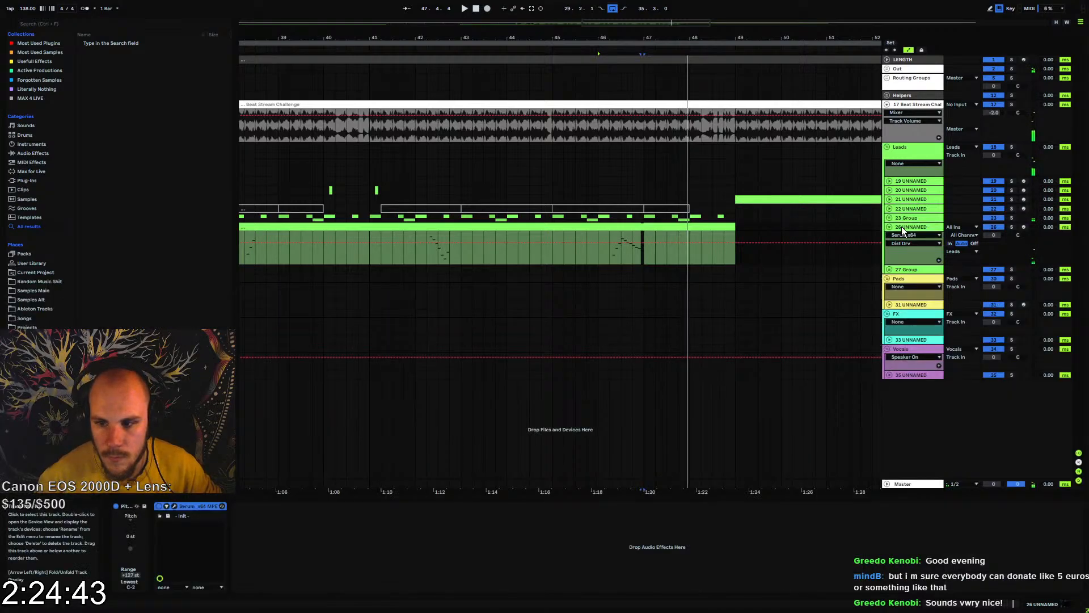
right_click(339, 524)
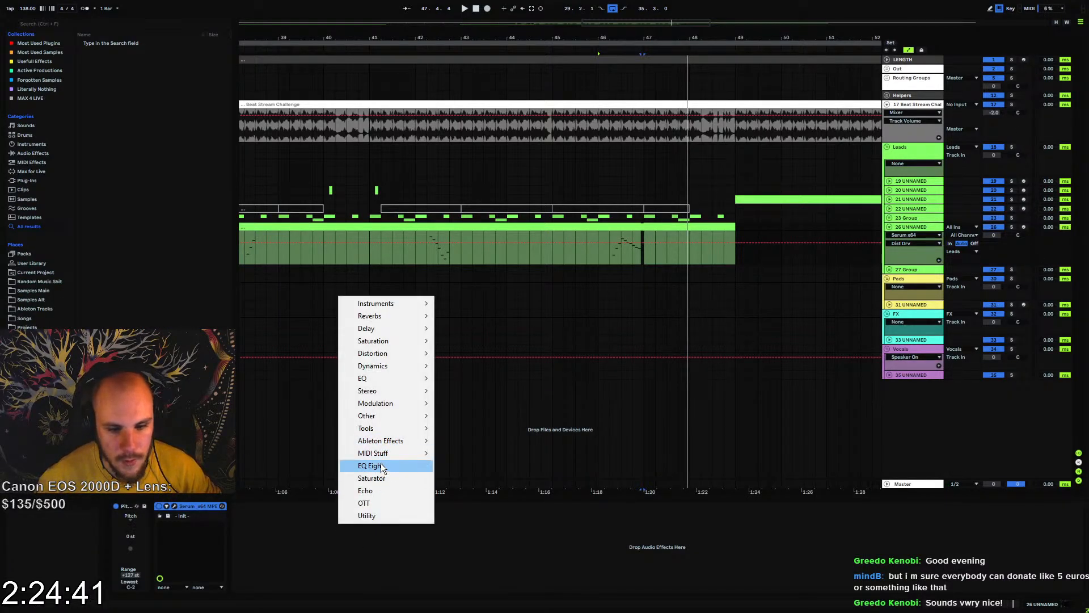
click(379, 490)
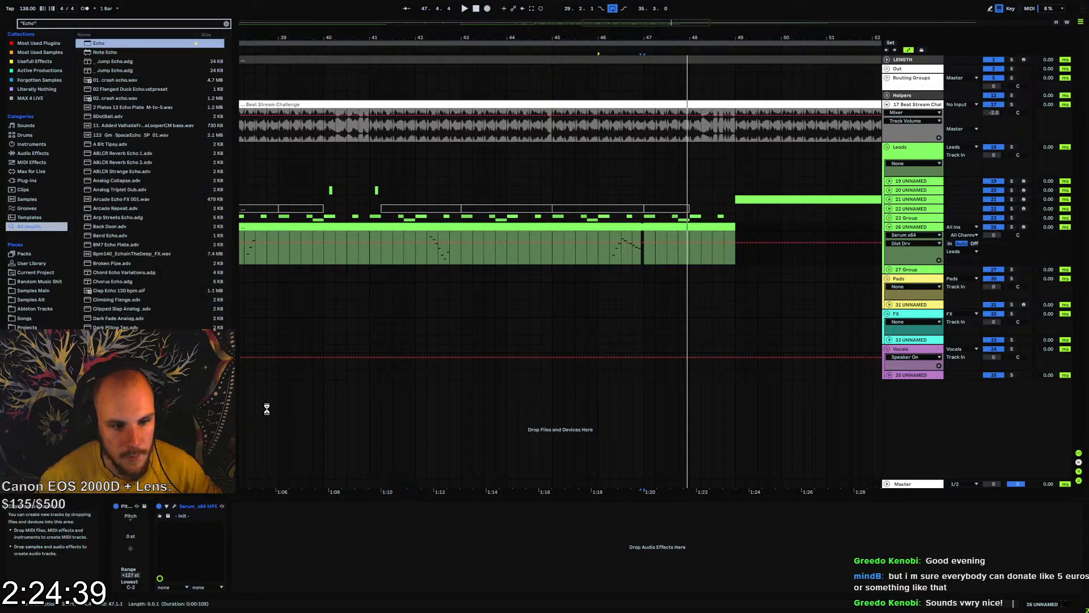
key(space)
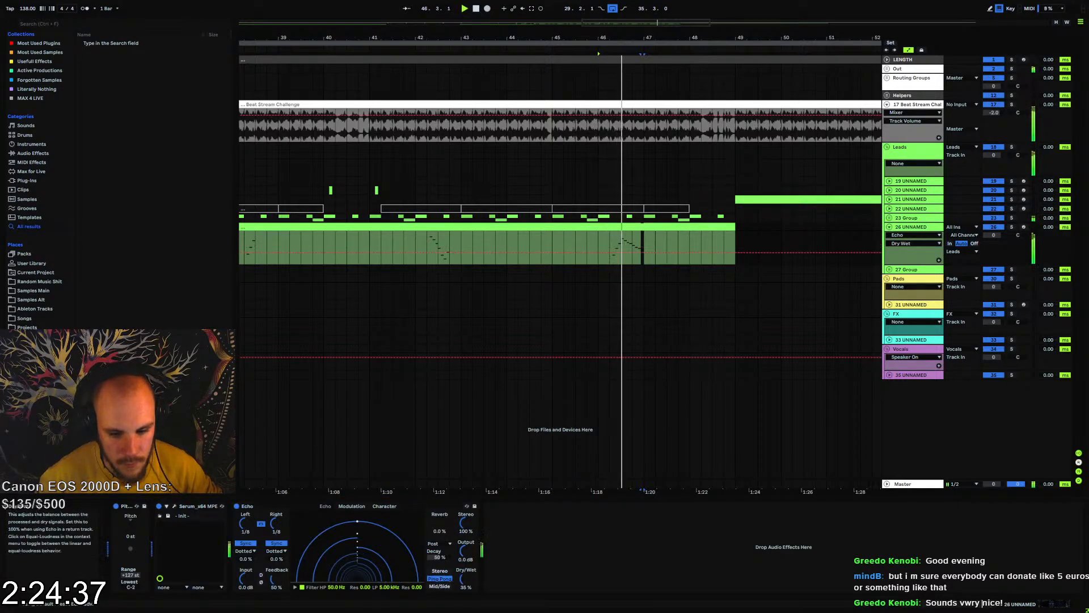
Set the Echo on track 26 to about 63% feedback and 29% dry/wet while listening
drag(465, 579, 465, 580)
drag(277, 579, 276, 555)
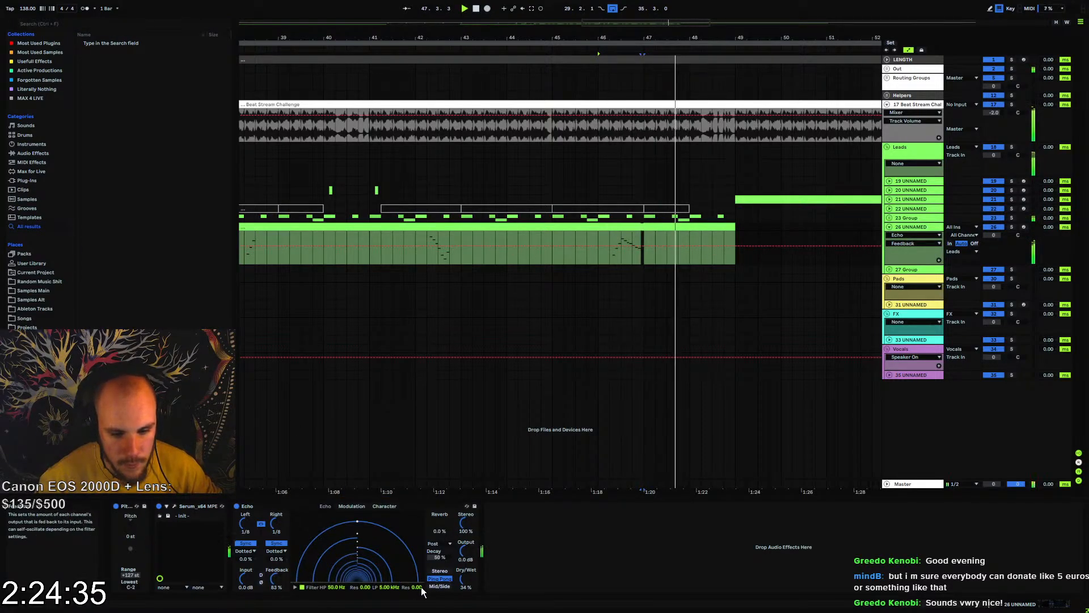
drag(465, 578, 463, 580)
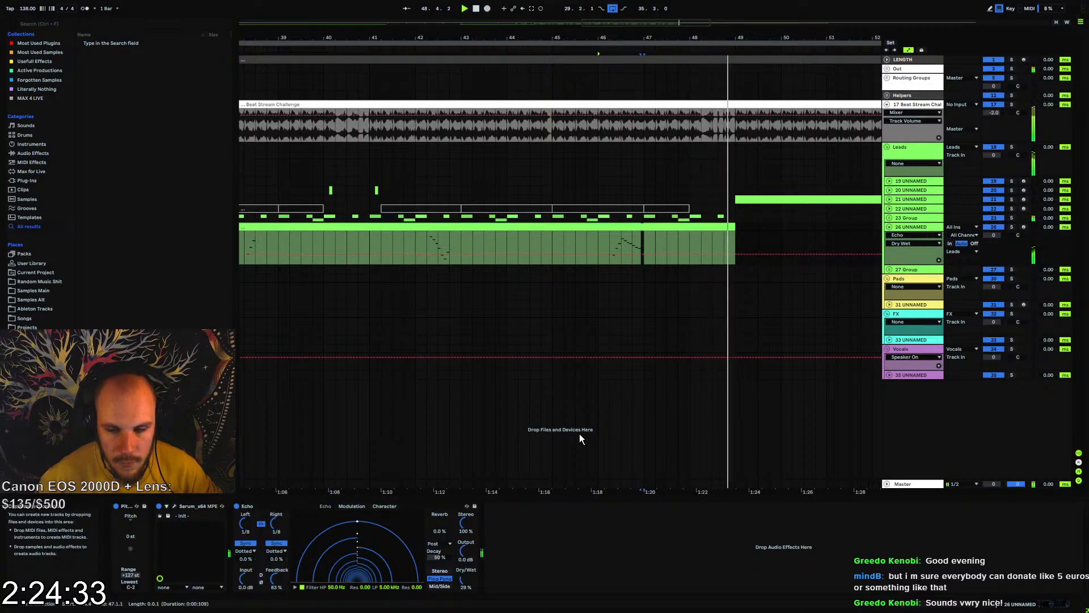
key(space)
Play back the section from bar 49 and deactivate track 21
drag(690, 38, 606, 91)
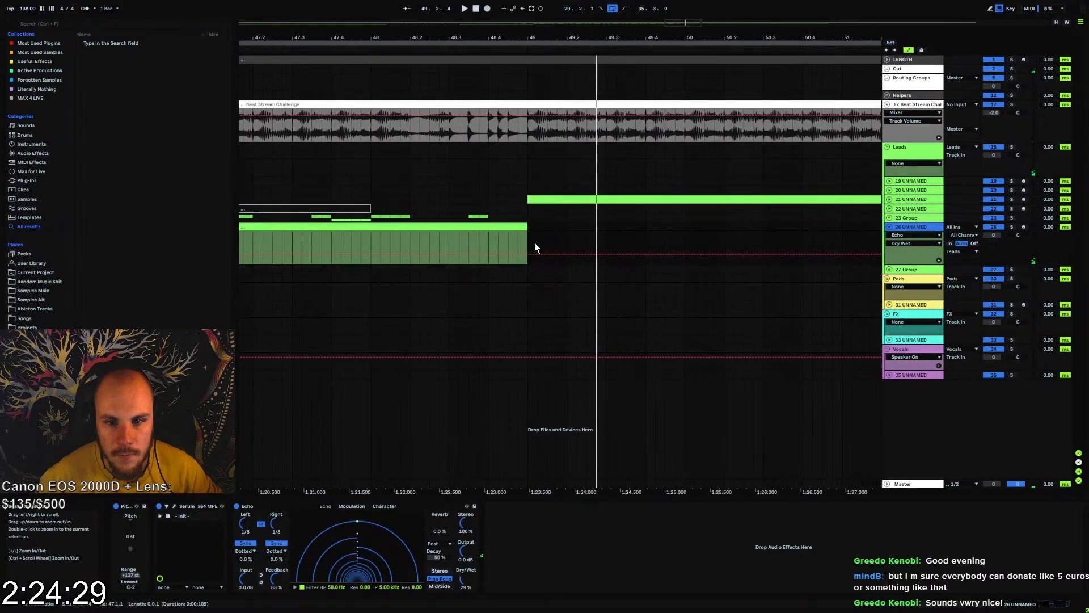
click(529, 227)
key(space)
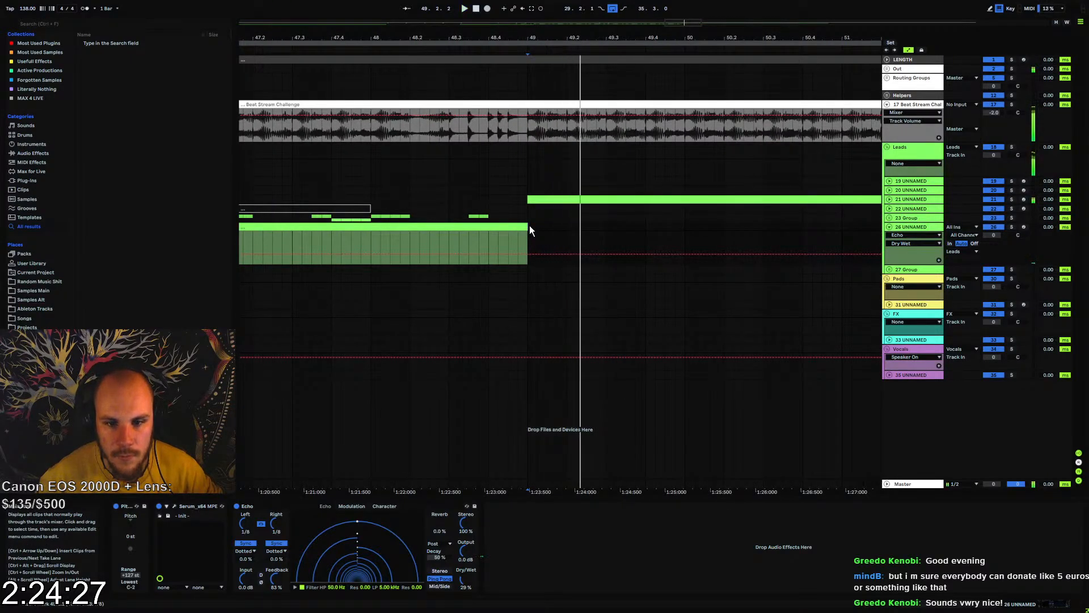
key(space)
drag(559, 39, 401, 6)
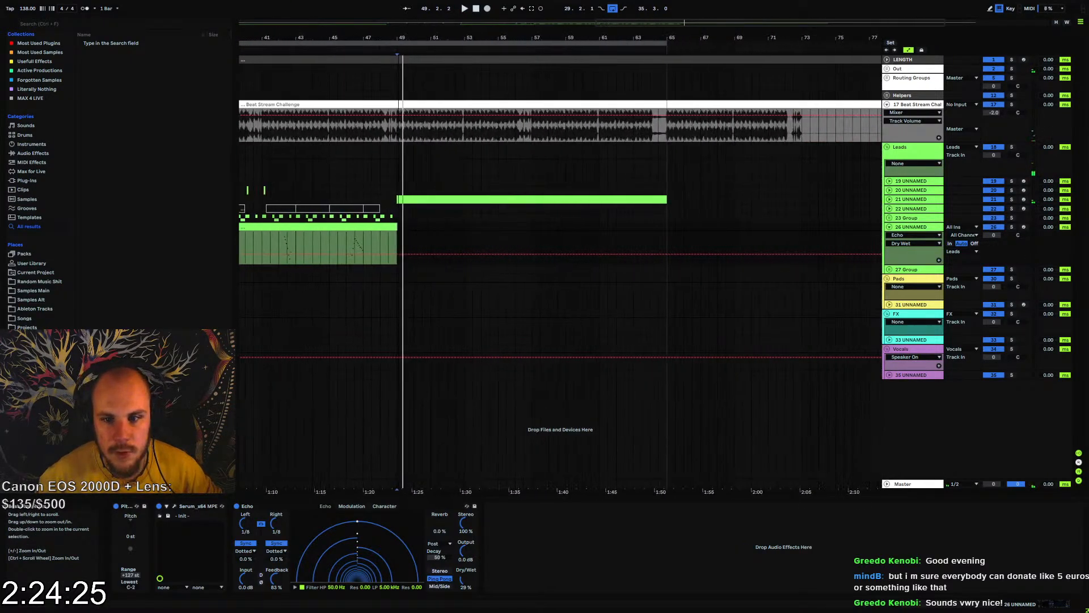
click(401, 227)
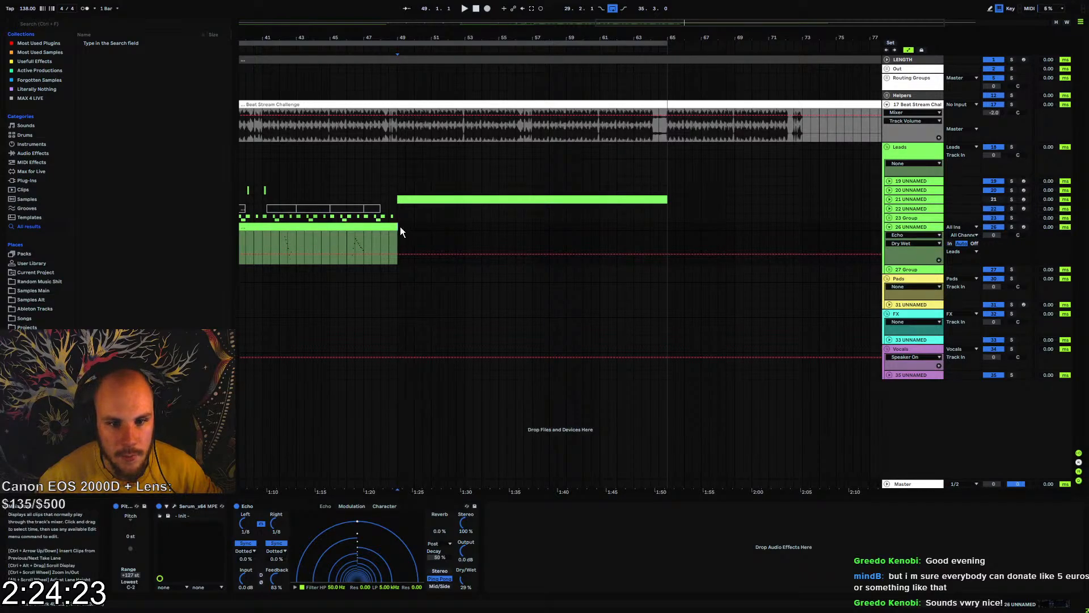
key(space)
Create an empty four-bar MIDI clip on track 26 from bar 49 to 53 and add a G3 sixteenth note at its start
drag(398, 227, 463, 232)
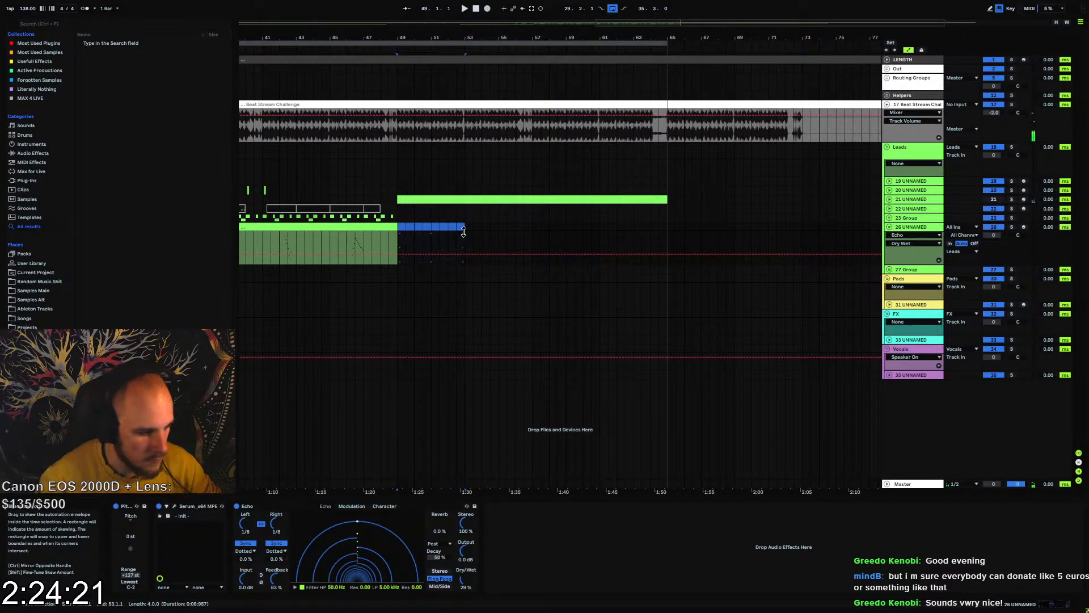
key(ctrl+shift+m)
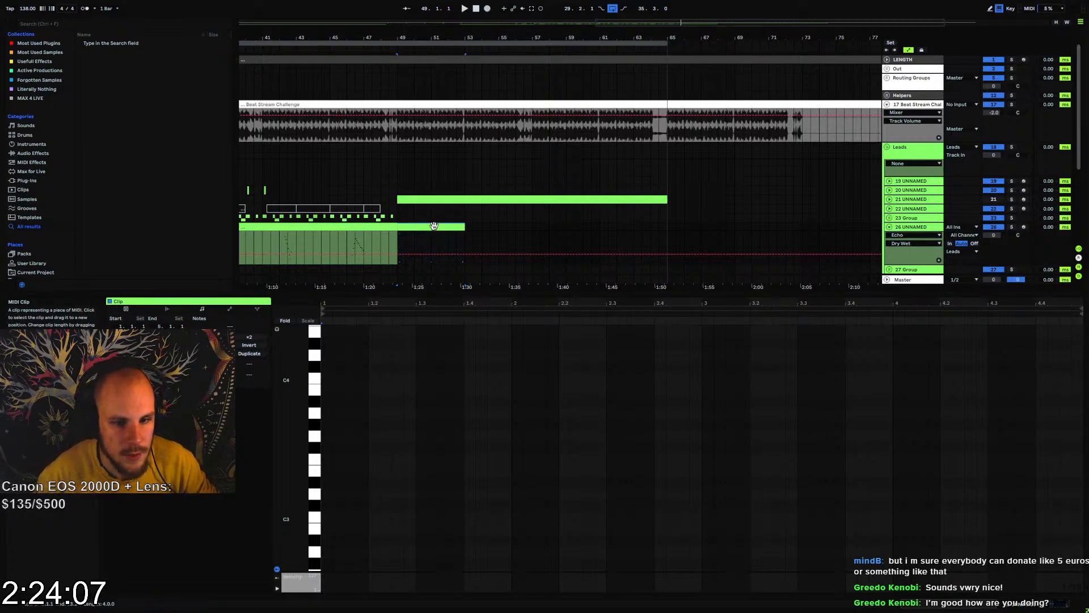
drag(402, 43, 360, 404)
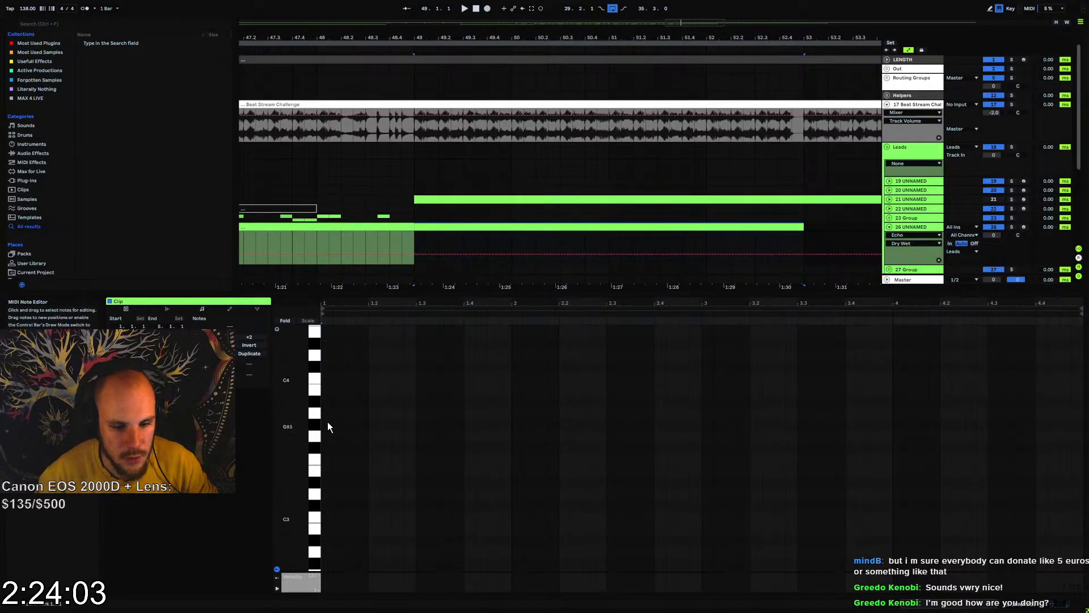
double_click(327, 437)
Add sixteenth notes C4 at 1.1.3 and A#3 at 1.2 to the new clip and play it back
double_click(338, 437)
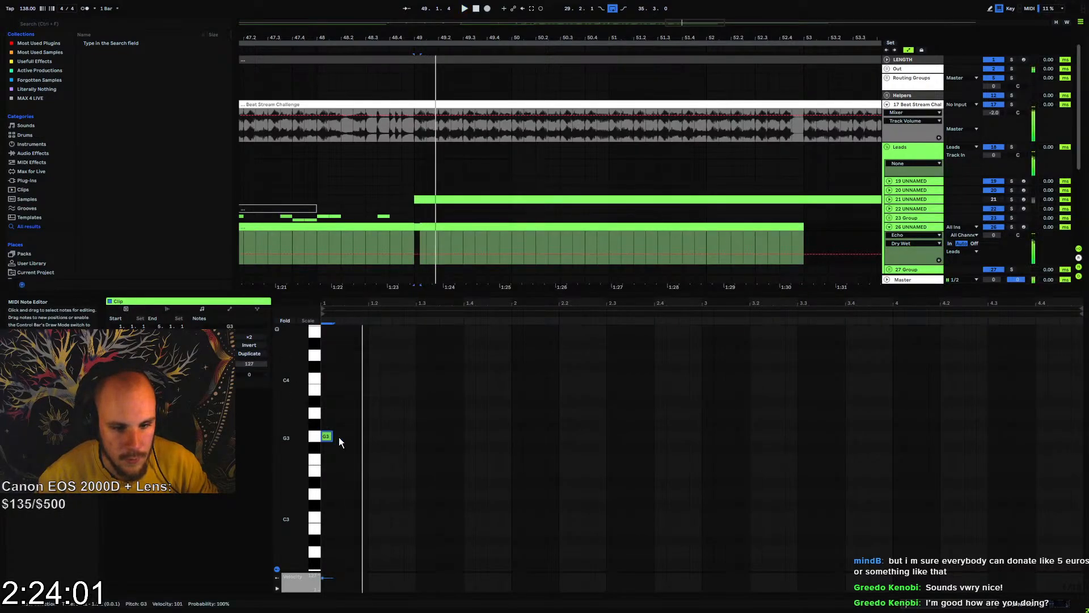
drag(340, 437, 352, 438)
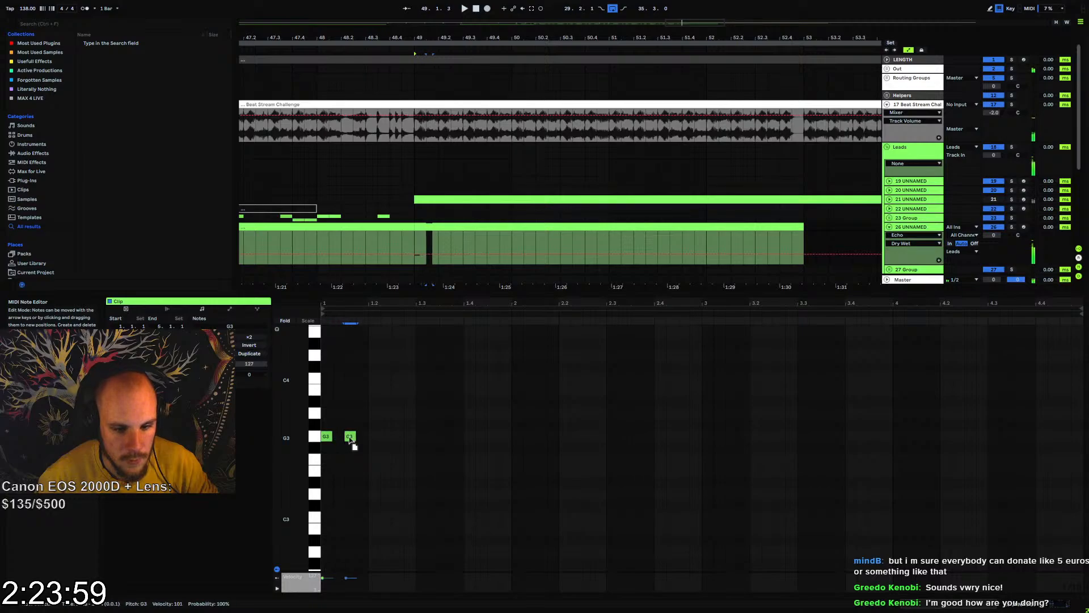
key(Up)
key(Up)
key(Up)
key(Up)
key(Up)
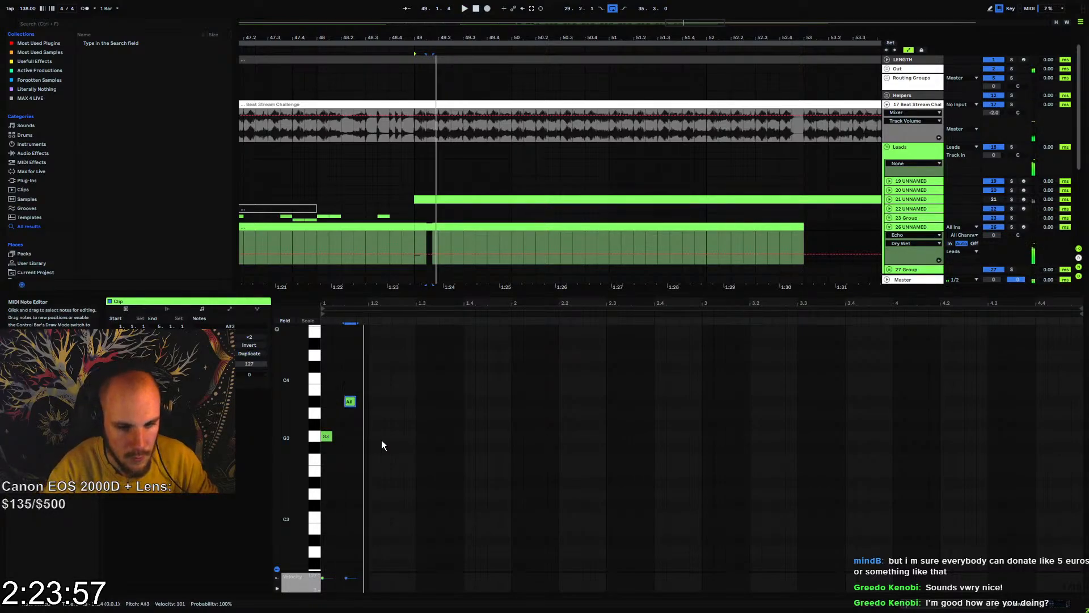
key(ctrl+d)
key(Right)
key(Down)
key(Down)
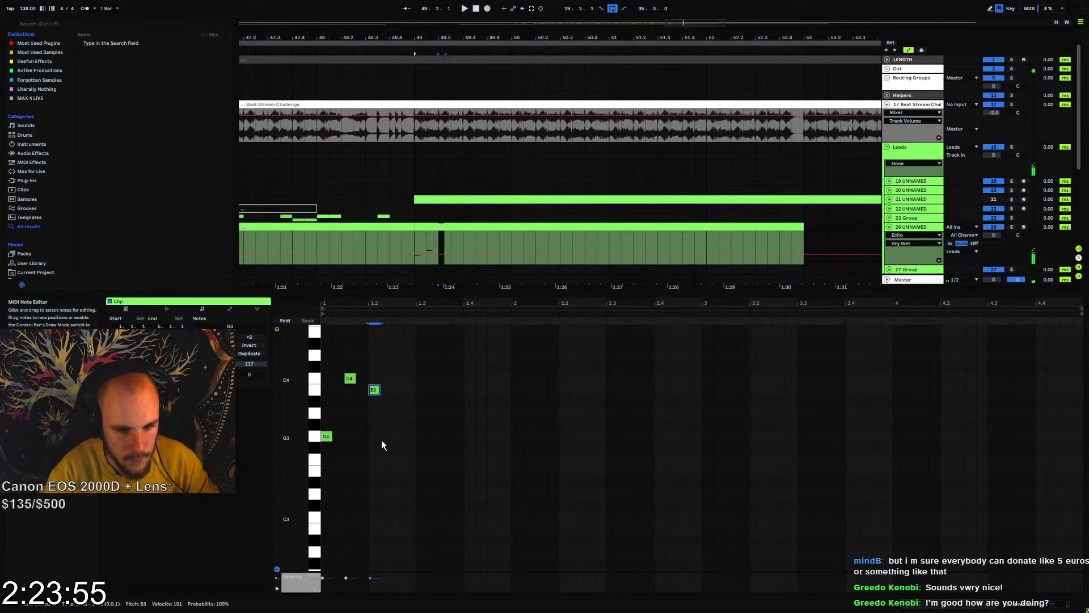
key(space)
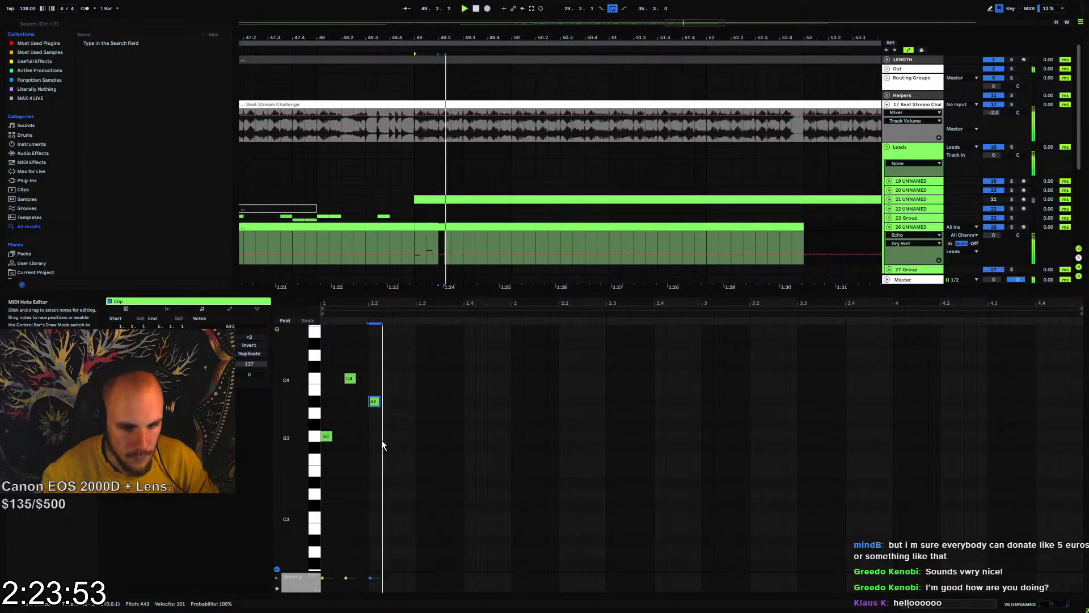
Add a sixteenth note at 1.2.3 and lower it to D3
double_click(395, 437)
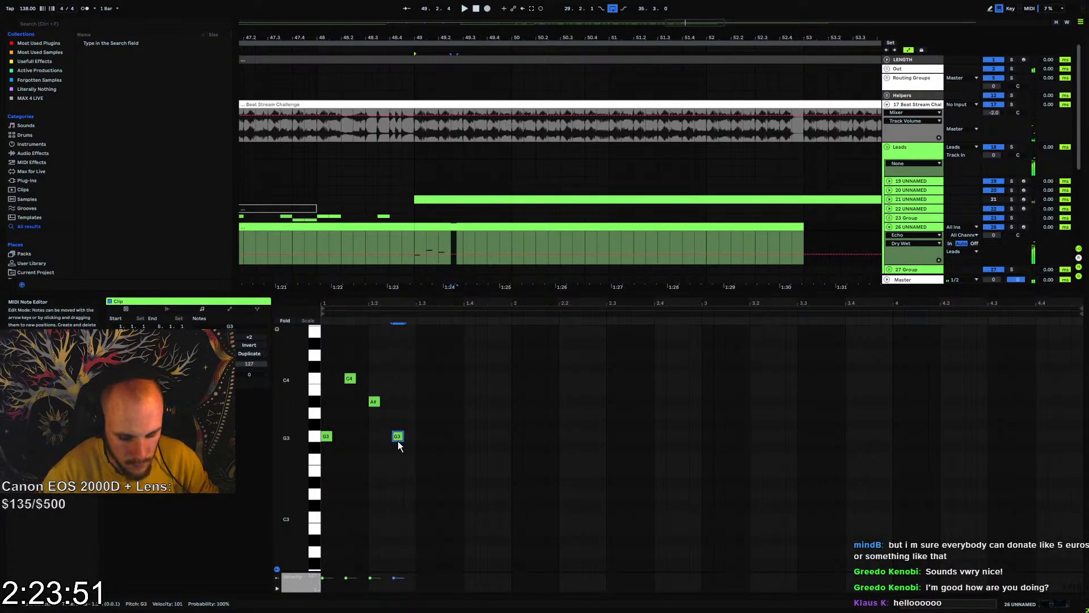
key(Down)
key(Down)
key(Down)
key(Down)
key(Down)
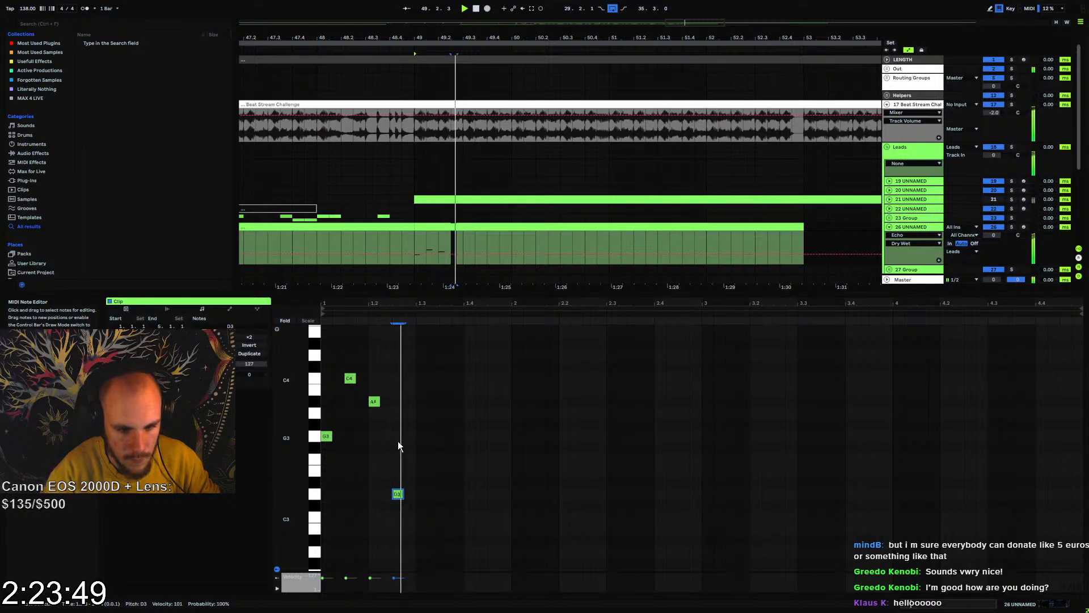
Fill the gaps with D3 sixteenth notes at 1.1.2, 1.1.4 and 1.2.2, and raise the note at 1.2.3 to D#3
double_click(338, 494)
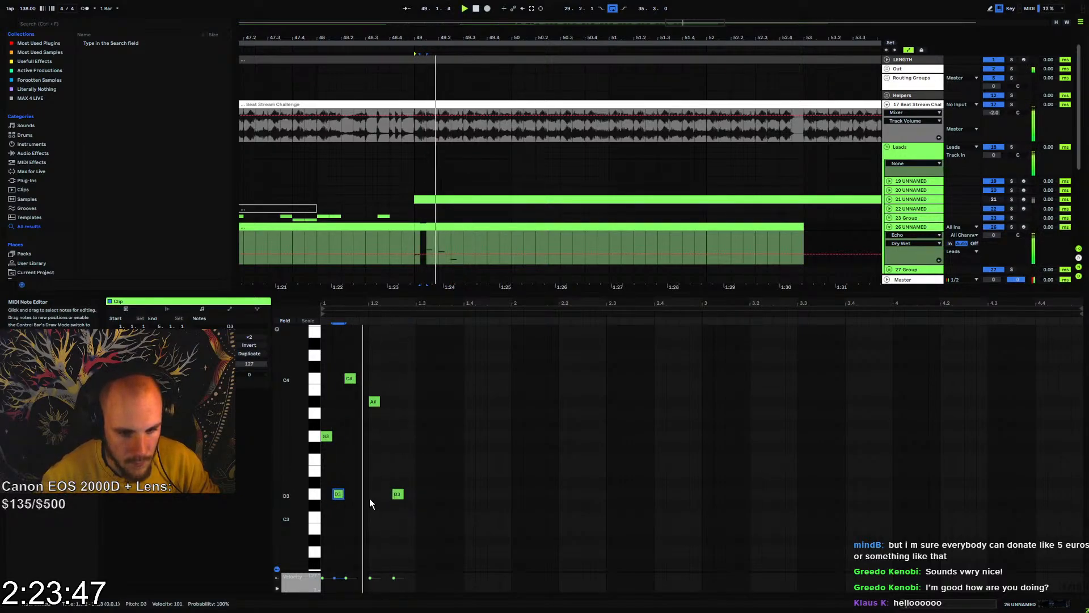
double_click(363, 494)
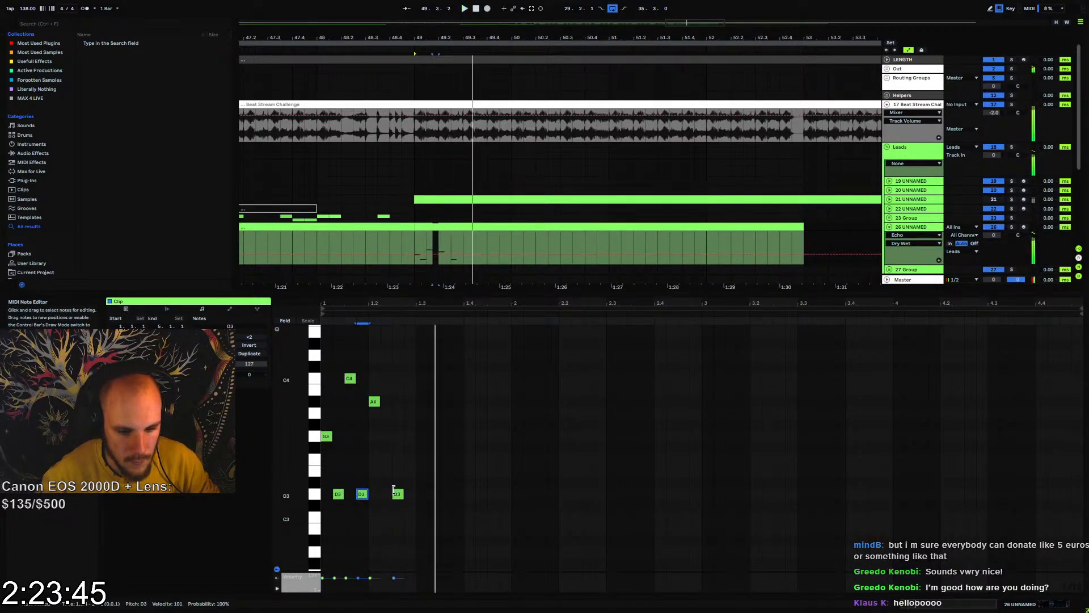
click(397, 495)
mouse_move(394, 494)
mouse_down()
mouse_move(398, 472)
mouse_move(398, 483)
mouse_up()
click(383, 496)
key(space)
double_click(382, 495)
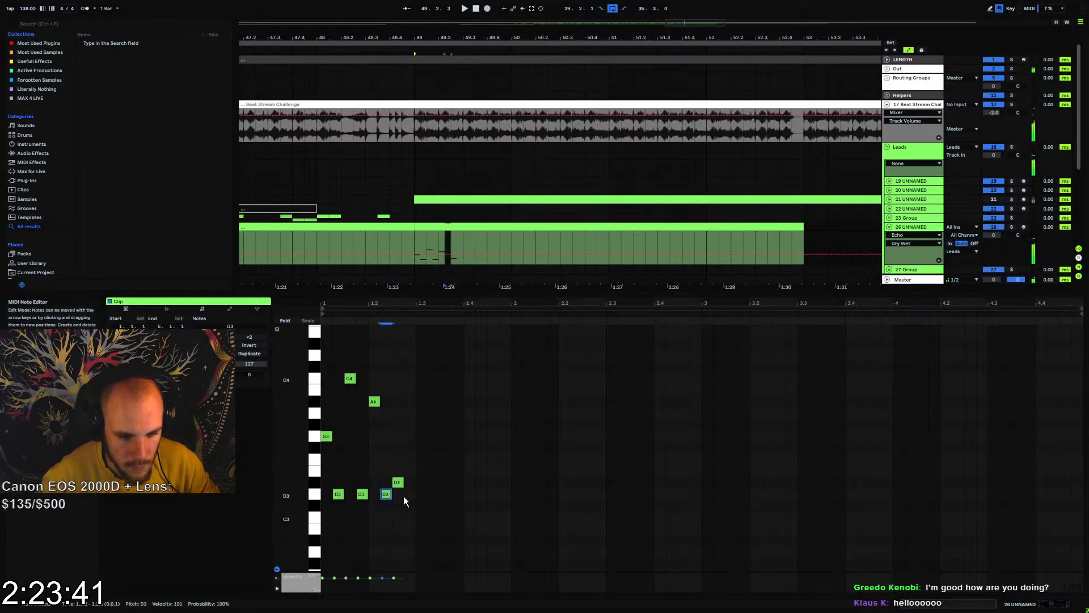
Add a D3 sixteenth note at 1.2.4 and copy the whole phrase to the start of the clip's bar 3
double_click(406, 496)
key(space)
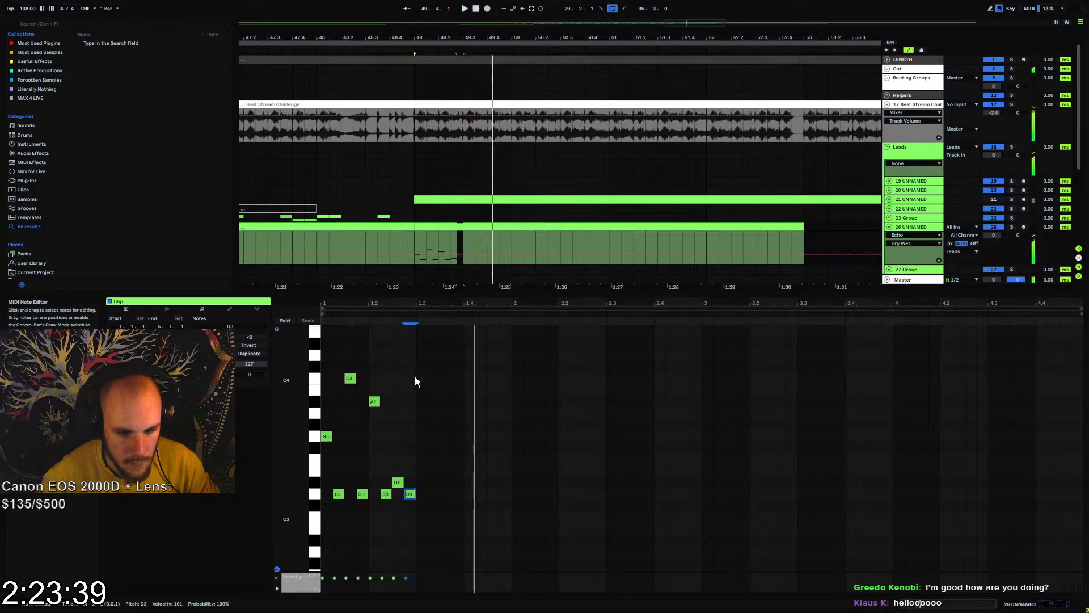
drag(414, 377, 339, 499)
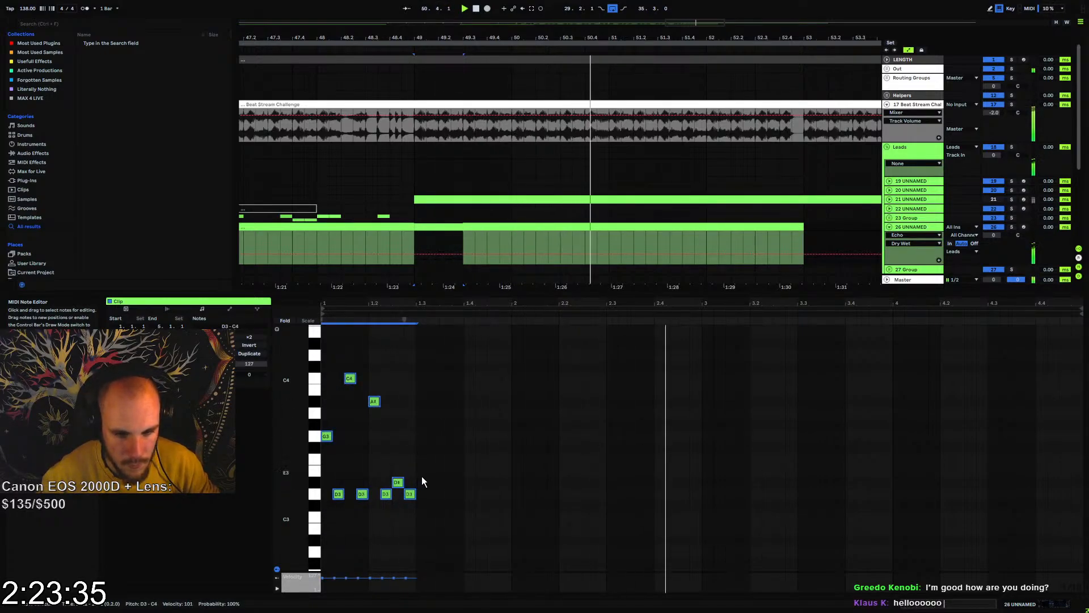
shift+click(700, 413)
key(ctrl+d)
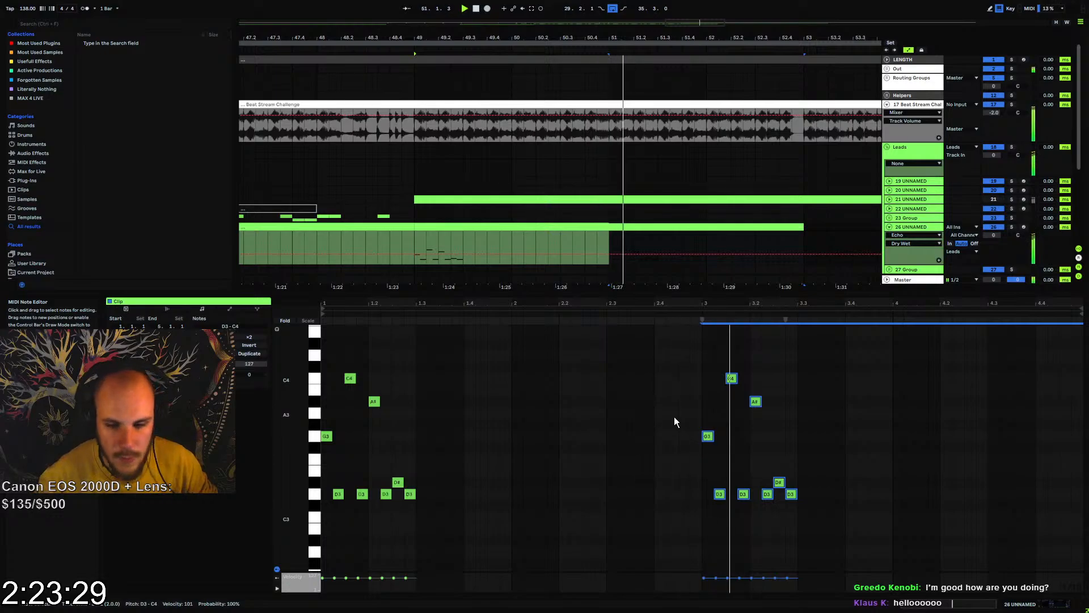
In the bar 3 copy, raise the A#3 at 3.2 to D4 and the D#3 at 3.2.3 to D#4
click(694, 394)
mouse_move(776, 391)
mouse_down()
mouse_move(737, 438)
mouse_move(772, 490)
mouse_up()
drag(783, 375, 749, 421)
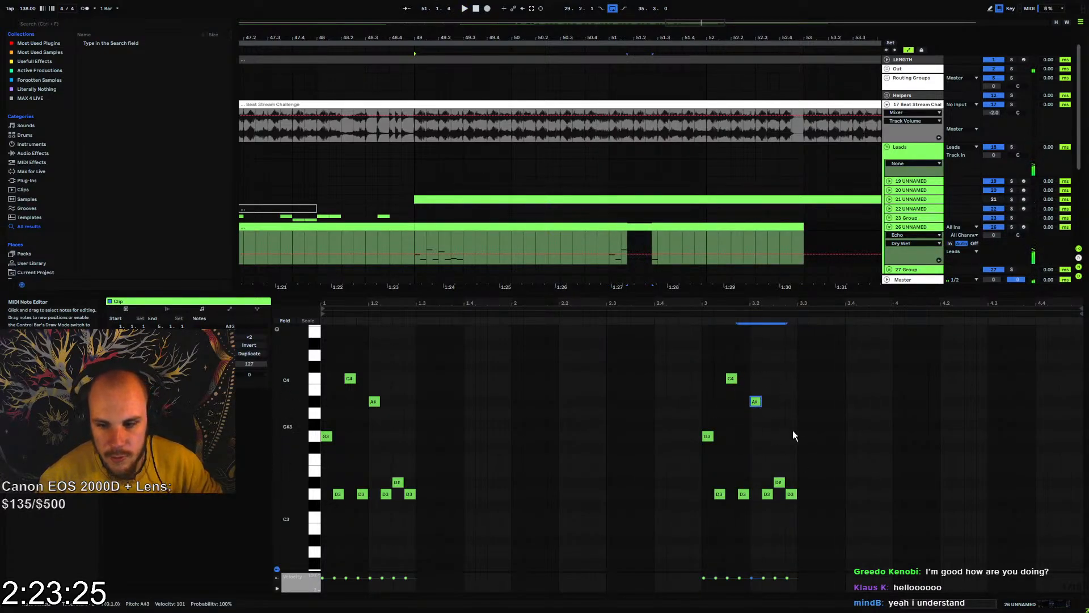
key(Up)
key(Up)
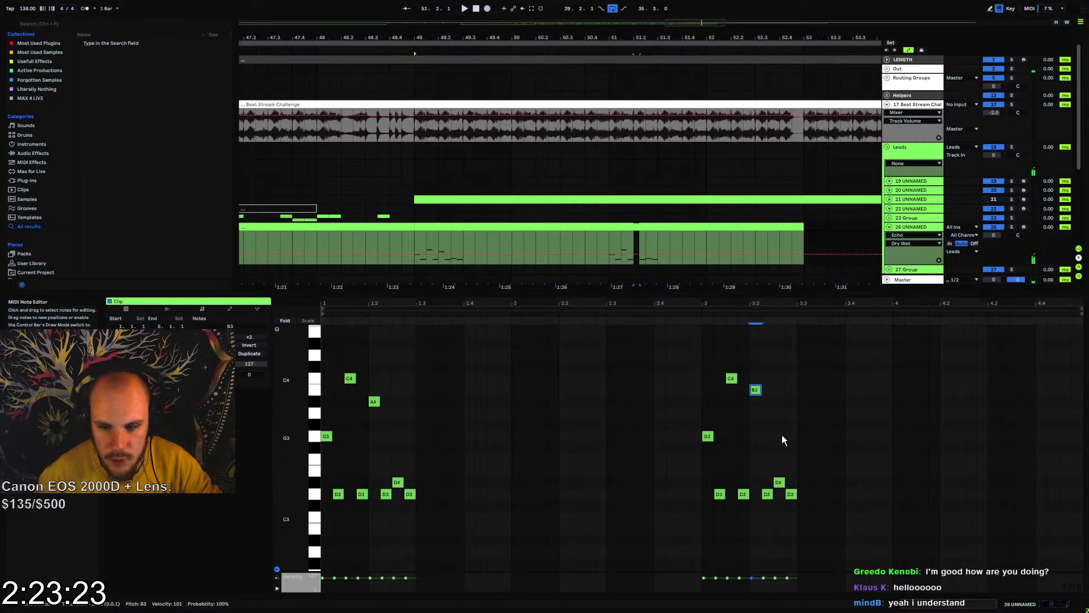
key(Up)
key(Up)
drag(778, 454, 779, 494)
key(shift+Up)
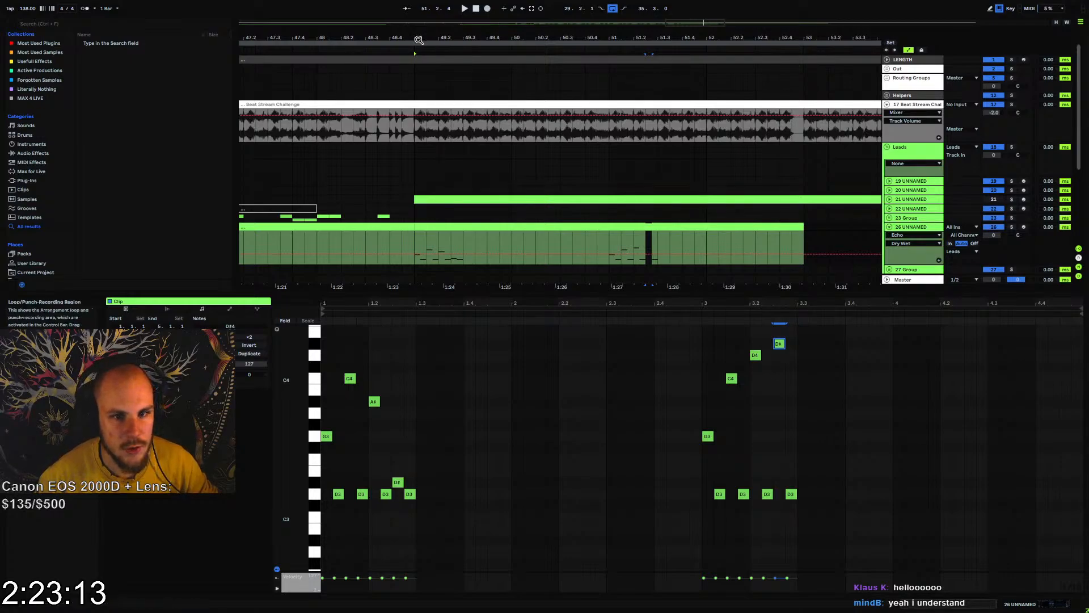
drag(419, 39, 591, 39)
drag(251, 132, 675, 126)
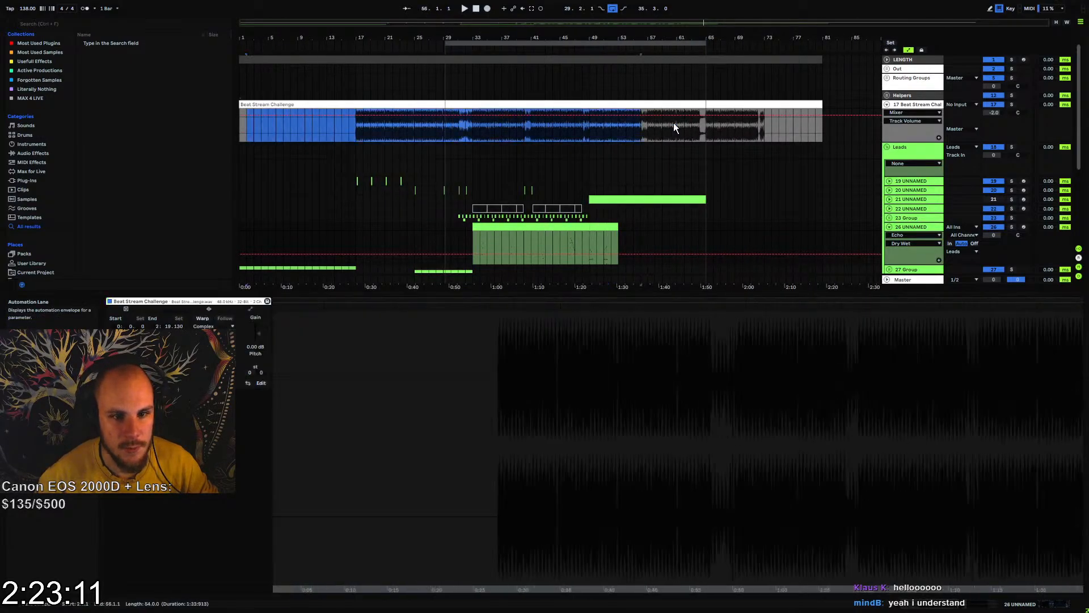
click(680, 129)
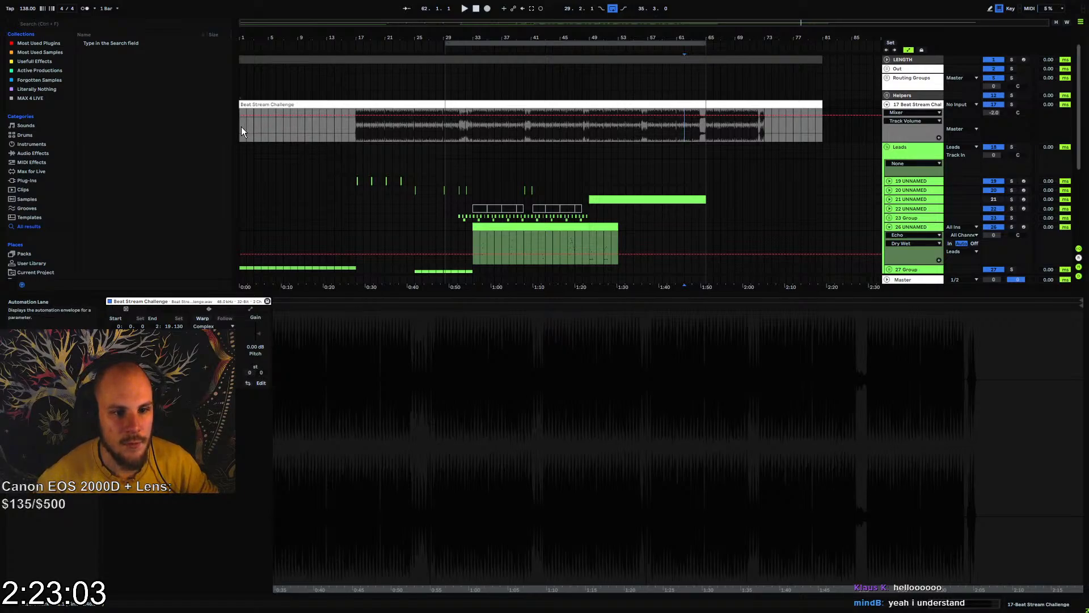
drag(240, 134, 821, 137)
drag(335, 136, 683, 136)
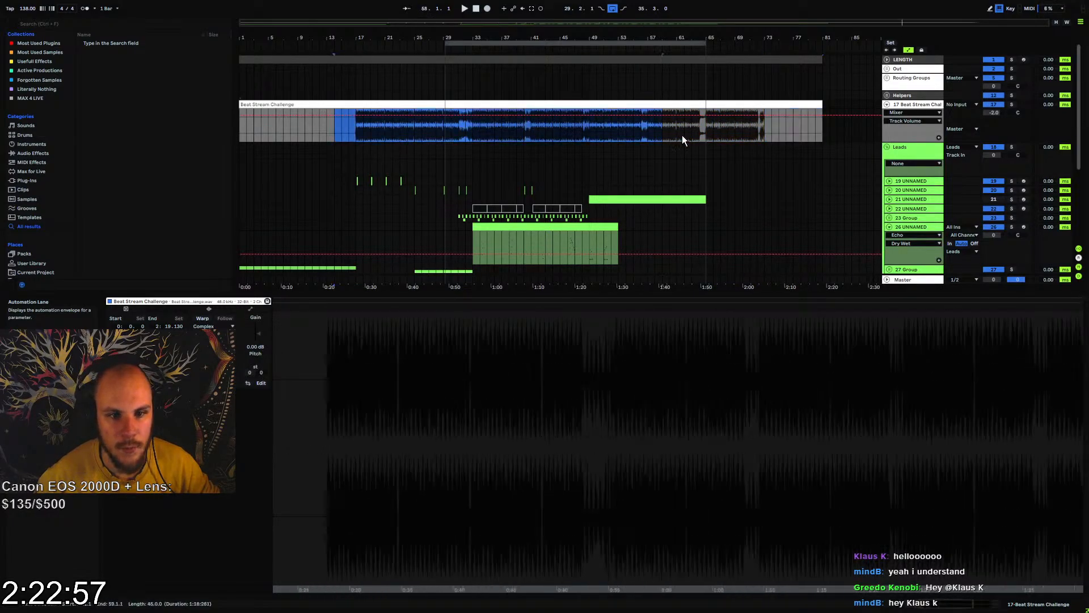
click(552, 131)
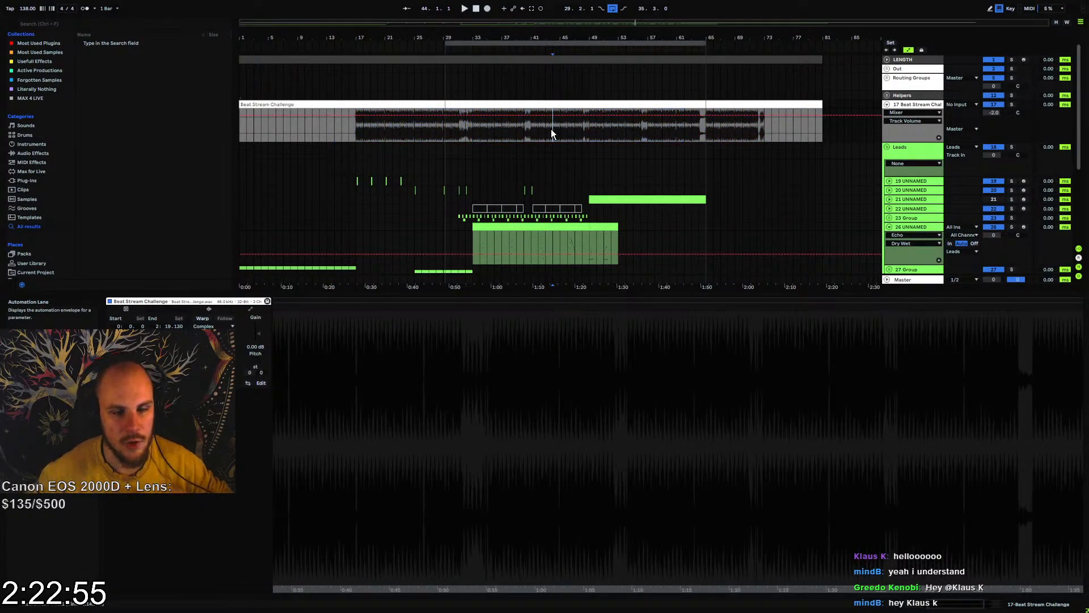
Play the new melody clip at bar 49 on track 26 and duplicate it to bars 53 to 57
click(599, 227)
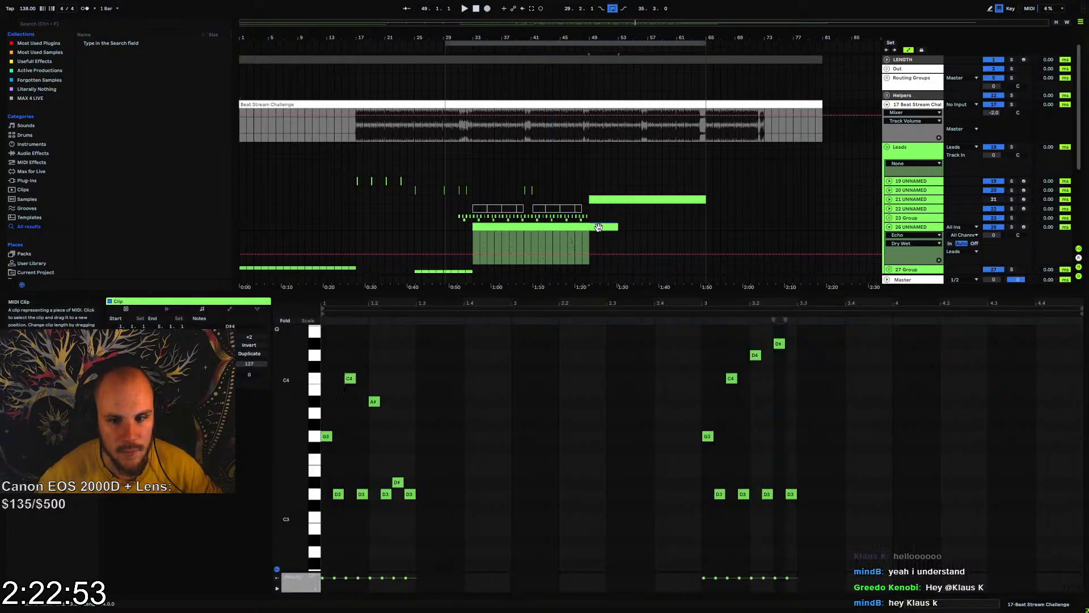
drag(607, 38, 506, 223)
key(space)
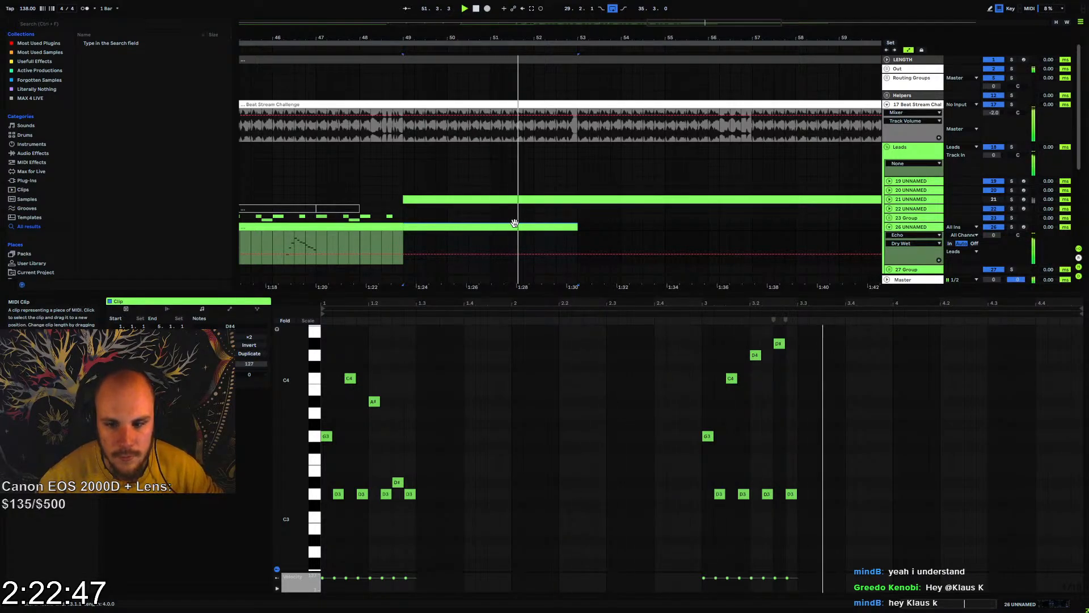
key(ctrl+d)
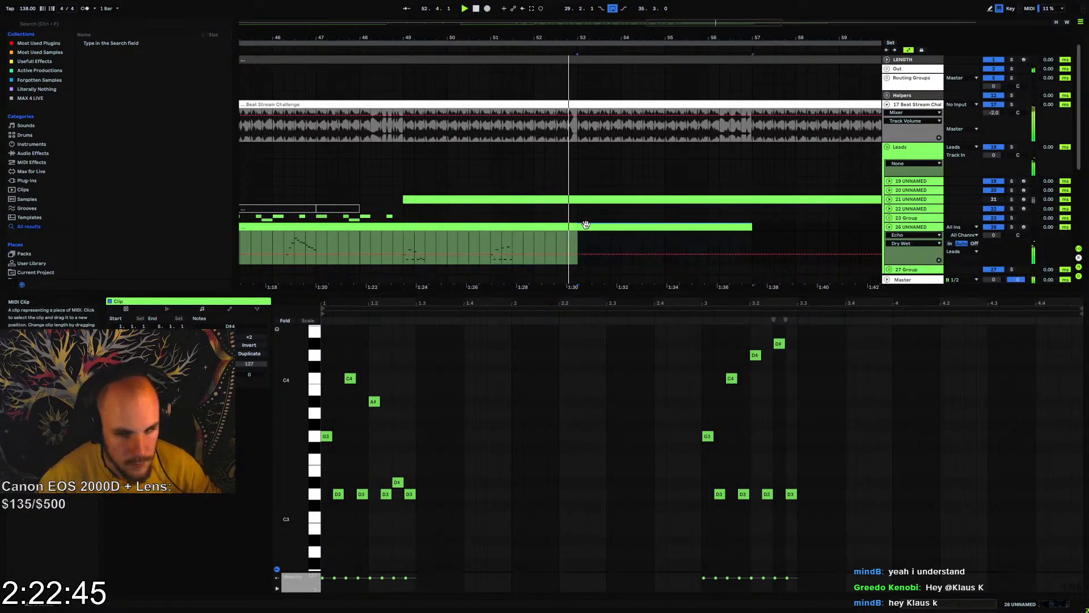
In the clip at bar 53, raise the C4 at 1.1.3 to F4 and the A#3 at 1.2 to D#4
drag(356, 354, 348, 388)
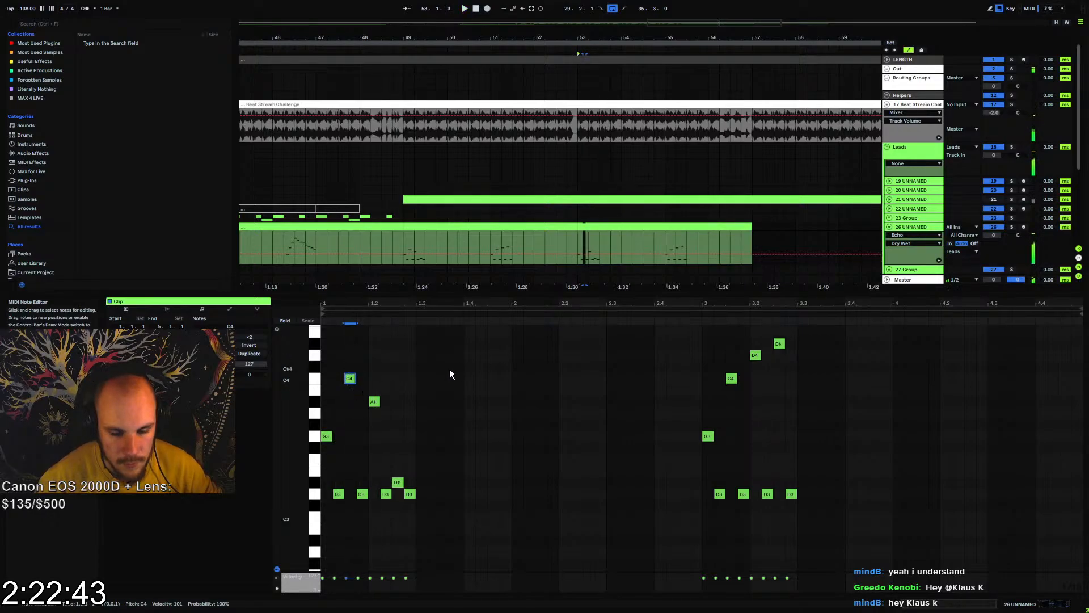
key(Up)
key(Up)
key(Up)
key(Up)
key(Up)
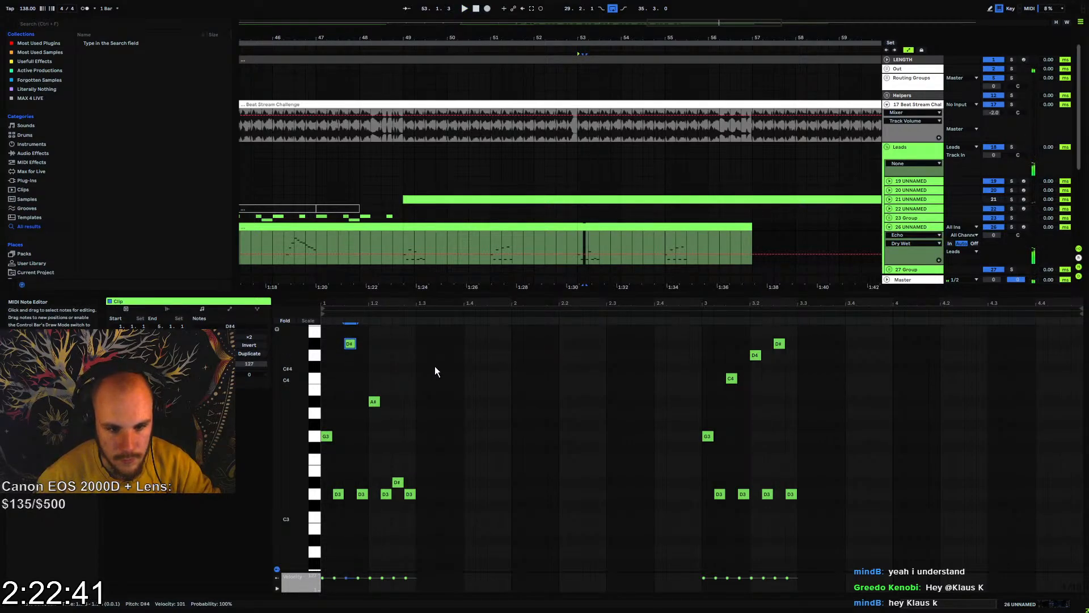
click(374, 411)
key(Up)
key(Up)
key(Up)
key(Up)
key(Up)
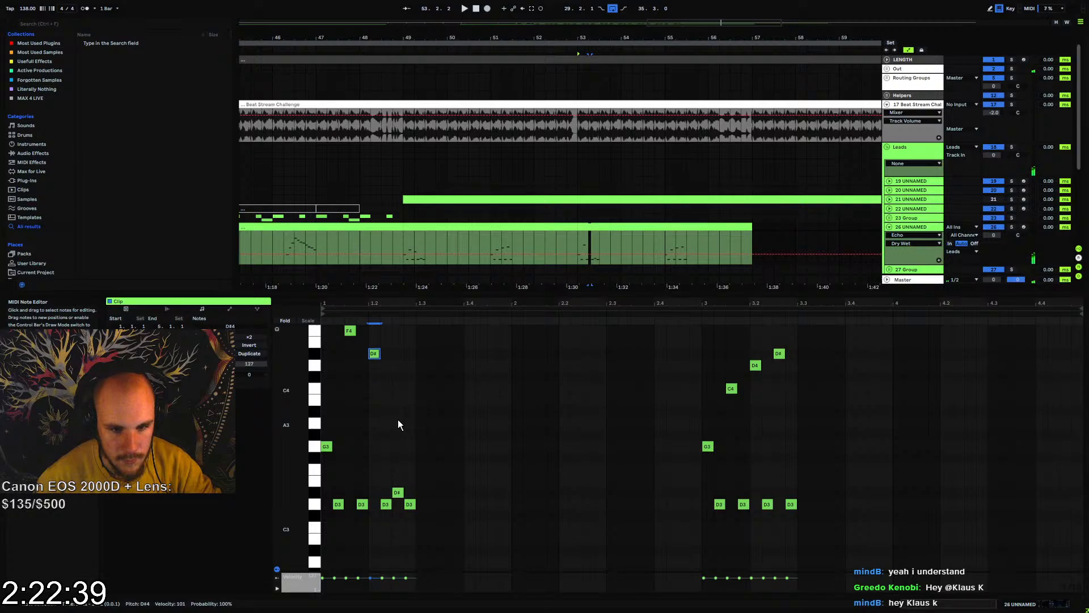
Raise the opening G3 of the bar 53 clip to A#3 and play it back
click(327, 447)
key(Up)
key(Up)
key(Up)
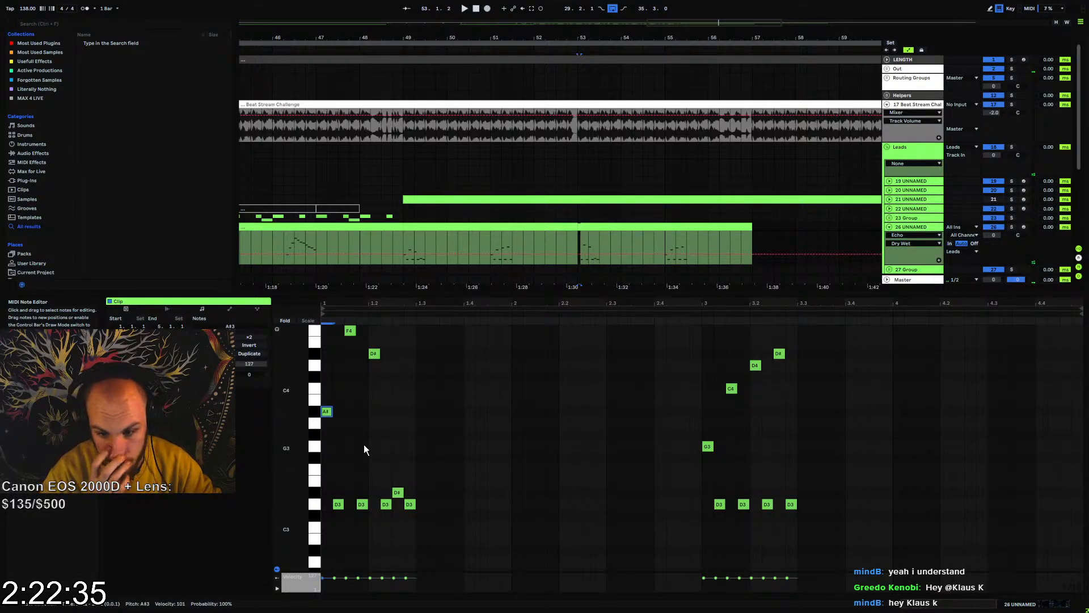
key(space)
scroll(426, 400, up, 2)
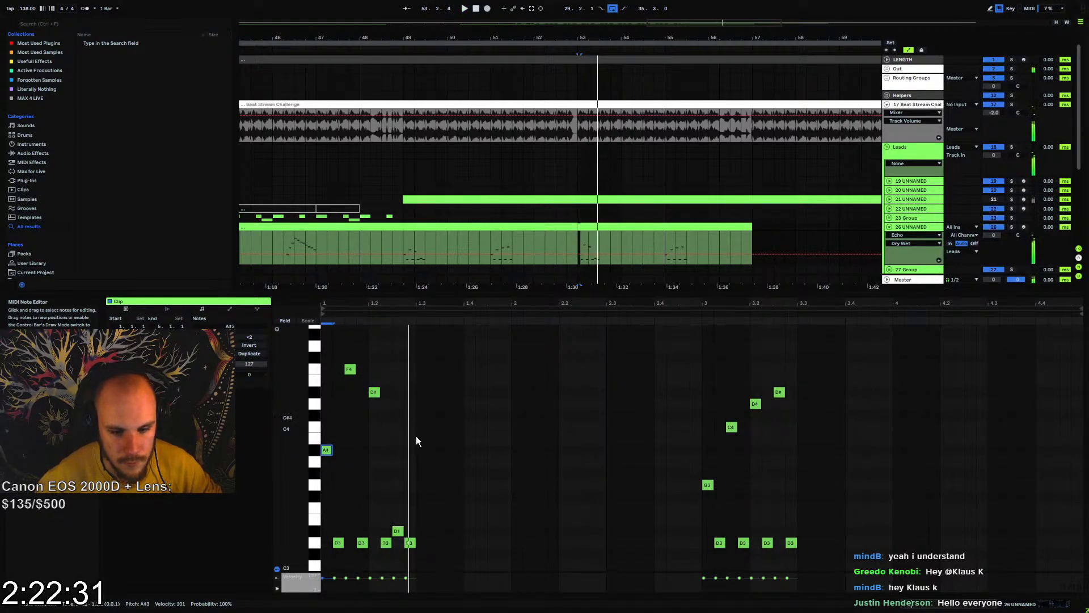
Raise the D#3 at 1.2.3 in the bar 53 clip to D4 and play the phrase back
drag(417, 495, 398, 535)
key(Up)
key(Up)
key(Up)
key(Up)
key(Up)
key(Up)
key(Up)
key(Up)
key(Up)
key(Up)
key(Up)
key(Up)
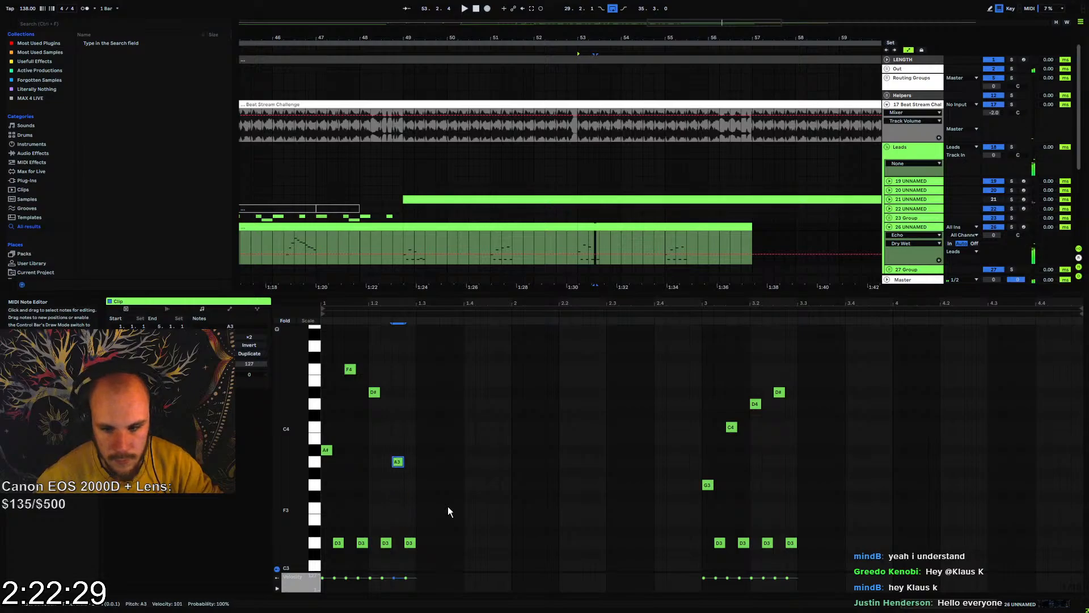
key(Down)
key(Down)
key(space)
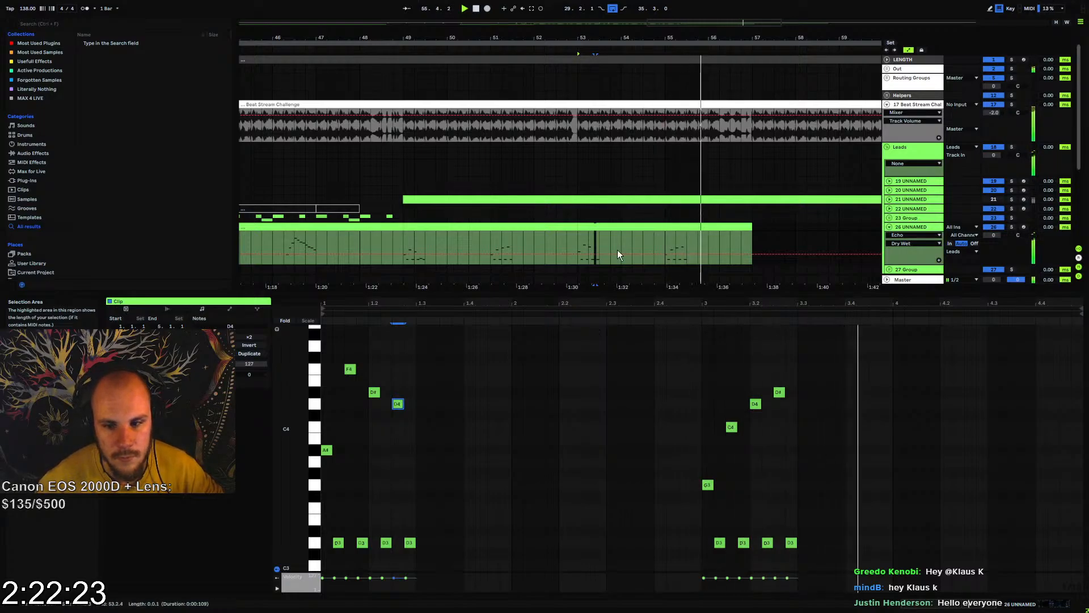
Duplicate both four-bar melody clips on track 26 so they also fill bars 57 to 65
click(616, 228)
shift+click(551, 227)
key(ctrl+d)
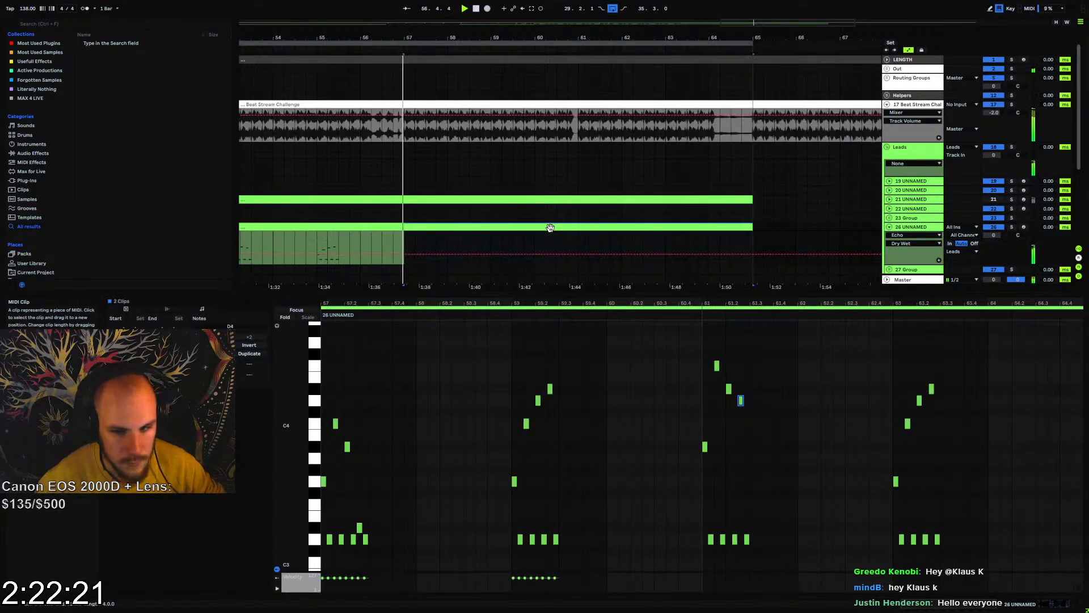
click(403, 235)
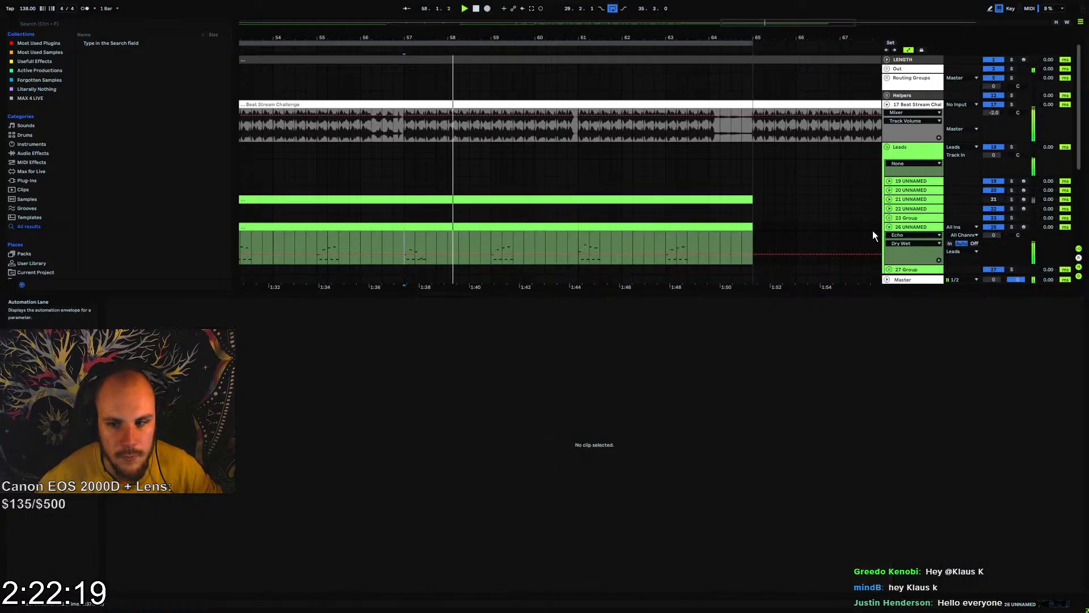
Add EQ Eight after Echo on track 26 and shape its first band into a low cut at 220 Hz with Q 0.36
click(925, 225)
double_click(904, 229)
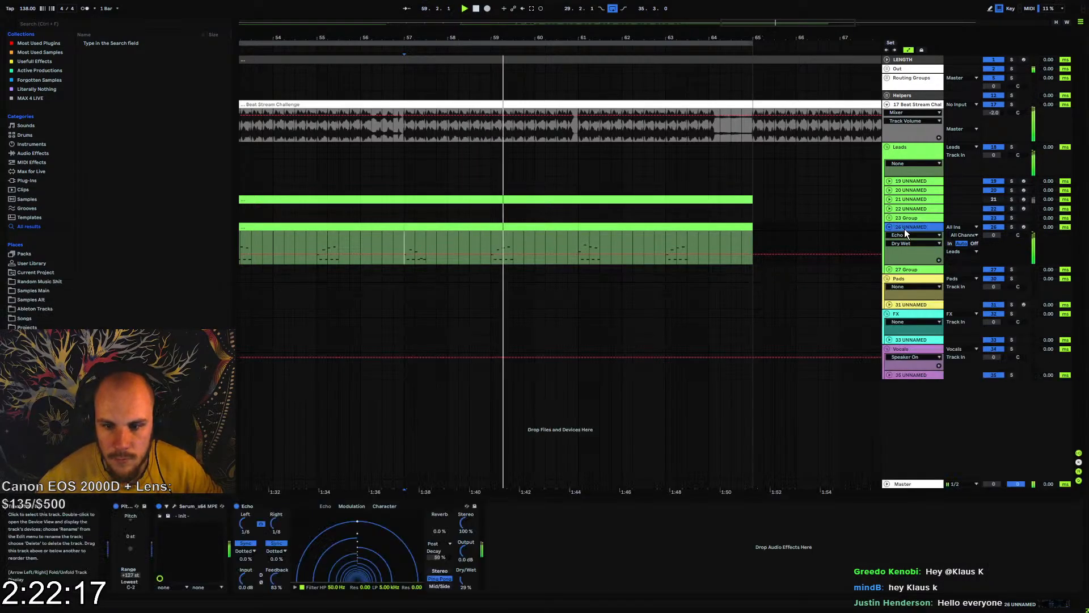
right_click(627, 538)
click(672, 479)
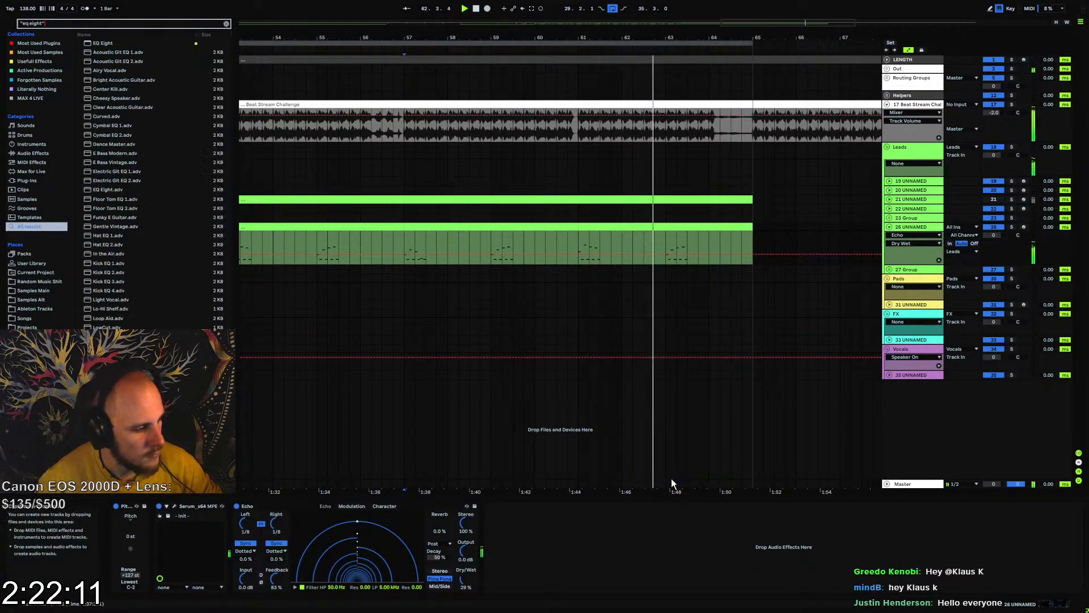
click(517, 589)
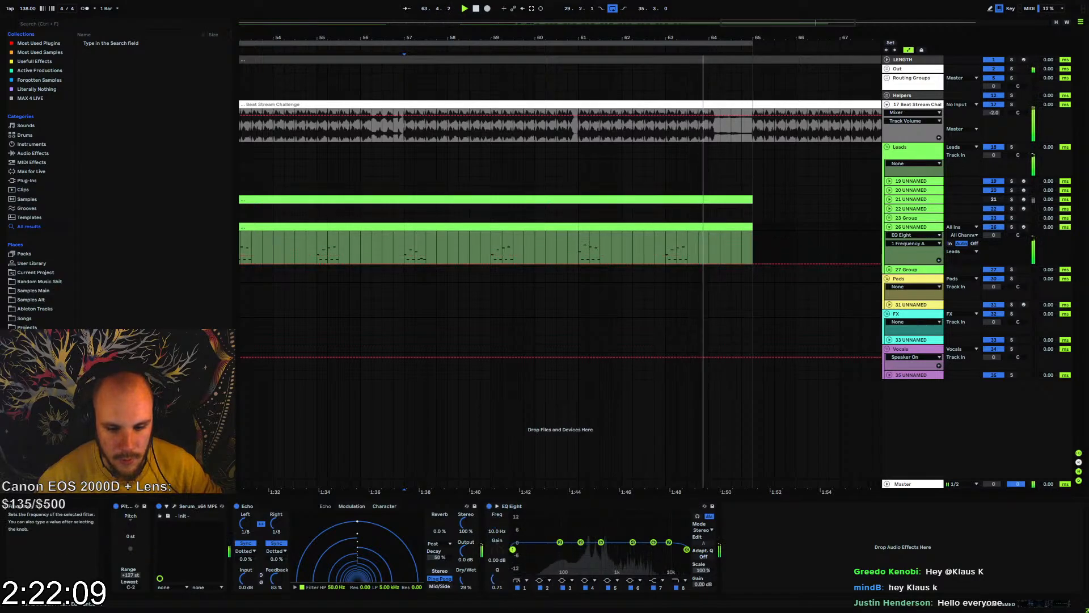
drag(585, 550, 583, 558)
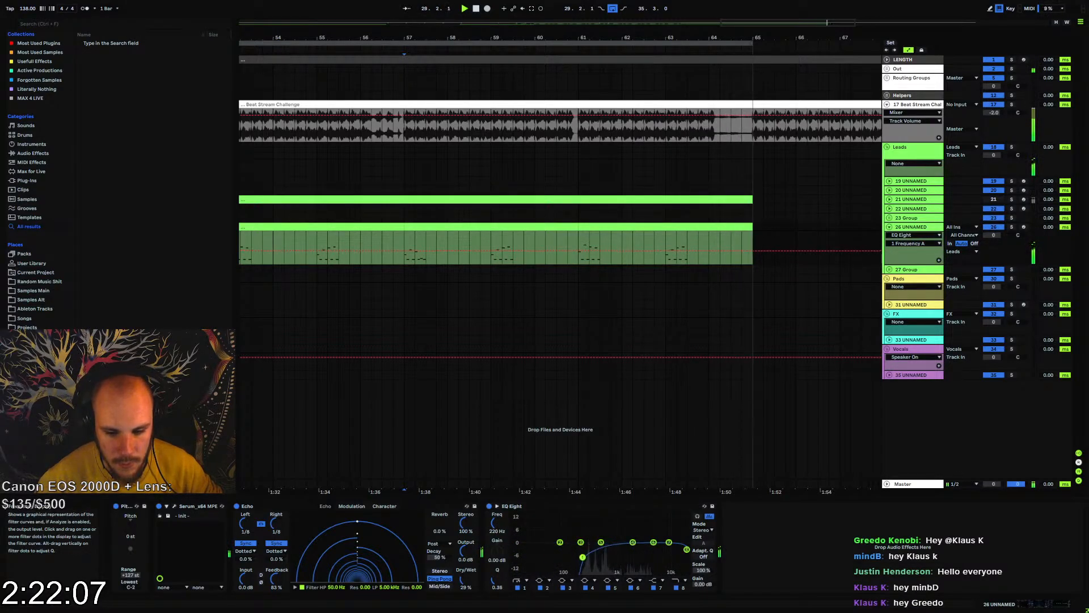
Play from bar 45, open track 26's Serum and turn on oscillator B with the Analog_BD_Sin wavetable
drag(529, 40, 530, 17)
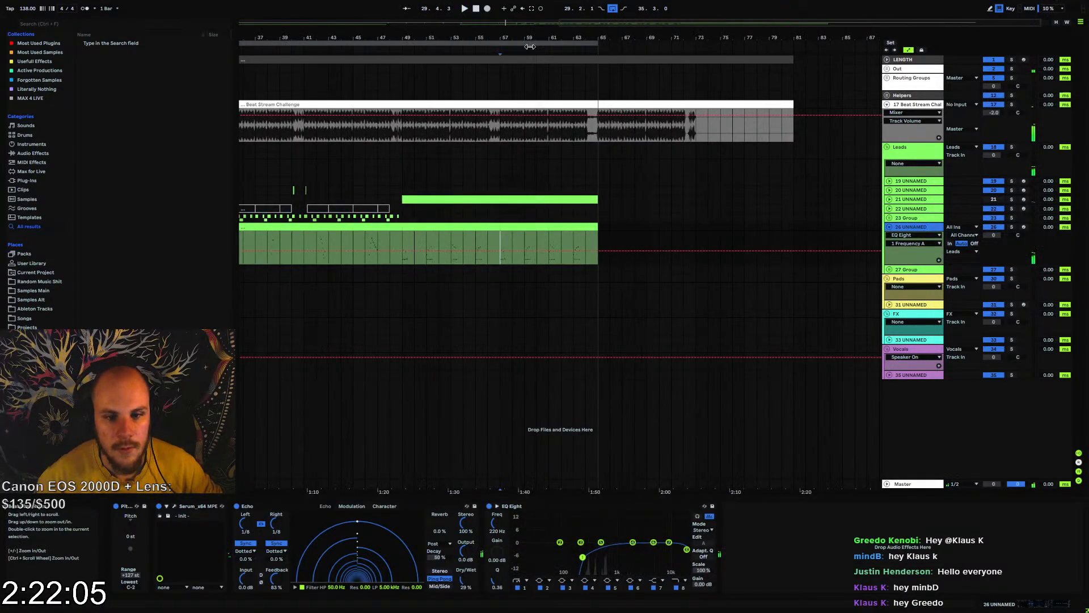
click(355, 241)
drag(374, 42, 376, 100)
click(166, 507)
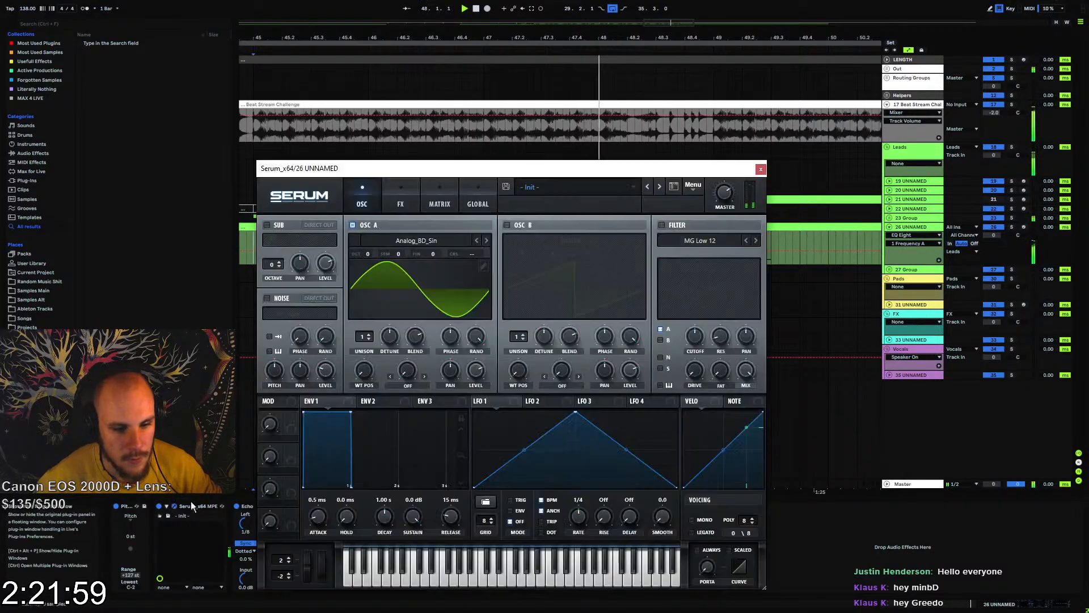
click(506, 225)
click(536, 240)
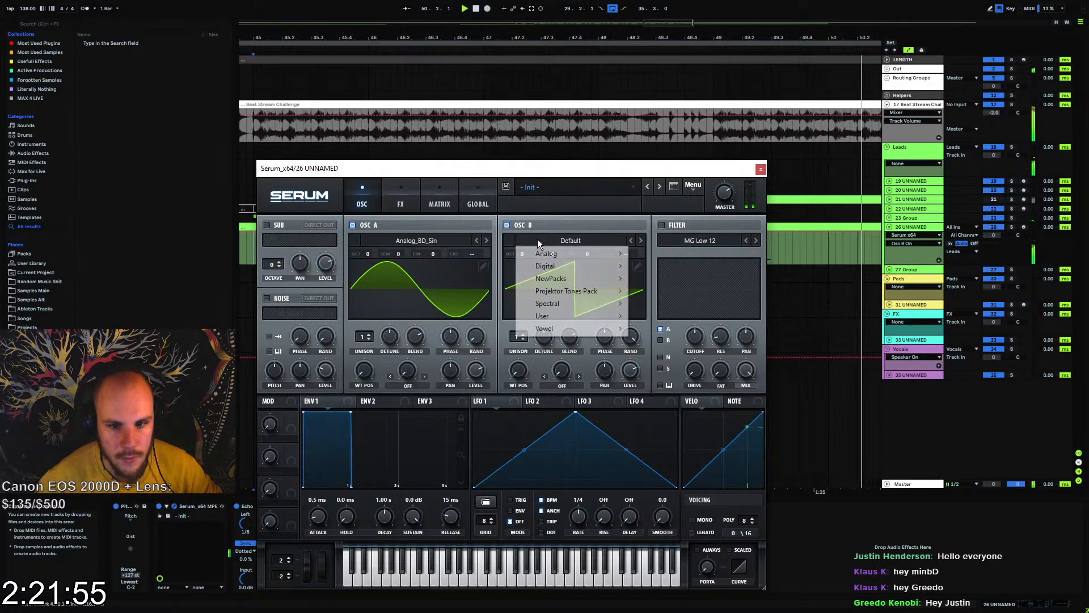
mouse_move(550, 254)
click(659, 272)
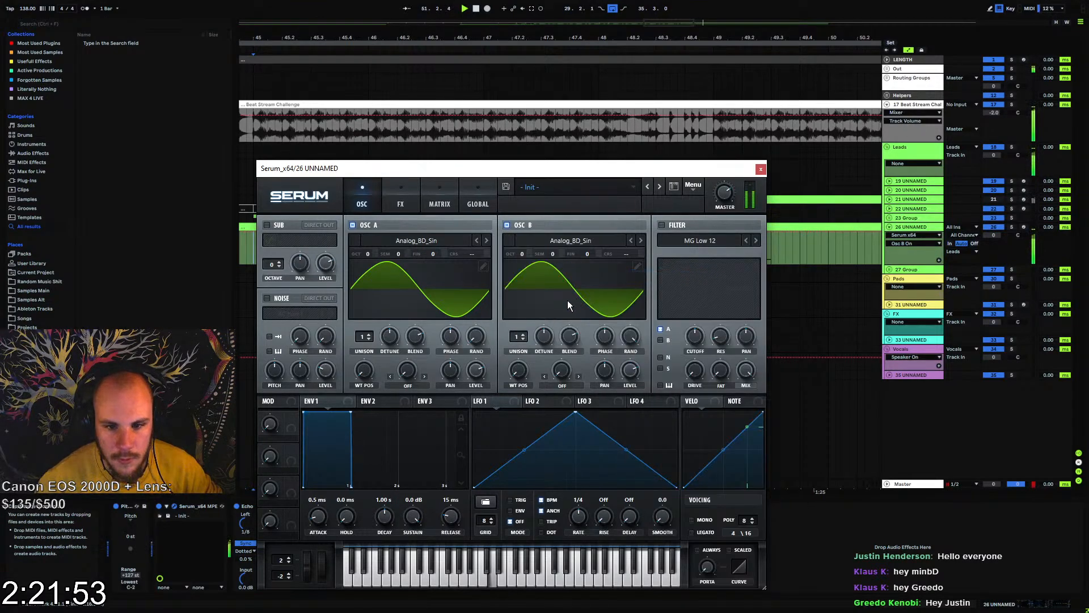
Switch oscillator B to the Basic Shapes wavetable, move its position to the saw shape and use 4 unison voices
click(529, 240)
mouse_move(543, 253)
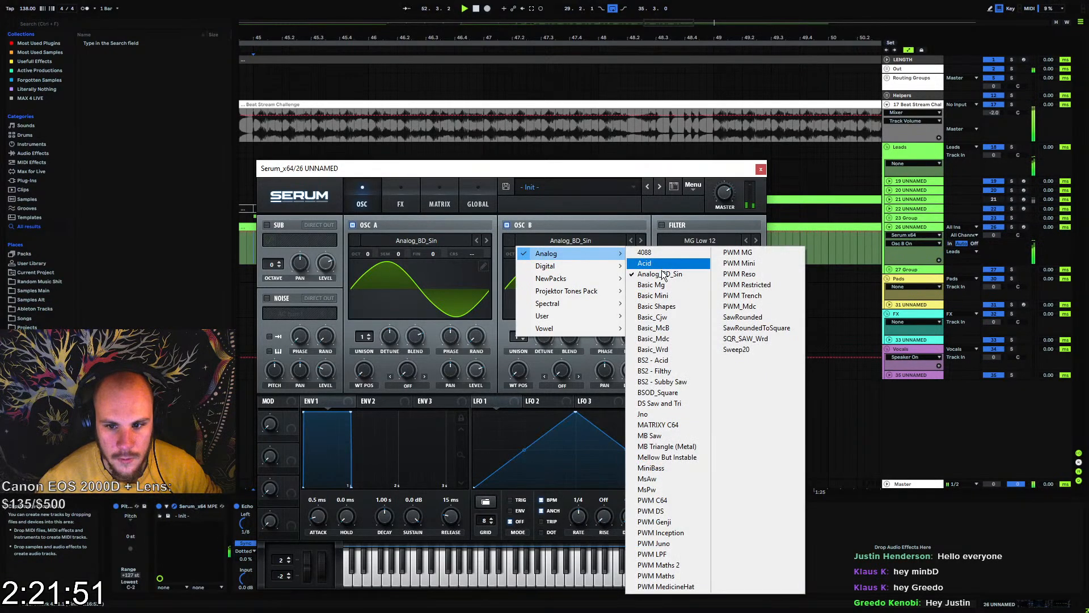
click(656, 306)
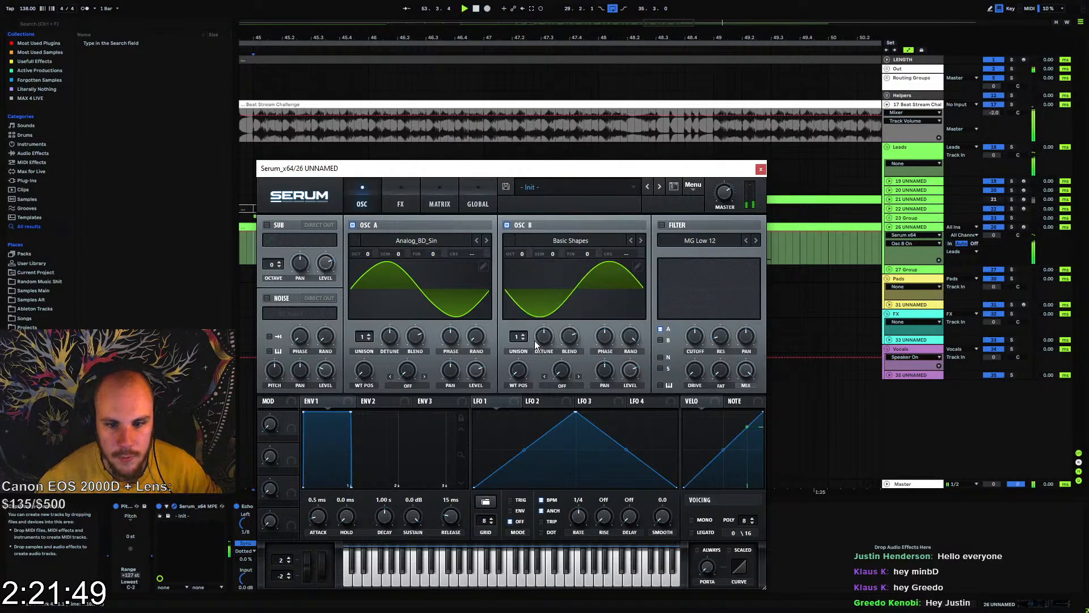
drag(515, 373, 519, 327)
Turn on the MG Low 12 filter, set oscillator B's unison detune to about 0.05 and filter B instead of A
click(662, 225)
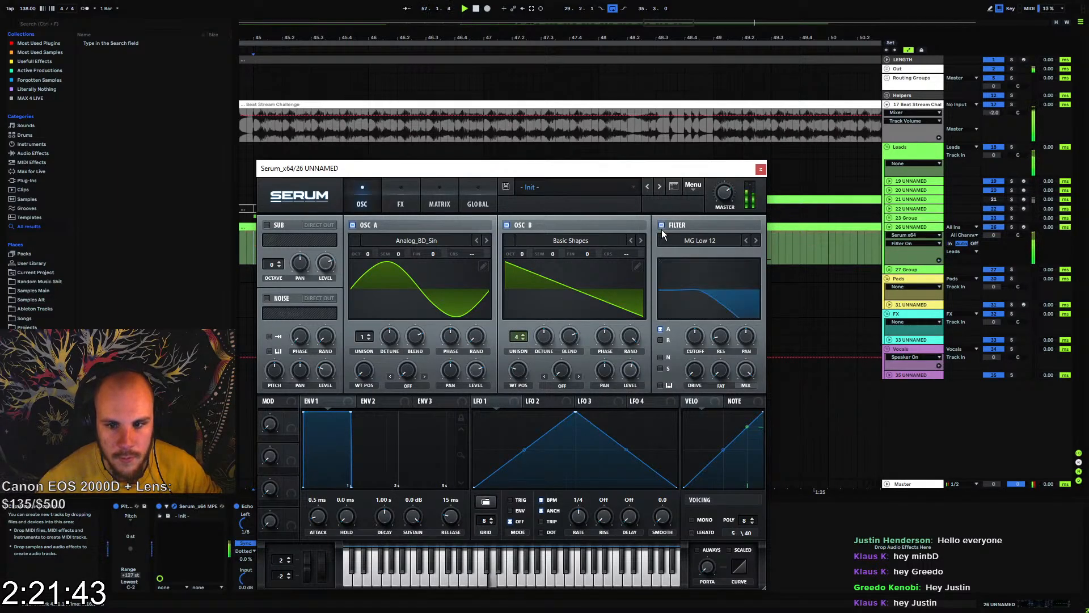
click(684, 240)
click(546, 339)
drag(547, 340, 548, 350)
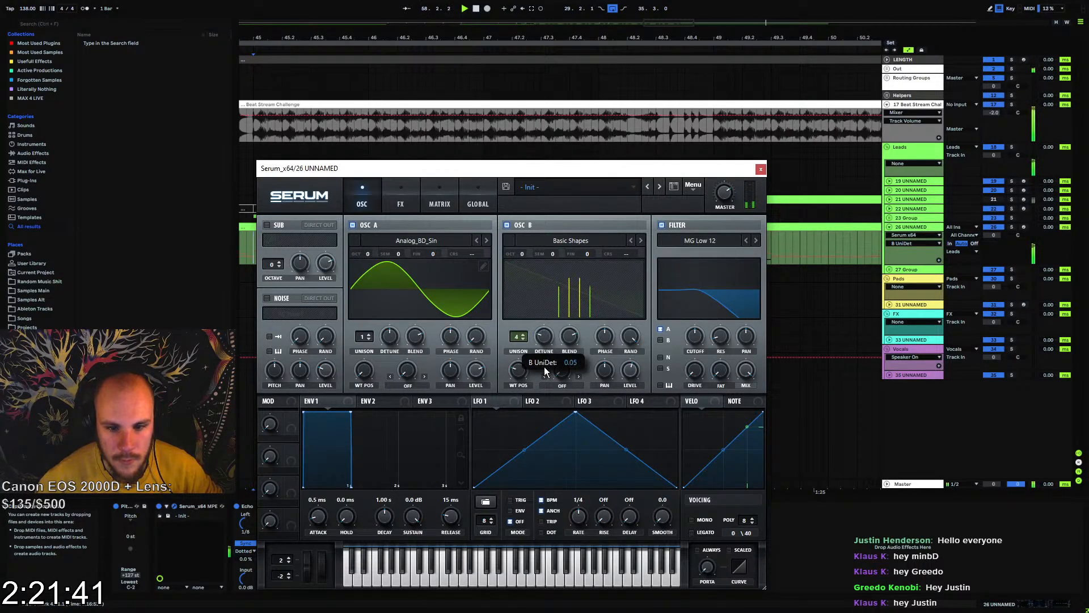
click(716, 243)
click(661, 340)
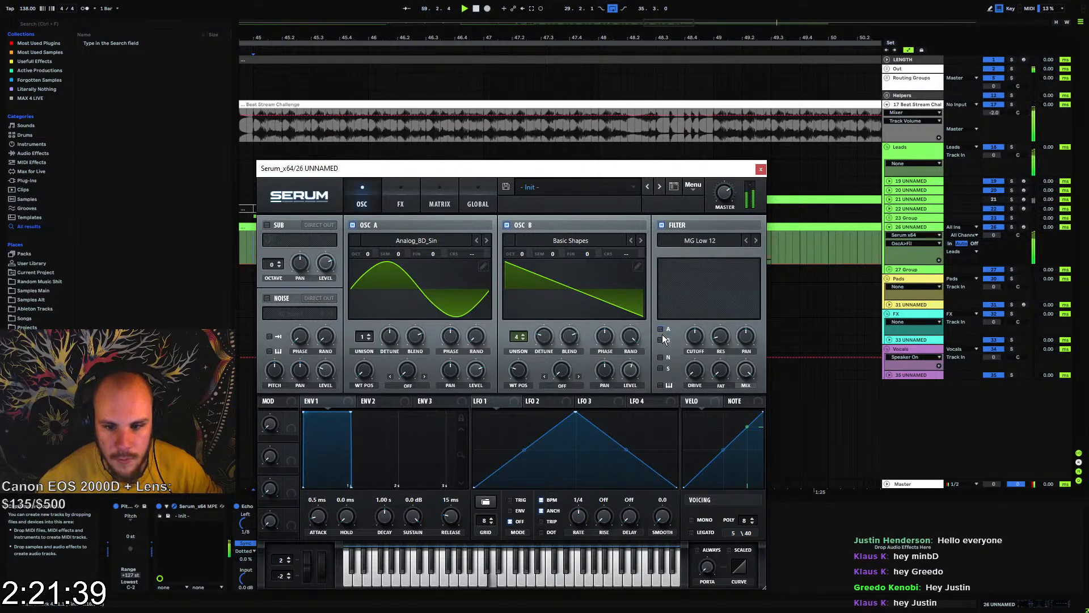
Switch the filter on oscillator B to the High 24 type and raise its resonance to about 44%
click(695, 242)
mouse_move(696, 255)
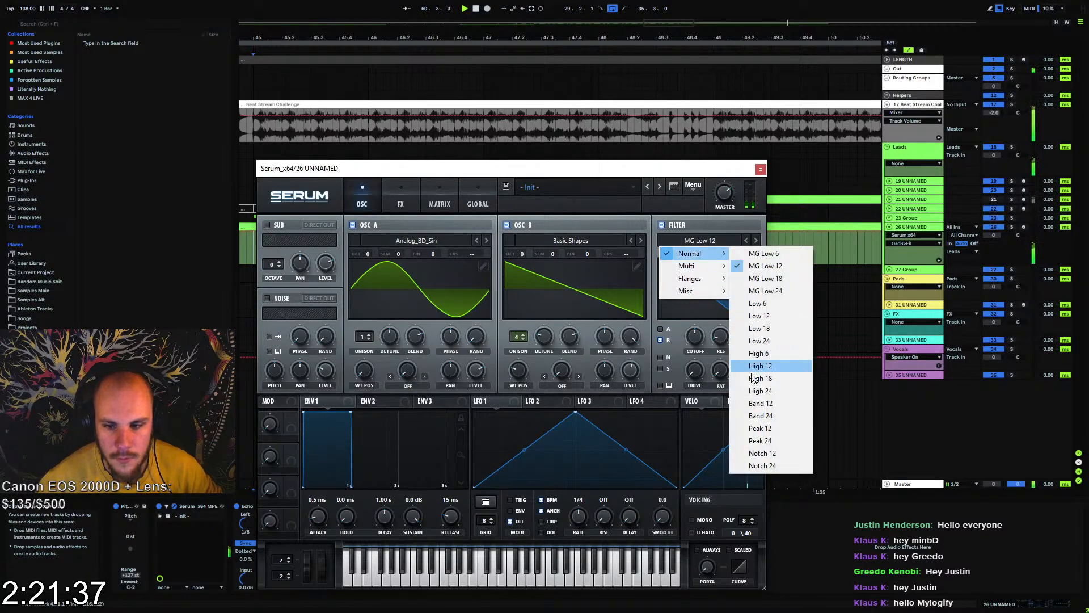
click(760, 391)
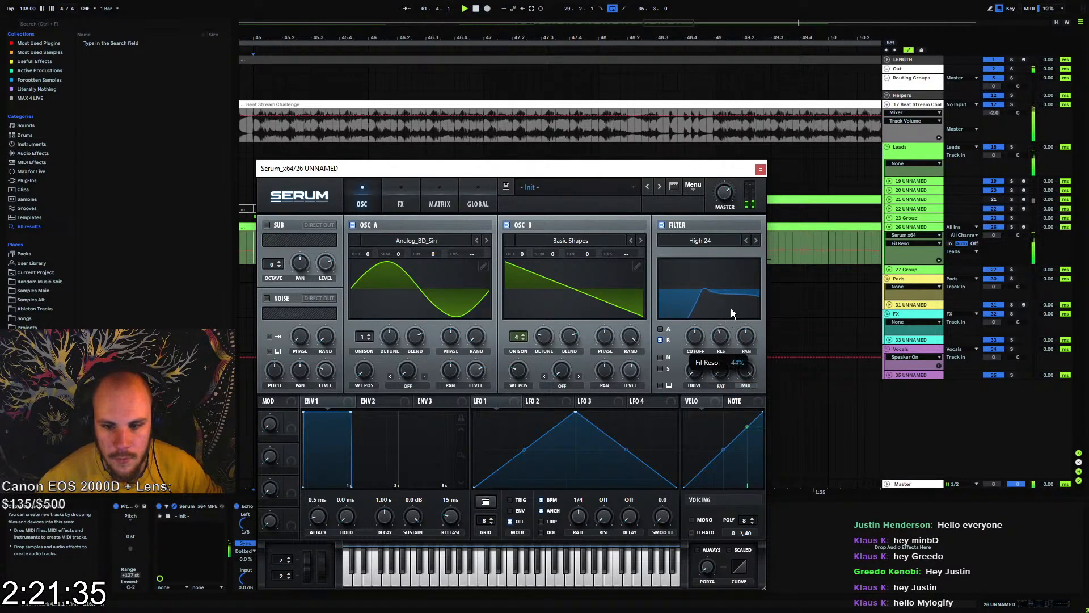
Change the filter type to the L/B/H 24 multi filter, set its morph to about 44% and sweep the cutoff up to about 2668 Hz
click(732, 243)
mouse_move(706, 267)
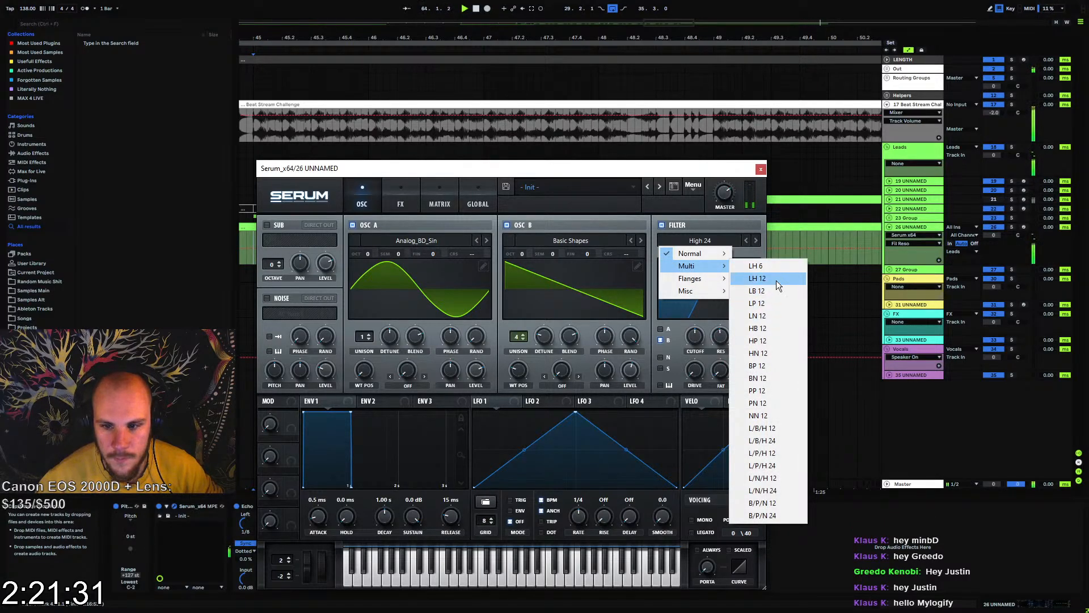
click(788, 441)
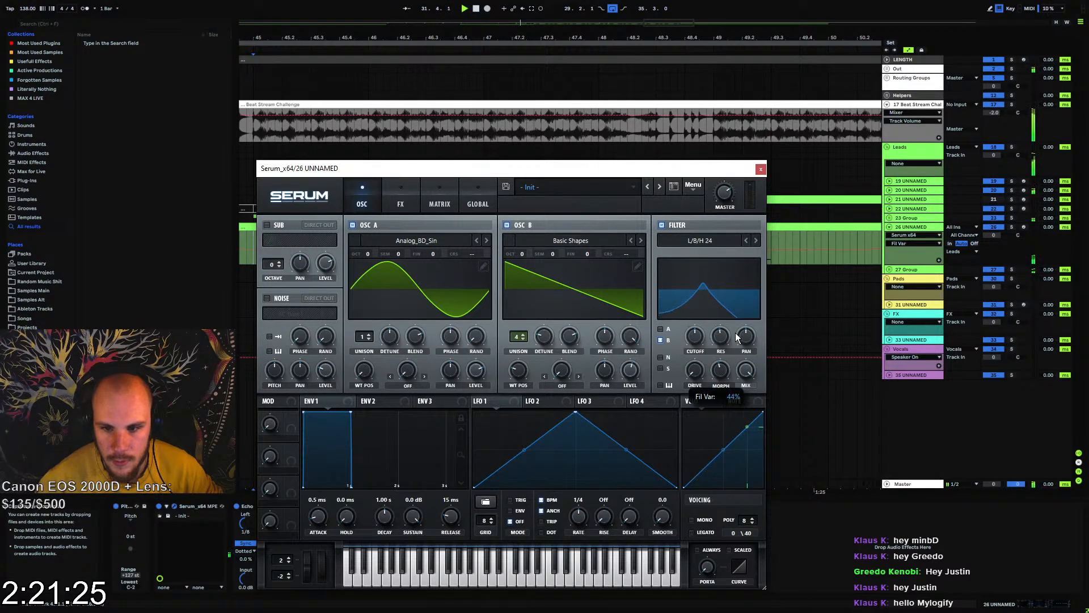
drag(697, 338, 705, 330)
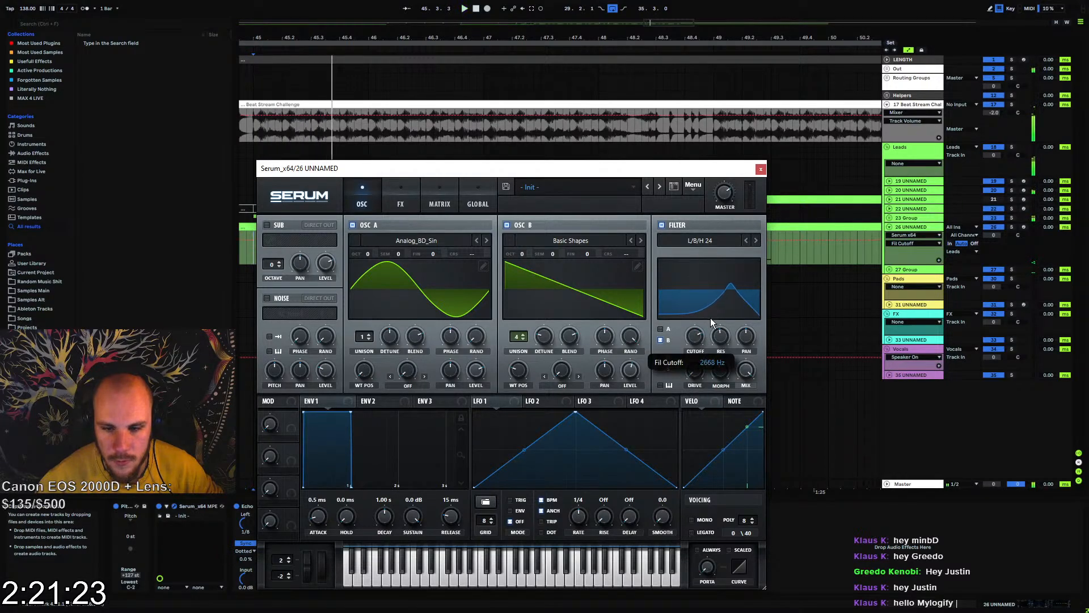
Modulate the filter cutoff with LFO 1 at a one-bar rate and the morph with LFO 2, and play the result against the clips
drag(512, 400, 684, 368)
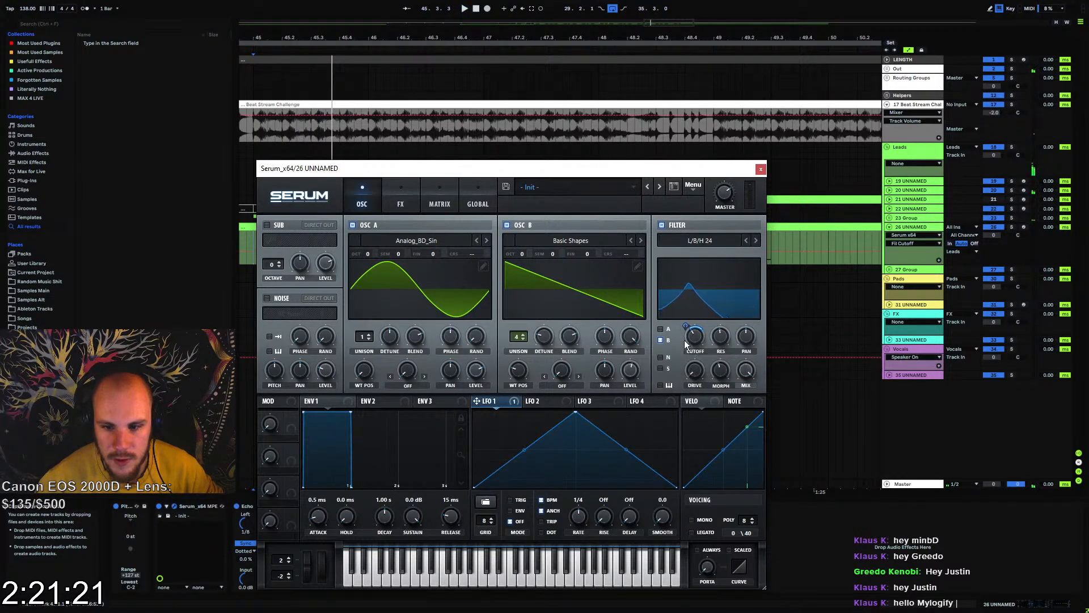
drag(685, 328, 687, 315)
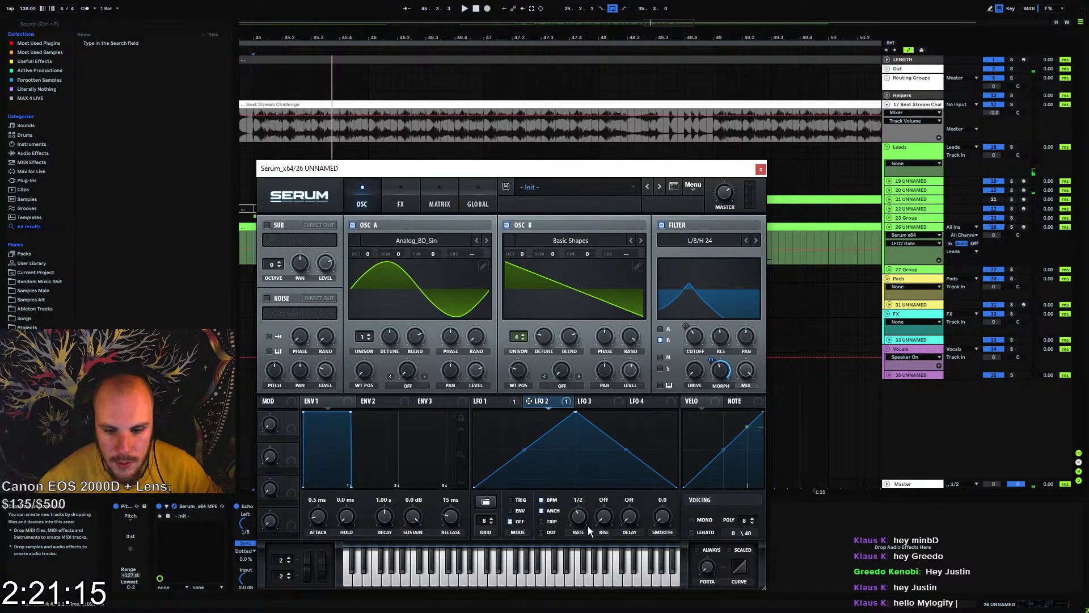
key(space)
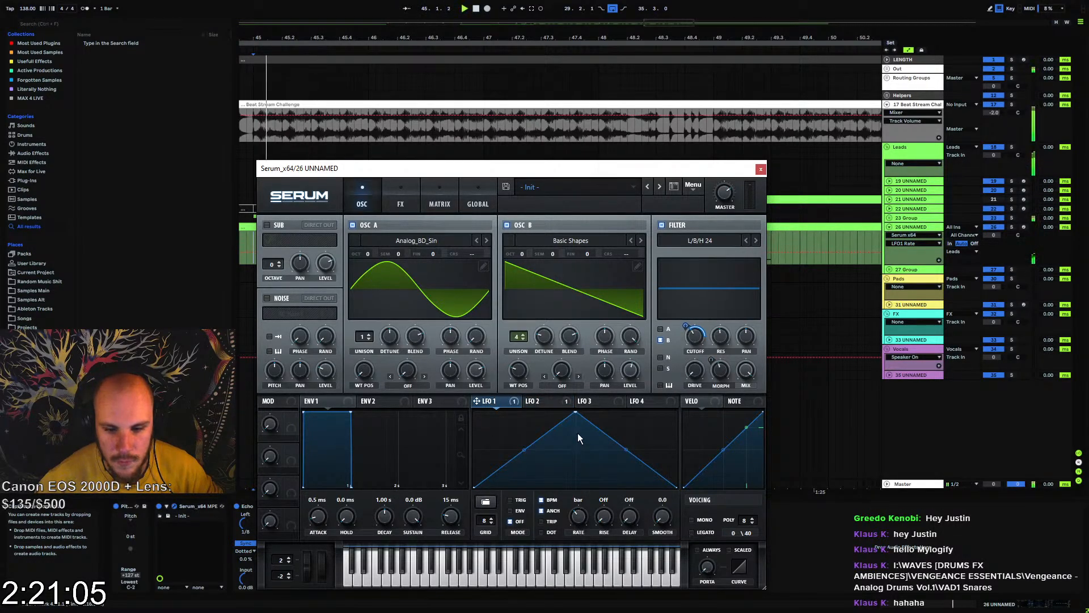
drag(531, 166, 555, 318)
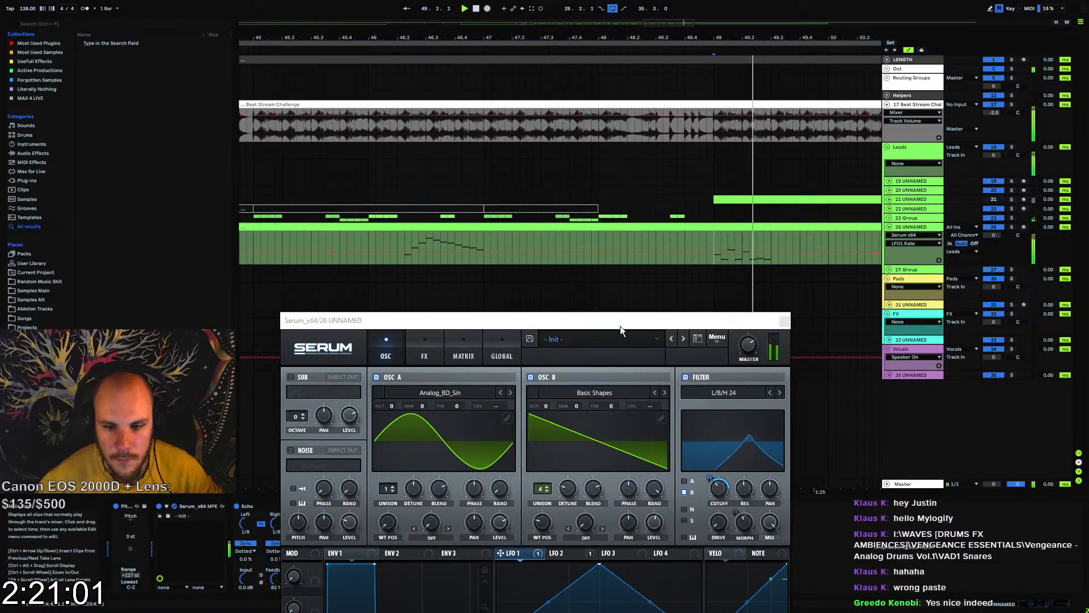
drag(617, 320, 572, 158)
Readjust the filter cutoff and its LFO 1 modulation depth while playing track 26's melody from bar 49
click(669, 318)
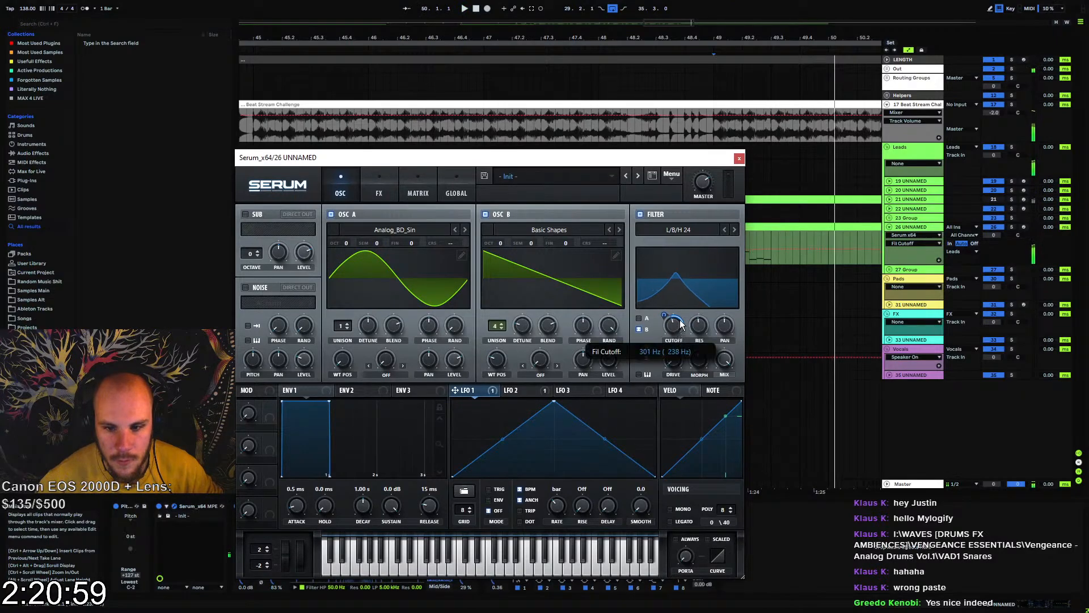
key(space)
drag(665, 315, 677, 324)
key(space)
key(space)
click(815, 431)
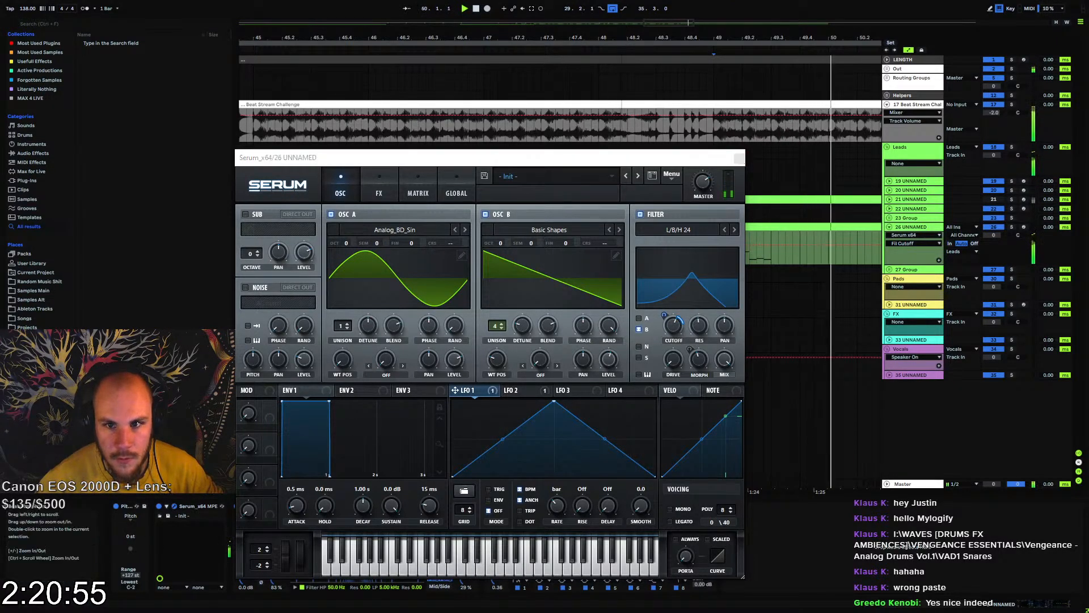
scroll(815, 431, down, 3)
drag(815, 431, 987, 435)
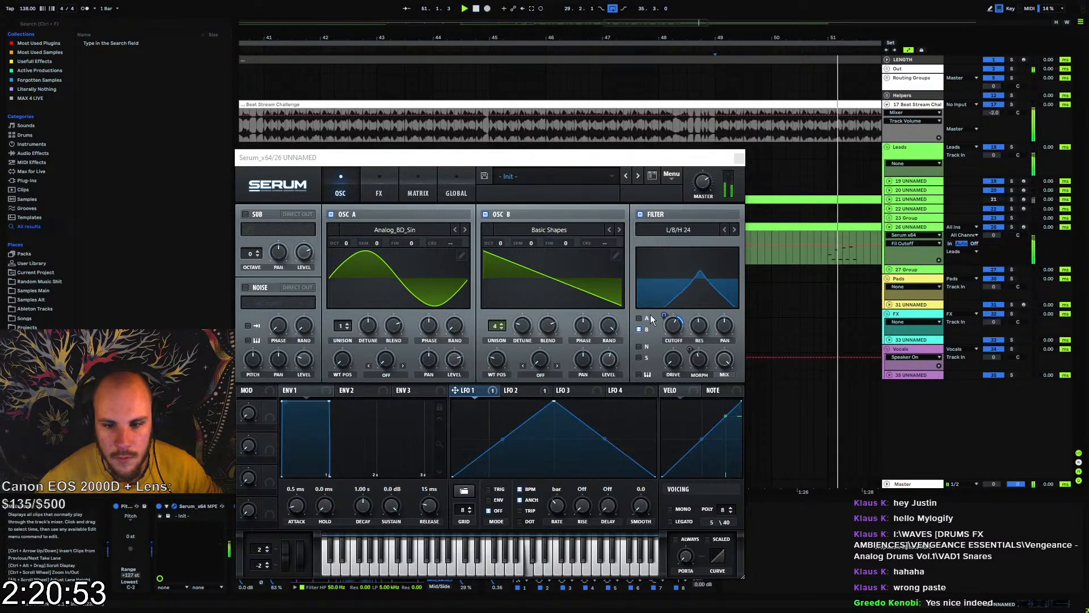
Slow LFO 1 to 8 bars and reshape it with a steep rise, a plateau to the middle and a quick fall to zero
click(559, 510)
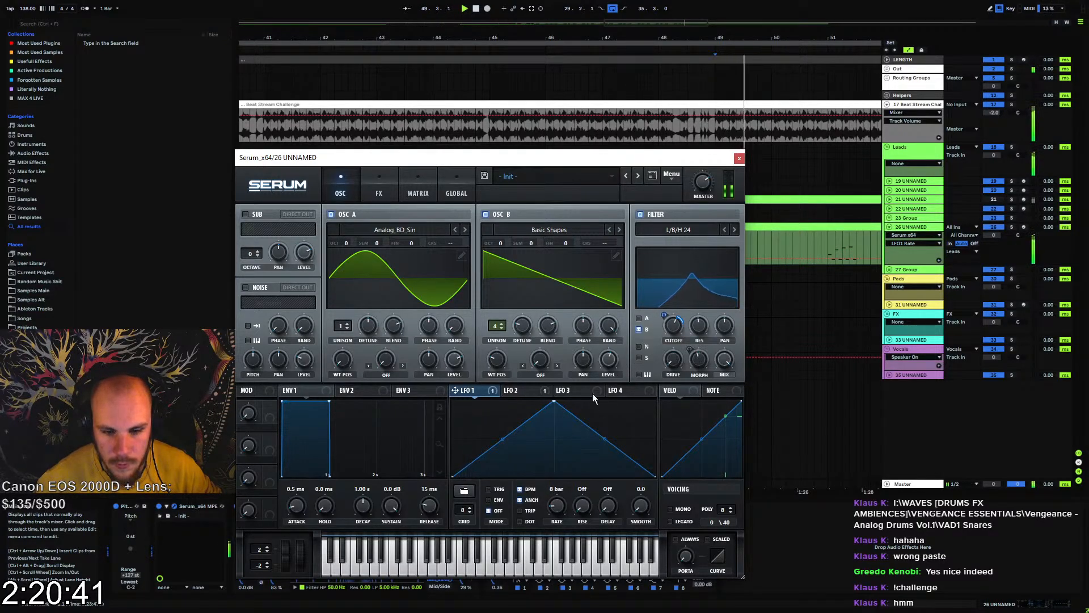
drag(483, 417, 477, 401)
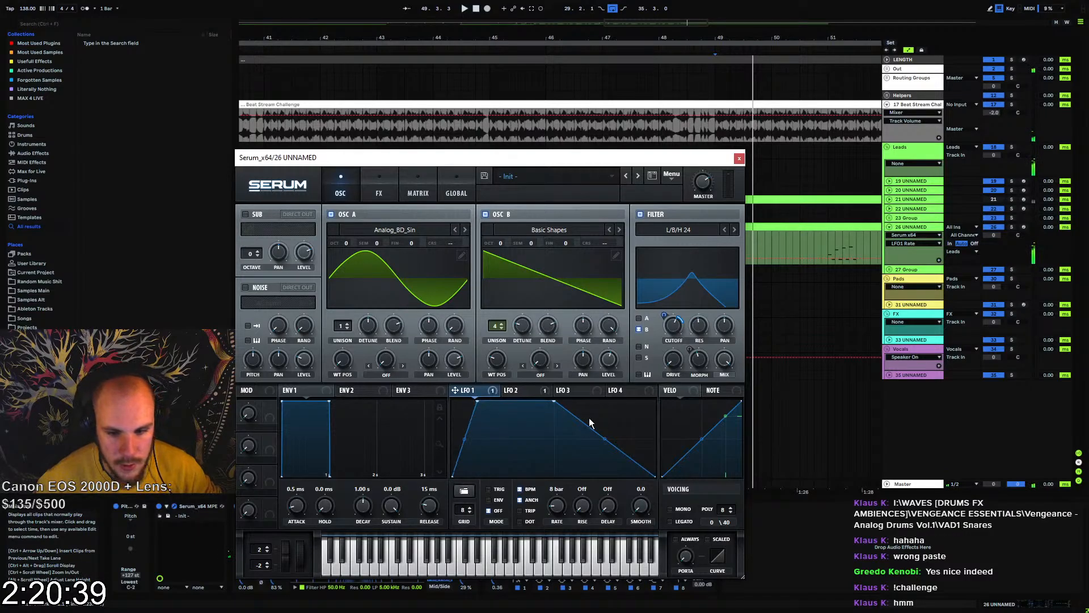
double_click(580, 419)
drag(580, 418, 580, 470)
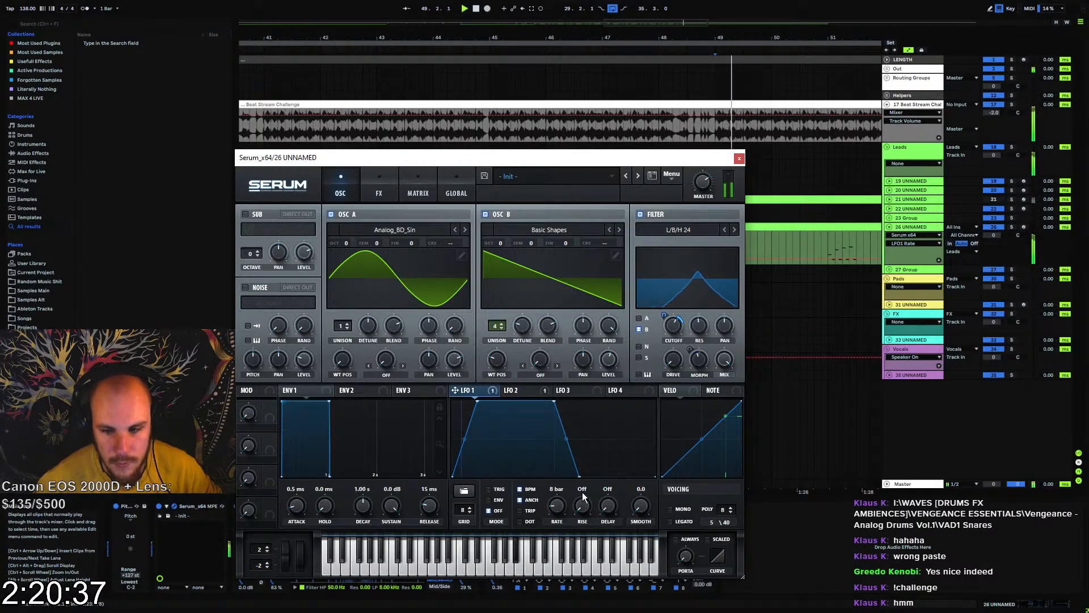
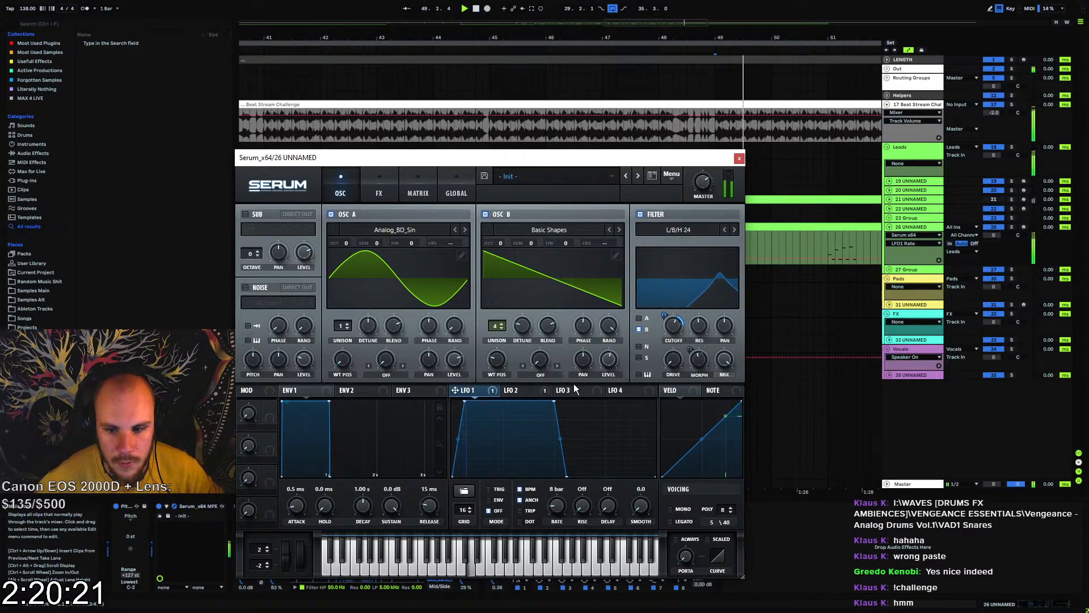
Set LFO 2's rate to 3 bar with dotted timing in Serum and audition it against LFO 1
click(533, 389)
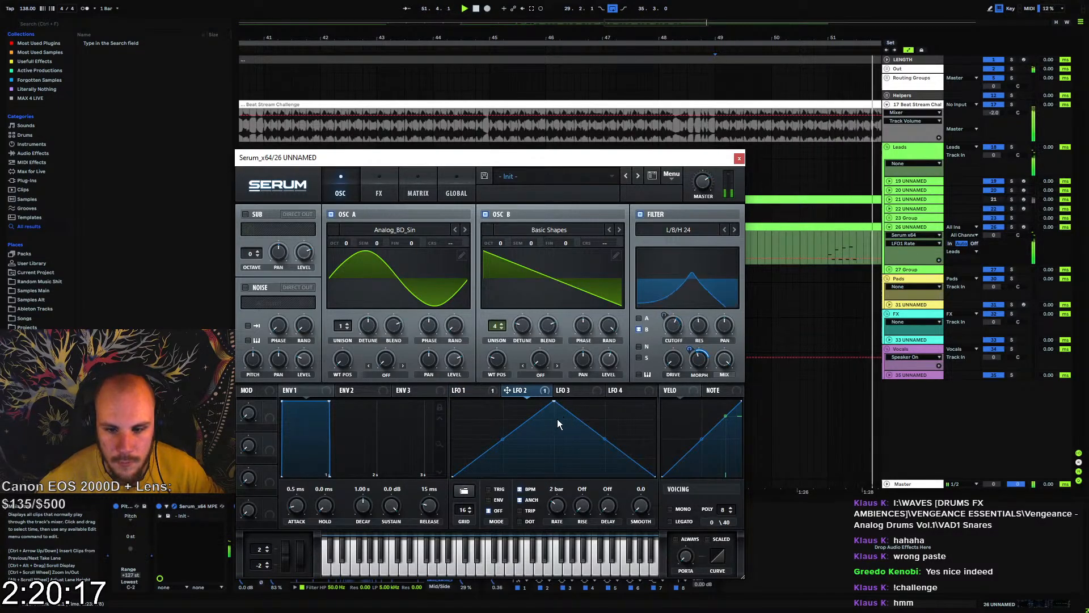
click(477, 390)
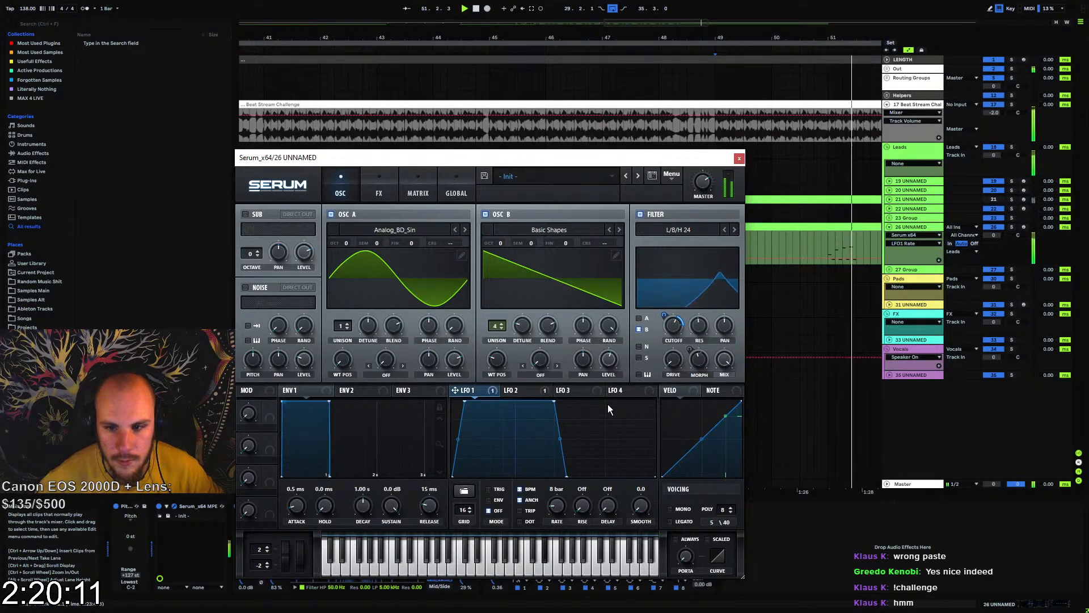
click(517, 390)
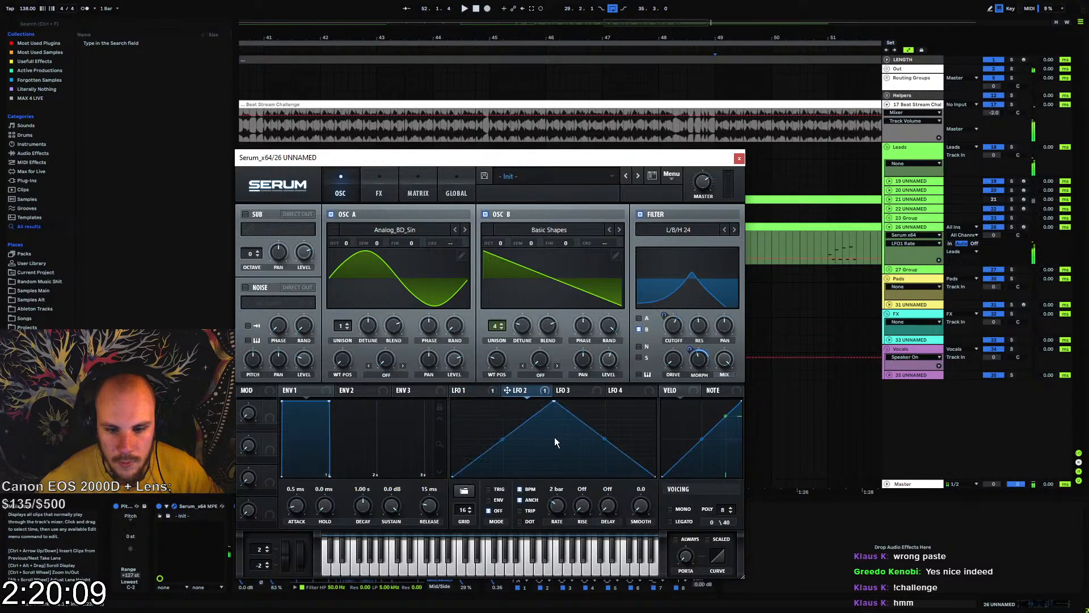
click(526, 521)
scroll(562, 506, down, 1)
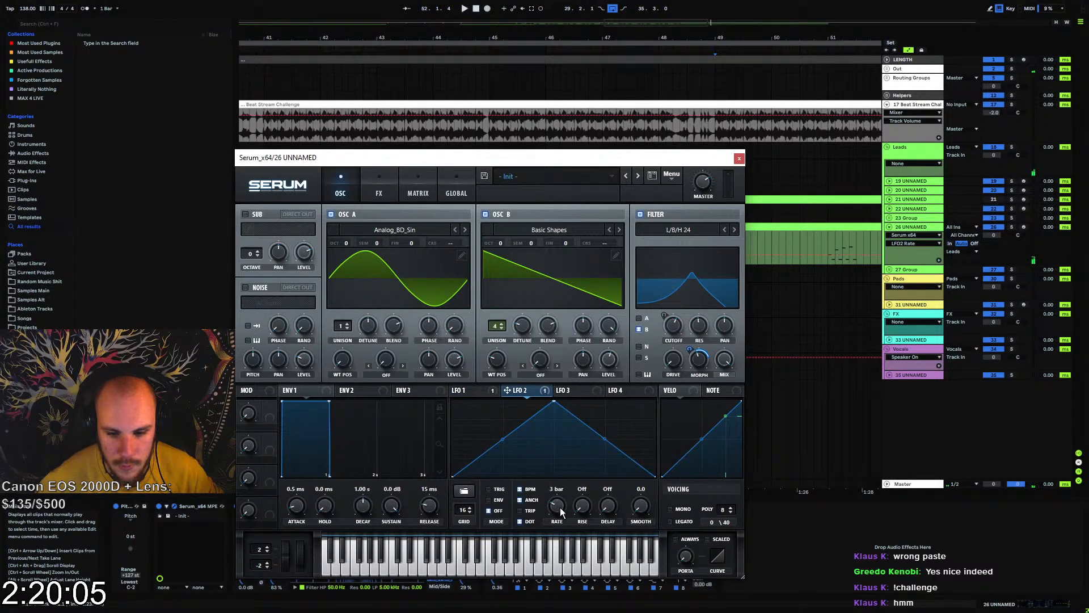
key(space)
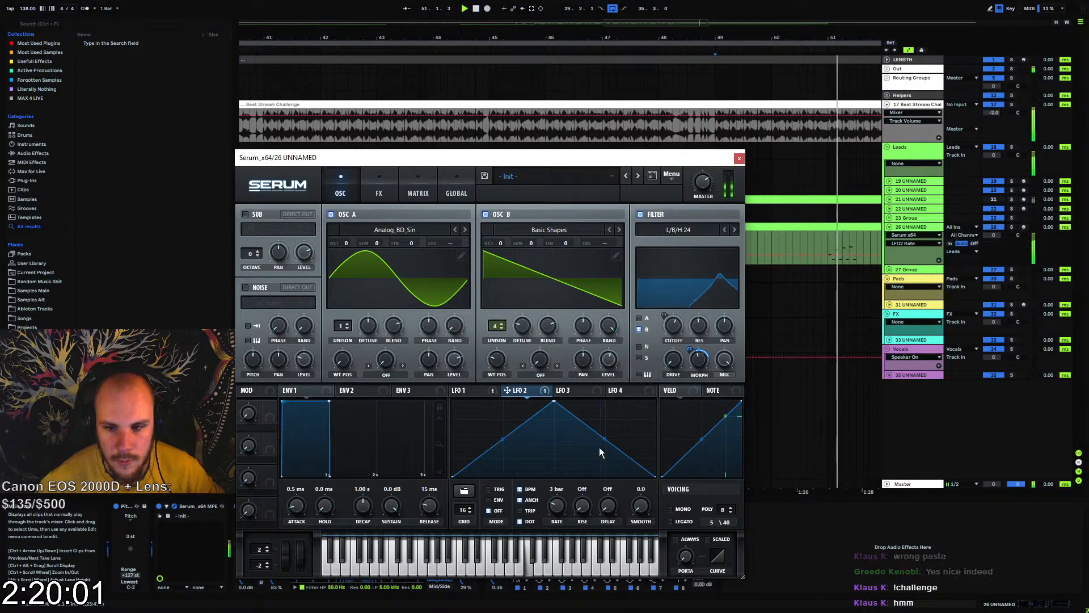
key(space)
key(space)
Adjust the filter's morph and cutoff settings, auditioning the sweep with LFO 1 and LFO 2
mouse_move(700, 360)
mouse_down()
mouse_move(693, 375)
mouse_move(696, 340)
mouse_up()
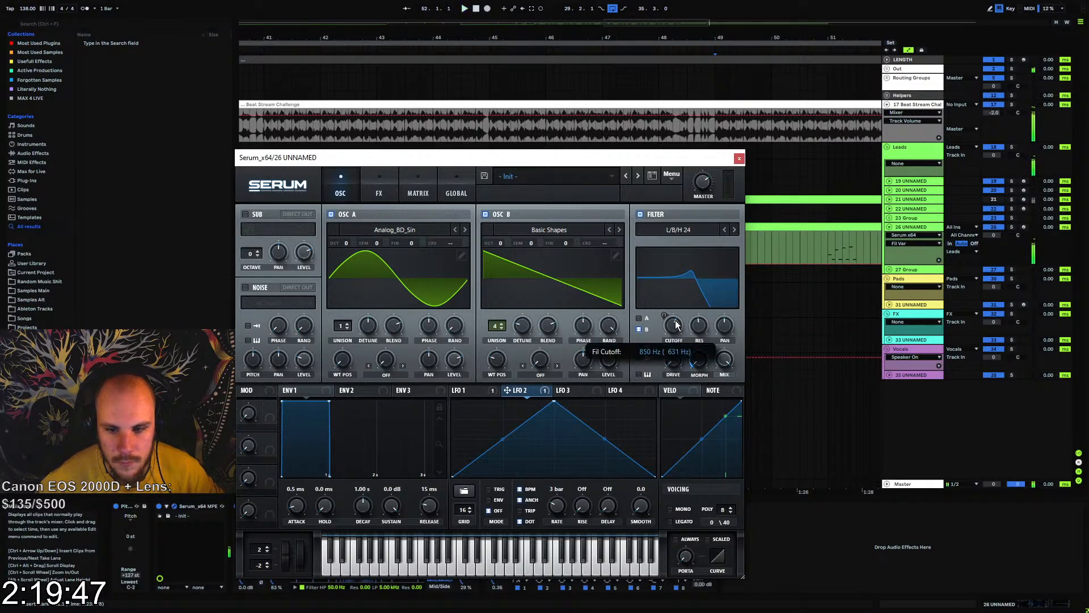
mouse_move(675, 324)
mouse_down()
mouse_move(673, 337)
mouse_move(668, 314)
mouse_up()
click(468, 390)
key(space)
key(space)
key(space)
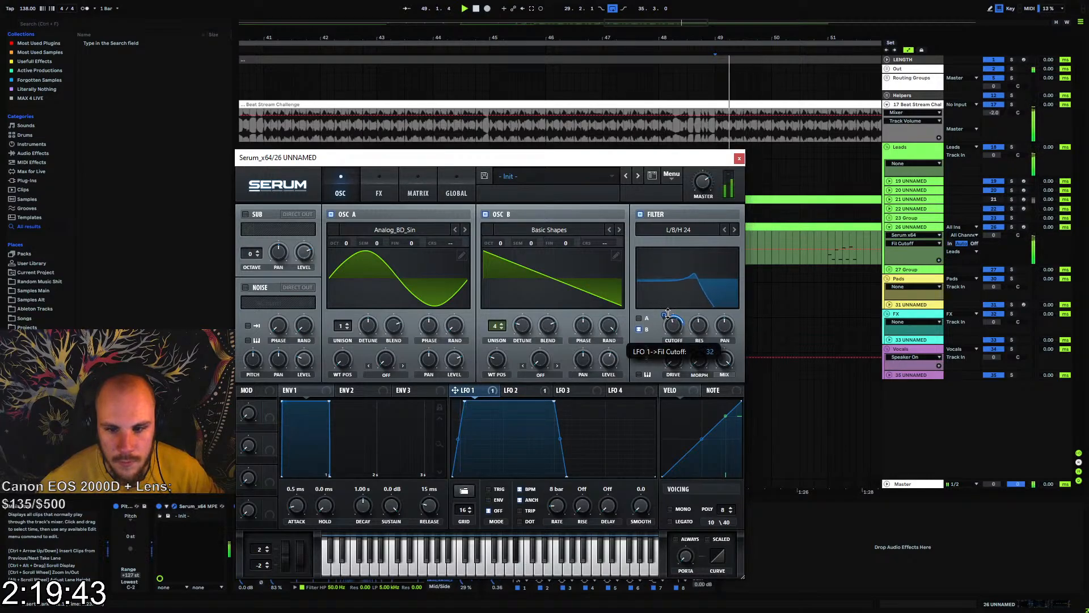
click(510, 389)
click(476, 391)
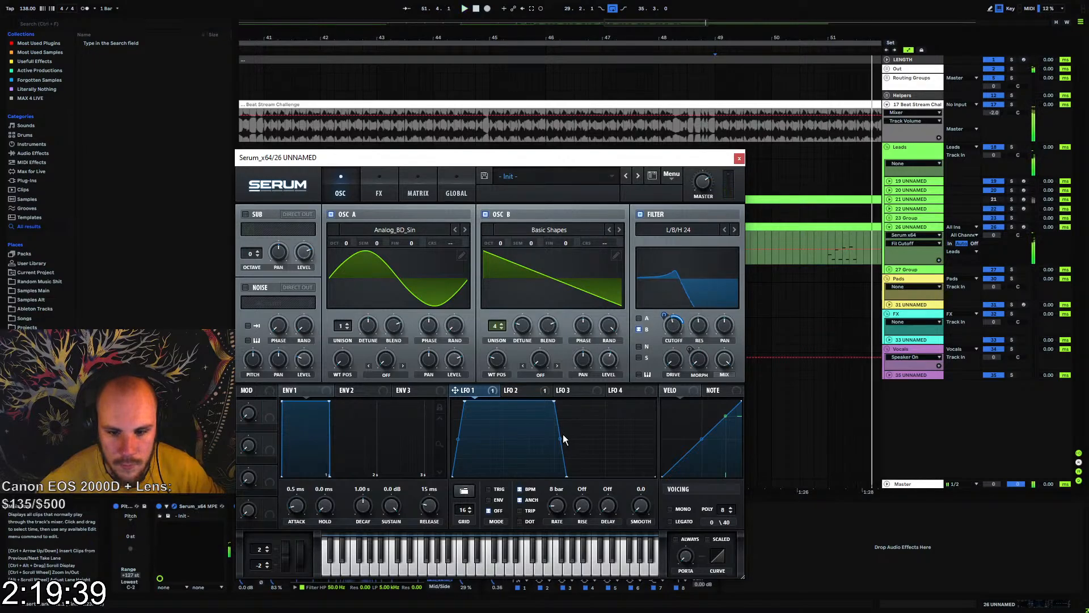
Reshape LFO 1 by narrowing its plateau and drawing a second matching plateau in the later half, auditioning from bar 51
key(space)
click(829, 243)
key(space)
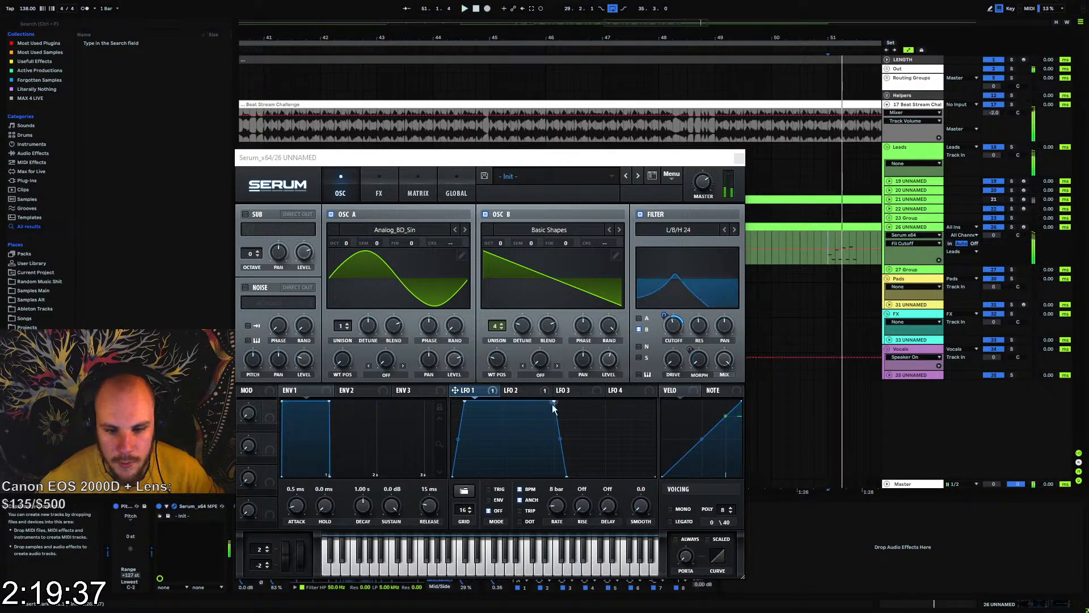
click(557, 402)
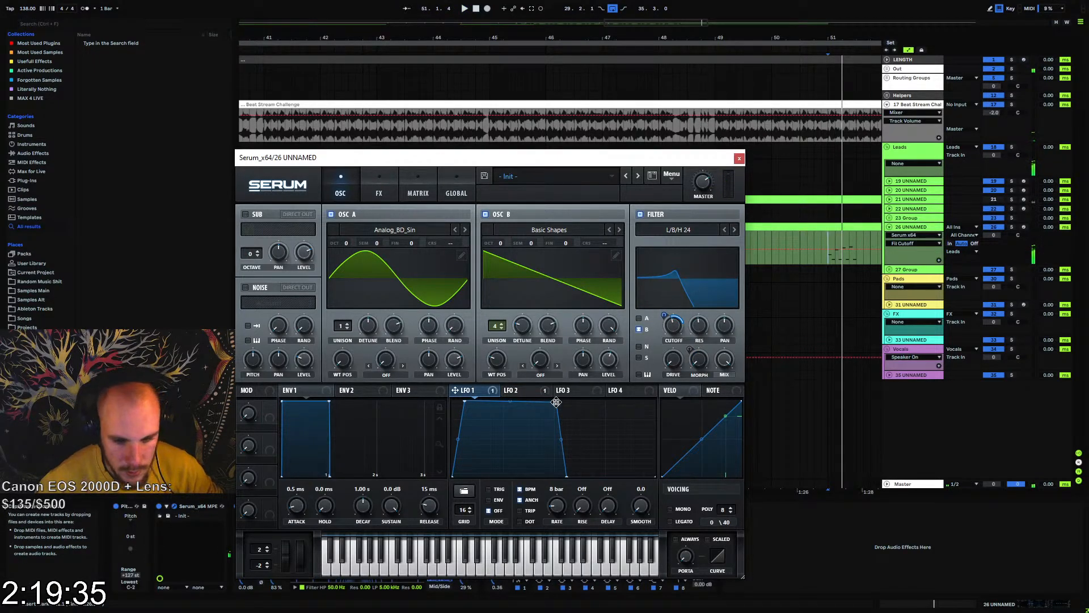
drag(556, 402, 503, 394)
drag(564, 472, 522, 486)
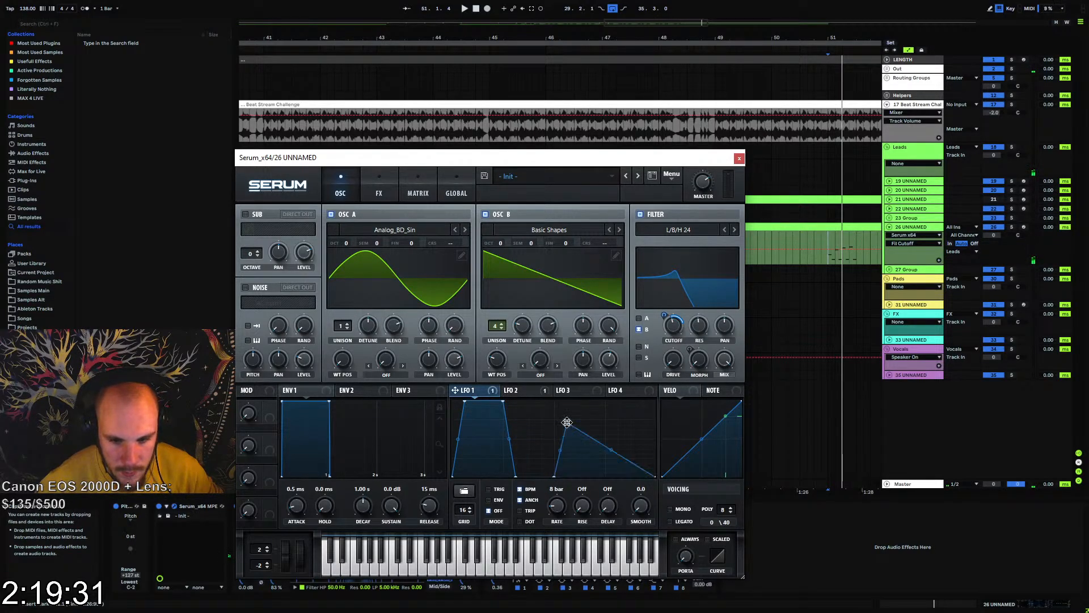
drag(567, 422, 567, 401)
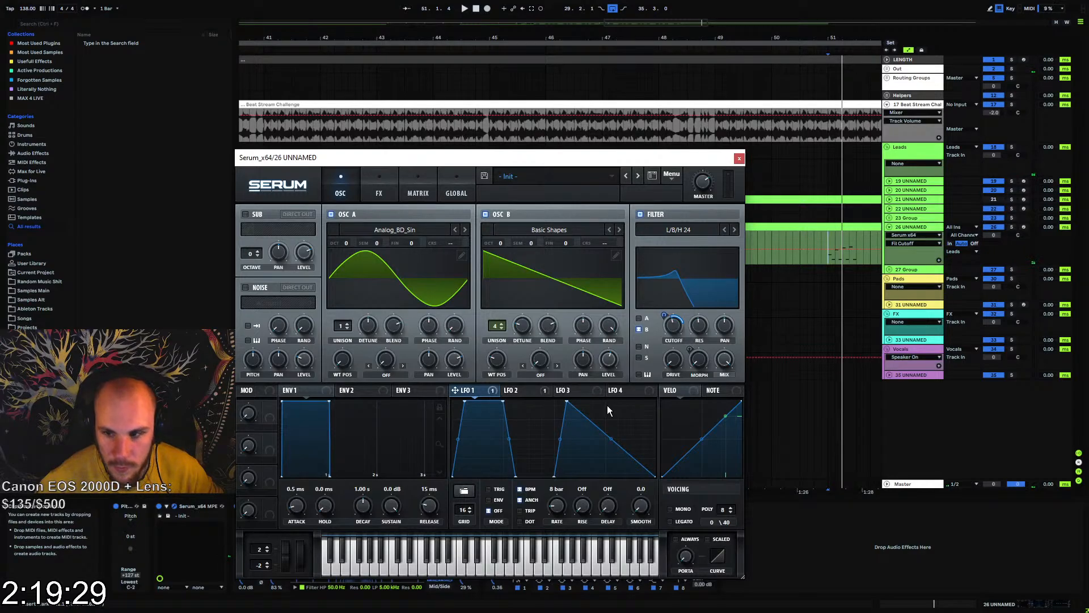
double_click(605, 410)
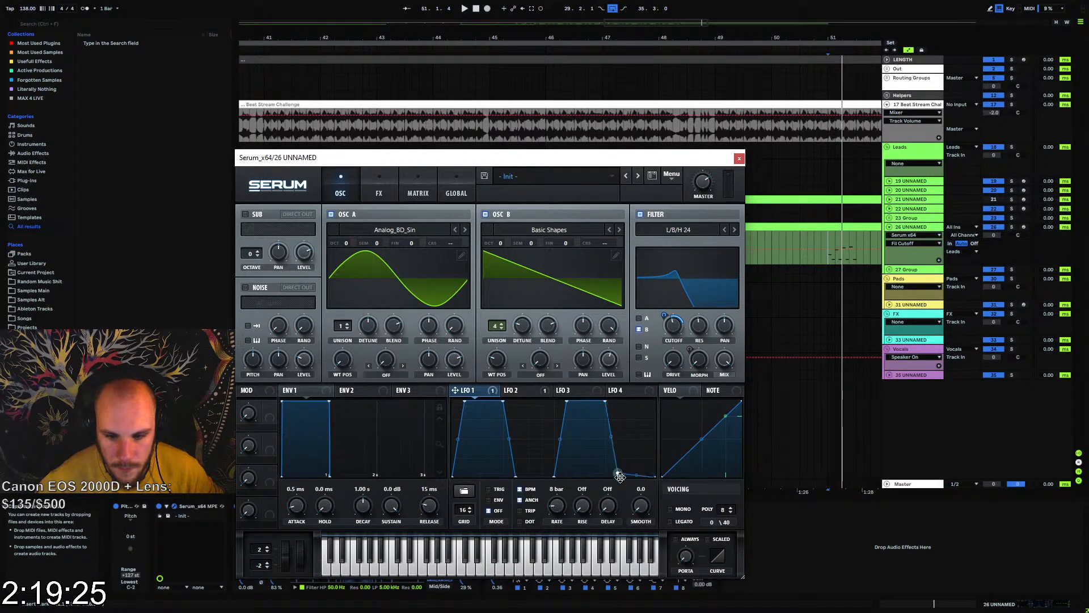
key(space)
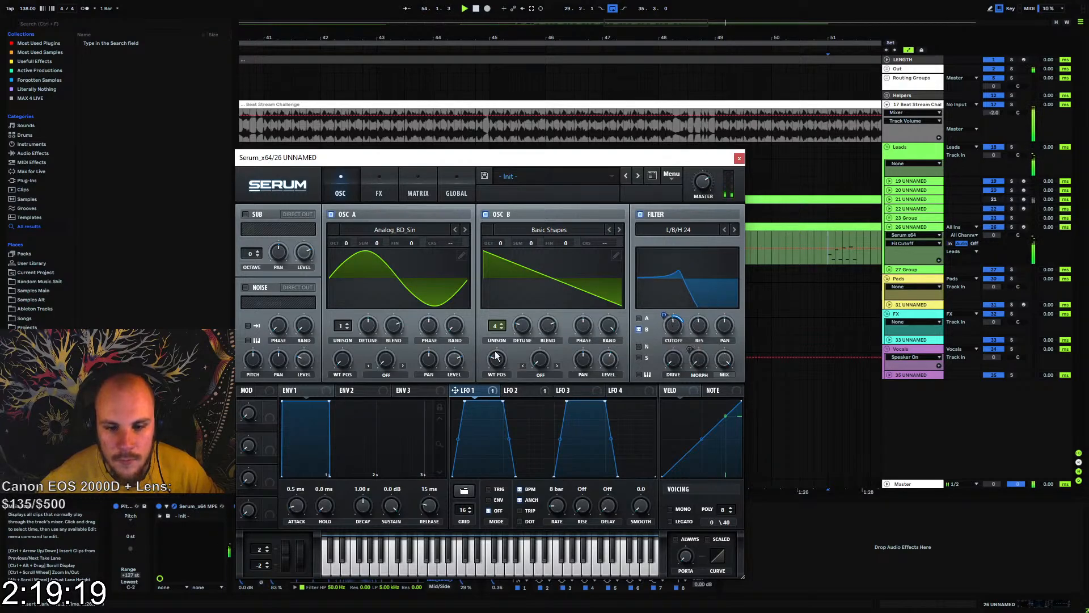
Assign Macro 1 to oscillator B's level and the filter's mix, adjusting the modulation amounts during playback
drag(270, 407, 523, 388)
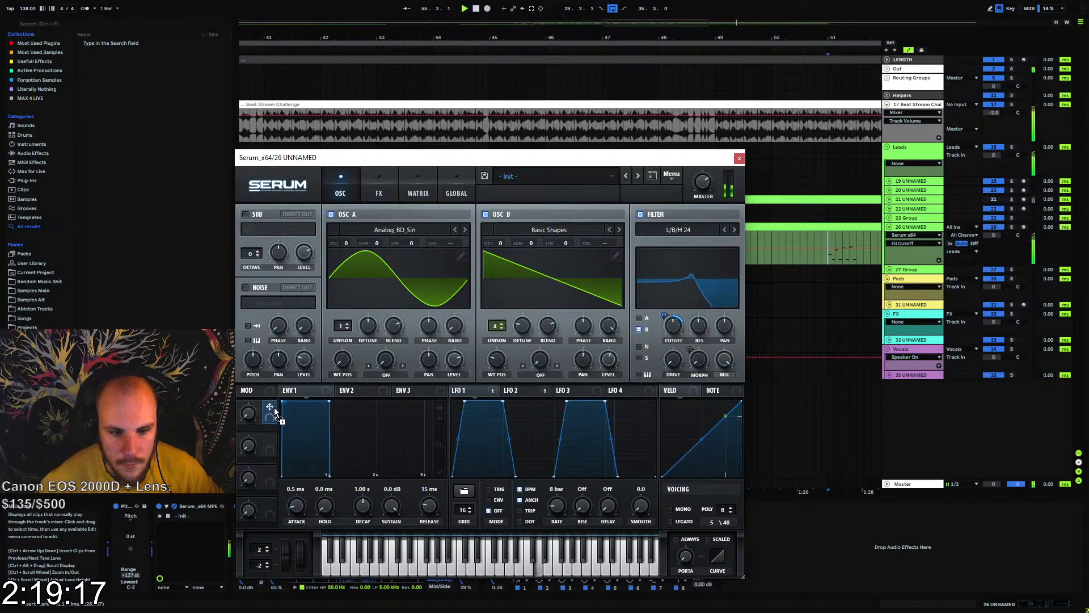
drag(275, 412, 609, 372)
drag(599, 437, 599, 448)
drag(601, 350, 604, 336)
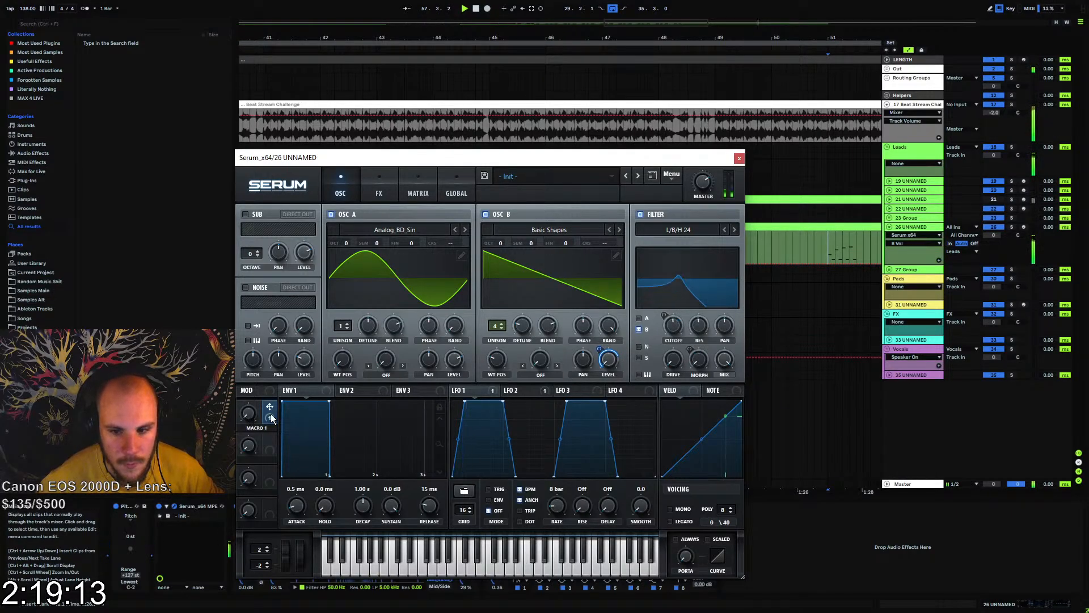
drag(270, 408, 377, 400)
drag(725, 362, 725, 362)
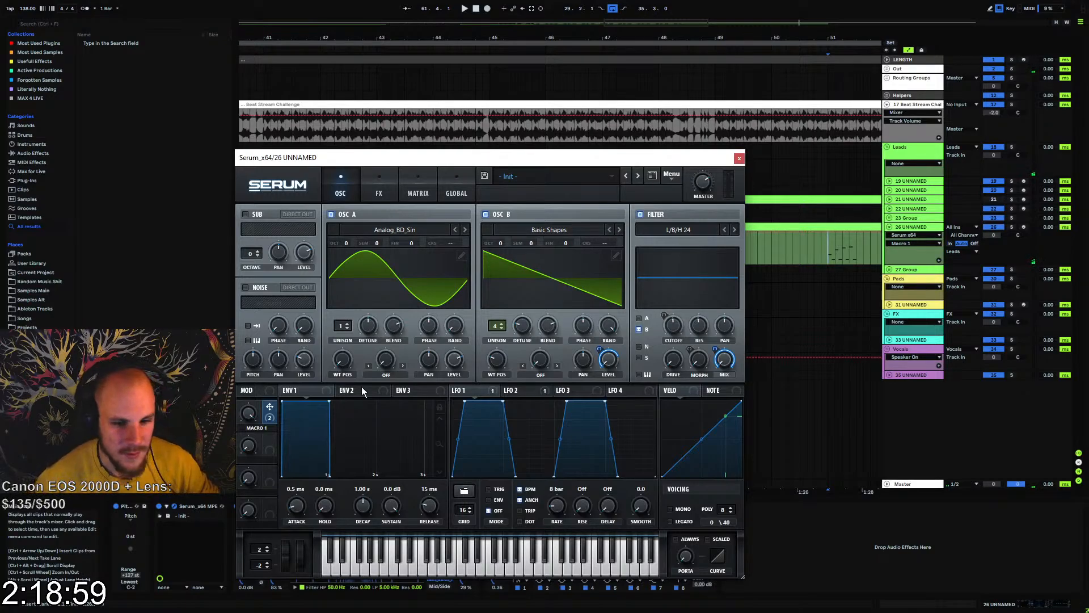
key(space)
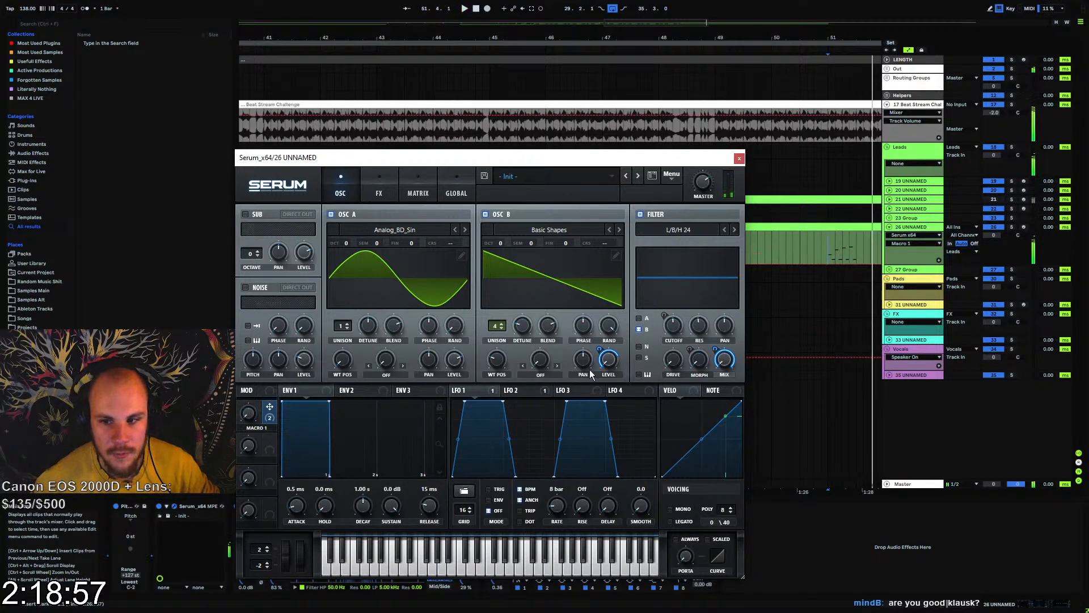
Close the synth window and automate Macro 1 on track 26 to ramp up just before bar 49
click(739, 159)
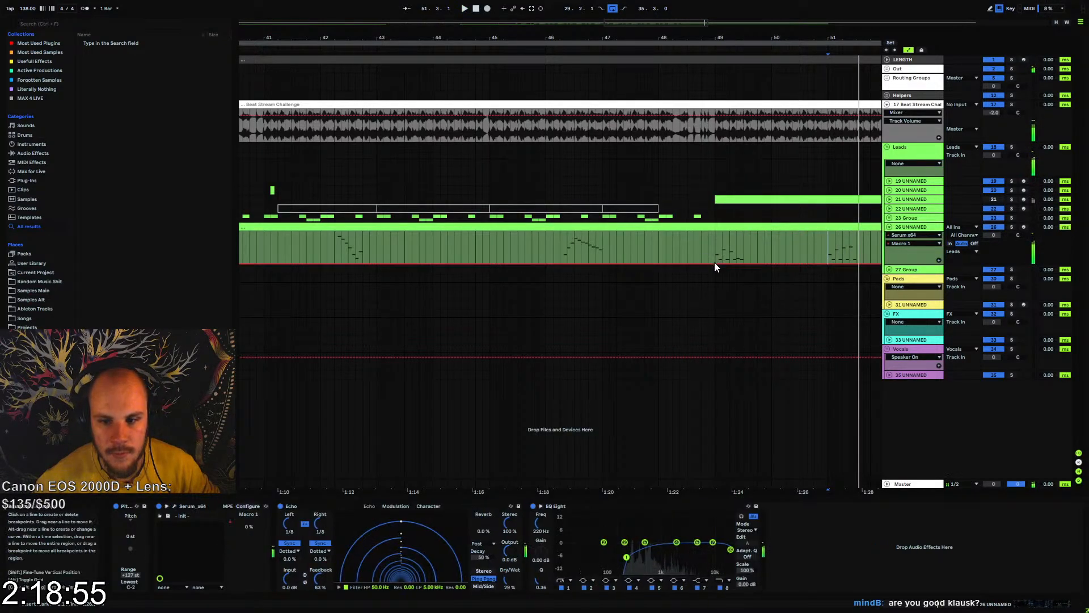
drag(723, 242, 715, 232)
click(712, 248)
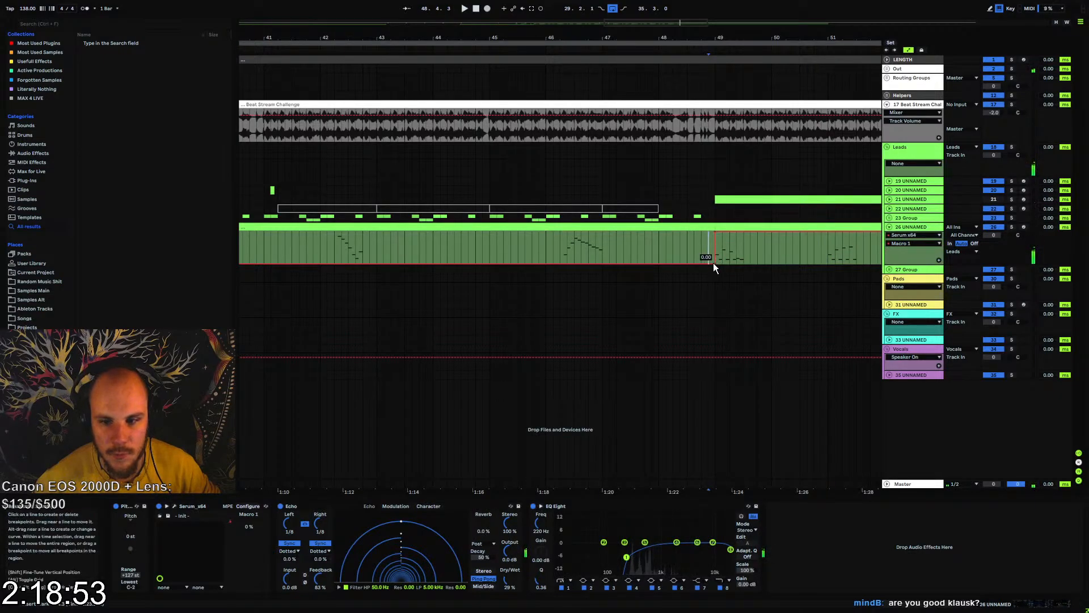
Play the section from the automation ramp and lower track 26's volume to -2.0 dB
key(space)
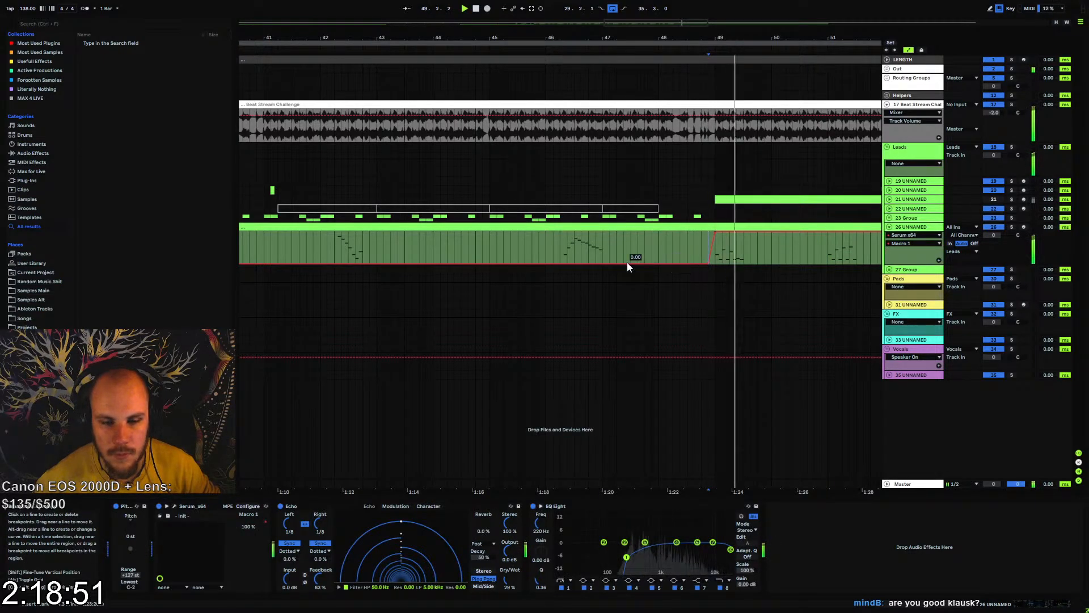
drag(549, 39, 565, 15)
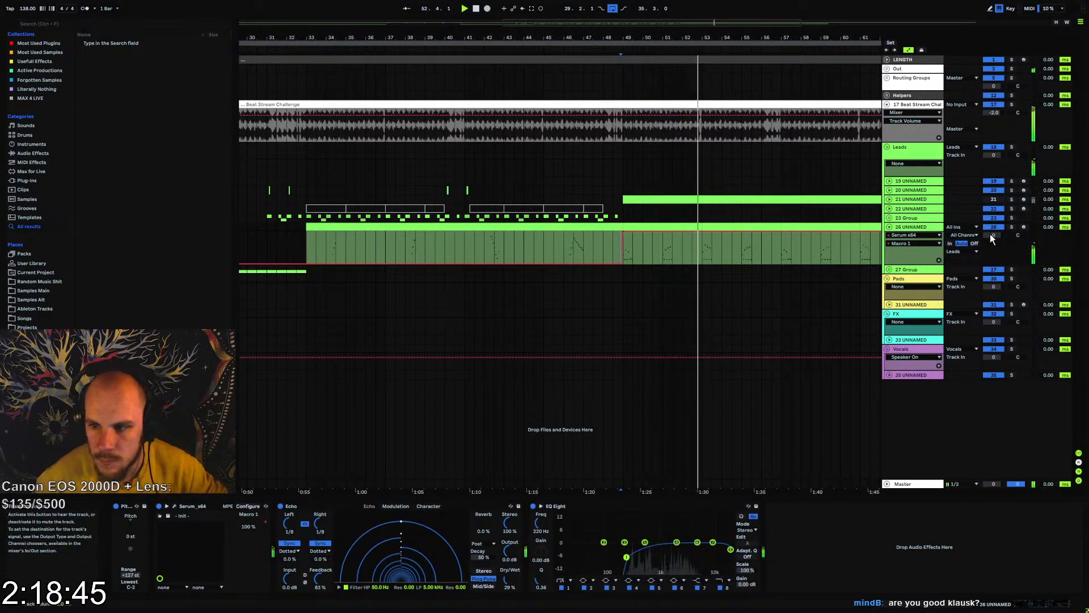
drag(992, 236, 992, 242)
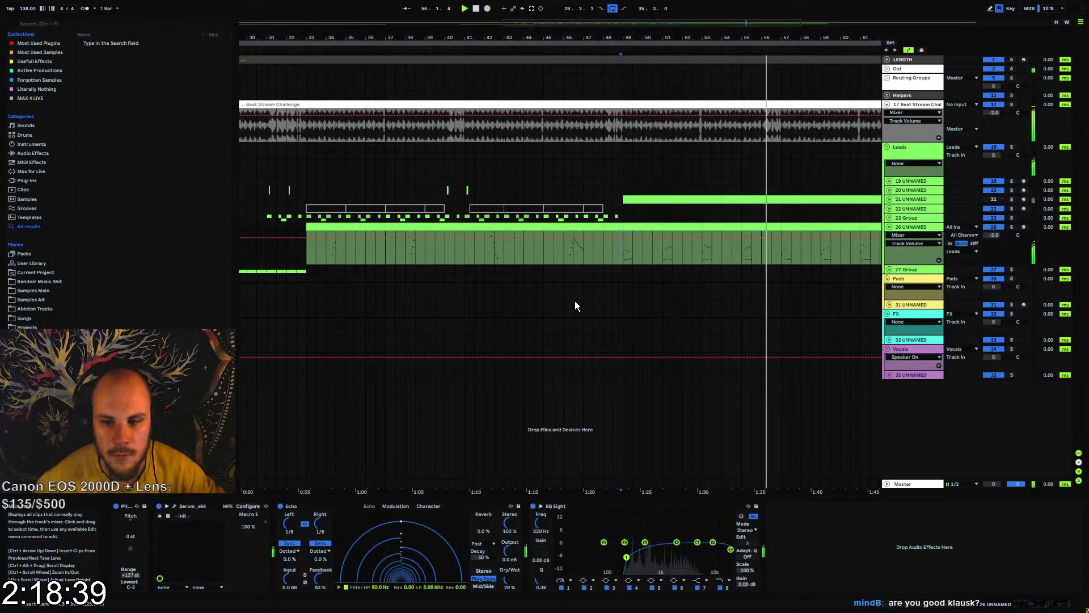
In track 26's clip at bar 57, duplicate the opening low D3 and D#3 notes six times across the clip
double_click(773, 227)
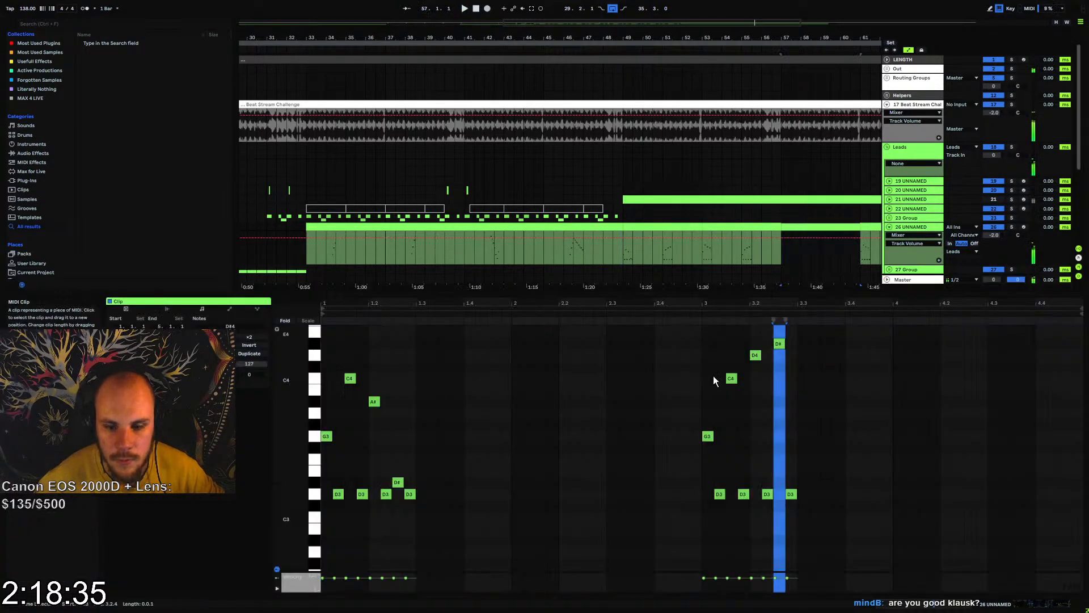
drag(414, 478, 334, 505)
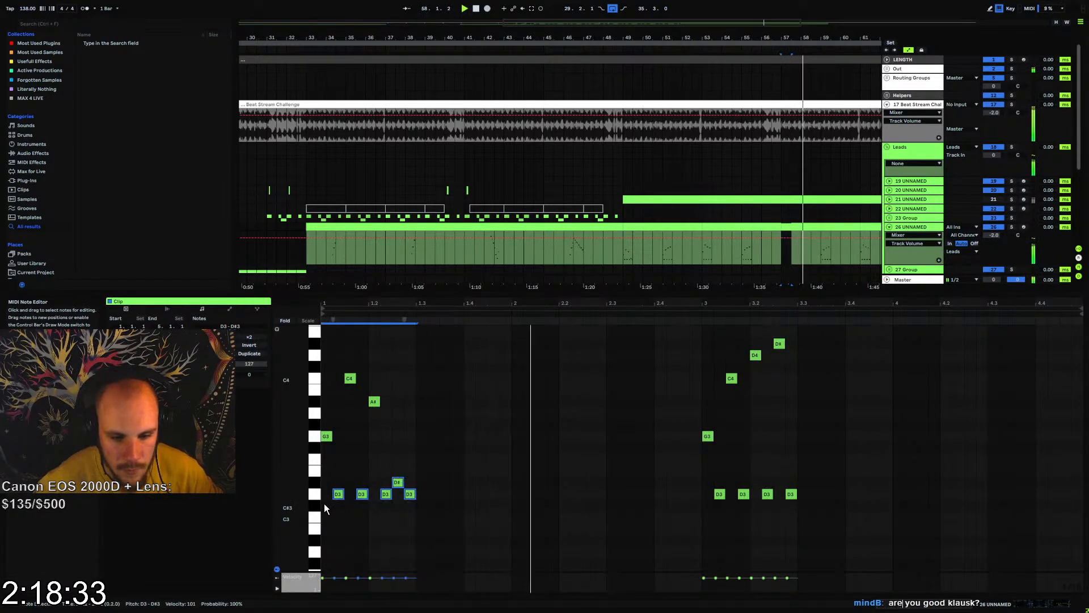
key(ctrl+d)
key(ctrl+d)
key(ctrl+d)
key(ctrl+d)
key(ctrl+d)
key(ctrl+d)
key(ctrl+d)
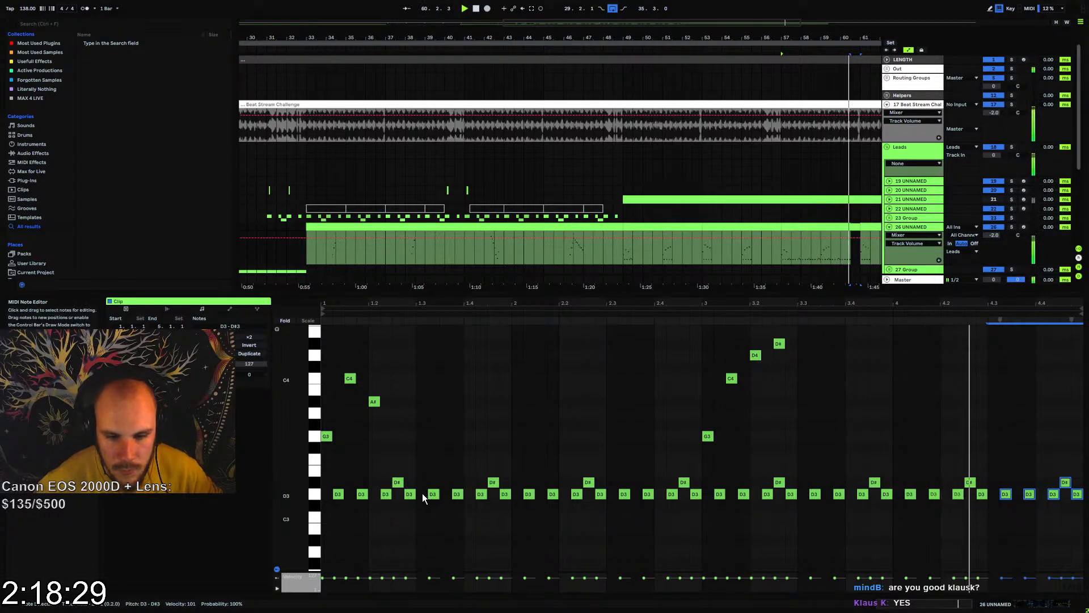
In track 26's clip at bar 61, duplicate the opening four D3 notes once and add a D#3 near the copy's end
click(842, 227)
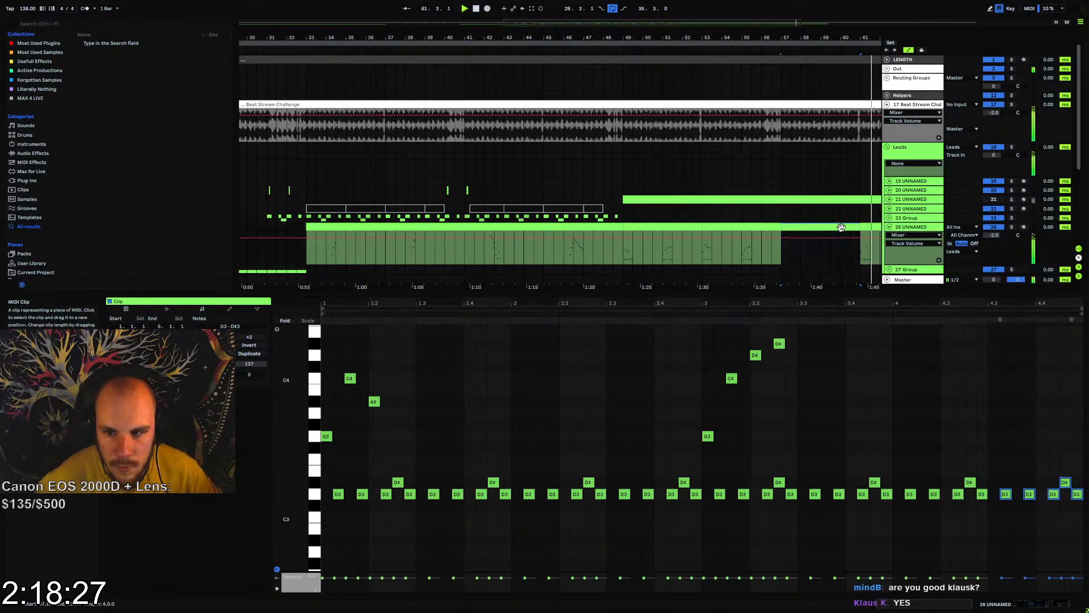
drag(834, 38, 614, 40)
click(671, 227)
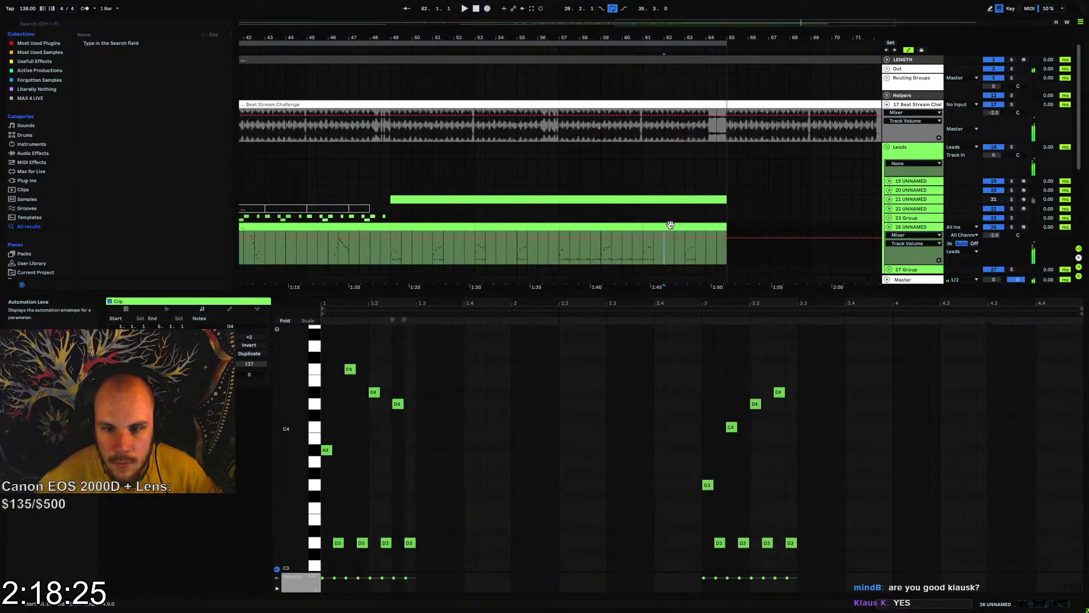
key(space)
mouse_move(416, 522)
mouse_down()
mouse_move(423, 505)
mouse_move(371, 526)
mouse_move(324, 524)
mouse_up()
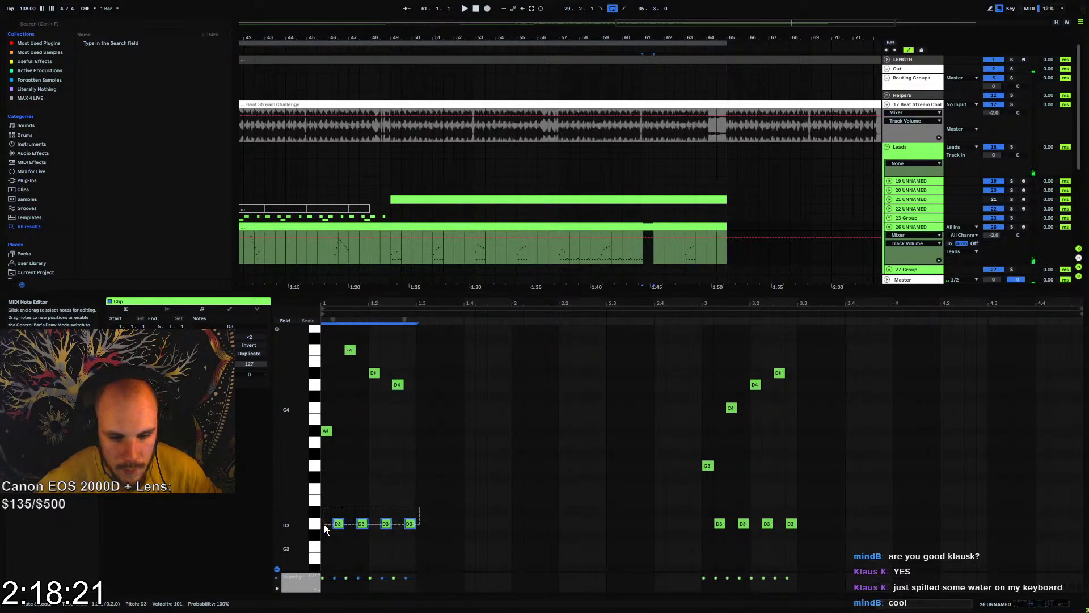
key(ctrl+d)
click(487, 506)
double_click(492, 511)
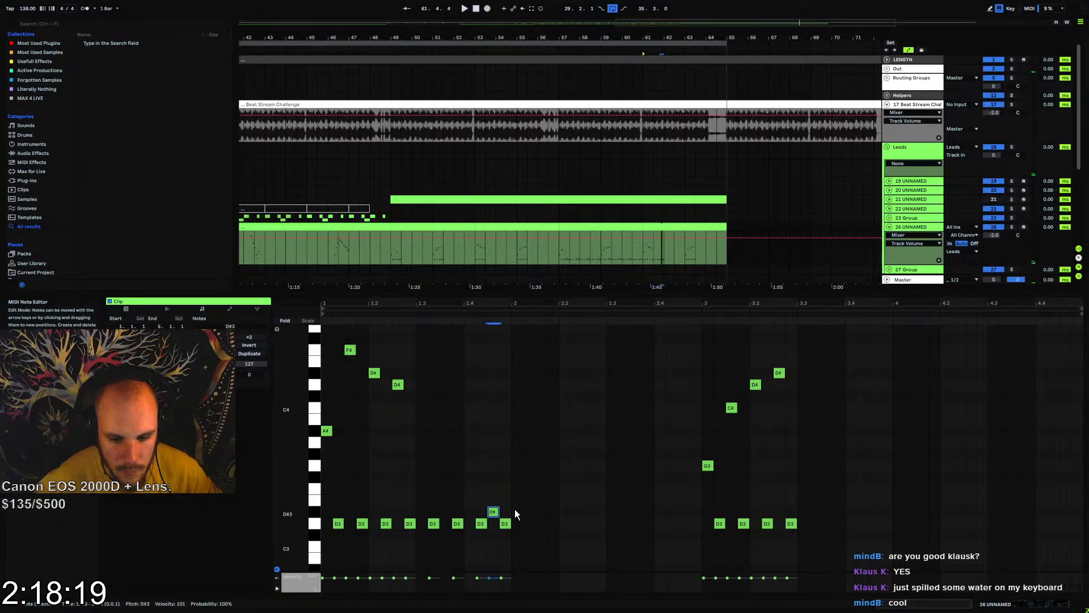
Duplicate the second group of low D3 and D#3 notes repeatedly through the rest of the bar 61 clip
drag(514, 505, 421, 529)
key(ctrl+d)
key(ctrl+d)
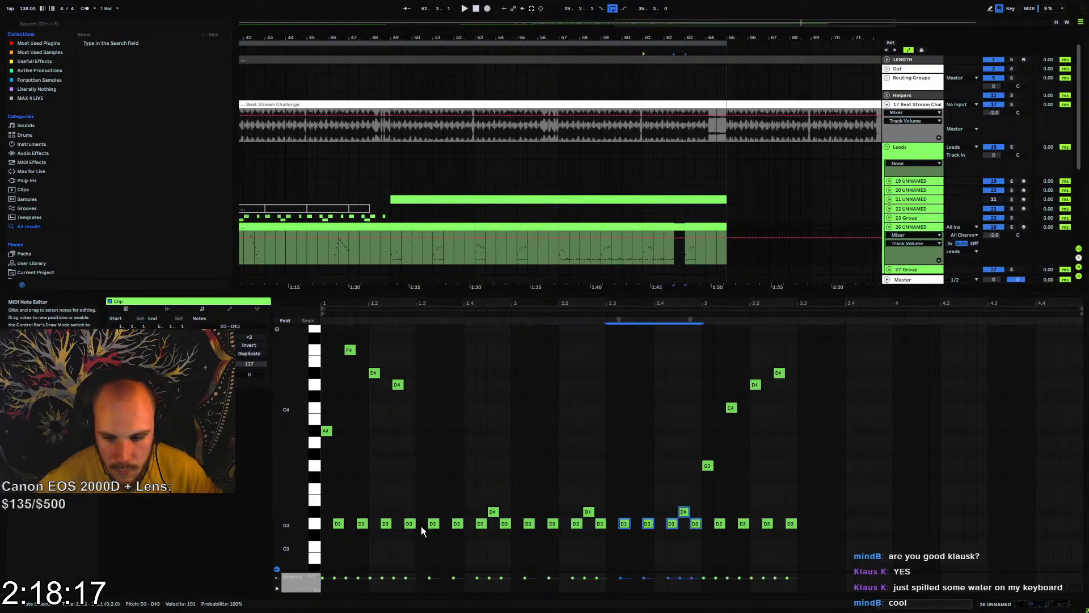
key(ctrl+d)
key(ctrl+d)
key(ctrl+d)
key(ctrl+d)
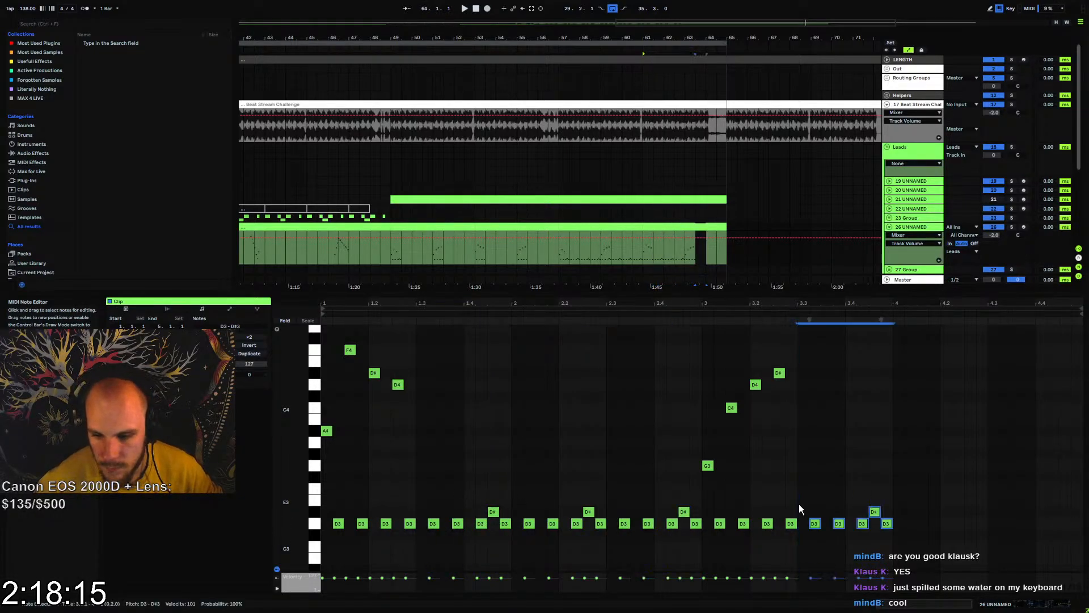
Delete the low D#3 note beneath the last high note in the bar 57 clip and play from there
click(578, 226)
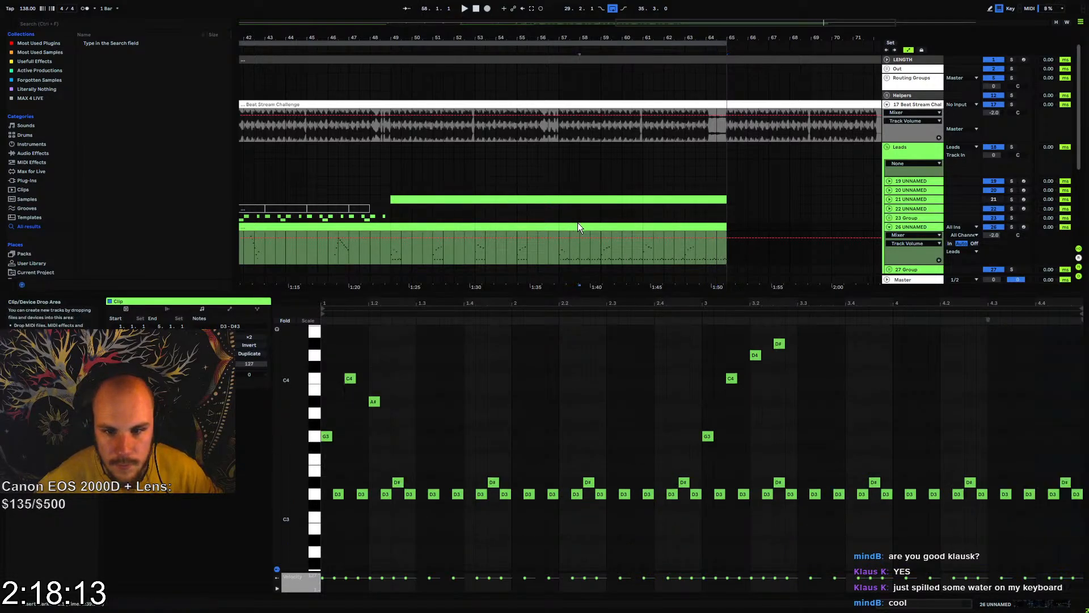
drag(786, 478, 788, 481)
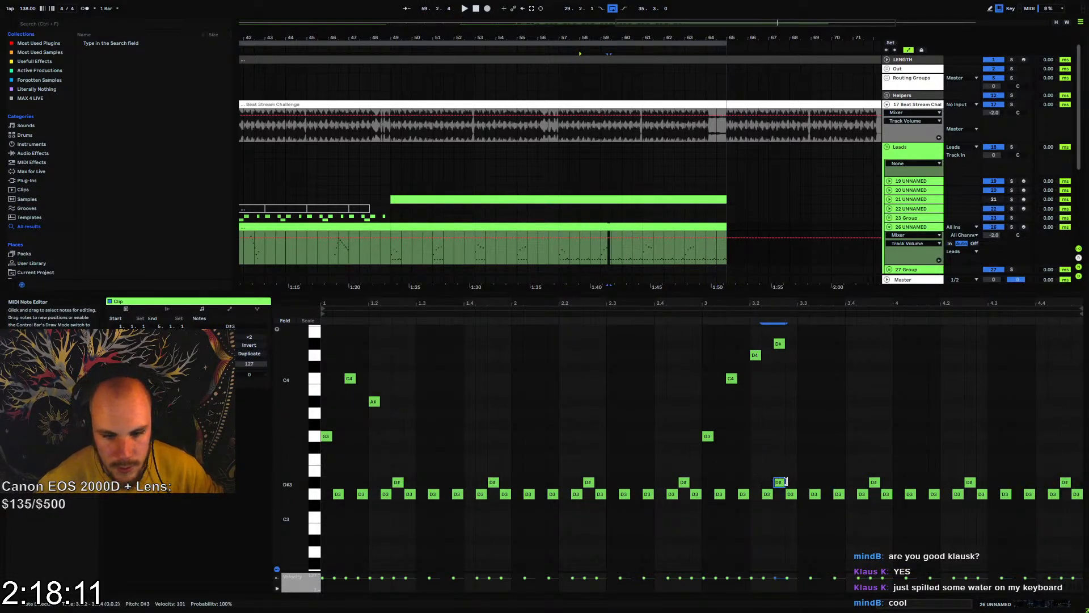
key(space)
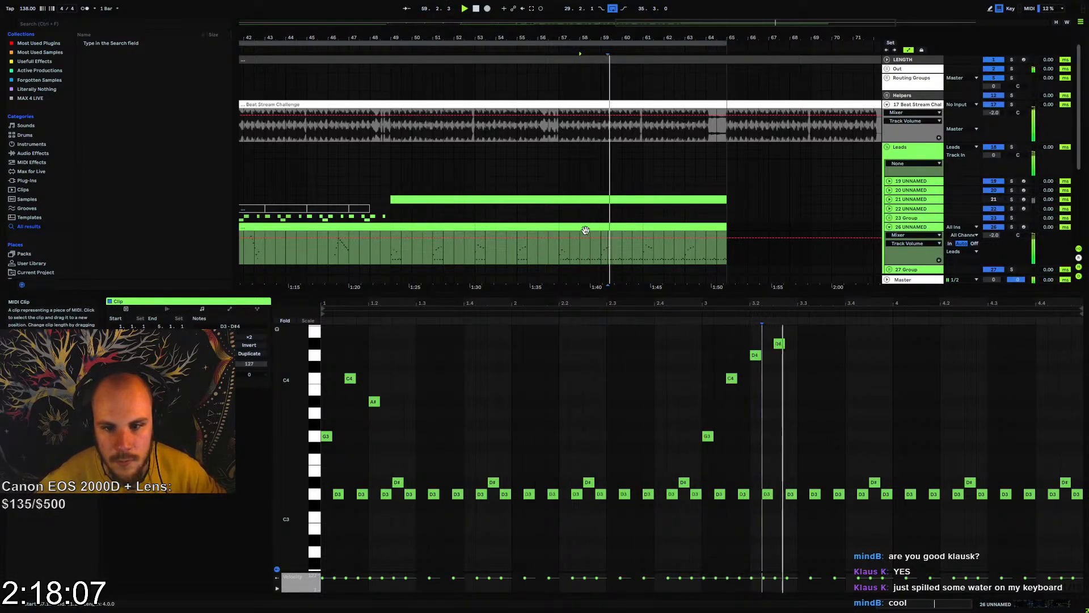
Play from bar 57, then set the velocity of the low notes between the clip's two high phrases to 39
click(560, 250)
key(space)
key(space)
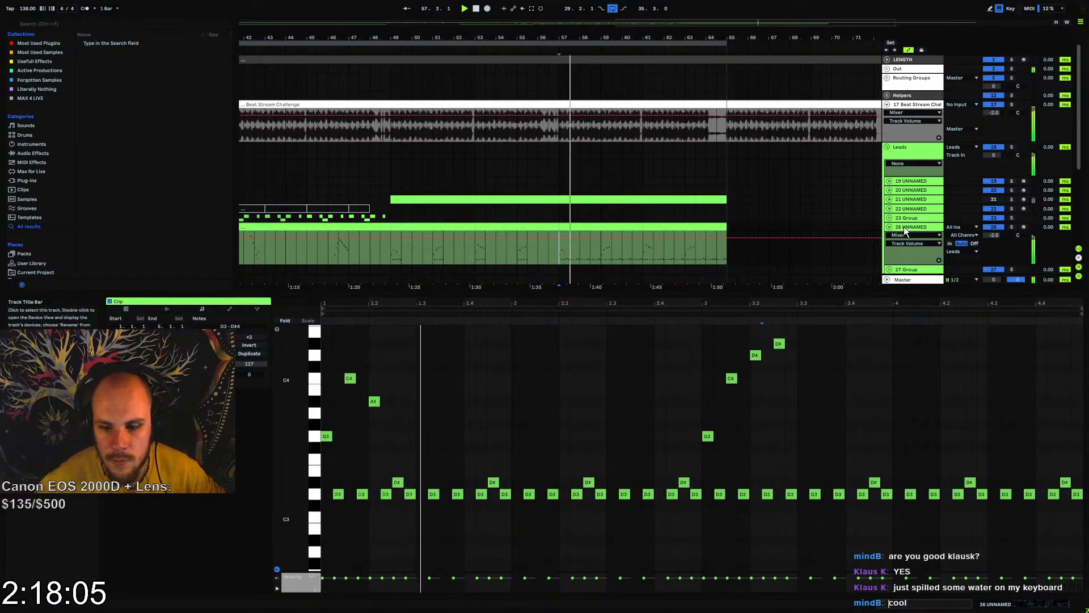
drag(420, 461, 700, 523)
drag(646, 571, 646, 584)
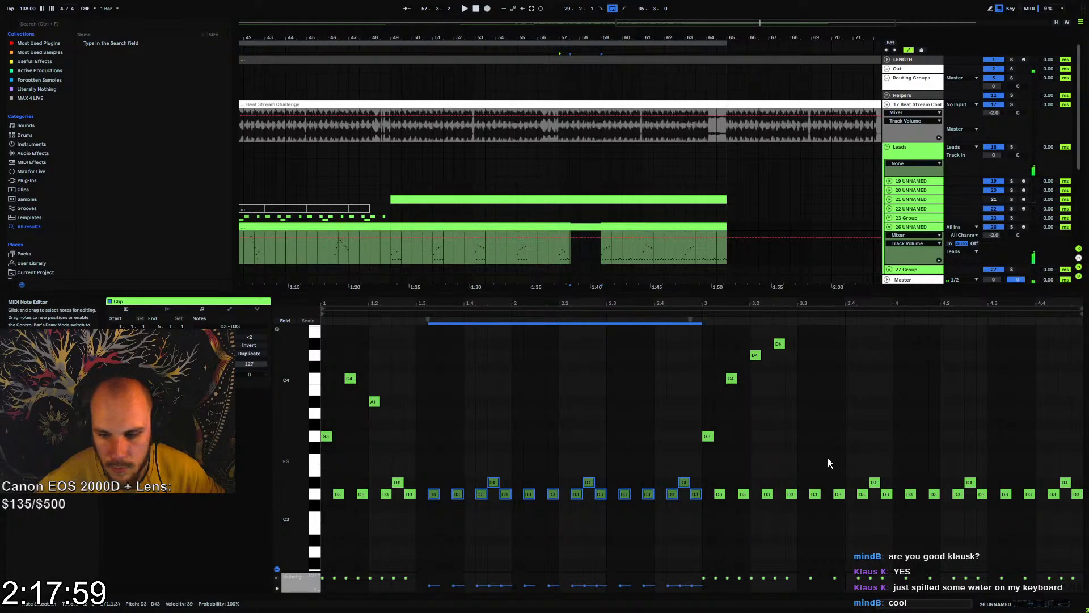
Copy the softened low notes over the ones following the second high phrase in the bar 57 clip
drag(426, 480, 515, 505)
drag(417, 458, 703, 507)
click(796, 464)
key(ctrl+v)
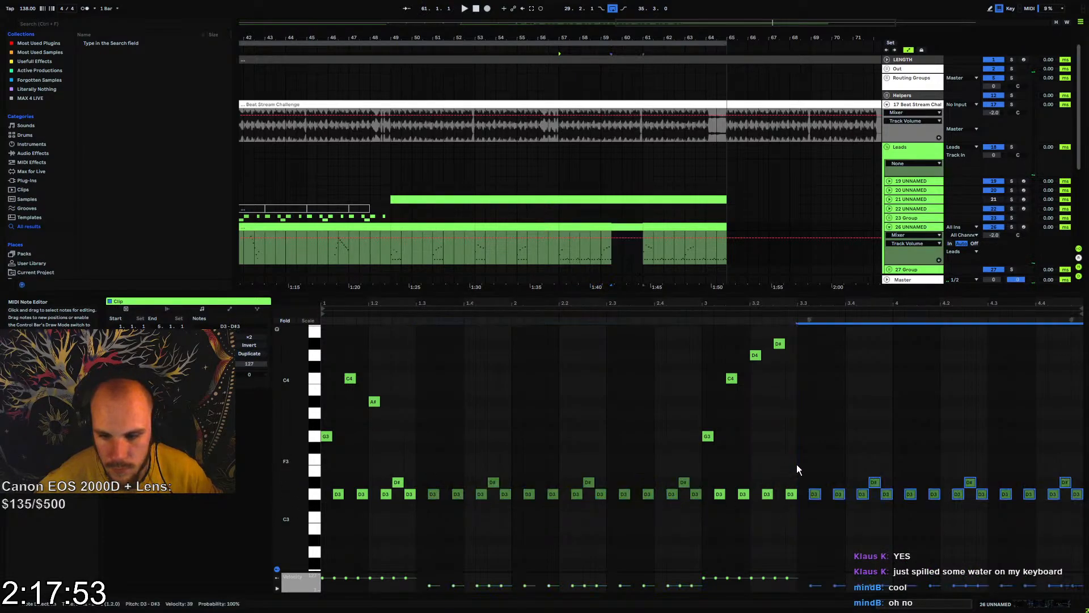
Paste the softened low notes after both high phrases in the bar 61 clip and play it back
click(679, 226)
click(417, 496)
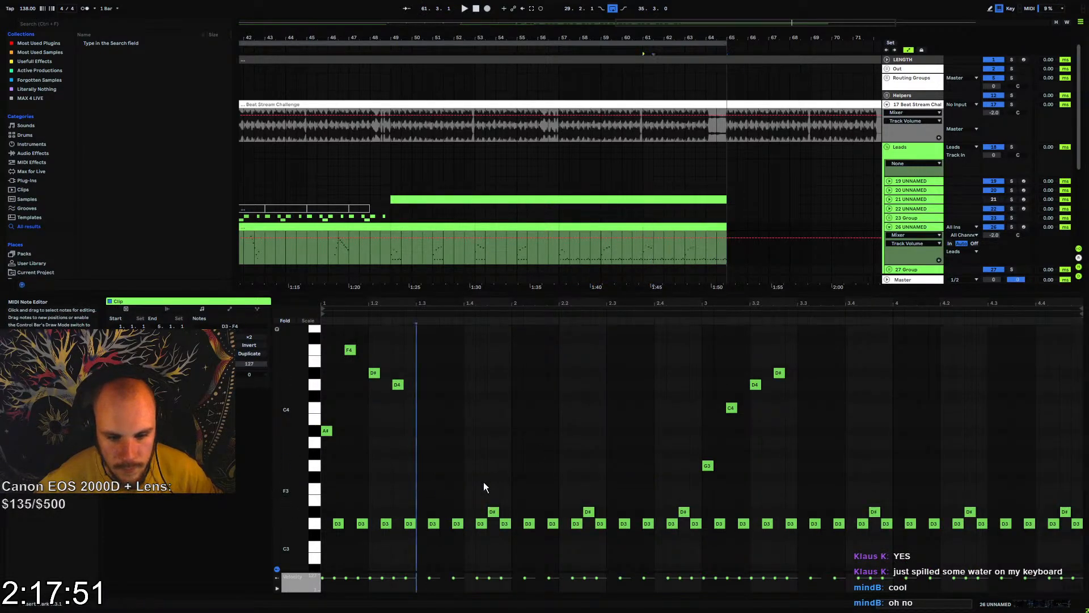
key(ctrl+v)
click(796, 478)
key(ctrl+v)
key(space)
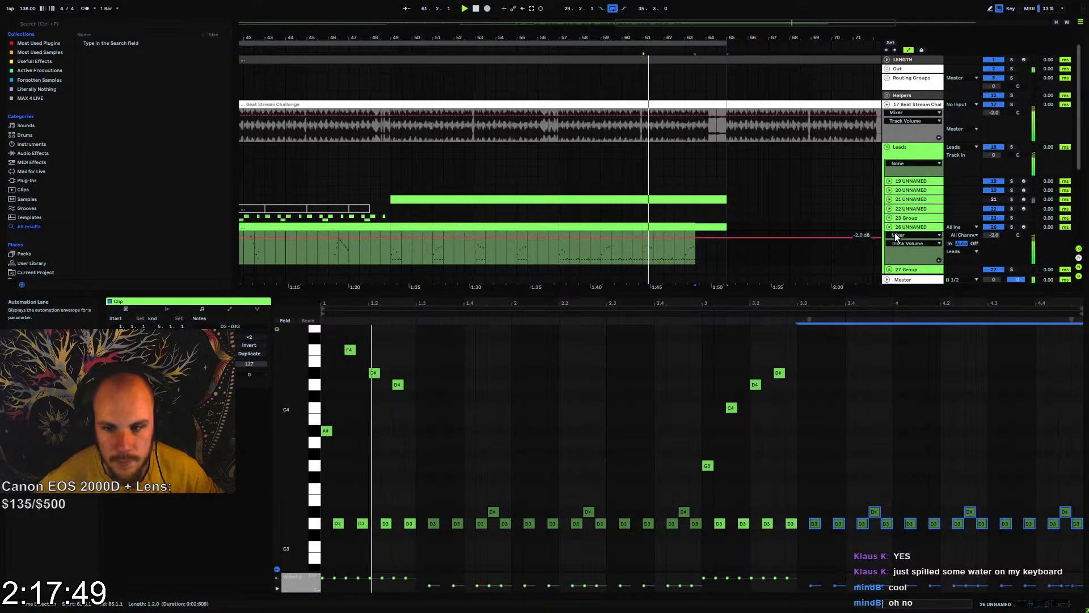
In track 26's Serum modulation matrix, set Velo as the aux source of the Macro 1 to B Vol routing
click(917, 230)
click(175, 506)
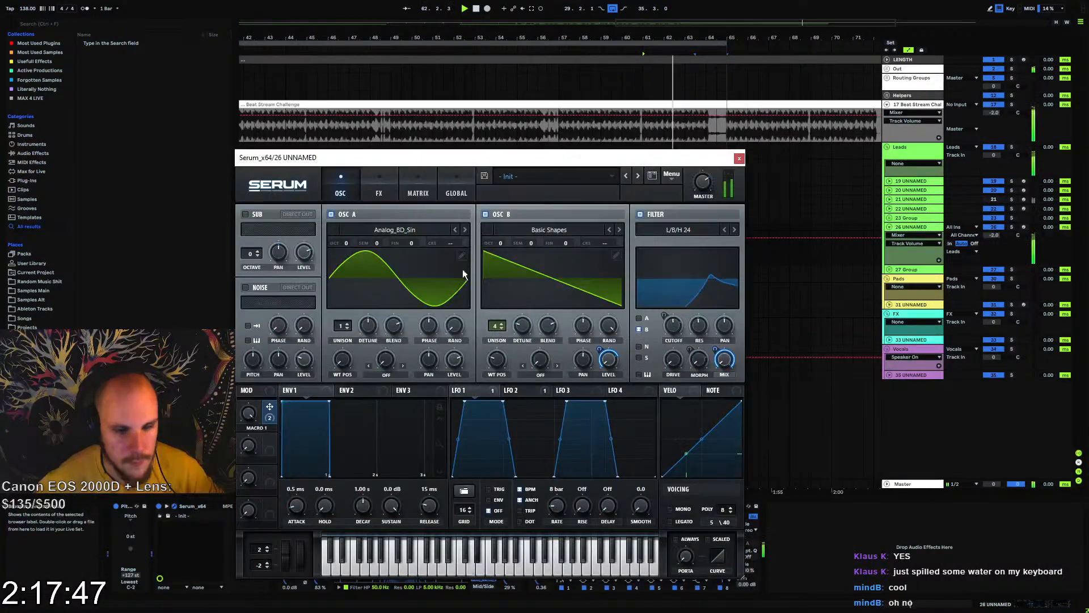
click(419, 193)
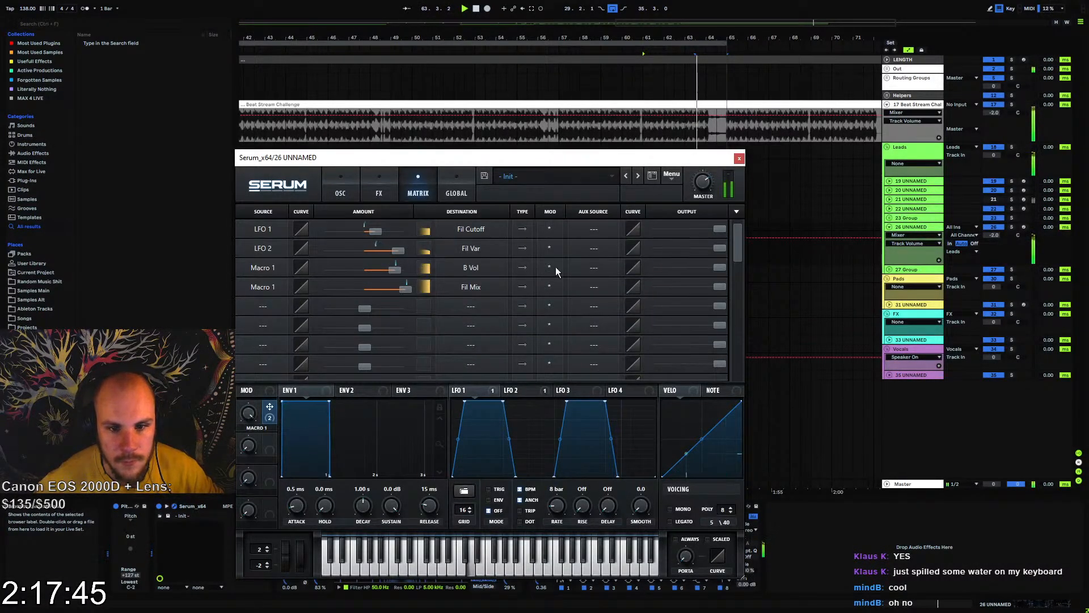
click(591, 266)
click(601, 333)
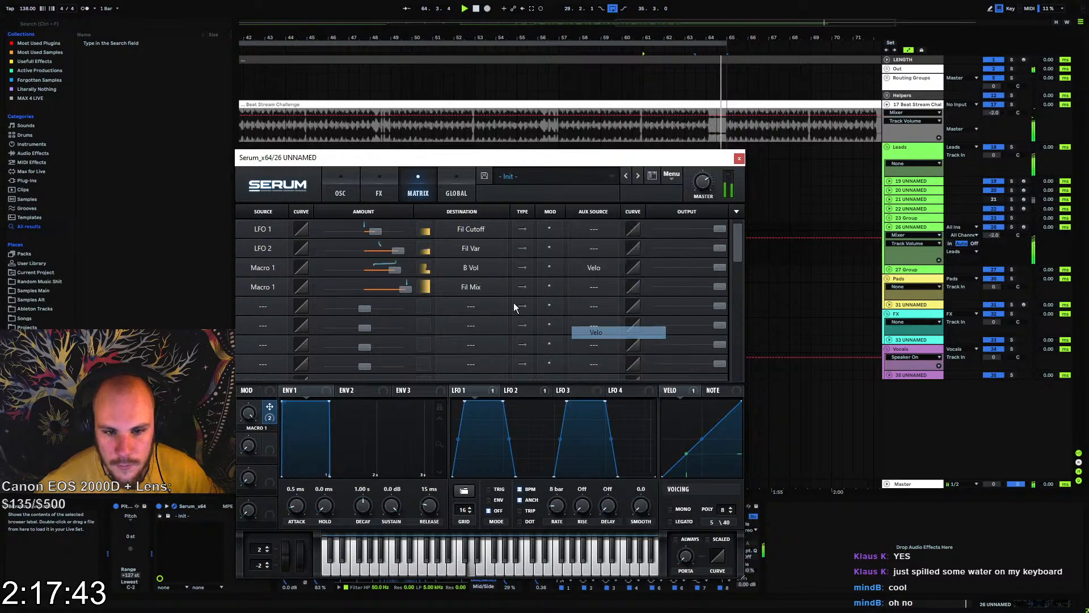
Lower oscillator A's level and assign velocity to modulate it
click(347, 193)
click(453, 359)
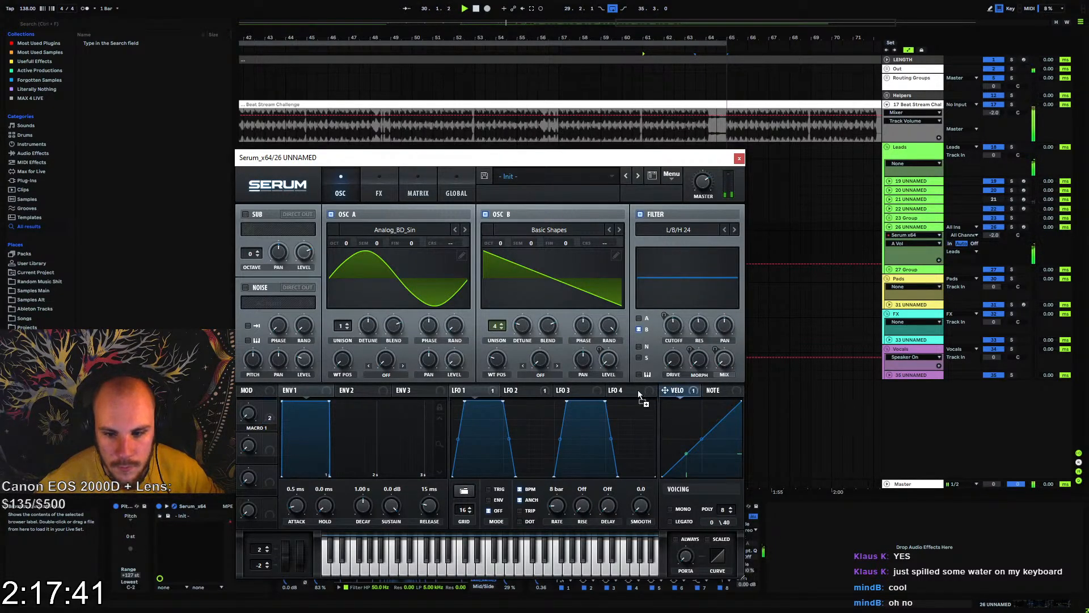
drag(457, 352, 457, 355)
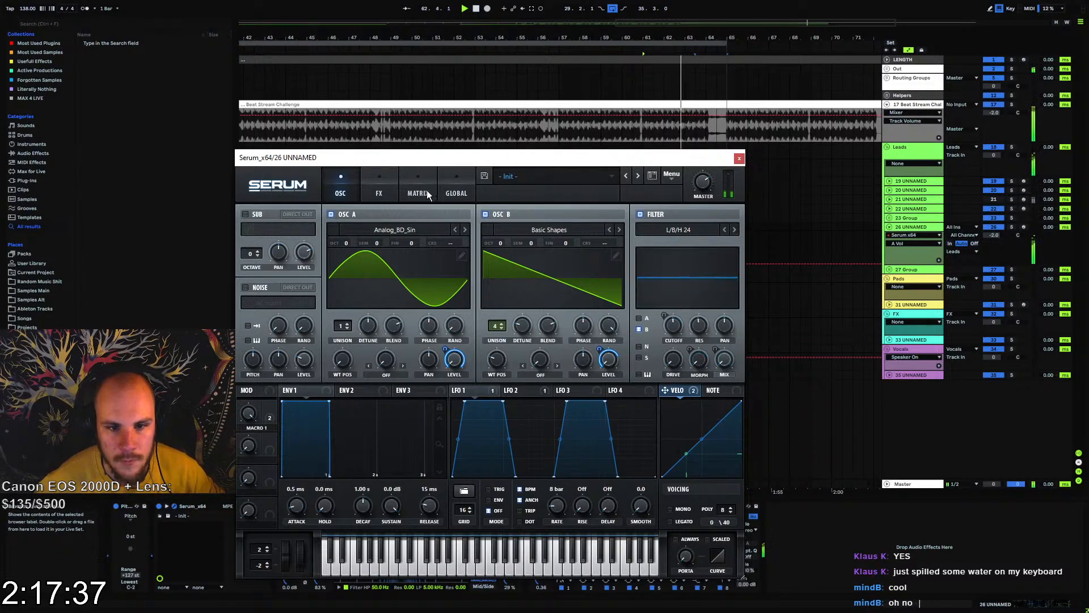
Enable Serum's FX filter at the start of the effects chain and modulate its lowered cutoff with velocity
click(383, 193)
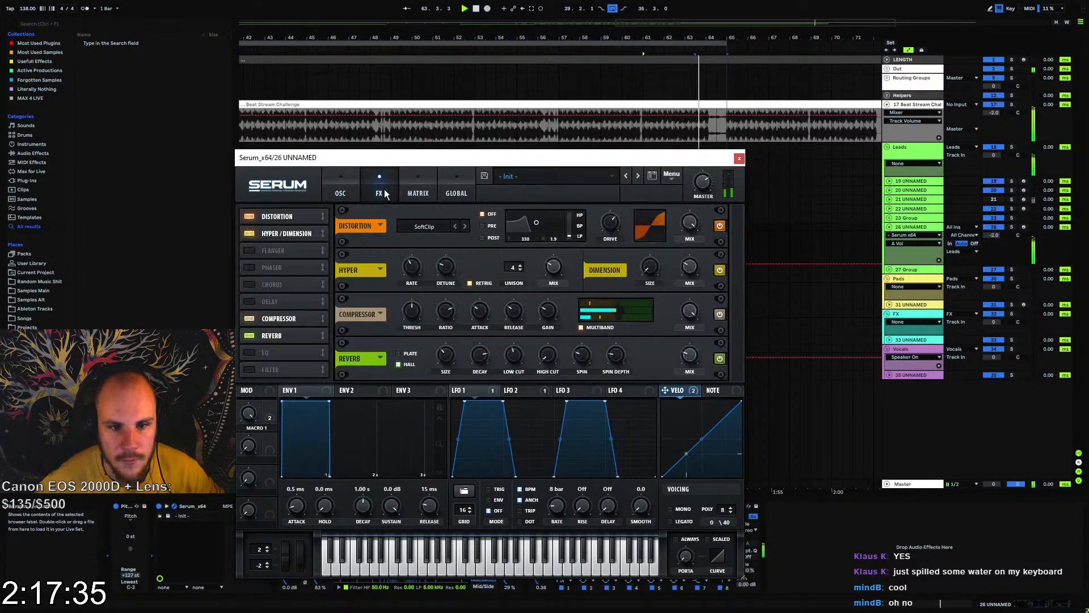
click(250, 369)
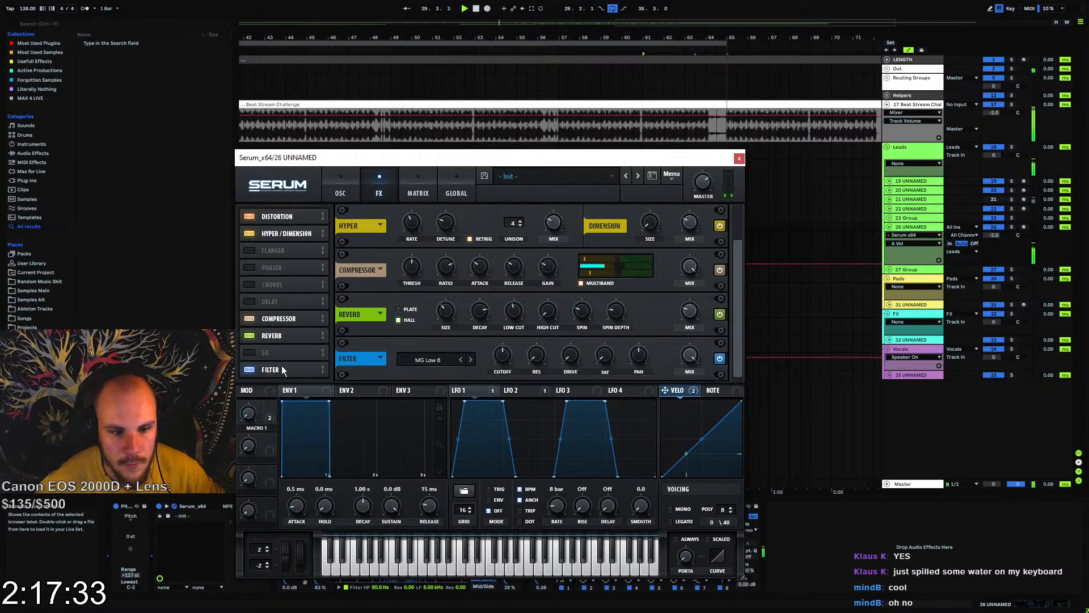
drag(282, 368, 298, 202)
click(502, 238)
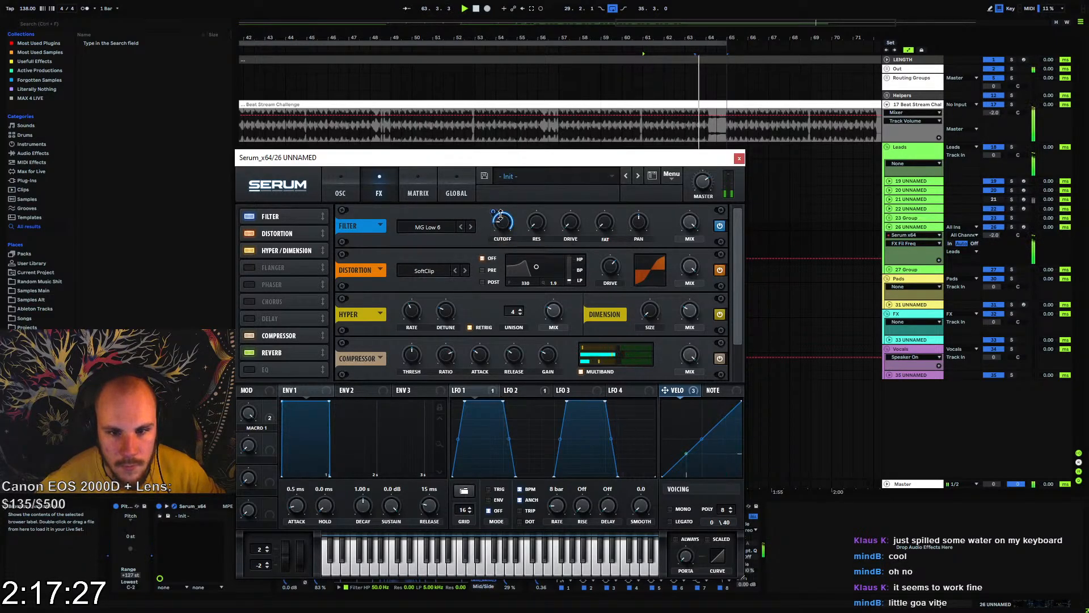
drag(508, 225, 510, 221)
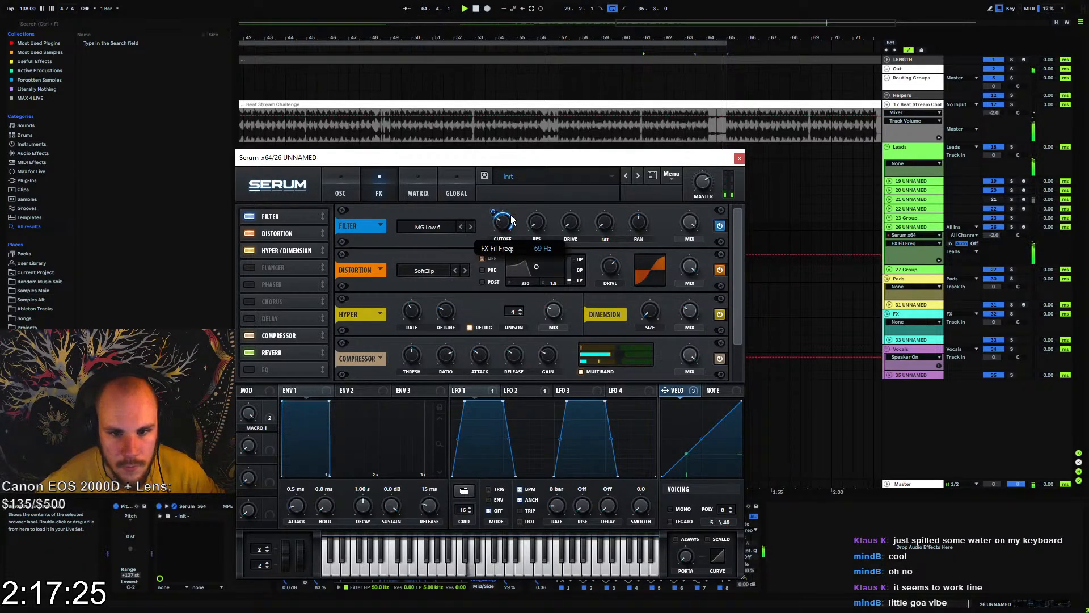
click(739, 159)
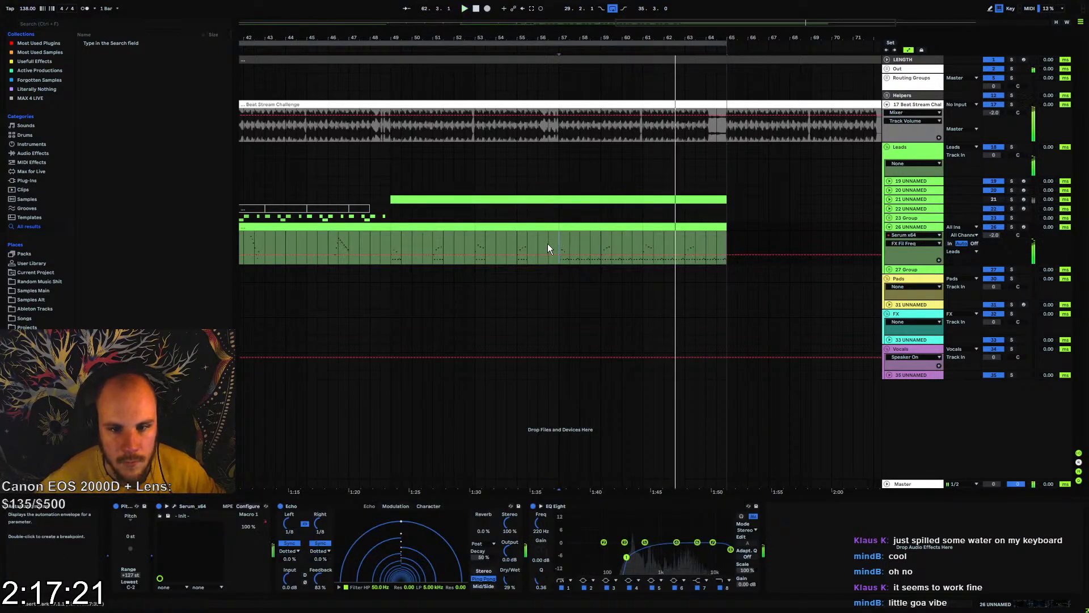
Reopen Serum's effects, switch the FX filter to MG Low 12 and raise its drive
click(172, 505)
click(380, 194)
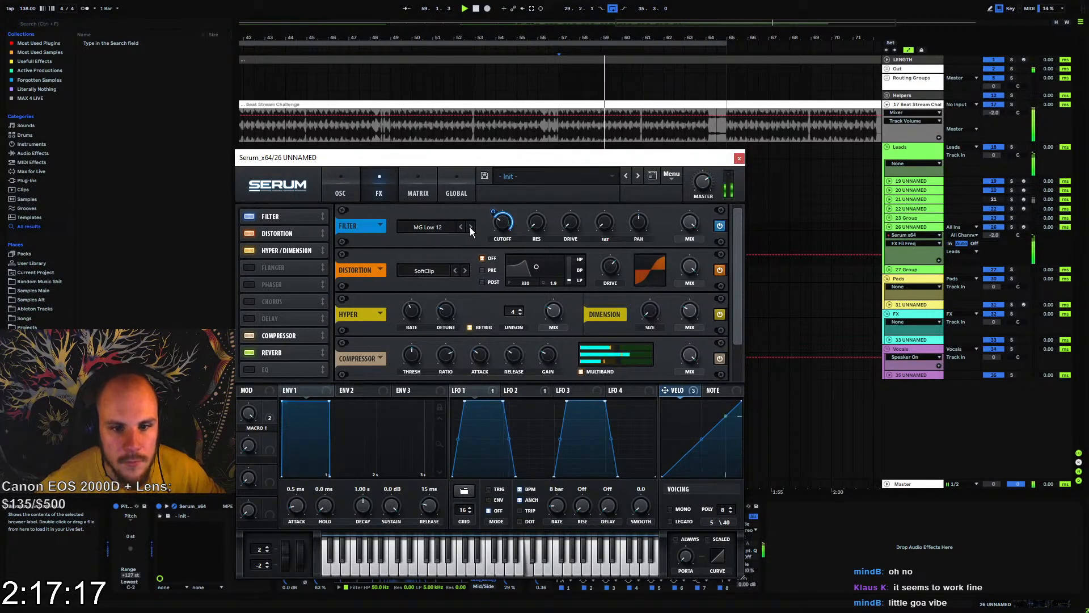
click(571, 221)
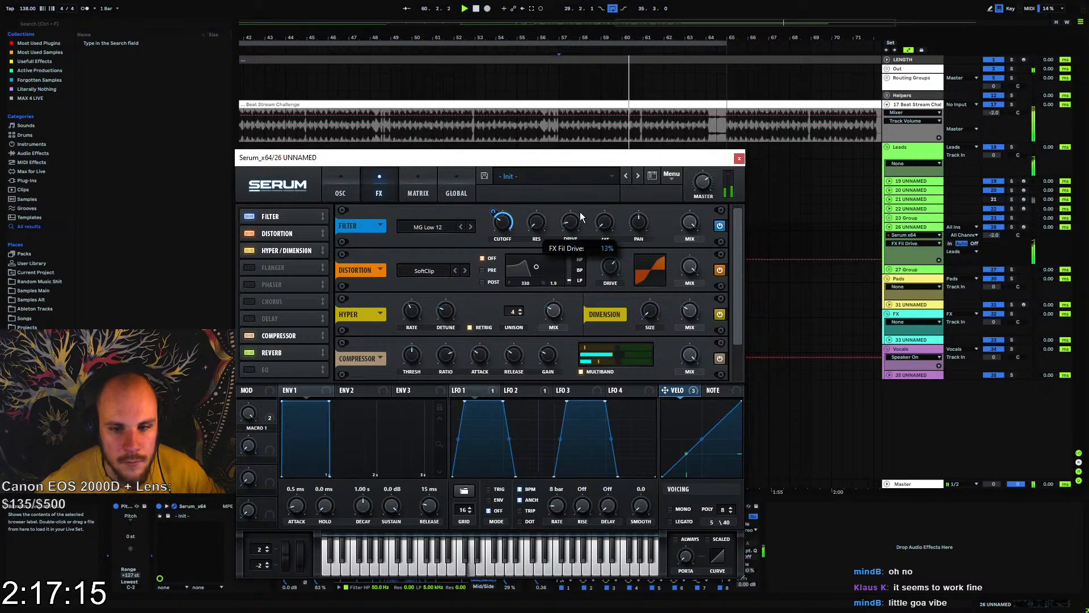
drag(583, 207, 580, 205)
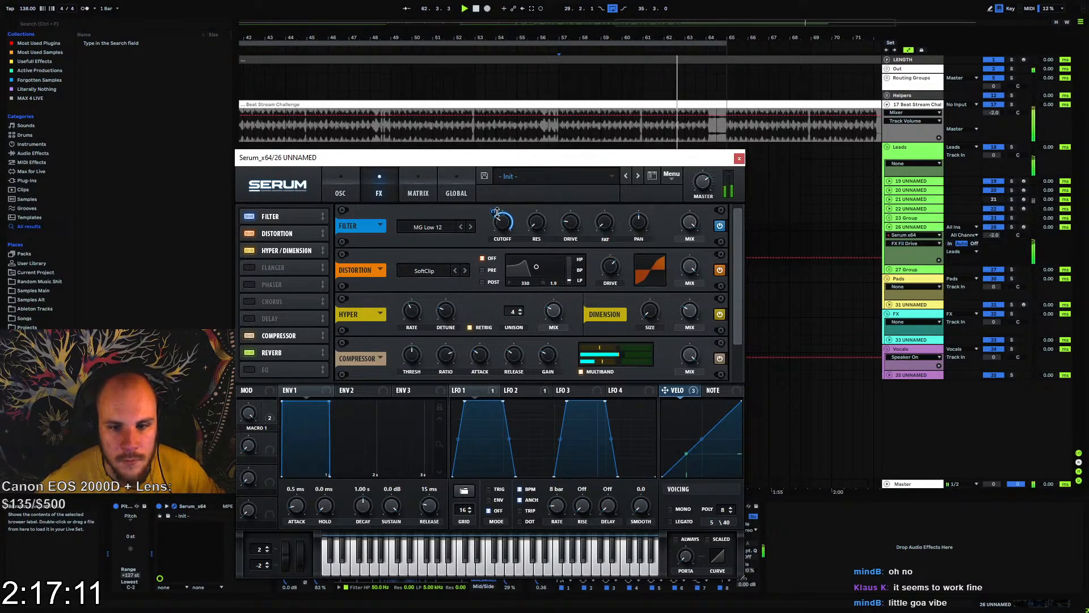
Set the velocity modulation of the FX filter cutoff to 100, fine-tune the cutoff, audition it and close Serum
mouse_move(500, 210)
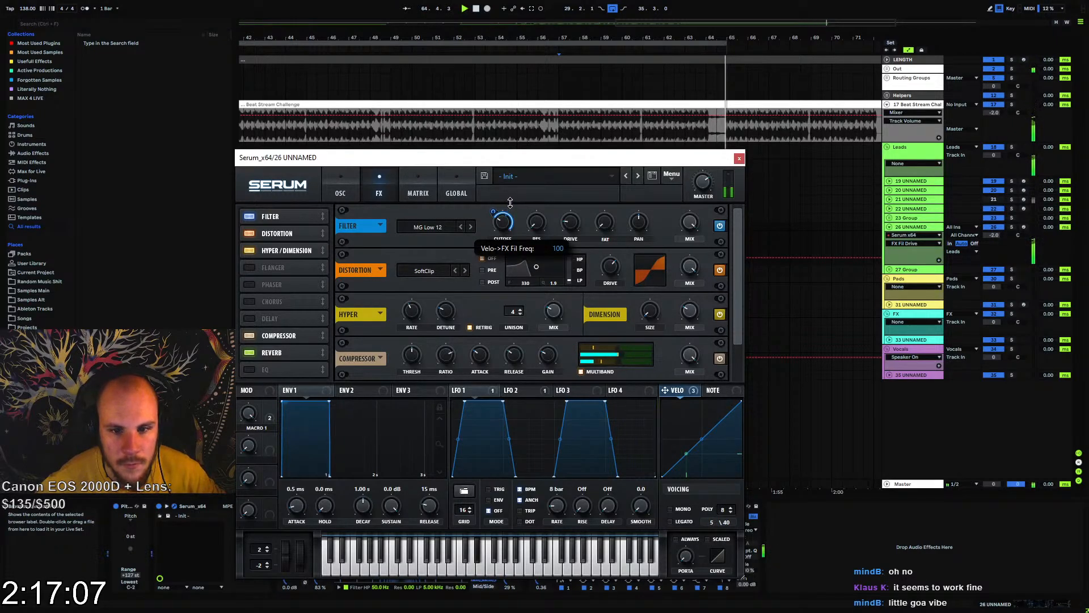
mouse_move(510, 202)
mouse_down()
mouse_move(489, 238)
mouse_move(506, 222)
mouse_up()
key(space)
key(space)
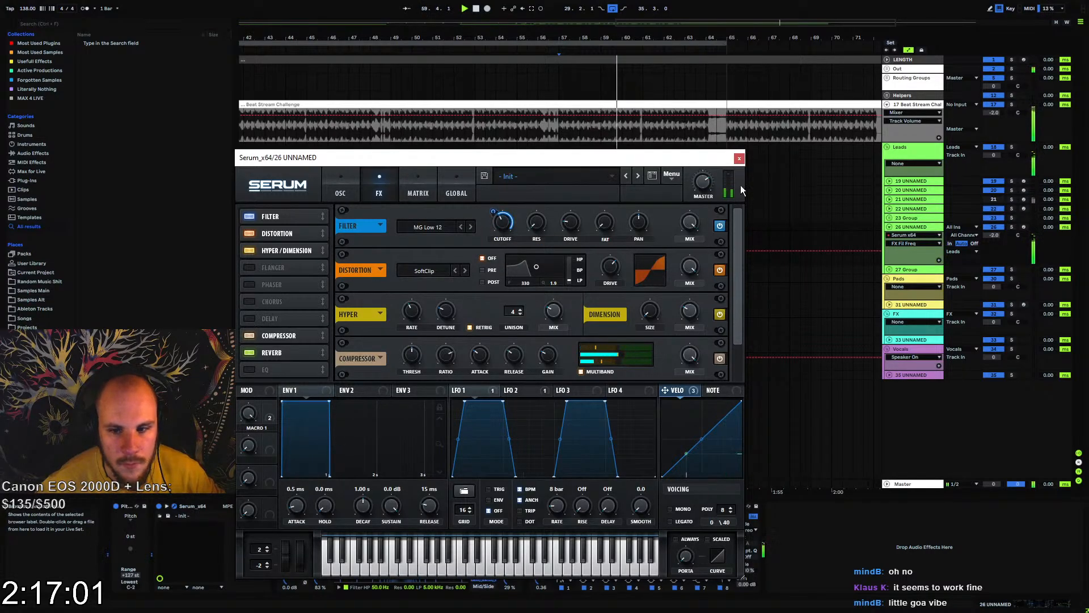
click(739, 160)
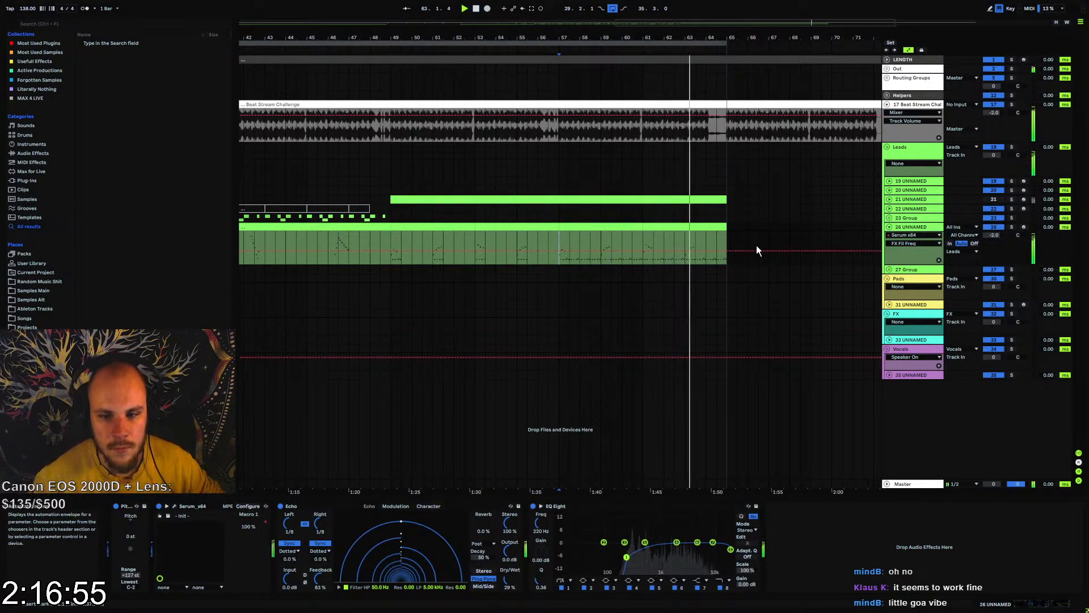
click(910, 228)
right_click(809, 530)
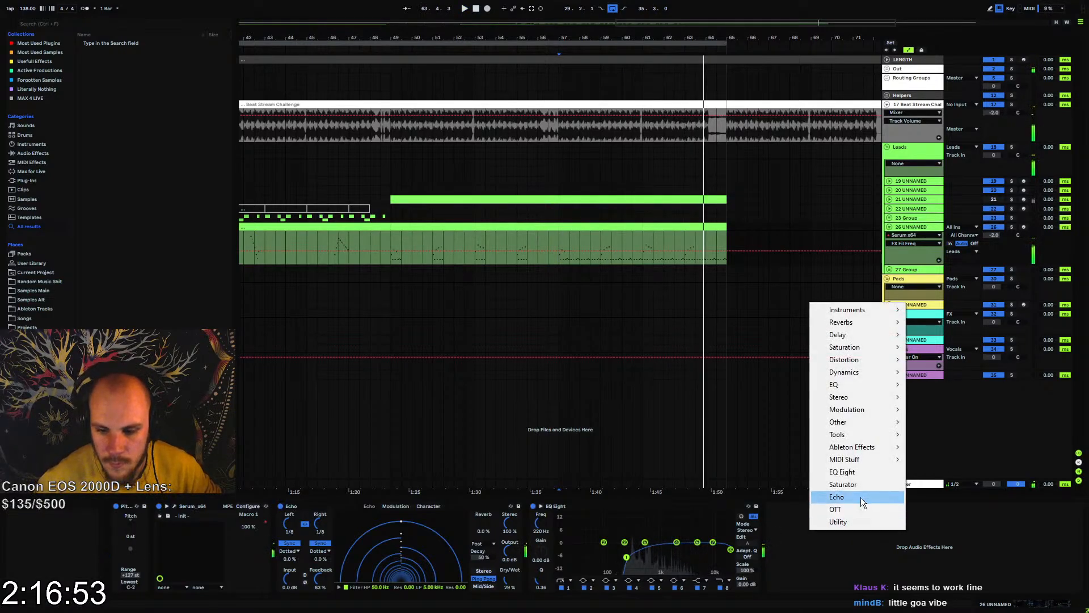
click(897, 149)
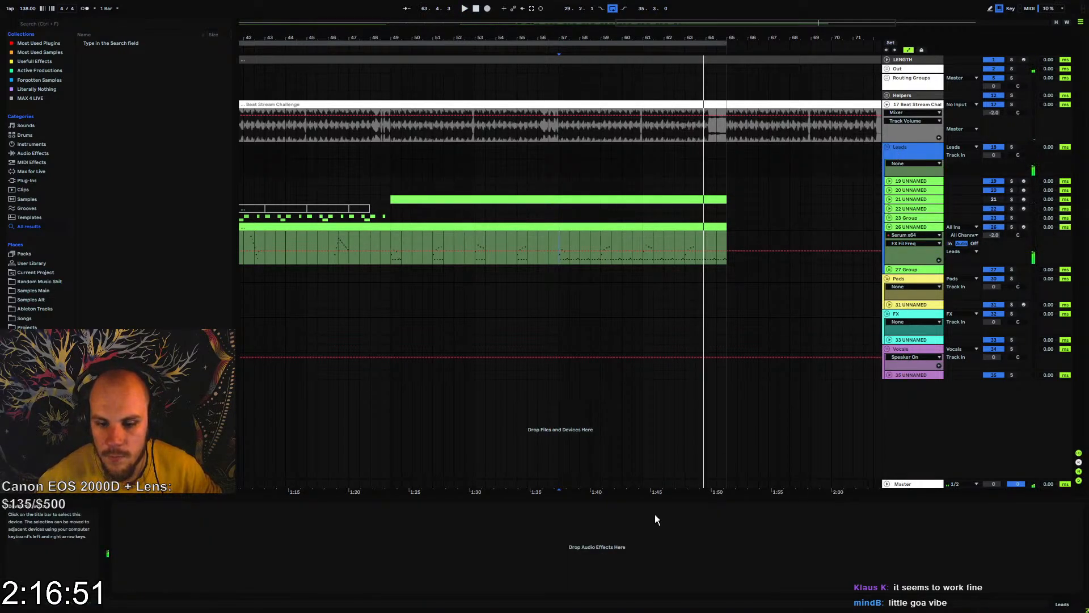
Play from about bar 40, add LFOTool after the reverb on 23 Group and reshape its volume curve to fall before the end
drag(368, 39, 569, 63)
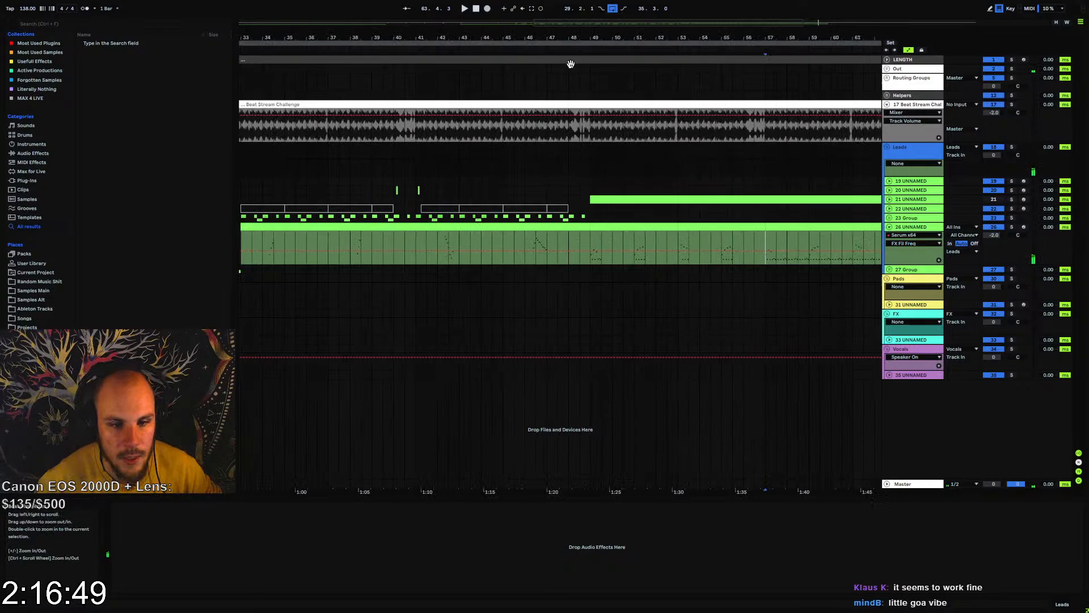
click(407, 217)
key(space)
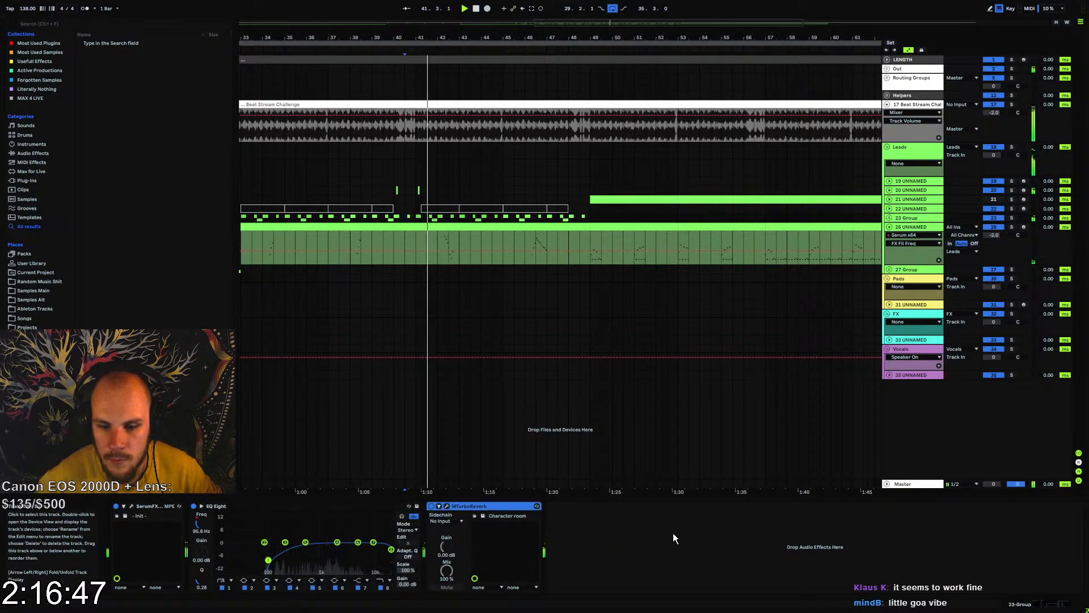
right_click(627, 563)
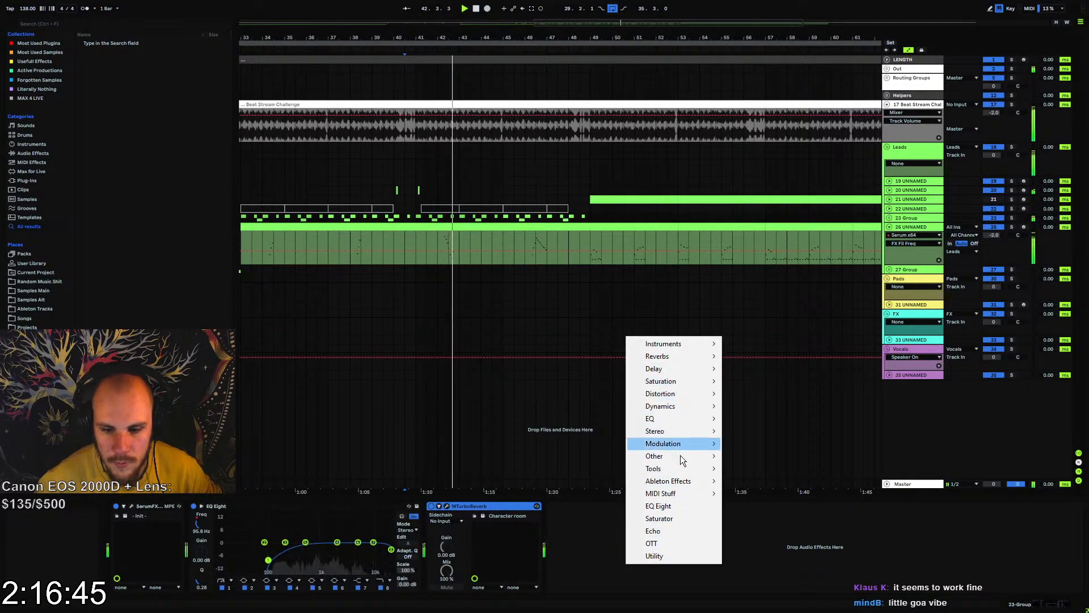
mouse_move(676, 472)
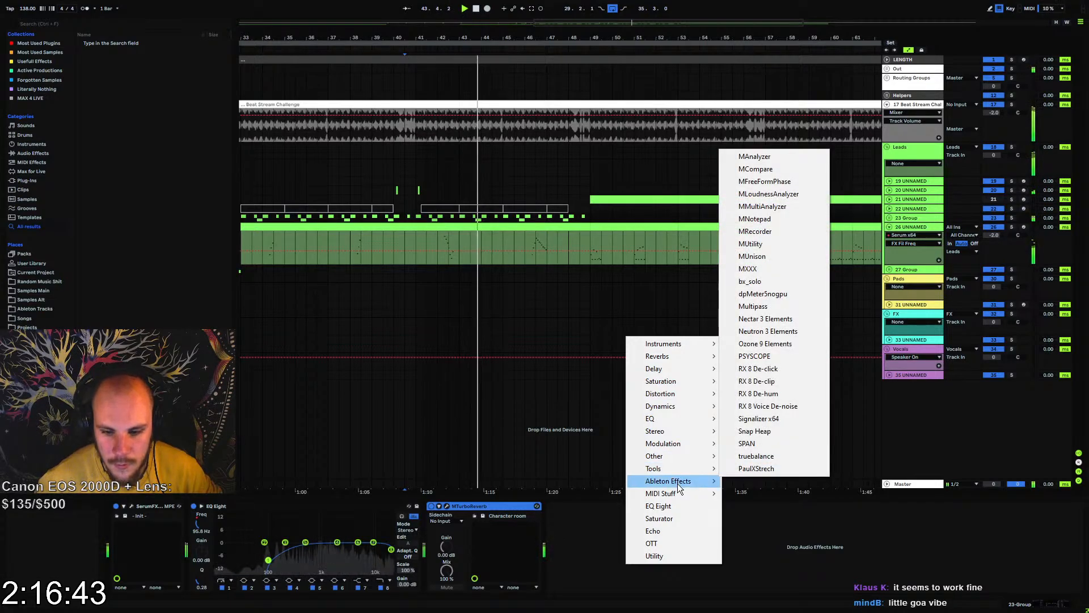
mouse_move(686, 495)
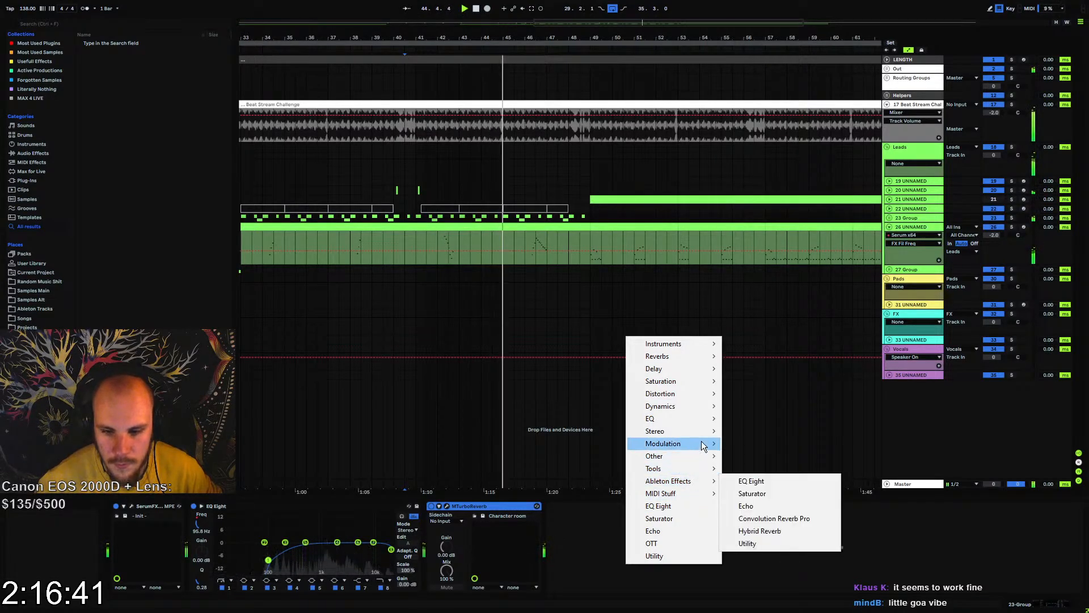
mouse_move(681, 443)
click(775, 571)
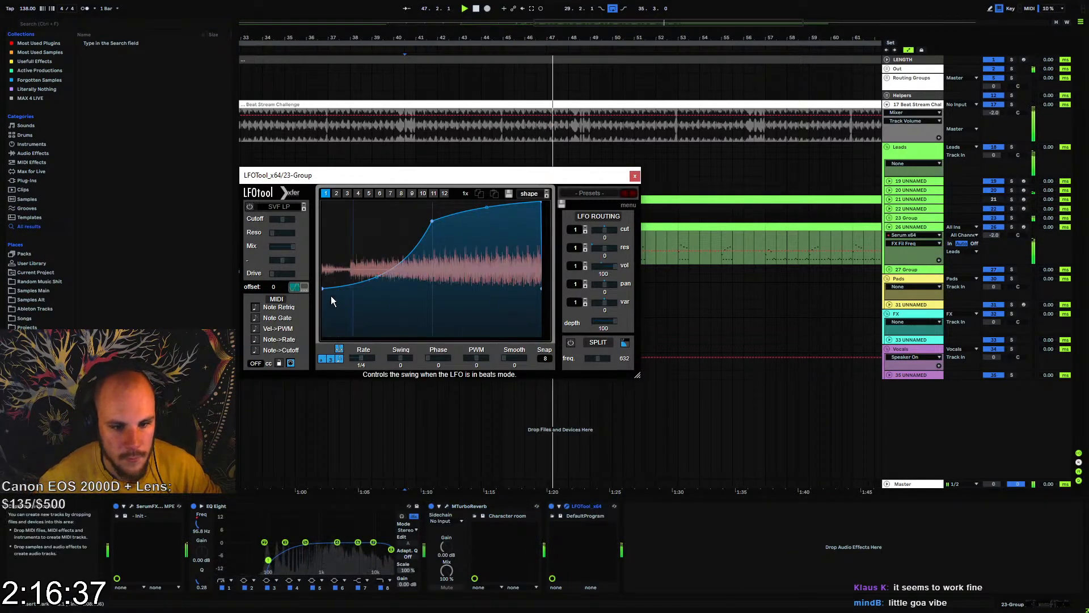
drag(541, 202, 520, 202)
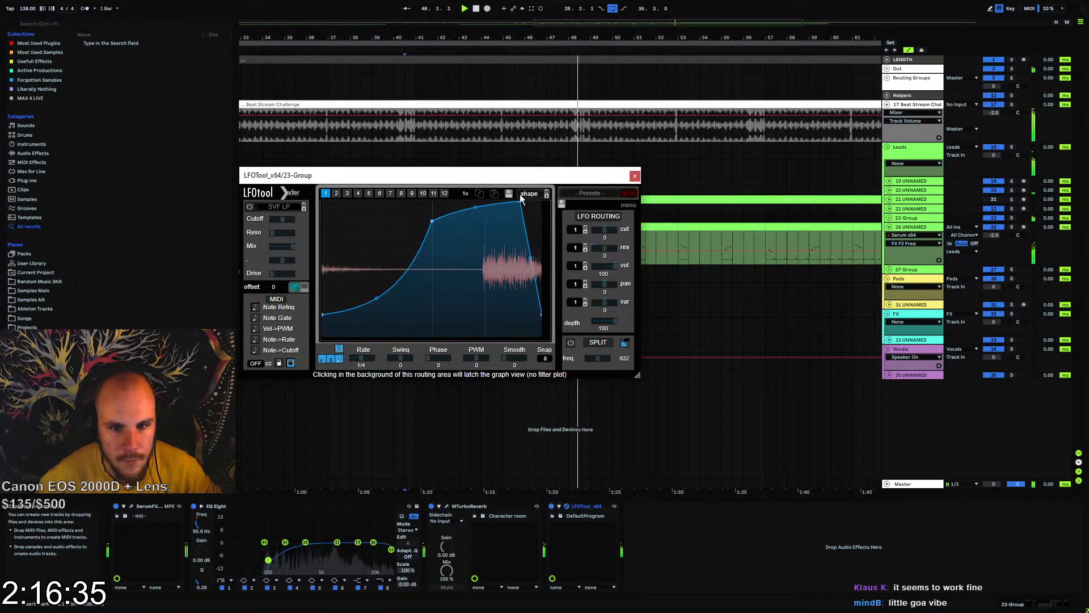
click(635, 176)
Unfold 23 Group and place a copy of track 24's short clip at bar 49
click(889, 218)
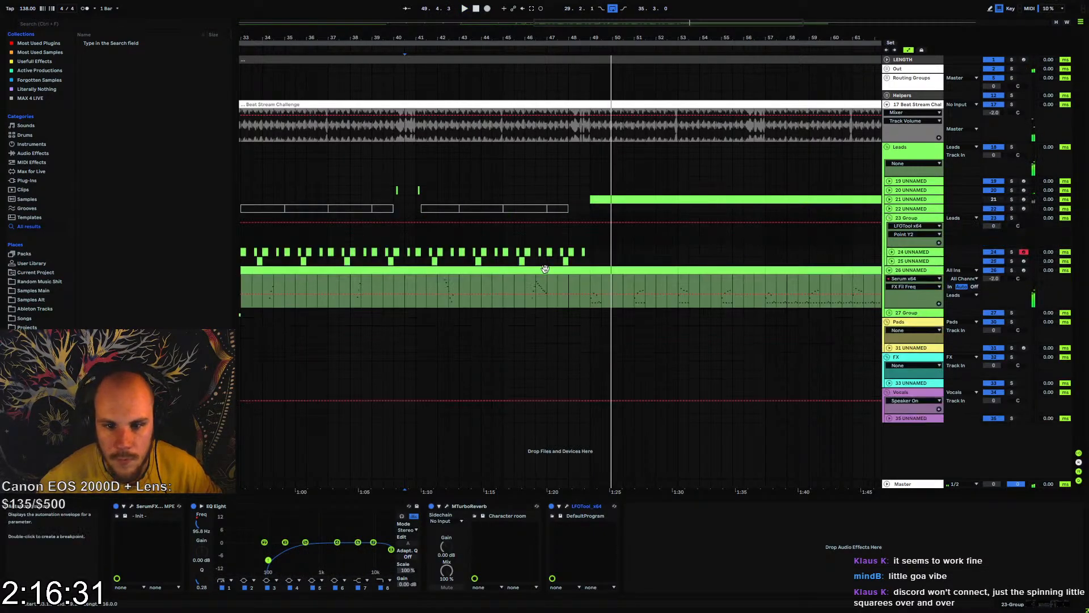
click(418, 251)
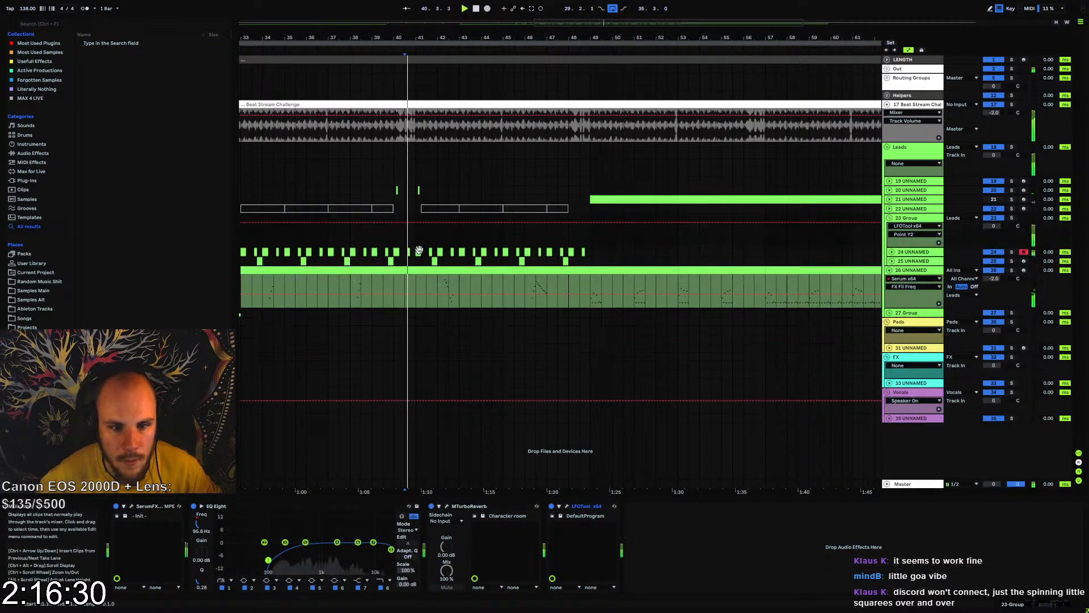
click(594, 253)
Duplicate the four-bar section starting at bar 49 on tracks 24 and 25 three times, up to bar 65
drag(587, 250, 675, 263)
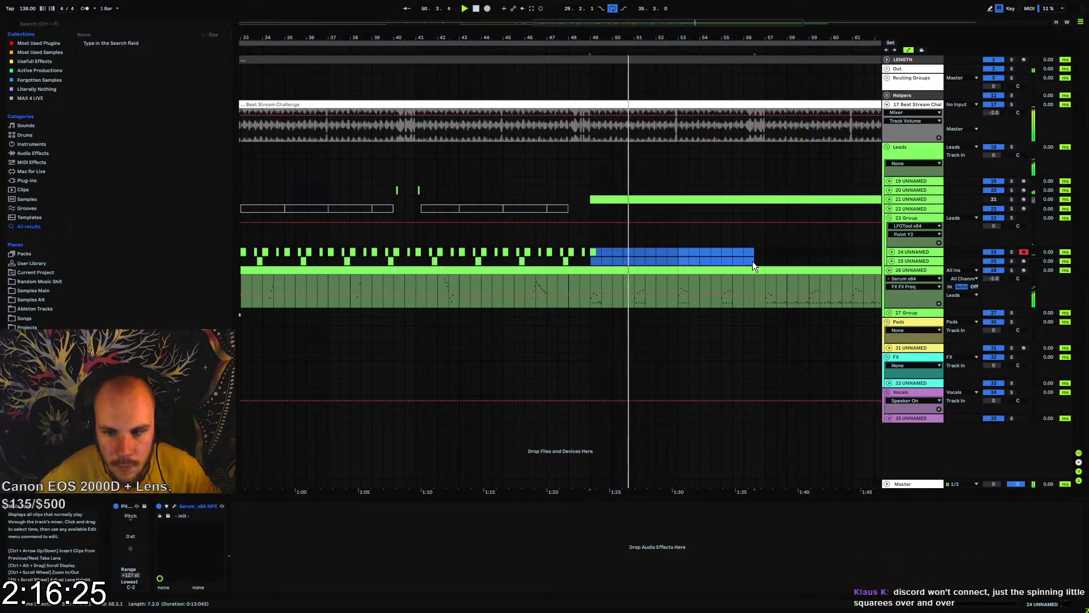
key(ctrl+d)
key(ctrl+d)
key(ctrl+d)
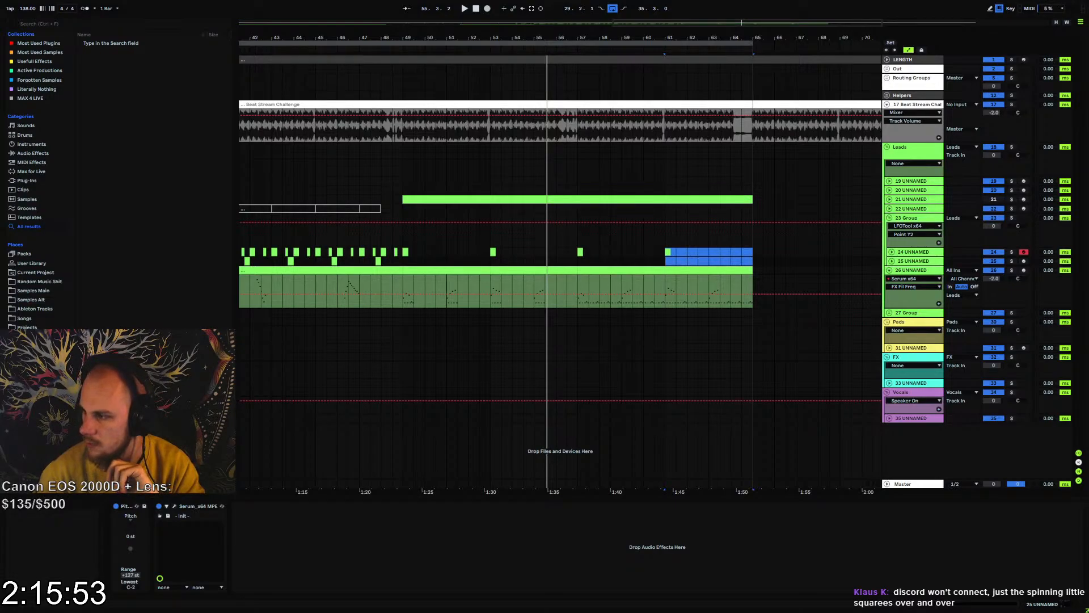
drag(1088, 172, 529, 102)
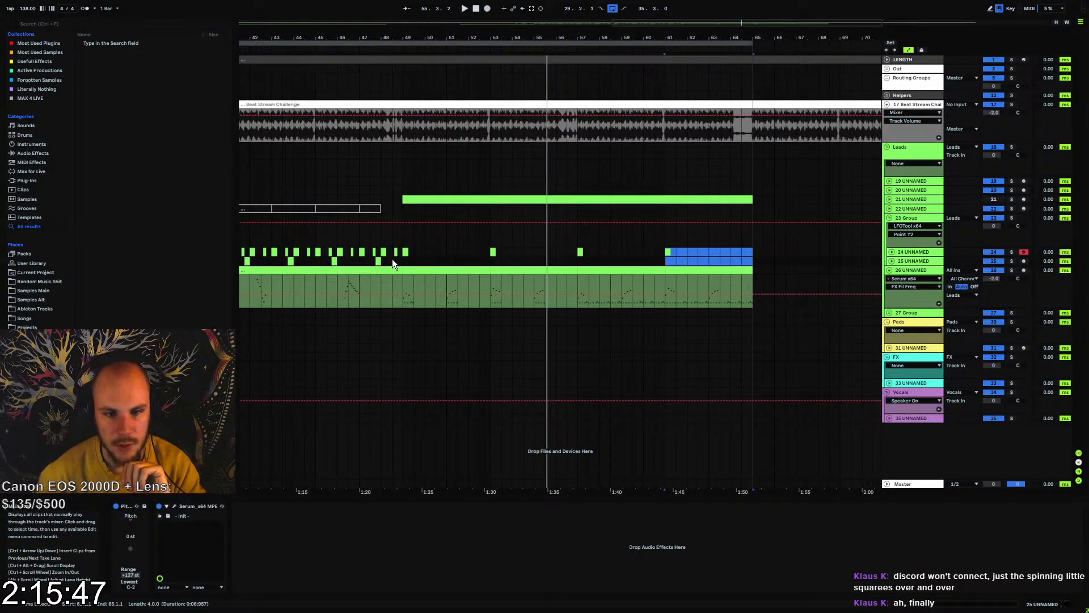
Copy LFOTool from 23 Group and paste it after EQ Eight at the end of track 26's device chain
click(382, 236)
mouse_move(397, 39)
mouse_down()
mouse_move(432, 94)
mouse_move(548, 82)
mouse_move(536, 80)
mouse_up()
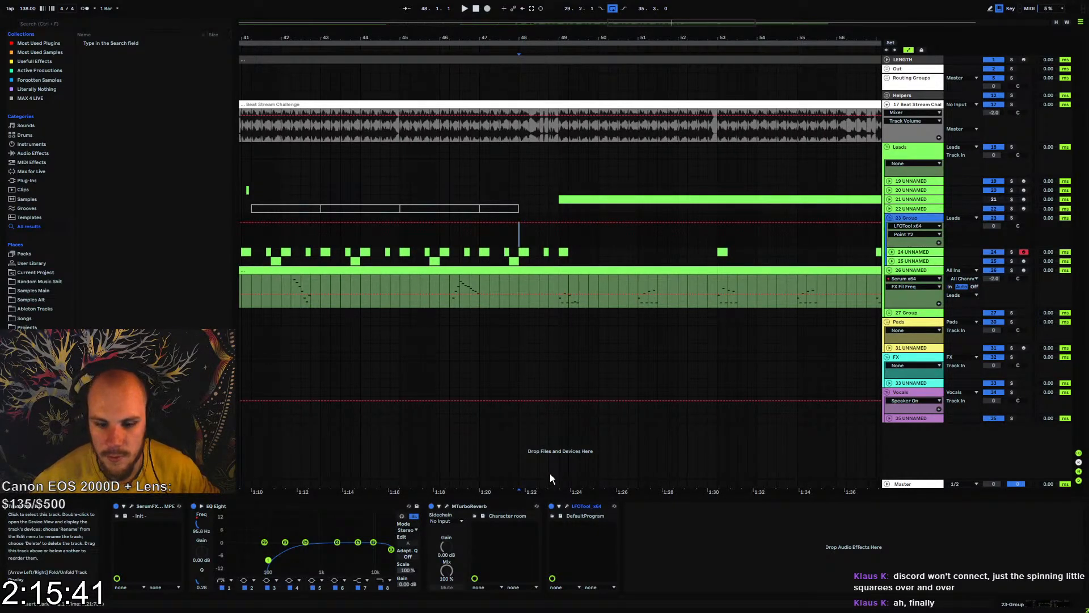
click(586, 506)
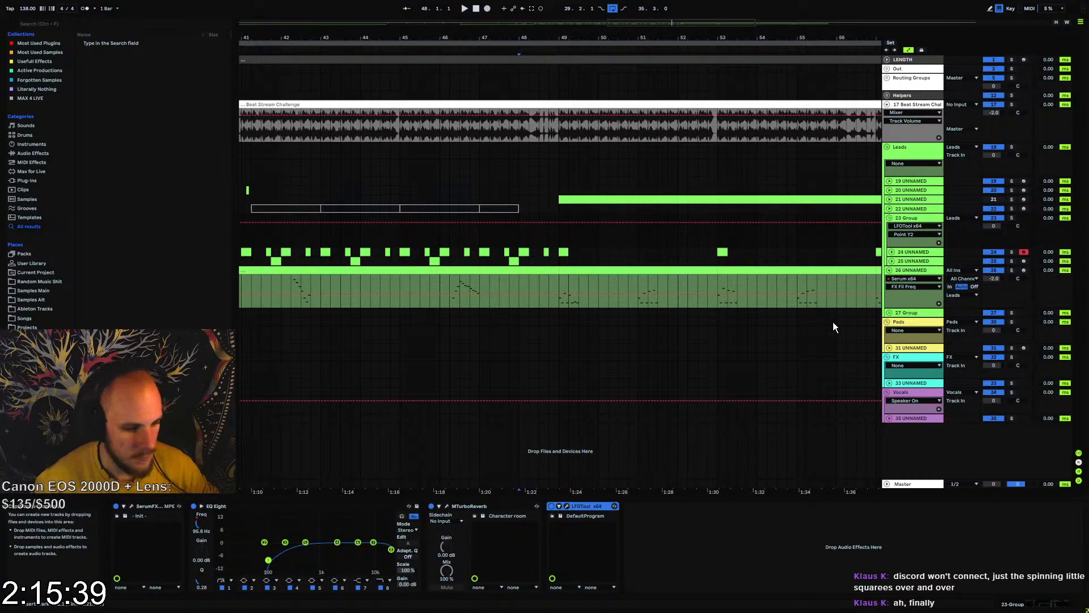
click(909, 271)
click(828, 551)
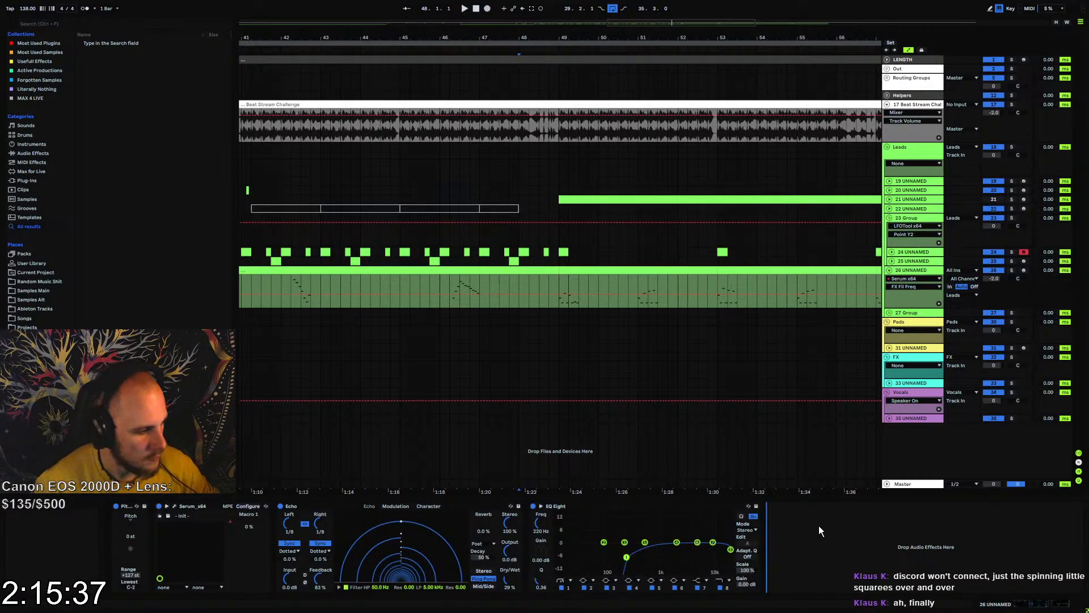
key(ctrl+v)
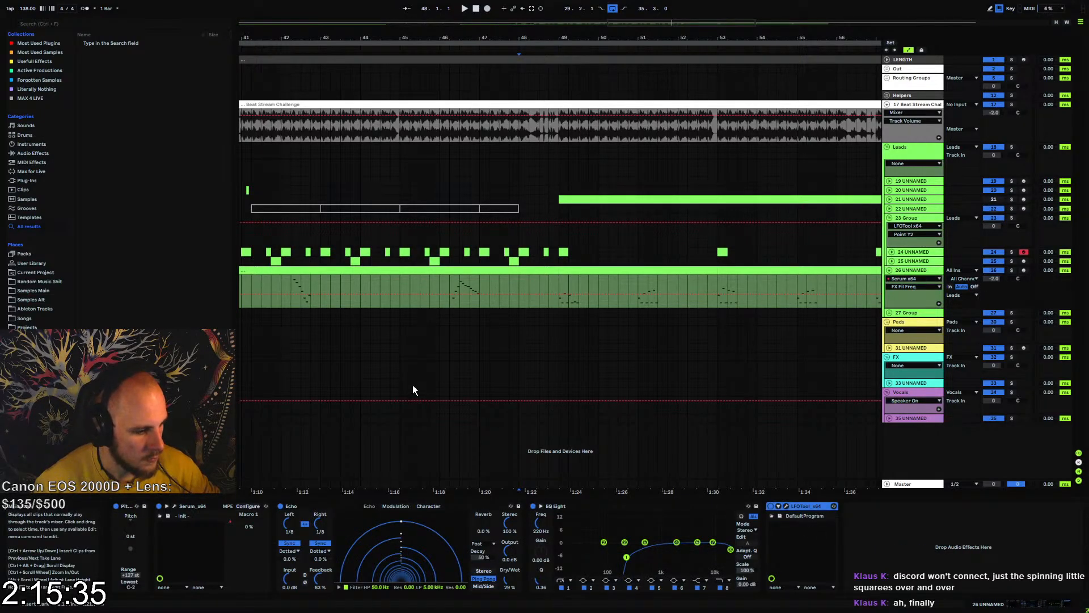
click(440, 302)
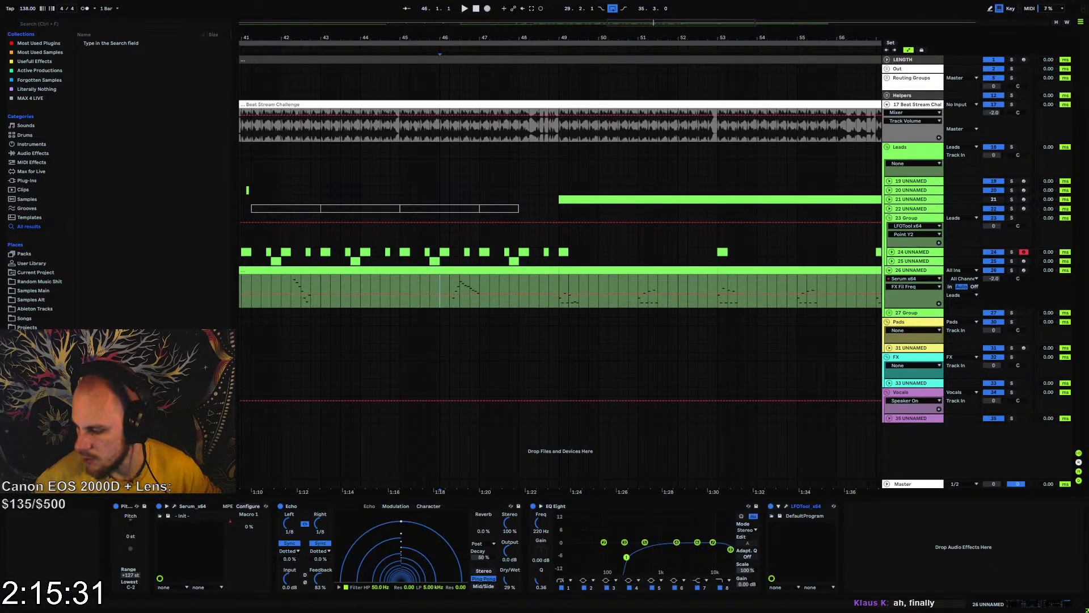
Open Task Manager, examine the resource usage of the Discord processes, and minimize it
key(ctrl+shift+Escape)
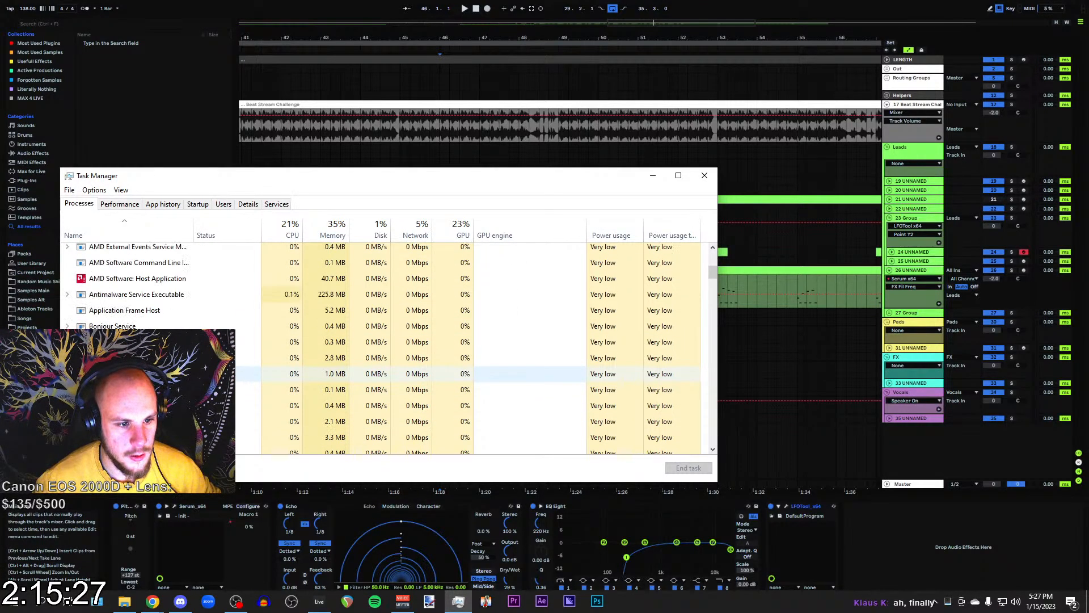
scroll(241, 364, down, 3)
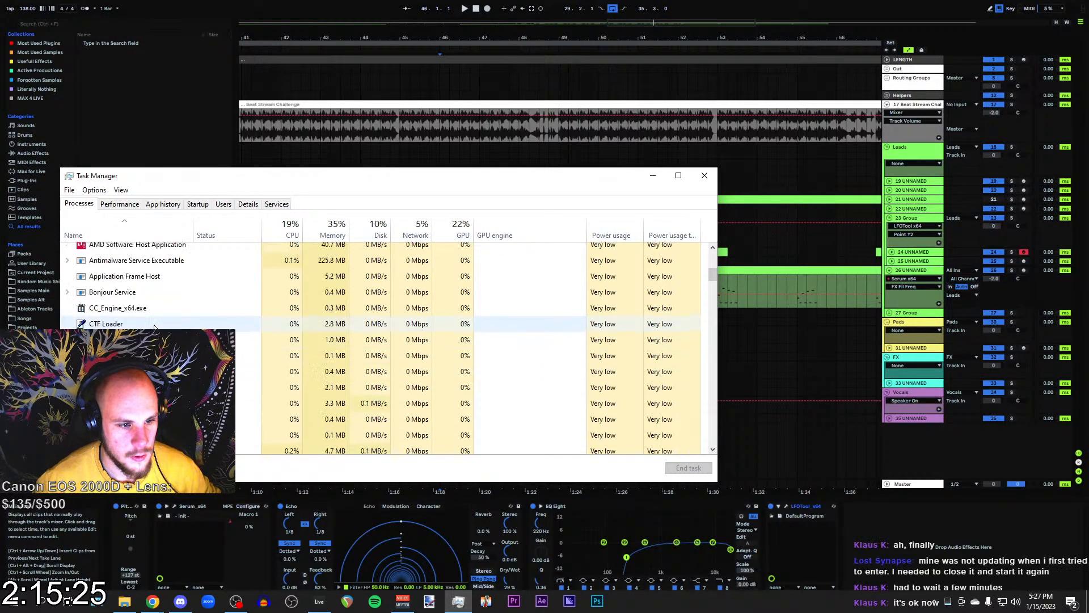
scroll(170, 318, up, 3)
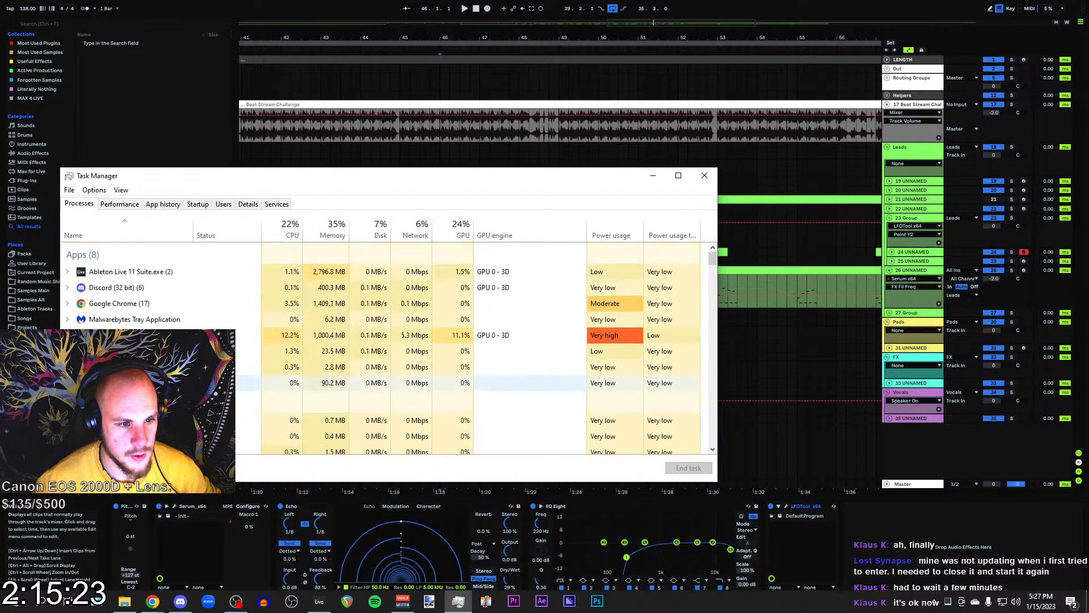
click(78, 290)
click(68, 288)
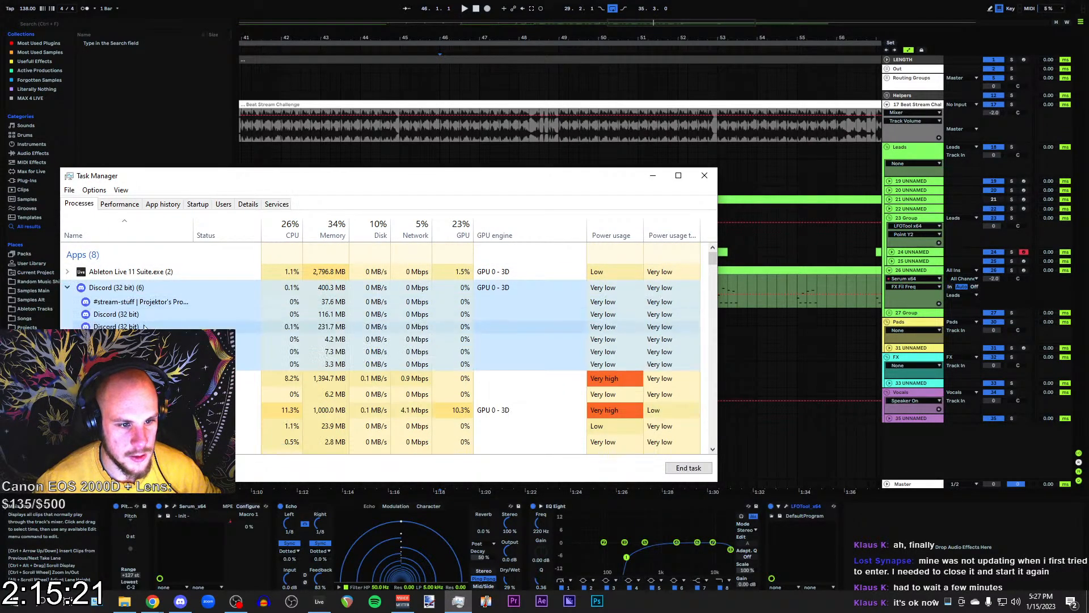
scroll(318, 340, down, 2)
scroll(318, 342, up, 2)
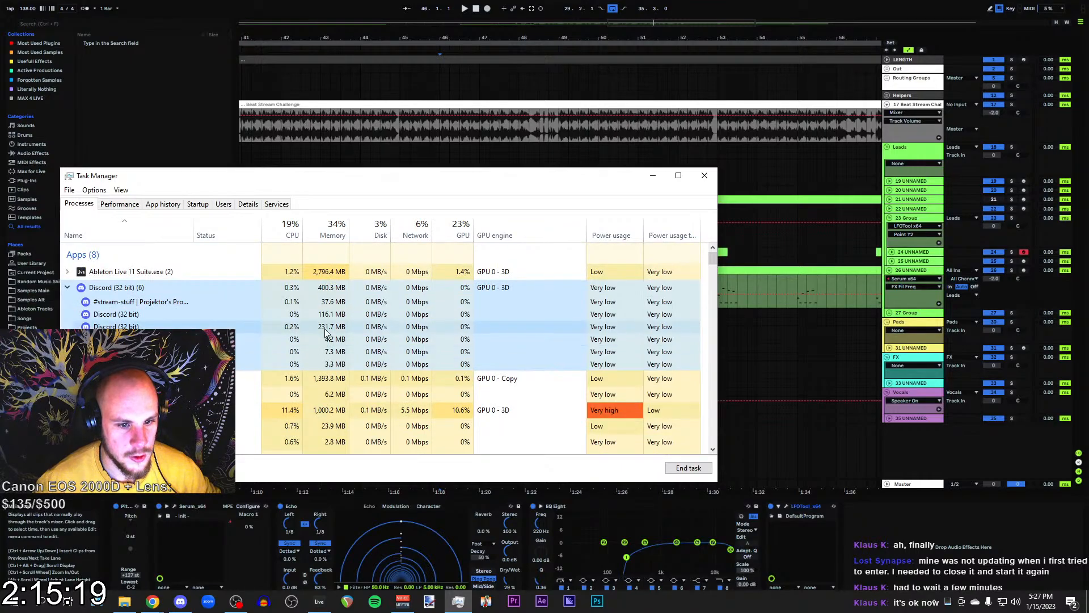
click(327, 328)
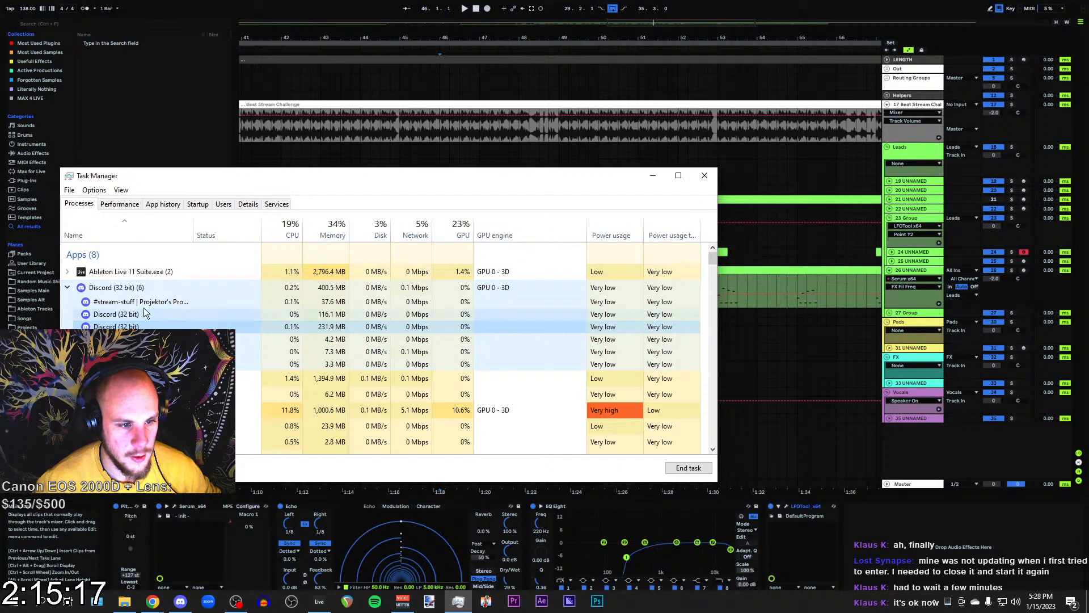
click(68, 287)
click(652, 178)
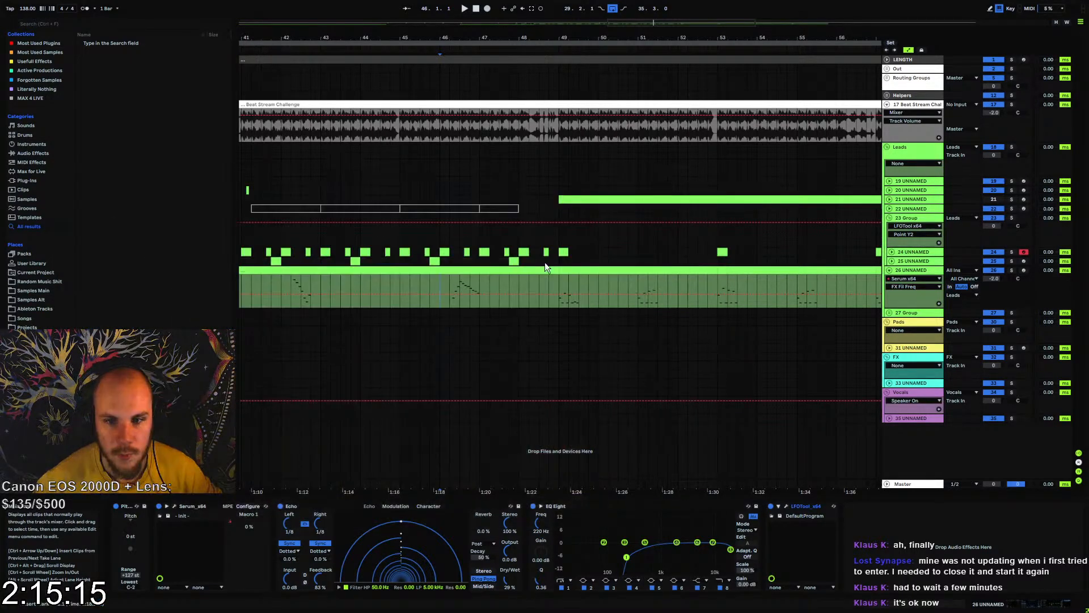
Play from bar 49, reduce the LFO depth of track 26's LFOTool to 42 and slightly lower the volume curve's starting point
click(566, 287)
key(space)
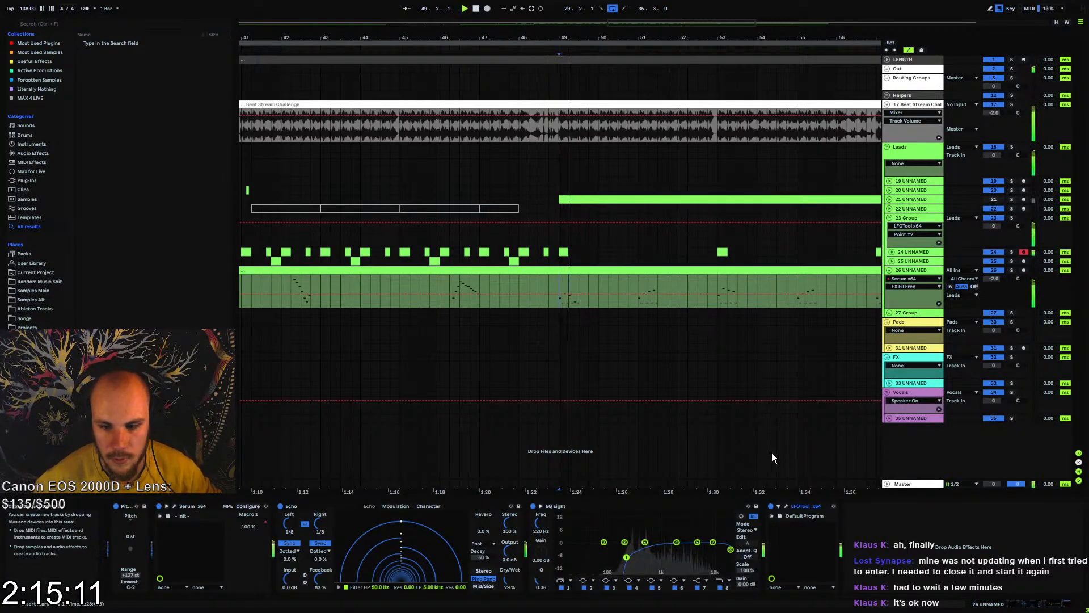
click(786, 506)
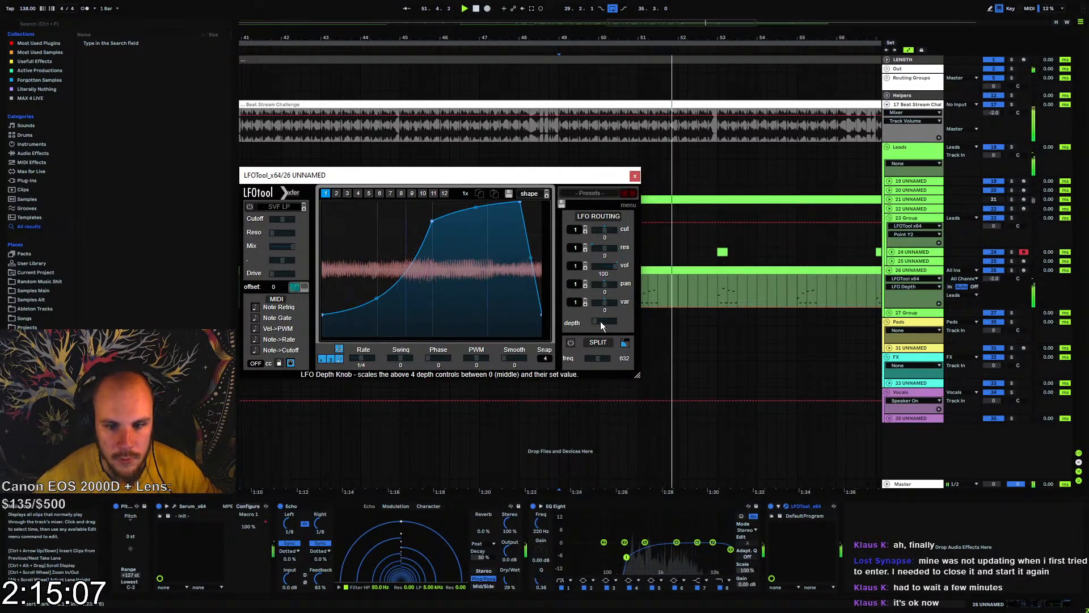
drag(600, 321, 645, 322)
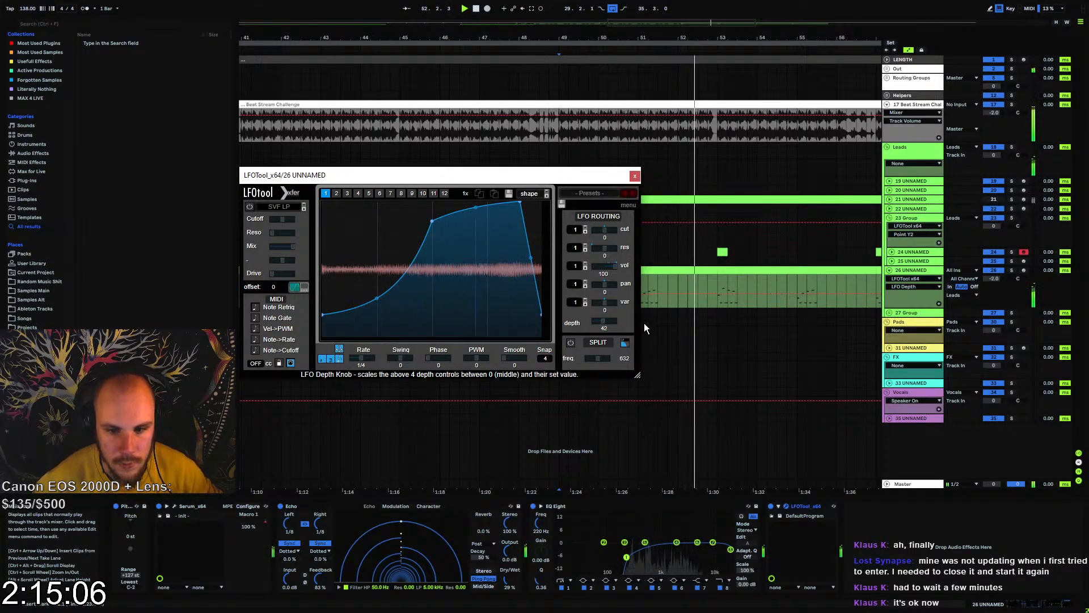
click(321, 315)
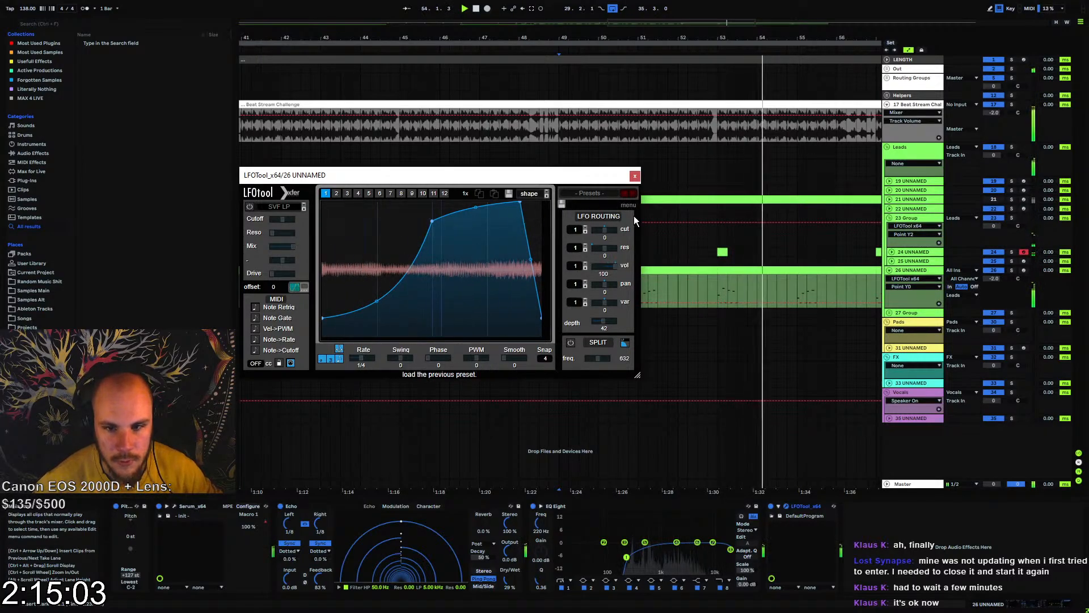
Automate track 26's LFO Depth to 1.00 before bar 49 with a drop from there, and audition from about bar 45
click(603, 321)
click(635, 175)
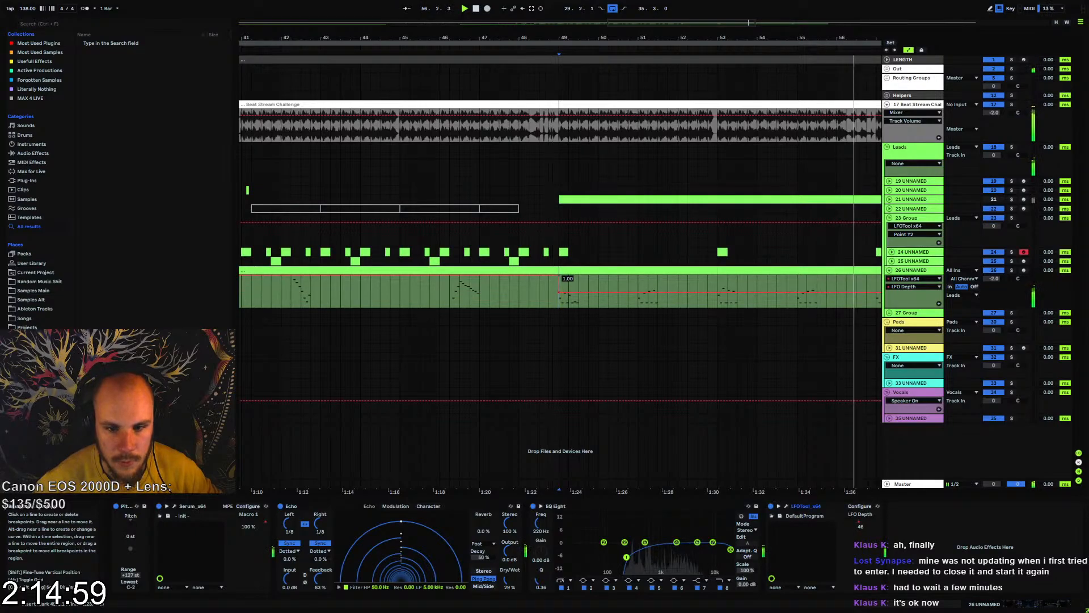
click(415, 288)
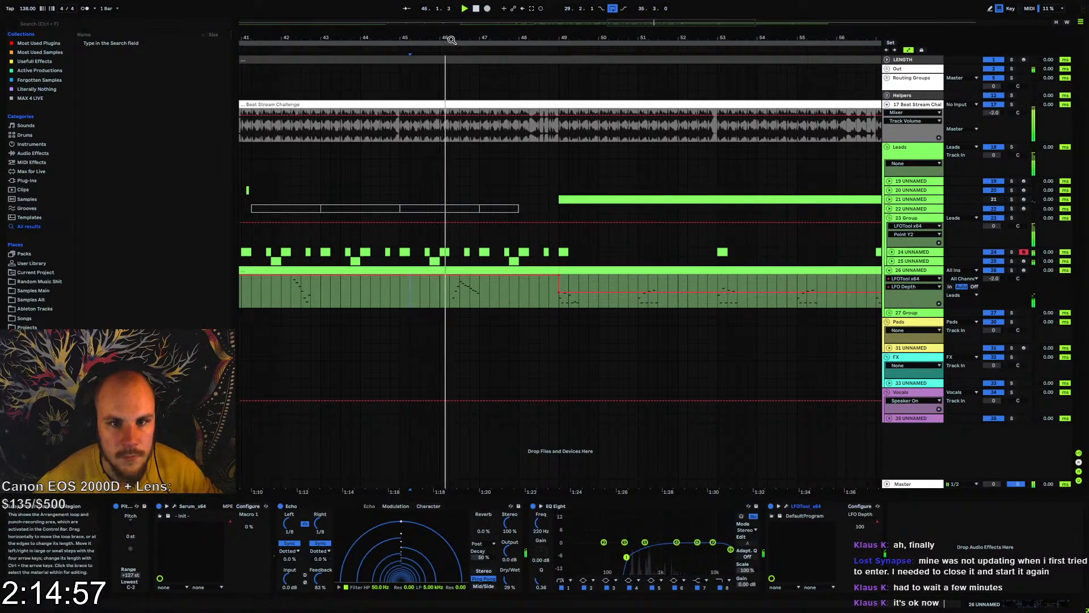
drag(449, 38, 508, 78)
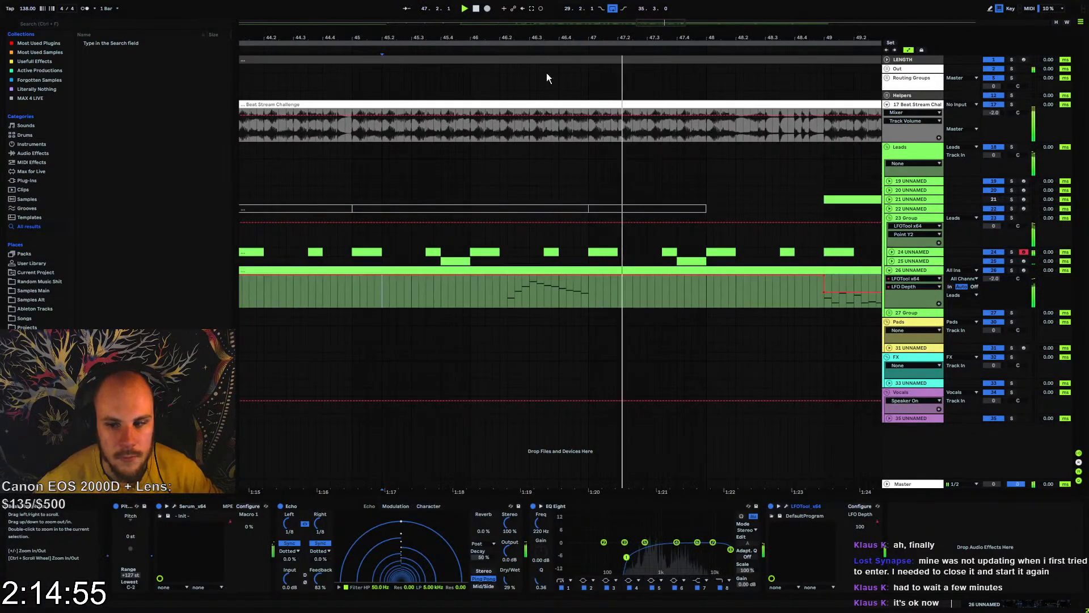
Set track 26's volume to -5.0 and add bx_stereomaker after LFOTool in its device chain
drag(993, 279, 992, 295)
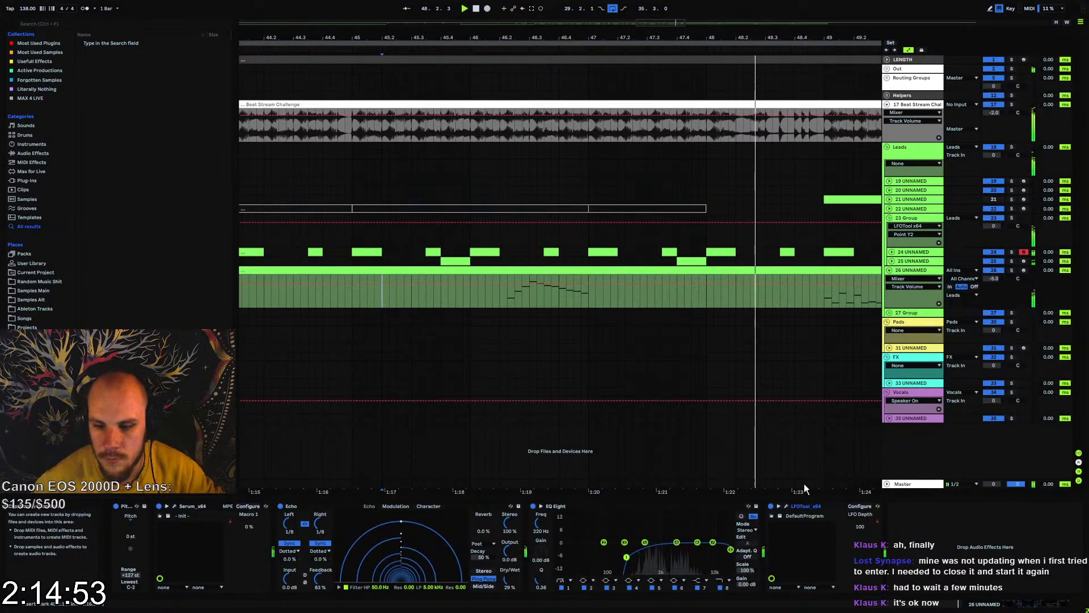
right_click(935, 549)
right_click(935, 548)
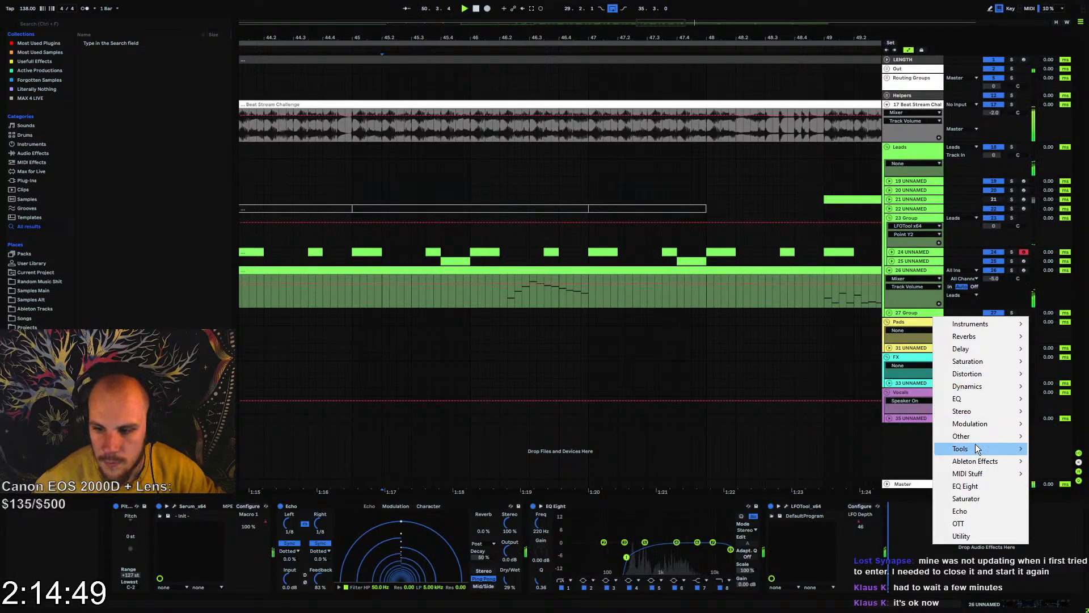
mouse_move(982, 409)
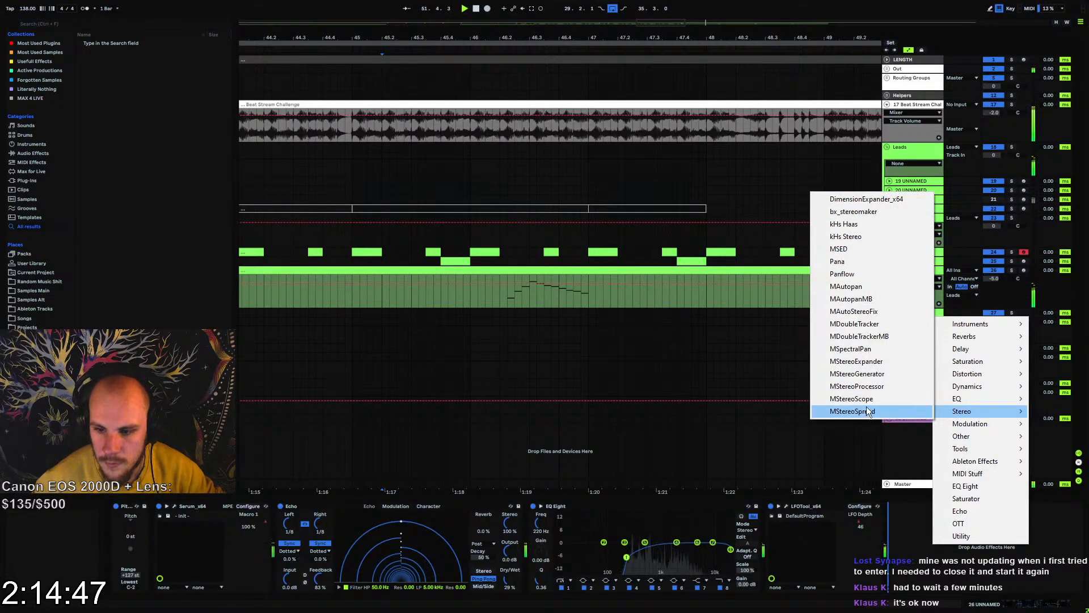
click(853, 211)
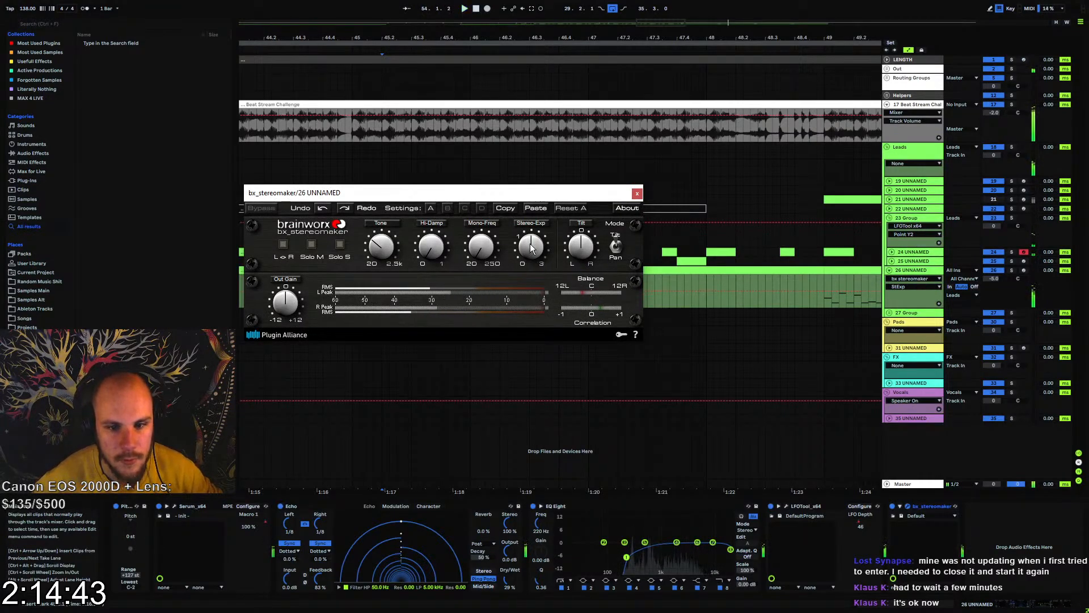
Raise the Stereo-Exp amount in bx_stereomaker while auditioning track 26's melody around bar 46
drag(540, 193, 565, 343)
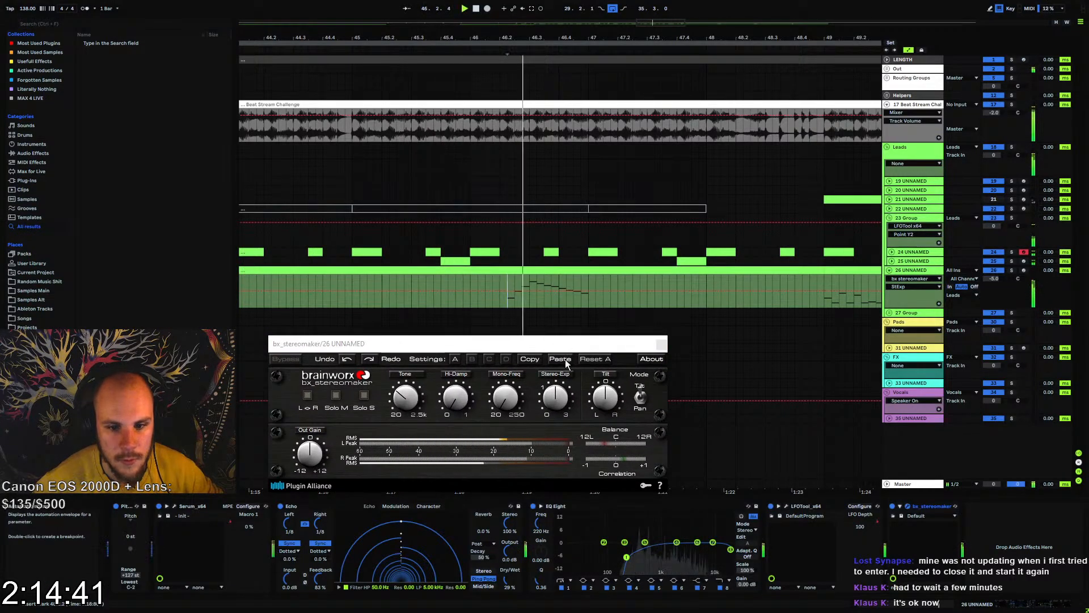
key(space)
drag(565, 404, 572, 384)
key(space)
key(space)
key(space)
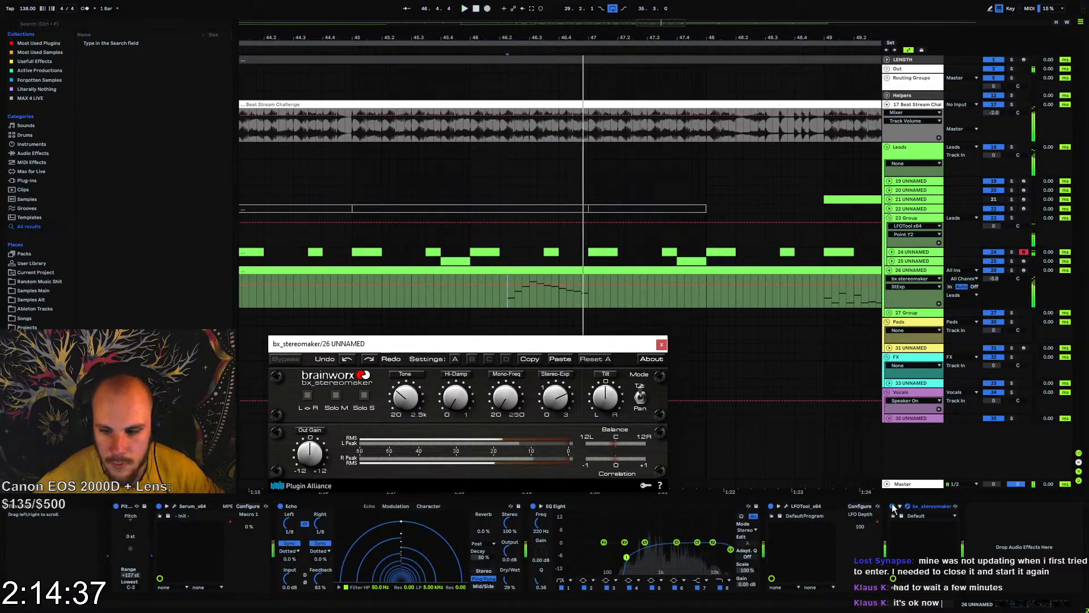
Place bx_stereomaker between Serum and Echo, lower its Stereo-Exp to a moderate amount while auditioning, and close its window
drag(927, 509, 275, 508)
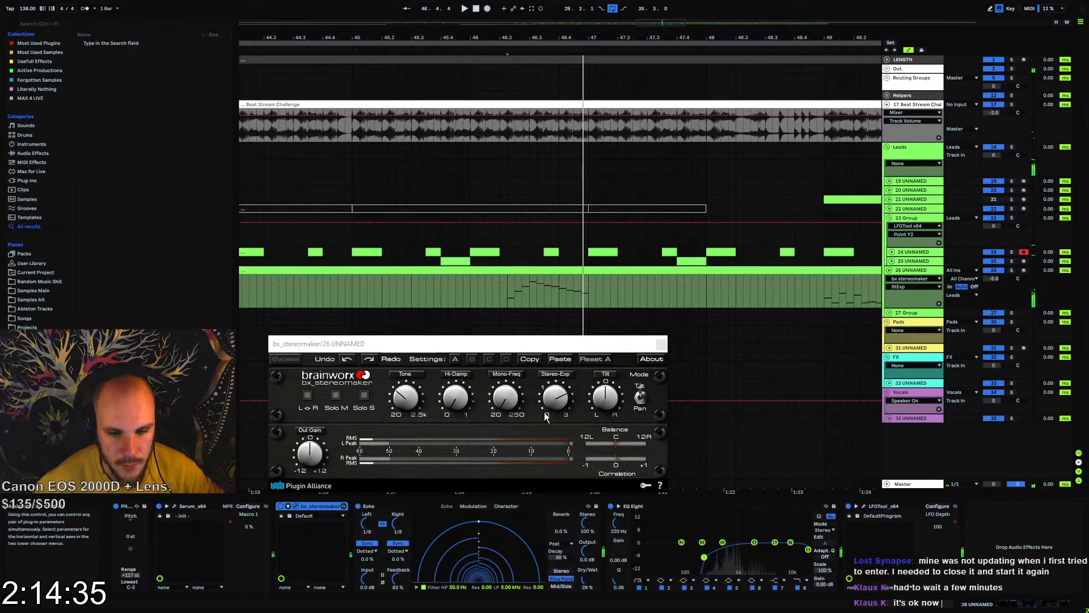
drag(547, 417, 543, 423)
key(space)
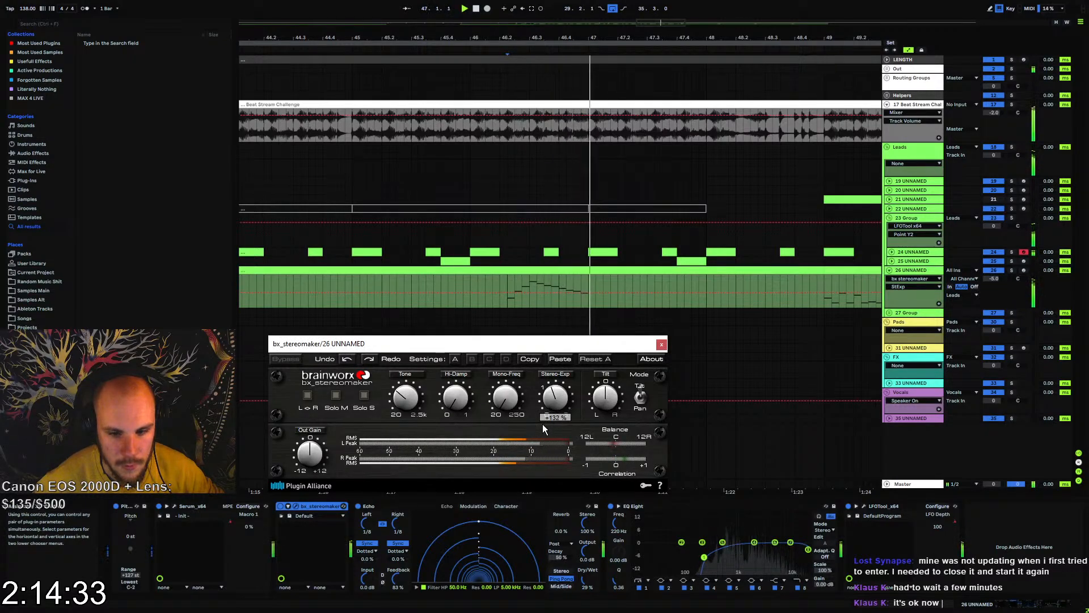
key(space)
key(space)
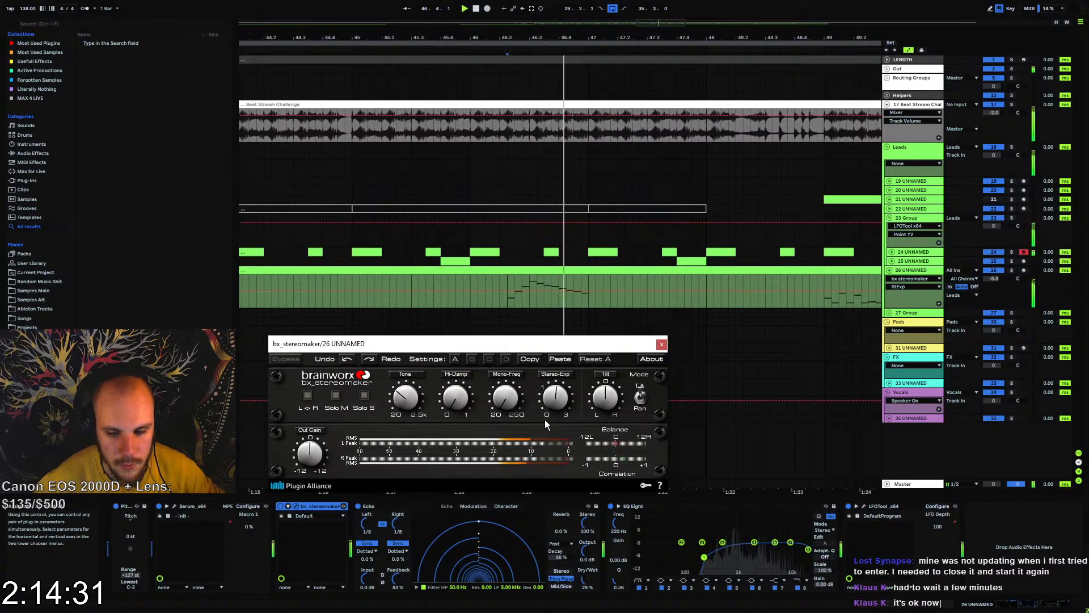
click(661, 344)
Automate bx_stereomaker's Device On on track 26 to stay on before bar 49 and switch off from there
key(space)
click(280, 506)
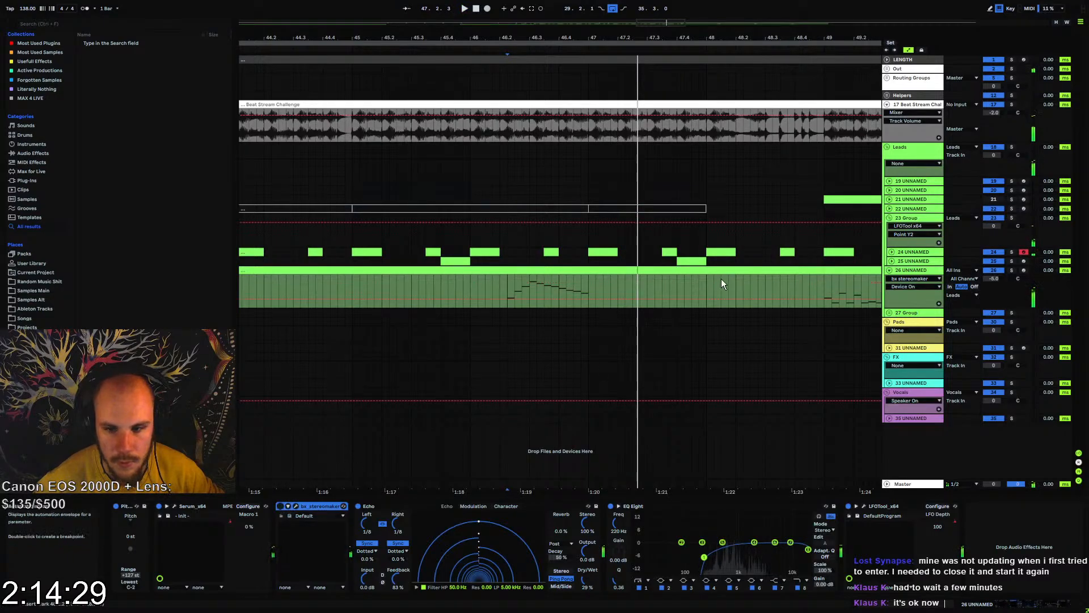
drag(823, 297, 827, 277)
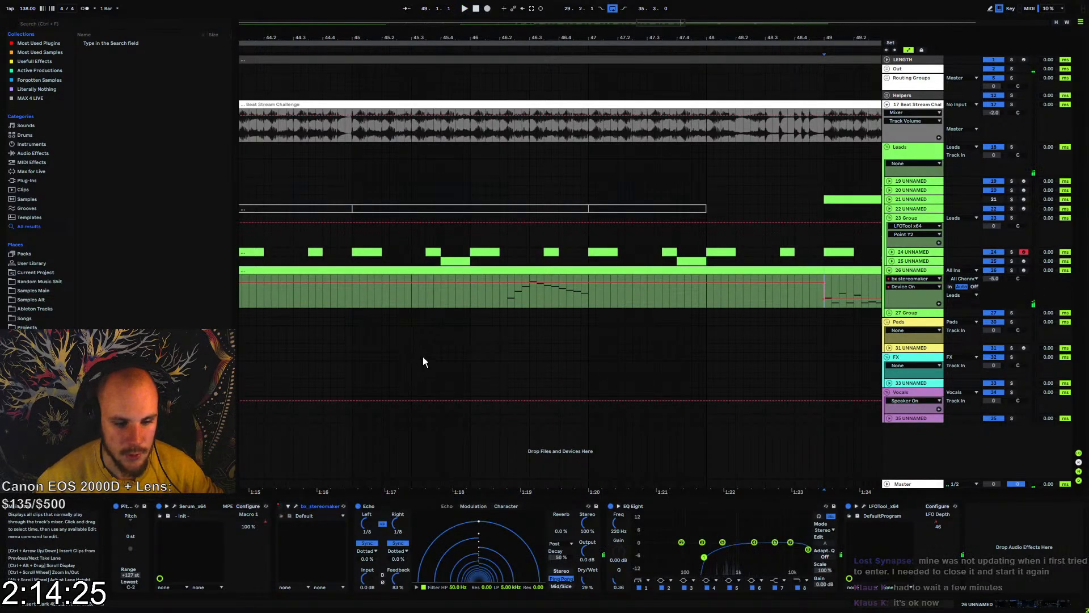
key(space)
Audition the arrangement from about bar 10 and from bar 25
mouse_move(521, 37)
mouse_down()
mouse_move(528, 26)
mouse_move(570, 32)
mouse_up()
click(305, 271)
key(space)
key(space)
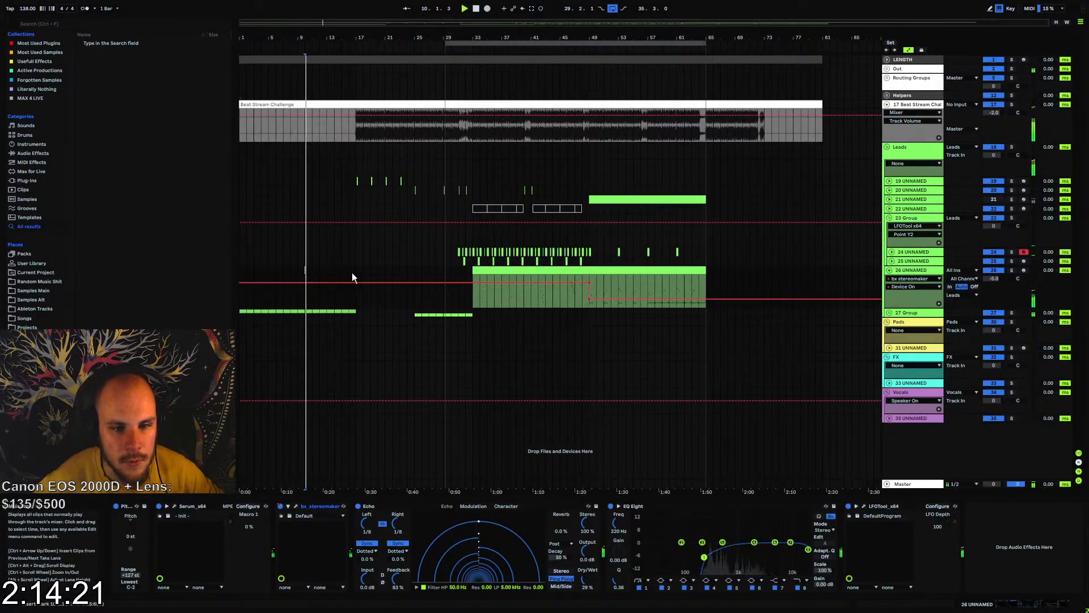
click(414, 301)
key(space)
key(space)
Copy track 26's eight-bar section starting at bar 49 to bar 9 and play from there
click(667, 269)
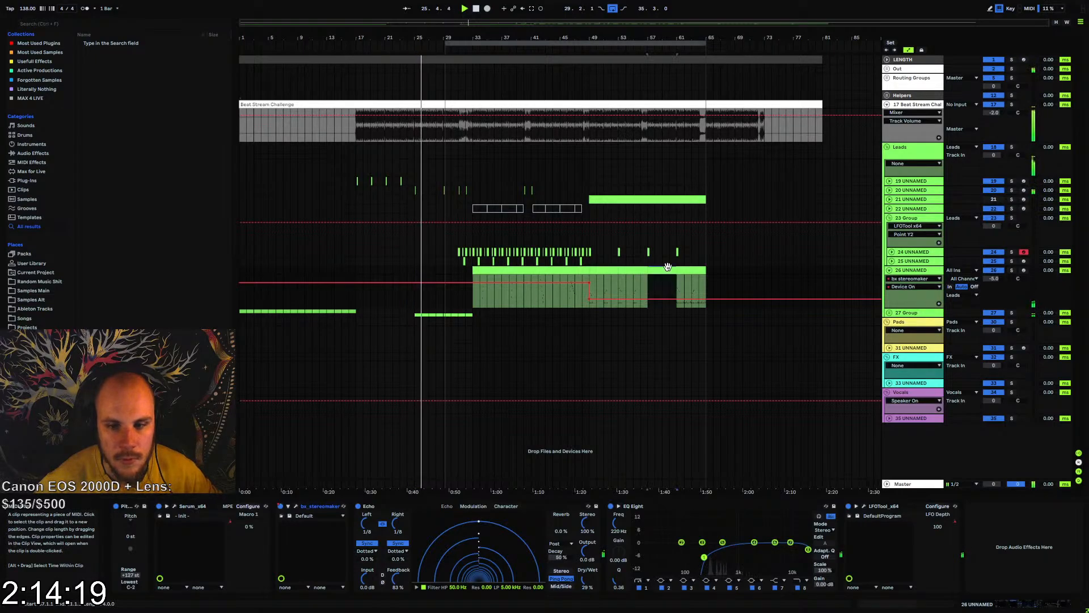
click(608, 269)
shift+click(633, 268)
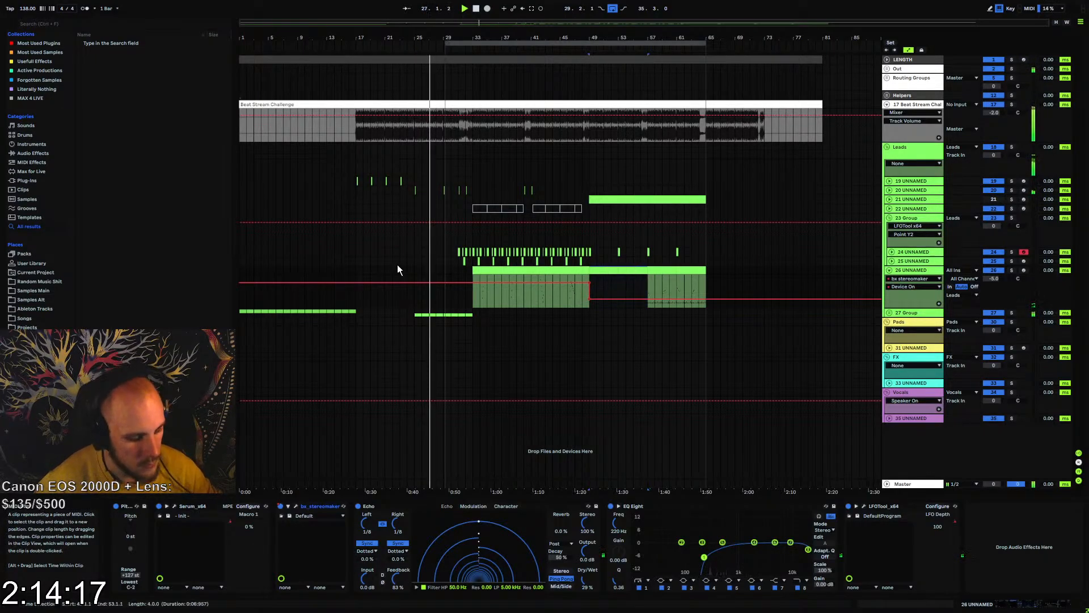
key(ctrl+j)
click(297, 270)
key(ctrl+v)
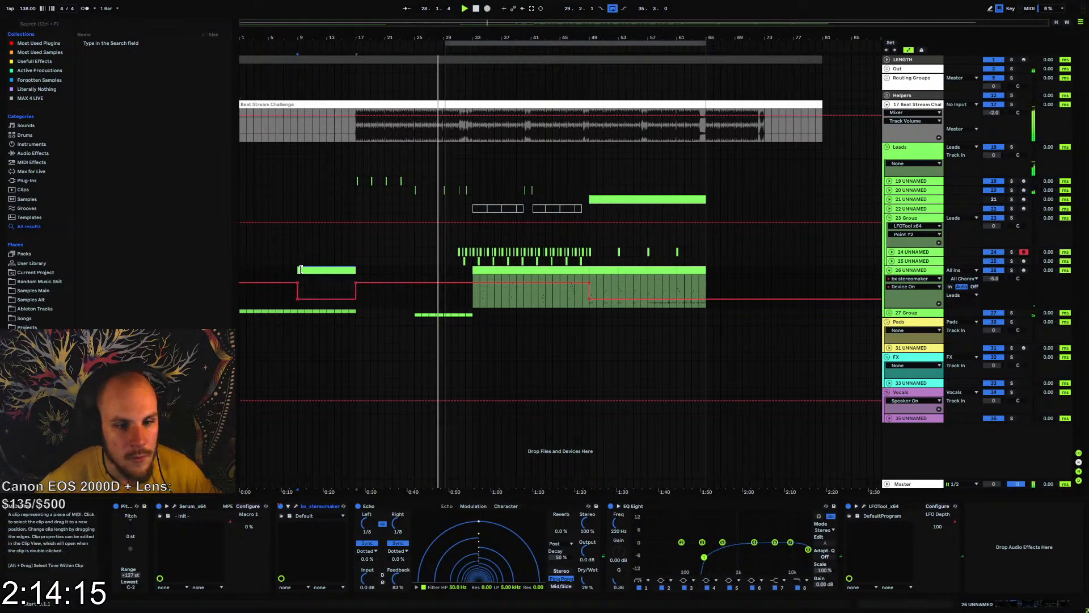
key(space)
key(space)
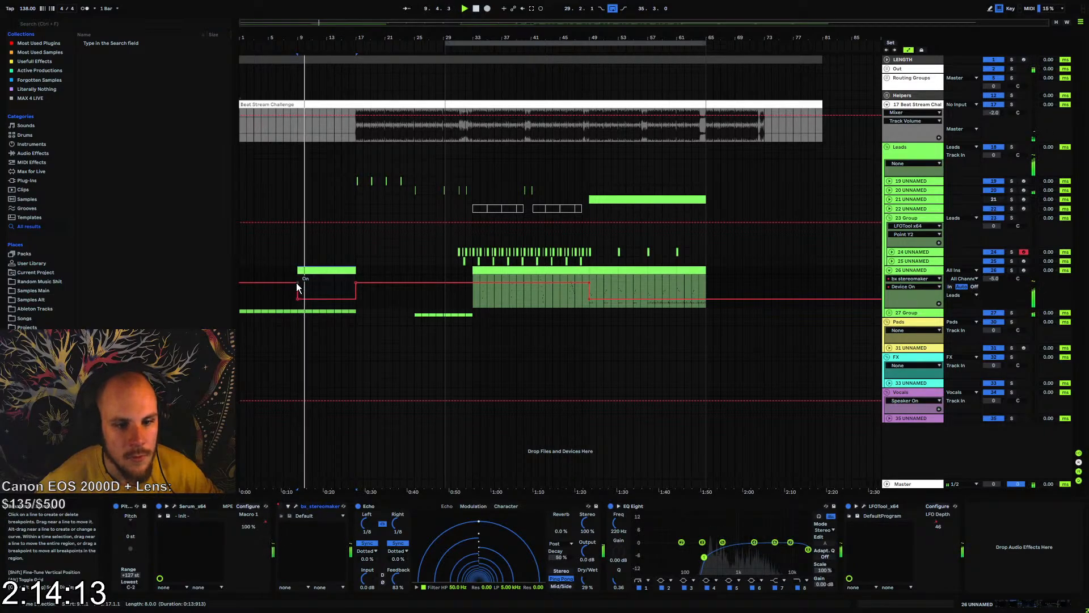
Extend the Off state of track 26's bx_stereomaker Device On automation back before bar 9 and check the clip copied there
click(297, 282)
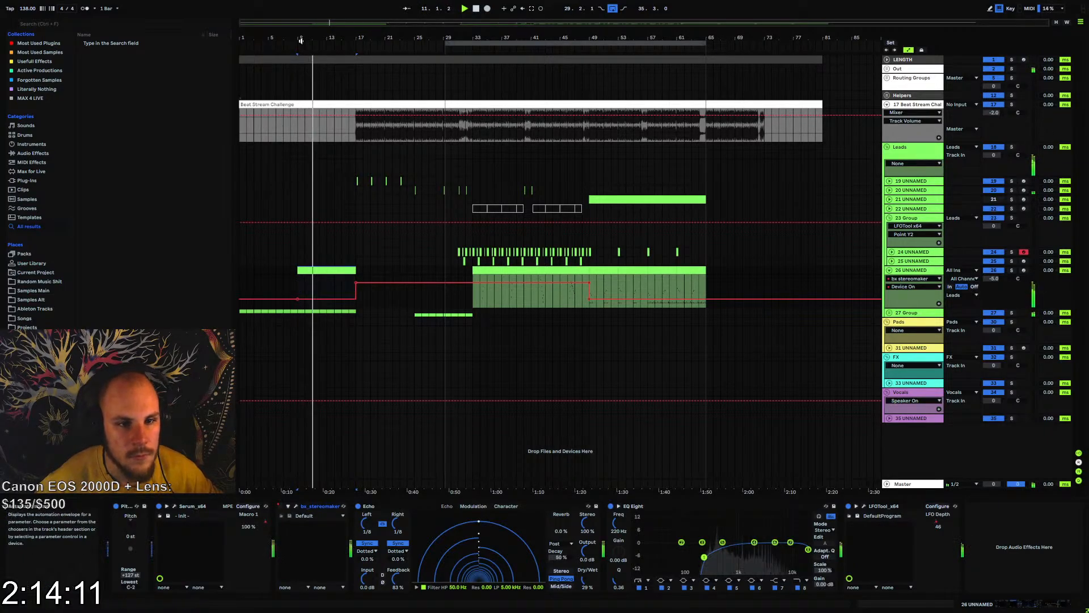
drag(303, 39, 421, 275)
click(392, 282)
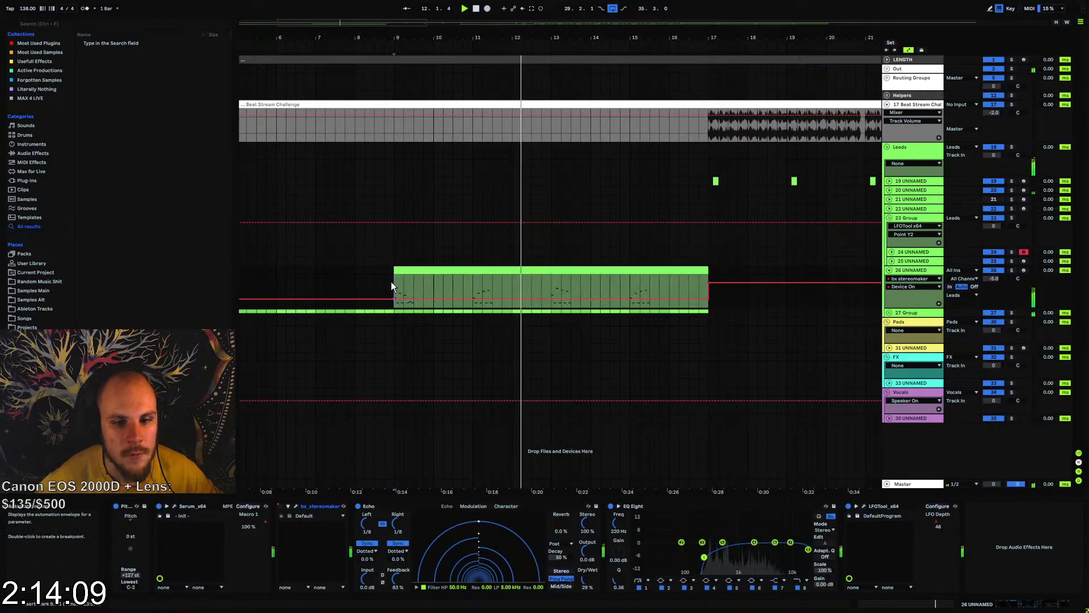
click(637, 273)
click(527, 271)
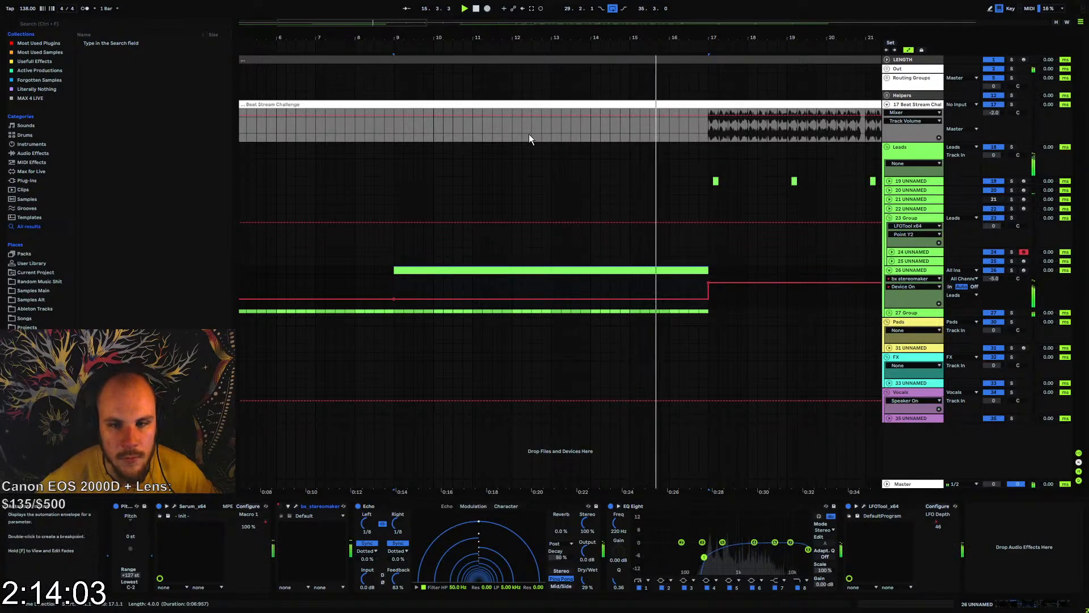
drag(547, 35, 356, 31)
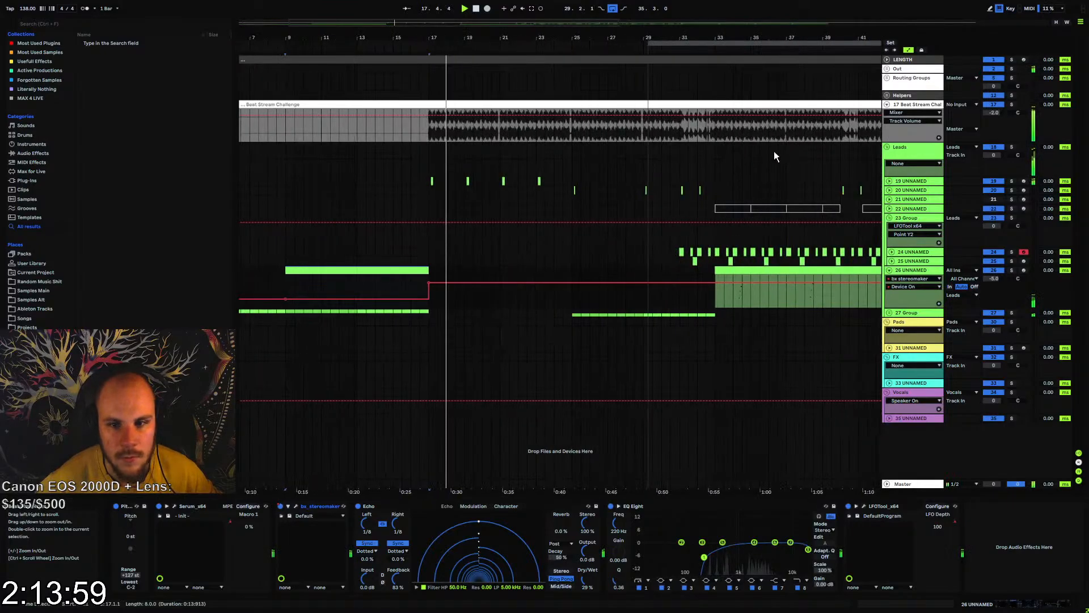
Deactivate lead track 19, stop playback, and fold tracks 19 and 26
click(890, 181)
click(994, 190)
drag(993, 190, 993, 199)
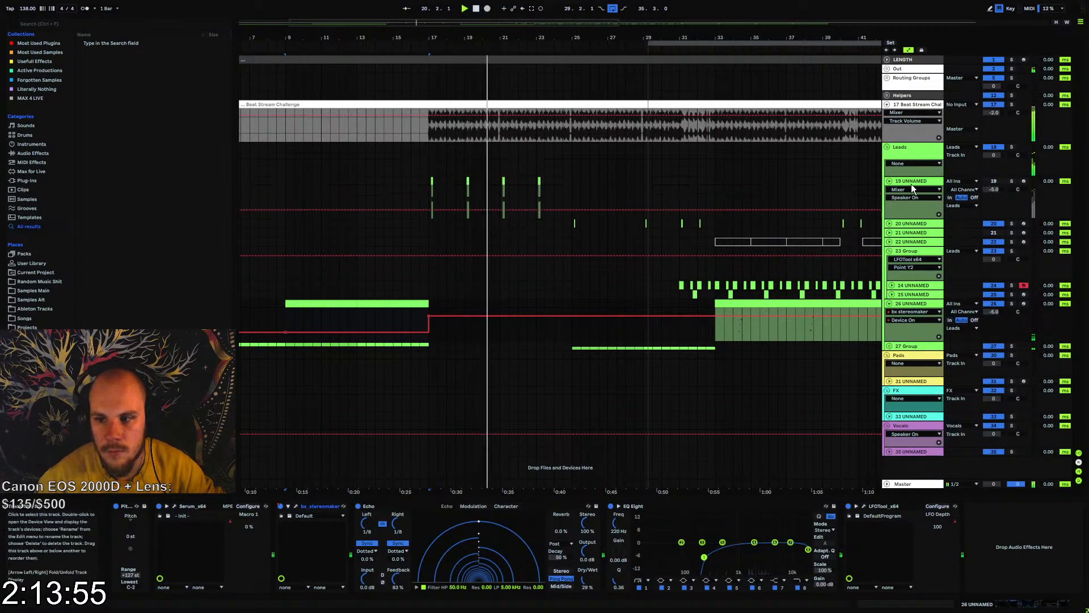
click(911, 183)
key(Left)
click(357, 200)
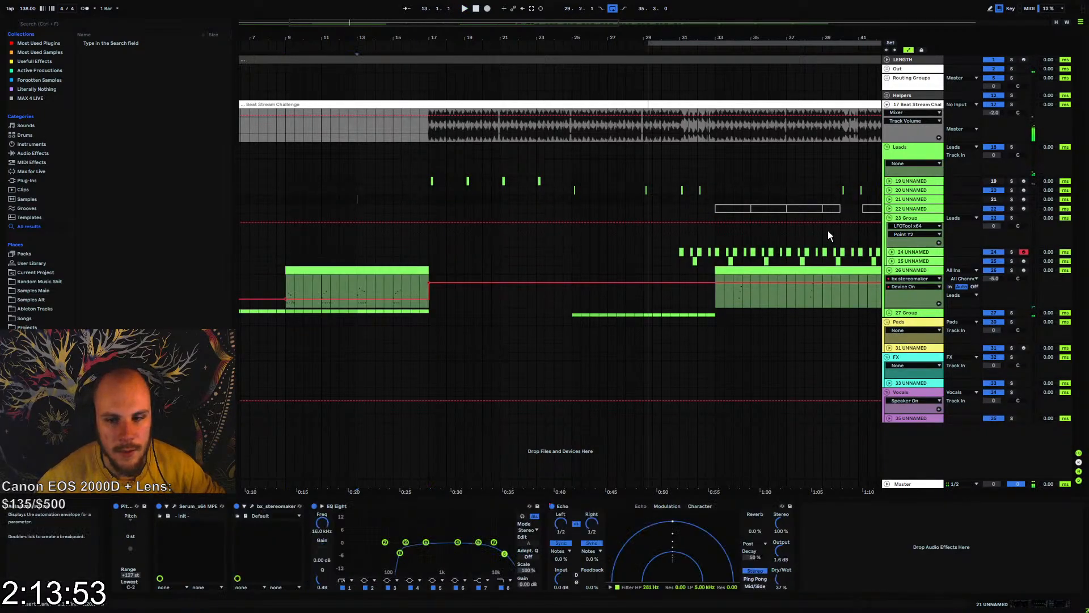
click(890, 271)
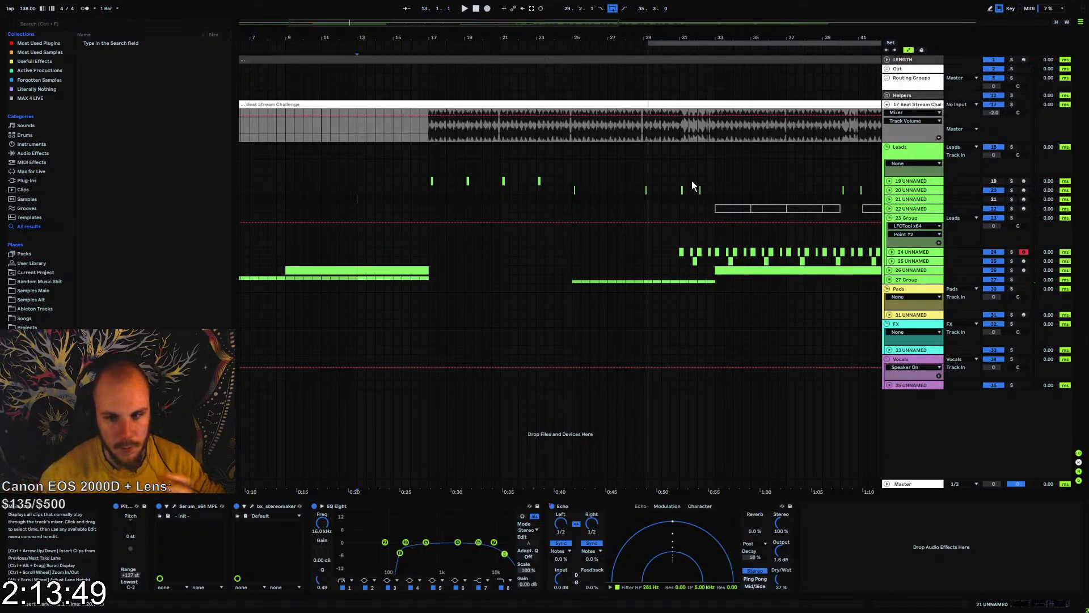
Set the arrangement loop to start at bar 1 with a length of 84 bars and play from bar 25
drag(650, 45, 131, 105)
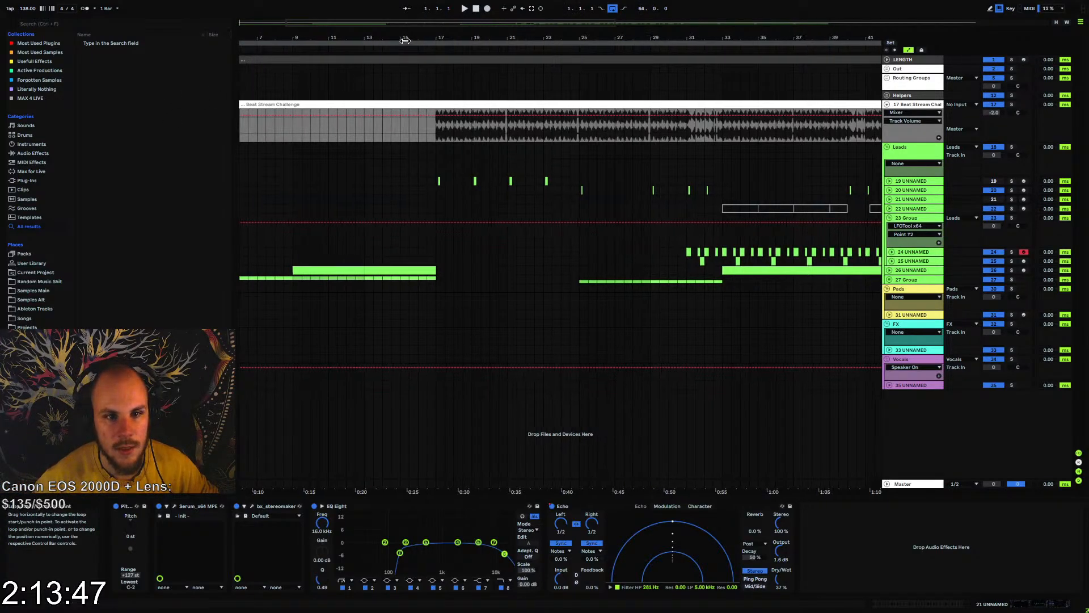
scroll(411, 39, down, 3)
click(535, 289)
key(space)
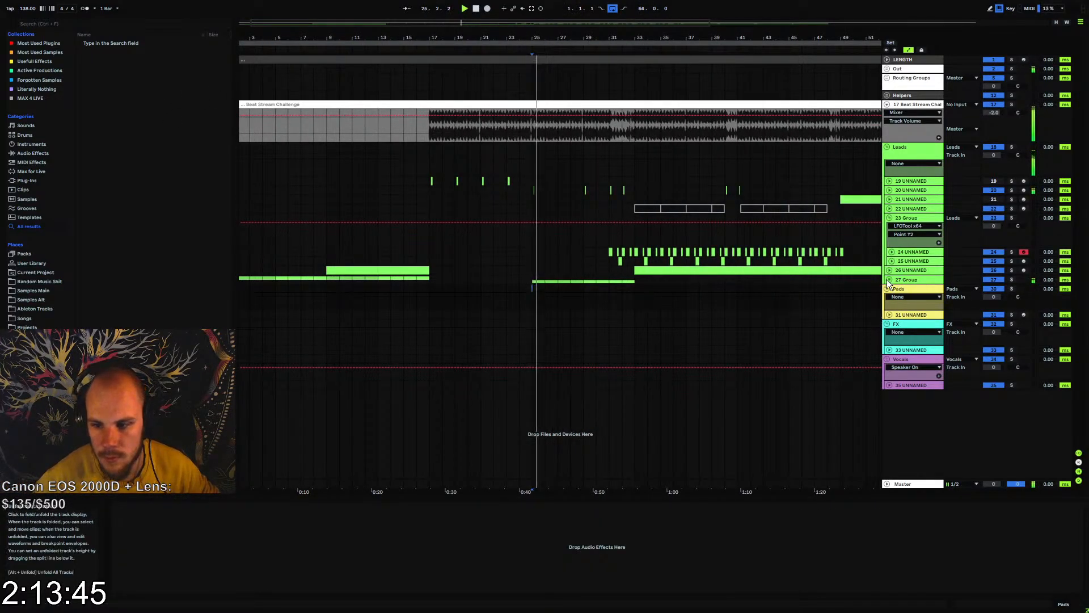
Unfold 27 Group and its track 29, and set that track's volume to -3.0 dB
click(889, 280)
click(891, 323)
click(917, 322)
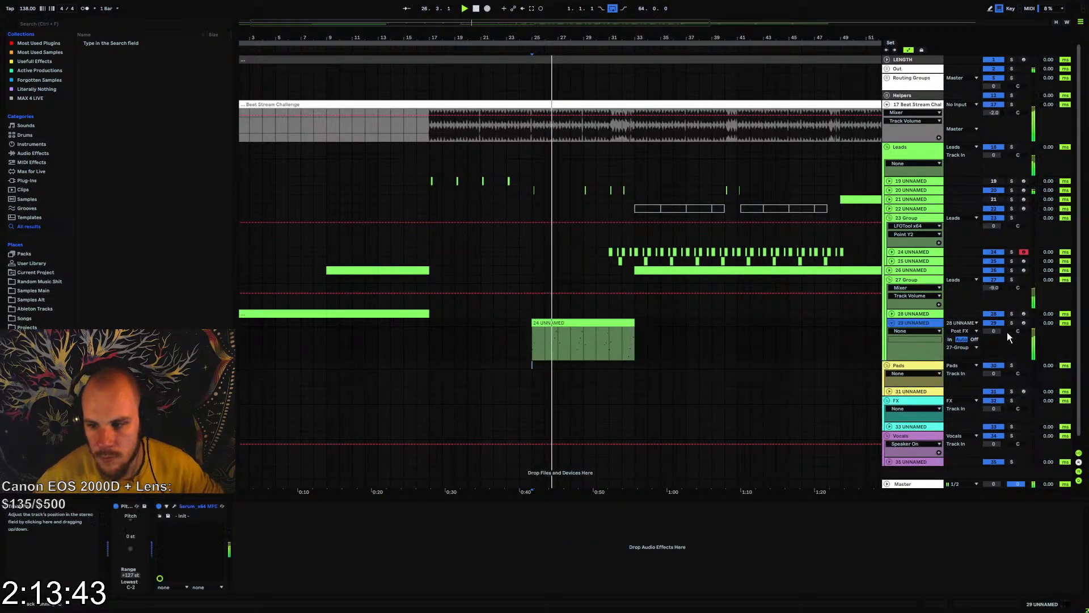
click(911, 218)
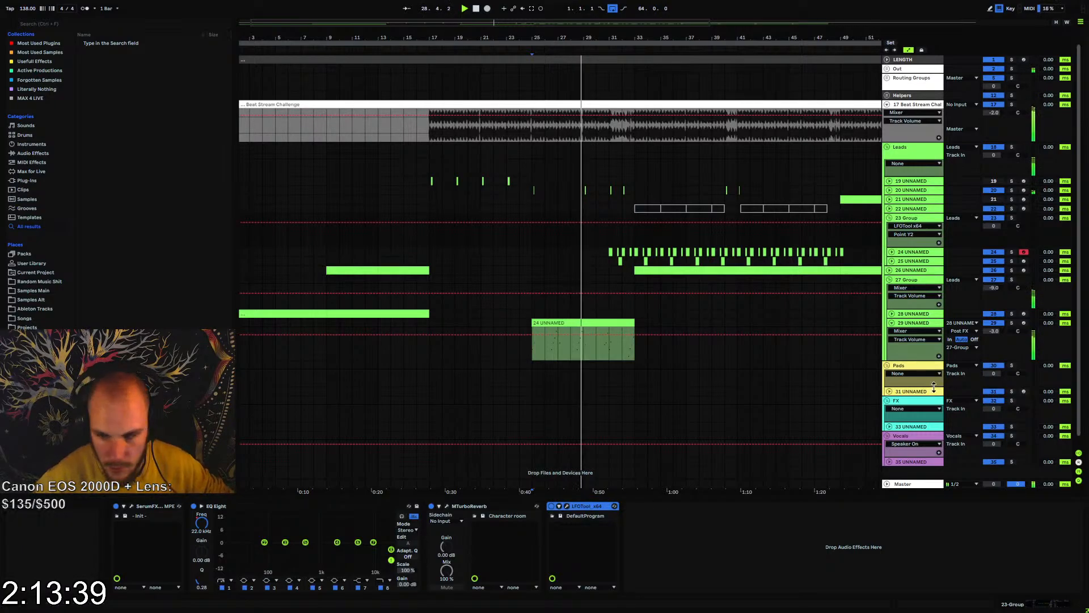
click(917, 280)
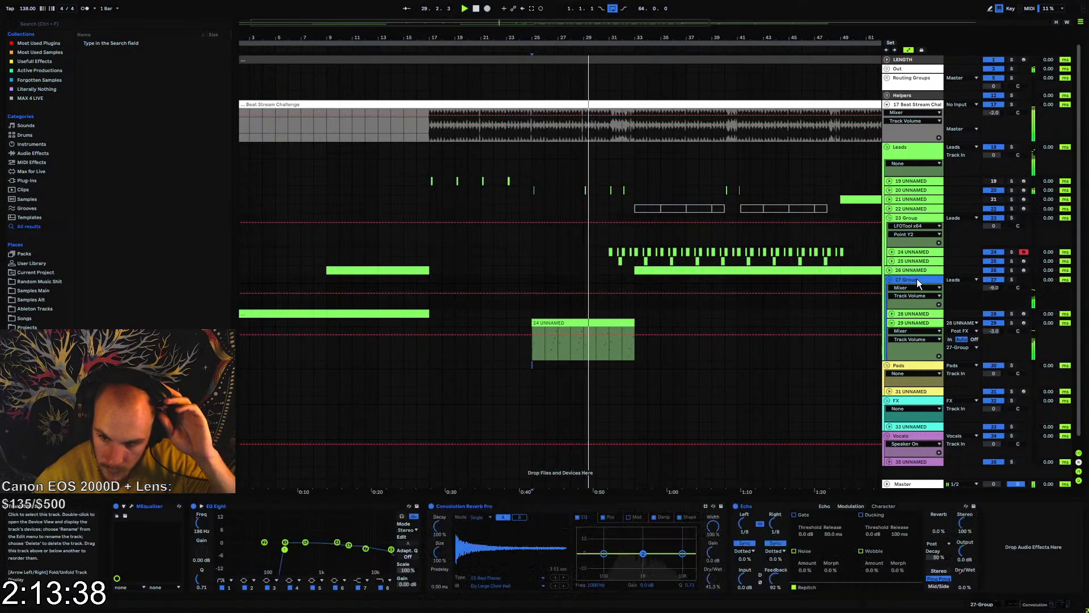
click(1000, 544)
key(ctrl+v)
Paste LFOTool after MTurboReverb on track 20, check its volume shape and depth, and close its window
click(903, 190)
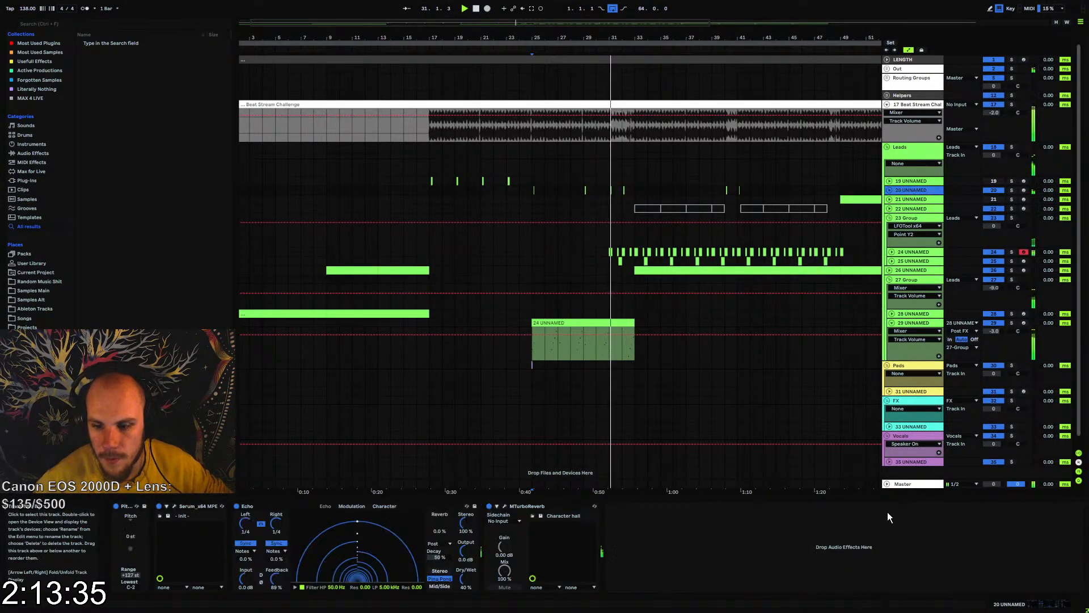
click(852, 539)
key(ctrl+v)
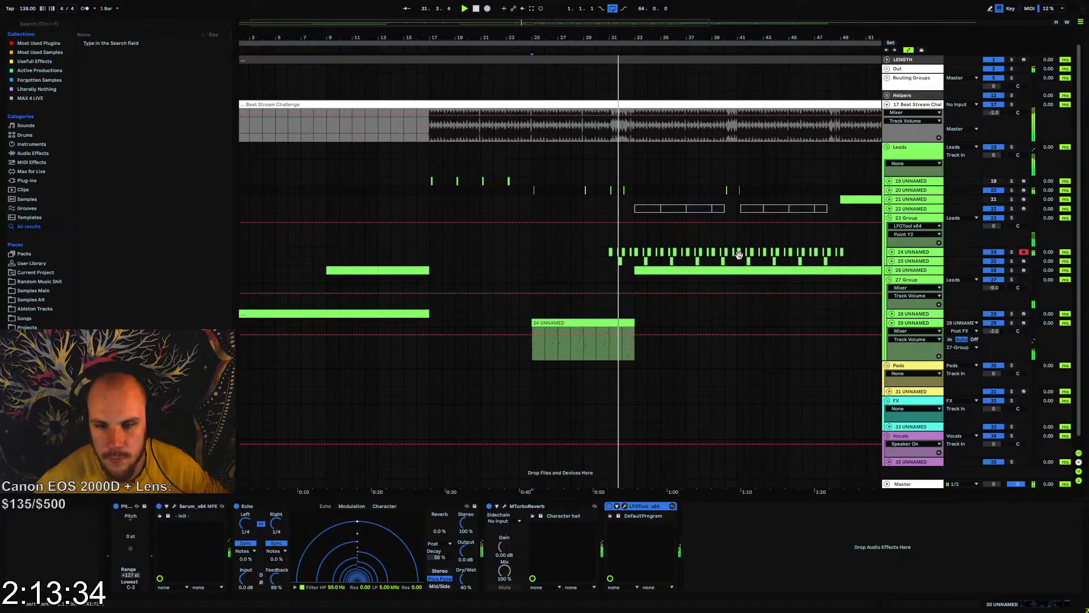
click(624, 506)
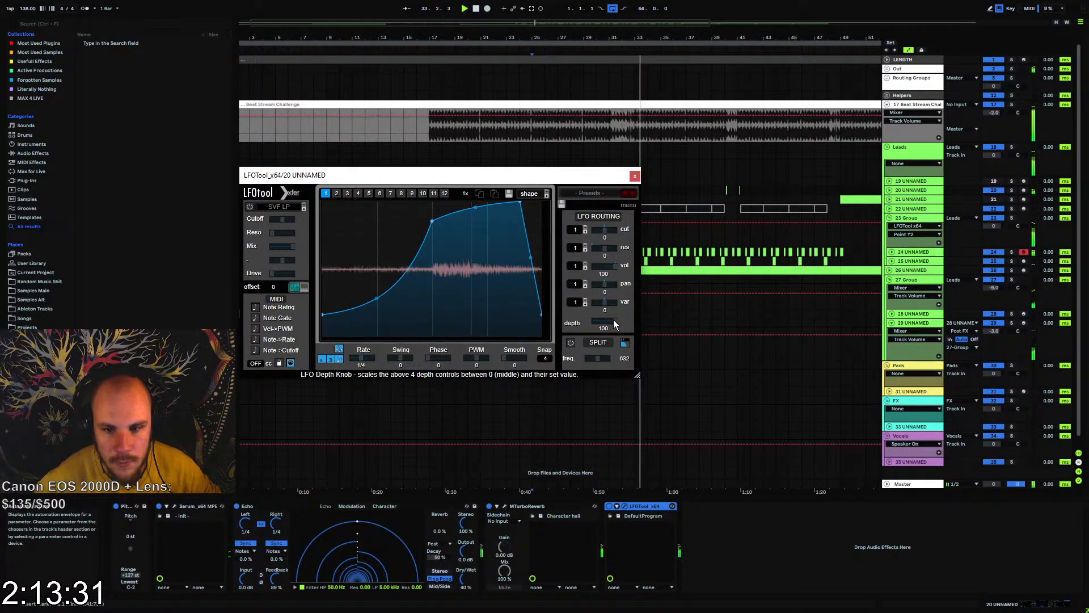
click(617, 507)
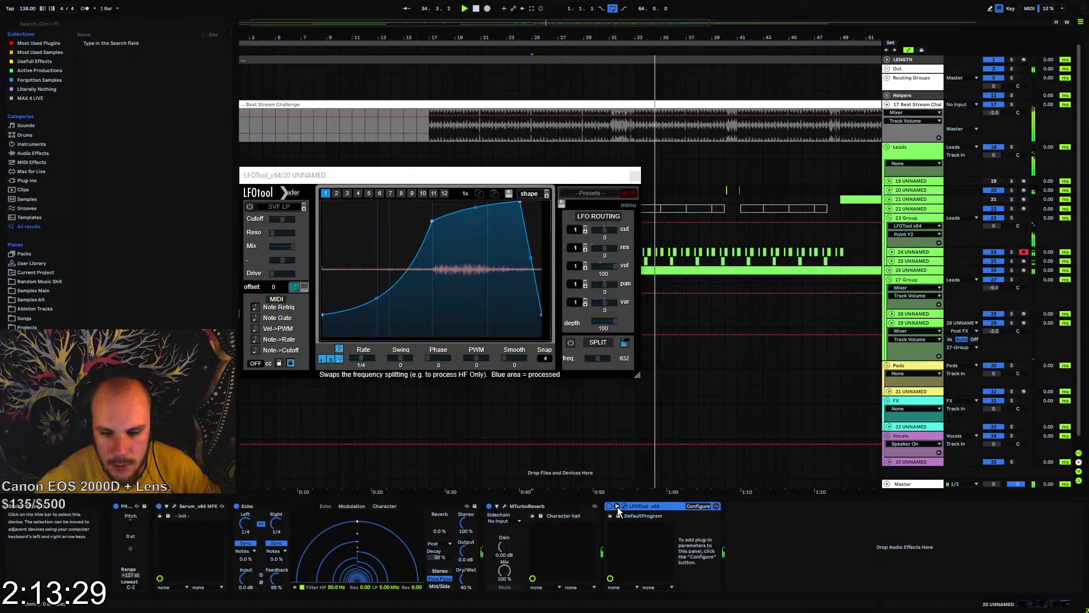
click(617, 506)
click(635, 176)
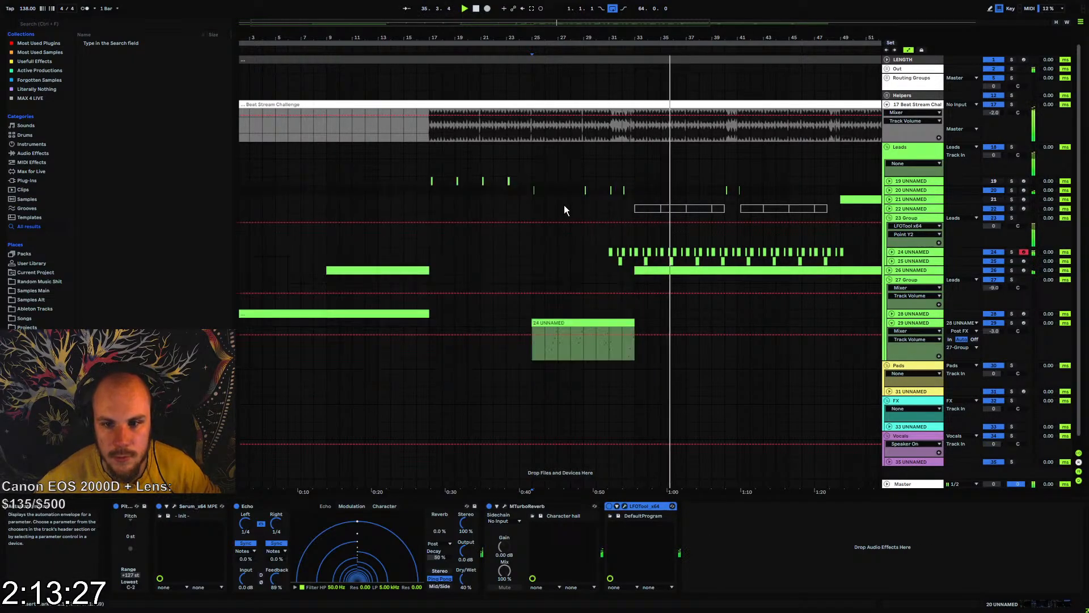
Play from bar 17, delete the two deactivated lead tracks, and fold the two nested groups inside Leads
click(428, 181)
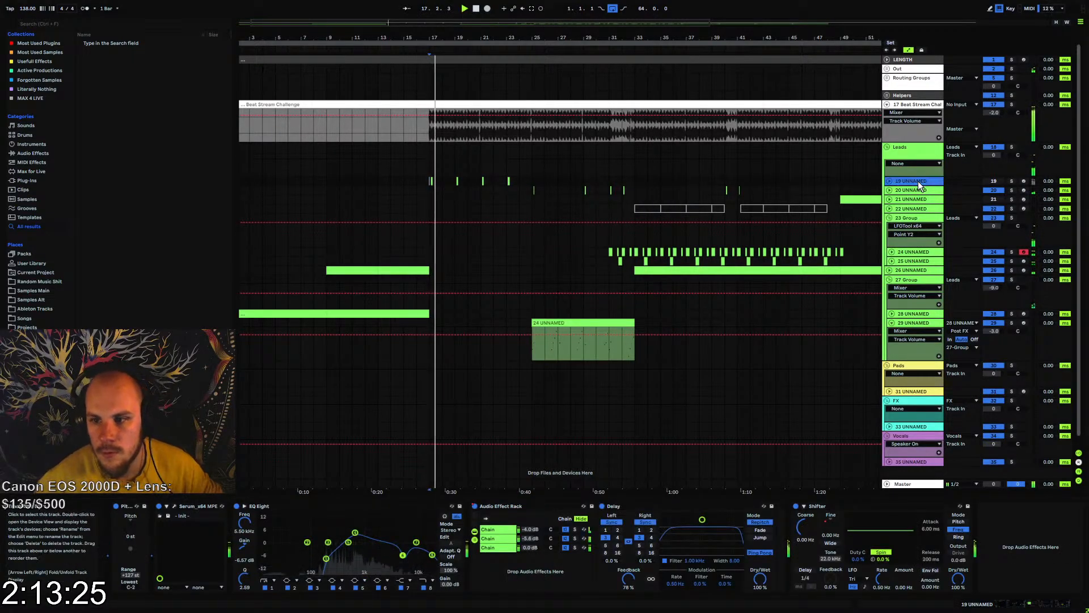
click(919, 181)
key(Delete)
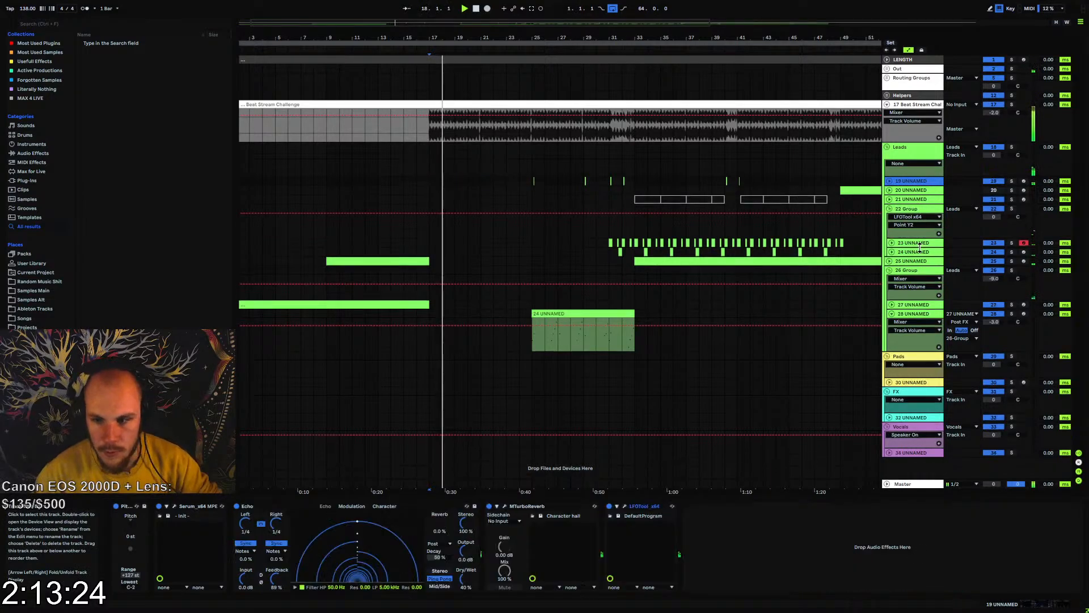
click(889, 209)
click(897, 190)
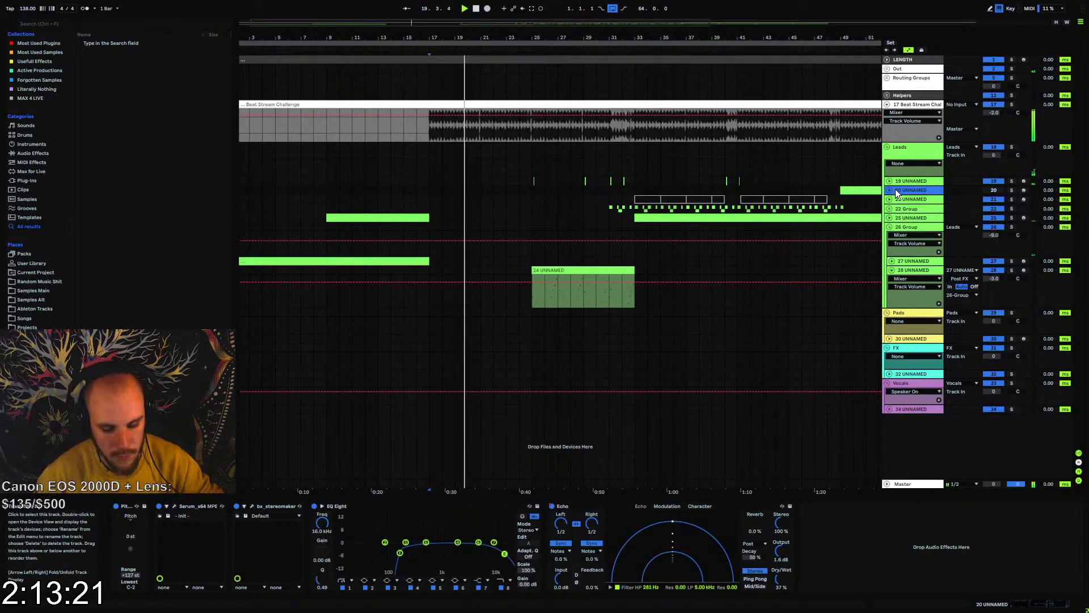
key(Delete)
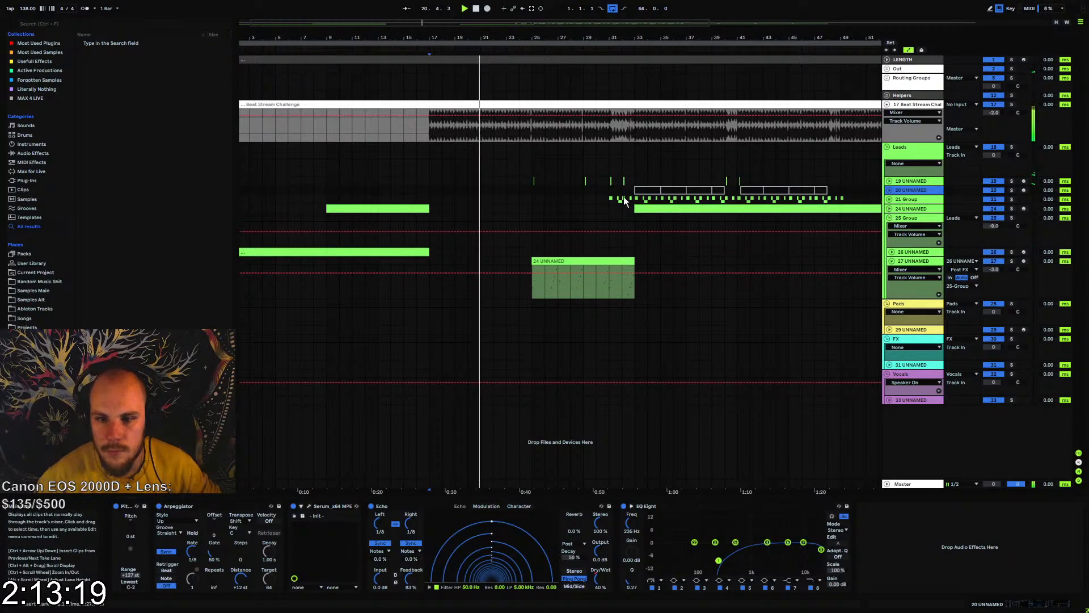
click(889, 217)
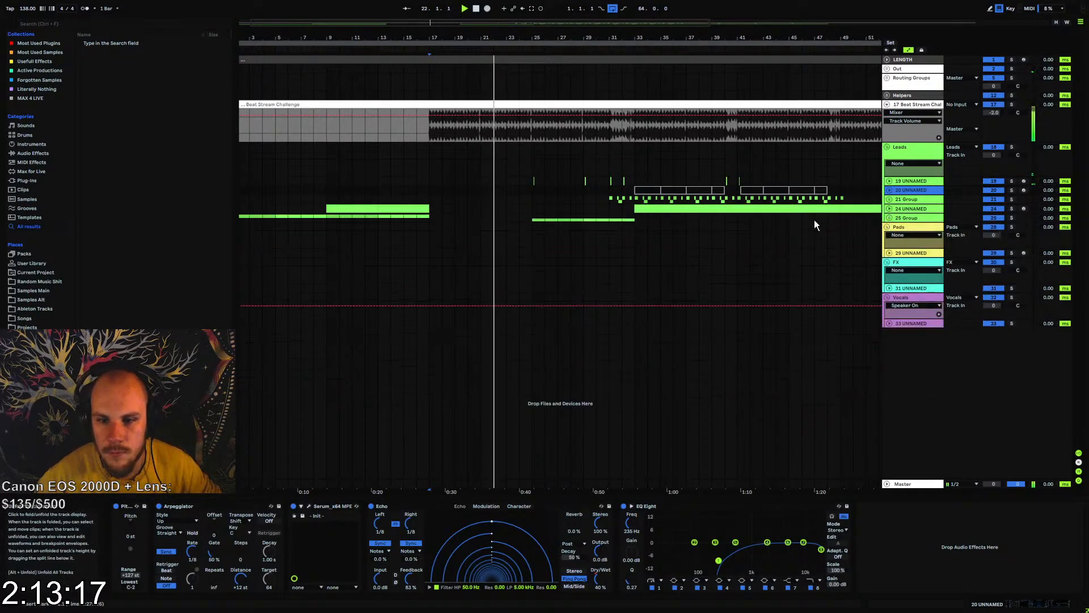
Stop playback, insert the Abyss instrument on the empty MIDI track in the Pads group, and close its window
click(366, 191)
drag(406, 37, 426, 31)
click(895, 255)
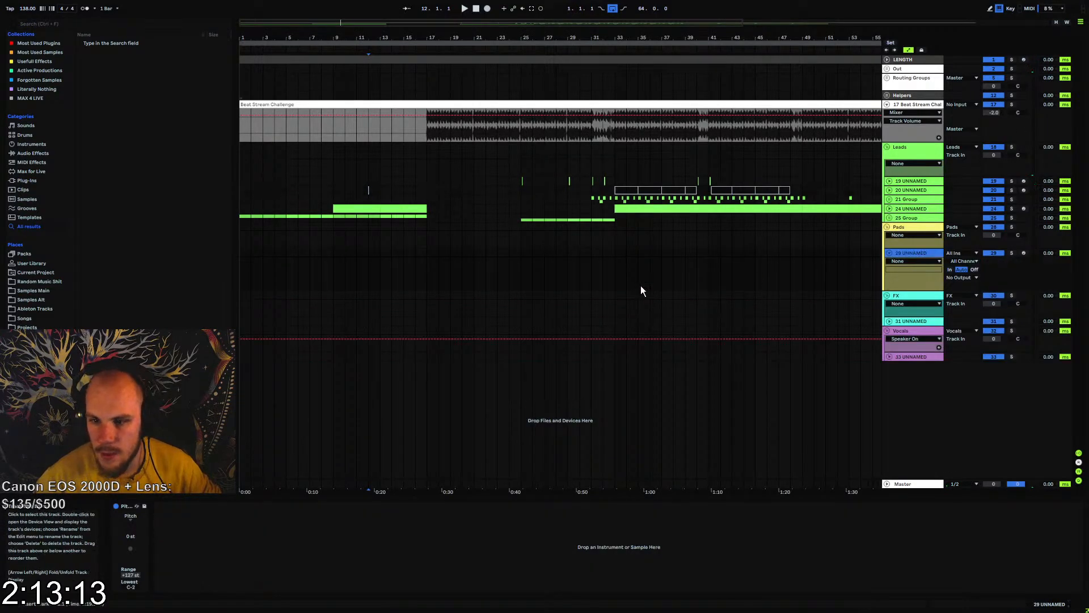
right_click(371, 254)
mouse_move(395, 261)
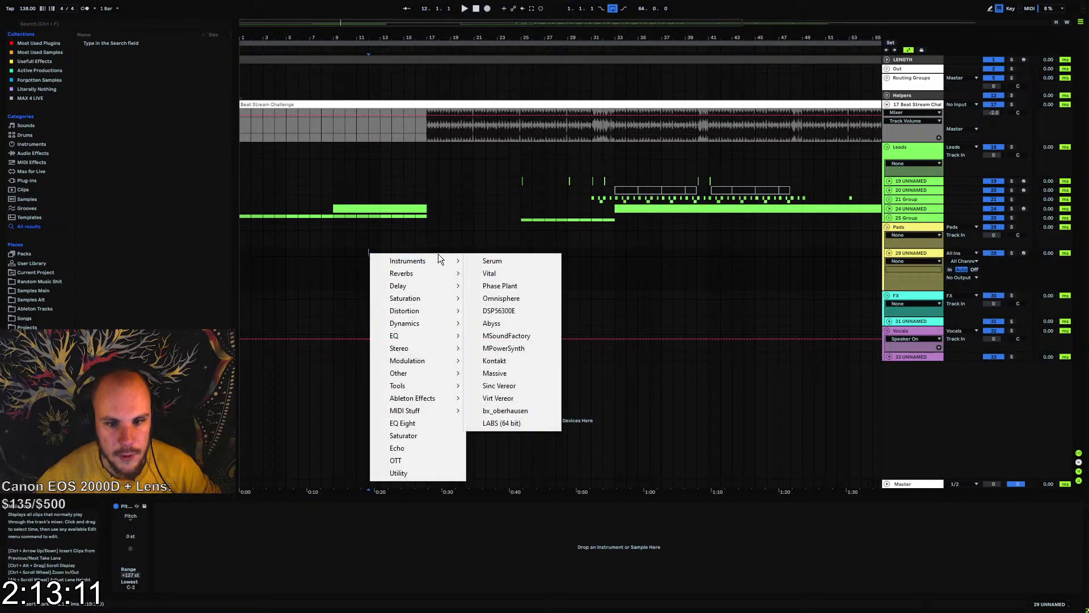
click(513, 321)
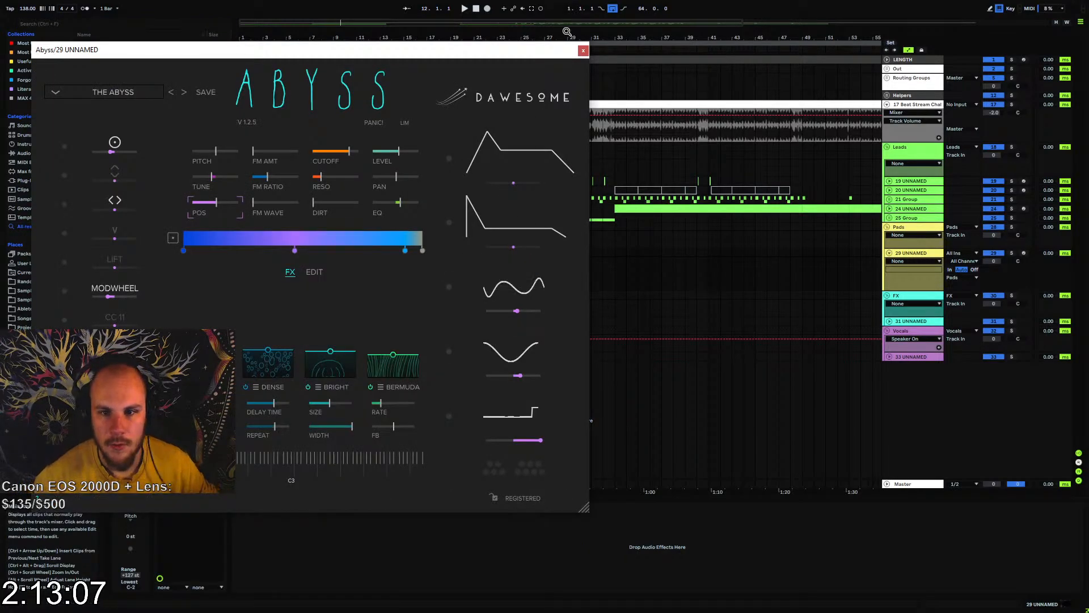
click(582, 52)
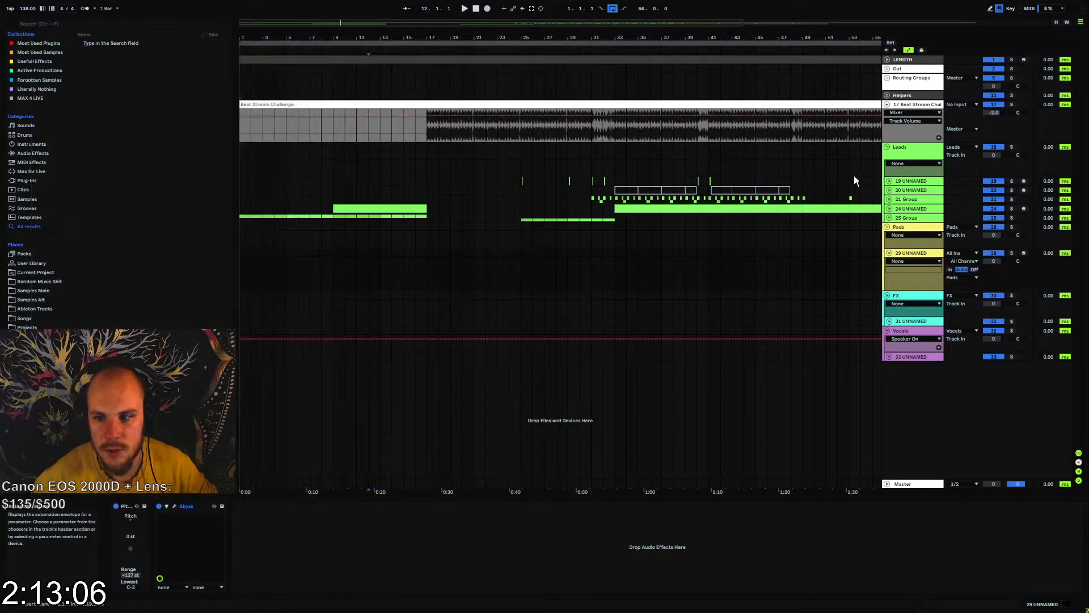
Unfold 25 Group and its track 26, and copy the eight-bar chord section starting at bar 9 to pad track 29
click(890, 209)
click(890, 209)
click(889, 218)
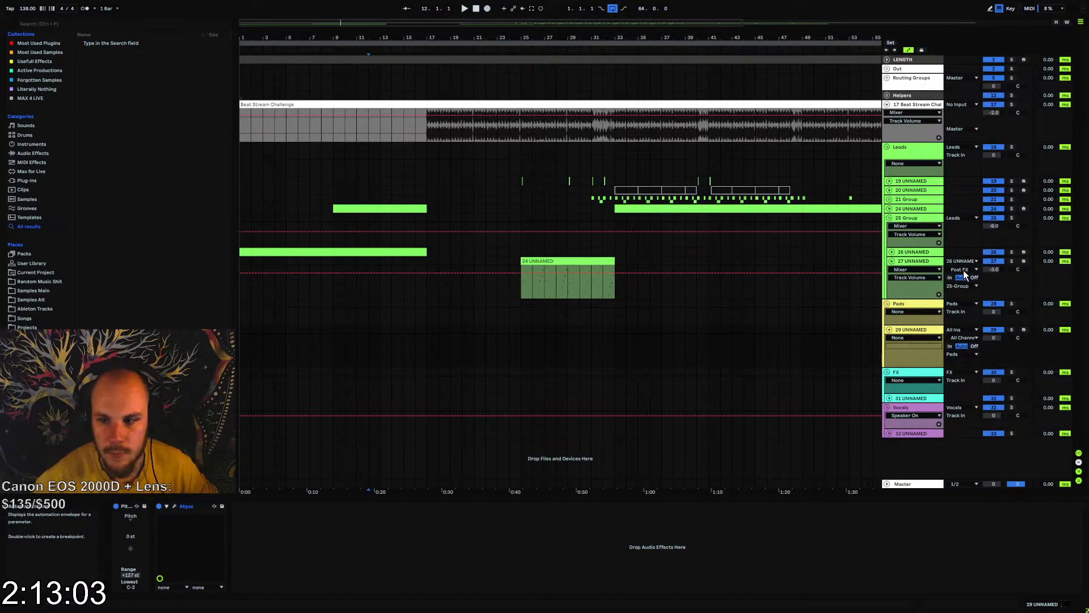
click(891, 252)
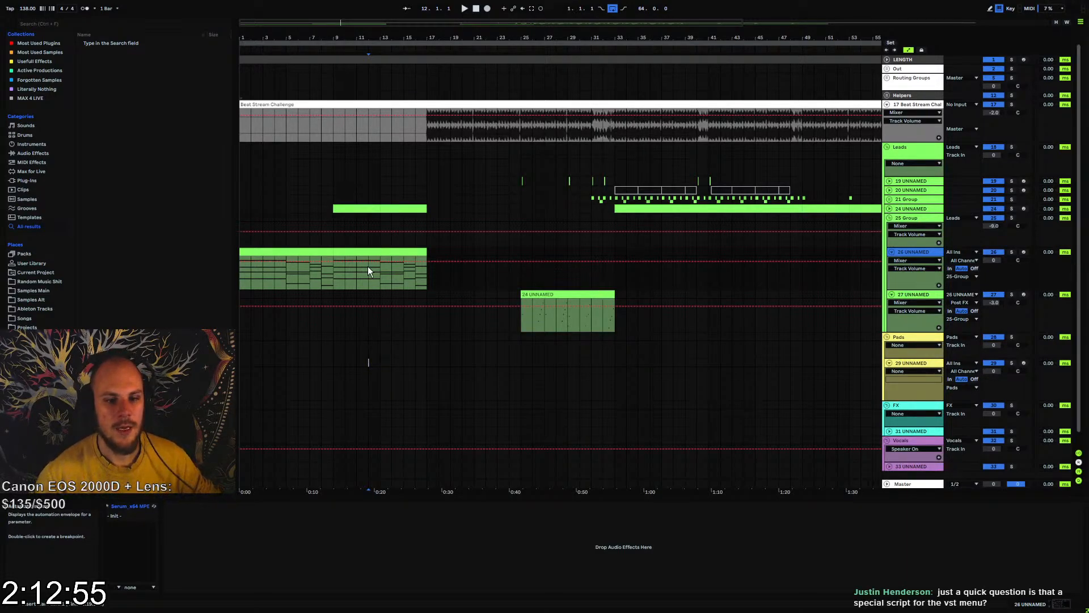
click(335, 366)
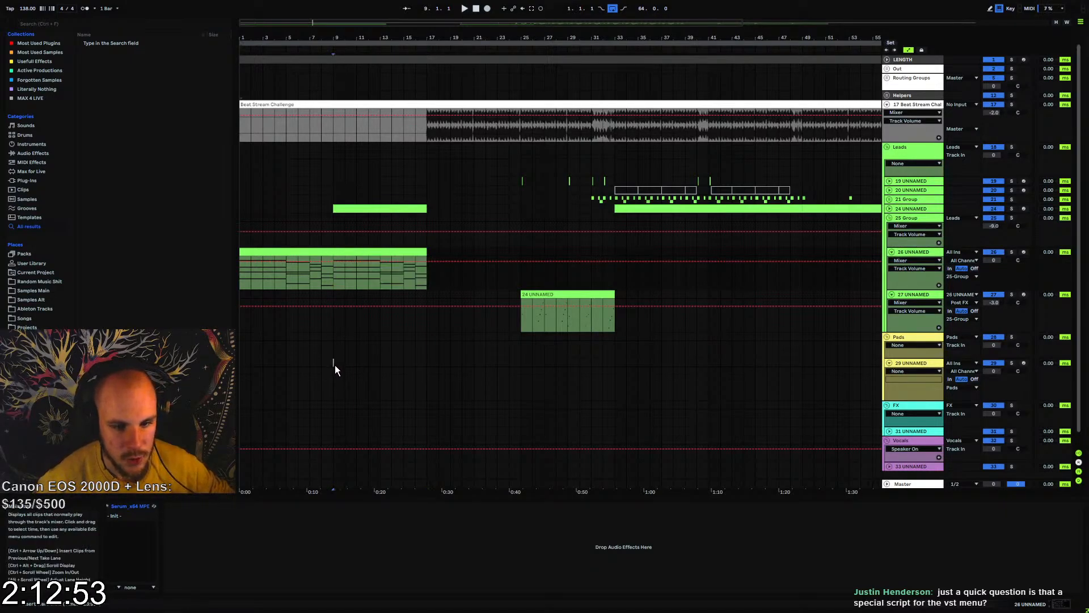
key(ctrl+v)
Colour the pad clip at bar 9 yellow and paste a copy of it at bar 1 on track 29
right_click(342, 362)
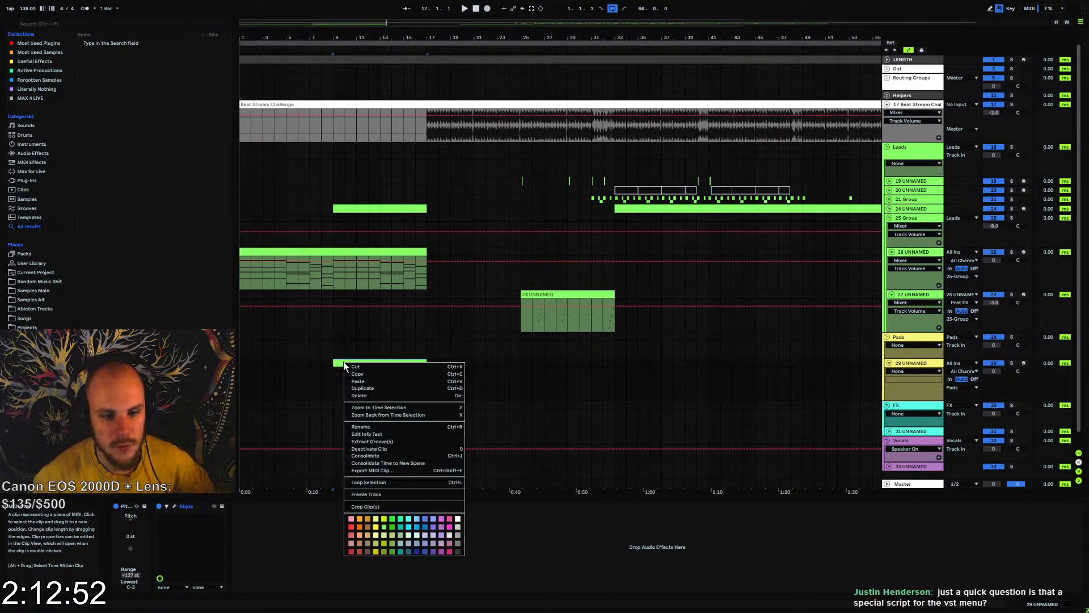
click(377, 522)
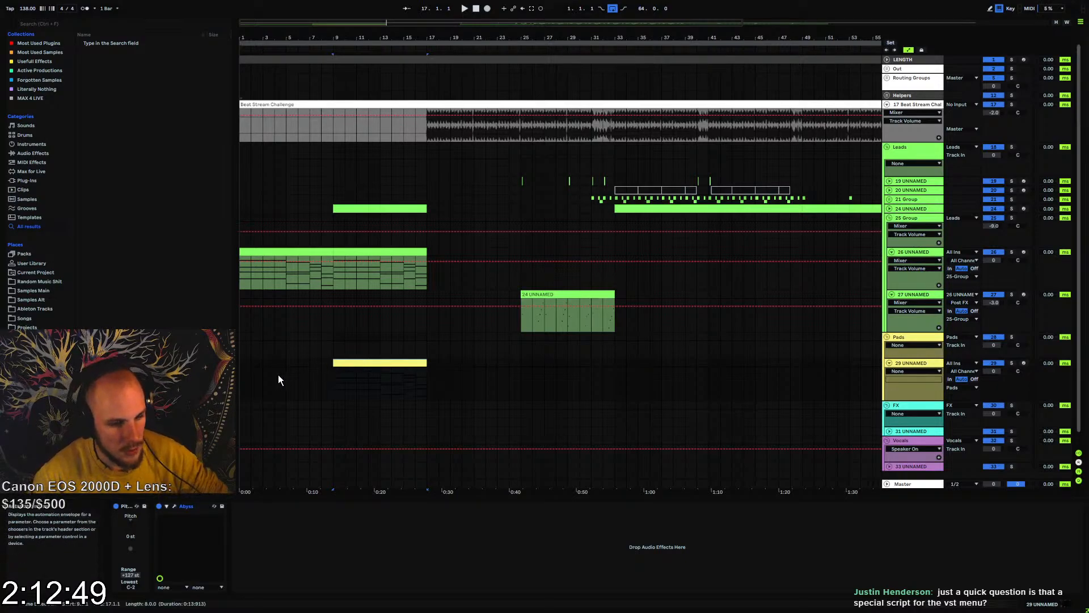
click(245, 363)
key(ctrl+v)
Bring up the plug-in insertion menu on the pad track and show its list of instruments
right_click(473, 371)
right_click(473, 371)
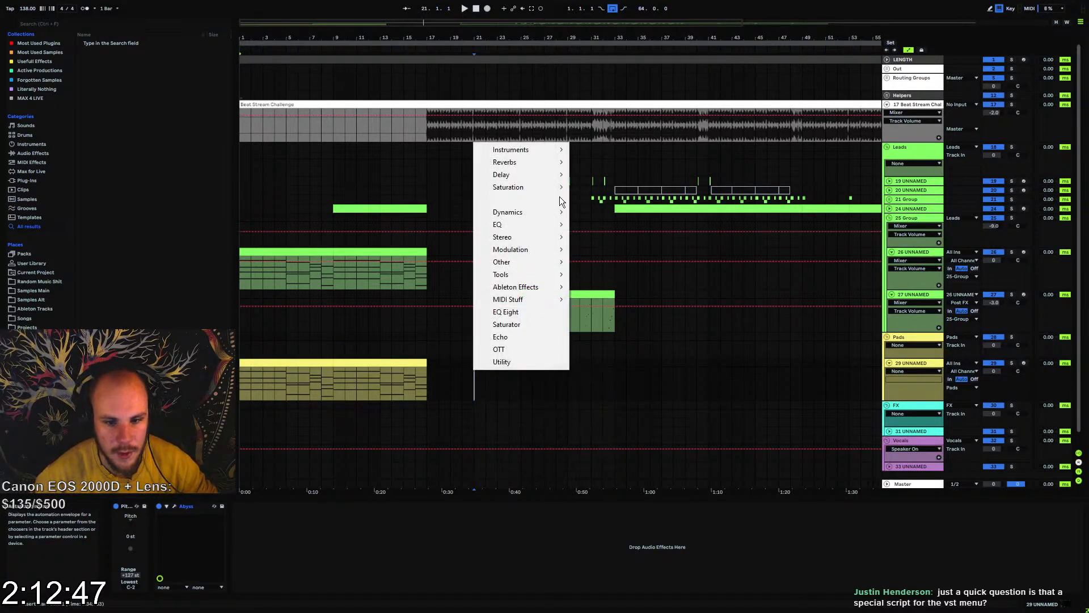
key(Escape)
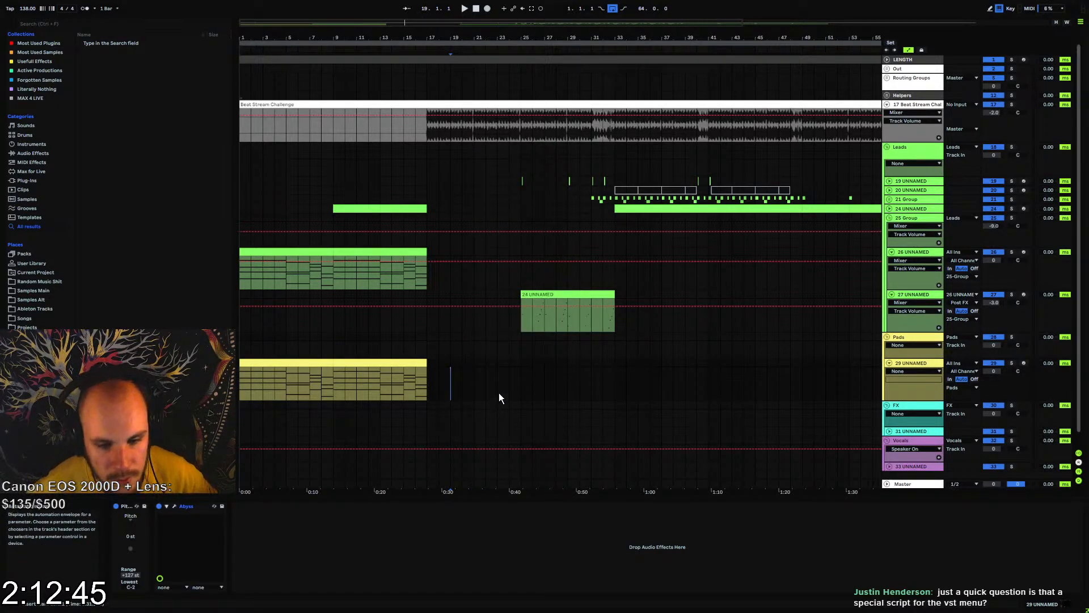
right_click(490, 389)
right_click(489, 388)
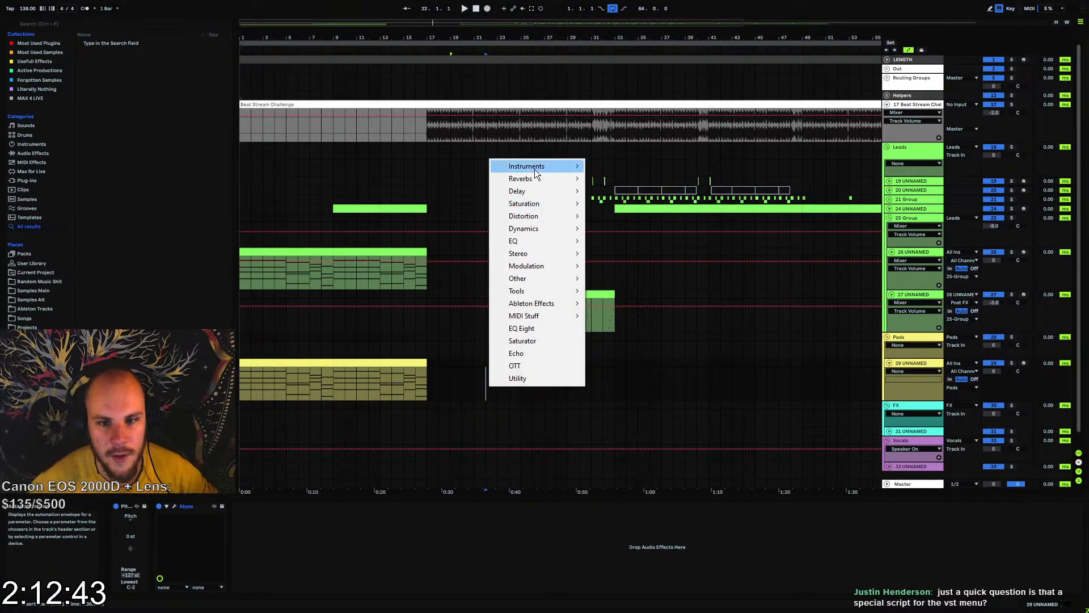
mouse_move(535, 169)
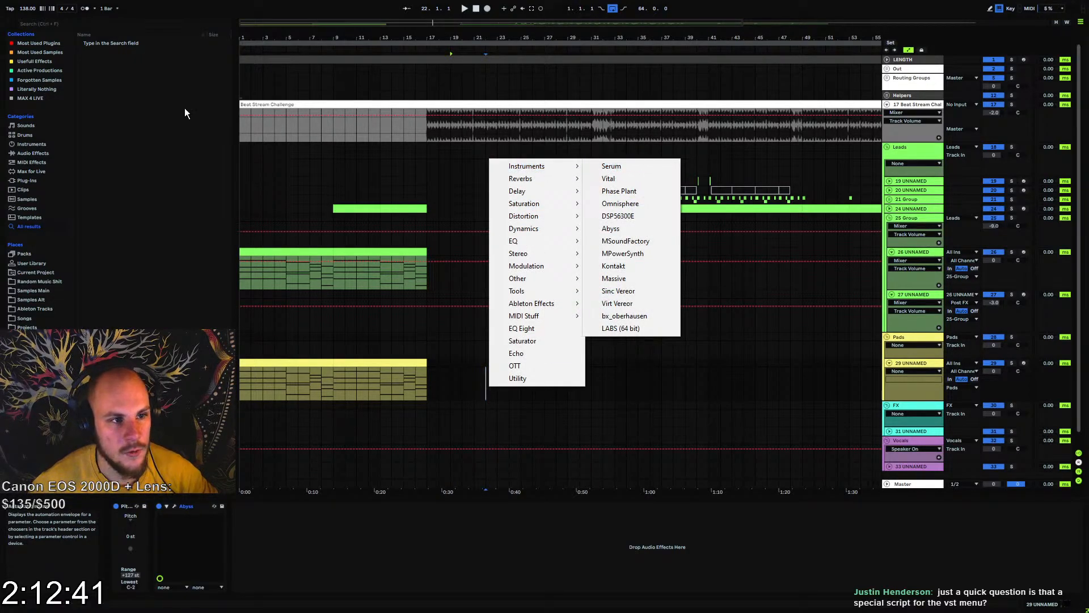
Play the arrangement from bar 9 and open the Abyss window on pad track 29
click(447, 397)
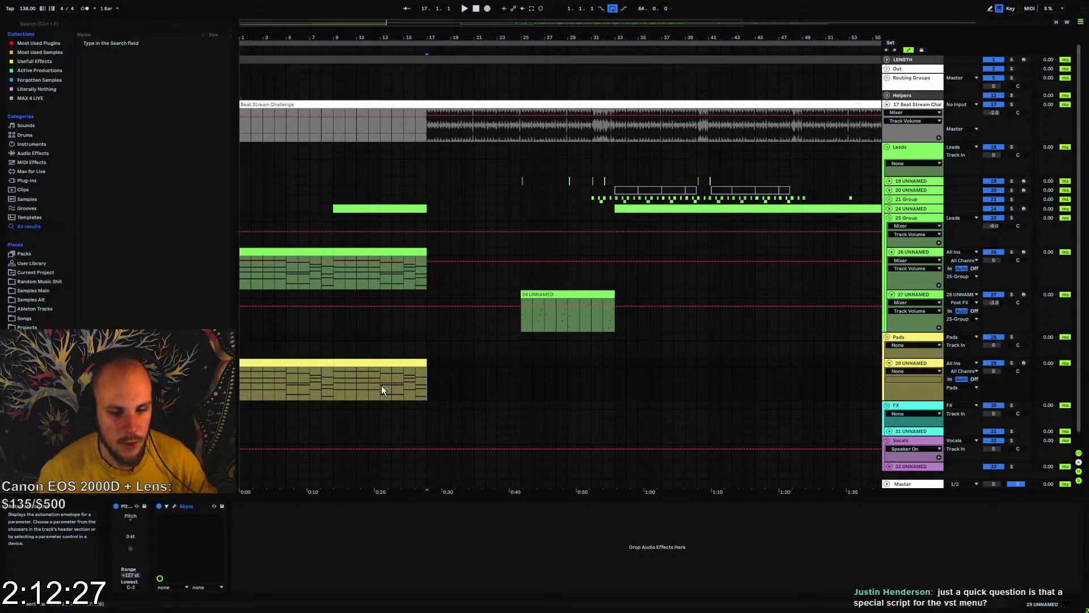
click(333, 380)
key(space)
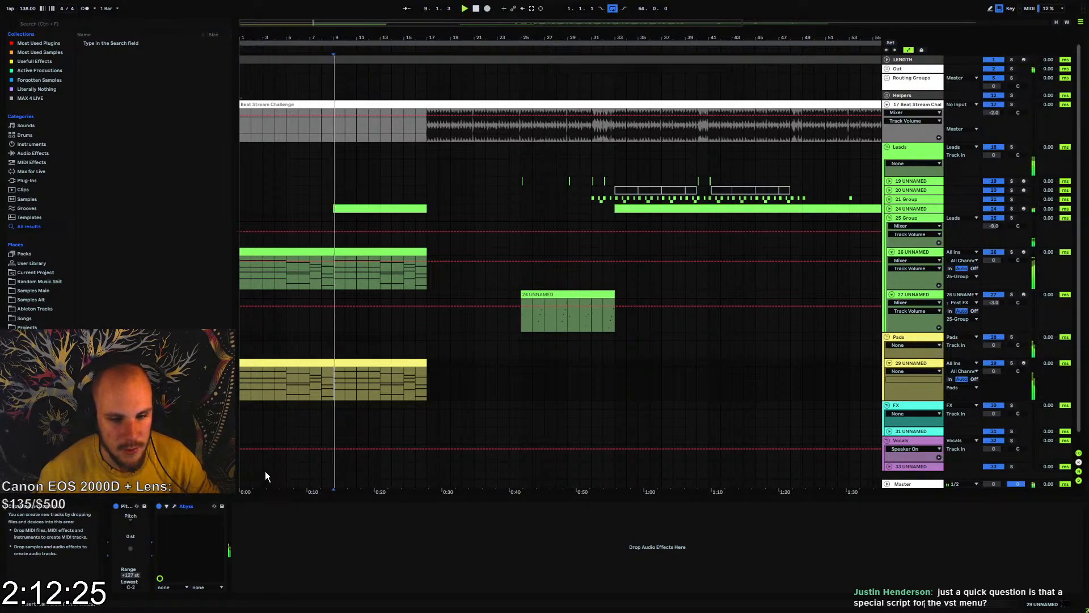
click(175, 506)
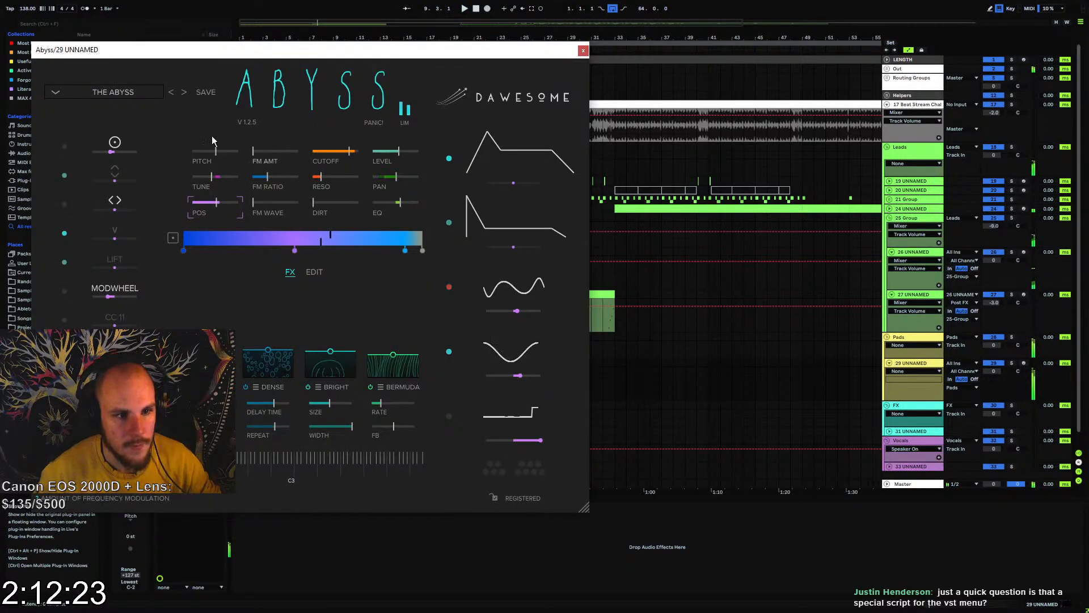
Load the Seaplane preset from the 01 Pad category in Abyss
click(88, 92)
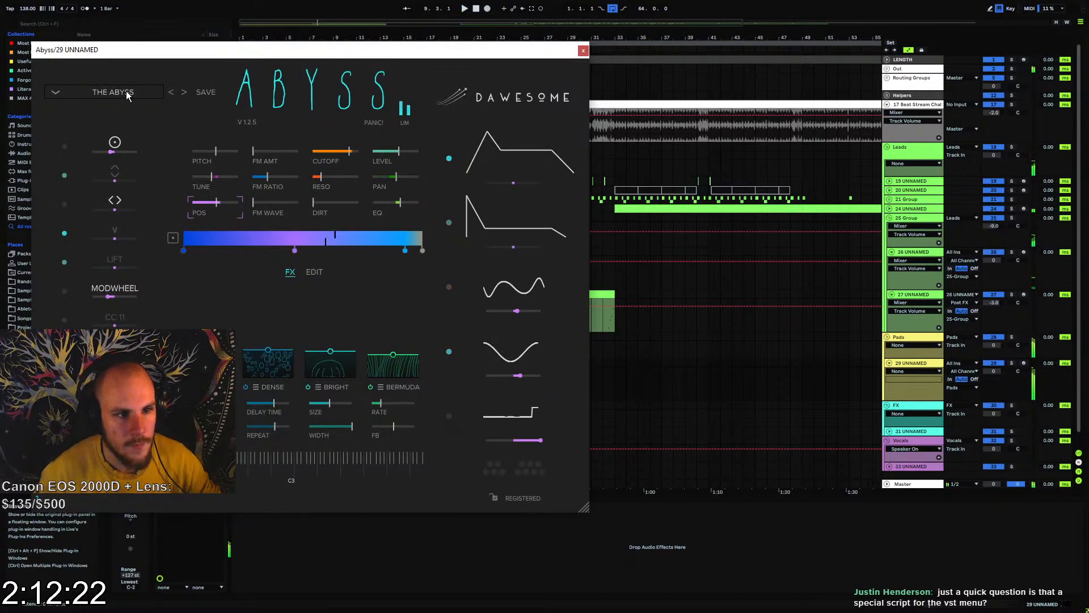
click(54, 92)
mouse_move(115, 219)
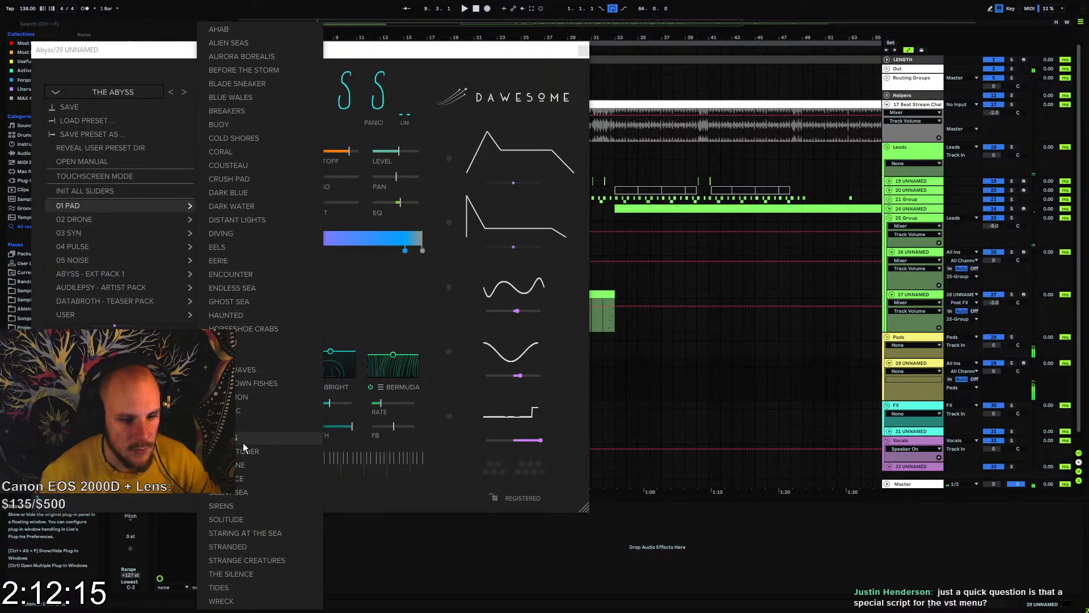
click(245, 465)
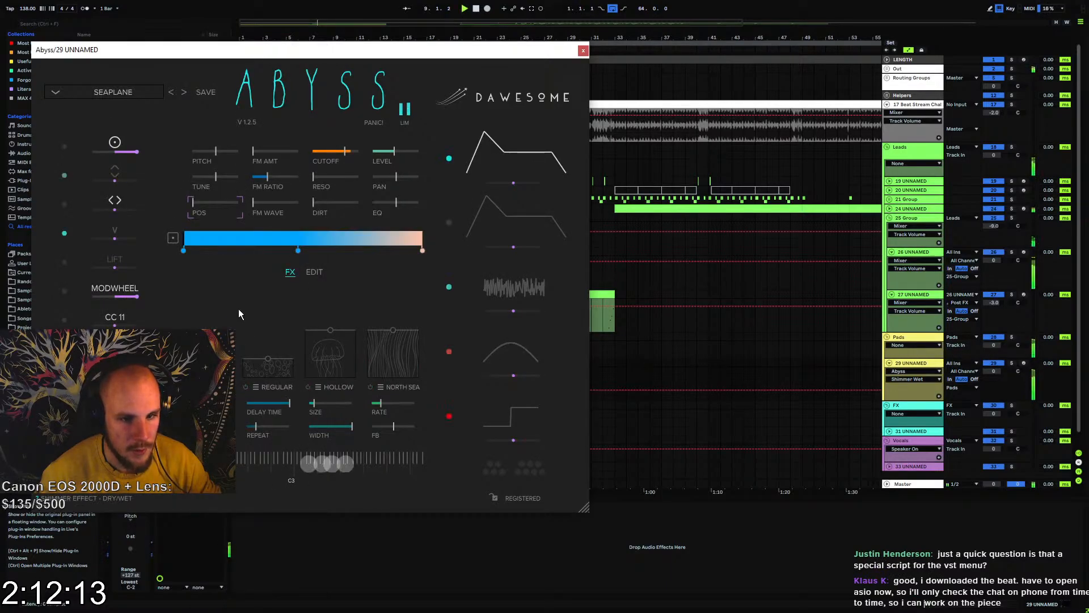
Audition the Abyss presets following Seaplane one by one, from Shelf Ice up to Staring at the Sea
click(184, 92)
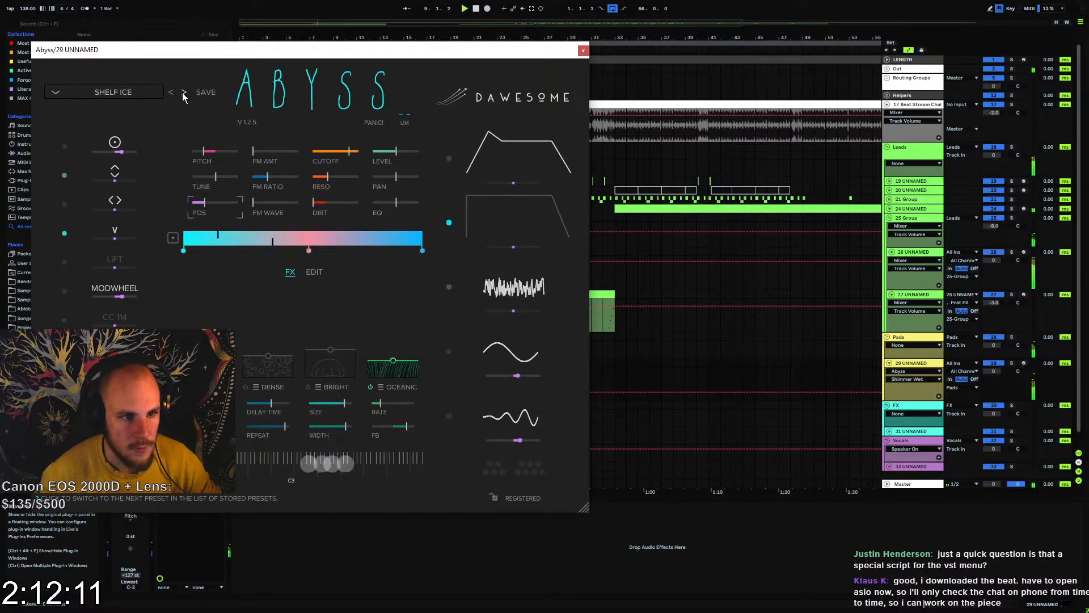
click(185, 93)
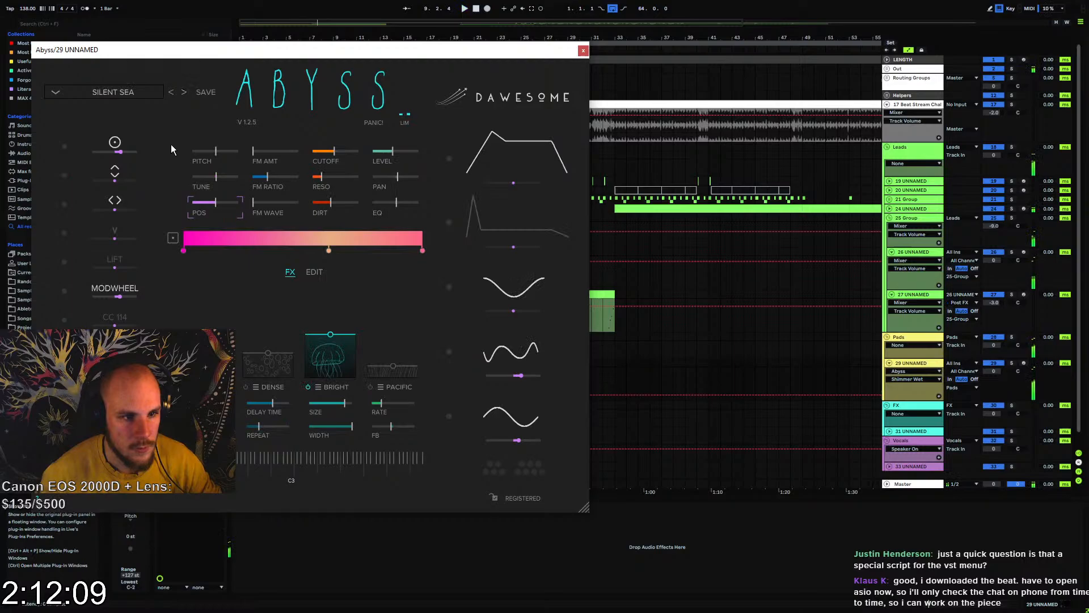
click(184, 92)
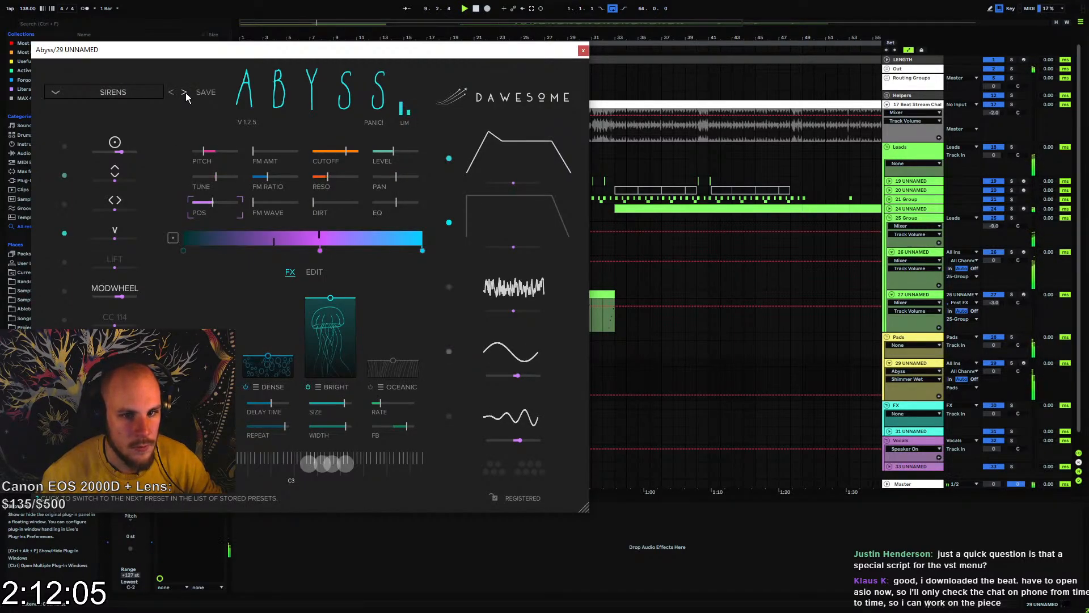
click(184, 93)
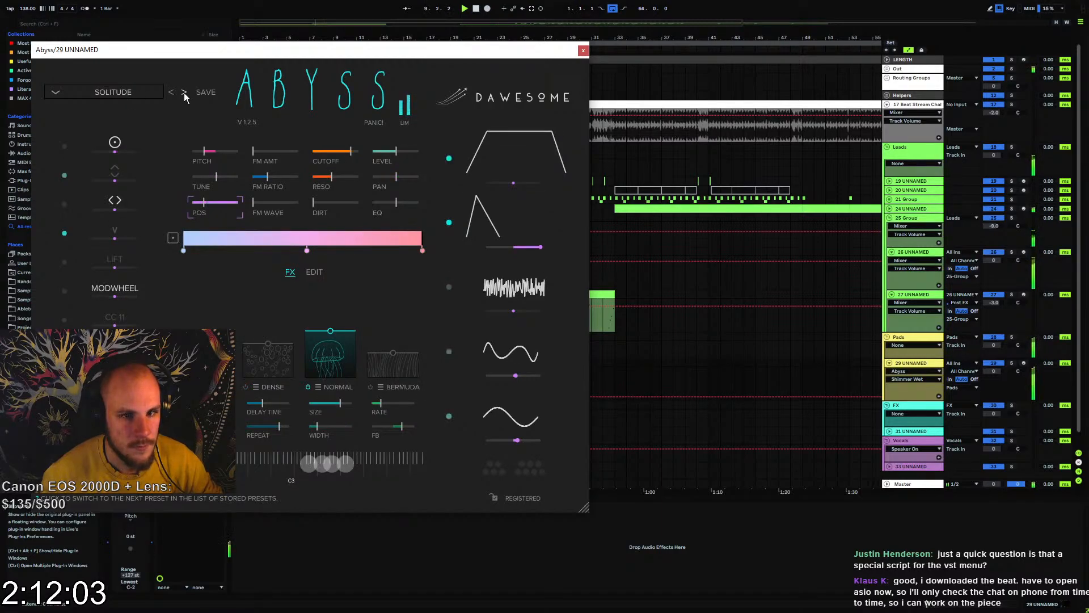
click(184, 93)
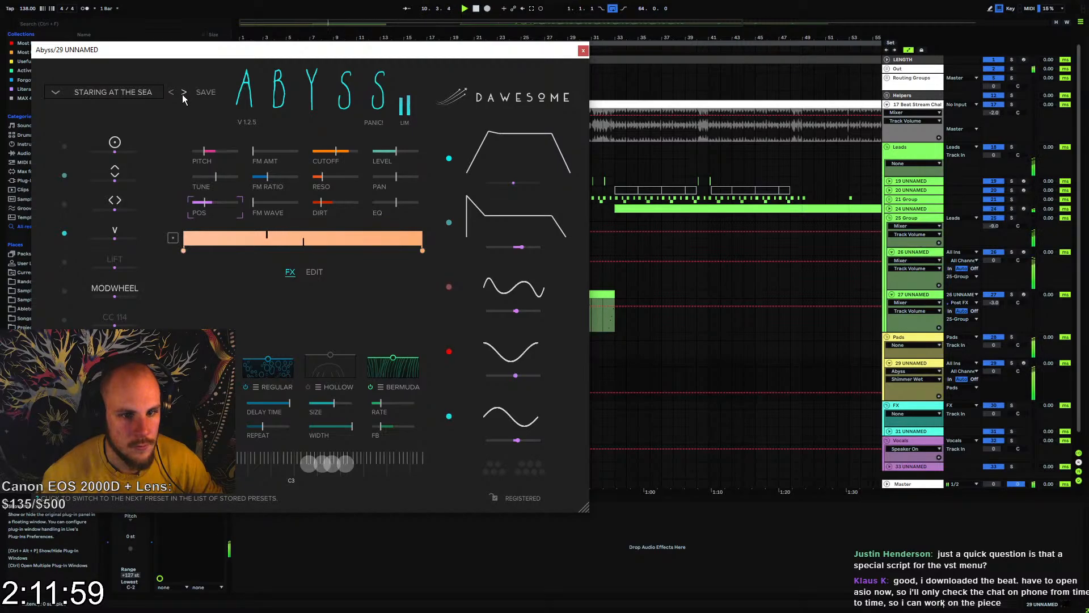
Try a lower cutoff with less LFO 1 influence on it in the Staring at the Sea preset
click(336, 151)
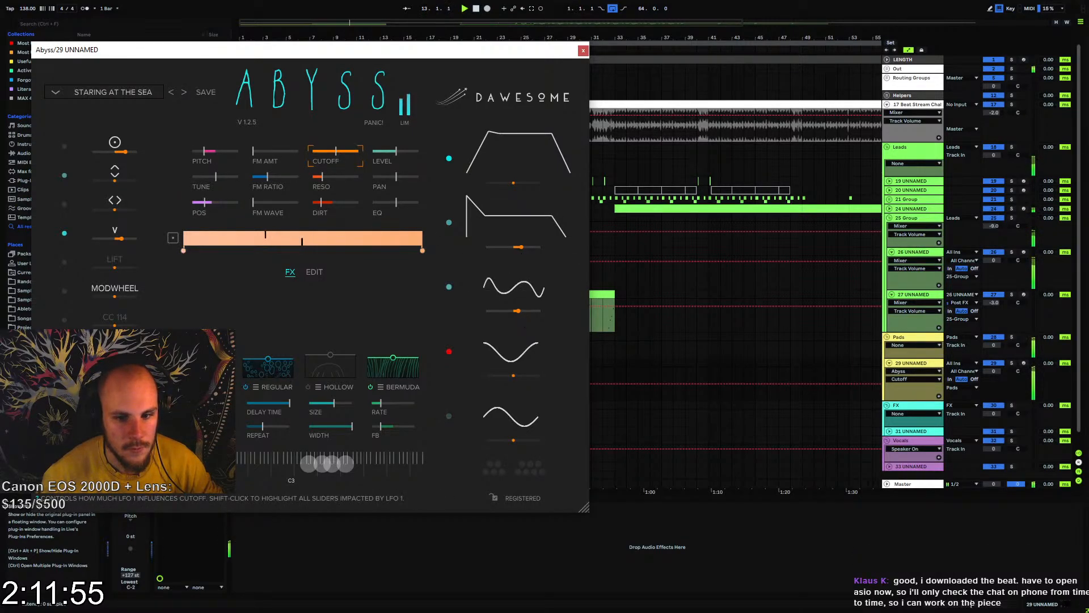
drag(517, 310, 509, 311)
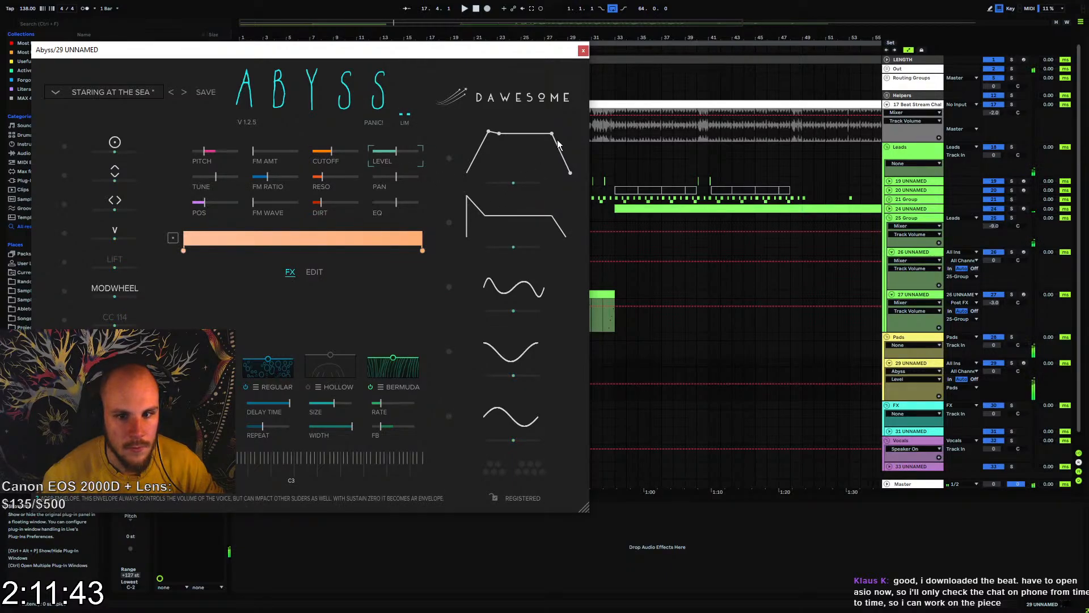
Audition the Stranded, Strange Creatures and The Silence presets in turn, and load the Tides preset
click(185, 93)
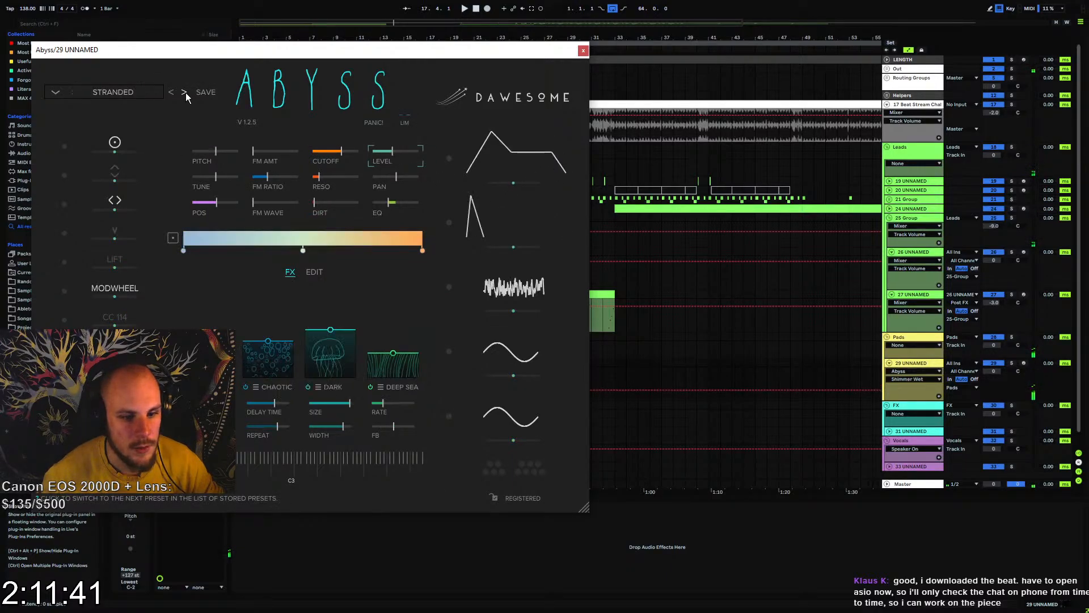
key(space)
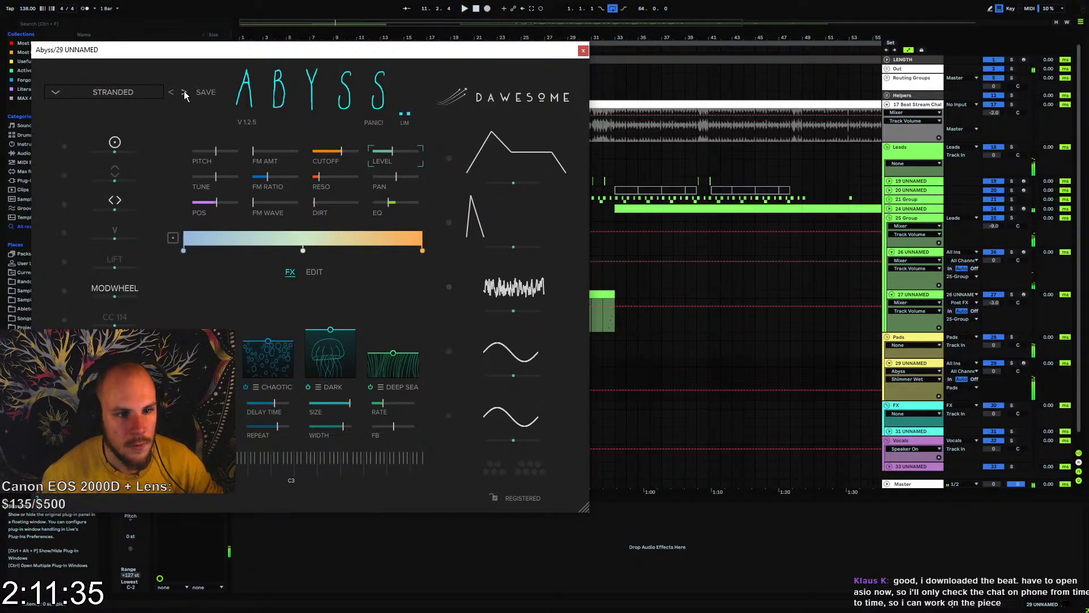
click(183, 92)
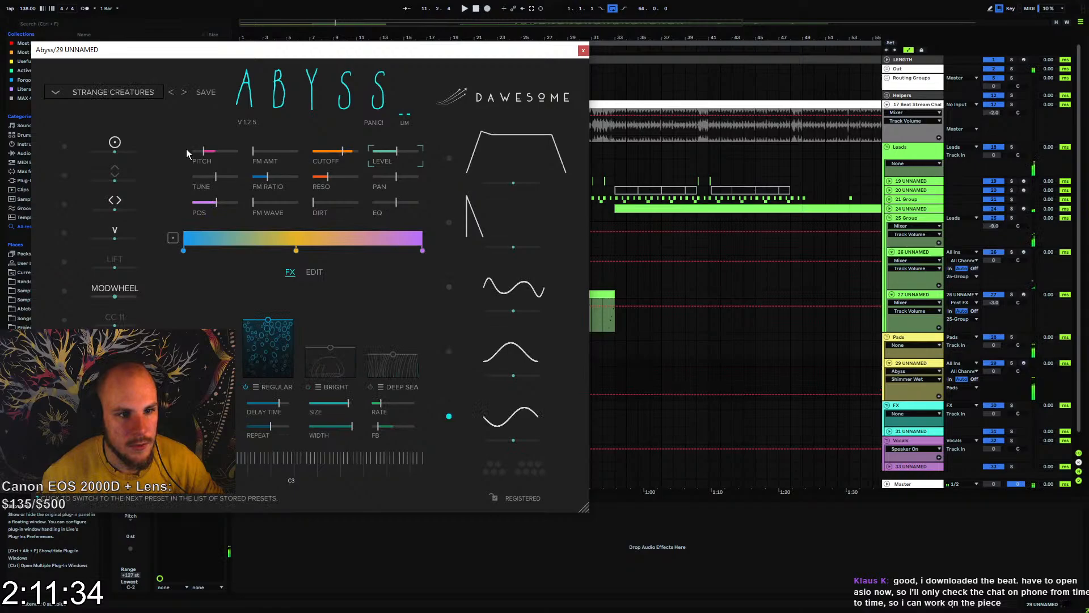
click(184, 92)
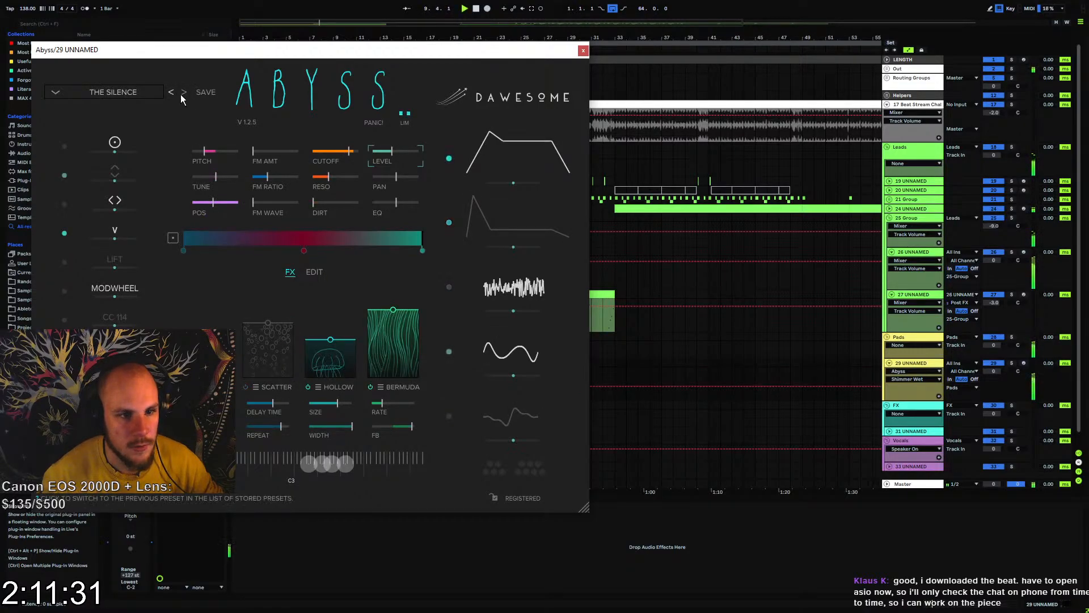
click(183, 93)
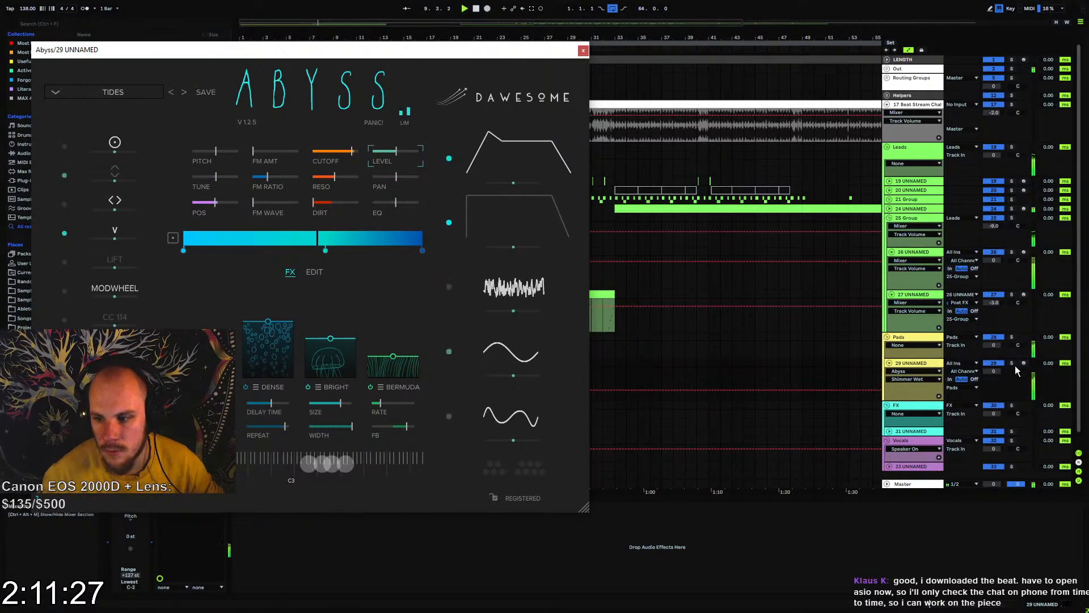
Solo pad track 29 and shorten the release of the Abyss envelopes
click(314, 272)
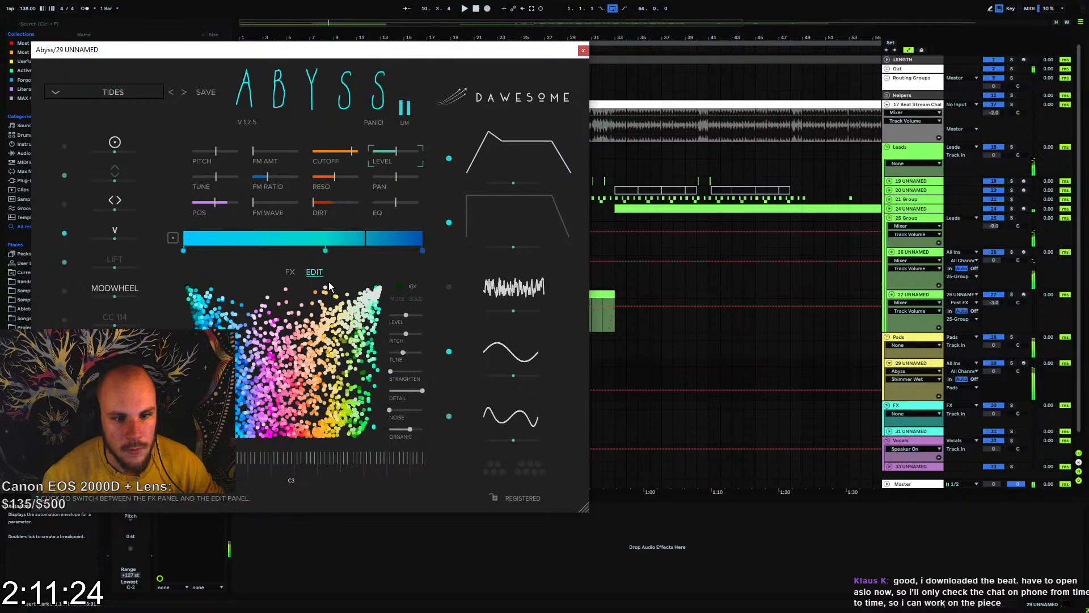
click(1012, 364)
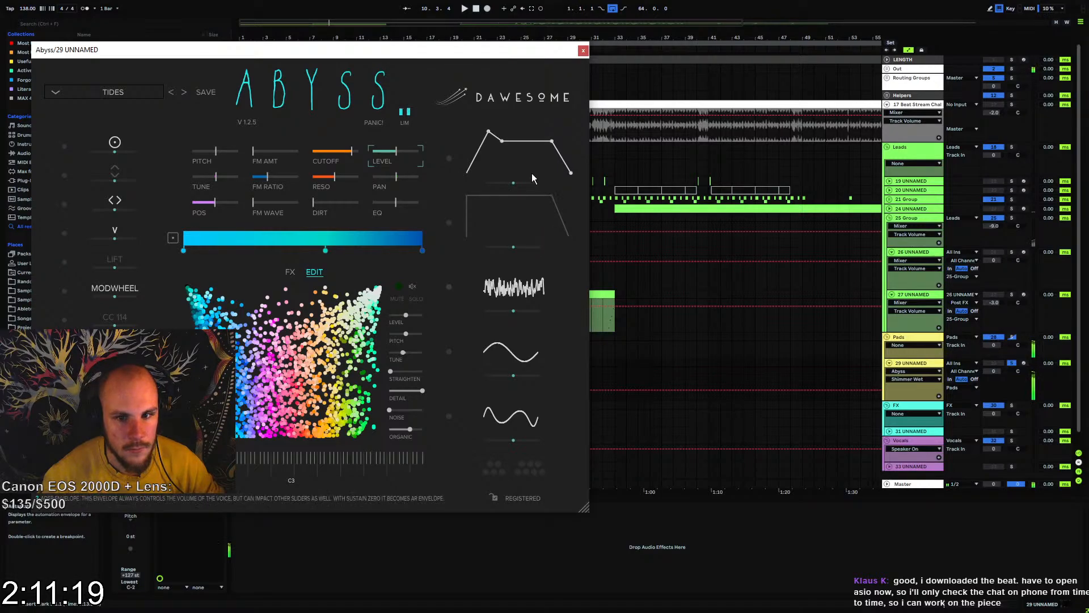
drag(571, 175, 559, 175)
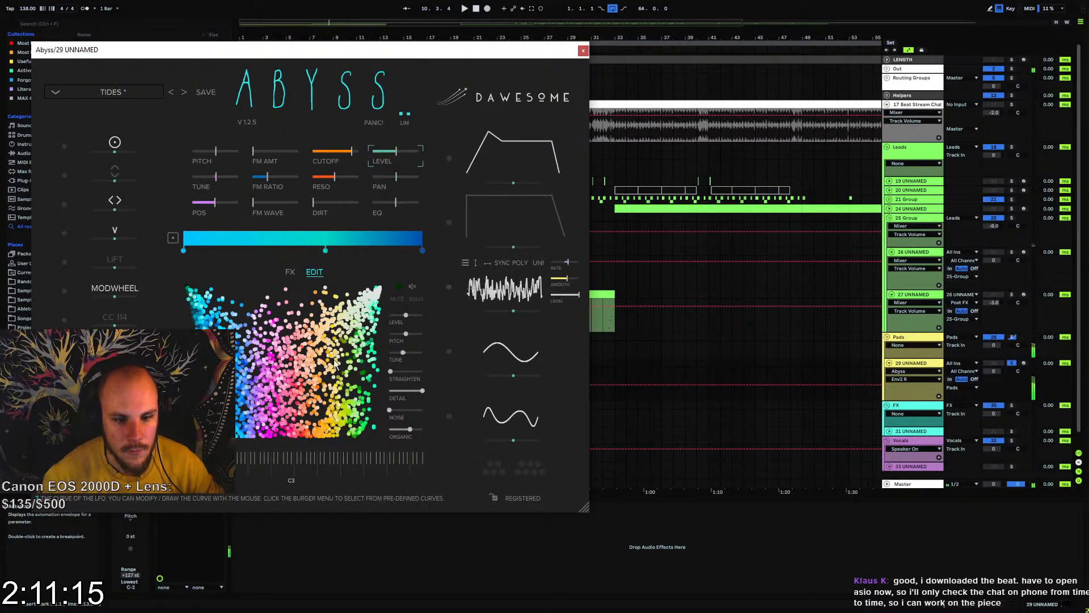
Switch off the Bright reverb and the Dense delay among the Abyss effects
click(290, 272)
click(308, 387)
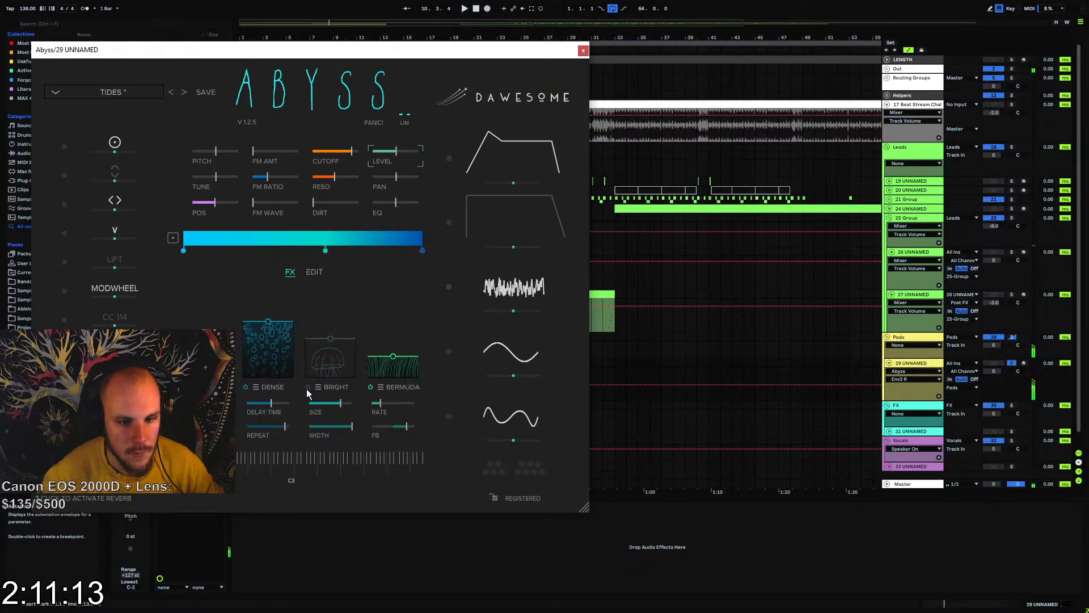
click(247, 387)
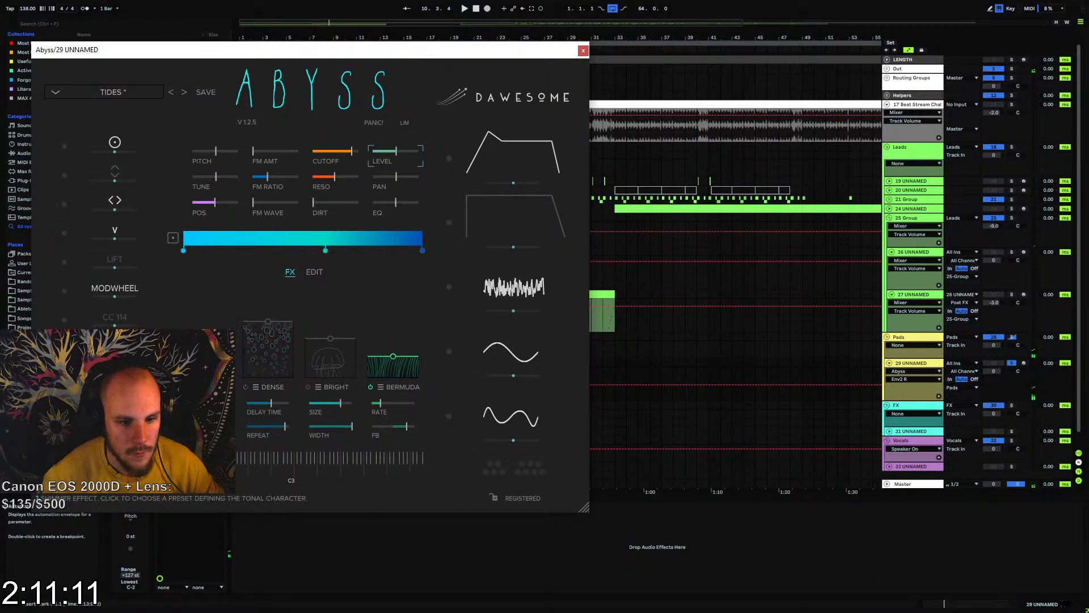
Reactivate the Dense delay, reduce its repeat and delay time slightly, and listen to the result
click(246, 387)
drag(288, 423, 269, 403)
key(space)
key(space)
key(space)
key(space)
Turn the Dense delay off and the Bright reverb back on
click(246, 387)
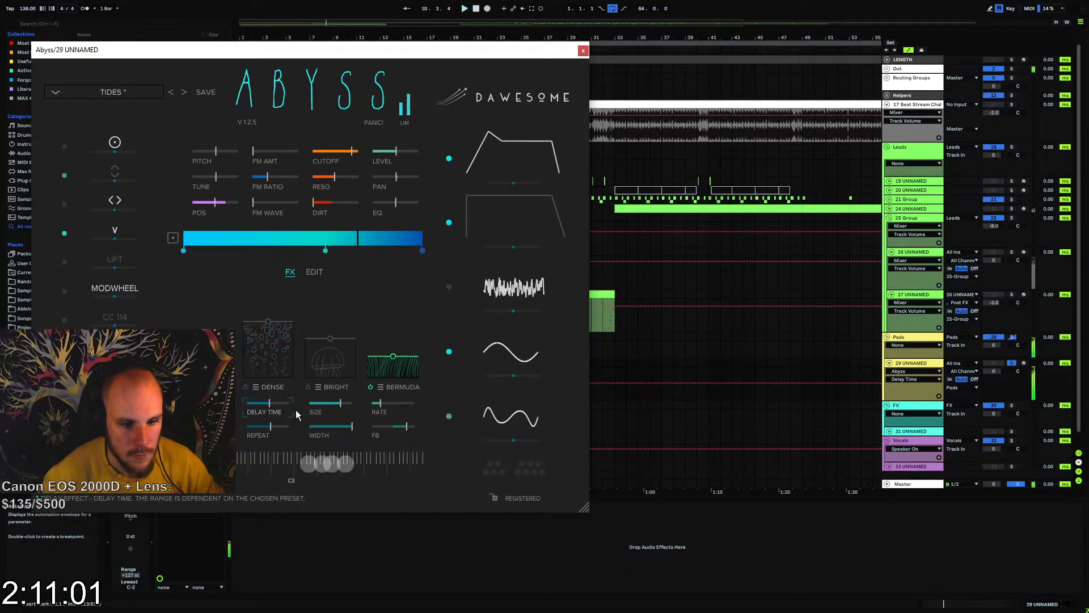
click(268, 388)
key(space)
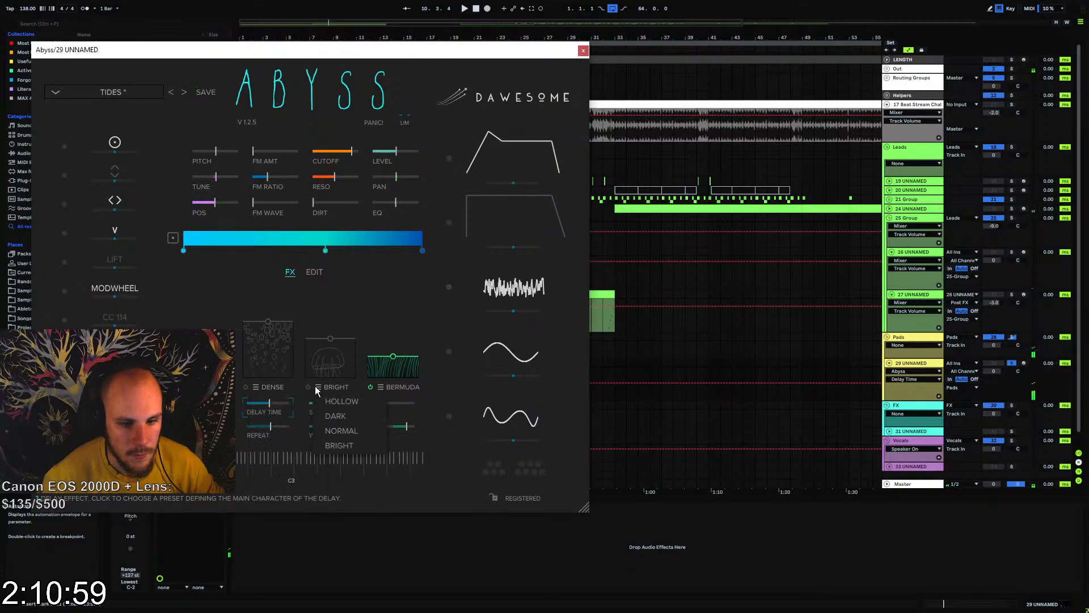
click(308, 387)
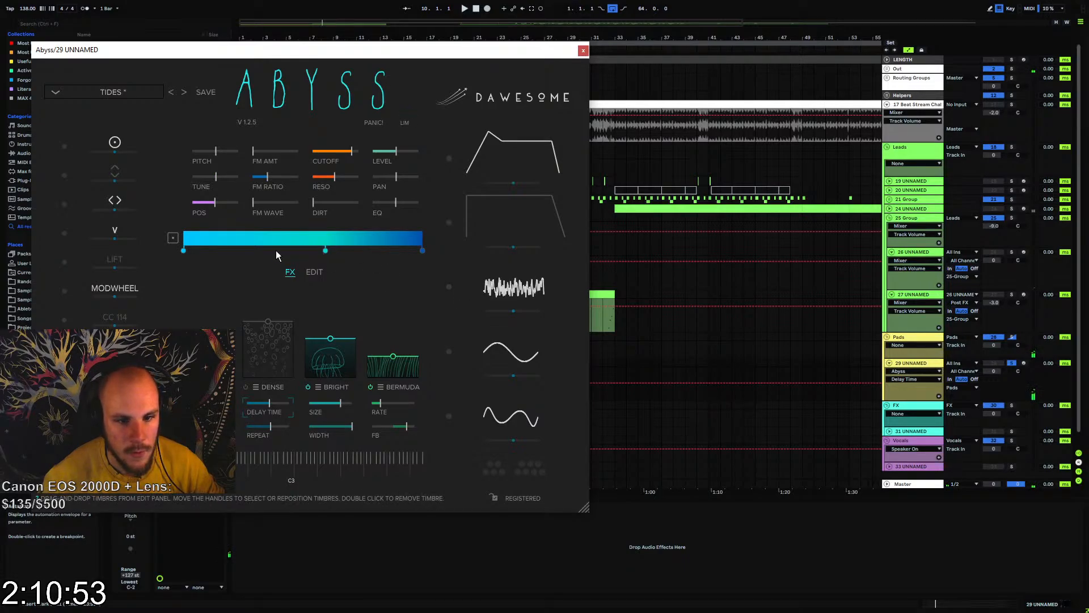
Audition violet timbres, replace the dark blue end timbre of the gradient with a light purple one, and remove the middle timbre
click(312, 273)
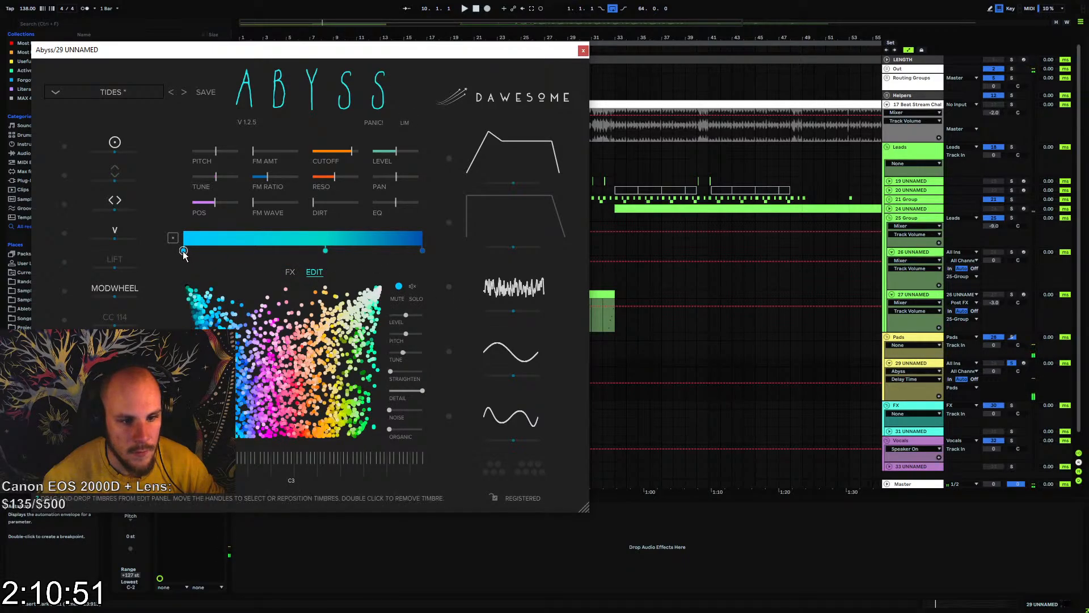
click(422, 251)
click(252, 358)
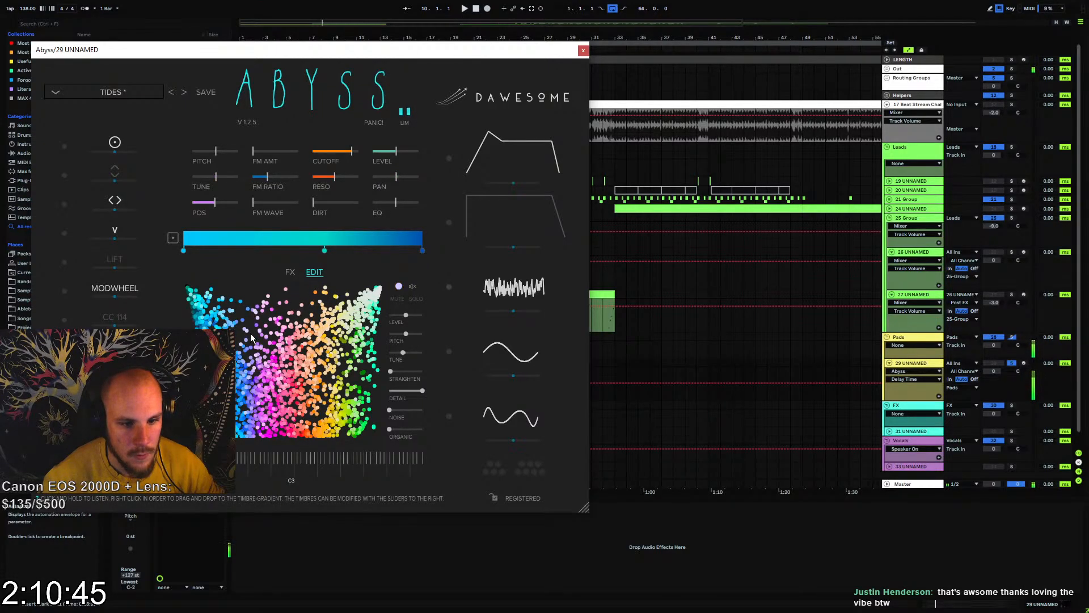
click(423, 251)
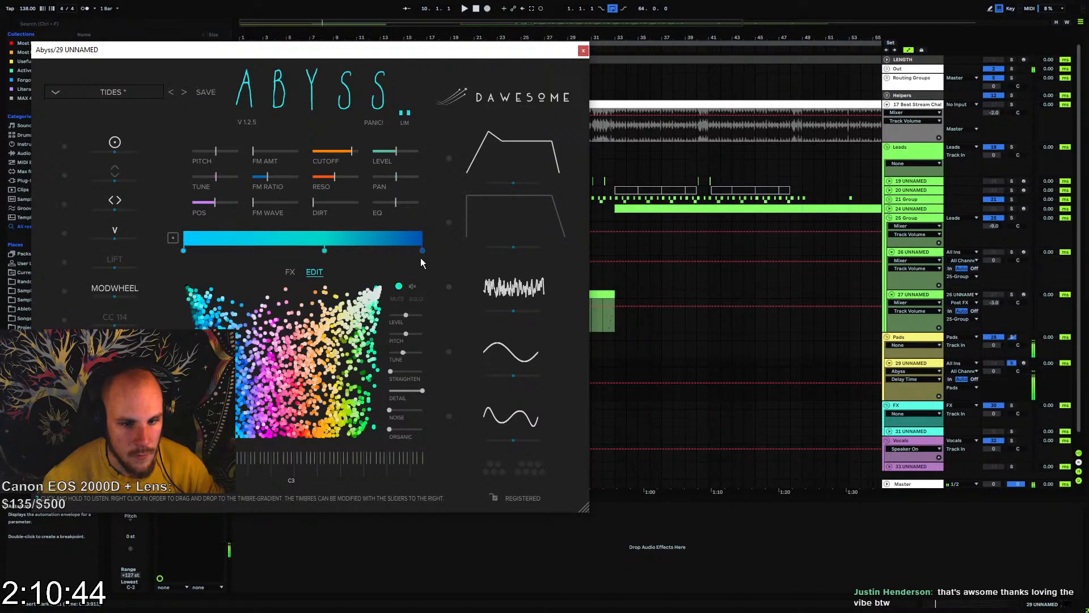
click(254, 336)
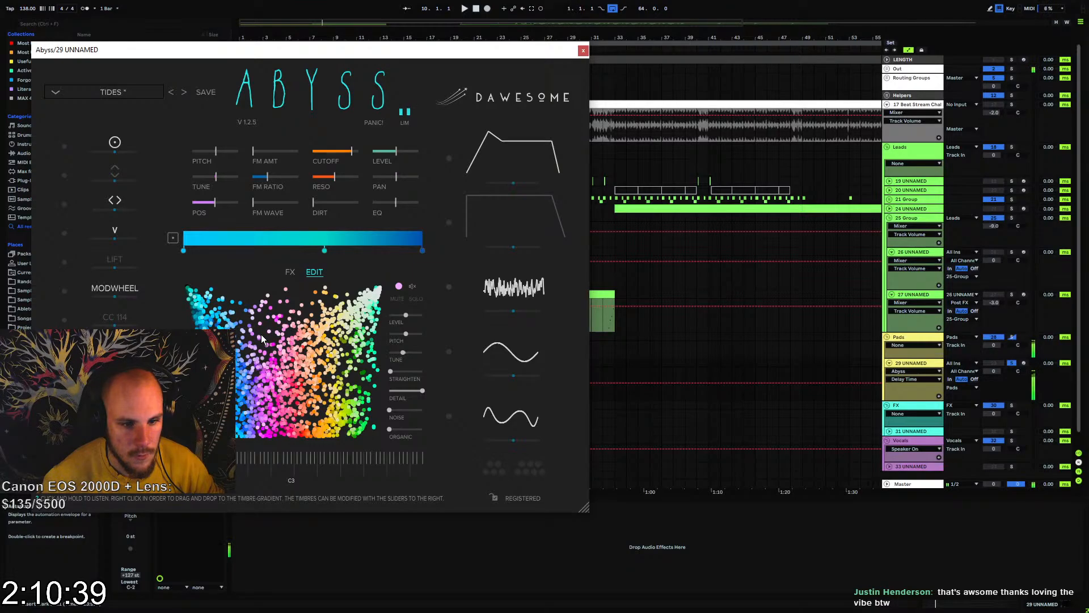
drag(261, 334, 422, 250)
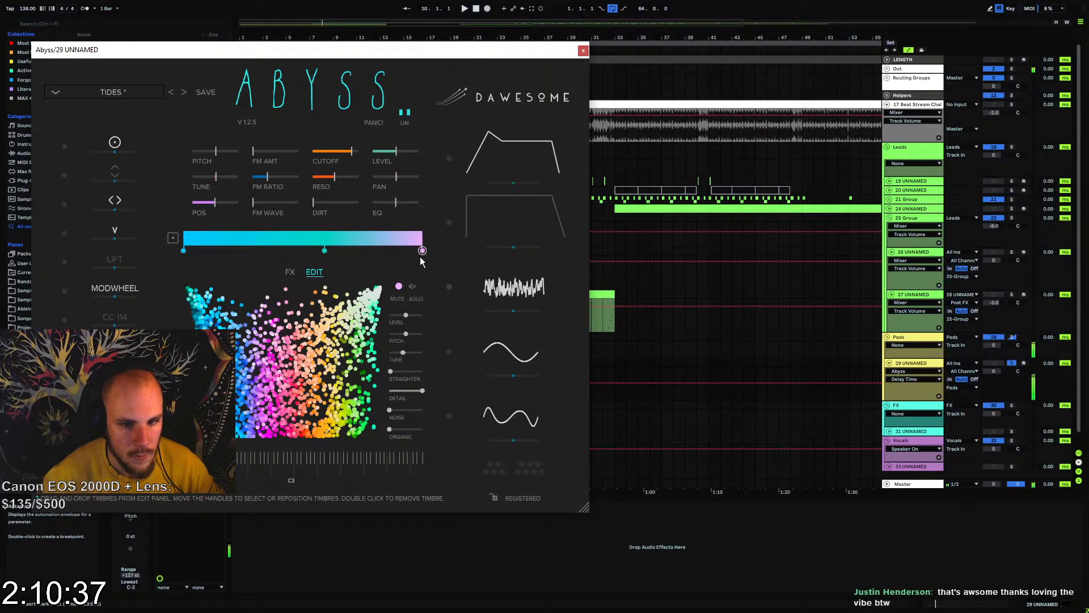
double_click(325, 250)
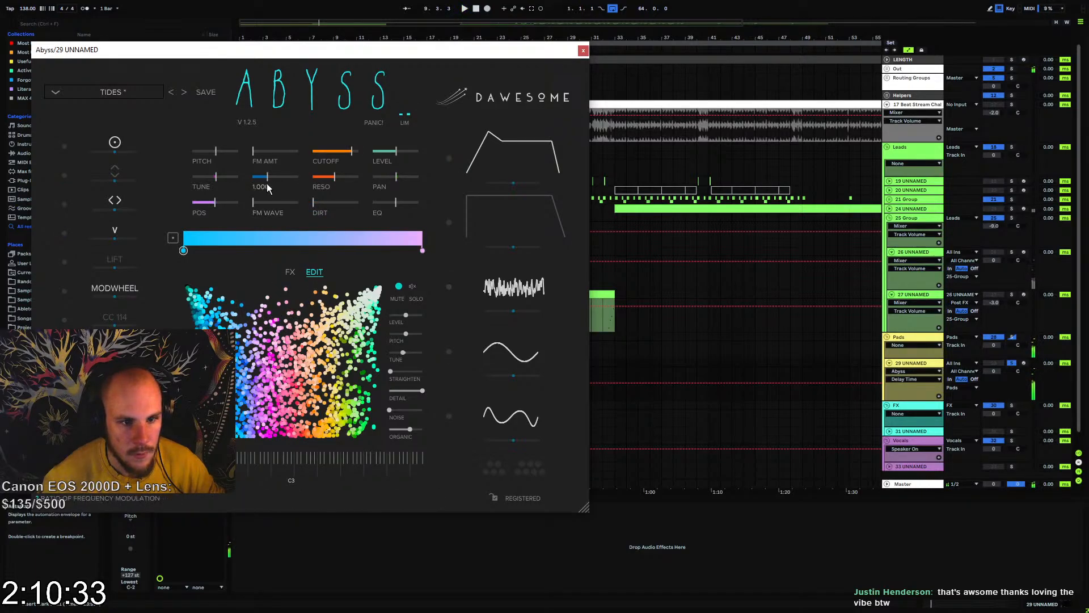
Reset LFO 1's influence on Tune and bring the Dirt amount down to its minimum
click(264, 155)
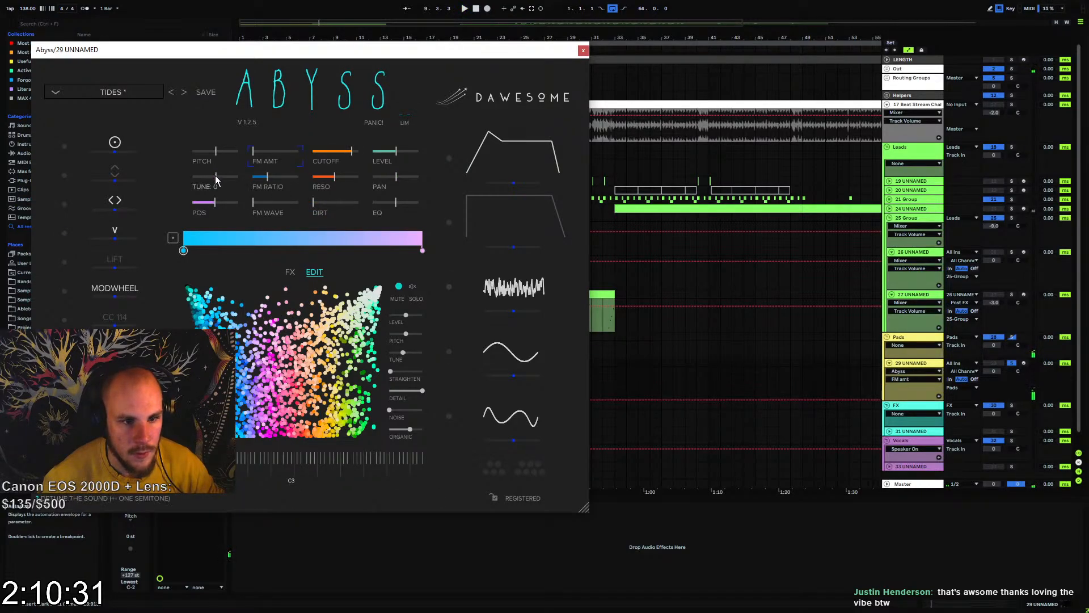
click(216, 180)
double_click(521, 311)
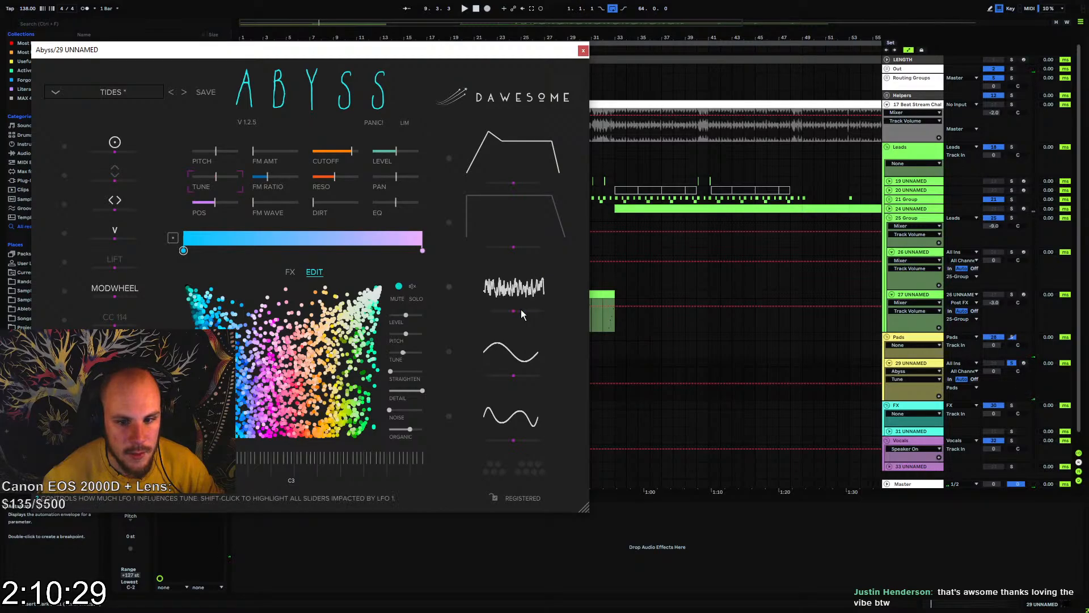
key(space)
click(330, 203)
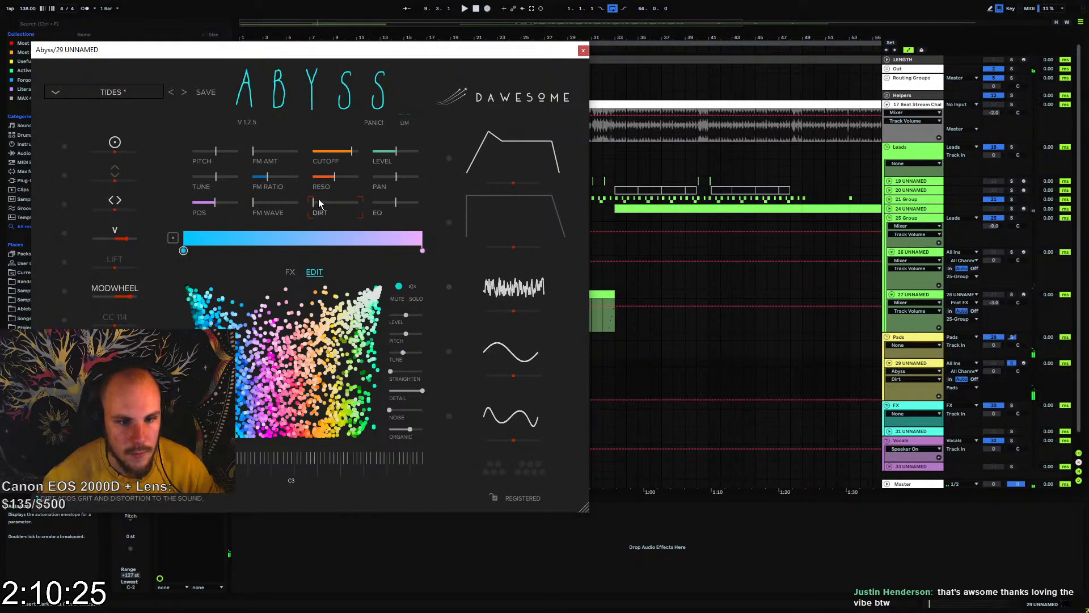
Lower Dirt to its minimum and reset the velocity and mod wheel modulation applied to it
key(space)
drag(324, 203, 313, 202)
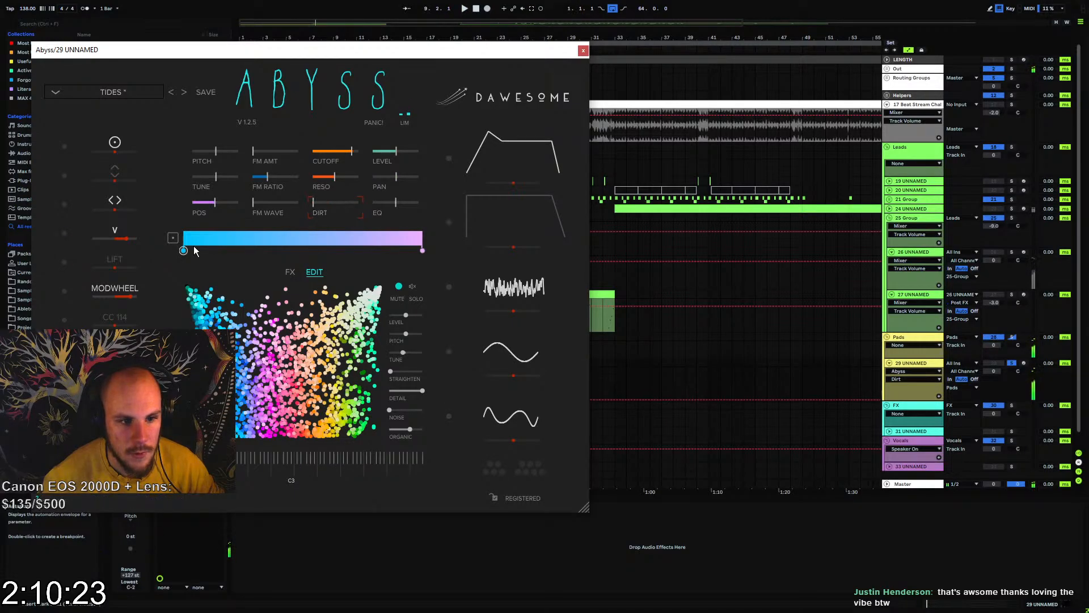
double_click(125, 237)
double_click(129, 295)
key(space)
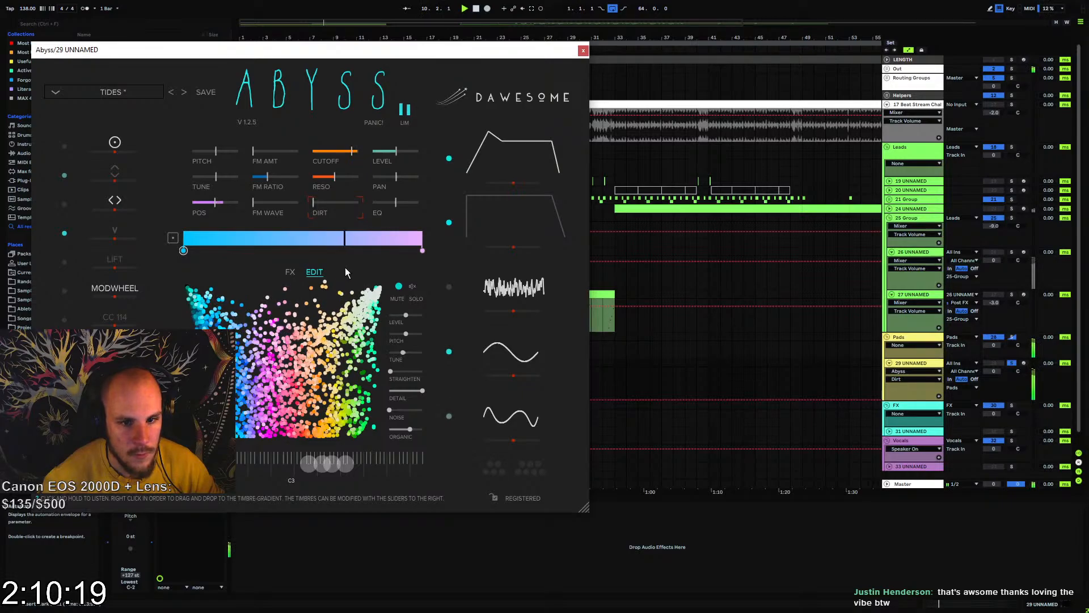
Bring the filter resonance down to its minimum and slightly lengthen the volume envelope's release in Abyss
drag(335, 177, 313, 176)
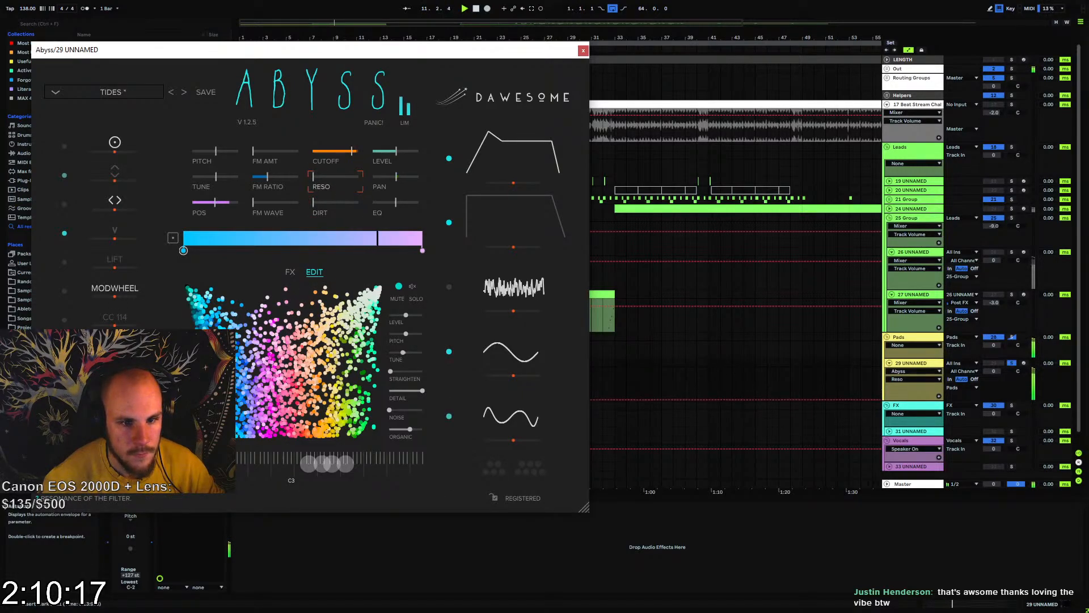
click(214, 208)
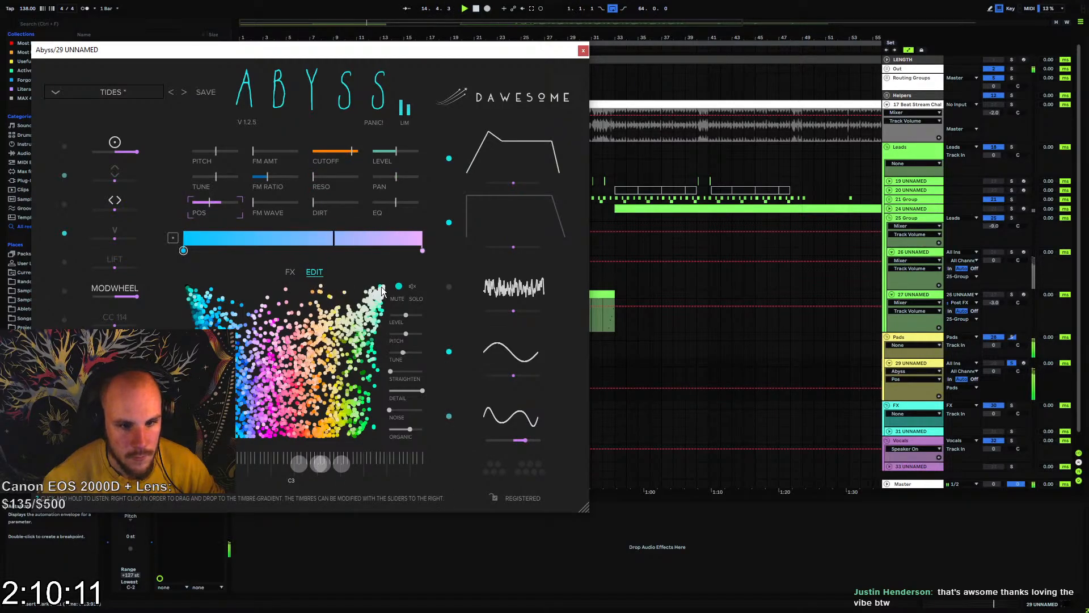
click(565, 171)
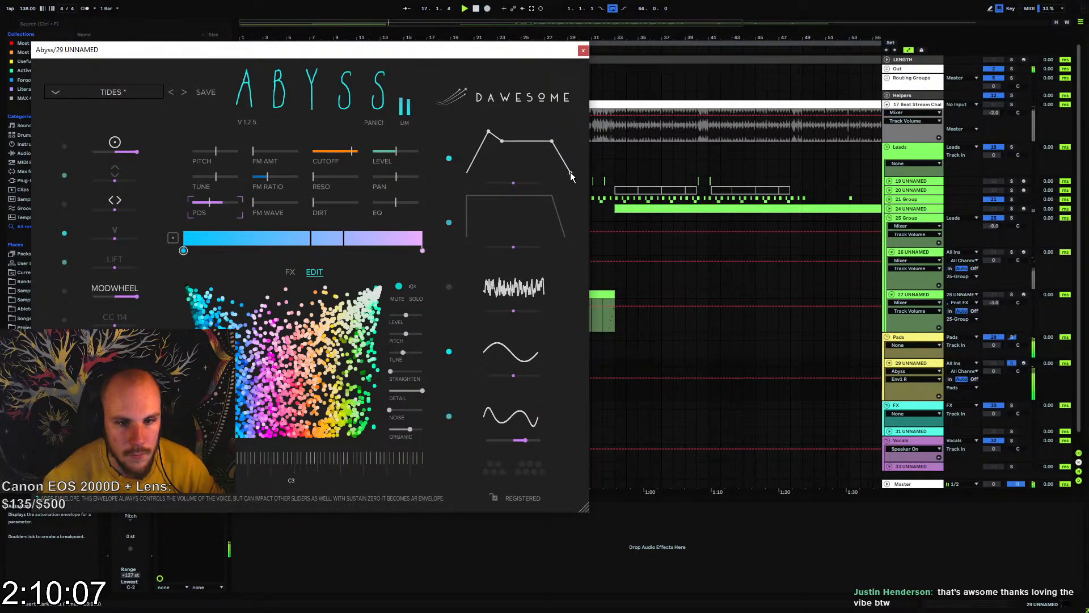
click(583, 50)
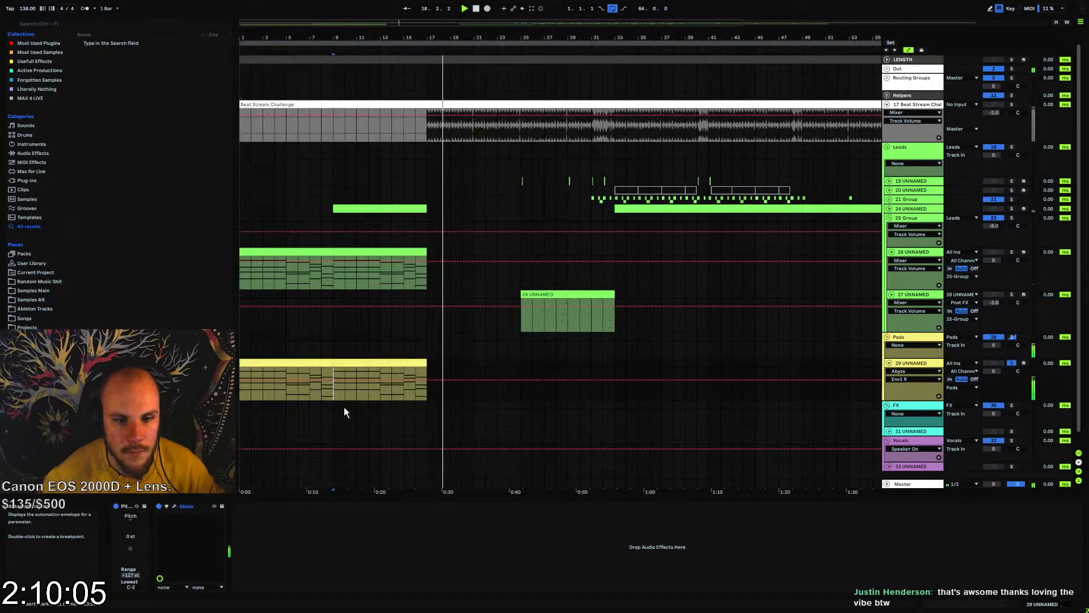
Add MEqualizer after Abyss on the pad track and enable its first band as a high-pass filter
right_click(271, 559)
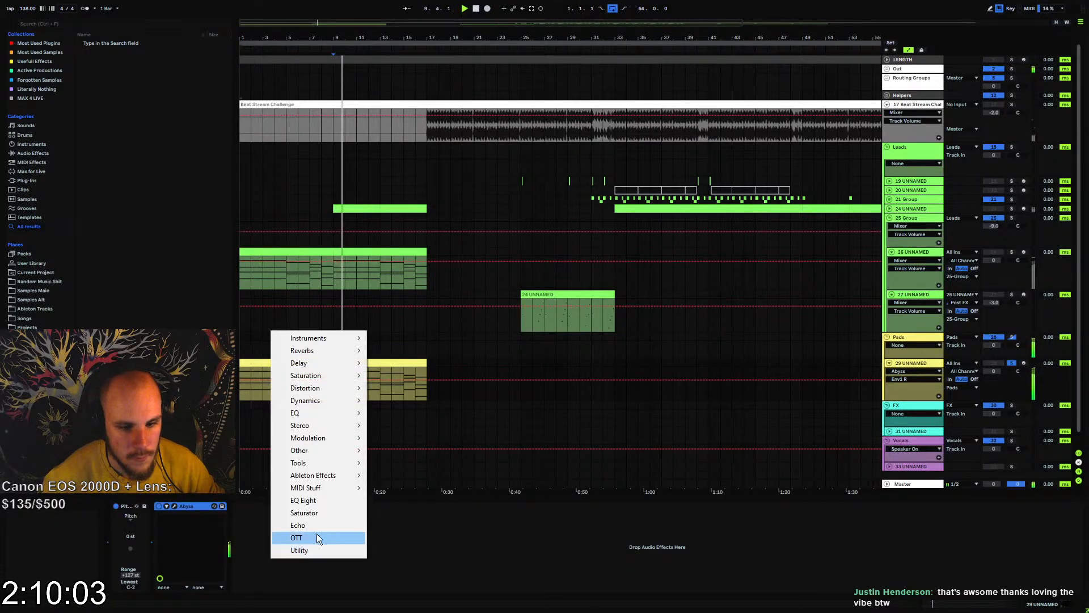
mouse_move(301, 418)
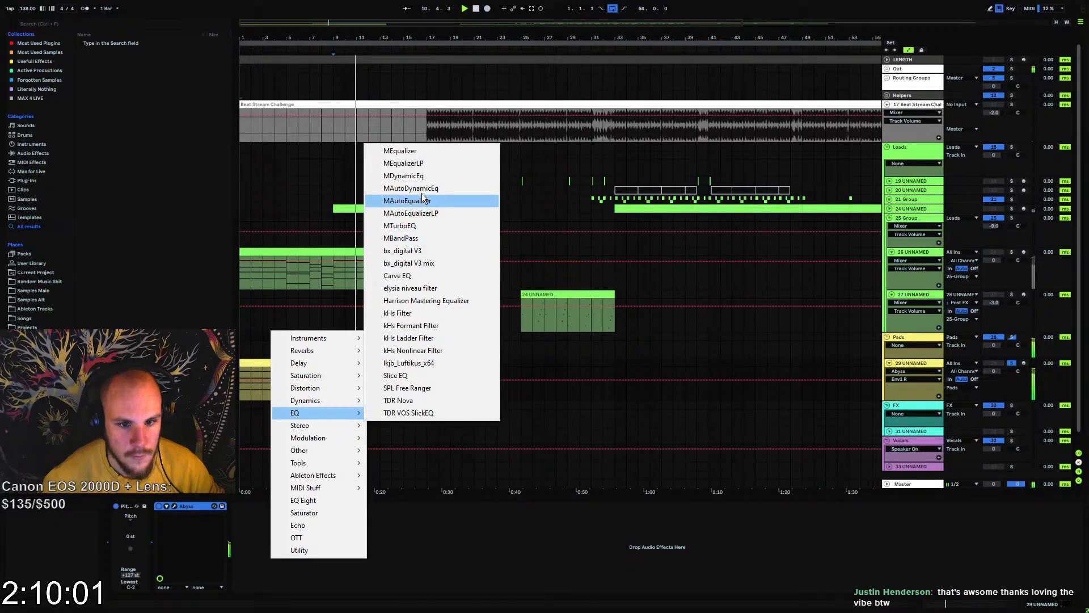
click(410, 151)
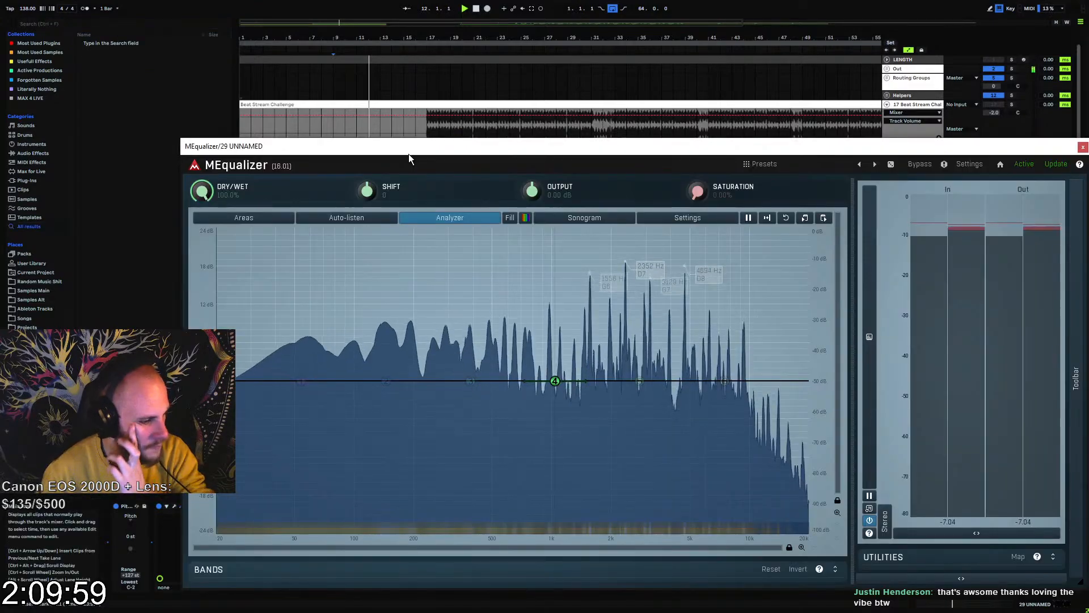
double_click(305, 380)
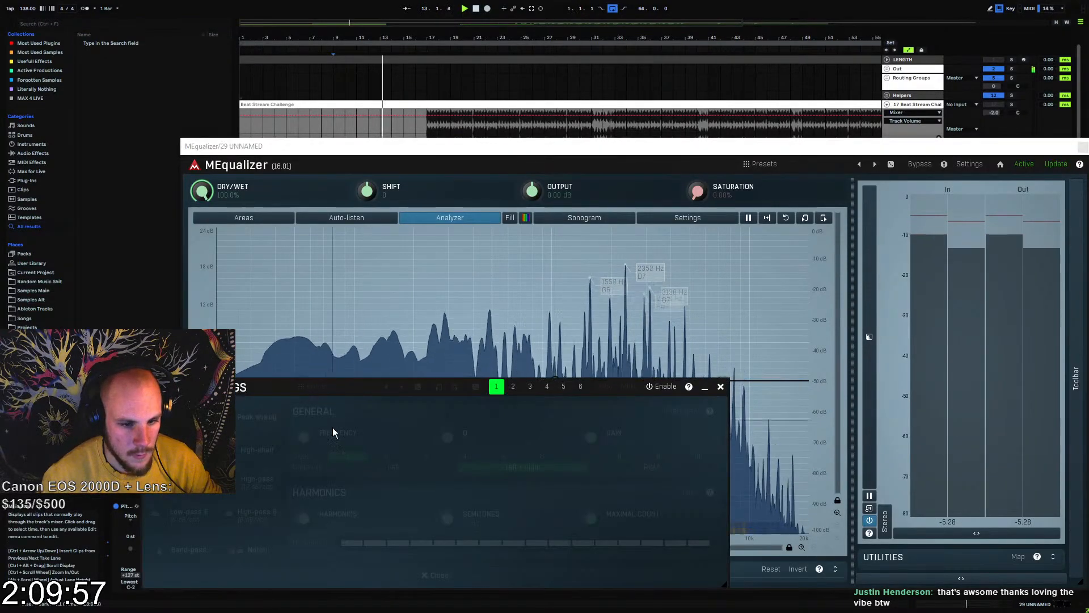
click(720, 387)
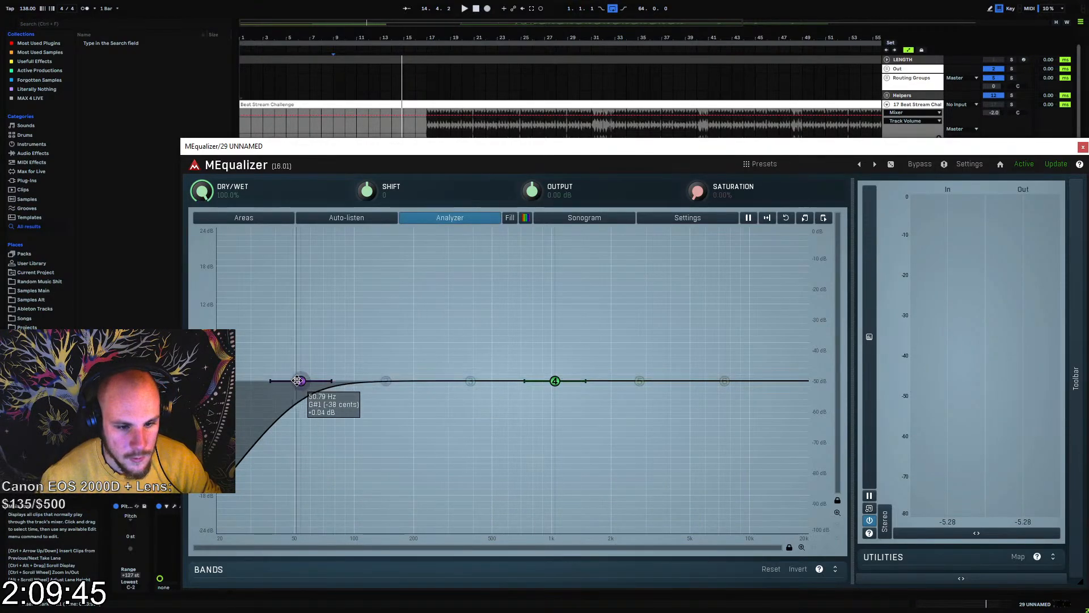
Raise the high-pass band to about 508 Hz and set its slope to 2 for a 24 dB/oct cut
drag(300, 381, 499, 388)
key(space)
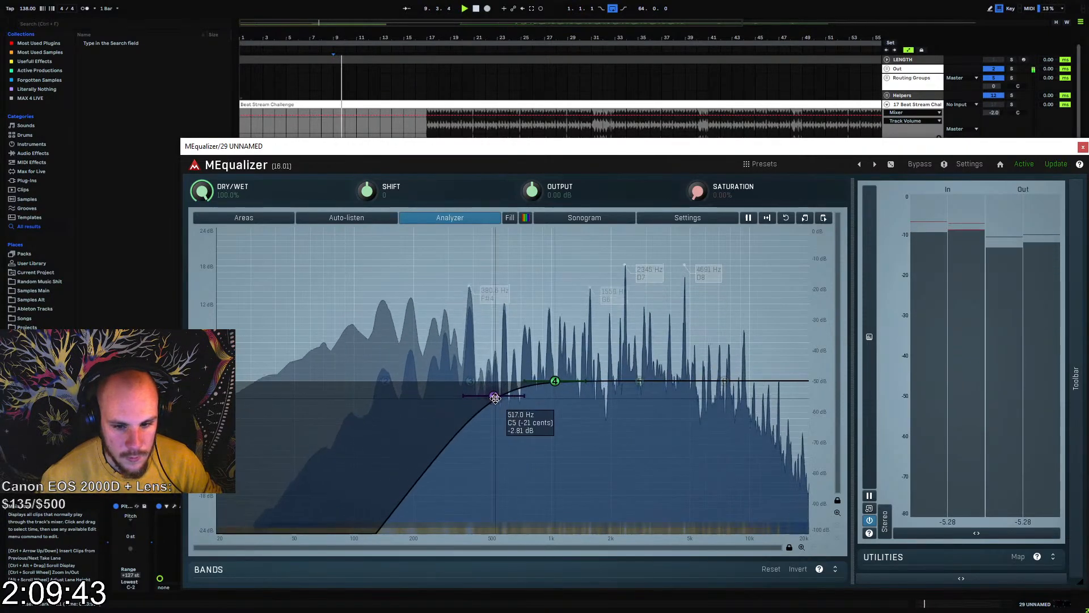
double_click(499, 388)
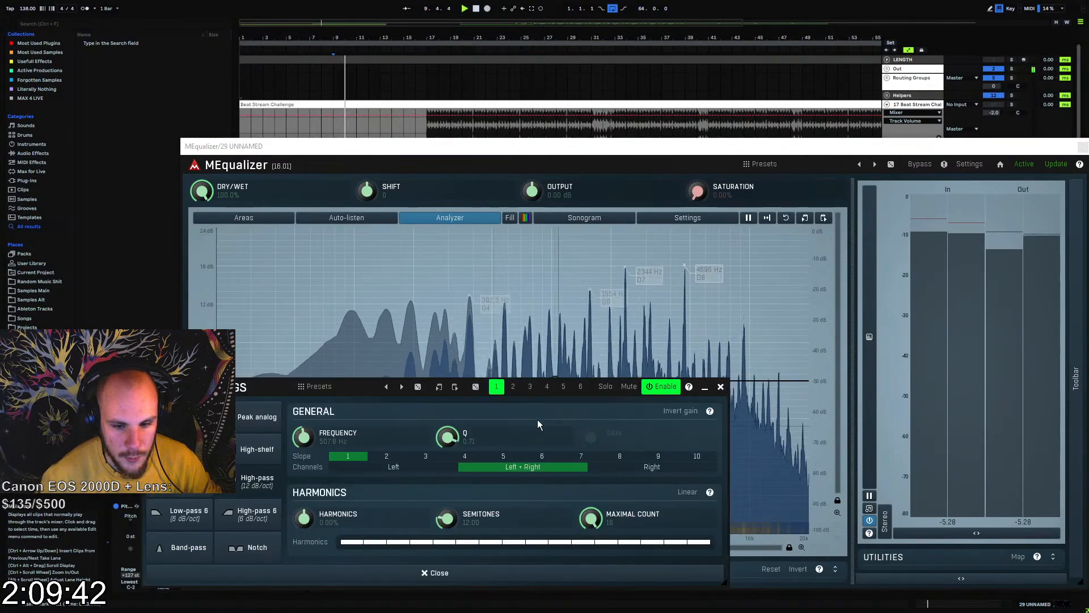
click(720, 387)
Dip band 4 just below 1 kHz, boost band 5, lower the highs with band 6, and unsolo the pad track
drag(555, 381, 542, 396)
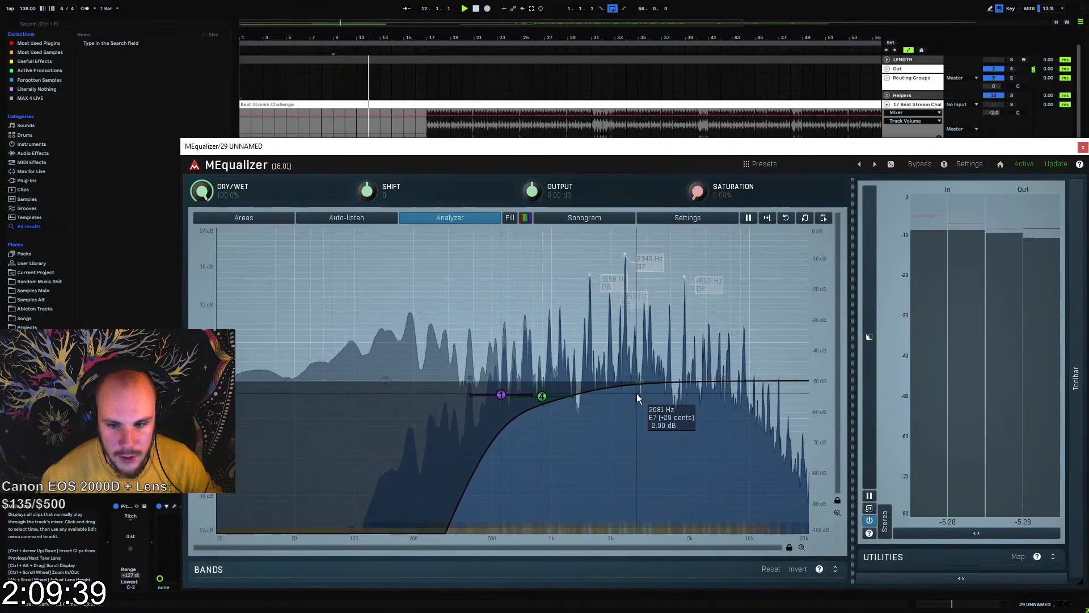
drag(727, 380, 726, 414)
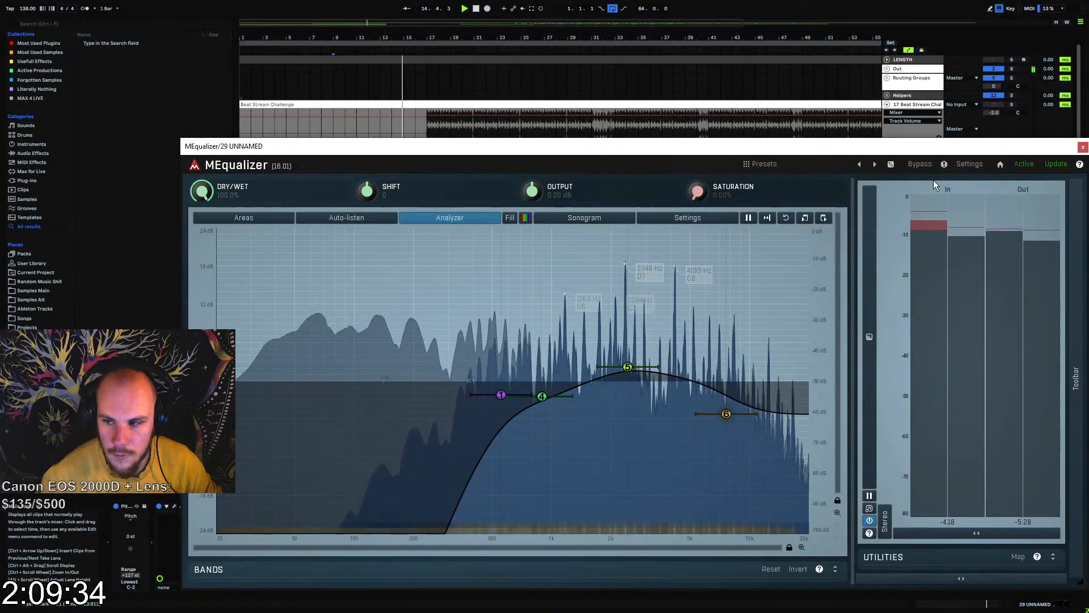
click(1083, 147)
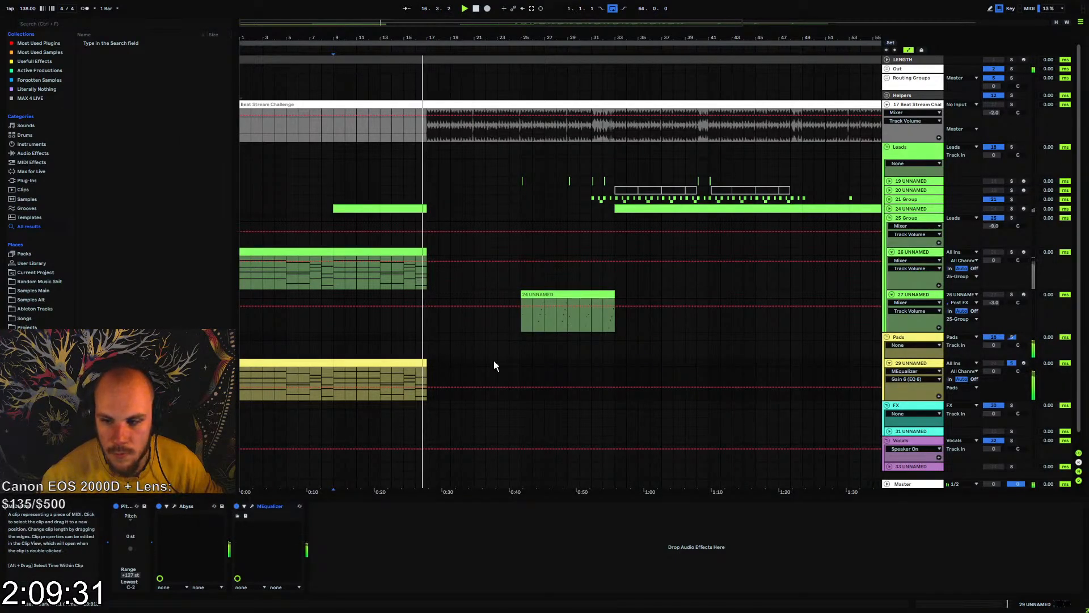
click(1012, 363)
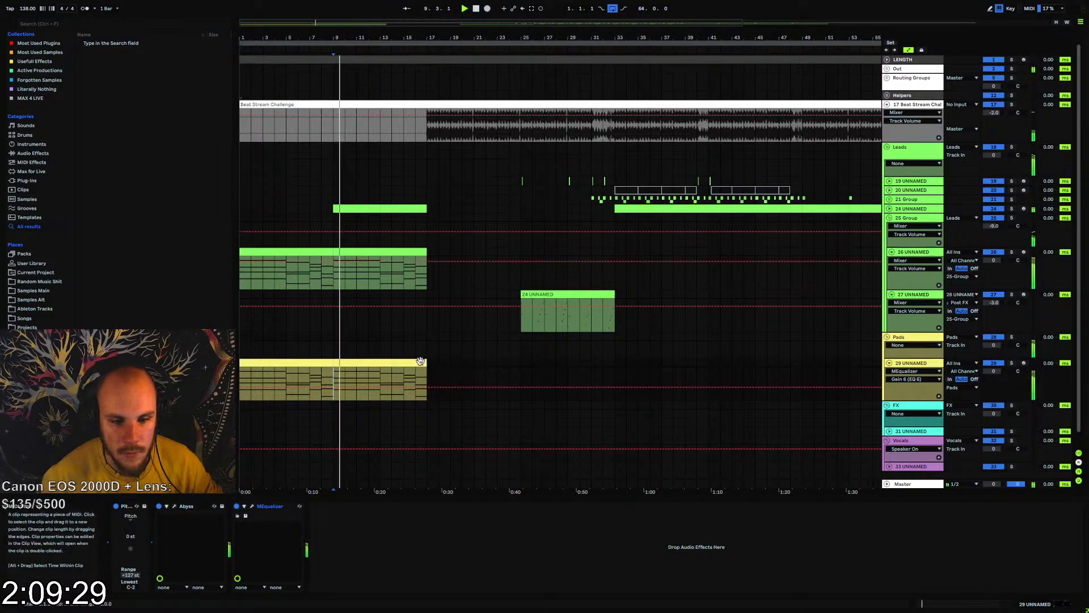
Try the Serum init patch in place of Abyss on the pad track
click(188, 505)
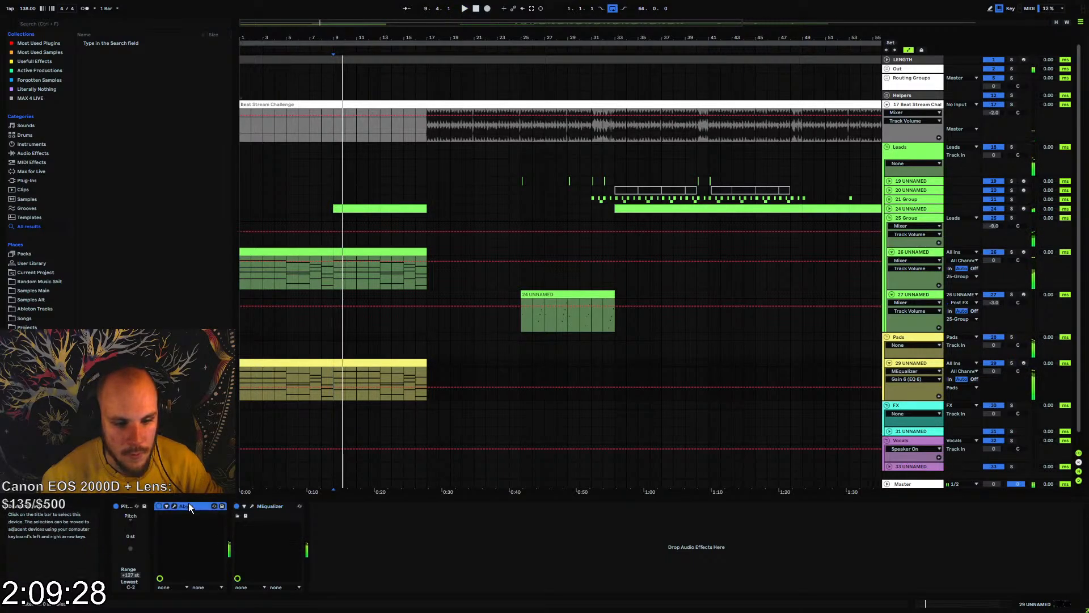
right_click(352, 547)
mouse_move(410, 326)
click(499, 328)
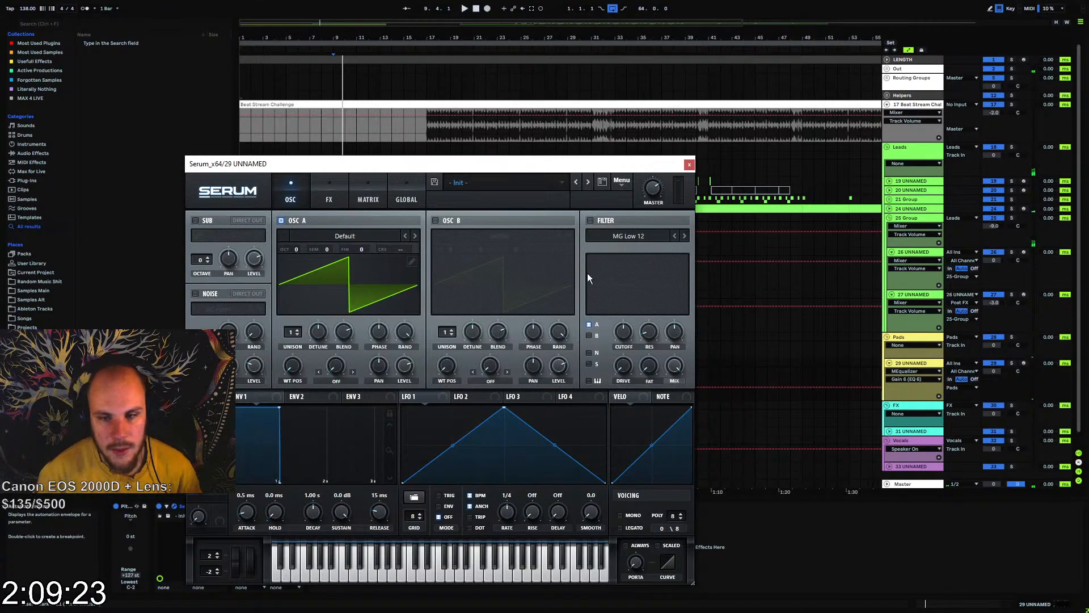
key(ctrl+alt+p)
Listen to the pad chords through Serum from several points between bars 9 and 16, and undo the instrument swap
click(336, 376)
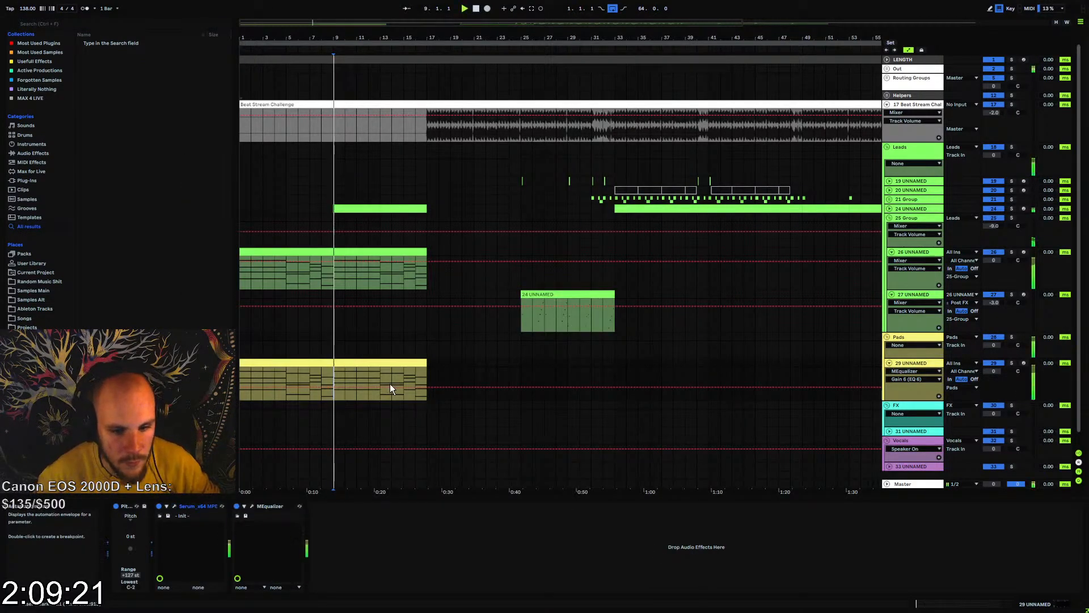
click(383, 376)
click(412, 376)
click(416, 375)
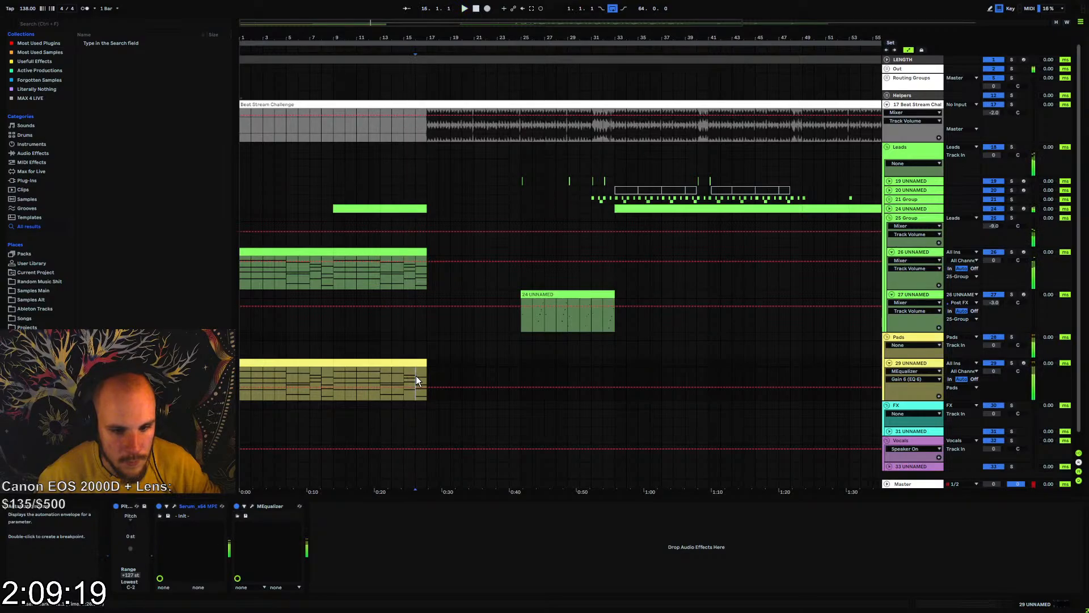
key(space)
key(space)
click(366, 514)
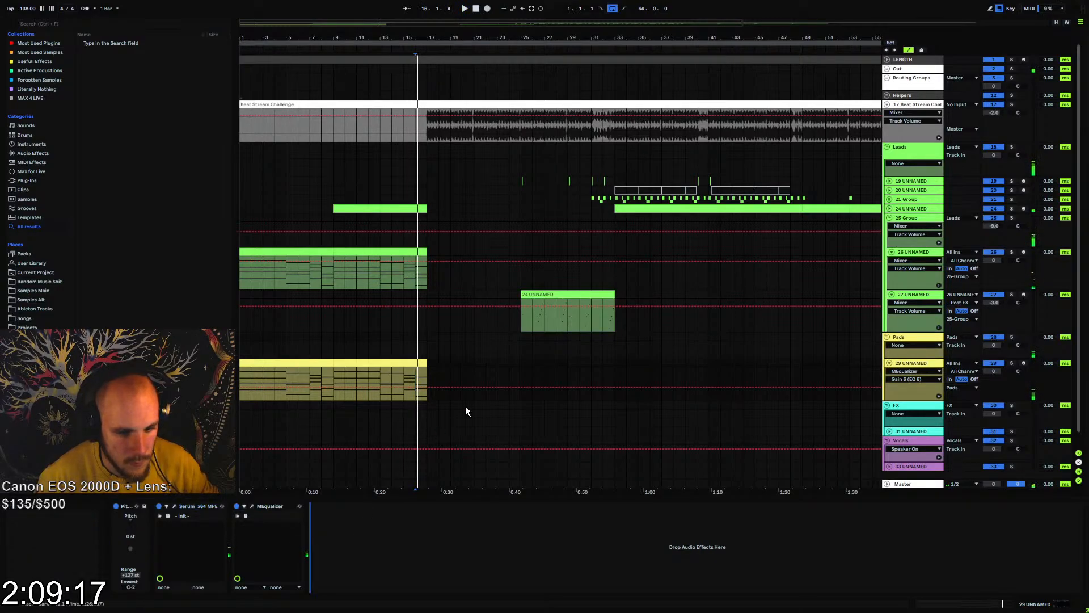
key(ctrl+z)
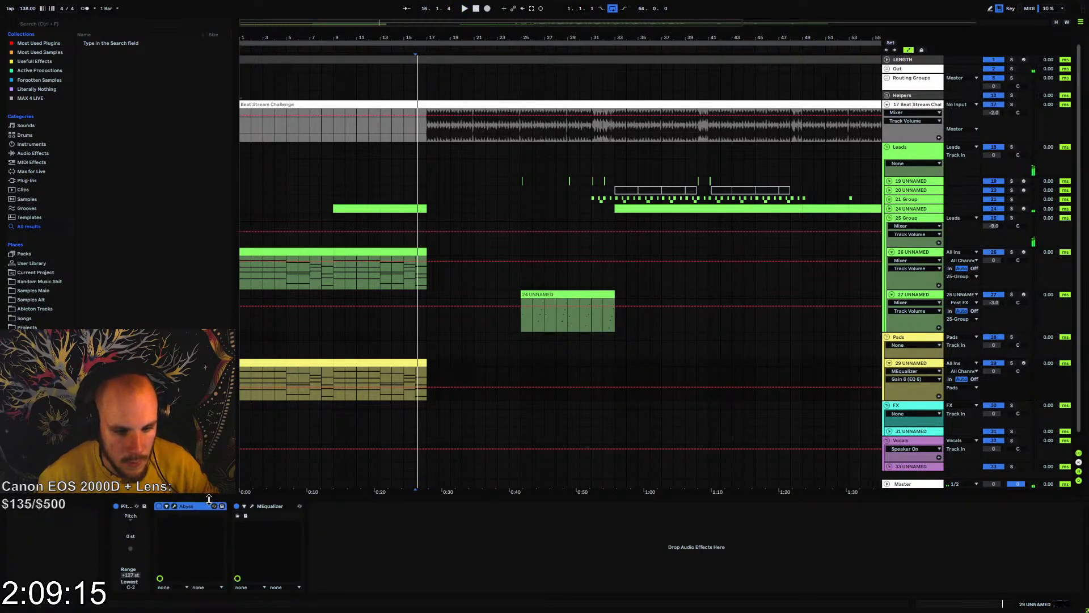
Transpose the pad's Pitch device to -24 st and listen to the chords from bar 9 onward
click(343, 364)
click(134, 524)
text(-24)
key(Return)
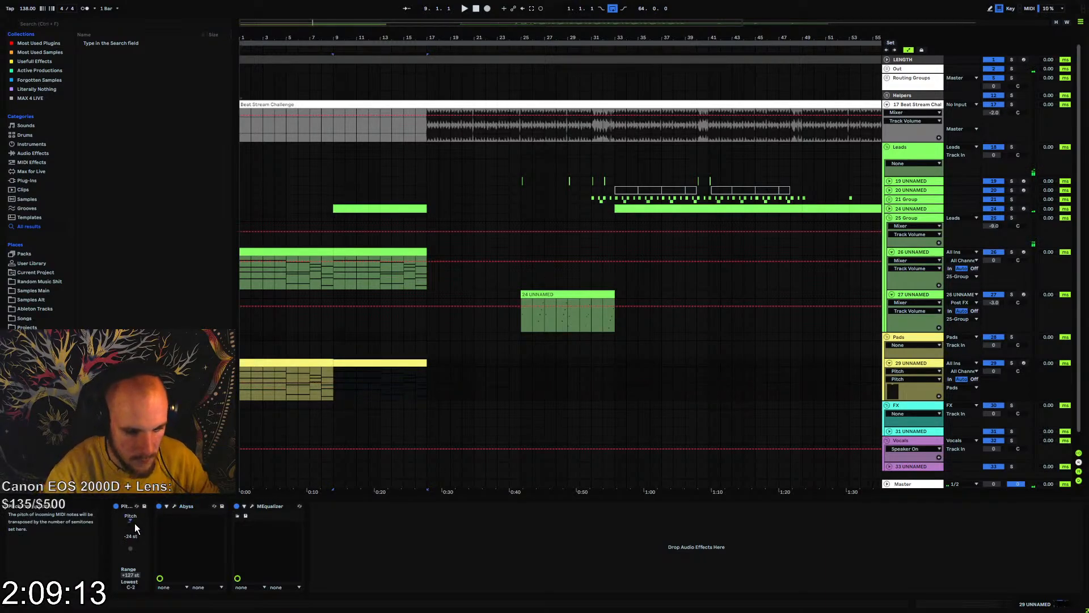
key(space)
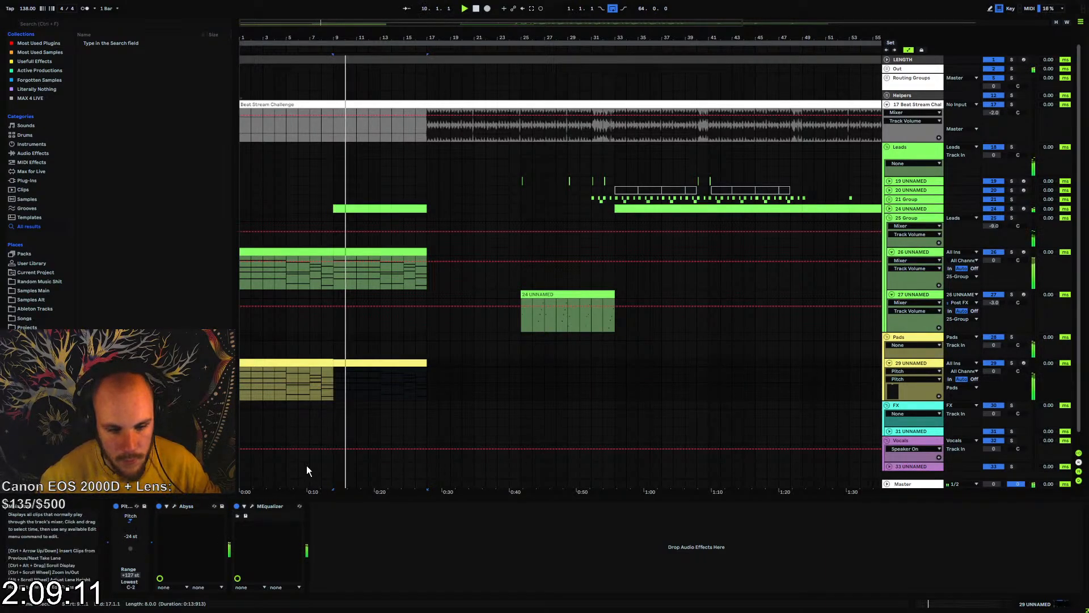
click(380, 391)
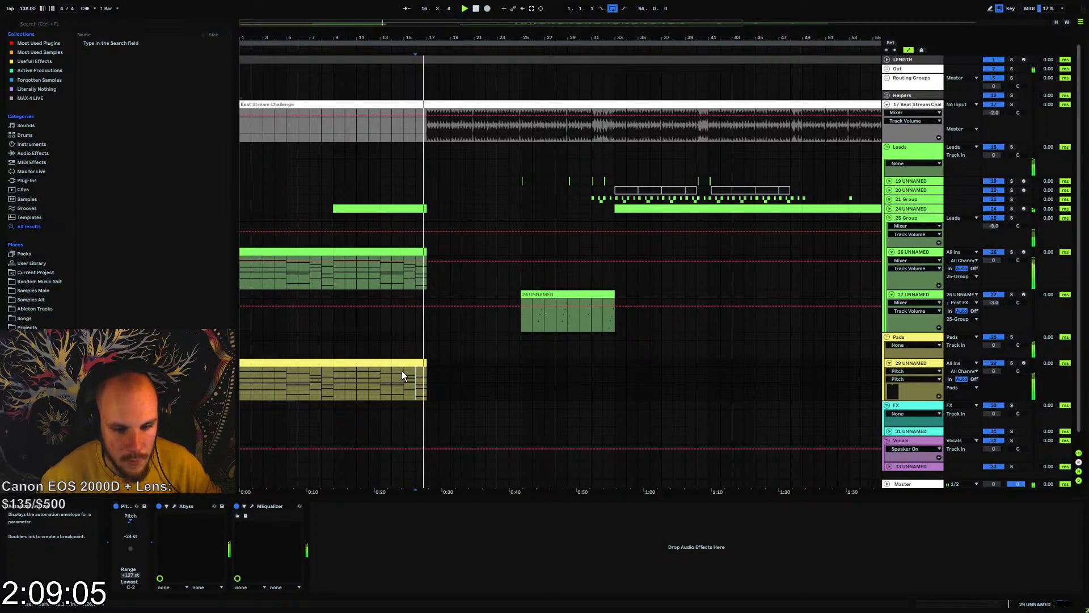
Open the first eight-bar pad clip in the note editor and switch it to the note expression view
click(334, 373)
double_click(335, 374)
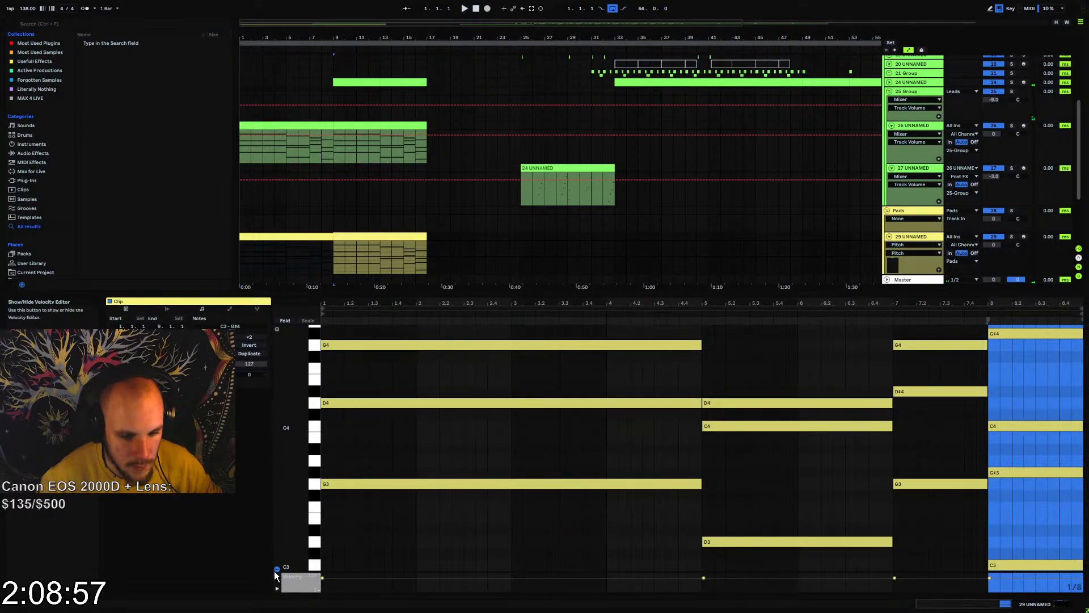
click(278, 588)
click(278, 588)
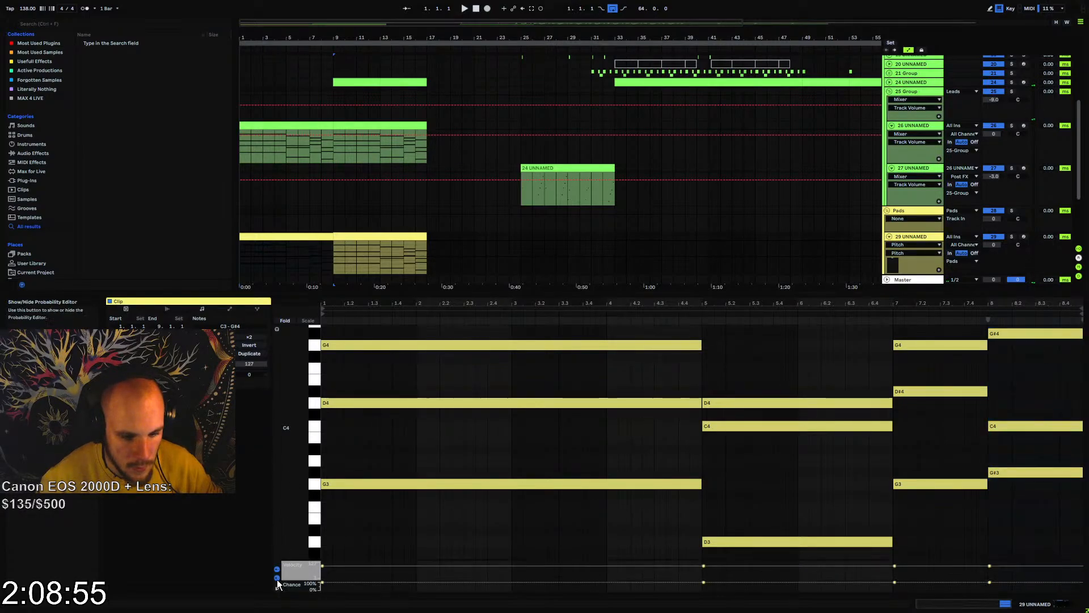
click(277, 578)
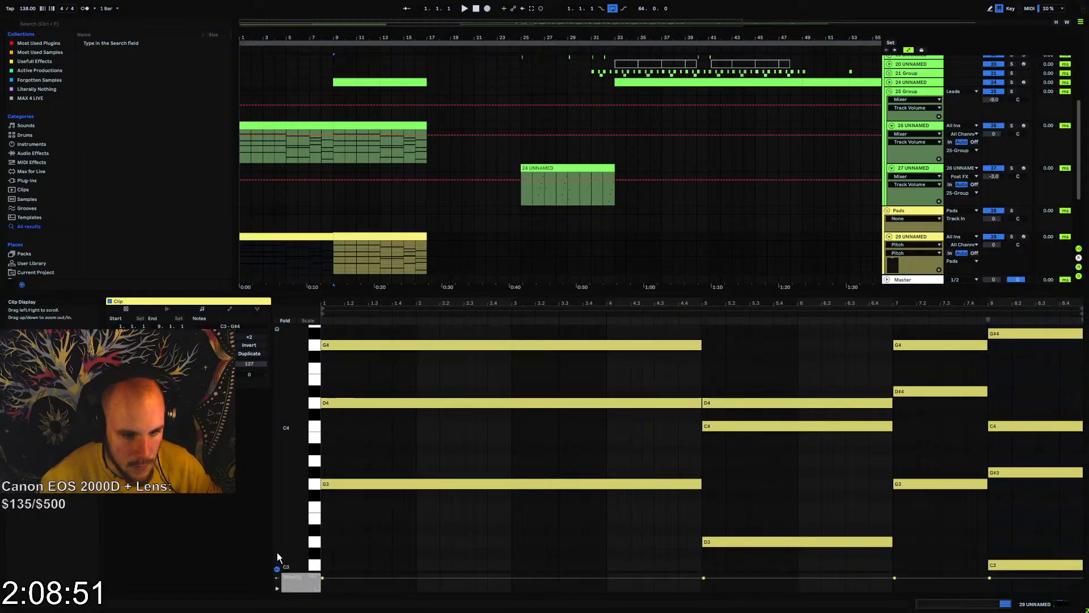
click(231, 311)
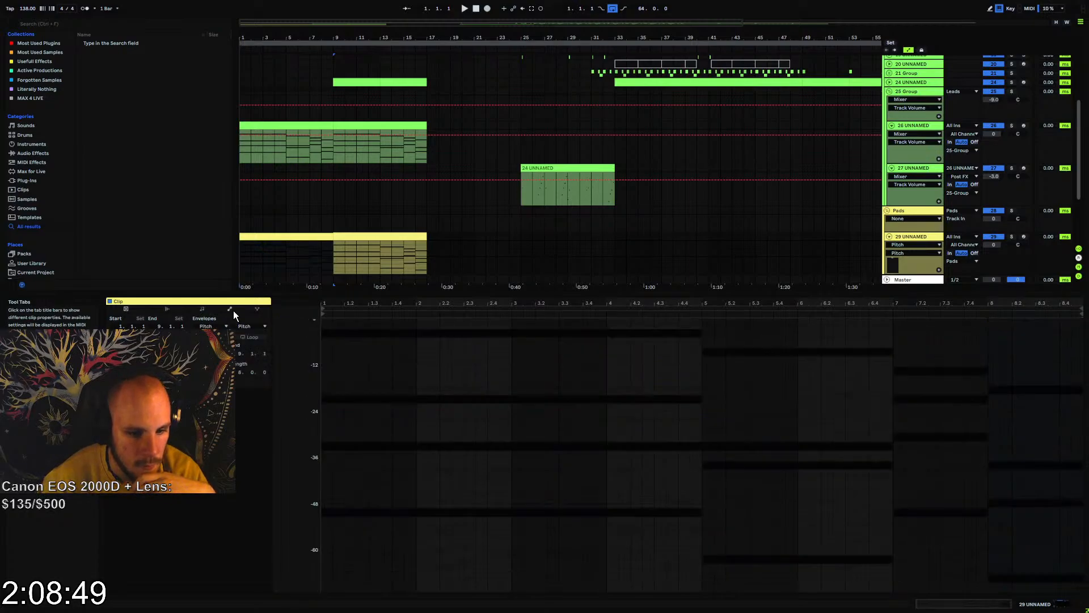
click(256, 310)
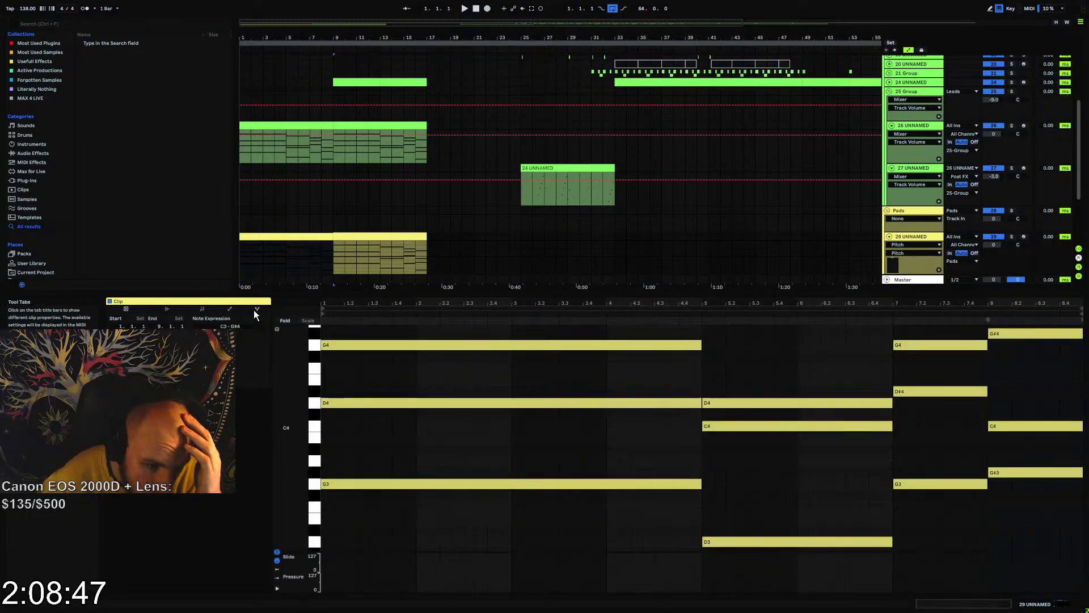
Add pitch-bend breakpoints at bar 4 on the first chord's G3 and D4, sliding G3 down about 5 semitones to D3
click(372, 483)
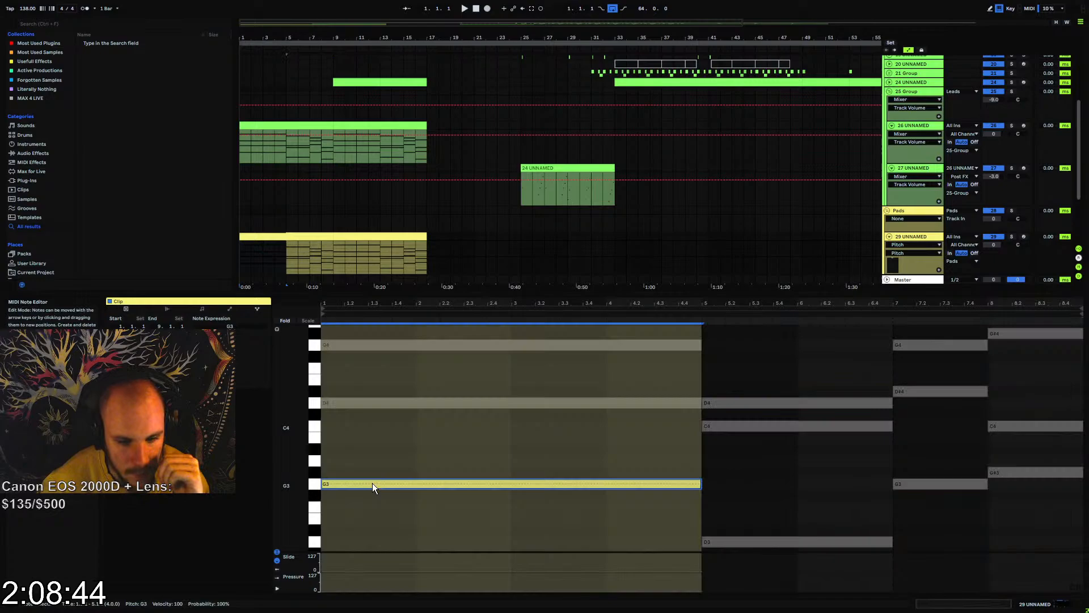
click(607, 483)
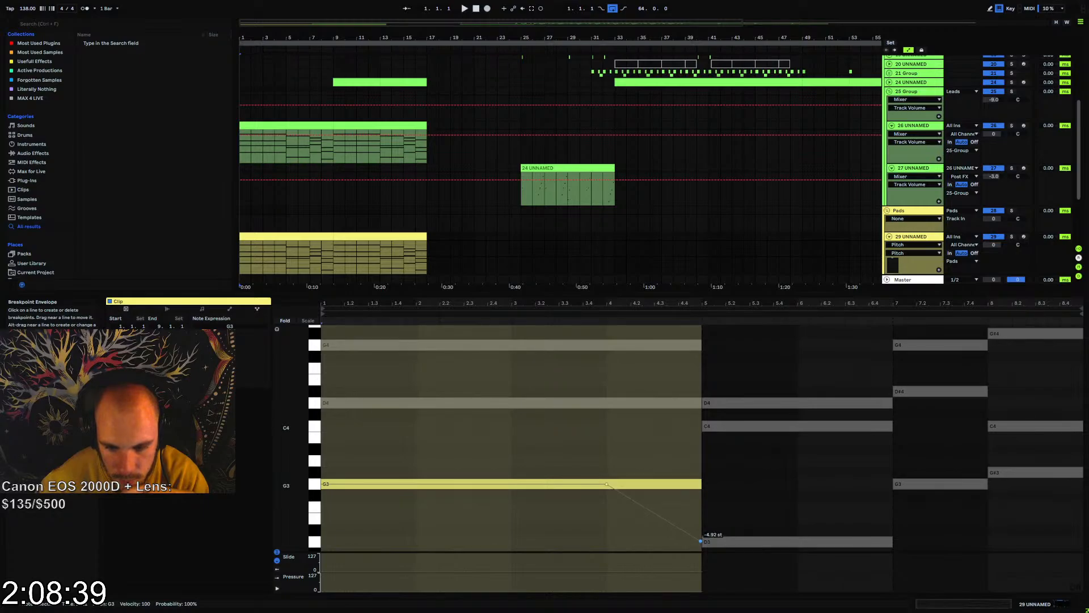
click(613, 404)
click(607, 404)
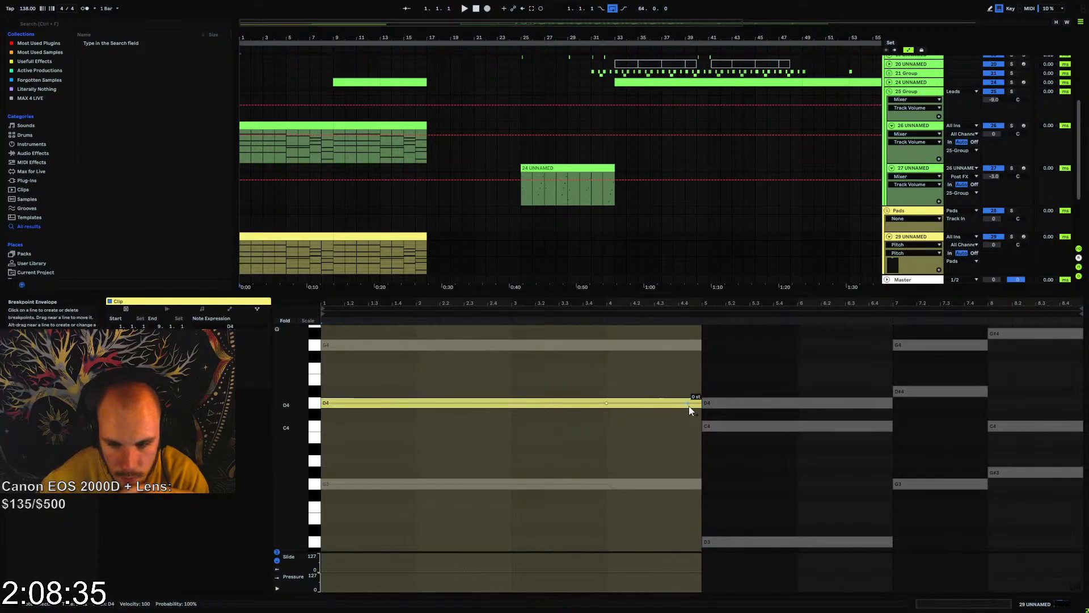
Add bar 4 bend breakpoints on the first chord's upper notes, sliding G4 down 5 semitones to D4 and D5 down 2 semitones to C5
click(616, 346)
click(608, 345)
drag(702, 345, 702, 355)
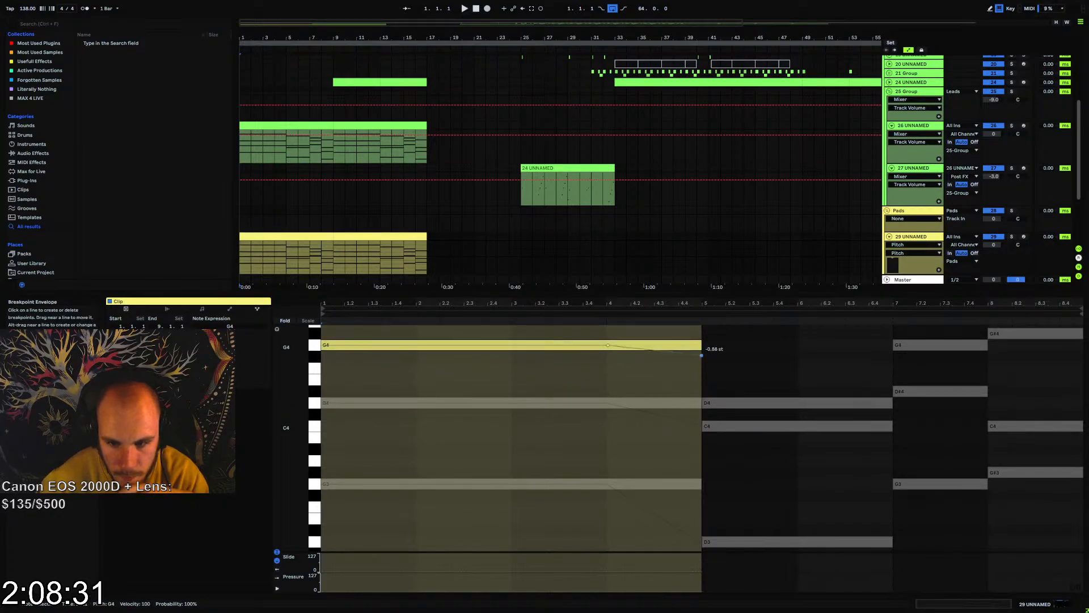
scroll(659, 386, up, 5)
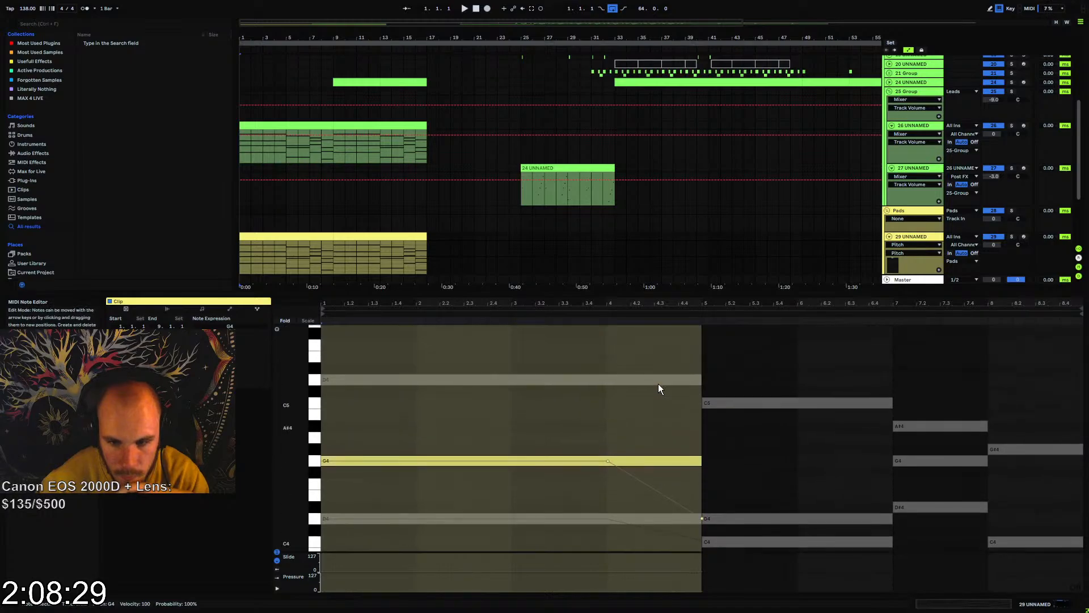
click(606, 380)
click(607, 380)
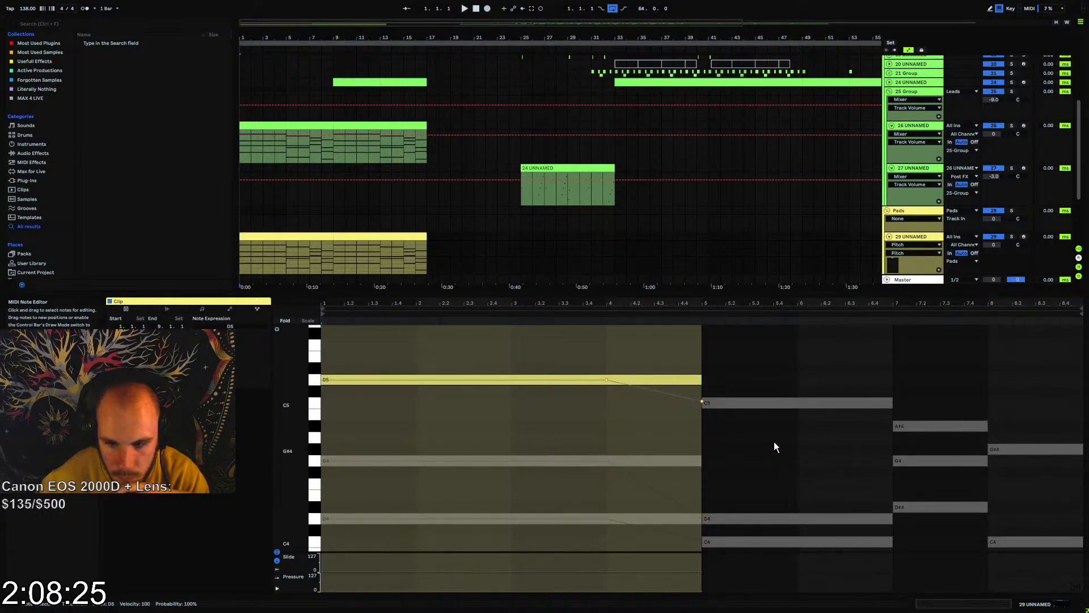
Bend the second chord's C5 down about 2 semitones to A#4 from bar 6, and add a bend breakpoint to the third chord's A#4
click(788, 402)
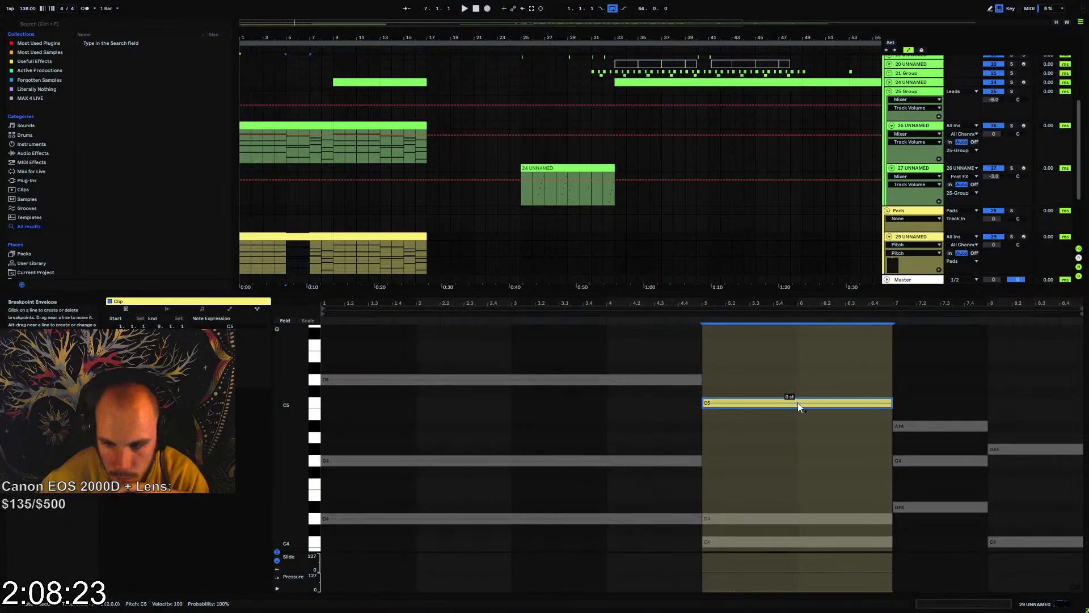
click(798, 403)
drag(891, 403, 891, 423)
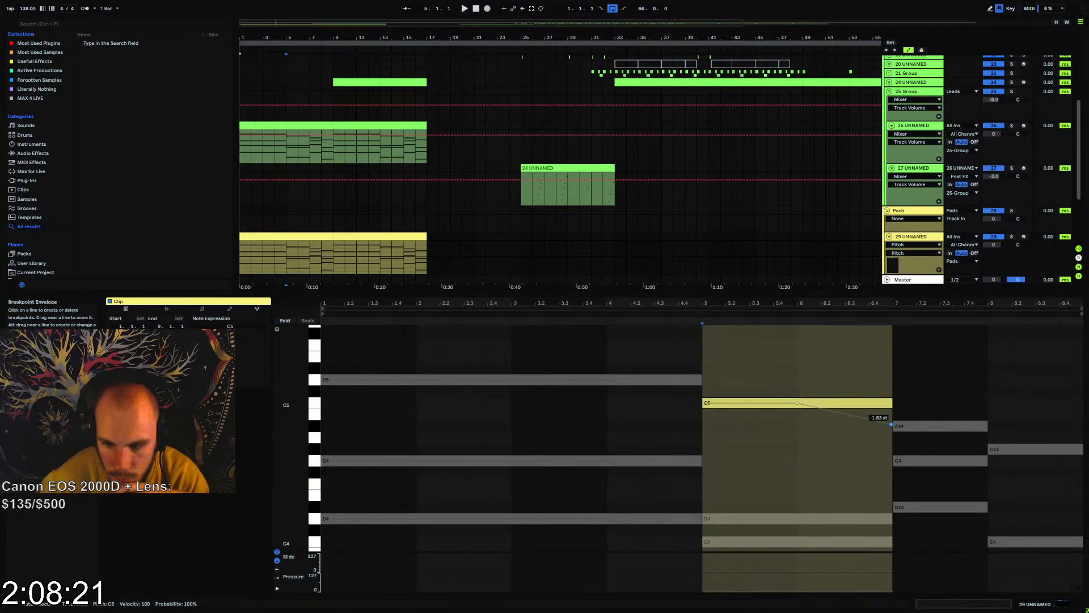
click(910, 426)
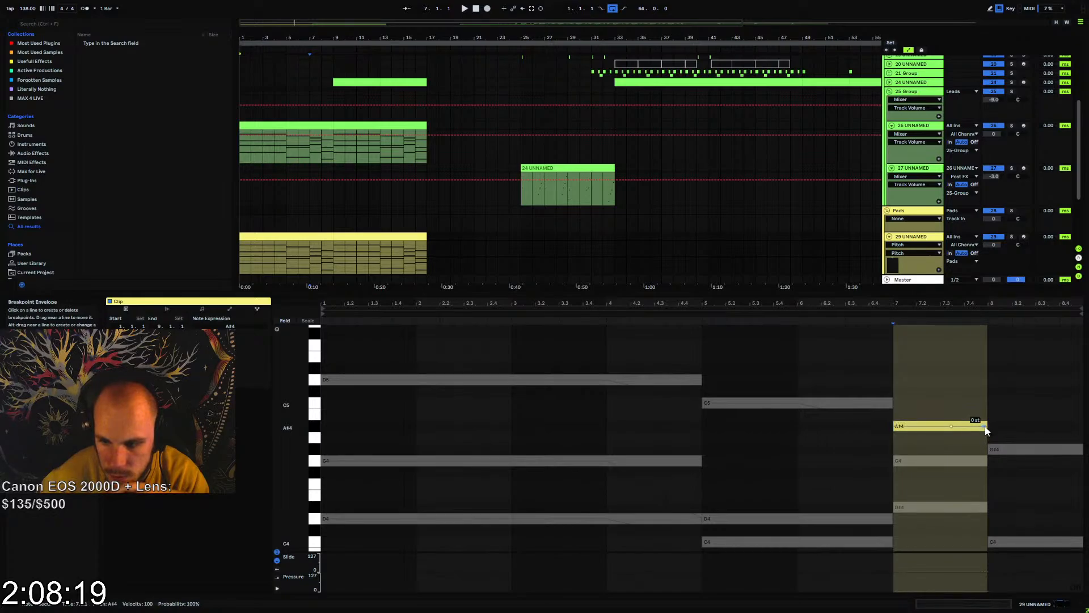
Add a mid-note breakpoint to the last chord's G#4 and bend its end up about 6 semitones to D5
click(1019, 449)
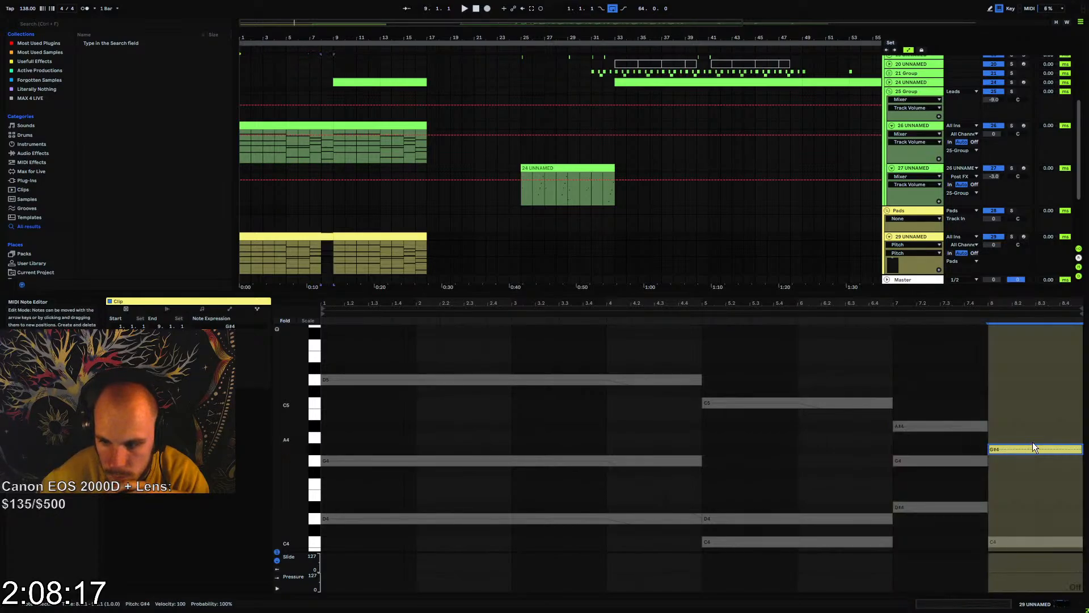
click(1040, 449)
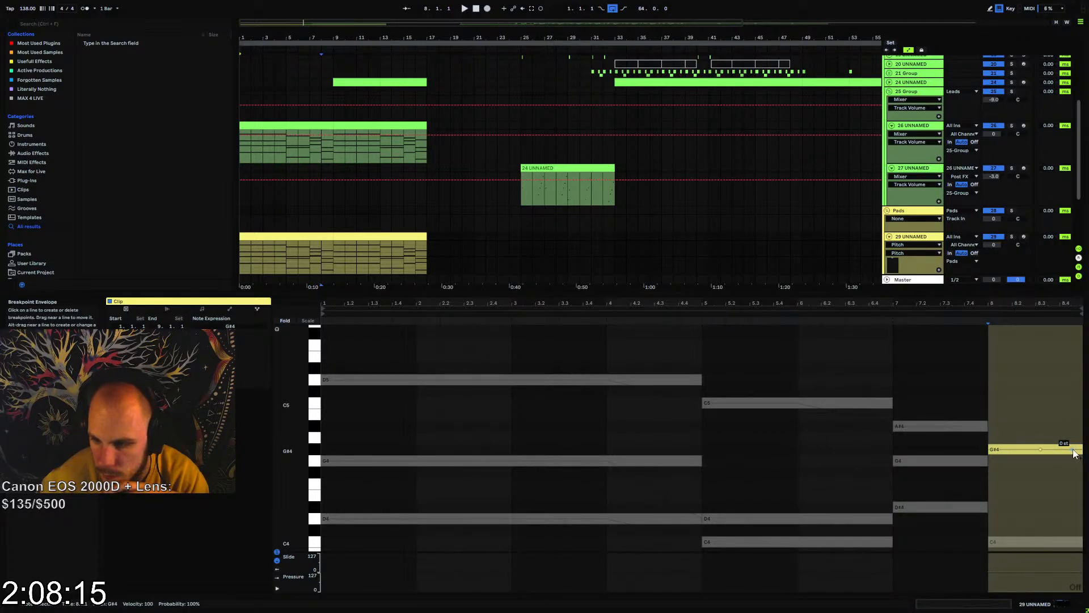
drag(1070, 450, 1069, 424)
drag(1071, 384, 1071, 379)
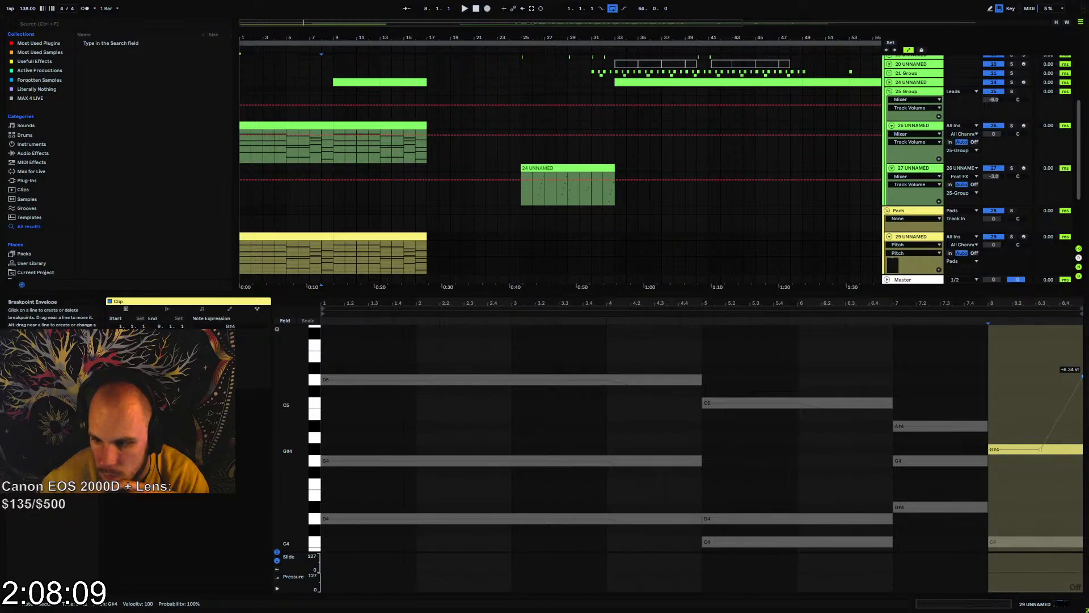
drag(1083, 374, 1082, 379)
Bend the end of the last chord's C4 upward to G4, starting in the second half of bar 8
scroll(998, 522, down, 3)
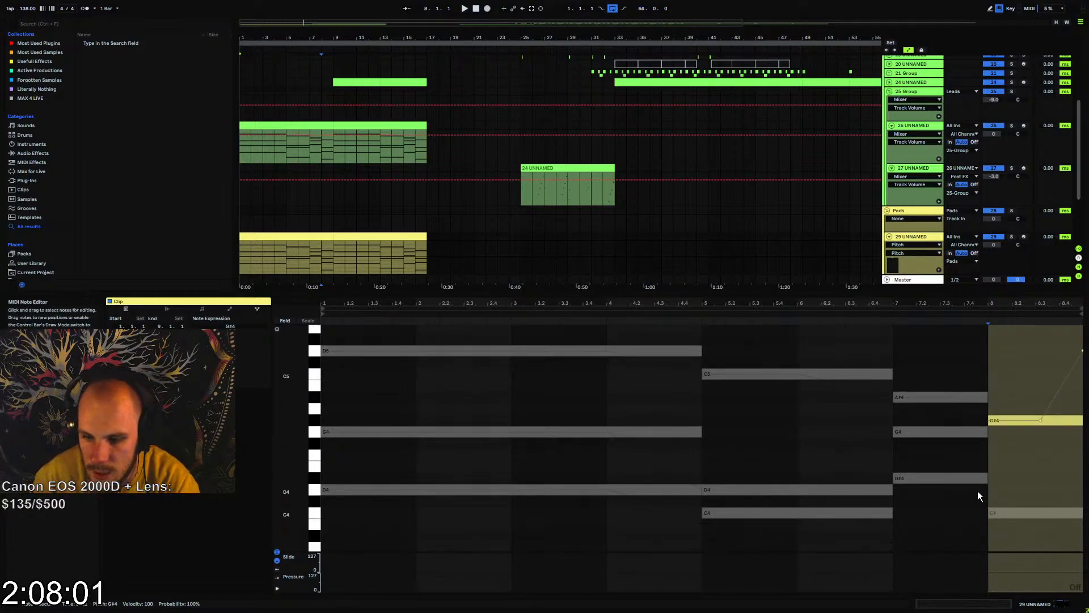
click(1022, 503)
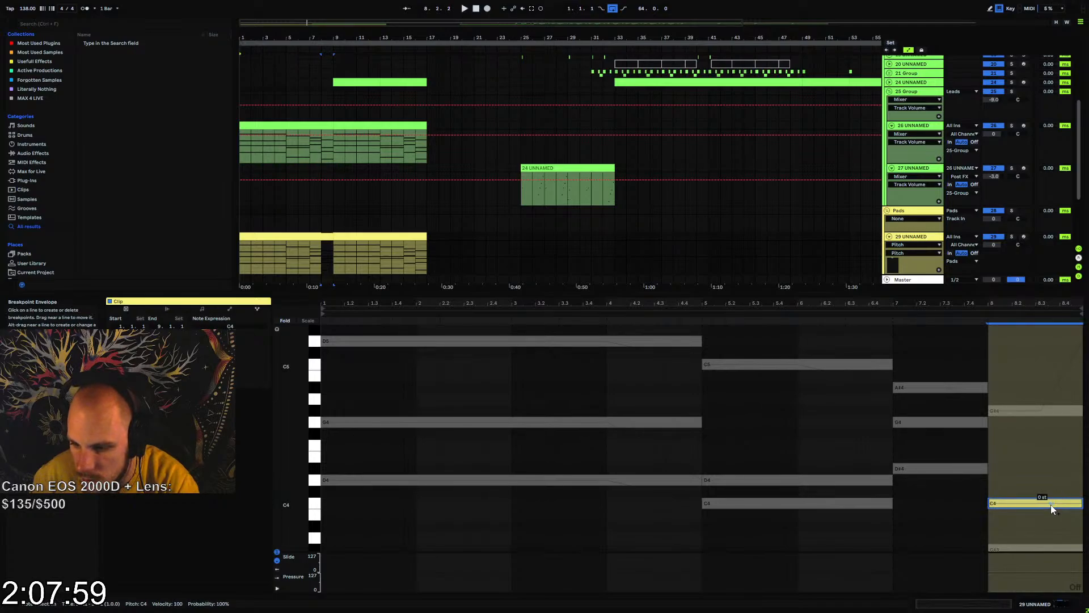
drag(1078, 505, 1079, 486)
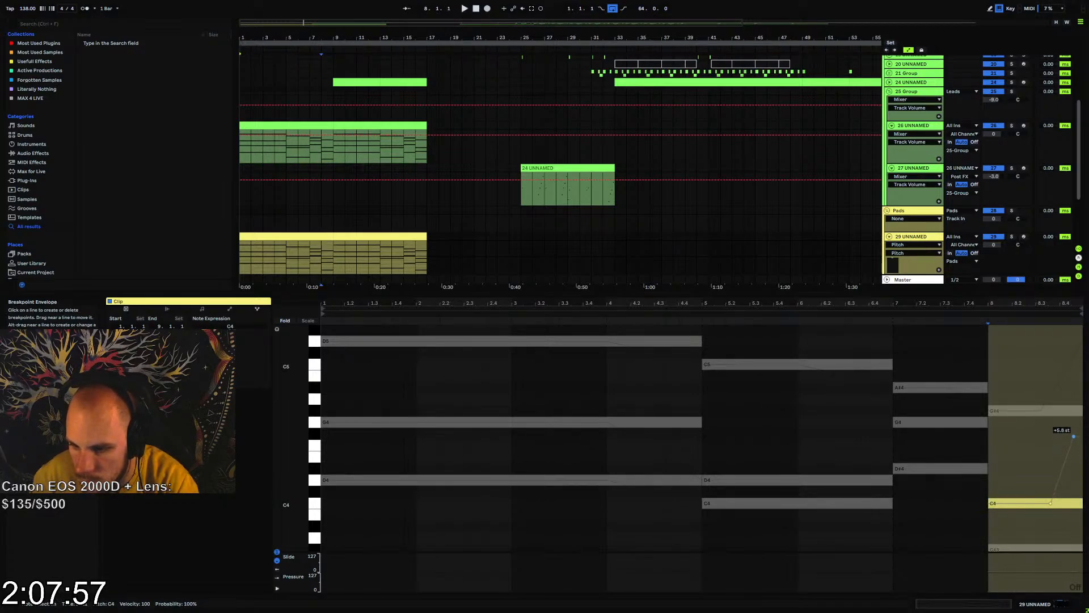
drag(1074, 436, 1082, 425)
Bend the third chord's G4 down about 7 semitones to C4 and its D#4 down to G#3 toward the end of bar 7
click(922, 422)
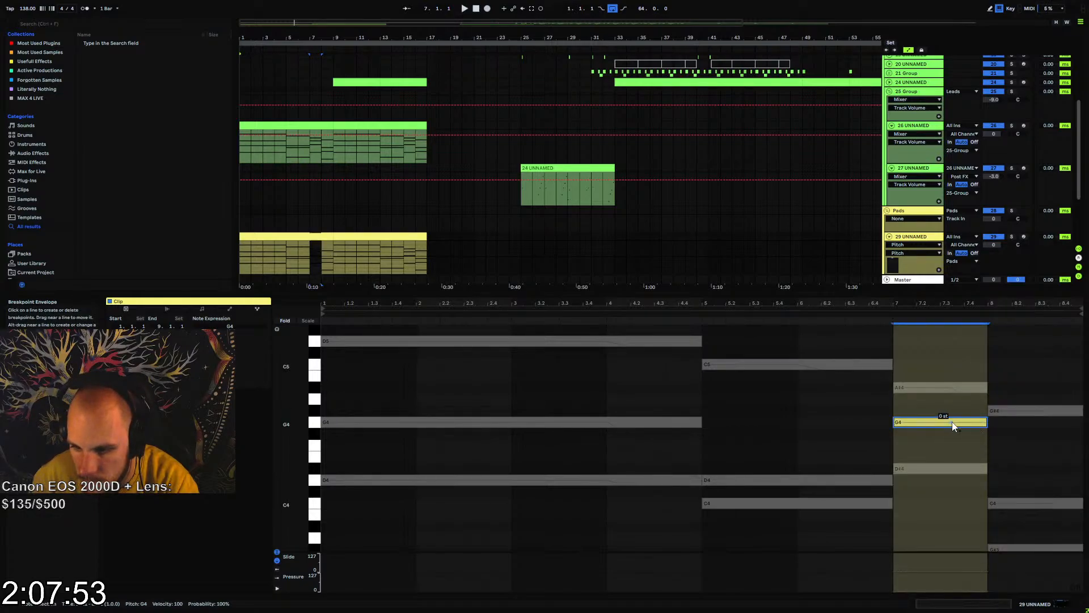
click(952, 422)
drag(982, 422, 982, 473)
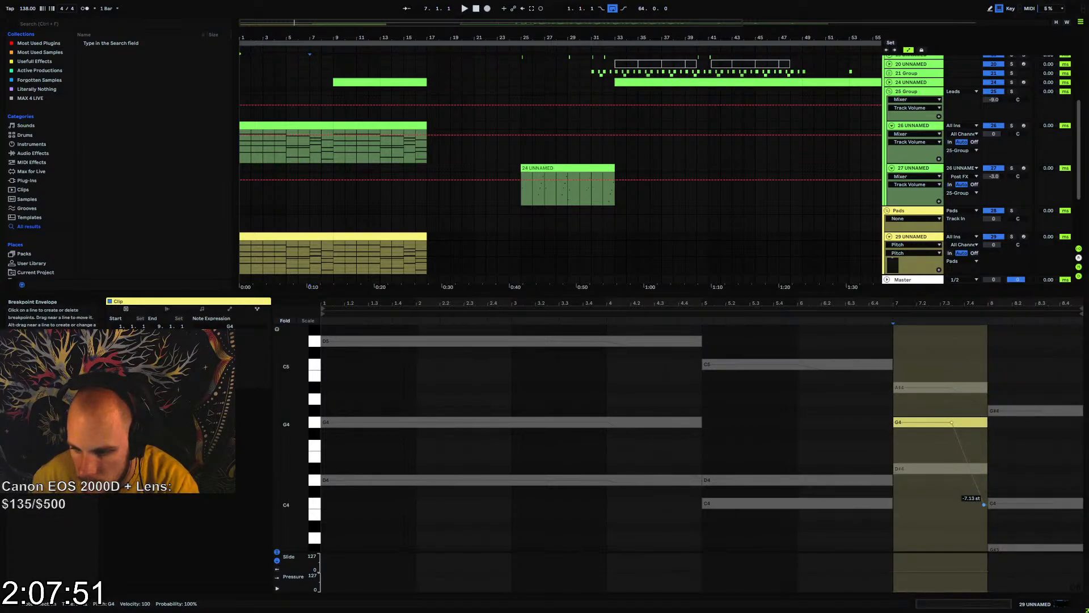
click(948, 467)
scroll(942, 483, down, 3)
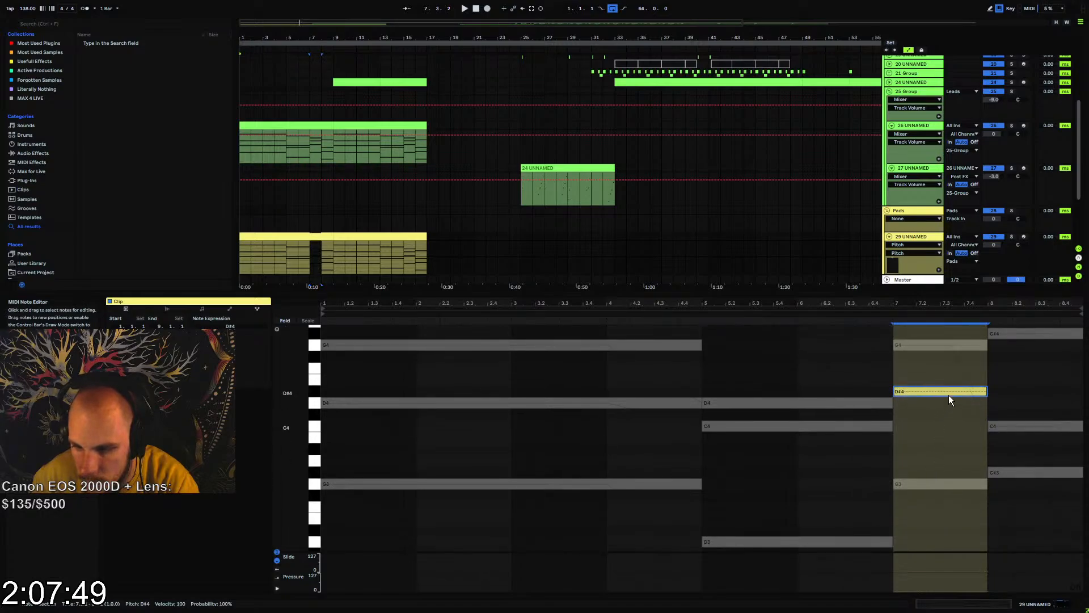
scroll(949, 449, down, 3)
scroll(948, 448, up, 2)
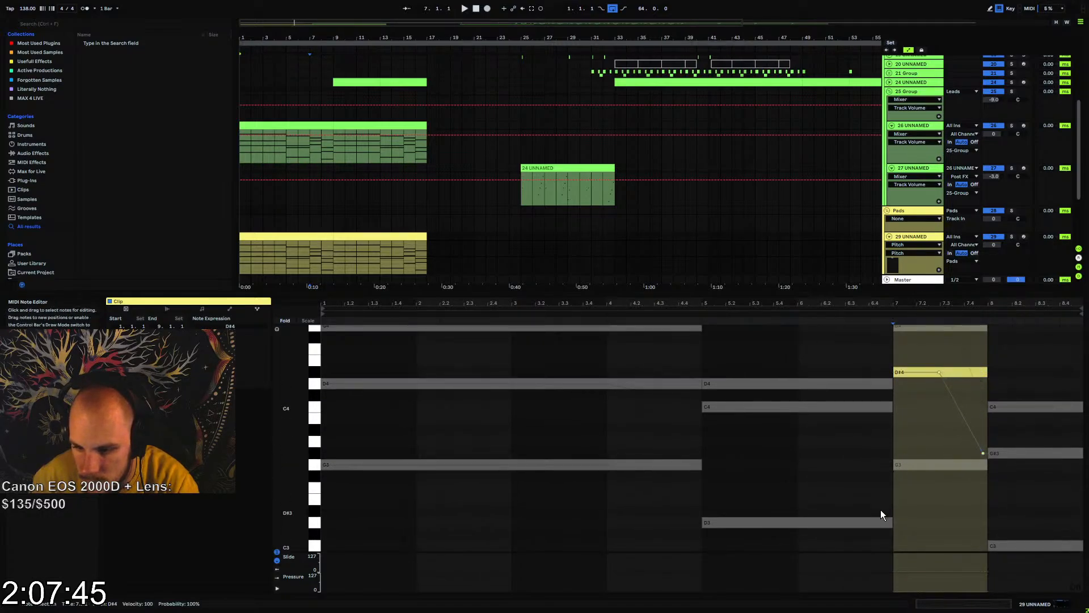
Add bend breakpoints at bar 6 on the second chord's D3 and C4, sliding D3 up about 5 semitones to G3 and C4 up toward D#4
click(855, 522)
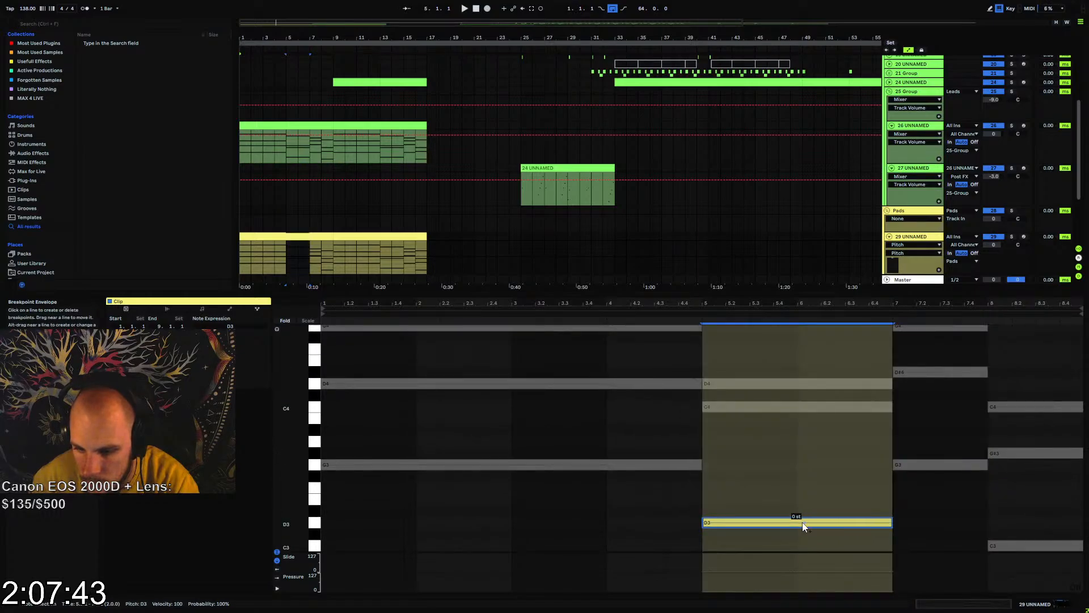
mouse_move(800, 524)
mouse_down()
mouse_move(888, 520)
mouse_move(893, 476)
mouse_up()
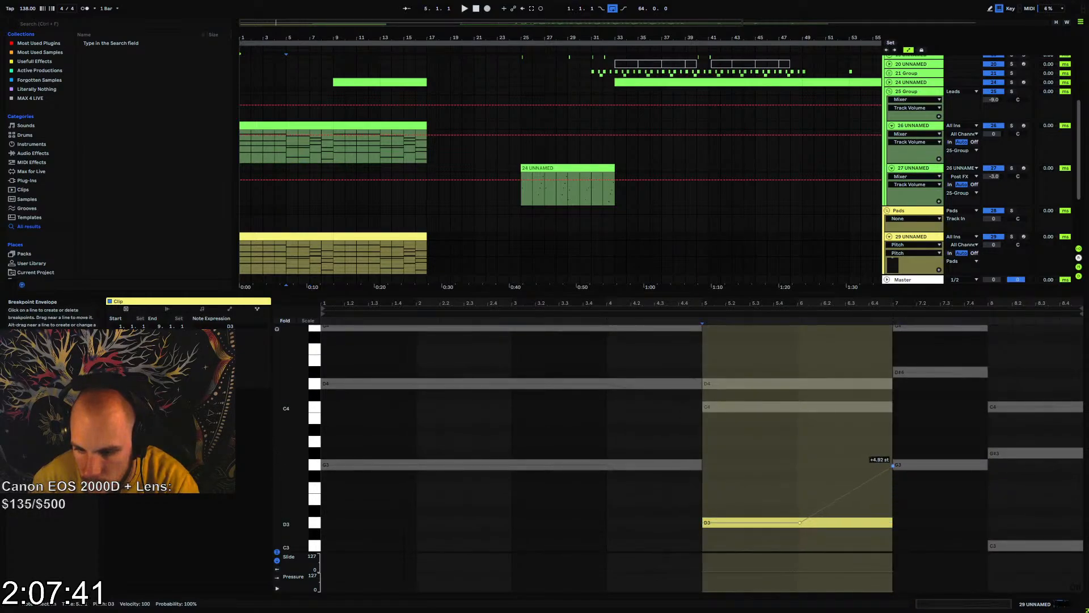
click(798, 407)
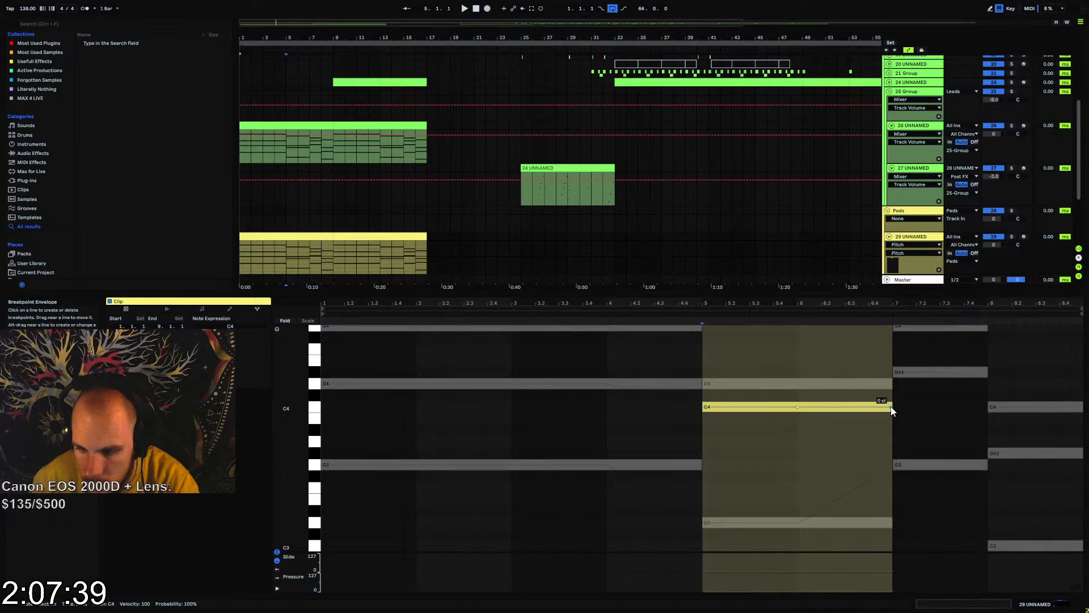
Add a bar 6 bend breakpoint to the second chord's D4 and slide its end up 5 semitones to G4
click(807, 384)
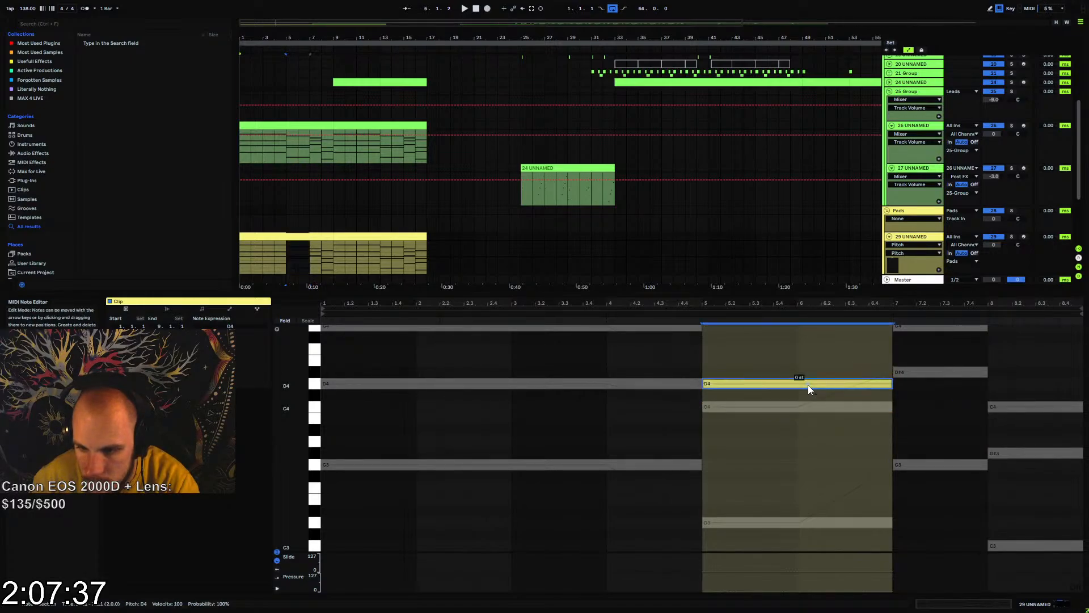
scroll(863, 444, up, 2)
drag(889, 461, 889, 447)
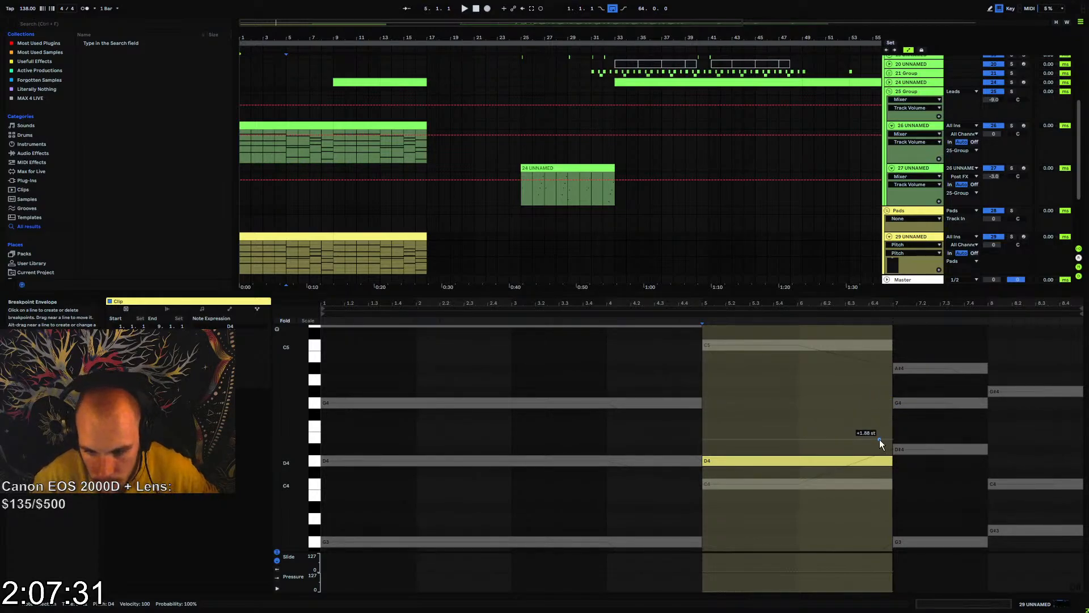
click(793, 460)
click(798, 460)
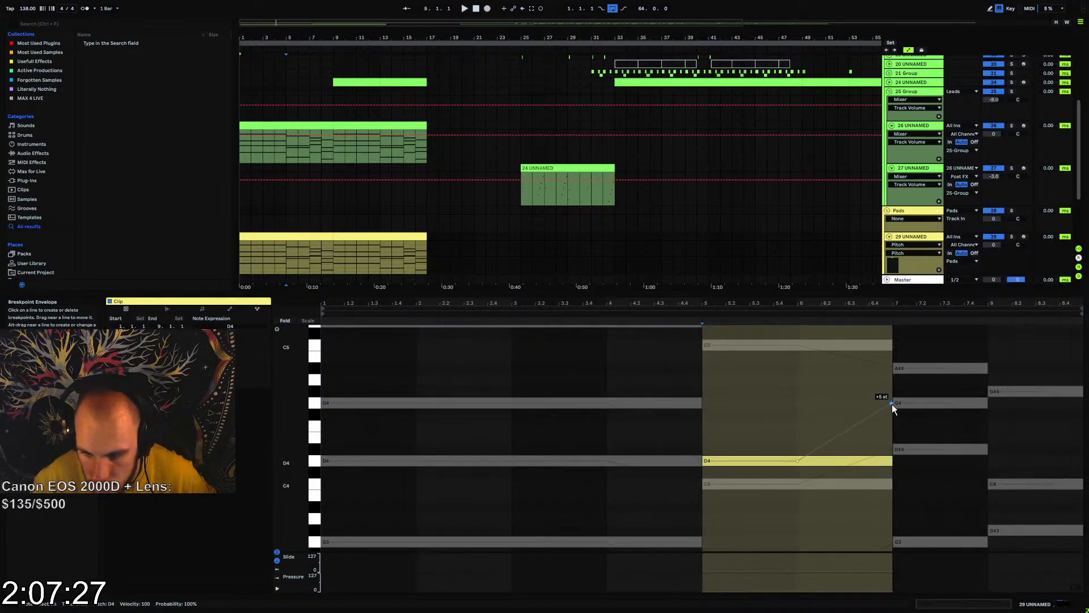
Bend the end of the last chord's G#3 up about 6 semitones to D4 from the second half of bar 8
scroll(836, 417, down, 1)
scroll(846, 420, down, 3)
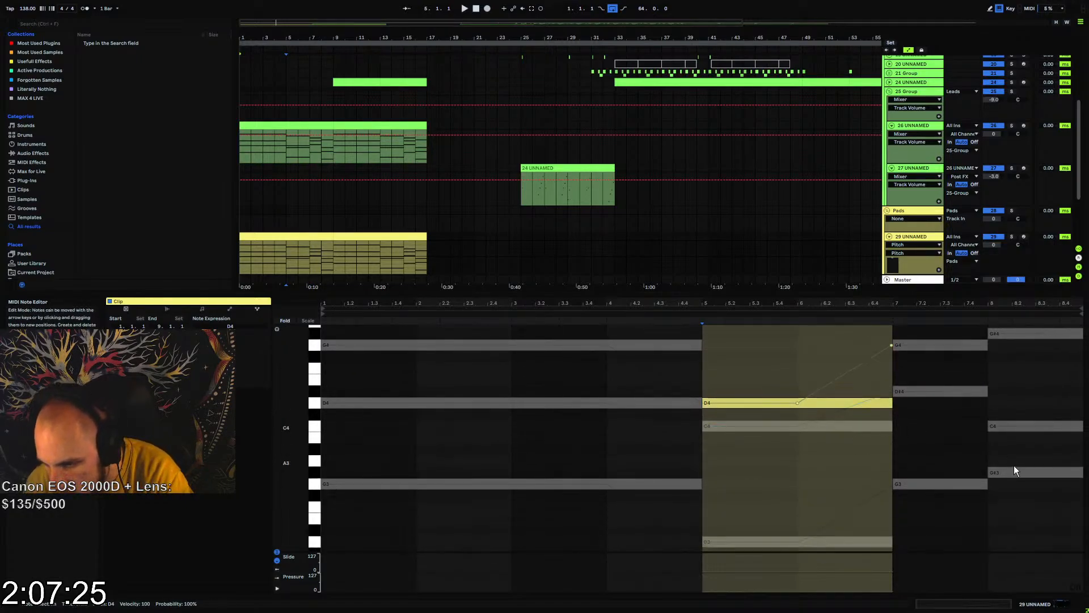
click(1023, 470)
scroll(971, 505, down, 2)
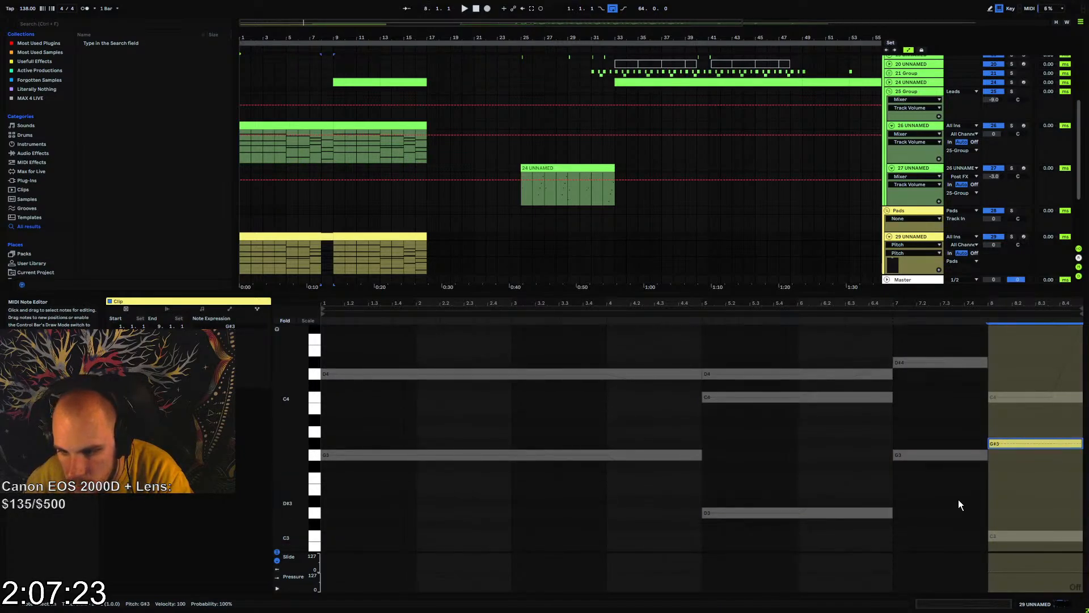
scroll(958, 504, down, 1)
click(952, 445)
click(1013, 435)
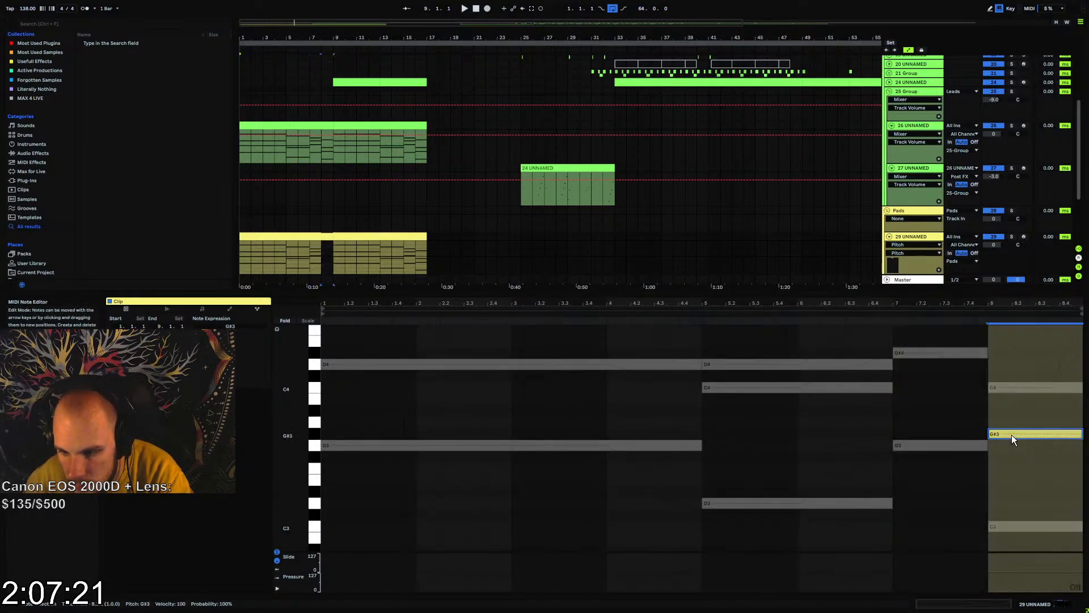
scroll(1012, 436, up, 2)
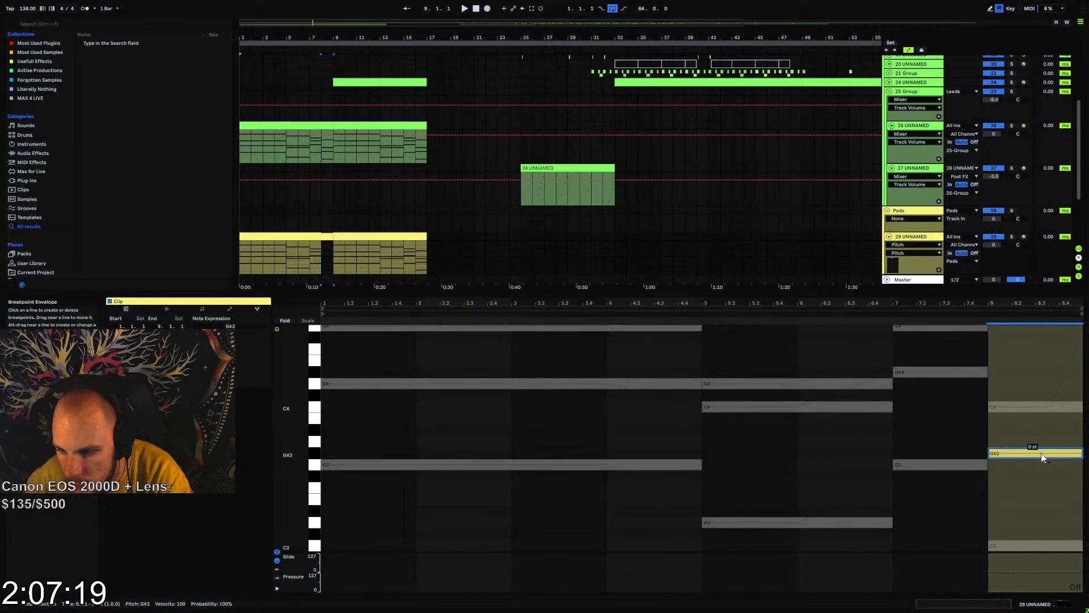
click(1037, 454)
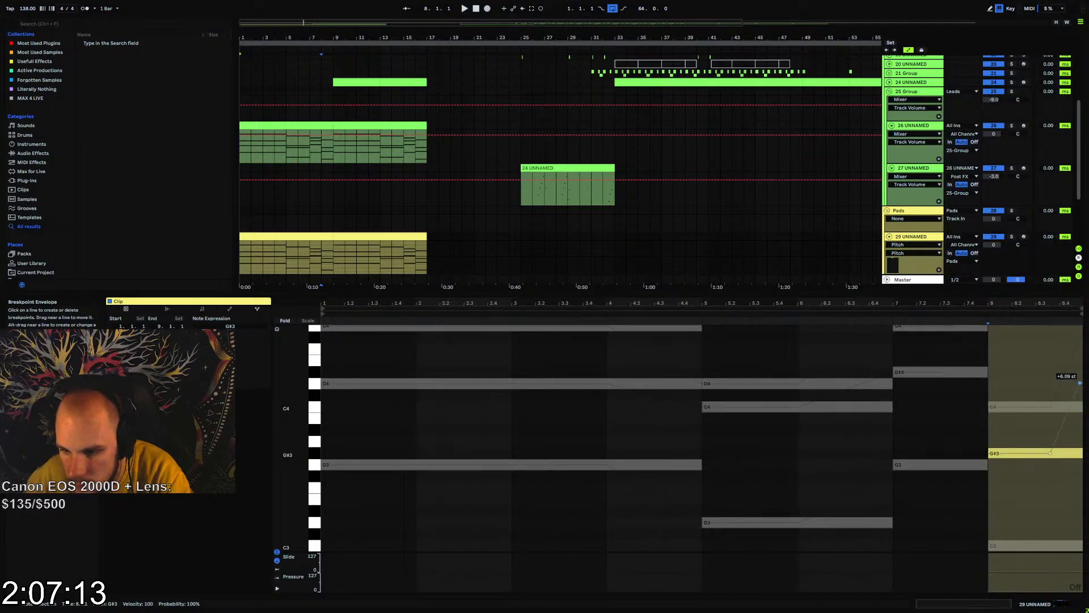
Bend the end of the last chord's C3 up about 7 semitones to G3 from the second half of bar 8
click(1027, 543)
scroll(1012, 529, down, 2)
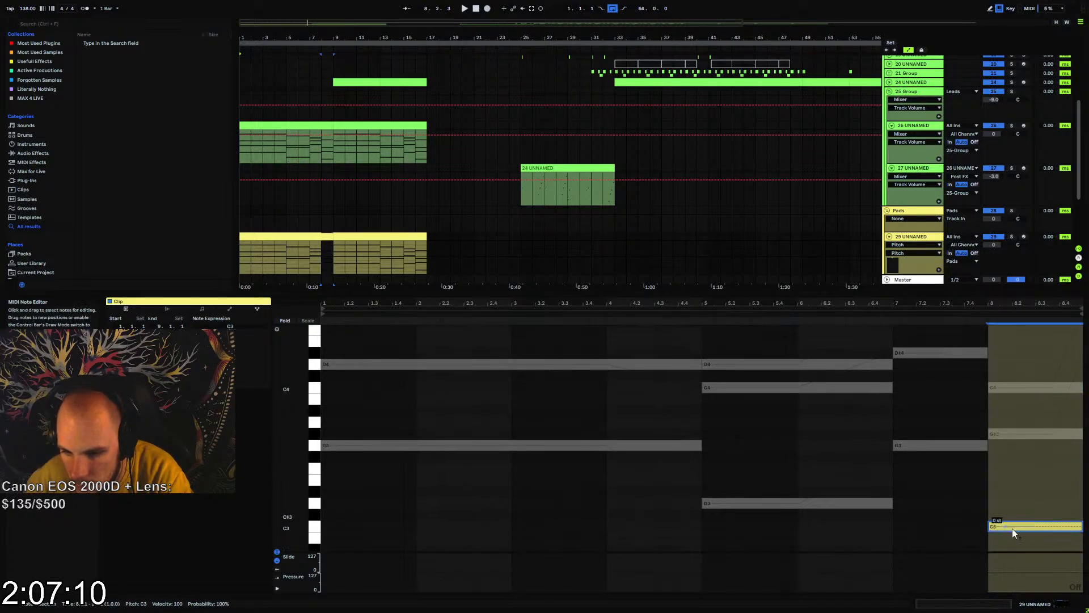
click(1050, 527)
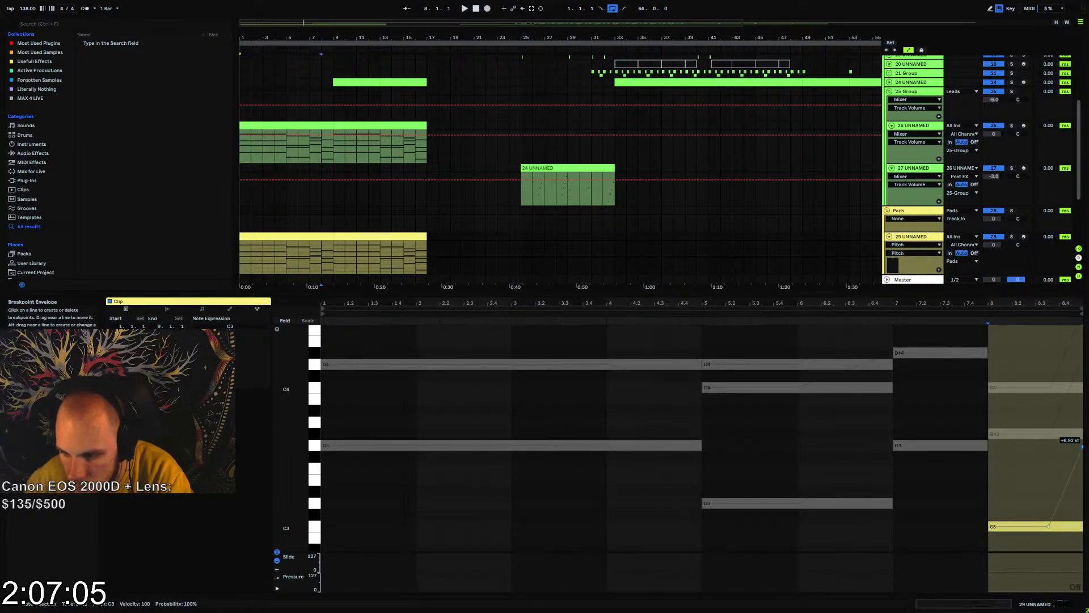
Listen to the pad's pitch slides from bar 1 and select the first eight-bar pad clip in the arrangement
key(space)
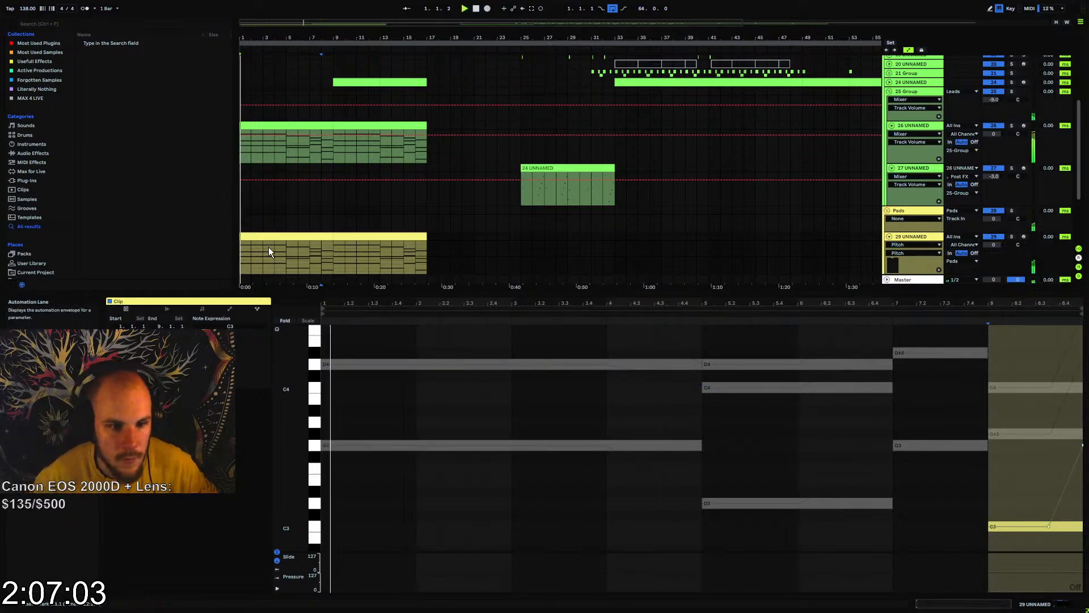
click(271, 237)
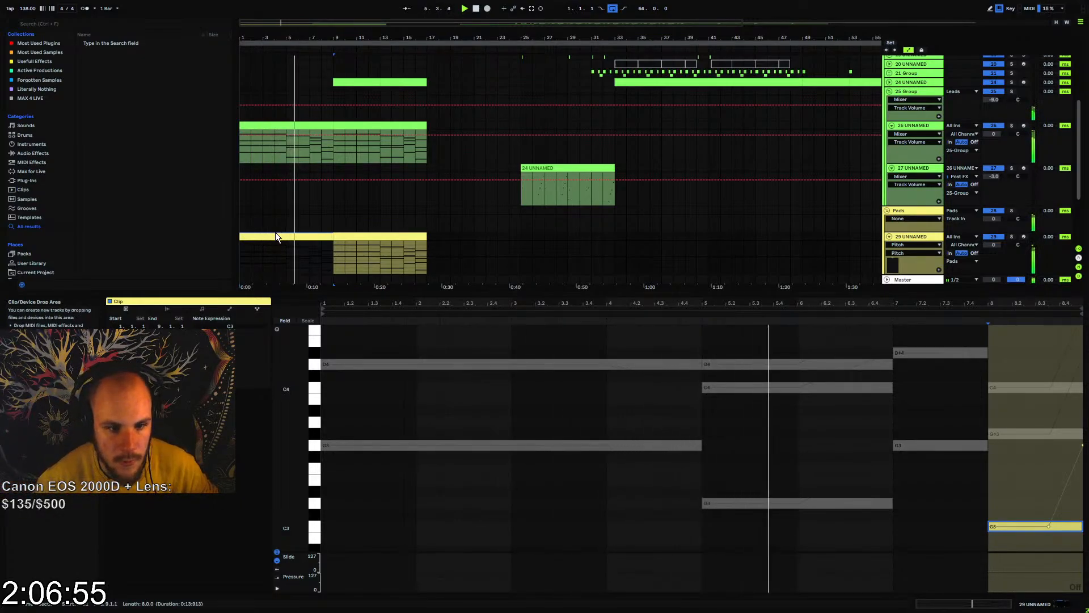
Group the pad track's Abyss instrument into an Instrument Rack and display the rack's chain list
click(909, 237)
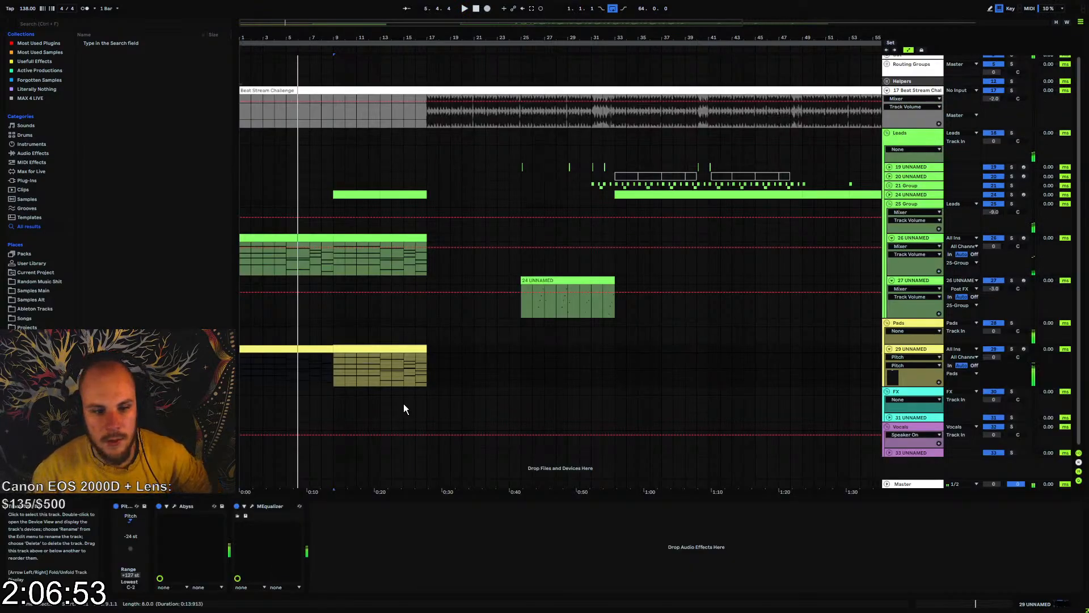
click(187, 505)
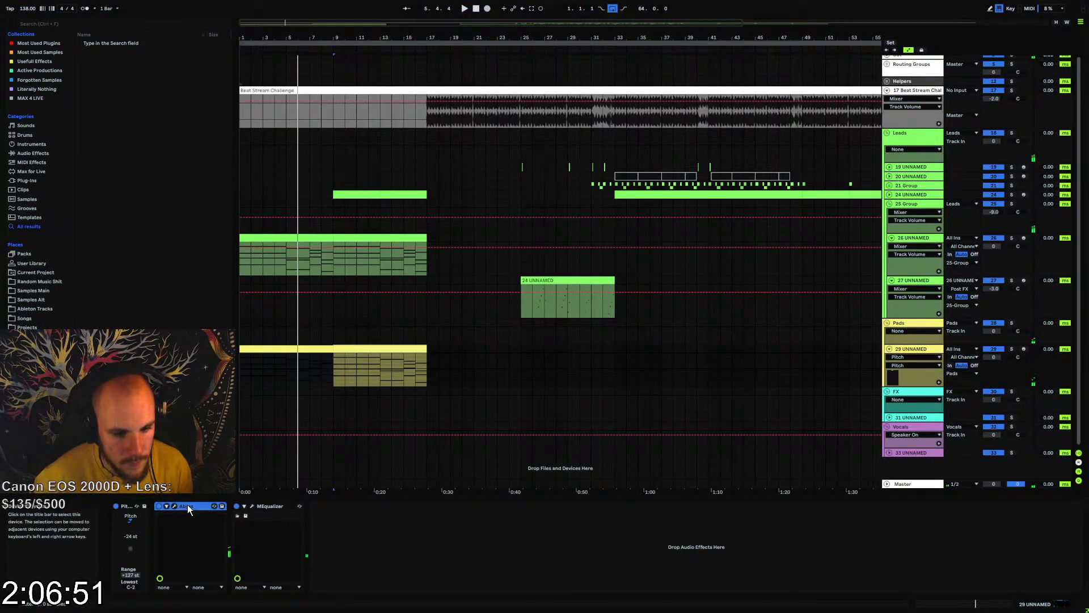
key(ctrl+g)
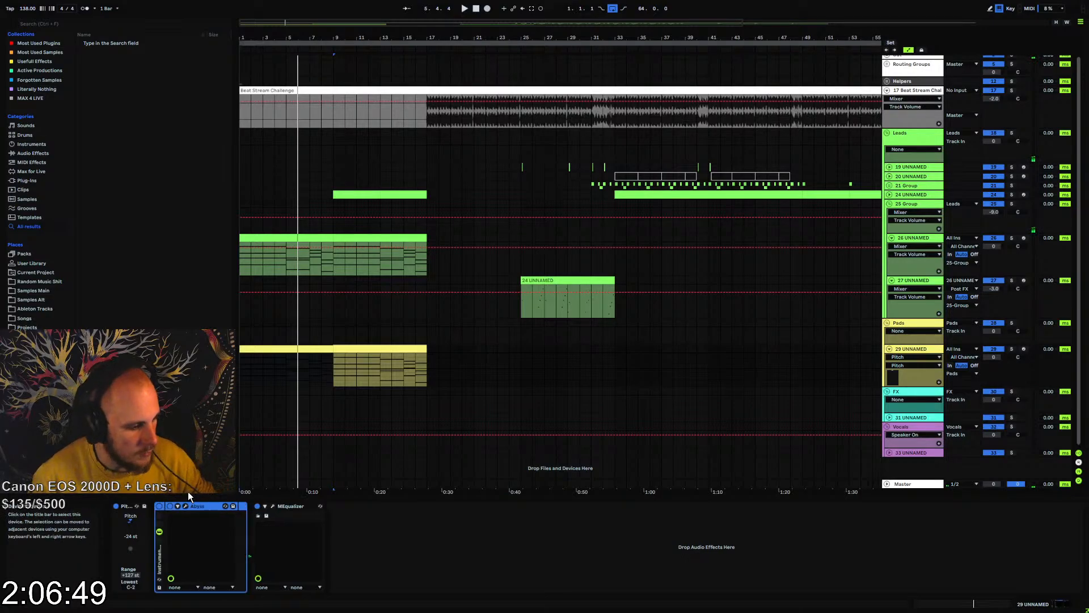
click(160, 533)
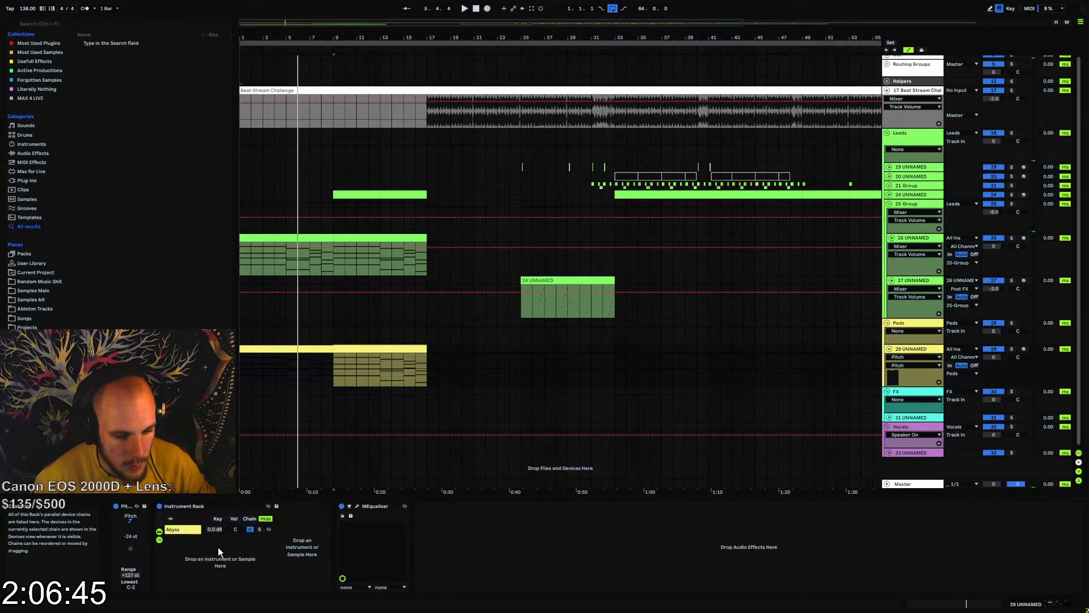
Load Serum on the pad track in place of the Instrument Rack and solo the track for playback
right_click(292, 548)
mouse_move(350, 325)
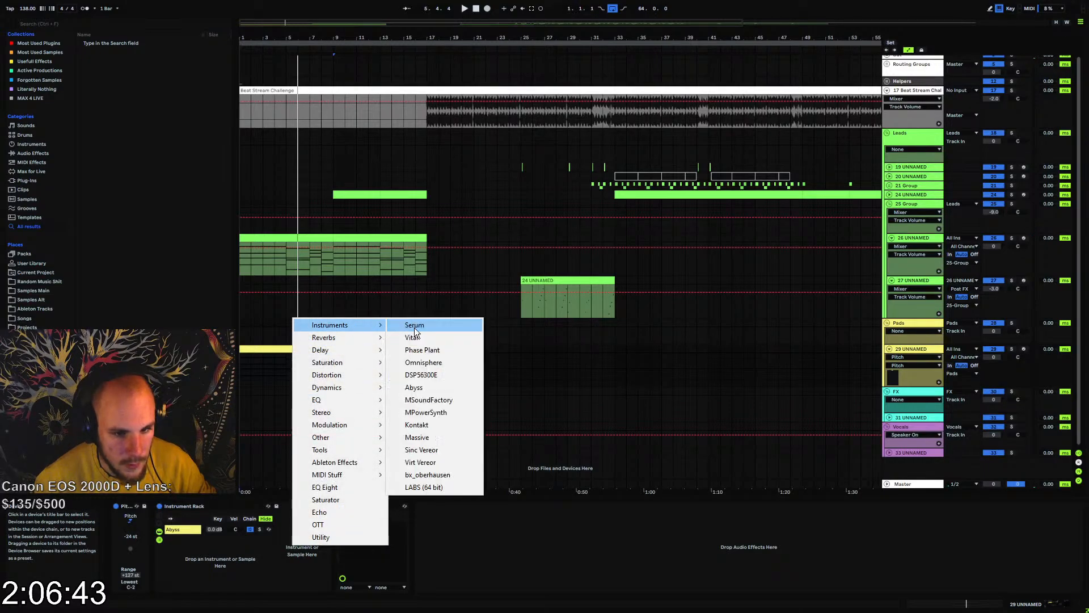
click(414, 328)
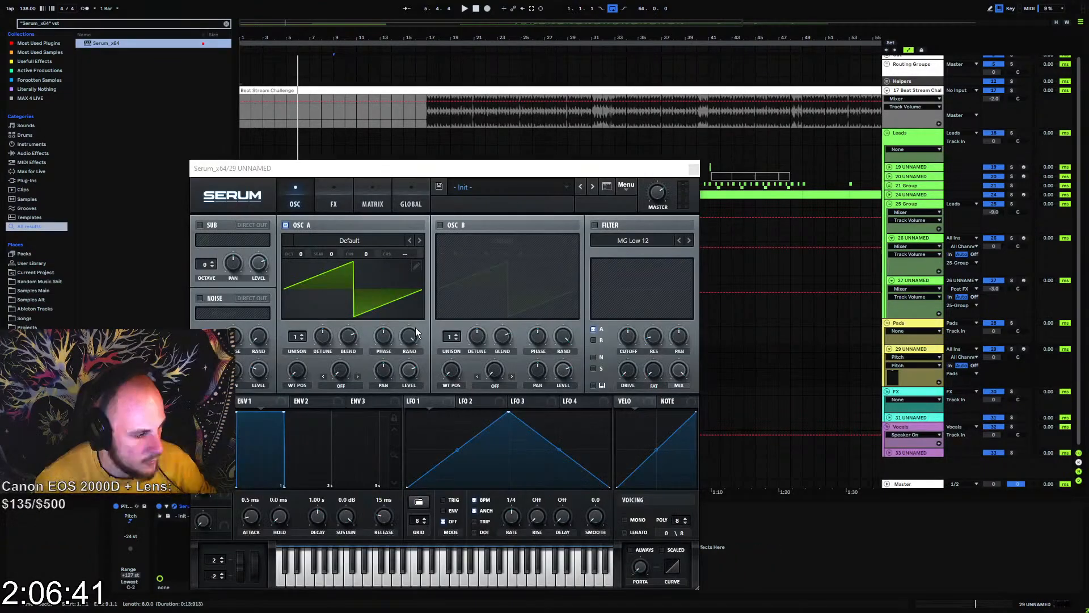
click(693, 169)
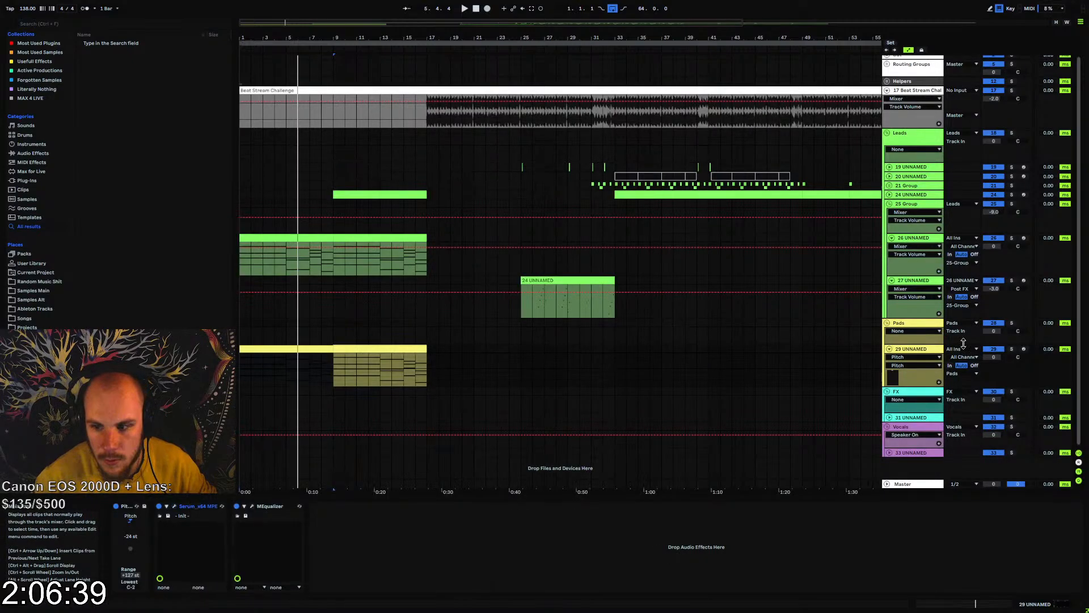
click(1012, 349)
key(space)
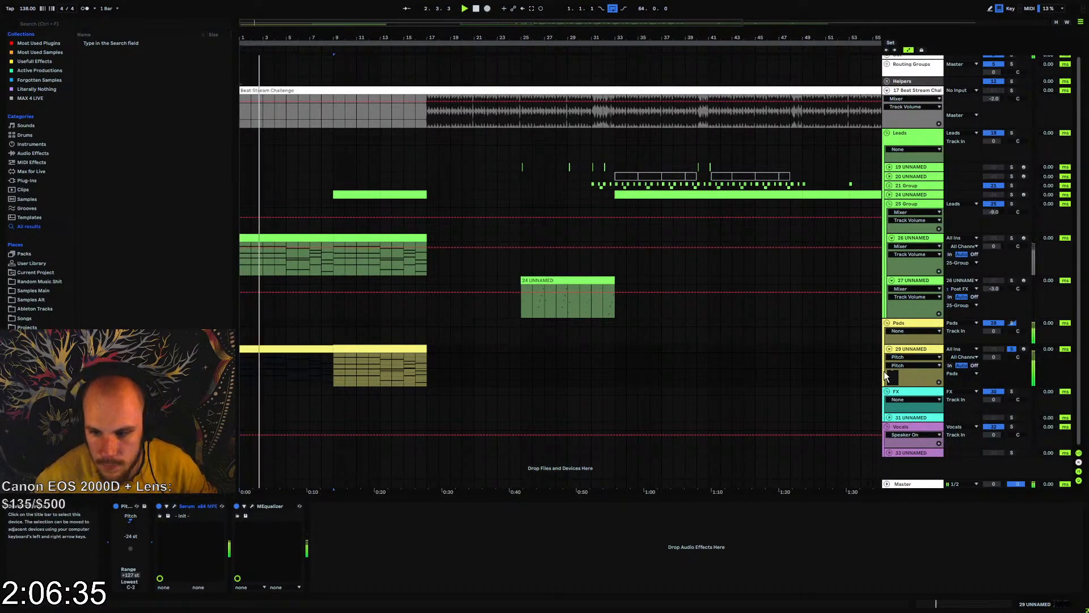
Audition the pad through Serum from several points and examine the synth's settings and the first clip's pitch slides
click(911, 349)
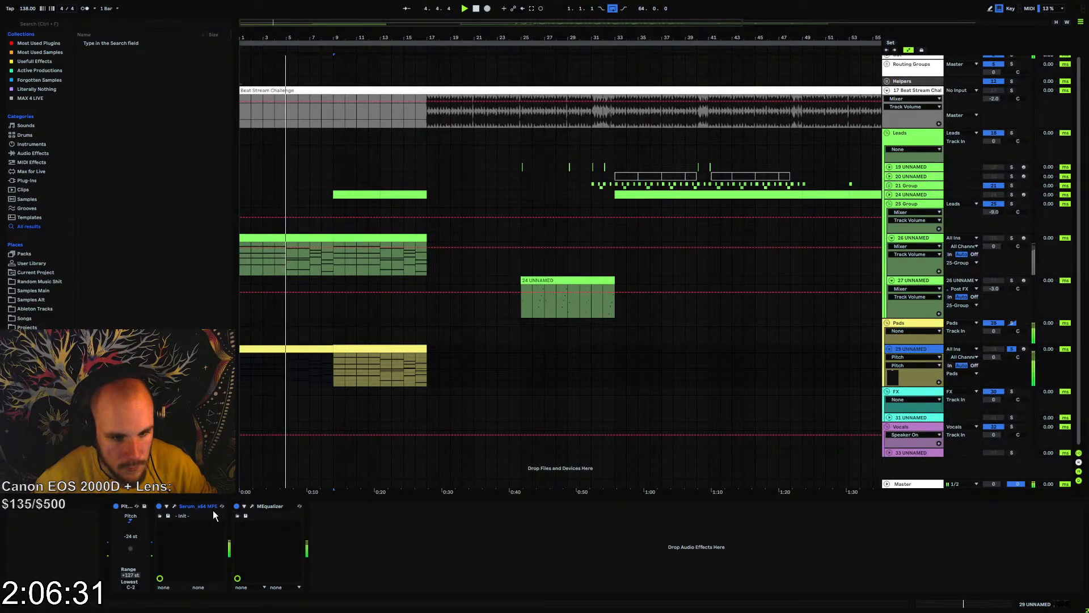
click(175, 508)
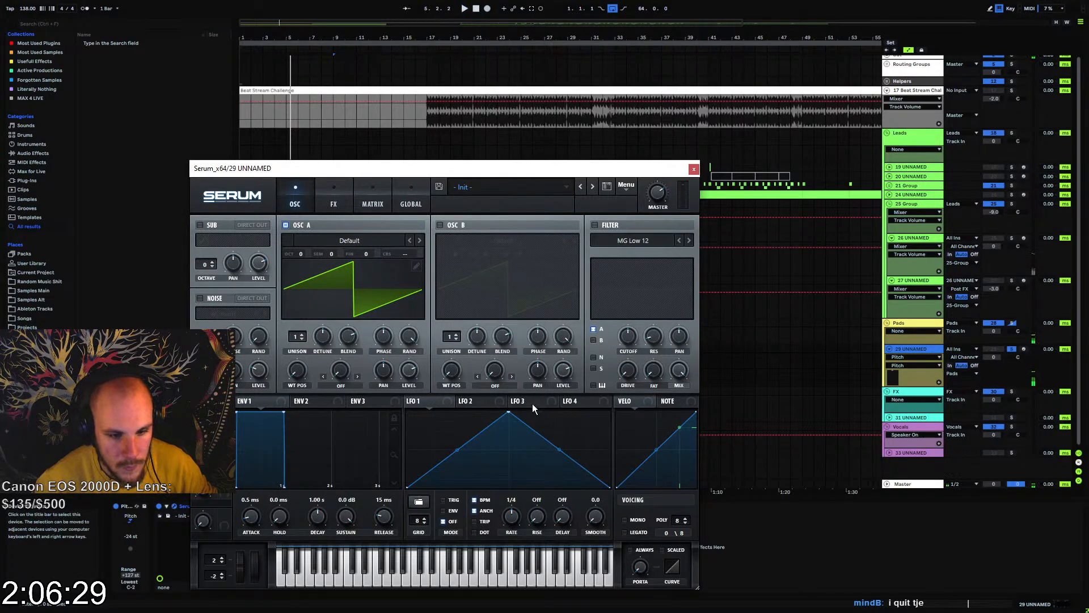
click(694, 168)
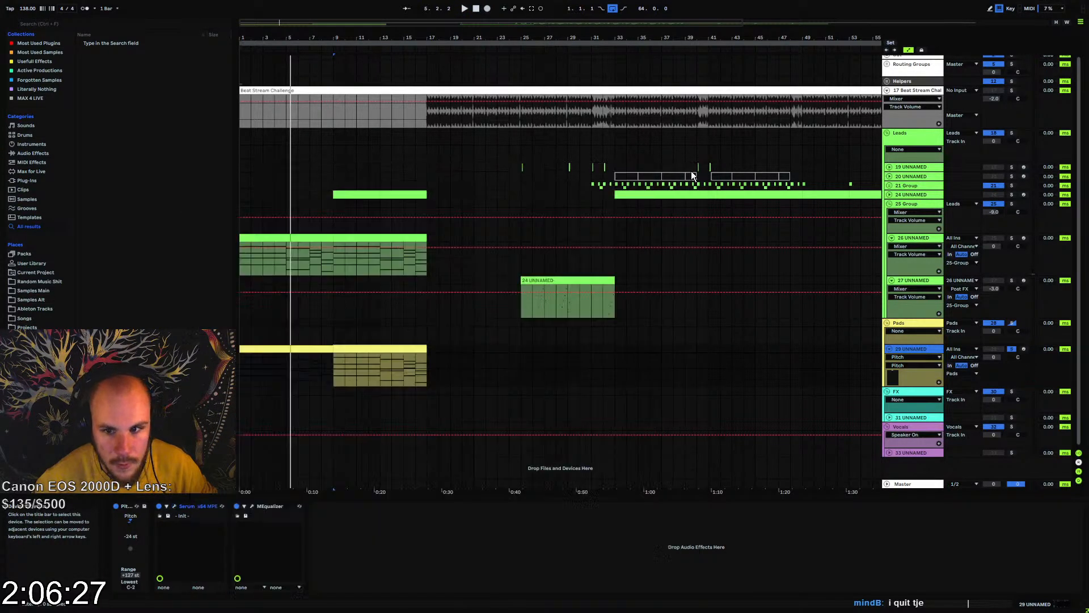
click(370, 373)
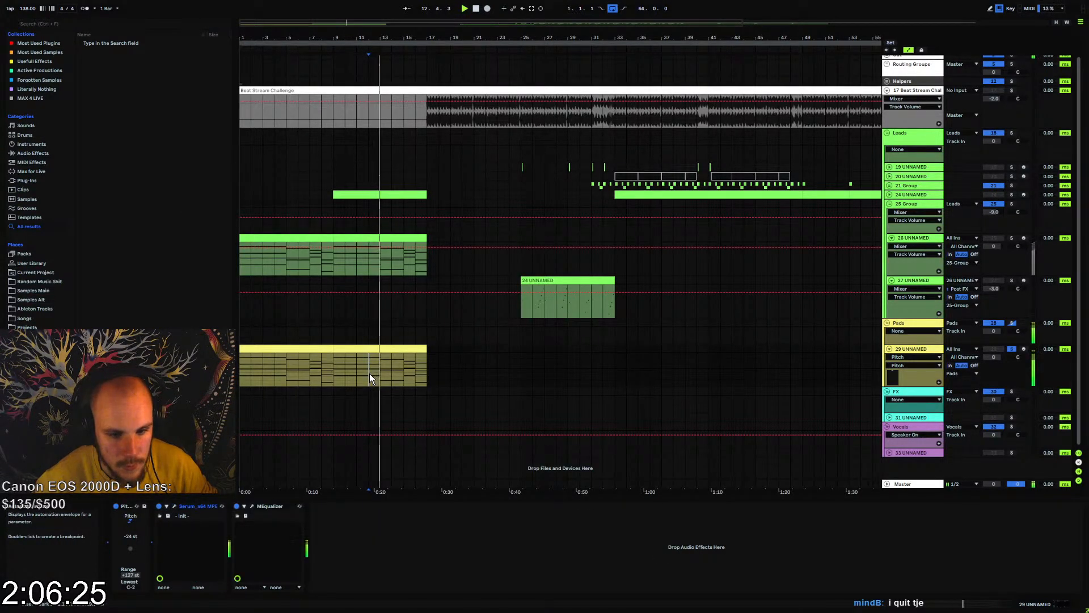
key(space)
click(288, 348)
key(space)
click(274, 367)
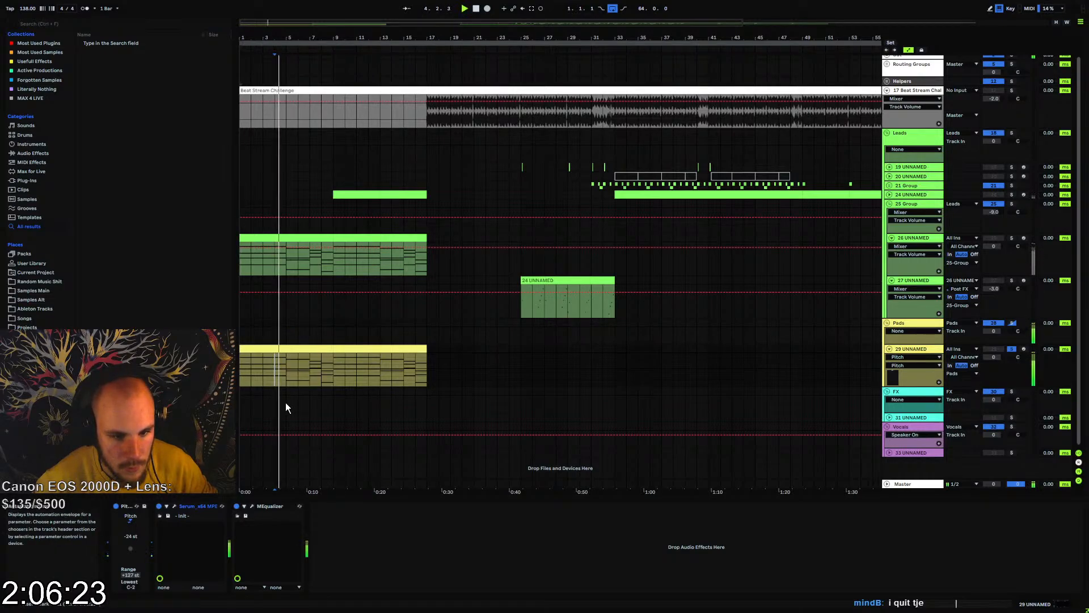
click(285, 346)
double_click(285, 346)
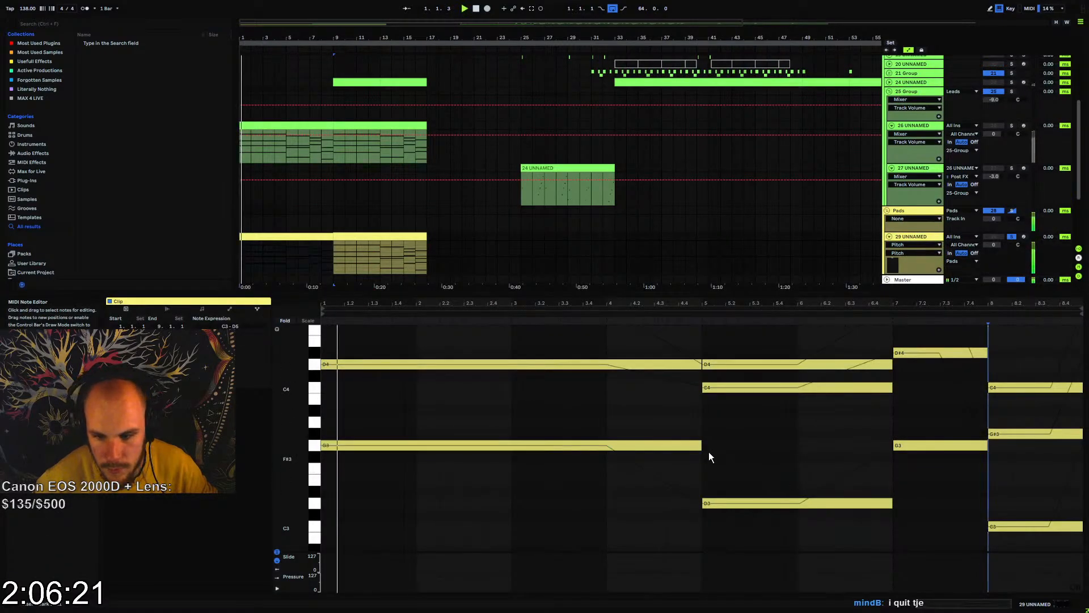
Set the pad track's Serum polyphony to 23 voices during playback
click(921, 237)
click(175, 506)
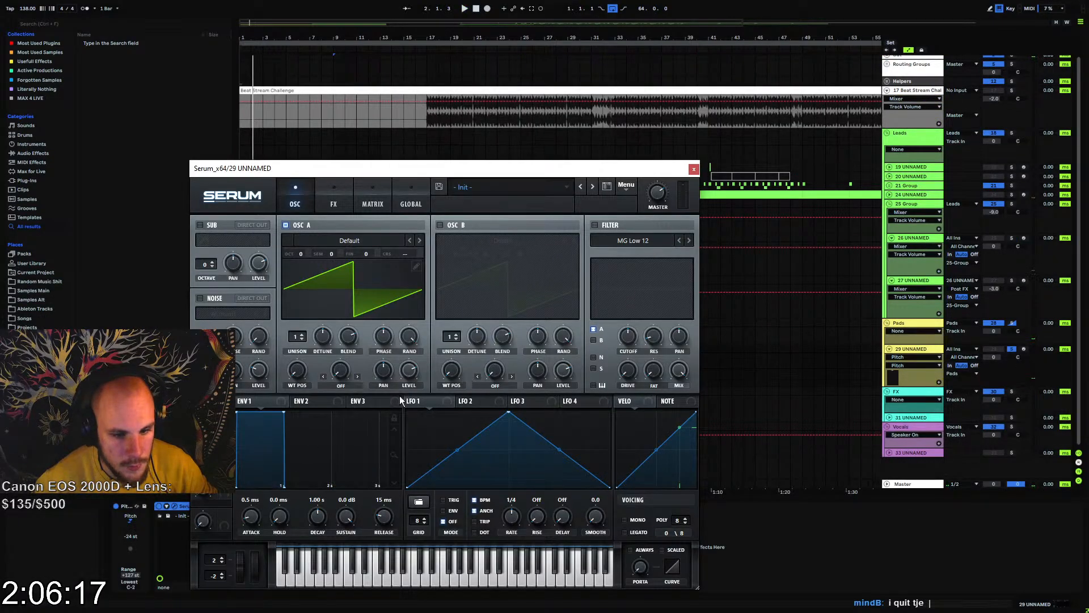
key(space)
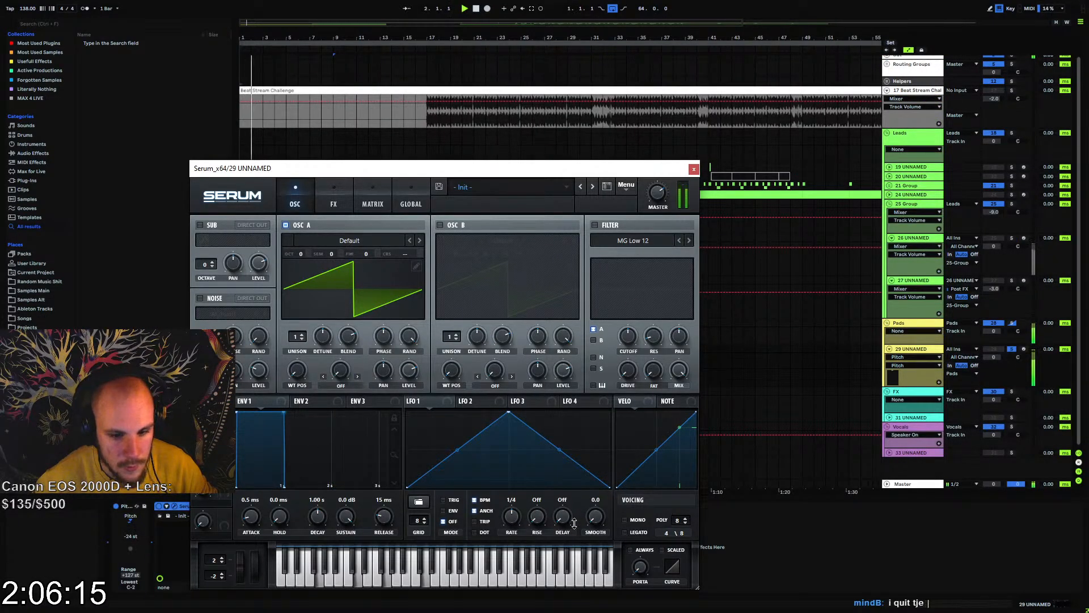
drag(677, 520, 681, 507)
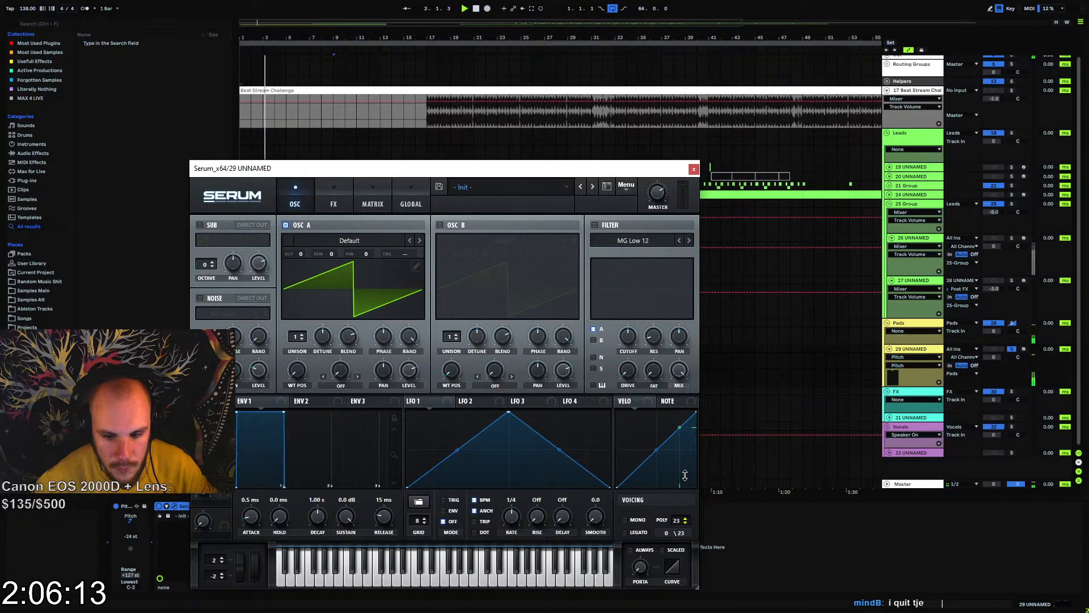
Close the Serum window and undo loading Serum on the pad track
drag(320, 170, 475, 196)
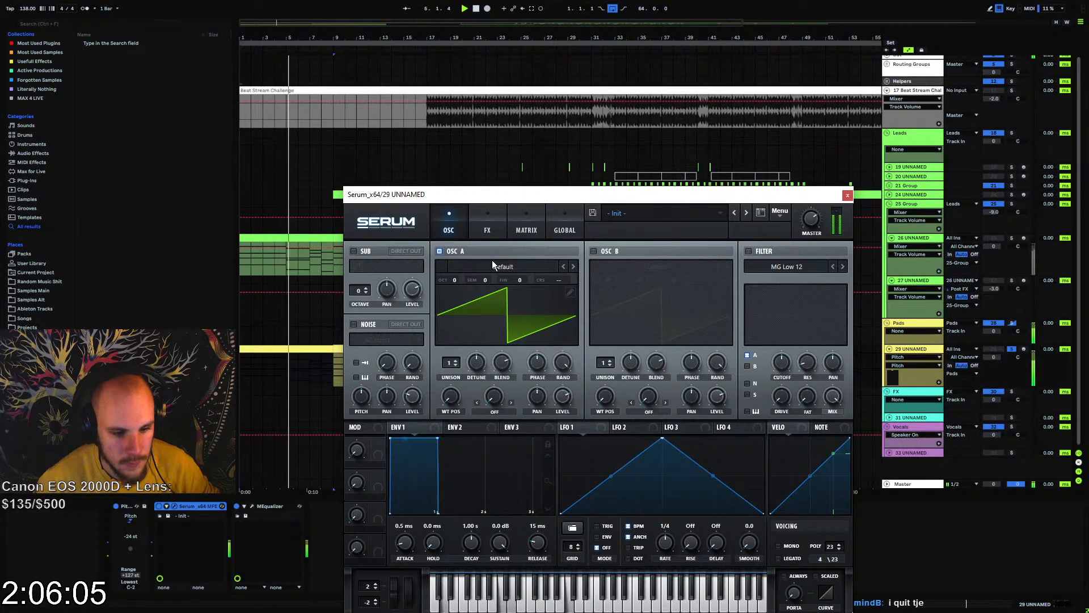
click(847, 195)
click(428, 535)
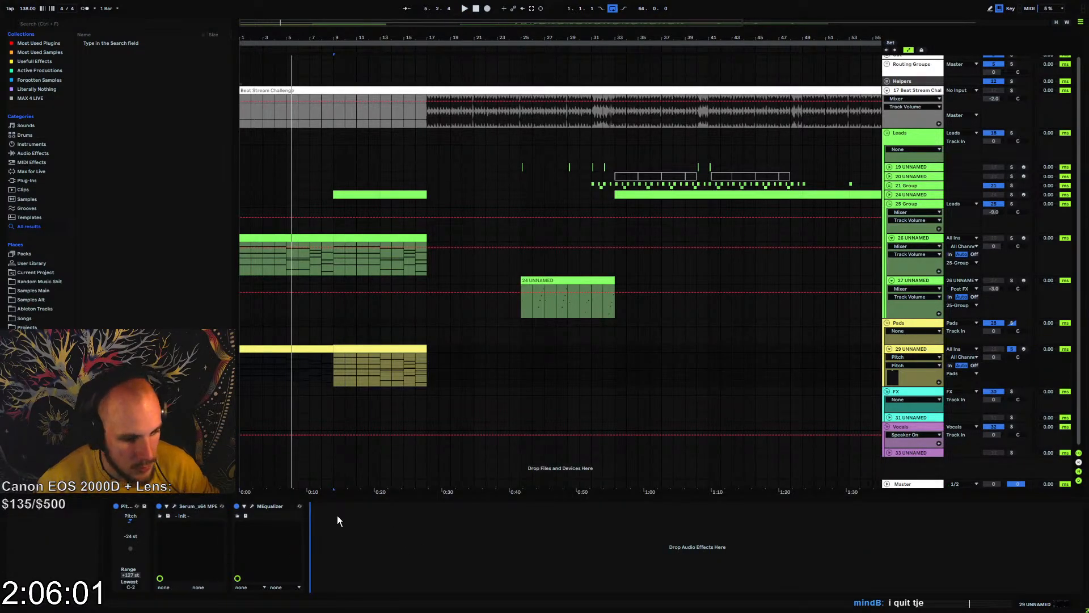
key(ctrl+z)
Ungroup the pad's Instrument Rack around Abyss and lower the pad track's volume to -13.7 dB during playback
click(298, 366)
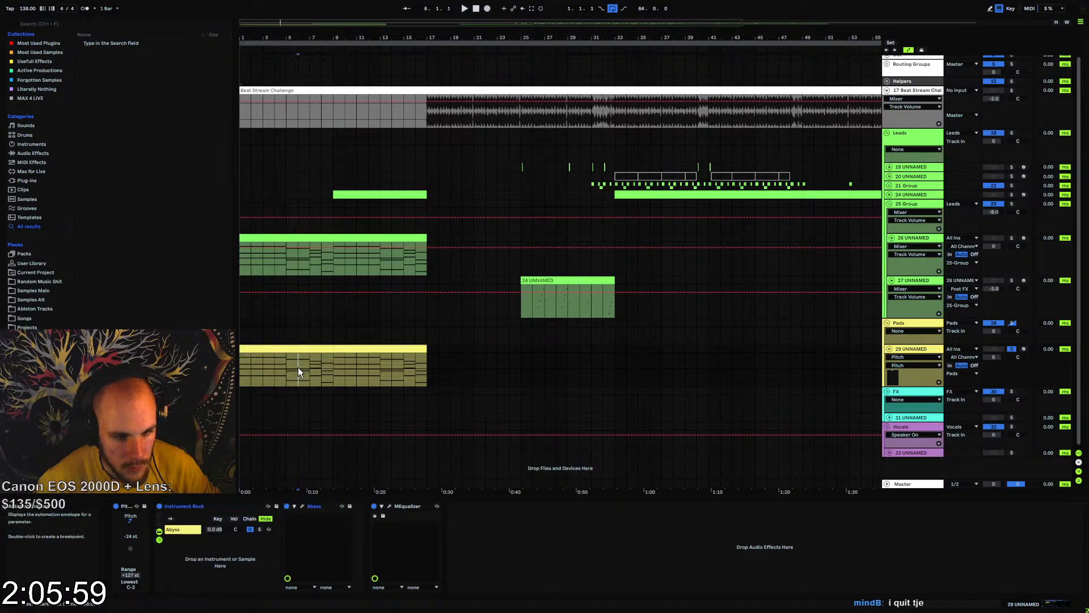
key(space)
click(190, 507)
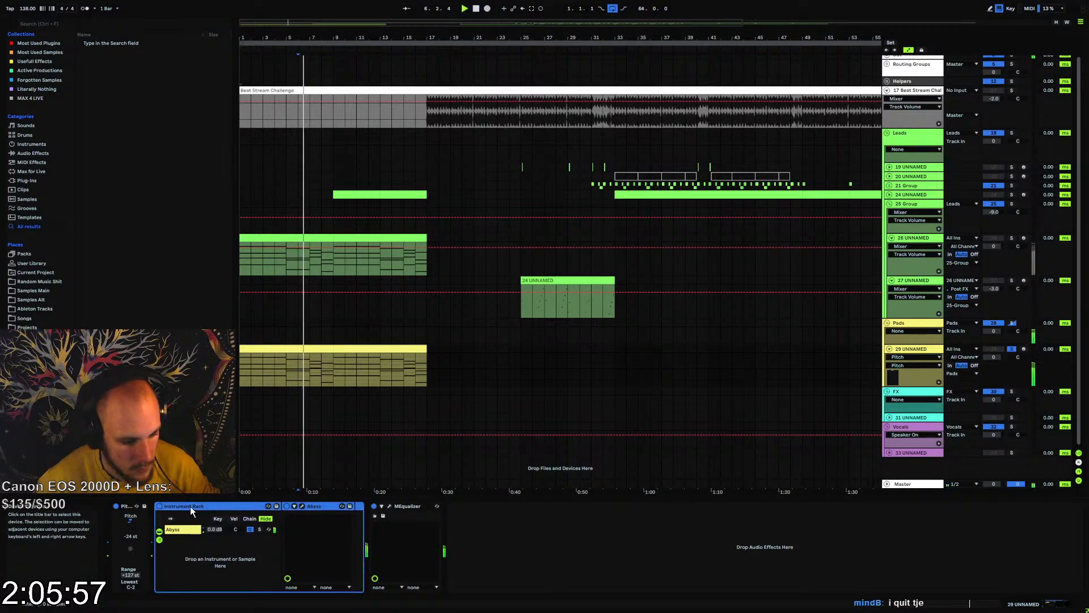
key(ctrl+shift+g)
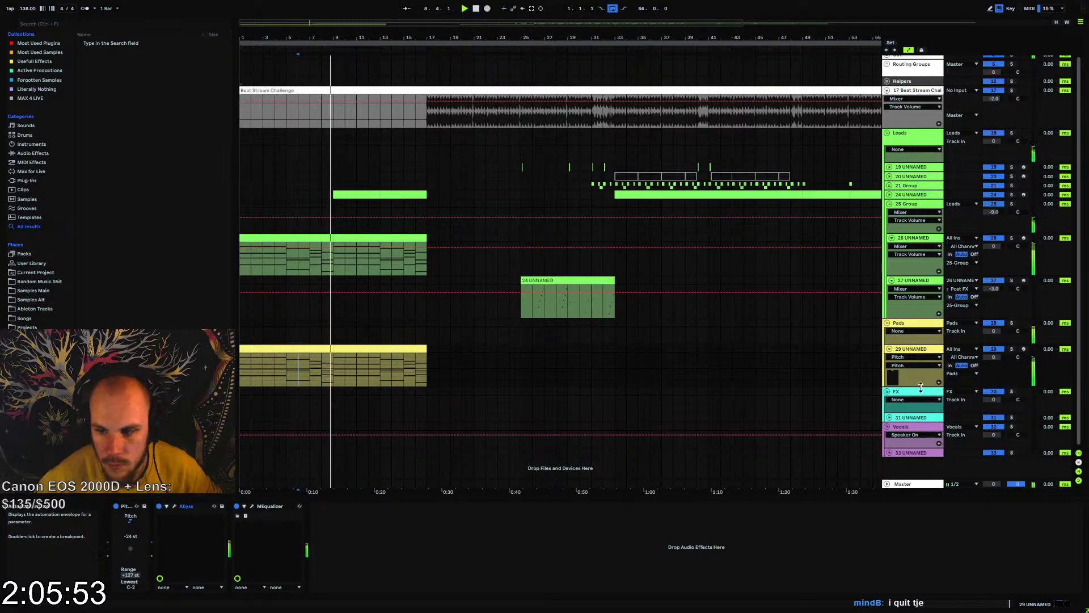
drag(992, 363, 992, 397)
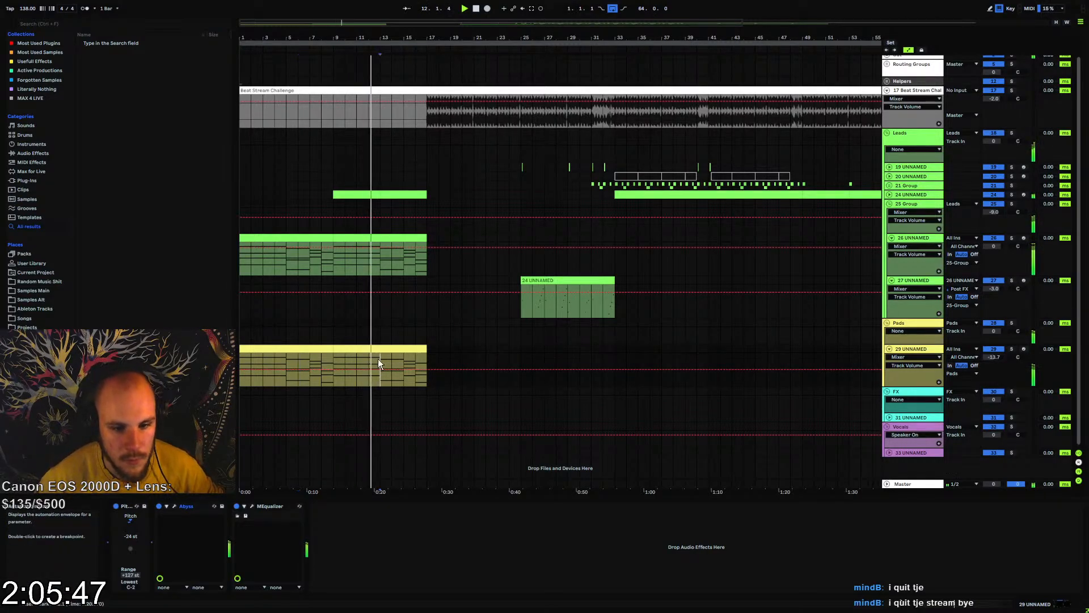
Duplicate the pad's first four bars up to bar 17 and consolidate the copies into one 16-bar clip
click(431, 347)
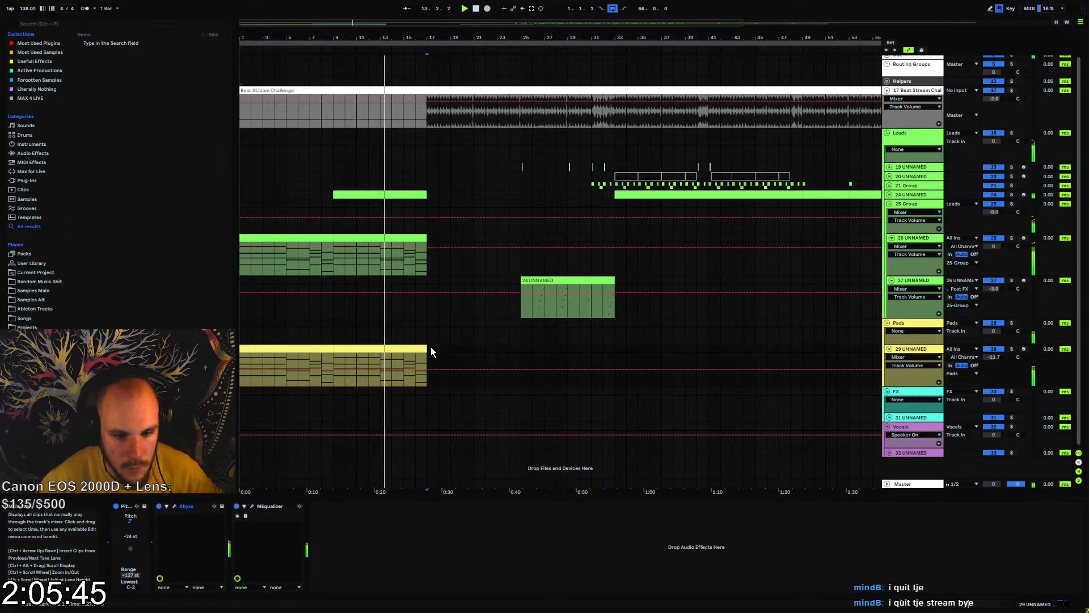
click(242, 363)
key(shift+Right)
key(shift+Right)
key(shift+Right)
key(shift+Right)
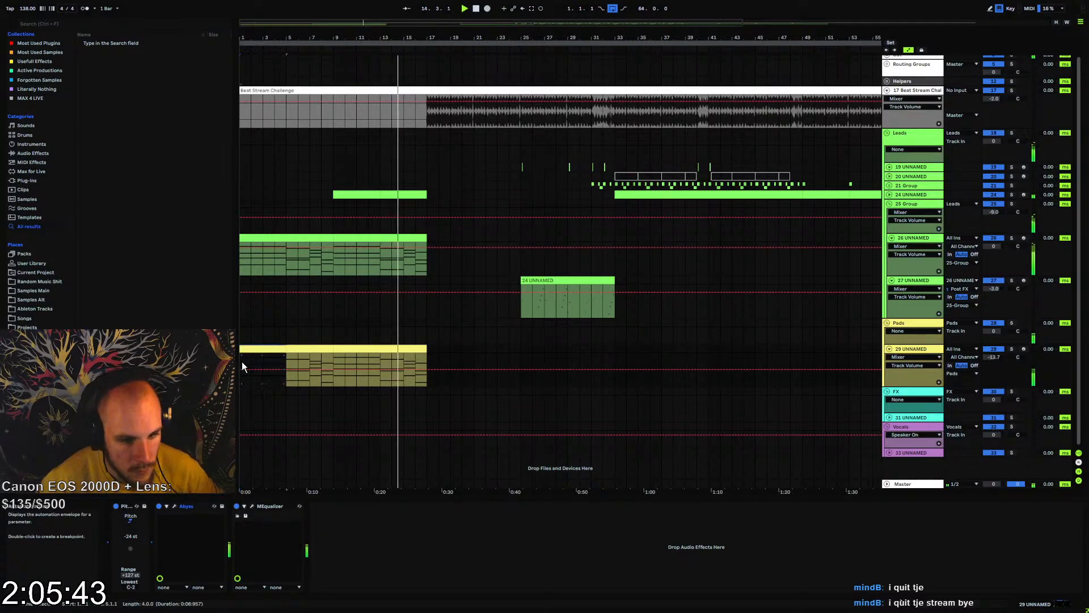
key(ctrl+d)
key(ctrl+d)
key(ctrl+d)
key(ctrl+d)
key(ctrl+z)
shift+click(263, 349)
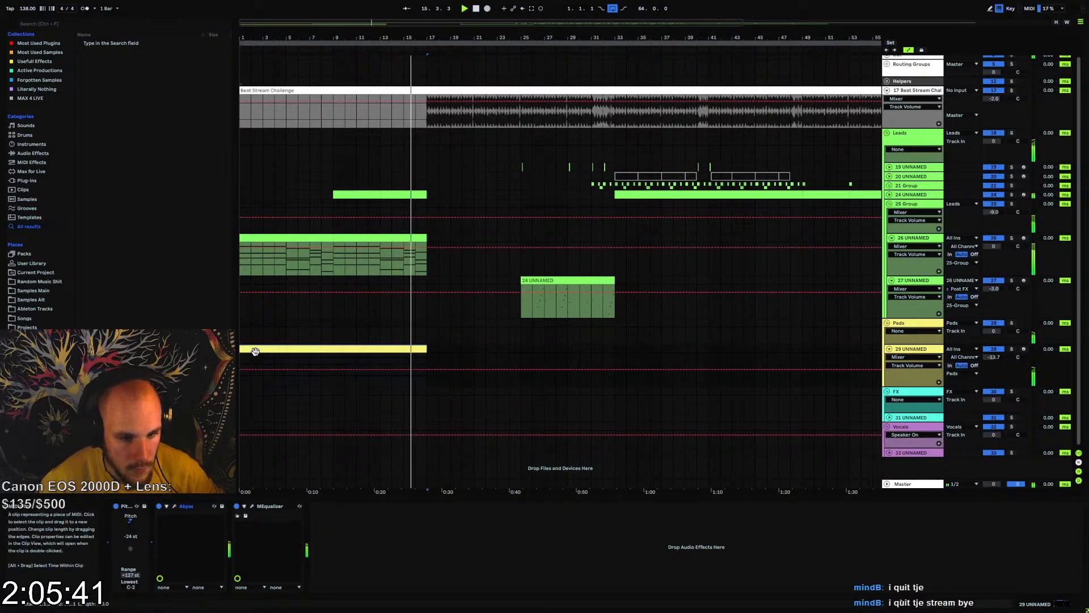
key(ctrl+j)
Restart playback and stretch the consolidated pad clip's first chord, G3, D4, G4 and D5, across all 16 bars
key(space)
key(space)
double_click(267, 349)
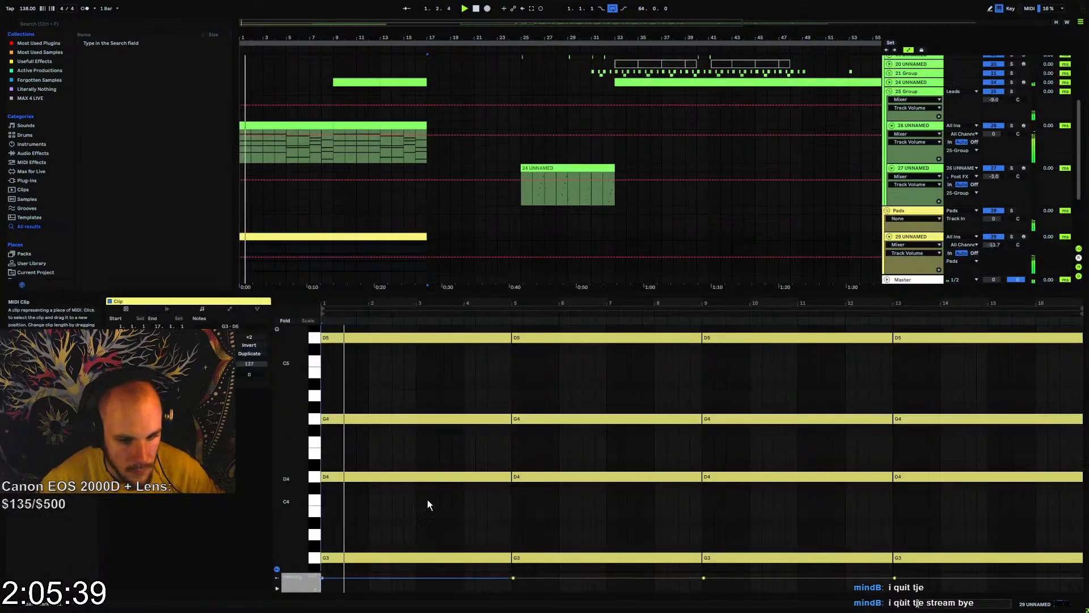
drag(458, 331, 446, 559)
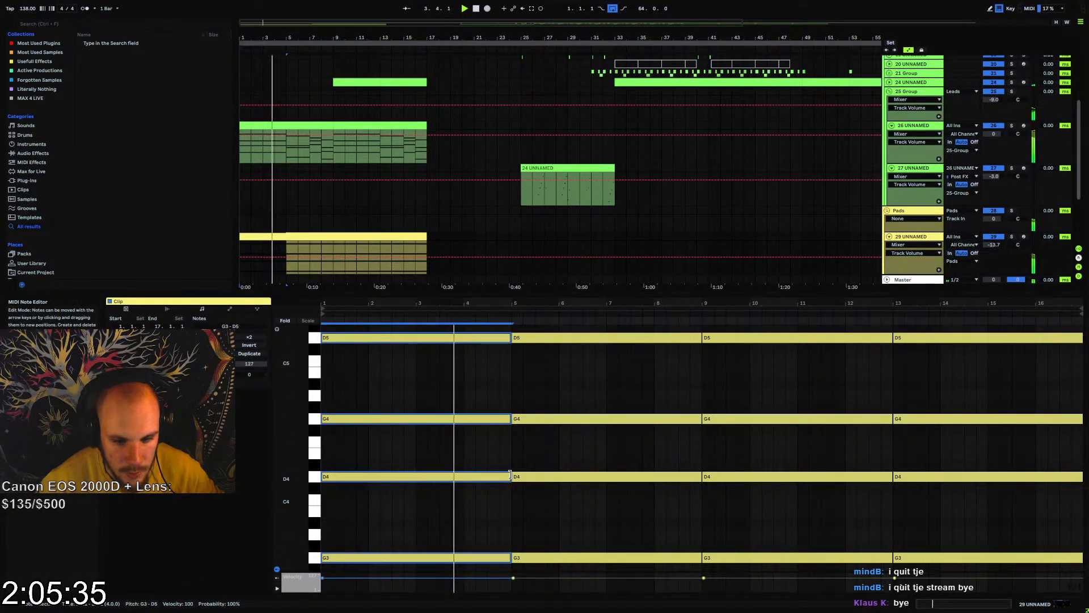
drag(509, 474, 1067, 486)
Move the pad clip's sustained G4 note down two octaves to G2
drag(641, 400, 608, 448)
key(shift+Down)
key(shift+Down)
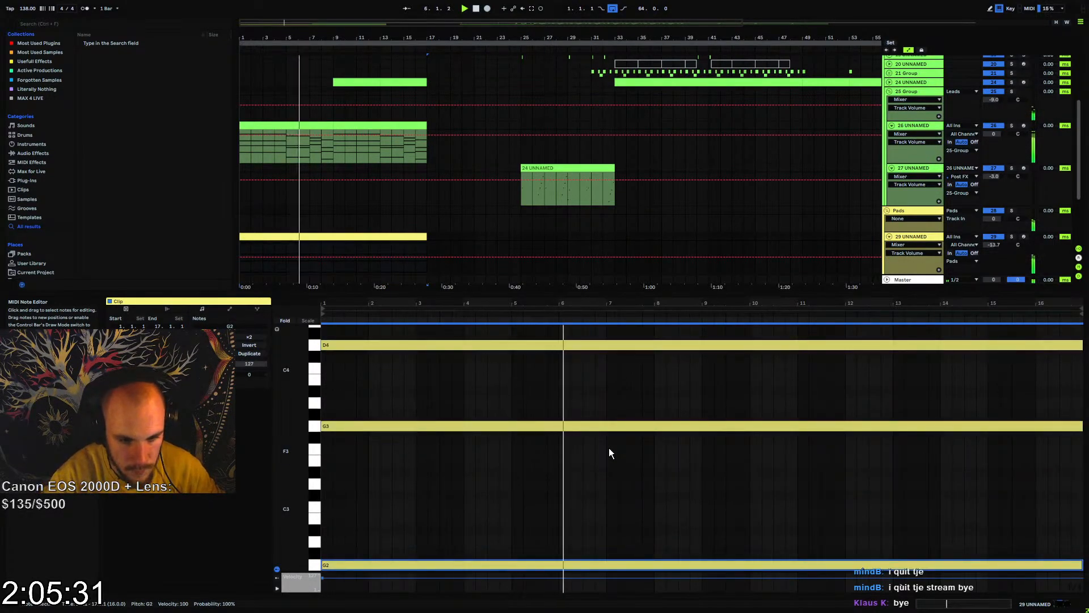
Set the pad track's Pitch device to -12 st and restart playback from the beginning
click(909, 238)
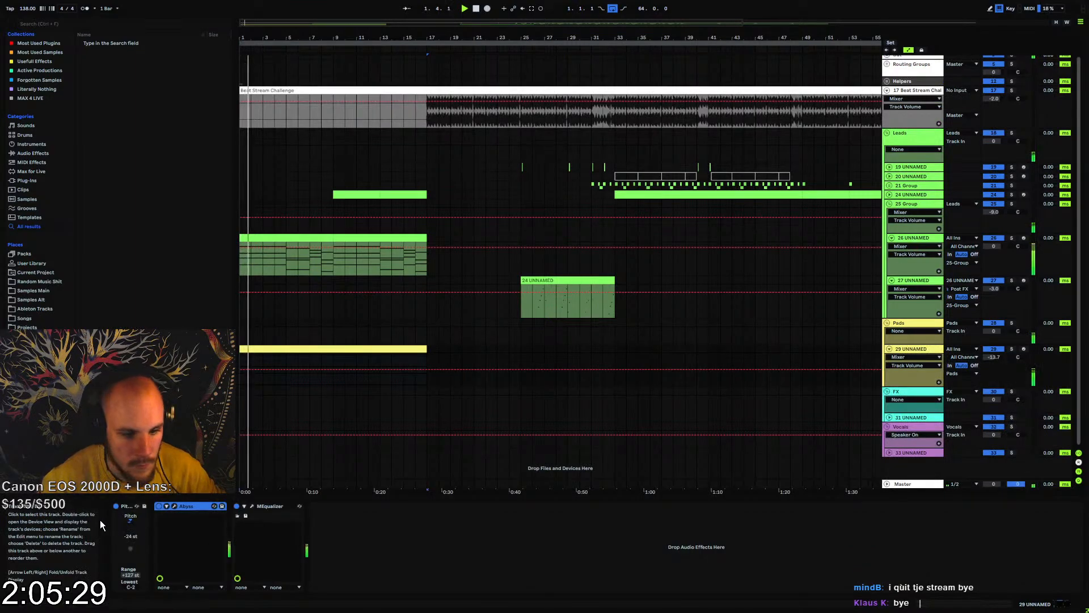
click(148, 526)
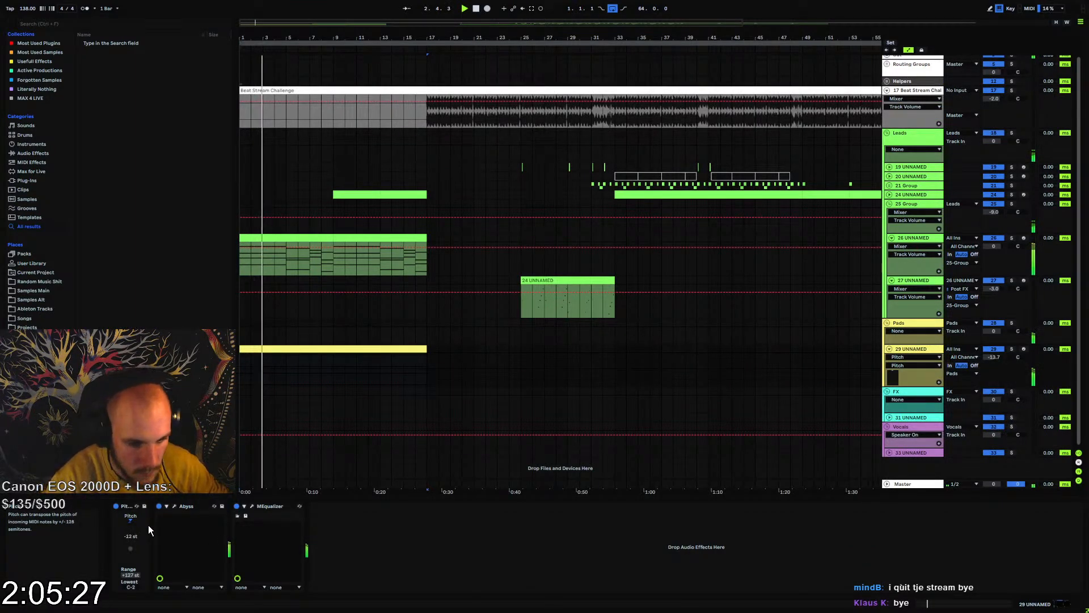
key(space)
key(space)
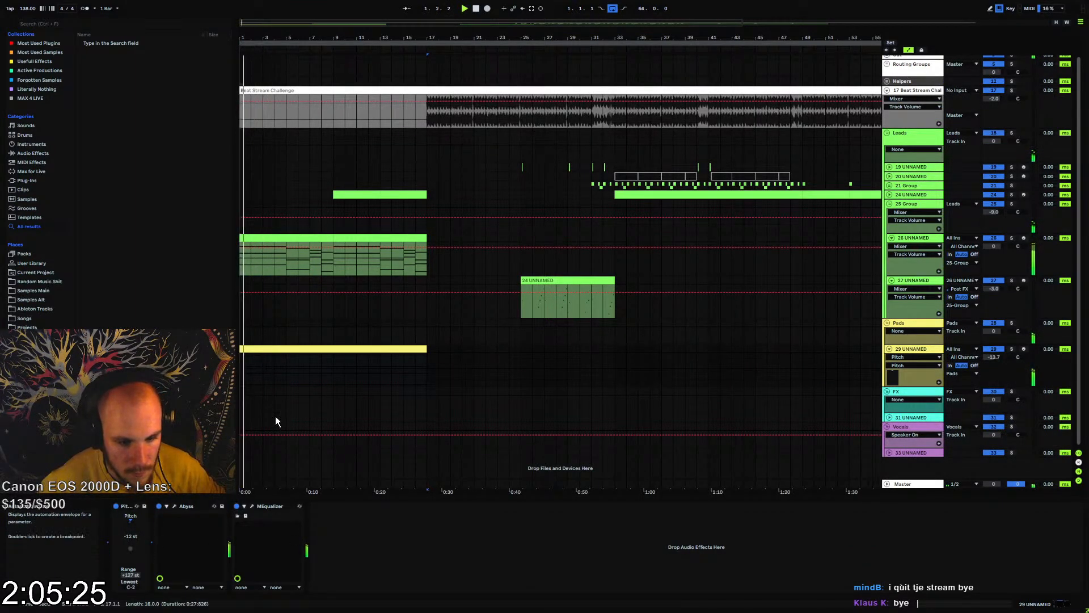
Lower band 5 of the pad's MEqualizer to about -14.8 dB near 2294 Hz and close the equalizer
click(253, 506)
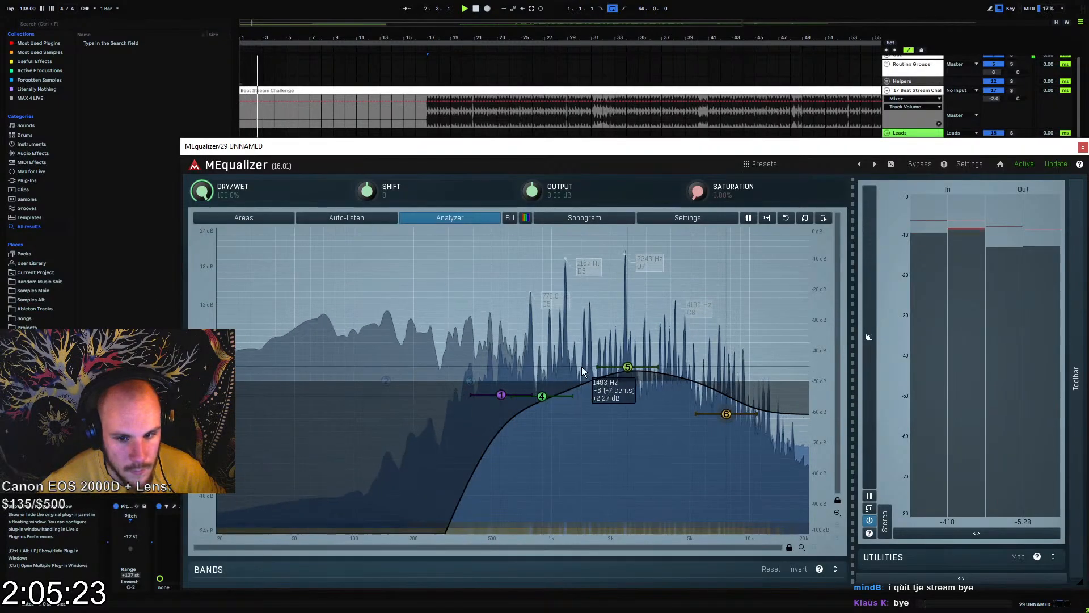
drag(628, 367, 623, 475)
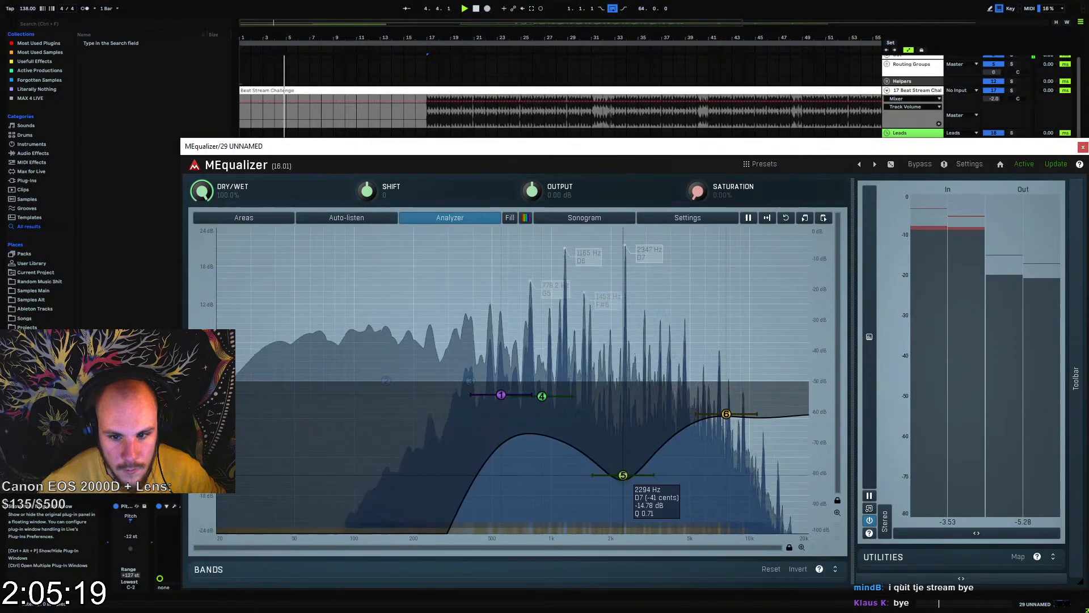
click(1084, 148)
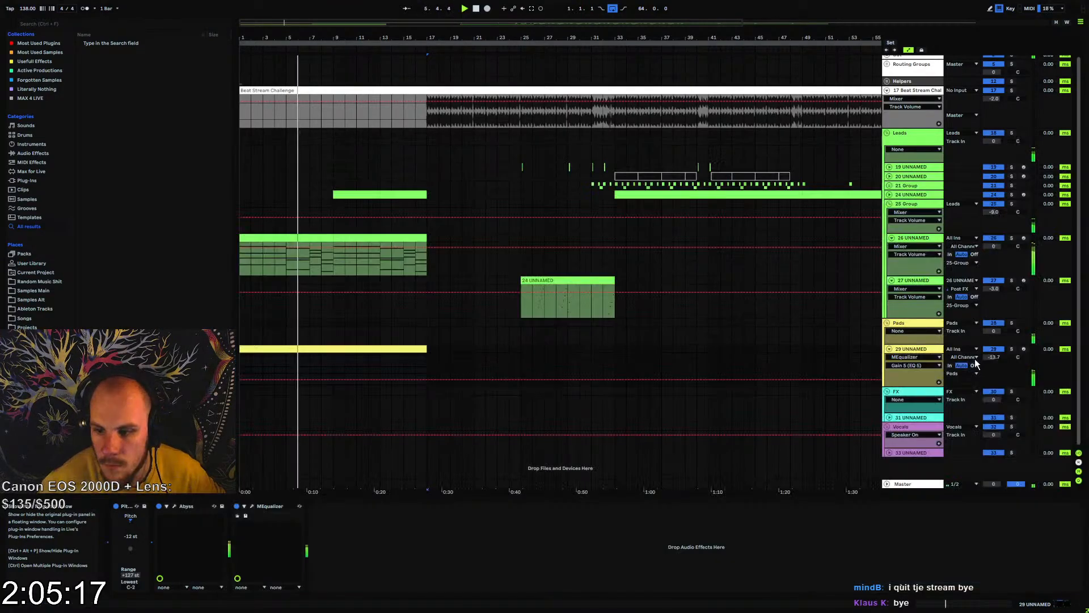
click(386, 338)
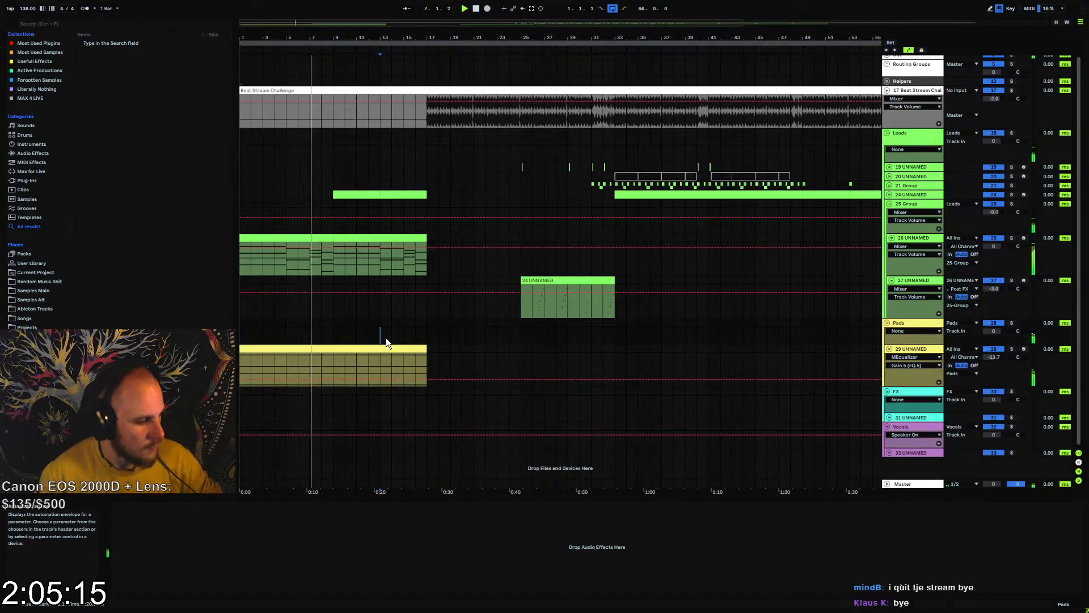
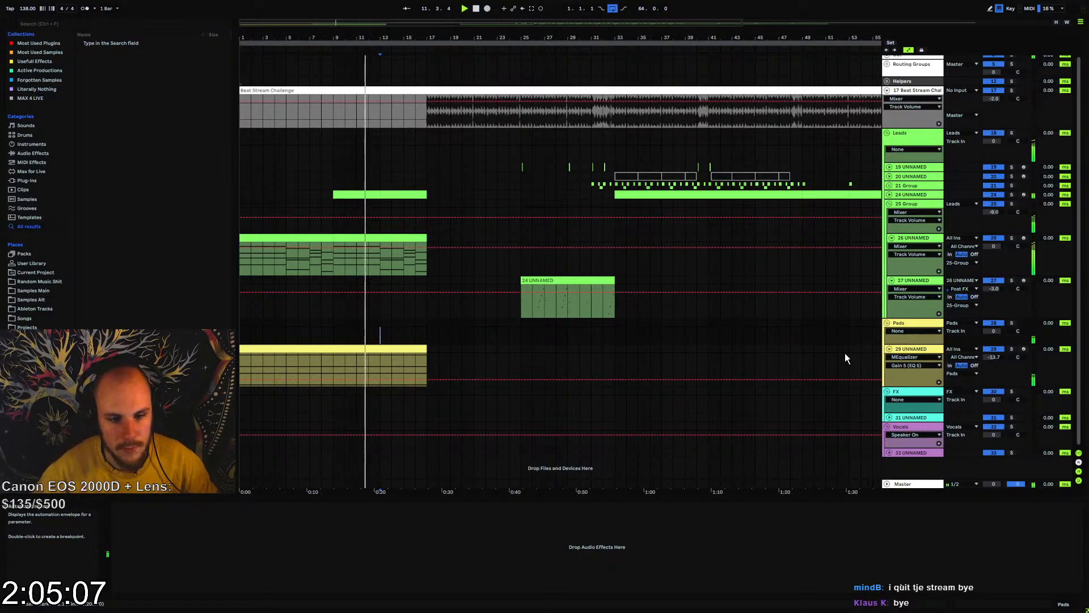
Collapse the 25 Group and the pad track, and expand the empty track inside the FX group
click(900, 349)
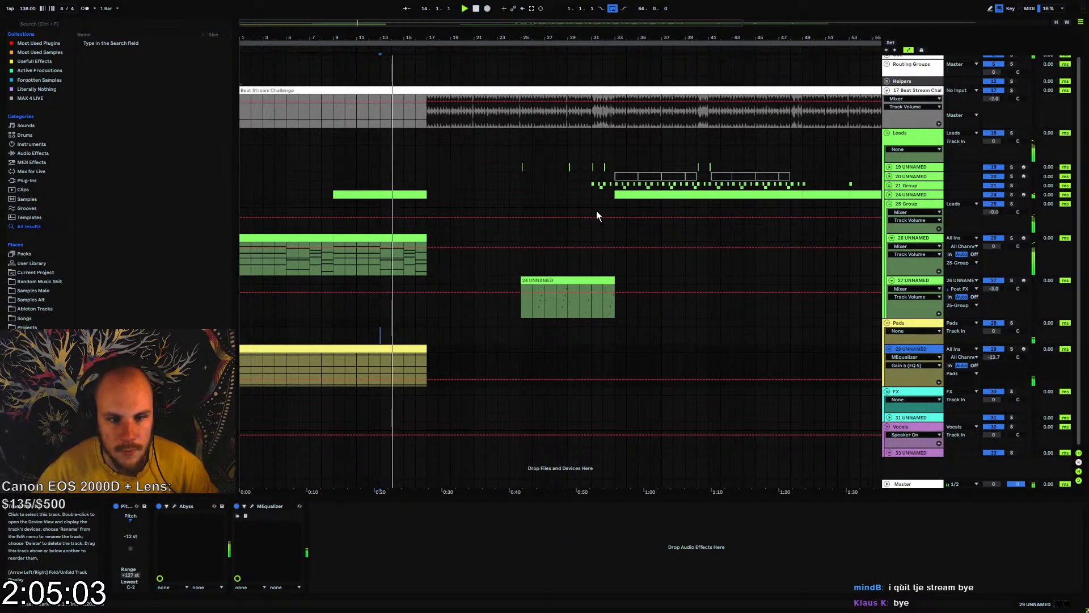
click(891, 204)
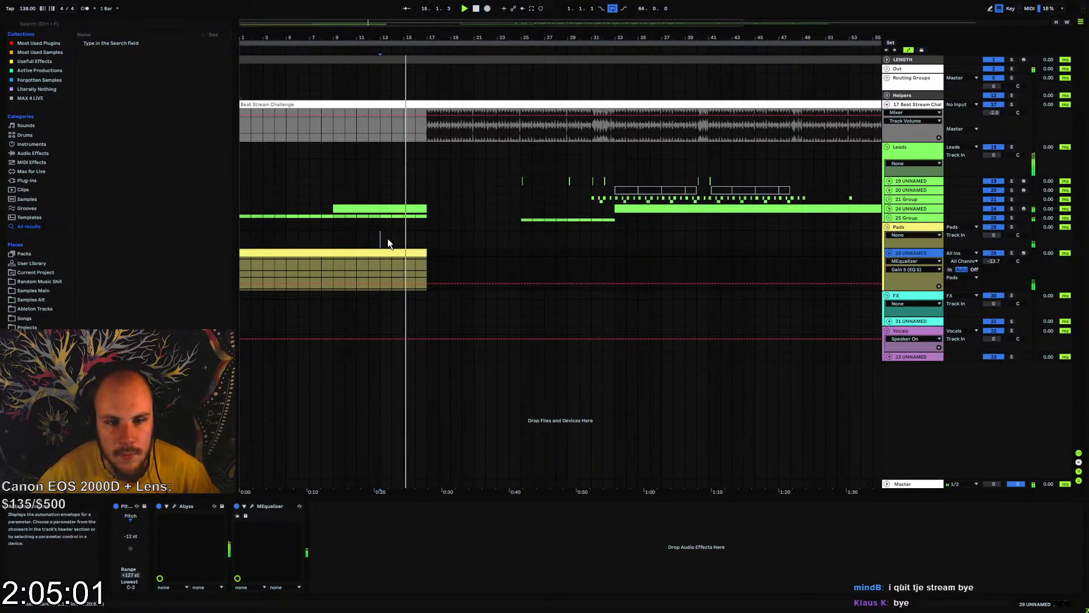
click(890, 253)
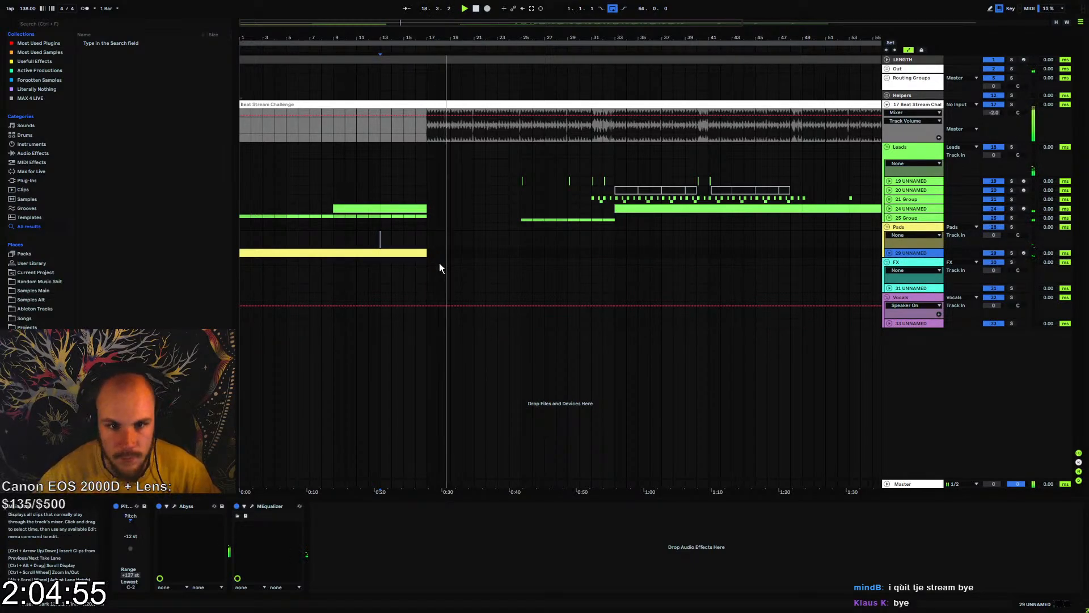
drag(399, 41, 491, 74)
click(889, 288)
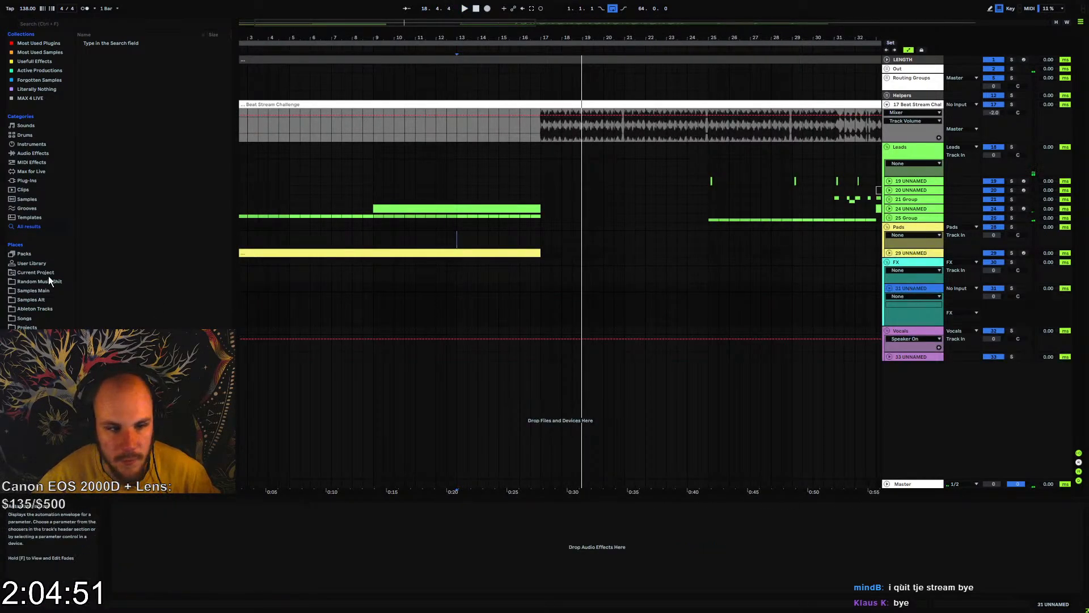
Play the end of the intro and copy the first two bars of track 24's lead clip onto bars 17 to 19
click(519, 200)
key(space)
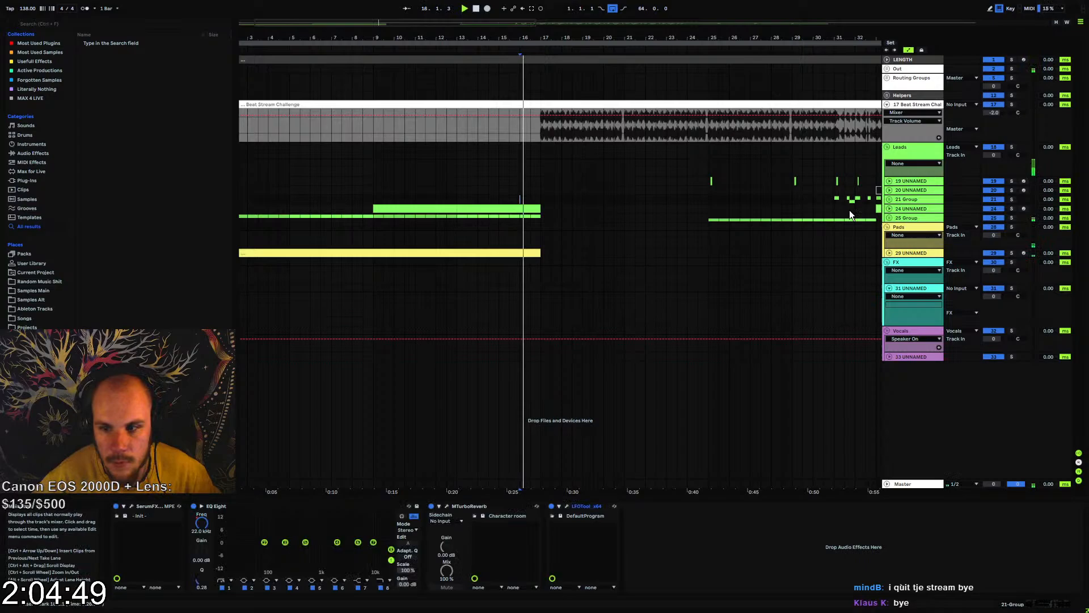
click(889, 209)
drag(374, 223, 417, 208)
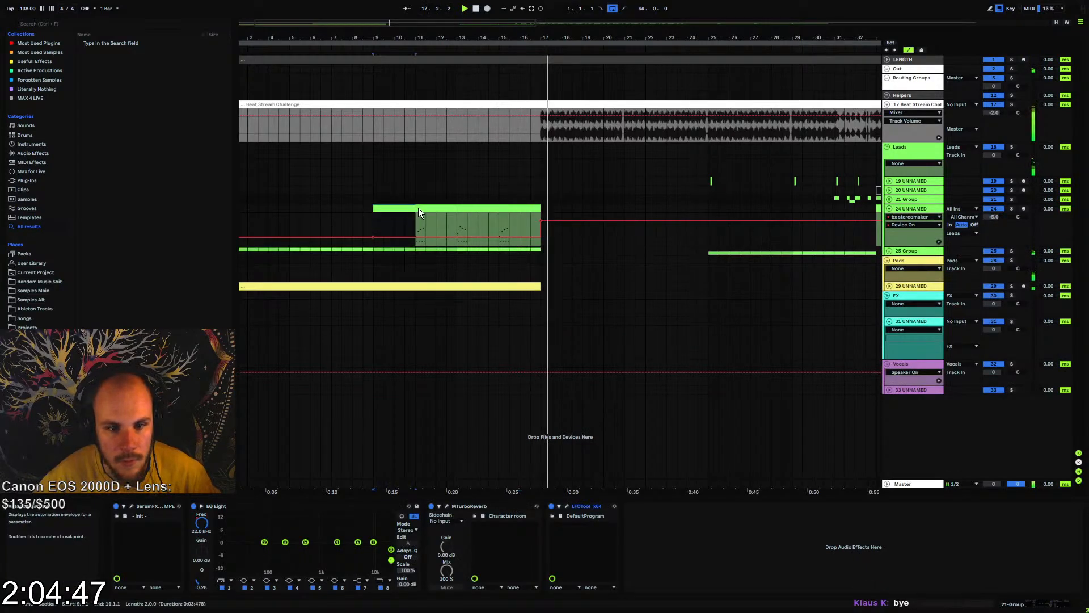
click(544, 210)
drag(545, 215, 579, 234)
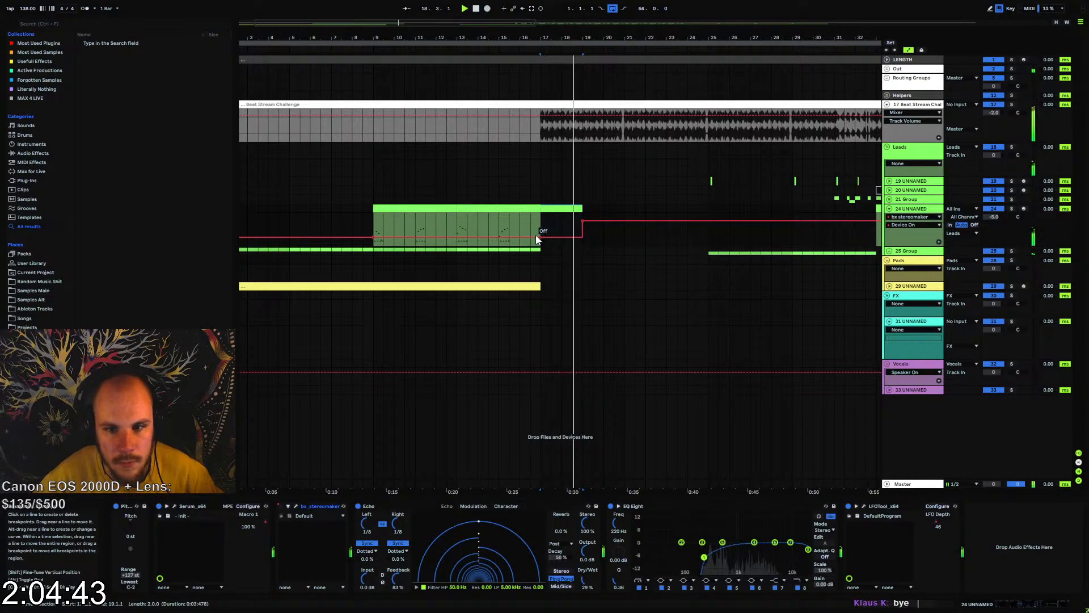
Shape track 24's LFOTool LFO Depth automation into a gradual rise from bar 17 to bar 19, and play it back
click(889, 209)
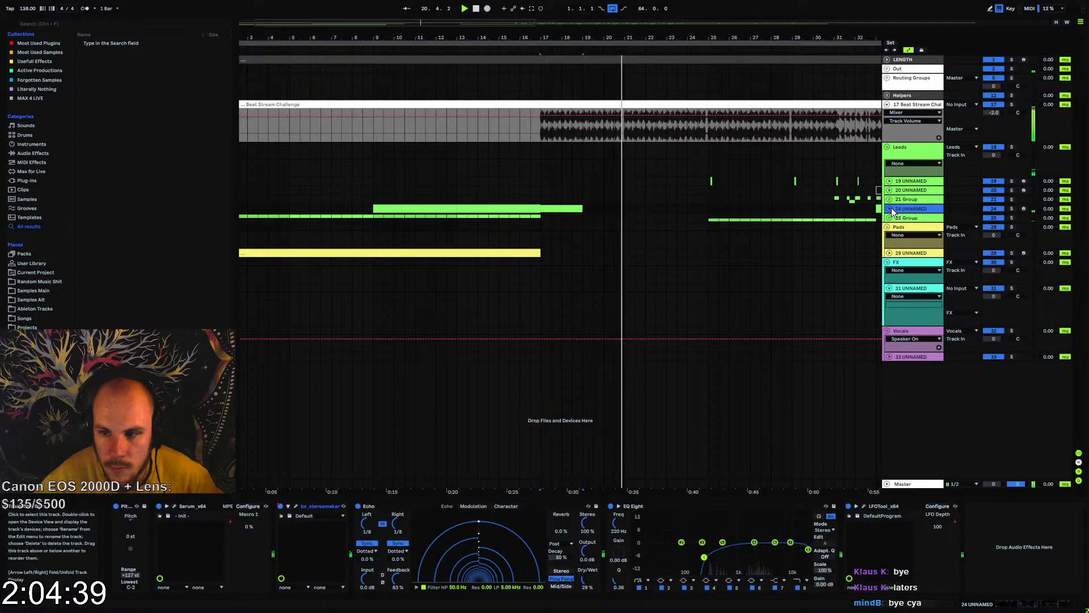
click(889, 209)
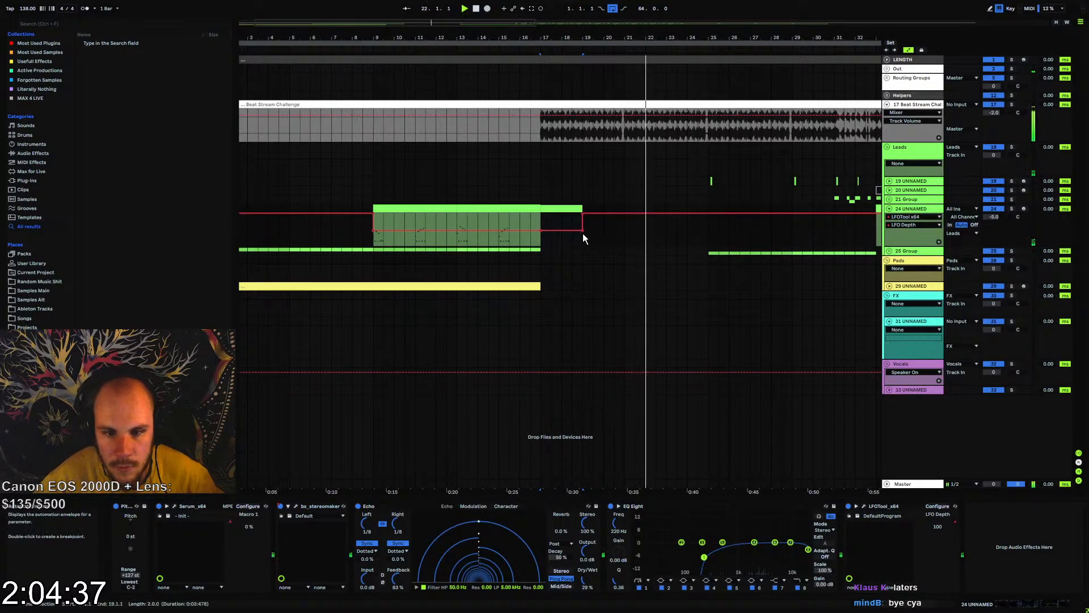
drag(583, 230, 535, 220)
key(space)
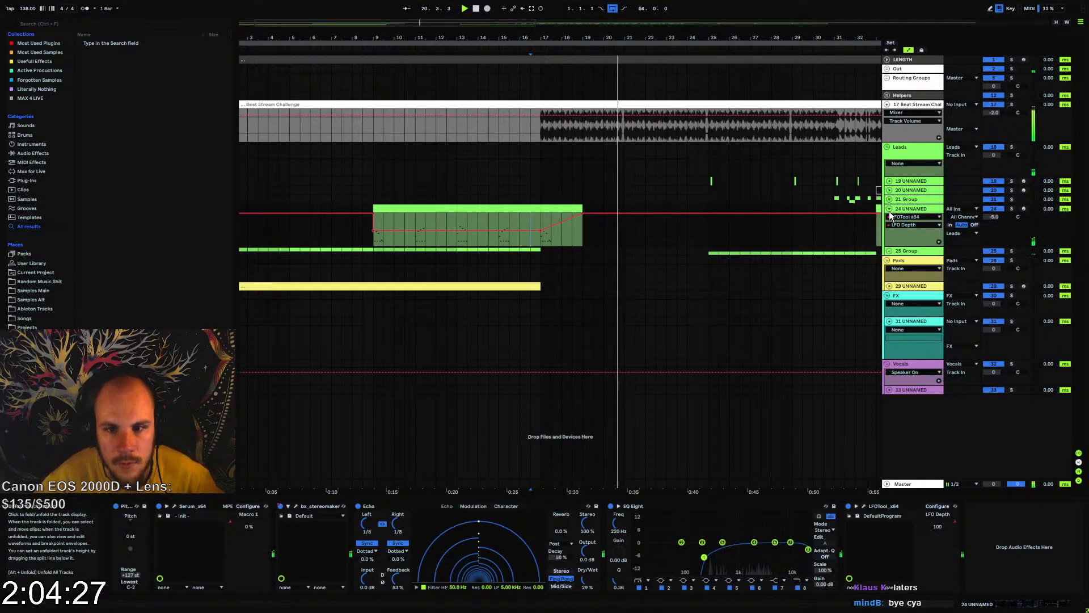
Automate track 24's Echo Dry/Wet from 29% to 0% just before bar 21, restore it at bar 25, and play from bar 17
click(593, 583)
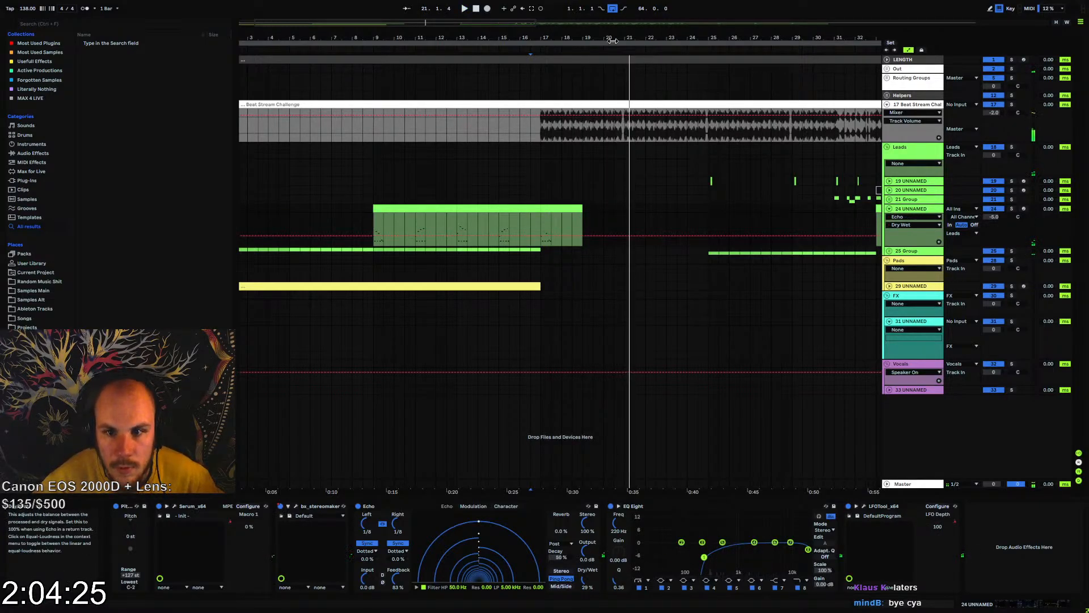
drag(613, 40, 620, 49)
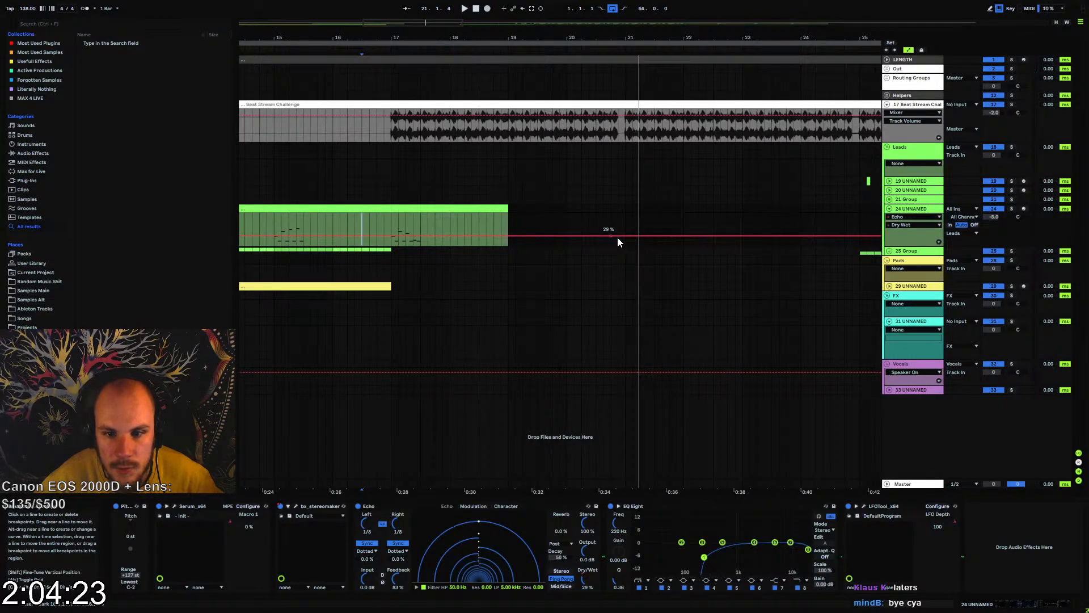
drag(619, 237, 617, 245)
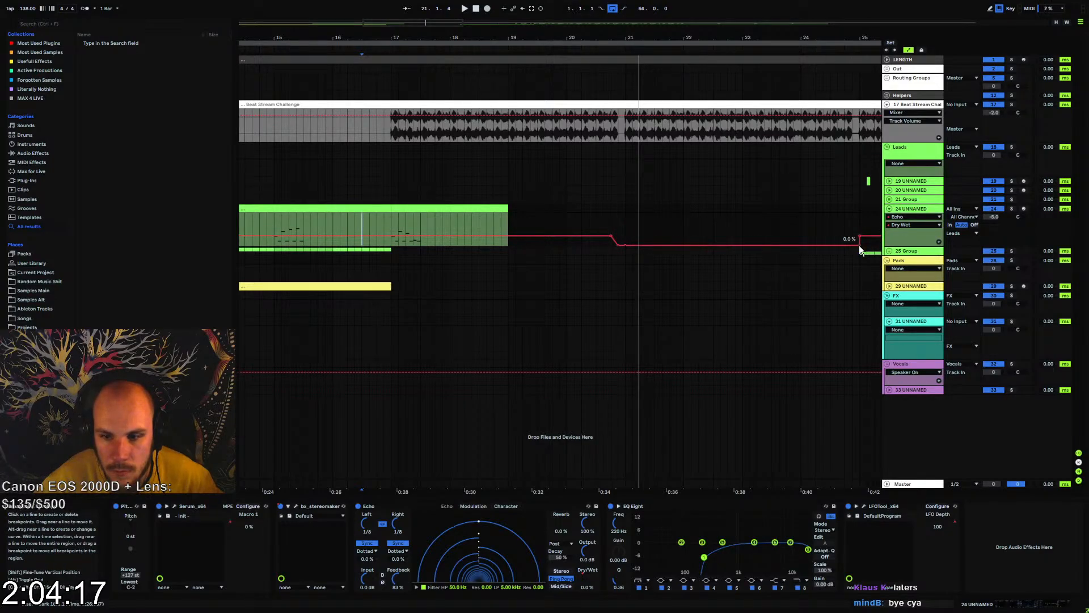
click(392, 225)
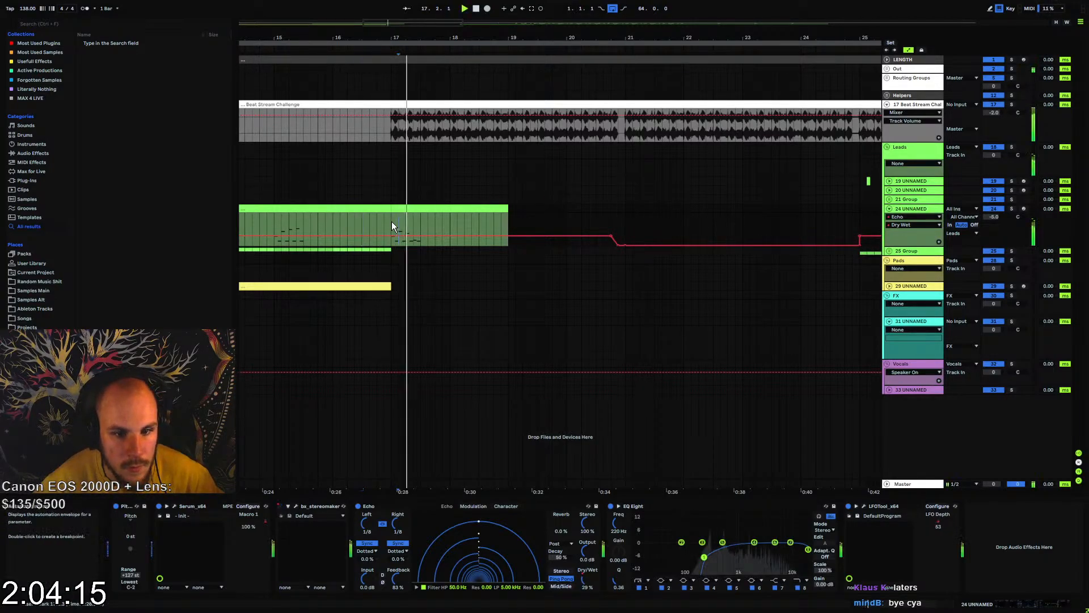
key(space)
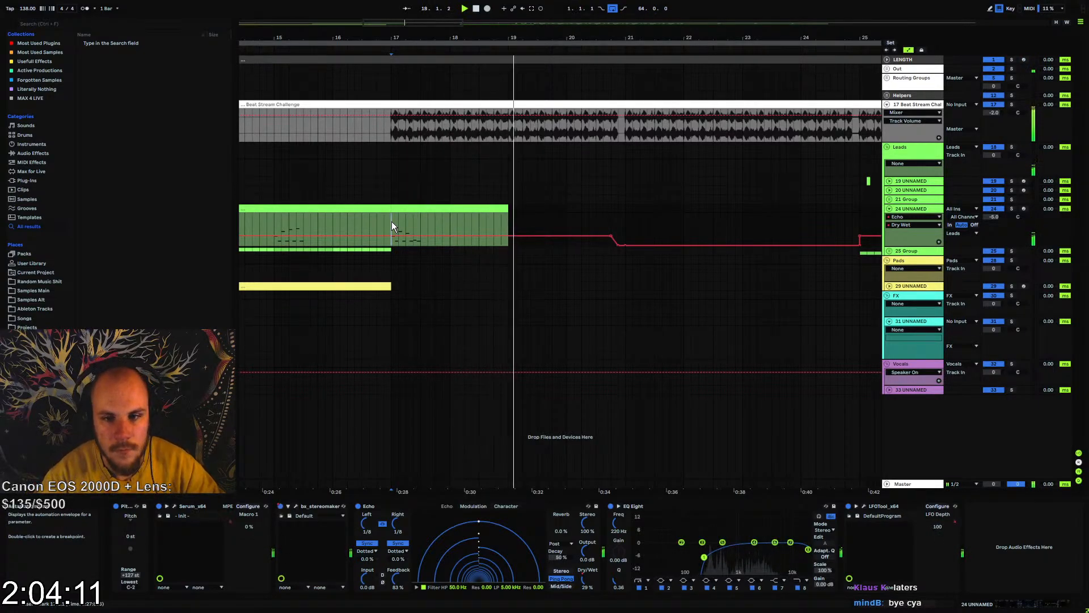
Show the automation of the reverb mix from track 24's Serum effects, and close the Serum window
click(891, 209)
click(908, 219)
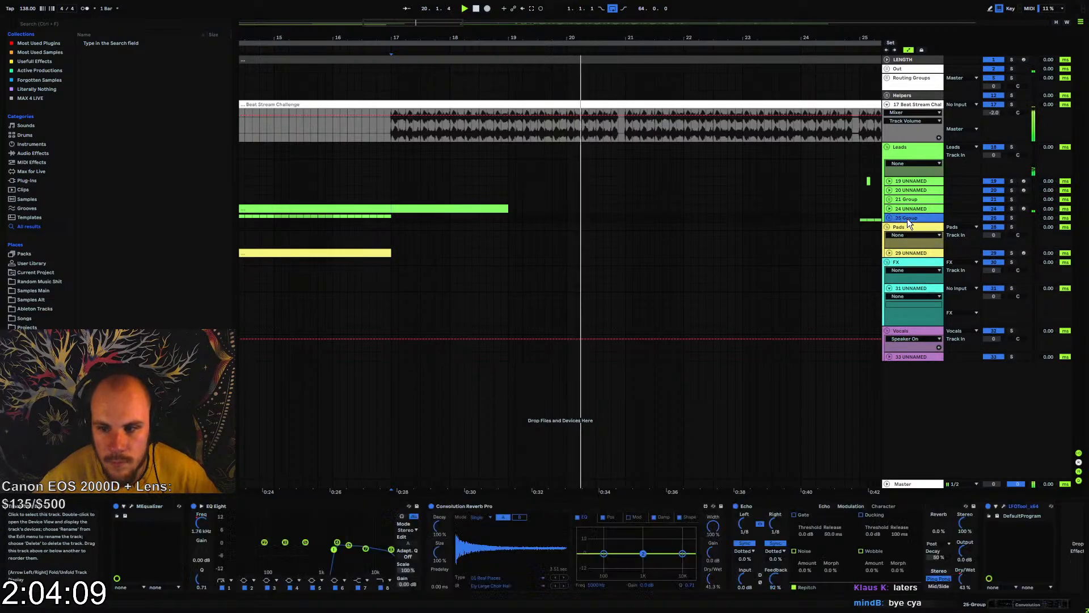
drag(620, 39, 550, 36)
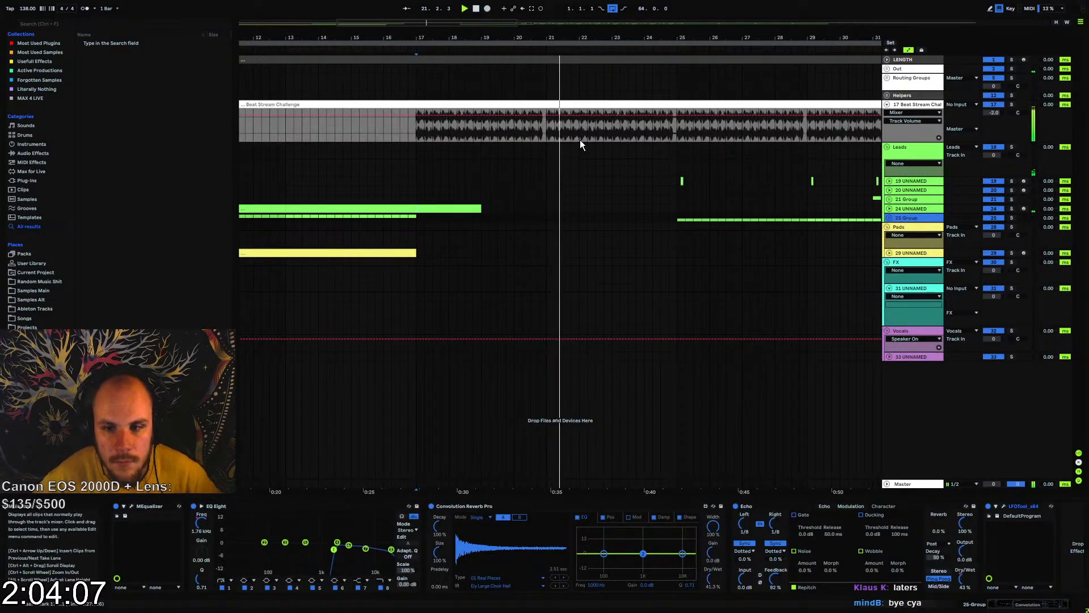
click(912, 209)
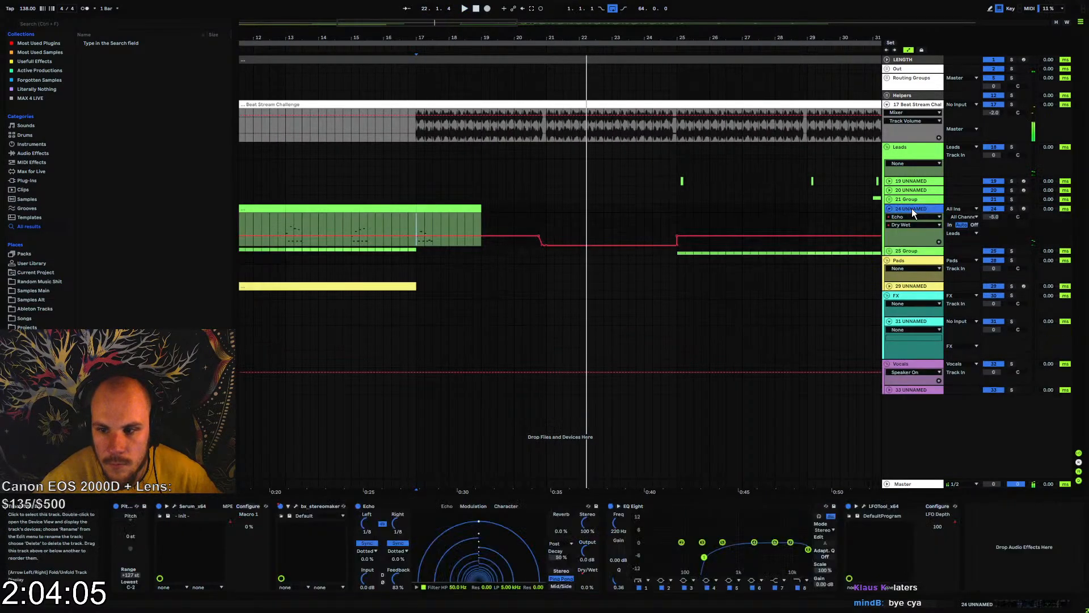
key(space)
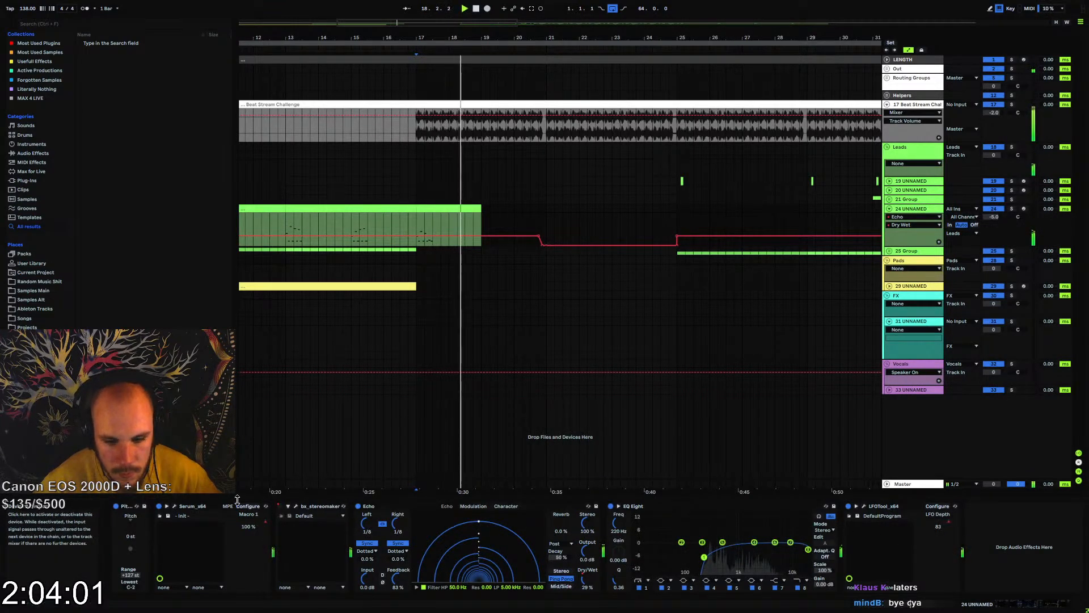
click(174, 506)
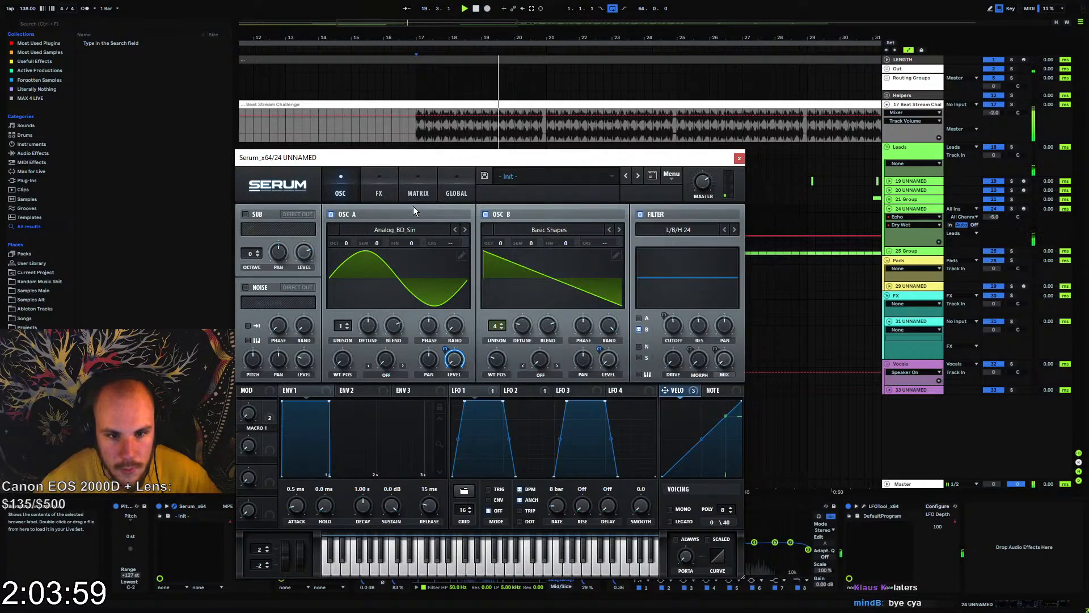
click(379, 190)
scroll(741, 363, down, 2)
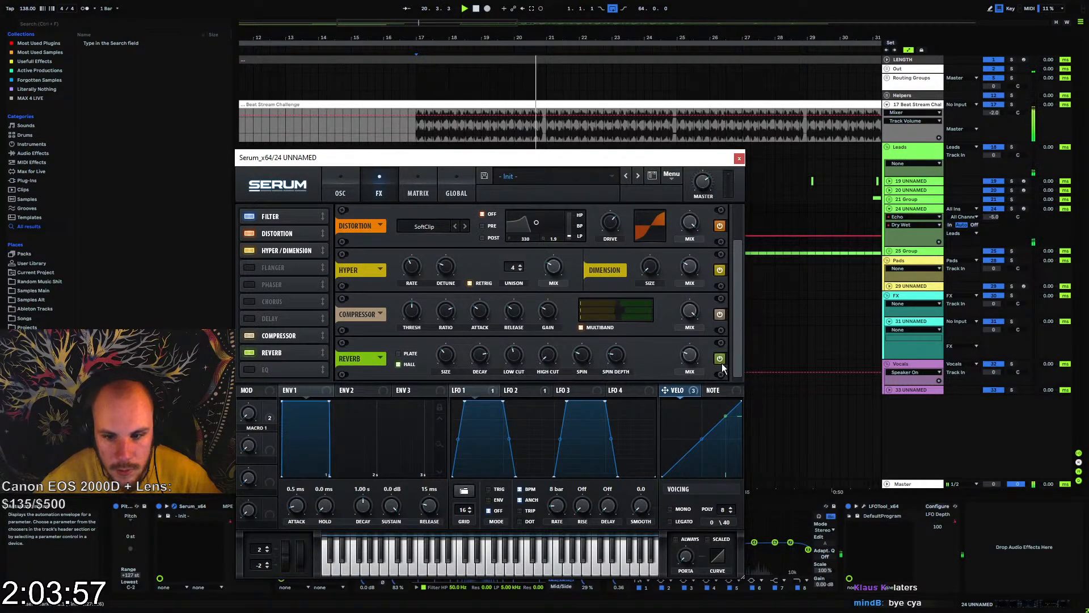
click(691, 355)
click(739, 159)
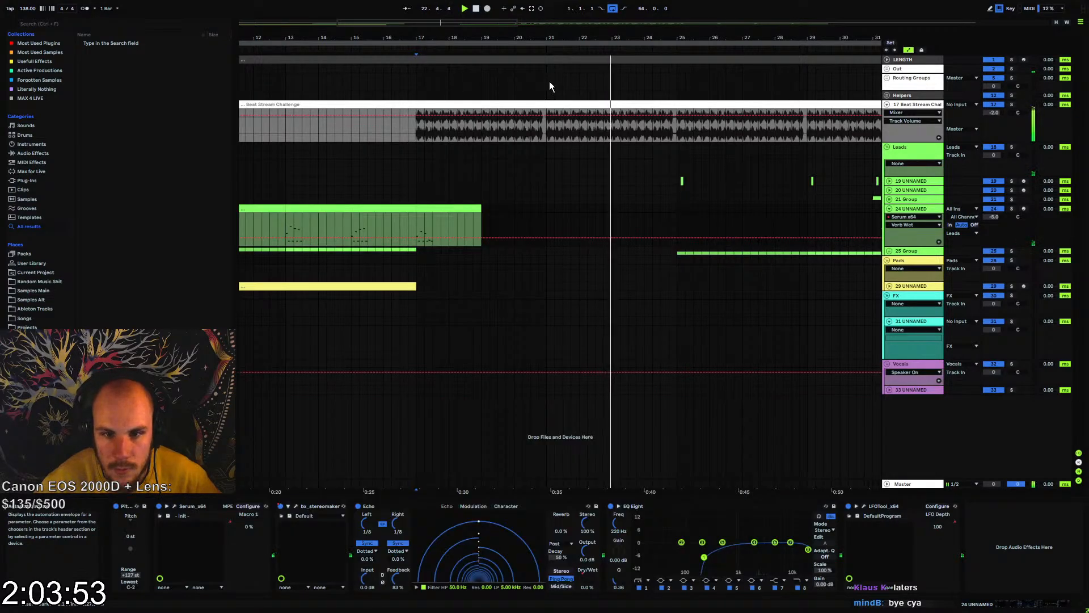
Automate Serum's Verb Wet on track 24 from 24% to 0% just before bar 21, restore it at bar 25, and play from bar 17
drag(541, 38, 541, 91)
click(520, 237)
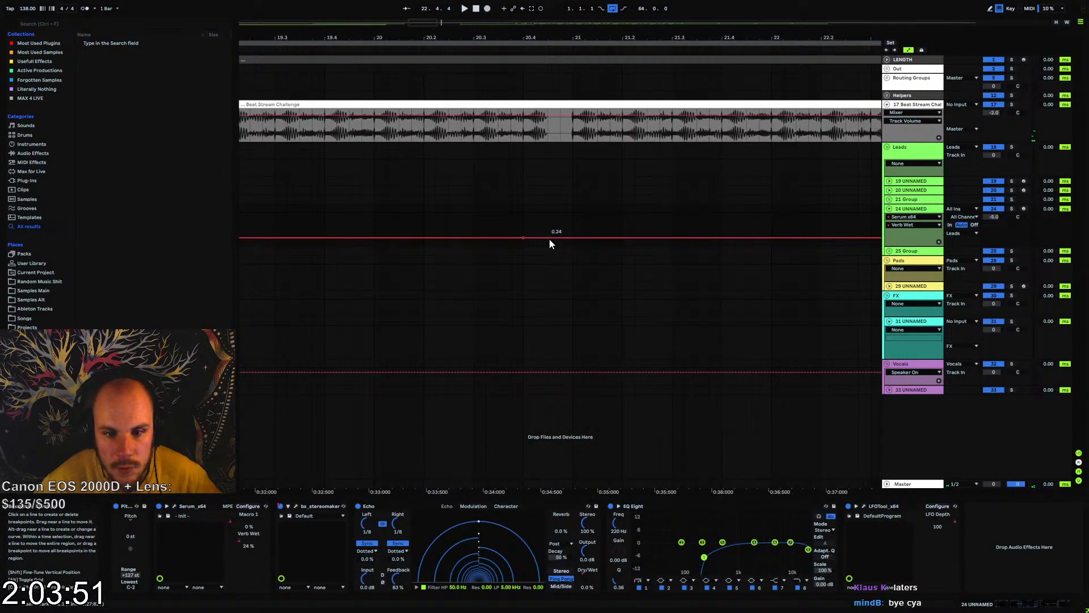
drag(549, 239, 549, 246)
click(520, 208)
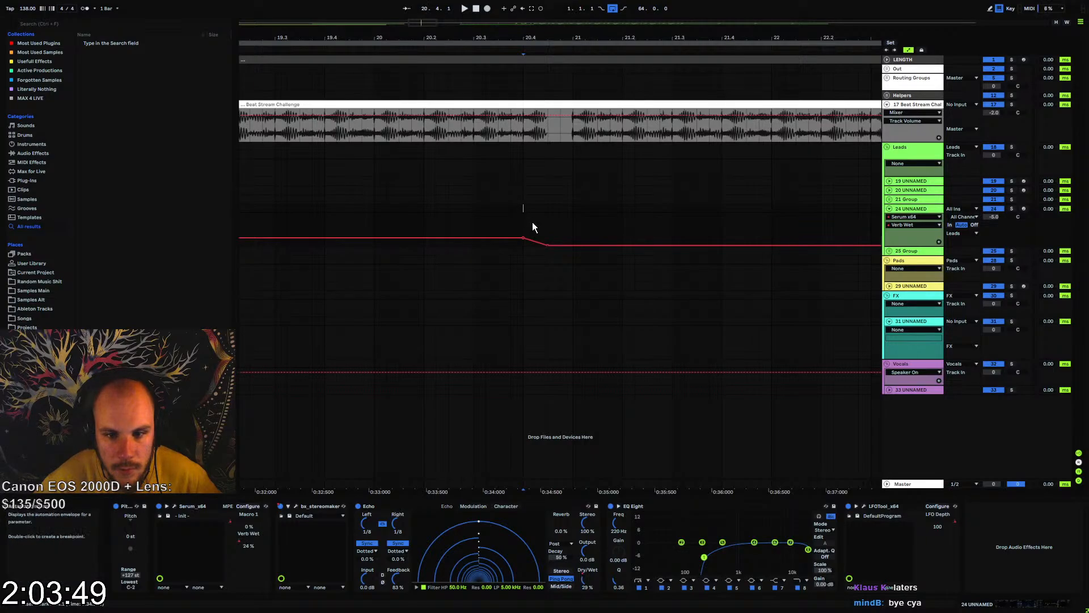
click(548, 245)
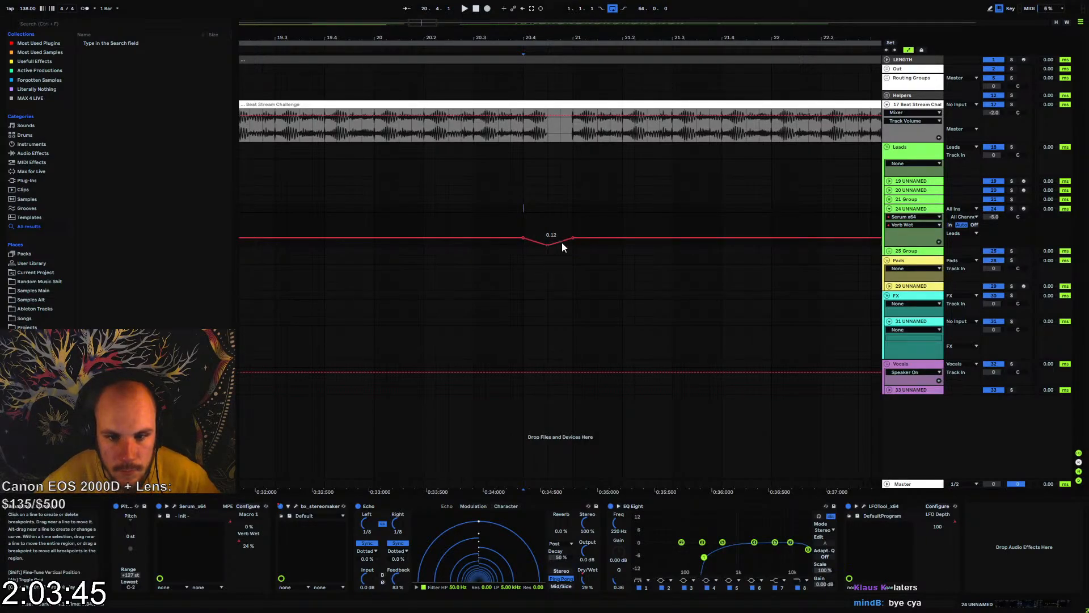
drag(517, 37, 518, 9)
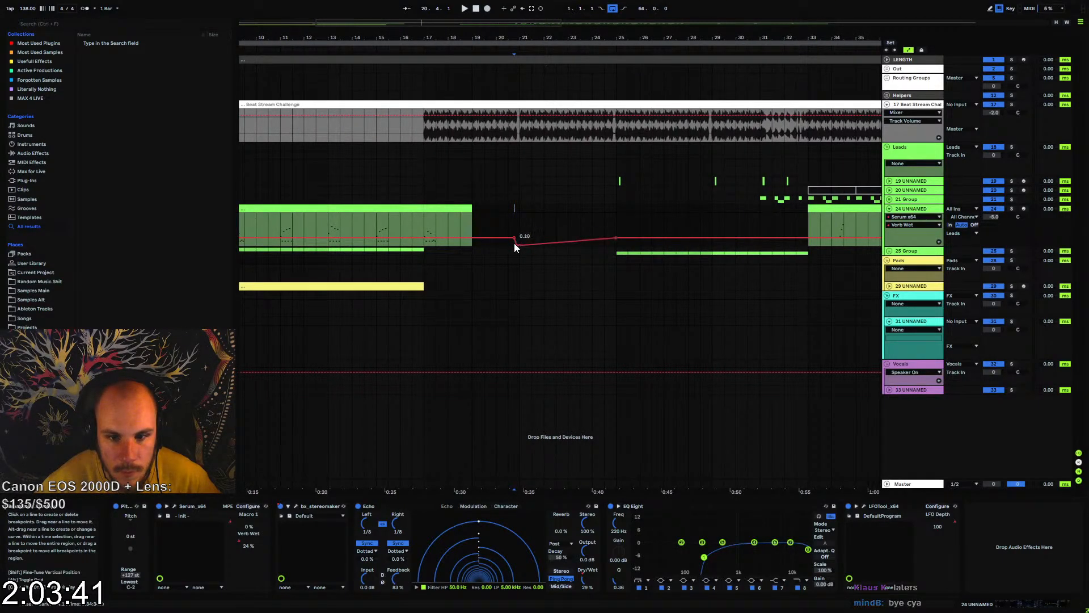
drag(516, 247, 522, 250)
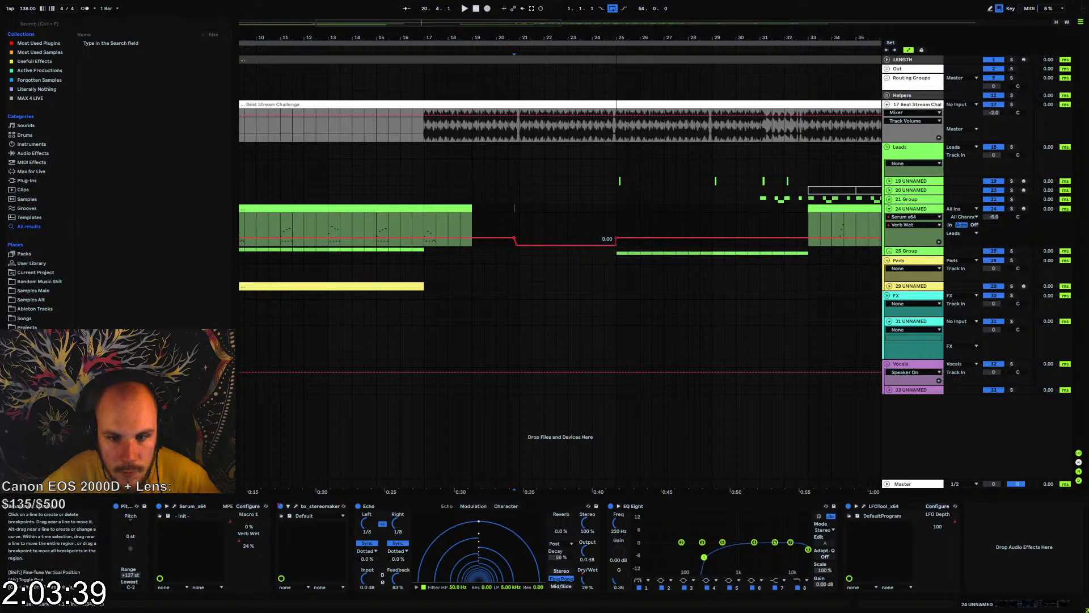
click(889, 209)
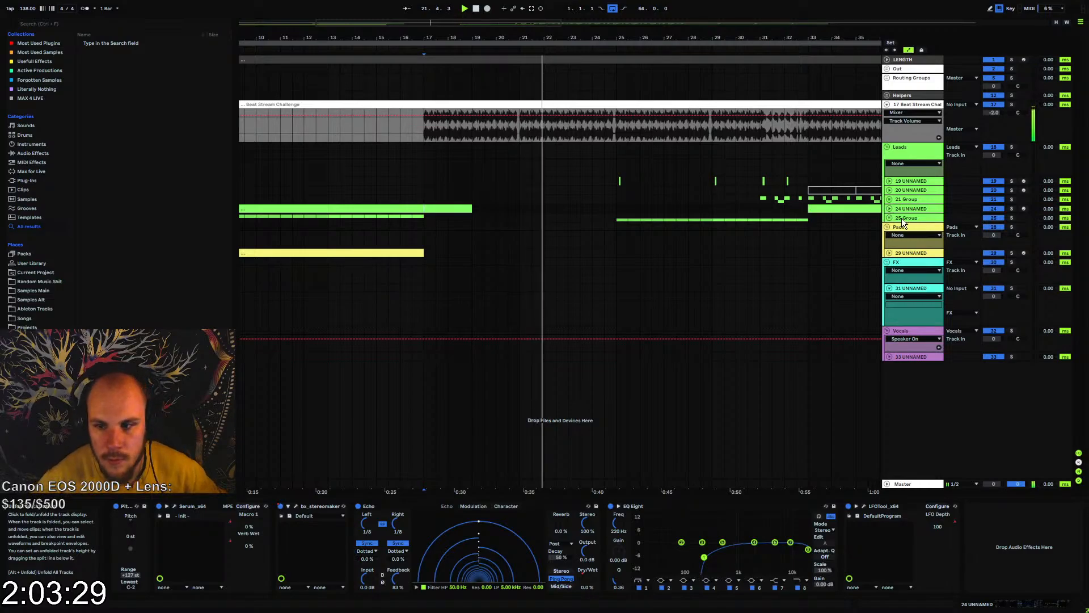
Insert a new MIDI track below the 25 Group and create an empty one-bar MIDI clip at bar 20
click(908, 219)
click(888, 219)
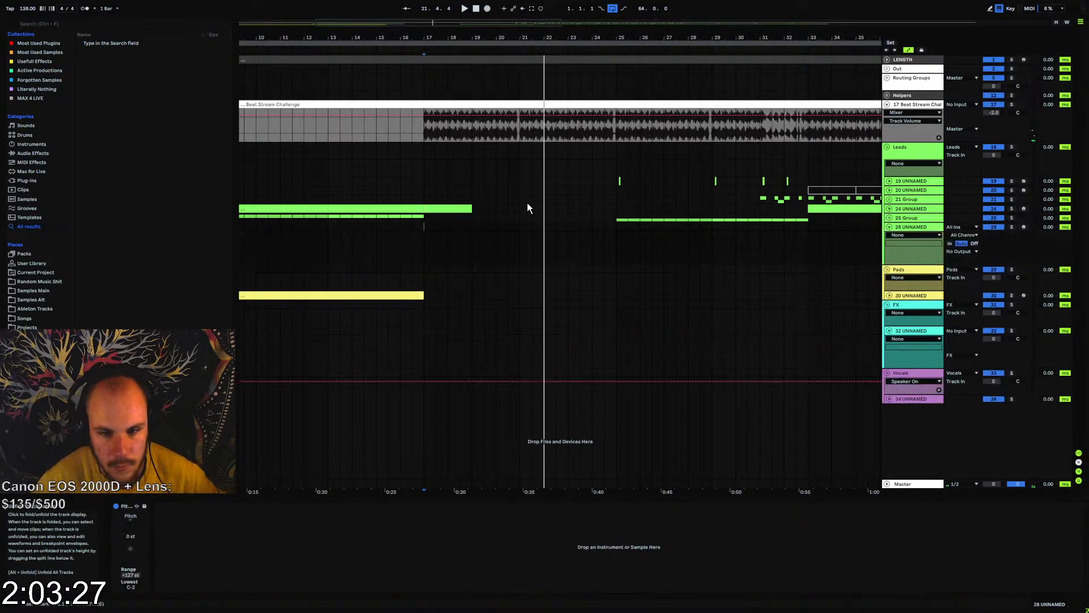
drag(515, 45, 536, 263)
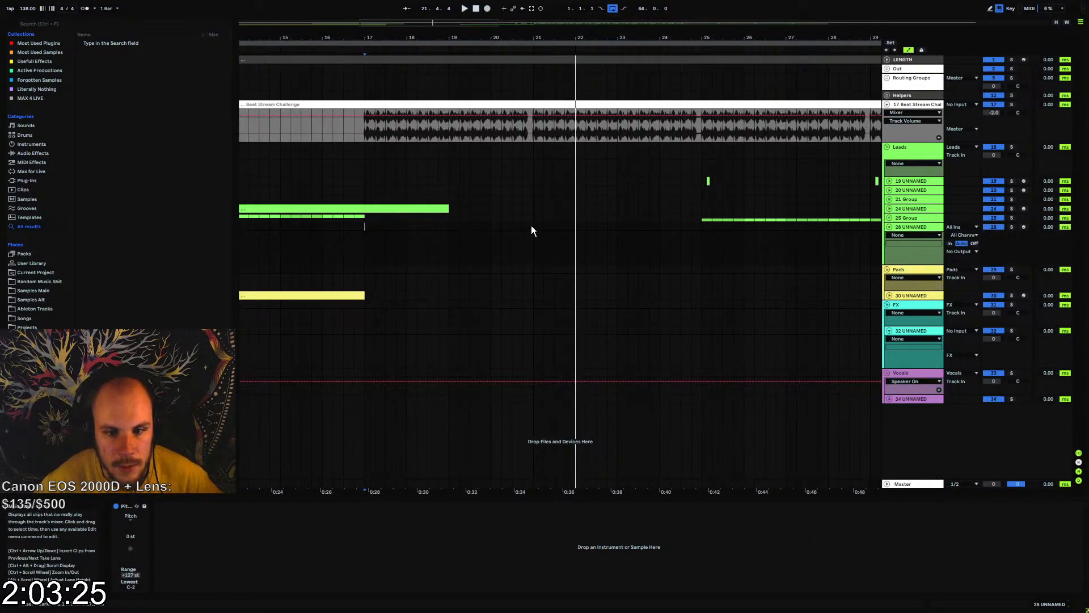
key(ctrl+shift+m)
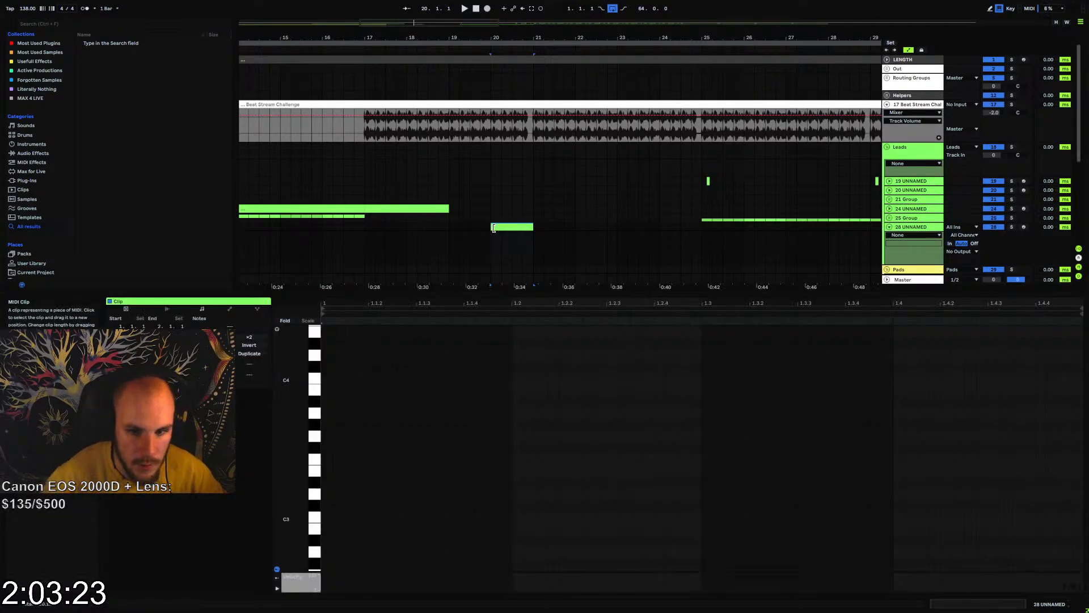
Load a Serum instrument onto the new MIDI track 28
right_click(503, 251)
right_click(503, 250)
mouse_move(526, 259)
click(603, 257)
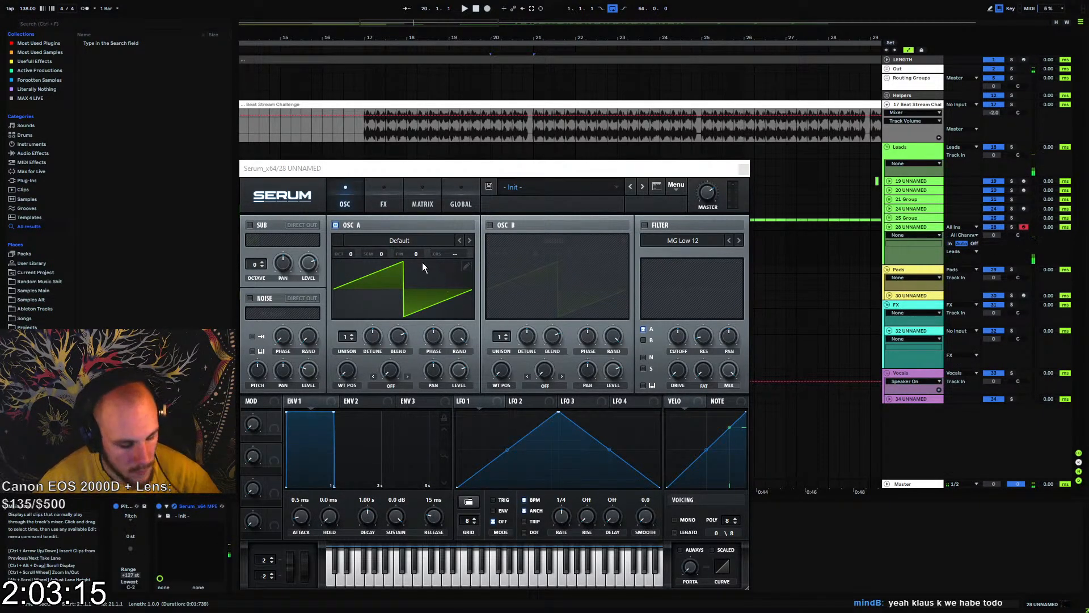
Enable Serum's filter on track 28 as Band 24, set its resonance to about 25%, adjust the cutoff, and close Serum
click(644, 225)
click(682, 242)
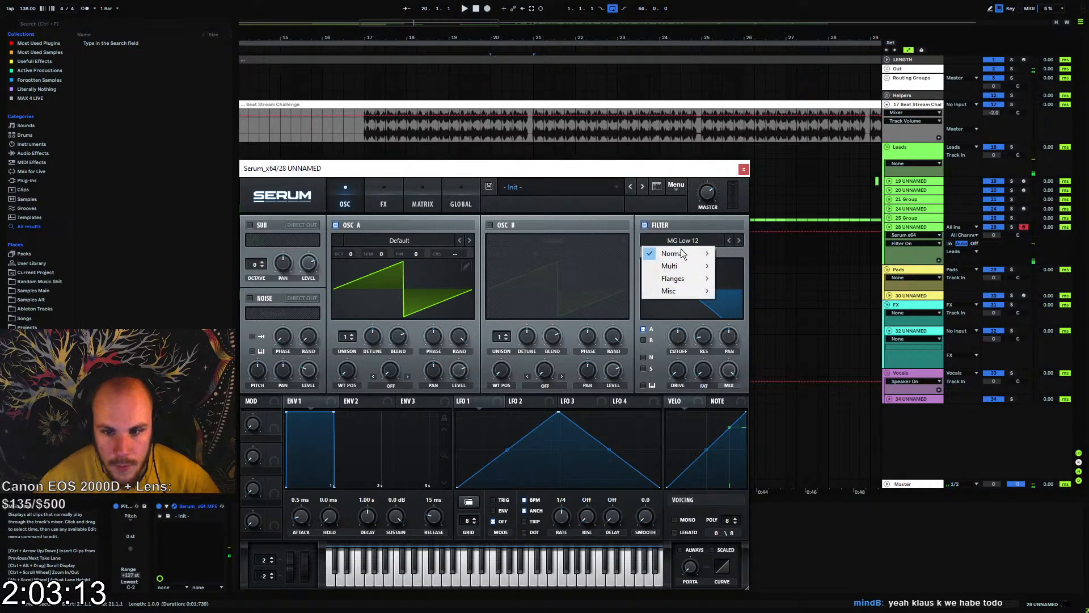
mouse_move(681, 253)
click(743, 416)
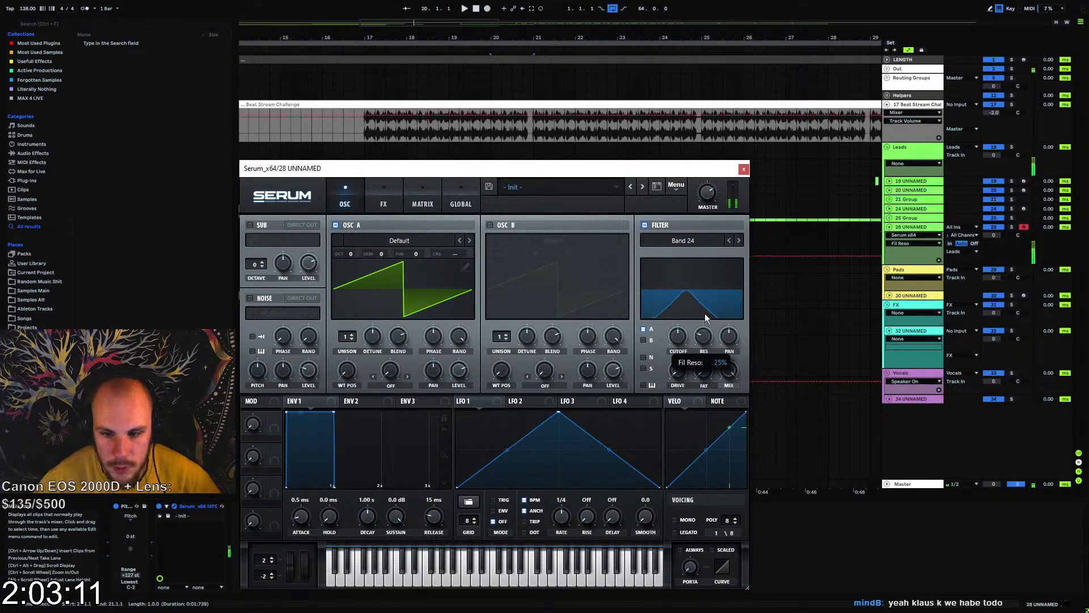
drag(678, 340, 708, 251)
click(744, 170)
Enter a G0 note filling the whole one-bar MIDI clip at bar 20 on track 28
click(526, 227)
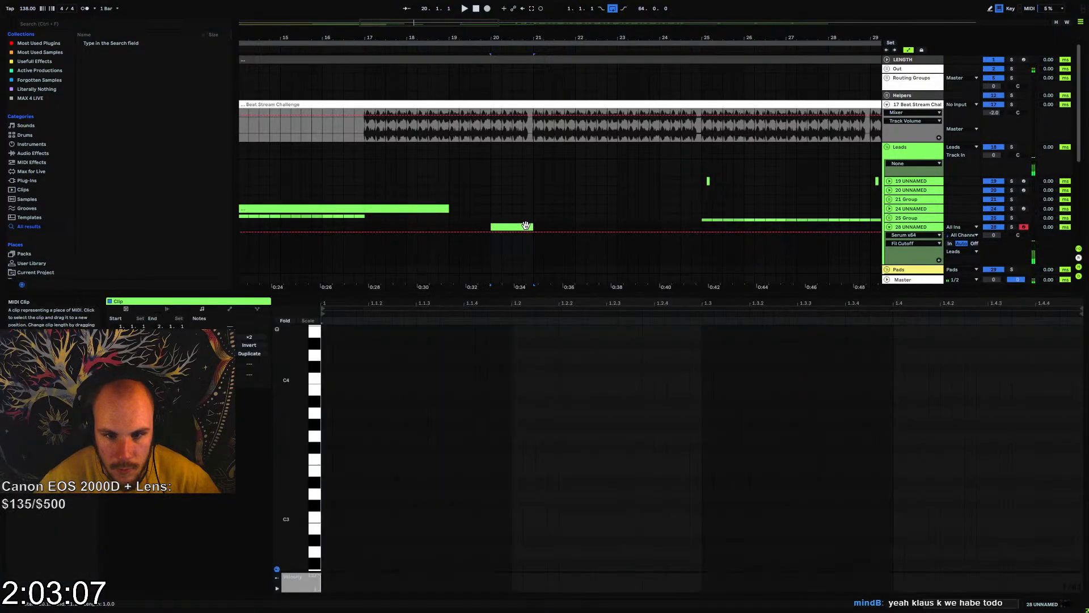
scroll(320, 473, down, 8)
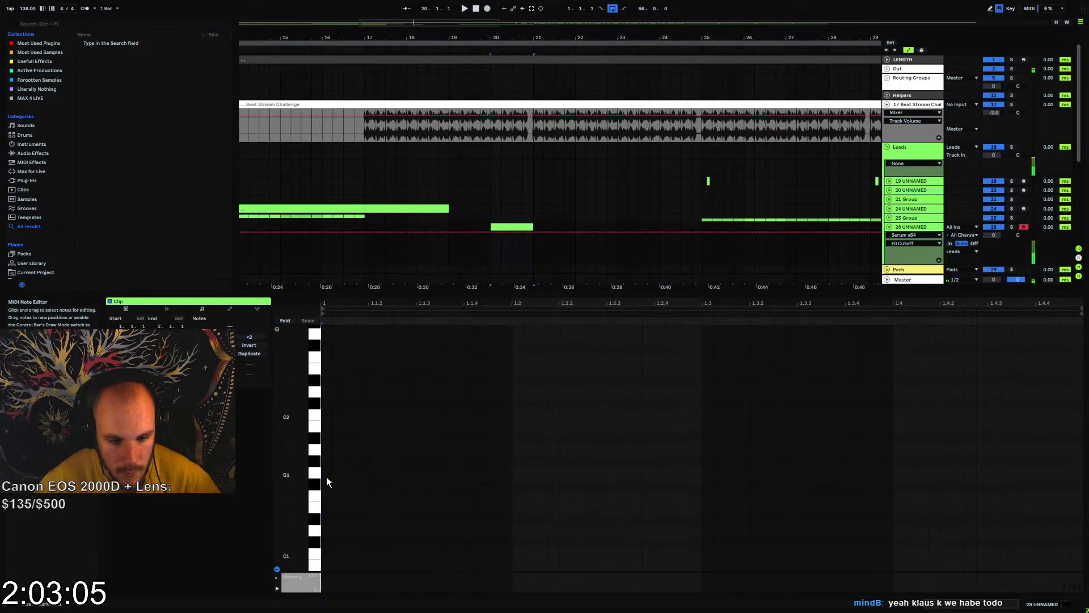
double_click(331, 553)
drag(331, 554, 1014, 536)
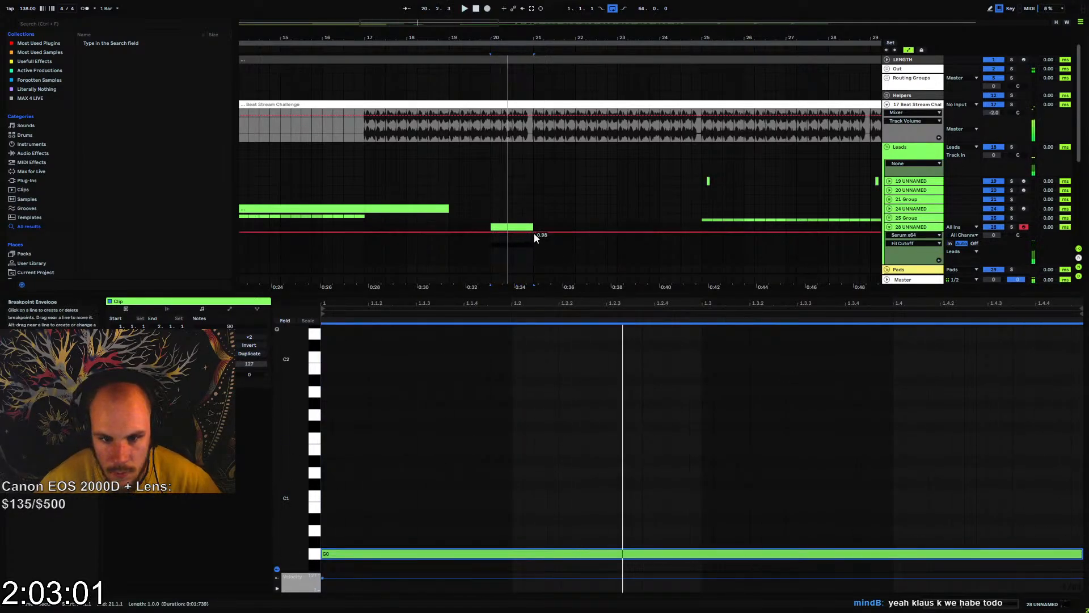
Automate Serum's filter cutoff on track 28 to rise in a curve across bar 20, starting from a low value
click(495, 239)
drag(495, 239, 488, 256)
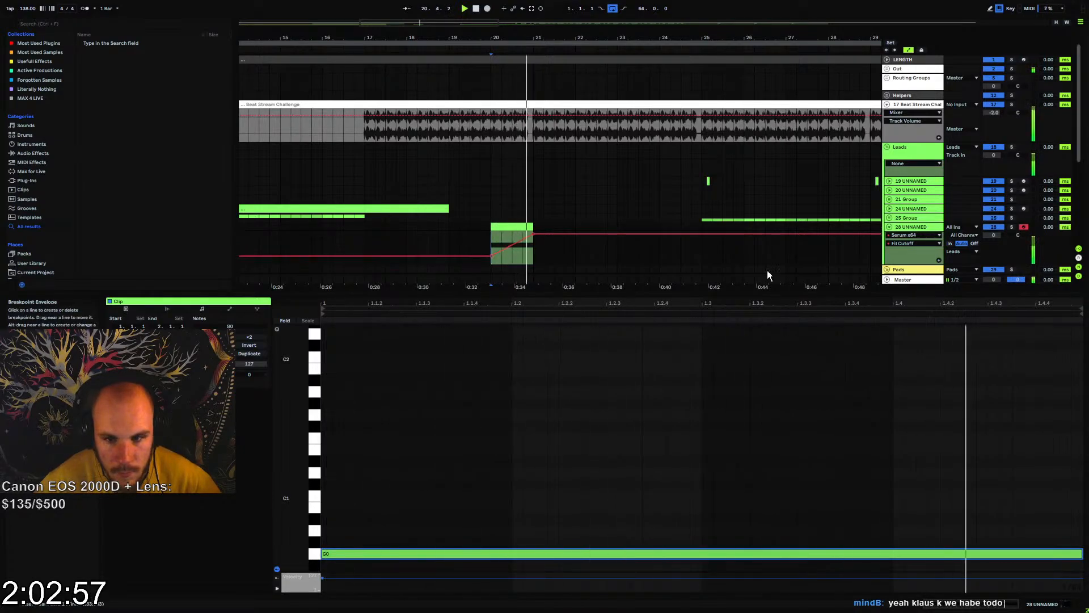
drag(783, 284, 783, 400)
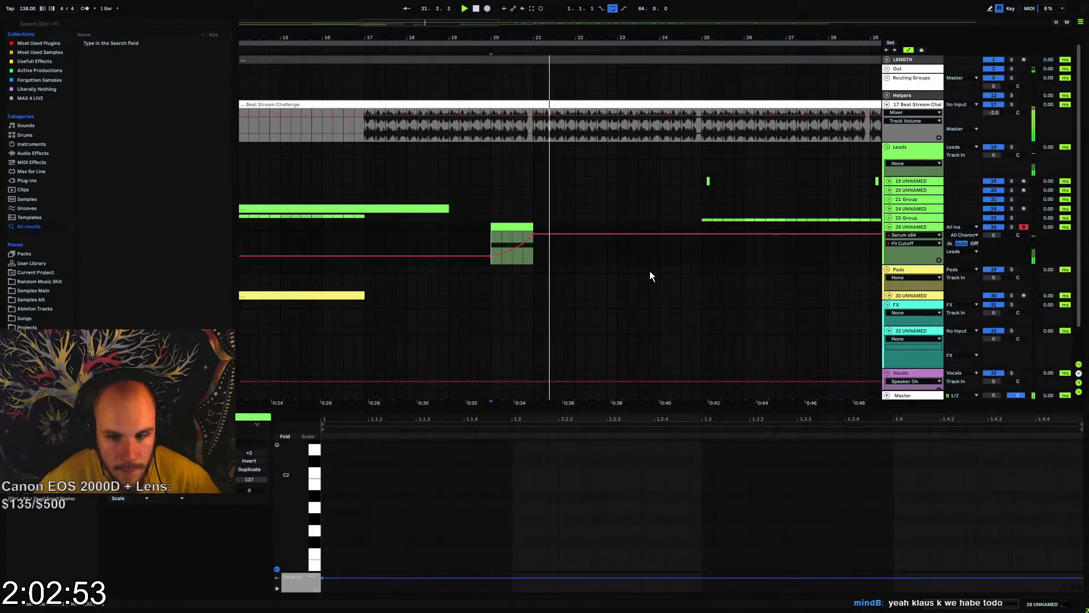
Add Echo after Serum on track 28, set it to Ping Pong with 94% feedback, and play the result
right_click(556, 246)
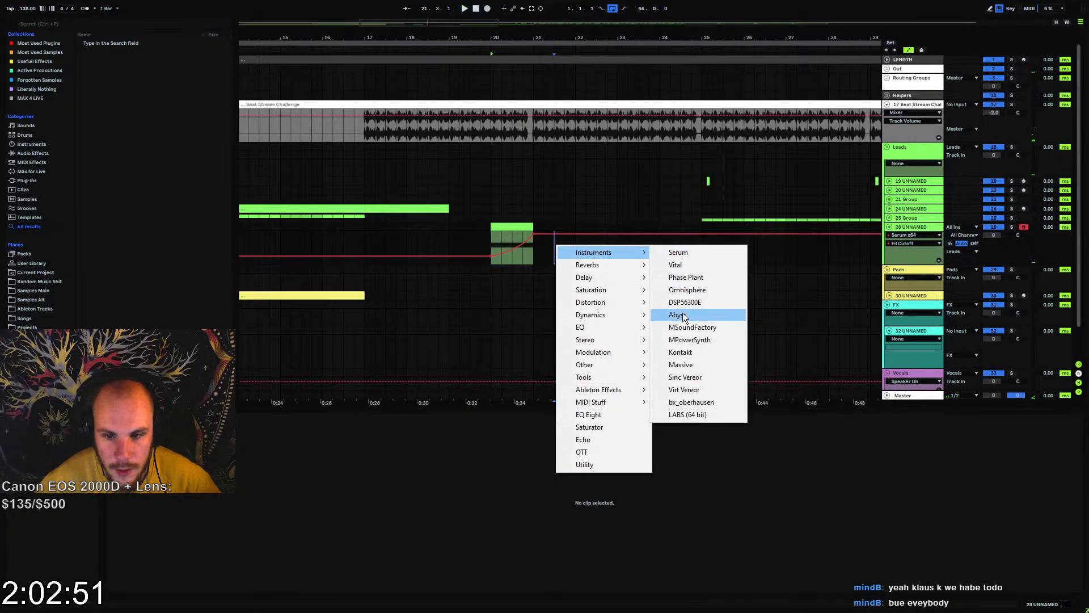
click(598, 438)
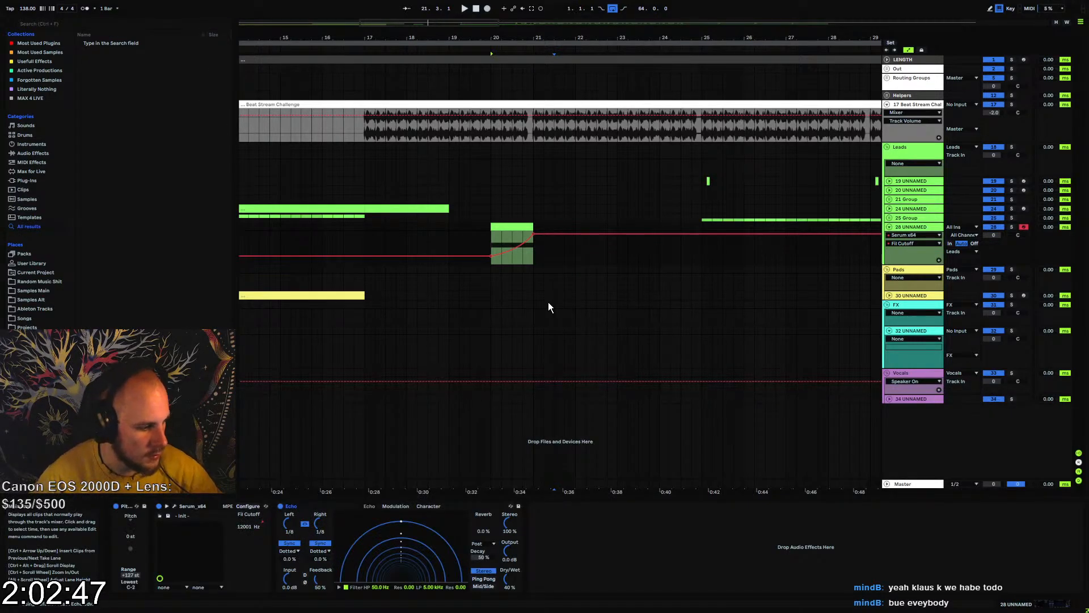
click(483, 579)
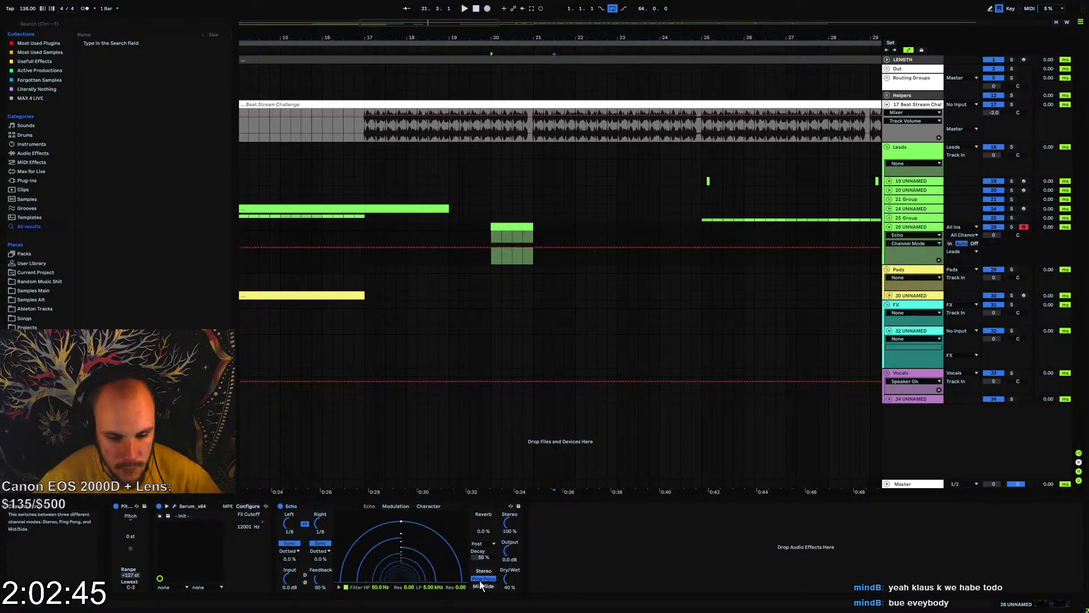
drag(318, 580, 317, 548)
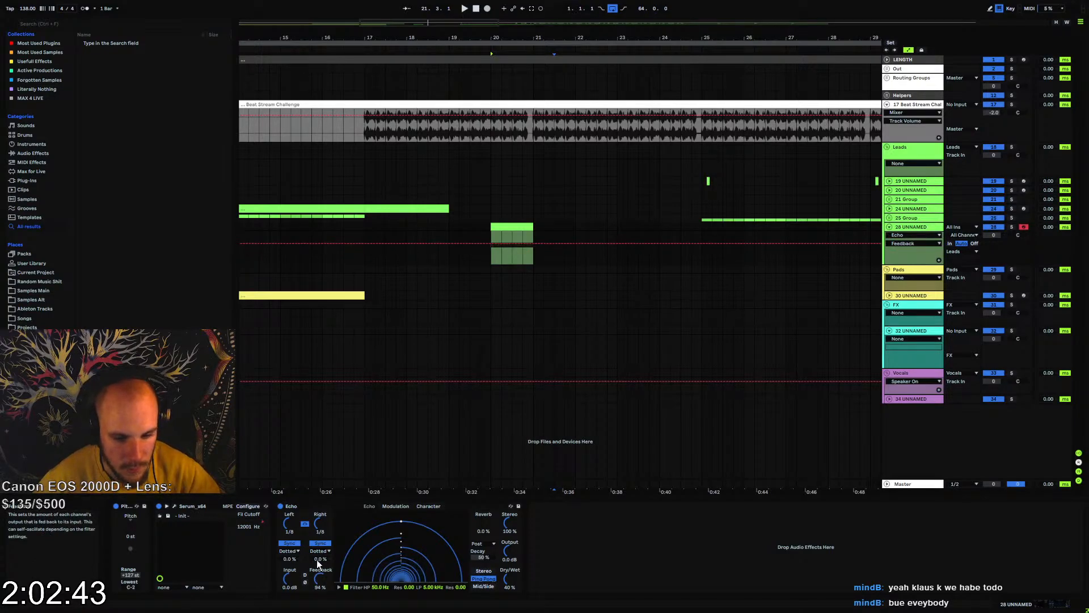
key(space)
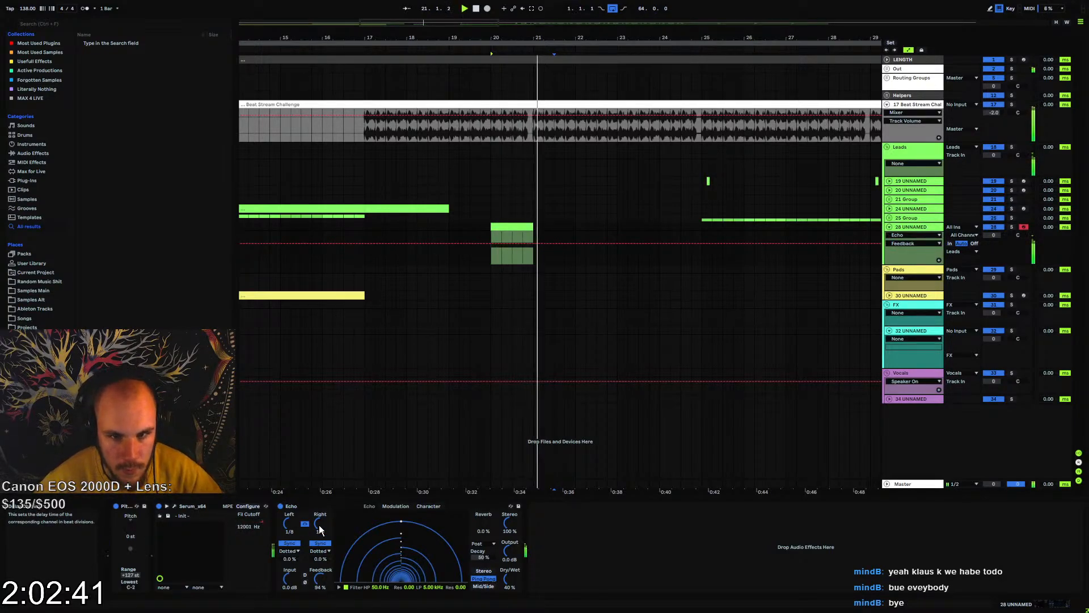
Set both of Echo's delay times on track 28 to 1/4 with the Notes sync mode while auditioning the fill
click(319, 525)
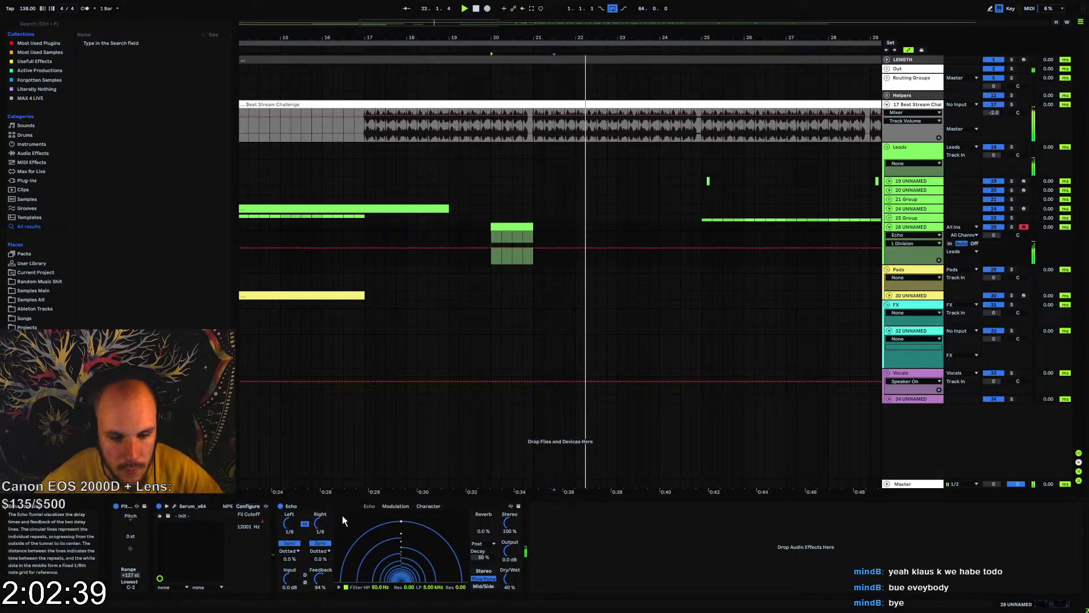
key(Up)
key(space)
key(space)
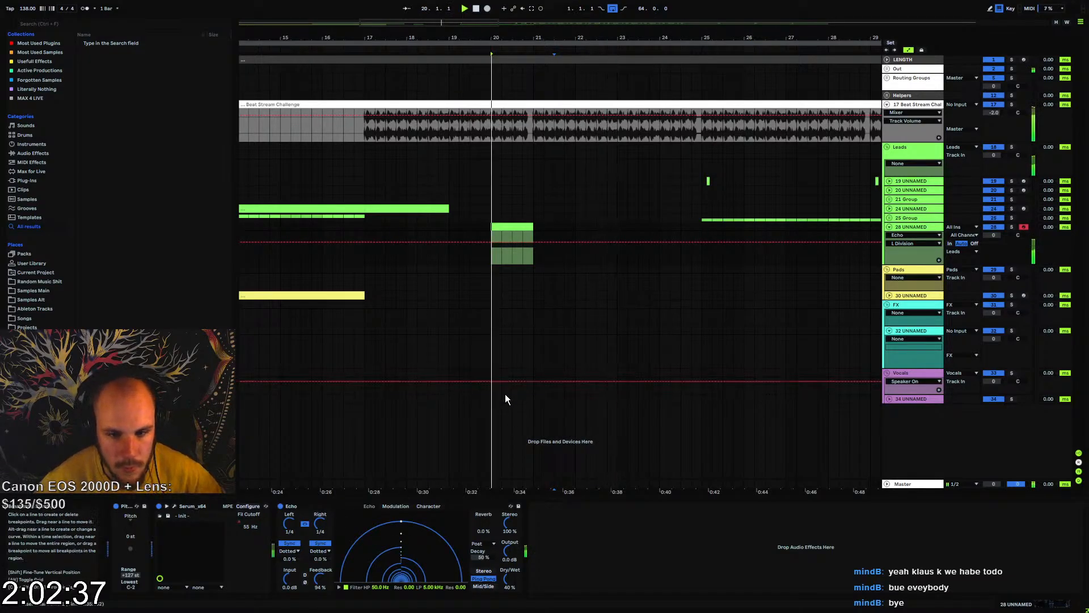
click(321, 551)
click(318, 558)
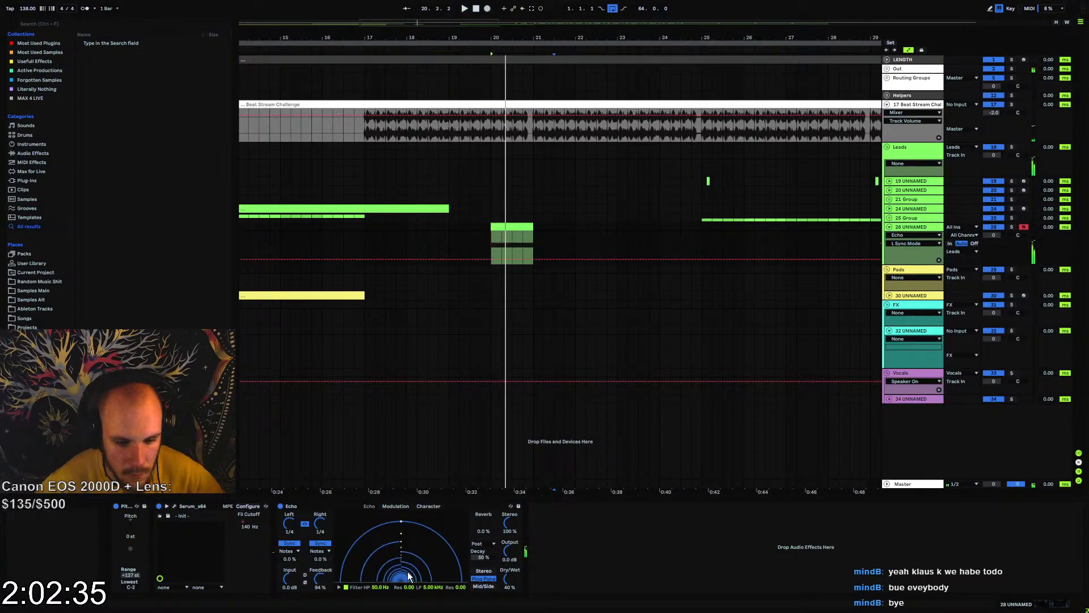
click(277, 506)
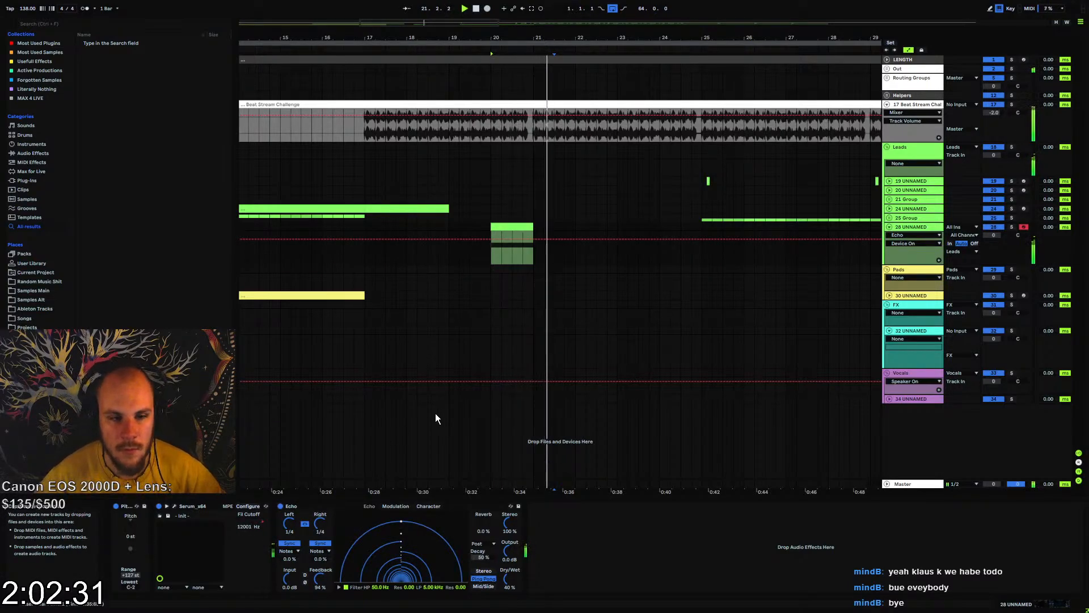
Set Echo's feedback to 82%, its high-pass filter to 974 Hz and low-pass to 16.1 kHz, and audition the tail
mouse_move(318, 582)
mouse_down()
mouse_move(381, 570)
mouse_move(381, 556)
mouse_up()
click(381, 587)
mouse_move(433, 587)
mouse_down()
mouse_move(433, 570)
mouse_move(381, 581)
mouse_up()
key(space)
key(space)
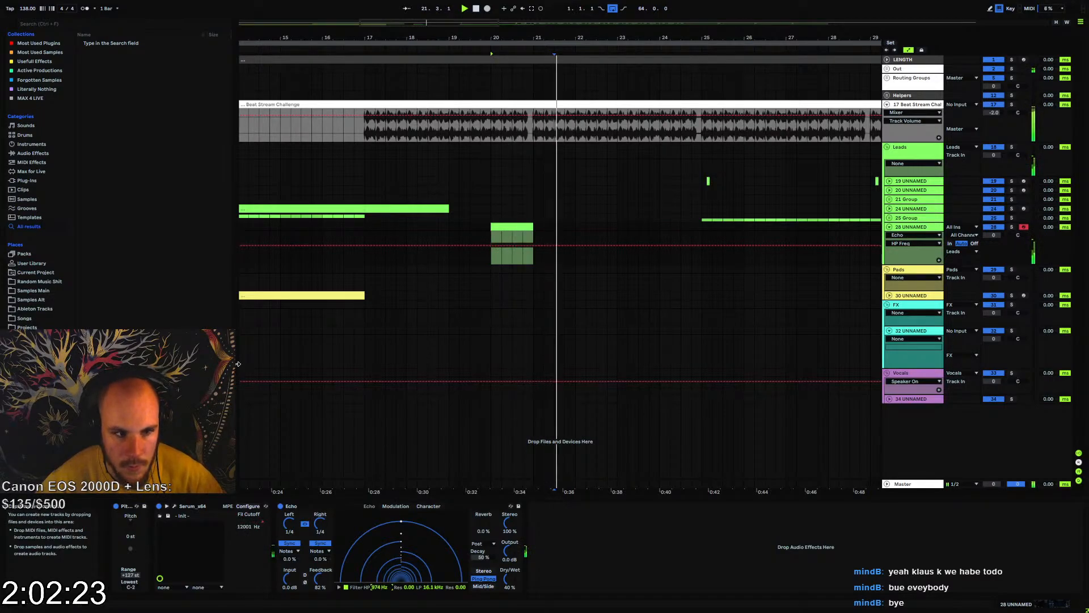
click(32, 153)
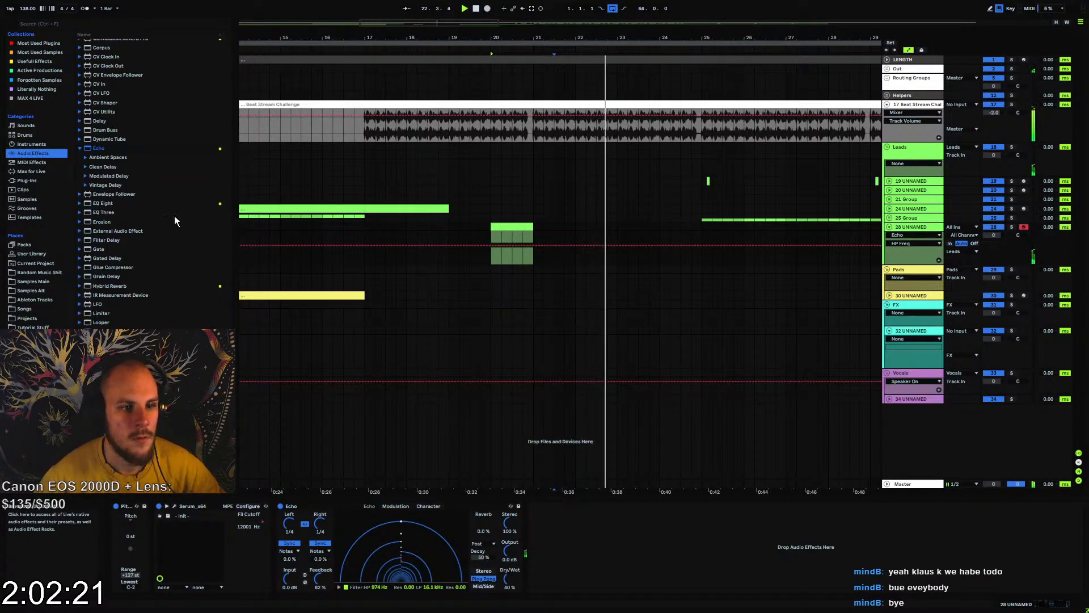
key(space)
Copy track 28's one-bar clip from bar 20 to bar 23 and play it
click(514, 225)
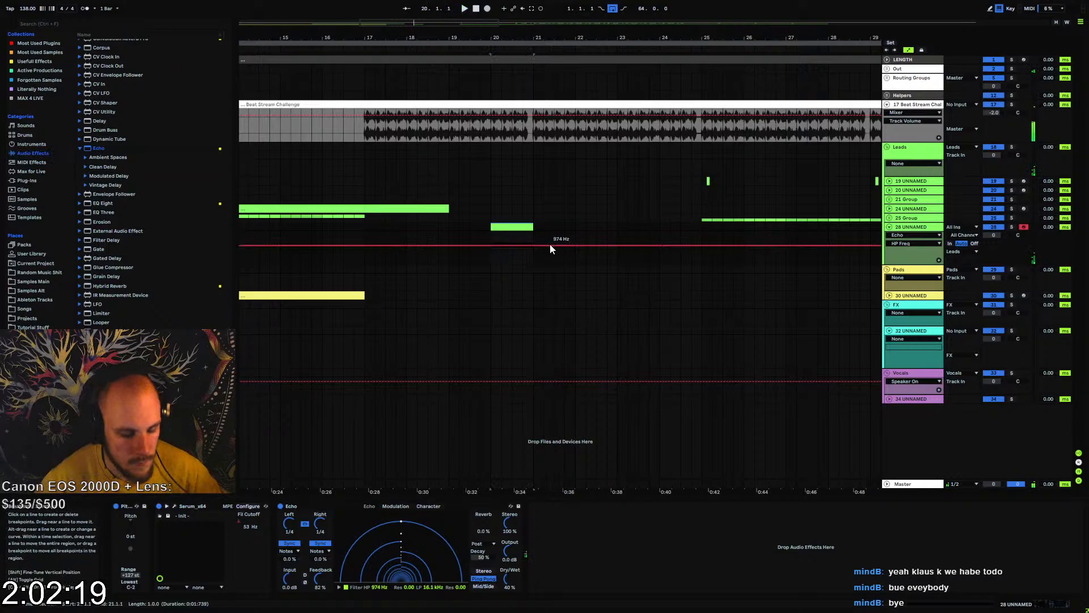
click(619, 224)
key(ctrl+v)
key(space)
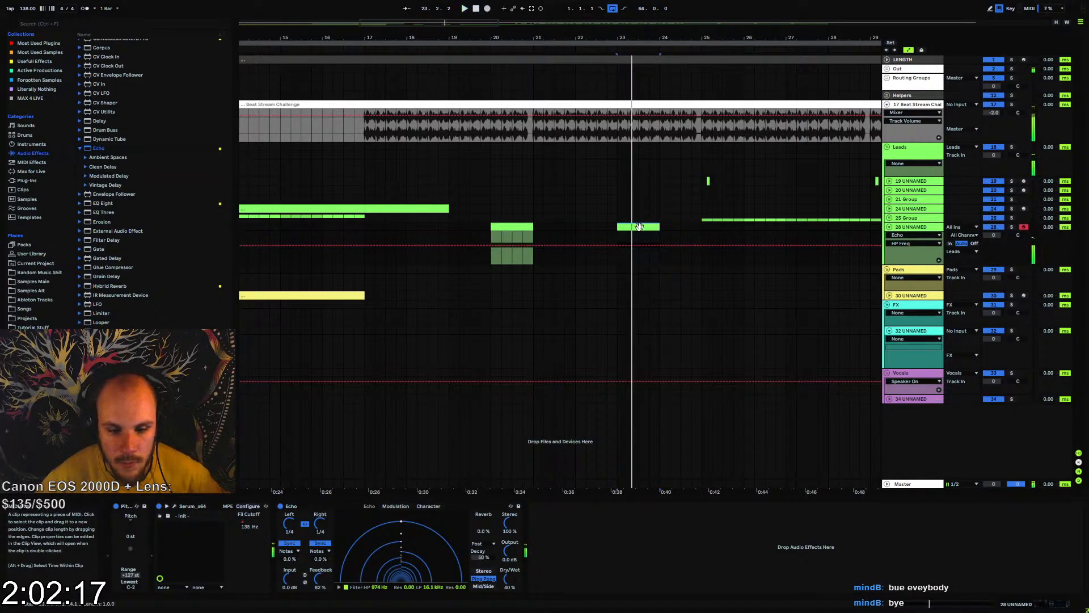
key(space)
key(space)
Reshape the filter cutoff automation to fall across bar 23 and ramp back up just after bar 24, and play it
click(249, 515)
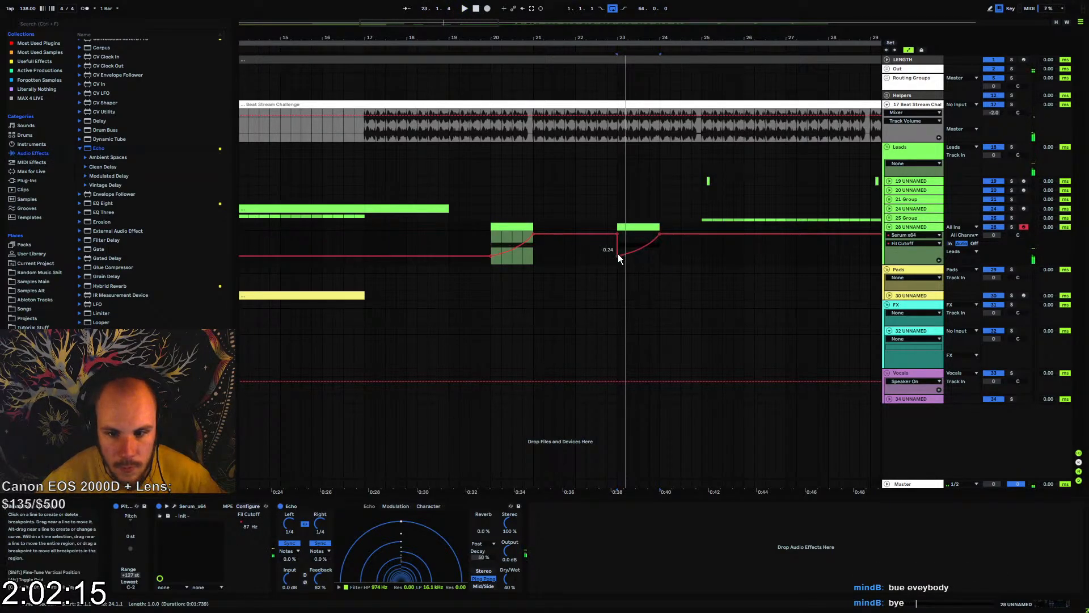
drag(618, 254, 657, 253)
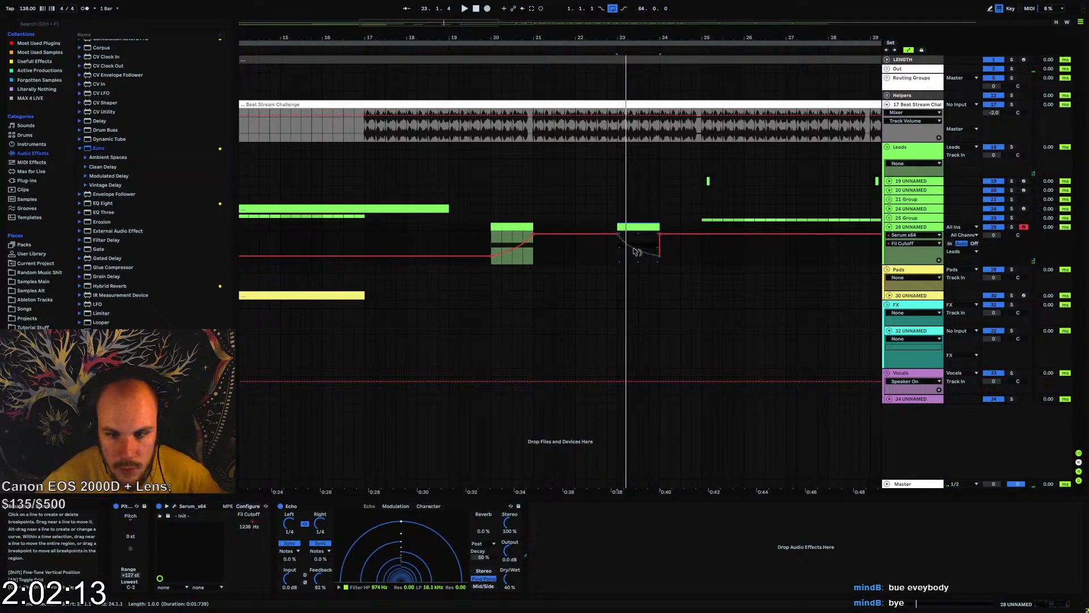
drag(660, 234, 670, 233)
key(space)
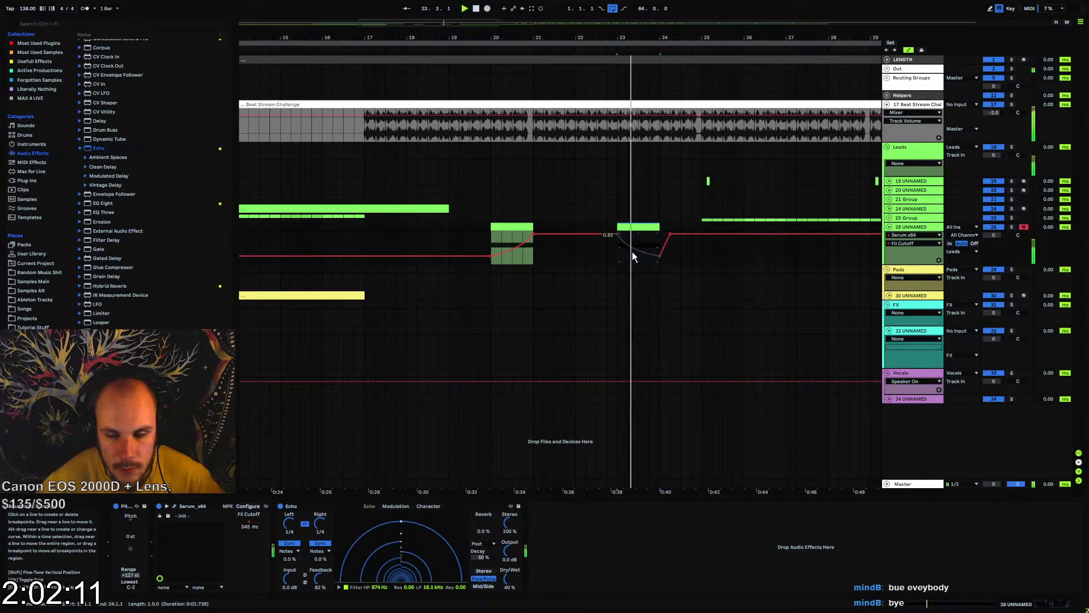
Collapse track 28 and play the arrangement from just before bar 25
click(365, 226)
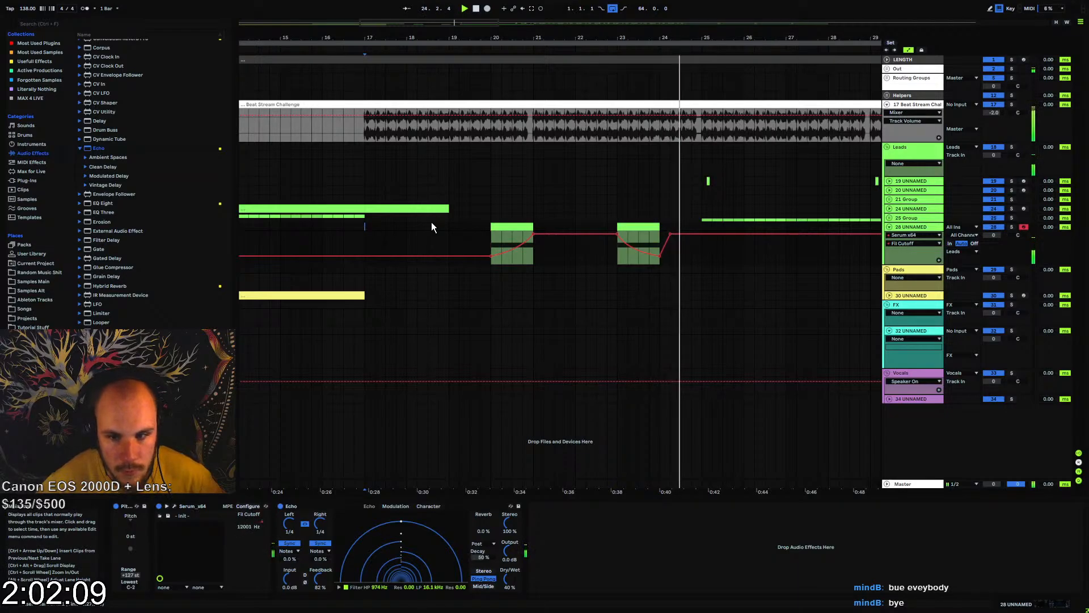
click(890, 227)
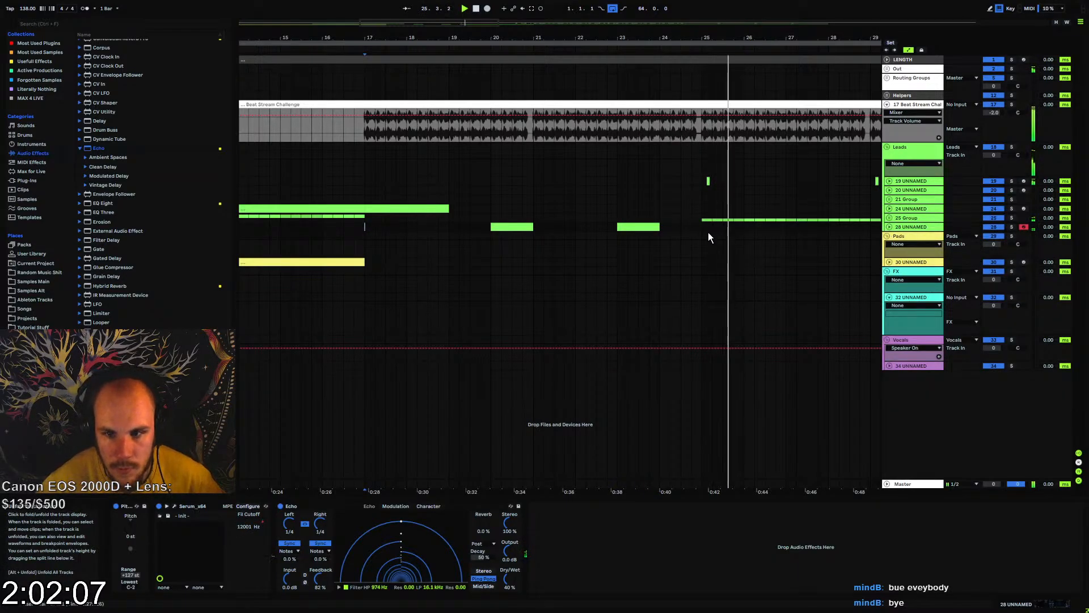
click(688, 228)
key(space)
key(space)
Shift track 19's short clips between bars 25 and 33, and the one at bar 40, one beat earlier
mouse_move(693, 39)
mouse_down()
mouse_move(684, 65)
mouse_move(366, 76)
mouse_move(363, 50)
mouse_up()
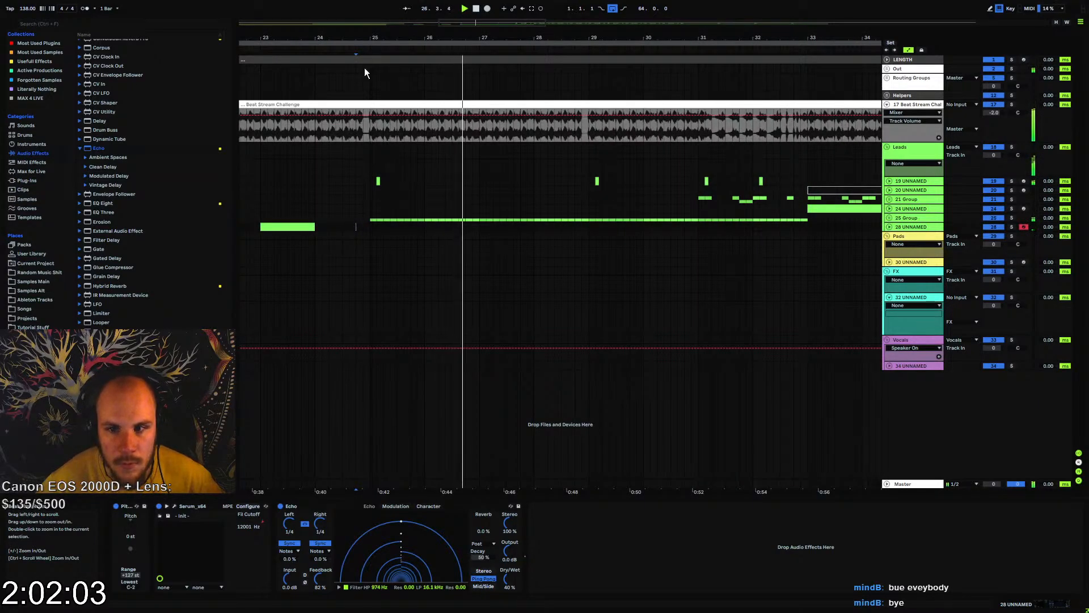
drag(367, 186, 747, 182)
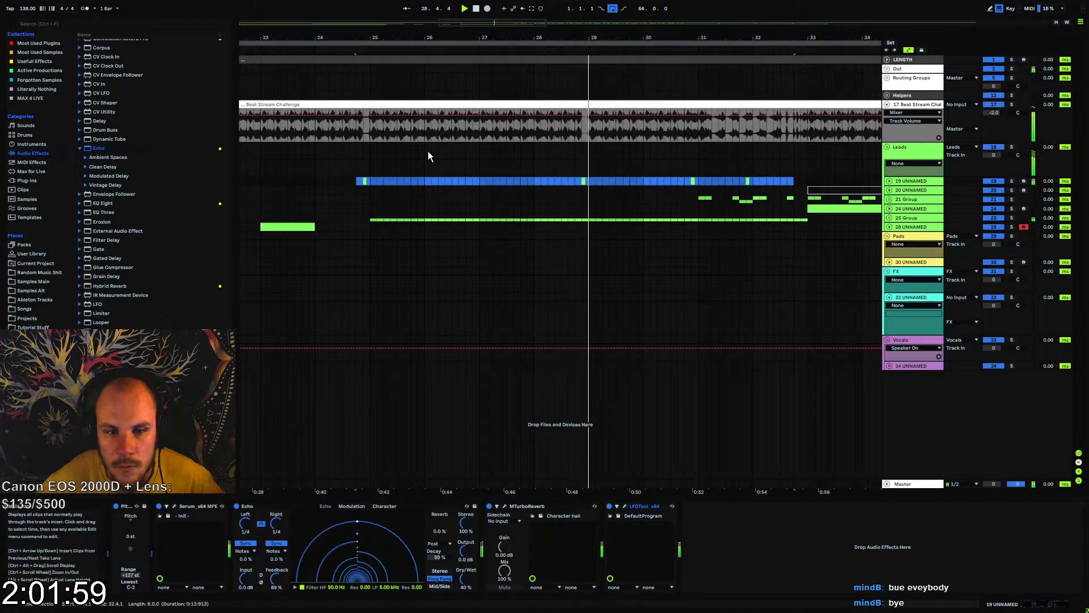
click(355, 180)
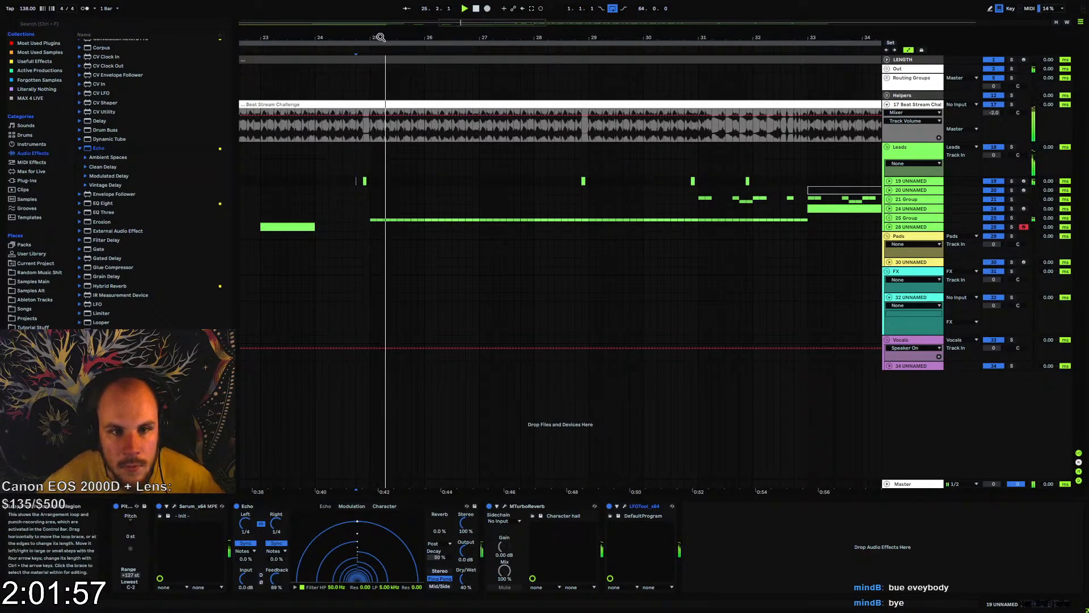
drag(377, 38, 295, 16)
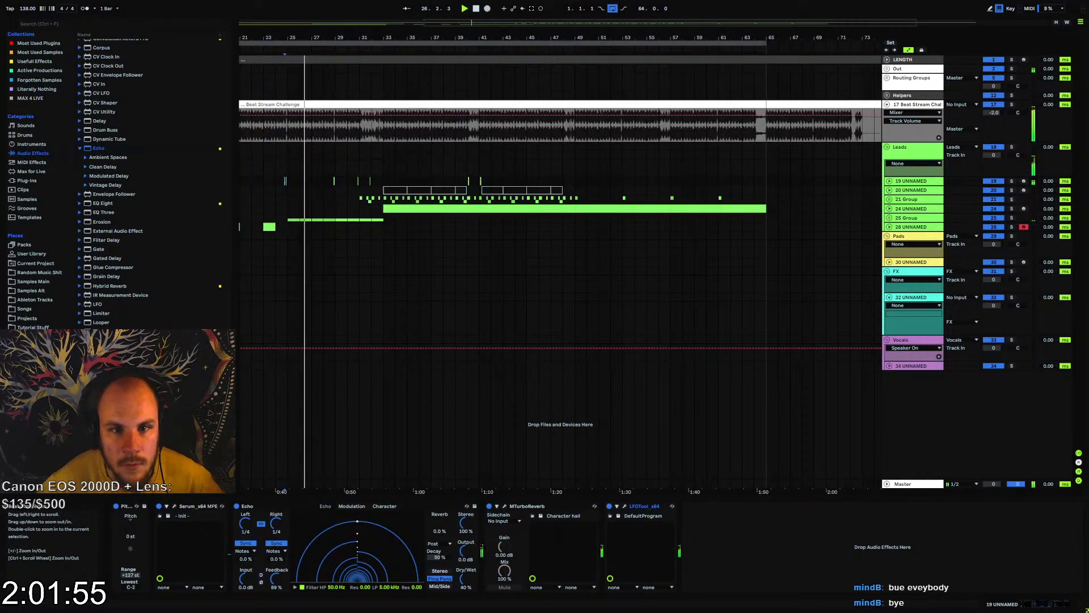
drag(467, 38, 467, 98)
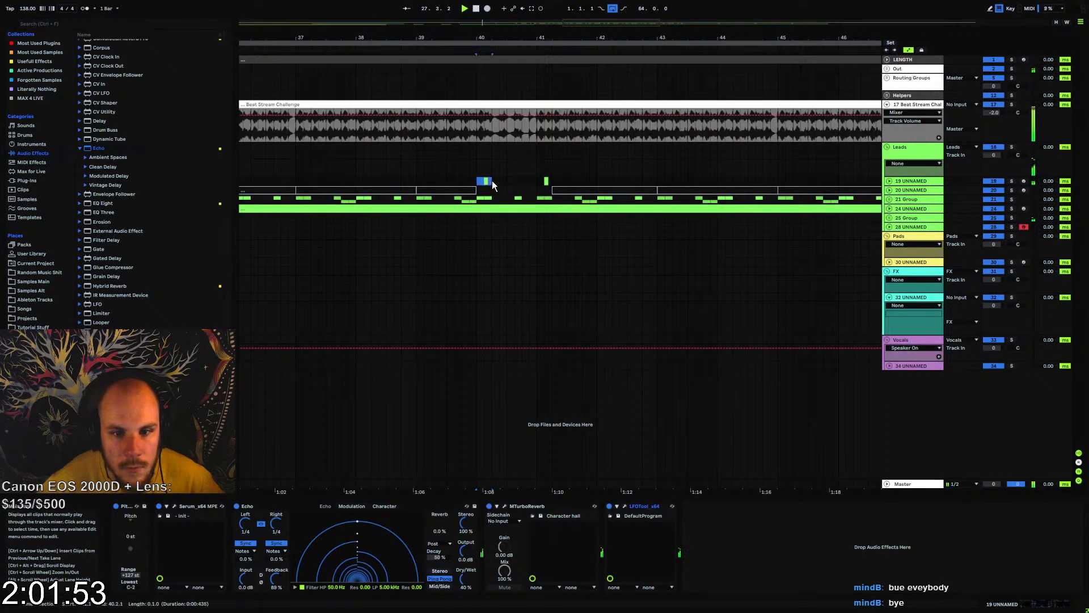
click(477, 181)
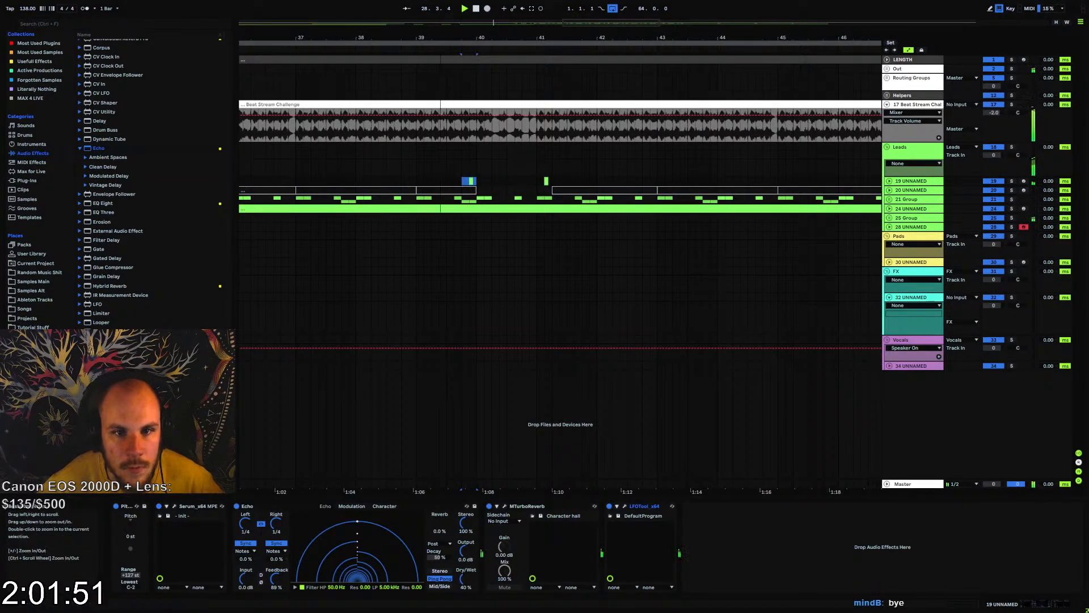
Copy the bar on track 19 that ends at bar 25, including its short clip, to bar 32 and play from there
drag(454, 38, 885, 11)
drag(608, 40, 557, 37)
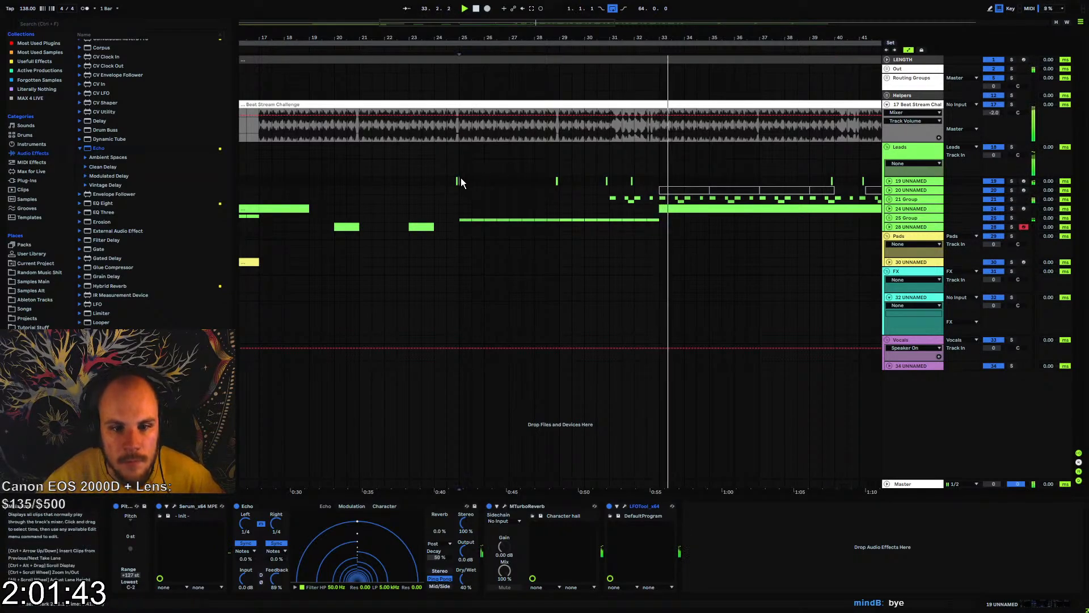
drag(461, 180, 437, 181)
key(ctrl+c)
click(638, 180)
key(ctrl+v)
key(space)
key(space)
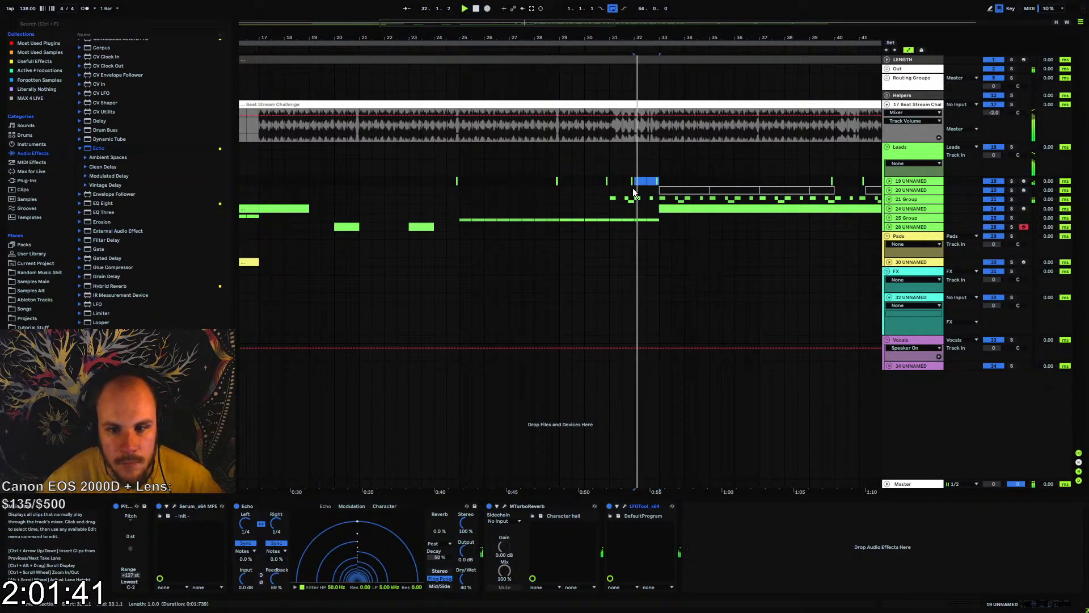
Automate Echo's Dry/Wet on track 19 to drop from 40% to 0% at bar 33 and return at bar 39
mouse_move(663, 38)
mouse_down()
mouse_move(662, 133)
mouse_move(677, 80)
mouse_move(658, 53)
mouse_up()
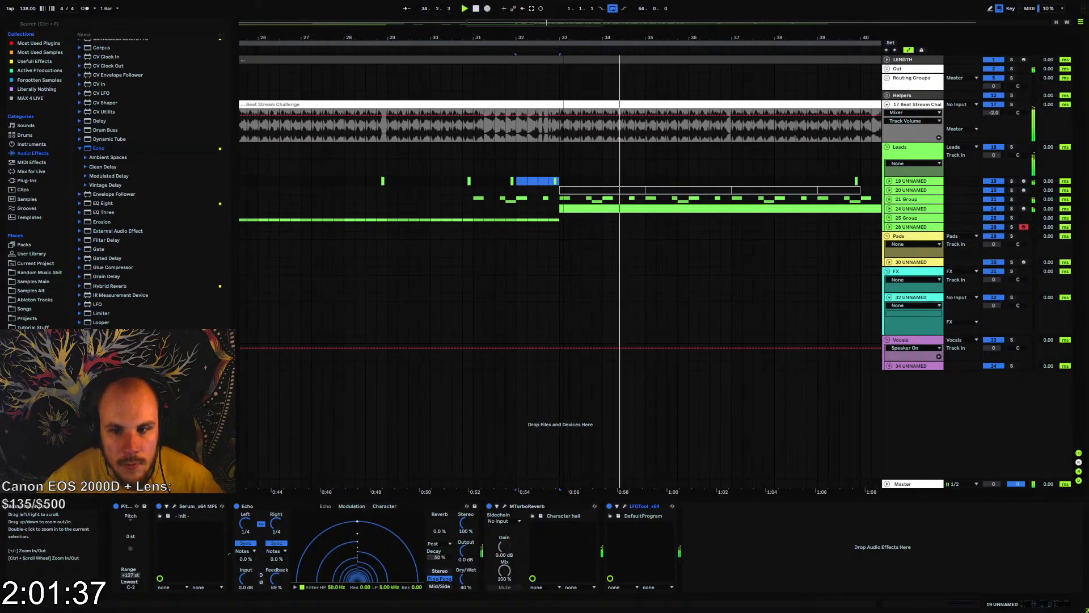
click(889, 180)
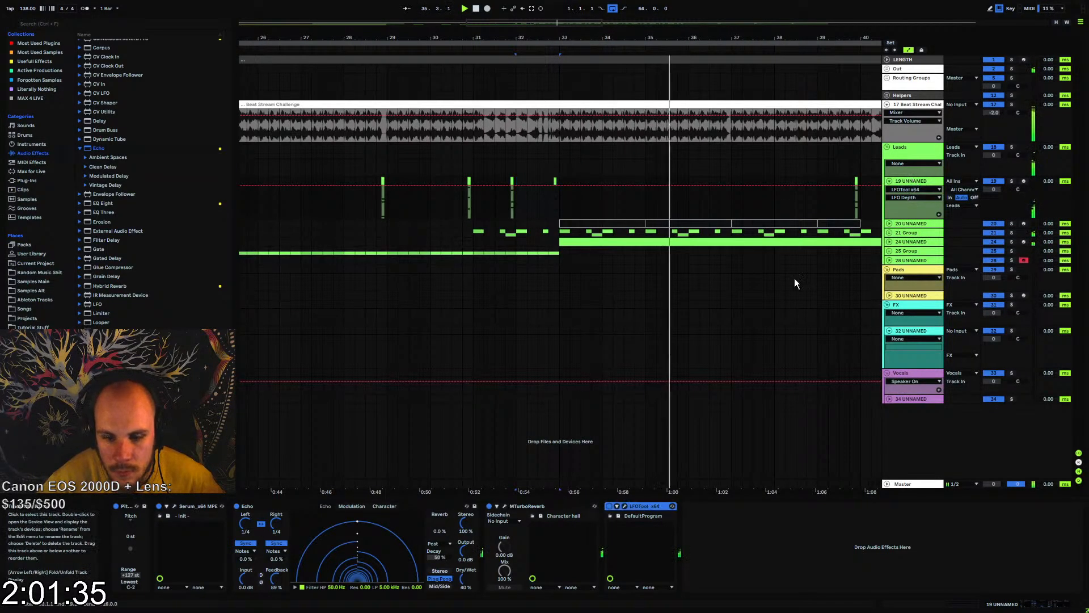
click(464, 578)
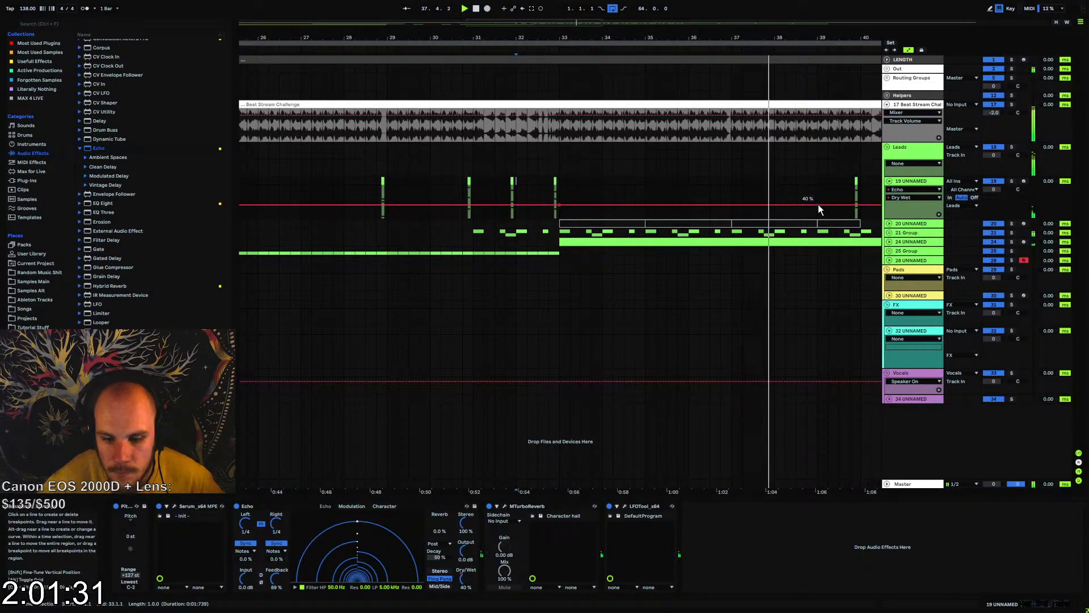
drag(818, 204, 817, 214)
drag(561, 205, 562, 219)
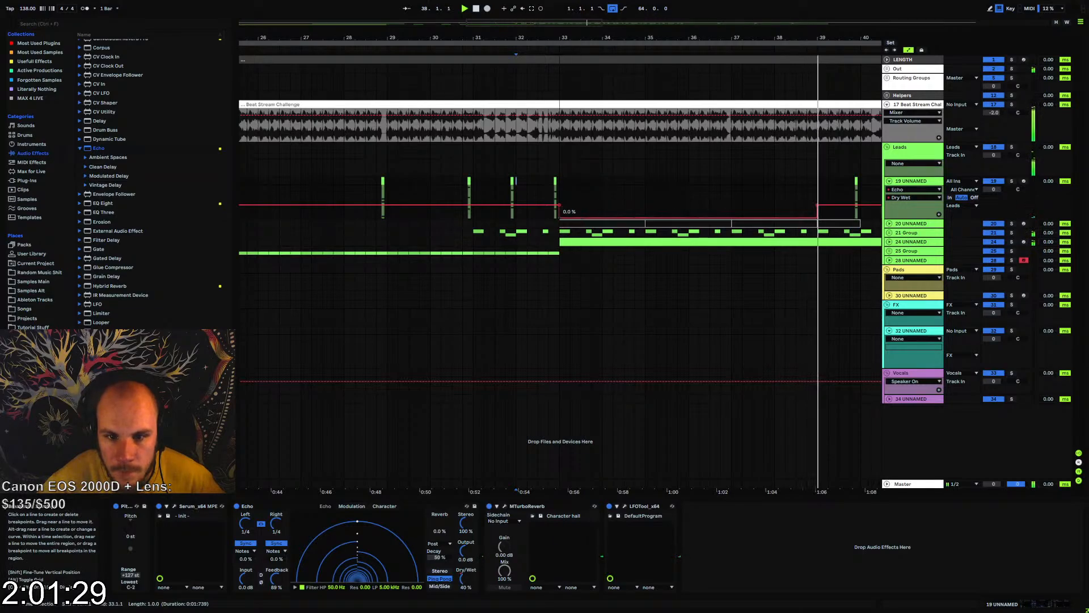
Automate MTurboReverb's Device On on track 19 to switch off from bar 33 until beat 4 of bar 39, and collapse the track
click(549, 521)
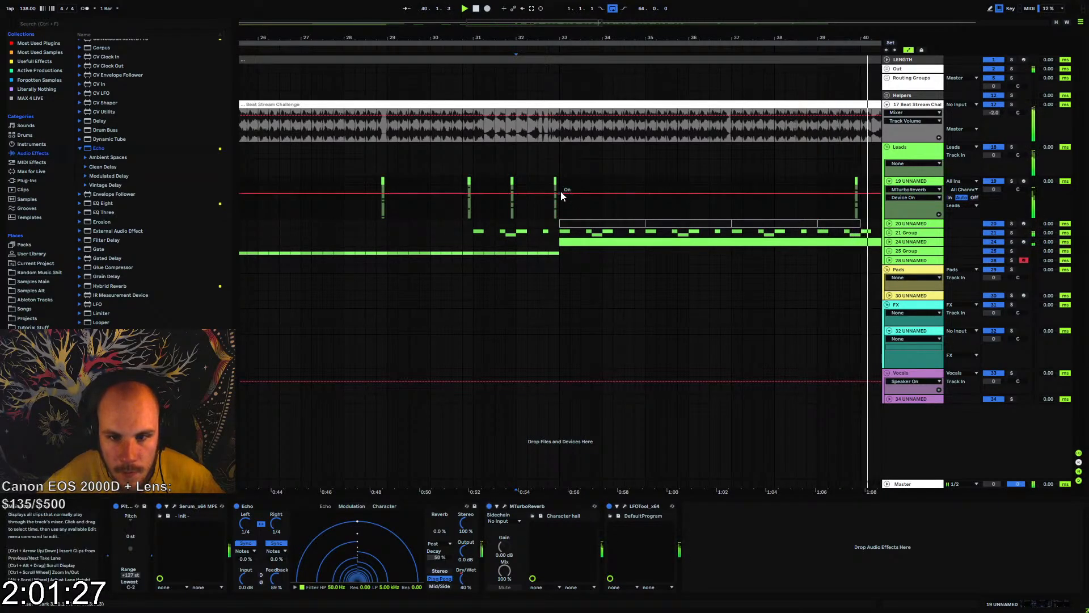
drag(849, 194, 849, 211)
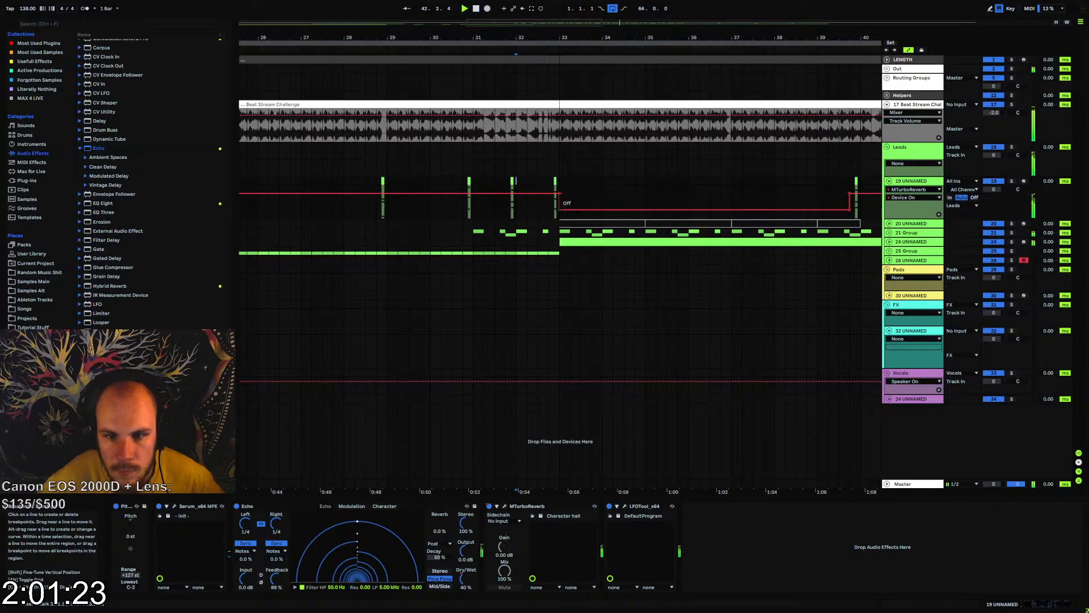
click(889, 181)
Lower track 24's volume to -10.0 dB during playback and collapse the track again
drag(624, 38, 507, 11)
click(890, 209)
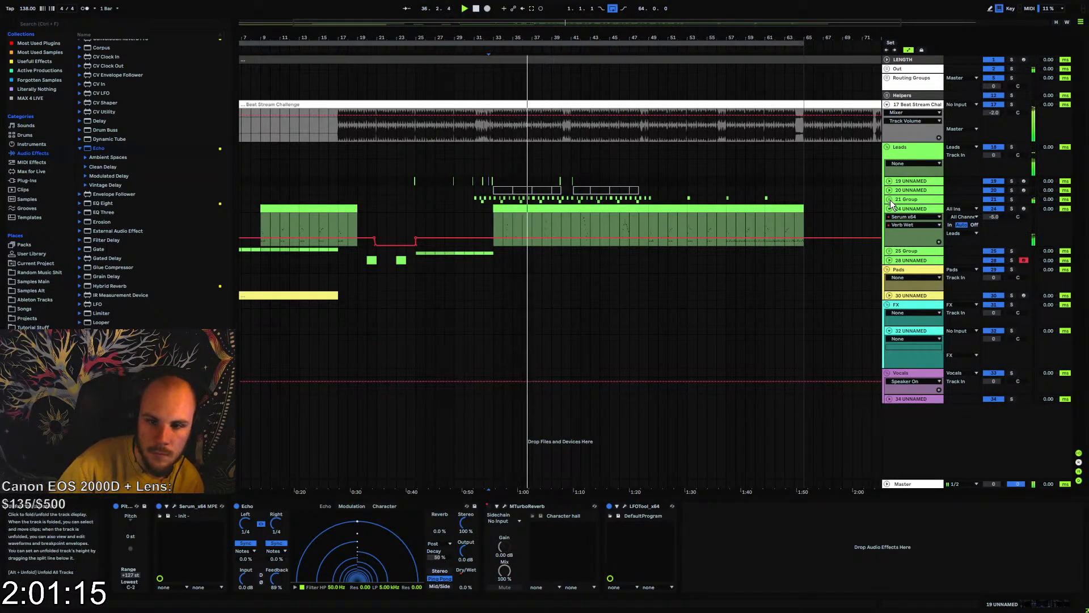
drag(547, 38, 547, 58)
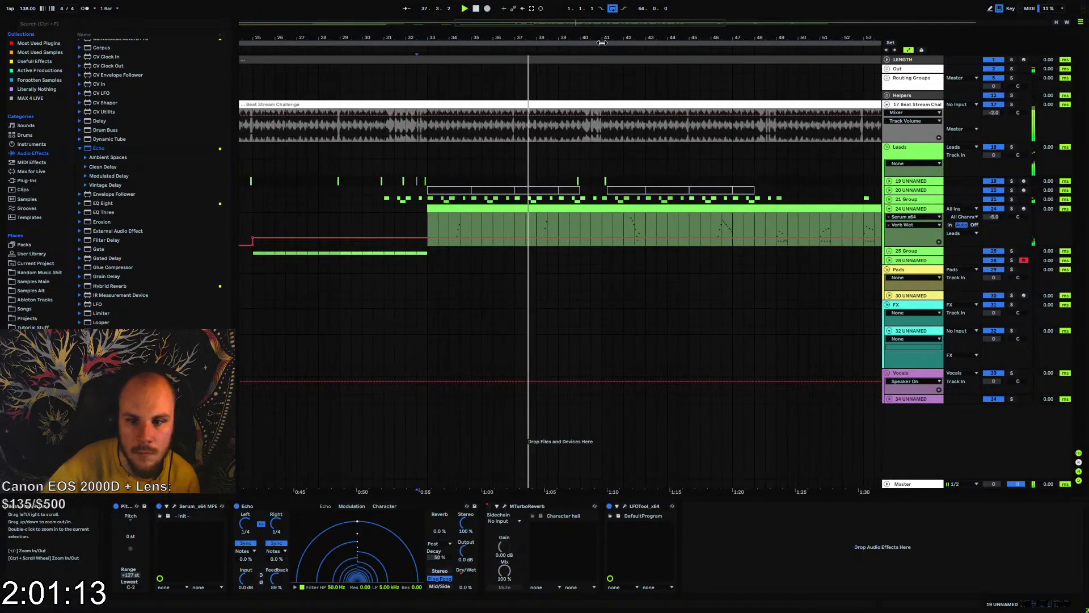
drag(988, 216, 989, 218)
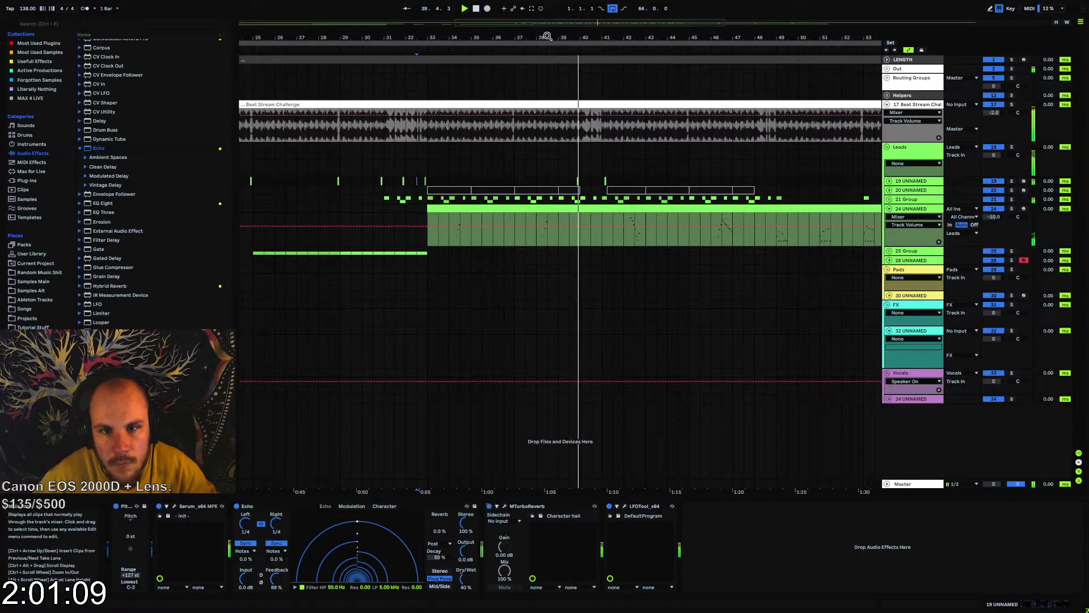
drag(548, 36, 506, 34)
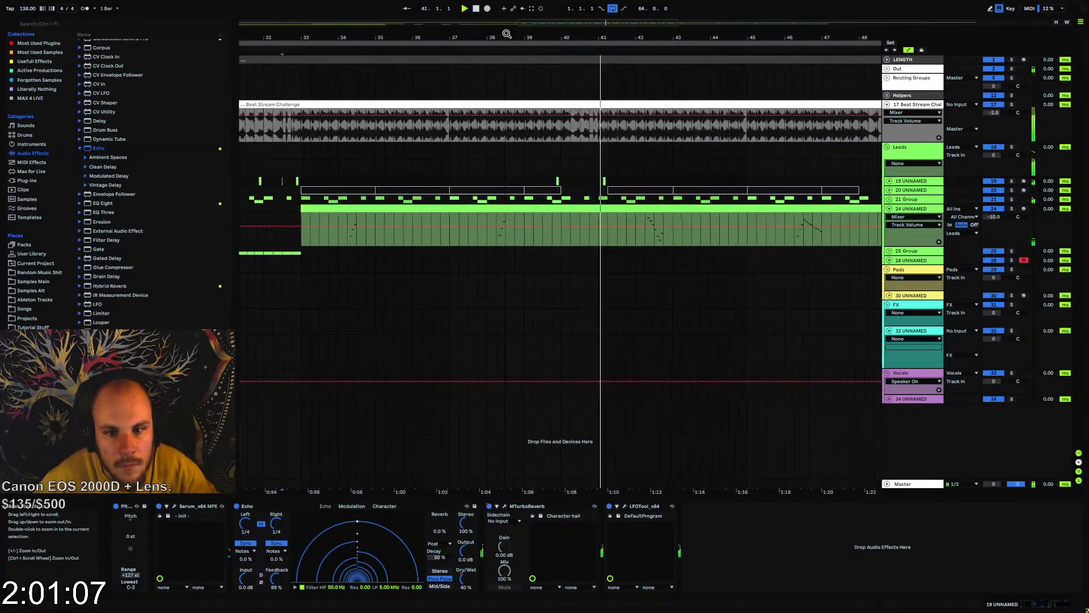
click(889, 209)
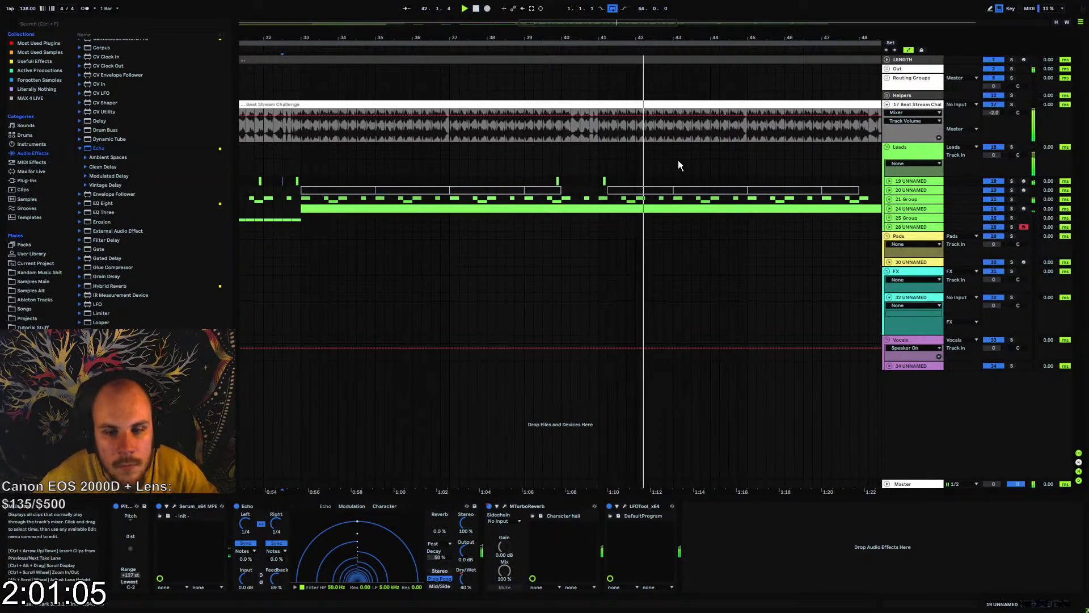
Copy track 19's seven-bar section starting midway through bar 32, including its short clip, to the middle of bar 48
click(603, 181)
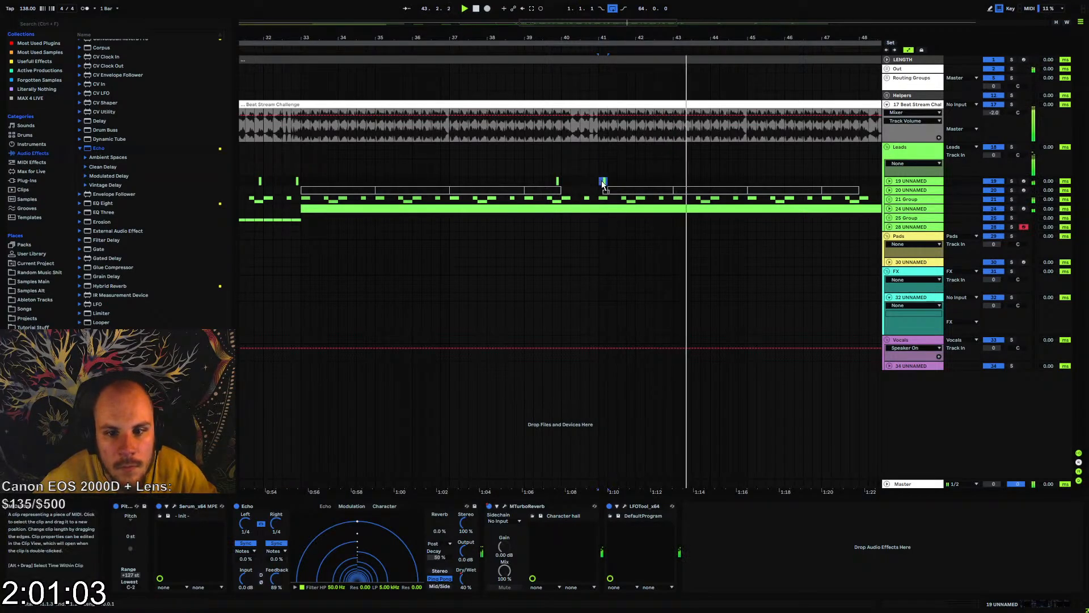
drag(596, 41, 598, 36)
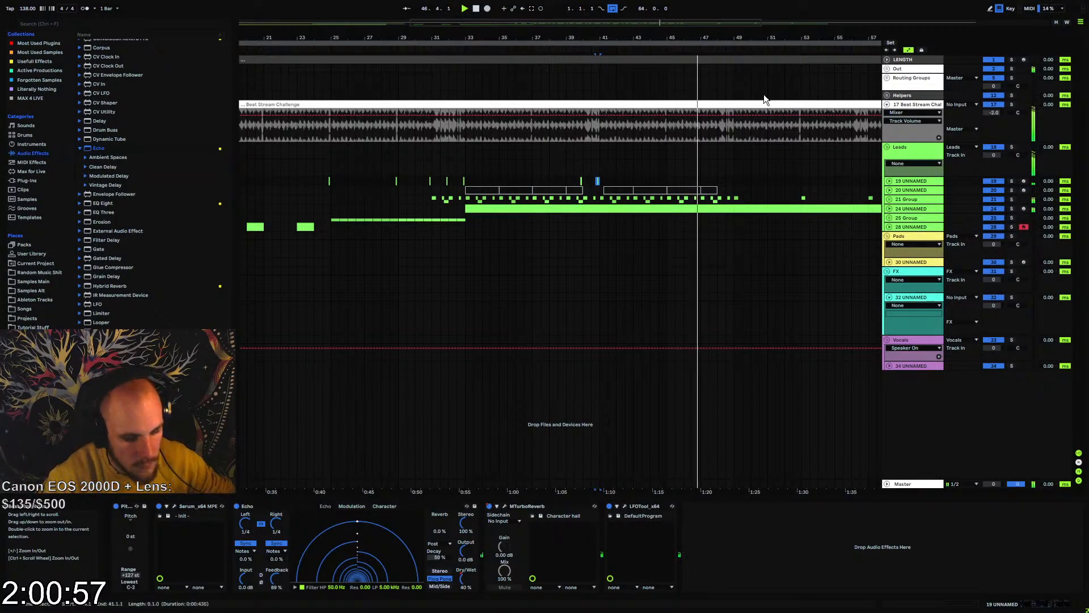
drag(457, 181, 574, 181)
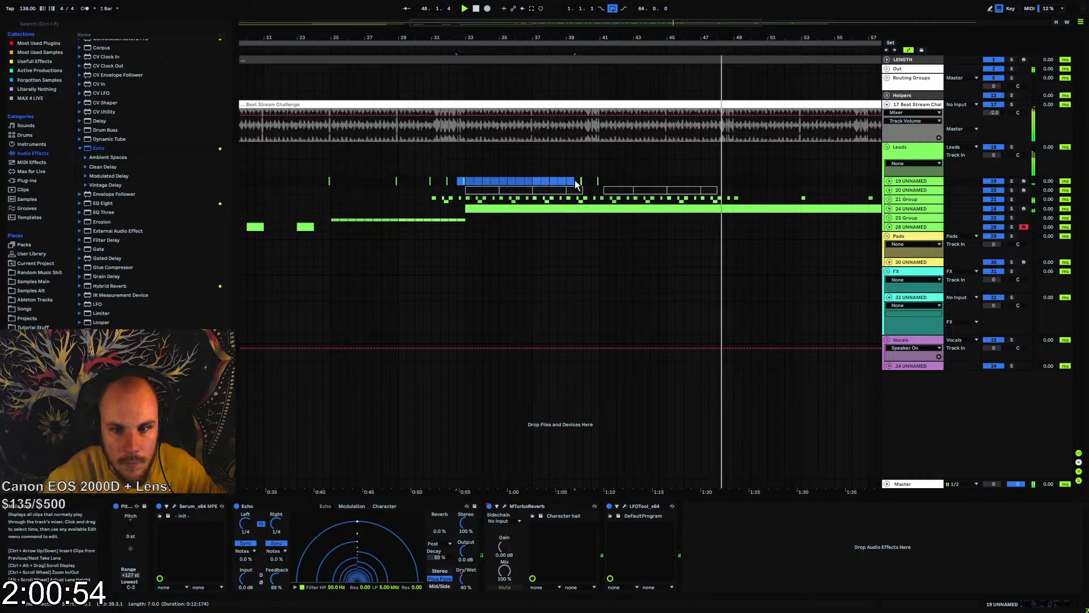
click(726, 180)
key(ctrl+v)
key(space)
key(space)
drag(740, 38, 564, 49)
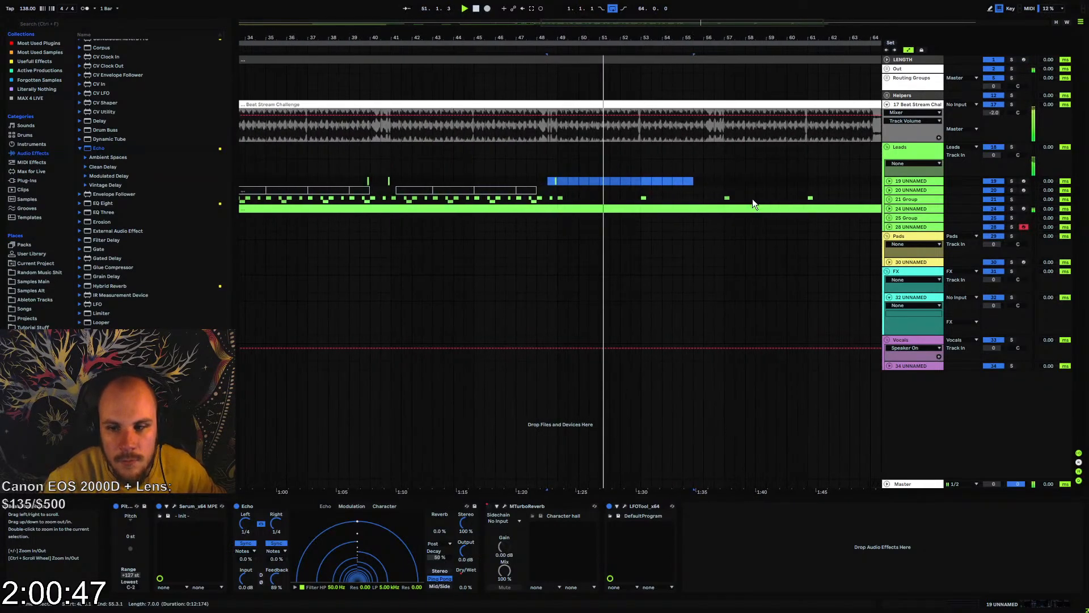
Insert a new MIDI track below track 28 and create a two-beat MIDI clip on it at bar 49
click(912, 227)
drag(631, 38, 515, 42)
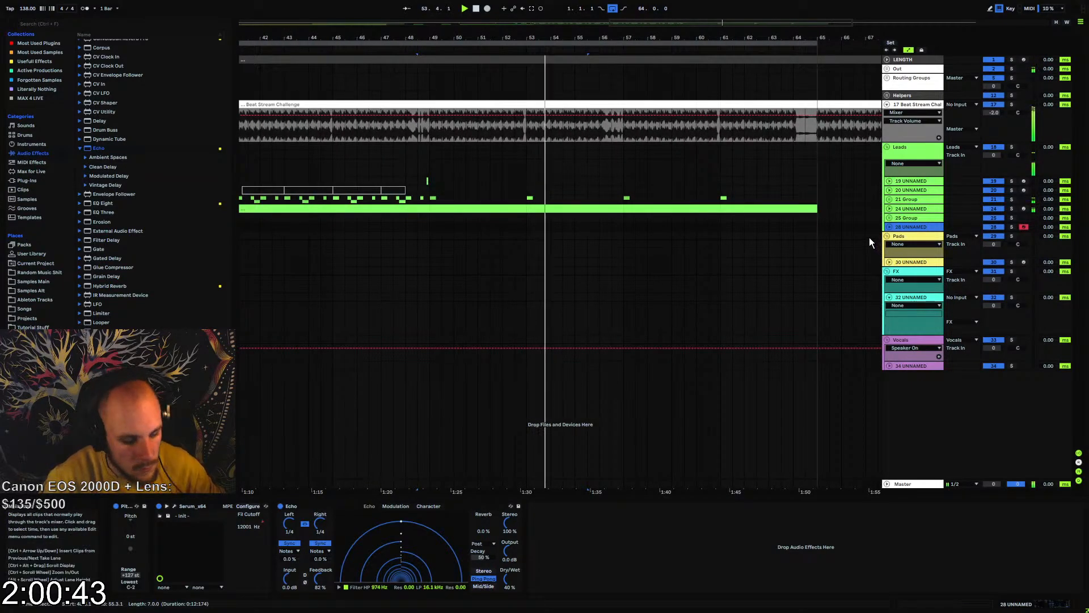
key(ctrl+shift+t)
click(431, 234)
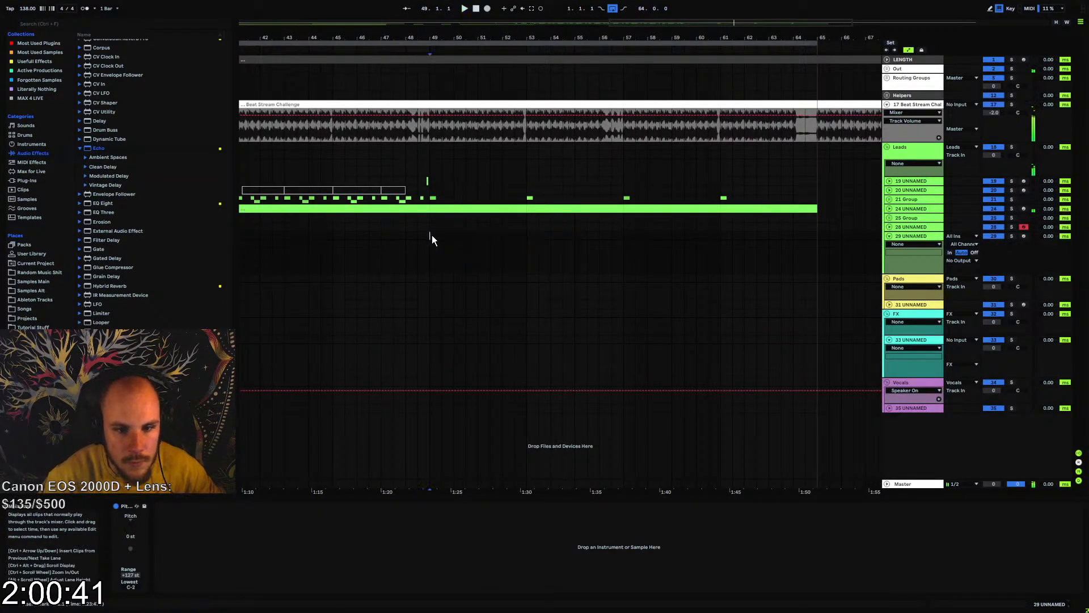
key(ctrl+shift+m)
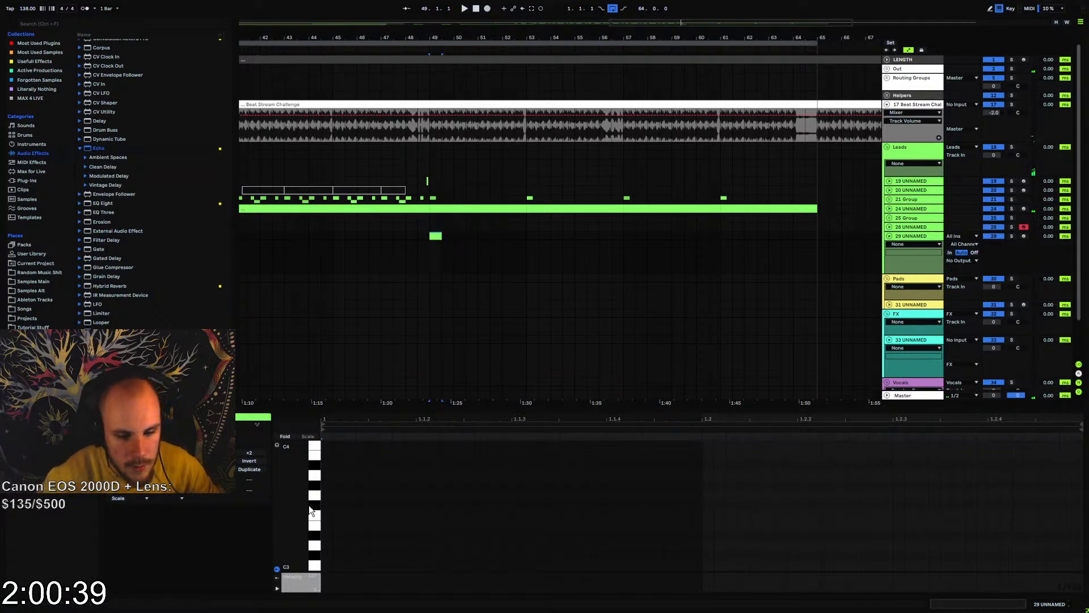
Add a G3 note at the clip's start and duplicate it right after itself one octave lower as G2
scroll(325, 547, down, 1)
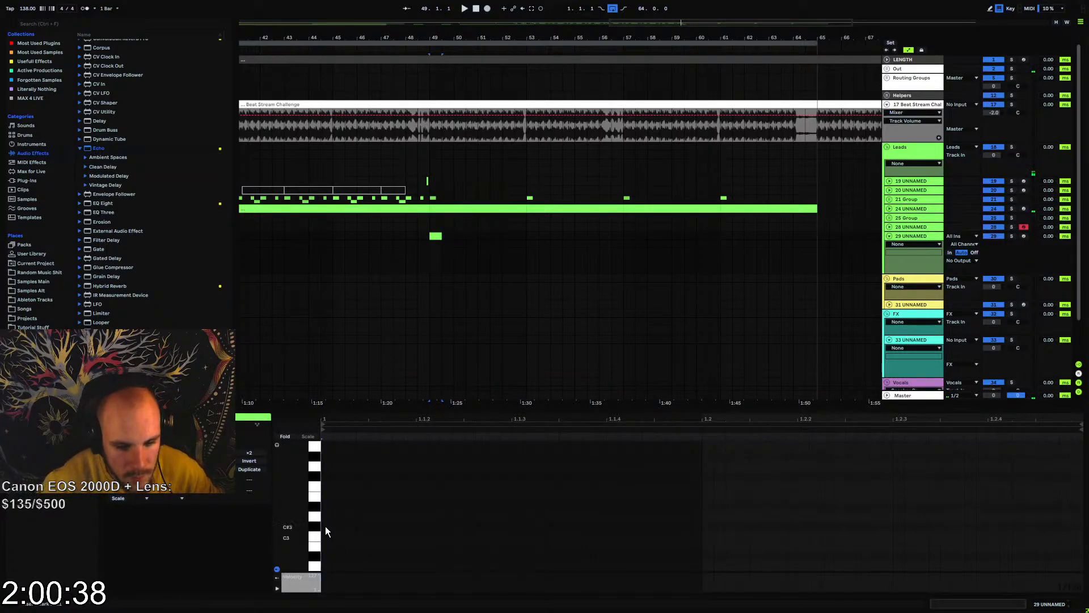
double_click(327, 467)
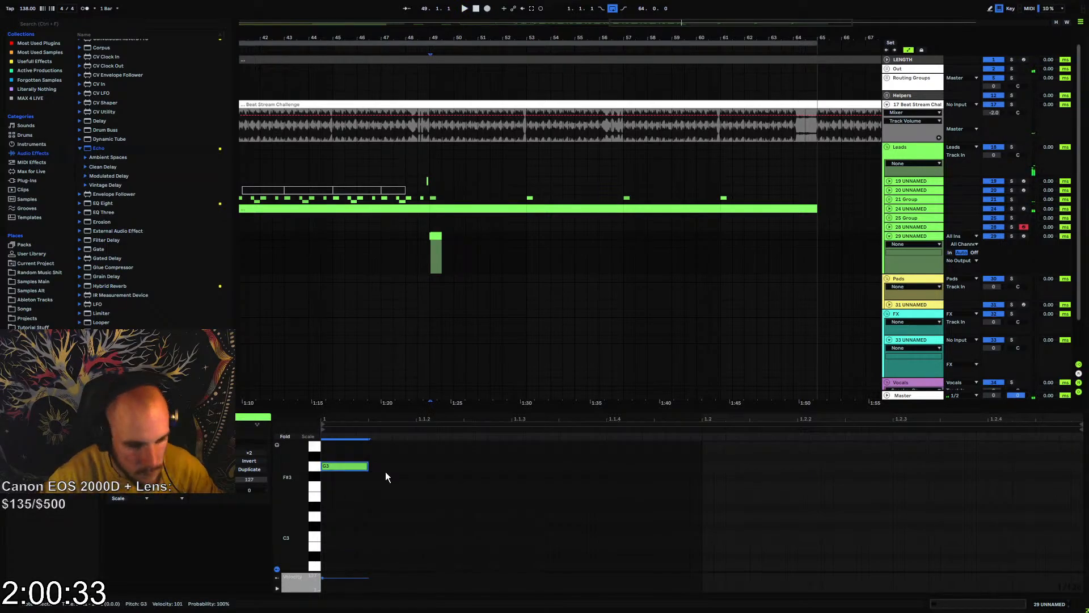
key(ctrl+d)
key(shift+Down)
key(space)
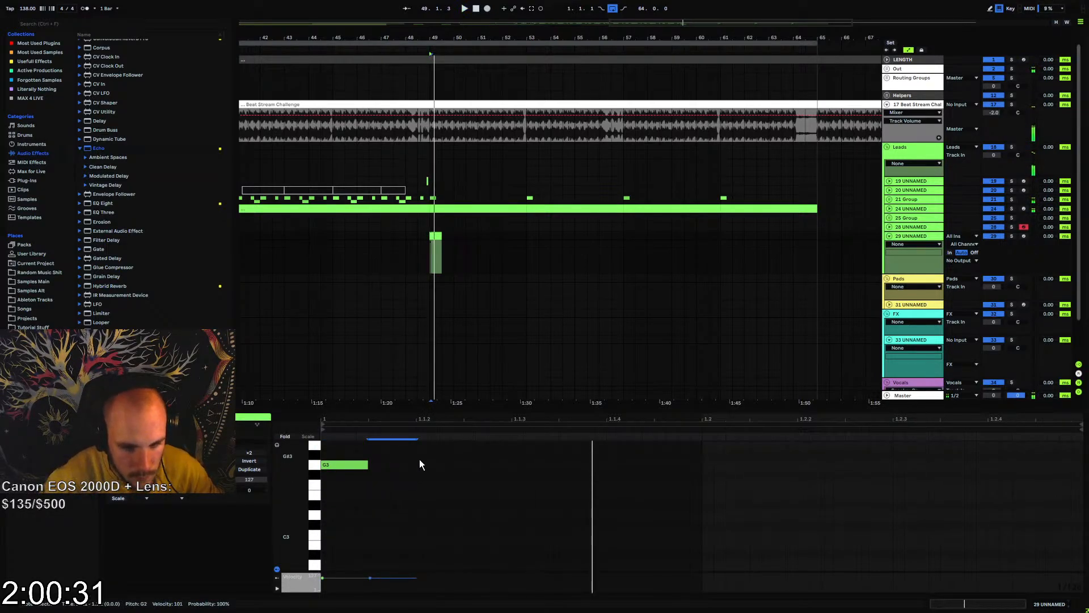
scroll(417, 458, down, 2)
key(space)
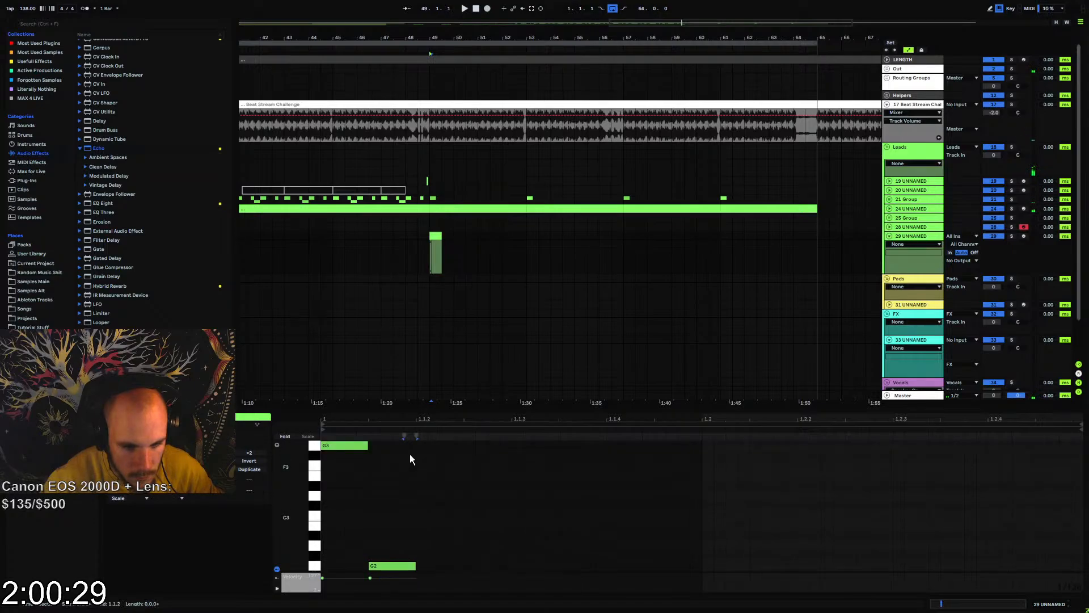
Repeat the G3–G2 note pair until it fills the two-beat clip
drag(429, 409, 430, 291)
scroll(431, 410, up, 1)
drag(415, 356, 356, 501)
key(ctrl+d)
key(ctrl+d)
key(ctrl+d)
key(ctrl+d)
key(ctrl+d)
key(ctrl+d)
key(ctrl+d)
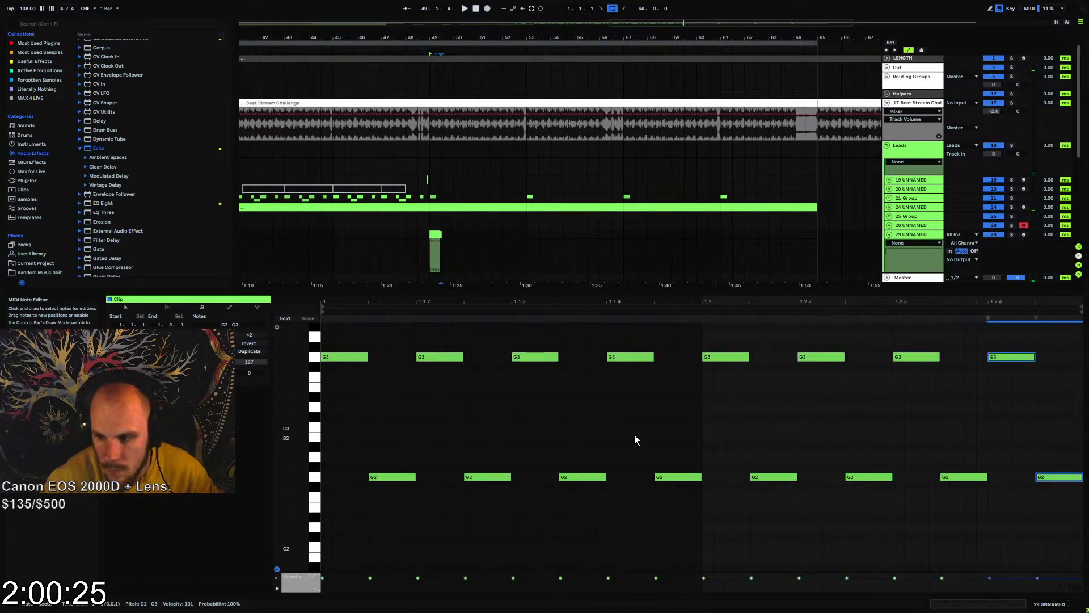
Load Serum on track 29 with its init patch and solo the track
right_click(462, 252)
mouse_move(485, 258)
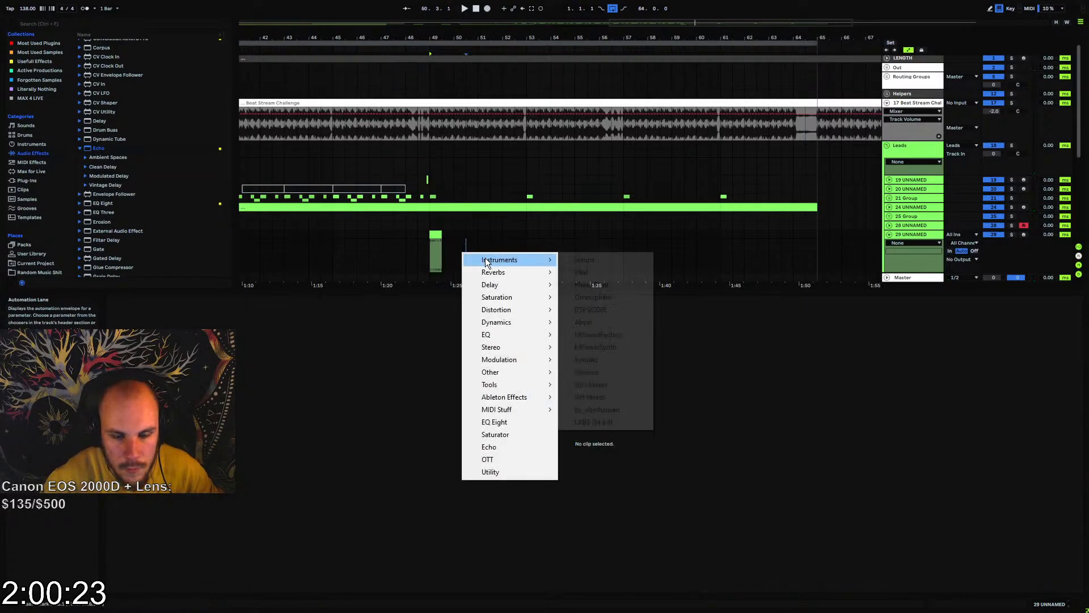
click(583, 259)
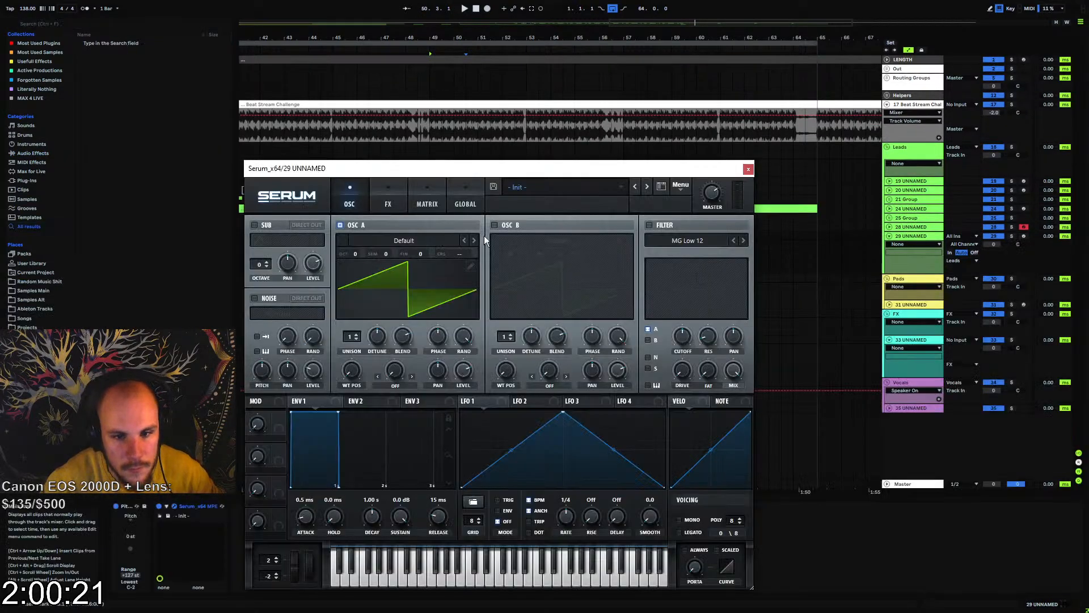
click(1012, 236)
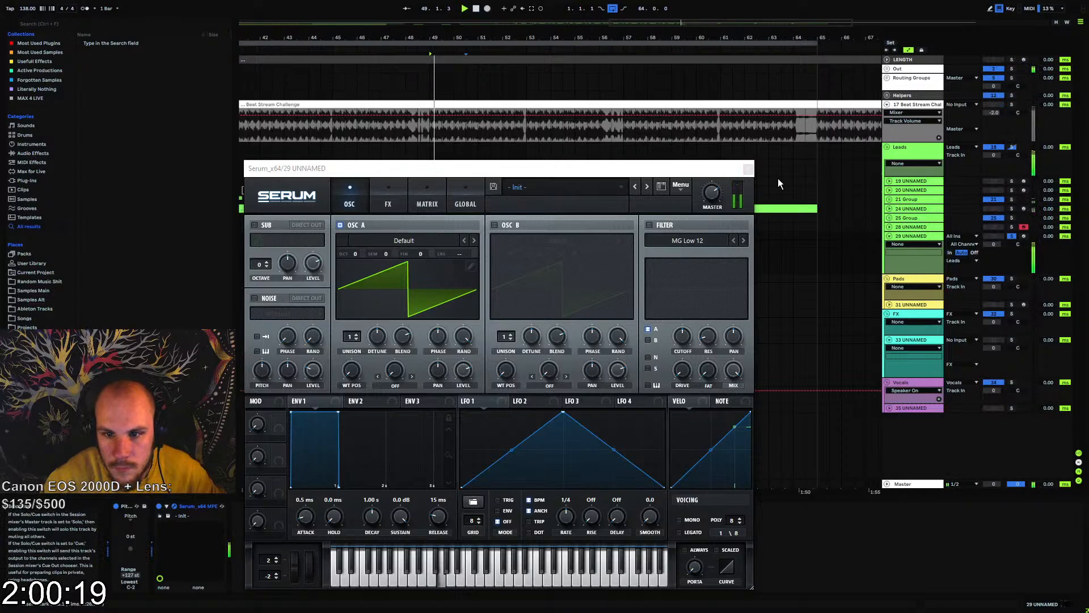
click(749, 169)
Reopen the bar 49 clip's notes and listen to the soloed pattern
click(436, 234)
key(space)
drag(437, 37, 436, 108)
click(487, 261)
double_click(431, 235)
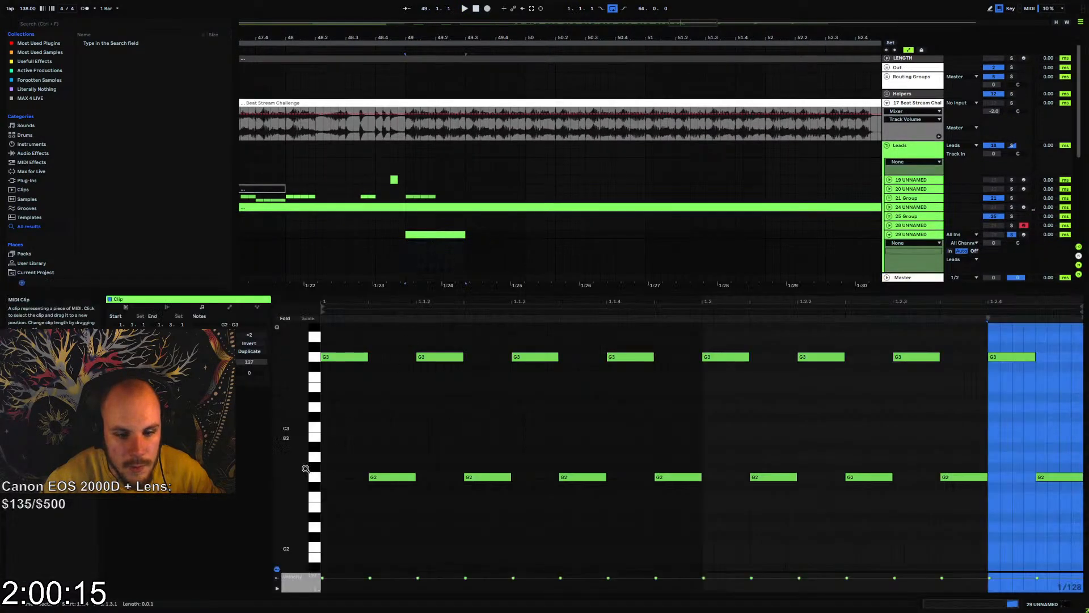
key(space)
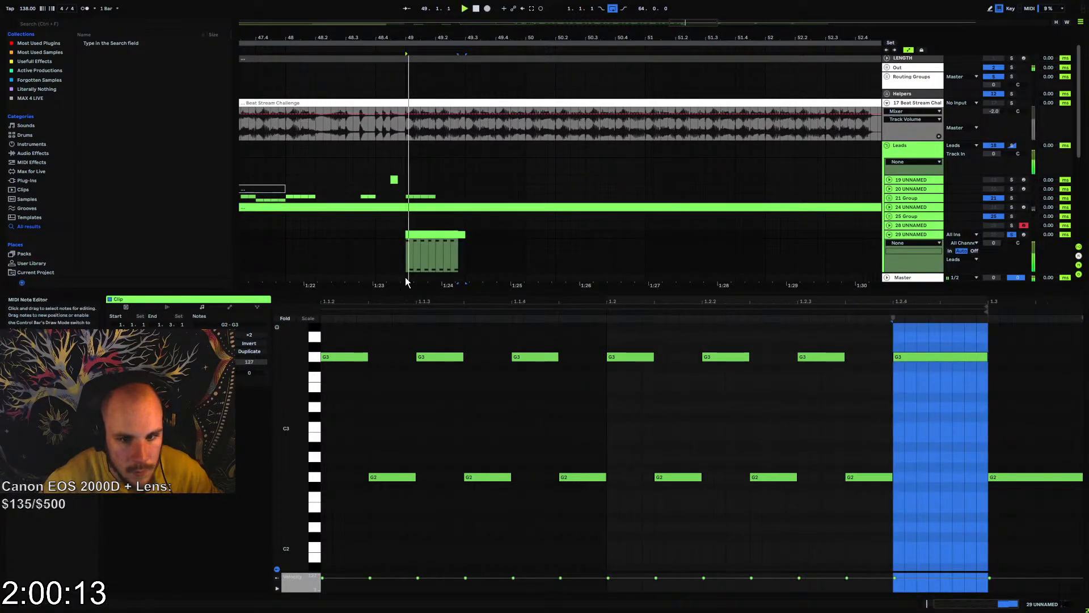
key(space)
Stretch all of the clip's notes to double length and delete the ones beyond the clip's end
click(383, 375)
key(ctrl+a)
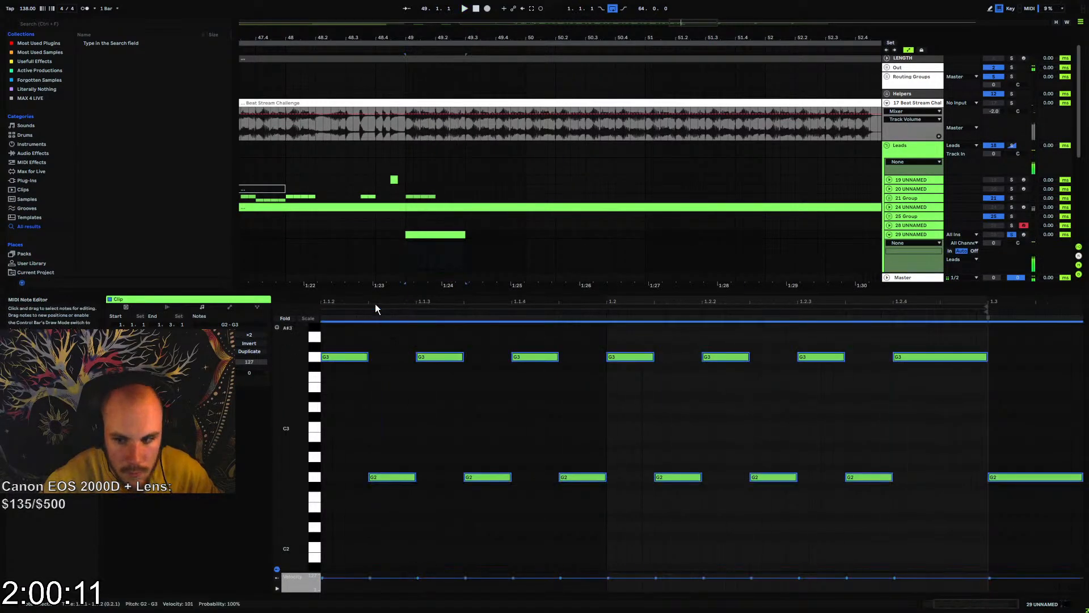
click(250, 336)
click(410, 383)
key(space)
drag(676, 345, 1081, 529)
key(Delete)
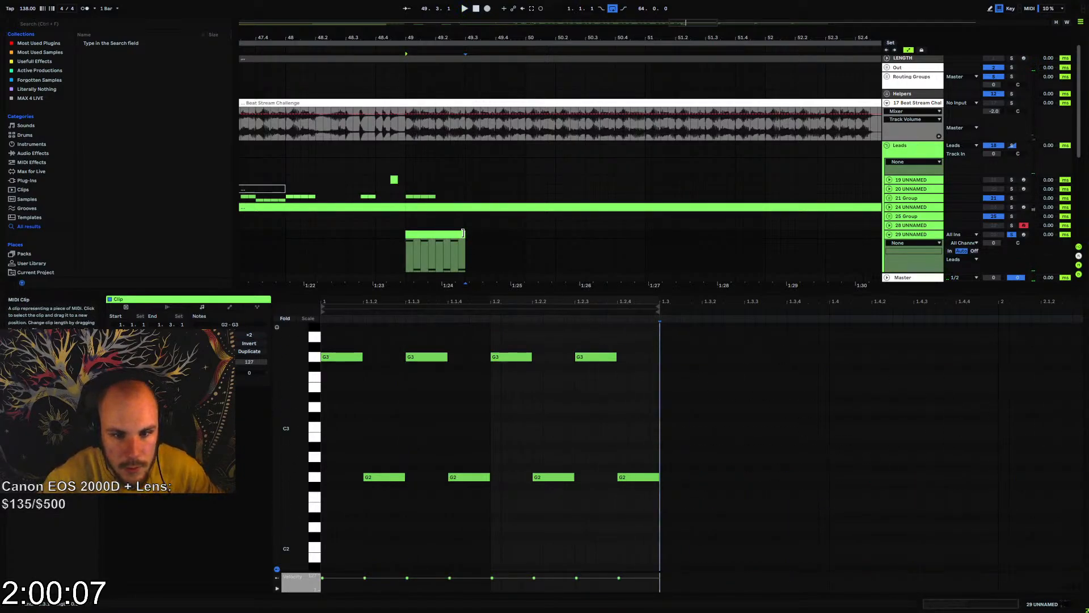
Extend the clip to bar 50, duplicate its notes to fill the added half, and play the pattern
drag(463, 233, 525, 234)
drag(701, 342, 321, 492)
key(ctrl+d)
key(space)
key(space)
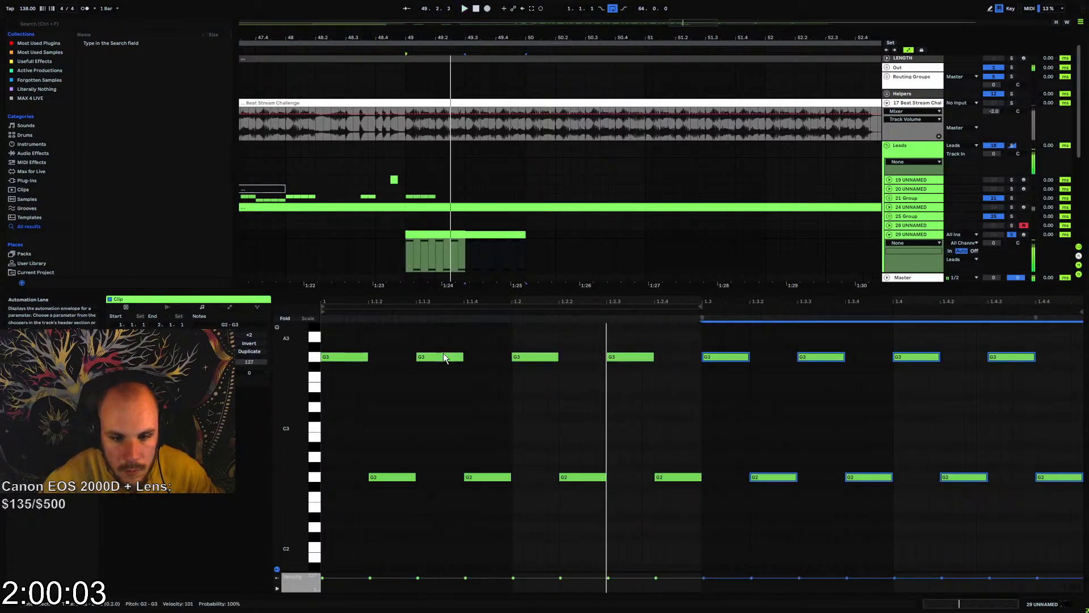
click(406, 407)
scroll(417, 413, up, 1)
key(space)
key(space)
Transpose the G2 note at 1.1.4 up to G#3 and audition the change
drag(498, 460, 481, 534)
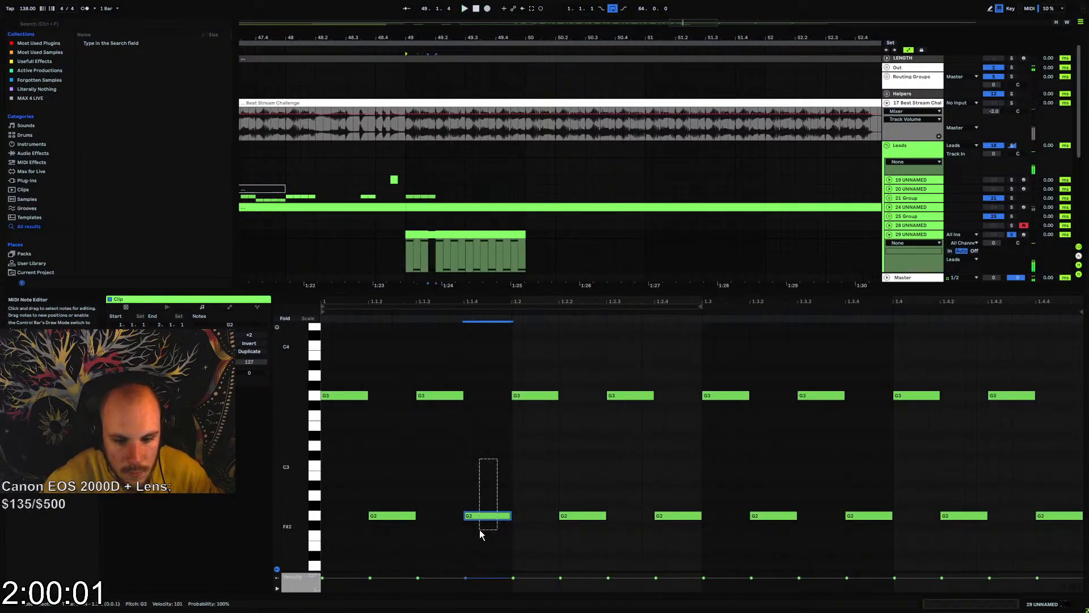
key(shift+Up)
key(Up)
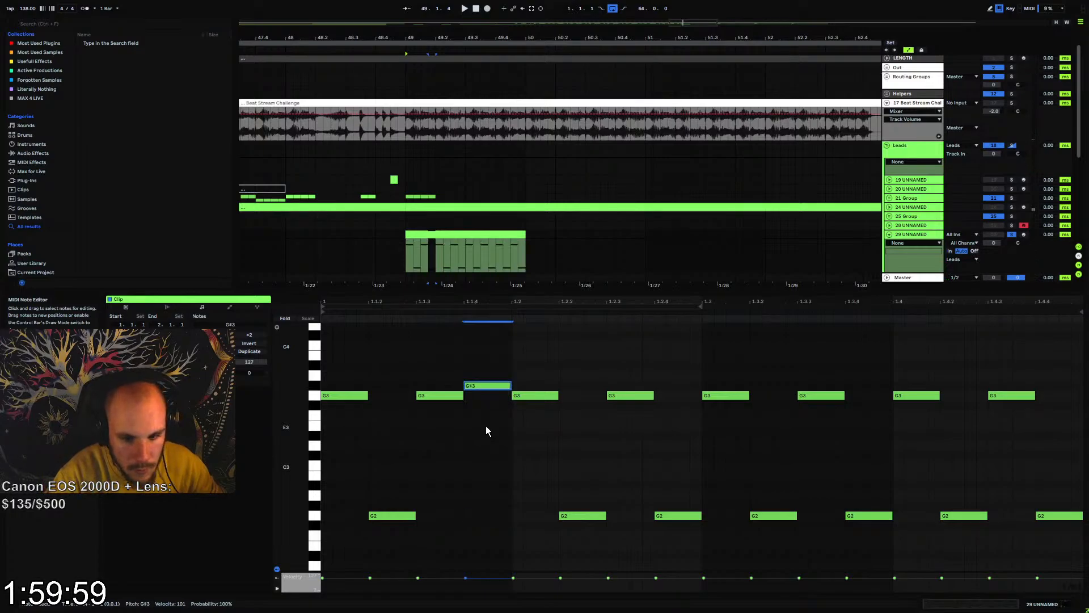
key(Up)
key(space)
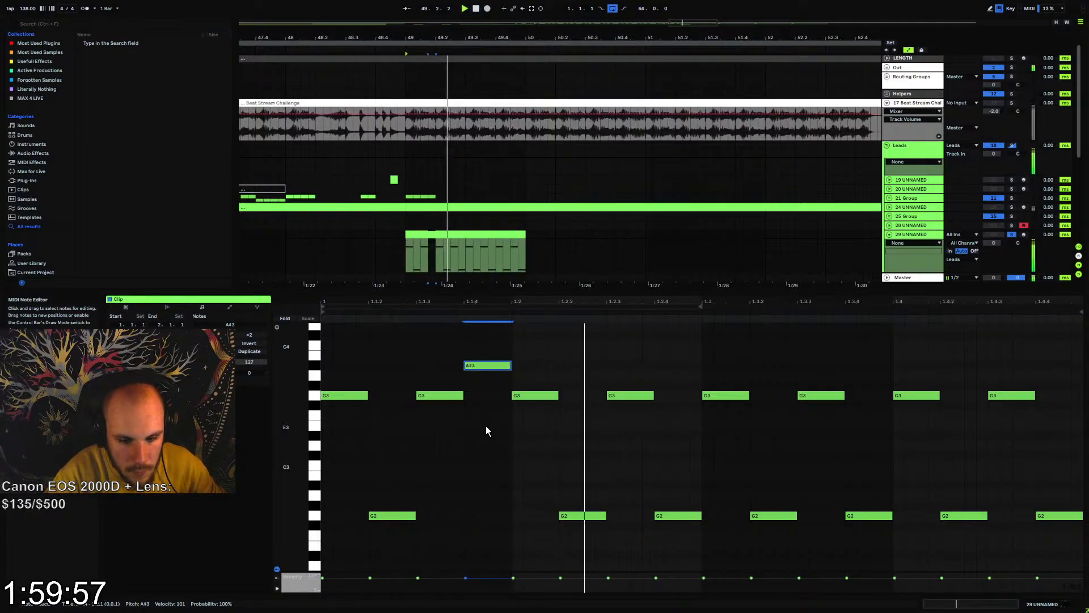
key(Down)
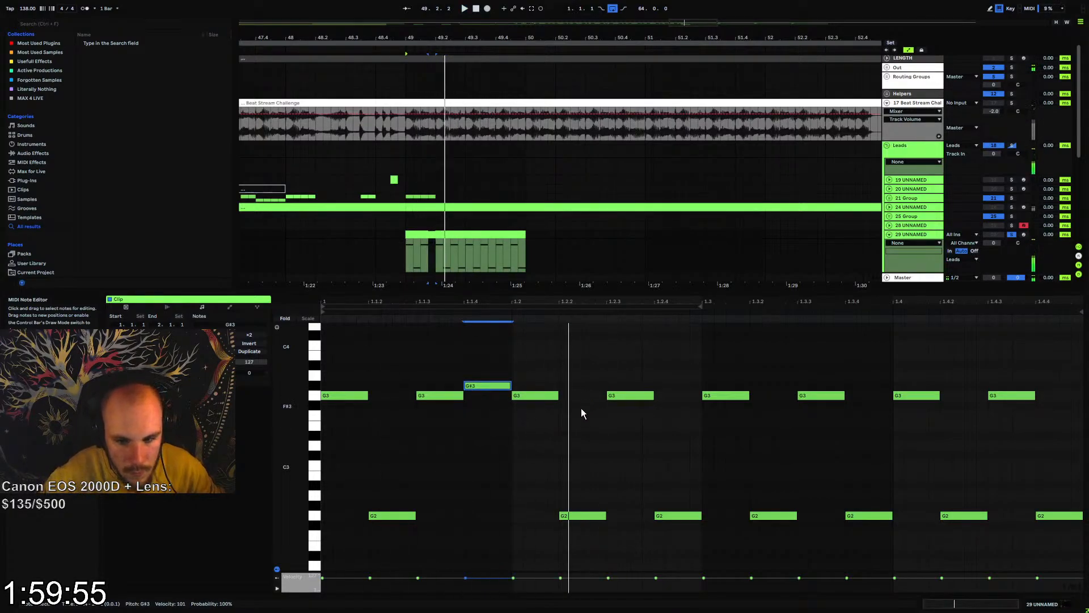
Raise the G3 note at 1.2.3 to D4
click(621, 396)
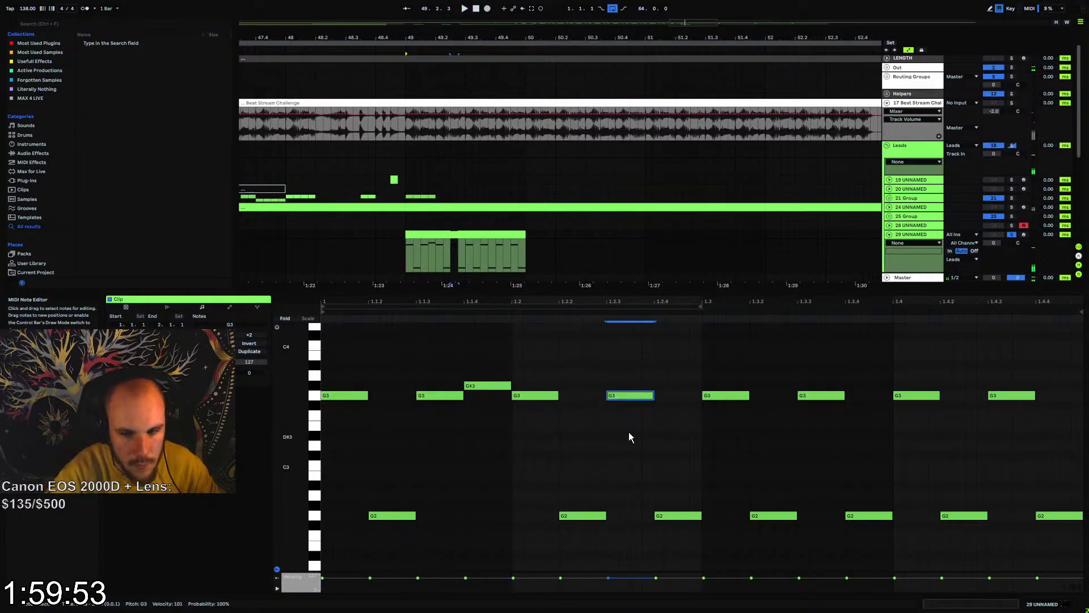
key(Up)
key(Up)
key(Up)
key(Up)
key(Up)
key(Up)
key(Up)
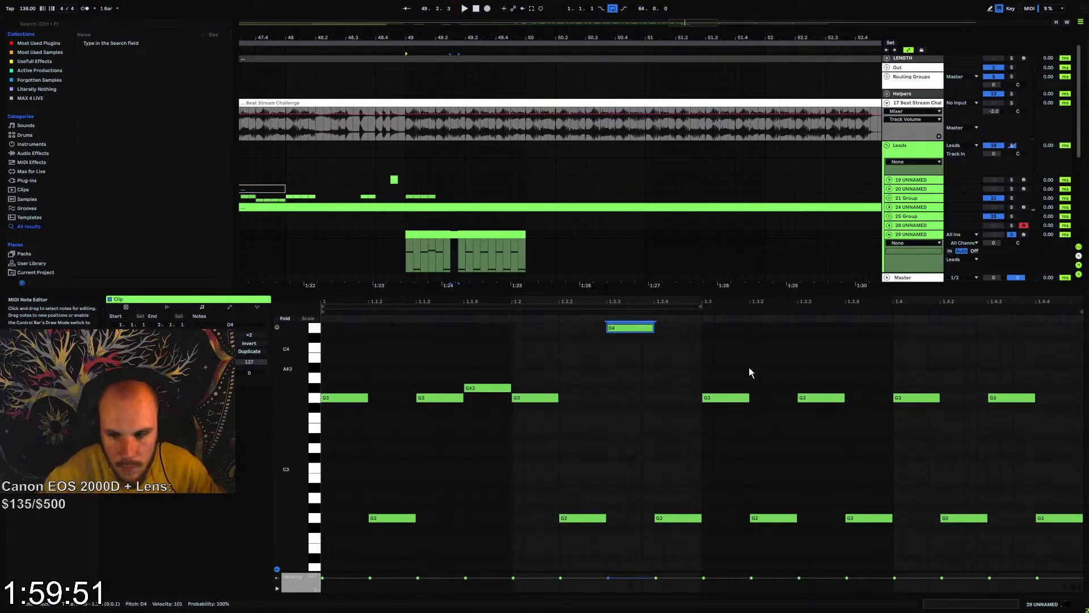
Raise the G3 note at 1.3 to C4 and the one at 1.3.3 to A#3
click(738, 397)
key(Up)
key(Up)
key(Up)
key(Up)
key(Up)
click(819, 398)
key(Up)
key(Up)
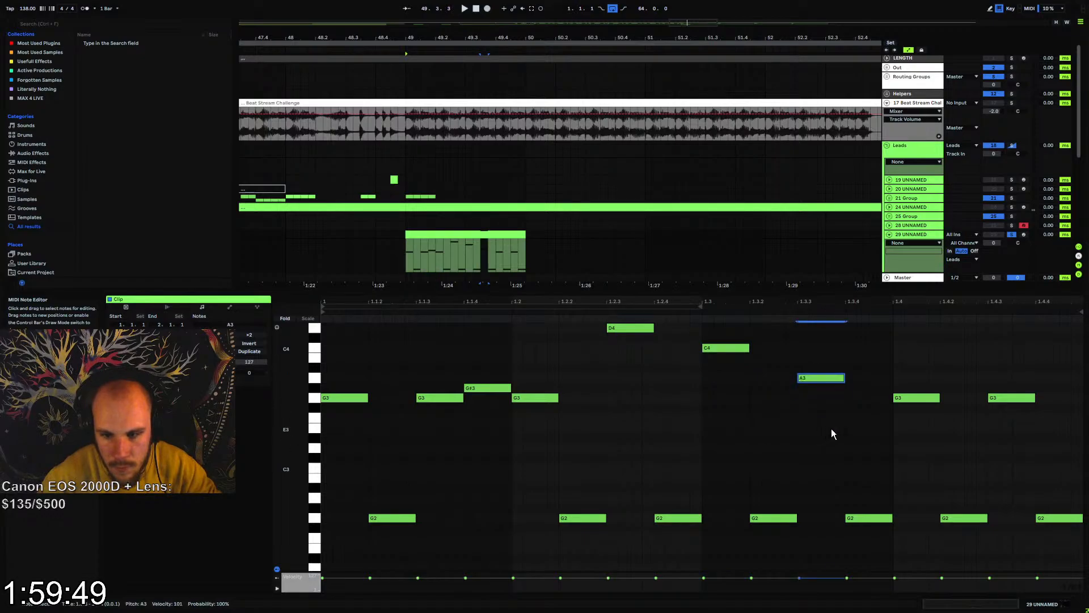
key(Up)
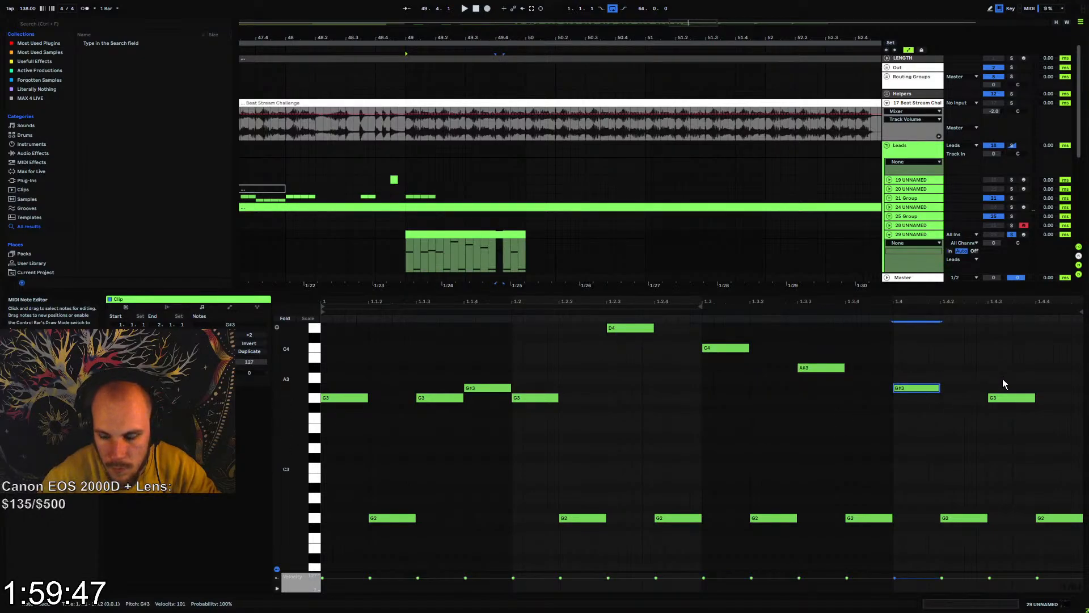
Lower the G3 note at 1.4.3 to F3 and audition the melody
key(Down)
key(Down)
key(space)
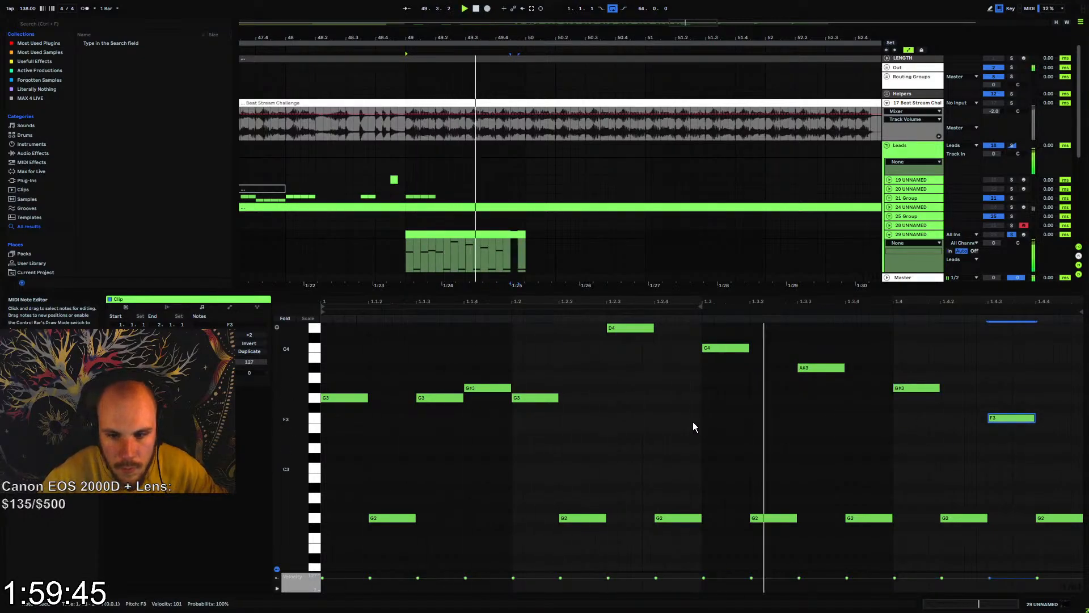
key(space)
Duplicate the one-bar melody clip until the copies reach bar 65, and play them from bar 49
click(493, 235)
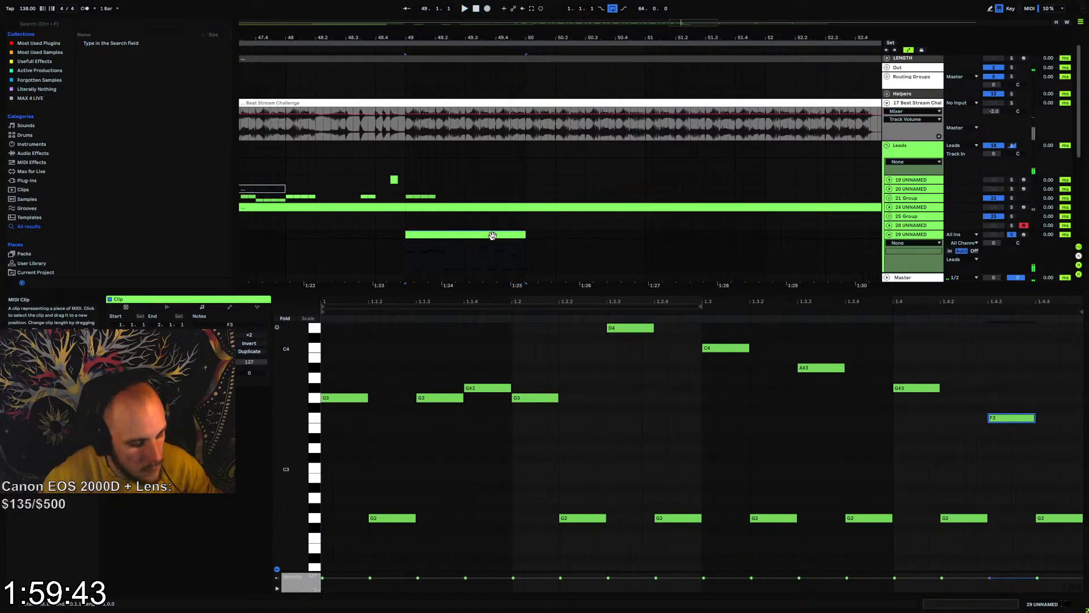
key(ctrl+d)
key(ctrl+d)
key(ctrl+d)
shift+click(341, 234)
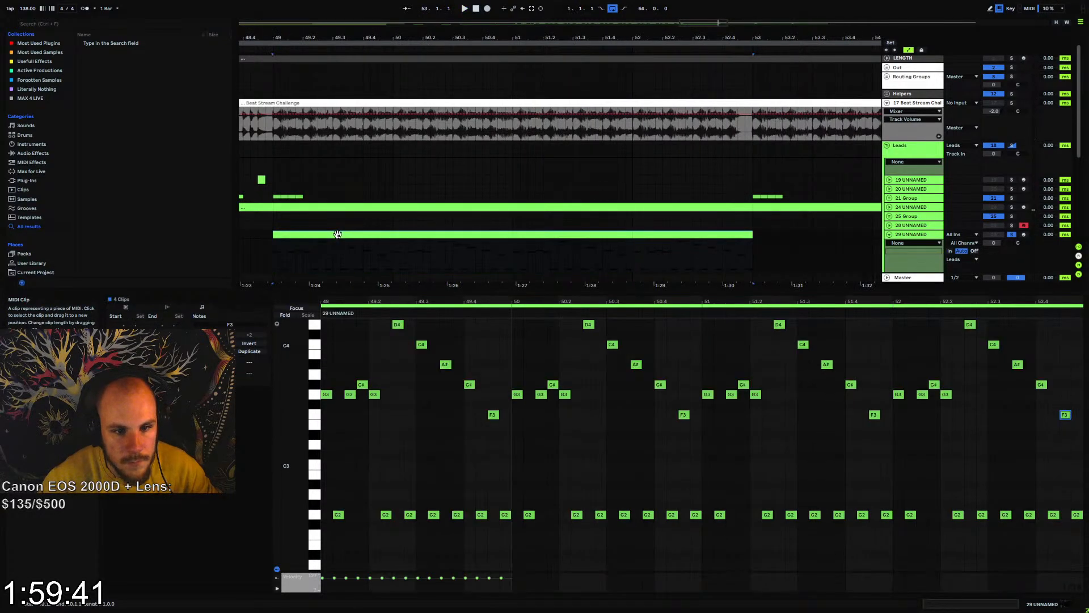
key(ctrl+d)
drag(389, 36, 389, 17)
key(ctrl+d)
key(ctrl+d)
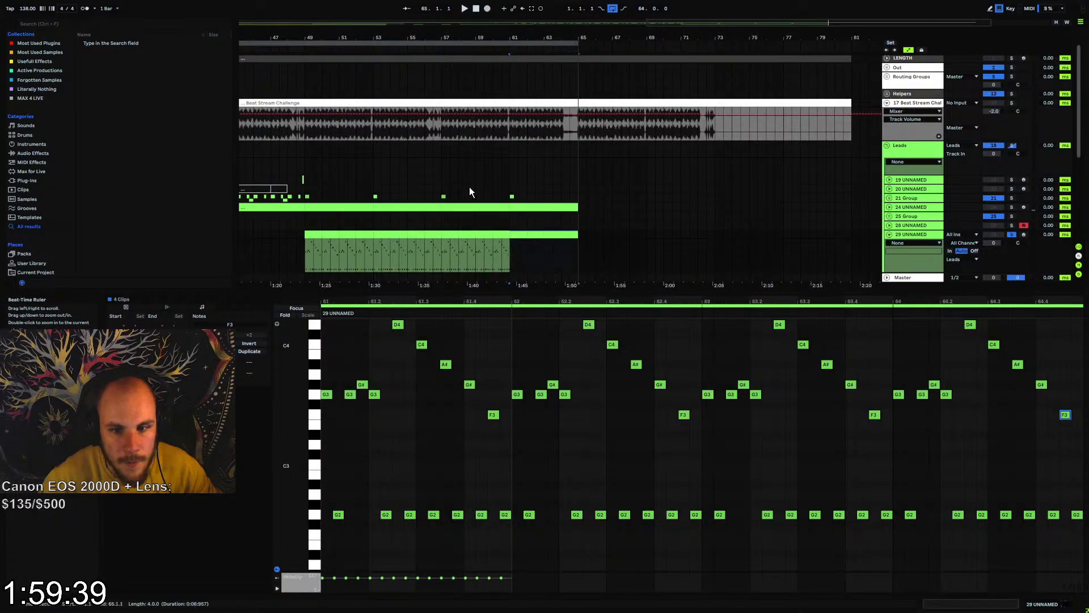
key(space)
click(308, 254)
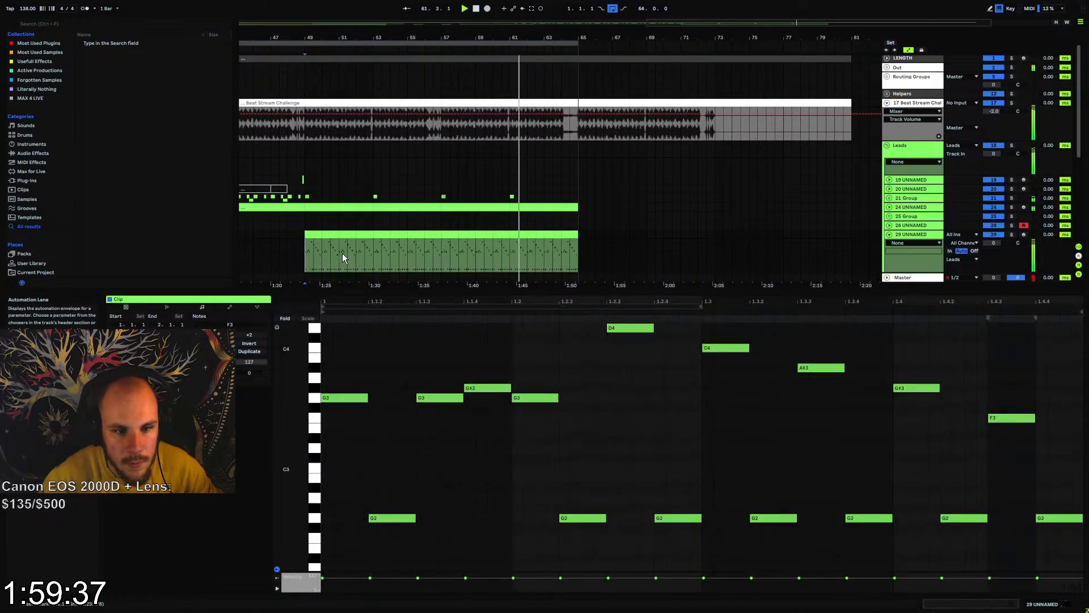
key(space)
key(space)
Open Serum on the melody track, enable its filter with the Band 24 type and adjust the cutoff
click(917, 235)
double_click(918, 235)
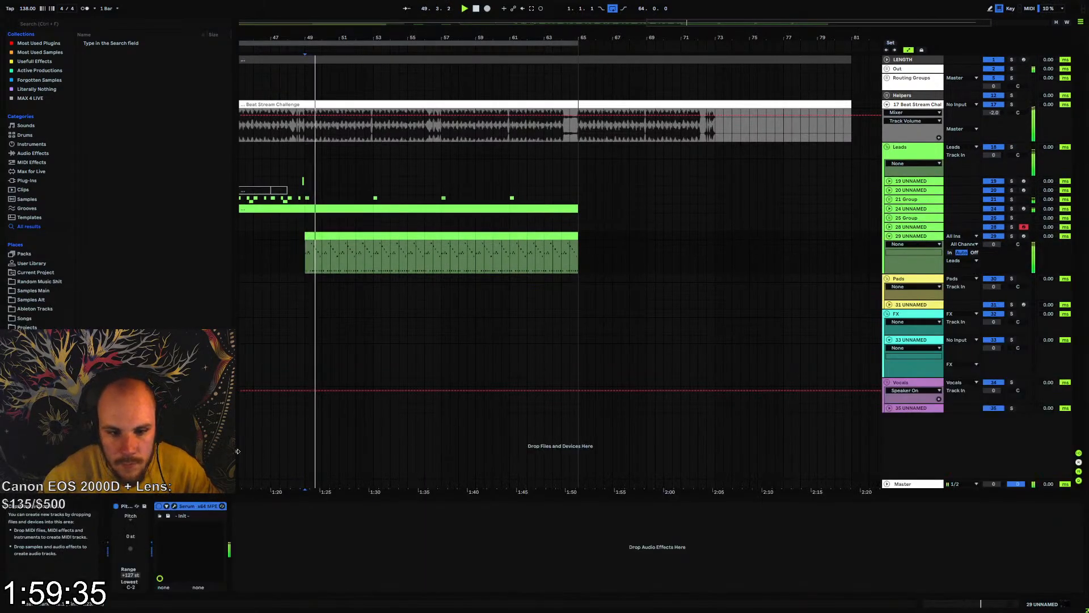
click(174, 506)
click(650, 226)
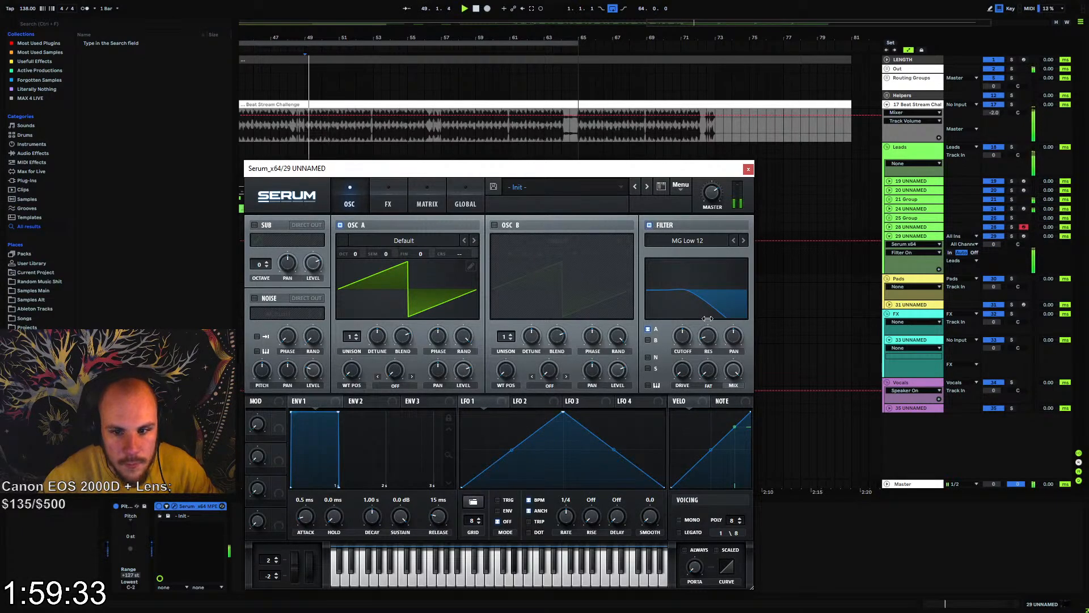
click(689, 241)
mouse_move(693, 250)
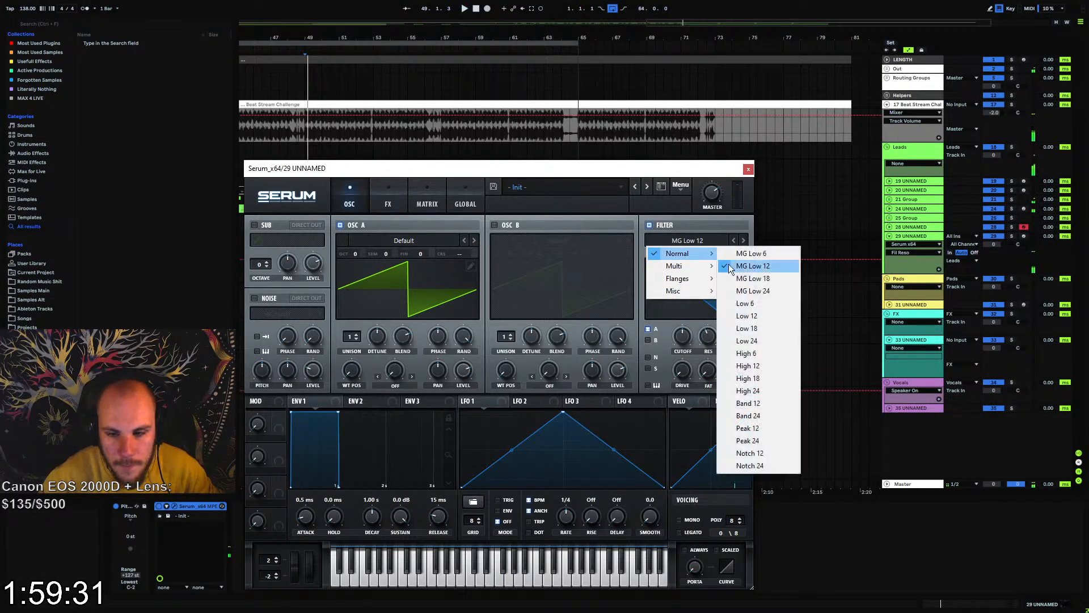
click(748, 415)
drag(683, 342, 559, 271)
Enable oscillator B with 4 unison voices, route it through the filter, and adjust the filter's drive and cutoff
click(494, 225)
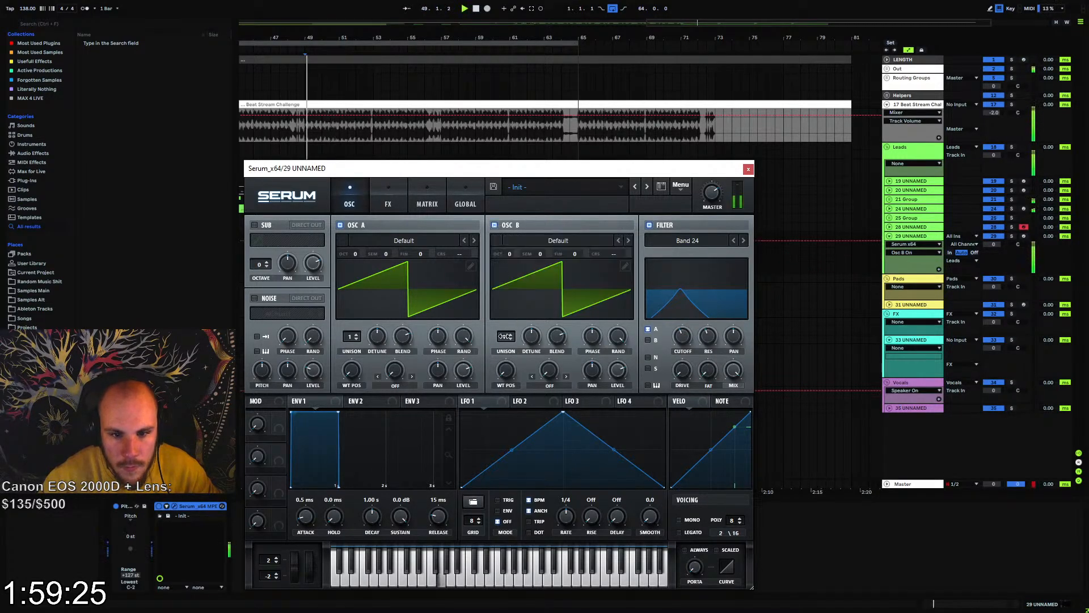
drag(506, 336, 532, 365)
drag(684, 340, 693, 332)
drag(684, 372, 686, 360)
drag(685, 340, 698, 309)
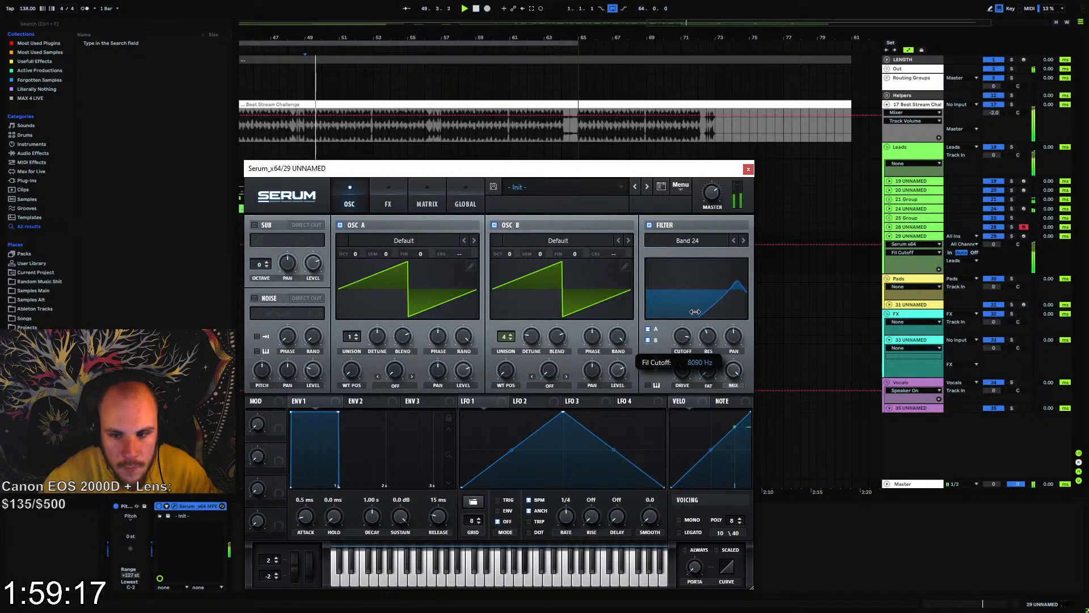
Enable Serum's Distortion effect in Zero-Square mode and set its mix to 80%
click(386, 203)
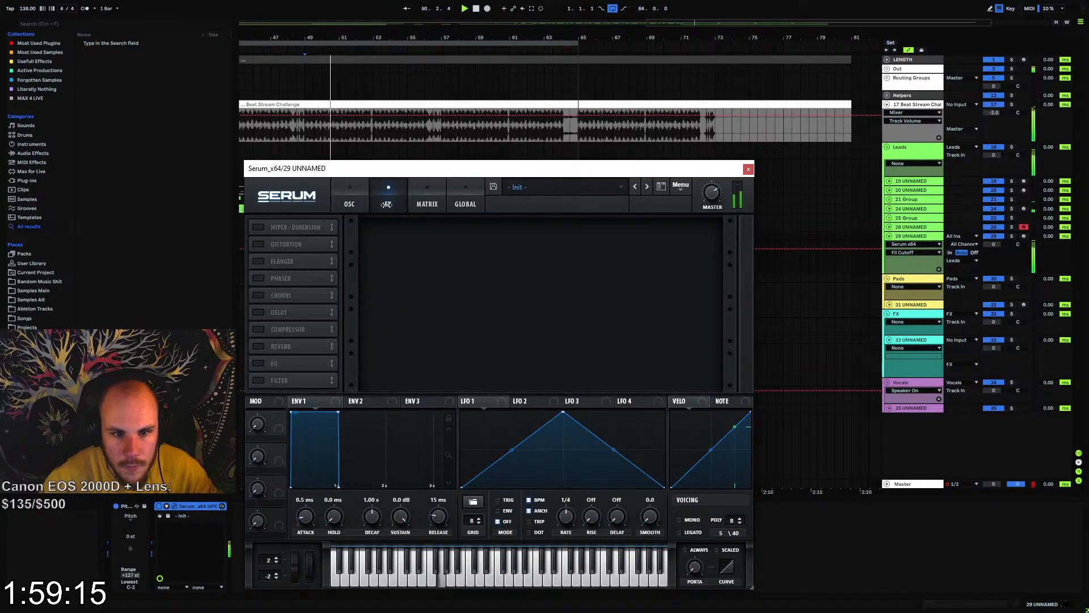
click(254, 243)
click(433, 237)
click(460, 338)
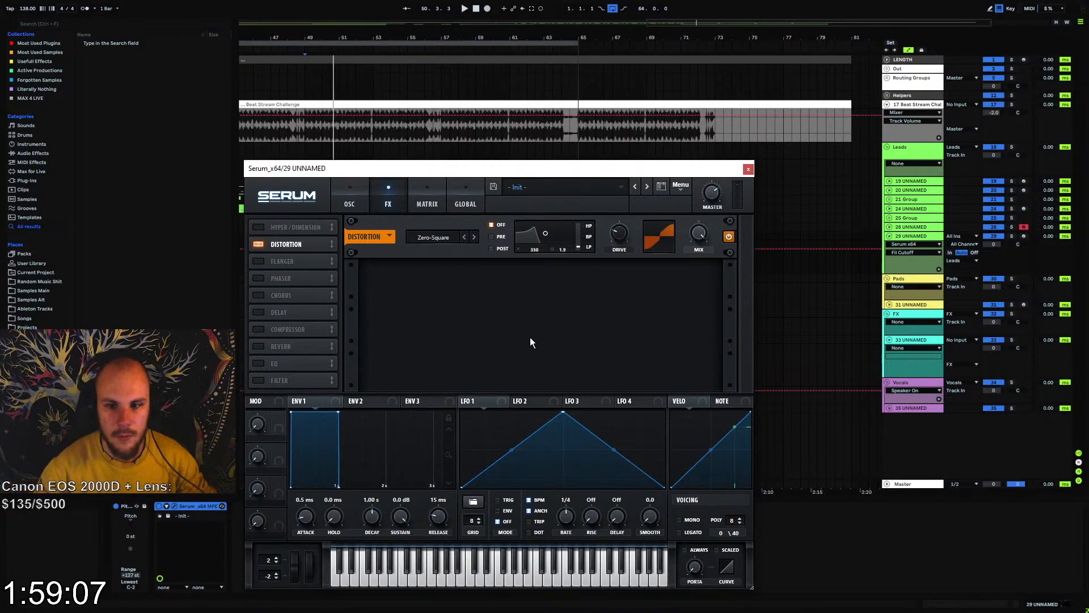
drag(702, 243, 697, 260)
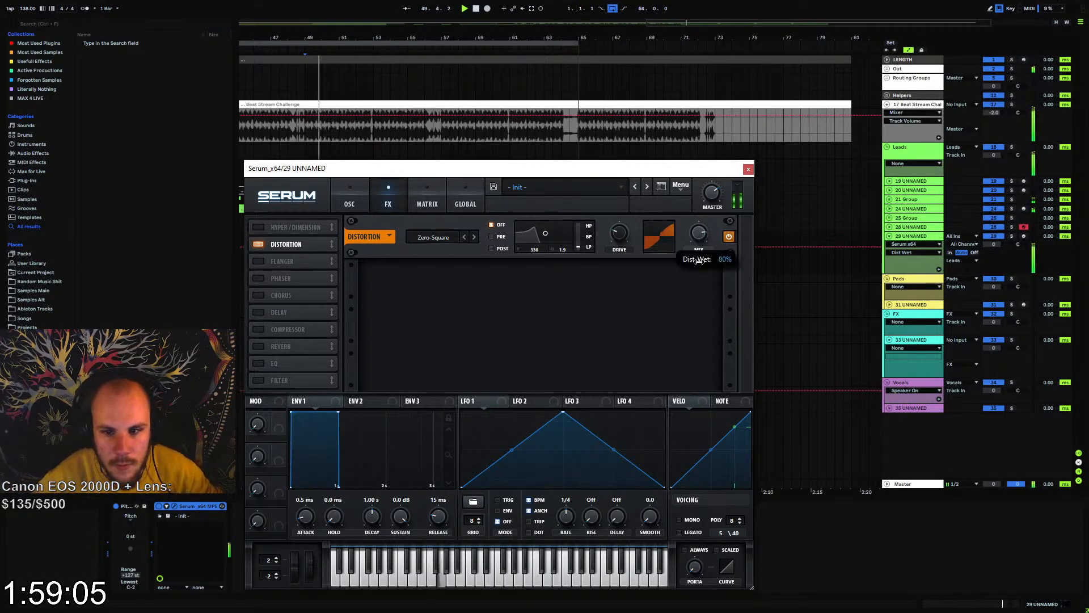
Assign Macro 1 to the filter cutoff and distortion mix, raise the macro to 100%, and close Serum
click(363, 204)
drag(683, 336, 509, 368)
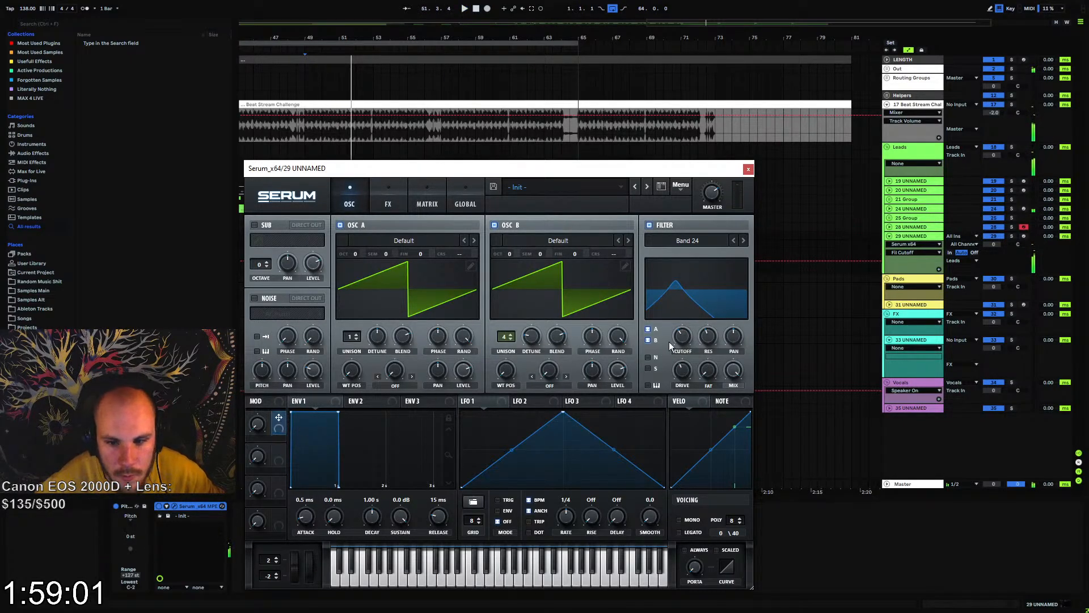
drag(669, 342, 679, 335)
key(space)
click(434, 204)
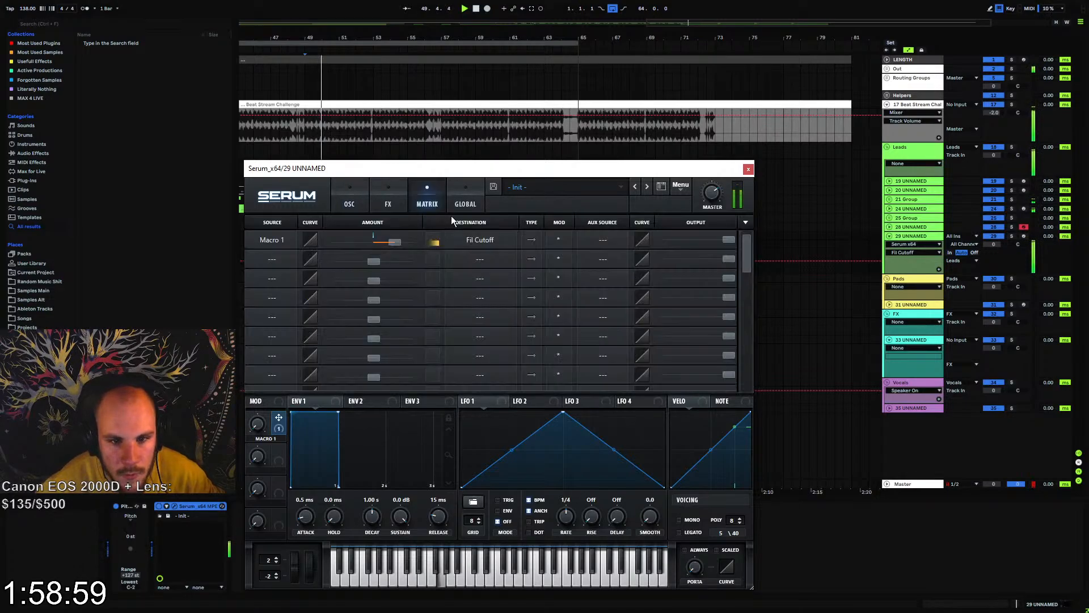
click(405, 205)
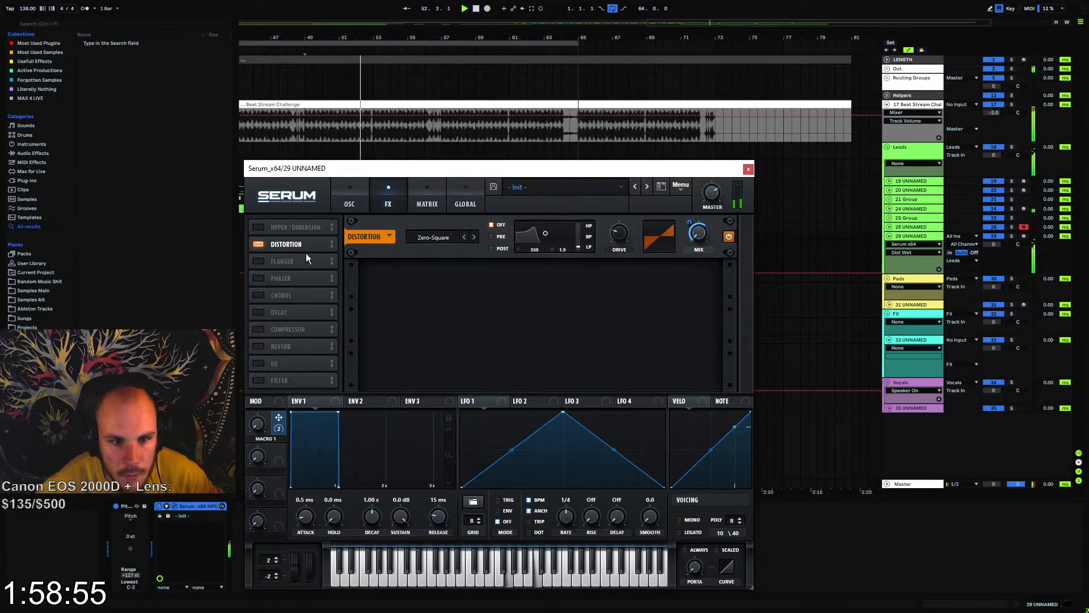
drag(260, 421, 261, 410)
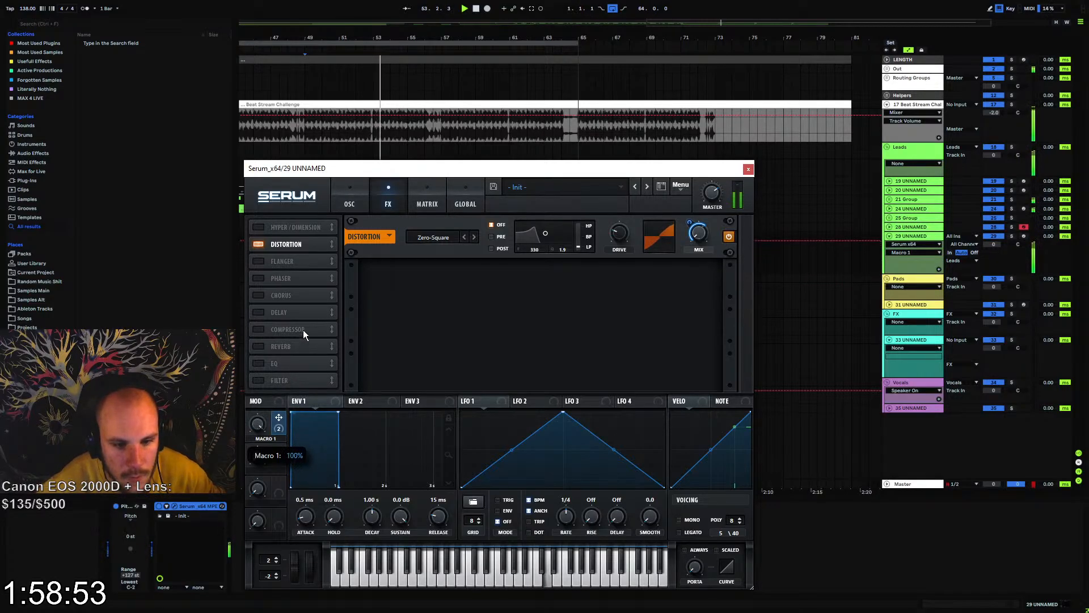
click(749, 169)
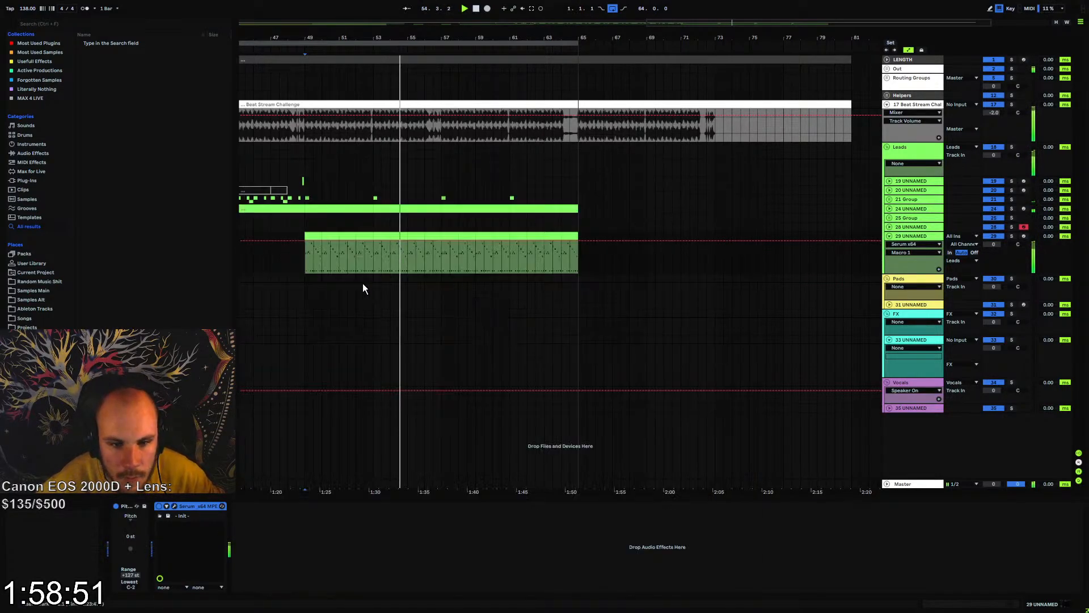
Shorten all notes in the clip at bar 49 to half their length and play the result
key(space)
double_click(311, 235)
key(space)
click(425, 462)
key(ctrl+a)
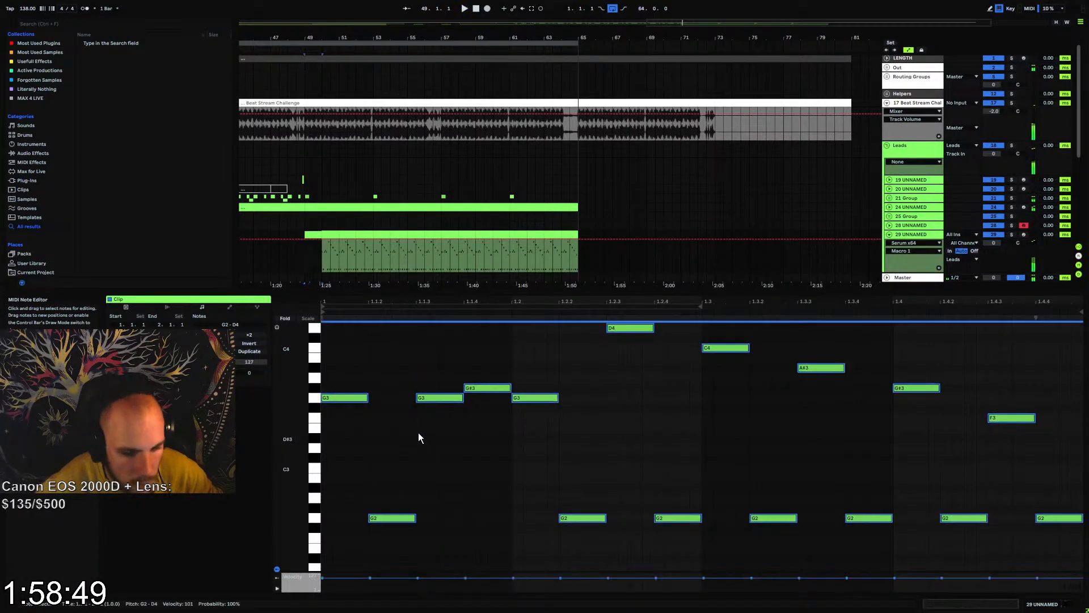
key(space)
drag(368, 401, 344, 402)
key(space)
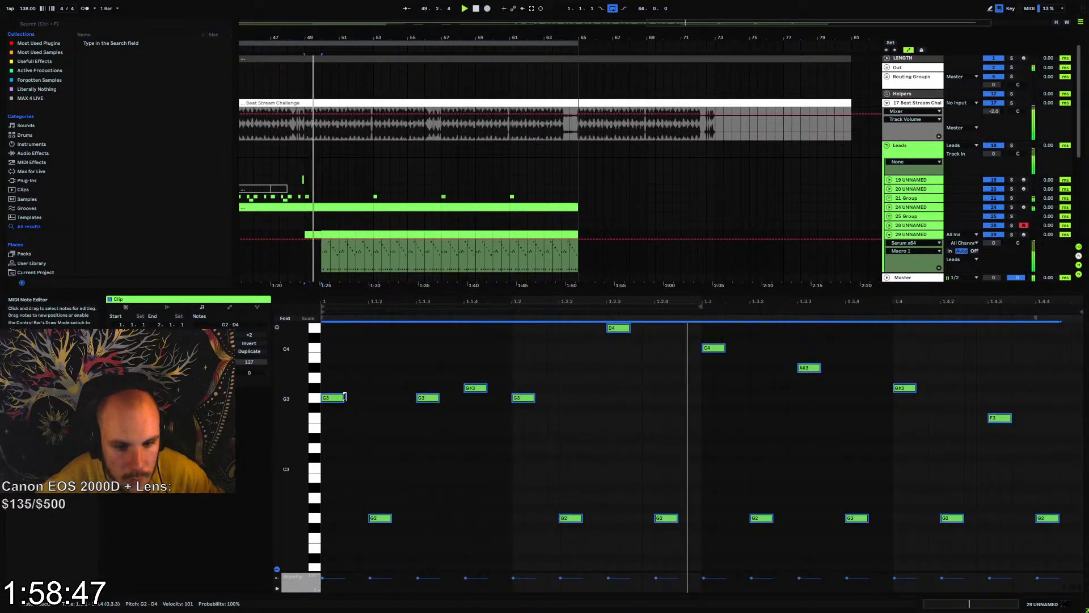
Duplicate the clip with the shortened notes over the older copies up to bar 65
click(311, 232)
key(ctrl+d)
key(ctrl+d)
key(ctrl+d)
key(ctrl+d)
key(ctrl+d)
key(ctrl+d)
key(ctrl+d)
key(ctrl+d)
key(ctrl+d)
key(ctrl+d)
key(ctrl+d)
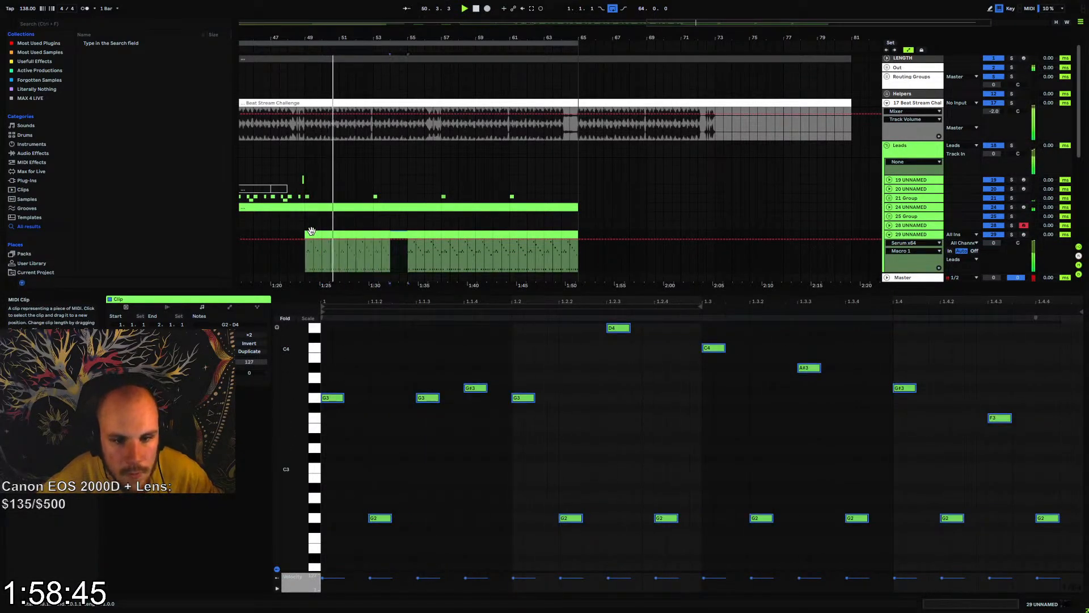
key(ctrl+d)
key(ctrl+d)
key(ctrl+d)
key(ctrl+d)
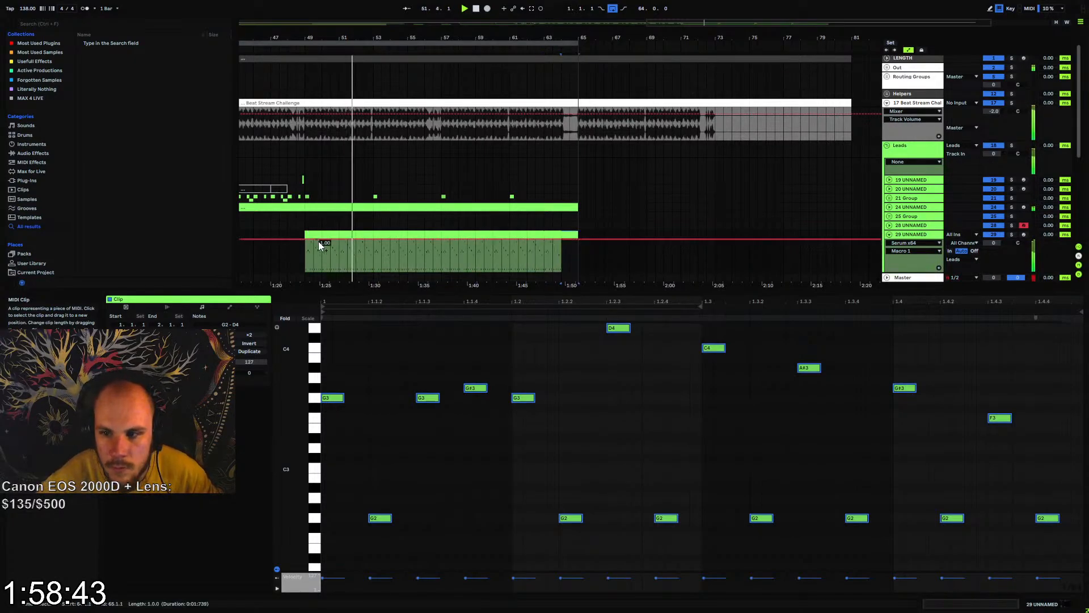
Automate Macro 1 to ramp from its minimum at bar 49 to full at bar 65, playing from just before it
click(579, 239)
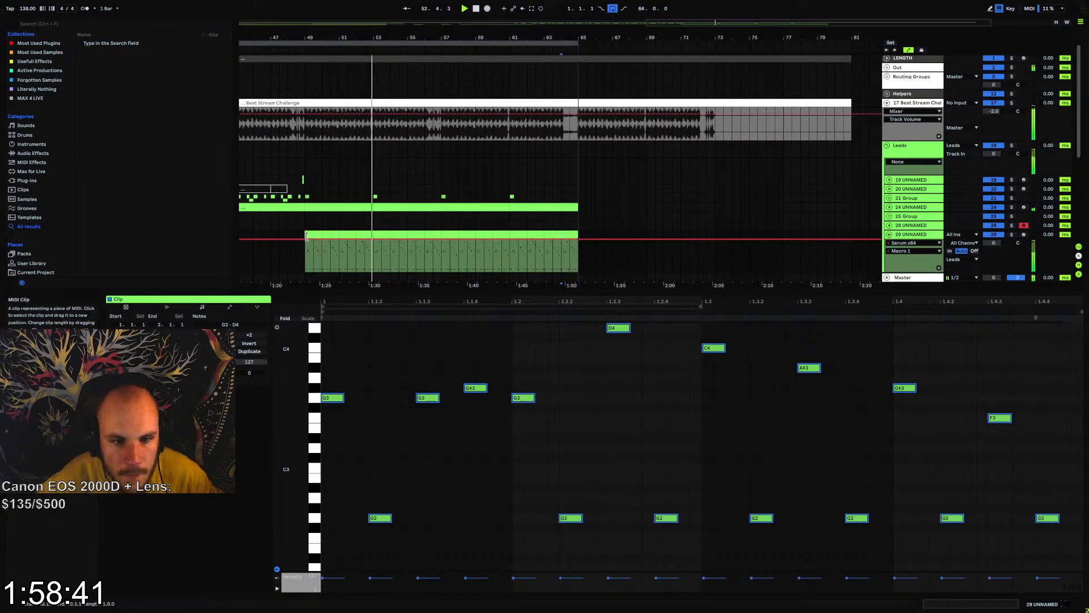
drag(304, 239, 305, 271)
click(298, 246)
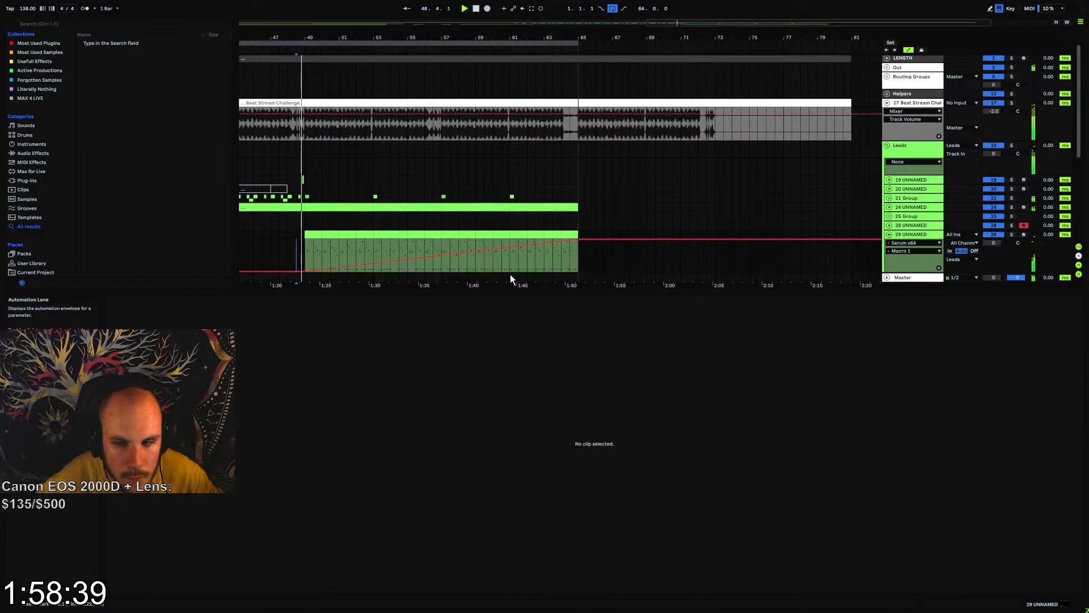
Check Serum's effects and oscillator pages while the Macro 1 automation plays
double_click(910, 233)
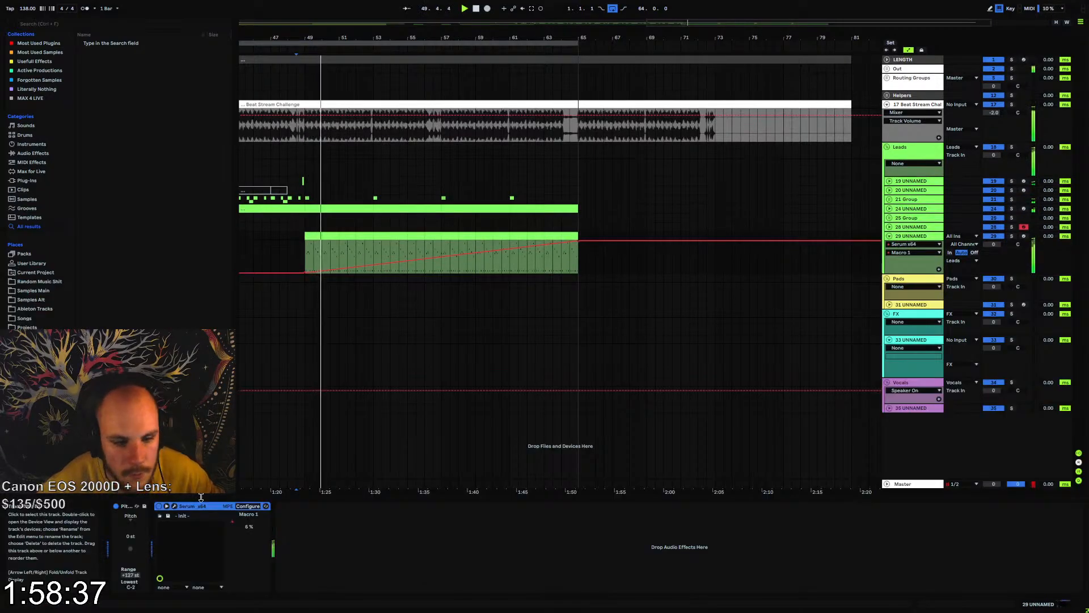
click(174, 505)
click(388, 202)
click(349, 201)
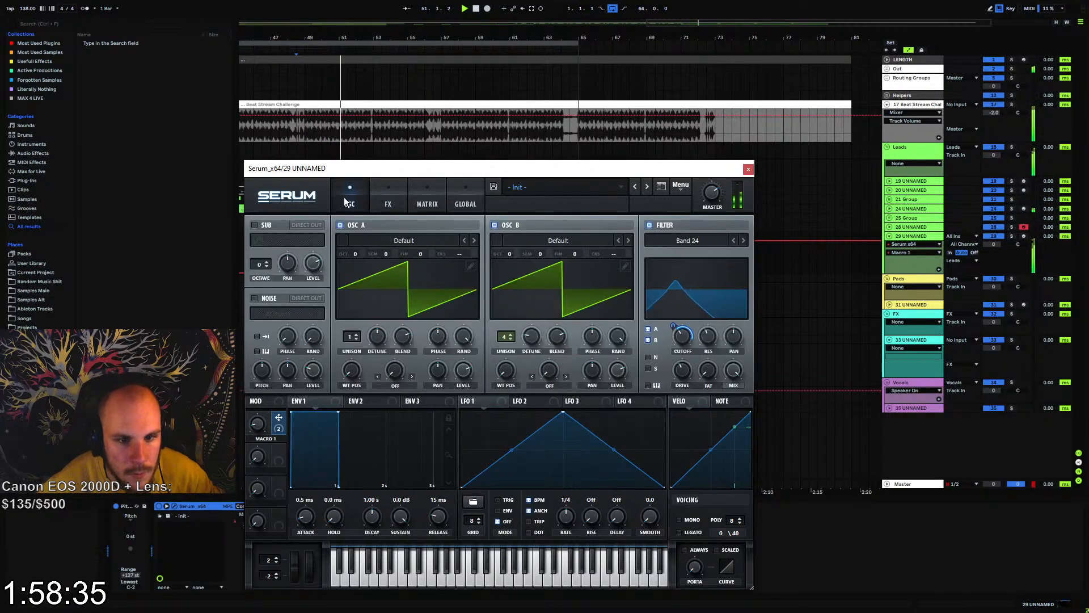
click(749, 168)
Lower the velocity of the first clip's G2 notes, duplicate it to bar 65 with envelopes locked, and play from bar 49
double_click(566, 229)
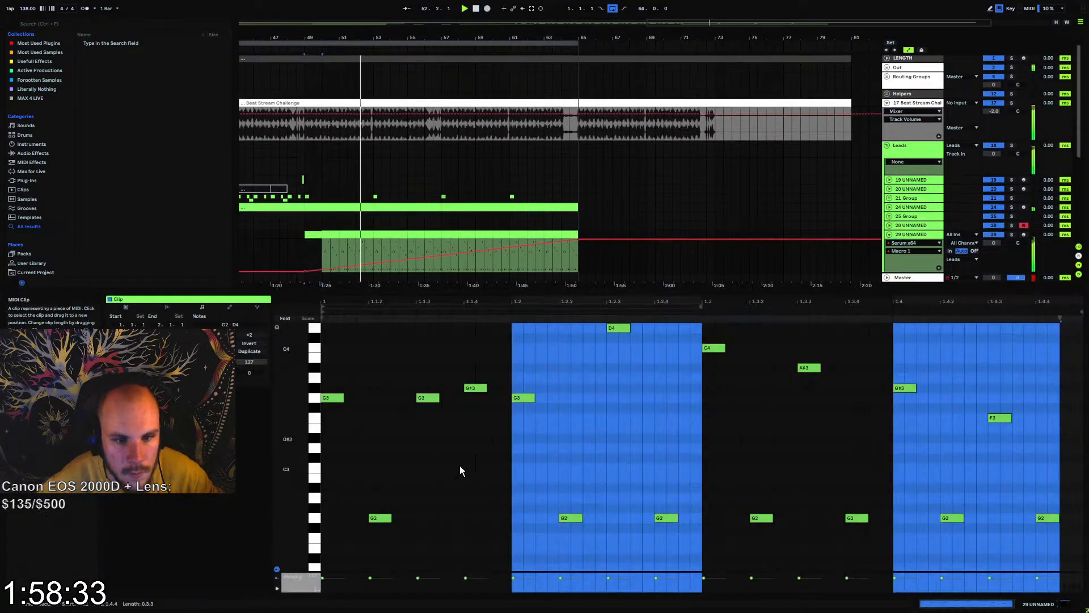
drag(346, 503, 1048, 586)
click(922, 50)
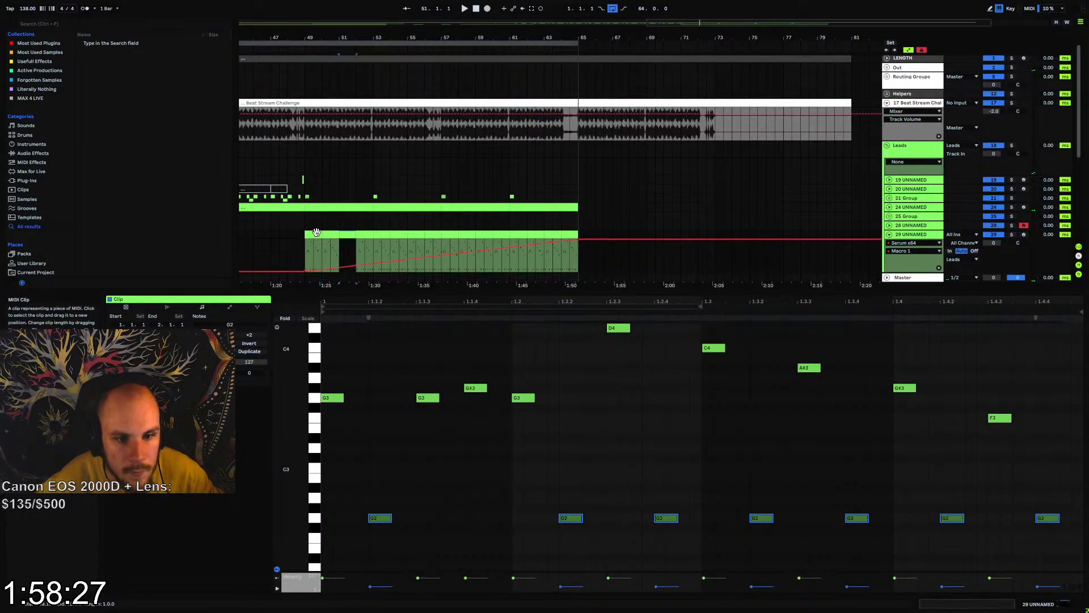
key(ctrl+d)
key(ctrl+d)
key(ctrl+d)
key(ctrl+d)
key(ctrl+d)
key(ctrl+d)
key(ctrl+d)
key(ctrl+d)
key(ctrl+d)
key(ctrl+d)
key(ctrl+d)
key(ctrl+d)
key(ctrl+d)
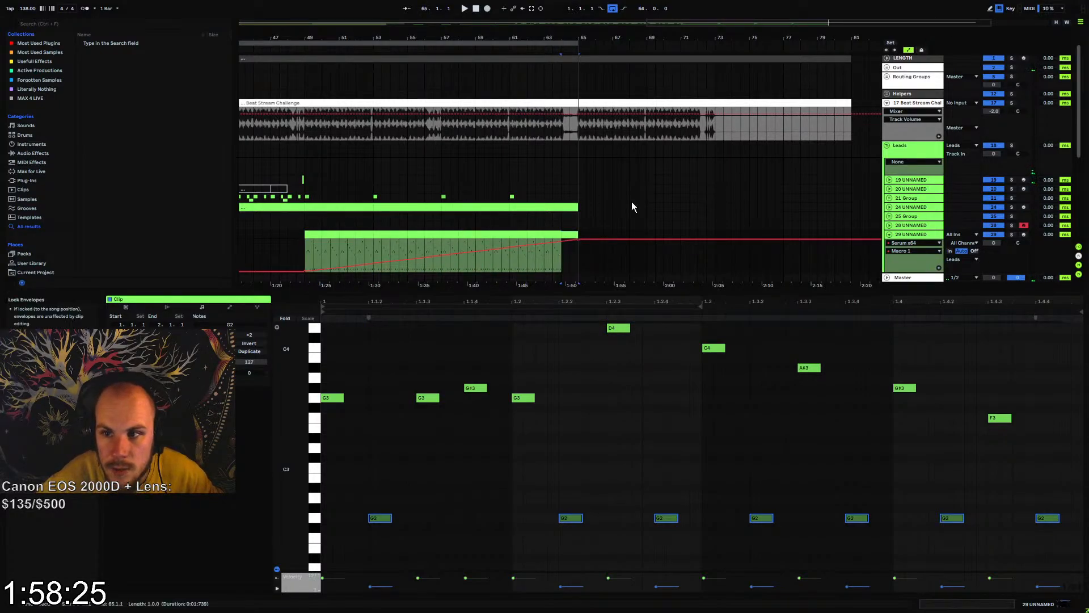
key(space)
click(317, 250)
key(space)
key(space)
Set Serum's Env 1 release to 81 ms and assign velocity to oscillator A's level
double_click(907, 234)
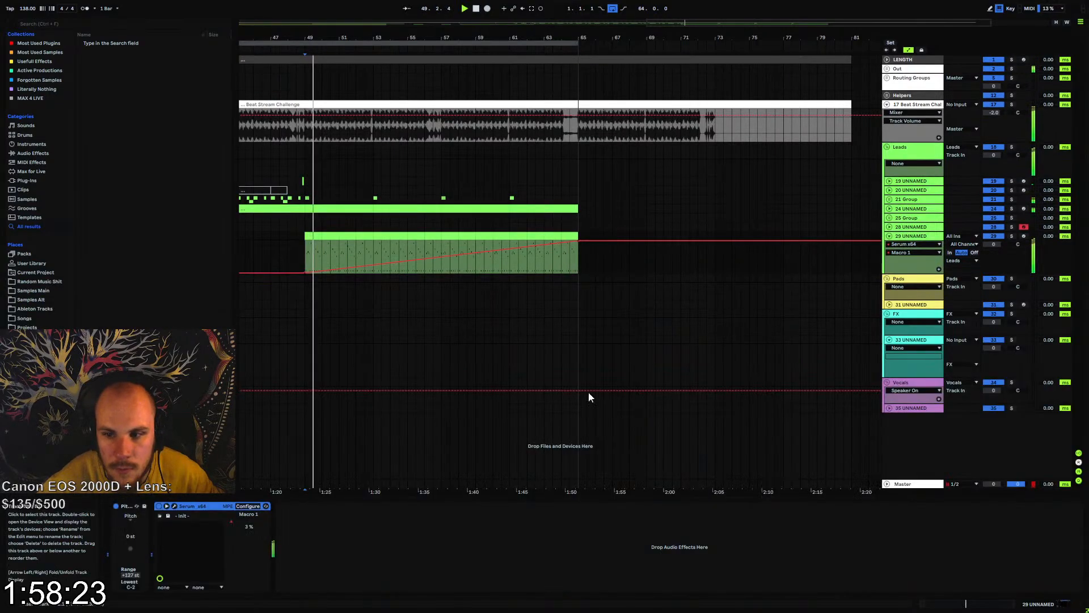
click(174, 506)
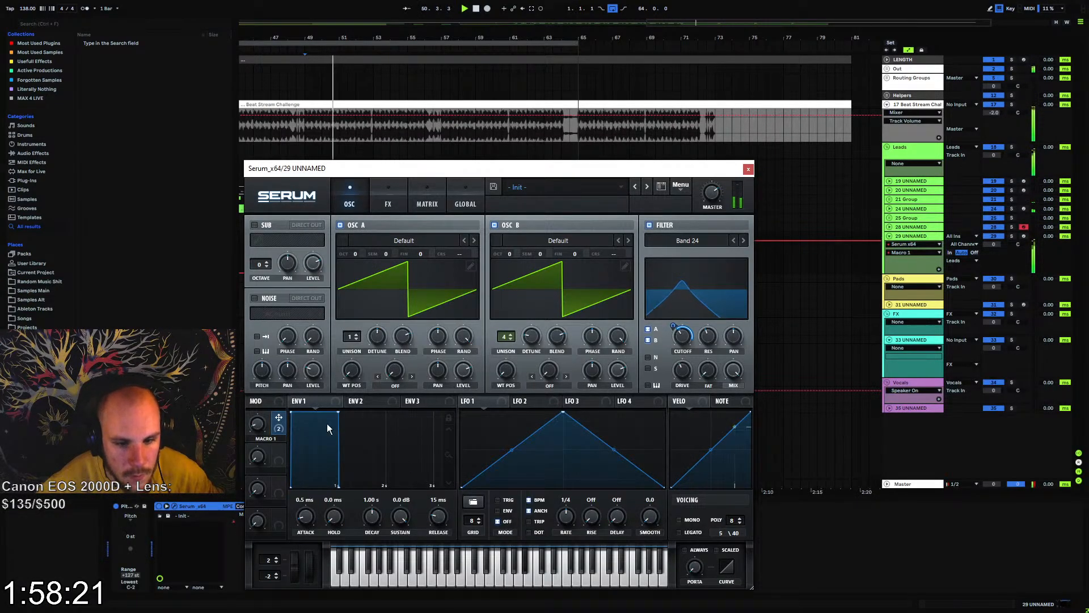
click(457, 367)
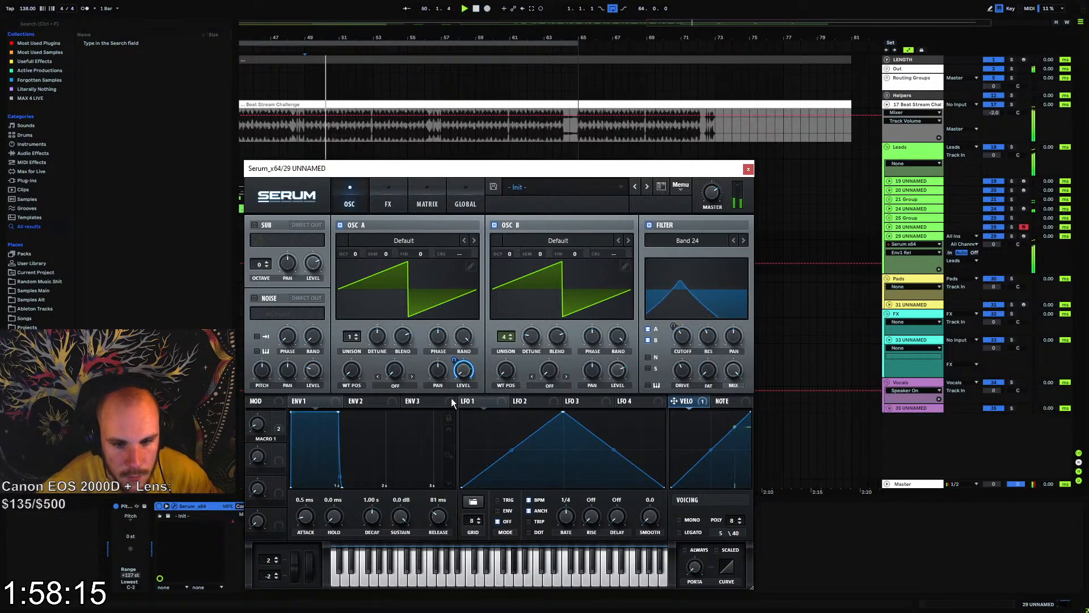
Check the distortion effect, and assign velocity as a modulation source for the filter's drive
click(388, 199)
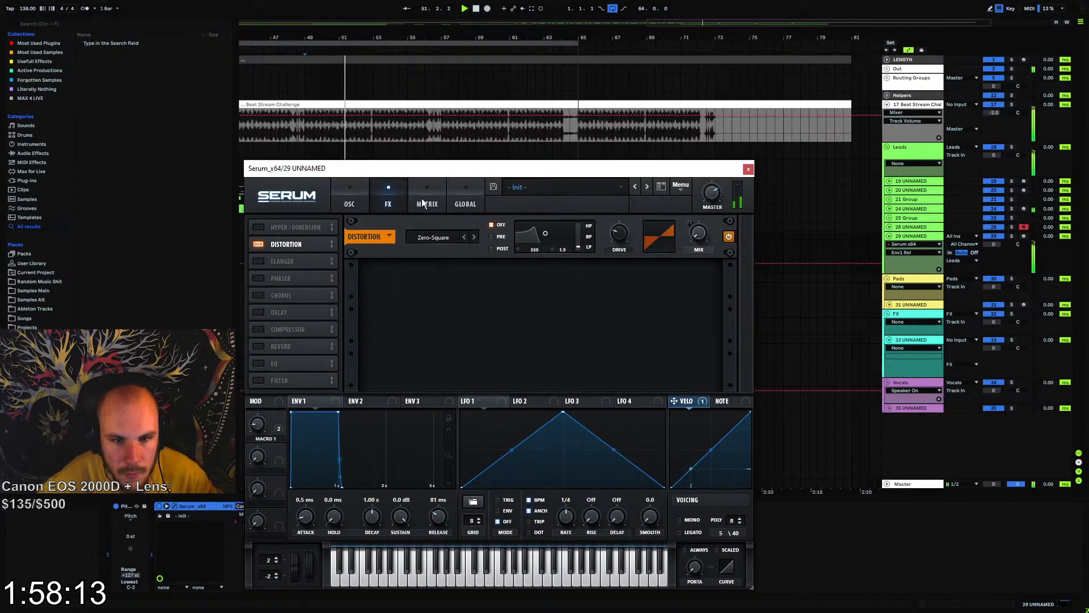
click(350, 203)
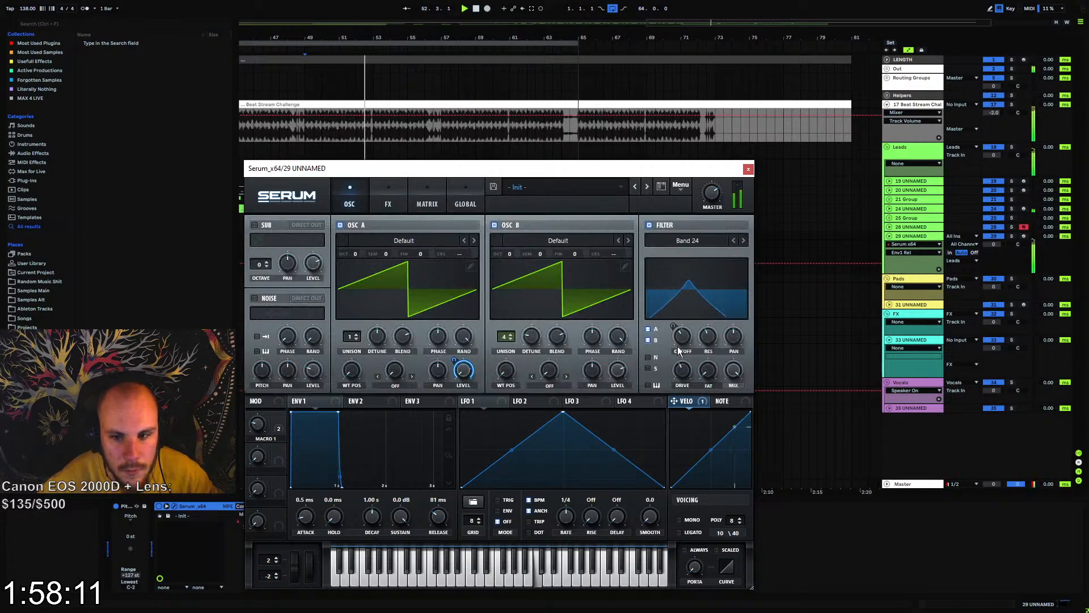
drag(692, 406, 680, 372)
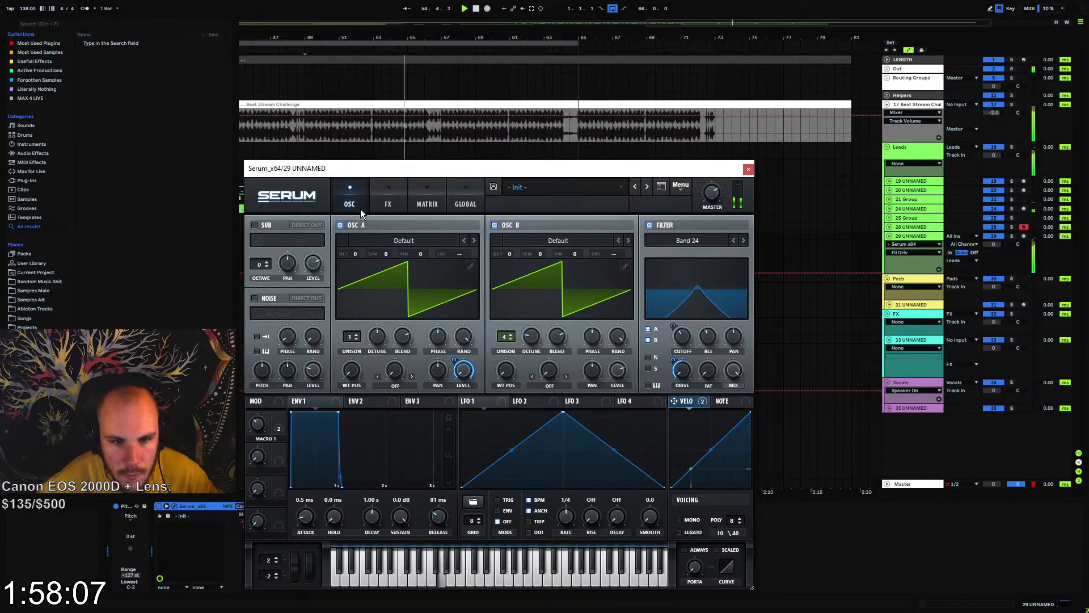
Enable Serum's Hyper/Dimension effect, lower the Hyper mix and Dimension size, and set the Dimension mix to 45%
click(388, 198)
click(261, 243)
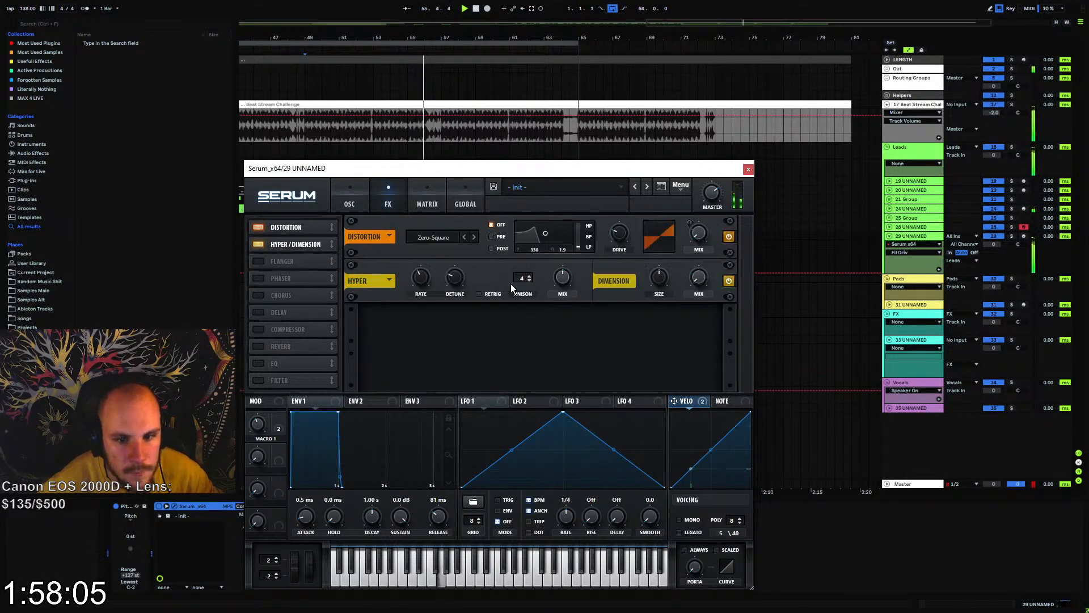
drag(563, 278, 559, 304)
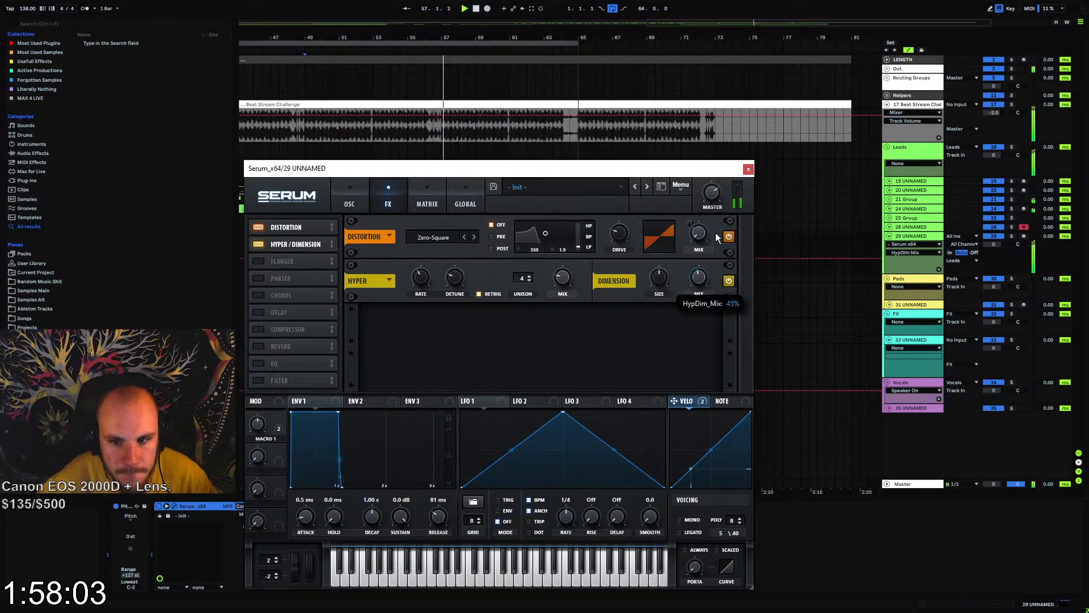
drag(659, 278, 656, 318)
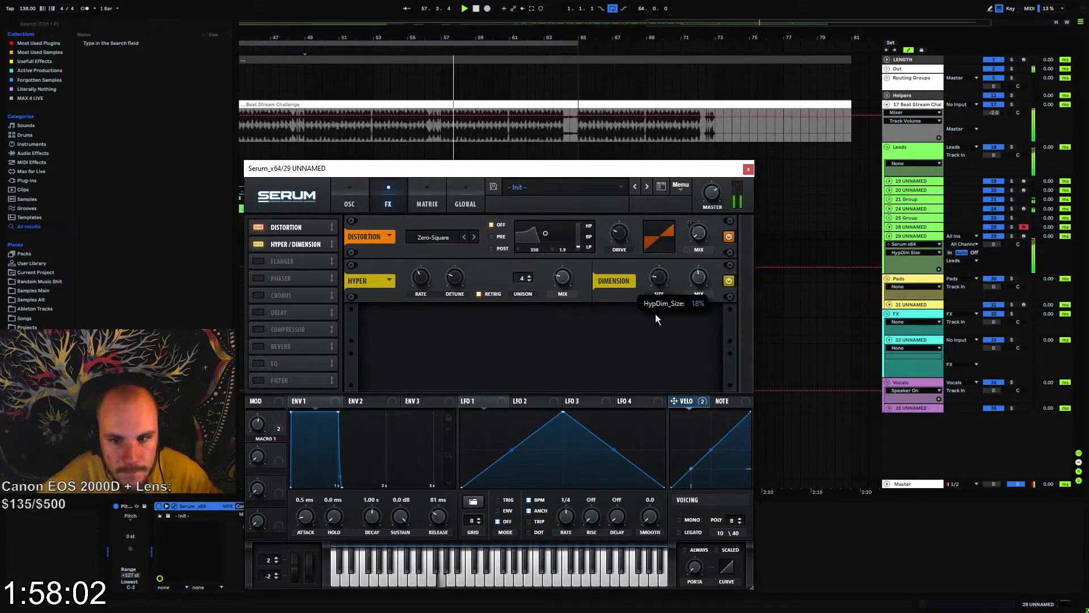
Enable Serum's compressor in multiband mode with 0.7 dB gain, and enable the reverb with its high cut at 0% and low cut adjusted
click(259, 329)
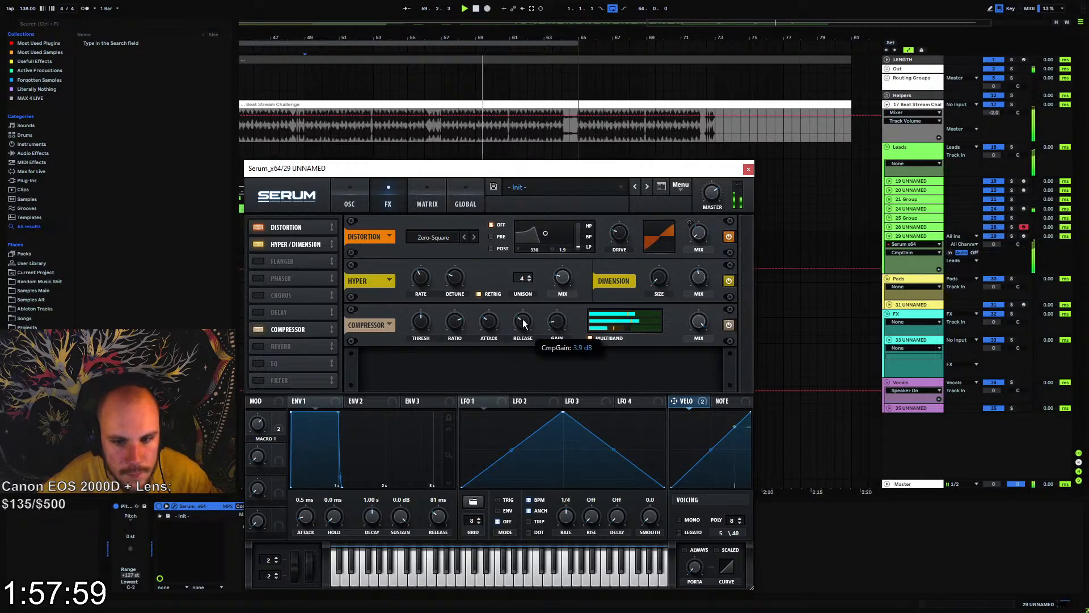
click(491, 327)
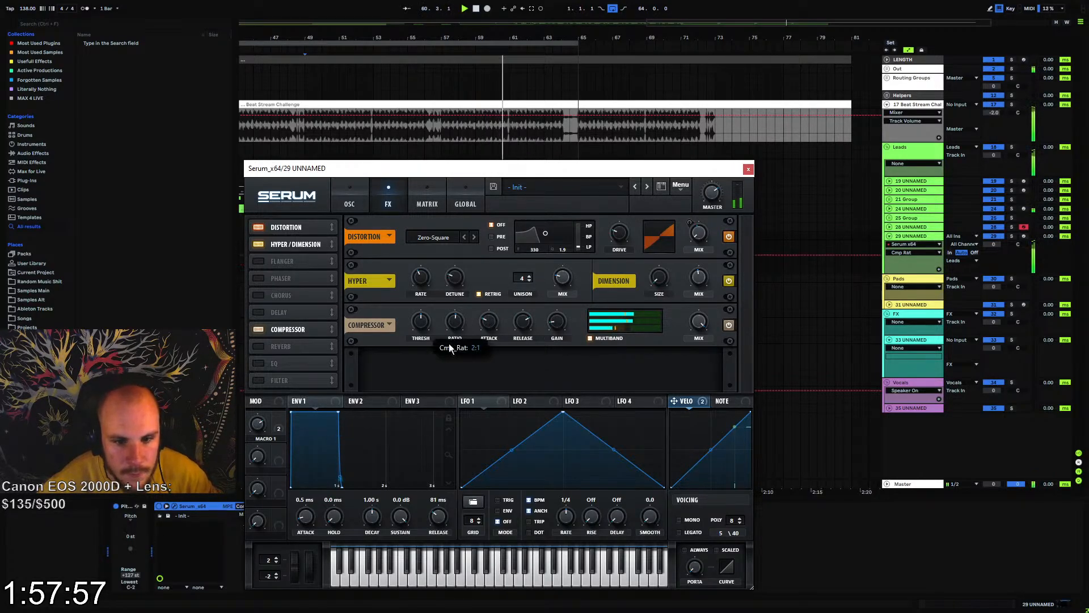
click(558, 332)
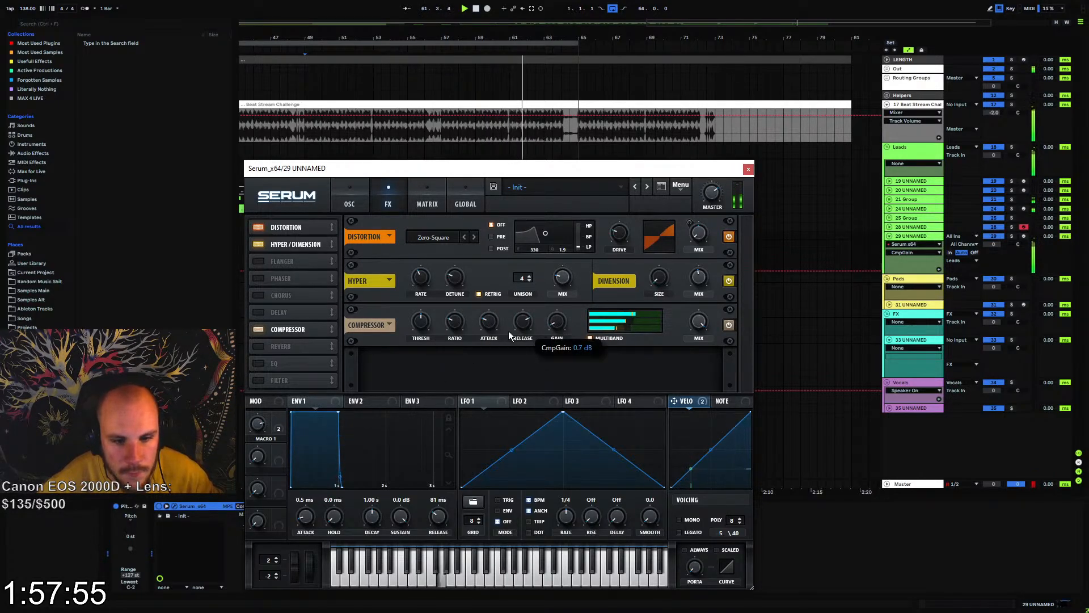
click(258, 346)
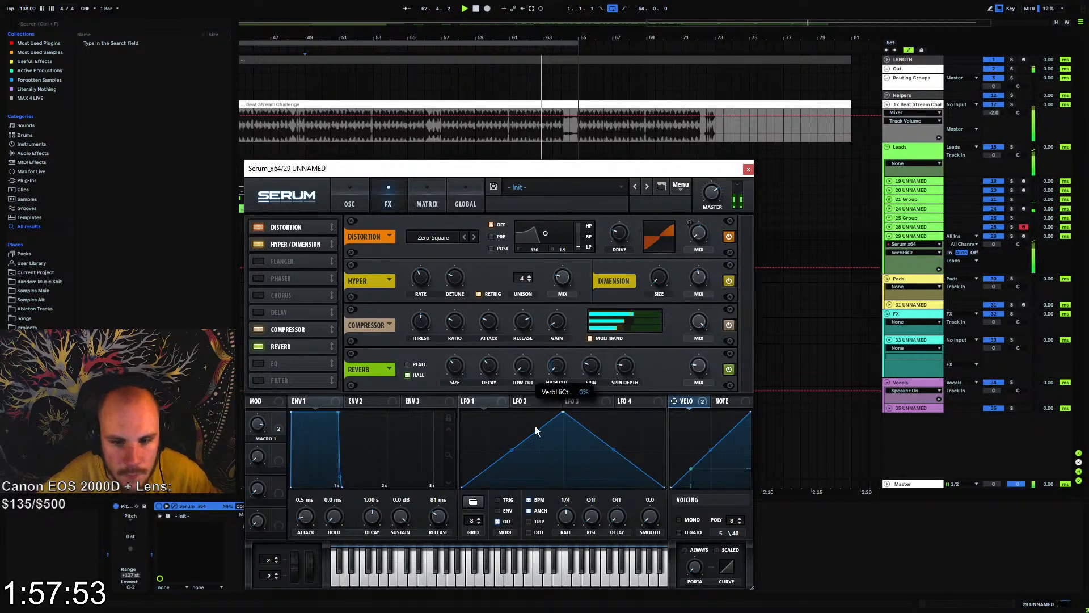
click(522, 368)
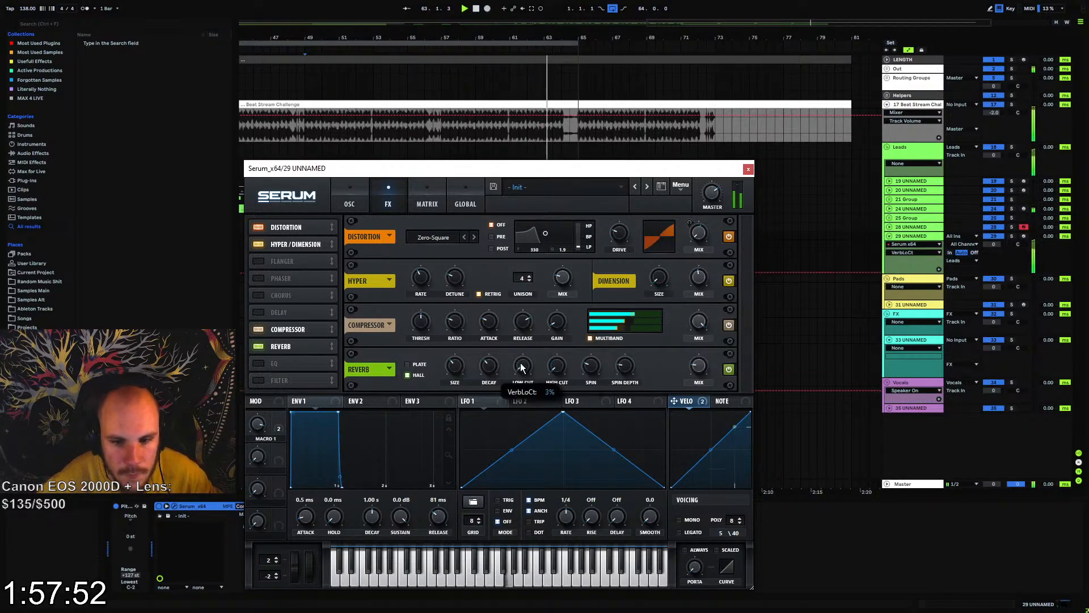
Enable Serum's EQ with the low band as a high-pass at 500 Hz, adjust the master volume, and close Serum
click(258, 363)
scroll(737, 318, down, 1)
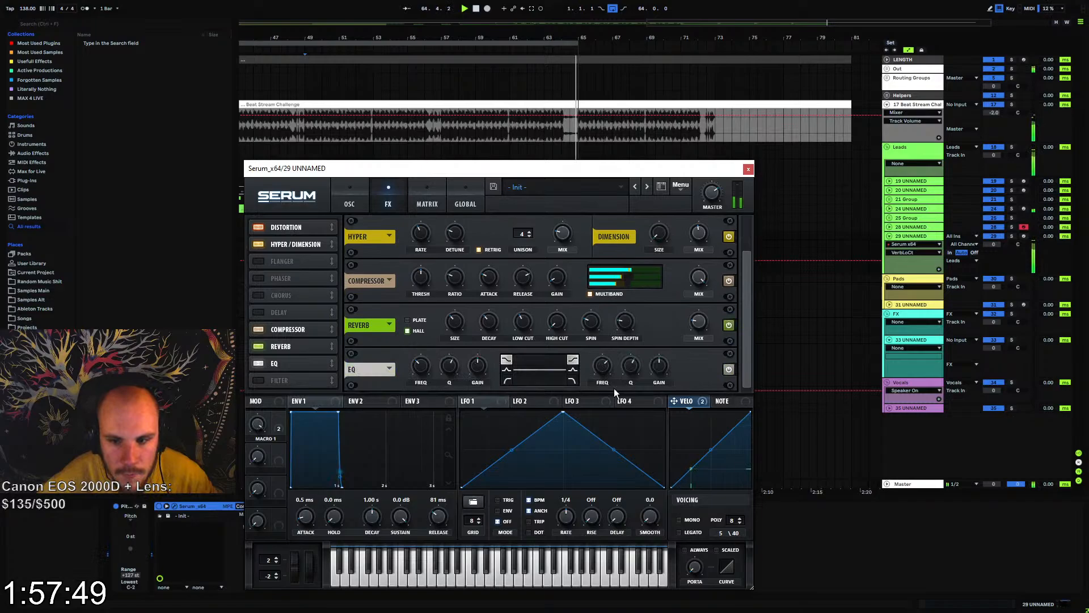
click(506, 381)
click(420, 367)
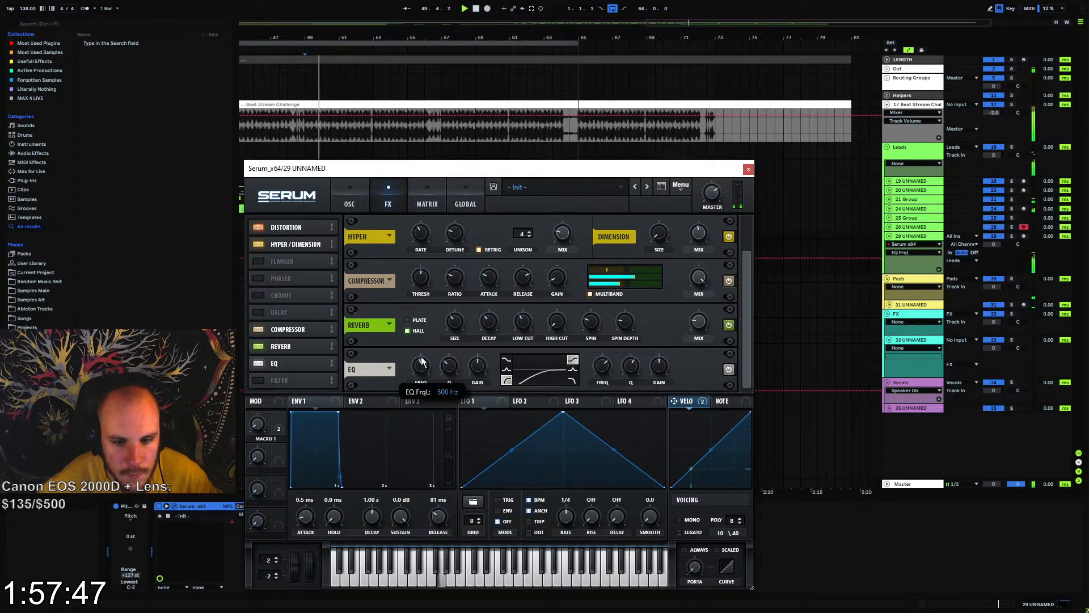
drag(712, 194, 713, 189)
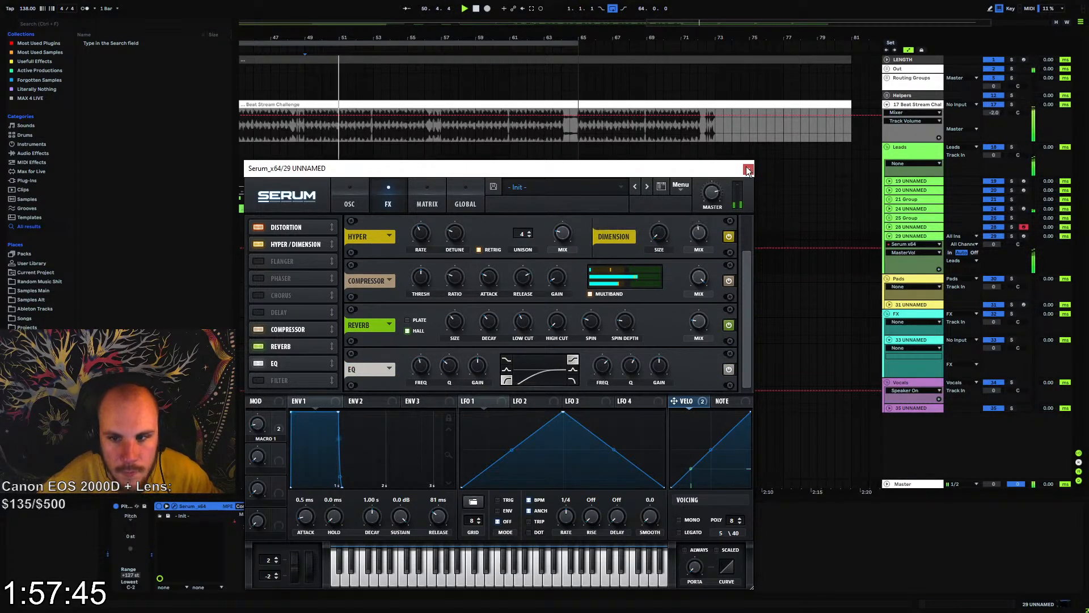
click(748, 169)
Add EQ Eight after Serum and automate band 8's low-pass frequency from 1.17 kHz at bar 49 to 22 kHz at bar 65
click(280, 262)
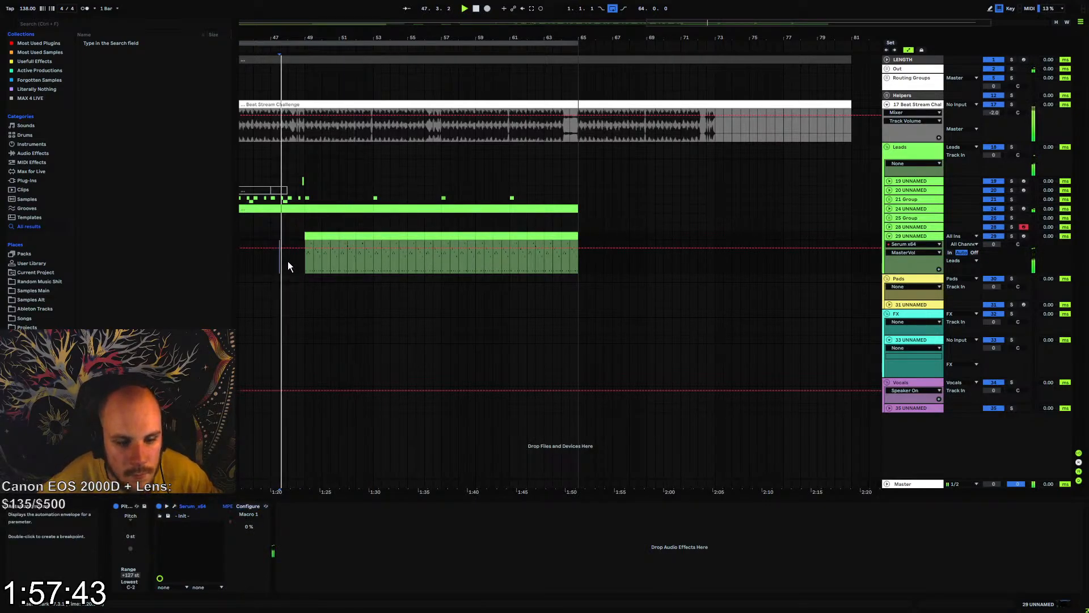
right_click(391, 534)
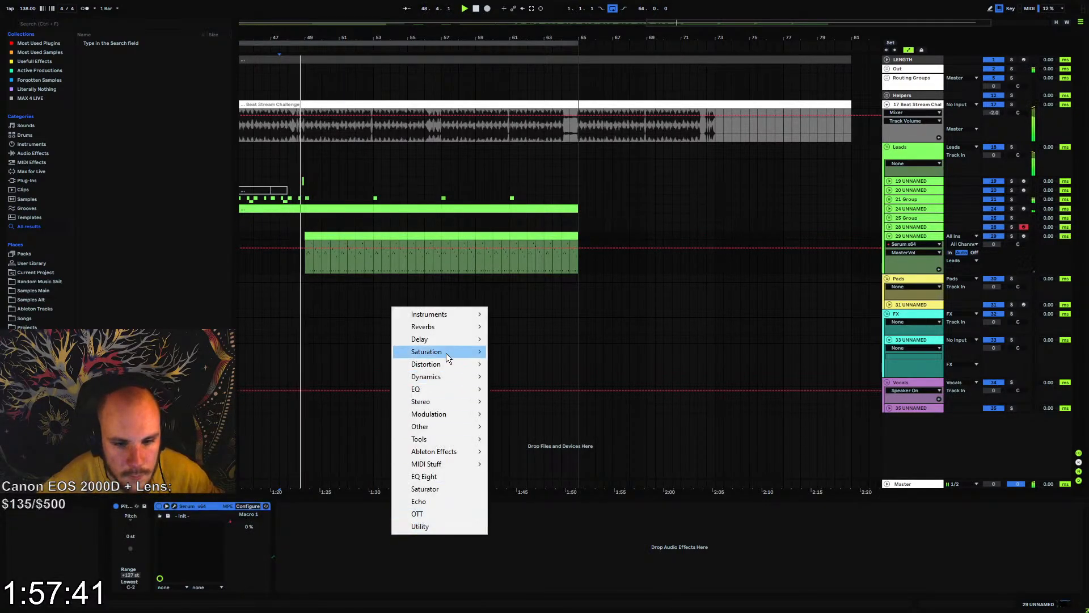
click(451, 479)
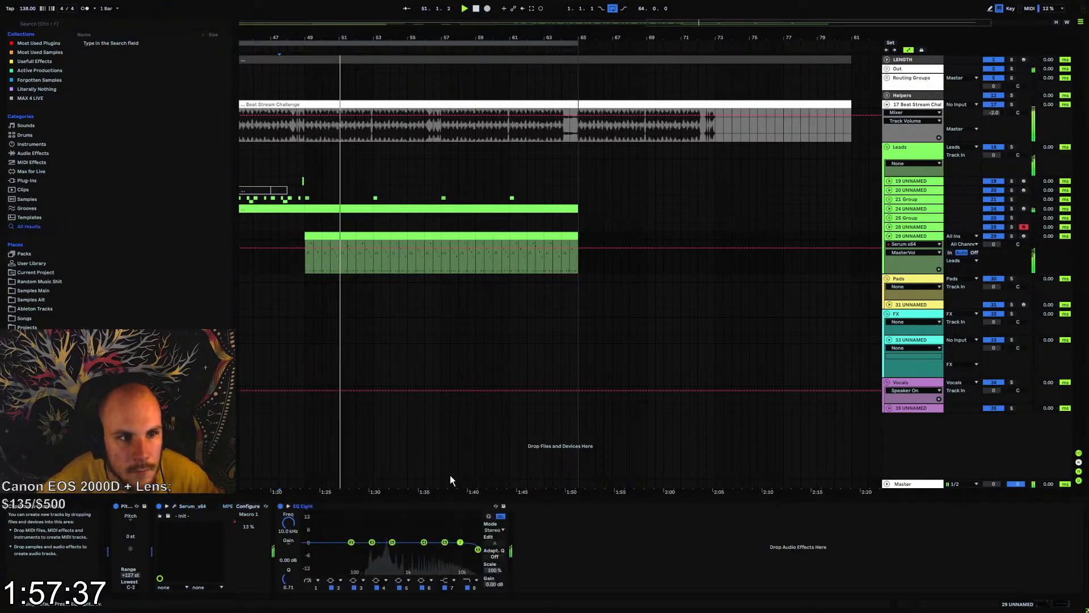
drag(288, 523, 288, 557)
click(305, 254)
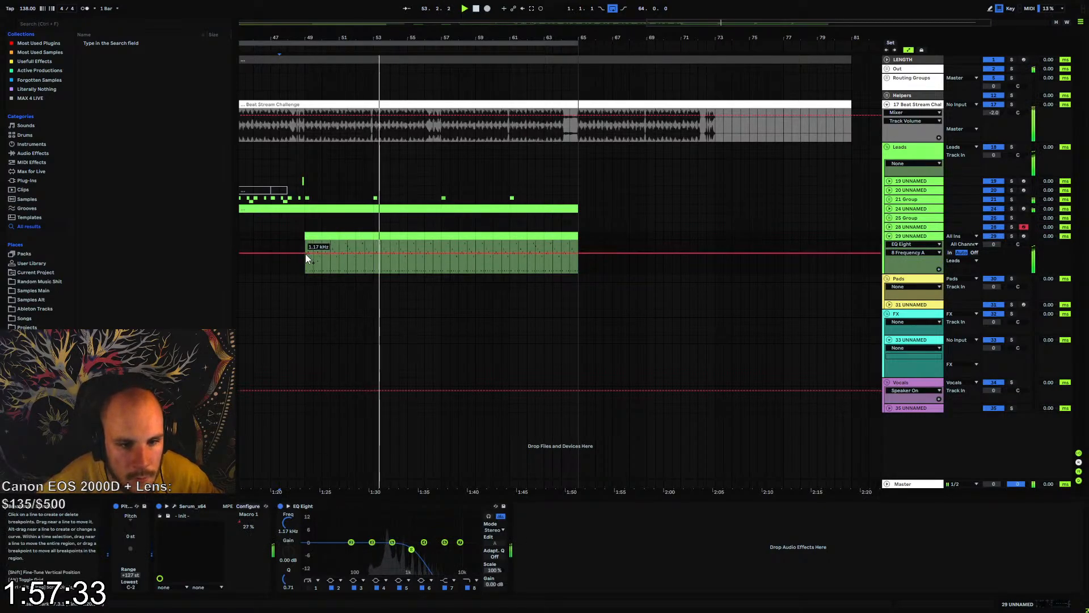
drag(584, 253, 584, 240)
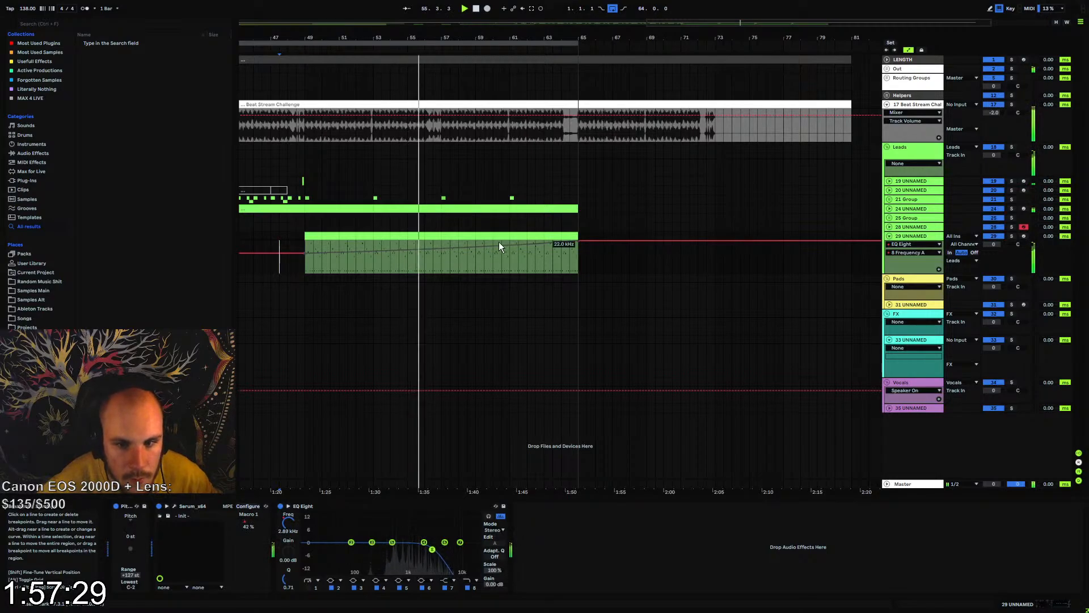
With automation envelopes locked, duplicate the lead's last bar repeatedly up to bar 73, and extend the loop to bar 73
drag(576, 253, 569, 234)
key(ctrl+d)
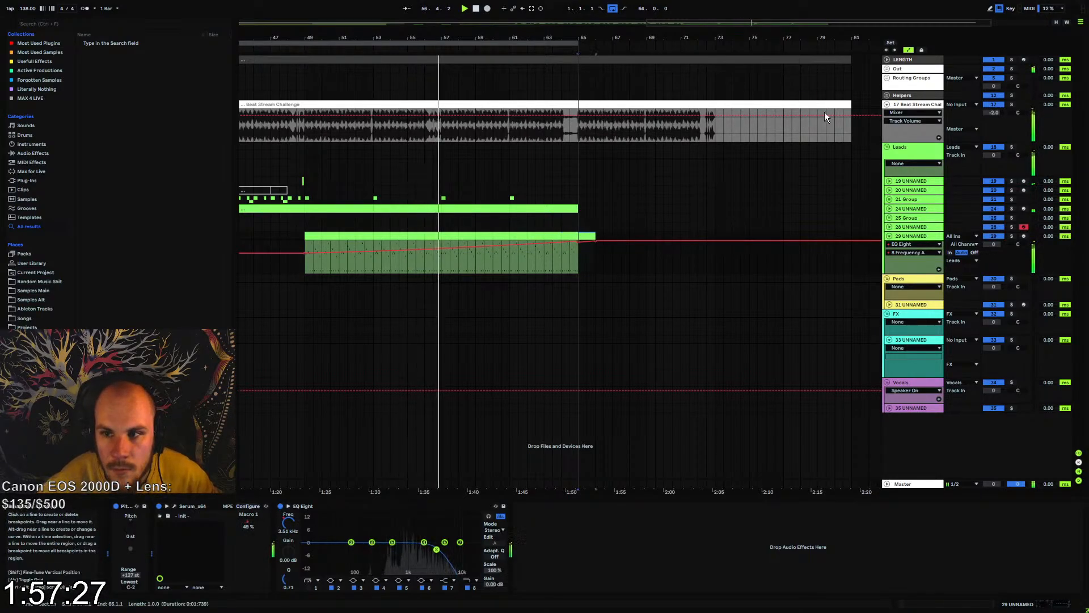
key(ctrl+z)
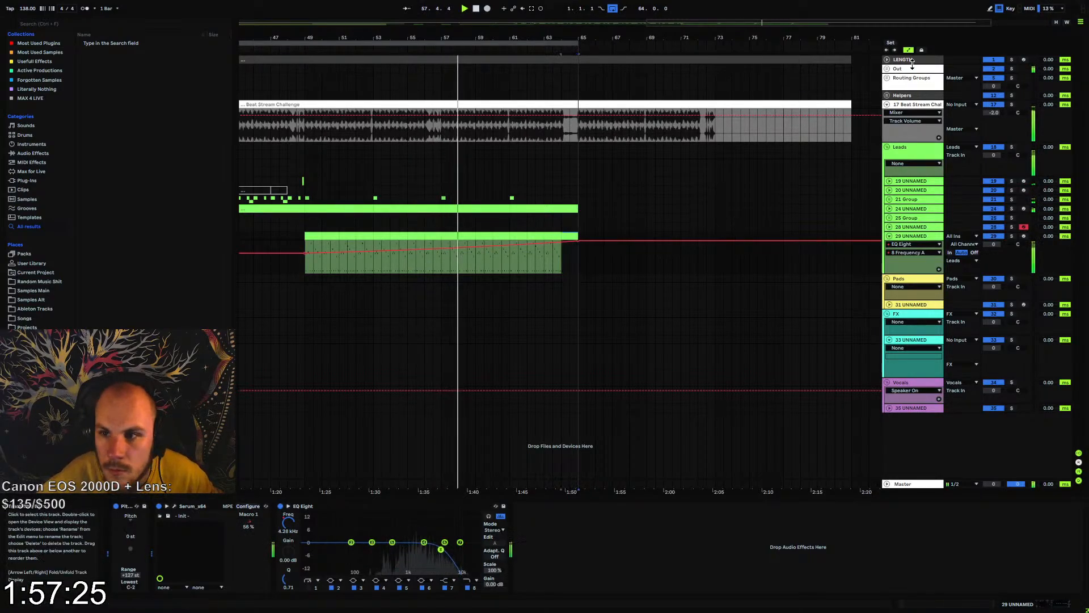
key(ctrl+d)
key(ctrl+d)
key(ctrl+d)
key(ctrl+d)
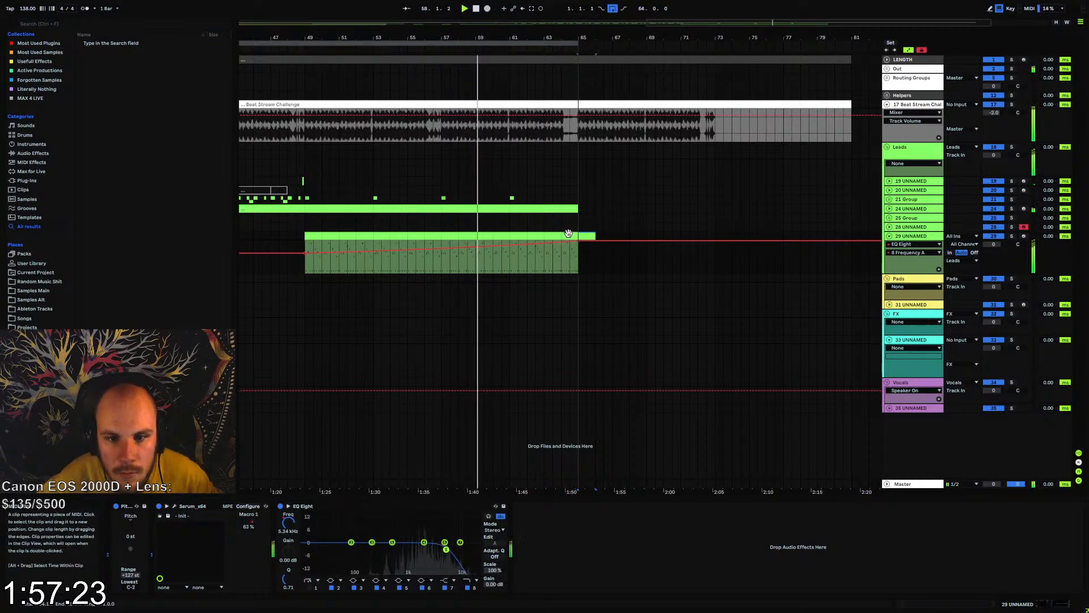
key(ctrl+d)
key(ctrl+d)
key(ctrl+d)
key(ctrl+d)
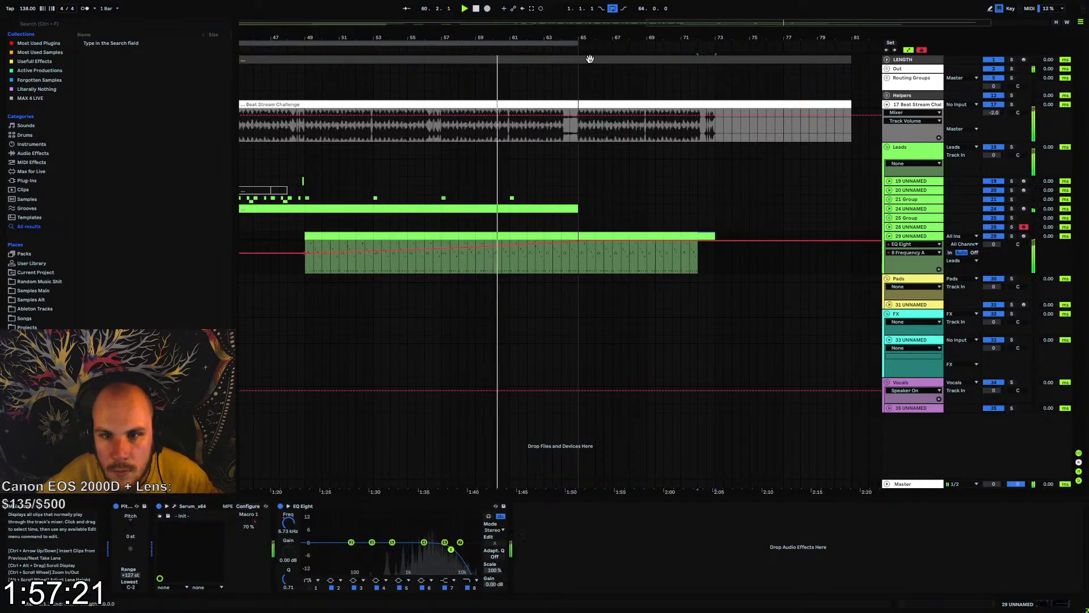
drag(577, 43, 713, 71)
Extend the Macro 1 automation on the lead track with a dip around bar 69 and a rise back to full at bar 73
click(908, 234)
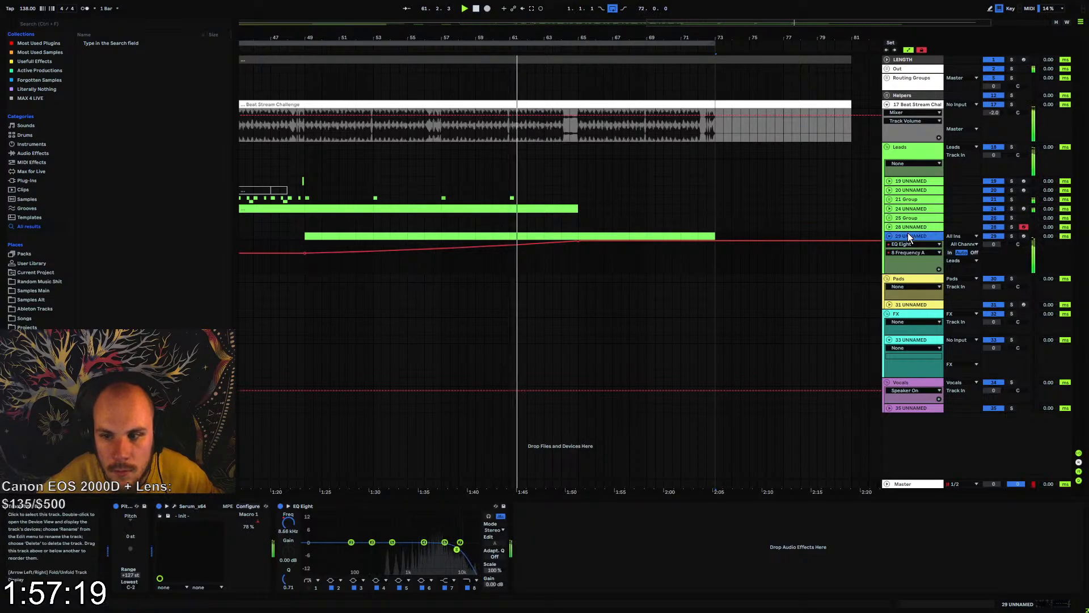
click(257, 523)
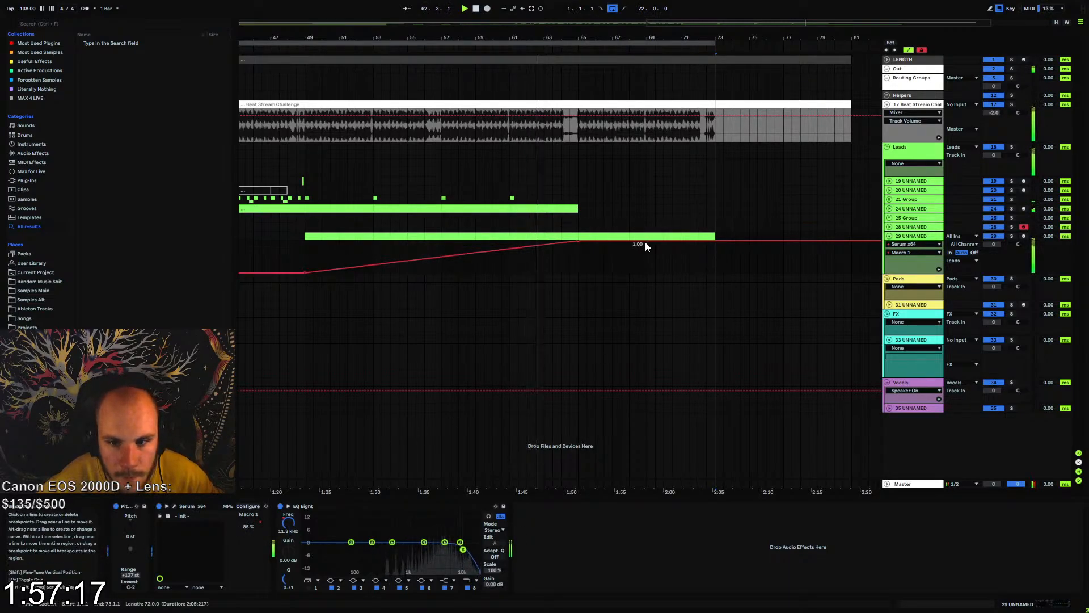
drag(646, 240, 629, 256)
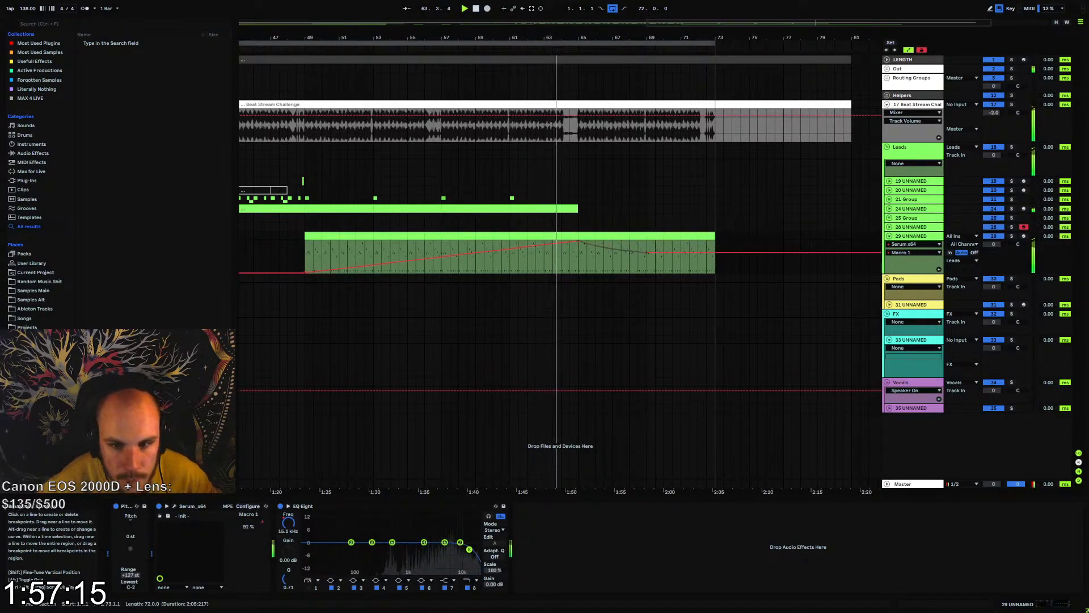
drag(716, 253, 715, 241)
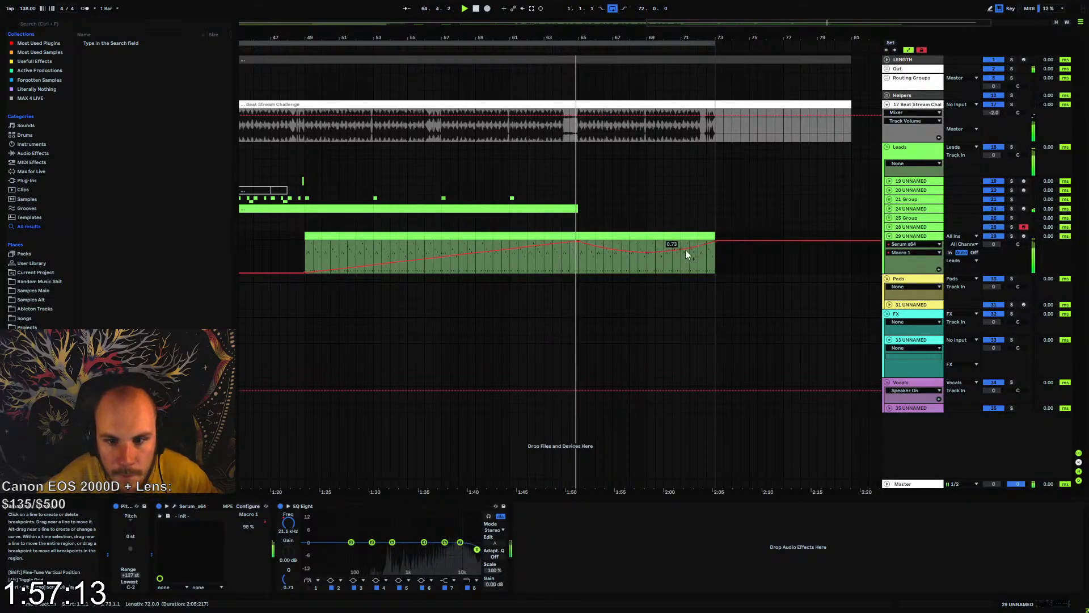
Set the lead track's volume to -7.0 dB and add Echo after EQ Eight
click(987, 252)
drag(987, 252, 956, 276)
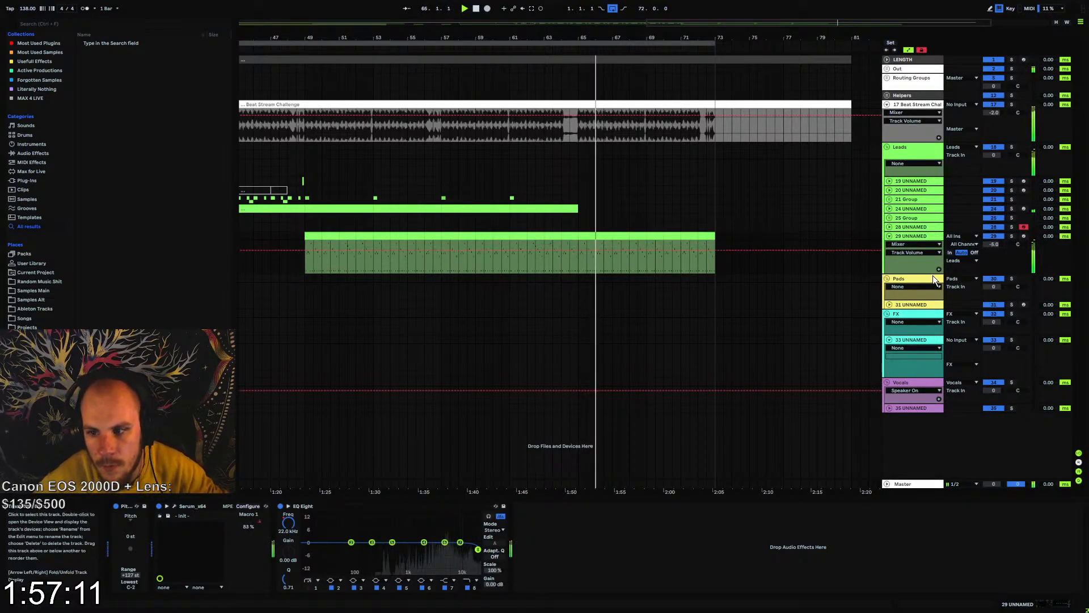
click(33, 153)
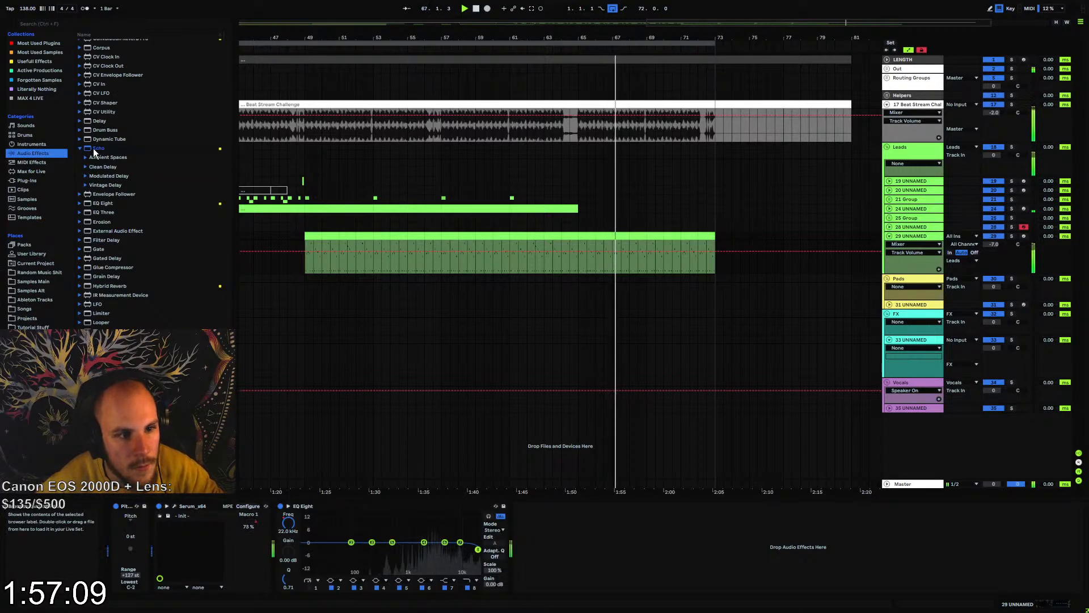
drag(100, 149, 517, 509)
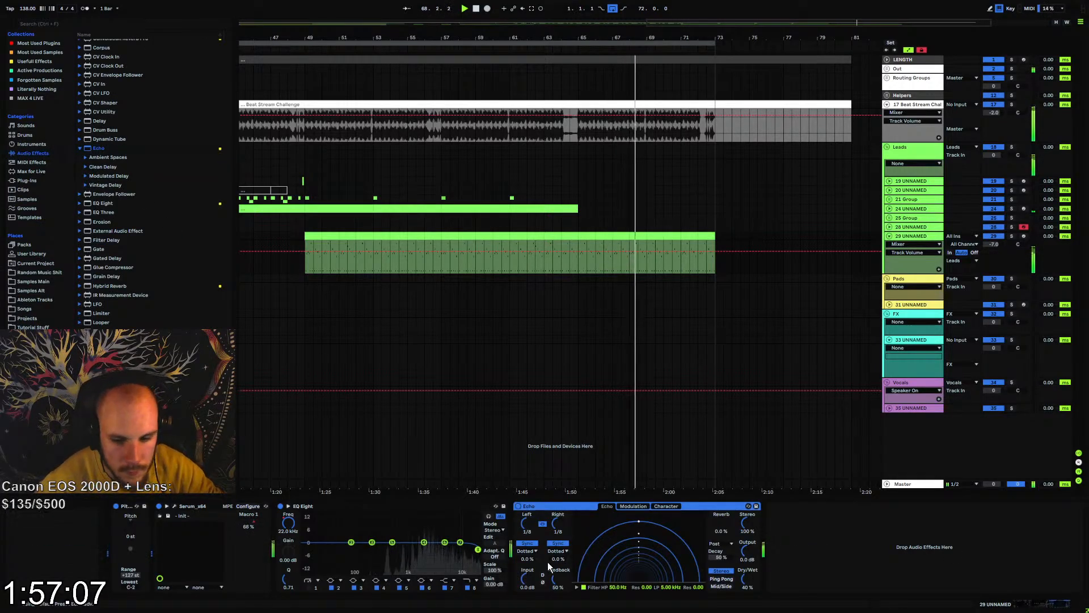
Set Echo to Ping Pong with 83% feedback and filters at 193 Hz high-pass and 6.80 kHz low-pass, and replay from bar 49
drag(558, 580, 558, 548)
drag(671, 587, 619, 563)
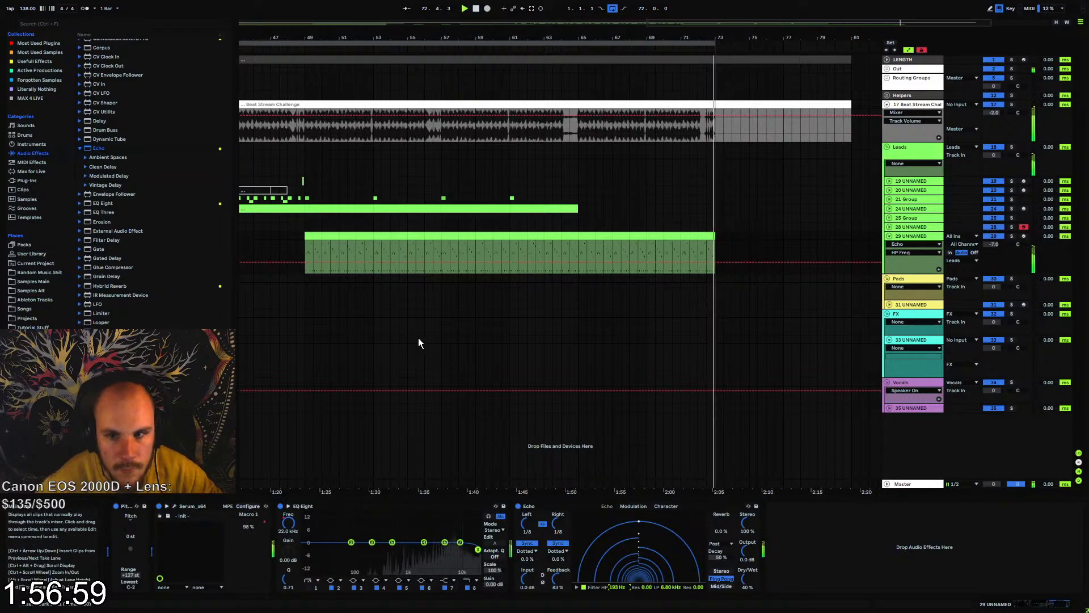
click(304, 259)
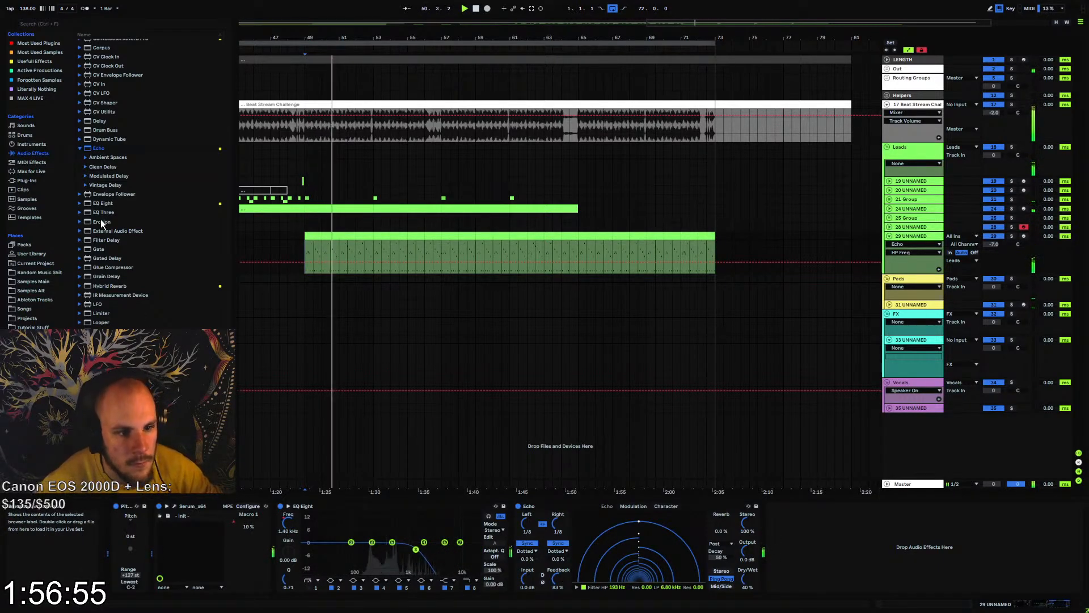
Enable EQ Eight's band 1 as a low cut at 359 Hz with a Q of 0.23
click(310, 588)
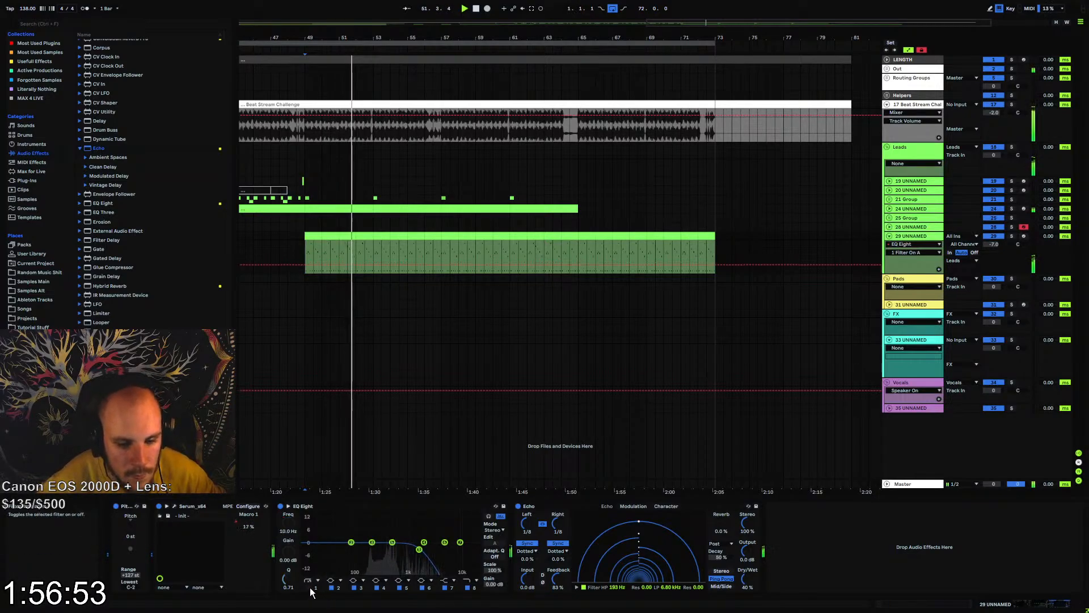
drag(289, 523, 288, 495)
drag(363, 550, 385, 563)
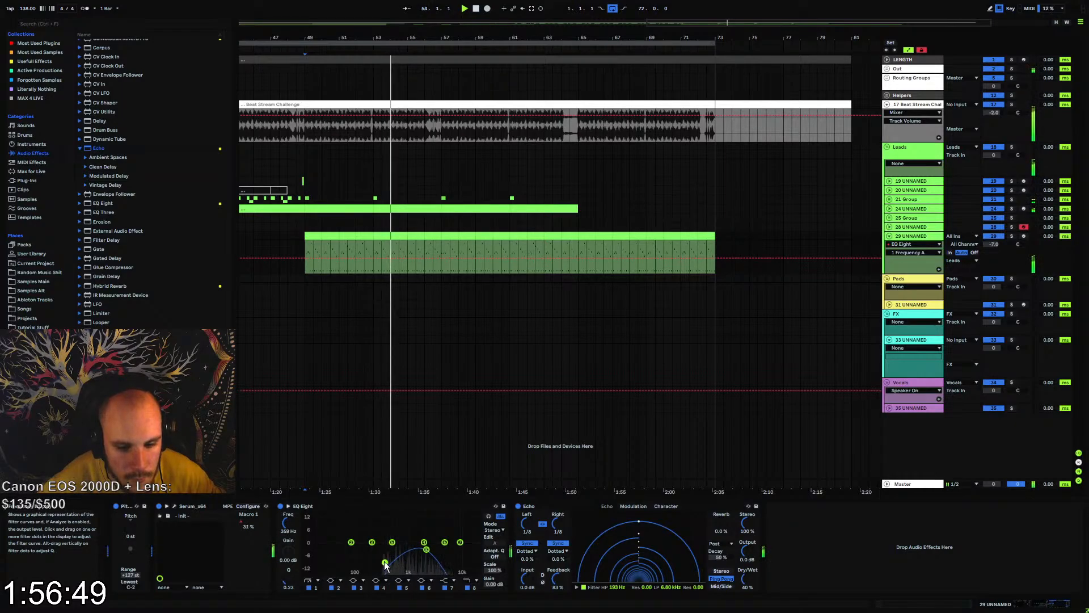
Unlock the automation envelopes and show the unfolded lead track's notes and automation around bars 52 to 64
click(889, 236)
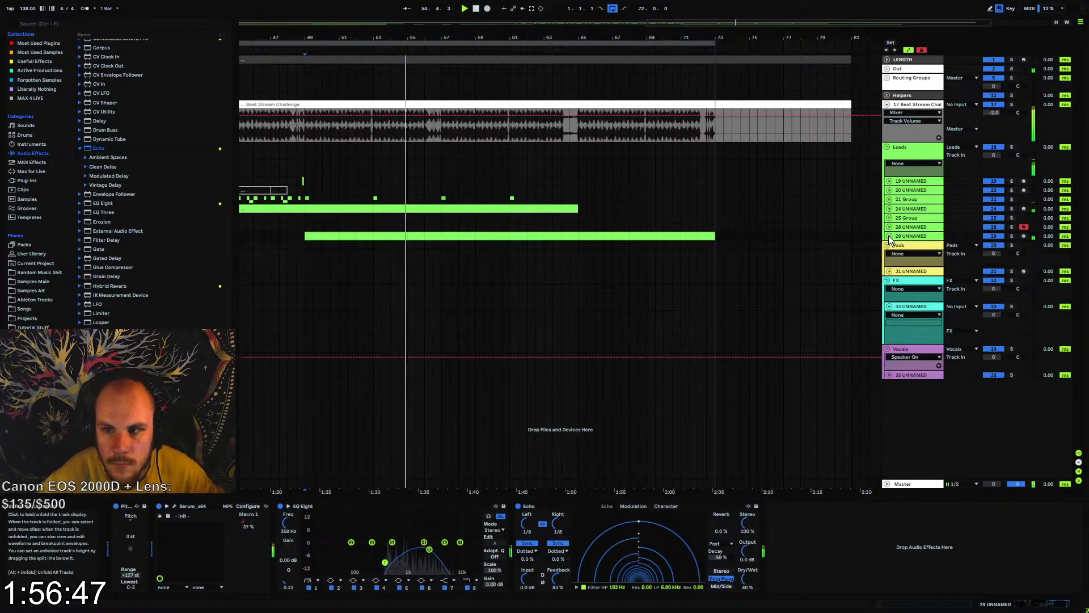
click(923, 51)
drag(455, 37, 652, 9)
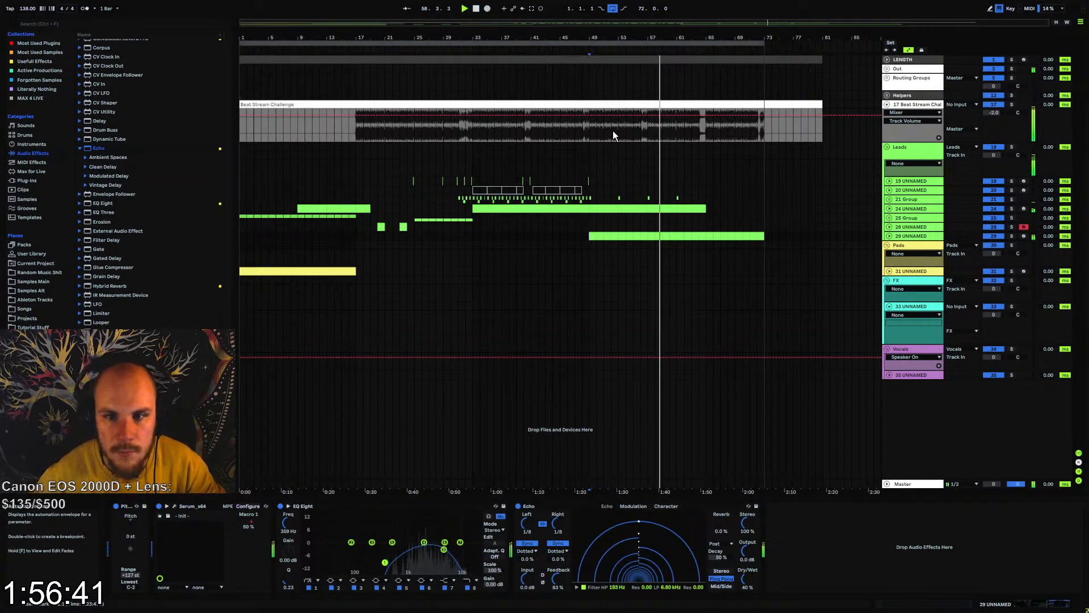
drag(674, 34, 673, 74)
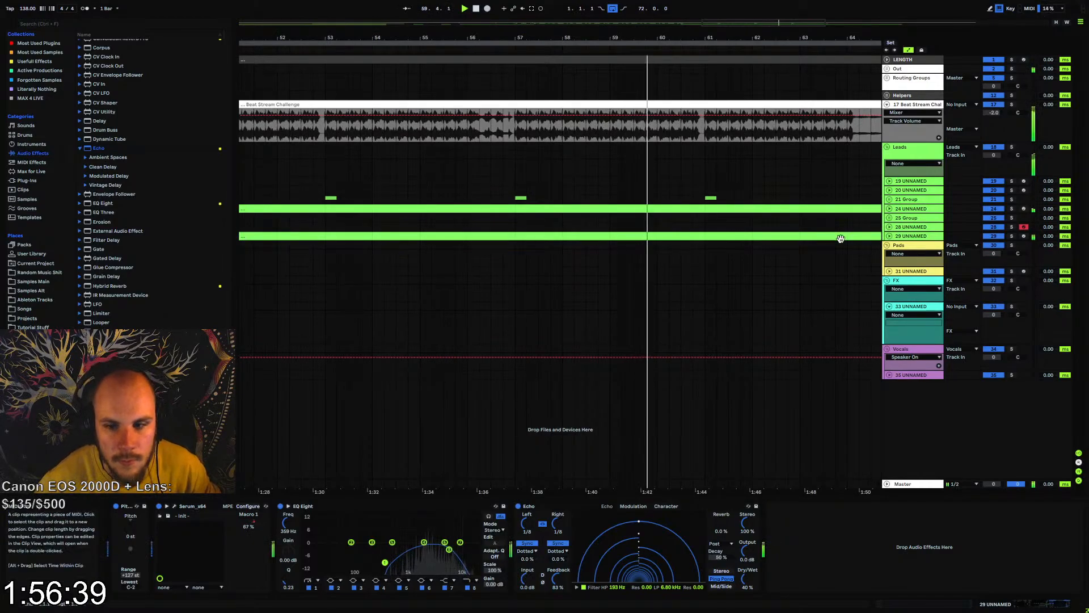
click(890, 236)
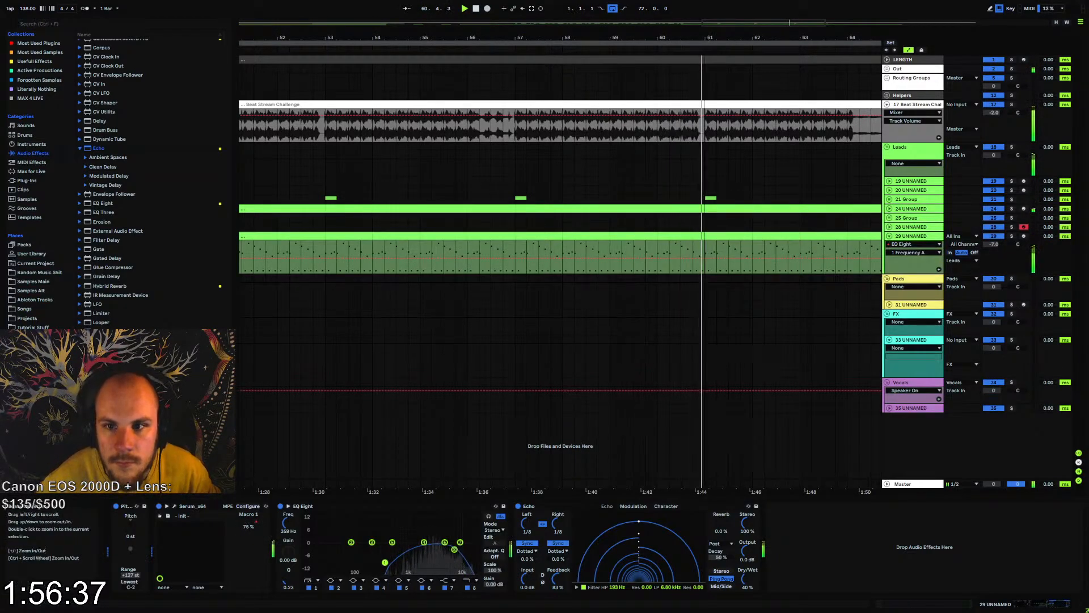
Trim the lead clip to leave a gap from about 60.4.2 to bar 61, and replay the transition
drag(710, 46, 706, 74)
key(space)
drag(705, 236, 695, 236)
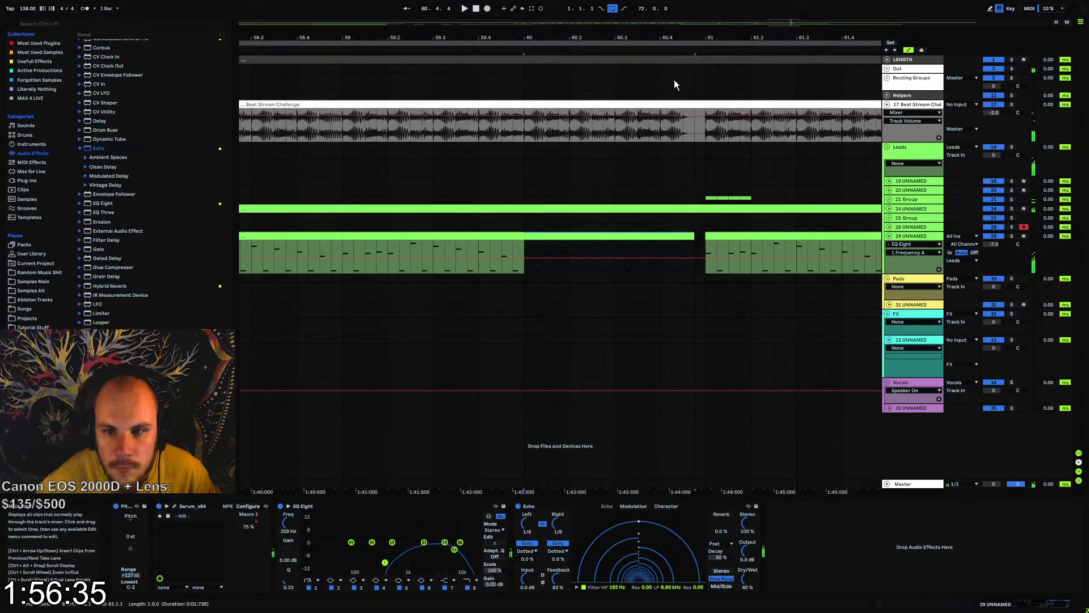
key(space)
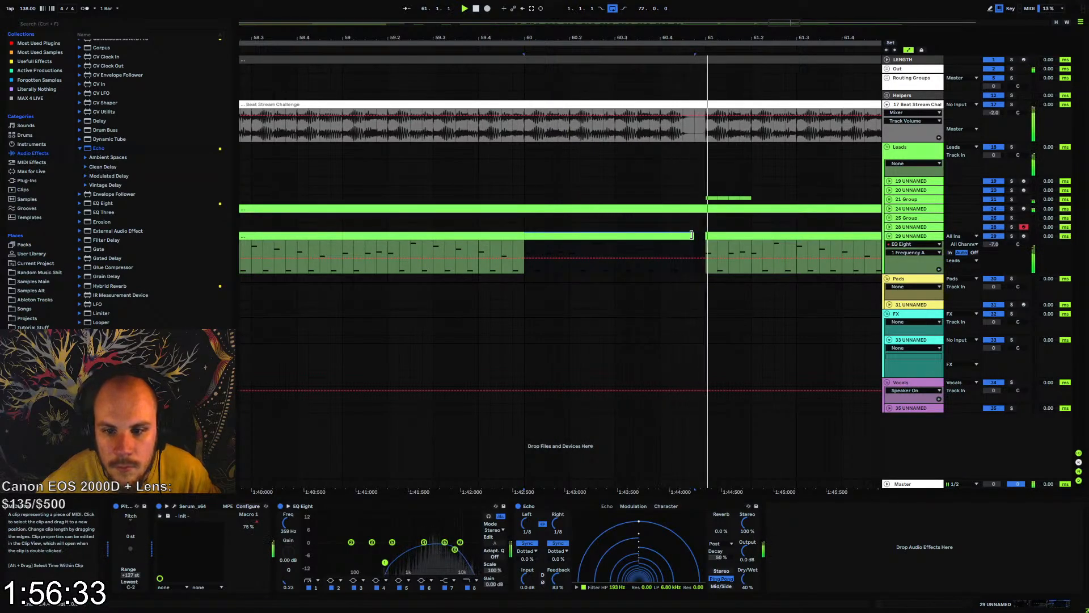
drag(679, 235, 672, 236)
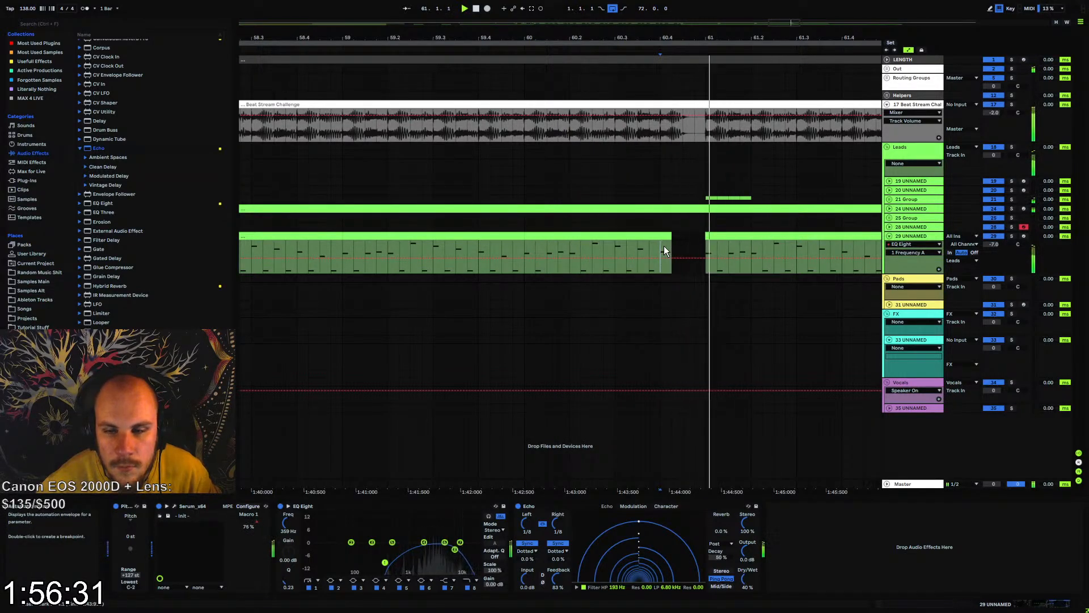
click(662, 128)
key(space)
key(space)
drag(646, 37, 644, 6)
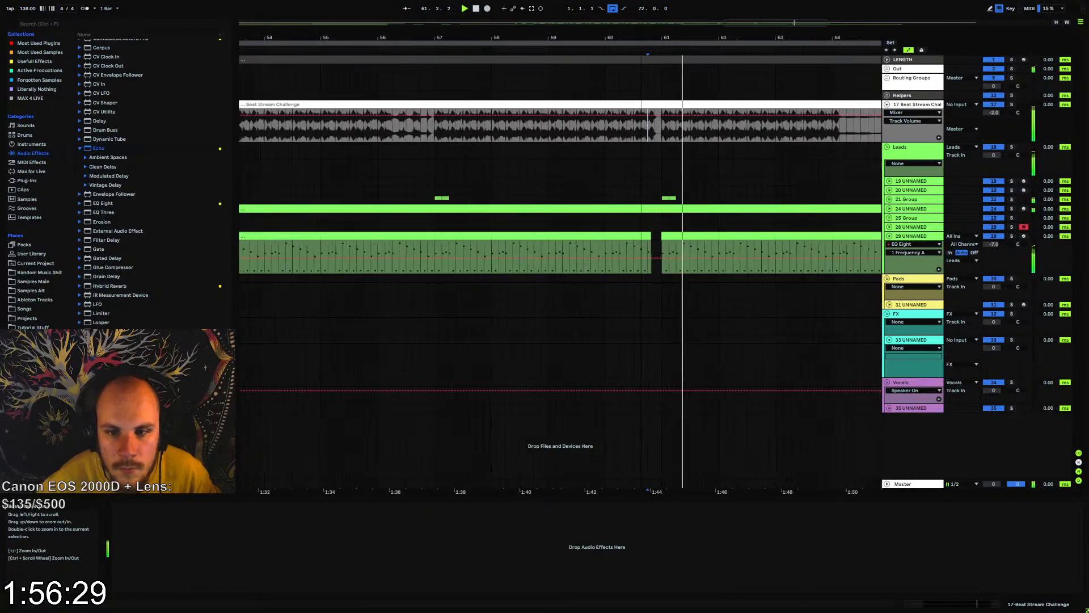
key(space)
key(space)
Listen from around bar 56.4 and trim the lead clip to leave a gap from about 56.1.2 to bar 57
click(417, 247)
key(space)
key(space)
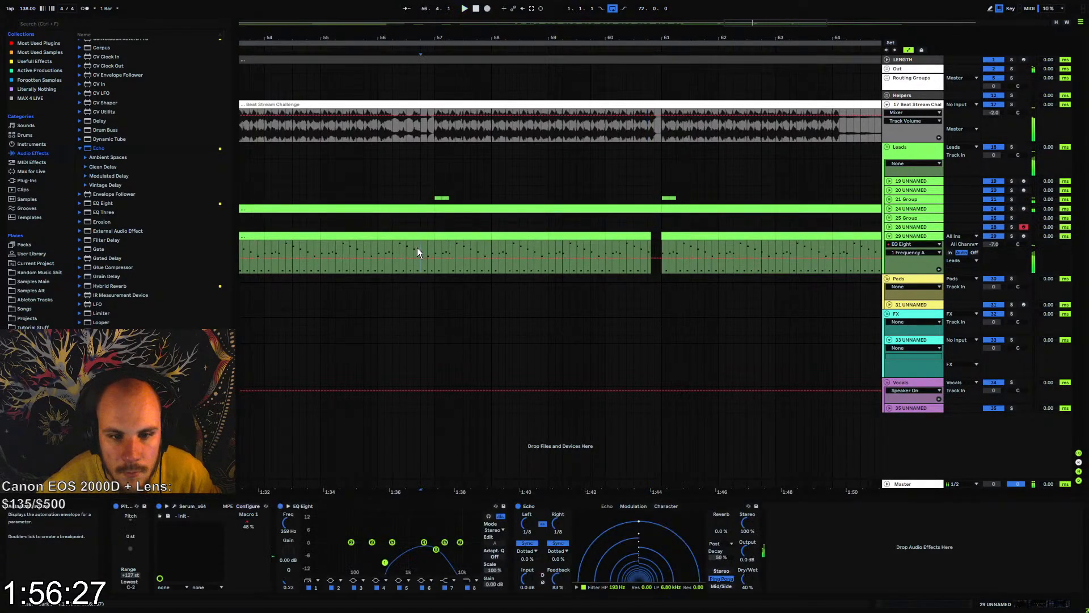
drag(434, 38, 434, 234)
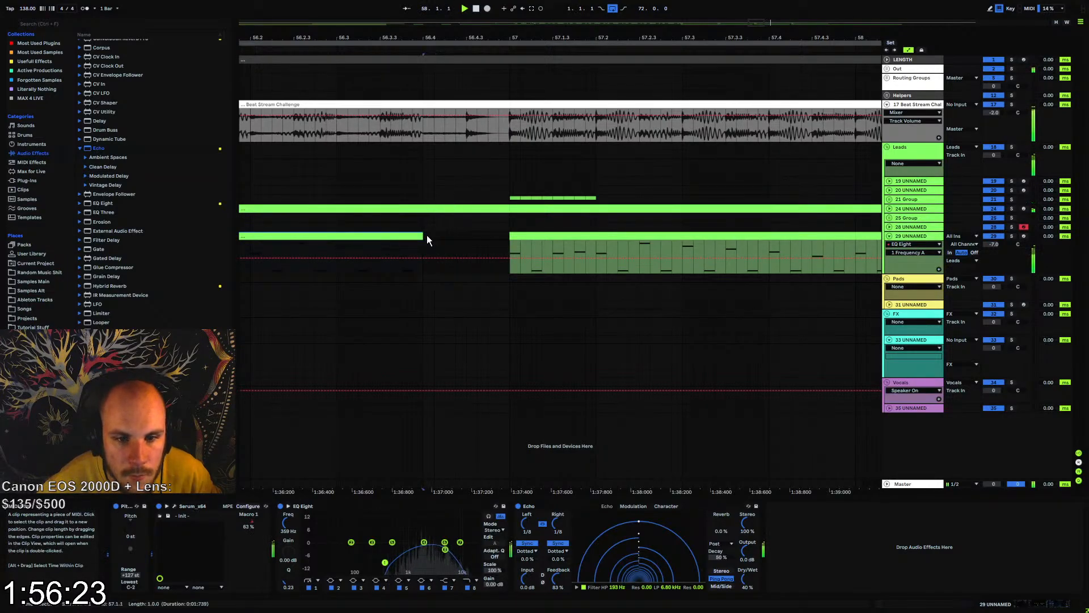
drag(430, 39, 501, 23)
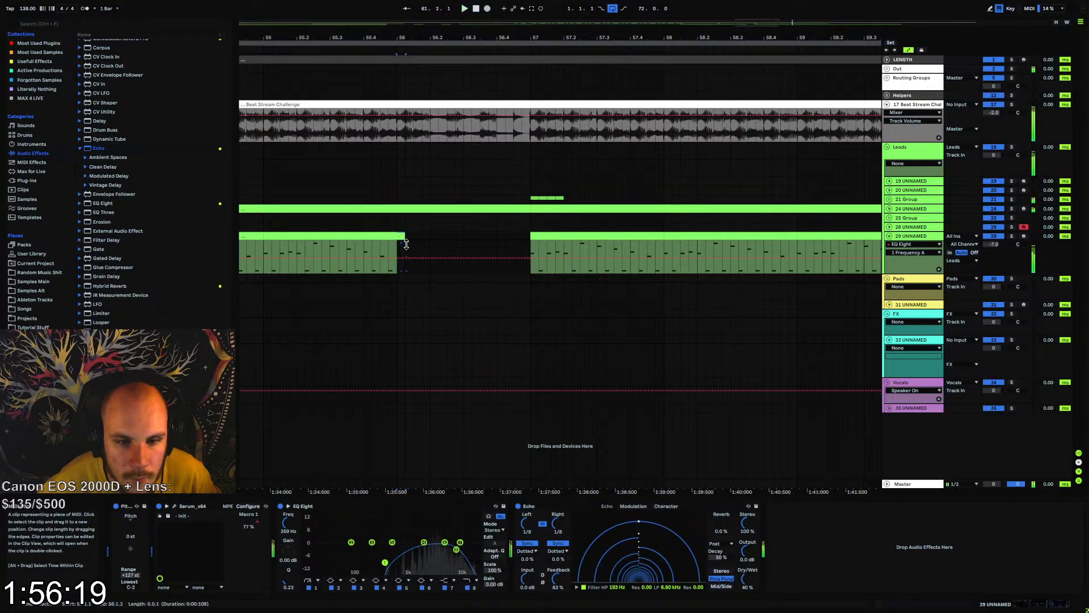
click(406, 244)
Trim the lead clip to leave a gap from about 52.4.2 to bar 53
drag(440, 44, 461, 21)
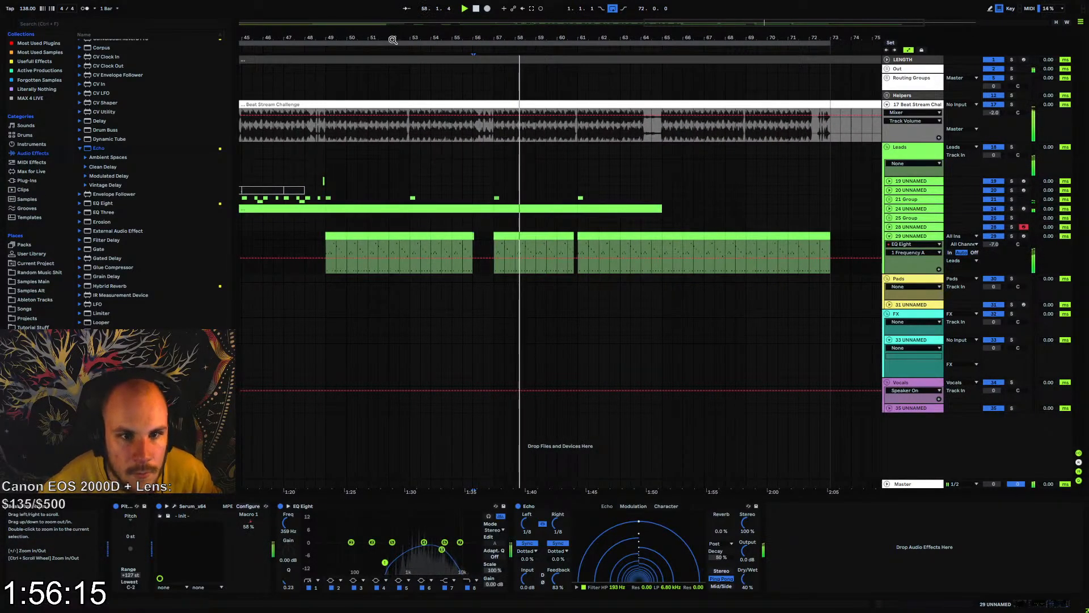
drag(391, 37, 446, 47)
drag(452, 237, 431, 238)
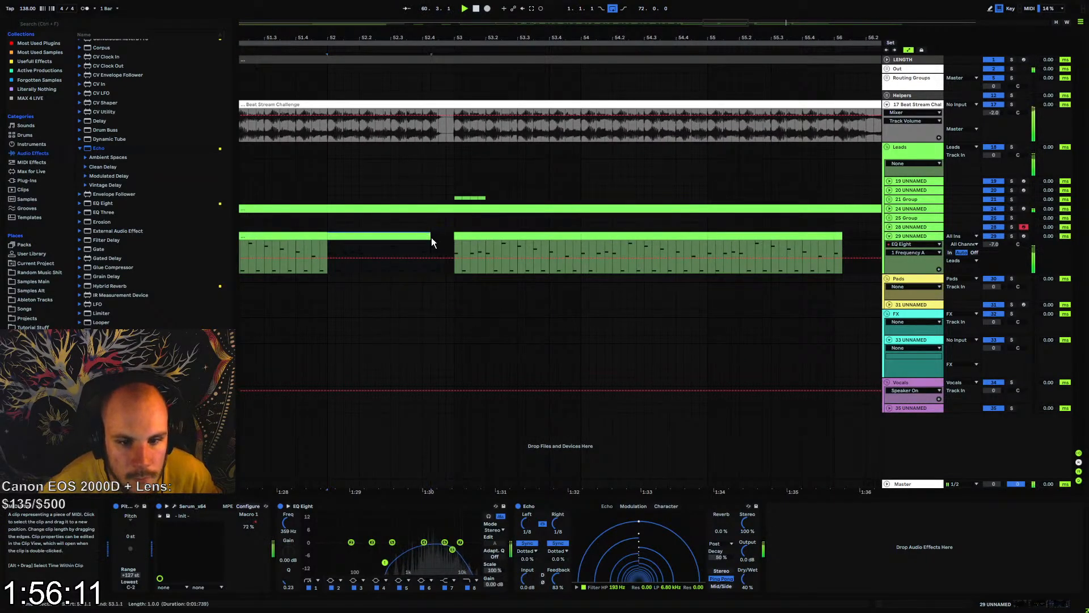
Draw Echo's Dry/Wet automation down to 0.0% in the lead track's gaps before bars 53, 57 and 61
mouse_move(458, 48)
mouse_down()
mouse_move(459, 29)
mouse_move(458, 71)
mouse_move(452, 42)
mouse_up()
key(b)
click(438, 268)
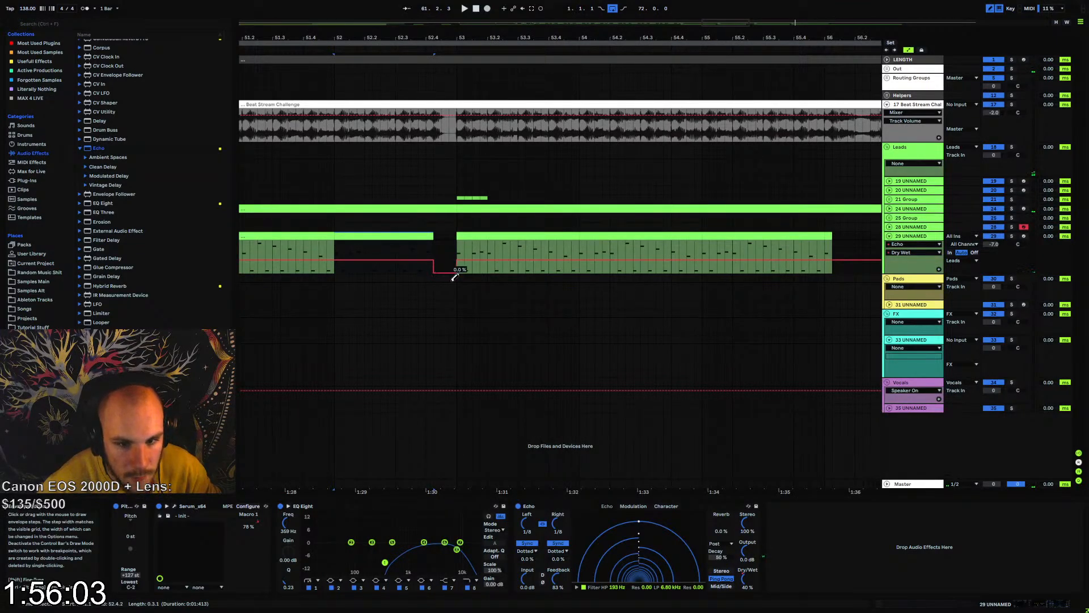
drag(735, 38, 517, 37)
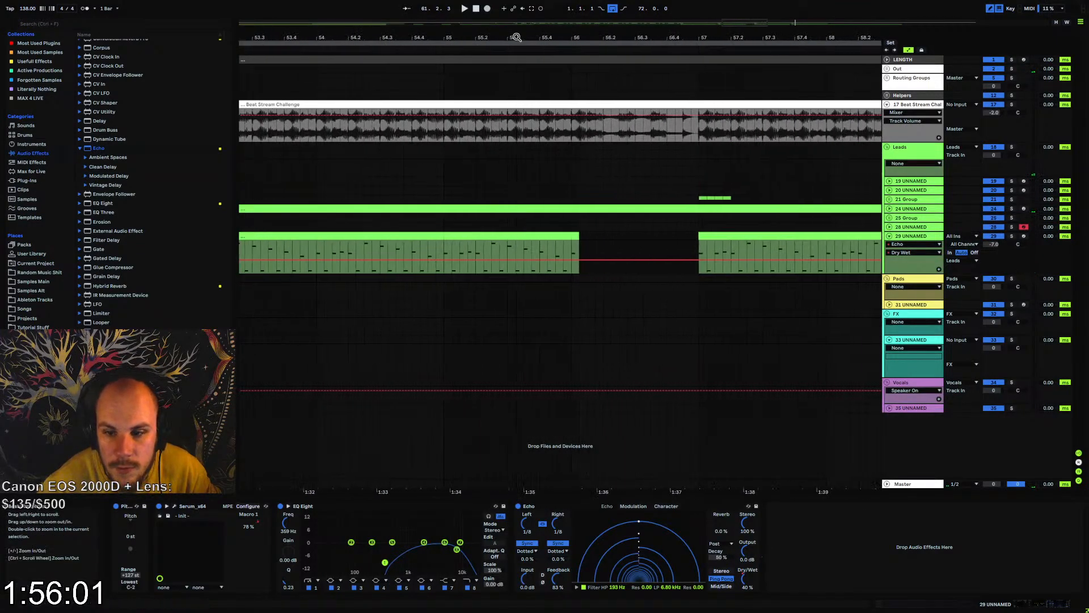
click(584, 269)
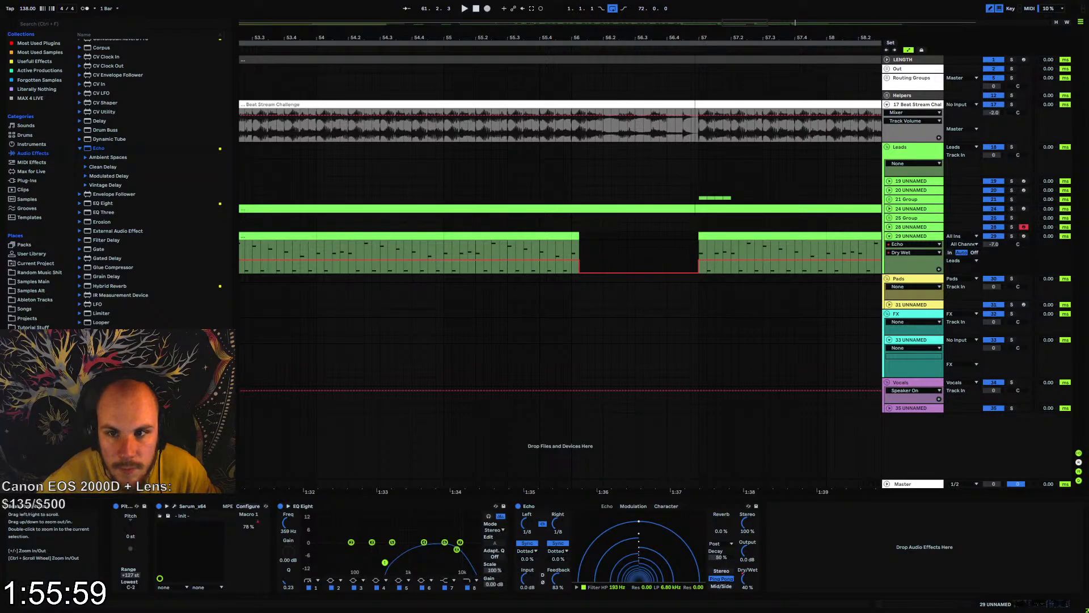
drag(696, 37, 190, 32)
click(625, 270)
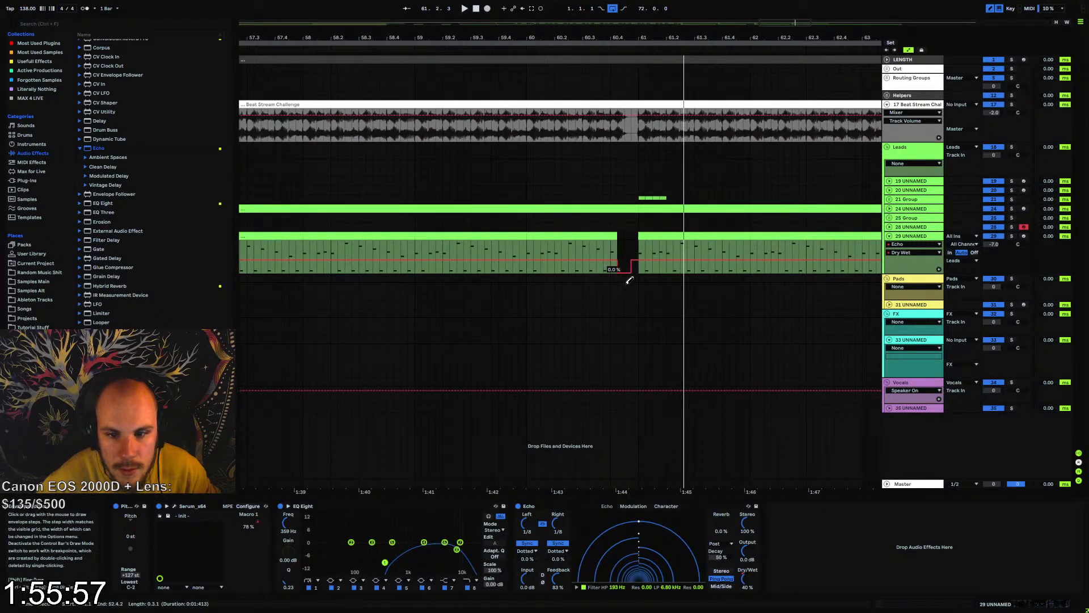
drag(579, 37, 688, 227)
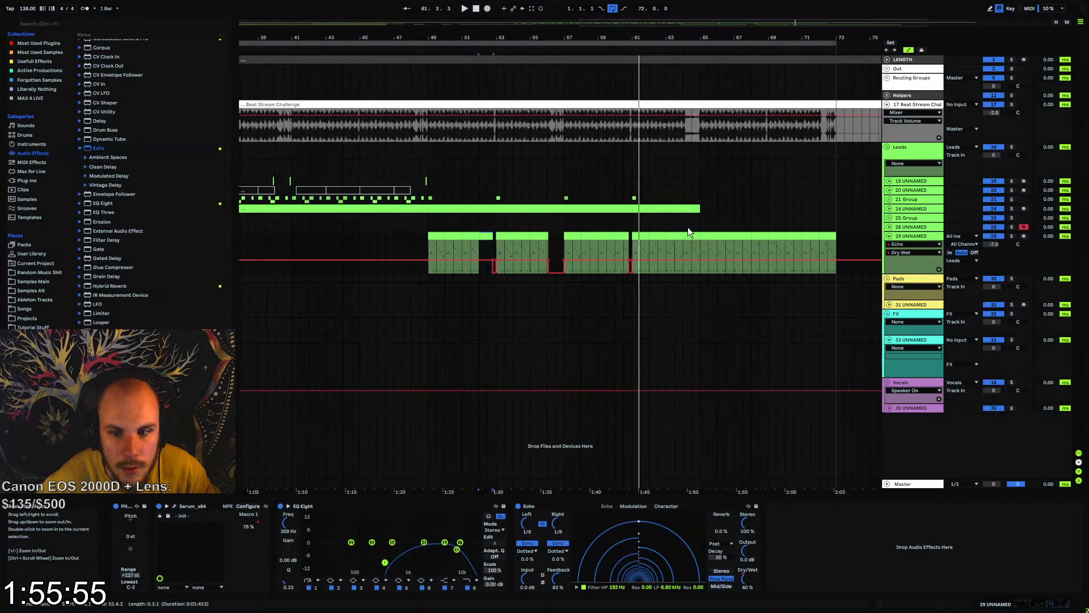
Trim the lead clip to leave a gap from about 64.3 to bar 65, replay it, and fold the lead track
drag(706, 37, 682, 148)
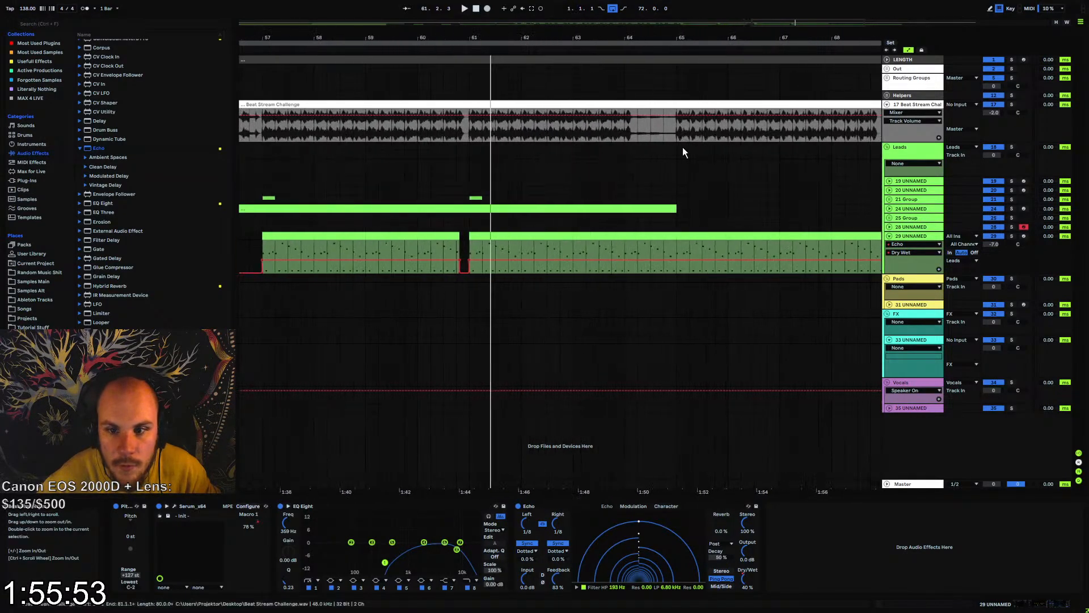
click(591, 253)
key(space)
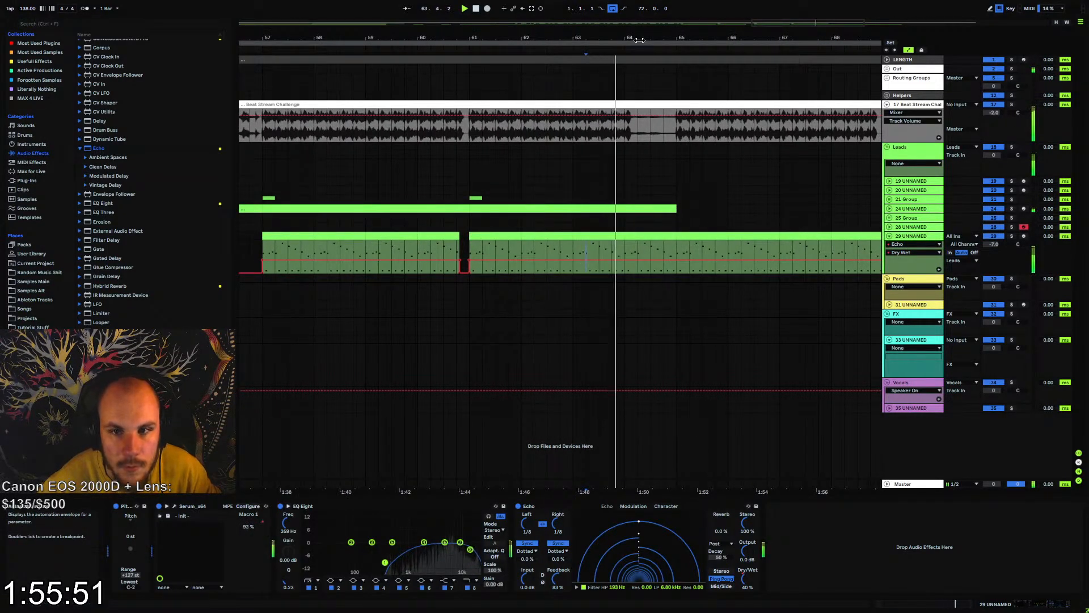
mouse_move(648, 38)
mouse_down()
mouse_move(646, 102)
mouse_move(584, 170)
mouse_up()
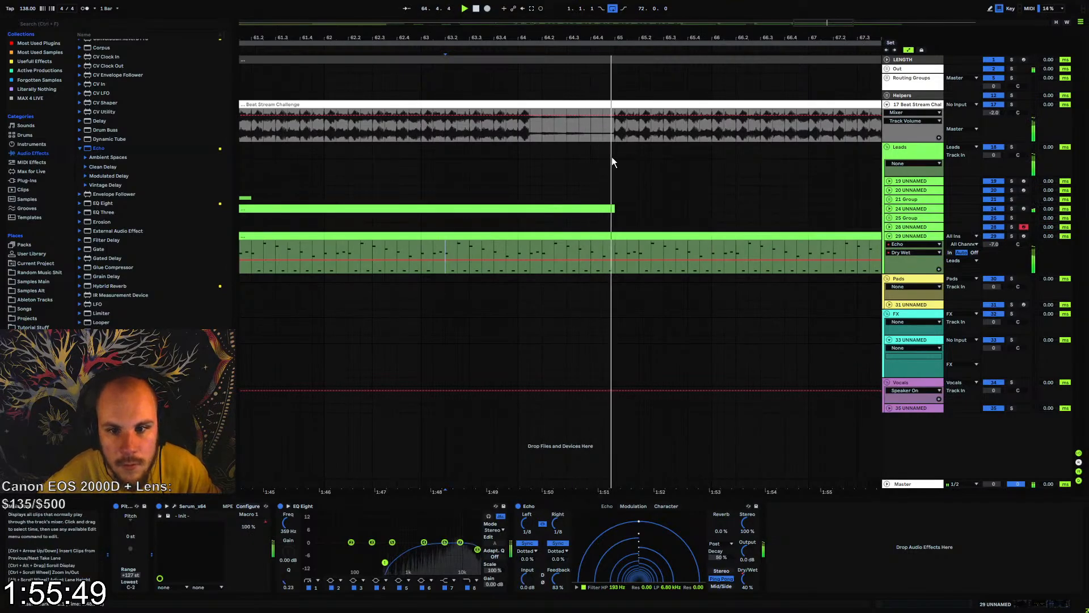
click(890, 236)
click(889, 237)
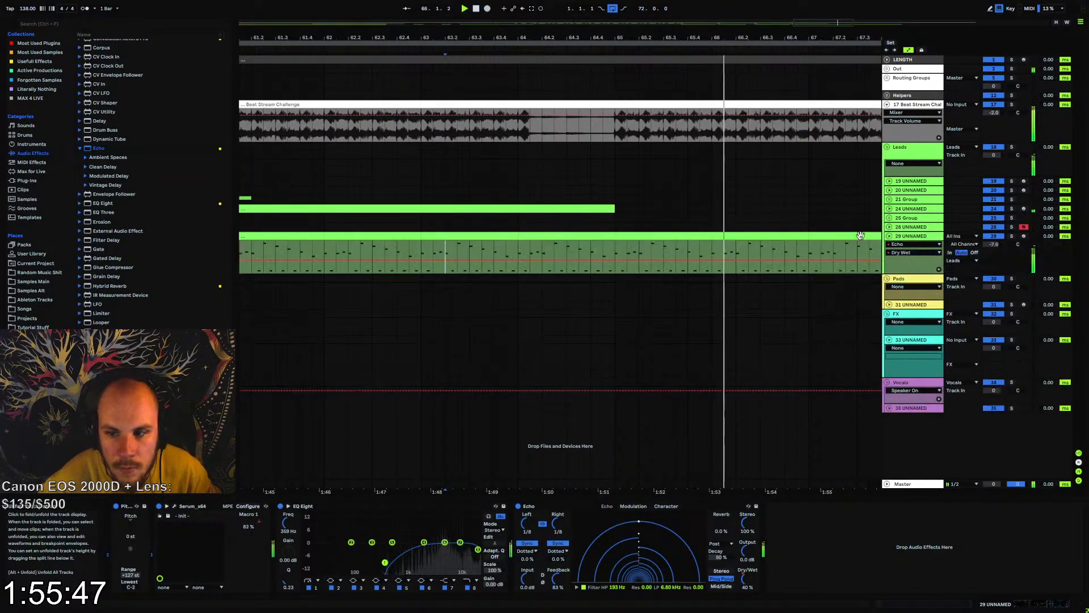
drag(614, 236, 565, 237)
key(space)
key(space)
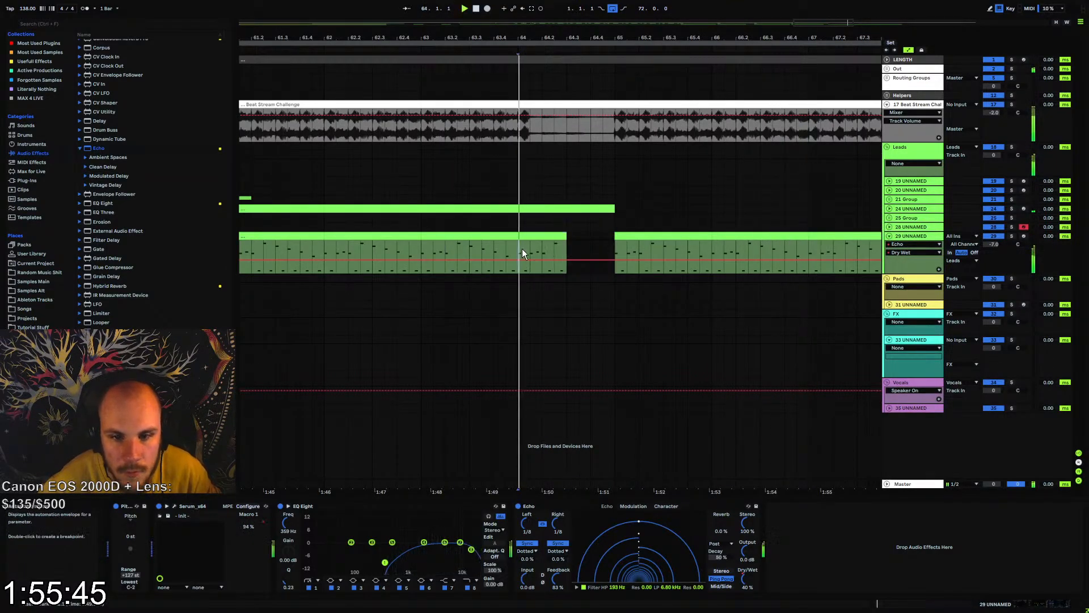
click(889, 236)
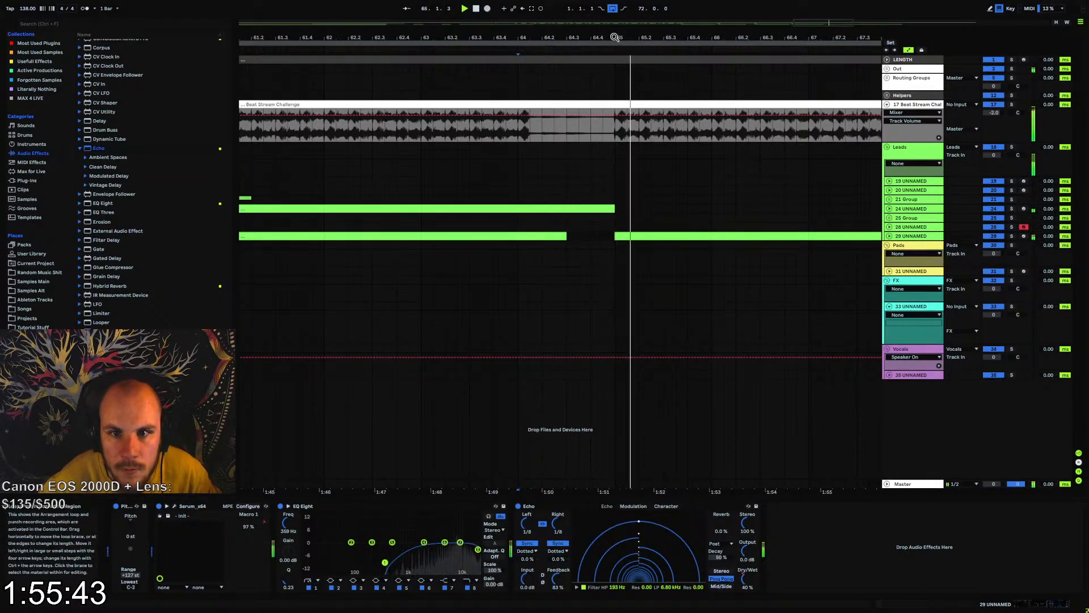
drag(615, 37, 707, 36)
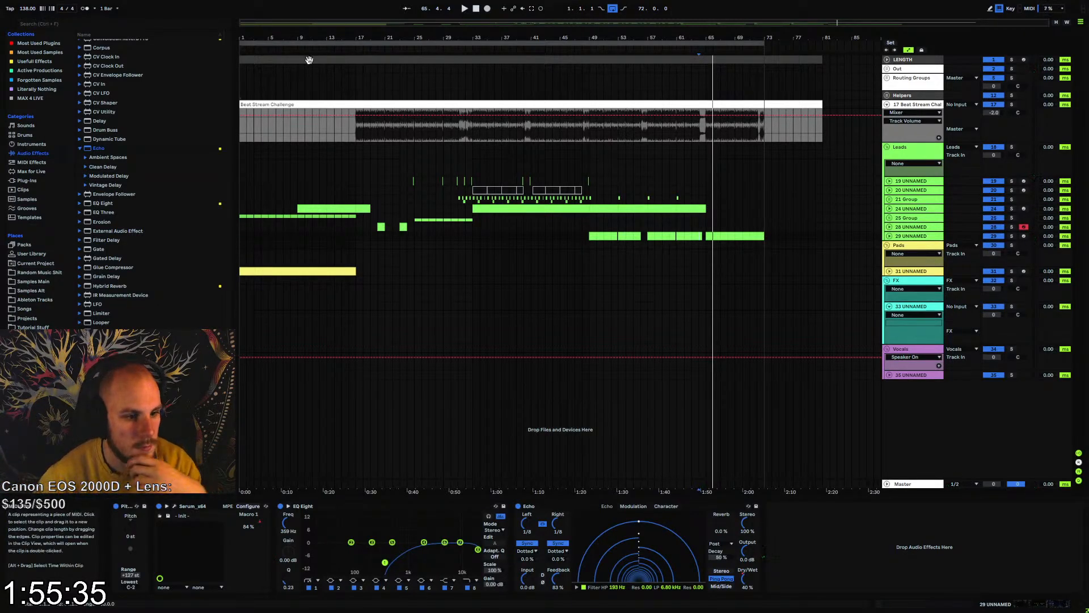
Browse the Samples Alt packs and expand the WAV Samples folder of the EDM VOICES PACK
click(35, 289)
scroll(142, 250, down, 10)
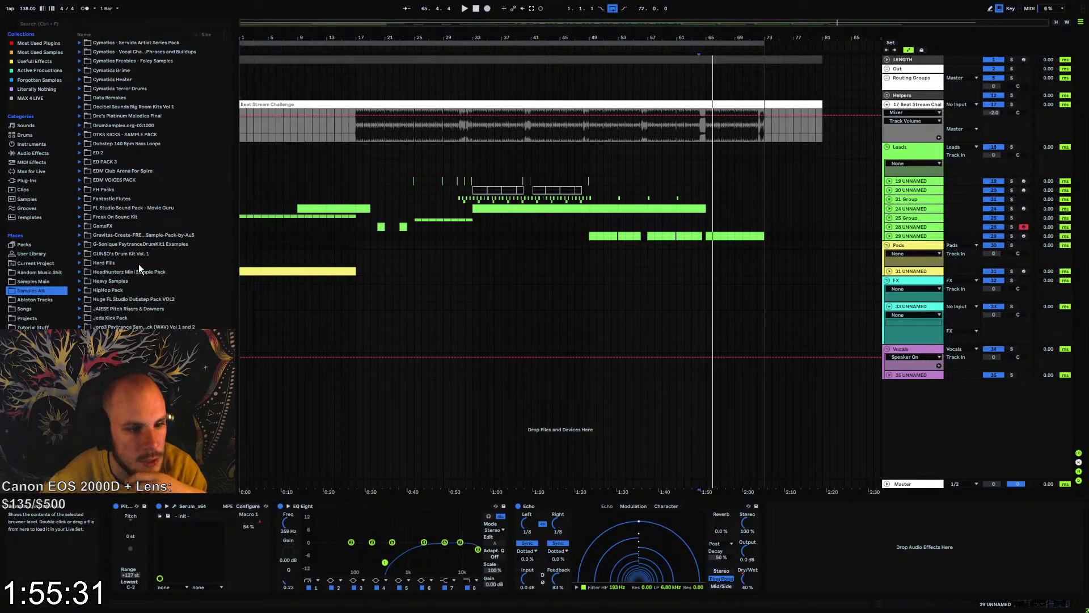
scroll(148, 271, up, 3)
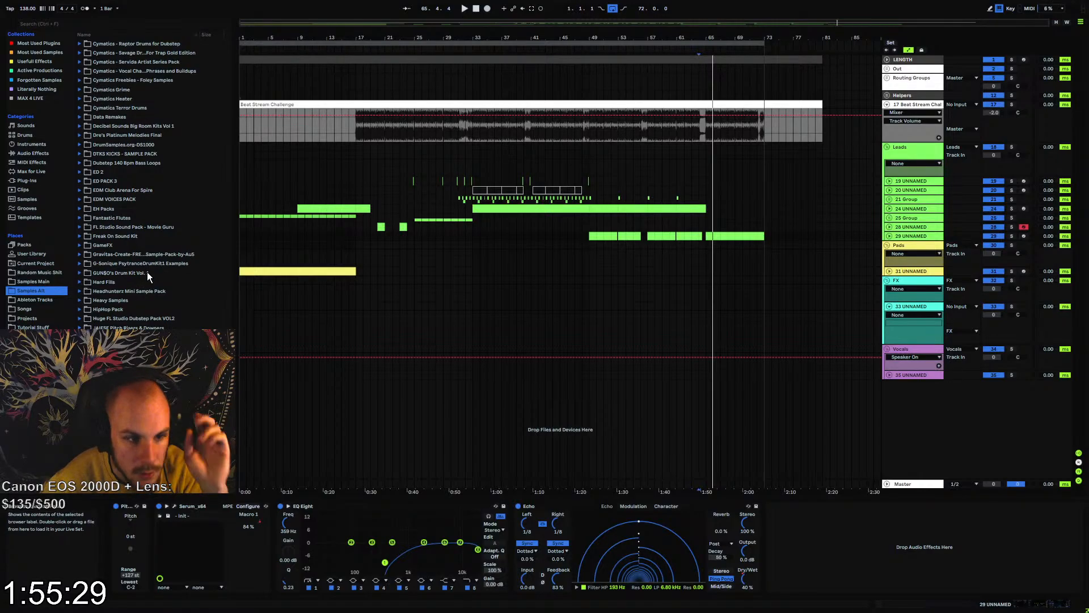
scroll(114, 145, up, 2)
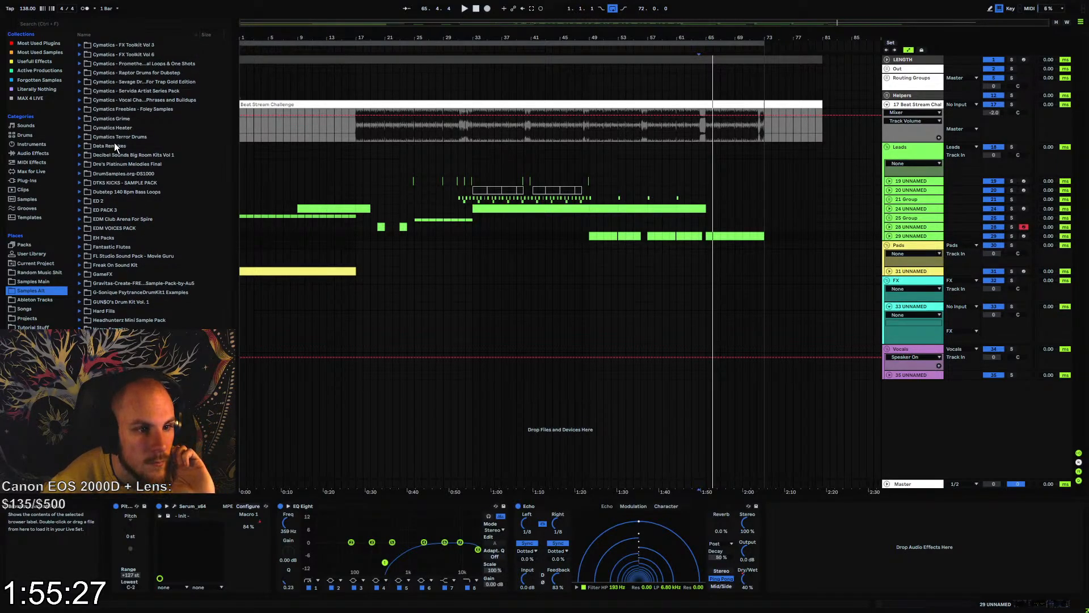
scroll(122, 173, up, 6)
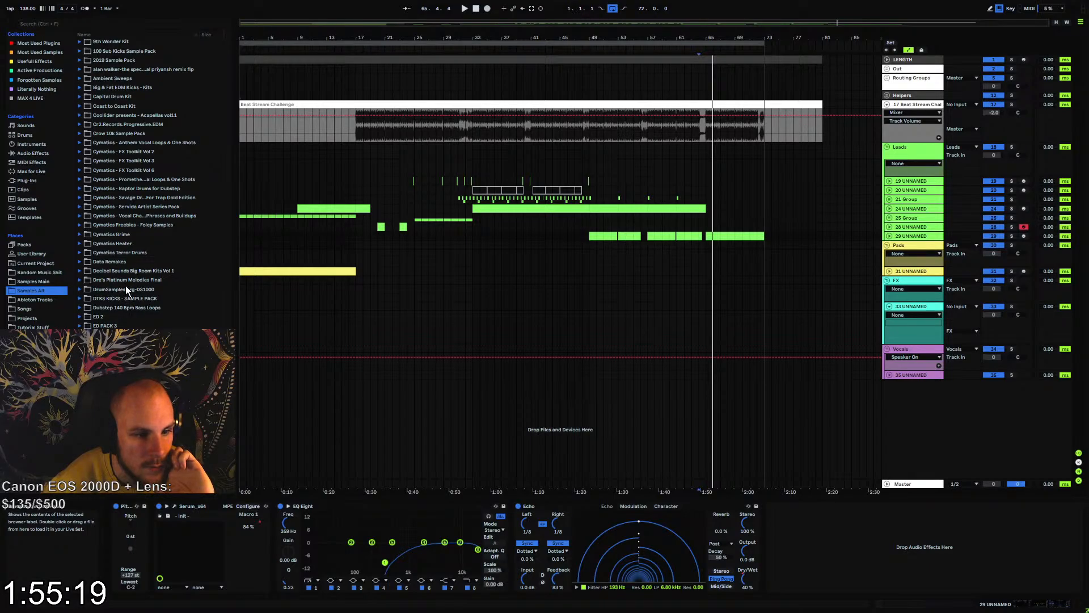
scroll(113, 291, down, 3)
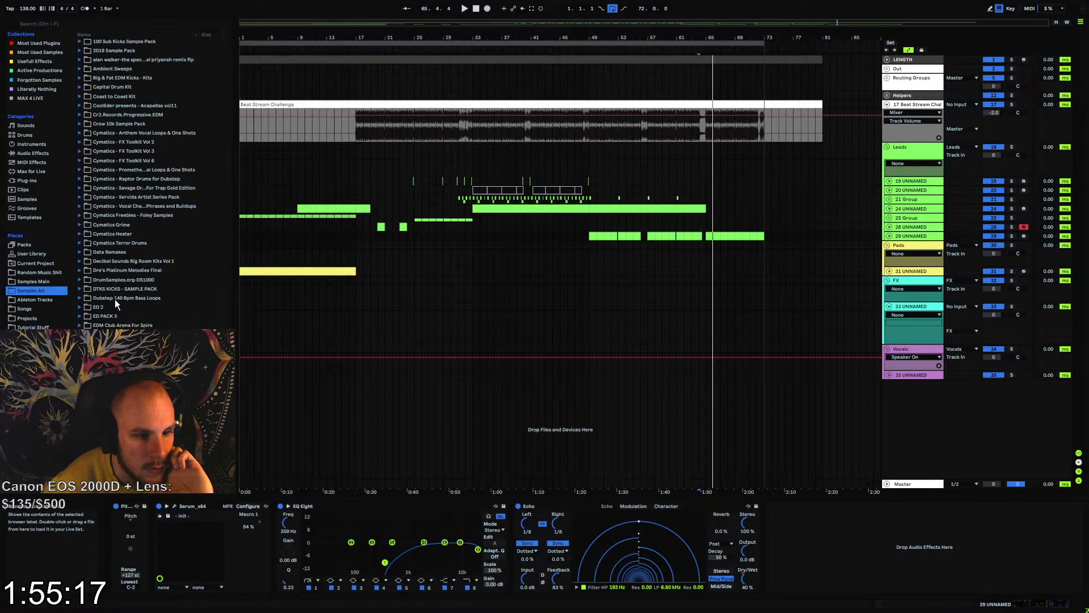
click(122, 296)
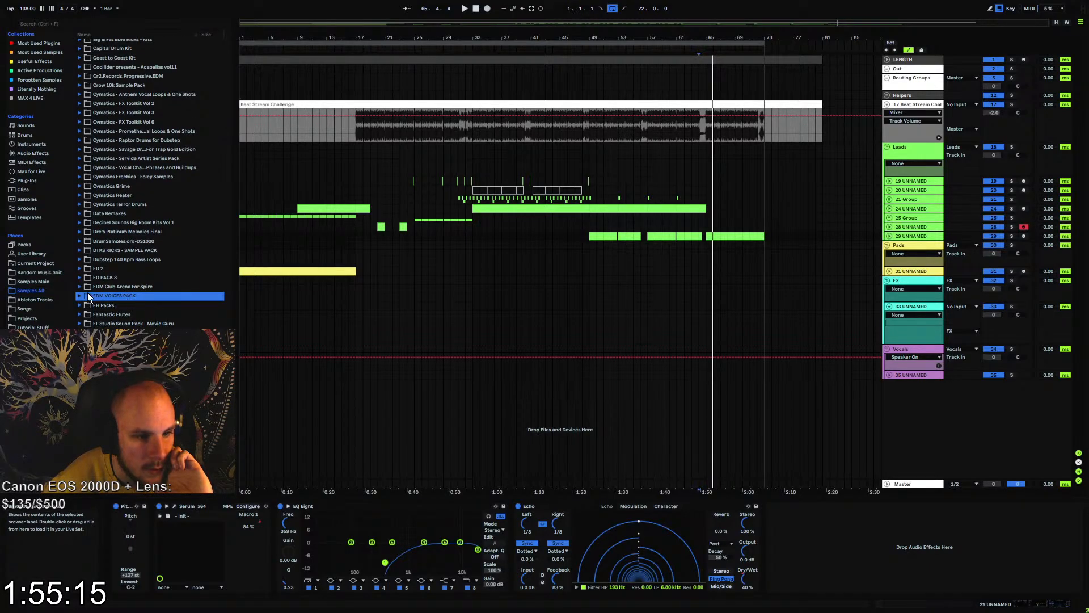
click(80, 295)
click(85, 304)
scroll(113, 301, down, 2)
Audition the vocal samples in the EDM VOICES PACK WAV Samples folder, covering the 110 and 128 BPM files
click(145, 293)
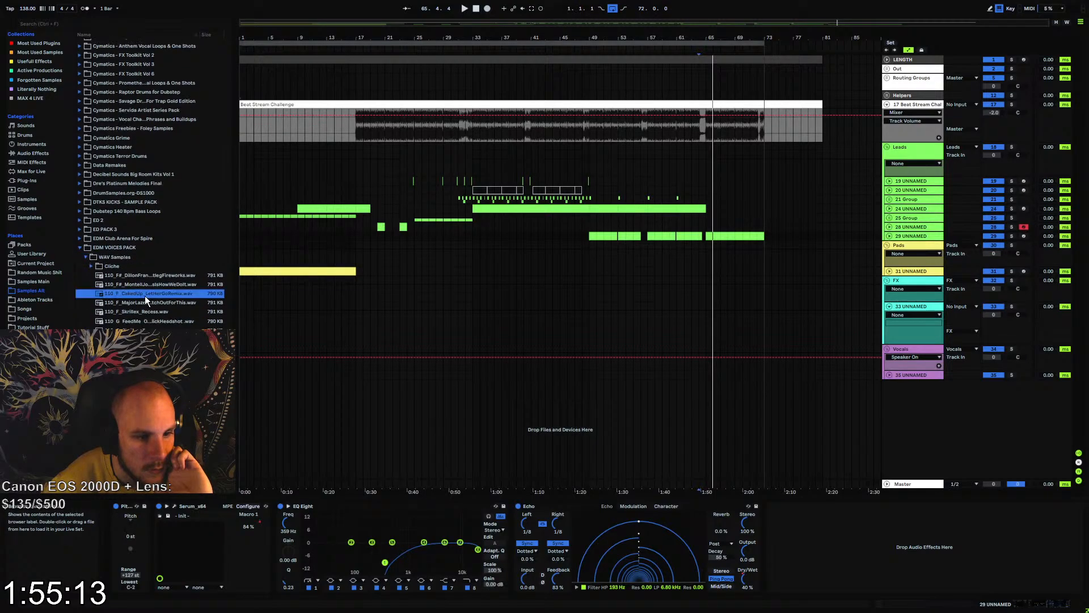
scroll(142, 311, down, 5)
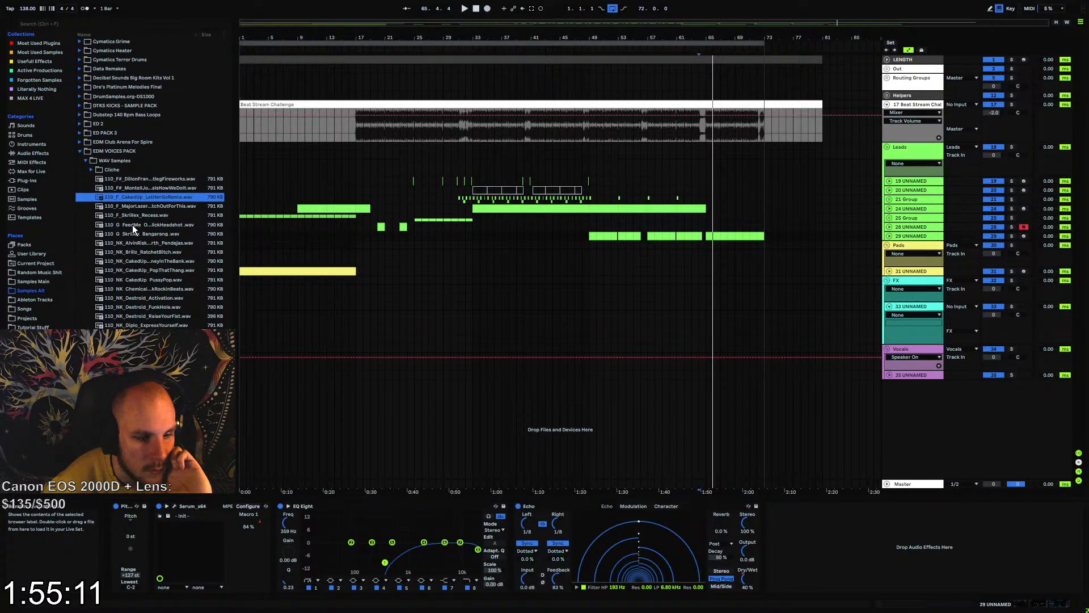
click(131, 225)
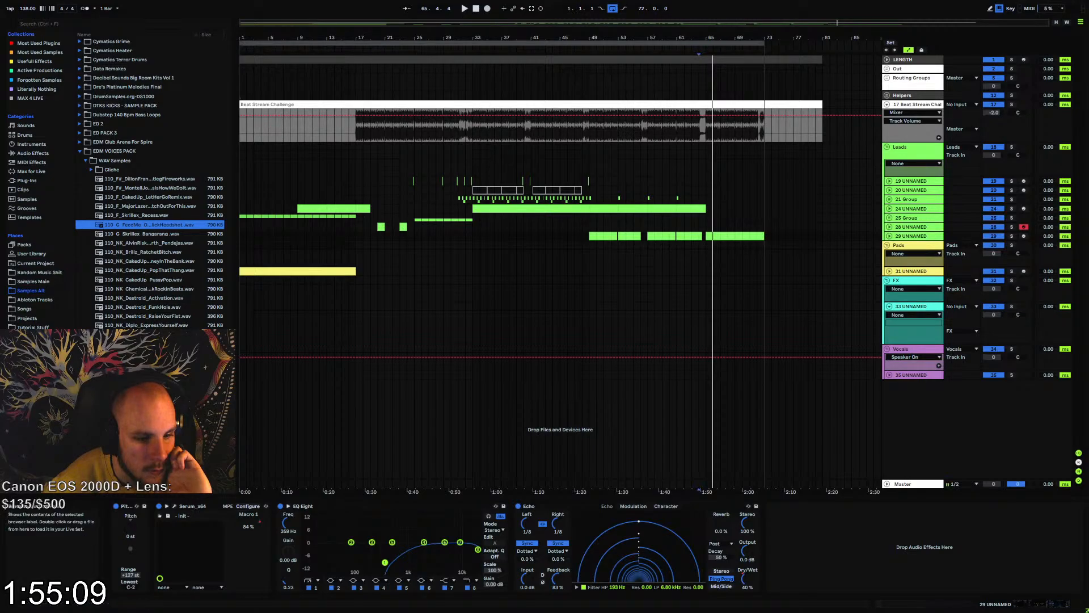
click(158, 235)
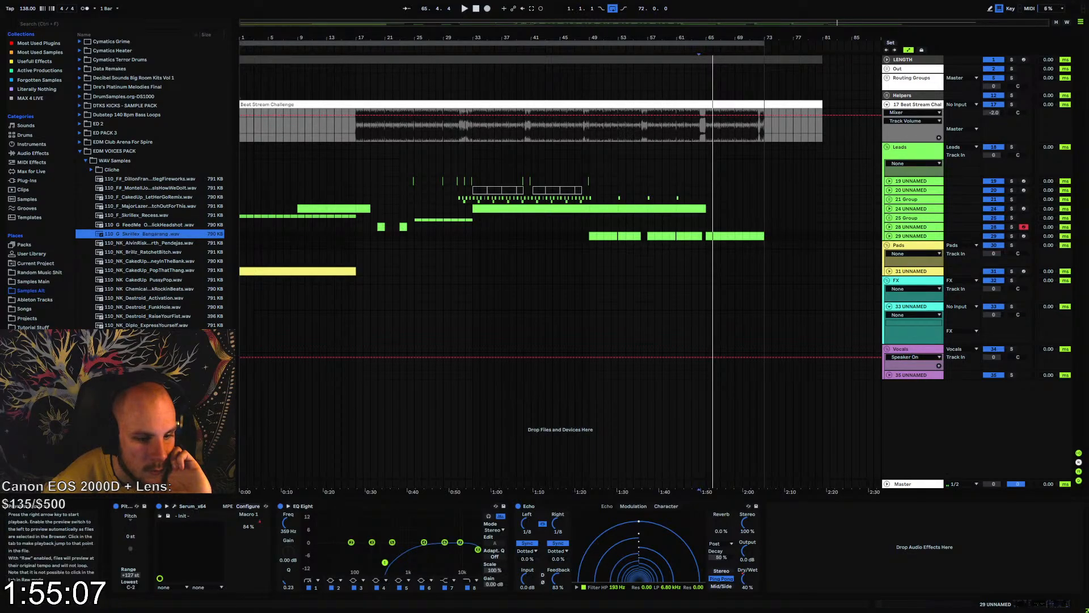
scroll(132, 280, down, 3)
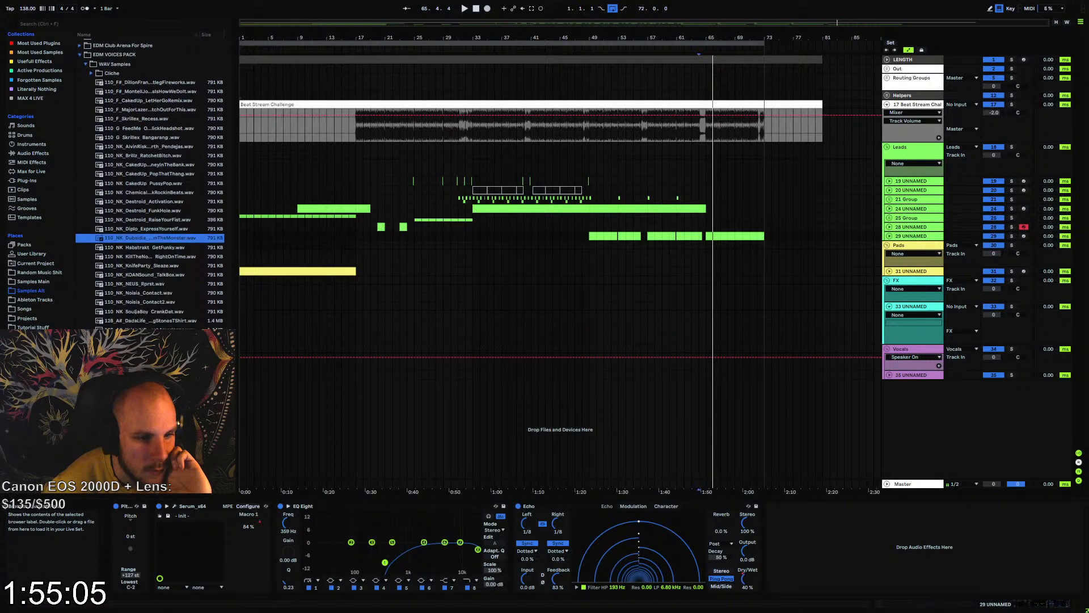
click(107, 120)
scroll(134, 322, down, 10)
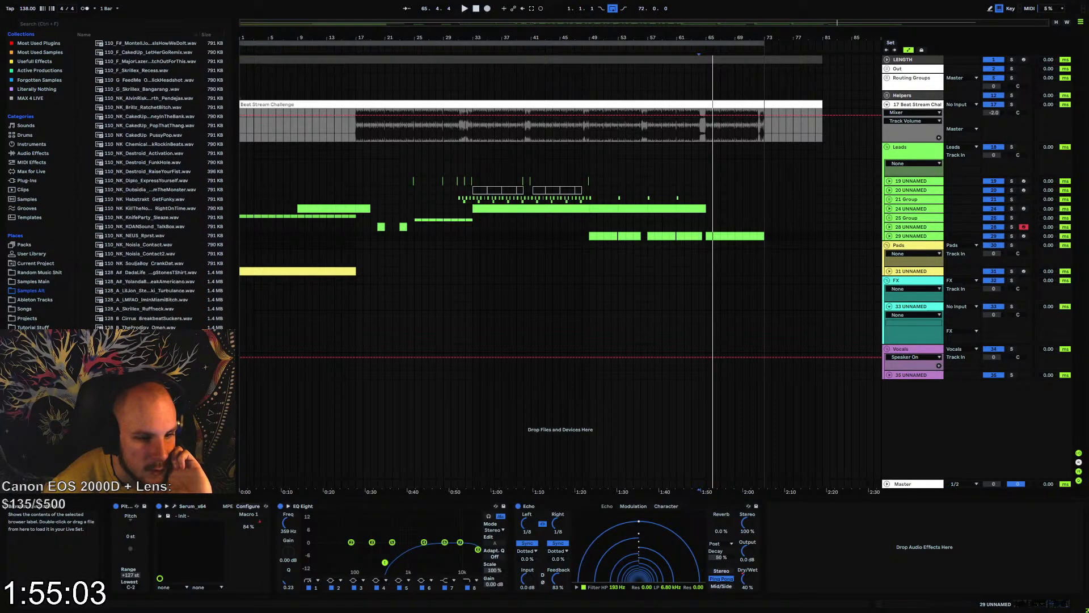
scroll(134, 322, down, 5)
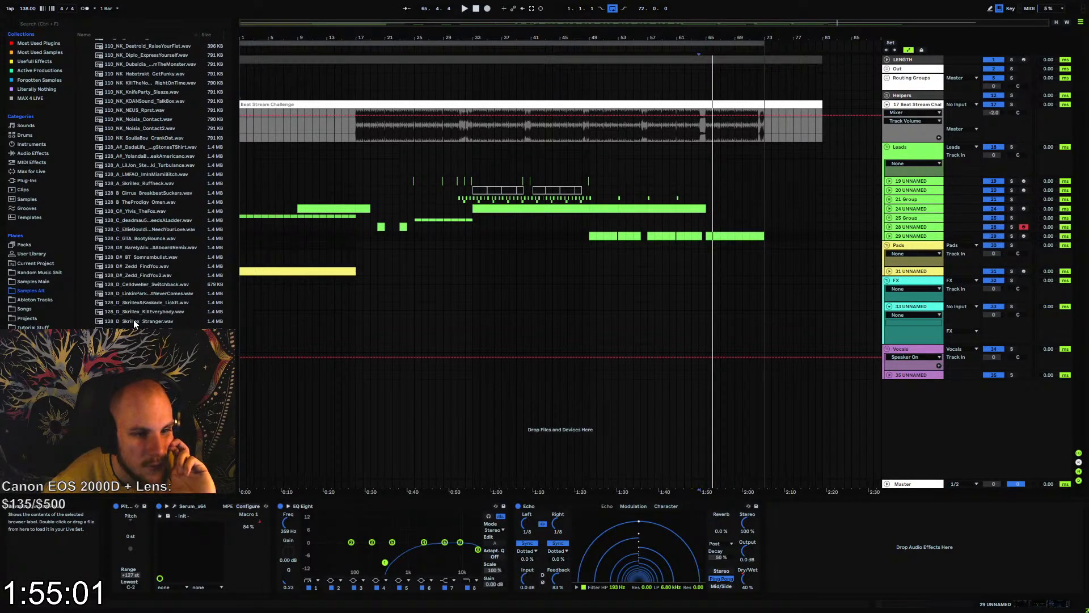
scroll(134, 319, down, 3)
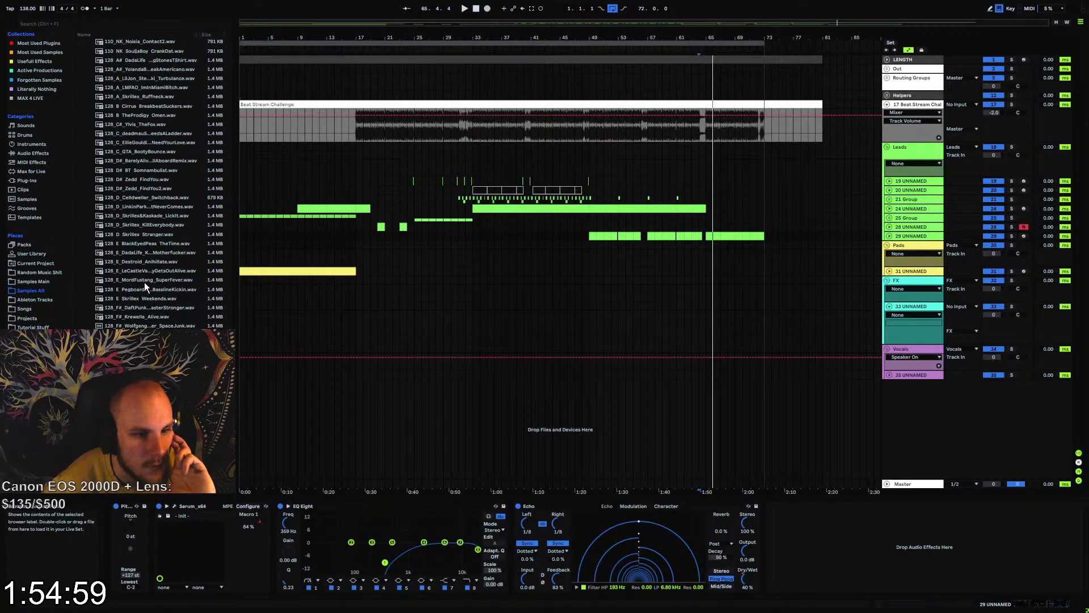
scroll(148, 321, down, 5)
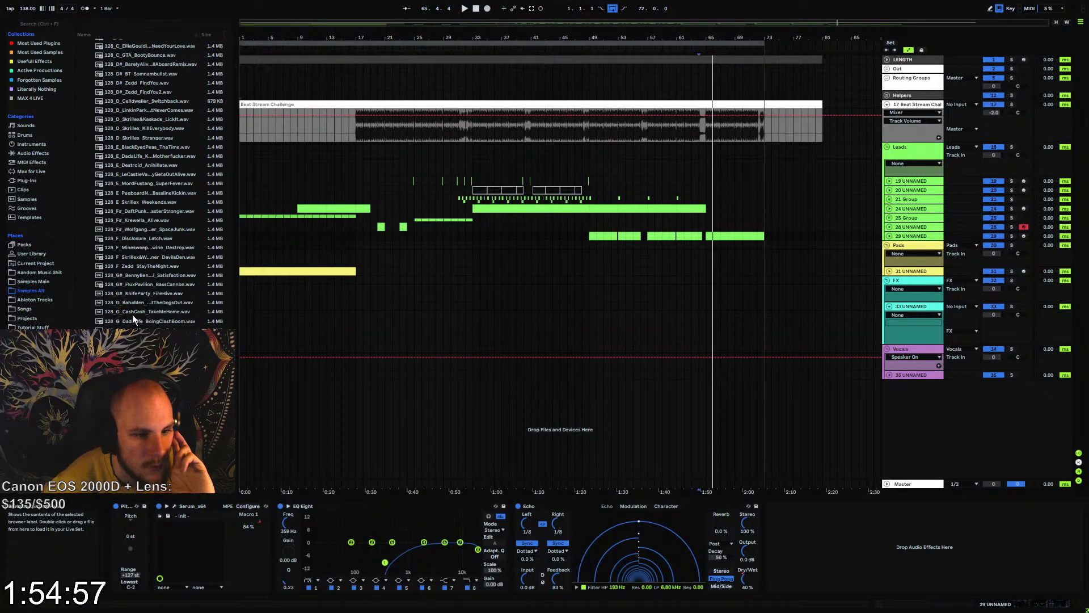
click(131, 313)
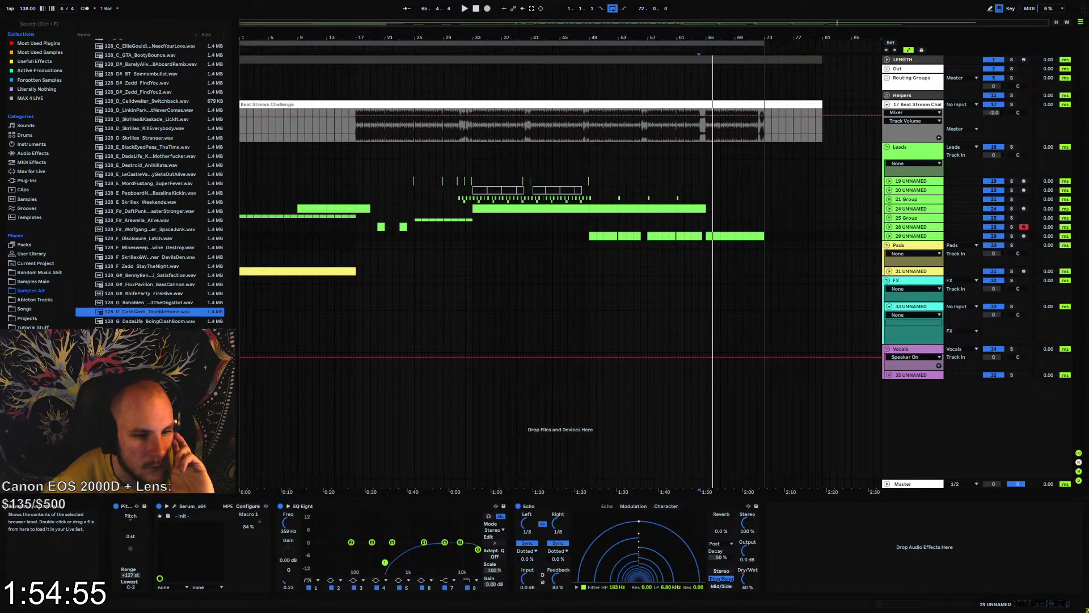
click(165, 322)
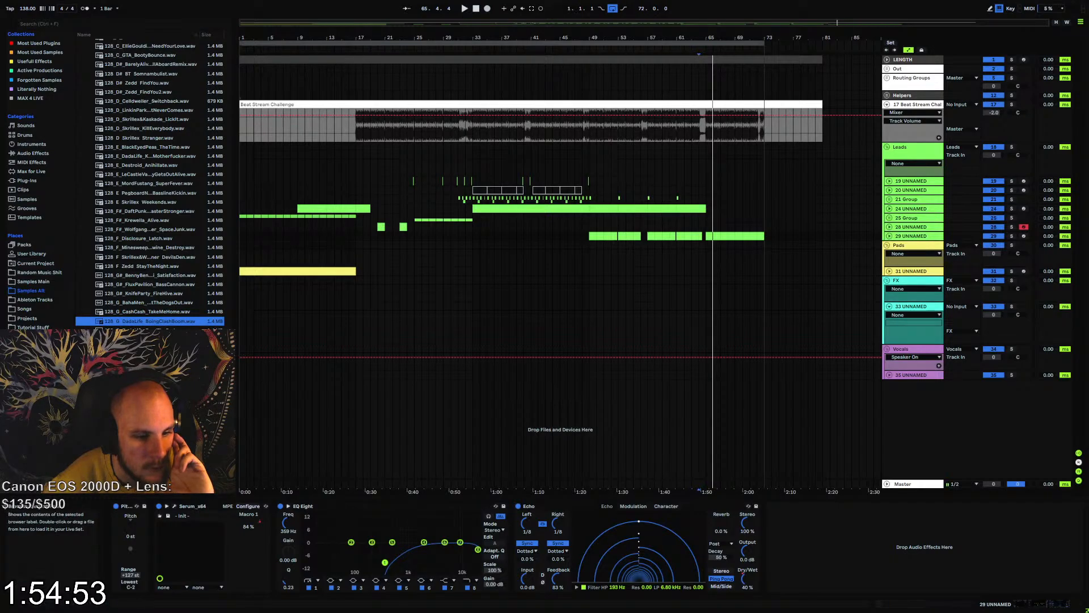
key(Down)
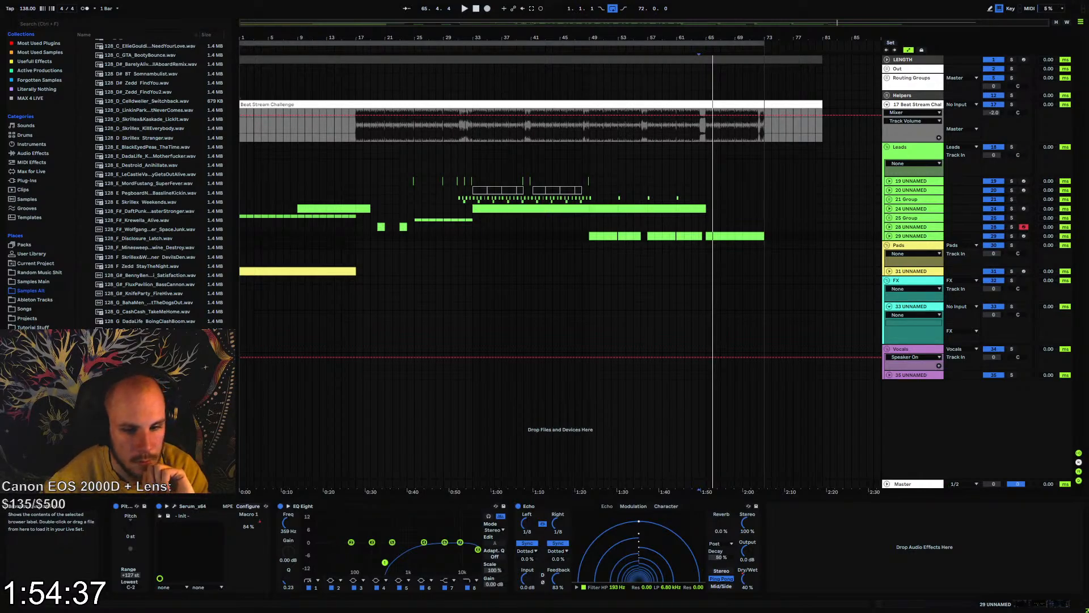
Place four 128 BPM vocal samples on the Vocals group's track between bars 18 and 59, and add three audio tracks below it
drag(149, 408, 631, 375)
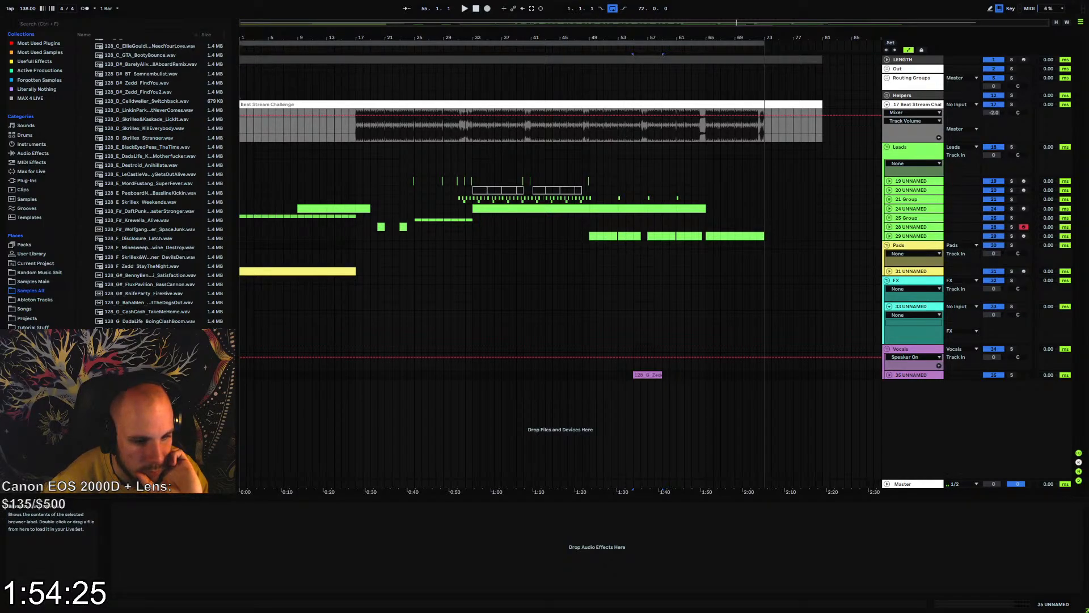
drag(141, 413, 459, 376)
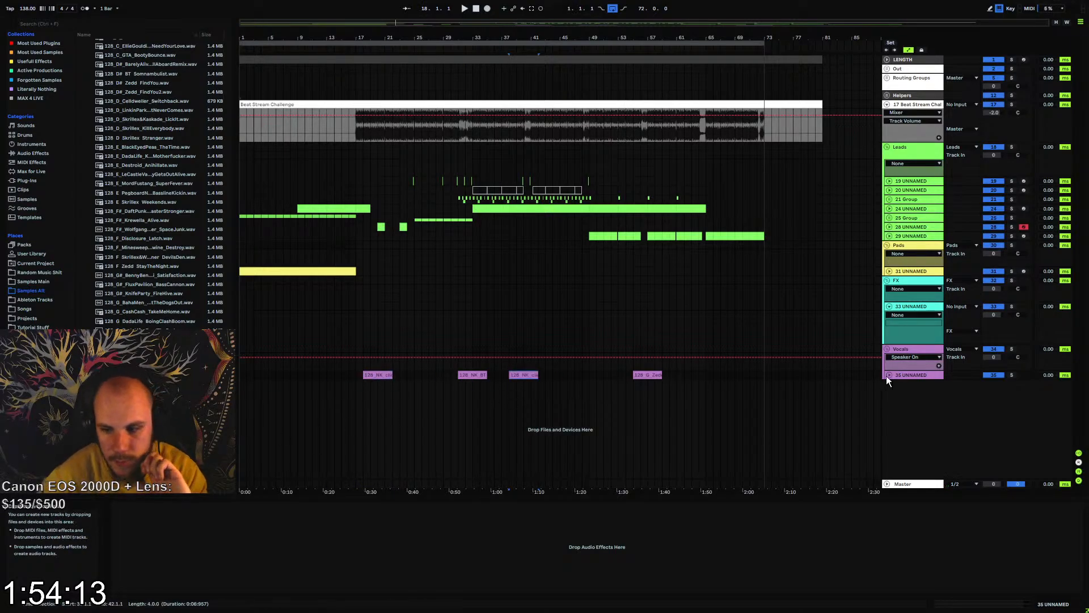
click(902, 375)
key(ctrl+t)
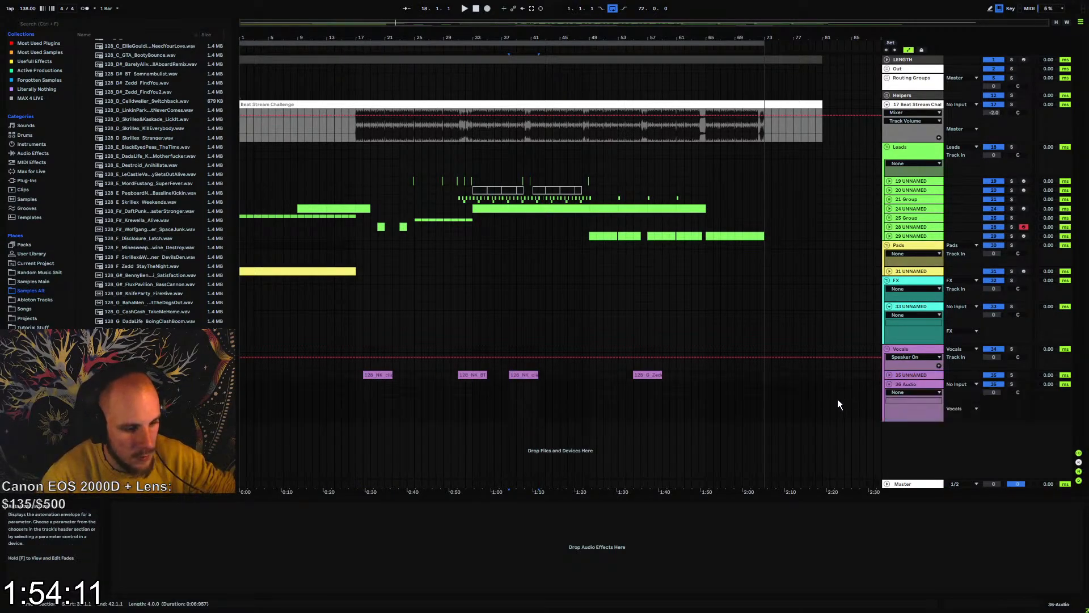
key(ctrl+t)
key(ctrl+t)
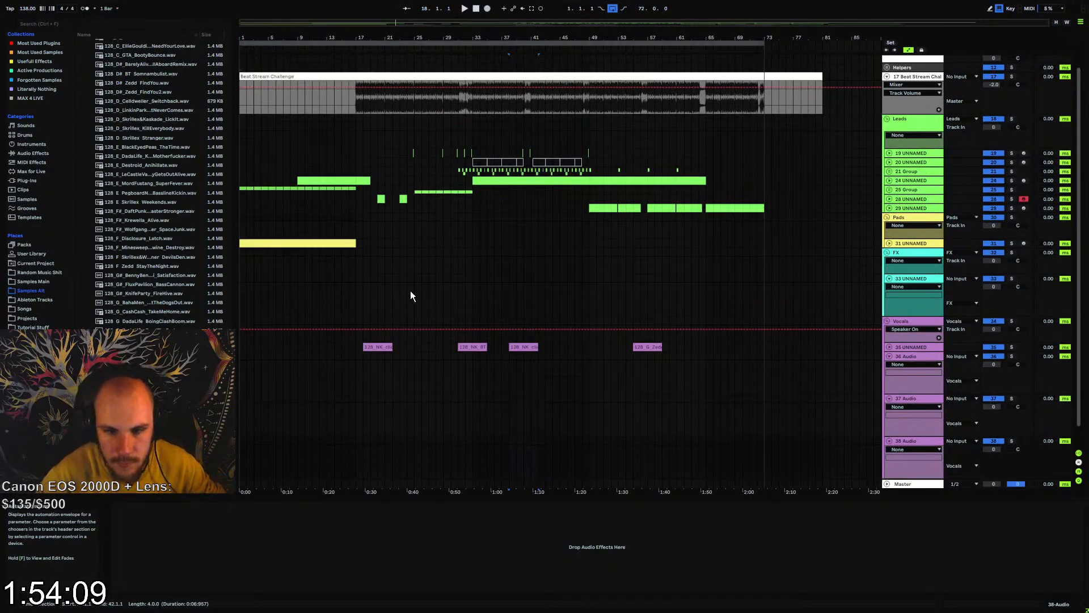
Unfold the vocal tracks, move the cliche Shakedown clip so it ends at bar 25, and play its ending
drag(370, 36, 401, 87)
click(890, 325)
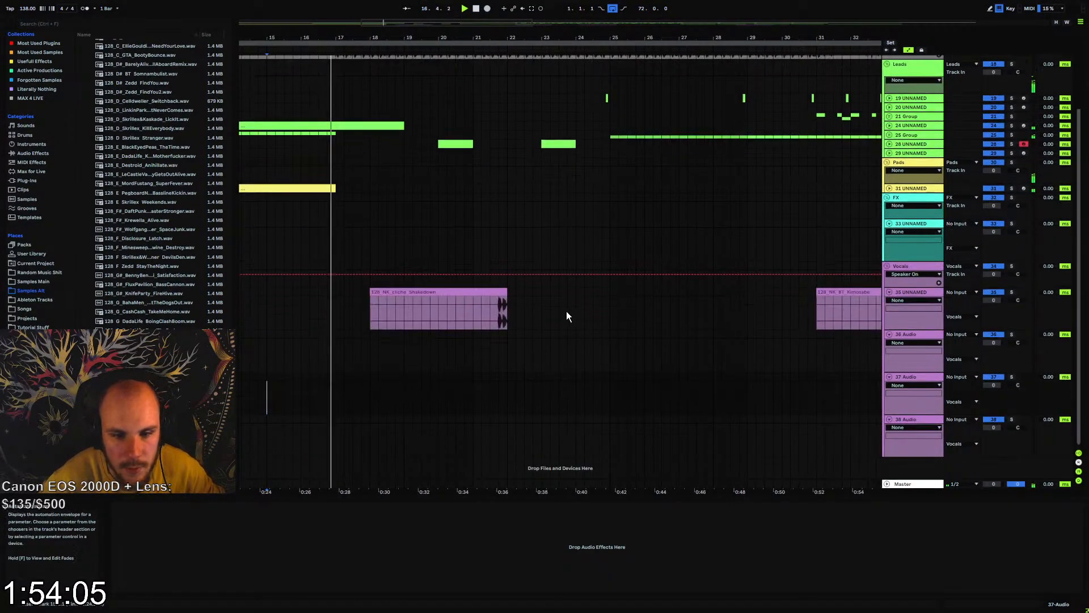
mouse_move(498, 294)
mouse_down()
mouse_move(461, 294)
mouse_move(606, 302)
mouse_move(595, 307)
mouse_move(595, 298)
mouse_up()
click(458, 308)
key(space)
key(space)
key(space)
click(593, 307)
key(space)
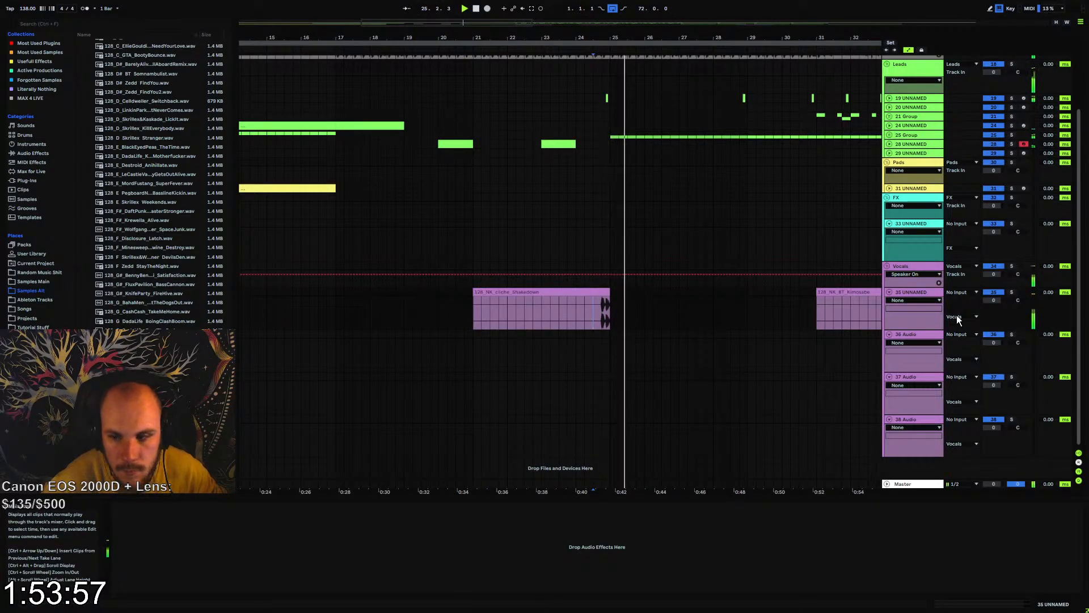
Lower the volume of the cliche Shakedown vocal track and replay the clip's ending
drag(993, 300, 993, 313)
key(space)
key(space)
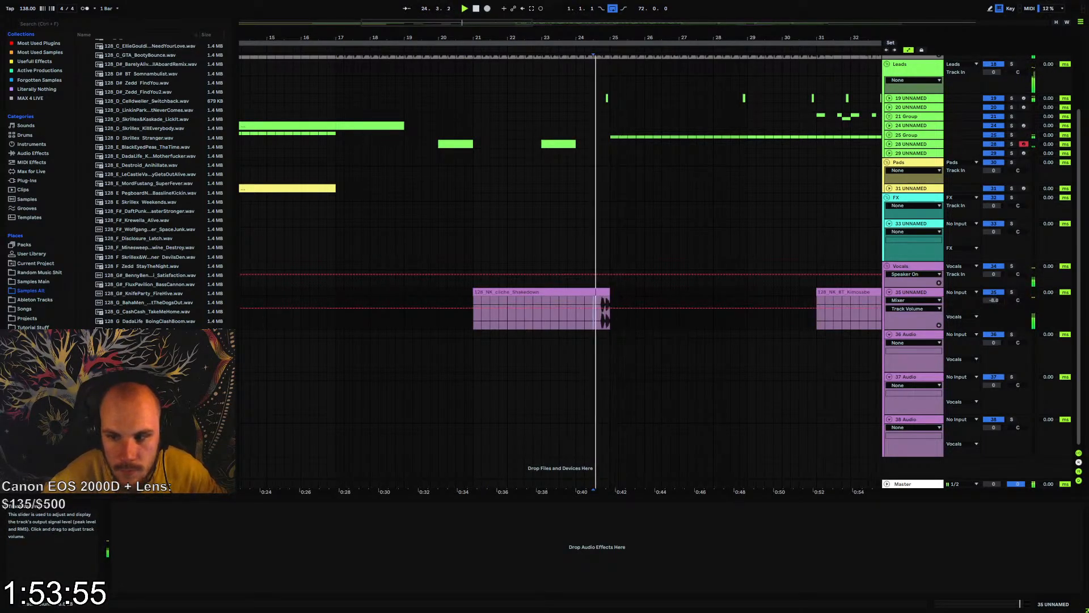
Move the BT Kimosabe, cliche haaoowww and Zedd clips each onto its own new vocal track
drag(630, 38, 417, 11)
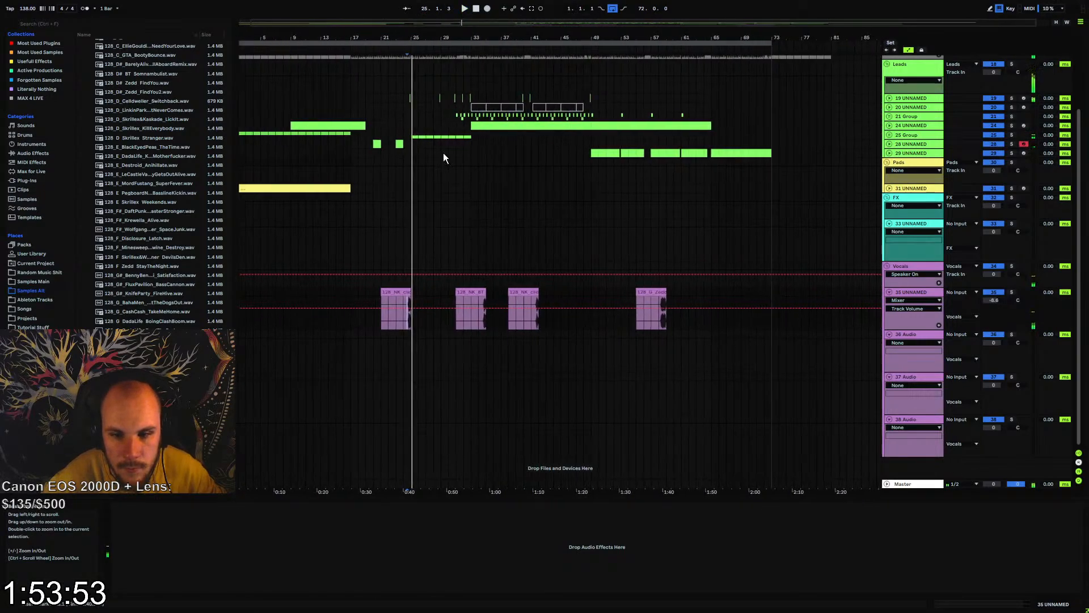
click(475, 292)
key(space)
drag(513, 290, 527, 387)
drag(658, 318, 658, 426)
drag(444, 37, 444, 44)
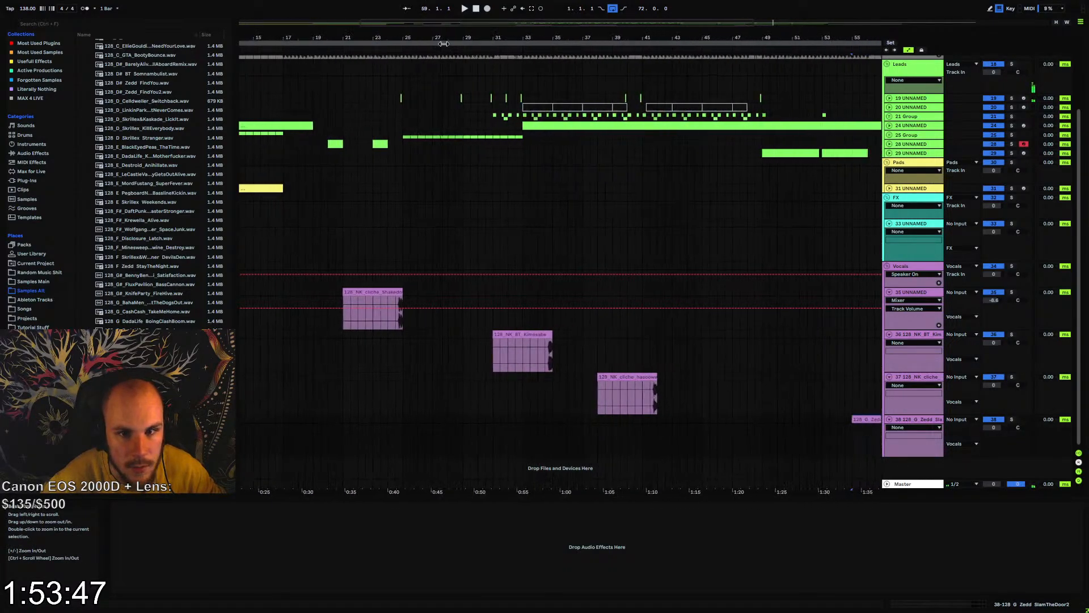
Move the BT Kimosabe clip to bar 25, set its track volume to -16.0 dB, and replay its ending
drag(535, 335, 448, 335)
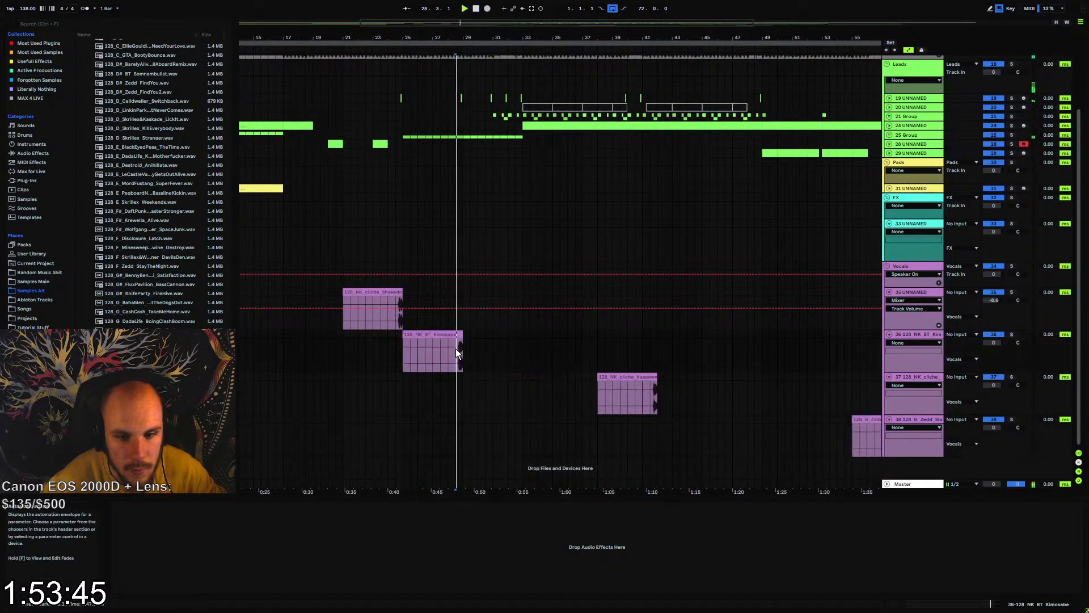
drag(993, 342, 993, 373)
key(space)
key(space)
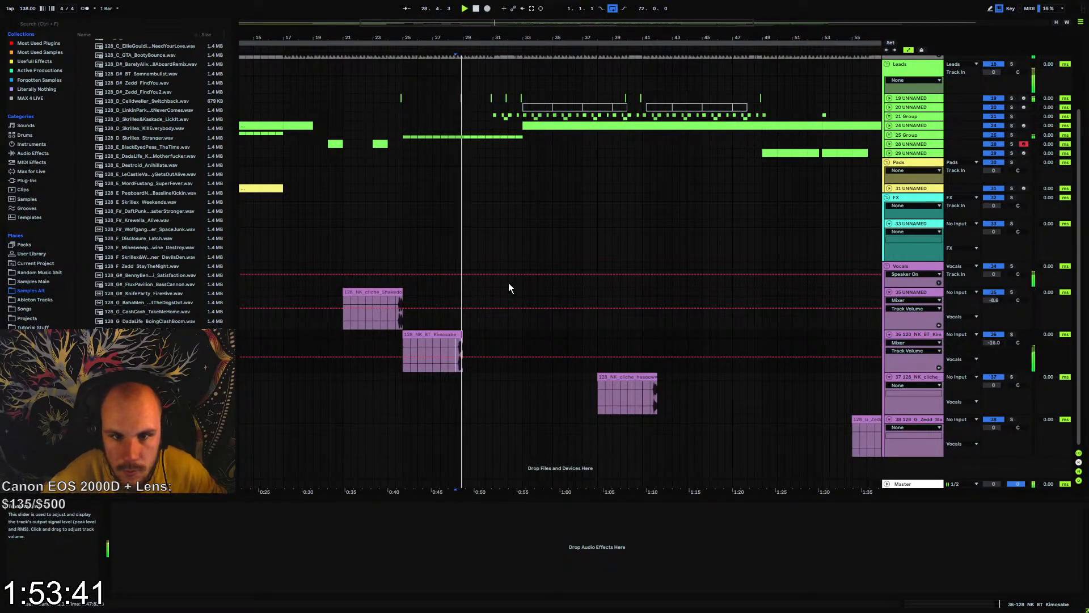
Move the BT Kimosabe clip to bar 37 and the cliche haaoowww clip to bar 33, and play the transition at bar 37
key(space)
drag(443, 334, 631, 339)
key(space)
drag(645, 392, 568, 381)
click(578, 393)
key(space)
key(space)
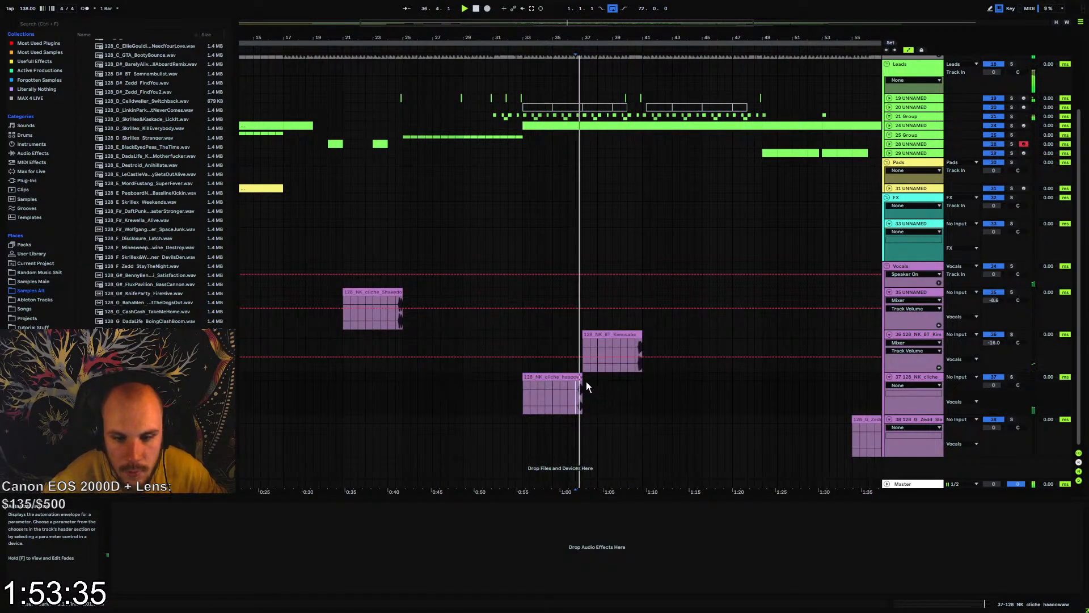
Lower the cliche haaoowww track's volume to -14.3 dB and replay the clip
mouse_move(989, 383)
mouse_down()
mouse_move(989, 400)
mouse_move(989, 390)
mouse_up()
key(space)
key(space)
click(569, 378)
key(space)
key(space)
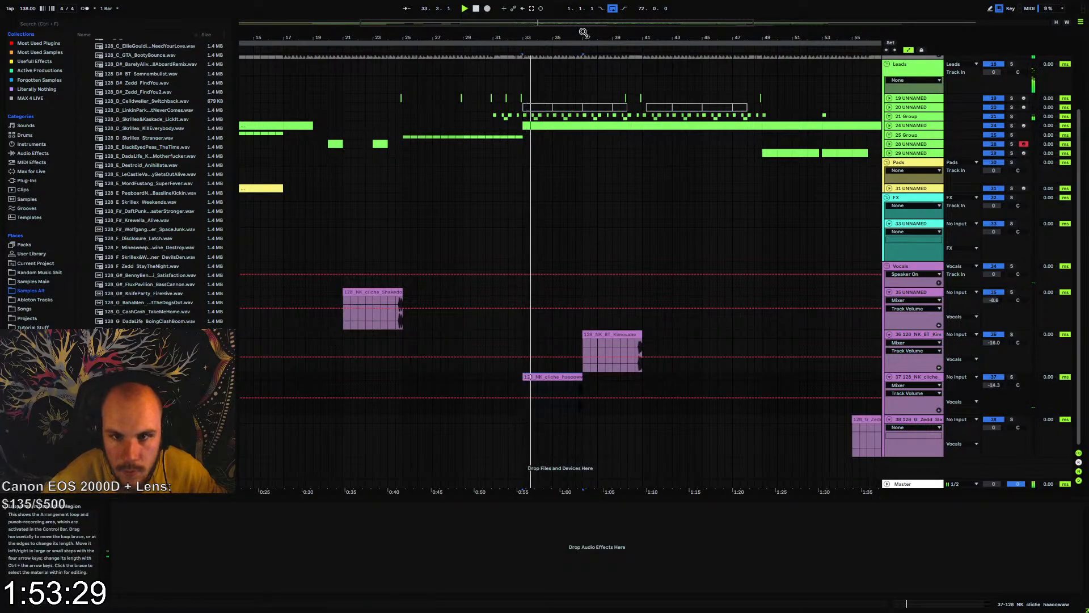
Move the cliche haaoowww clip back to bar 31 and try shifting its end slightly past bar 35
drag(583, 32, 597, 120)
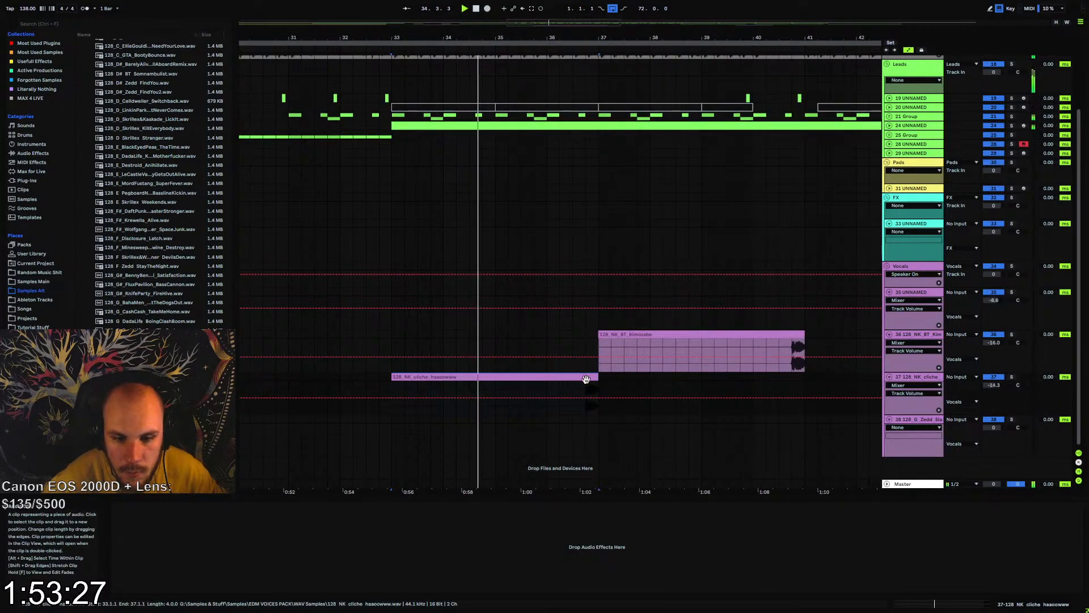
drag(580, 378, 482, 376)
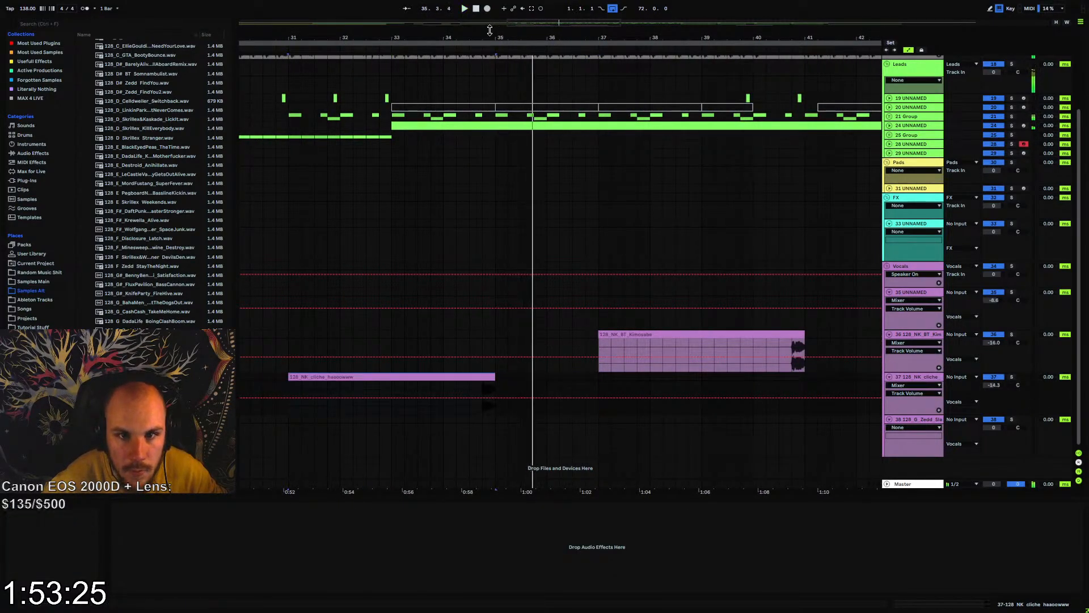
key(space)
drag(492, 33, 506, 118)
drag(514, 376, 526, 375)
key(space)
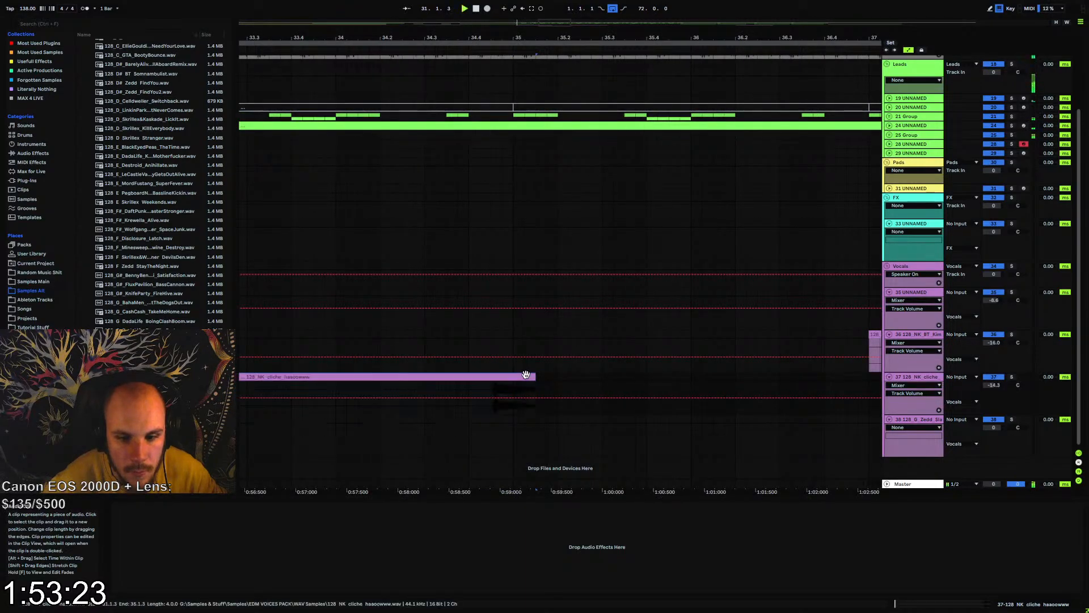
Align the end of the cliche haaoowww clip with bar 35 again and replay the transition
click(486, 382)
key(space)
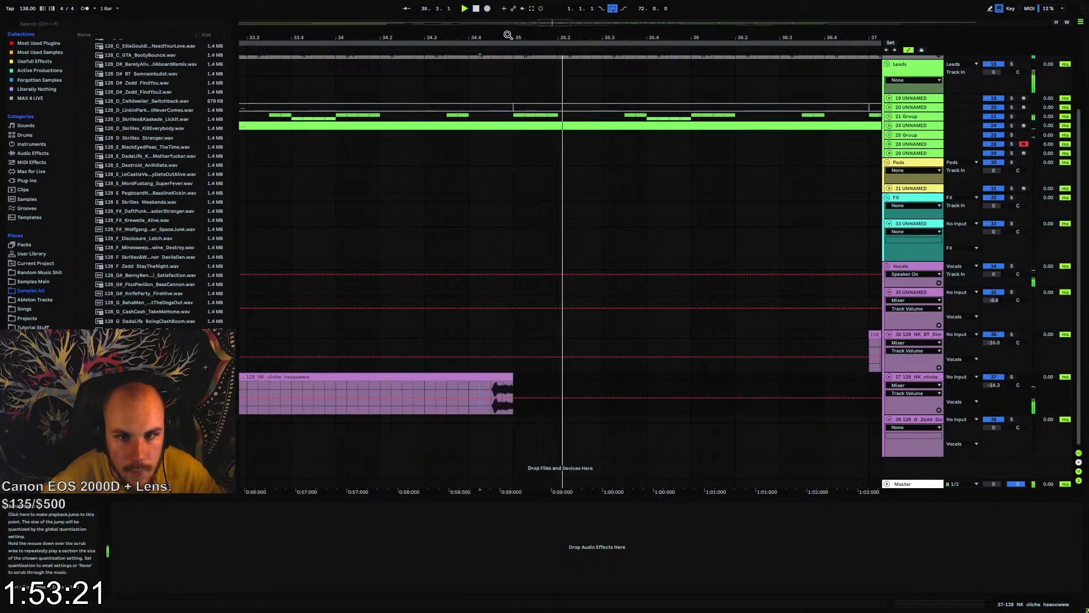
key(space)
mouse_move(508, 34)
mouse_down()
mouse_move(508, 4)
mouse_move(508, 34)
mouse_up()
key(space)
Trim the start of the cliche haaoowww clip to bar 33 and replay it
key(space)
key(space)
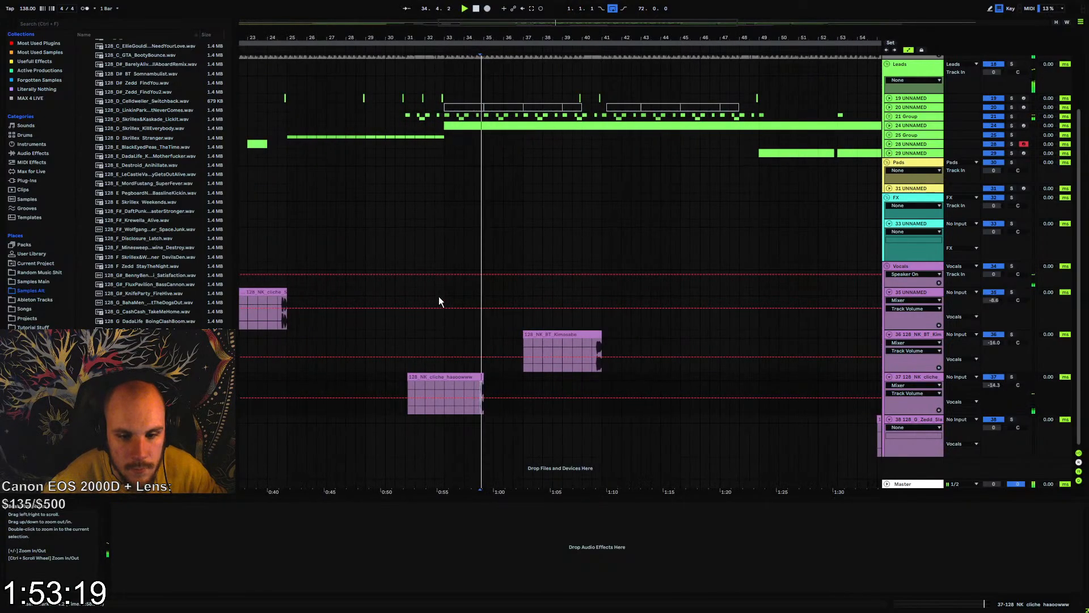
drag(415, 377, 527, 385)
key(space)
key(space)
Try repeating the trimmed cliche haaoowww clip at bars 37, 41 and 45
click(444, 386)
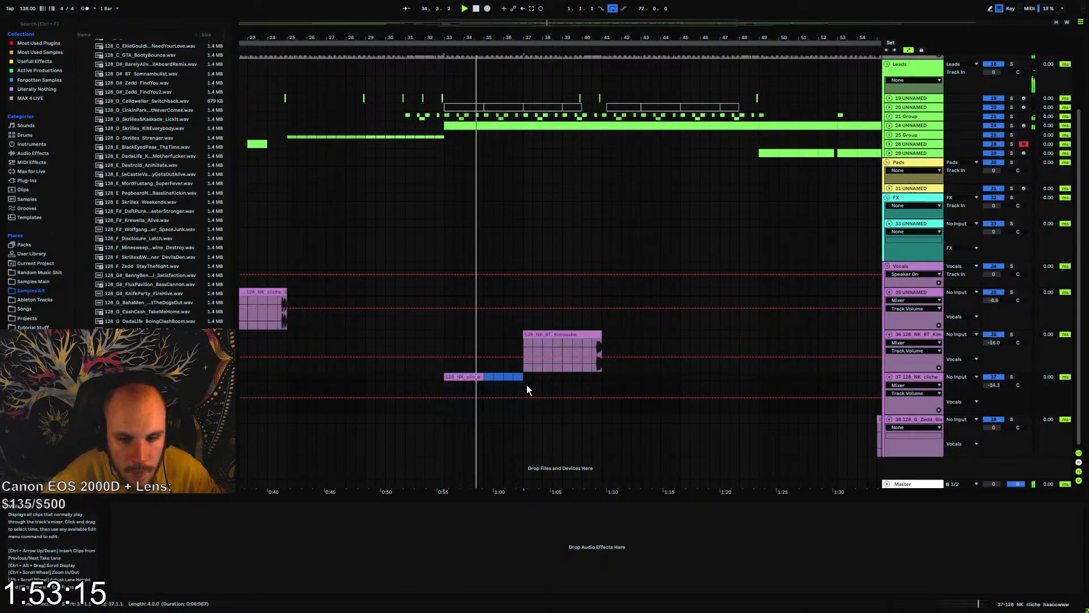
key(ctrl+d)
key(ctrl+d)
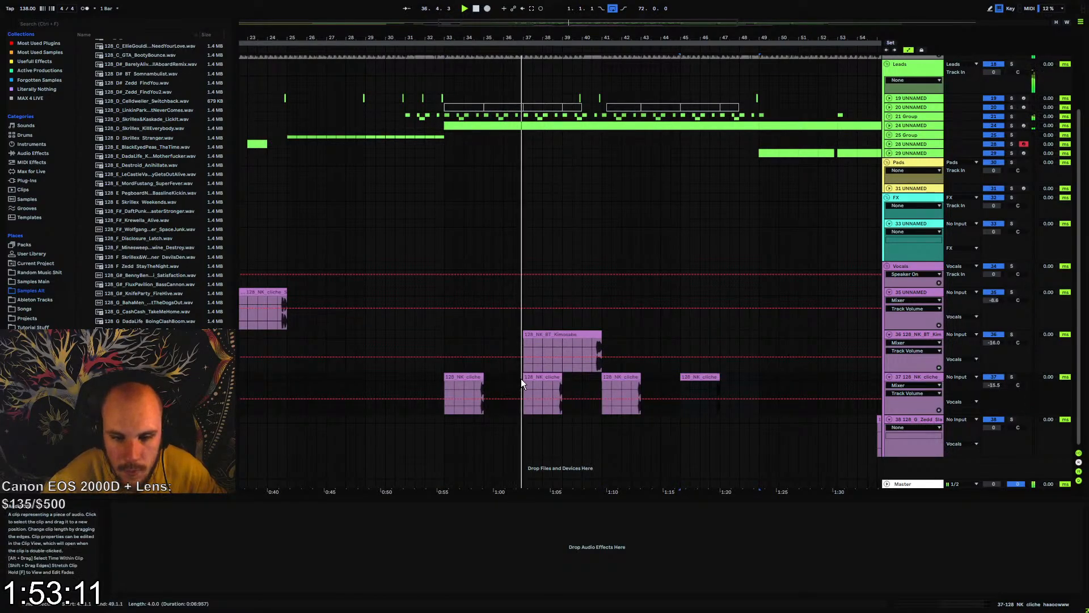
drag(523, 379, 755, 385)
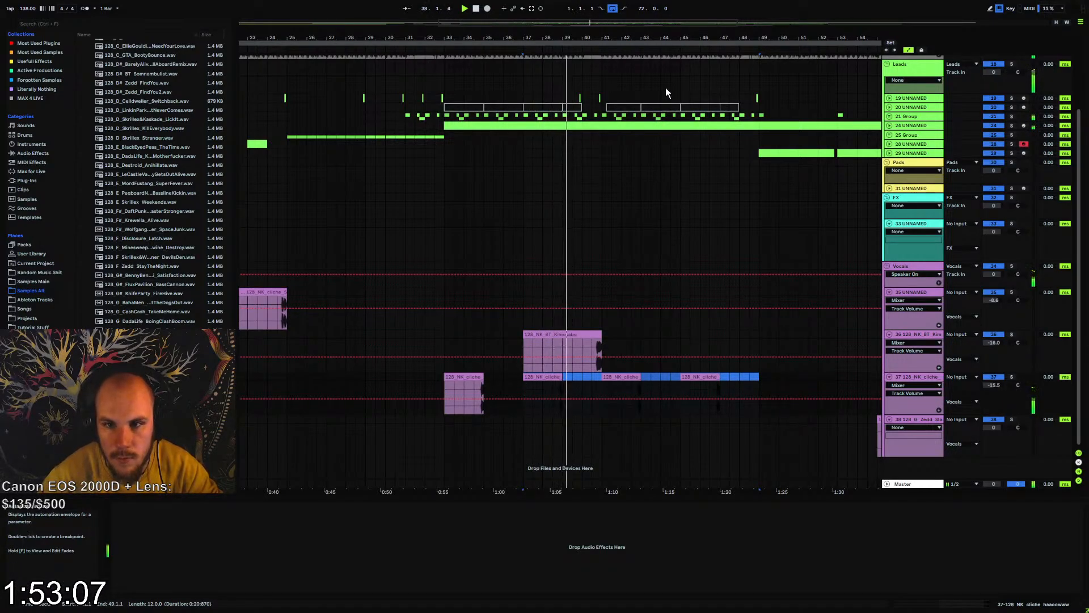
key(Delete)
Replay the end of the cliche Shakedown clip leading into bar 25
drag(548, 38, 547, 20)
key(space)
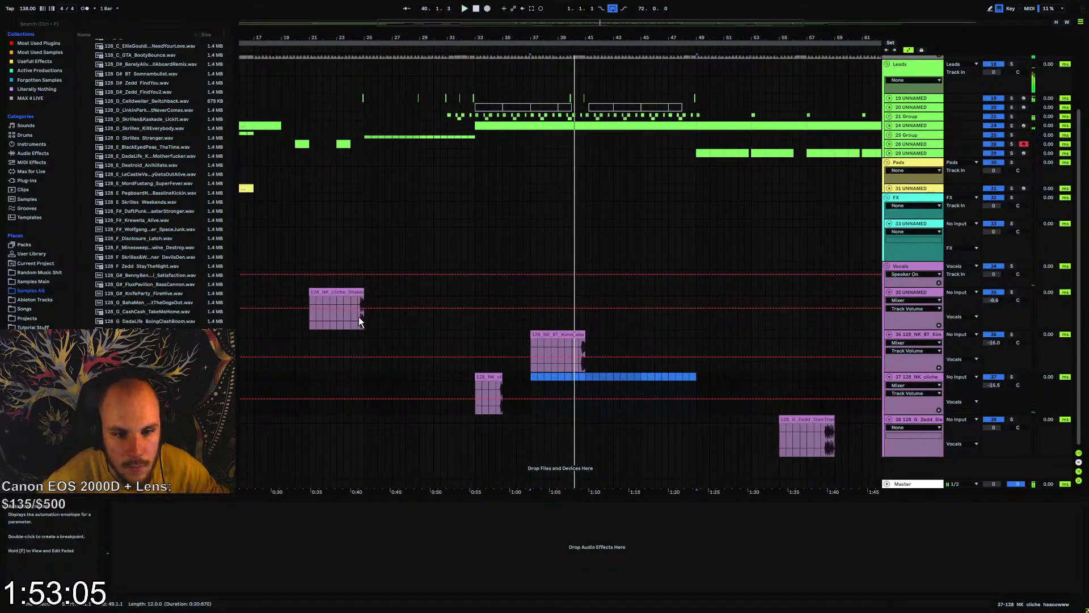
click(359, 317)
key(space)
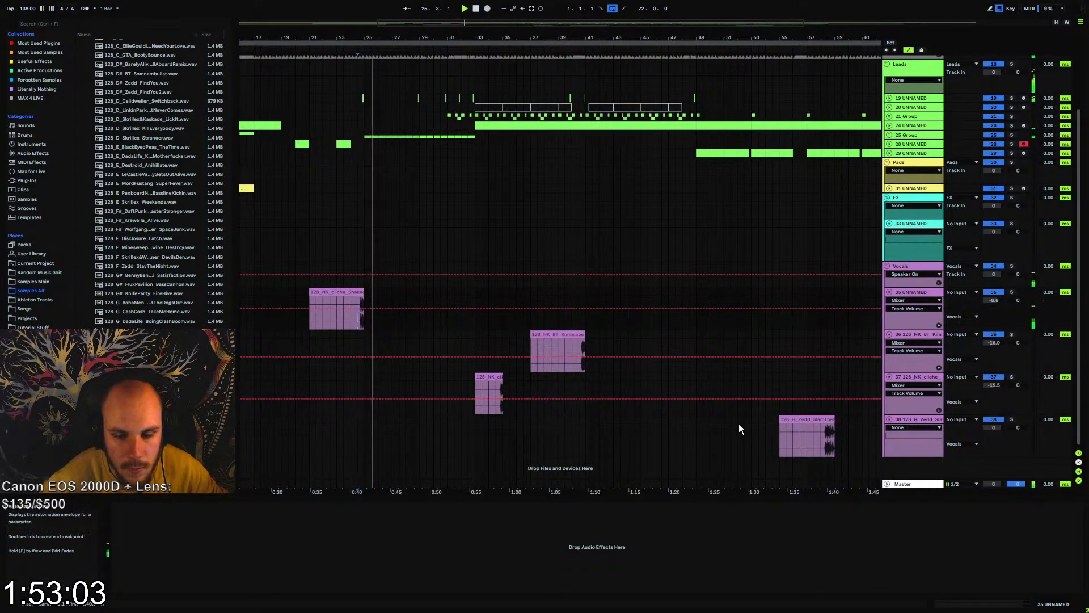
Move the Zedd SlamTheDoor2 clip so it ends at bar 49, lower its track volume to -6.5 dB, and replay it
drag(818, 419, 679, 419)
drag(664, 40, 575, 36)
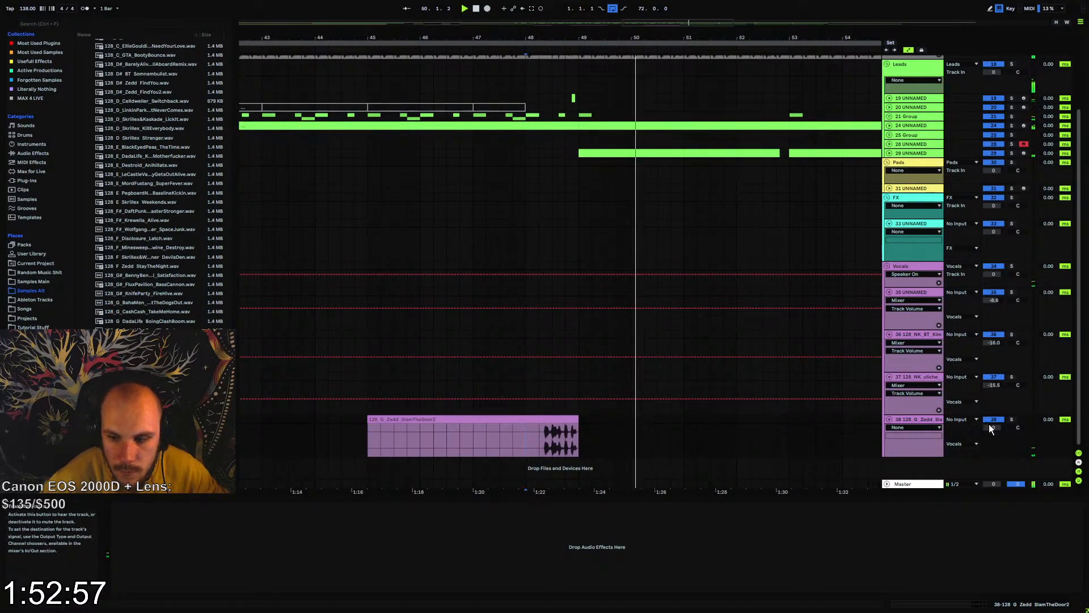
drag(991, 427, 991, 442)
key(space)
key(space)
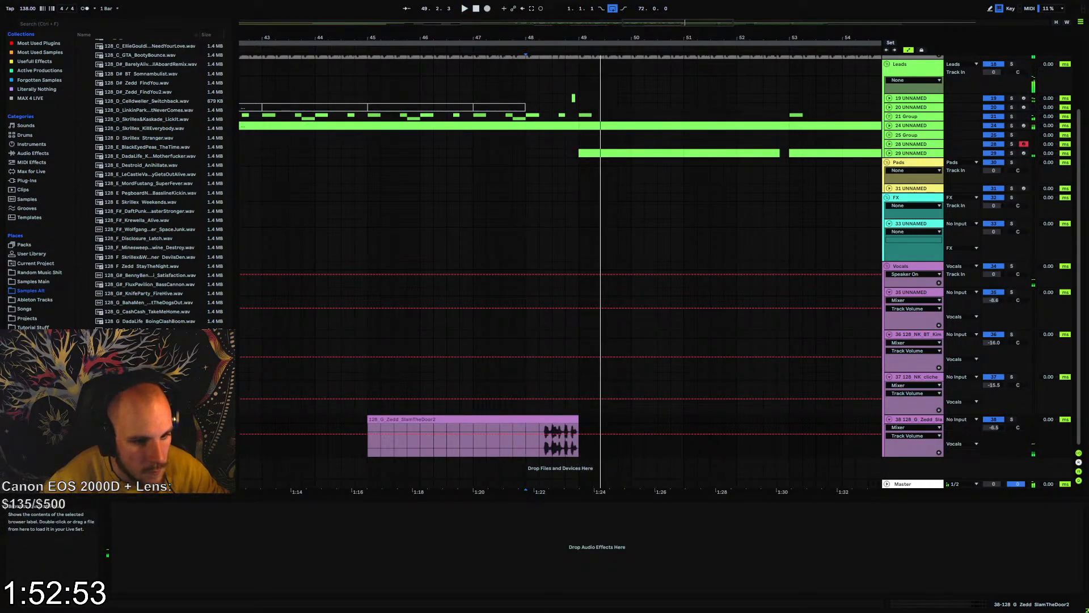
Look through more of the 128 BPM vocal samples in the Samples Alt folder
mouse_move(171, 392)
mouse_down()
mouse_move(362, 436)
mouse_move(291, 403)
mouse_move(181, 385)
mouse_up()
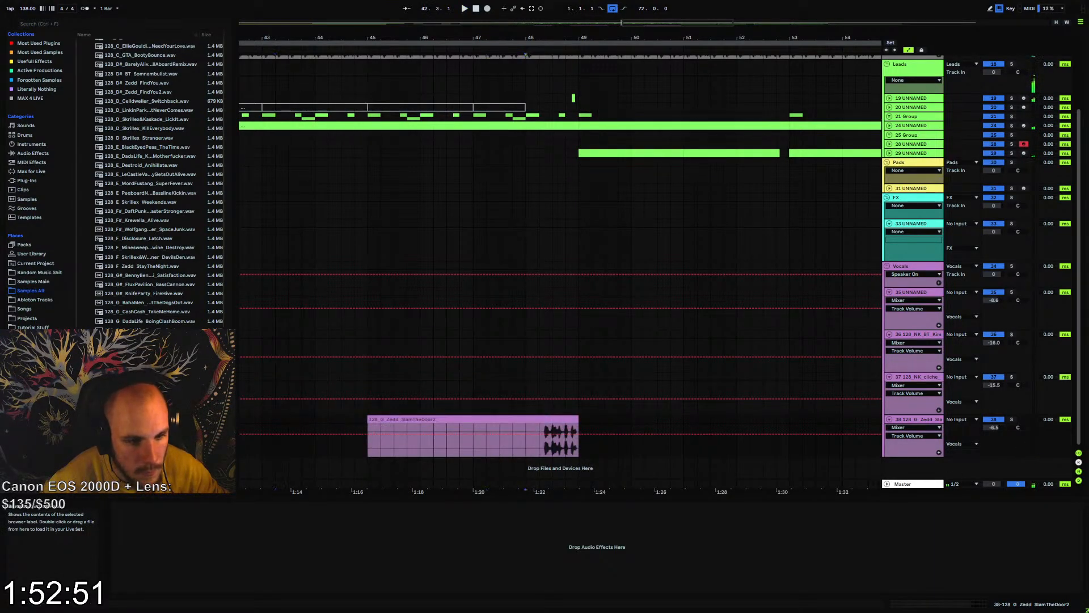
scroll(151, 184, down, 1)
click(170, 386)
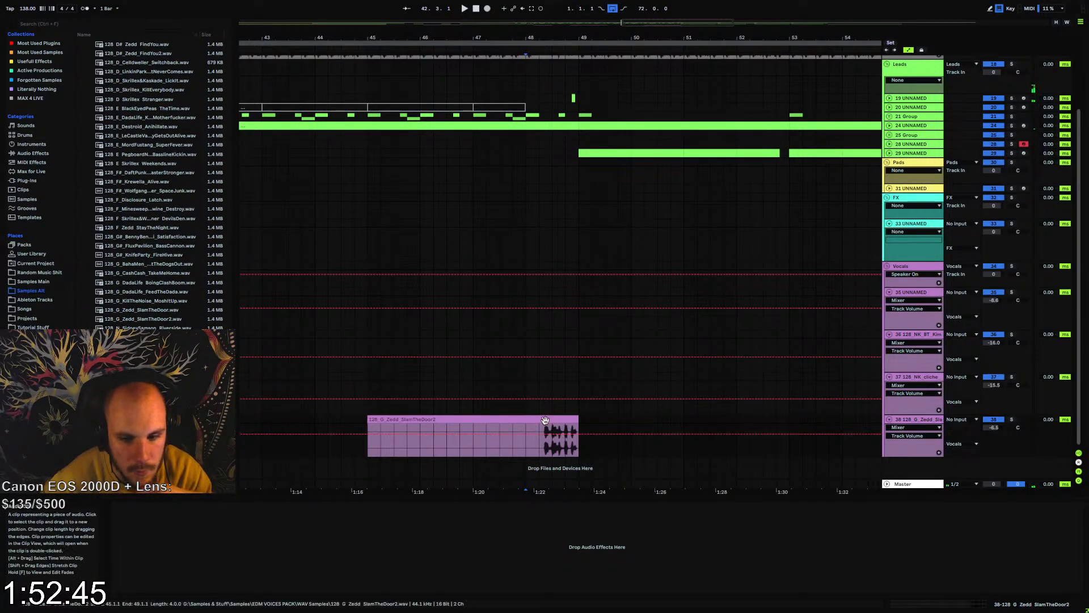
Try shifting the Zedd SlamTheDoor2 clip earlier so it ends at 48.4.1, and replay the transition into bar 49
drag(550, 420, 528, 423)
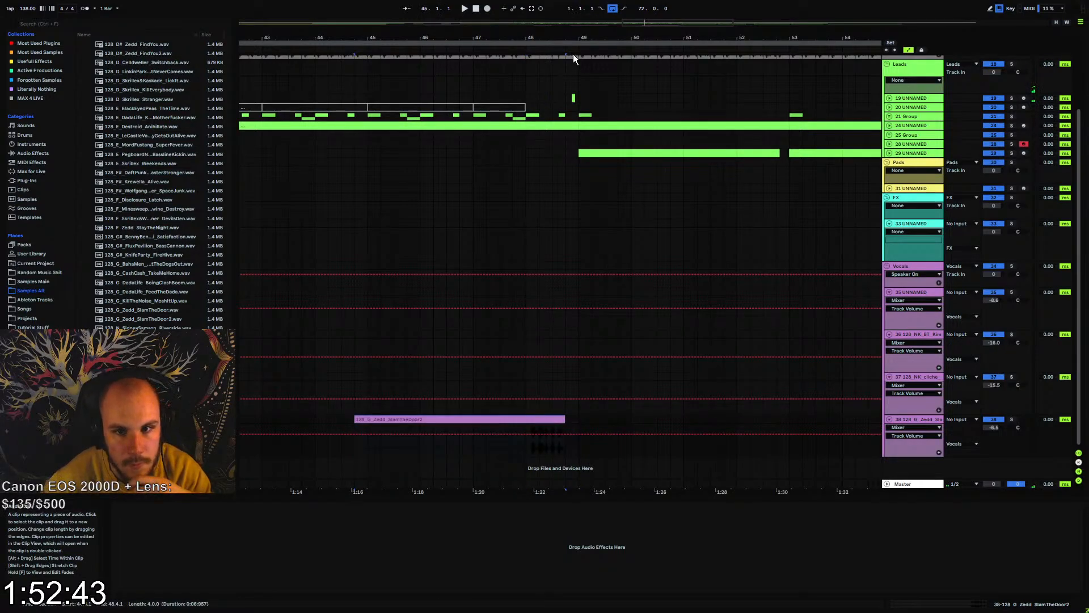
drag(572, 38, 572, 68)
click(558, 75)
key(space)
scroll(563, 250, up, 1)
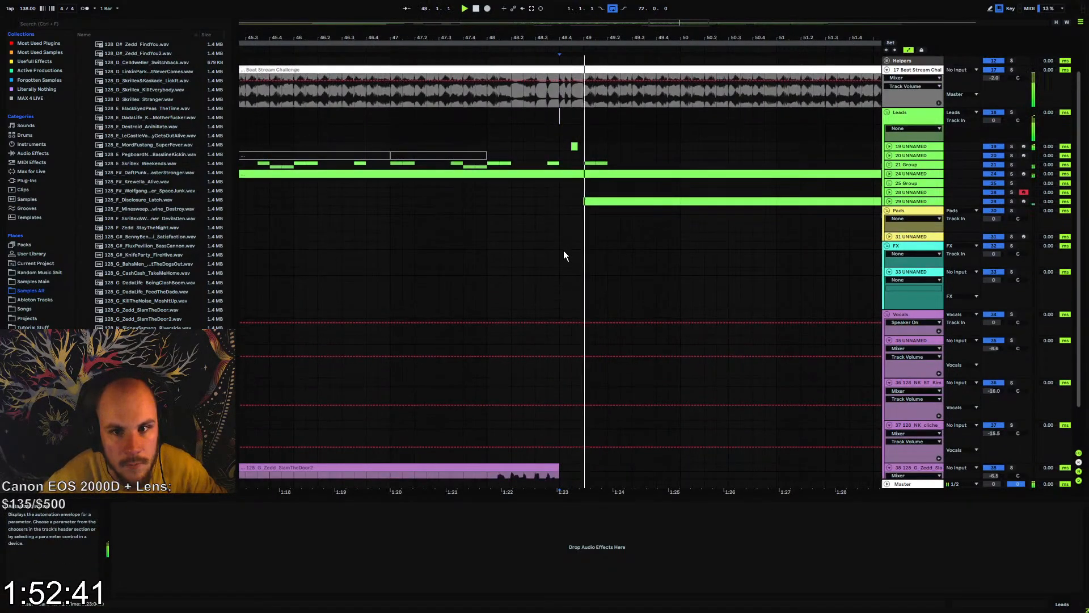
scroll(564, 250, down, 2)
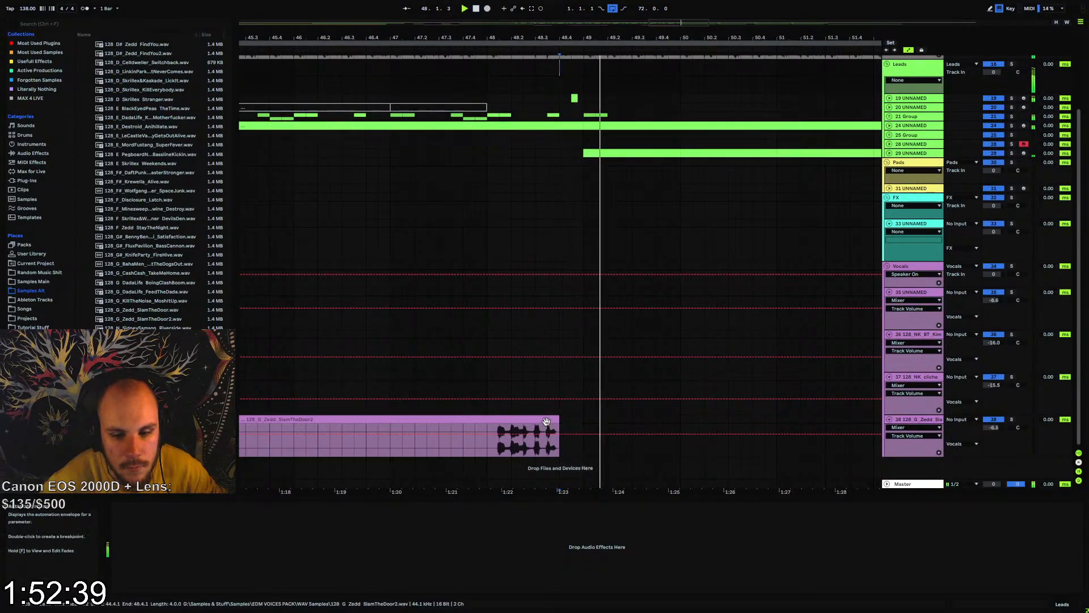
key(space)
Shift the Zedd SlamTheDoor2 clip so it ends at 48.4.3 and replay the transition
drag(546, 422, 563, 425)
key(space)
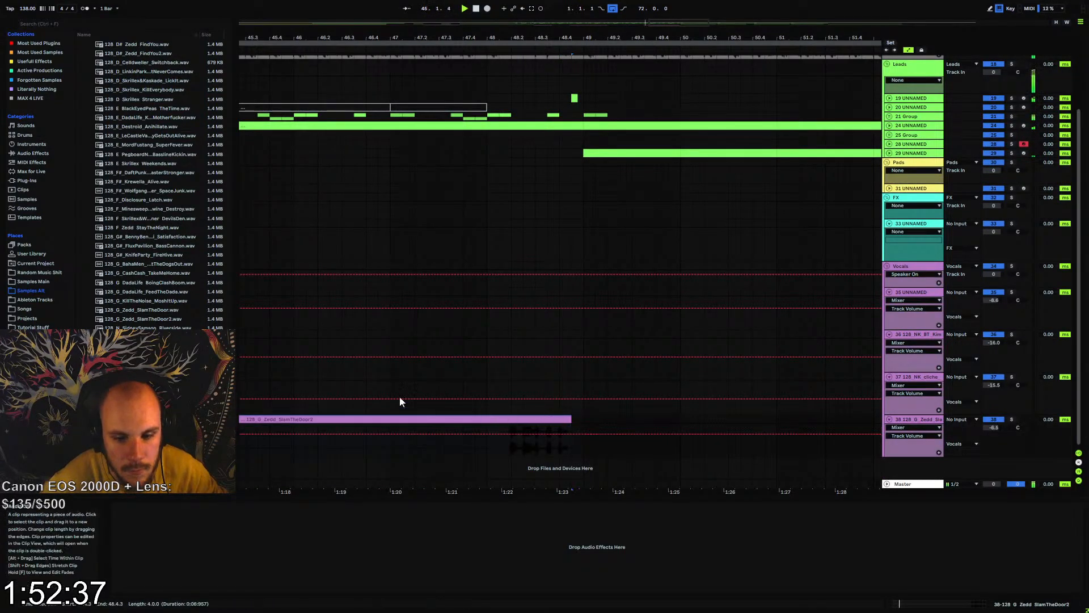
key(space)
drag(171, 399, 215, 399)
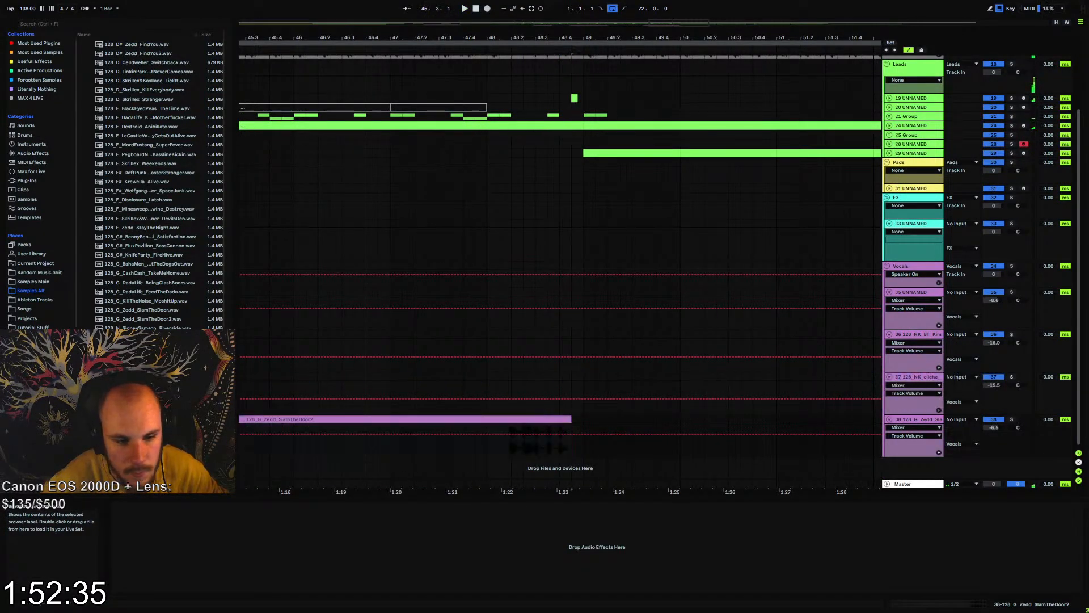
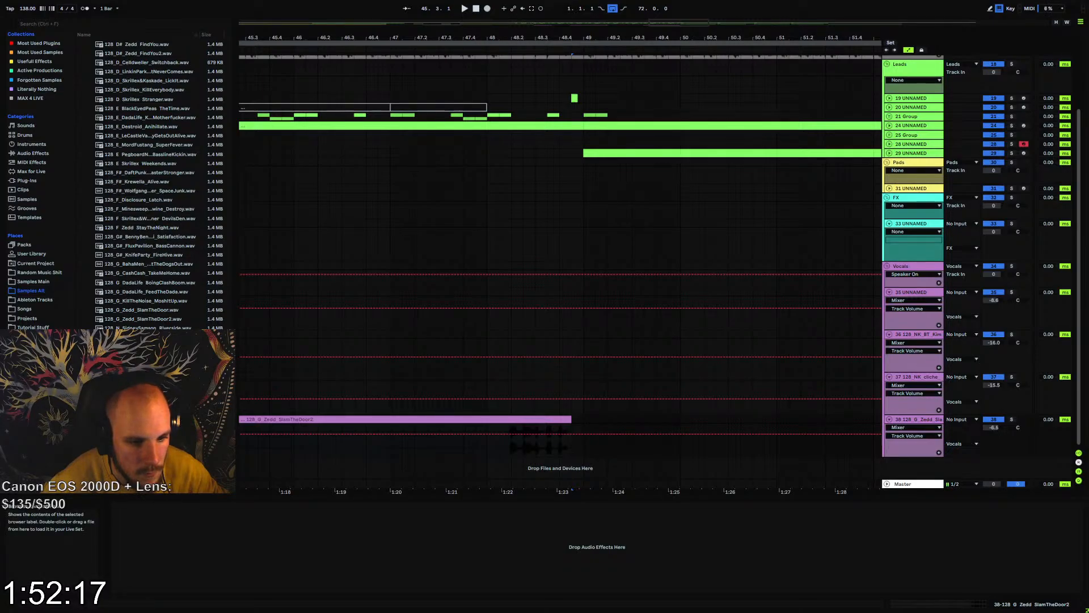
Add the 128 NK cliche BAASSSS sample directly after the Zedd SlamTheDoor2 clip, ending at bar 49, and play the transition
drag(141, 365, 611, 421)
drag(800, 425, 578, 425)
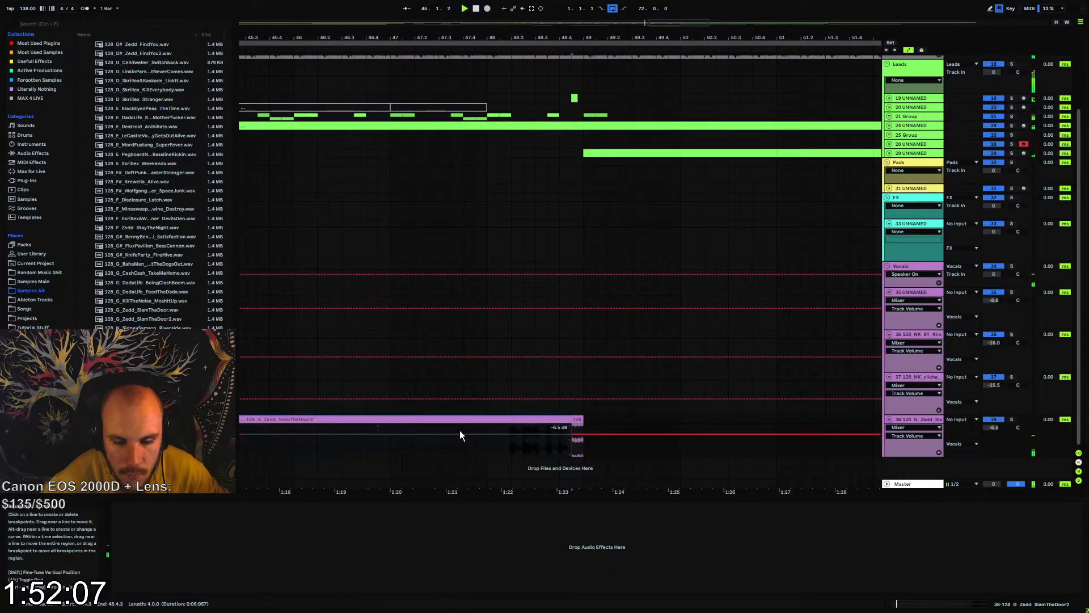
click(489, 431)
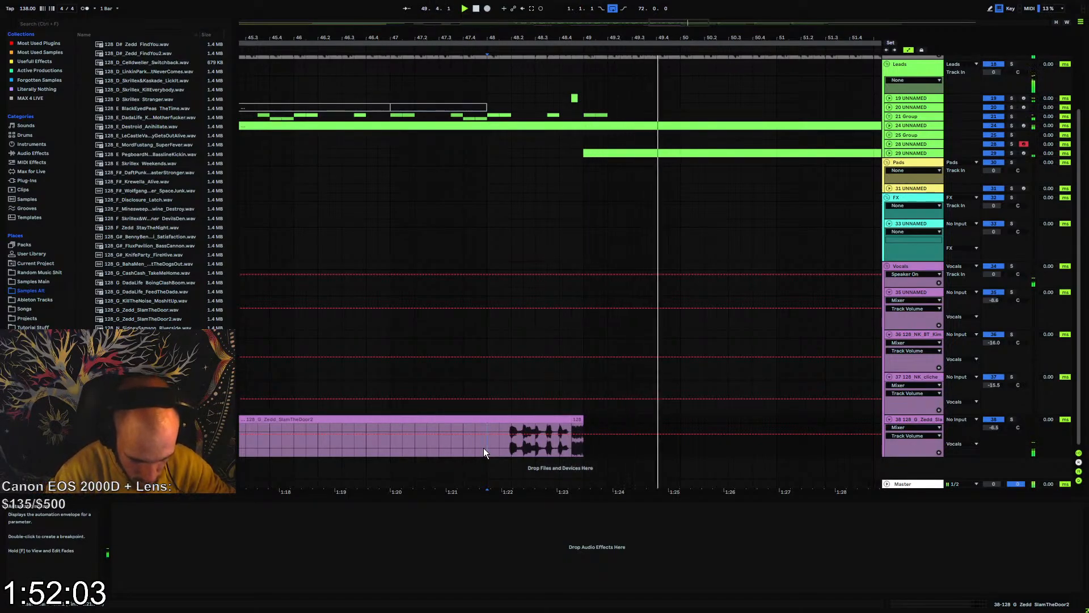
Split the Zedd SlamTheDoor2 clip at 48.2.3 and delete everything before the split
click(522, 444)
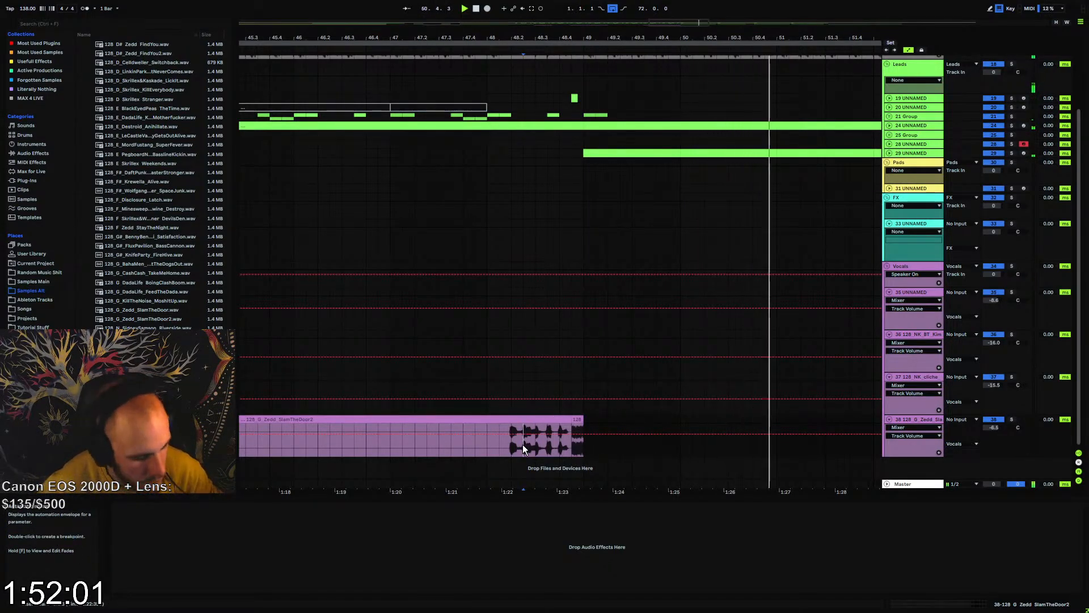
key(ctrl+e)
click(515, 421)
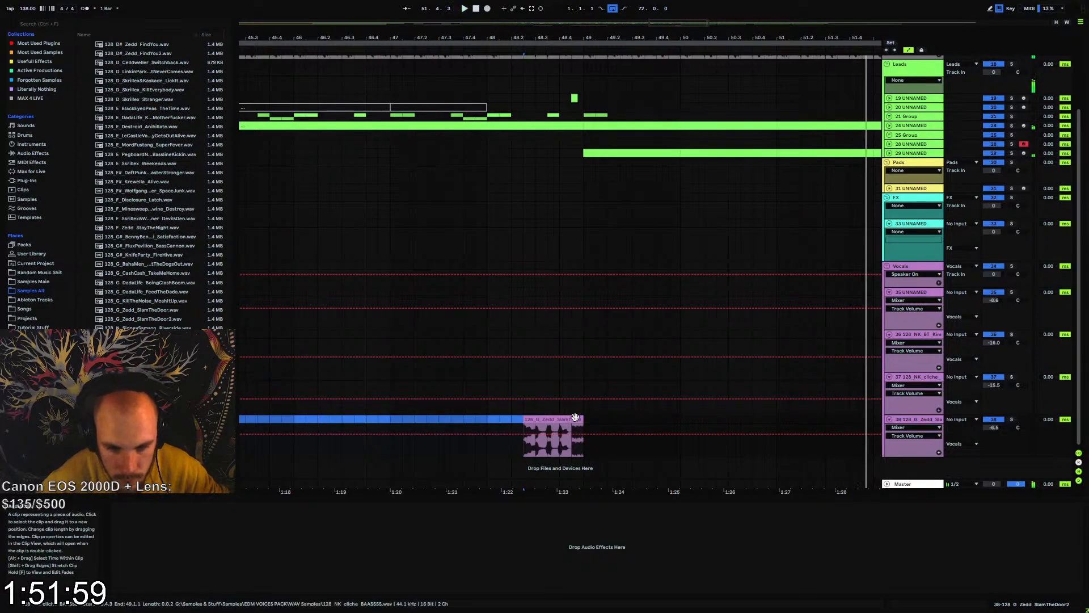
key(Delete)
Arrange the clips so SlamTheDoor2 starts at 48.3.1 and a one-beat BAASSSS clip starts at 49.1.1, and check playback
key(space)
key(space)
mouse_move(577, 419)
mouse_down()
mouse_move(607, 420)
mouse_move(571, 419)
mouse_up()
key(space)
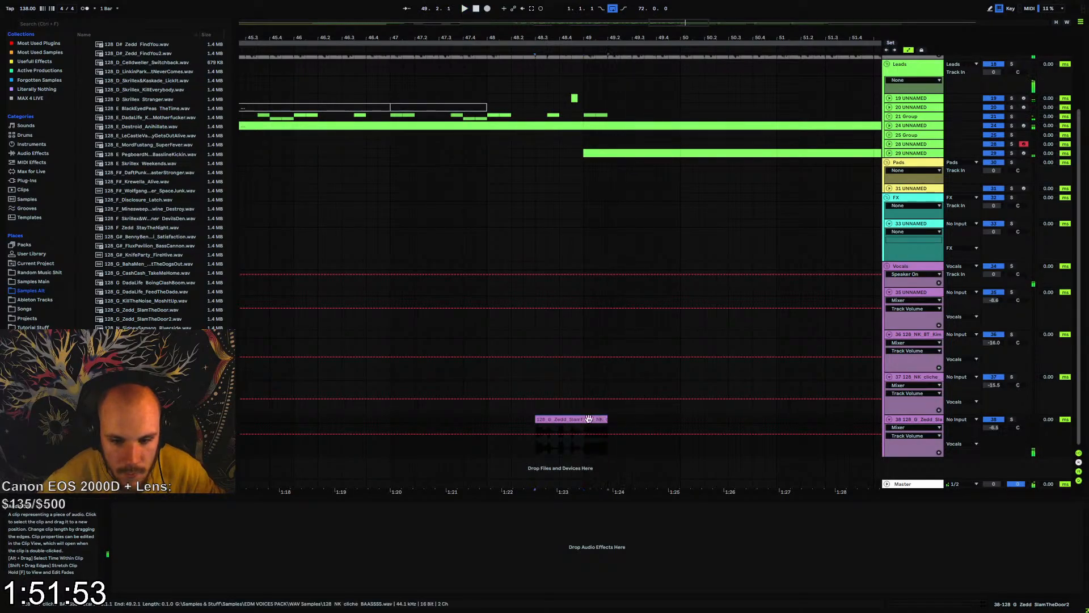
Try moving the SlamTheDoor2 and BAASSSS clips earlier to span 48.2.1 to 49.1.1, and replay the transition
drag(589, 419, 547, 419)
key(space)
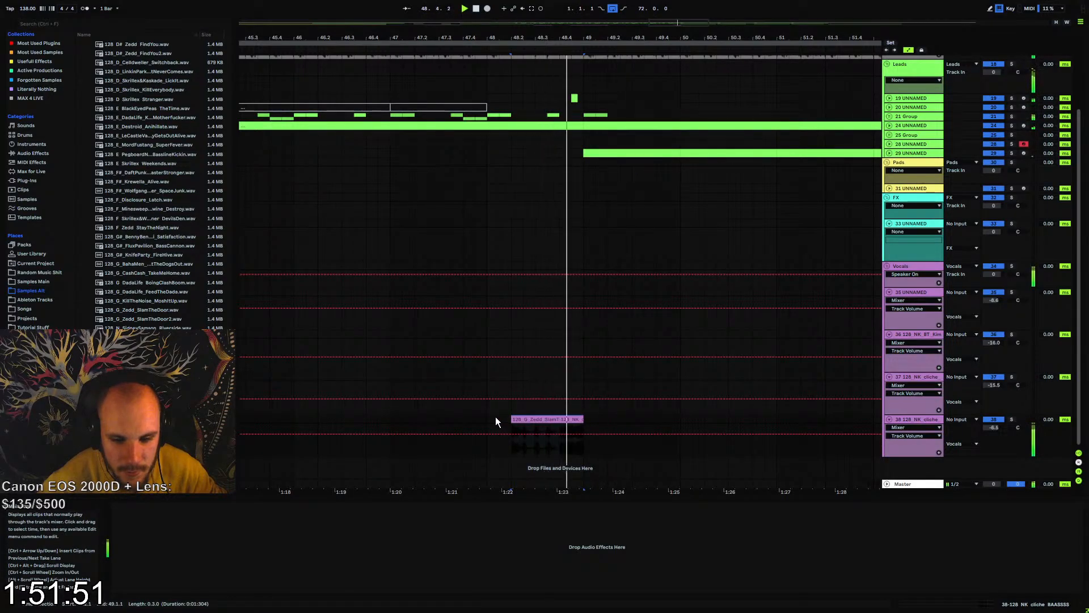
click(495, 417)
key(space)
key(space)
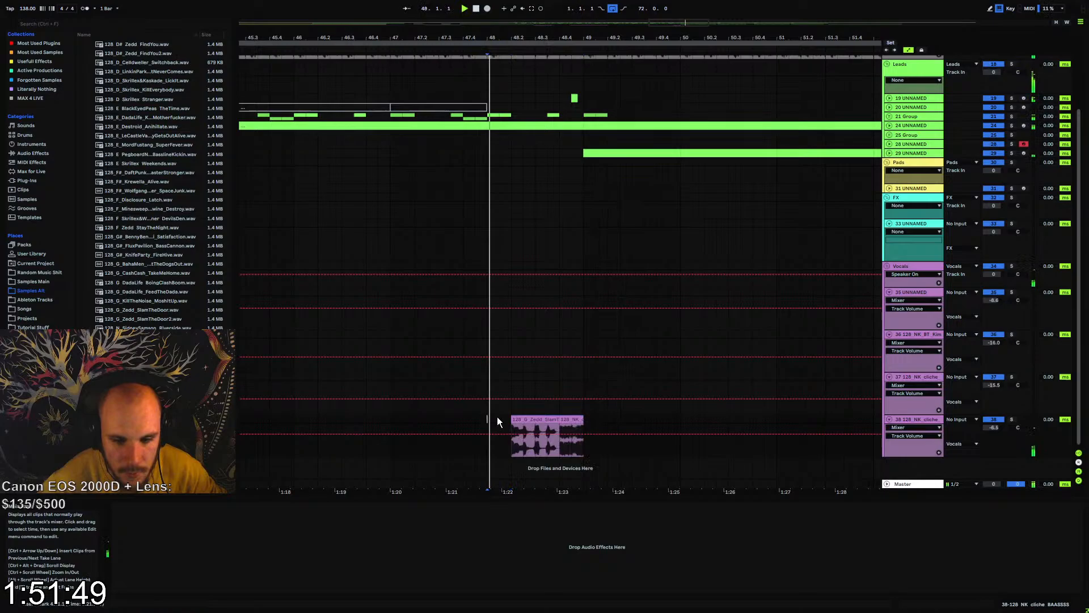
Move both vocal clips one beat later so they span 48.3.1 to 49.2.1, and replay the transition
click(553, 418)
shift+click(572, 418)
drag(557, 418, 579, 418)
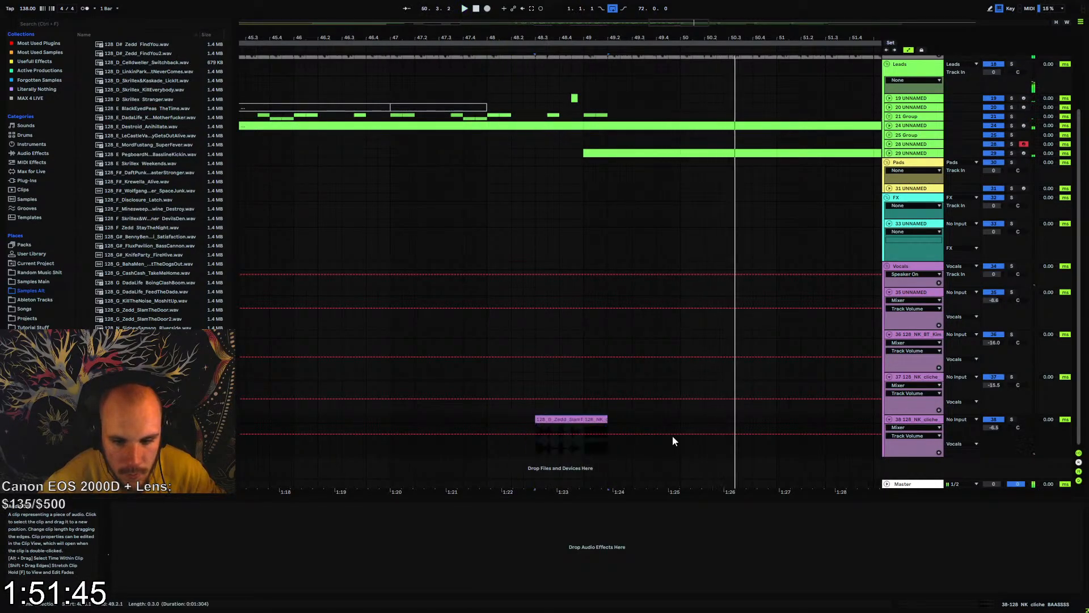
key(space)
key(space)
key(space)
Duplicate the vocal track, leaving only SlamTheDoor2 on the original and only the BAASSSS clip on the copy
click(909, 420)
key(ctrl+d)
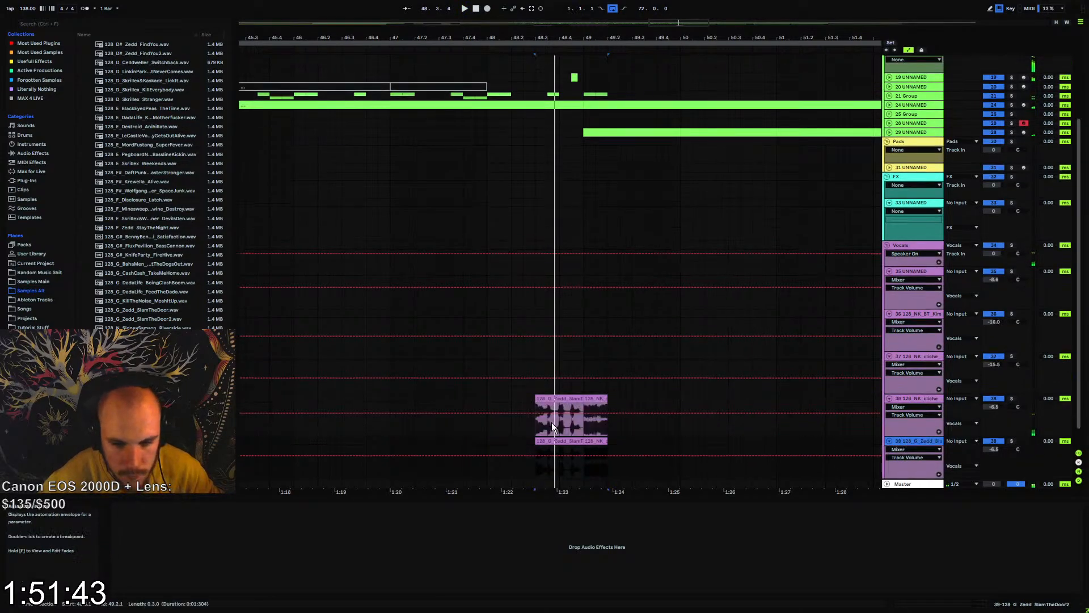
click(553, 441)
key(Delete)
click(594, 399)
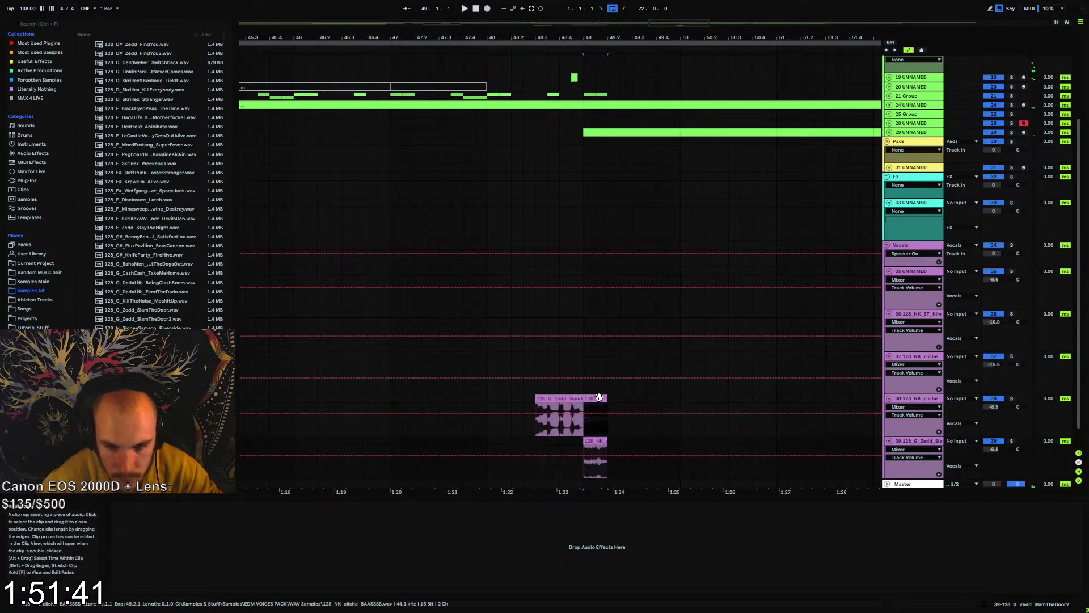
key(Delete)
key(space)
Add MEqualizer to the BAASSSS track and change its first band to a 12 dB/oct high-pass
click(904, 440)
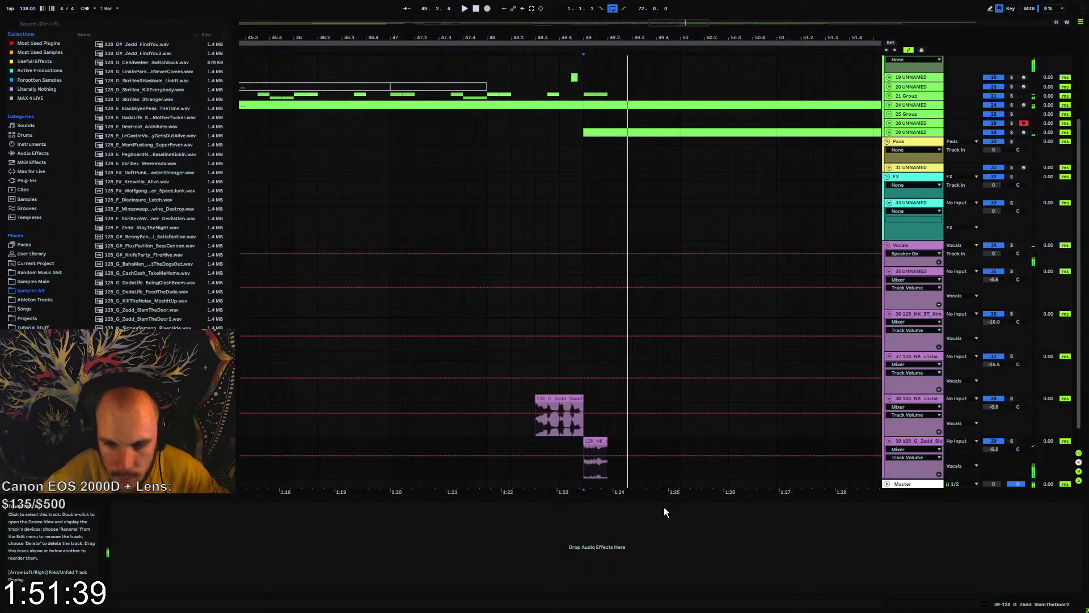
right_click(520, 531)
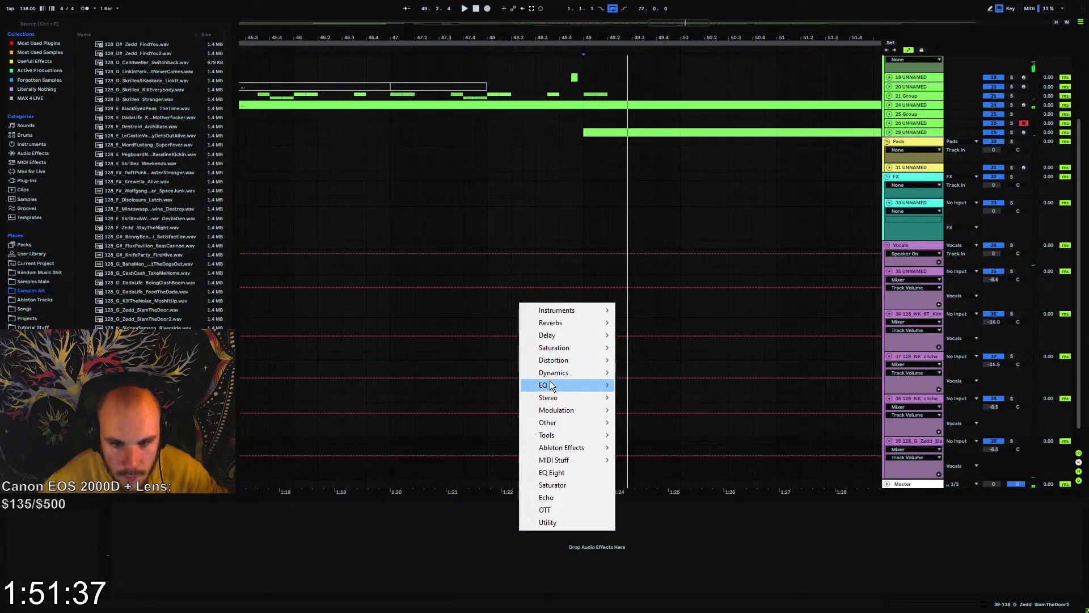
mouse_move(570, 387)
click(649, 123)
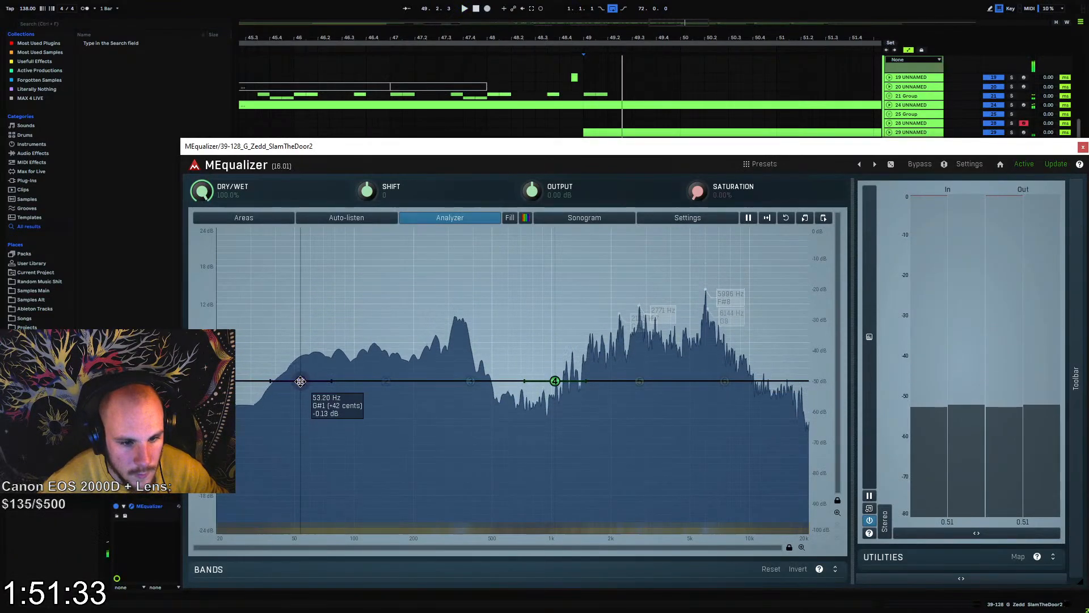
double_click(301, 382)
click(259, 483)
click(721, 387)
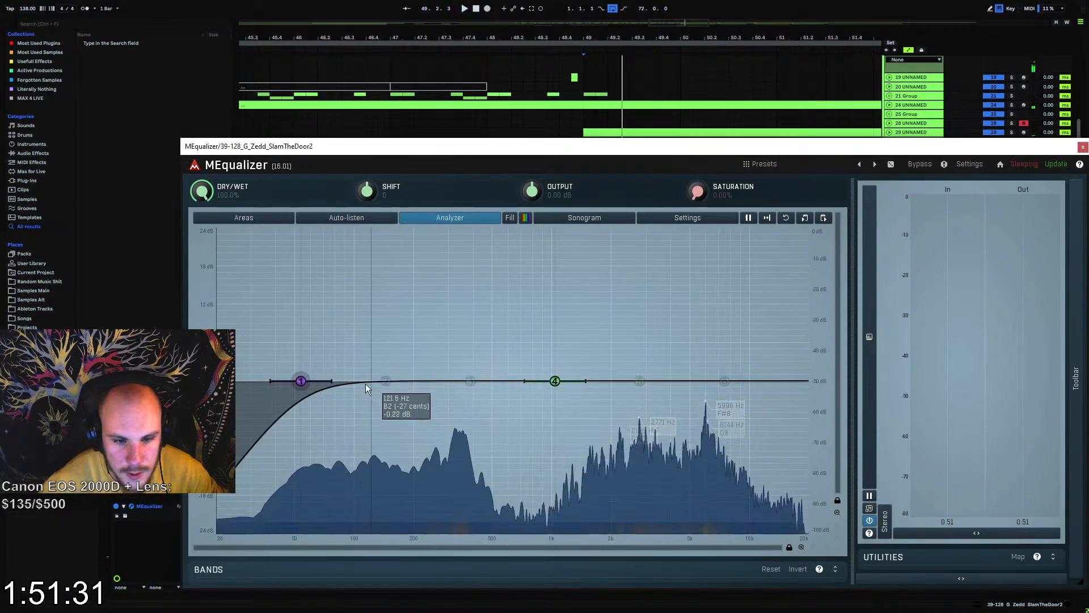
Set the high-pass band's slope to 3 and its cutoff between 200 and 500 Hz while listening
drag(301, 381, 505, 366)
double_click(505, 367)
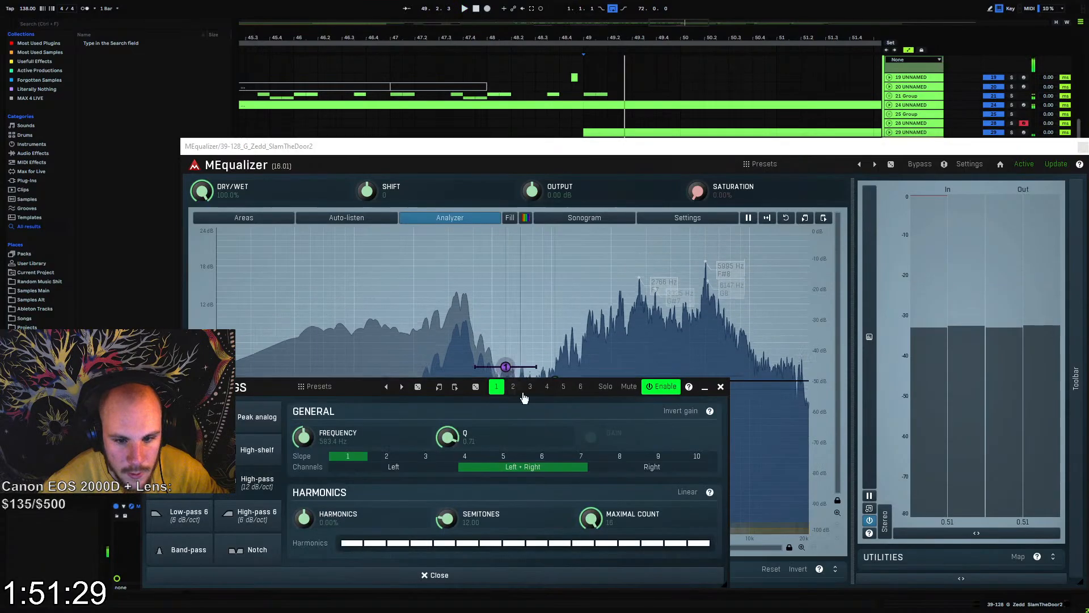
click(425, 457)
click(721, 387)
key(space)
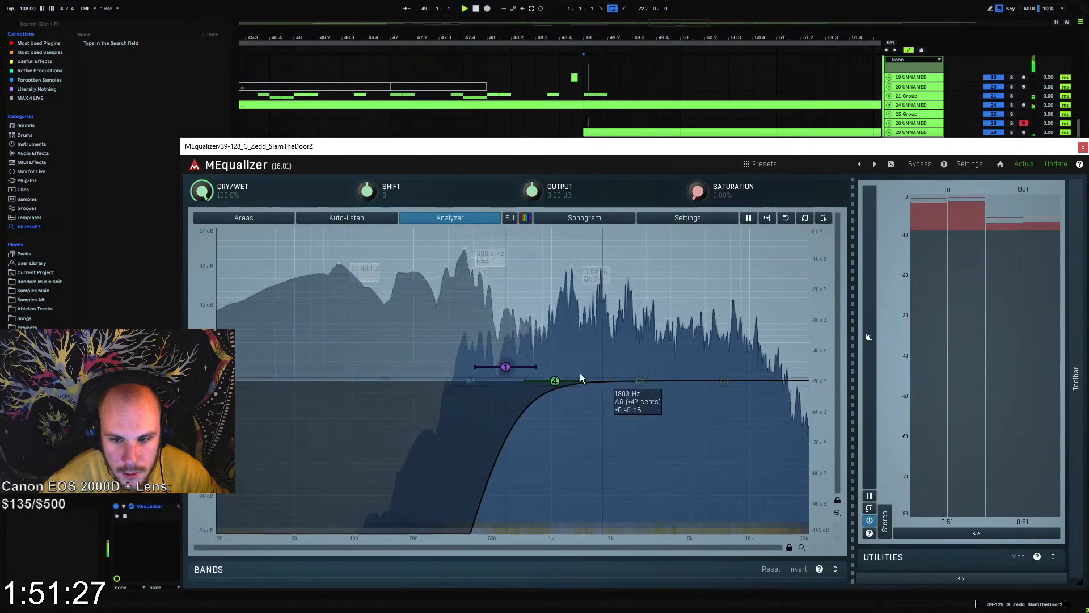
drag(505, 367, 458, 364)
Cut band 4 around 4 kHz and boost band 5 just below 1 kHz, and replay the transition
drag(555, 381, 677, 441)
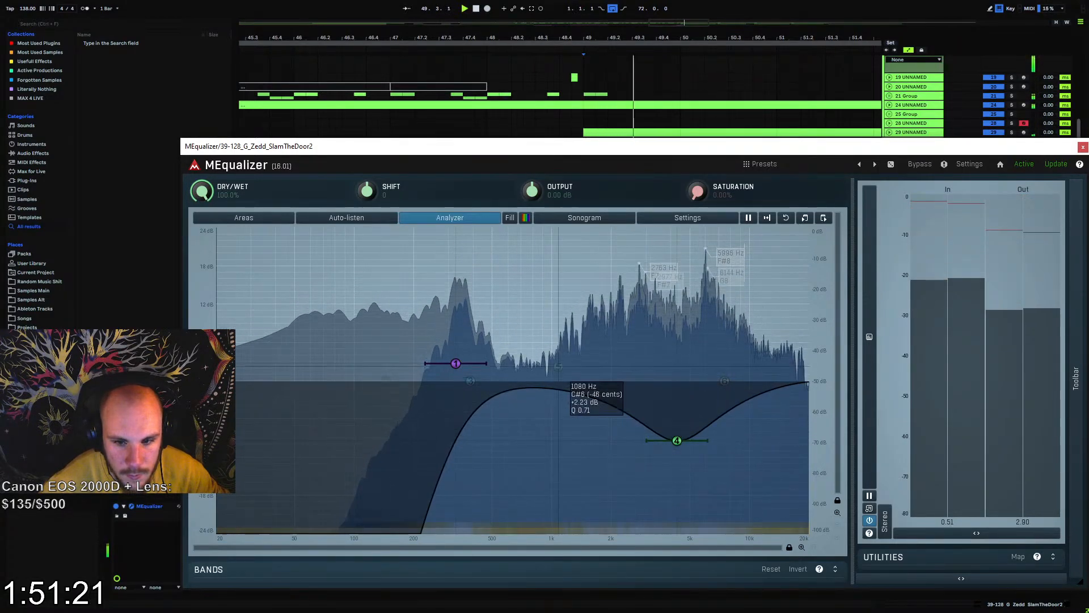
mouse_move(548, 353)
mouse_down()
mouse_move(540, 324)
mouse_move(539, 344)
mouse_up()
key(space)
key(space)
key(space)
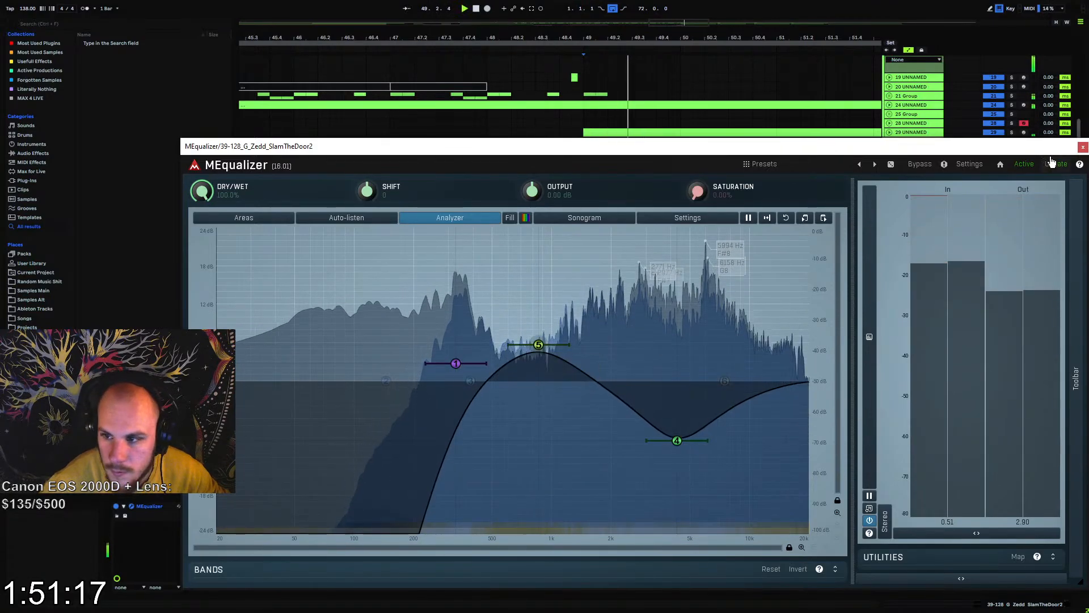
click(1083, 147)
click(525, 421)
Add bx_stereomaker after MEqualizer on the BAASSSS track and adjust its Stereo-Exp amount
key(space)
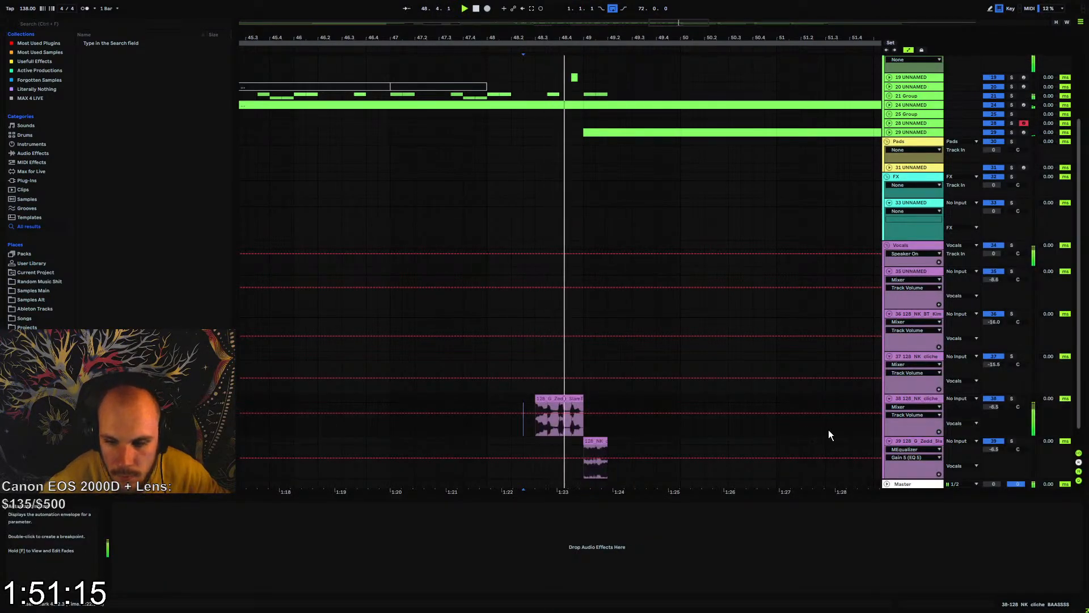
click(907, 442)
key(space)
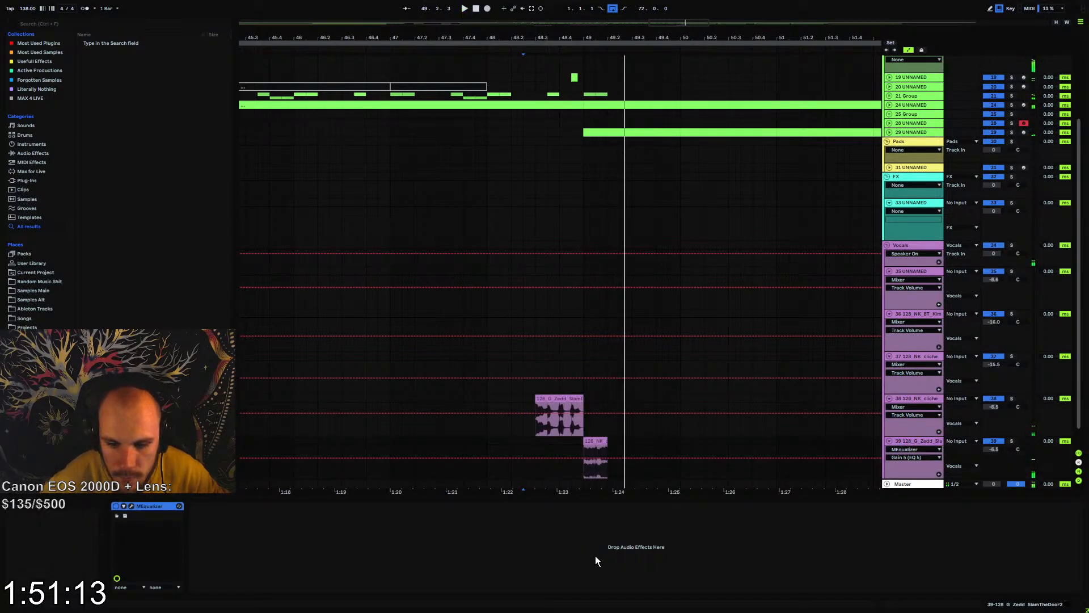
right_click(595, 556)
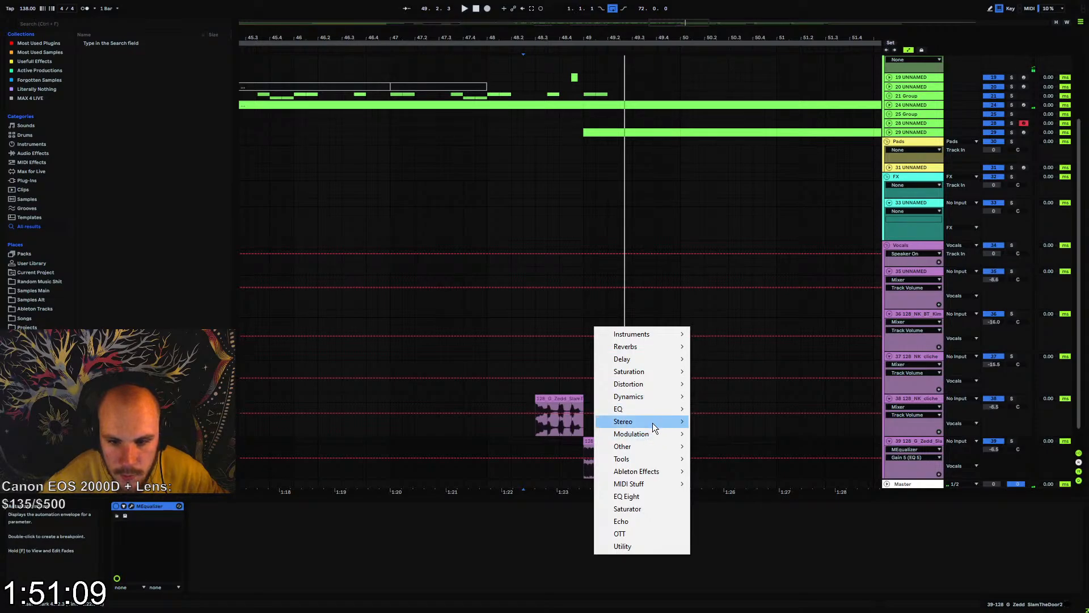
mouse_move(652, 422)
click(730, 222)
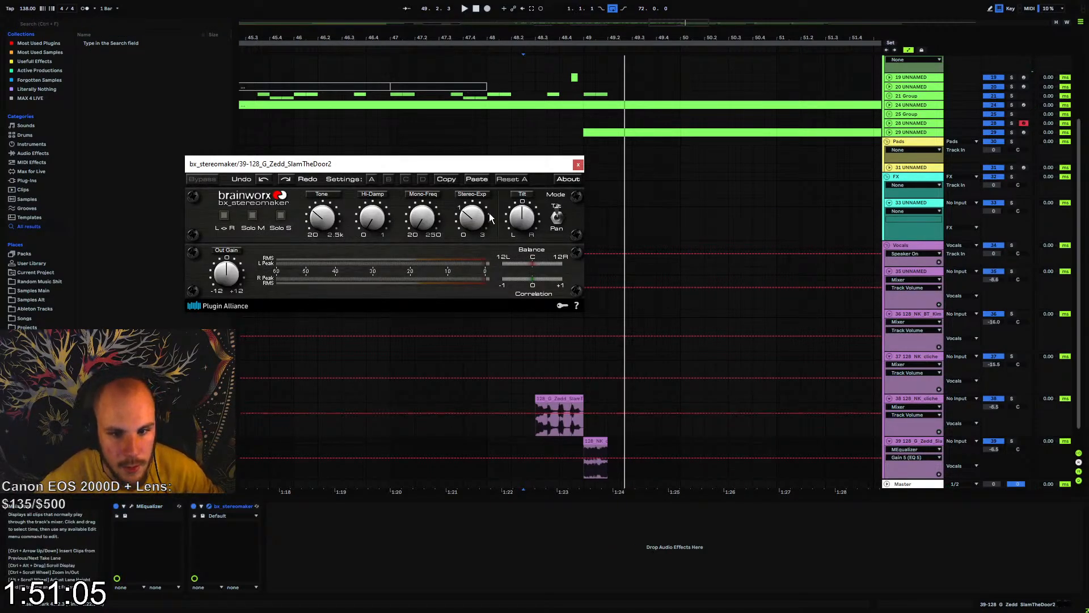
click(483, 212)
click(577, 165)
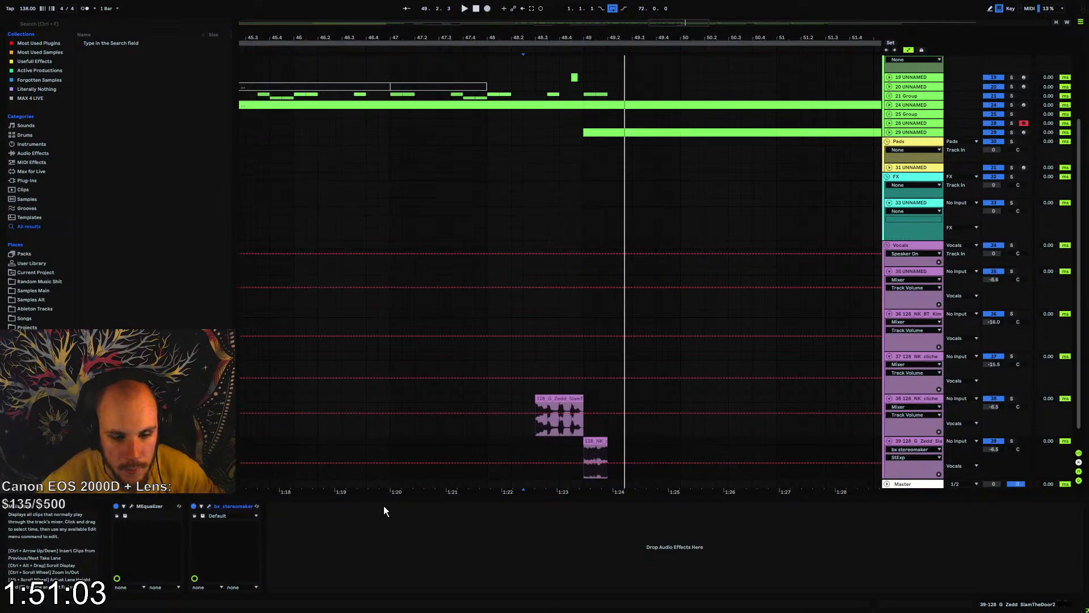
Add Echo to the BAASSSS track in Ping Pong mode with 95 % feedback, and replay the transition
right_click(376, 558)
right_click(377, 559)
click(412, 528)
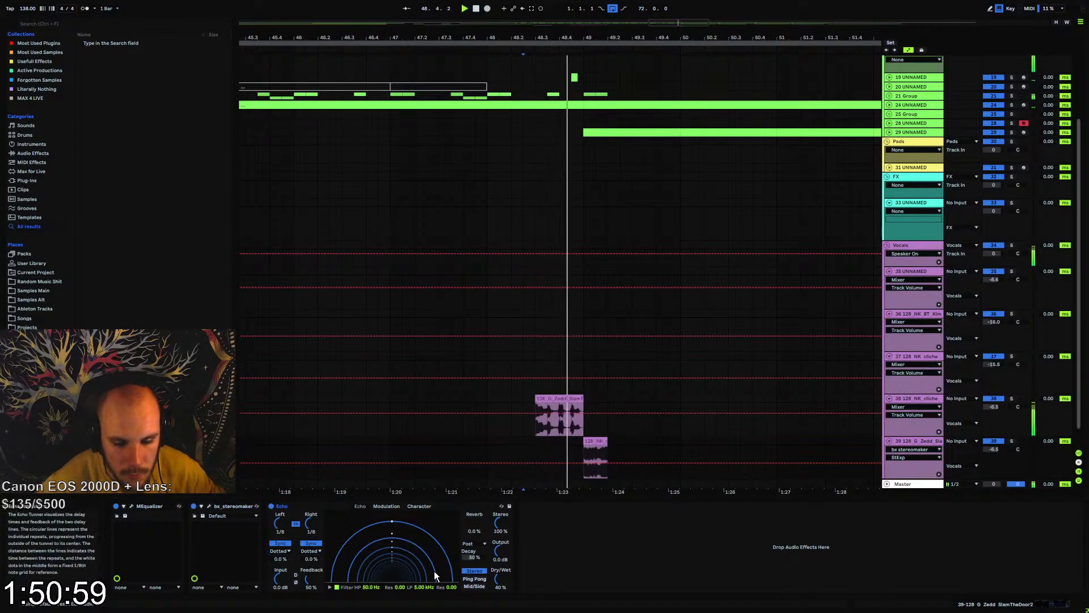
click(475, 579)
drag(308, 580, 308, 540)
key(space)
key(space)
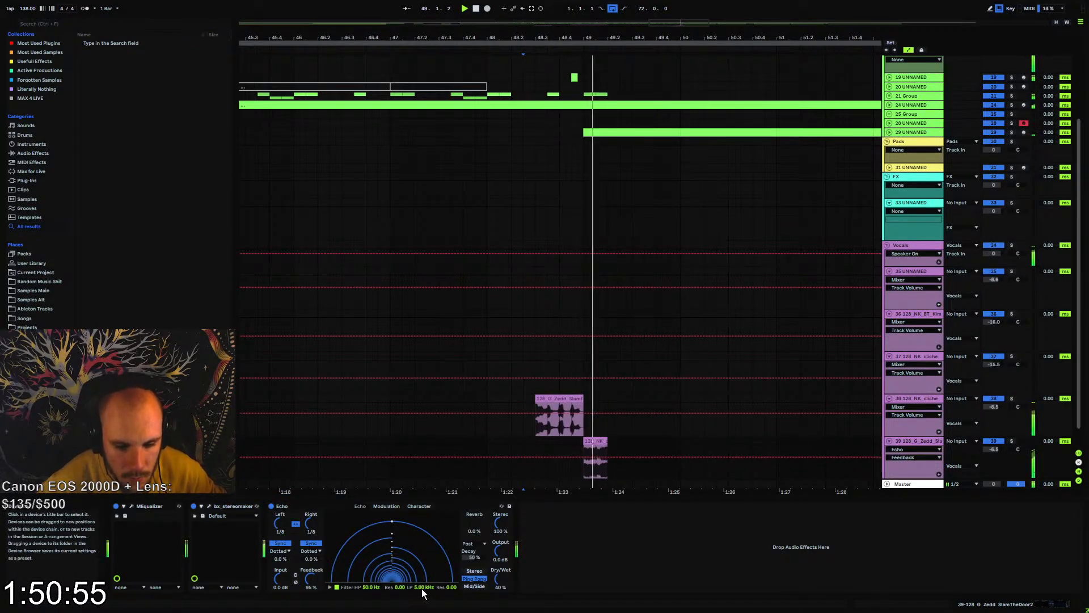
Set Echo's low-pass filter to 7.57 kHz and its sync mode to Notes, and replay the transition
drag(417, 588, 415, 587)
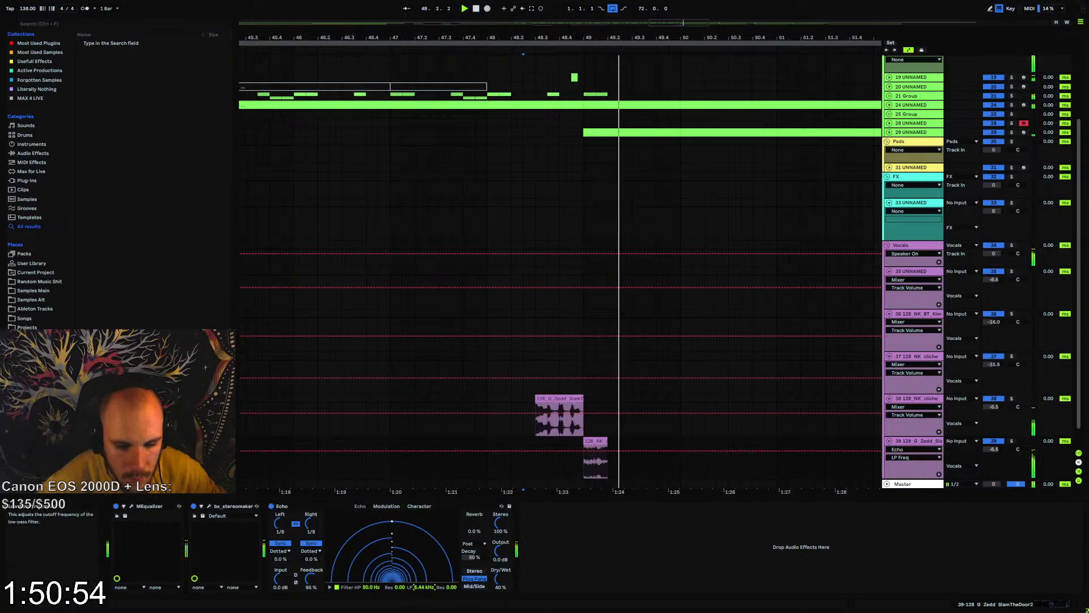
click(311, 552)
click(312, 559)
key(space)
key(space)
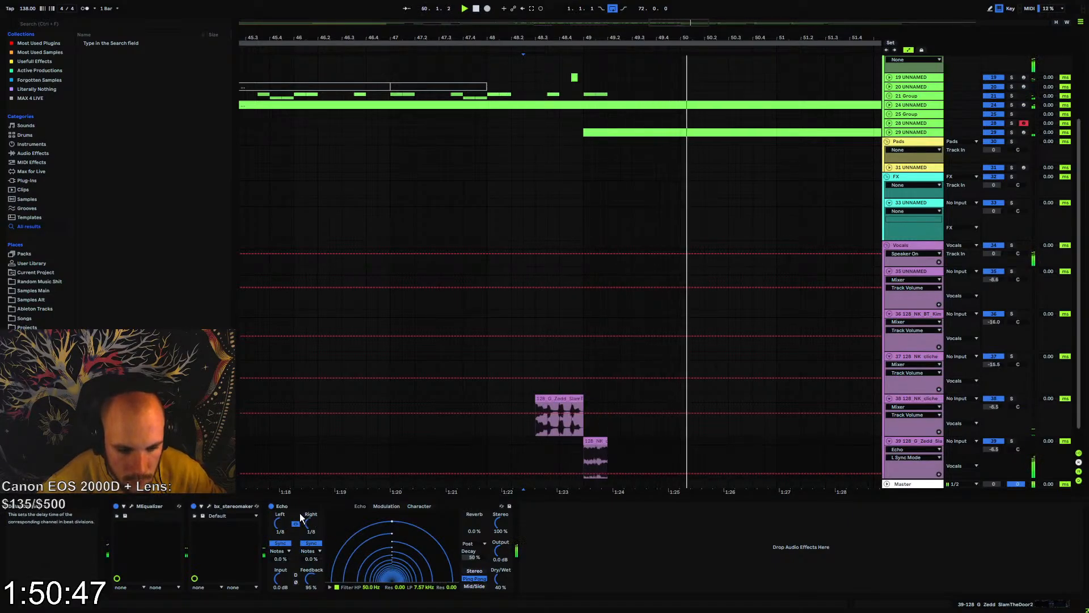
Set Echo's left and right delay times to 1/4 and check the effect during playback
click(313, 524)
drag(314, 525, 315, 517)
key(space)
click(273, 507)
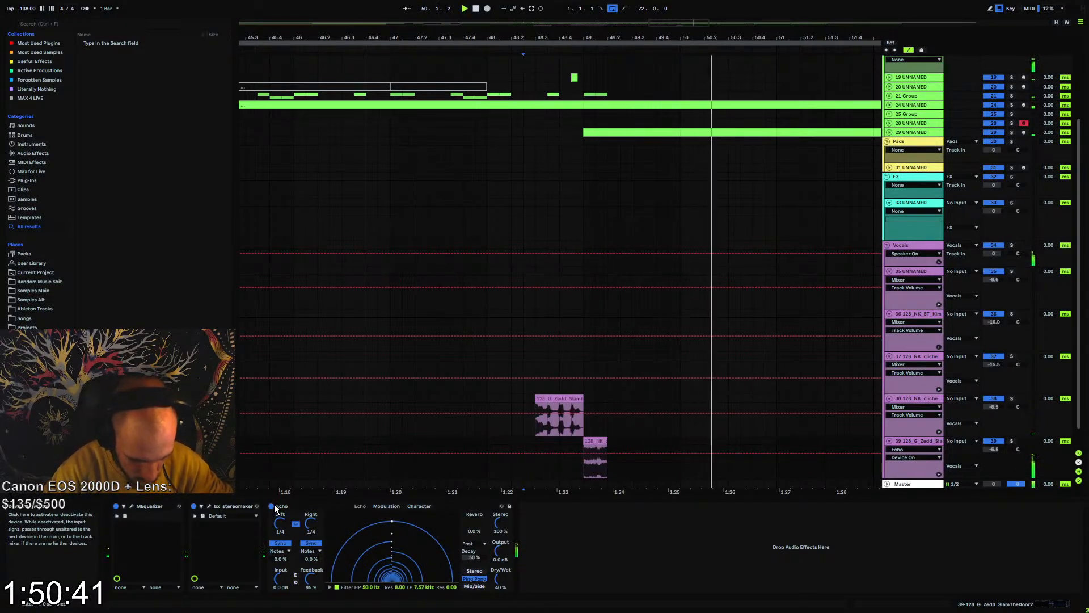
Lower Echo's low-pass filter to 3.75 kHz and set its feedback to 67 % while listening
drag(422, 586, 426, 603)
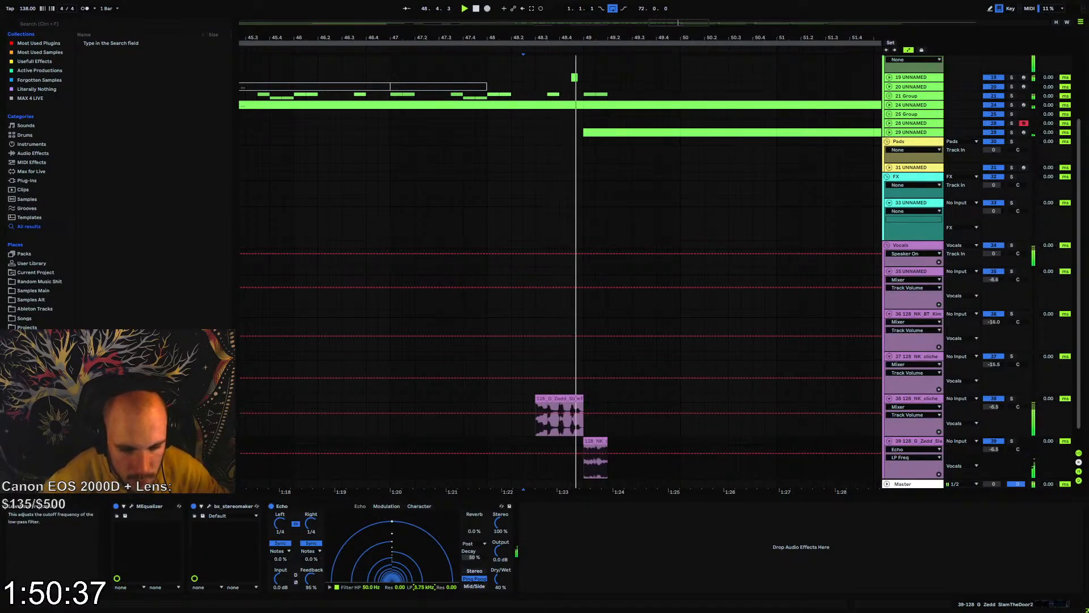
drag(311, 579, 311, 600)
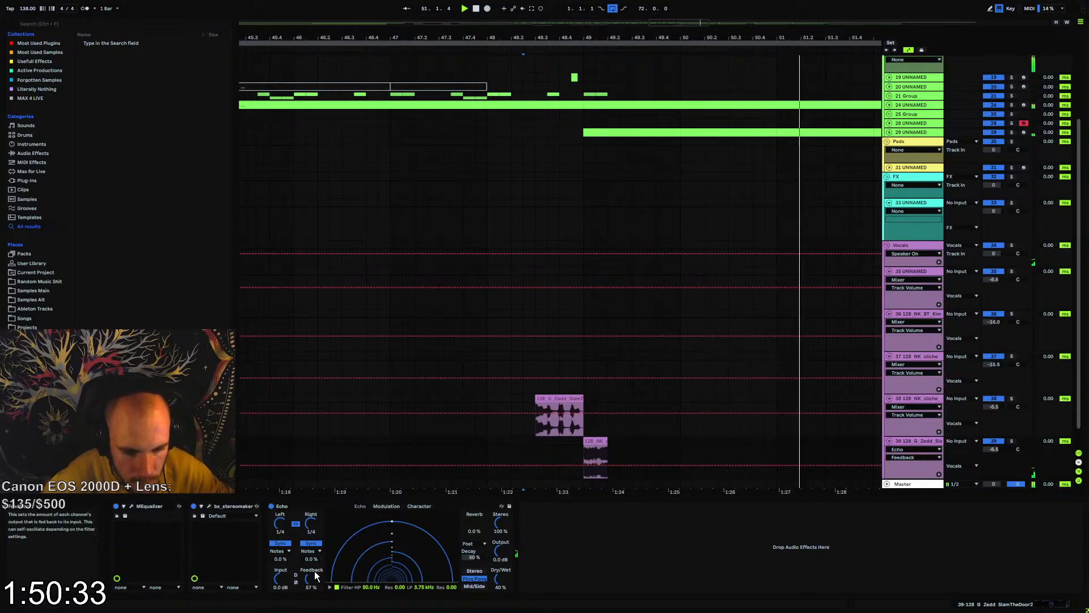
drag(312, 578, 312, 573)
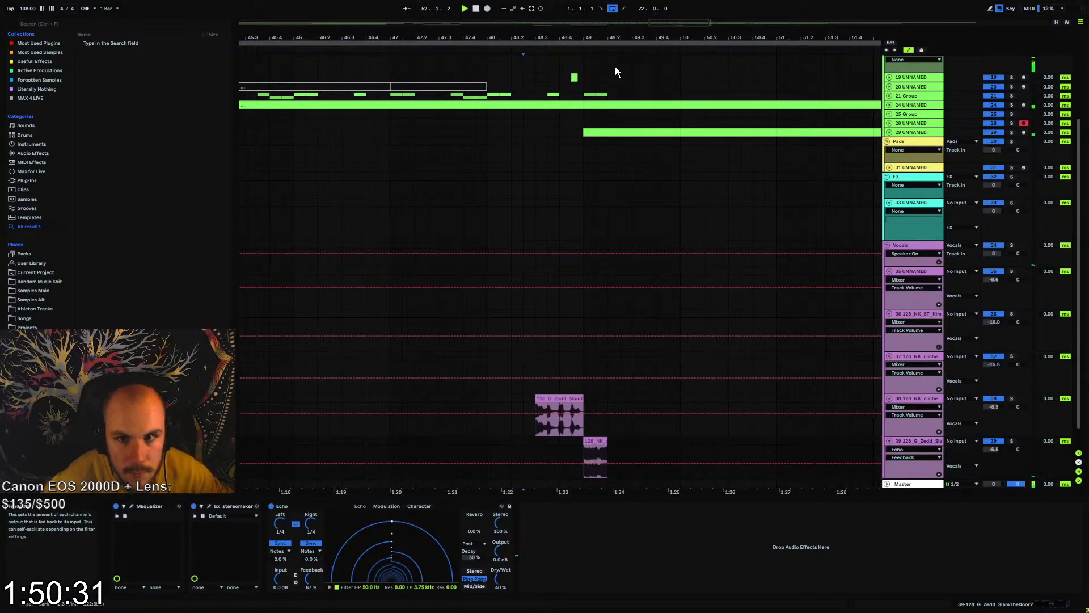
Duplicate the BAASSSS clip at eight-bar intervals from bar 49, and delete the extra copy at bar 65
drag(550, 37, 438, 4)
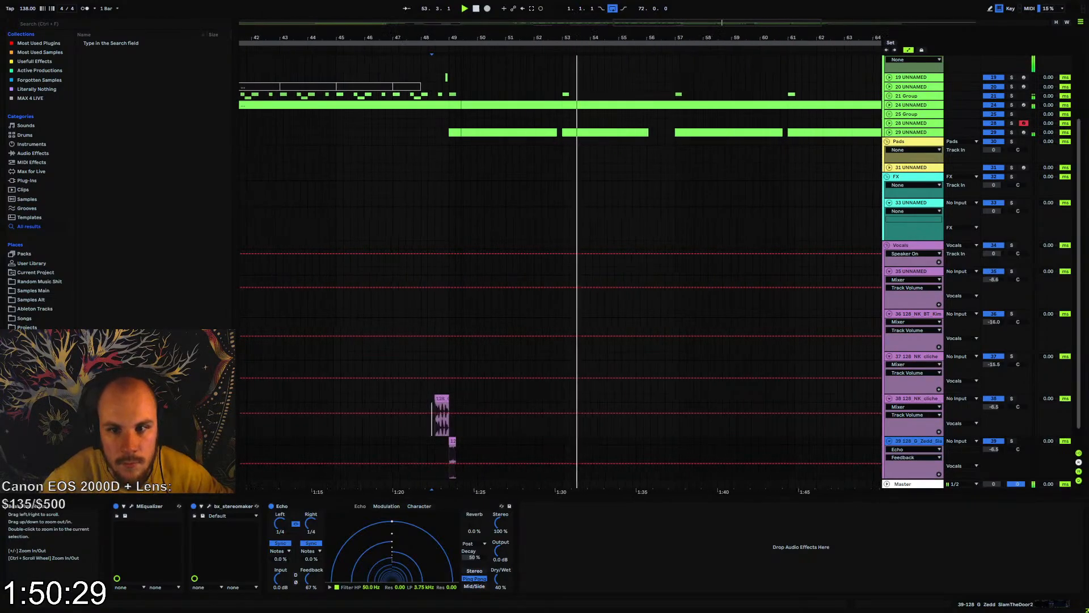
drag(452, 446, 627, 454)
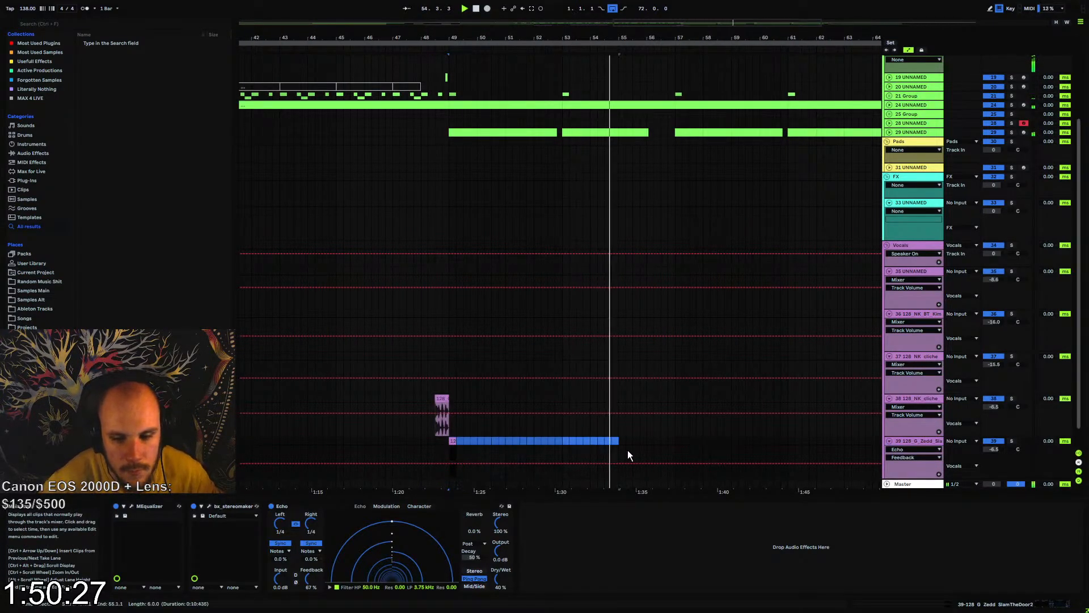
key(ctrl+d)
key(ctrl+d)
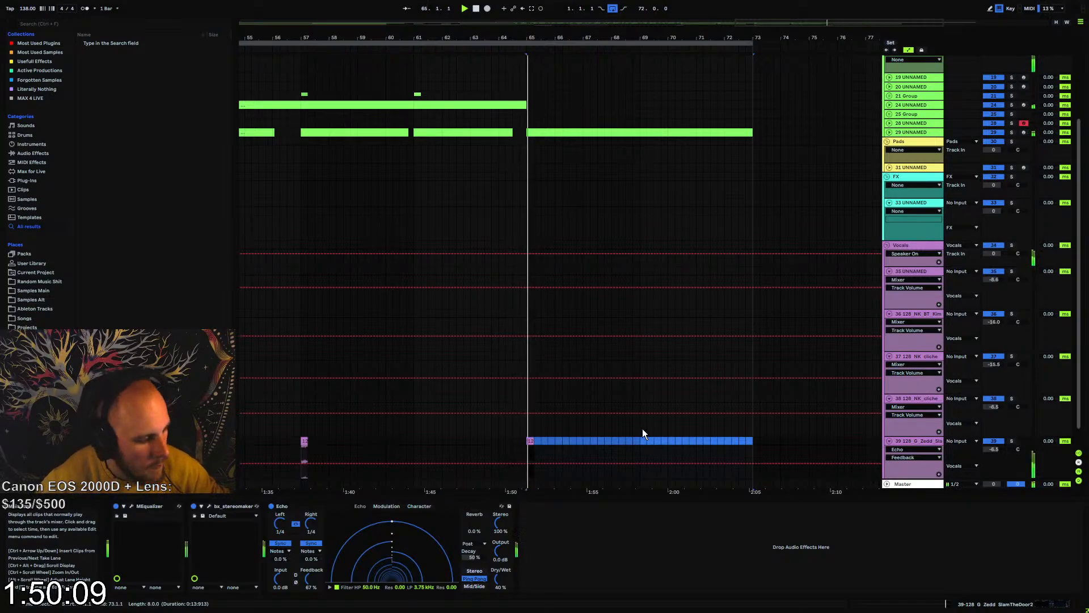
key(Delete)
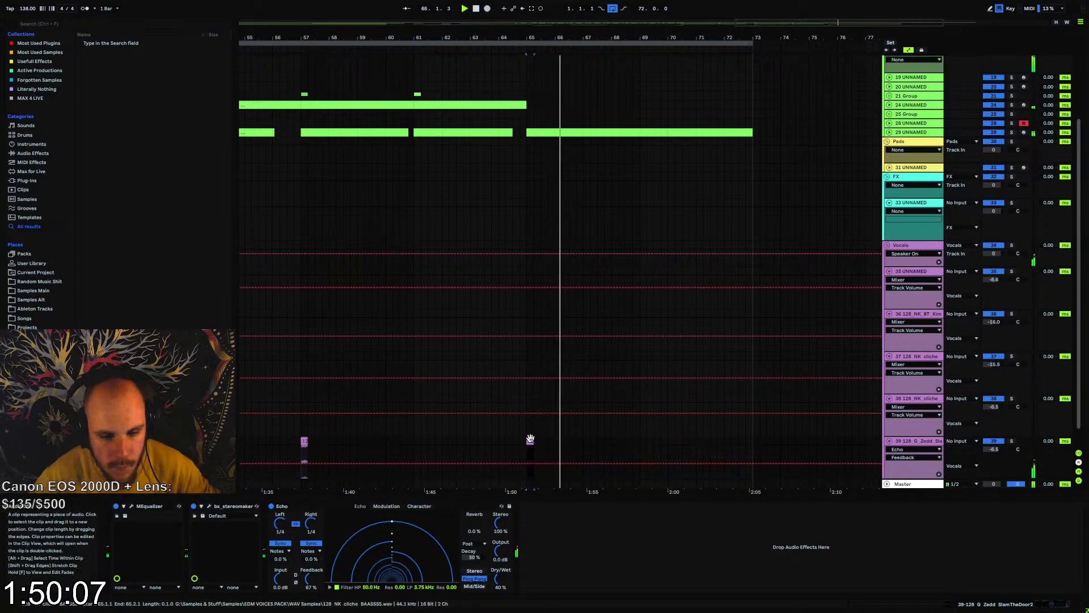
Deactivate the BAASSSS clip at bar 65, replay from bar 63, and fold the last vocal track
key(0)
click(469, 444)
key(space)
key(space)
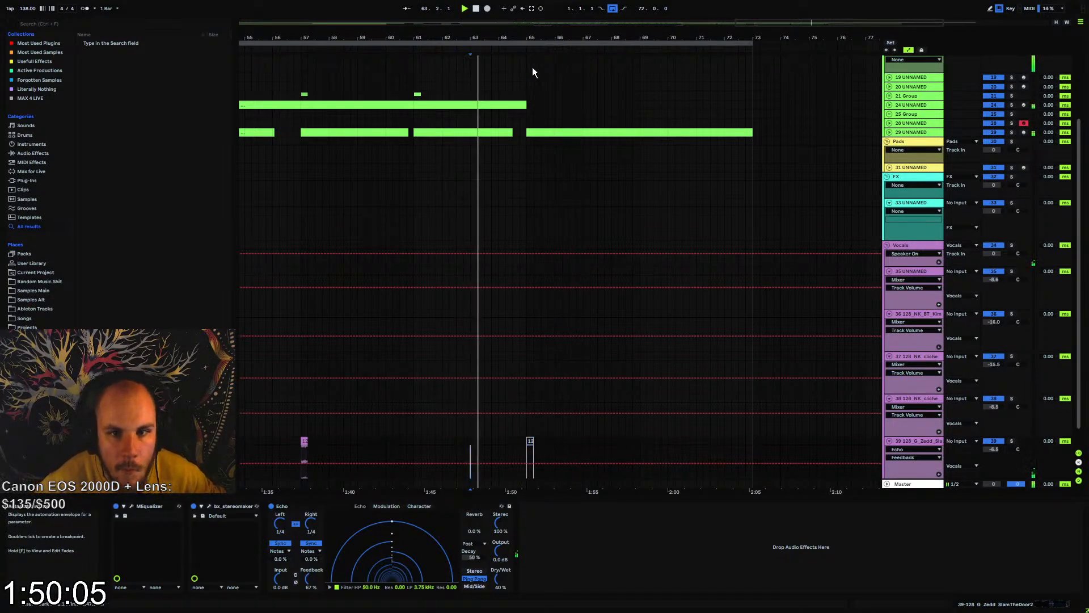
drag(533, 38, 602, 21)
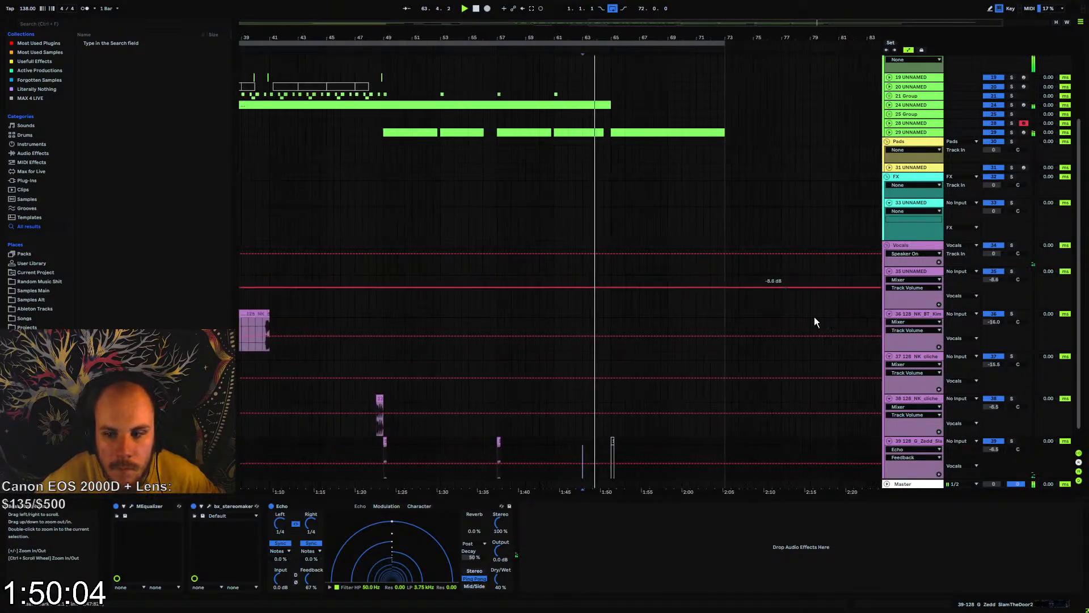
alt+click(889, 442)
Copy the two-bar range holding the transition clips around bar 49 on vocal tracks 38 and 39 to bar 32
drag(465, 38, 483, 17)
click(385, 375)
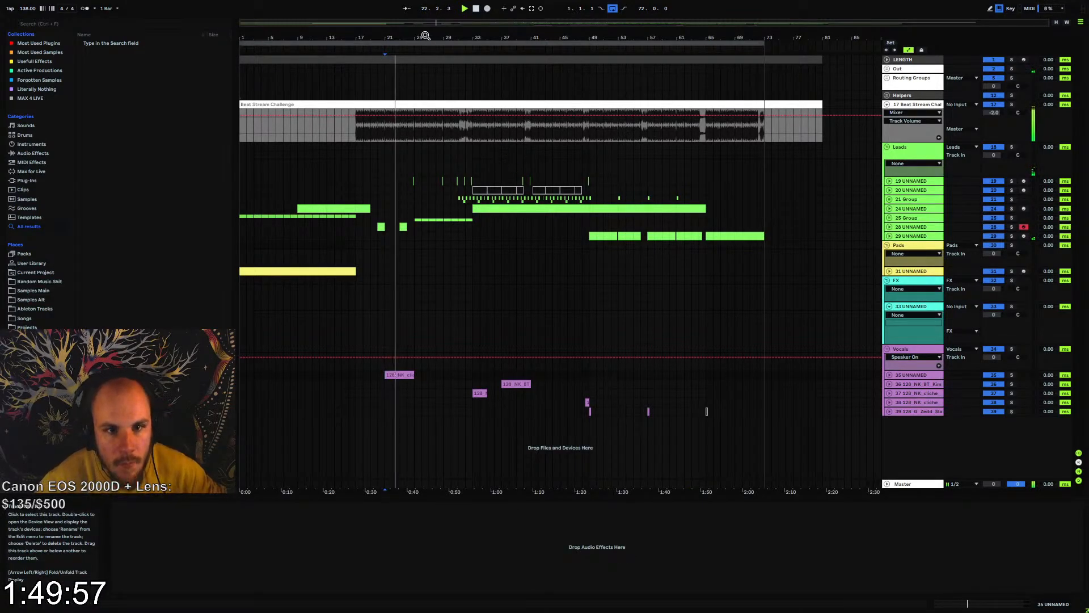
drag(424, 36, 357, 40)
drag(639, 398, 664, 410)
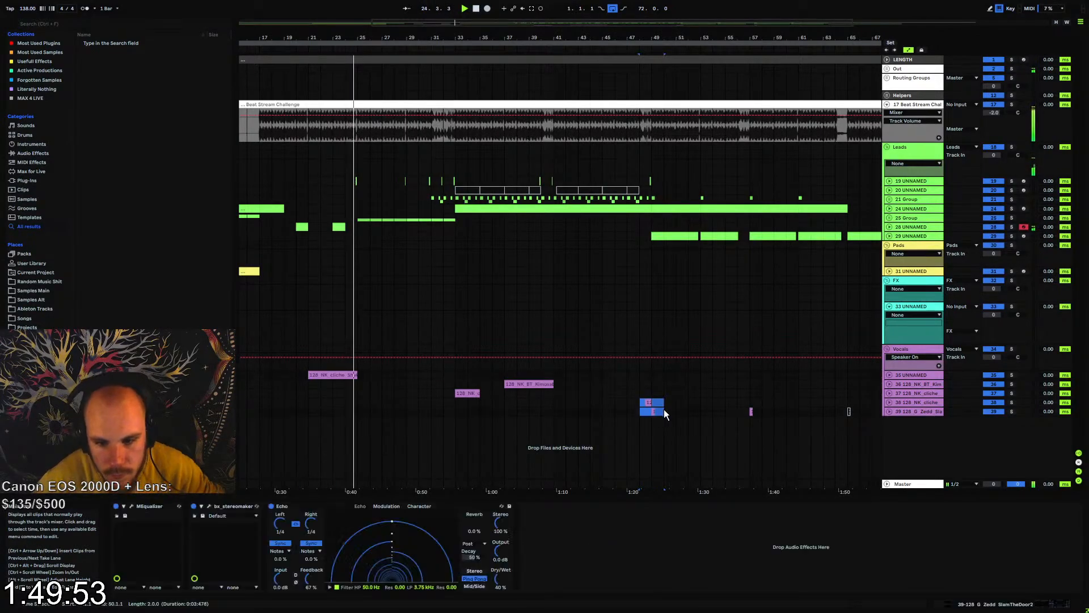
click(444, 403)
key(ctrl+v)
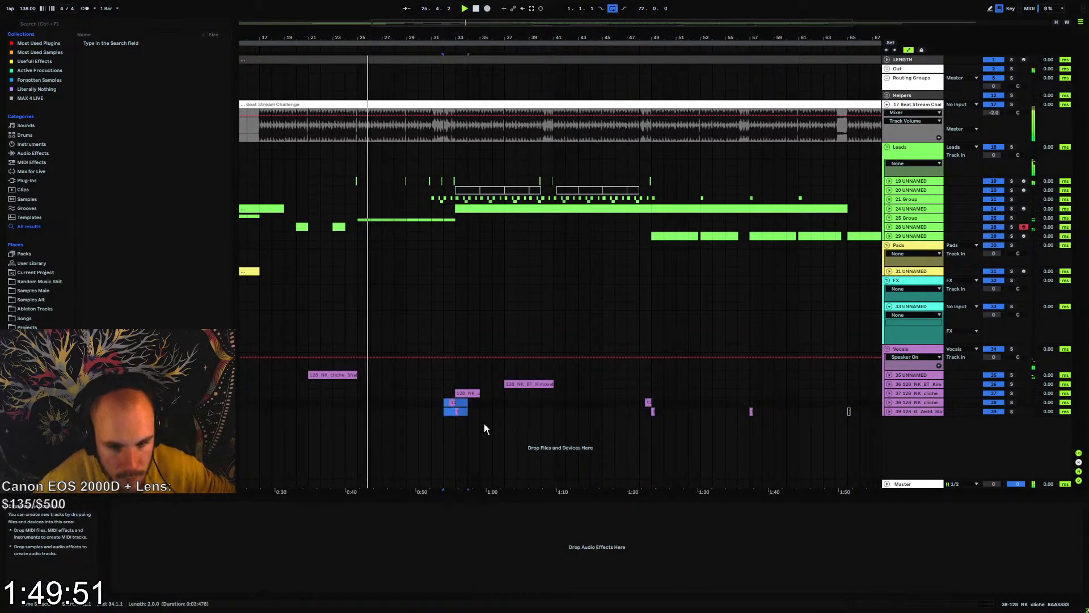
Duplicate the eight-bar haaoowww section from bar 33 to bar 41, and shift both clips two bars to bars 35 and 43
drag(448, 39, 458, 71)
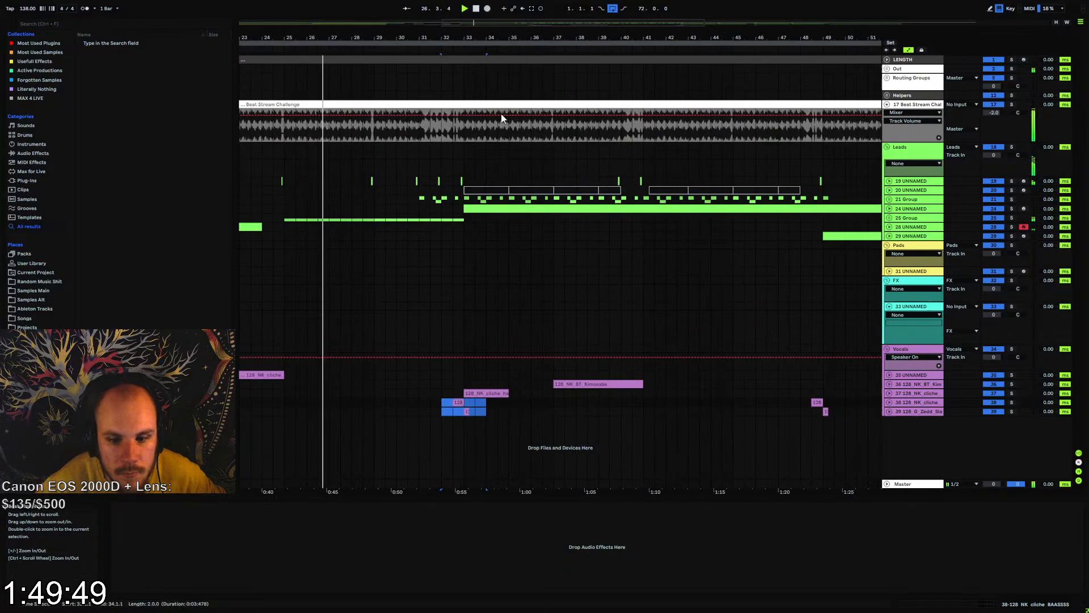
click(889, 393)
drag(512, 400, 642, 393)
key(ctrl+d)
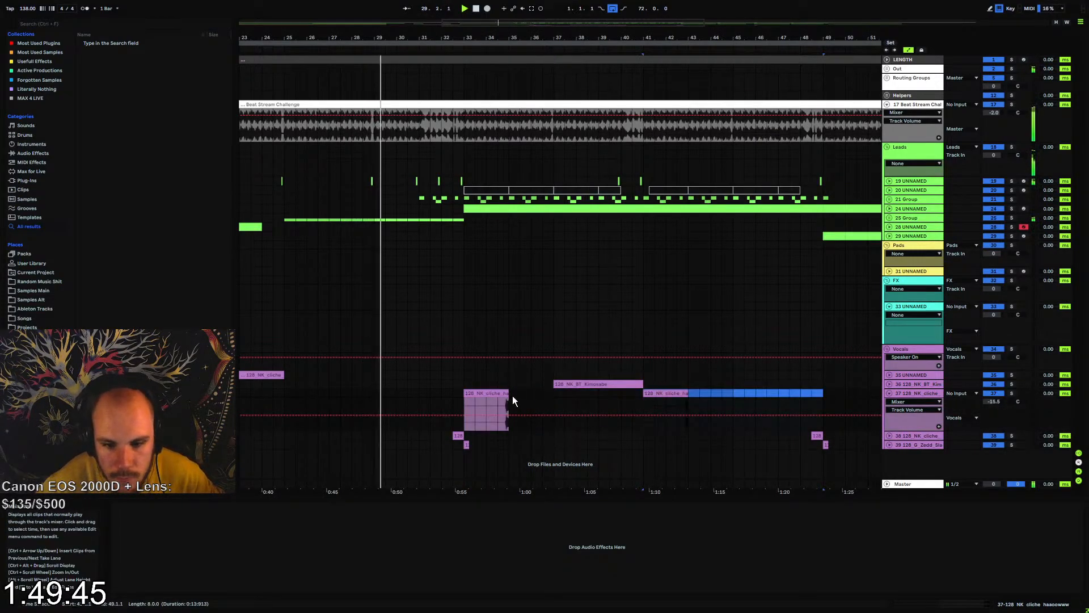
drag(487, 393, 536, 394)
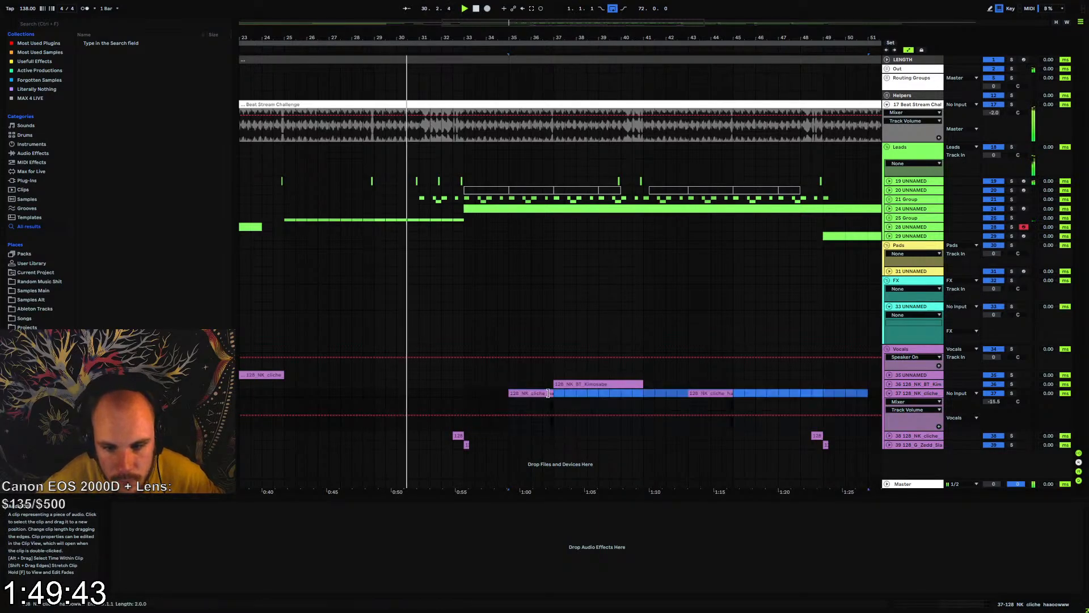
Duplicate the 16-bar haaoowww pattern from bar 33 to bar 49, and fold the track while listening
drag(465, 391, 826, 401)
key(ctrl+d)
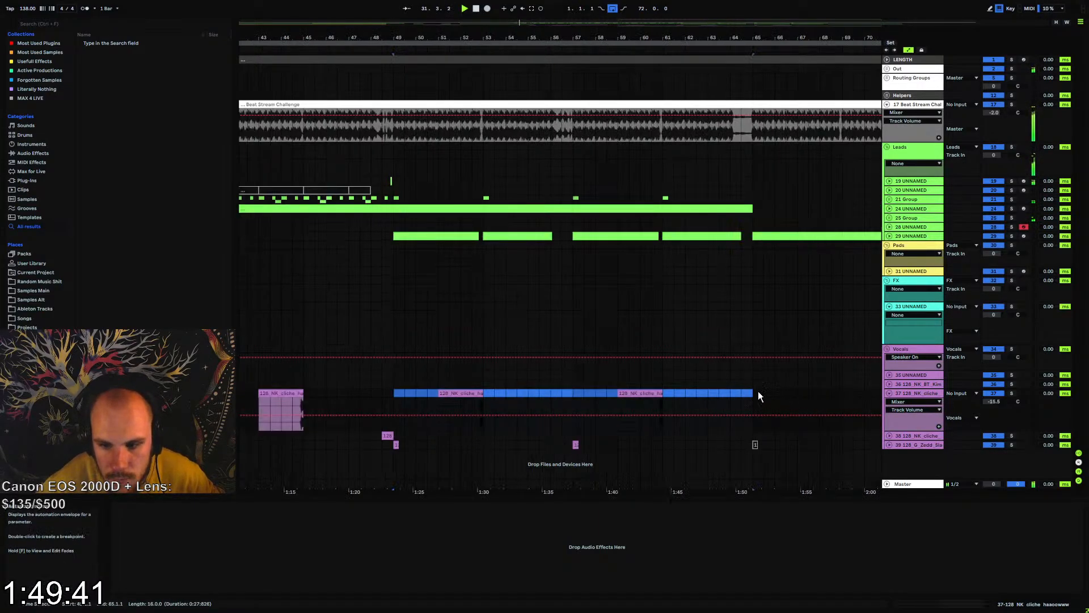
drag(424, 37, 732, 31)
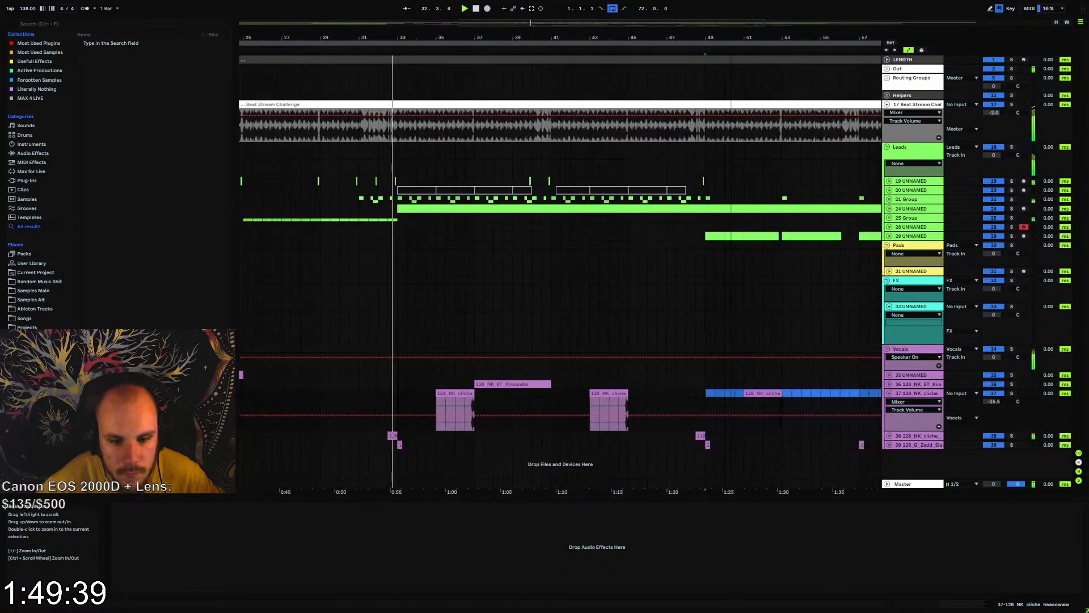
click(889, 395)
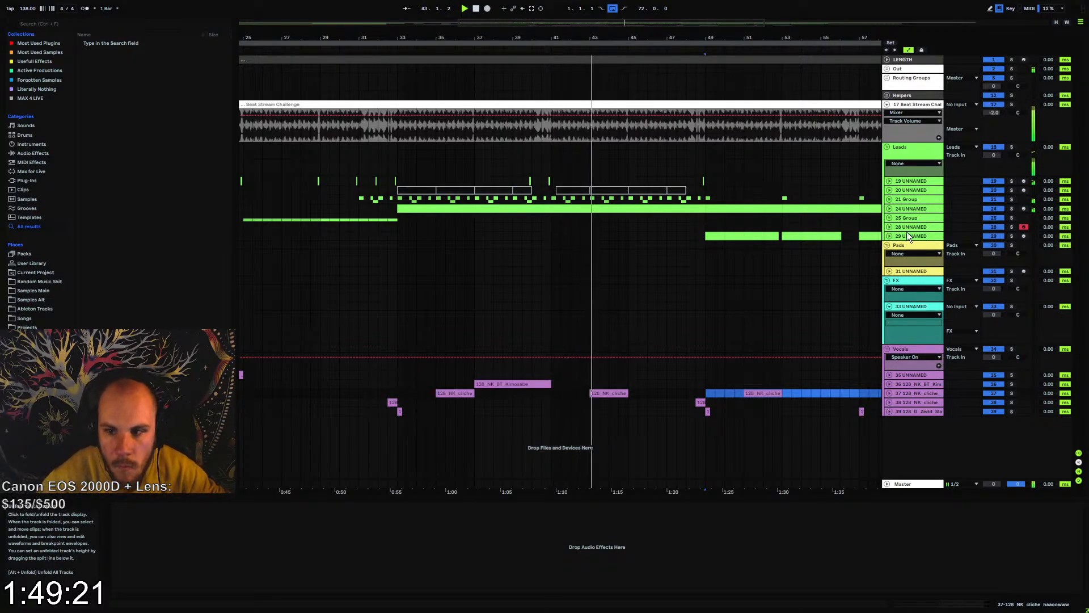
Duplicate the D4 note near the end of the bar 14 run in track 24's MIDI clip
click(890, 209)
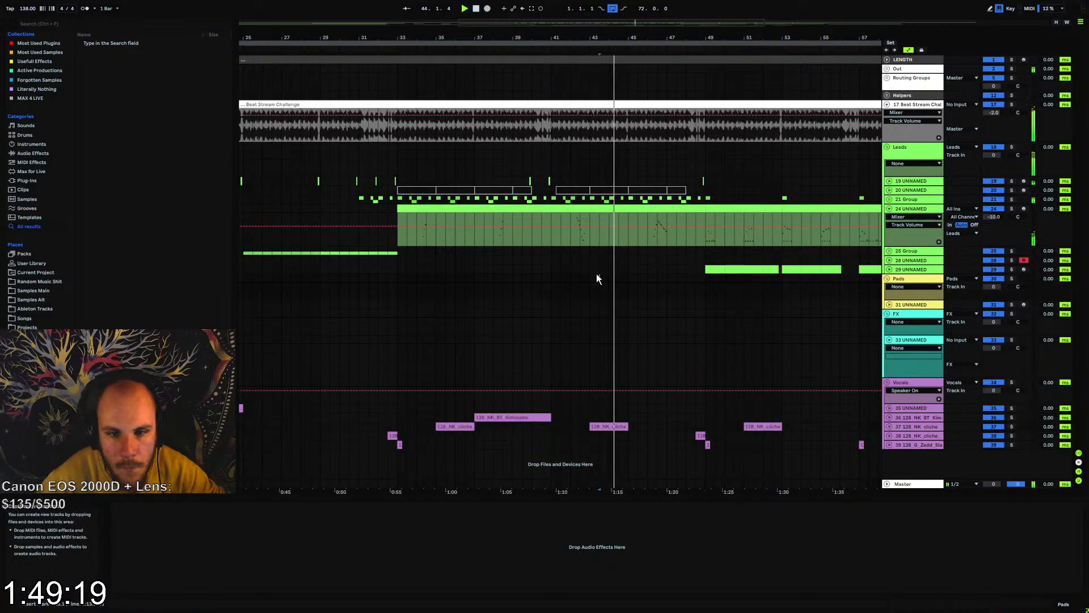
mouse_move(642, 38)
mouse_down()
mouse_move(642, 102)
mouse_move(642, 56)
mouse_up()
click(889, 209)
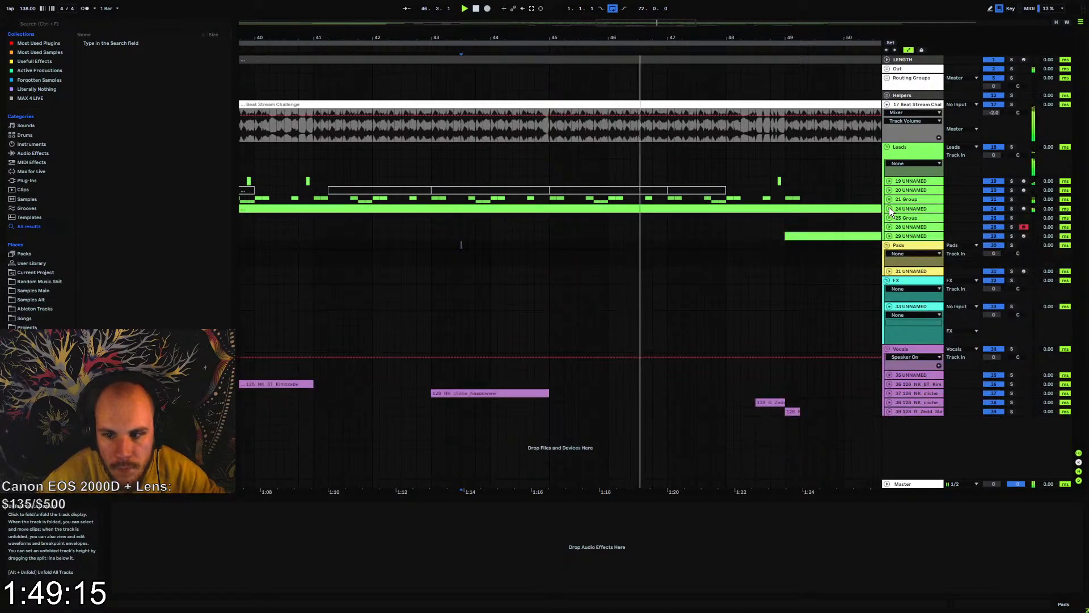
click(889, 209)
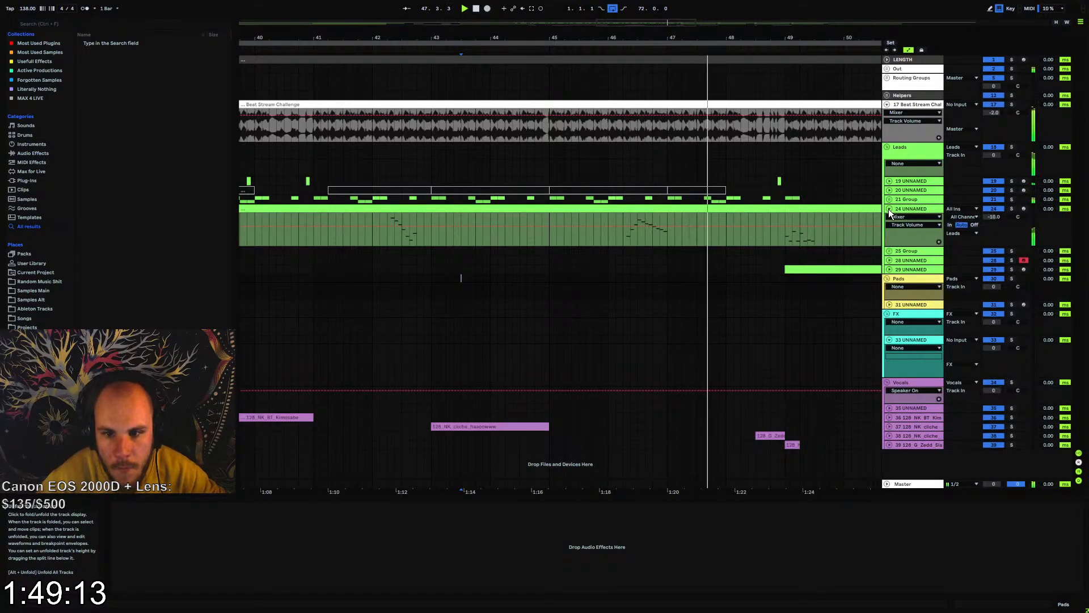
double_click(666, 209)
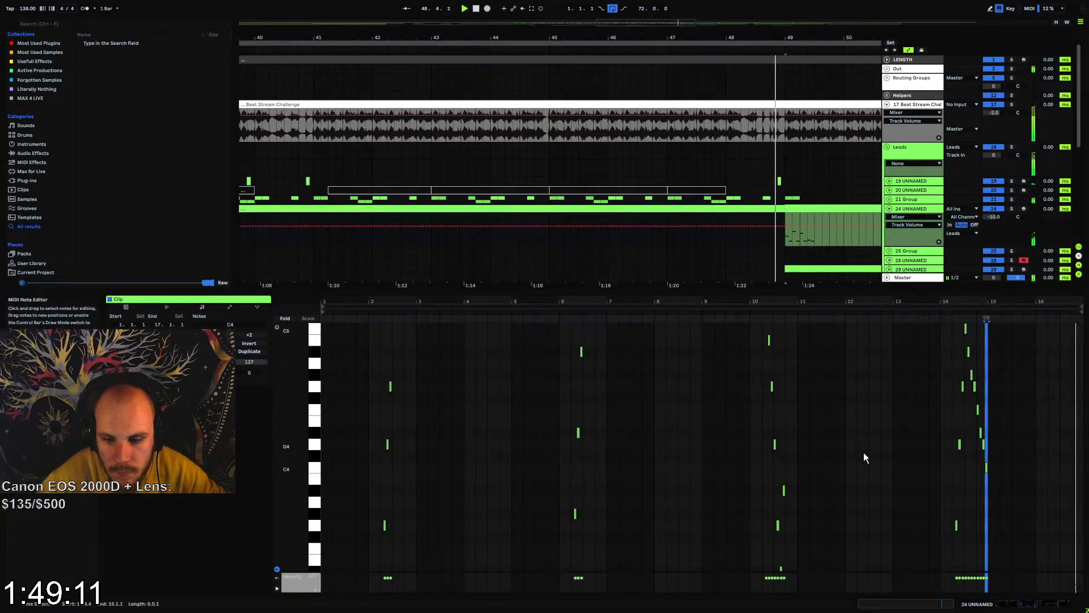
click(986, 448)
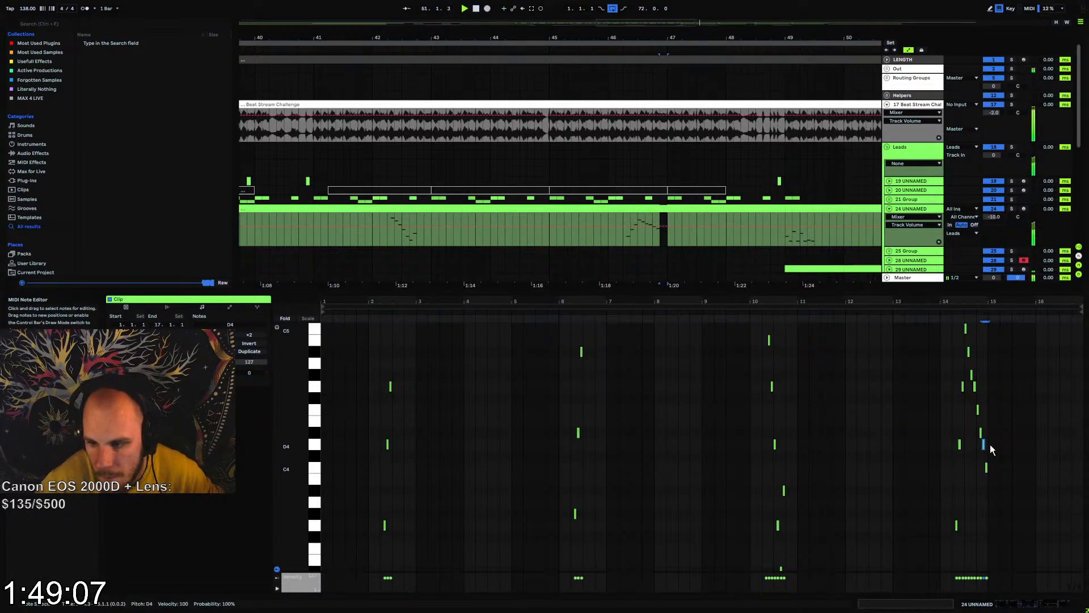
key(ctrl+d)
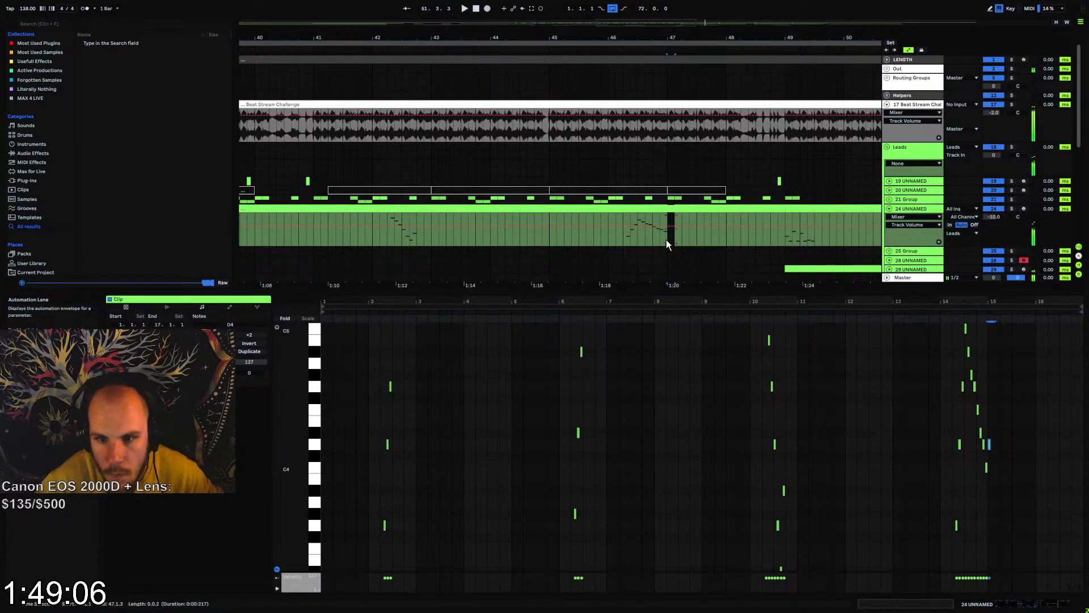
click(889, 210)
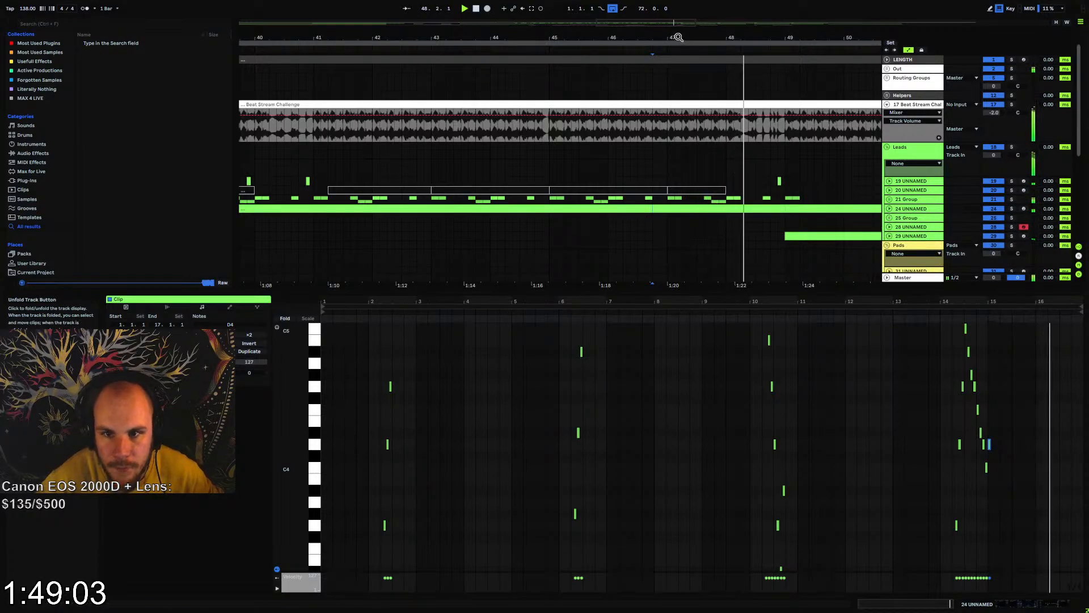
Delete the short clip on Group 21 at beat 48.3, just before bar 49
drag(668, 42, 696, 69)
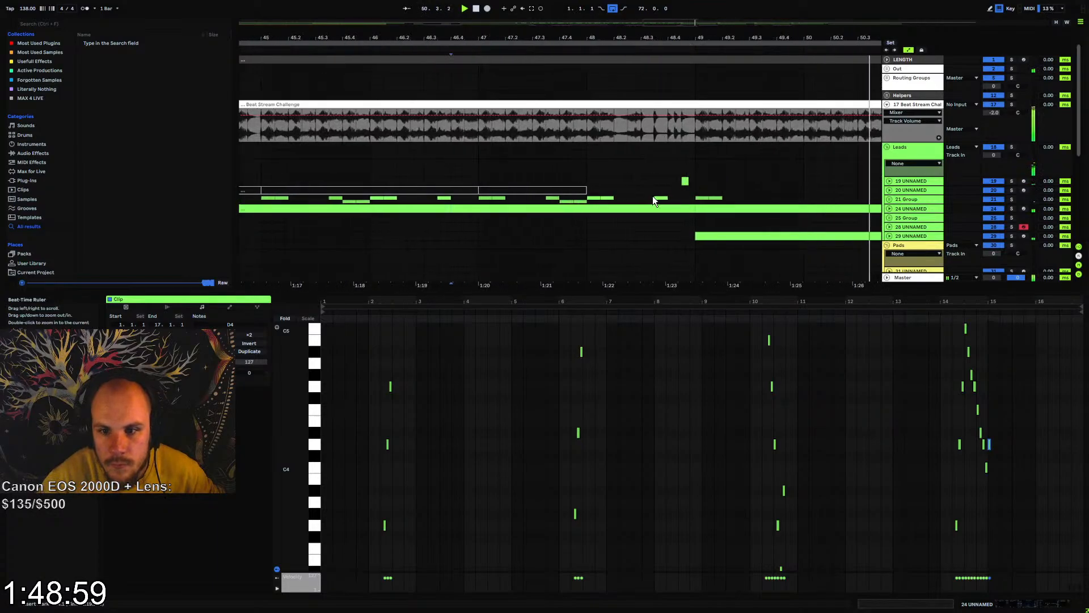
drag(657, 201, 676, 200)
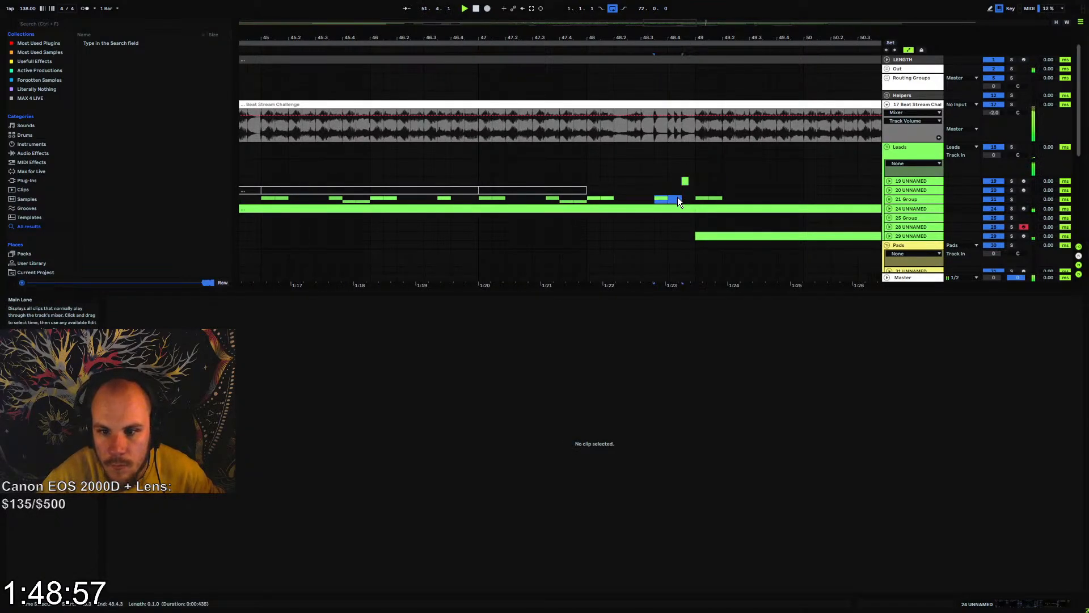
key(Delete)
Deactivate the short chord clip on track 19 just before bar 49, and replay from bar 48
click(685, 181)
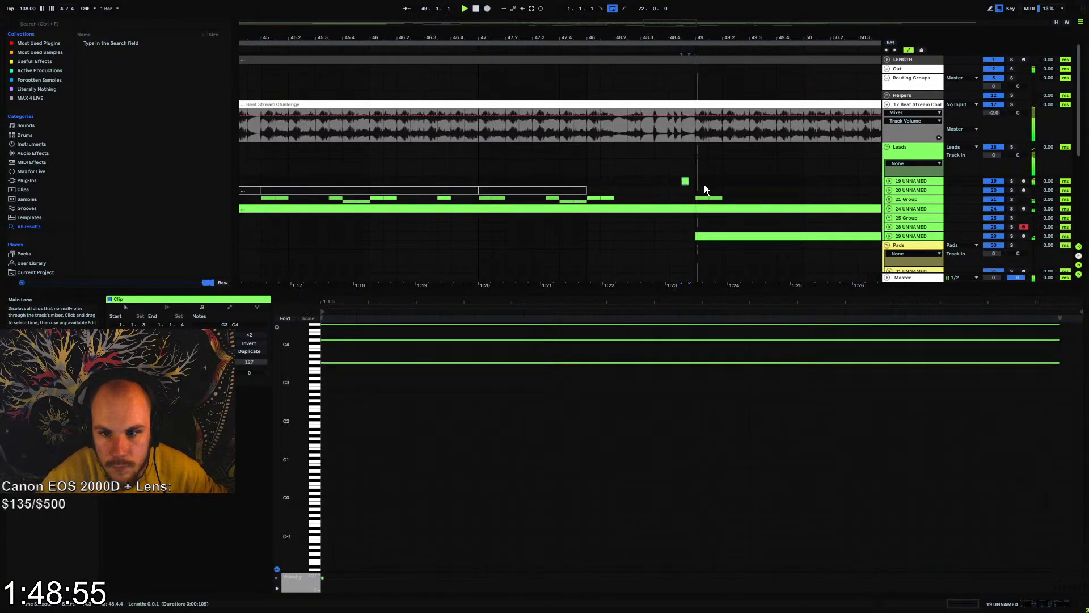
key(space)
drag(697, 182, 678, 183)
key(space)
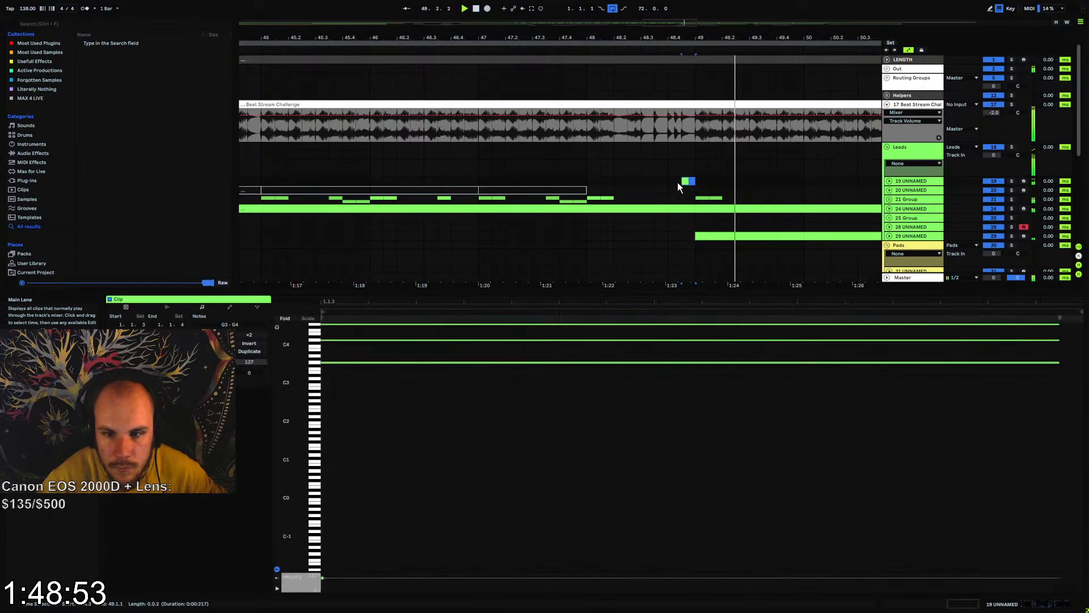
key(space)
key(0)
key(space)
click(587, 181)
key(space)
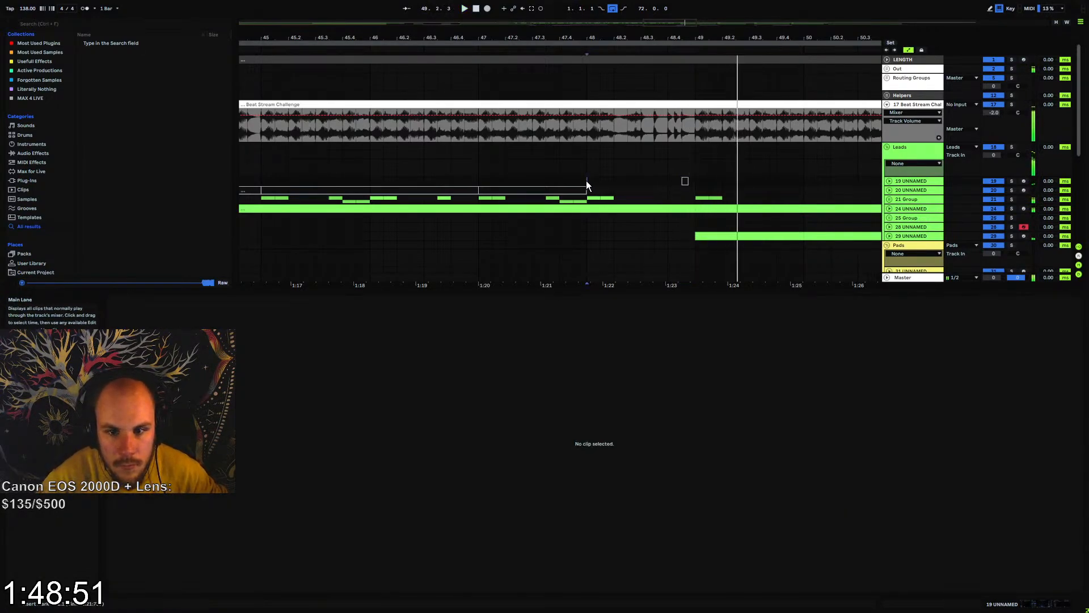
key(space)
Extend track 29's MIDI clip to fill the gap before bar 61
drag(629, 39, 589, 1)
scroll(512, 179, down, 6)
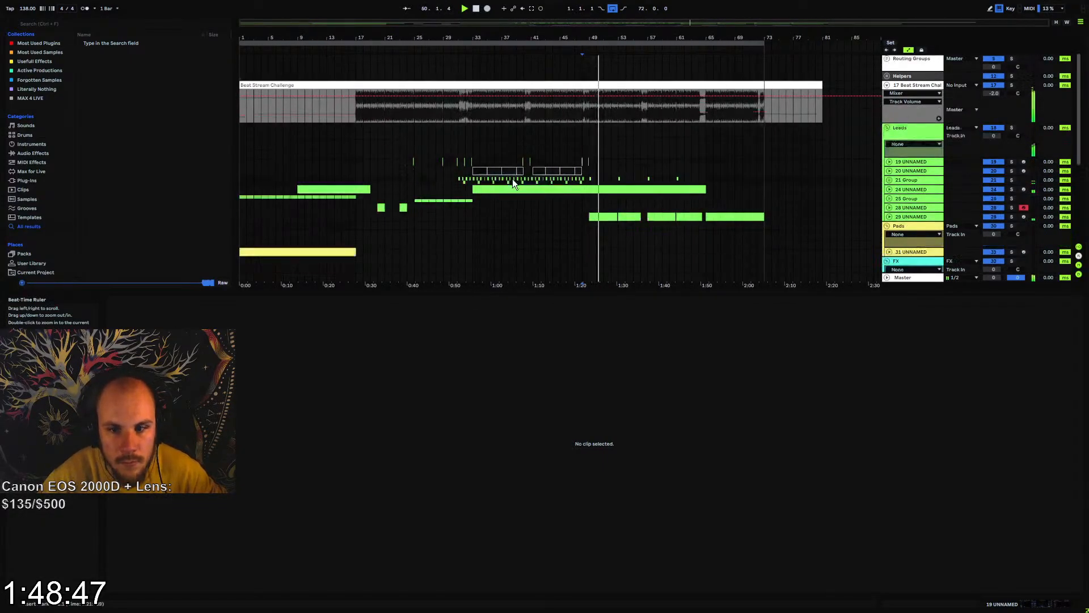
scroll(522, 201, down, 3)
drag(566, 292, 568, 504)
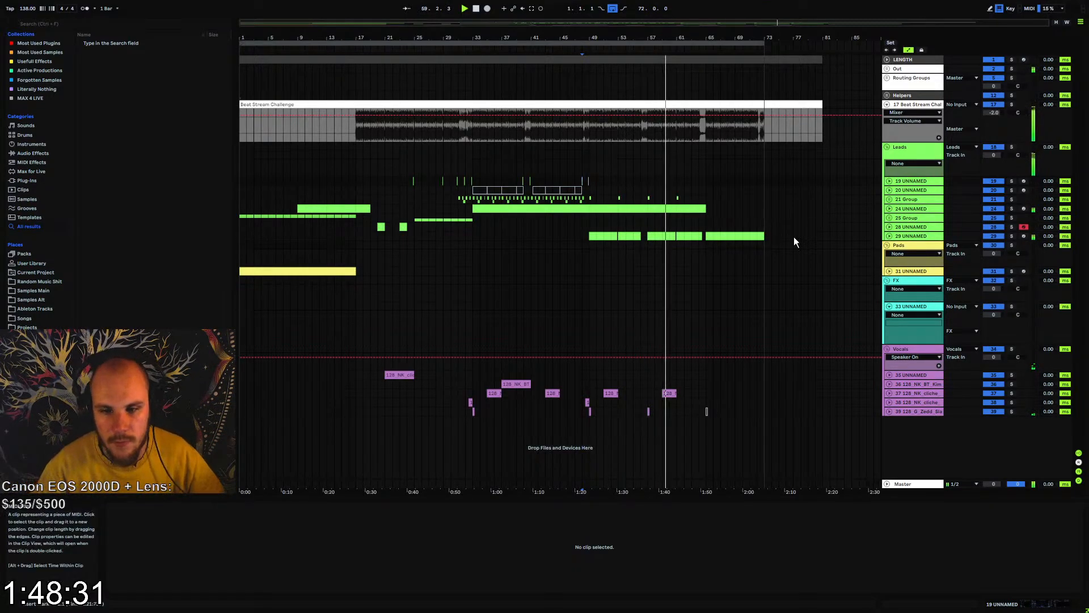
click(889, 236)
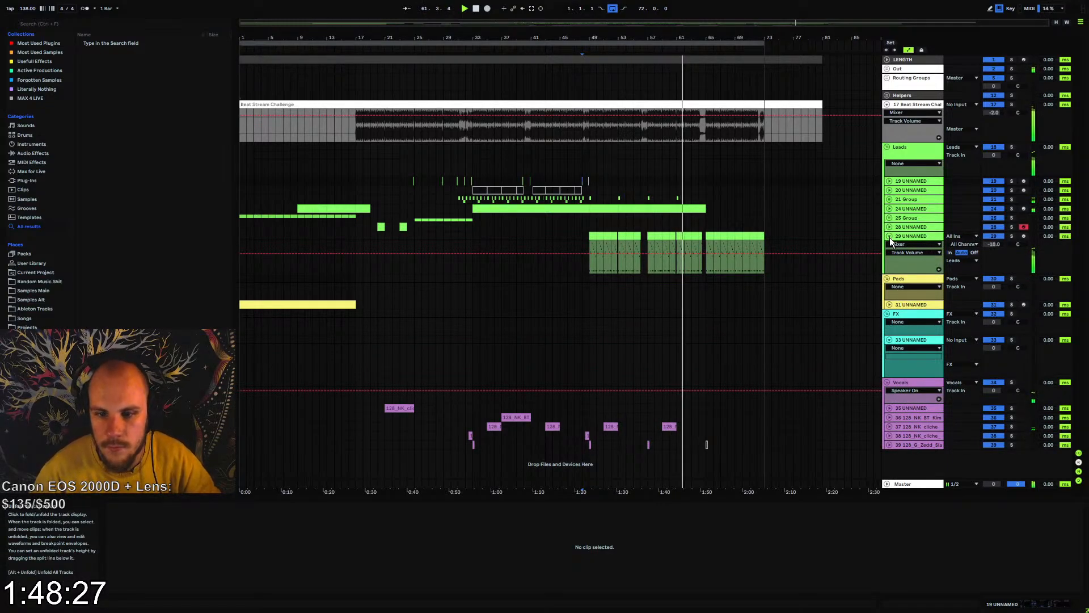
drag(673, 37, 673, 137)
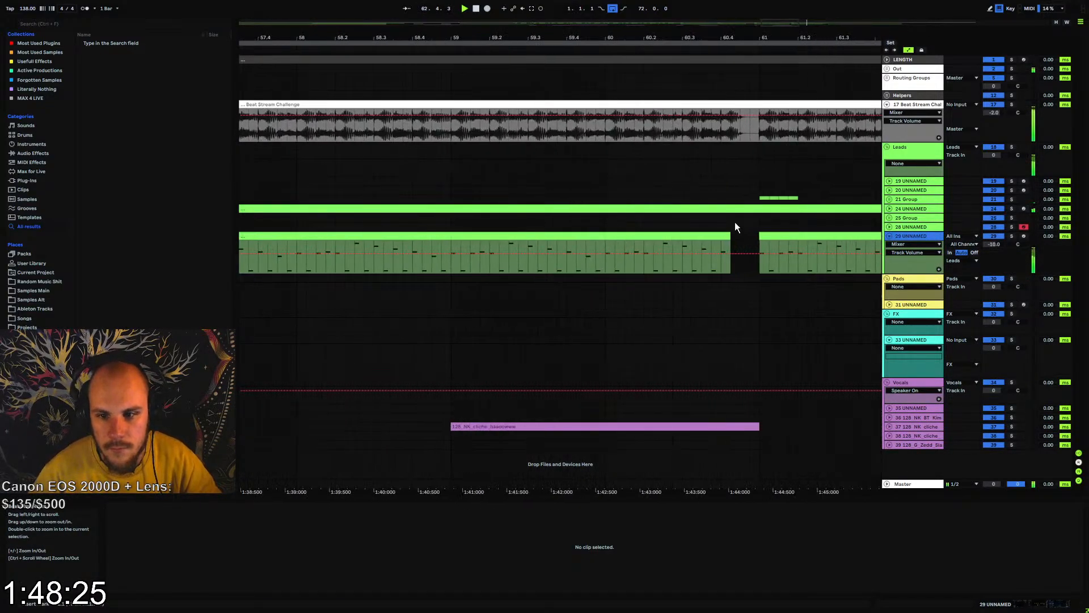
click(732, 235)
drag(732, 235, 745, 240)
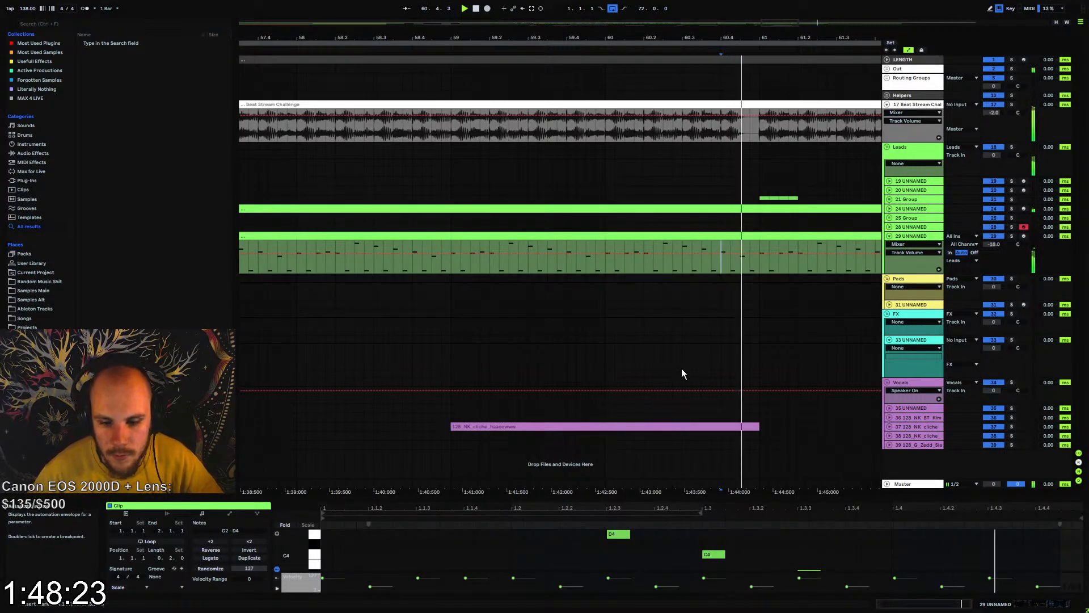
Show track 29's Echo Dry/Wet automation and replay the filled passage from bar 59
click(904, 248)
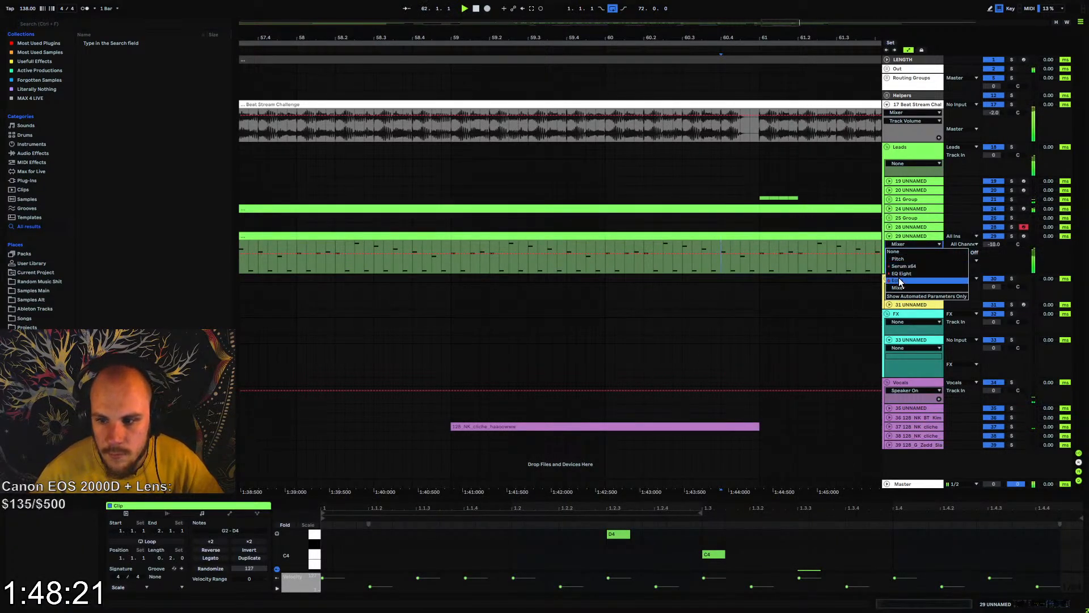
click(898, 277)
key(space)
key(space)
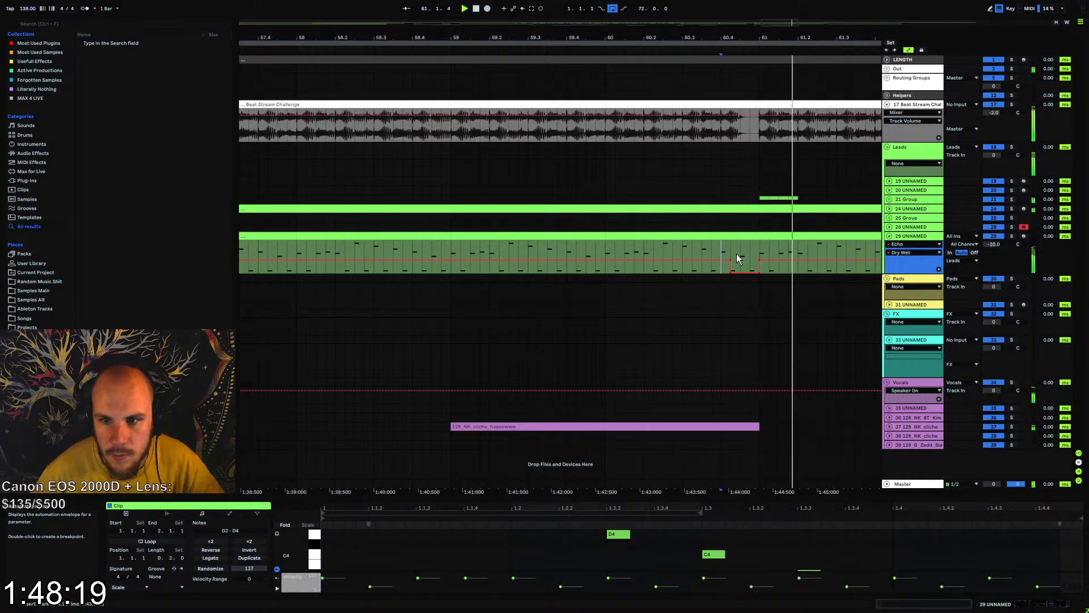
click(475, 237)
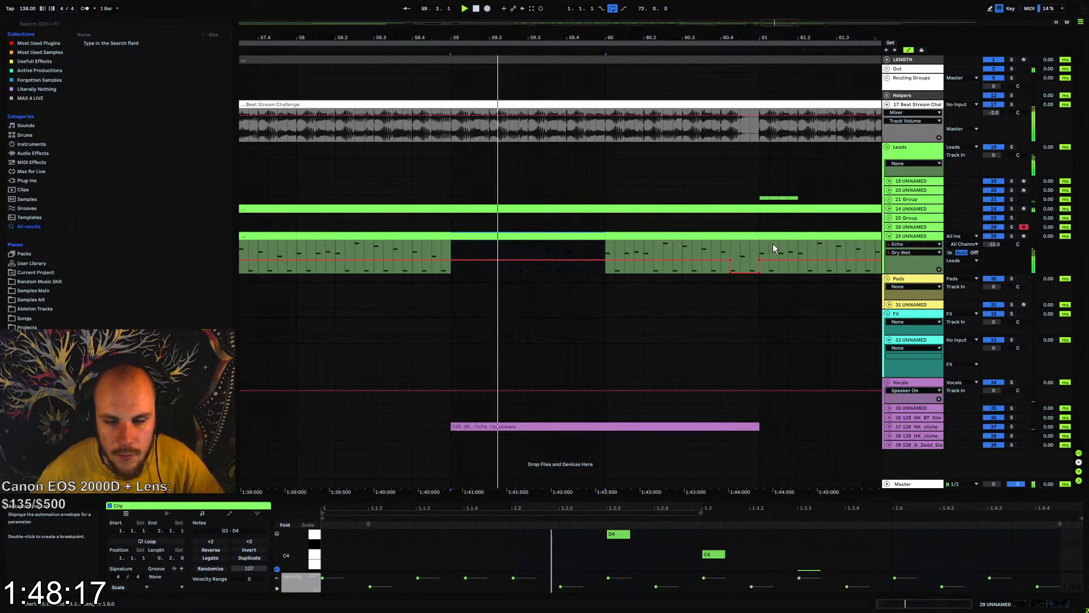
click(888, 237)
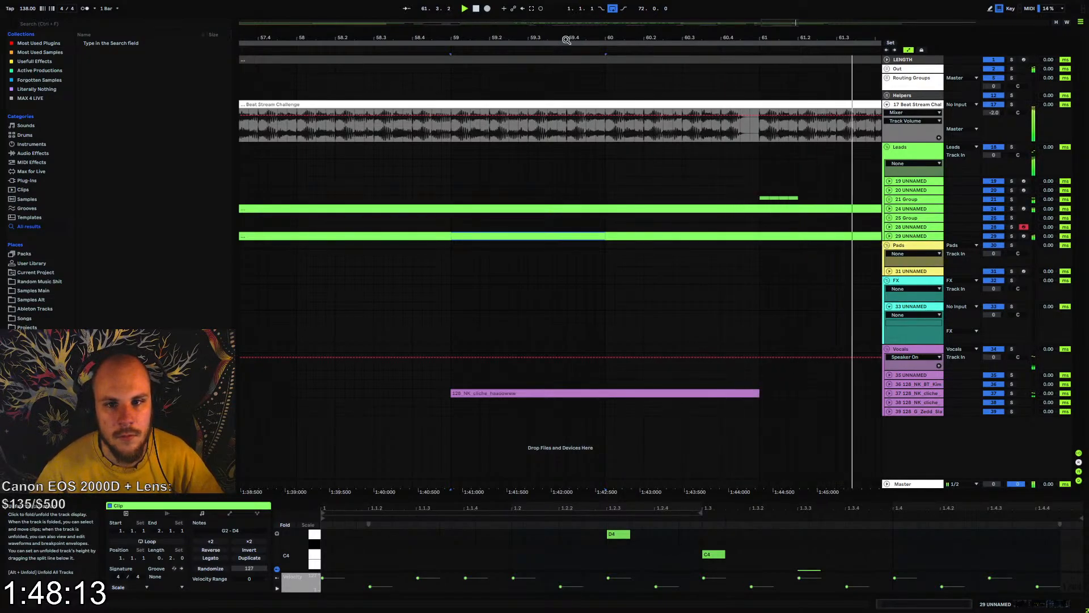
Select and copy the descending note run around bar 47 in track 24's MIDI clip that starts at bar 33
drag(566, 38, 658, 40)
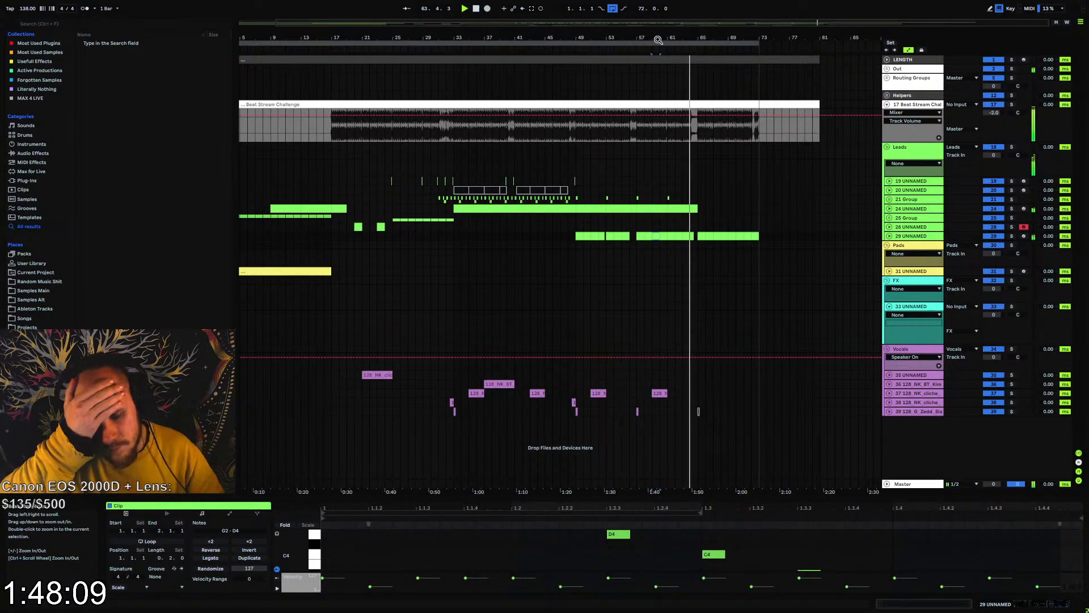
drag(700, 39, 704, 58)
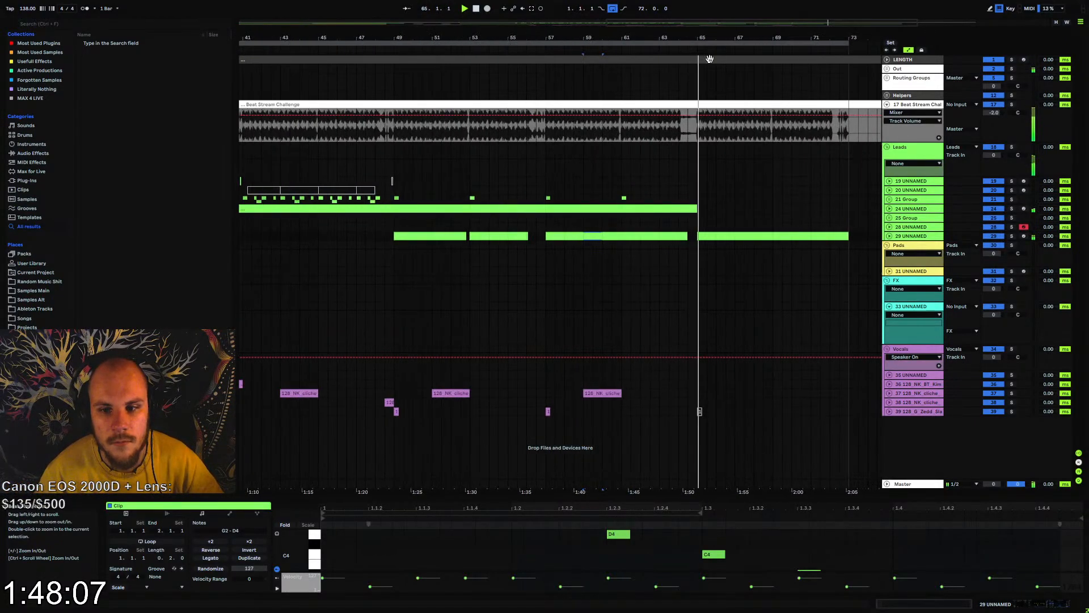
click(889, 207)
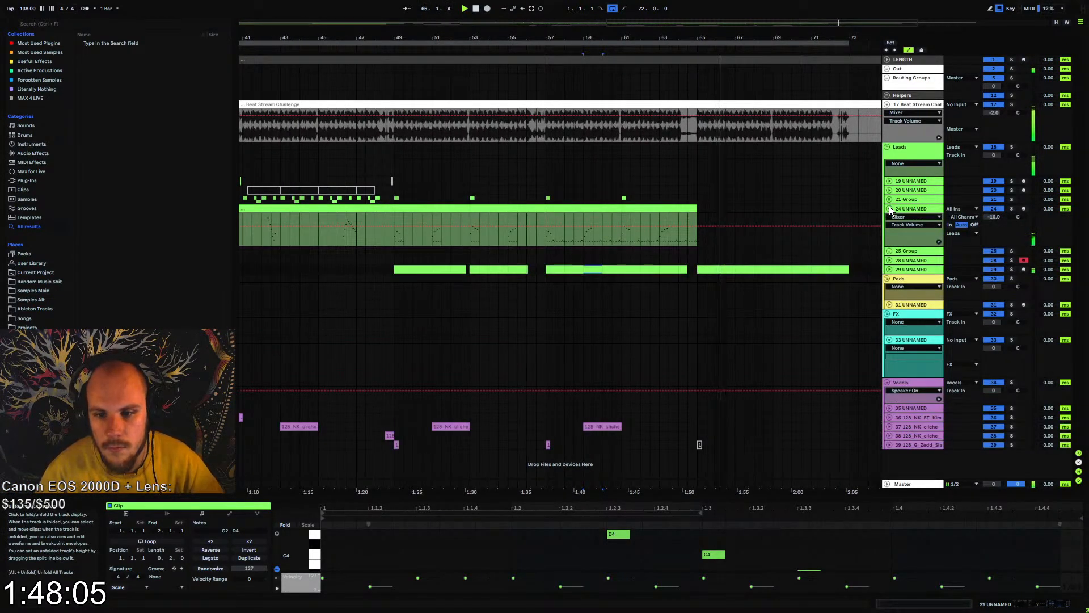
key(space)
click(370, 207)
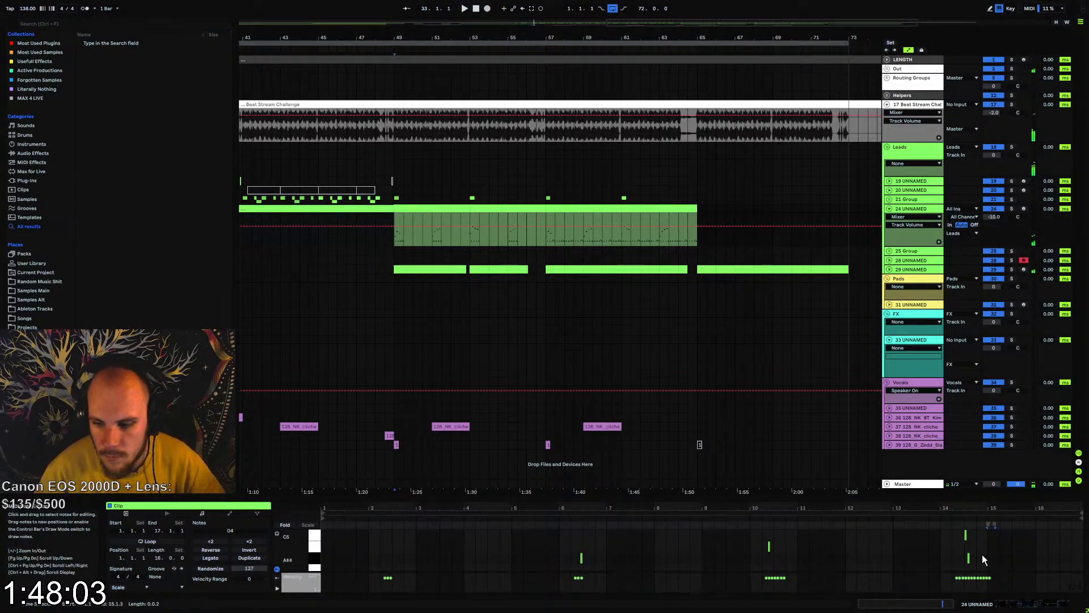
drag(977, 498, 977, 282)
scroll(976, 406, up, 1)
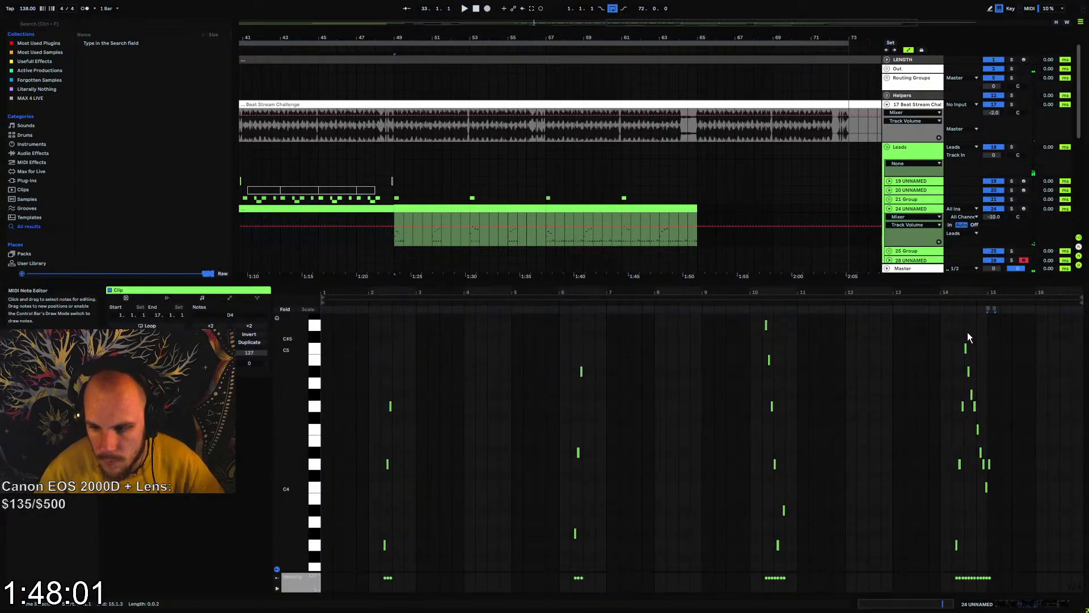
drag(967, 331, 1005, 499)
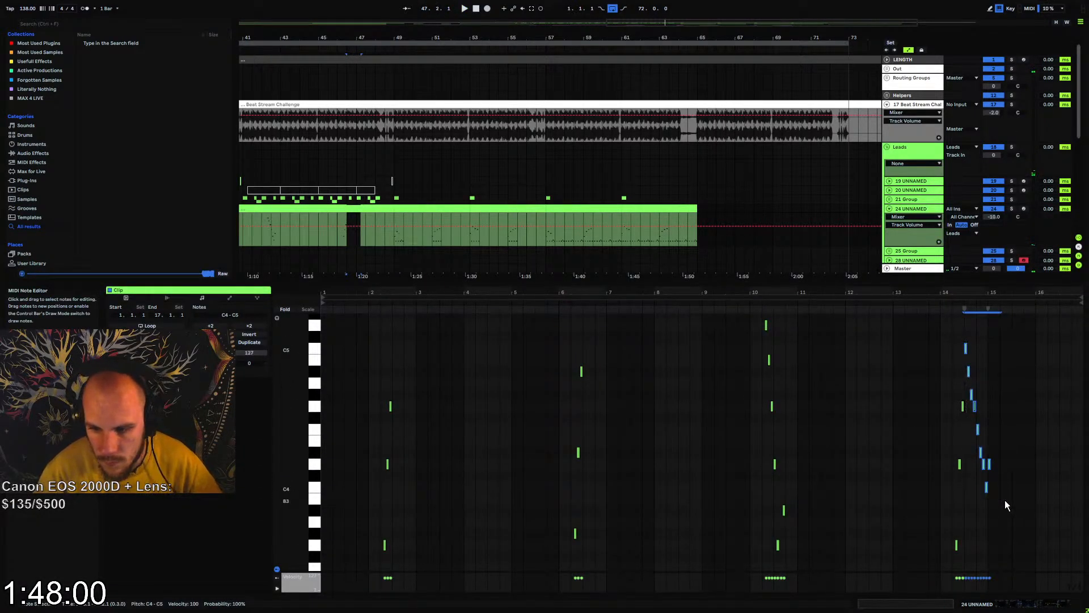
Extend track 24's last MIDI clip to 65.3, paste the copied run over its ending, and replay from bar 61
click(686, 218)
drag(697, 209, 707, 209)
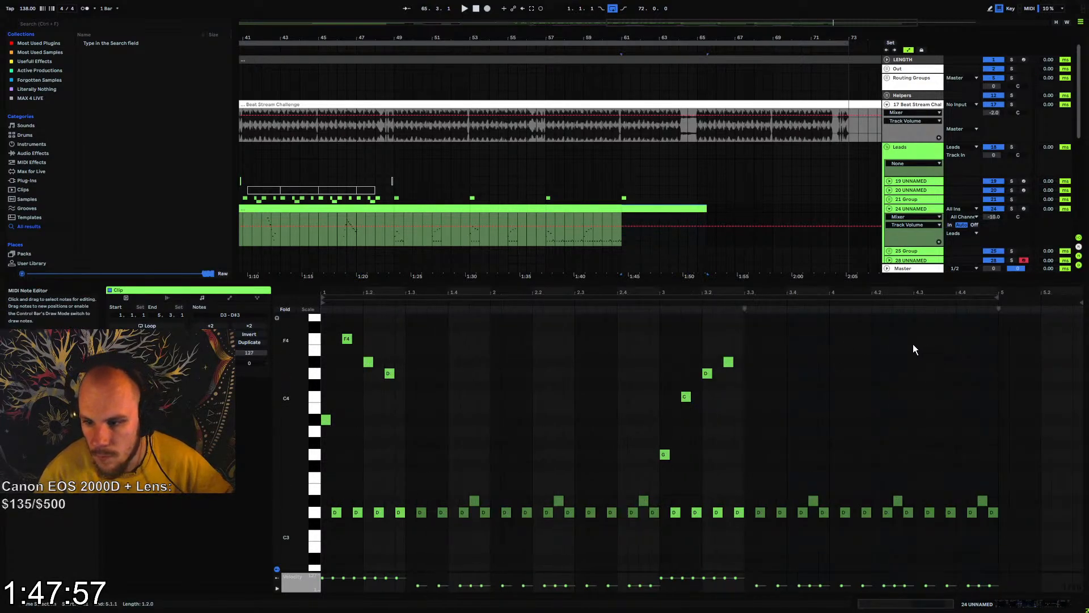
click(917, 338)
key(ctrl+v)
key(space)
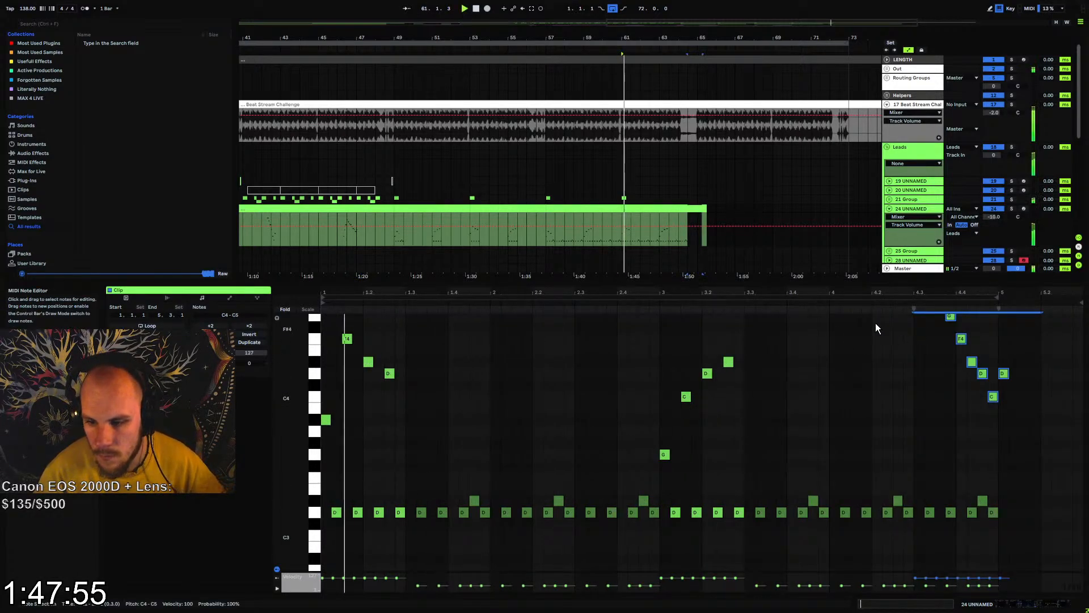
Fold track 24, extend the arrangement loop's end to bar 81, and shrink the note editor
click(889, 208)
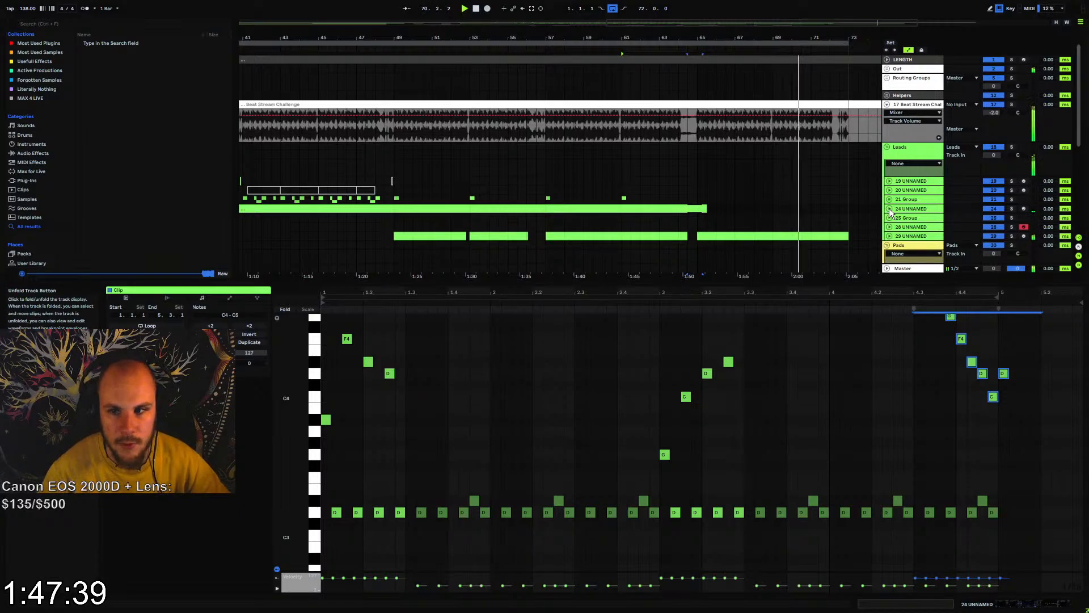
double_click(758, 24)
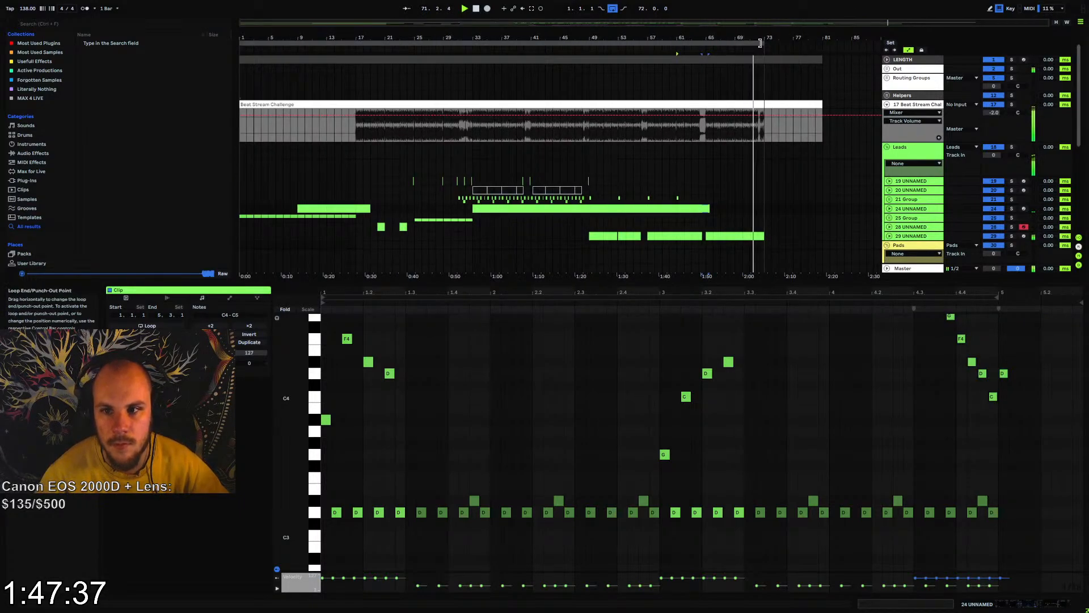
drag(760, 43, 823, 43)
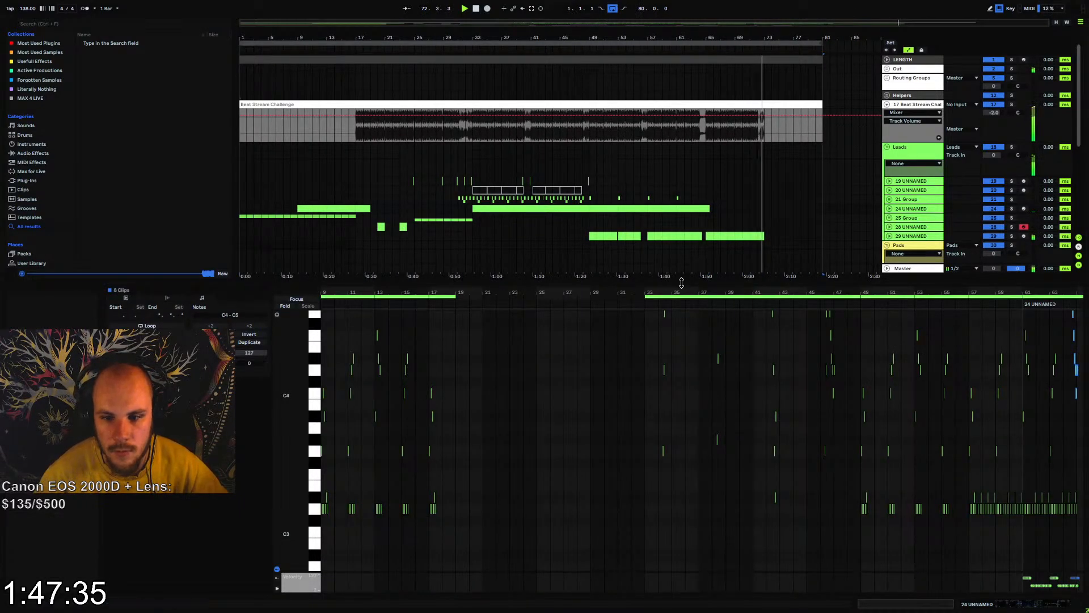
drag(681, 283, 682, 498)
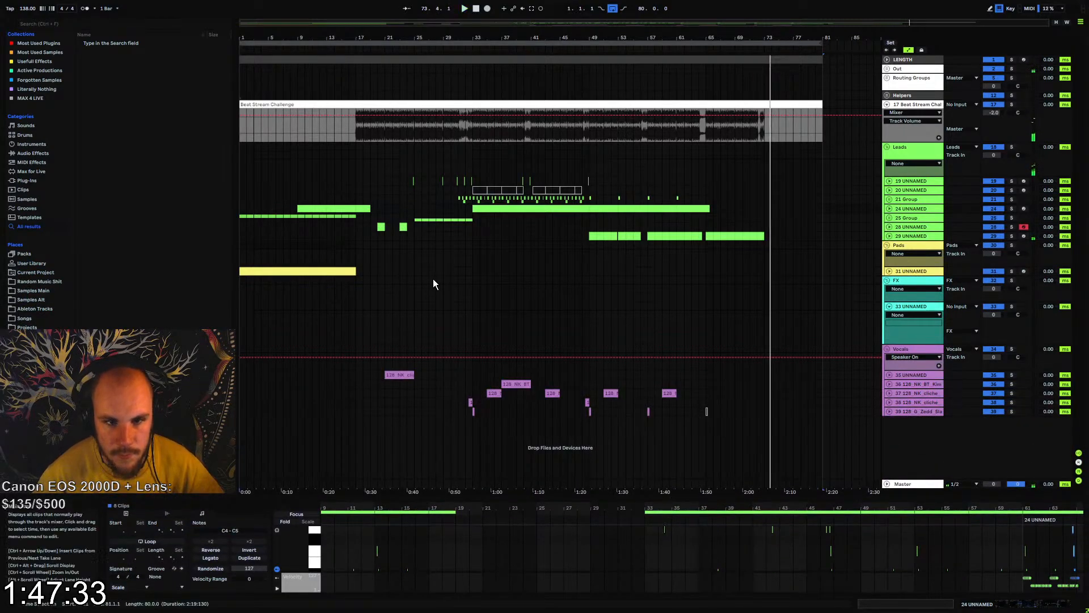
Stop playback and examine the Beat Stream Challenge audio's full length, its empty intro before bar 17 and its empty ending from bar 73
click(356, 134)
key(space)
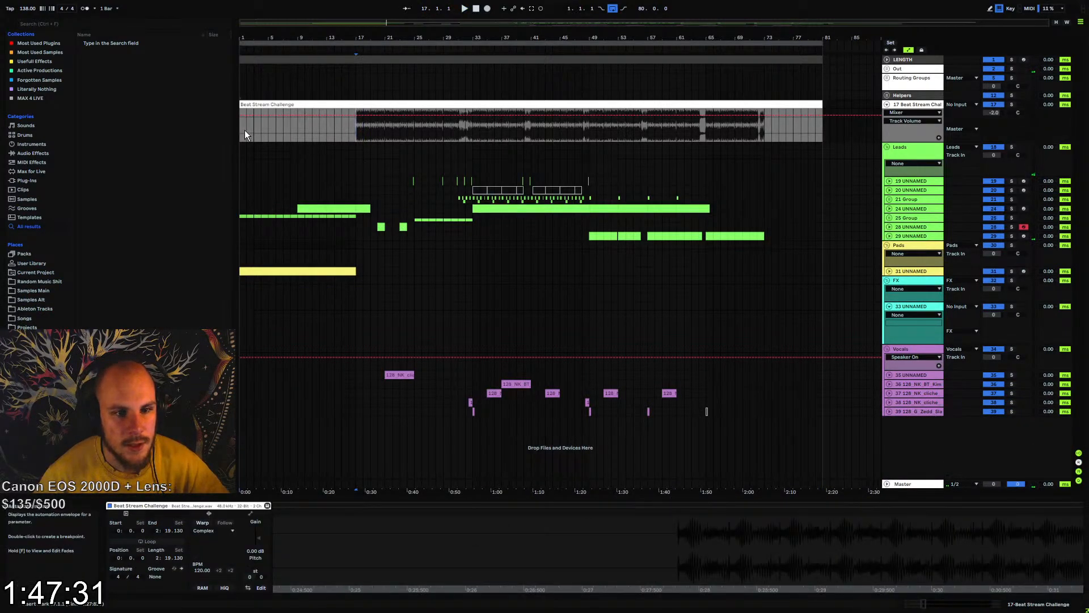
drag(244, 131, 822, 132)
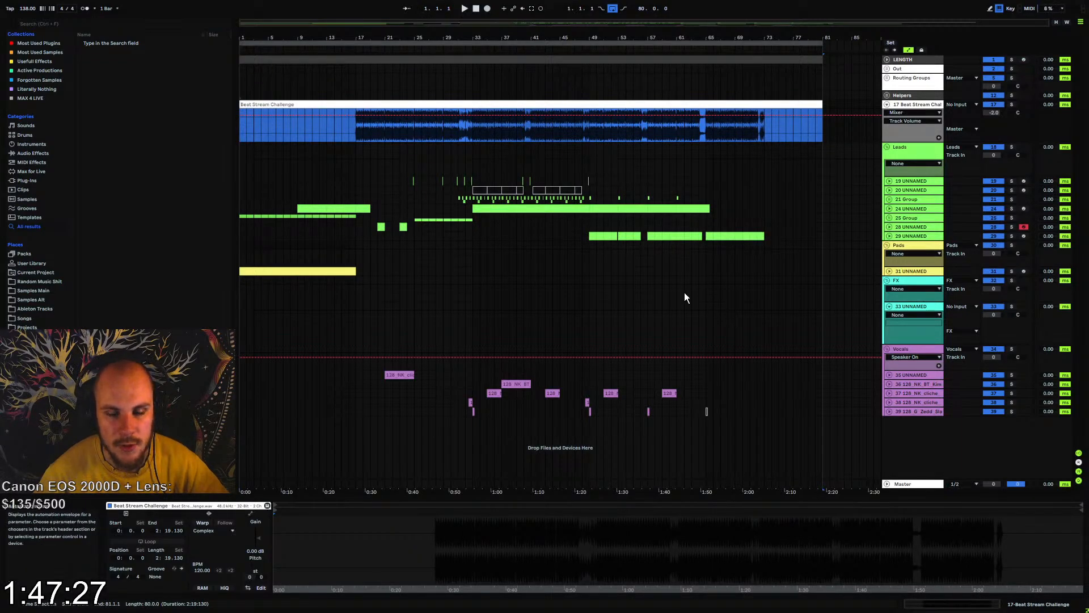
drag(357, 130, 554, 145)
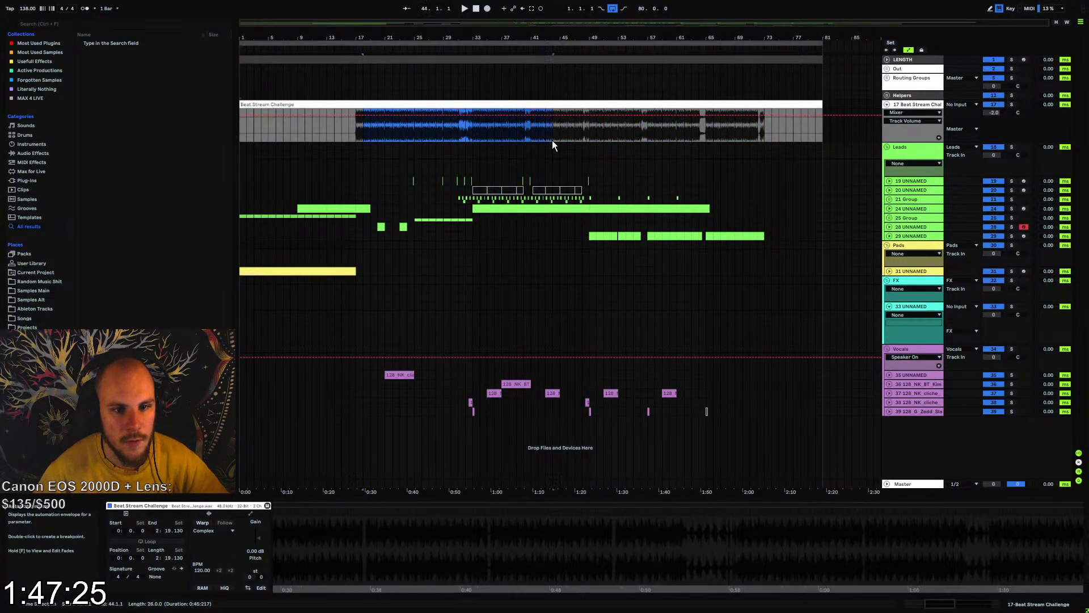
drag(353, 131, 241, 134)
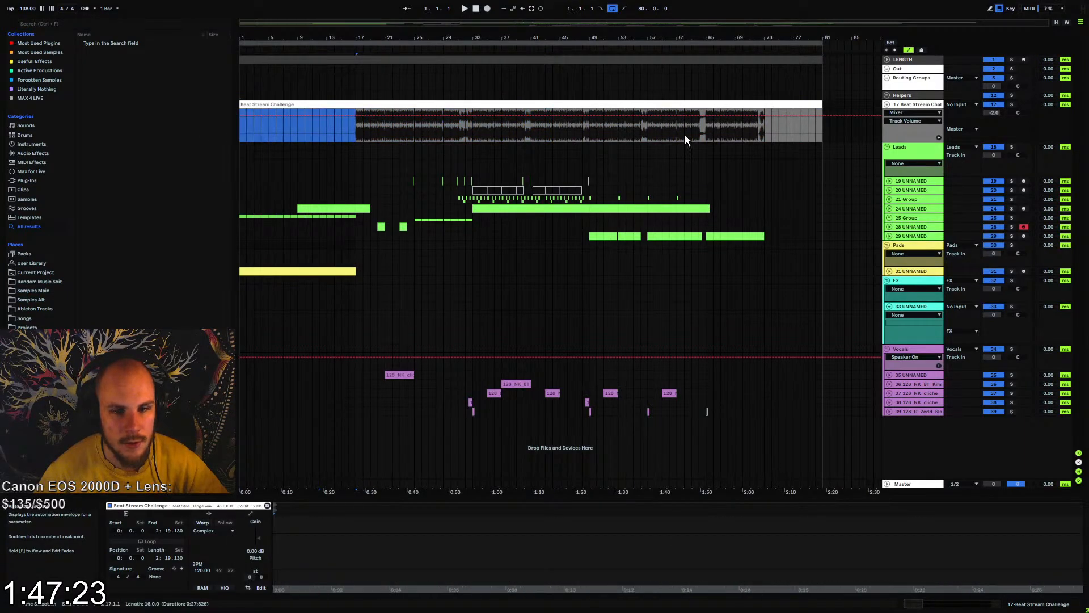
drag(767, 130, 828, 138)
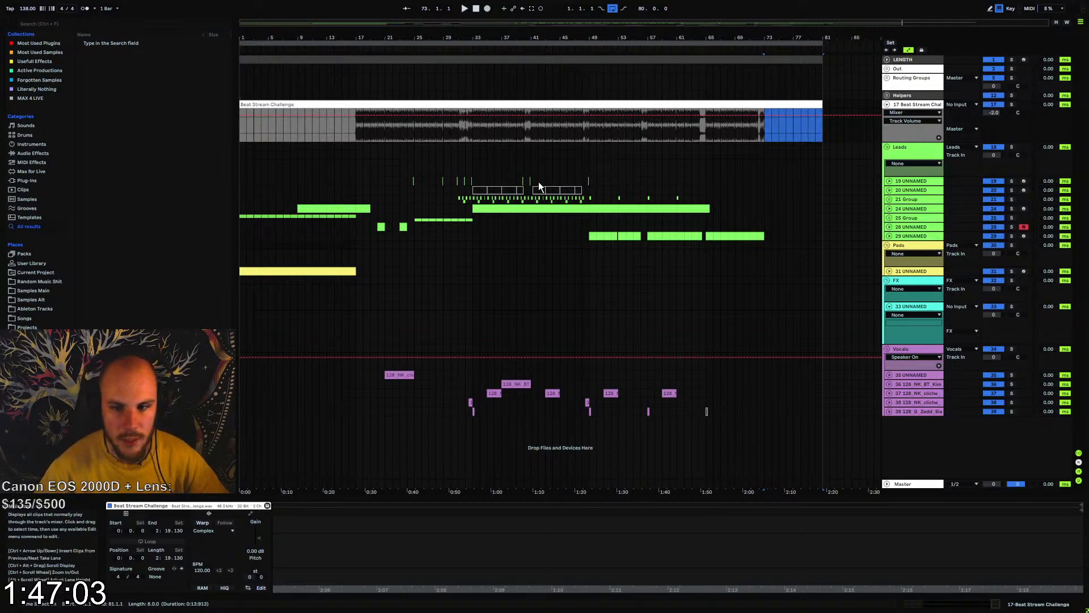
Fold the Beat Stream Challenge track and set the insertion point on the FX group at bar 14
click(589, 166)
click(887, 105)
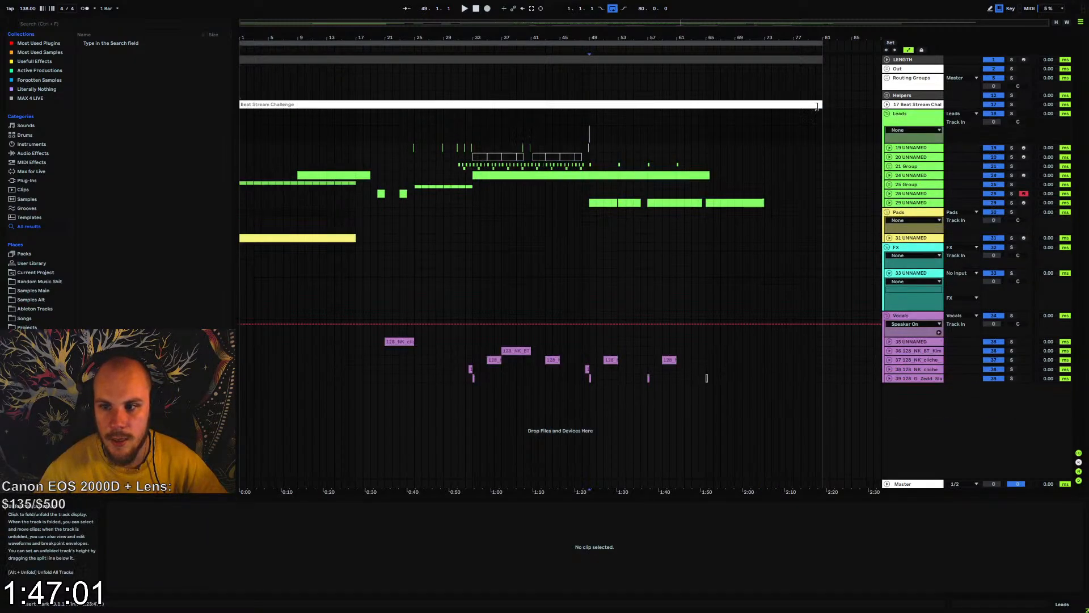
drag(572, 38, 597, 40)
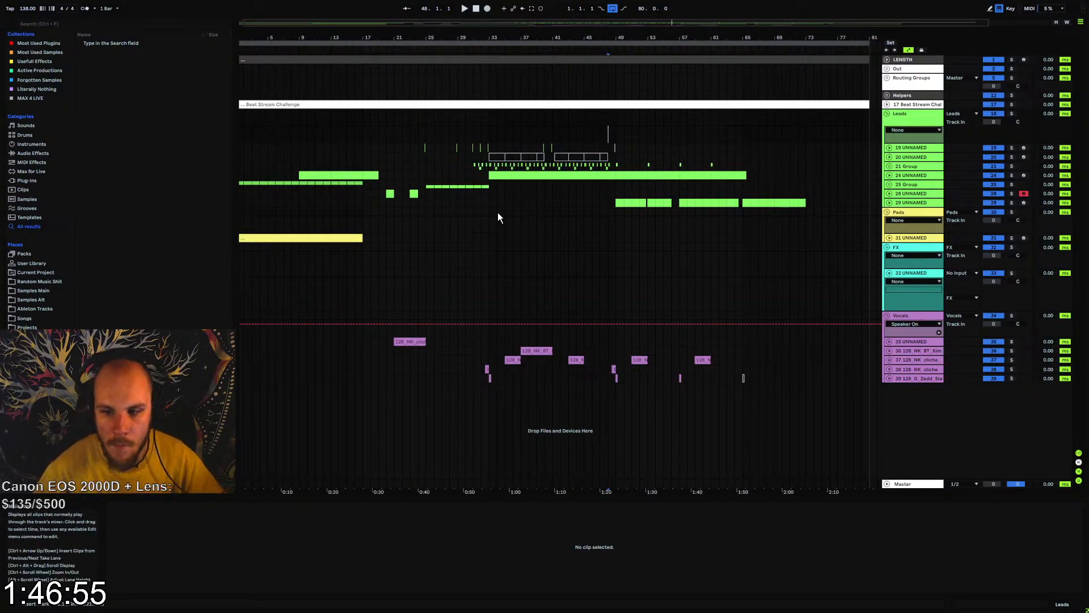
click(894, 274)
drag(359, 38, 360, 46)
click(353, 259)
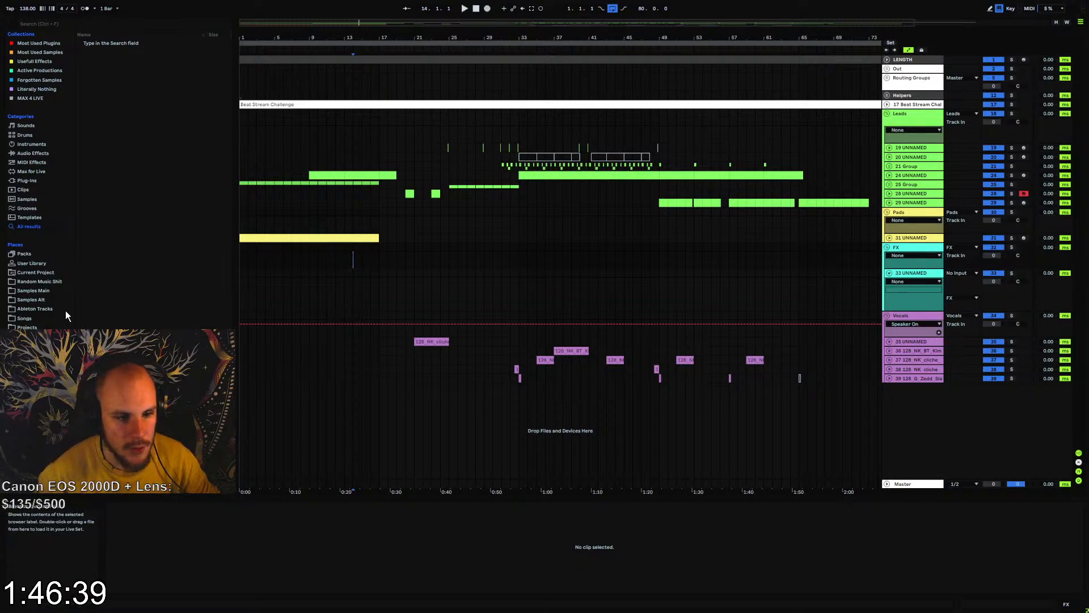
Browse Samples Main for impacts in Vengence Essential Clubsounds Vol. 4, auditioning samples from the VEC4 Impacts folder
click(33, 291)
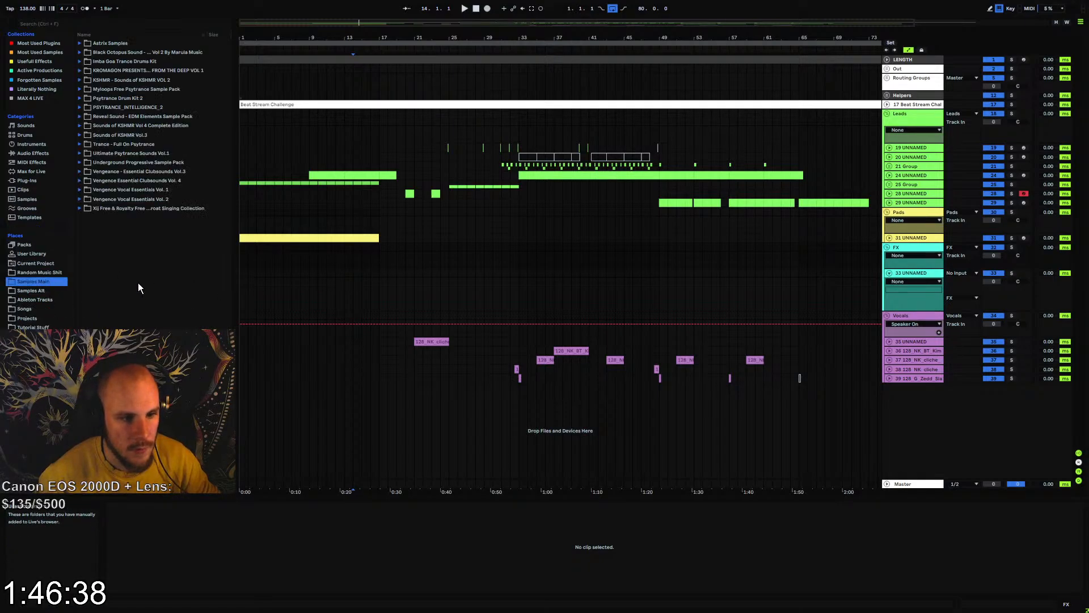
click(92, 181)
click(92, 217)
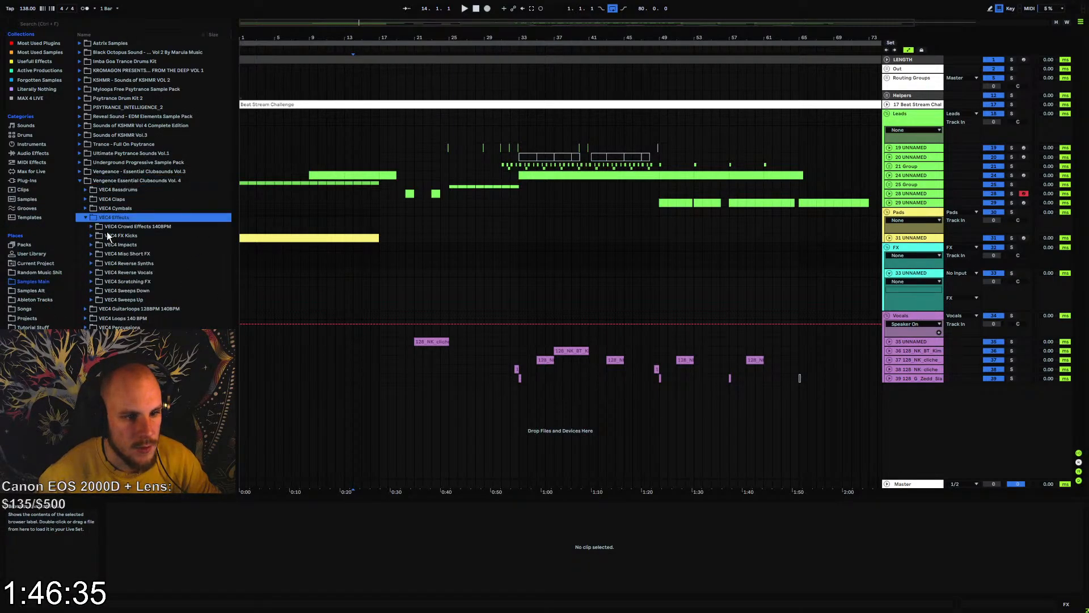
click(91, 244)
click(145, 309)
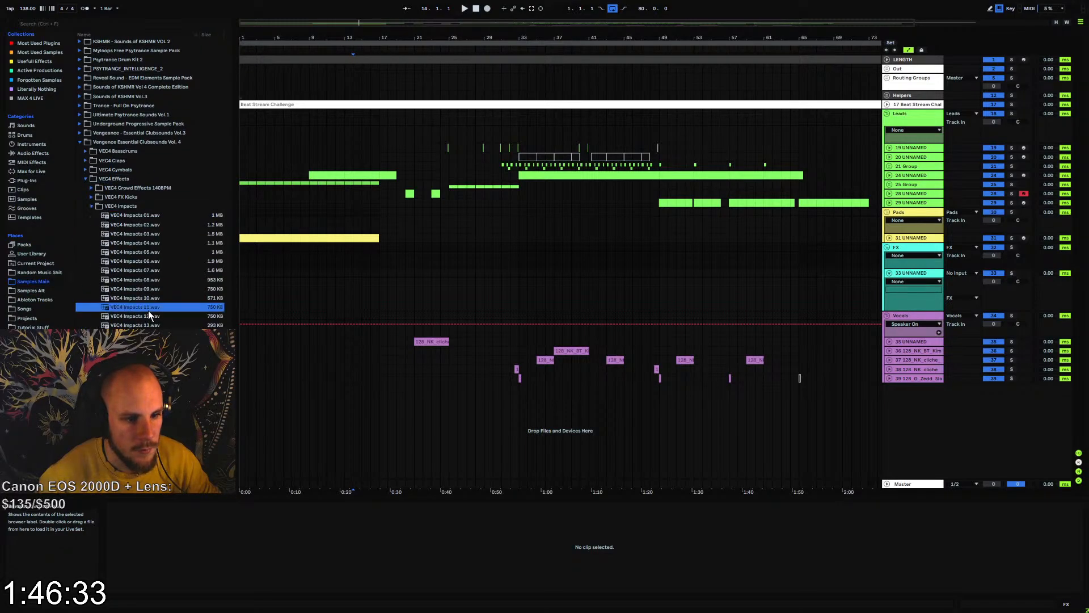
click(143, 343)
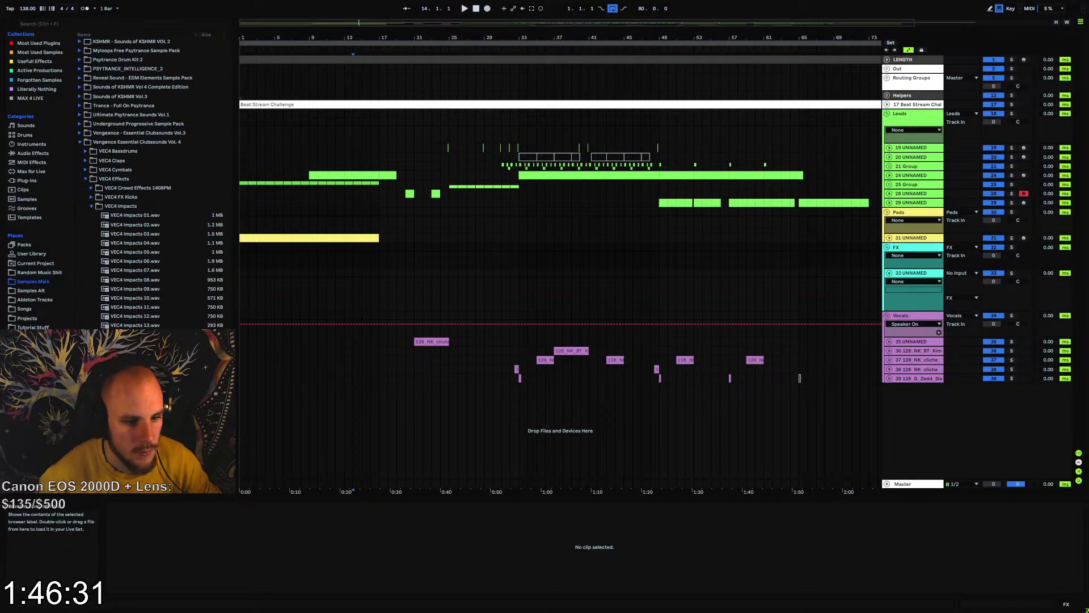
scroll(153, 182, down, 4)
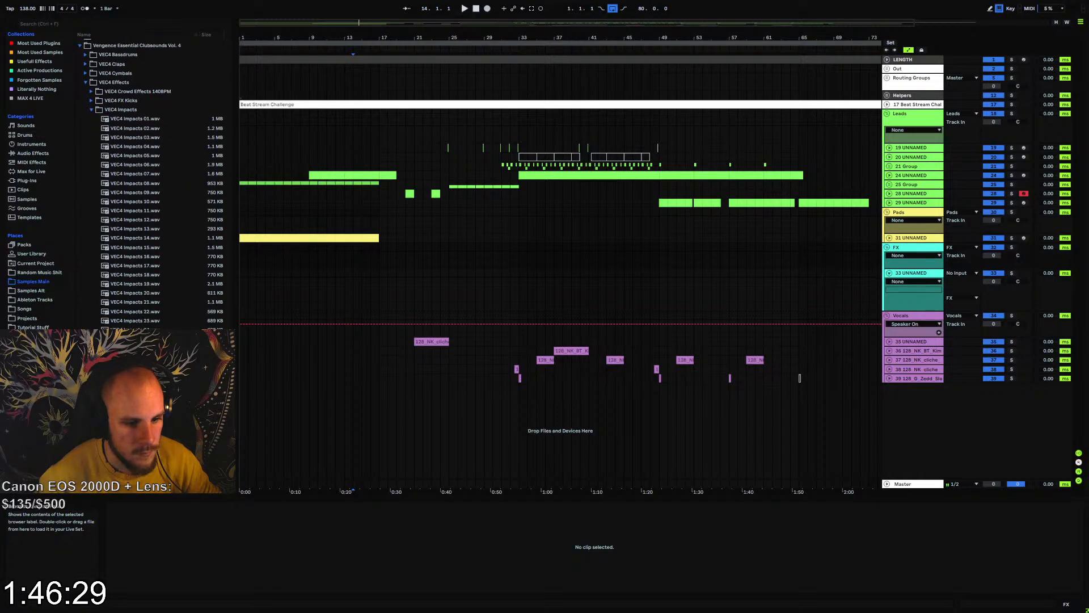
scroll(154, 187, down, 2)
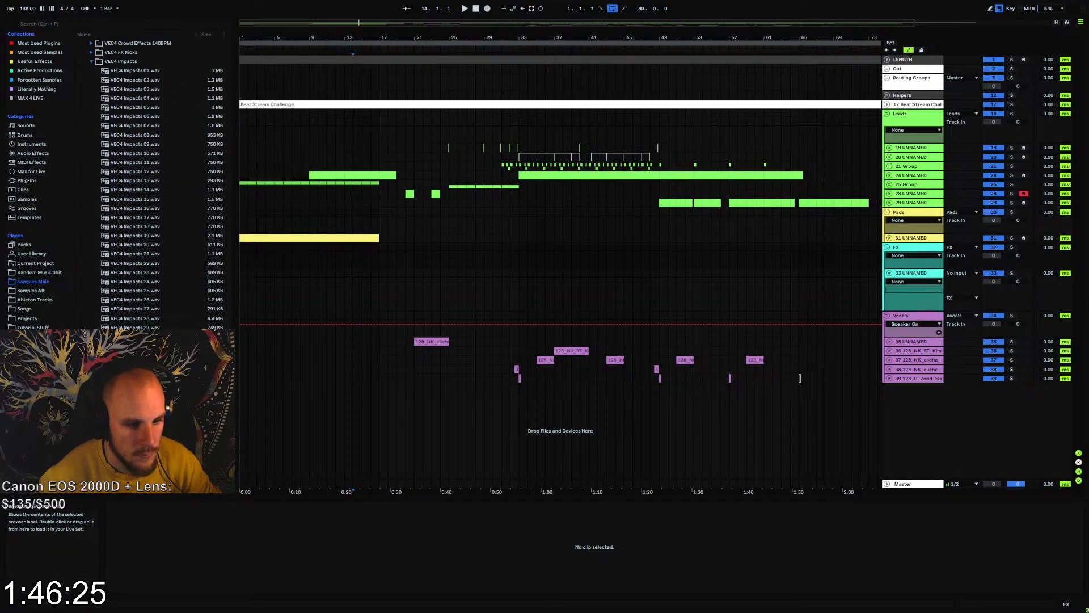
scroll(131, 204, up, 3)
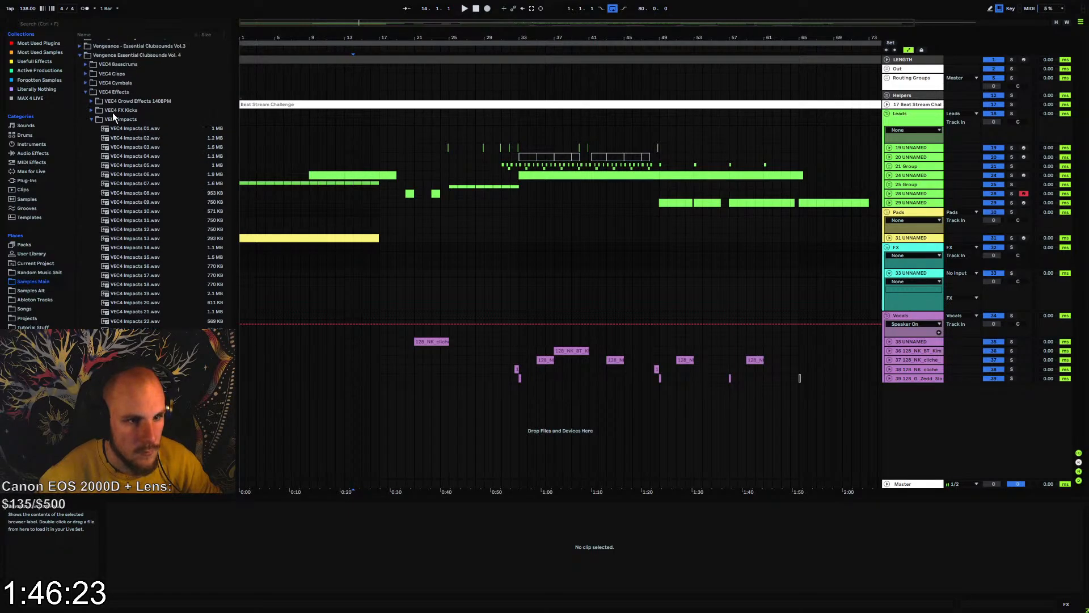
Audition KSHMR Impact Clean 08 and 06 from the Main Impacts folder of Sounds of KSHMR Vol 4 Complete Edition
click(80, 56)
click(120, 125)
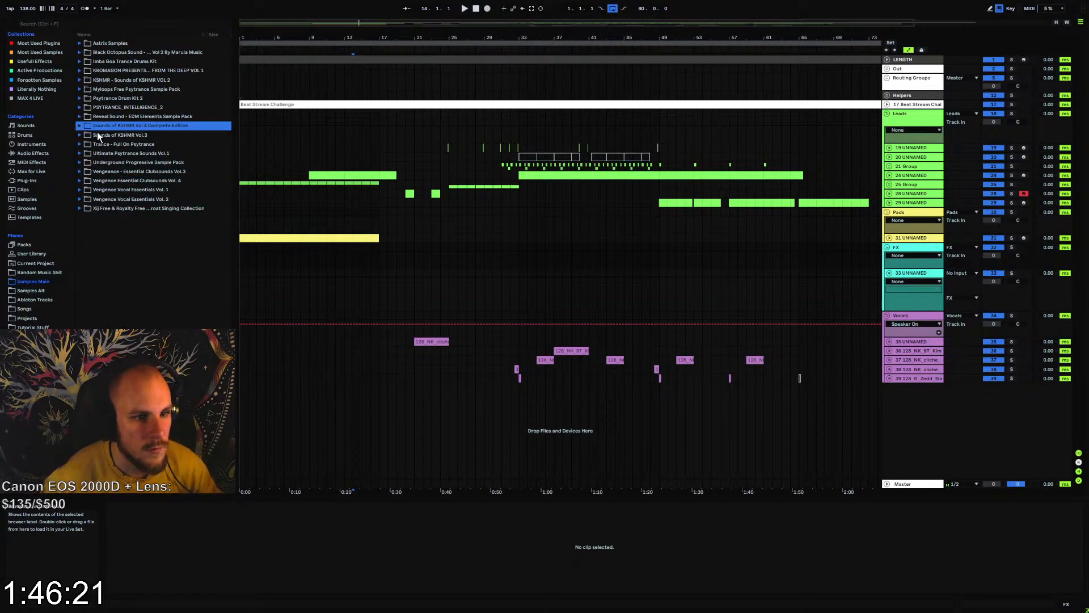
click(80, 126)
click(84, 153)
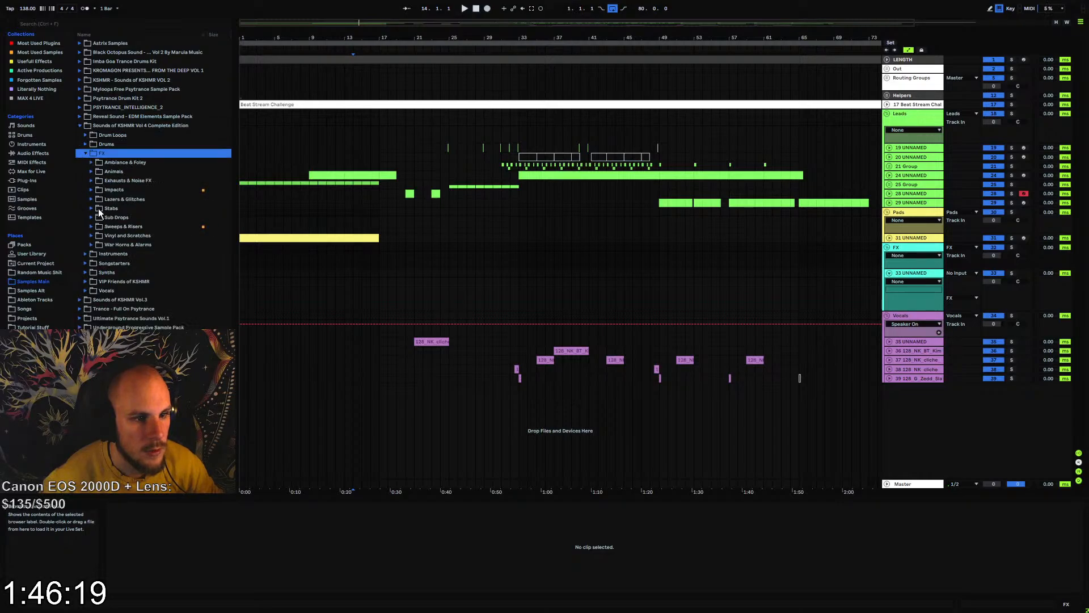
click(90, 190)
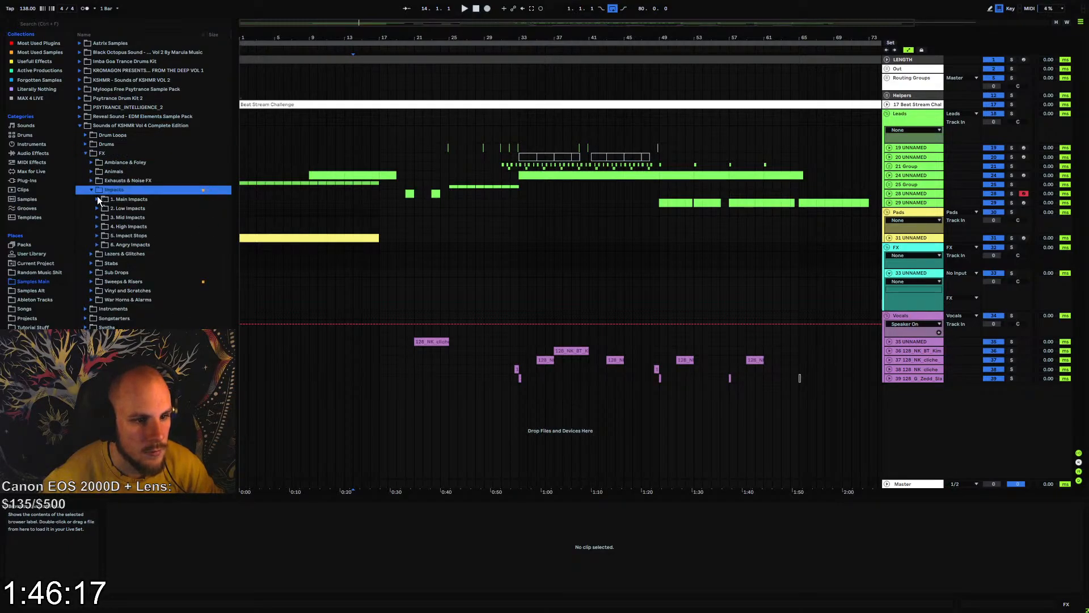
click(97, 200)
click(131, 273)
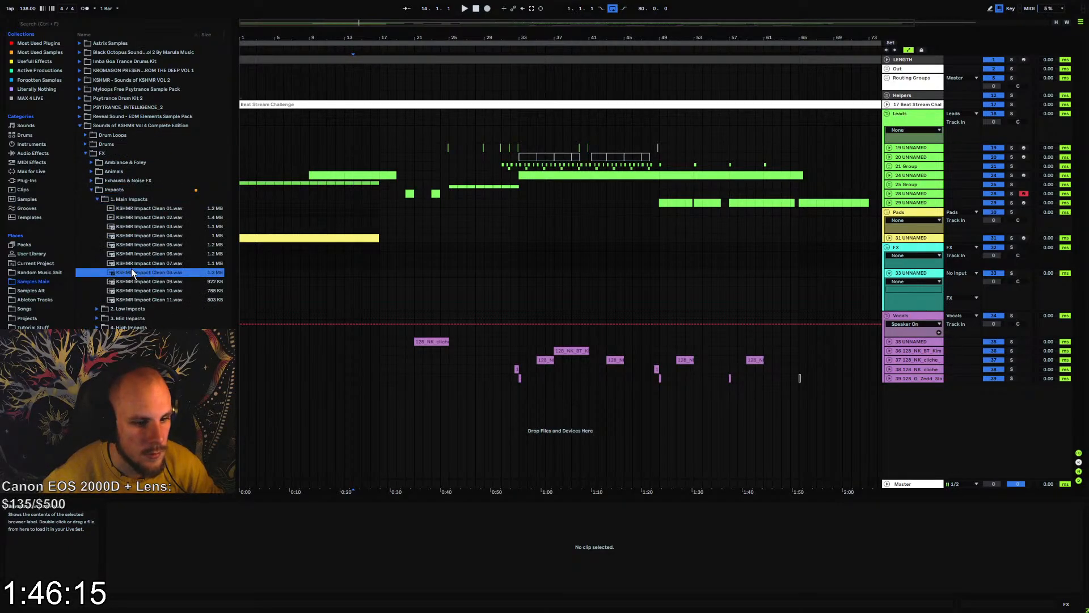
click(158, 254)
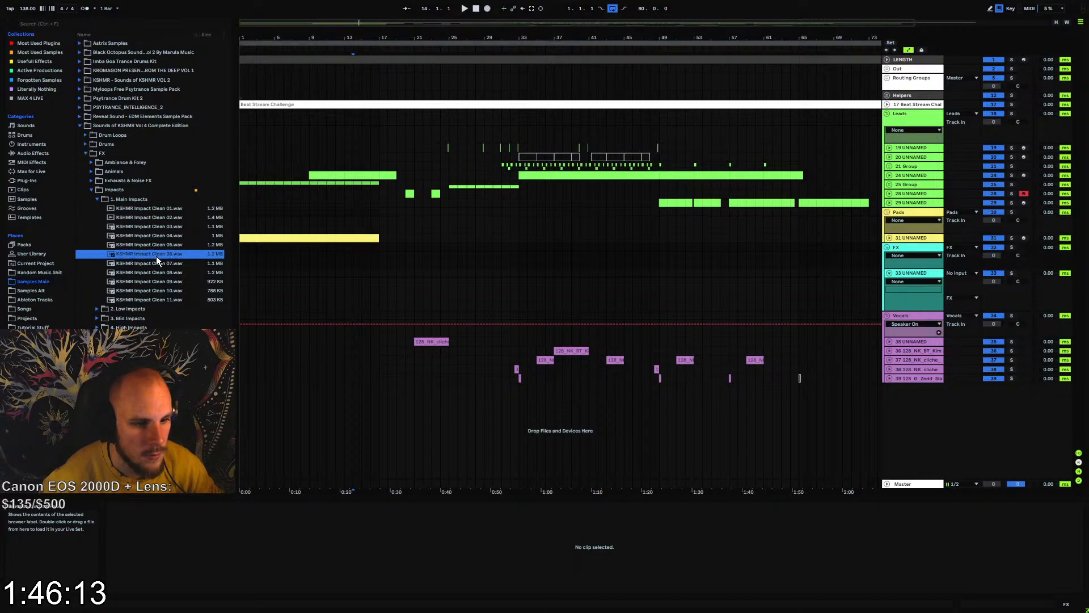
Place KSHMR Impact Clean 06 on track 33 at bar 7, play it back, and turn off the clip's Warp
drag(144, 253, 173, 252)
drag(296, 307, 296, 305)
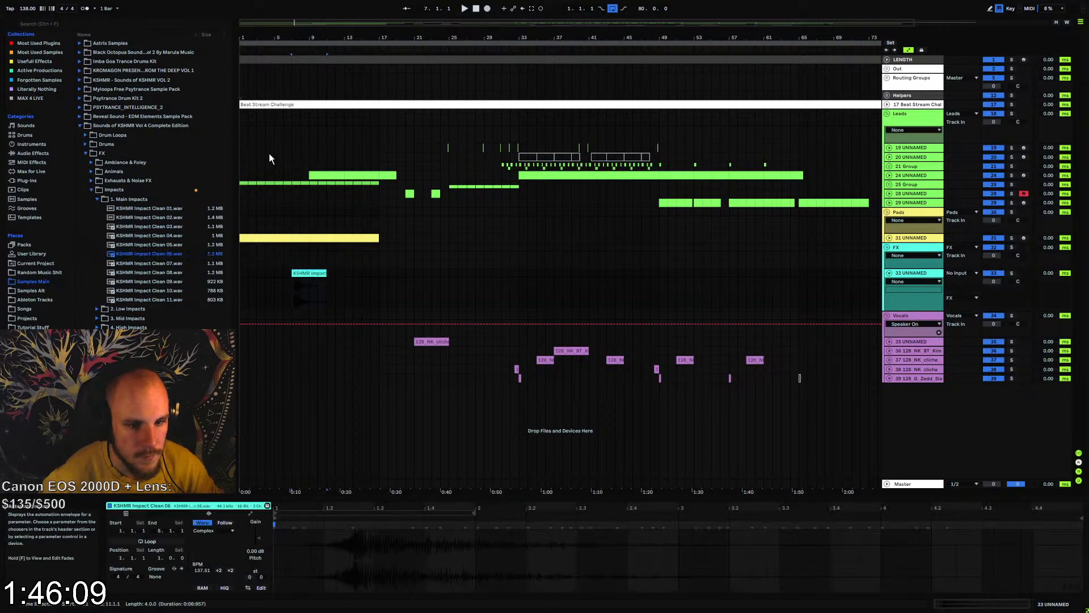
drag(290, 34, 410, 85)
key(space)
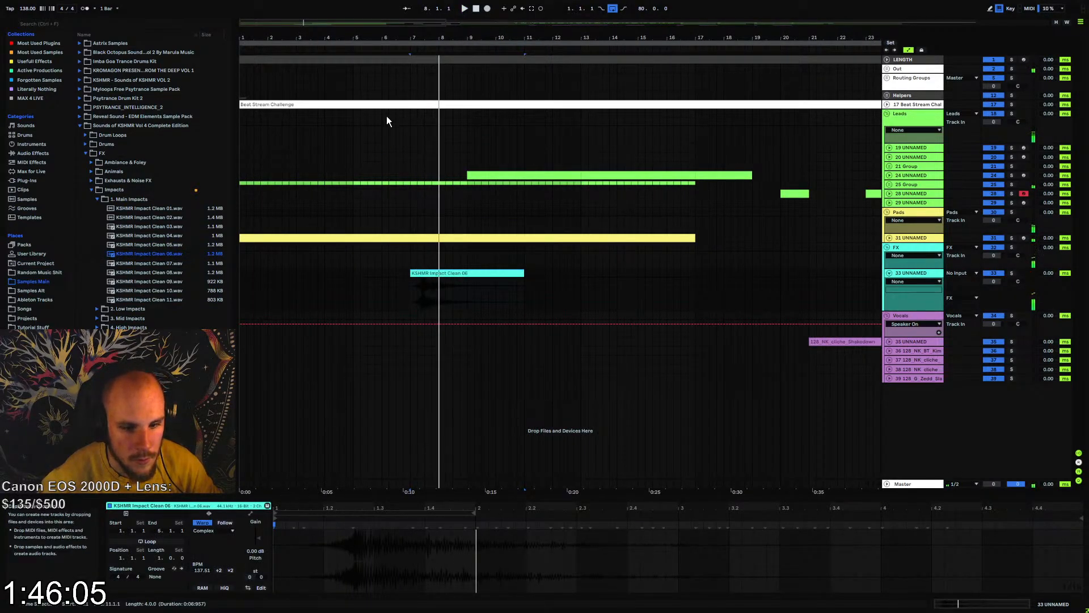
click(200, 522)
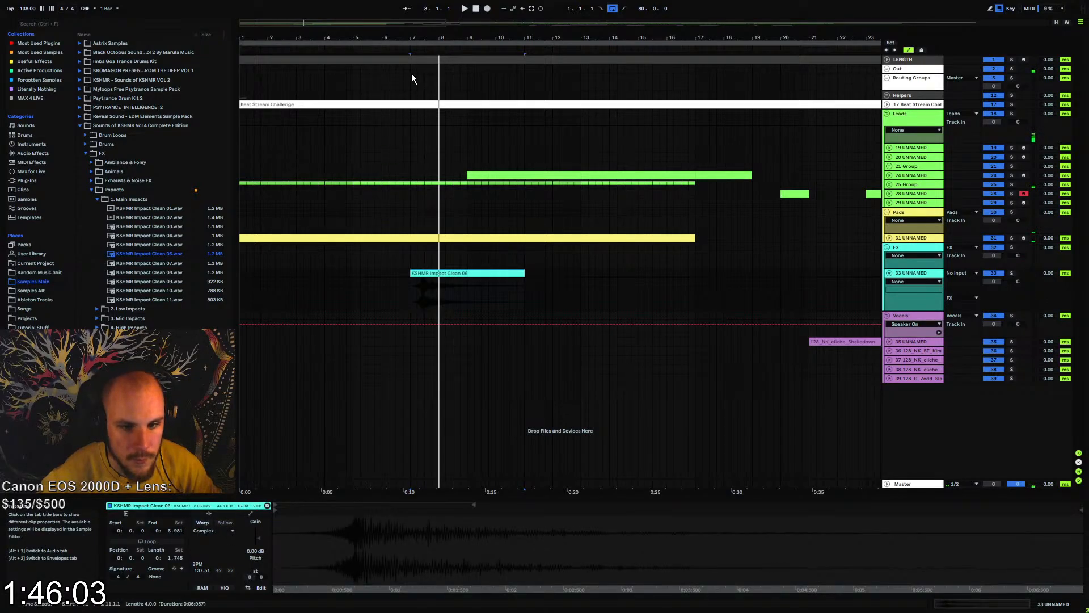
Split KSHMR Impact Clean 06 on track 33 just before its transient, delete the lead-in part, and play the remaining clip
drag(414, 36, 427, 299)
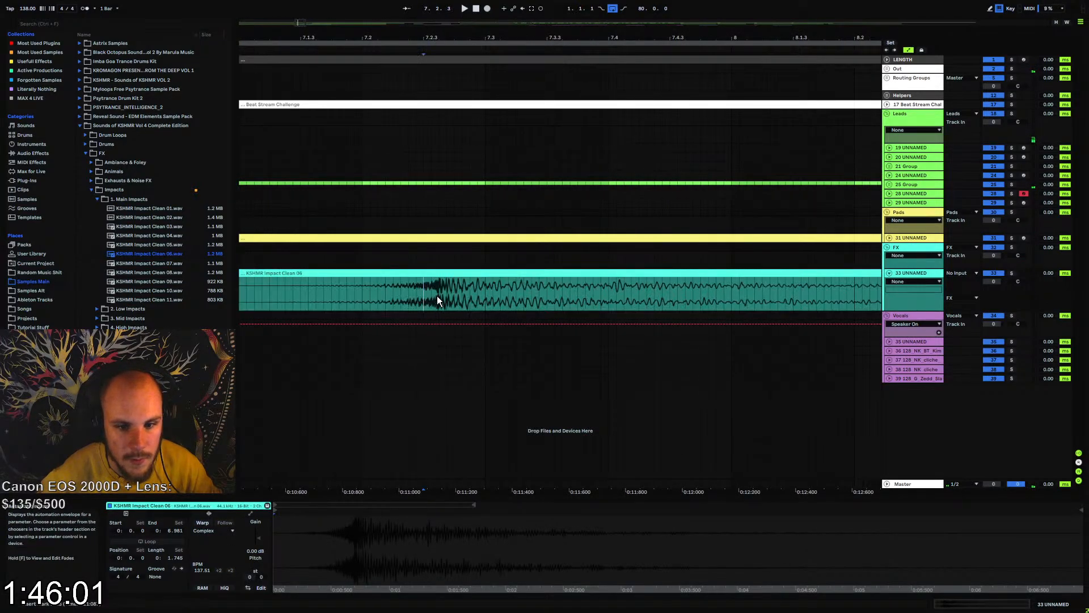
key(ctrl+e)
key(space)
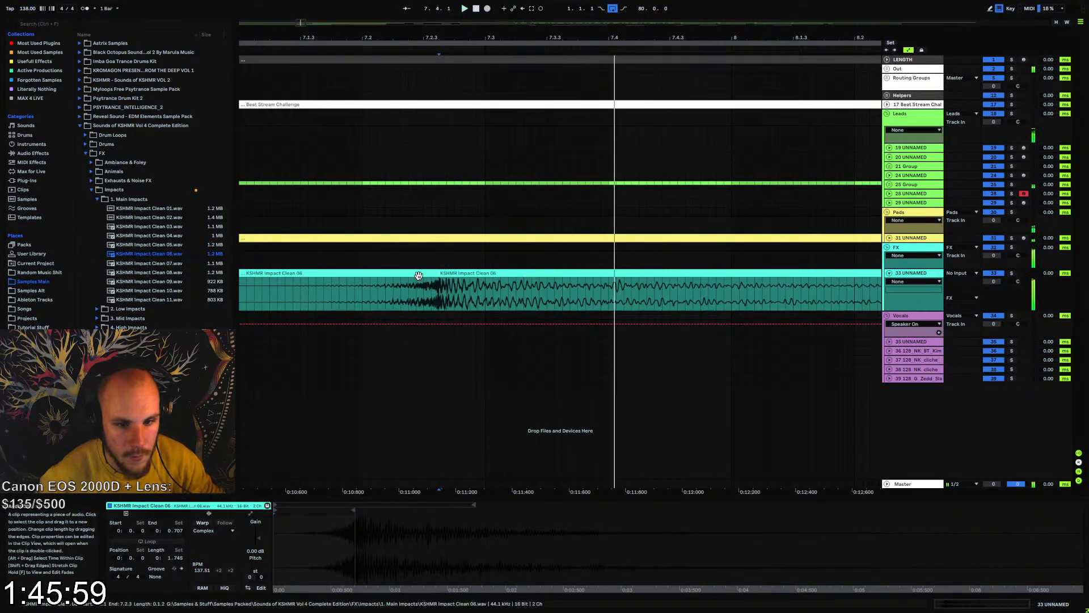
click(419, 275)
key(space)
key(space)
key(Delete)
click(434, 290)
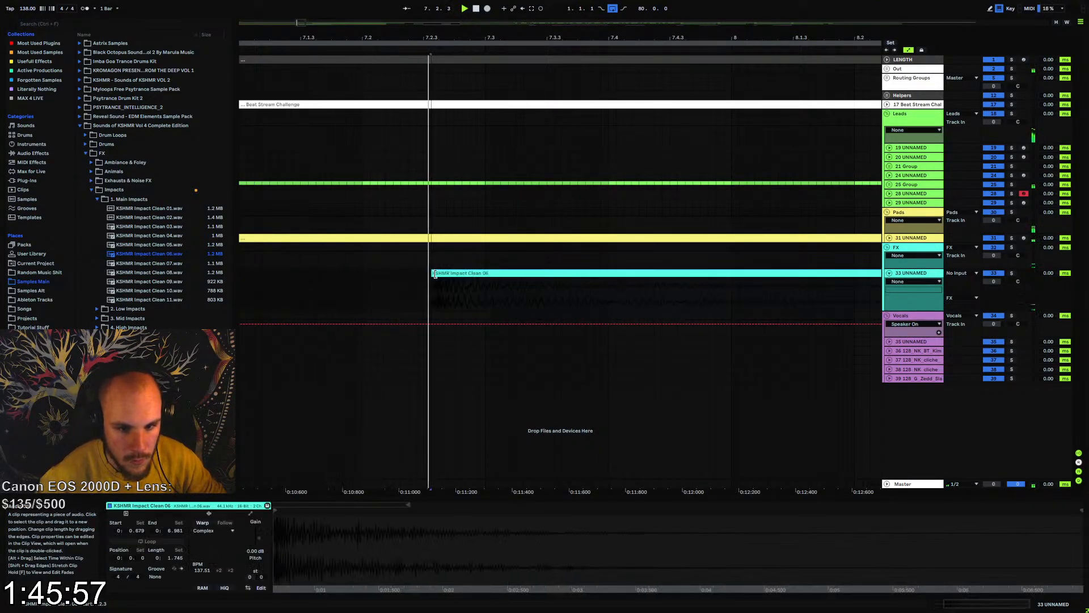
key(space)
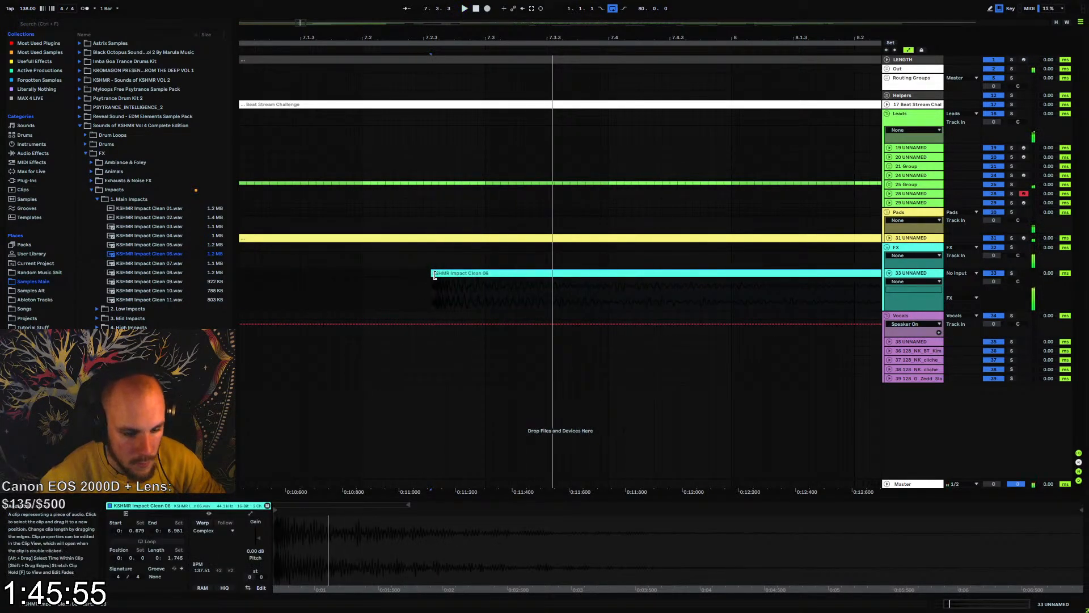
Trim the start of the KSHMR Impact Clean 06 clip closer to its transient and play it back
drag(434, 275, 437, 275)
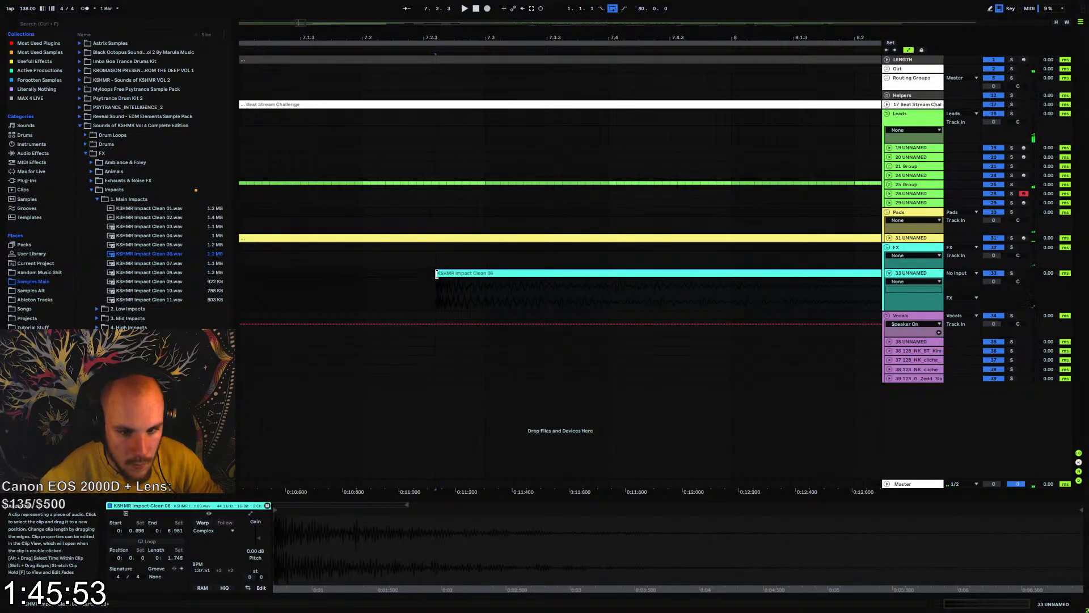
key(space)
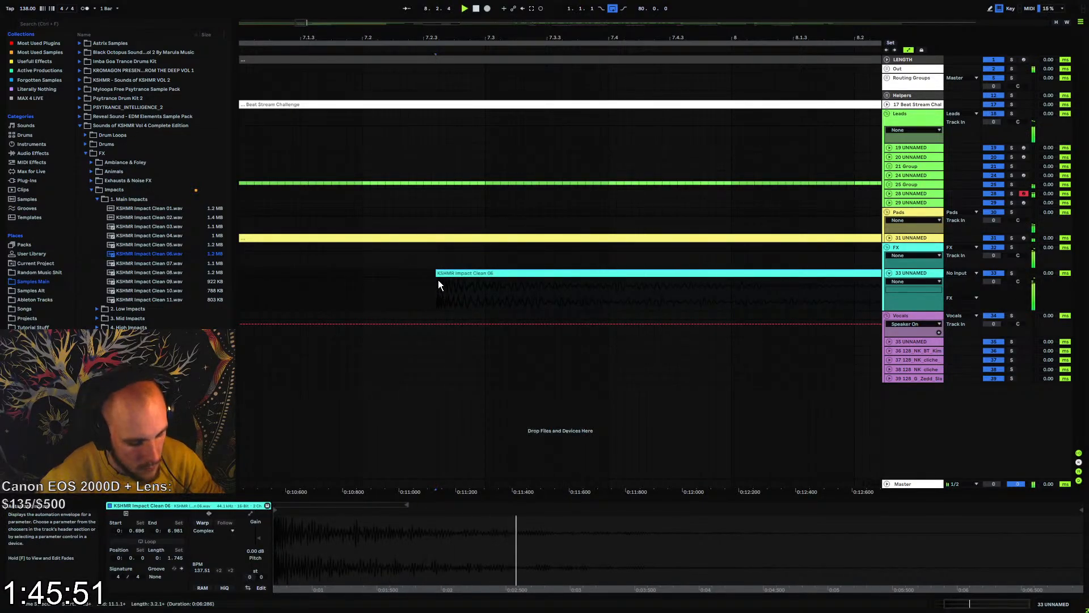
click(439, 279)
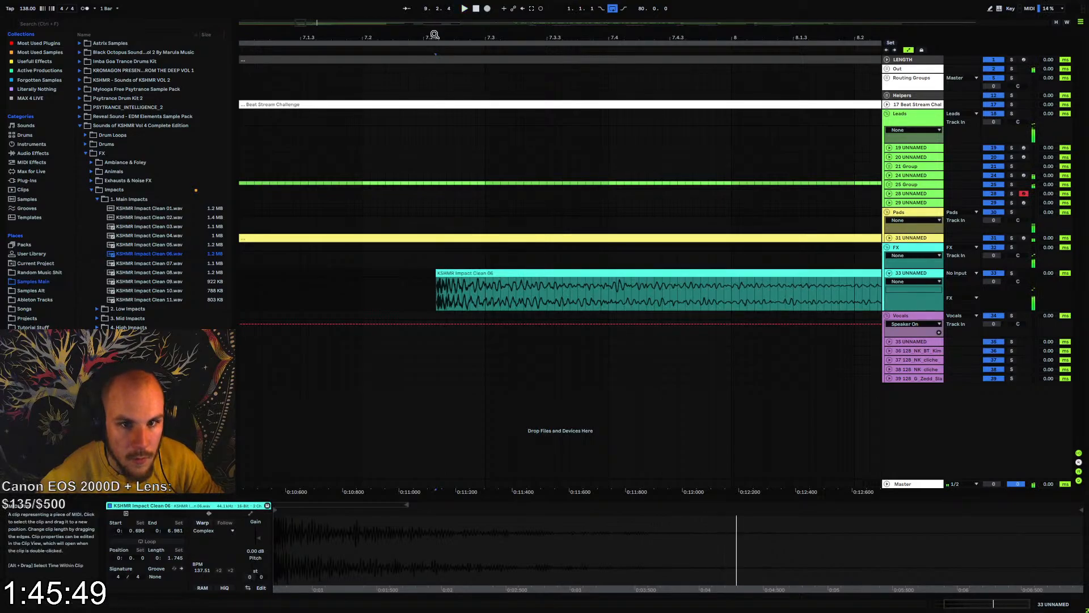
key(space)
key(space)
Move the trimmed KSHMR Impact Clean 06 clip to bar 1 on track 33 and play back the intro
drag(434, 35, 325, 35)
click(247, 281)
key(space)
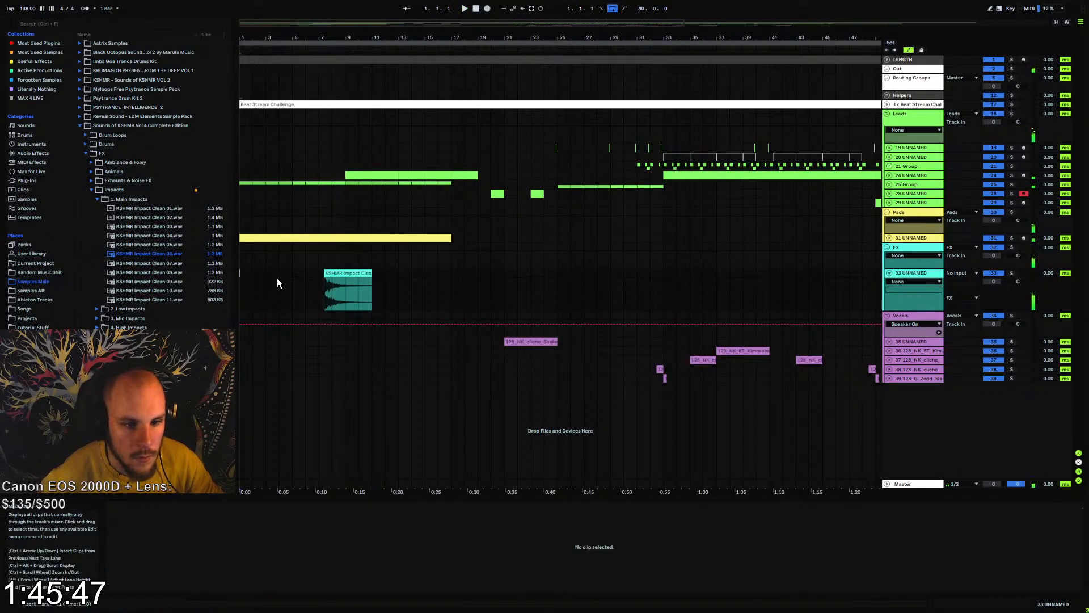
key(space)
drag(344, 273, 258, 274)
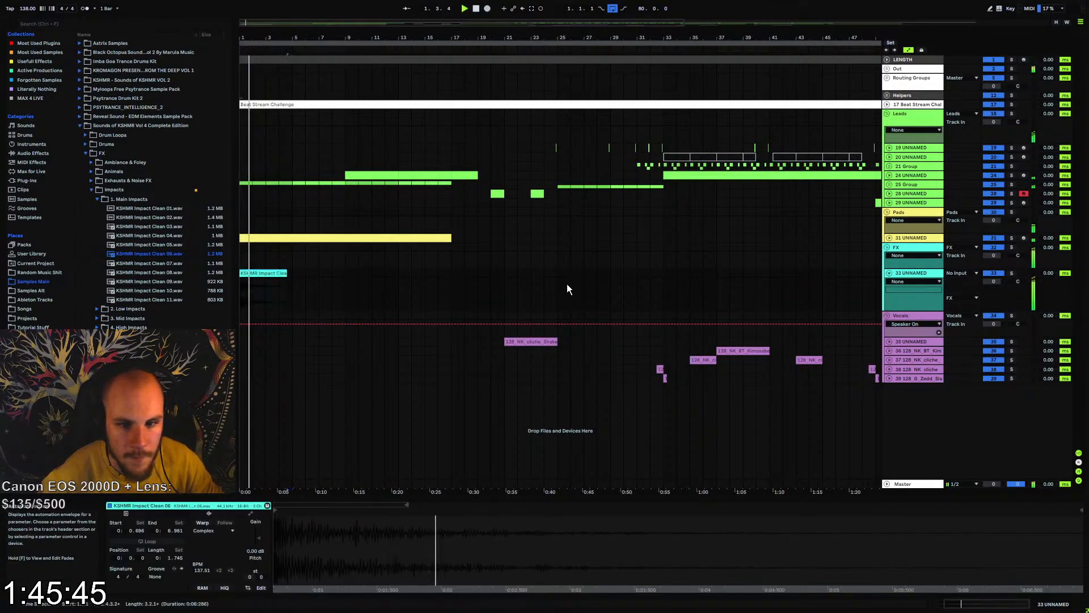
key(space)
Unfold pad track 31 and replace its Abyss instrument with Omnisphere
click(916, 238)
right_click(358, 260)
right_click(358, 260)
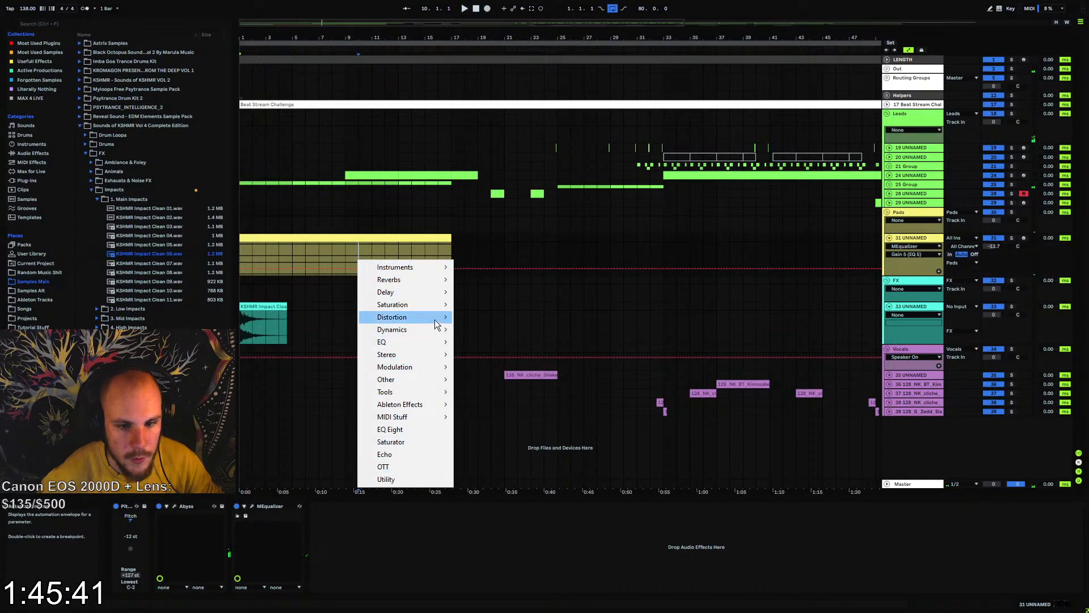
mouse_move(431, 268)
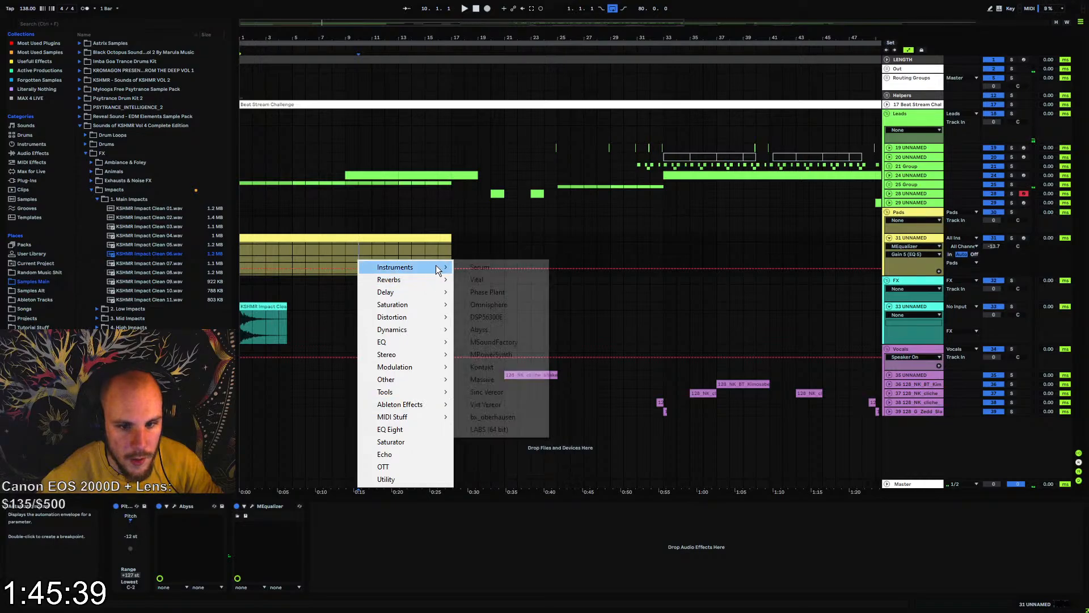
click(503, 311)
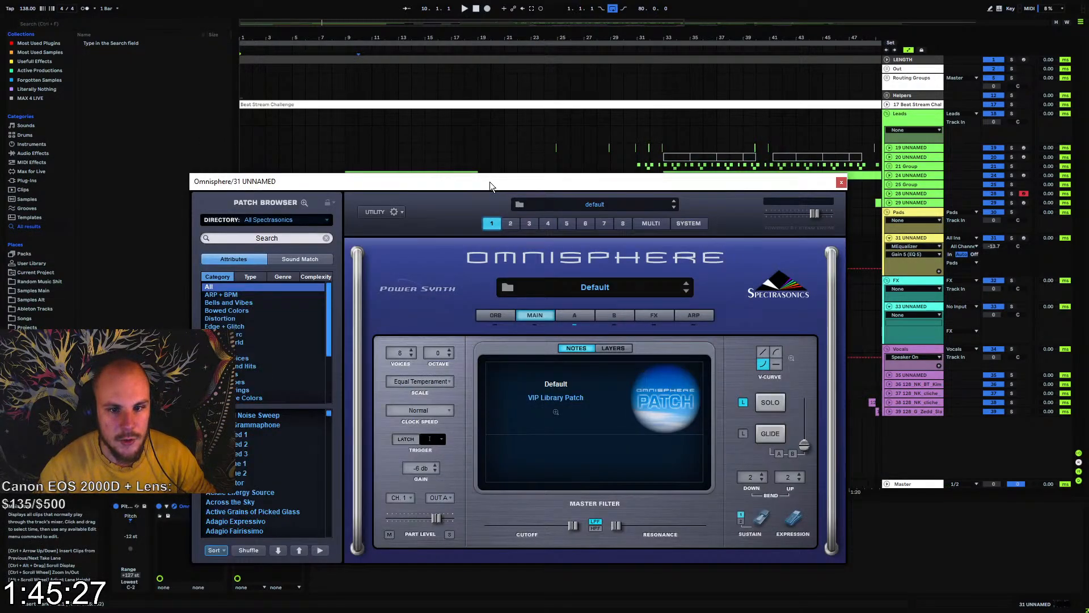
drag(489, 182, 568, 113)
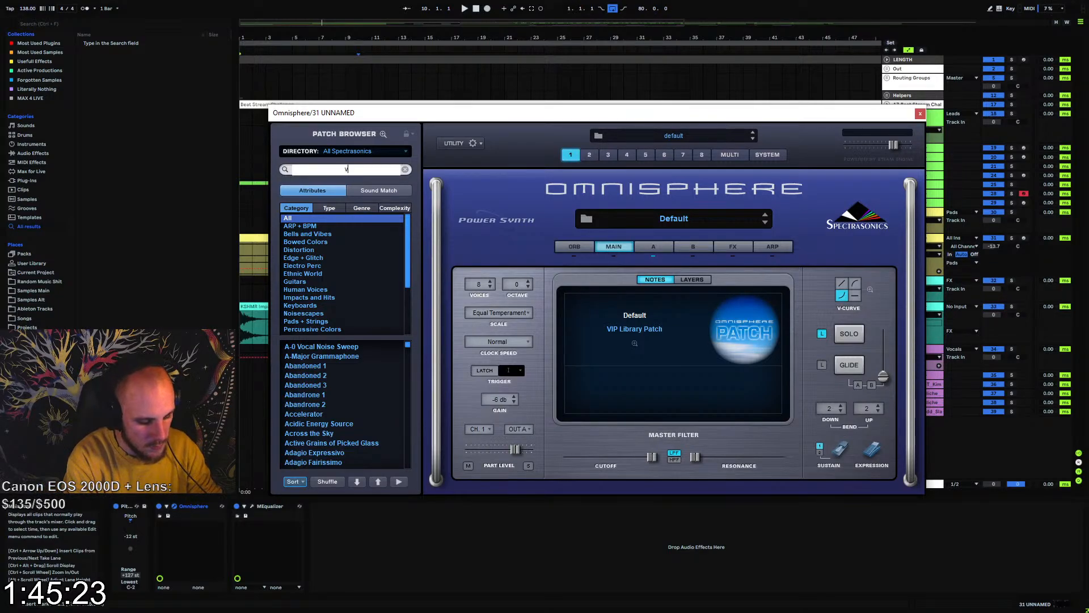
Search the Omnisphere patches for "voice", load Choir Full Ohs 1, play it with the intro, and close the plugin window
text(voice)
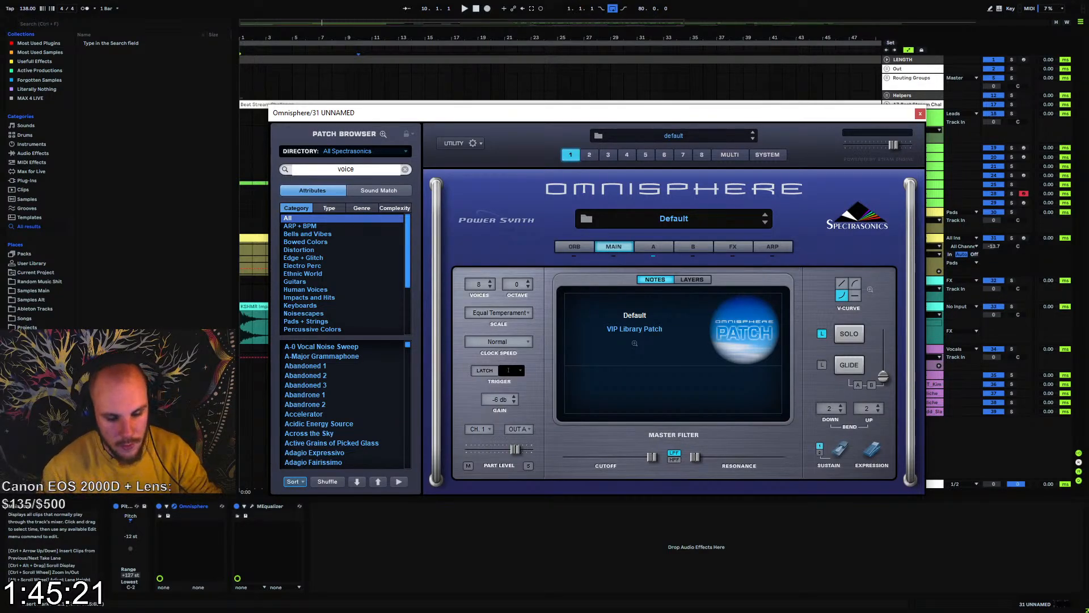
key(Return)
scroll(332, 389, down, 6)
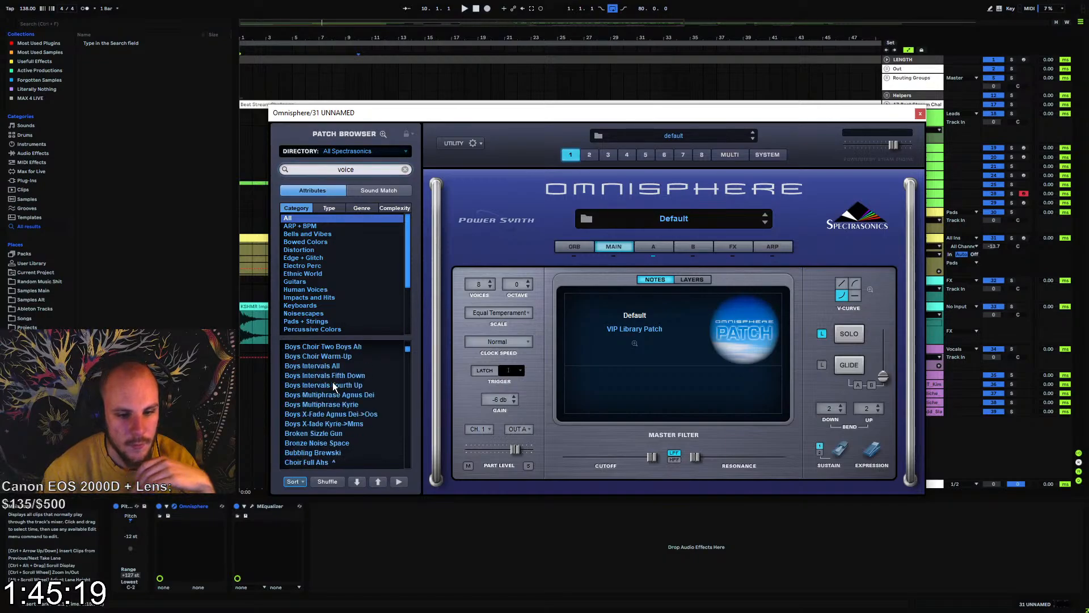
scroll(323, 402, down, 2)
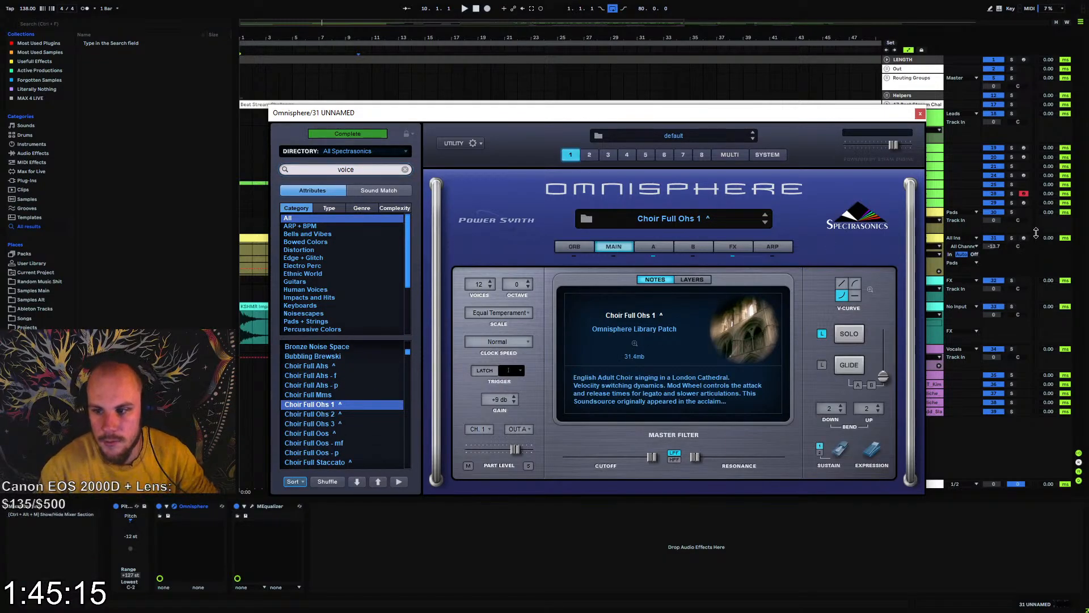
key(space)
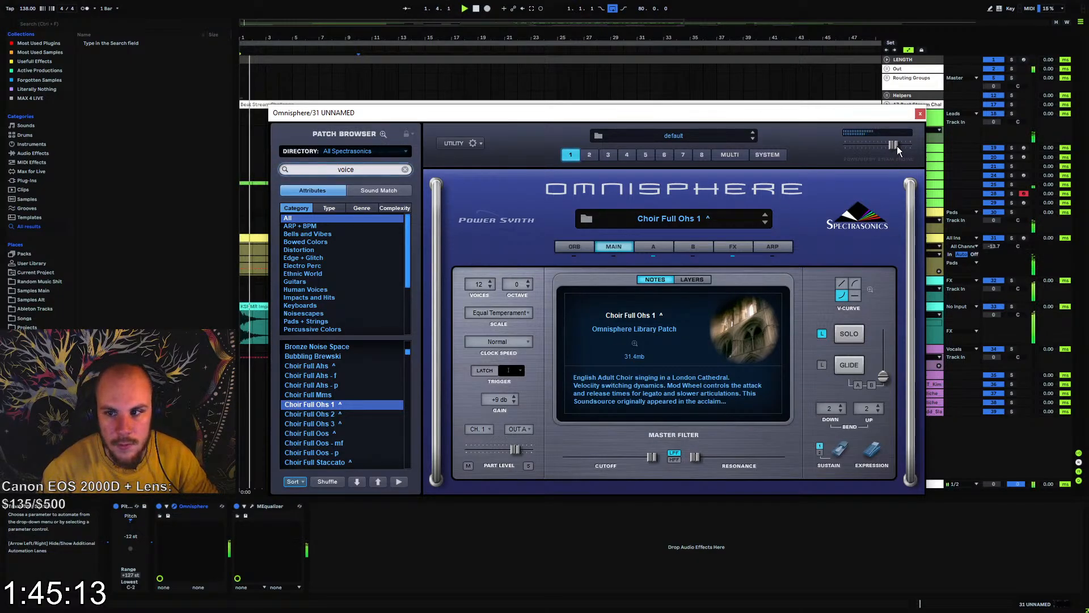
click(919, 114)
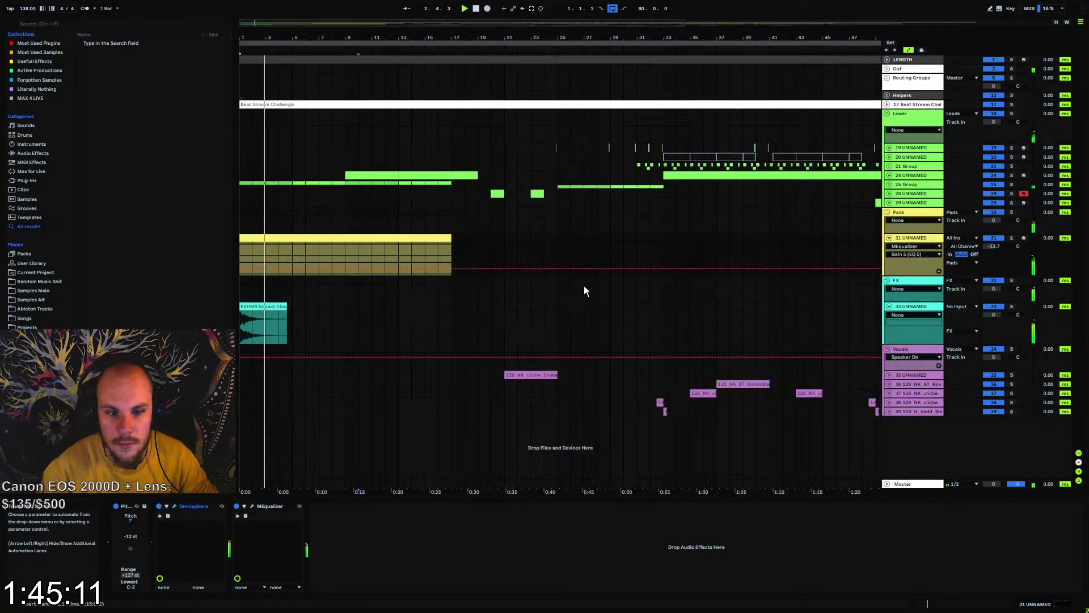
Reset the Pitch device's transposition on track 31 and examine the notes in the pad's intro clip
click(128, 536)
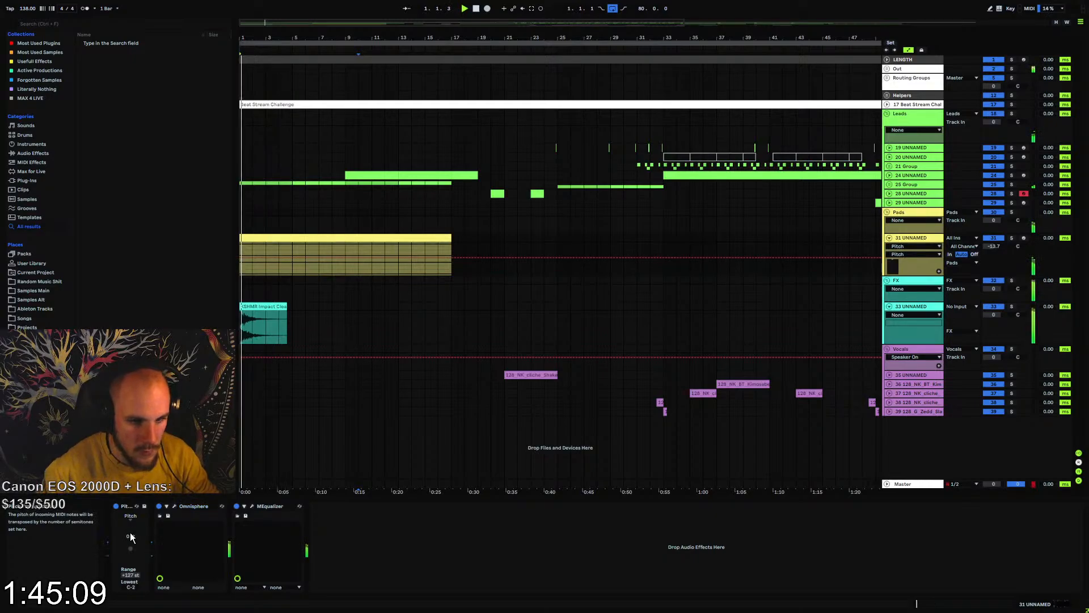
click(299, 239)
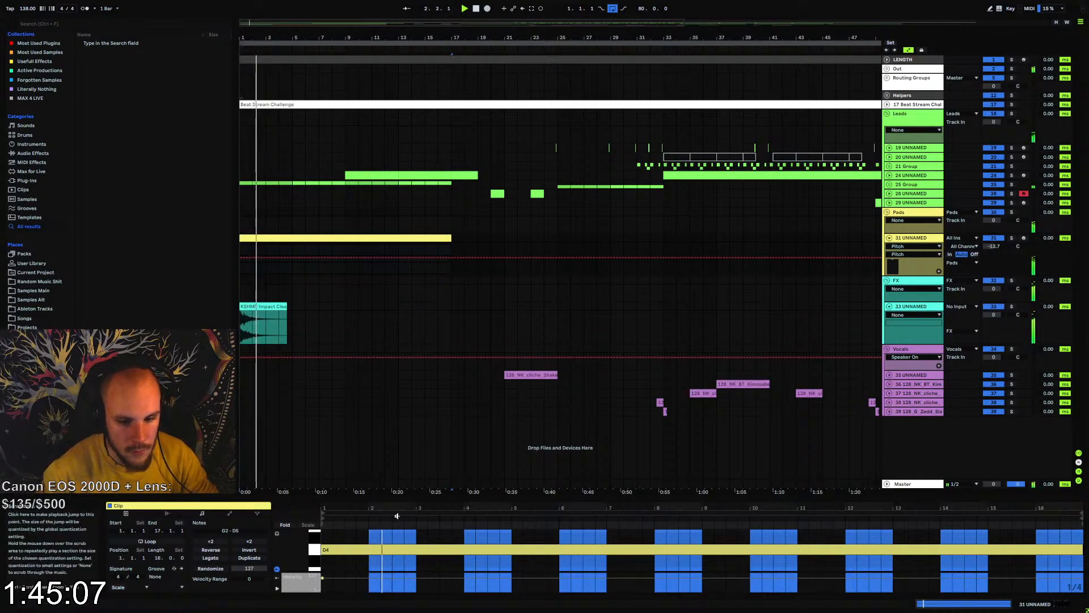
drag(414, 498, 436, 242)
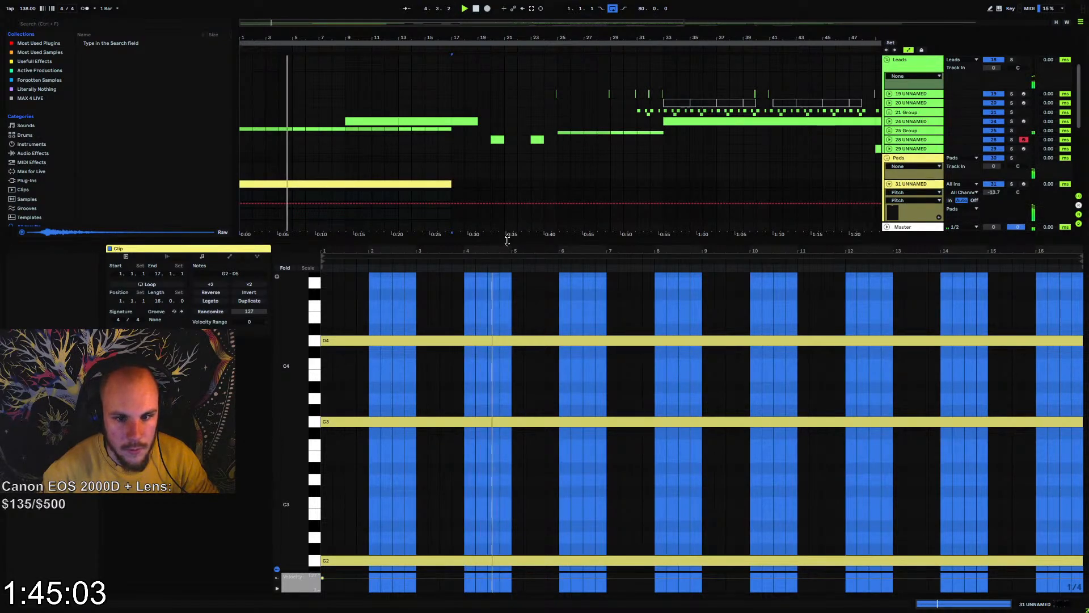
drag(508, 240, 508, 472)
Unfold 25 Group and repeat the first four bars of track 26's clip up to bar 17, undoing the surplus duplicate
click(889, 184)
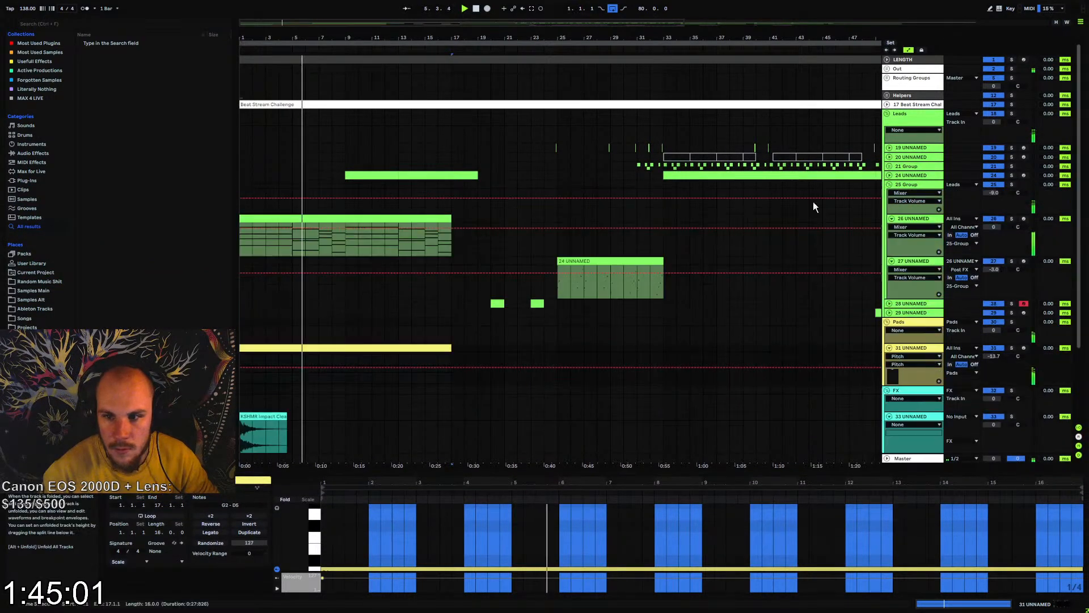
drag(301, 230, 241, 222)
key(ctrl+d)
key(ctrl+d)
key(ctrl+d)
key(ctrl+d)
key(ctrl+d)
key(ctrl+d)
key(ctrl+d)
key(ctrl+z)
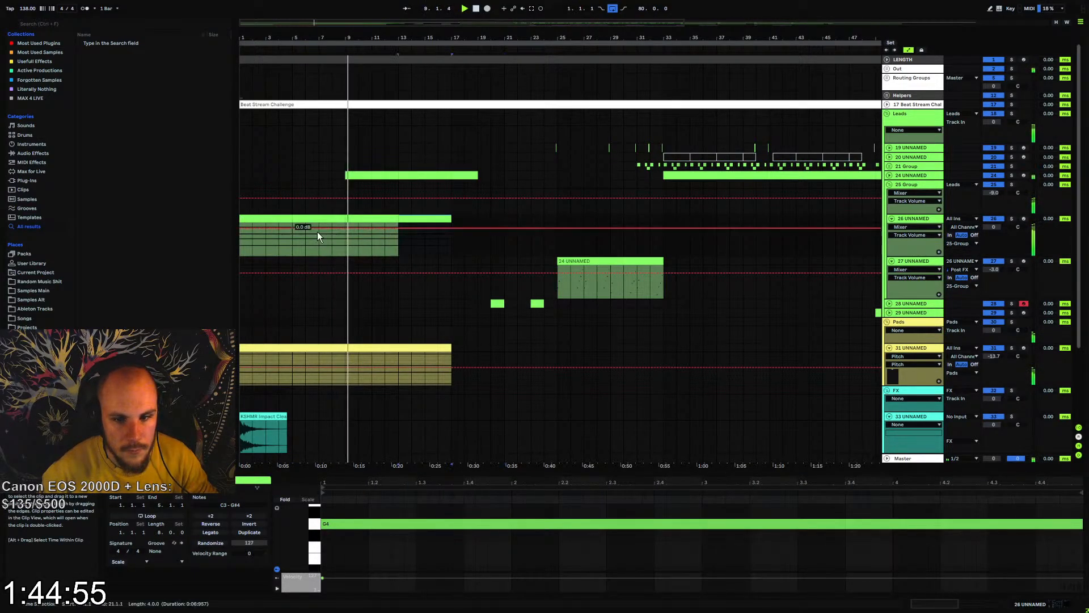
Open the 24 UNNAMED clip on track 27 and delete all its notes from bar 5 to the end
click(892, 219)
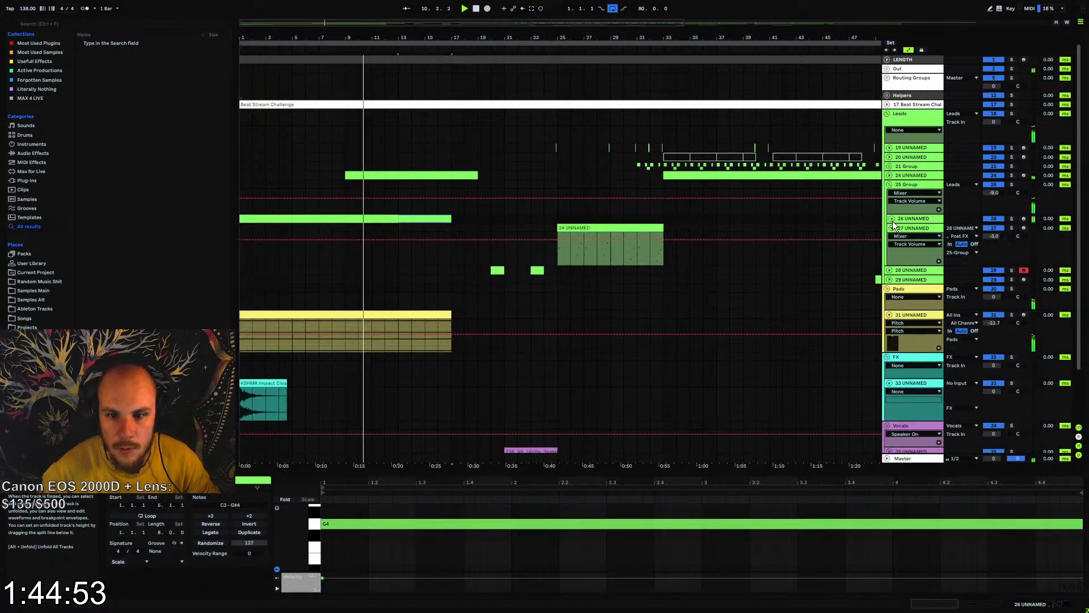
click(891, 228)
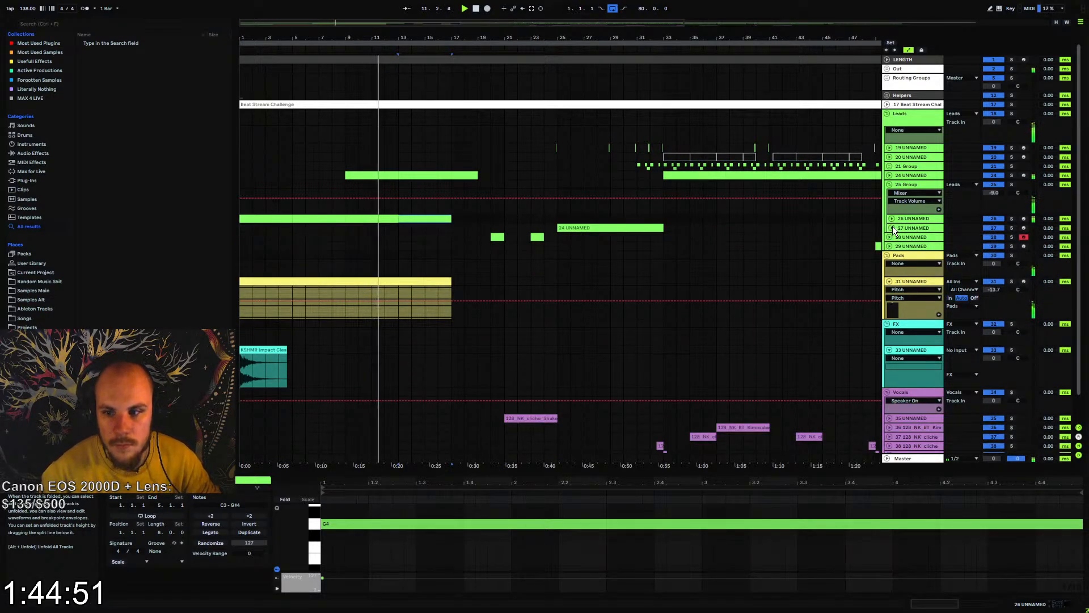
click(892, 228)
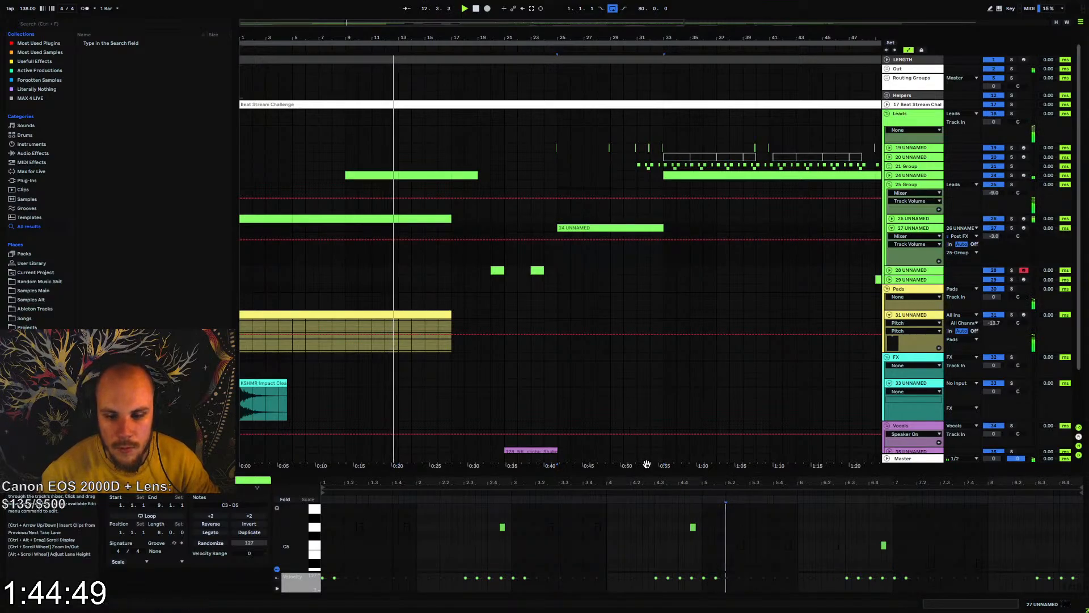
drag(650, 474, 654, 256)
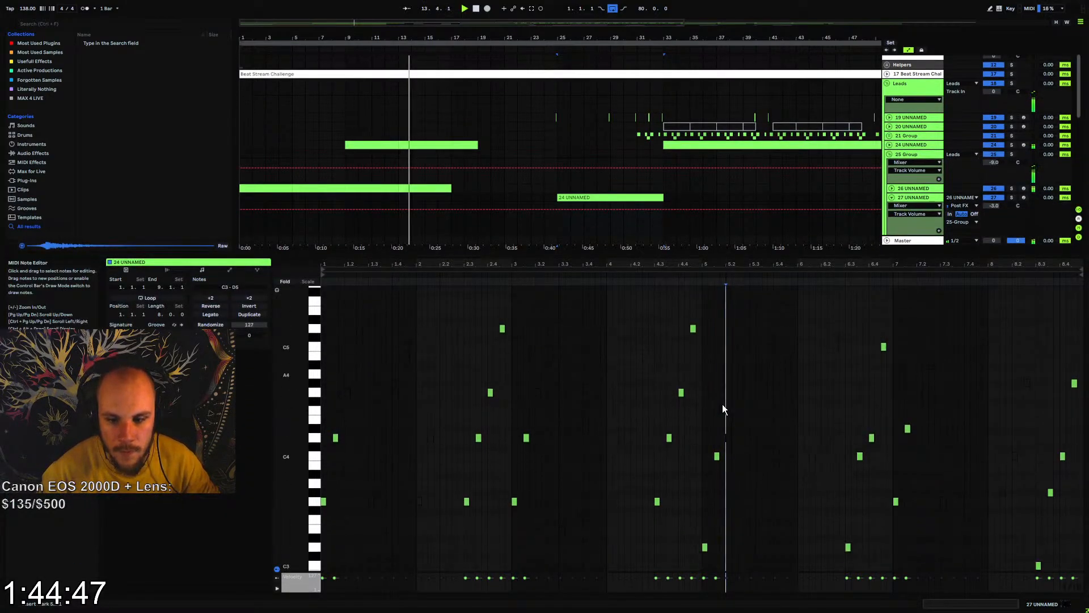
scroll(722, 312, down, 3)
drag(706, 297, 1081, 544)
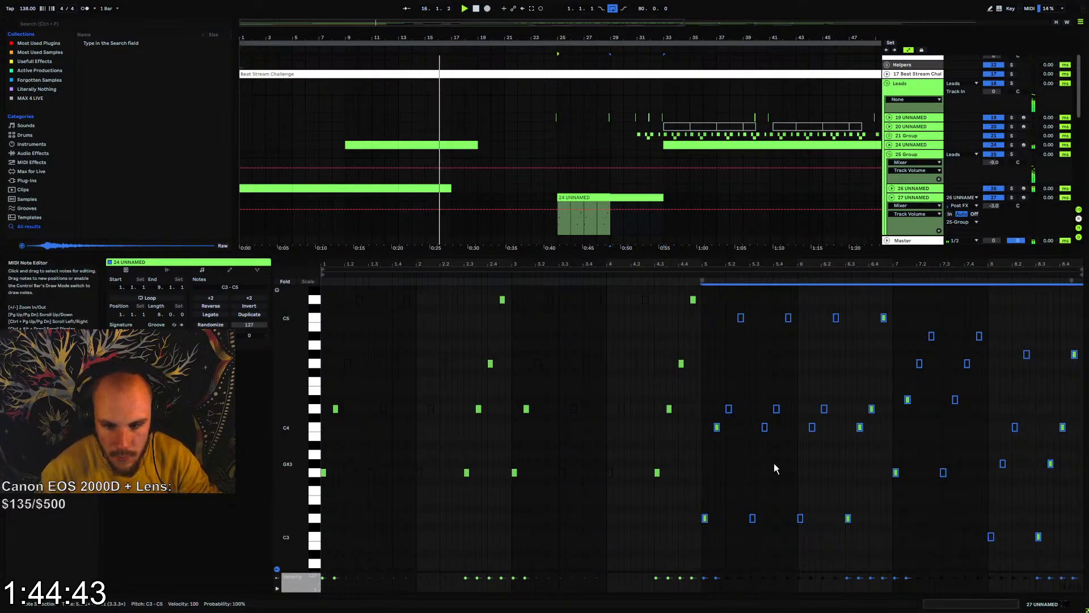
key(Delete)
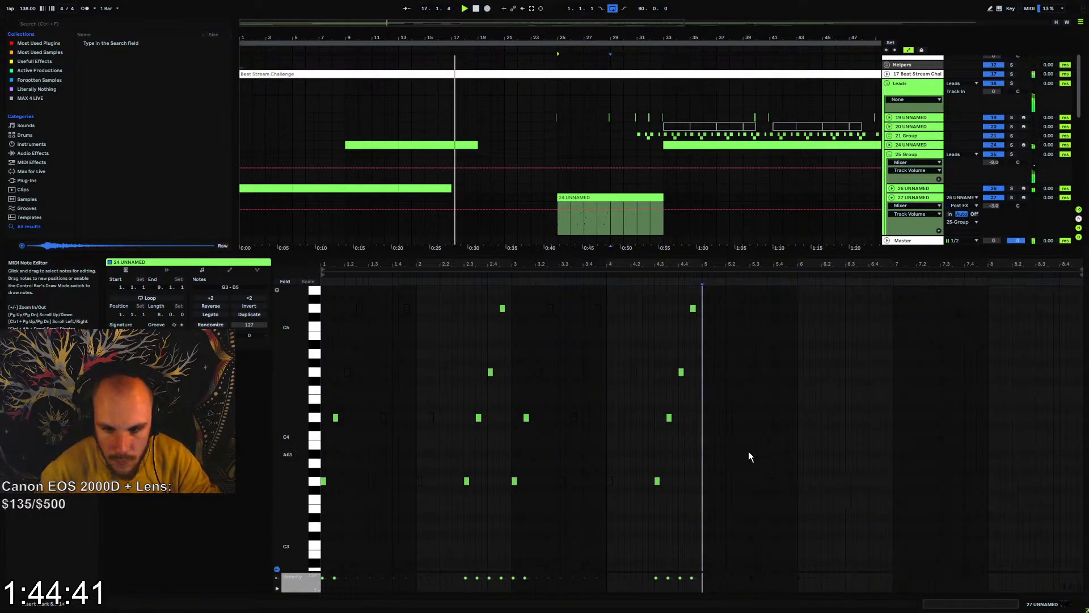
Duplicate the notes of bars 1 to 4 into bars 5 to 8 of the 24 UNNAMED clip, then fold track 27
scroll(749, 457, up, 4)
drag(707, 335, 315, 537)
key(ctrl+d)
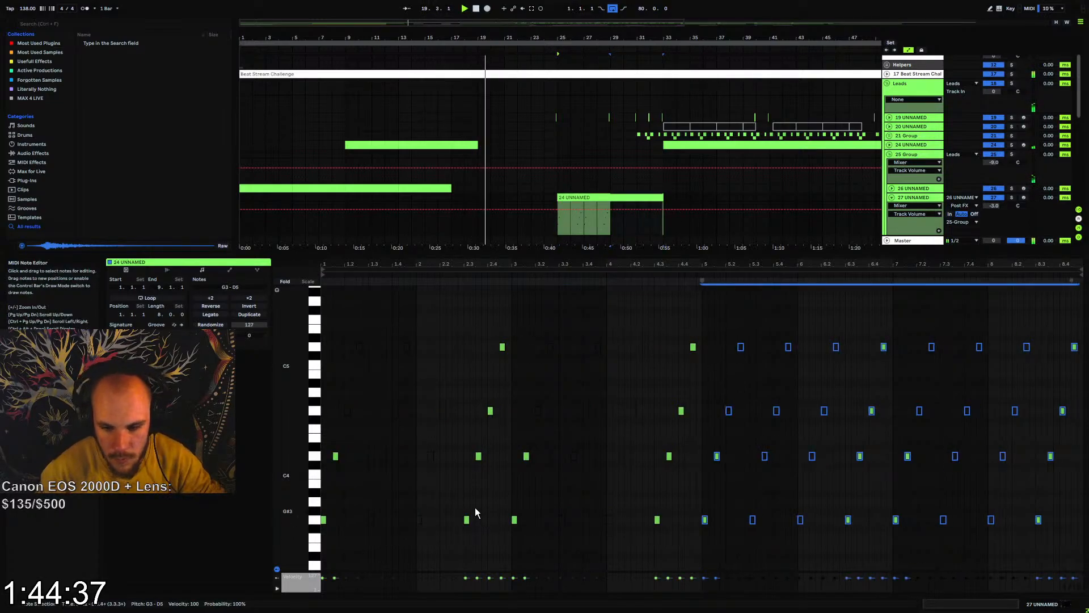
click(892, 201)
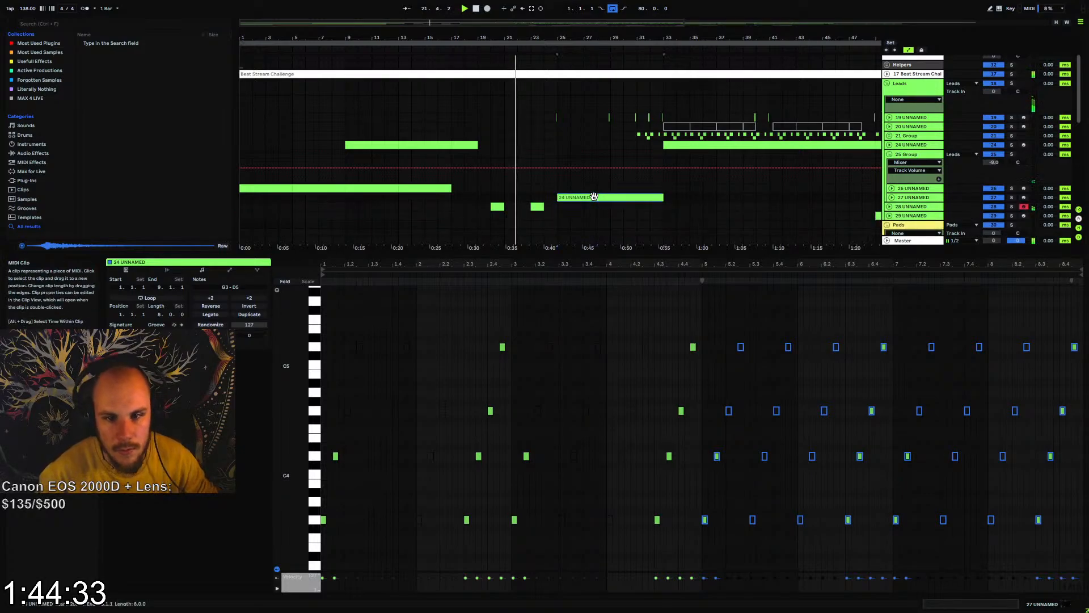
Place a copy of the eight-bar 24 UNNAMED clip on track 27 at bar 65
drag(603, 59, 474, 59)
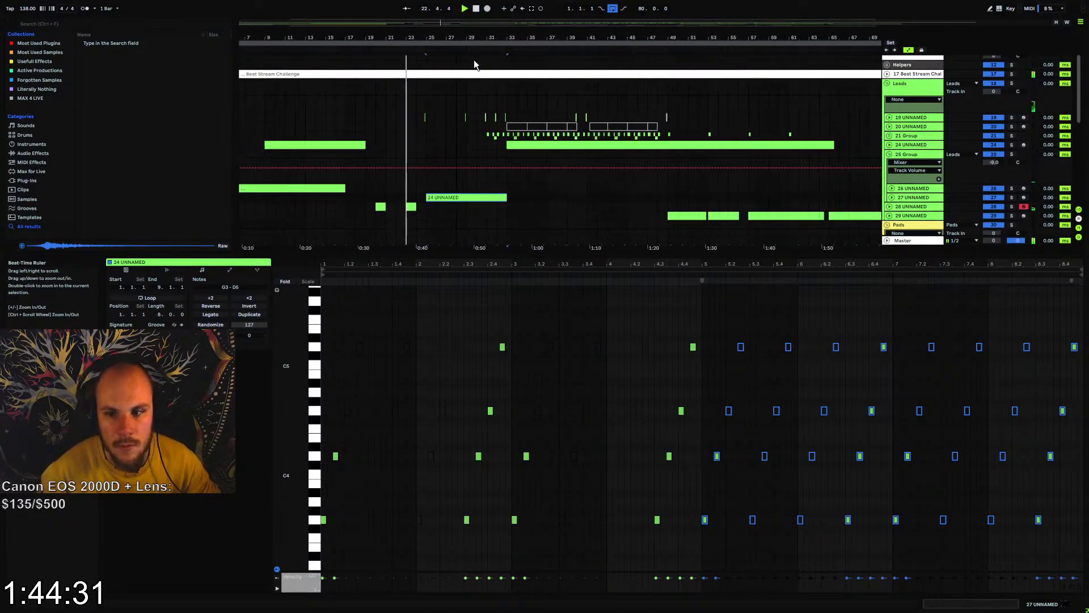
click(831, 199)
click(832, 198)
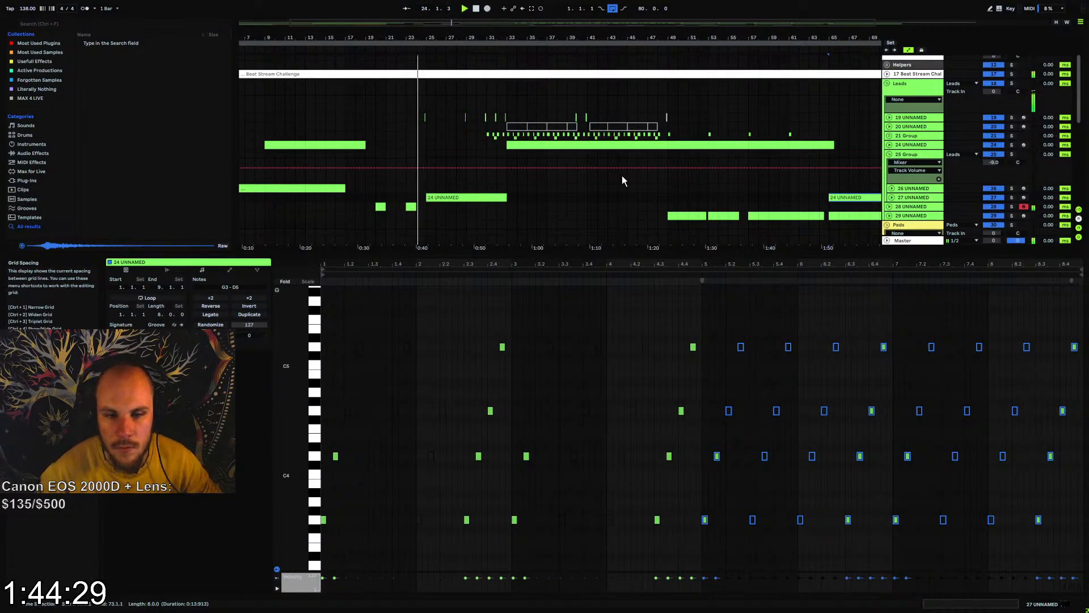
Shift the 128 NK cliche Shakedown vocal clip one beat earlier so it ends just before bar 25
drag(424, 38, 489, 48)
scroll(542, 173, down, 2)
drag(530, 253, 531, 497)
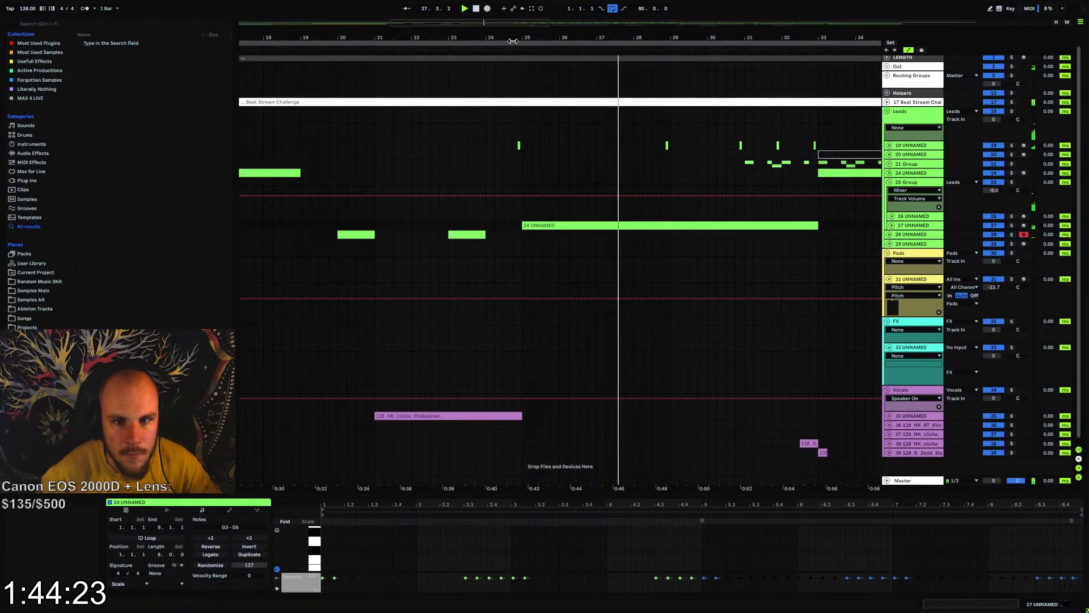
click(513, 42)
click(489, 414)
click(493, 408)
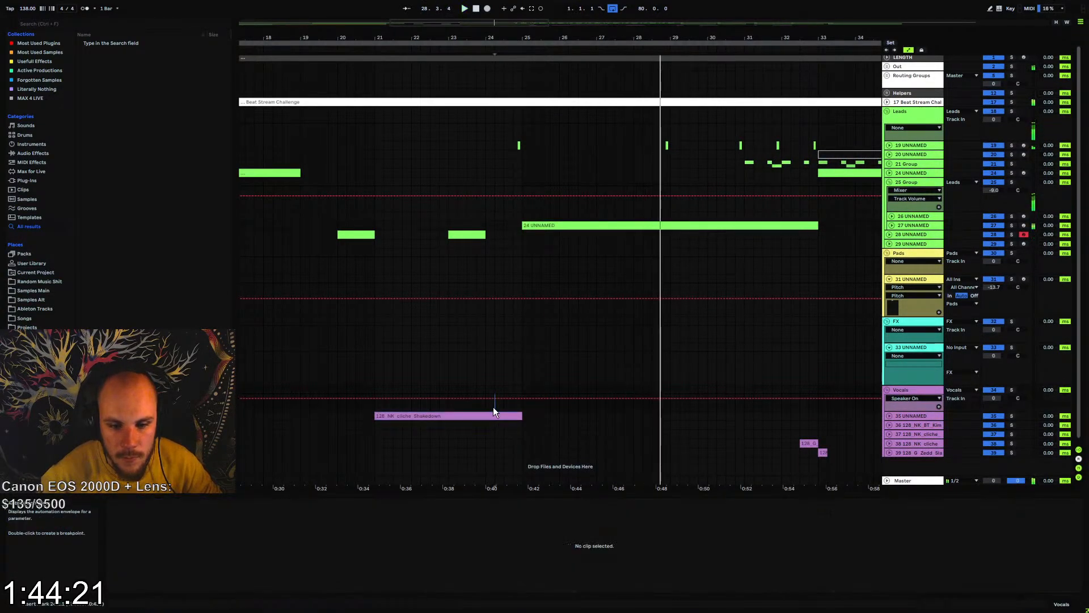
key(space)
key(space)
drag(515, 415, 506, 416)
click(506, 409)
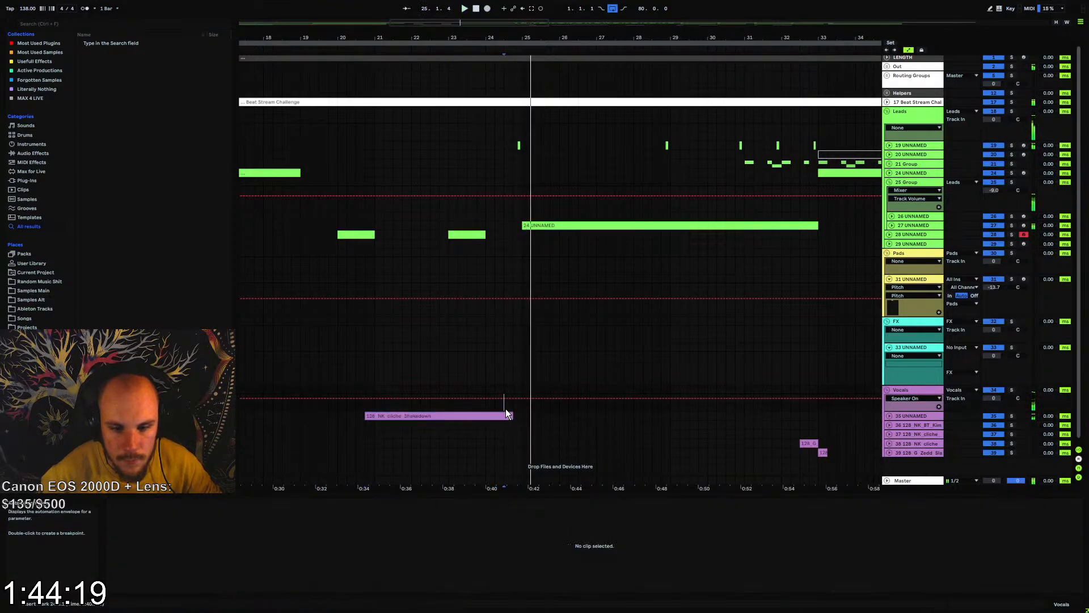
Play back the end of the shifted vocal clip from about bar 24 to check its transition into bar 25
key(space)
key(space)
key(space)
key(space)
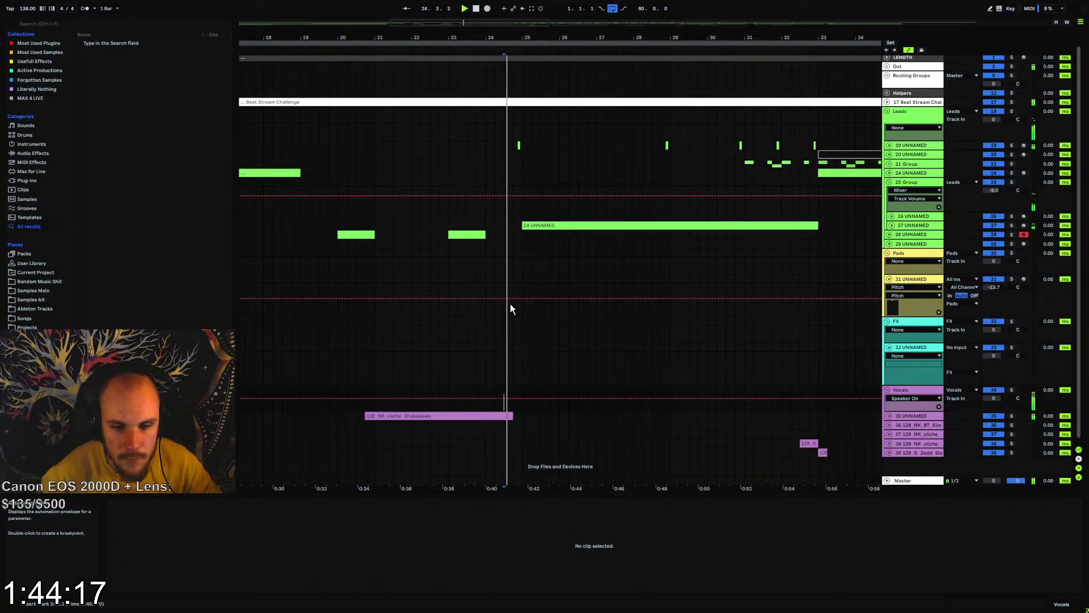
click(487, 389)
key(space)
key(space)
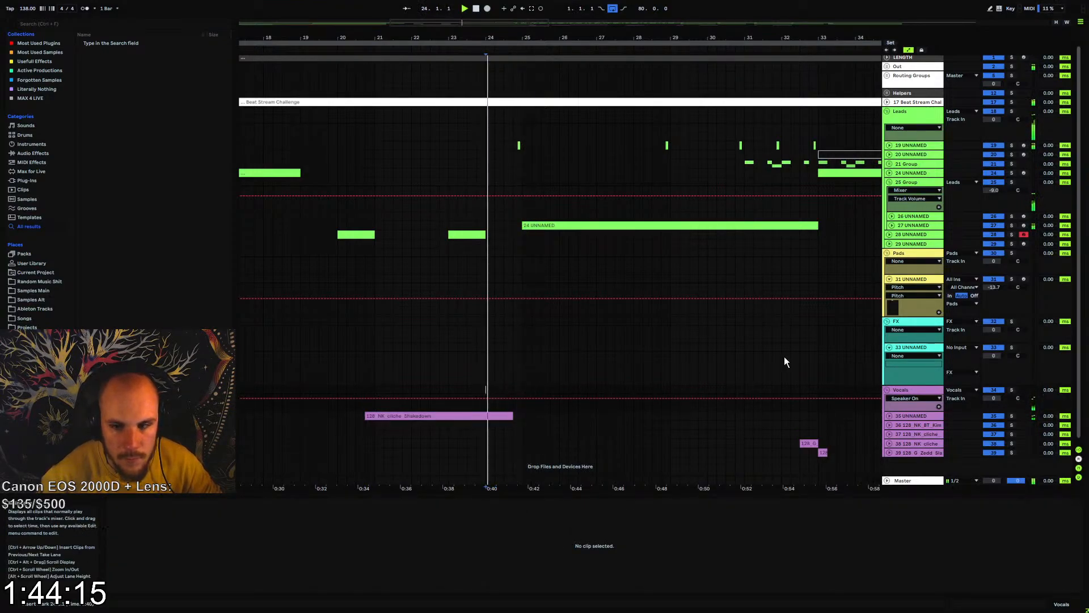
List the audio effects in the browser, fold 25 Group, and stop playback with FX track 33 selected
click(902, 347)
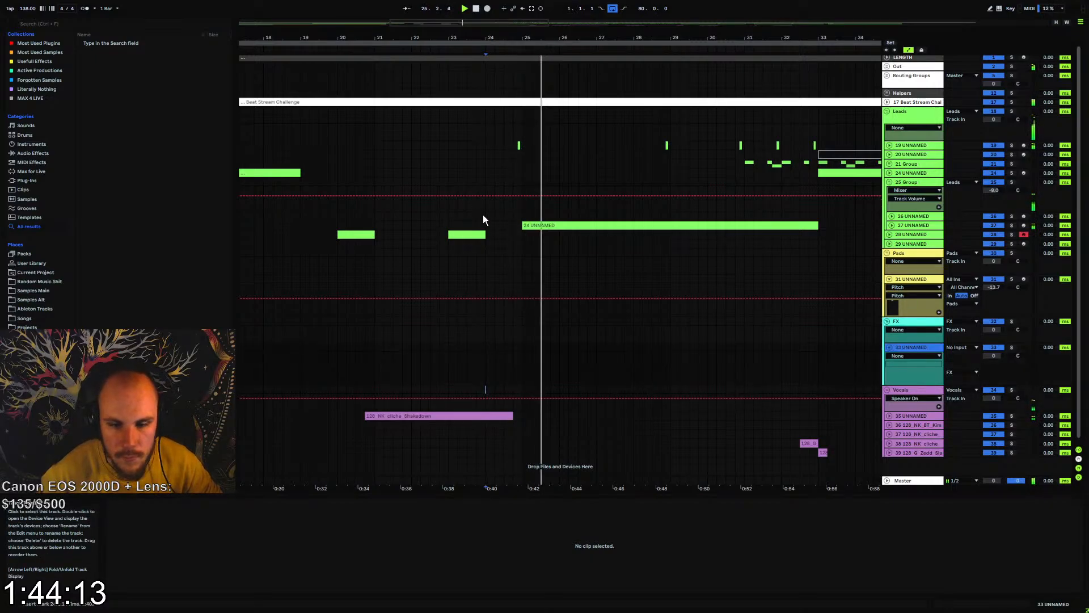
click(34, 154)
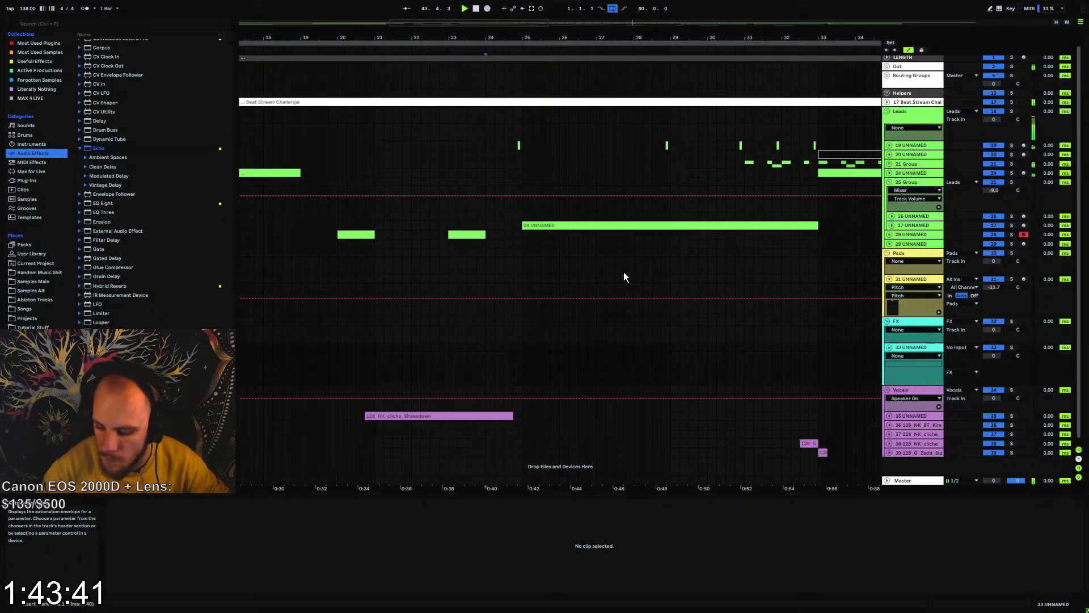
drag(595, 38, 448, 9)
click(889, 182)
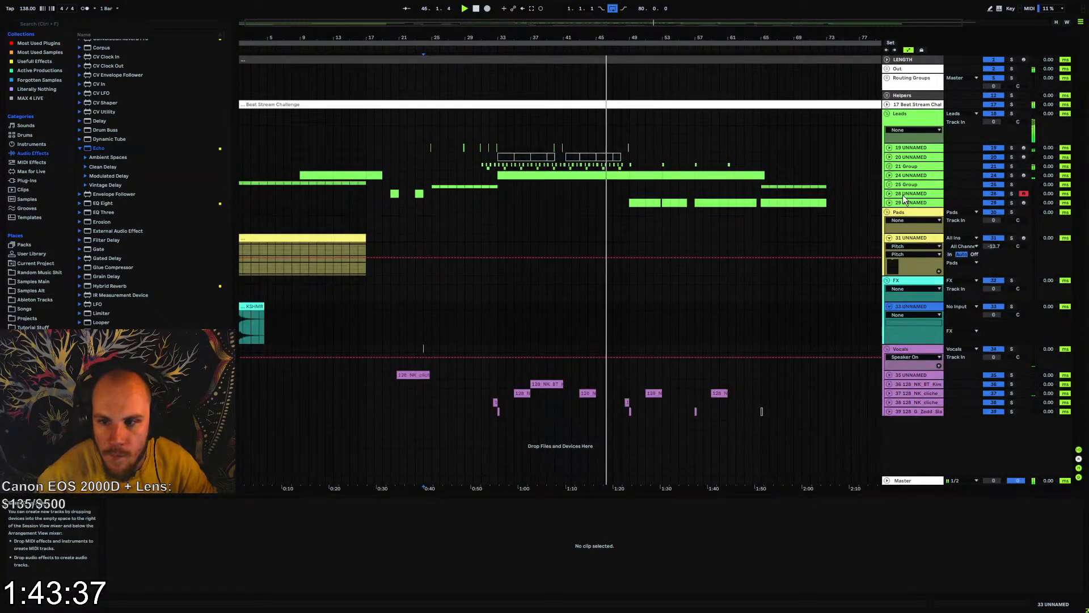
key(space)
click(556, 324)
click(909, 307)
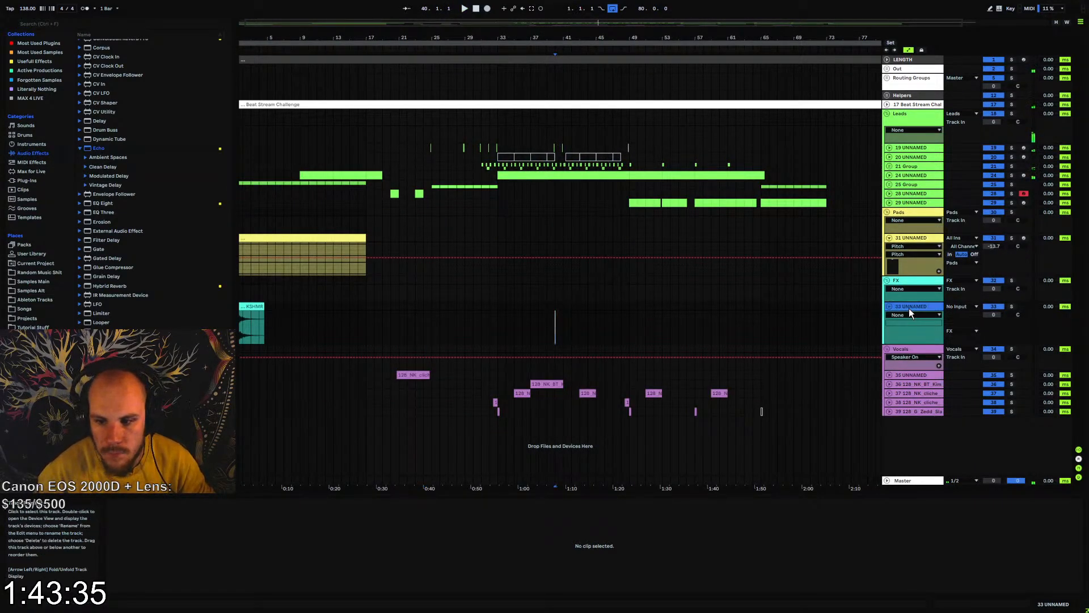
Preview KSHMR Exhaust 04 and 08 from the Exhausts folder of the Sounds of KSHMR Vol 4 pack in Samples Main
click(32, 290)
key(Up)
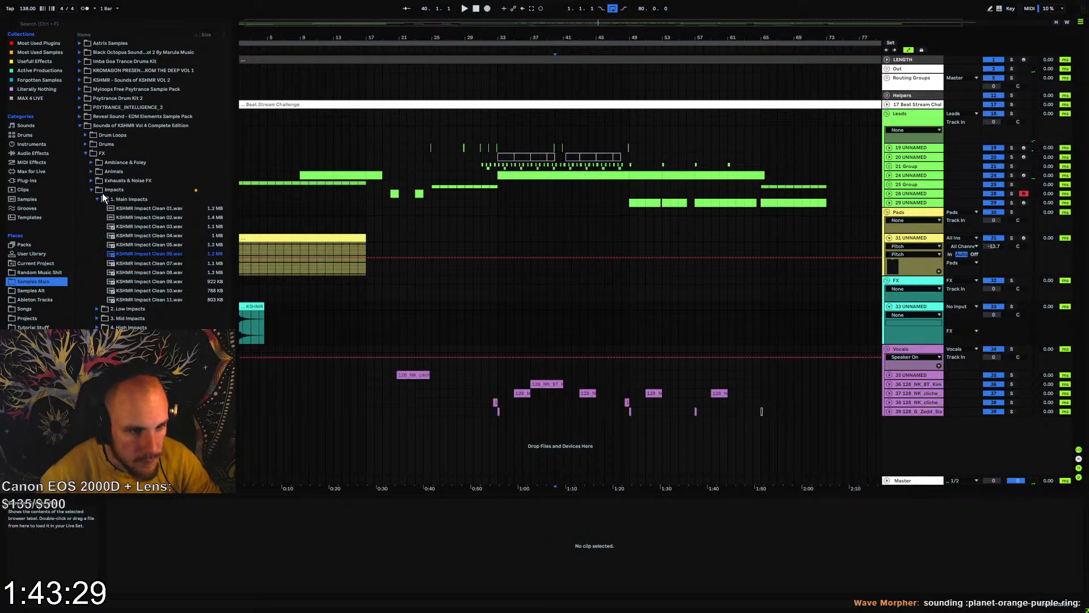
click(92, 189)
click(91, 180)
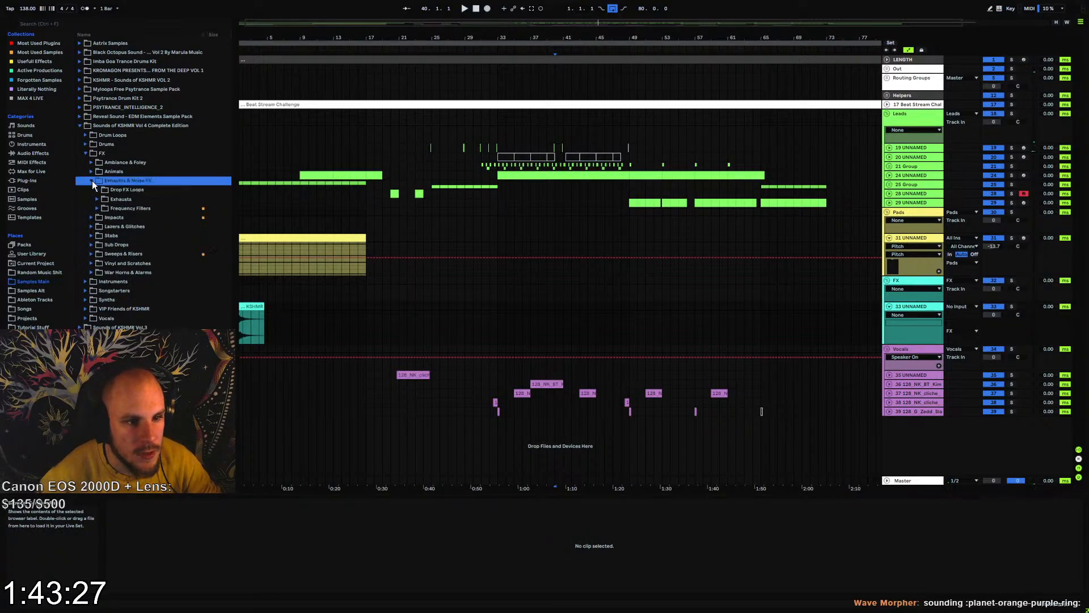
click(97, 200)
click(136, 236)
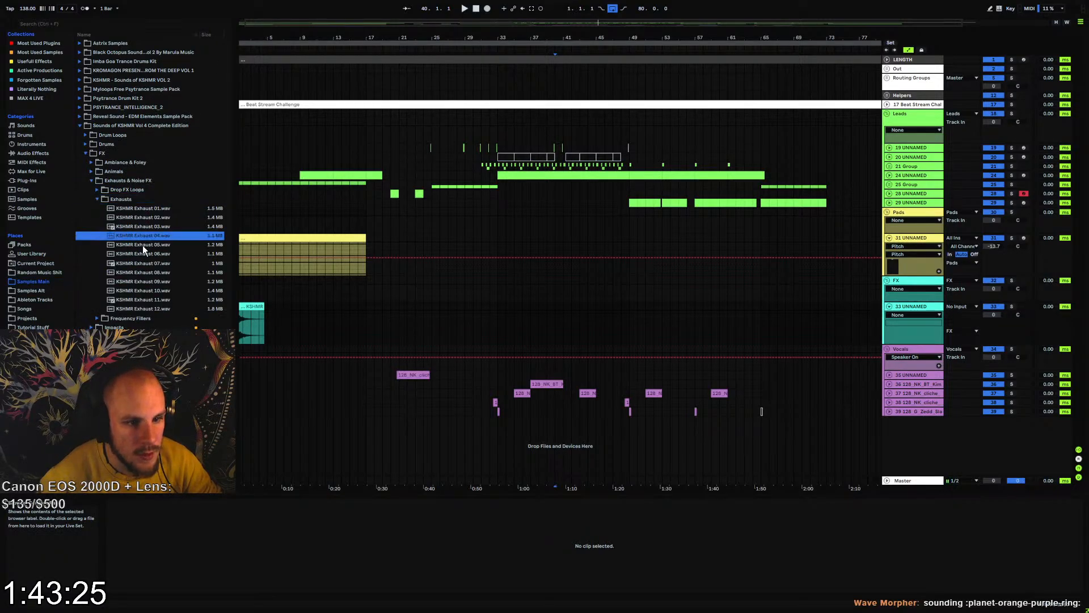
click(151, 274)
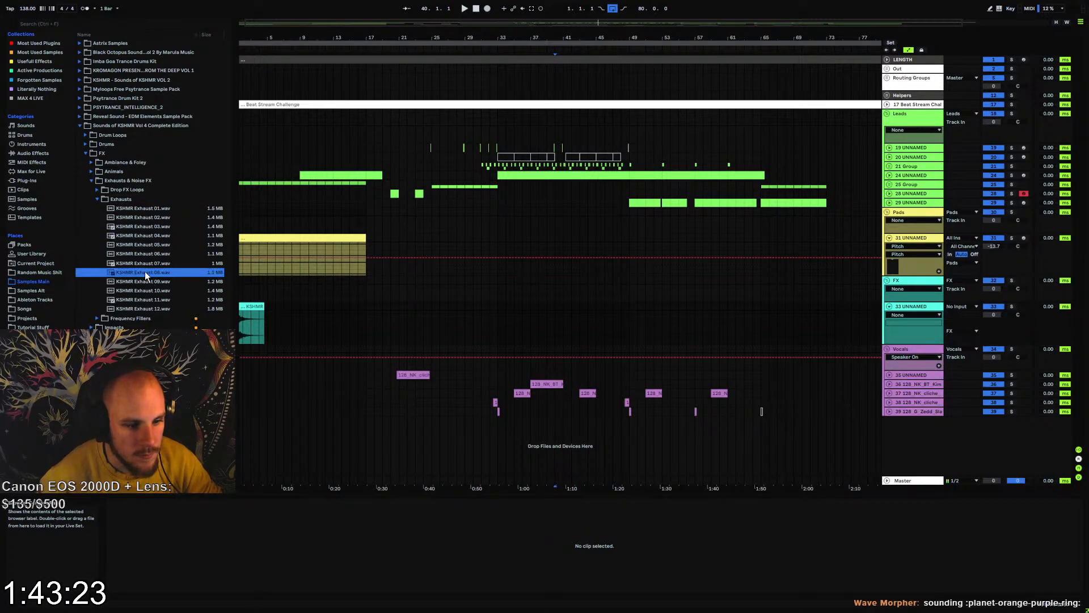
Add an audio track below FX track 33 and place KSHMR Exhaust 08 on it at bar 33
drag(146, 275, 507, 321)
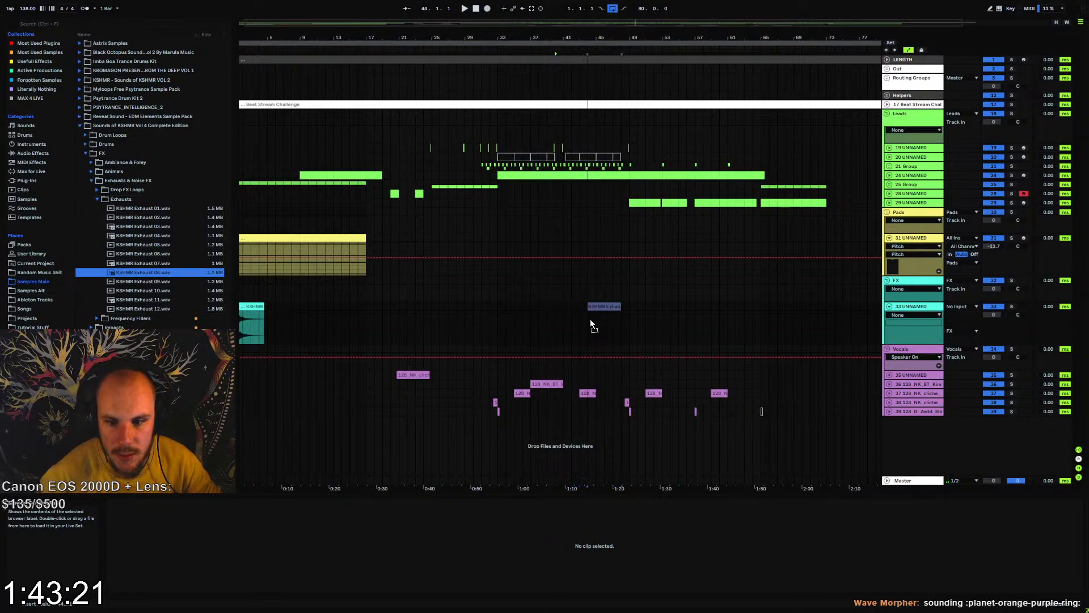
drag(591, 321, 163, 291)
click(917, 311)
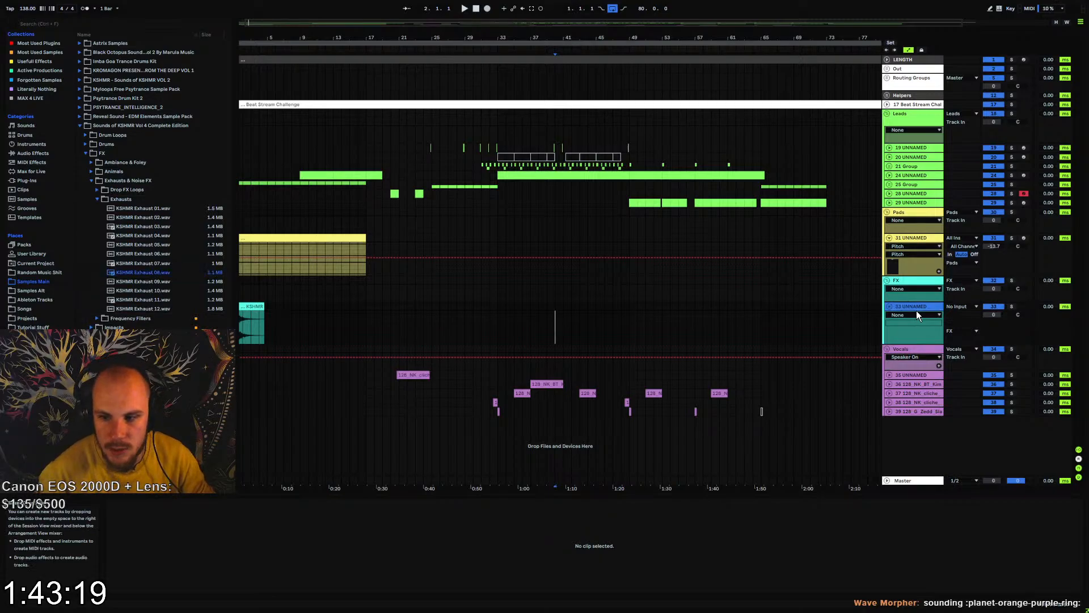
key(ctrl+t)
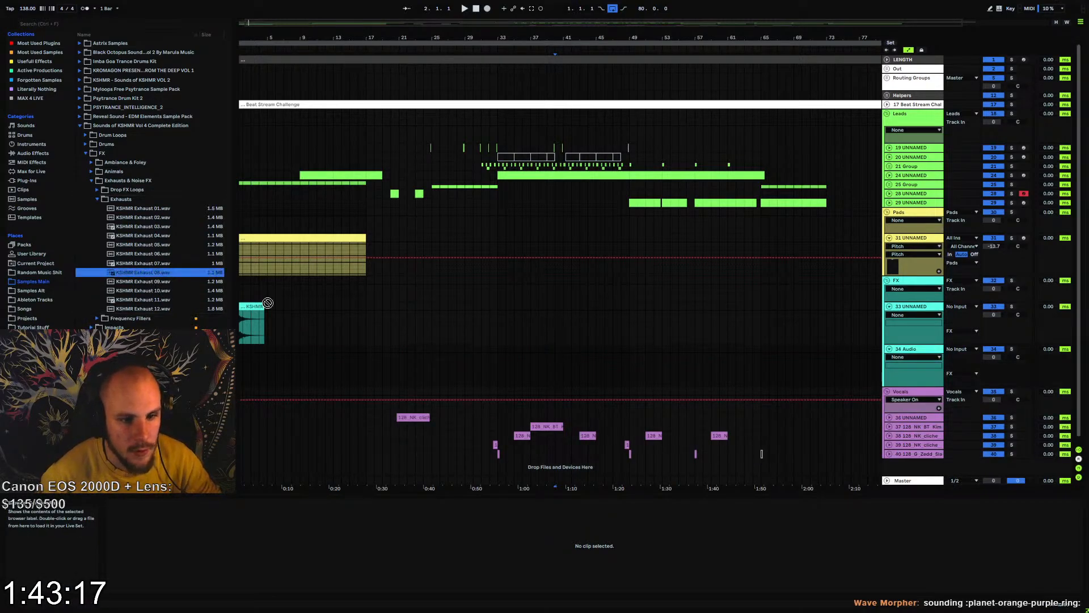
drag(489, 367, 503, 364)
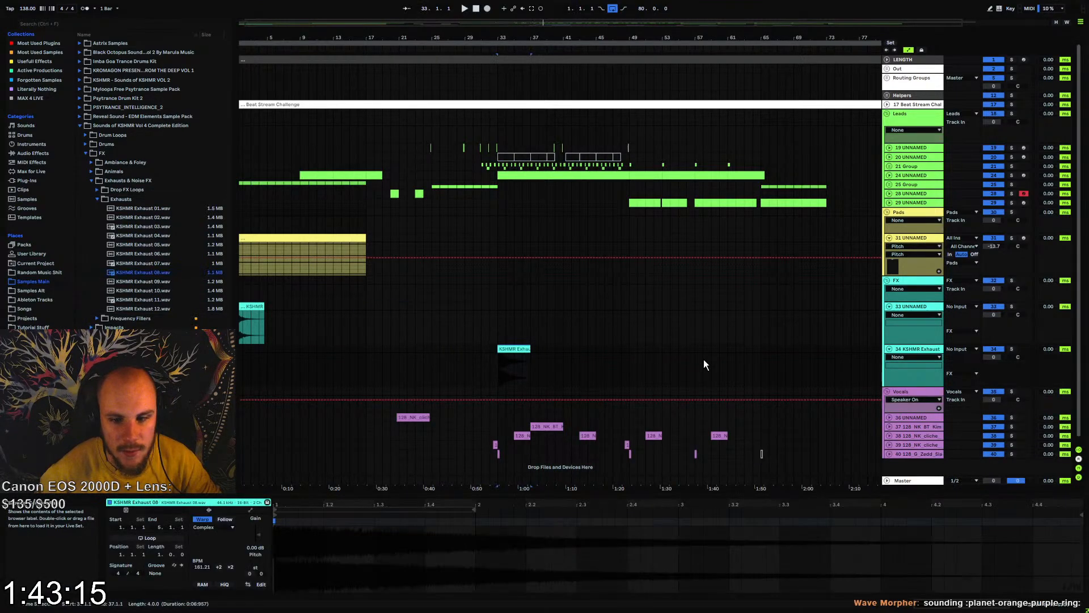
Lower the KSHMR Exhaust 08 track's volume to -21.7 dB while playing the drop at bar 33
key(space)
drag(993, 357, 994, 367)
key(space)
key(space)
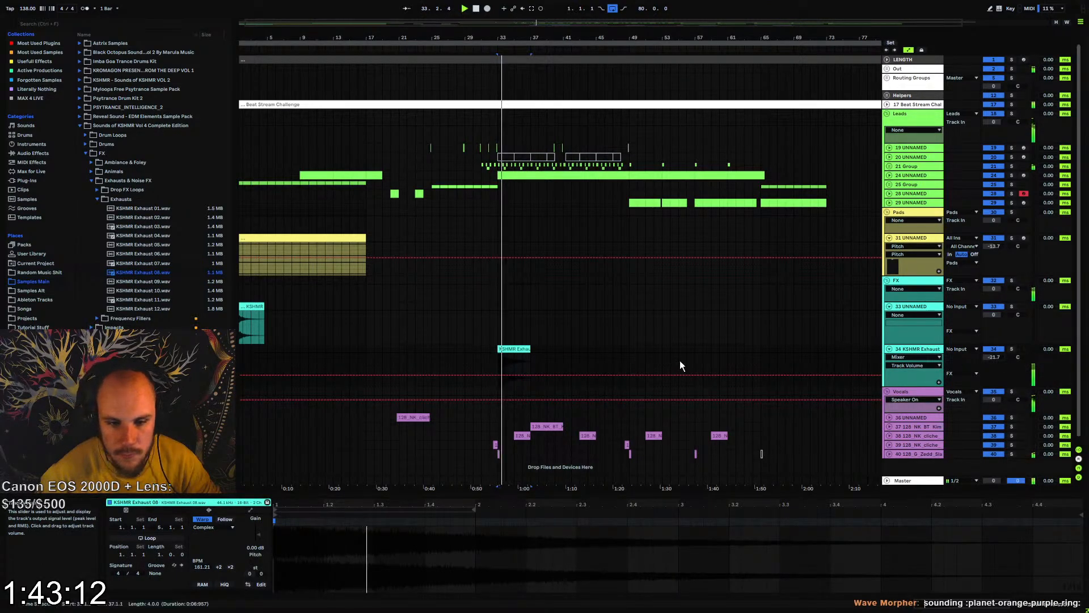
Duplicate the KSHMR Exhaust 08 clip at eight-bar intervals to bars 41 and 49
shift+click(566, 349)
key(ctrl+d)
key(ctrl+d)
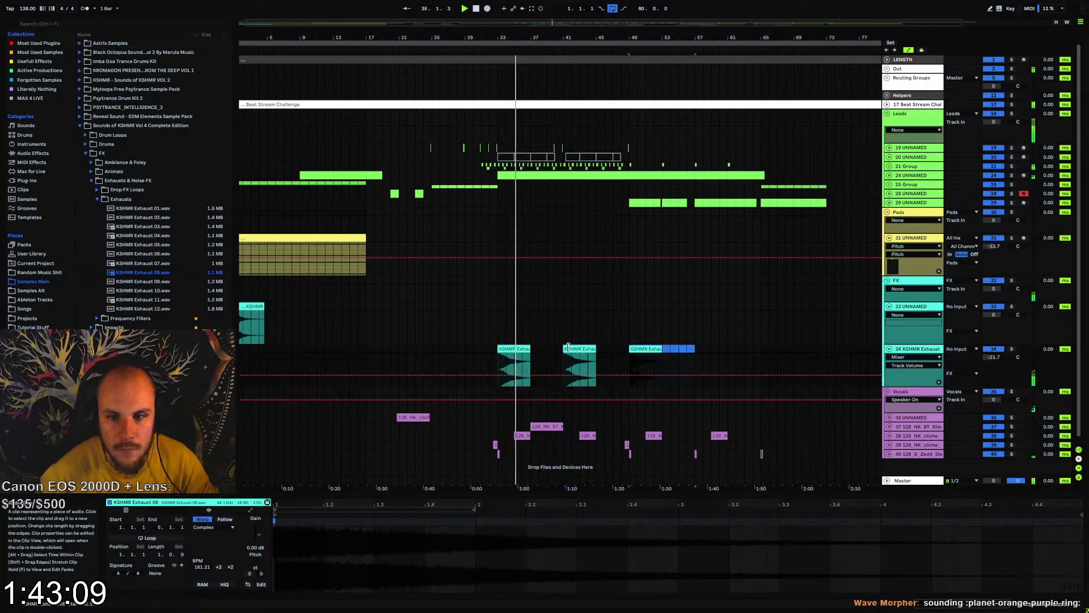
Place KSHMR Exhaust 12 from bar 41 to 49 on a new audio track below track 34, with its volume at -23.4 dB
click(890, 349)
click(890, 350)
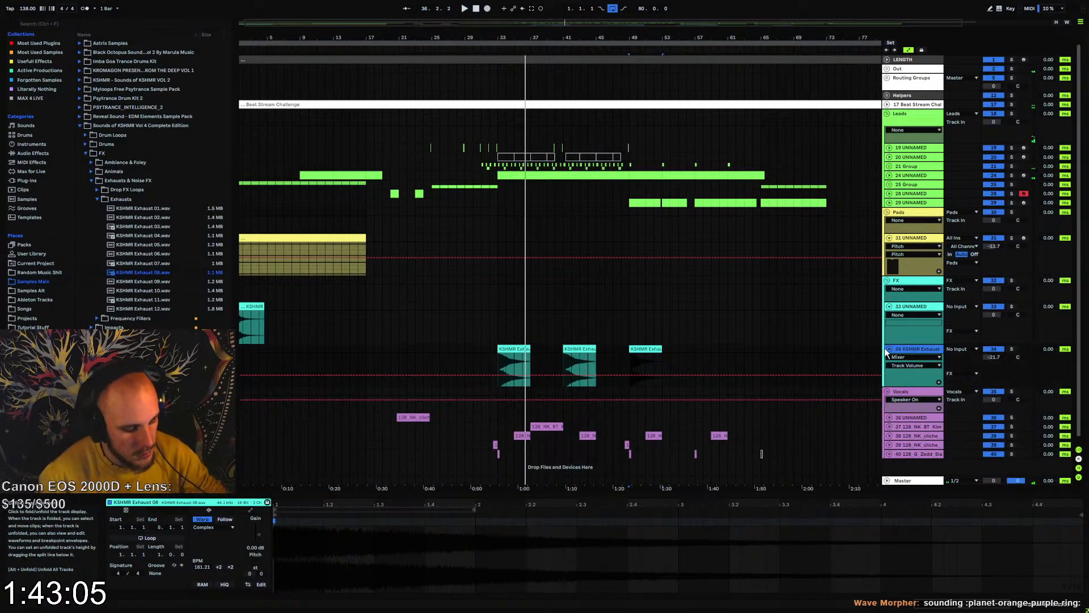
key(ctrl+t)
click(152, 282)
click(141, 291)
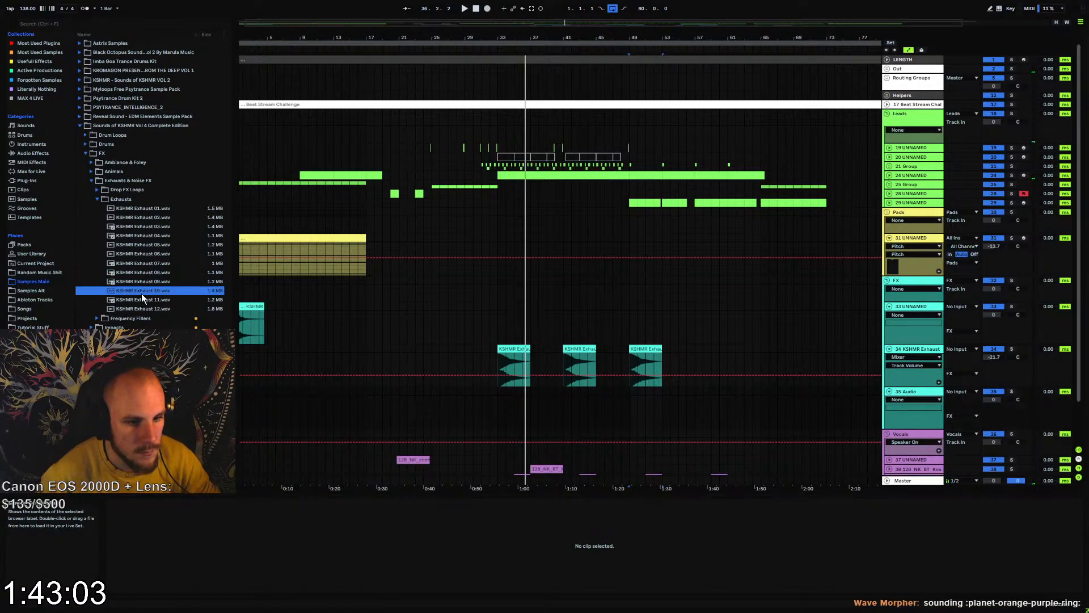
click(140, 301)
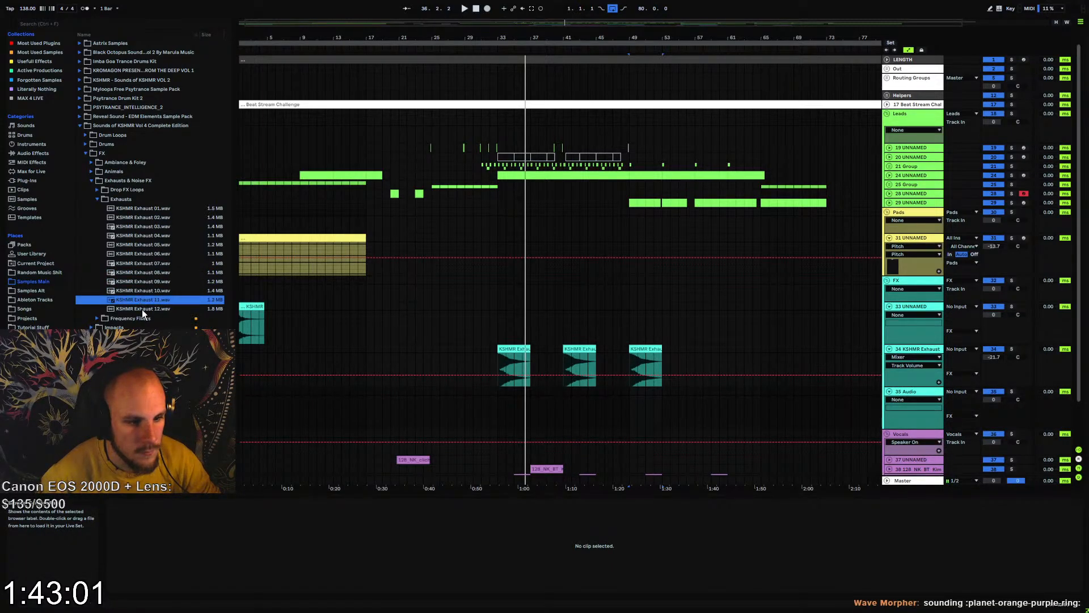
click(142, 309)
drag(141, 309, 564, 414)
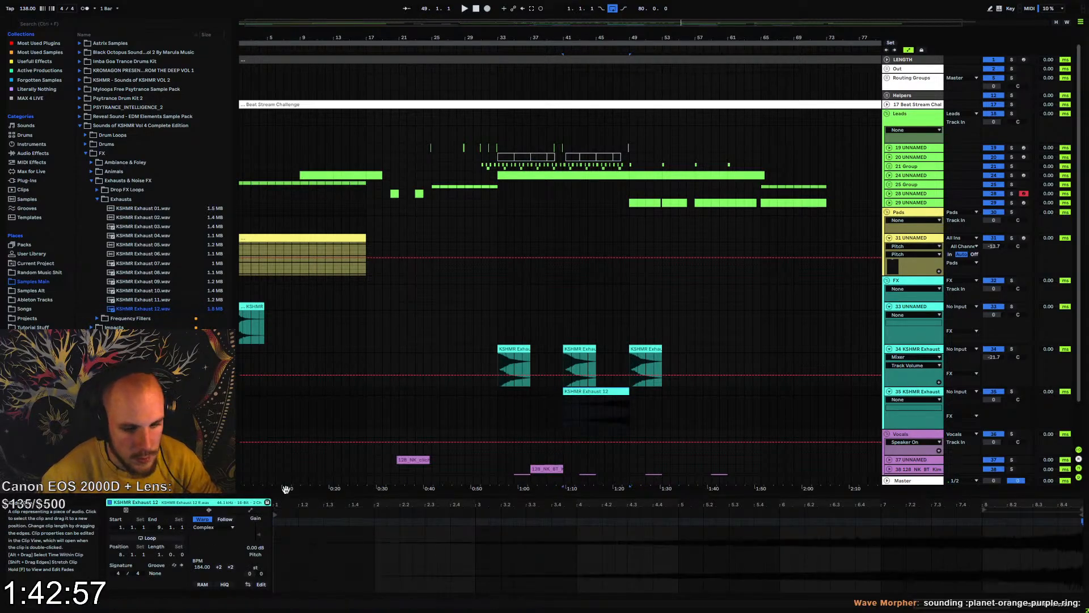
key(space)
drag(994, 399, 993, 430)
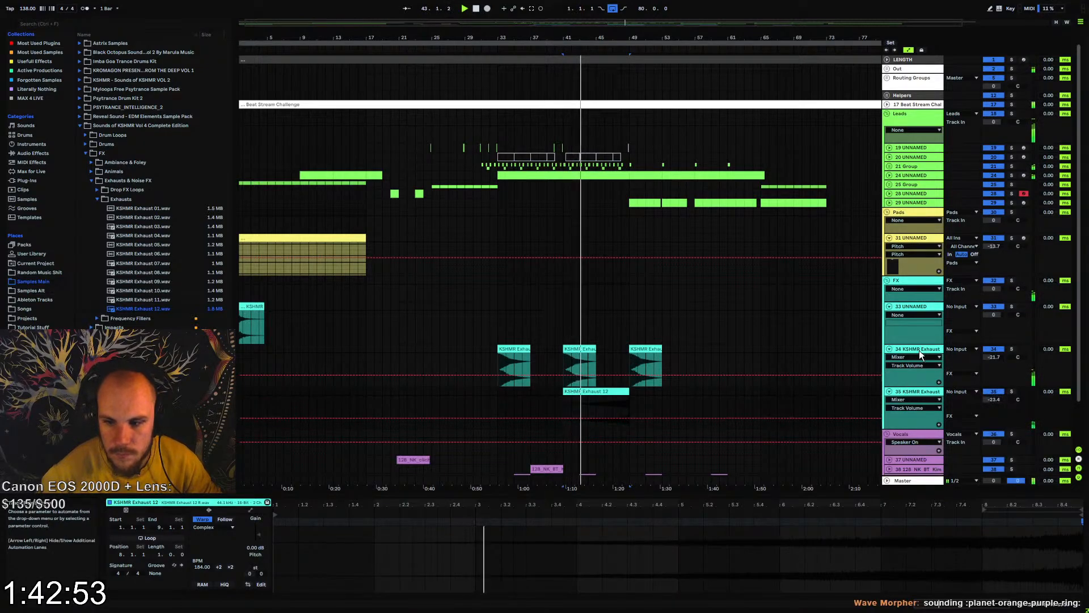
Copy the LFOTool device from 25 Group onto the KSHMR Exhaust 12 track
click(917, 195)
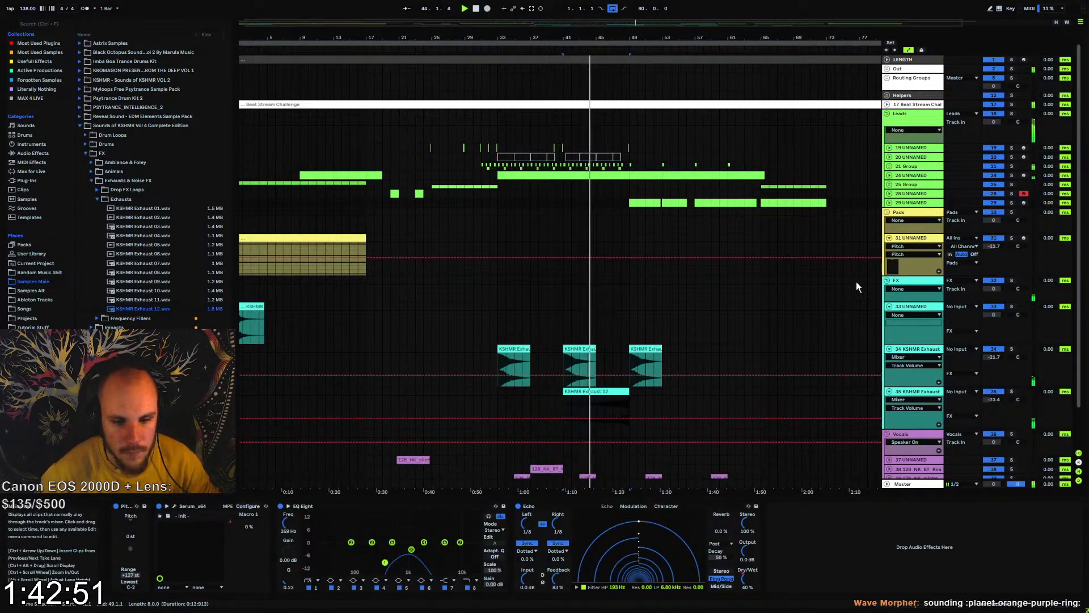
click(911, 185)
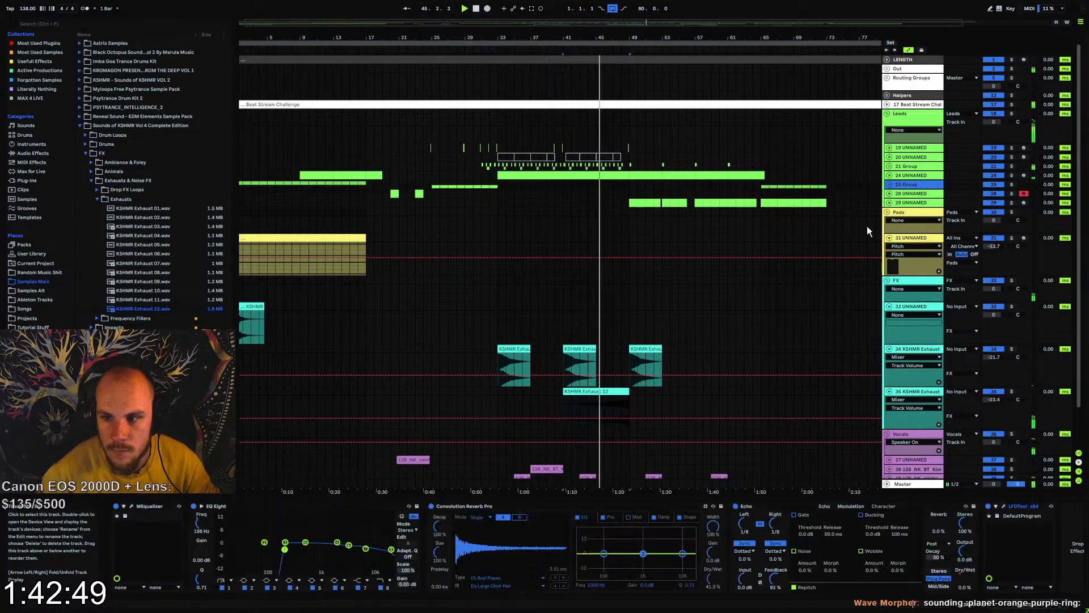
click(1023, 506)
click(914, 391)
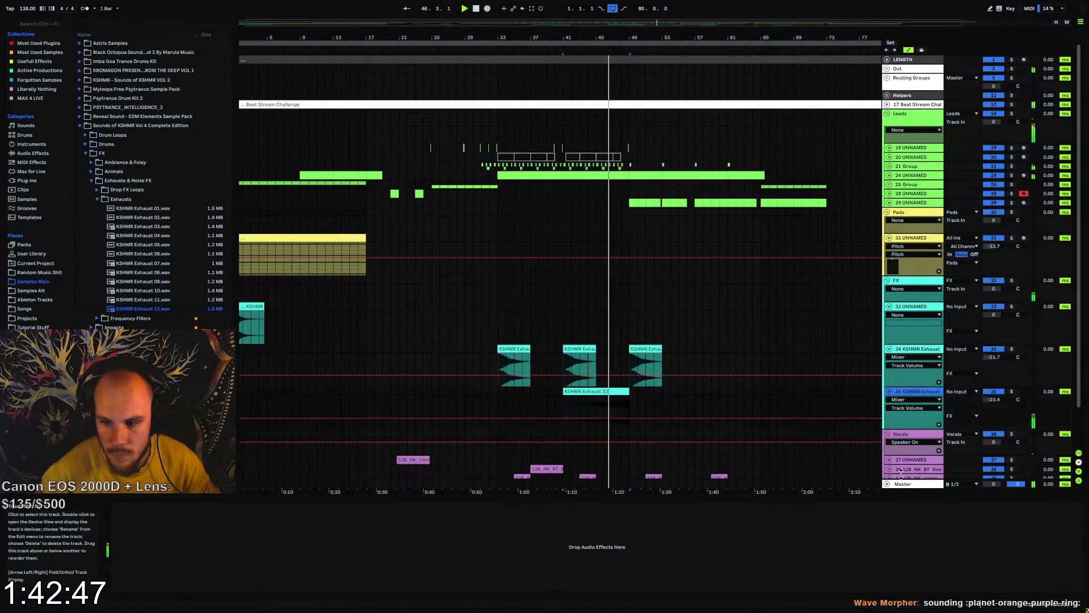
click(888, 543)
key(ctrl+v)
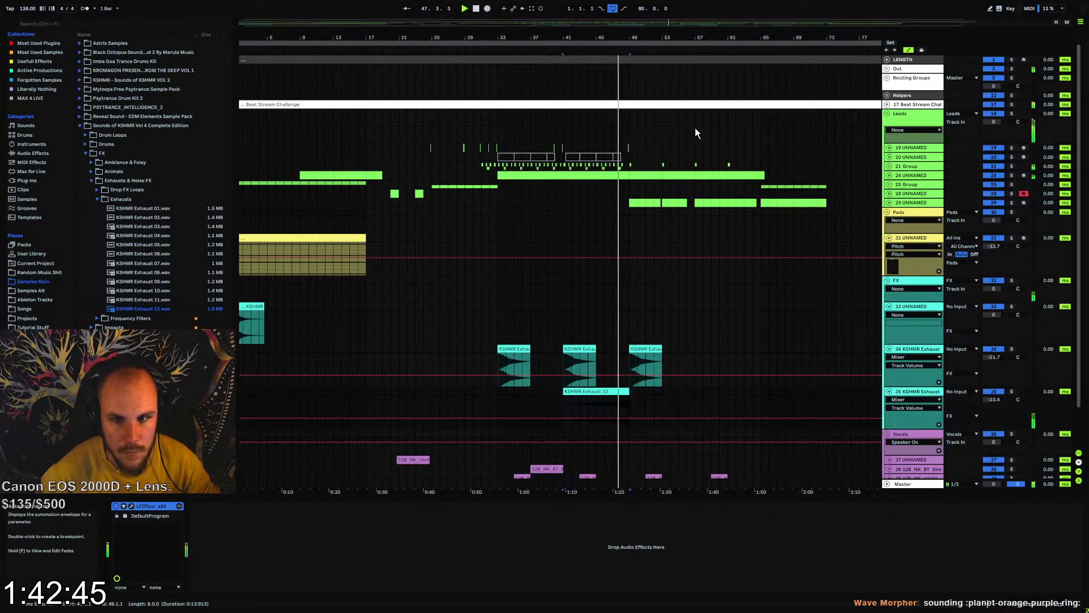
Trim the end of the KSHMR Exhaust 12 clip to two beats before bar 49 and play the transition from bar 48
drag(649, 38, 647, 80)
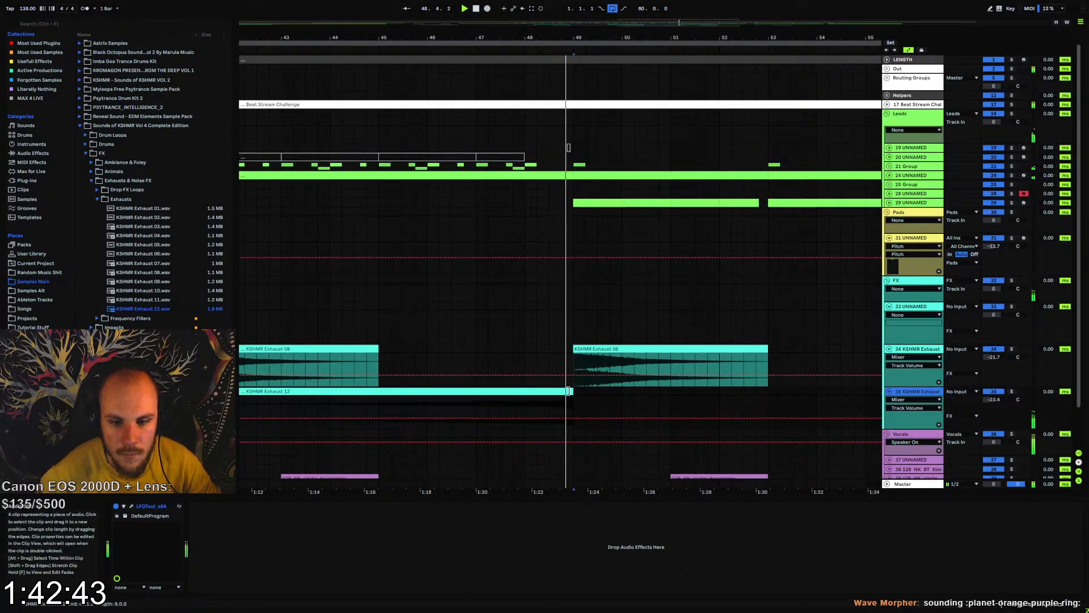
drag(555, 391, 546, 391)
click(529, 402)
key(space)
key(space)
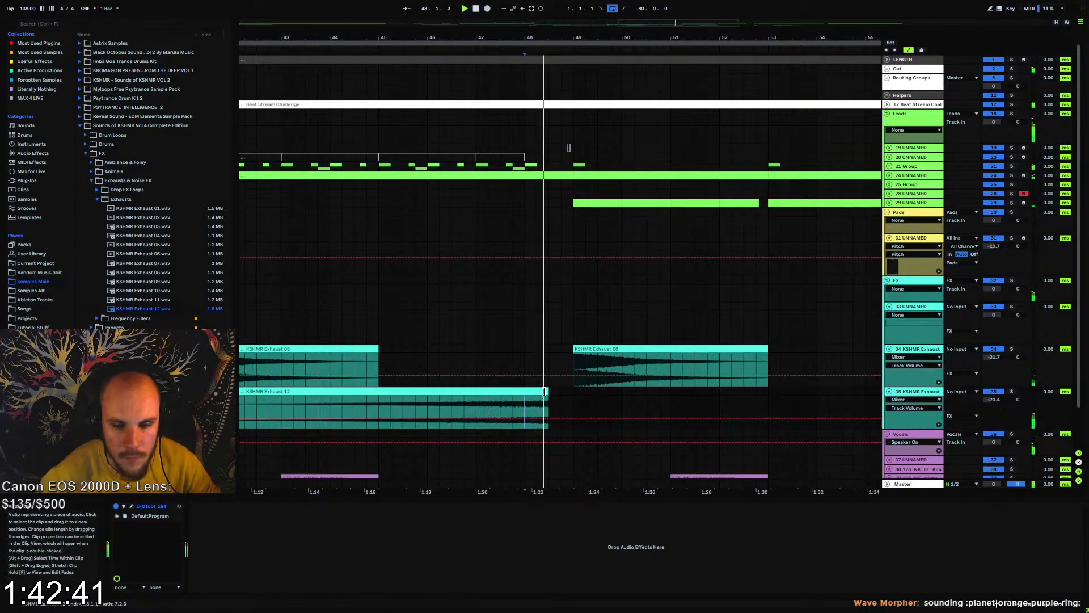
Fold FX tracks 33 to 35 and the Pads track 31 UNNAMED
scroll(567, 369, down, 2)
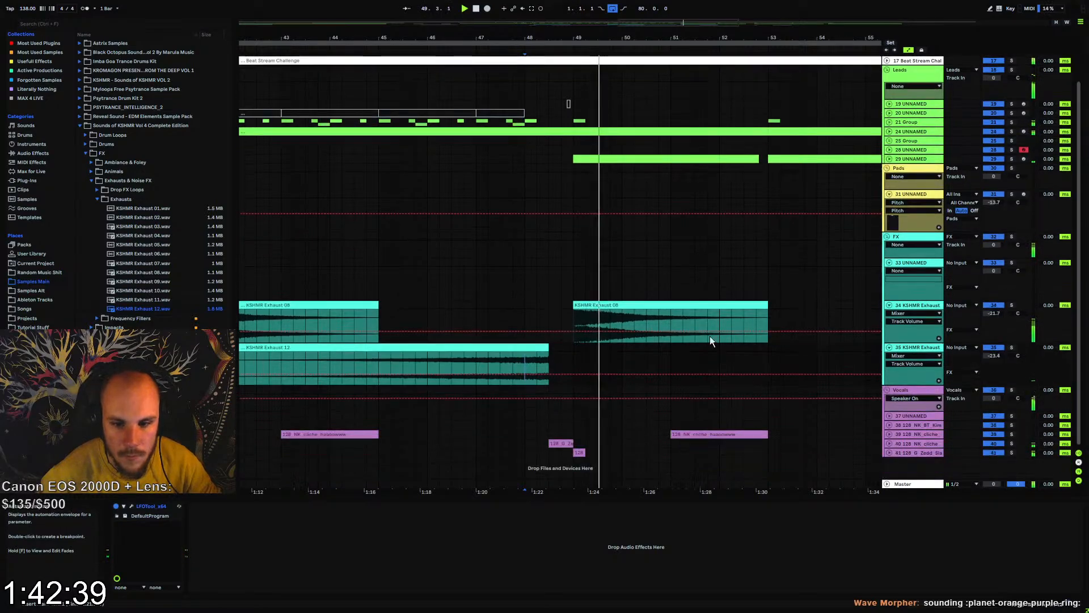
click(890, 306)
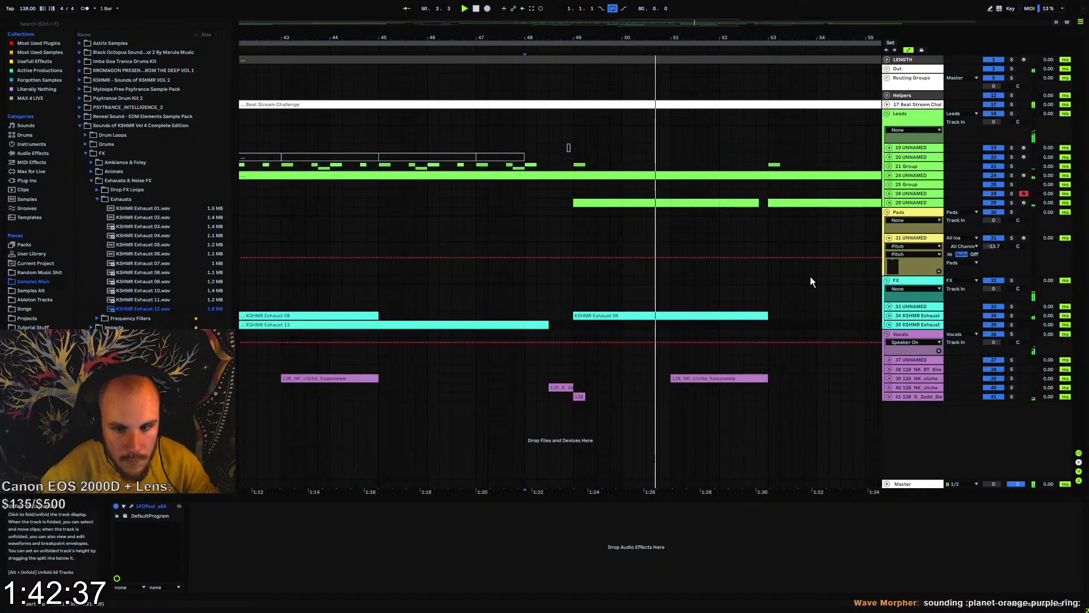
drag(624, 38, 470, 28)
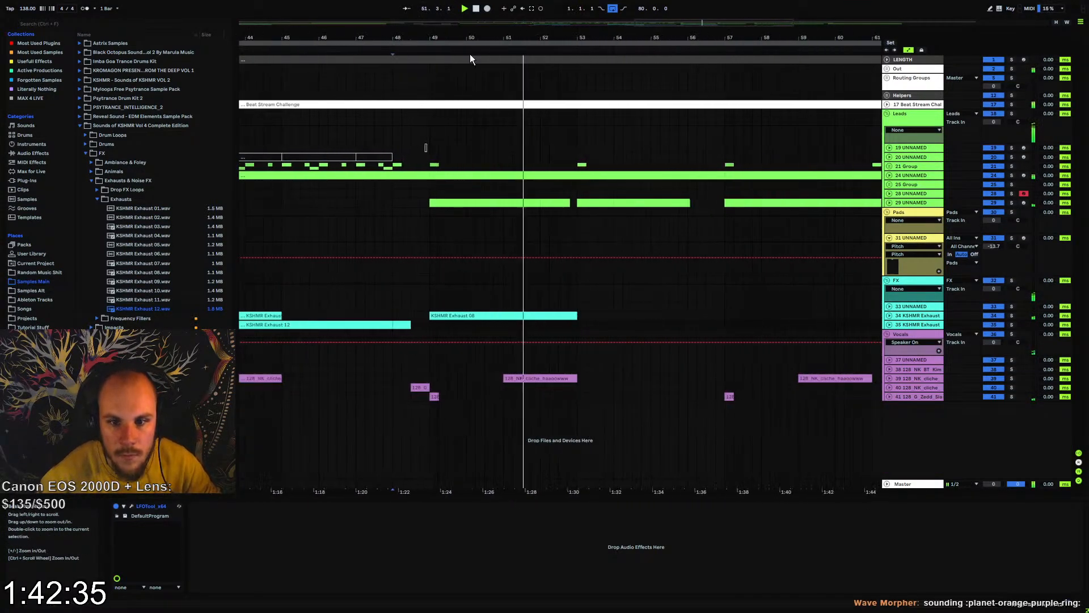
click(889, 241)
Unfold lead track 29 UNNAMED and add a new MIDI track directly below it
click(902, 202)
key(Right)
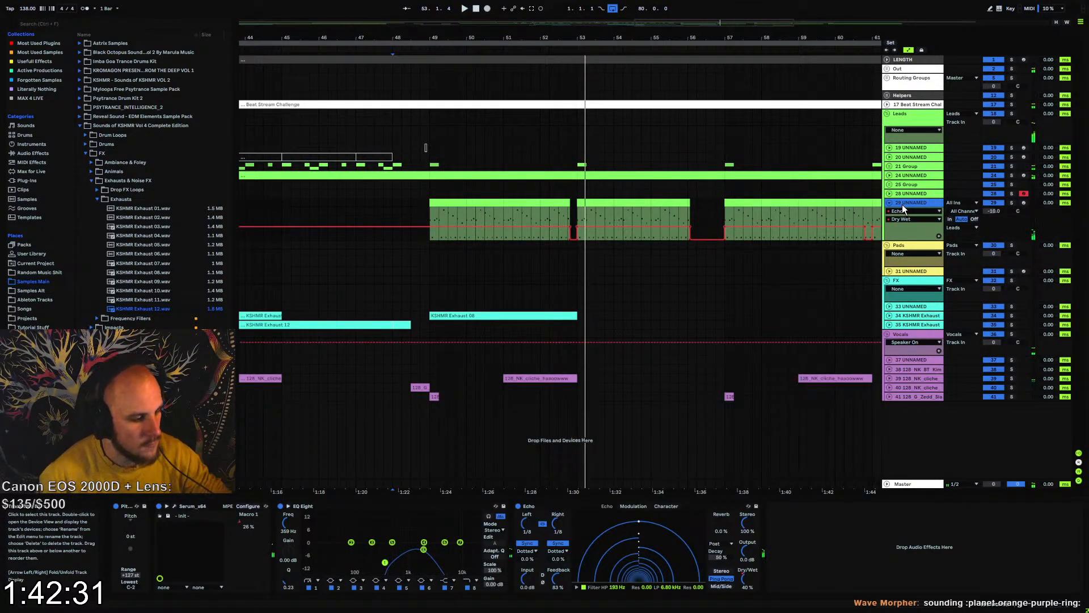
key(ctrl+t)
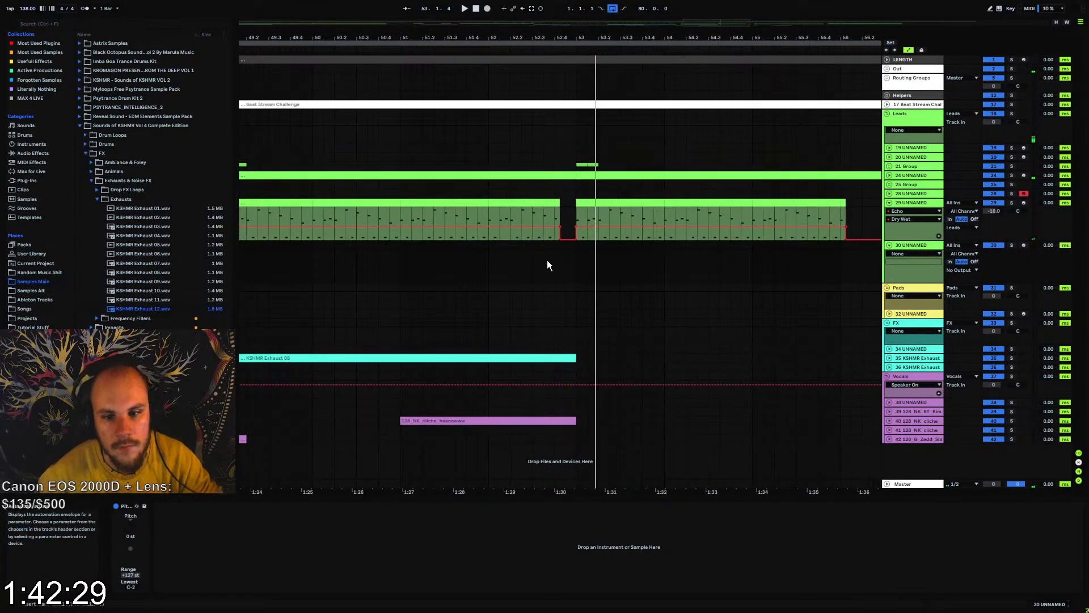
Insert a one-beat MIDI clip on track 30 UNNAMED in the gap before bar 53 and load Serum on the track
drag(557, 250, 573, 249)
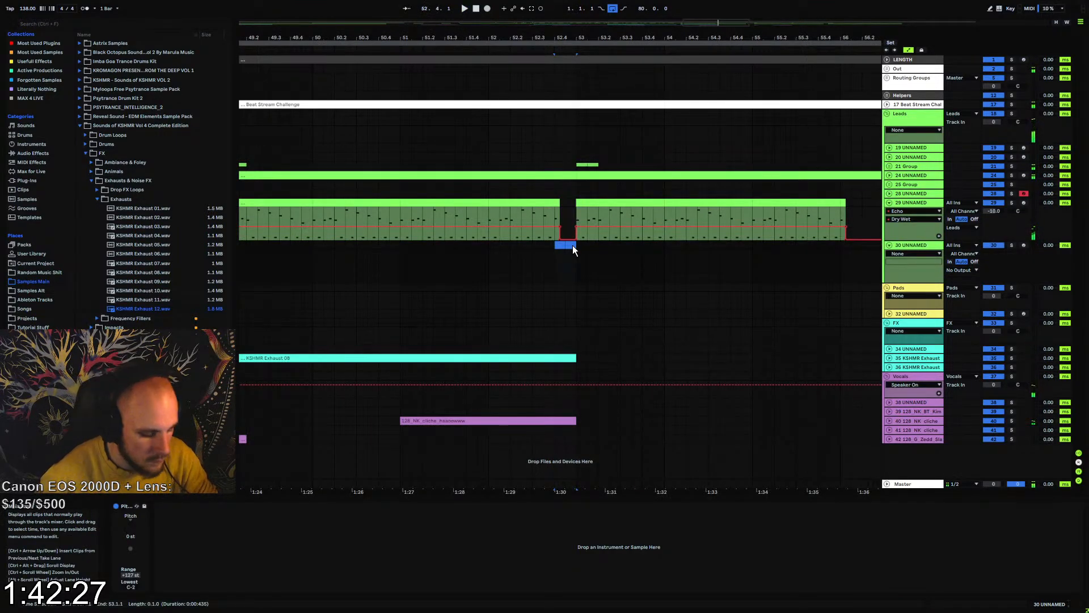
key(ctrl+shift+m)
right_click(572, 265)
right_click(572, 265)
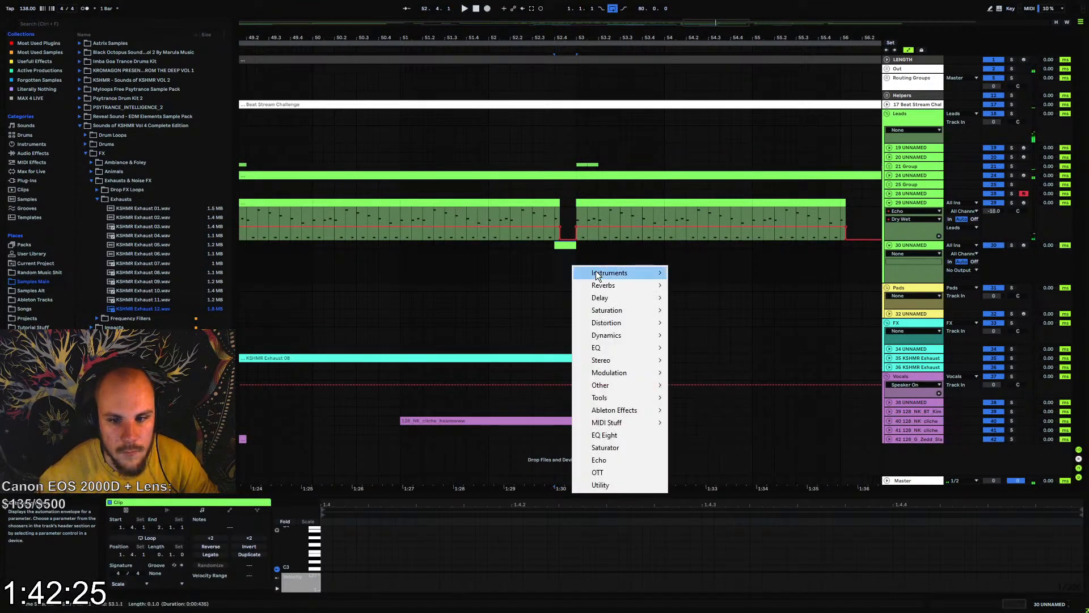
click(683, 273)
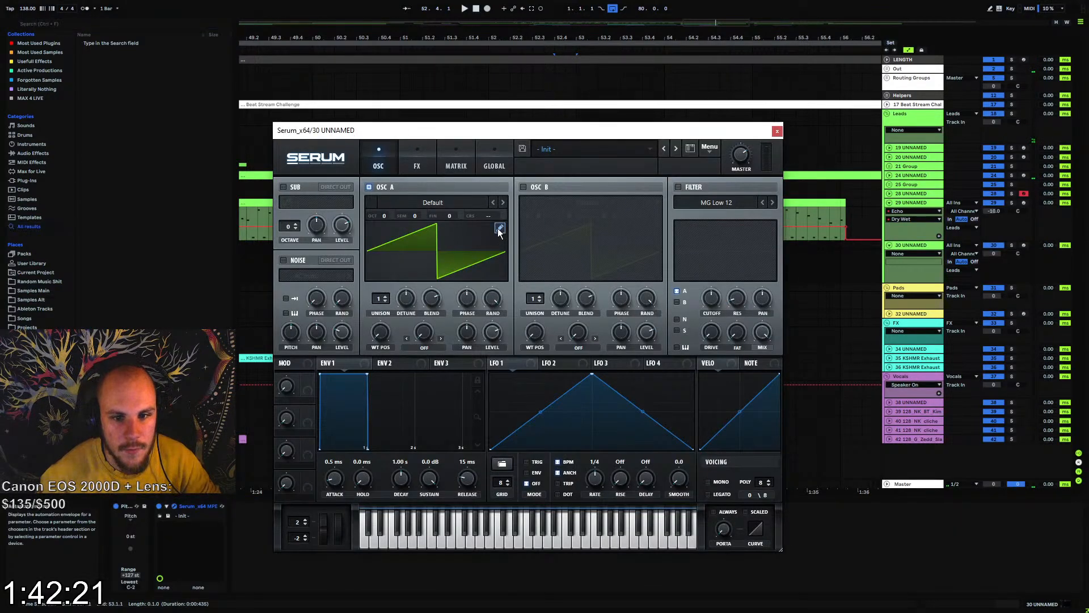
Randomize all FFT phases of oscillator A's saw in Serum's wavetable editor and close the plug-in window
click(498, 230)
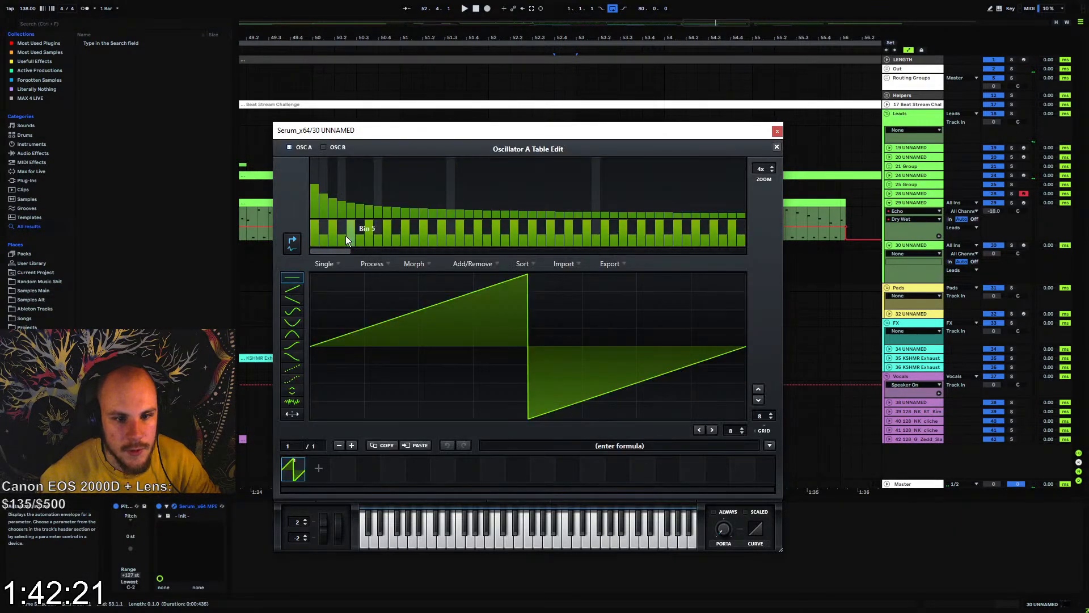
right_click(312, 234)
click(312, 229)
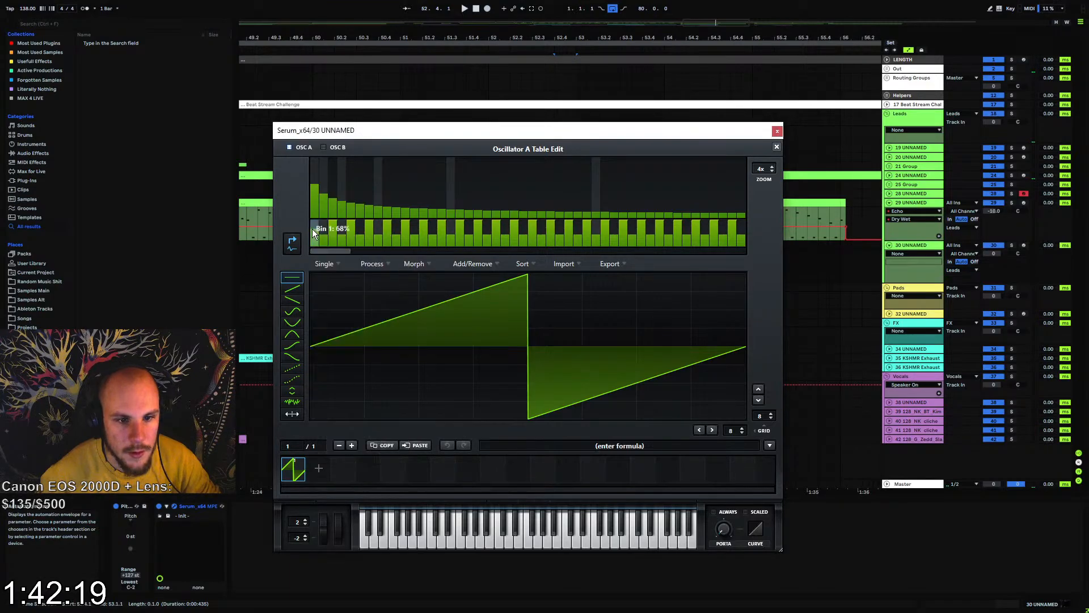
right_click(333, 229)
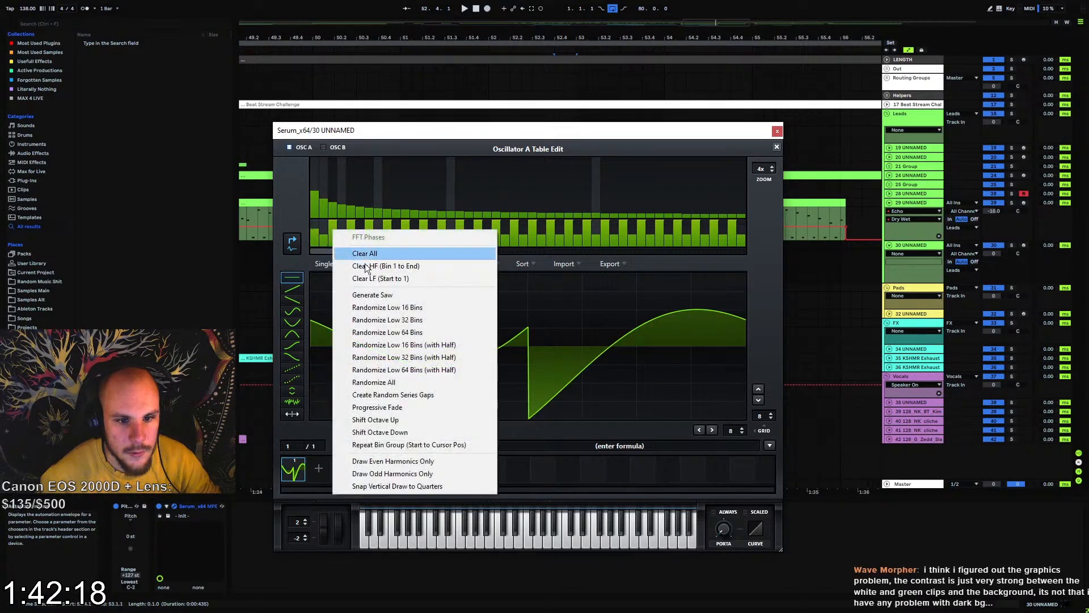
click(387, 381)
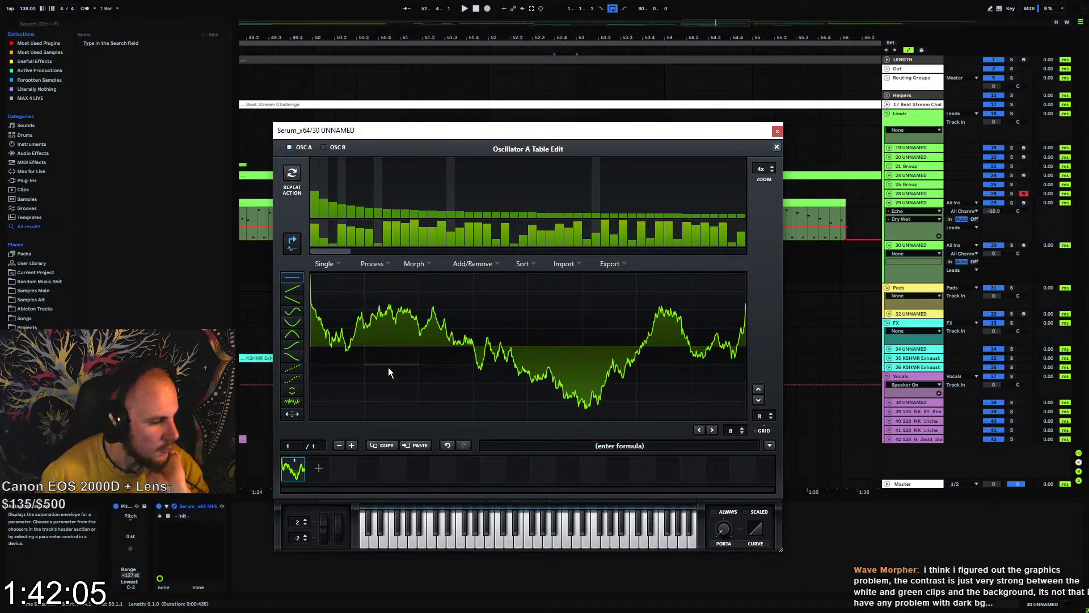
click(775, 130)
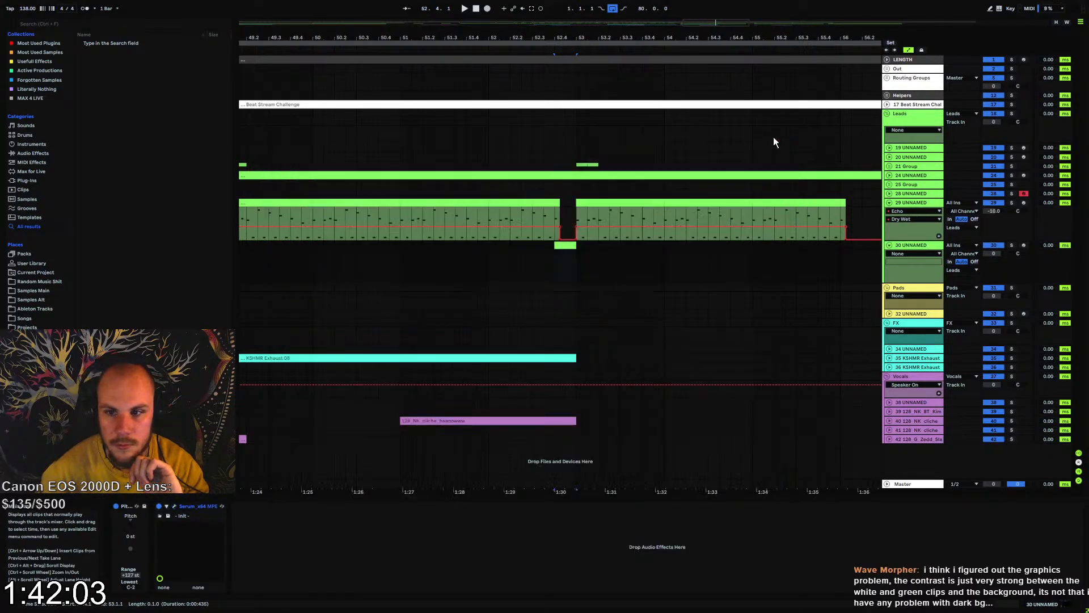
Draw a G note across the whole one-beat clip on track 30 and transpose it down by octaves to G0
click(544, 258)
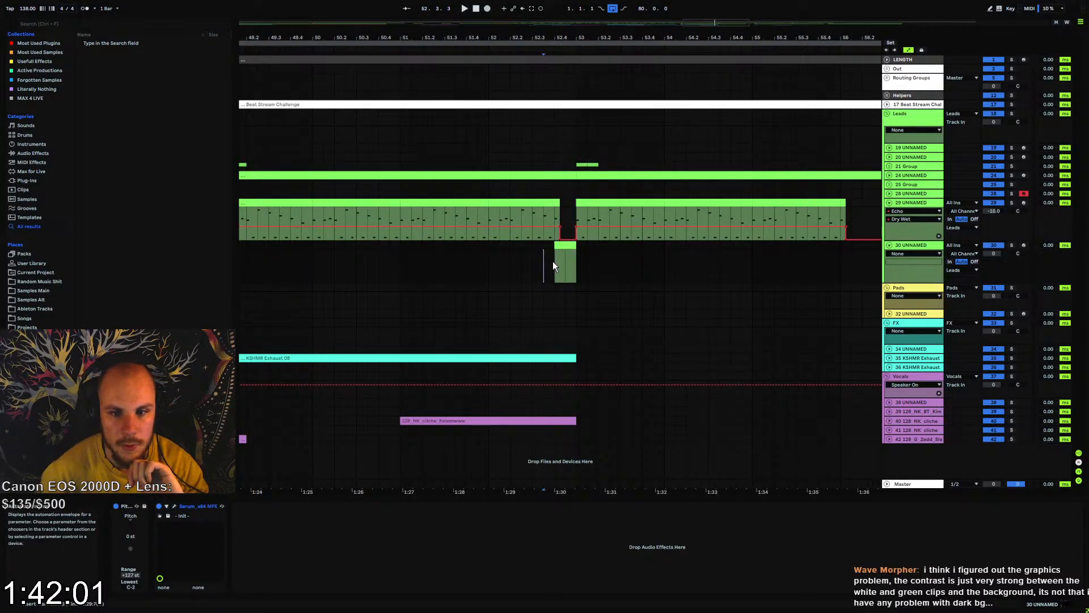
double_click(566, 255)
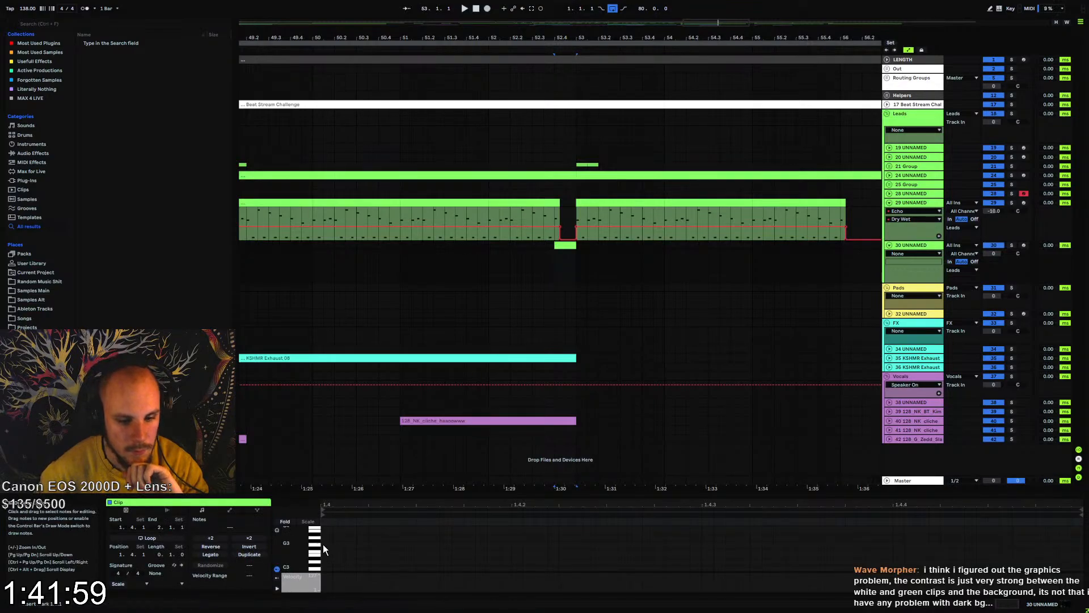
drag(329, 546, 1080, 565)
key(shift+Down)
key(shift+Down)
key(shift+Down)
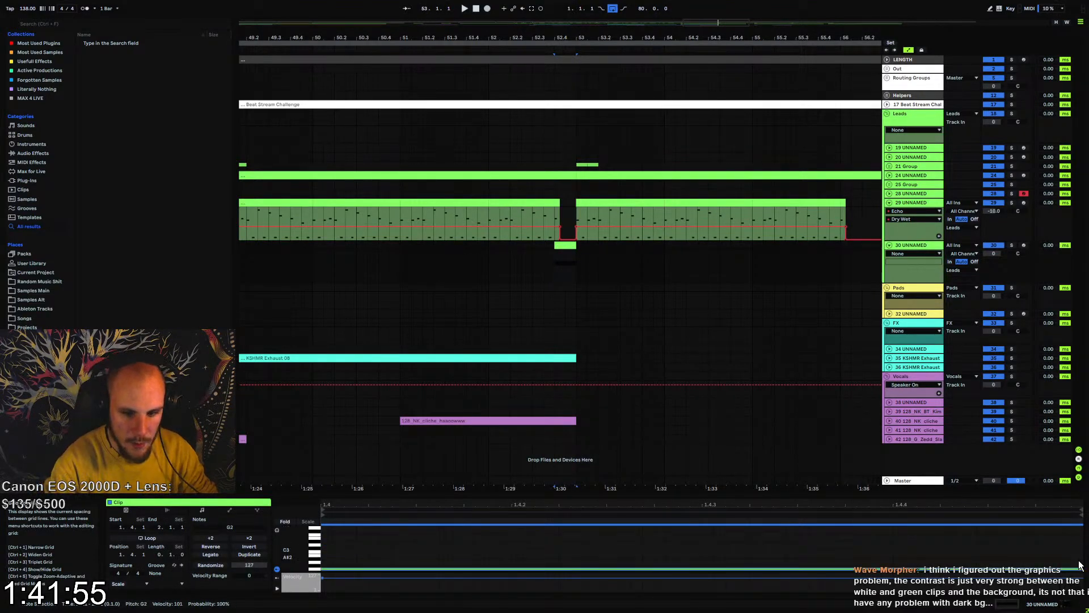
Play the new clip, solo track 30 and reopen its Serum window
key(space)
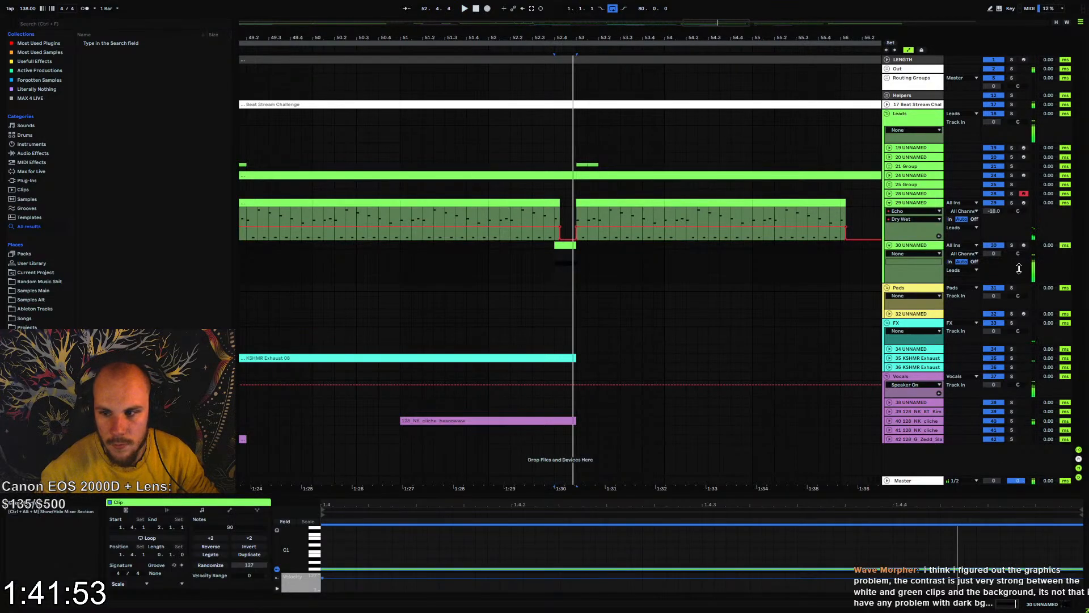
double_click(923, 249)
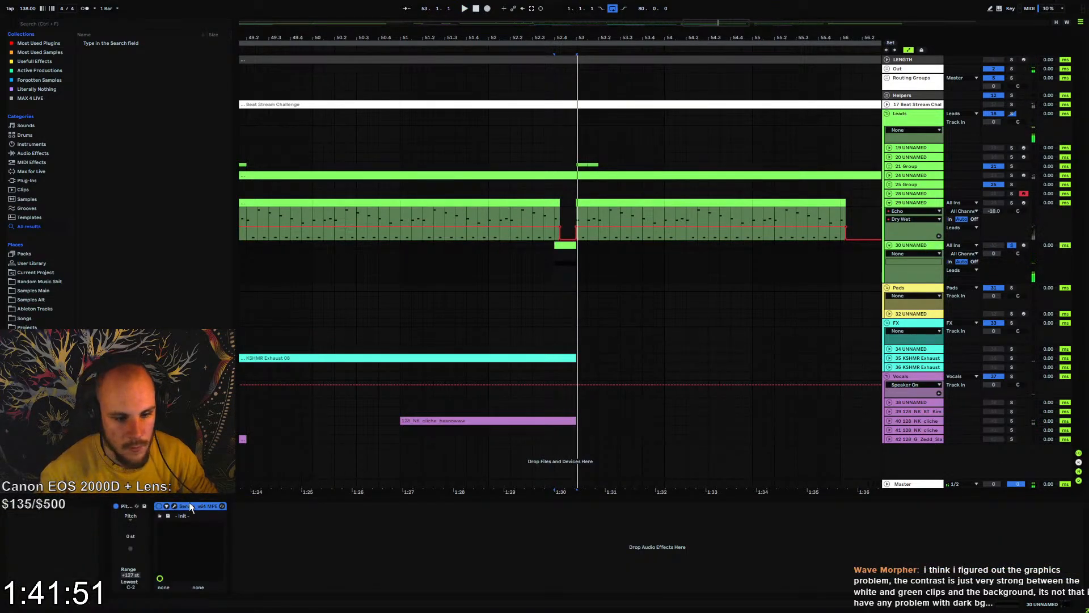
click(167, 505)
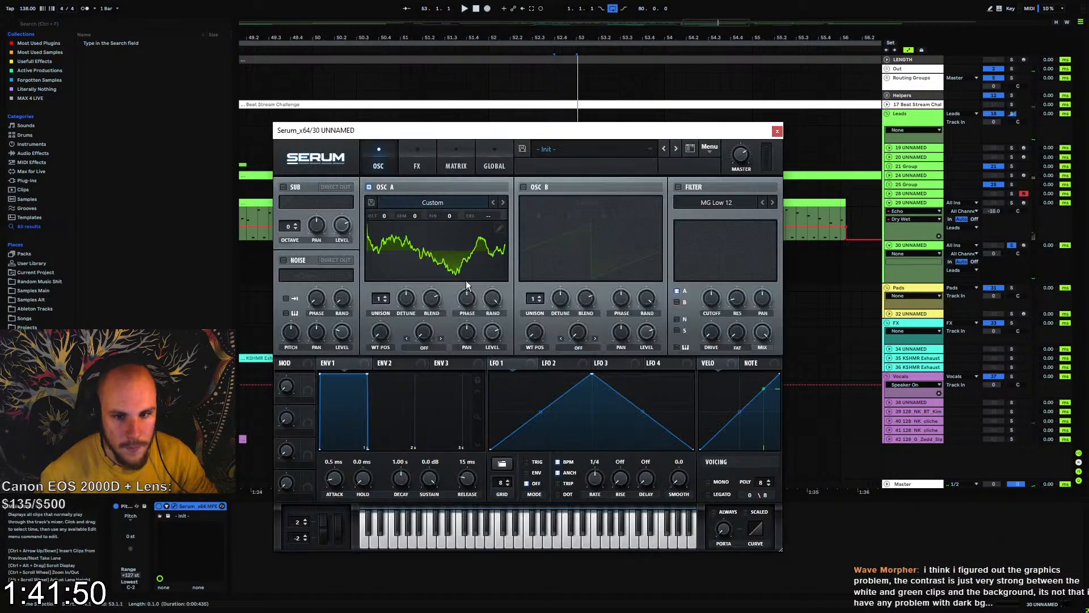
Try adding oscillator B one octave lower to the Serum patch
click(523, 187)
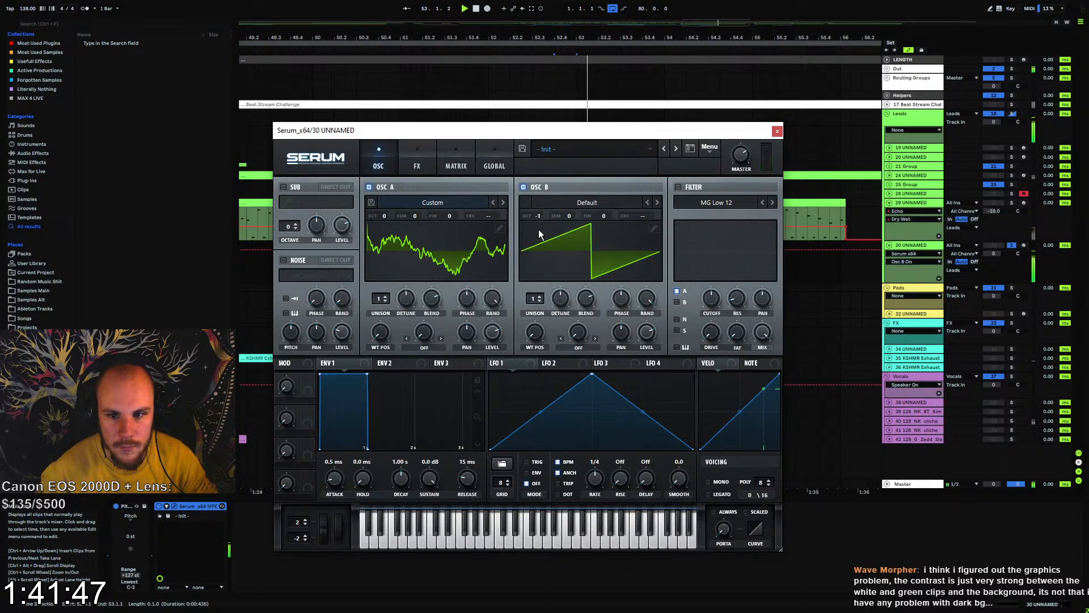
key(ctrl+z)
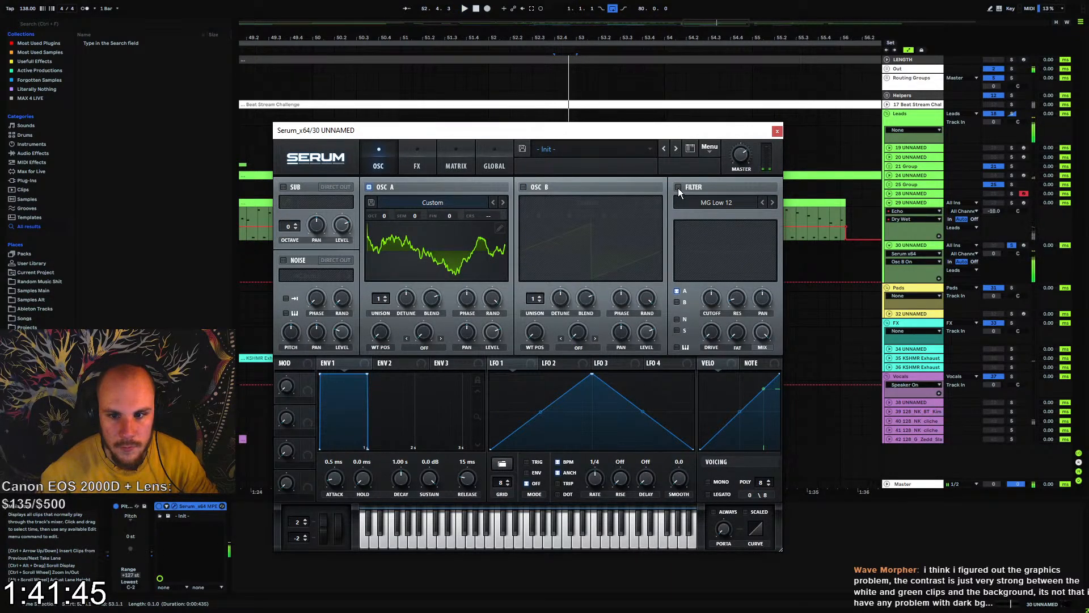
Enable Serum's filter as MG Low 24 without resonance, and modulate its cutoff with LFO 1 at a 1/8 rate
click(678, 186)
click(772, 202)
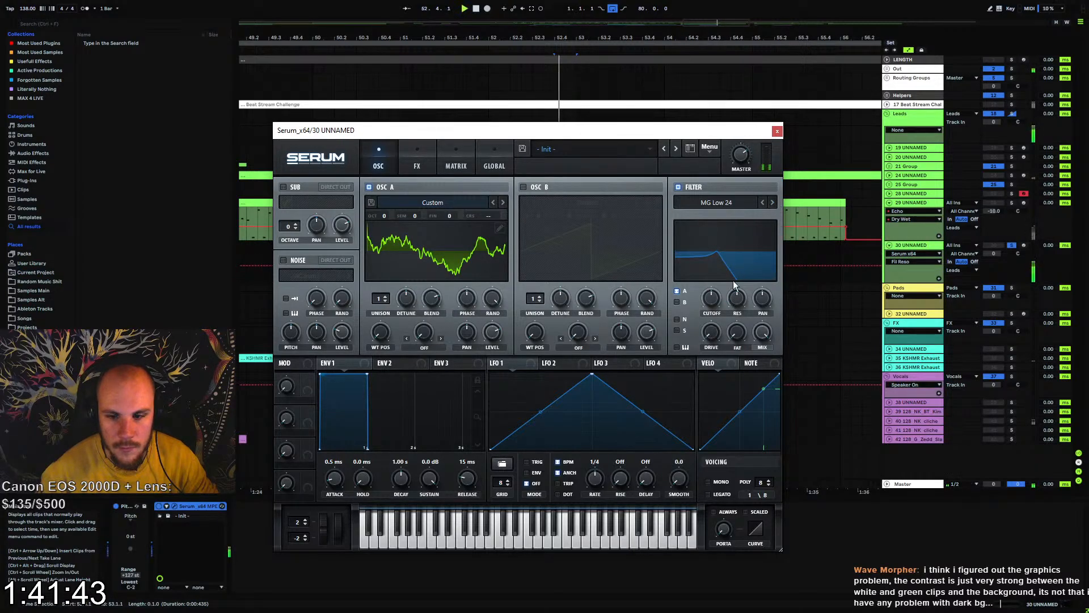
drag(711, 299, 711, 315)
drag(496, 363, 712, 299)
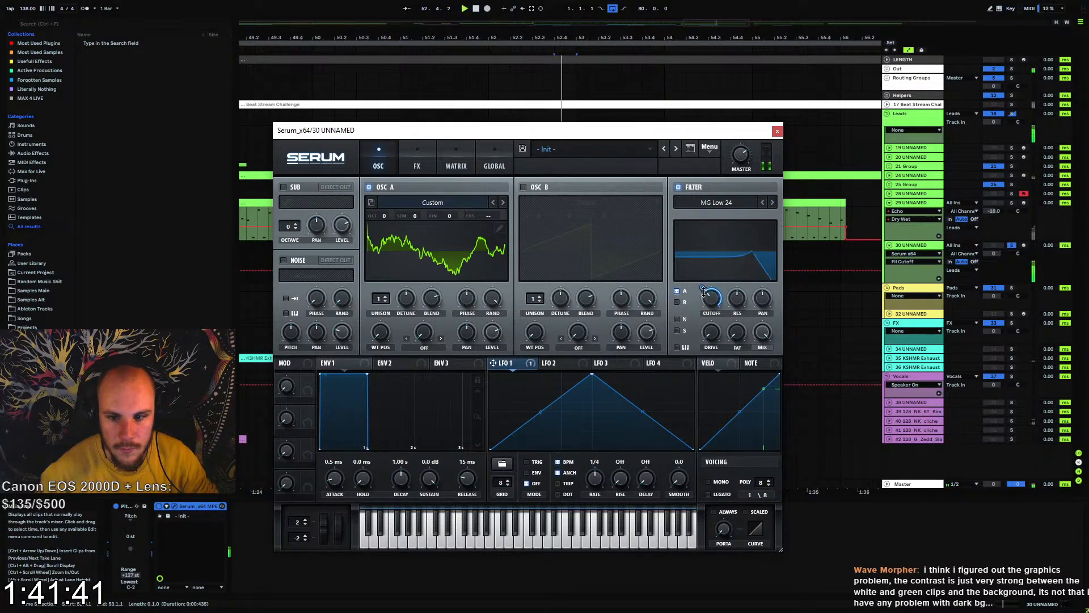
drag(598, 480, 600, 476)
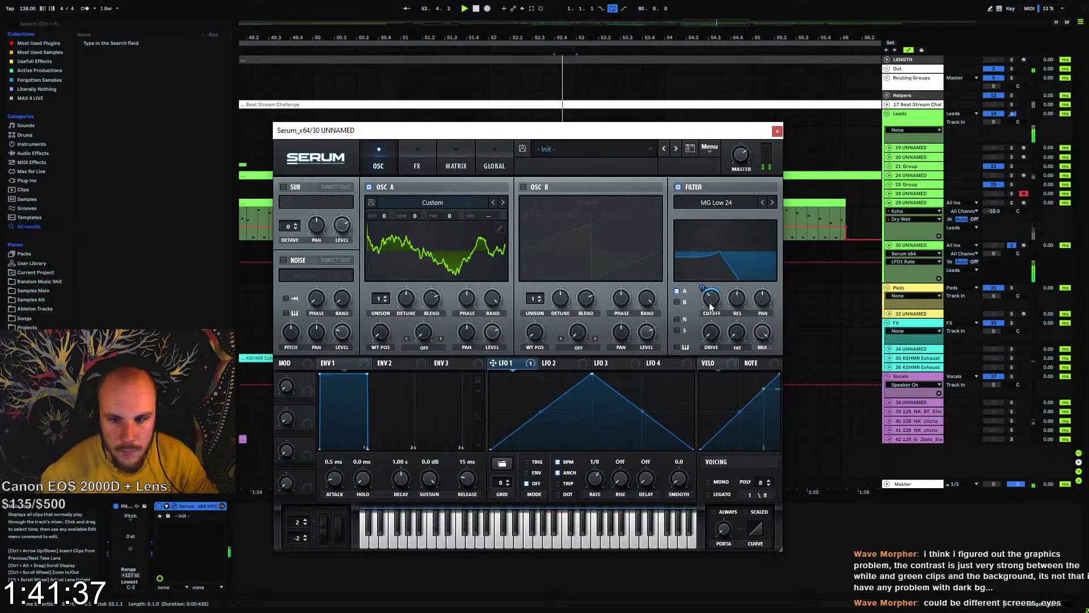
click(731, 299)
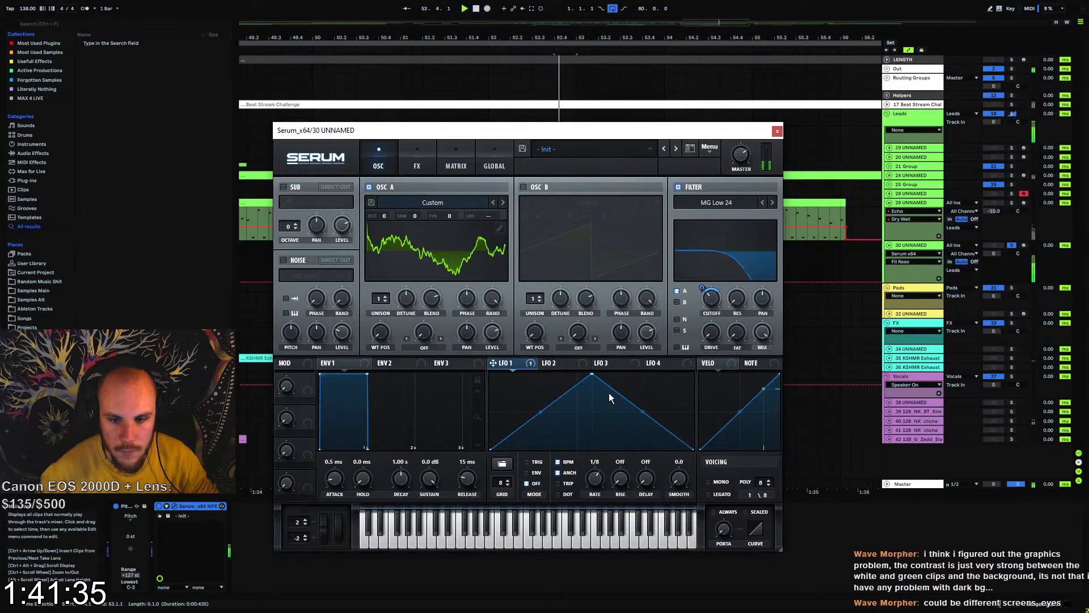
Add a Zero-Square distortion in Serum's effects and modulate its drive and mix with LFO 1
click(414, 166)
click(287, 206)
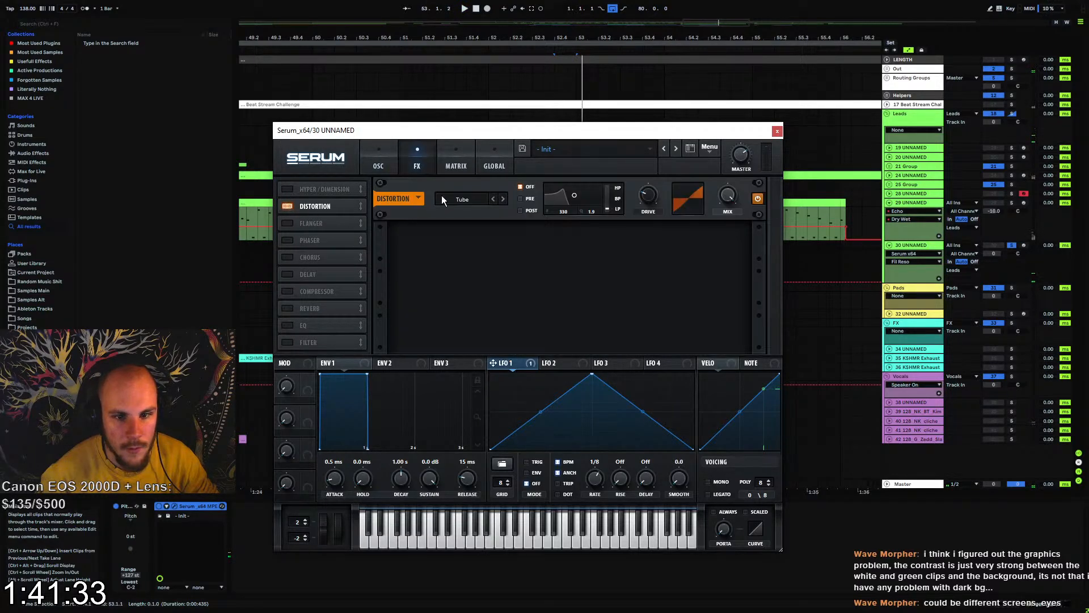
click(454, 199)
click(479, 299)
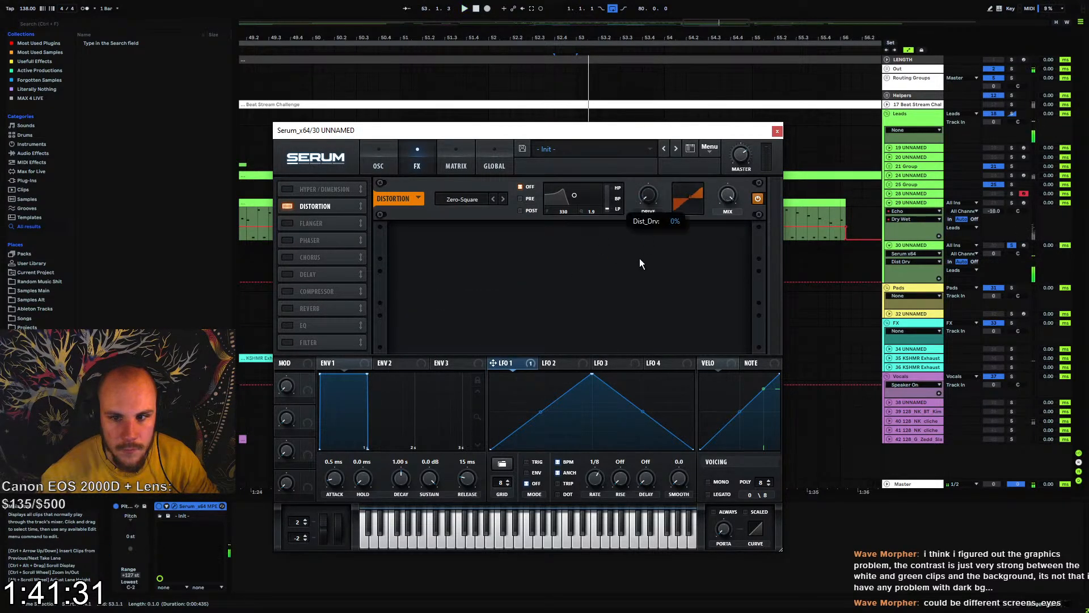
drag(642, 203, 647, 195)
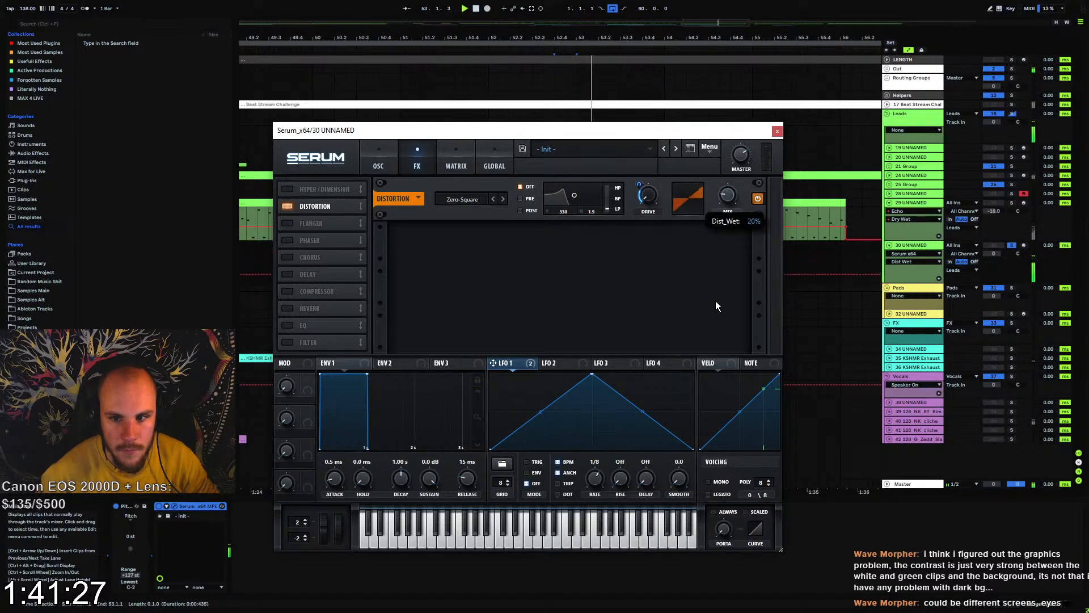
drag(716, 226, 727, 196)
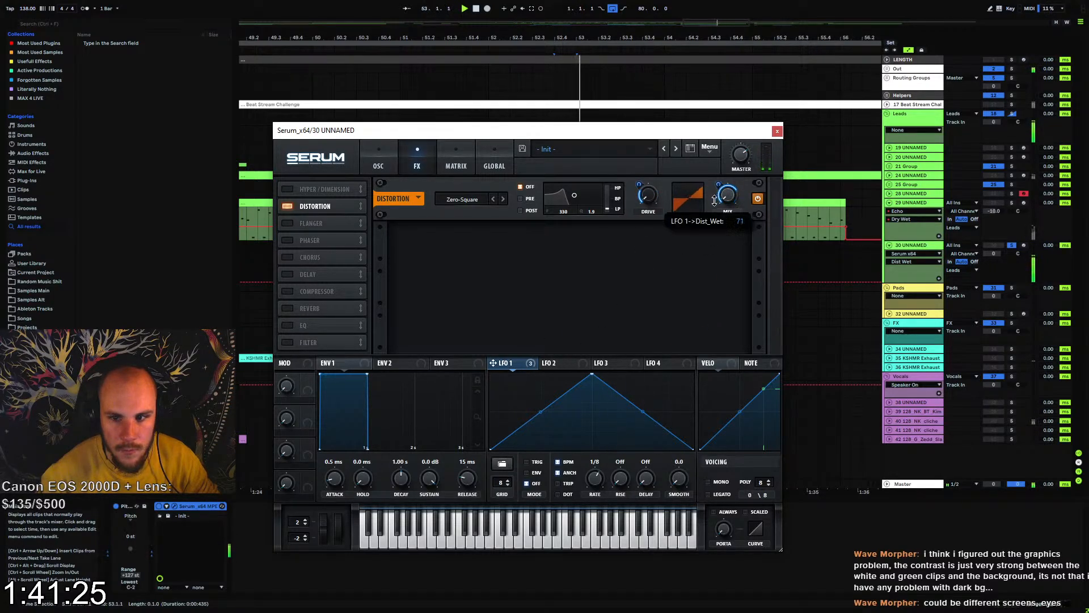
Add Hyper/Dimension after the distortion with retrigger on, set the Hyper mix to about 27%, and adjust the Dimension settings
click(307, 189)
drag(330, 189, 345, 209)
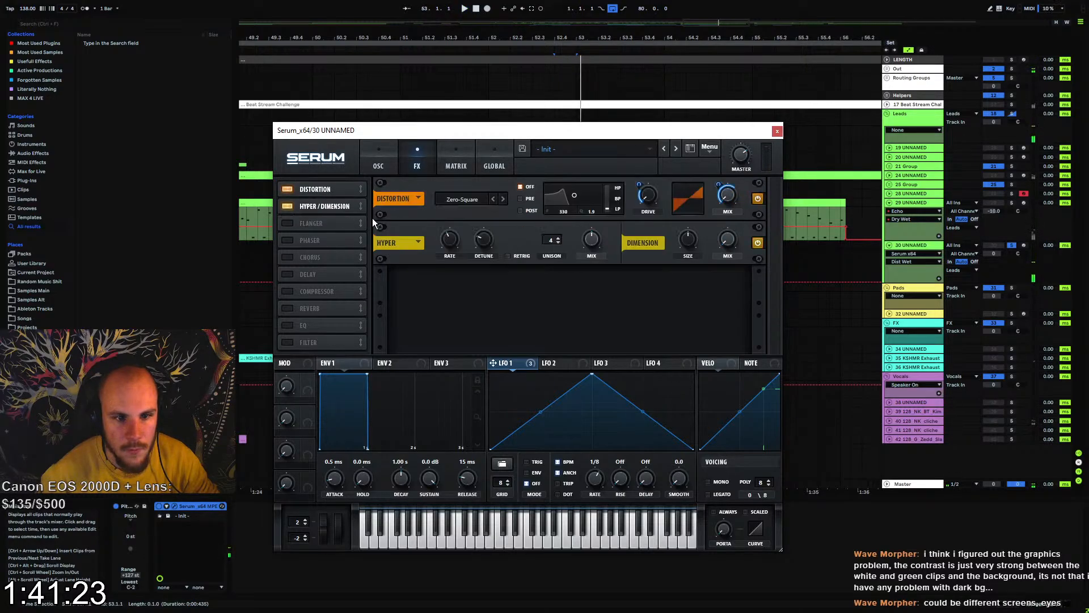
click(528, 255)
drag(591, 244, 581, 267)
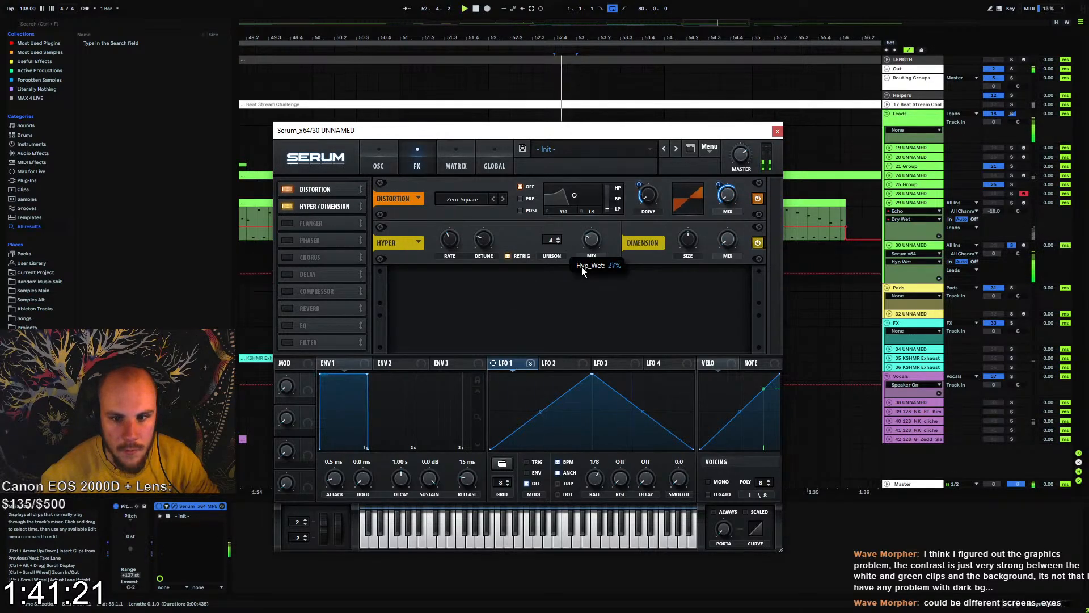
drag(728, 243, 748, 206)
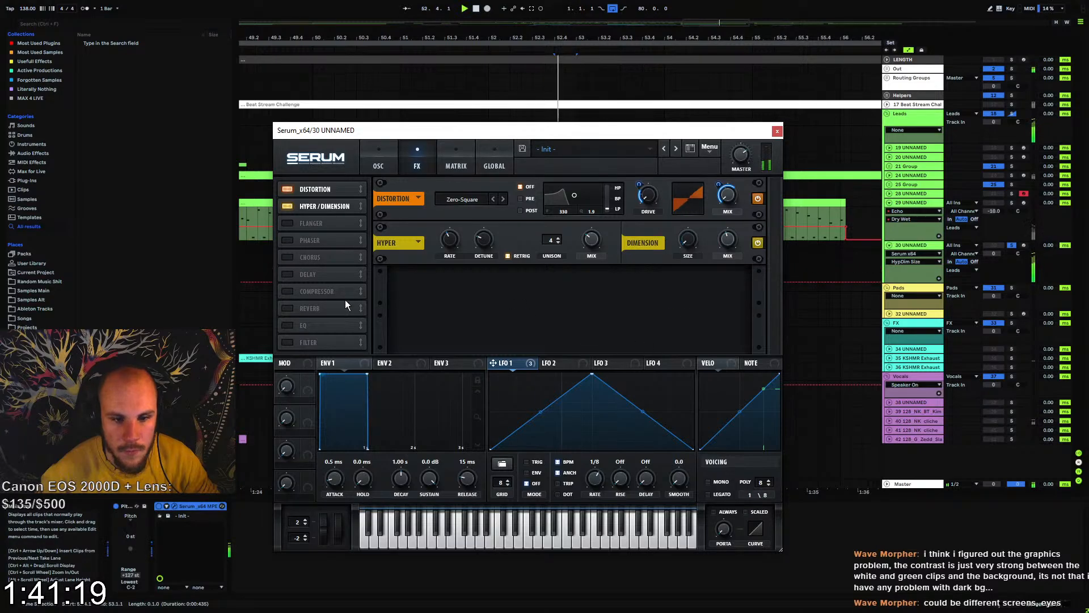
Add a compressor in multiband mode to the effects and adjust its gain and release
click(289, 291)
click(616, 300)
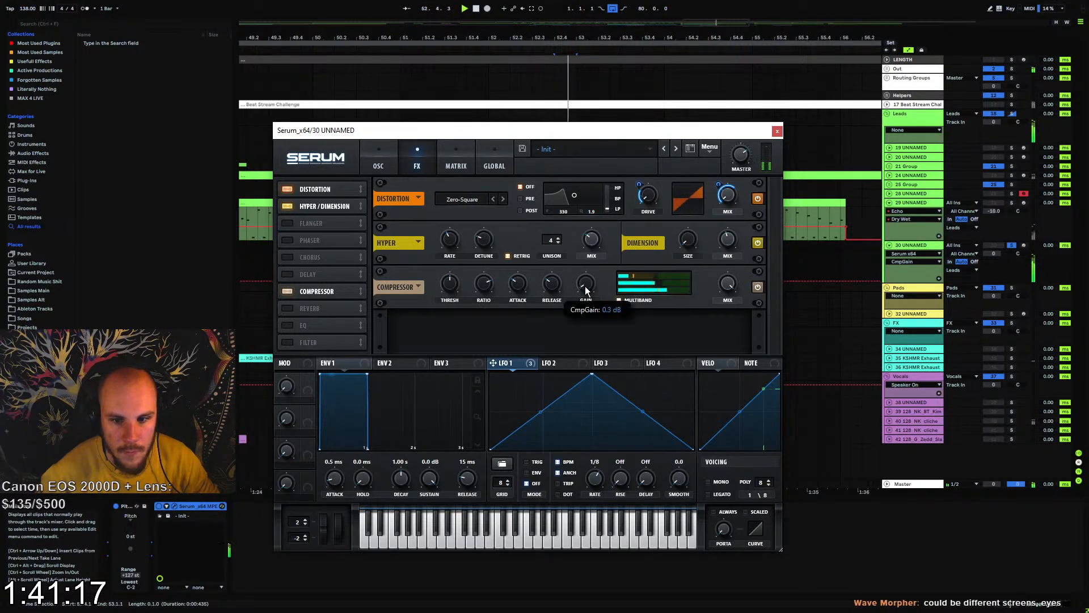
drag(585, 285, 564, 263)
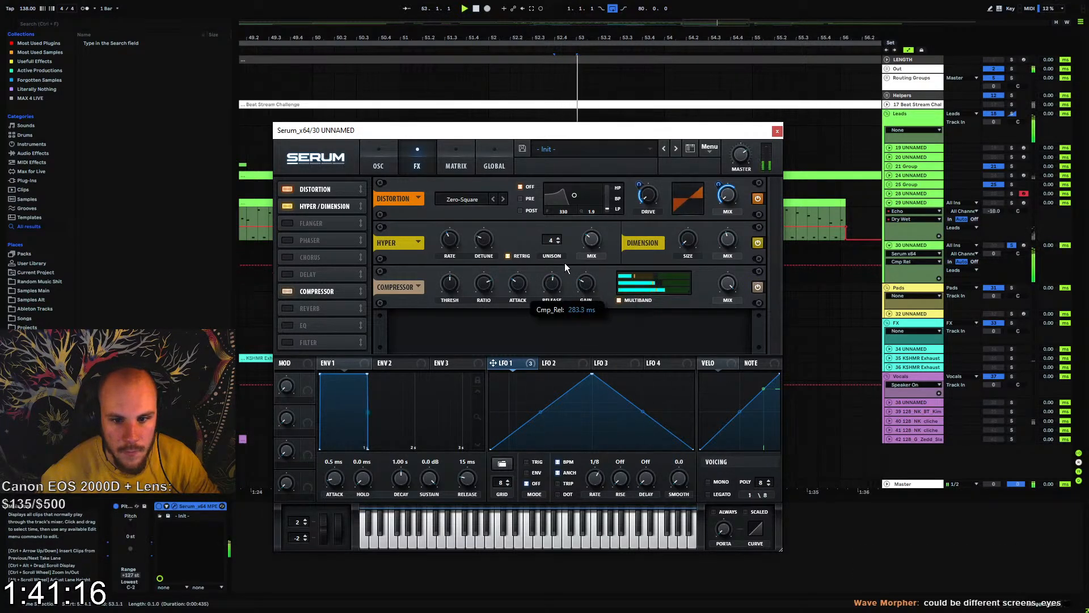
Add an MG Low 6 filter effect ahead of the compressor and modulate its cutoff with LFO 1 by about 51
click(288, 342)
drag(318, 338, 338, 234)
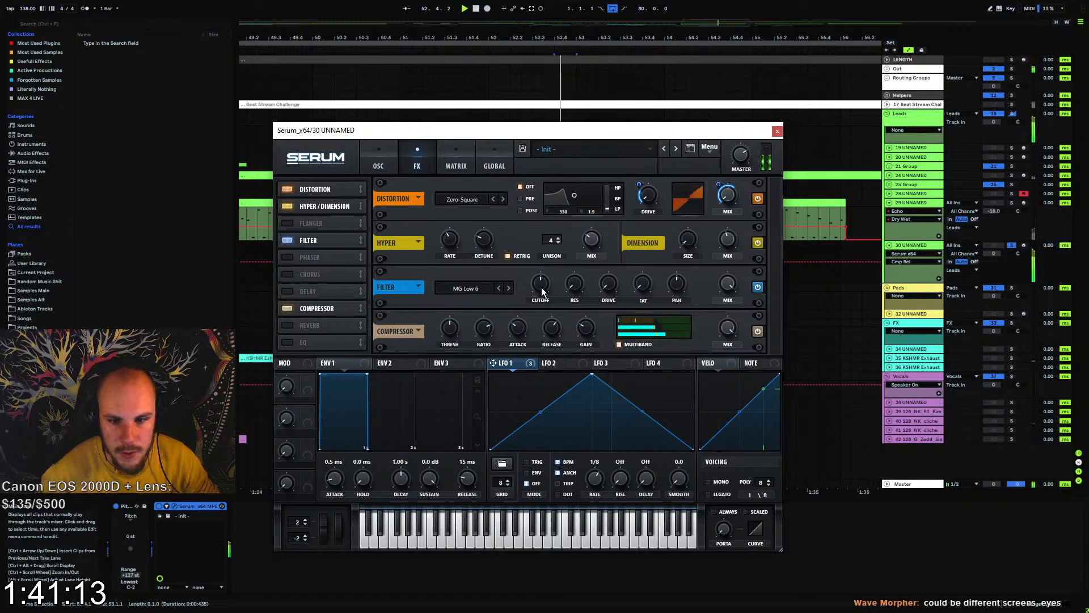
drag(527, 368, 541, 284)
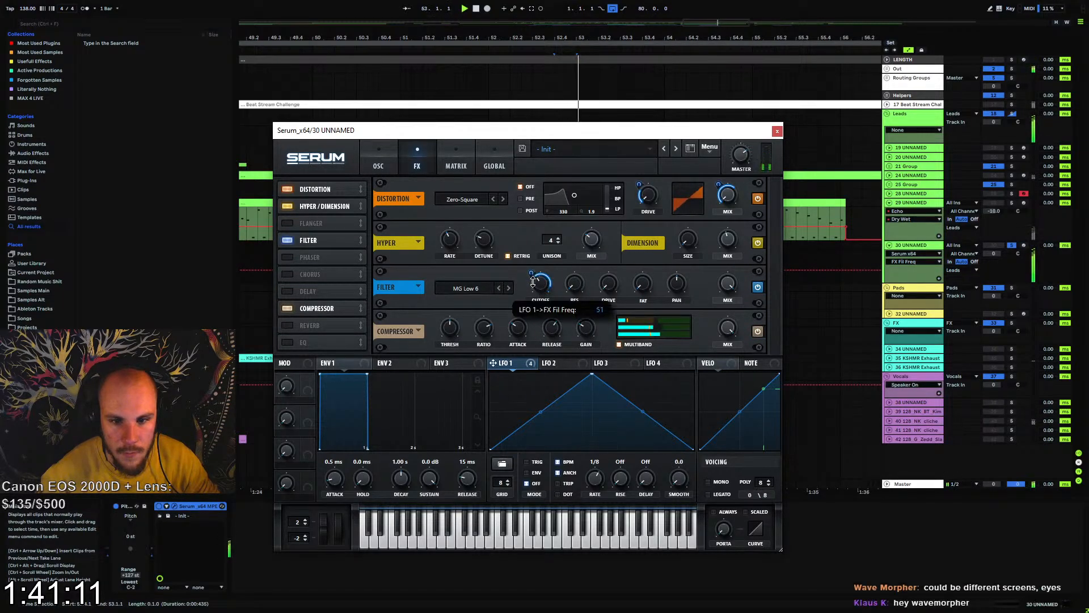
Lower oscillator A's level and assign LFO 1 to modulate it
click(386, 166)
drag(492, 333, 477, 449)
drag(506, 363, 488, 308)
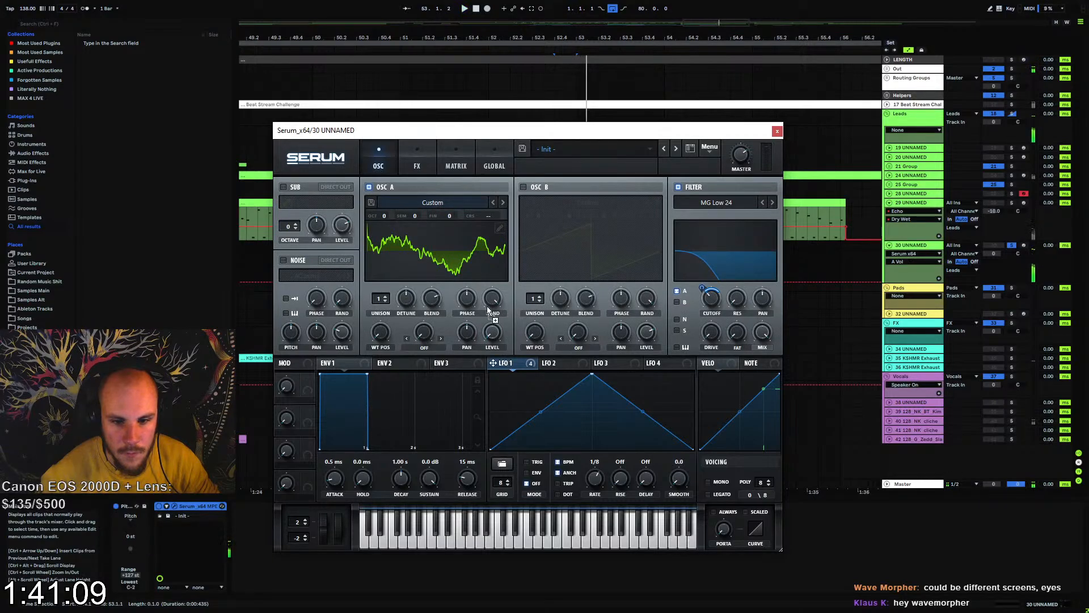
Reshape LFO 1's triangle into a smooth bell curve, play the sound and adjust Serum's master volume
double_click(541, 411)
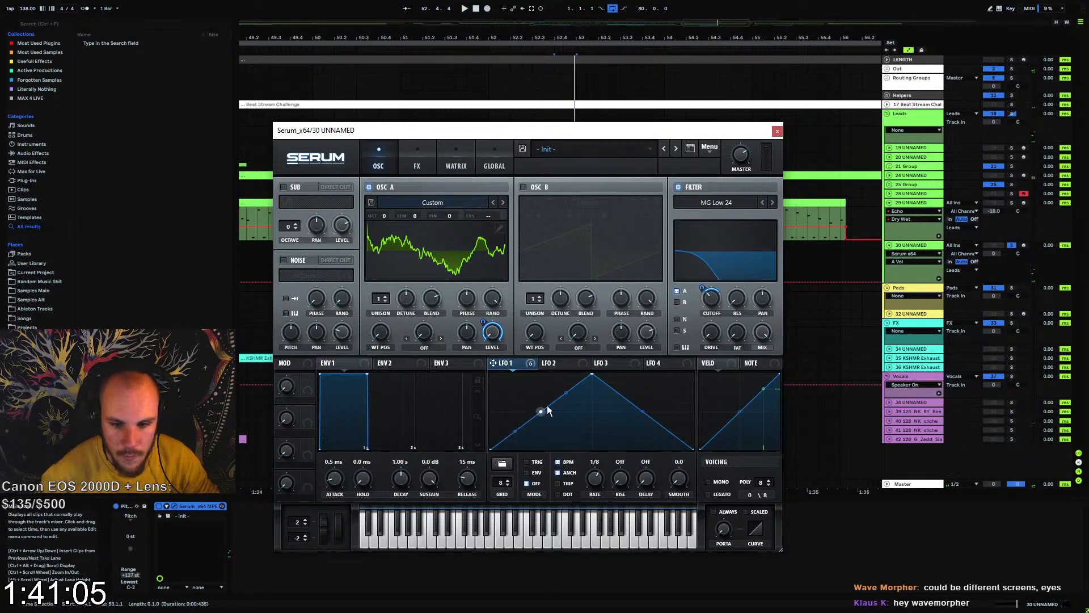
double_click(643, 410)
drag(620, 394, 566, 397)
key(space)
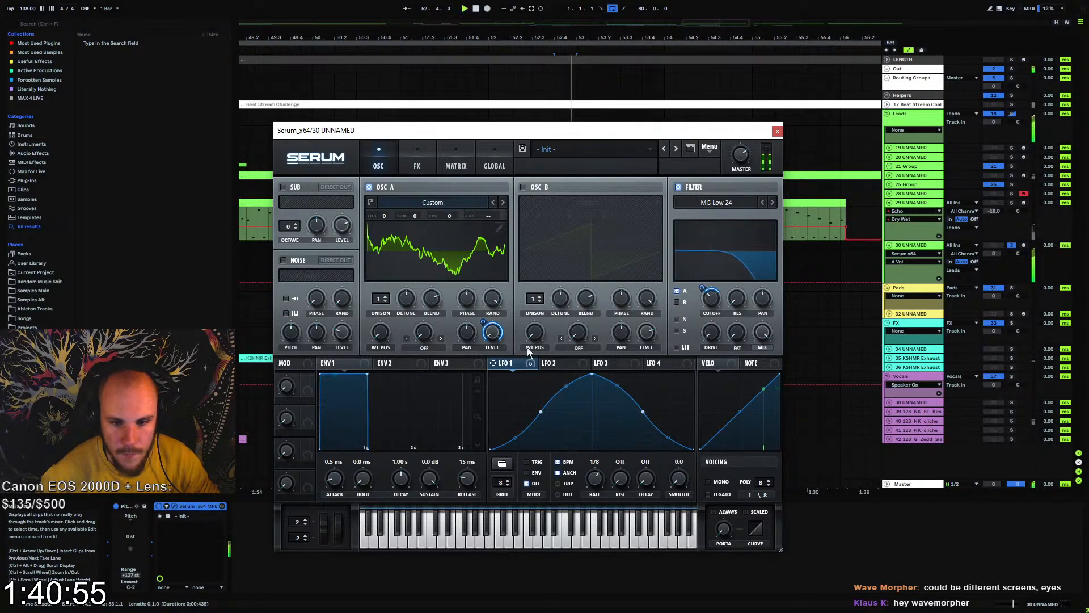
drag(742, 156, 750, 147)
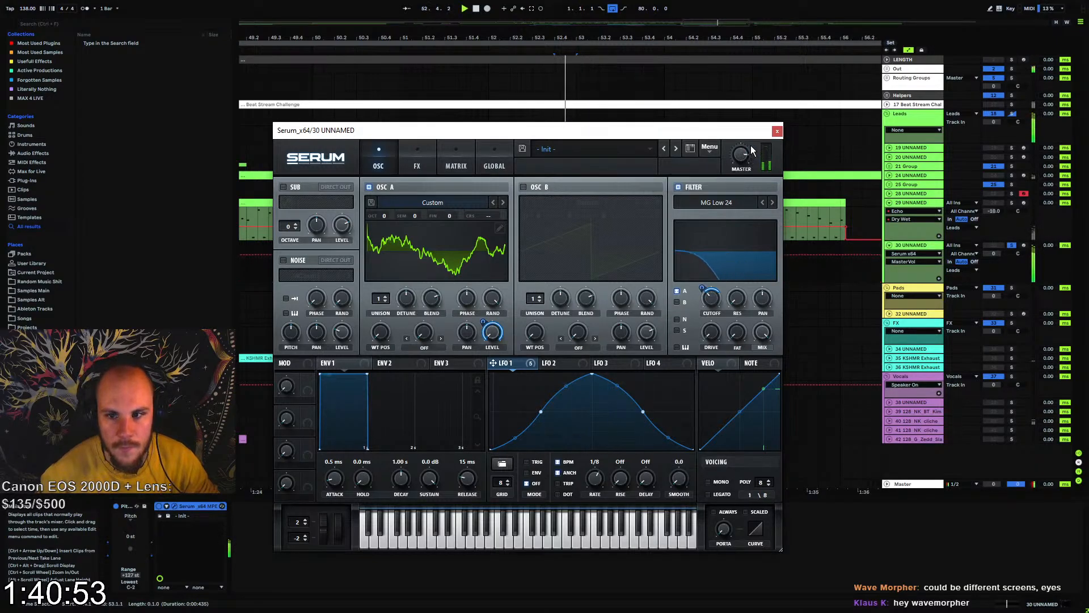
Adjust the rate, detune and mix of Serum's Hyper effect
click(416, 165)
click(485, 240)
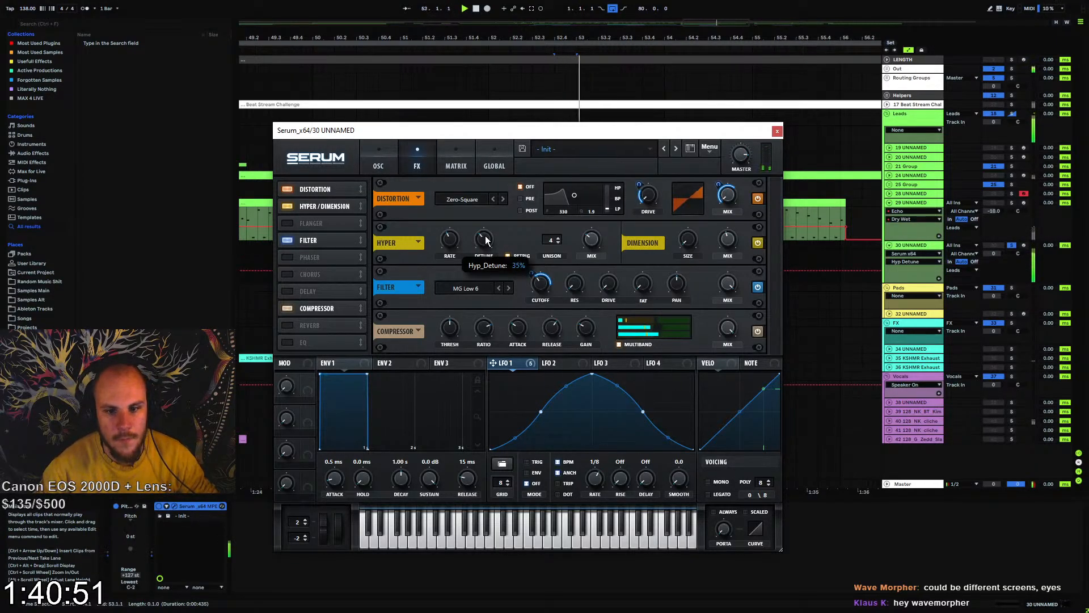
drag(486, 240, 451, 269)
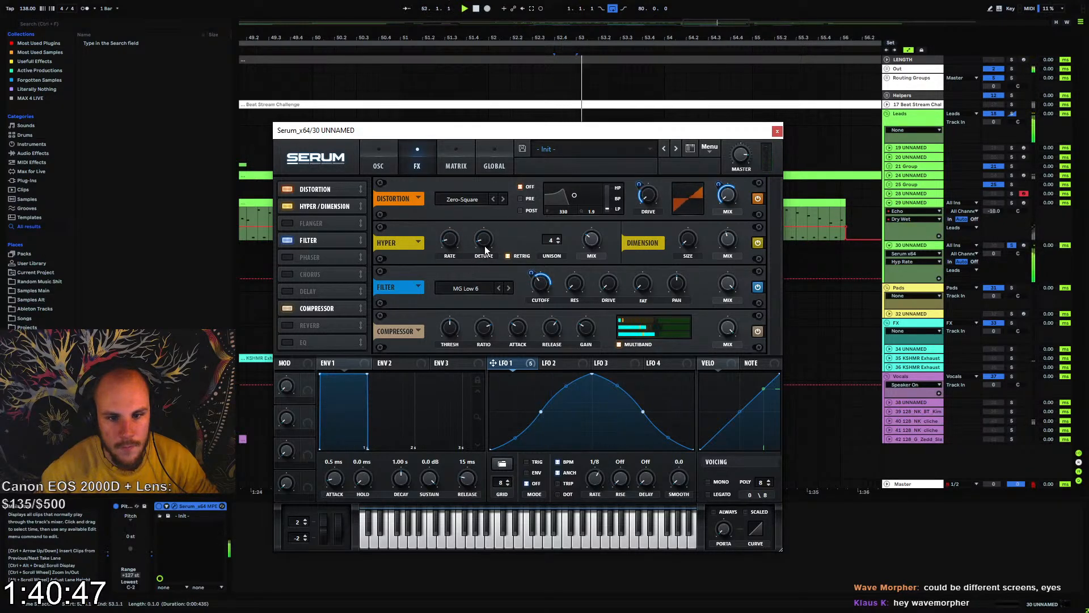
click(485, 245)
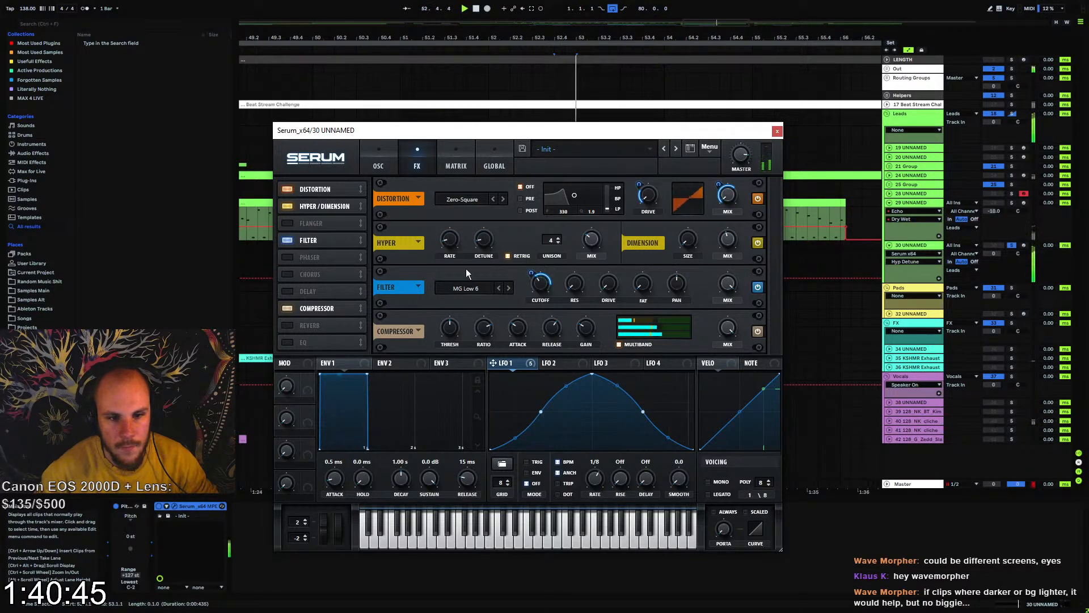
click(592, 229)
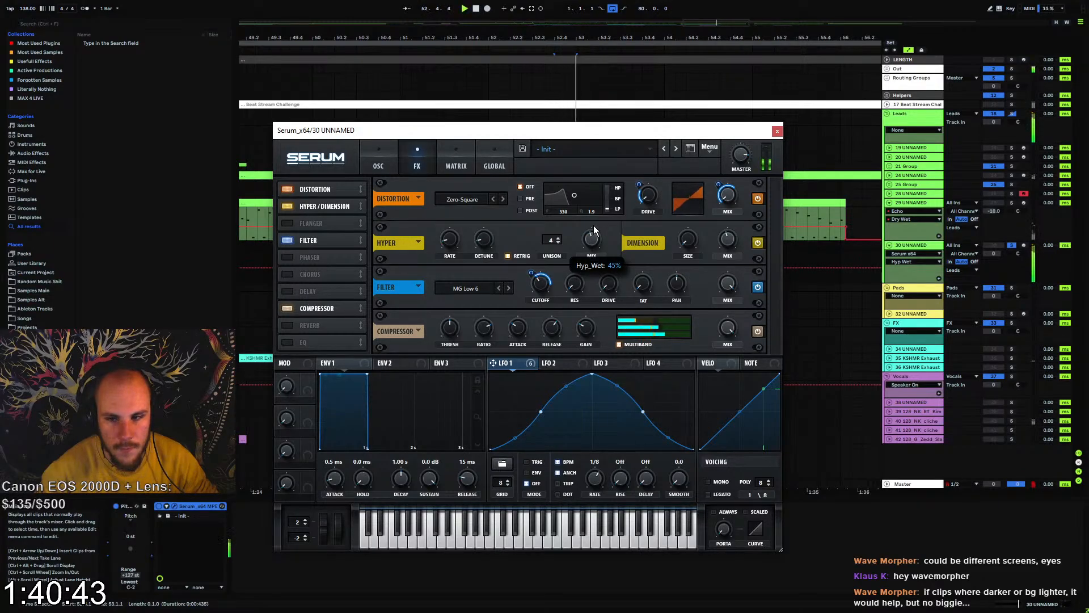
Enable oscillator B at +1 octave, modulate its level with LFO 1 and route it through the filter
click(386, 171)
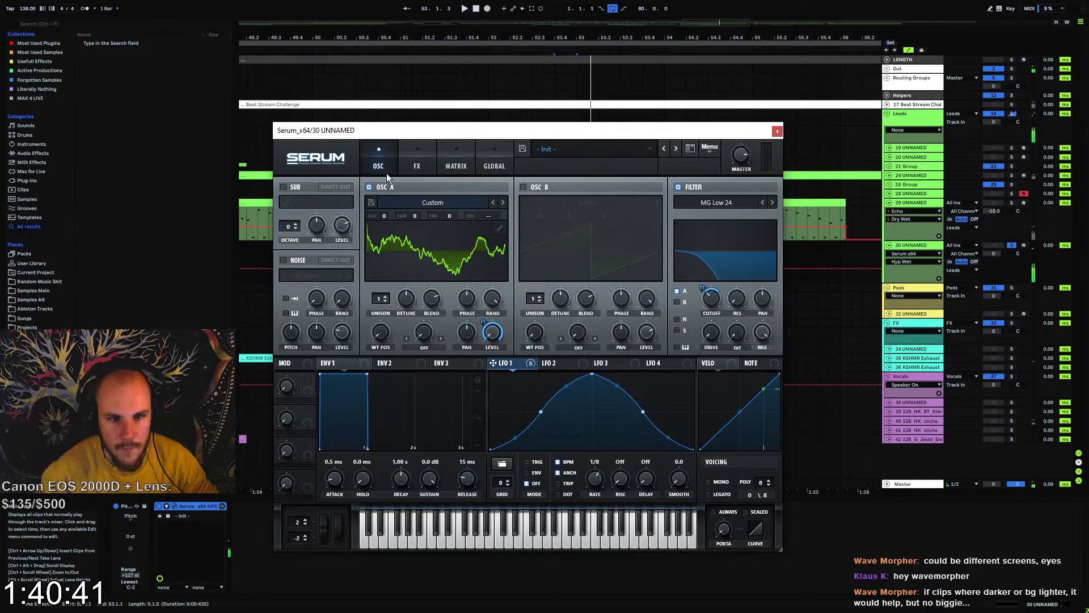
click(523, 187)
drag(538, 215, 544, 210)
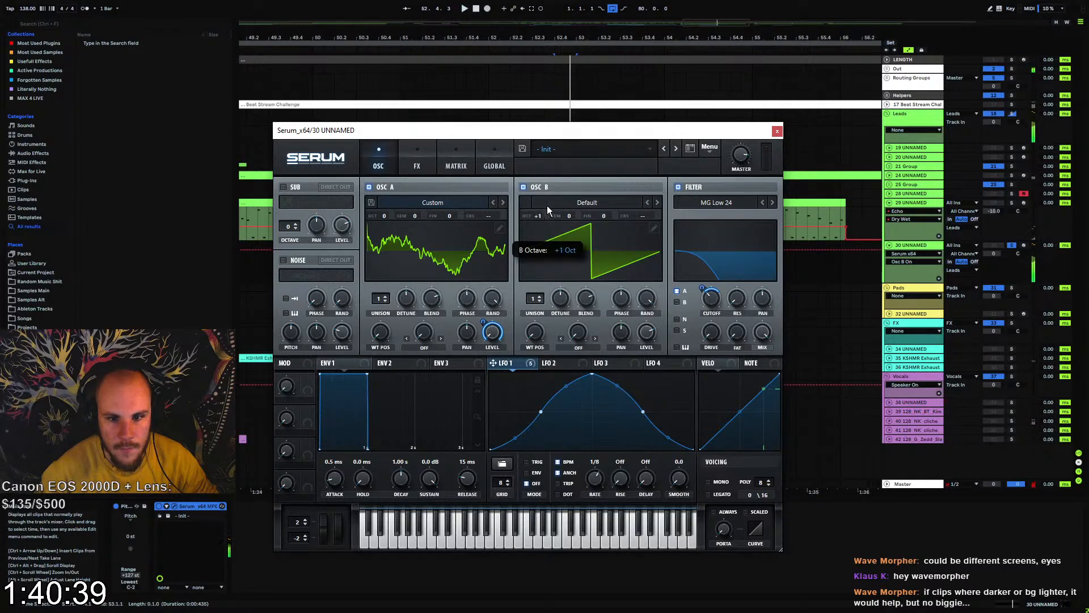
drag(632, 347, 647, 333)
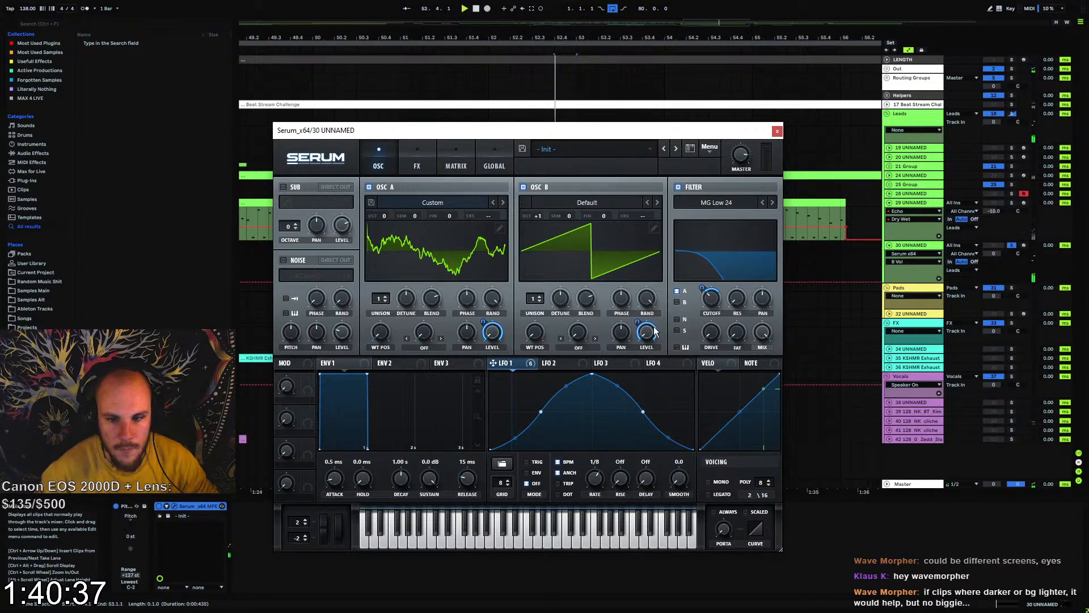
click(676, 302)
Randomize the harmonics of oscillator B's wavetable and play the new sound
click(654, 227)
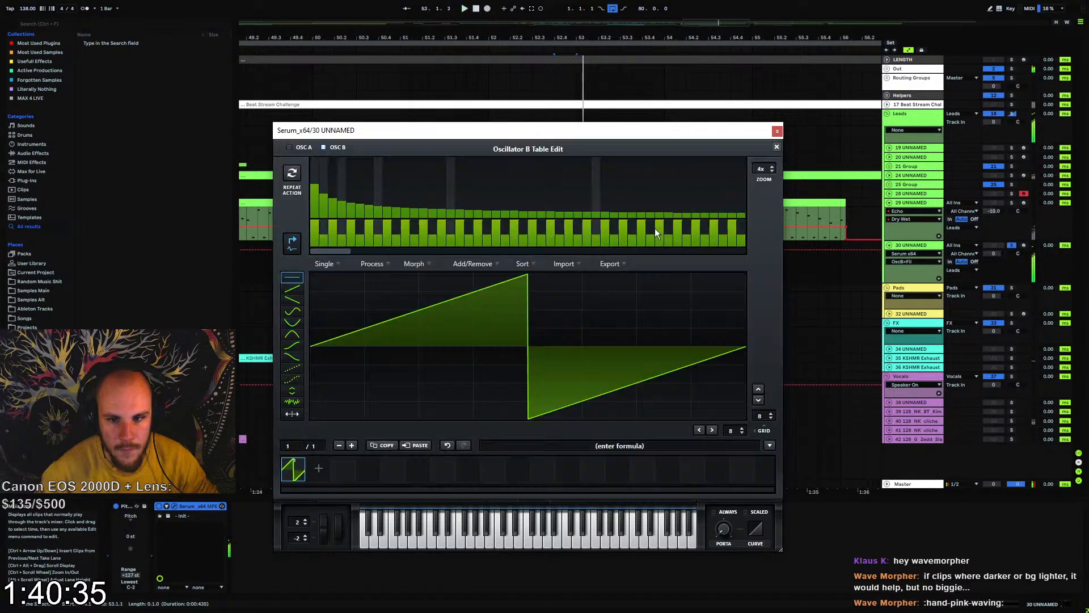
right_click(335, 240)
click(373, 339)
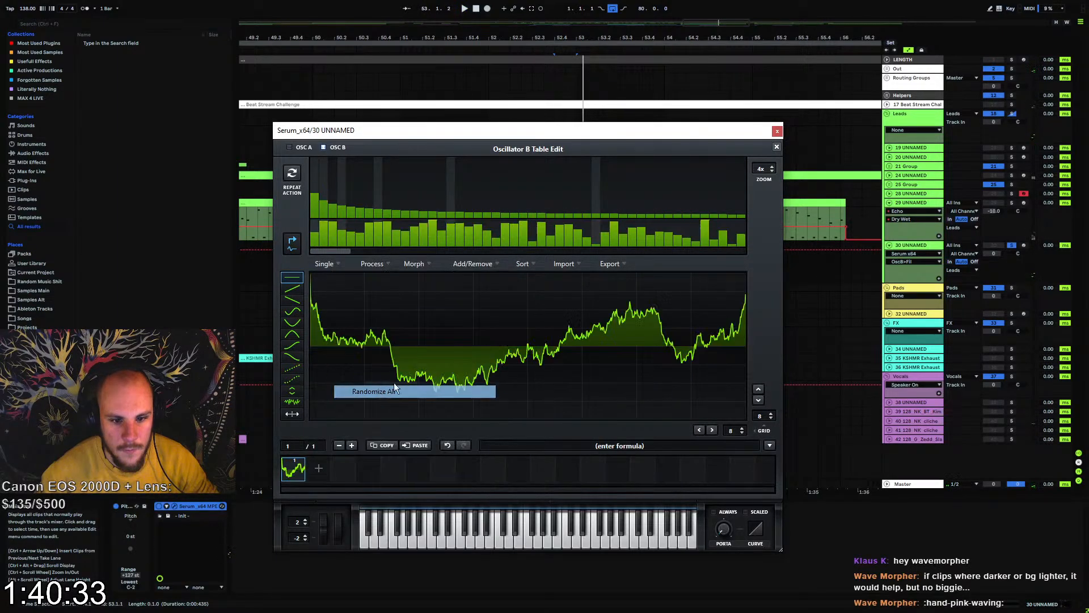
click(777, 146)
key(space)
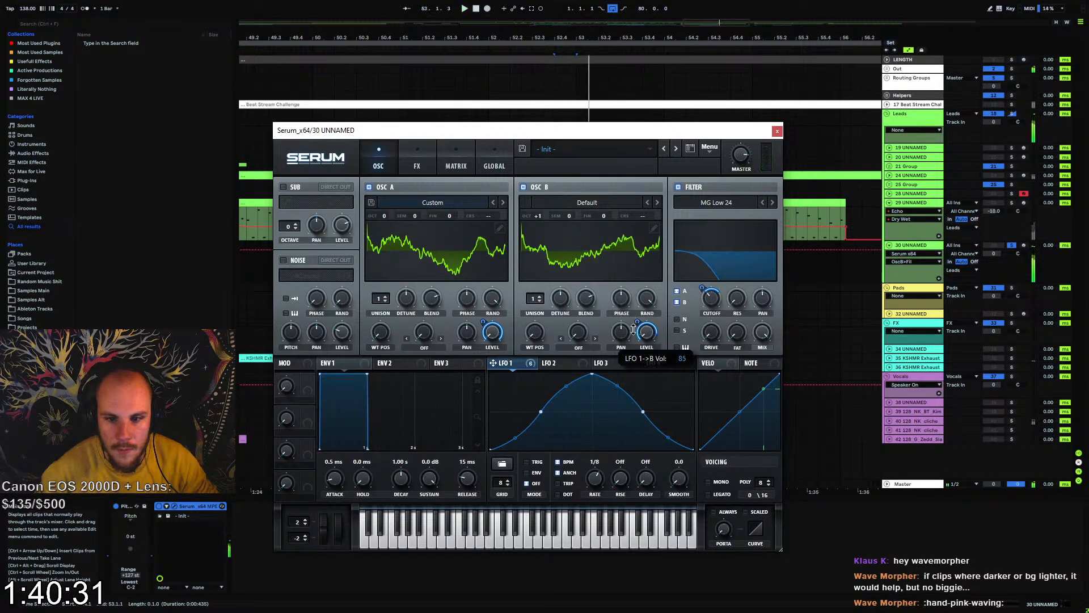
Turn down the random phase of both oscillators and adjust oscillator A's phase while auditioning the sound
key(space)
key(space)
drag(645, 300, 609, 479)
key(space)
drag(492, 299, 477, 423)
key(space)
key(space)
key(space)
key(space)
drag(468, 299, 460, 333)
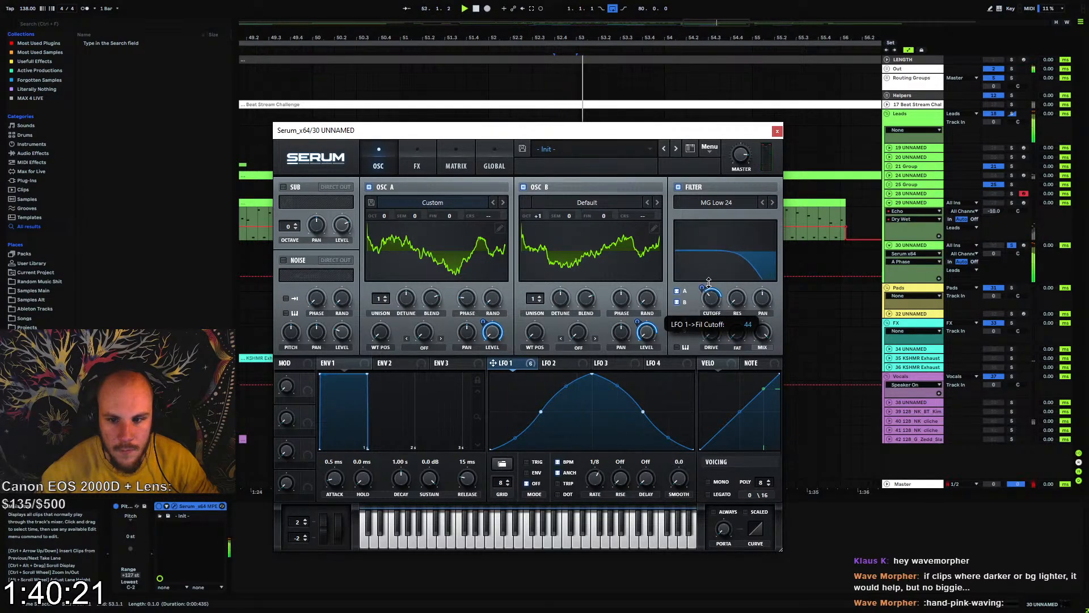
click(777, 131)
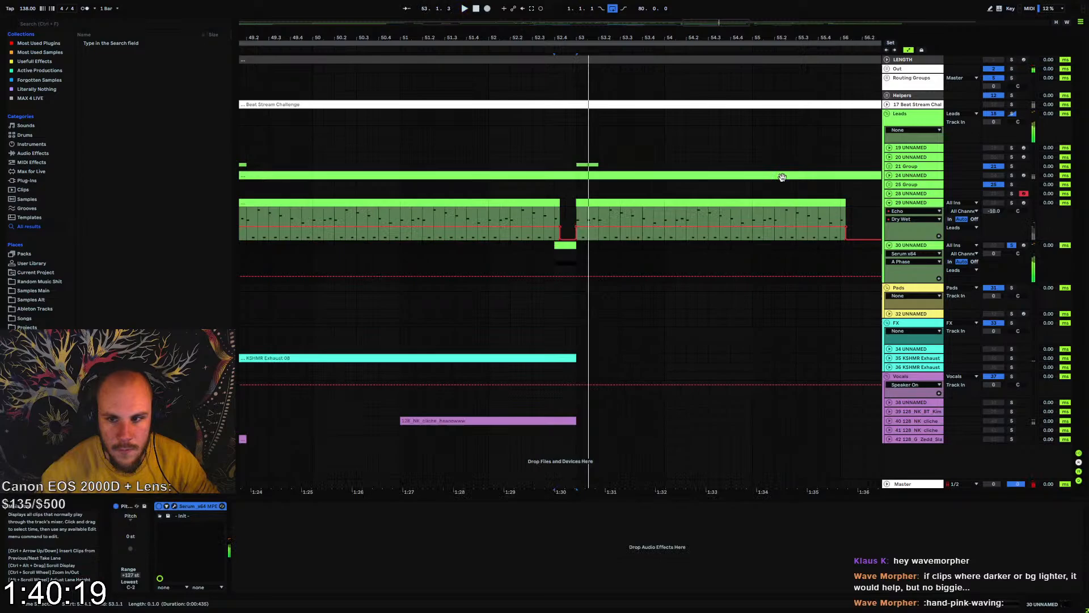
Copy LFOTool from track 24 to track 30, delete its LFO Depth automation and set the depth to 100
click(914, 202)
click(911, 176)
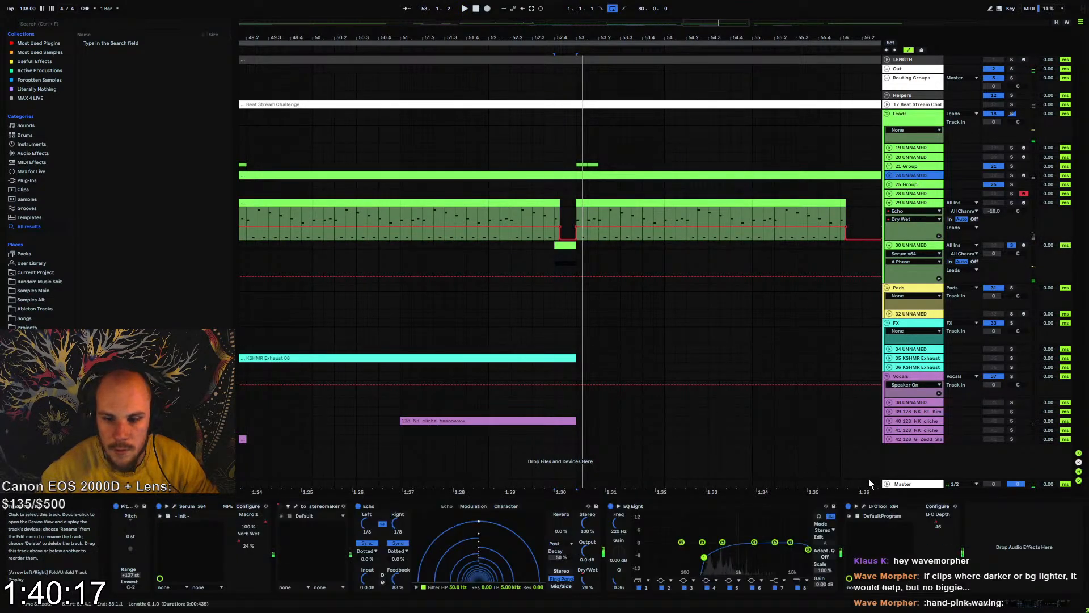
click(902, 250)
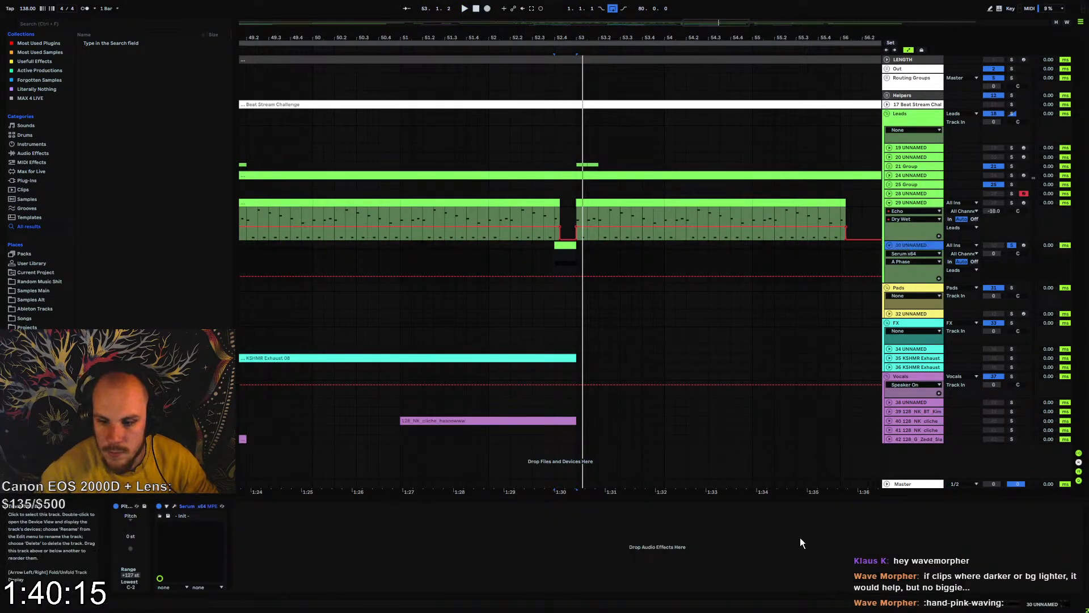
right_click(326, 523)
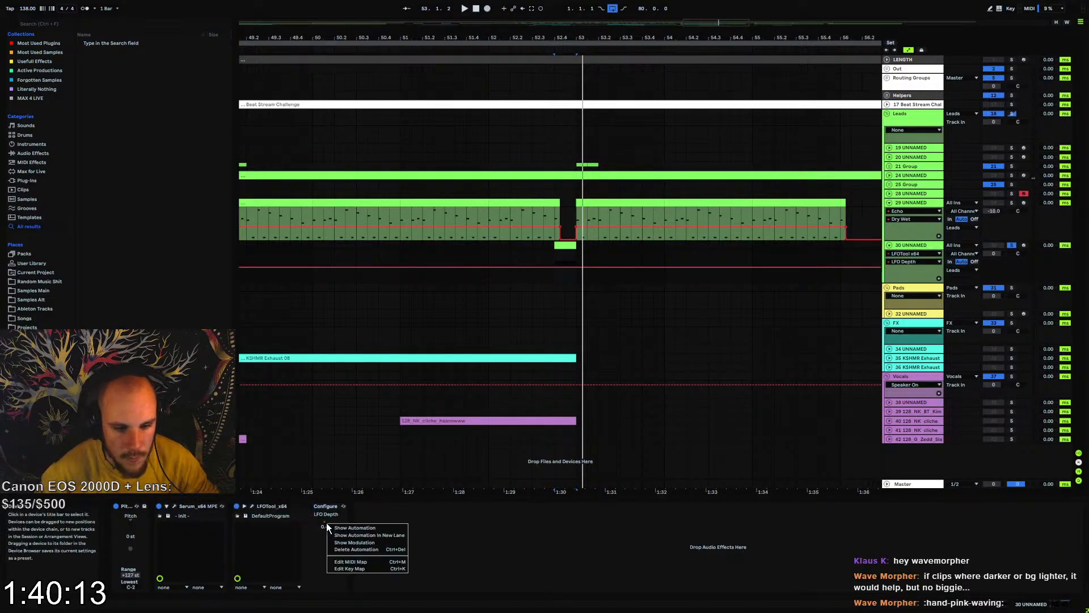
click(356, 549)
drag(328, 522, 327, 471)
key(space)
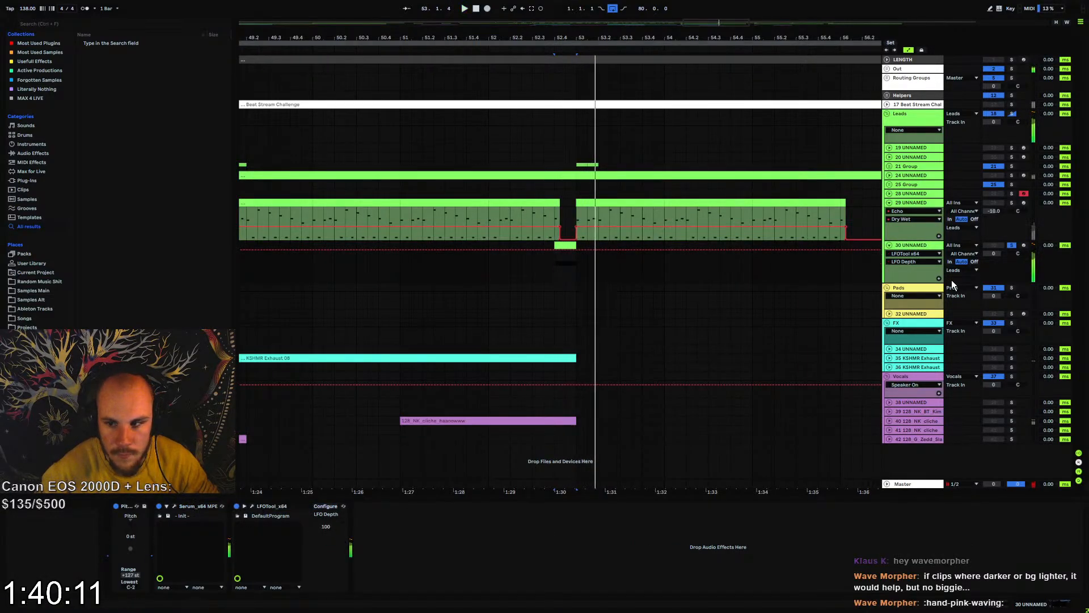
Set LFO 1's start point midway up its rising slope and lower the unsoloed fill track's volume to -7 dB
click(528, 266)
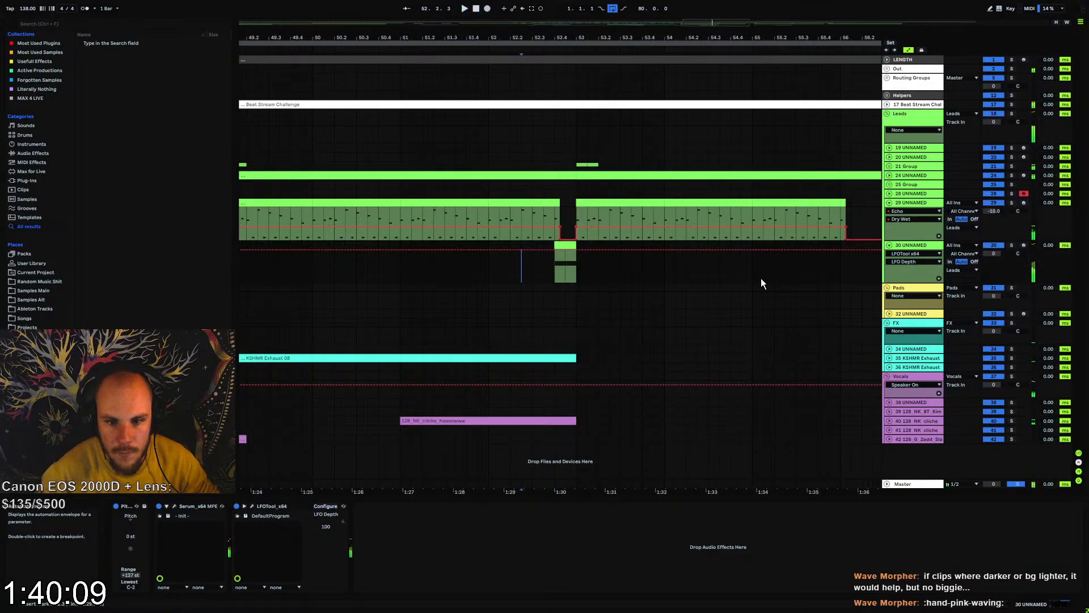
key(space)
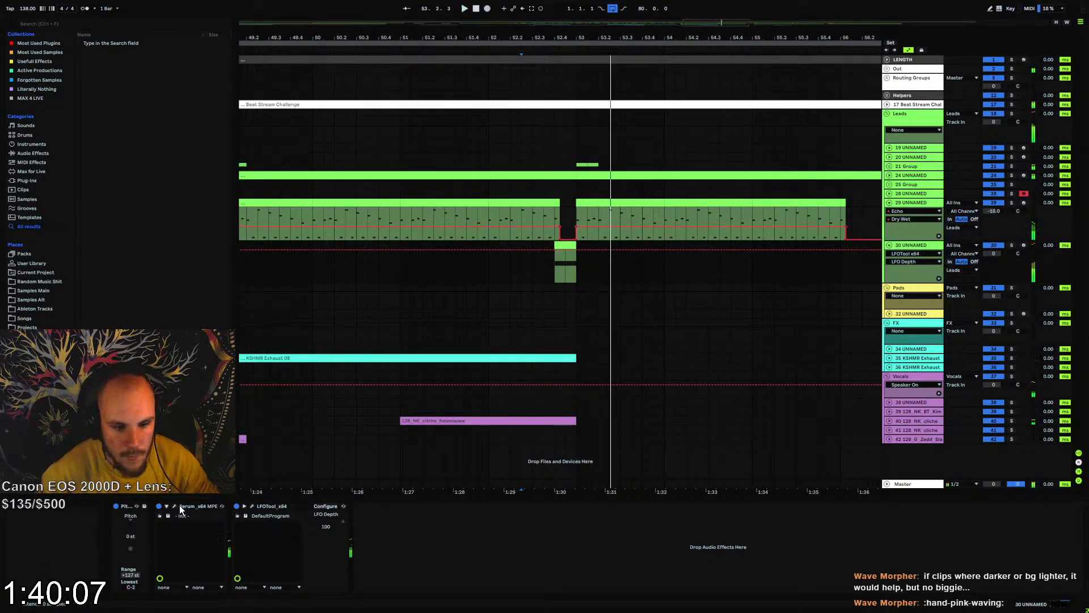
click(175, 506)
right_click(543, 420)
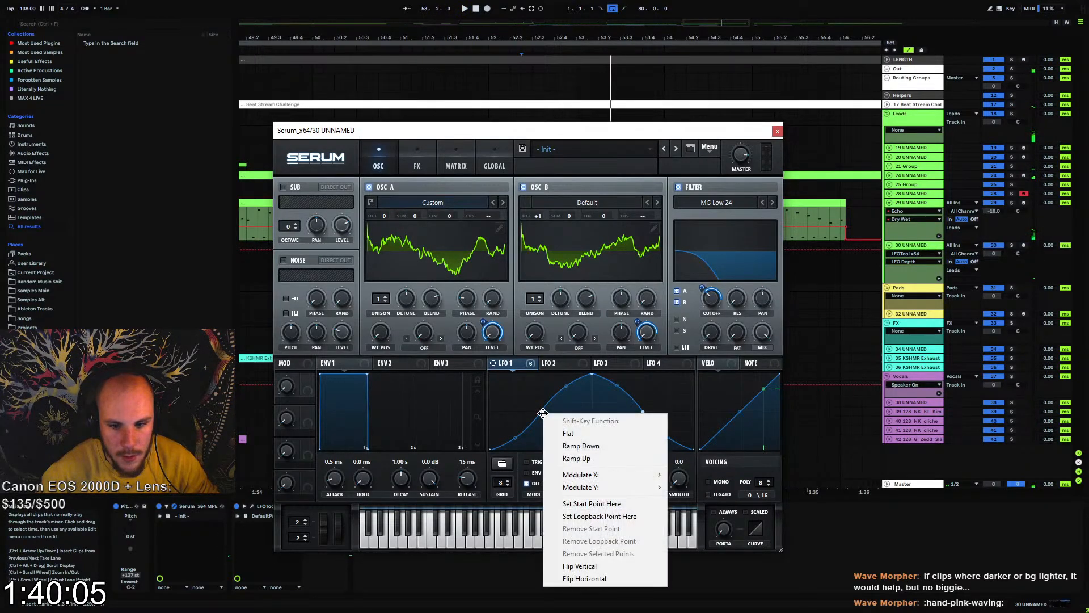
click(592, 503)
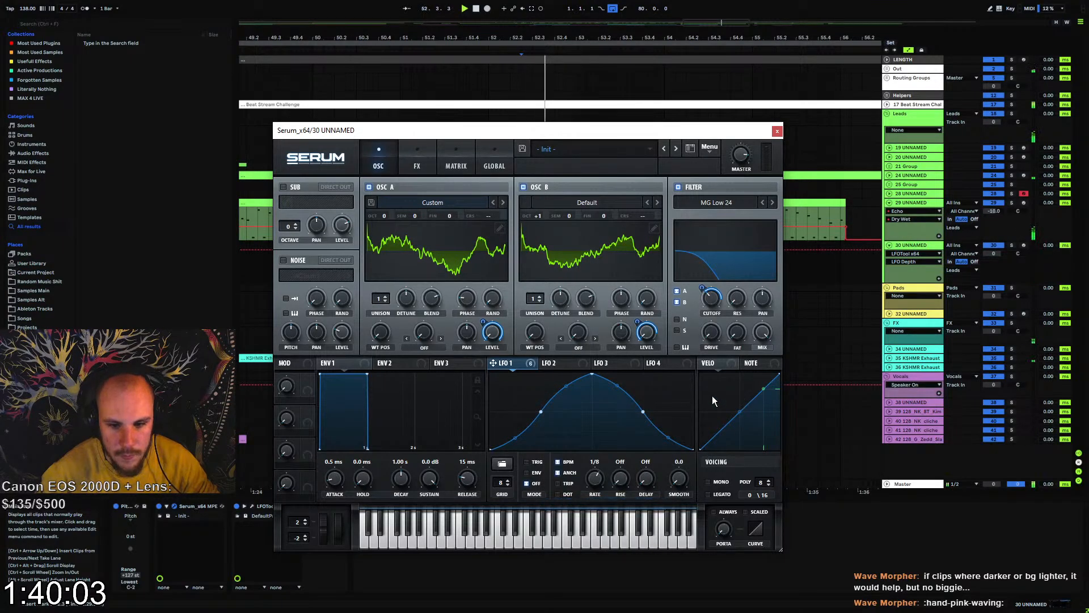
click(779, 131)
key(space)
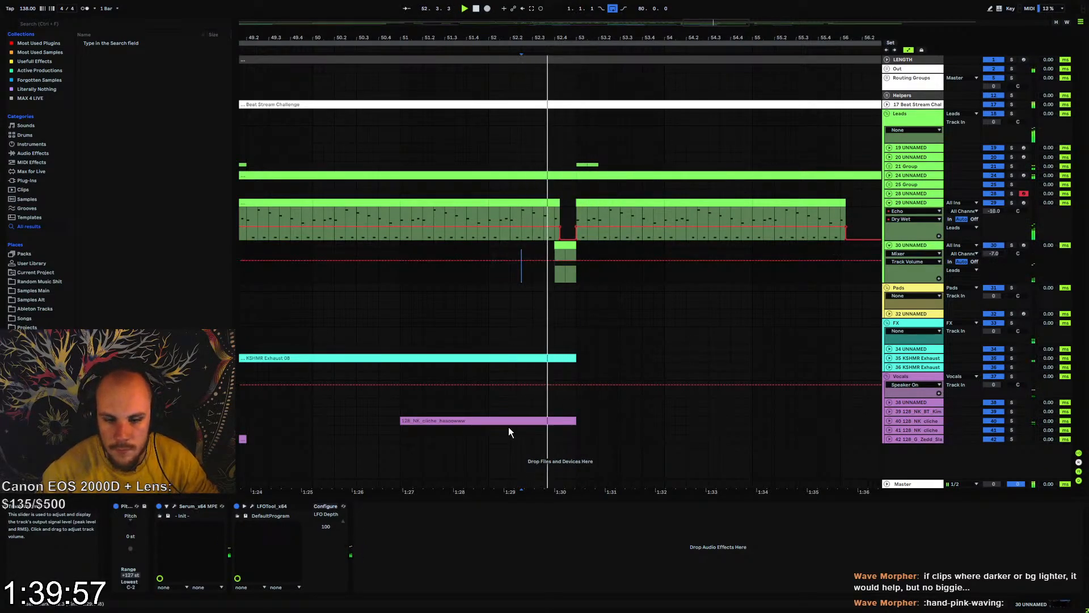
Reshape the volume curve in the fill track's LFOTool and lower the track's volume to -11 dB
click(253, 506)
drag(434, 224, 434, 207)
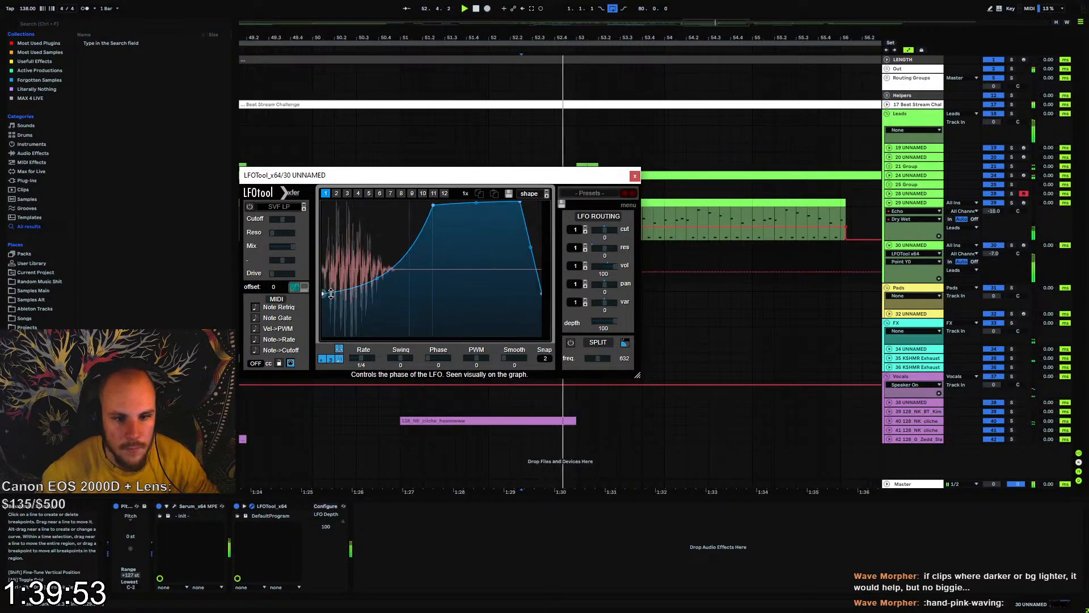
click(635, 176)
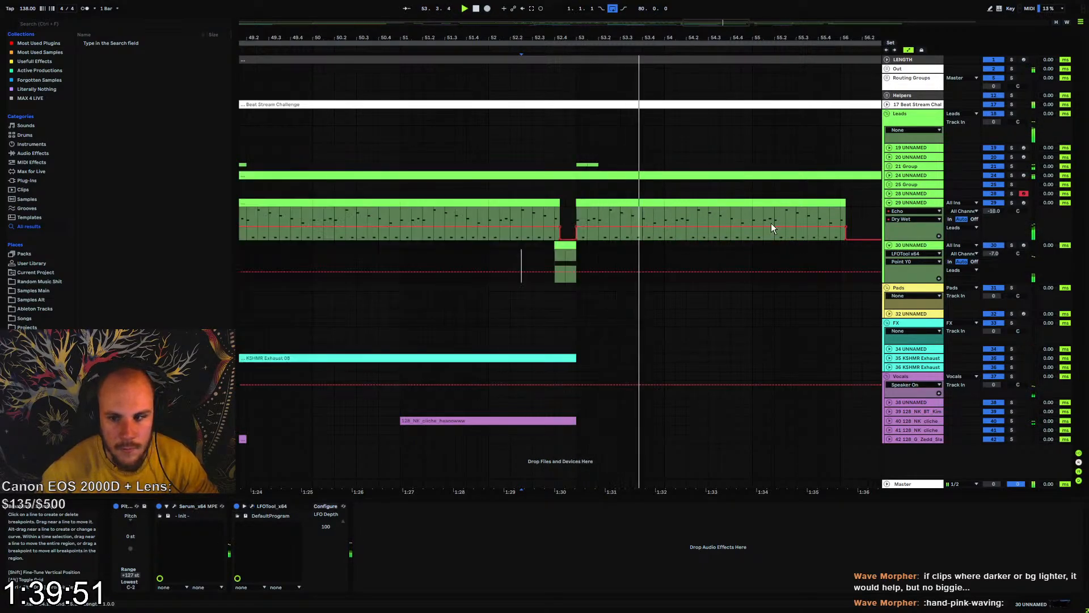
click(988, 250)
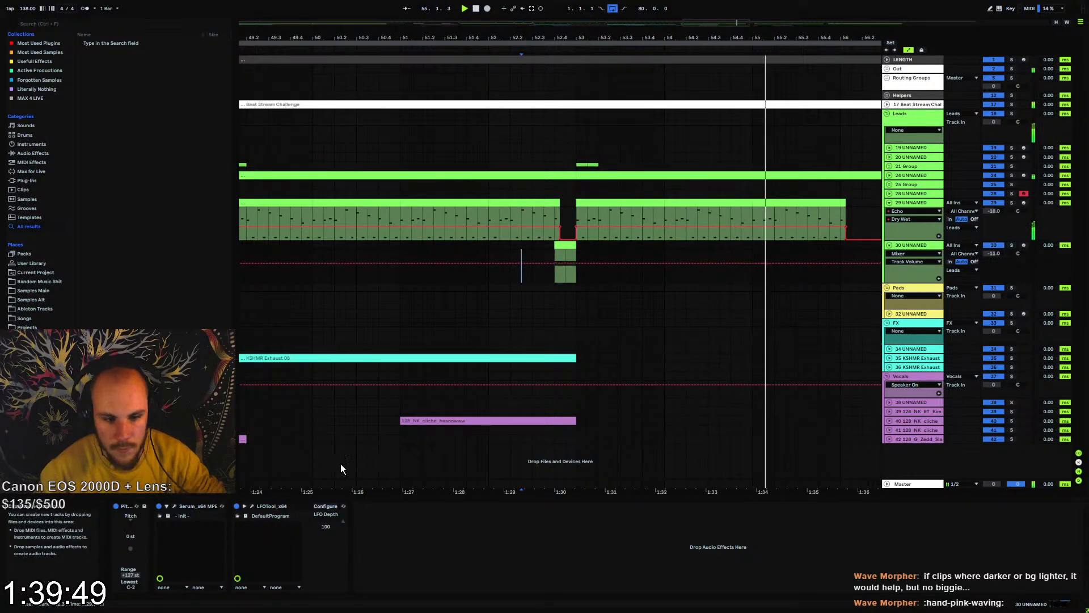
click(251, 506)
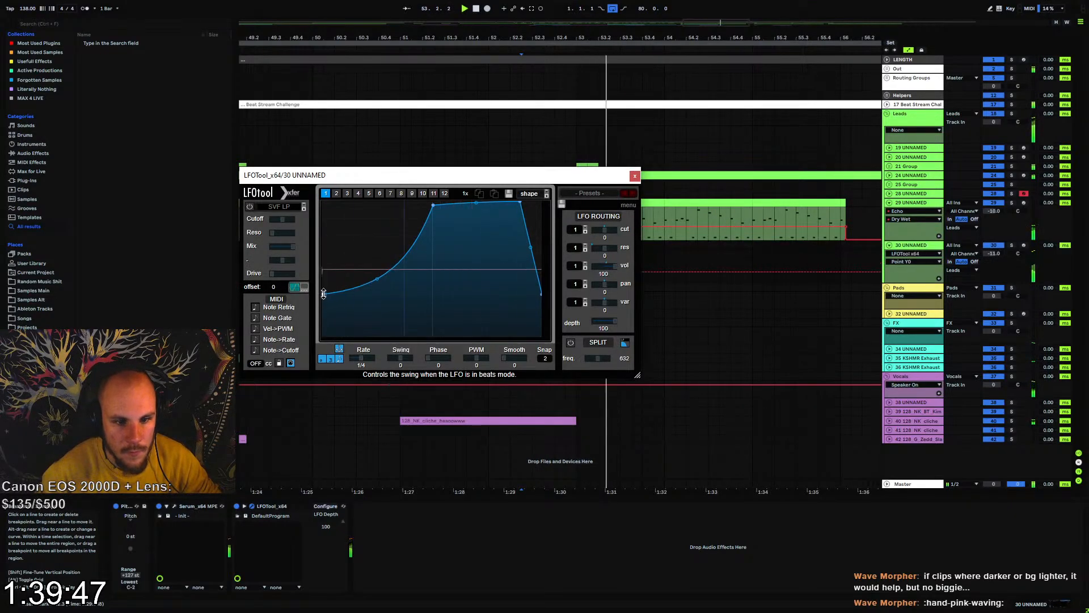
drag(322, 294, 325, 291)
click(634, 175)
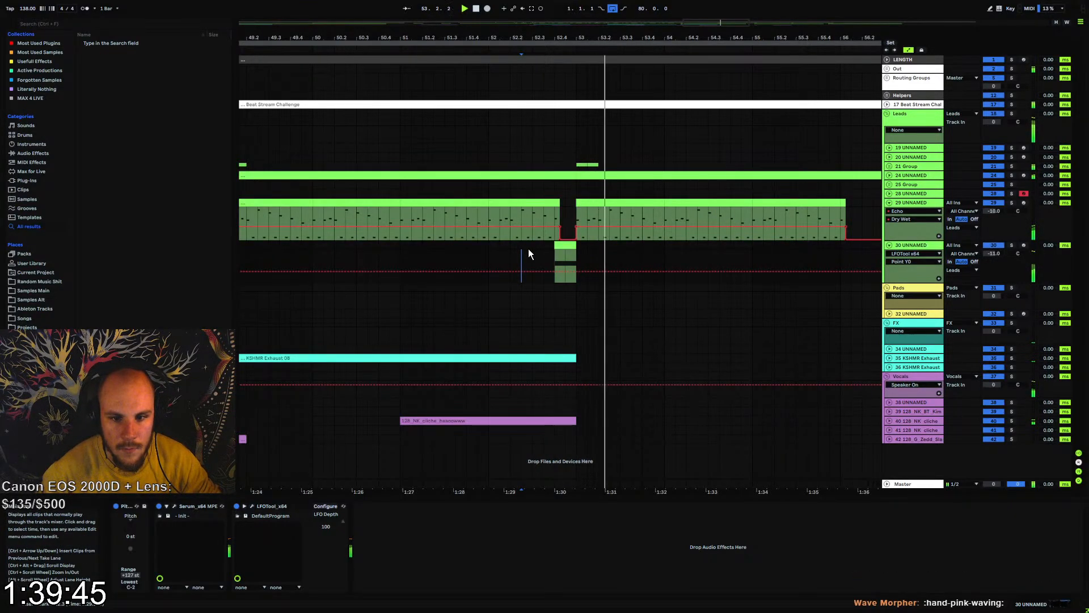
Duplicate the Serum fill eight bars further on, just before bar 61, and move the playback position to bar 49
click(490, 245)
drag(561, 39, 545, 11)
drag(475, 250, 612, 251)
key(ctrl+d)
click(625, 249)
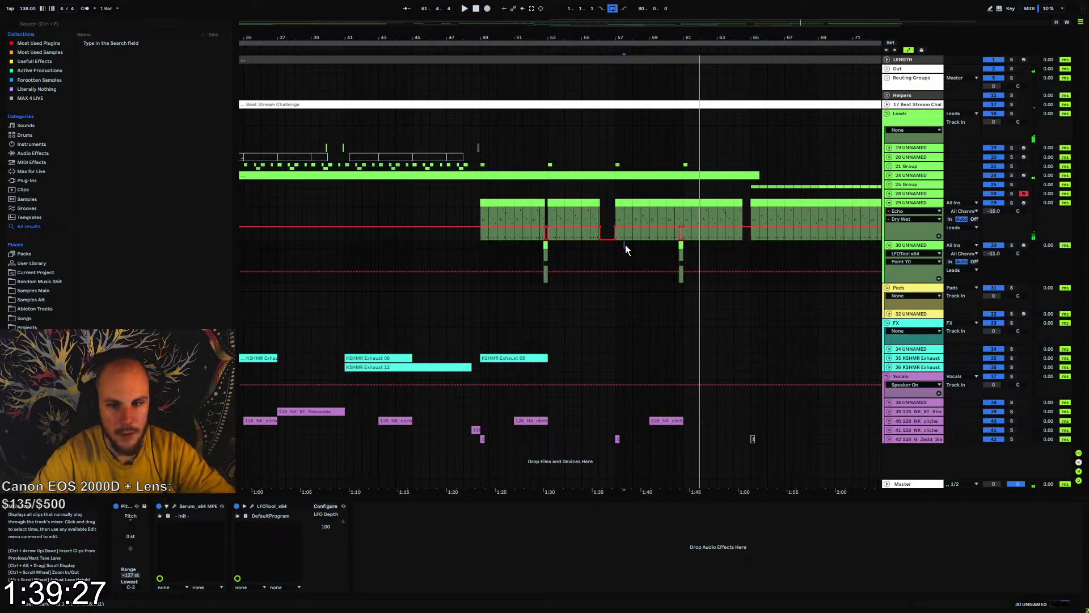
click(480, 259)
key(space)
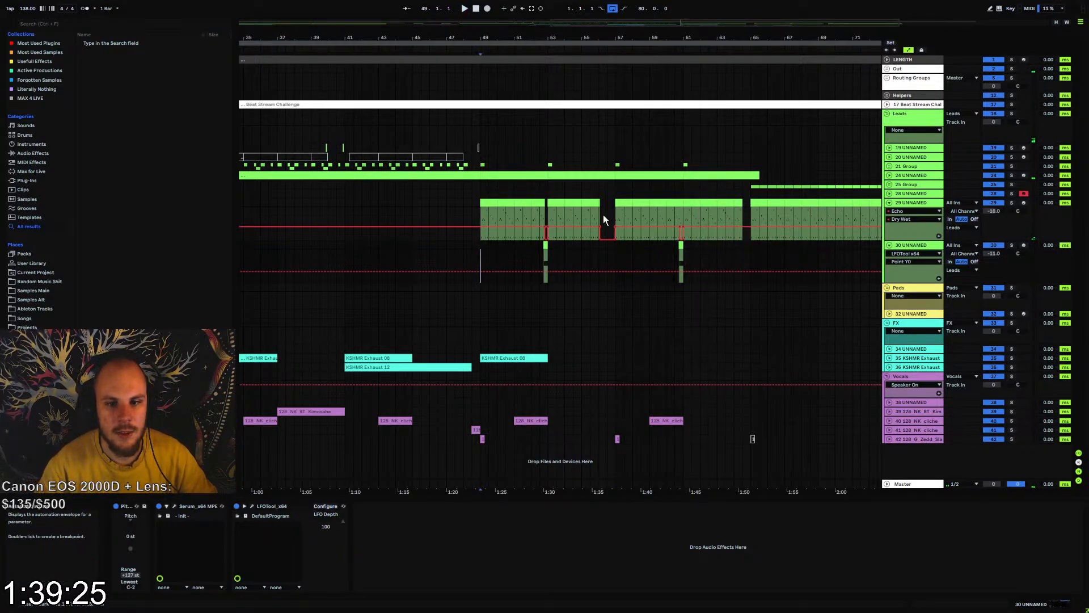
Fold tracks 29 and 30 and play the arrangement's transition into bar 49
click(889, 245)
click(888, 202)
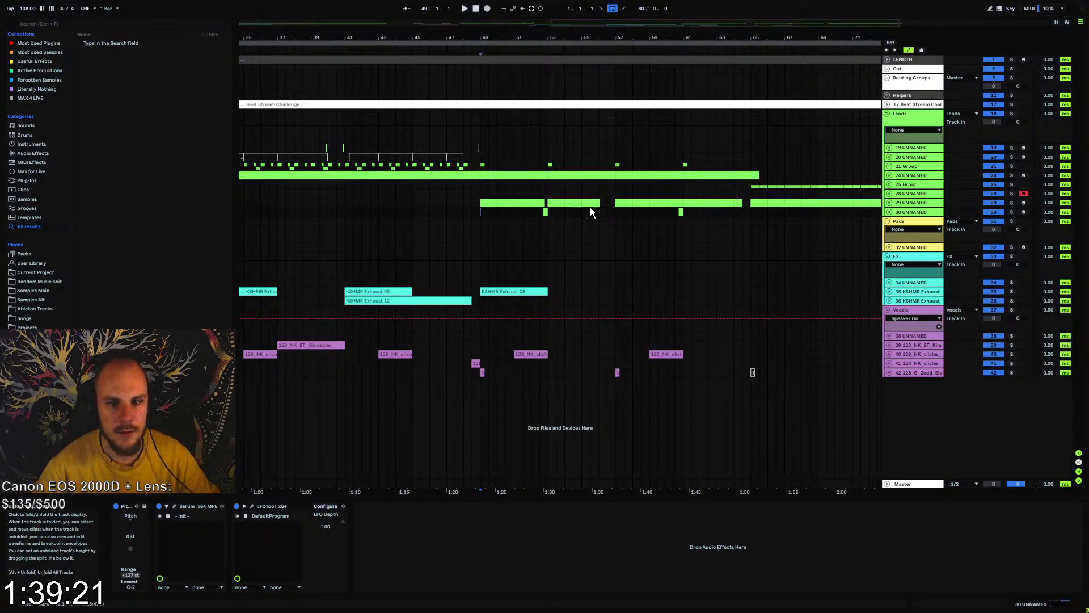
click(547, 203)
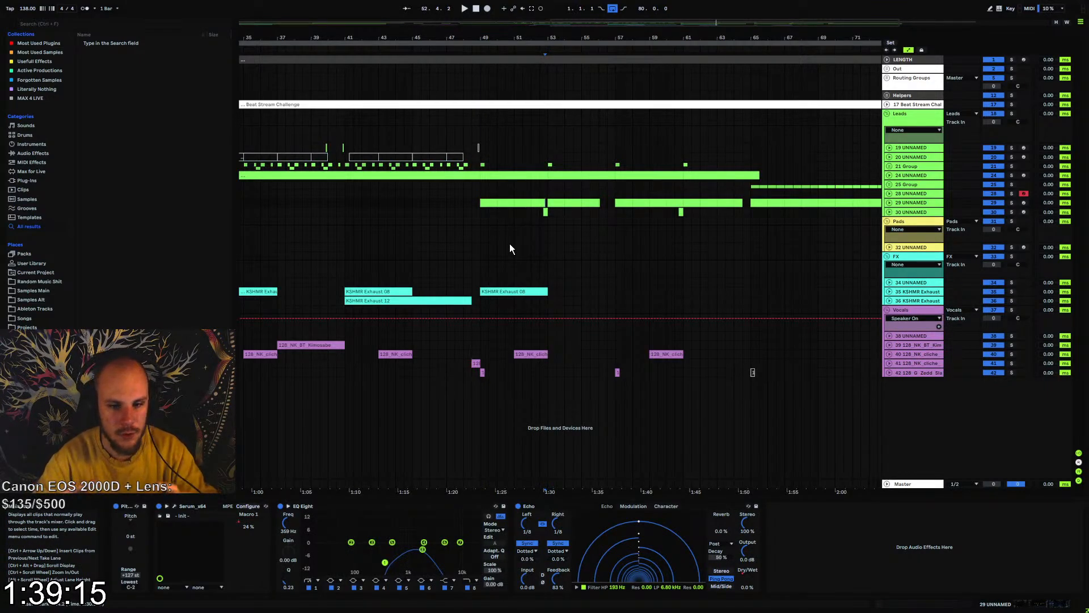
drag(532, 37, 612, 10)
click(546, 212)
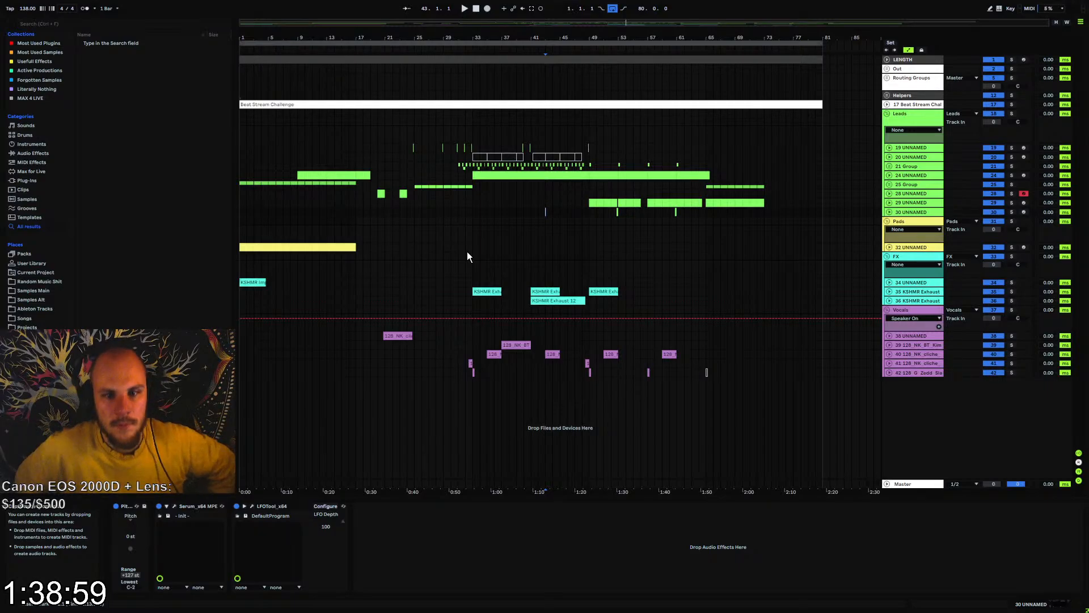
drag(601, 38, 670, 17)
click(556, 354)
key(space)
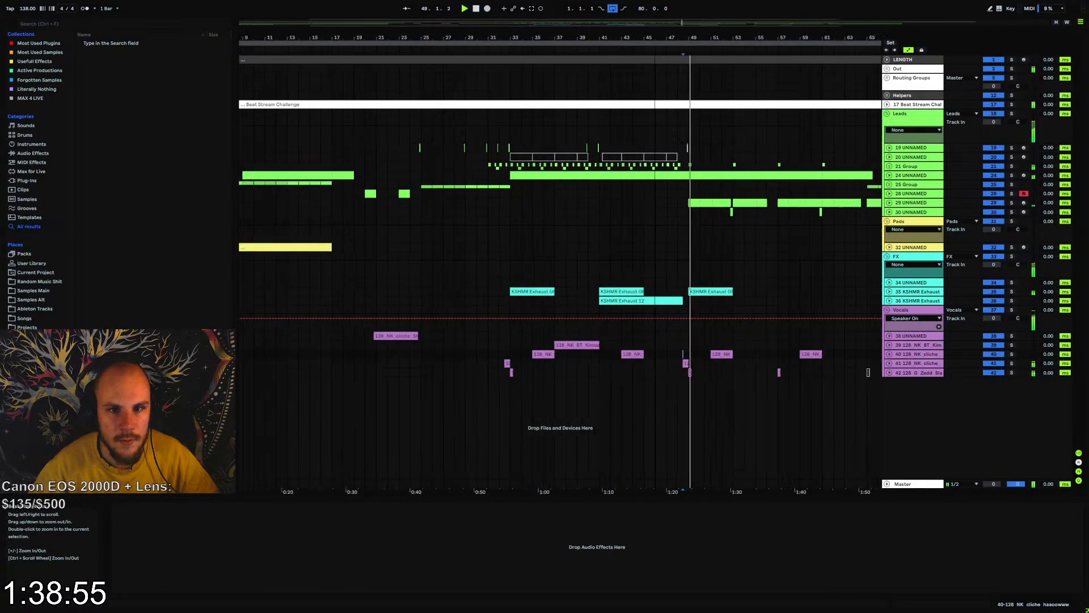
Deactivate the short track 19 clip just before bar 33 and replay the transition from bar 32
click(499, 361)
drag(517, 41, 479, 154)
click(479, 149)
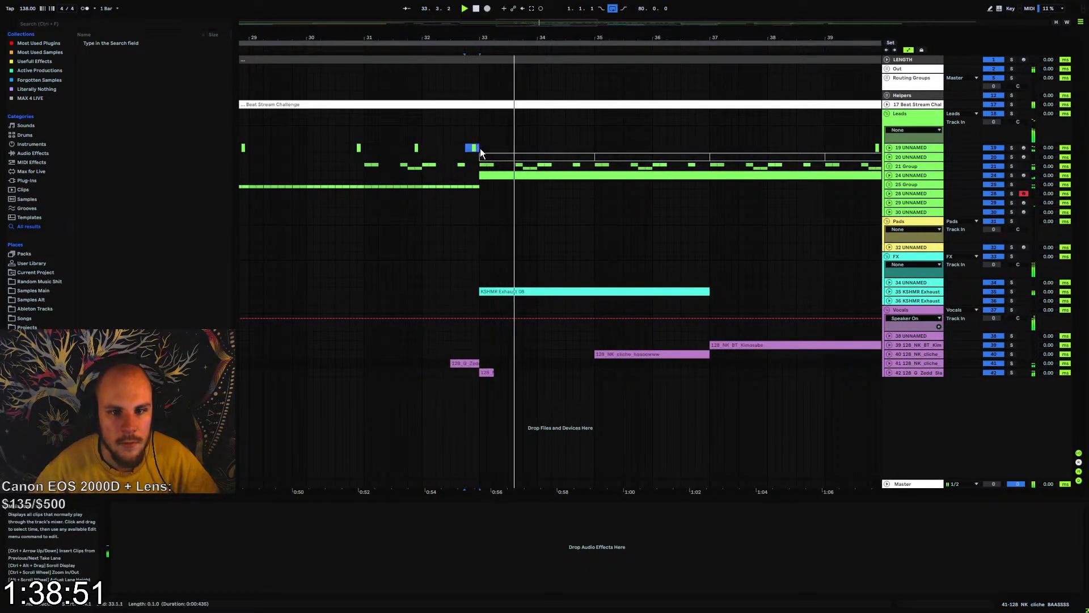
key(0)
key(space)
key(space)
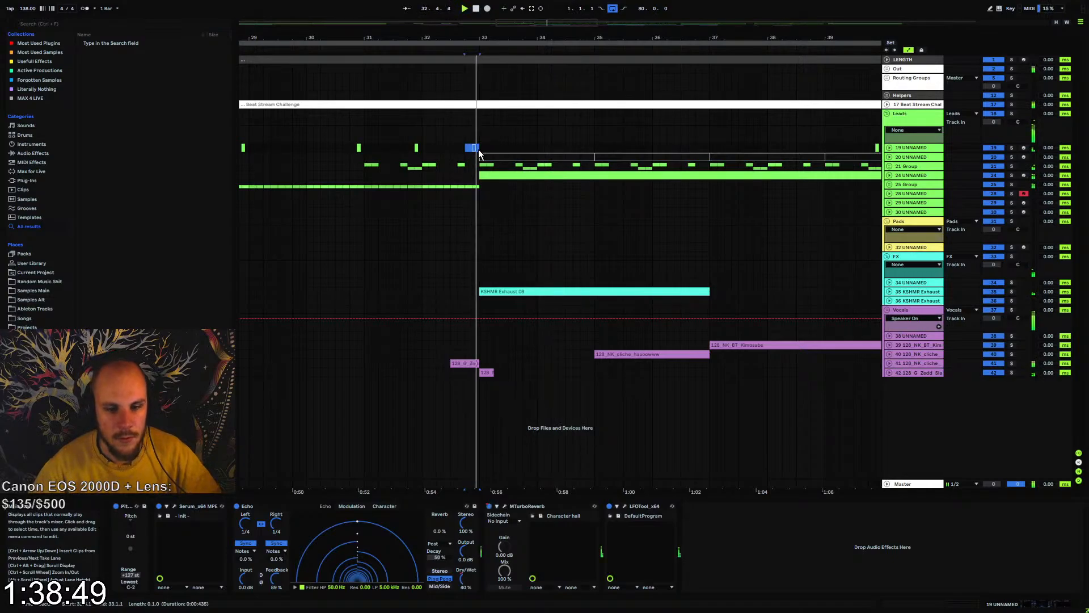
click(423, 150)
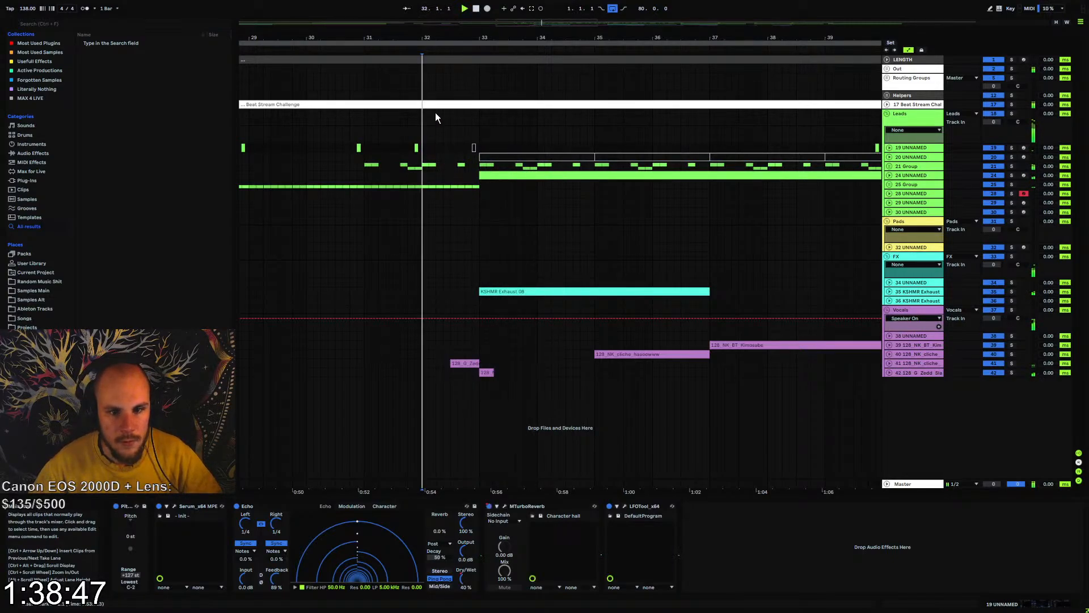
Reactivate the short track 19 clip before bar 33, deactivate the vocal clips on tracks 41 and 42 around bar 33, and replay the transition
drag(431, 38, 530, 19)
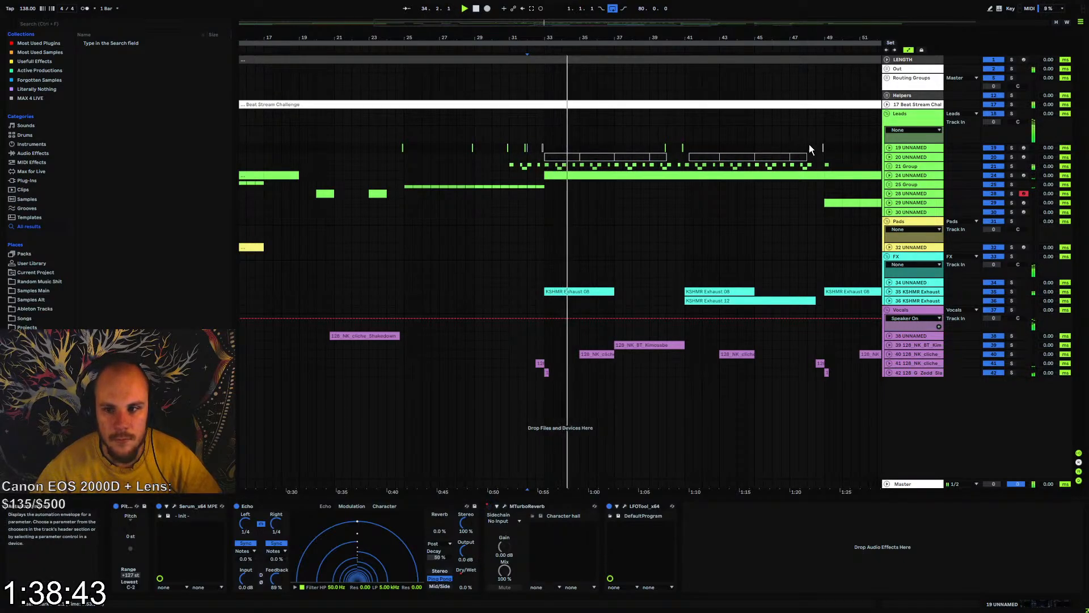
click(538, 149)
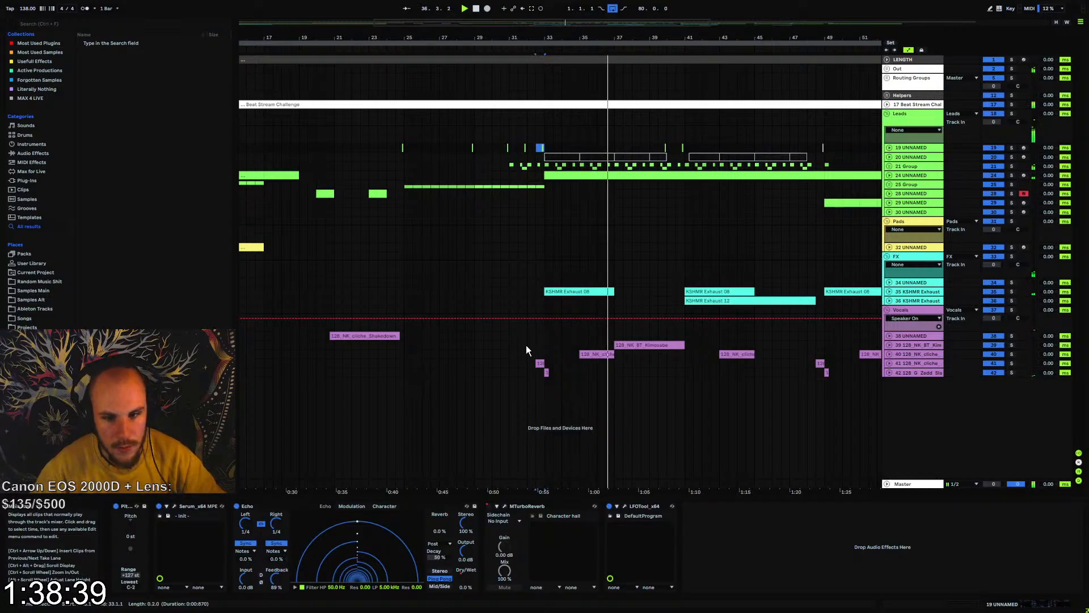
key(space)
drag(528, 365, 550, 371)
key(0)
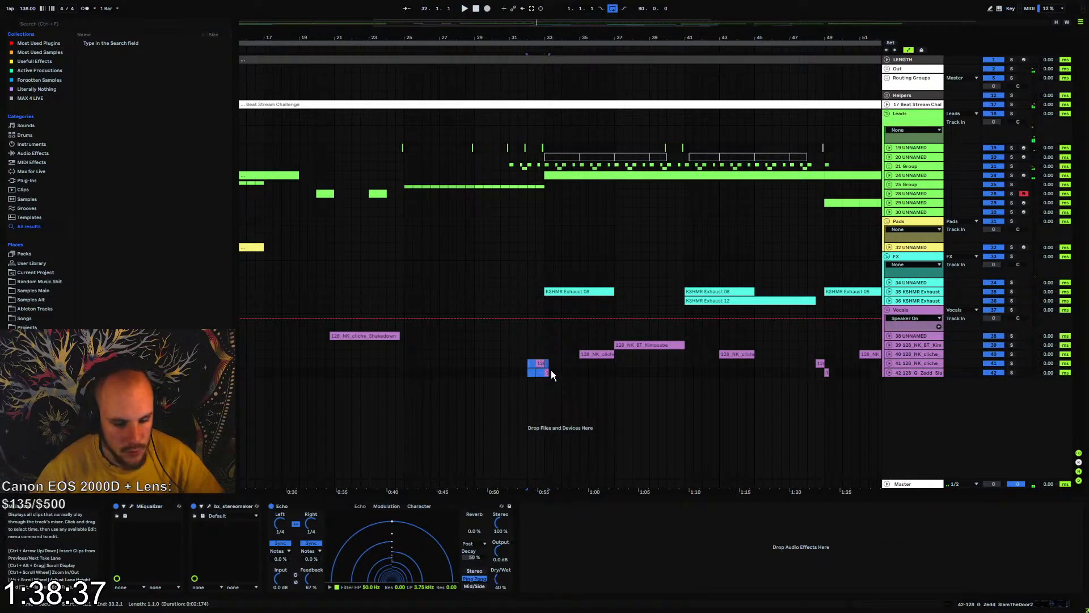
click(521, 363)
key(space)
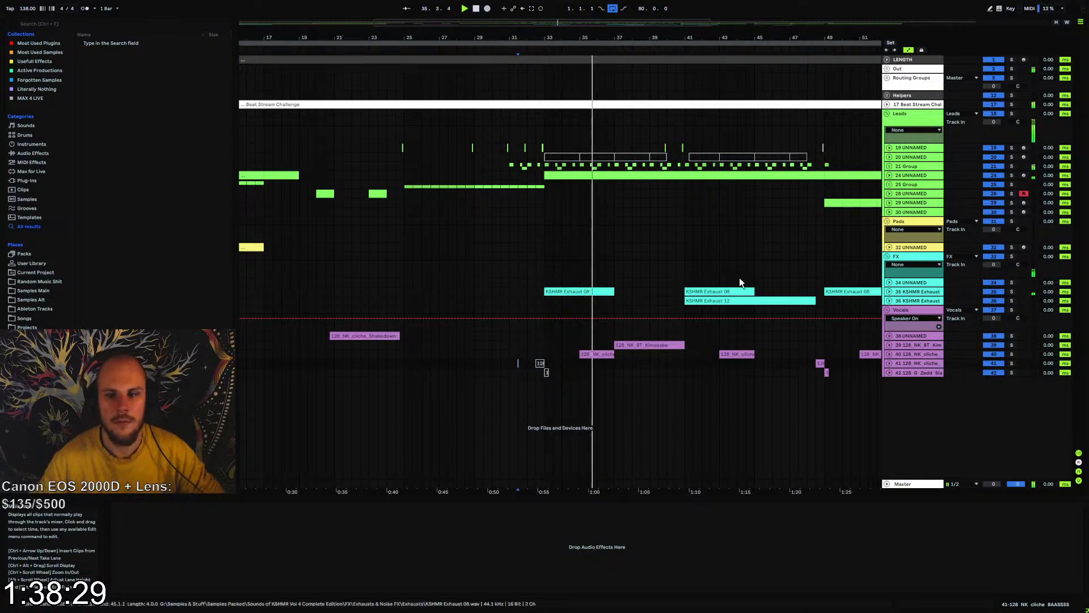
Compare the drop from just before bar 33 with group 21 muted and active, and set the group's volume to -3 dB
click(537, 149)
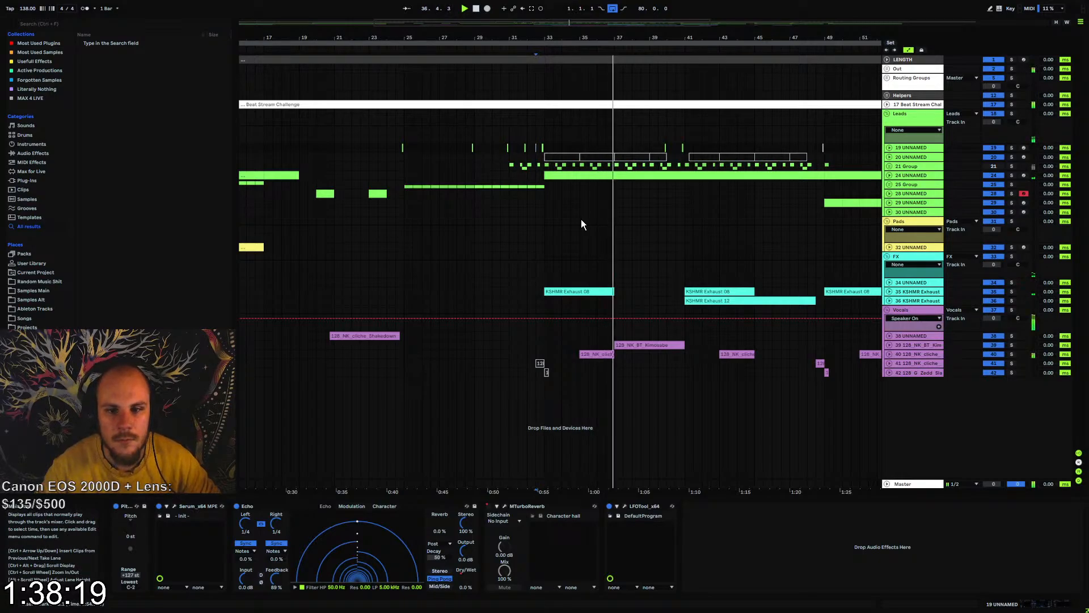
click(906, 166)
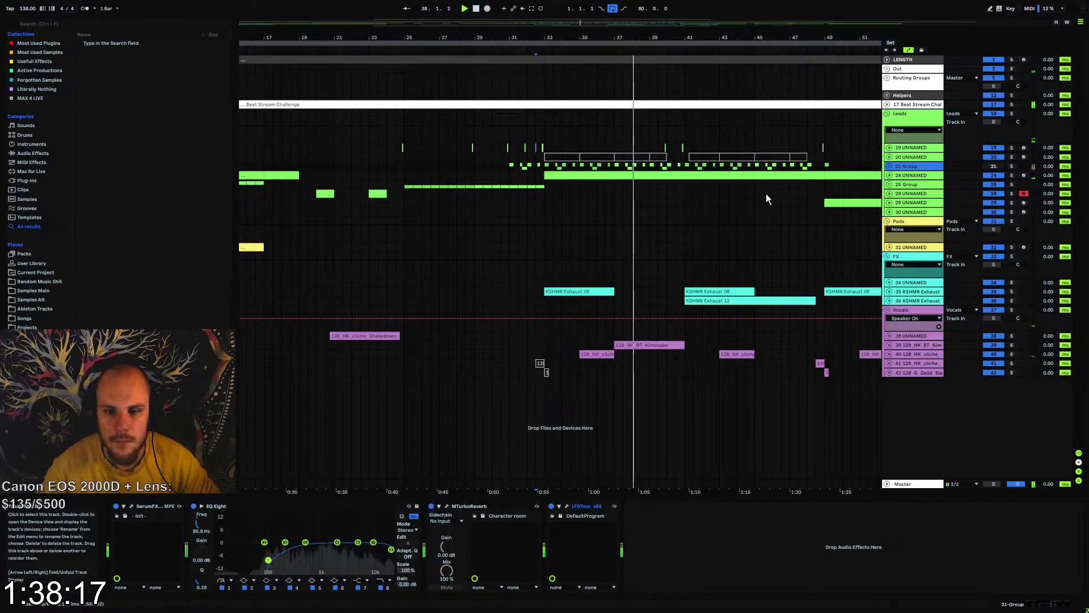
key(space)
drag(721, 37, 661, 37)
click(465, 166)
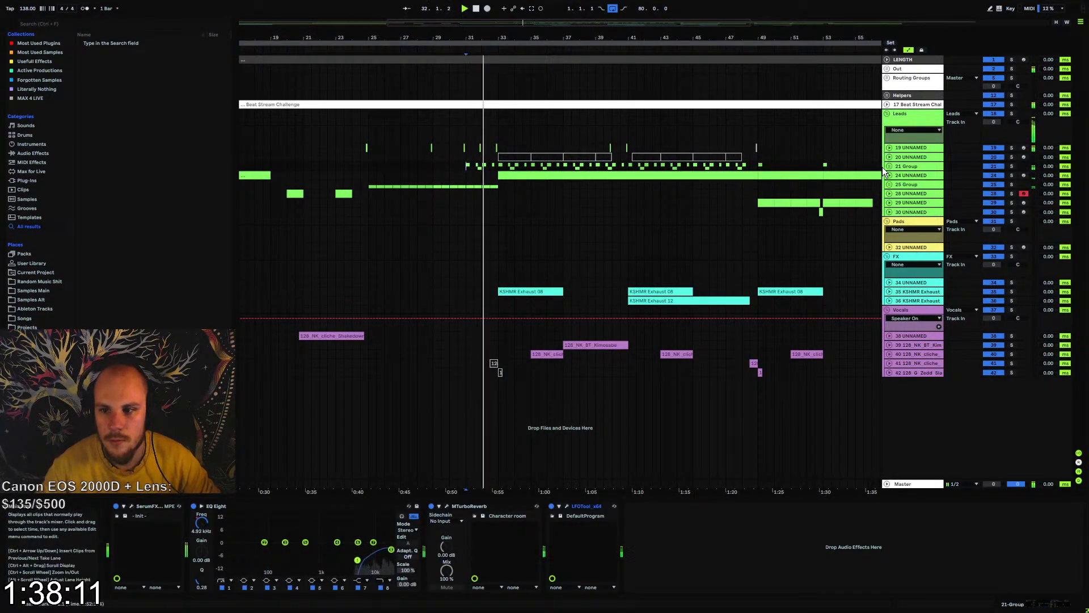
click(890, 166)
drag(993, 174, 994, 181)
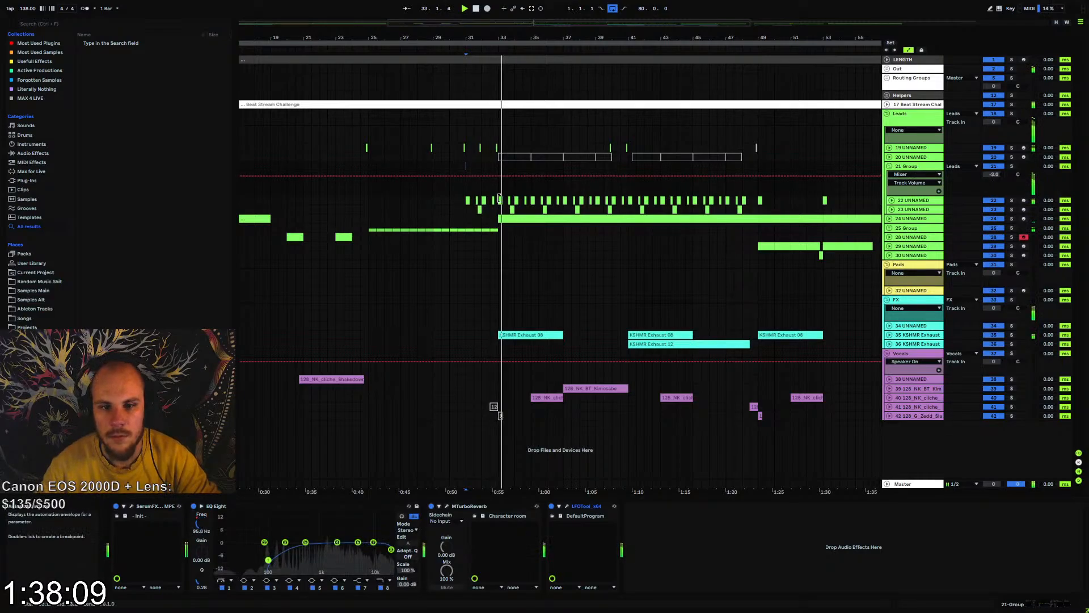
Clear the track 22 and 23 clips between bars 33 and 49, keeping the first hit, and repeat that hit every four bars on track 22
drag(505, 199, 758, 208)
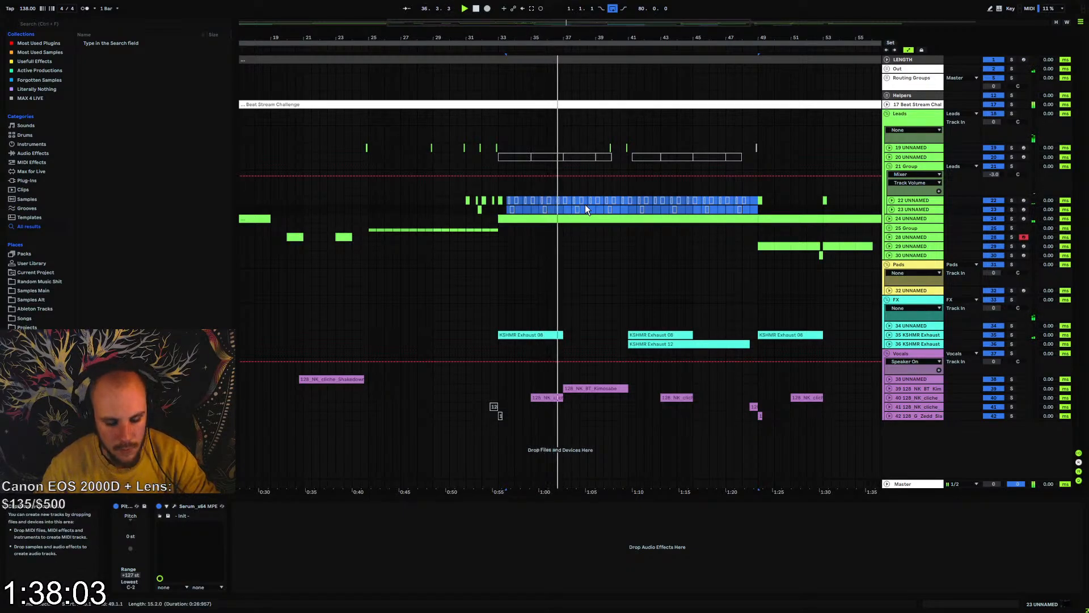
drag(564, 199, 498, 201)
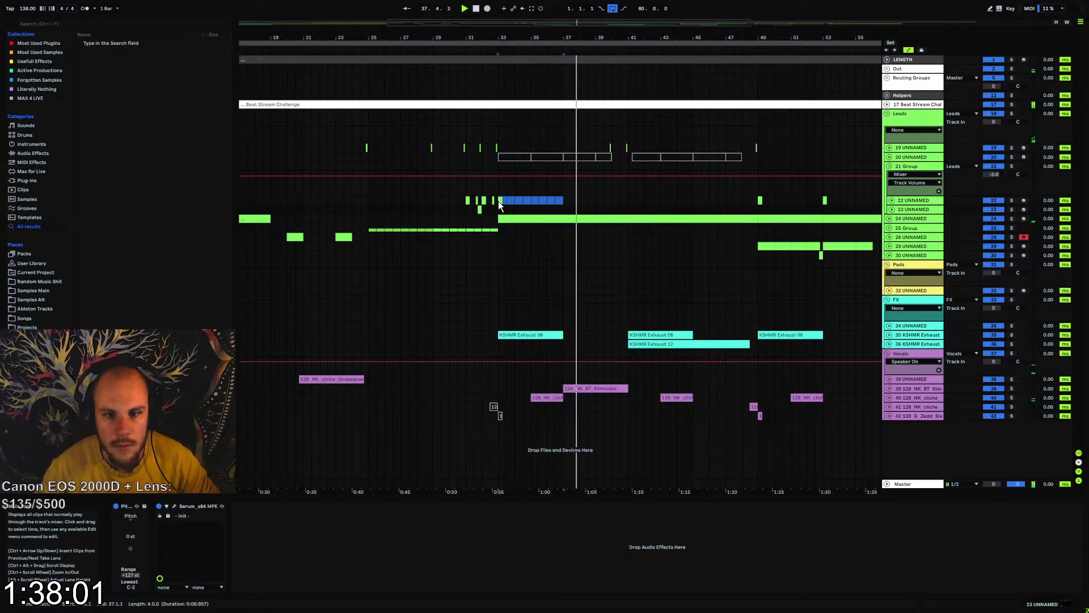
key(ctrl+d)
key(ctrl+d)
key(ctrl+d)
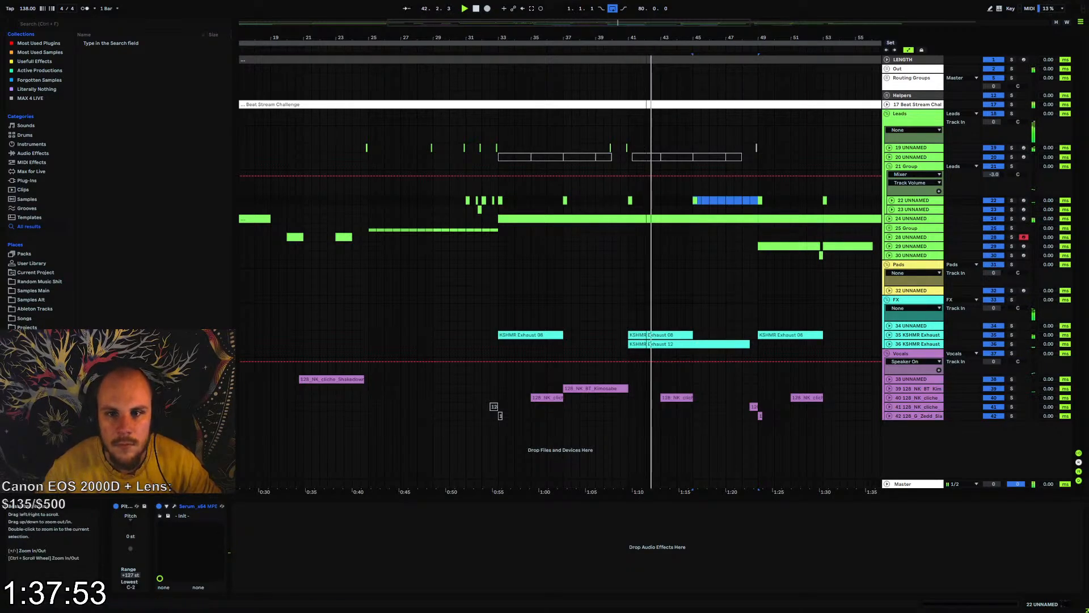
Deactivate the track 22 hit at bar 41 and audition the transition from bar 40
drag(640, 38, 576, 204)
click(570, 200)
key(0)
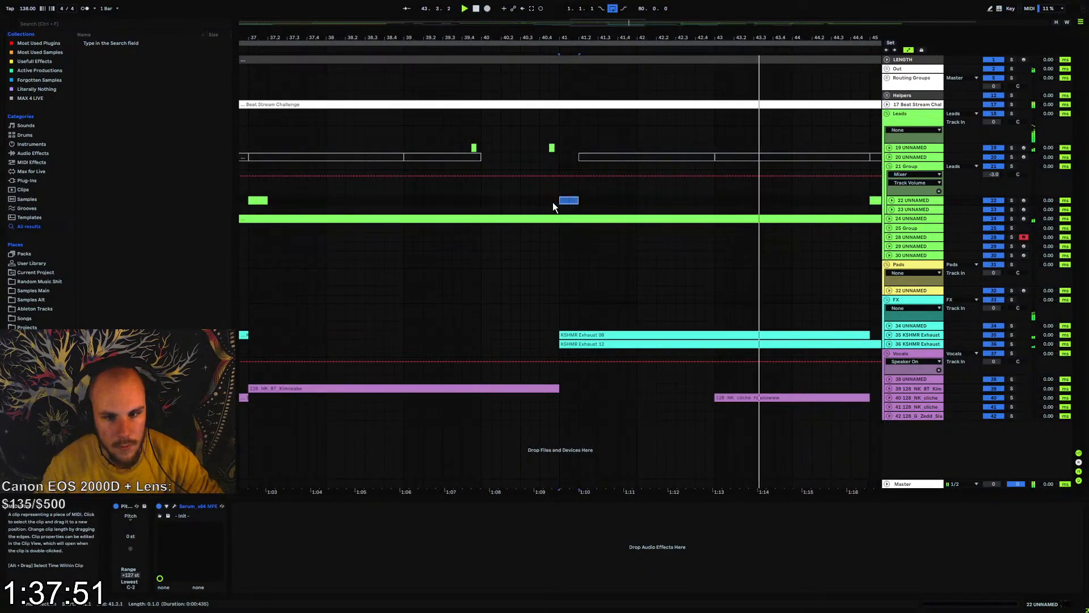
click(549, 202)
key(space)
key(space)
click(482, 201)
key(space)
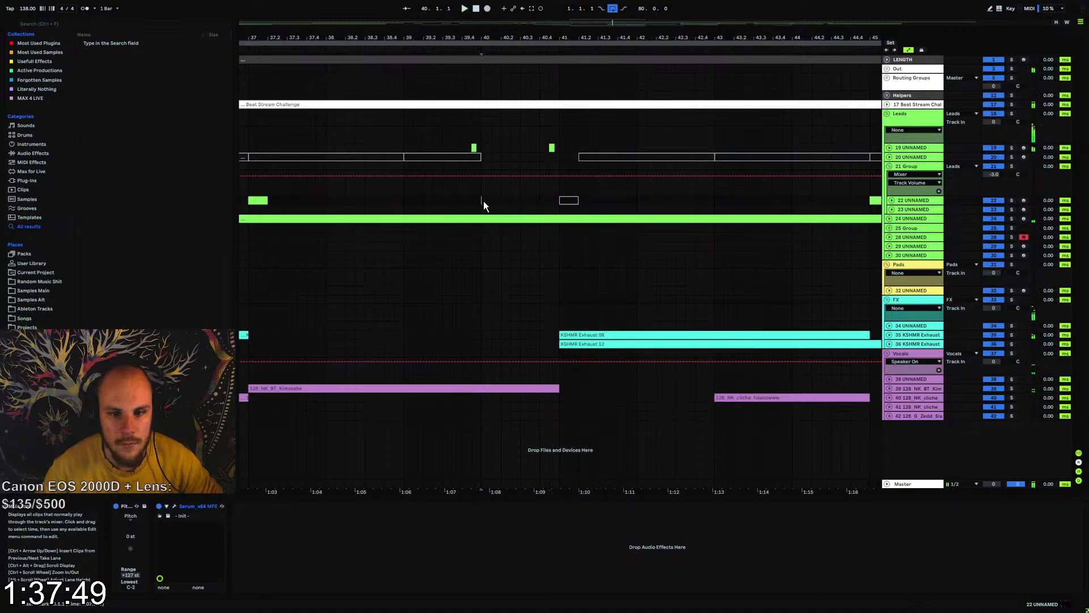
Add a dip to track 19's Echo Dry/Wet automation between 41 and 41.2 while replaying the transition
key(space)
click(911, 147)
click(462, 580)
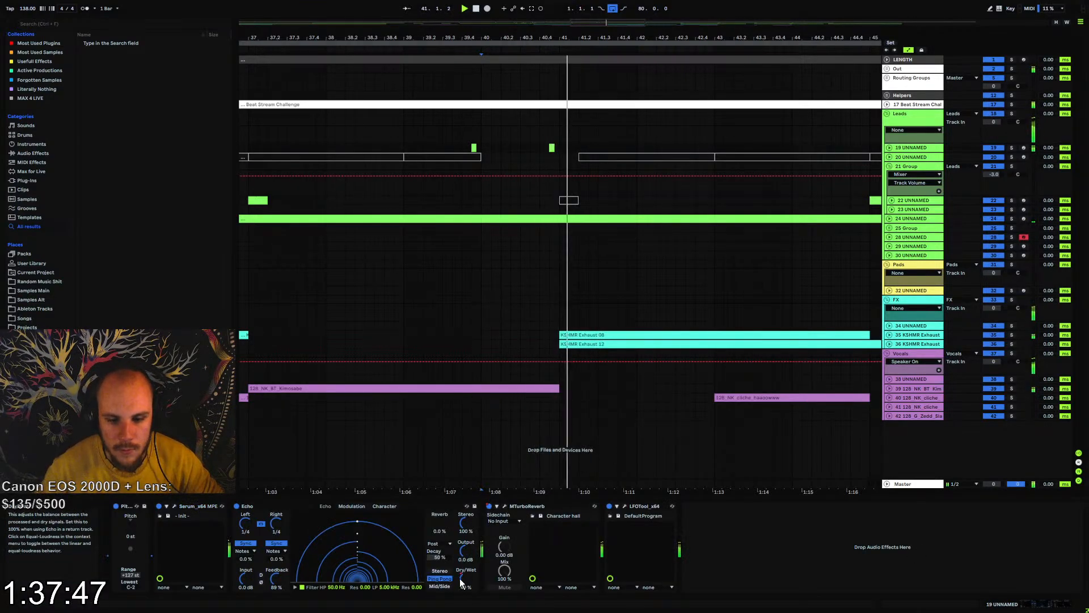
click(889, 148)
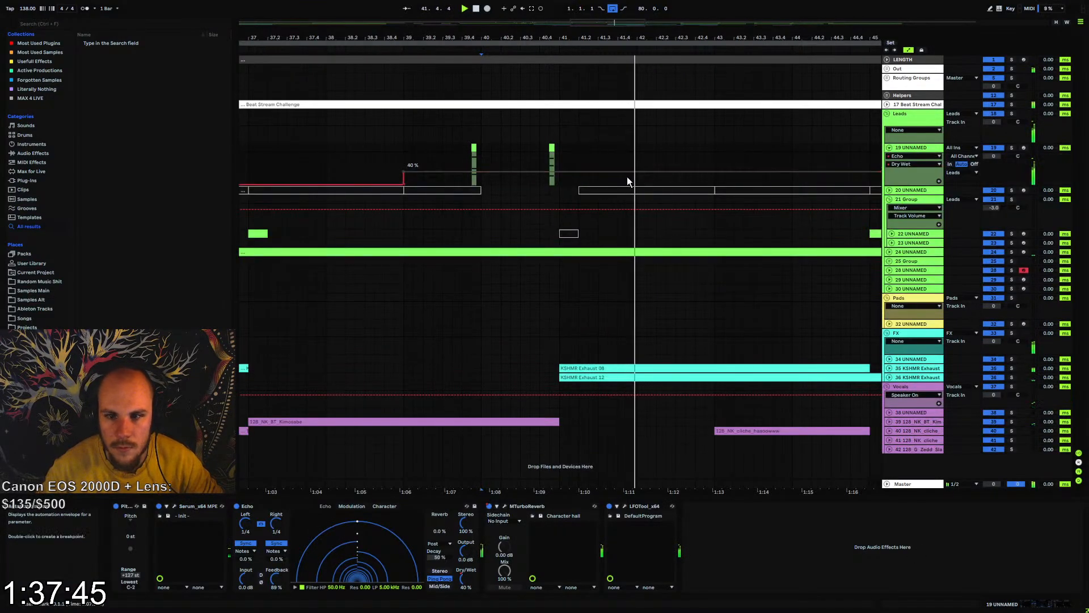
click(561, 172)
mouse_move(569, 172)
mouse_down()
mouse_move(560, 184)
mouse_move(588, 178)
mouse_move(579, 173)
mouse_up()
key(space)
click(579, 185)
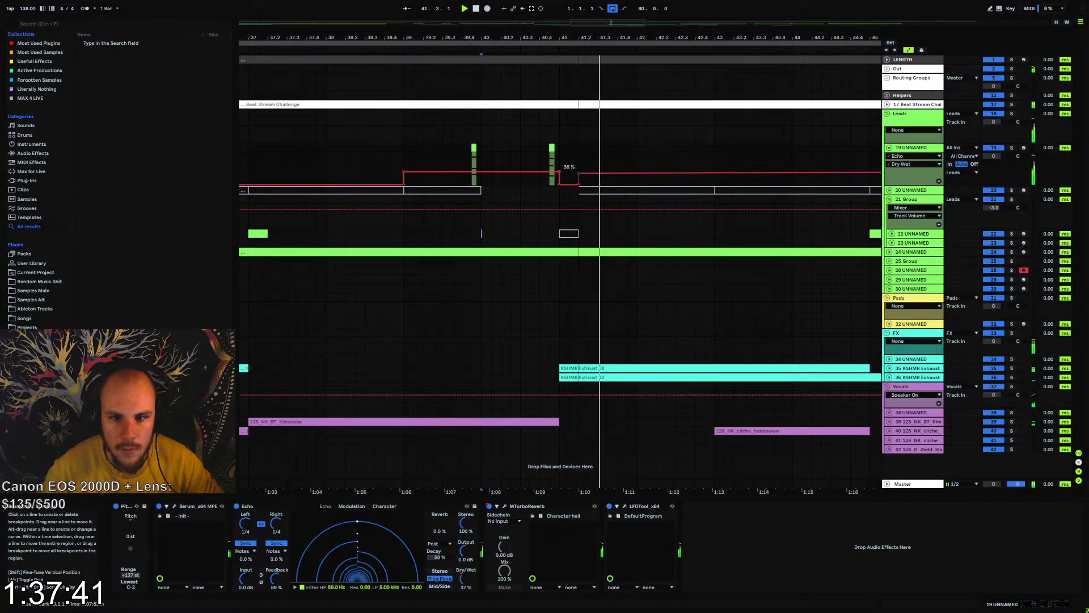
key(space)
key(space)
Automate MTurboReverb's Device On parameter on track 19, switching the reverb off between 41 and 41.2
double_click(489, 506)
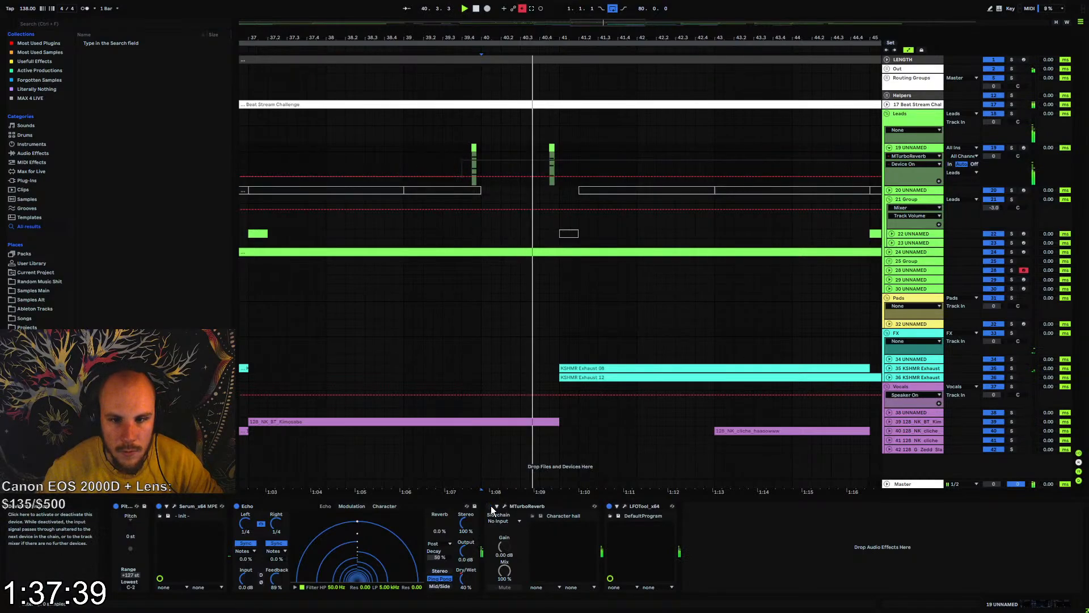
click(522, 9)
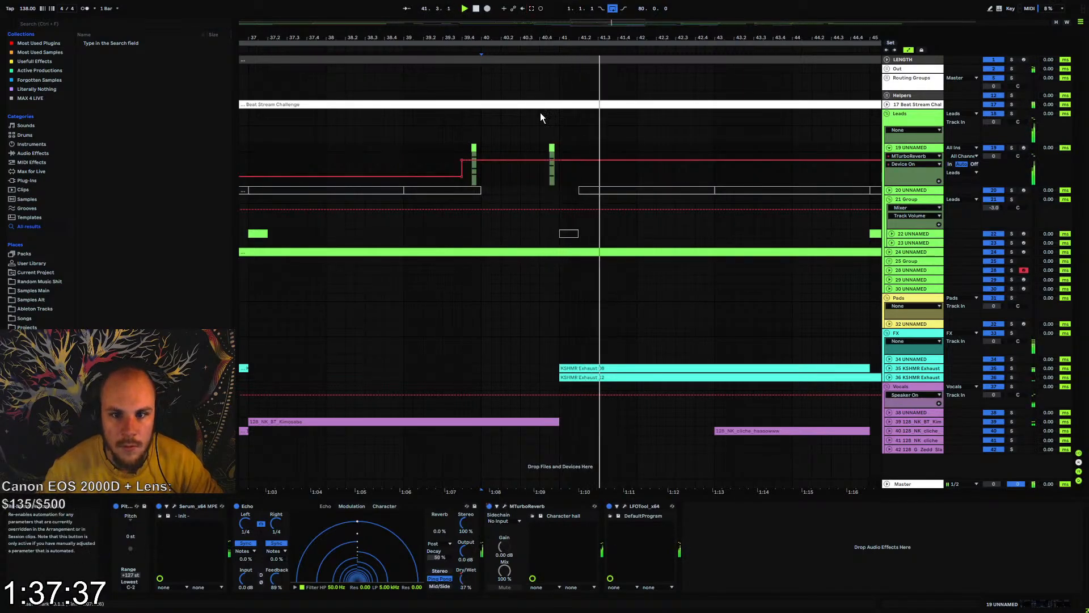
key(b)
click(565, 175)
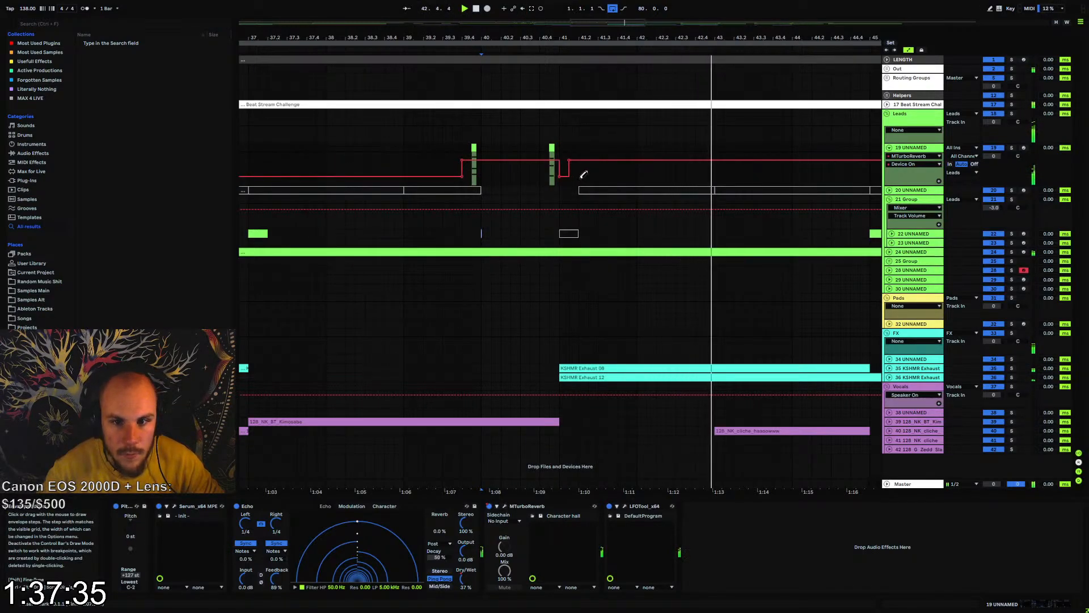
key(b)
click(577, 174)
key(b)
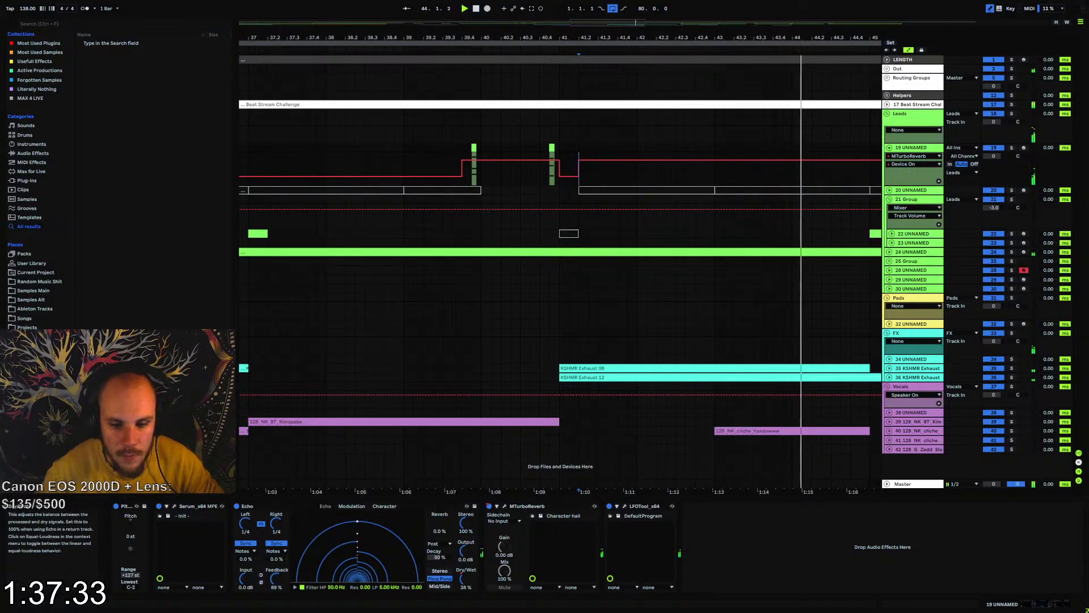
Flatten track 19's Echo Dry/Wet automation at its low level from bar 41 to bar 49
click(462, 579)
drag(610, 38, 453, 16)
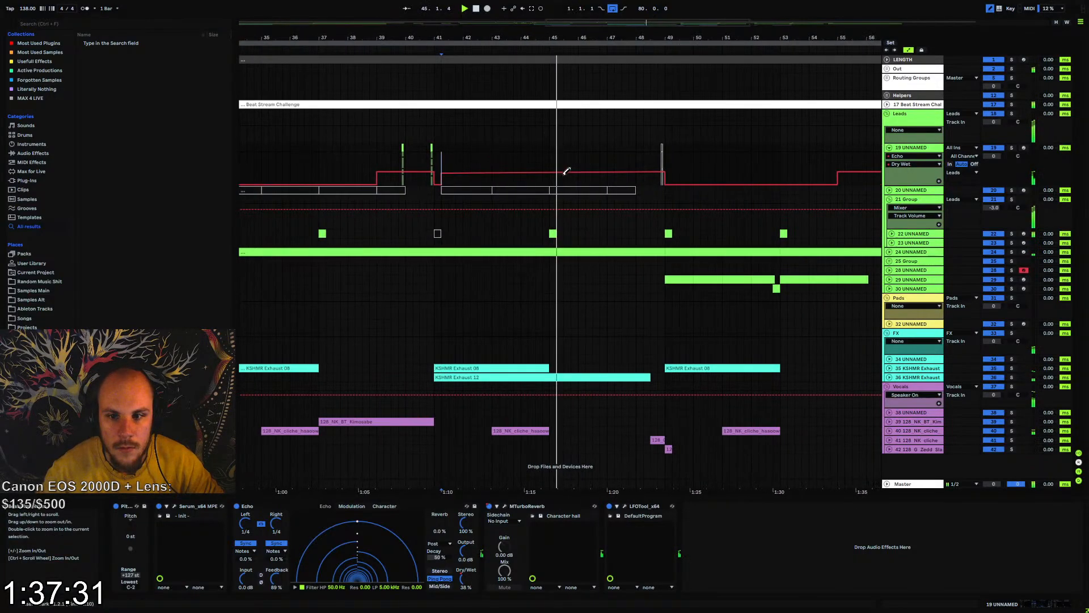
key(b)
click(441, 173)
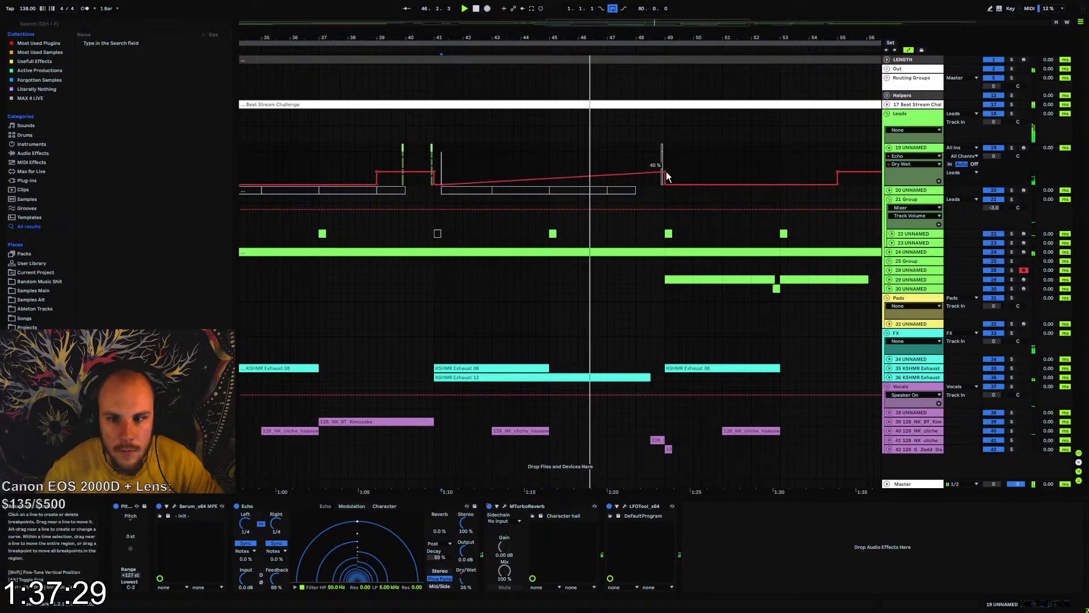
drag(663, 172, 666, 182)
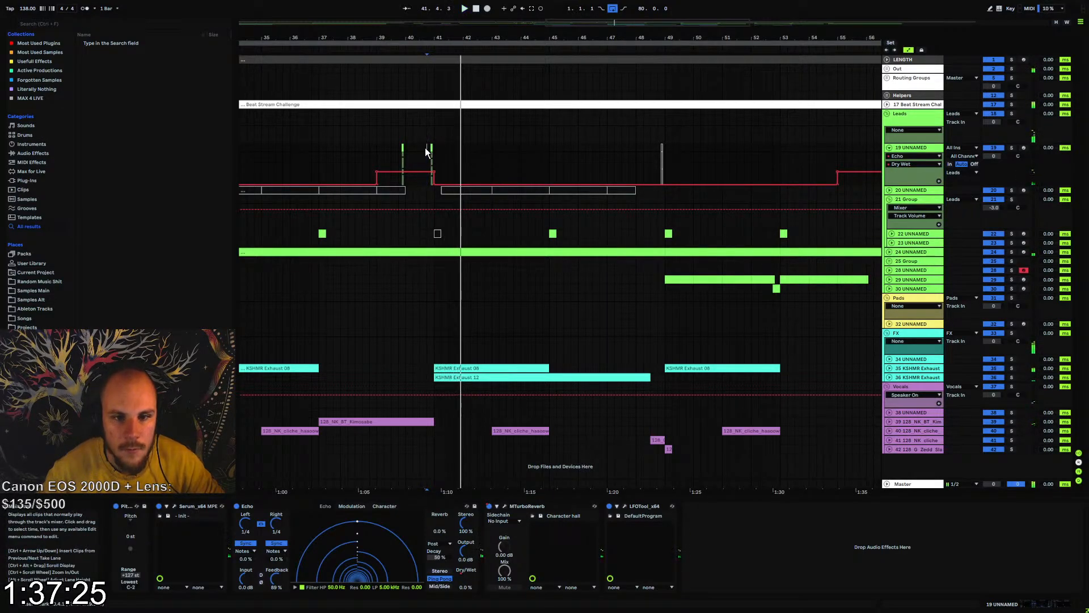
Trim the start of the KSHMR Exhaust 08 clip at bar 41 to 41.2 and replay the transition
key(space)
mouse_move(418, 38)
mouse_down()
mouse_move(426, 91)
mouse_move(430, 35)
mouse_move(460, 95)
mouse_up()
key(space)
key(space)
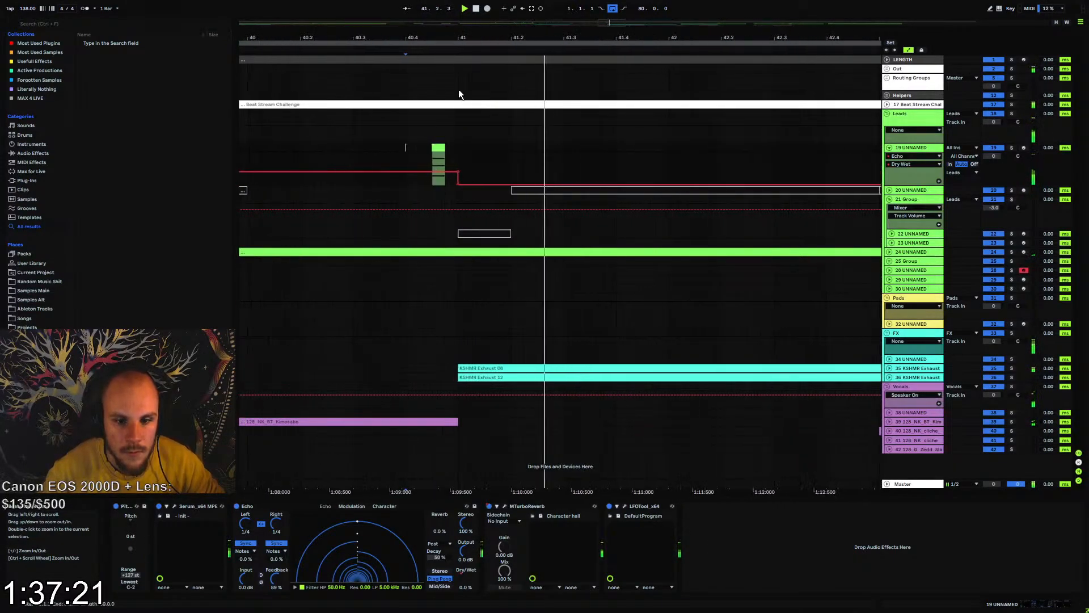
drag(464, 370, 510, 370)
click(452, 369)
key(space)
key(space)
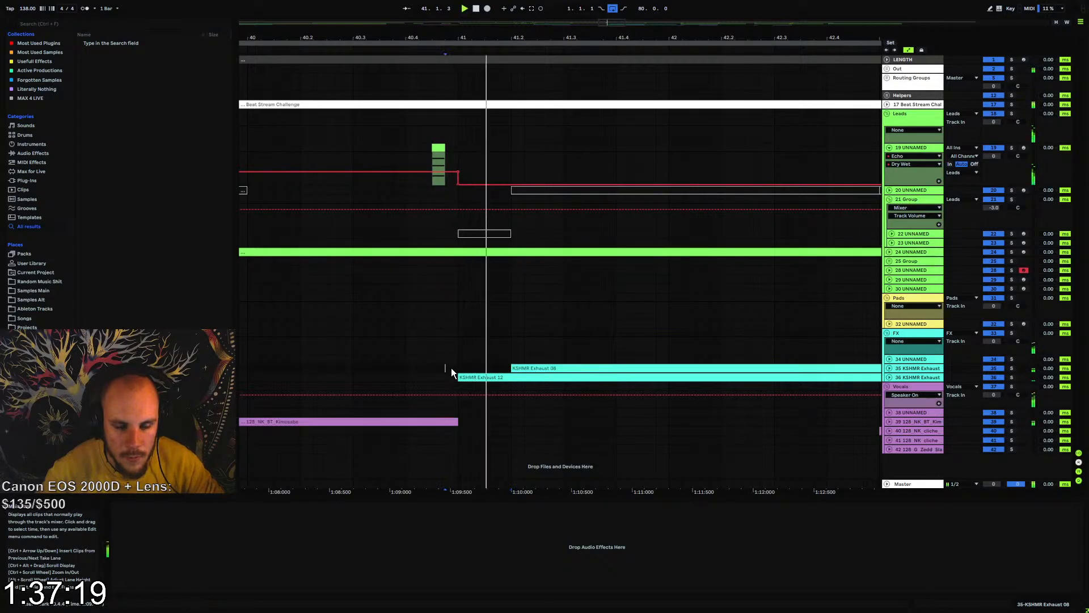
click(251, 368)
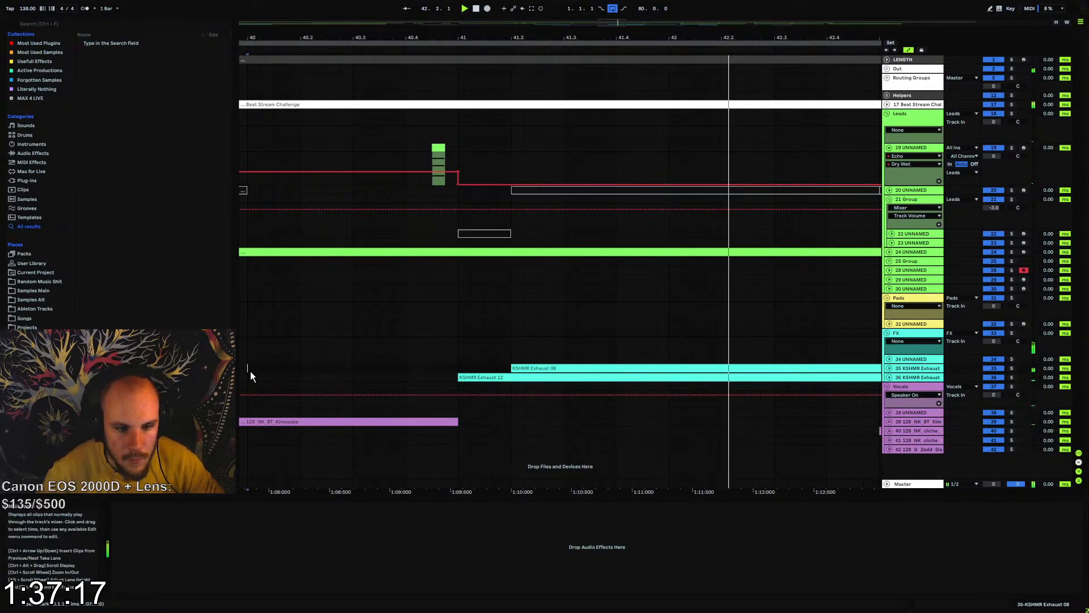
key(space)
Set the Echo Dry/Wet on track 24 to 29% while playing from bar 37, and fold the track again
drag(378, 38, 609, 1)
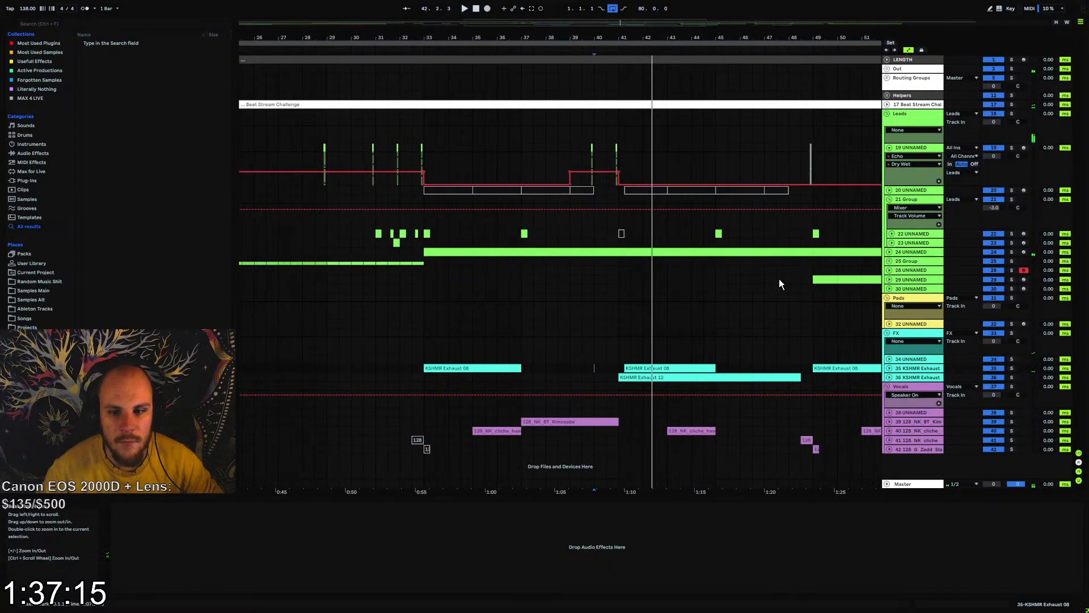
click(889, 252)
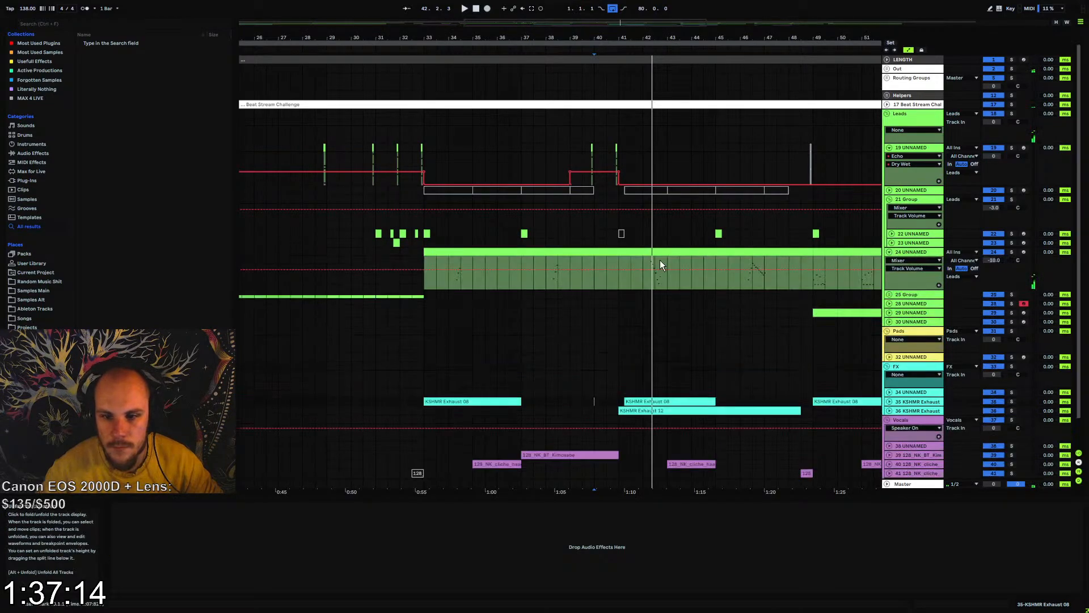
click(537, 263)
key(space)
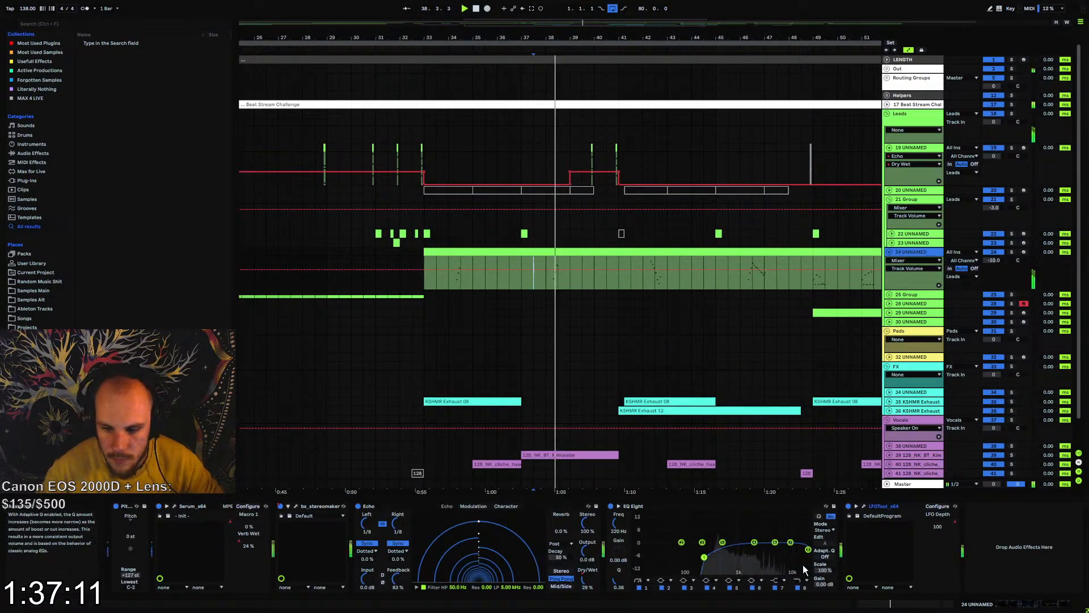
click(584, 580)
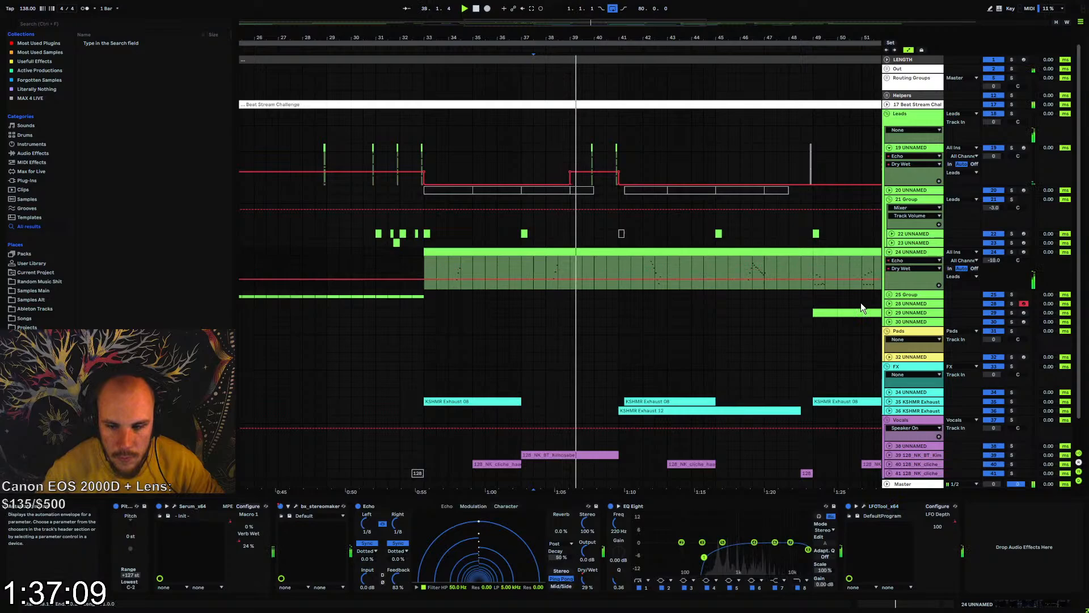
click(891, 253)
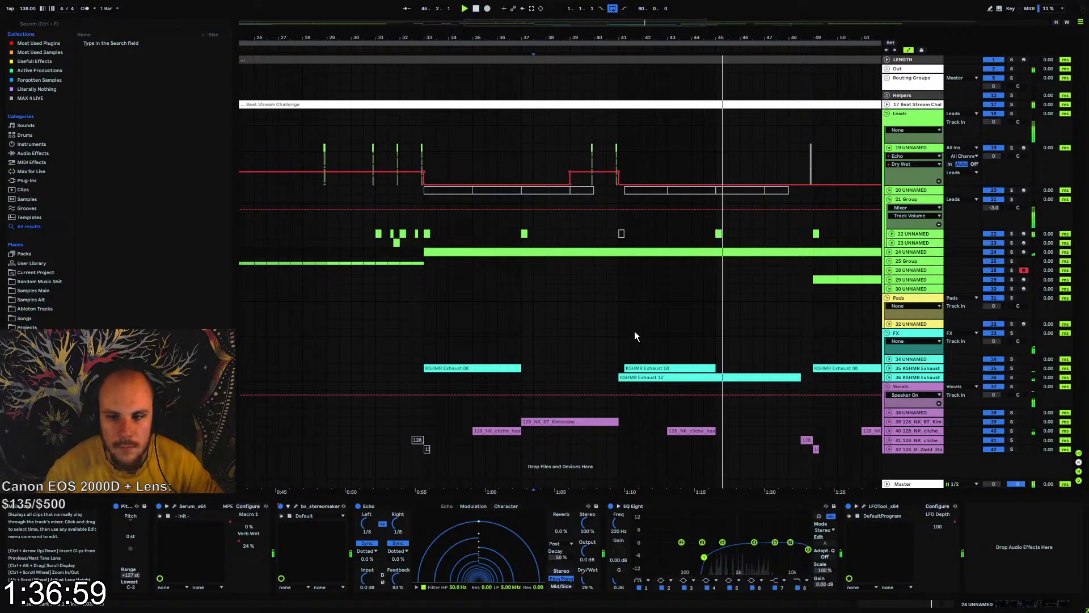
Adjust the volume of vocal tracks 41 and 42 together and fold both tracks
drag(701, 37, 588, 39)
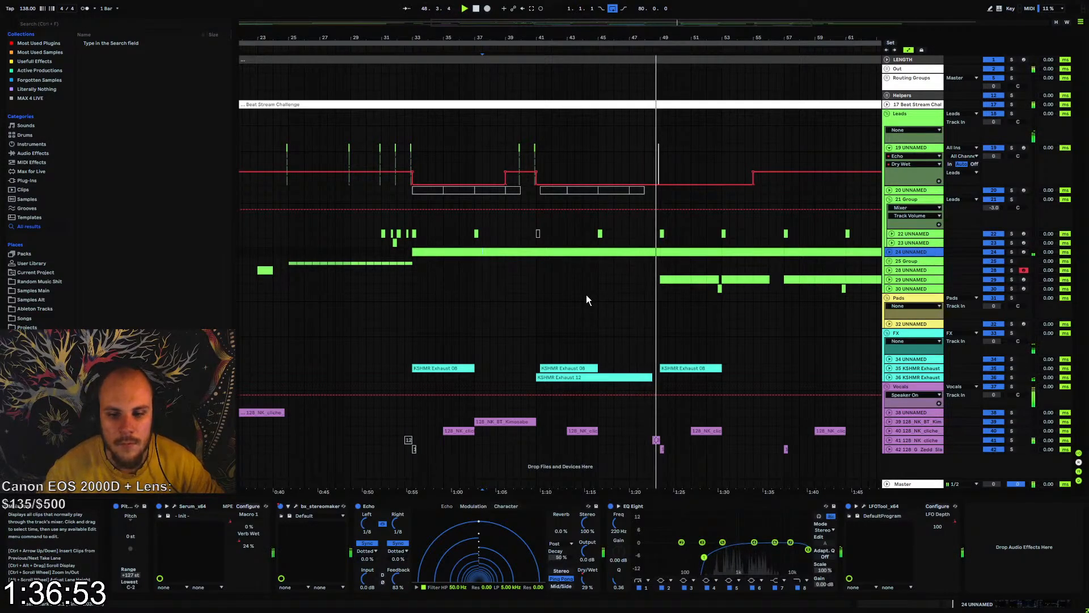
click(906, 442)
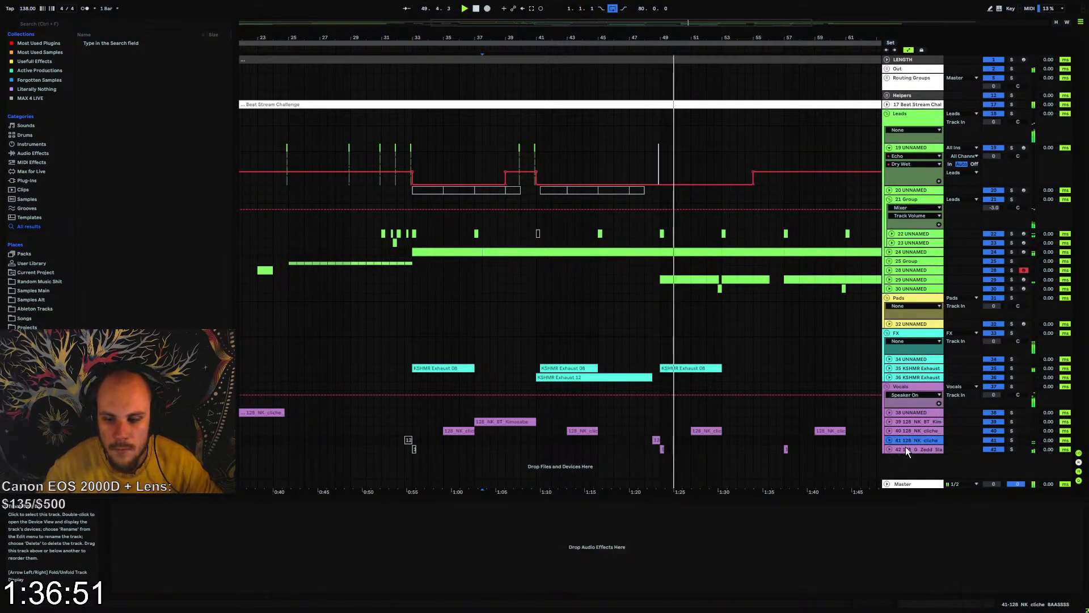
click(890, 440)
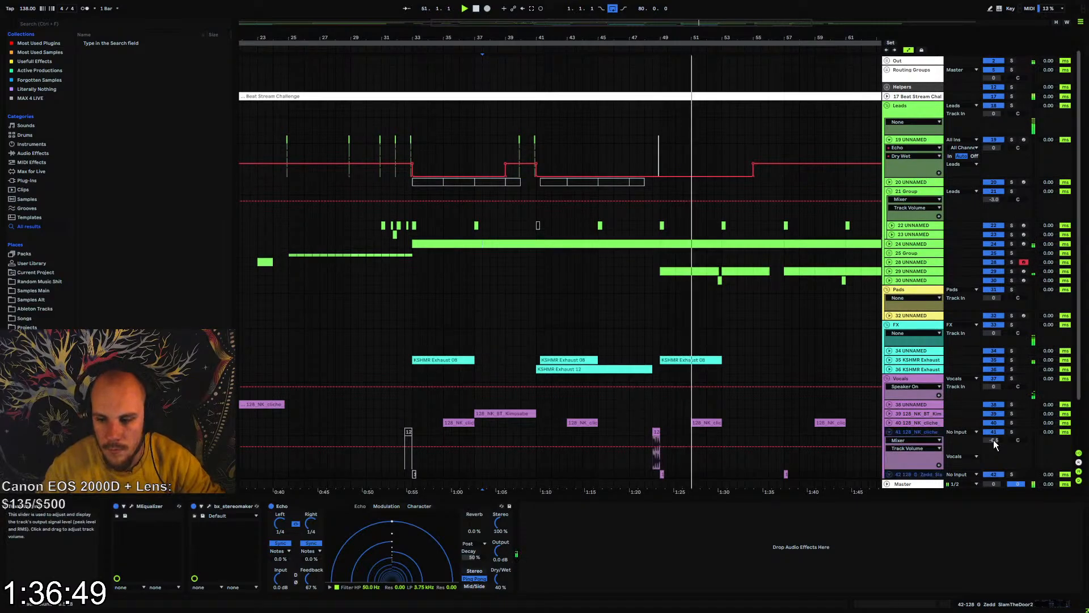
click(890, 431)
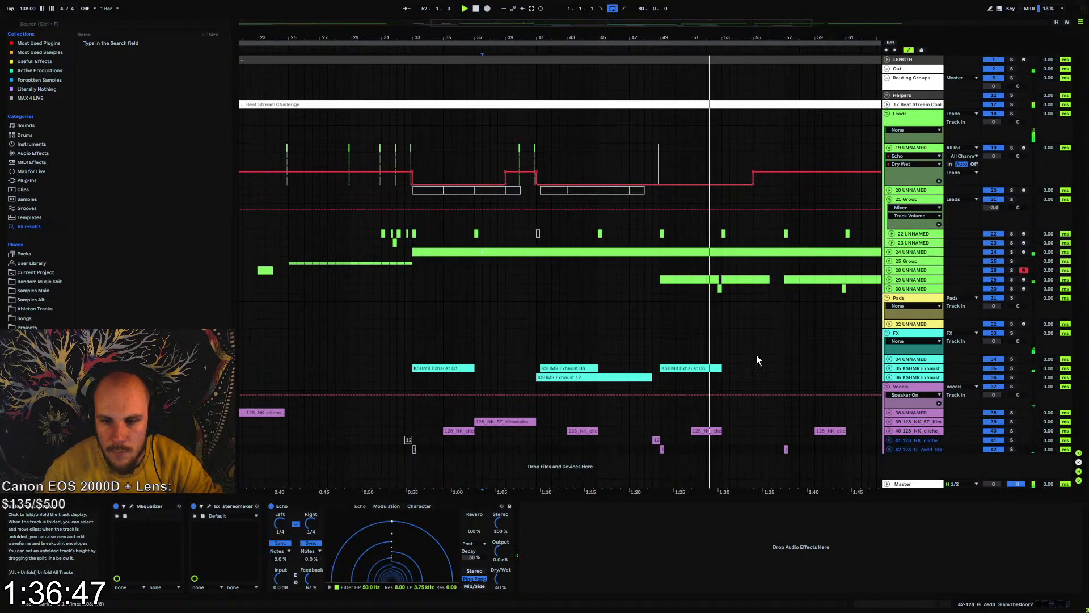
Review the arrangement around bars 51 to 55 during playback, fold group 21, and examine the full song overview
drag(710, 40, 703, 147)
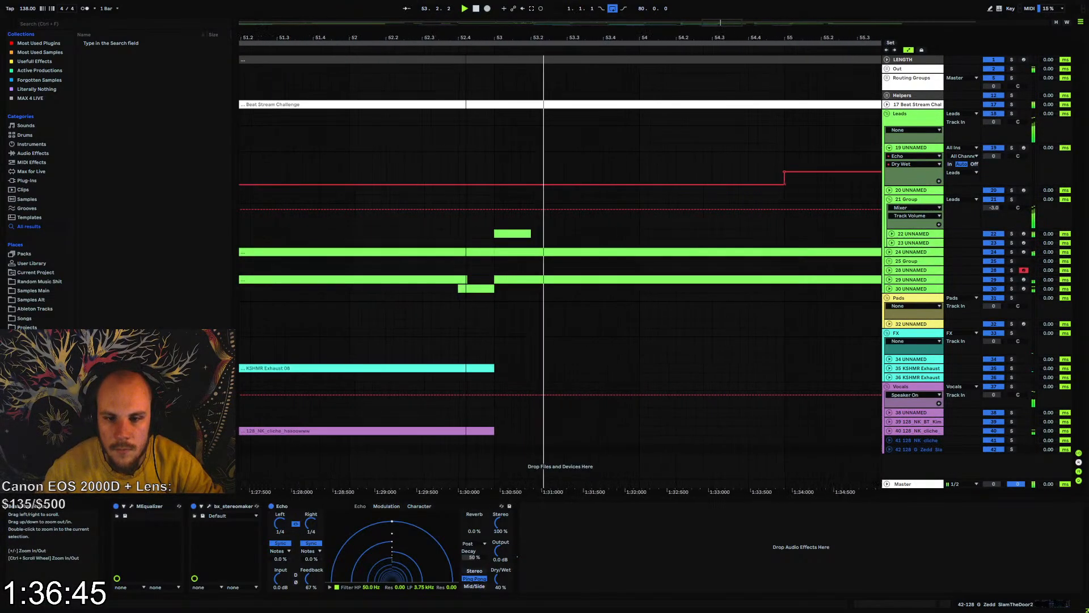
drag(465, 148, 448, 51)
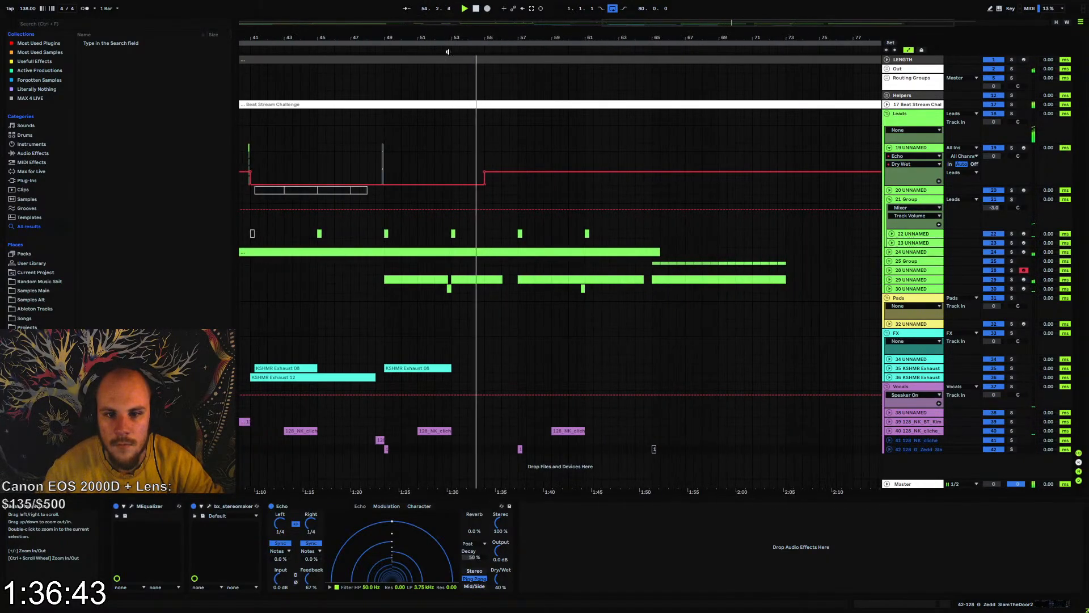
click(495, 311)
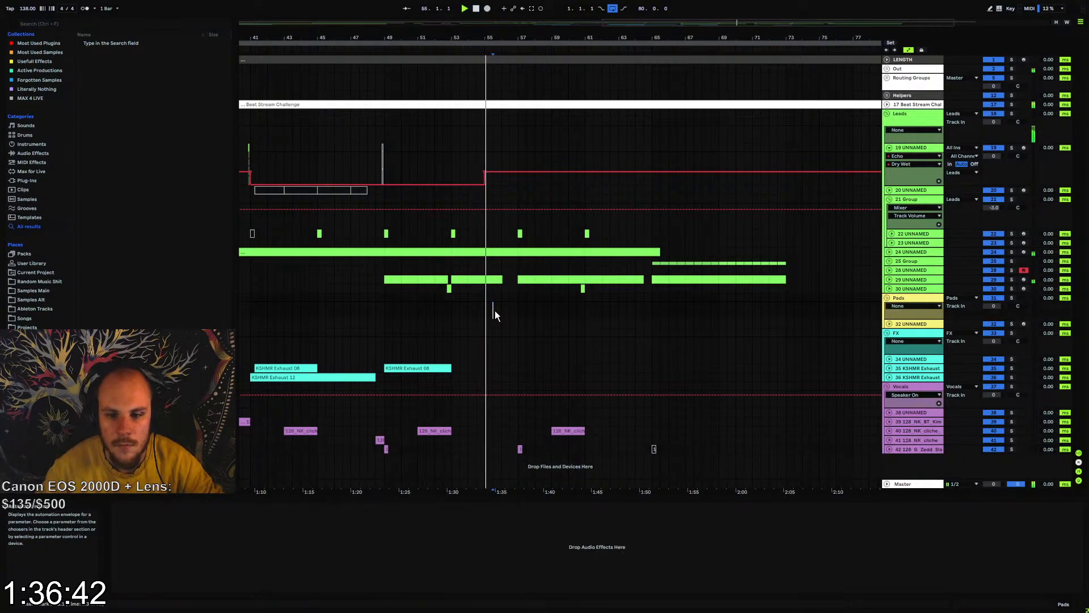
click(889, 199)
drag(868, 41, 869, 23)
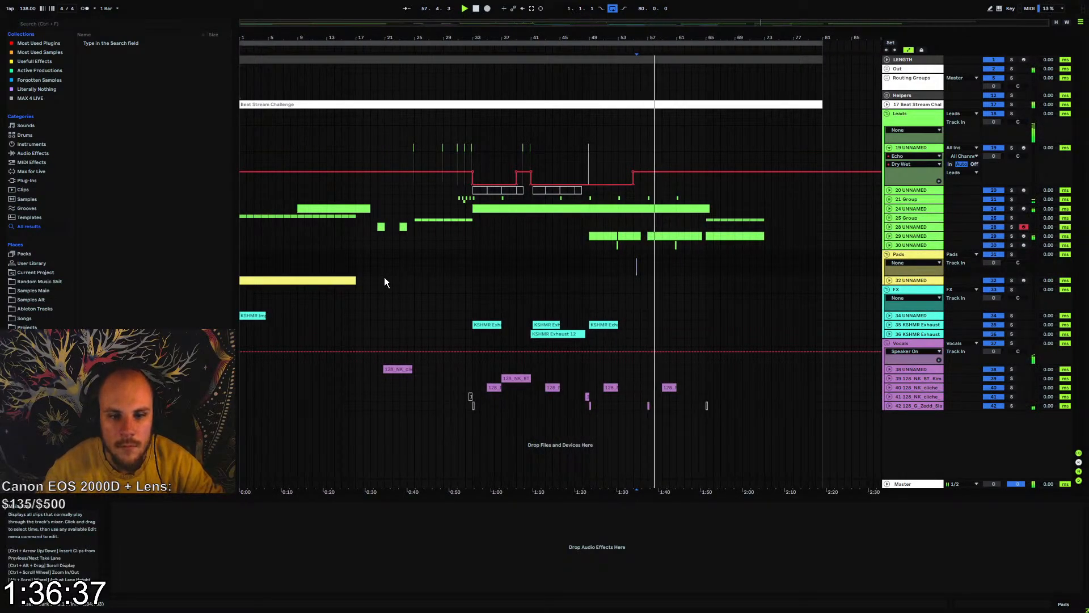
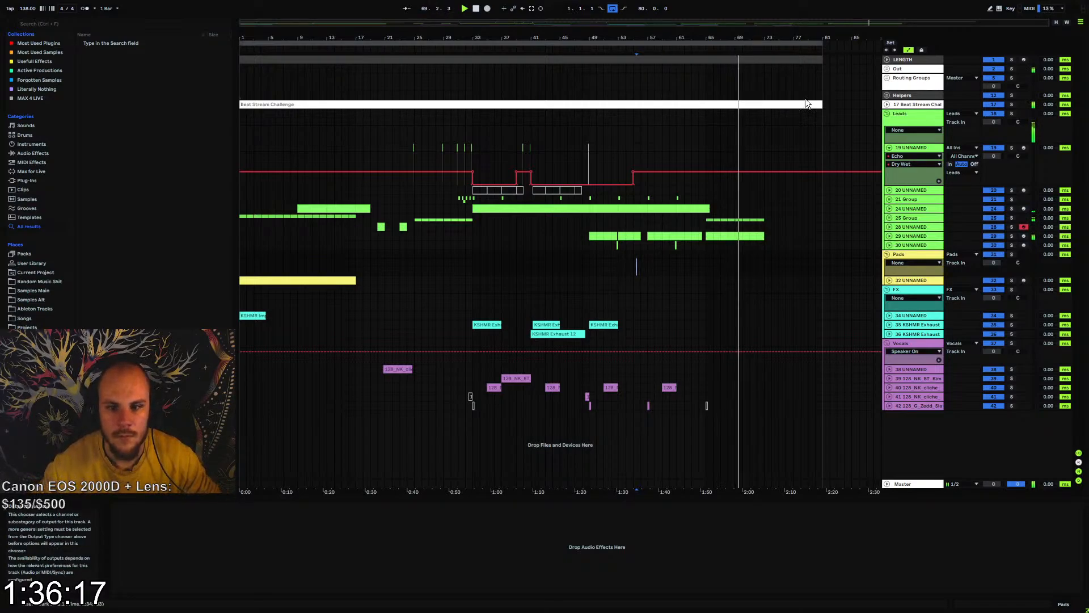
Duplicate the yellow pad clip from bars 1–17 of track 32 to bar 65 and play from there
drag(743, 40, 732, 139)
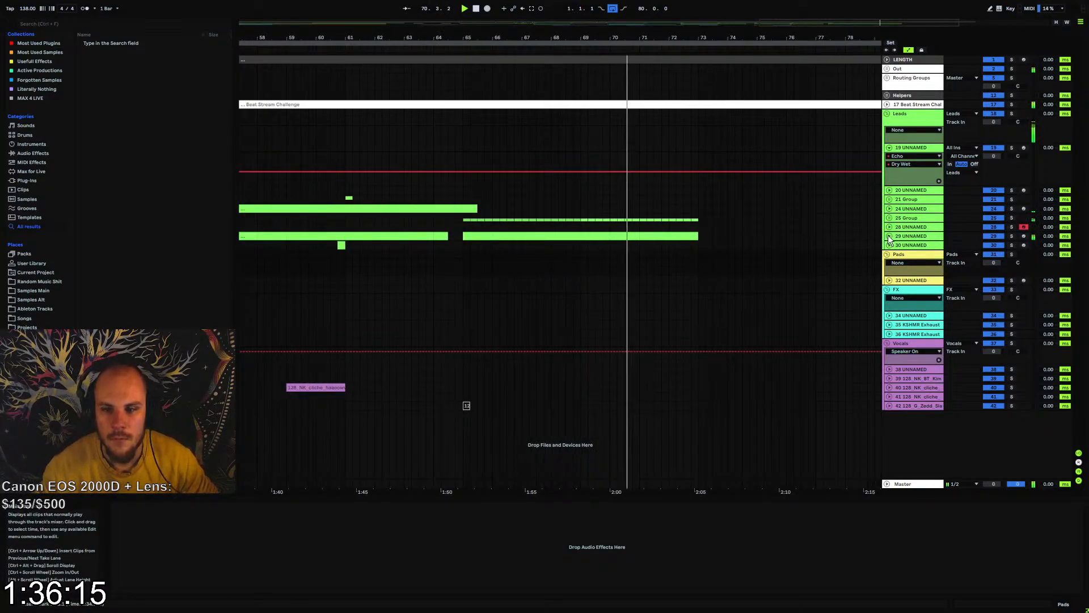
key(w)
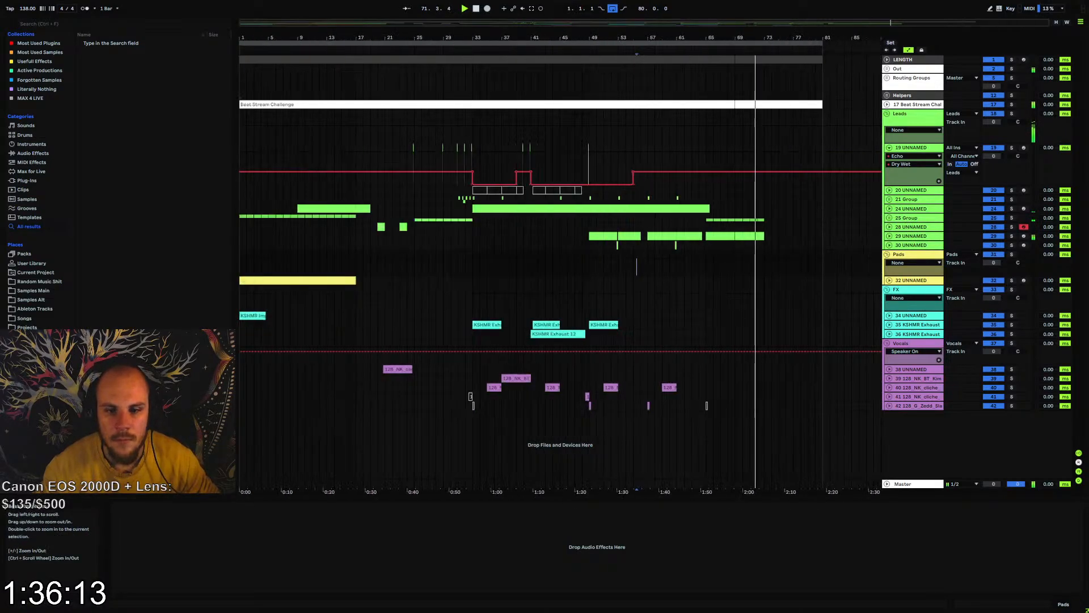
click(338, 281)
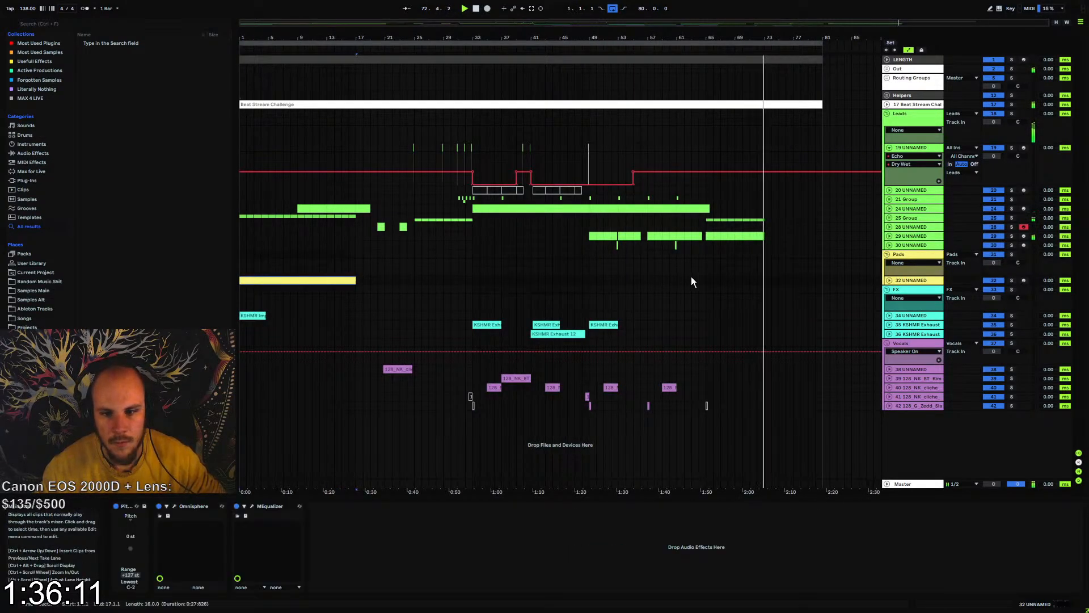
click(706, 279)
key(ctrl+v)
key(space)
key(space)
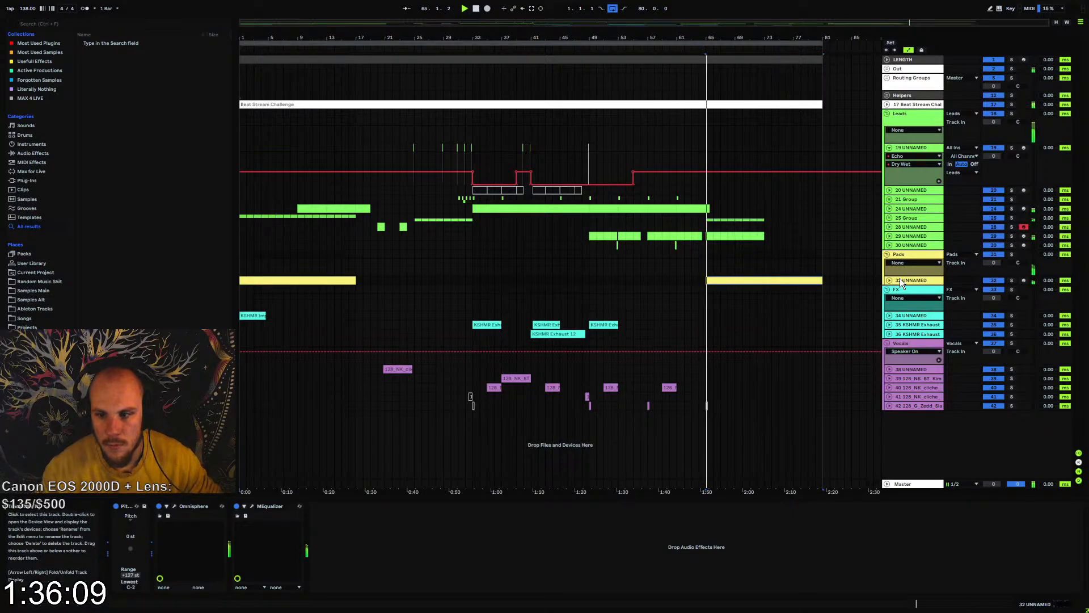
Add an EQ Eight to pad track 32 and lower its high-cut band 8 frequency to 563 Hz
click(891, 280)
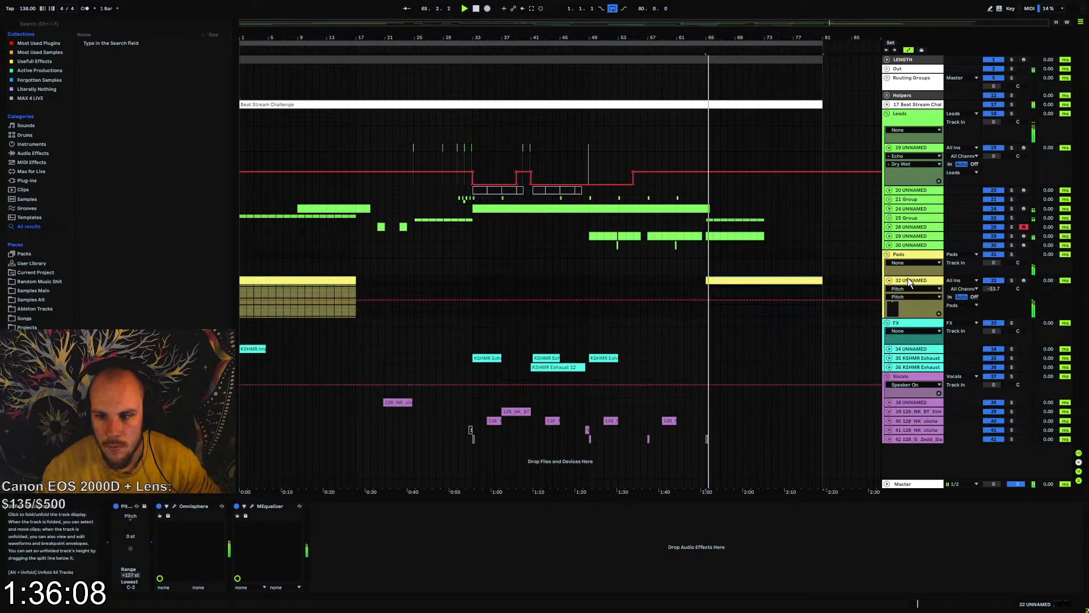
right_click(404, 563)
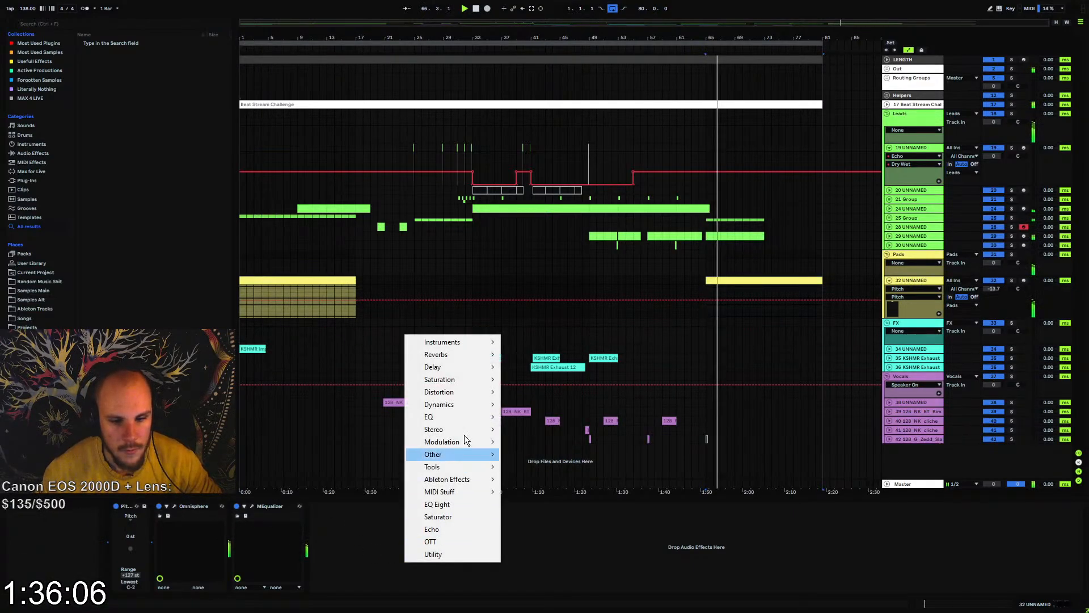
click(449, 504)
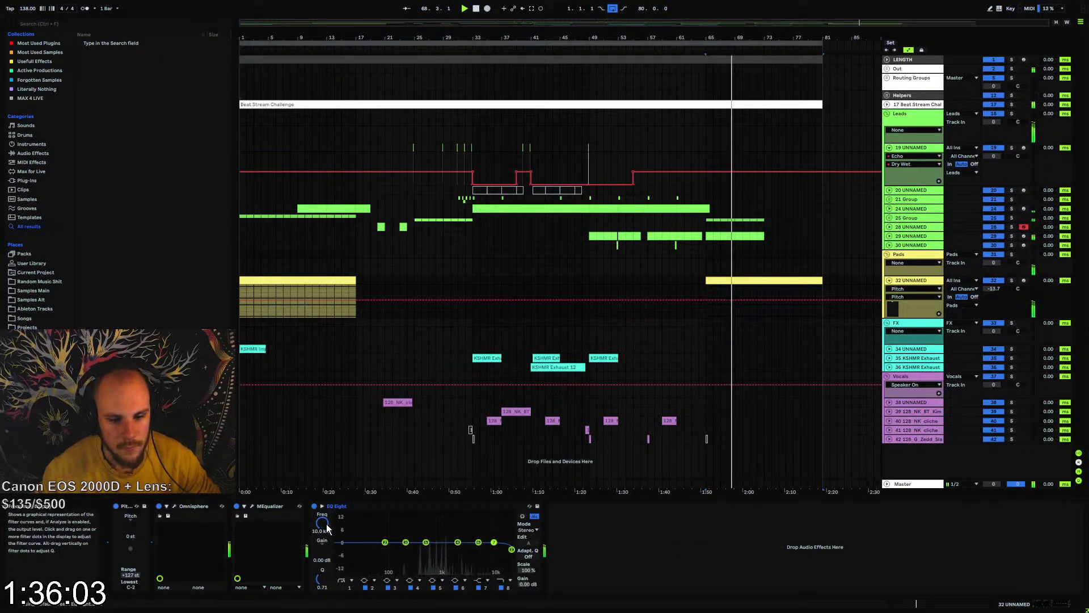
drag(324, 524, 323, 578)
click(507, 587)
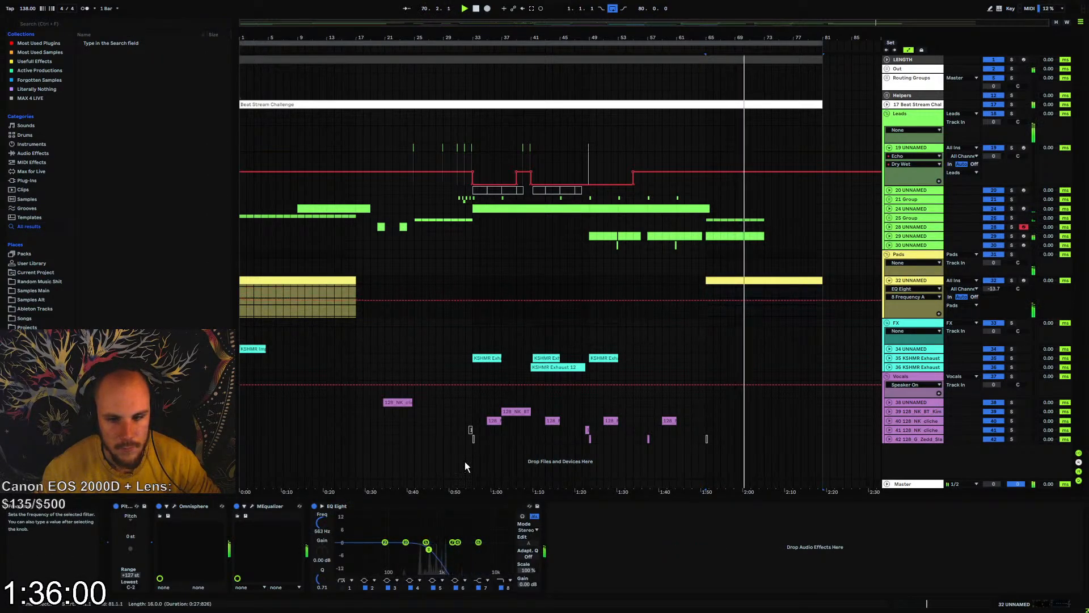
Automate the pad's EQ Eight band 8 frequency to dip into bar 65, rise to about 2.33 kHz near bar 73, and fall again by bar 81
click(706, 301)
drag(685, 300, 685, 284)
drag(822, 300, 822, 285)
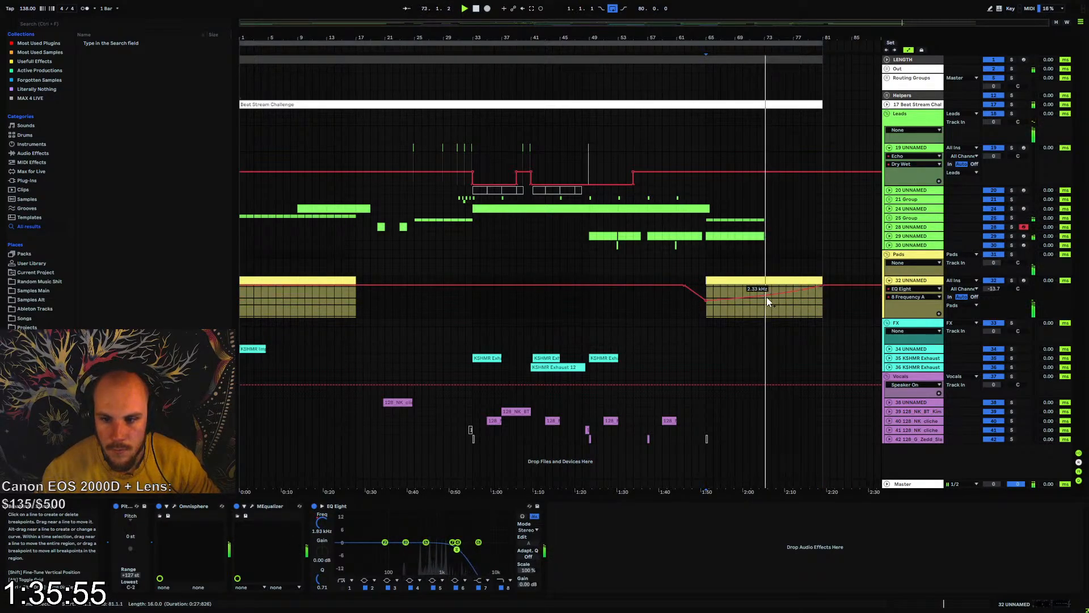
drag(822, 286, 798, 313)
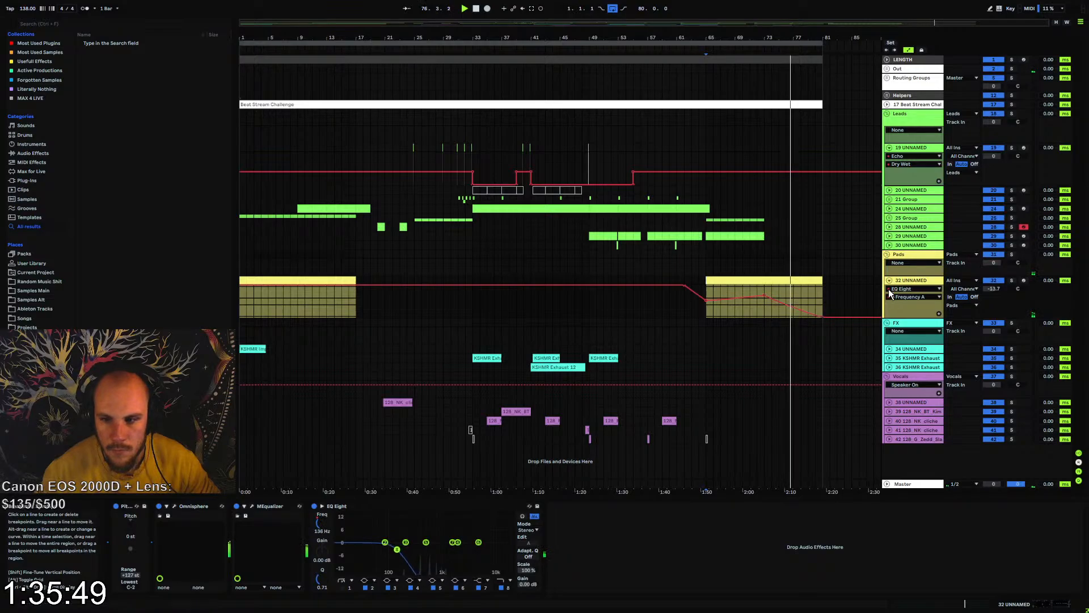
drag(823, 317, 792, 305)
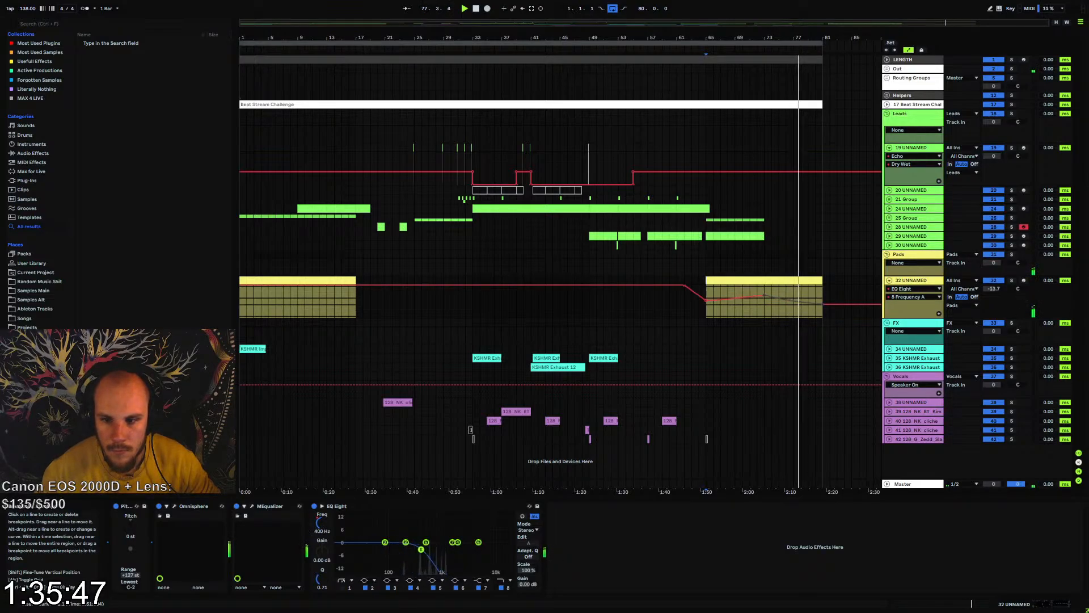
Shorten the sustained D6 note in the copied pad clip to end at its bar 15, and fold the pad track
double_click(806, 280)
scroll(968, 549, up, 3)
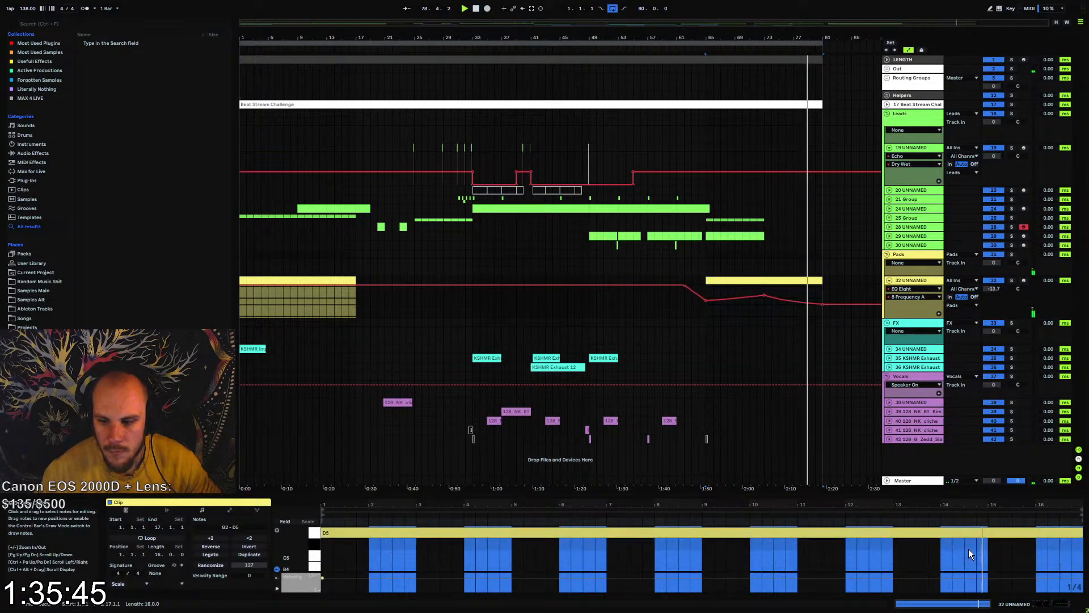
click(1051, 560)
drag(1082, 561, 993, 562)
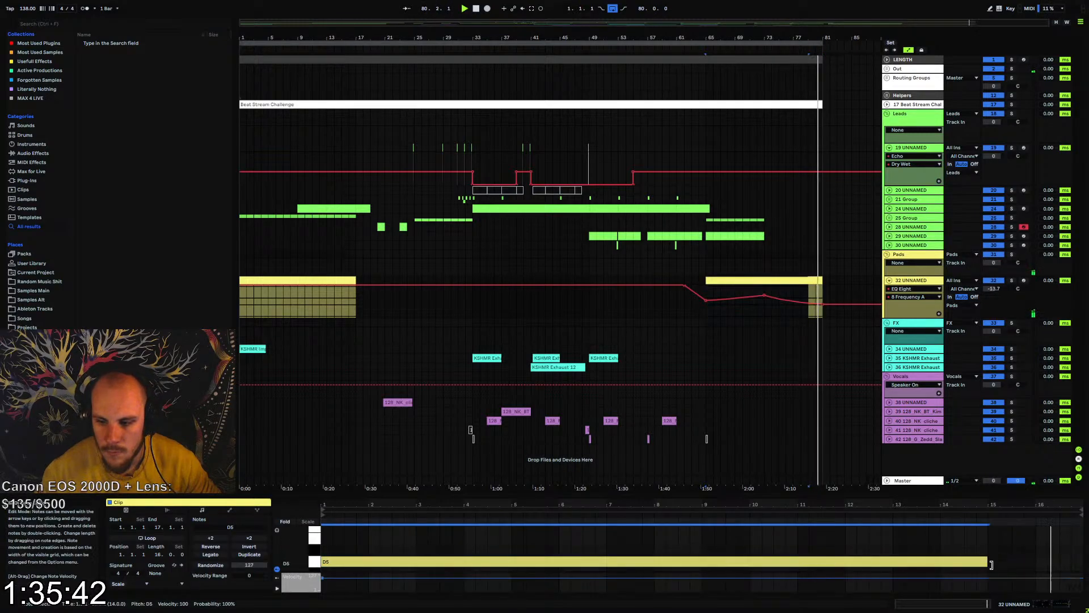
click(889, 280)
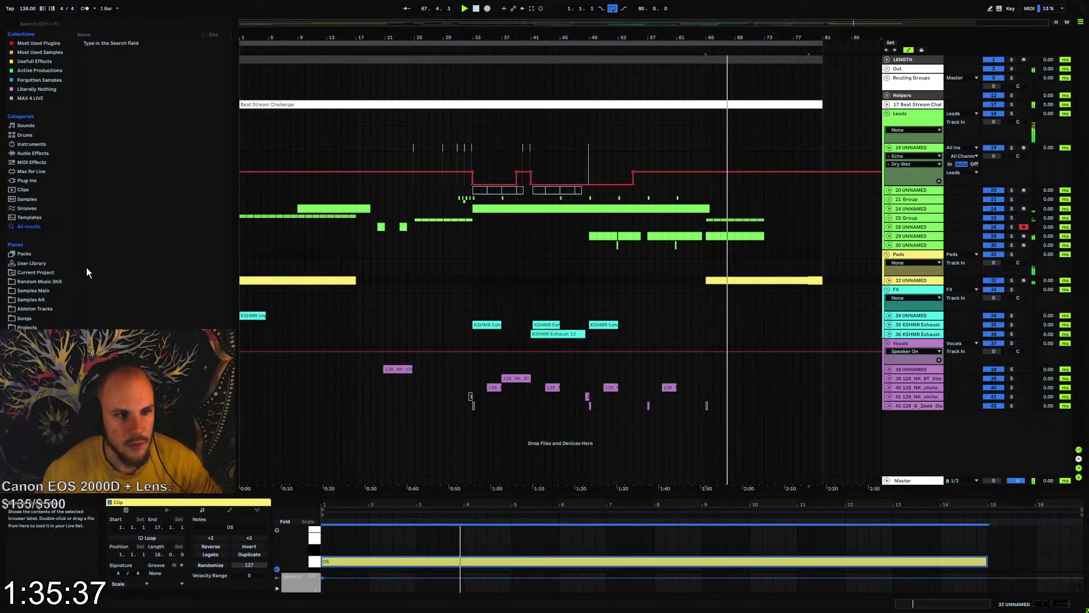
Open the Samples Alt folder and look through its sample packs, checking which sample vocal track 42 uses
click(35, 300)
scroll(164, 188, down, 3)
scroll(164, 191, up, 8)
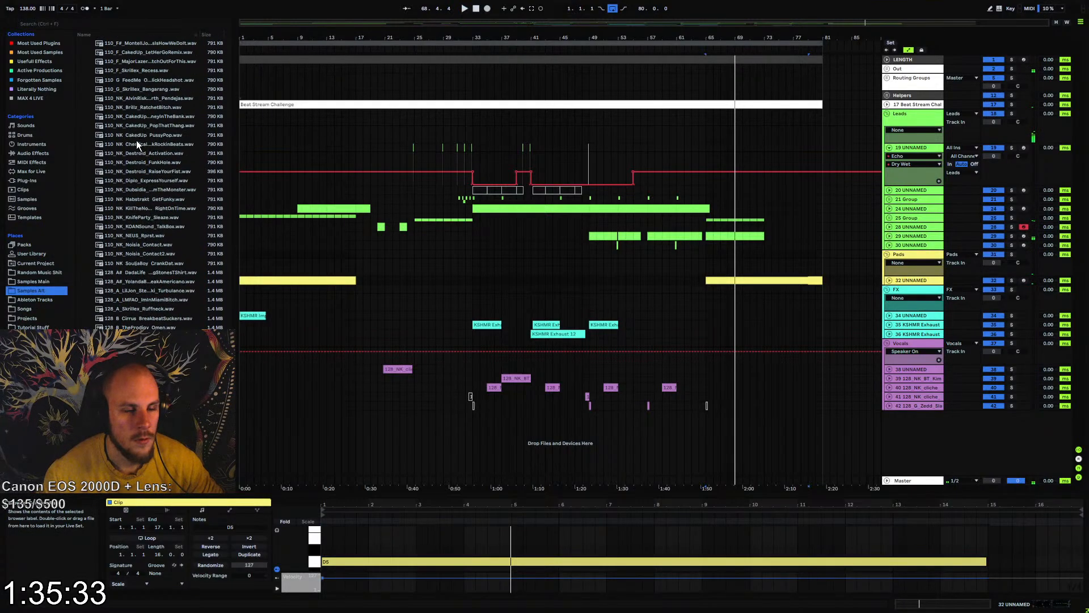
click(81, 122)
scroll(135, 192, down, 10)
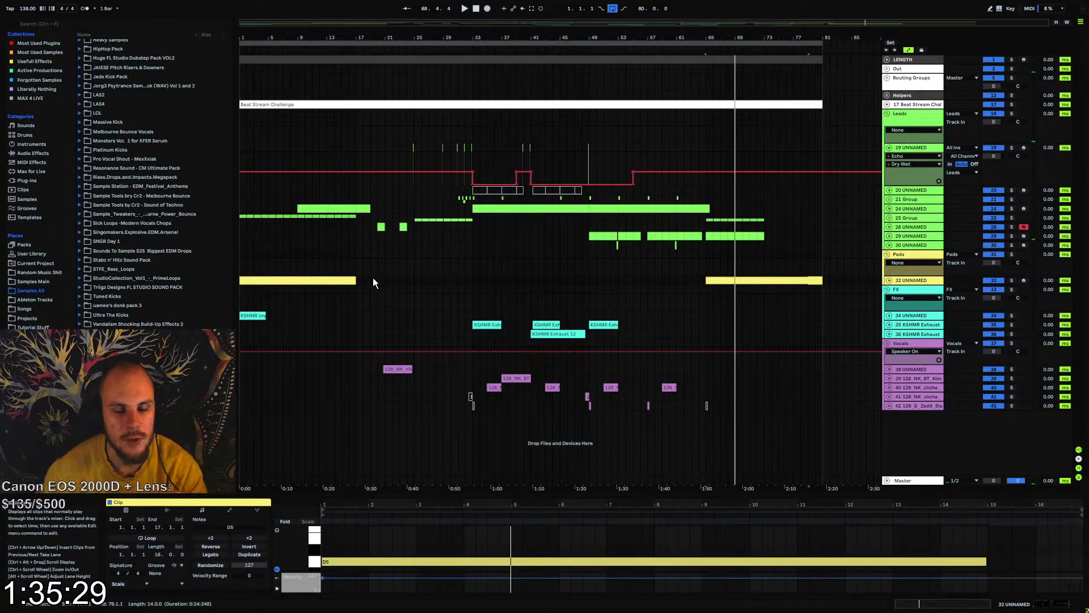
click(911, 405)
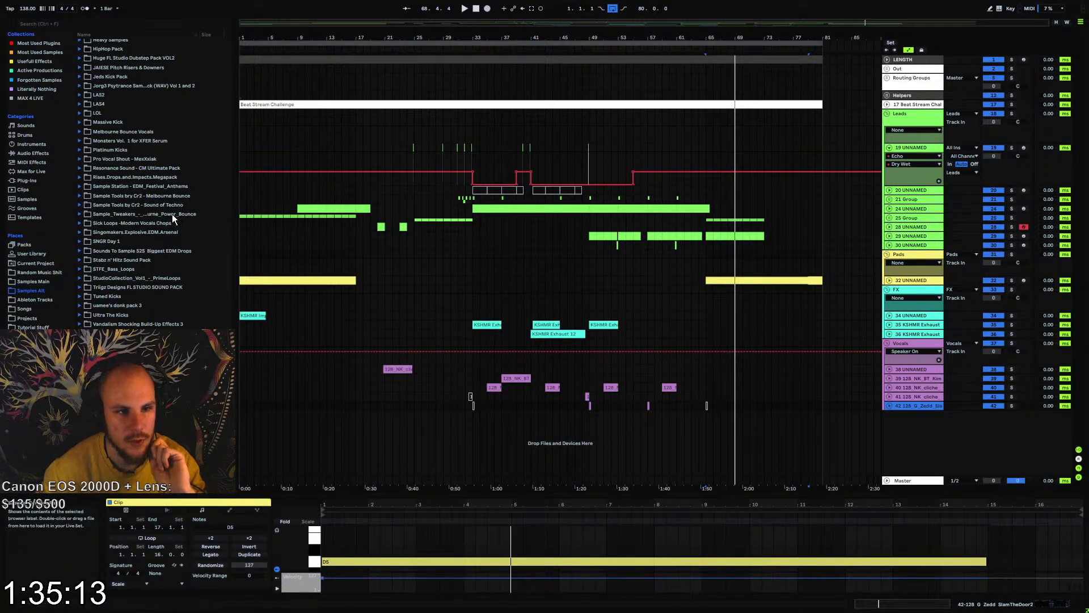
Audition MBV (6).wav and MBV (13).wav from the Melbourne Bounce Vocals pack, and collapse the pack
click(113, 132)
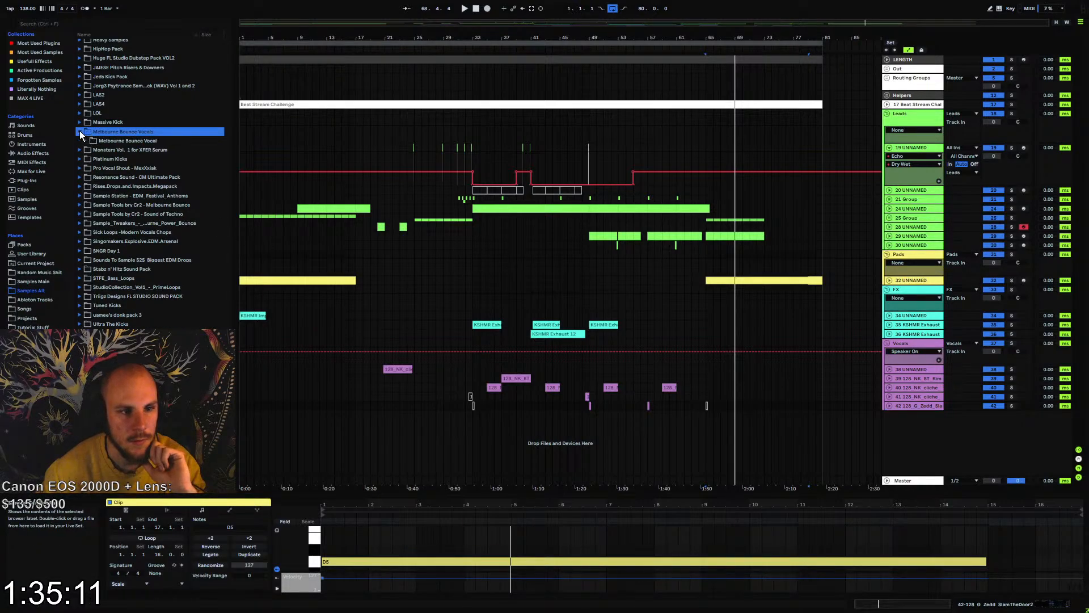
click(84, 141)
click(118, 196)
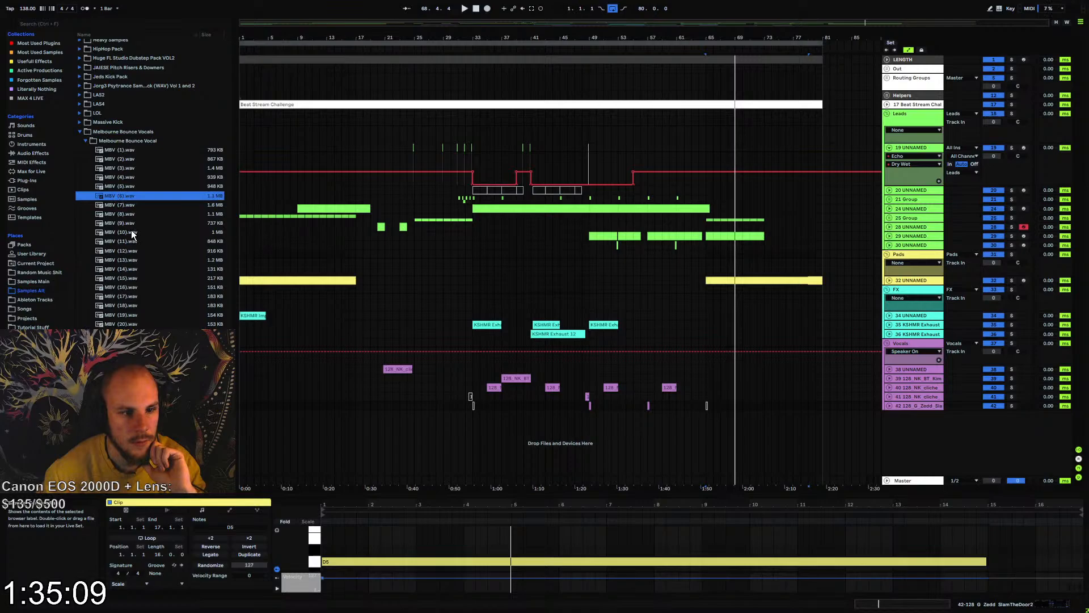
click(129, 262)
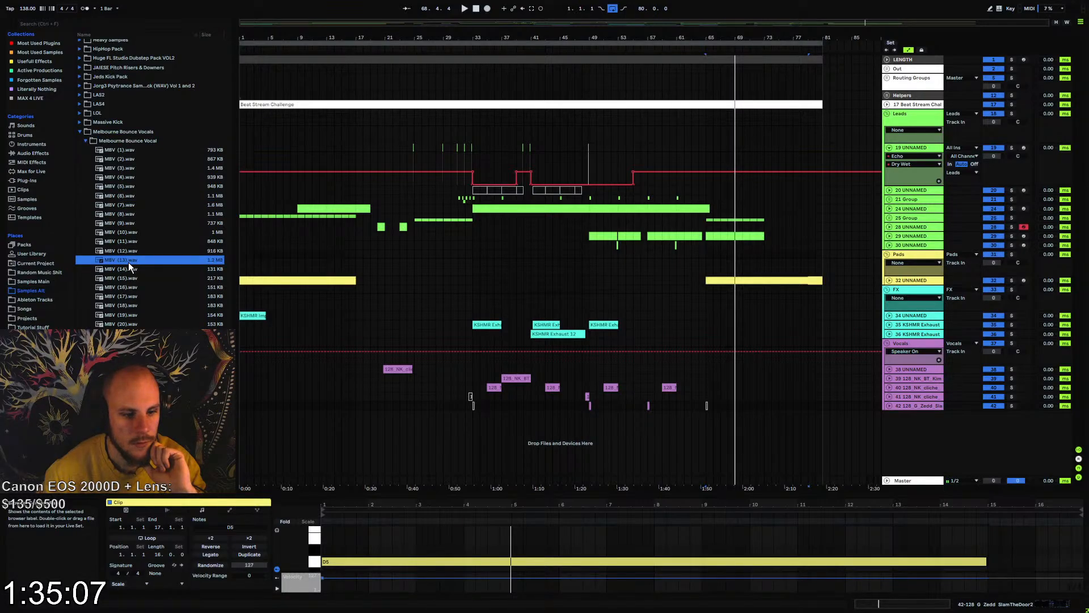
click(110, 142)
click(80, 133)
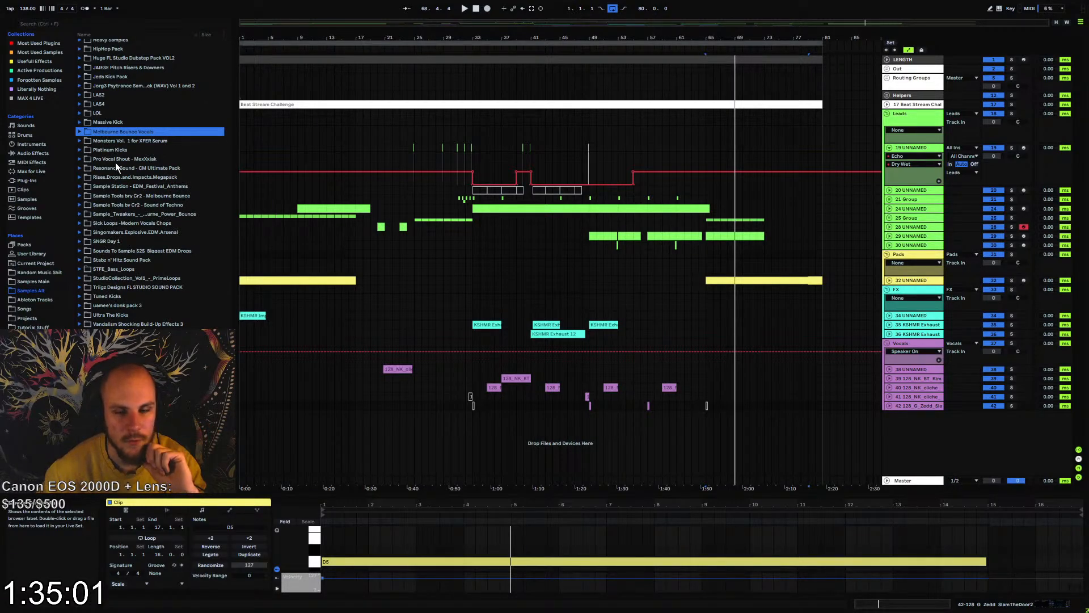
Audition vocal chops, including Chop 08, from the SL_128BPM_MVC_SAMPLES folder of the Sick Loops Modern Vocals Chops pack, and collapse it
click(135, 224)
click(81, 223)
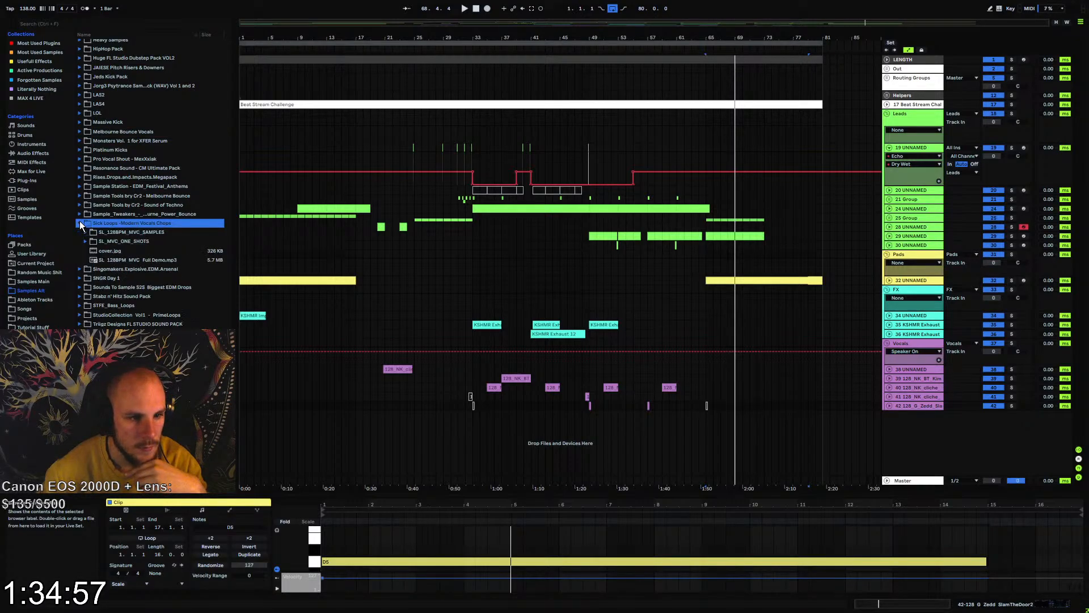
click(86, 233)
click(122, 260)
click(141, 308)
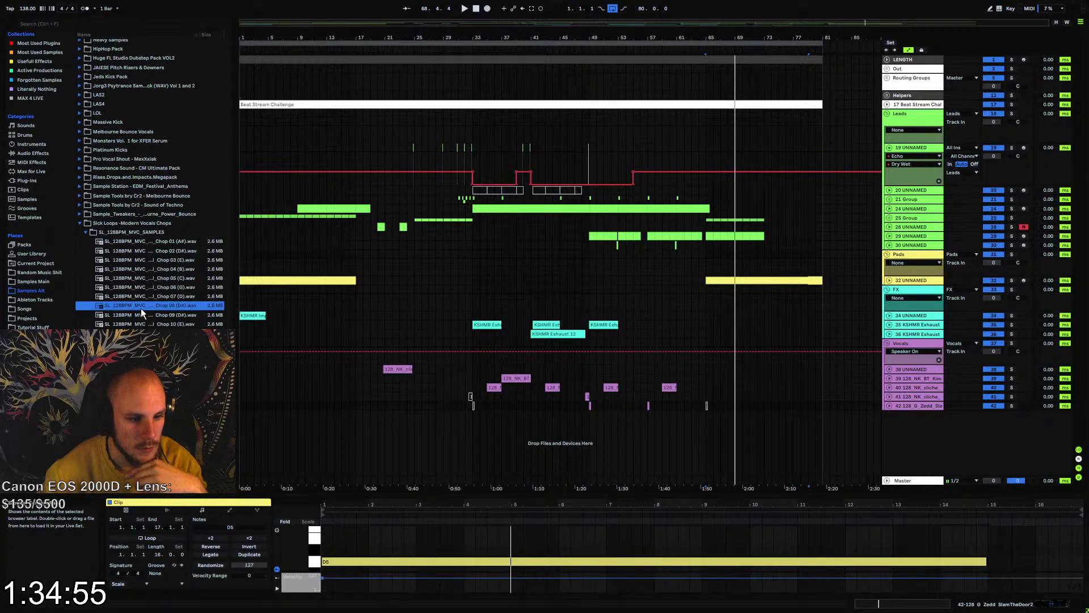
click(86, 223)
Look through the remaining sample packs in the Samples Alt folder, down past the Vengeance and Vocal packs, for further vocal material
click(134, 213)
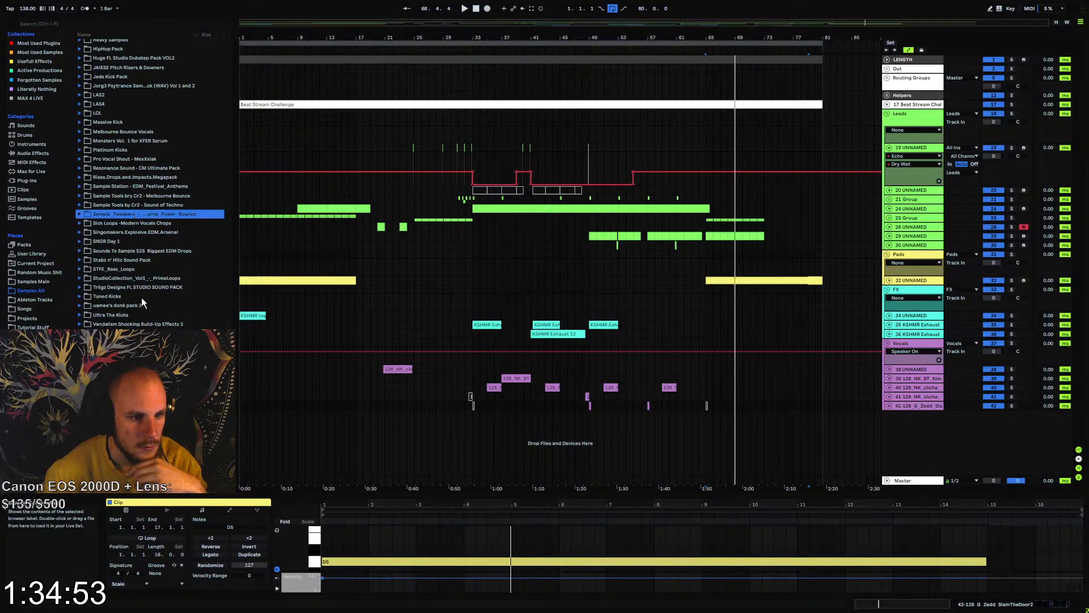
scroll(145, 297, down, 4)
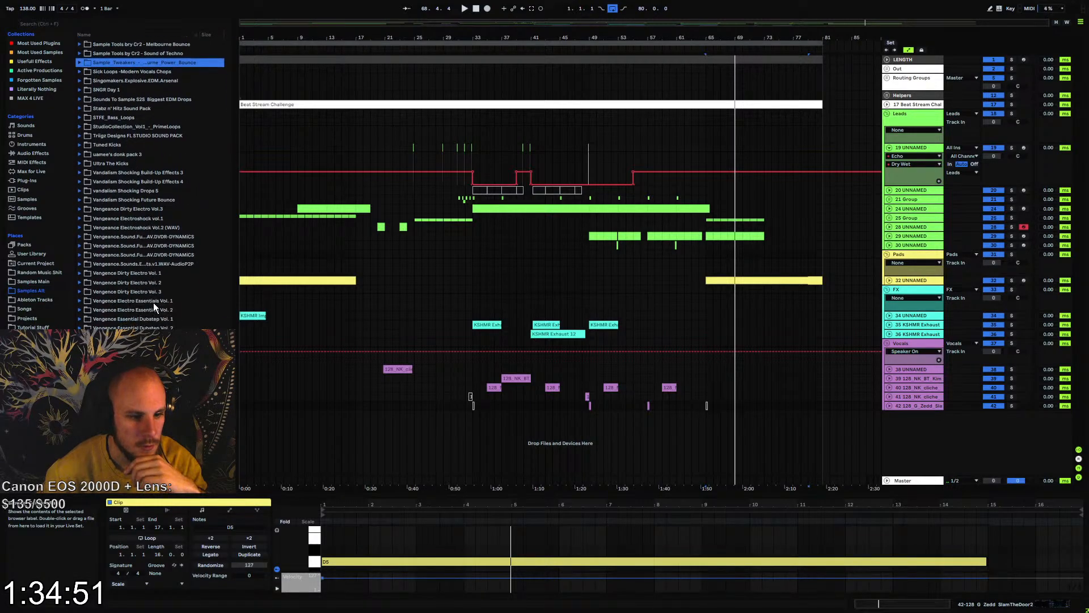
click(136, 369)
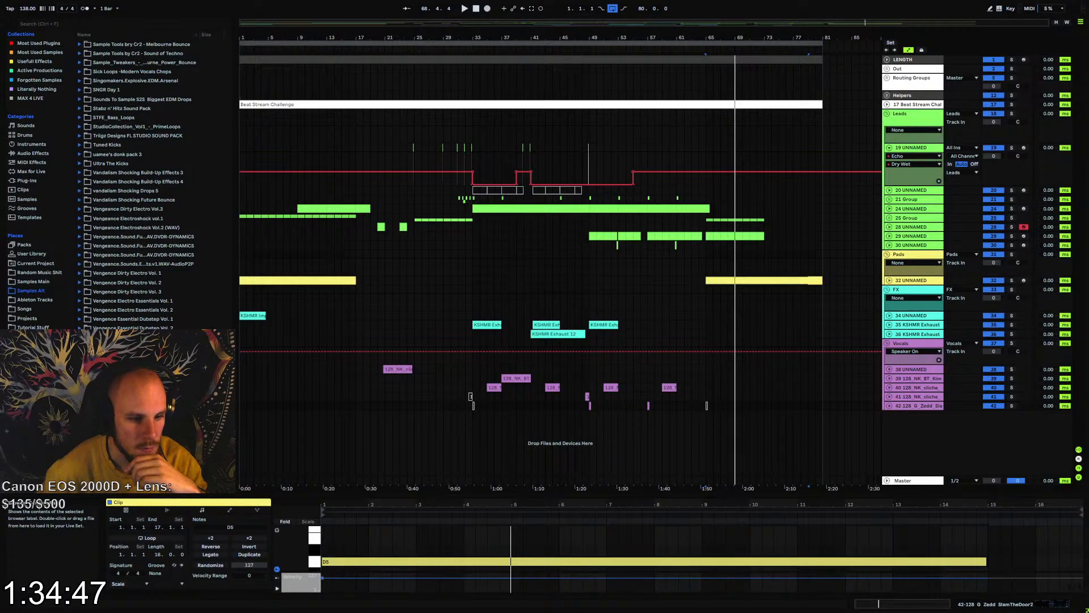
scroll(140, 184, down, 2)
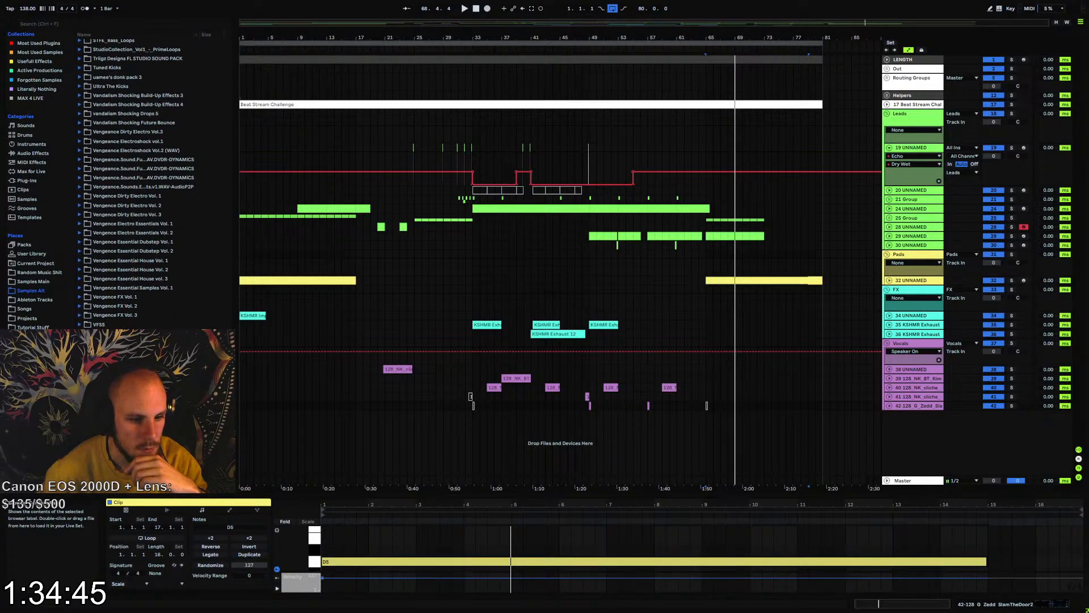
scroll(141, 184, down, 1)
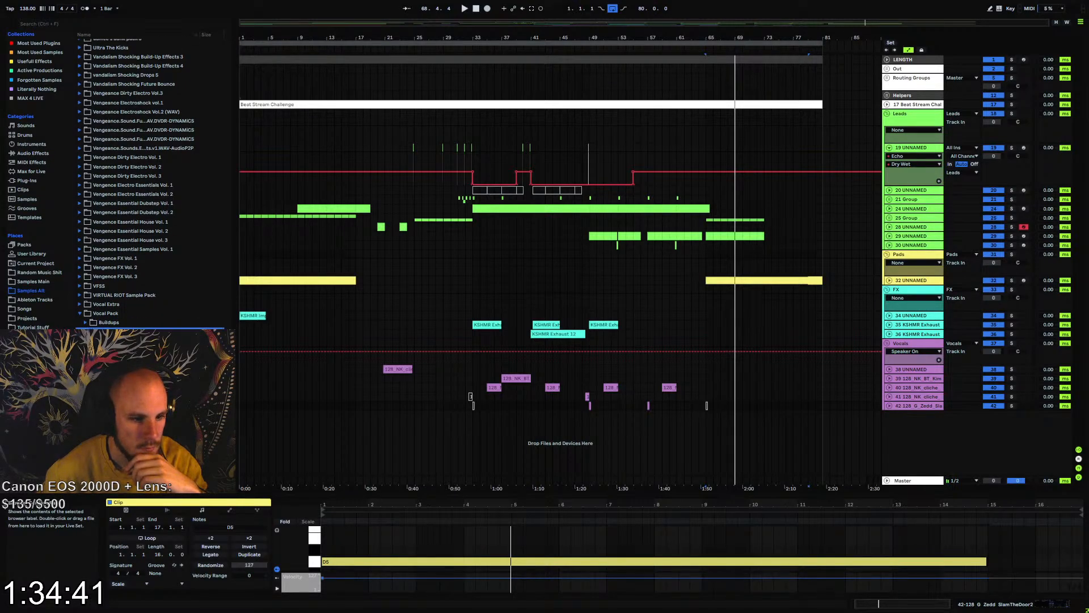
scroll(140, 184, up, 2)
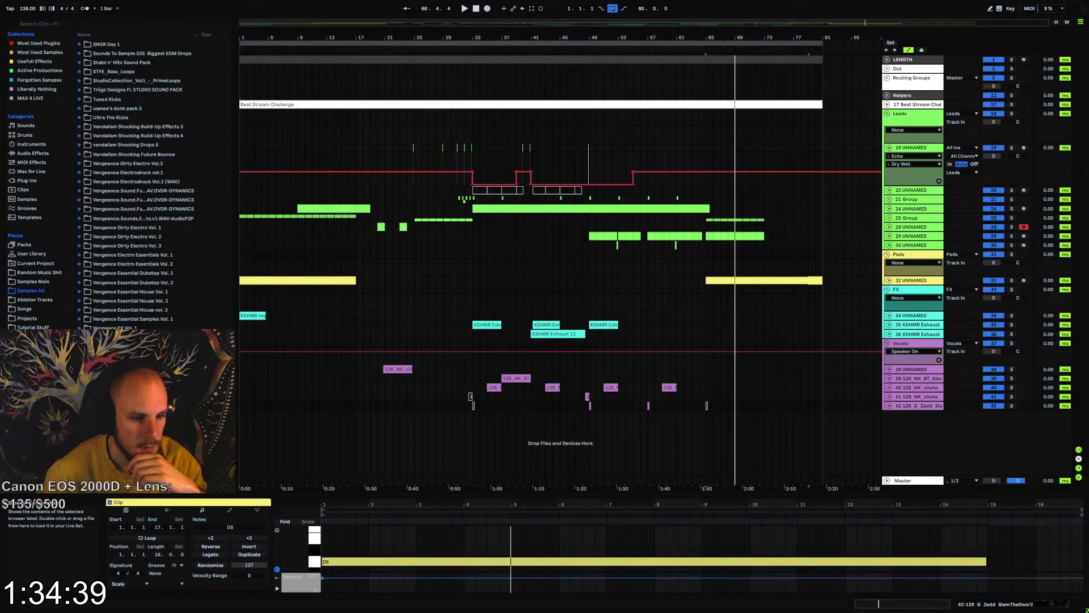
scroll(114, 315, up, 7)
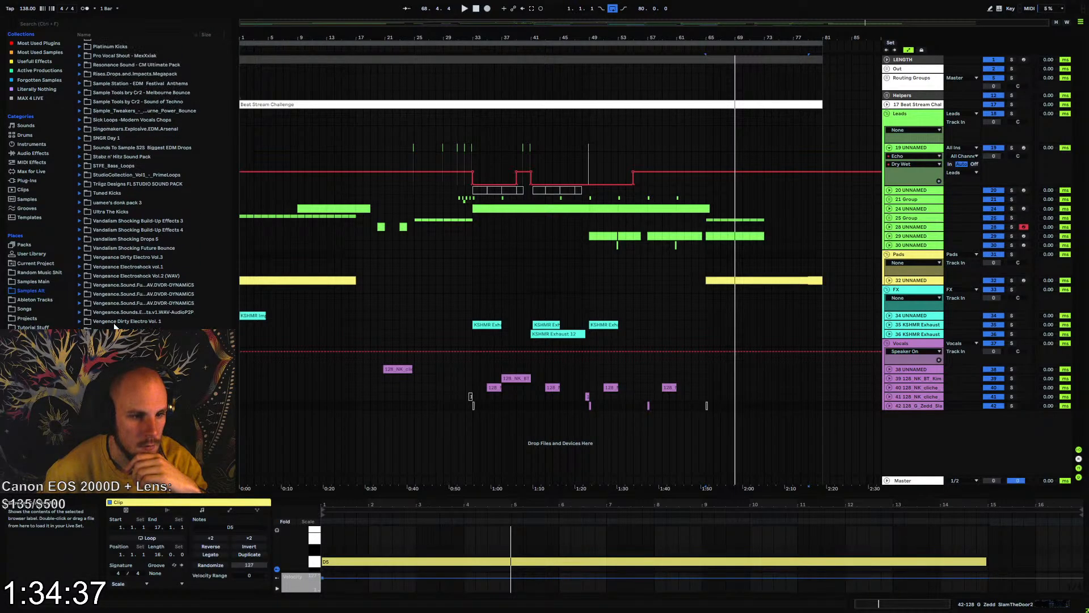
scroll(108, 315, down, 5)
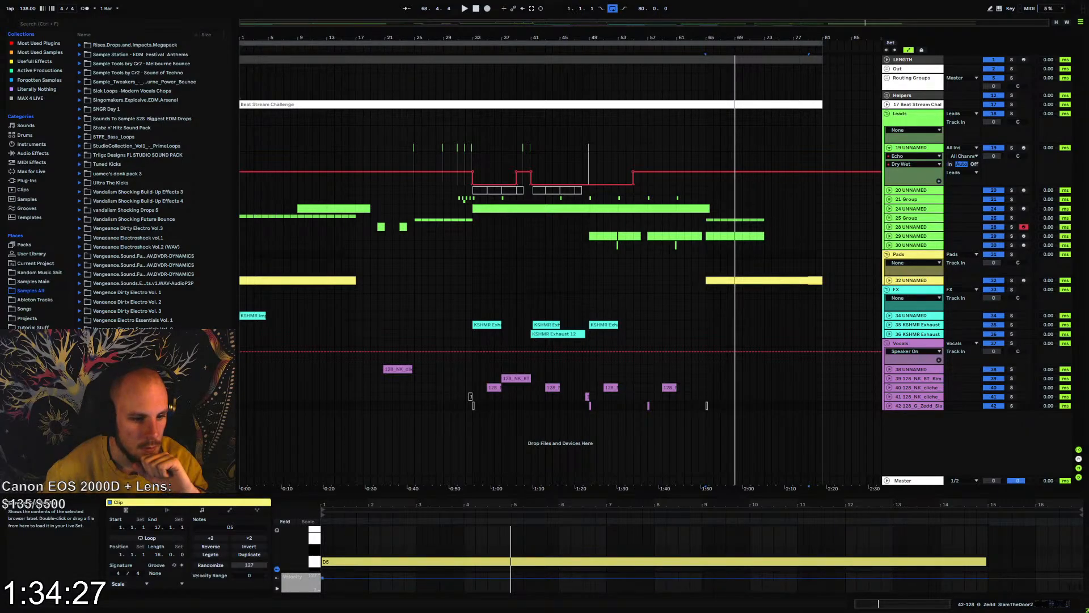
scroll(140, 186, down, 1)
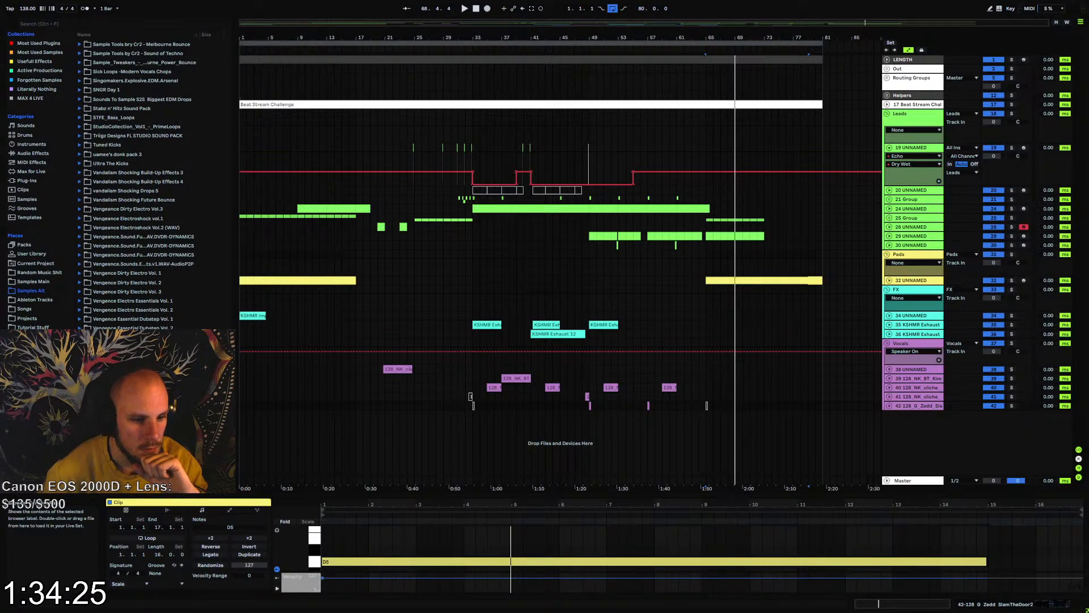
scroll(136, 182, down, 2)
scroll(137, 181, up, 2)
scroll(136, 182, down, 2)
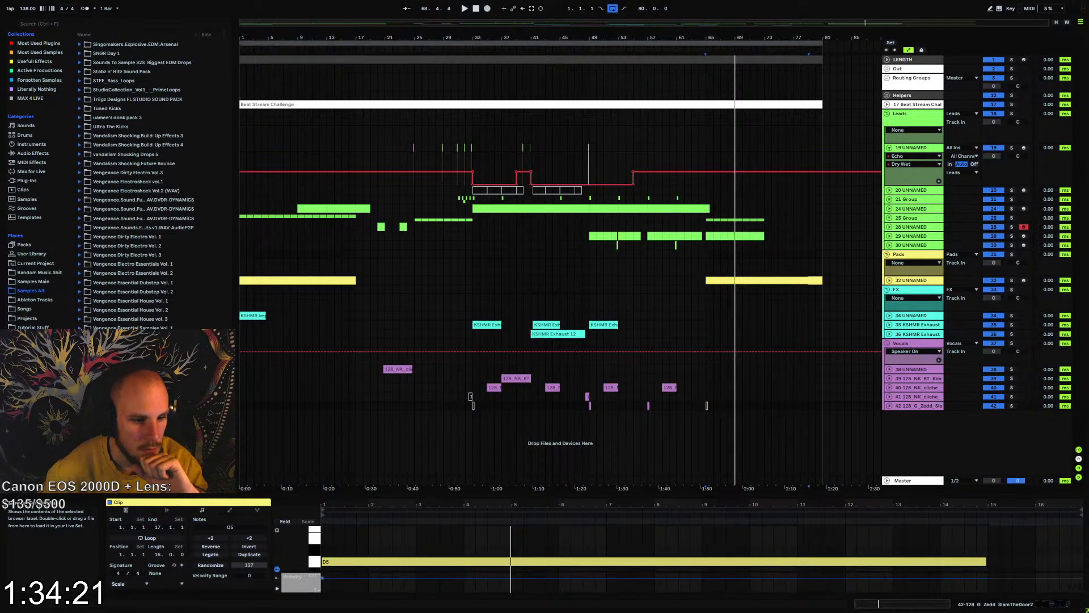
scroll(136, 182, down, 5)
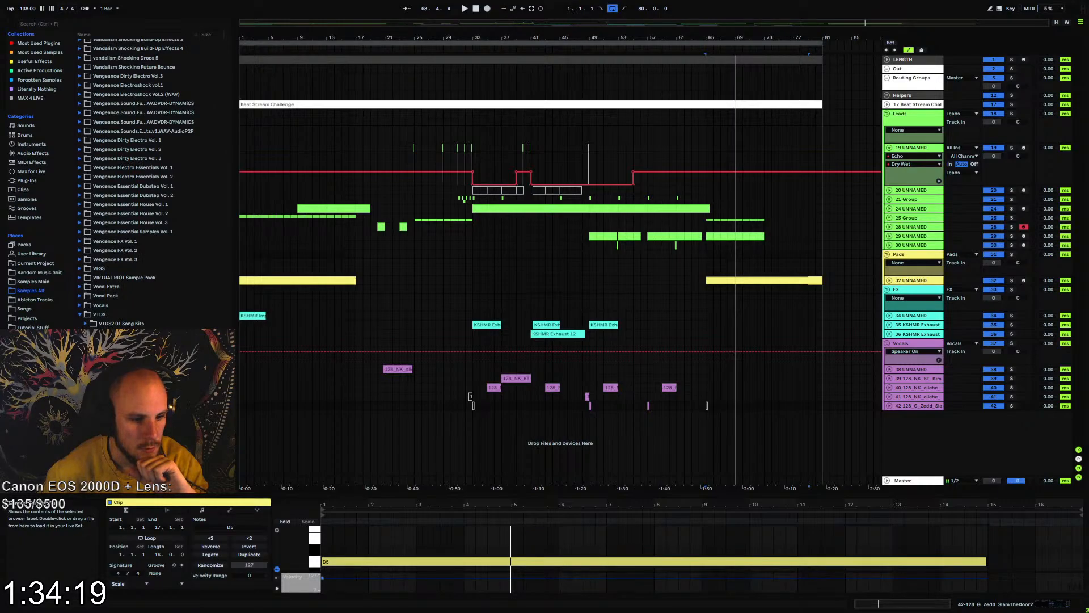
scroll(136, 182, down, 3)
scroll(97, 295, up, 8)
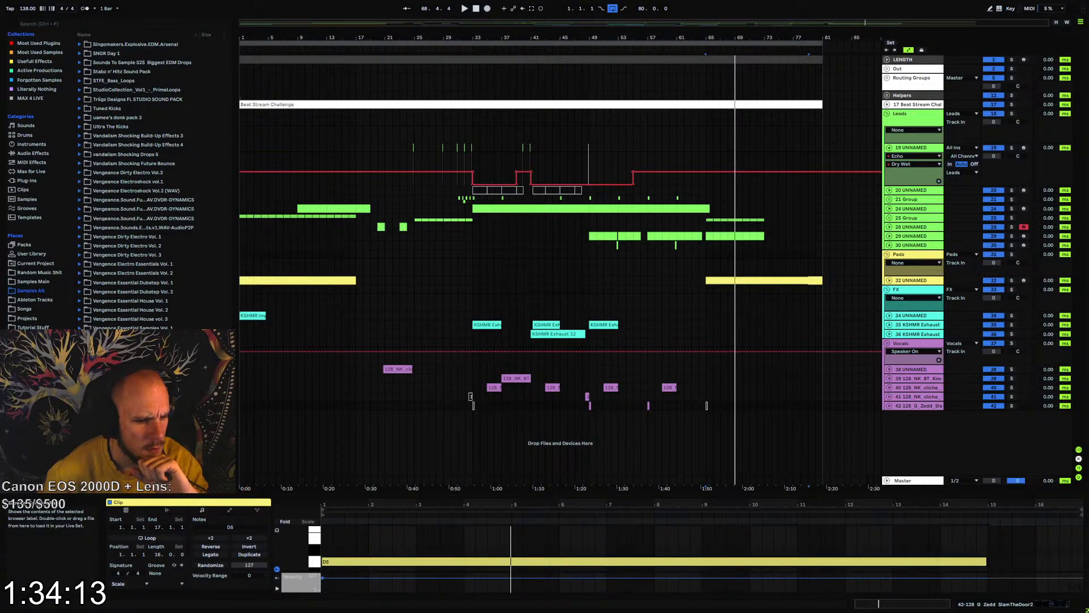
scroll(136, 182, up, 2)
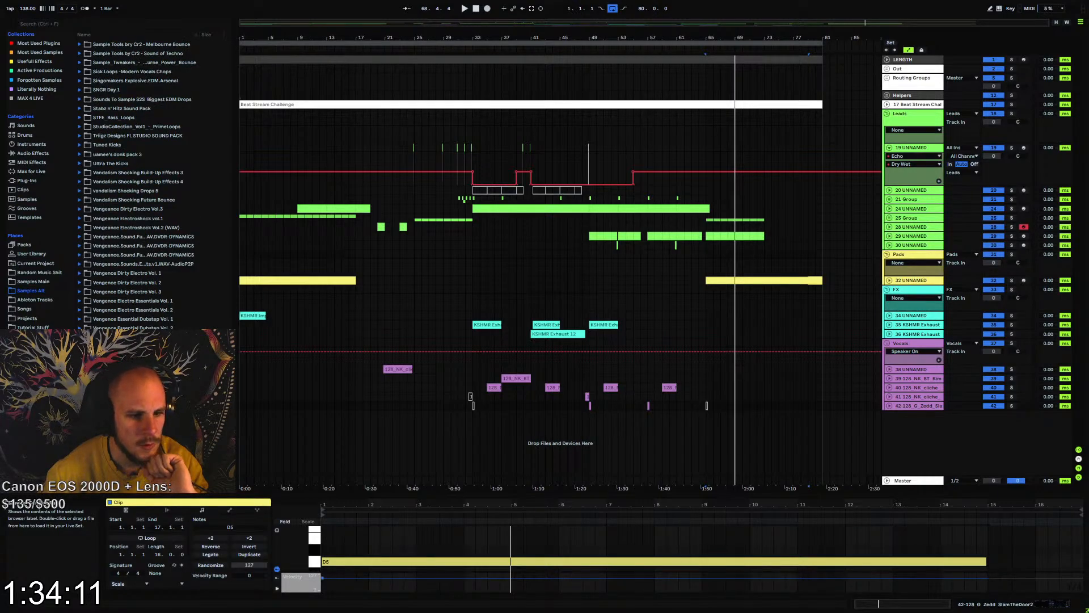
scroll(136, 181, up, 3)
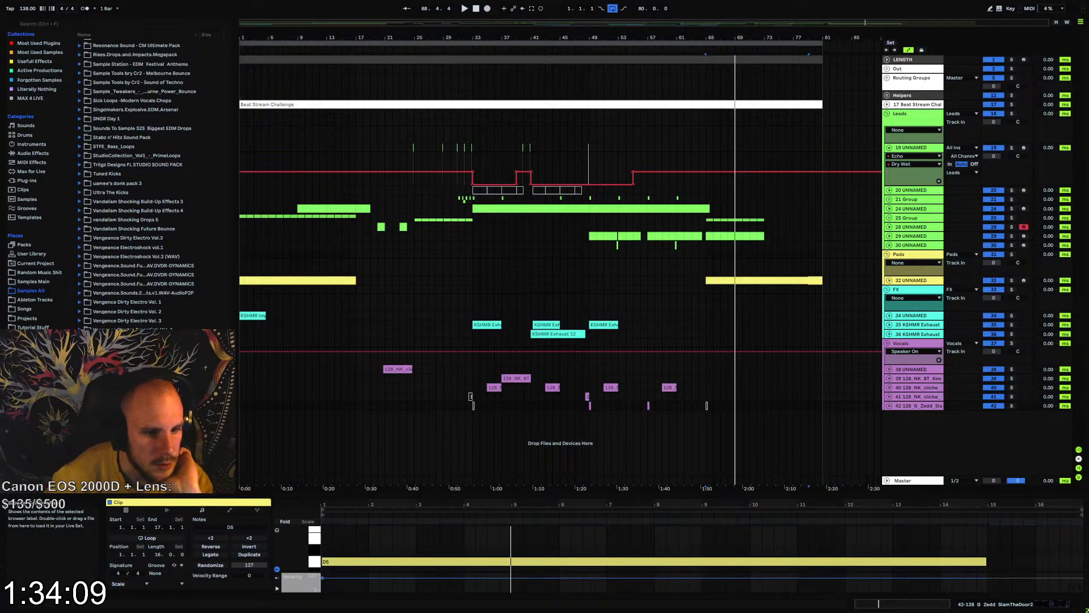
scroll(136, 182, up, 2)
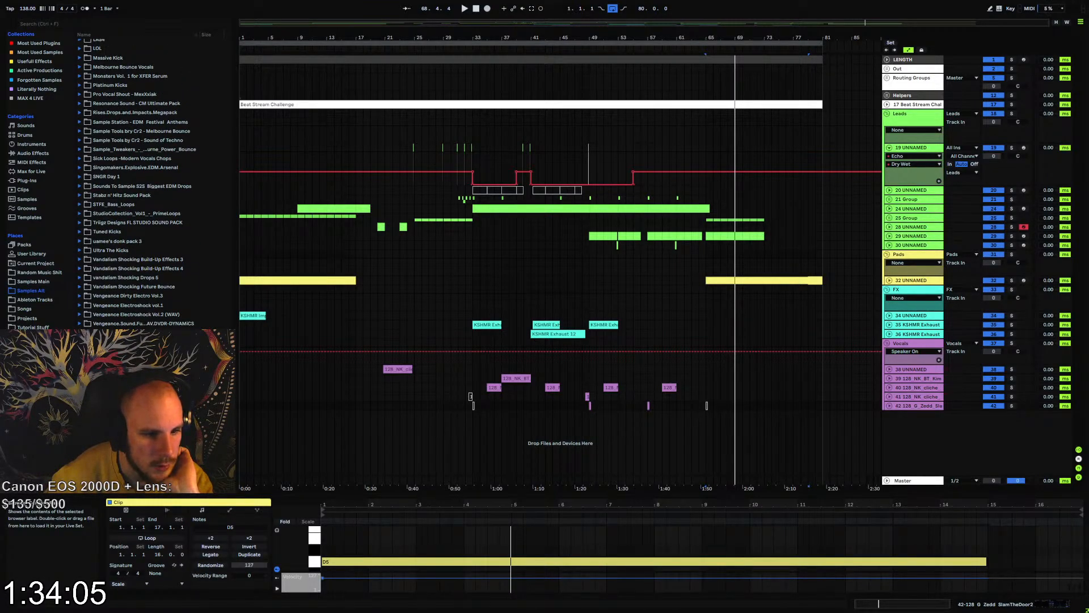
click(80, 324)
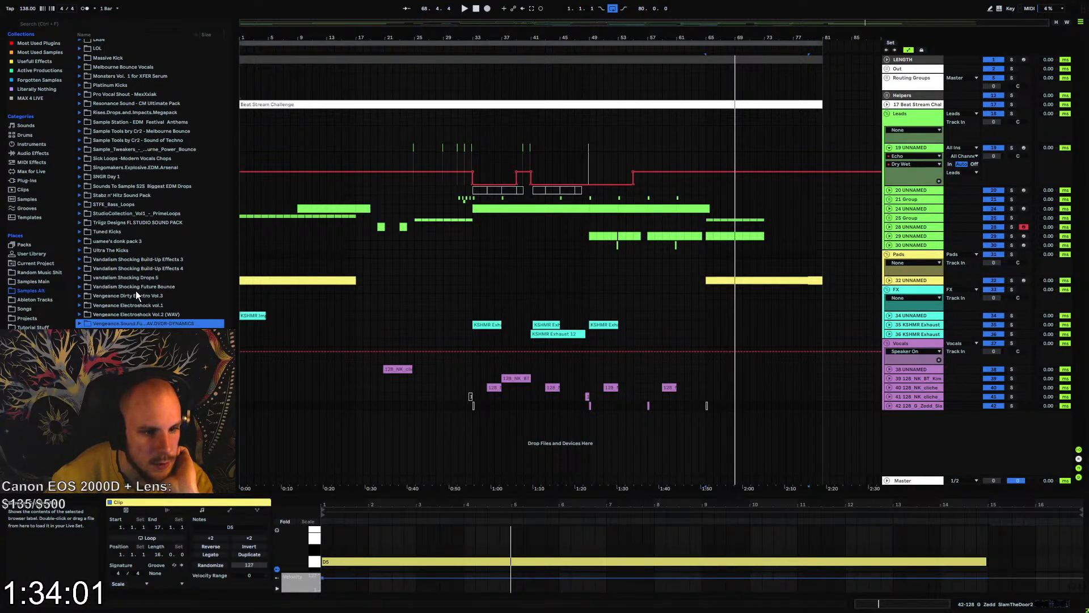
Open the VVE2 Vocal Loops 140BPM folder of the Vengeance Vocal Essentials Vol. 2 pack in Samples Main
click(32, 281)
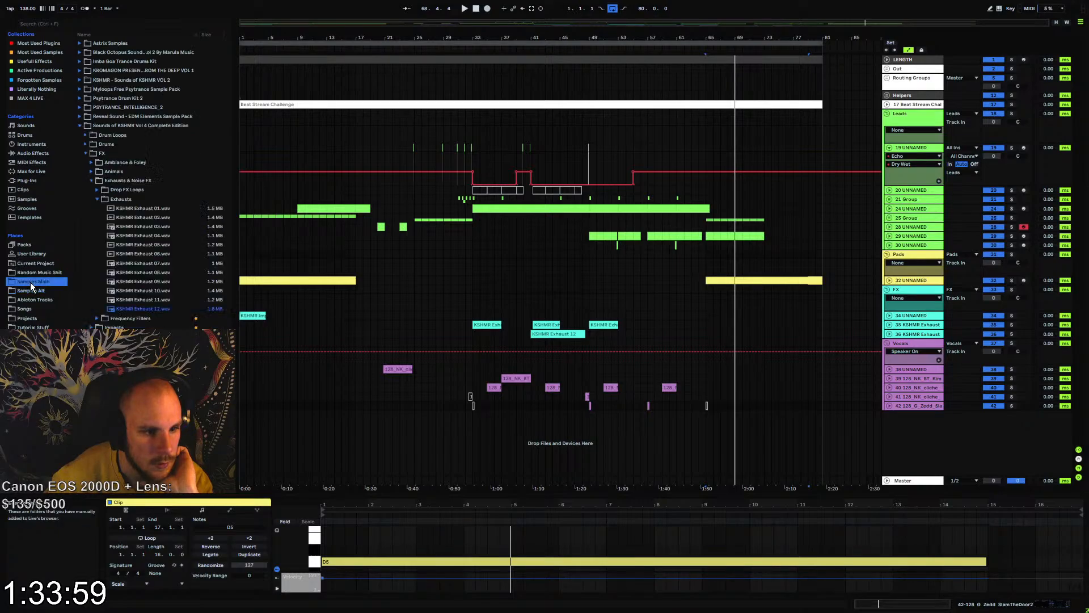
scroll(148, 255, down, 1)
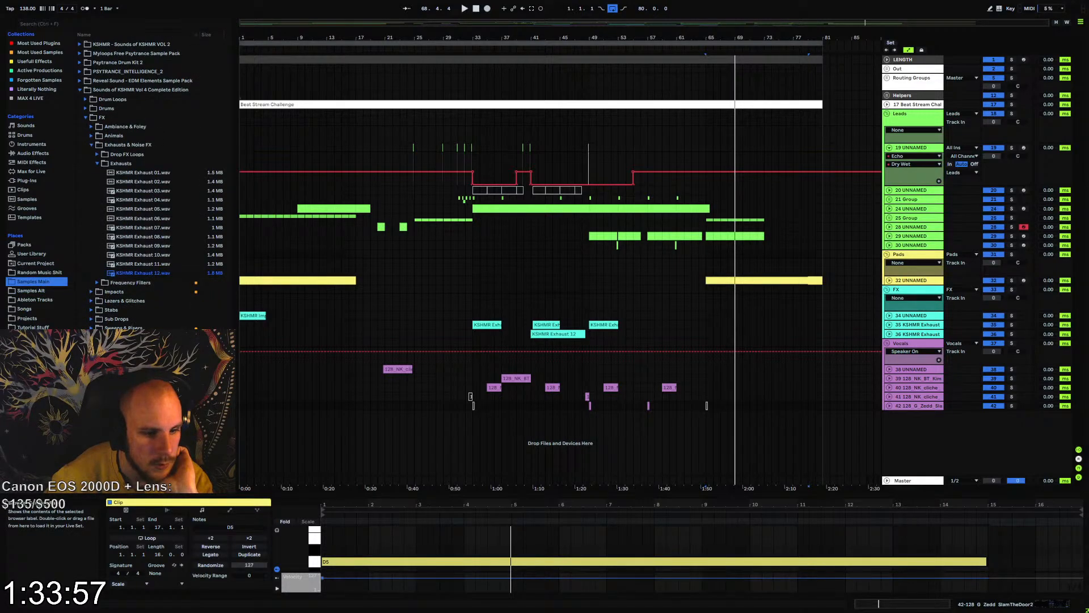
click(131, 475)
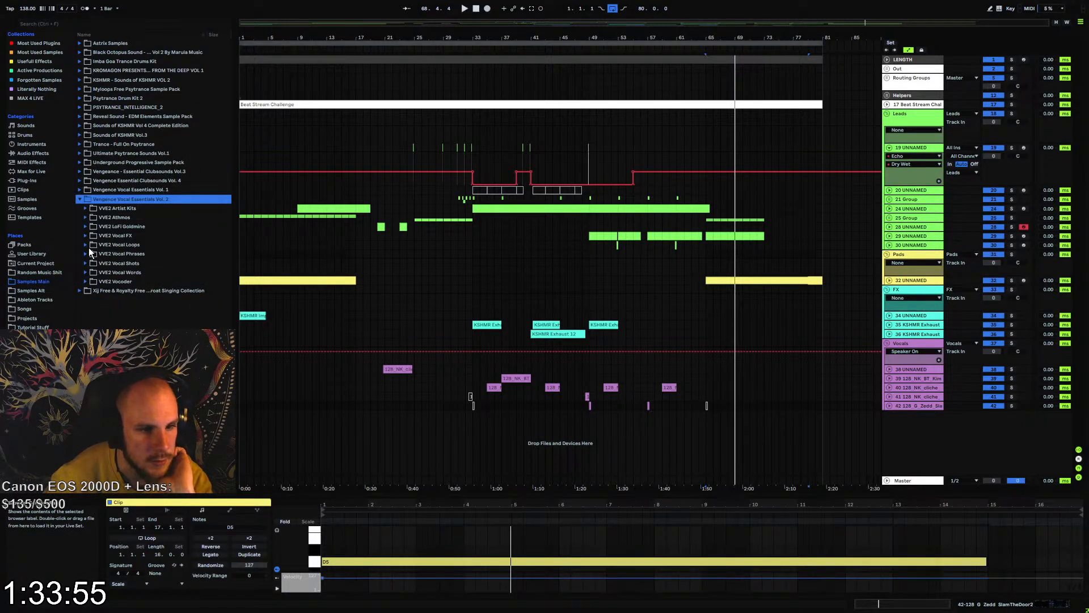
click(87, 244)
click(94, 263)
Audition the VVE2 Vocal Loops 140BPM samples from 010 up to 001, and return to 002
click(111, 328)
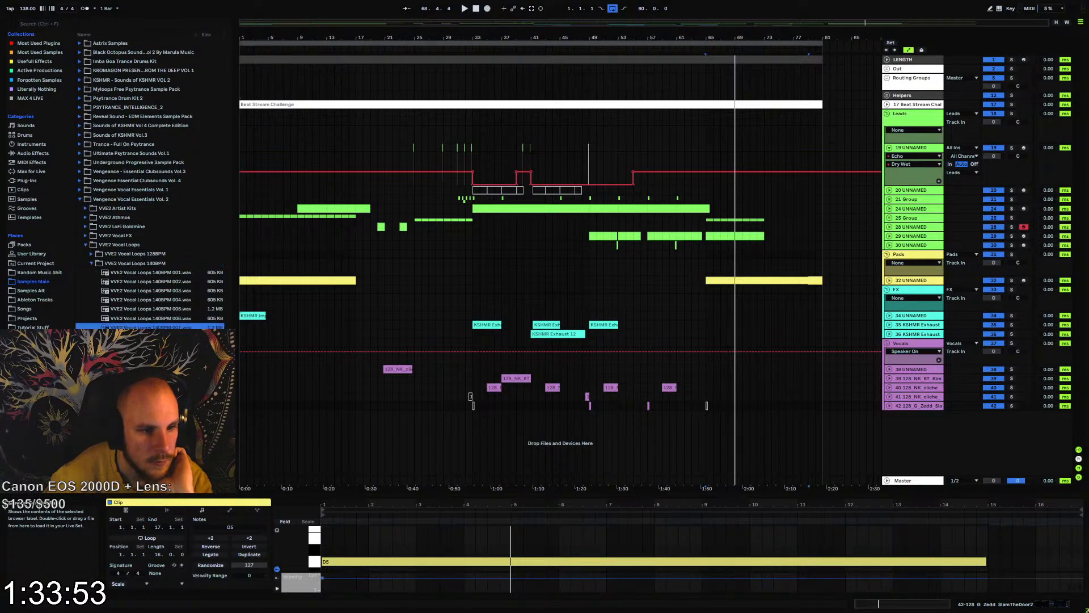
scroll(150, 187, down, 3)
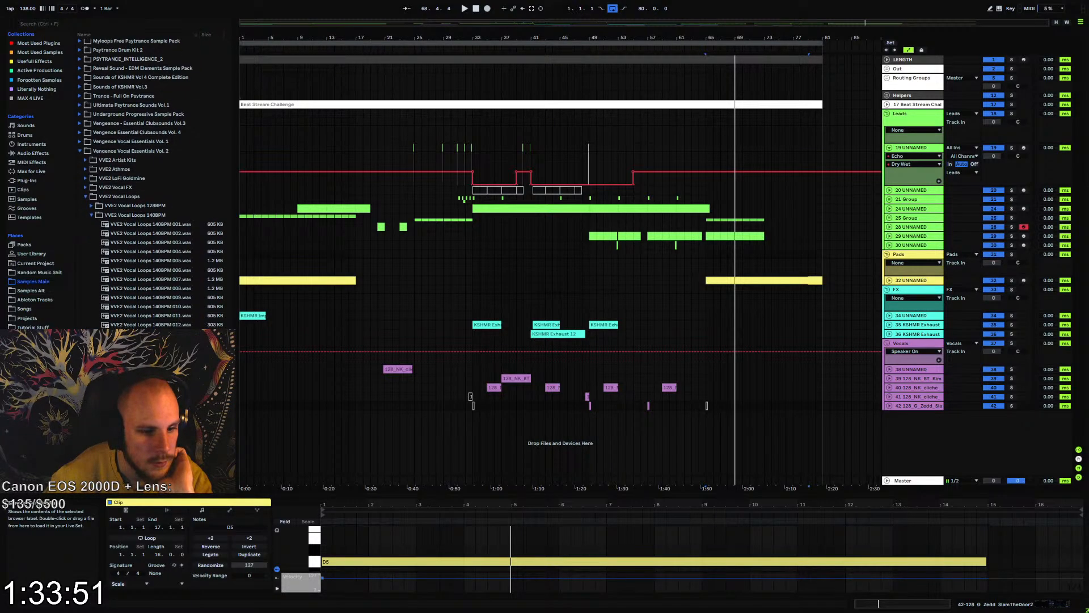
click(172, 309)
click(173, 298)
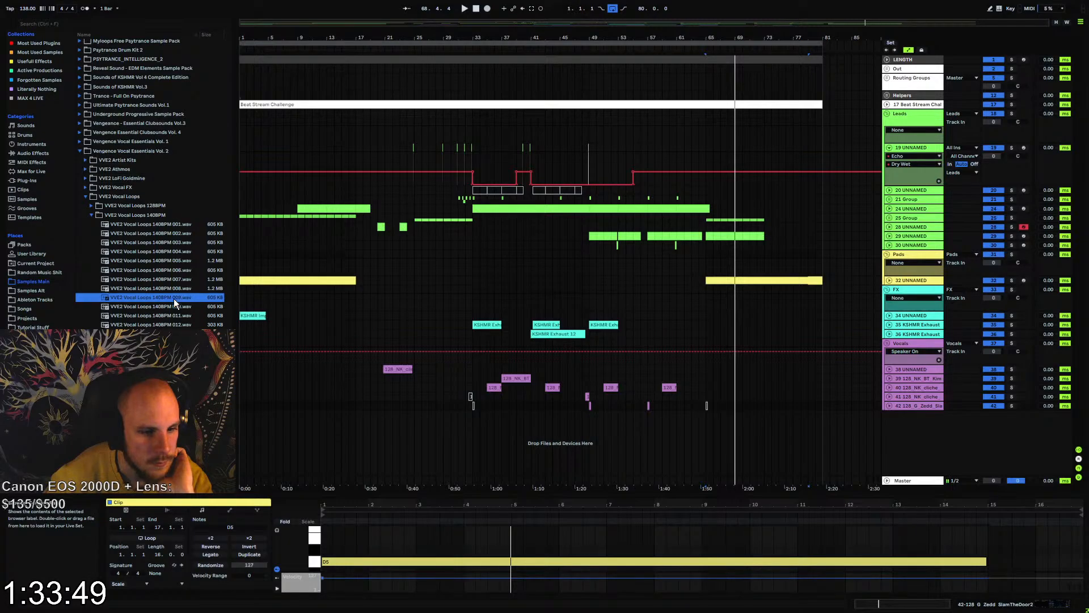
click(178, 289)
click(182, 278)
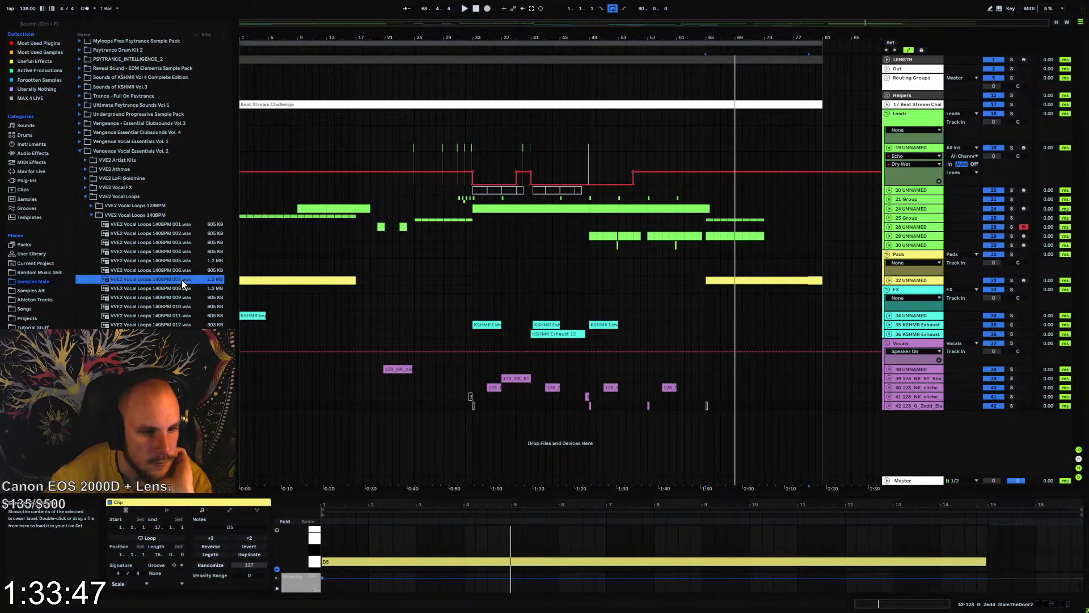
click(181, 271)
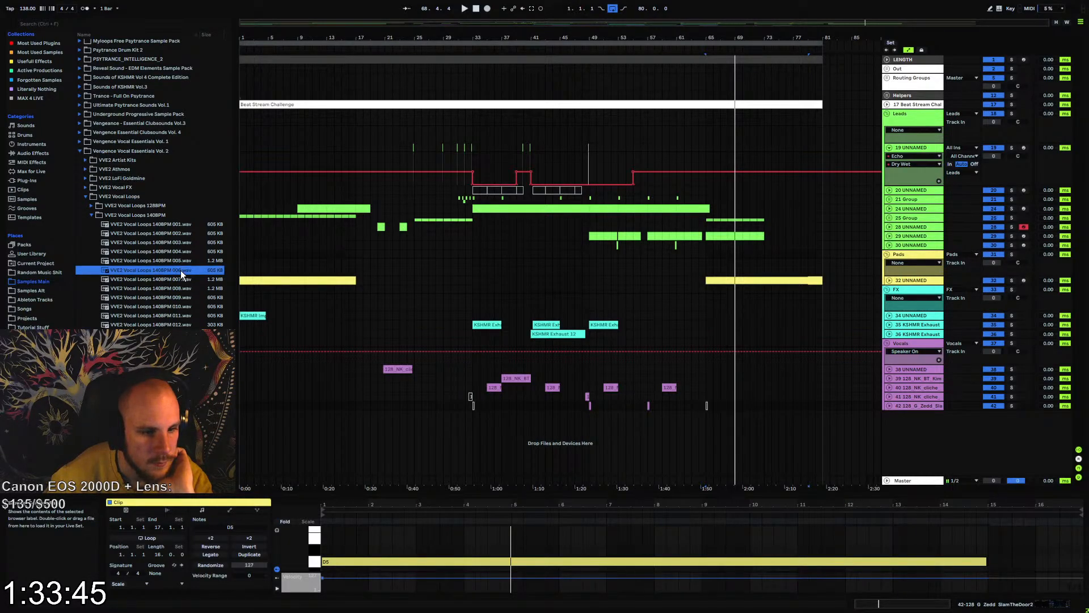
click(181, 261)
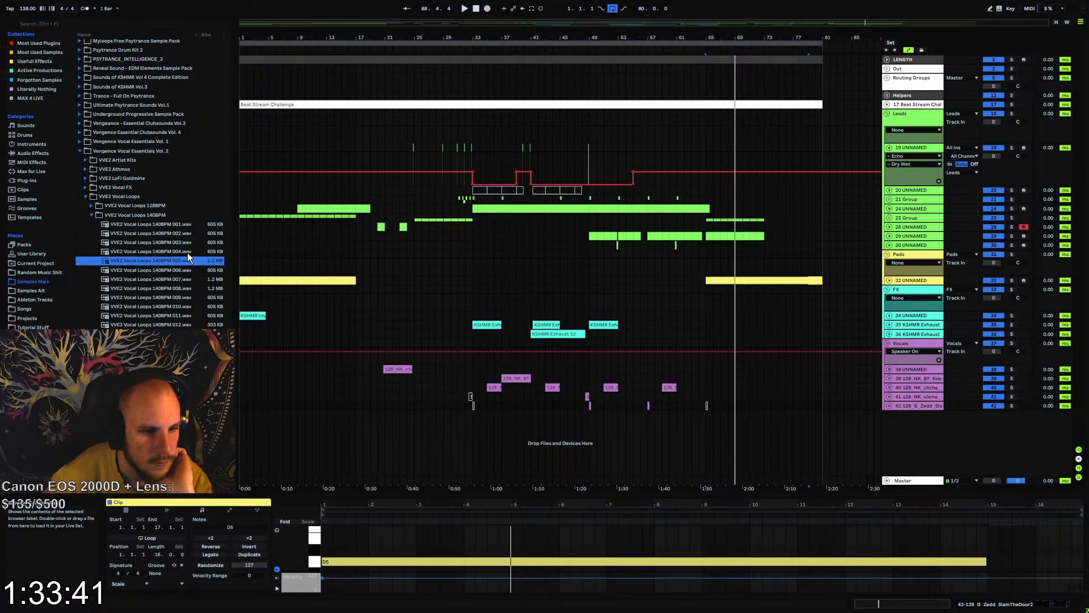
click(187, 253)
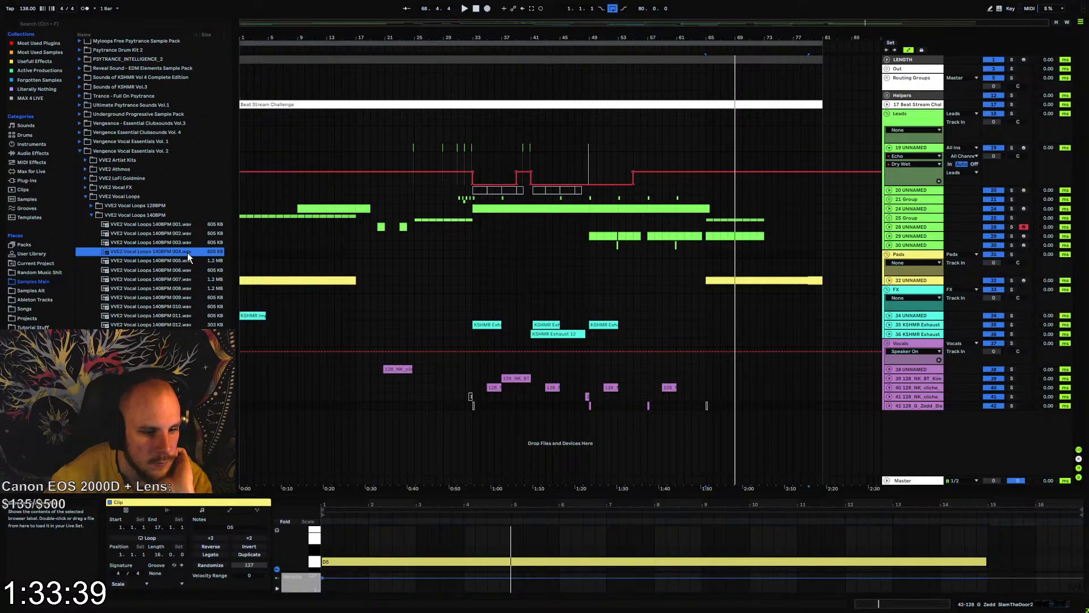
click(195, 243)
click(193, 233)
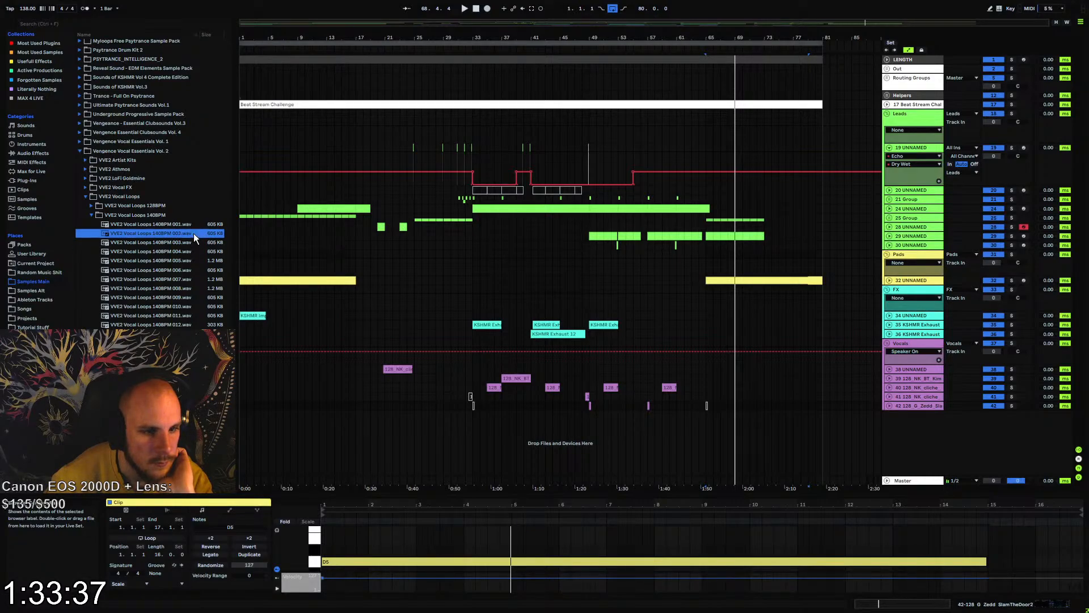
click(196, 223)
click(190, 234)
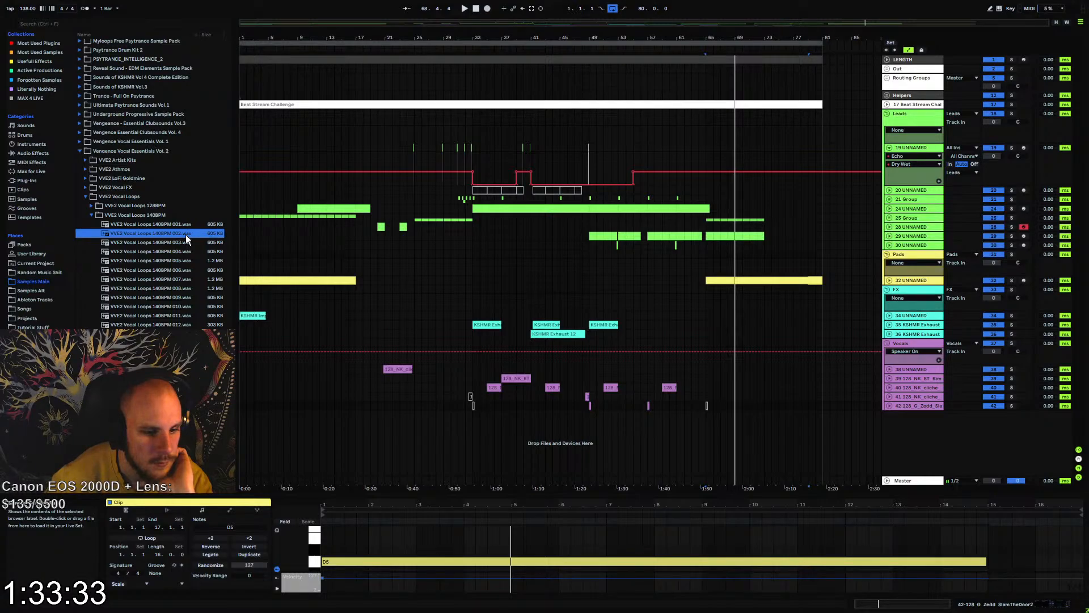
Place VVE2 Vocal Loops 140BPM 002.wav at bar 1 on a new audio track below vocal track 42, and play it with the arrangement
drag(185, 234, 245, 409)
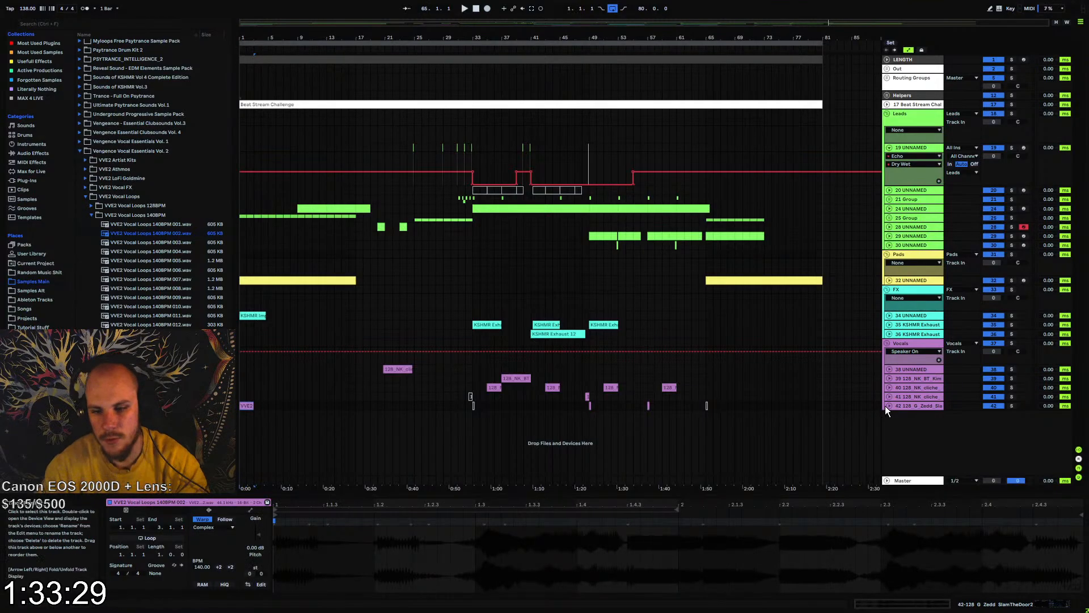
drag(245, 406, 243, 418)
key(z)
key(space)
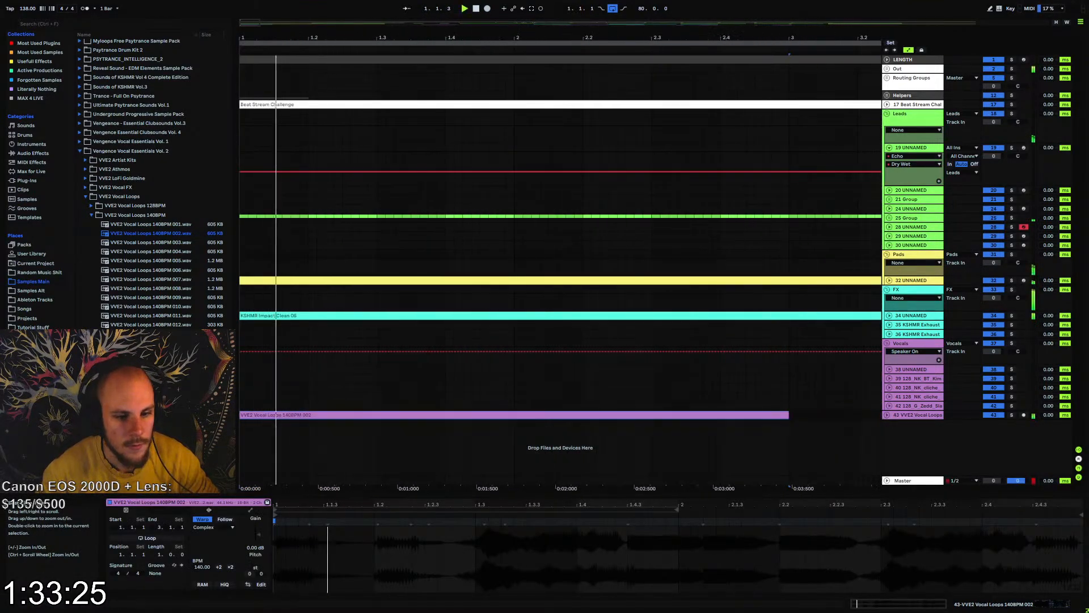
Unfold the new vocal track, duplicate its clip to bar 3, and play both clips in a four-bar loop from bar 1
click(887, 415)
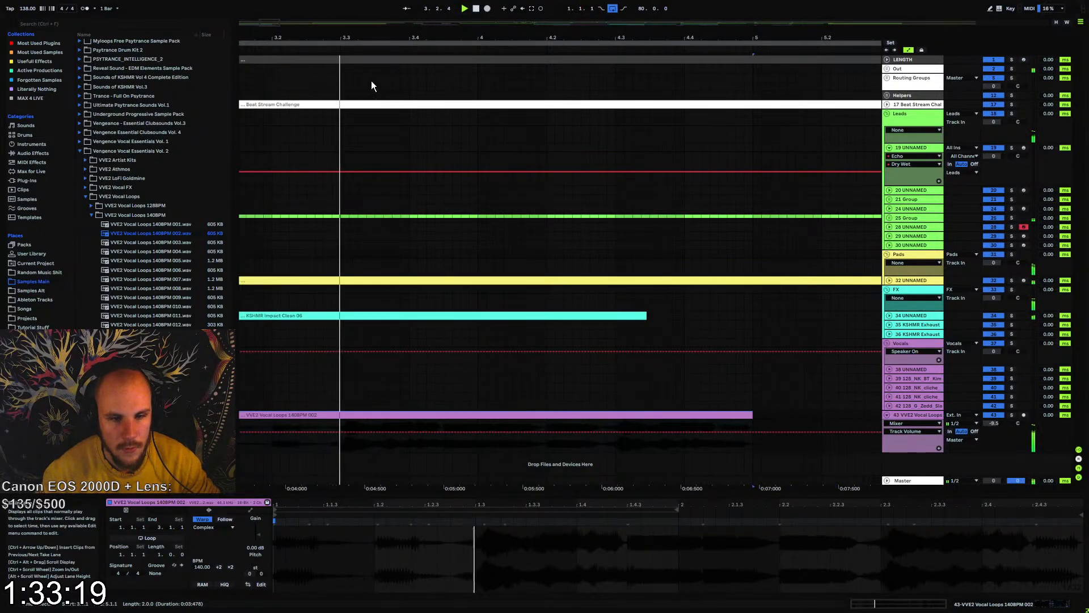
drag(476, 35, 477, 10)
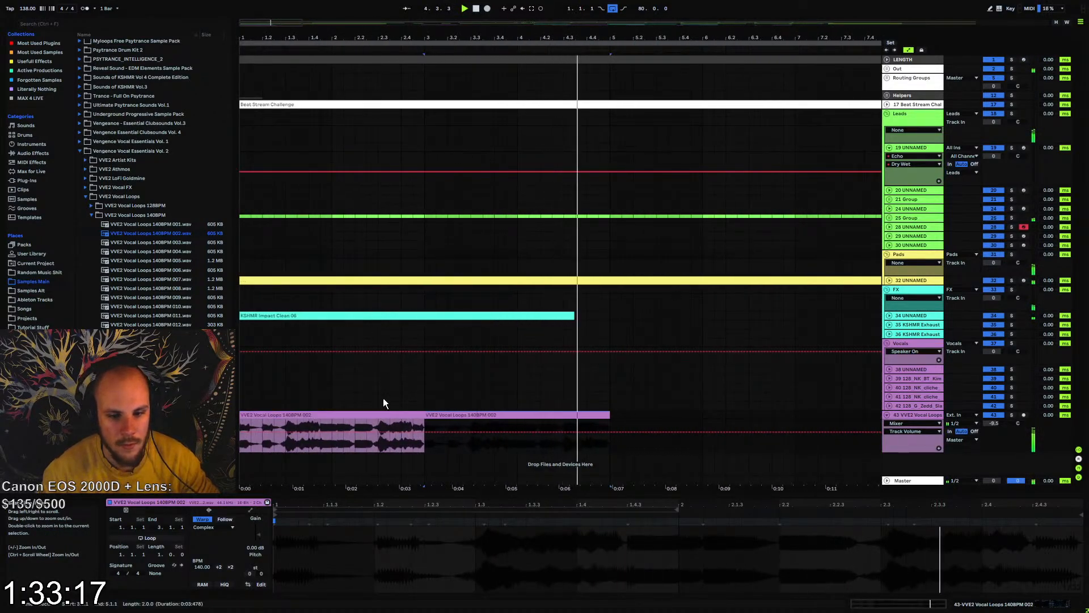
shift+click(381, 414)
key(ctrl+l)
key(space)
key(space)
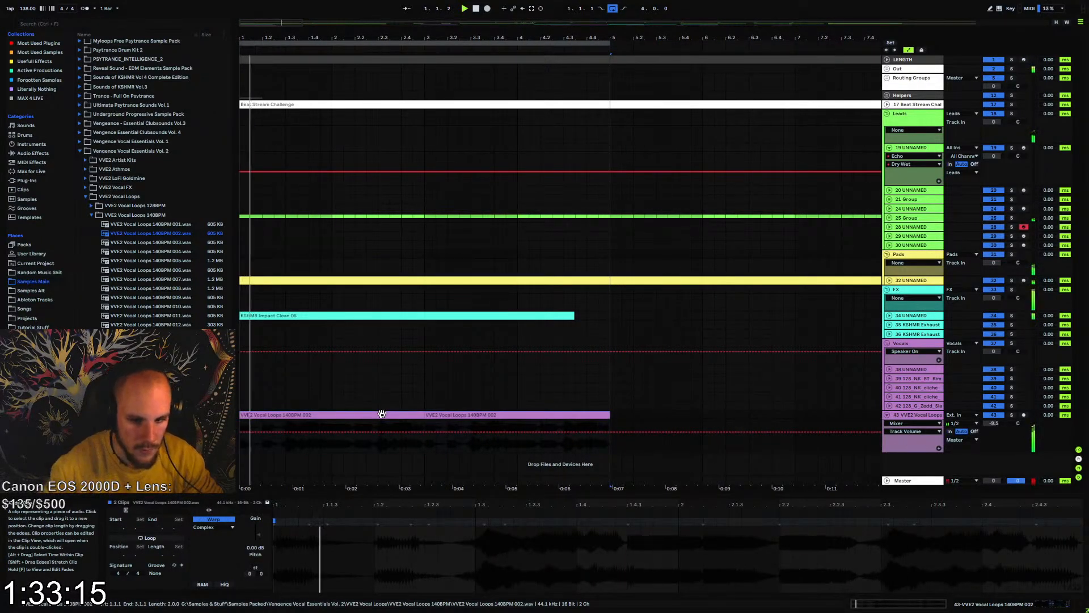
drag(397, 35, 397, 16)
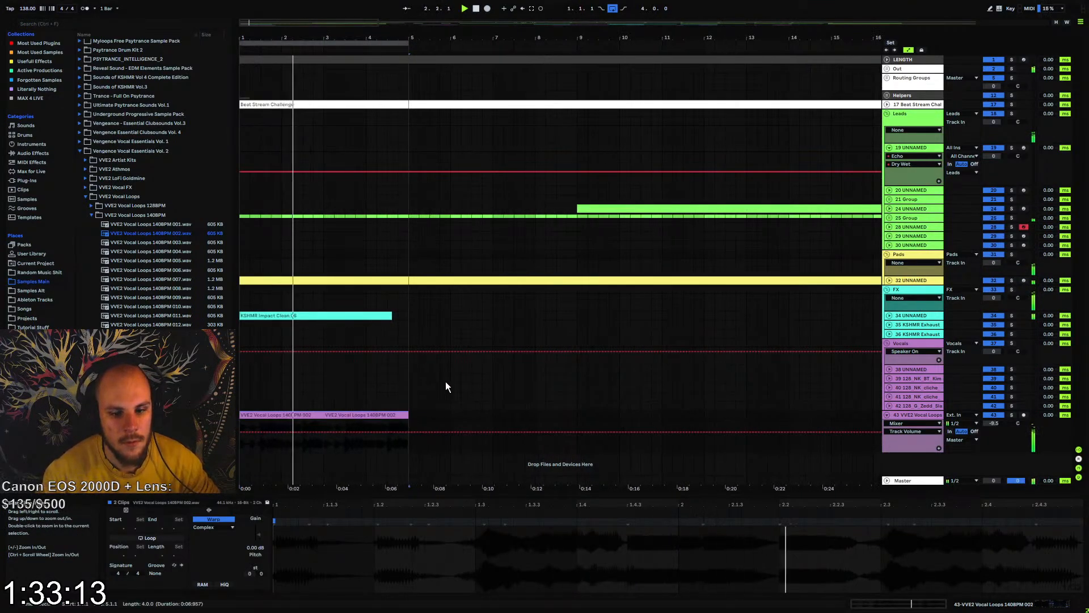
click(457, 416)
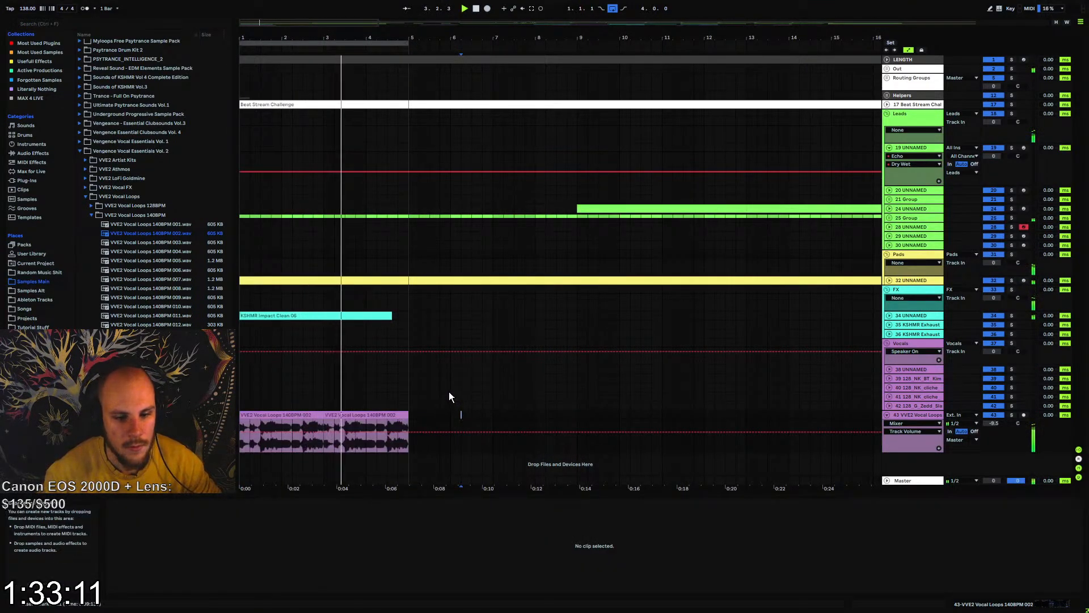
Cut the sections from 1.2.4 to 1.4.3 and from 2.2.4 to bar 3 out of the first VVE2 vocal clip
drag(321, 37, 321, 61)
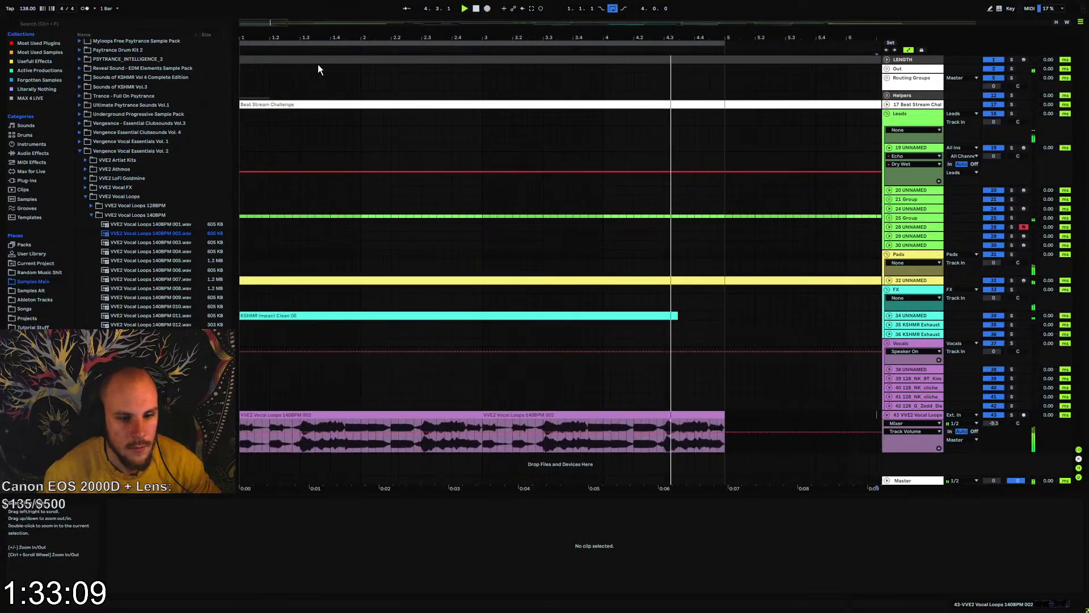
key(space)
click(301, 441)
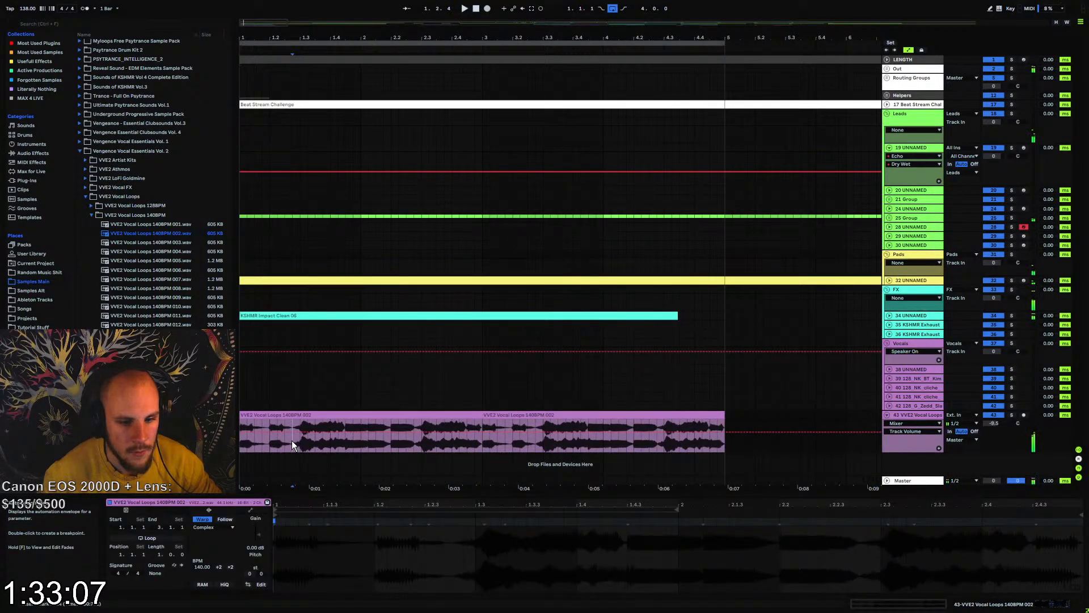
drag(291, 441, 346, 427)
key(space)
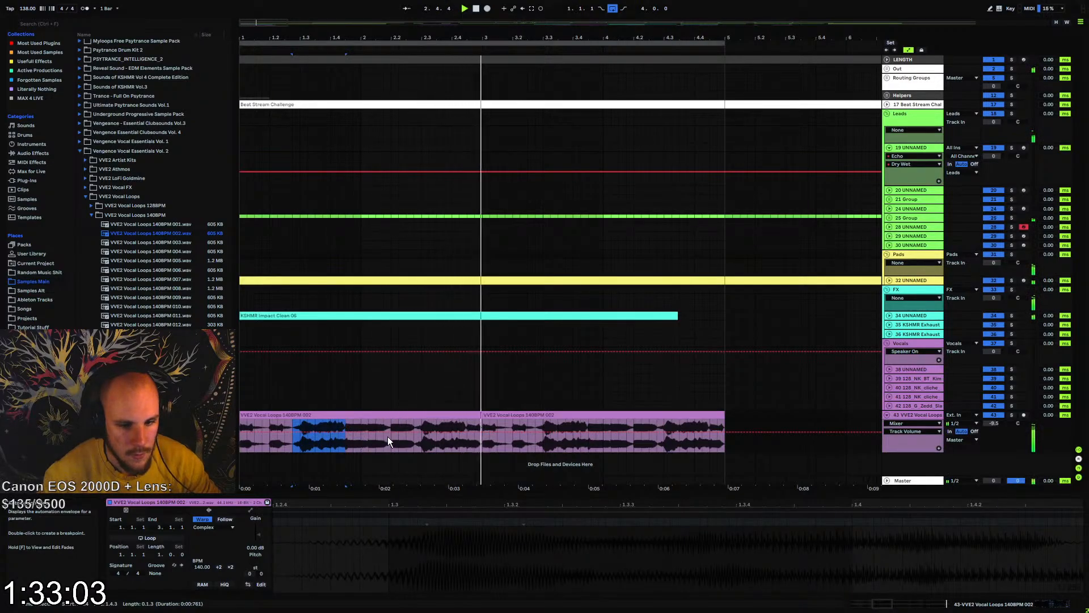
key(ctrl+e)
drag(415, 442, 480, 436)
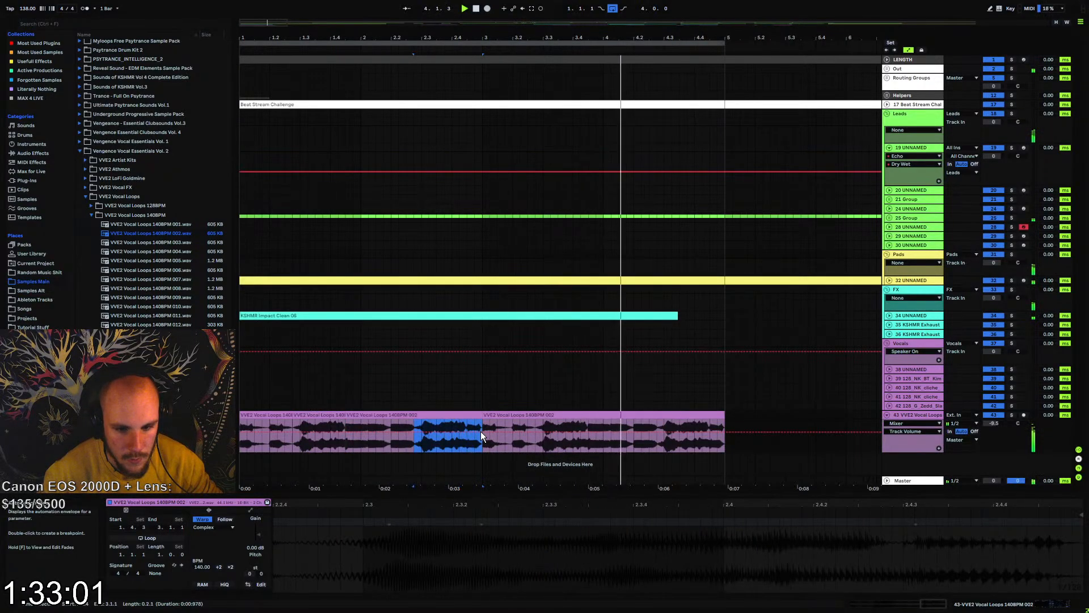
key(ctrl+e)
key(Delete)
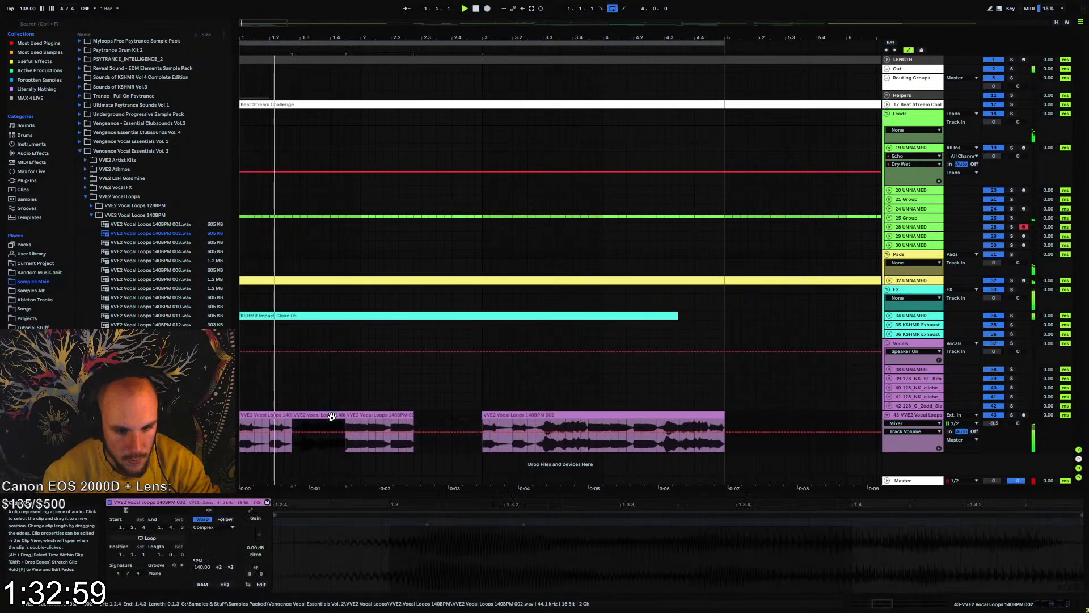
click(372, 414)
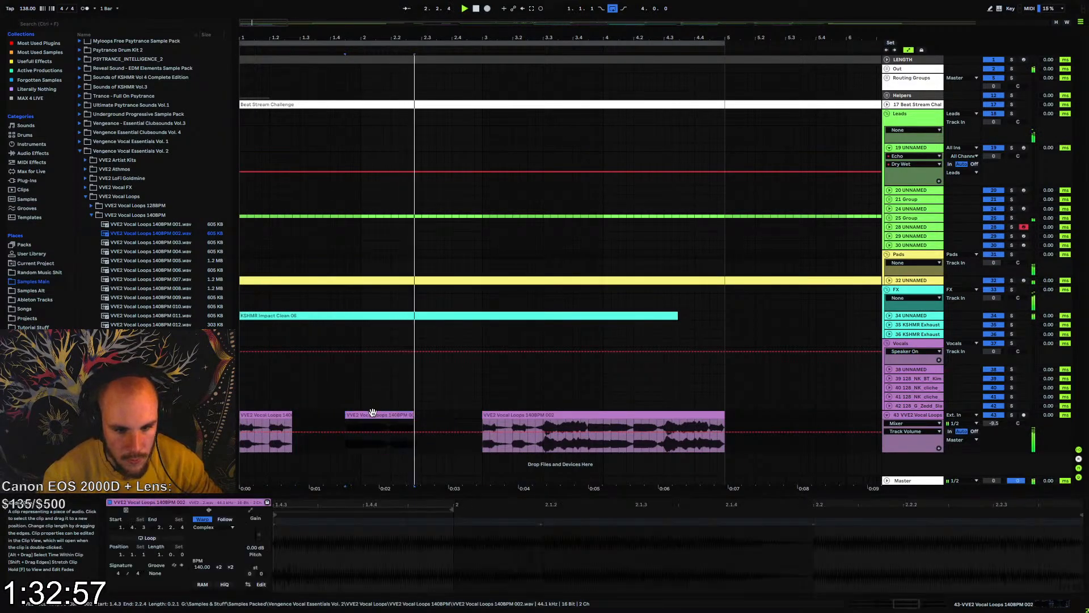
Delete the uncut vocal clip at bar 3 and repeat the chopped two-bar pattern from bar 1 up to bar 25
click(499, 423)
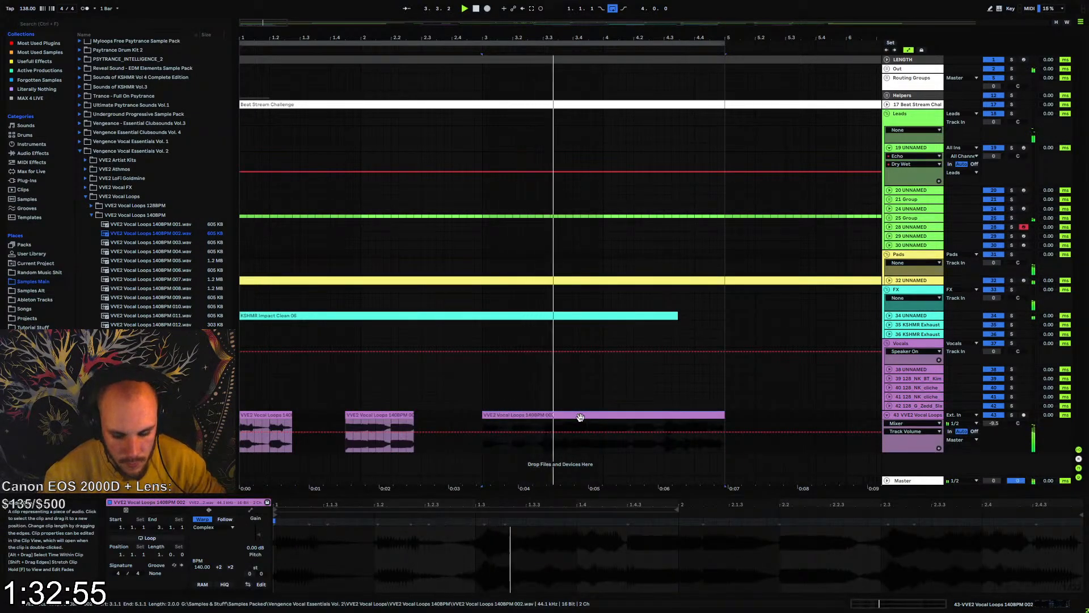
key(Delete)
drag(481, 414, 237, 408)
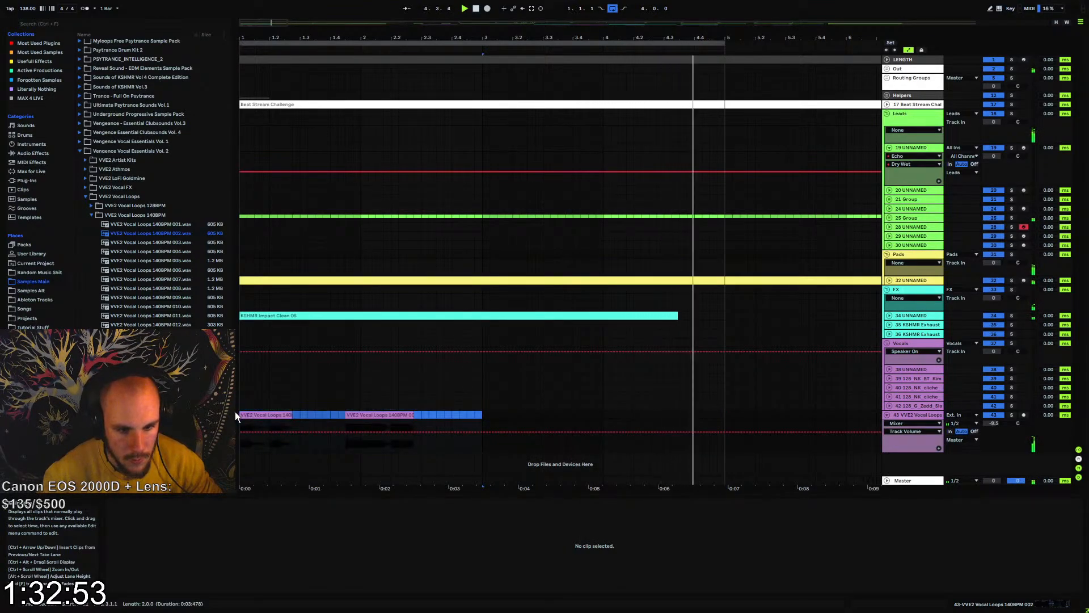
key(ctrl+d)
drag(374, 38, 368, 11)
key(ctrl+d)
key(ctrl+d)
key(ctrl+d)
key(ctrl+d)
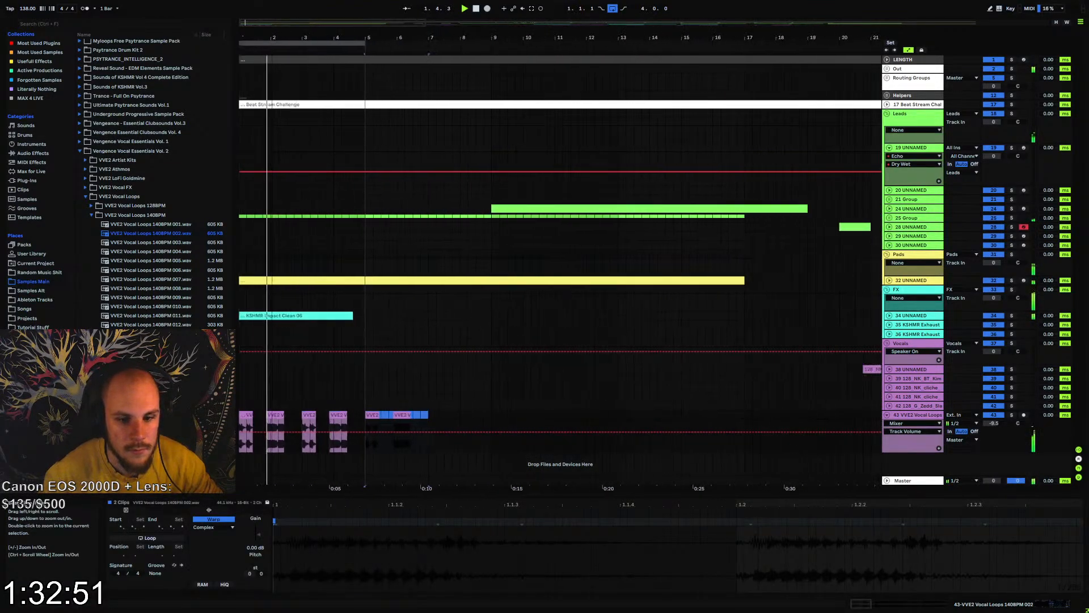
key(ctrl+d)
key(ctrl+d)
key(ctrl+d)
key(ctrl+d)
key(ctrl+d)
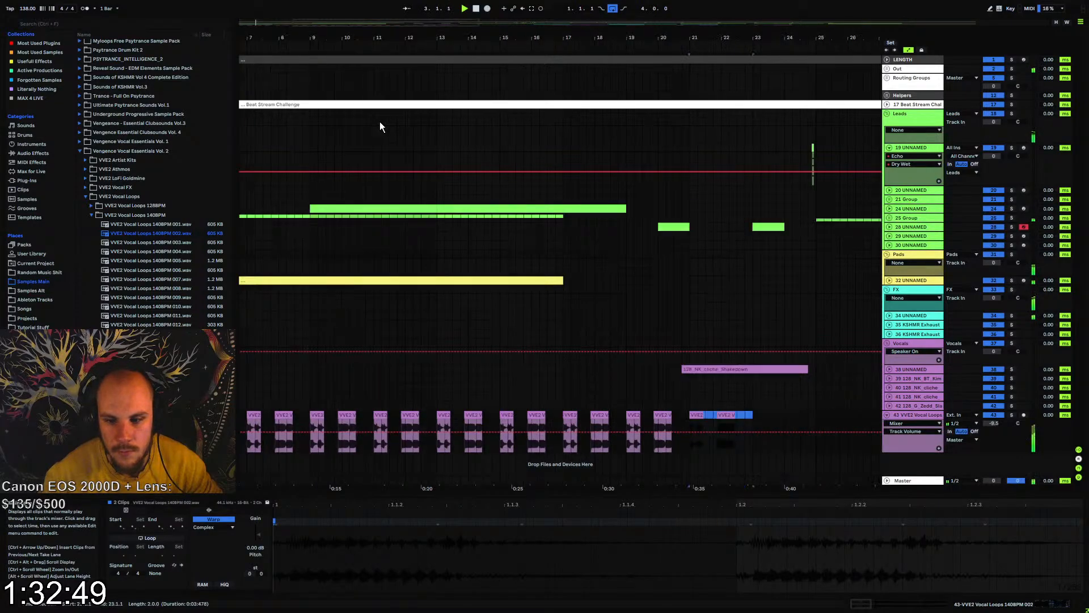
key(ctrl+d)
Play the chopped vocal with the arrangement from bar 17
click(557, 423)
key(space)
key(space)
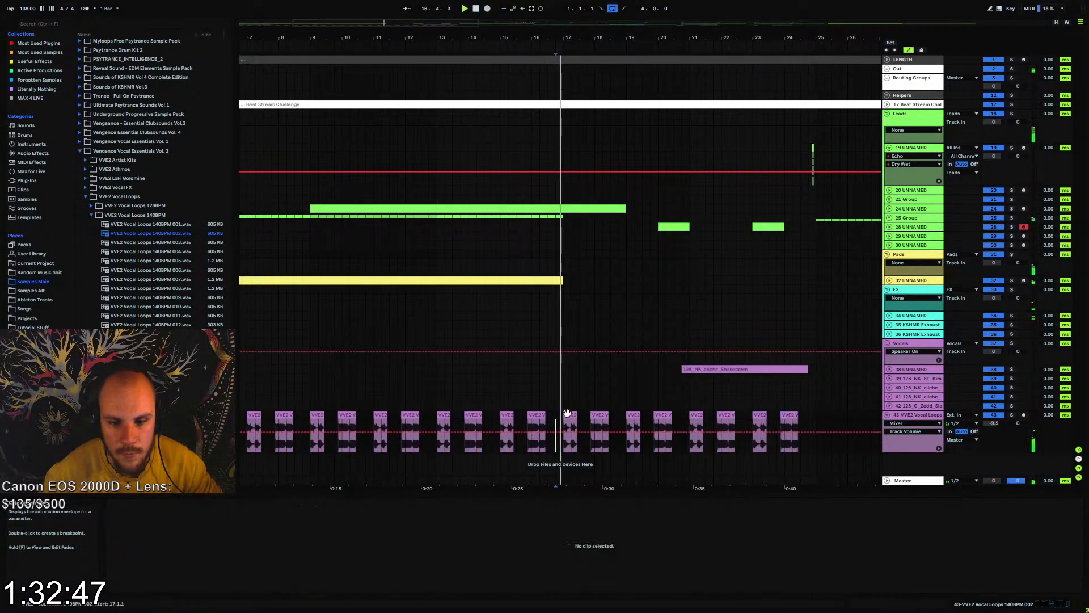
mouse_move(546, 36)
mouse_down()
mouse_move(546, 45)
mouse_move(443, 50)
mouse_move(431, 22)
mouse_move(399, 51)
mouse_up()
click(425, 423)
key(space)
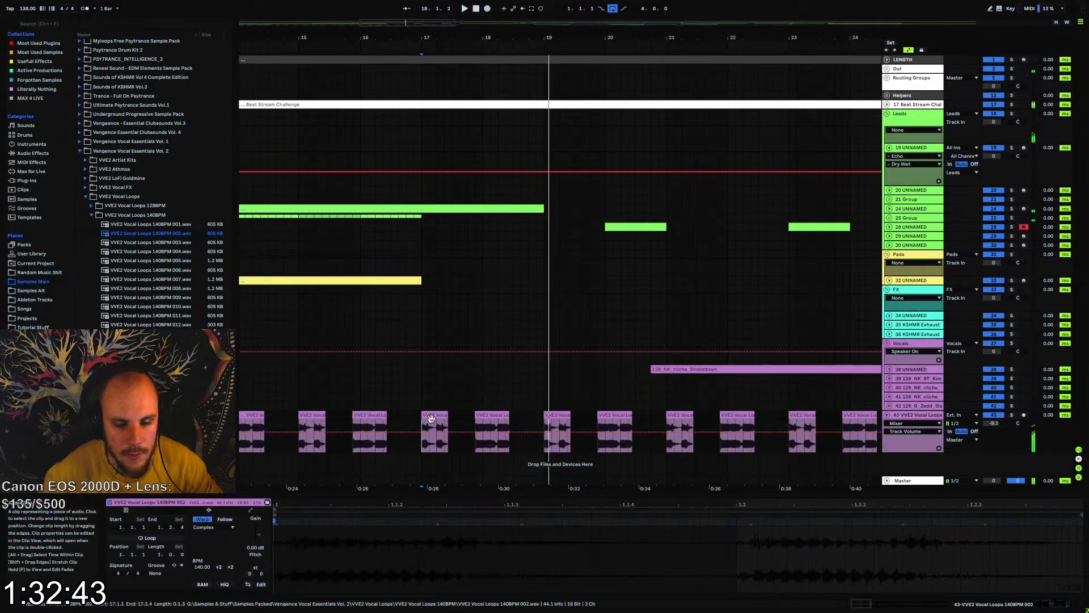
Inspect the vocal's frequency spectrum in the enlarged EQ Eight display while playing from bar 17
right_click(428, 424)
right_click(428, 423)
click(474, 369)
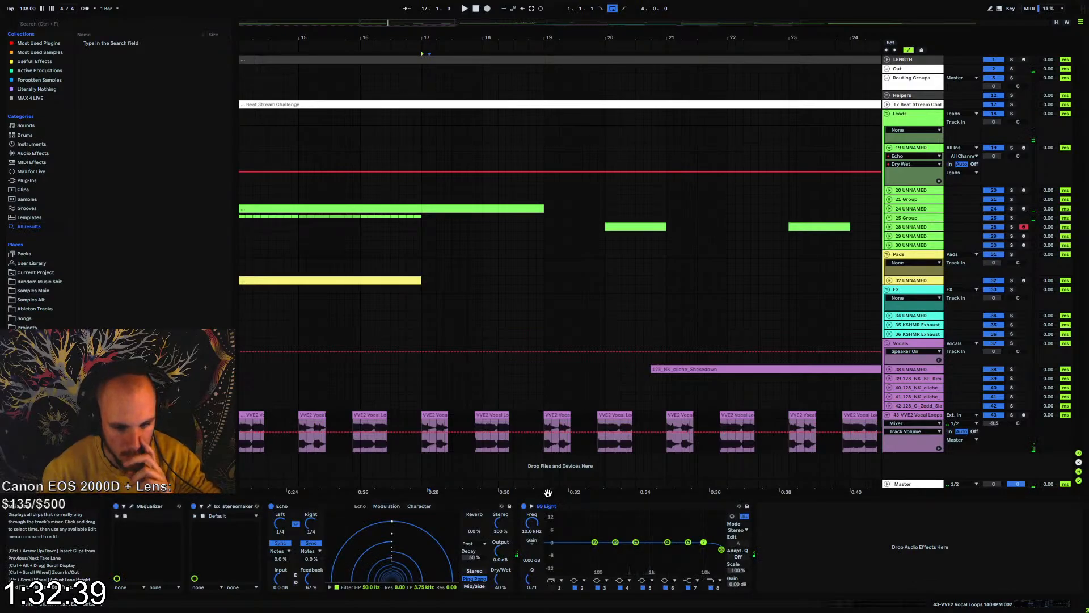
click(531, 506)
key(space)
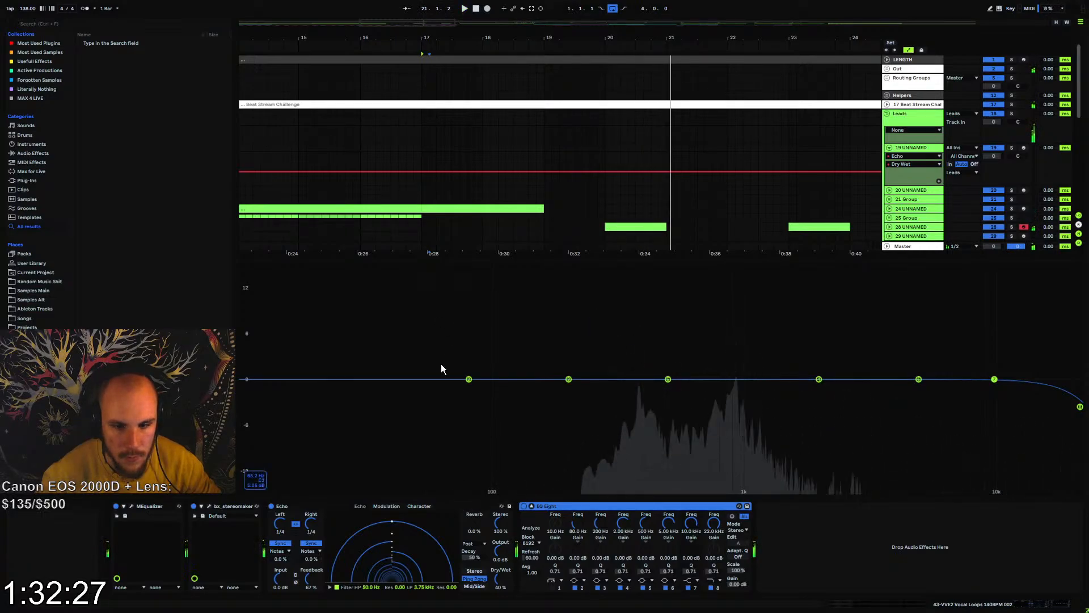
click(532, 505)
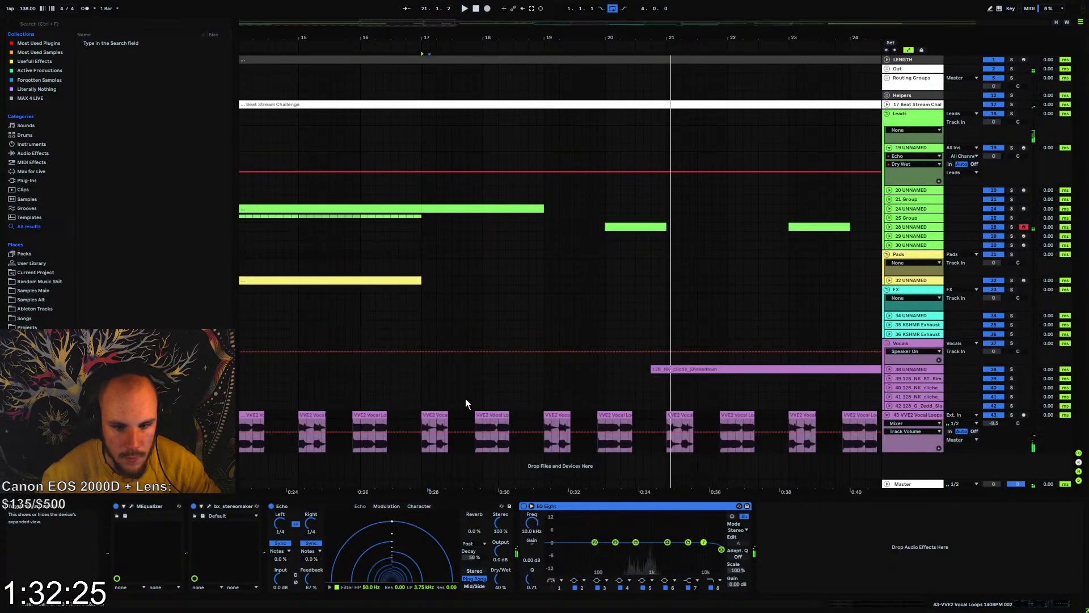
Transpose the chopped vocal clip at bar 17 down by 3 semitones and audition it in the arrangement
click(435, 414)
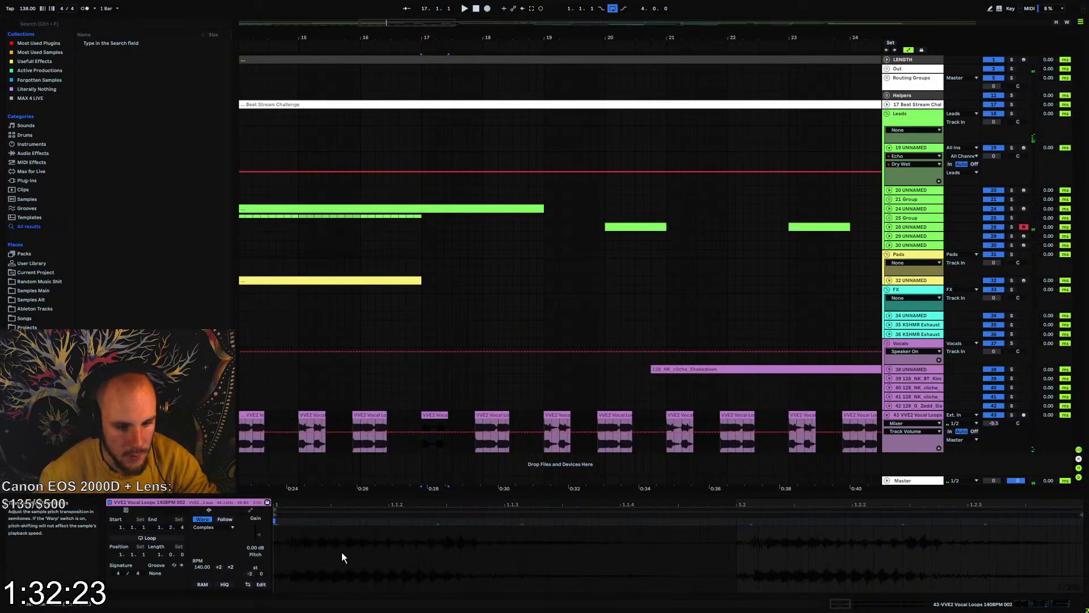
key(space)
drag(255, 561, 258, 564)
key(space)
key(space)
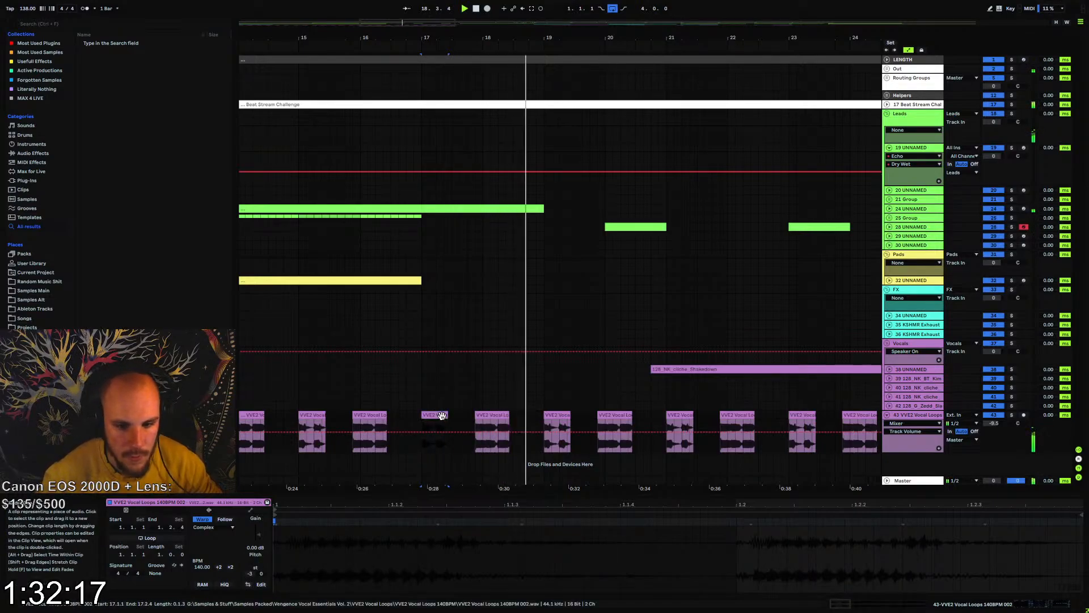
Copy the two-bar vocal pattern with the transposed clip from bar 17 to bar 1 and repeat it up to bar 25
drag(531, 420, 426, 422)
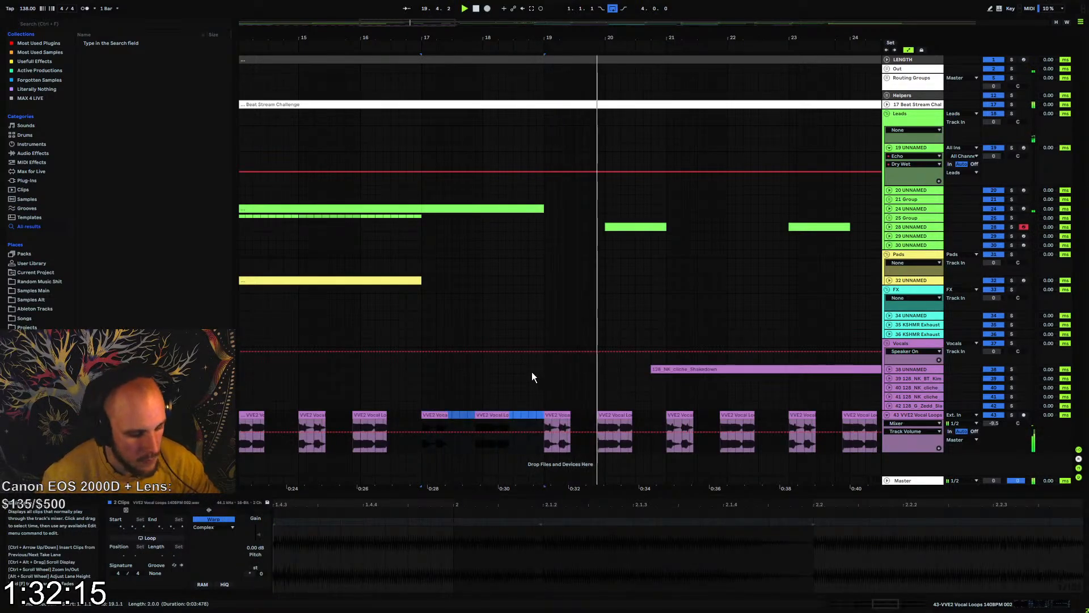
drag(436, 38, 574, 17)
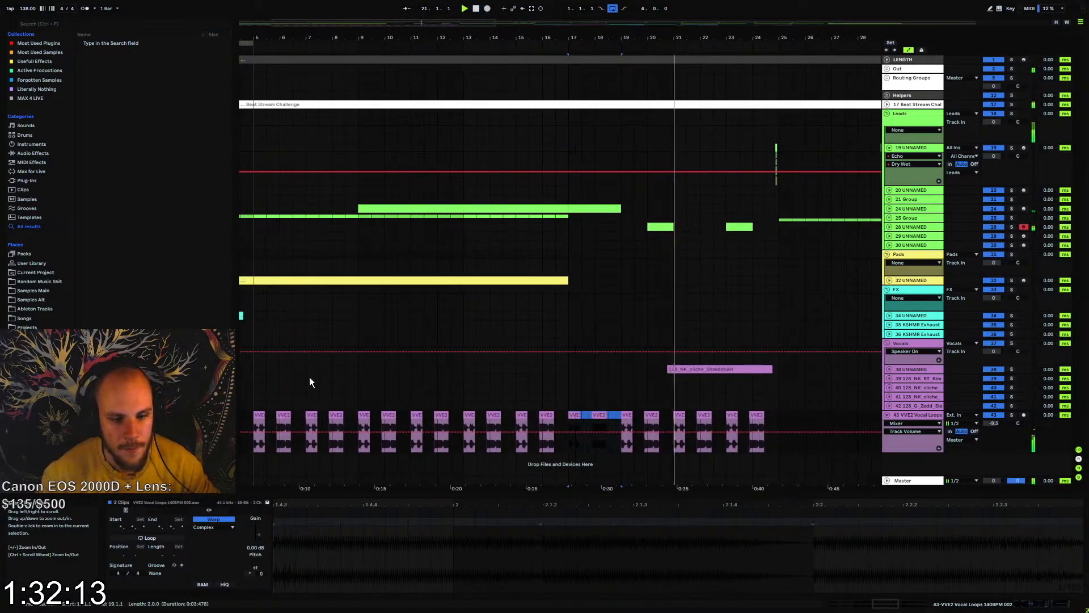
drag(319, 39, 413, 42)
click(245, 418)
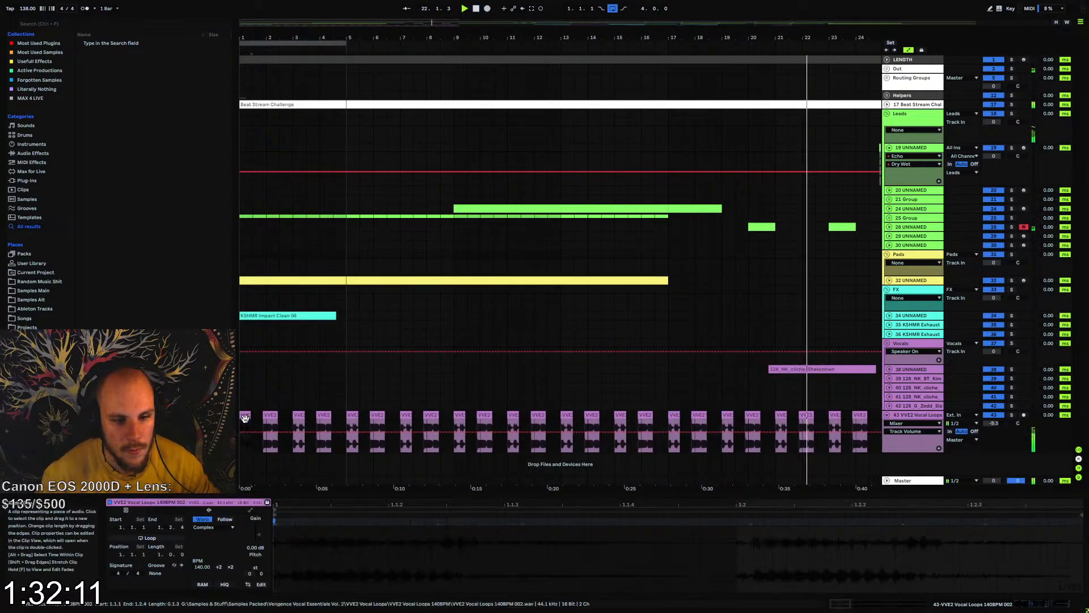
key(ctrl+v)
key(ctrl+d)
key(ctrl+d)
key(ctrl+d)
key(ctrl+d)
key(ctrl+d)
key(ctrl+d)
key(ctrl+d)
key(ctrl+d)
key(ctrl+d)
key(ctrl+d)
key(ctrl+d)
key(ctrl+d)
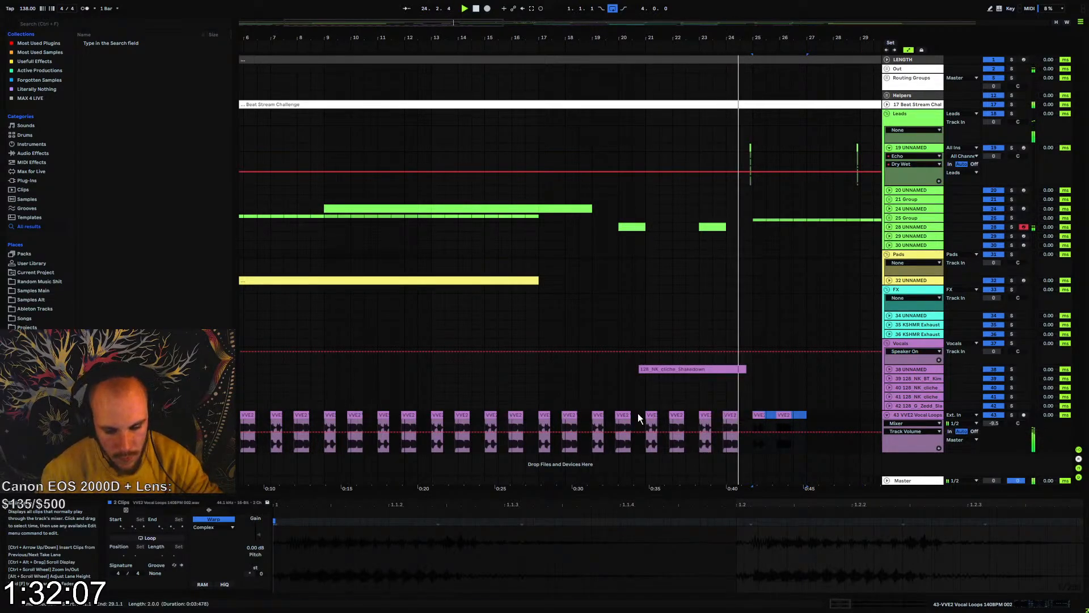
key(Delete)
Move the VVE2 vocal track into the Vocals group and play the arrangement from bar 17
drag(561, 415, 754, 415)
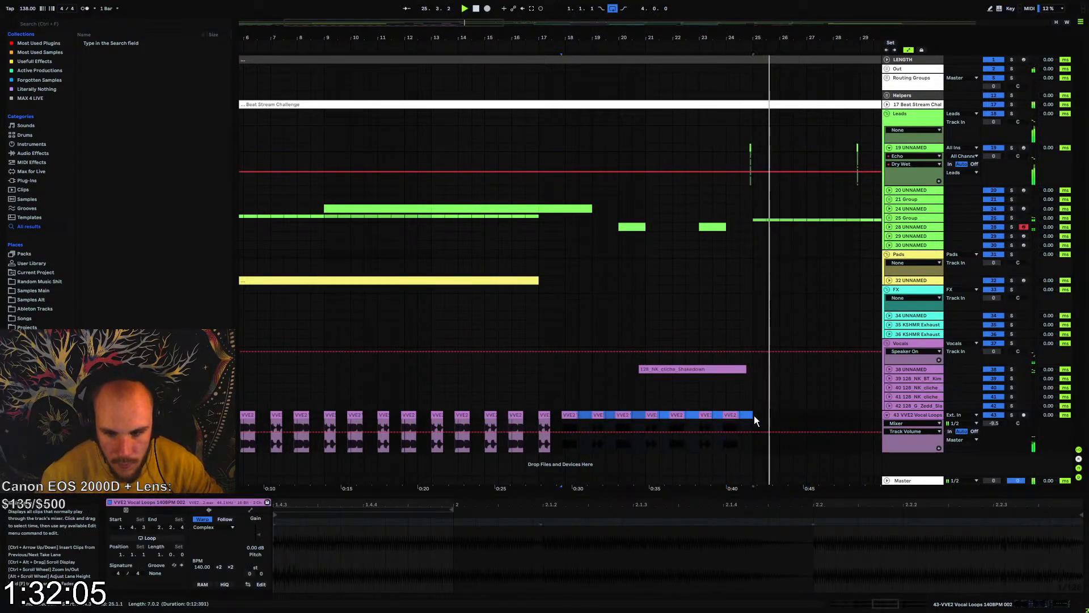
drag(901, 414, 902, 405)
key(space)
key(space)
click(537, 414)
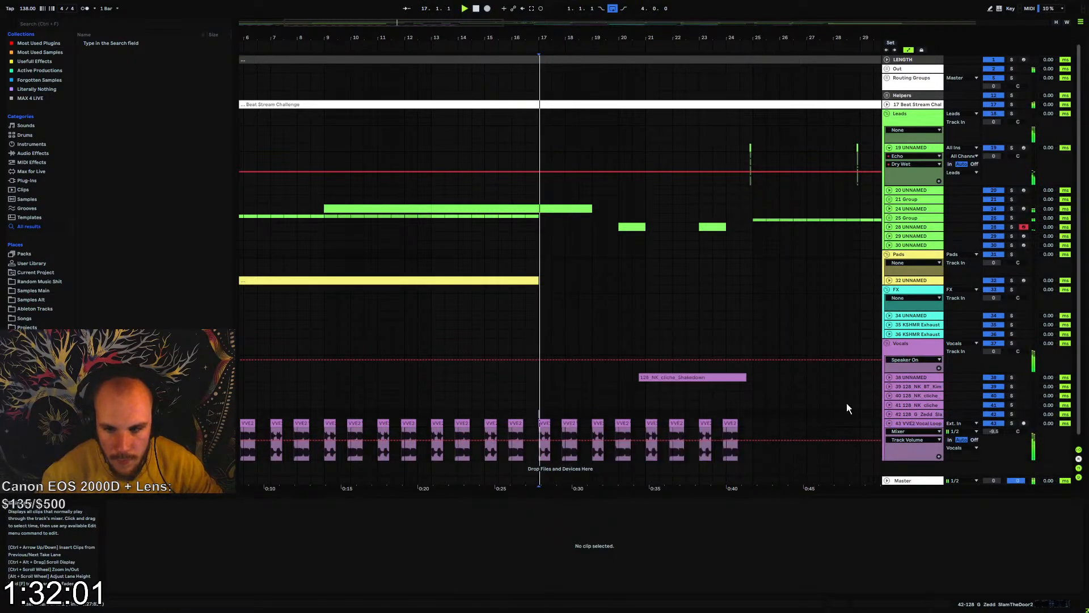
Copy LFOTool from the 25 Group track onto the VVE2 vocal track and add a low cut at 188 Hz in its EQ Eight
click(889, 424)
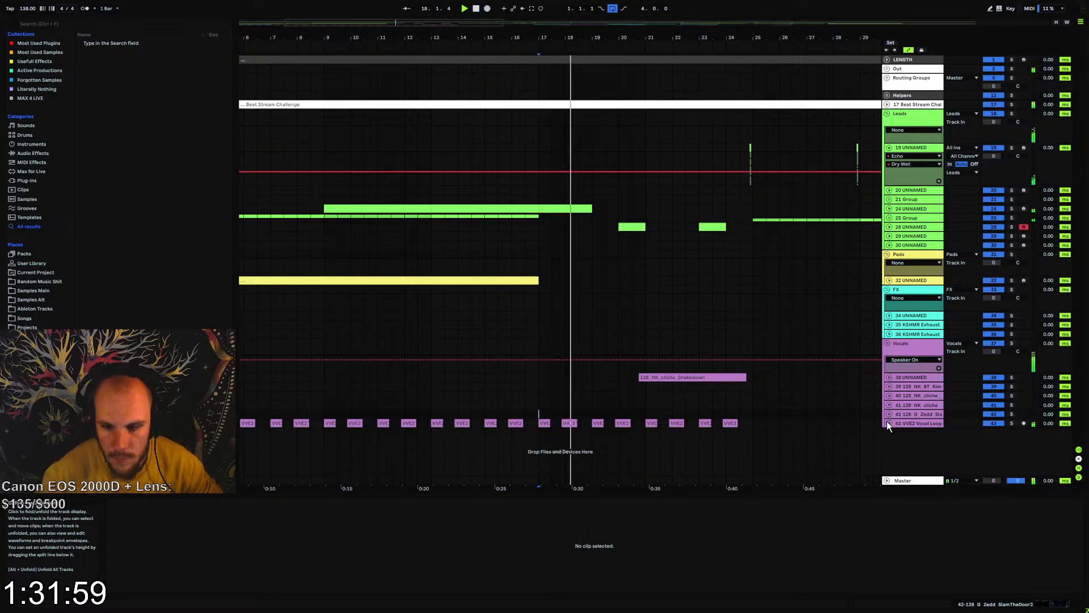
double_click(910, 218)
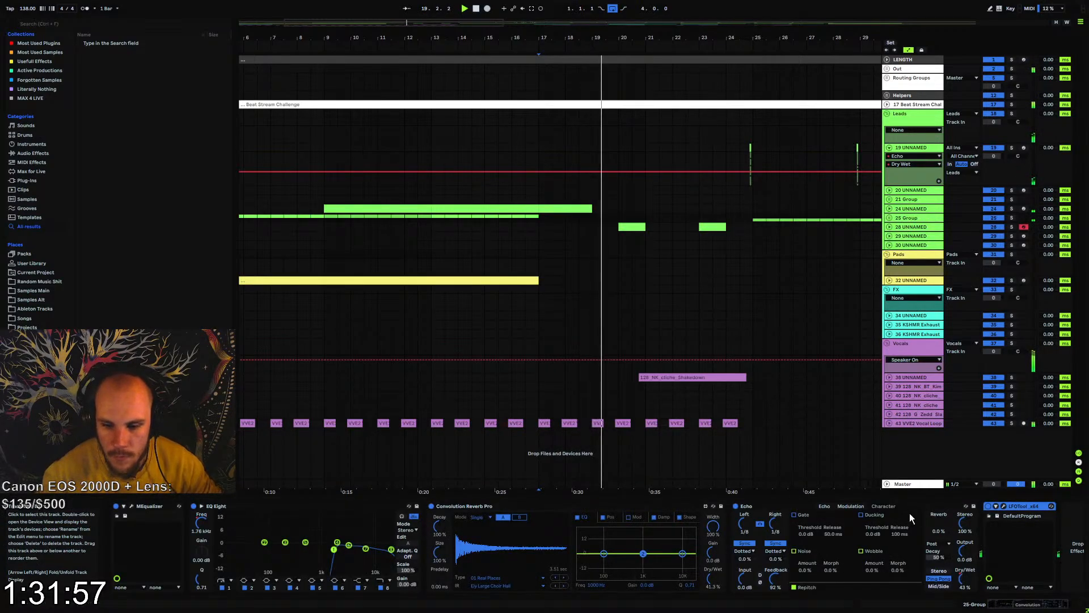
click(914, 424)
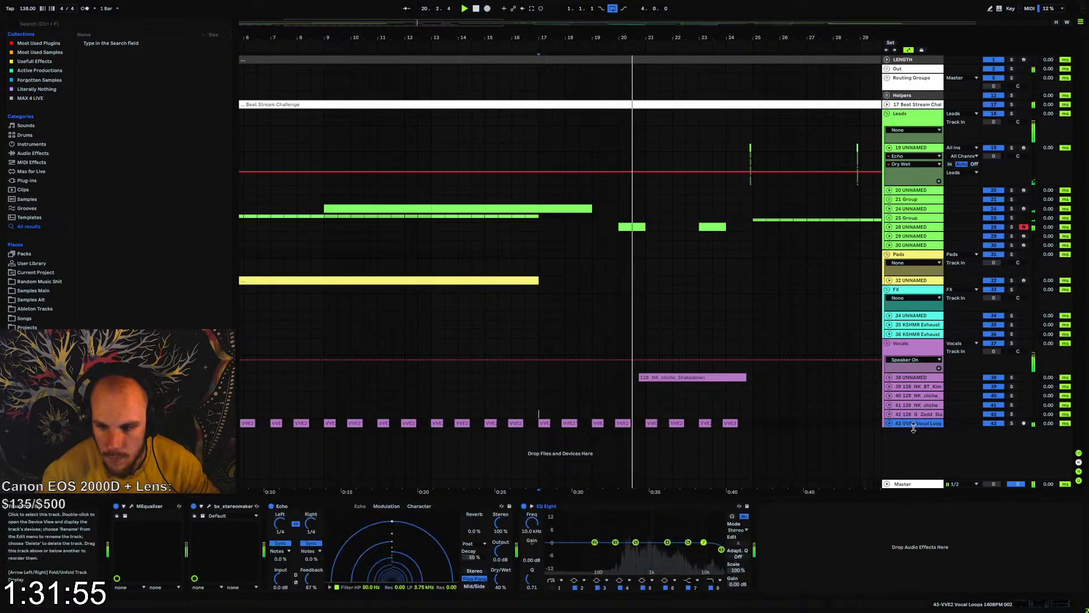
key(ctrl+v)
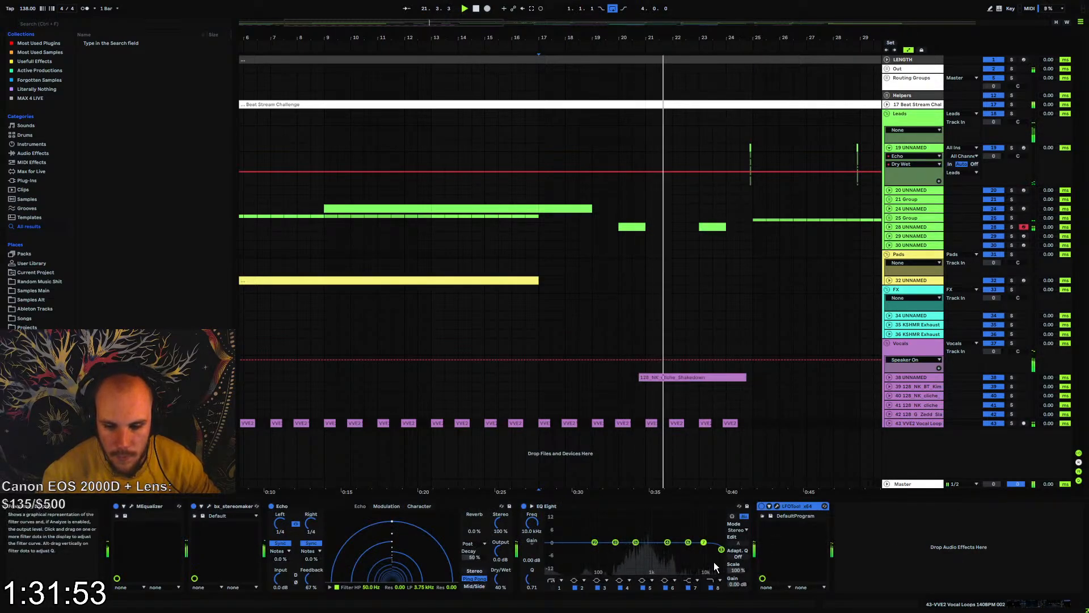
click(552, 587)
drag(531, 524, 531, 499)
Automate LFOTool's LFO Depth on the VVE2 vocal track at 0 before bar 17 and 100 from bar 17, and fold the track
click(777, 506)
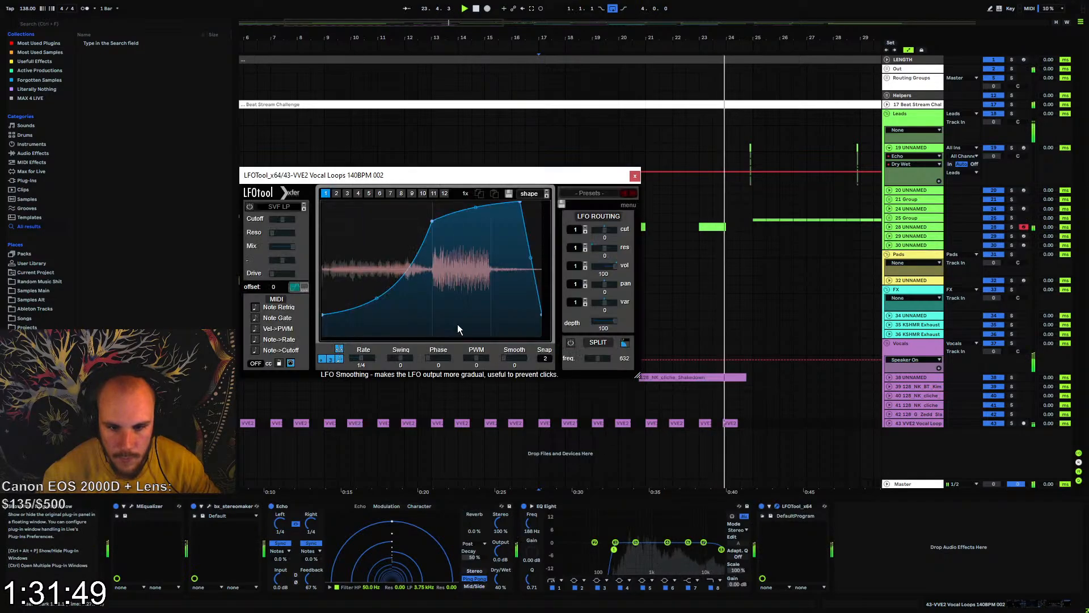
click(635, 176)
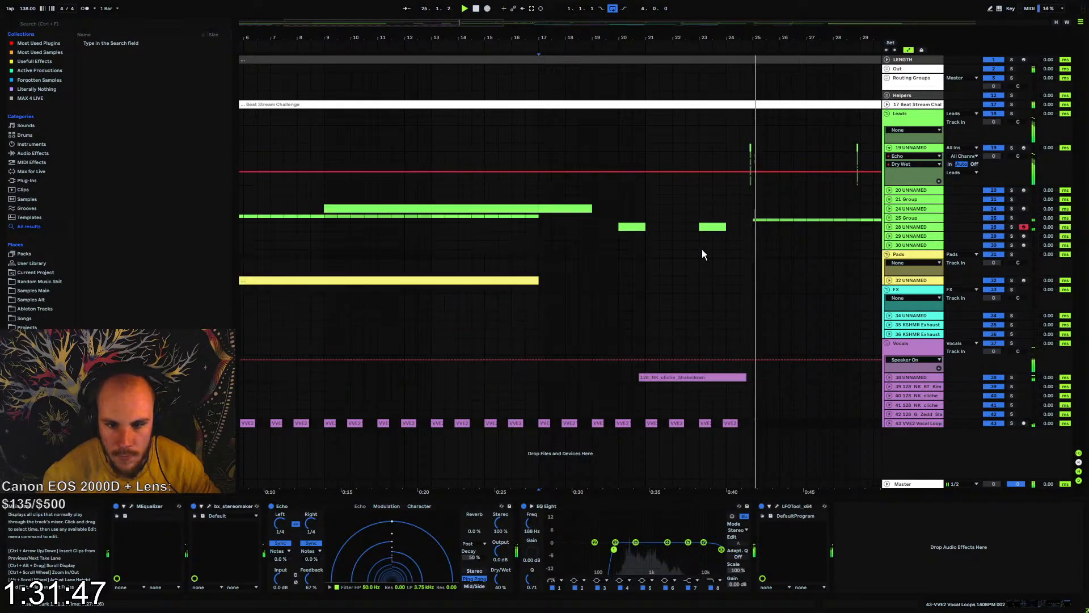
click(889, 423)
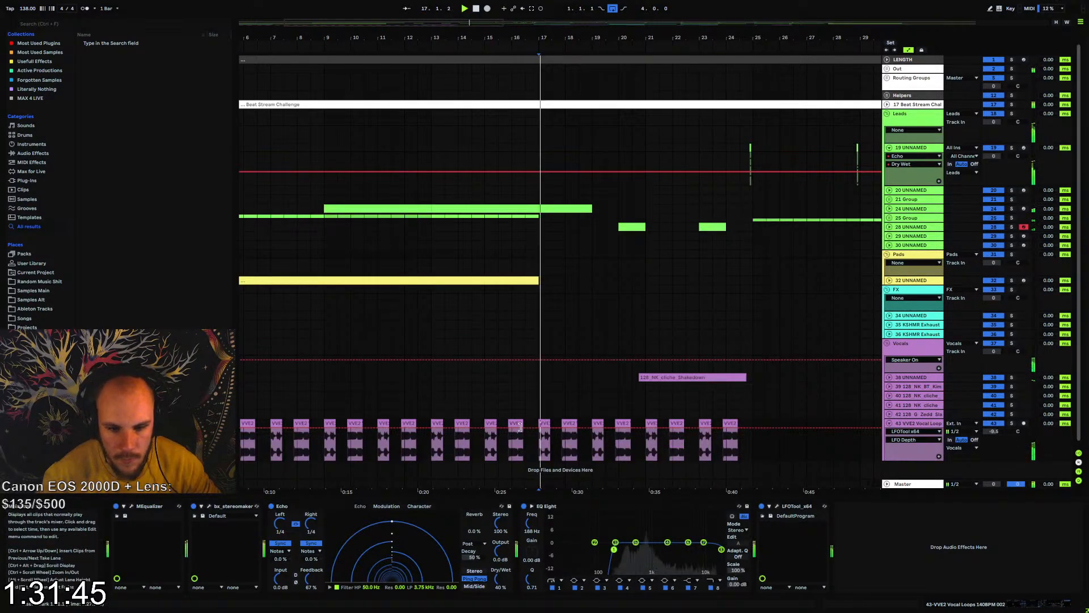
click(538, 429)
click(540, 428)
drag(492, 427, 480, 463)
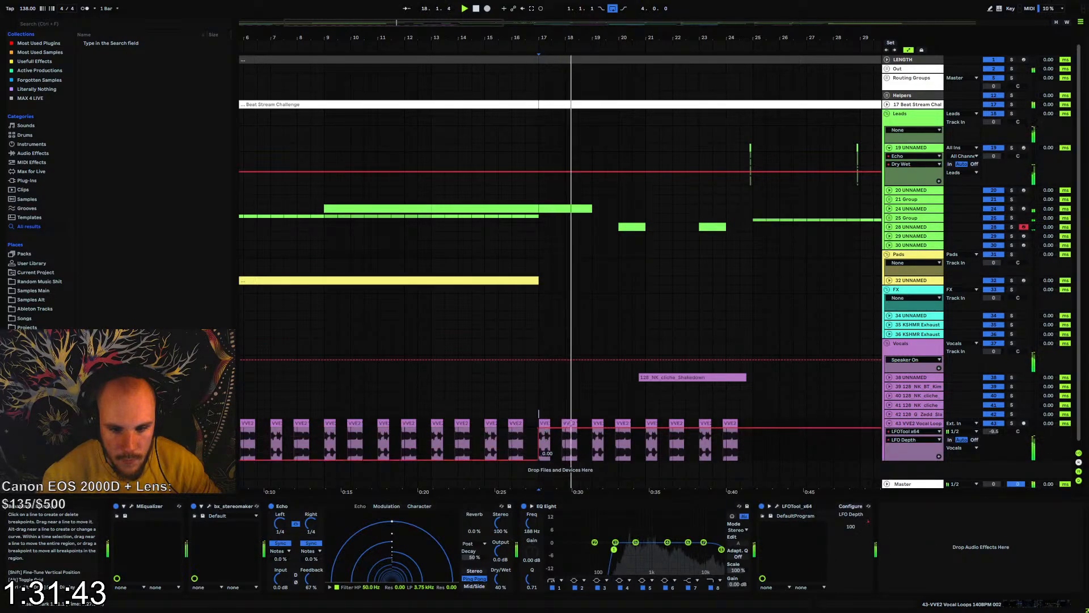
click(471, 442)
click(889, 424)
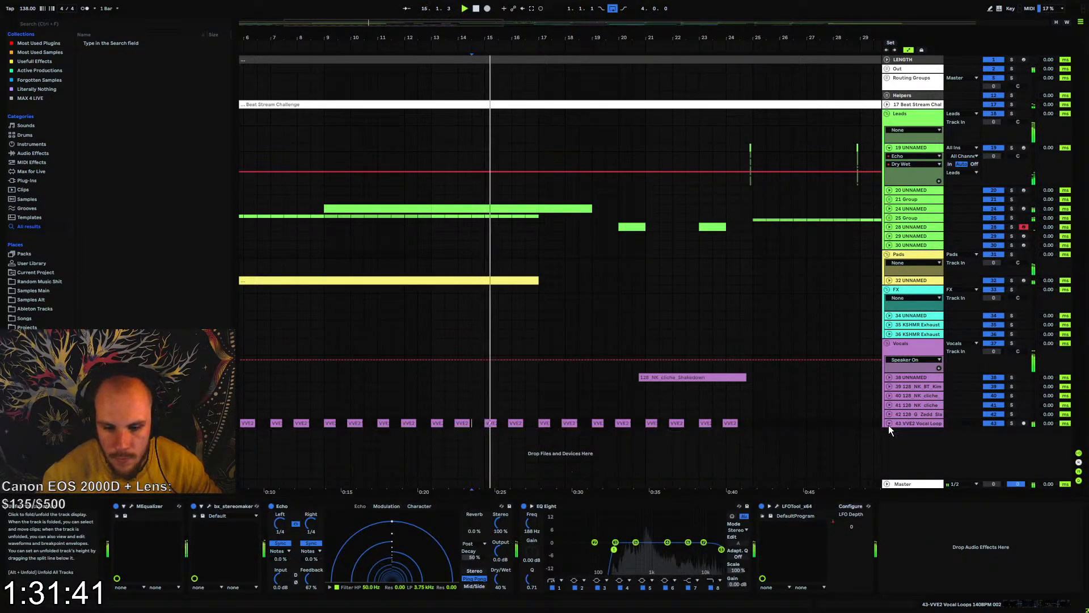
Set the high-cut band of the vocal's EQ Eight to 22.0 kHz and play the arrangement from bar 9
click(717, 588)
click(532, 524)
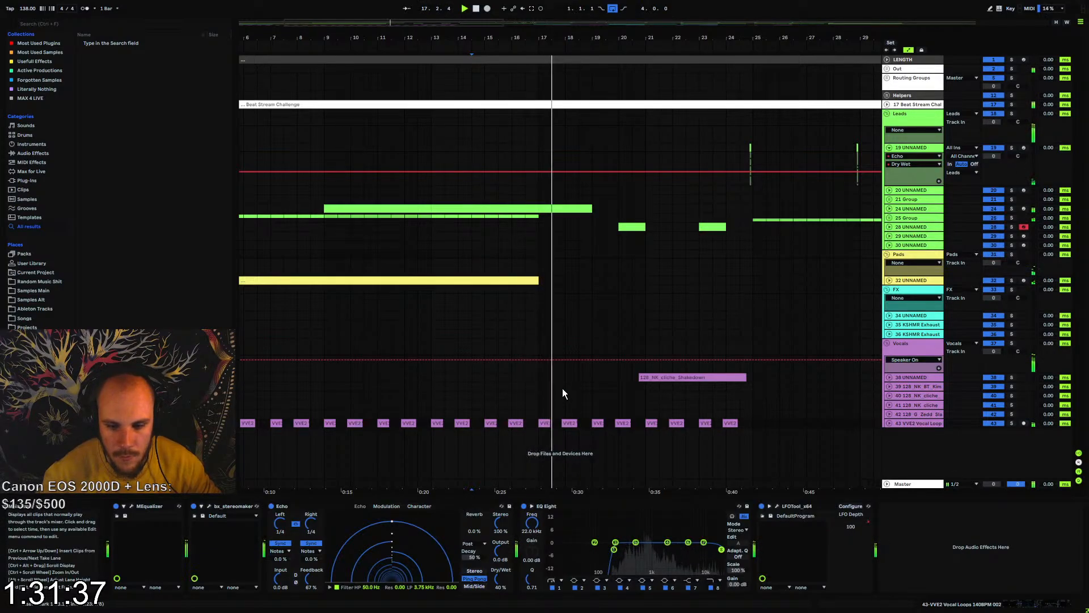
click(420, 264)
click(324, 253)
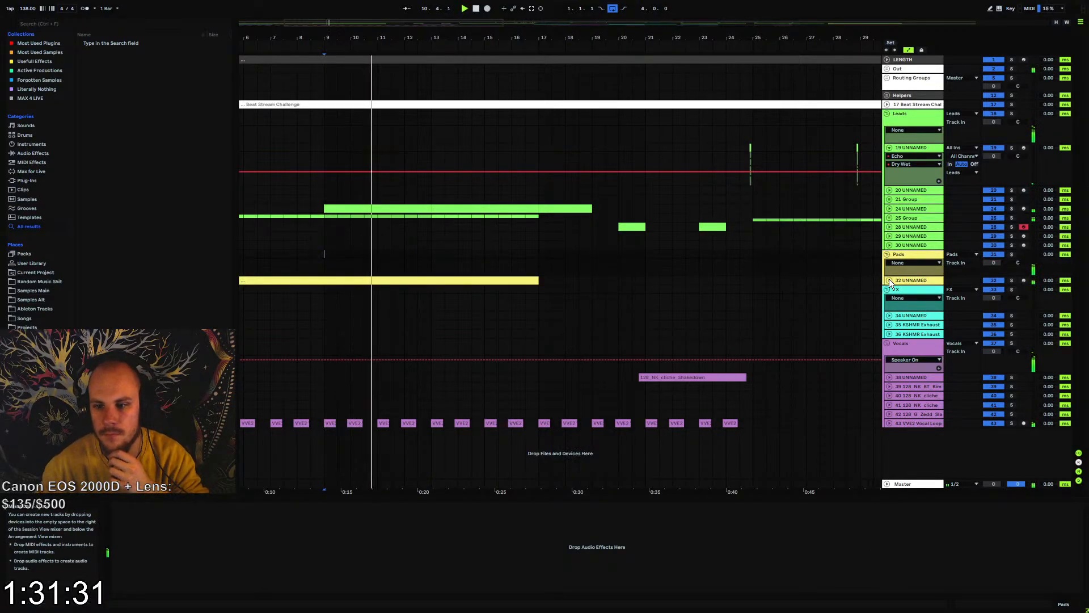
Automate the low-cut frequency in the pad track's EQ Eight to rise from about 323 Hz at bar 9 up to bar 17, and stop playback
click(910, 281)
click(523, 582)
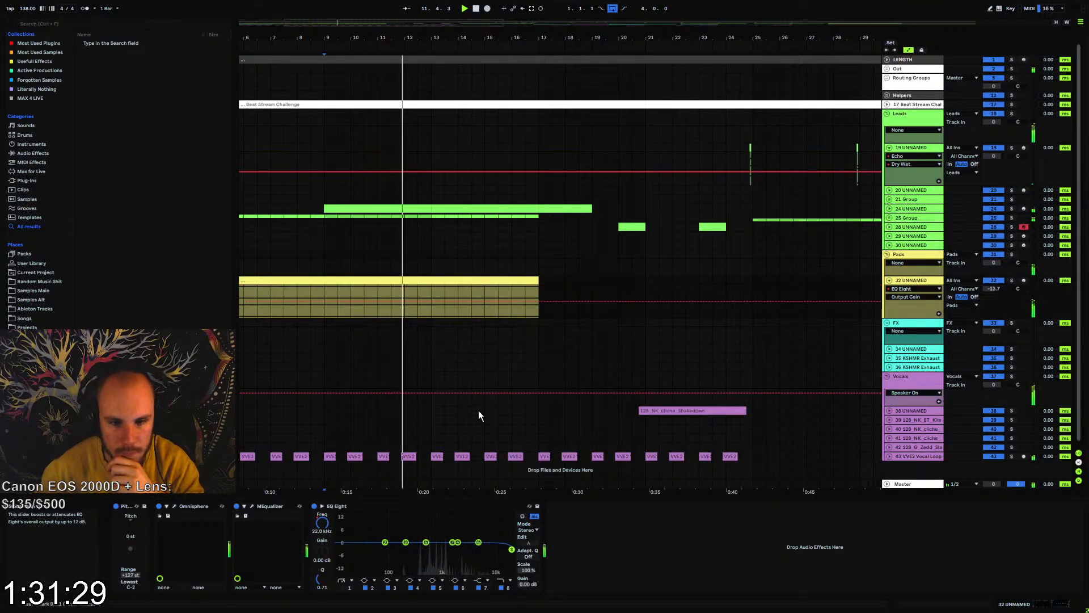
click(343, 588)
drag(321, 524, 322, 466)
drag(536, 296, 537, 291)
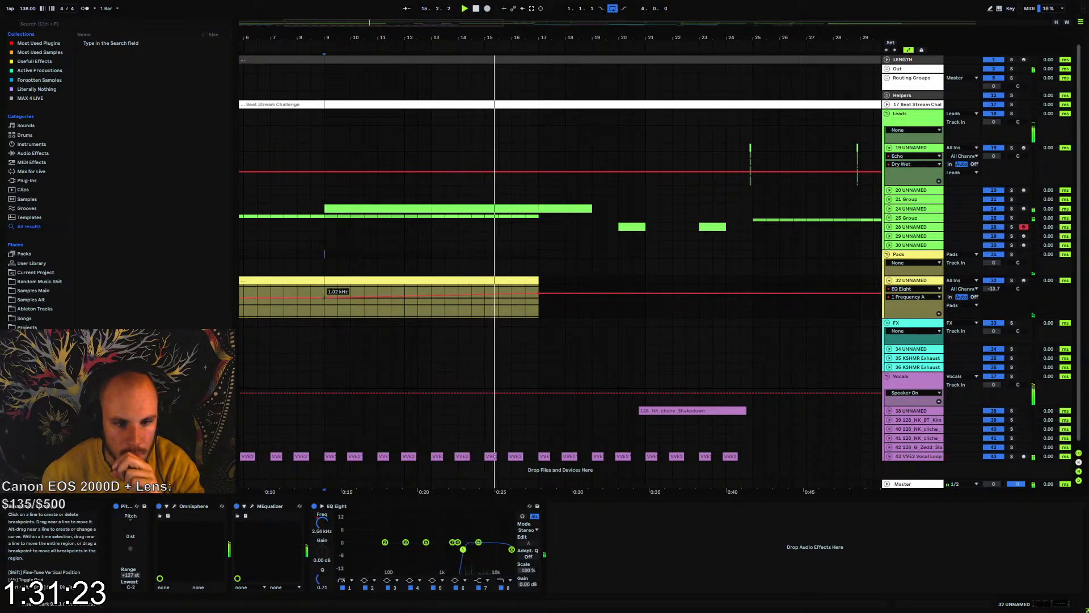
drag(327, 294, 324, 303)
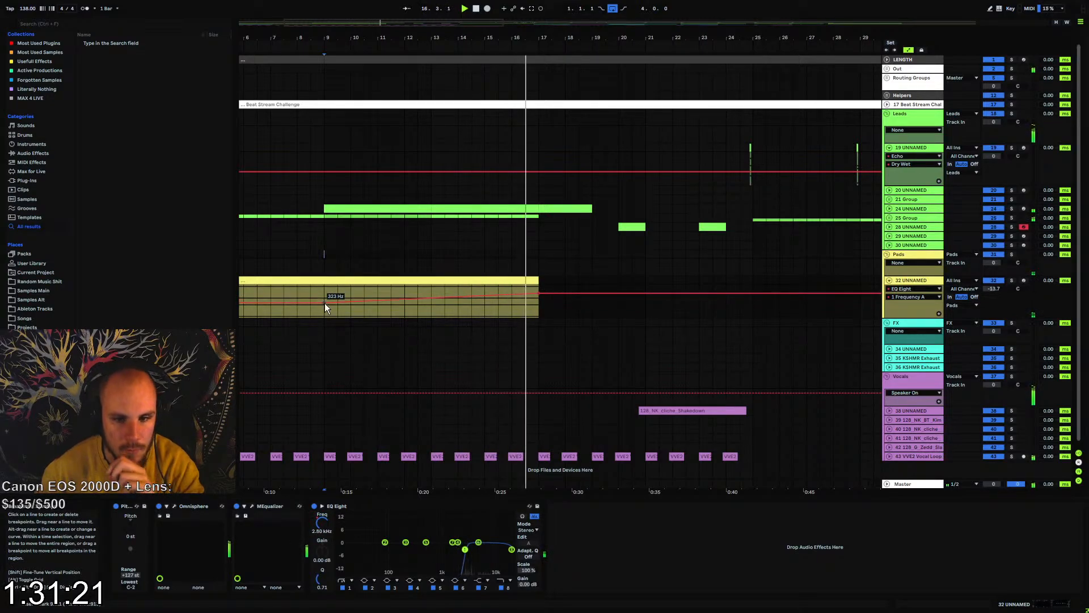
click(385, 299)
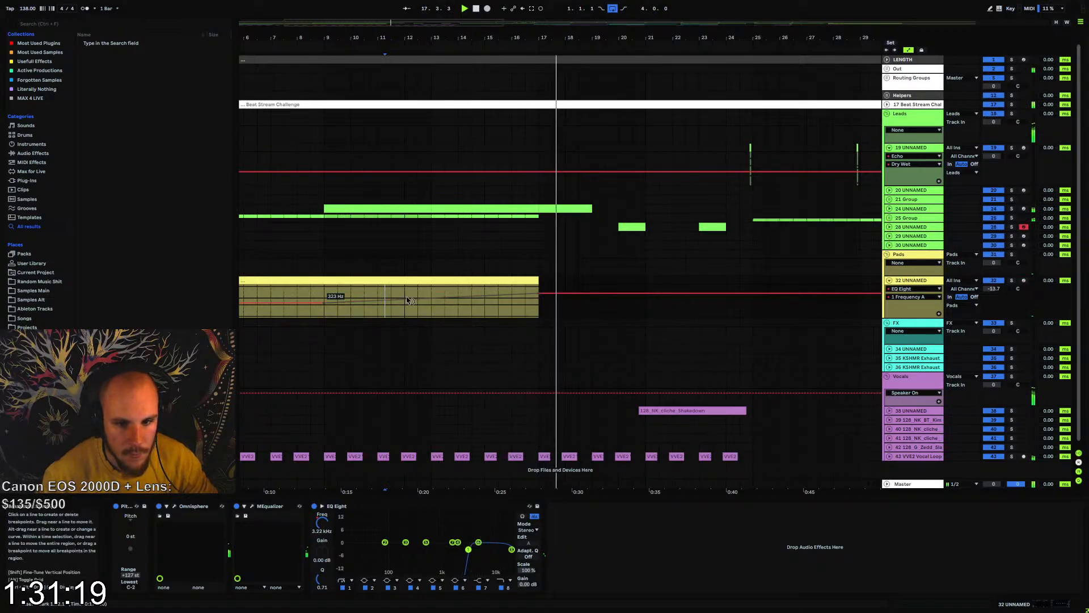
key(space)
Deactivate the lead clip on track 24 between bars 9 and 17, fold the pad track and move the clip's remaining part to bar 25
click(360, 206)
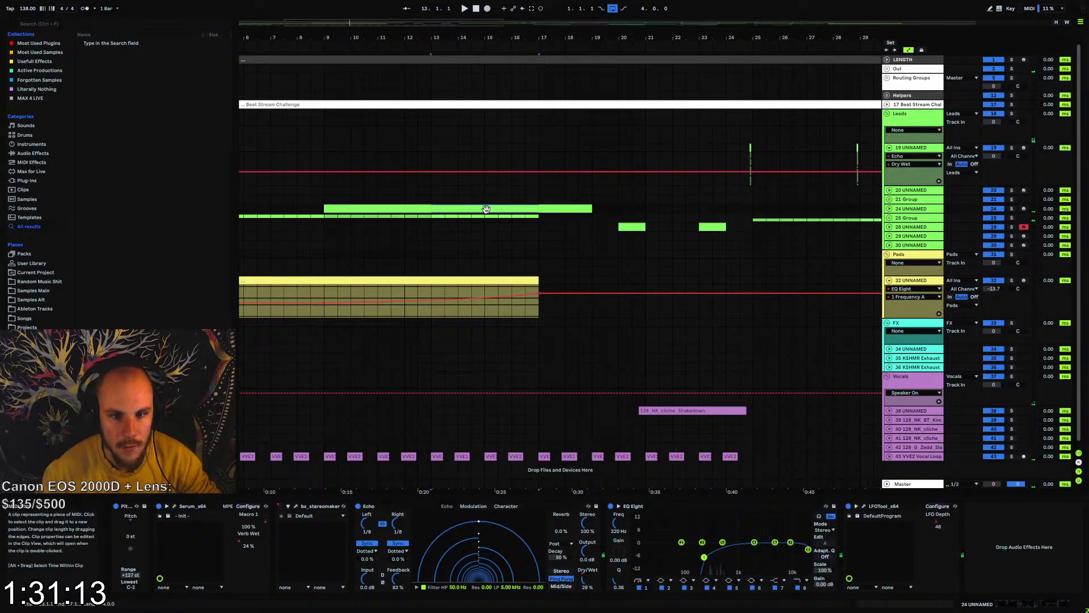
key(space)
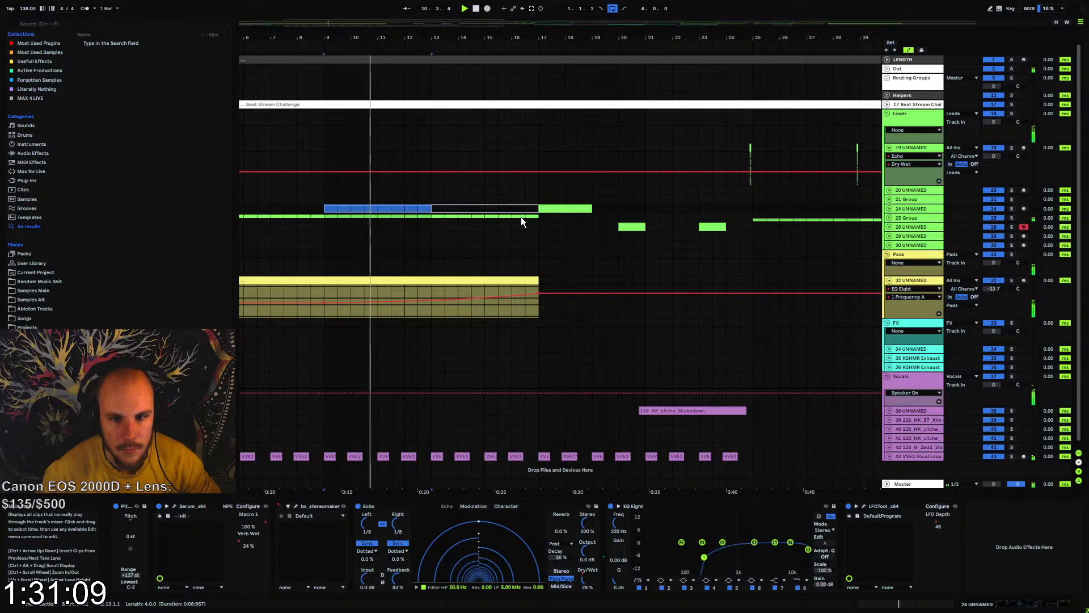
click(890, 281)
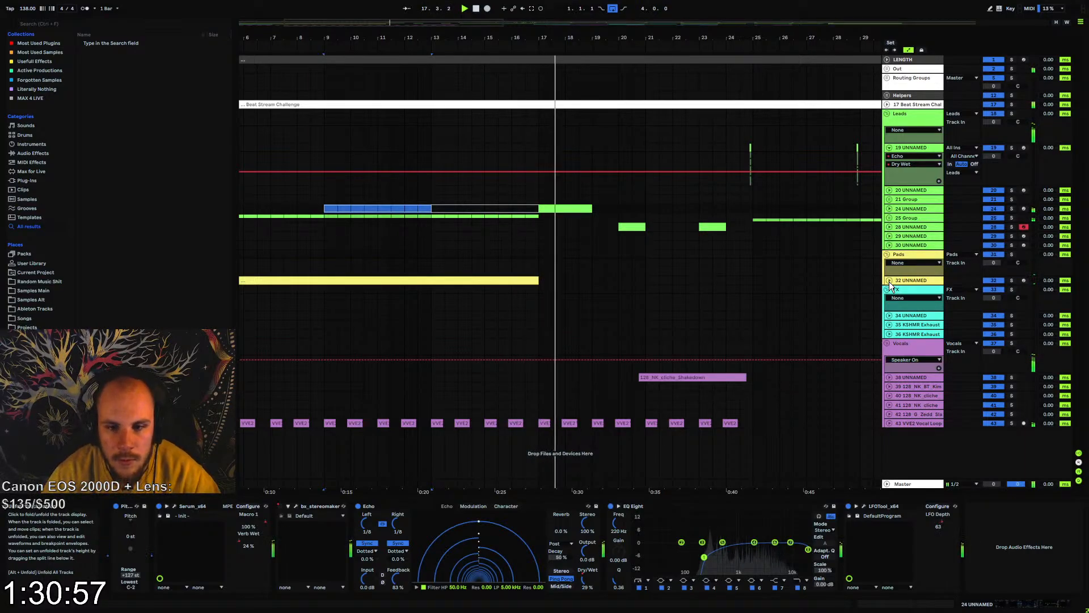
drag(564, 209, 777, 210)
click(505, 199)
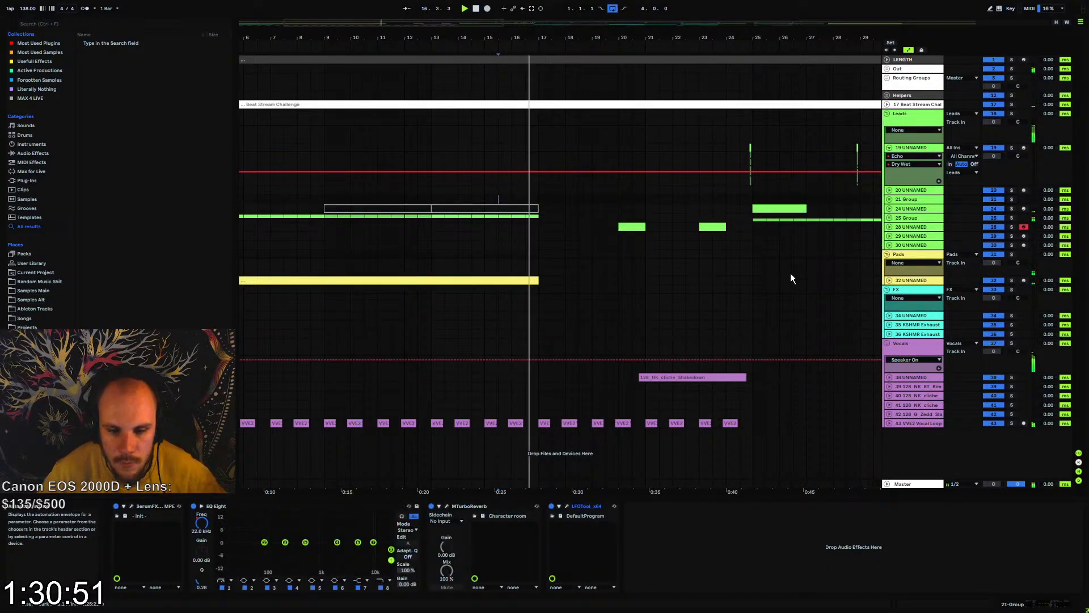
Copy the VVE2 vocal chops from bars 9 to 17 and paste them at bar 73
click(572, 422)
drag(580, 422, 751, 423)
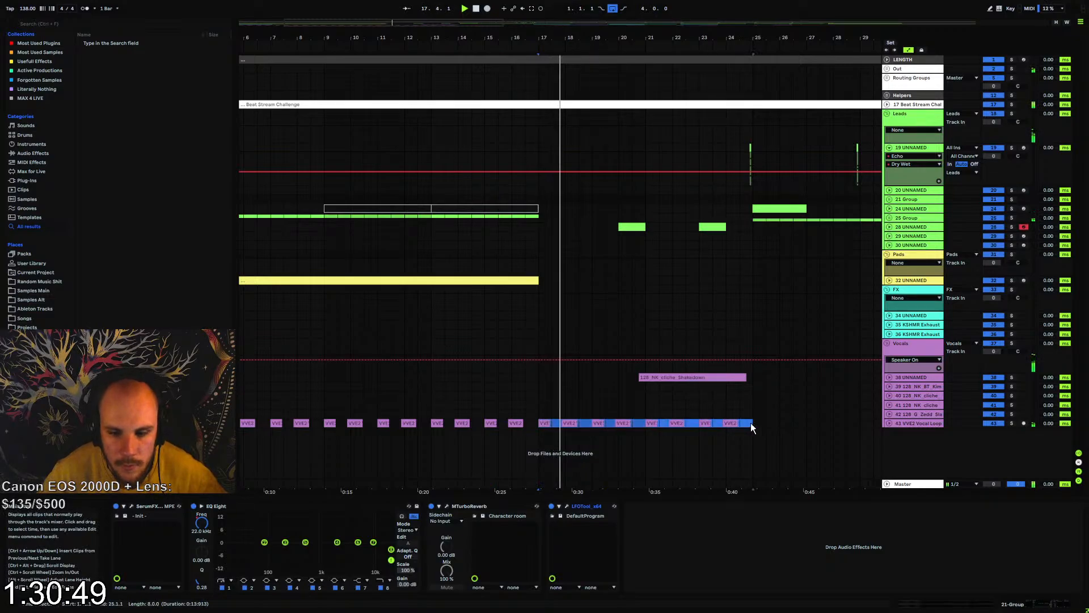
drag(547, 38, 432, 37)
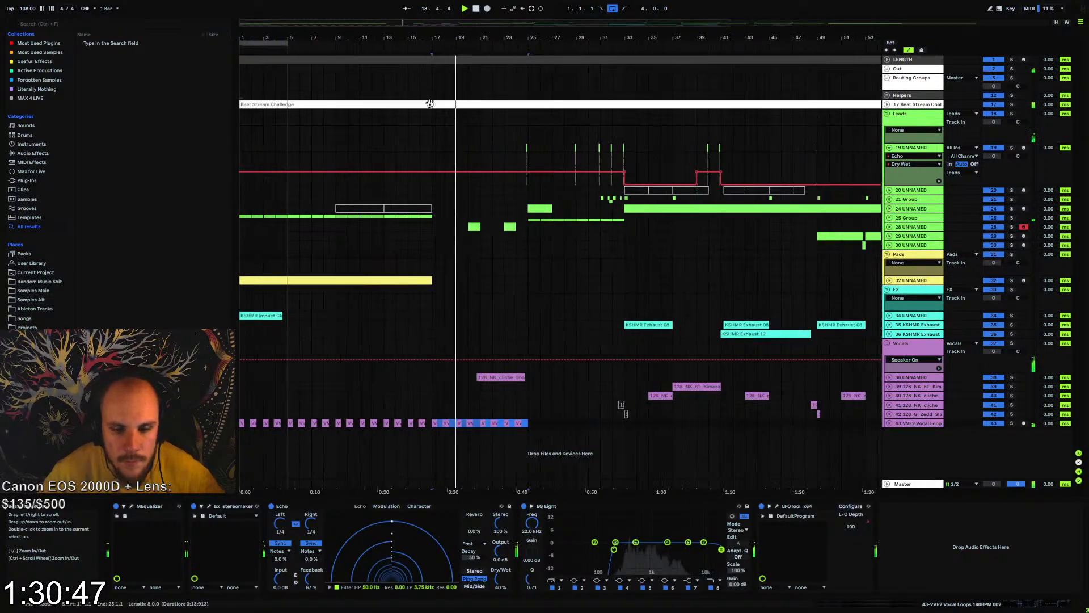
drag(430, 423, 335, 423)
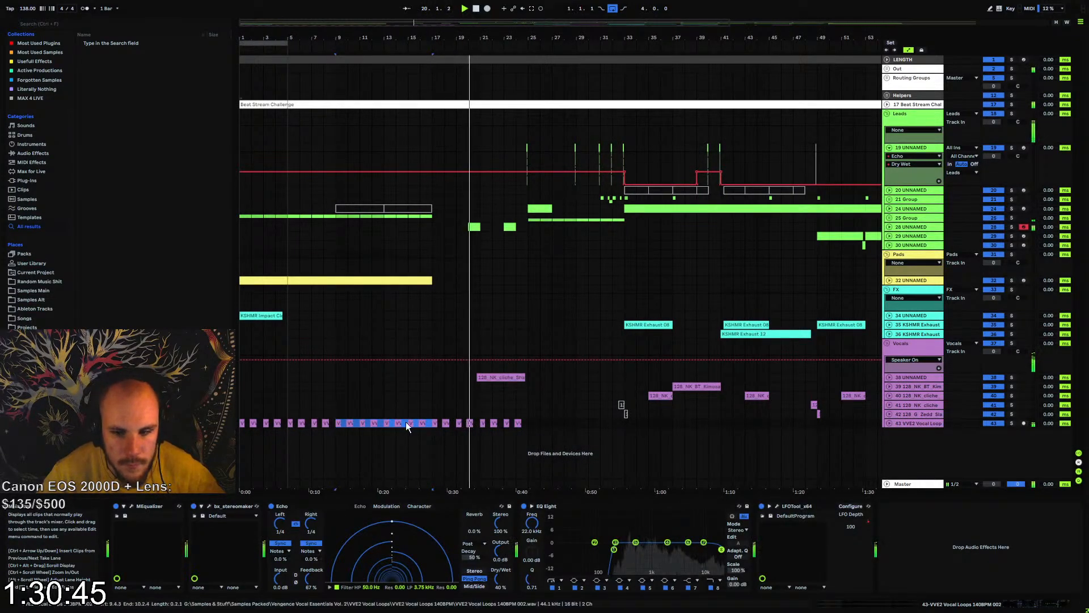
drag(637, 38, 506, 32)
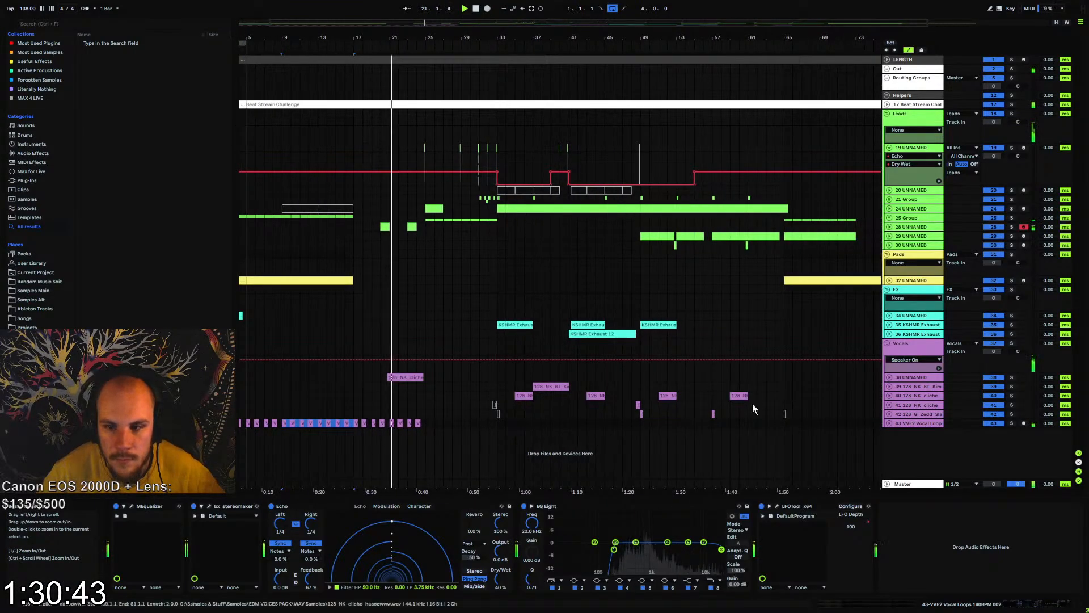
click(857, 420)
key(ctrl+v)
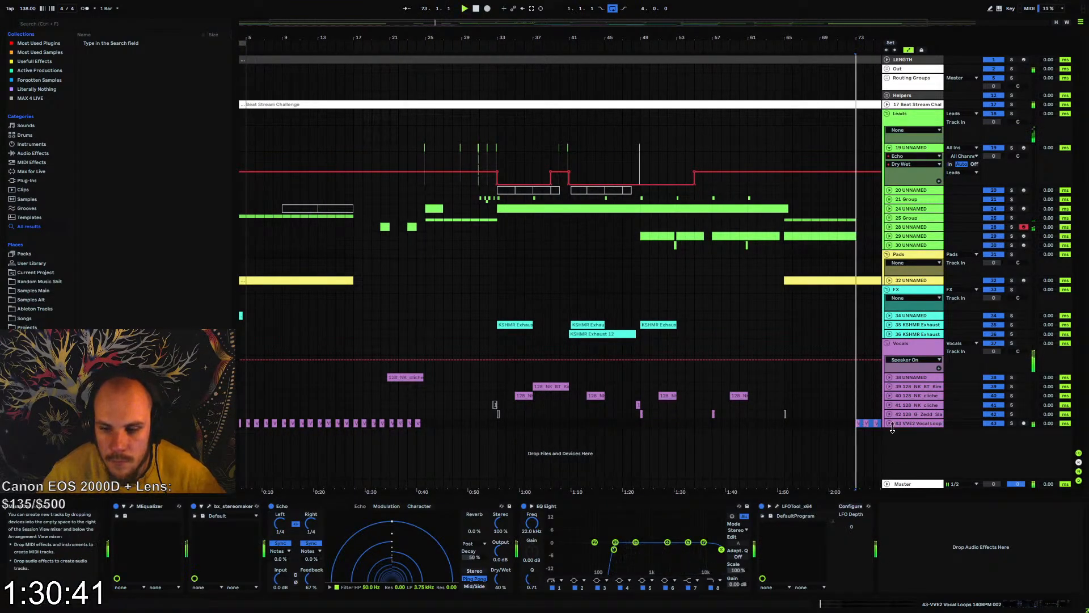
Show the VVE2 vocal track's LFO Depth automation and copy its gated section from bars 17 to 25 to bar 65
click(889, 424)
click(910, 431)
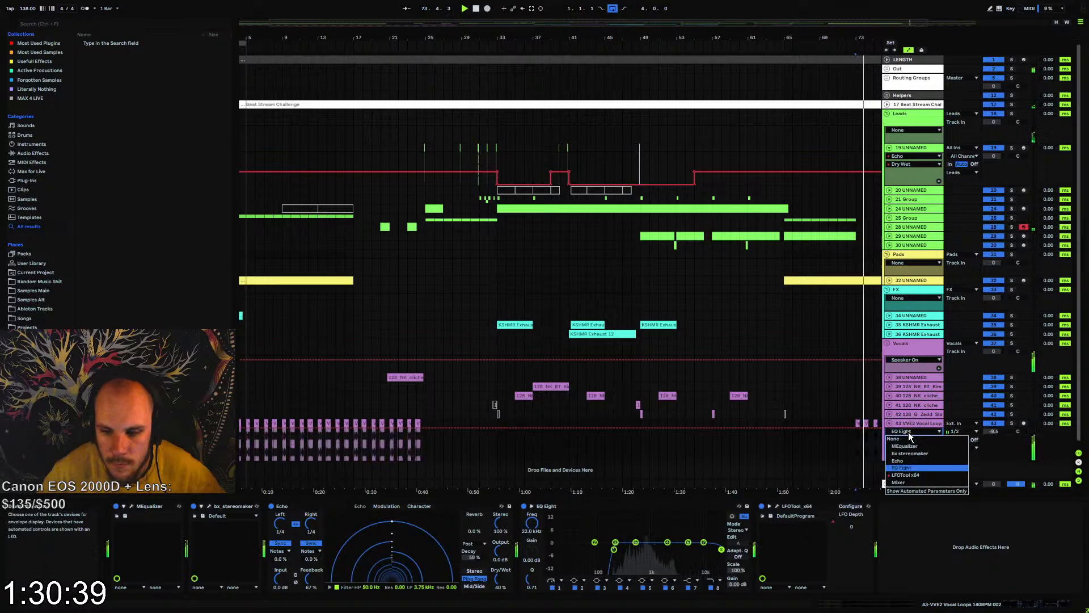
click(906, 475)
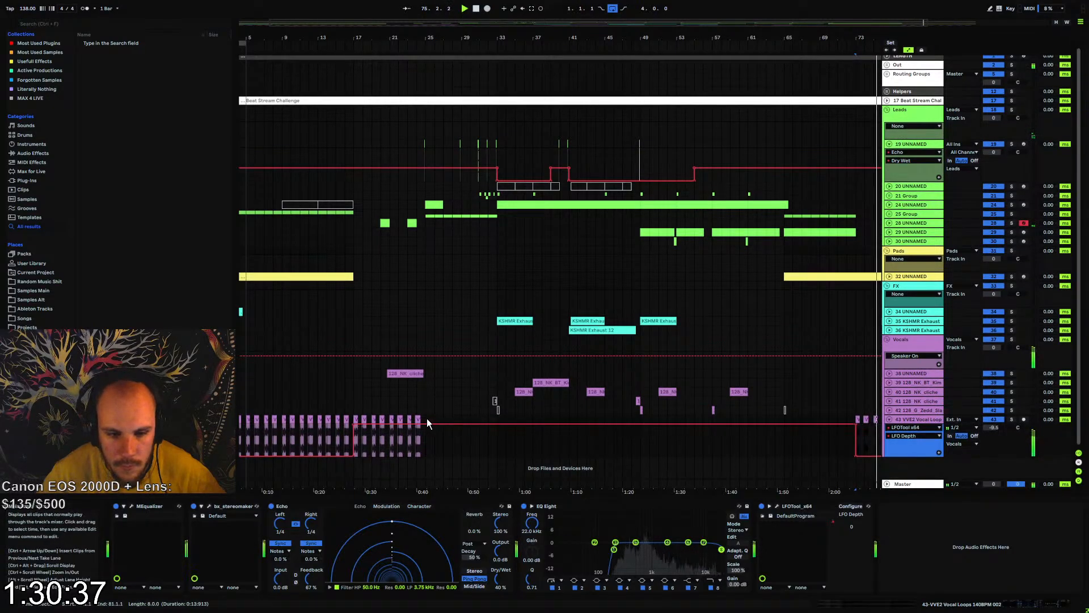
click(366, 419)
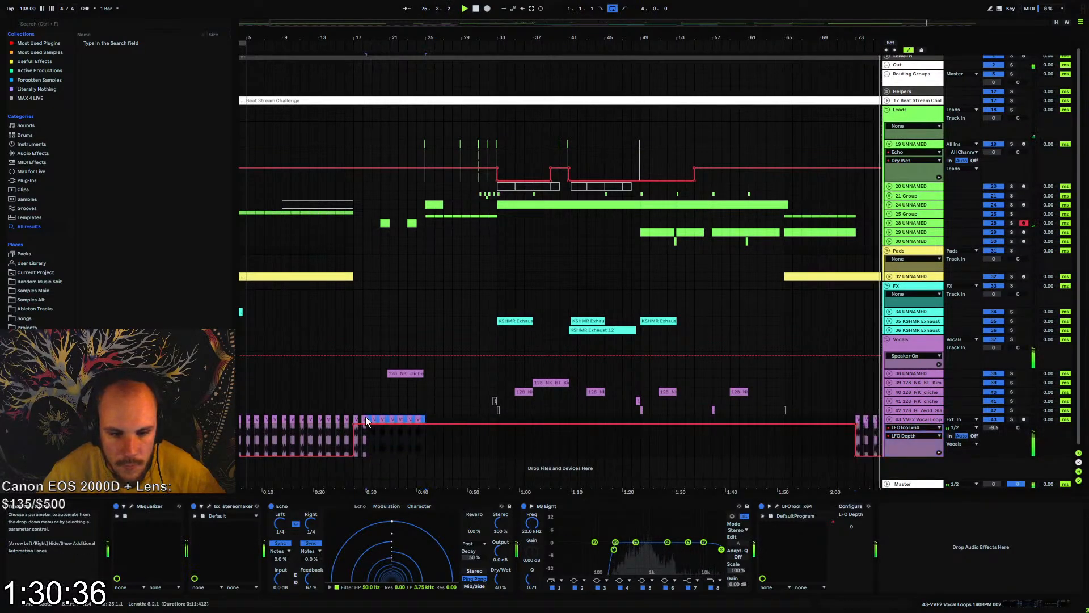
click(787, 420)
key(ctrl+v)
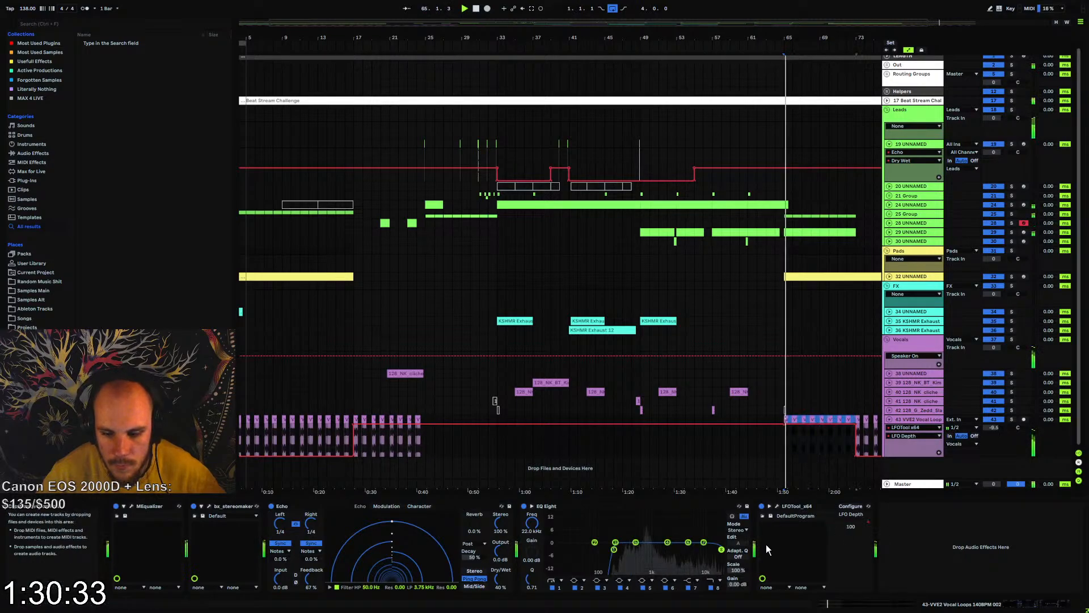
Automate the high-cut frequency in the vocal's EQ Eight to fall gradually from bar 73 to bar 81
click(719, 588)
click(532, 523)
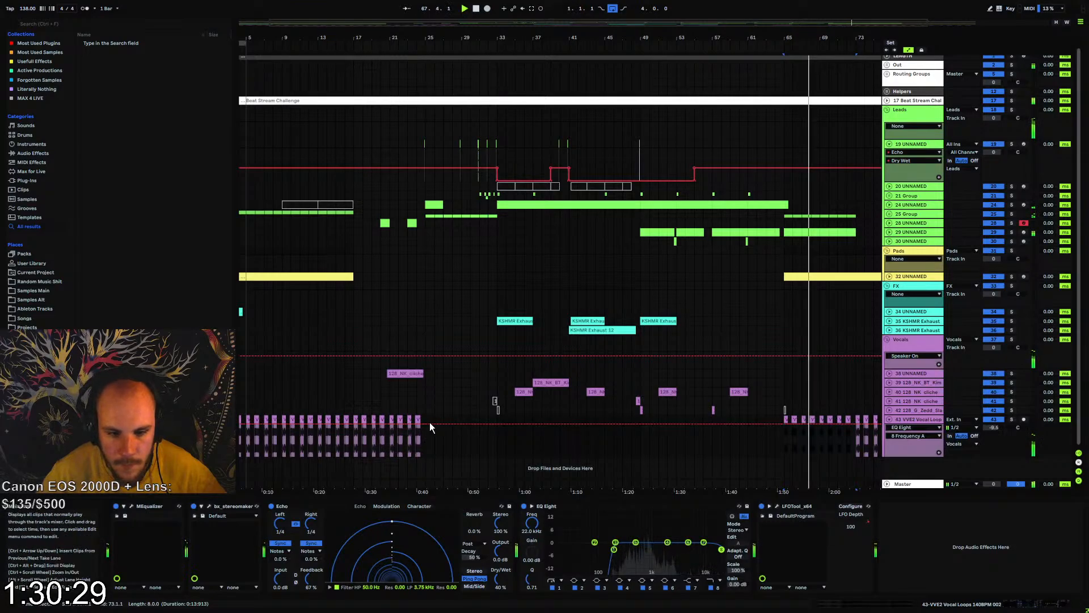
drag(778, 37, 634, 45)
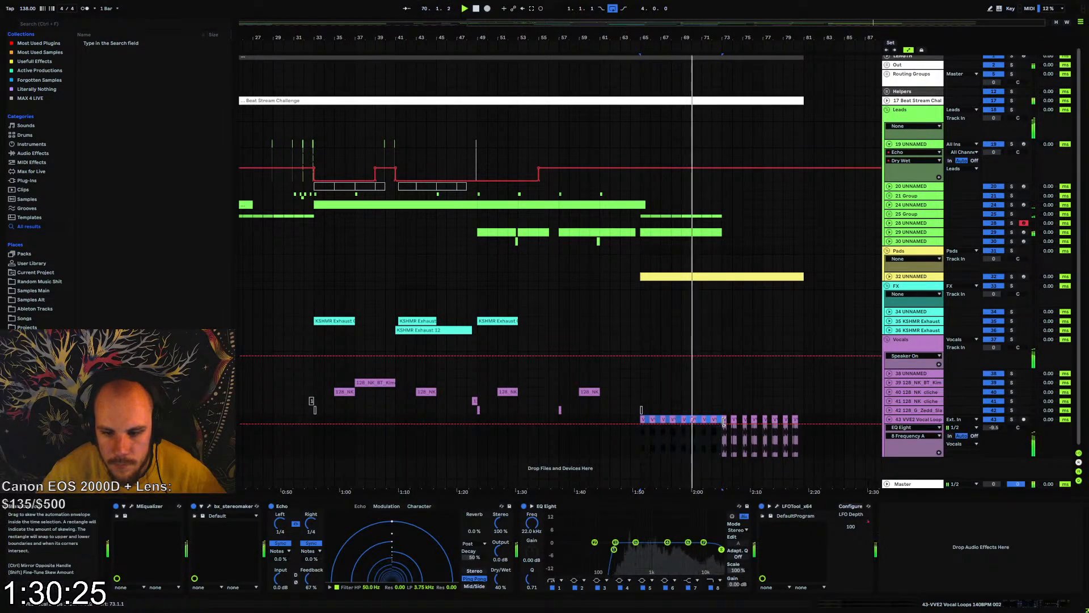
click(723, 440)
click(723, 424)
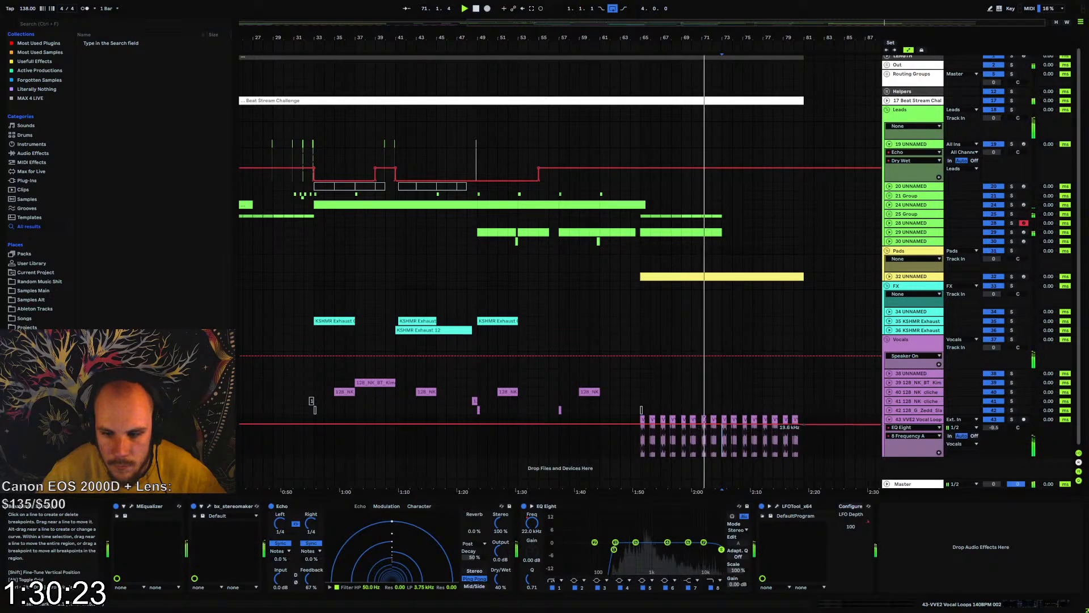
drag(804, 424, 804, 441)
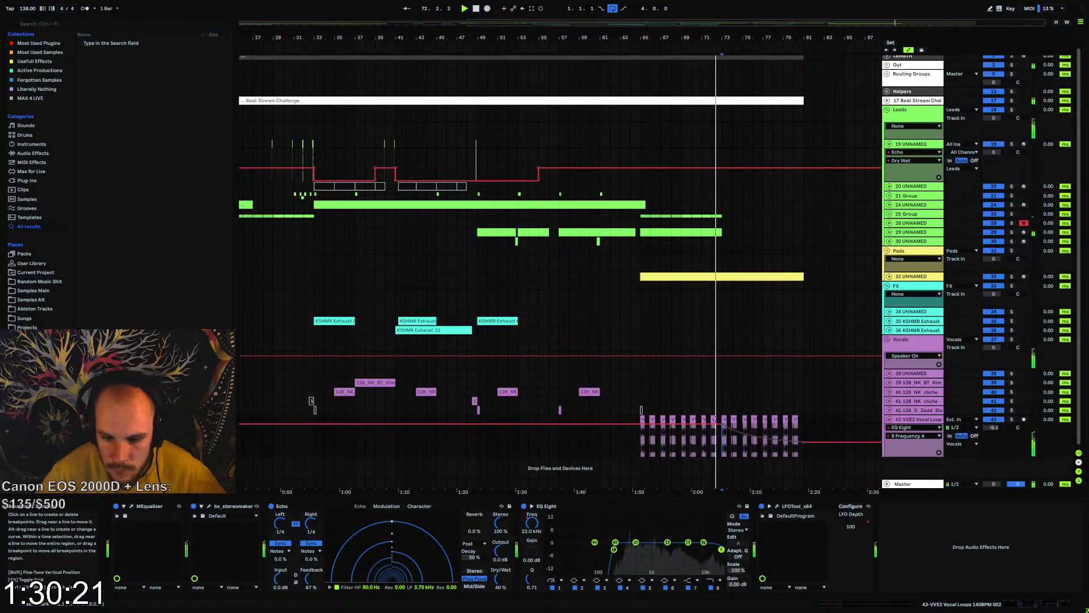
Automate the vocal EQ Eight's Output Gain to drop to -6.81 dB at bar 73 and fall to -12.0 dB by bar 81, and fold the track
click(733, 574)
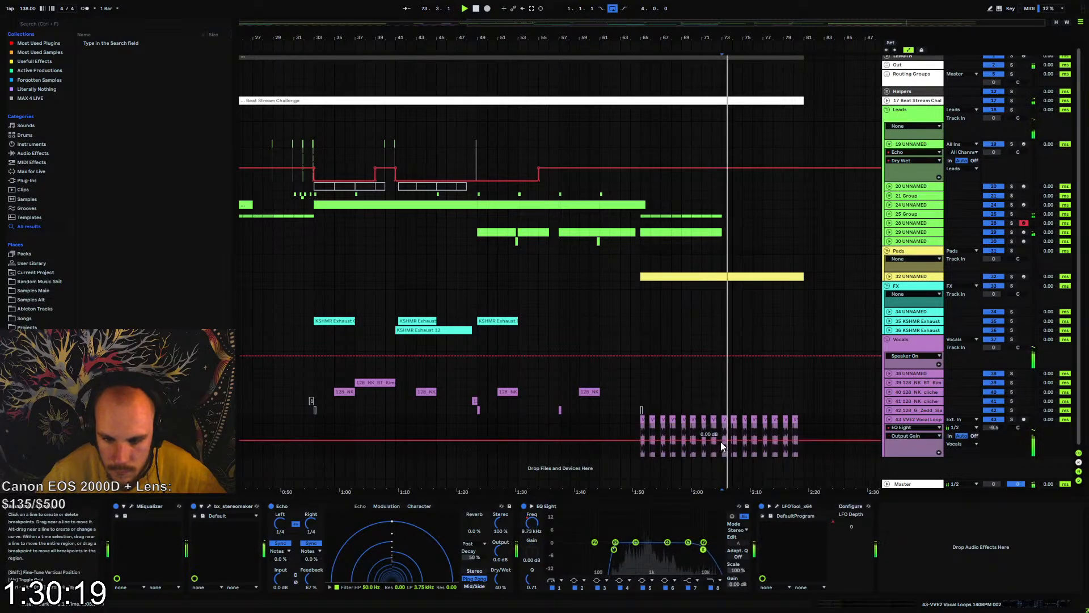
drag(722, 441, 723, 448)
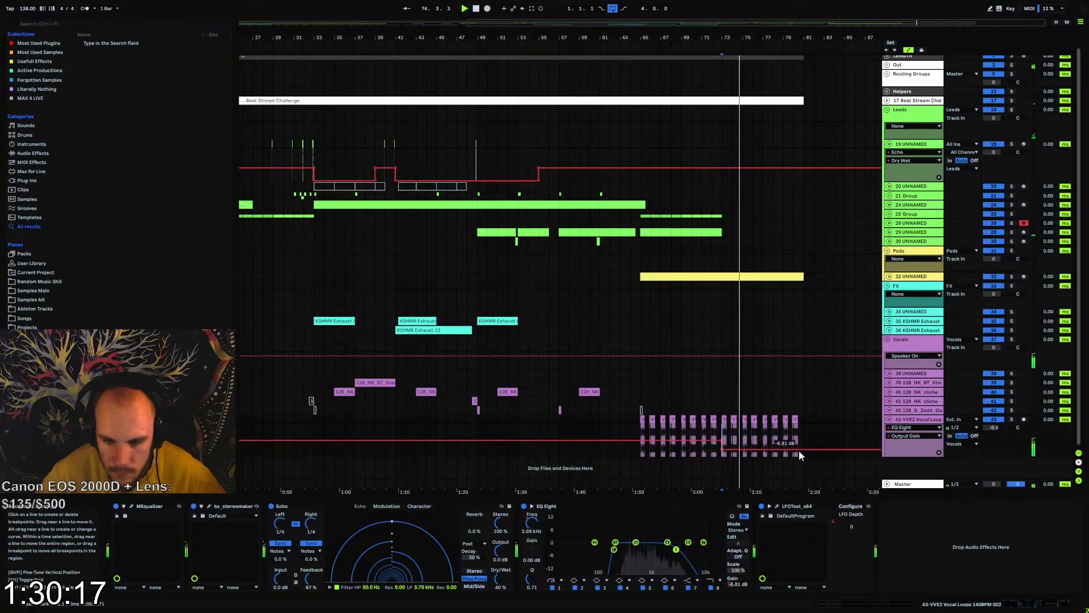
drag(800, 451, 804, 457)
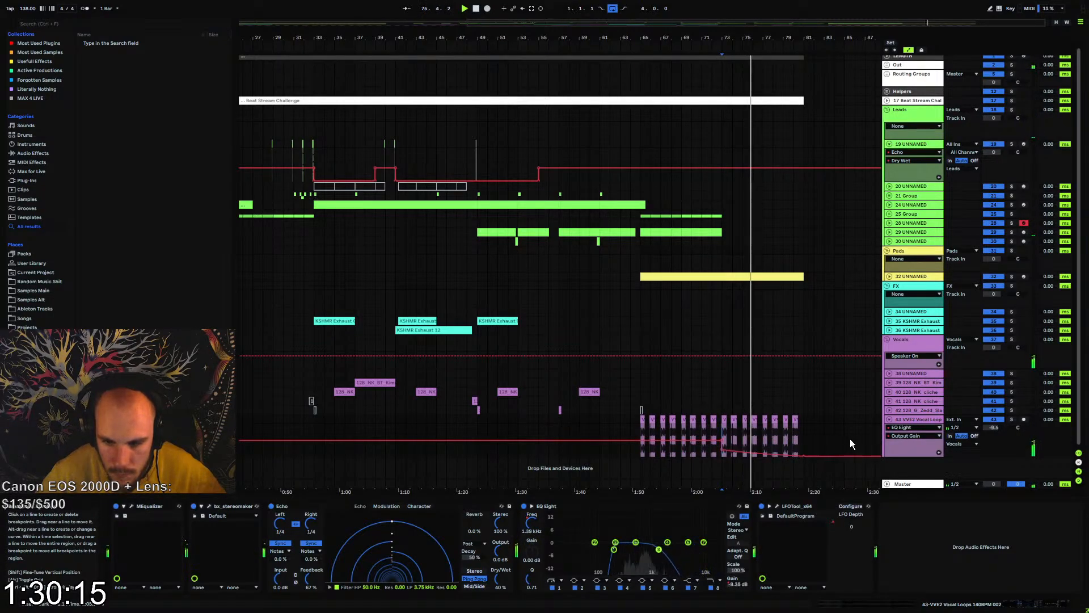
click(889, 420)
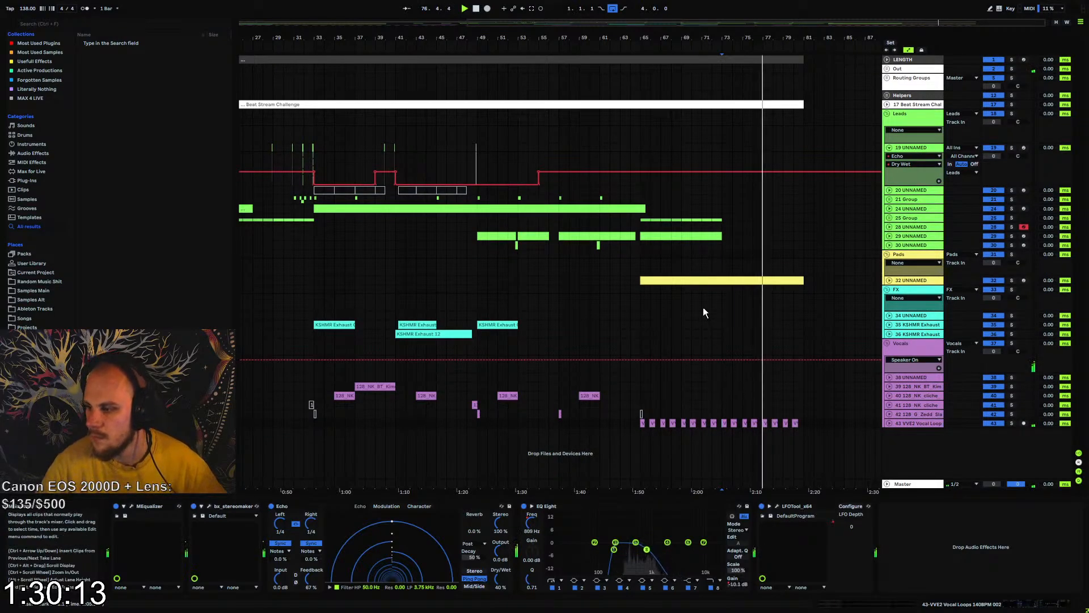
Extend the loop range to cover bars 1 to 81 and fold lead track 19
drag(572, 39, 658, 28)
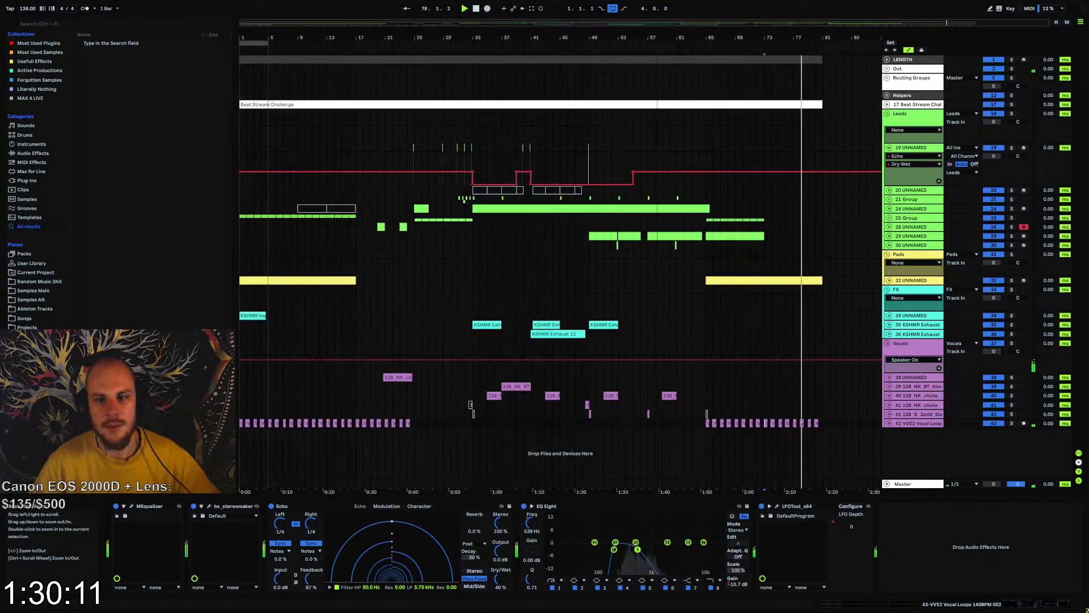
drag(269, 43, 822, 112)
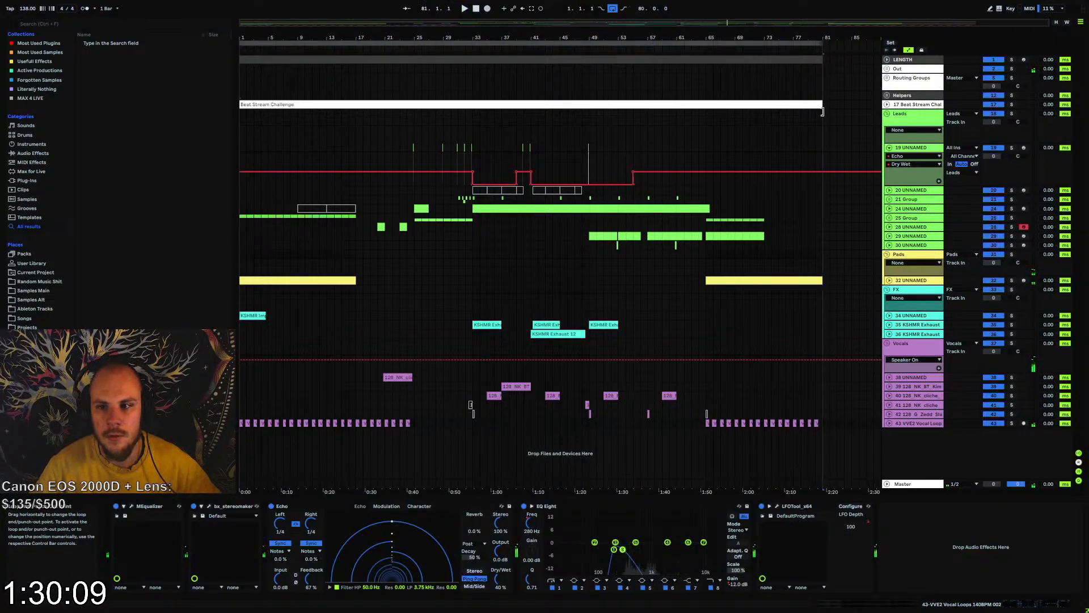
click(319, 347)
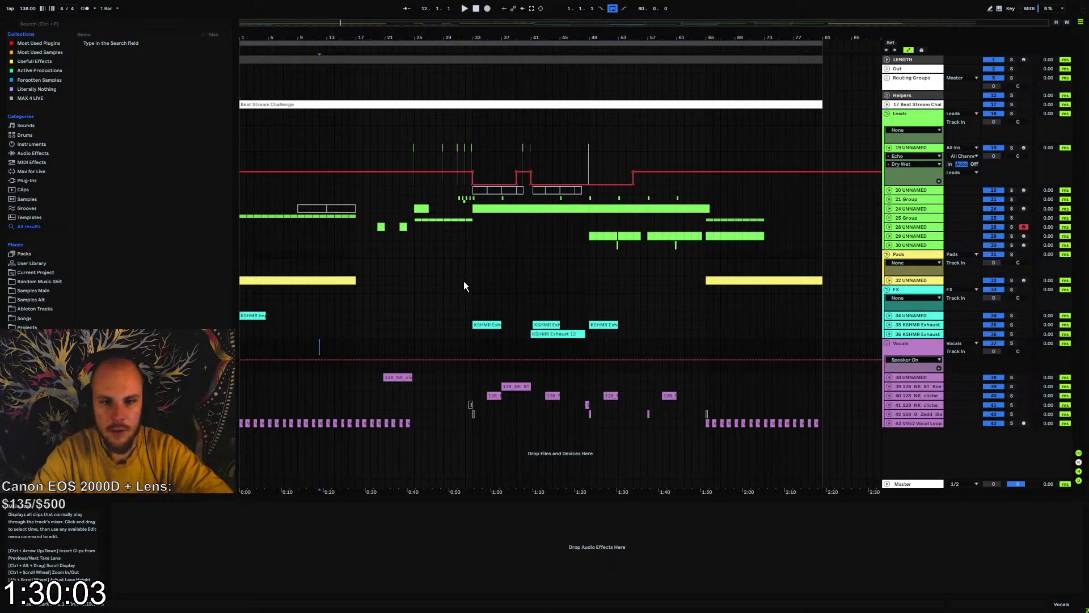
click(889, 148)
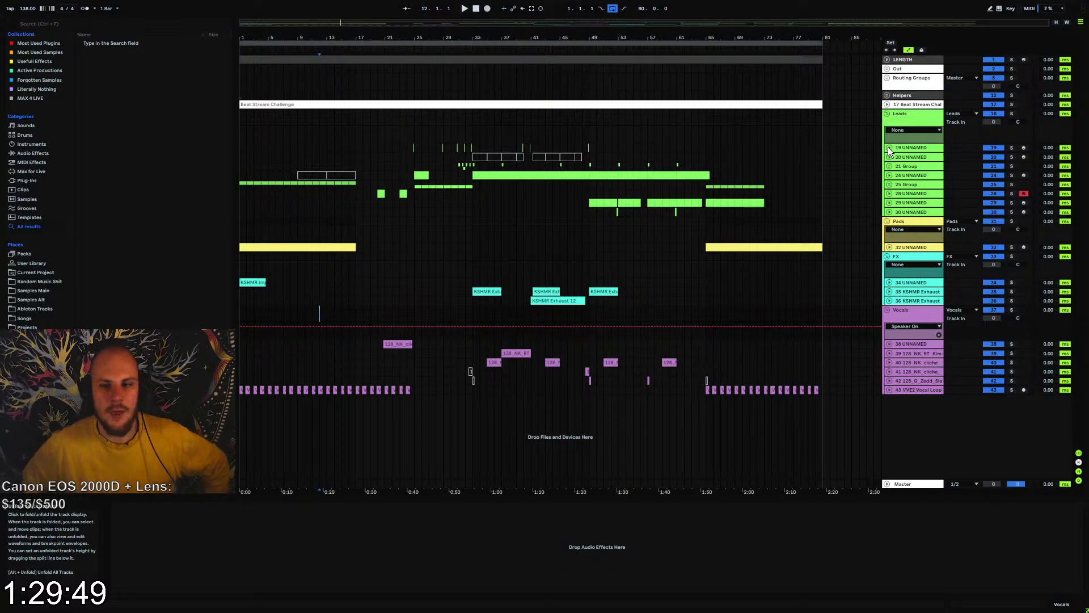
Unfold the Beat Stream Challenge track and examine the start, middle and end sections of its waveform, split at bars 17 and 73
click(888, 105)
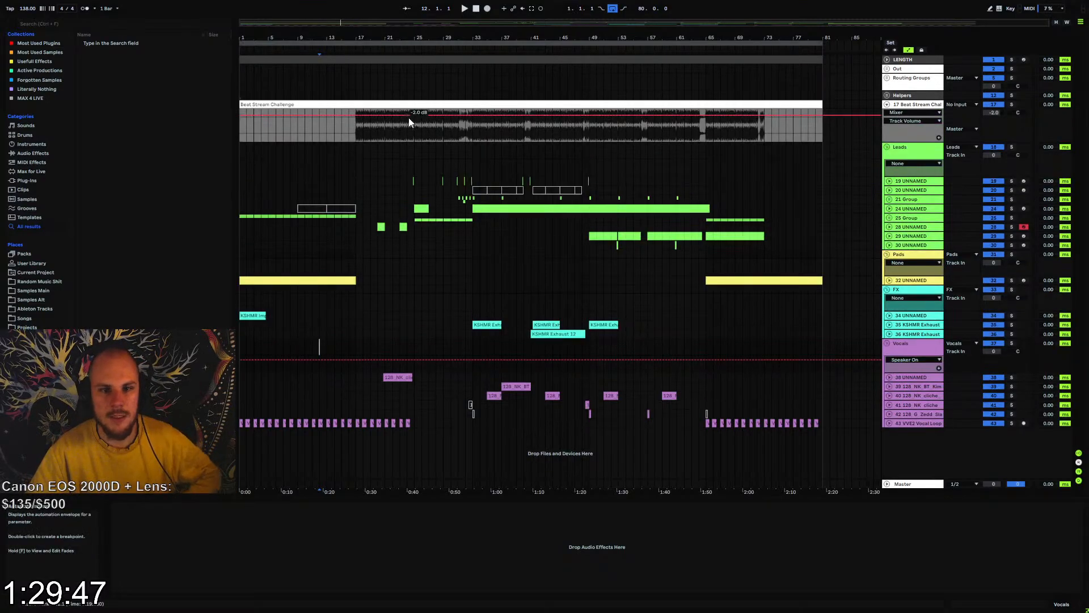
click(736, 134)
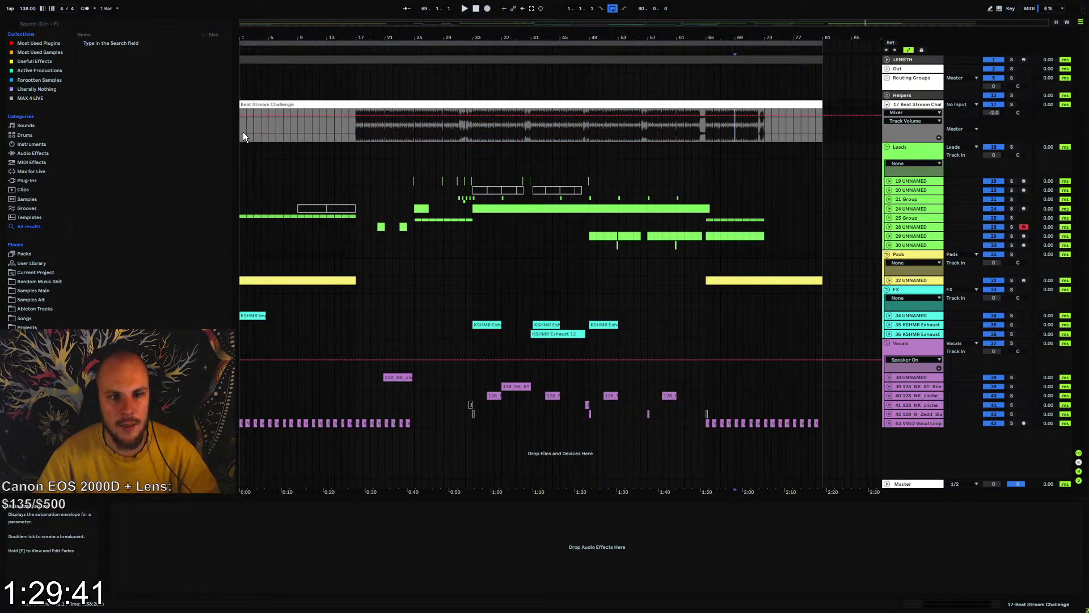
drag(248, 131, 353, 129)
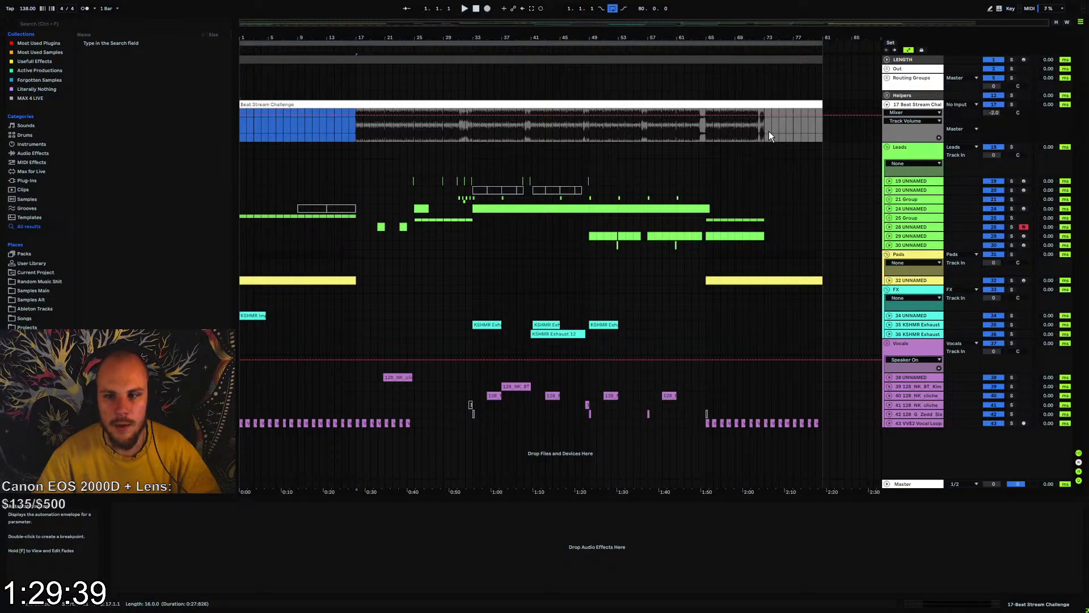
drag(769, 135, 357, 133)
drag(764, 135, 823, 136)
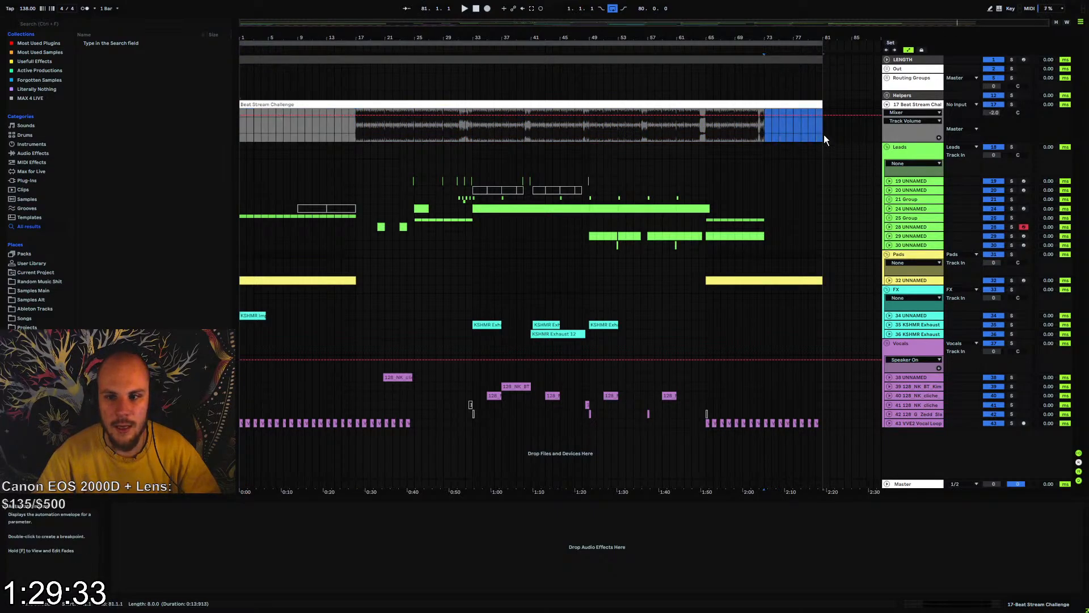
click(824, 136)
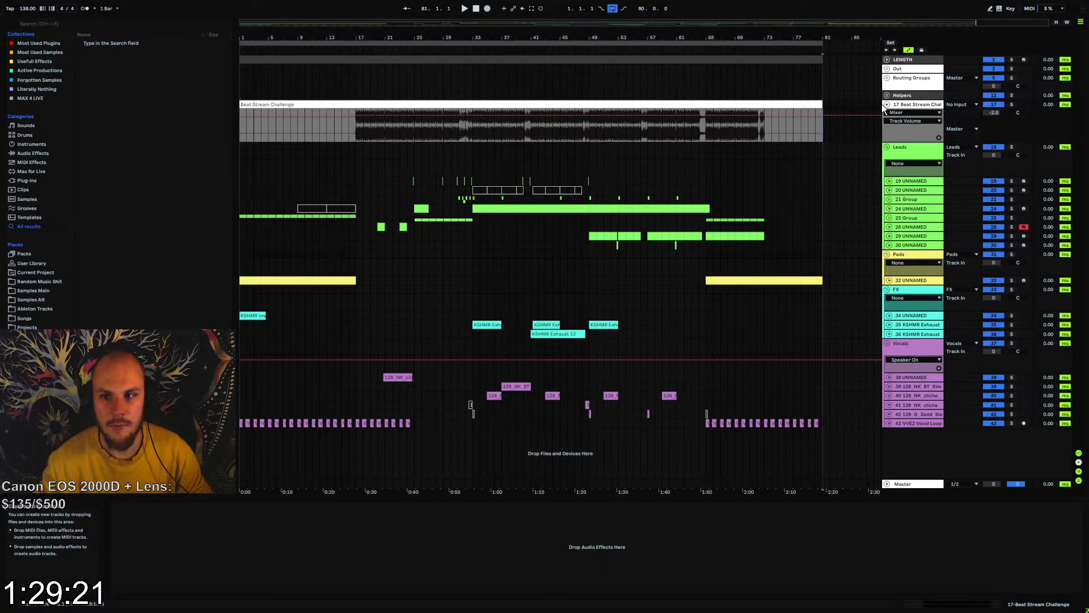
click(357, 135)
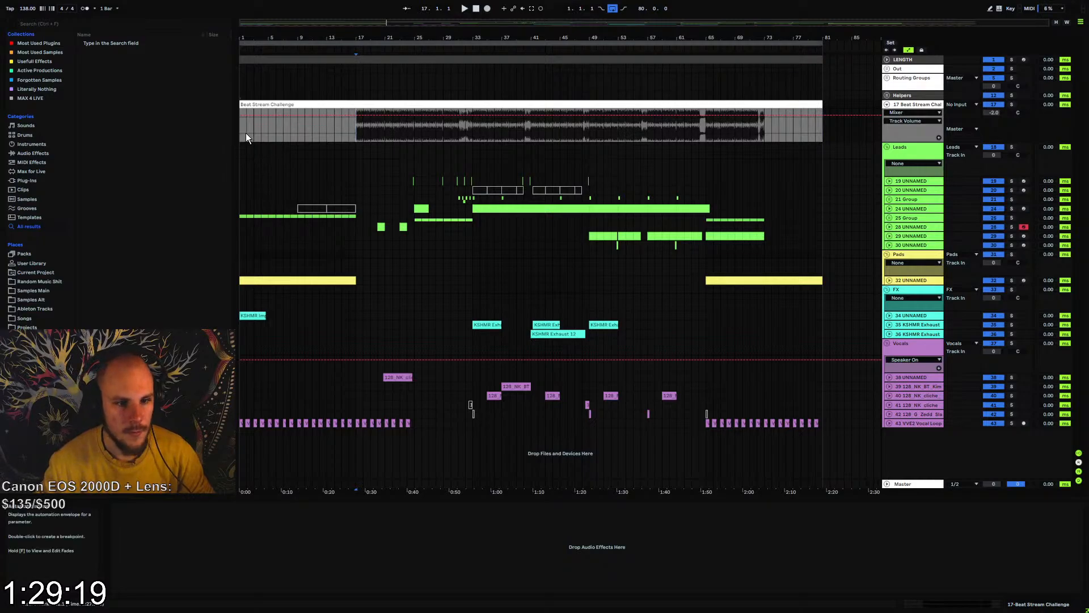
Fold the Beat Stream Challenge track and play the arrangement from bar 1
click(889, 106)
click(239, 94)
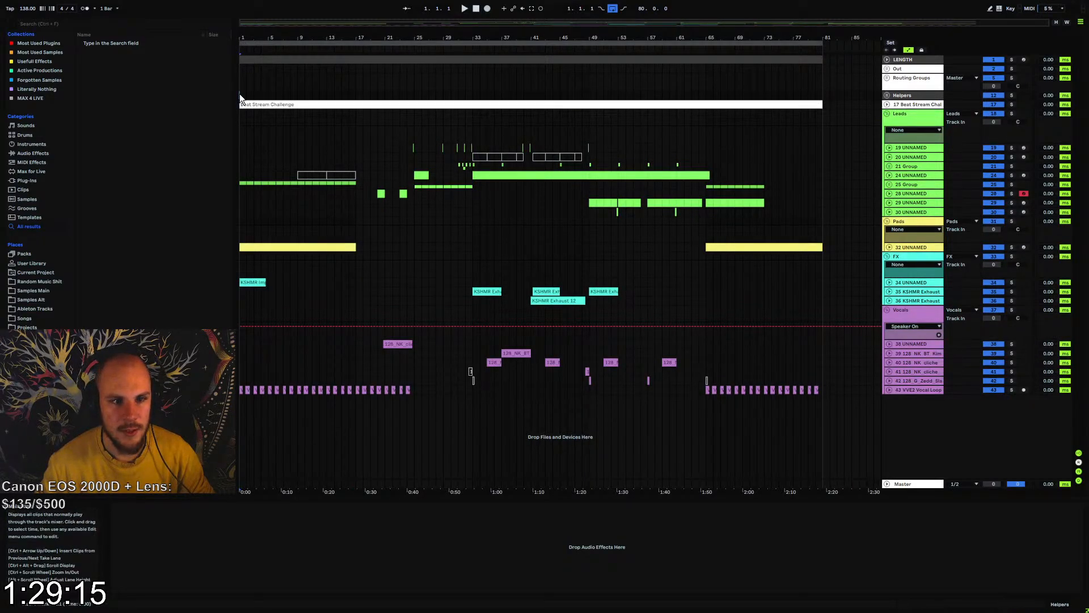
key(space)
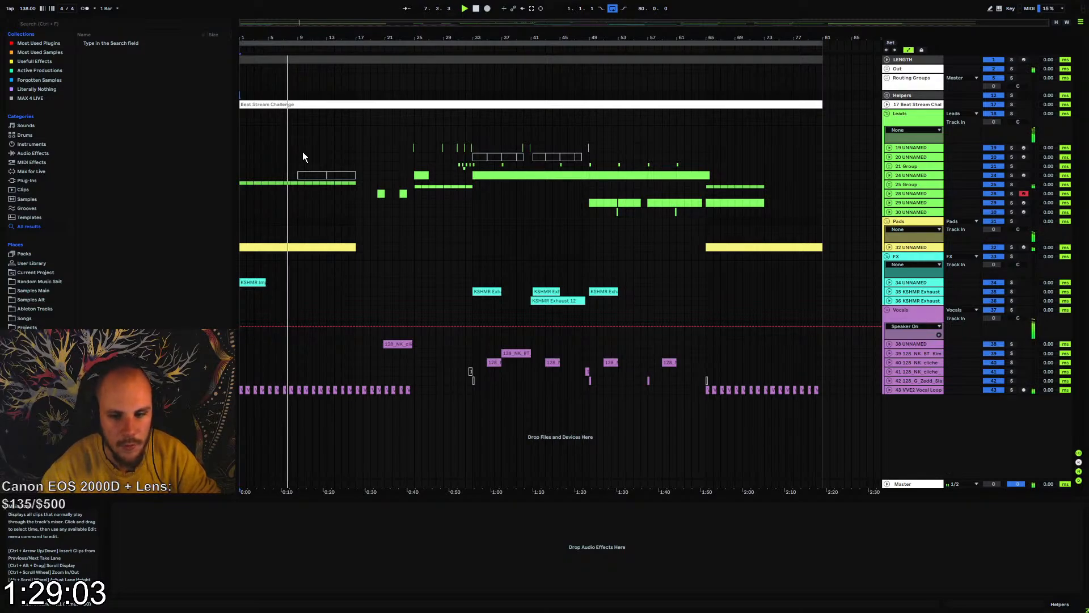
Unfold the VVE2 vocal loop track and fill the gap just before bar 17 with vocal loop audio
click(889, 390)
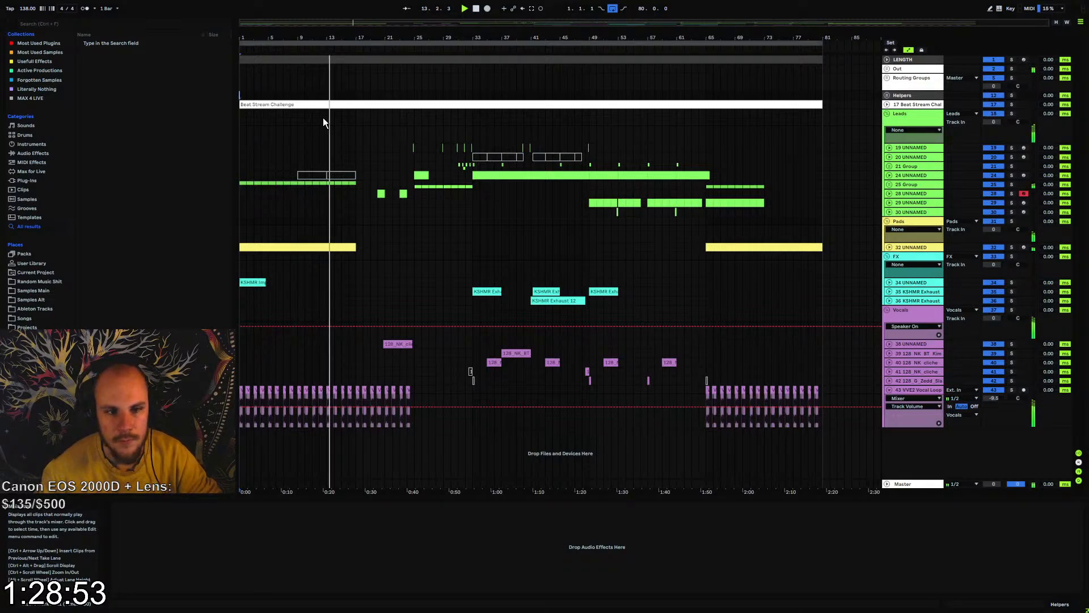
drag(322, 39, 322, 80)
drag(471, 57, 581, 37)
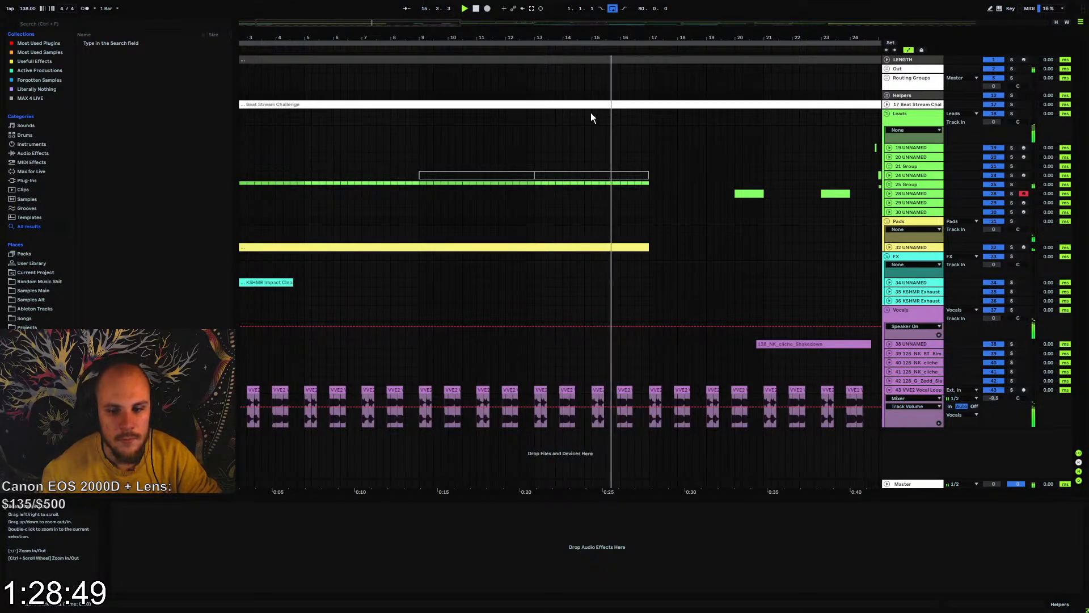
drag(632, 391, 648, 391)
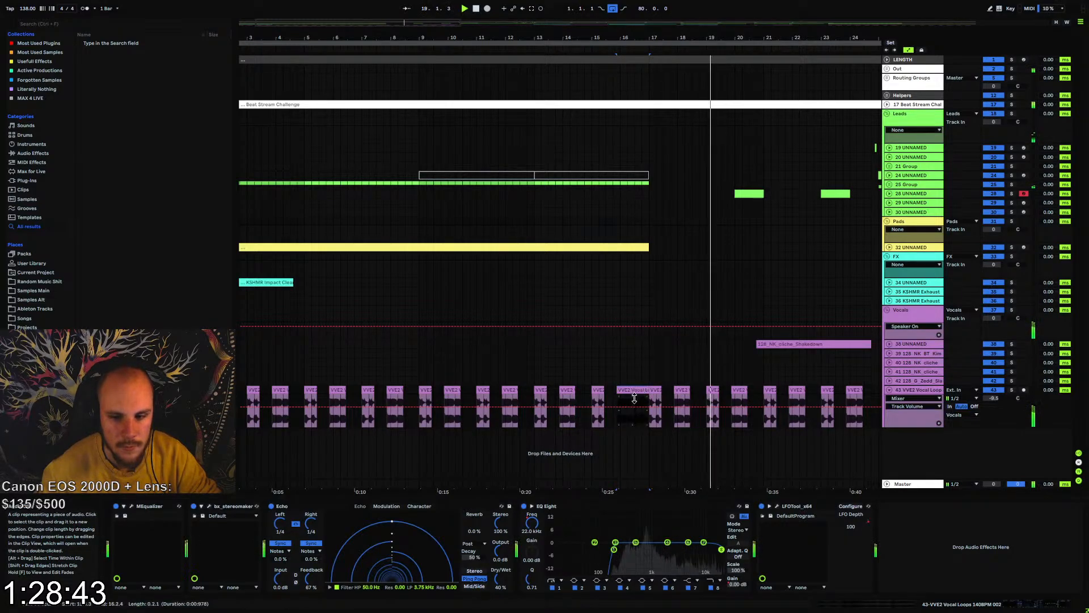
click(615, 399)
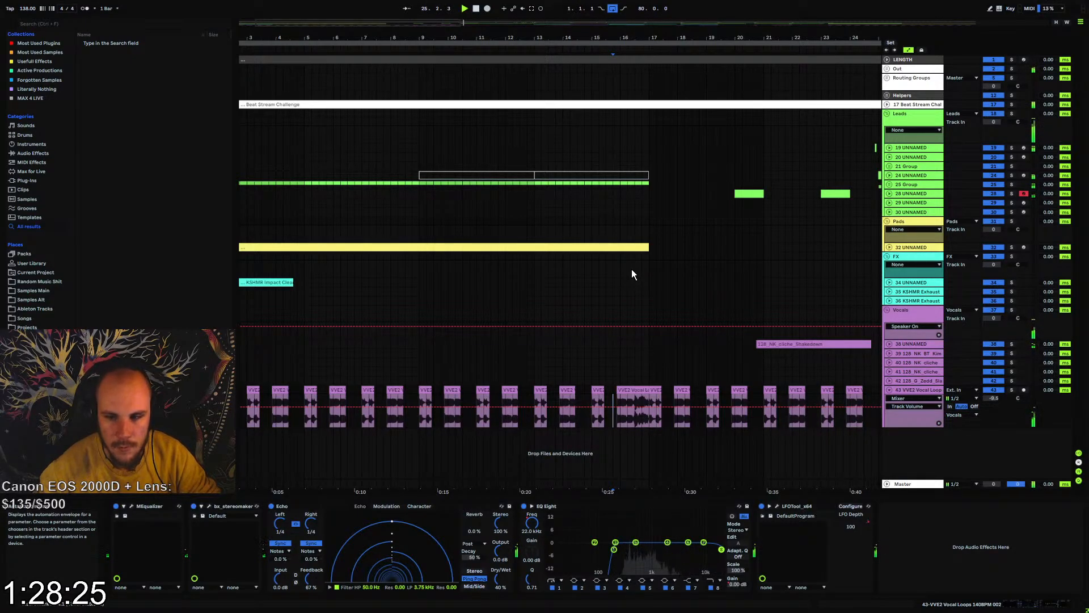
Replay from just before bar 25, set lead track 19's volume to -3.0 dB, and fold the track
drag(734, 36, 421, 32)
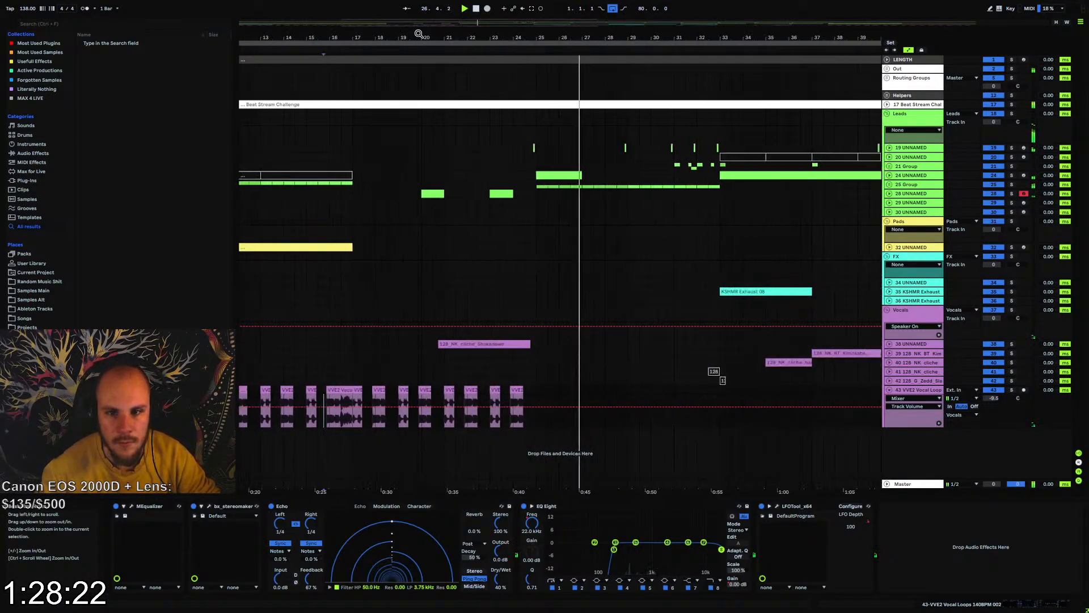
click(528, 149)
key(space)
key(space)
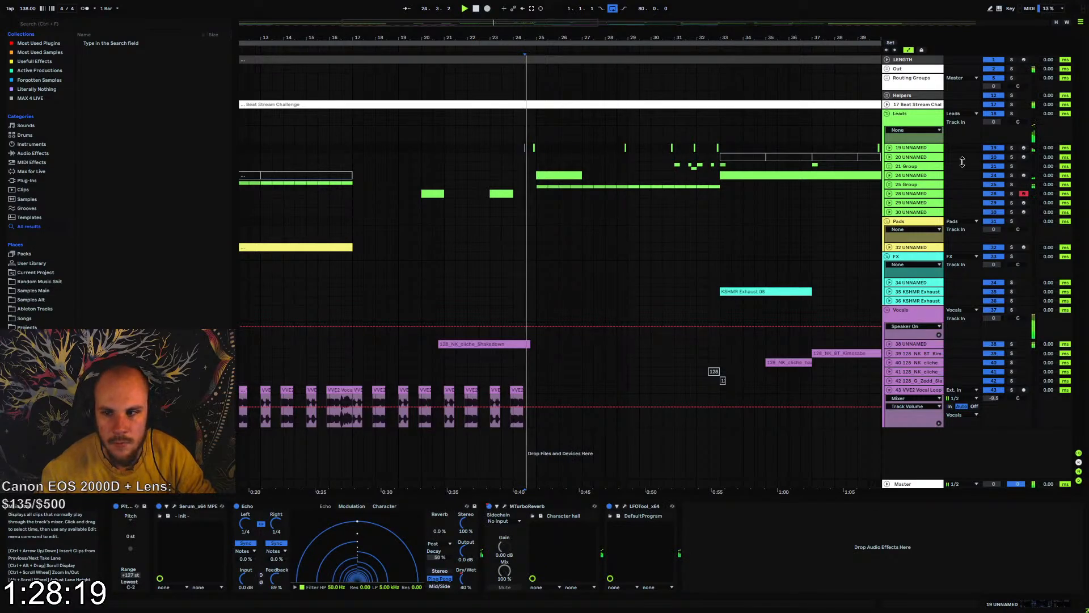
click(889, 147)
drag(994, 156, 994, 169)
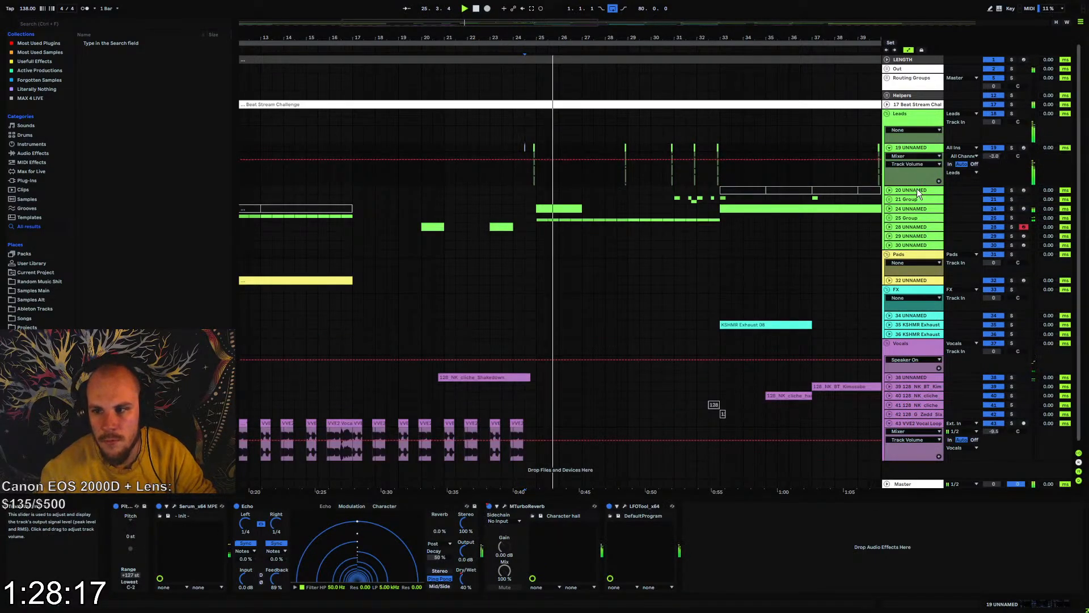
click(889, 147)
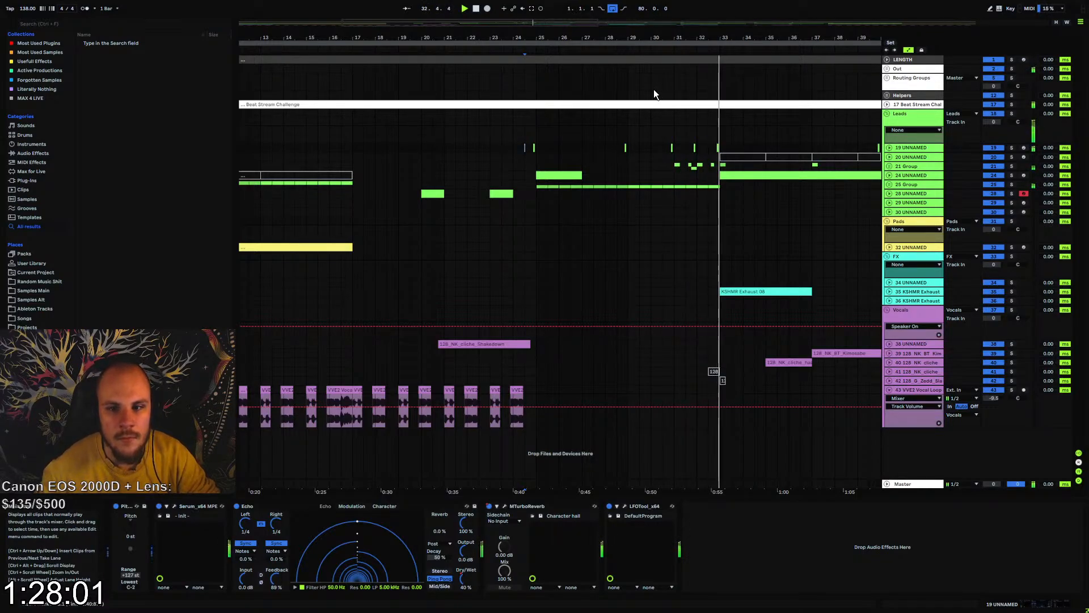
Set the volume of the 21 Group in the leads to -7.0 dB and fold the group
drag(715, 39, 602, 44)
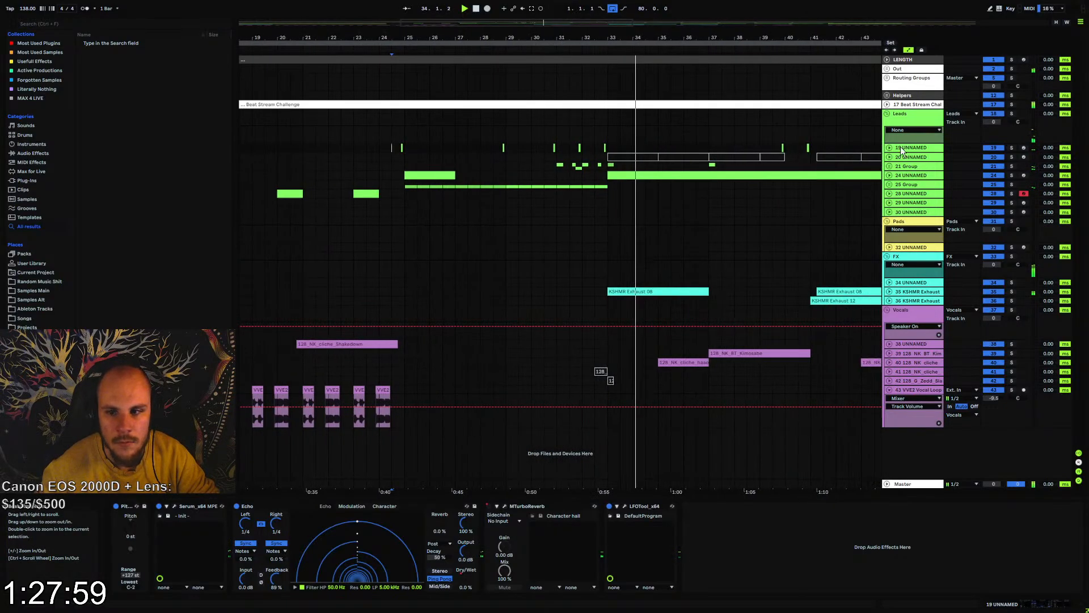
click(890, 167)
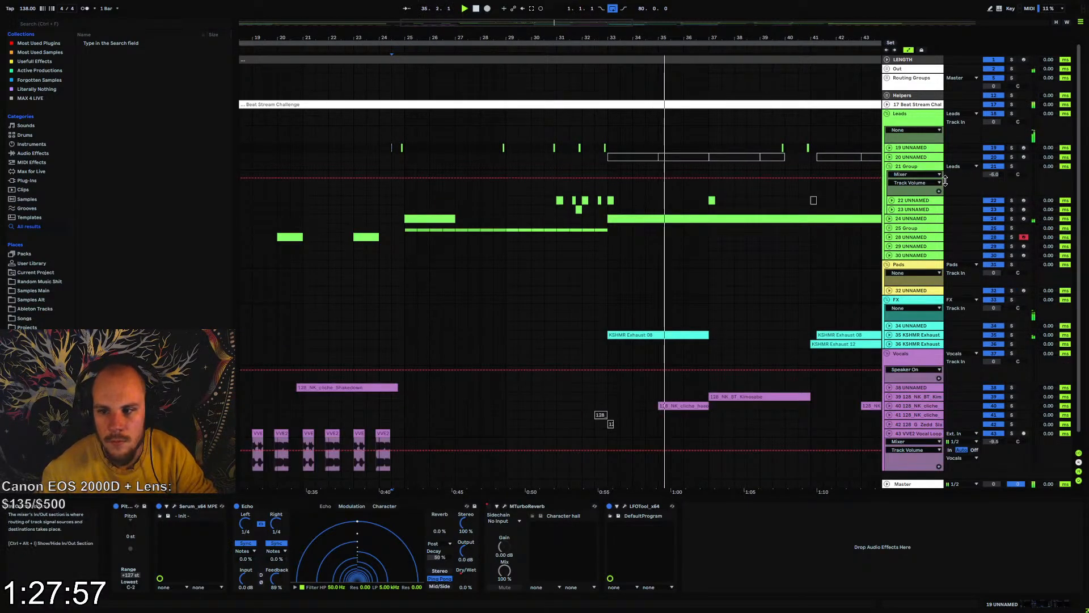
click(889, 167)
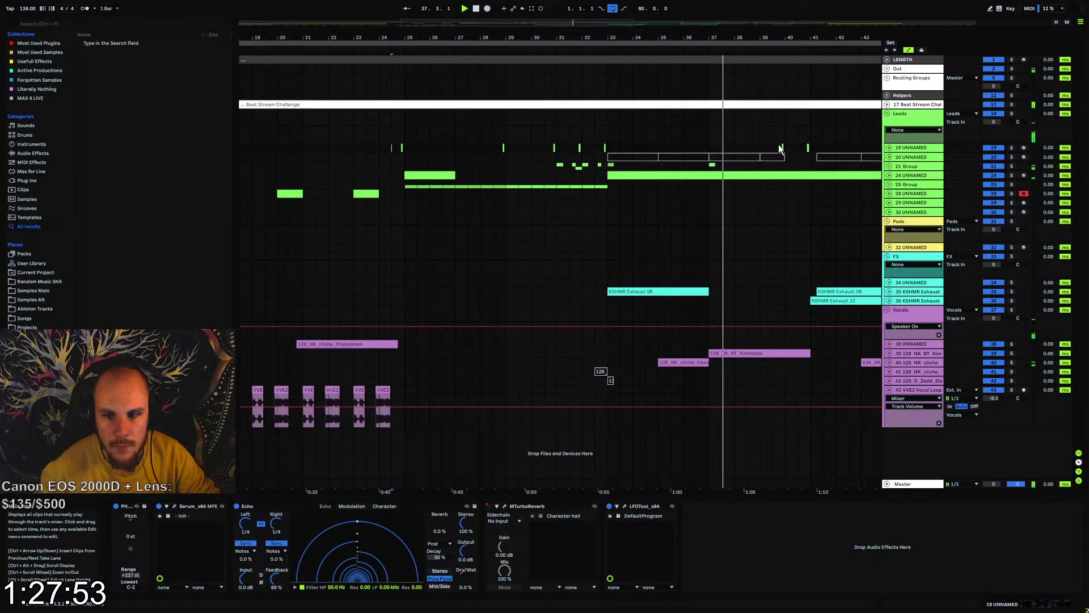
click(889, 167)
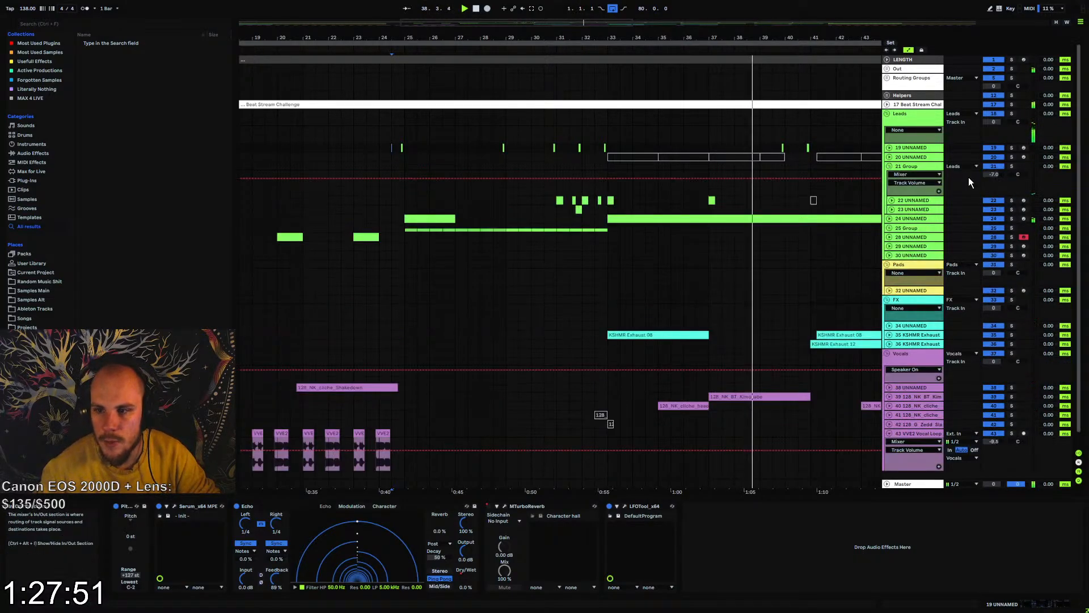
click(889, 166)
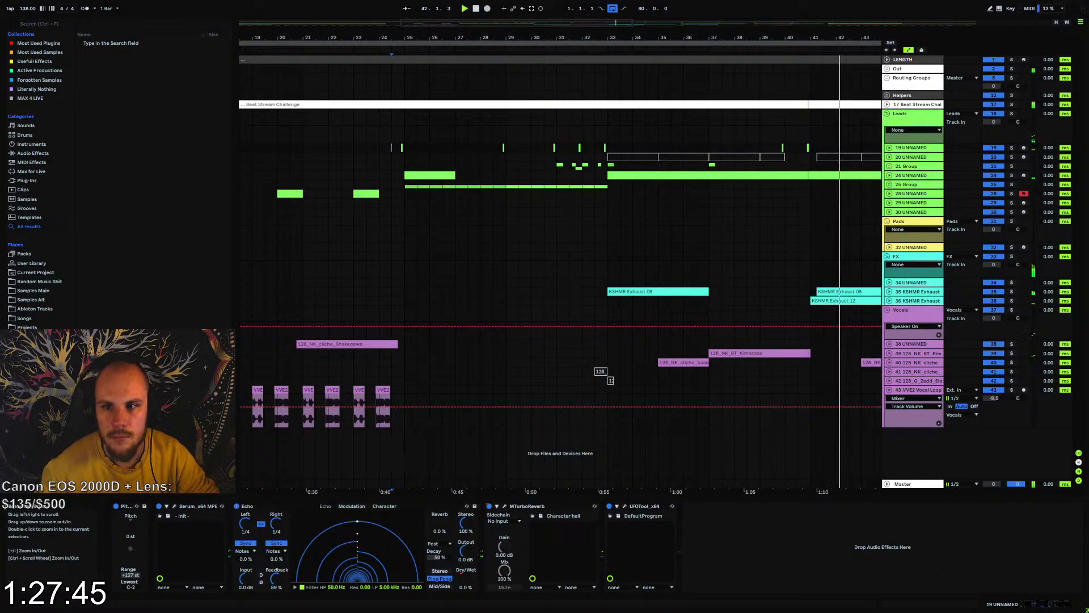
key(minus)
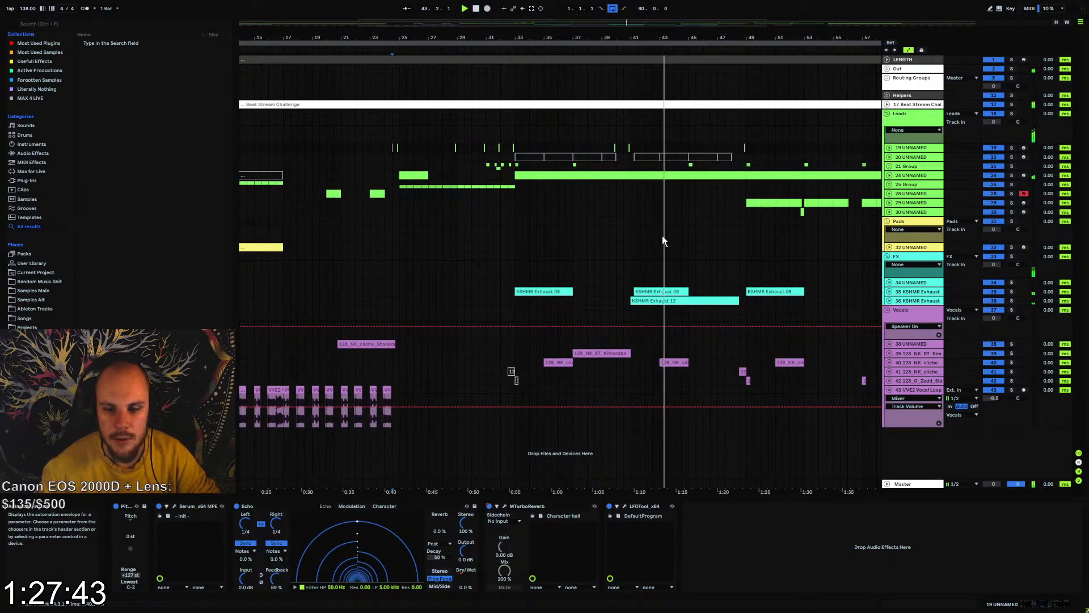
click(889, 176)
click(889, 175)
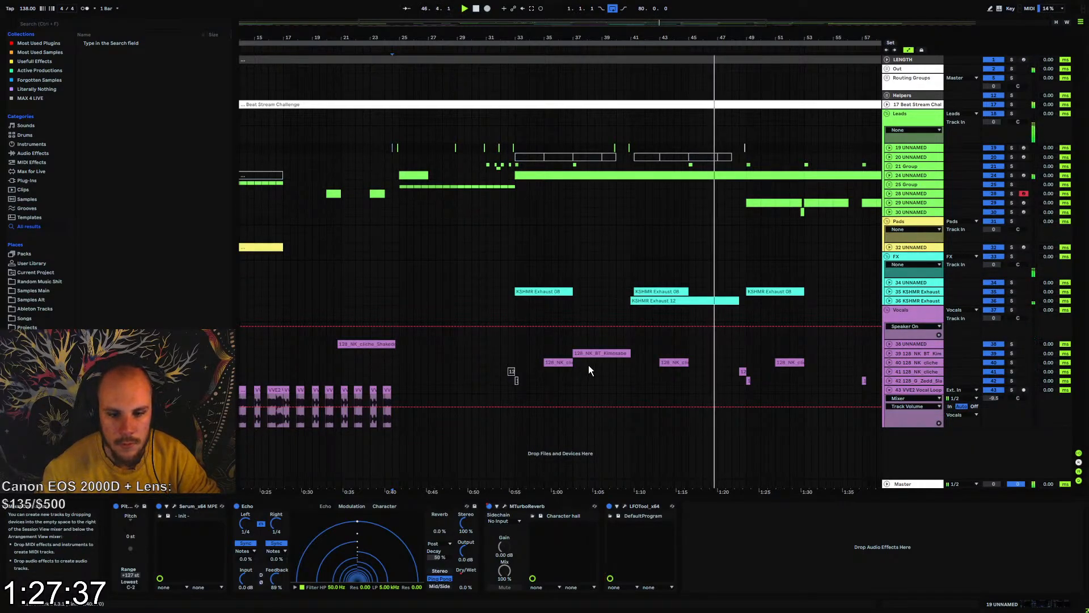
Copy the last VVE2 vocal chop before bar 25 and paste it just before bar 49
drag(401, 391, 380, 394)
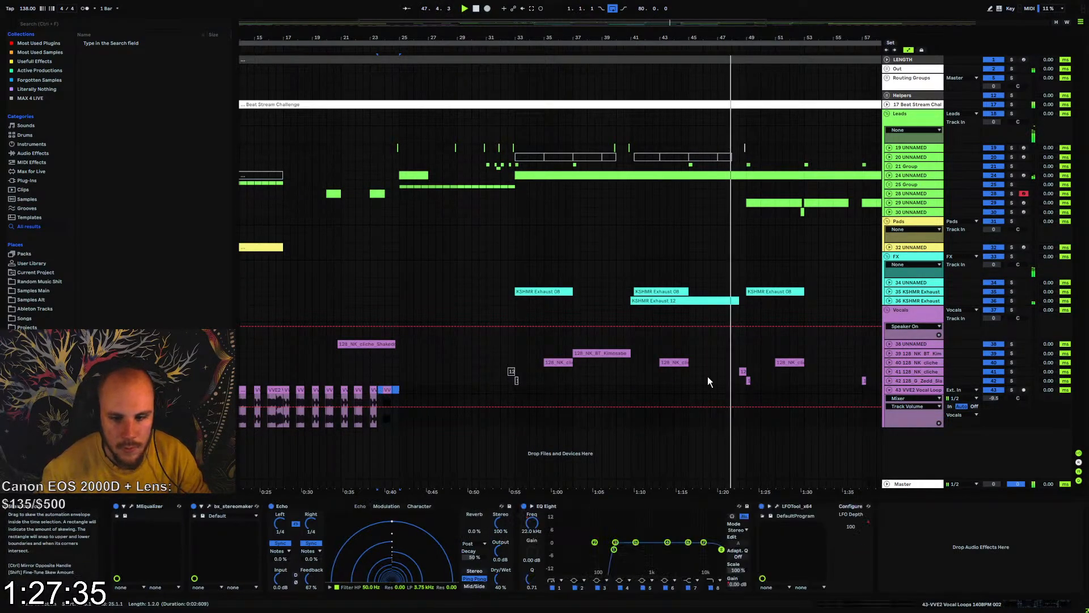
click(723, 383)
click(719, 389)
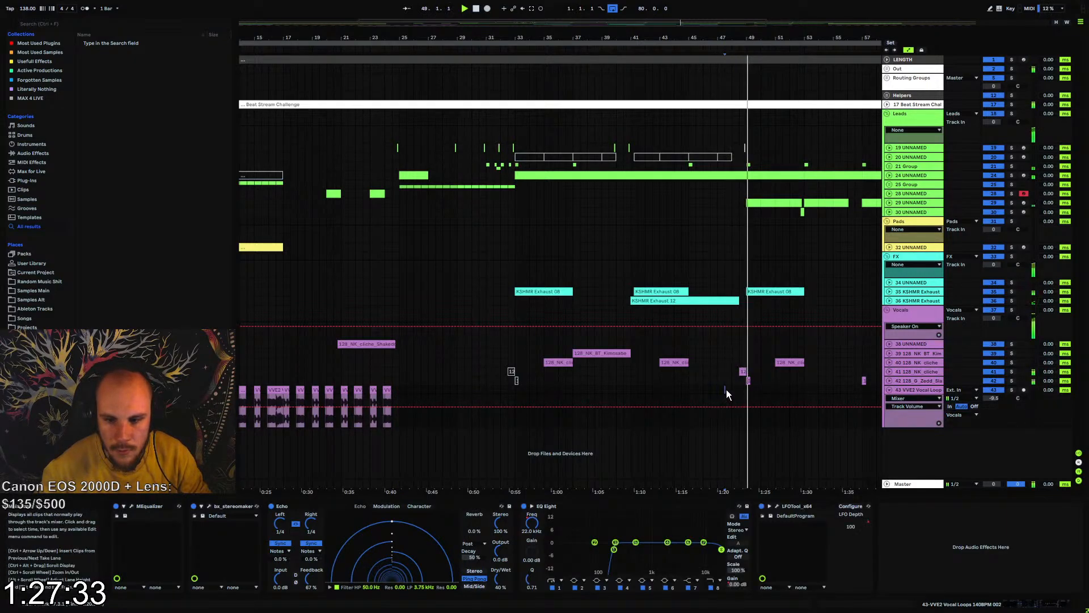
key(ctrl+v)
key(space)
key(space)
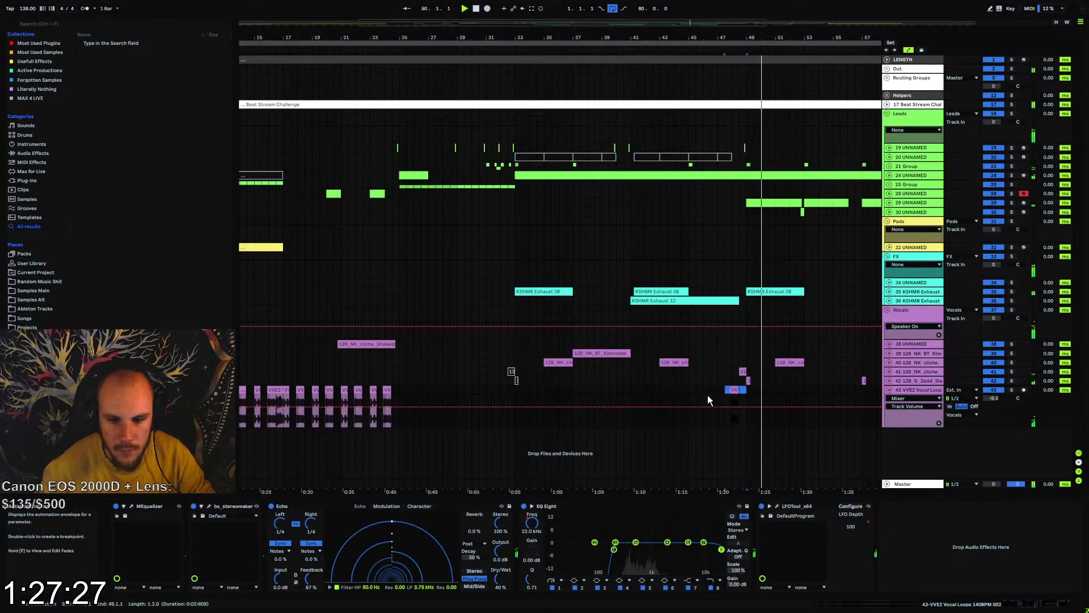
Paste the VVE2 vocal chop every two bars from bar 49 up to bar 65 and fold the vocal loop track
click(392, 390)
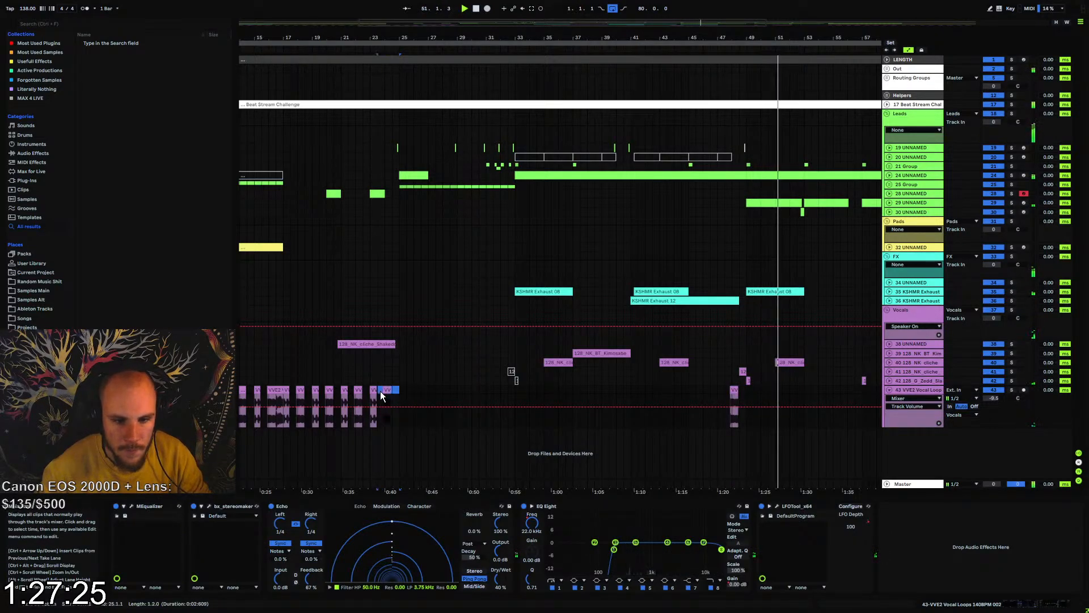
click(748, 389)
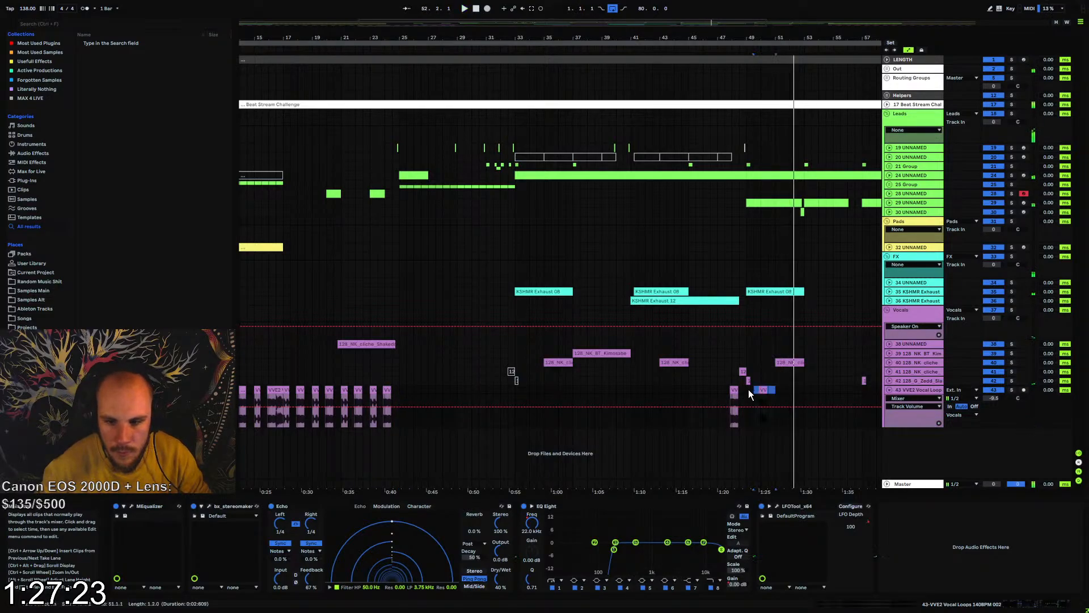
key(ctrl+v)
key(ctrl+v)
key(ctrl+v)
key(ctrl+v)
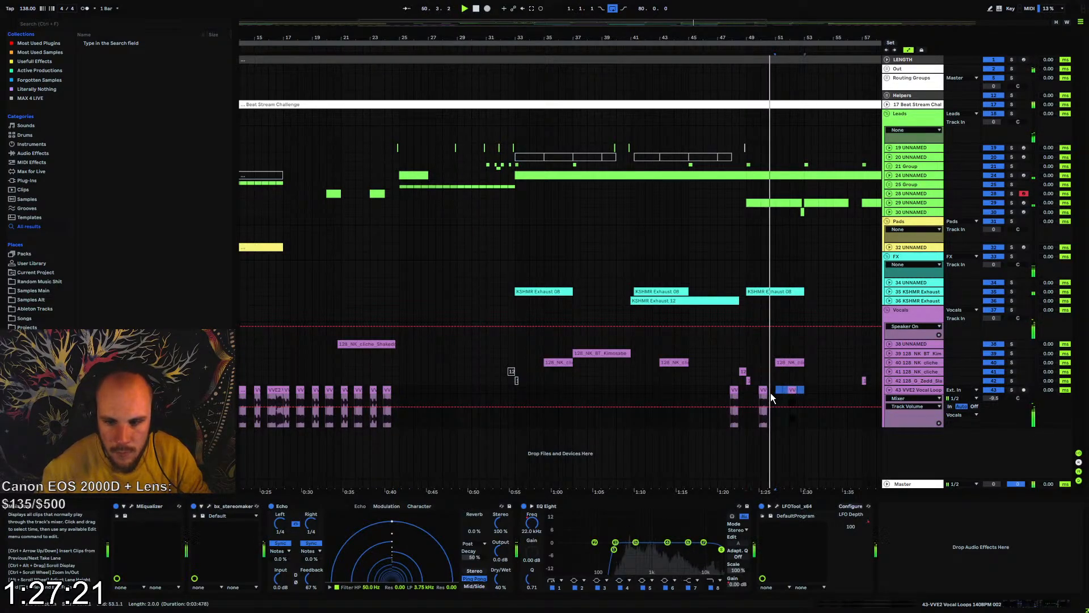
key(ctrl+v)
key(ctrl+v)
key(ctrl+v)
key(ctrl+v)
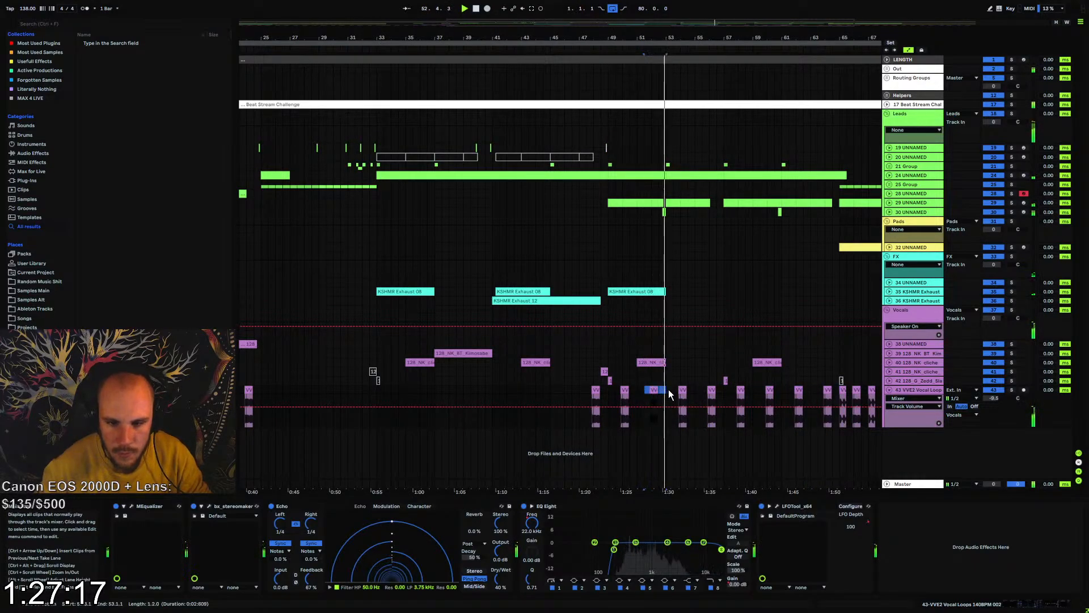
click(670, 390)
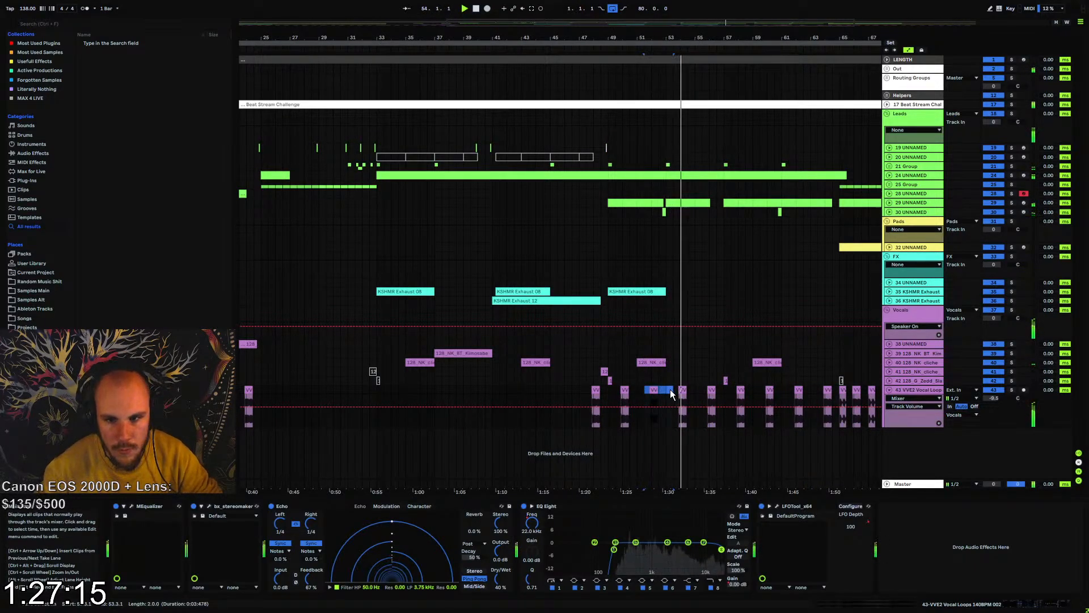
click(888, 390)
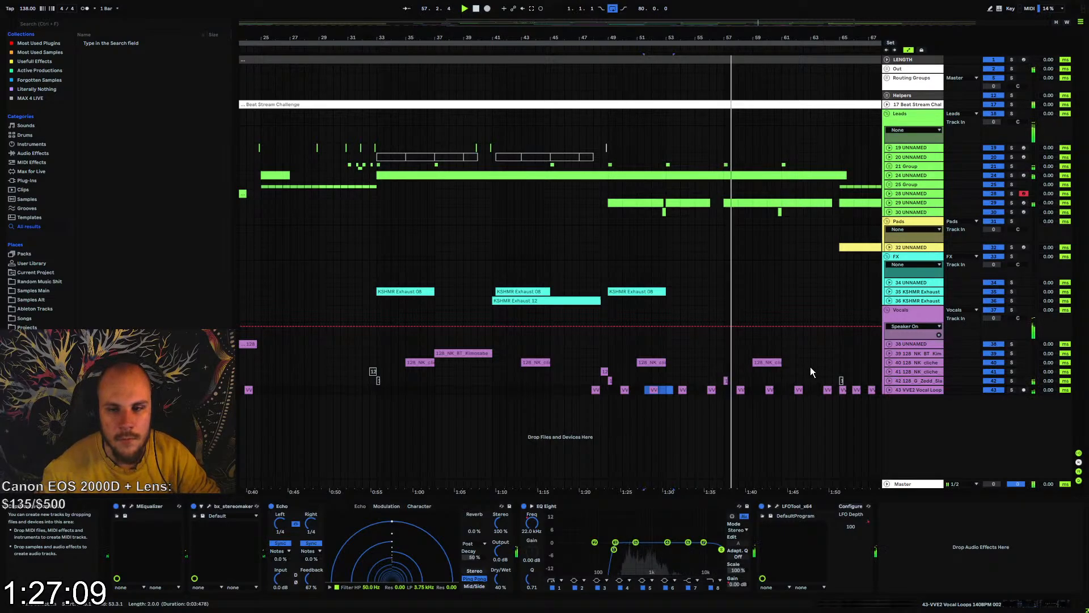
Lower lead track 29's volume to about -13 dB and fold the track
click(889, 202)
click(993, 211)
text(-13)
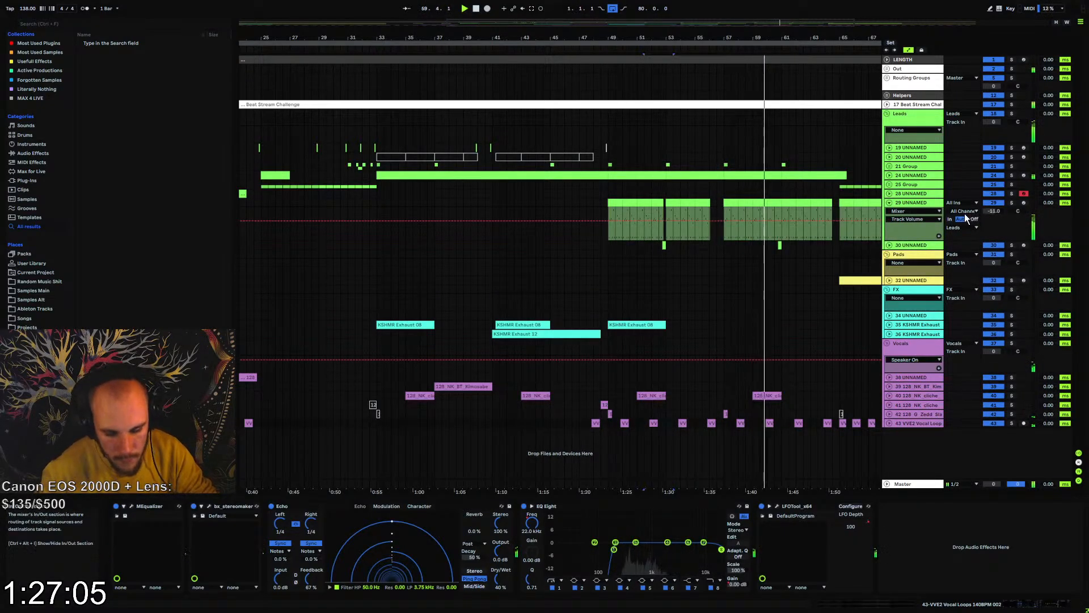
key(Return)
key(Down)
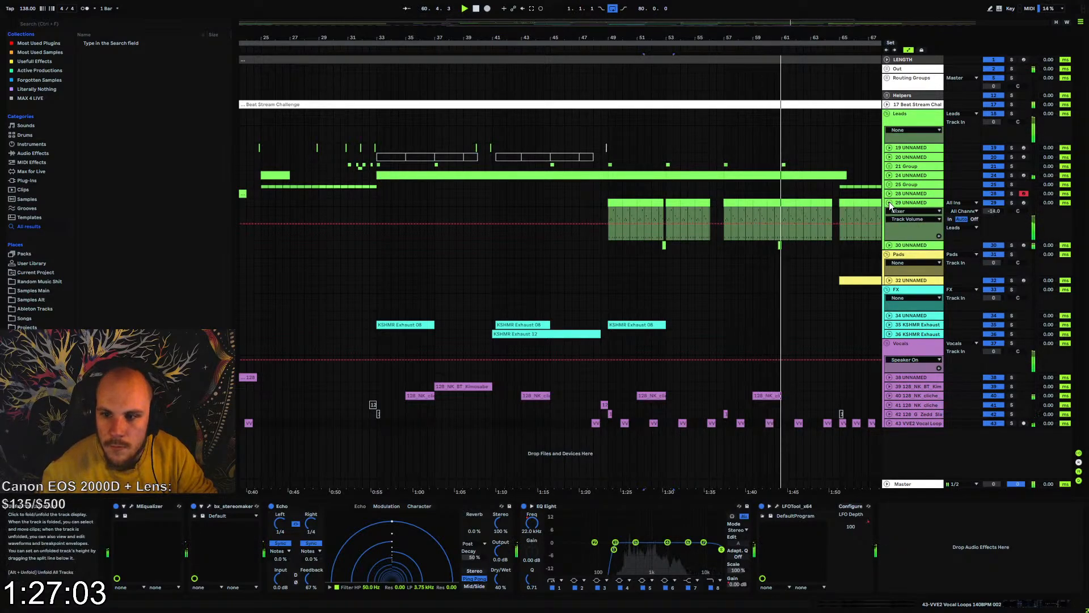
click(889, 204)
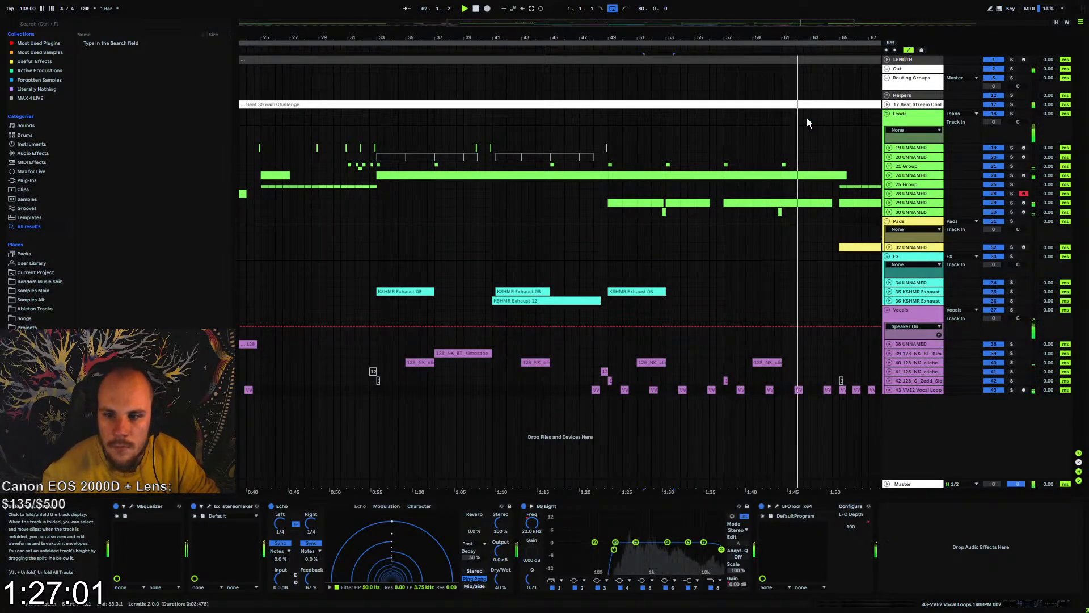
Deactivate every second VVE2 vocal clip between bars 66 and 73
key(minus)
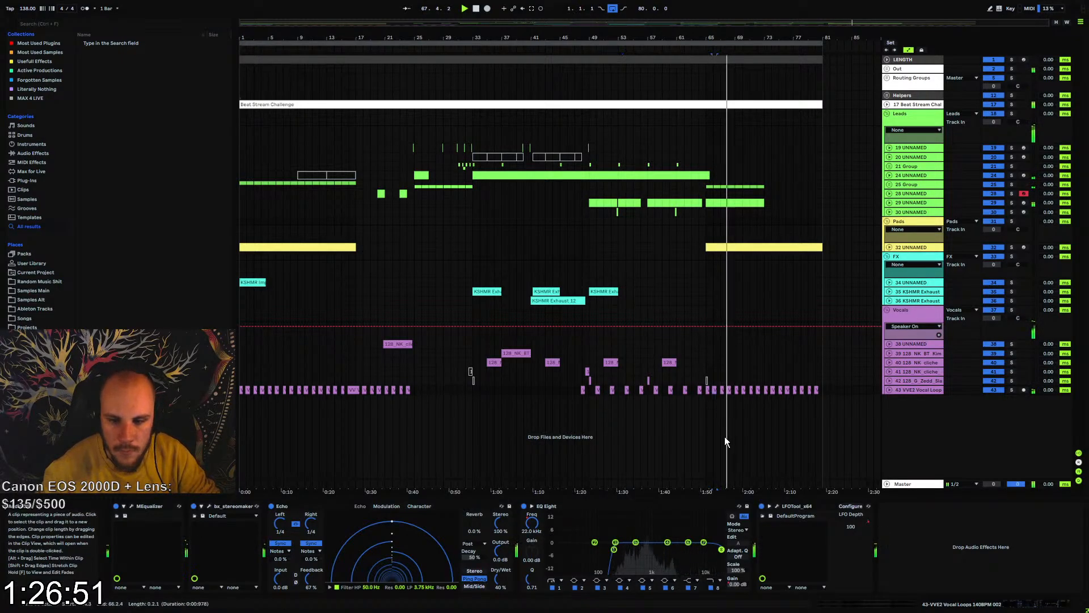
key(0)
click(729, 389)
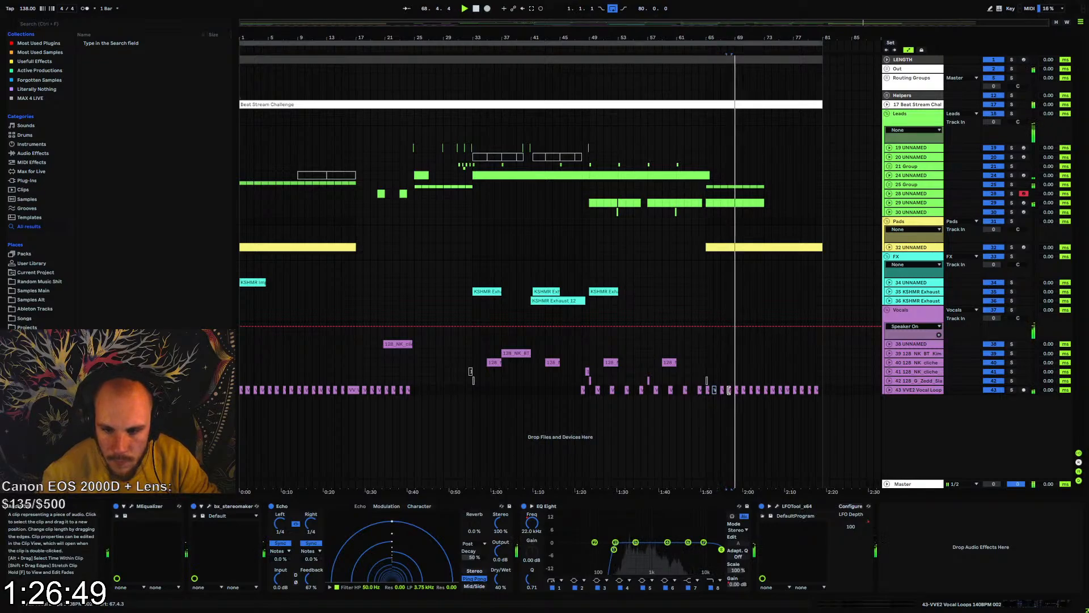
key(0)
click(744, 389)
key(0)
click(759, 390)
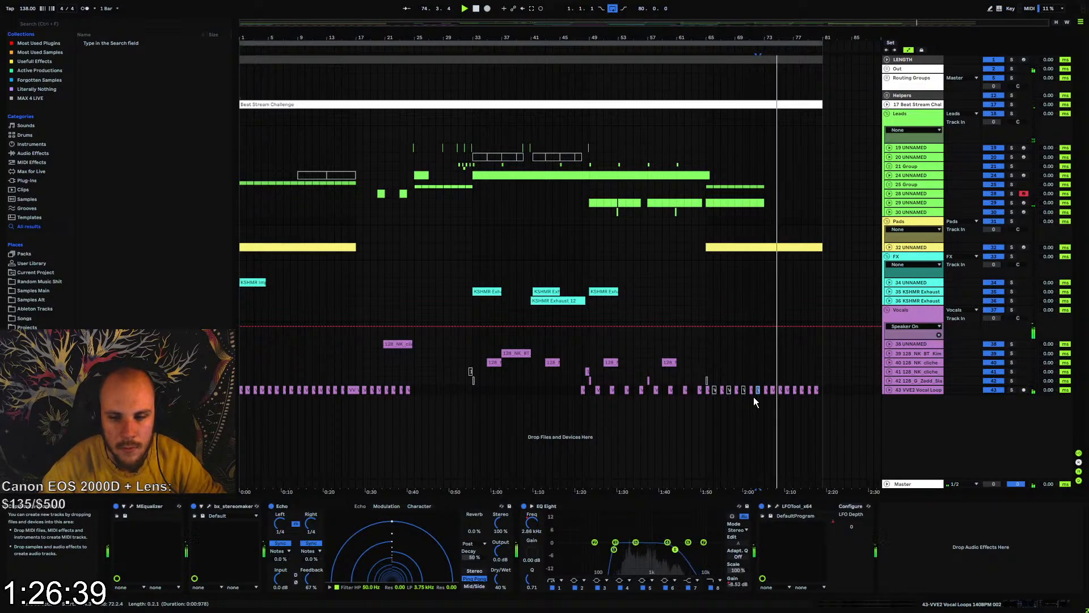
On pad track 32, automate EQ Eight's band 1 frequency down ahead of bar 65 and raise the band 8 frequency point at bar 73
click(889, 248)
click(728, 275)
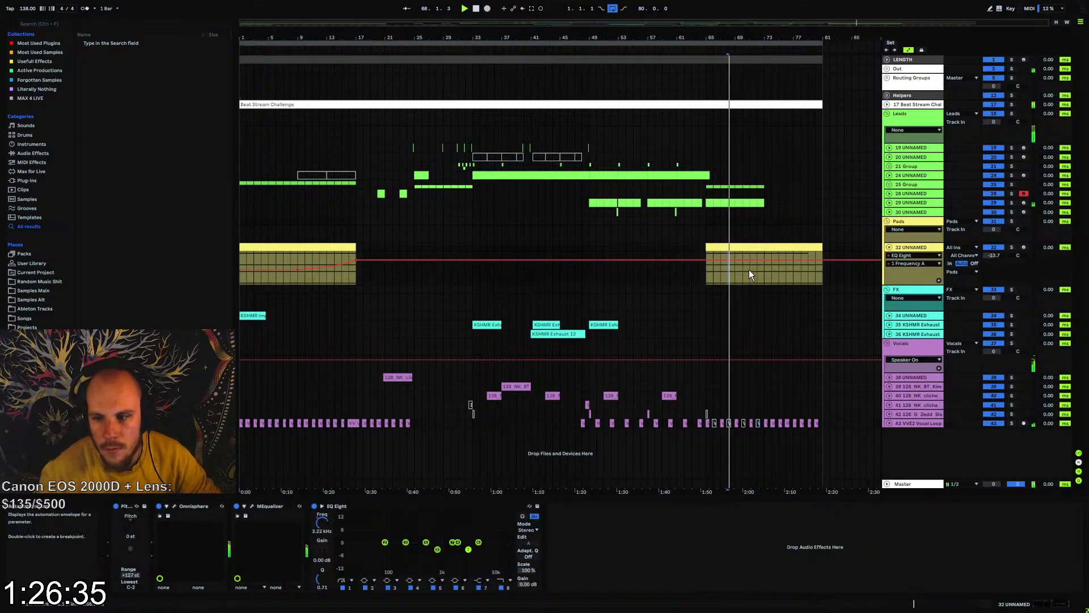
click(707, 273)
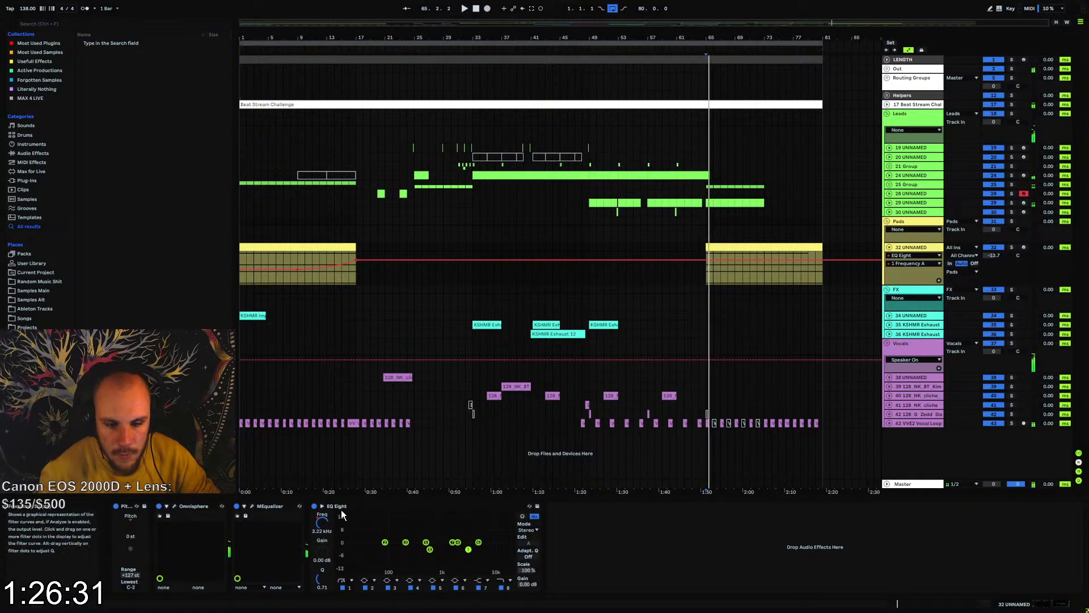
drag(650, 261, 660, 271)
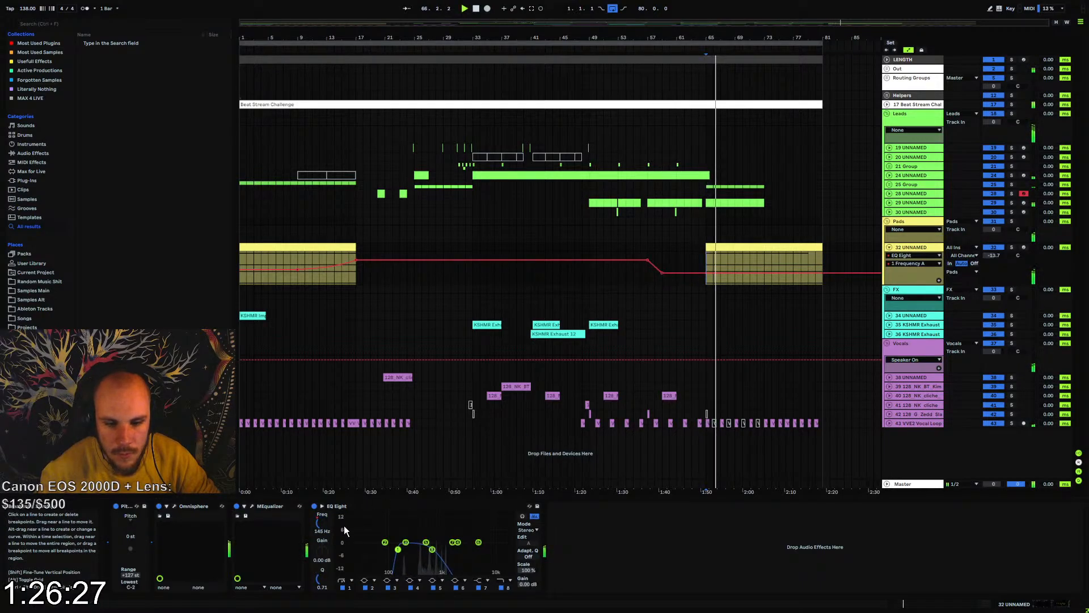
click(504, 589)
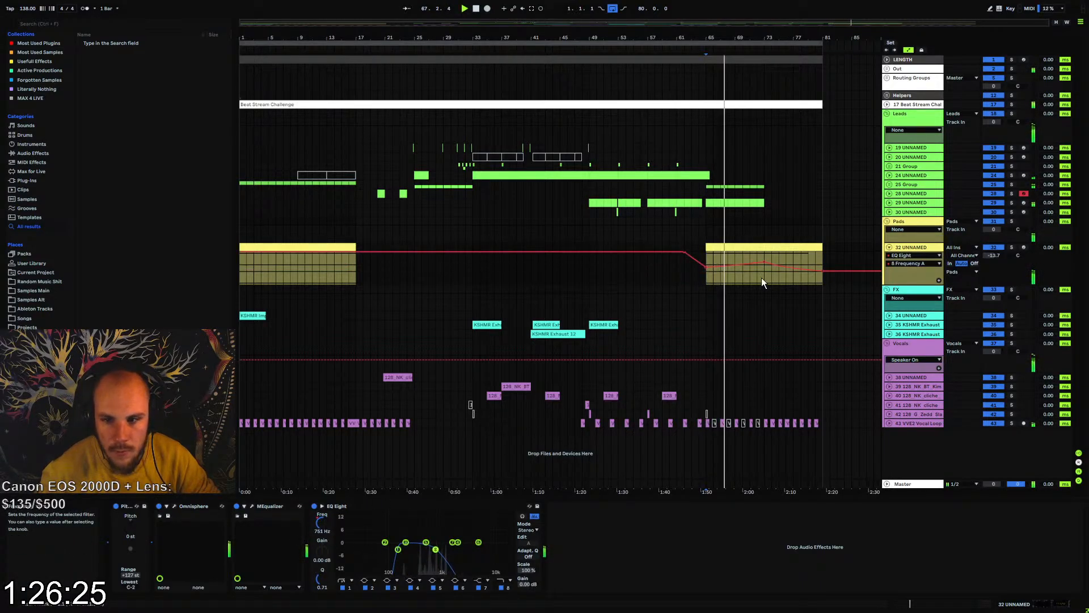
drag(761, 261, 761, 256)
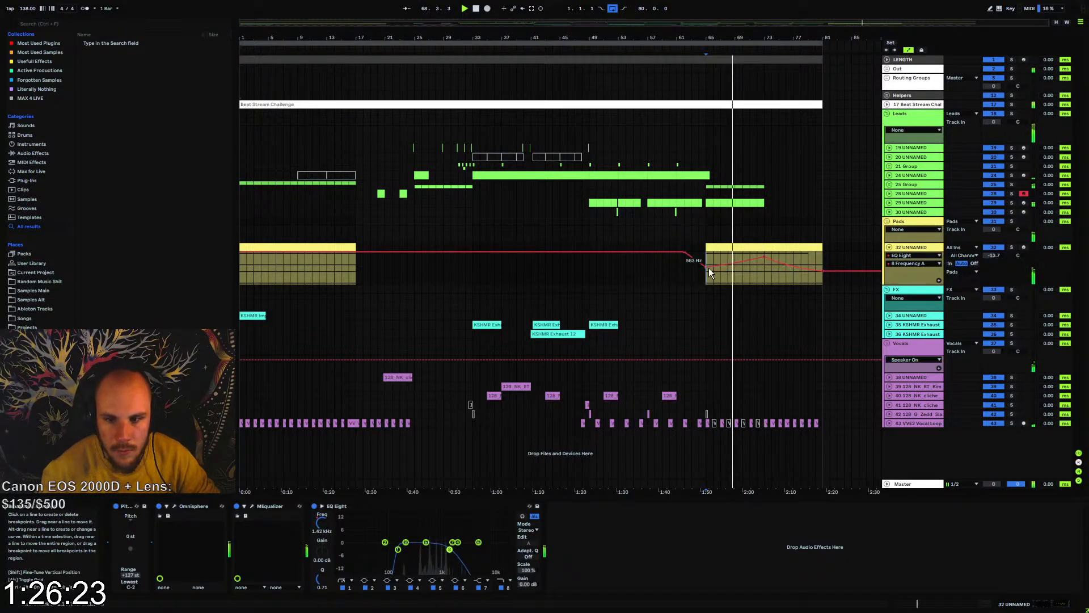
Copy LFOTool from lead group 25 to the end of pad track 32's device chain and expose its LFO Depth for automation
click(914, 202)
click(918, 184)
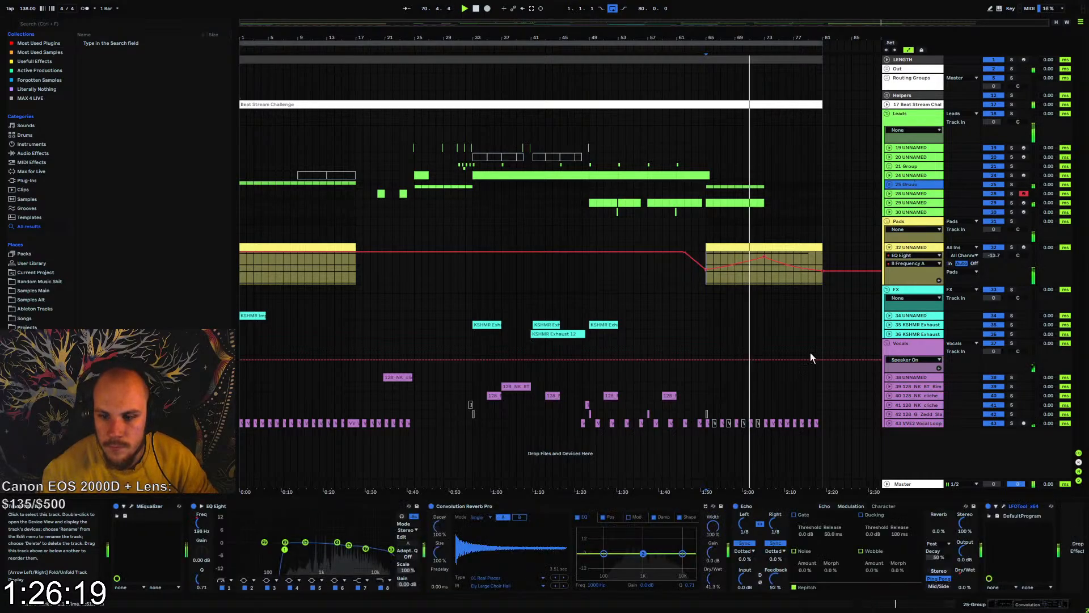
click(914, 248)
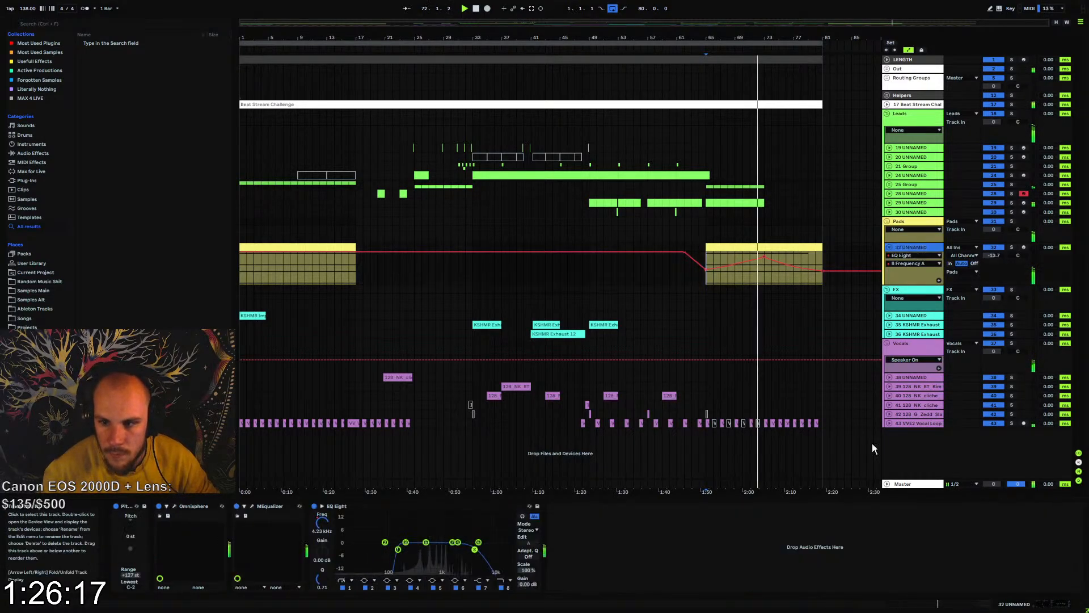
click(829, 522)
key(ctrl+v)
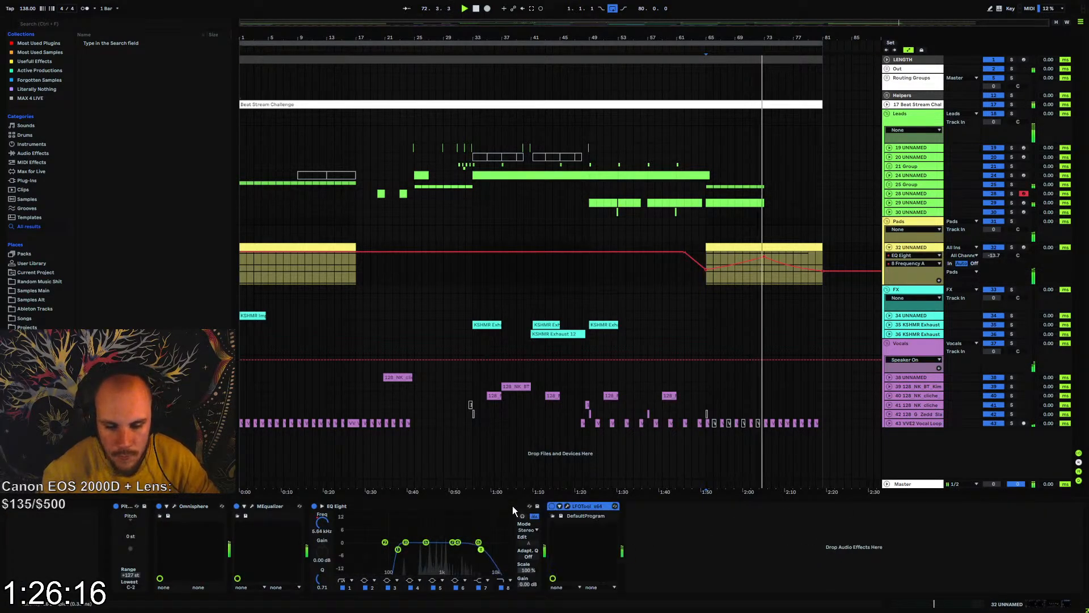
click(567, 509)
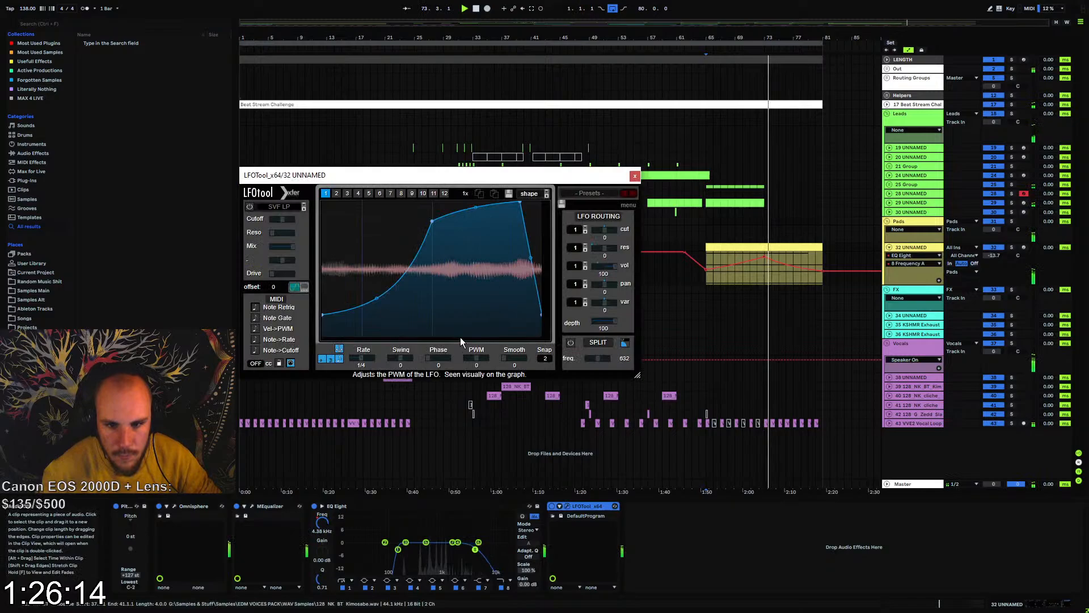
click(635, 176)
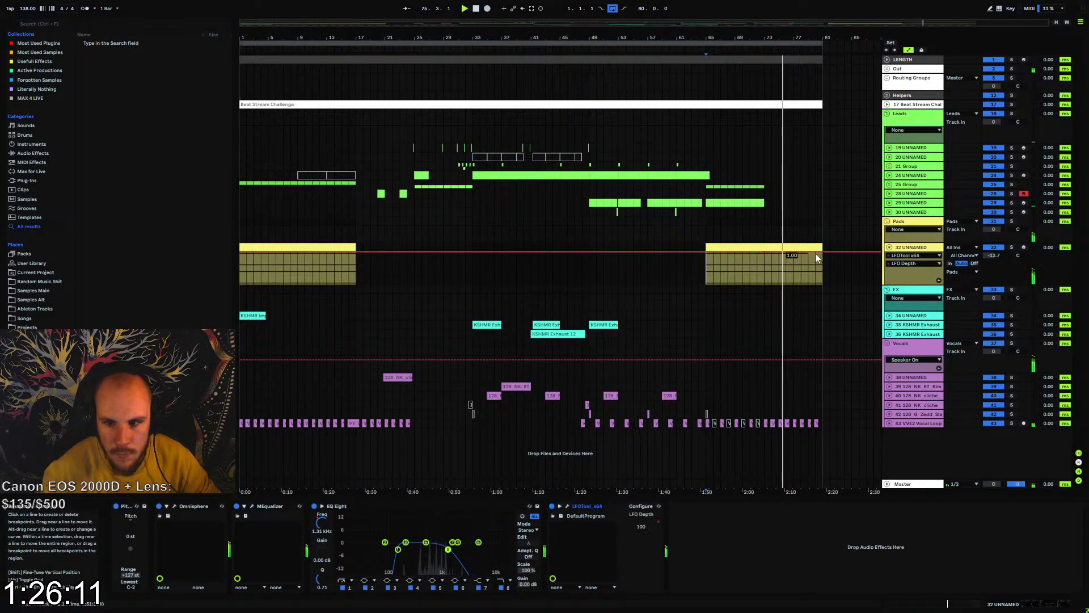
Automate the pad's LFO Depth to fall to 0 between bars 73 and 81 and rise from 0 between bars 1 and 17
drag(822, 253, 822, 285)
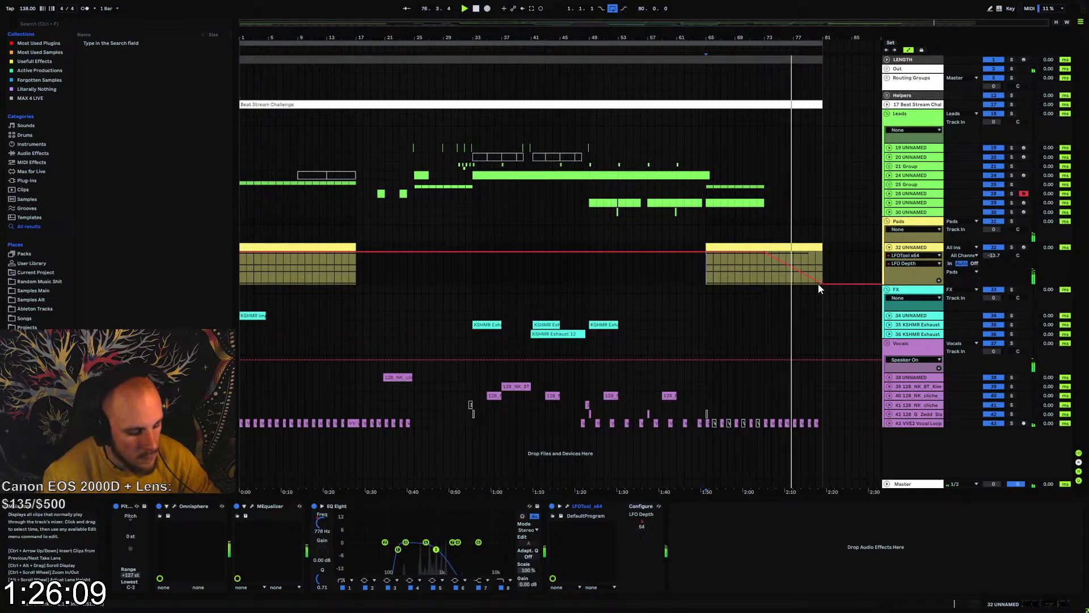
click(699, 251)
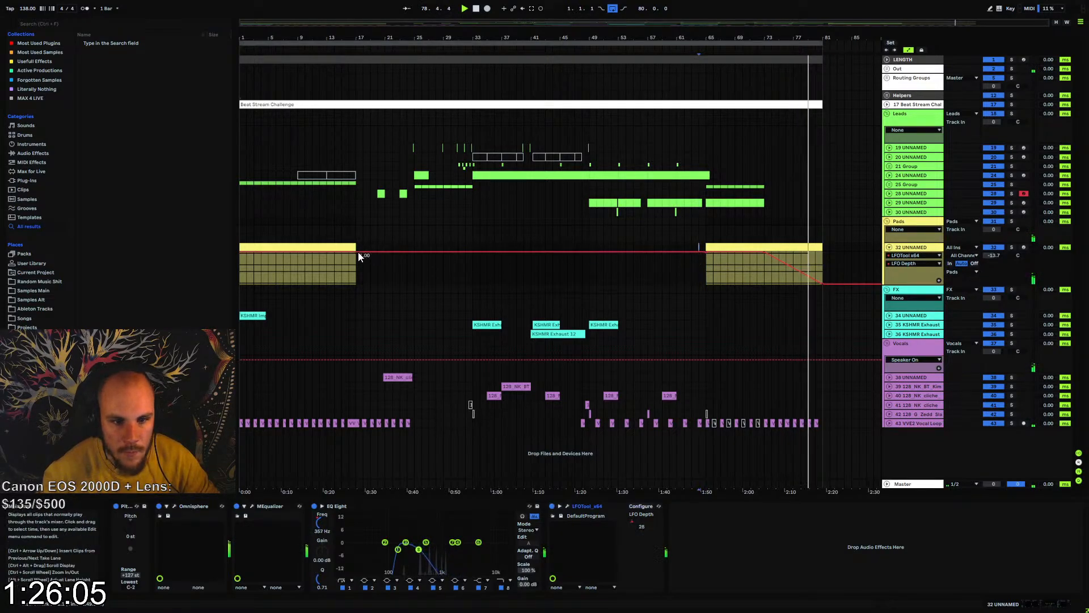
drag(359, 256, 241, 283)
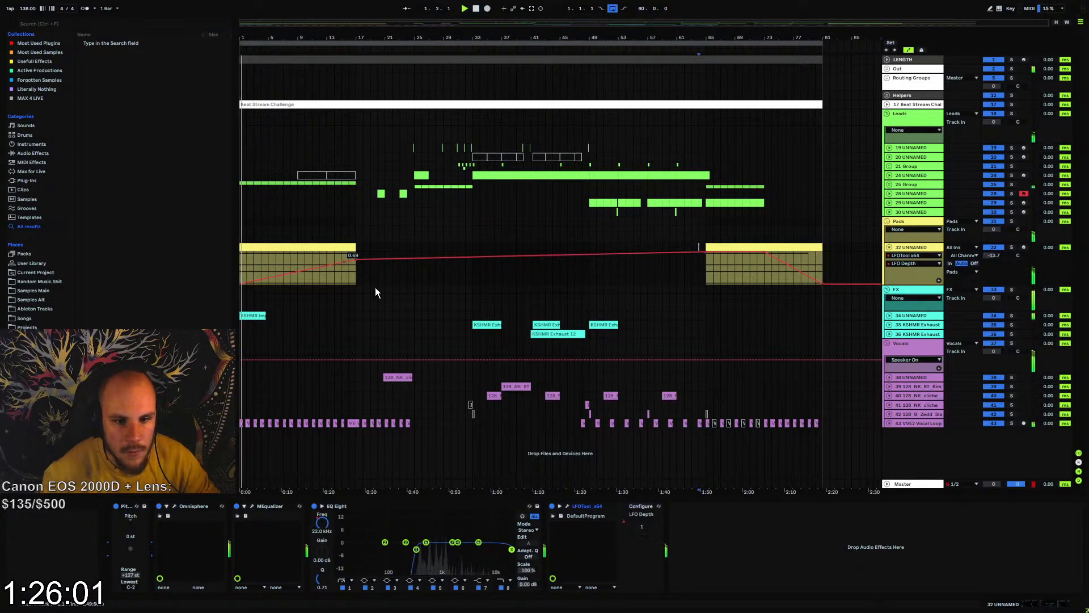
drag(355, 258, 353, 261)
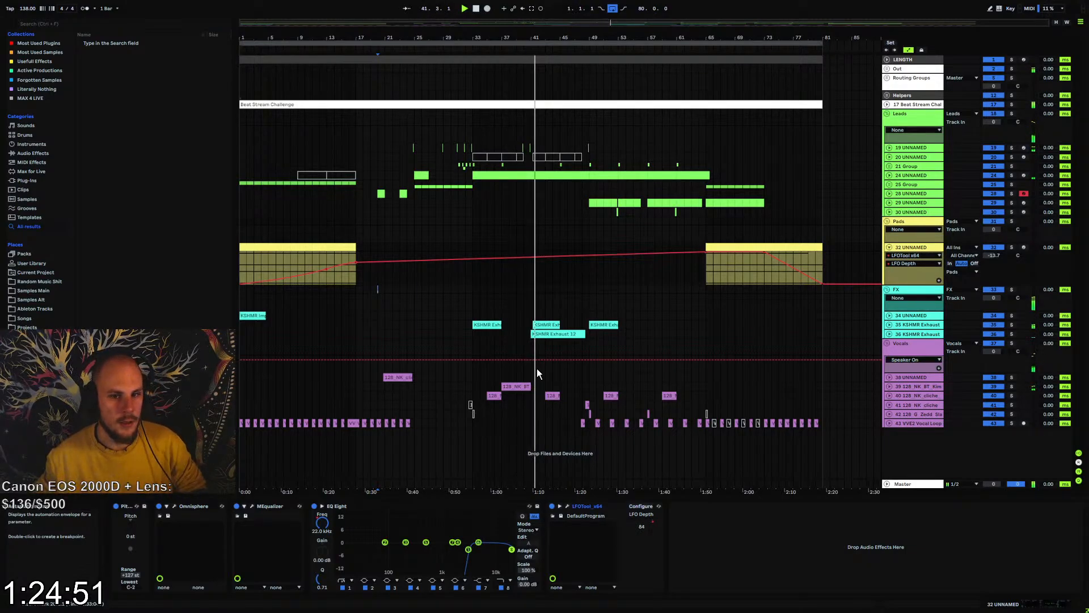
click(890, 248)
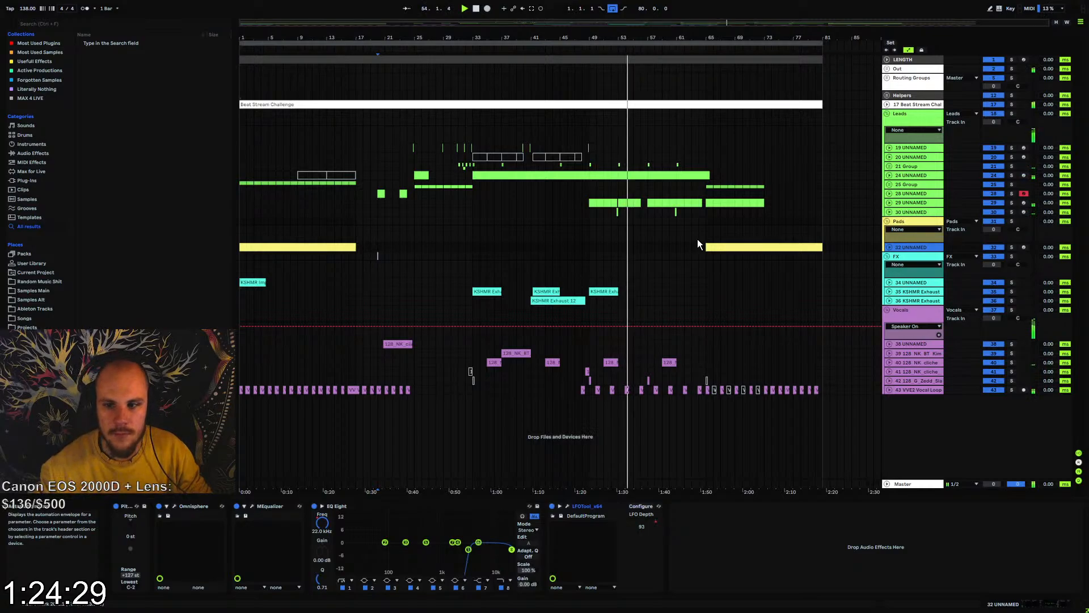
Unfold the Helpers group, arm the MASTER RECORDING track and start recording the arrangement from bar 1
click(886, 95)
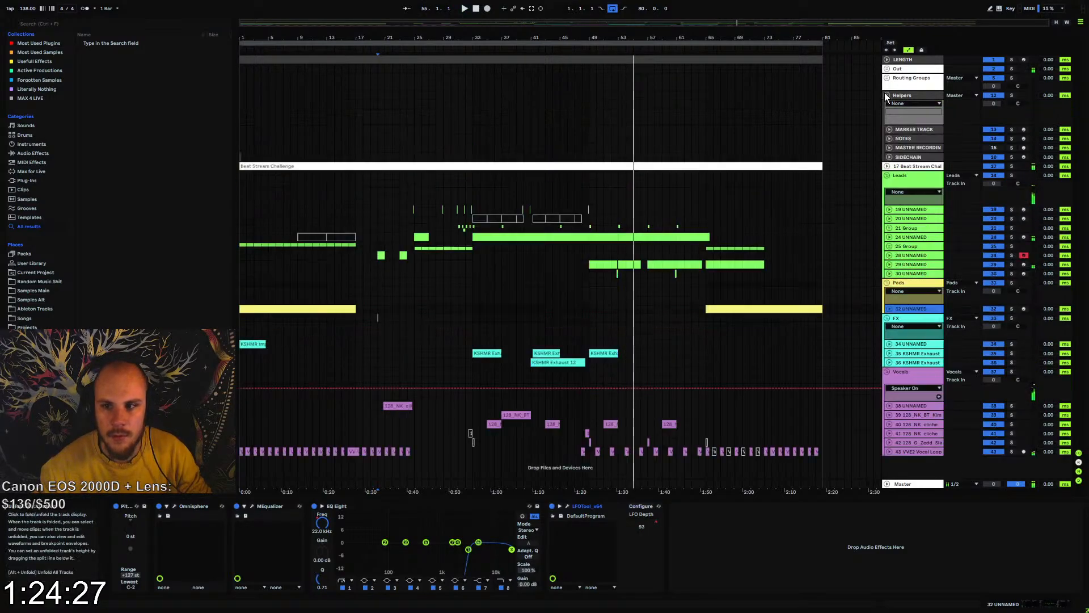
click(890, 148)
click(1024, 148)
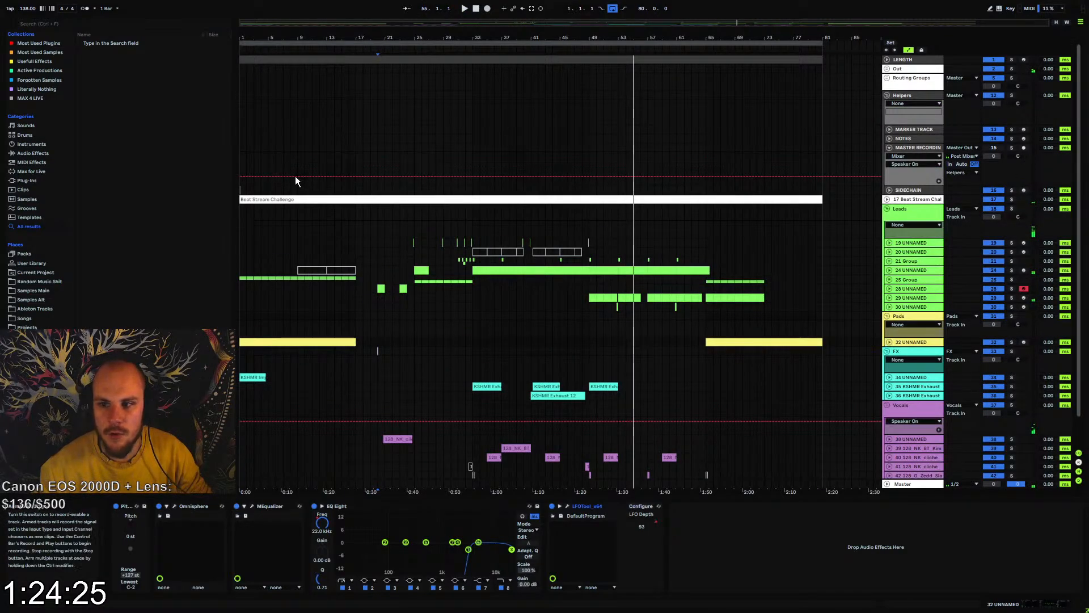
click(240, 148)
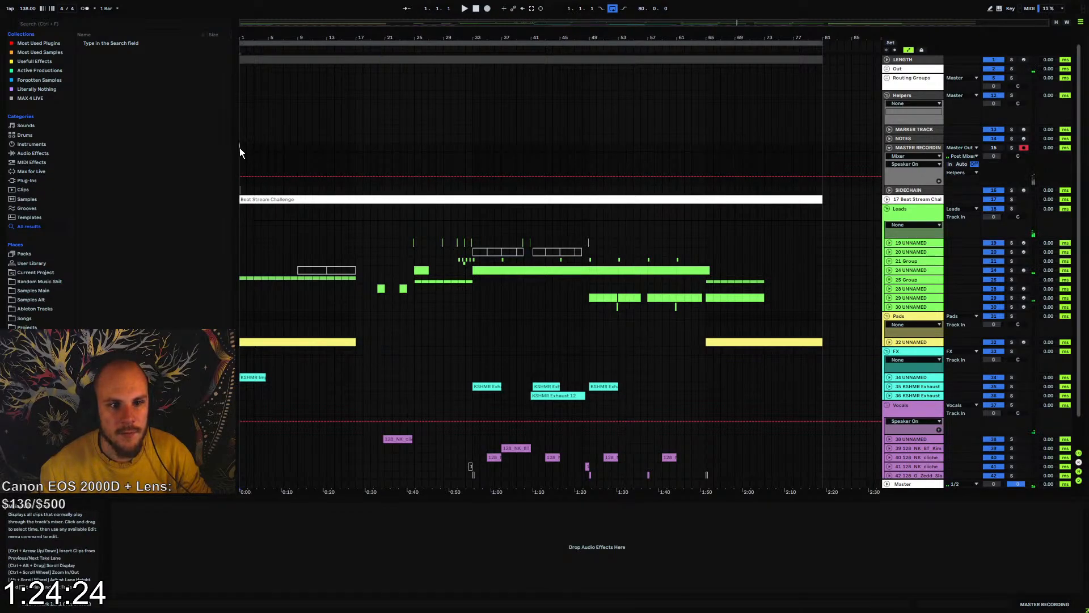
click(487, 9)
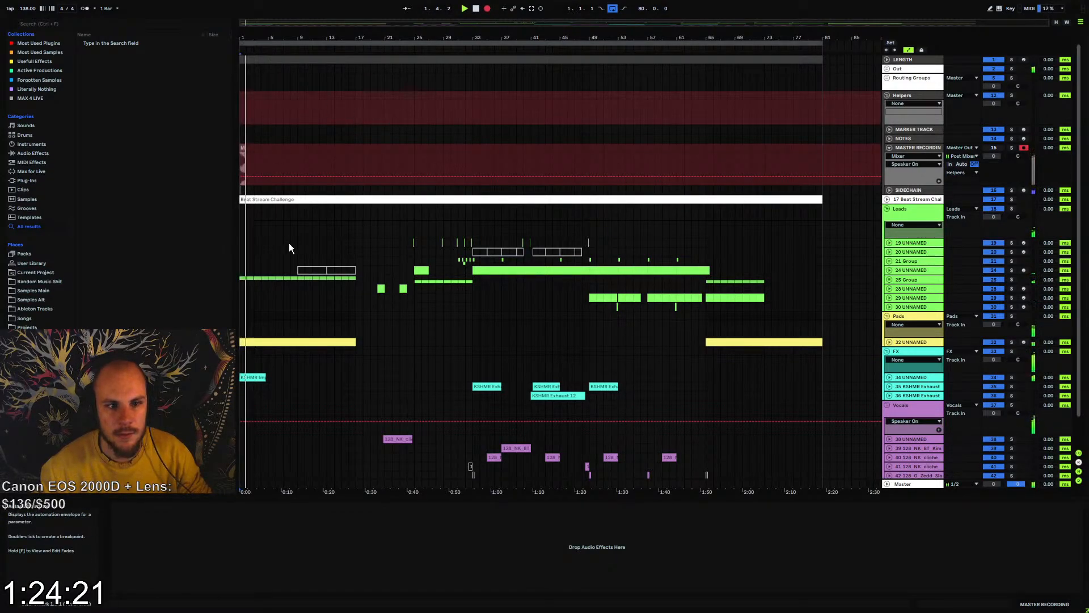
scroll(300, 295, down, 1)
click(890, 345)
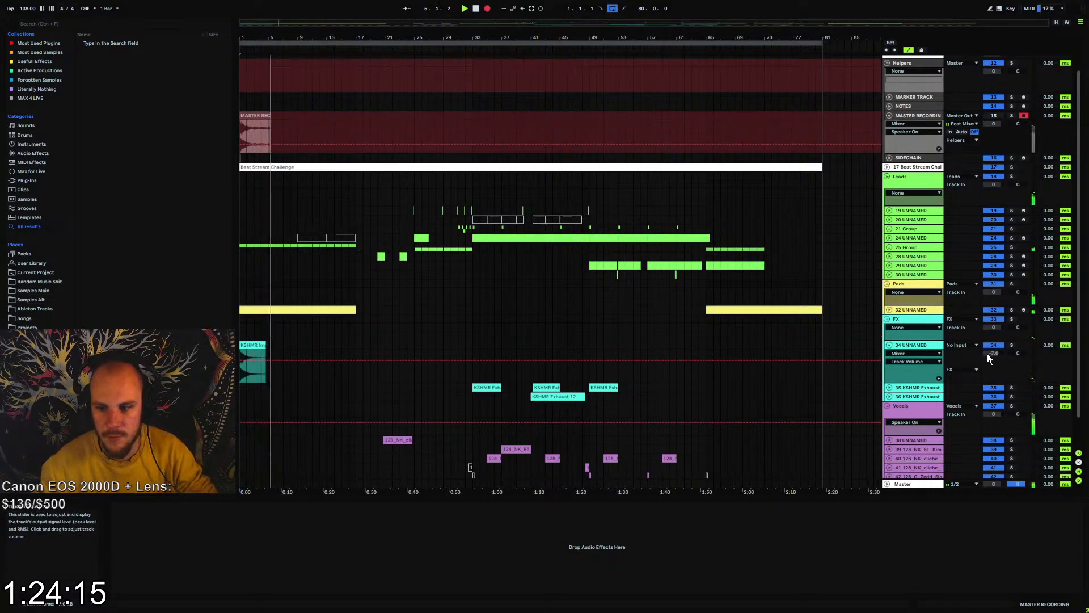
click(890, 345)
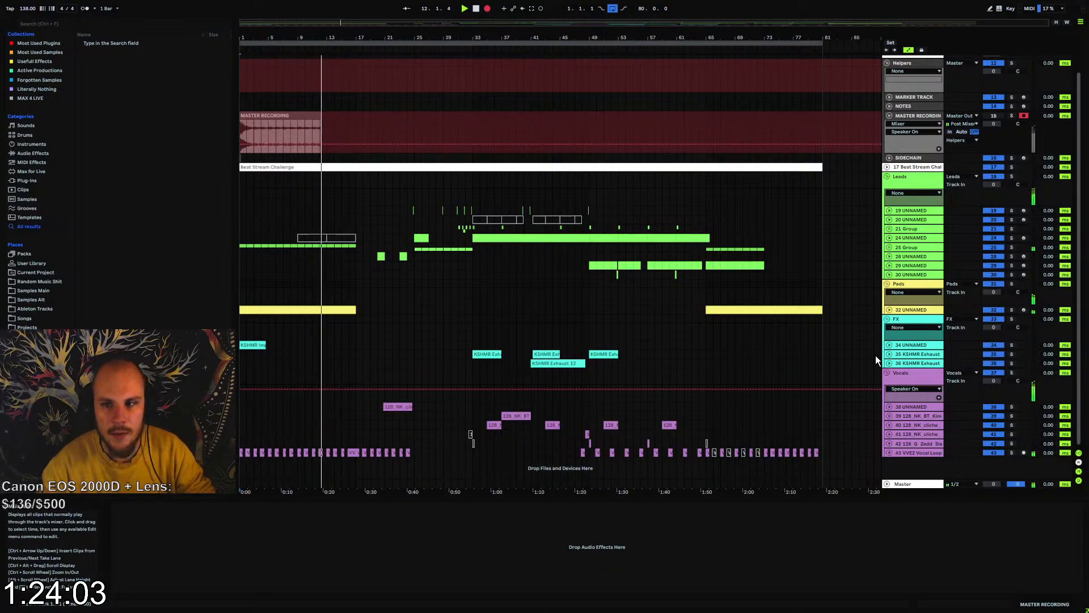
Set the audio input of track 17 Beat Stream Challenge to Drums and unfold the Routing Groups
scroll(855, 206, up, 1)
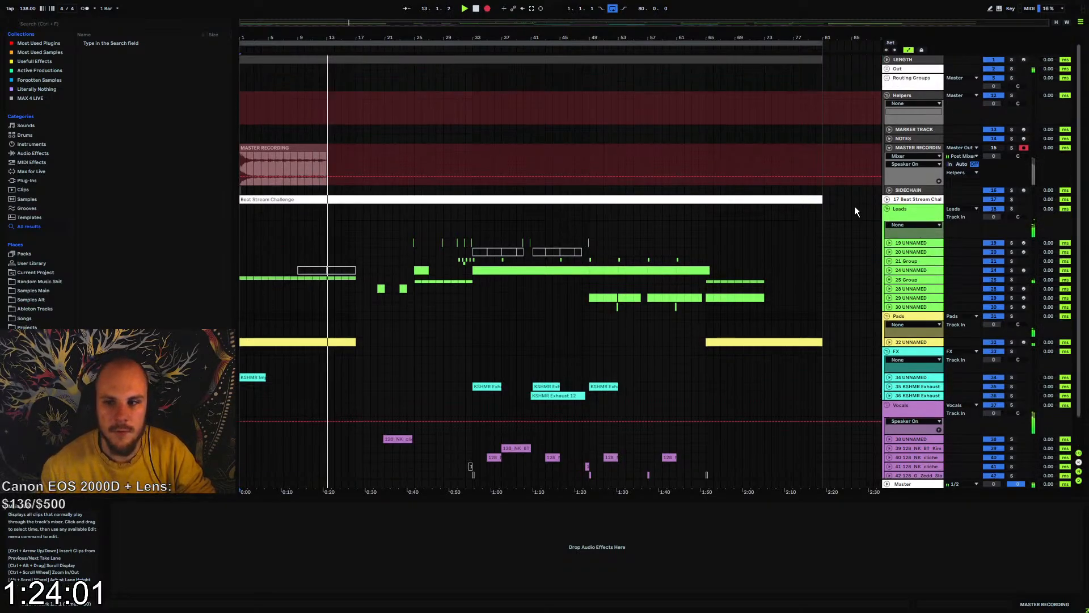
click(887, 200)
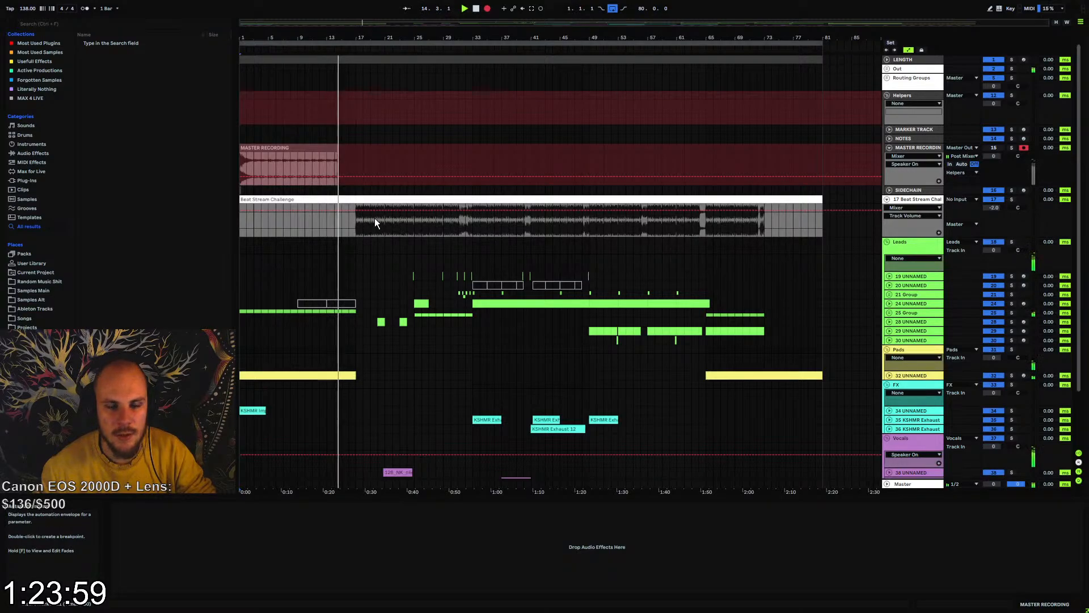
drag(350, 222, 727, 223)
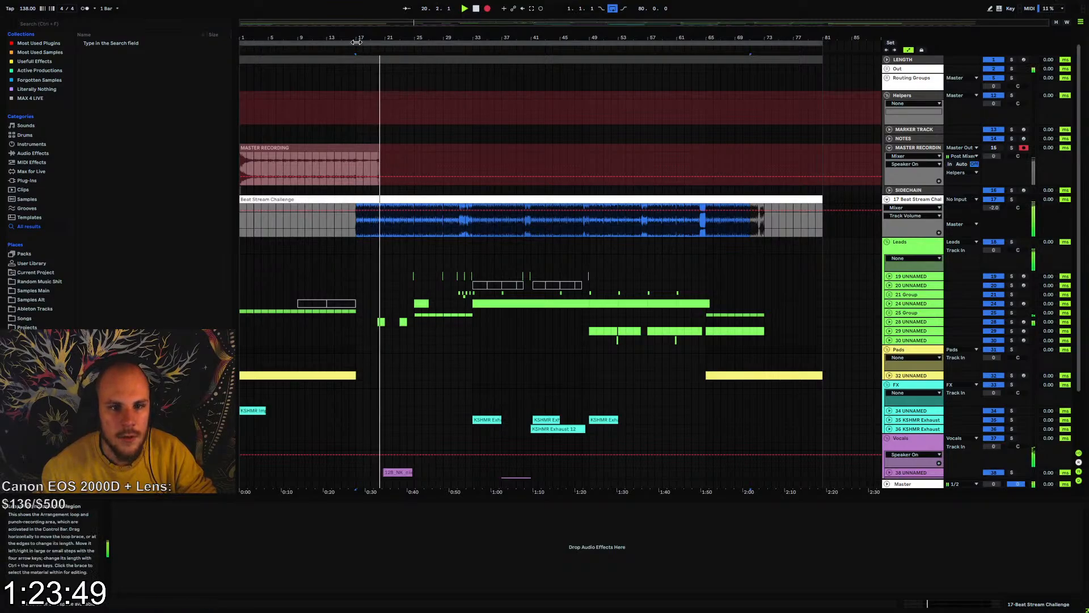
drag(357, 42, 485, 180)
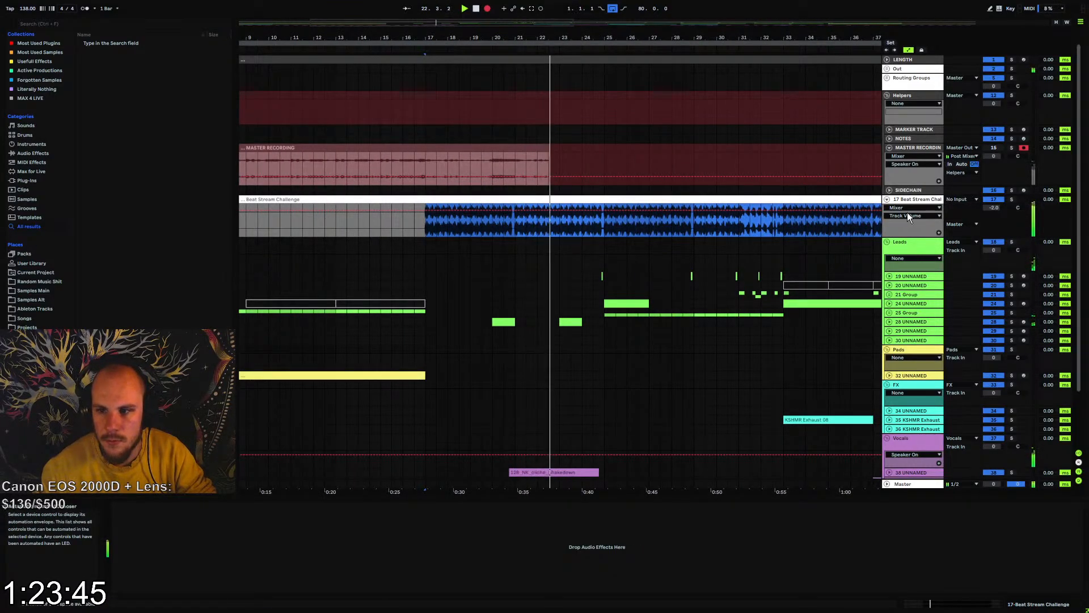
click(958, 199)
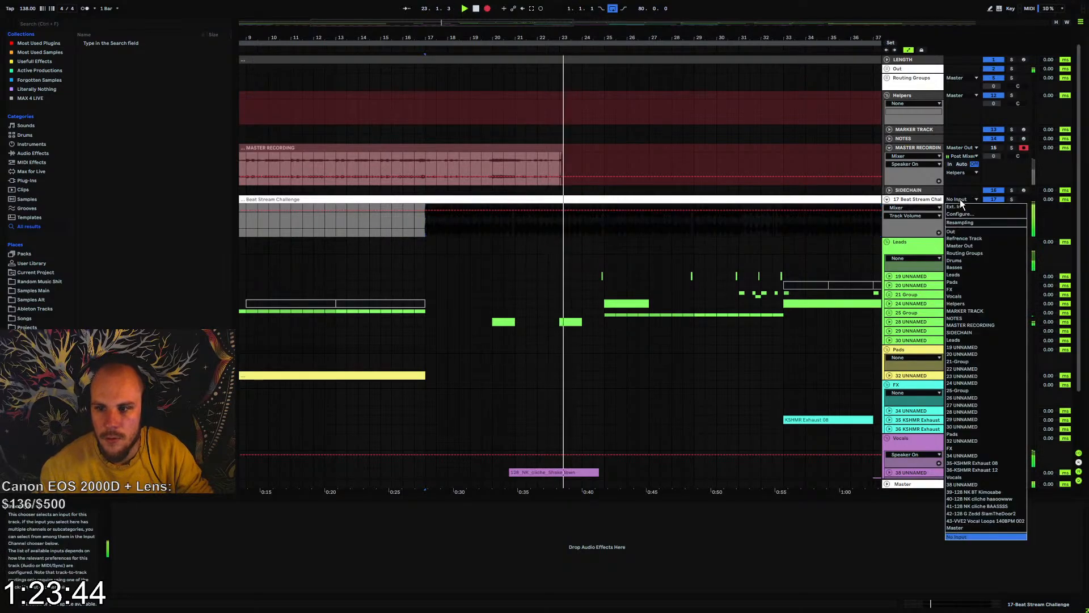
click(972, 262)
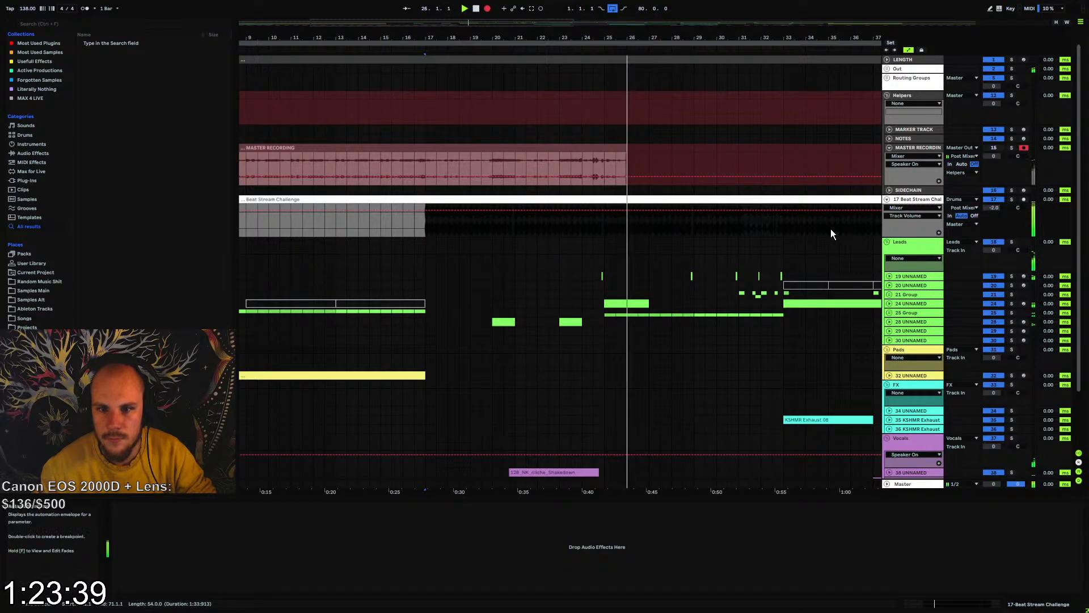
click(887, 78)
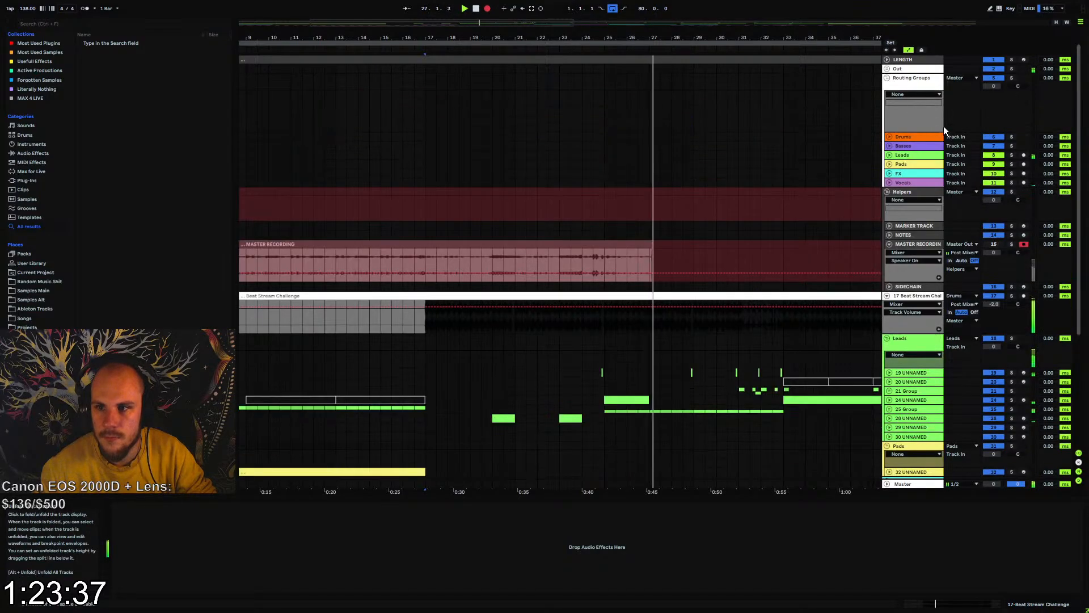
Try Basses as the audio input of track 17 Beat Stream Challenge and switch it back to Drums
click(889, 137)
click(889, 137)
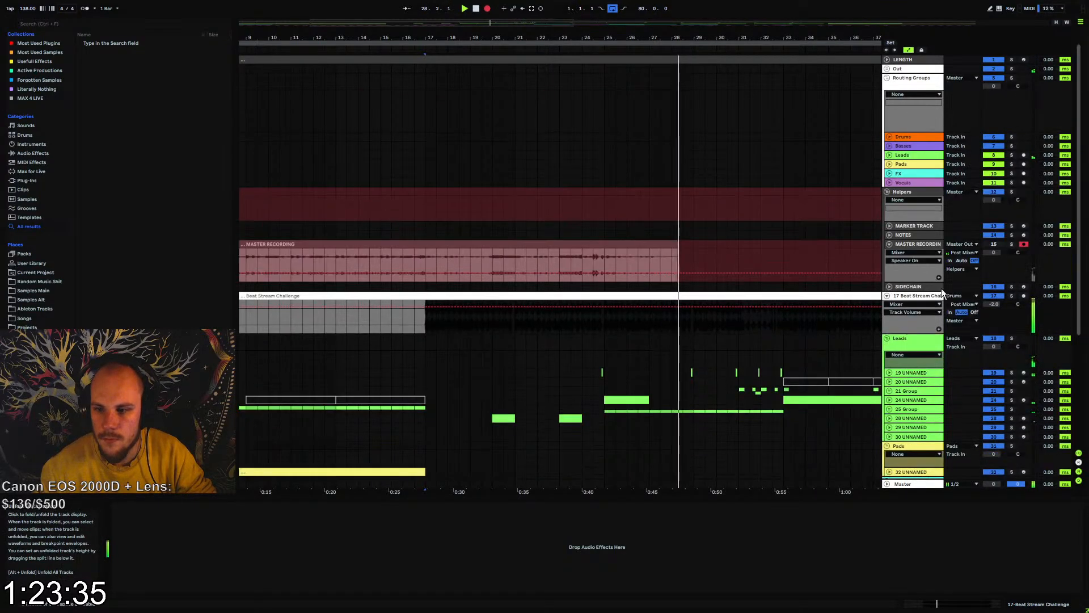
click(962, 297)
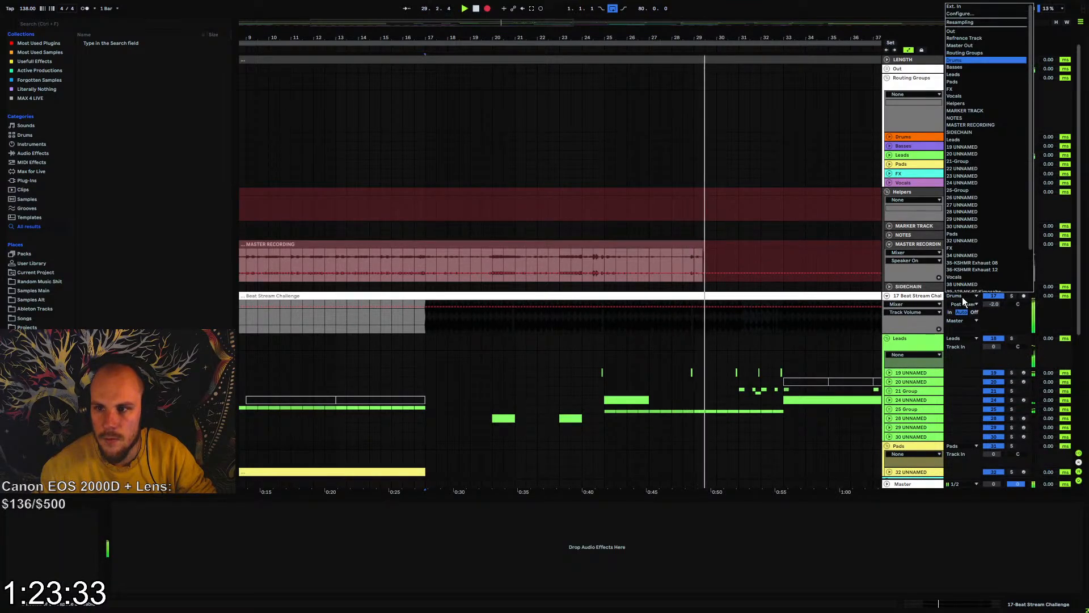
click(967, 67)
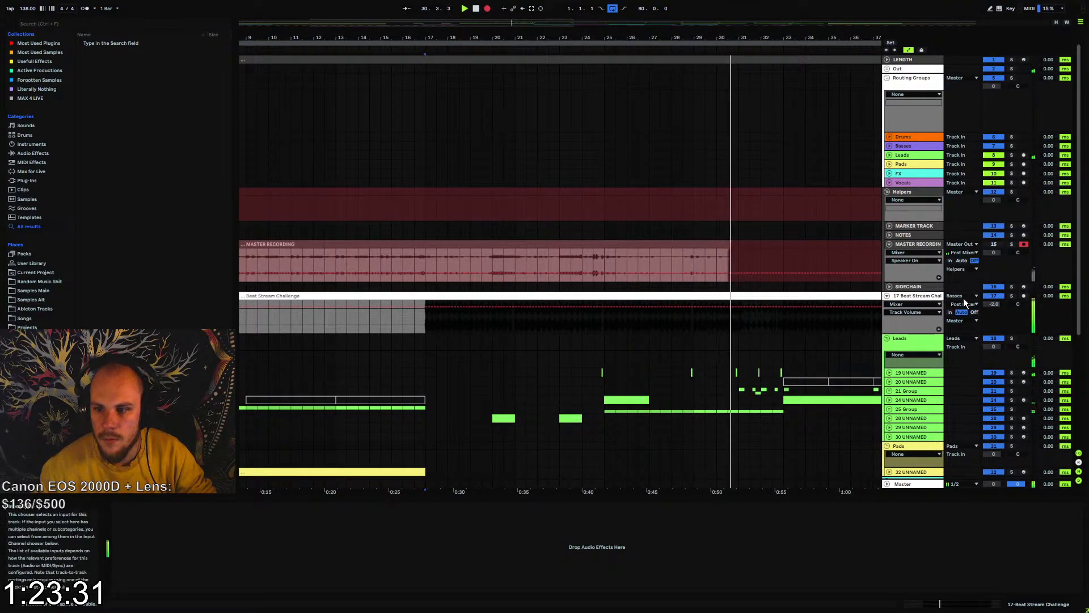
click(963, 303)
click(971, 58)
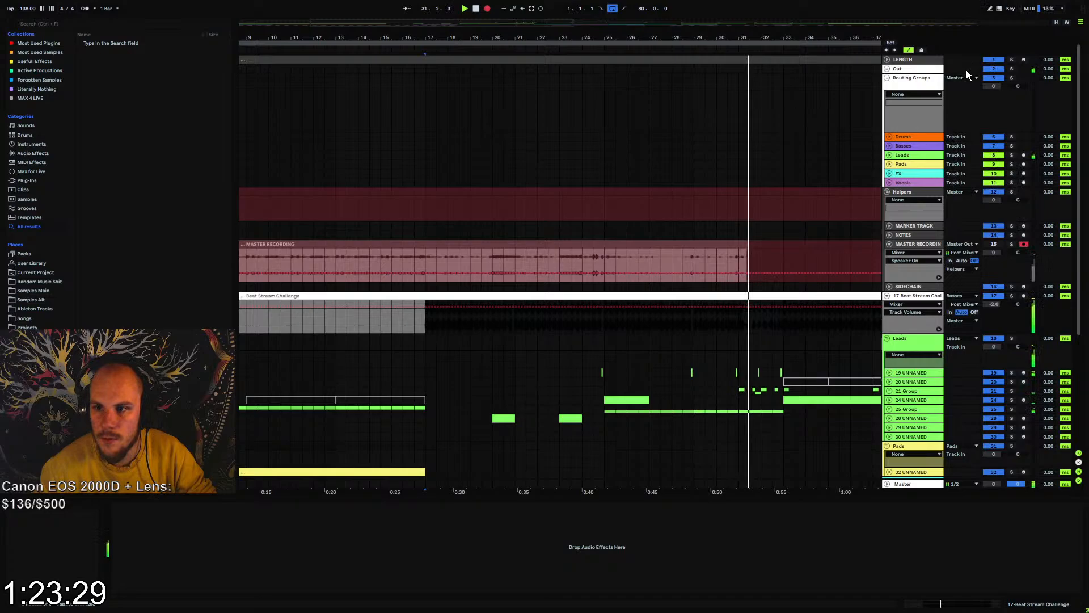
Feed the Drums routing track from 17-Beat Stream Challenge and set track 17's output to Sends Only
click(890, 135)
click(959, 137)
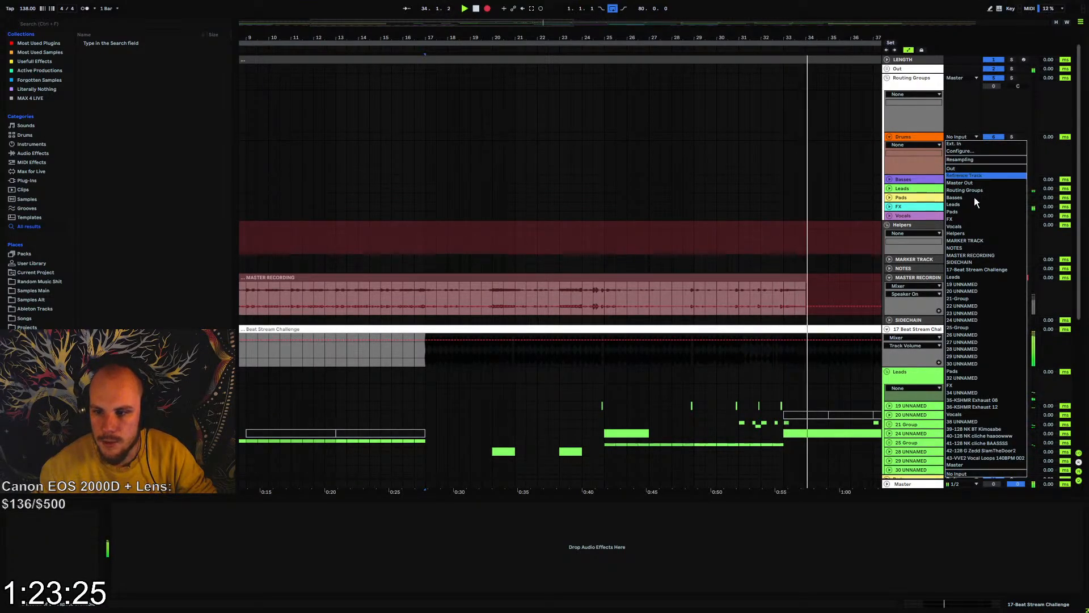
click(976, 270)
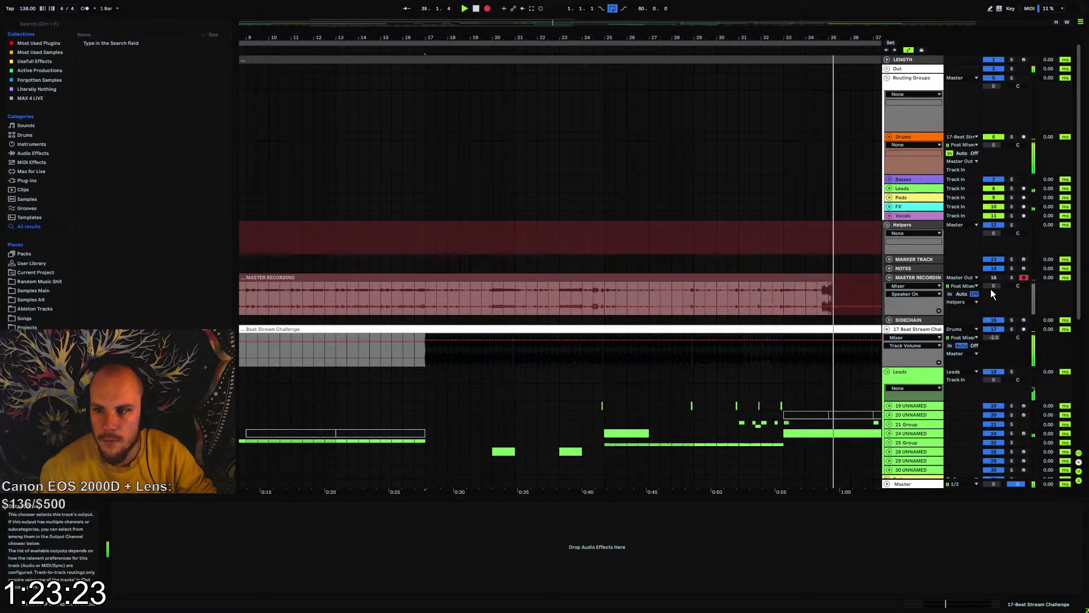
click(962, 353)
click(963, 533)
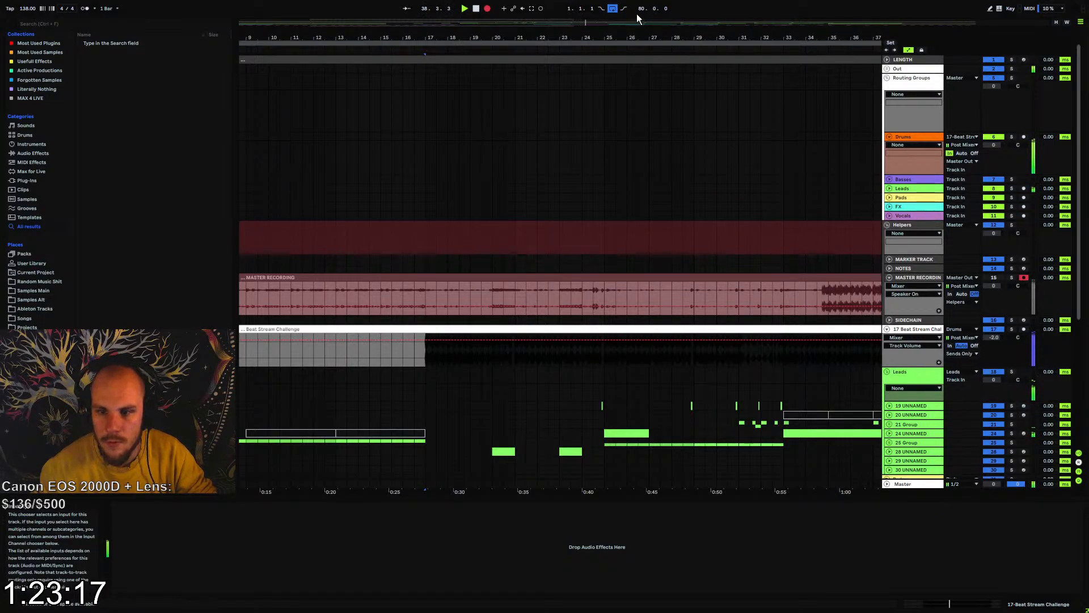
Inspect the recorded waveform up to bar 41 on the MASTER RECORDING track and stop the recording
drag(570, 23, 568, 17)
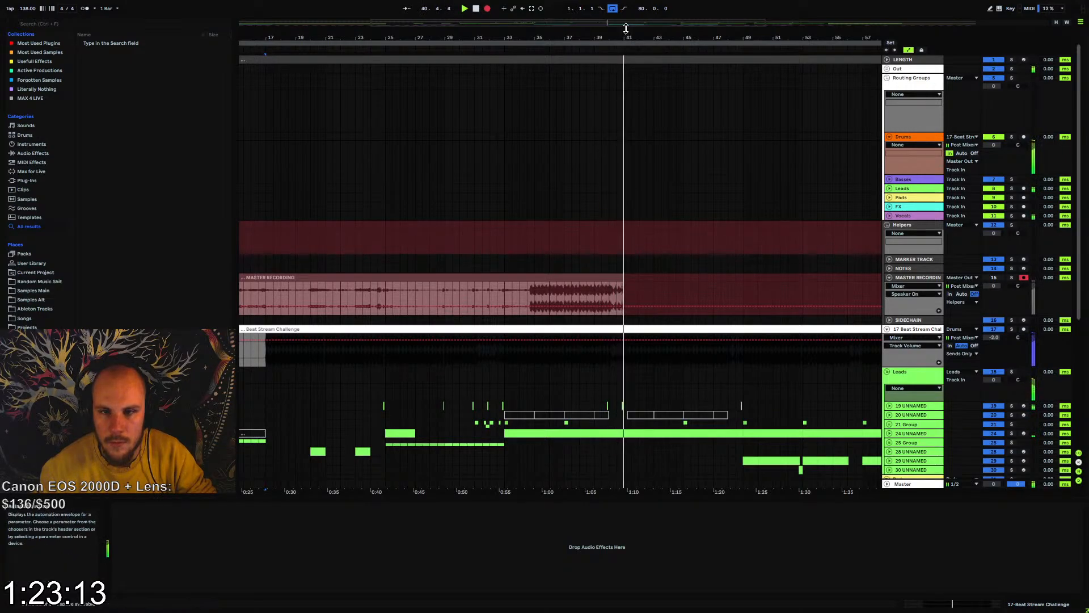
mouse_move(626, 28)
mouse_down()
mouse_move(623, 57)
mouse_move(623, 44)
mouse_up()
key(space)
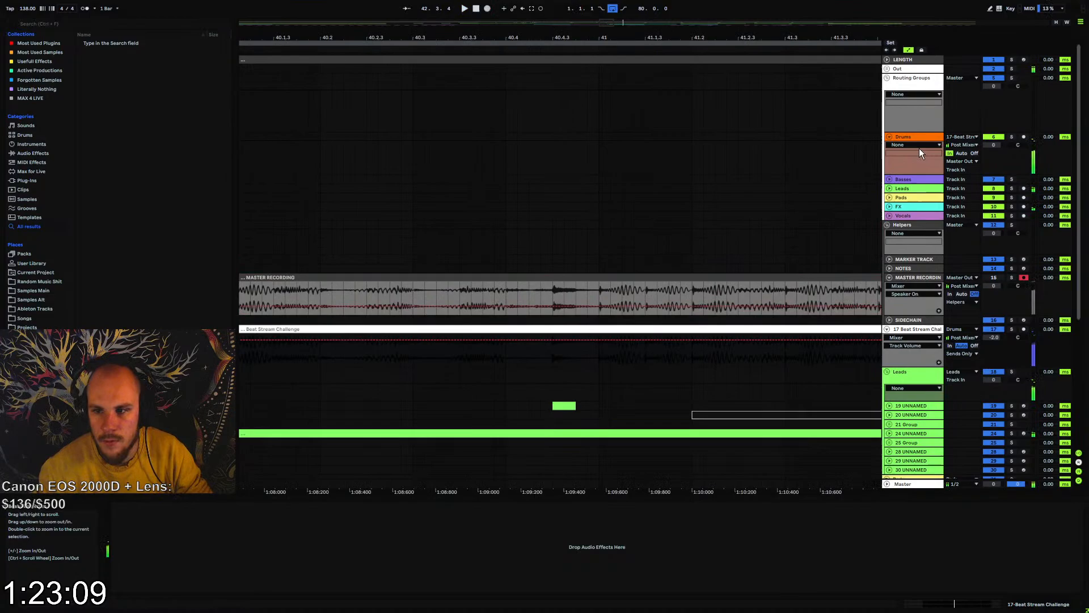
Set the Drums routing track's audio input to No Input and track 17 Beat Stream Challenge's output to Drums
click(955, 140)
click(962, 475)
click(960, 353)
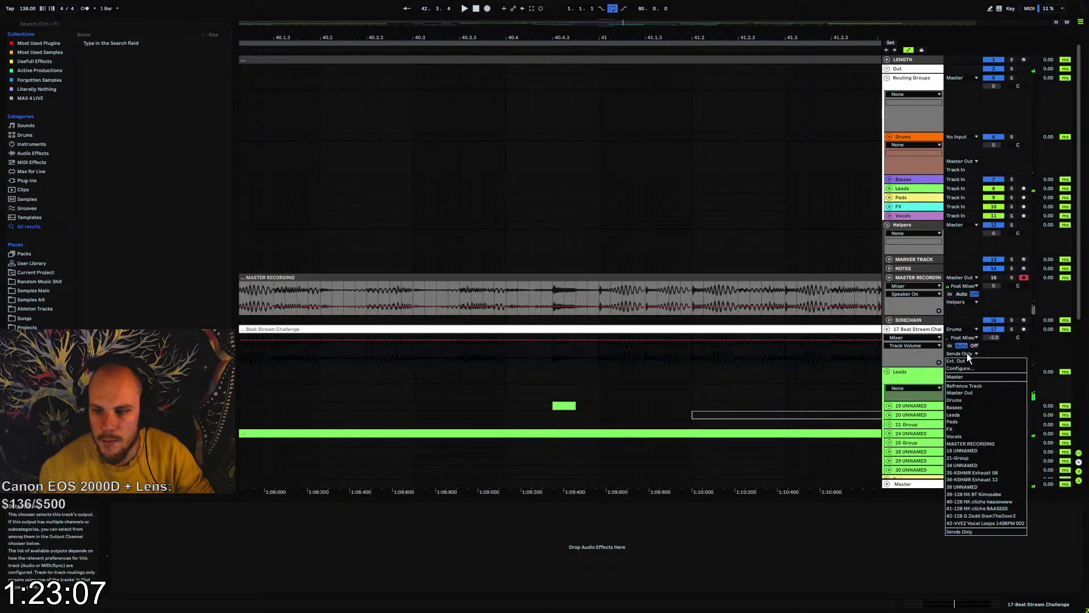
click(965, 400)
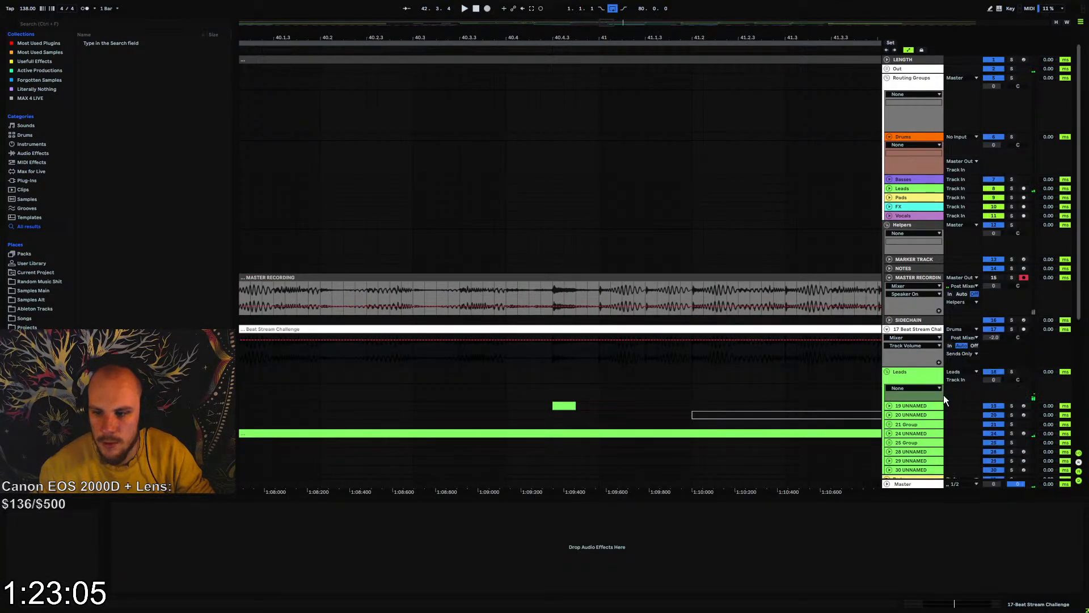
Play back the arrangement from bar 33 to check the new beat routing
key(space)
mouse_move(543, 37)
mouse_down()
mouse_move(642, 17)
mouse_move(769, 17)
mouse_up()
key(space)
click(523, 294)
key(space)
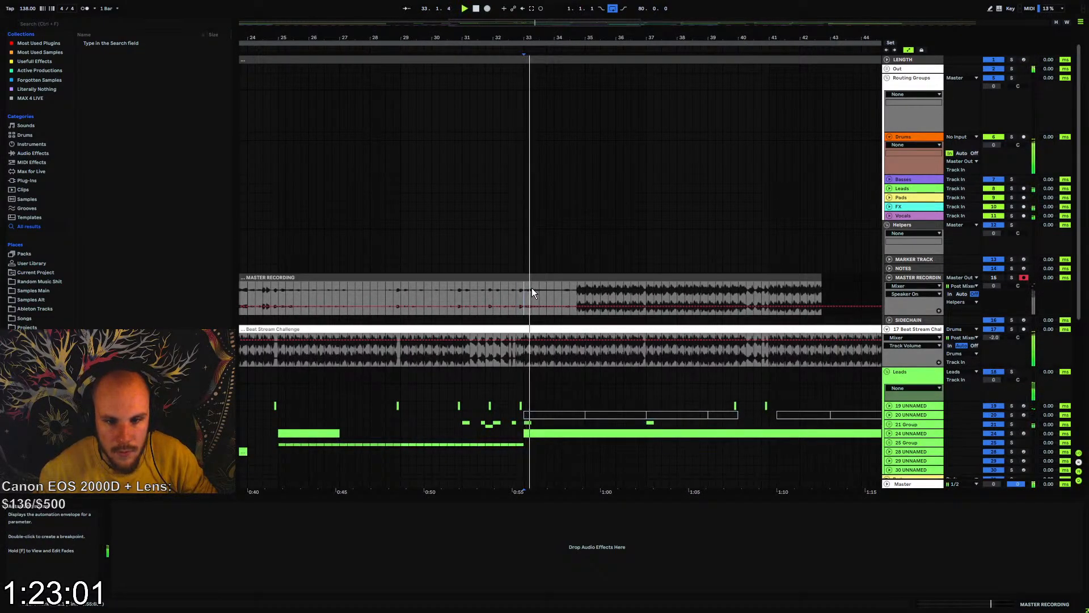
key(space)
key(space)
Record a short MASTER RECORDING take from bar 33 and compare its waveform with the beat clip
drag(528, 37, 528, 111)
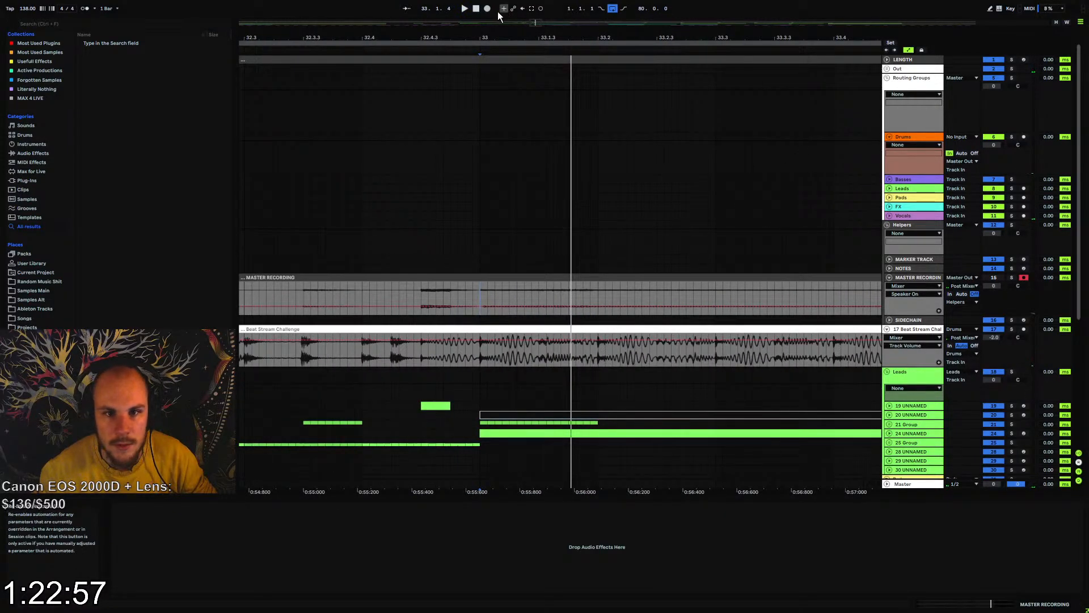
click(487, 9)
key(space)
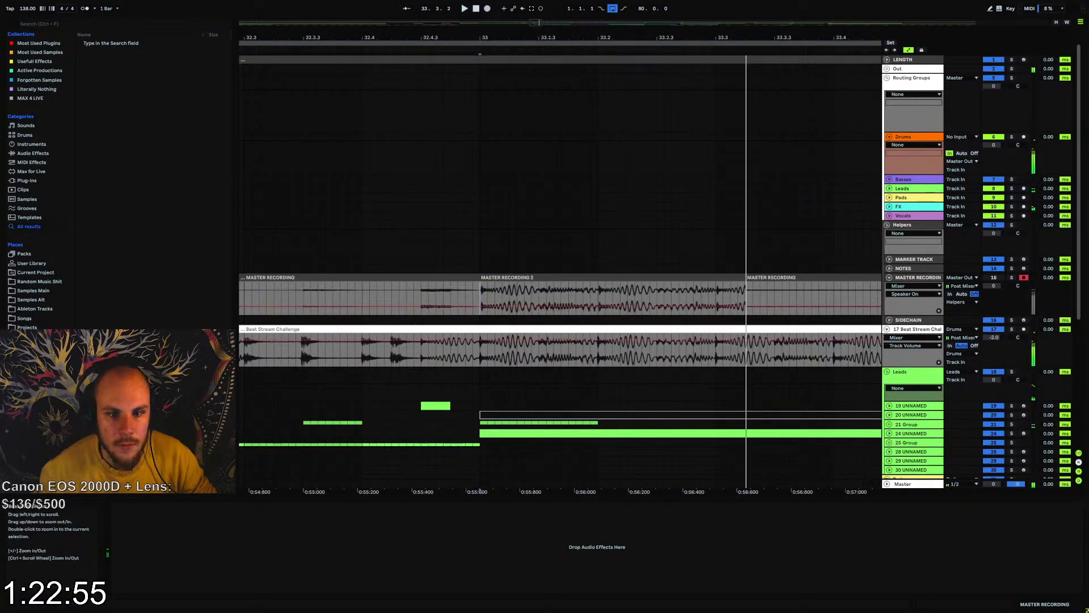
drag(481, 37, 545, 17)
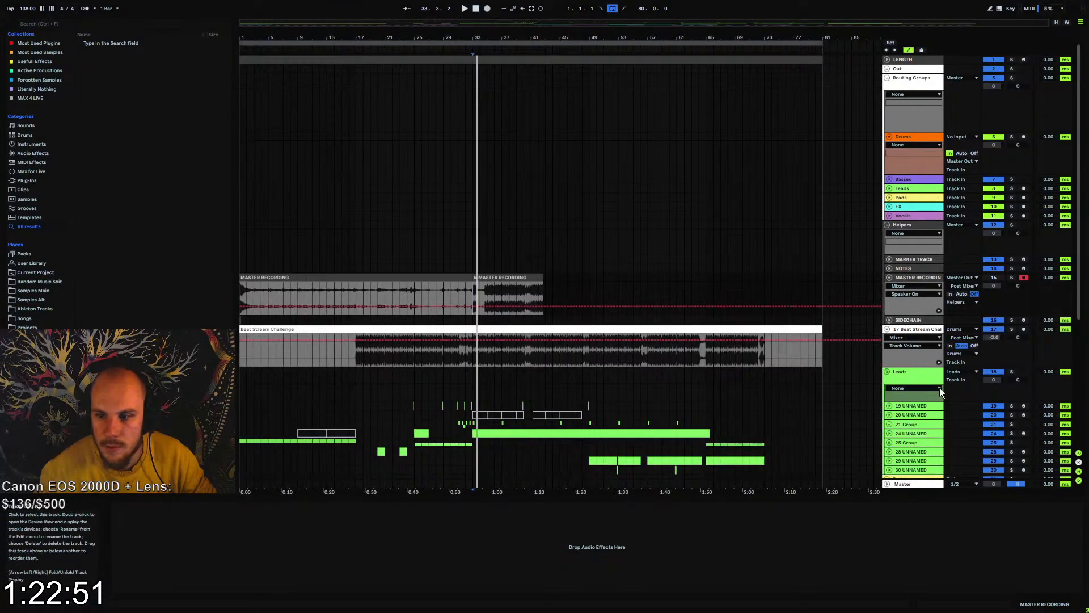
Fold the Drums routing track and start a new arrangement recording of the master from bar 1
click(893, 136)
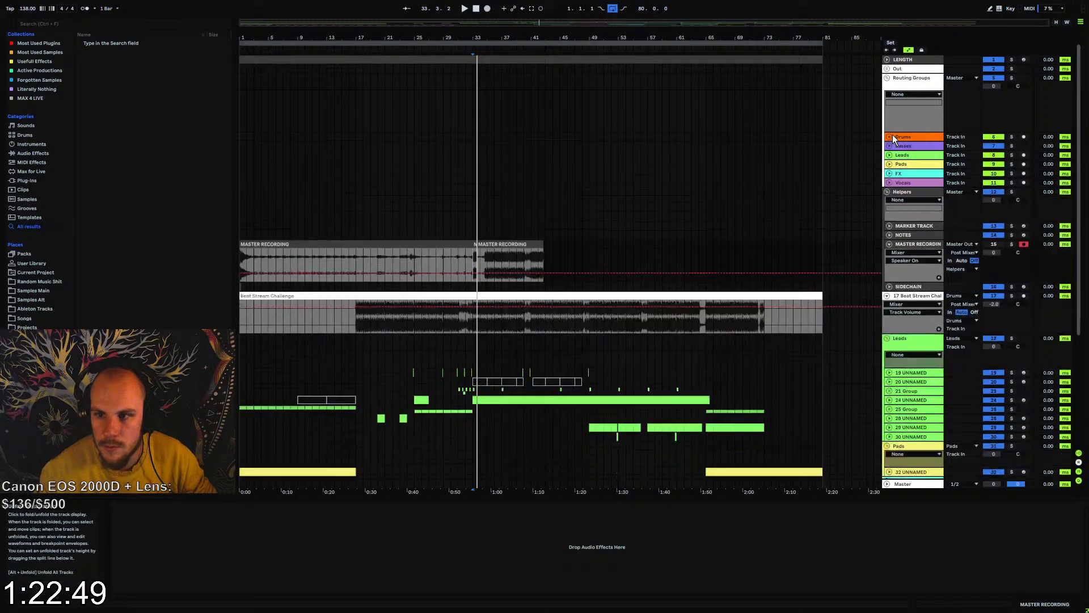
key(space)
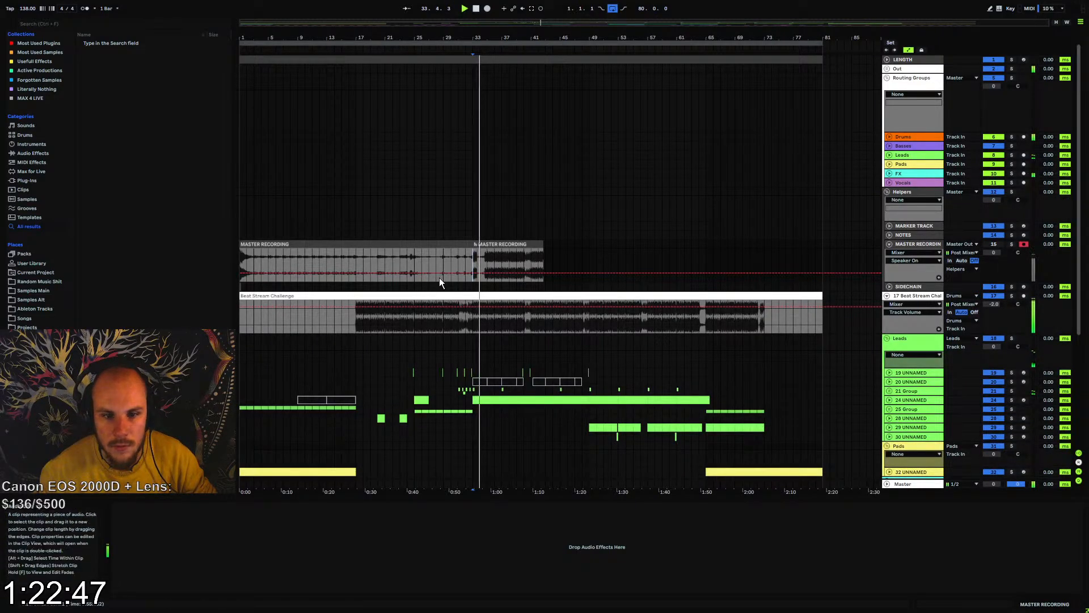
key(space)
key(space)
click(351, 261)
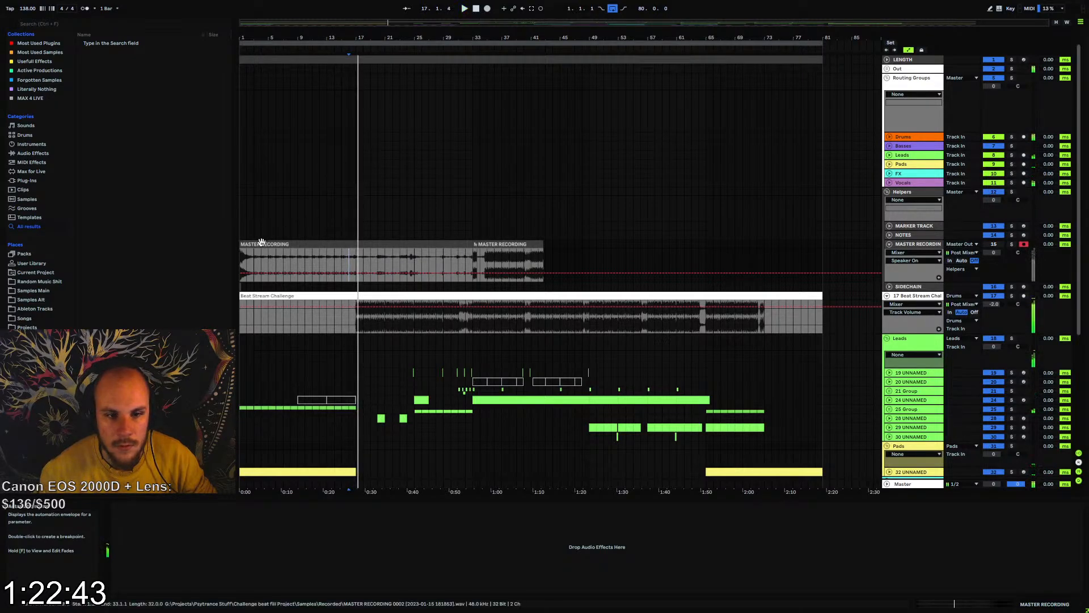
click(240, 260)
click(487, 9)
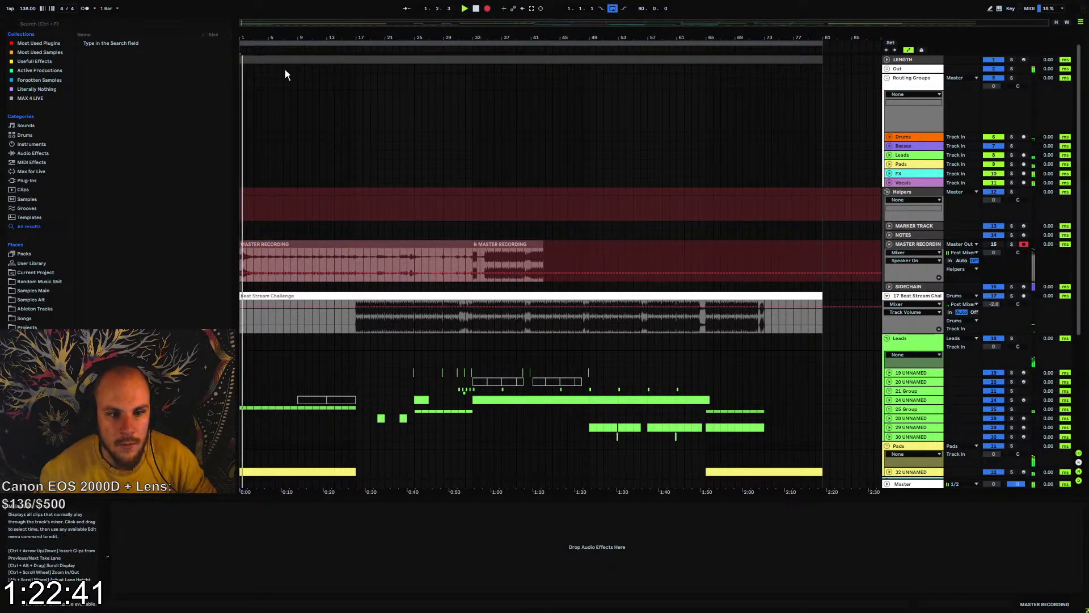
Unfold track 34 UNNAMED in the FX group and compare its impact clip with the recording at bar 1
drag(249, 39, 249, 136)
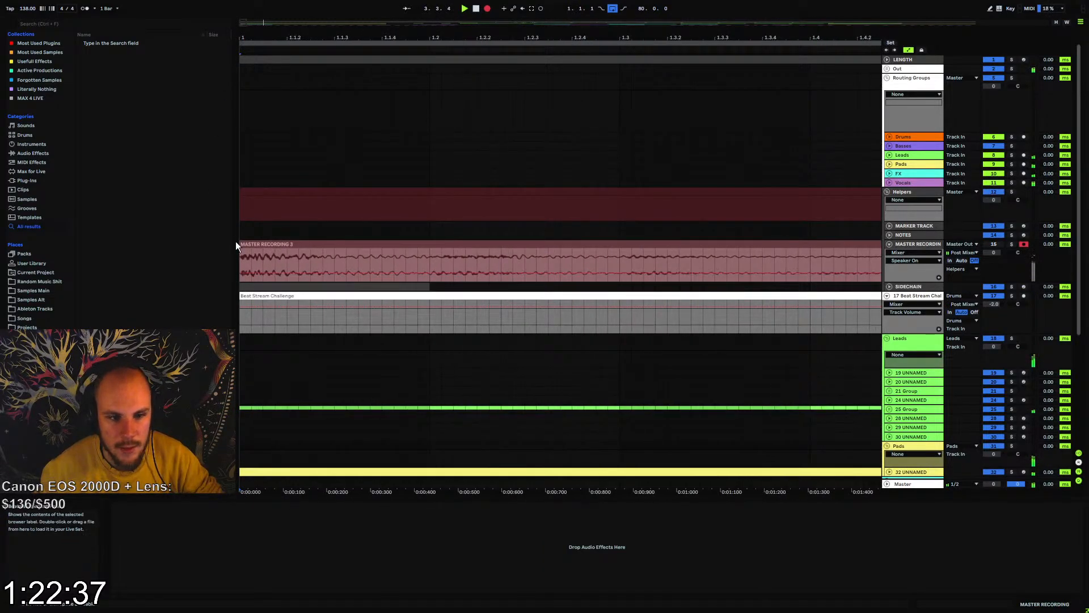
scroll(249, 268, down, 5)
click(889, 363)
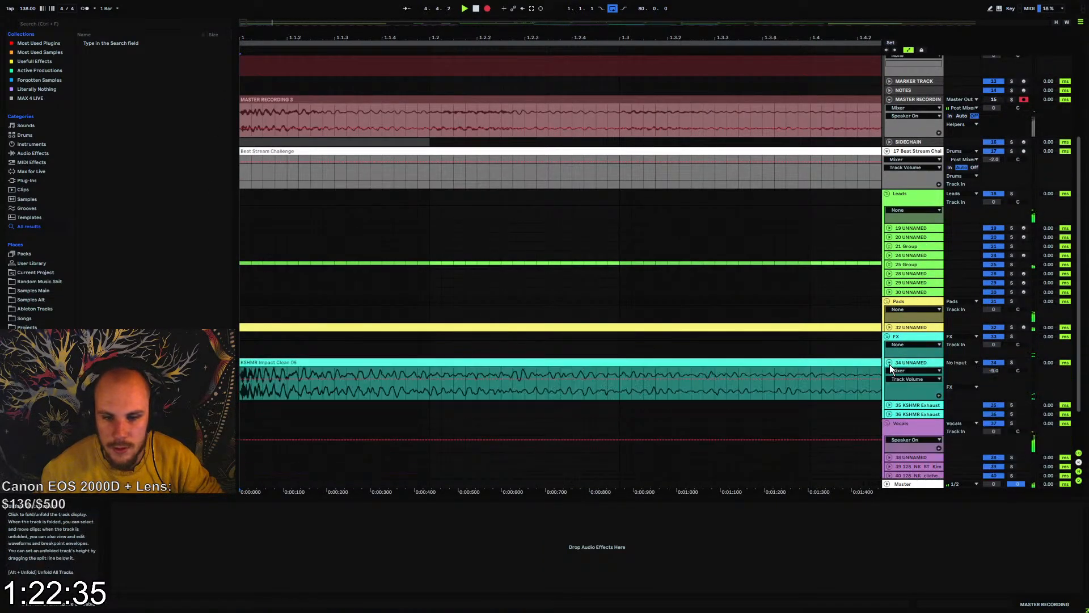
mouse_move(305, 44)
mouse_down()
mouse_move(305, 88)
mouse_move(305, 40)
mouse_up()
drag(363, 37, 363, 34)
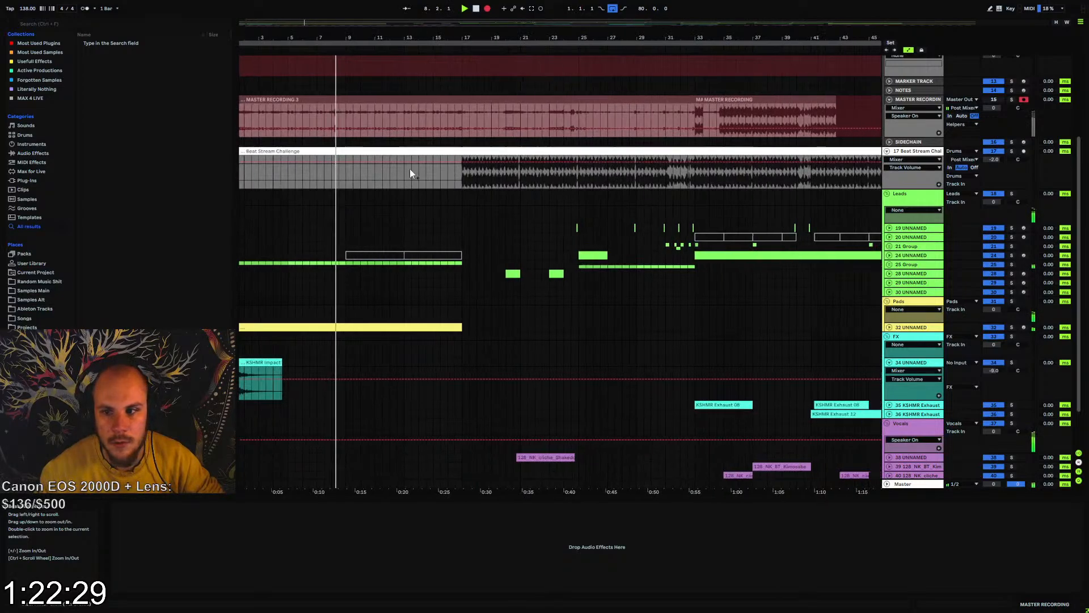
Put the 17 Beat Stream Challenge track into a new group of its own
click(901, 151)
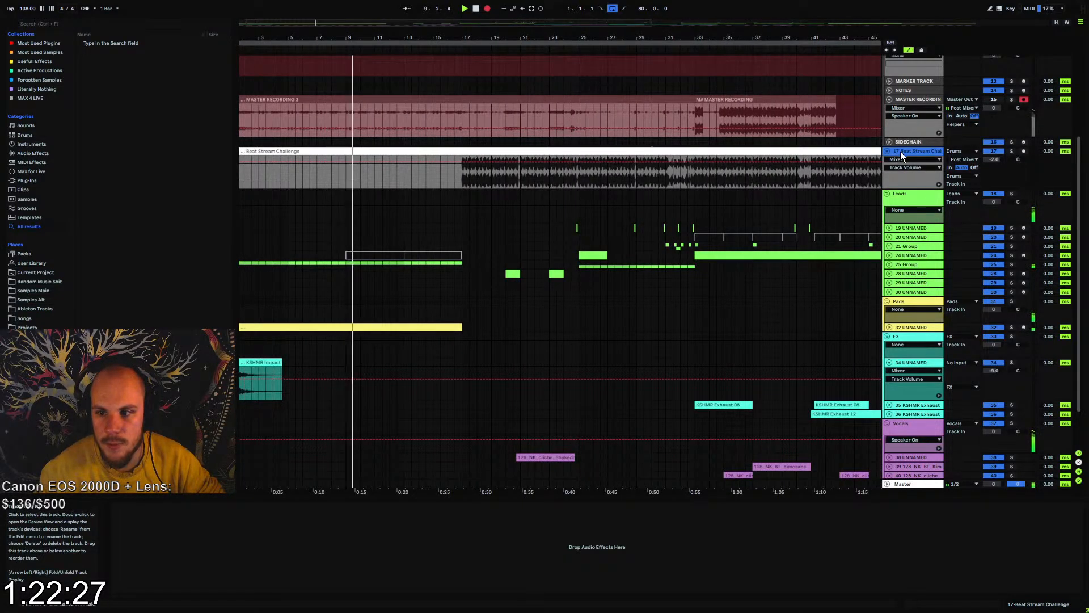
scroll(876, 287, up, 3)
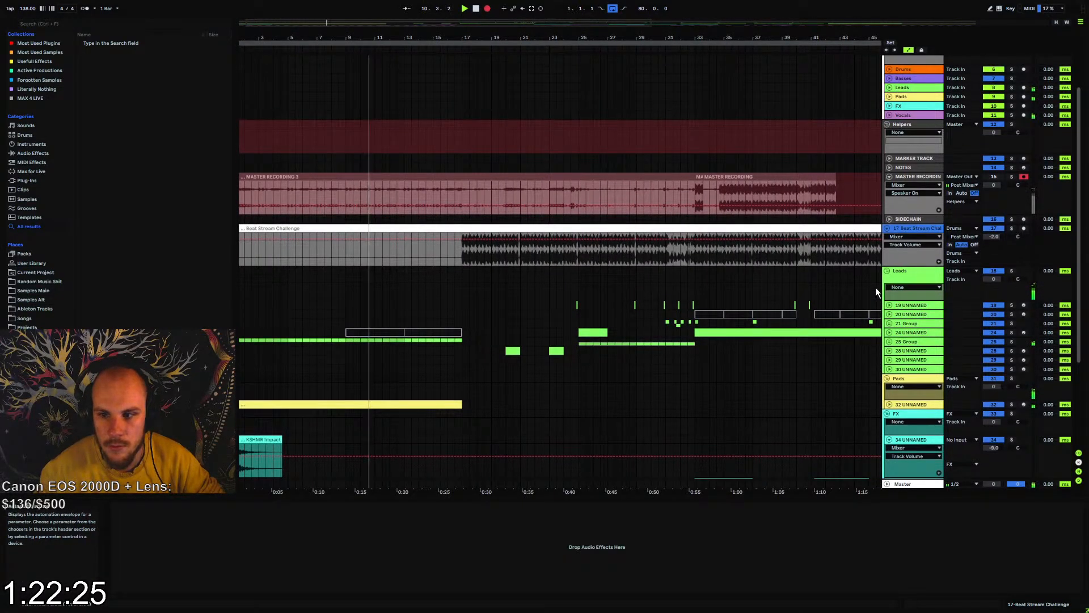
key(ctrl+g)
scroll(928, 256, up, 1)
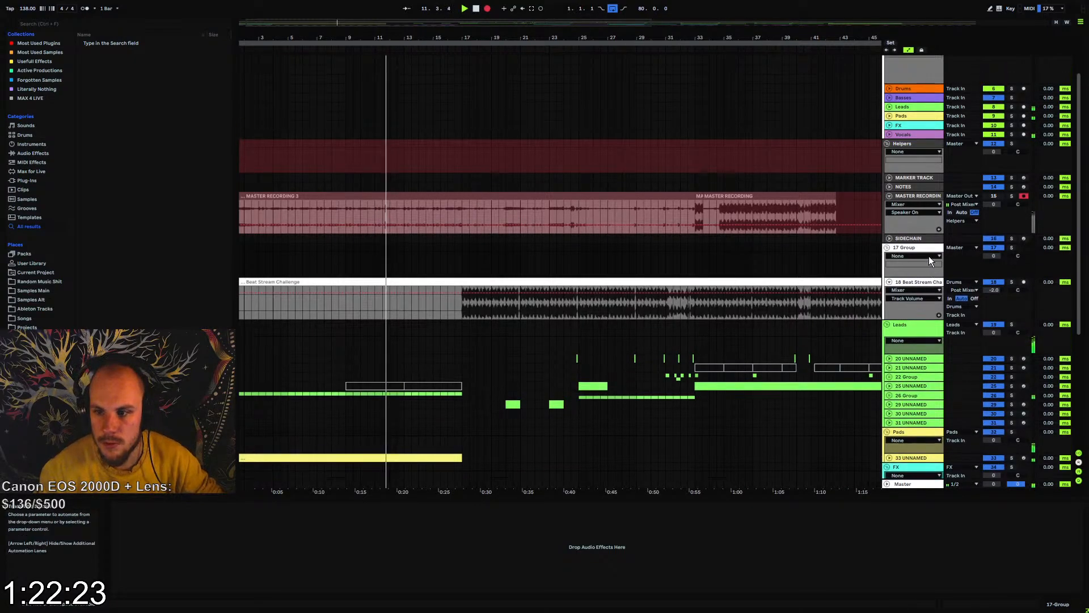
Route track 18 Beat Stream Challenge's output to 17-Group and send 17 Group's output to Drums
click(962, 307)
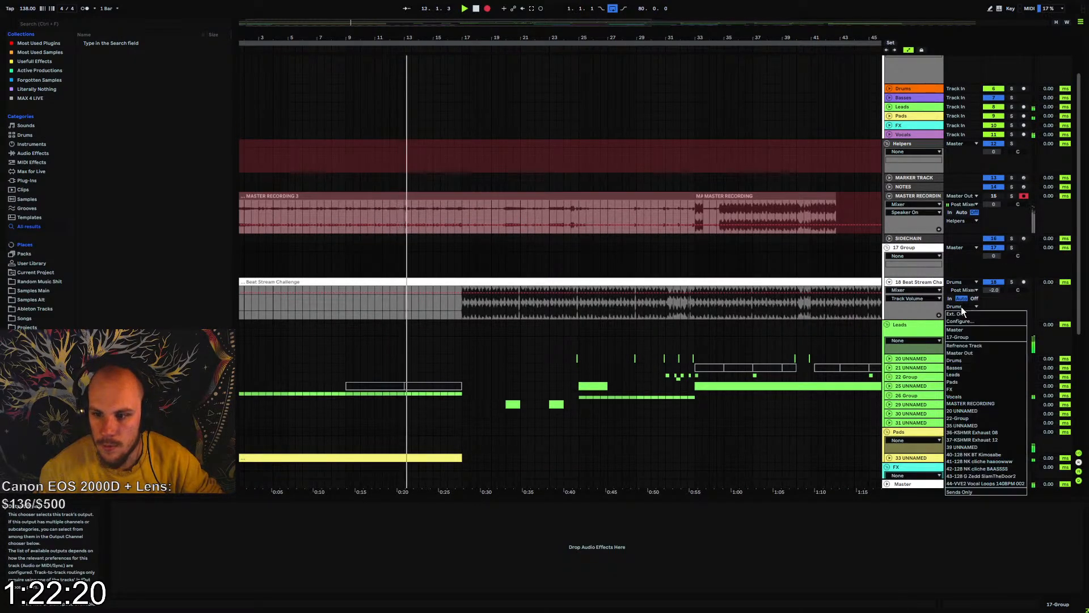
click(965, 337)
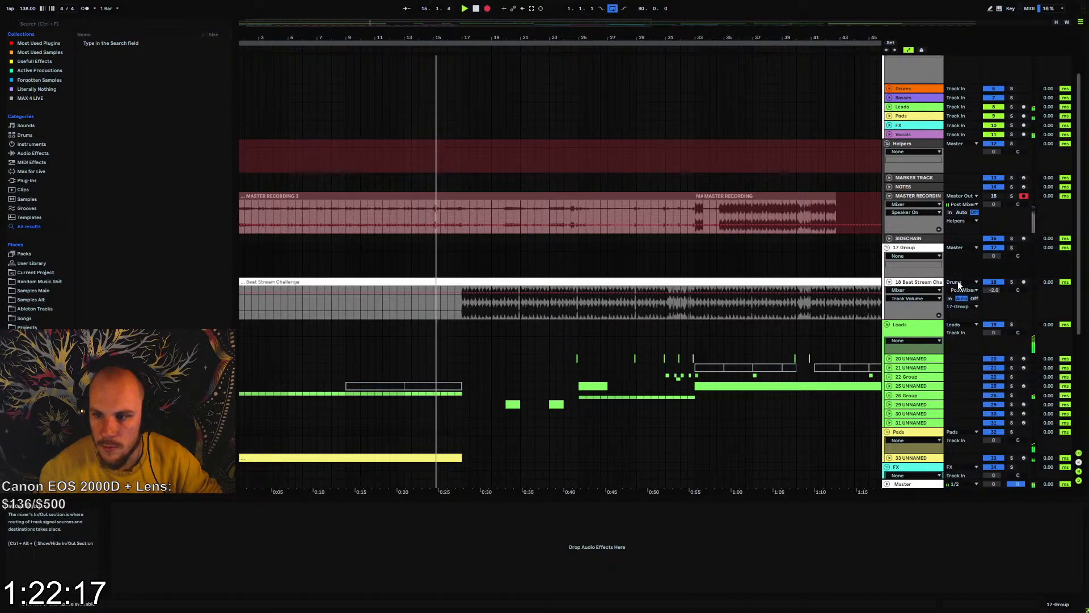
click(962, 248)
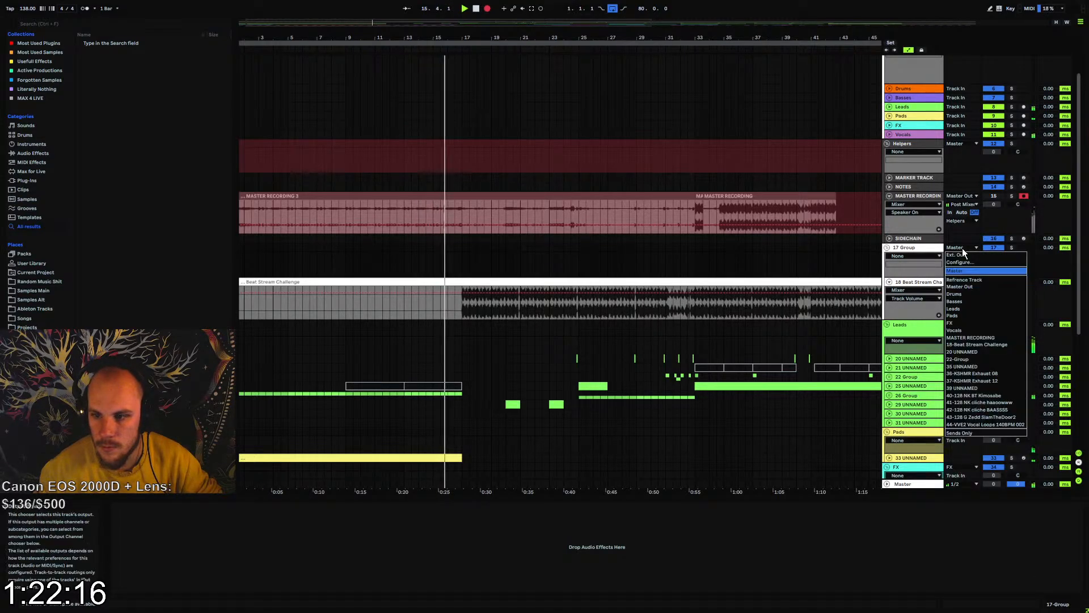
click(964, 293)
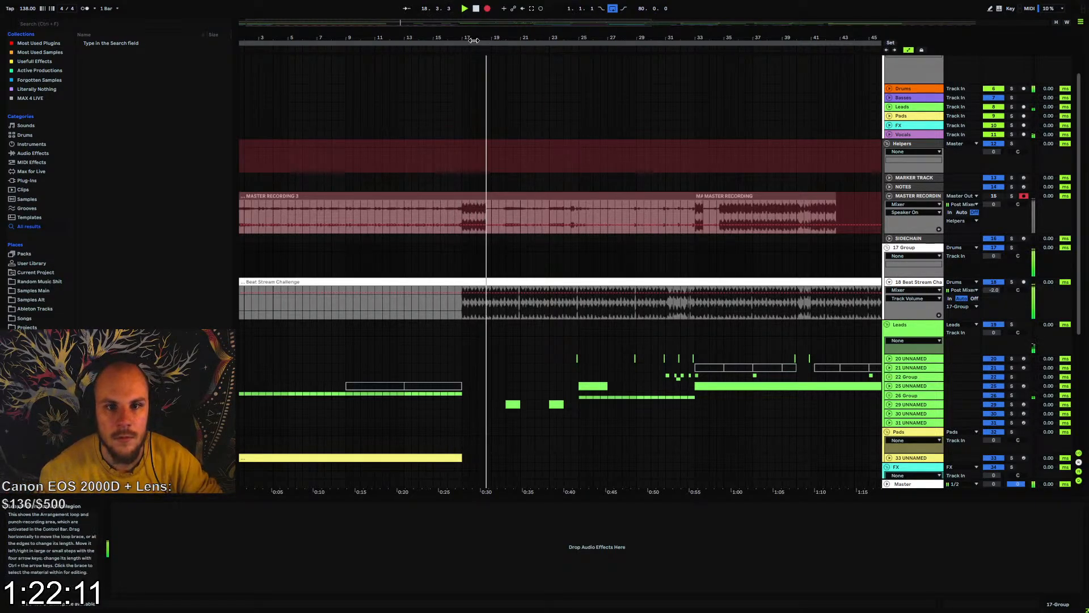
Compare the recorded kicks with the beat clip at bar 17 and set track 18's monitoring to Off
drag(465, 39, 465, 152)
drag(344, 39, 359, 105)
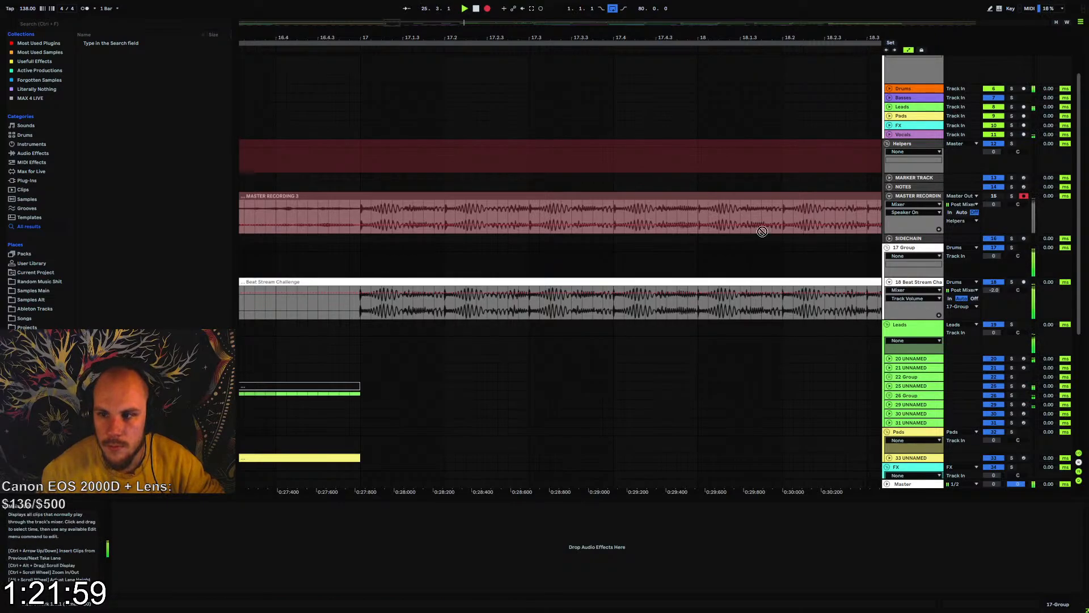
click(974, 298)
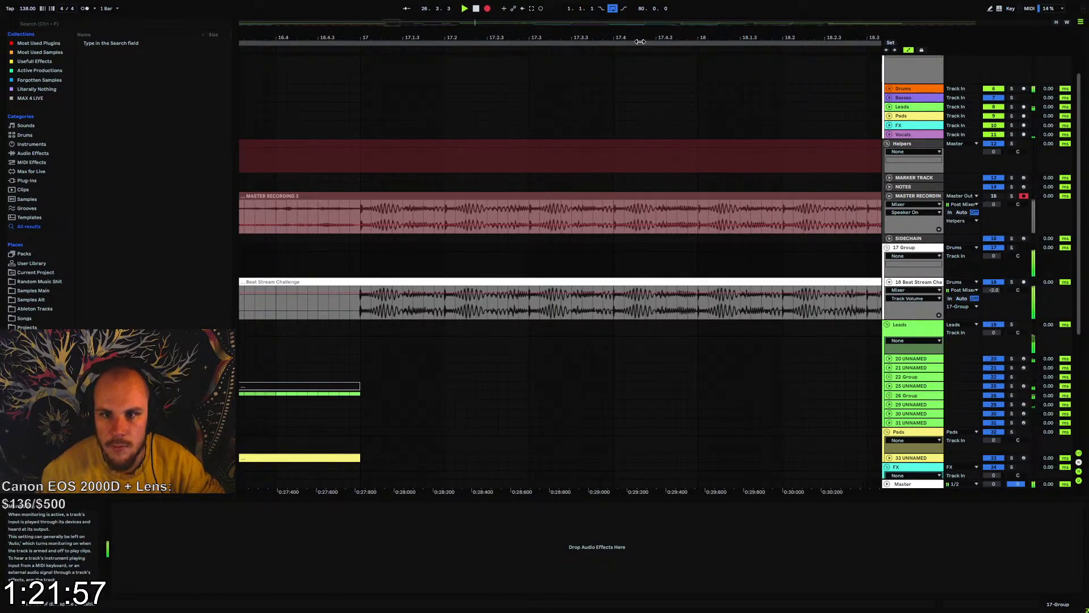
Set the track delay of 18 Beat Stream Challenge to -16.00 ms, comparing its transients with the recorded waveform, and stop recording
drag(640, 39, 249, 13)
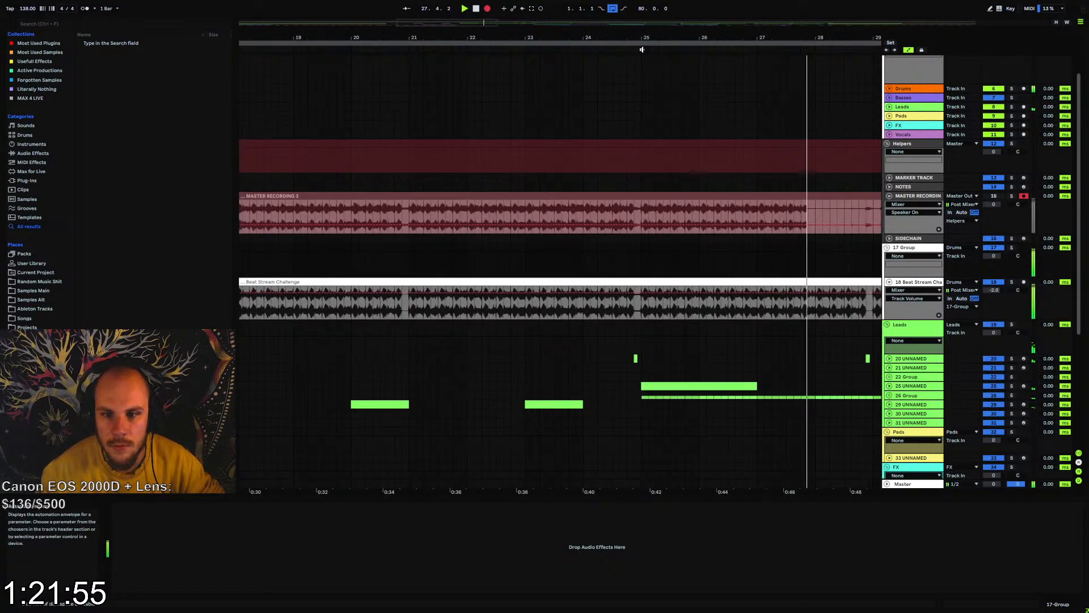
drag(797, 33, 794, 54)
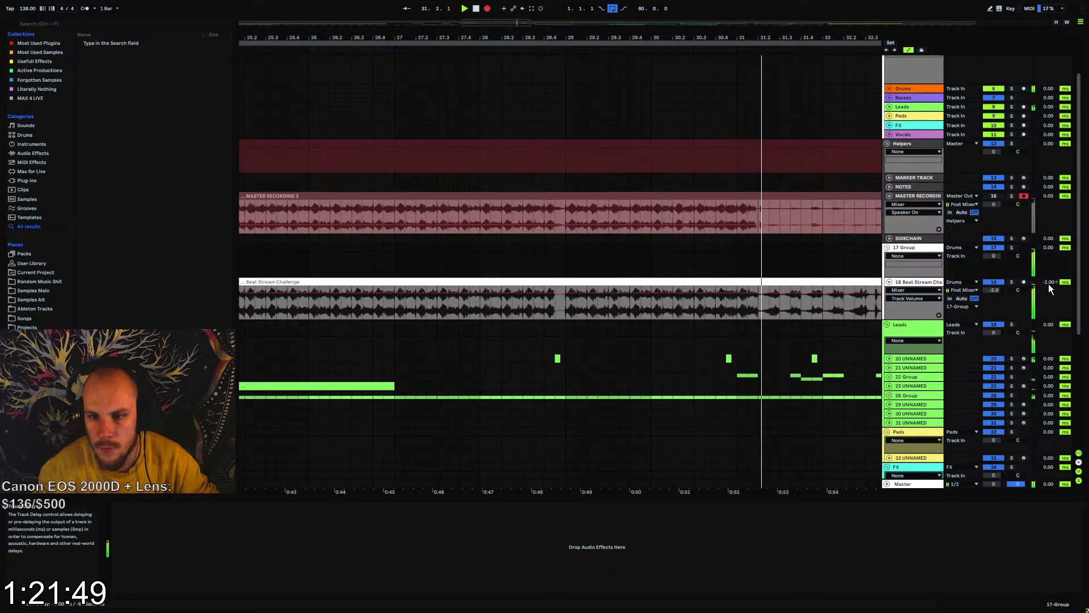
drag(1048, 283, 1049, 307)
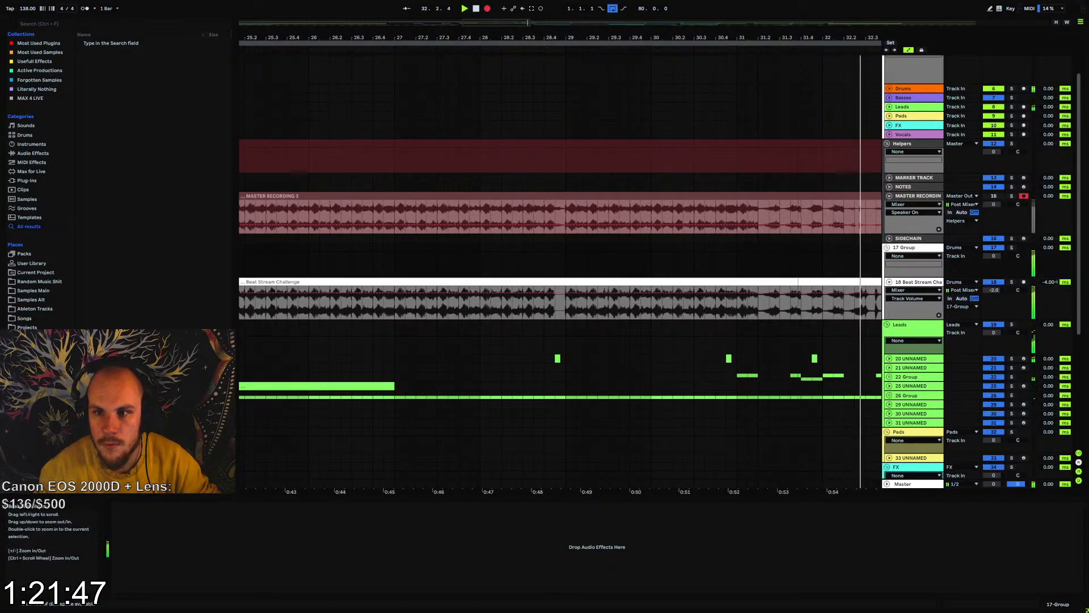
drag(634, 40, 641, 71)
drag(1042, 291, 1043, 315)
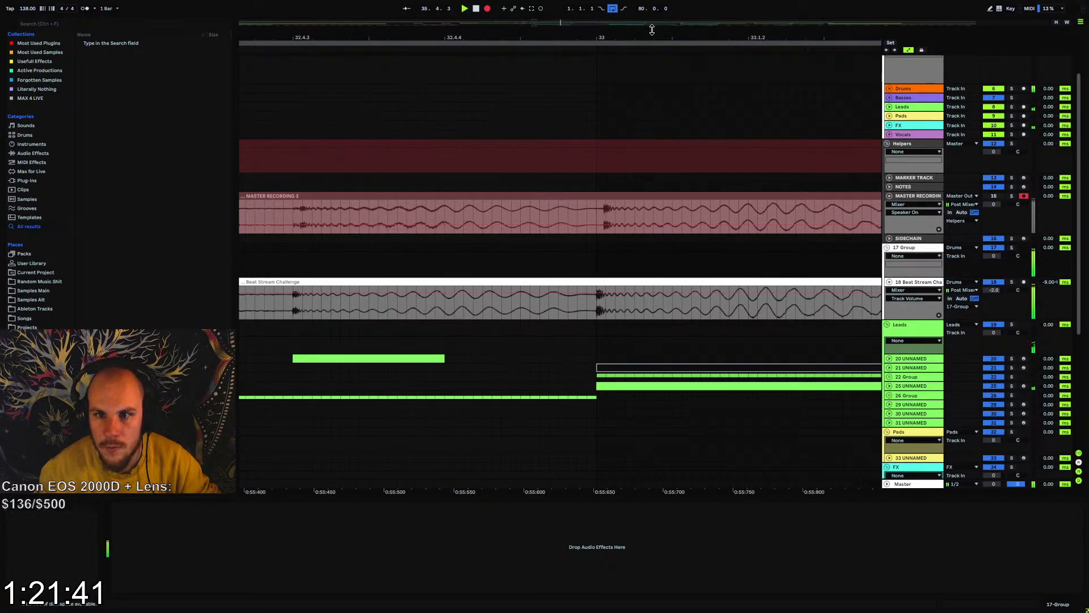
drag(648, 38, 325, 57)
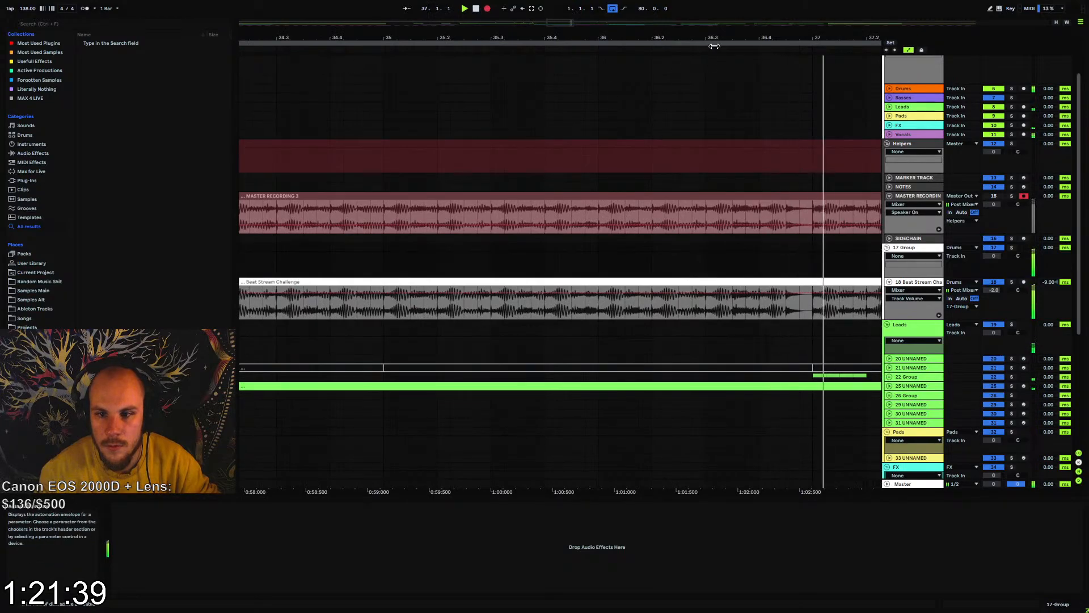
drag(712, 37, 361, 38)
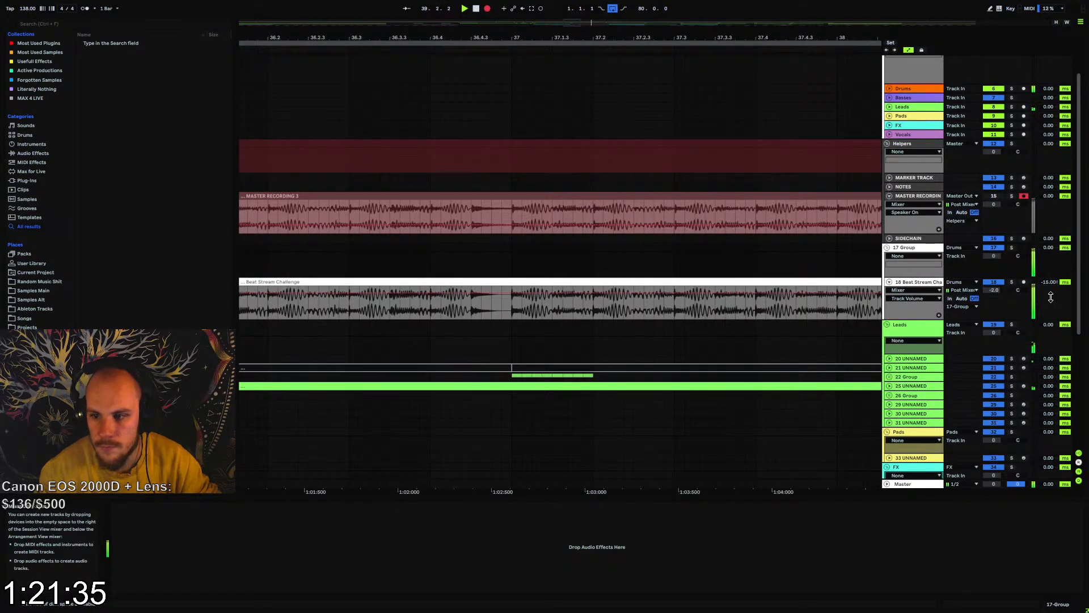
drag(709, 38, 300, 40)
drag(492, 38, 558, 99)
key(F9)
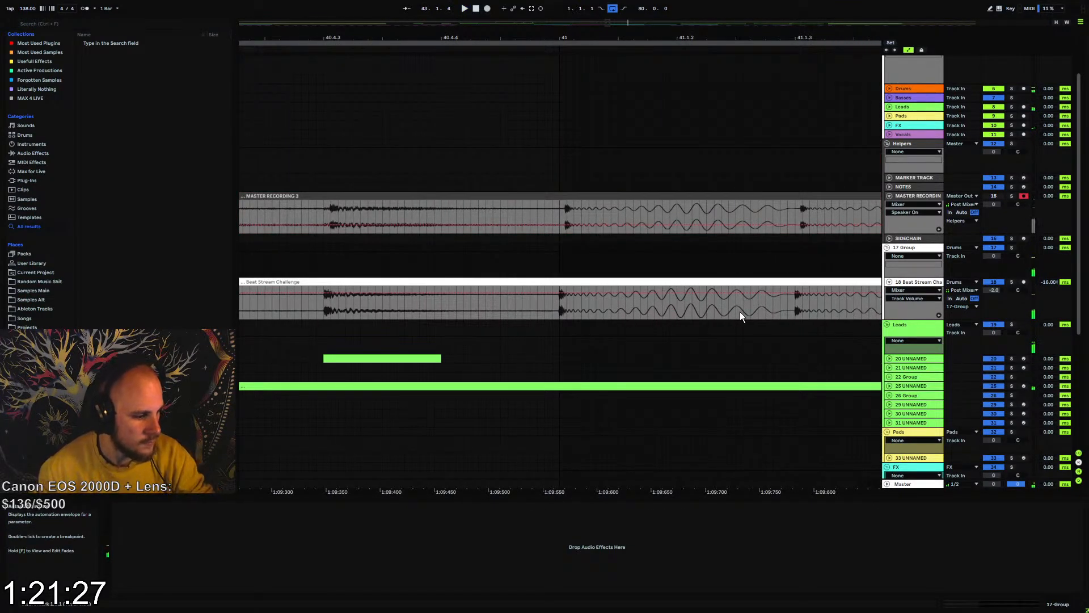
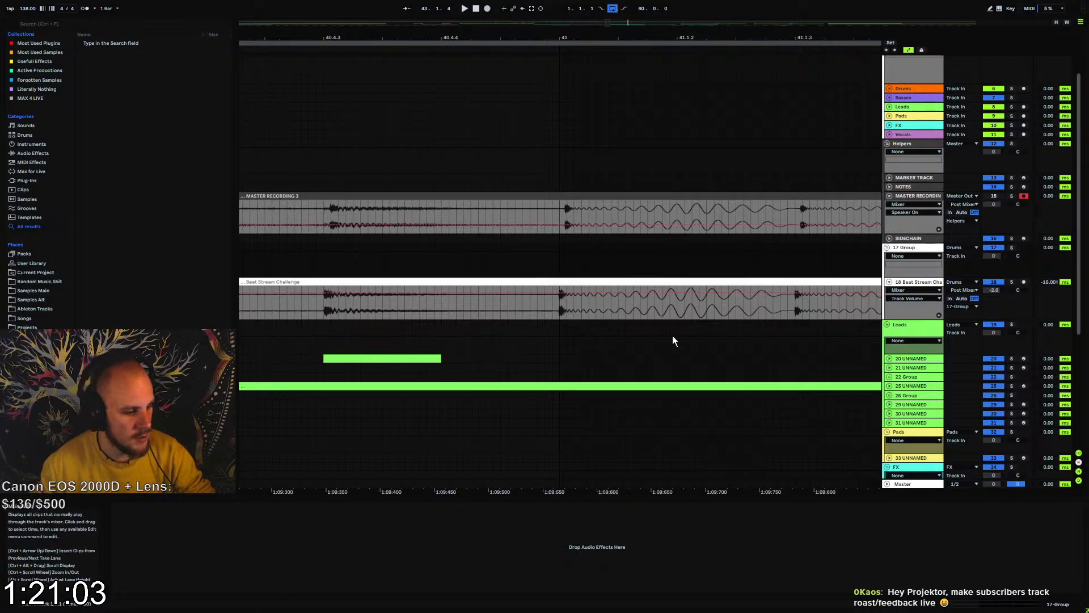
Record short test takes of the master from bar 41, before and after resetting track 18 Beat Stream Challenge's delay to 0.00 ms
drag(567, 39, 533, 39)
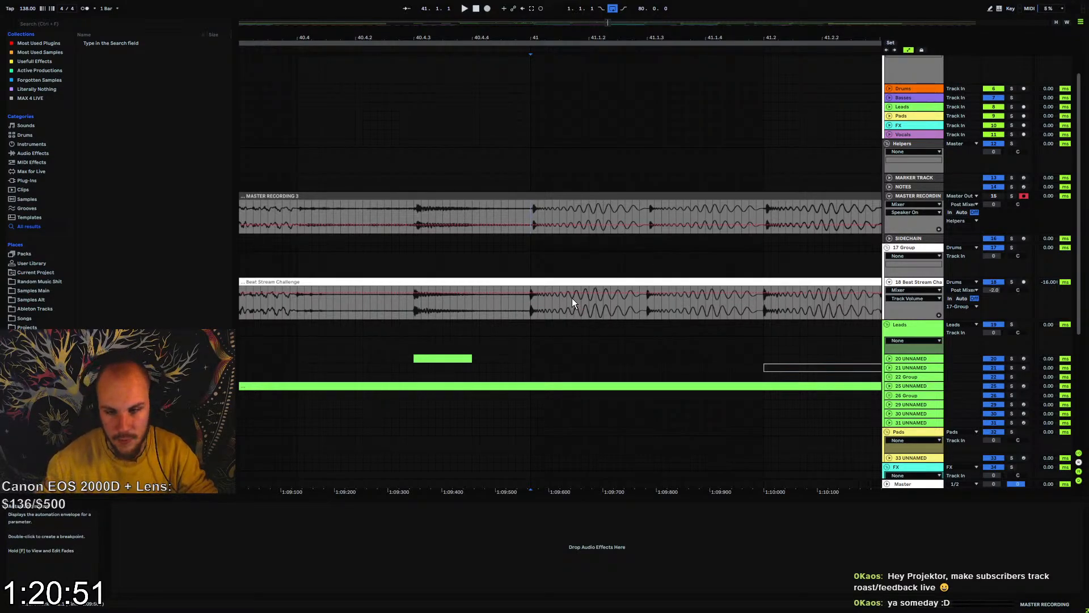
drag(539, 36, 523, 66)
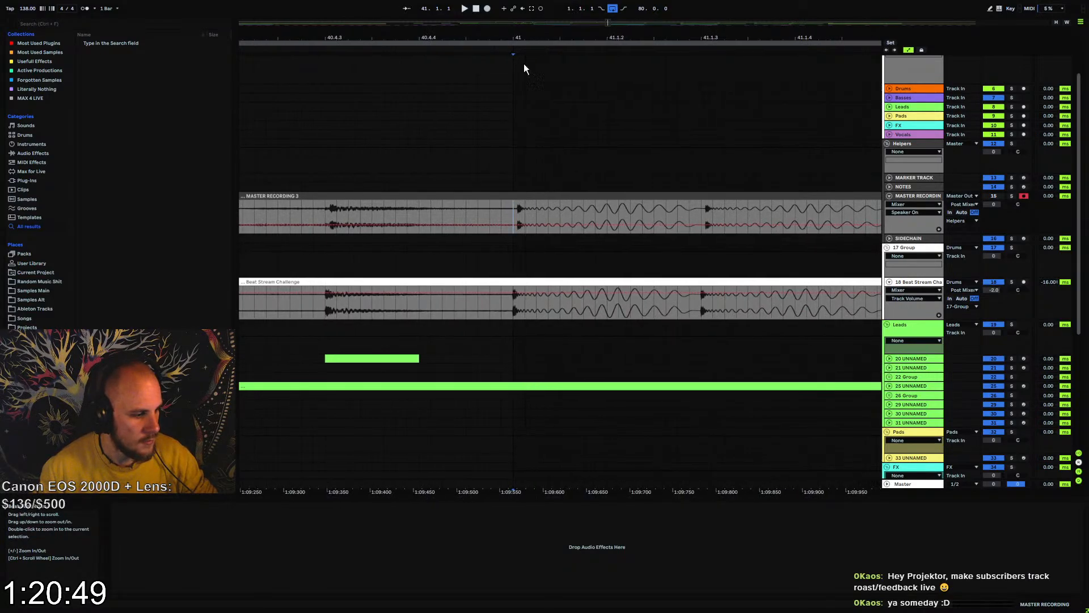
key(space)
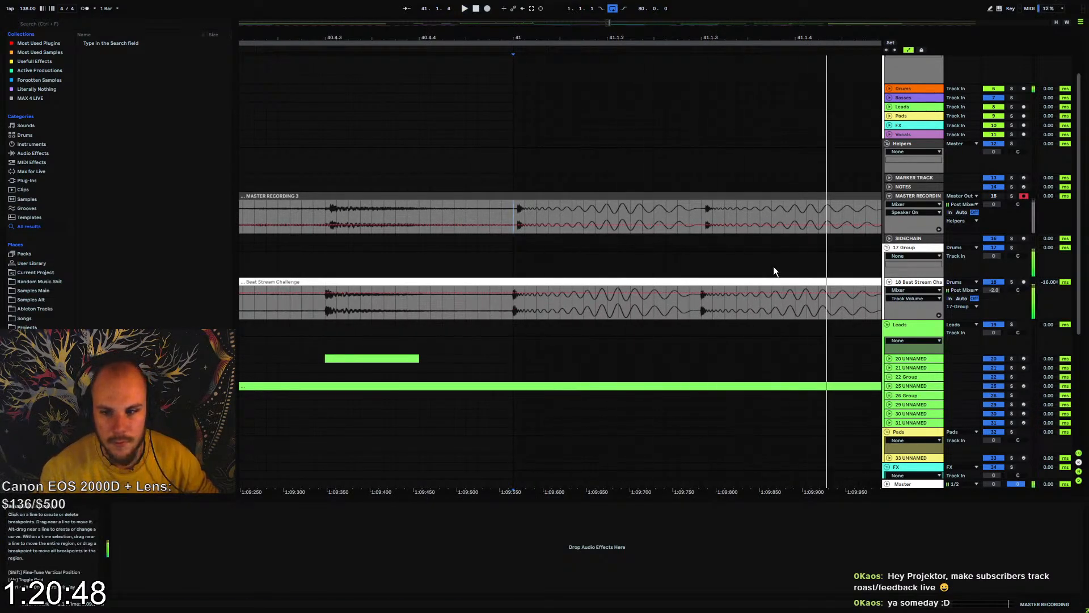
click(487, 9)
click(476, 8)
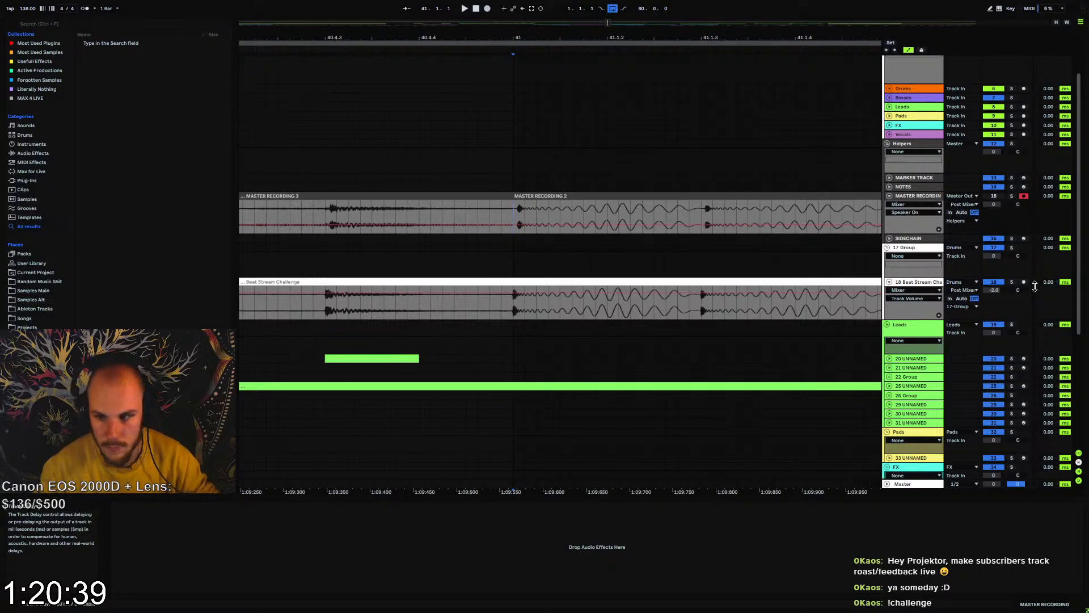
key(space)
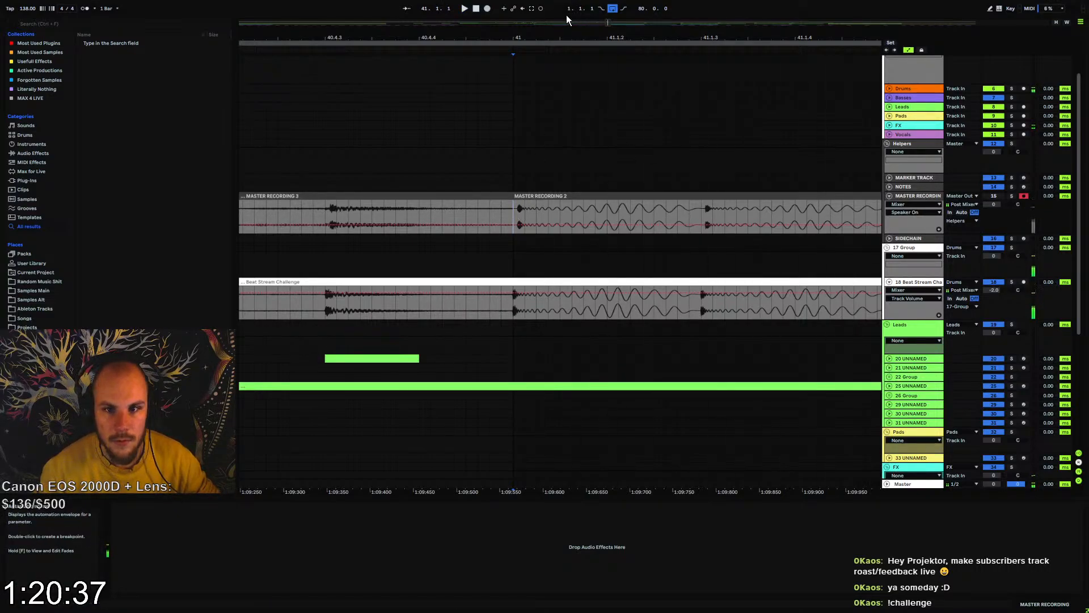
click(487, 8)
click(476, 9)
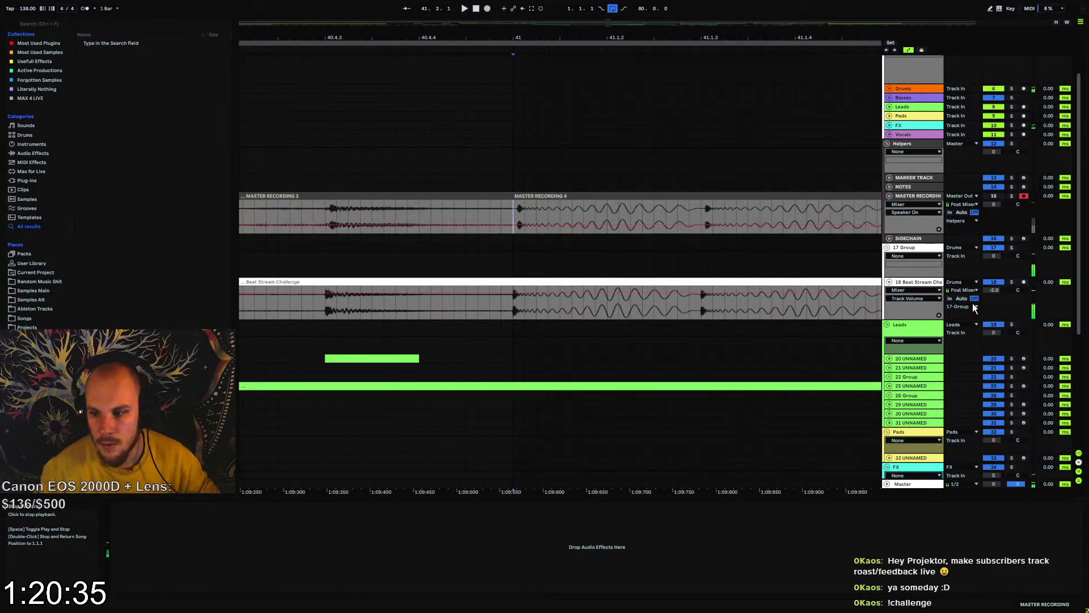
Set track 18 Beat Stream Challenge's input to No Input and record another short master take from bar 41
click(959, 282)
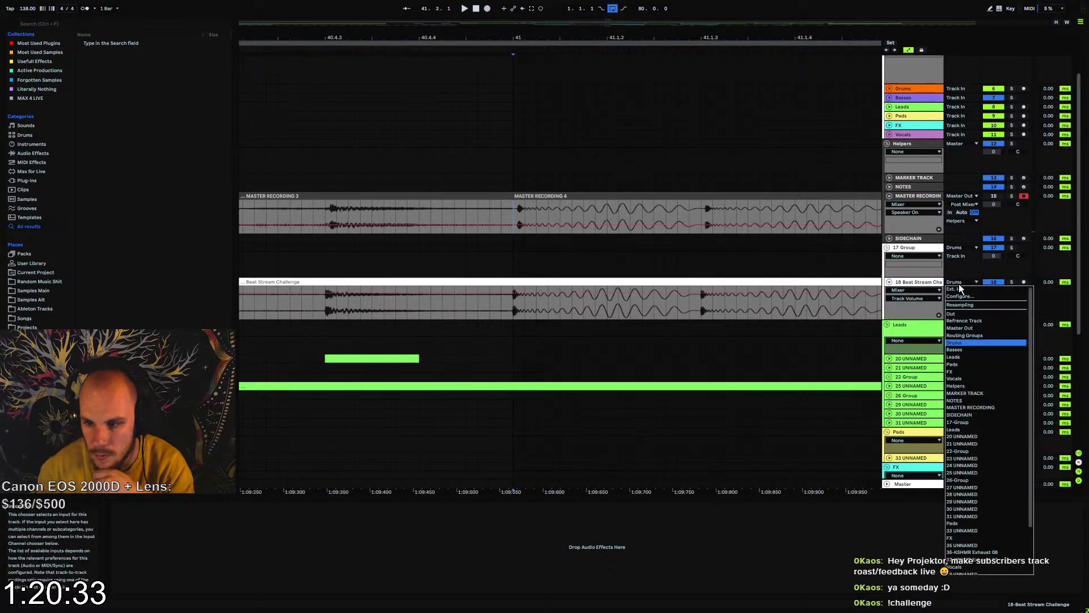
scroll(972, 503, down, 3)
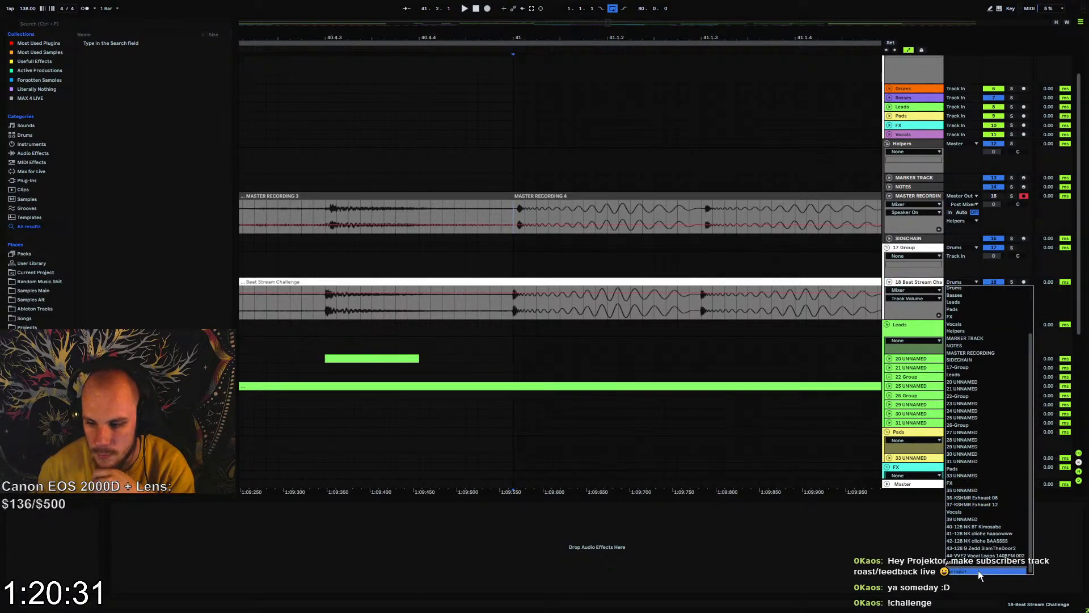
click(978, 571)
key(space)
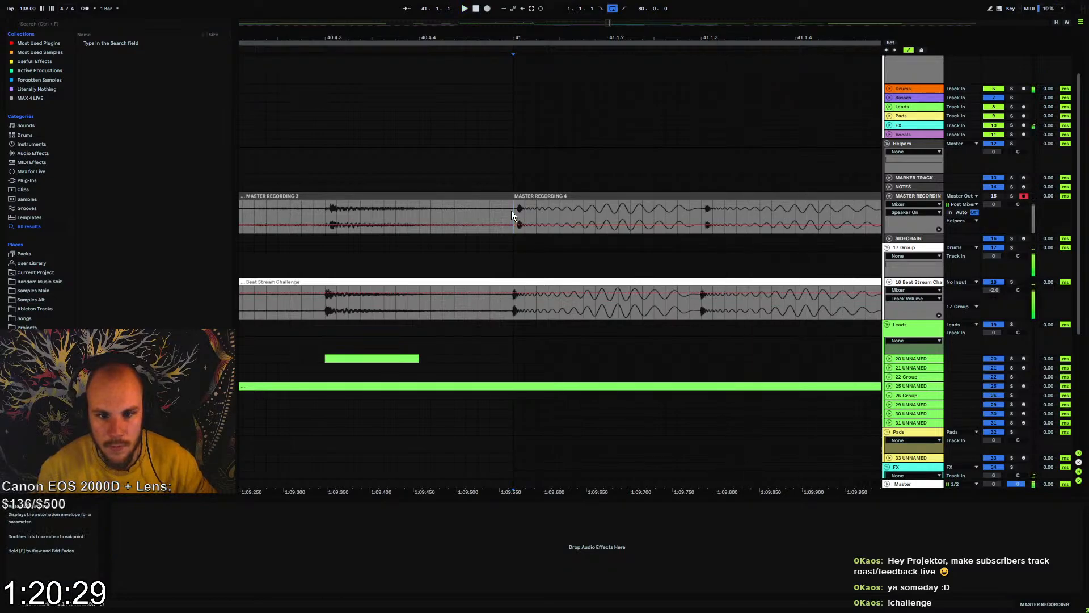
click(488, 8)
click(477, 9)
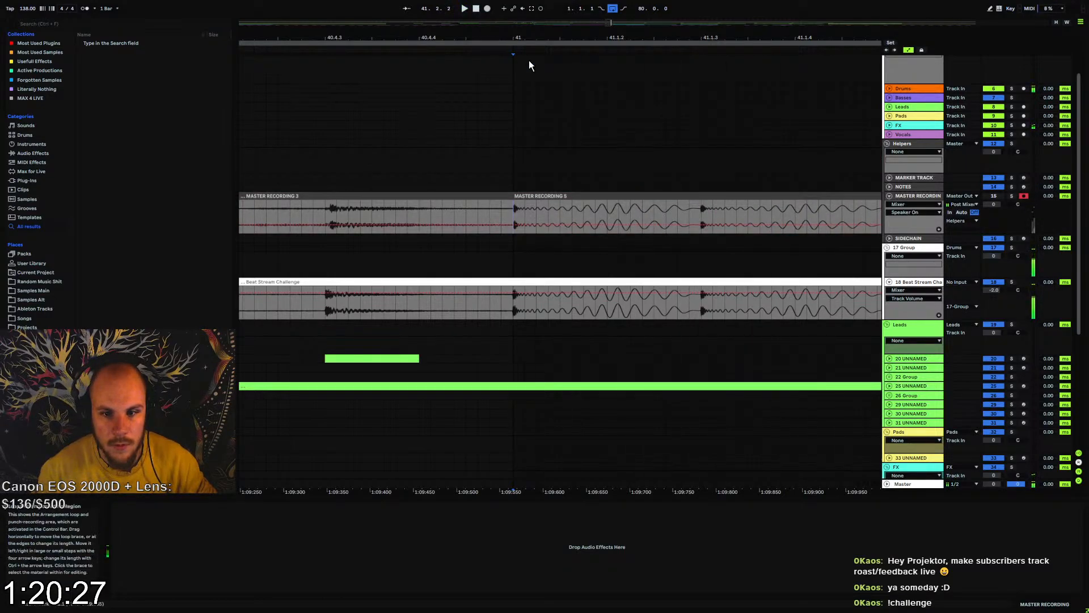
Start a new master recording from bar 1 of the arrangement
drag(515, 38, 531, 39)
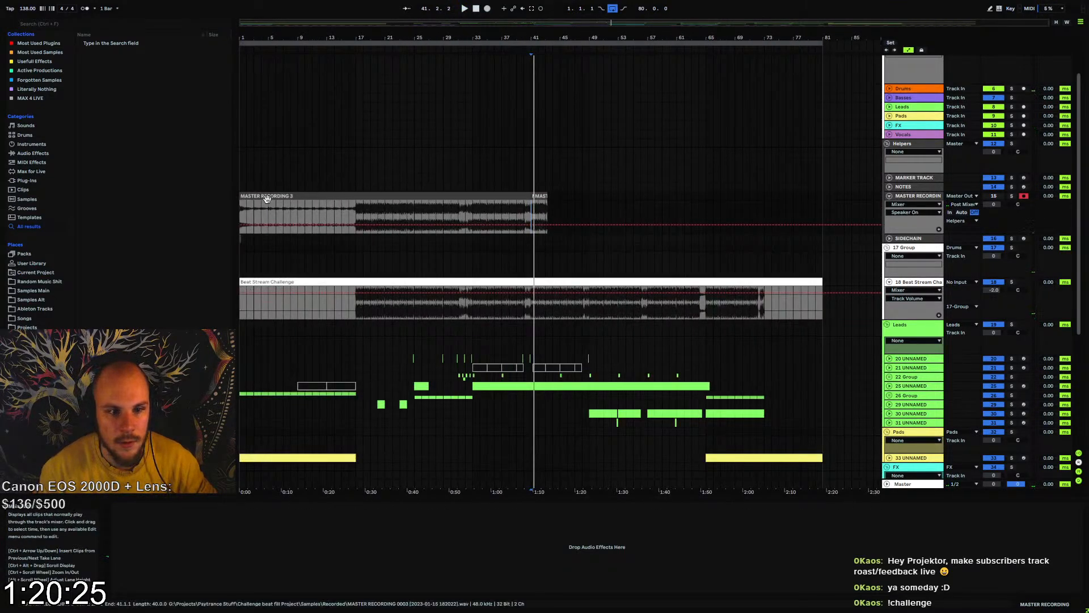
click(240, 217)
click(487, 8)
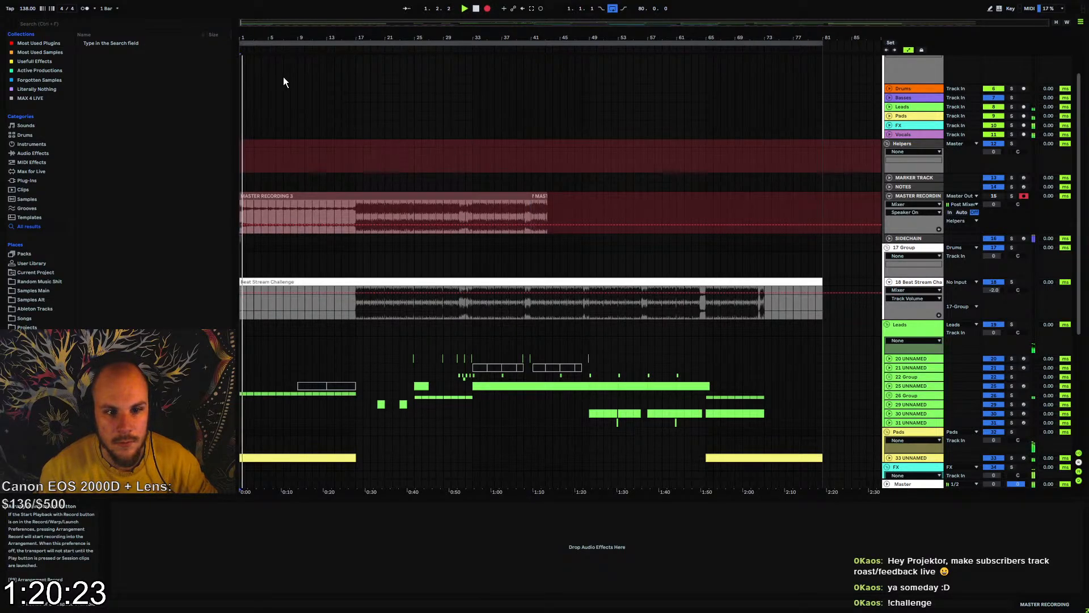
drag(256, 31, 353, 34)
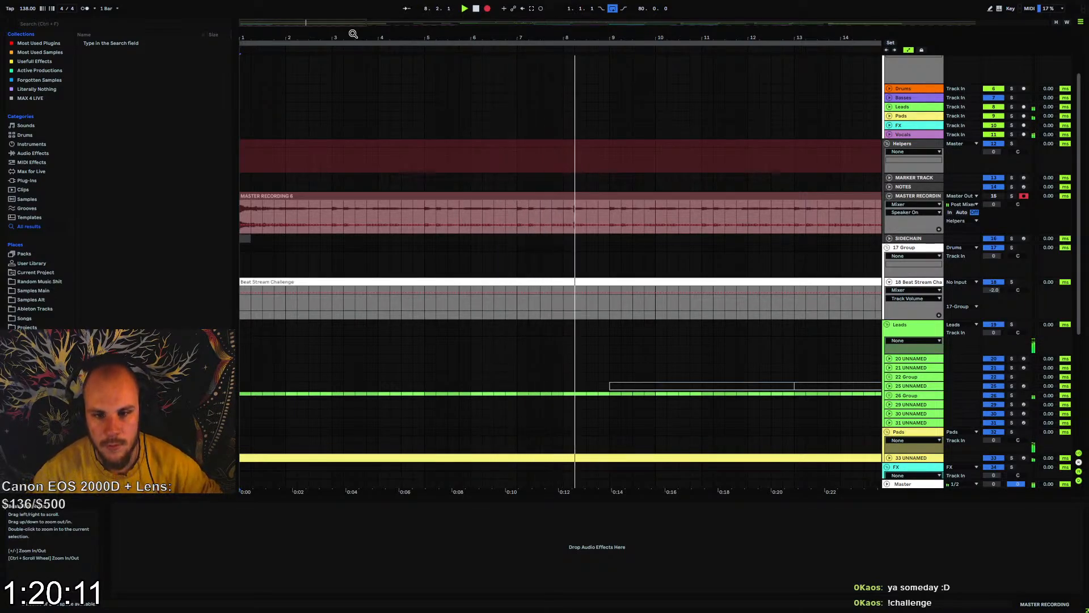
scroll(576, 197, down, 2)
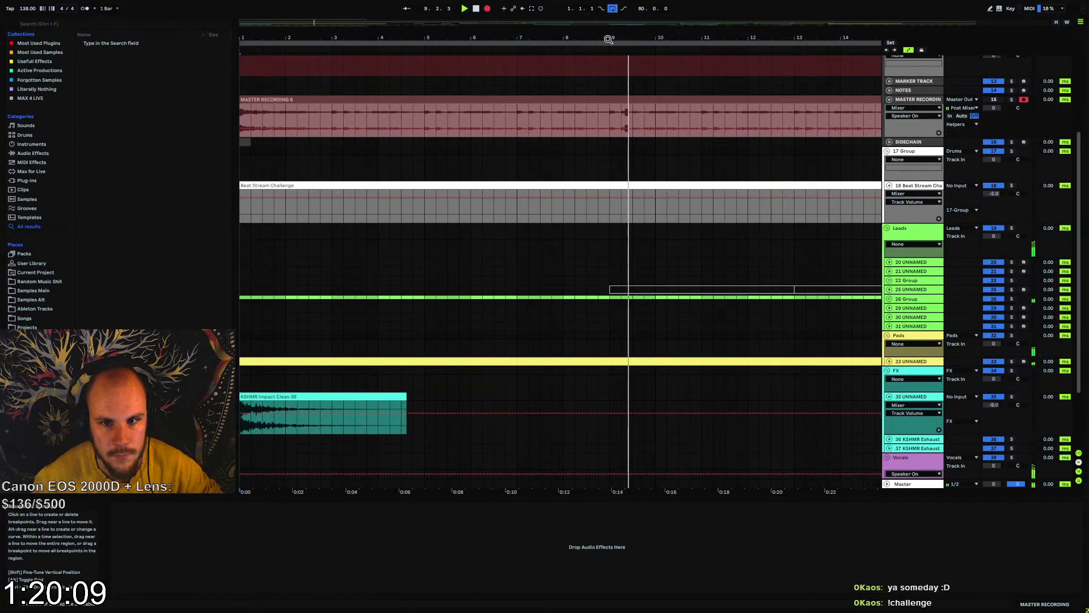
drag(611, 37, 611, 9)
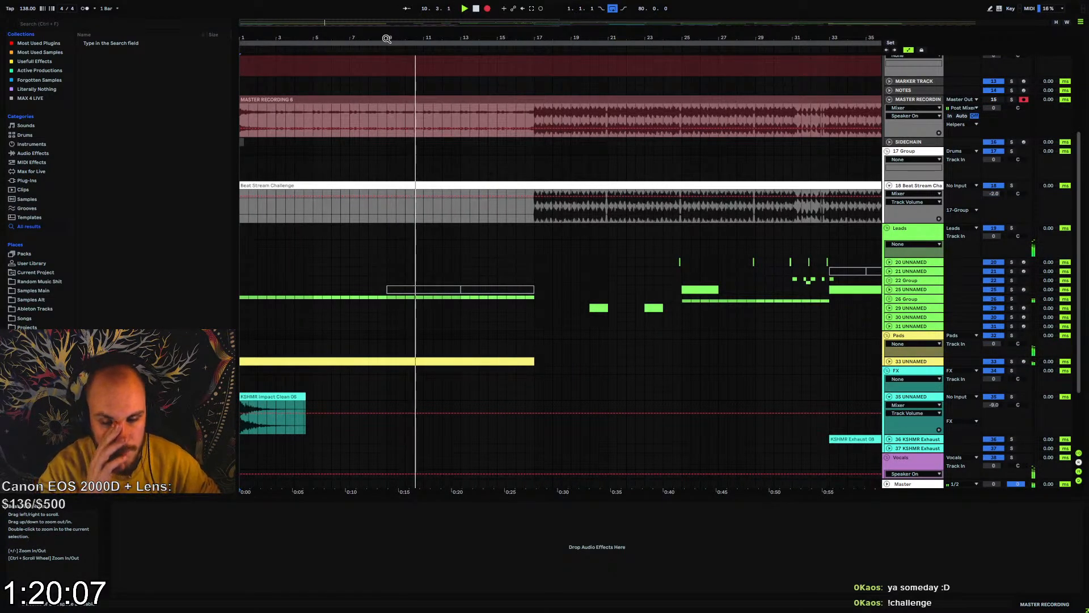
Insert a new MIDI track below 33 UNNAMED in the Pads group
click(908, 230)
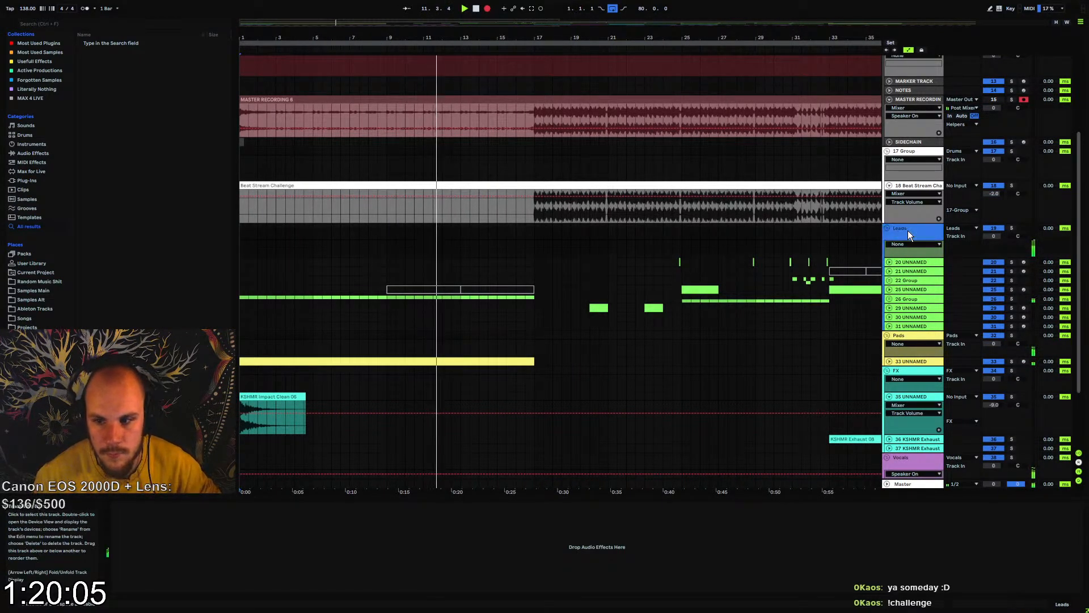
scroll(863, 322, down, 2)
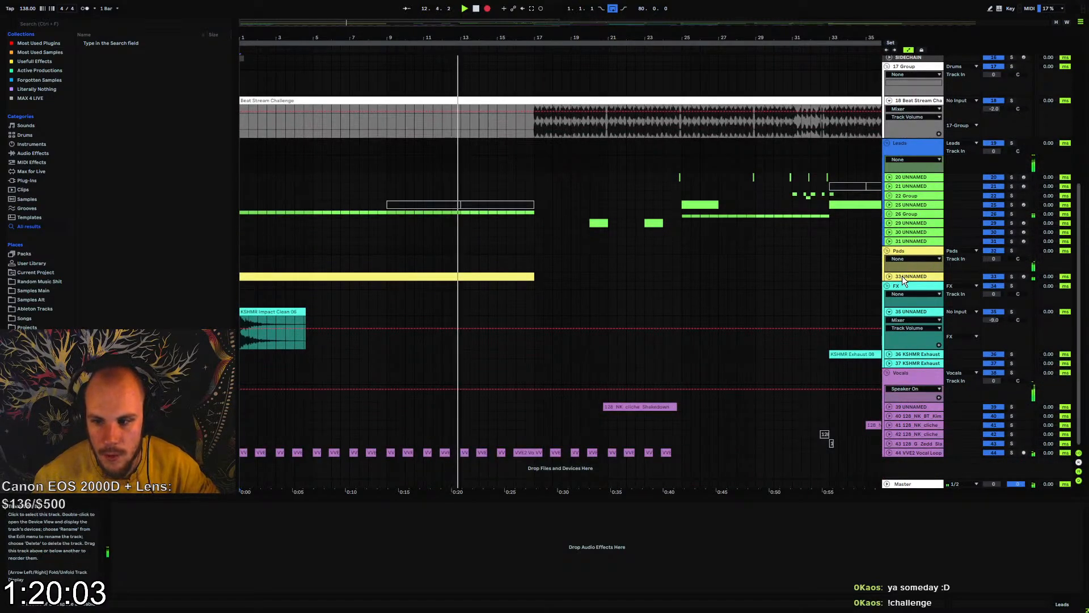
click(902, 276)
key(ctrl+shift+t)
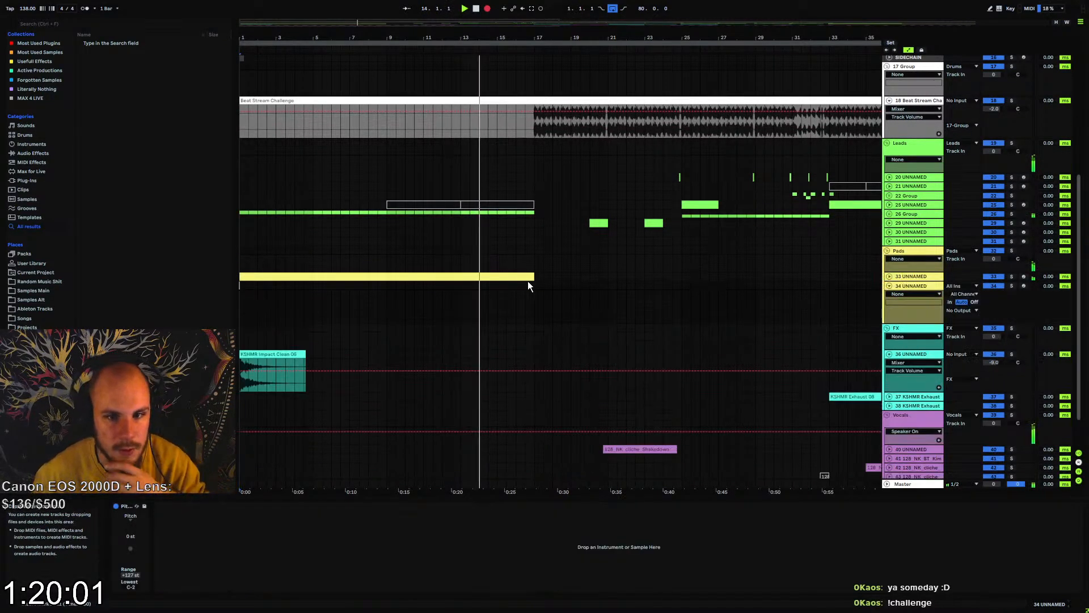
Unfold the VVE2 Vocal Loop track, split its clip just before bar 17 and trim the preceding part back to about 16.3, leaving a gap
scroll(463, 306, up, 2)
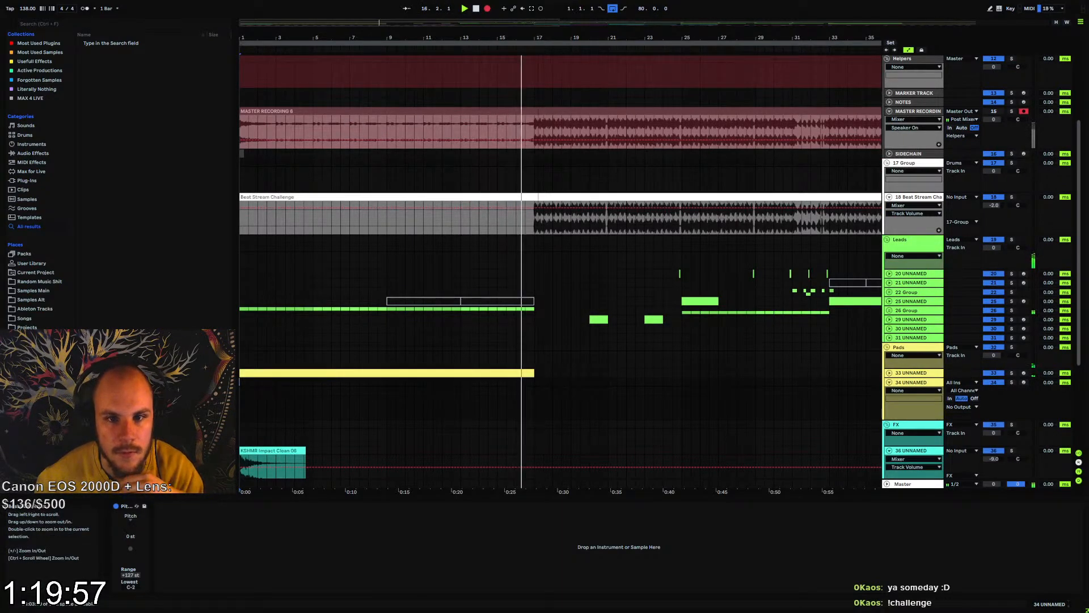
drag(528, 38, 504, 304)
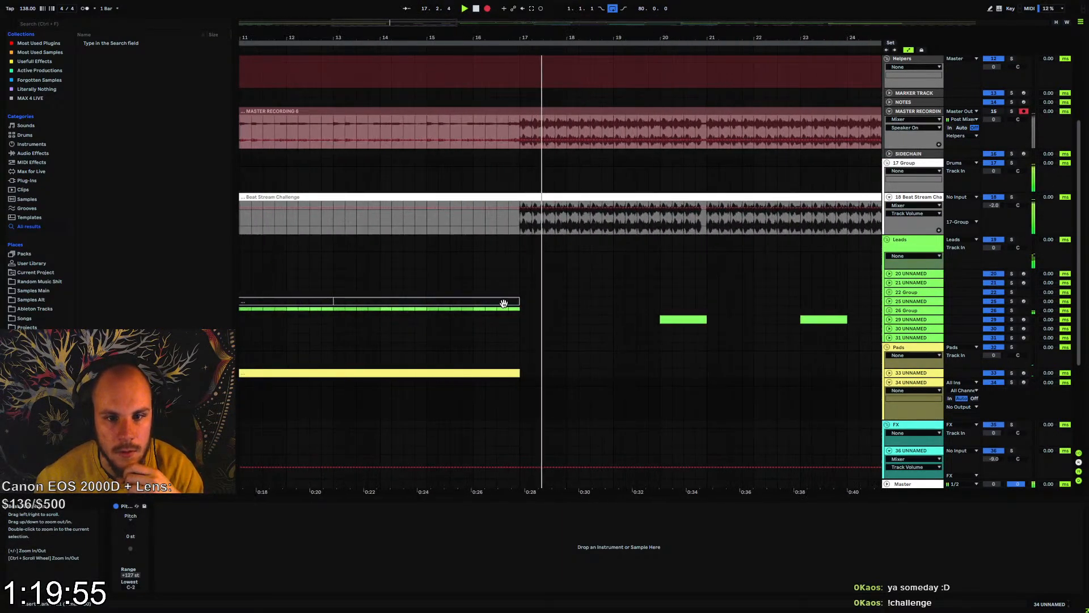
scroll(493, 322, down, 5)
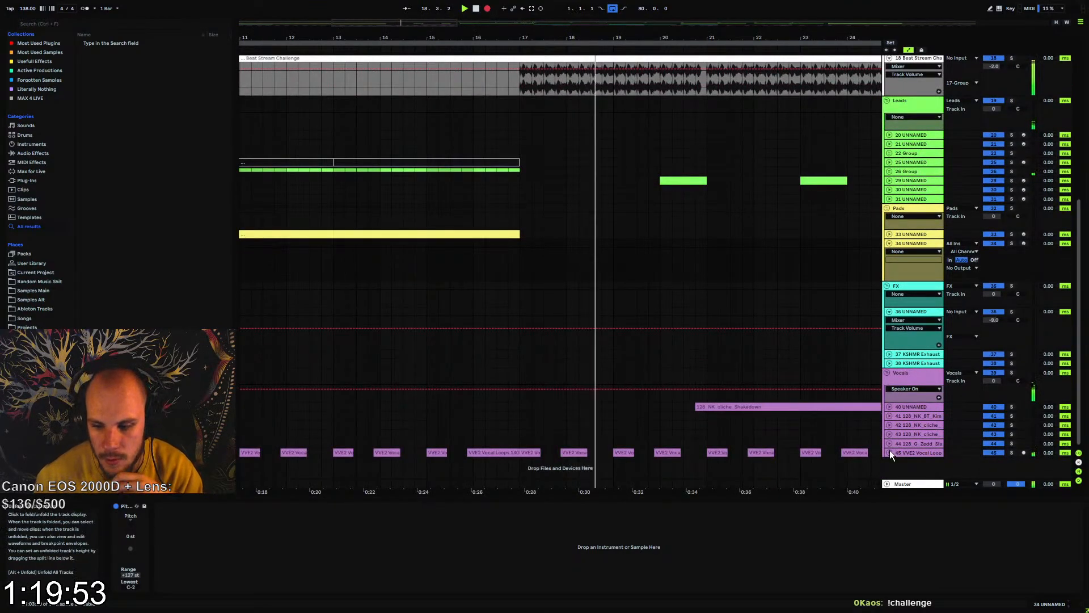
click(890, 452)
drag(489, 61, 569, 304)
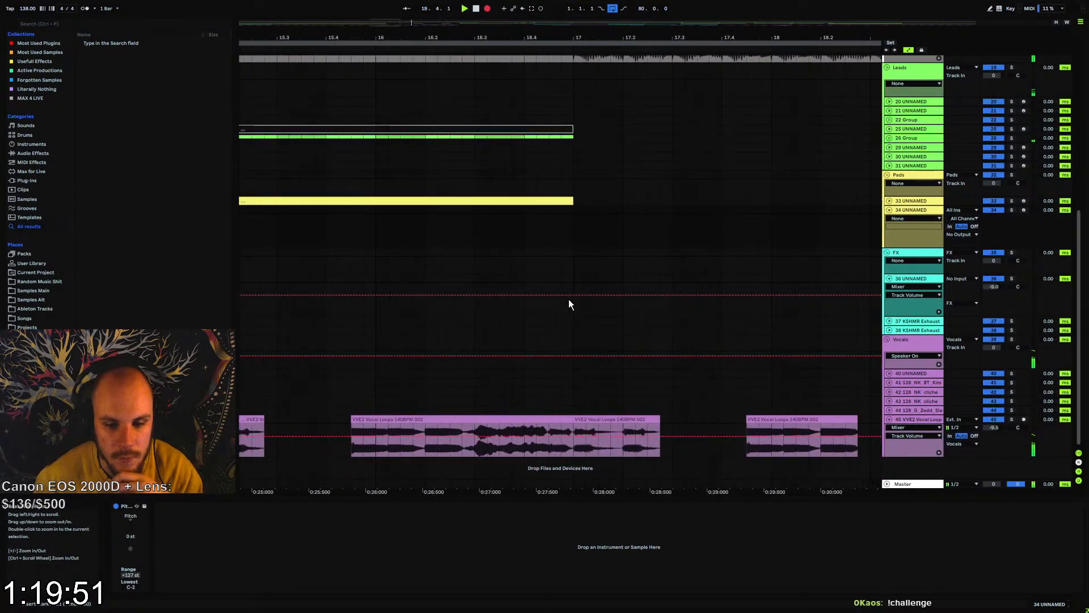
click(551, 444)
key(ctrl+e)
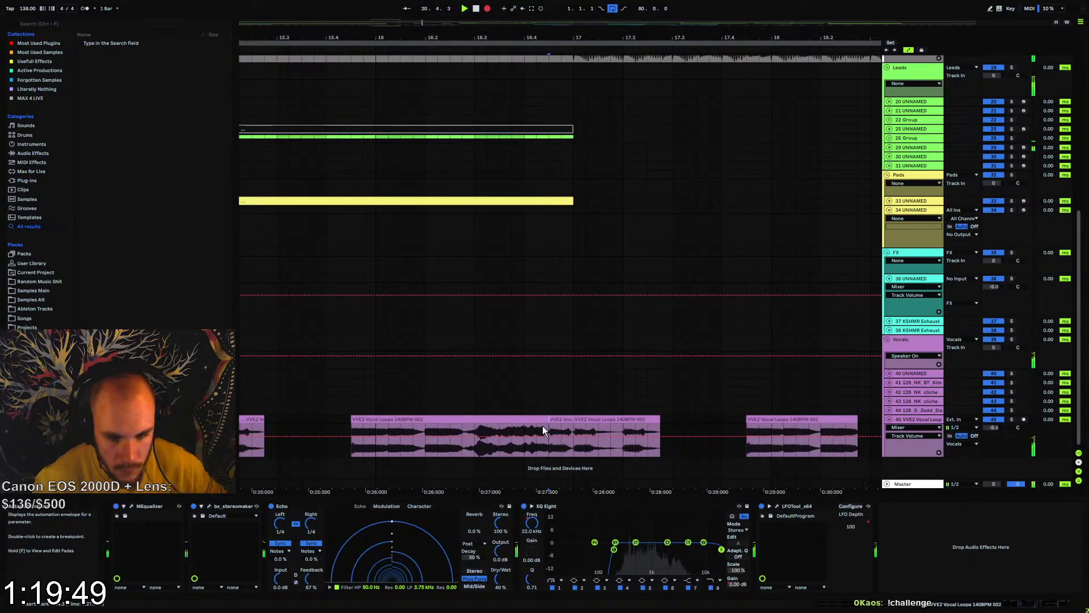
drag(542, 426, 518, 421)
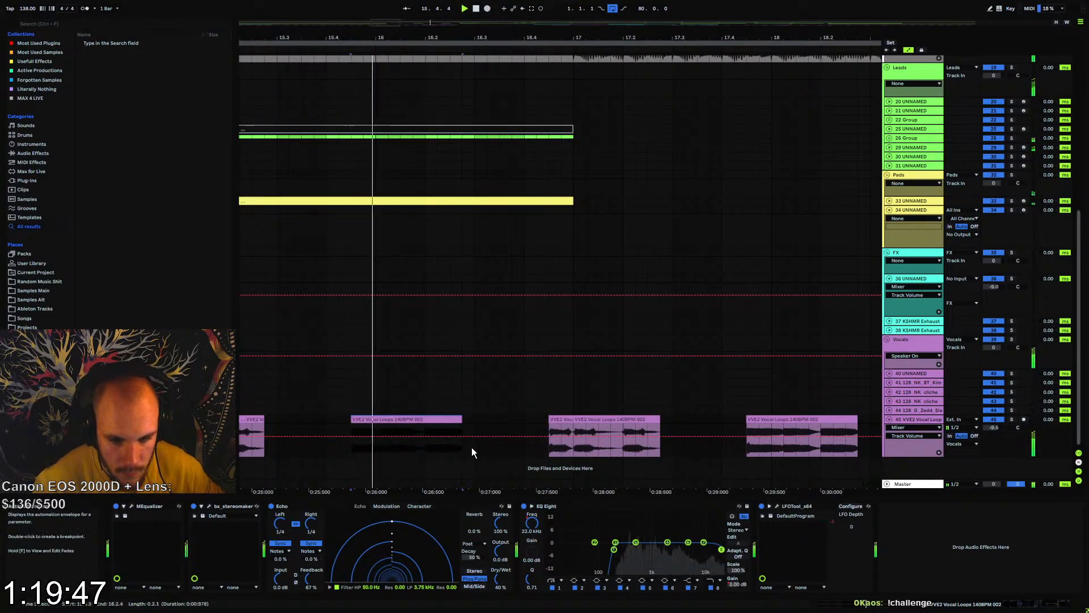
drag(462, 421, 471, 420)
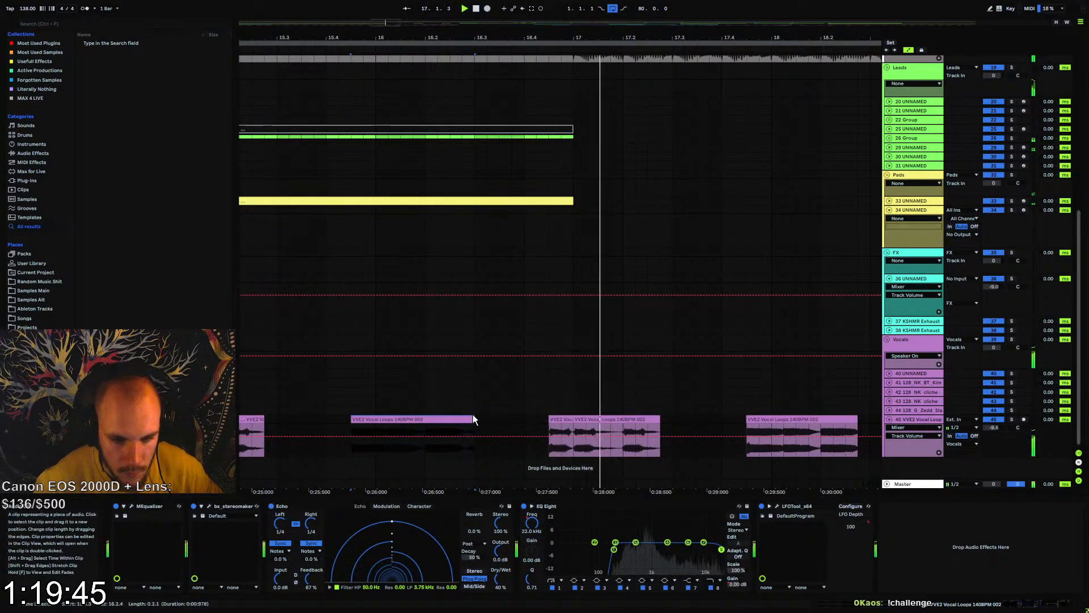
click(339, 419)
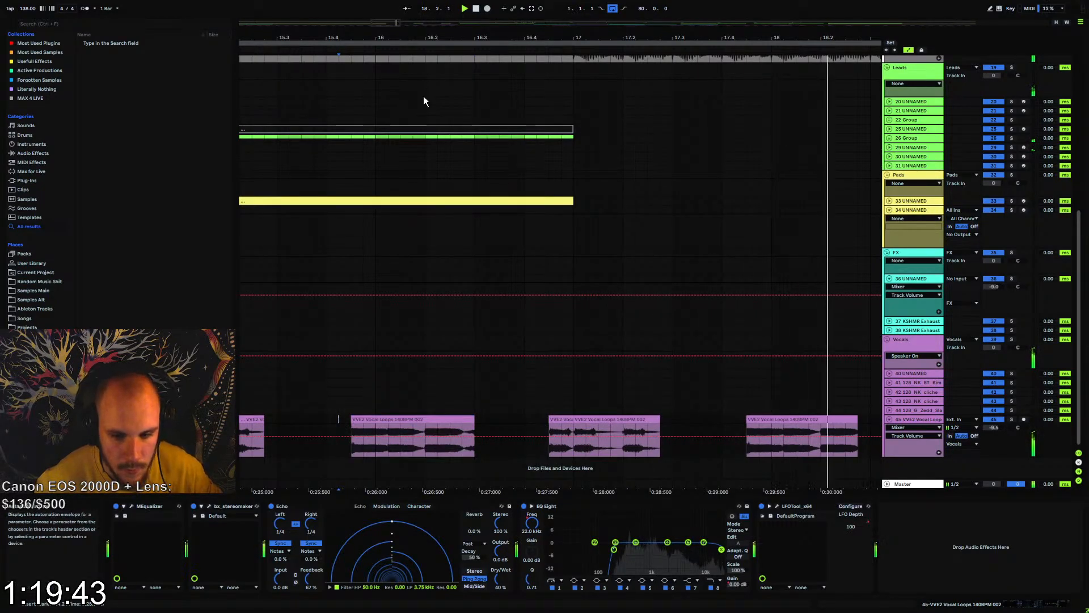
Play the arrangement and examine the tracks around bar 17, from the routing groups and master recording down to the vocals
drag(440, 38, 442, 6)
scroll(442, 224, up, 8)
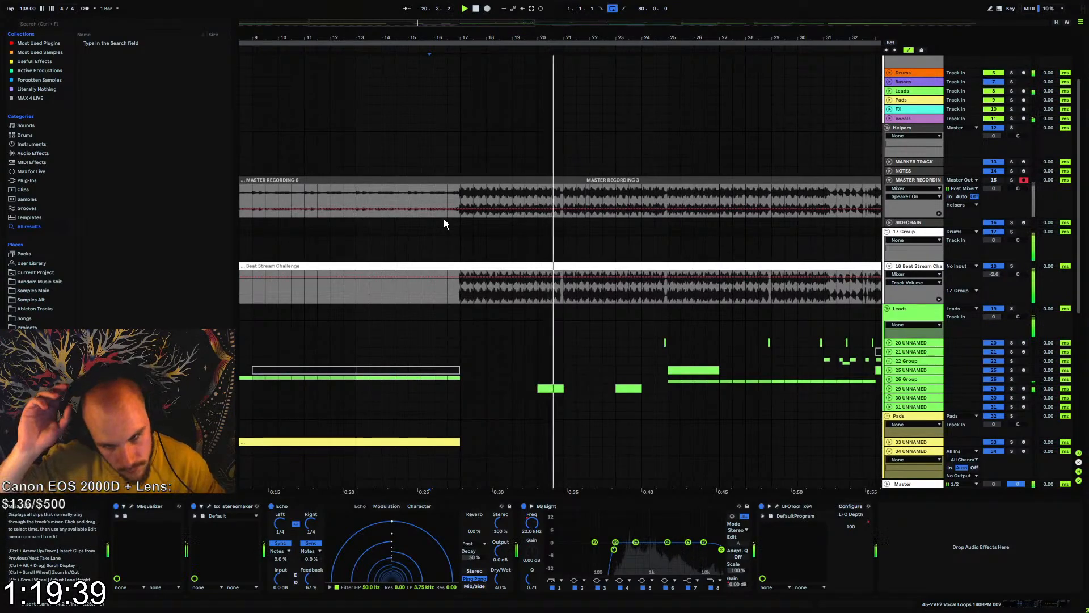
scroll(478, 284, down, 1)
scroll(483, 288, down, 8)
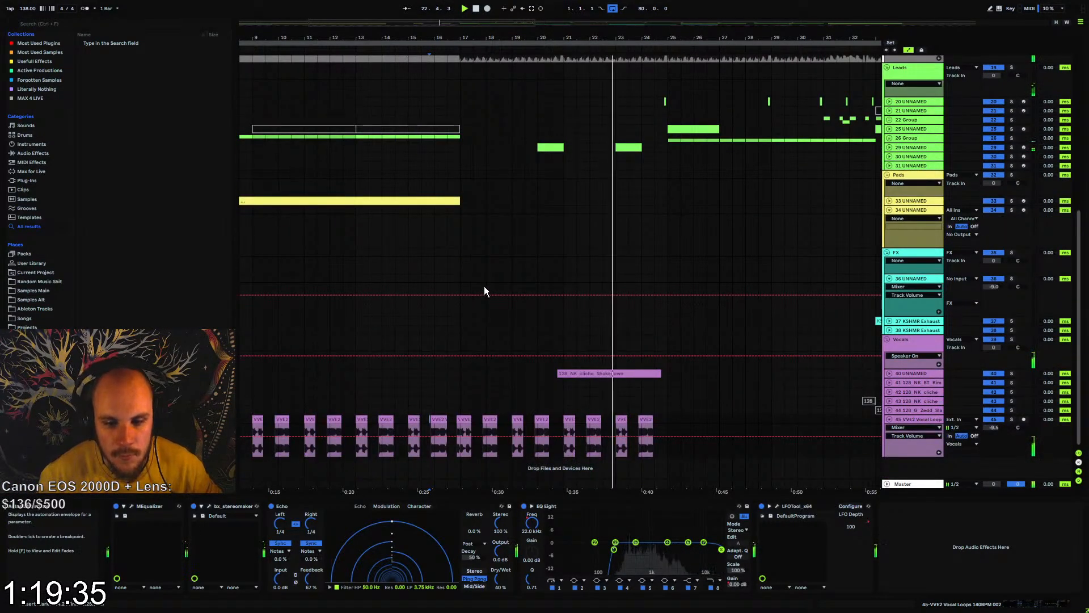
scroll(464, 281, up, 2)
scroll(463, 281, up, 4)
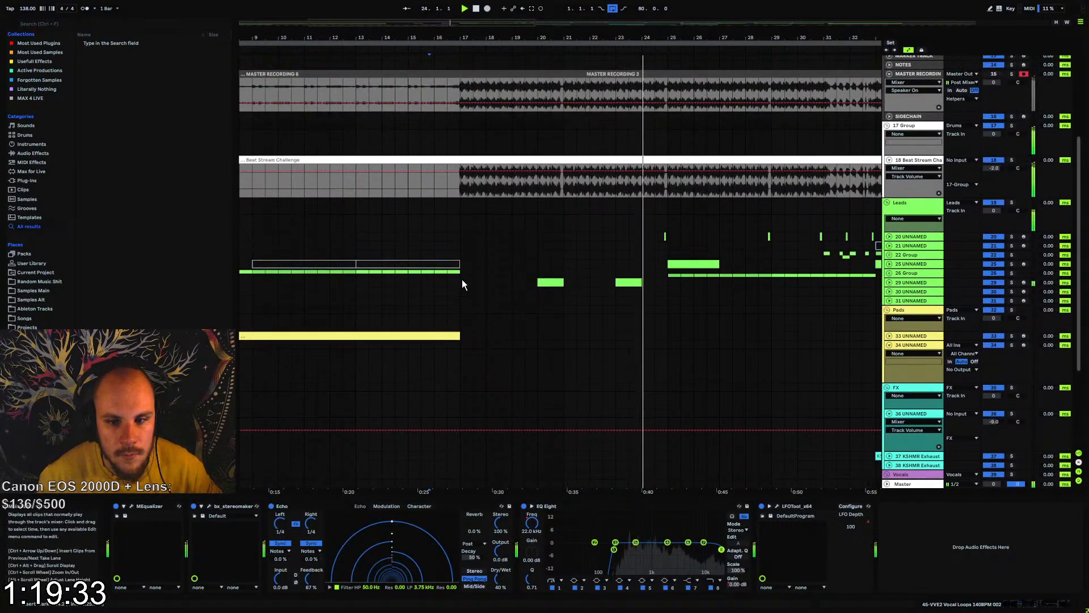
scroll(462, 280, down, 4)
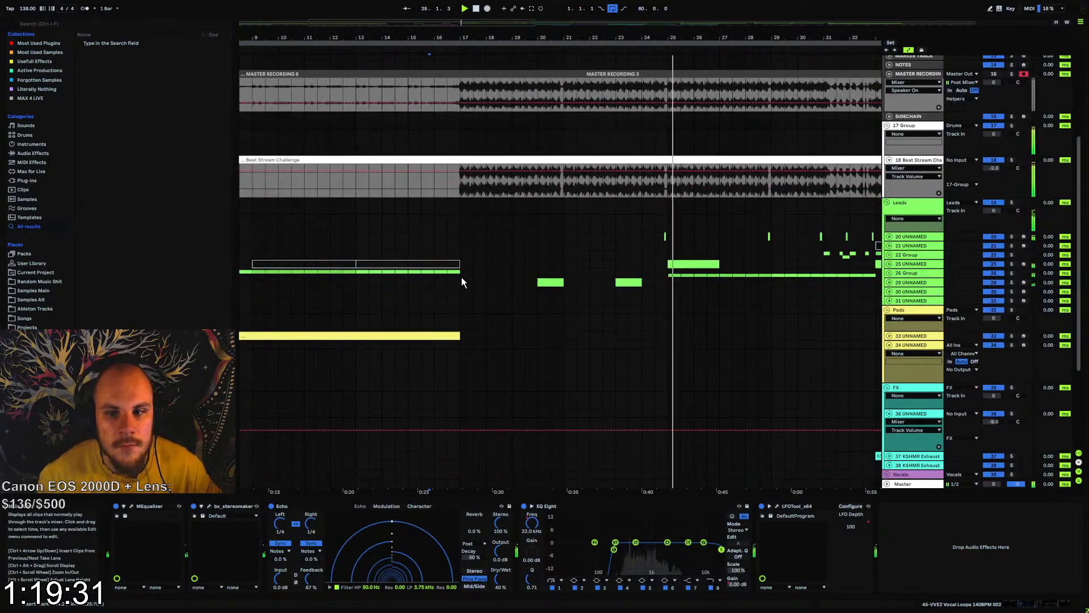
scroll(462, 279, up, 4)
scroll(461, 277, up, 4)
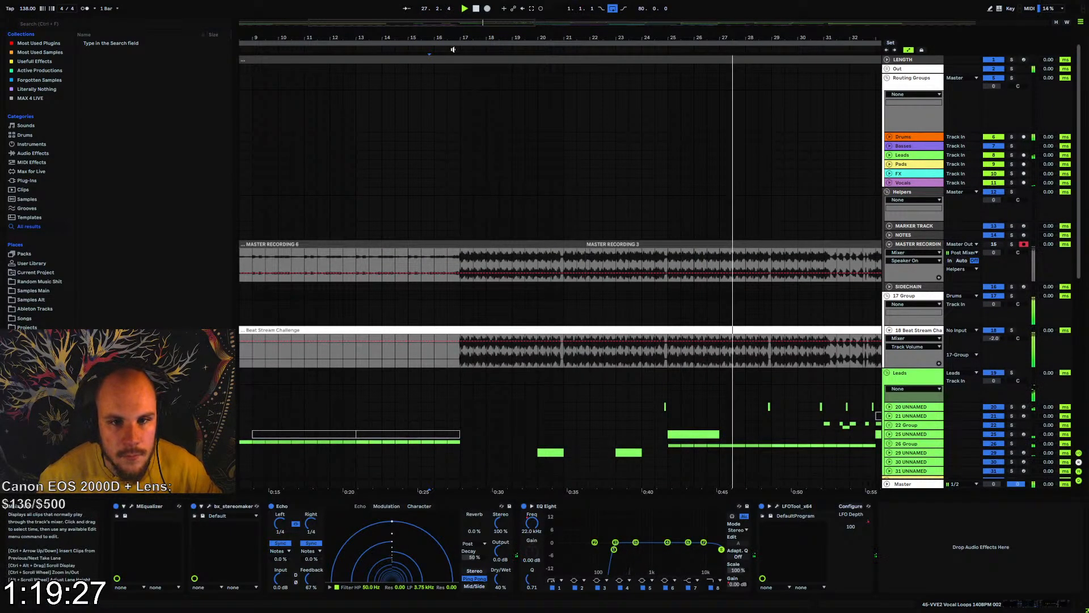
Copy the bar 49 to 57 section of track 31 UNNAMED into the eight-bar sections starting at bars 25, 33 and 41
drag(448, 36, 234, 13)
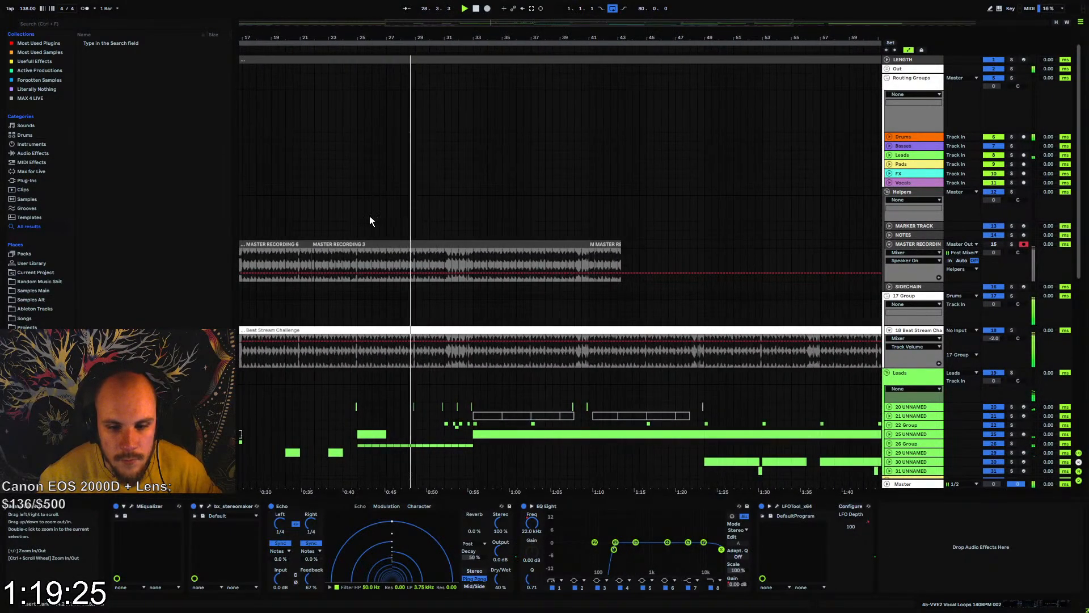
scroll(474, 273, down, 3)
drag(714, 393, 819, 393)
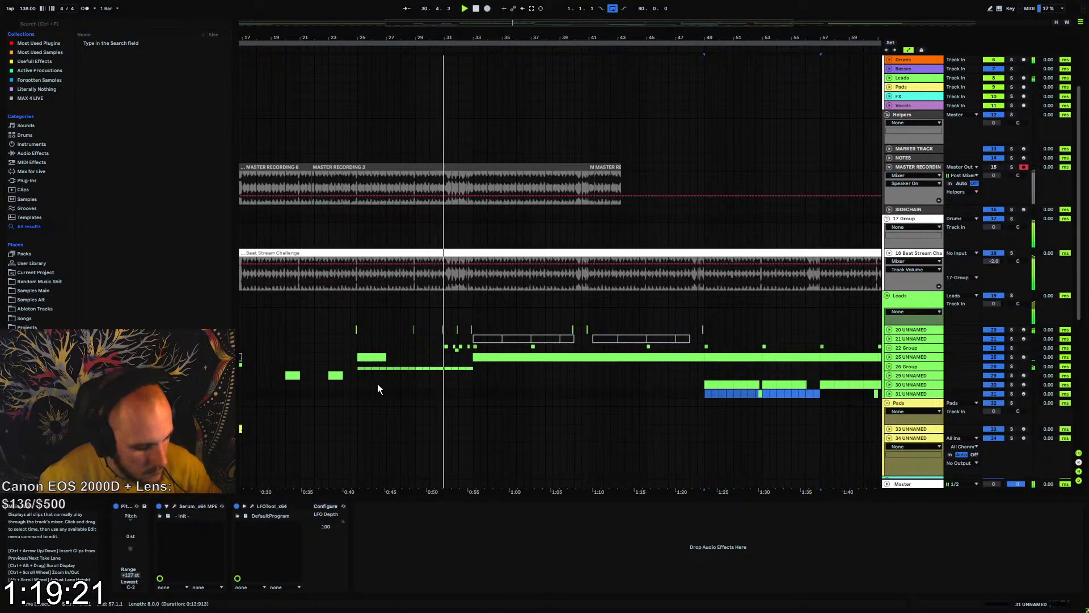
click(360, 391)
key(ctrl+v)
drag(360, 393, 474, 392)
key(ctrl+d)
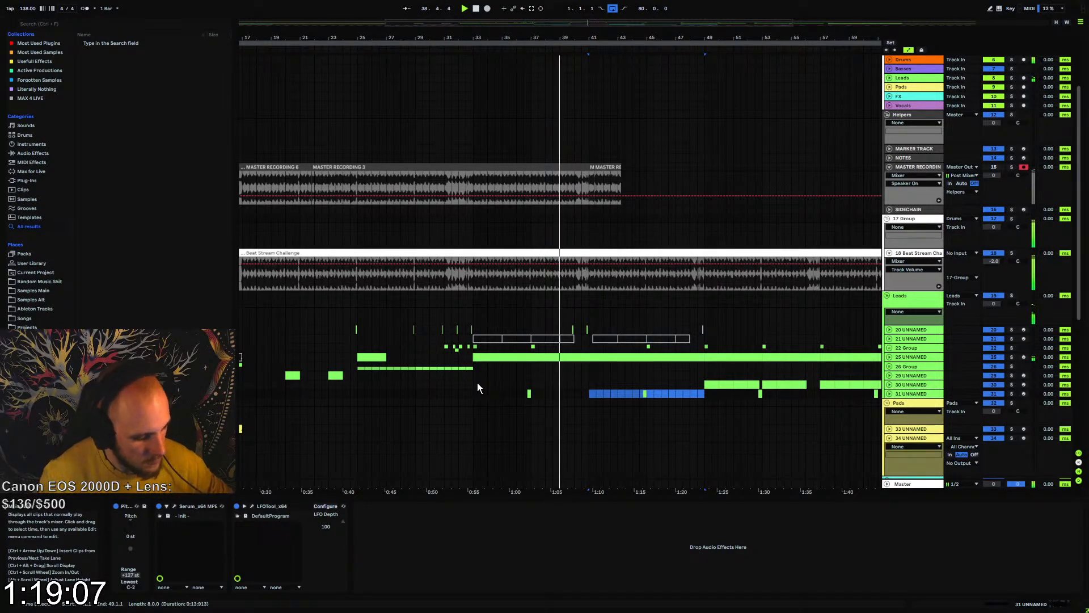
click(359, 393)
key(ctrl+v)
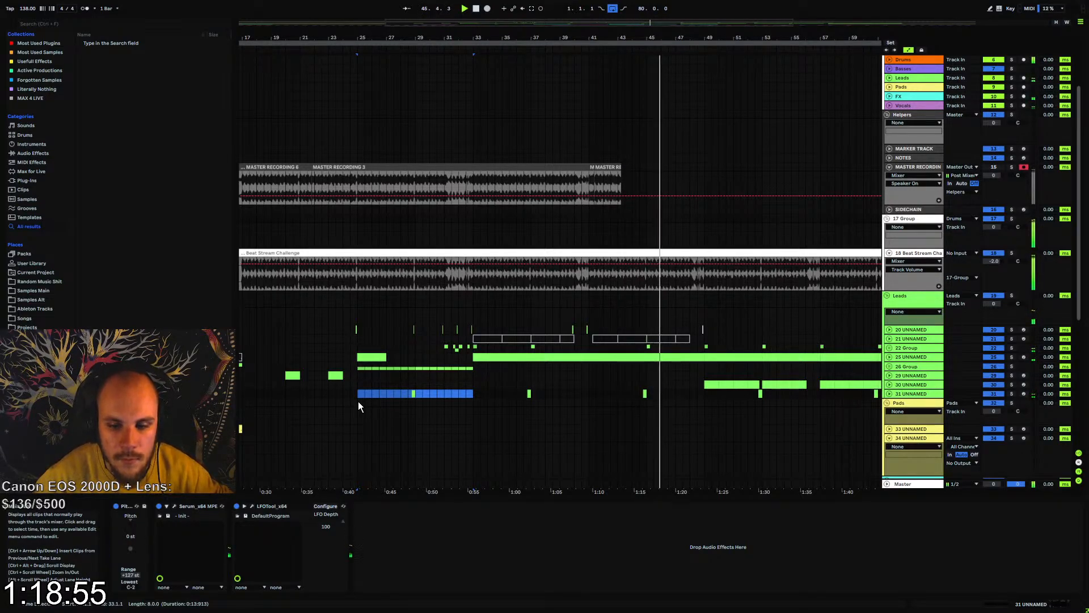
Delete the selected bar 25 to 33 content on track 31 UNNAMED, and reshape Serum's LFO 1 curve with raised end points and a wider peak
key(Delete)
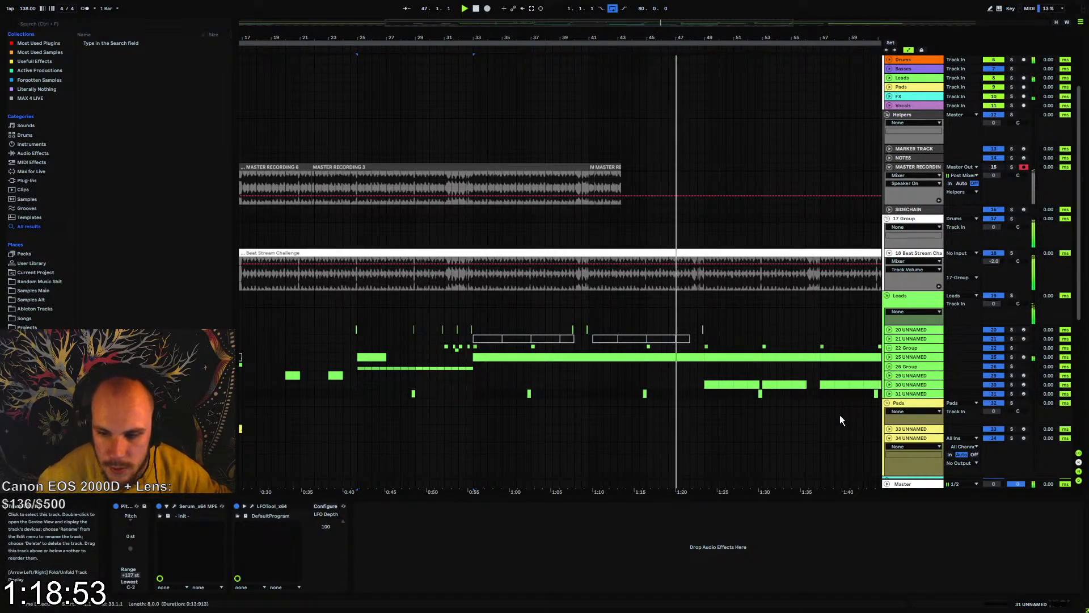
click(174, 506)
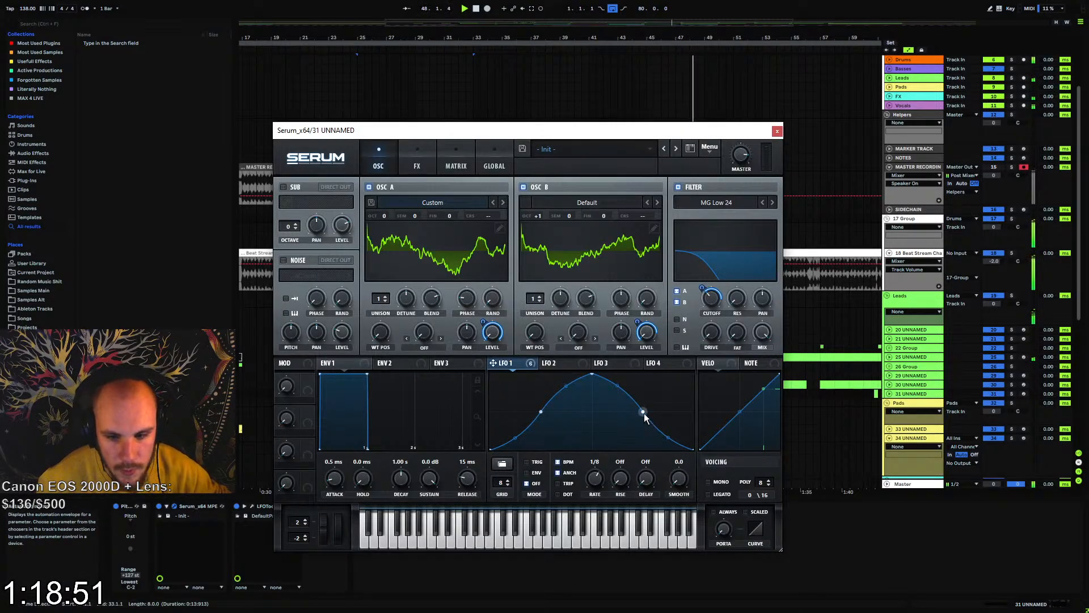
drag(645, 414, 654, 412)
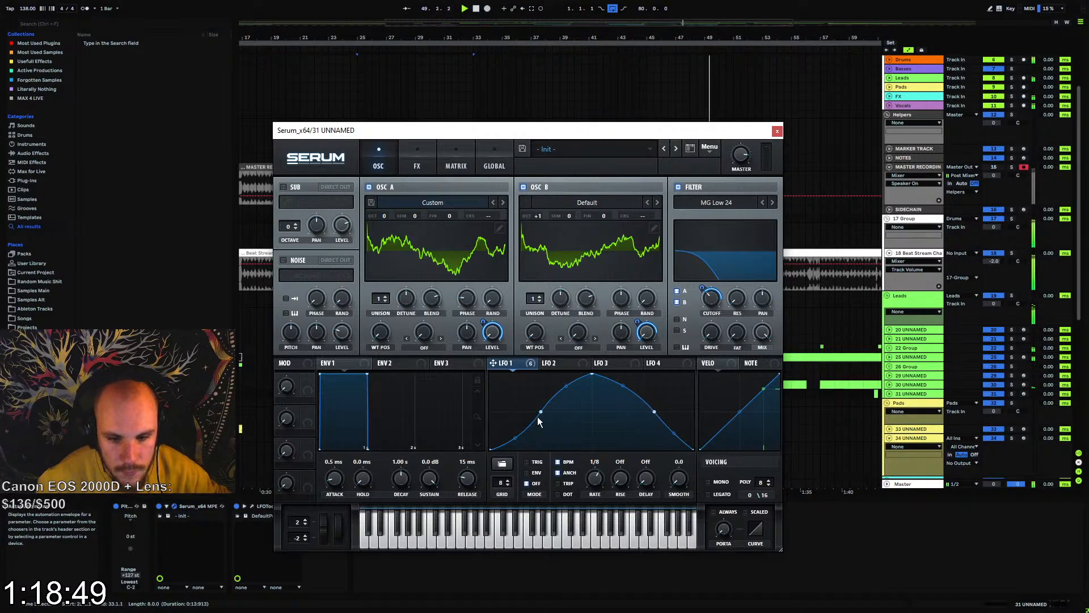
drag(539, 413, 536, 408)
drag(490, 448, 492, 433)
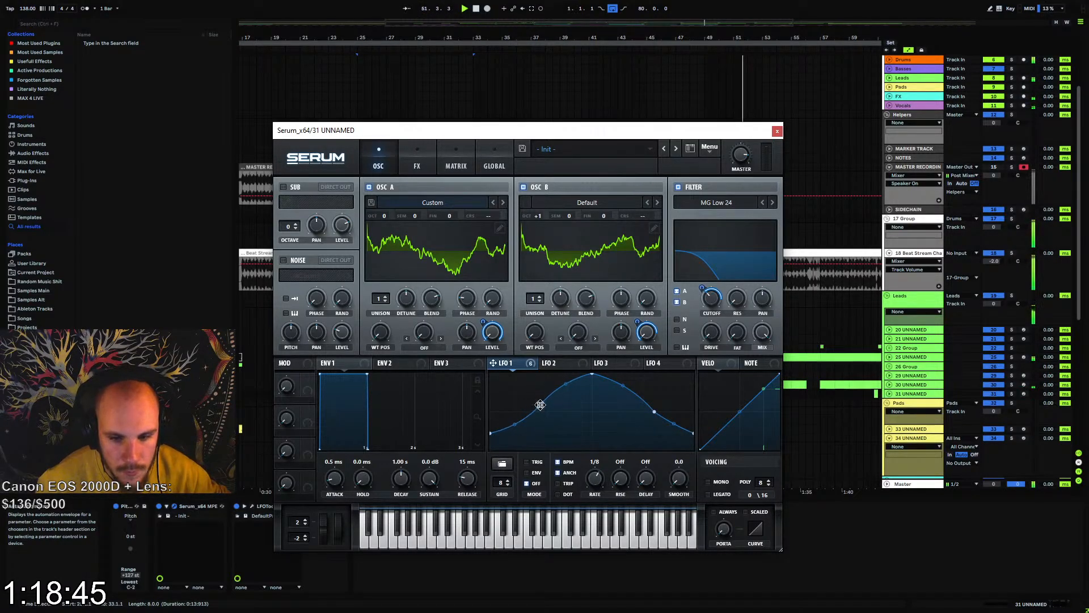
drag(539, 405, 542, 402)
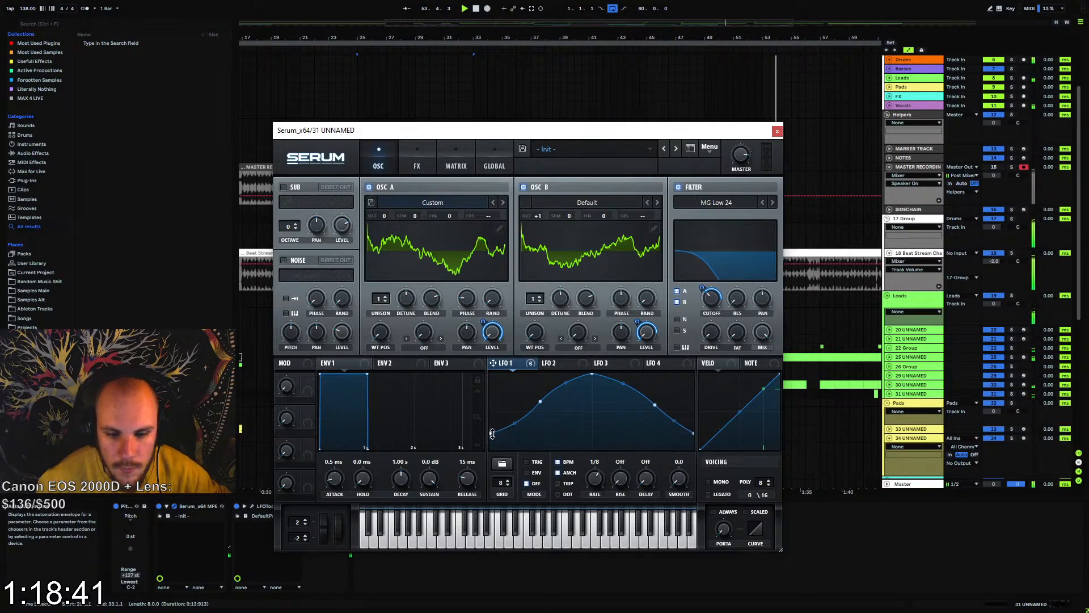
drag(654, 406, 667, 403)
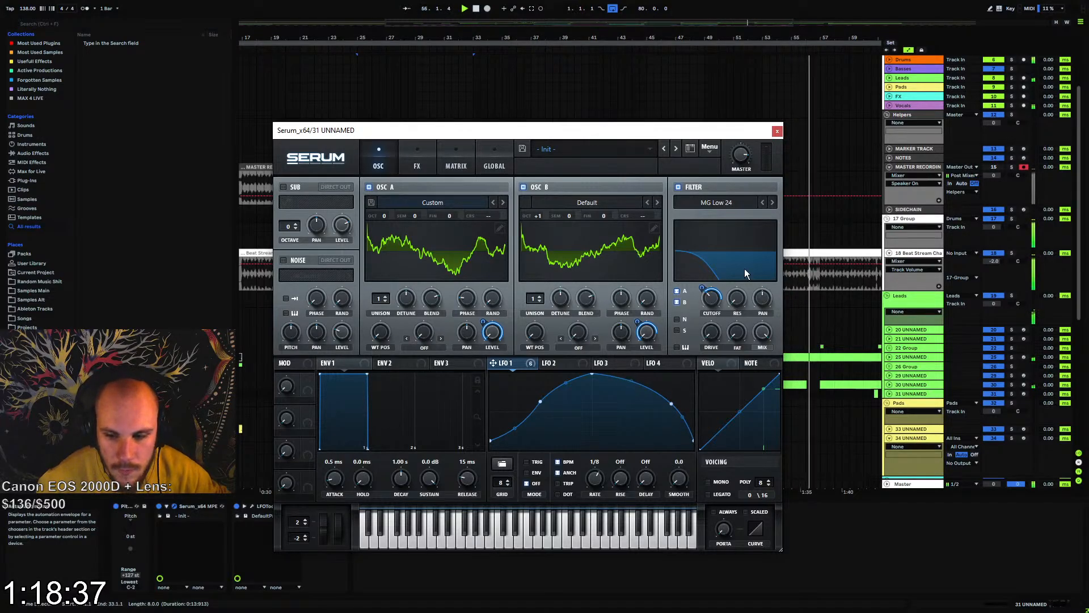
click(779, 132)
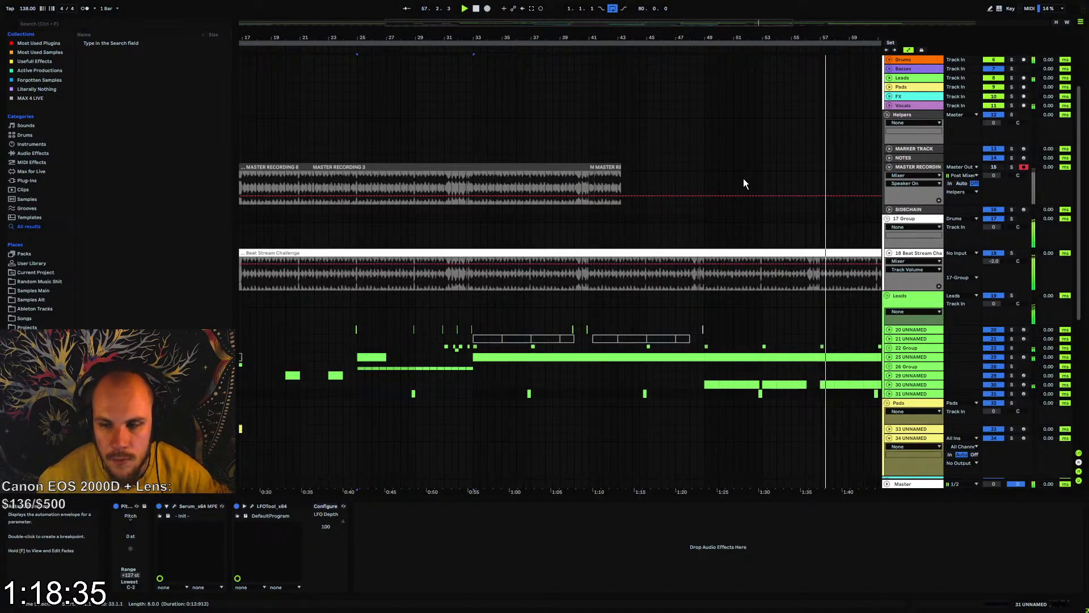
Audition track 31 UNNAMED from bar 61 and flatten Serum's LFO 1 curve by raising its end points and both mid-slope points
drag(790, 35, 536, 35)
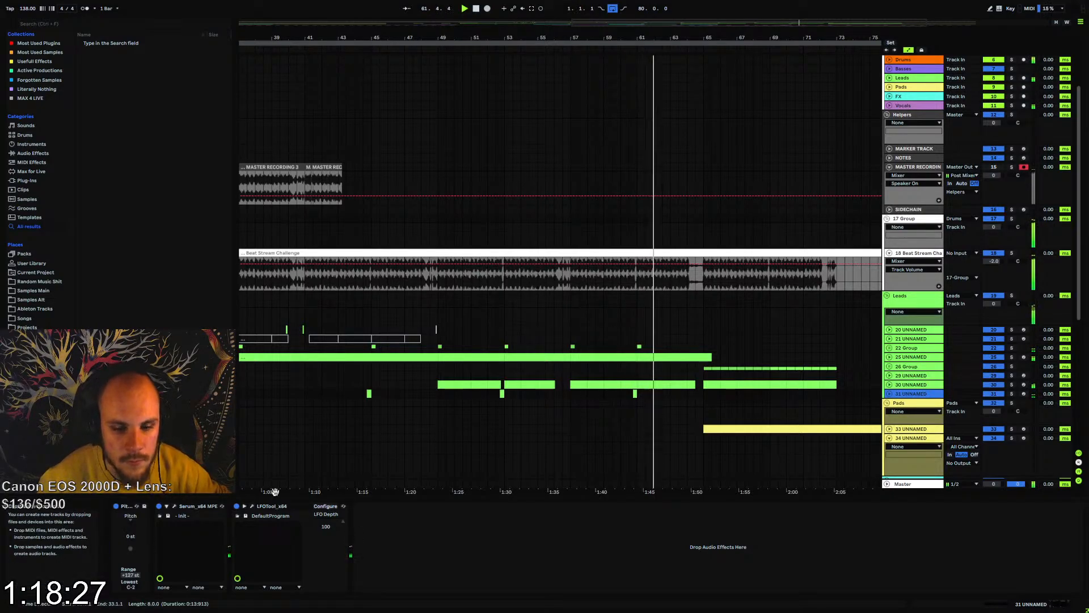
click(175, 508)
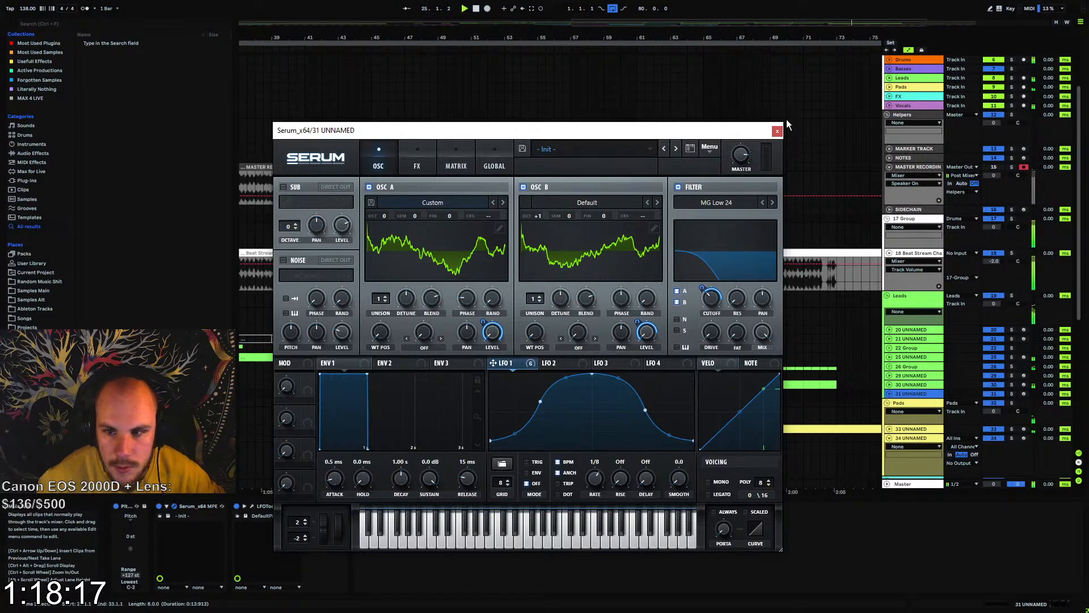
click(778, 131)
click(637, 395)
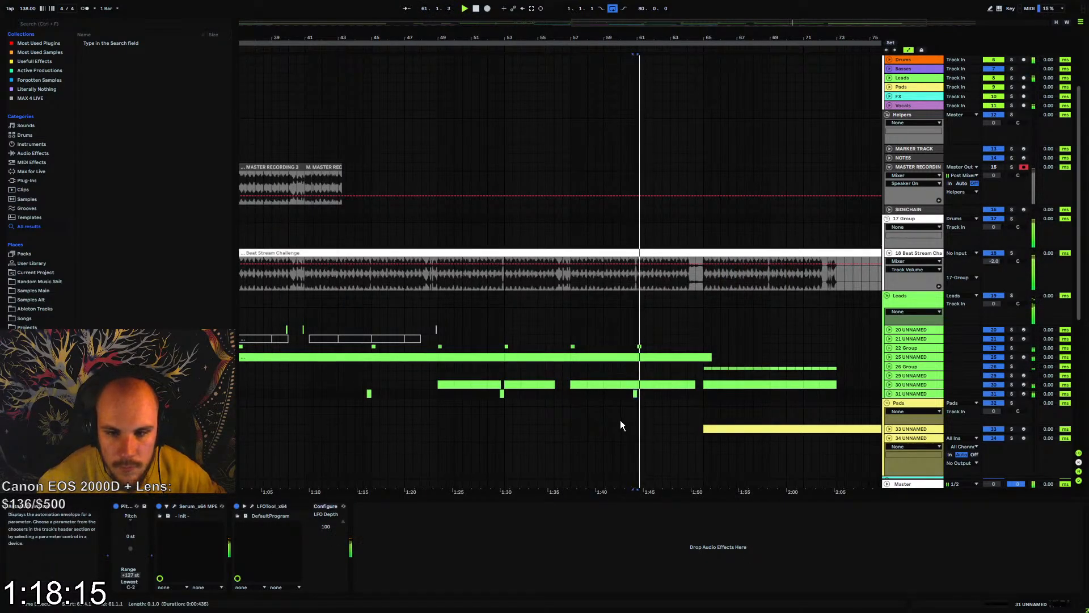
click(174, 506)
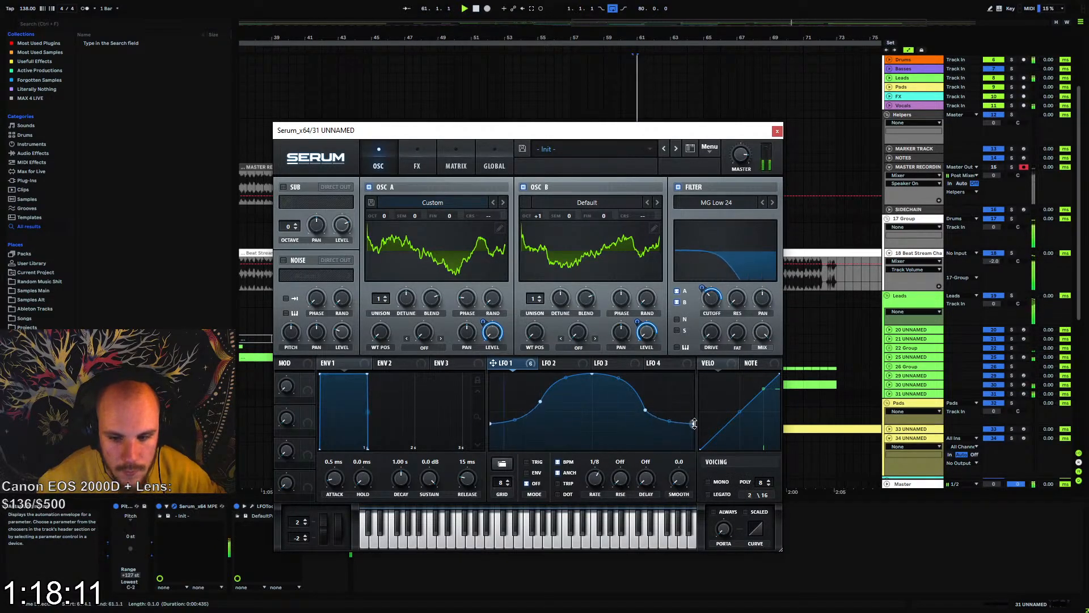
drag(694, 423, 643, 390)
drag(543, 401, 542, 391)
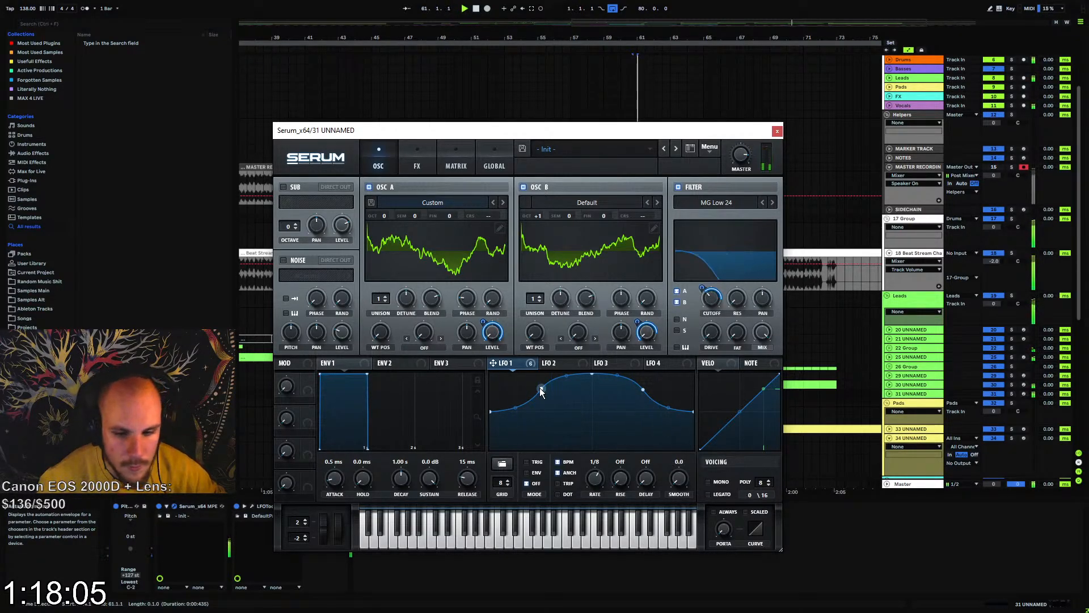
drag(492, 412, 490, 416)
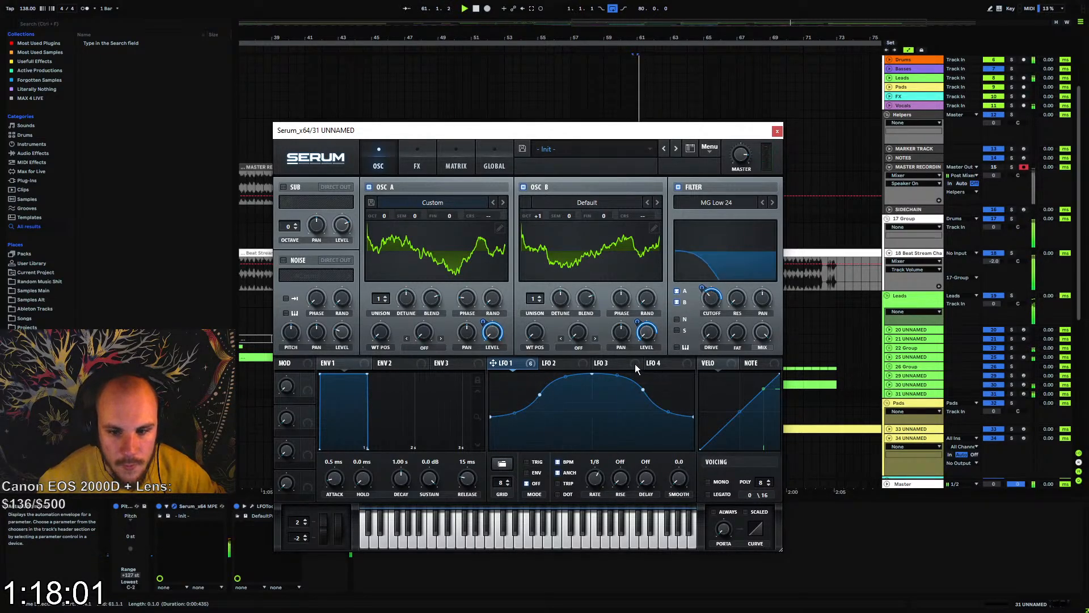
Remove the LFO 1 modulation from Osc A's level in track 31's Serum and close the synth
right_click(491, 340)
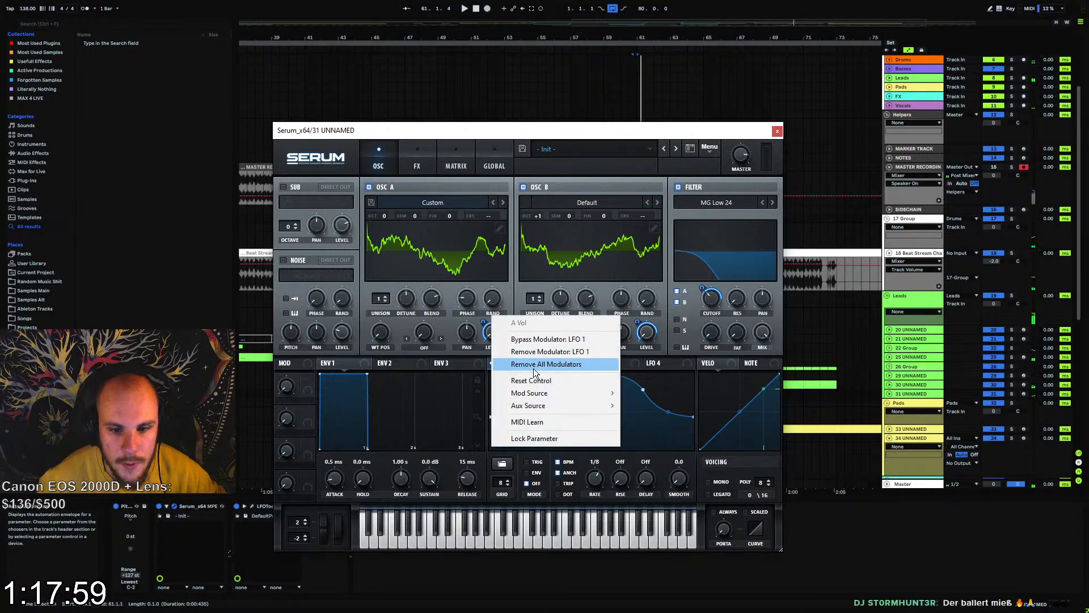
click(502, 335)
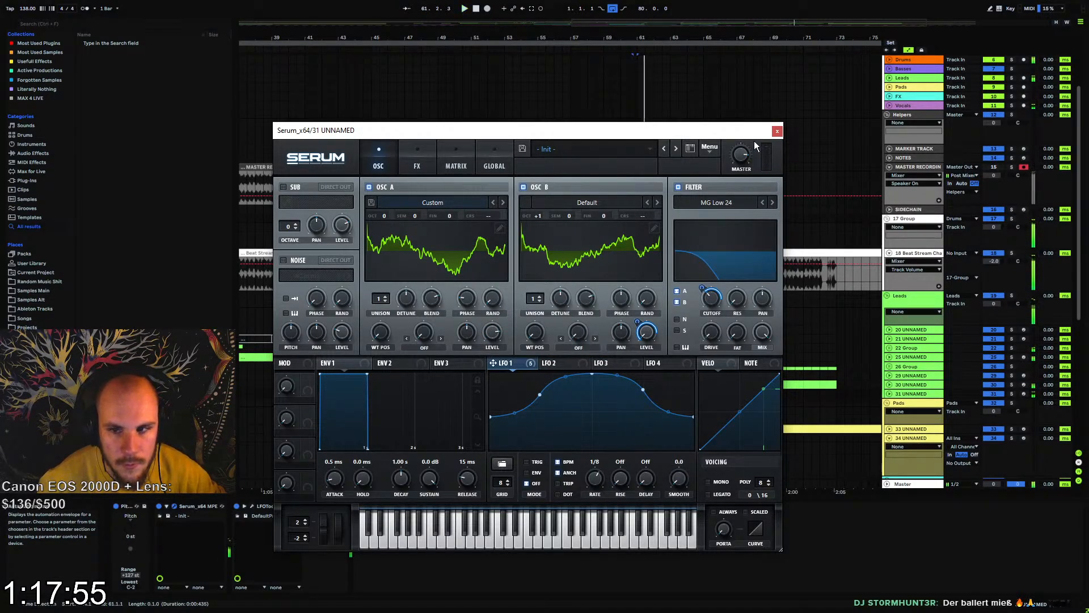
click(777, 131)
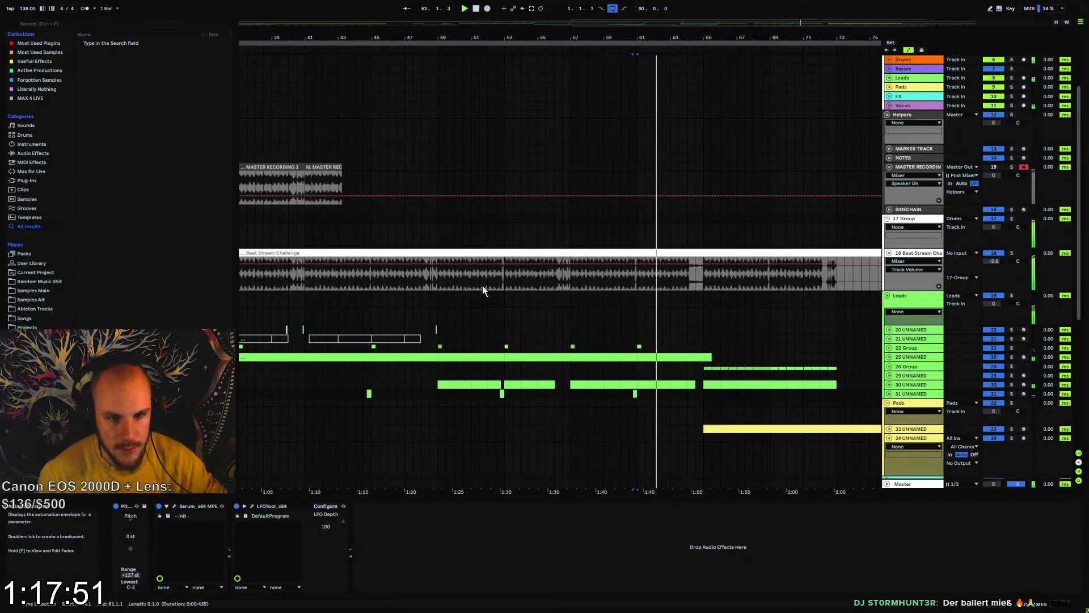
Unfold track 31 UNNAMED, open its LFOTool and adjust the Point Y1 parameter while playing the track
drag(483, 37, 483, 5)
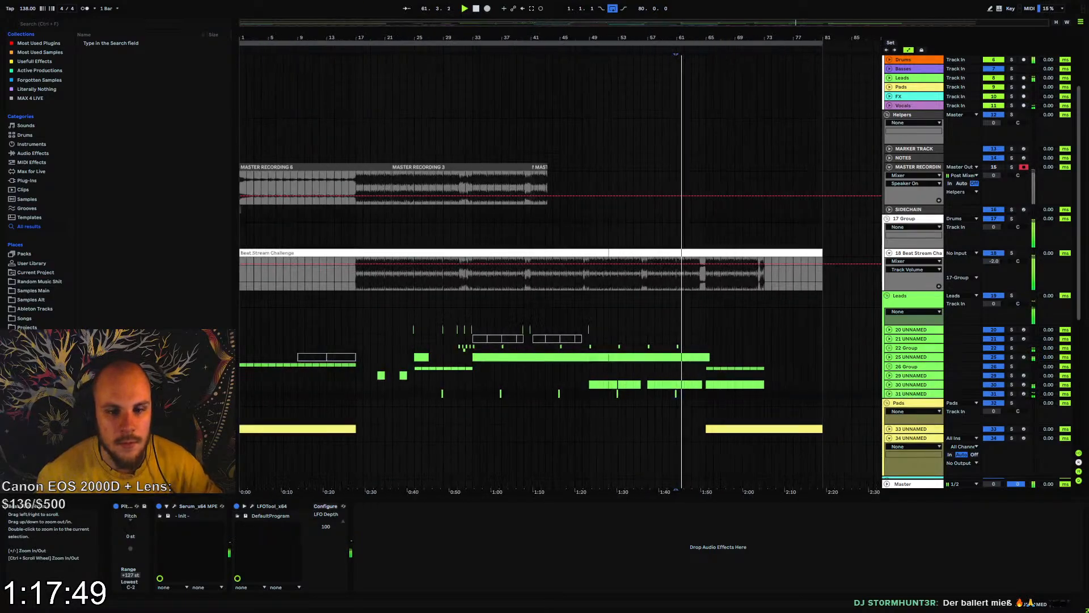
key(space)
key(space)
click(889, 394)
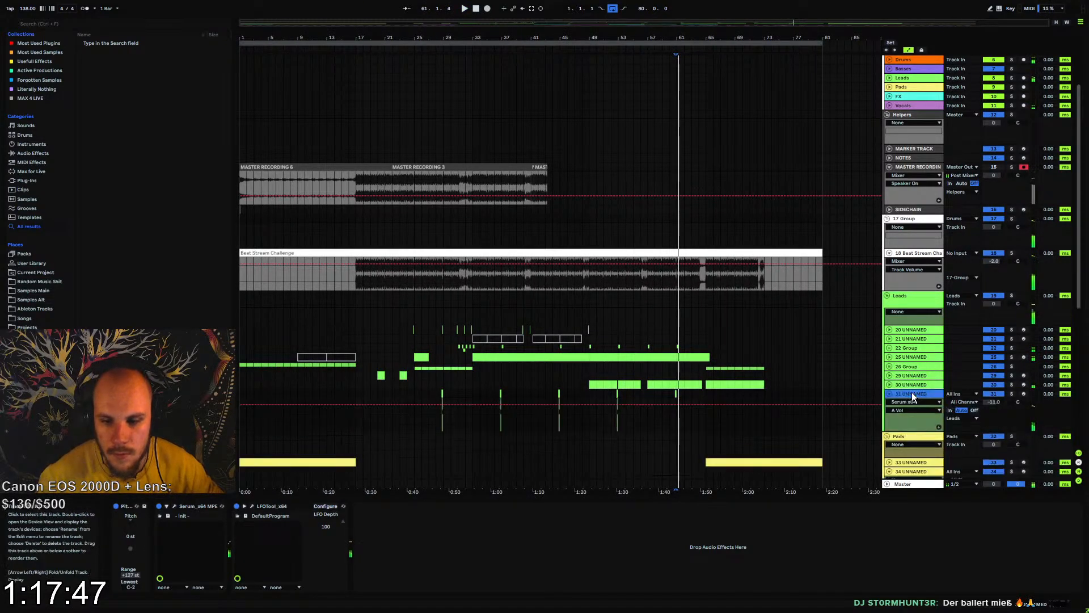
click(253, 506)
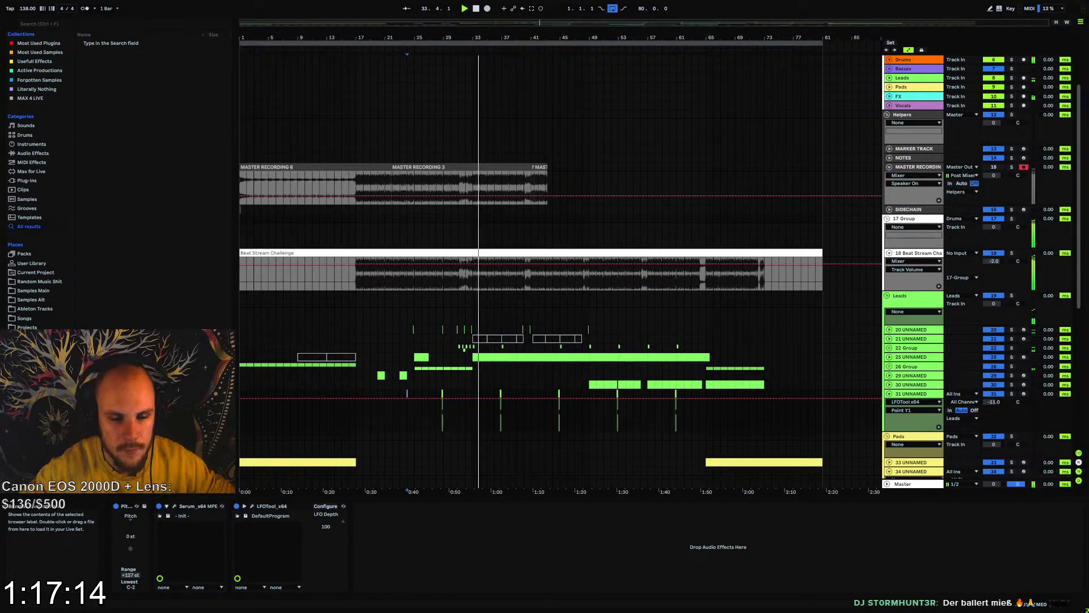
Insert an empty MIDI clip from bar 1 to 17 on track 34 UNNAMED in the Pads group
scroll(332, 347, down, 4)
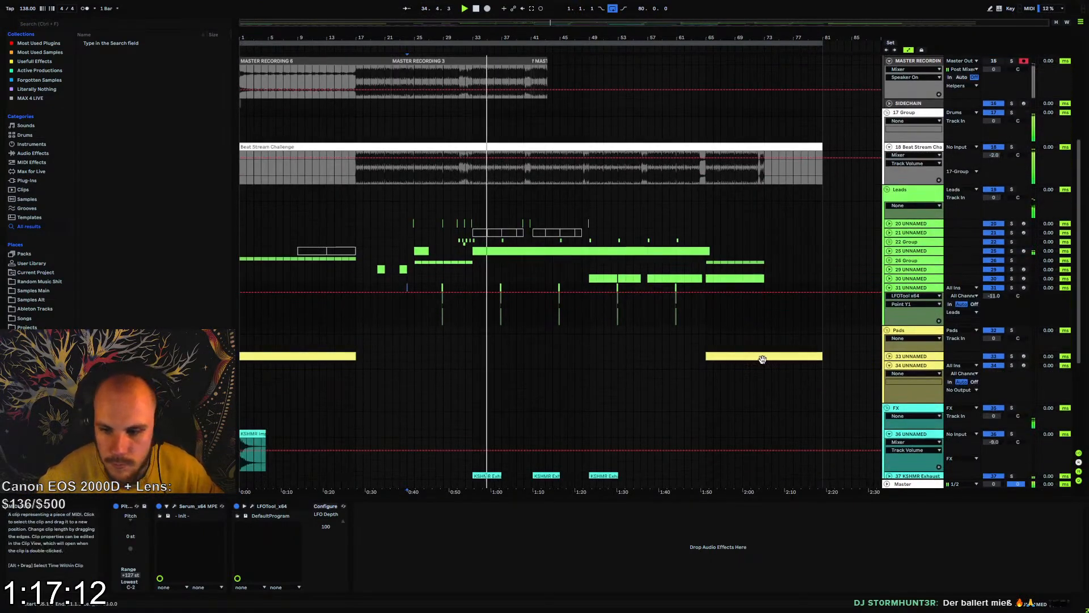
drag(322, 38, 413, 84)
drag(481, 365, 414, 364)
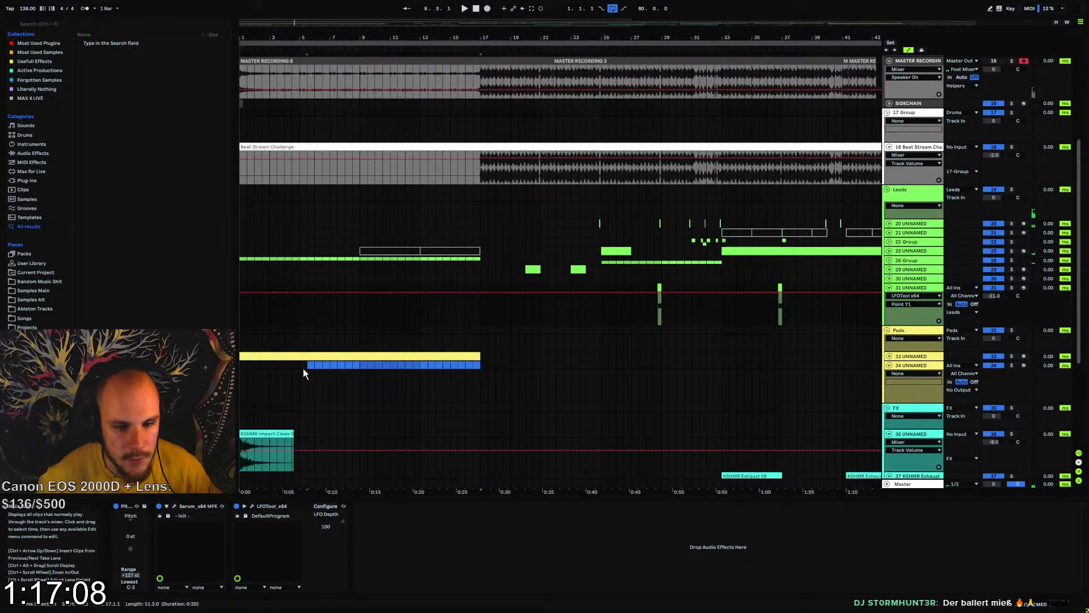
key(ctrl+shift+m)
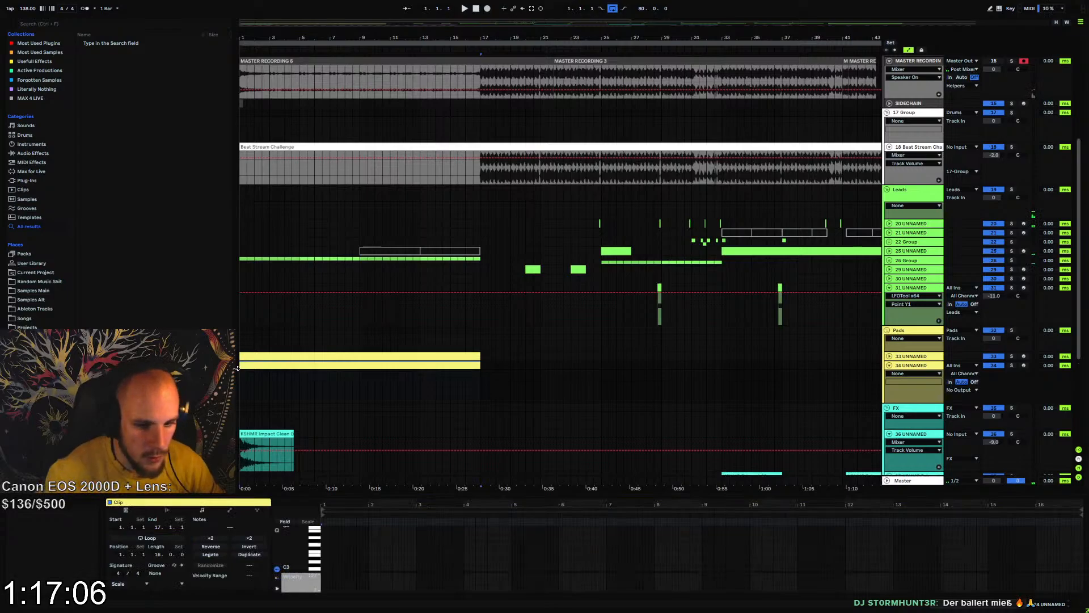
Load a Serum instrument onto track 34 UNNAMED and close its window
right_click(322, 372)
right_click(322, 372)
mouse_move(371, 154)
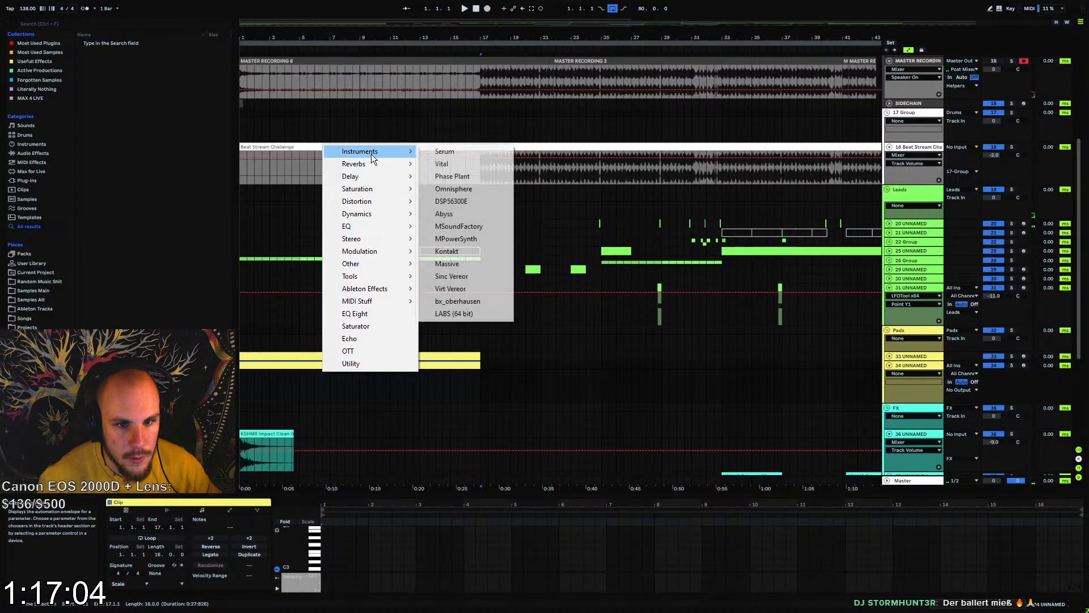
click(440, 154)
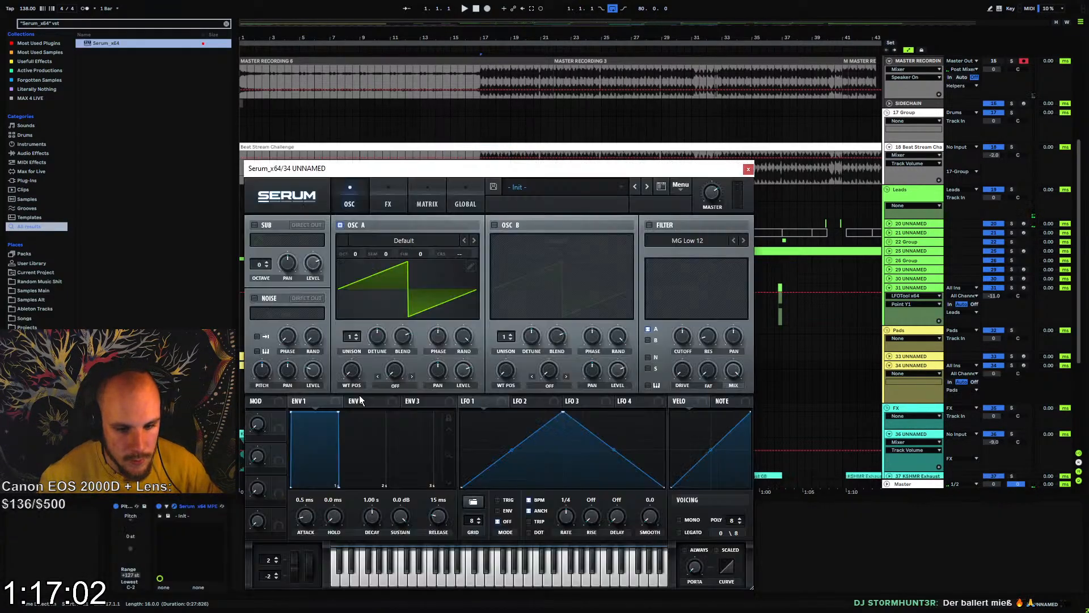
click(748, 168)
Draw one sustained 16-bar note in track 34's clip and lower it three octaves to G0
click(286, 448)
key(space)
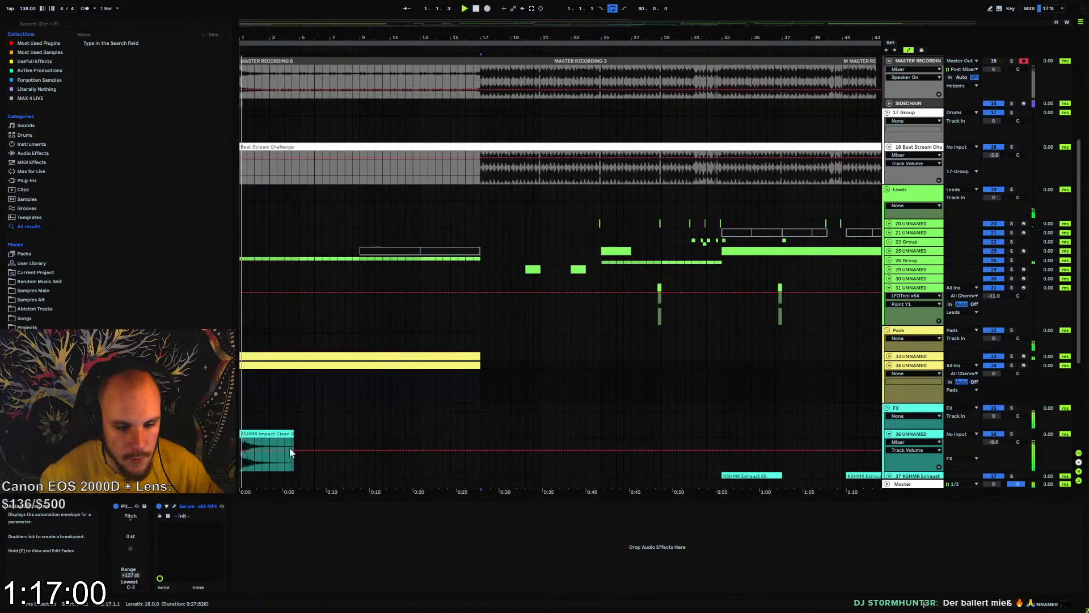
click(262, 367)
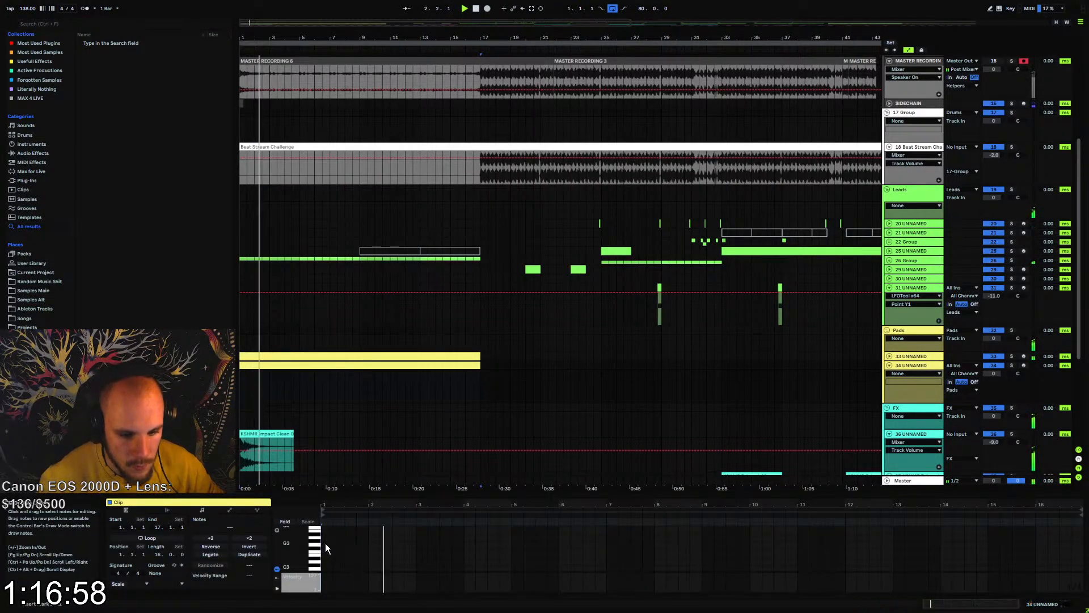
double_click(325, 544)
drag(332, 545, 1082, 552)
key(space)
key(shift+Down)
key(shift+Down)
key(shift+Down)
key(space)
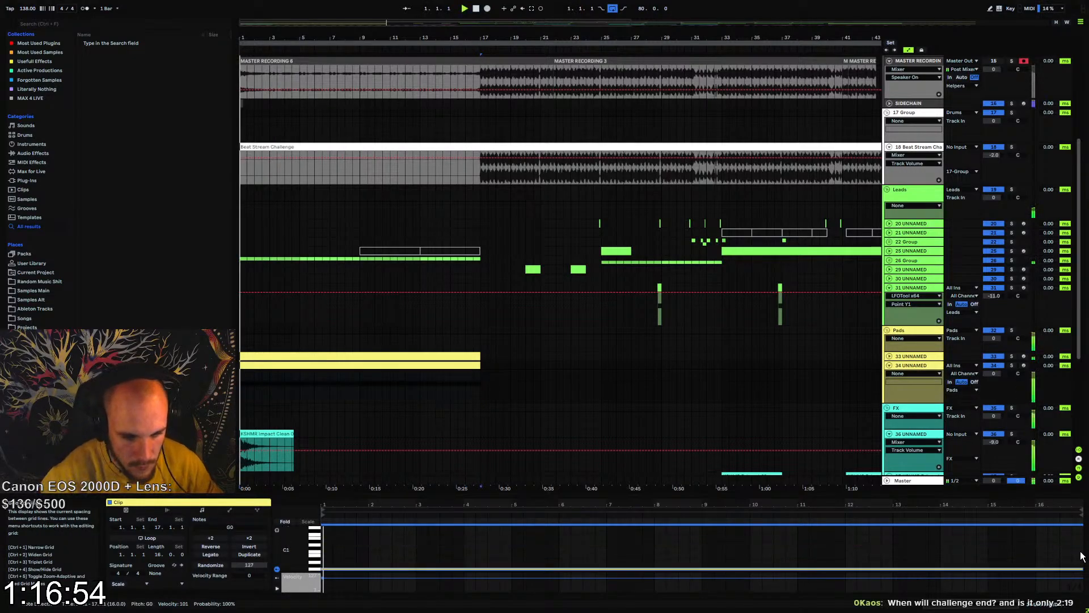
In track 34's Serum, set Osc A's unison to 8, bend its saw waveform into a custom curved shape and enable the sub oscillator
click(923, 367)
key(space)
key(space)
key(space)
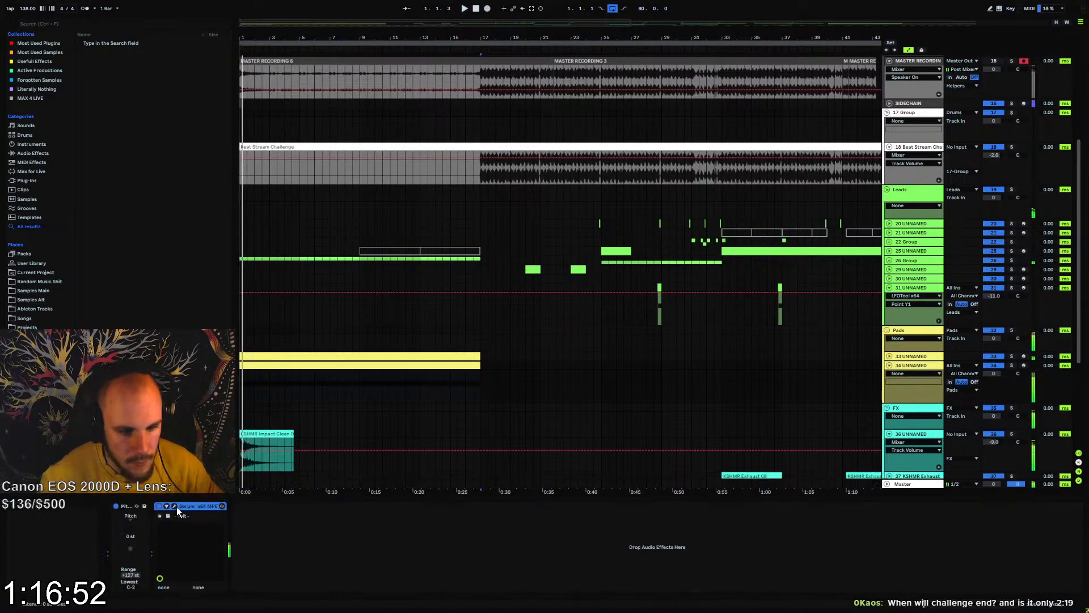
click(175, 506)
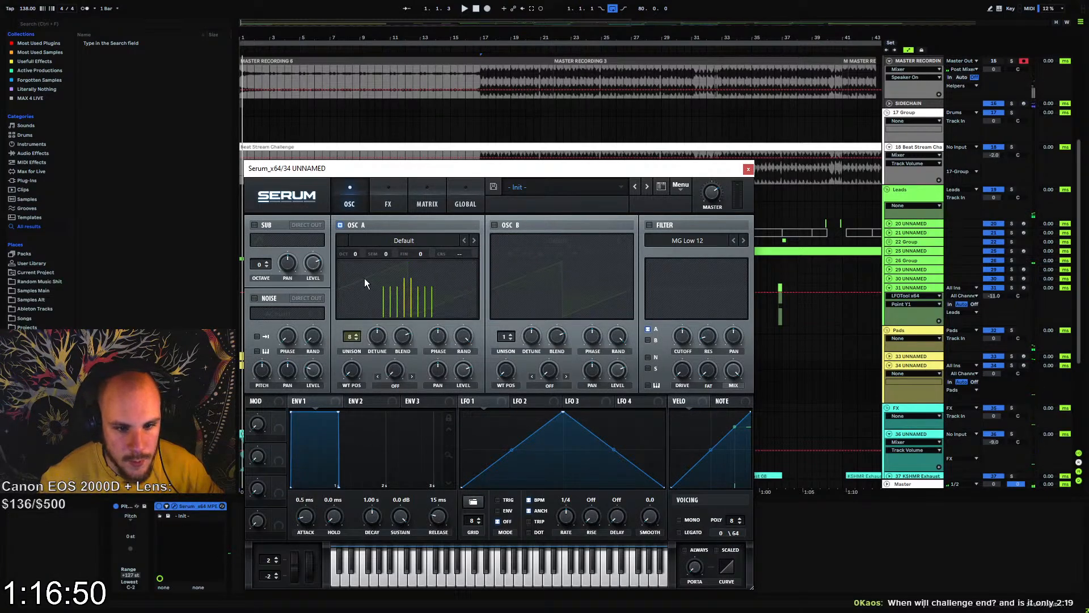
click(471, 266)
key(space)
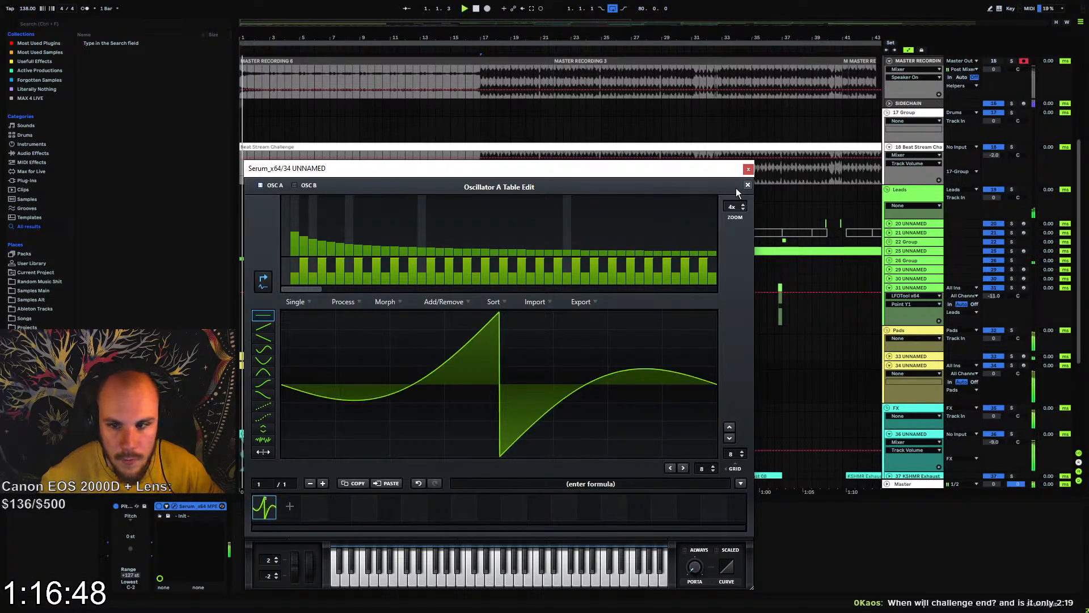
click(748, 185)
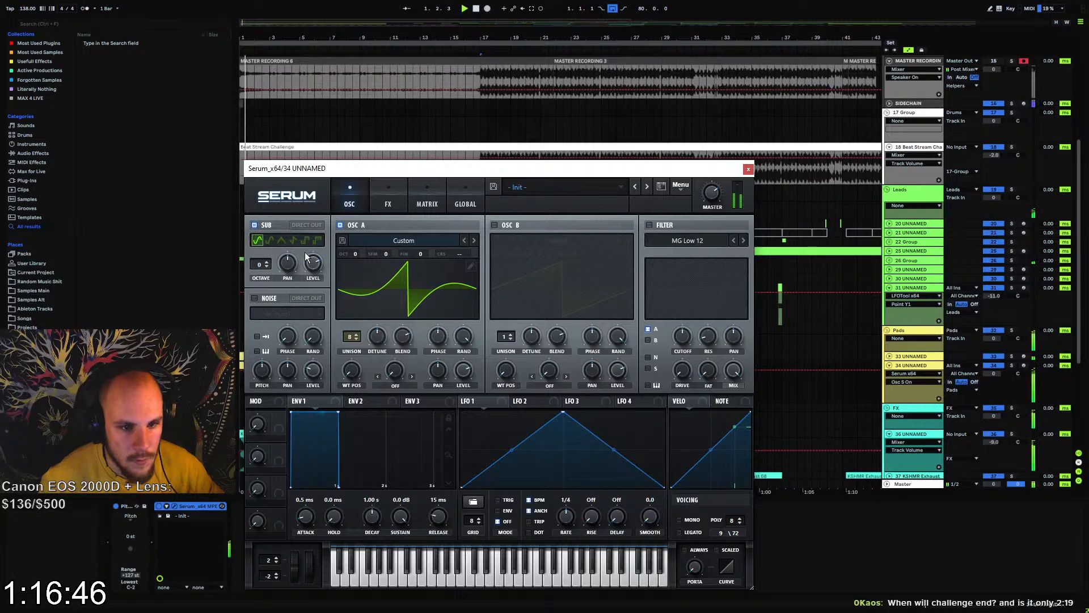
Enable track 34's Serum filter, set its type to MG Low 24 with a cutoff of about 301 Hz, and close the synth
click(649, 224)
click(688, 343)
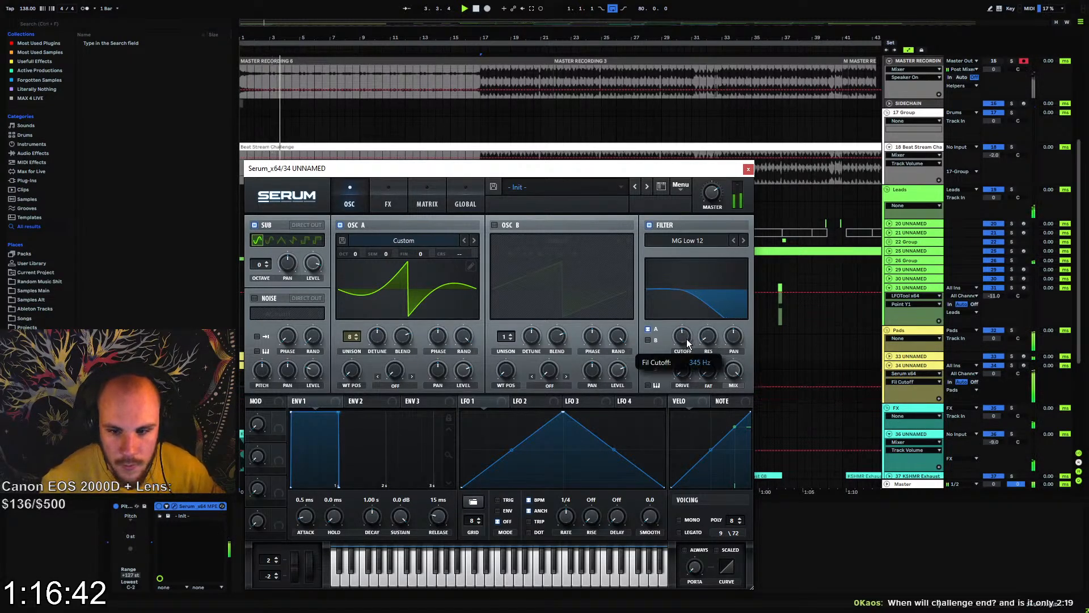
click(743, 240)
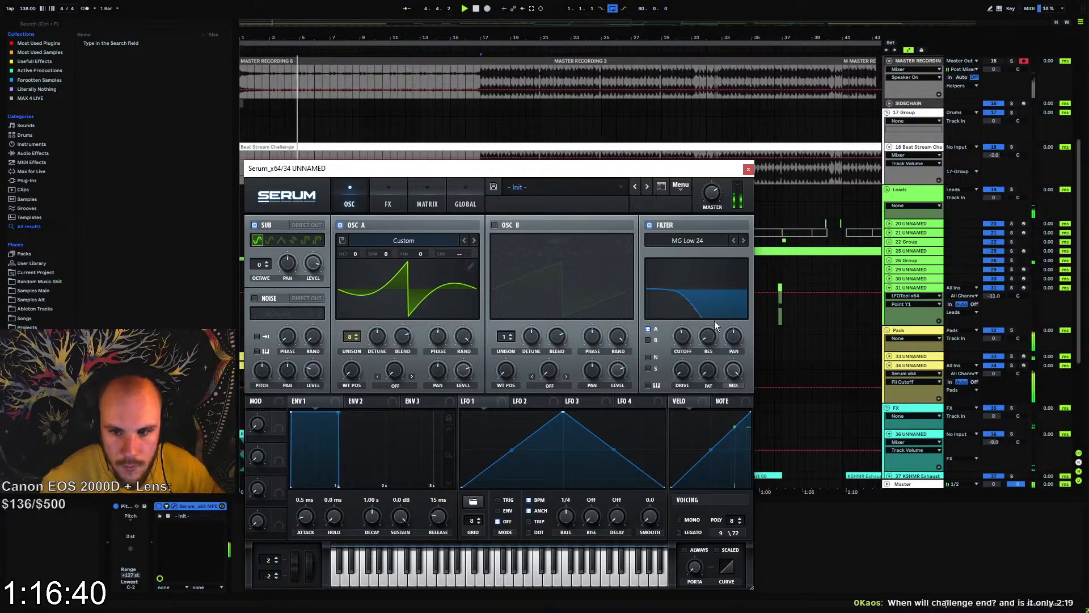
click(749, 169)
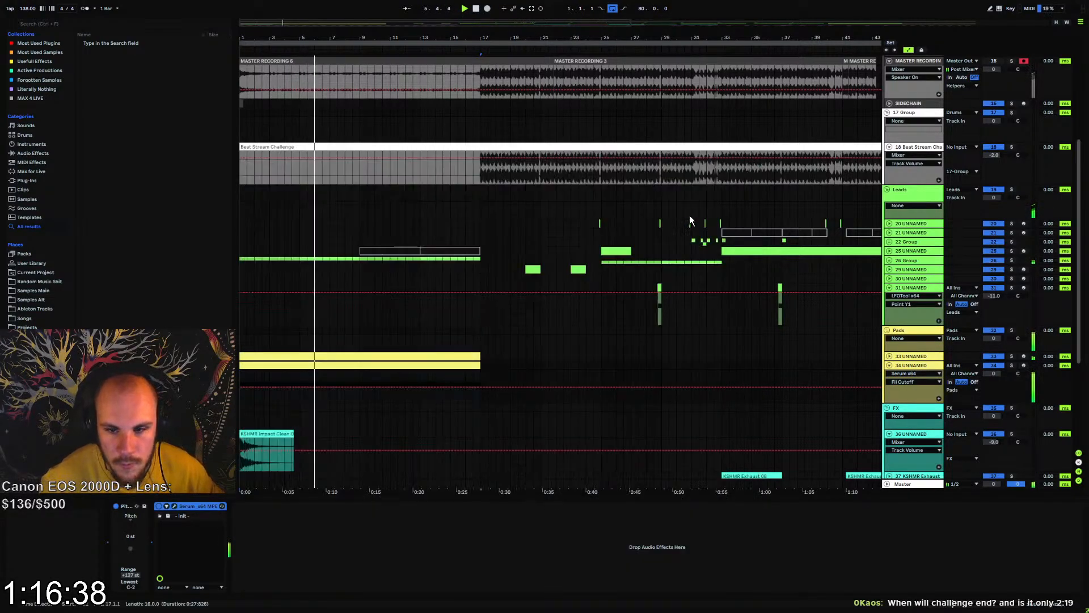
Automate Serum's filter cutoff and master volume on track 34 to rise across the intro, reaching about 1238 Hz and 84% at bar 17
click(243, 389)
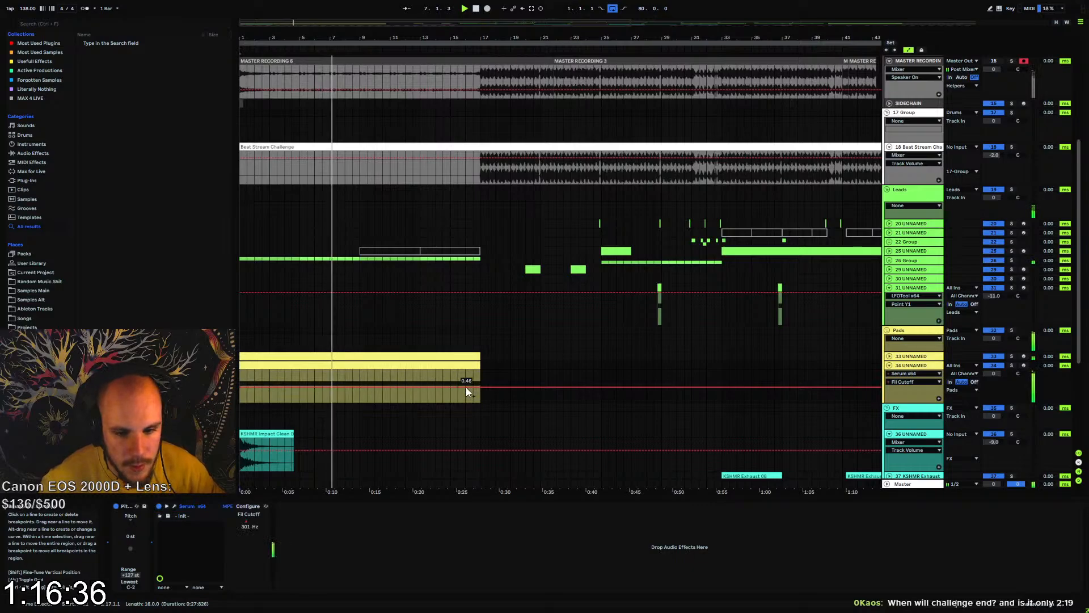
drag(481, 388, 481, 381)
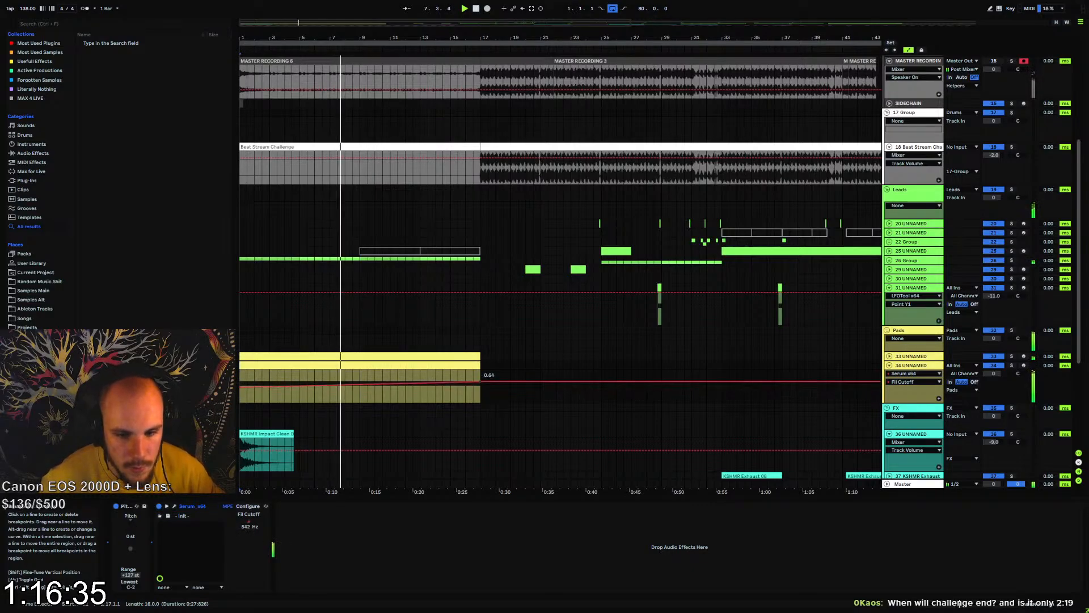
click(174, 506)
click(717, 189)
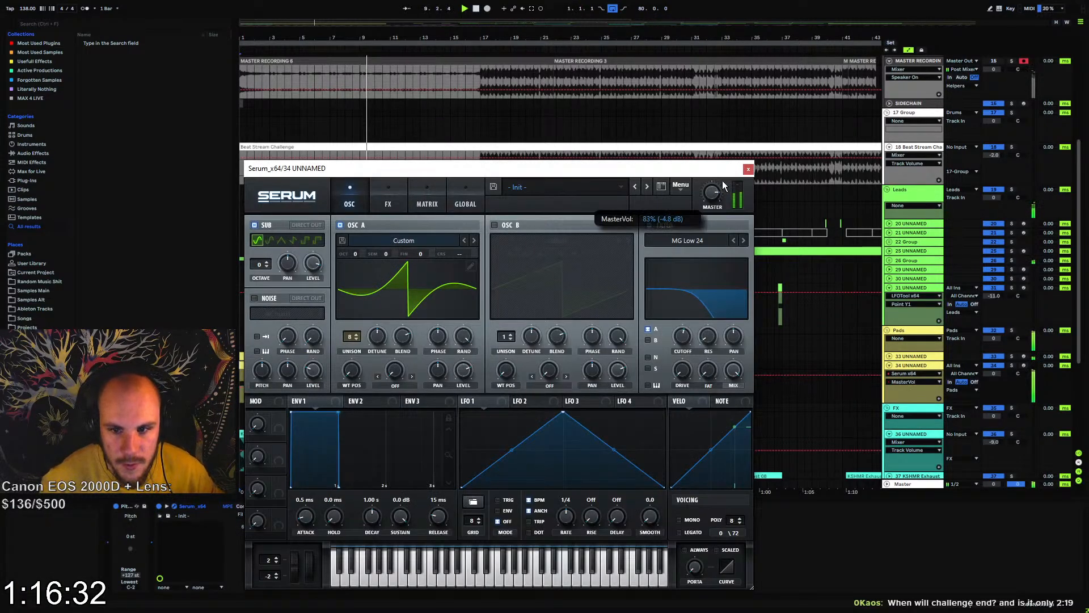
drag(723, 181, 725, 177)
click(749, 169)
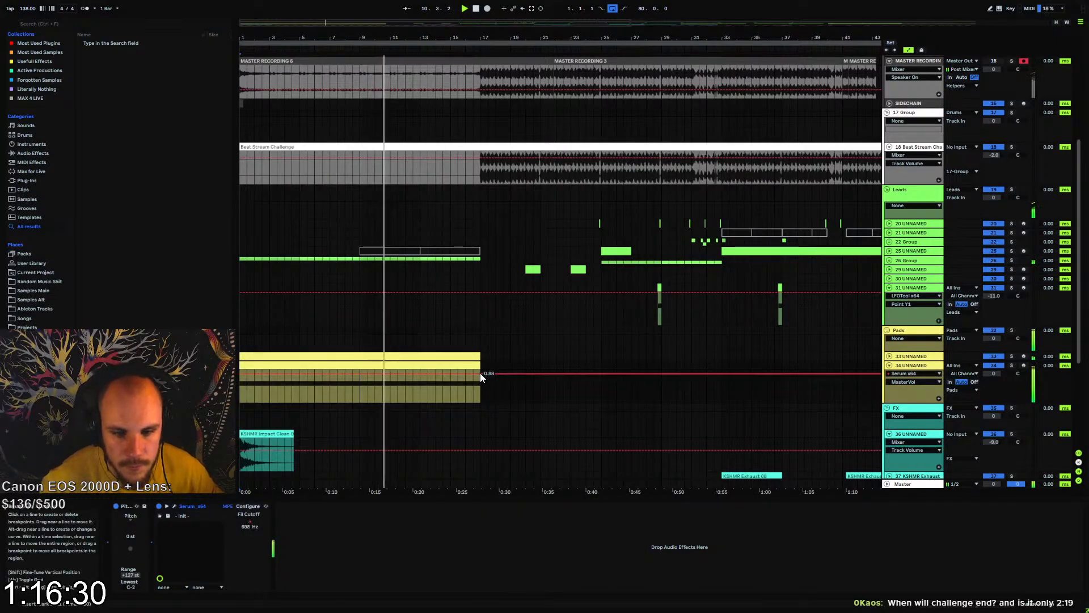
drag(481, 374, 481, 375)
drag(241, 376, 240, 391)
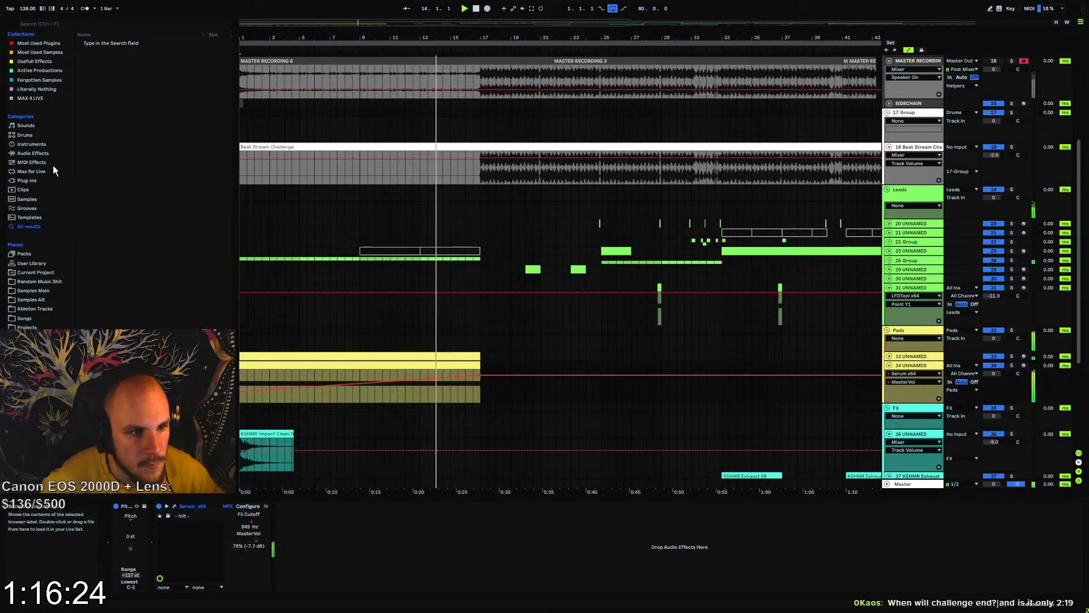
Add EQ Eight to track 34, enable band 1 and automate its frequency to rise across the intro to about 397 Hz at bar 17
click(40, 153)
drag(103, 203, 372, 549)
click(310, 588)
click(288, 523)
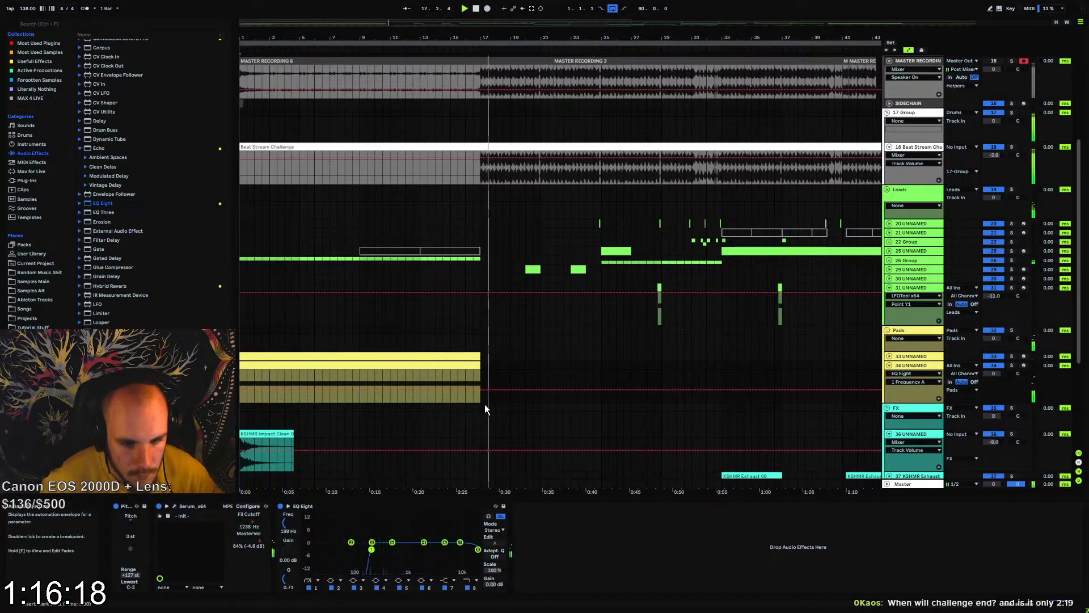
key(space)
click(480, 390)
key(space)
drag(481, 390, 480, 387)
drag(363, 387, 240, 402)
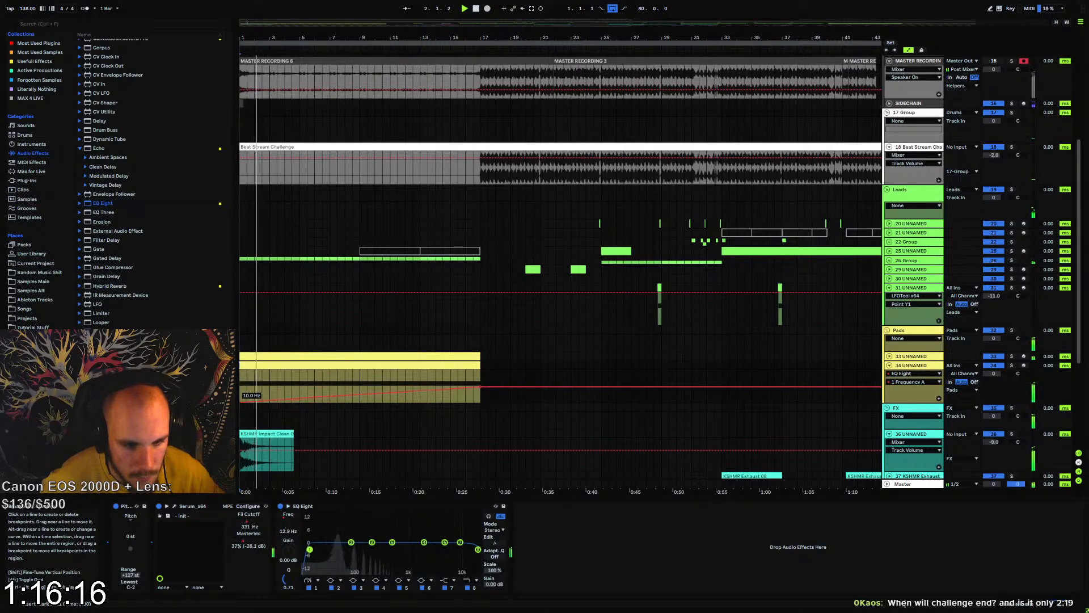
click(393, 383)
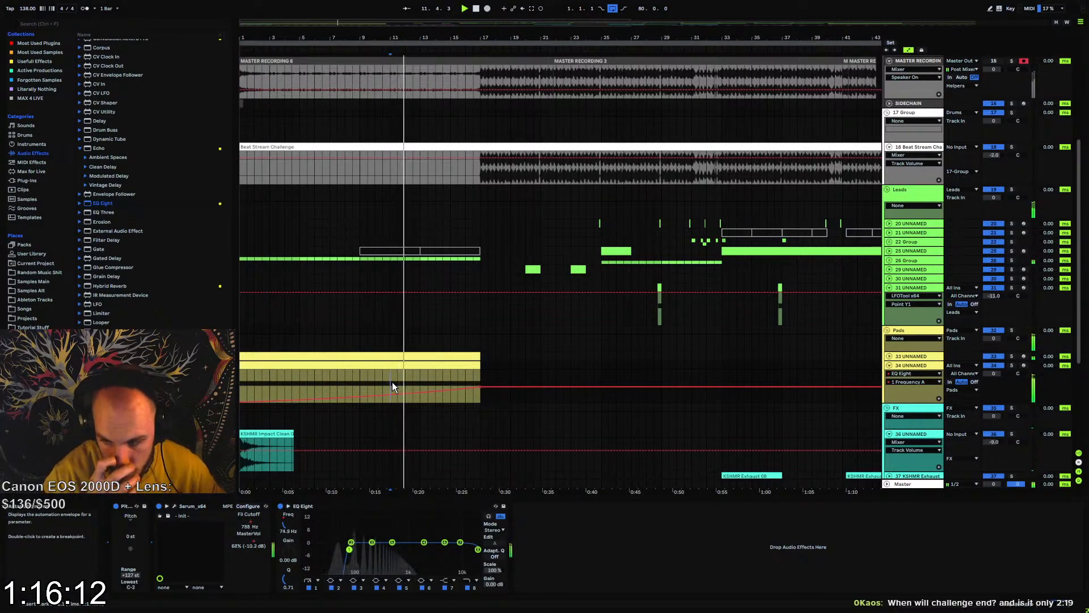
Set track 34's volume to -3.0 dB and add the MStereoProcessor effect to its chain
drag(994, 374, 981, 394)
right_click(645, 539)
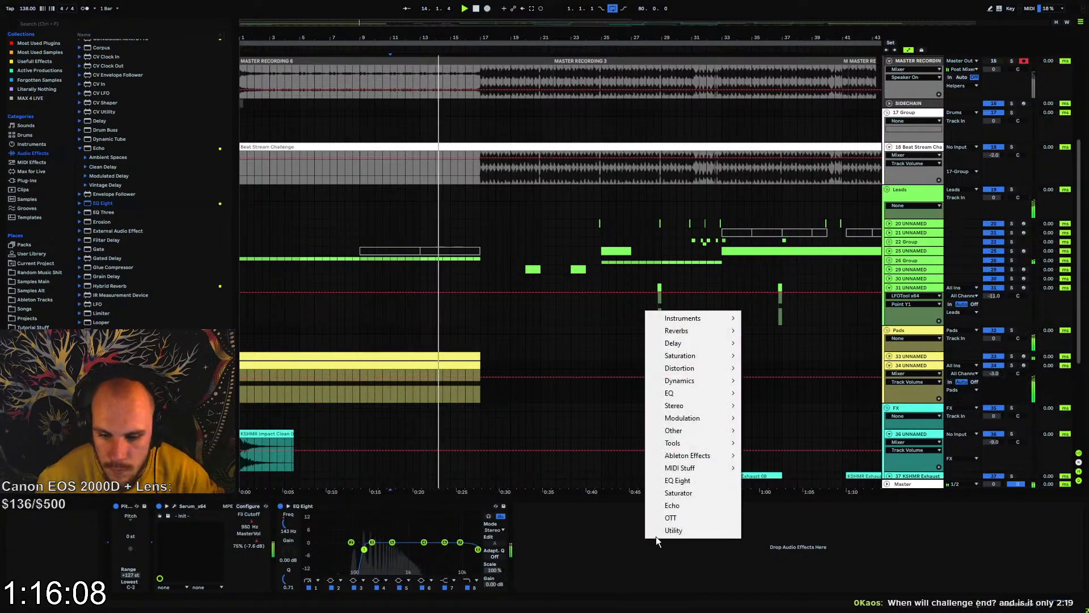
mouse_move(704, 408)
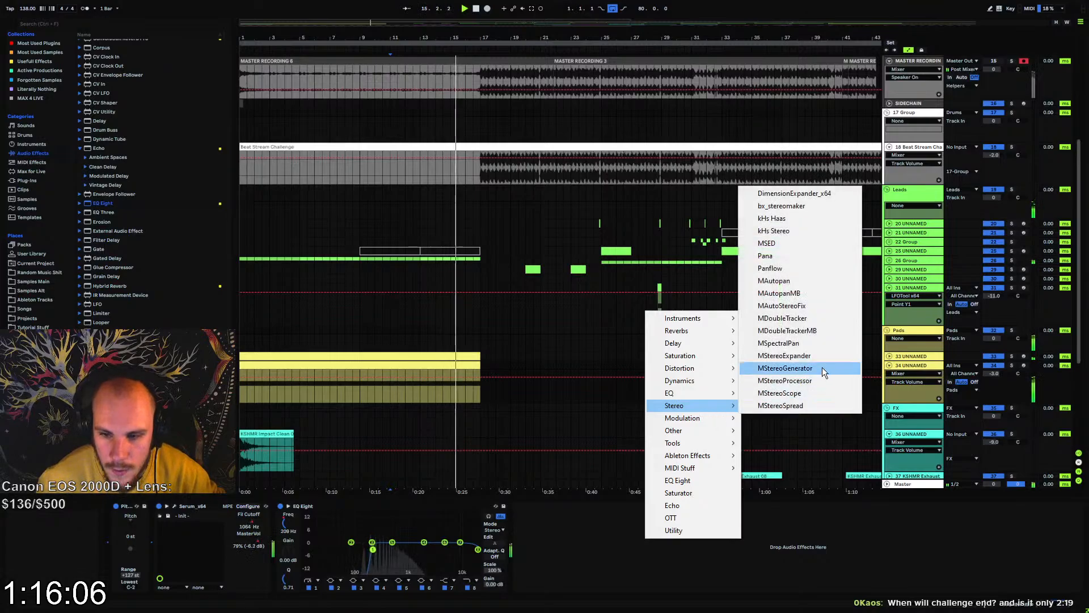
click(811, 381)
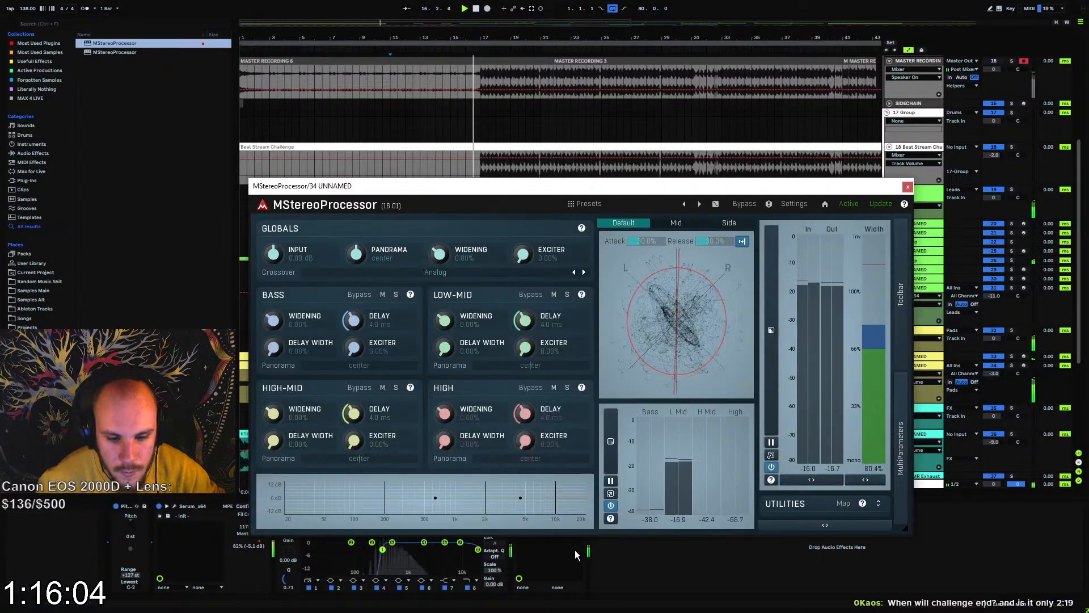
Set MStereoProcessor's widening to mono for bass, about -38% low-mid, 32% high-mid, 71% high and 29% globally
drag(444, 321, 445, 347)
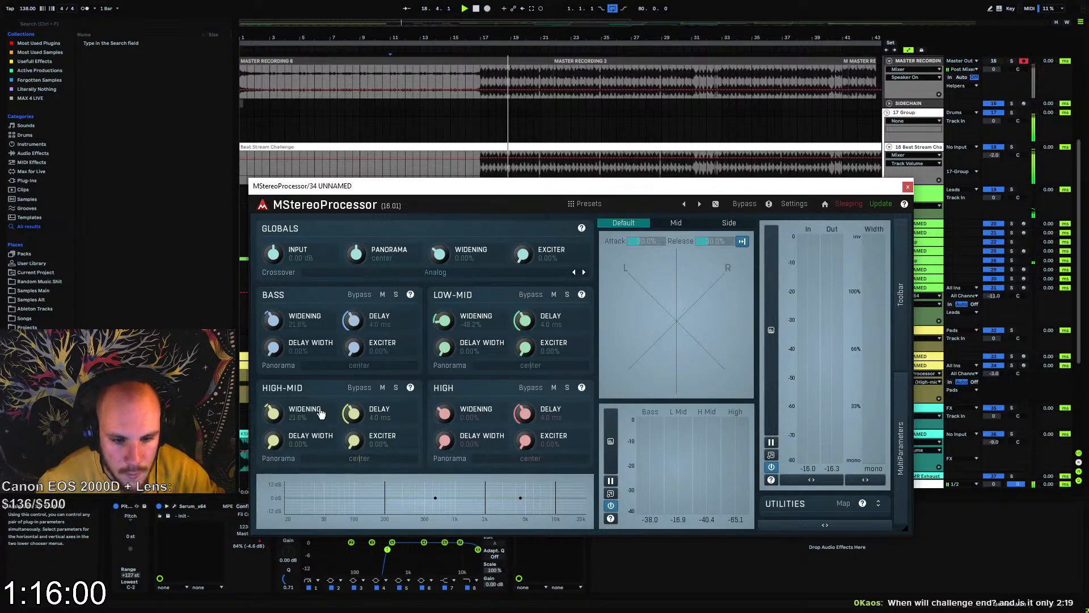
key(space)
key(space)
drag(274, 321, 274, 391)
drag(444, 321, 444, 316)
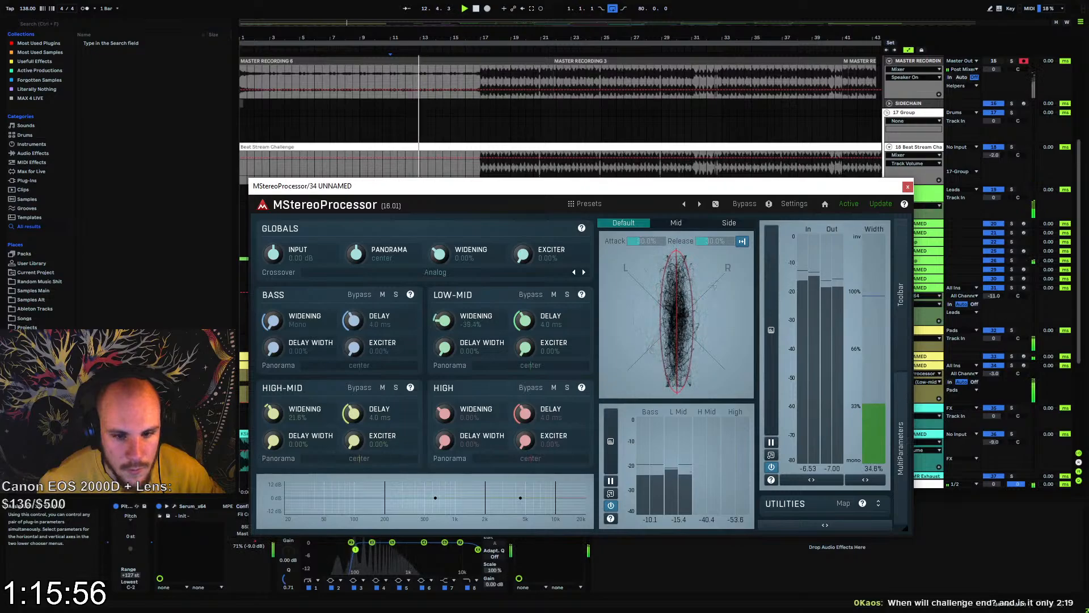
drag(440, 255, 440, 239)
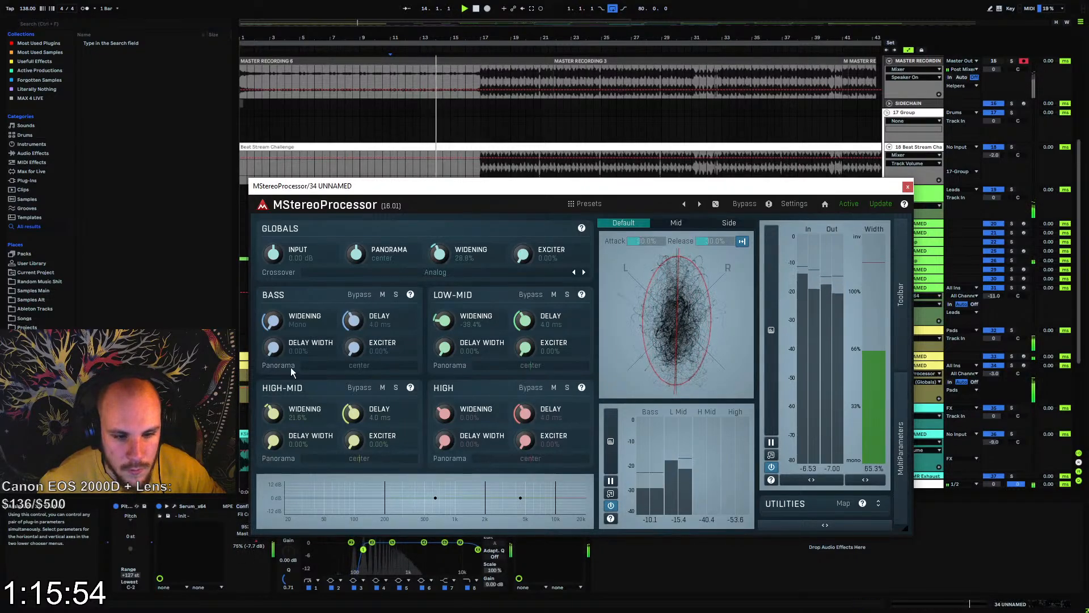
drag(273, 414, 274, 408)
drag(444, 414, 444, 374)
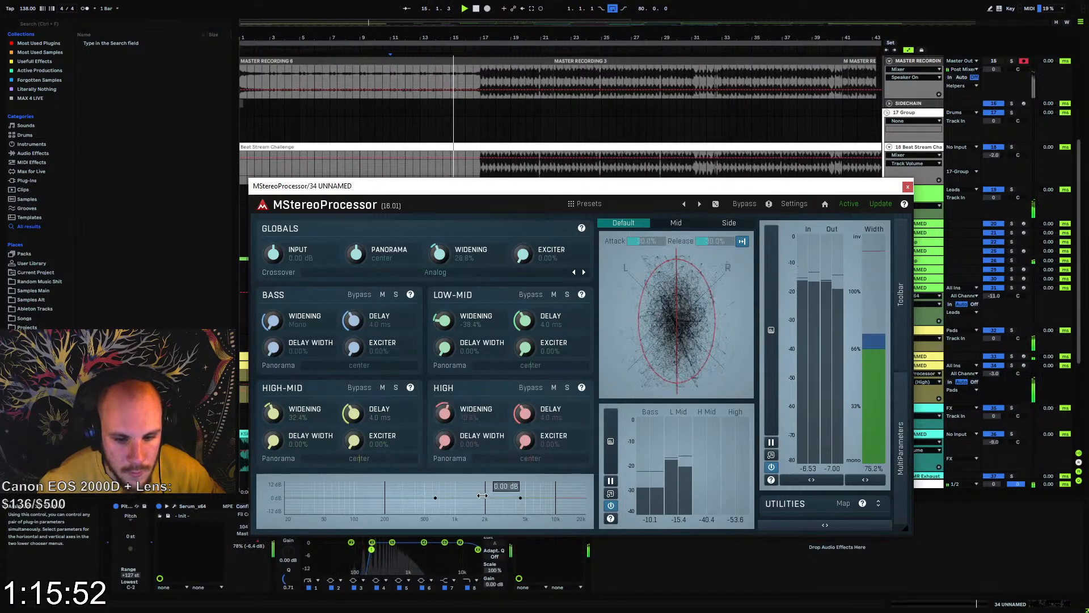
Lower MStereoProcessor's bass crossover to about 108 Hz, move its low-mid/high-mid crossover down as well, and close the plug-in
drag(485, 493, 472, 493)
drag(384, 494, 358, 494)
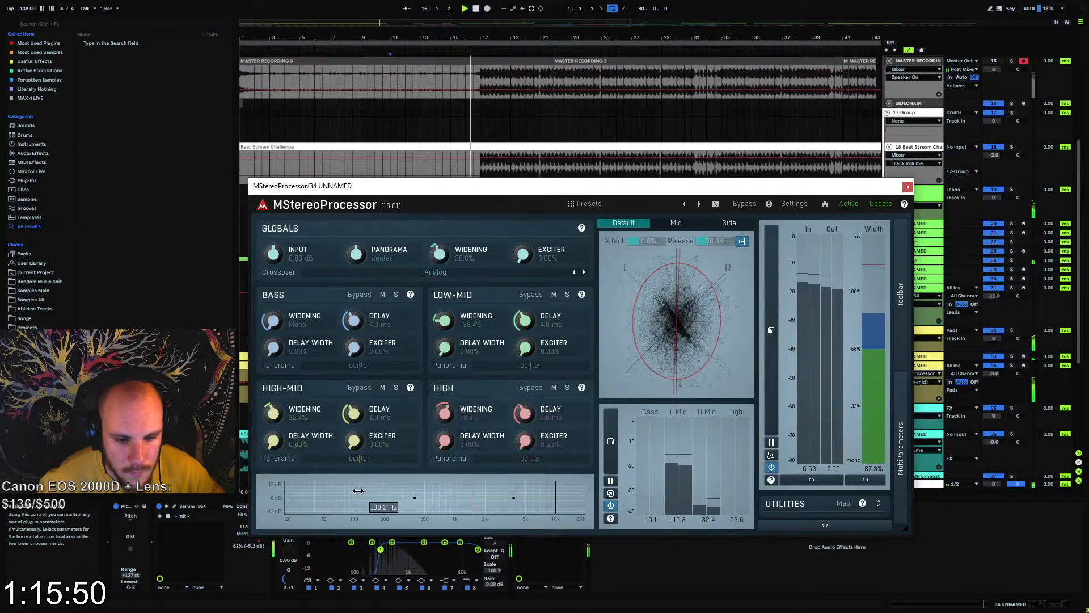
drag(472, 495, 462, 495)
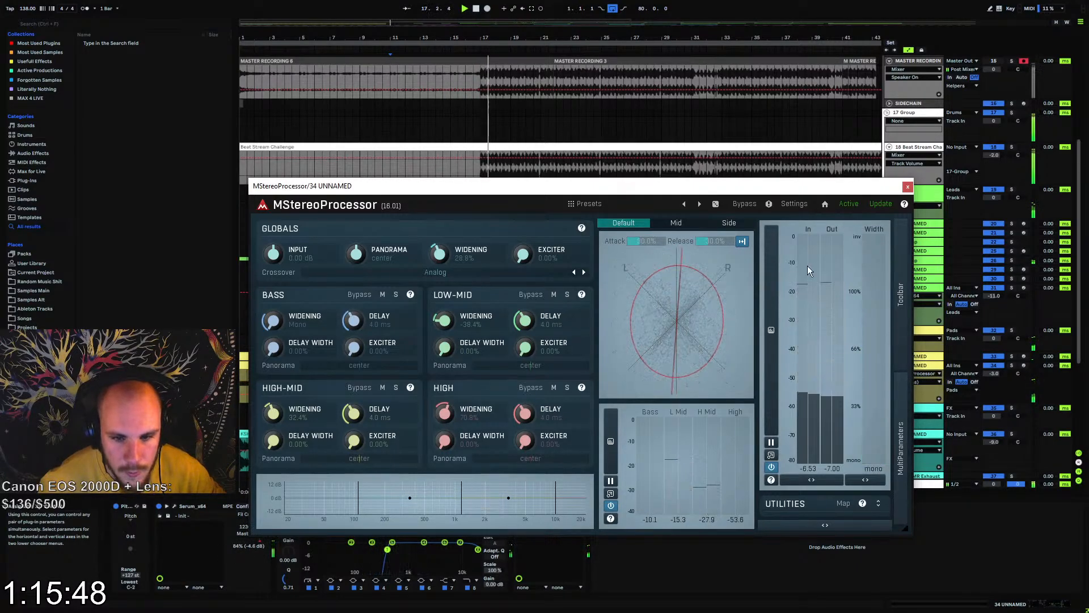
click(906, 188)
right_click(625, 525)
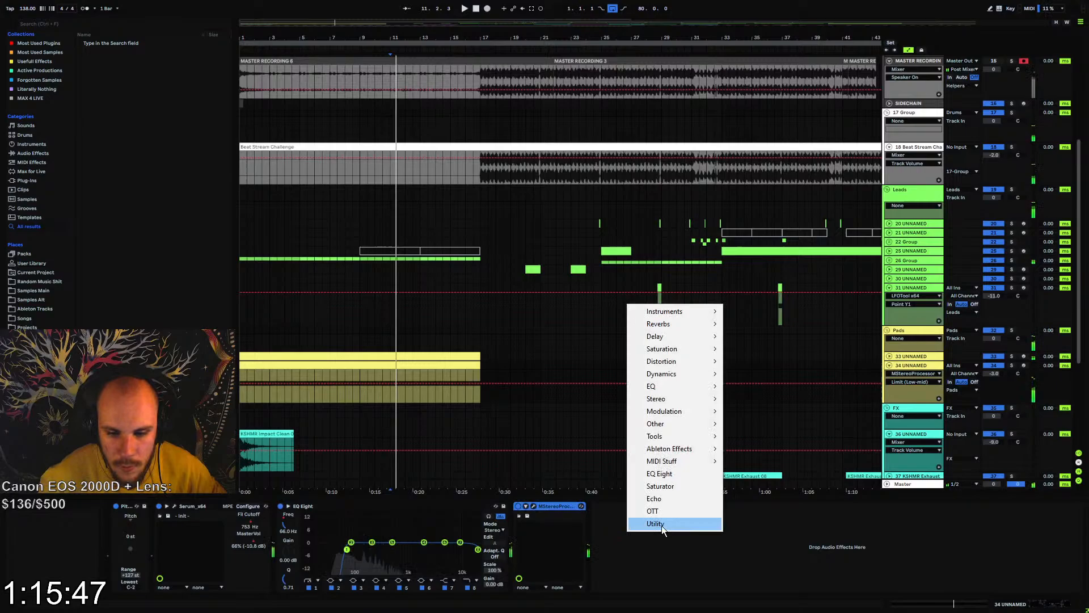
click(669, 468)
drag(669, 471, 649, 503)
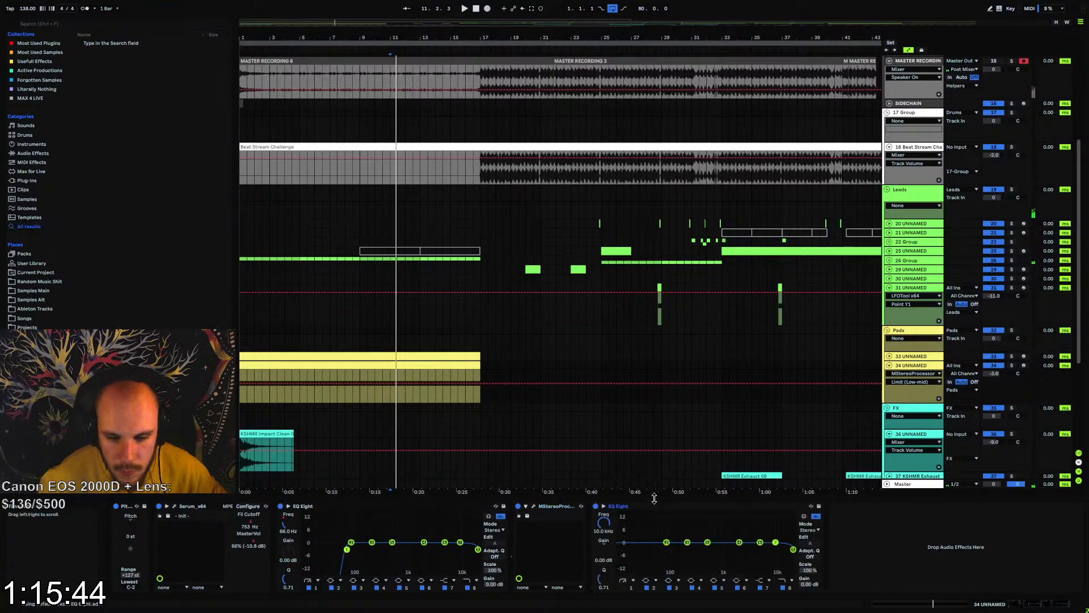
key(Delete)
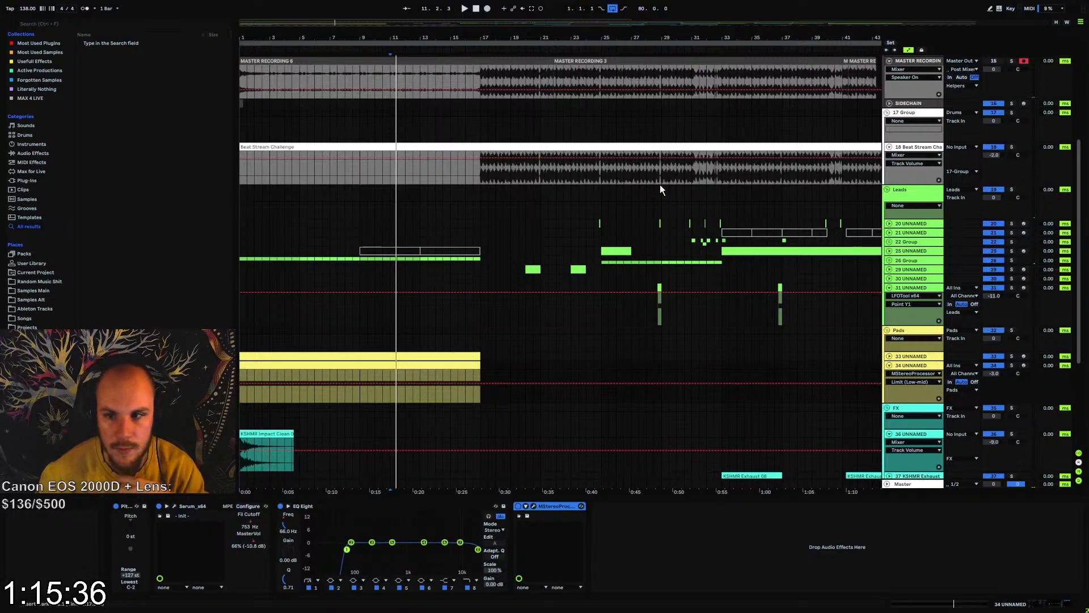
drag(579, 38, 580, 8)
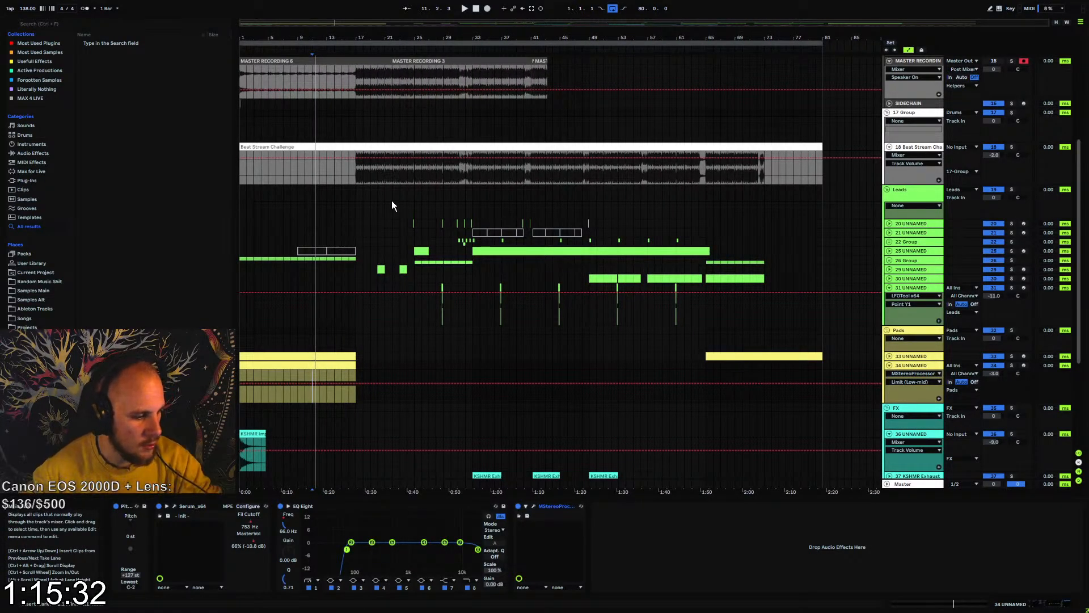
drag(357, 171, 187, 165)
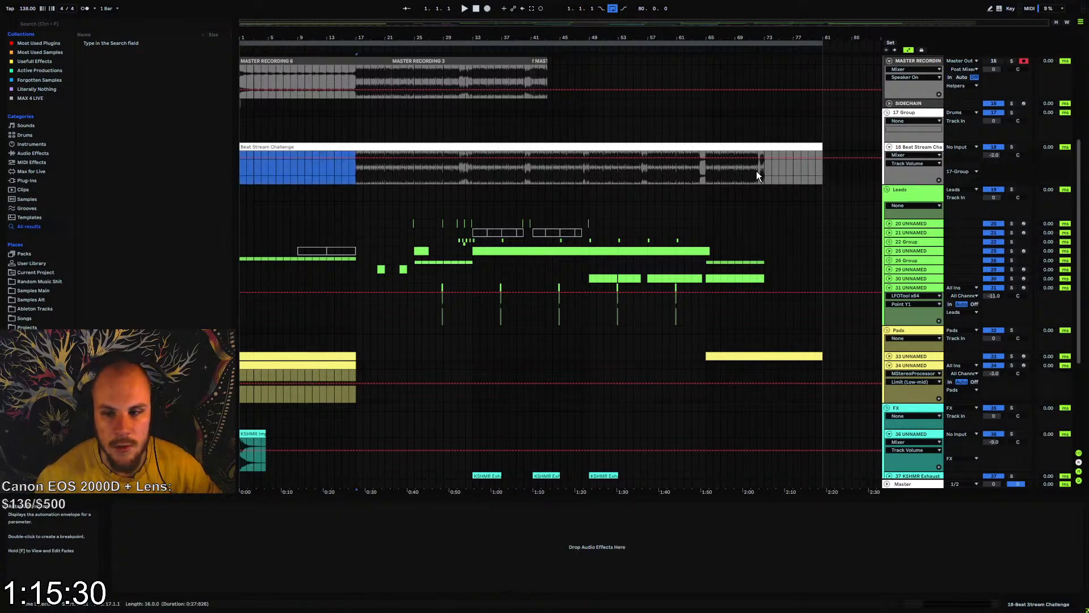
drag(765, 173, 820, 175)
click(346, 177)
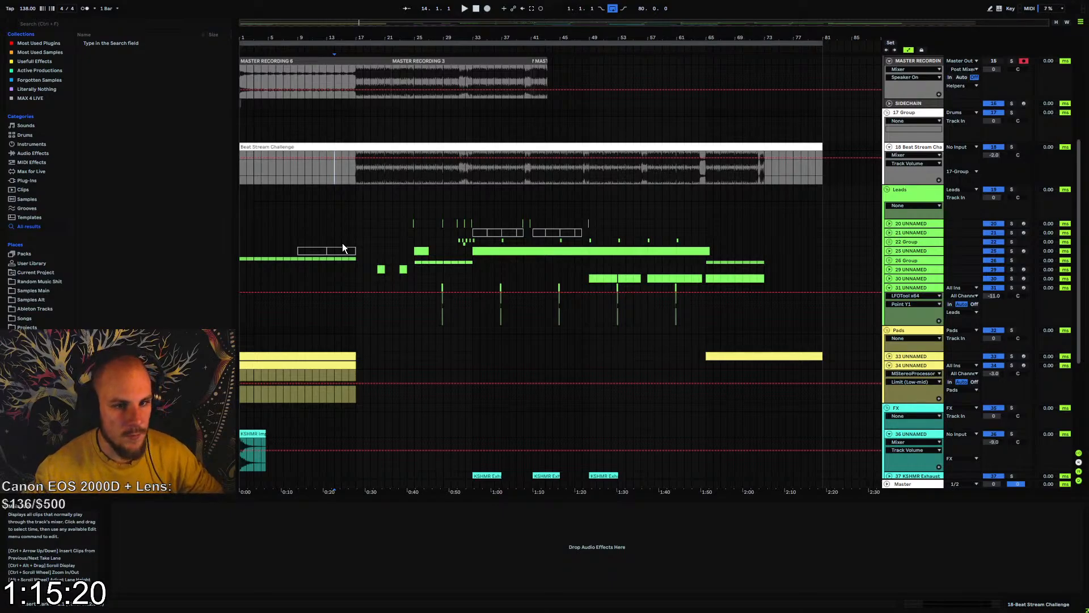
Add an Echo effect at the end of track 34's device chain and switch it to Ping Pong mode
scroll(305, 319, down, 1)
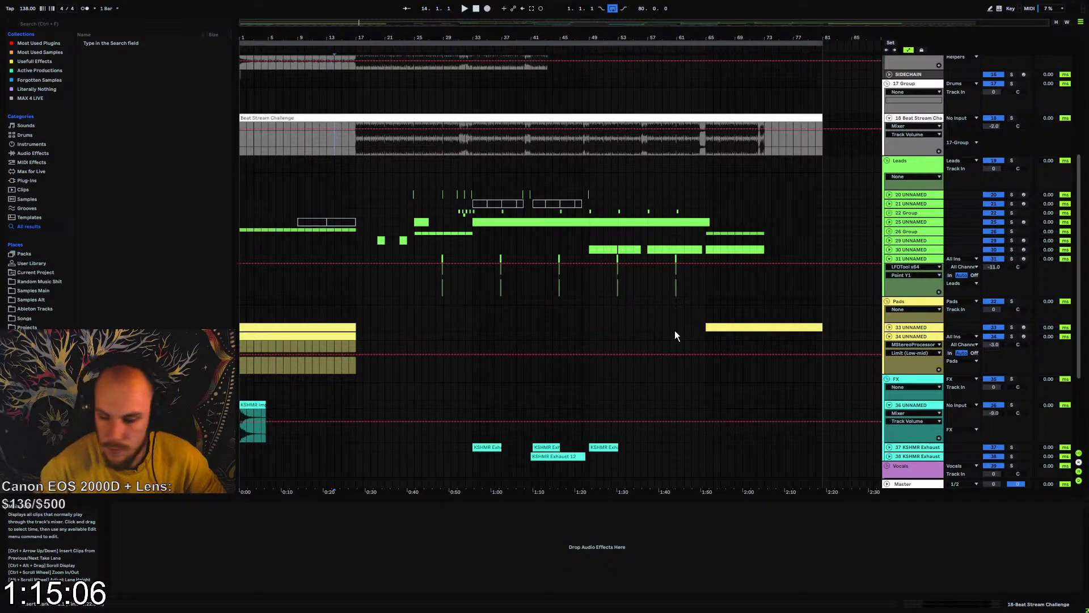
click(903, 337)
right_click(680, 530)
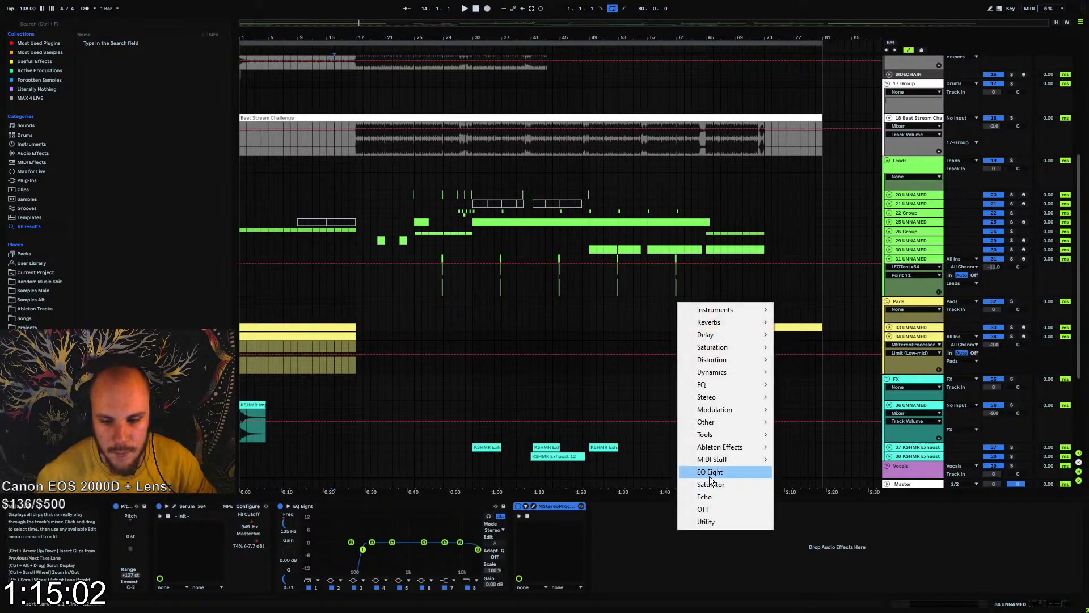
click(716, 499)
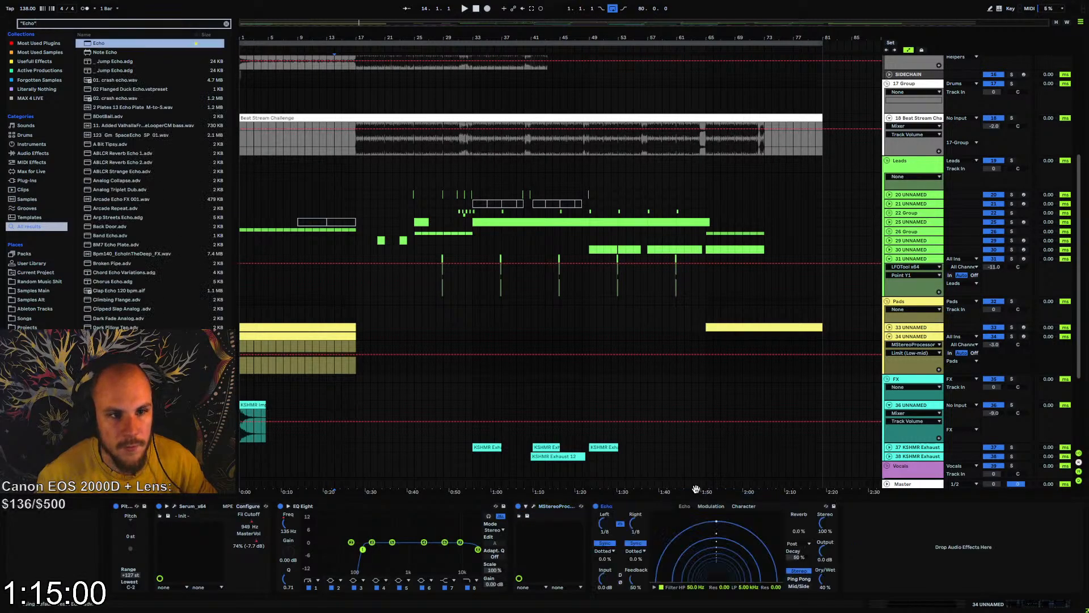
click(799, 579)
Set Echo's feedback to 87% and dry/wet to 38%, with its filter high-pass at 239 Hz and low-pass at 5.19 kHz
drag(635, 579, 635, 552)
drag(825, 579, 825, 581)
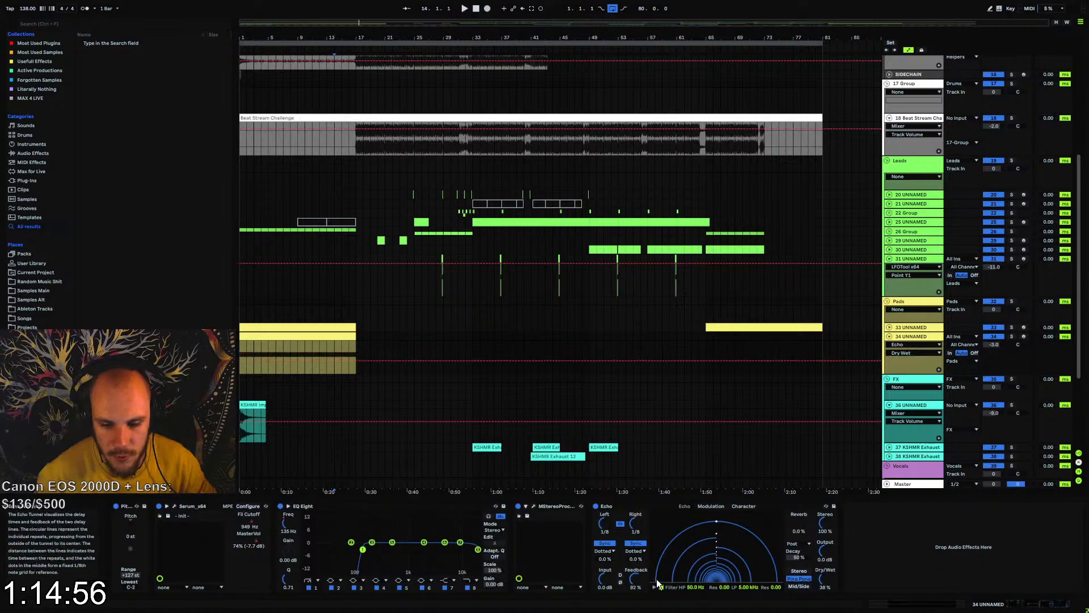
drag(635, 579, 635, 582)
drag(699, 591, 747, 588)
Automate Echo's dry/wet to rise from about 24% at bar 1 to 46% at bar 17, and set its feedback to 90%
click(315, 366)
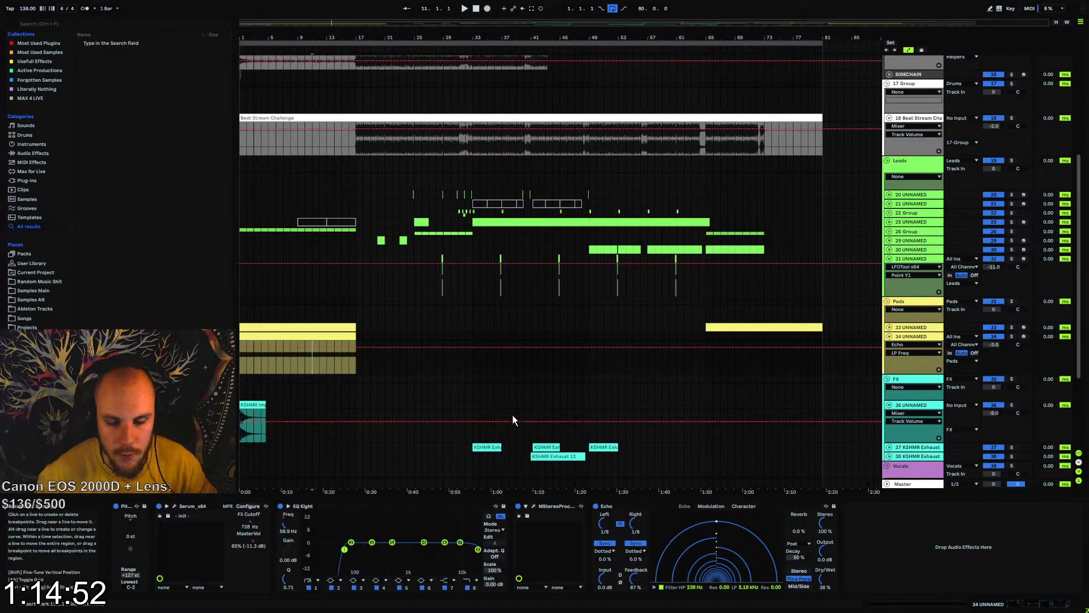
key(space)
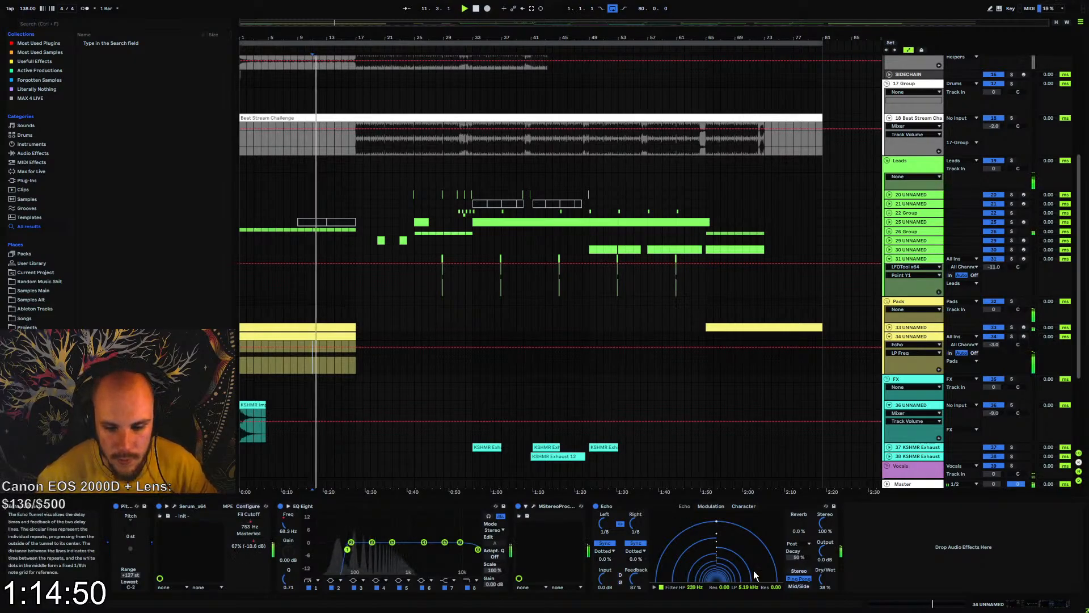
drag(822, 579, 822, 572)
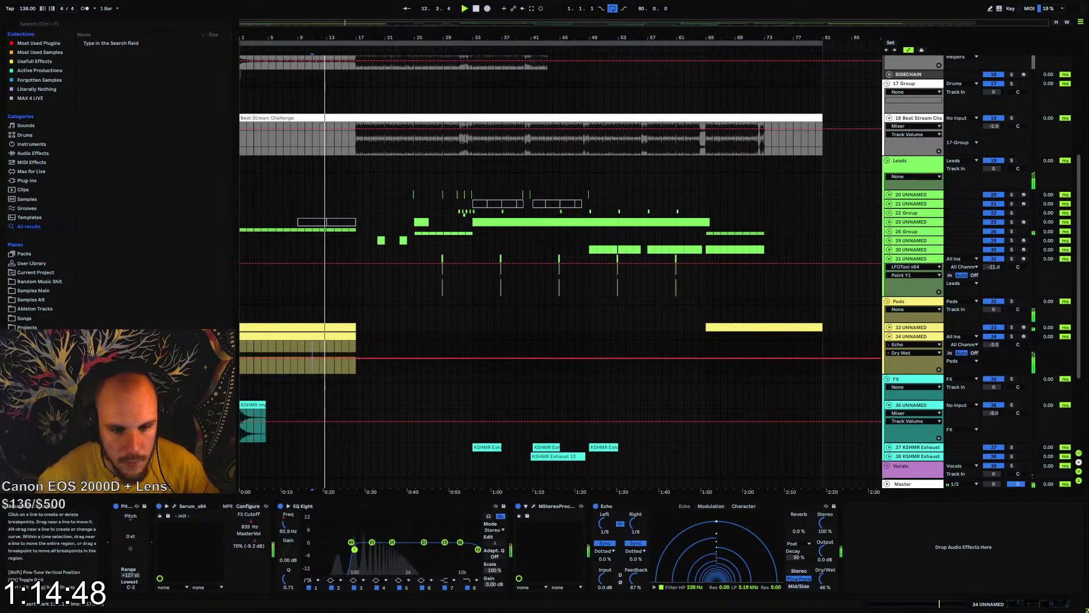
click(357, 359)
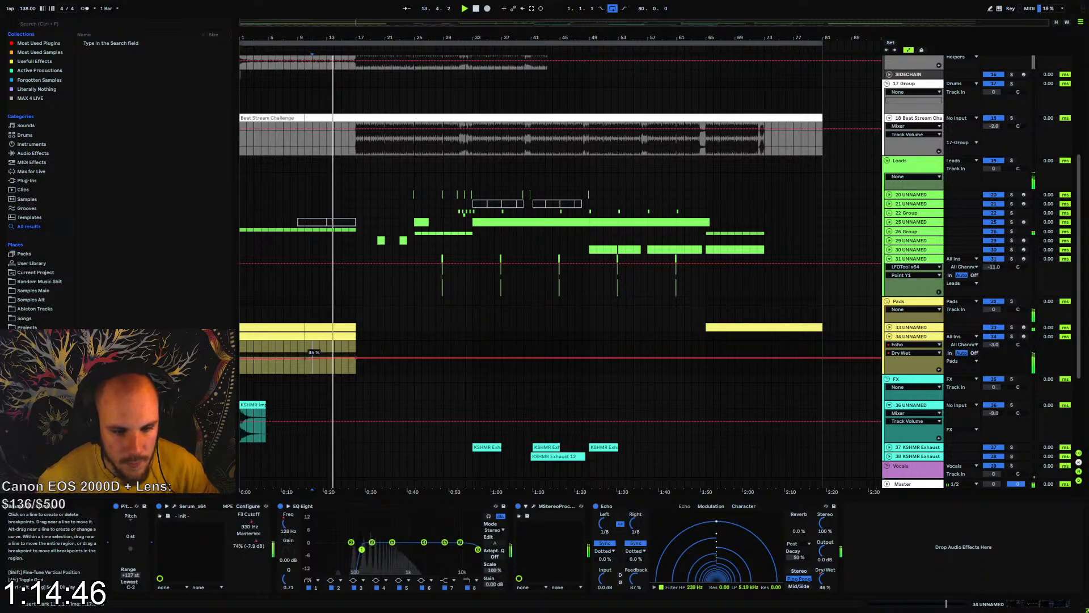
drag(240, 358, 240, 366)
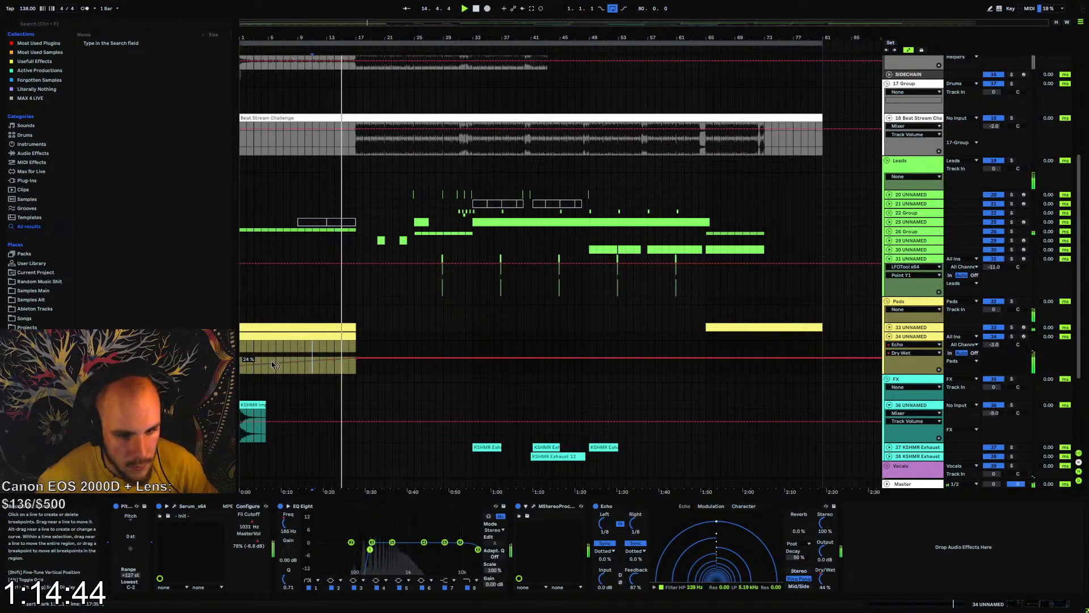
drag(634, 577, 634, 576)
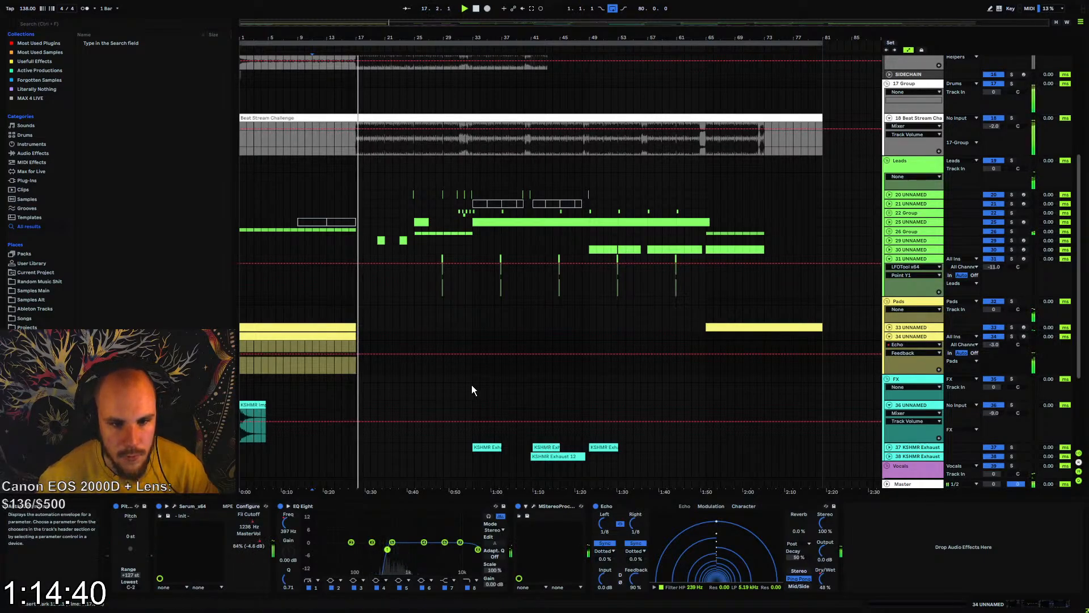
Fold track 34 in the arrangement and play the song from the start
click(887, 337)
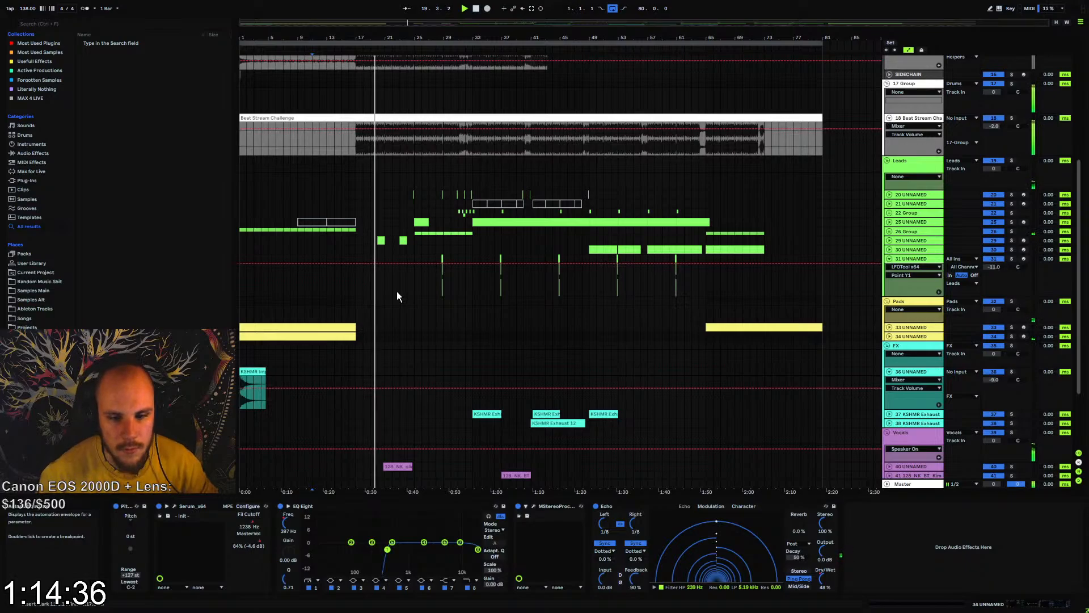
click(240, 297)
key(space)
key(space)
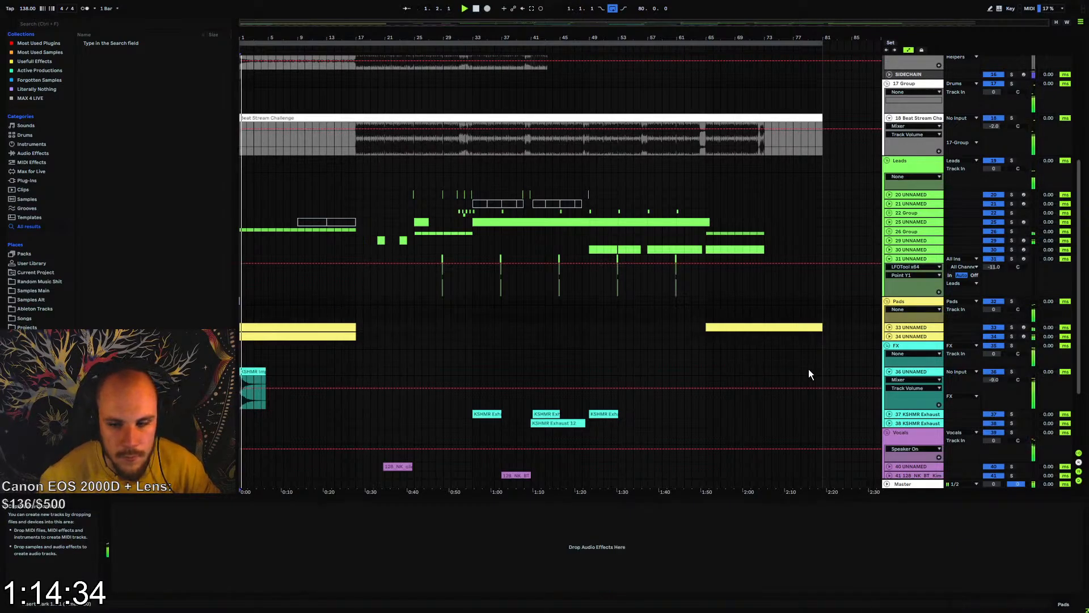
Check track 34 unfolded, then fold it and the VVE2 Vocal Loops track 45 in the arrangement
click(889, 337)
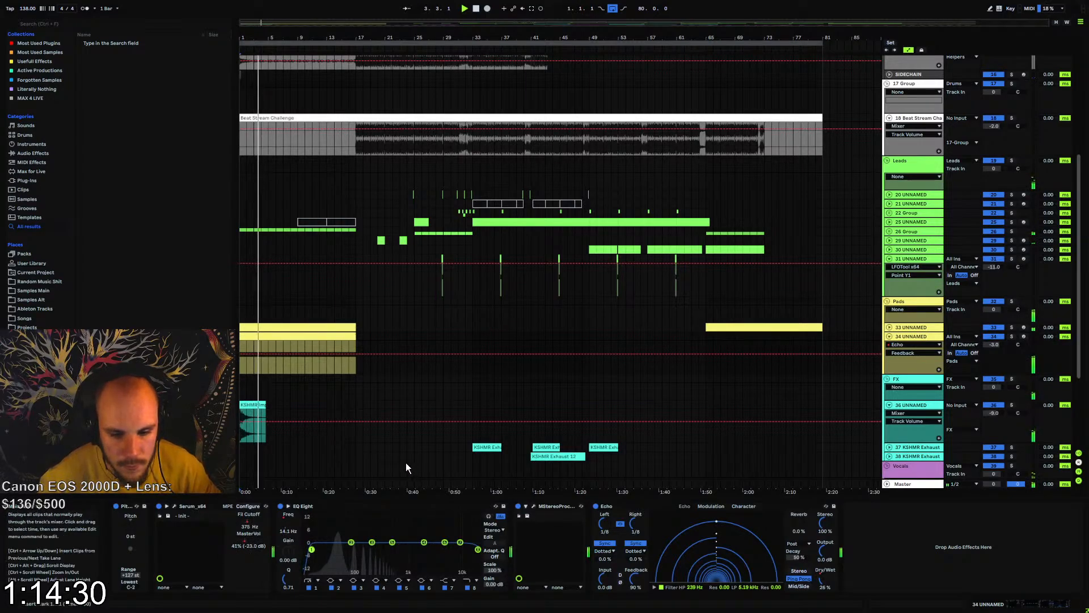
click(889, 339)
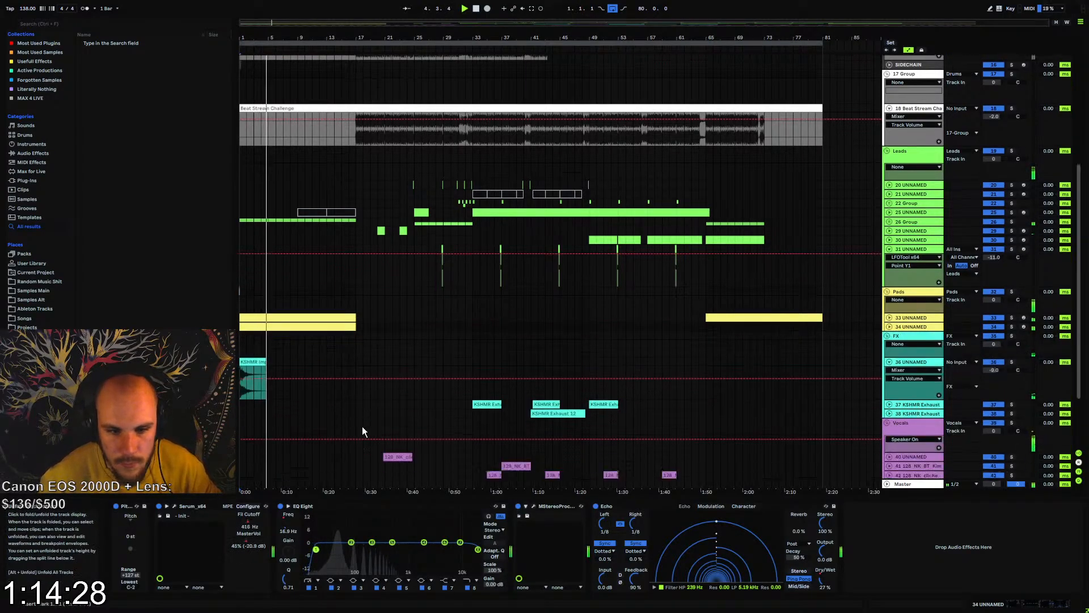
scroll(302, 393, down, 3)
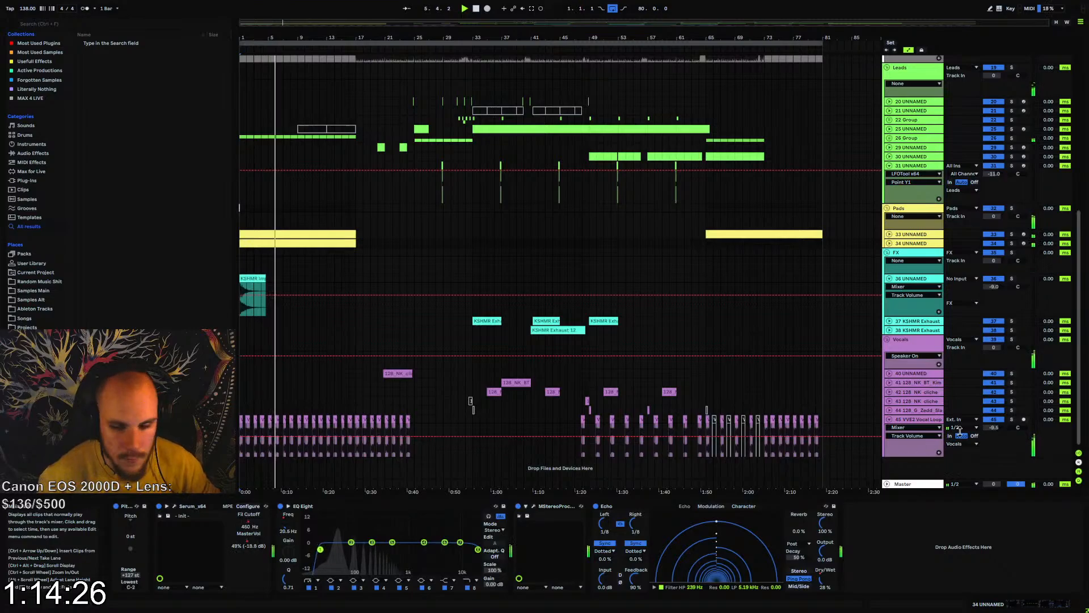
click(889, 419)
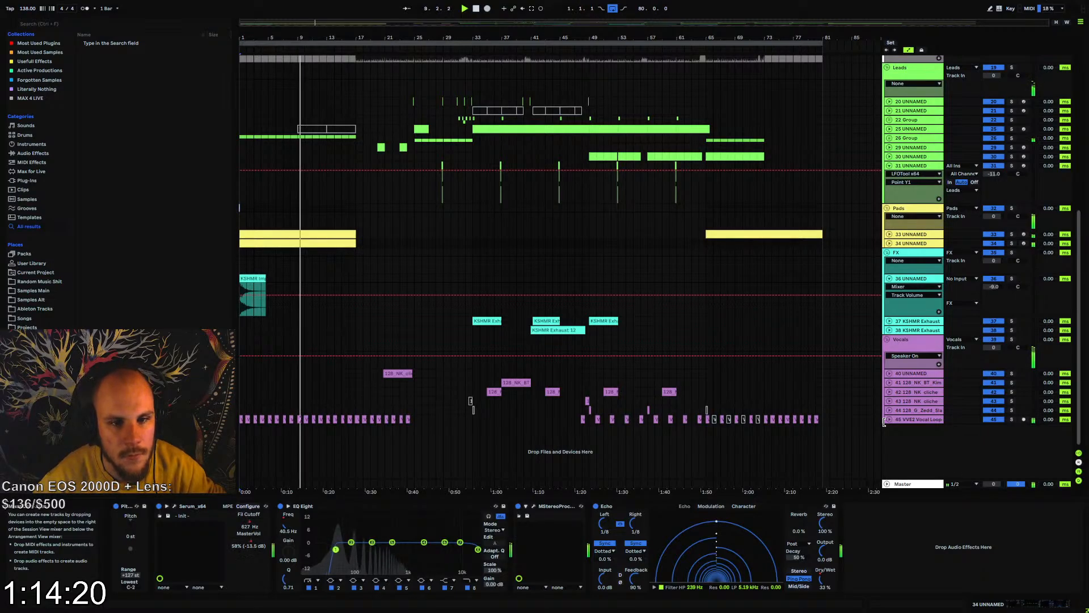
Copy track 25's two-bar lead clip from bar 25 to bar 9, unfold the track, and place a four-bar lead clip at bar 1
click(379, 132)
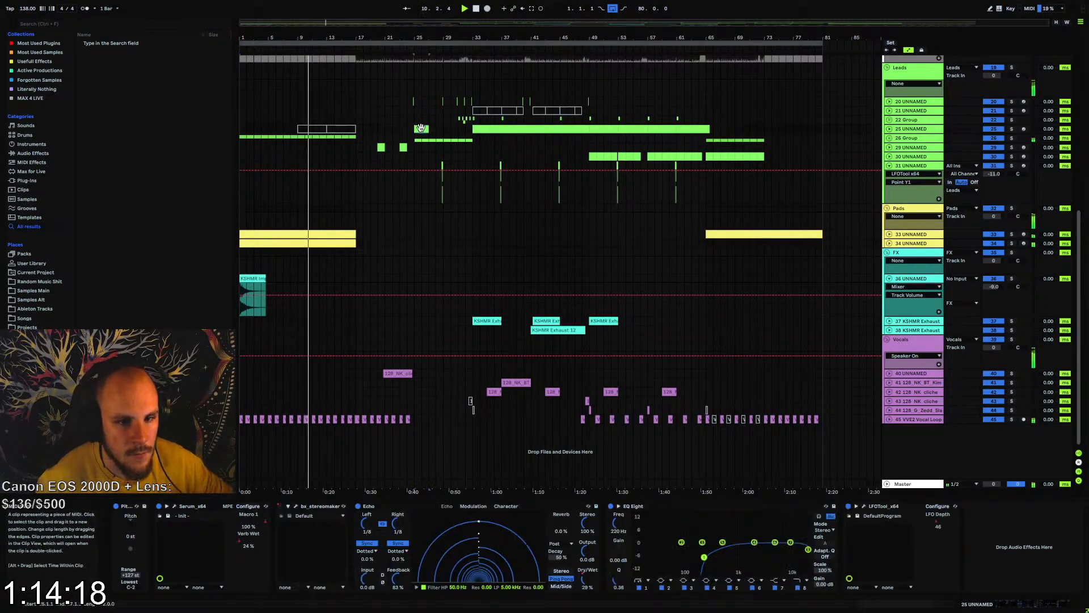
click(300, 147)
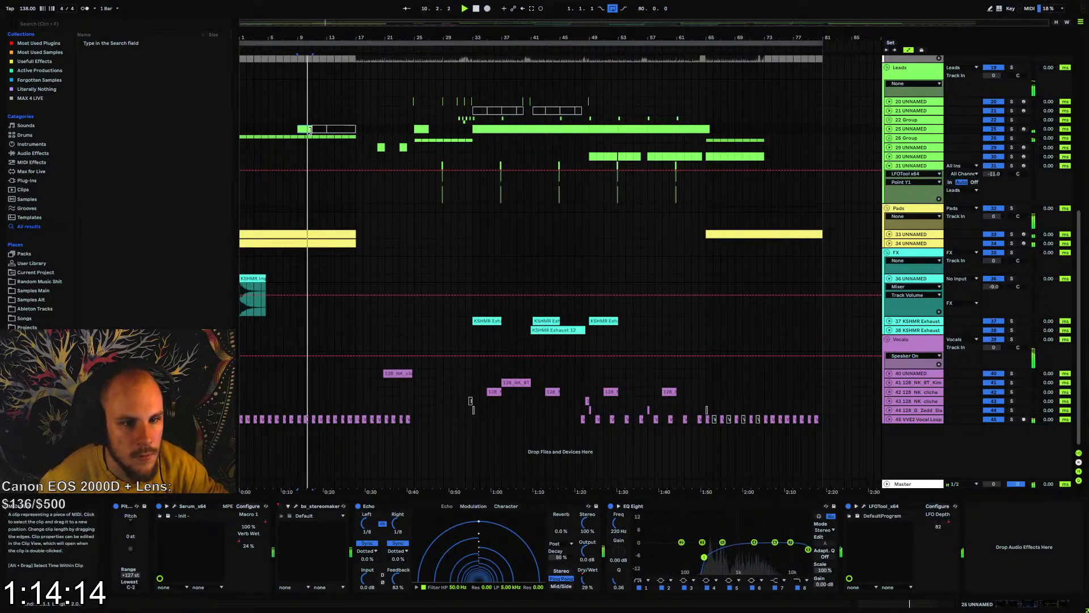
click(889, 129)
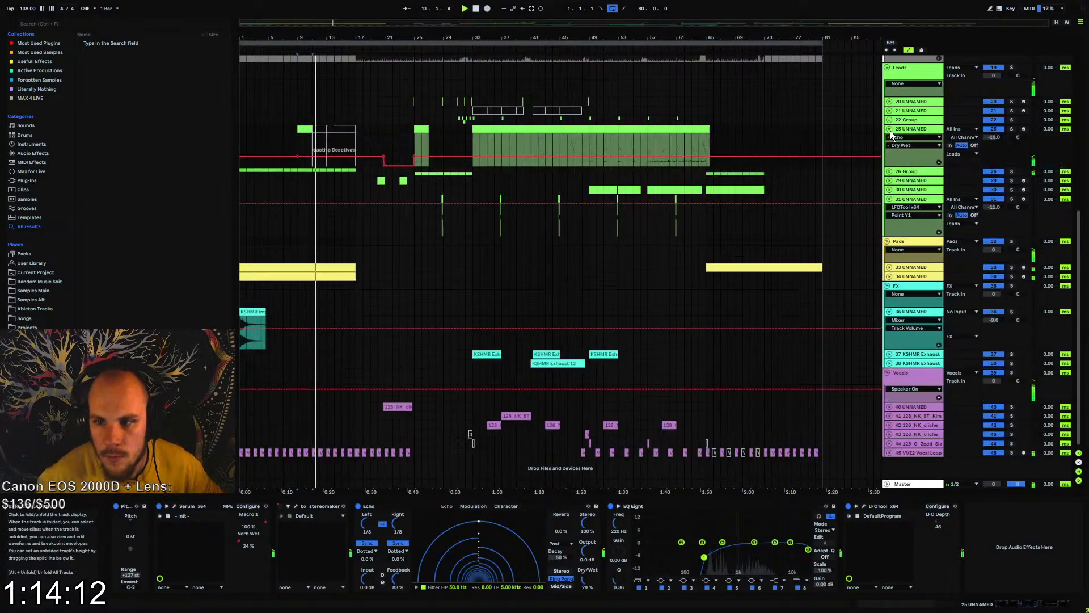
drag(589, 144, 253, 127)
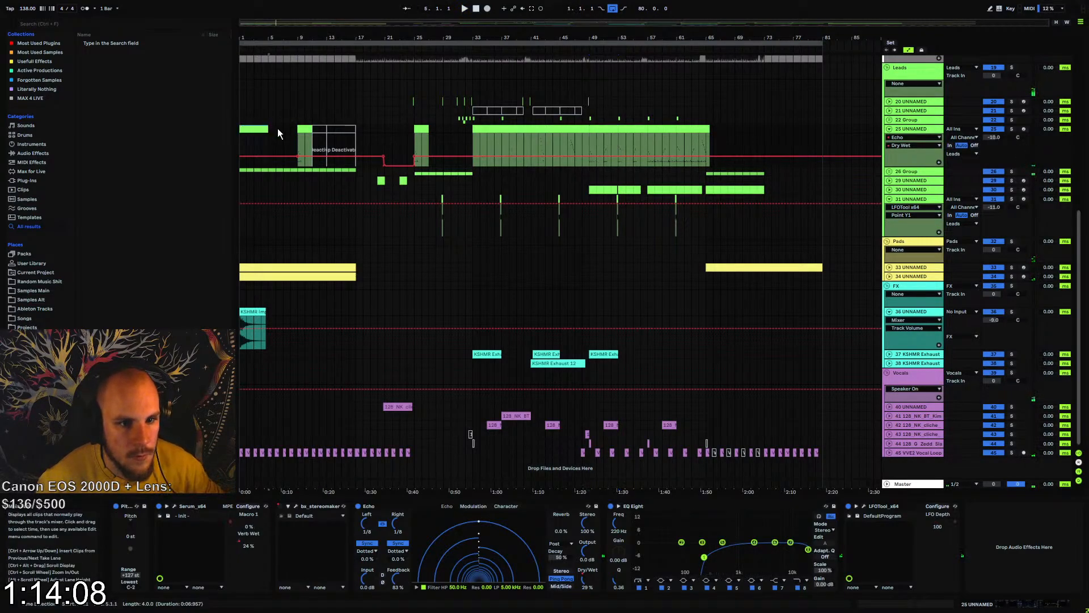
Play the intro, cut track 25's opening lead clip to two bars, and place another two-bar clip at bar 5
click(278, 133)
key(space)
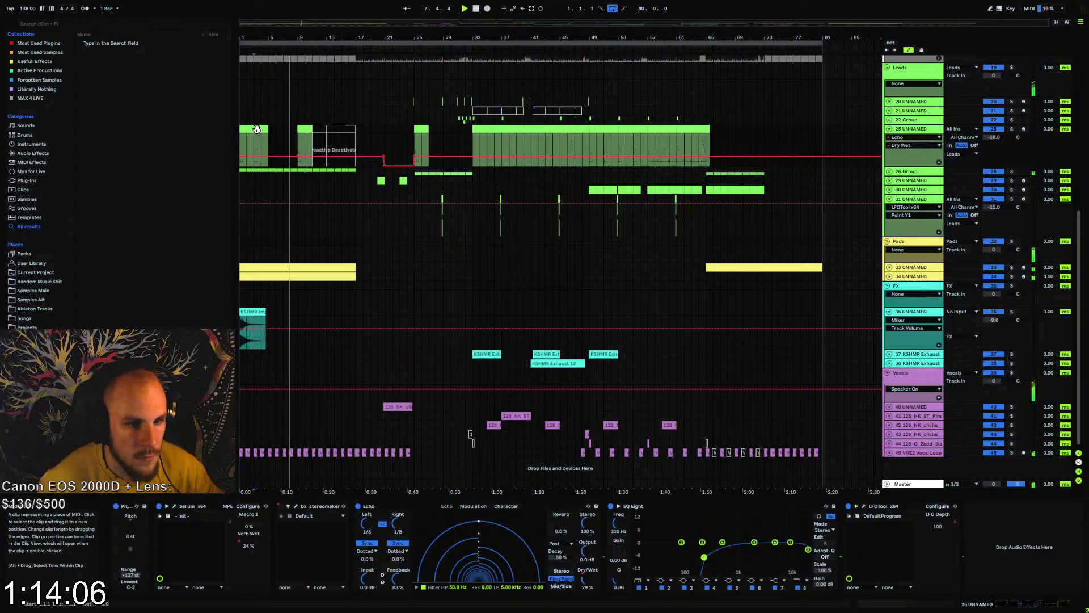
click(245, 131)
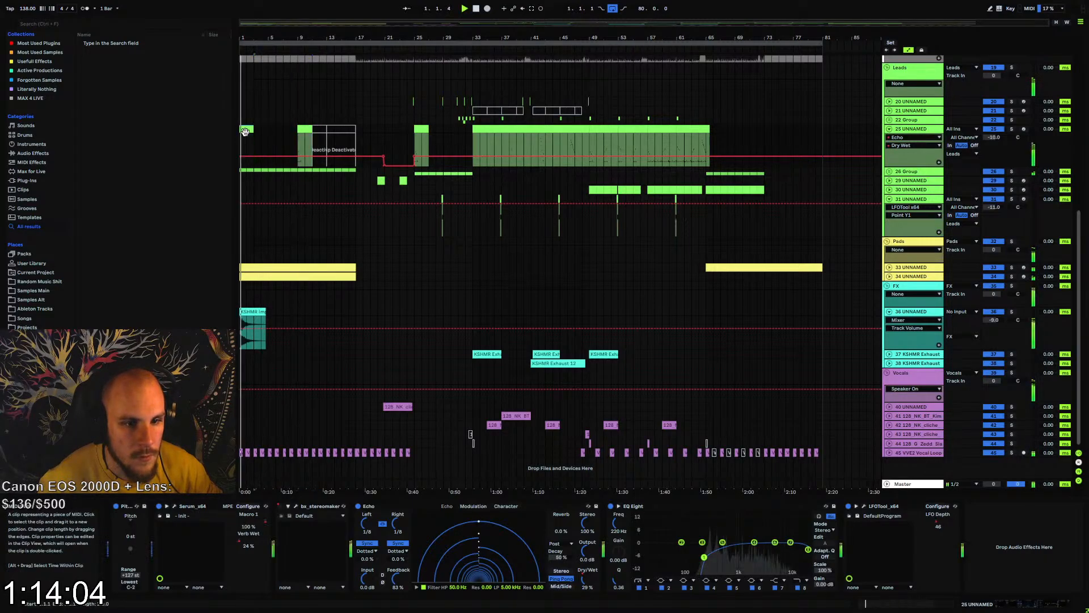
click(280, 132)
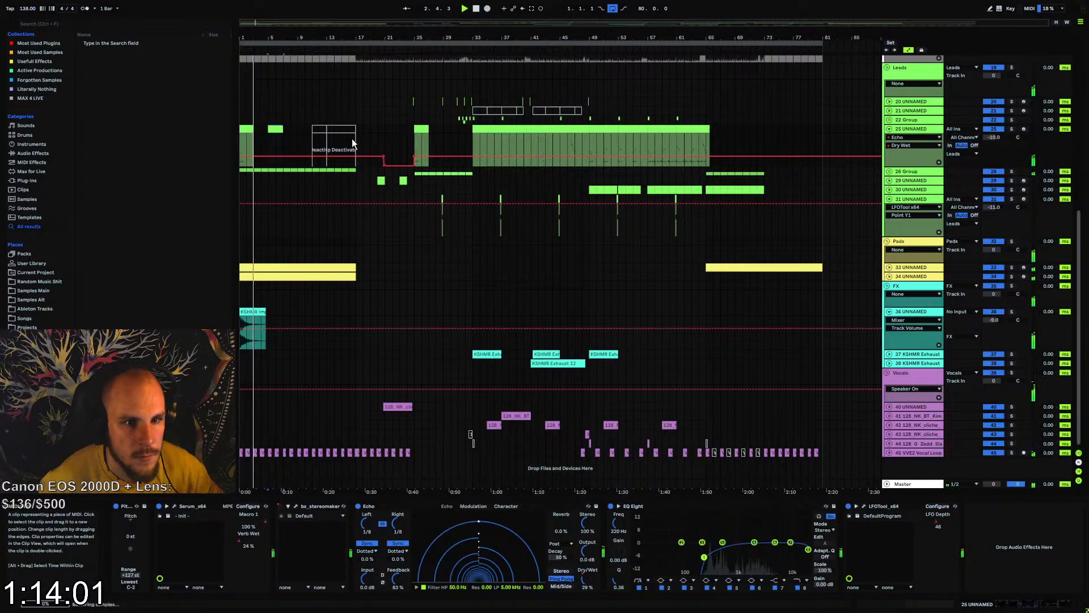
Paste a two-bar lead clip at bar 9 on track 25
click(622, 142)
click(297, 128)
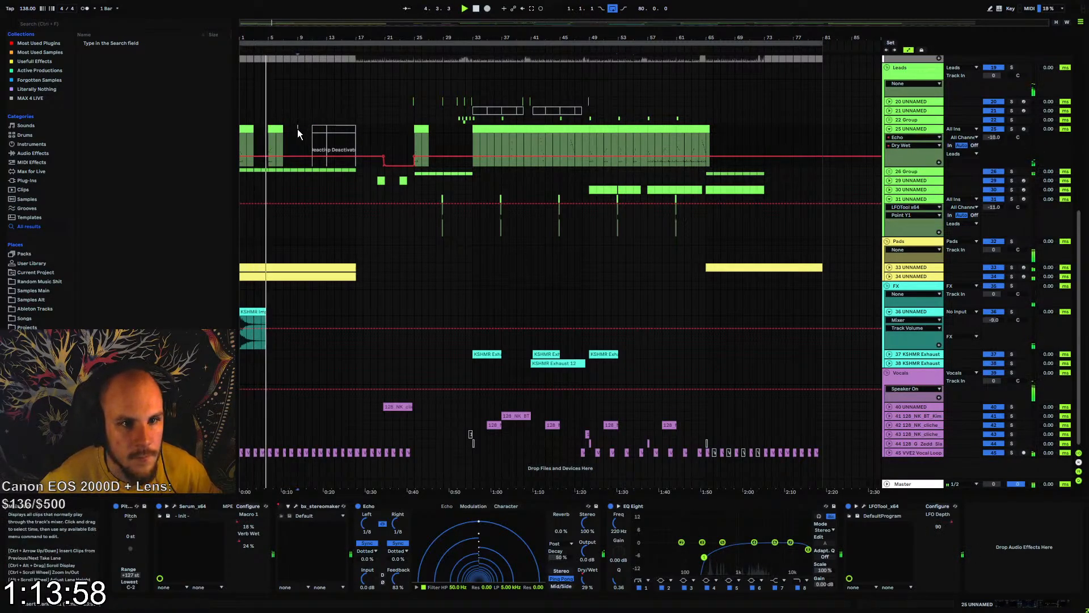
key(ctrl+v)
Copy a two-bar section of track 25's long lead clip to bar 13 and delete the deactivated clip pieces around it up to bar 17
drag(637, 127, 645, 130)
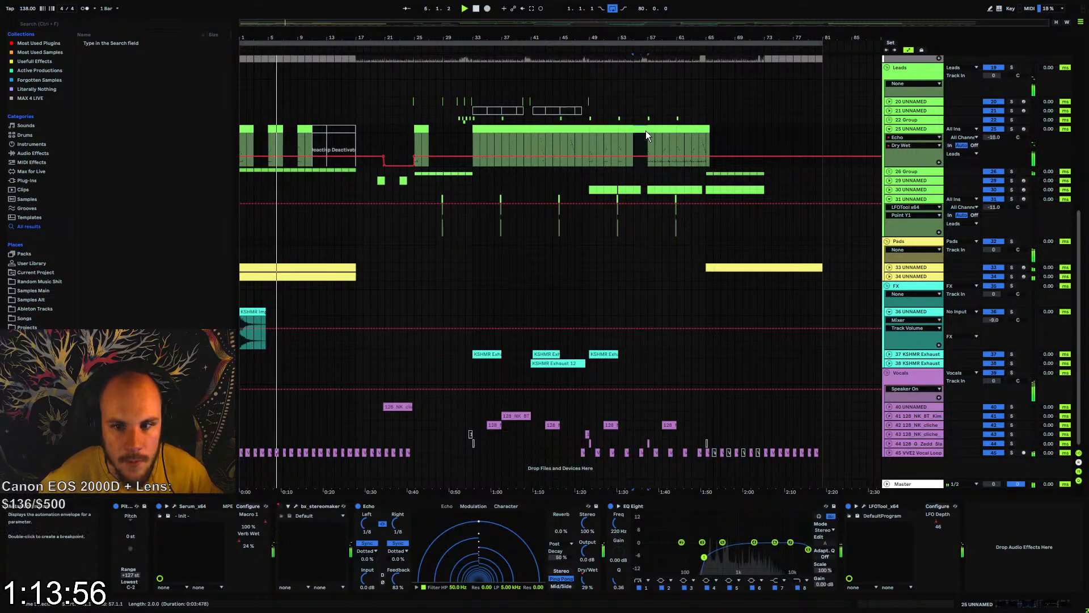
click(328, 140)
key(ctrl+v)
click(319, 130)
key(Delete)
click(348, 130)
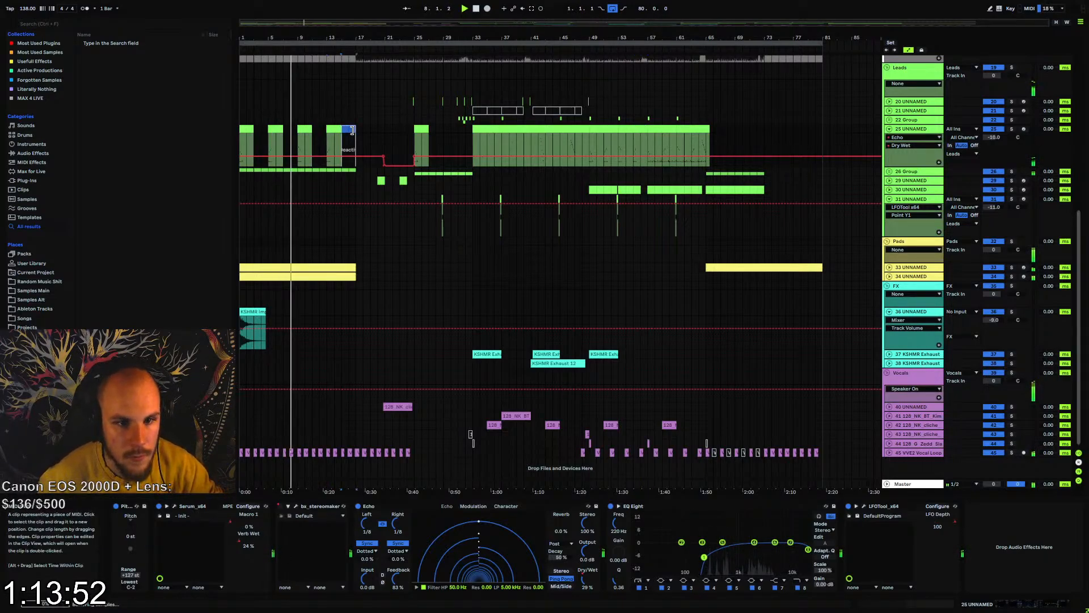
key(Delete)
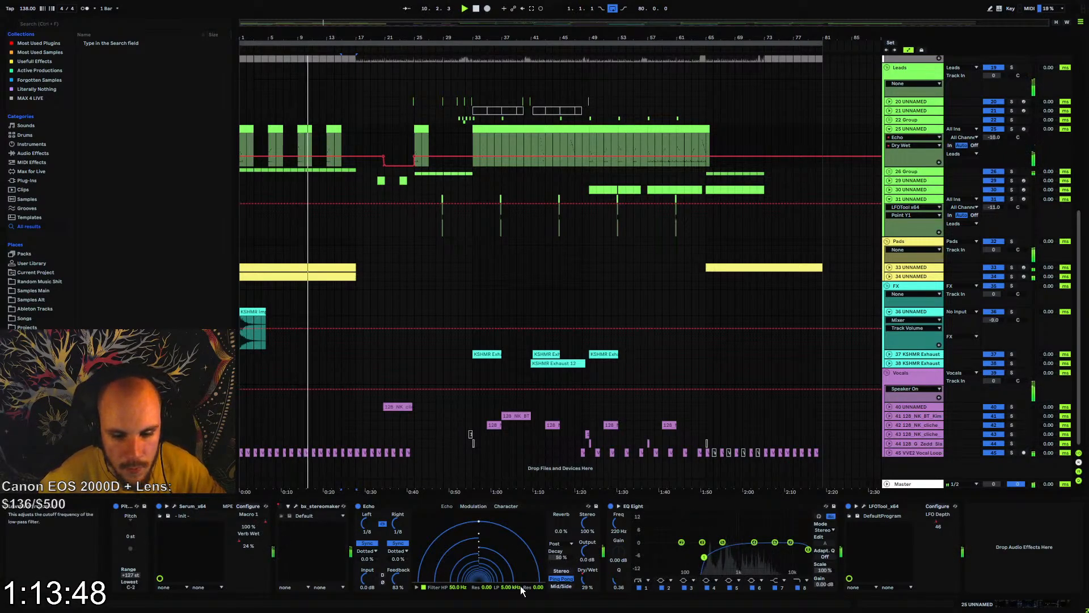
Raise track 25's Echo dry/wet automation to 44% before bar 21 and its feedback automation to 97% until about bar 24
drag(383, 161, 383, 156)
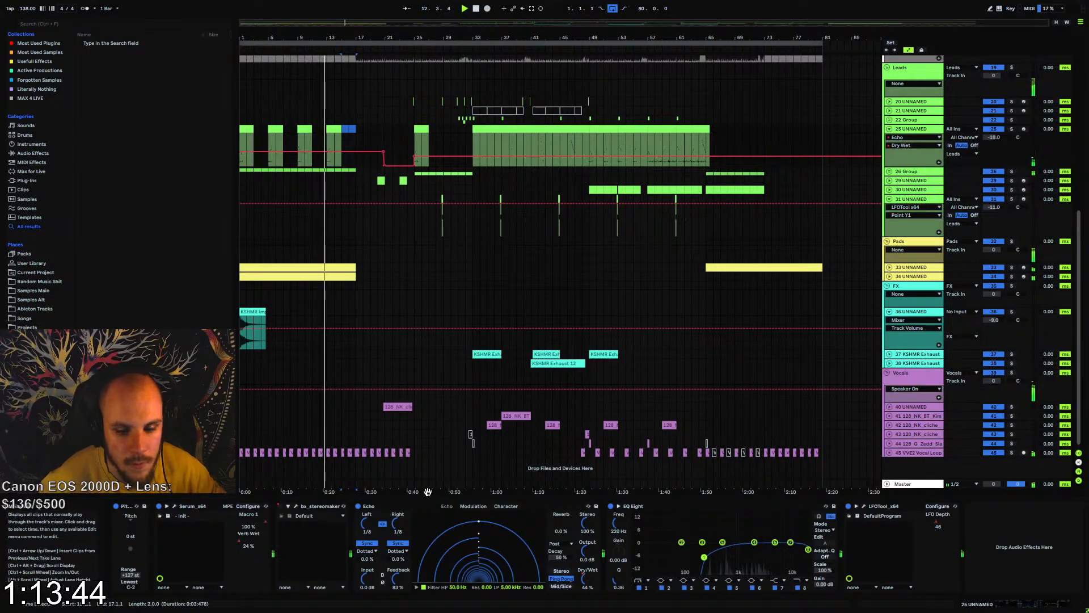
click(405, 584)
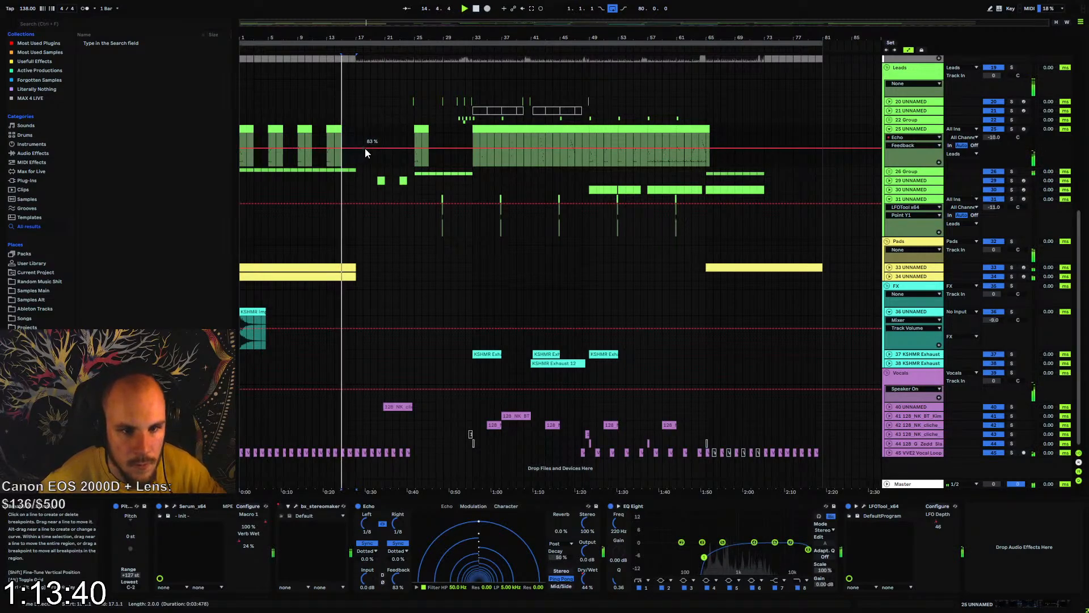
click(412, 148)
drag(407, 148, 407, 145)
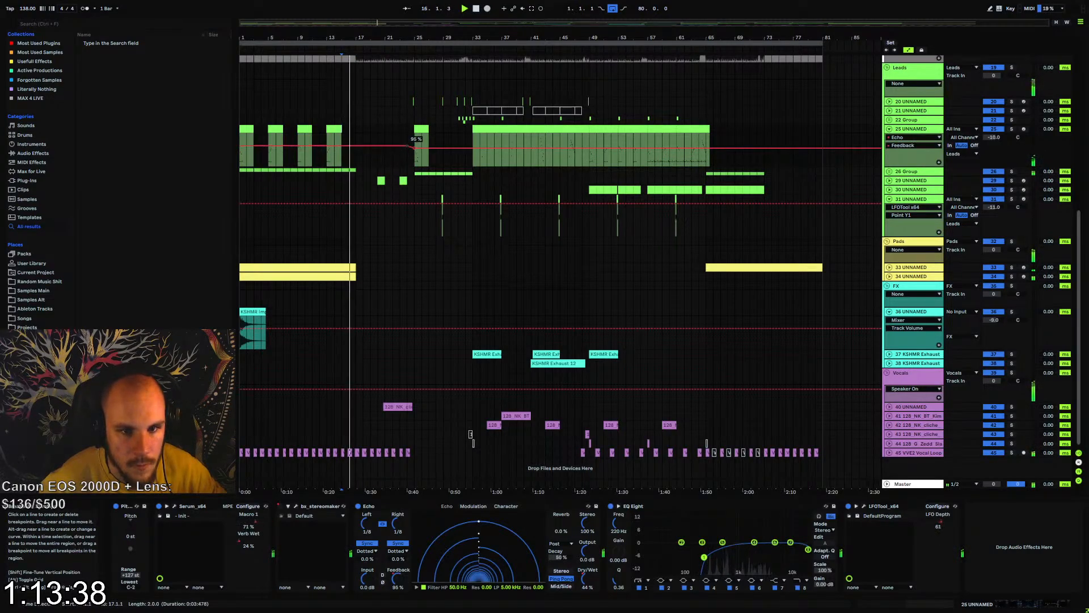
Play from the start and copy bars 1 to 9 of track 25's lead clips to bar 17
click(242, 134)
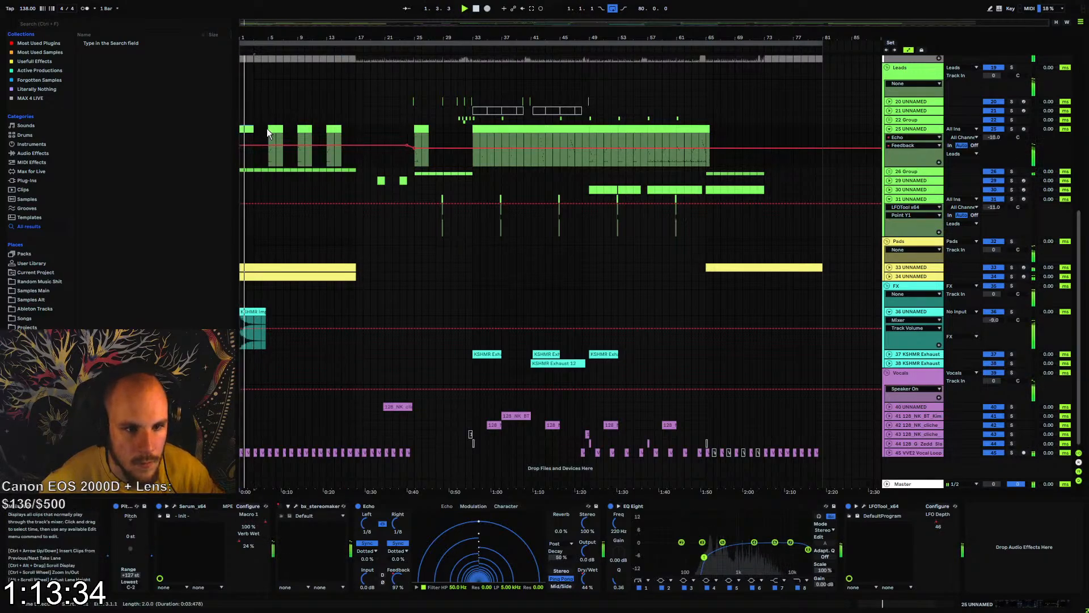
drag(267, 128, 242, 129)
shift+click(298, 131)
key(ctrl+c)
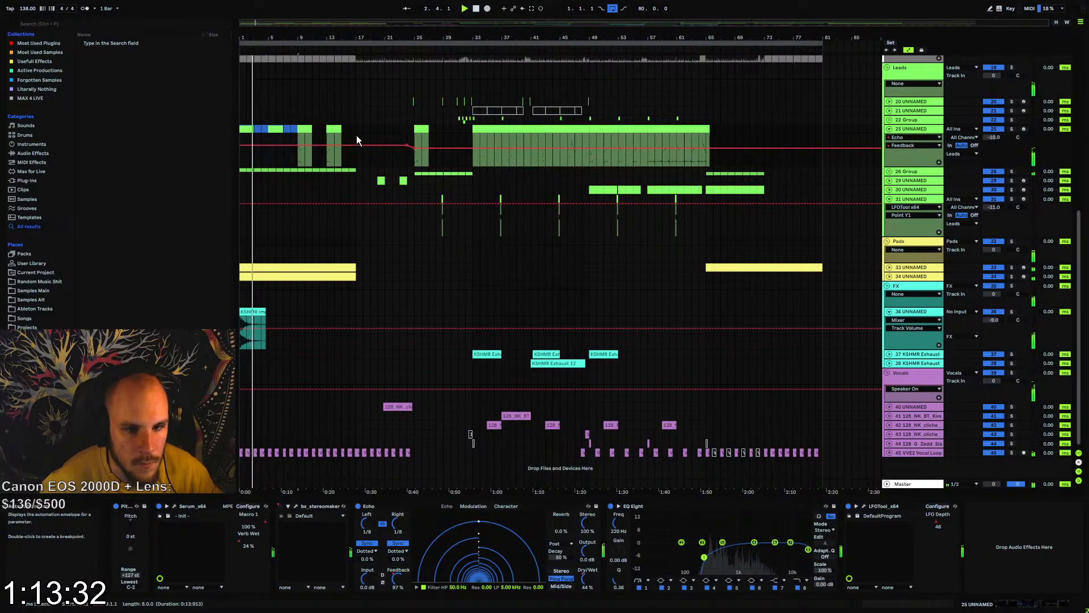
click(357, 129)
key(ctrl+v)
Deactivate track 25's clip at bar 21, hold Echo's feedback automation level until about bar 24, and display its dry/wet automation
click(387, 129)
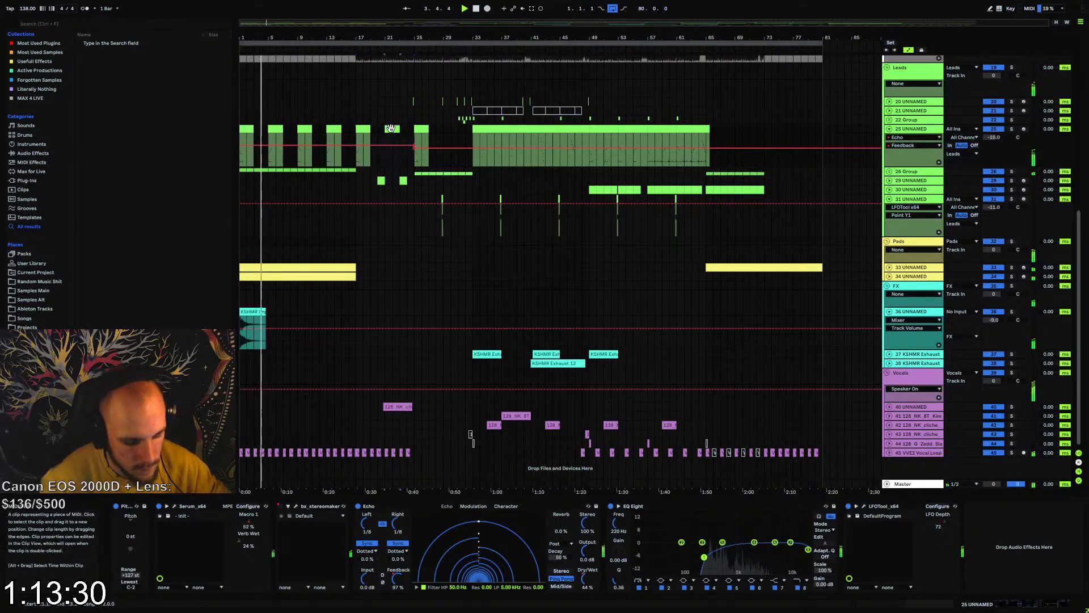
click(408, 146)
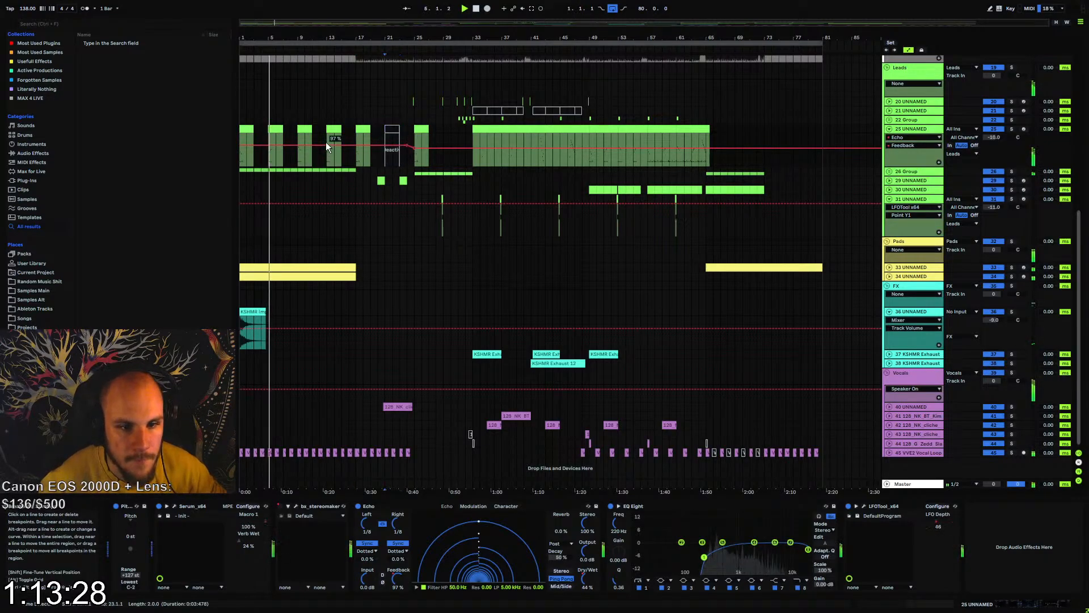
click(586, 581)
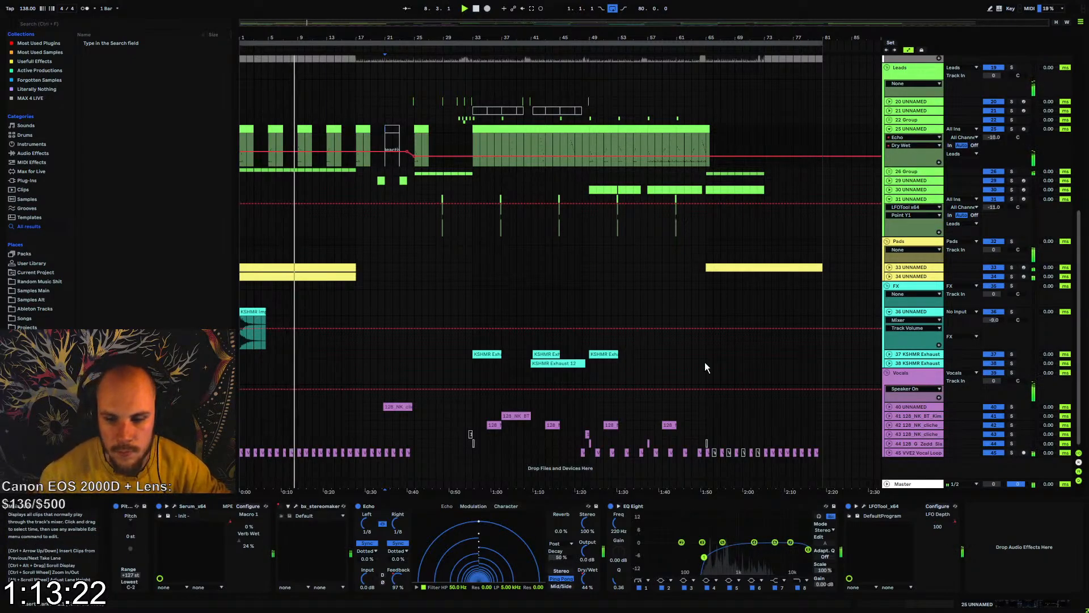
Check and fold the VVE2 Vocal Loops track 45, then unfold track 40 and lower its volume to -13.6 dB
click(897, 454)
click(890, 453)
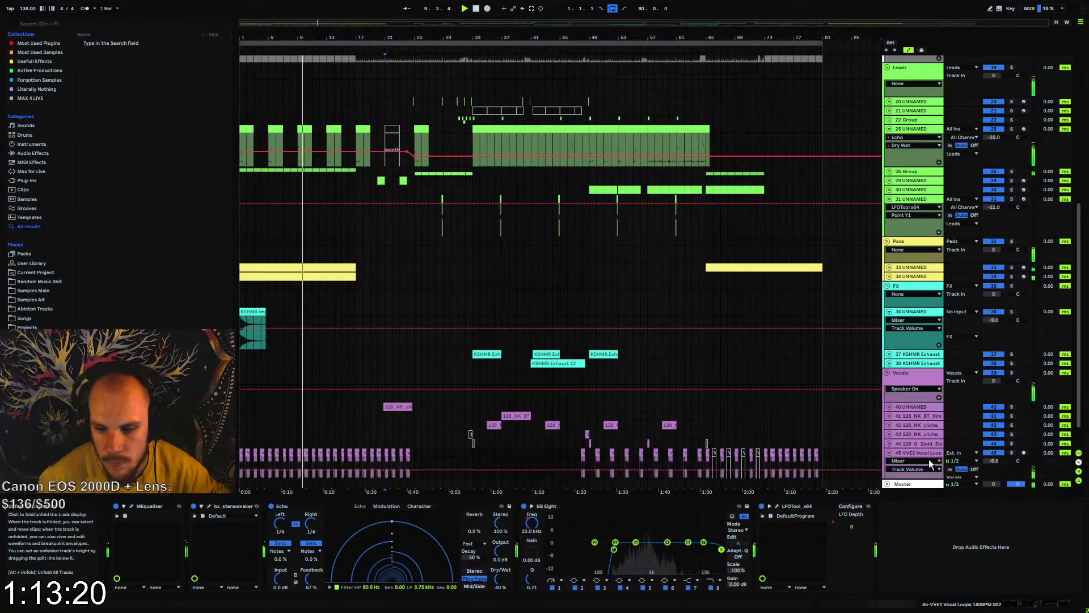
click(889, 453)
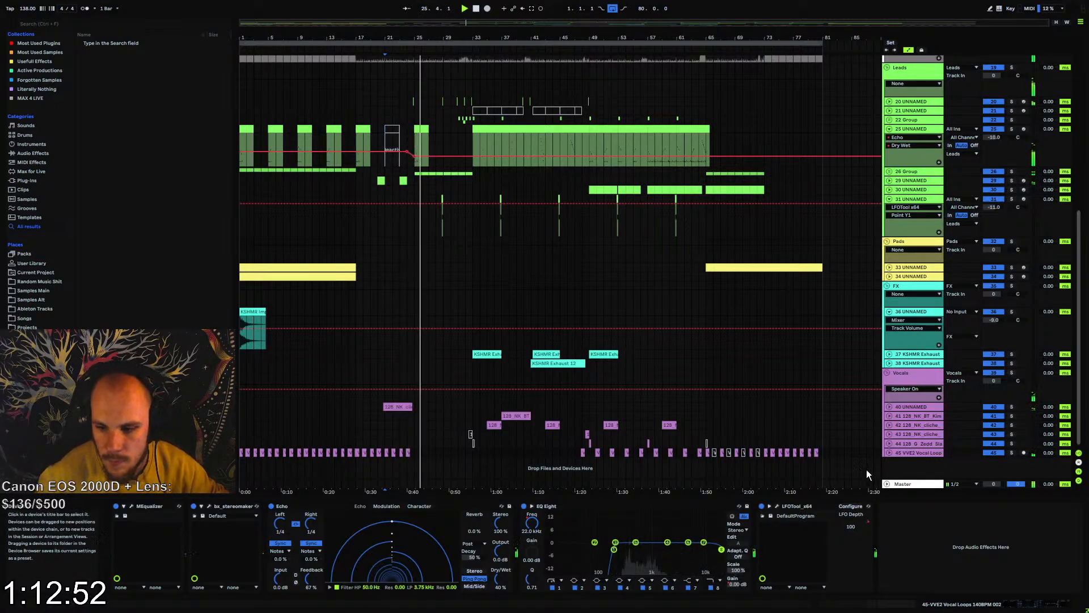
click(889, 407)
drag(994, 415, 994, 423)
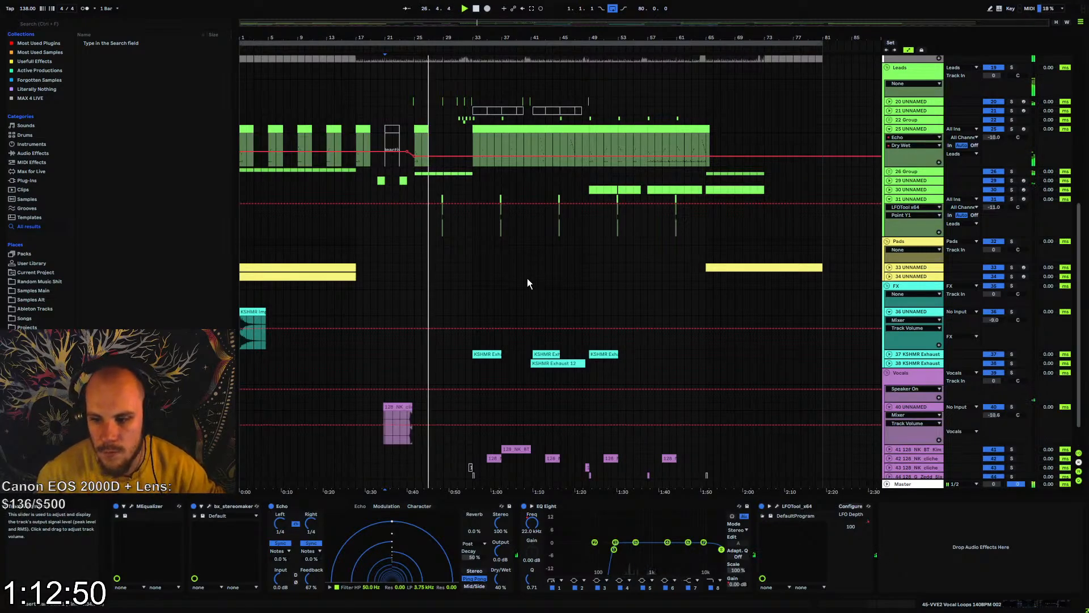
Audition the end of track 40's vocal clip and shift the clip so that it ends at bar 25
drag(405, 38, 411, 99)
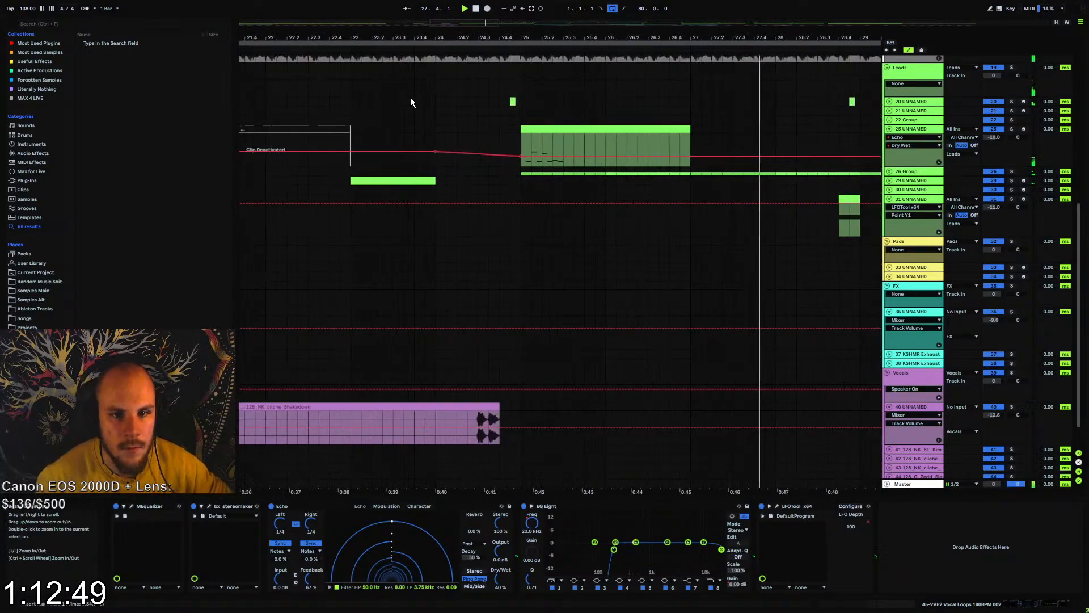
click(477, 425)
key(space)
key(space)
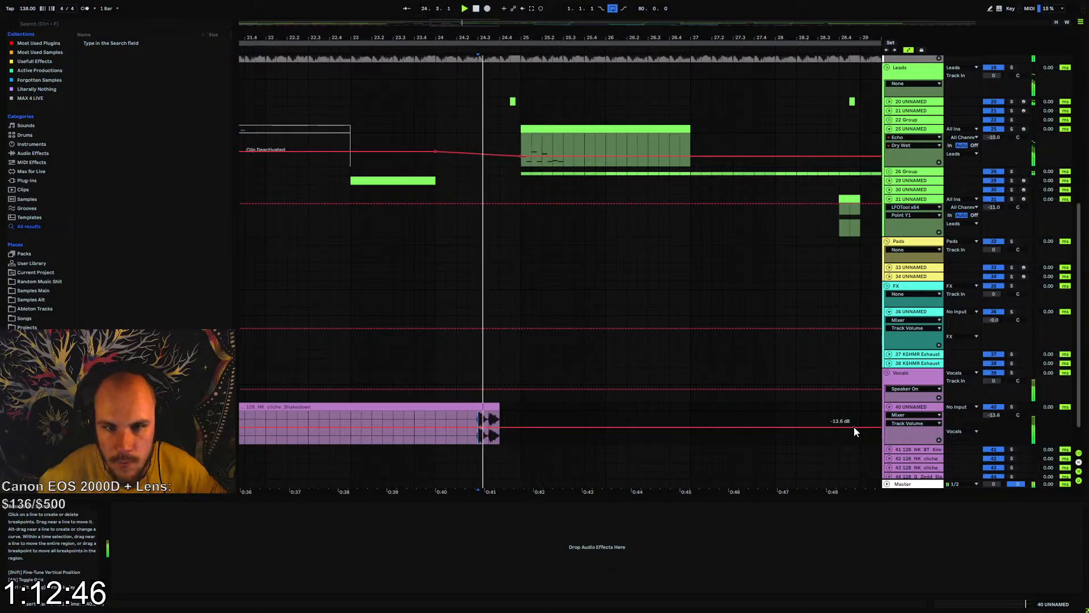
key(space)
drag(494, 407, 515, 407)
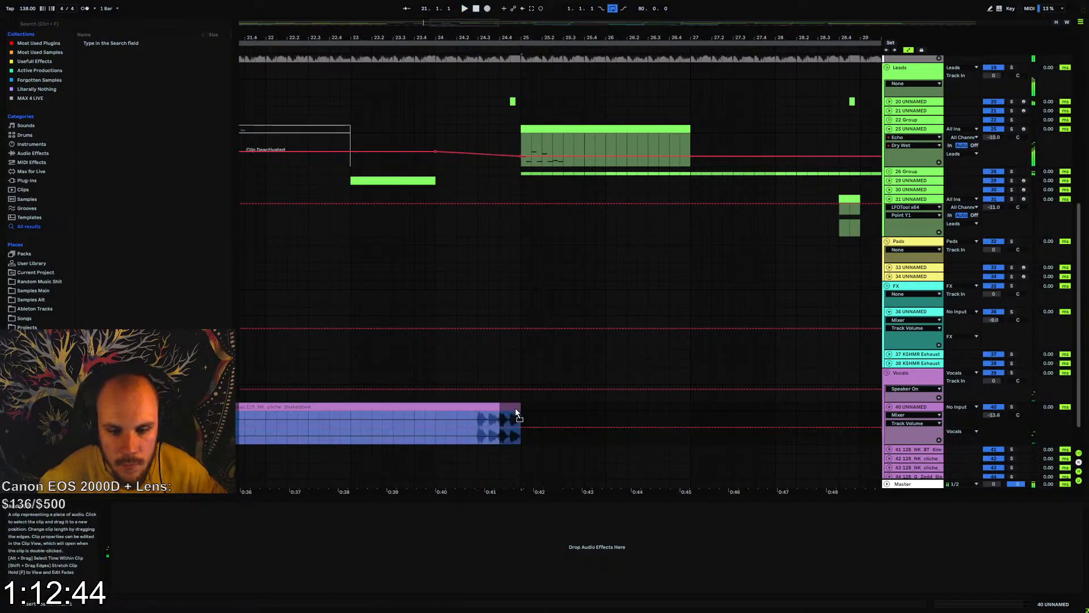
Play the vocal's transition into bar 25, select track 20's short clip just before it, and fold track 40
click(469, 417)
key(space)
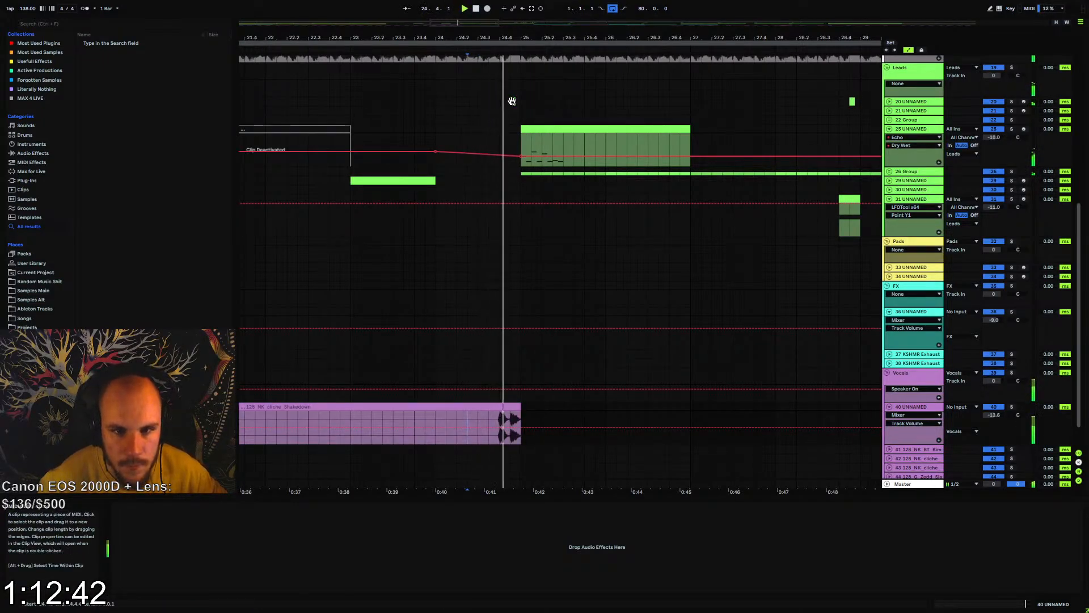
click(512, 102)
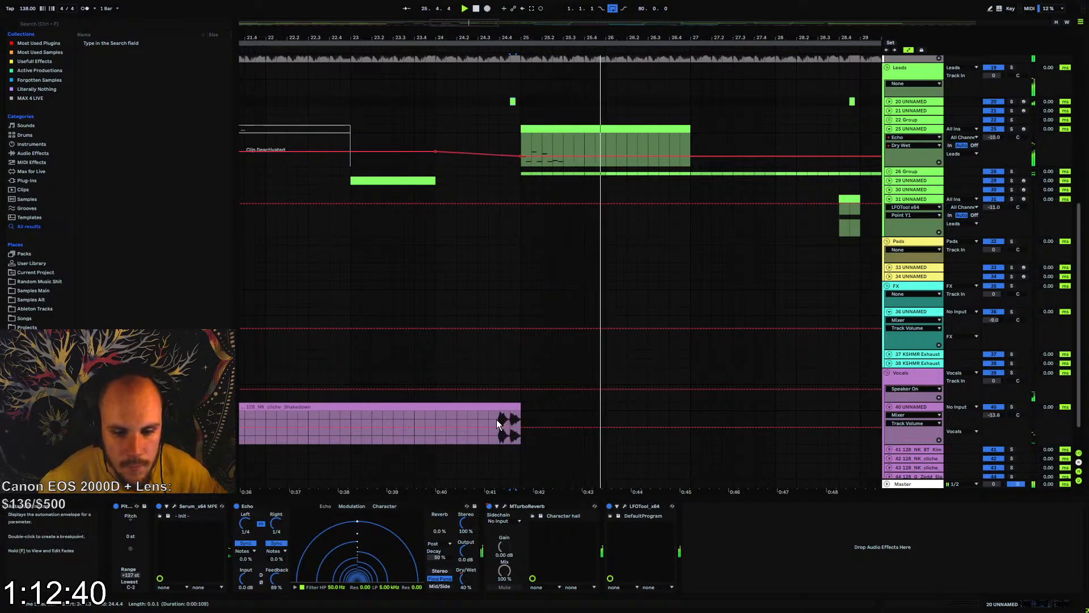
click(889, 408)
click(890, 407)
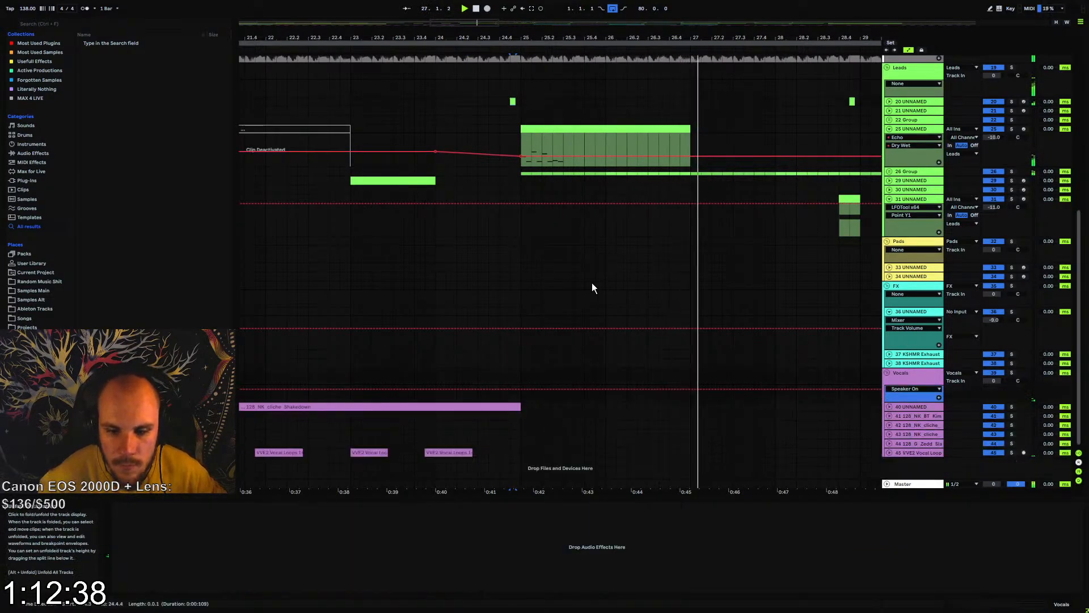
Select bars 25 to 33 on track 31 and fold the track
drag(522, 38, 499, 1)
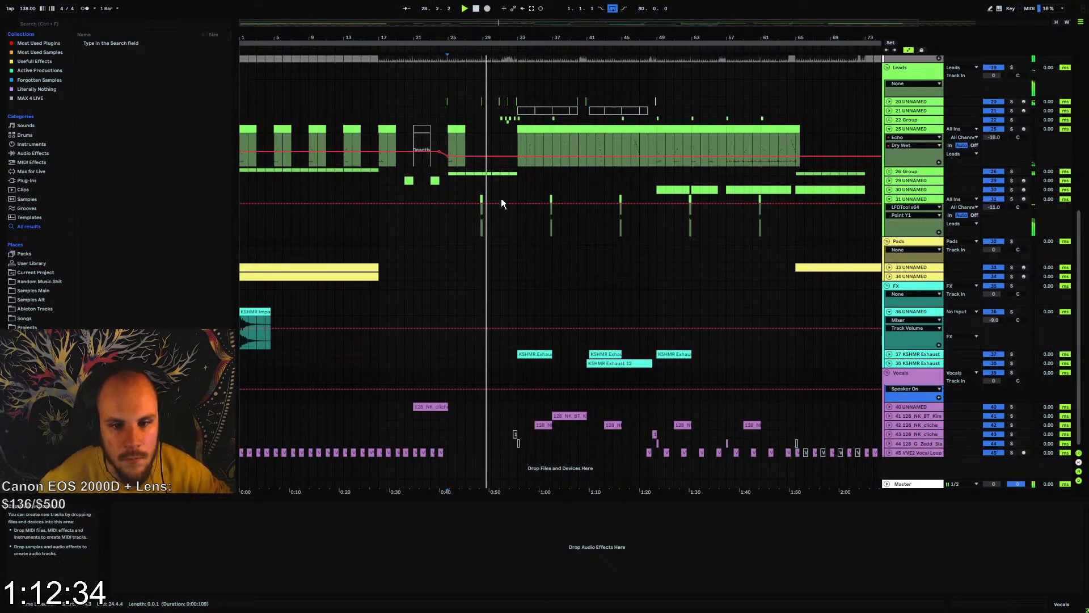
mouse_move(465, 198)
mouse_down()
mouse_move(519, 199)
mouse_move(449, 199)
mouse_up()
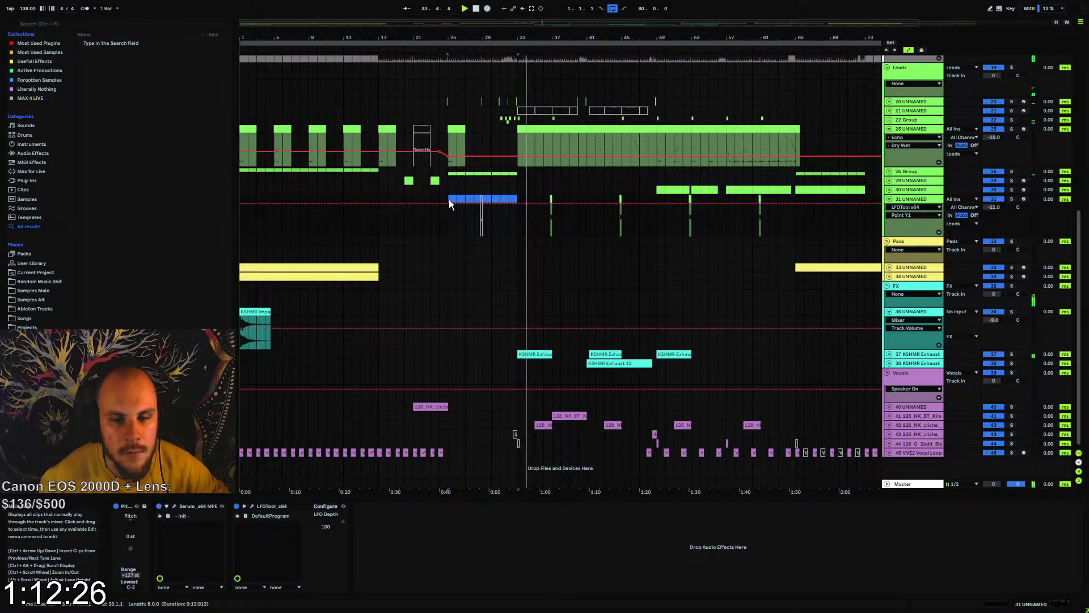
click(891, 198)
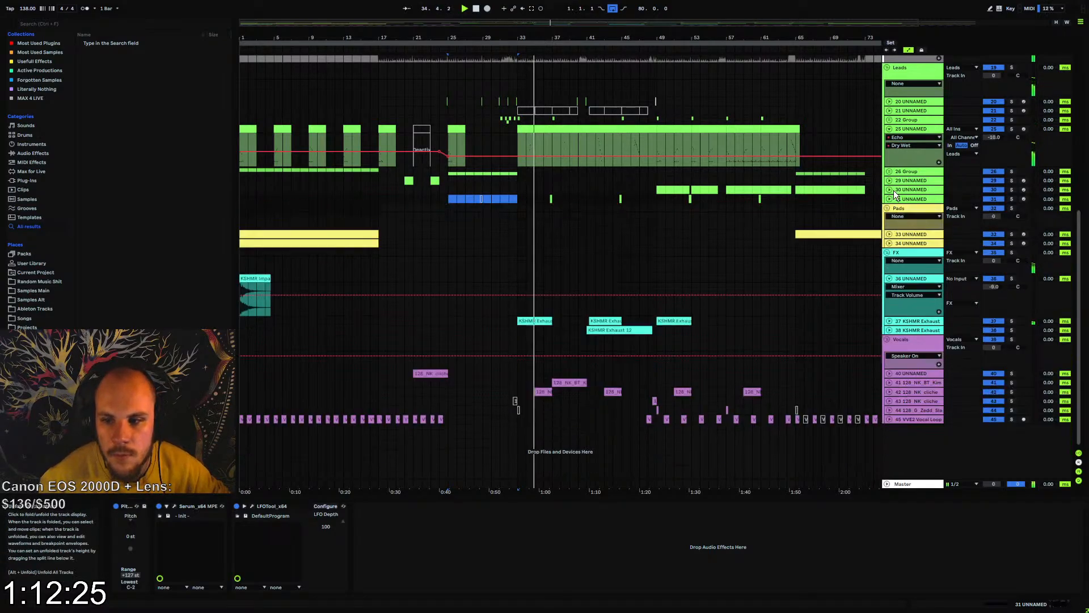
Fold track 25 in the Leads group and track 36 in the FX group
click(889, 128)
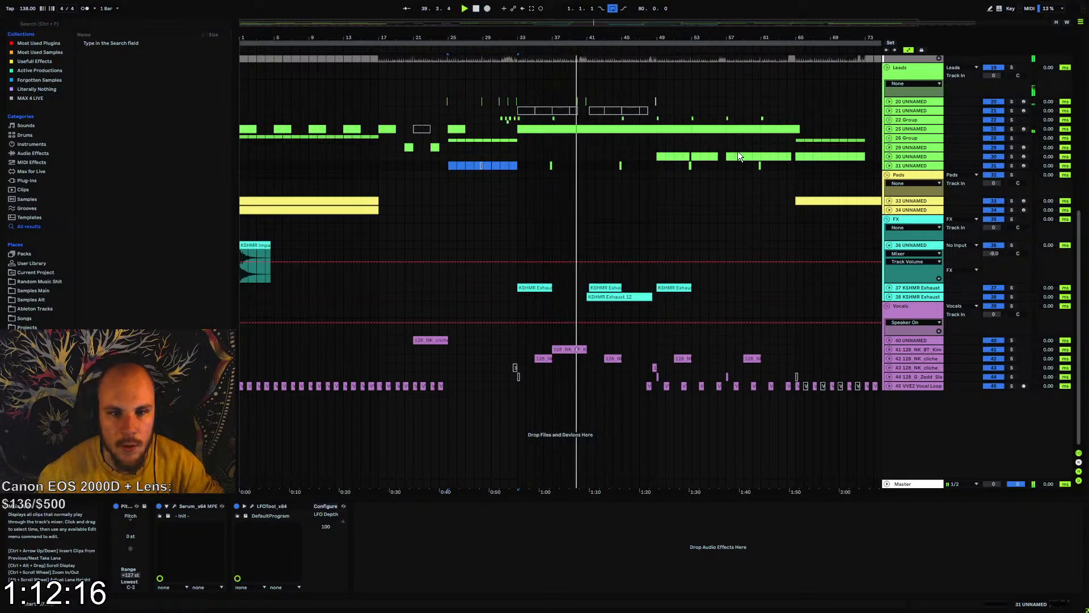
click(890, 246)
click(901, 262)
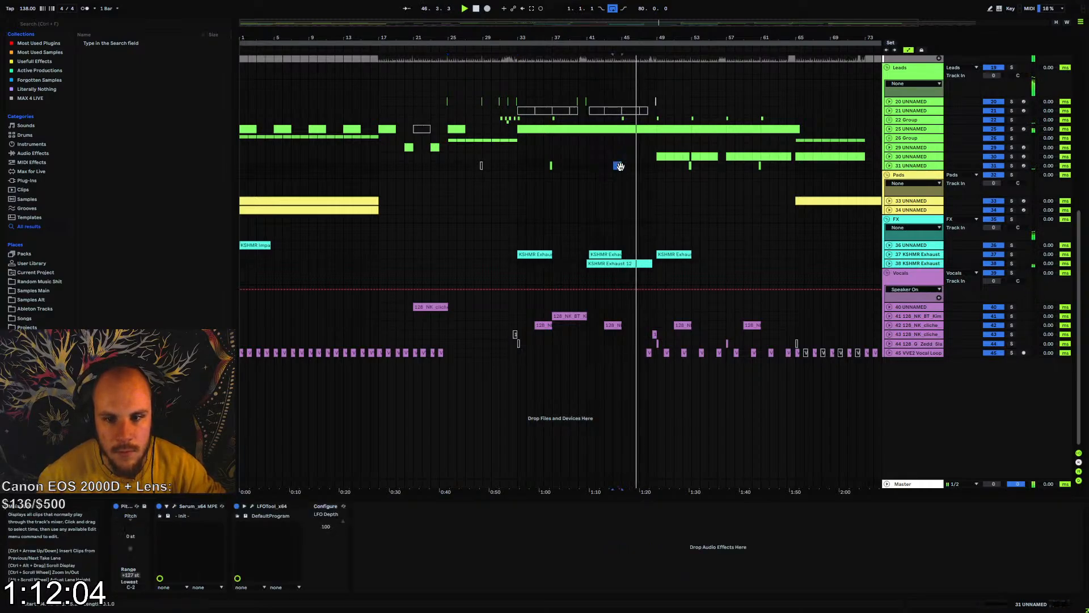
Open track 31's Serum and reshape LFO 1 by lowering its end points to the floor and moving the peak and falling points earlier
click(911, 165)
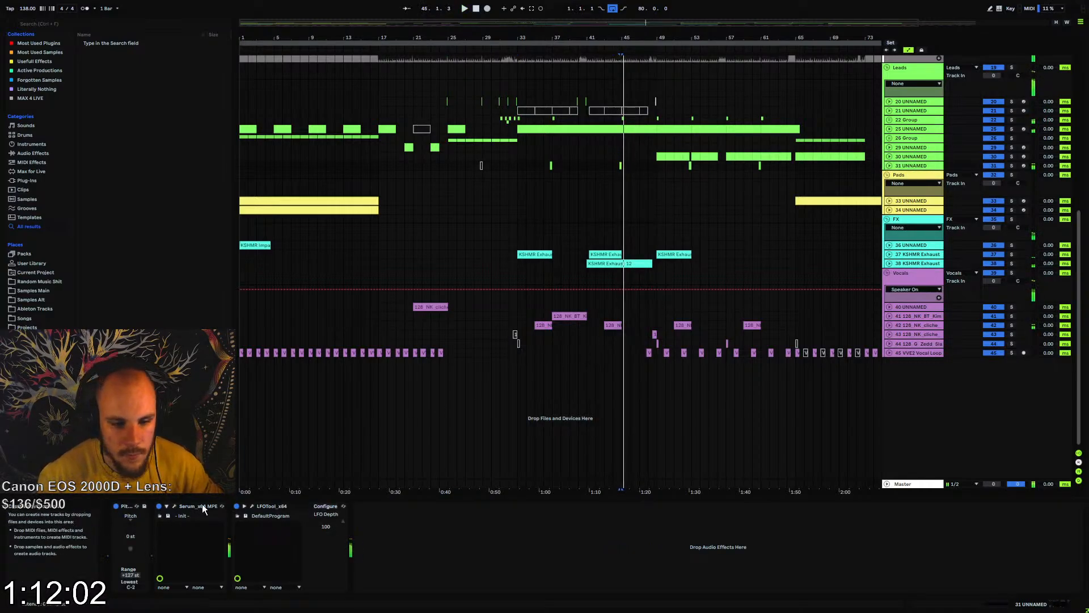
click(174, 506)
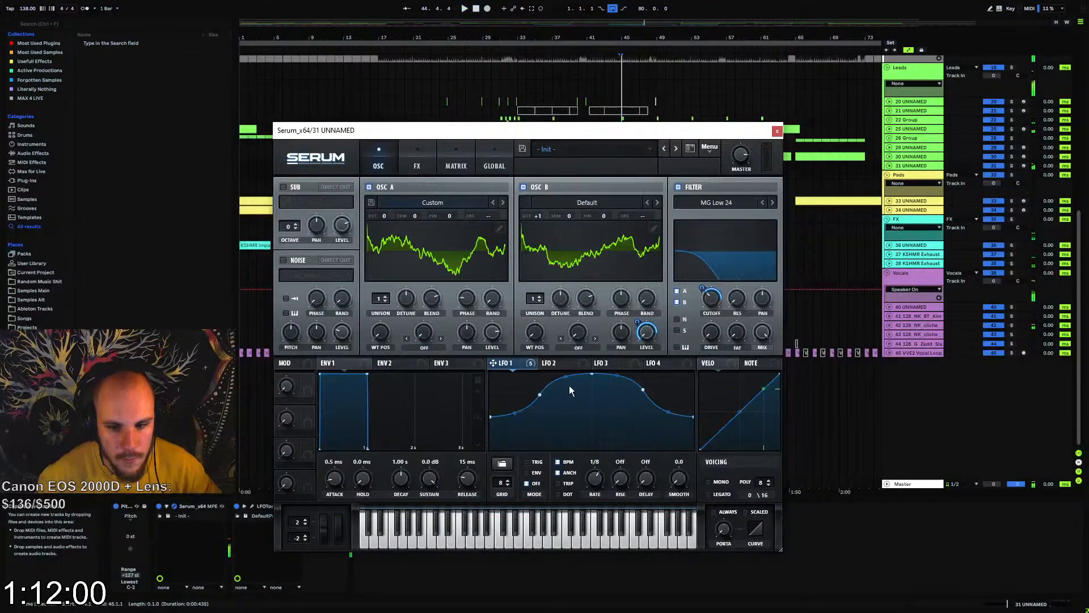
drag(690, 418, 694, 435)
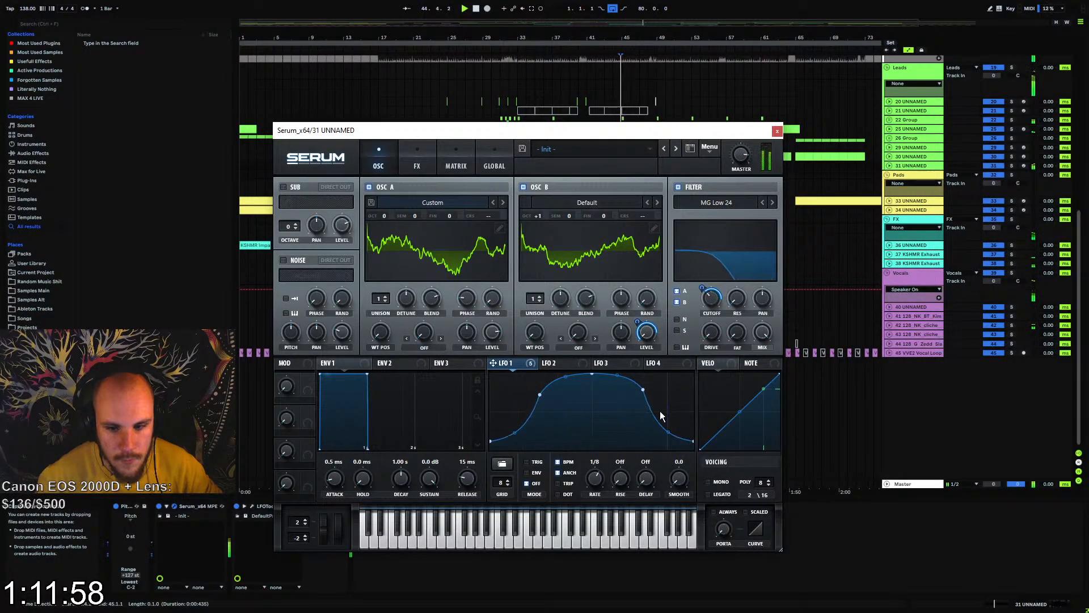
drag(592, 374, 561, 370)
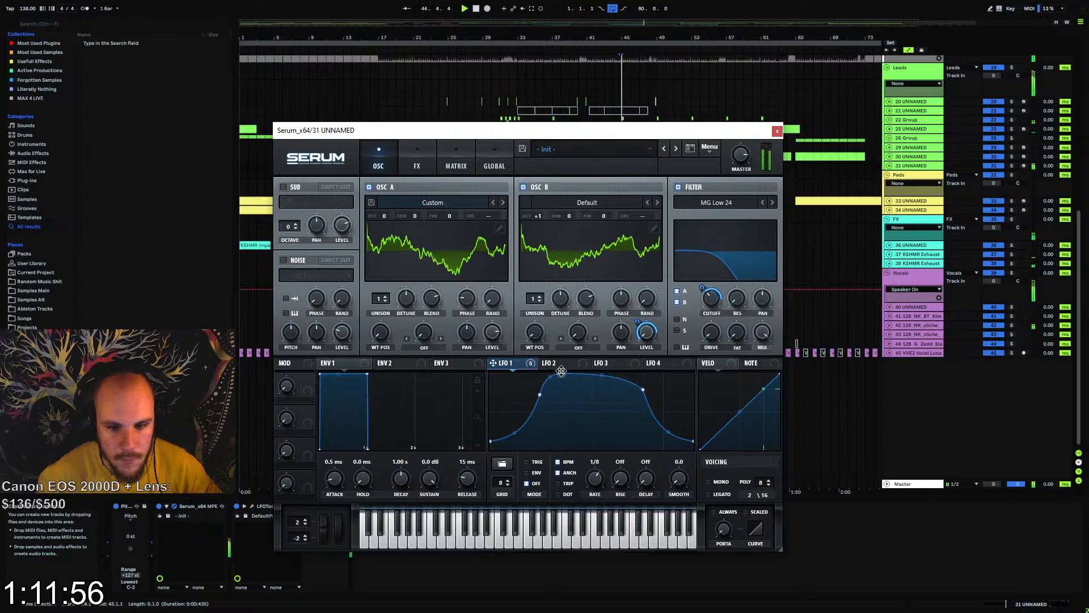
drag(643, 389, 607, 396)
key(space)
drag(649, 433, 692, 452)
Fine-tune LFO 1 with an earlier rise and a smoother, later fall, close Serum and play from bar 36
key(space)
key(space)
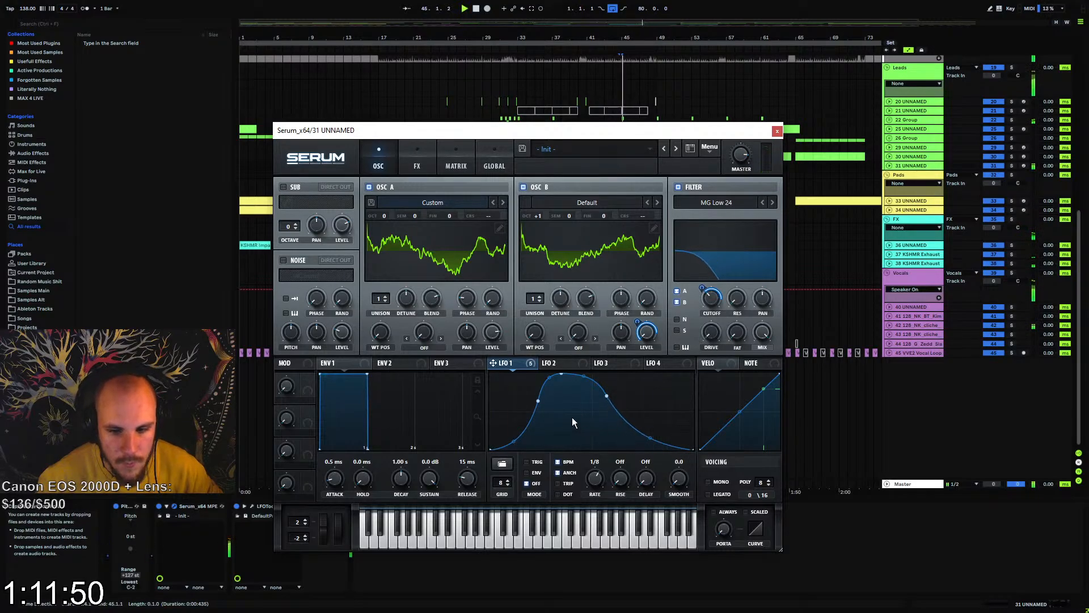
drag(540, 403, 532, 403)
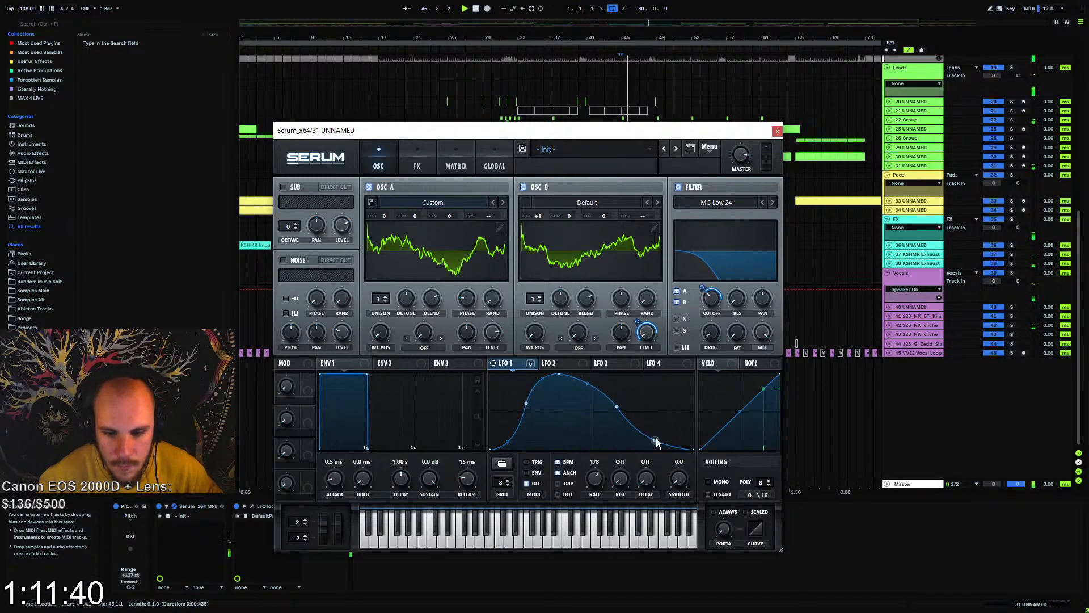
drag(656, 438, 660, 434)
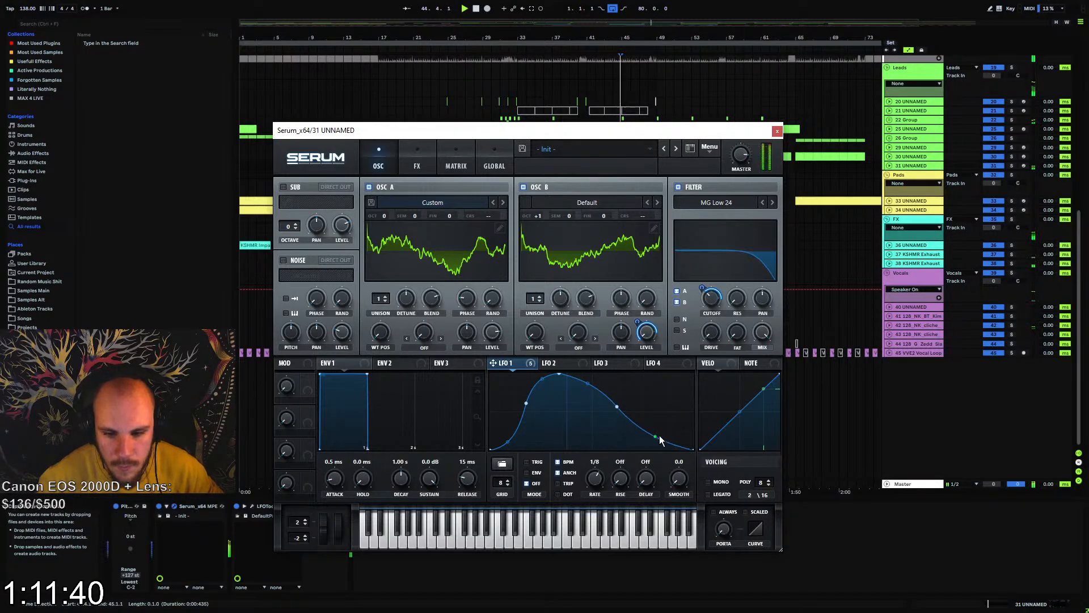
click(776, 131)
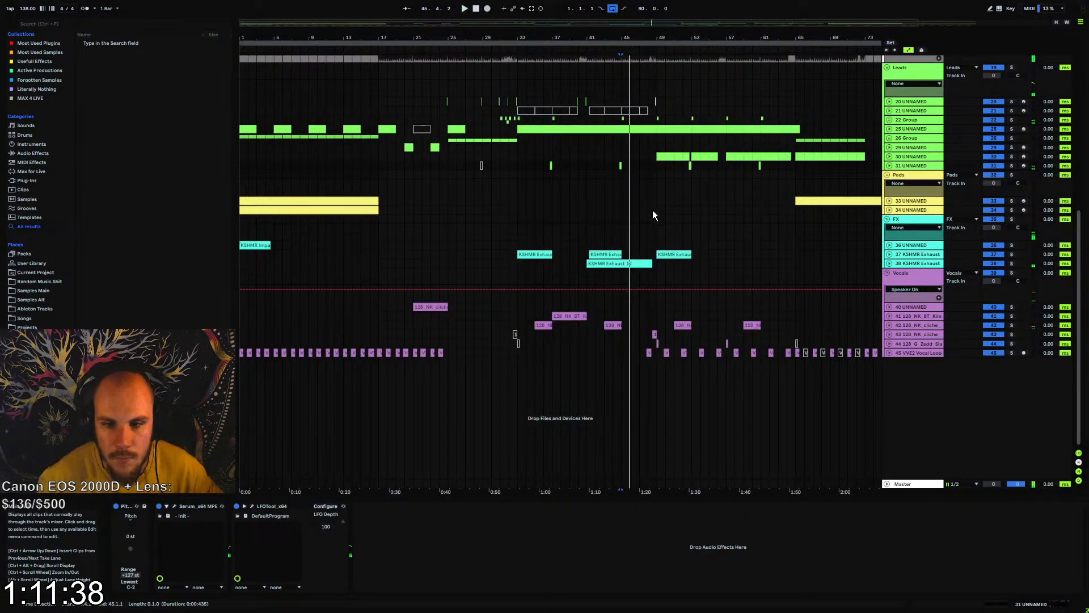
click(546, 171)
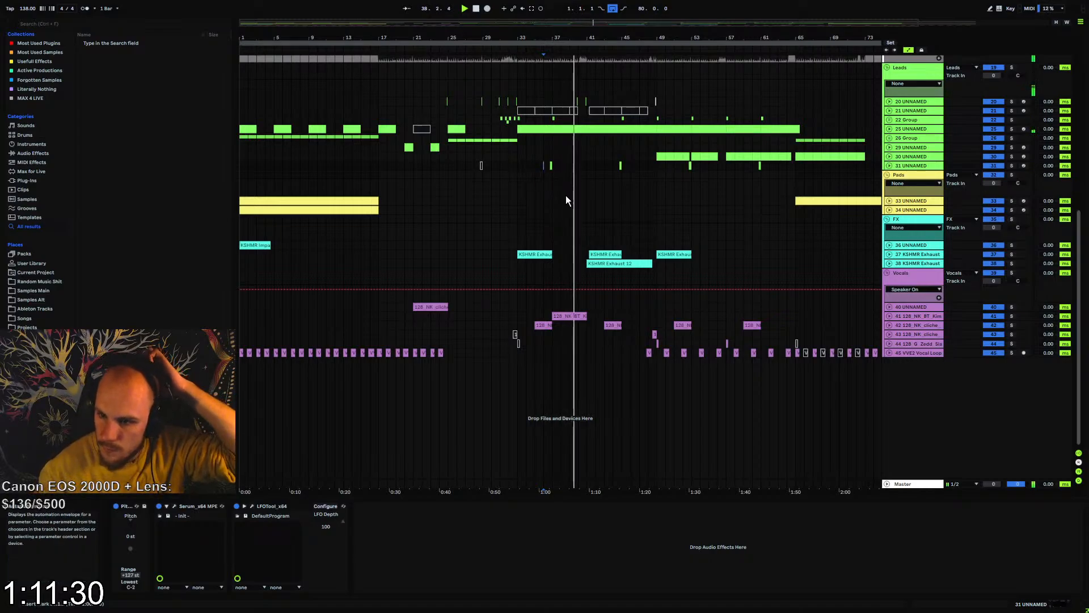
Insert a MIDI track below track 31 and create an empty three-beat clip on it from 56.1.3 to 56.4.3
scroll(545, 204, up, 4)
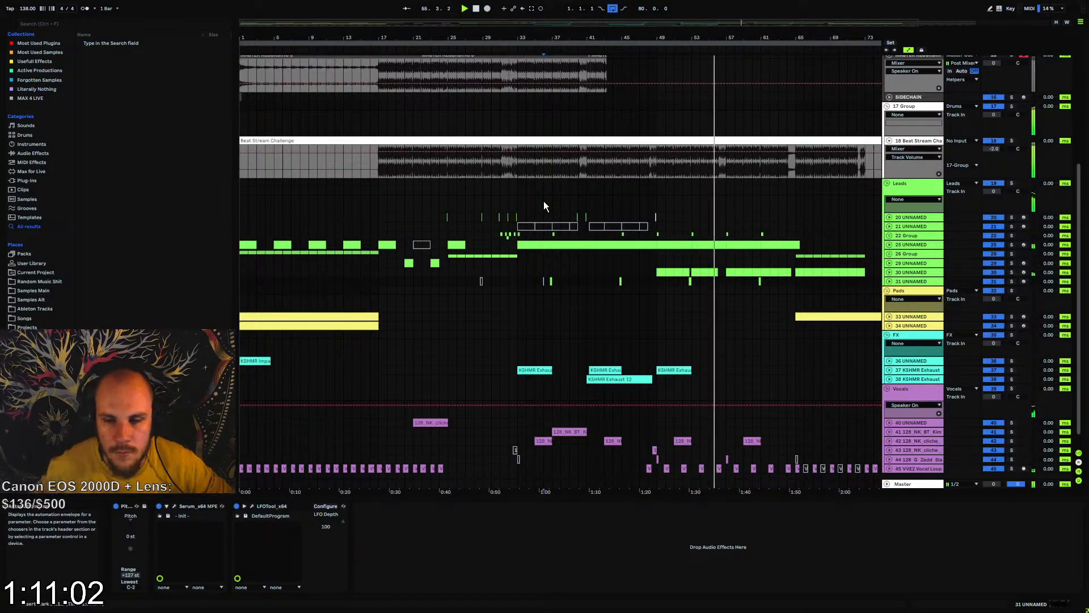
drag(736, 37, 724, 102)
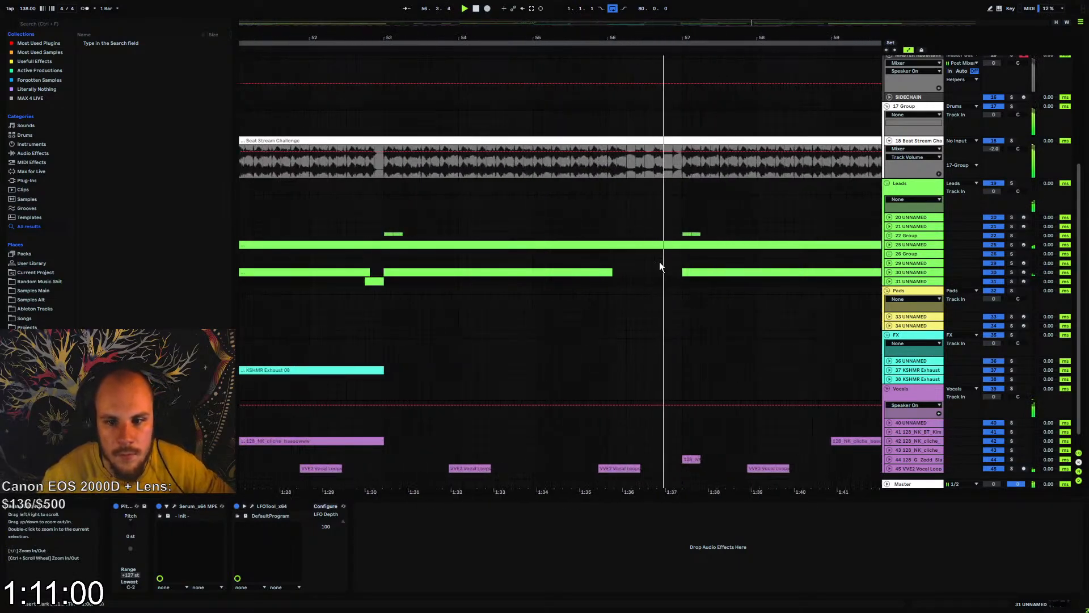
click(903, 281)
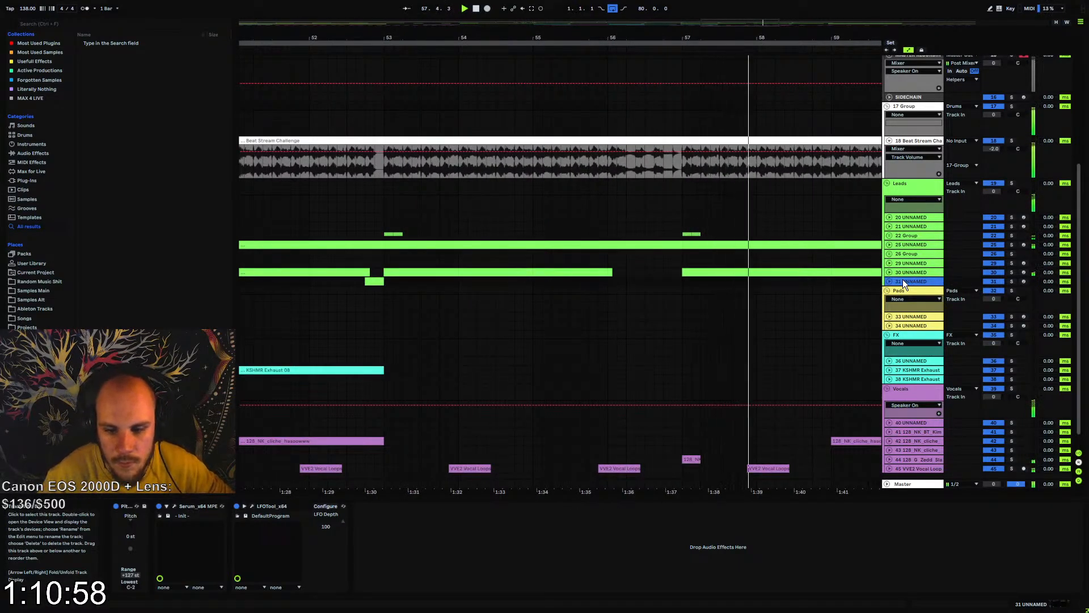
key(ctrl+shift+t)
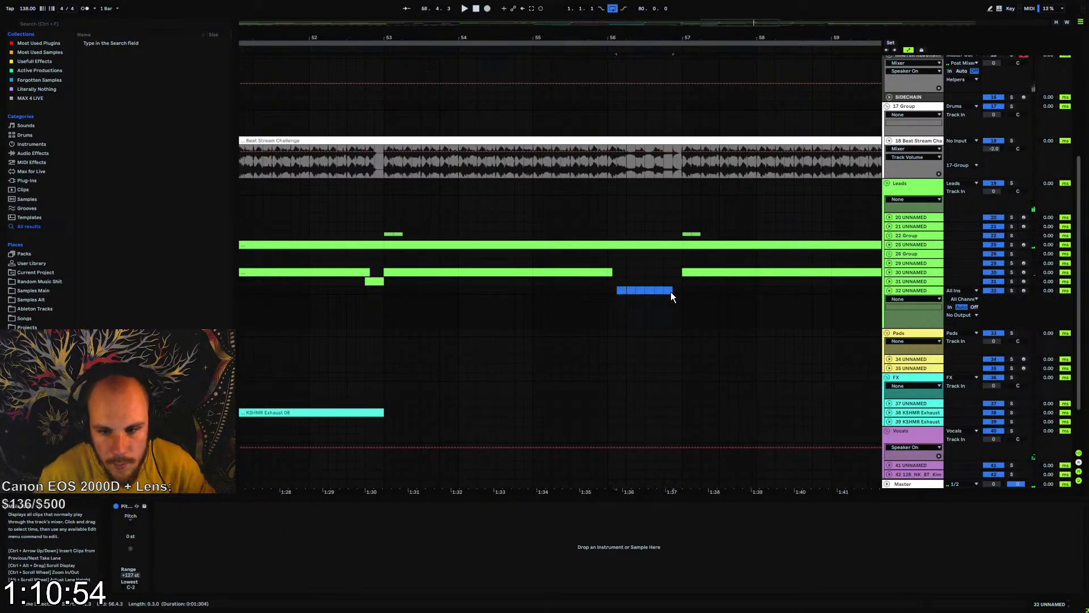
key(ctrl+shift+m)
Add a Serum instrument to the new track 32
right_click(650, 306)
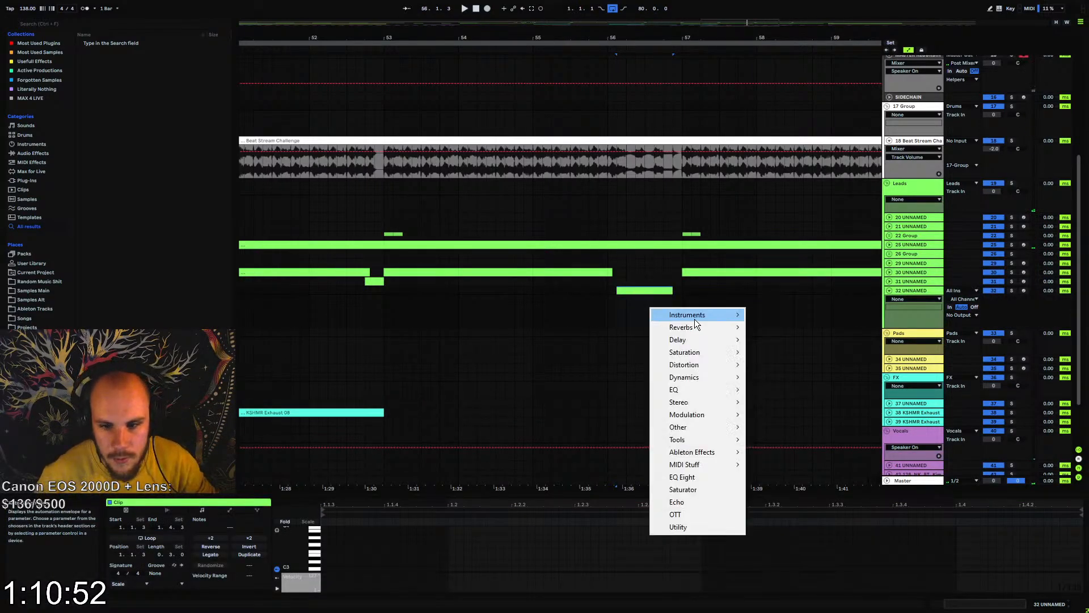
mouse_move(695, 316)
click(764, 315)
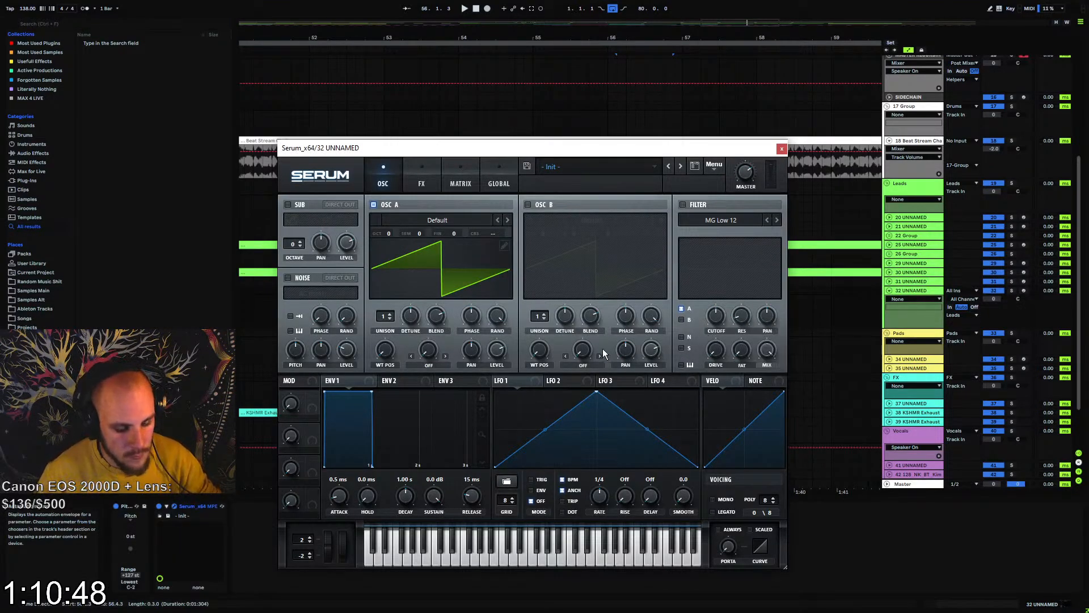
Load wavetable 100 from Projektor Tones Pack Part 2 into OSC A and step forward to wavetable 104
click(462, 221)
mouse_move(449, 271)
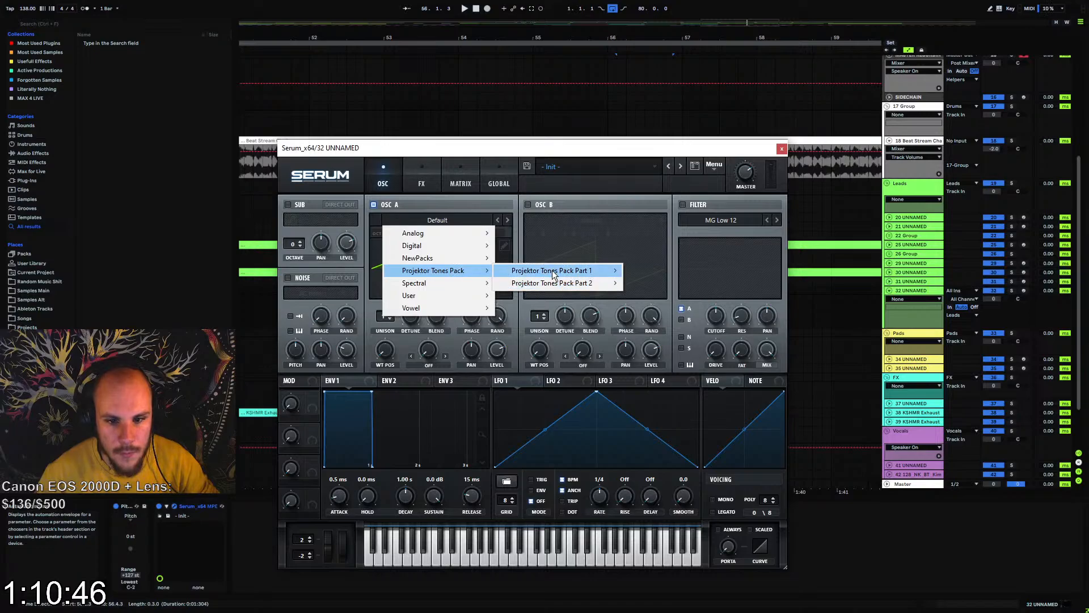
mouse_move(567, 282)
click(749, 301)
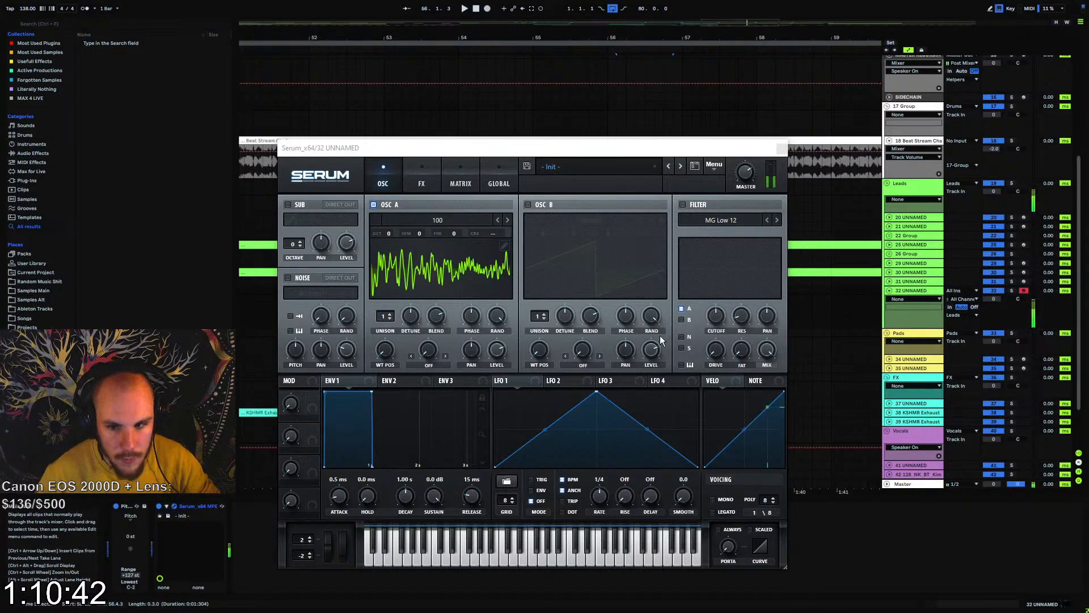
click(508, 221)
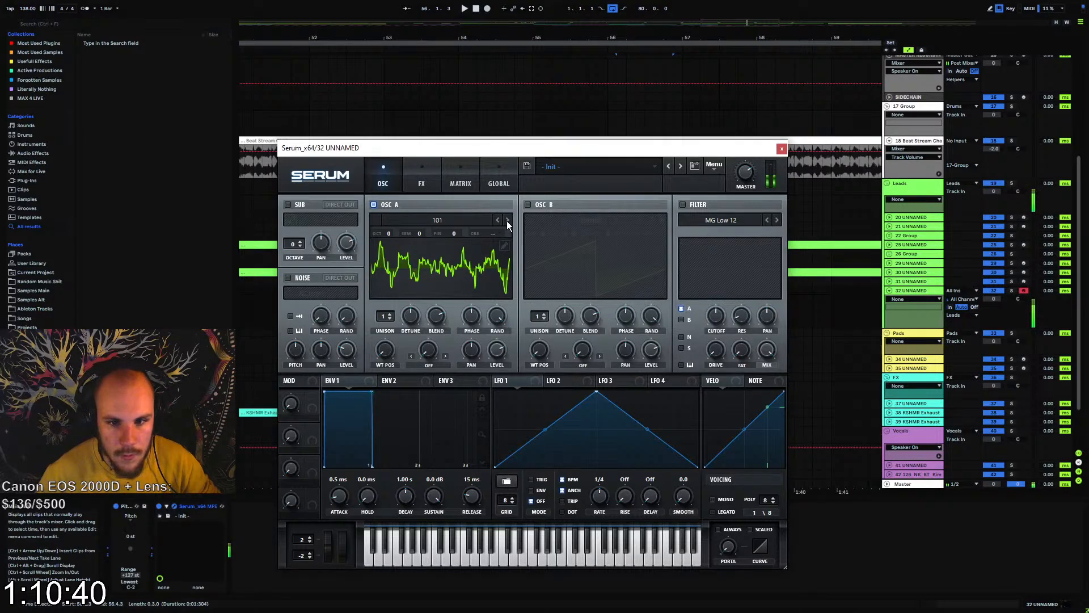
click(506, 221)
click(507, 221)
click(507, 221)
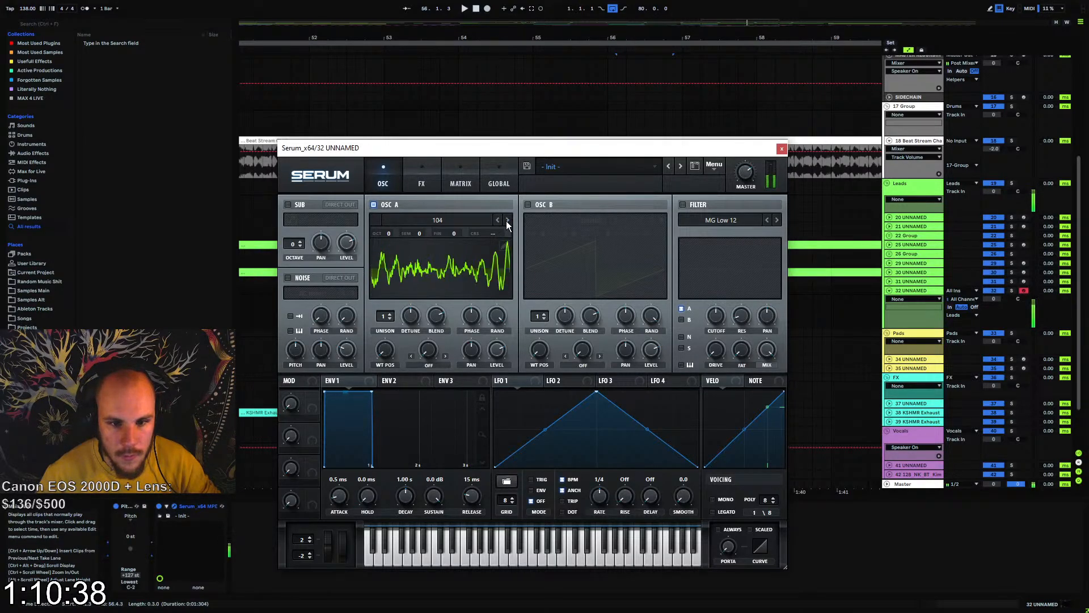
Enable Serum's Zero-Square distortion, lower its mix, modulate the mix with Env 1 at about 39, and close Serum
click(423, 181)
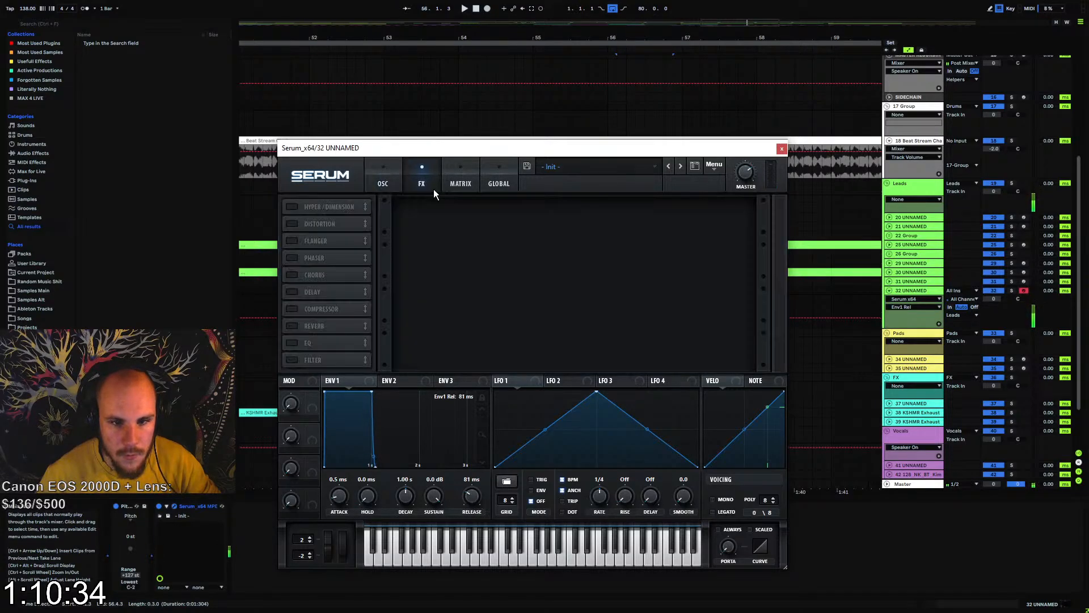
click(292, 223)
click(451, 217)
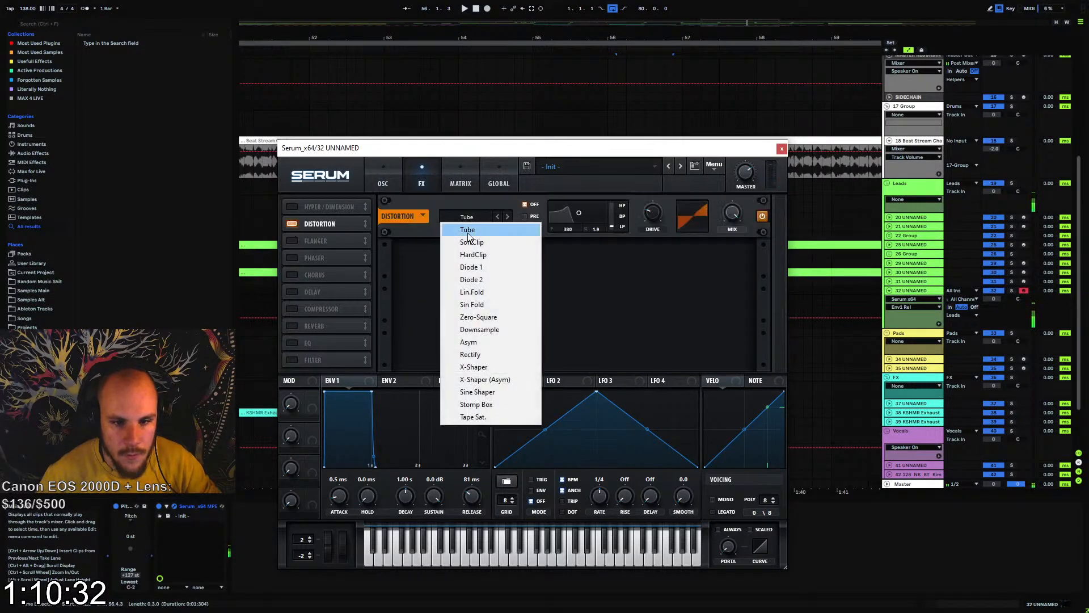
click(492, 320)
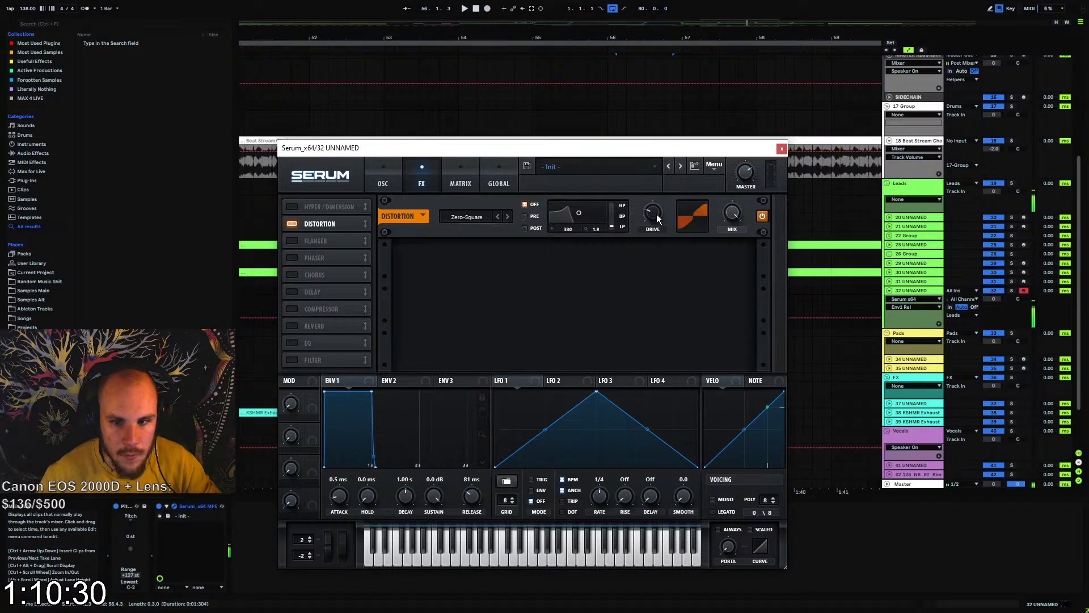
drag(728, 213, 720, 274)
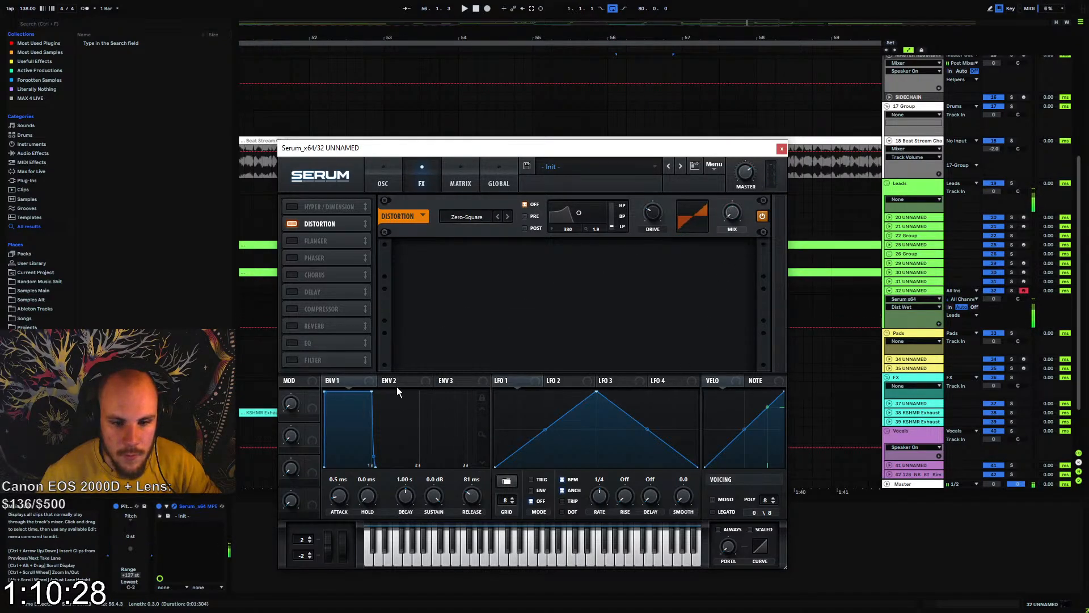
drag(725, 199, 722, 239)
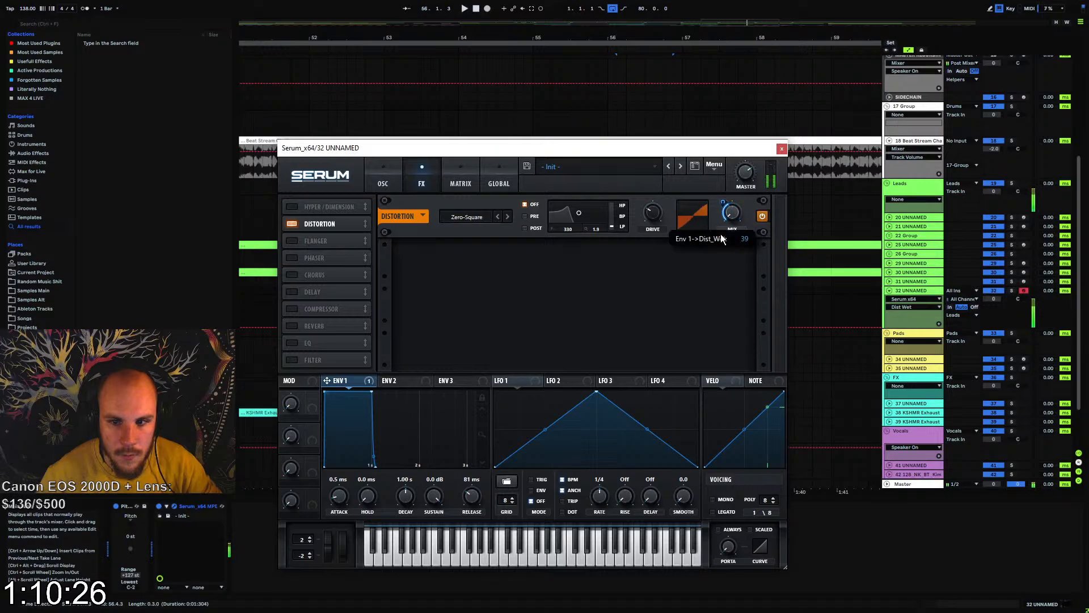
click(764, 163)
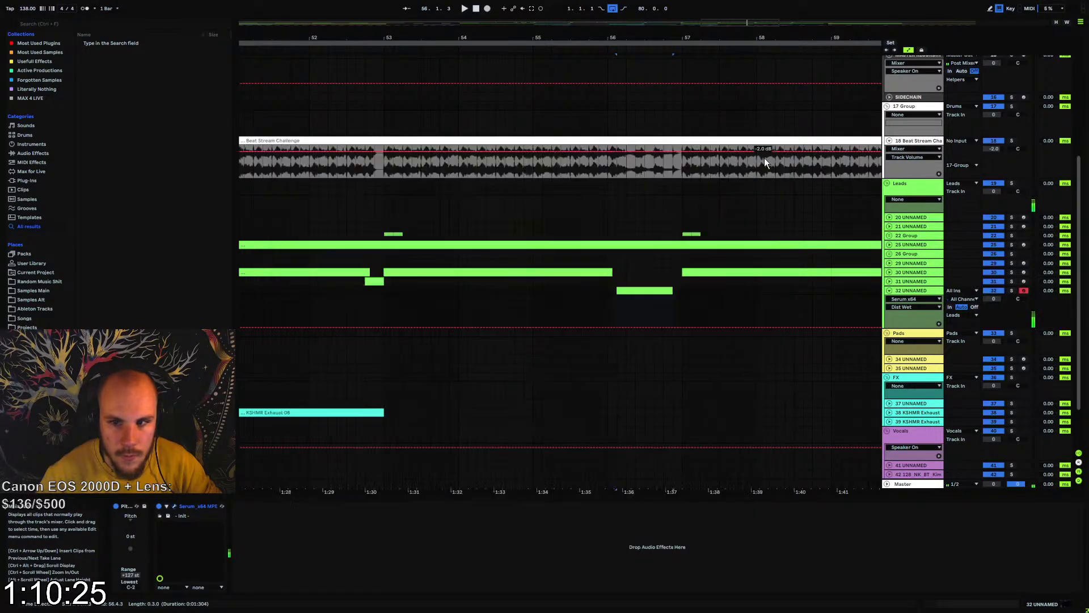
Draw a short G0 note at 1.1.3 in track 32's clip and duplicate it to 1.1.4
double_click(630, 288)
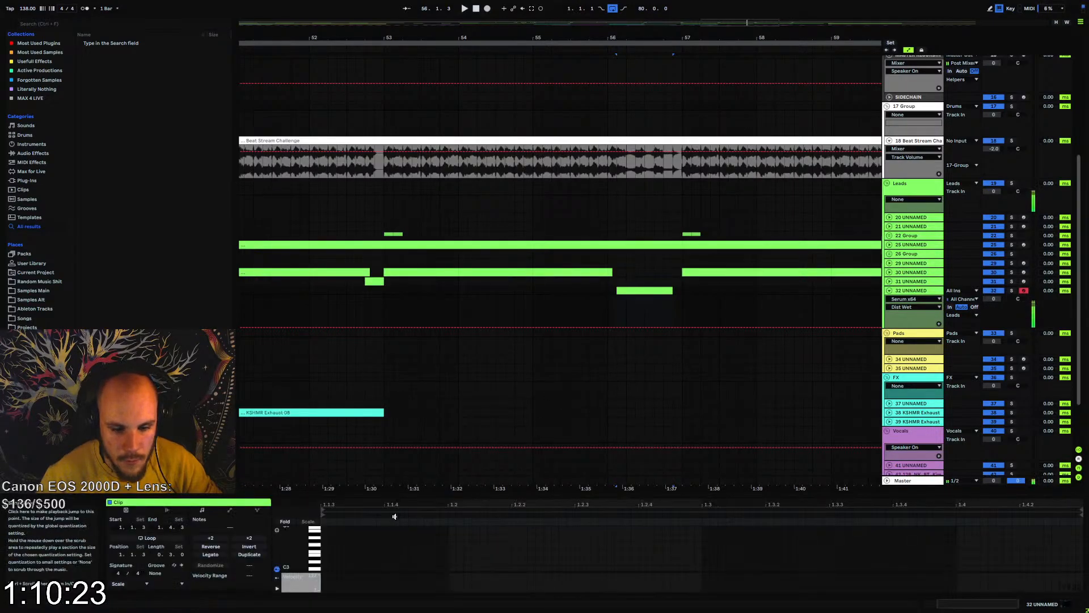
scroll(324, 567, down, 2)
double_click(325, 553)
key(space)
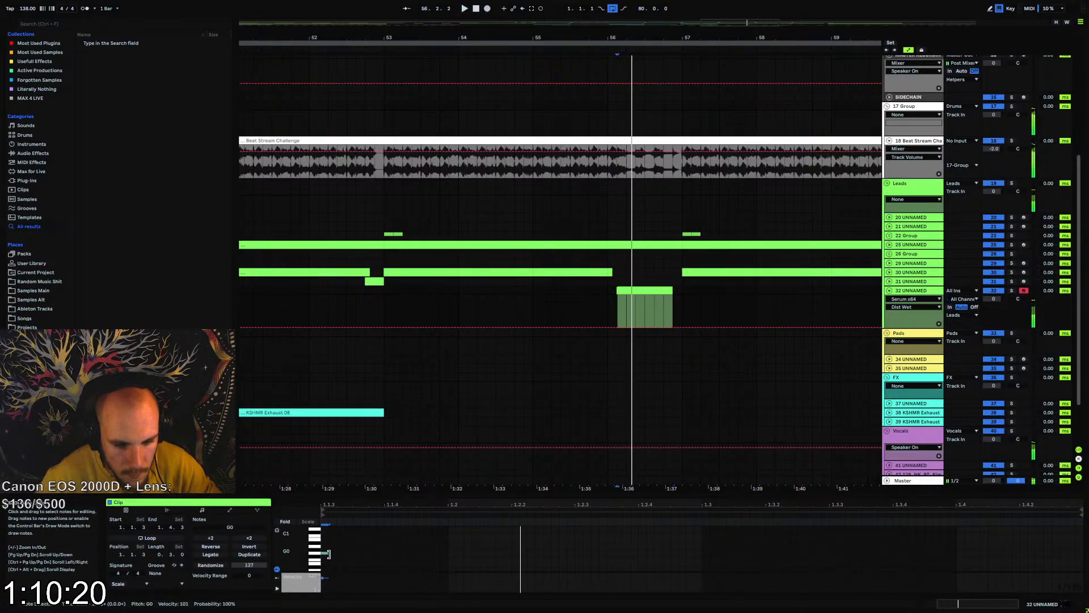
drag(328, 554, 379, 554)
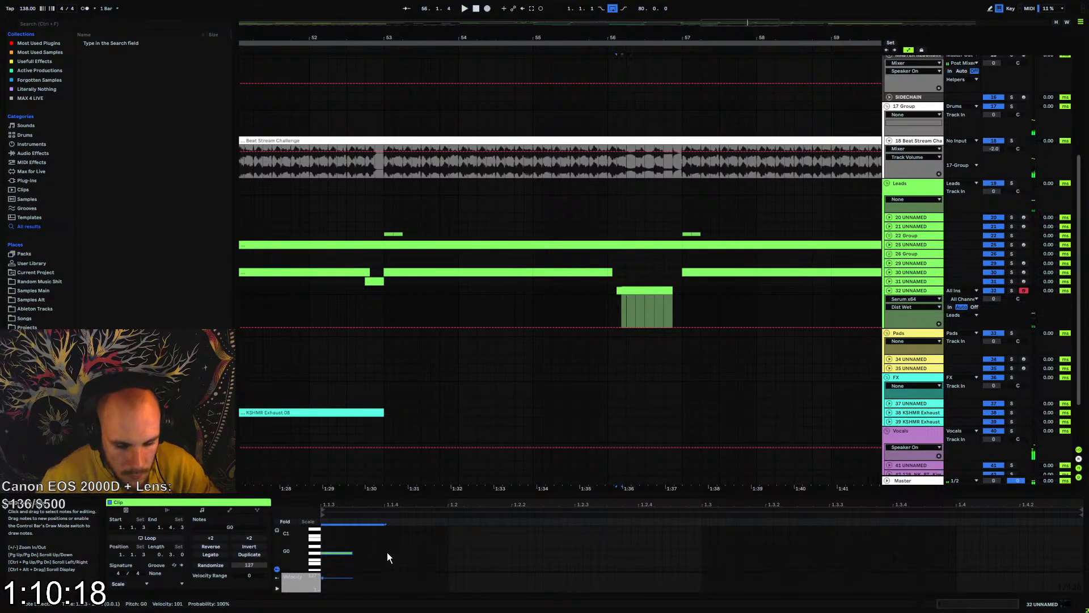
key(ctrl+d)
key(space)
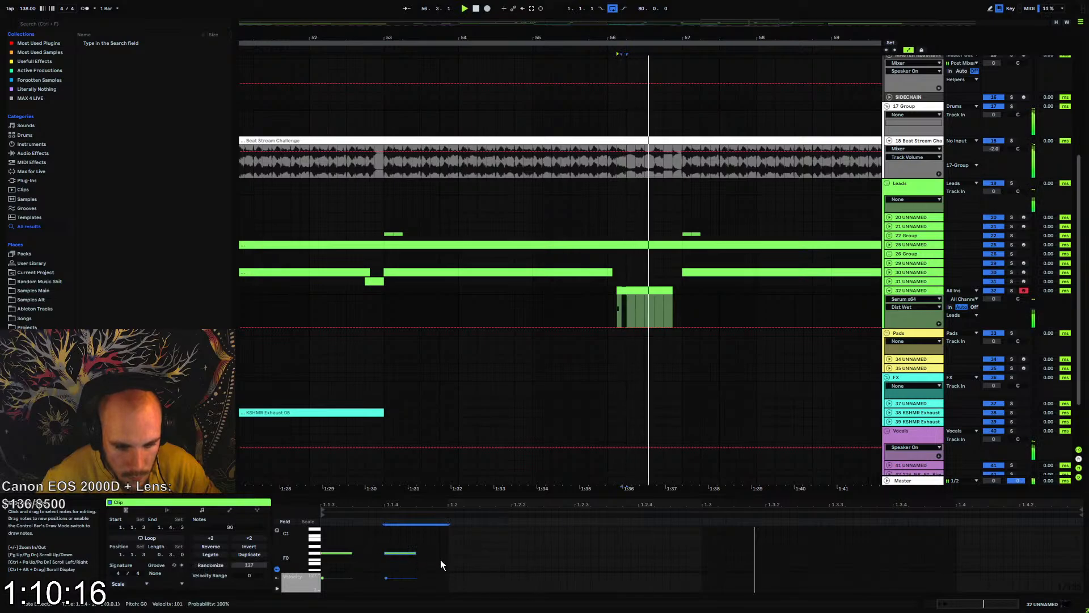
Duplicate the G0 note to 1.2, lengthen it to about one and a half sixteenths, and select a two-sixteenth span around it
key(ctrl+d)
key(shift+Right)
key(shift+Right)
key(shift+Right)
key(shift+Right)
key(shift+Right)
key(shift+Right)
key(shift+Right)
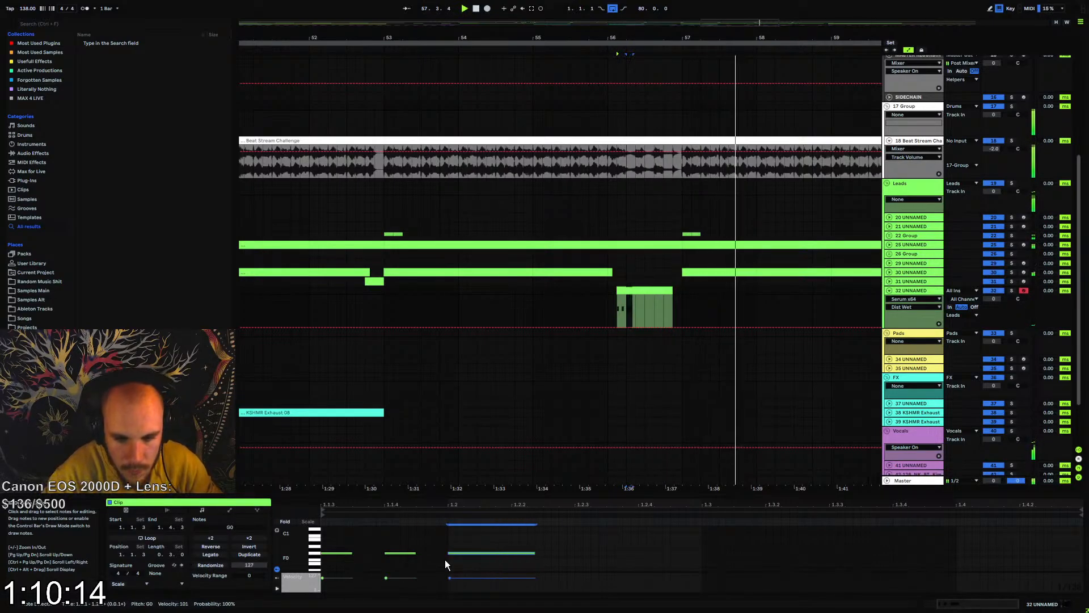
key(shift+Right)
key(space)
key(space)
drag(444, 559, 575, 536)
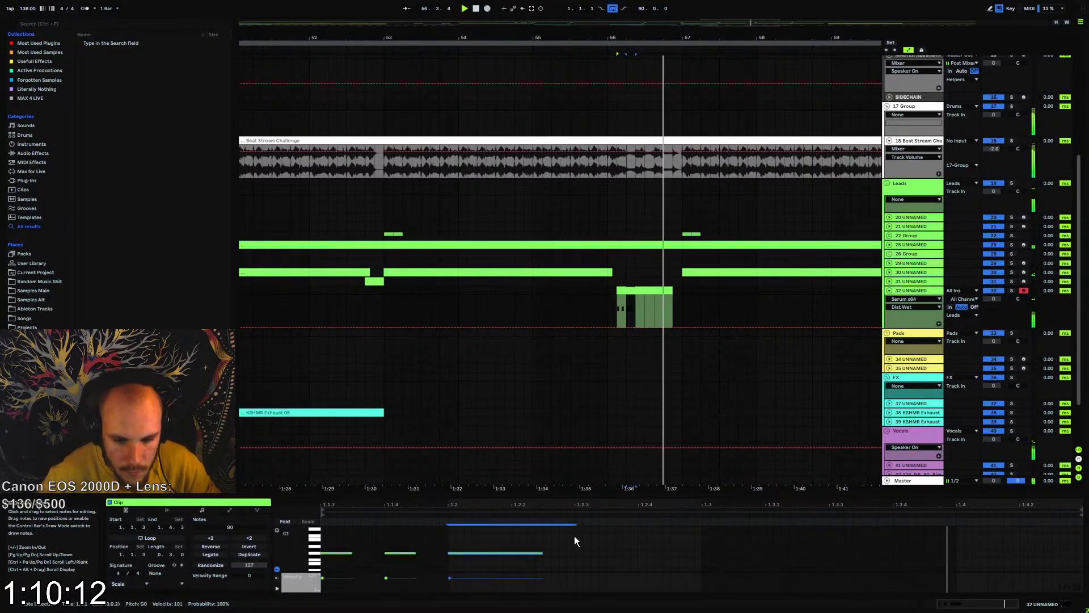
Duplicate the longer G0 note three times through the rest of the clip and play the pattern
key(ctrl+d)
key(ctrl+d)
key(ctrl+d)
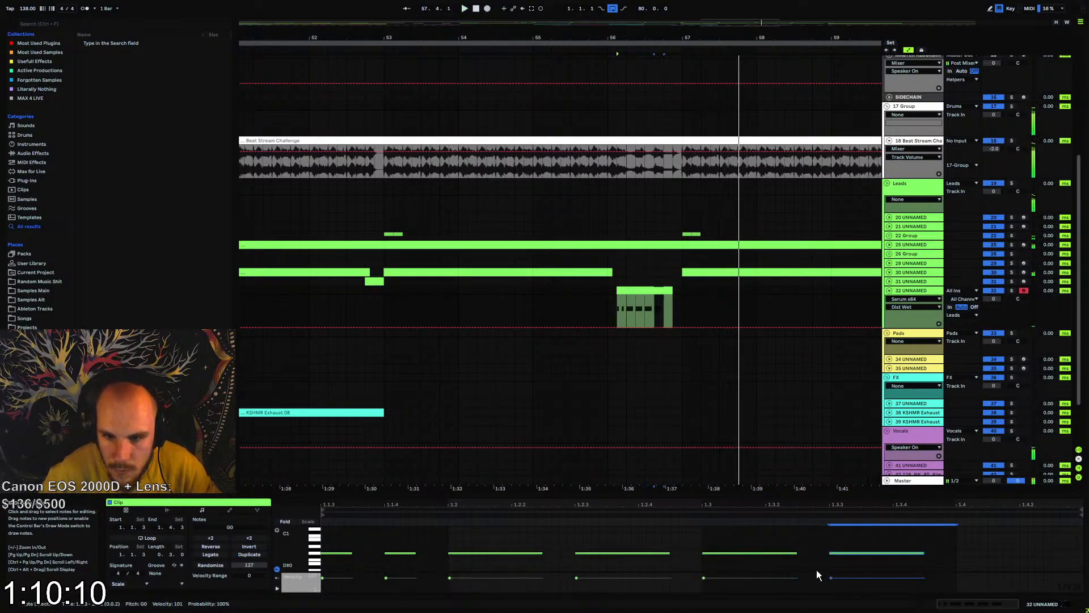
key(space)
key(space)
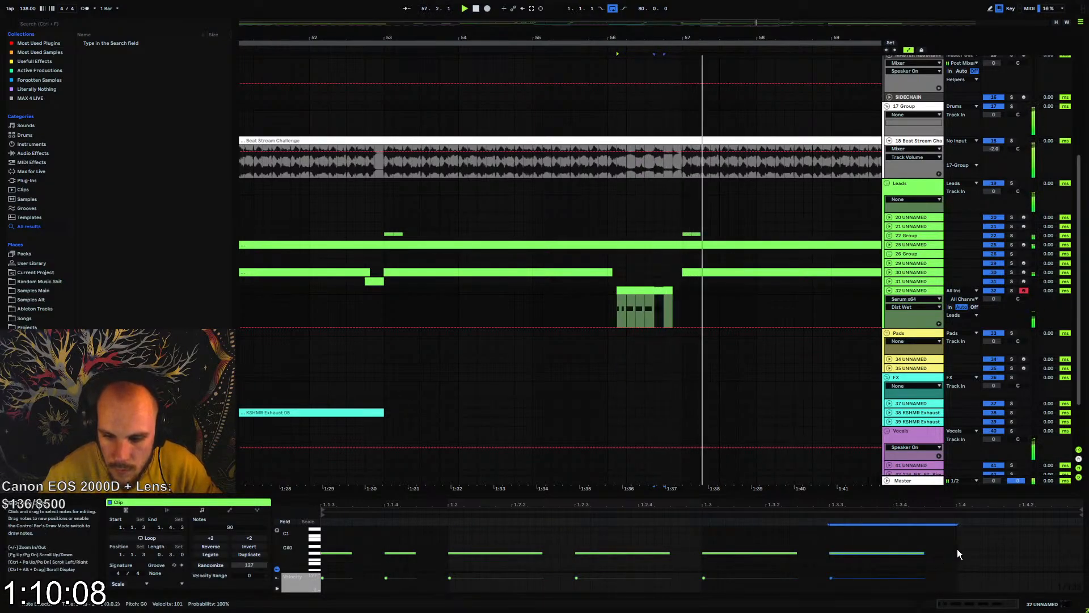
Duplicate the last long G0 note to 1.4, and replace the long note at 1.3.3 with a copy of the two short opening notes
key(ctrl+d)
key(space)
key(space)
drag(447, 537, 321, 561)
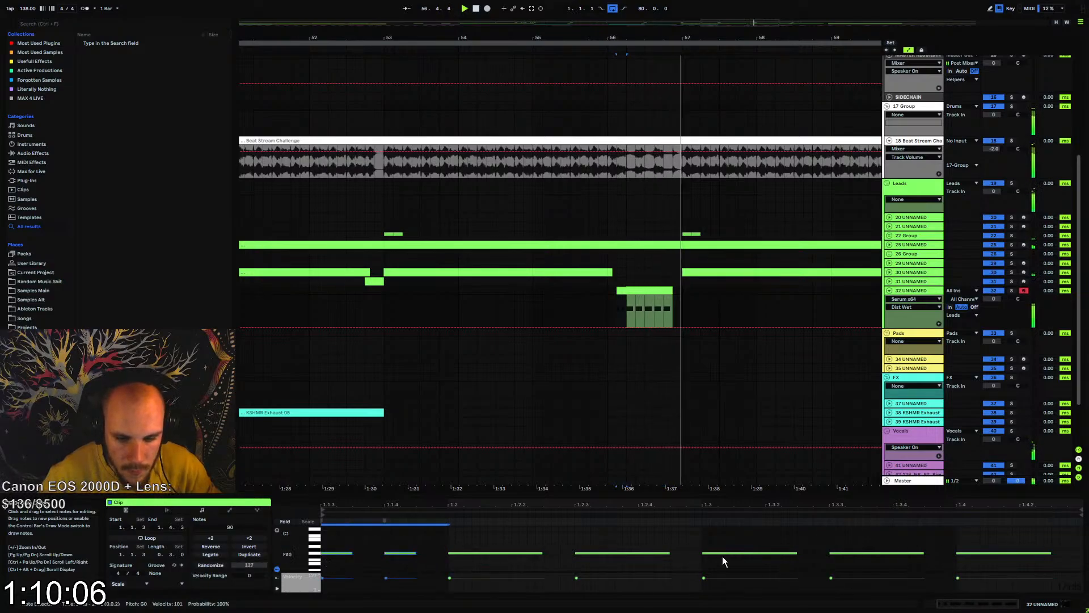
click(828, 538)
key(ctrl+v)
key(space)
key(space)
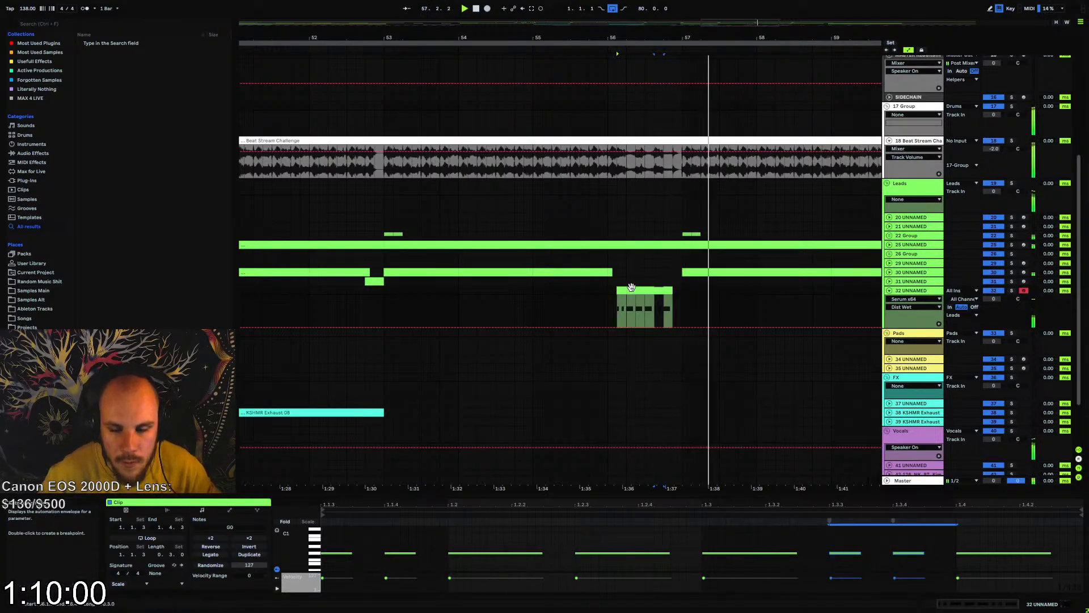
Move track 32's clip to the start of bar 56 and lengthen it to three and a half beats
click(612, 291)
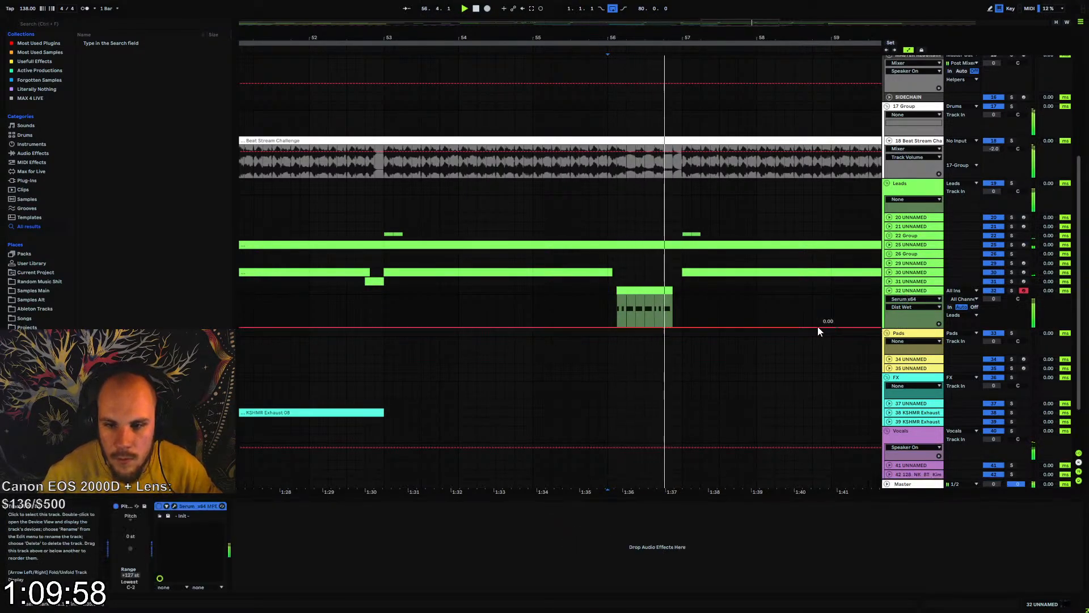
key(space)
click(668, 290)
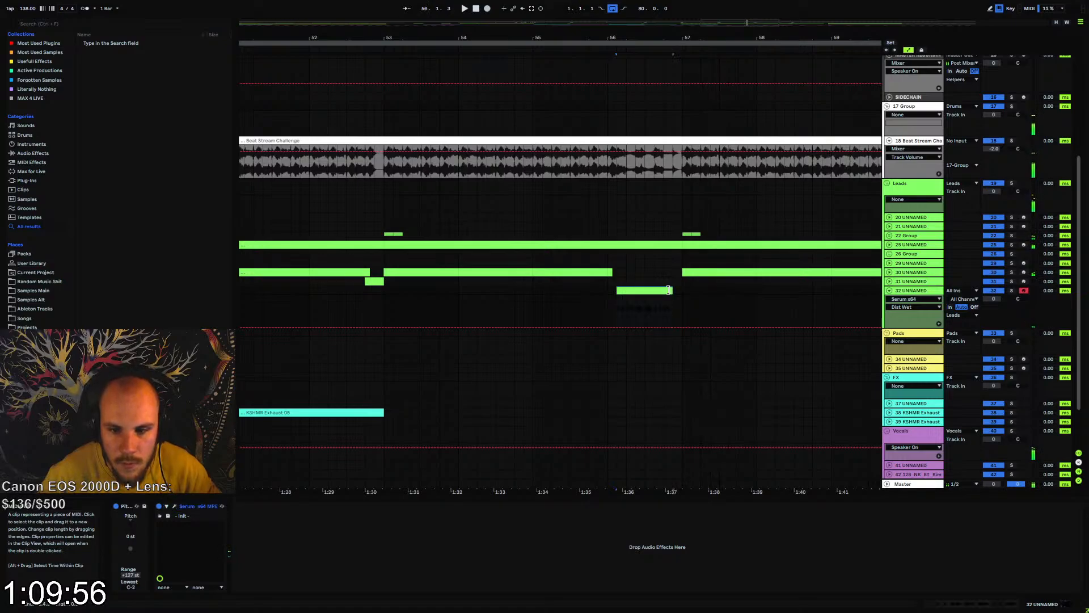
key(space)
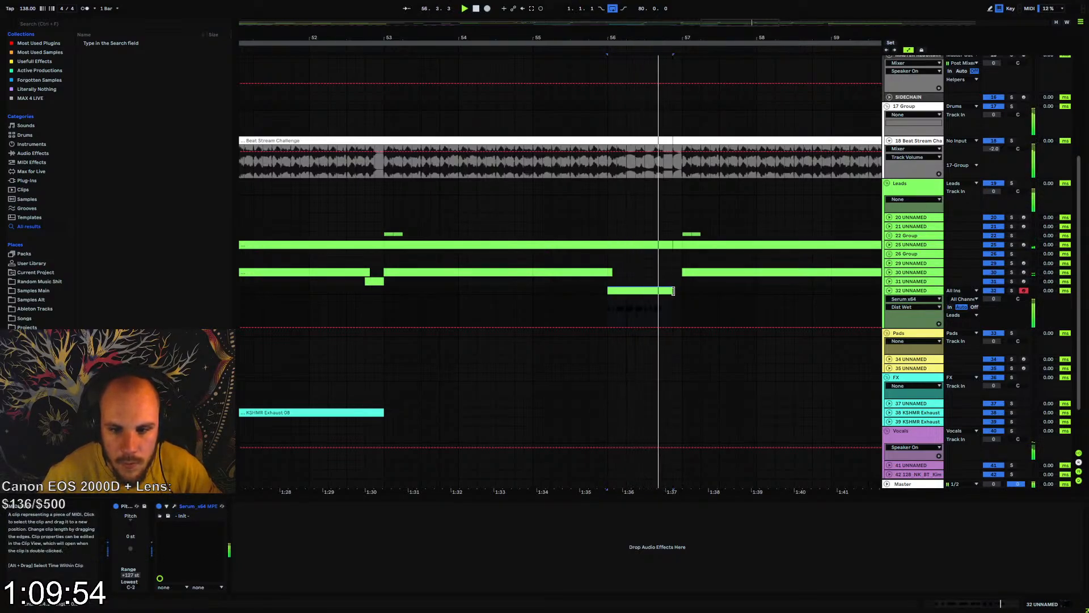
Duplicate the long G0 note at 1.4 to 1.4.3, audition it, and raise the note at 1.4 to G#0
click(668, 299)
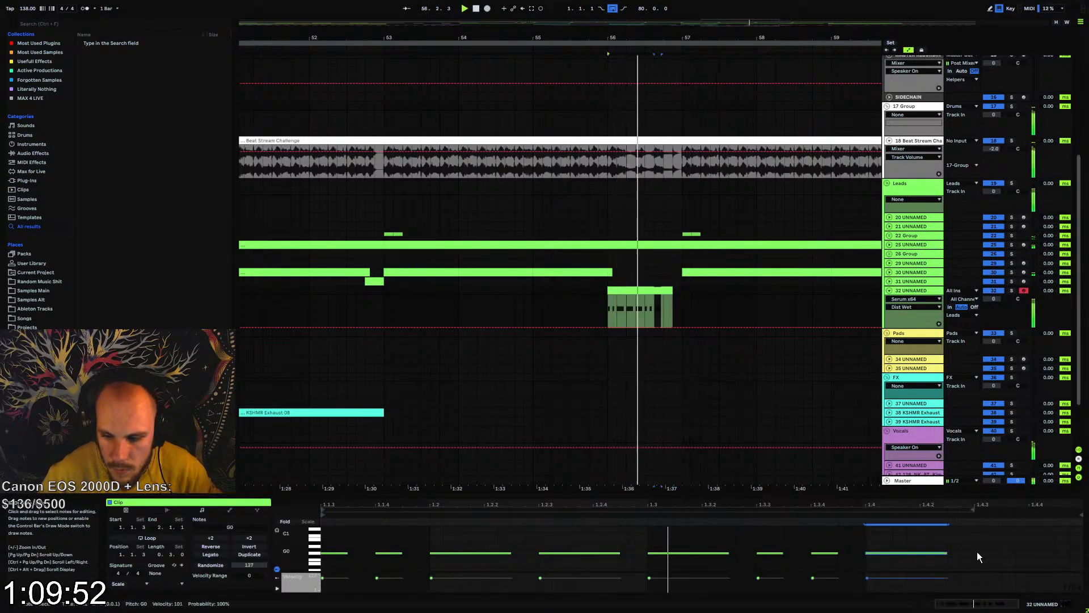
key(ctrl+d)
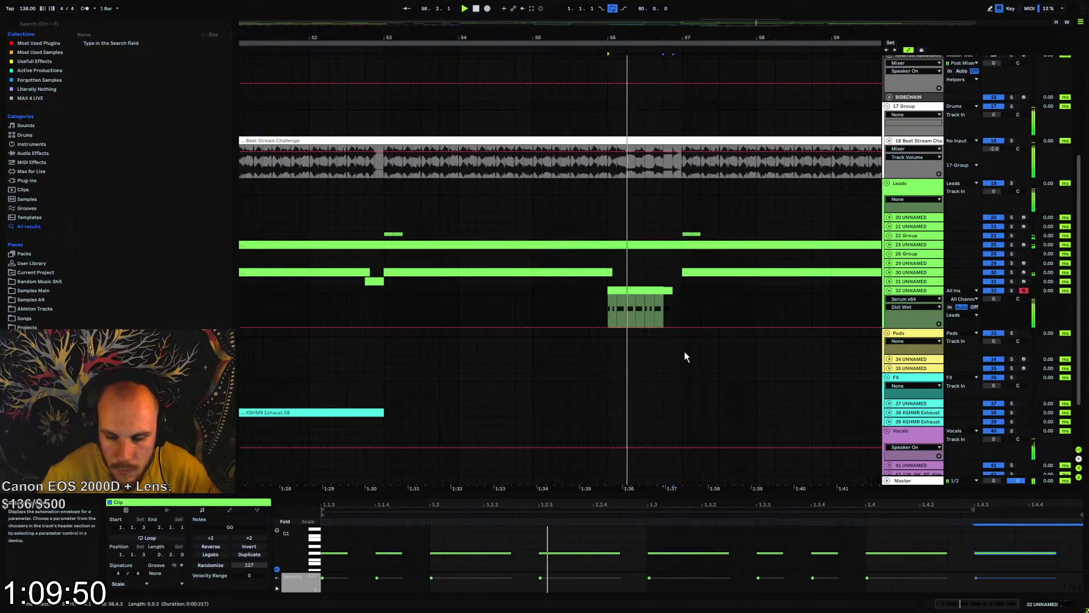
click(916, 299)
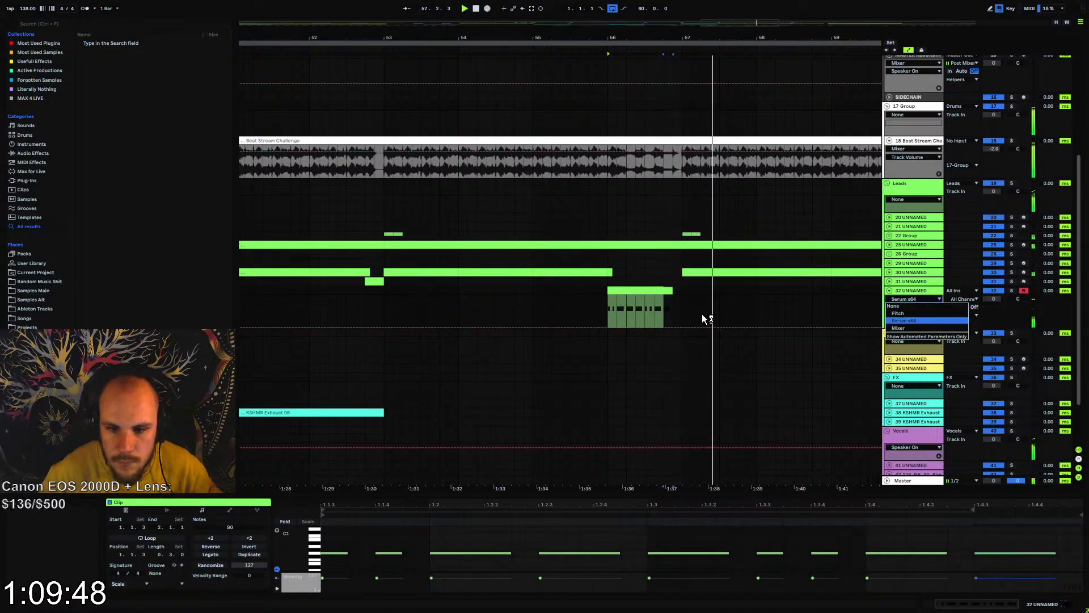
click(655, 290)
click(655, 289)
key(space)
key(space)
click(879, 553)
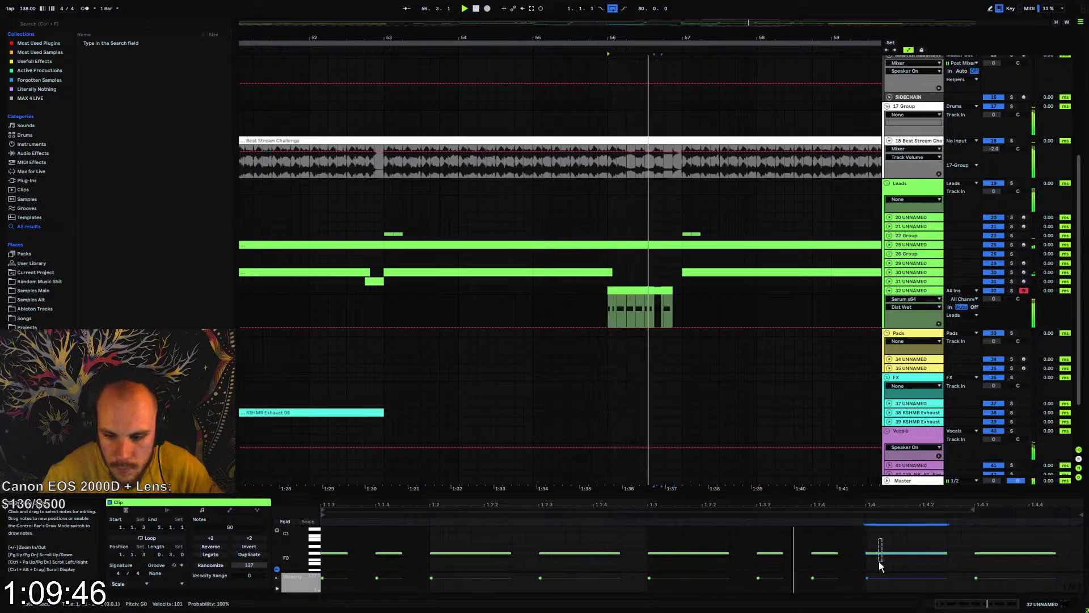
key(Up)
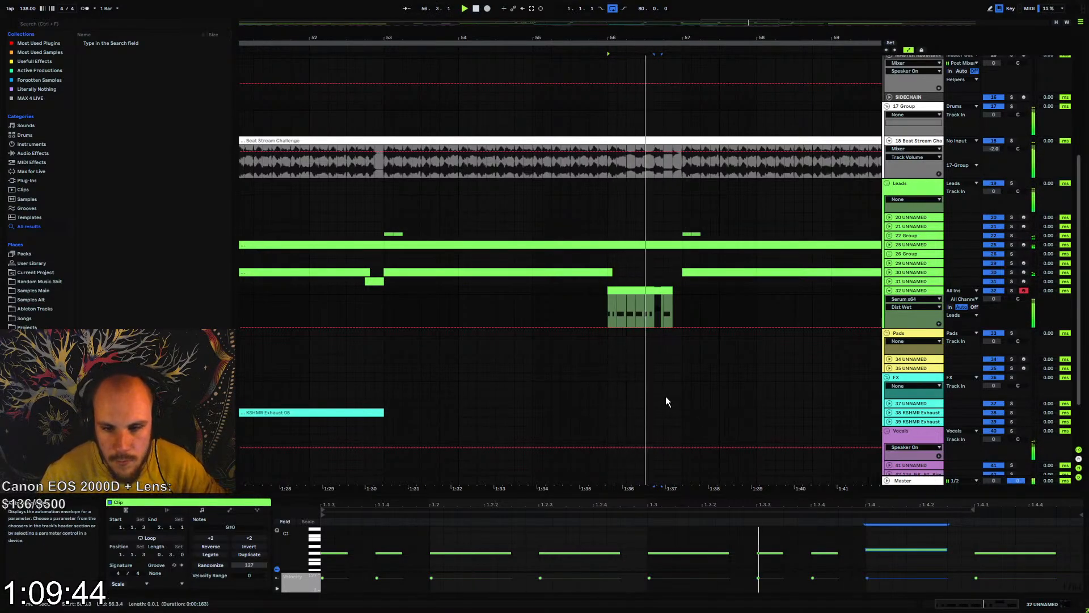
Open track 32's Serum, enable mono and legato voicing, and add a little portamento that is always active
click(910, 289)
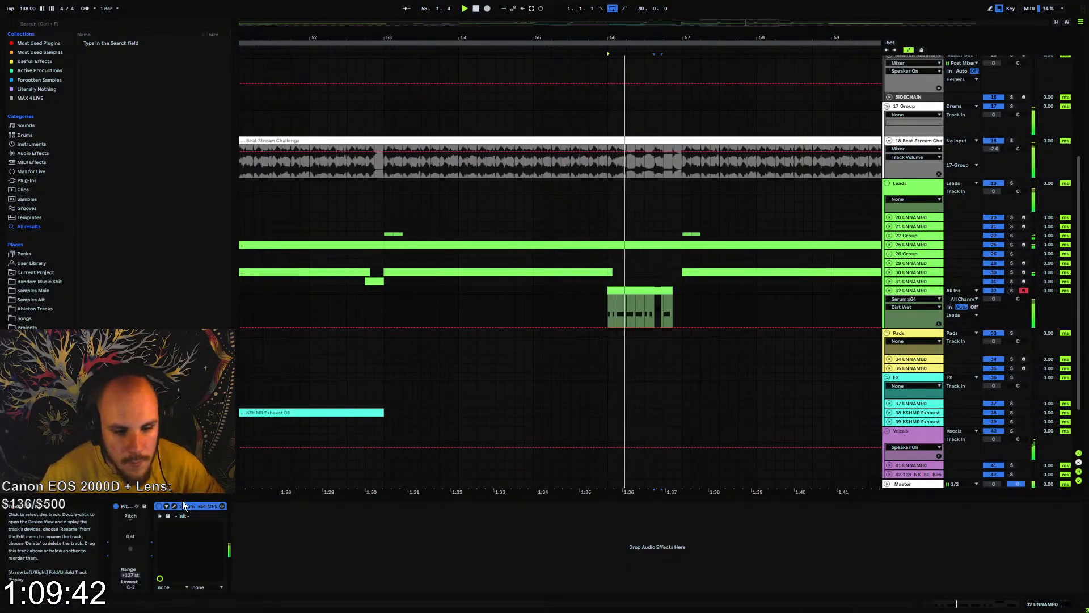
click(160, 516)
click(421, 182)
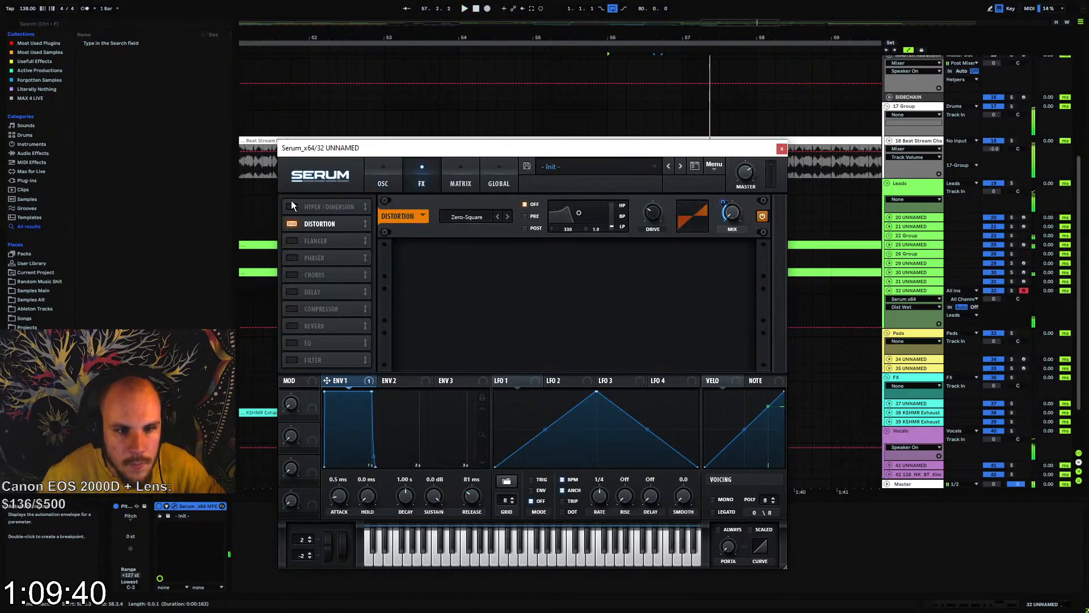
click(384, 186)
click(713, 500)
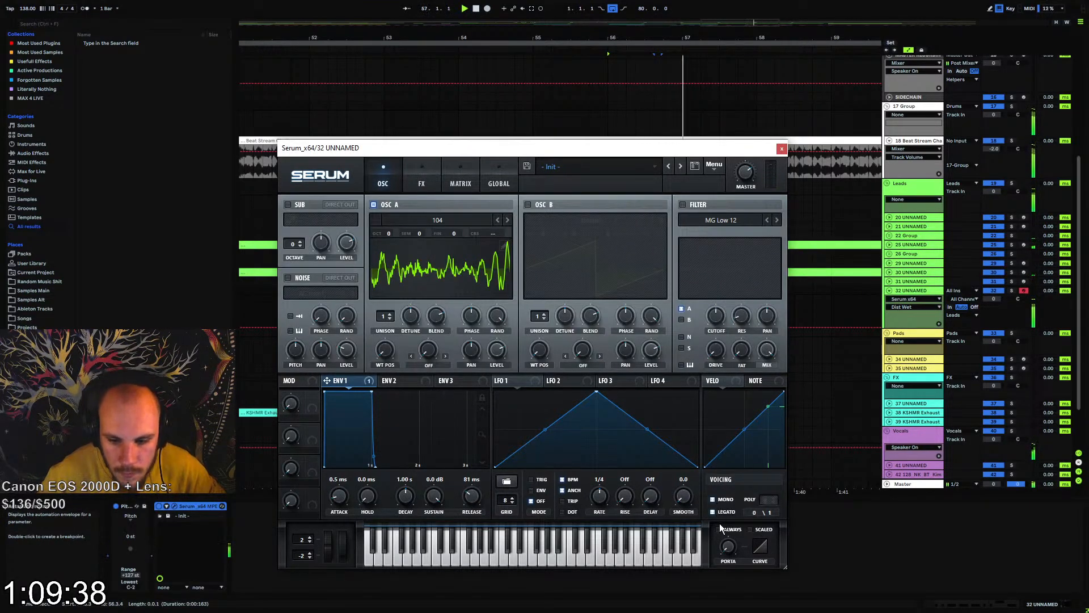
drag(729, 546, 745, 522)
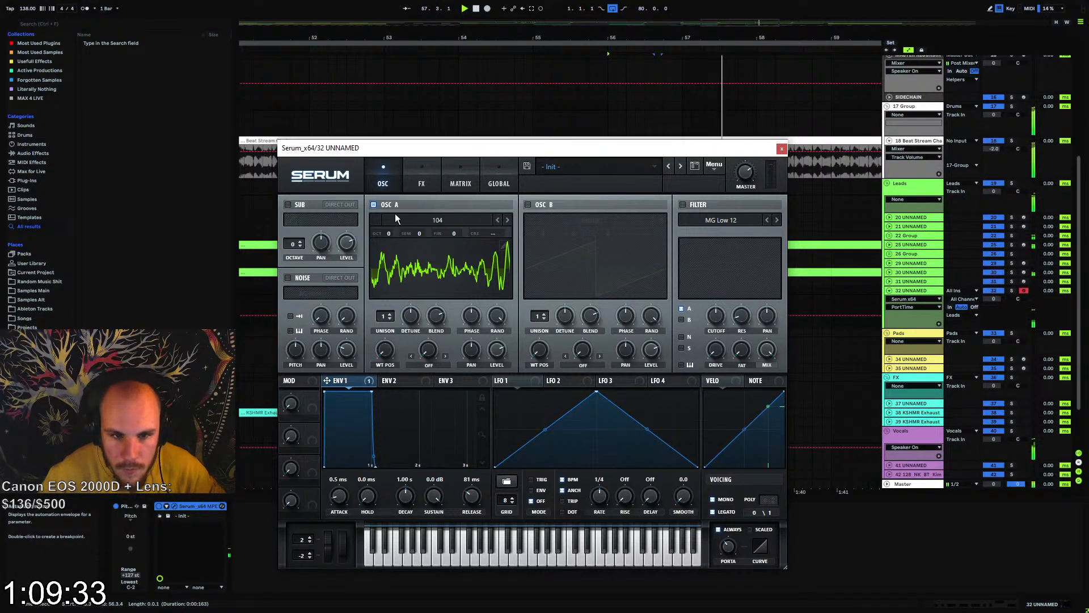
Enable Serum's Hyper/Dimension effect with retrig, adjust its mix and size amounts, and place it after the distortion
click(420, 177)
click(519, 233)
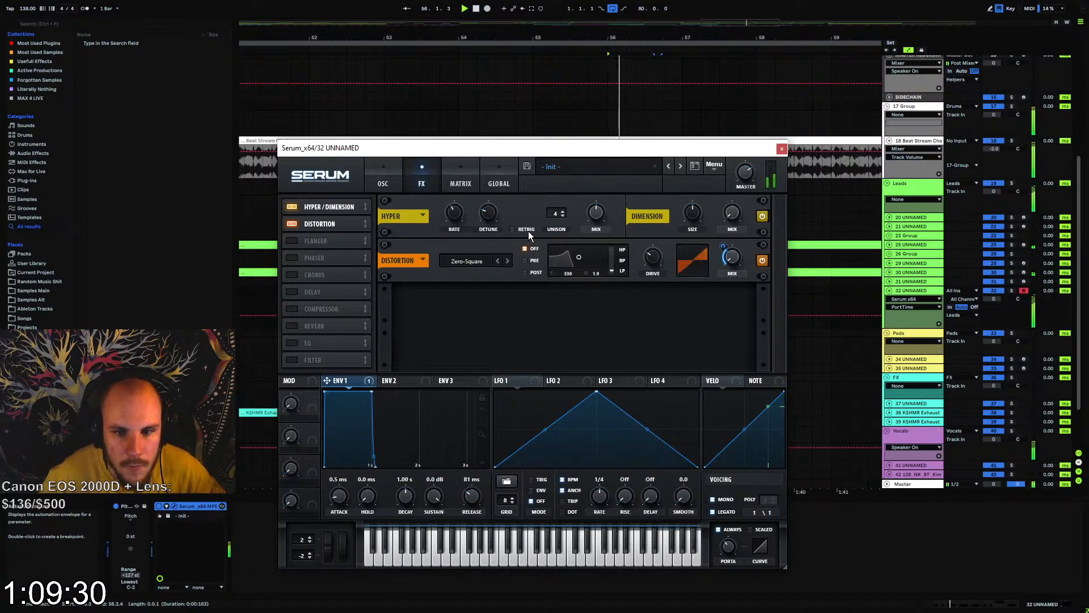
drag(596, 212, 596, 228)
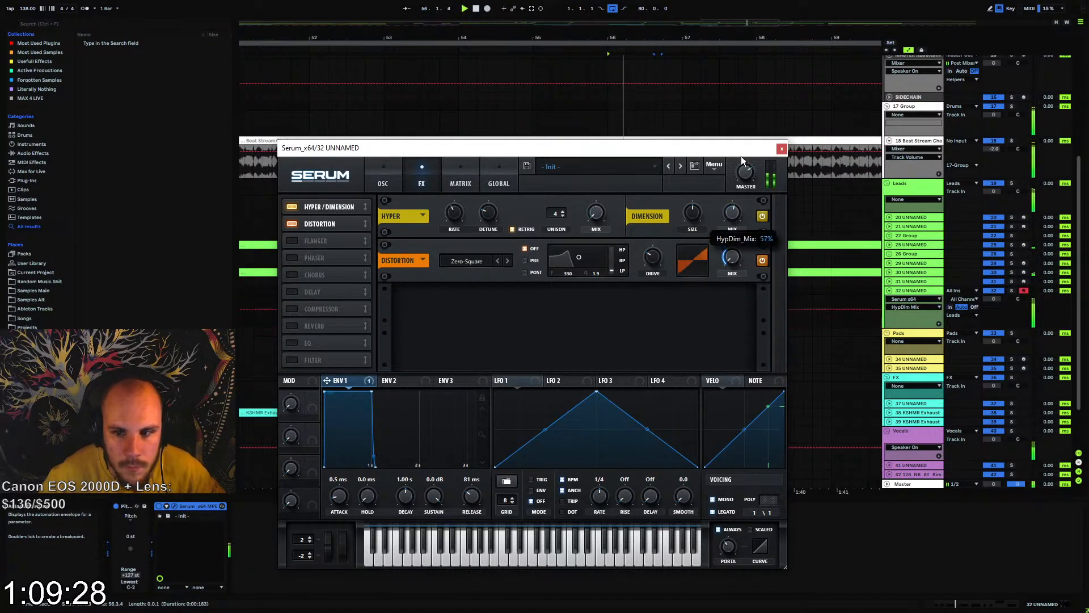
drag(692, 214, 680, 276)
click(732, 213)
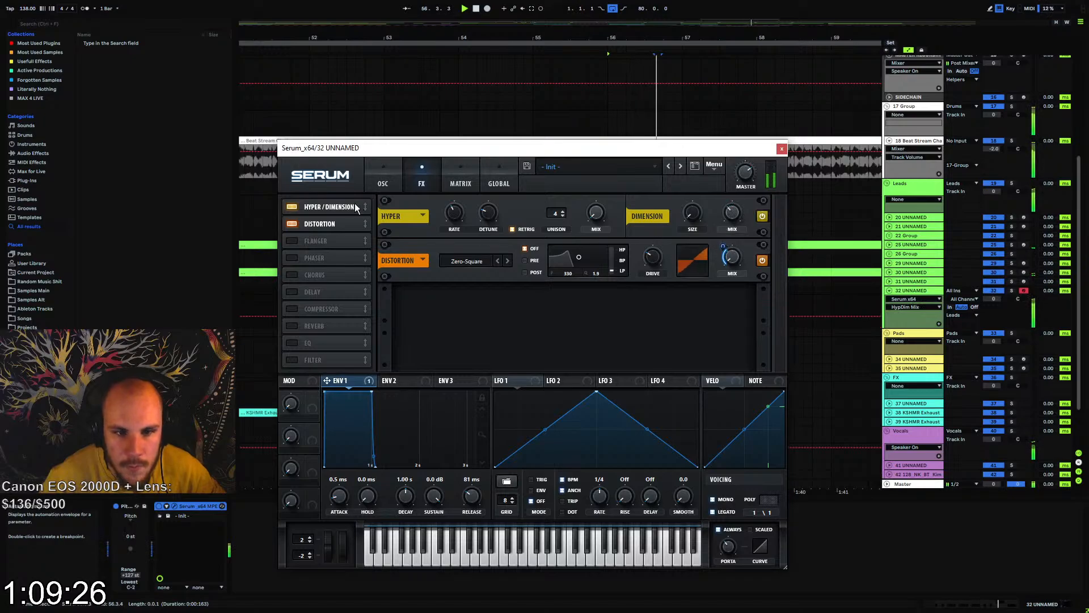
drag(337, 238, 348, 227)
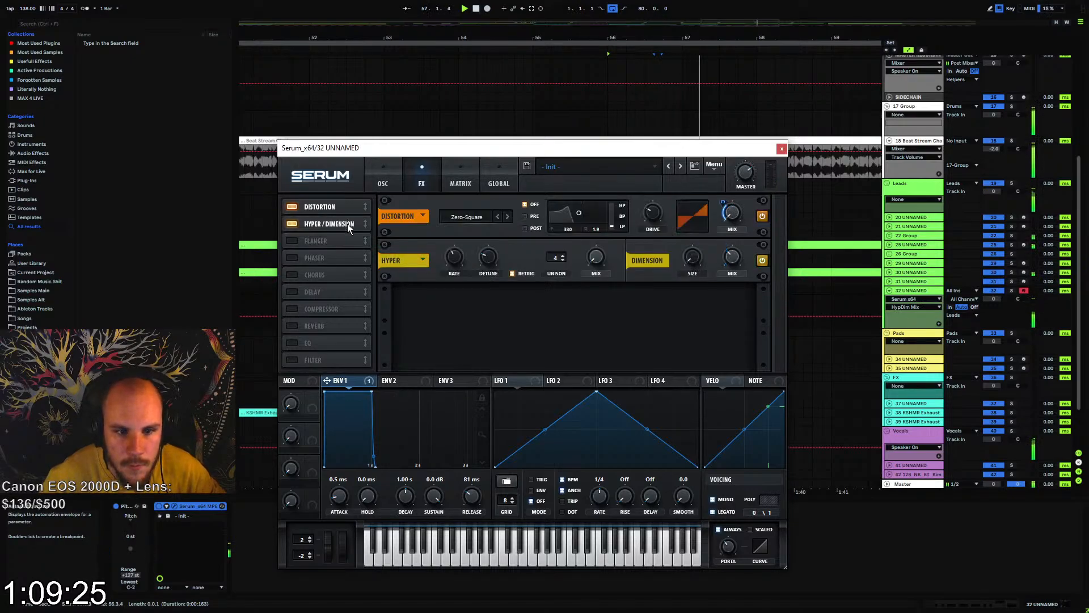
Enable Serum's compressor in multiband mode, adjust its release and ratio, and lower track 32's volume to -10.7 dB
click(292, 309)
click(623, 317)
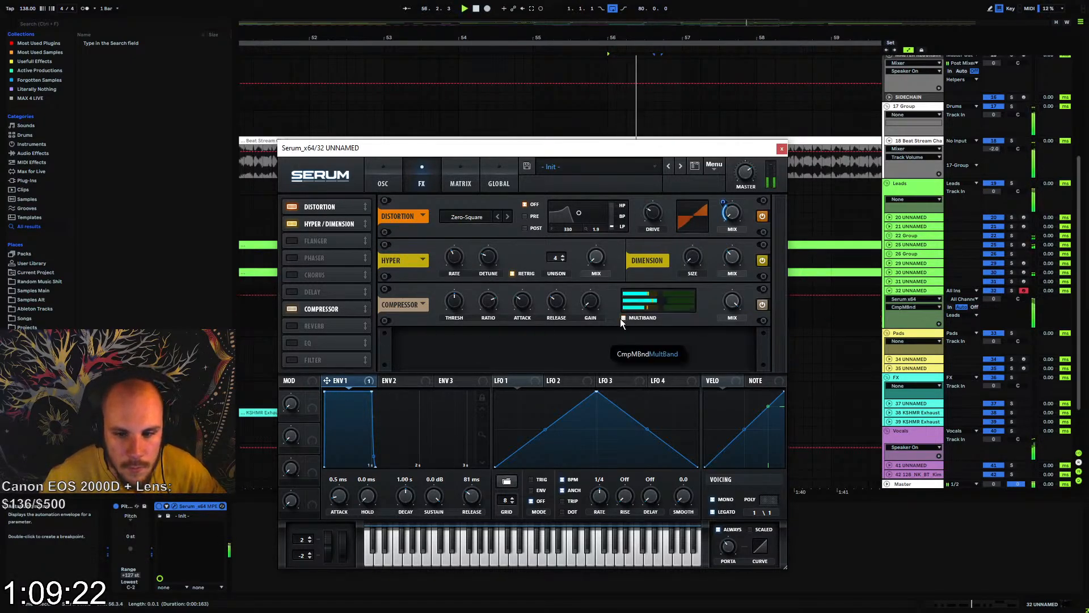
drag(557, 304, 577, 260)
drag(489, 304, 837, 359)
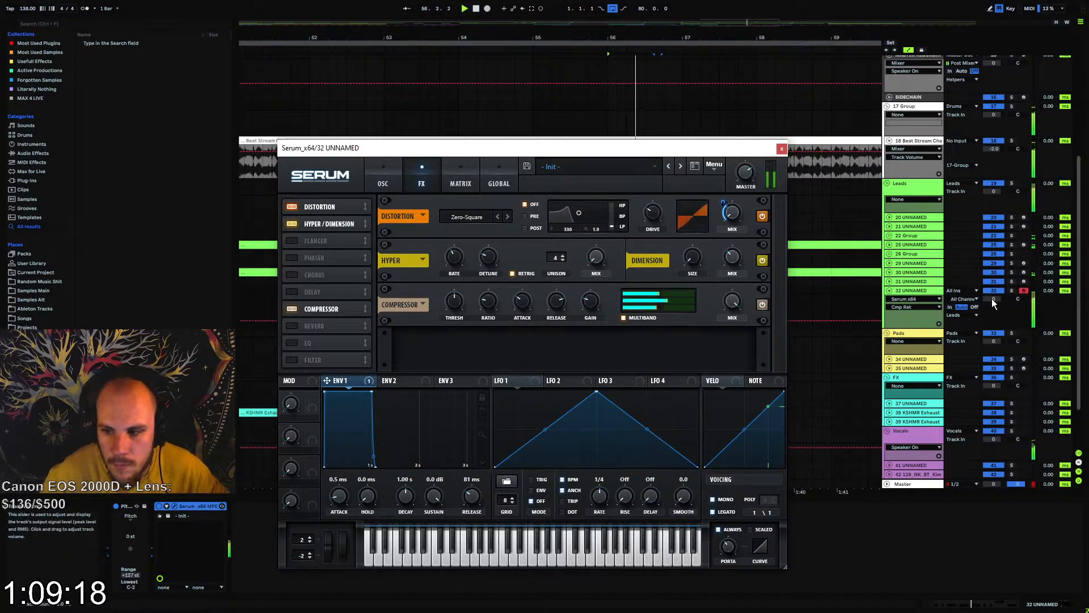
drag(993, 299, 993, 318)
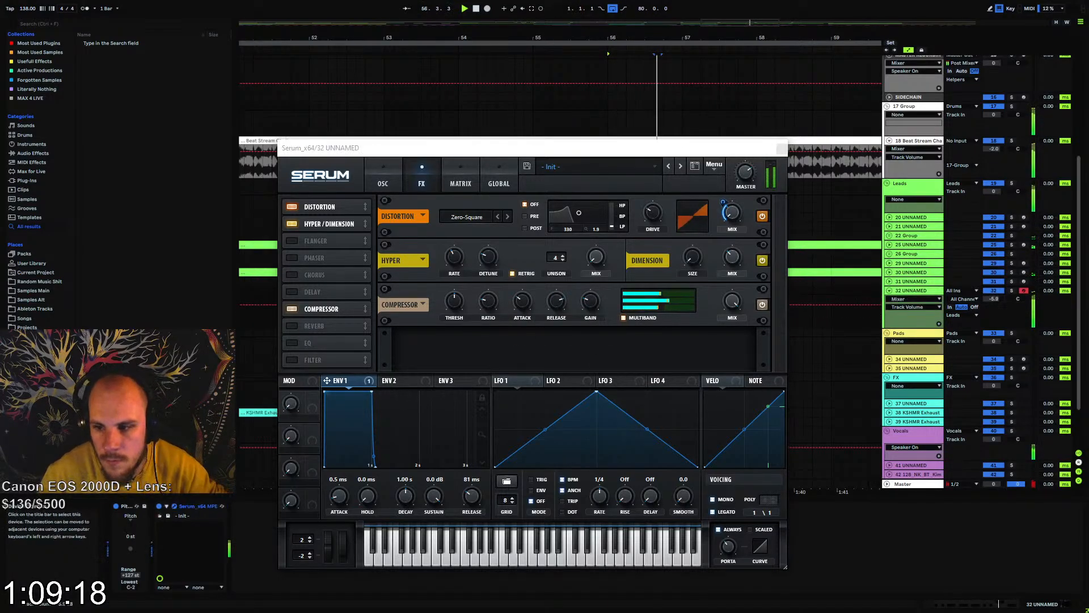
click(780, 148)
Add EQ Eight to track 32 with a 184 Hz low cut, a narrow dip near 474 Hz and a 6.82 dB boost at 2.02 kHz
right_click(370, 529)
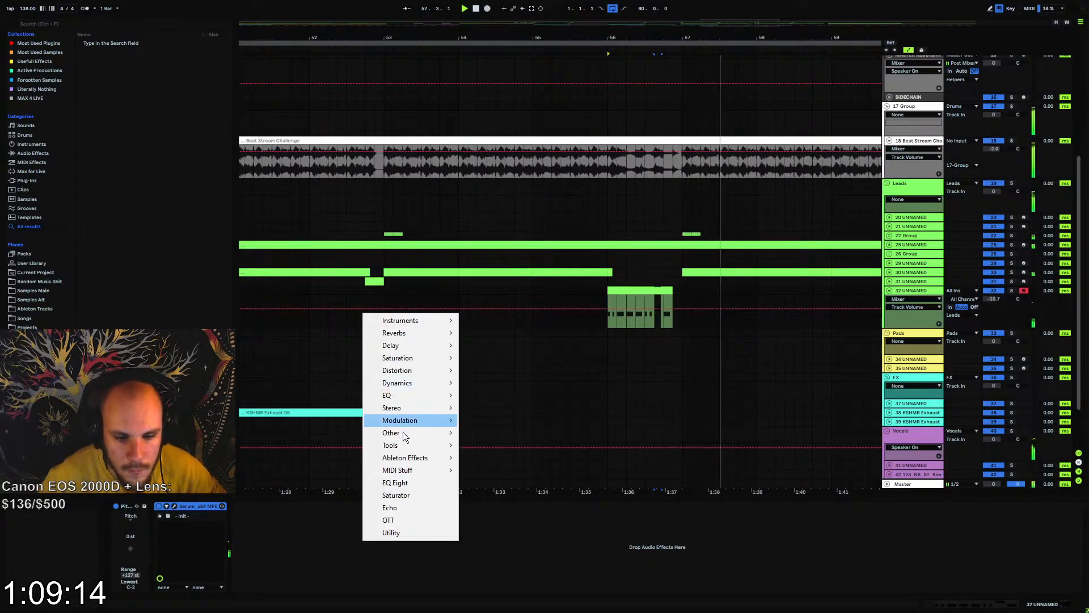
click(408, 482)
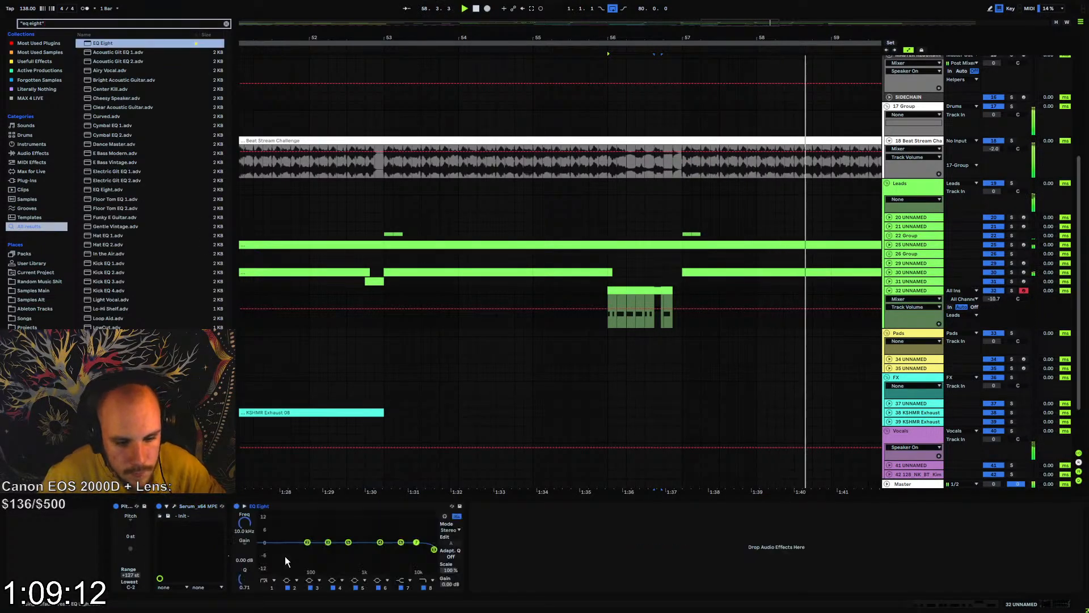
drag(244, 524, 244, 493)
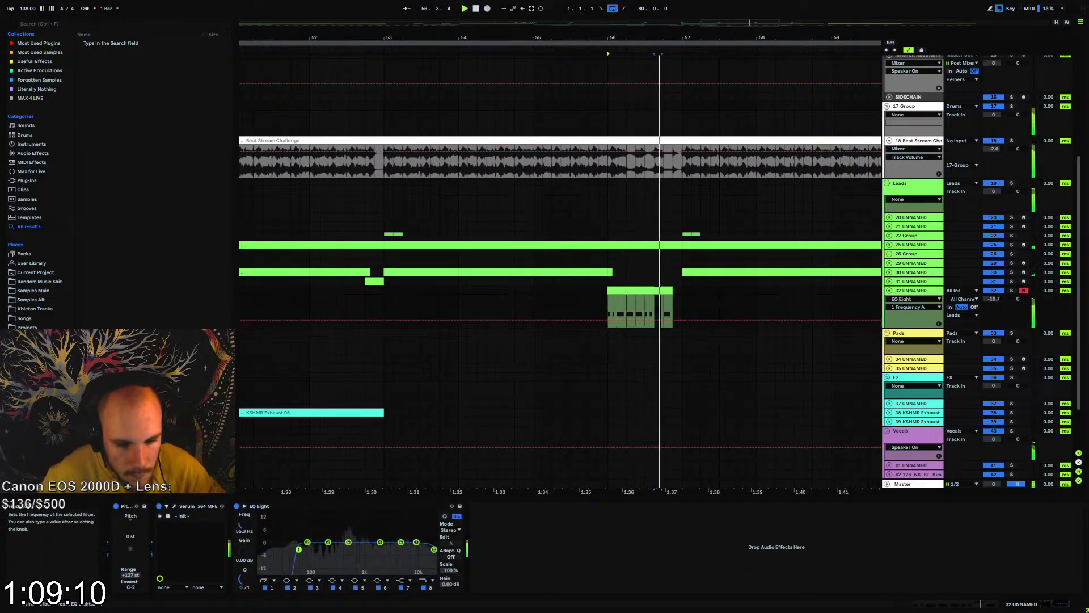
drag(348, 542, 348, 553)
drag(249, 580, 249, 532)
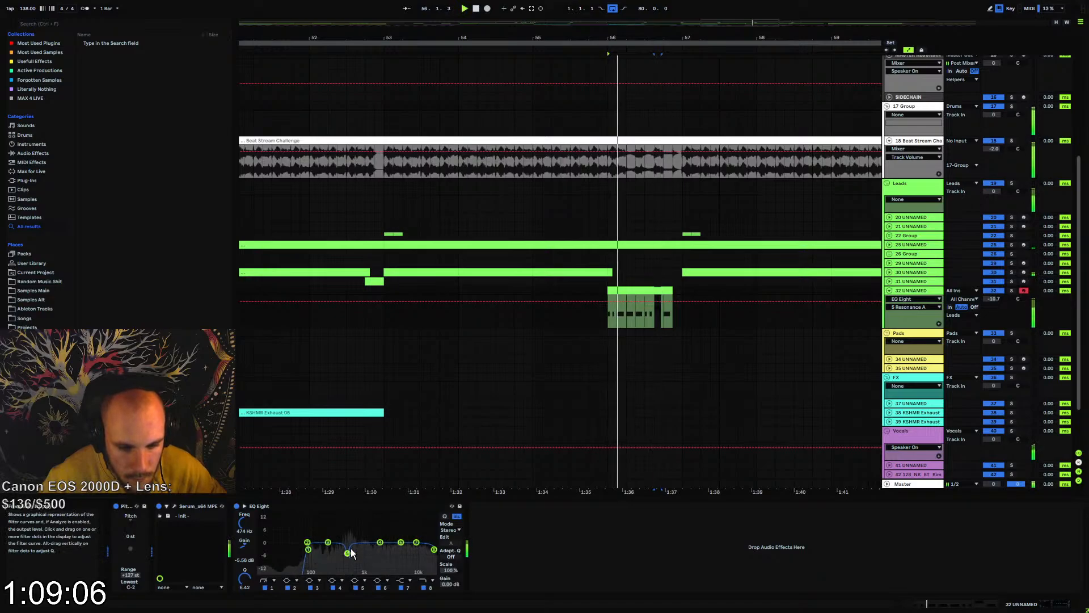
drag(348, 554, 381, 530)
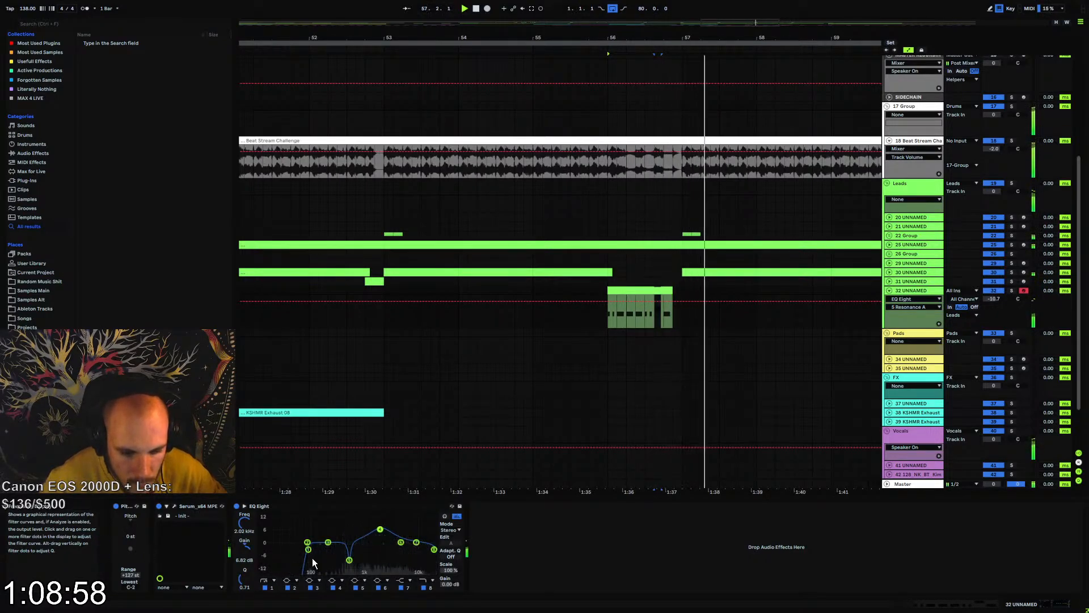
drag(309, 549, 328, 548)
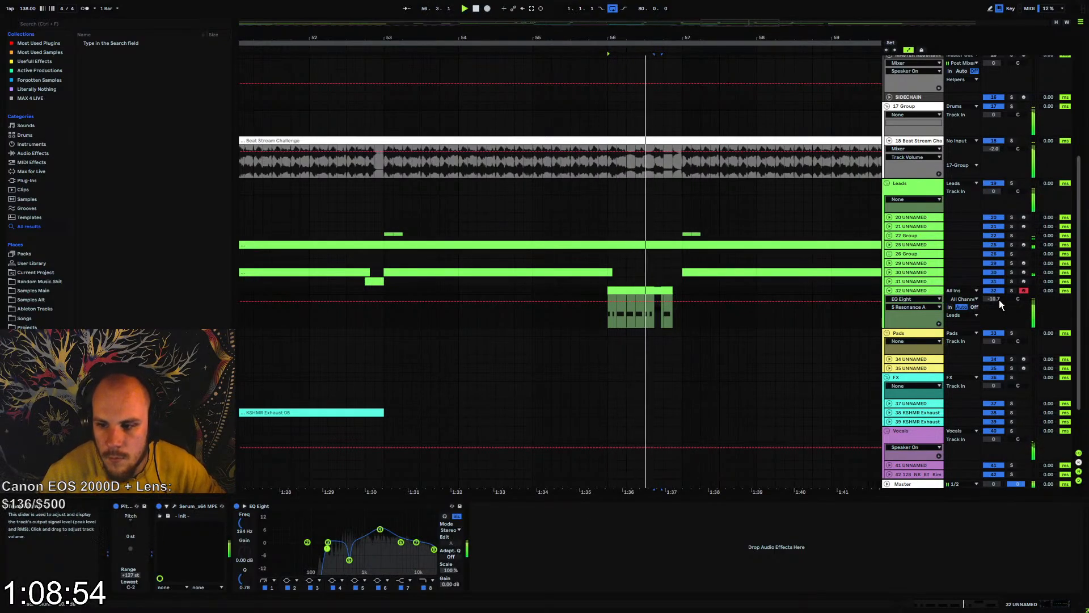
Lower track 32's volume to -11.6 dB and stop playback
click(924, 291)
key(space)
click(614, 542)
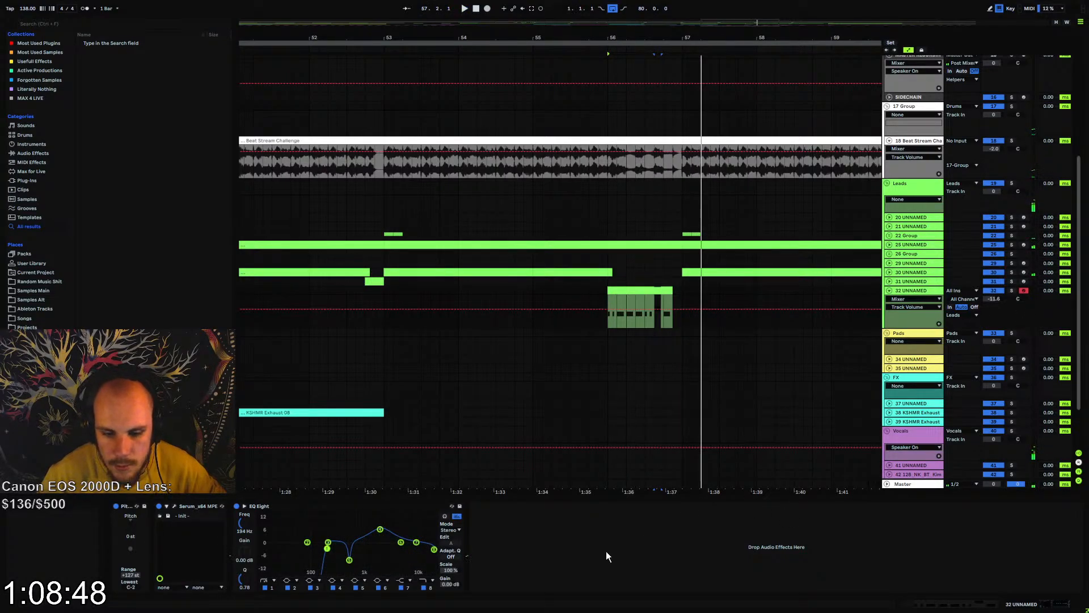
Copy LFOTool from track 25 to the end of track 32's device chain
click(913, 271)
click(910, 261)
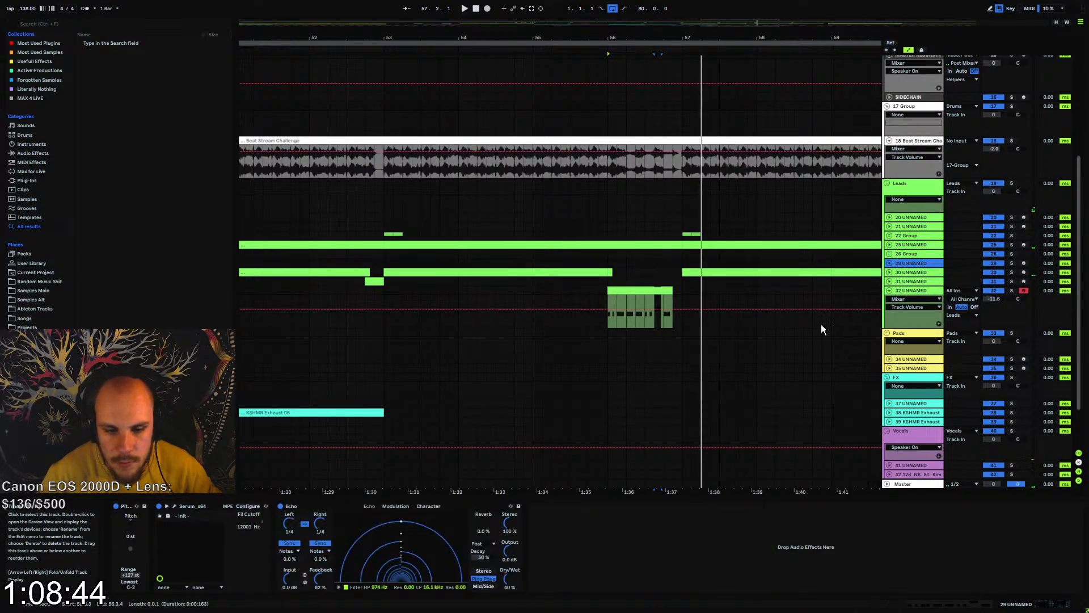
click(914, 244)
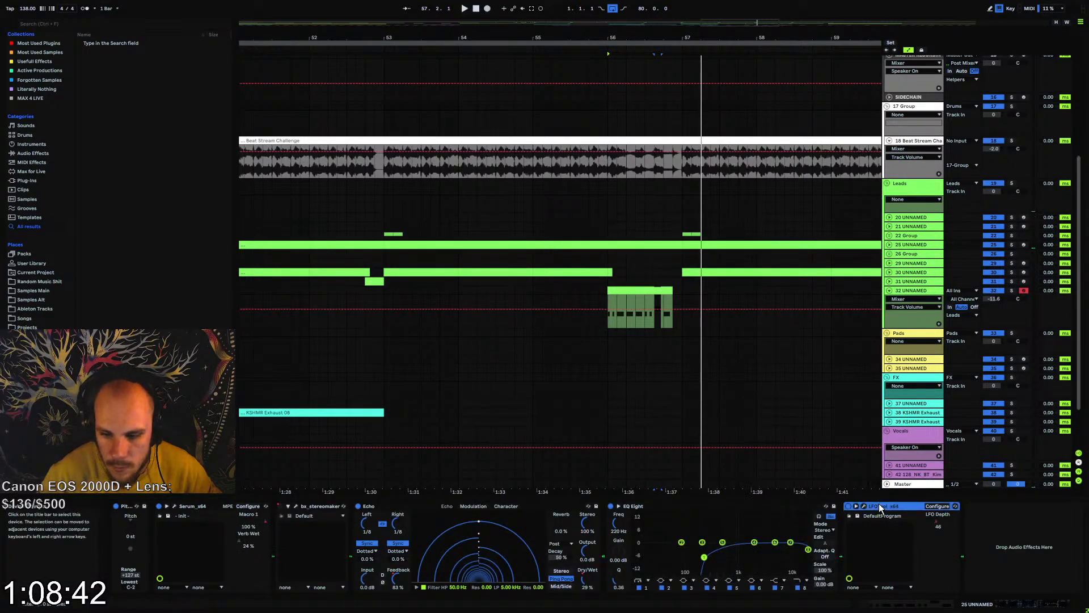
click(919, 291)
key(ctrl+v)
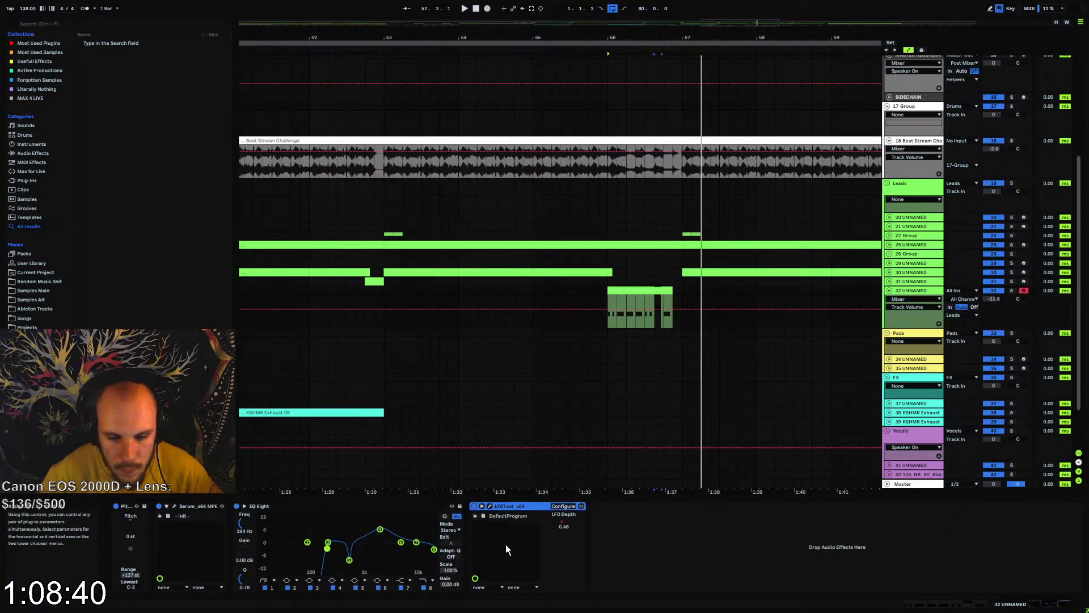
Set track 32's LFOTool LFO Depth to 58 while auditioning the fill
right_click(565, 517)
click(597, 546)
key(space)
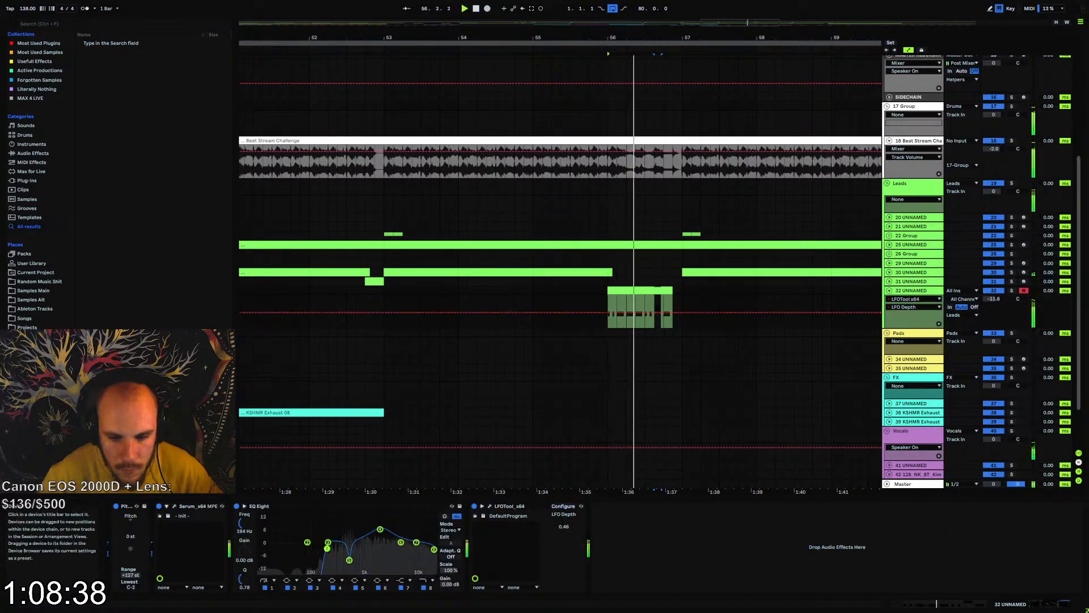
mouse_move(566, 522)
mouse_down()
mouse_move(581, 521)
mouse_move(566, 521)
mouse_up()
key(space)
key(space)
key(space)
key(space)
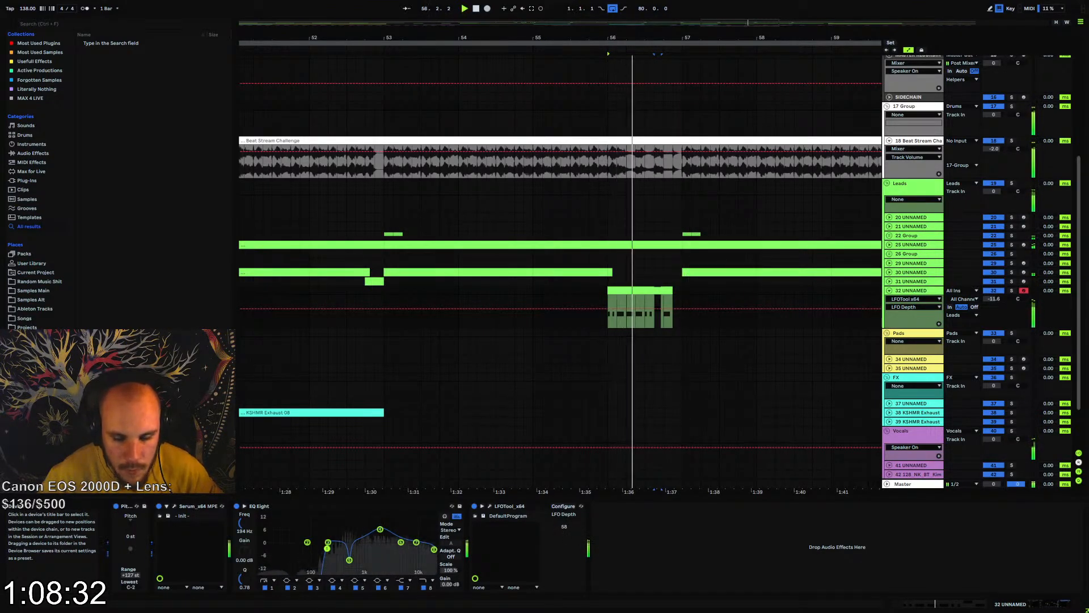
Collapse track 32 and show a wider span of the arrangement
click(889, 290)
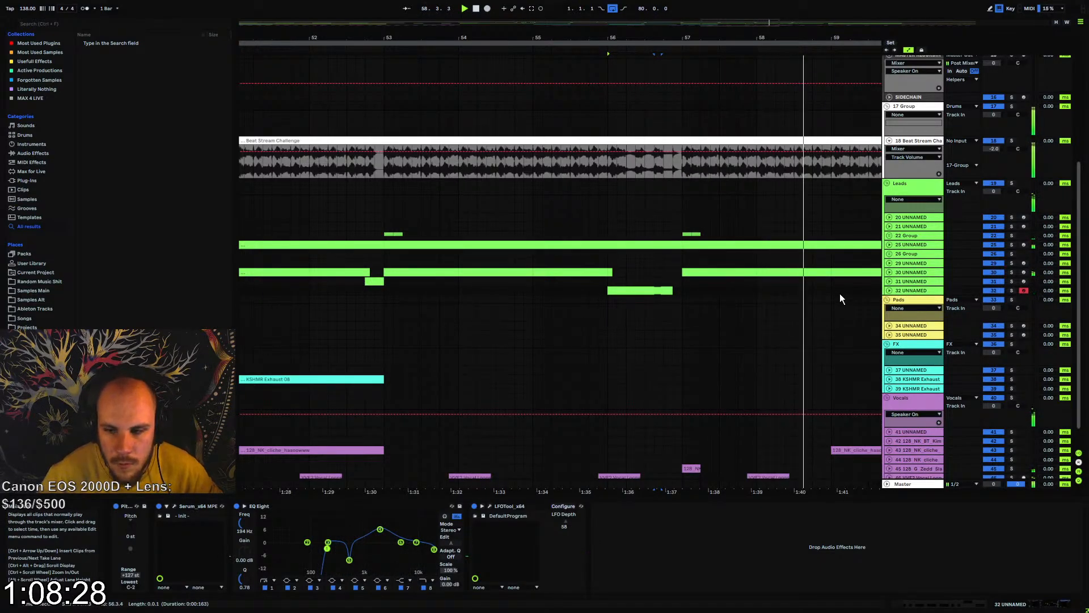
drag(634, 38, 572, 2)
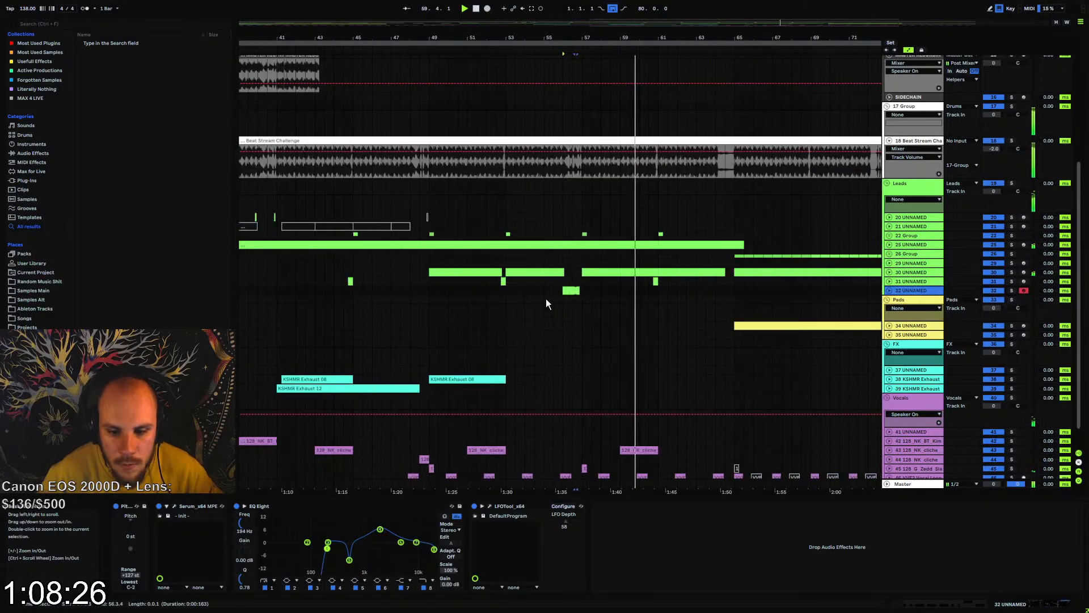
Boost the track 46 vocal loop by about 7 dB at 6.25 kHz in its EQ Eight
scroll(546, 324, down, 2)
click(428, 454)
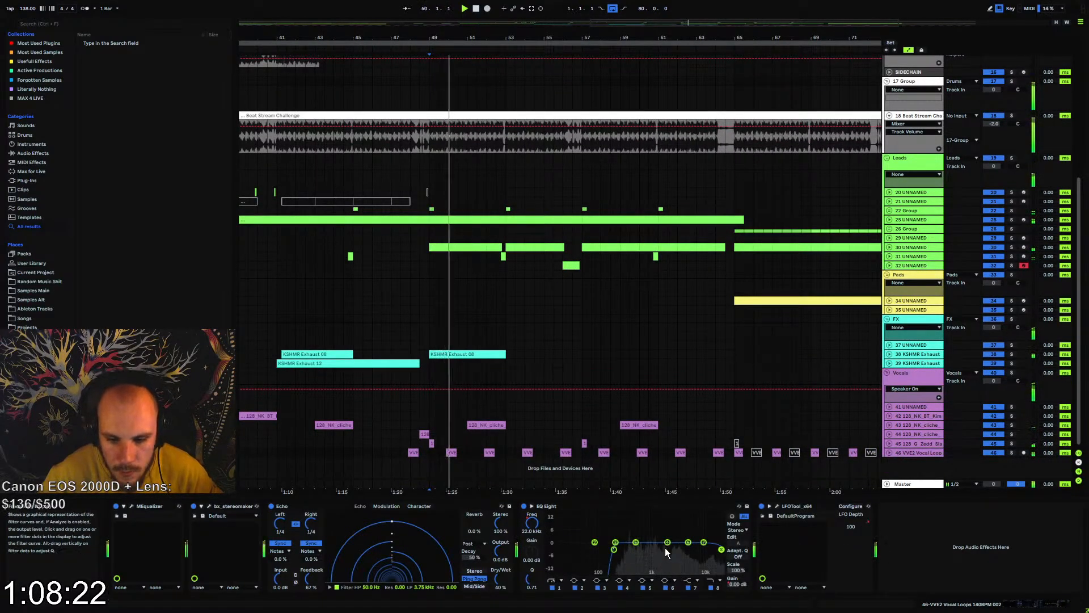
drag(636, 543, 692, 529)
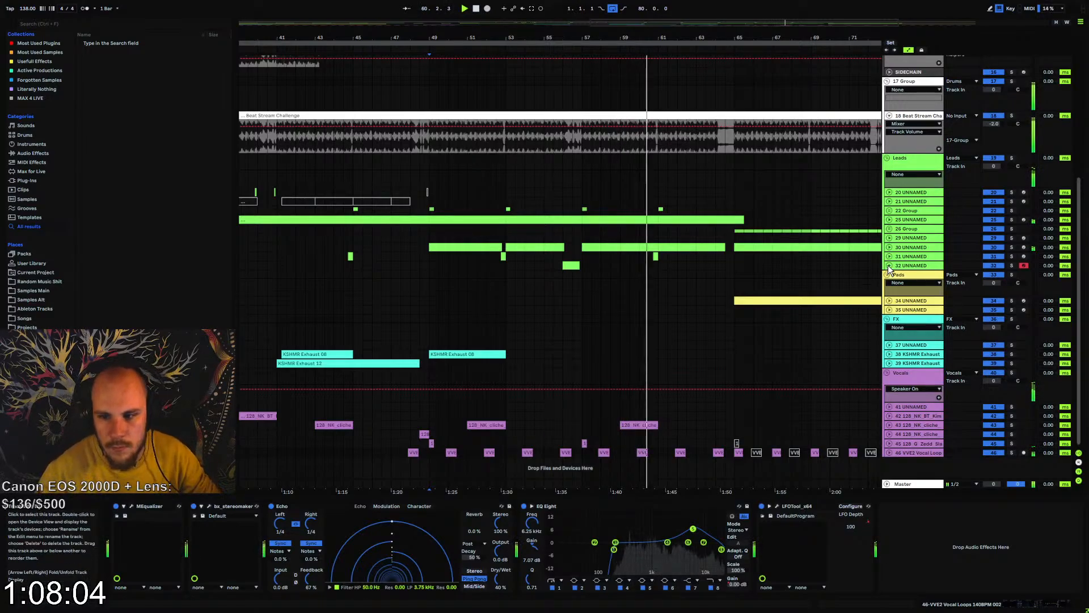
Unfold track 32 and show the automation envelope for EQ Eight's filter 8 frequency while playing the fill
click(571, 265)
key(space)
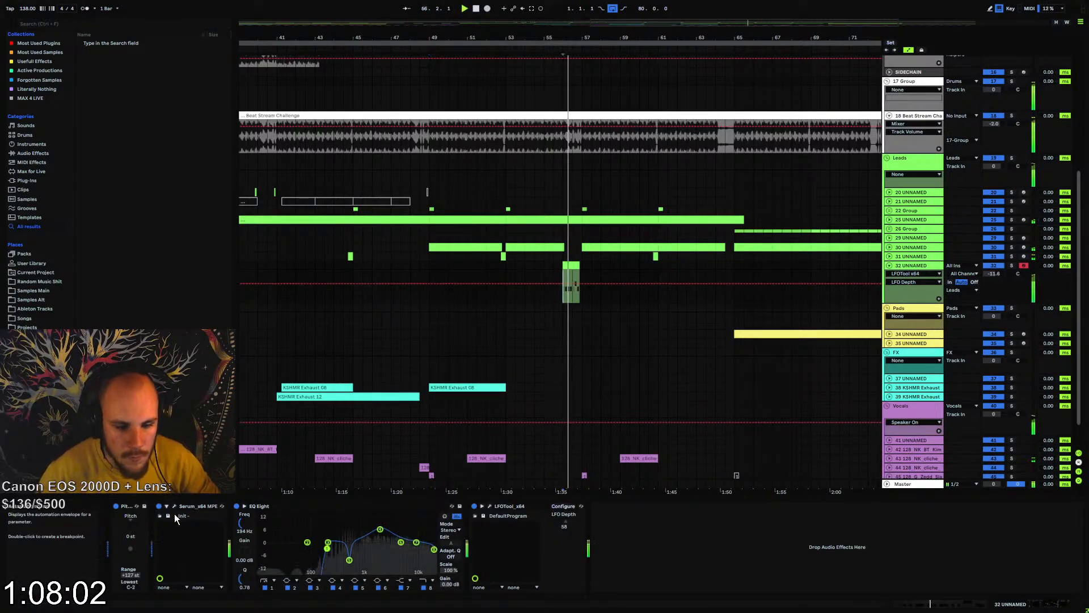
click(247, 521)
key(space)
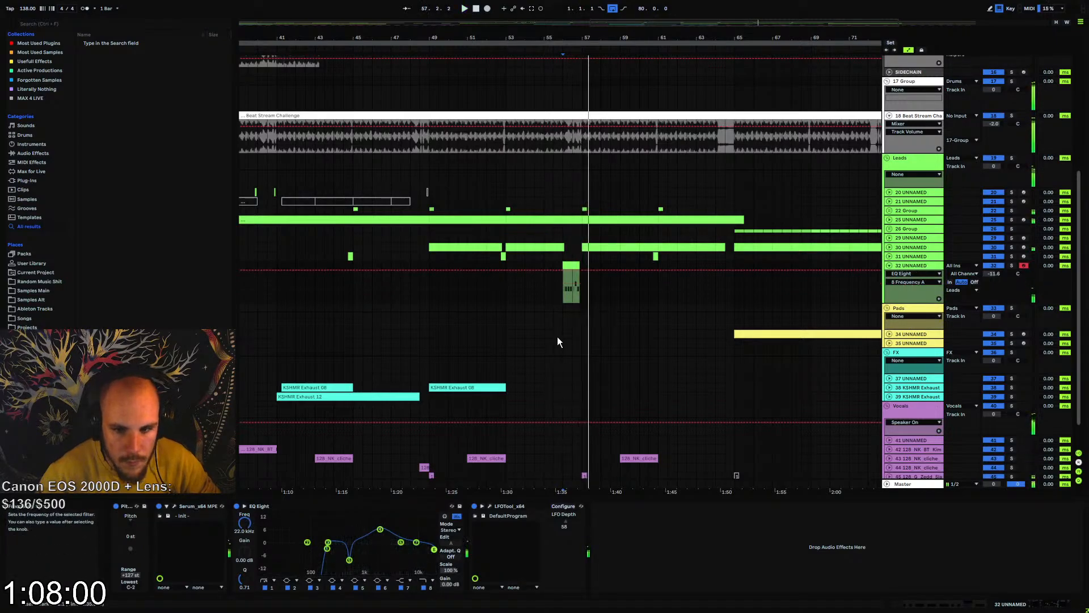
Automate track 32's EQ Eight filter 8 frequency to rise from 125 Hz across the bar 56 fill, audition it and collapse the track
key(space)
click(581, 271)
drag(563, 270, 563, 291)
key(space)
key(space)
key(space)
key(space)
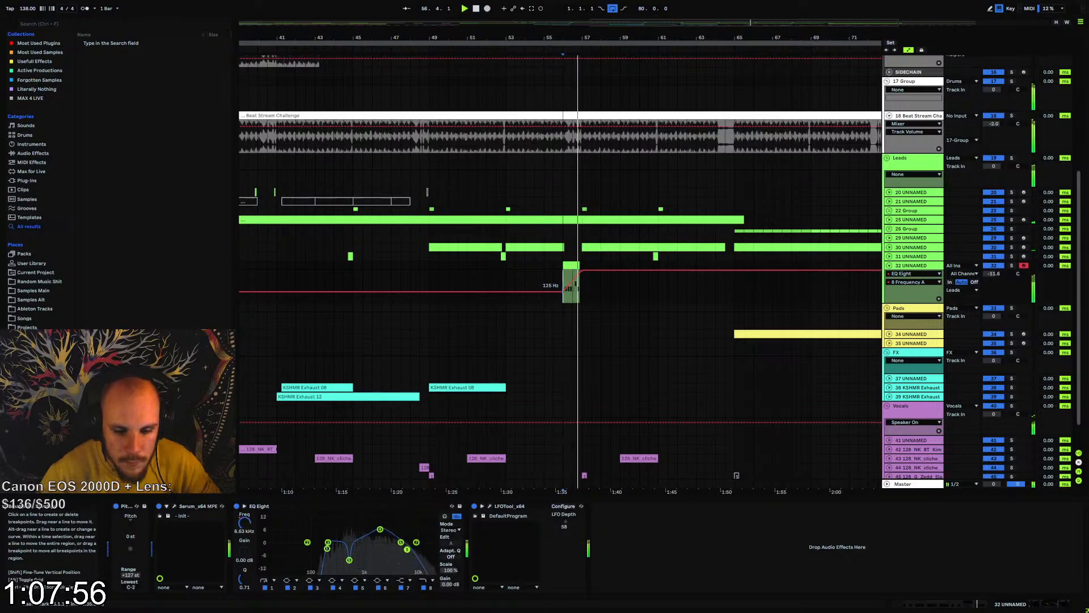
key(space)
key(space)
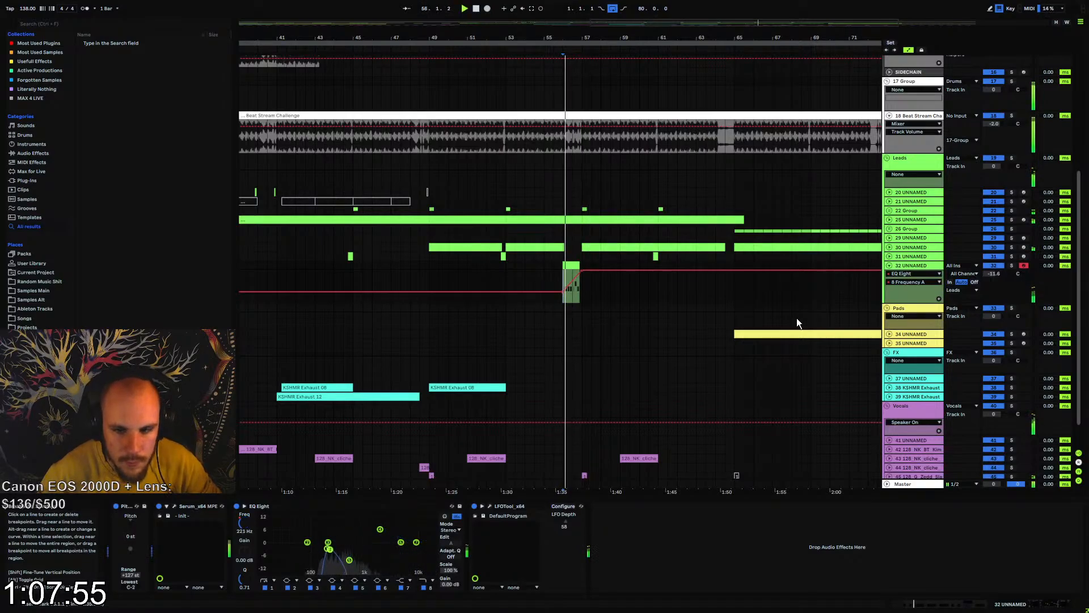
click(889, 265)
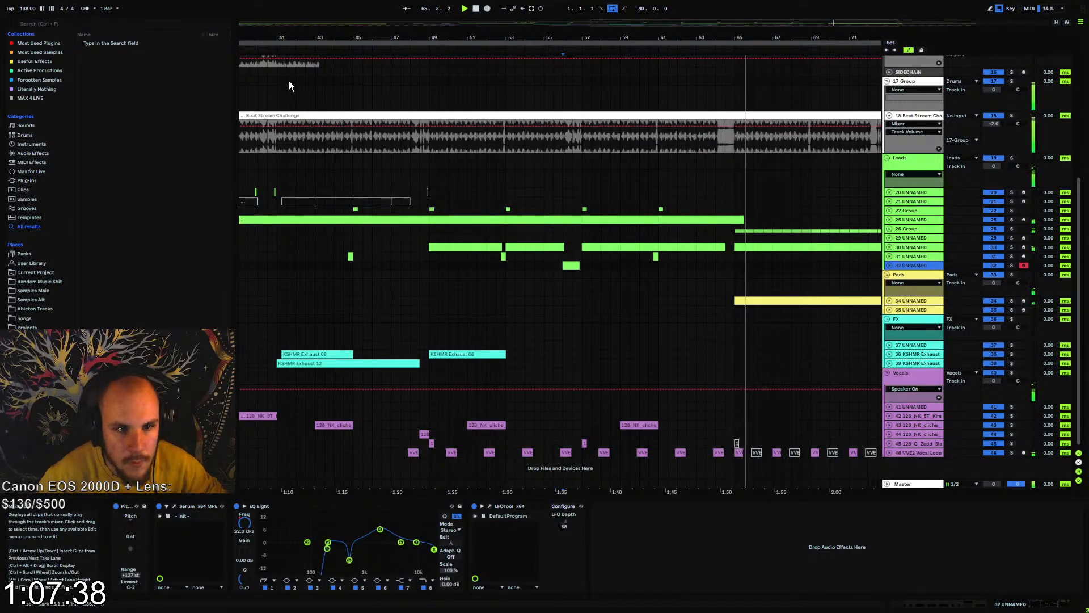
Copy the 128 NK BT Kimosabe vocal clip from bar 37 to bar 53 on track 42
drag(287, 38, 346, 25)
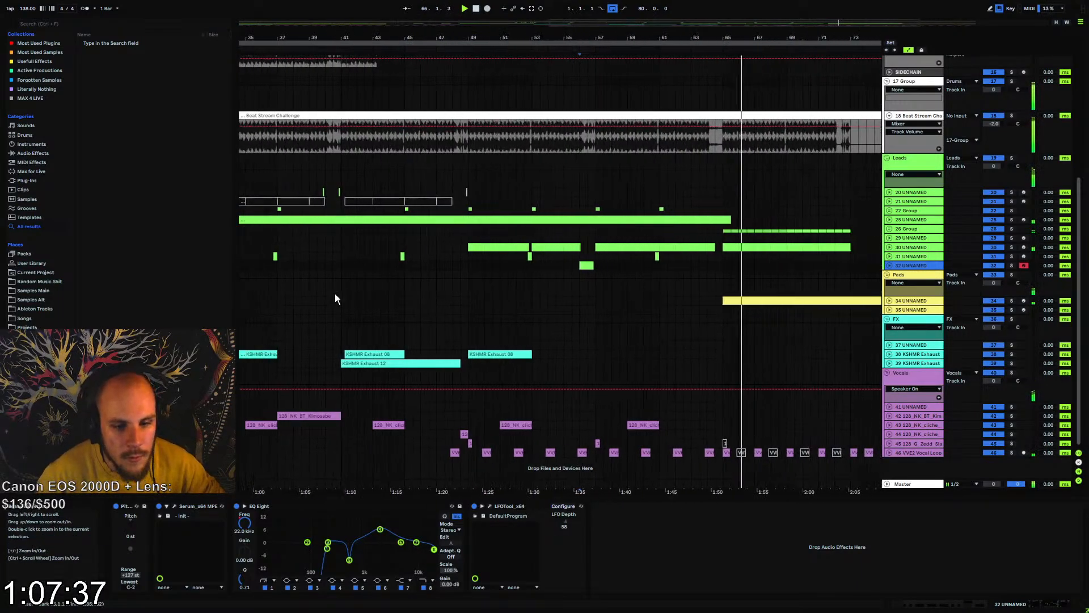
click(335, 407)
click(286, 415)
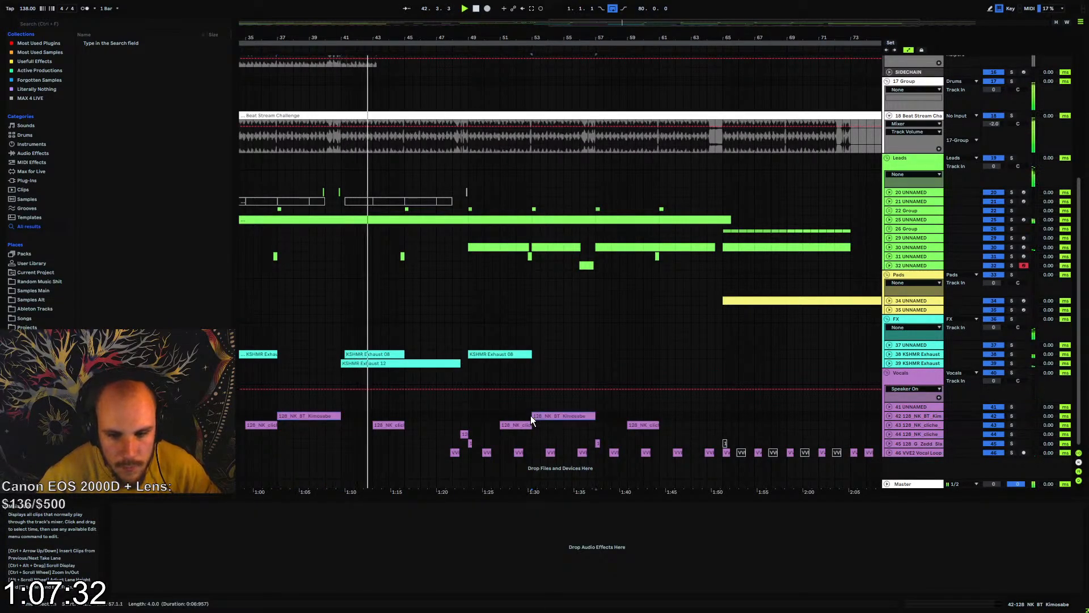
click(531, 417)
key(ctrl+v)
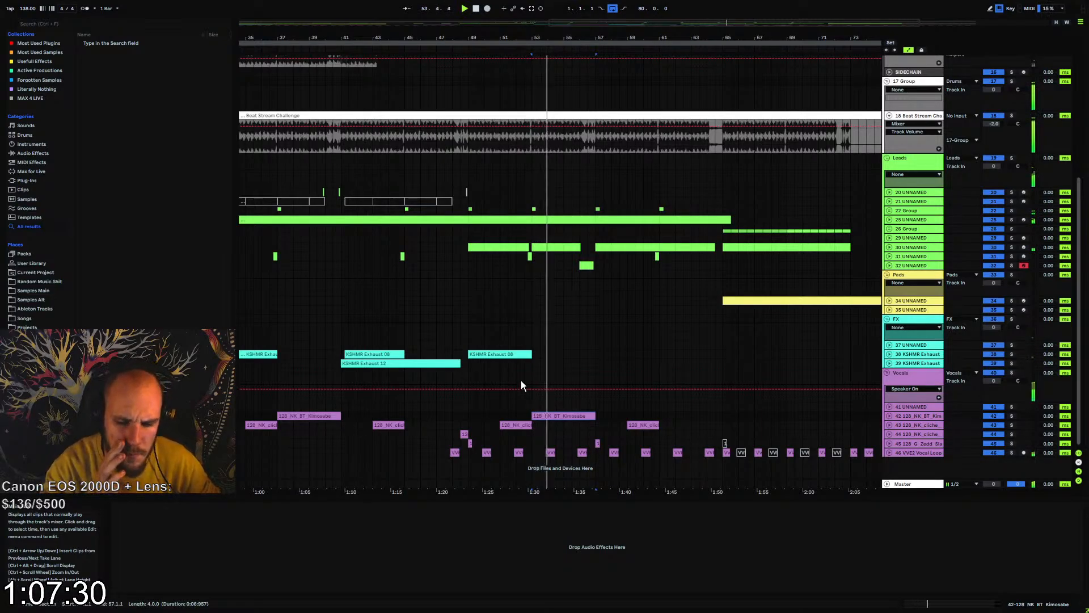
Copy the 128 NK cliche vocal clip from bar 21 on track 41 and place the copy at bar 61
drag(299, 38, 482, 17)
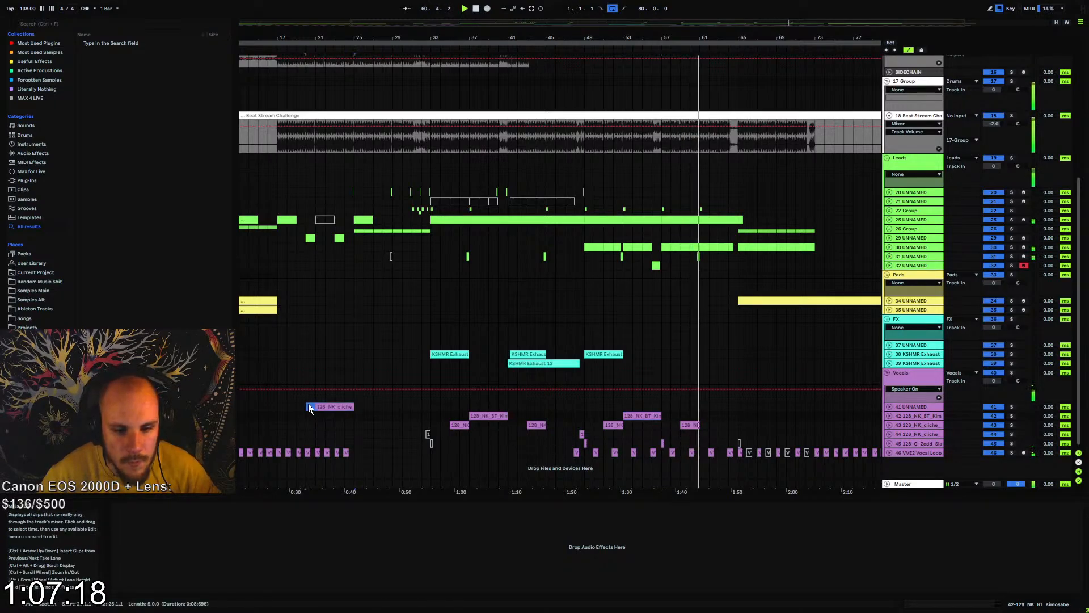
click(691, 407)
key(ctrl+v)
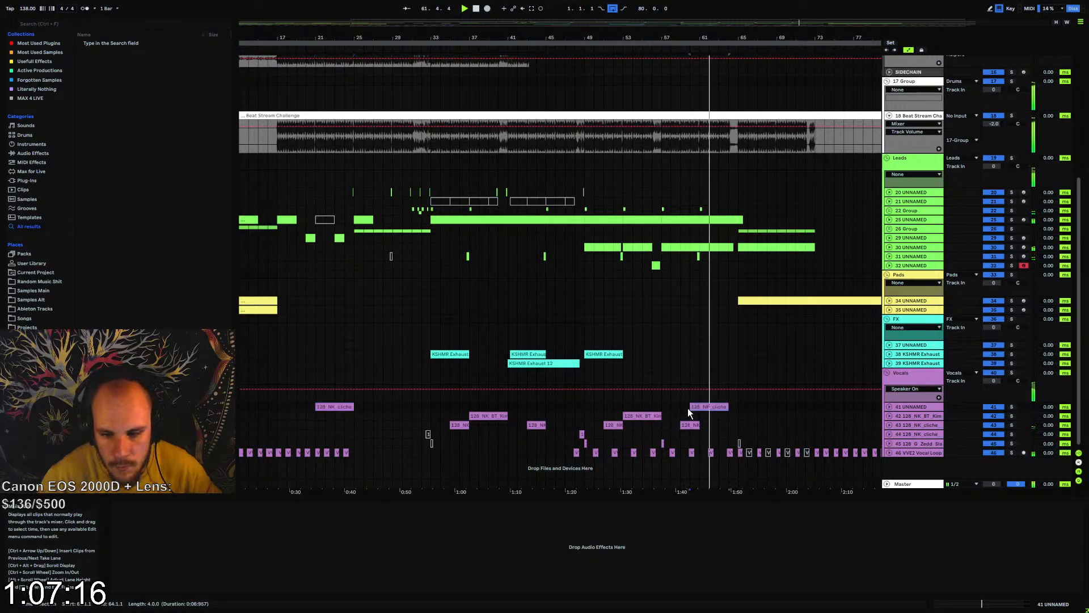
drag(713, 405, 723, 406)
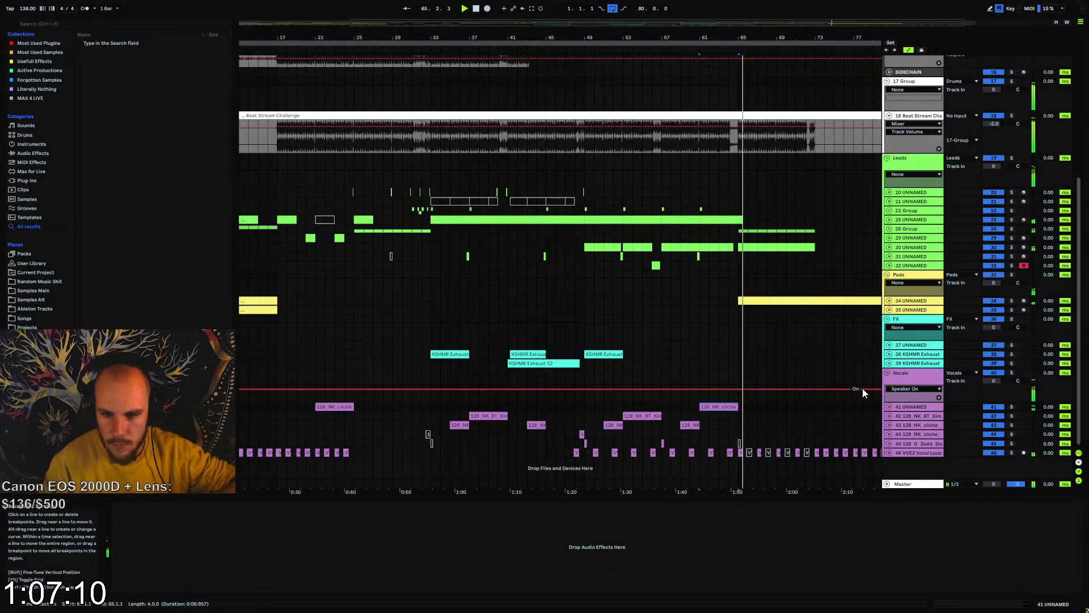
Audition the transition into bar 65, unfold track 25 and shorten its long lead clip to end at 64.4
click(728, 201)
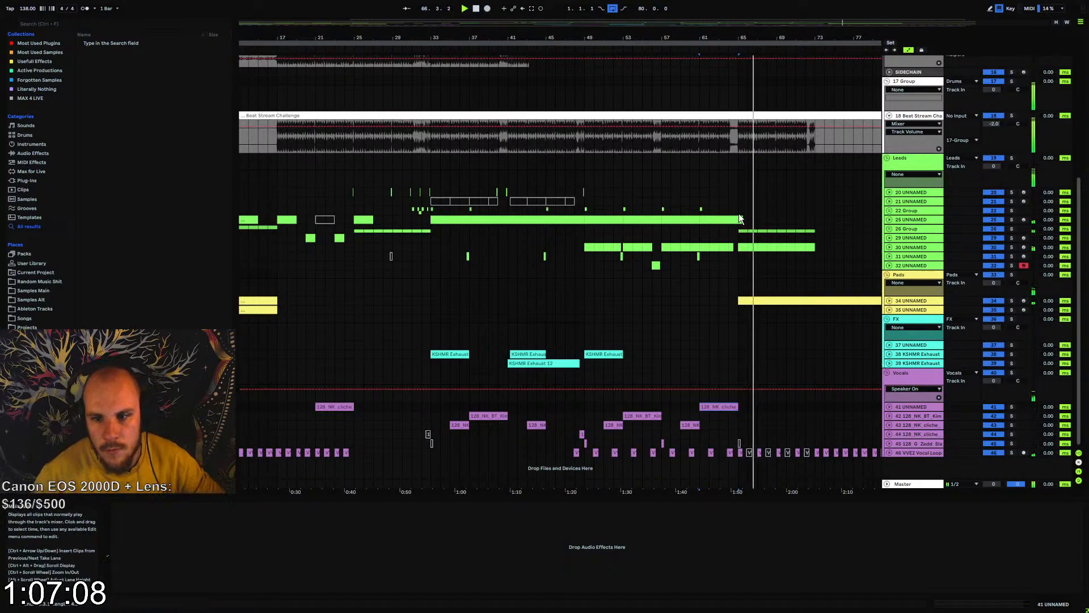
key(space)
key(space)
scroll(751, 165, up, 5)
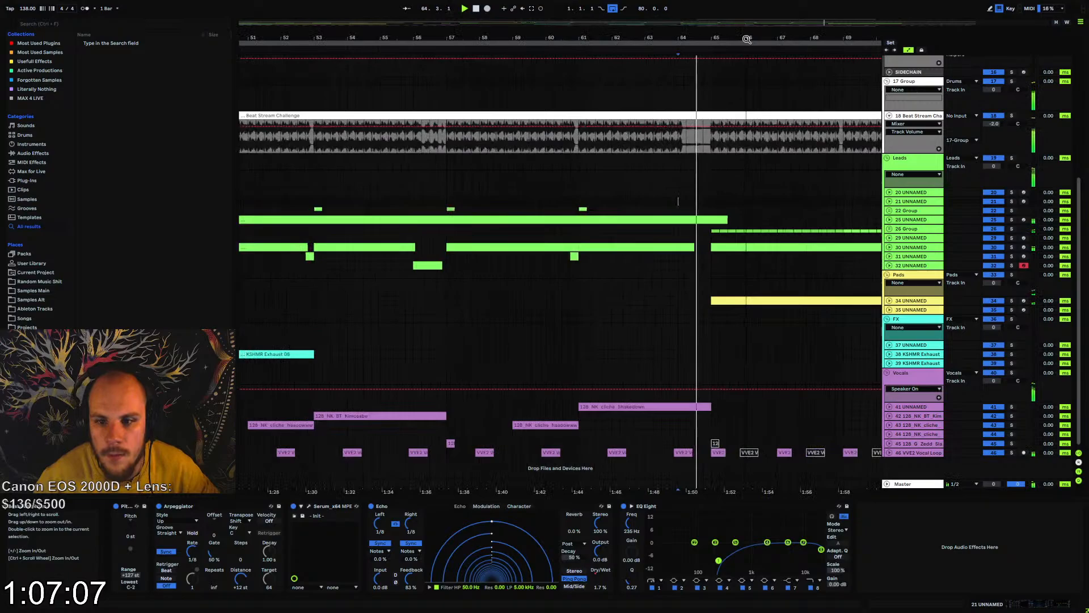
click(889, 220)
click(696, 229)
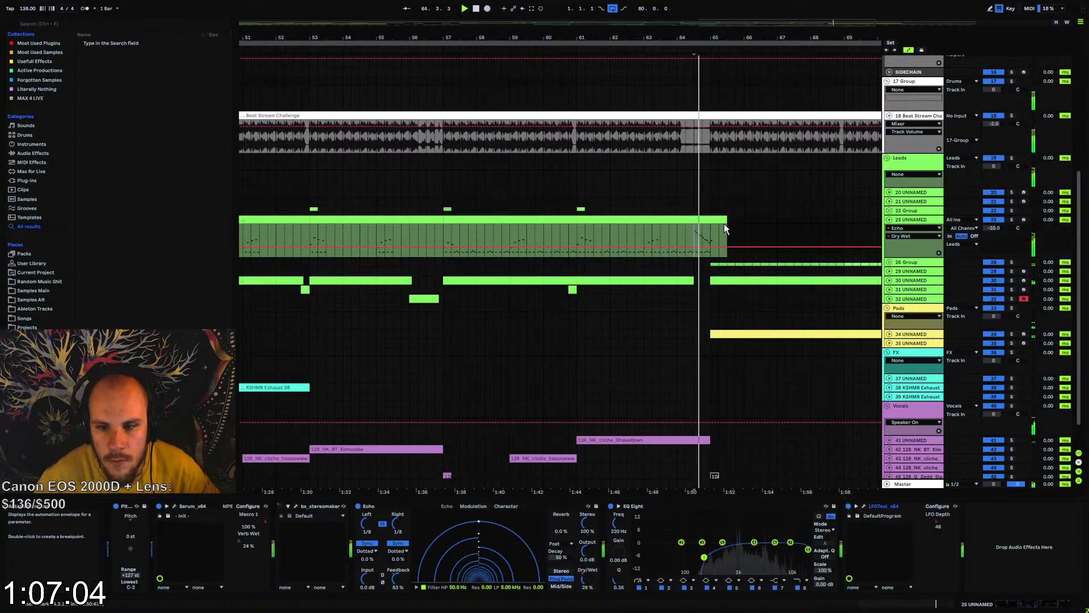
scroll(716, 42, up, 5)
drag(761, 217, 659, 217)
click(625, 230)
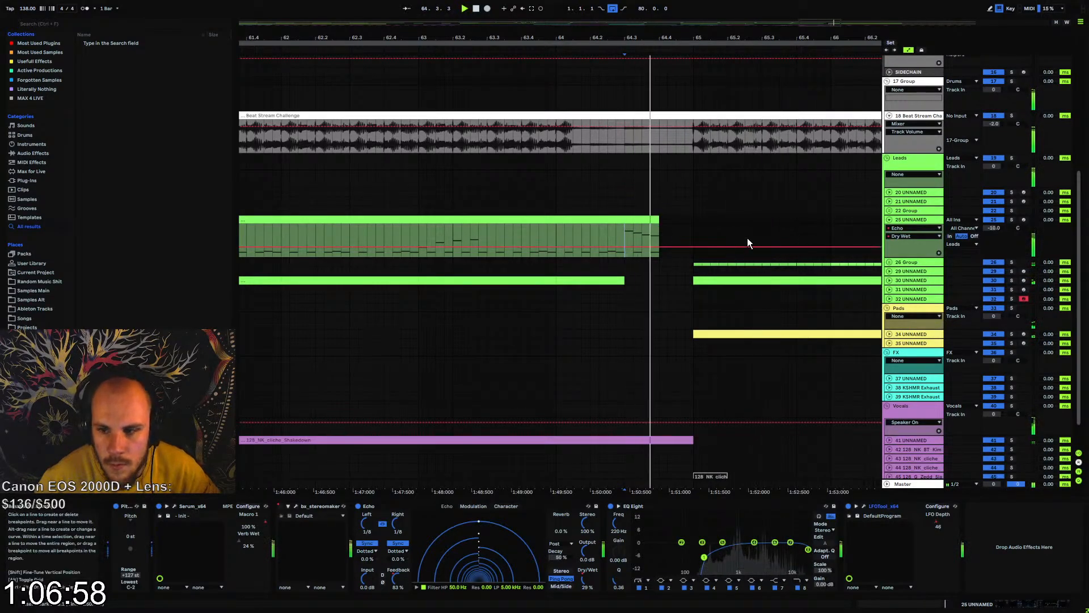
Drop track 25's Echo Dry Wet automation to 0.0 % from the lead clip's end and audition the transition into bar 65
drag(663, 248, 678, 258)
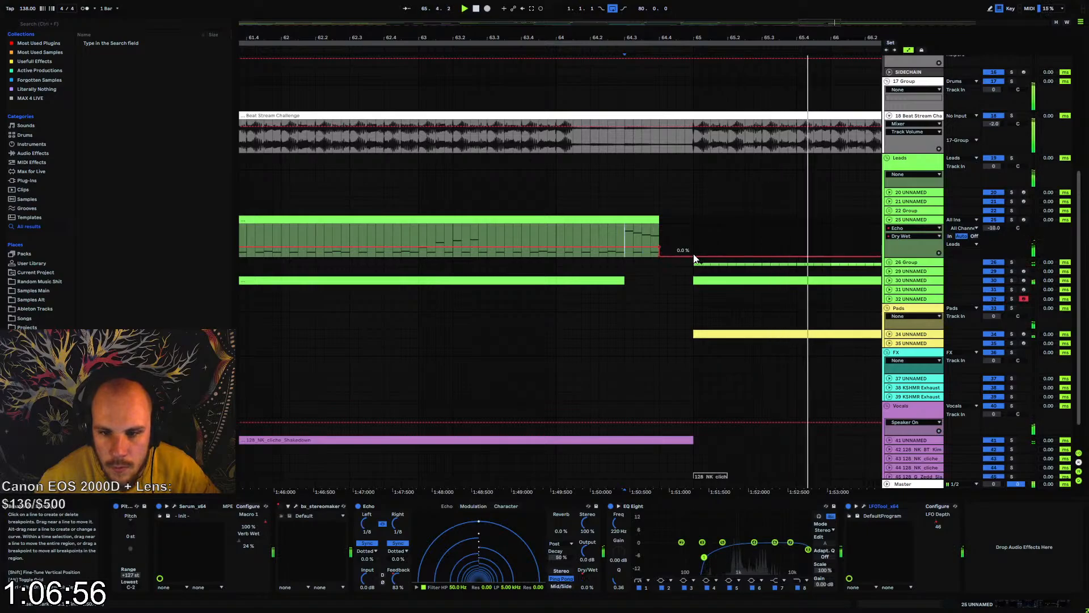
click(602, 234)
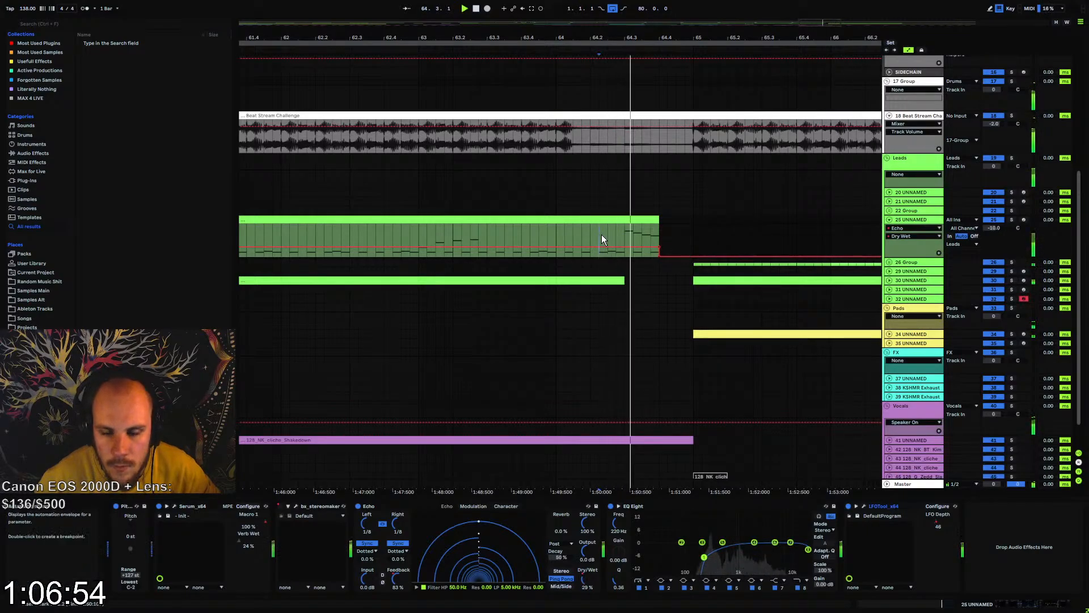
scroll(641, 270, down, 2)
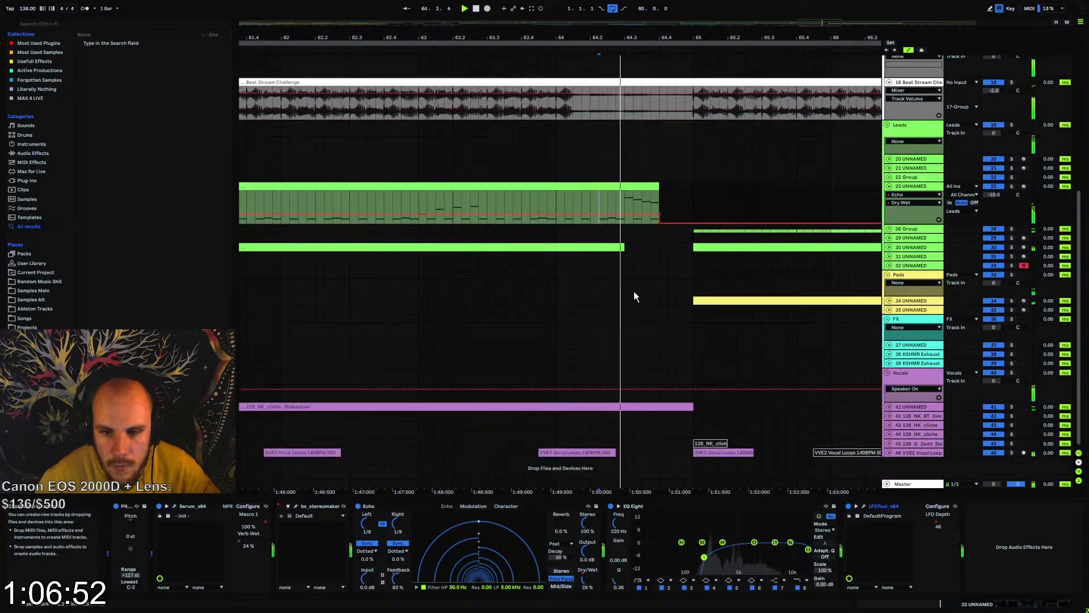
click(563, 207)
key(space)
key(space)
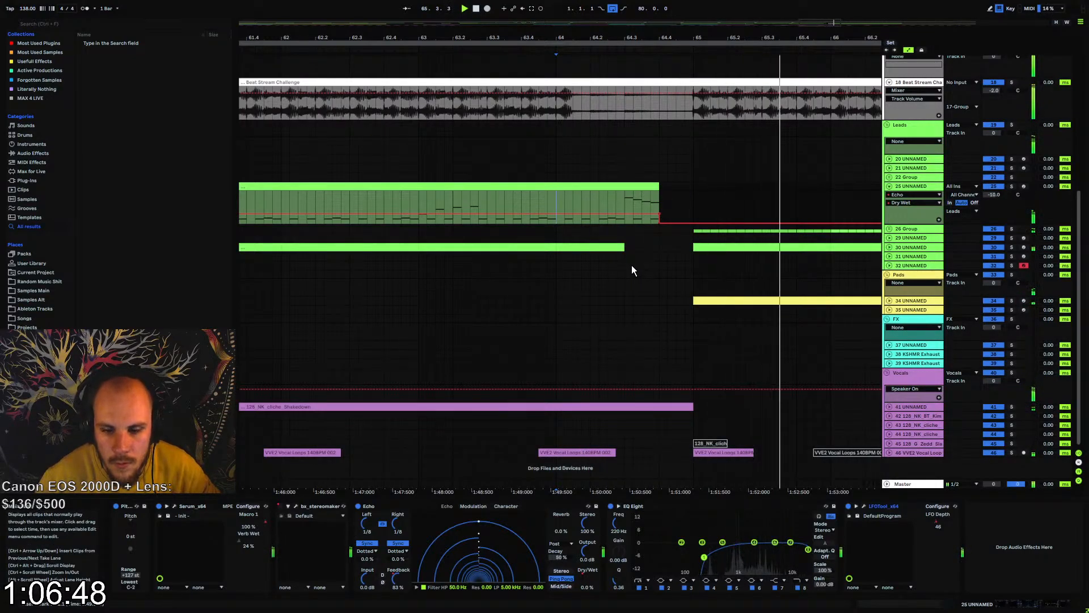
Copy the KSHMR effect clip from bar 1 on track 37 to bar 73
drag(672, 37, 706, 36)
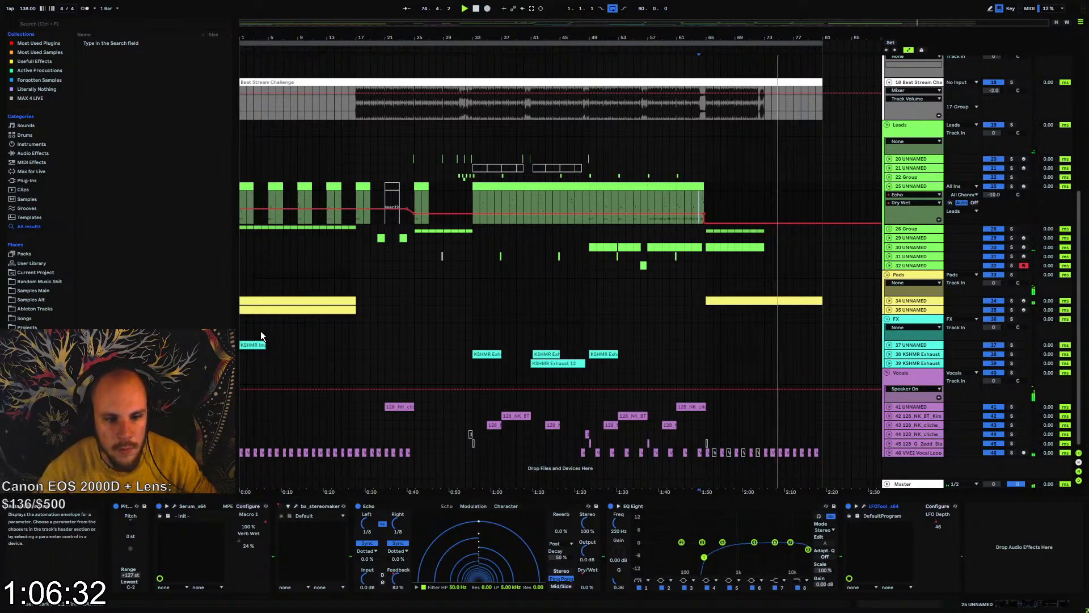
click(244, 343)
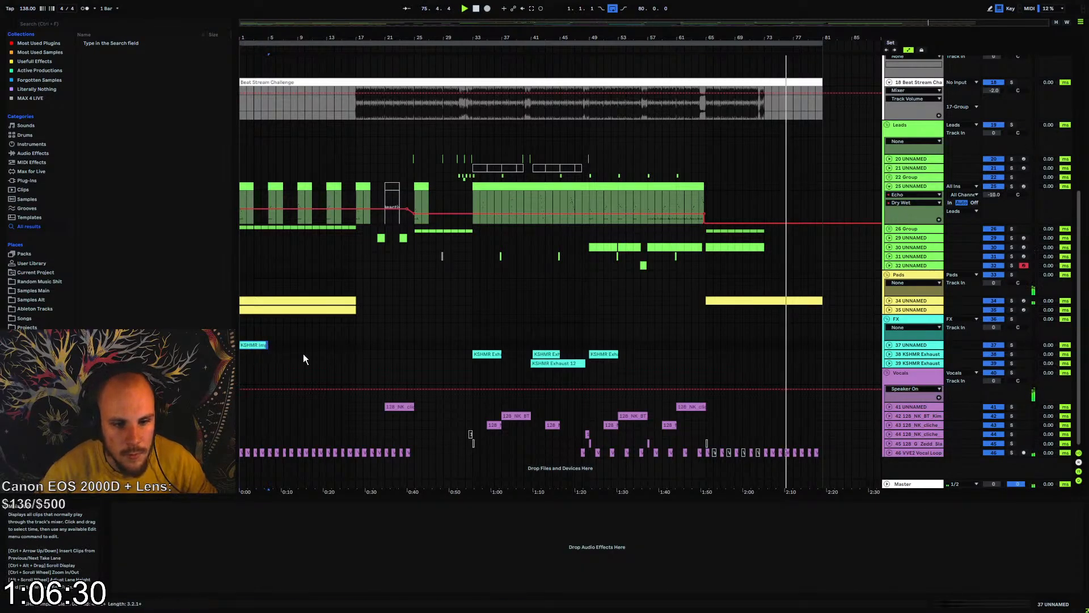
click(761, 344)
key(ctrl+v)
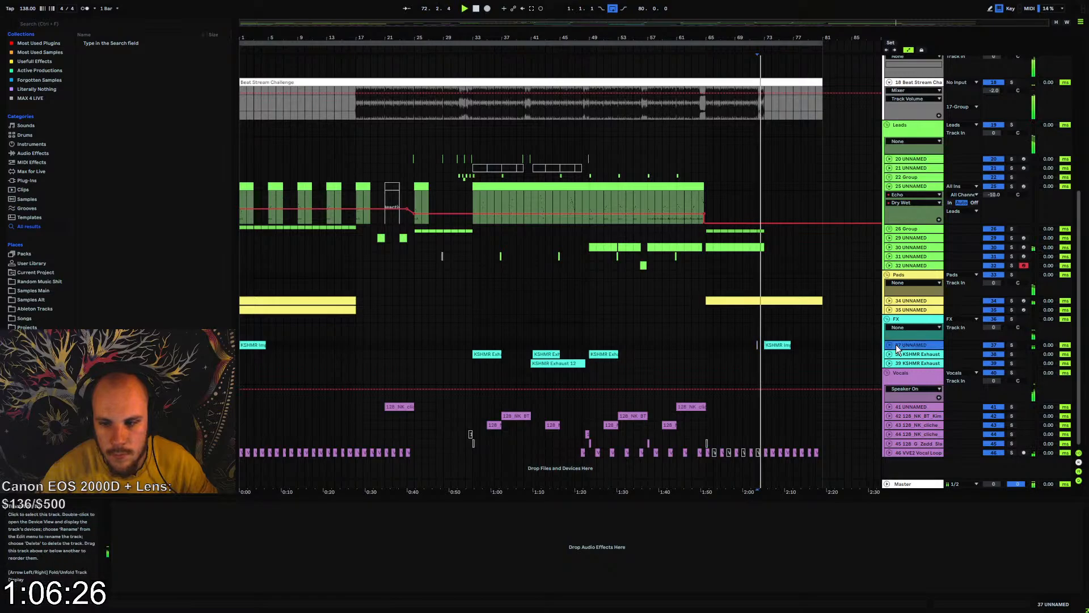
Insert EQ Eight on track 37, roll off the highs and cut the mids by 3.58 dB while auditioning the effect
right_click(618, 536)
click(659, 471)
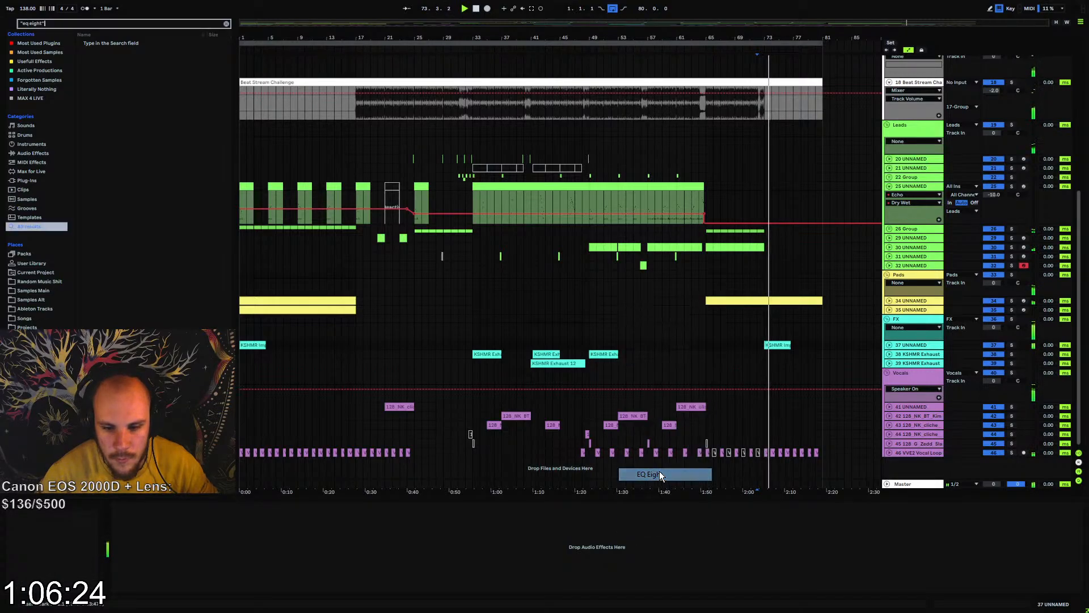
key(Return)
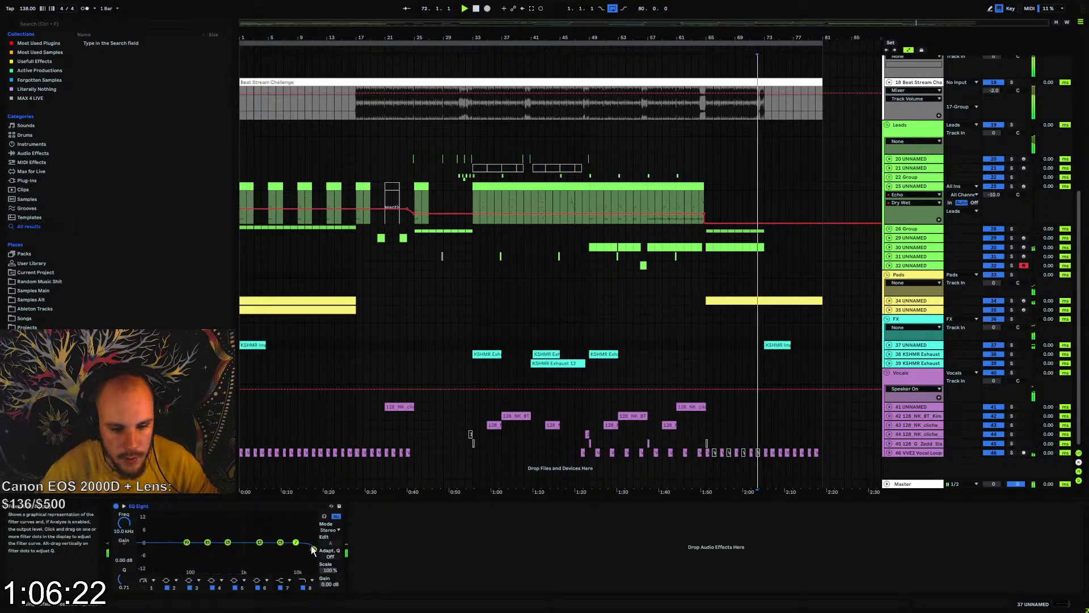
mouse_move(285, 553)
mouse_down()
mouse_move(227, 548)
mouse_move(242, 554)
mouse_up()
key(space)
key(space)
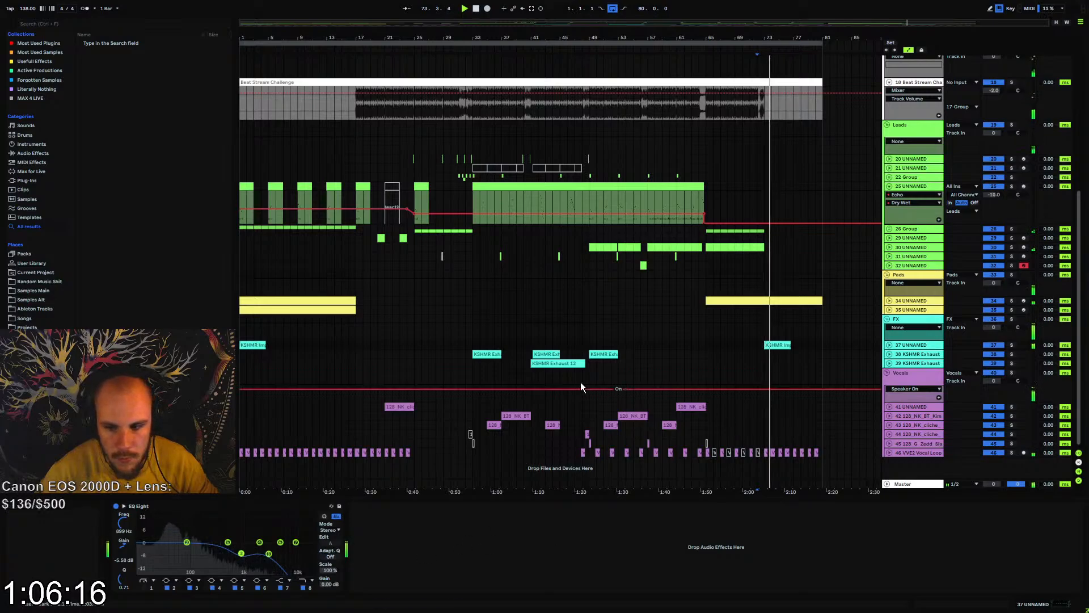
Play the arrangement from the beginning and collapse track 25
click(240, 331)
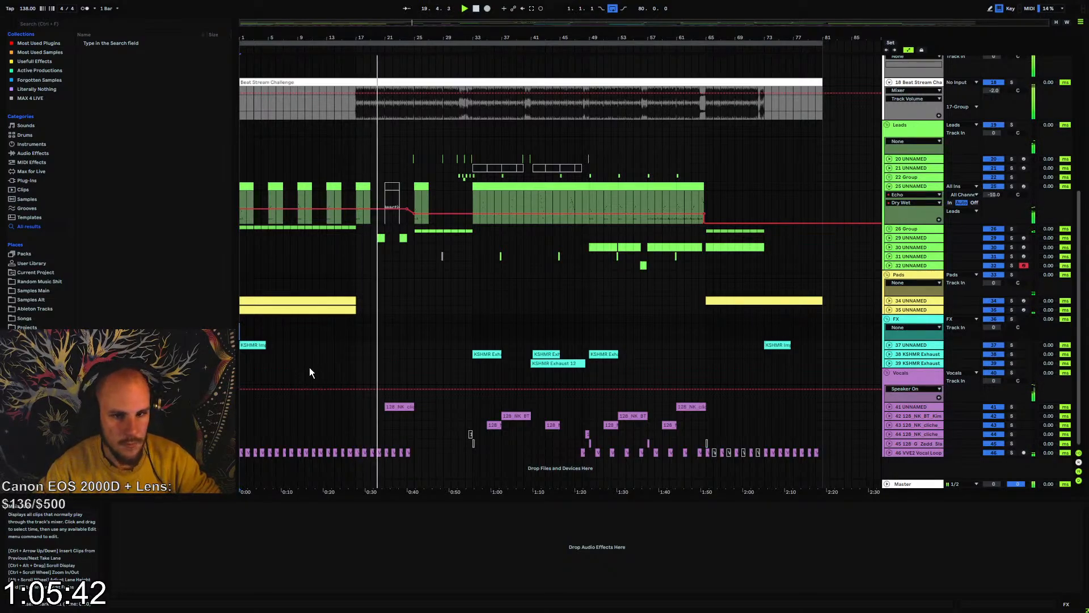
scroll(514, 296, up, 3)
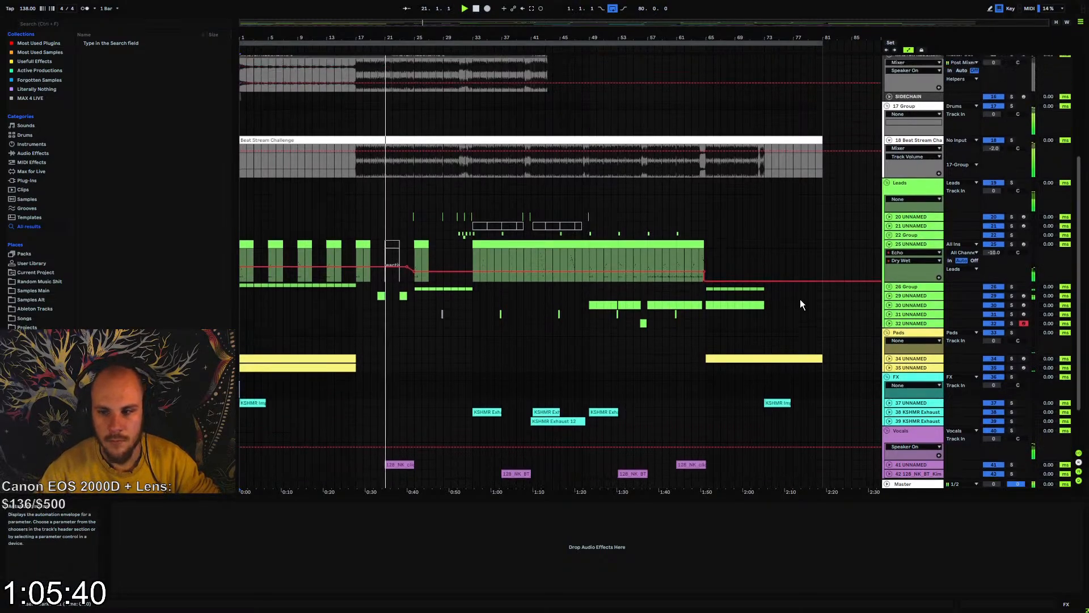
click(890, 275)
scroll(774, 296, up, 2)
scroll(763, 292, up, 3)
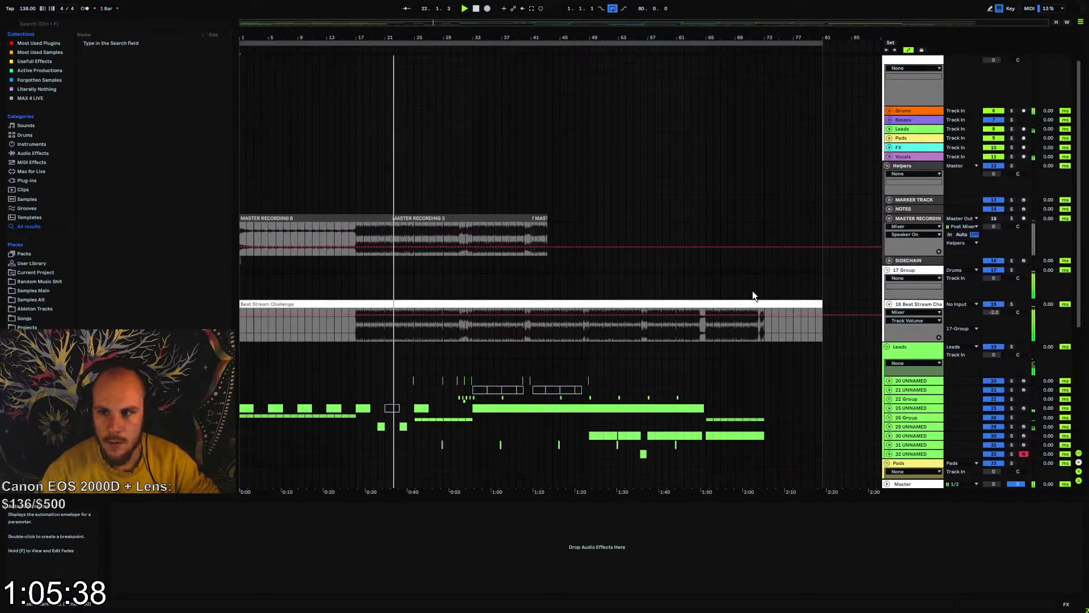
scroll(718, 294, up, 1)
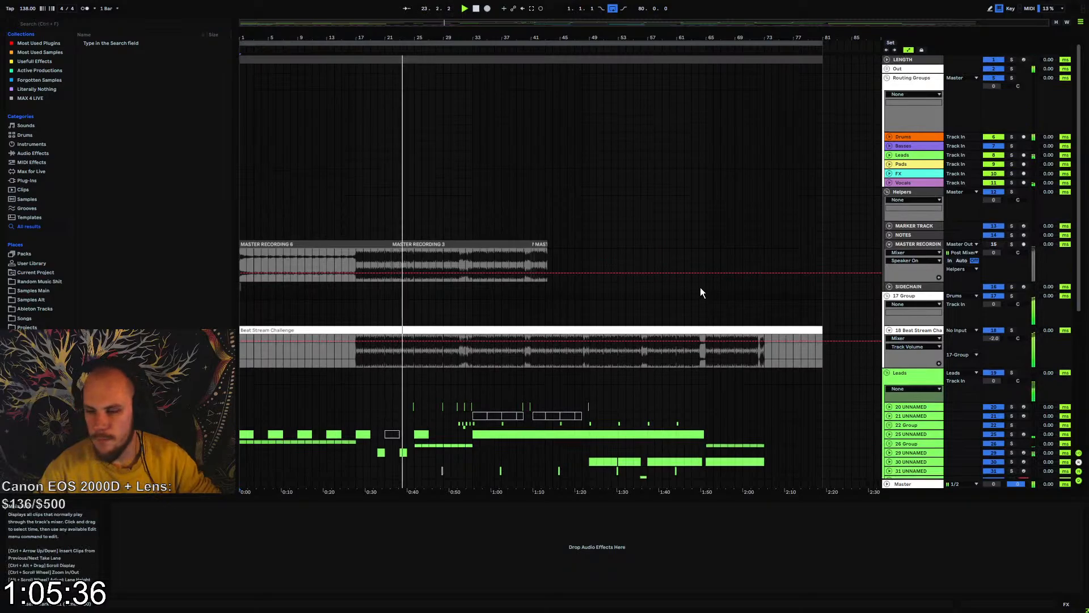
Unfold the Out group, arm the MASTER RECORDING track and start recording from bar 1
click(887, 70)
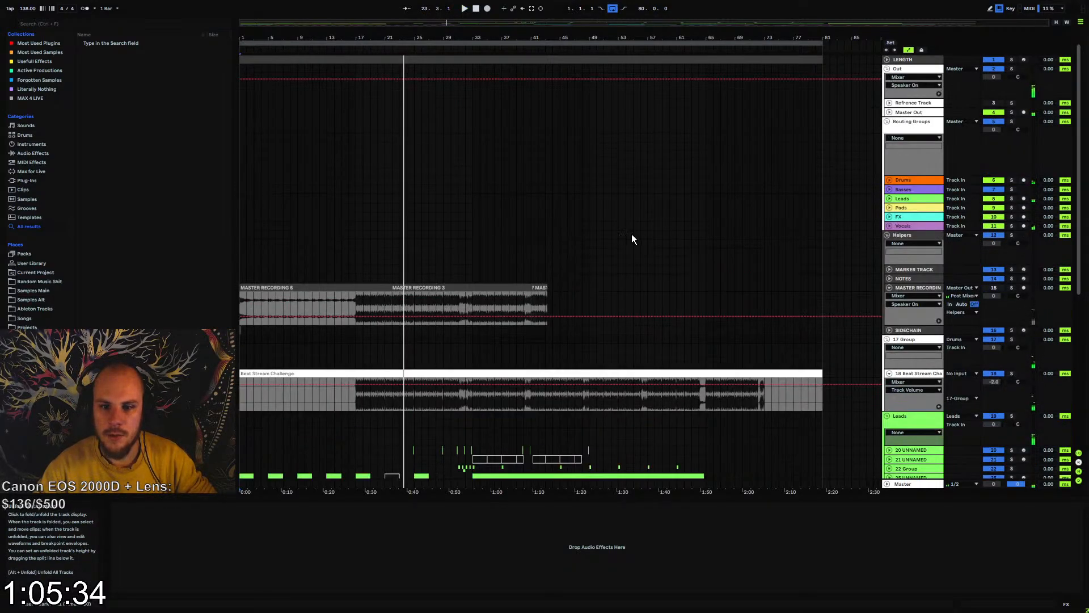
click(1024, 287)
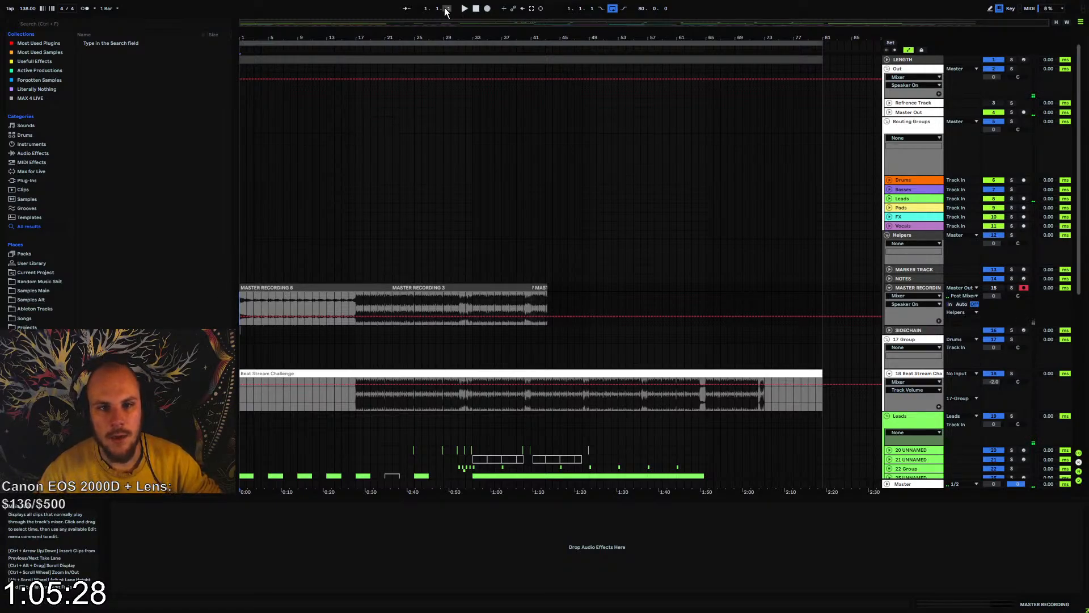
click(486, 9)
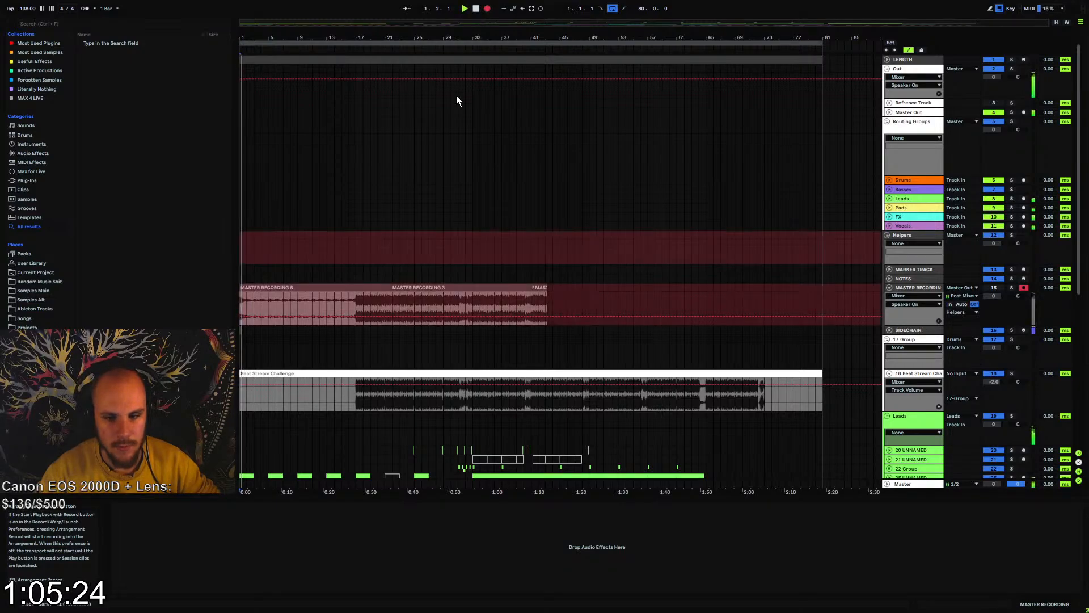
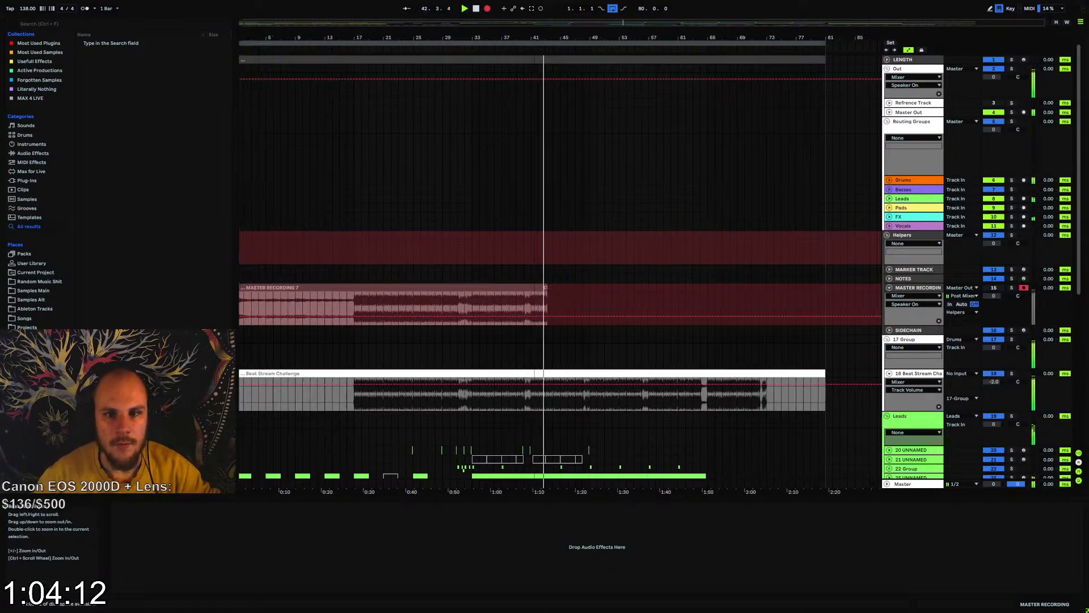
Unfold track 30 and extend its lead clip past bar 56 into the gap before bar 57
drag(537, 58, 444, 204)
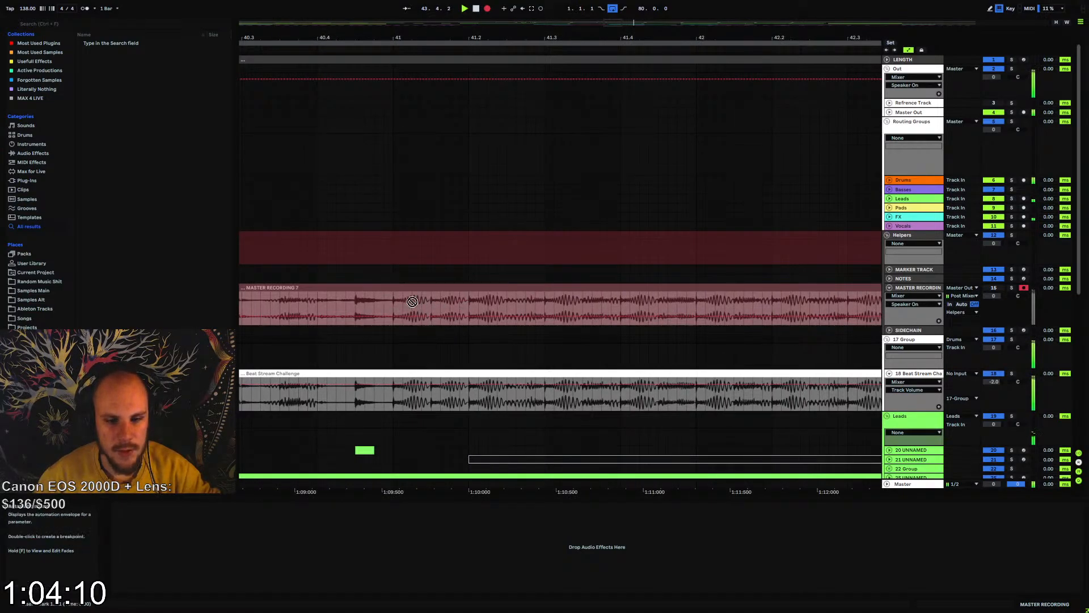
drag(432, 39, 418, 7)
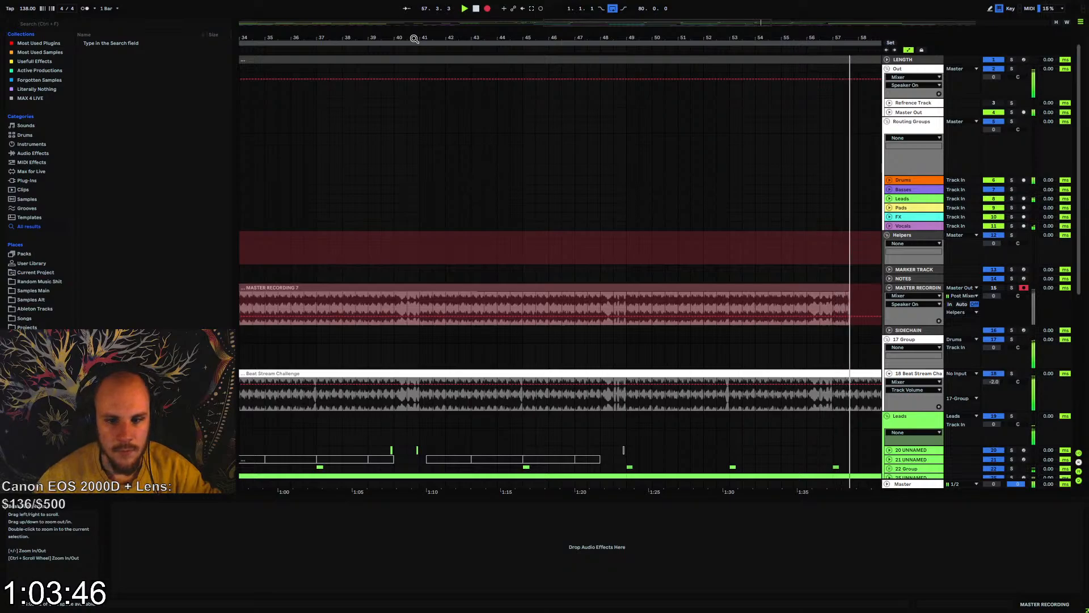
scroll(640, 252, down, 5)
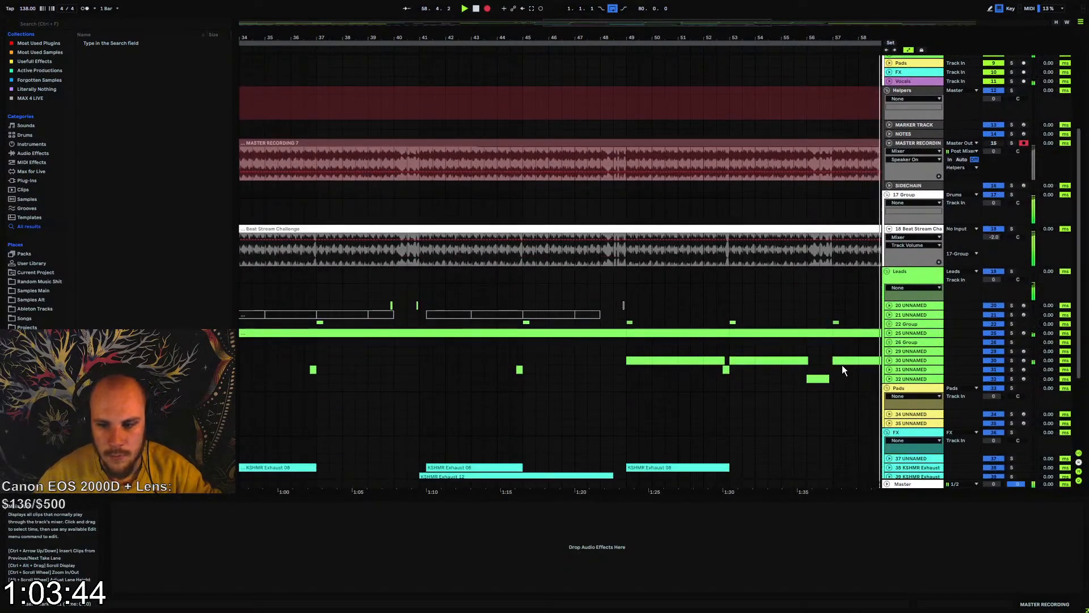
click(889, 361)
click(806, 362)
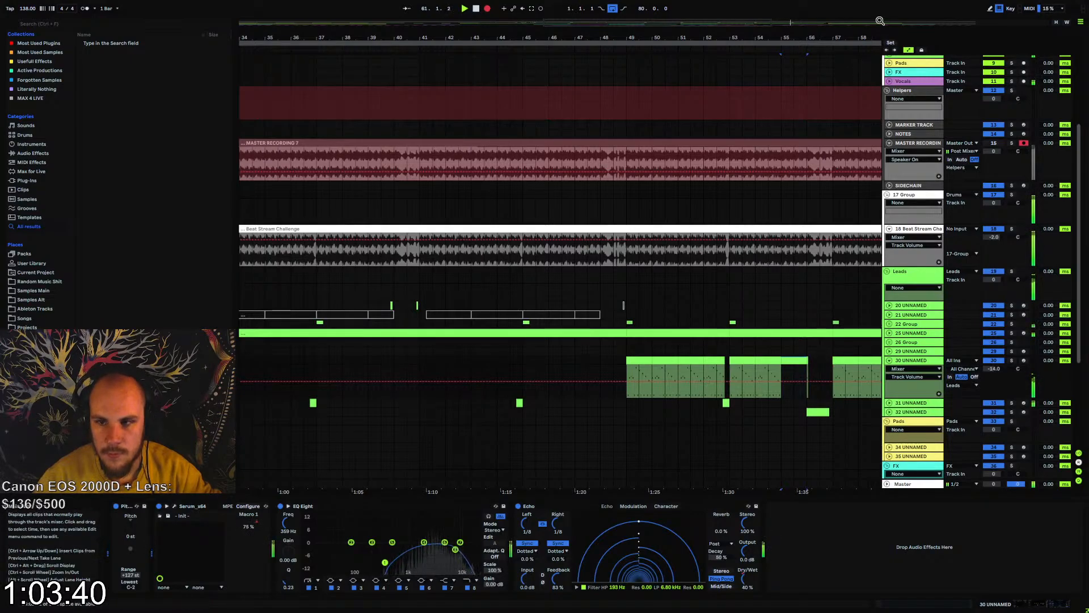
drag(851, 37, 607, 102)
drag(441, 361, 526, 367)
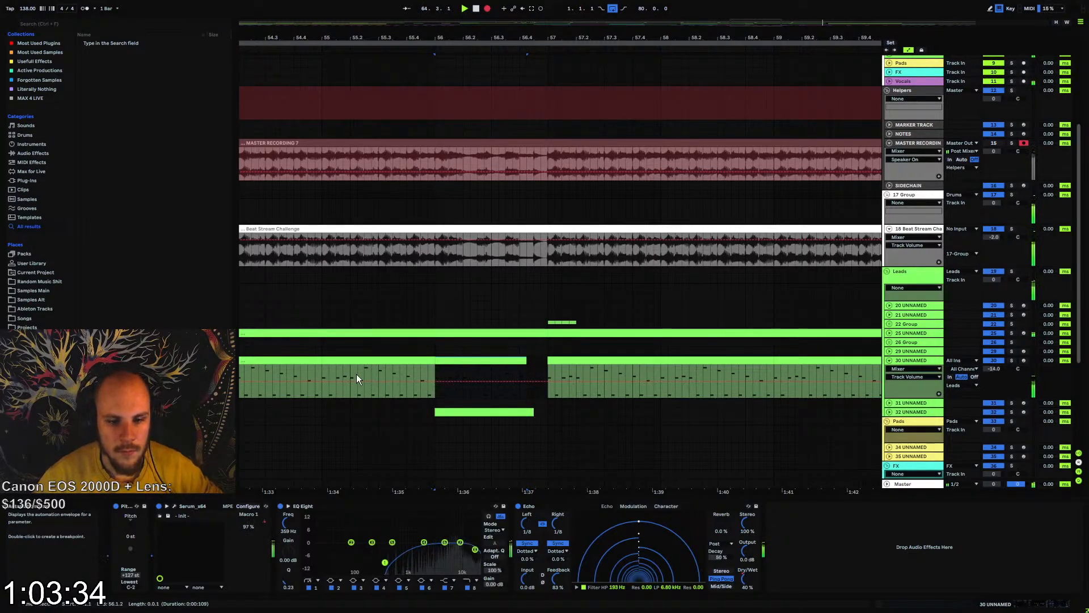
Stop the master recording and audition the extended lead from bar 55
click(322, 372)
key(space)
key(space)
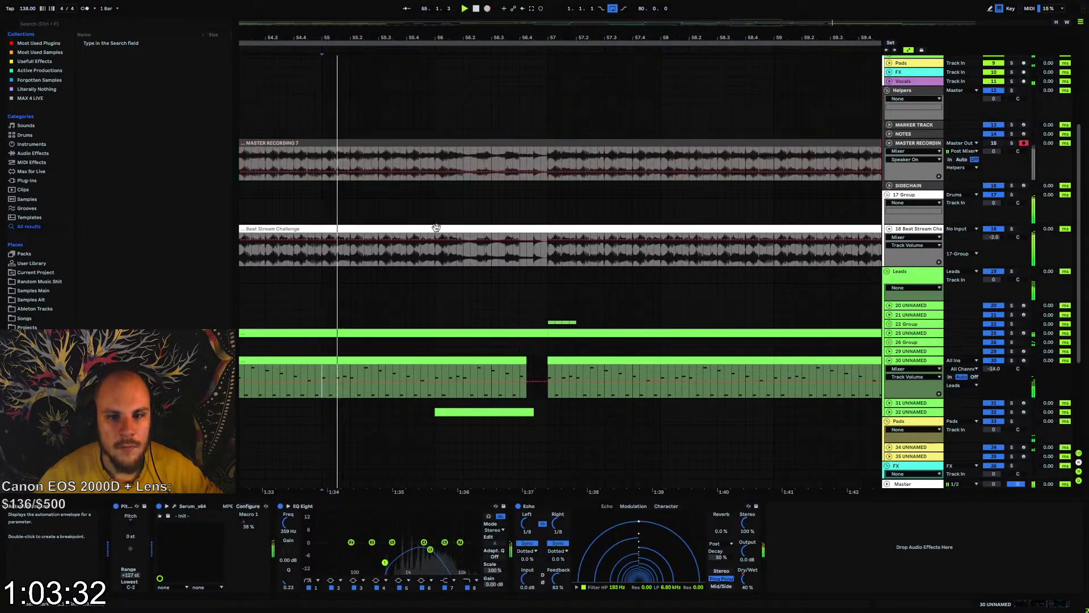
mouse_move(480, 38)
mouse_down()
mouse_move(473, 3)
mouse_move(291, 10)
mouse_up()
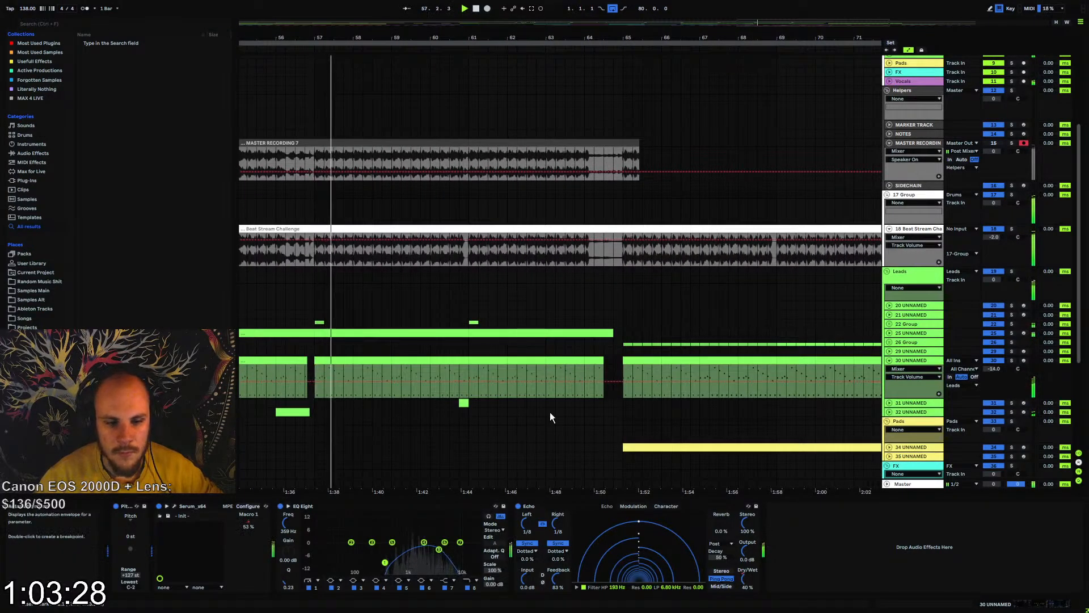
key(space)
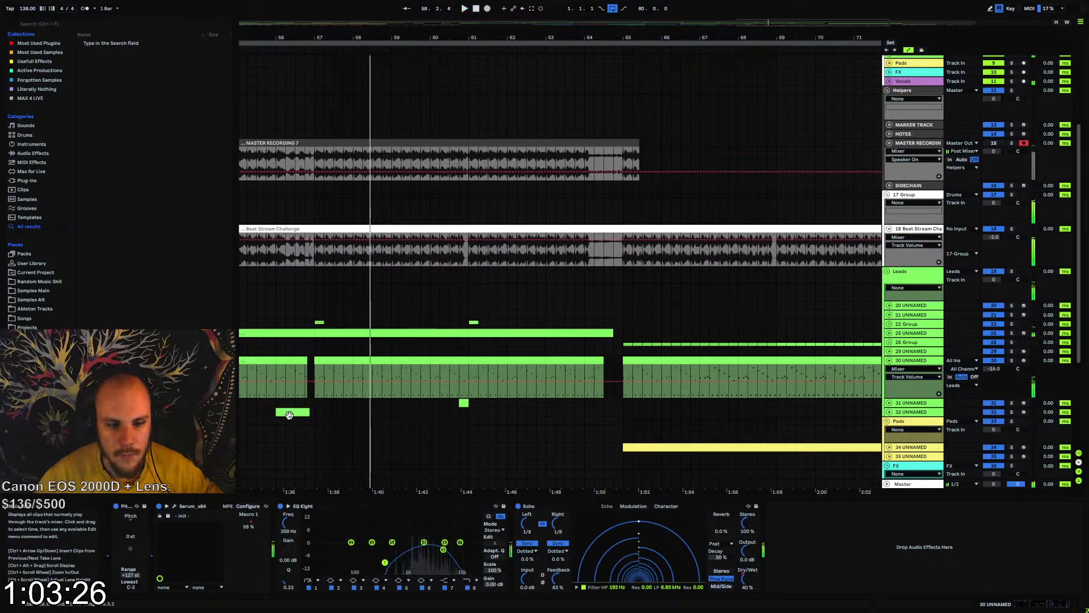
Move the short clip on track 32 from bar 56 to bar 64 and audition from bar 61
drag(288, 413, 597, 413)
key(space)
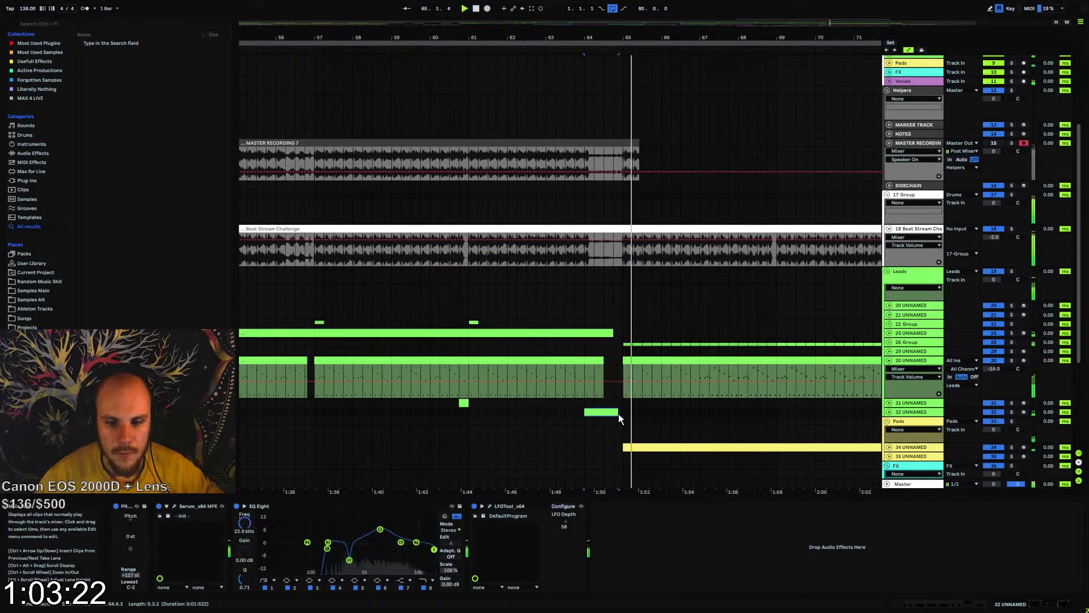
click(471, 411)
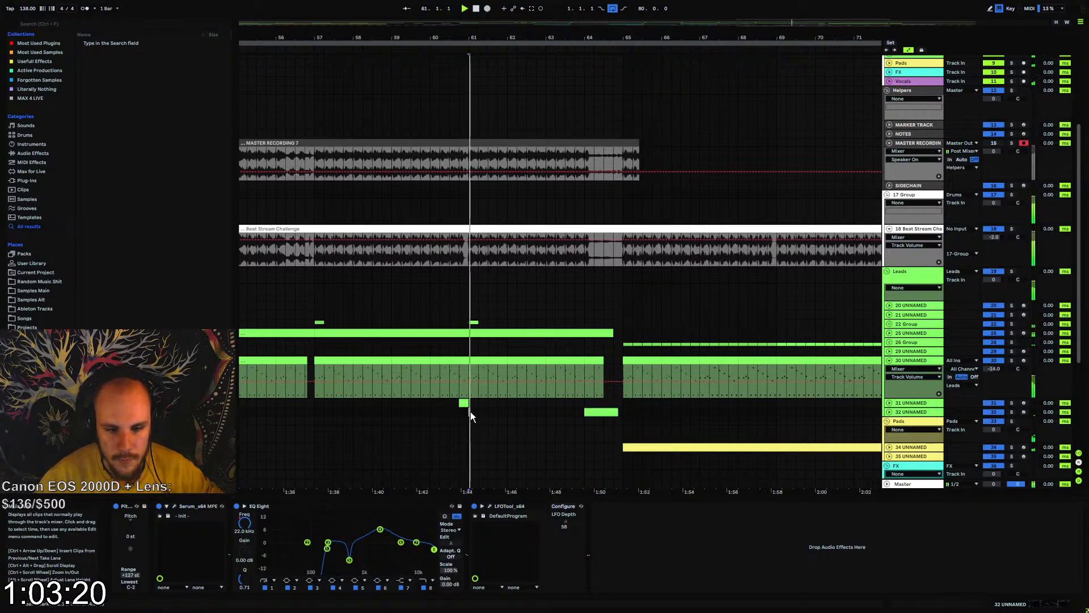
Lengthen the lead clip on track 30 to reach bar 57 and play back from bar 56
click(304, 361)
drag(305, 362, 313, 362)
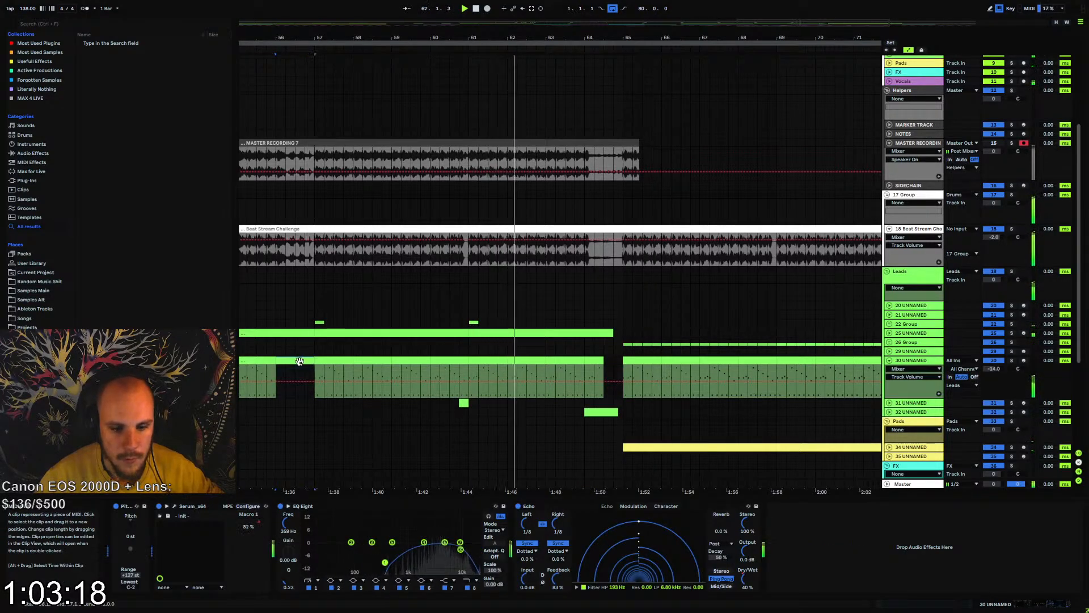
key(space)
key(space)
Show track 30's Echo Dry/Wet automation and remove its dips at bar 56 and just before bar 61
click(745, 580)
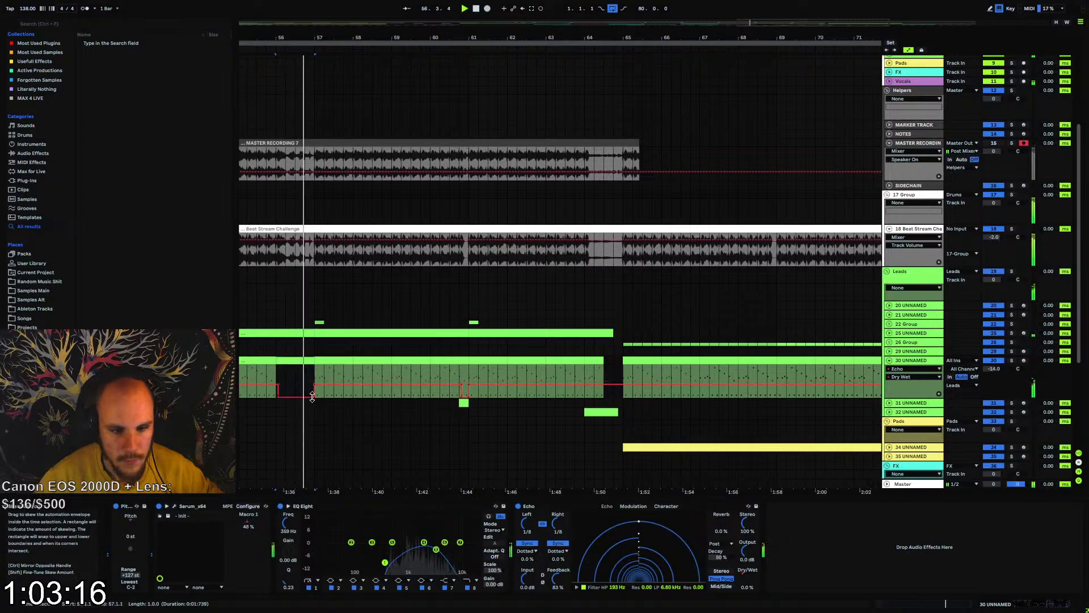
click(266, 395)
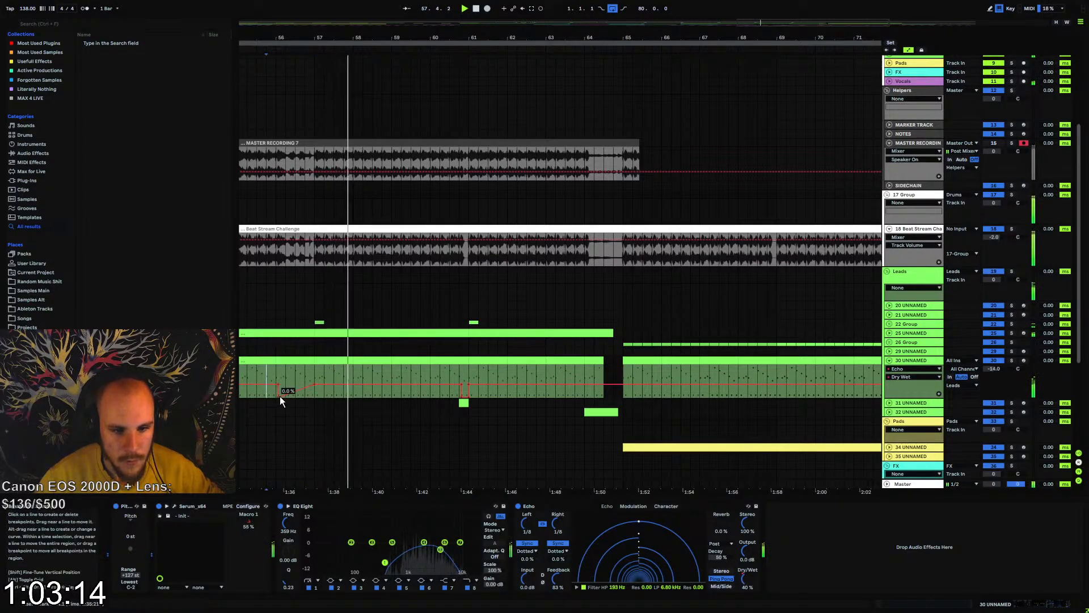
click(280, 396)
key(space)
key(space)
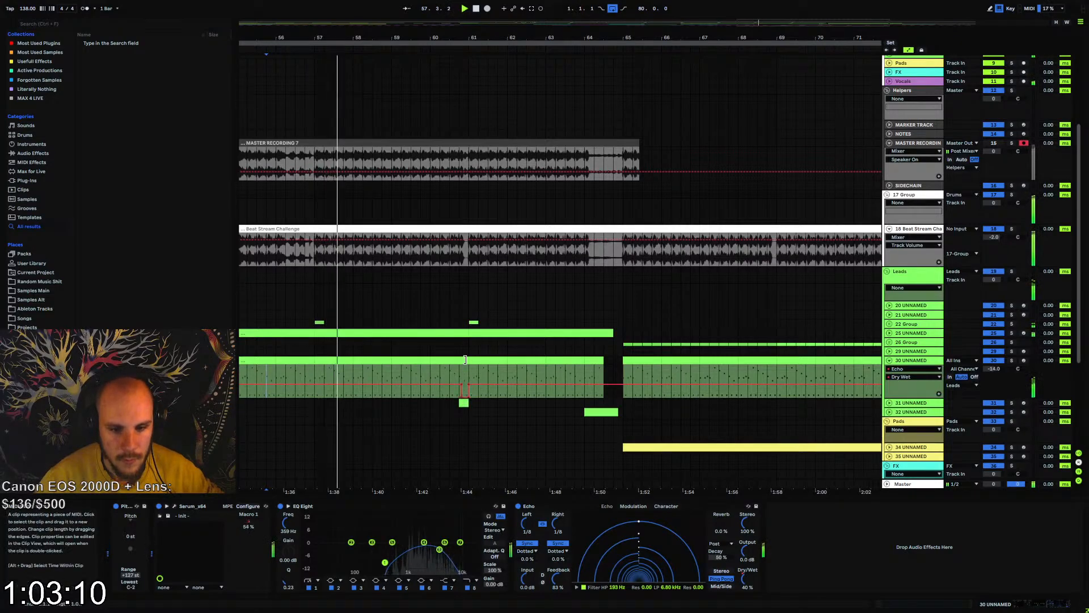
click(461, 396)
click(468, 396)
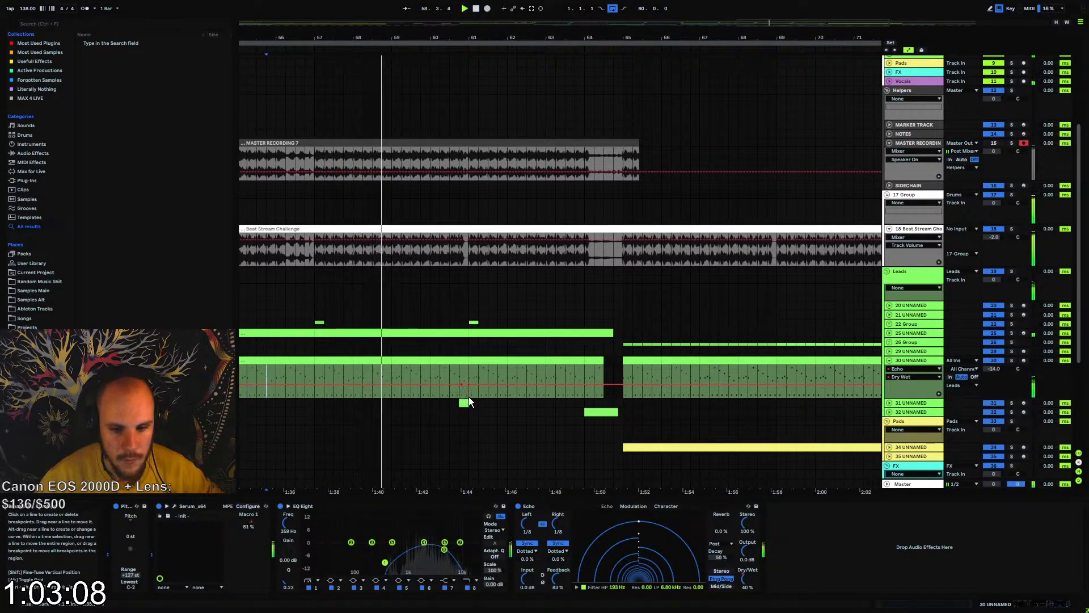
click(470, 384)
click(461, 389)
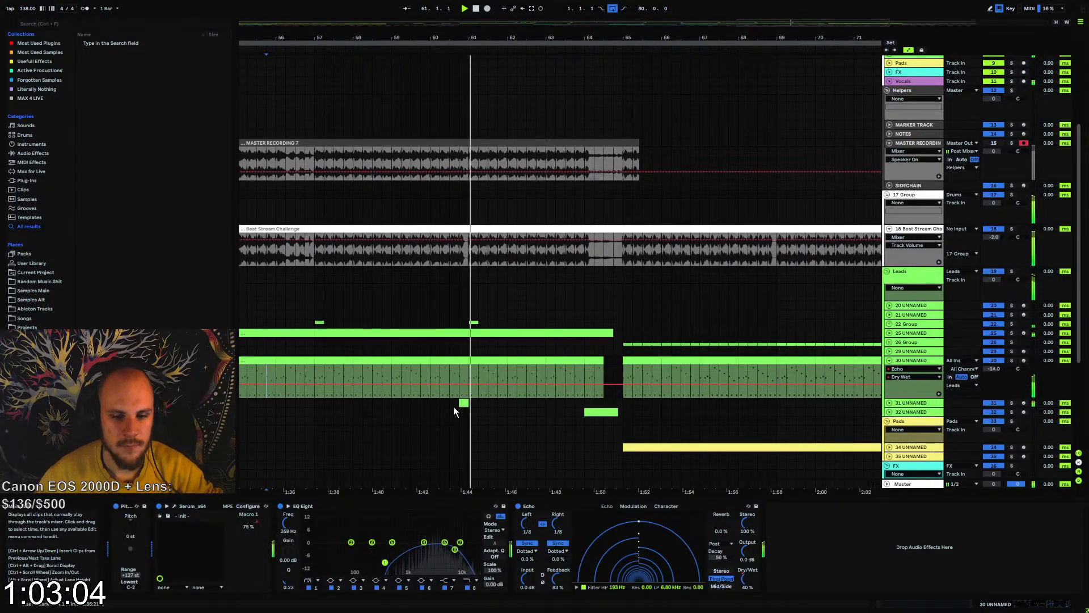
Copy the short track 31 fill before bar 61 to just before bar 69 and audition from bar 65
drag(518, 38, 646, 3)
drag(669, 404, 592, 402)
key(ctrl+d)
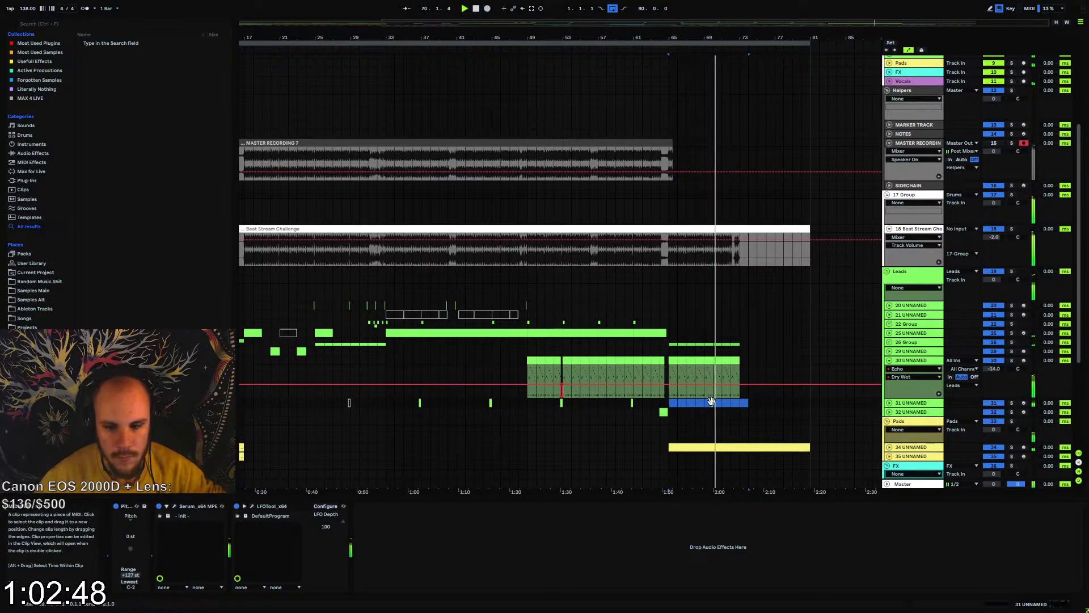
drag(711, 404, 702, 406)
key(Delete)
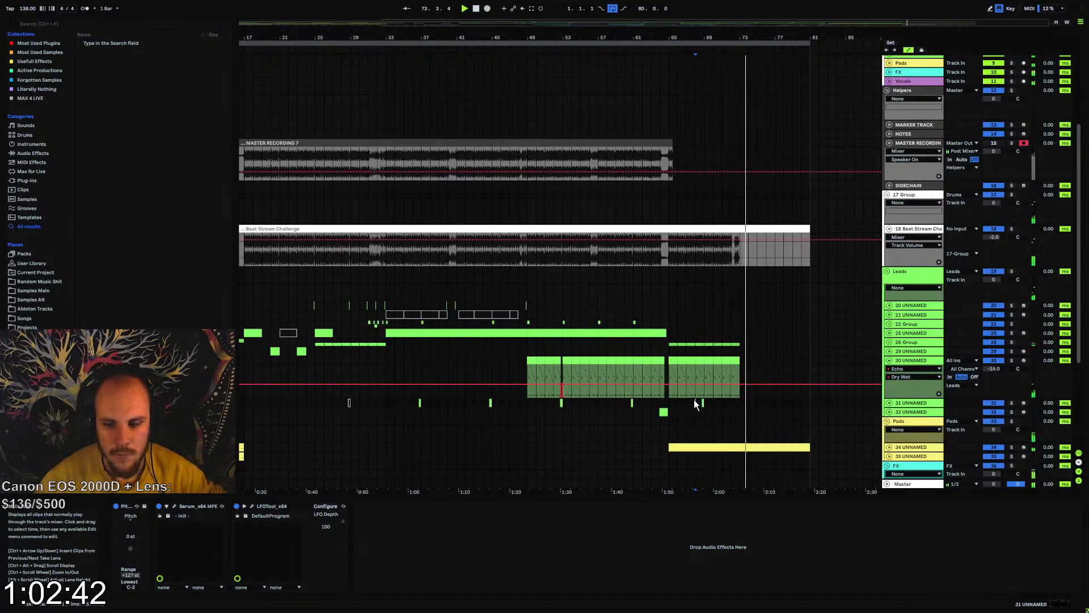
click(670, 400)
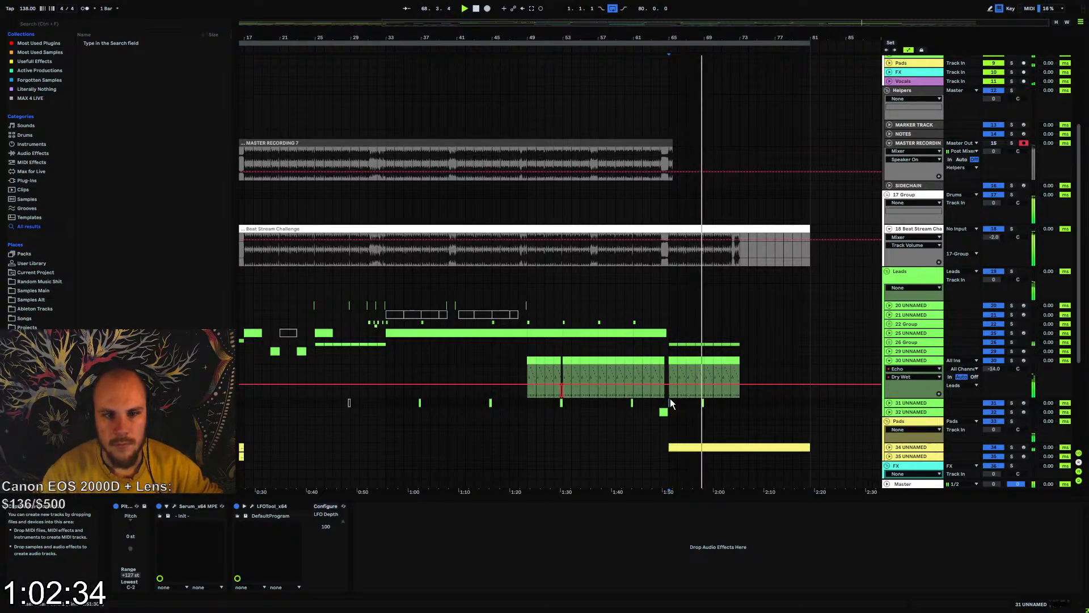
Unfold the Master Out track and insert the Shadow Hills Mastering Compressor on it
drag(650, 38, 686, 36)
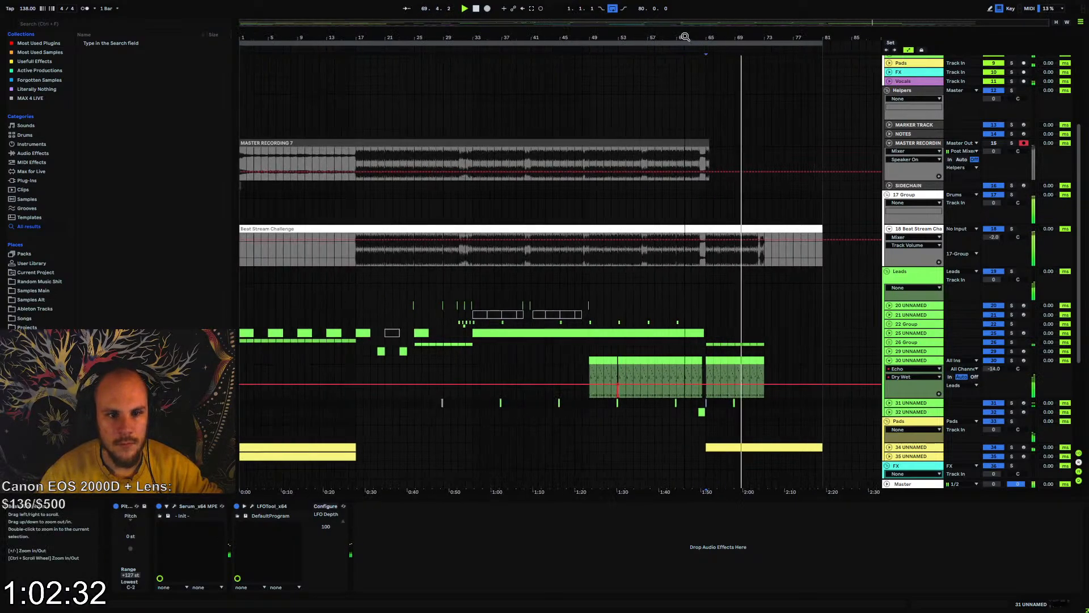
scroll(536, 177, up, 5)
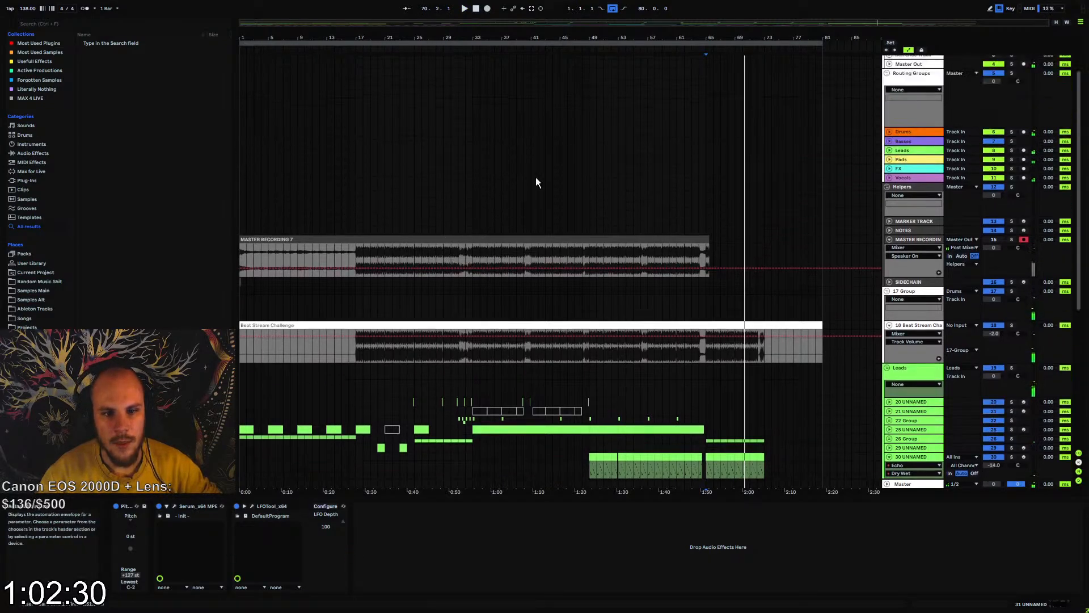
click(890, 112)
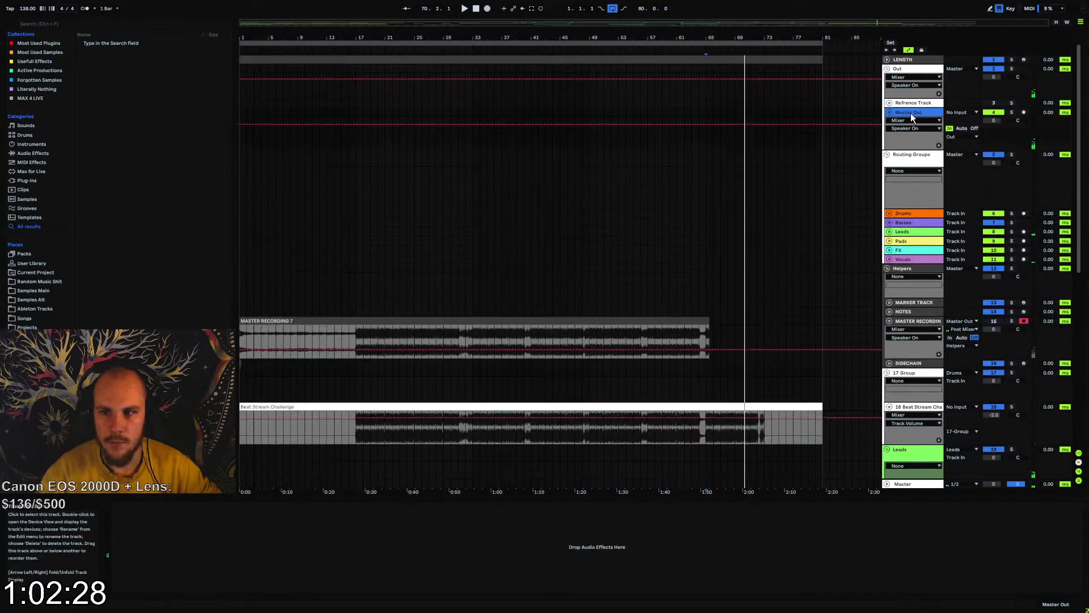
click(364, 114)
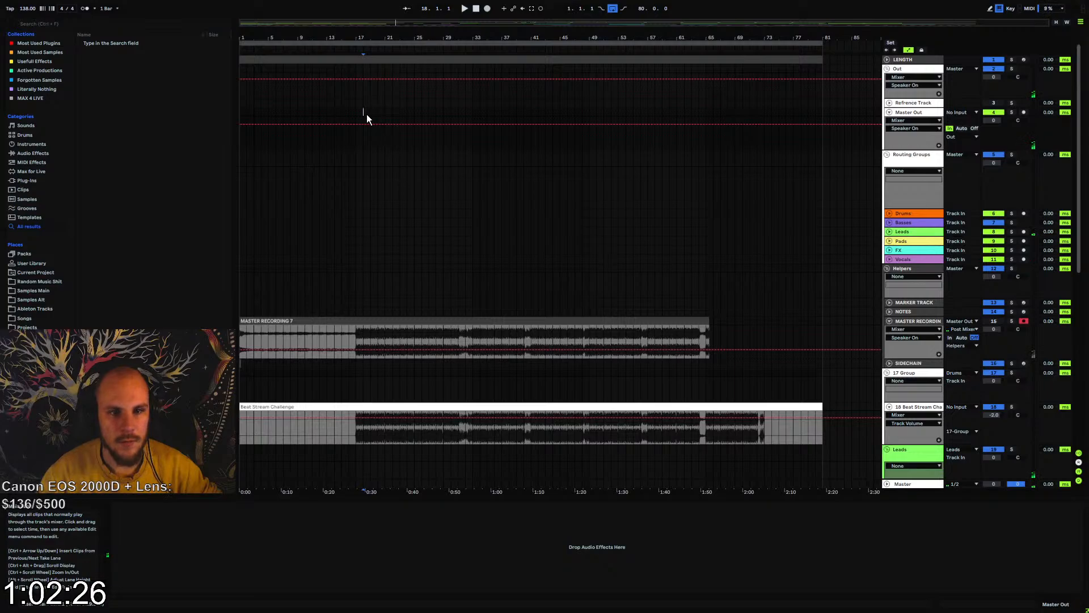
right_click(367, 114)
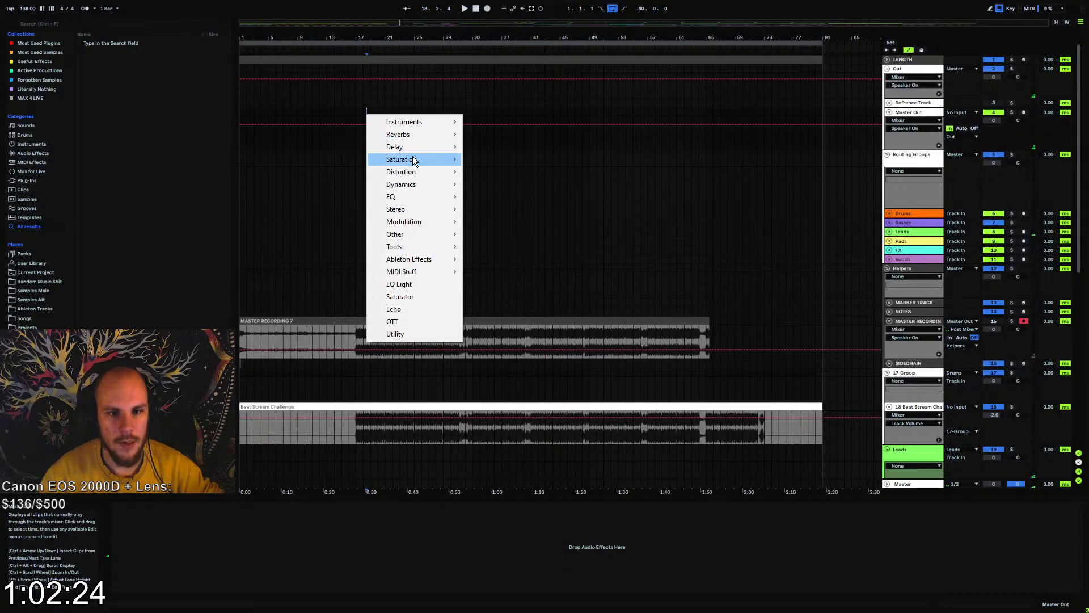
mouse_move(409, 182)
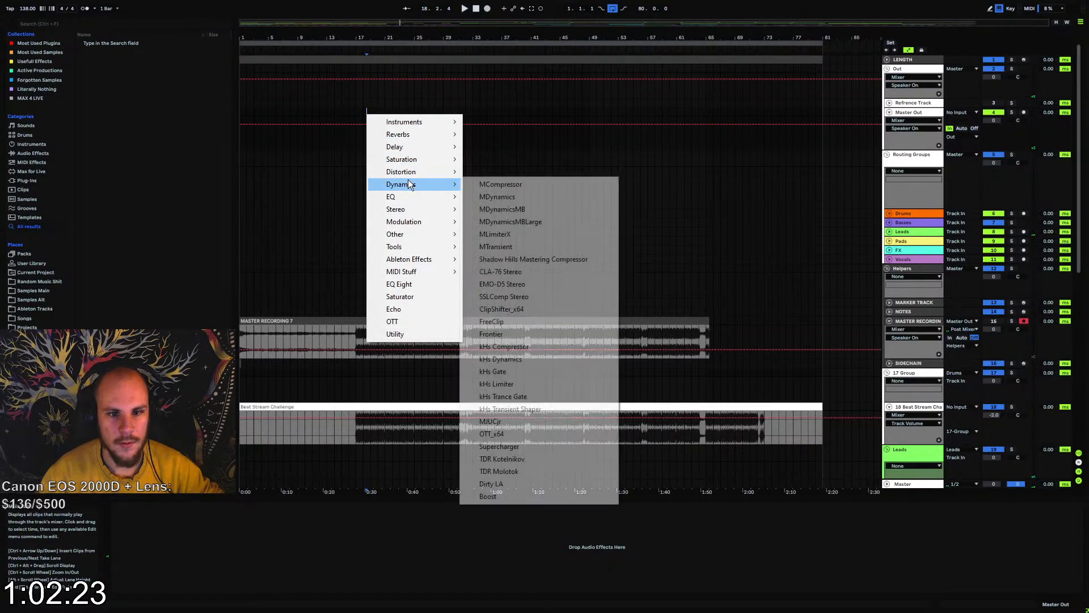
click(568, 265)
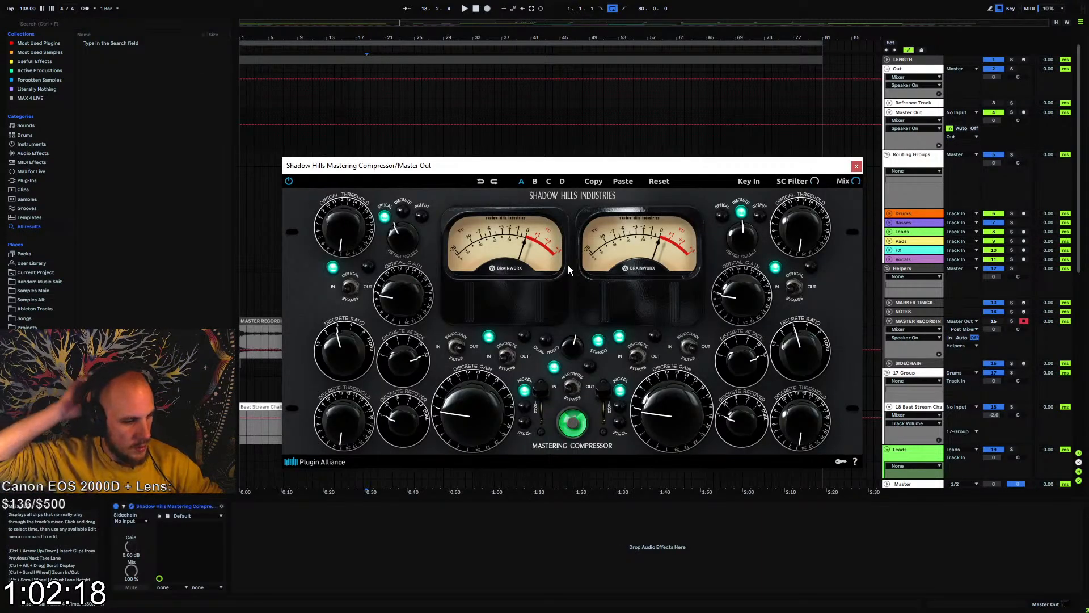
Play the track and raise the compressor's optical threshold and optical gain on both channels
key(space)
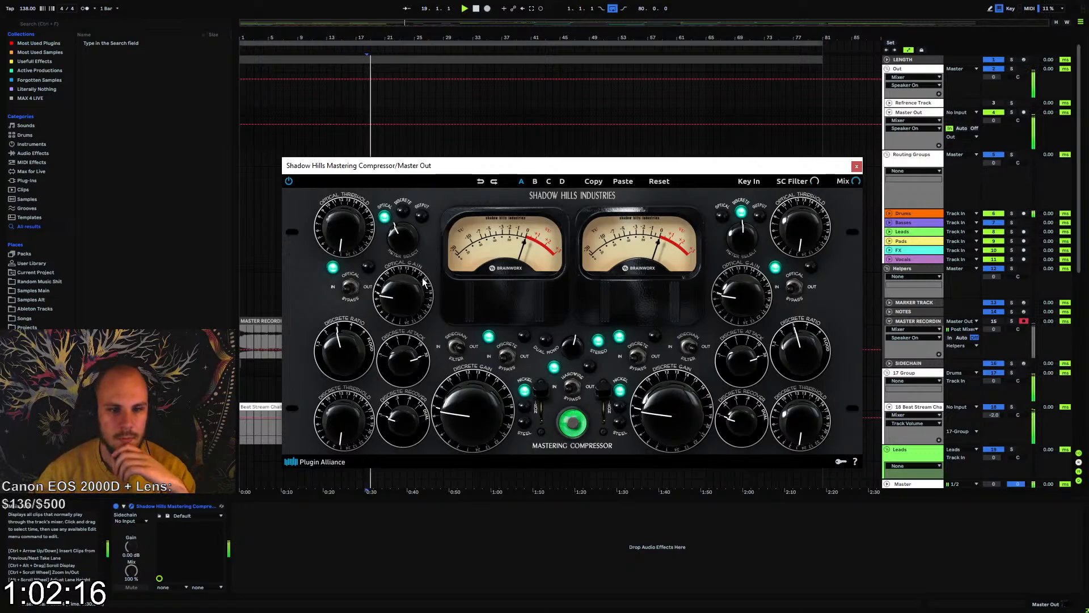
drag(349, 242, 366, 189)
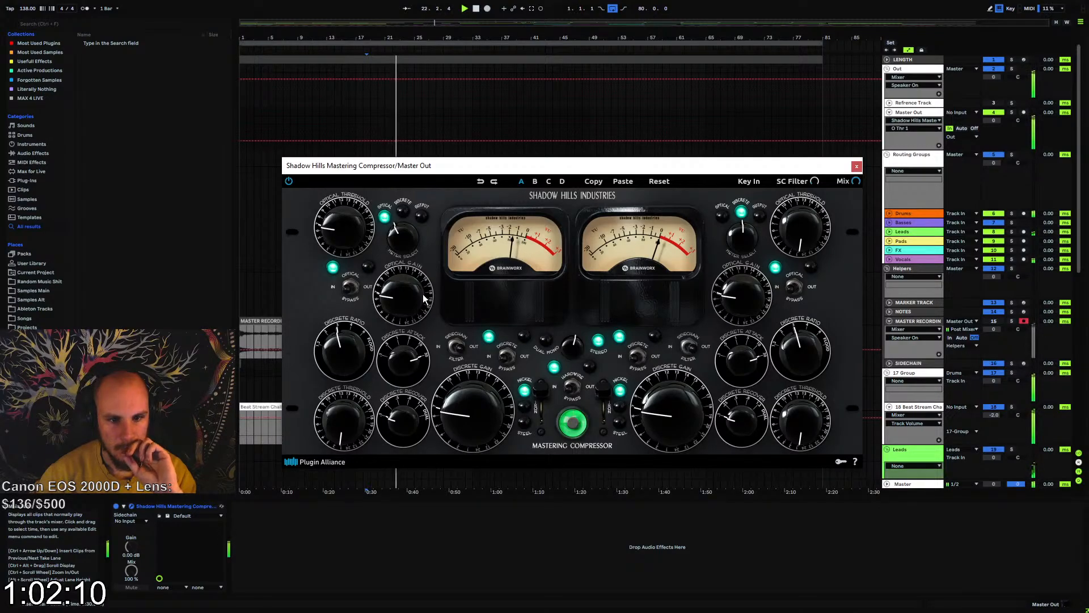
drag(401, 298, 407, 281)
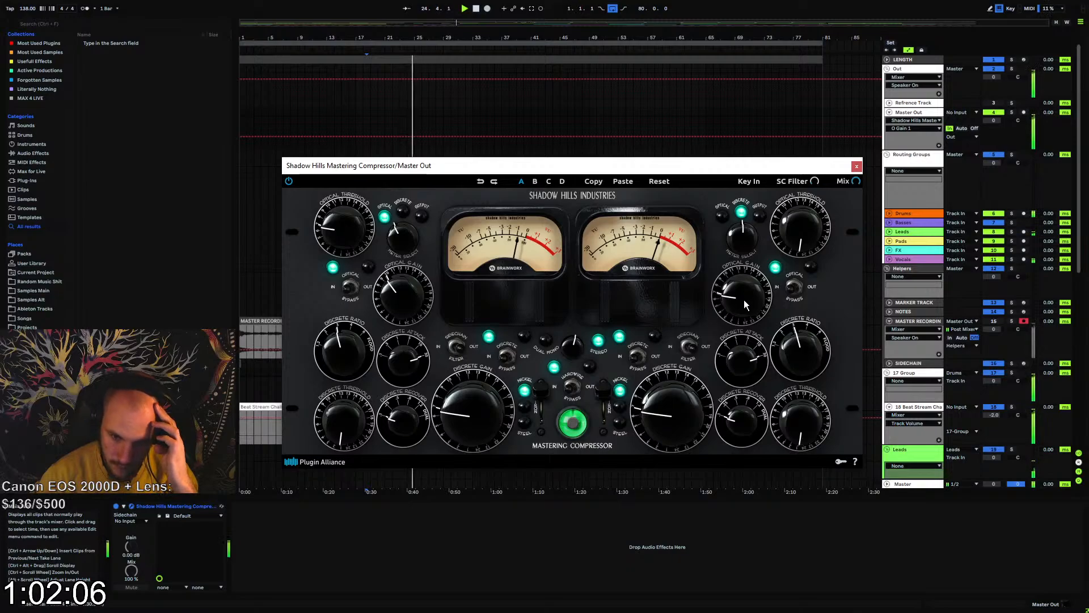
drag(806, 228, 815, 182)
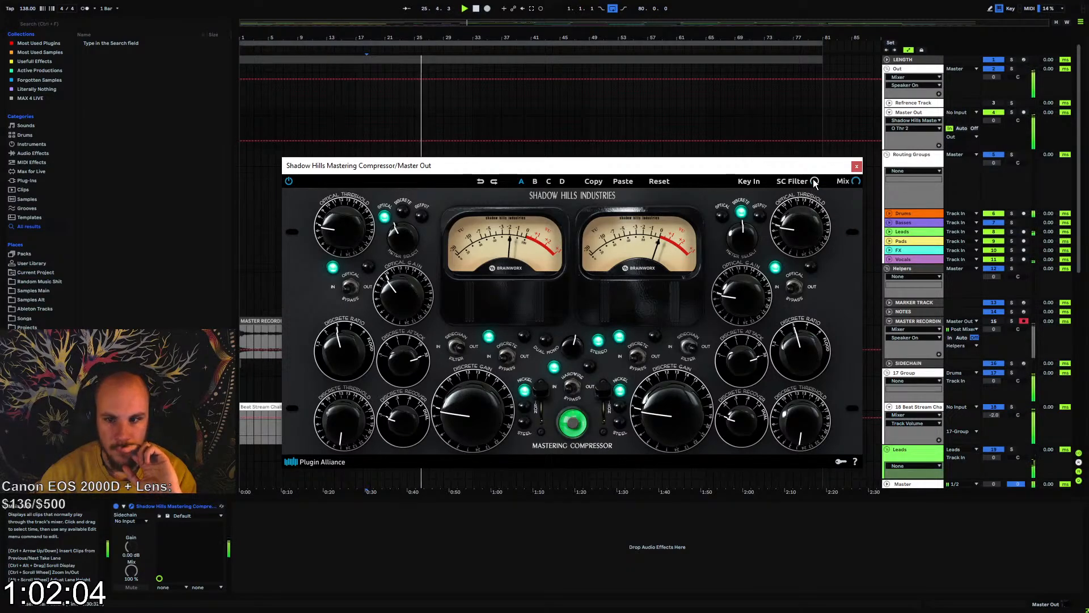
drag(738, 299, 748, 277)
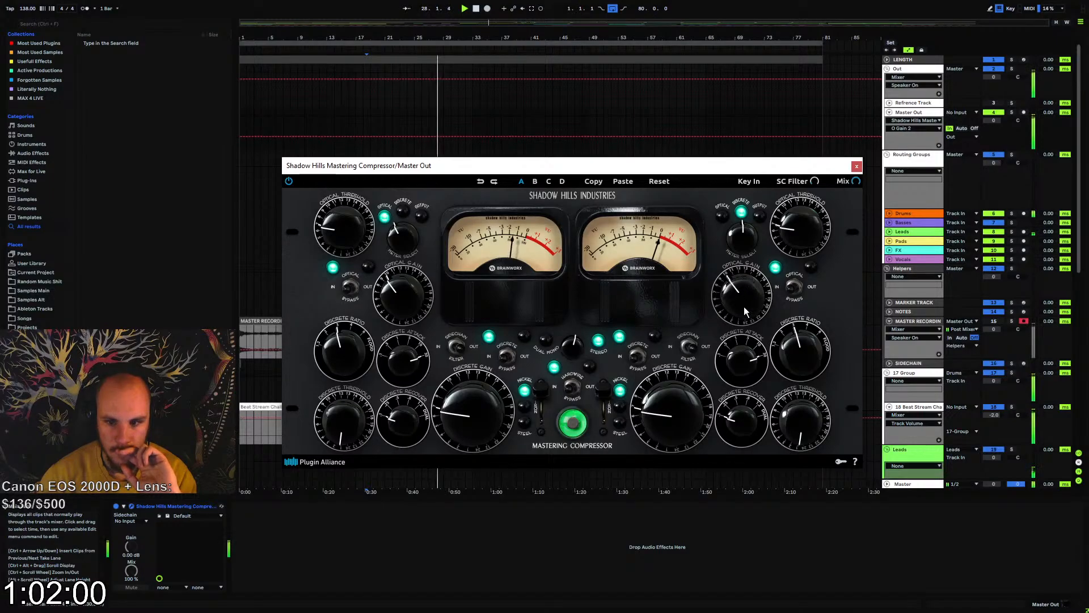
Adjust the Shadow Hills compressor's discrete attack and lower its discrete ratio on both channels while the track plays
drag(745, 366, 728, 457)
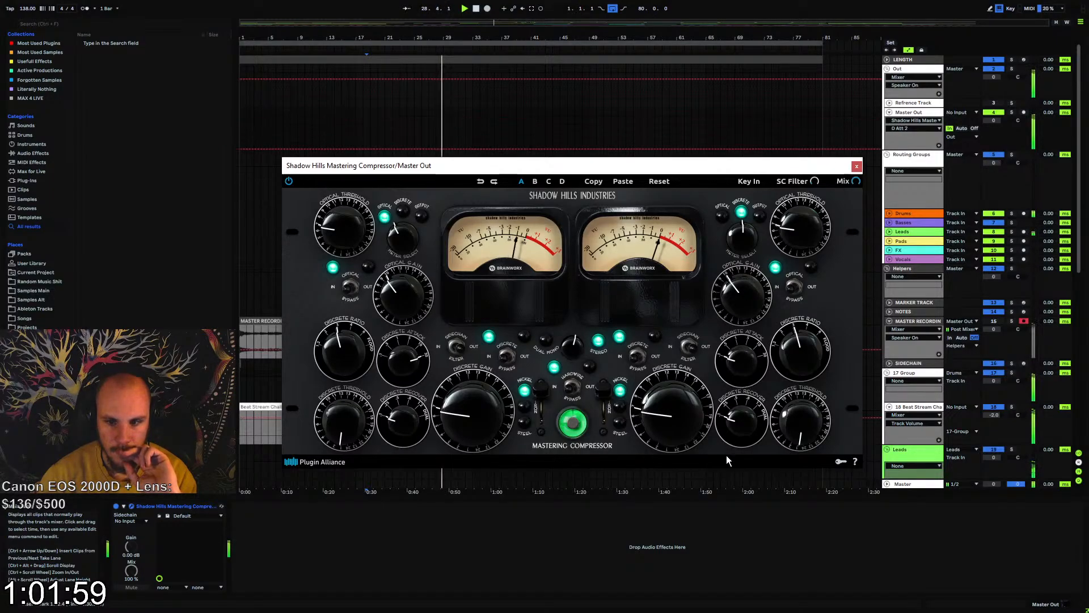
click(390, 366)
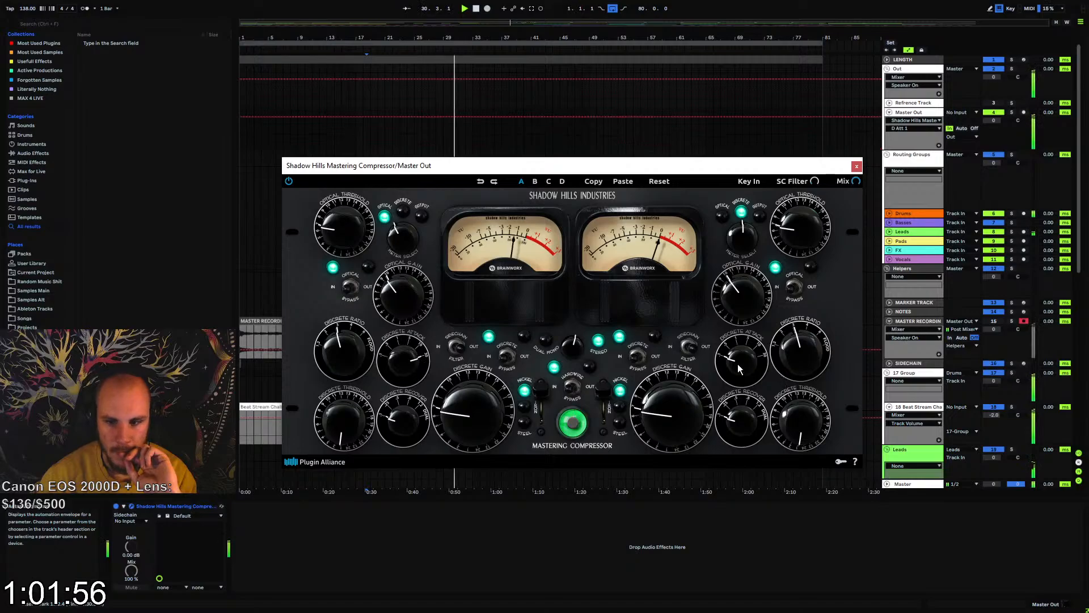
drag(739, 369, 797, 309)
drag(802, 348, 798, 386)
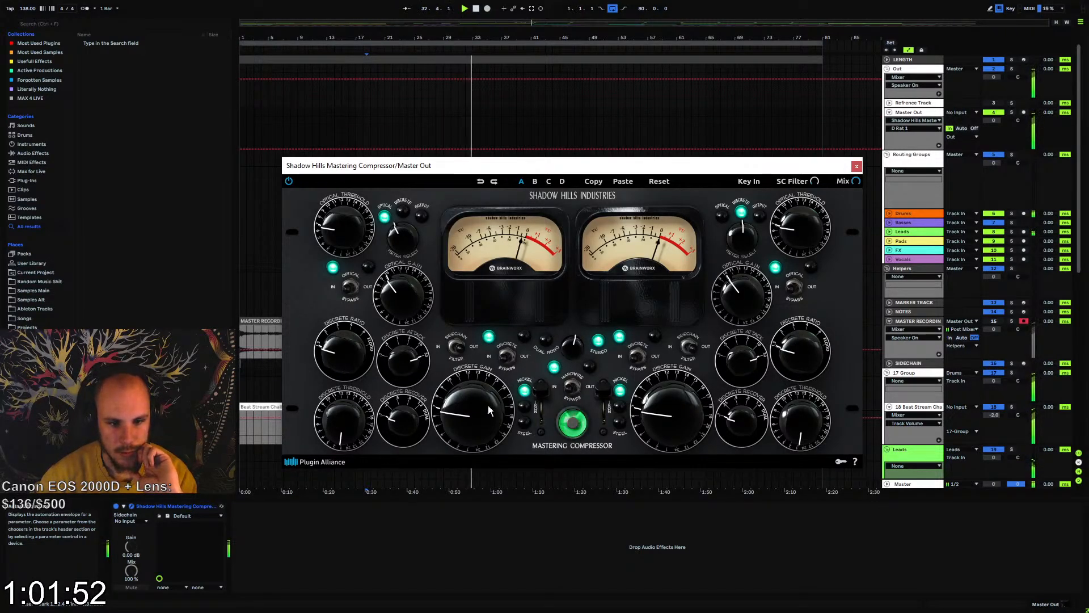
Raise the compressor's discrete recovery and discrete threshold on both channels
drag(409, 425, 445, 366)
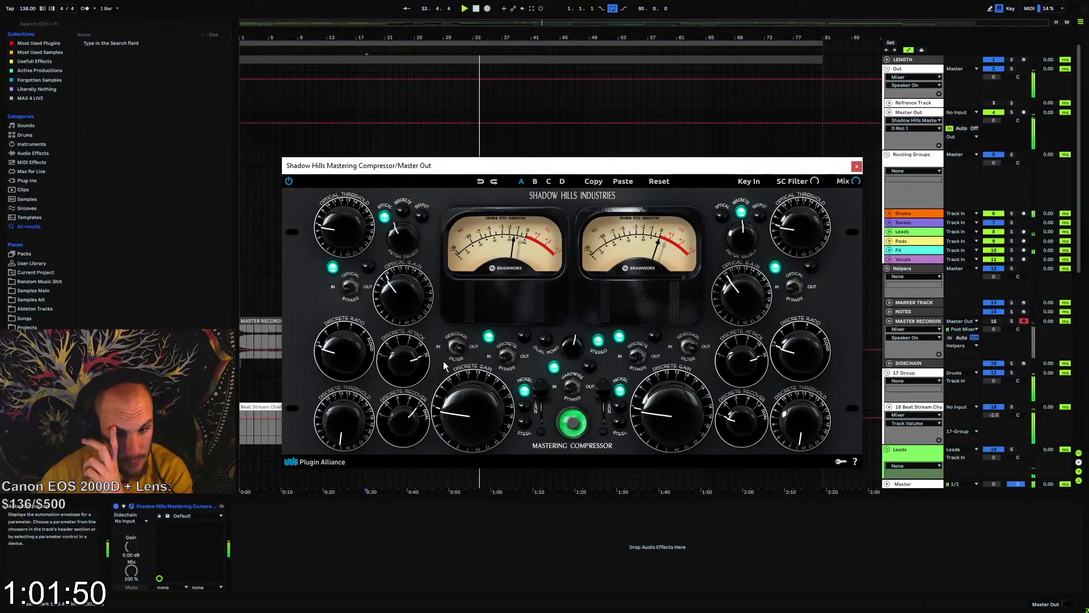
drag(741, 421, 776, 375)
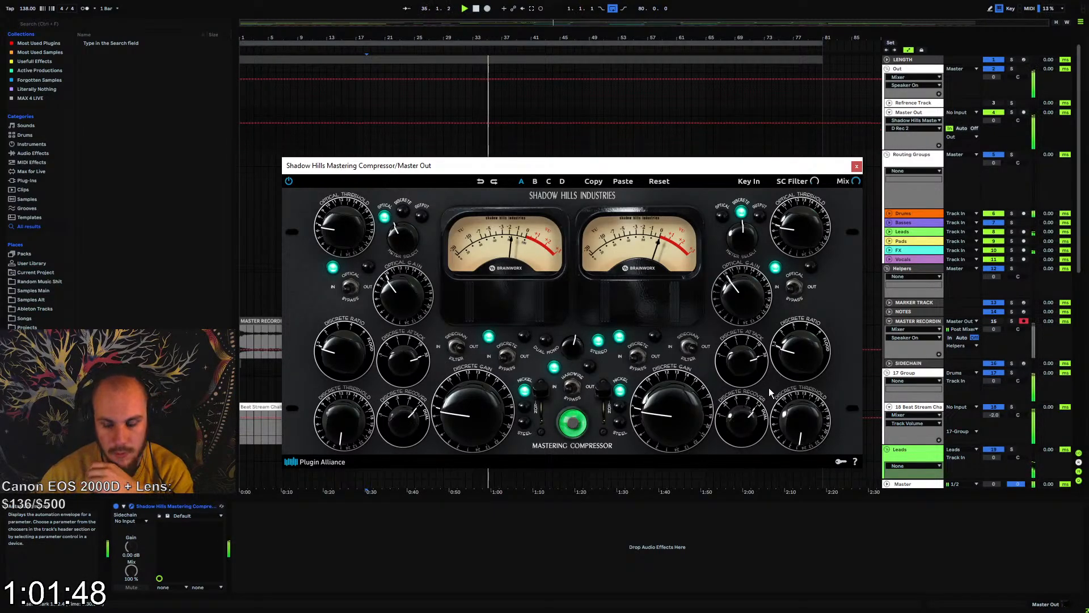
drag(803, 421, 816, 343)
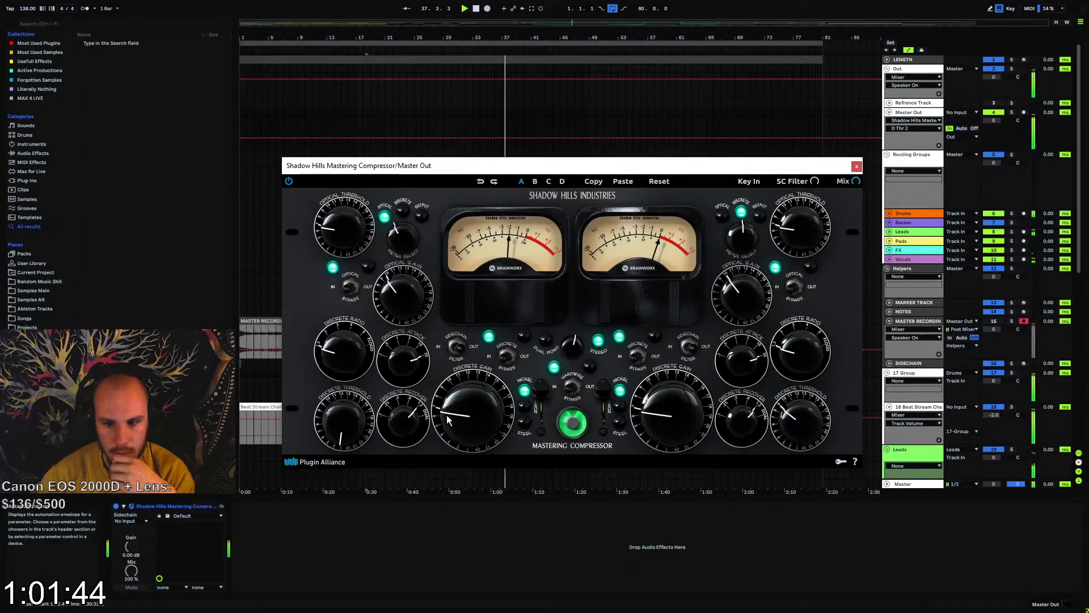
drag(356, 421, 362, 379)
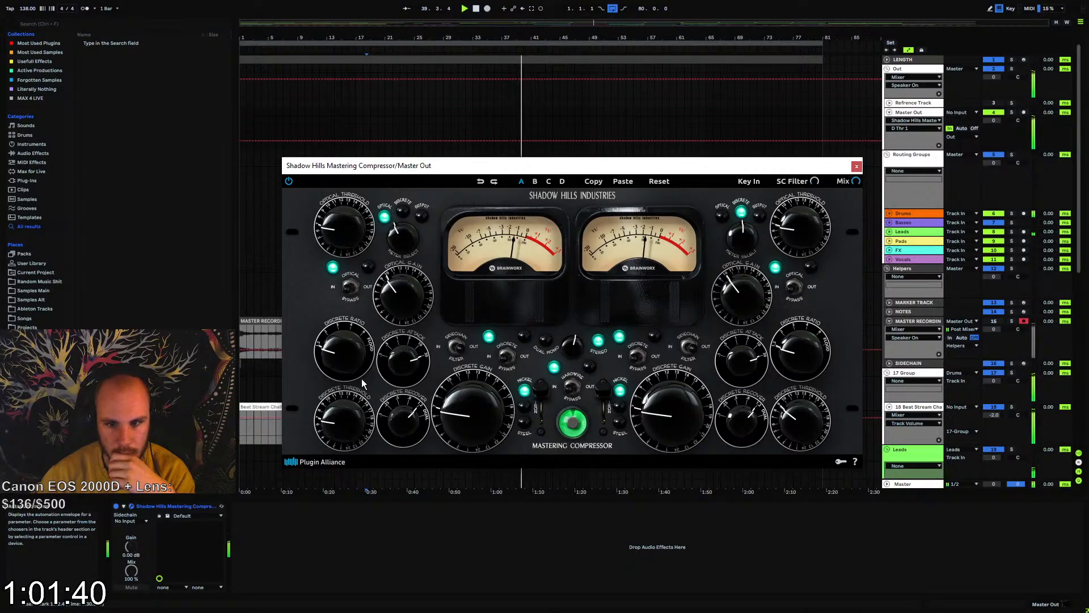
drag(798, 430, 798, 442)
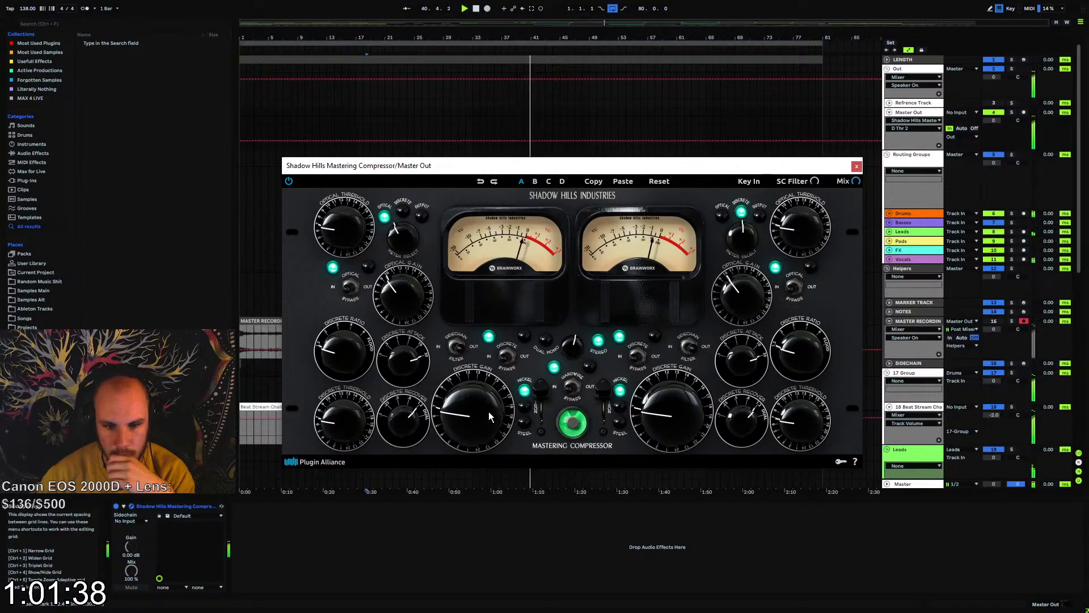
Raise the discrete gain on both channels and switch the output transformers from nickel to iron
drag(489, 411, 500, 390)
drag(684, 424, 667, 389)
click(527, 410)
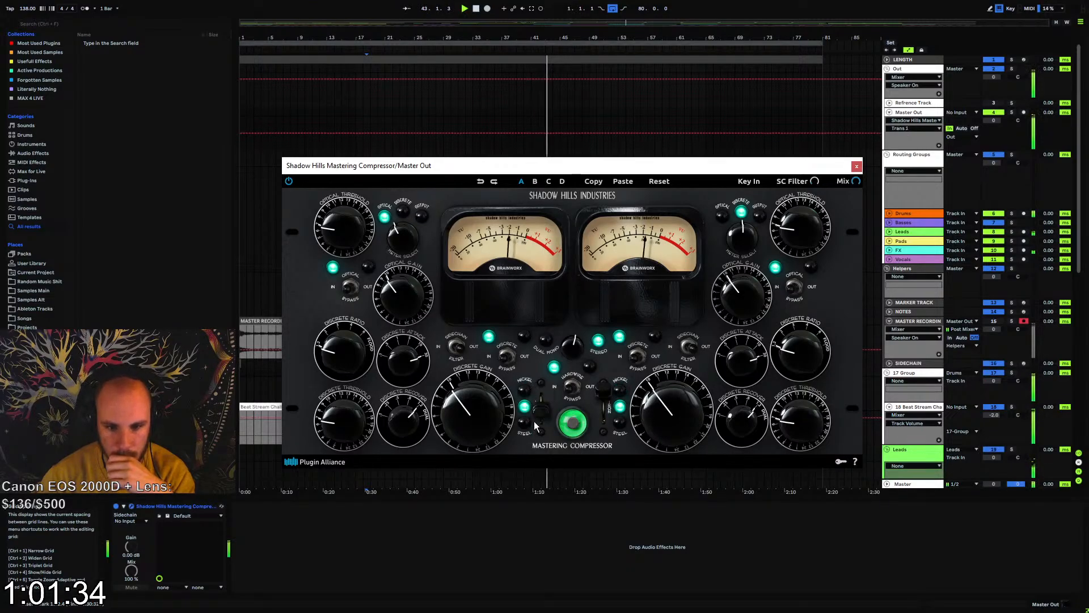
Switch the compressor's sidechain filter setting and fine-tune the discrete threshold on both channels
click(461, 347)
click(454, 347)
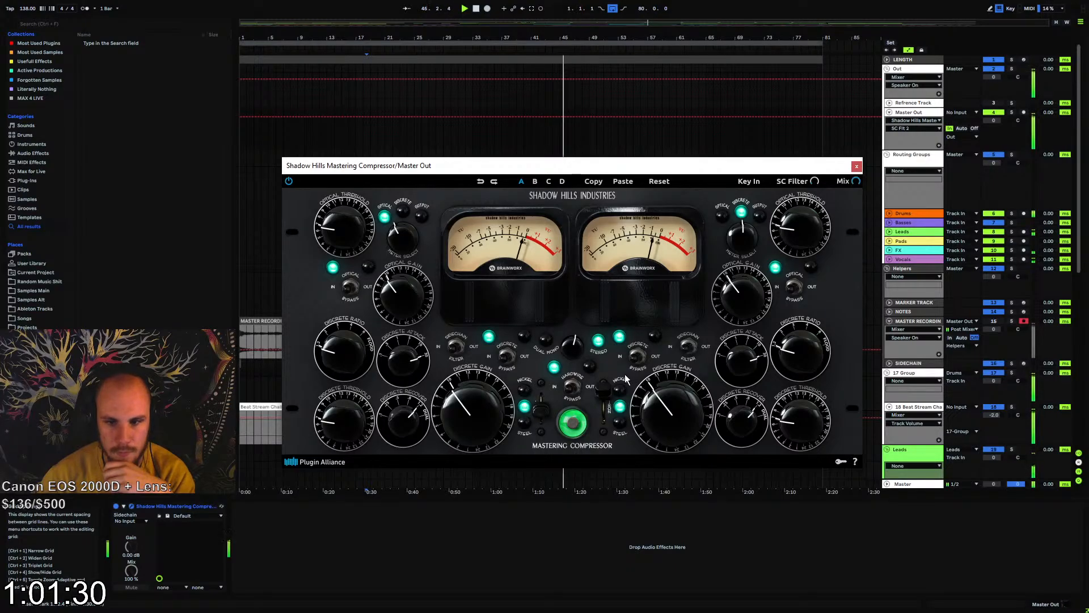
click(350, 412)
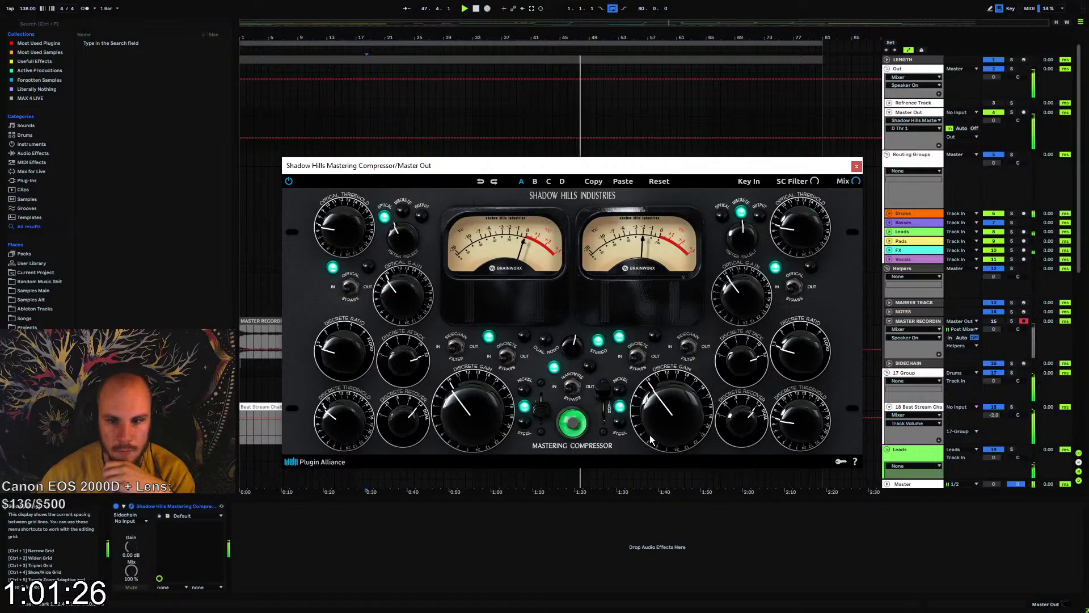
click(775, 429)
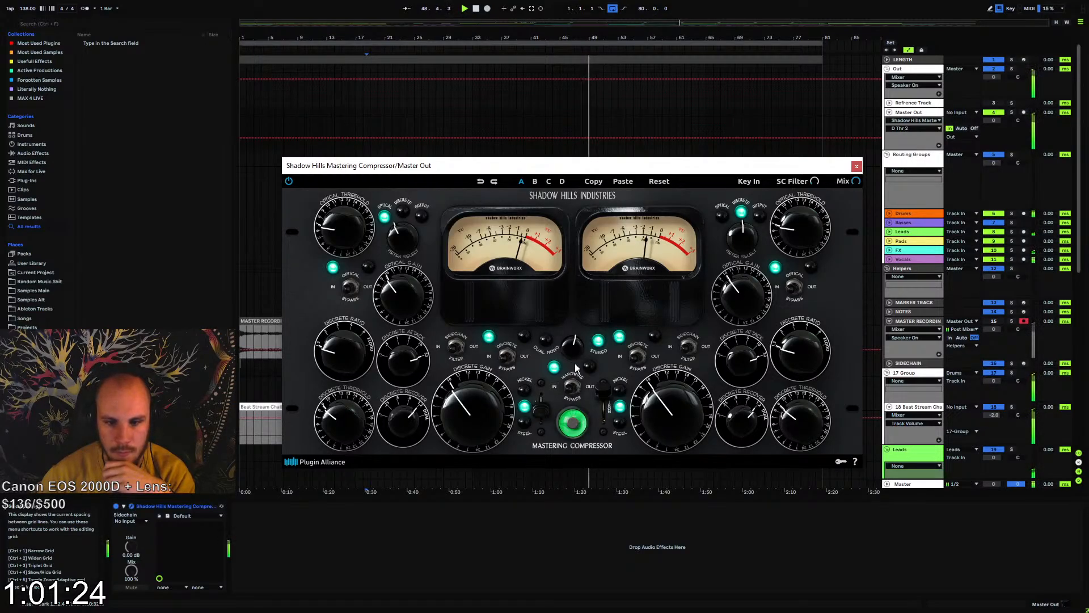
Set the compressor to dual mono with the iron transformer on the second channel, and compare it with the device bypassed
click(570, 346)
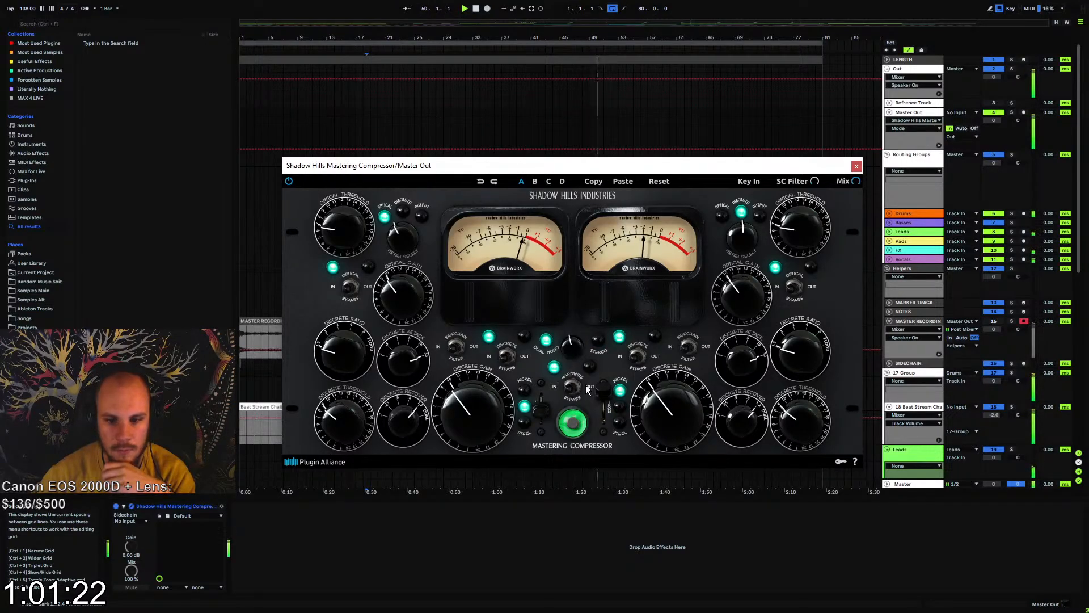
click(620, 409)
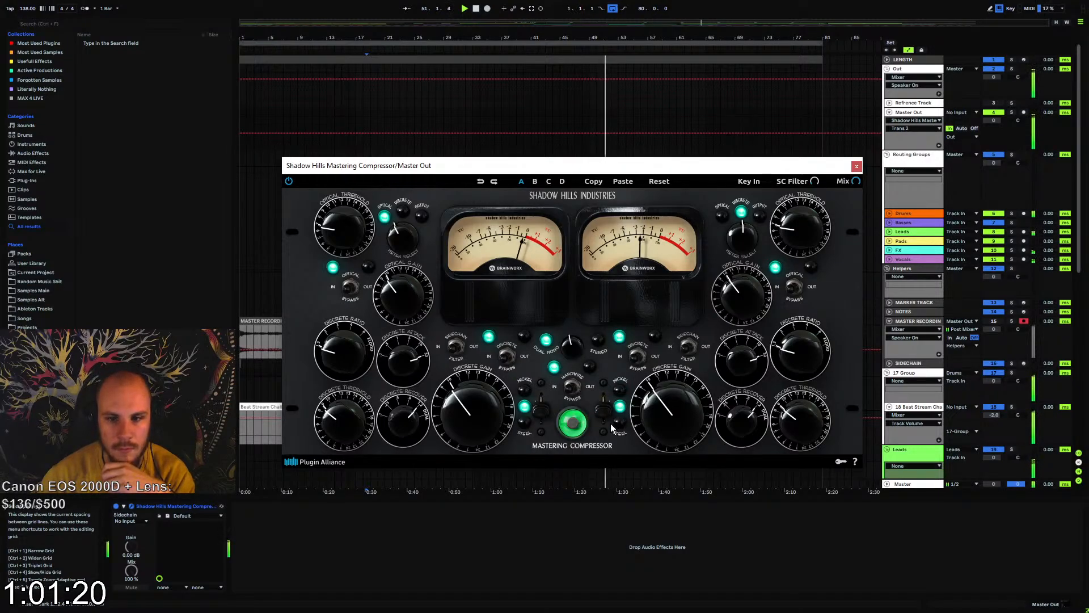
click(117, 509)
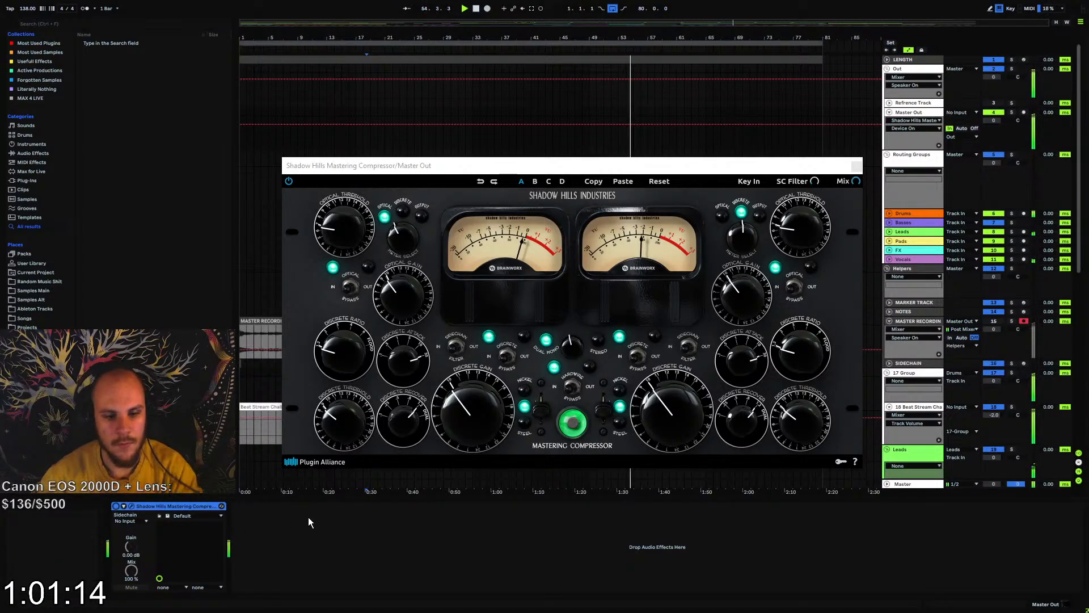
Add the lkjb_Luftikus_x64 EQ after the compressor on Master Out with a 40k high boost of 2.95, and close both plug-in windows
right_click(326, 534)
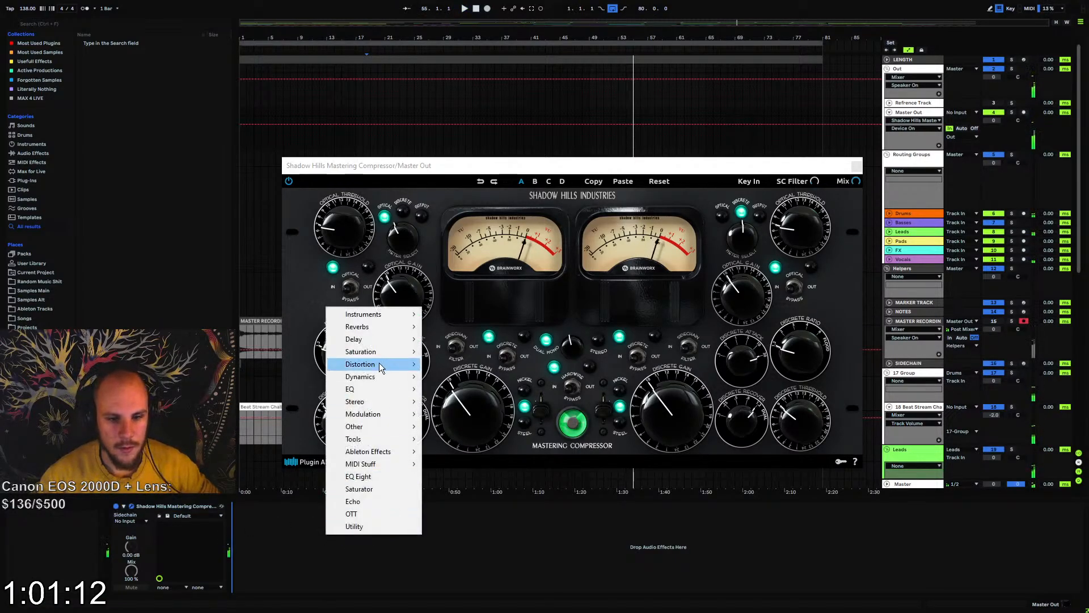
mouse_move(398, 389)
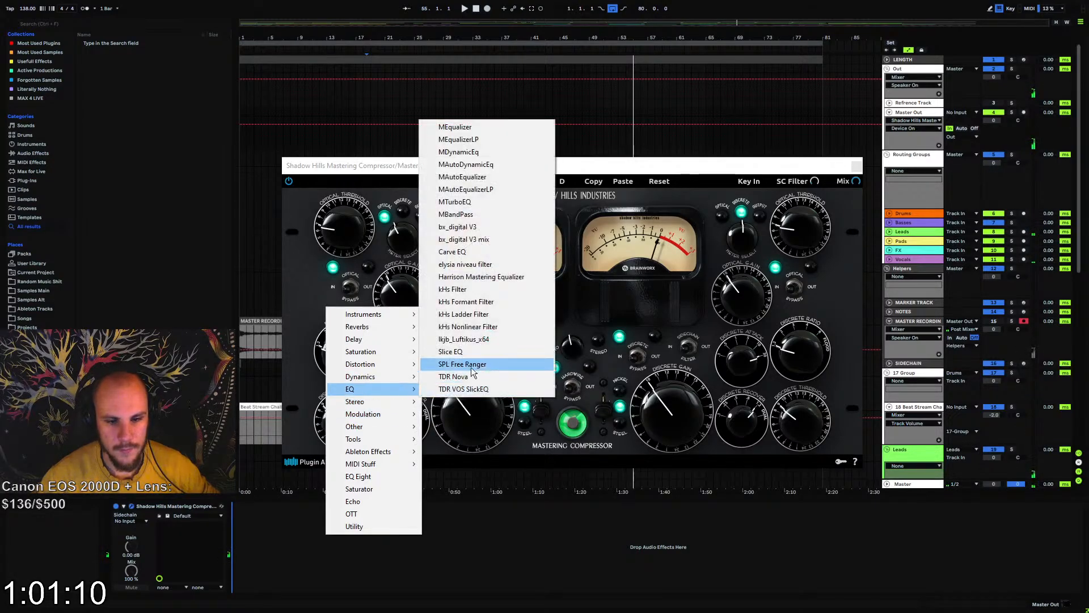
click(499, 344)
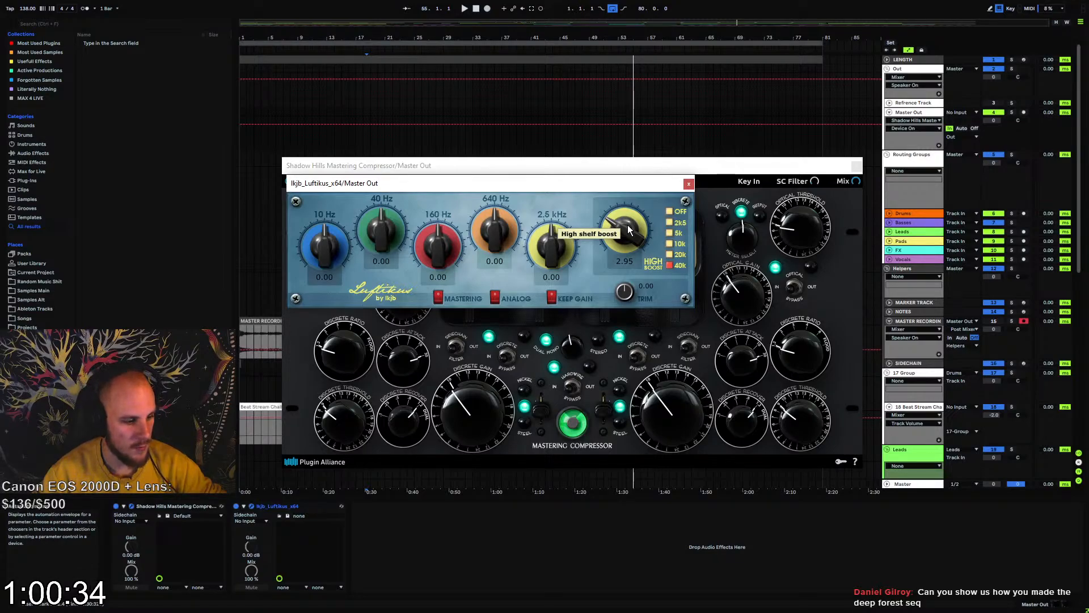
click(689, 183)
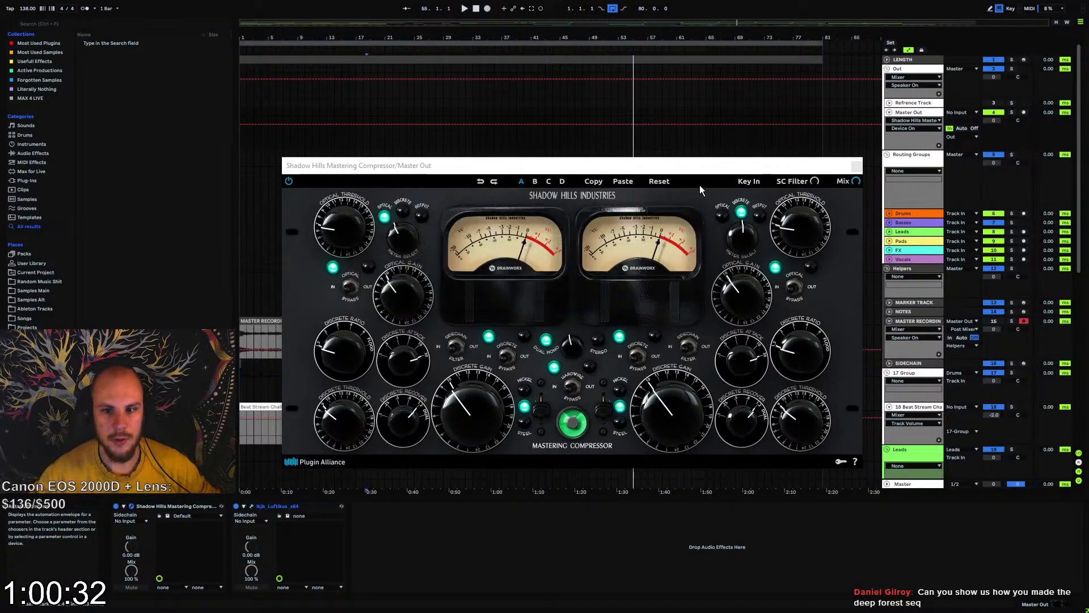
click(853, 165)
Play the track, reopen the Luftikus EQ and raise its high boost to 4.45
key(space)
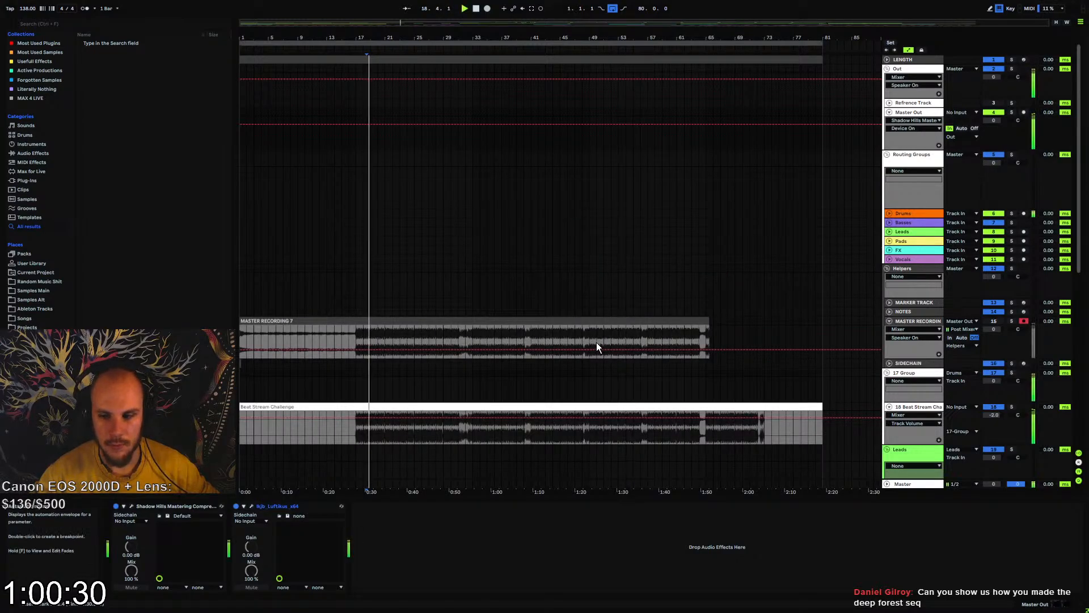
click(253, 506)
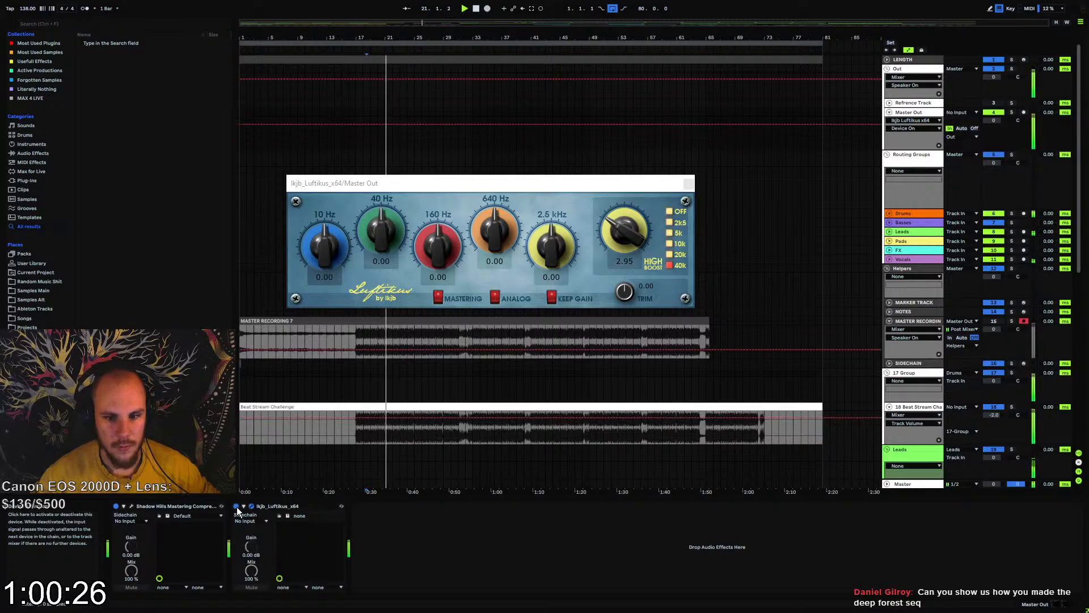
drag(621, 229, 632, 215)
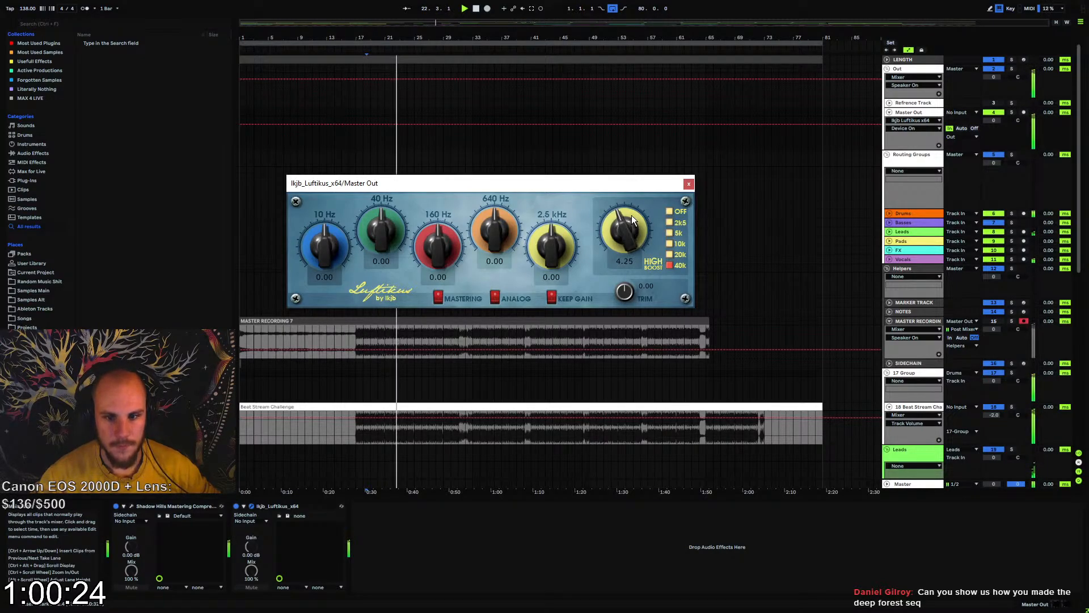
click(688, 183)
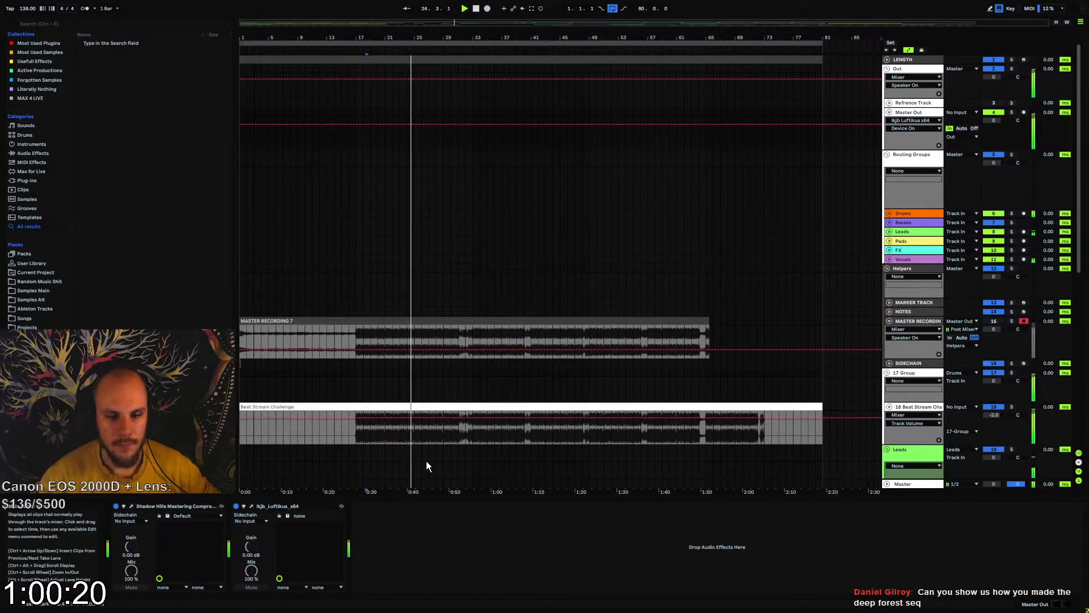
Add MStereoProcessor after Luftikus on Master Out and set its crossover type to Linear-phase
scroll(422, 465, down, 3)
scroll(421, 460, down, 1)
scroll(422, 419, down, 3)
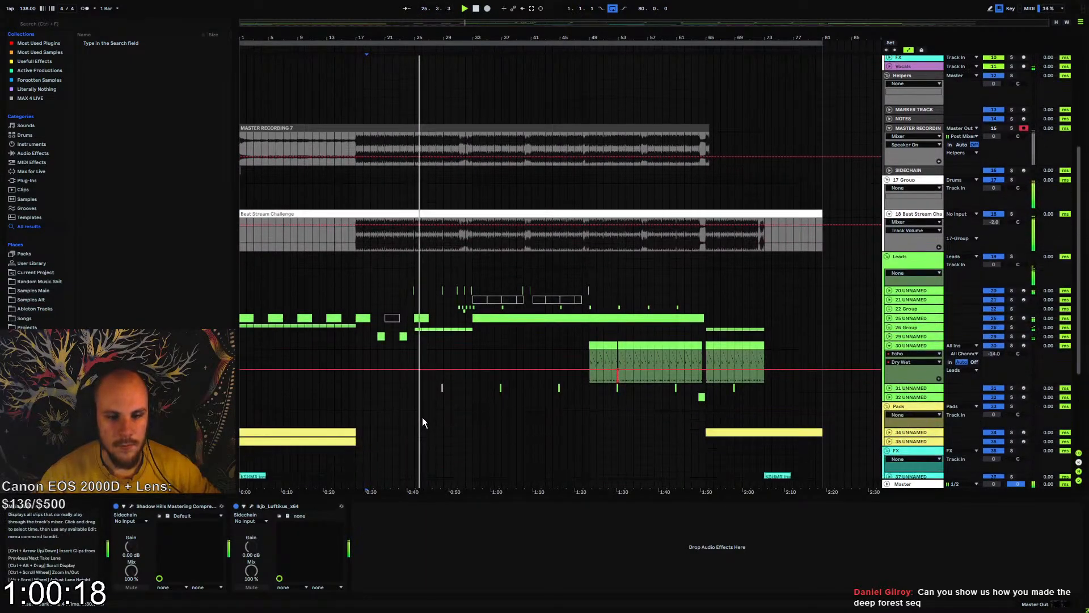
right_click(417, 534)
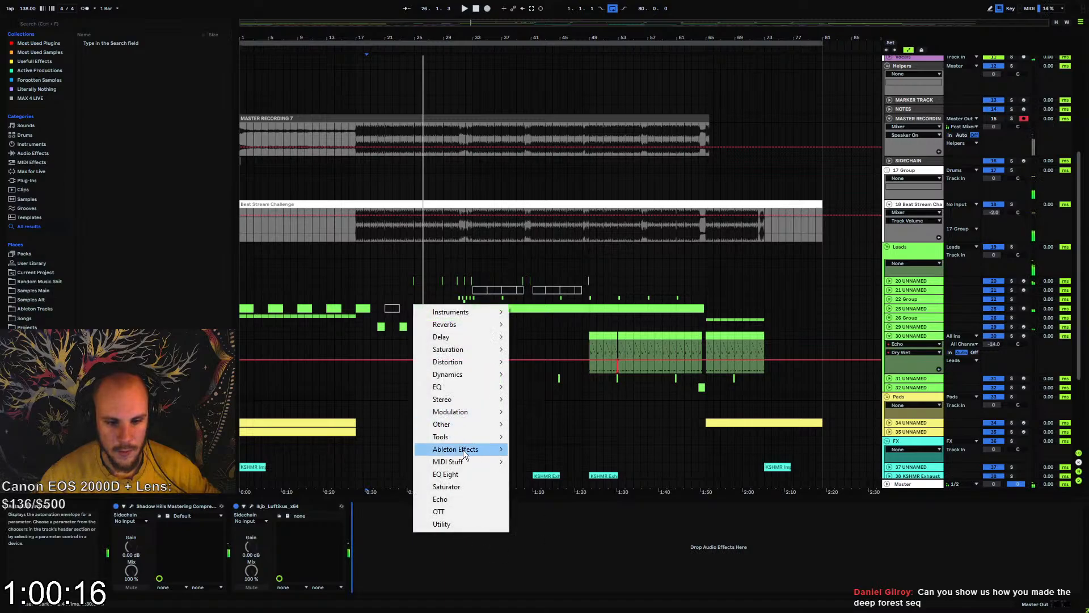
mouse_move(466, 400)
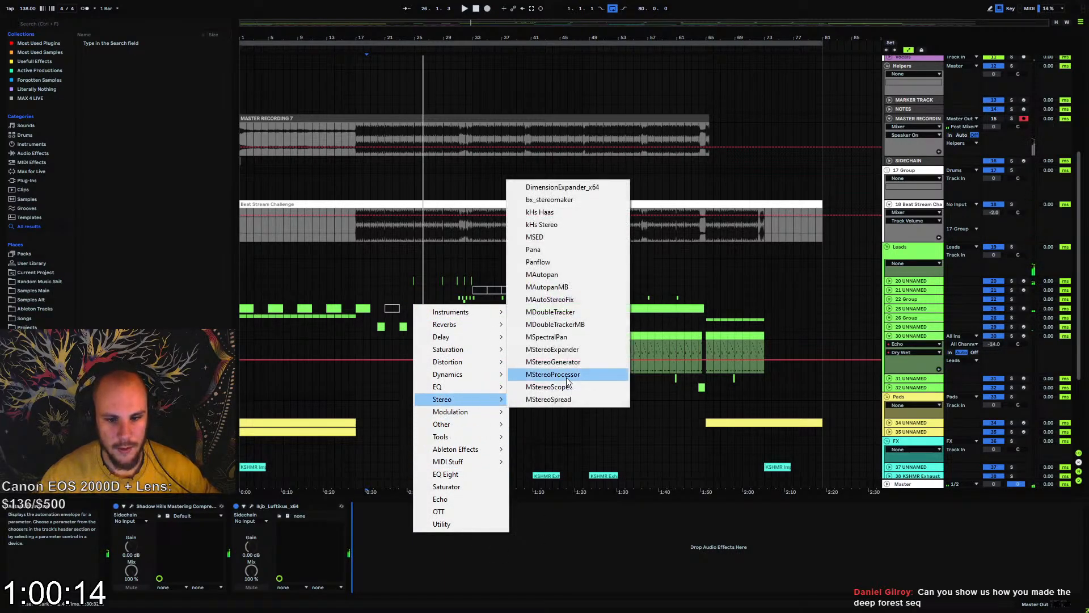
click(575, 375)
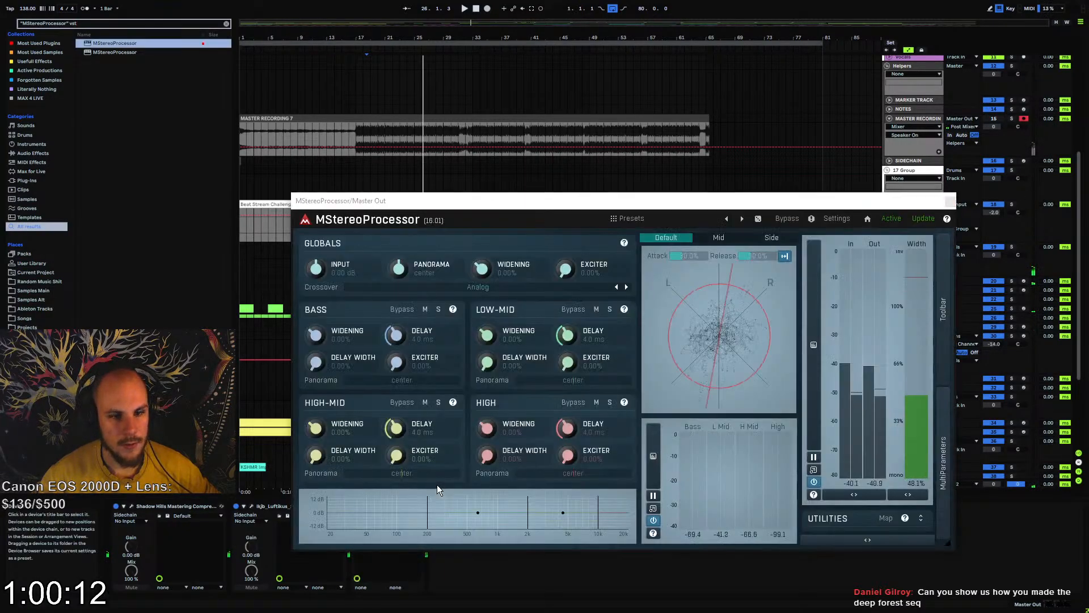
click(478, 286)
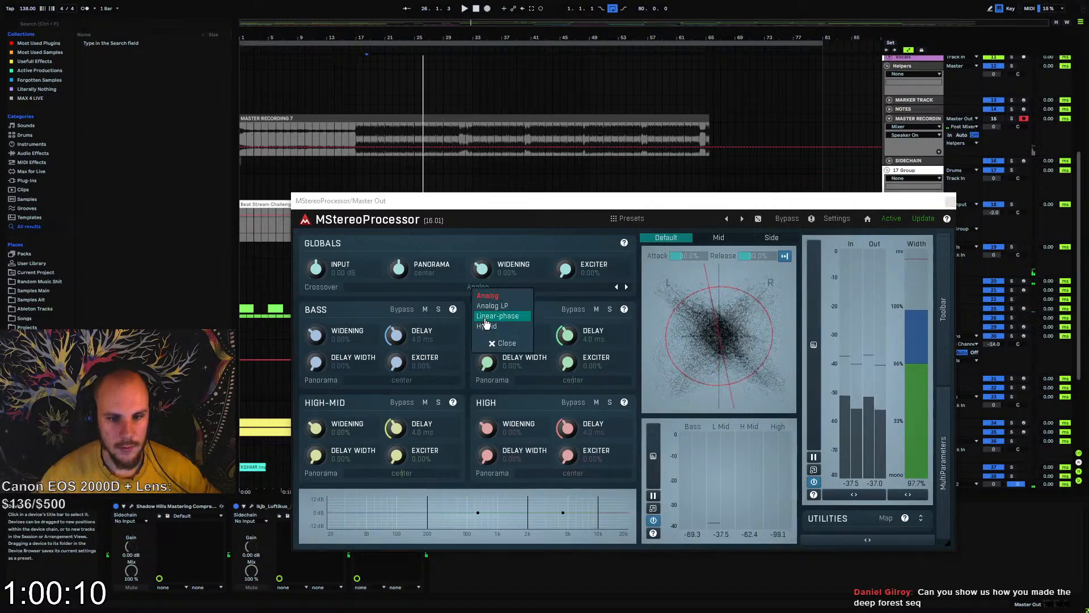
click(493, 340)
During playback, move the bass crossover to 288.4 Hz, reduce the bass widening and set the low-mid widening to 21.6%
key(space)
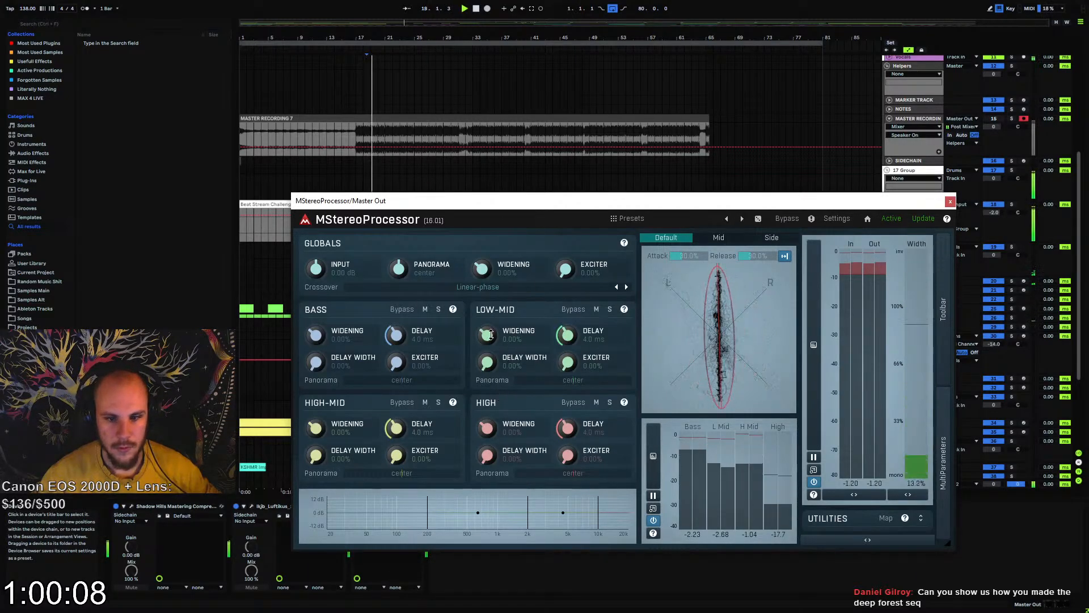
drag(489, 336, 489, 339)
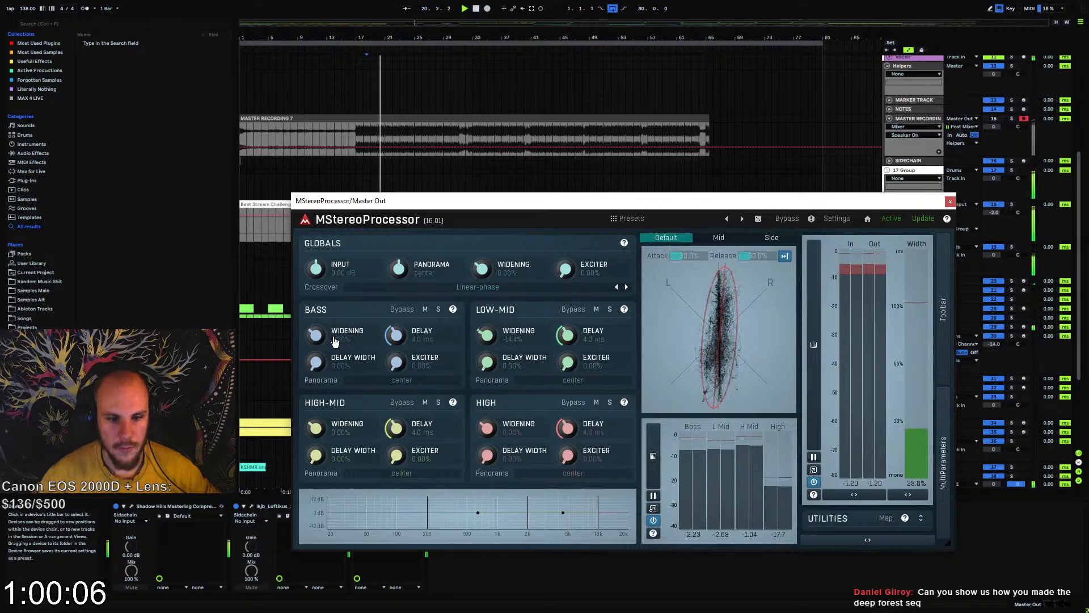
drag(427, 506, 442, 504)
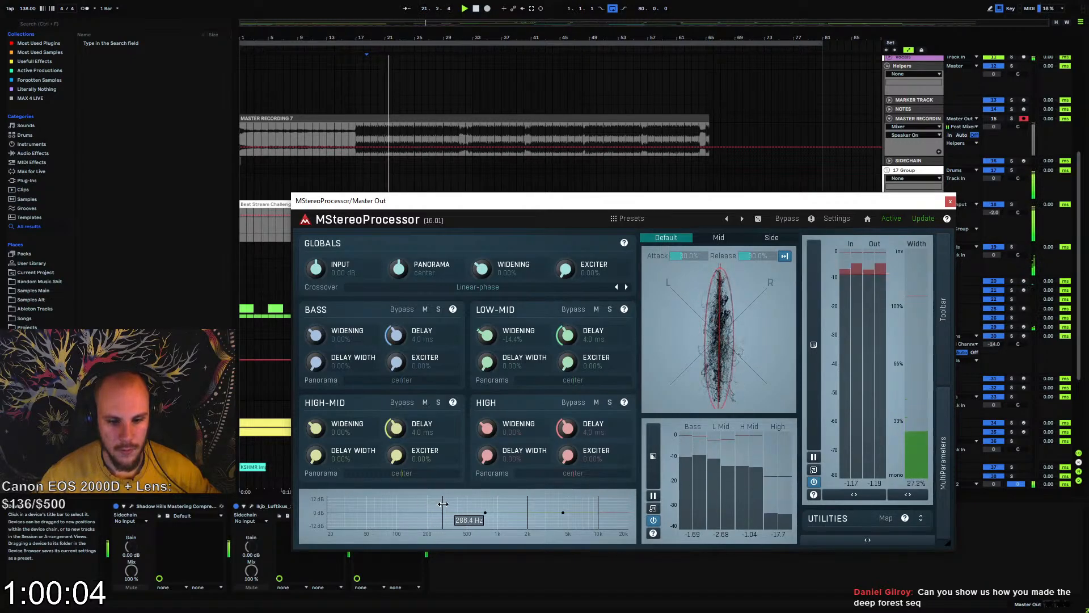
drag(321, 335, 320, 363)
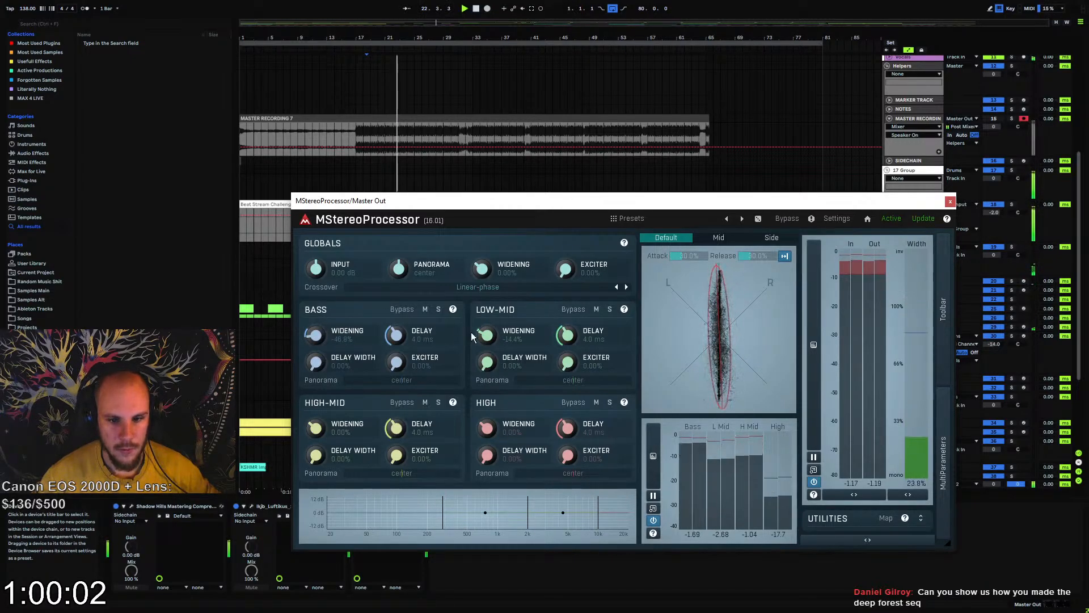
drag(488, 335, 488, 324)
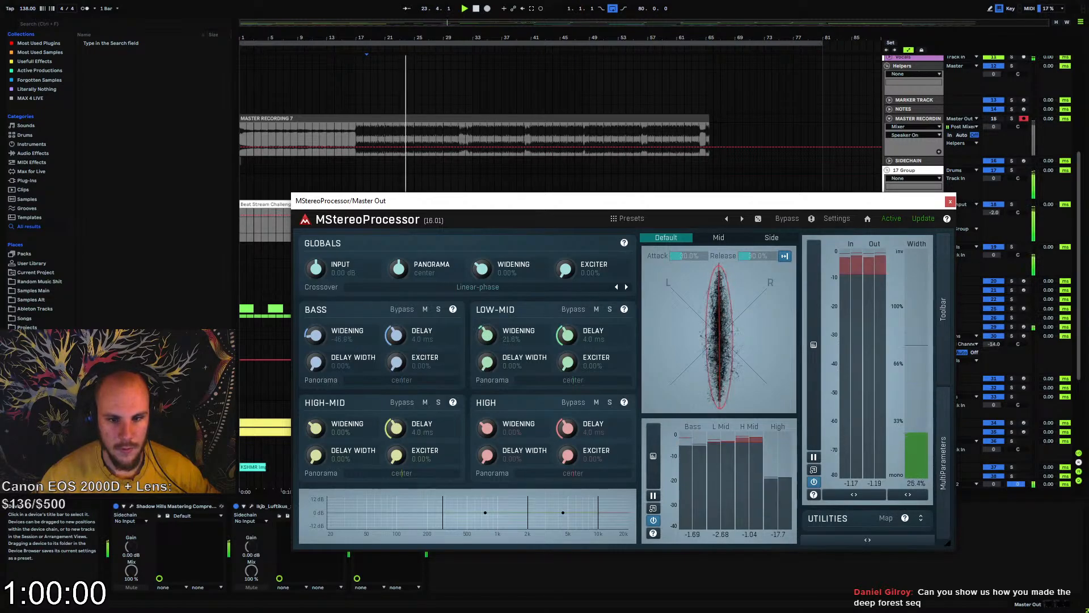
Raise the crossover between the low-mid and high-mid bands, set the high band's widening to 21.6% and increase its exciter
drag(528, 505, 537, 503)
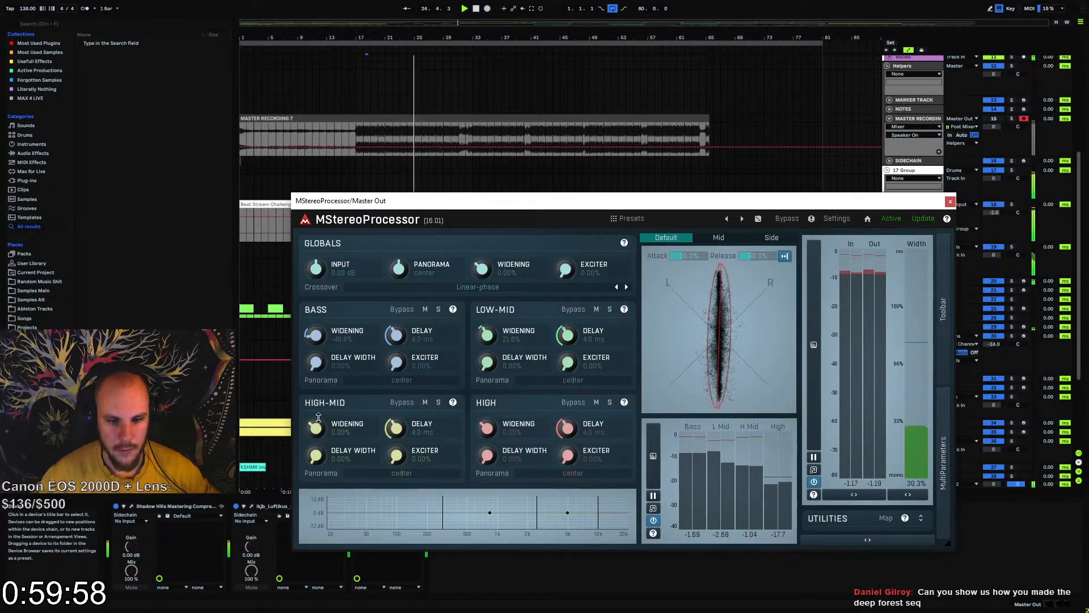
drag(487, 428, 487, 417)
drag(567, 455, 568, 409)
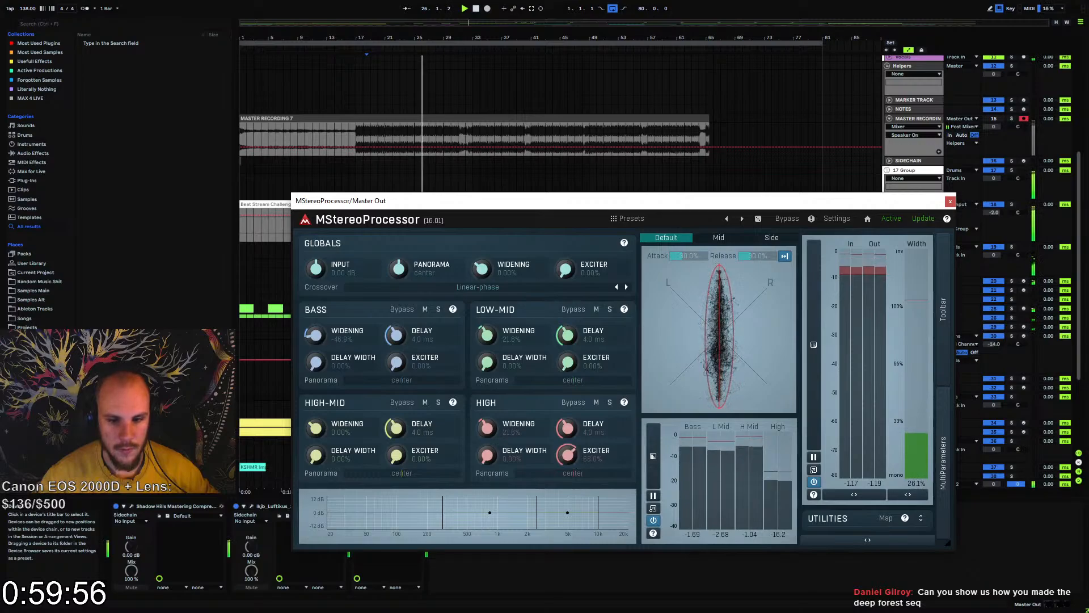
Raise the high-mid band's exciter slightly and set the global exciter to 50.8% in MStereoProcessor
drag(396, 455, 396, 445)
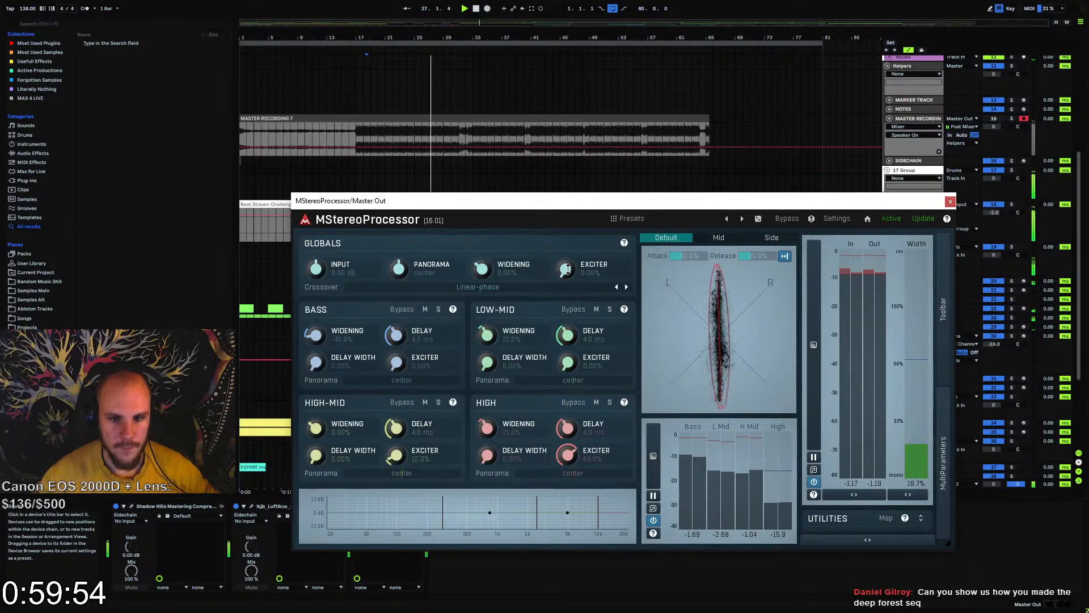
drag(566, 269, 565, 235)
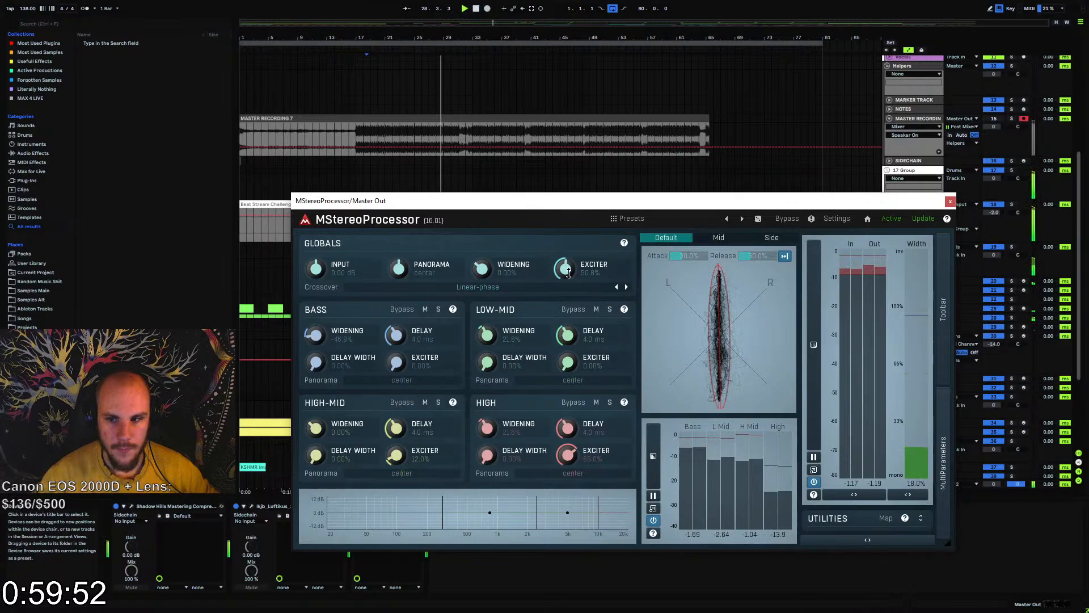
click(950, 200)
Reopen MStereoProcessor on Master Out and return the global exciter to 0%
right_click(463, 548)
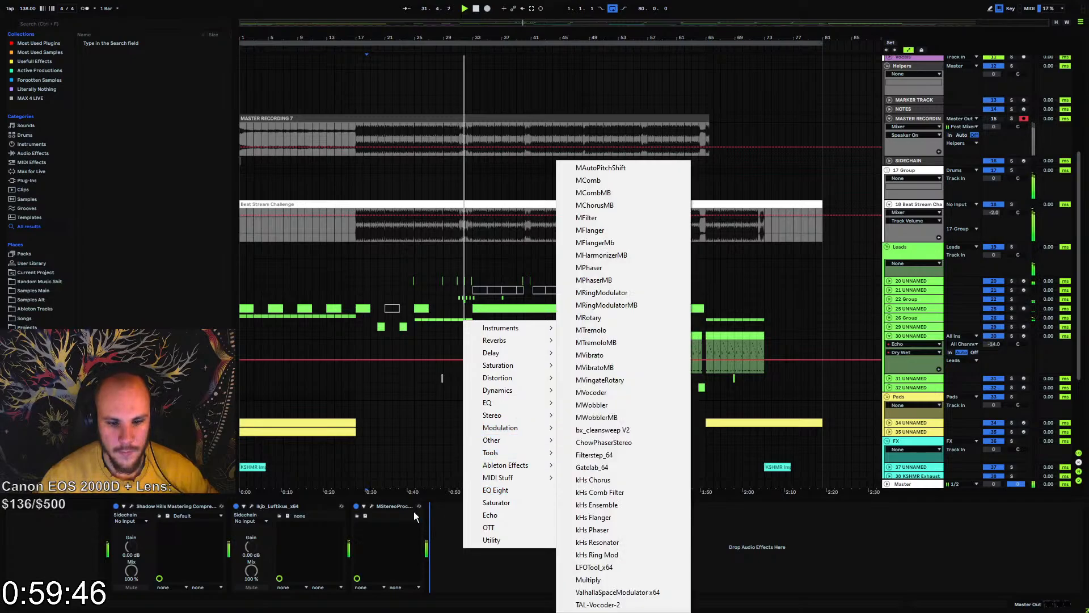
click(372, 506)
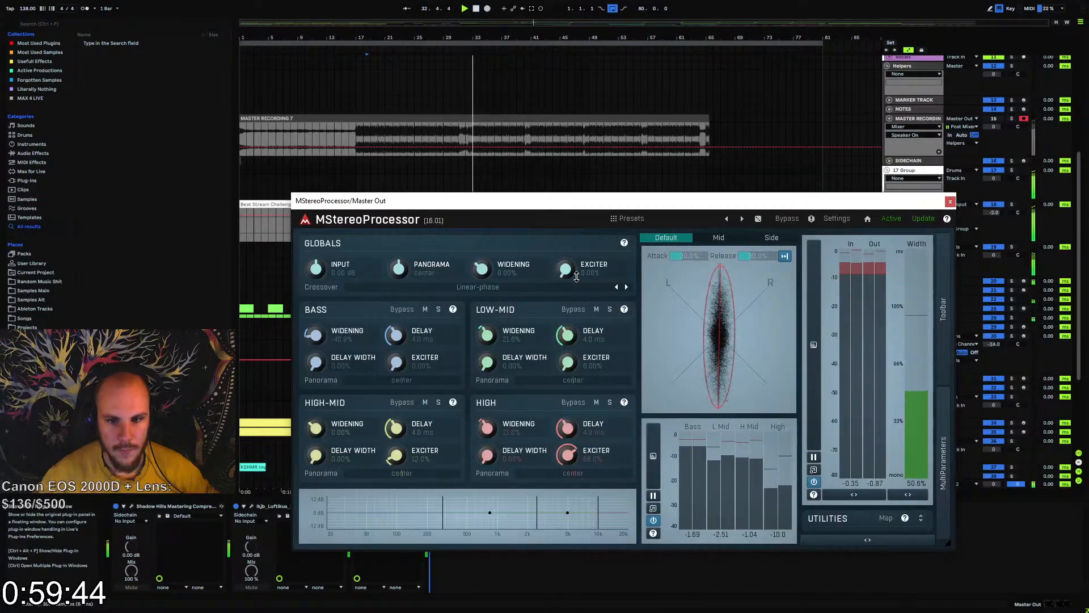
drag(570, 272, 595, 381)
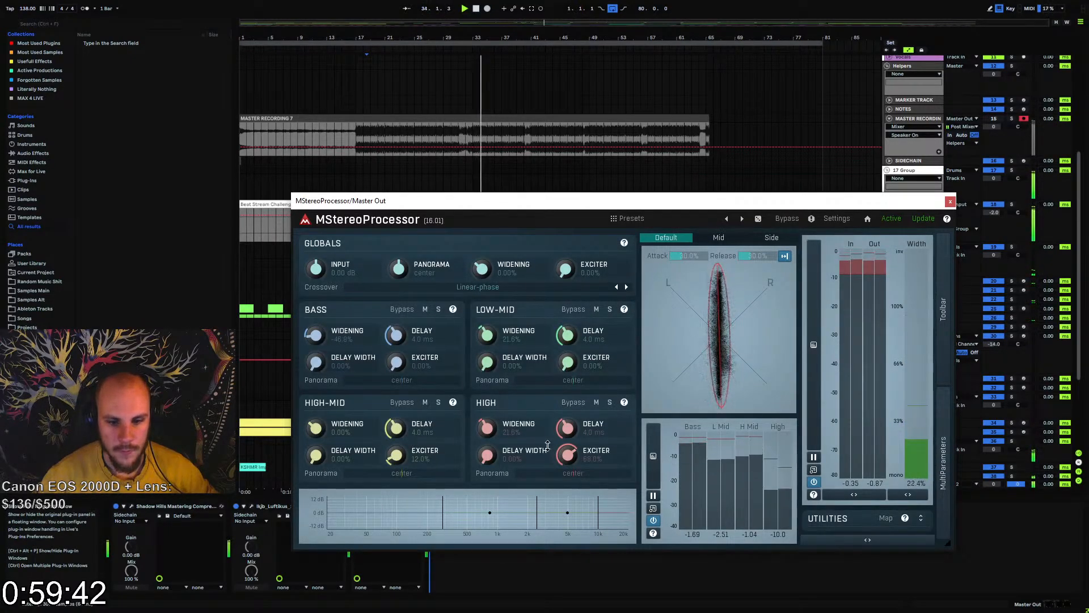
click(950, 201)
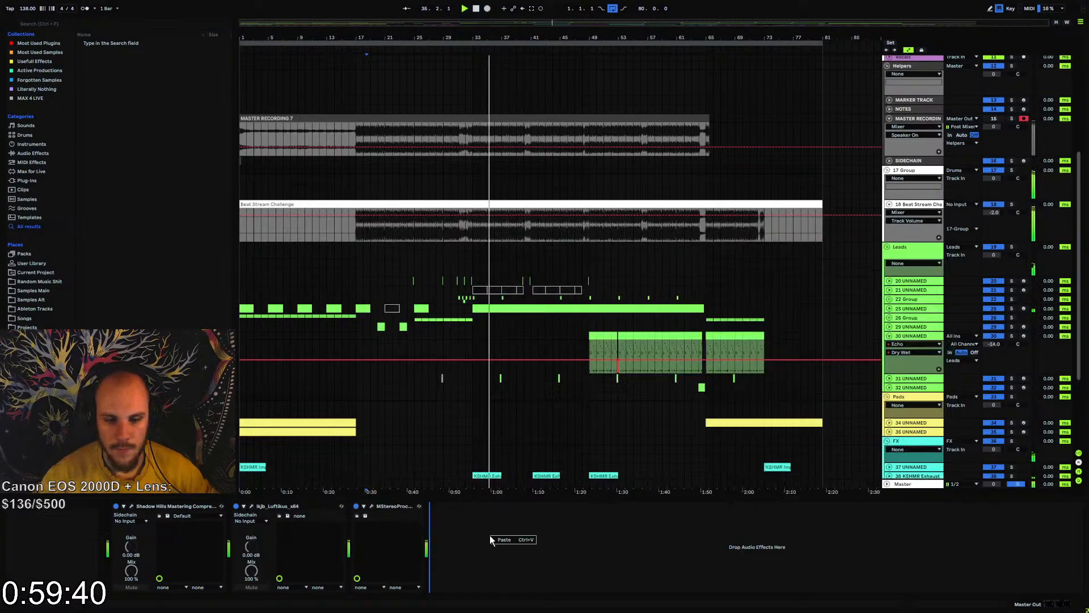
Try loading the Boost effect on Master Out and remove the bx_digital V3 device from the chain
right_click(489, 536)
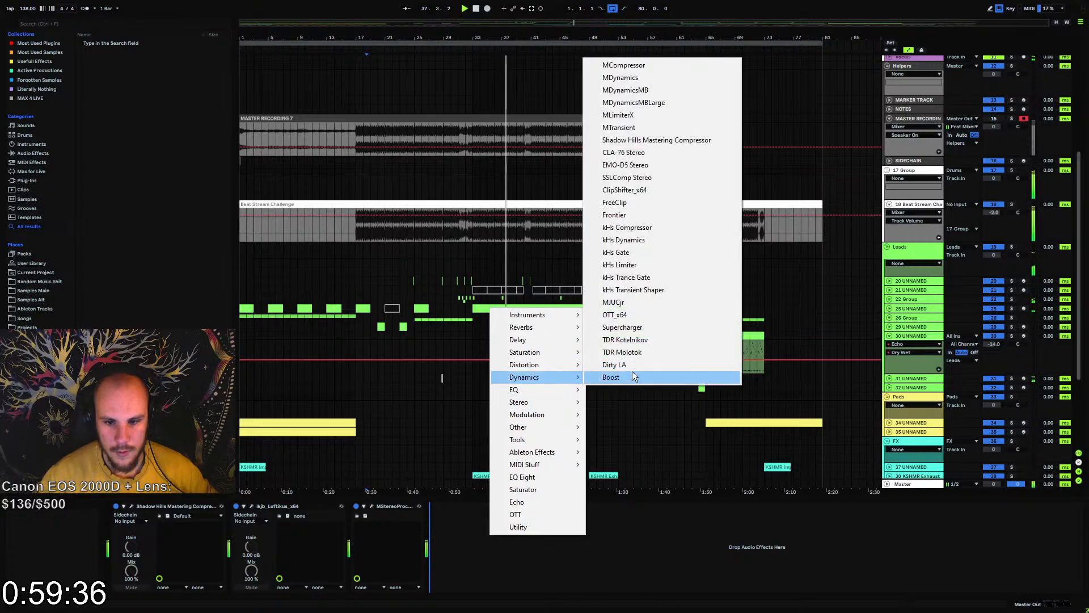
click(636, 378)
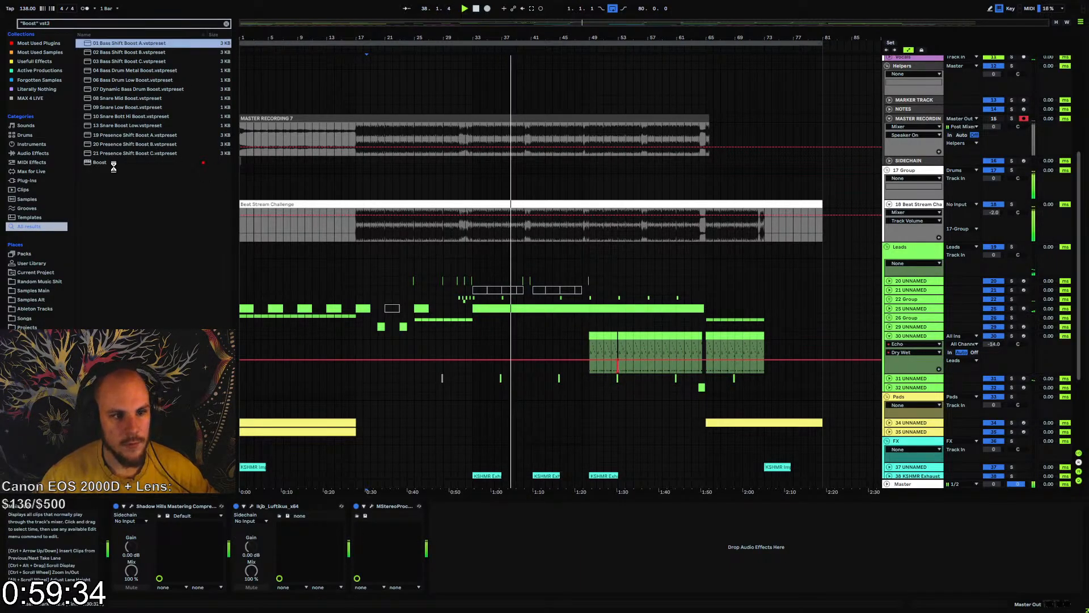
double_click(101, 162)
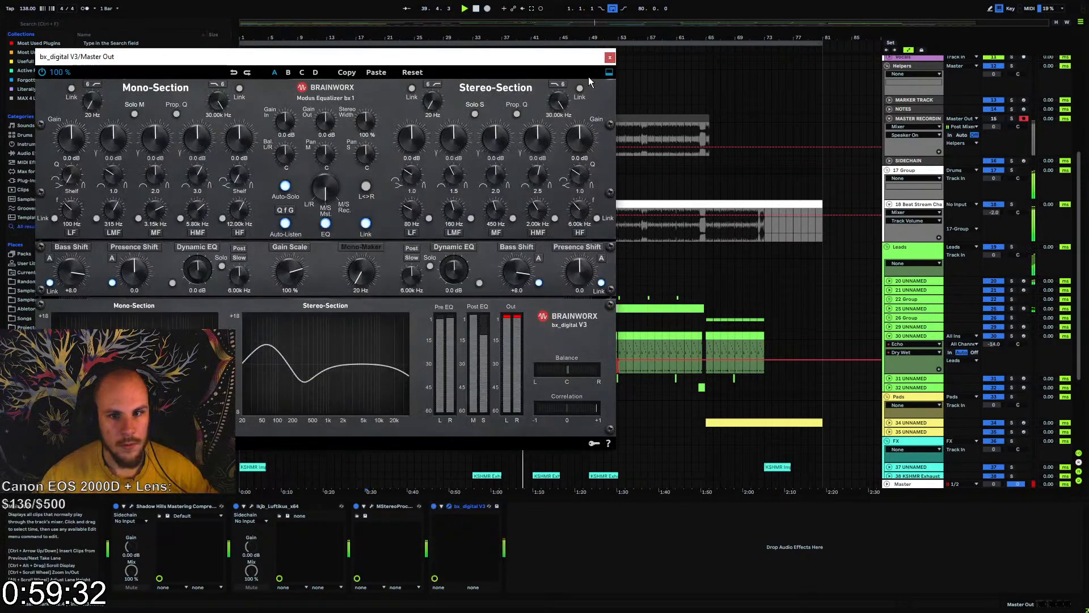
click(610, 57)
click(469, 506)
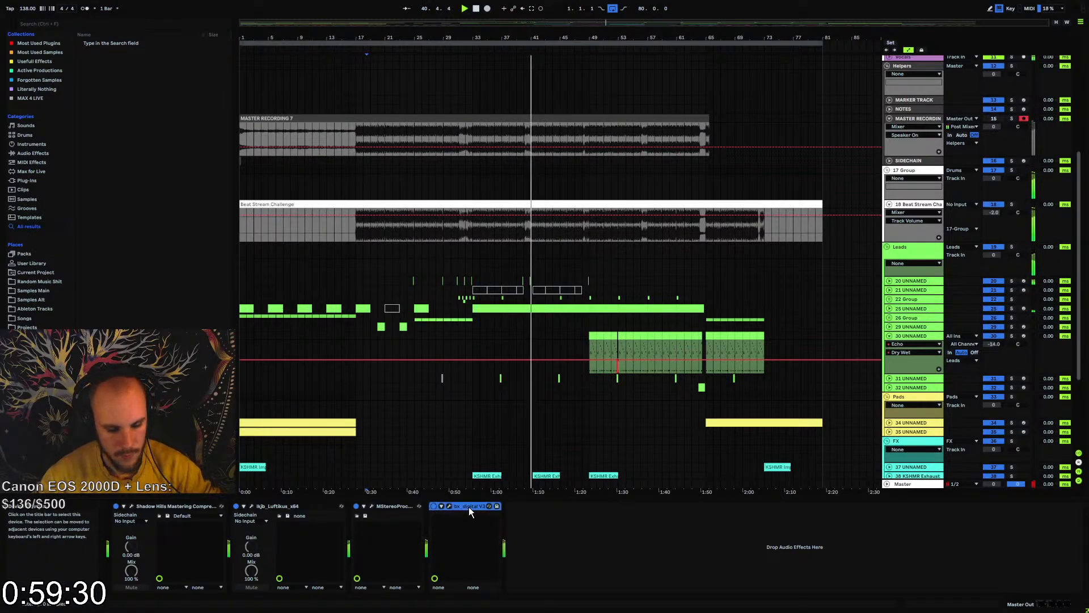
key(Delete)
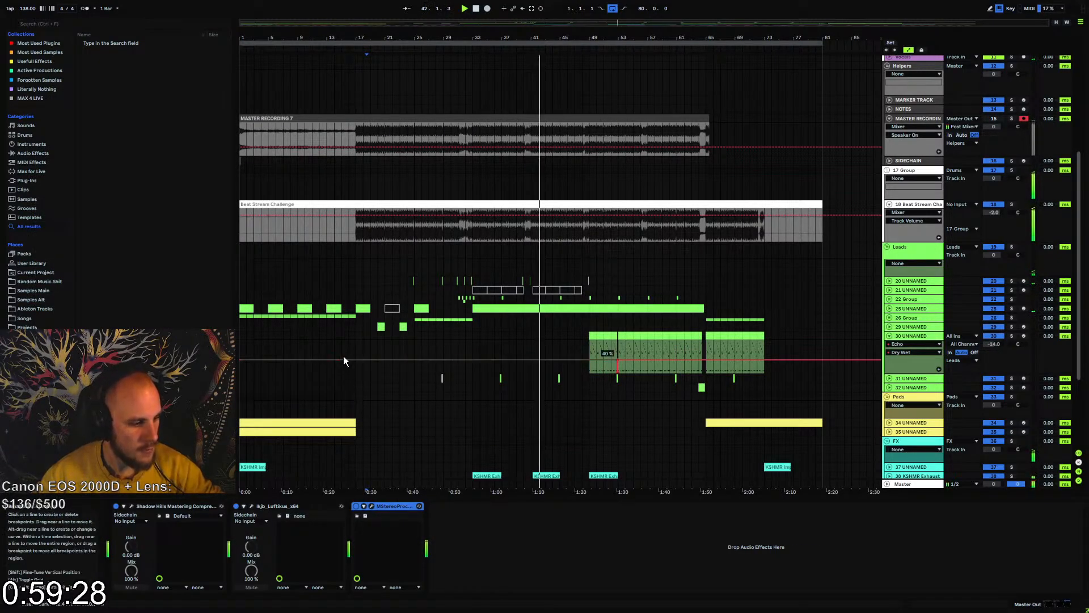
Find Boost among the VST3 plug-ins and add it after MStereoProcessor on Master Out
click(34, 180)
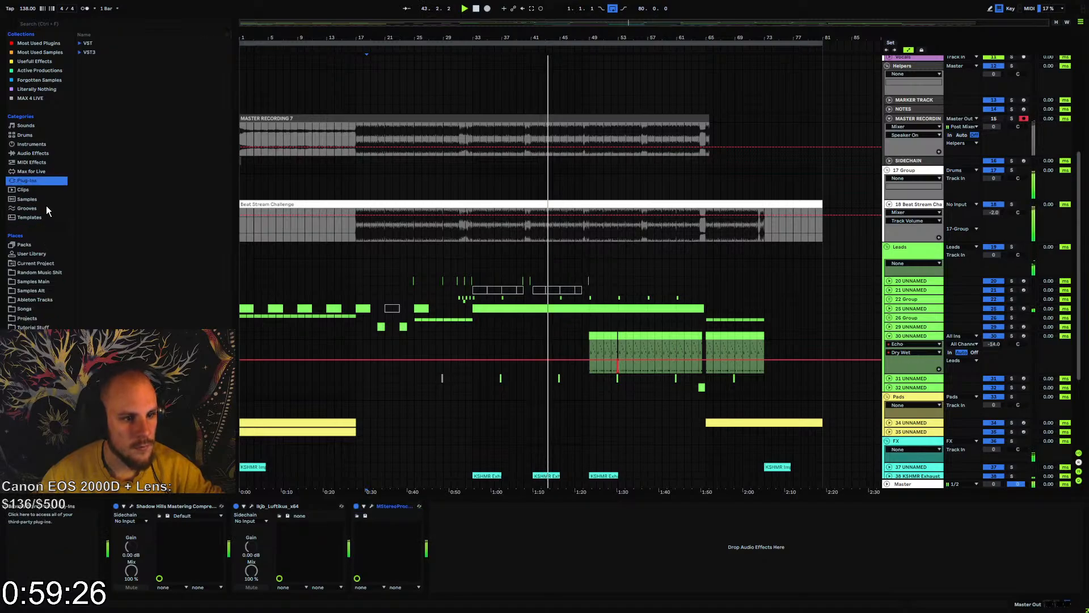
click(80, 52)
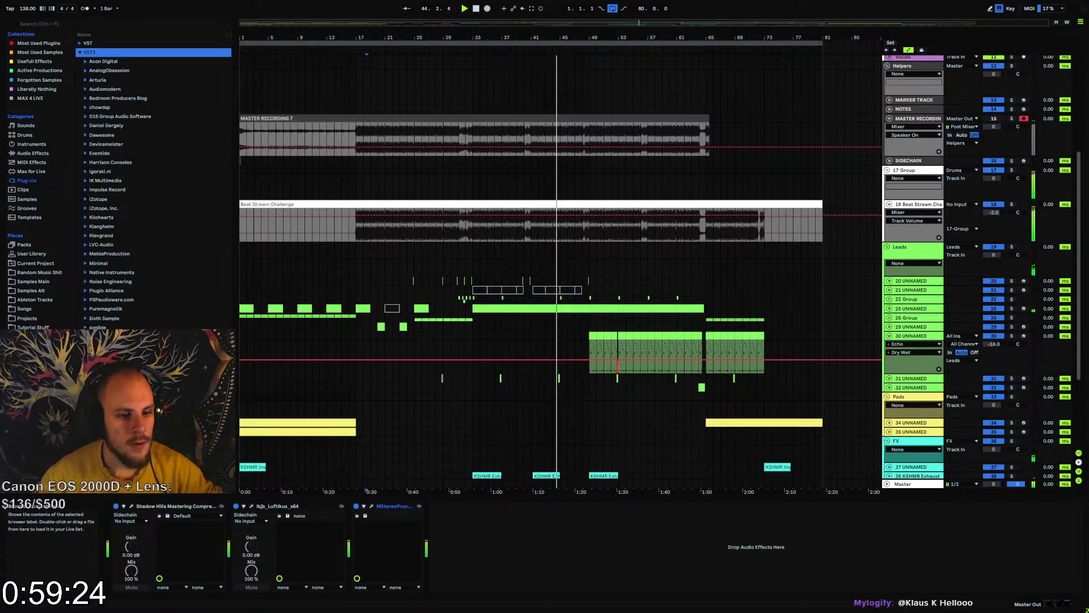
click(85, 409)
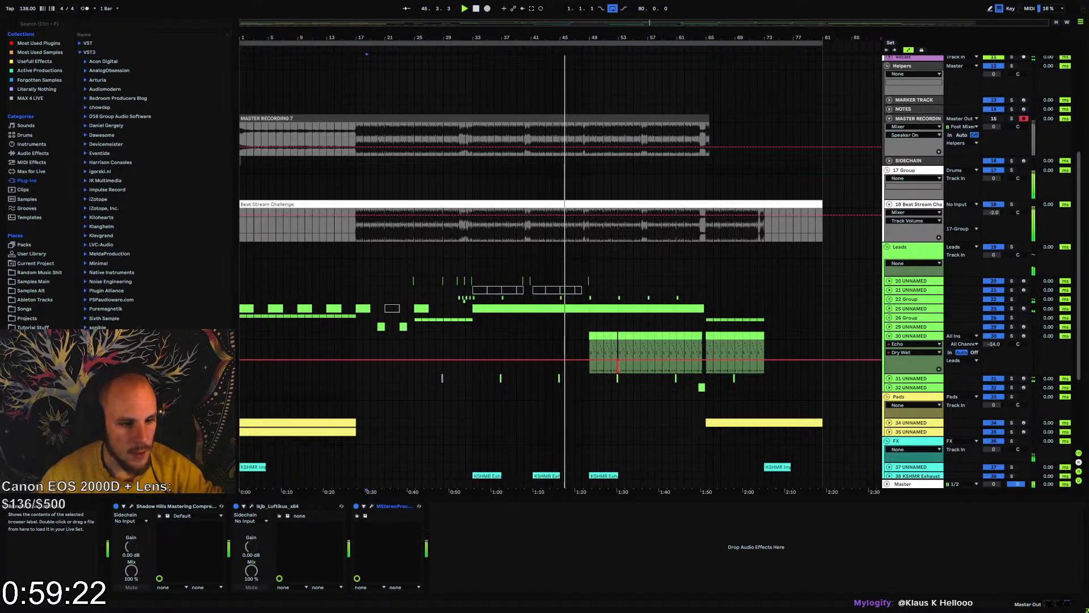
drag(86, 408, 448, 508)
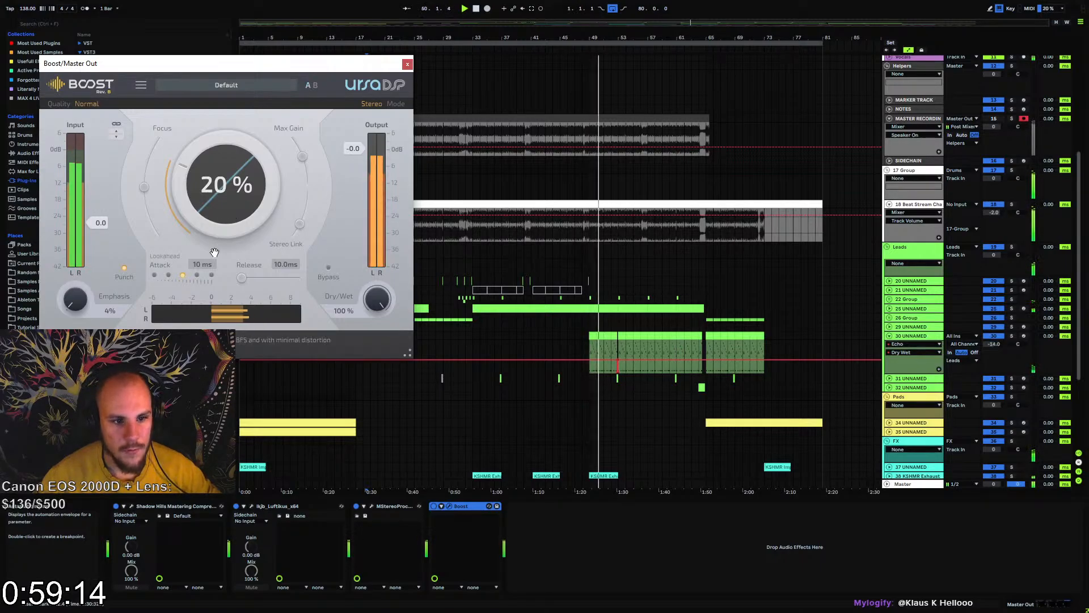
In Boost, set attack to 40 ms, release to 191 ms and focus to 0%, lower the stereo link and turn off Punch
click(211, 275)
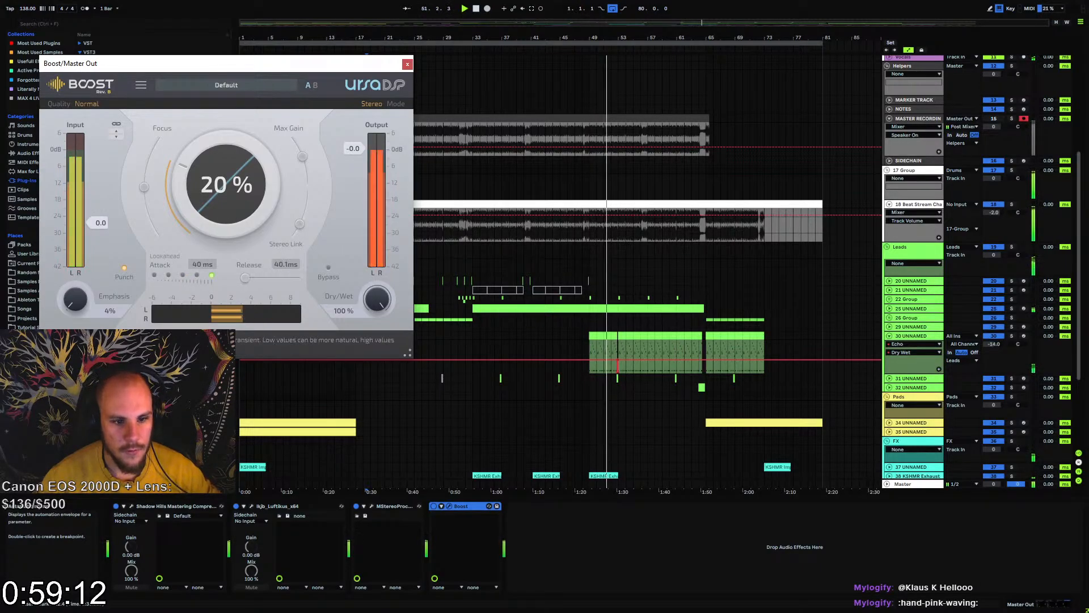
drag(247, 278, 273, 277)
drag(273, 225, 273, 244)
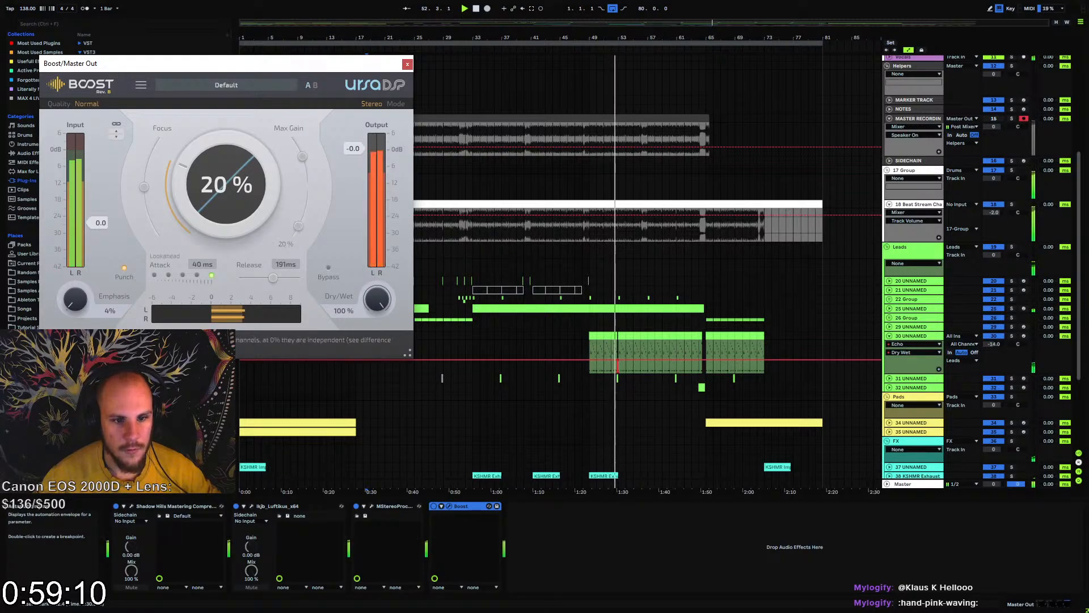
drag(145, 188, 106, 254)
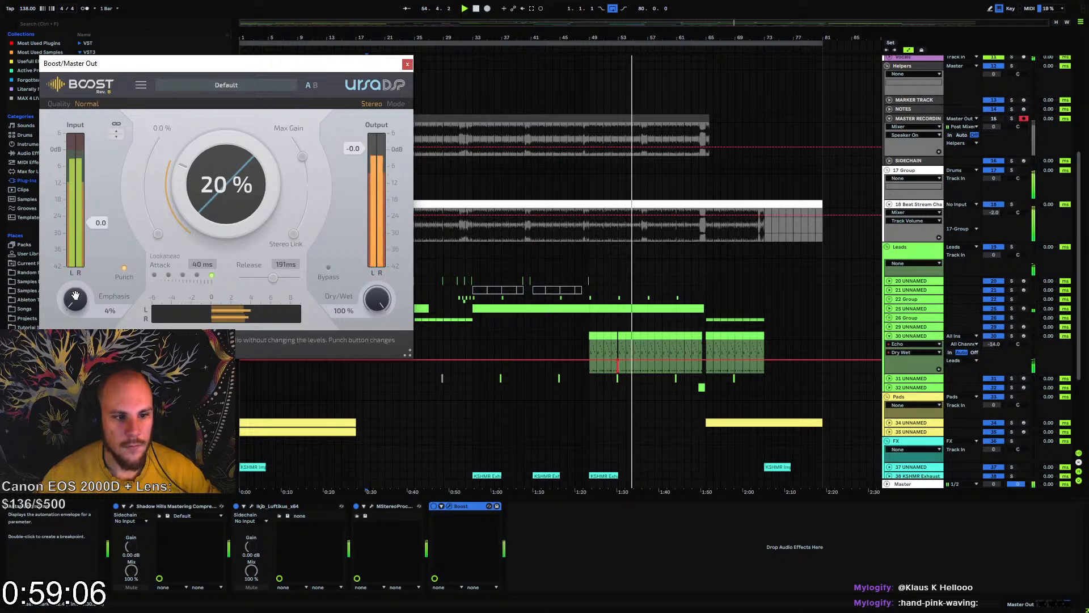
click(124, 267)
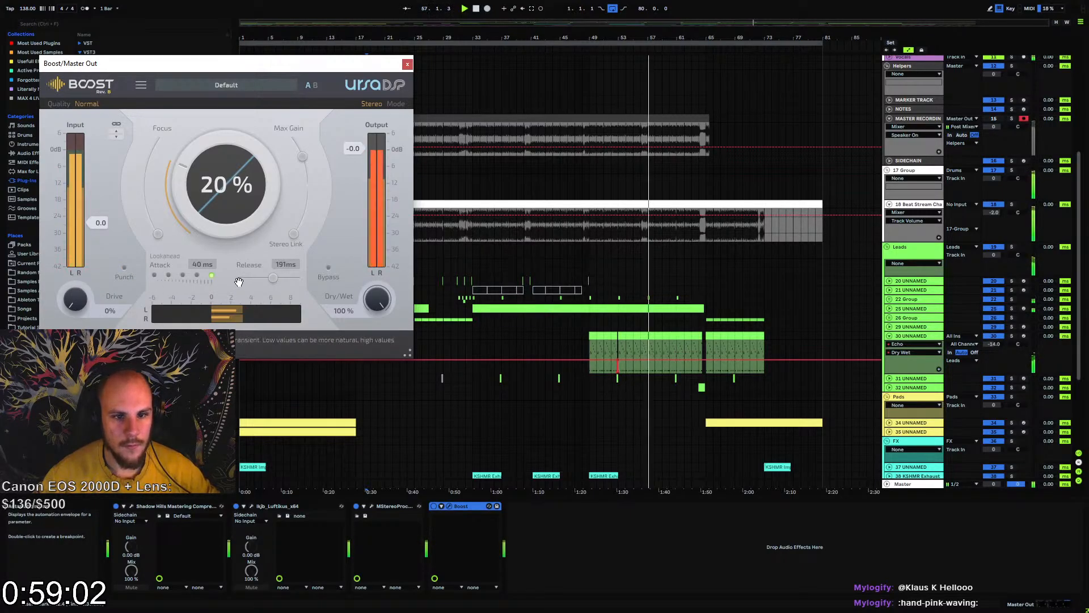
click(407, 64)
Add MEqualizerLP after Boost on Master Out and make band 1 a 24 dB/oct high-pass filter
right_click(540, 525)
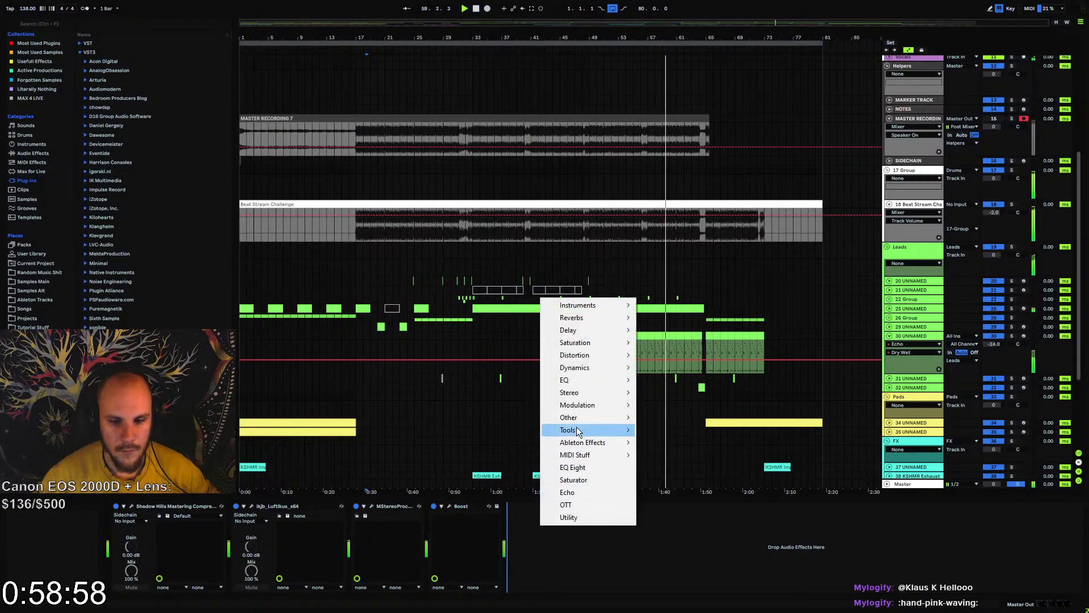
mouse_move(583, 381)
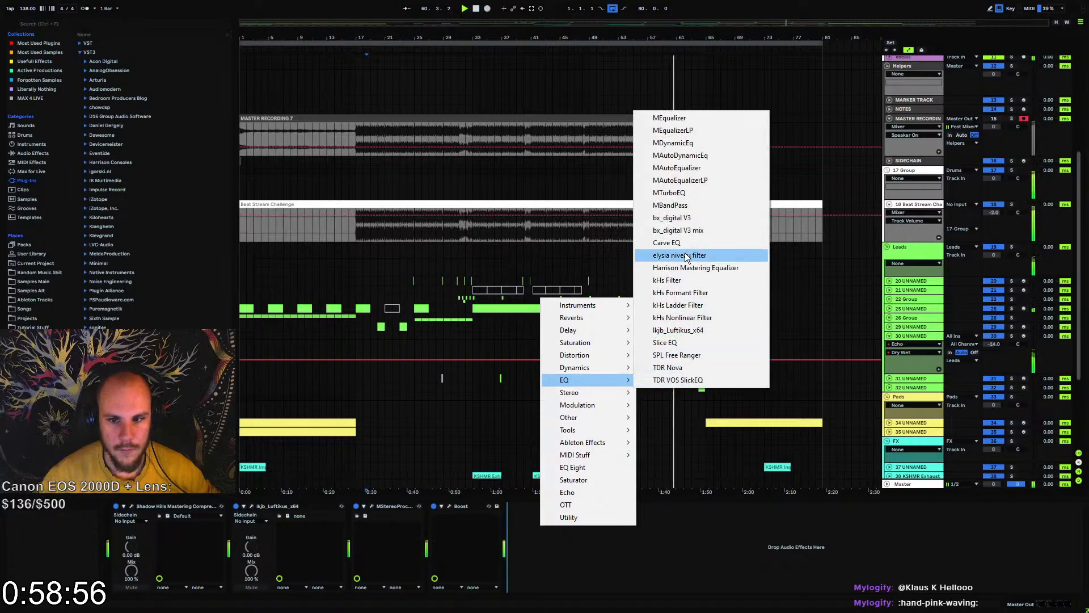
click(674, 130)
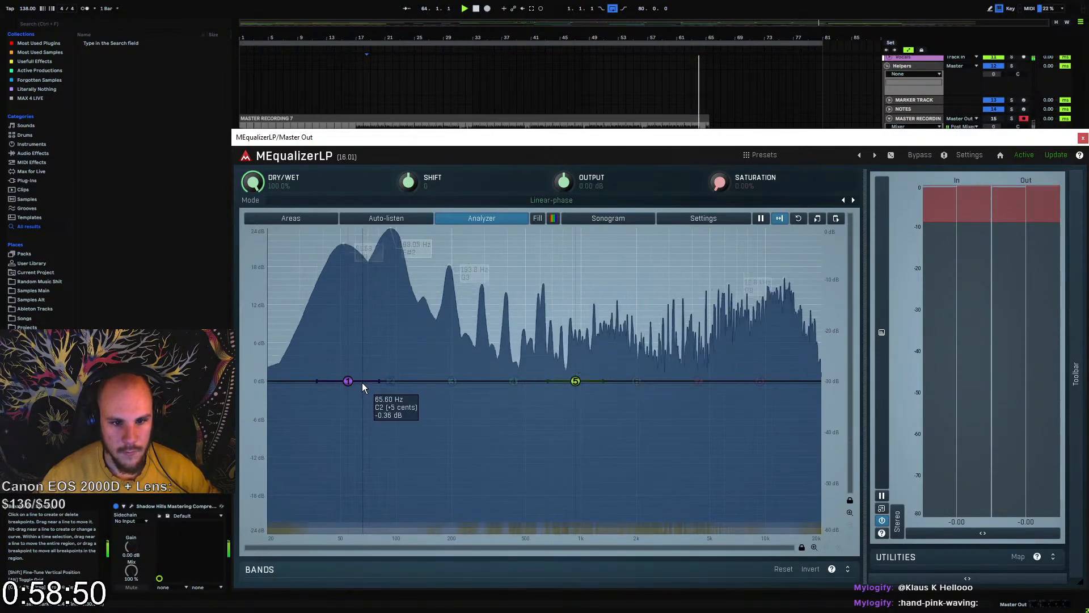
right_click(346, 380)
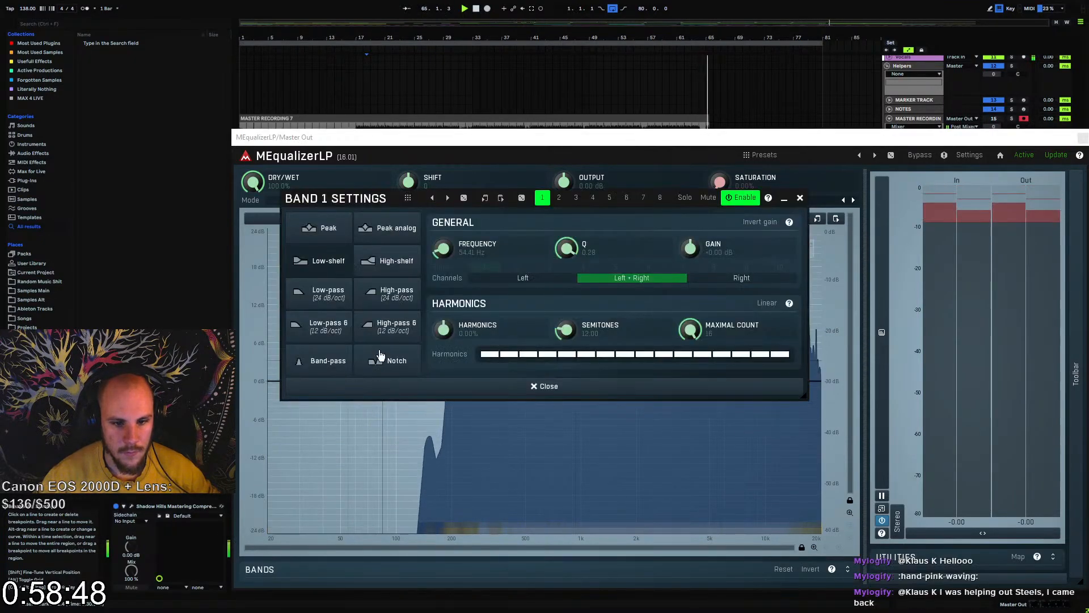
click(390, 295)
click(801, 198)
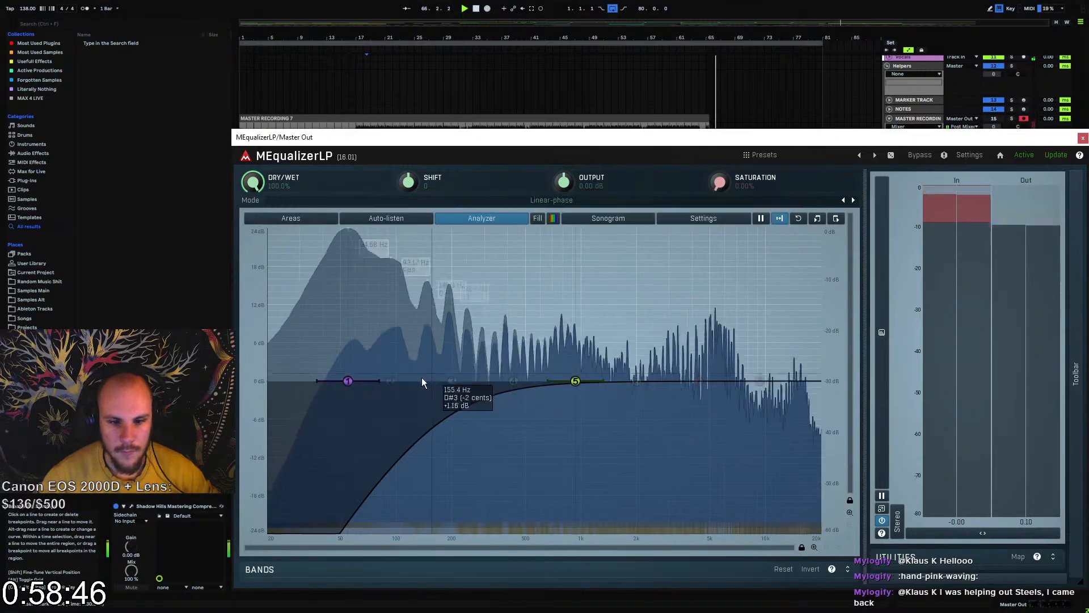
Lower band 1's cutoff frequency to 23.61 Hz and set its Q to 0.84
drag(347, 381, 303, 380)
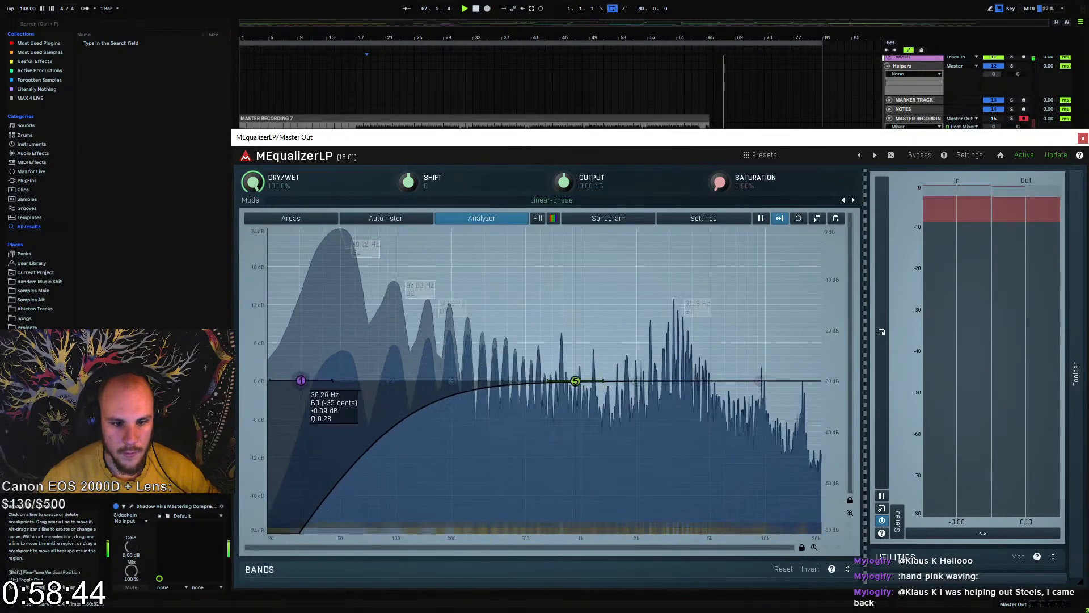
double_click(304, 380)
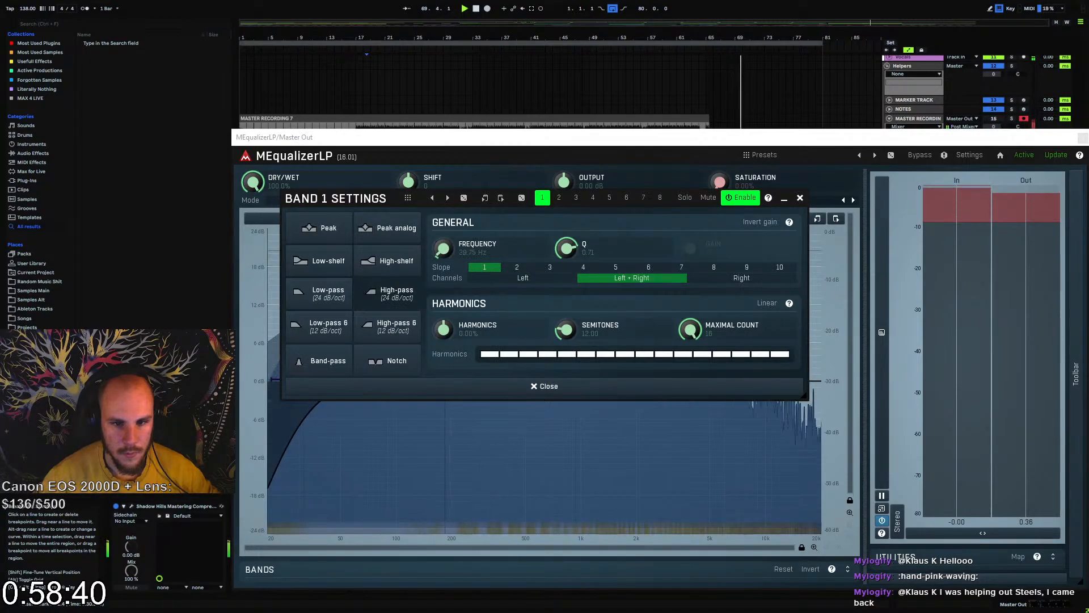
drag(443, 248, 443, 261)
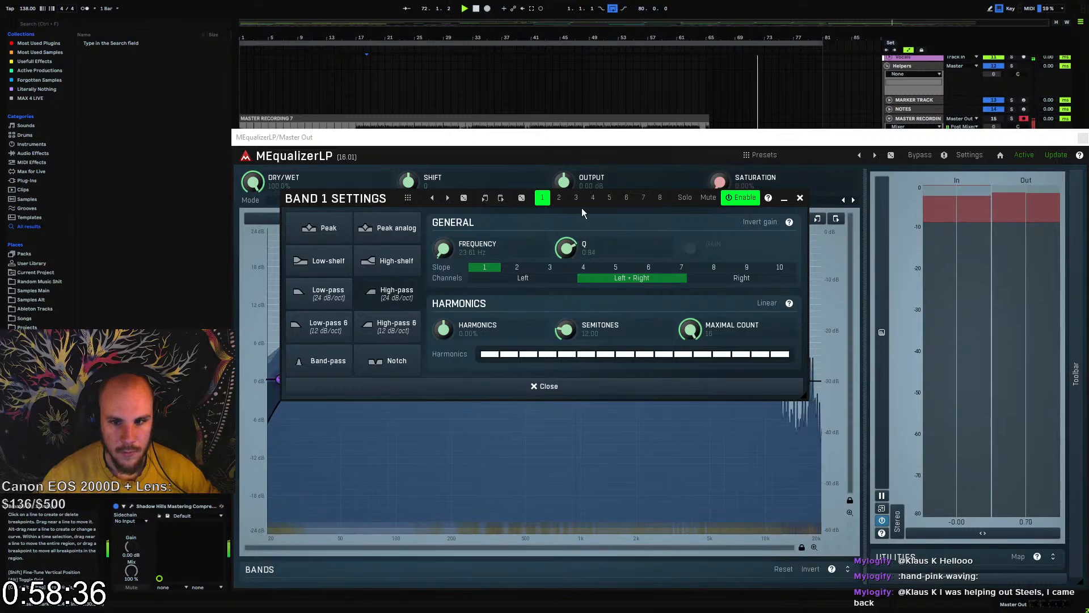
Set band 1's slope to 2 and Q to 0.77, restart playback and tune its cutoff to 26.43 Hz
drag(386, 199, 682, 227)
drag(278, 379, 298, 379)
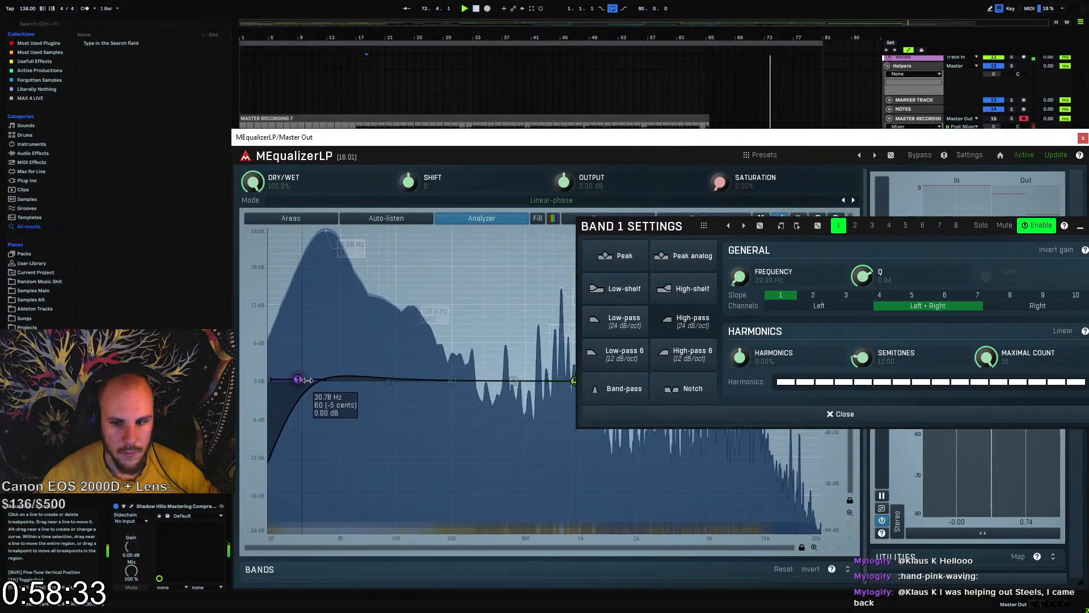
click(829, 299)
drag(863, 277, 862, 281)
key(space)
key(space)
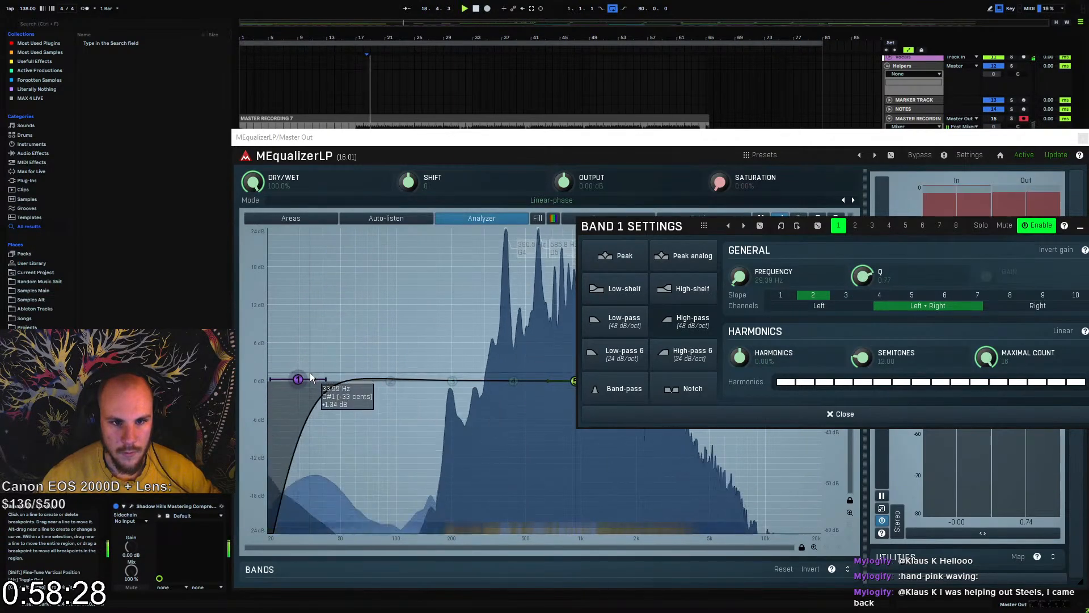
drag(304, 380, 296, 379)
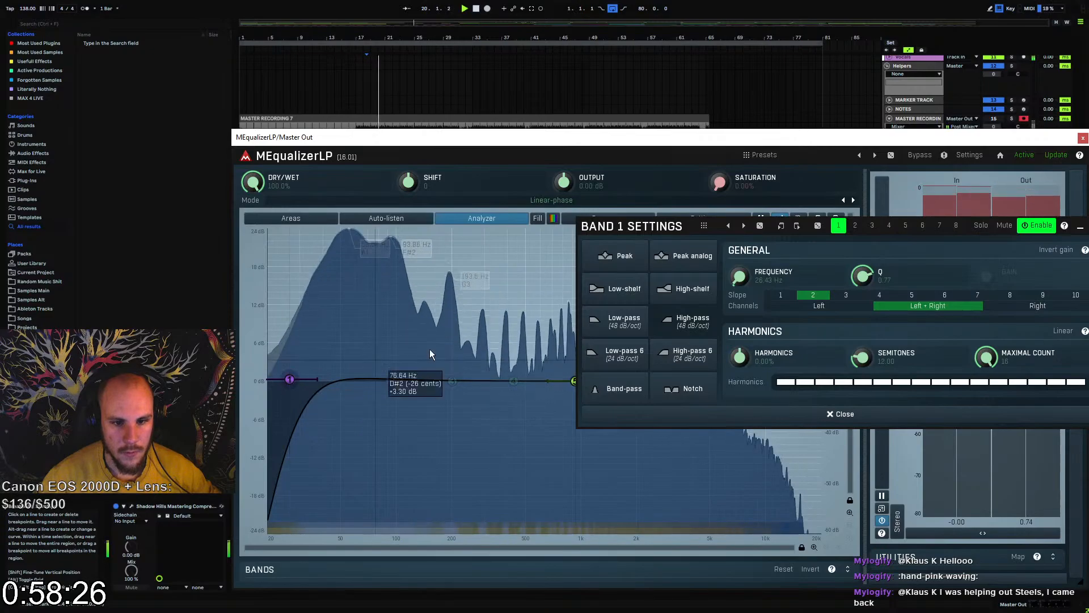
drag(1080, 227, 920, 228)
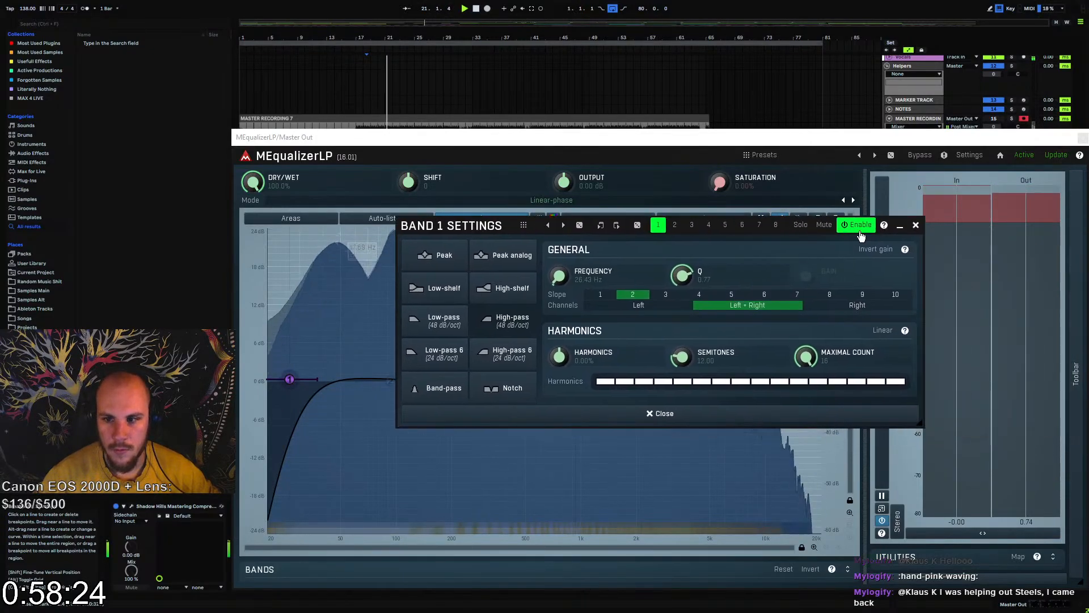
click(917, 226)
click(1083, 138)
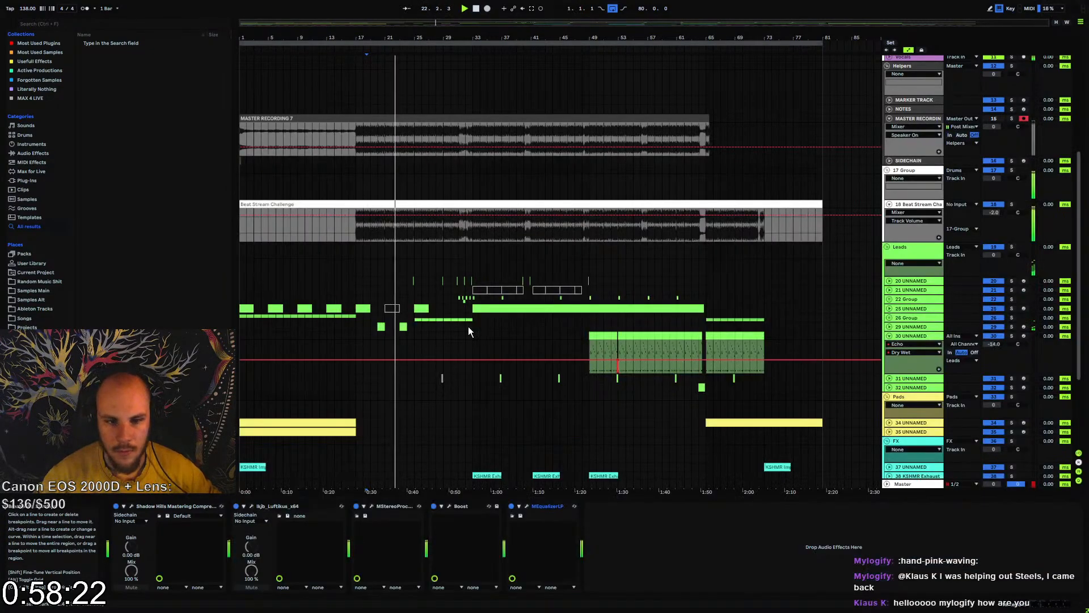
Unfold lead track 29 with Serum and add MEqualizer after its Echo
click(902, 327)
click(889, 327)
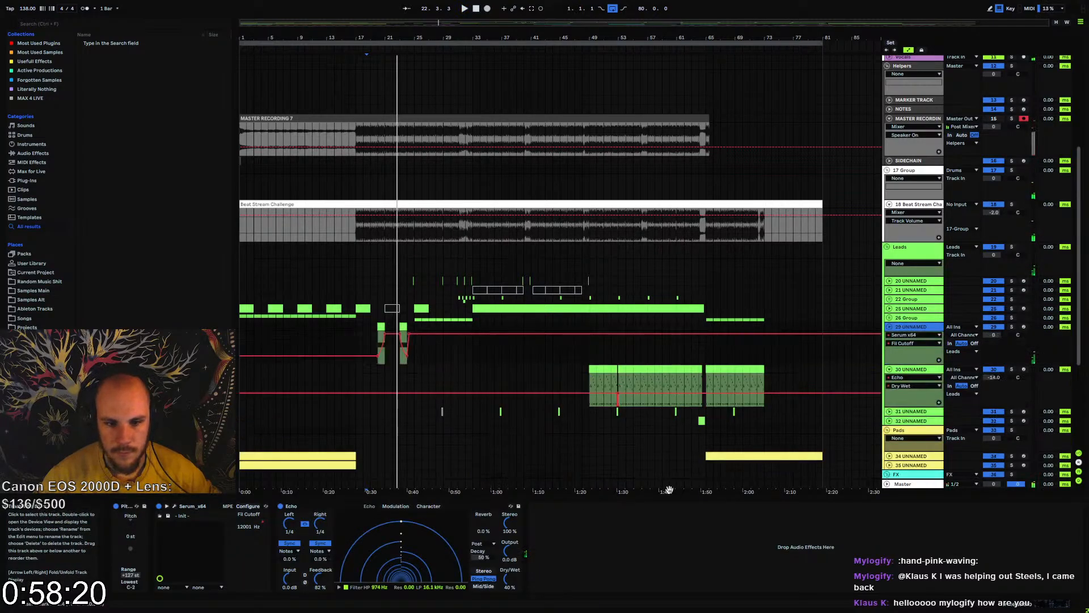
right_click(595, 530)
right_click(595, 530)
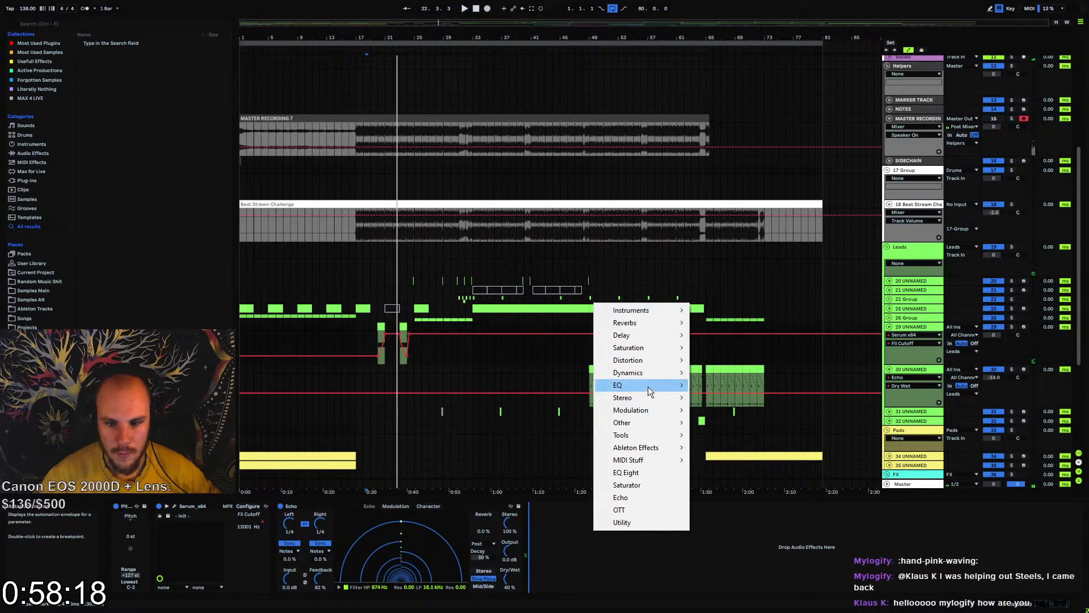
mouse_move(649, 386)
click(751, 121)
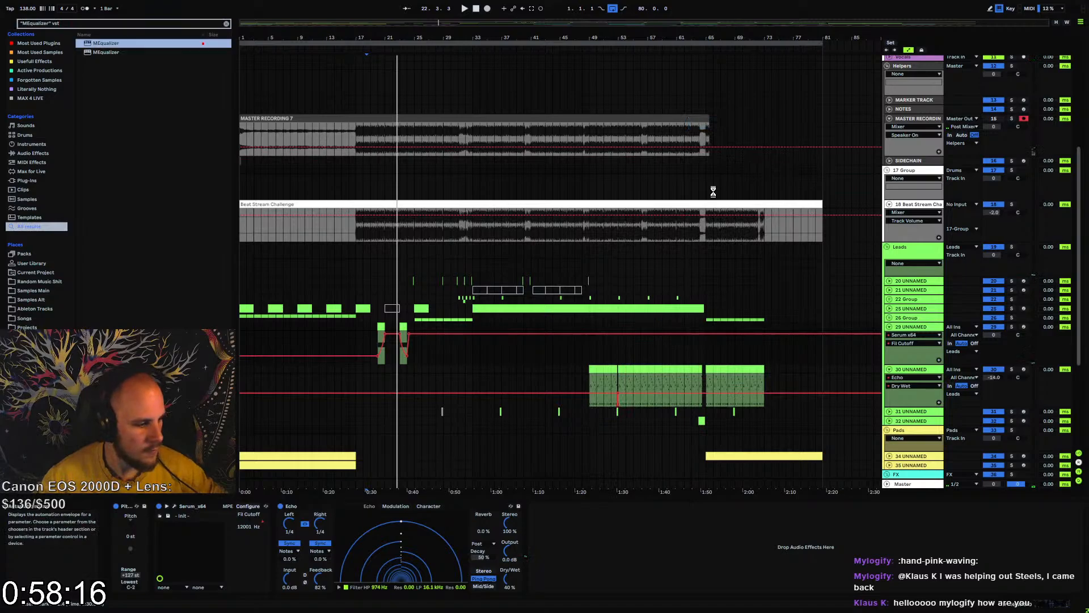
Enable MEqualizer's band 1 as a high-pass on lead track 29 and raise its cutoff to about 538 Hz during playback
key(space)
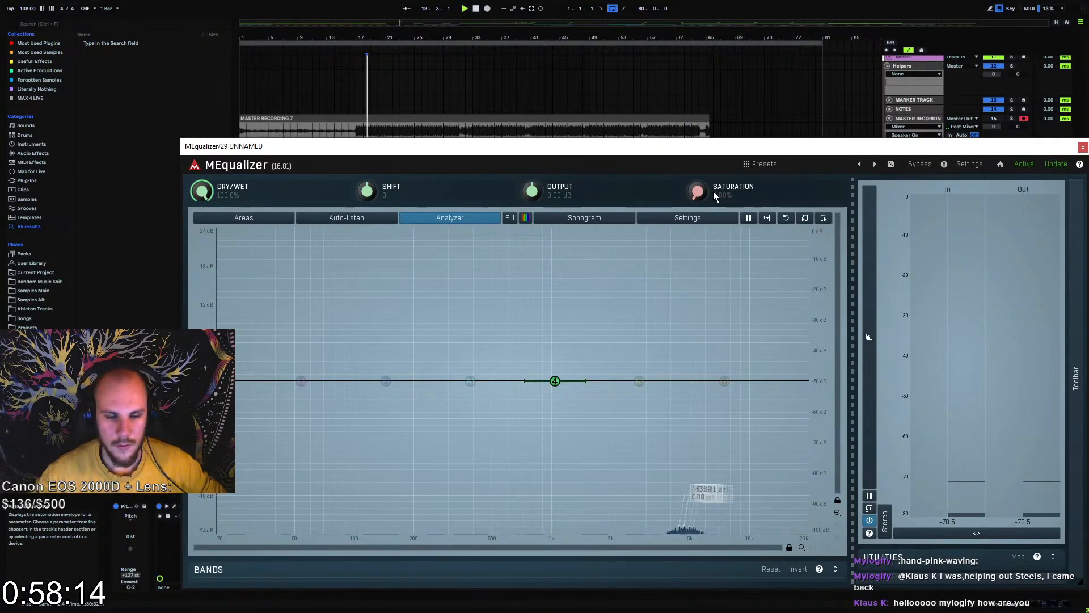
click(304, 380)
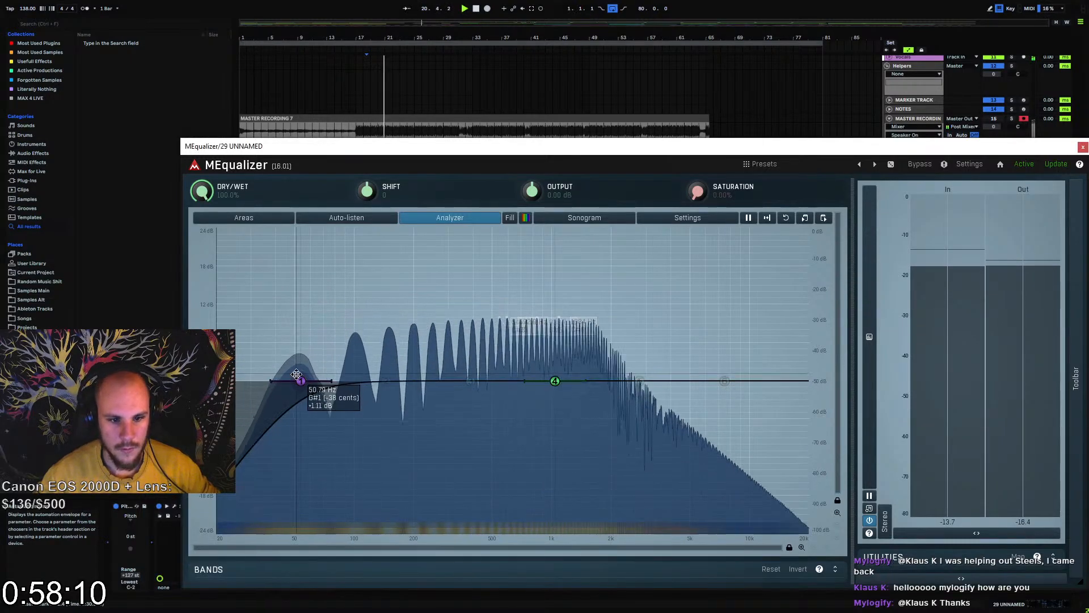
drag(301, 381, 493, 370)
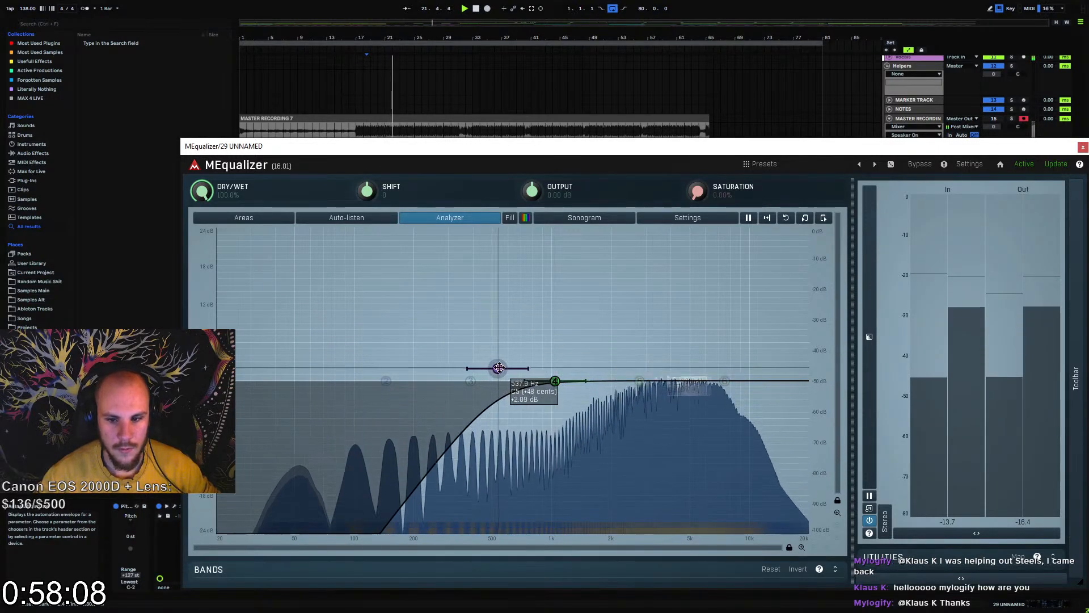
click(1083, 147)
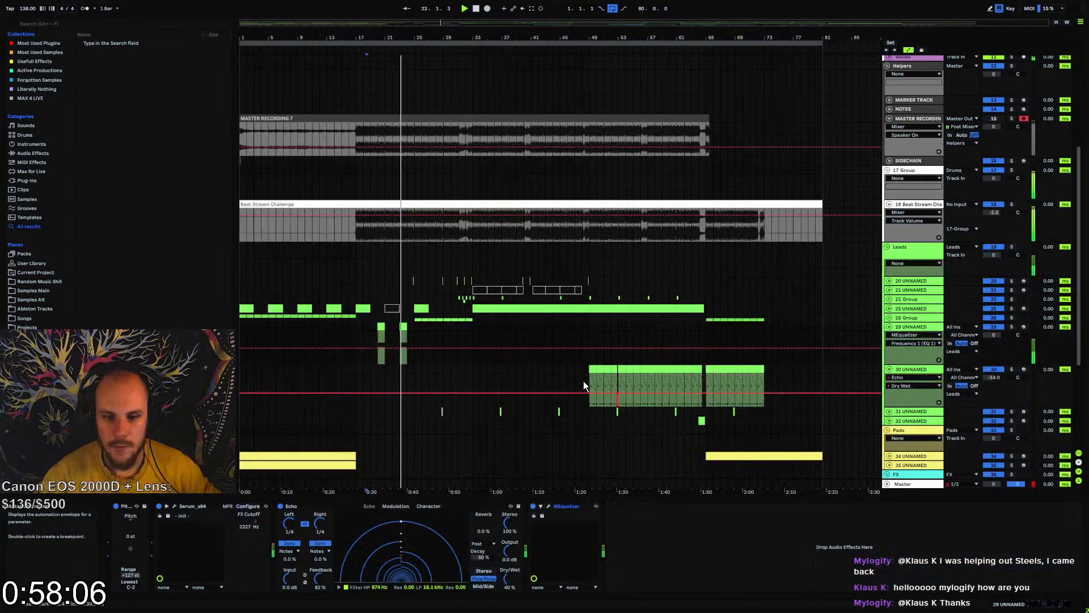
Fold lead tracks 29 and 30 in the arrangement
click(889, 328)
click(889, 336)
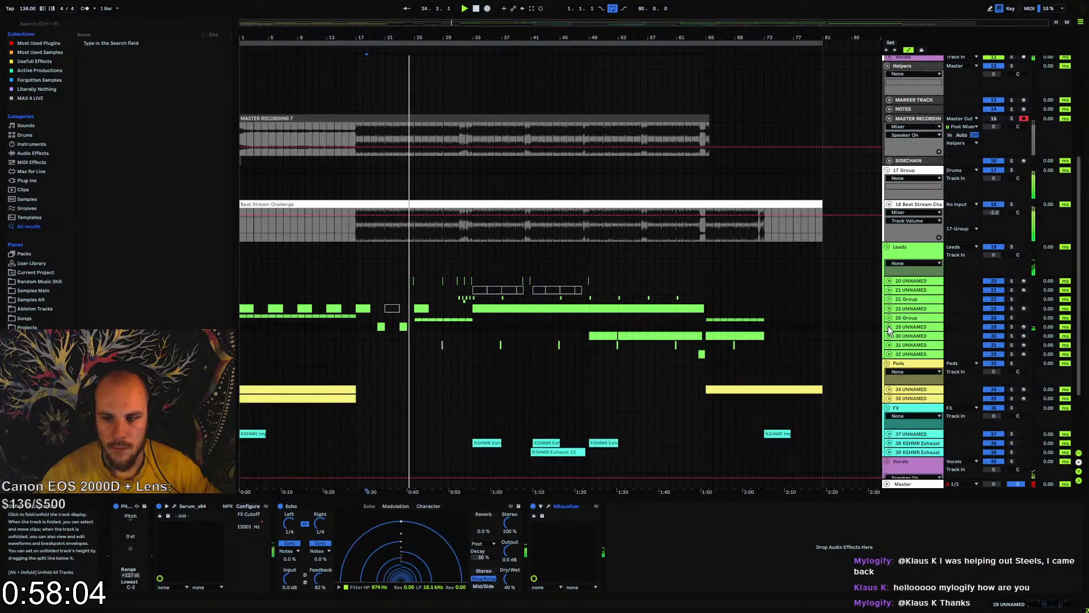
click(885, 327)
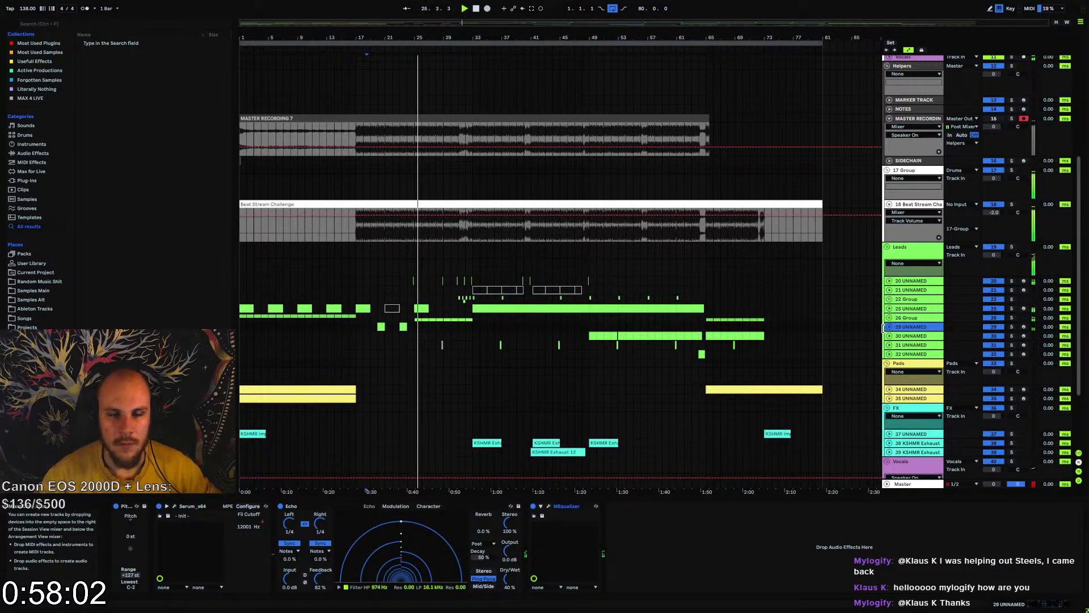
Record the master output onto the MASTER RECORDING track starting from bar 9
scroll(393, 380, down, 2)
scroll(403, 383, down, 2)
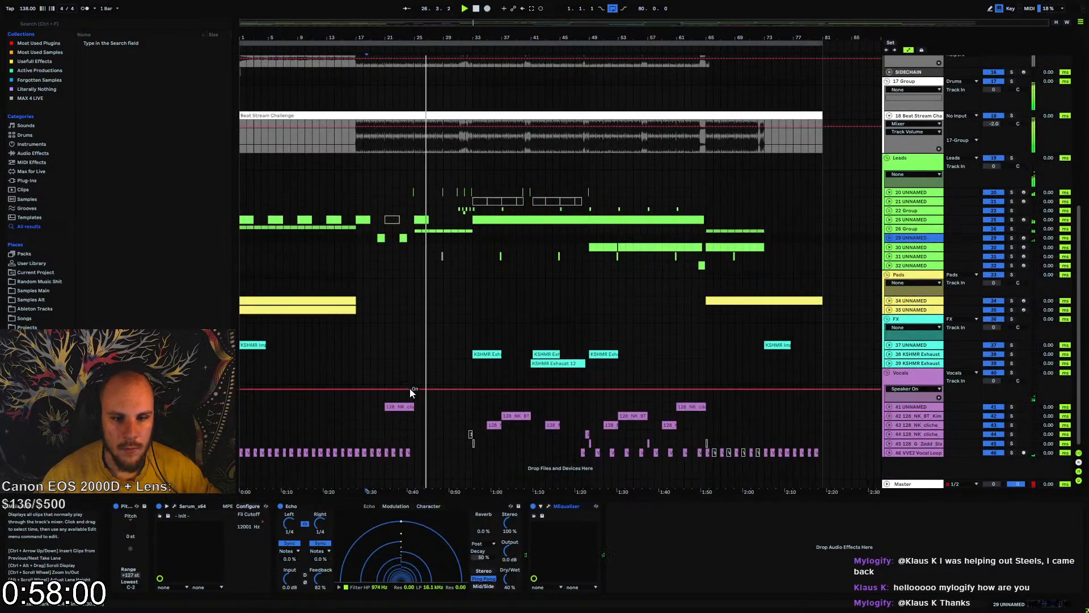
drag(411, 37, 464, 37)
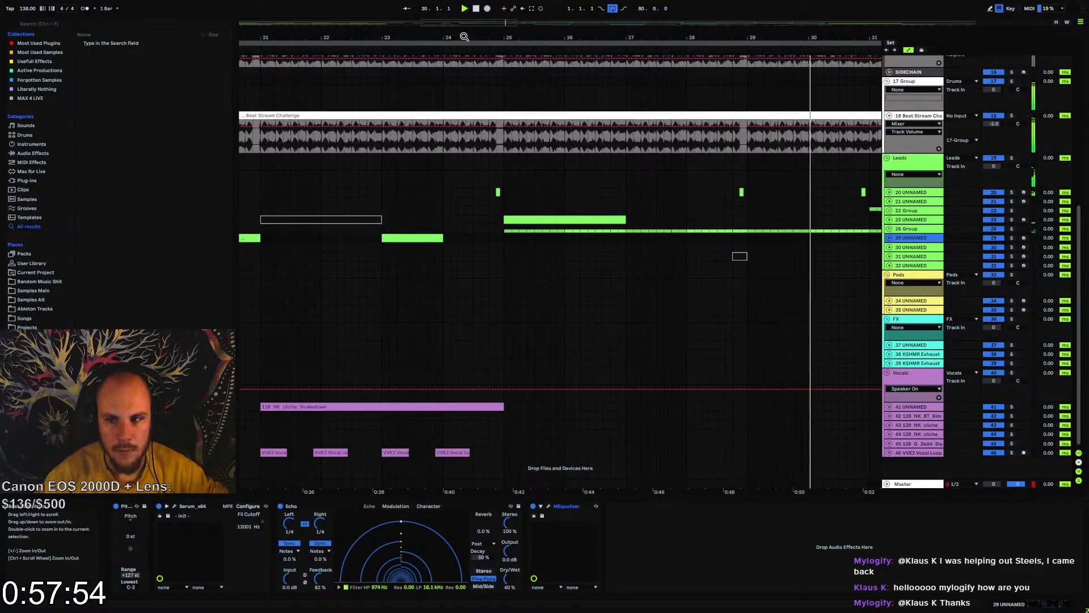
scroll(424, 47, up, 2)
drag(425, 38, 423, 29)
click(300, 146)
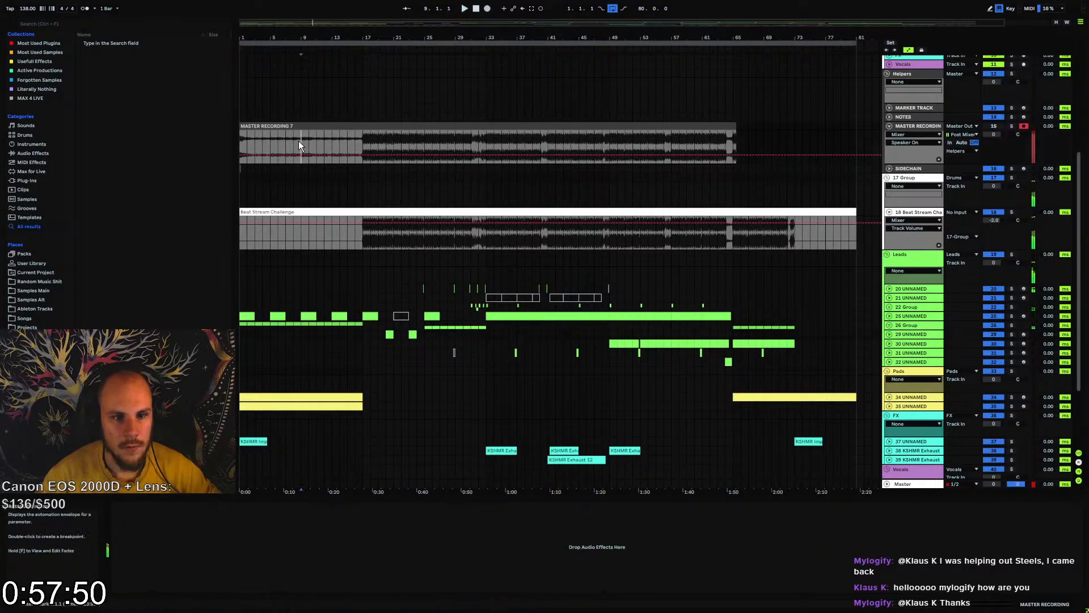
click(486, 8)
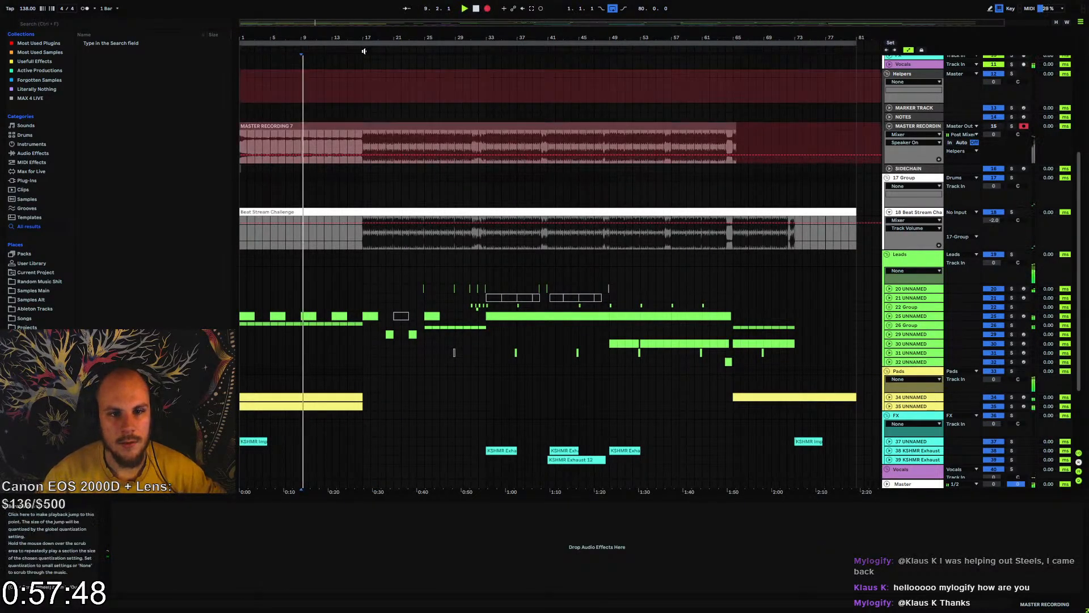
drag(311, 43, 311, 91)
drag(475, 91, 476, 35)
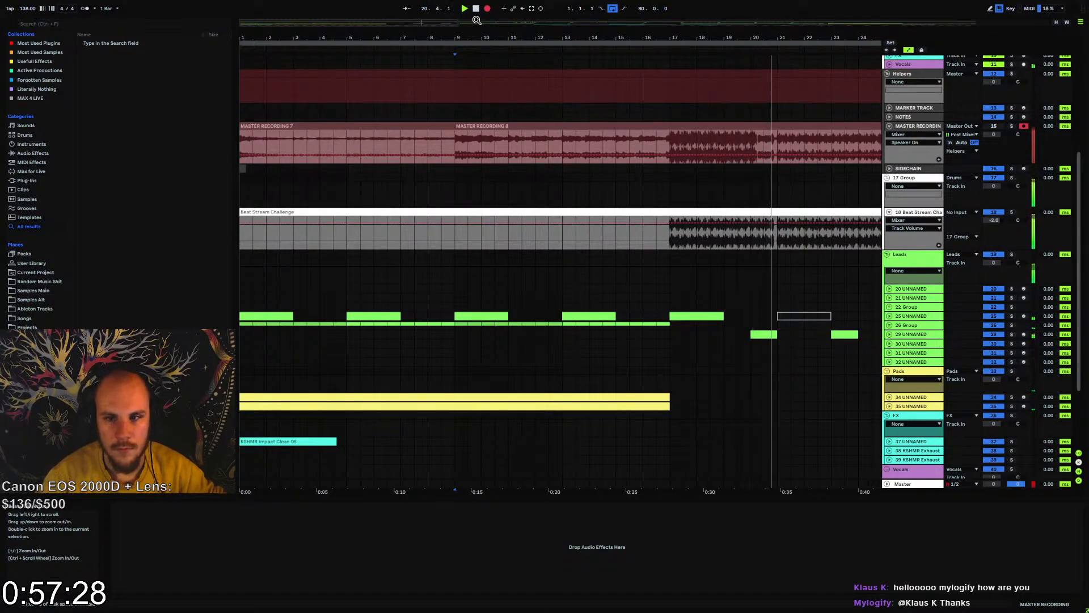
Deactivate the vocal loop clips on track 46 from bar 17 to bar 25 and listen to the section from just before bar 17
scroll(653, 239, down, 3)
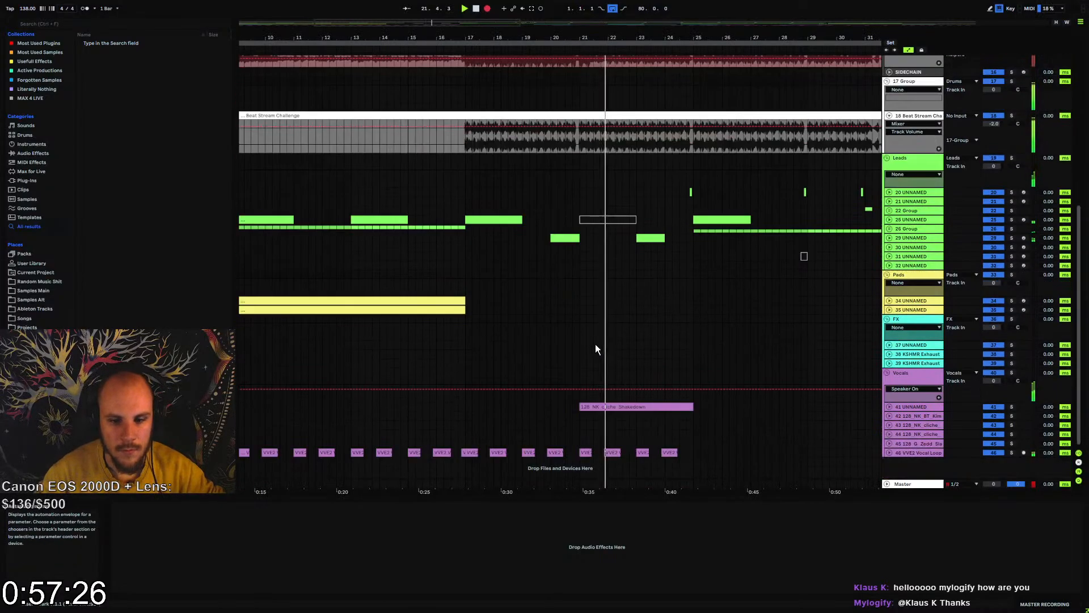
drag(468, 453, 695, 453)
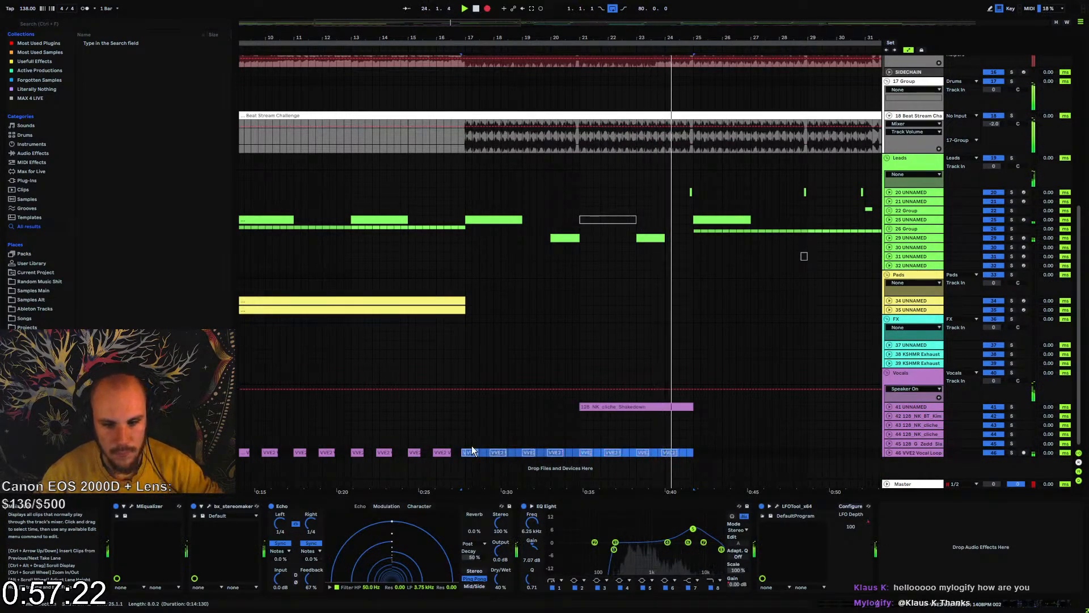
click(451, 444)
scroll(455, 406, up, 2)
scroll(455, 406, up, 8)
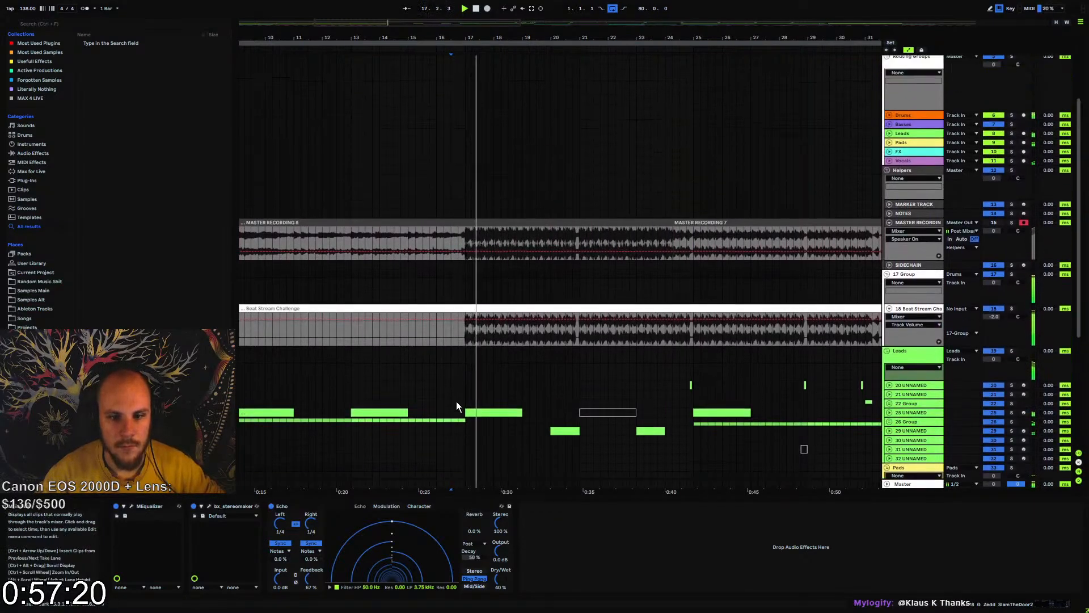
scroll(454, 400, down, 5)
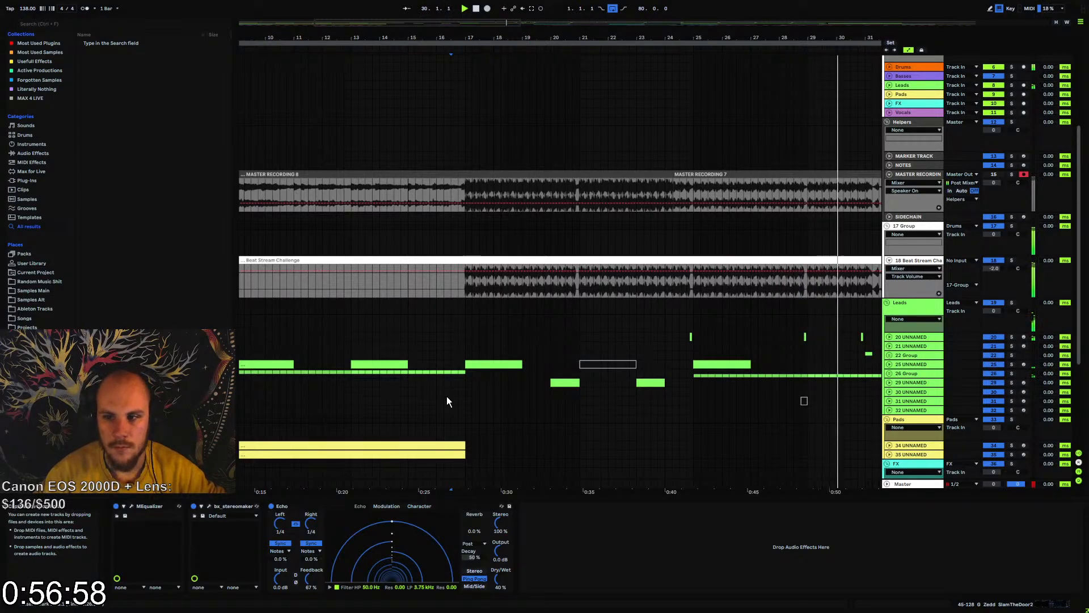
Start a new master output recording onto the MASTER RECORDING track from bar 1
drag(454, 40, 398, 4)
click(240, 189)
key(space)
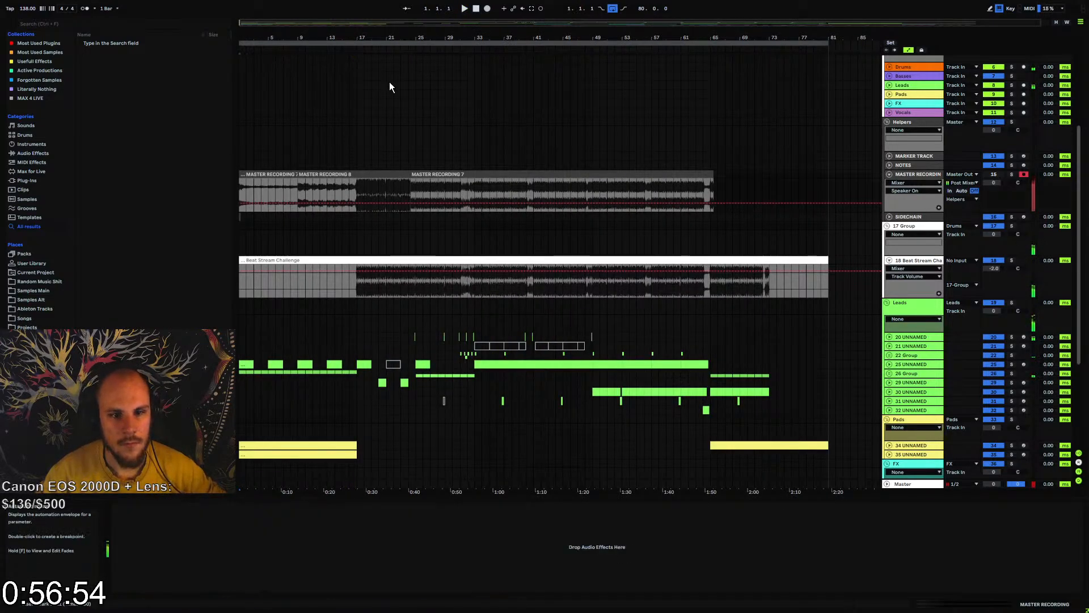
click(487, 9)
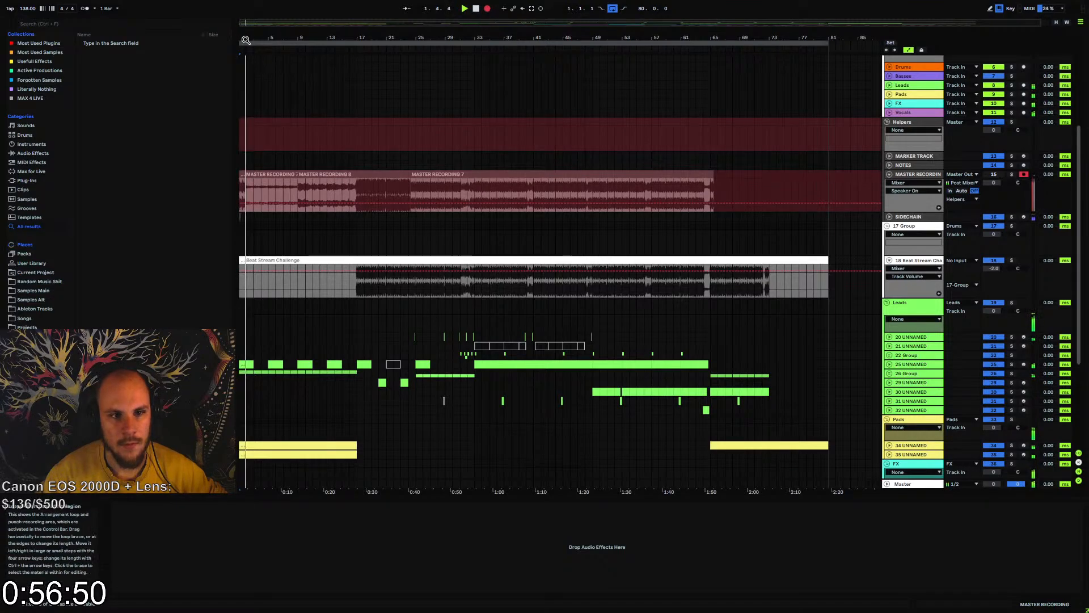
mouse_move(245, 39)
mouse_down()
mouse_move(246, 97)
mouse_move(246, 57)
mouse_up()
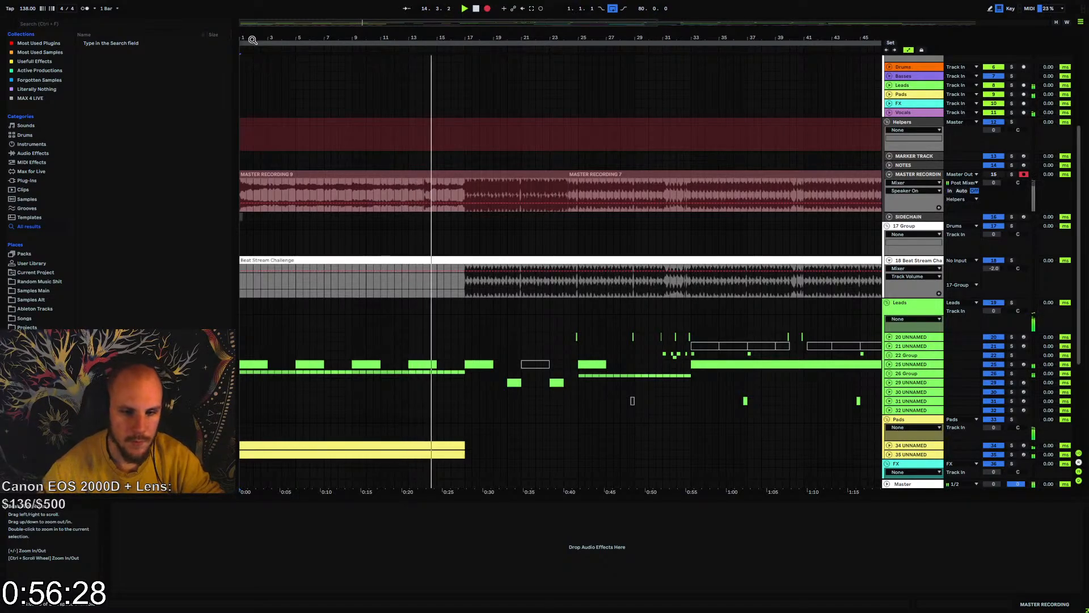
Follow the running recording through the drops and examine the lead, FX and vocal clips up to bar 66
scroll(426, 340, down, 5)
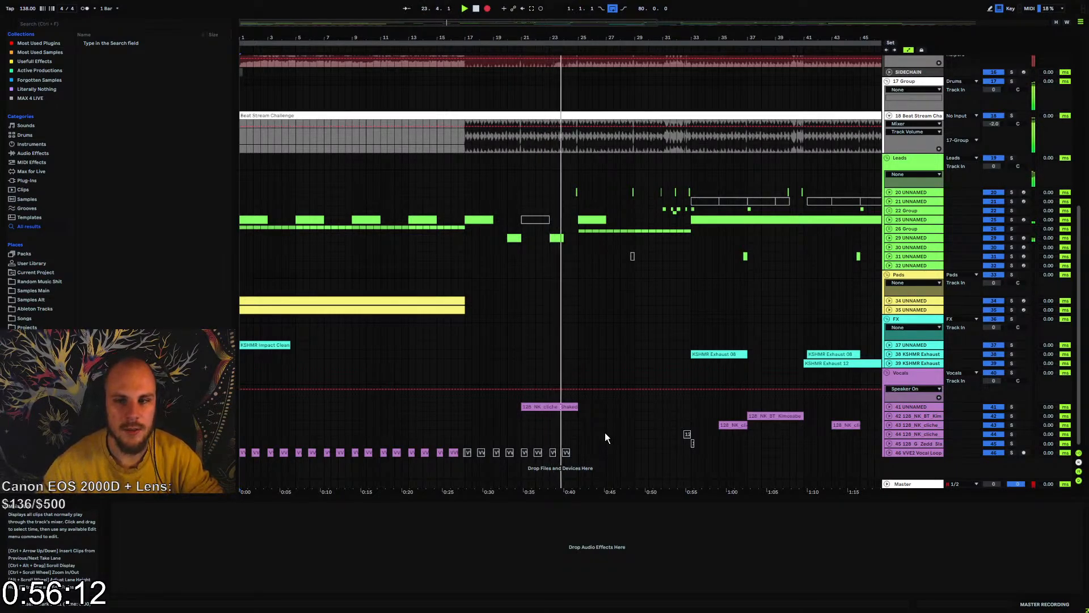
scroll(417, 339, up, 3)
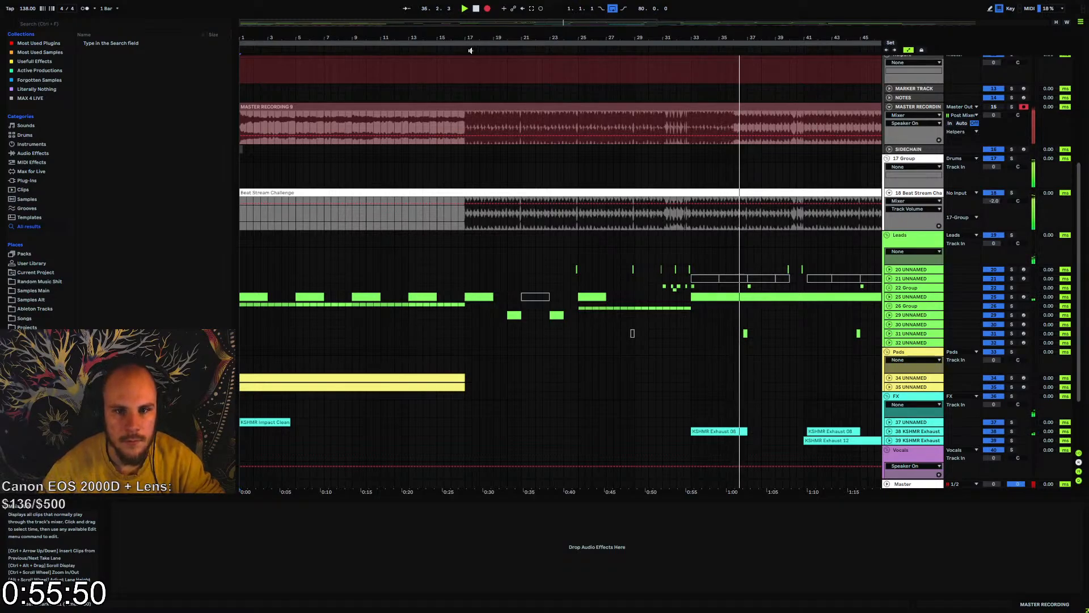
drag(505, 38, 342, 23)
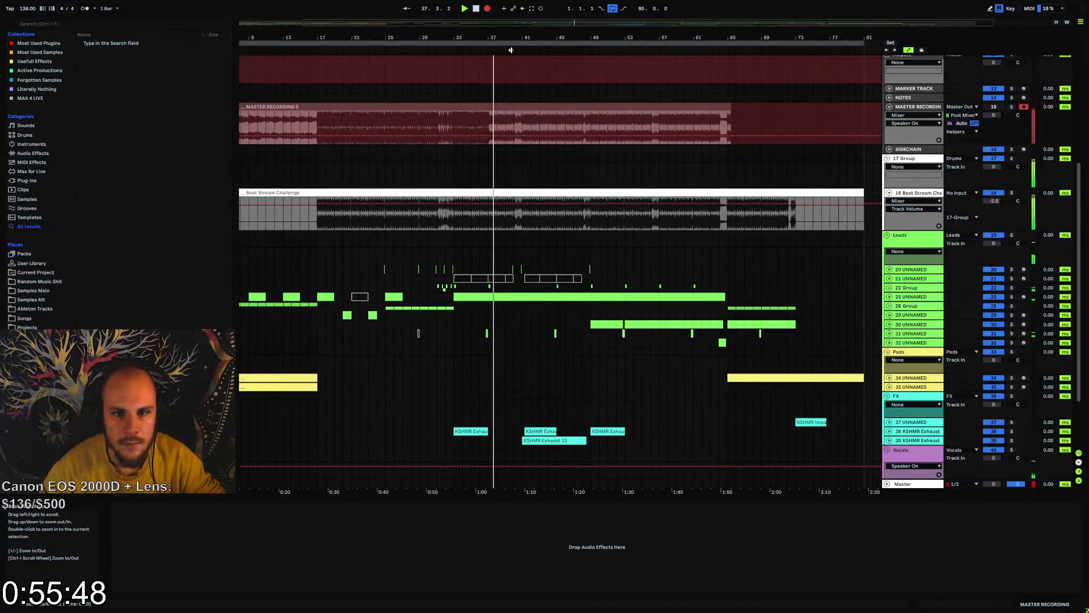
drag(497, 38, 354, 37)
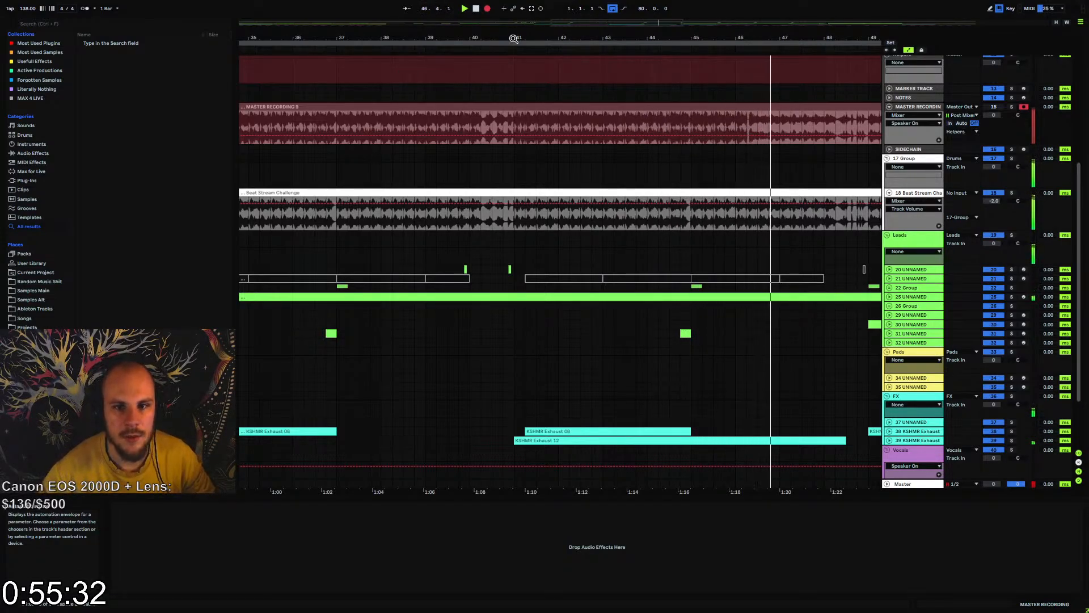
drag(515, 39, 243, 38)
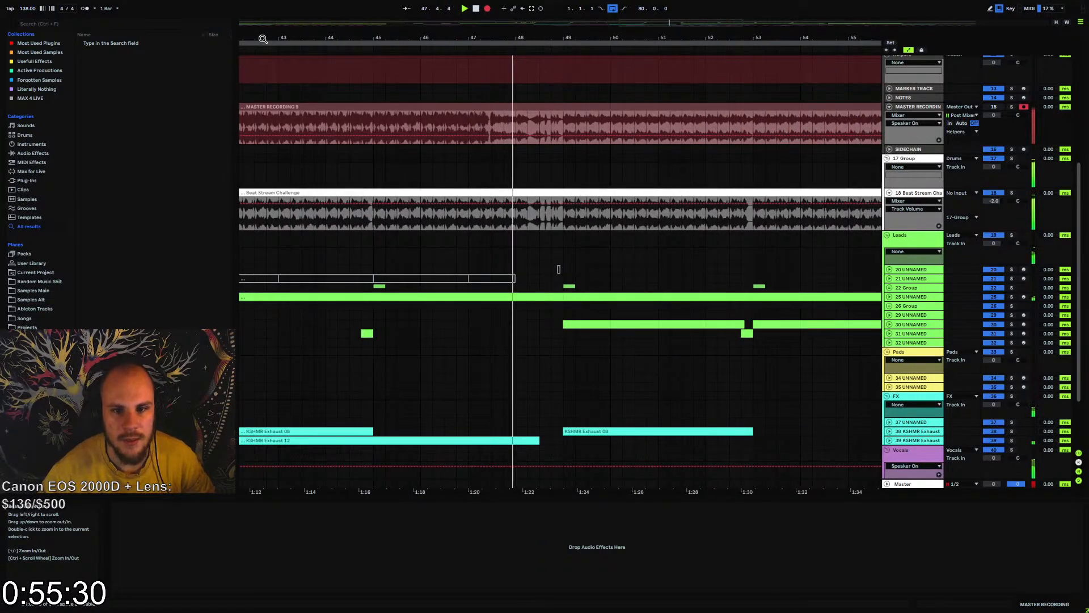
drag(564, 37, 445, 92)
drag(409, 37, 409, 5)
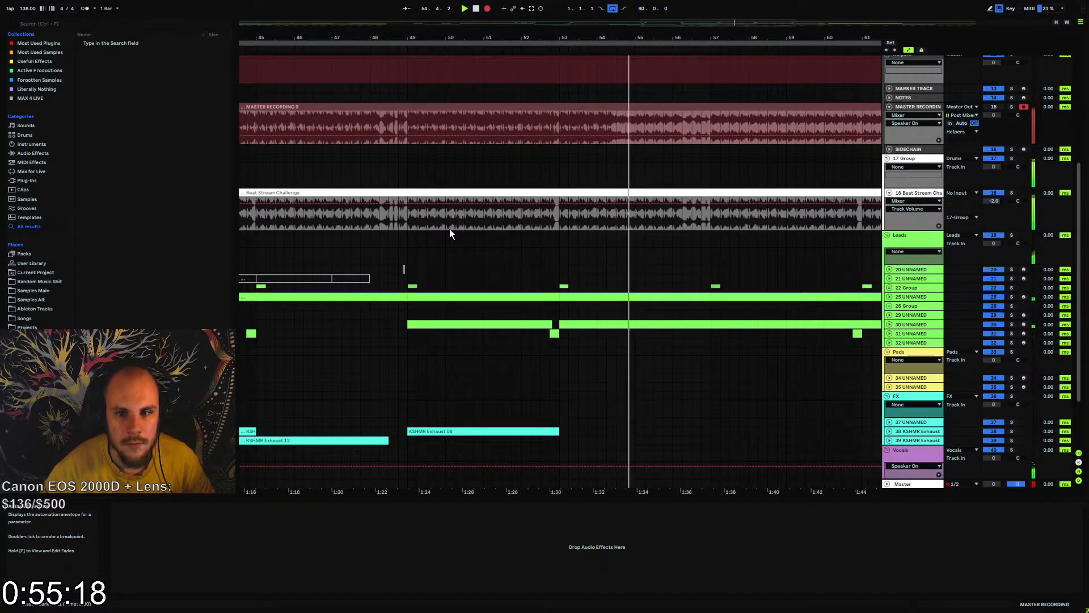
drag(681, 37, 448, 36)
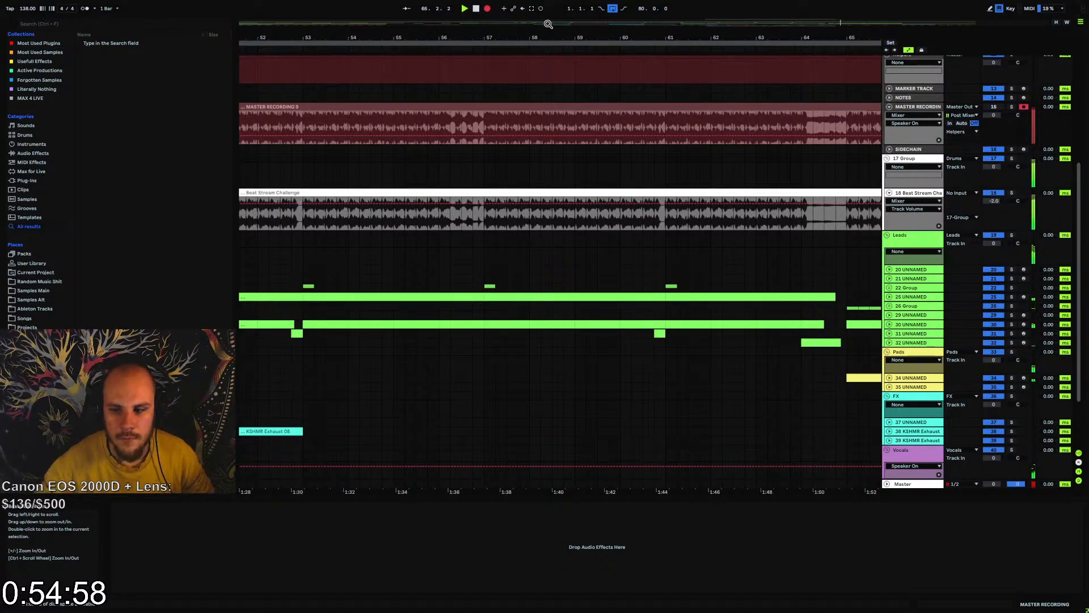
Lower lead track 32's volume slightly, add bx_stereomaker after its LFOTool, adjust the widening and audition its clip near bar 64
click(889, 343)
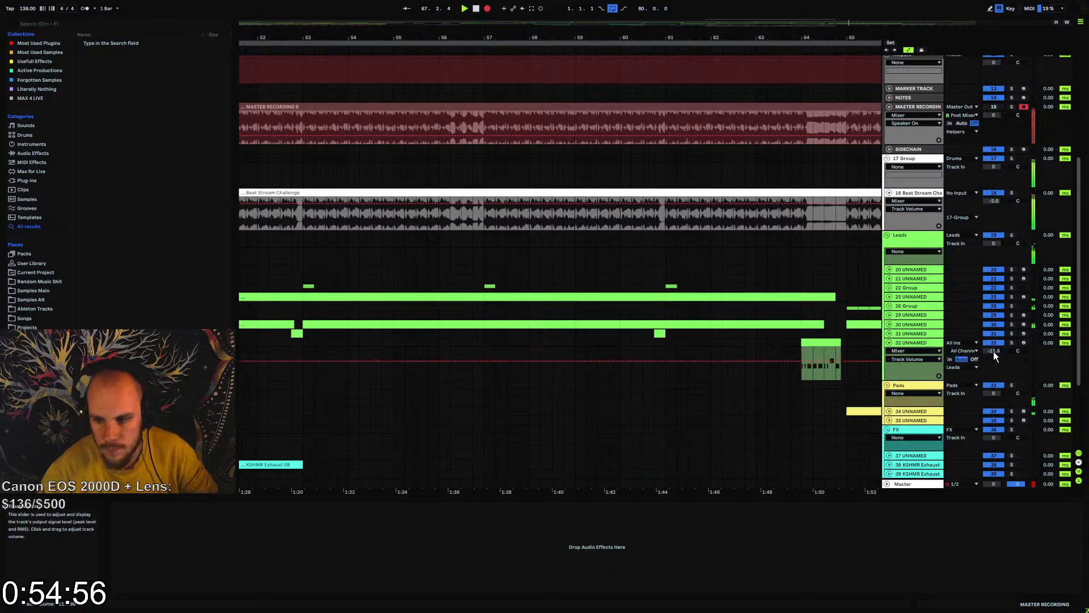
right_click(741, 349)
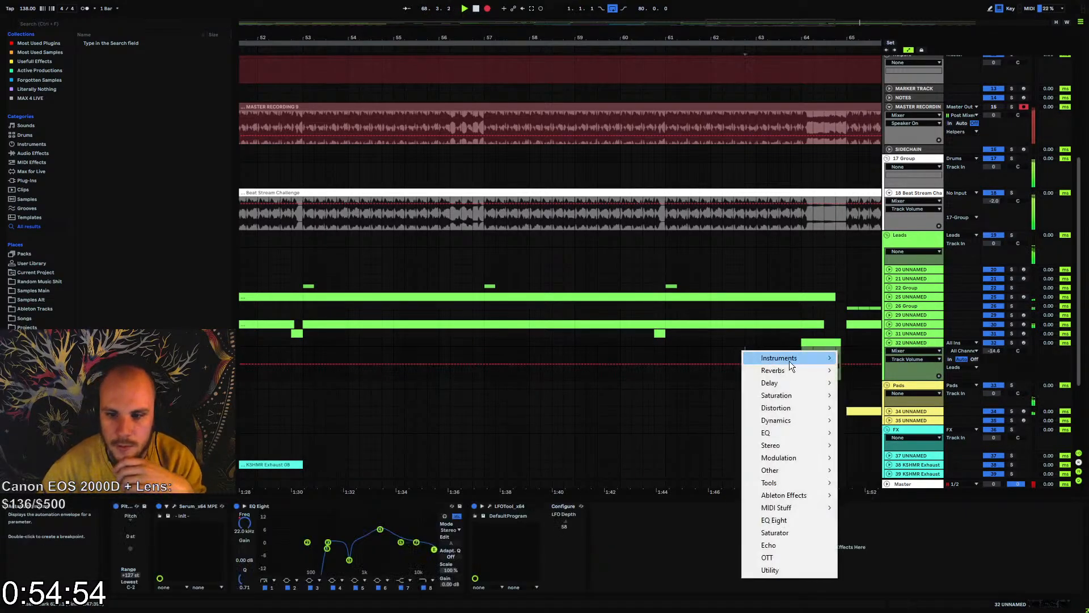
mouse_move(794, 445)
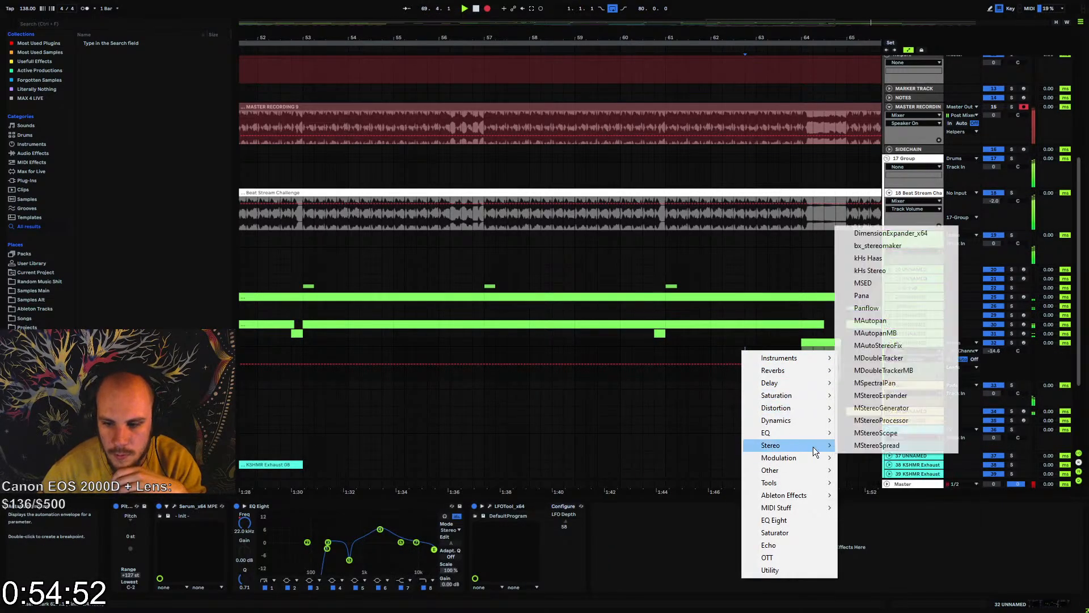
click(907, 246)
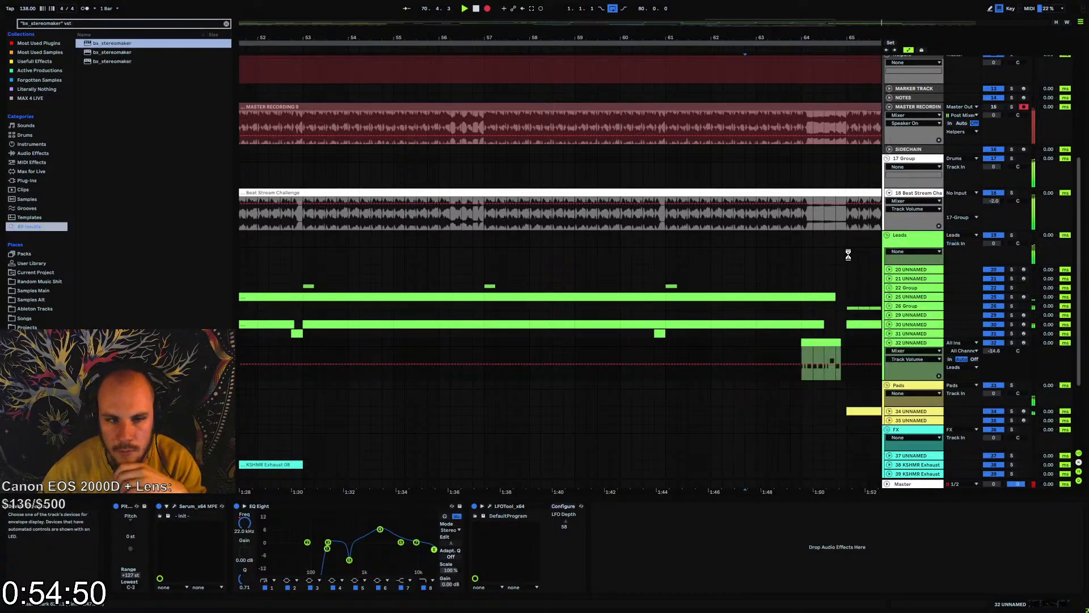
drag(475, 223, 480, 218)
click(578, 166)
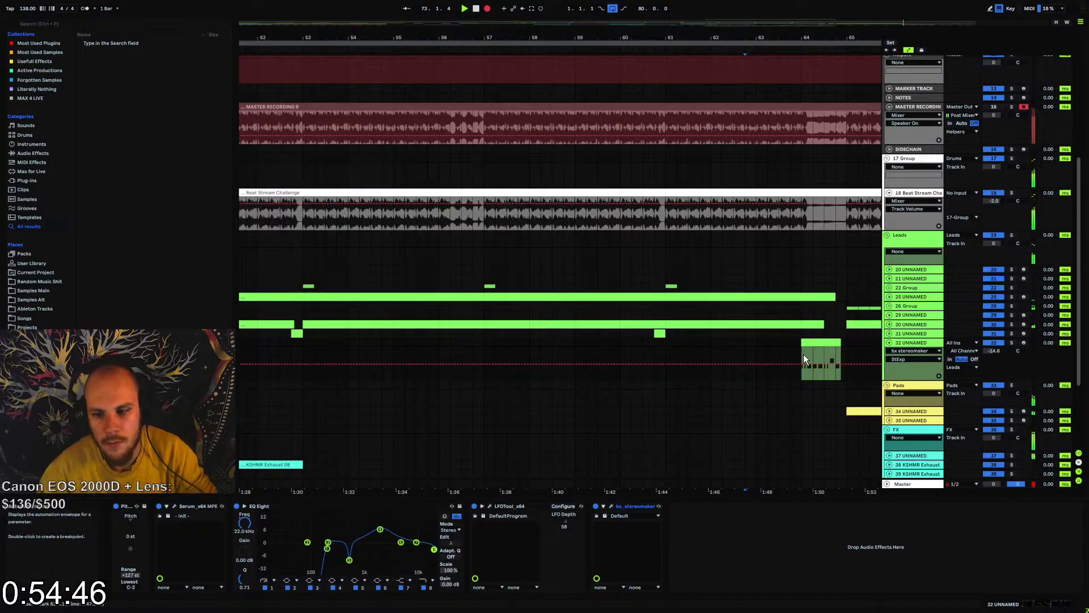
click(813, 354)
Add MStereoSpread after LFOTool on lead track 31
click(908, 334)
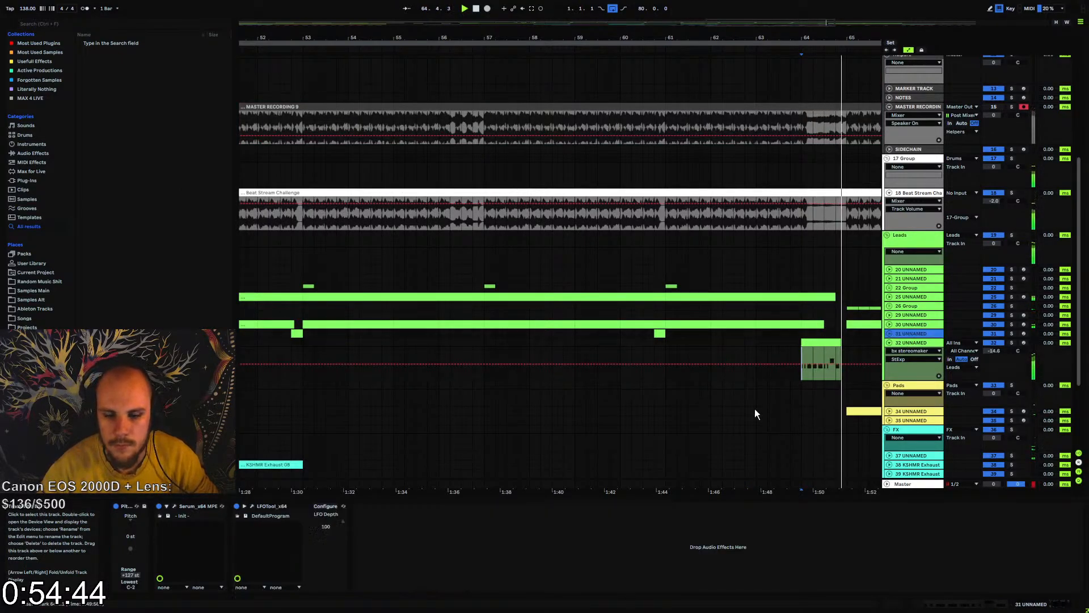
right_click(458, 546)
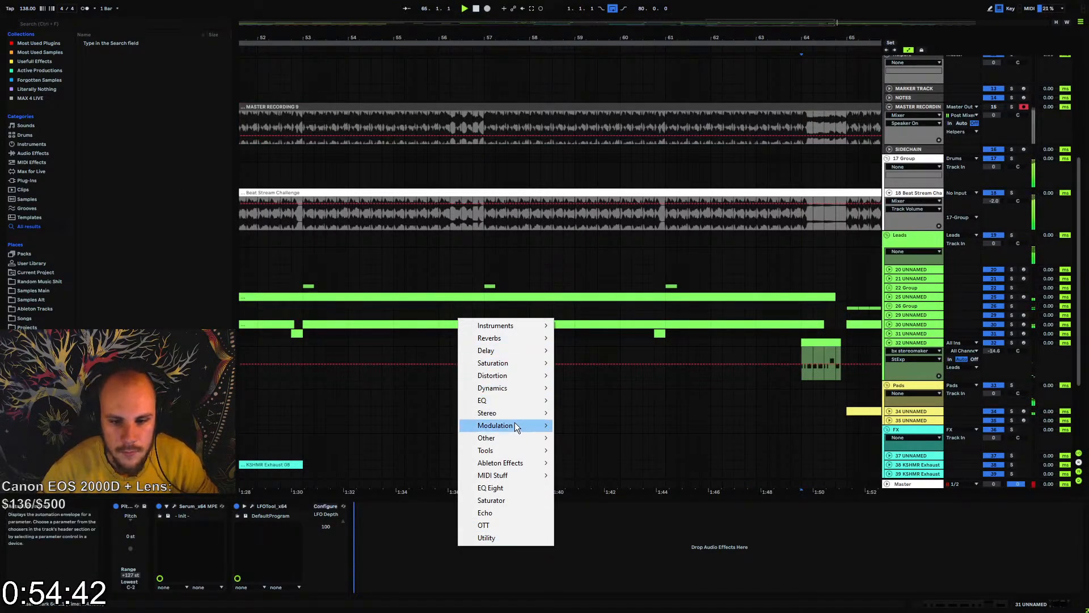
mouse_move(523, 413)
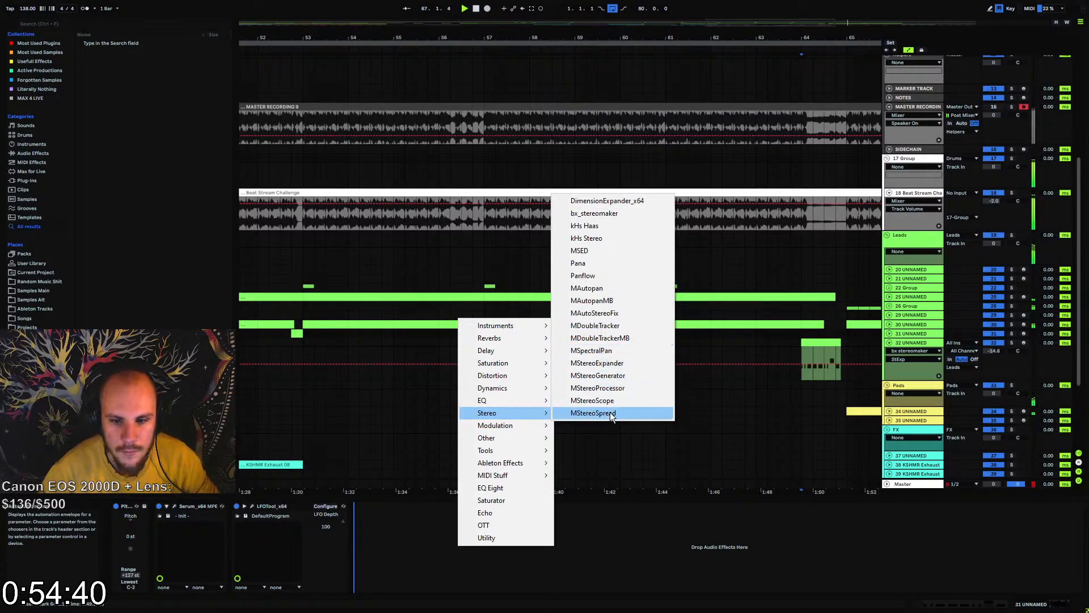
click(619, 413)
Play track 31's clip before bar 61 and set MStereoSpread to 34.8% widening, 33 bands and 199.1 Hz minimum frequency
click(655, 334)
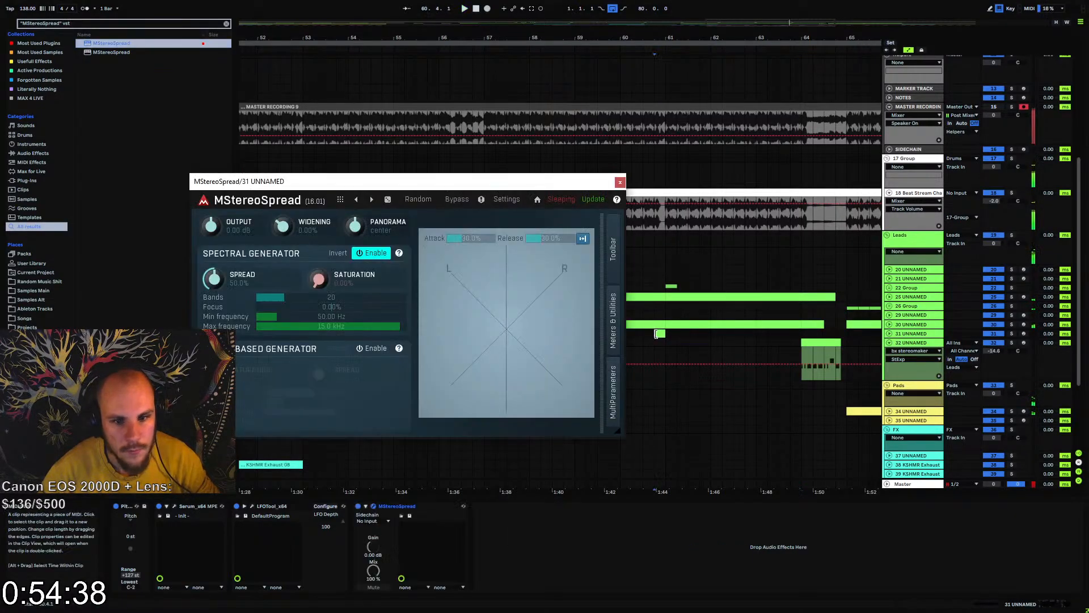
key(space)
key(space)
drag(282, 226, 282, 200)
click(304, 297)
click(300, 316)
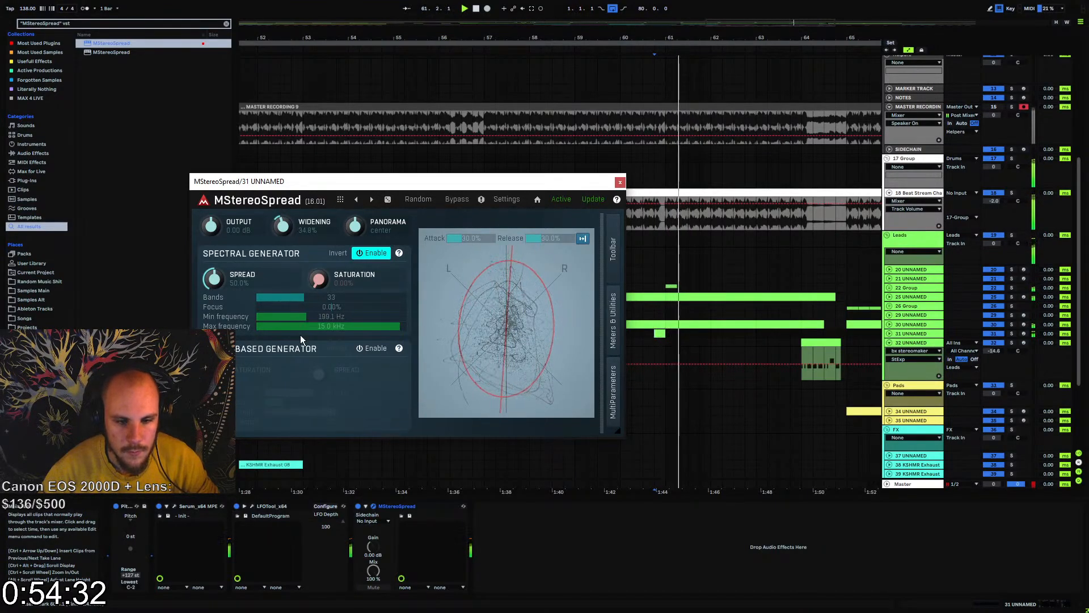
Raise the saturation in MStereoSpread's spectral generator on lead track 31 and audition its clip near bar 61
key(space)
key(space)
drag(318, 279, 319, 252)
click(620, 182)
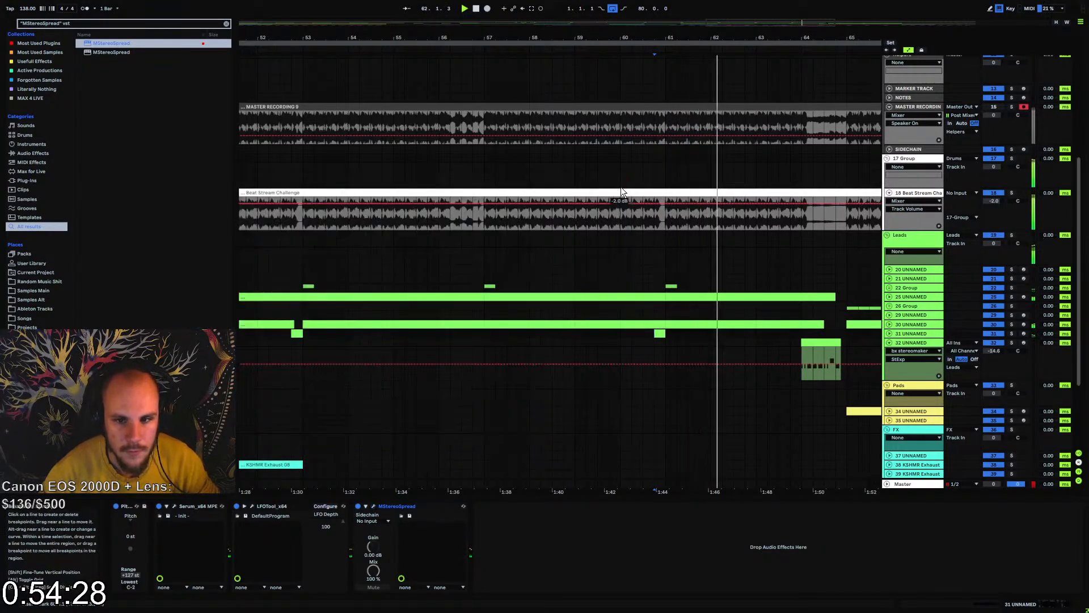
key(space)
key(space)
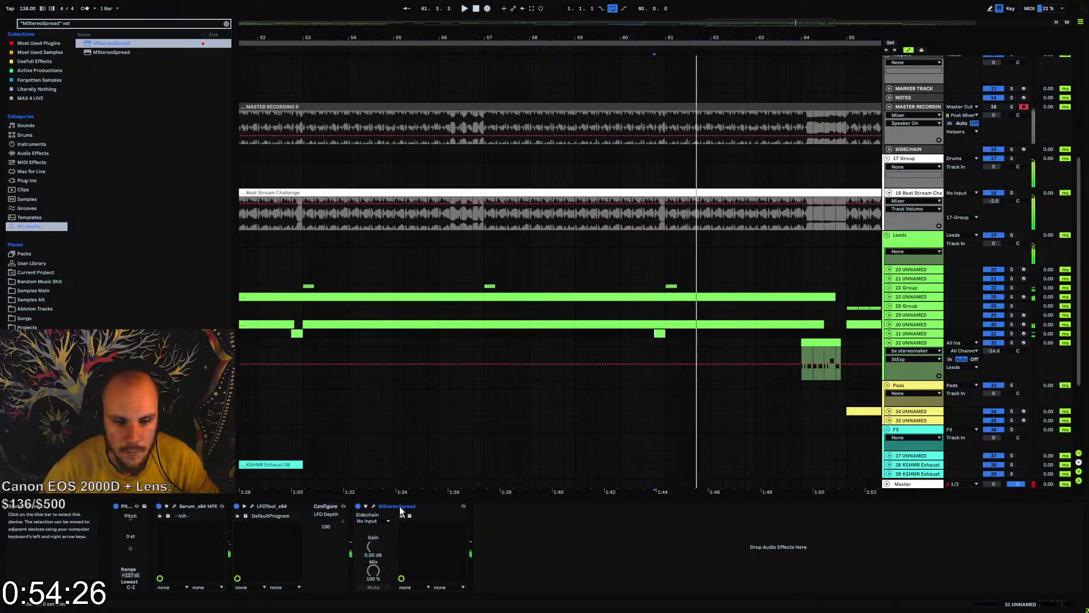
Place MStereoSpread before LFOTool on track 31 and raise the start point of LFOTool's volume curve while replaying the clip
drag(399, 506, 276, 508)
click(372, 506)
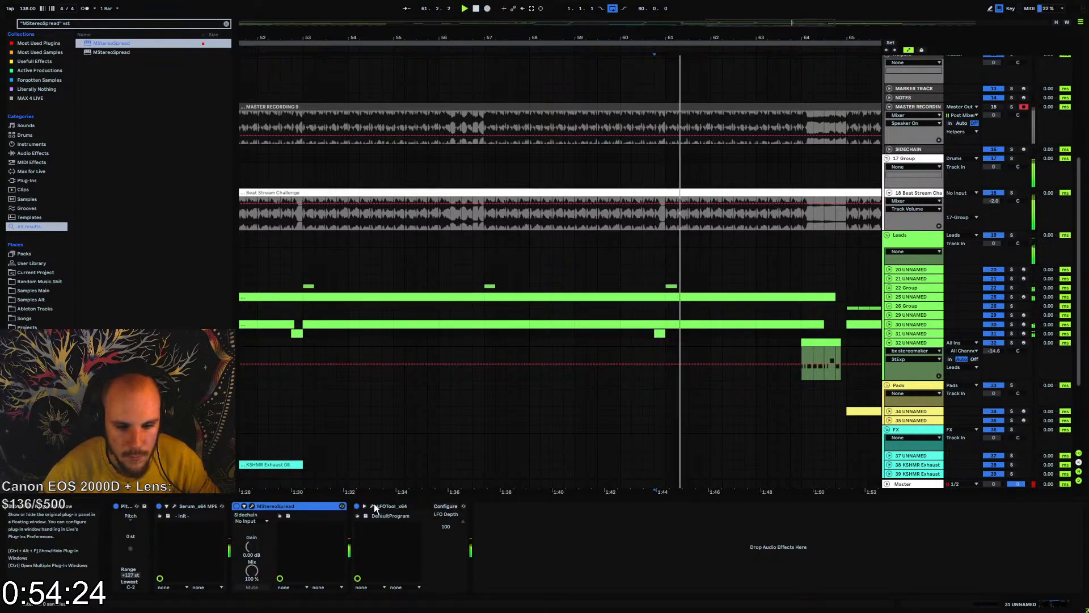
key(space)
key(space)
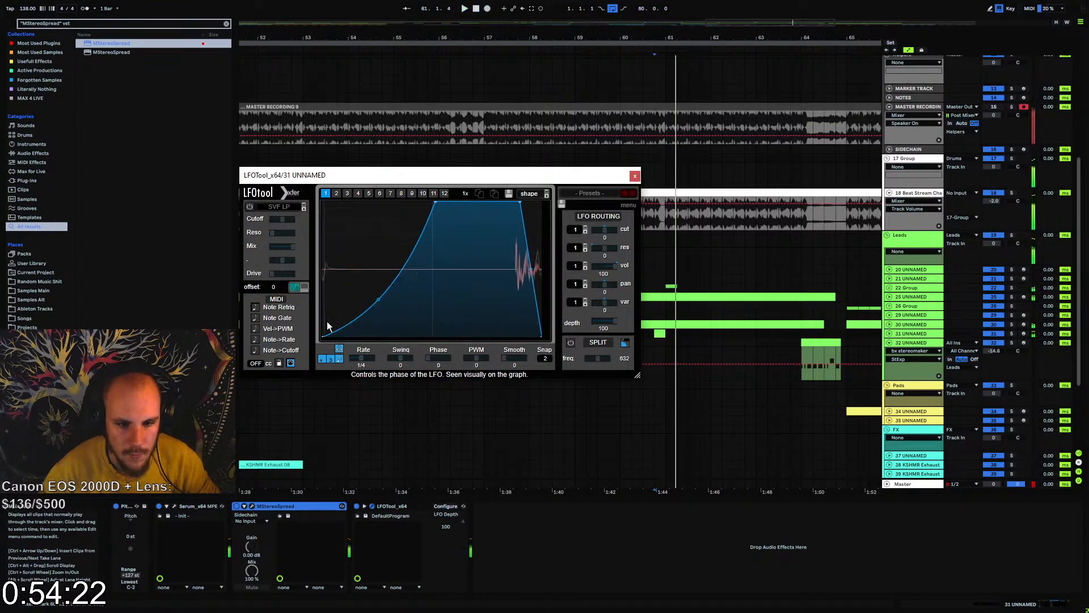
key(space)
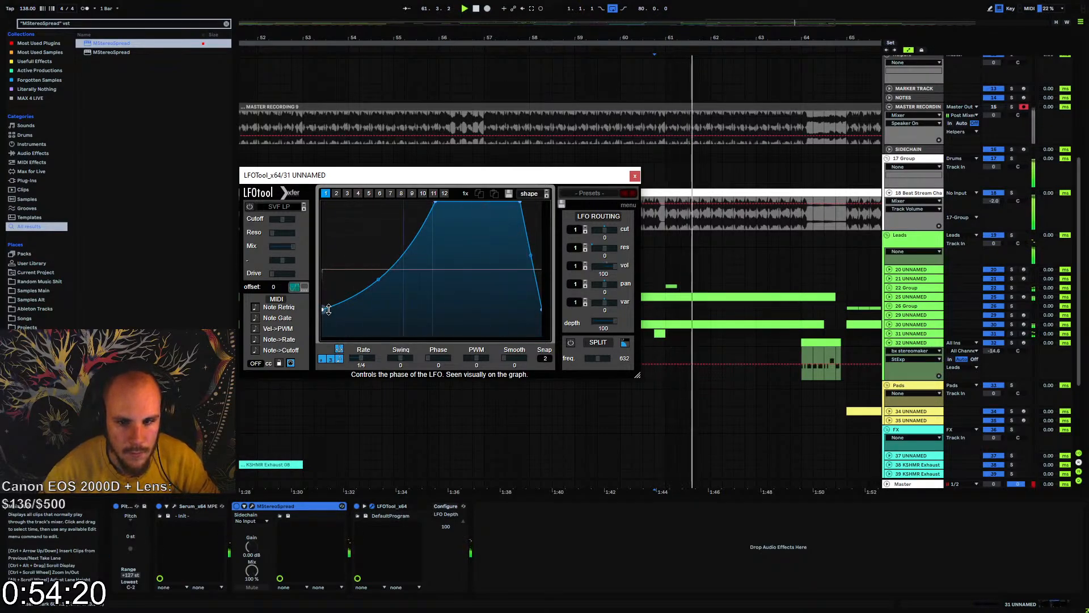
key(space)
mouse_move(324, 336)
mouse_down()
mouse_move(332, 282)
mouse_move(332, 296)
mouse_up()
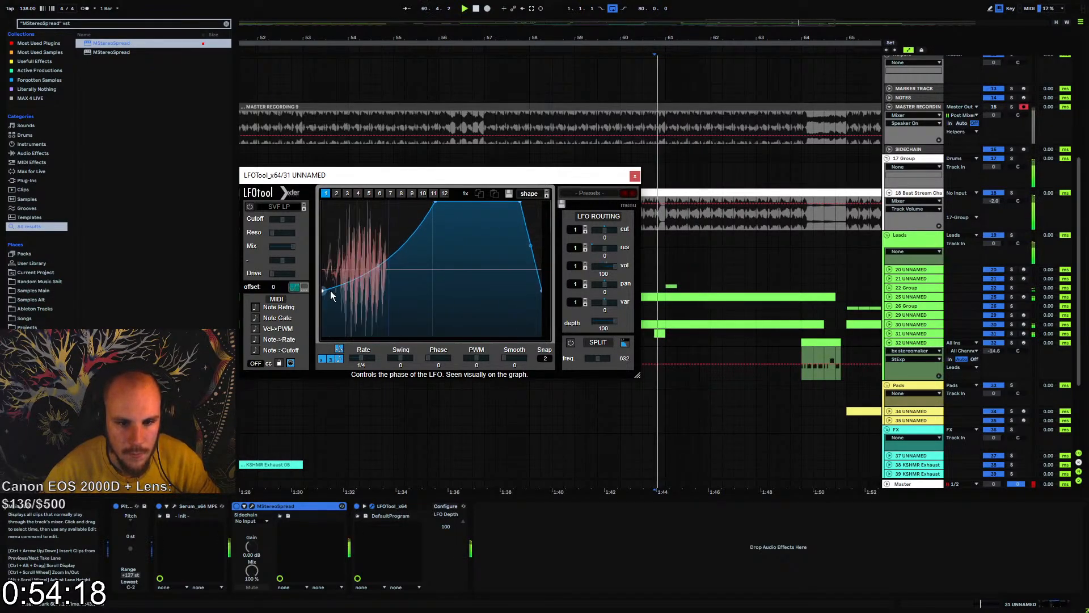
Unfold lead track 31, adjust its volume and close the LFOTool window
click(889, 334)
click(995, 345)
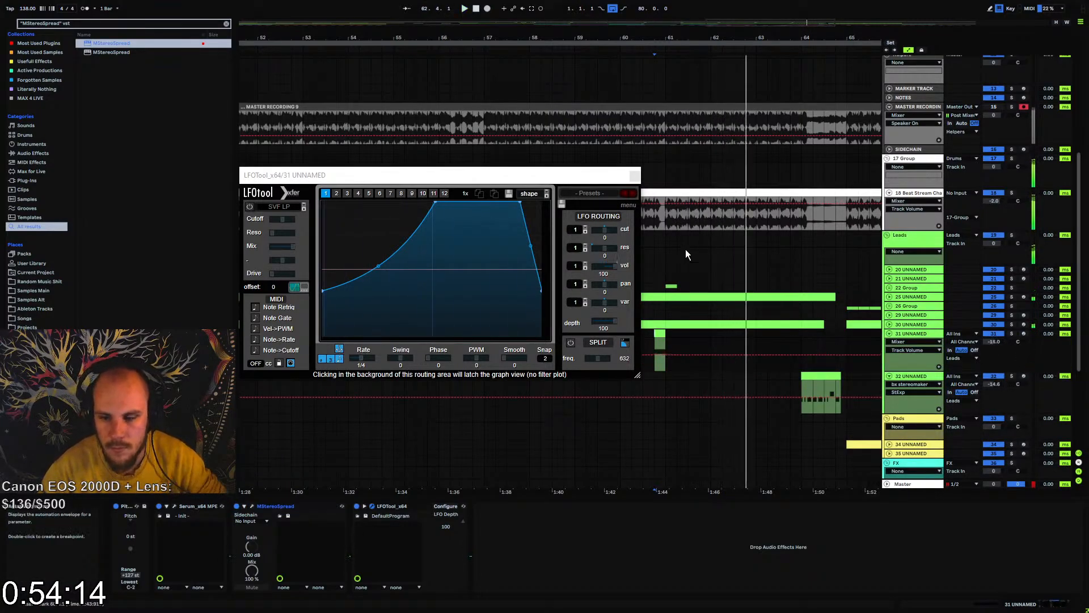
click(635, 176)
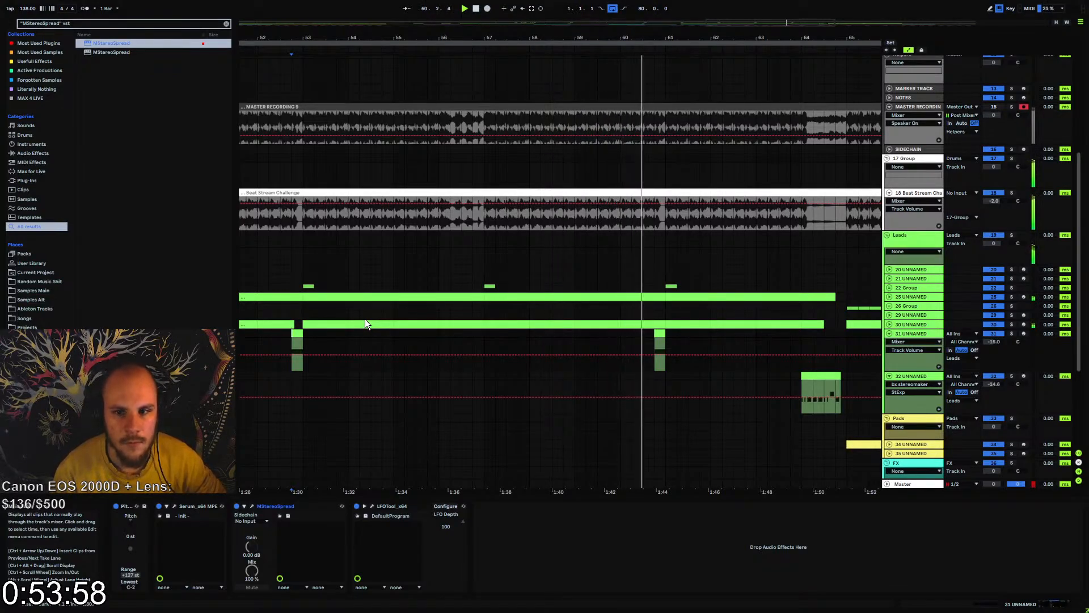
Collapse the Routing Groups in the arrangement
scroll(680, 246, up, 2)
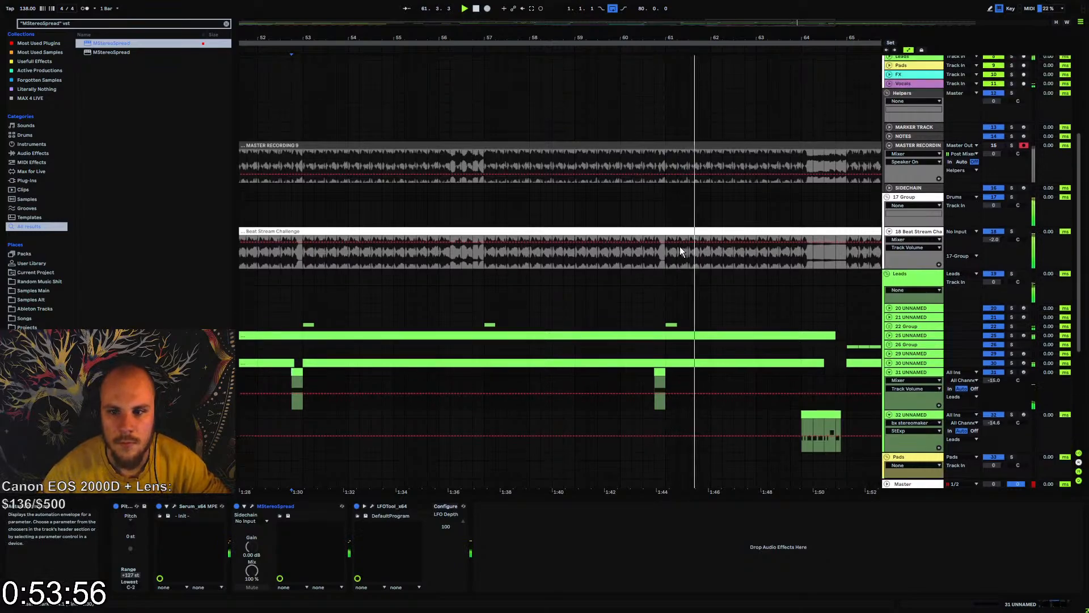
scroll(680, 238, up, 6)
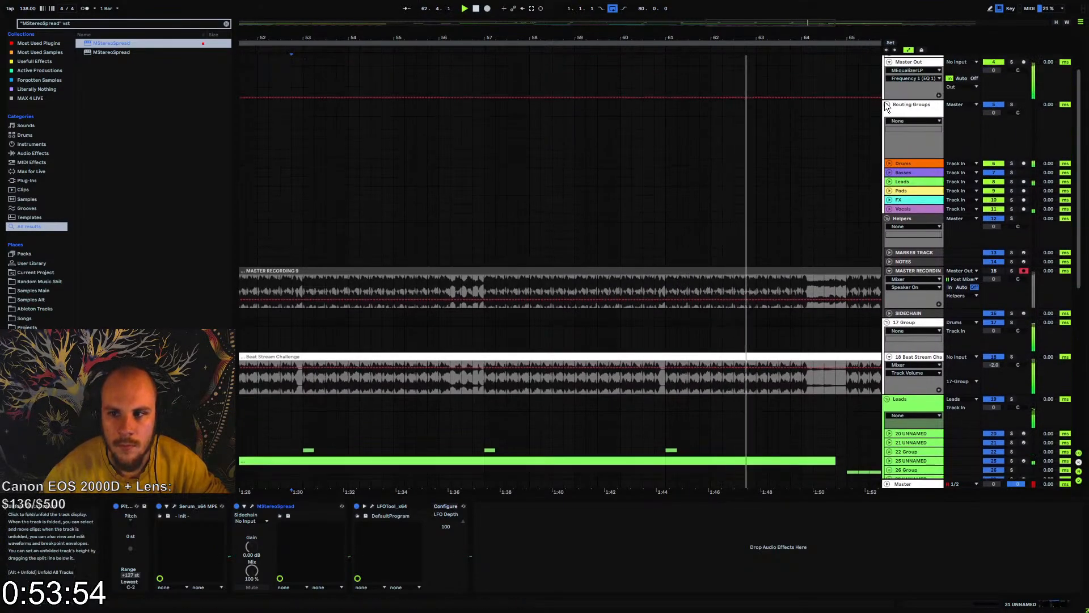
click(888, 105)
Follow playback from bar 63 past the end of the drop and examine the lead, pad, FX and vocal clips
drag(757, 37, 757, 62)
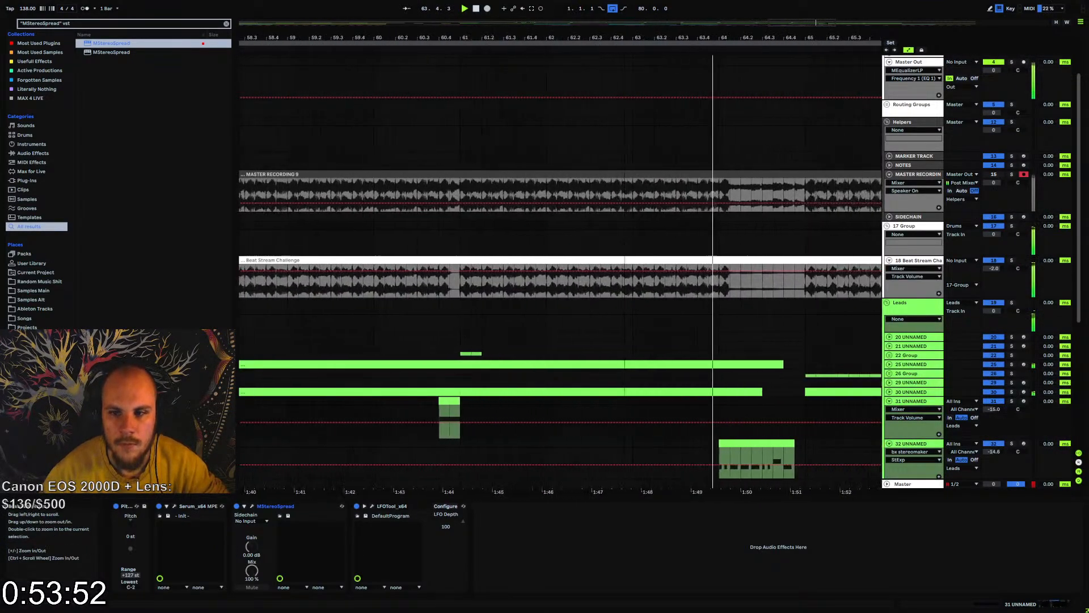
drag(655, 56, 369, 32)
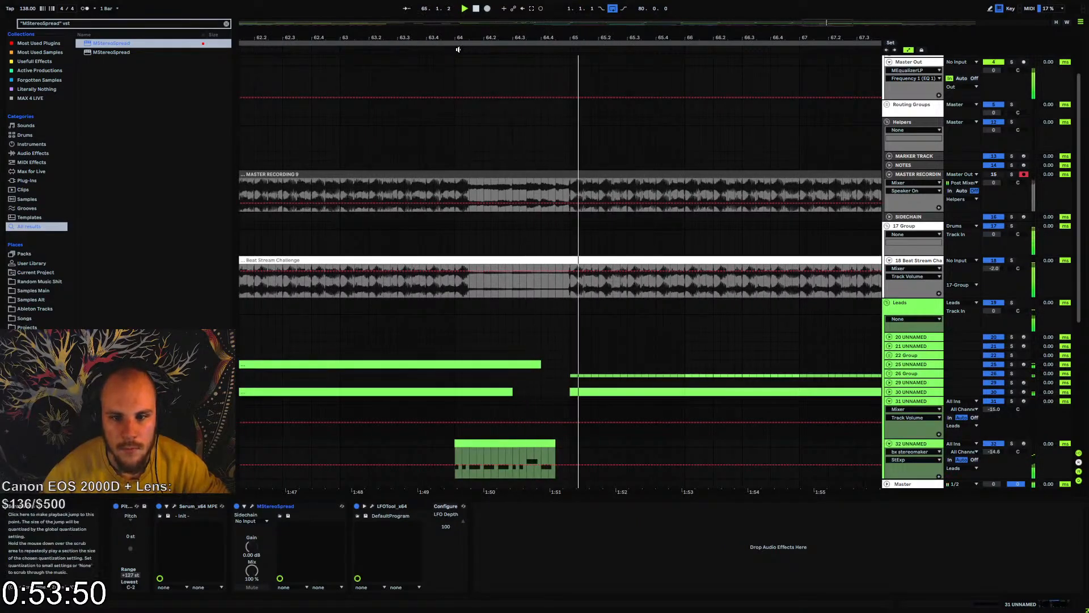
mouse_move(501, 38)
mouse_down()
mouse_move(482, 71)
mouse_move(474, 14)
mouse_move(498, 45)
mouse_up()
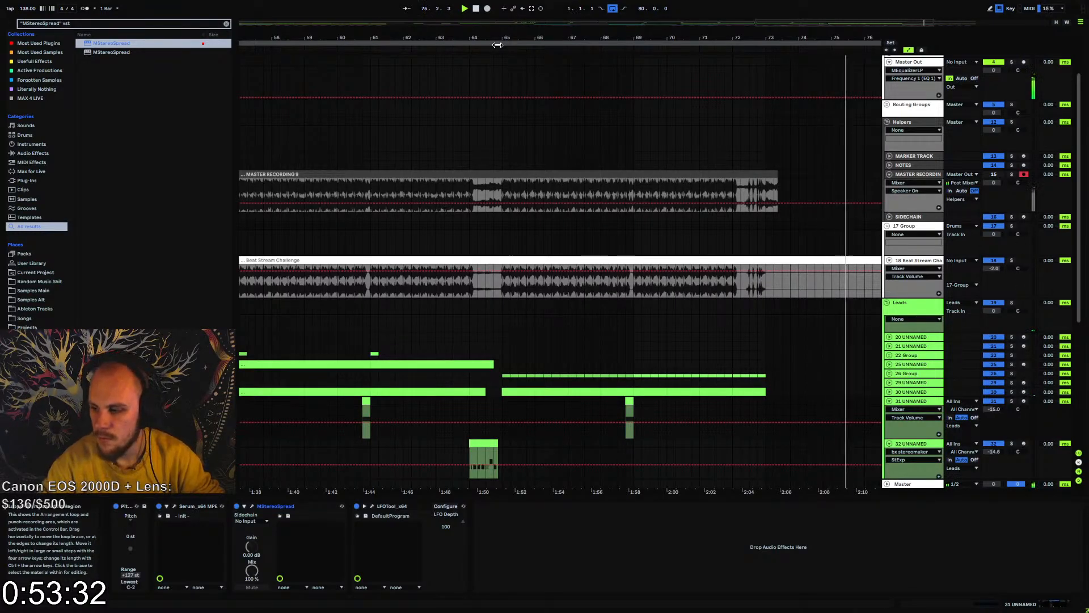
drag(635, 31, 619, 36)
scroll(669, 264, down, 5)
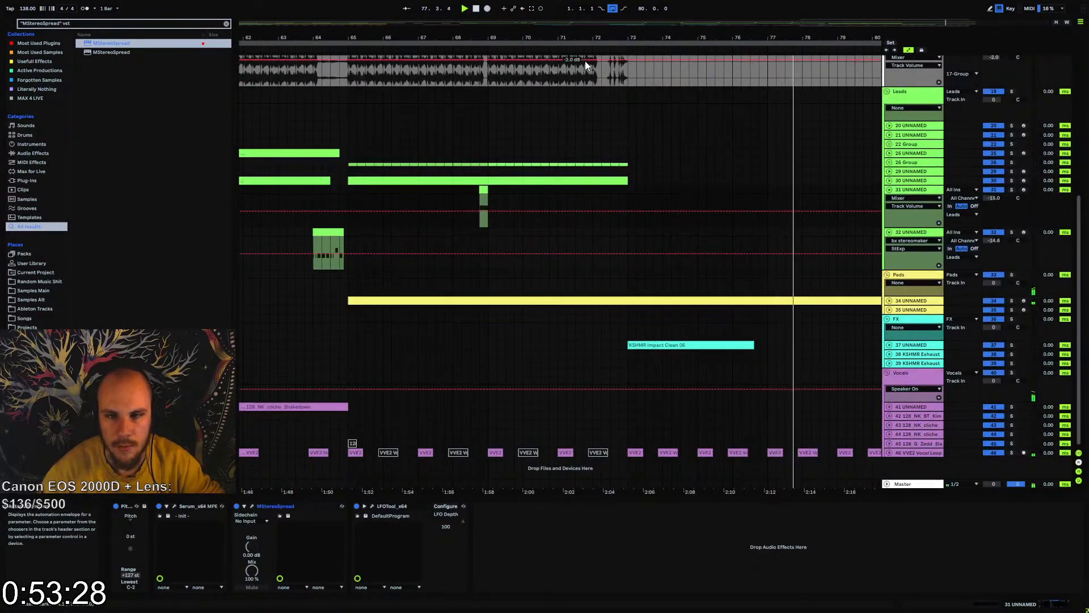
drag(580, 38, 753, 32)
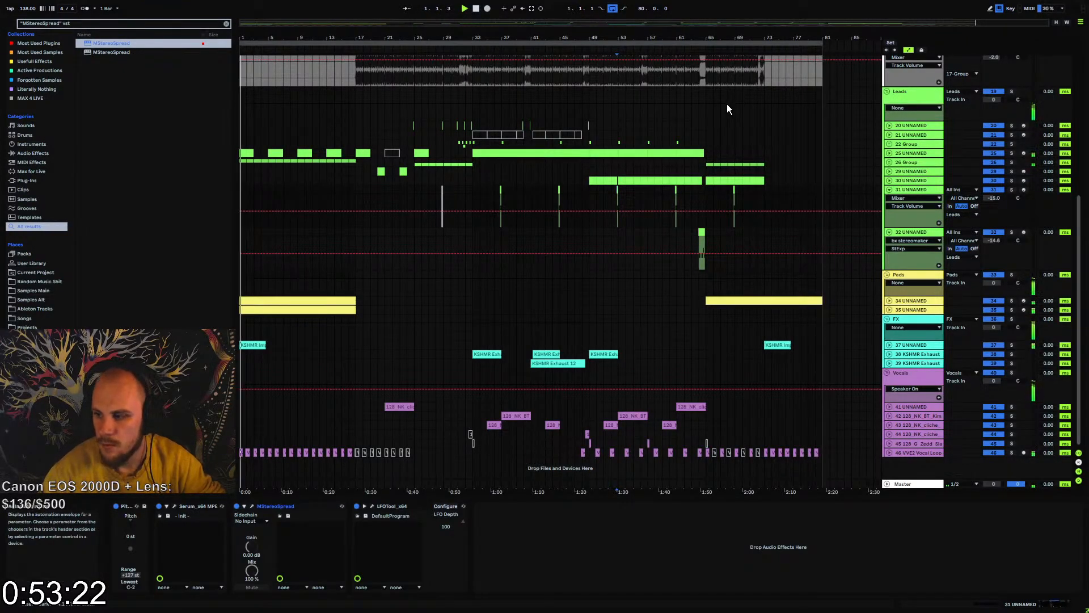
Collapse the Helpers, Out and 17 Group groups and fold lead tracks 31 and 32
scroll(435, 267, up, 3)
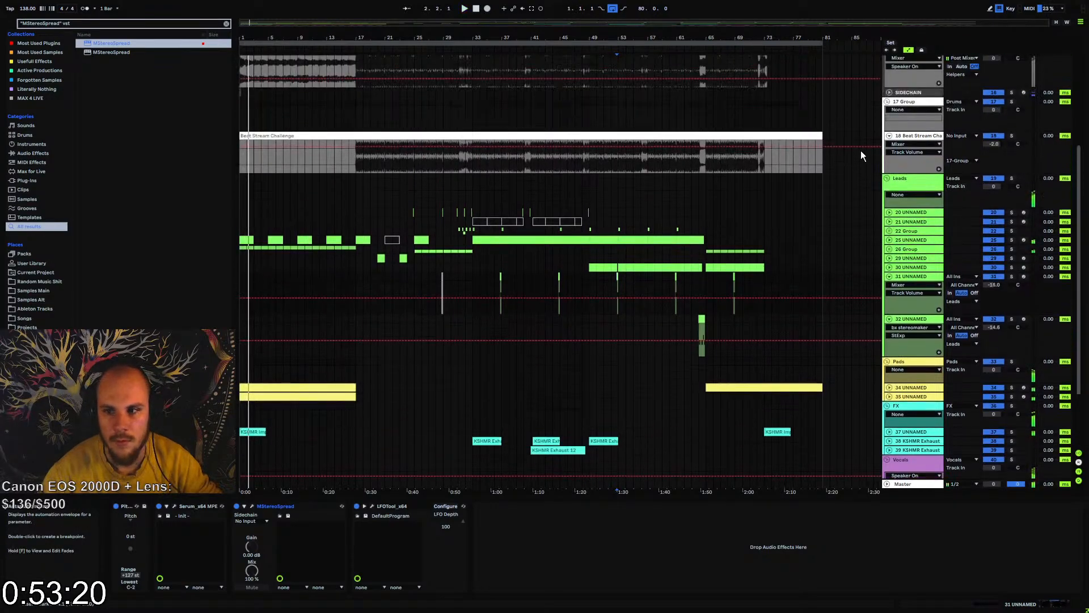
scroll(861, 171, up, 2)
scroll(863, 188, up, 1)
click(887, 95)
scroll(883, 152, up, 2)
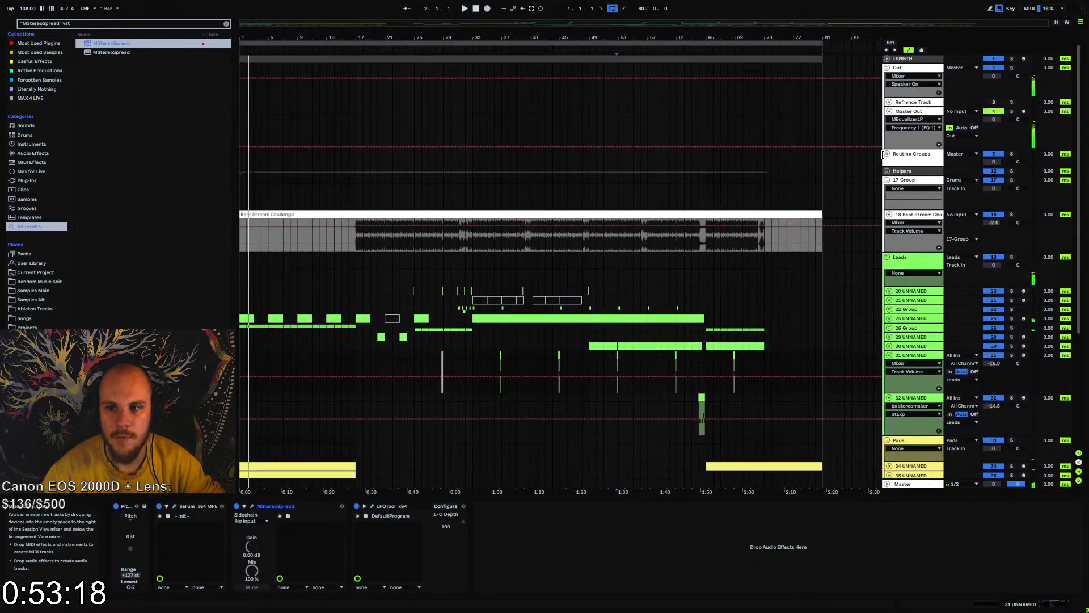
click(889, 68)
click(888, 104)
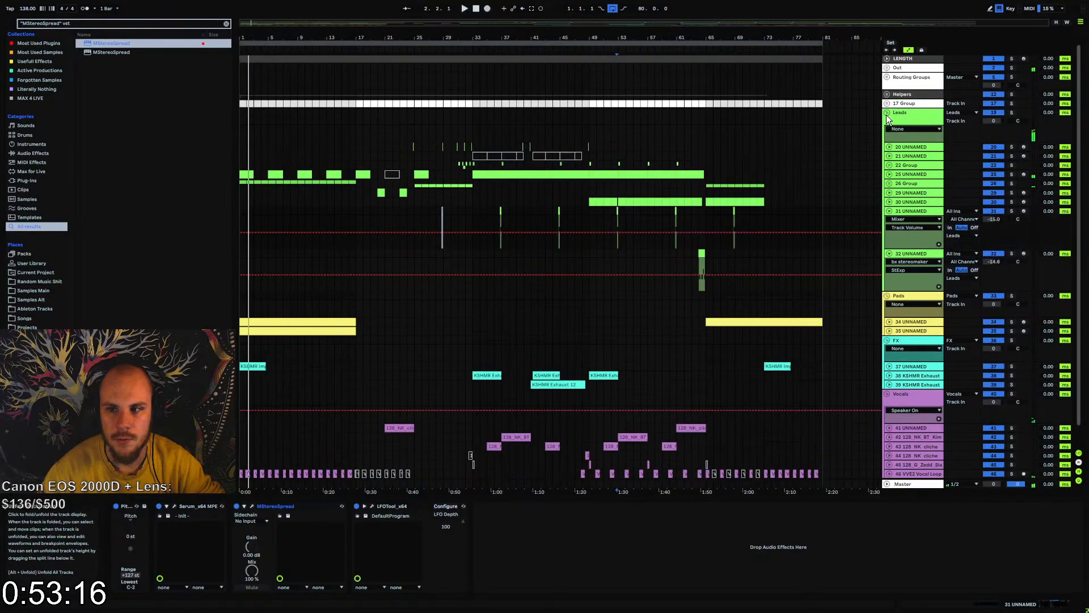
click(890, 211)
click(890, 220)
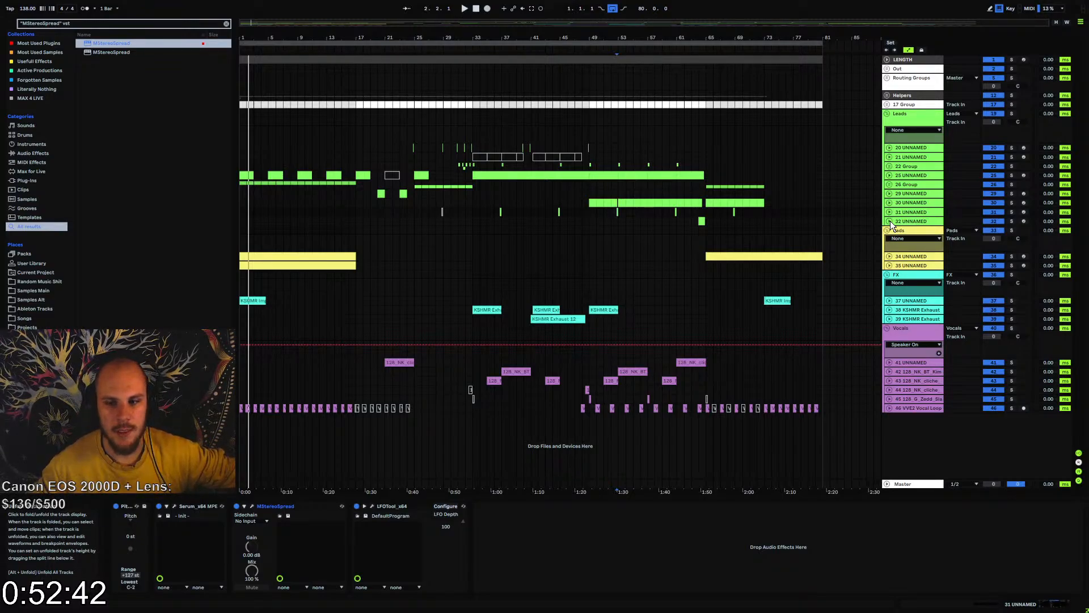
Examine the Beat Stream Challenge audio clip inside 17 Group, marking the section from bar 49 to about bar 65
click(887, 104)
click(346, 168)
click(743, 162)
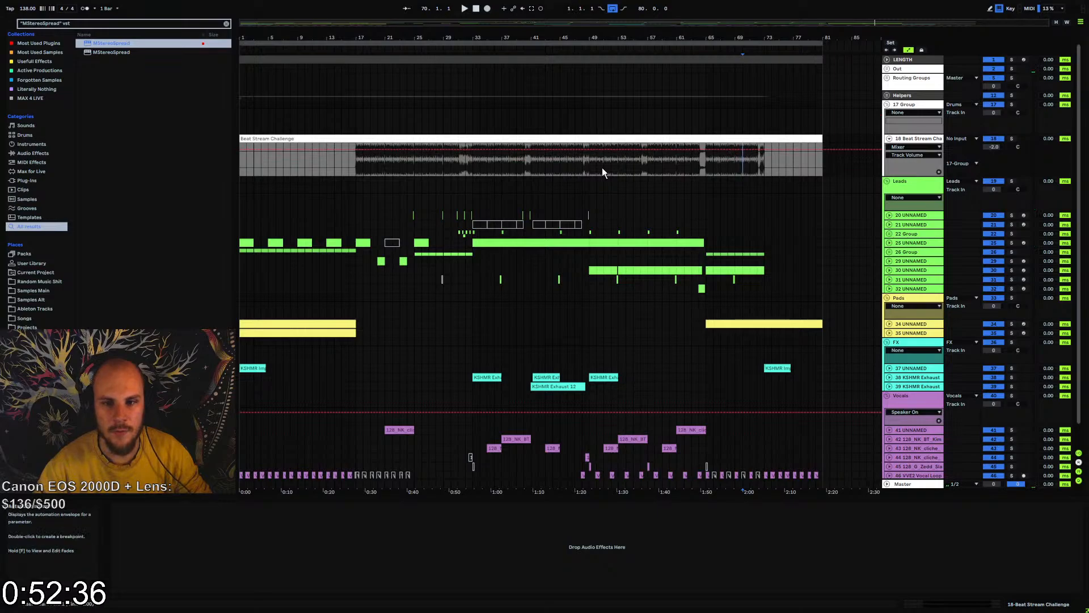
drag(590, 165, 702, 163)
click(706, 161)
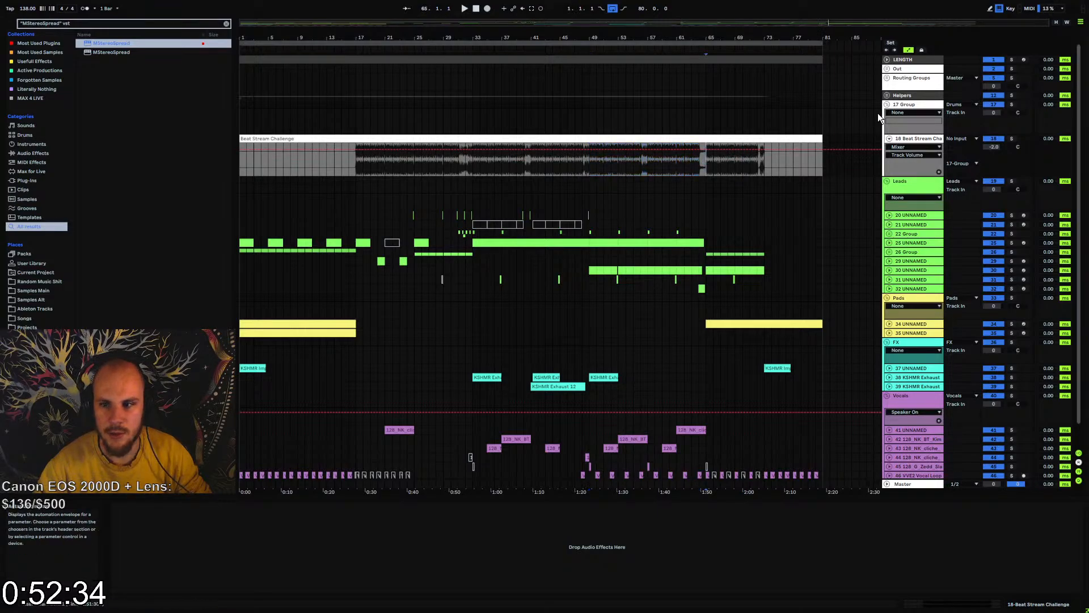
click(887, 104)
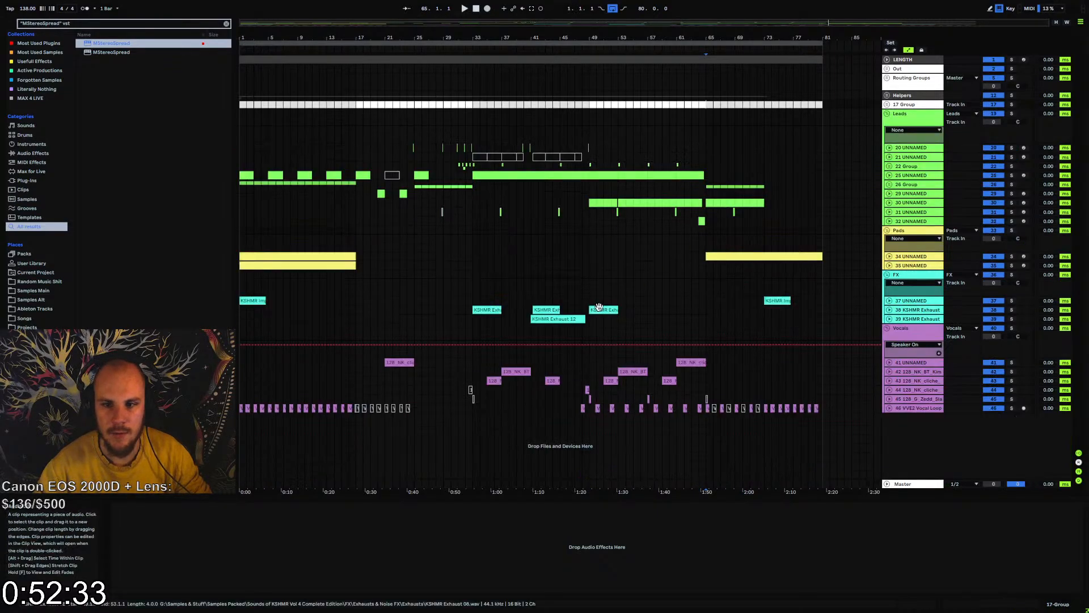
Collapse the Vocals, FX, Pads and Leads groups
click(887, 328)
click(887, 275)
click(887, 230)
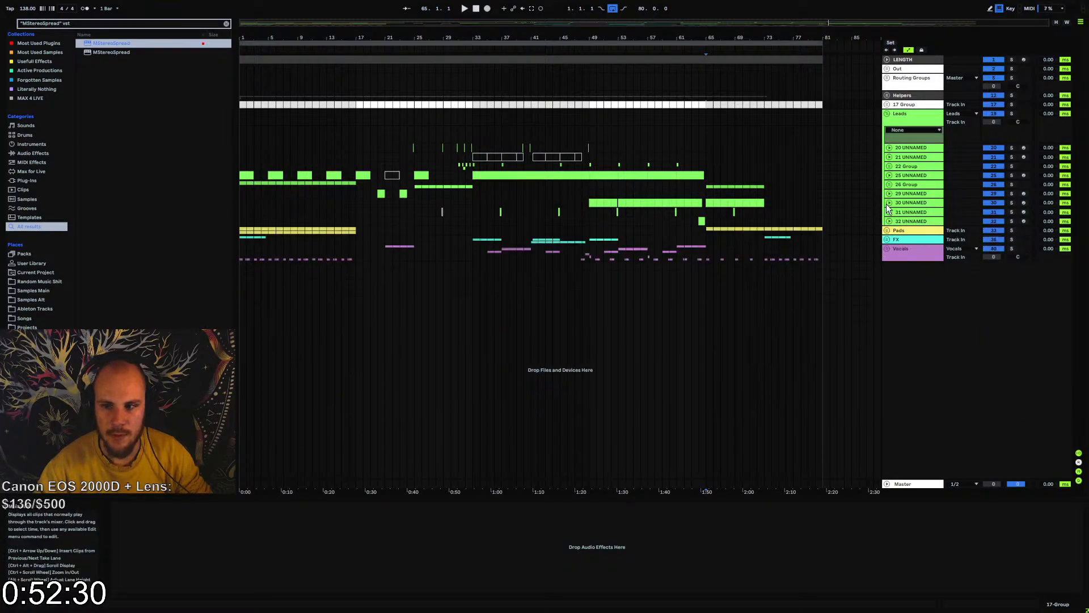
click(887, 114)
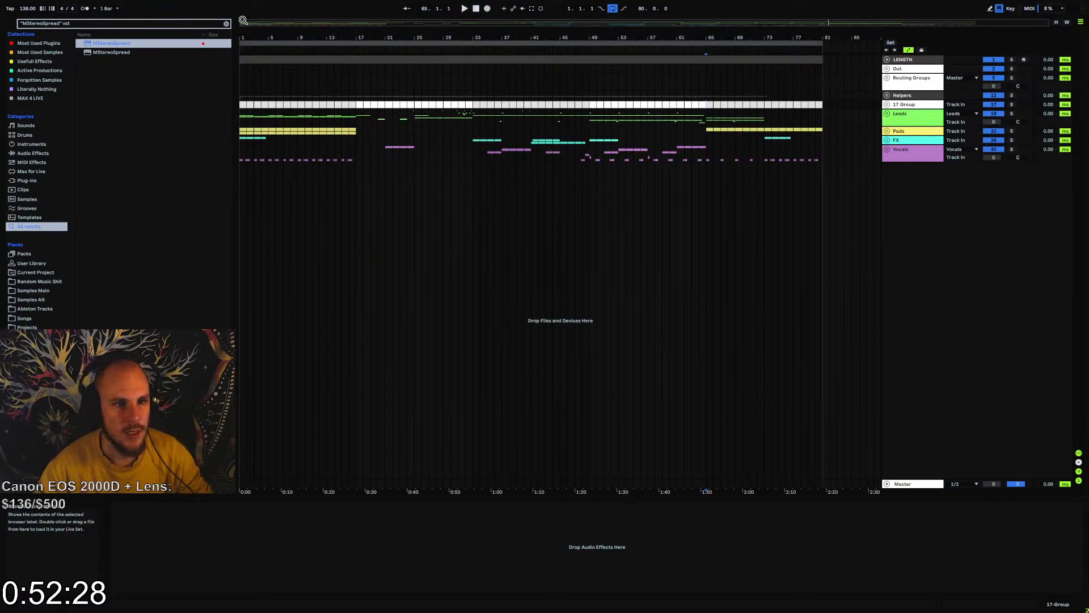
Clear the browser search and place 64.wav on a new audio track starting at bar 81
click(227, 24)
scroll(23, 249, down, 3)
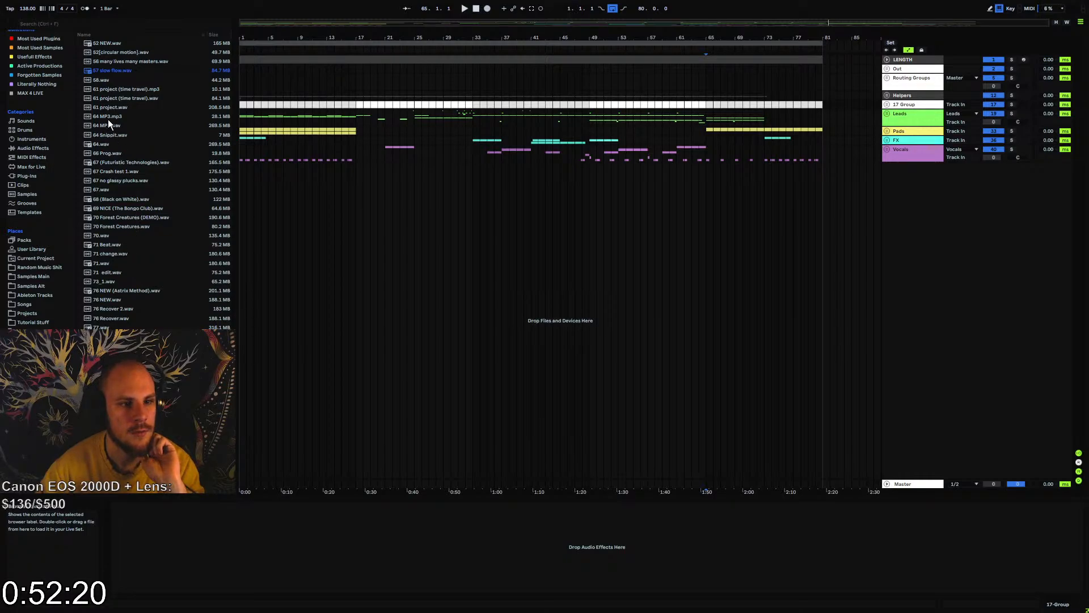
drag(100, 144, 771, 91)
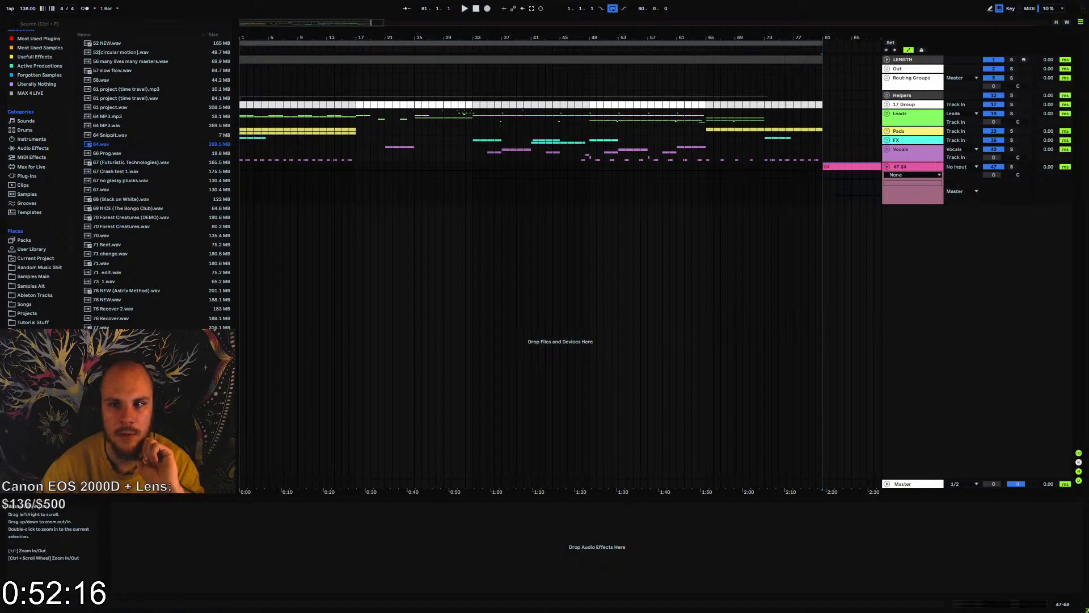
Solo the new 64 track and set the arrangement loop to the full length of its clip
key(w)
click(346, 190)
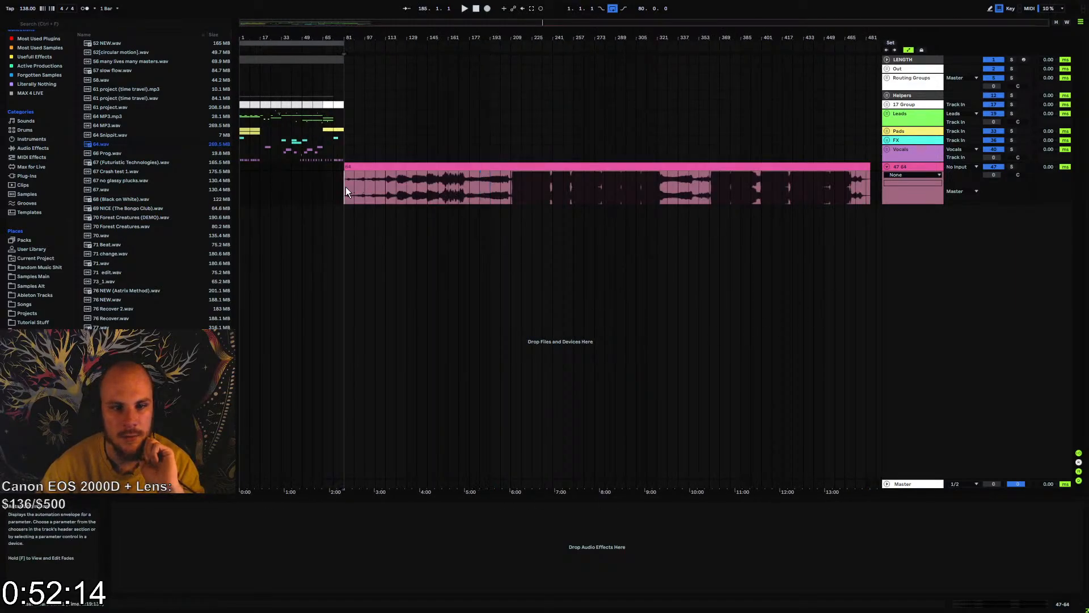
click(1012, 168)
click(817, 168)
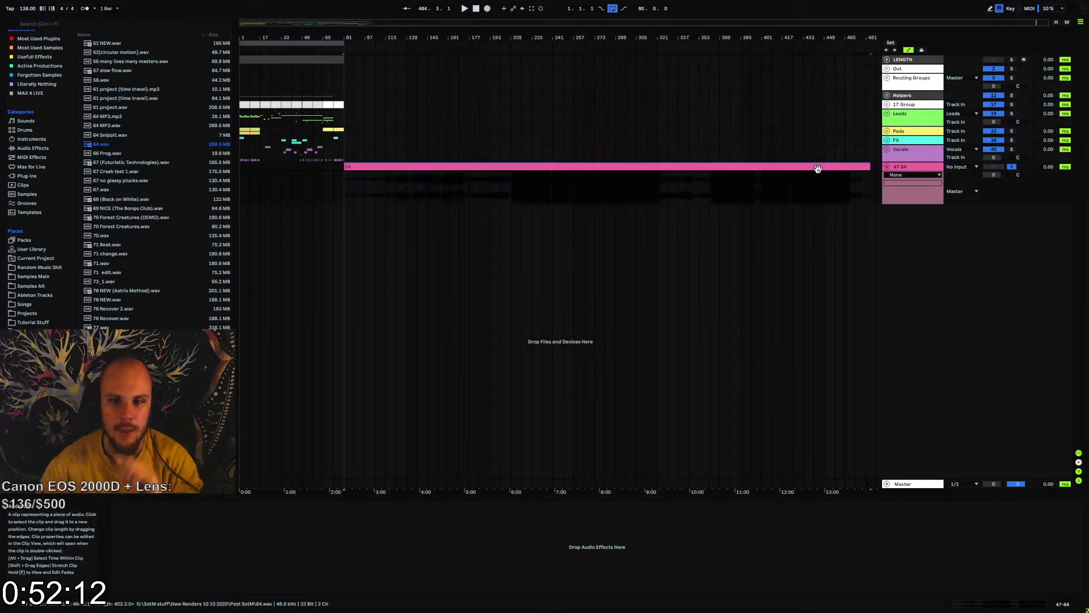
key(ctrl+l)
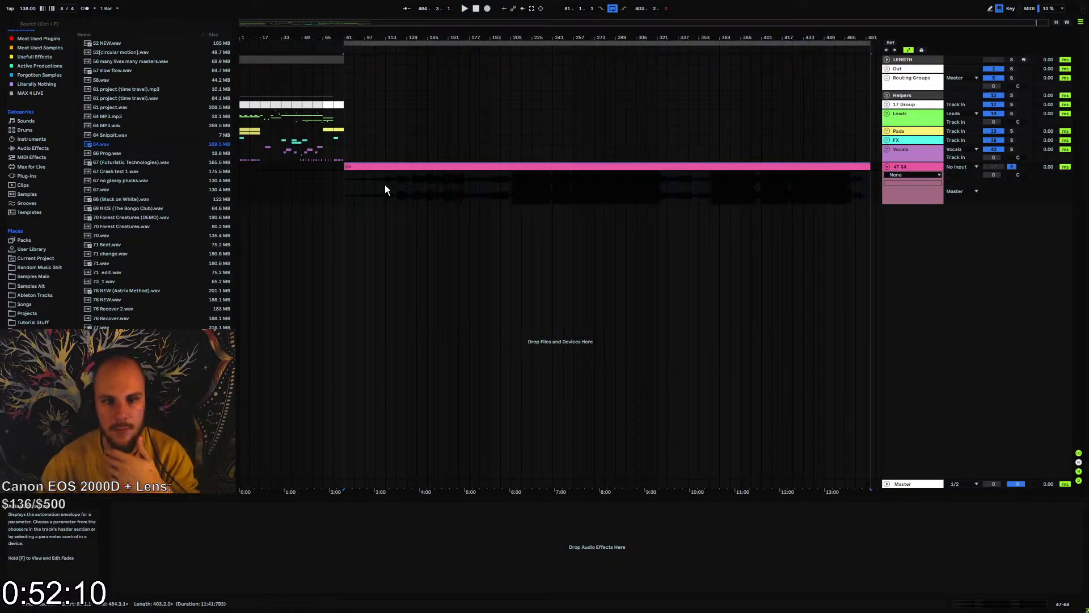
Examine the 64 clip's intro up to bar 209, play it from bar 81 and follow playback past bar 400
click(348, 184)
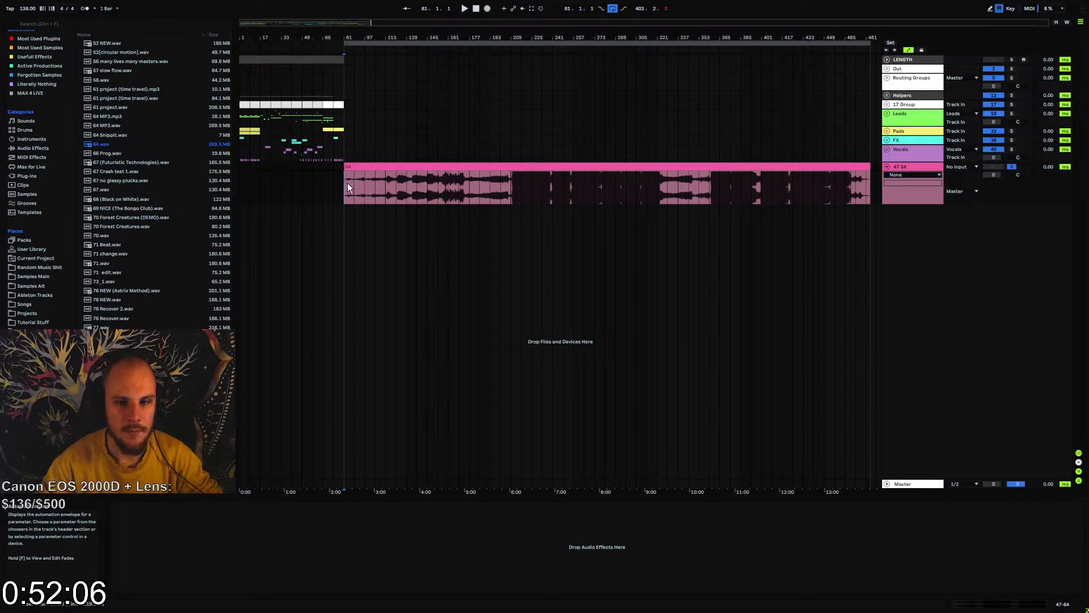
drag(347, 185, 489, 192)
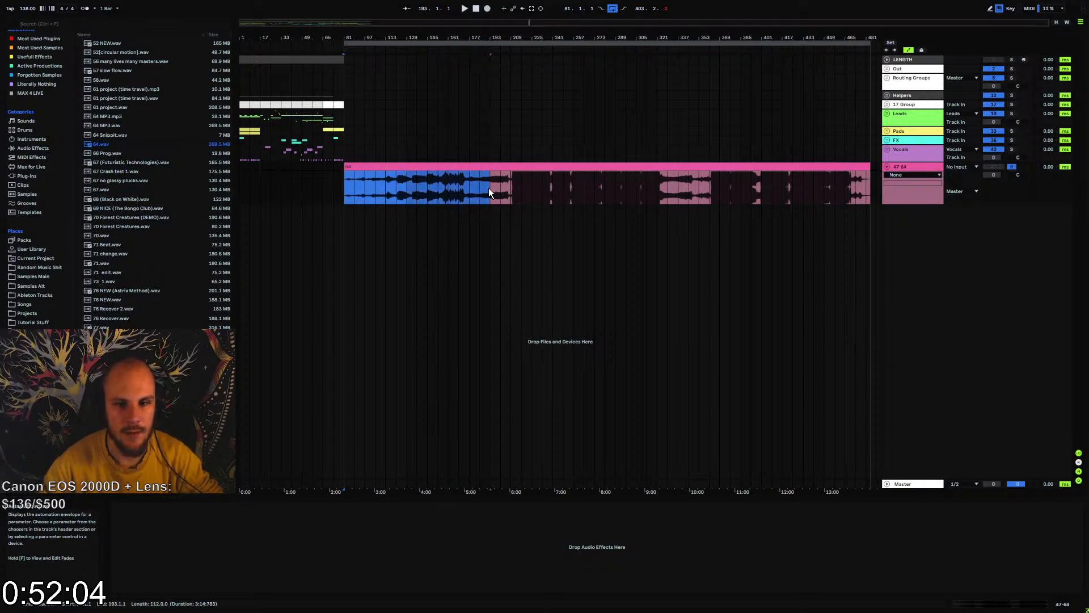
click(508, 189)
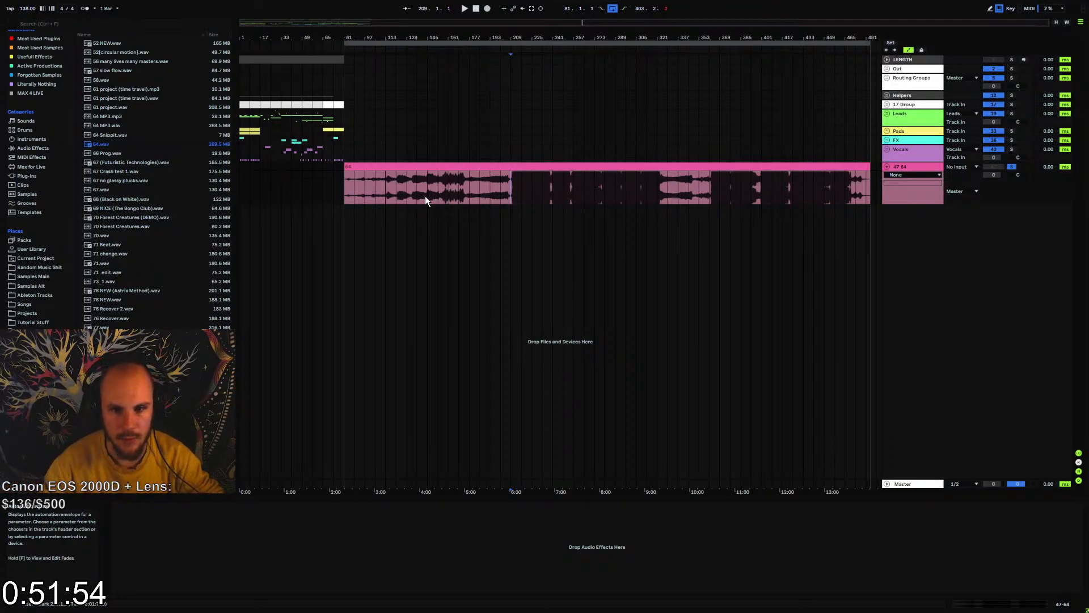
click(345, 190)
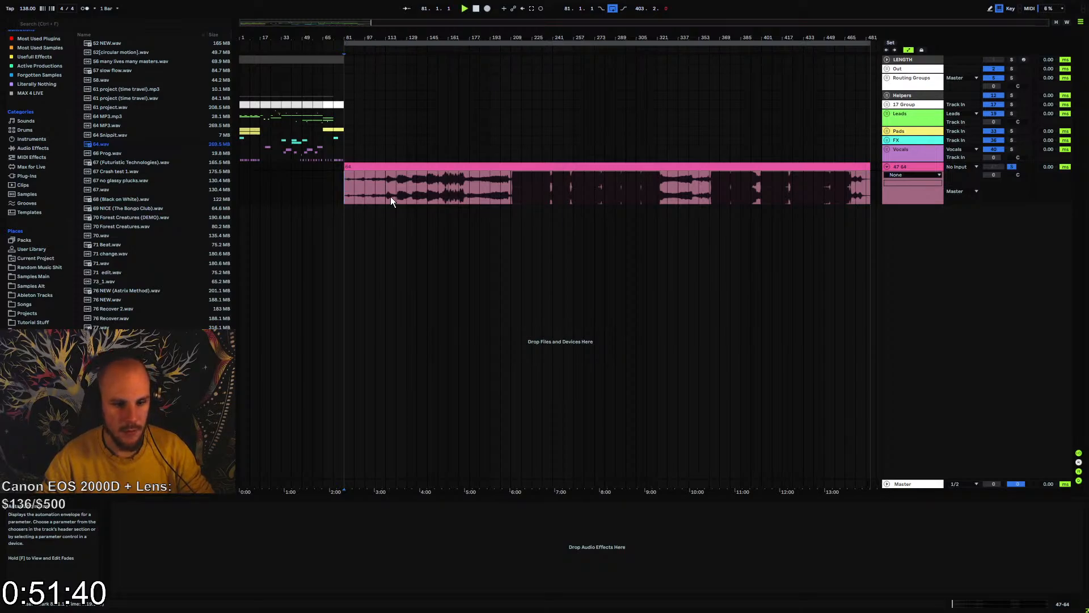
key(space)
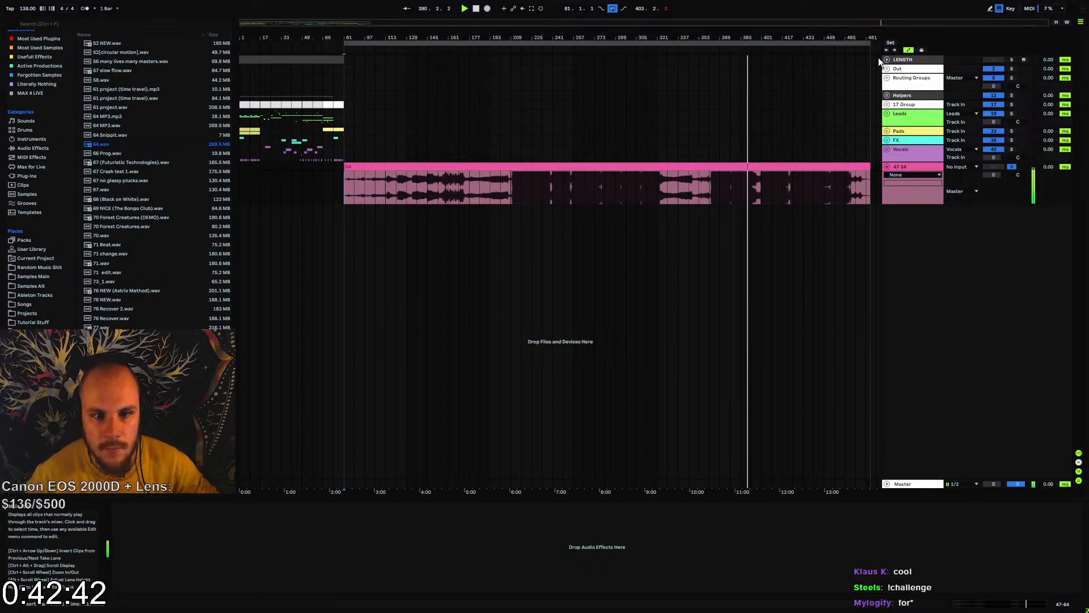
drag(782, 38, 782, 284)
drag(663, 40, 656, 37)
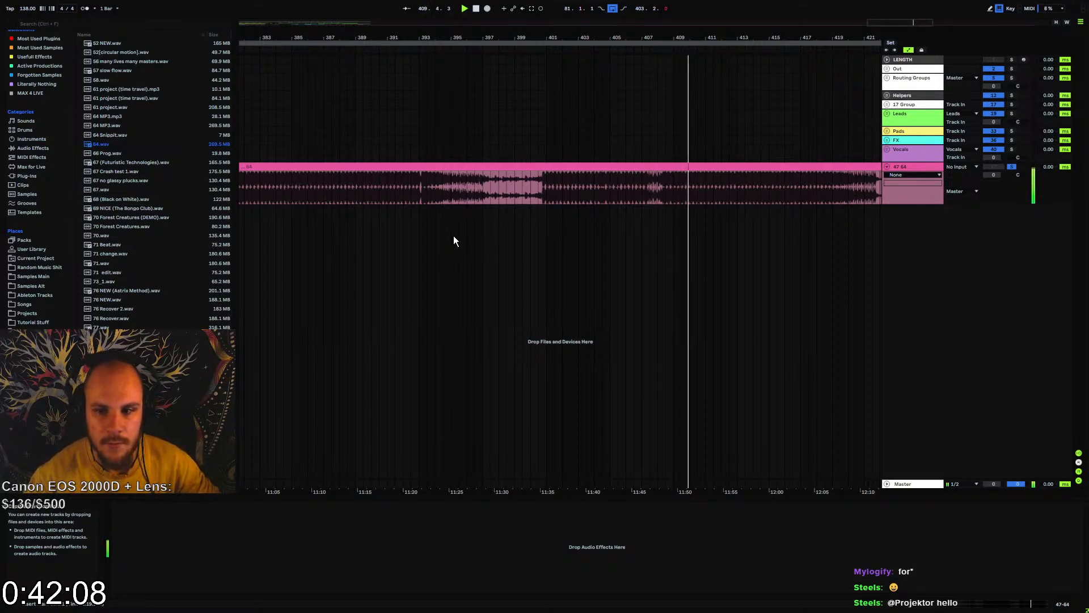
Unfold the 17 Group and examine the Beat Stream Challenge clip, marking its section from bar 17 to about bar 73
drag(580, 37, 580, 6)
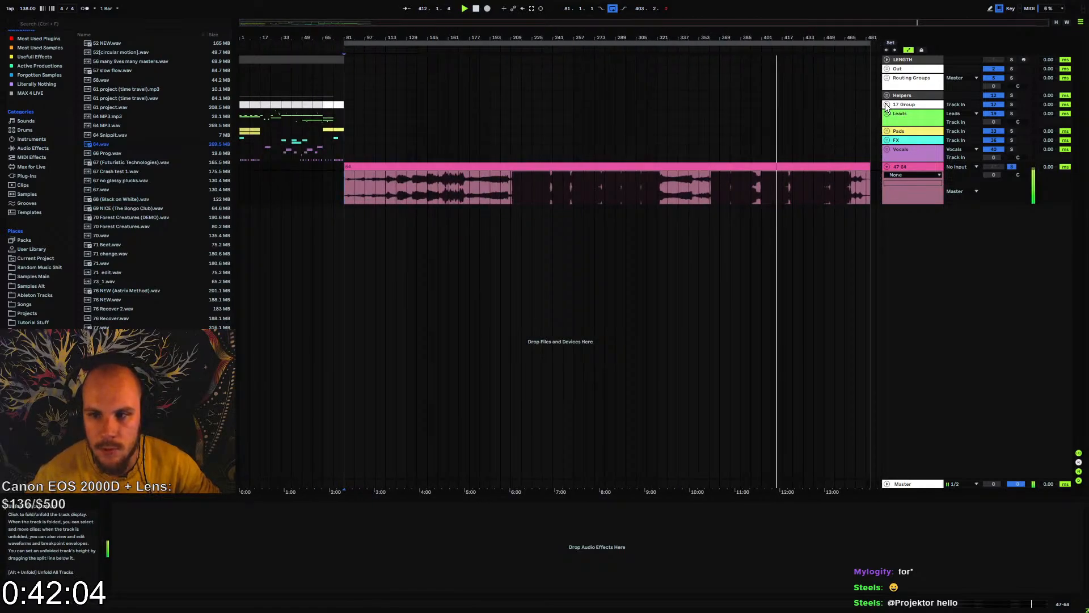
drag(293, 39, 380, 70)
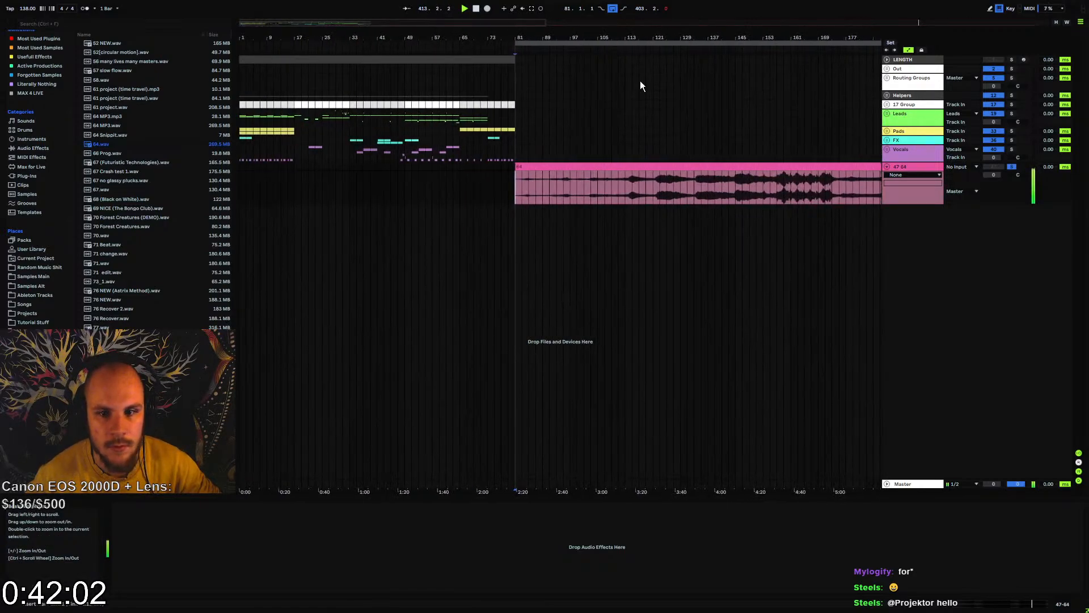
click(886, 105)
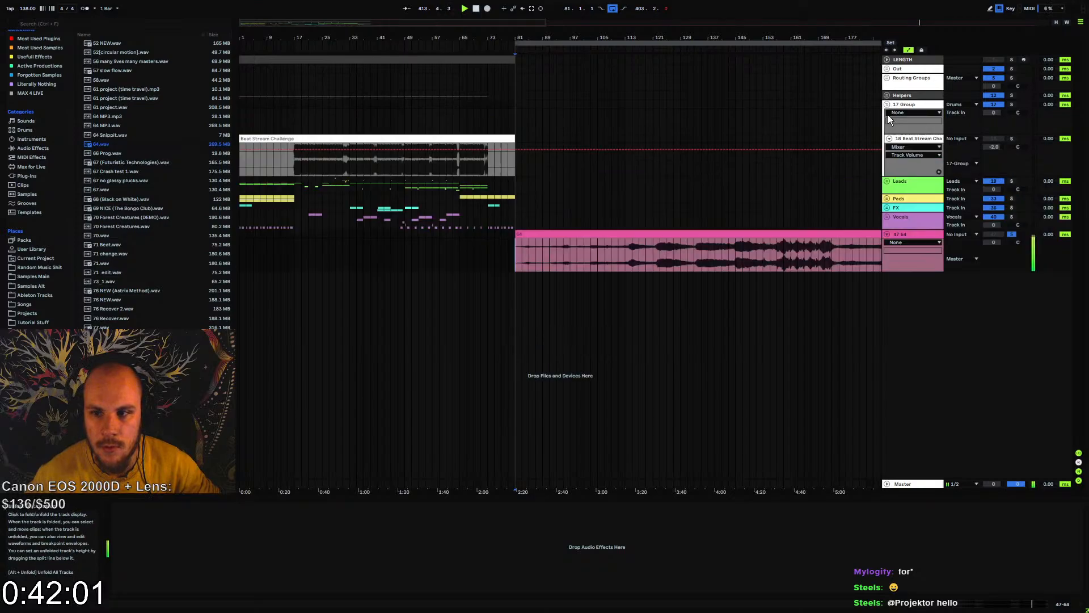
click(242, 164)
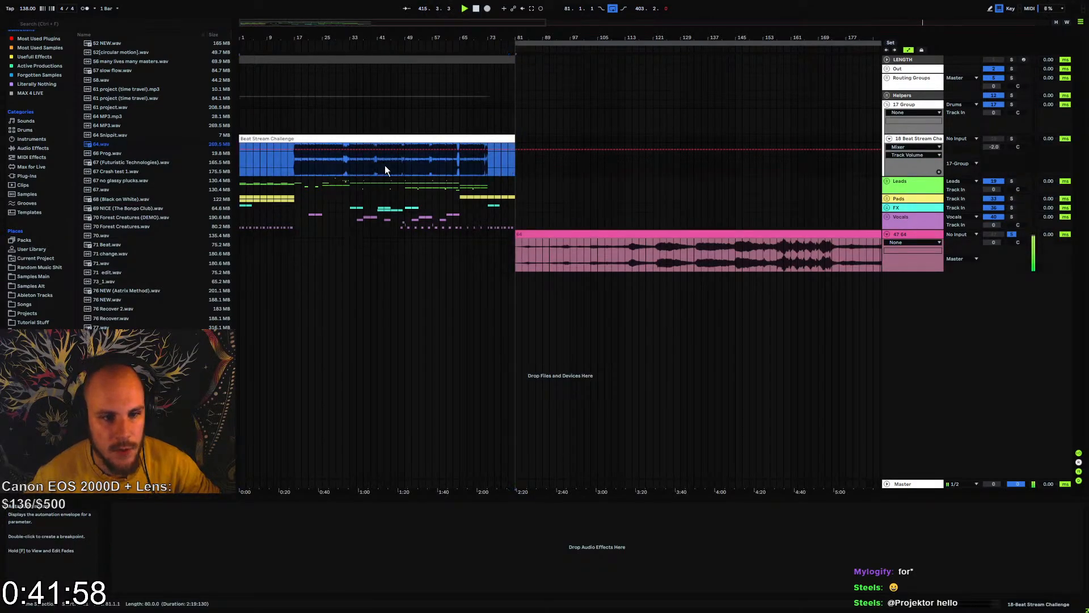
click(292, 168)
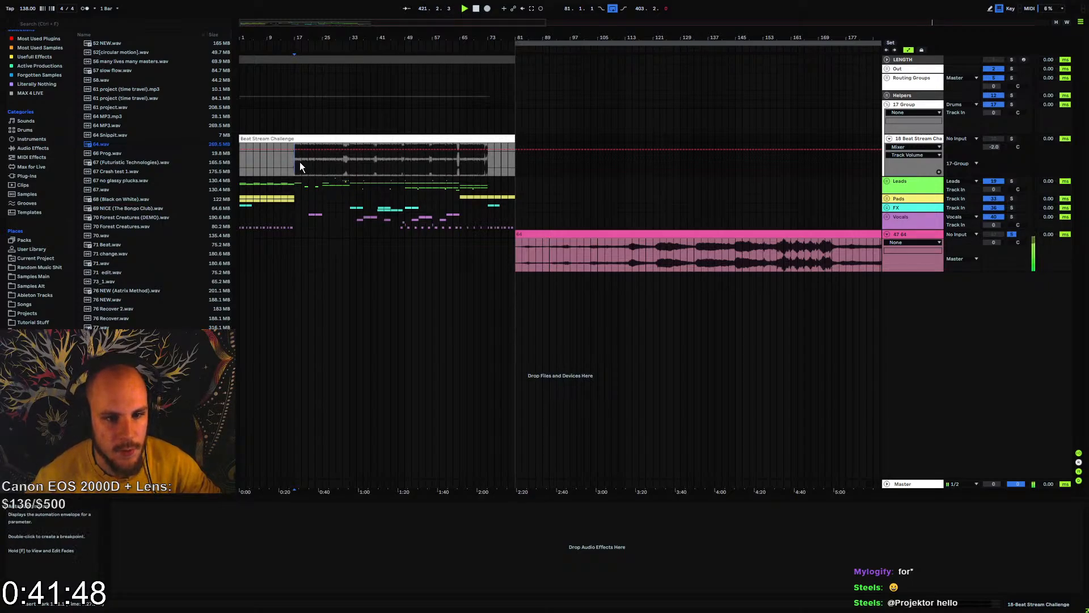
drag(298, 162, 499, 176)
click(474, 171)
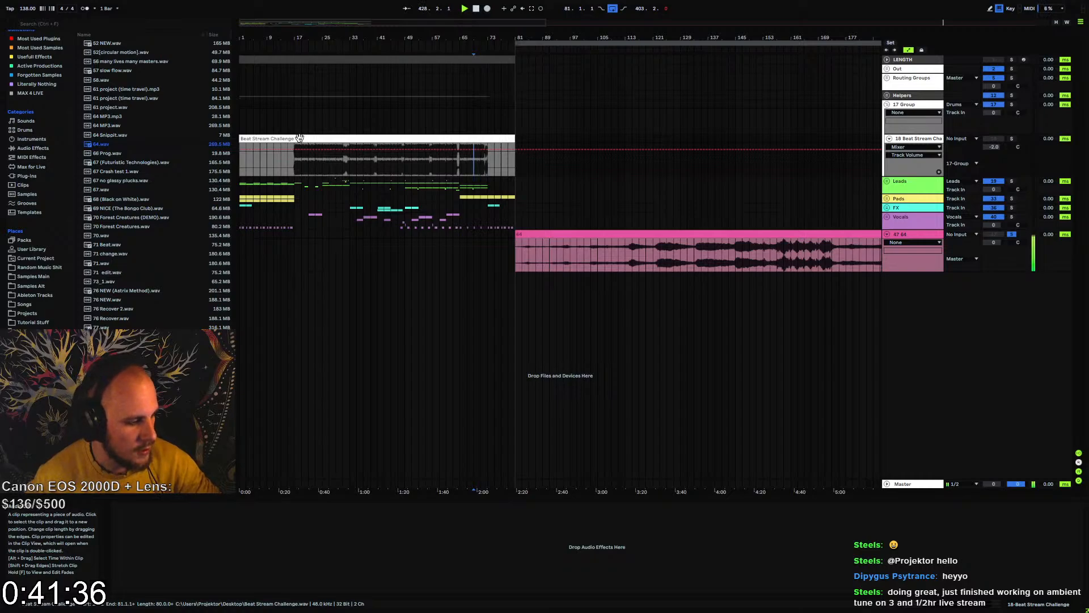
Follow the 64 clip's playback from about bar 430 through its closing section past bar 475
drag(382, 37, 382, 12)
drag(294, 34, 295, 28)
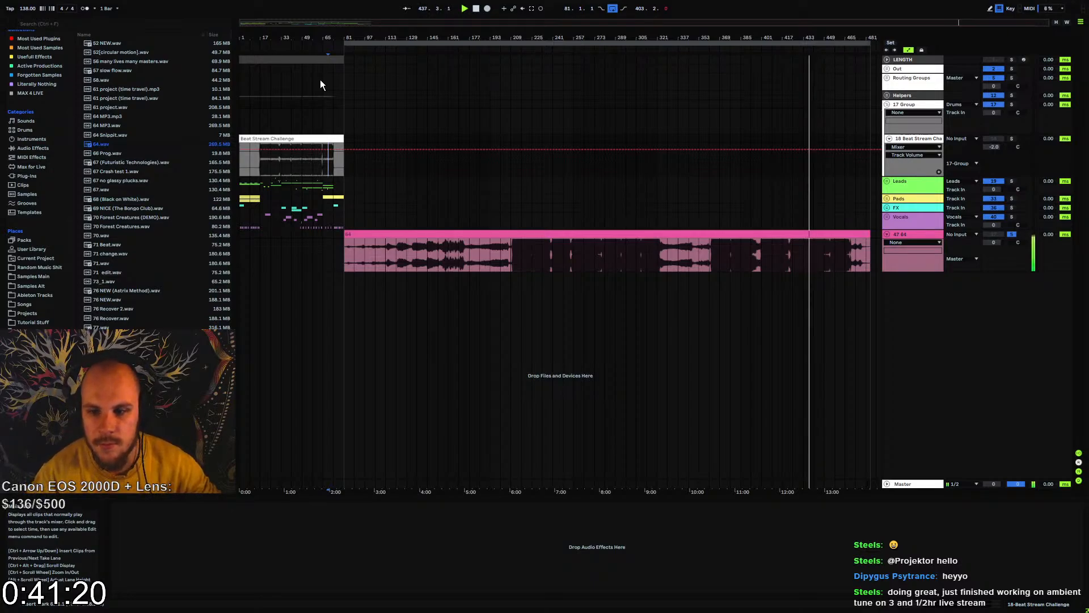
drag(806, 38, 546, 102)
drag(624, 38, 624, 53)
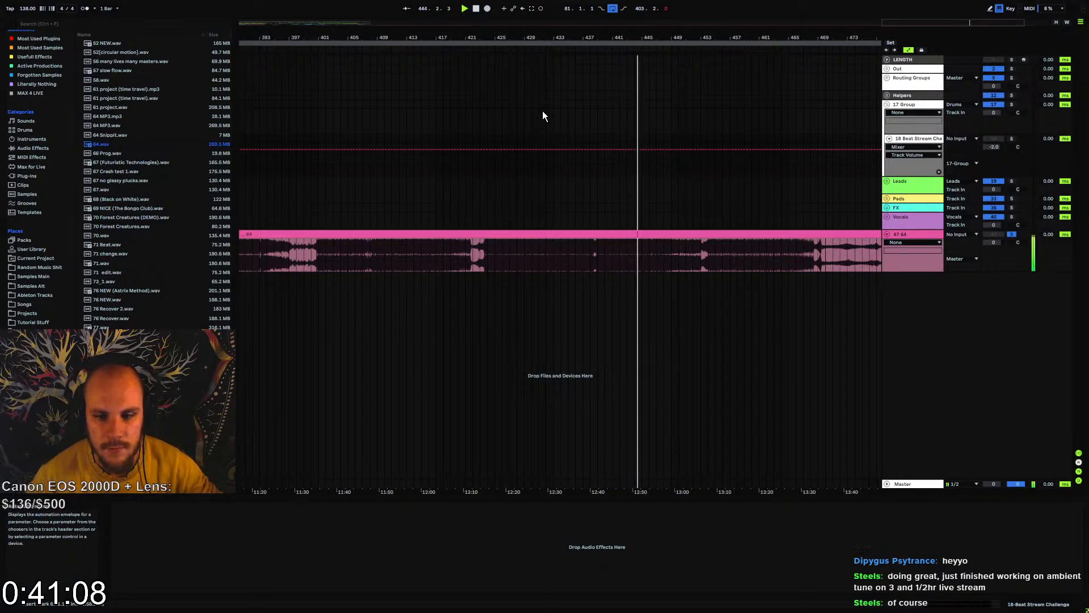
drag(593, 38, 840, 40)
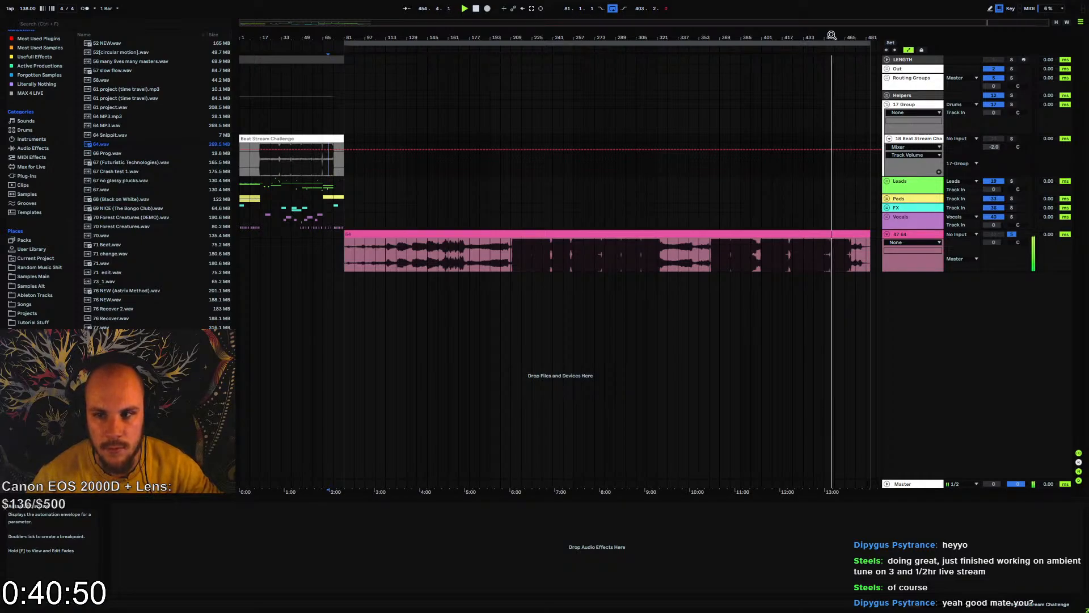
drag(832, 35, 521, 29)
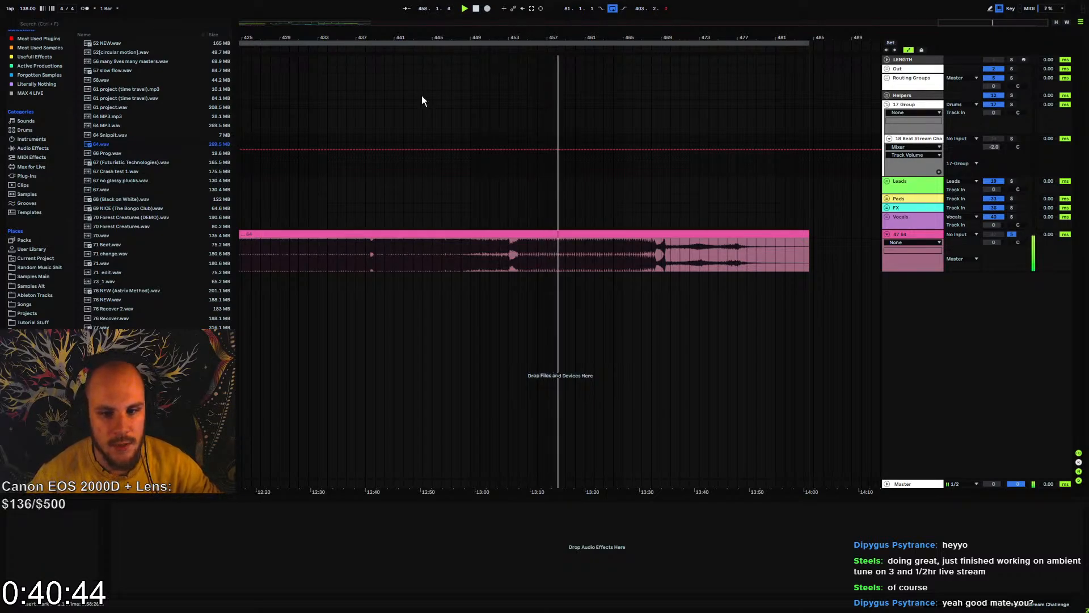
click(543, 250)
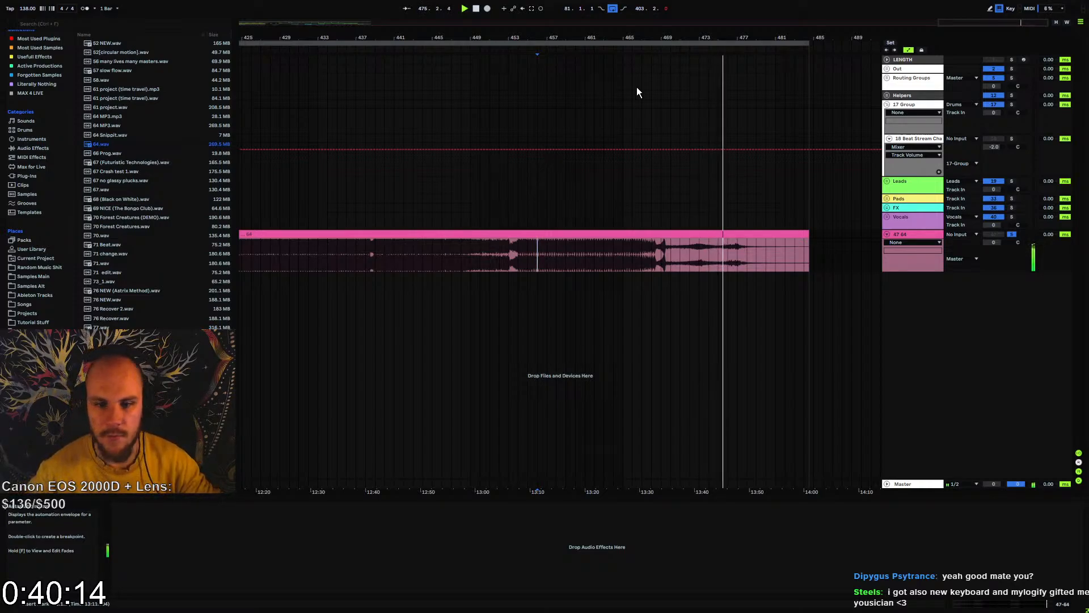
Delete the 64 audio track from the arrangement
drag(640, 38, 646, 4)
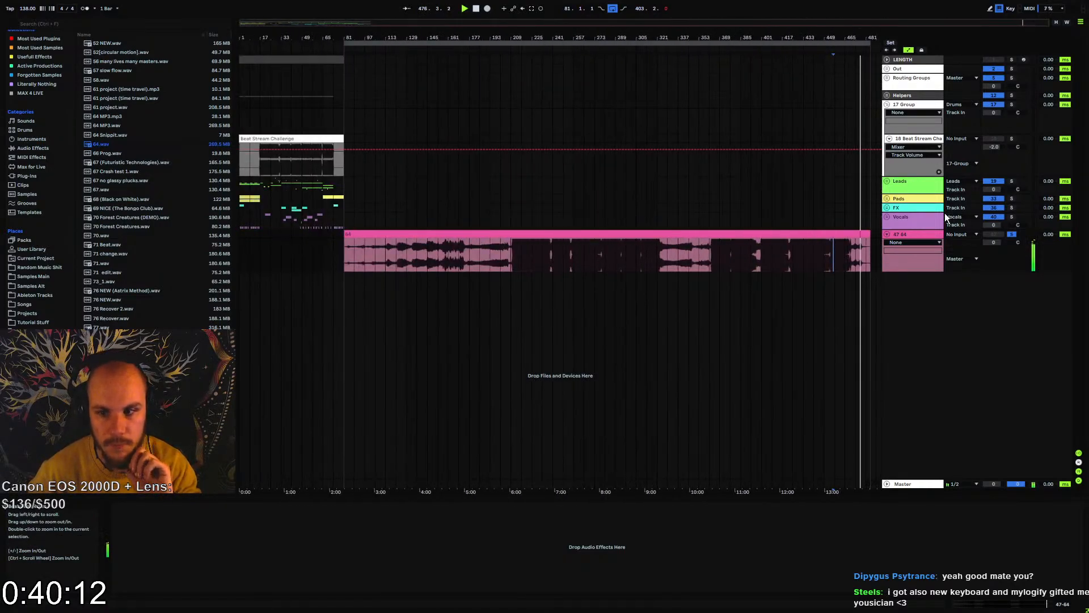
click(917, 236)
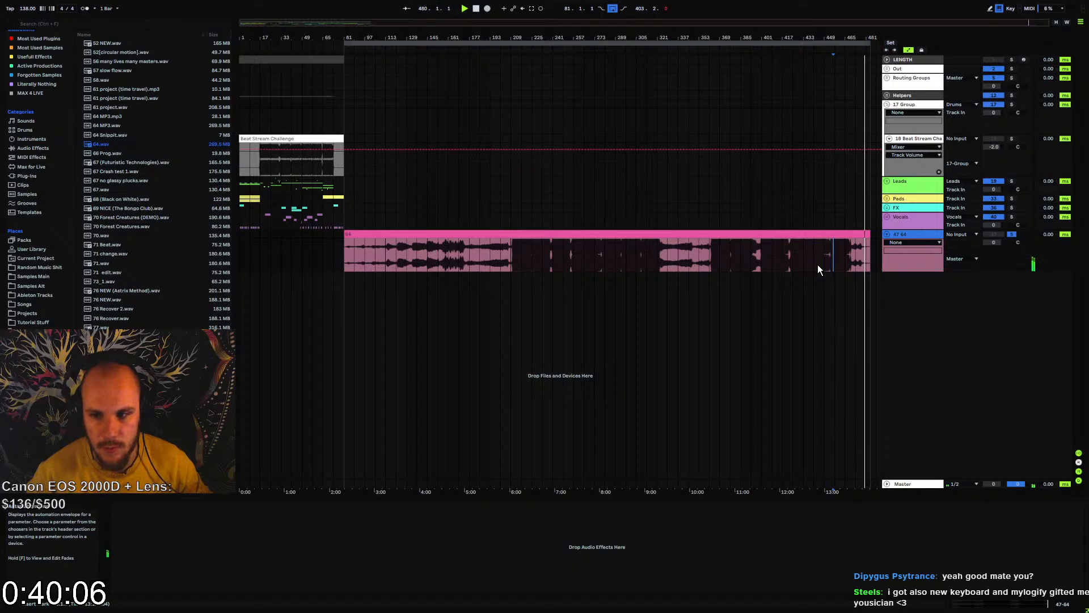
key(Delete)
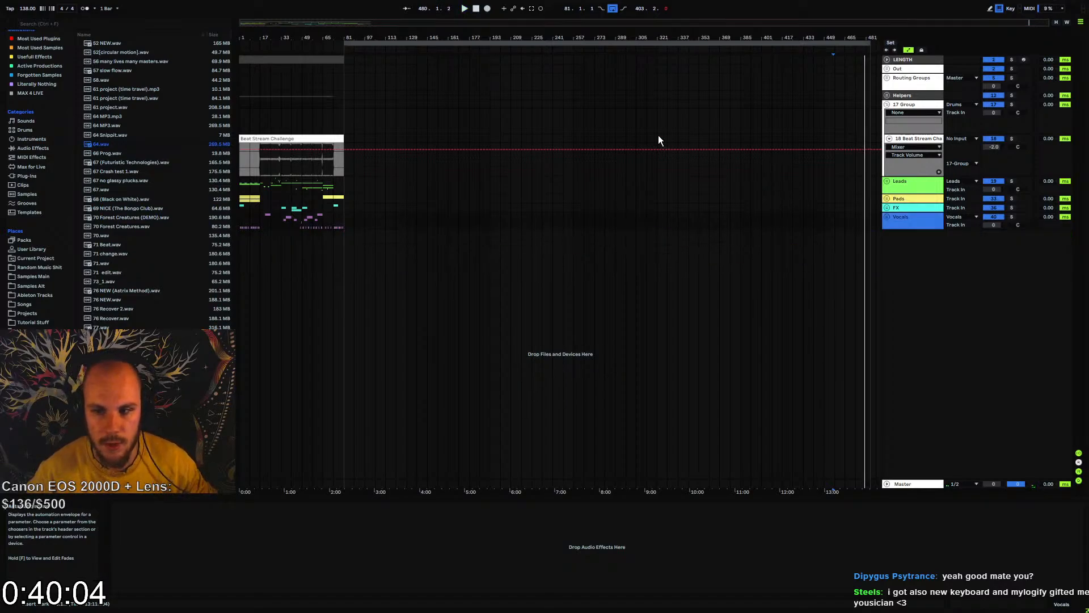
Examine the Beat Stream Challenge clip from bar 1 to bar 81, including its intro and its last eight bars
drag(410, 38, 704, 38)
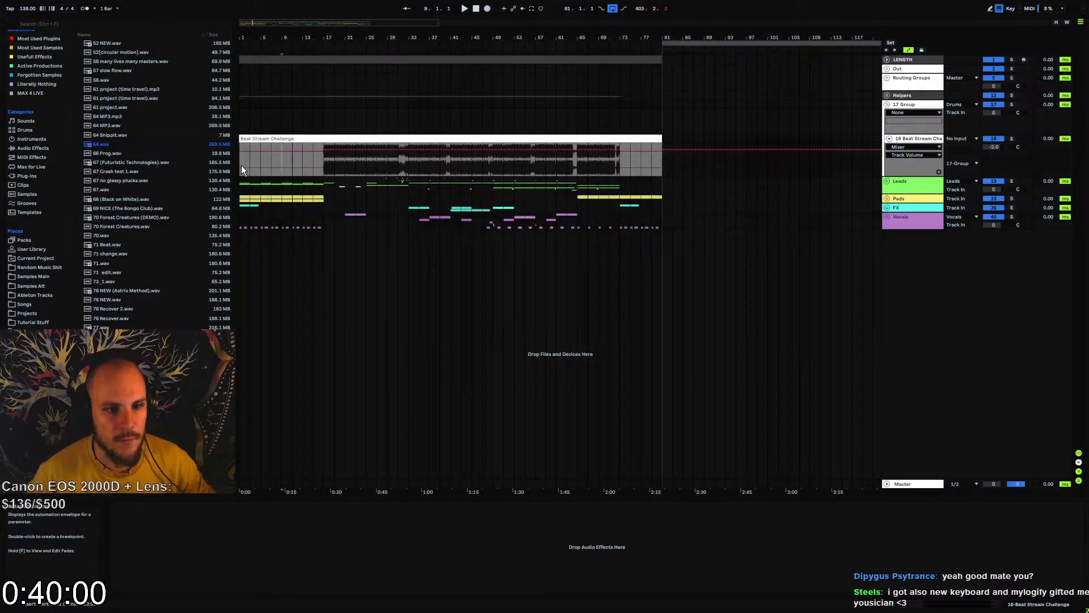
drag(240, 165, 662, 169)
click(662, 169)
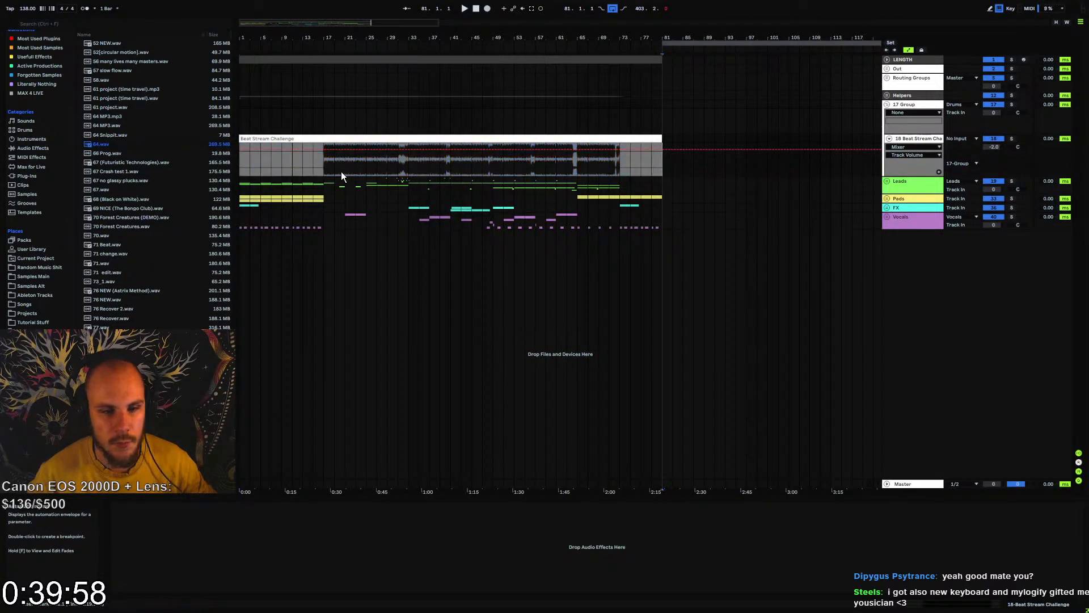
drag(242, 166, 622, 166)
click(622, 165)
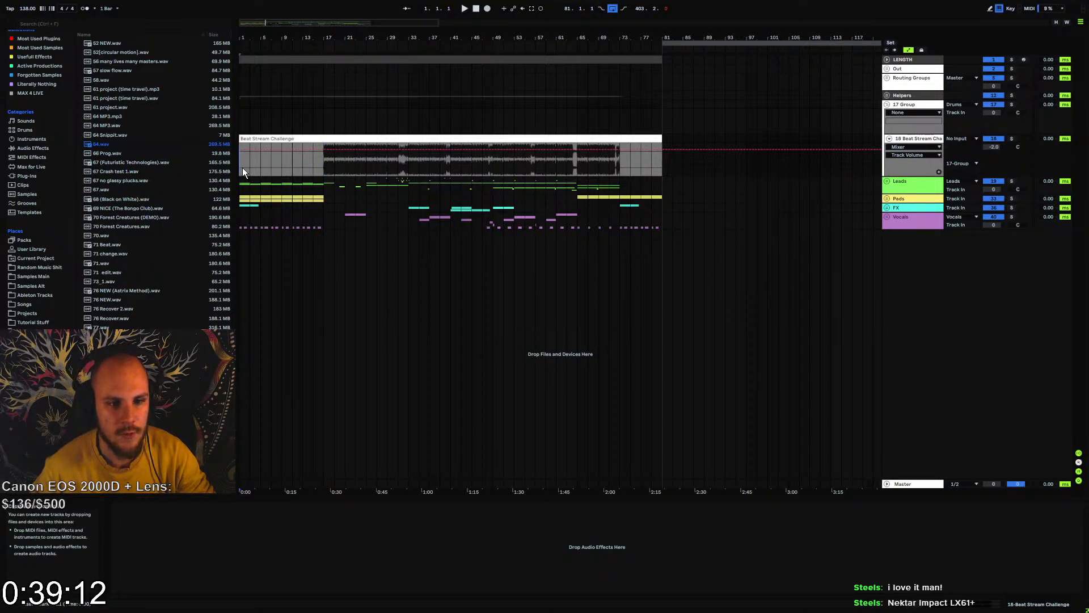
drag(243, 168, 656, 172)
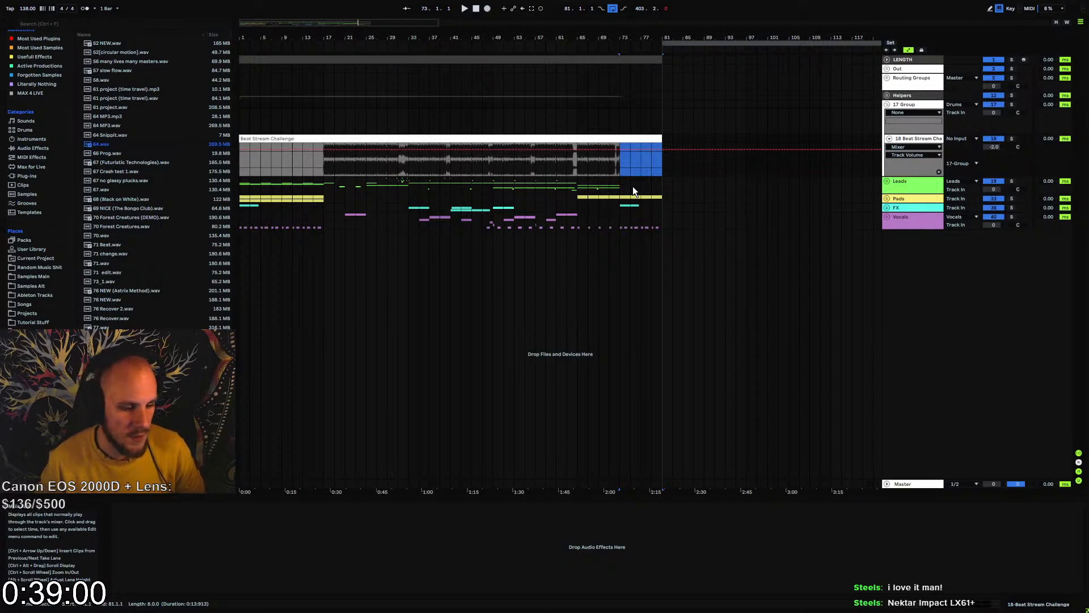
click(335, 168)
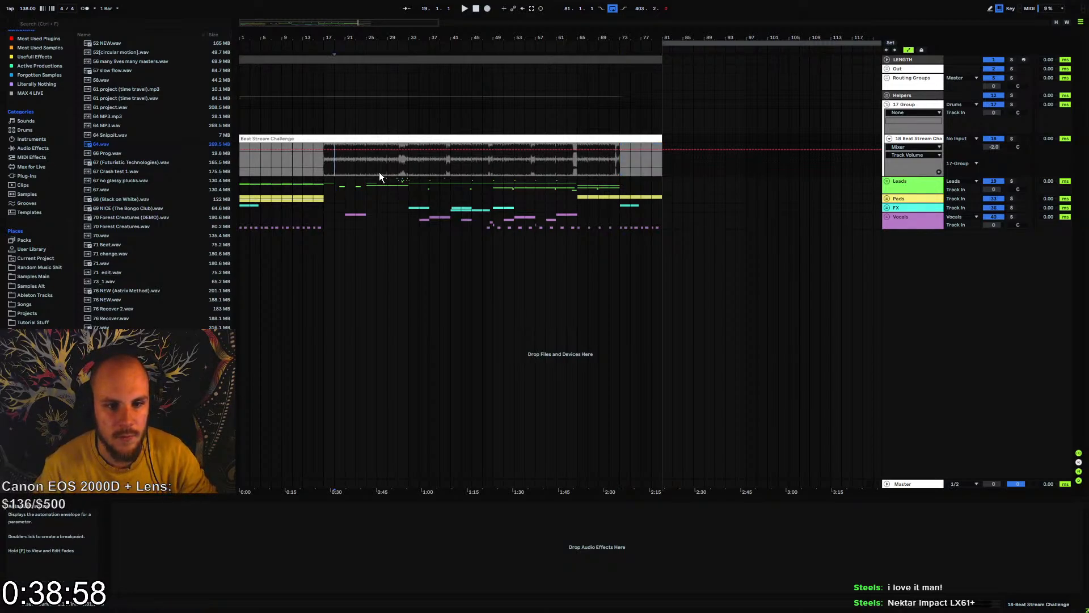
Solo the Beat Stream Challenge track and play it from bar 17
click(887, 104)
click(887, 105)
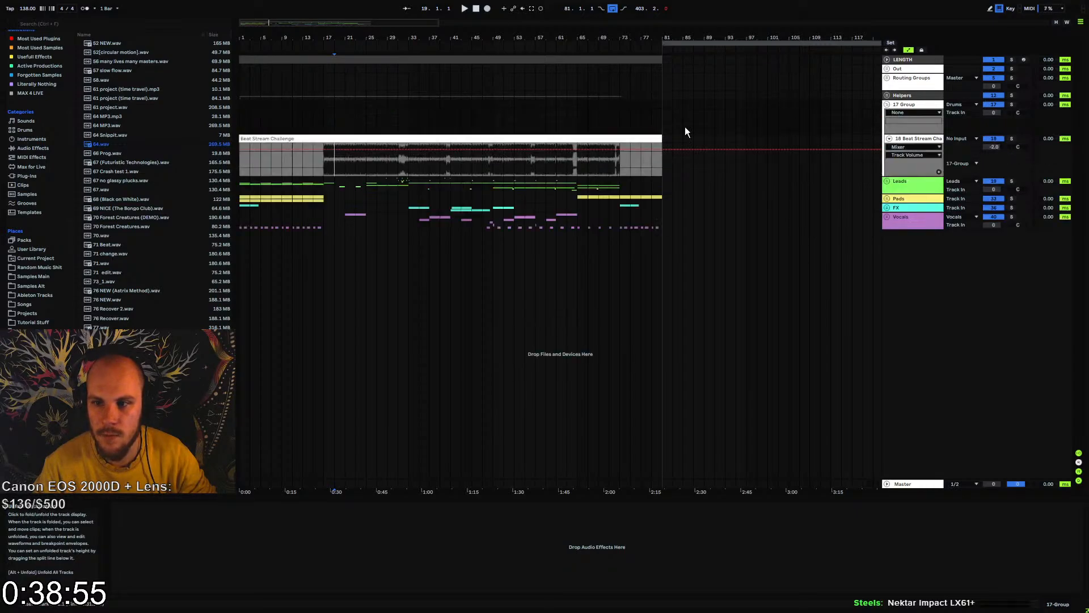
click(1012, 138)
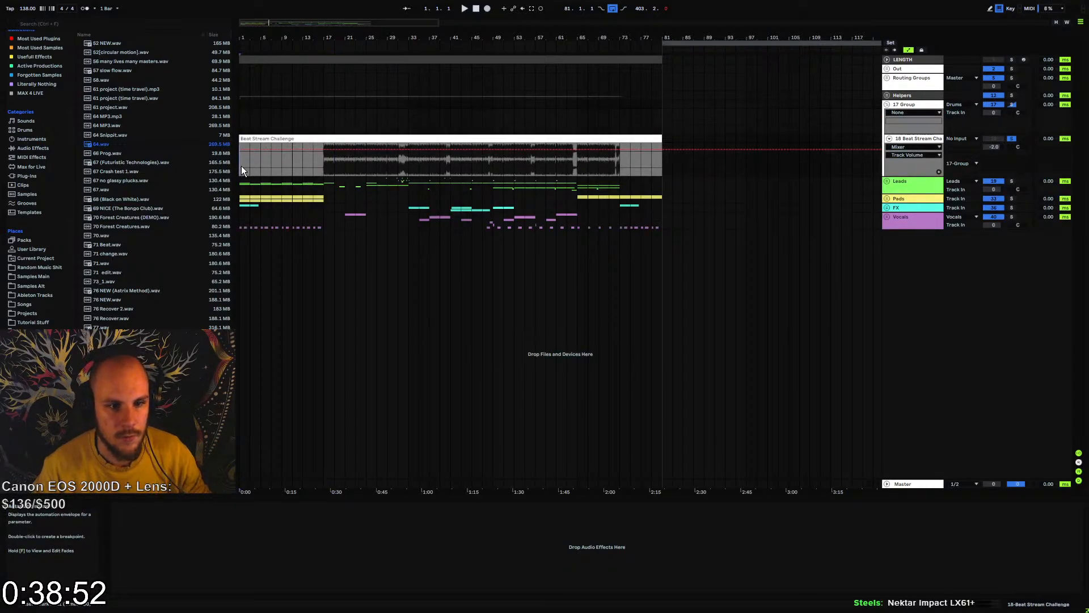
click(321, 161)
key(space)
Unfold the Out group and group all the Master Out track's devices, from the Shadow Hills compressor to MEqualizerLP, into one Audio Effect Rack
click(887, 78)
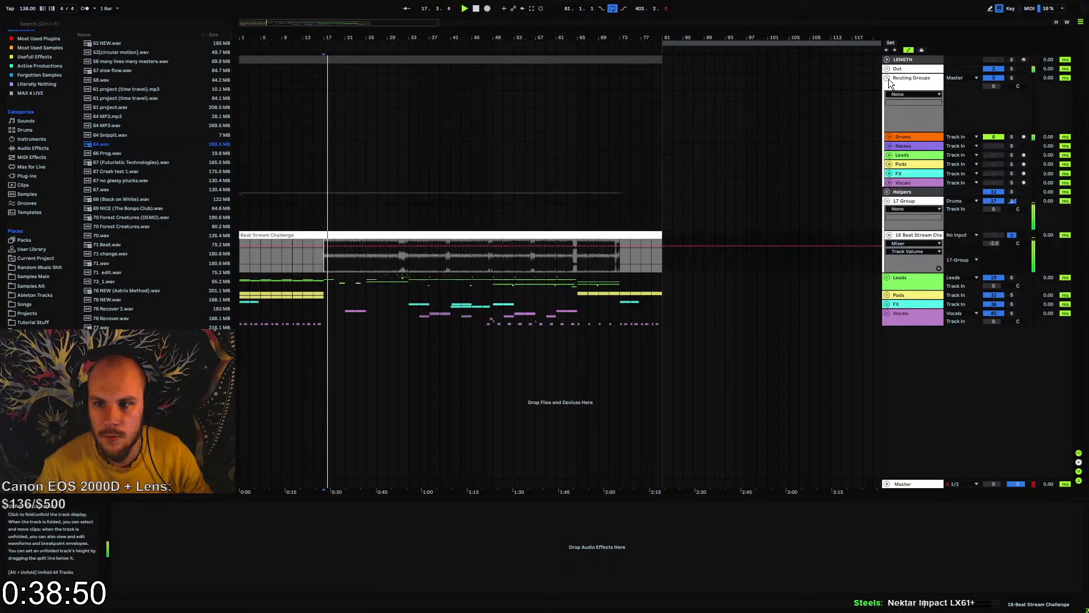
click(887, 79)
click(887, 68)
click(907, 114)
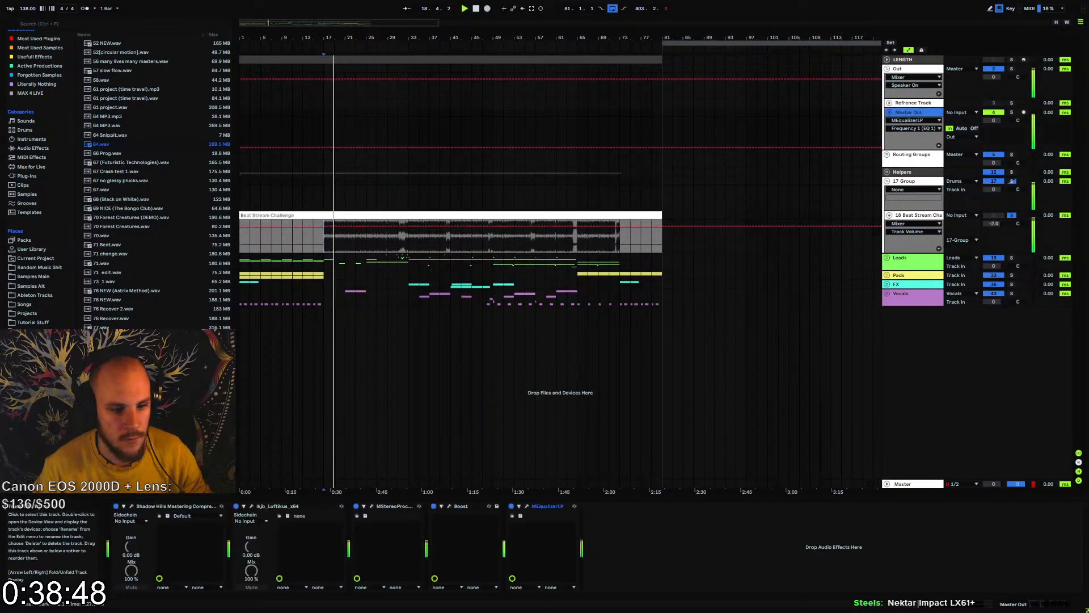
click(377, 521)
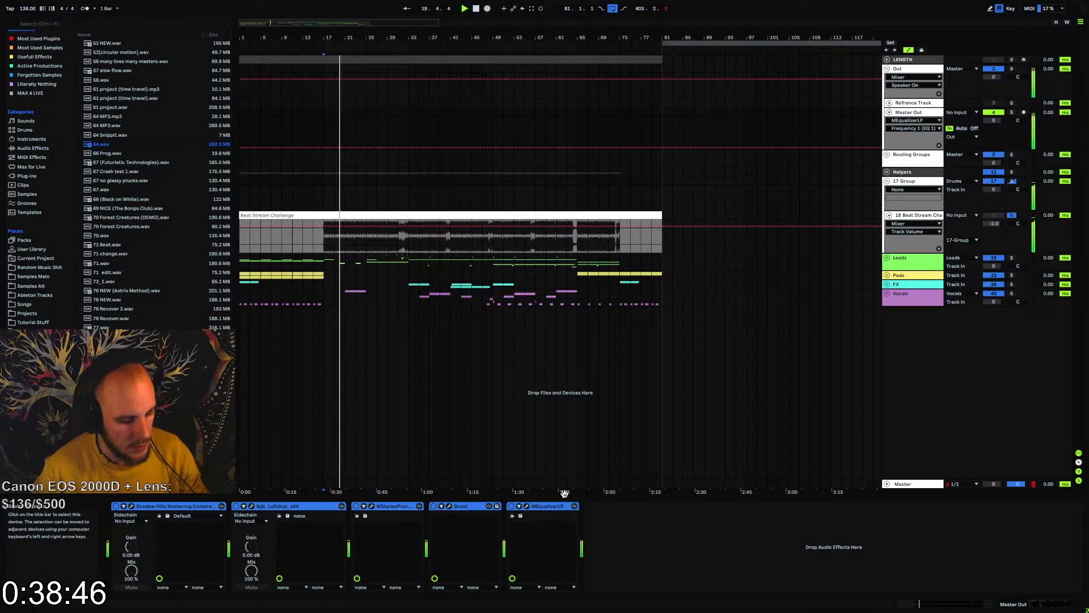
key(ctrl+g)
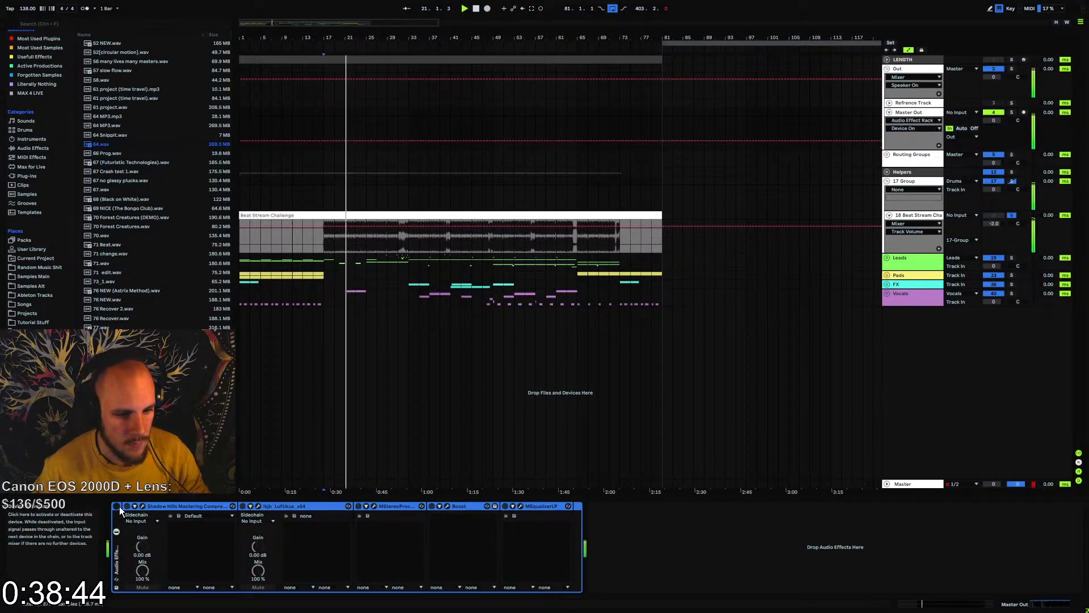
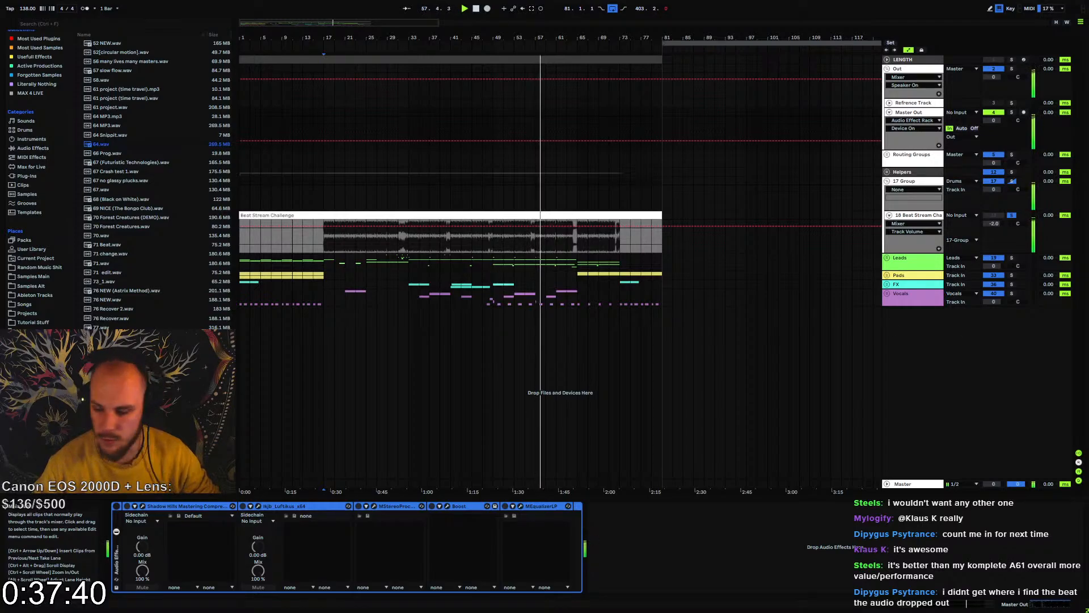
Switch to Discord, look through the server's channels around stream-stuff with the shared beat file, and close the window
key(alt+Tab)
drag(553, 128, 384, 93)
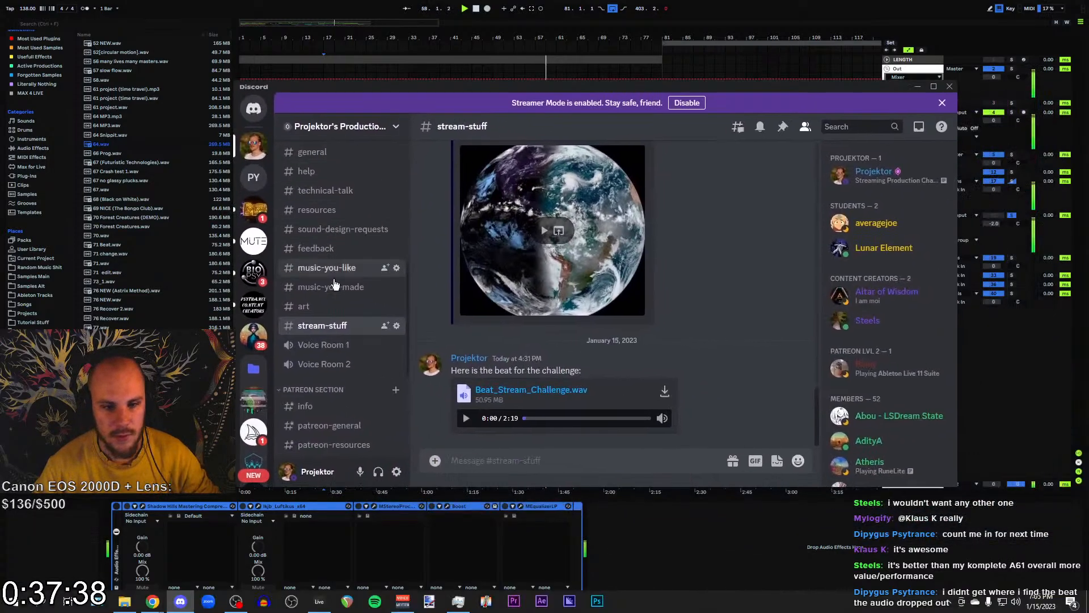
scroll(335, 292, up, 6)
scroll(400, 288, down, 8)
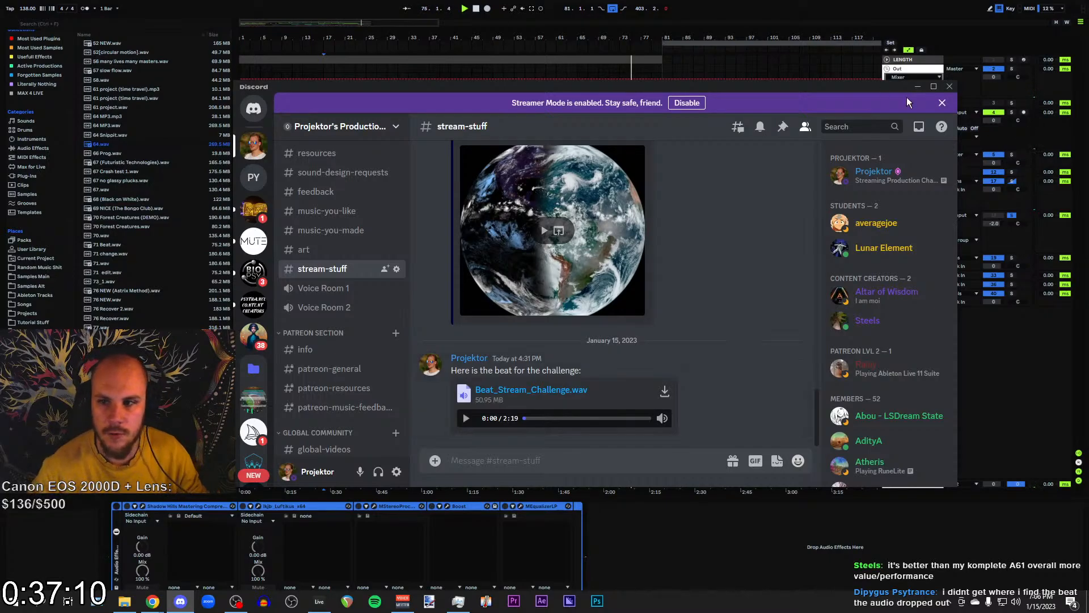
click(950, 86)
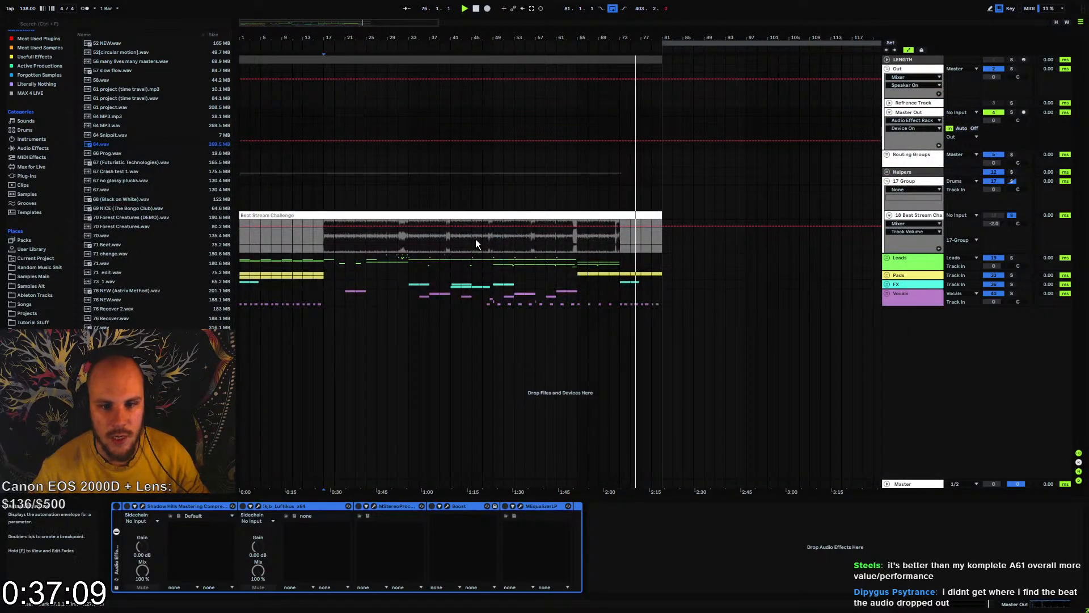
Stop playback and highlight the Leads-to-Vocals section from bar 1 to 81 and the beat from bar 17 to 73
click(333, 239)
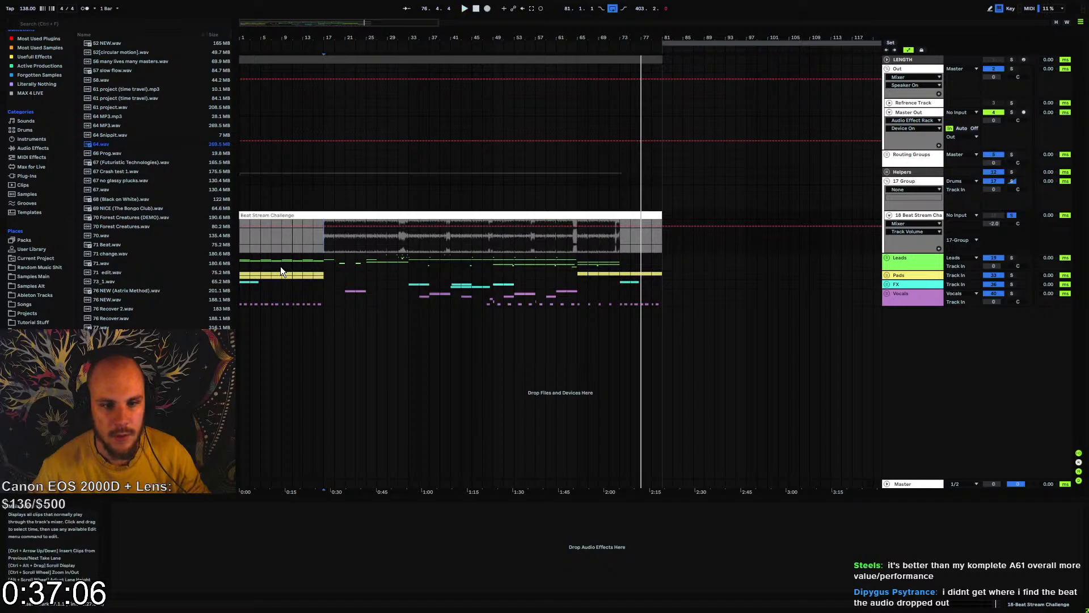
drag(242, 261, 645, 293)
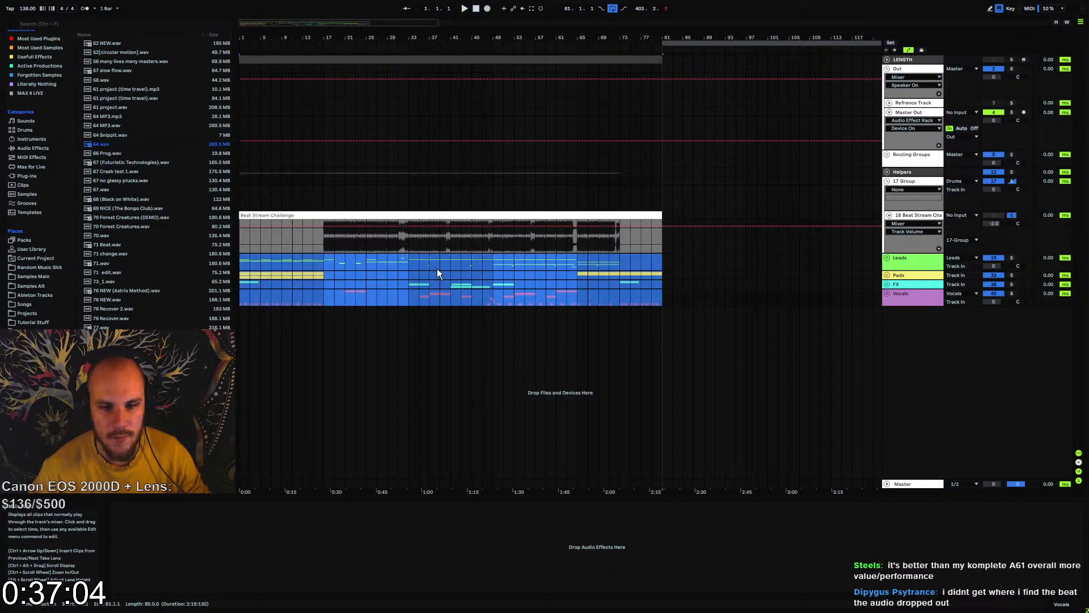
click(324, 239)
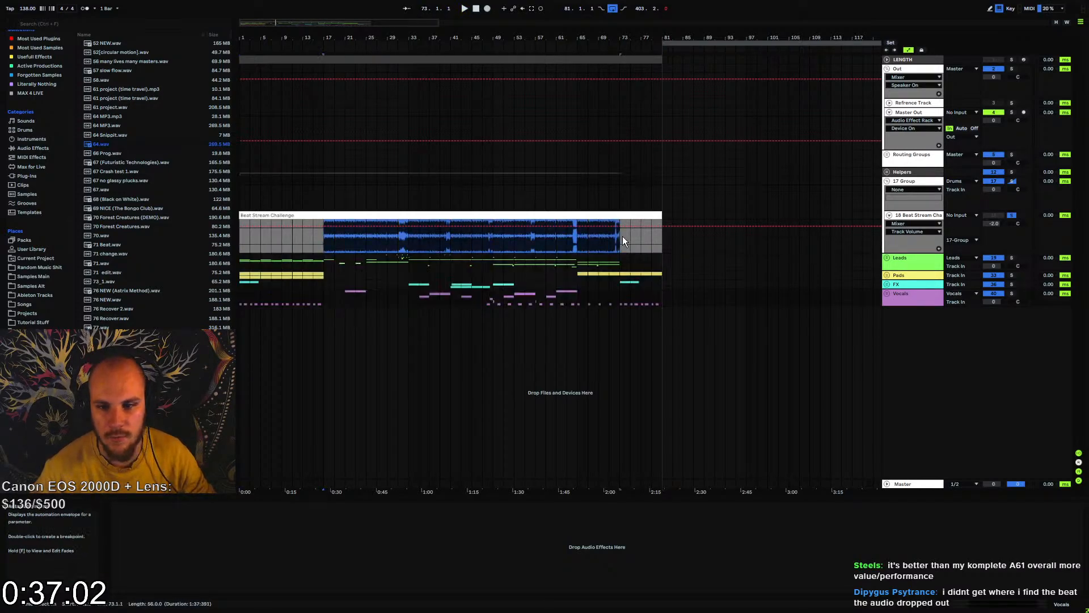
click(567, 241)
click(318, 246)
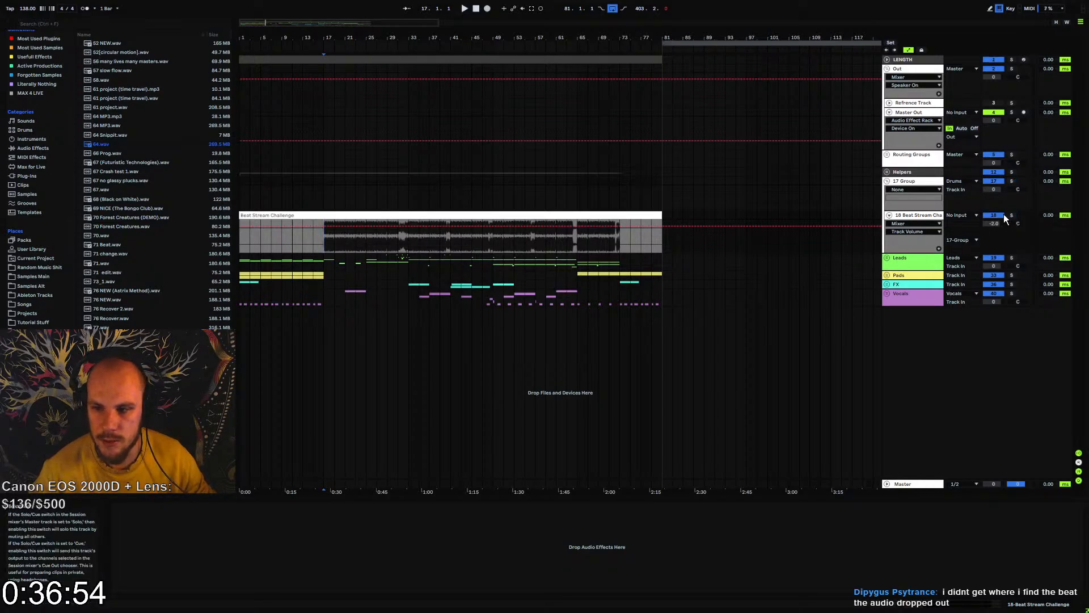
Fold the unsoloed Beat Stream Challenge track and play the arrangement from bar 1 with the Master Out Audio Effect Rack enabled
click(889, 215)
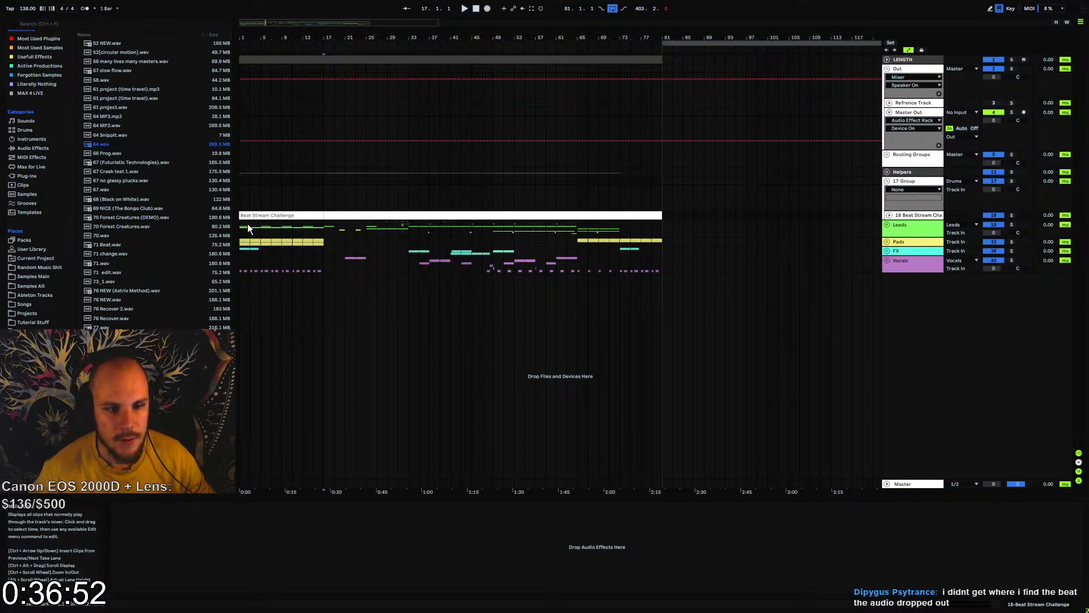
click(908, 115)
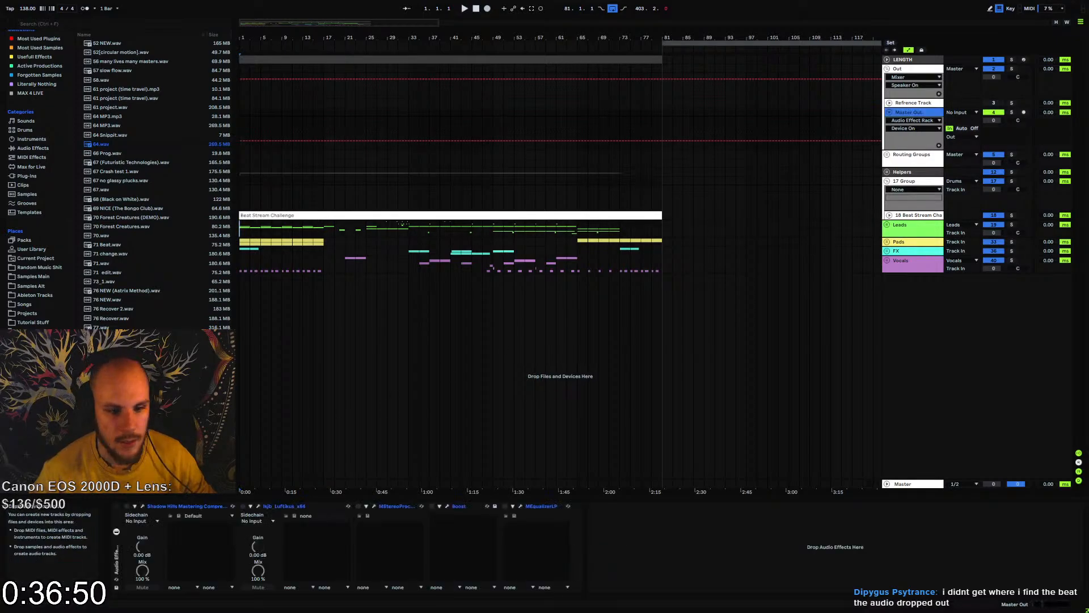
click(241, 153)
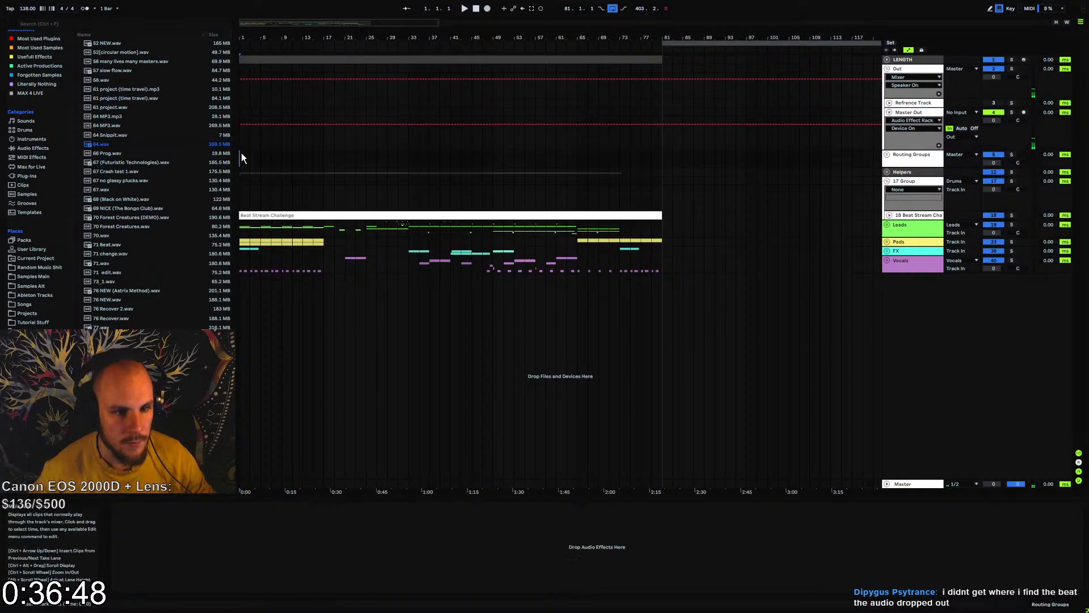
key(space)
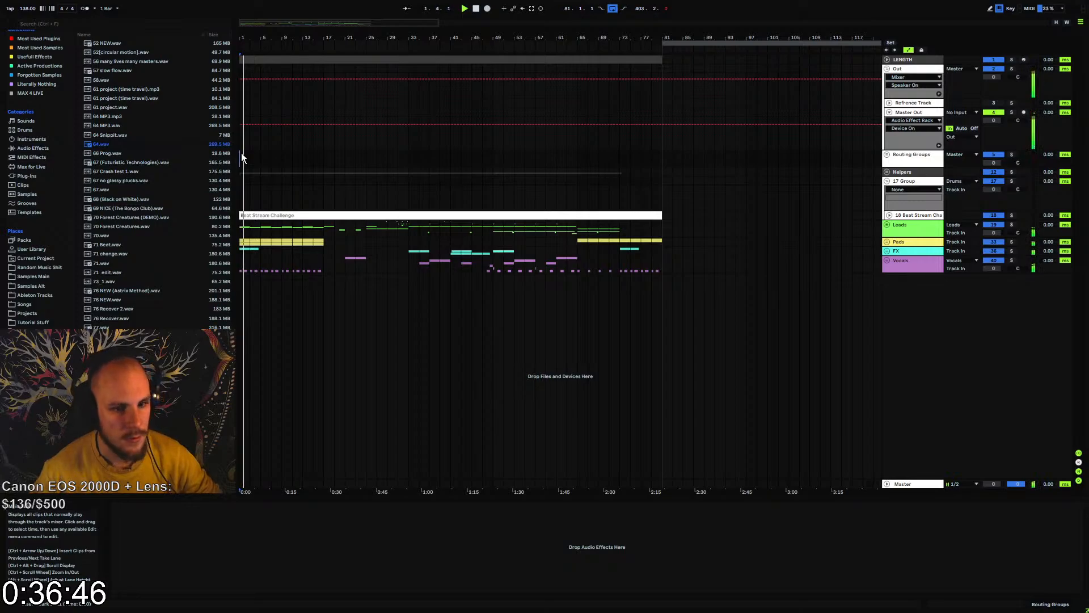
Unfold the Vocals group and duplicate its VVE2 Vocal Loops track
click(887, 261)
click(908, 340)
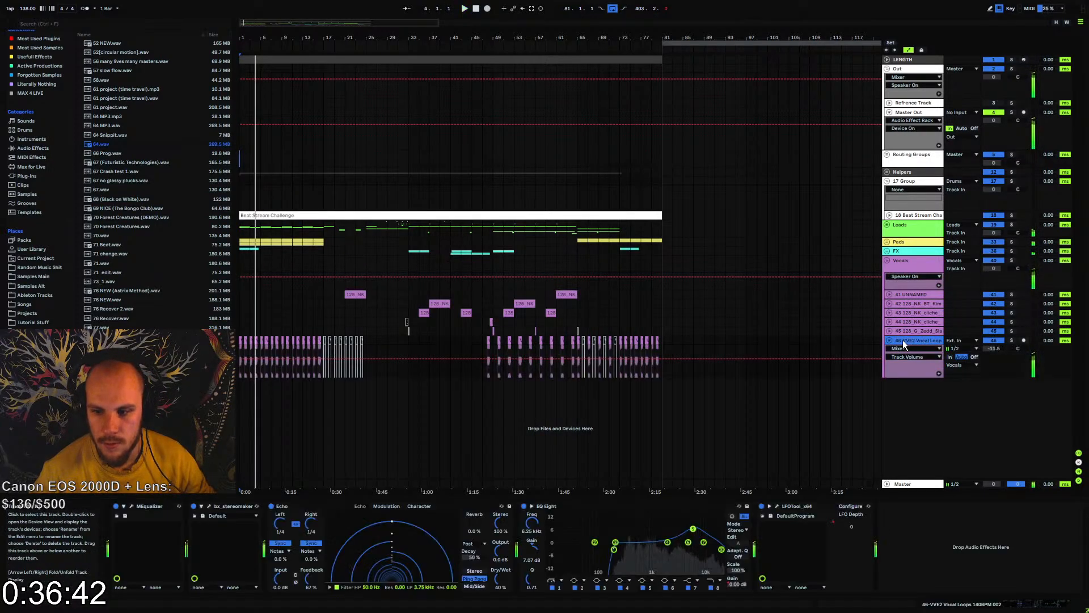
mouse_move(256, 38)
mouse_down()
mouse_move(255, 59)
mouse_move(255, 46)
mouse_up()
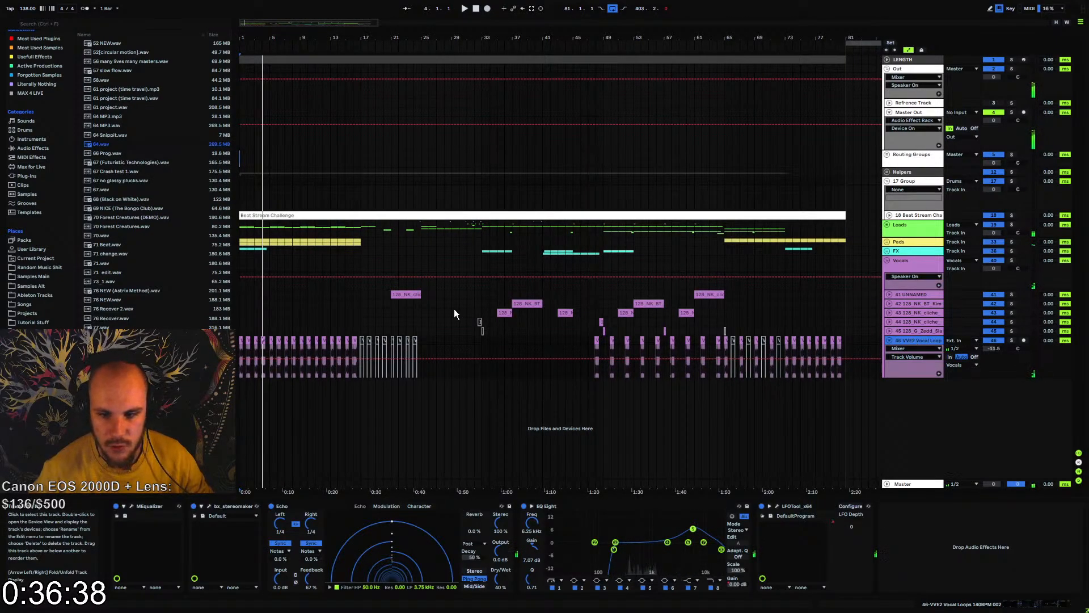
key(ctrl+d)
In bars 1 to 16, delete the odd-bar-start clips from the original VVE2 track and the clips leading into even bars from its duplicate
drag(240, 34, 269, 81)
click(250, 340)
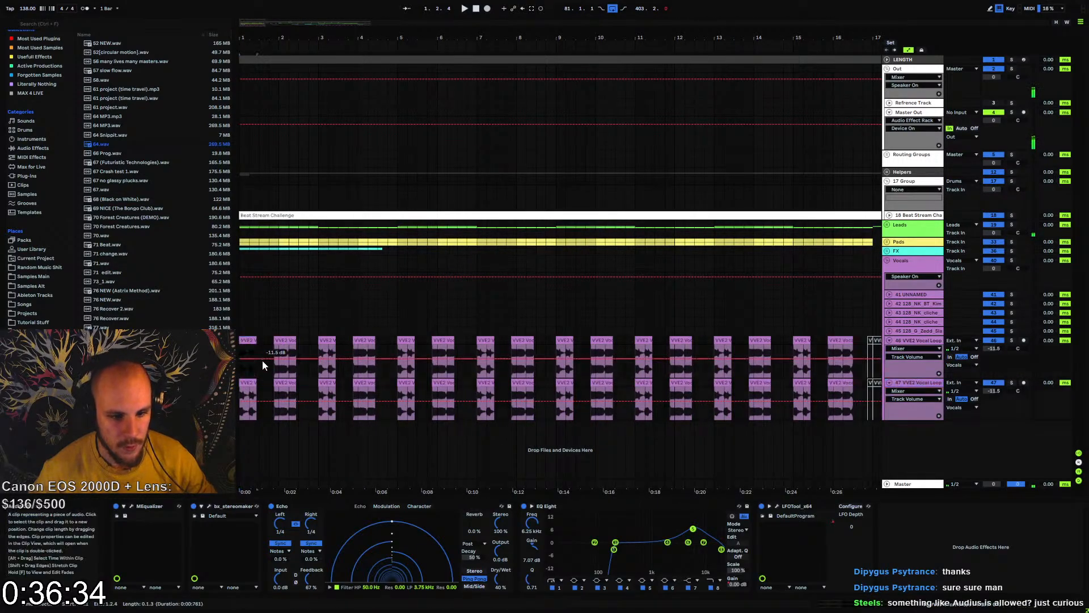
click(285, 386)
key(Delete)
click(327, 341)
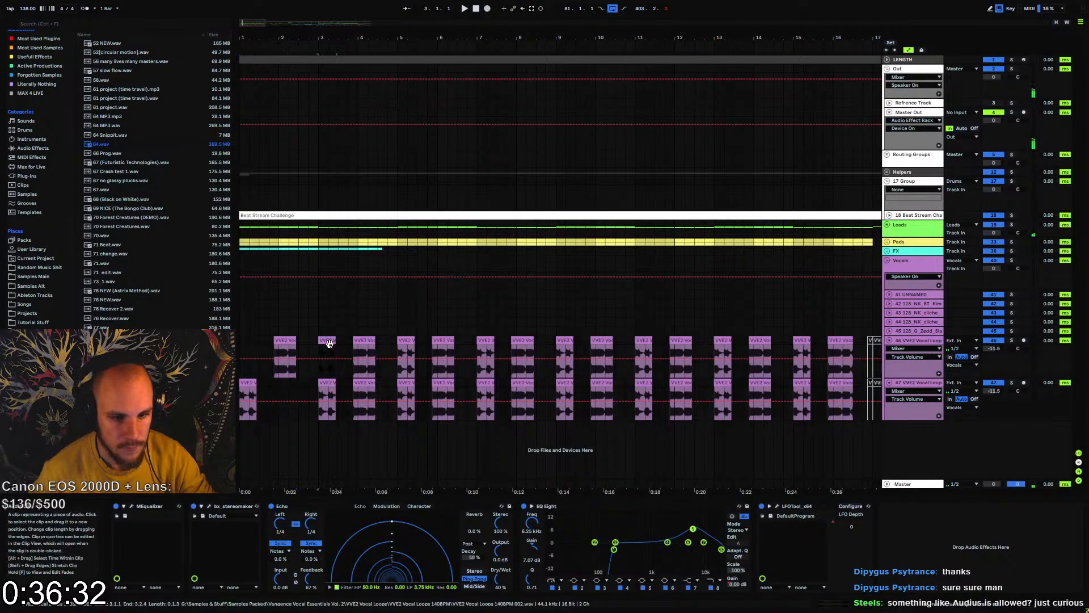
key(Delete)
click(365, 383)
key(Delete)
click(409, 341)
key(Delete)
click(443, 383)
key(Delete)
click(485, 341)
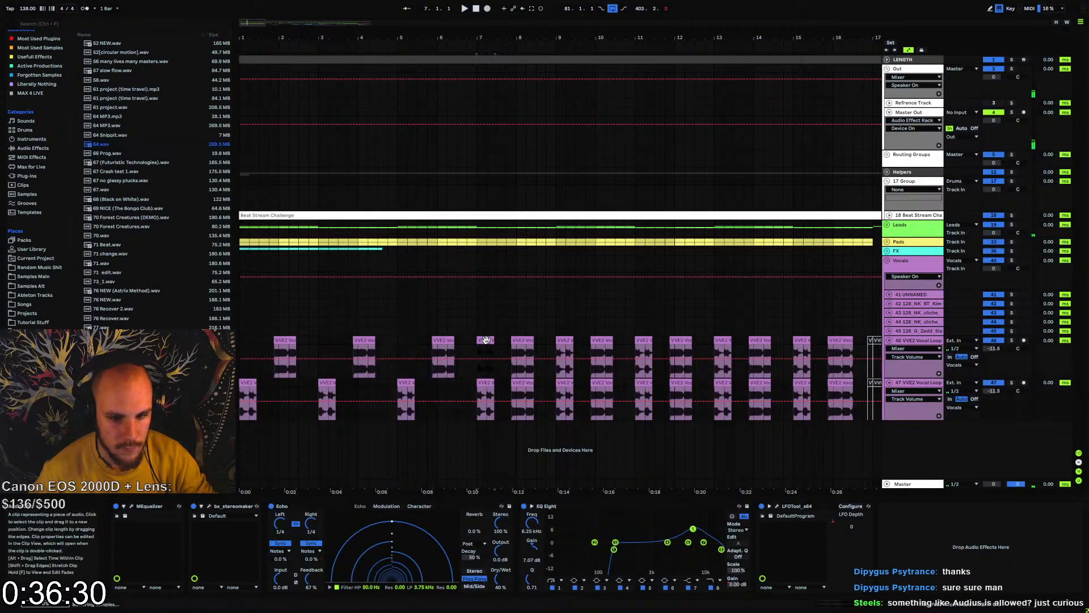
key(Delete)
click(522, 383)
key(Delete)
click(564, 341)
key(Delete)
click(602, 383)
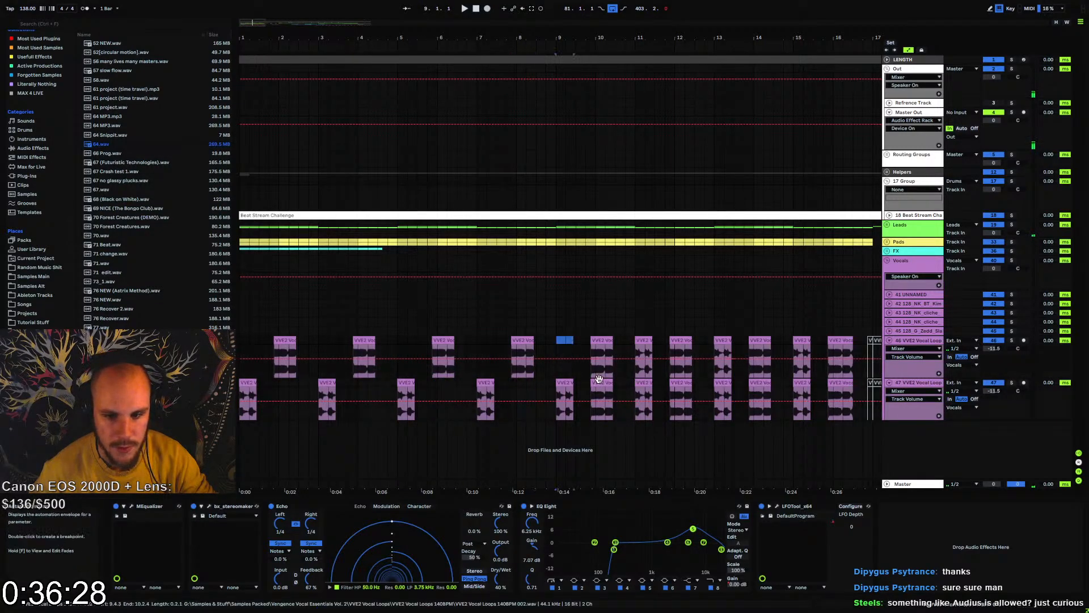
key(Delete)
click(644, 340)
key(Delete)
click(681, 383)
key(Delete)
click(723, 340)
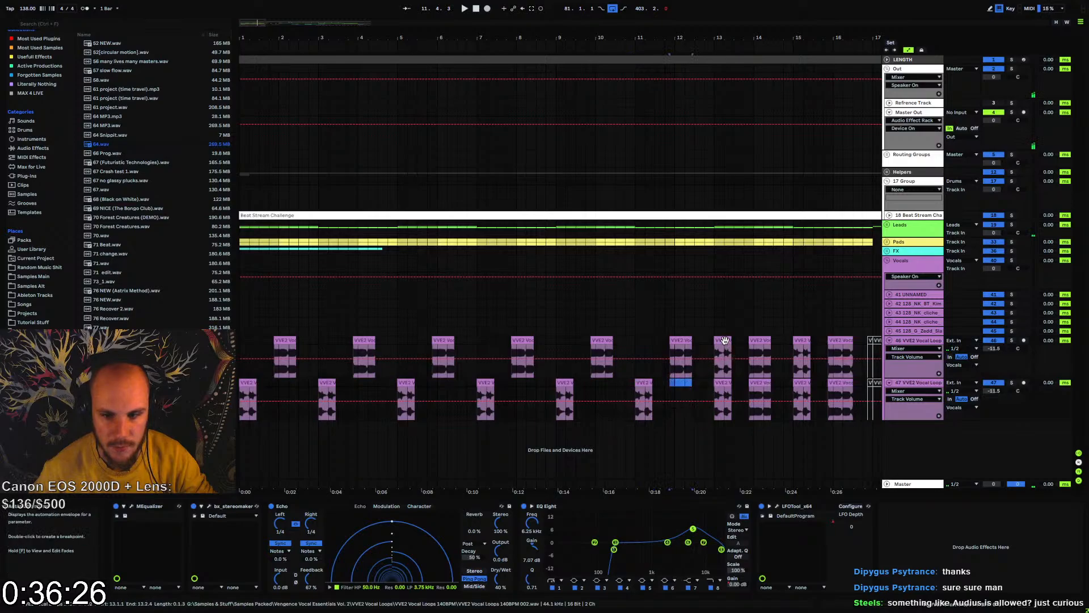
key(Delete)
click(760, 383)
click(802, 340)
key(Delete)
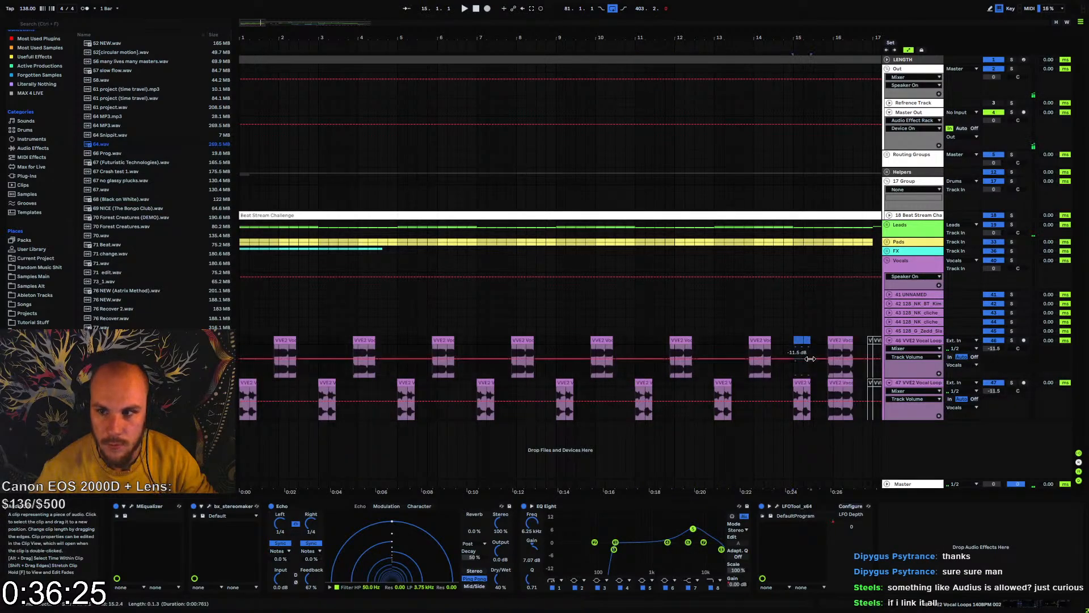
click(840, 383)
key(Delete)
Lock the envelopes and delete the duplicate VVE2 track's clips from bar 47 up to bar 65
click(922, 50)
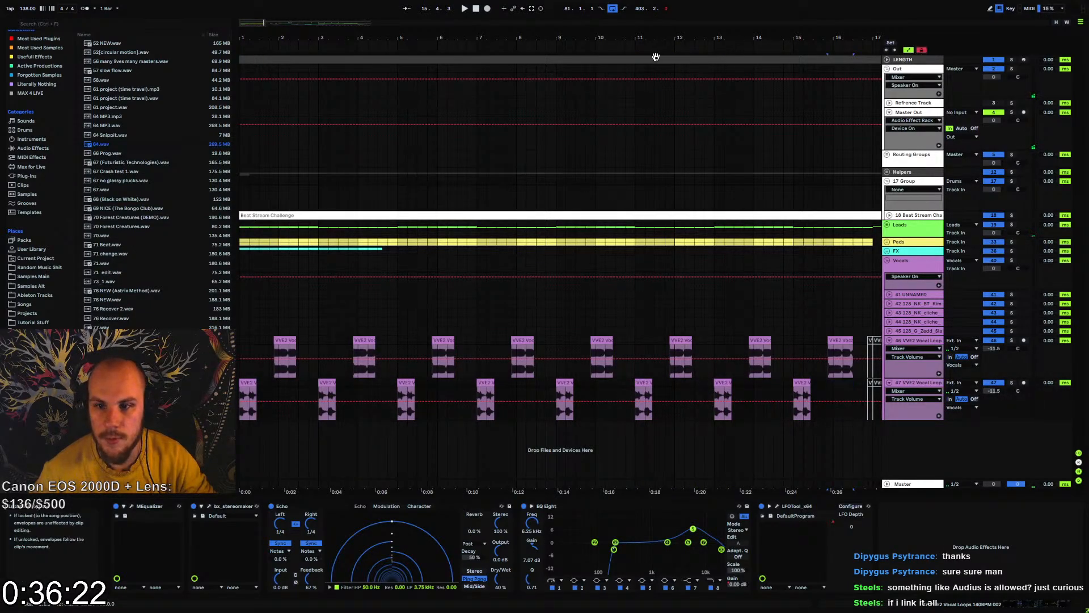
drag(653, 38, 590, 39)
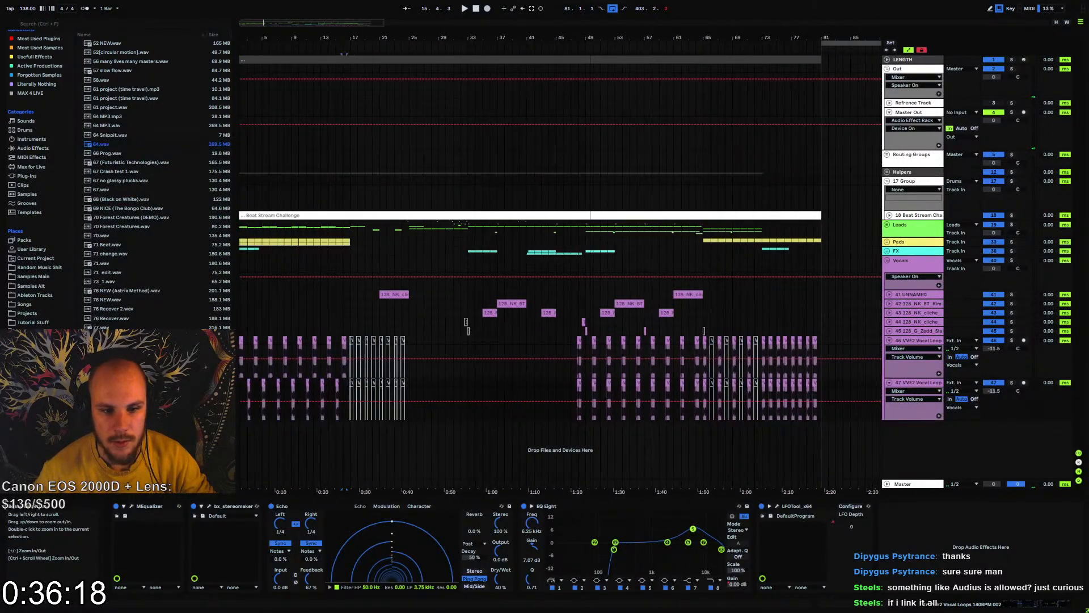
drag(569, 381, 687, 387)
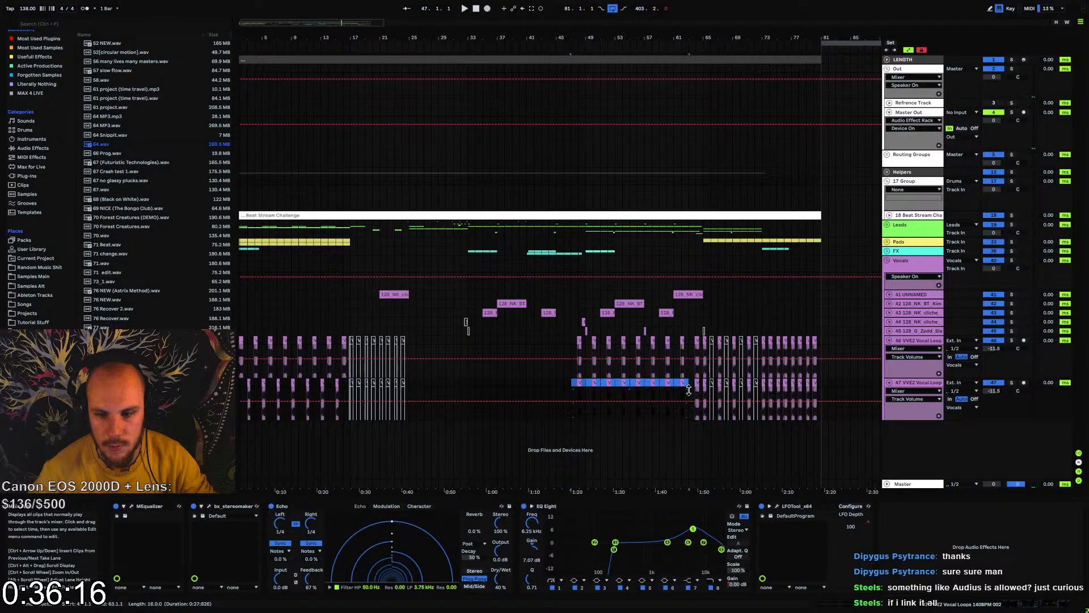
key(Delete)
drag(707, 36, 540, 85)
click(501, 382)
key(Delete)
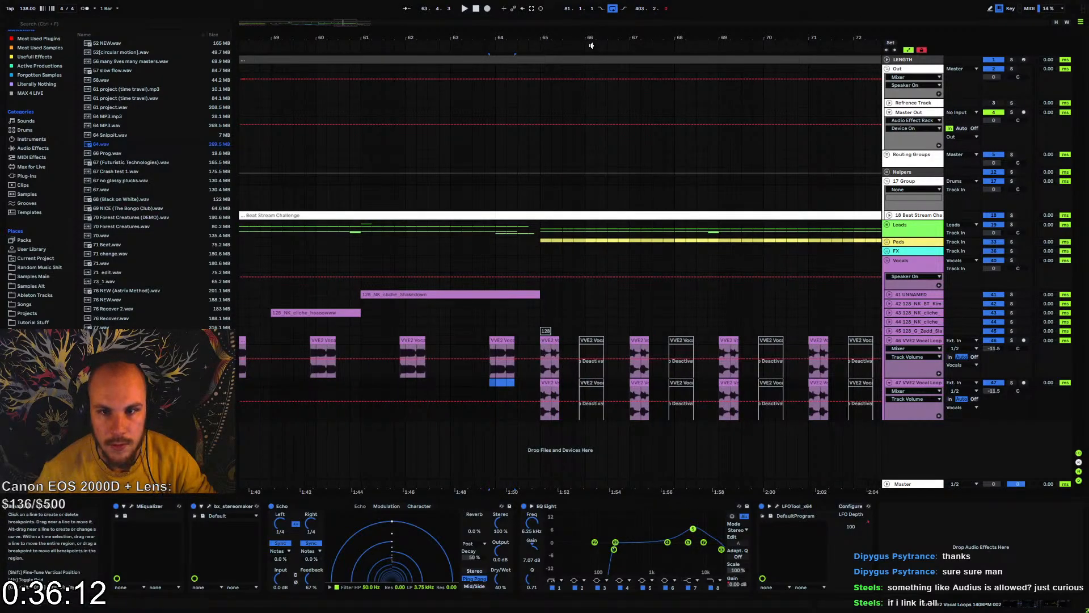
Delete all clips between bars 65 and 73 from the original VVE2 Vocal Loops track
drag(591, 41, 420, 55)
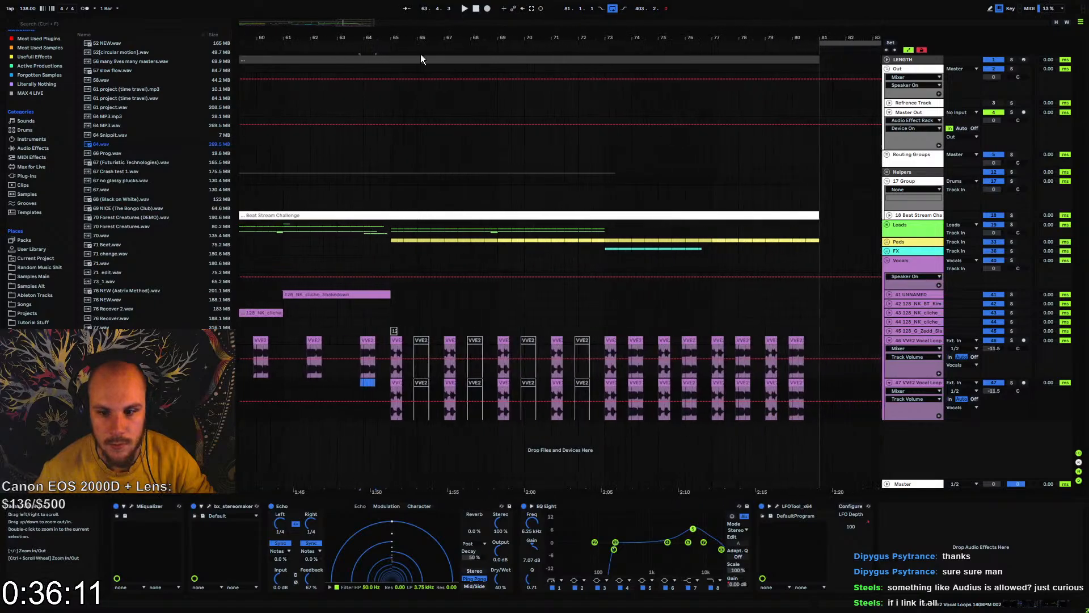
click(394, 341)
drag(393, 347, 602, 349)
key(Delete)
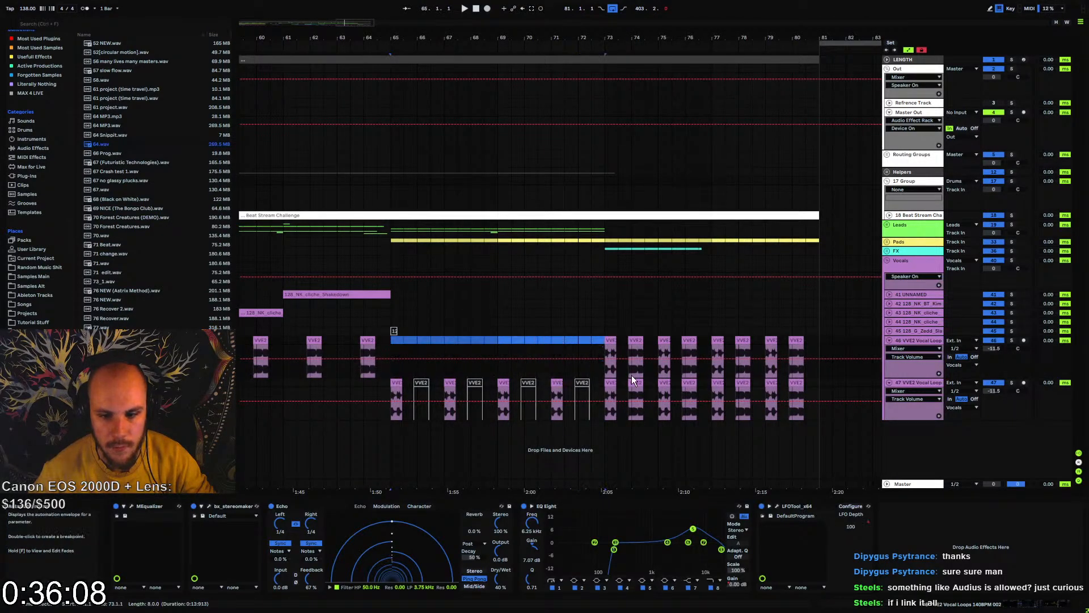
In bars 73 to 80, delete the odd-bar-start clips from the original VVE2 track and the clips leading into even bars from its duplicate
click(632, 379)
click(609, 342)
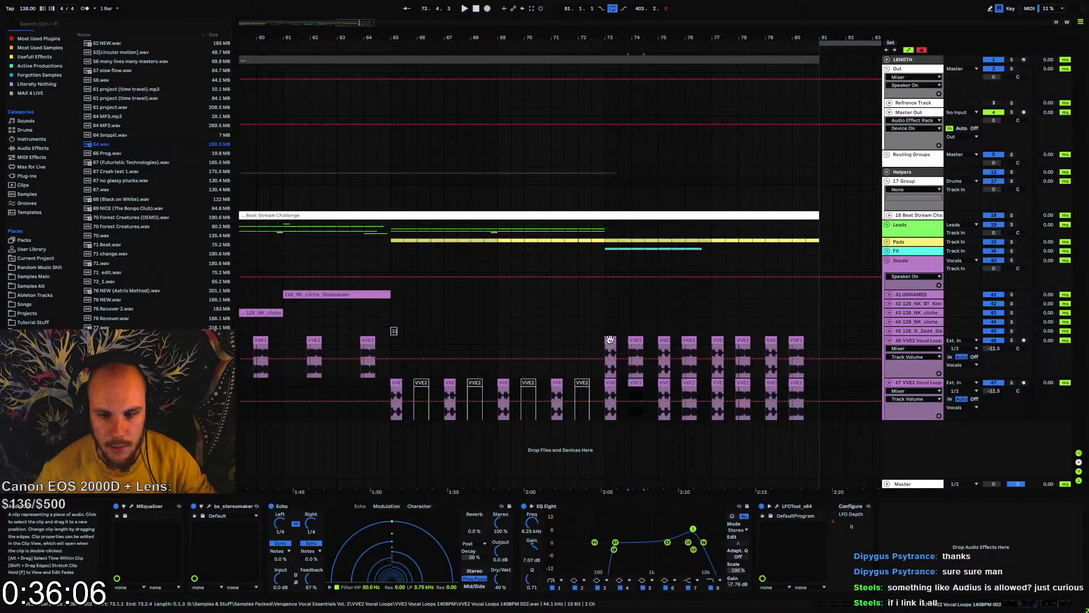
key(Delete)
click(610, 340)
key(Delete)
click(664, 341)
key(Delete)
click(688, 381)
key(Delete)
click(719, 342)
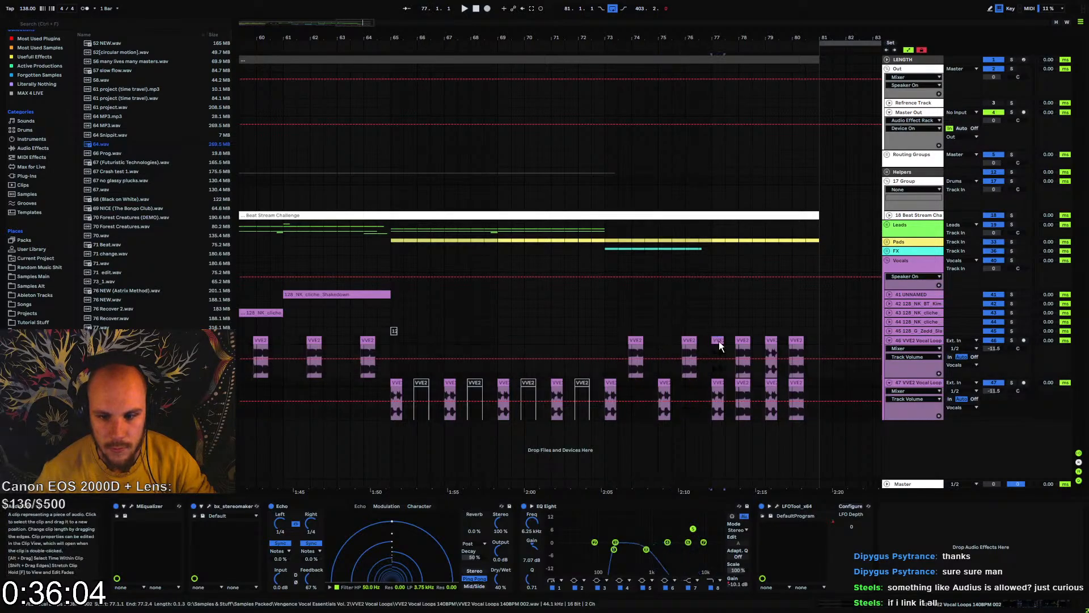
key(Delete)
click(743, 383)
key(Delete)
click(771, 341)
key(Delete)
click(797, 382)
key(Delete)
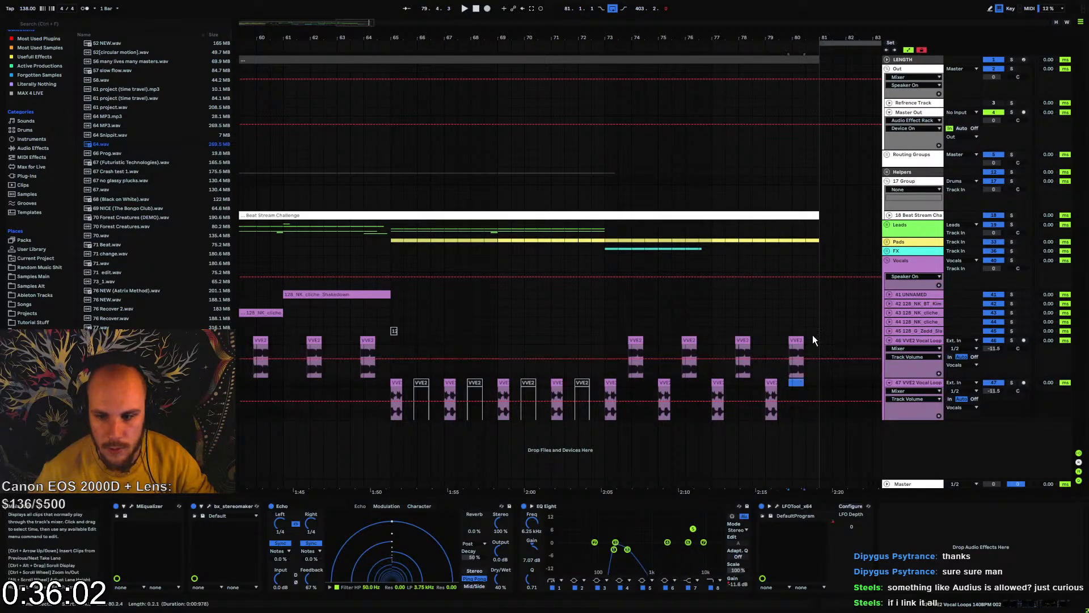
Group both VVE2 tracks and set the volumes to 0 dB for the first, -5 dB for the second and -12 dB for the group
click(918, 342)
shift+click(910, 381)
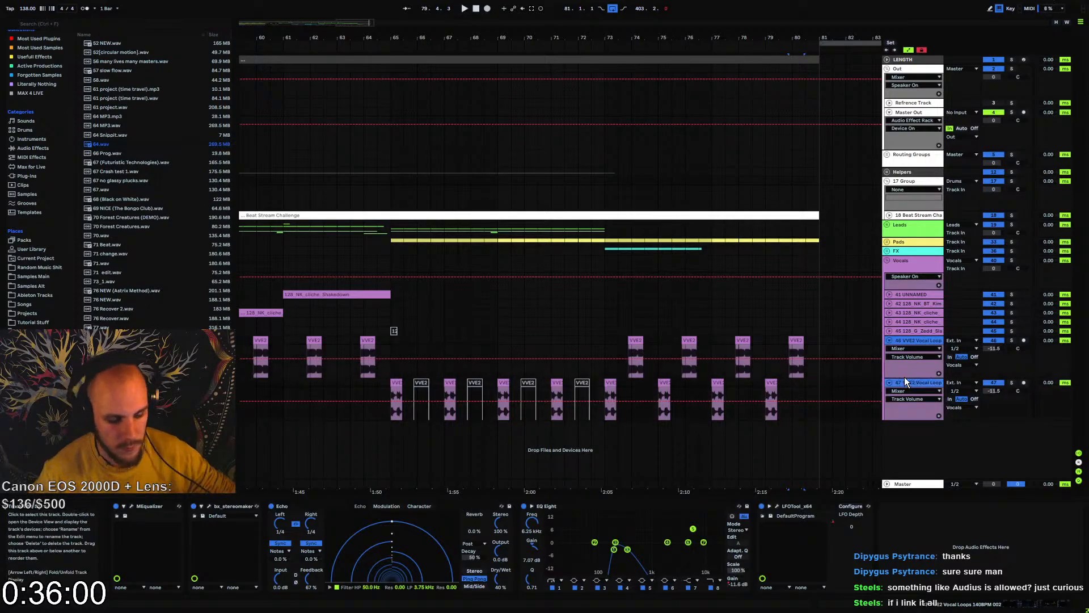
key(ctrl+g)
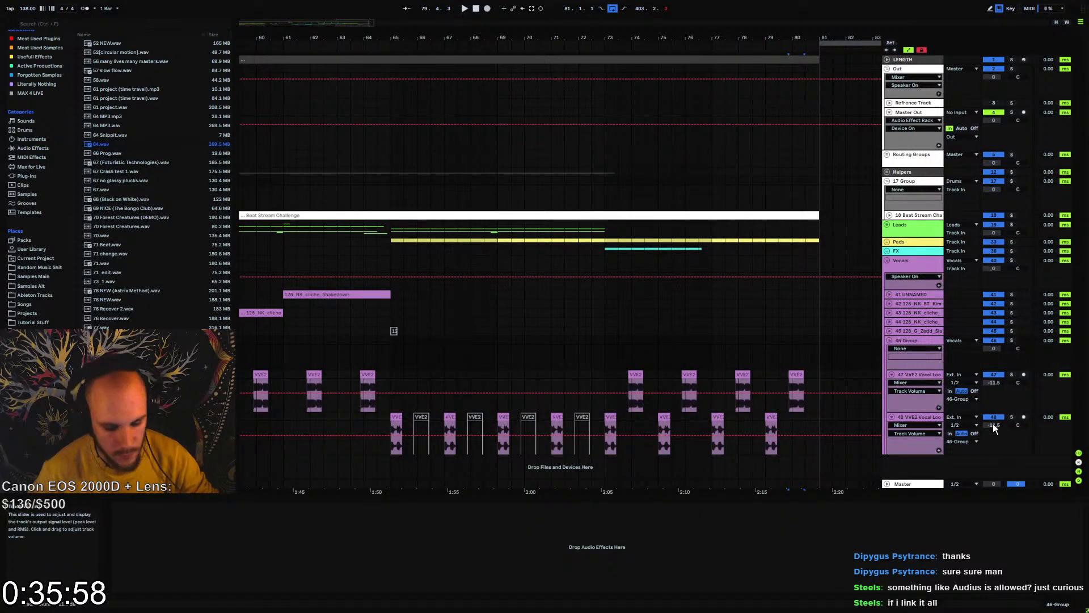
drag(993, 423, 993, 386)
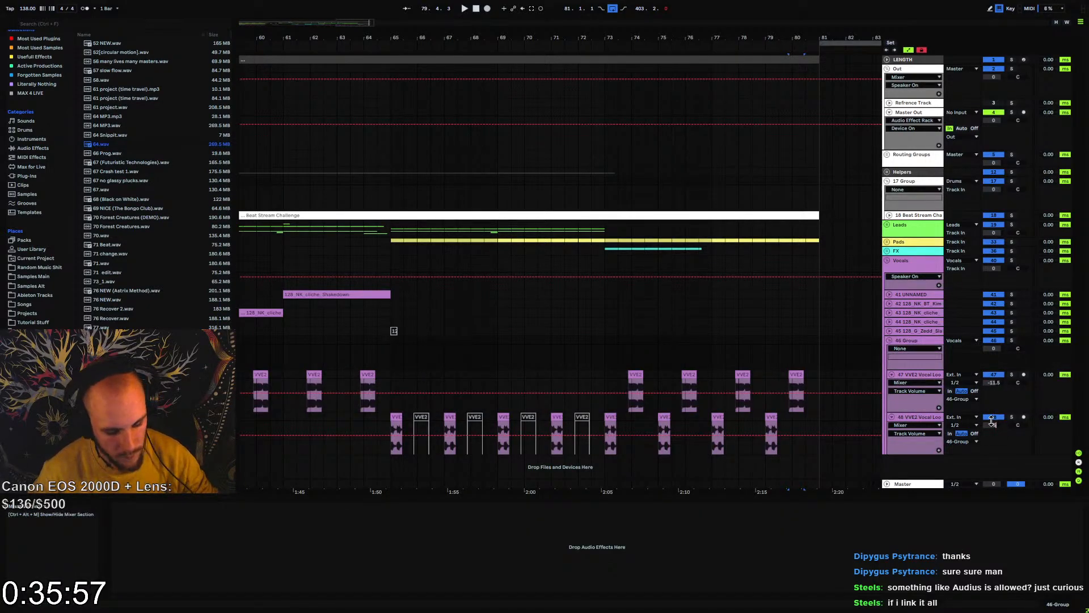
double_click(993, 384)
click(989, 348)
text(-)
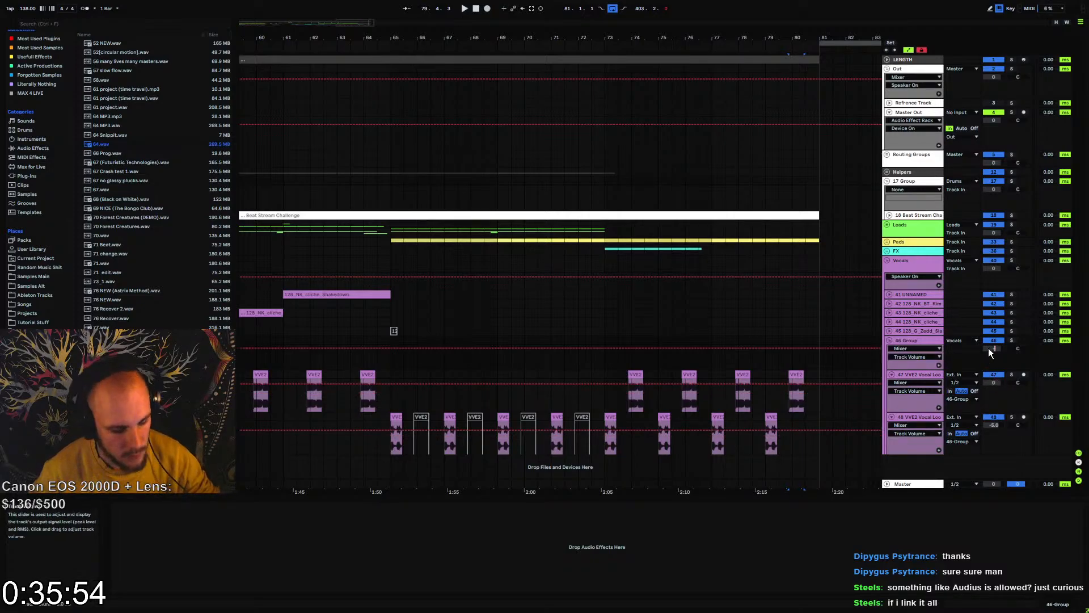
text(12)
key(Return)
Move the first VVE2 track's whole effect chain, MEqualizer through LFOTool, onto the group track
click(923, 377)
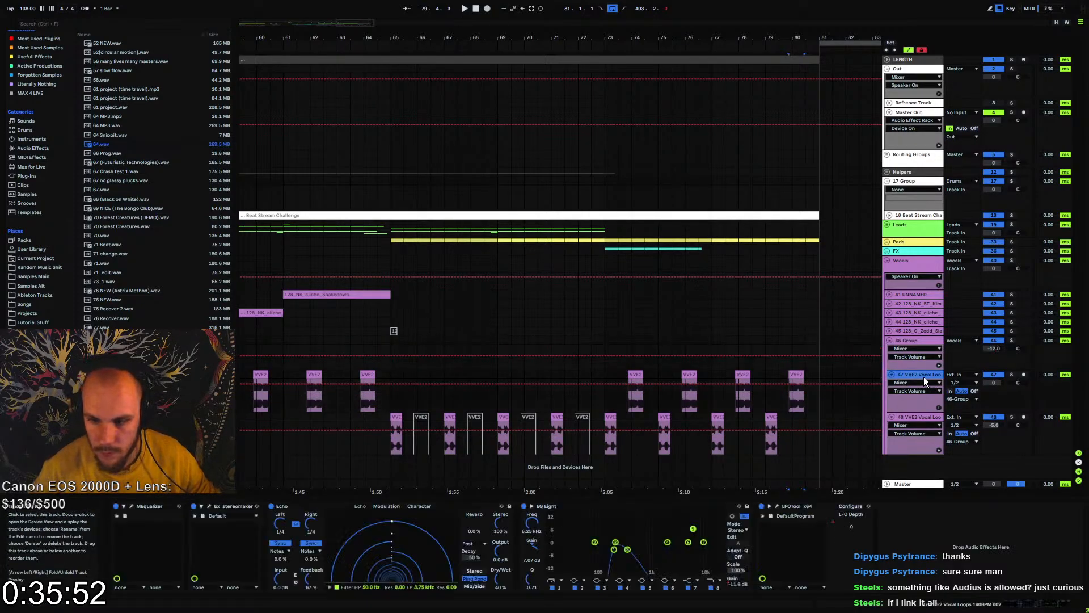
click(803, 505)
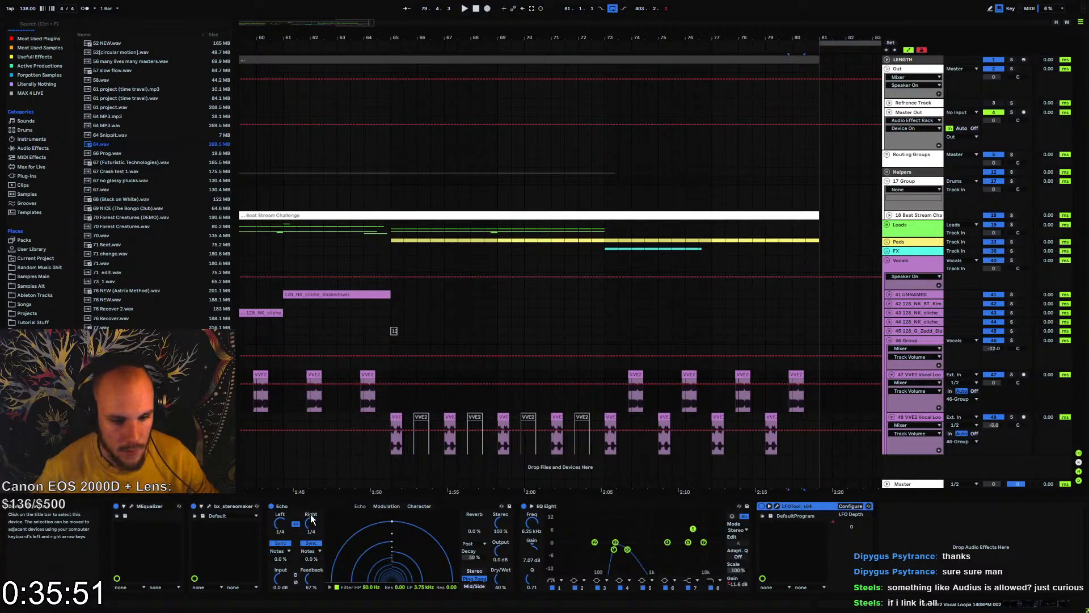
shift+click(153, 506)
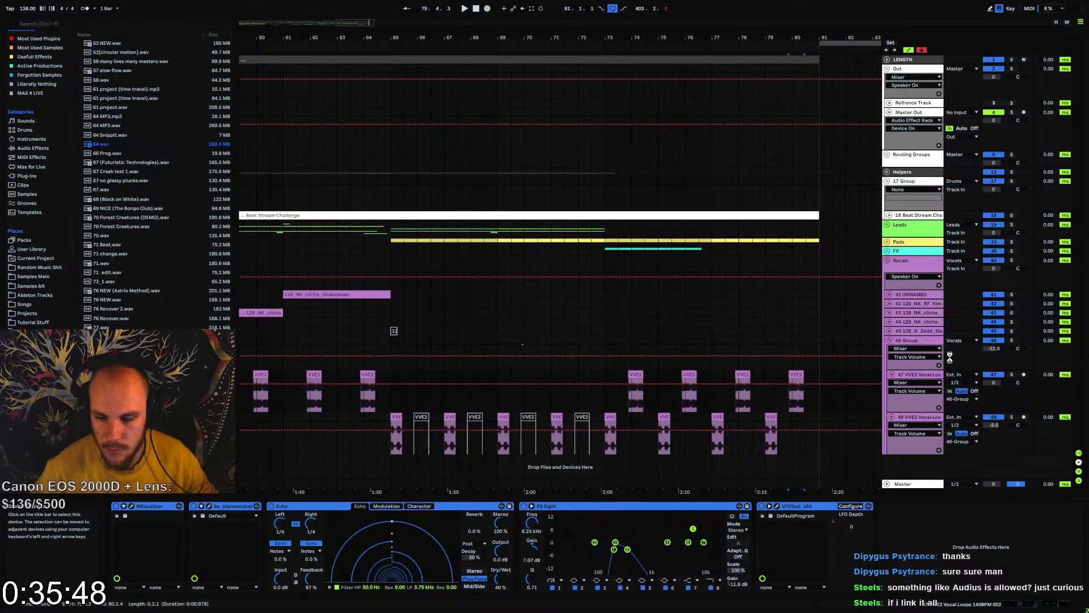
Delete the whole effect chain, MEqualizer through LFOTool, from the duplicate VVE2 track
click(918, 406)
click(914, 417)
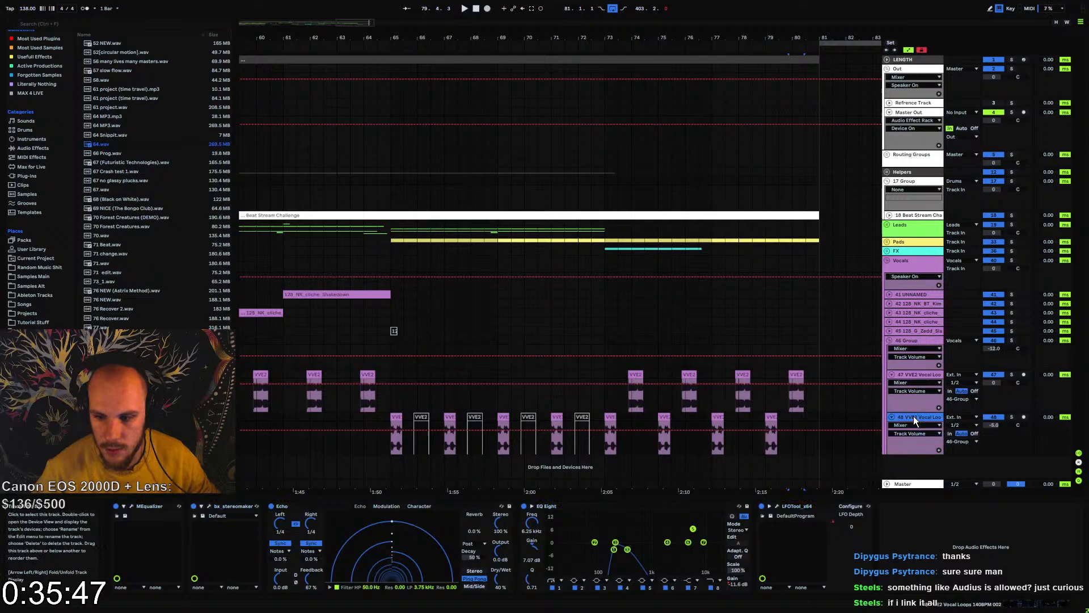
click(794, 507)
shift+click(162, 506)
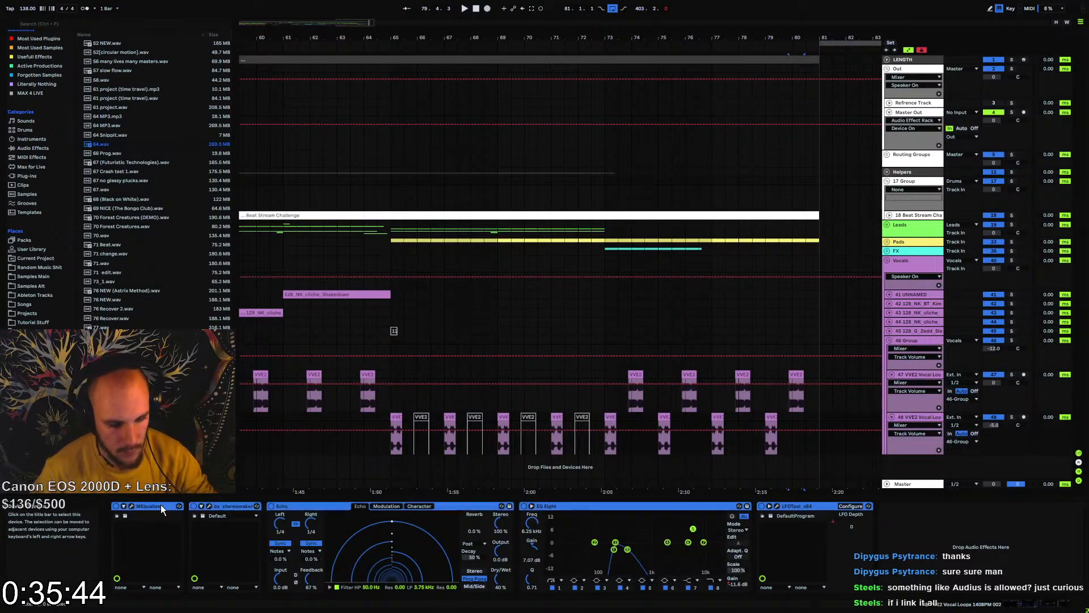
key(Delete)
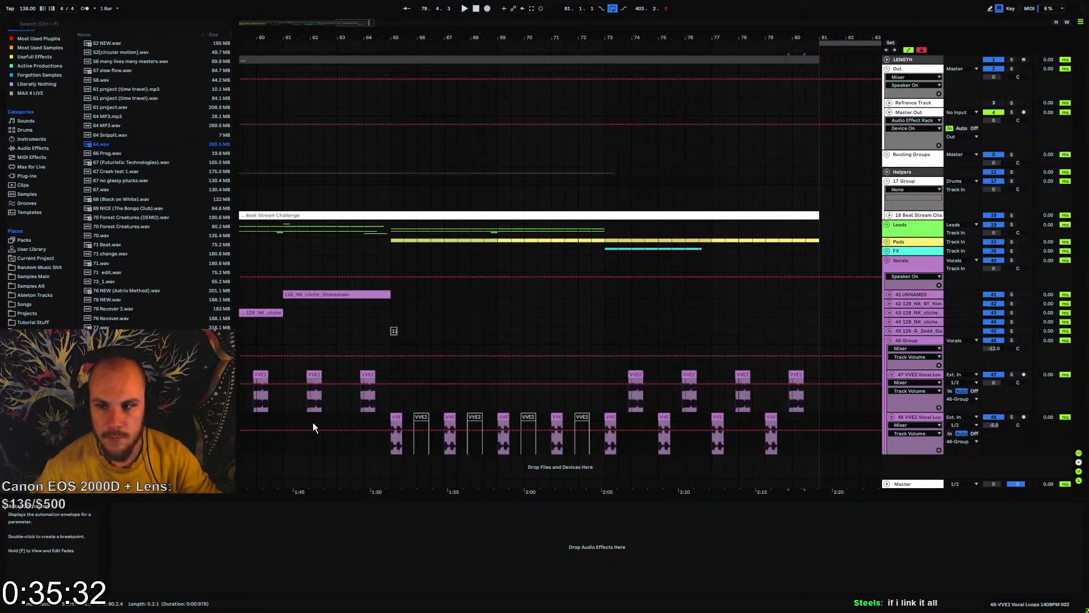
Unfold the Beat Stream Challenge track and examine its waveform over the full arrangement, along with the Master Out effect chain
click(889, 213)
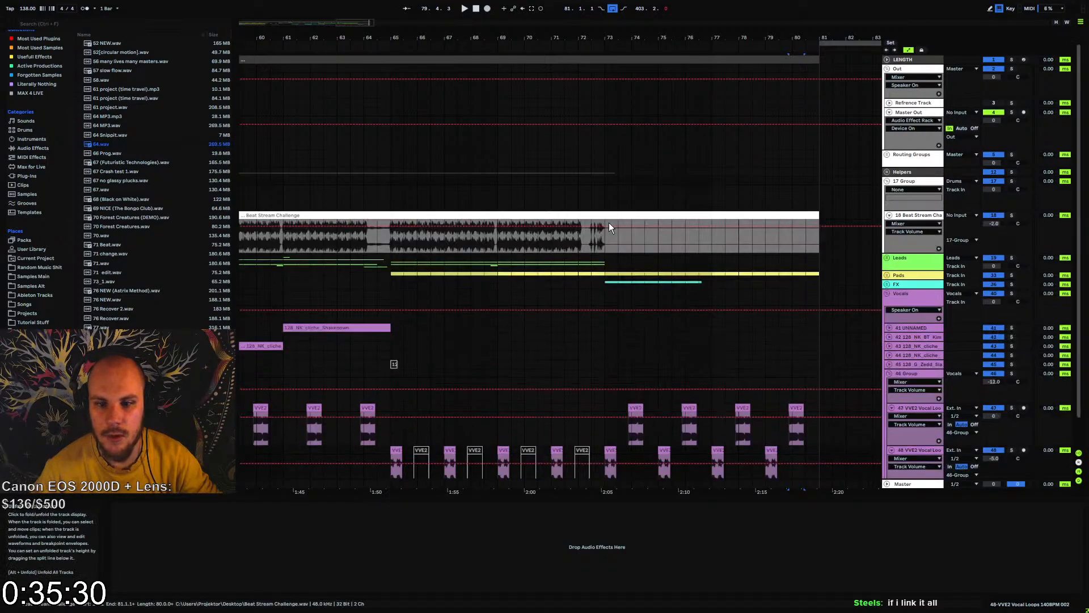
click(388, 239)
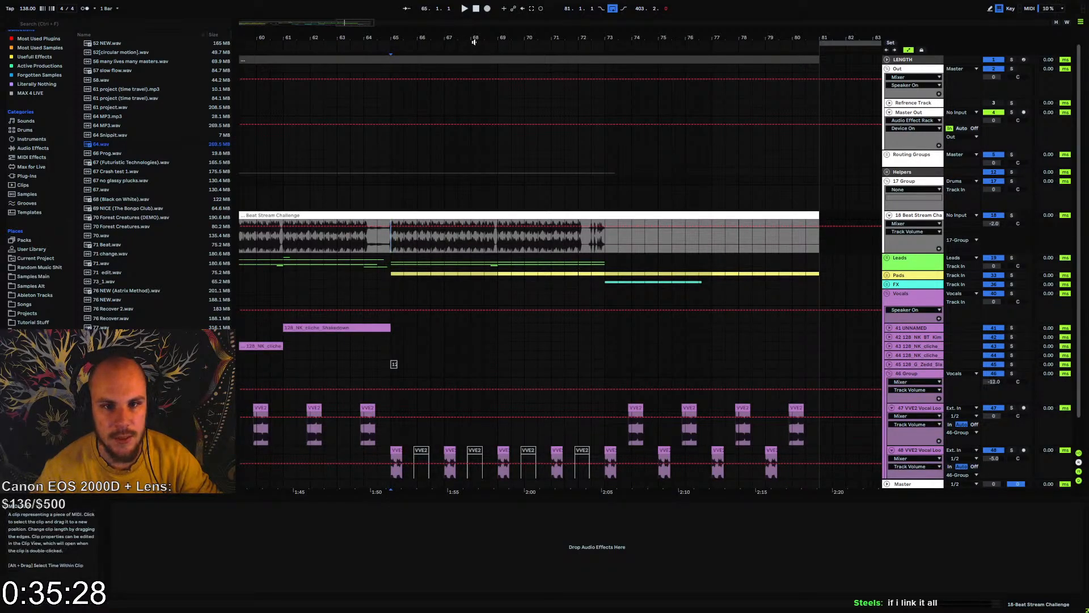
drag(474, 39, 670, 11)
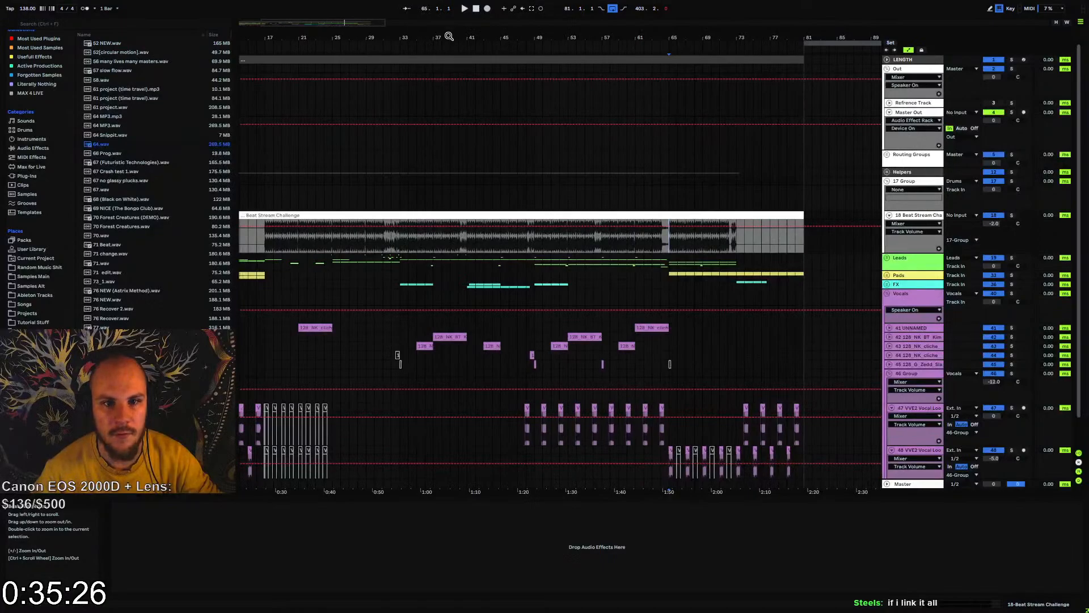
drag(449, 37, 437, 36)
drag(243, 242, 656, 238)
click(656, 238)
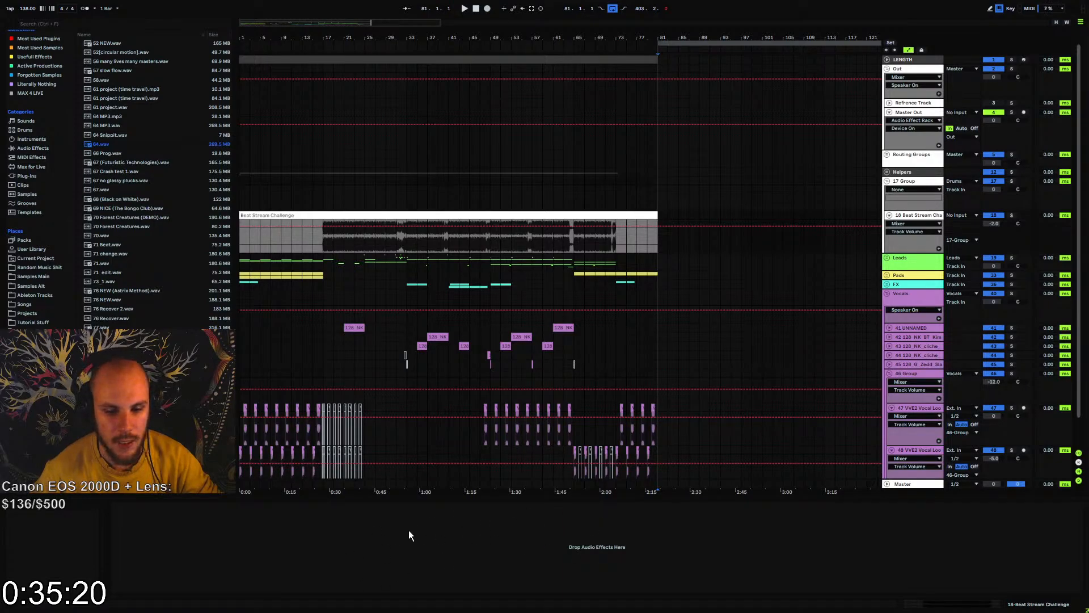
click(390, 241)
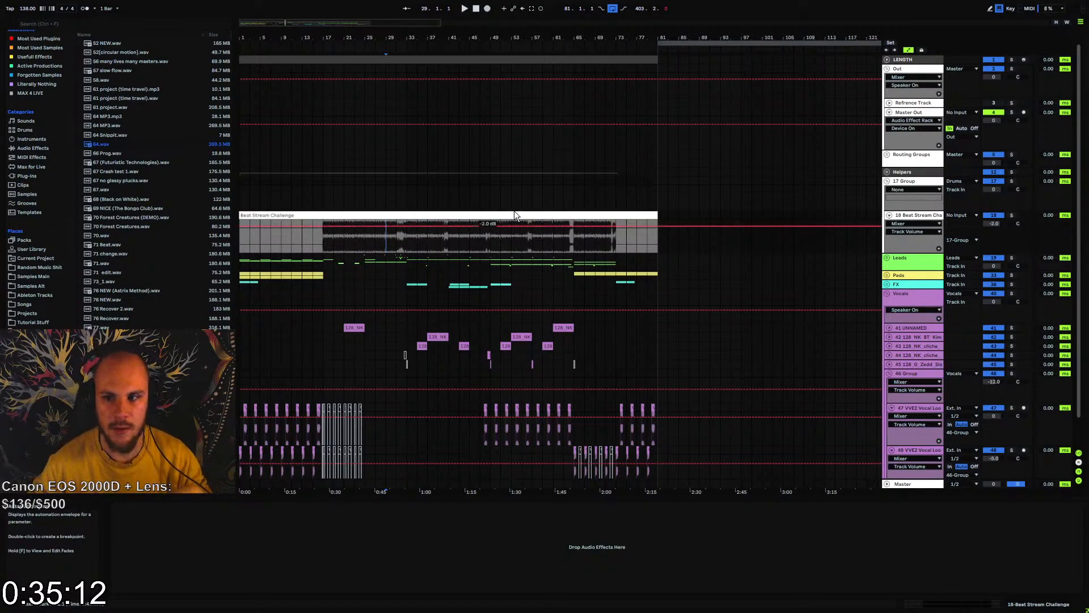
click(907, 113)
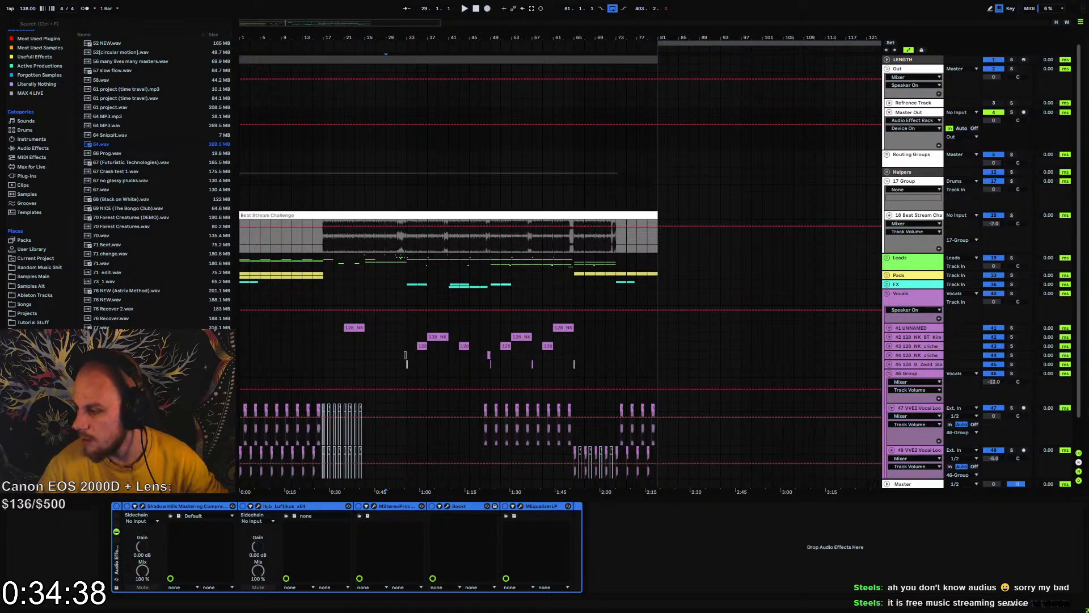
click(533, 241)
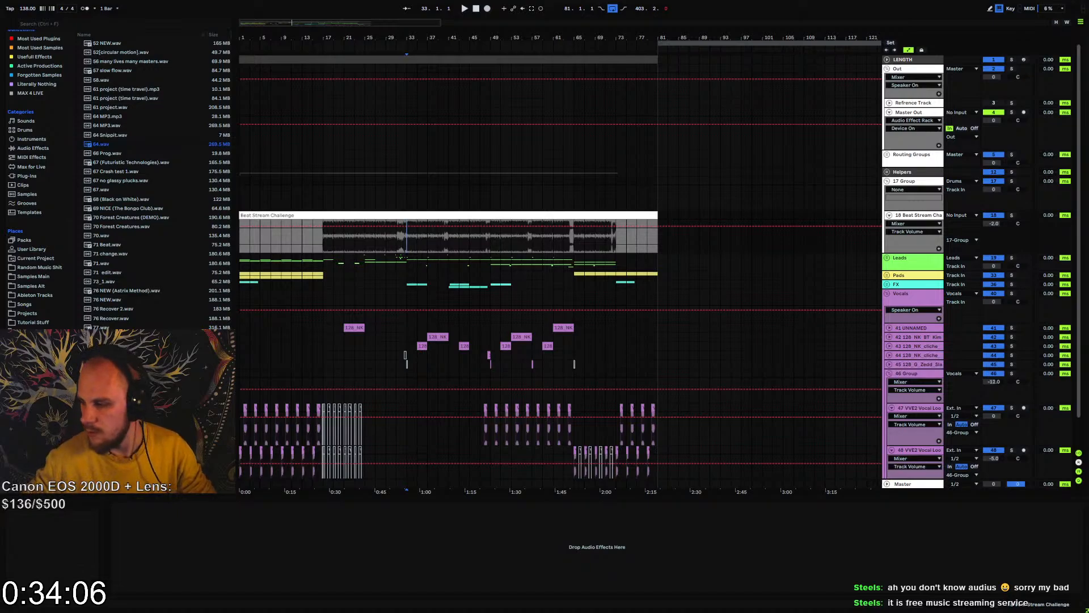
click(329, 240)
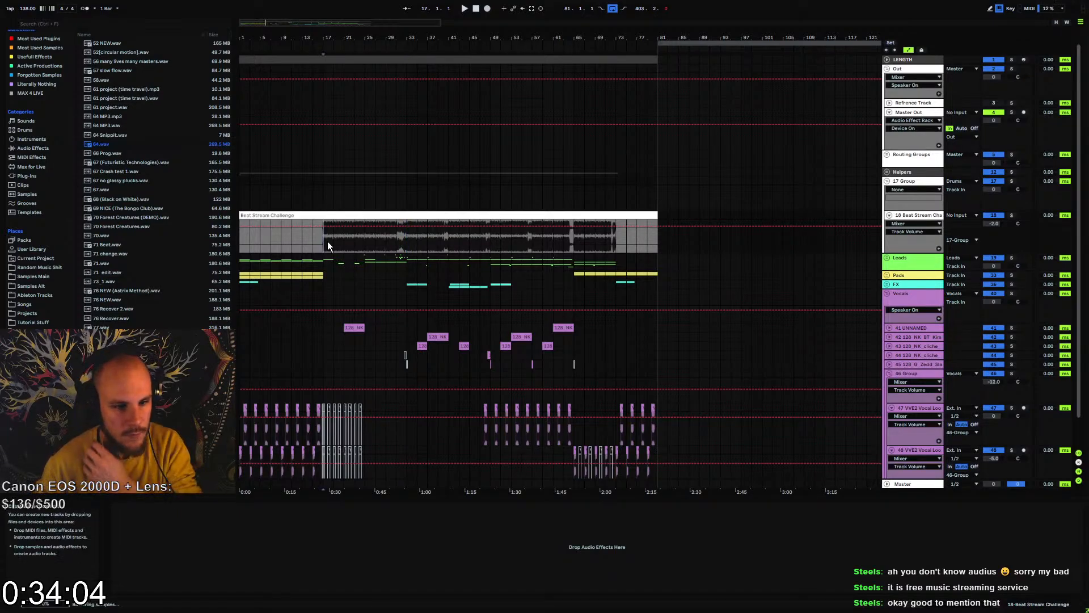
Fold the Beat Stream Challenge track, both VVE2 tracks and their group
click(890, 216)
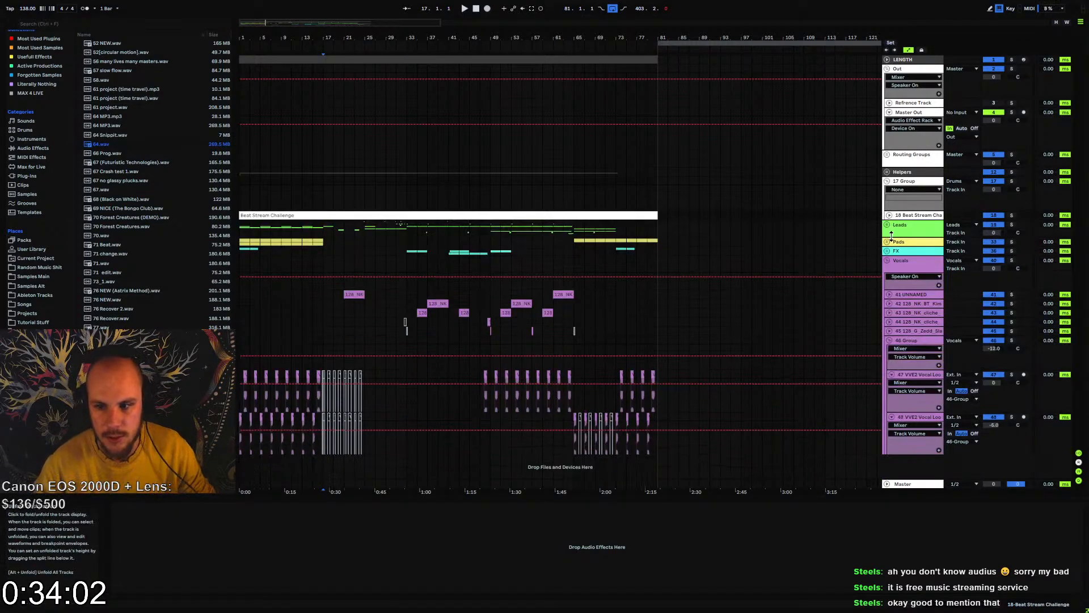
click(892, 374)
click(892, 384)
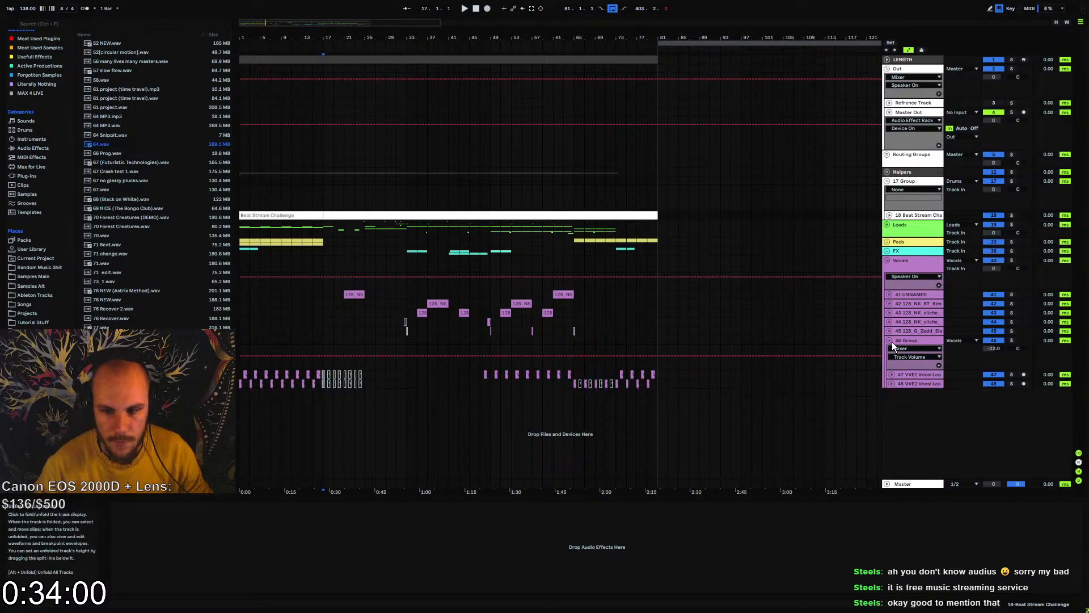
click(889, 340)
Play the arrangement from bar 1, lower the VVE2 group's volume to about -13.9 dB and fold the group again
click(242, 339)
key(space)
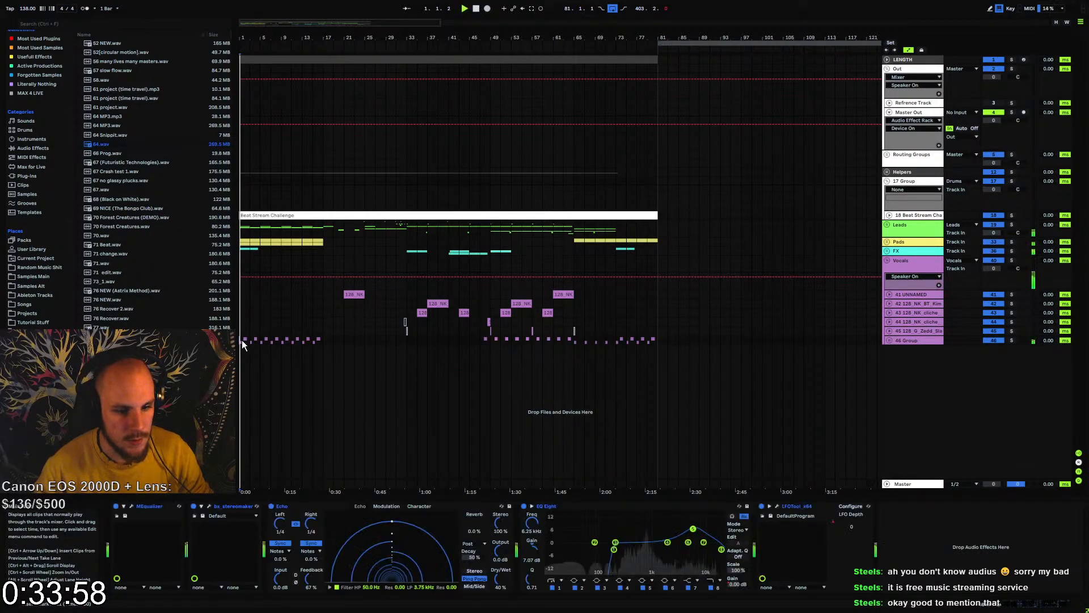
click(889, 340)
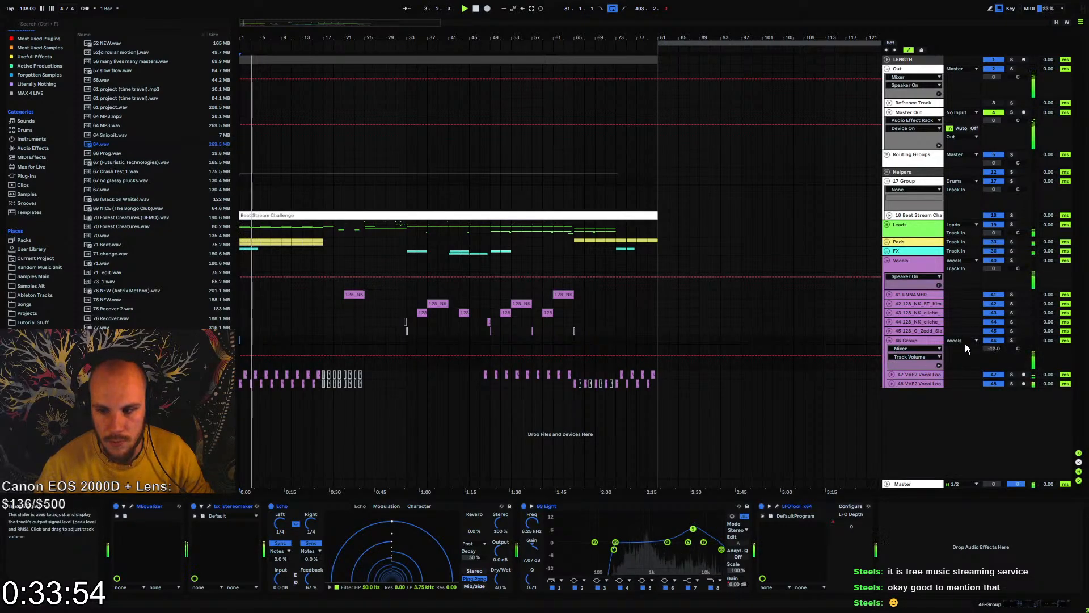
drag(991, 349, 981, 373)
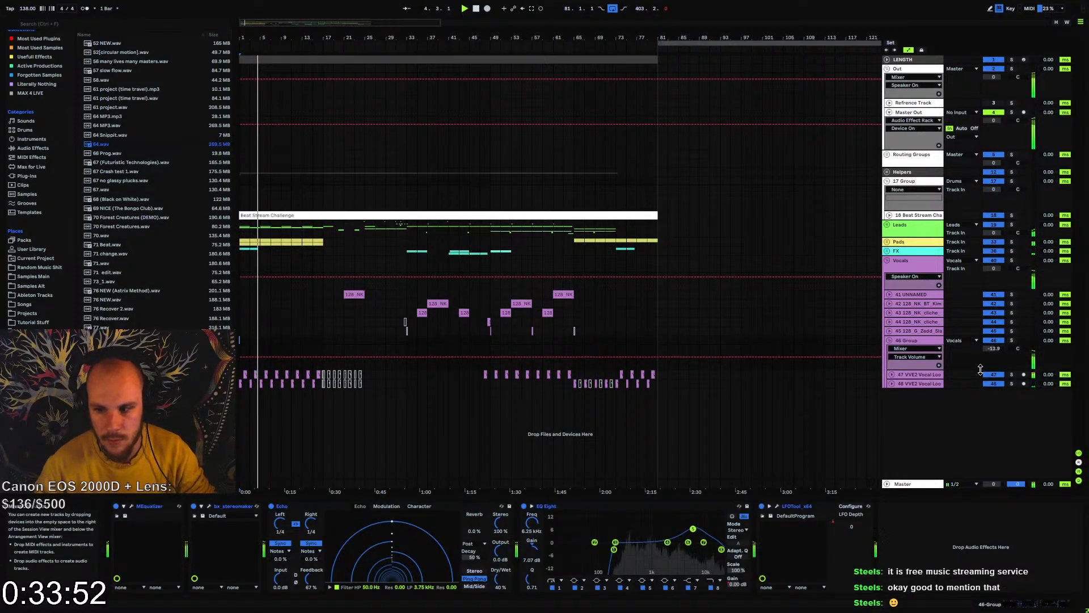
click(891, 341)
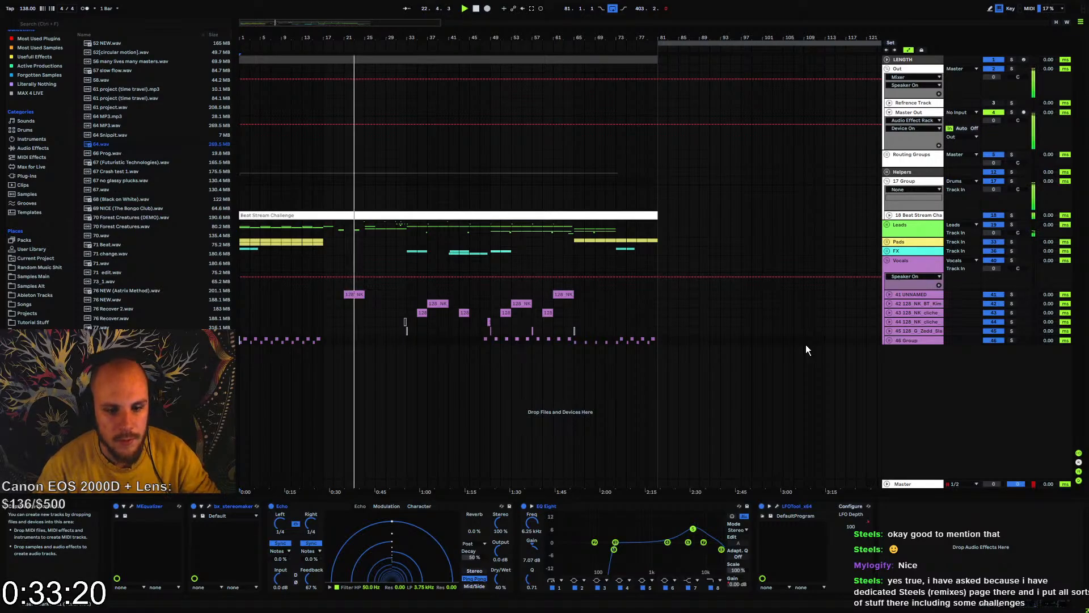
In Master Out's MEqualizerLP, cut band 2 by about 2.5 dB near 70 Hz and boost band 5 by about 2.5 dB near 2.3 kHz
click(916, 114)
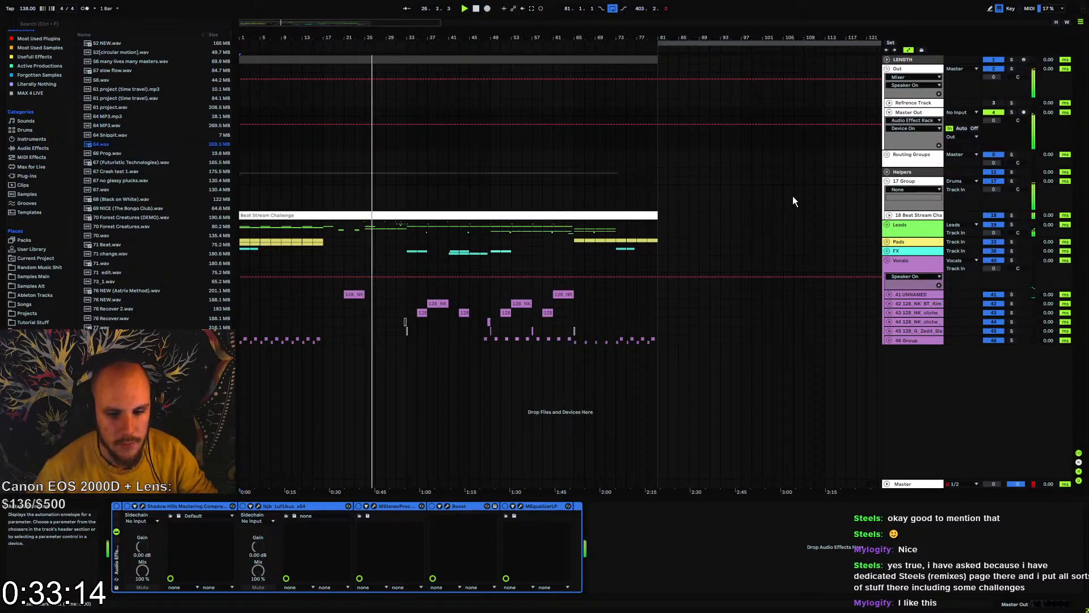
click(521, 506)
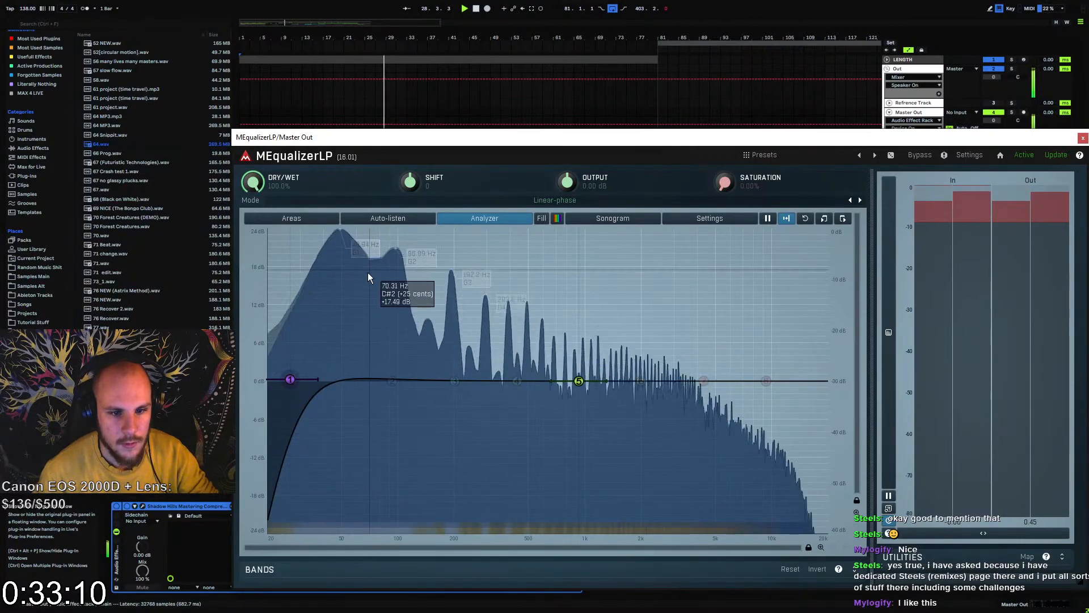
drag(395, 379, 367, 395)
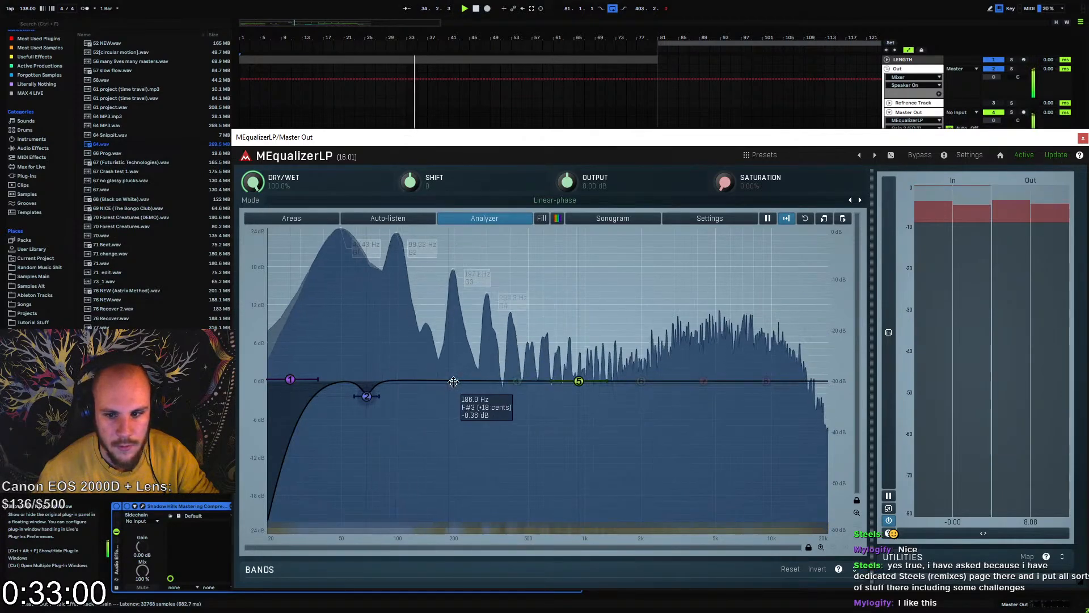
drag(578, 381, 651, 363)
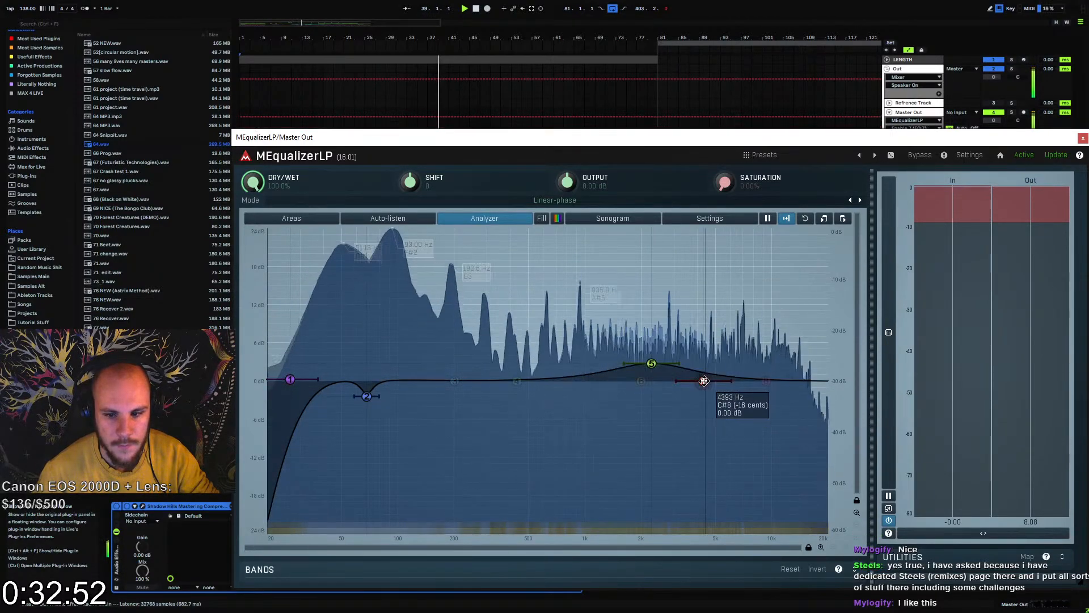
Turn band 8 of the equalizer into a 24 dB/oct low-pass at about 16 kHz
drag(763, 380, 751, 393)
right_click(765, 382)
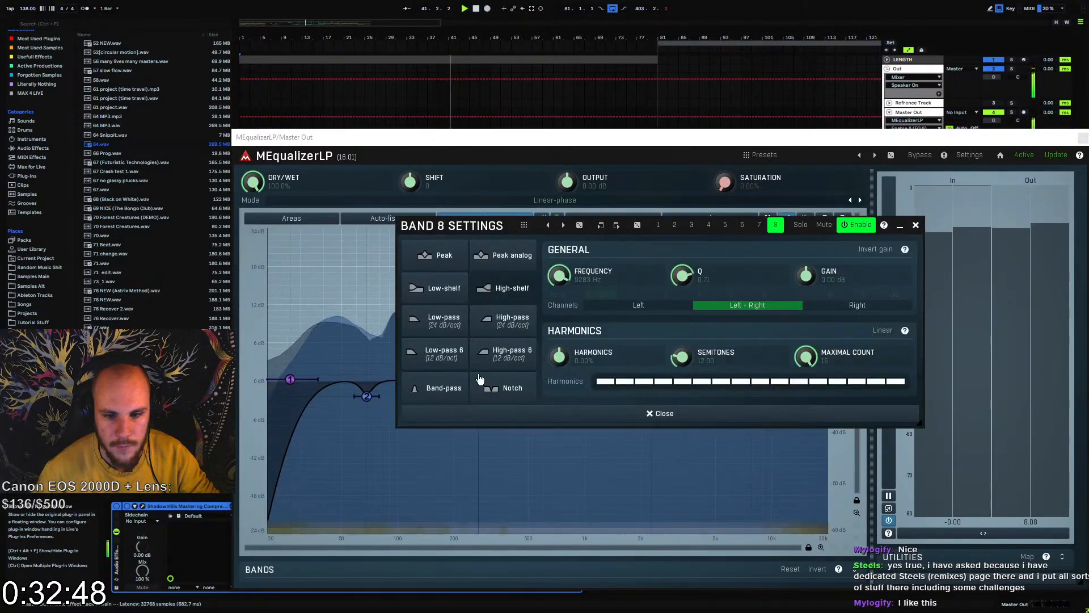
click(443, 320)
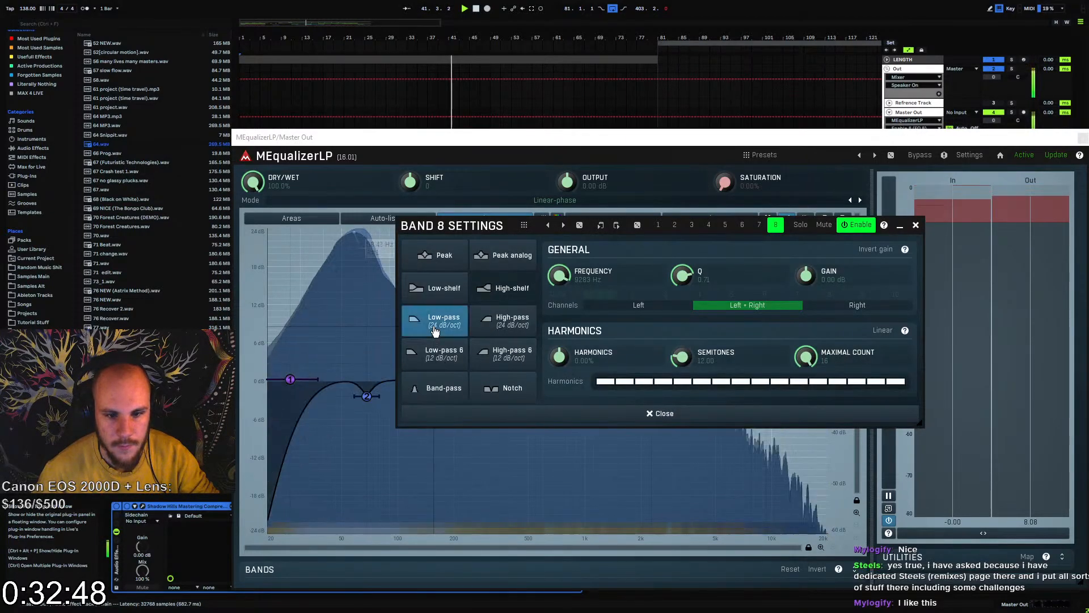
click(918, 227)
drag(766, 382, 813, 361)
Boost band 7 by about 3.5 dB near 14 kHz, cut band 6 by about 3.5 dB near 5 kHz, and close the equalizer
drag(751, 393, 801, 351)
double_click(642, 381)
drag(641, 381, 719, 406)
drag(802, 354, 800, 357)
drag(719, 407, 722, 404)
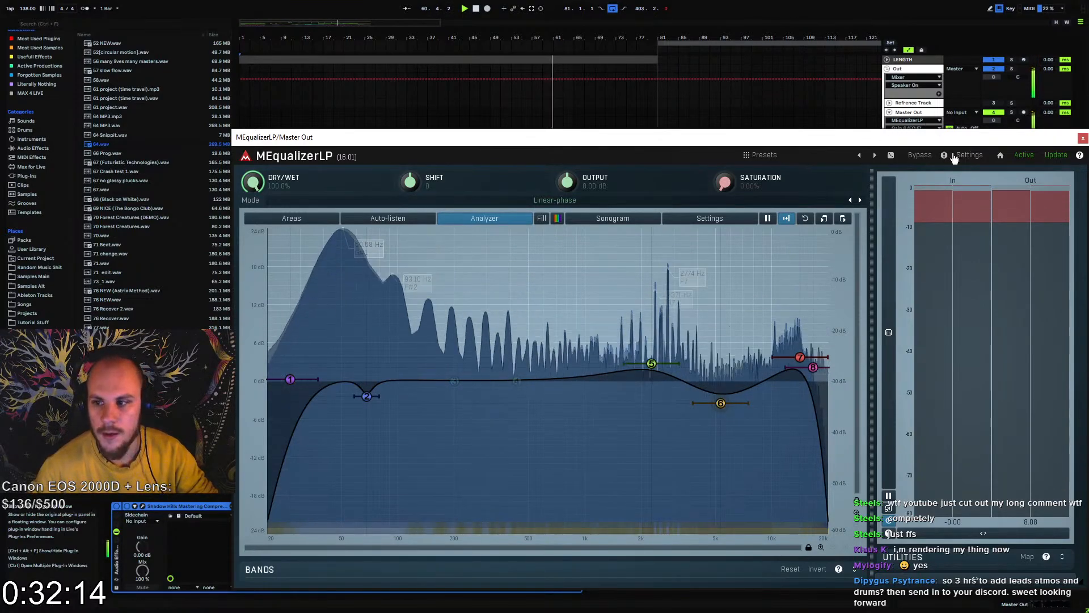
click(1083, 139)
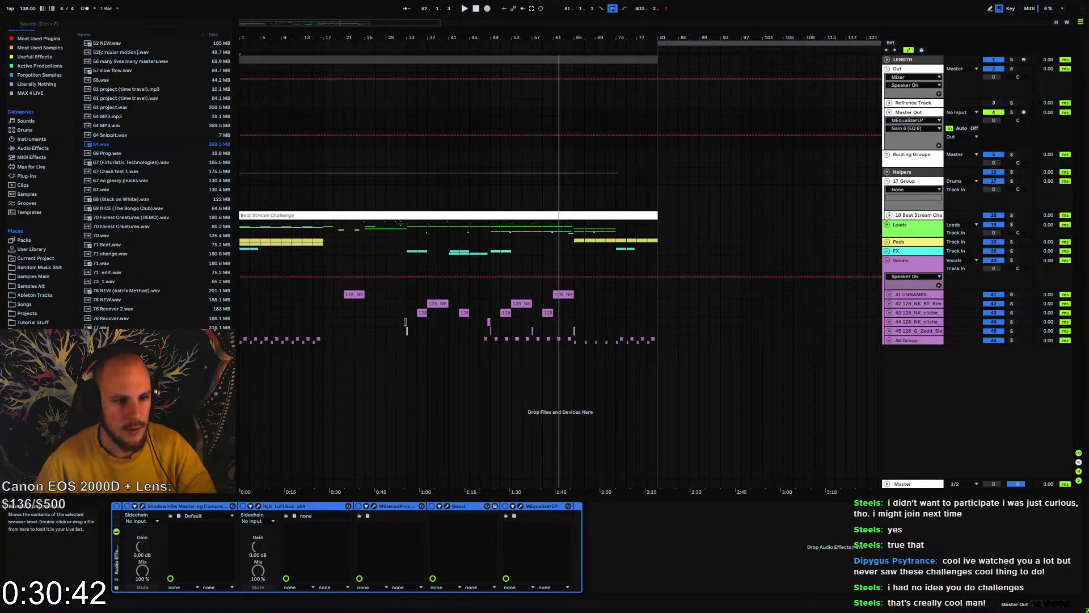
Place the Challenge Hi Tech audio on a new track starting at bar 81 and solo that track
click(669, 386)
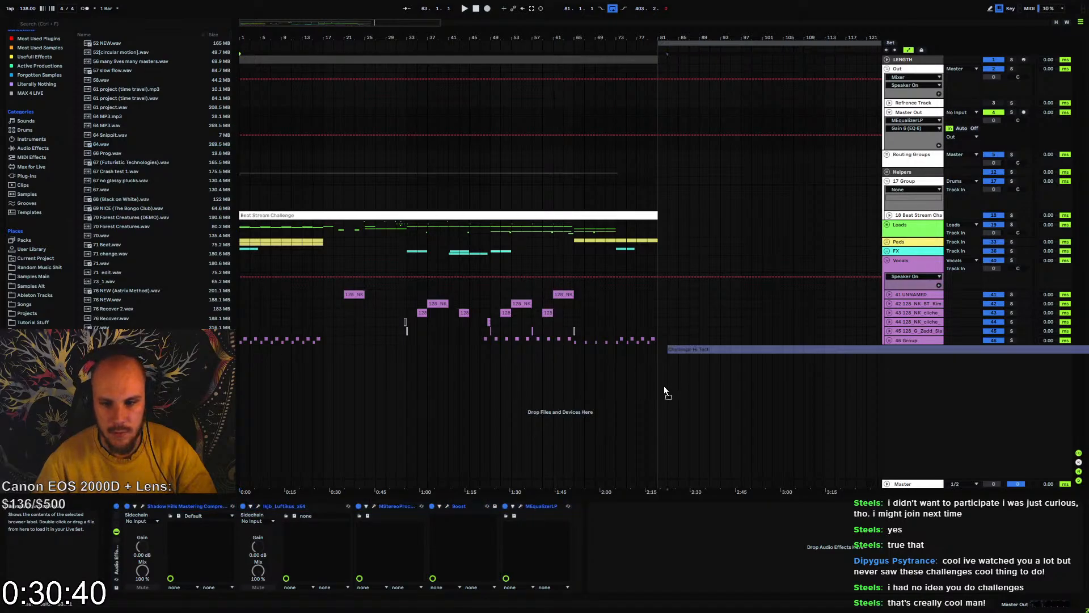
click(731, 381)
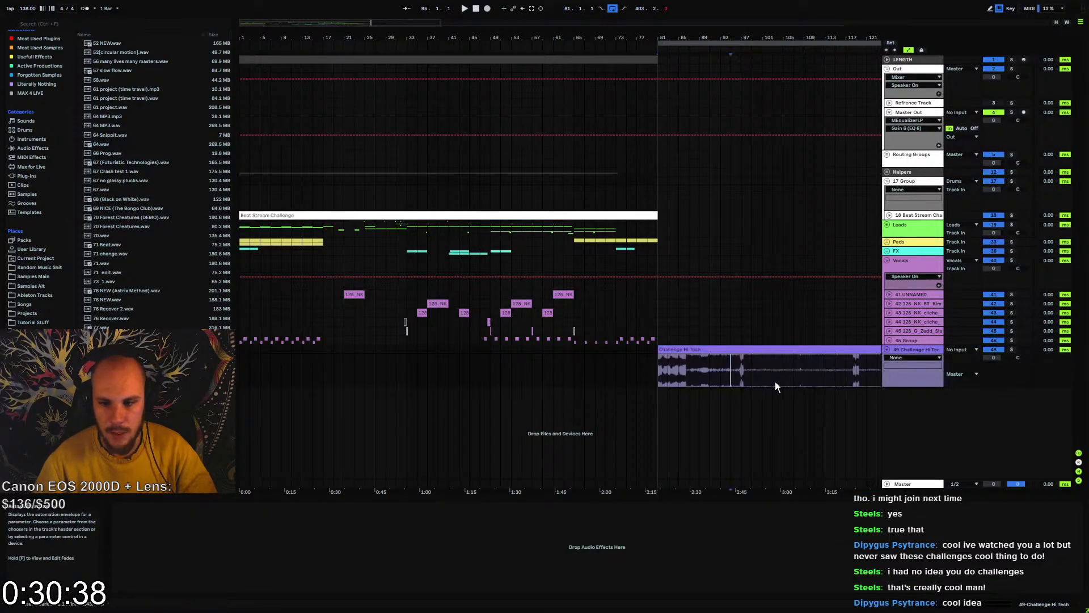
click(1012, 349)
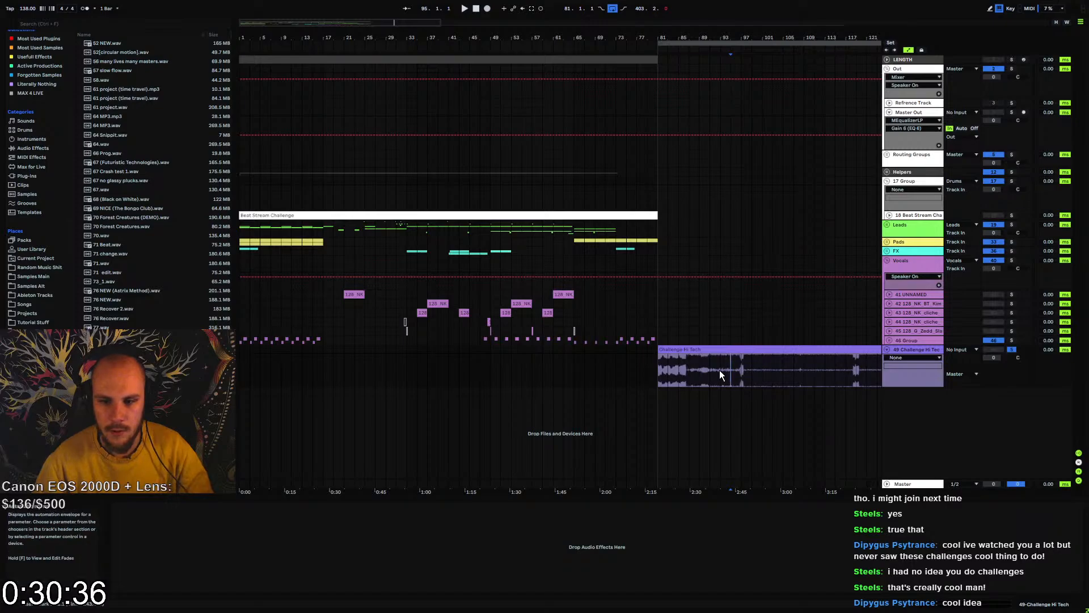
Audition the soloed Challenge Hi Tech audio at several points between bars 87 and 153
key(space)
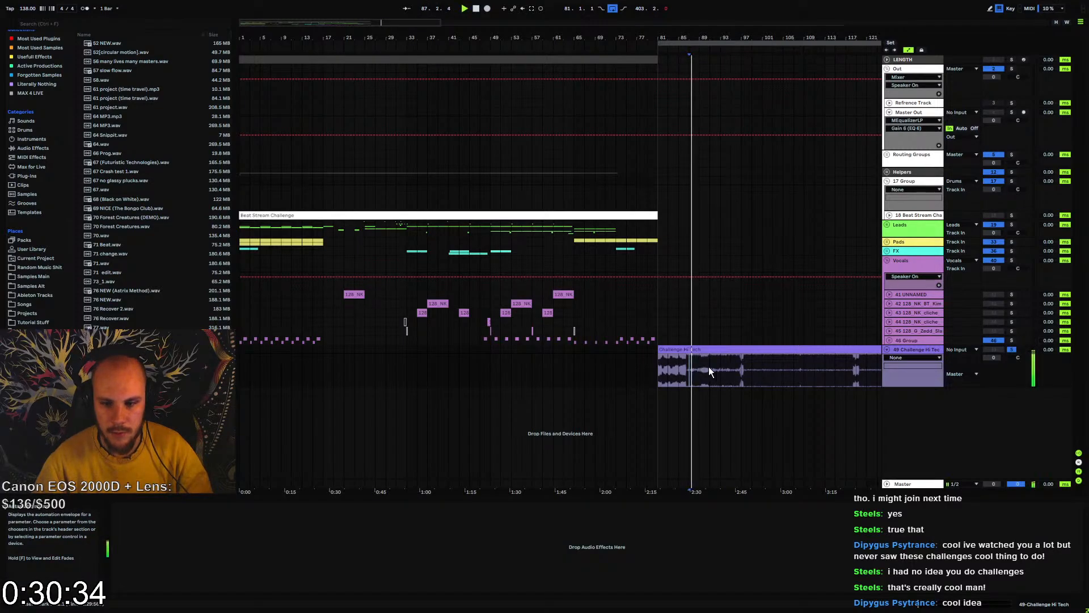
click(709, 368)
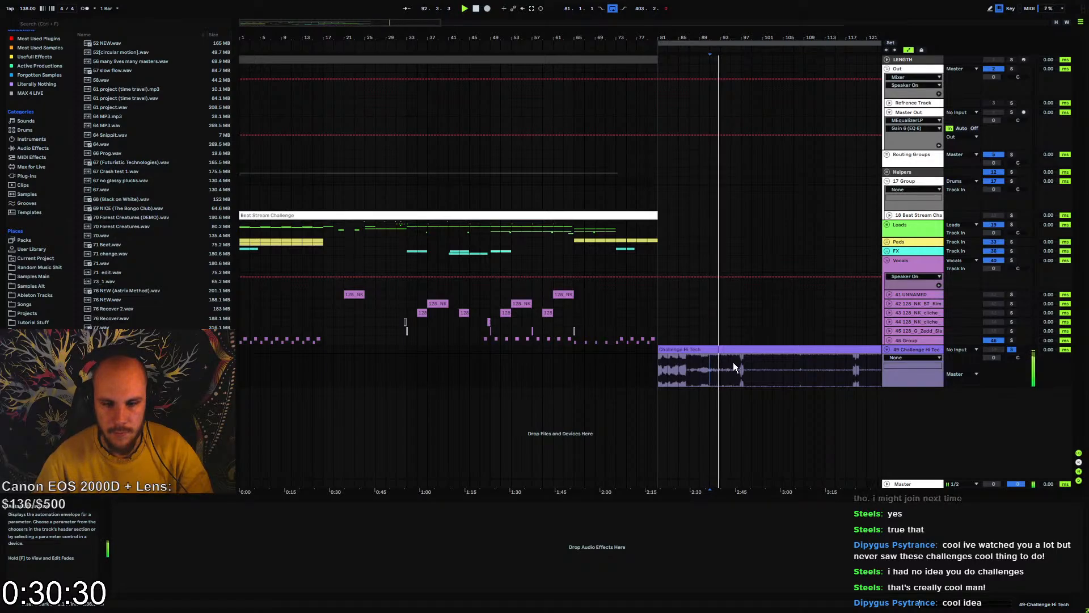
key(space)
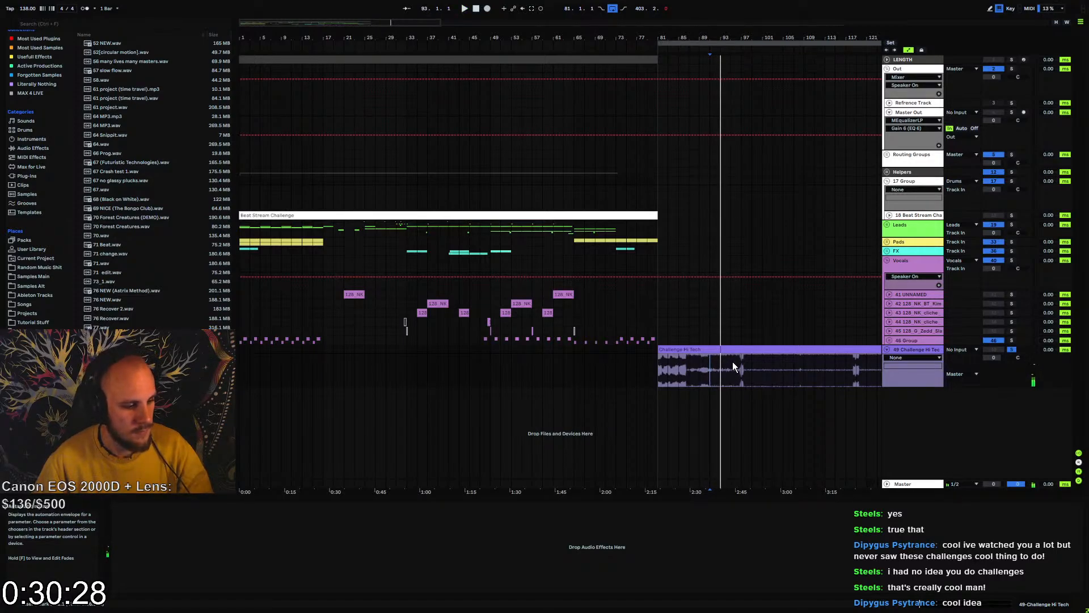
click(749, 368)
mouse_move(765, 35)
mouse_down()
mouse_move(421, 19)
mouse_move(435, 24)
mouse_up()
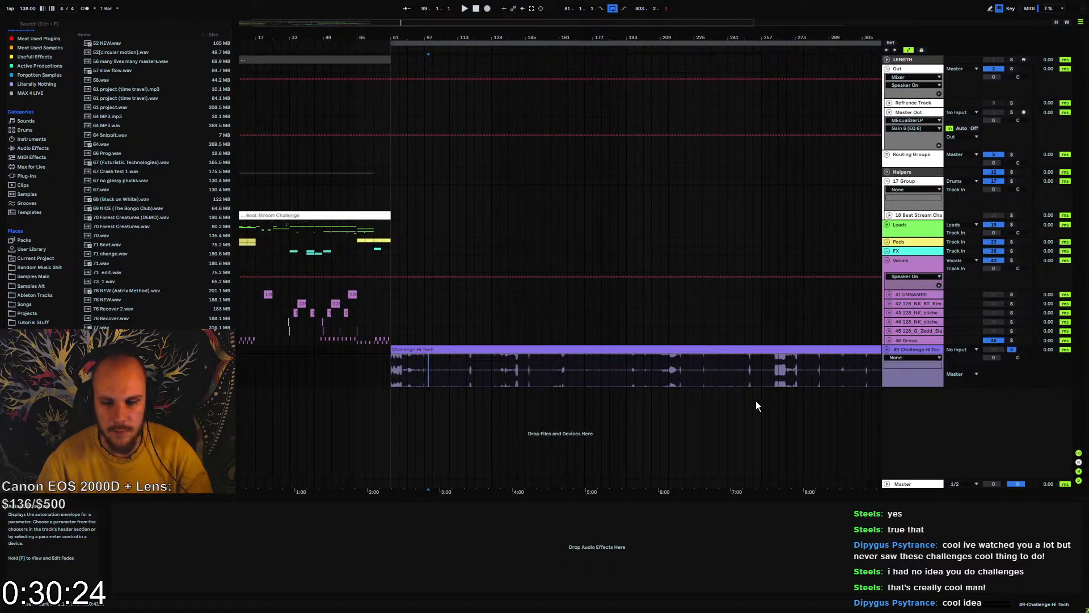
key(space)
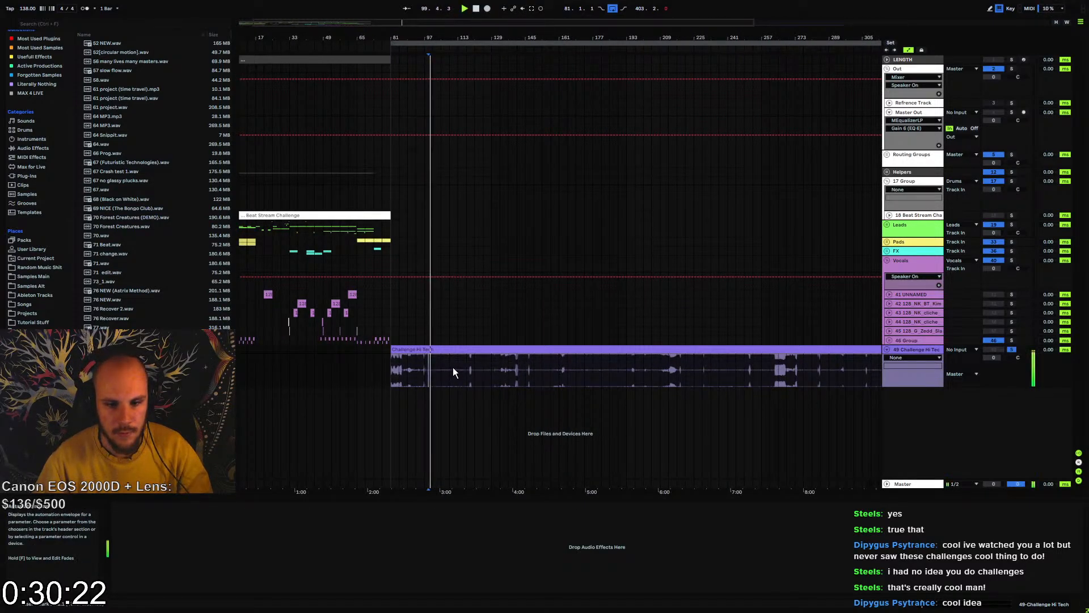
click(452, 370)
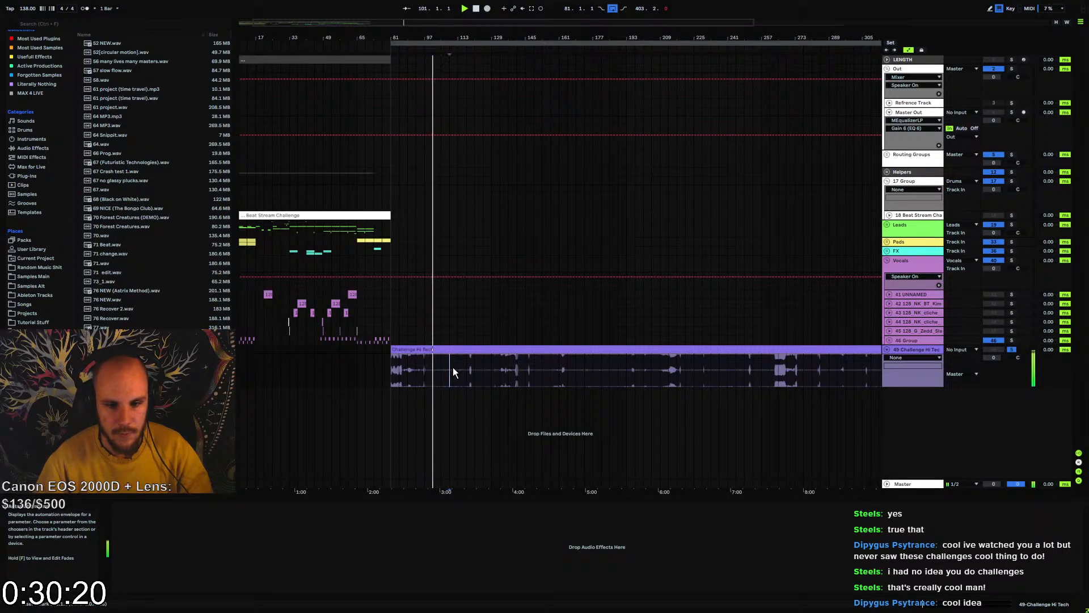
key(space)
key(space)
click(475, 370)
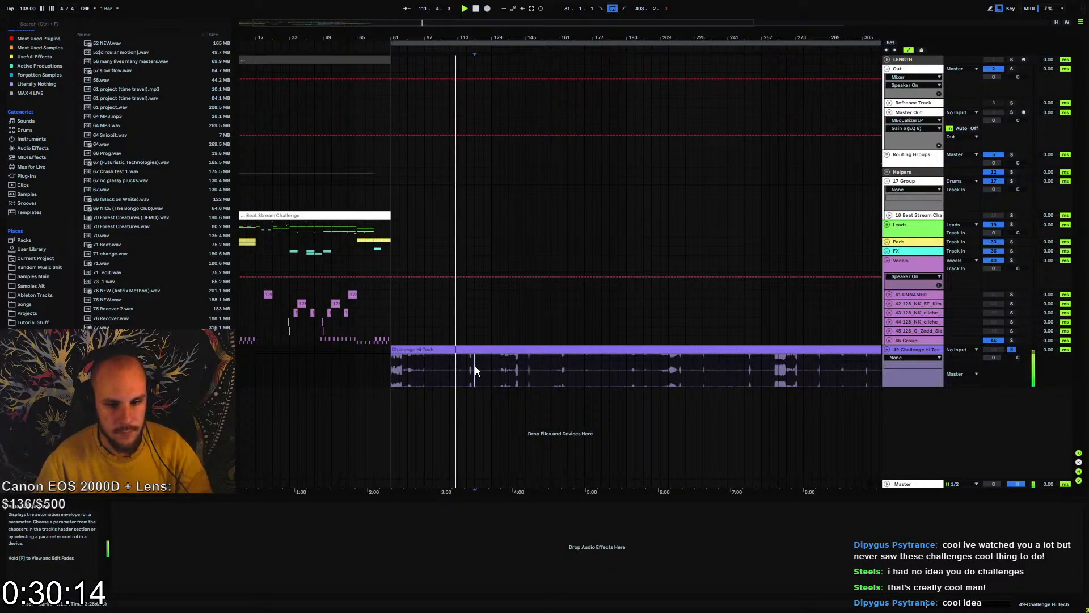
click(508, 365)
key(space)
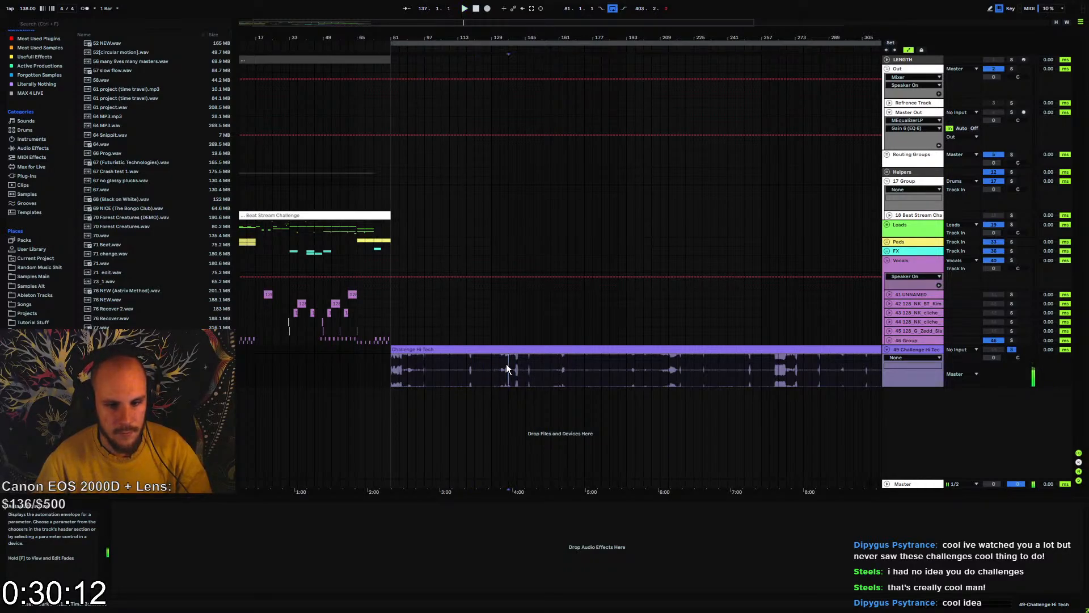
key(space)
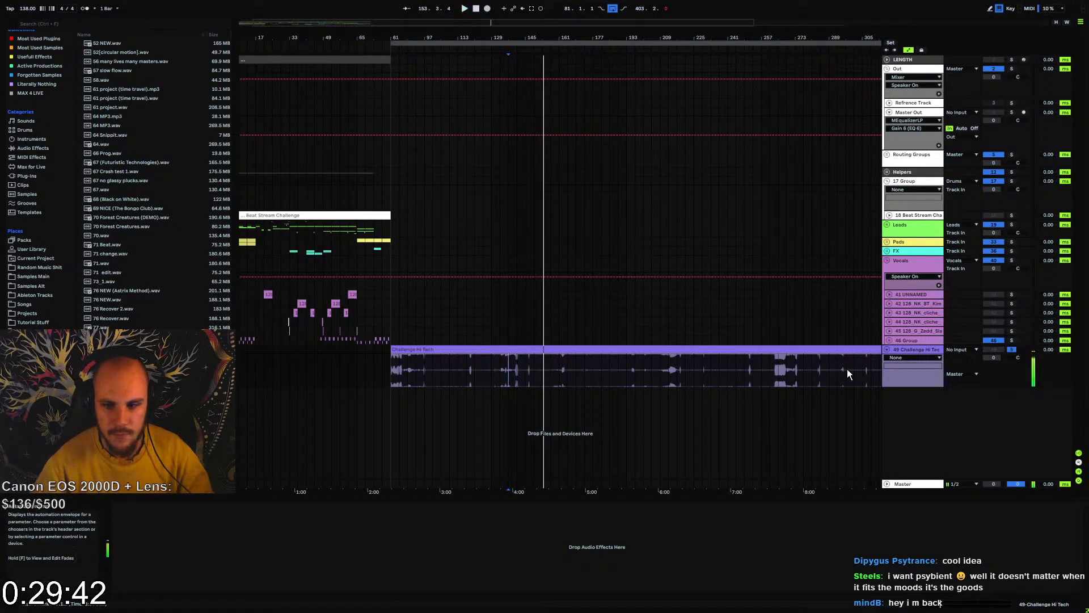
Delete the Challenge Hi Tech track and set the loop to the 80-bar LENGTH clip starting at bar 1
click(911, 352)
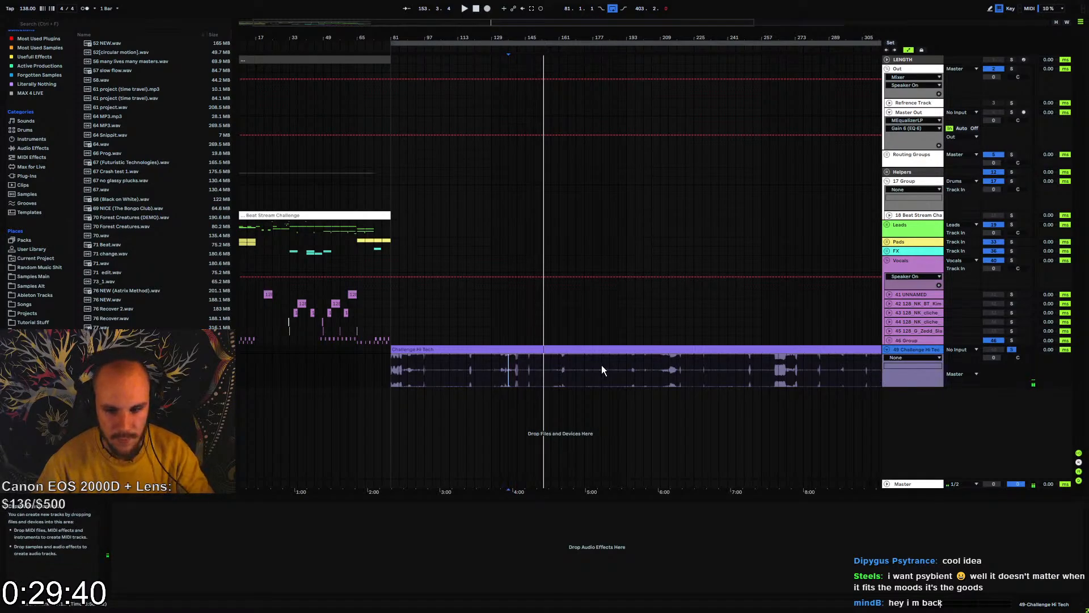
key(Delete)
click(441, 372)
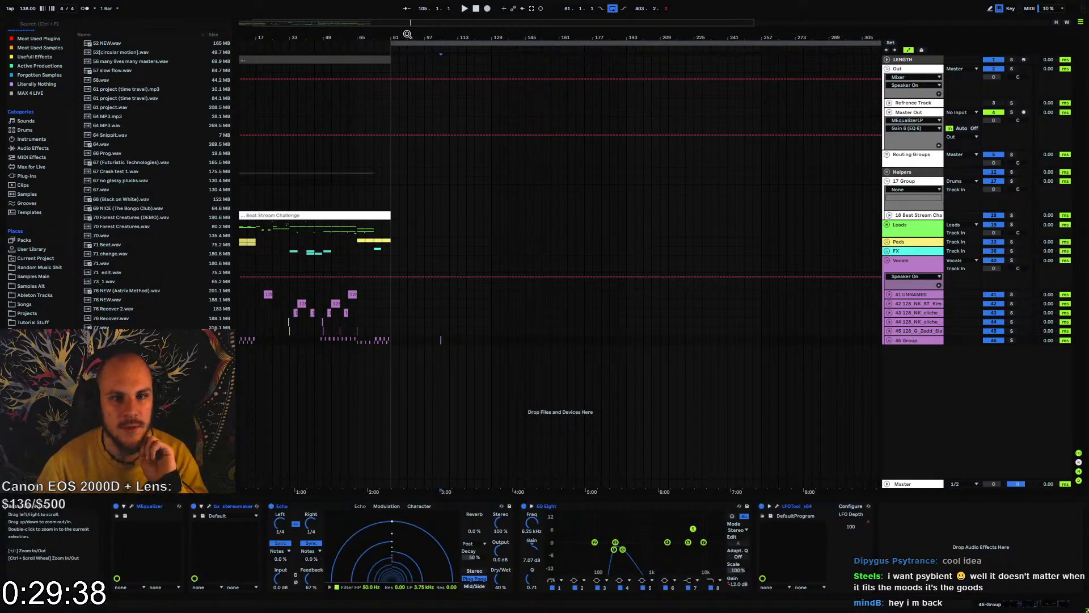
drag(407, 36, 407, 21)
click(308, 57)
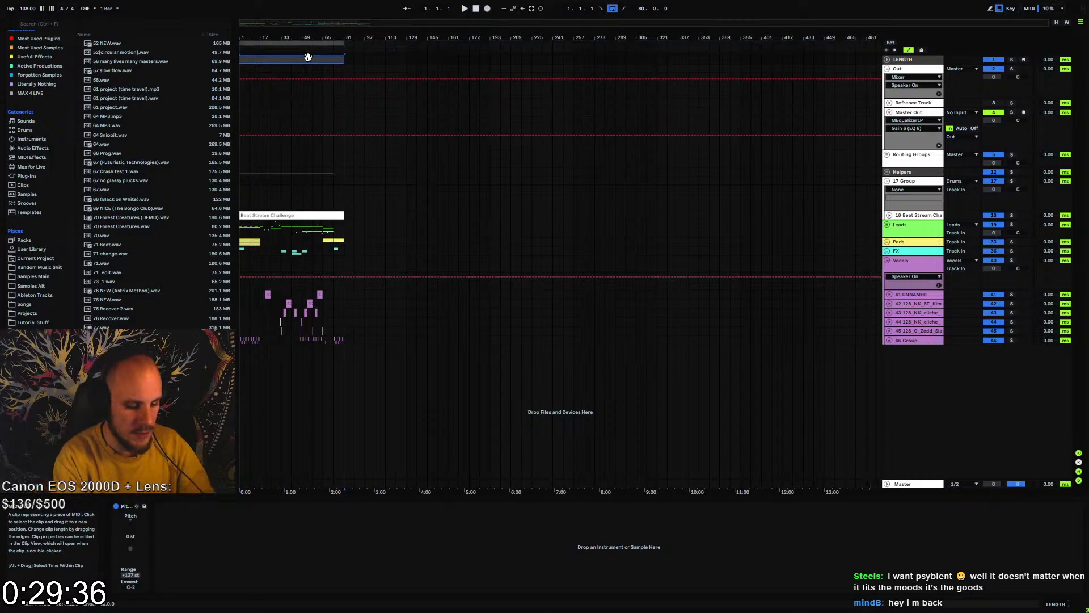
key(ctrl+l)
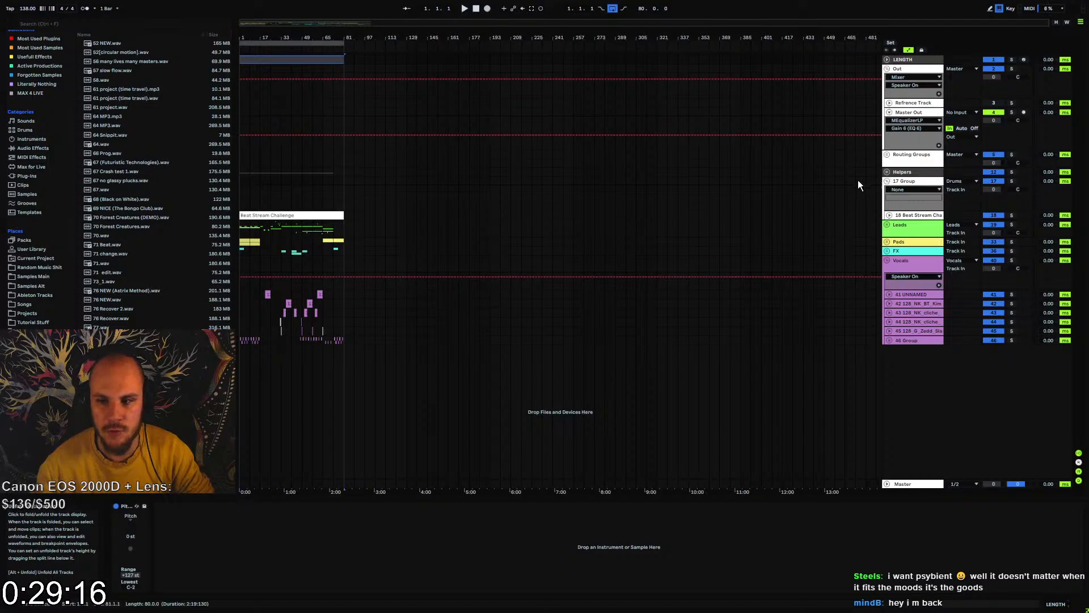
Fold the Master Out track and the Out group, and set the playback position to bar 1
click(889, 112)
click(886, 68)
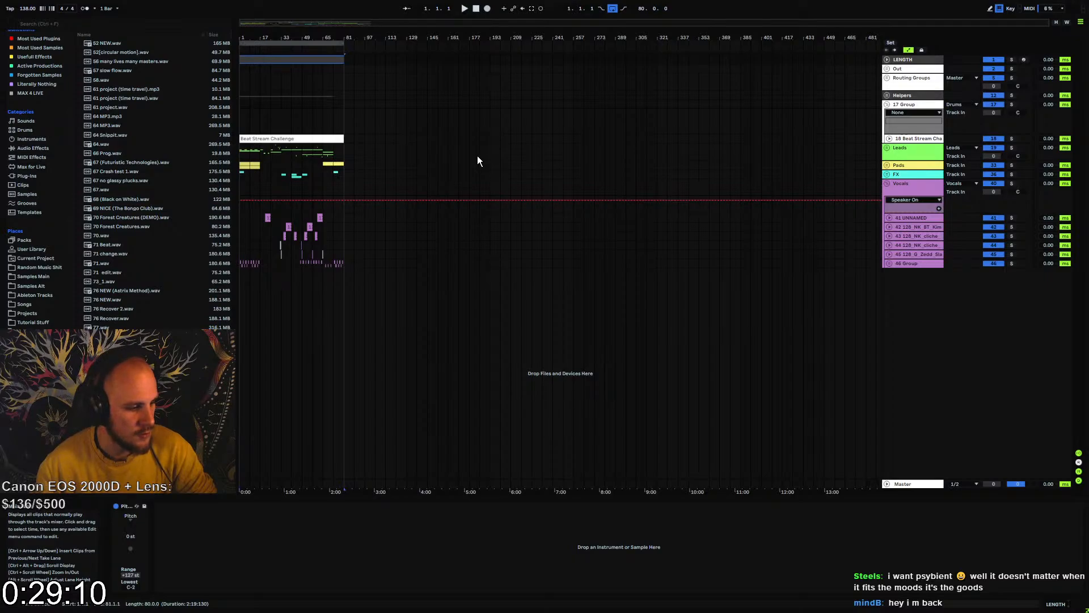
click(240, 111)
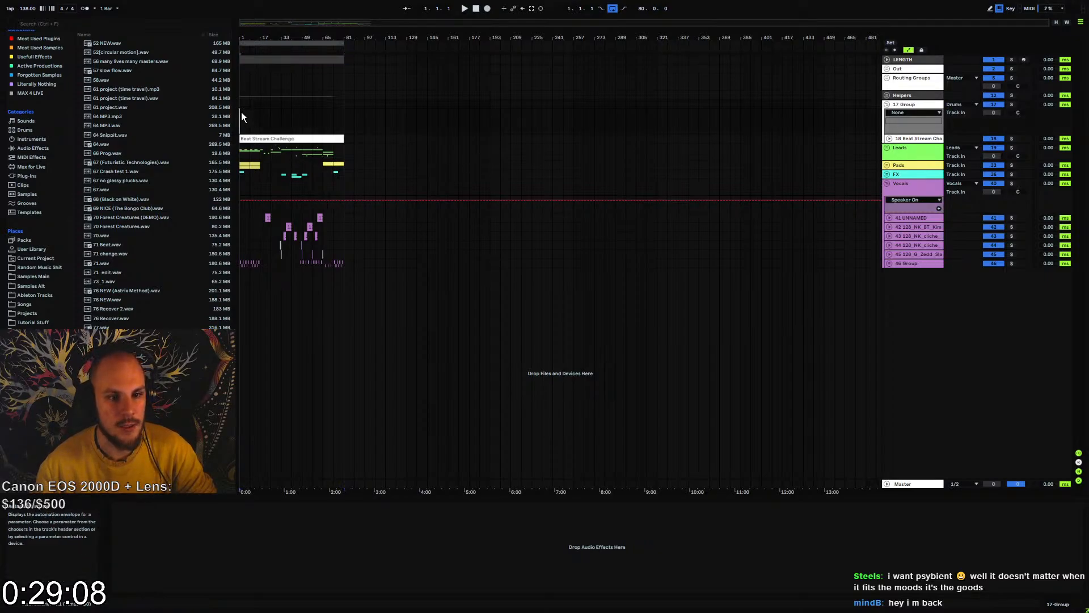
drag(250, 39, 281, 40)
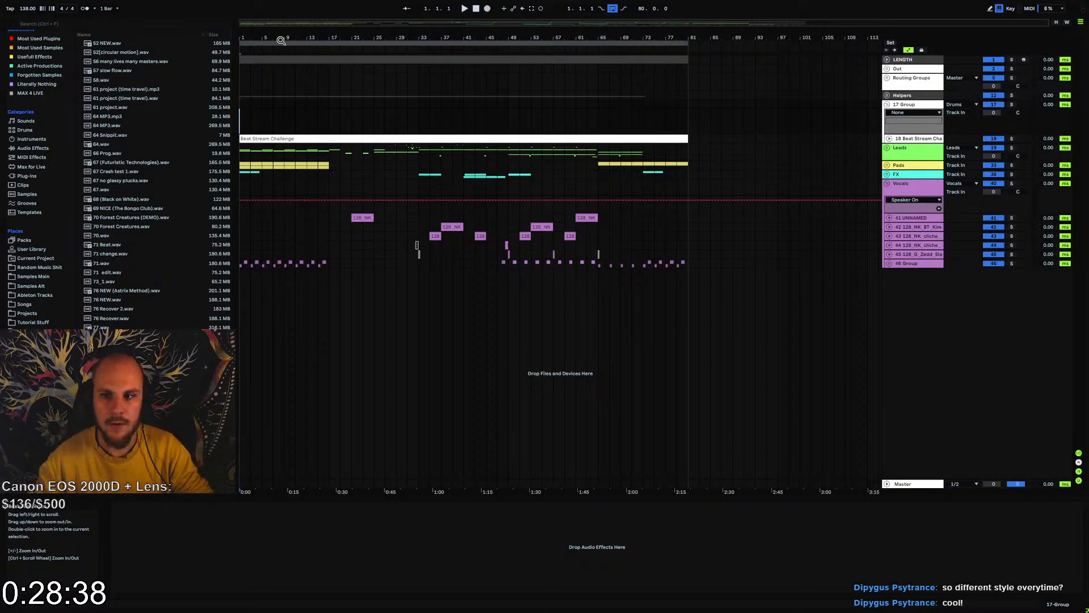
Examine the Beat Stream Challenge audio across the arrangement, then fold its track again
click(889, 138)
click(453, 171)
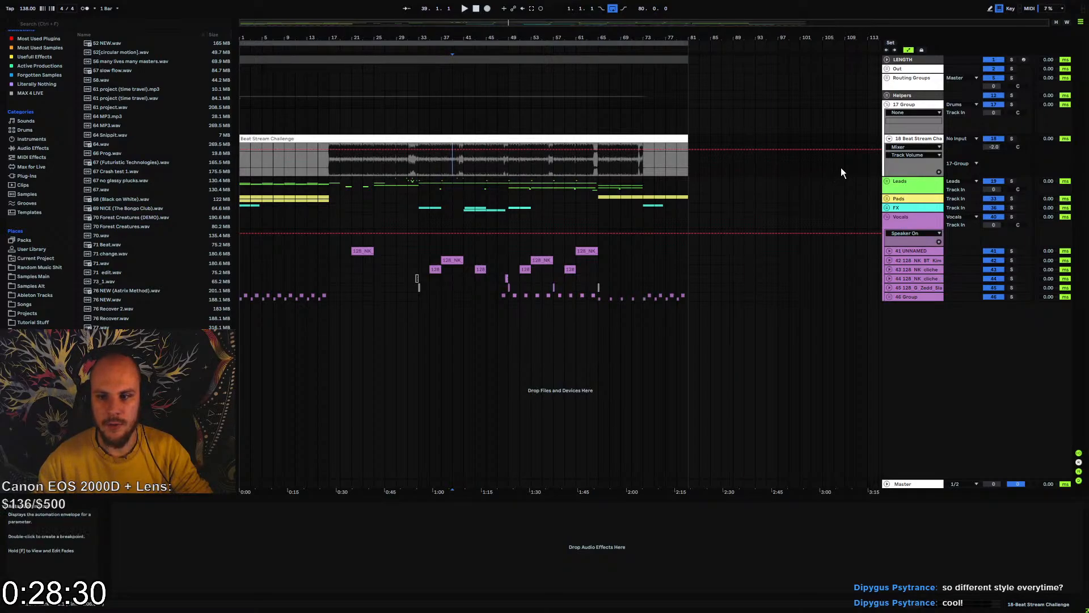
drag(856, 137, 239, 162)
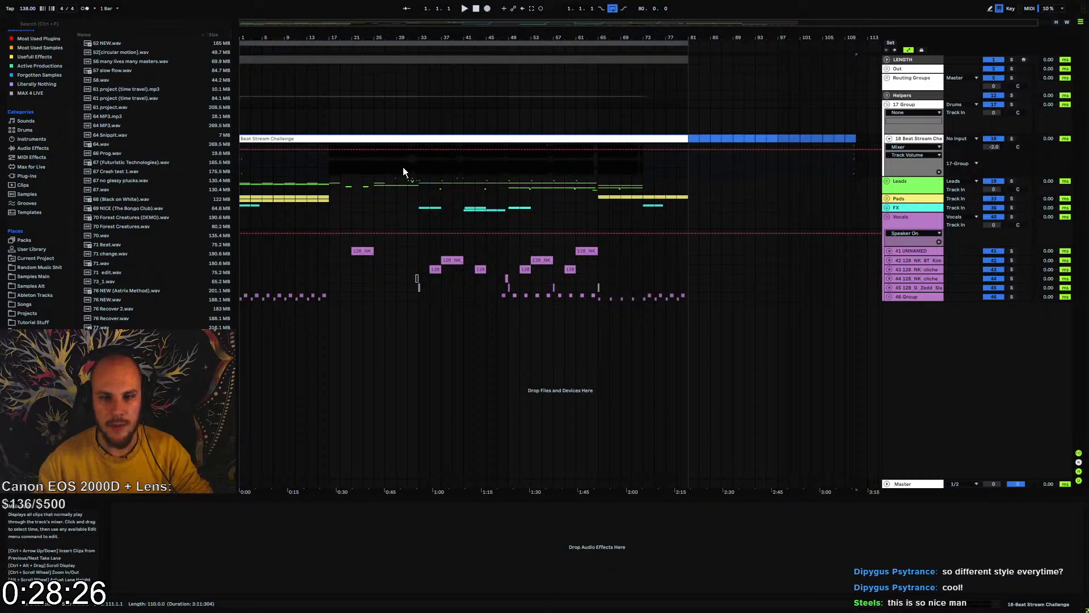
click(351, 162)
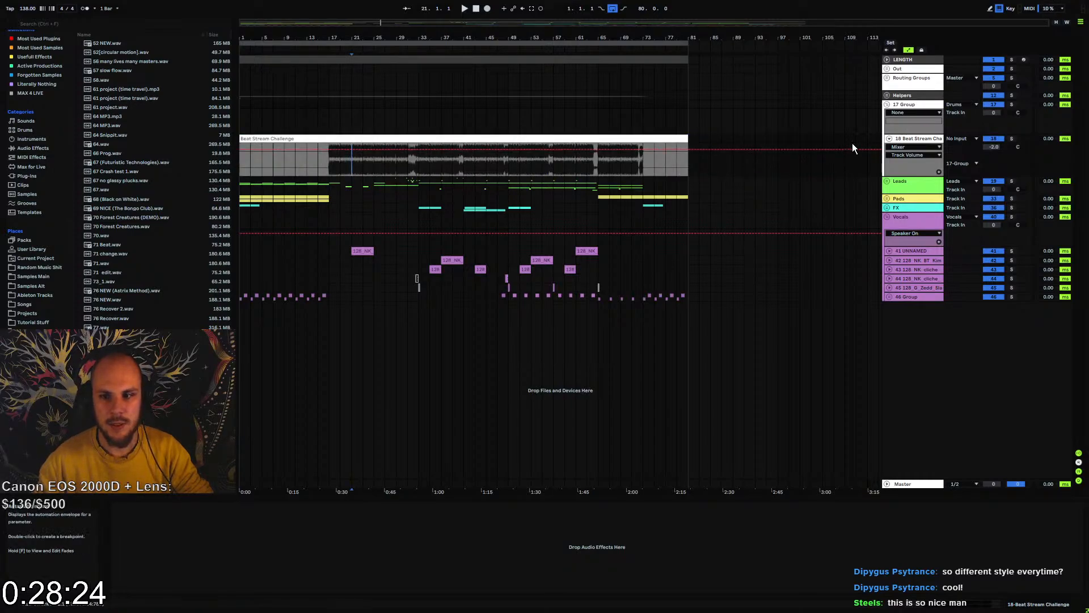
drag(853, 141, 206, 158)
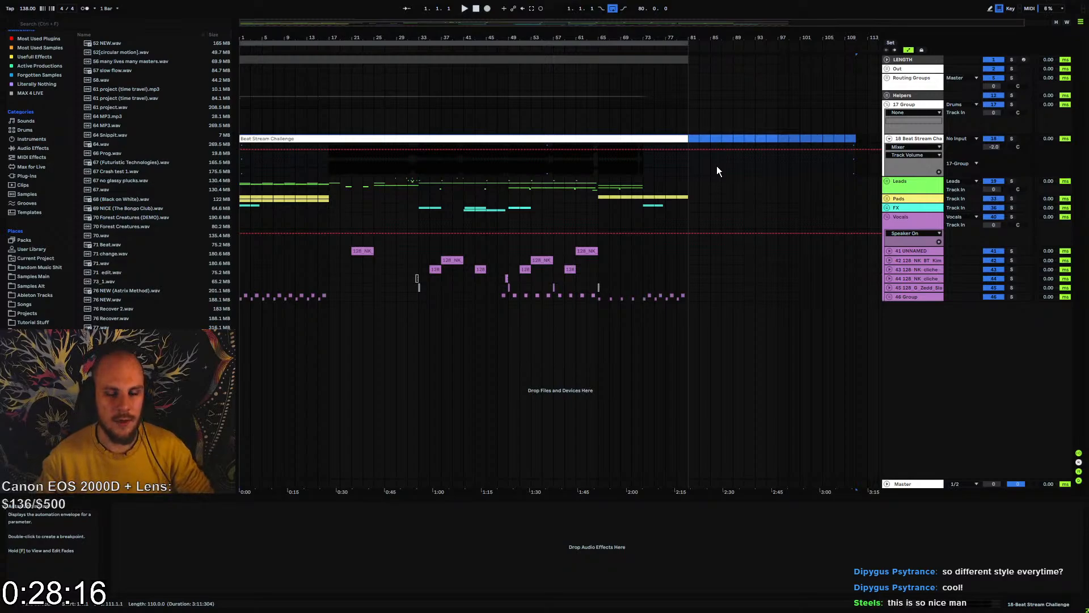
click(540, 183)
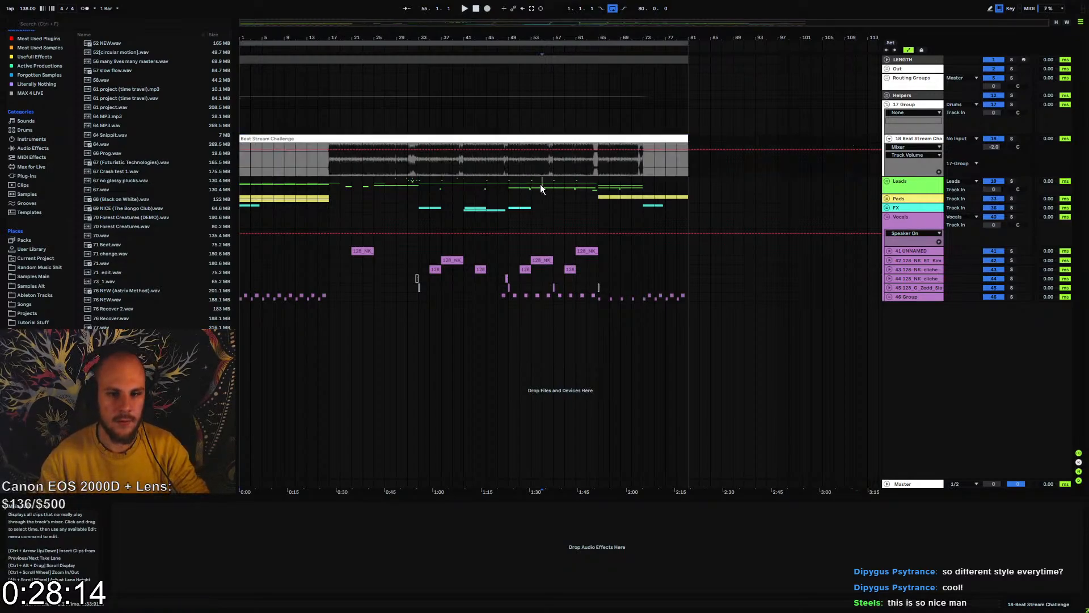
click(889, 139)
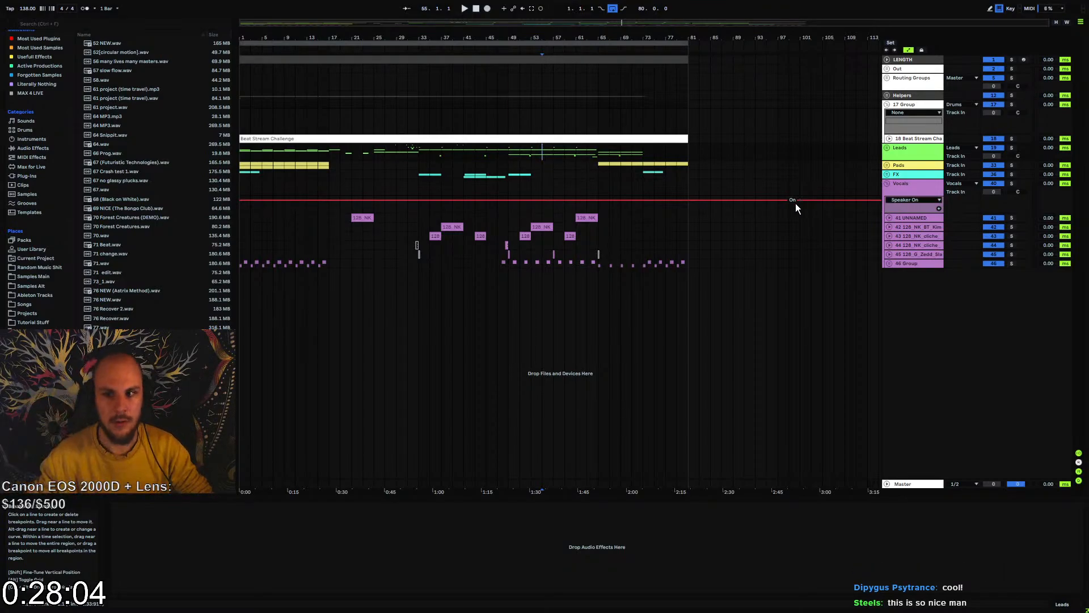
click(889, 139)
drag(242, 163, 636, 167)
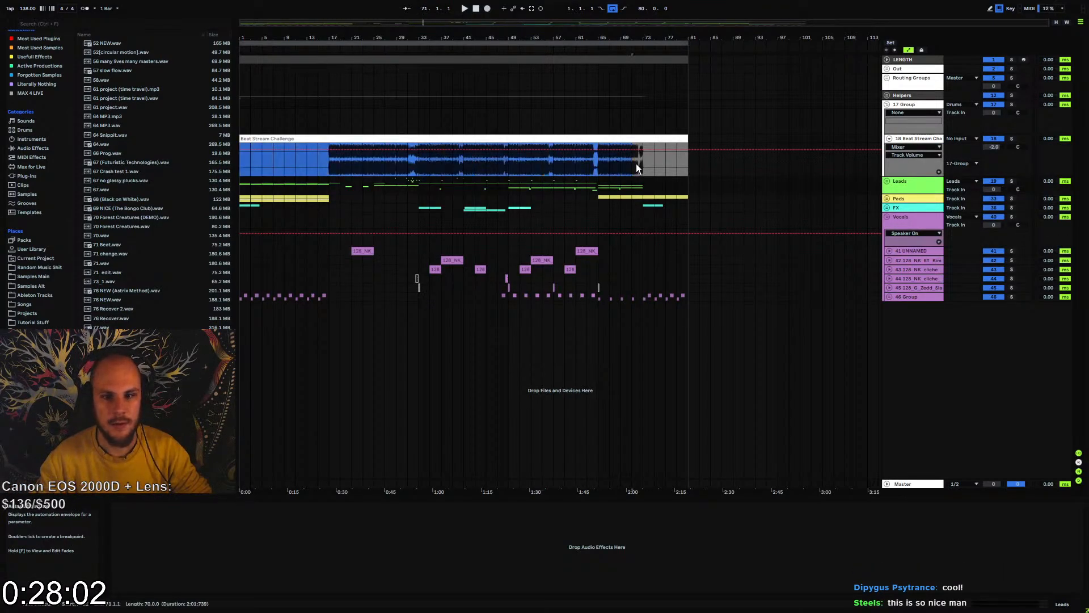
click(889, 138)
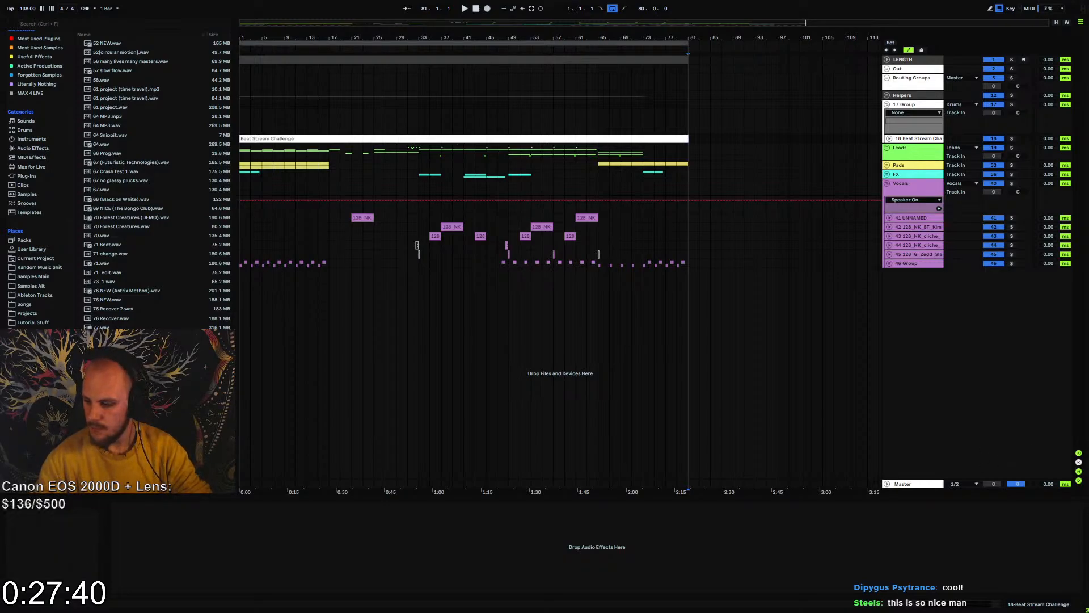
Check the stream-stuff channel in Discord, return to Ableton Live and play the arrangement from bar 1
key(alt+Tab)
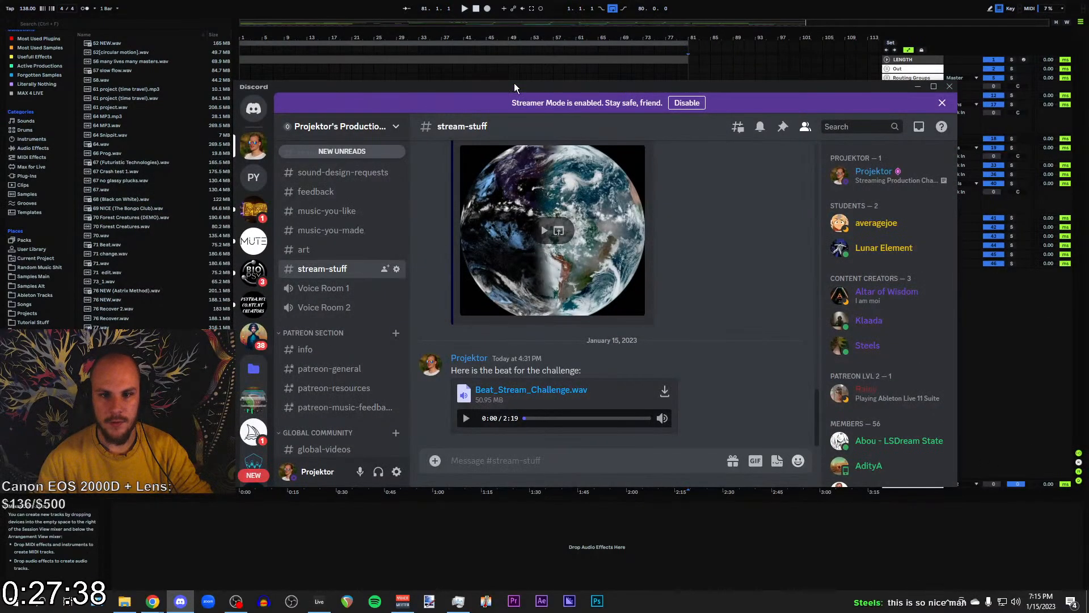
key(alt+Tab)
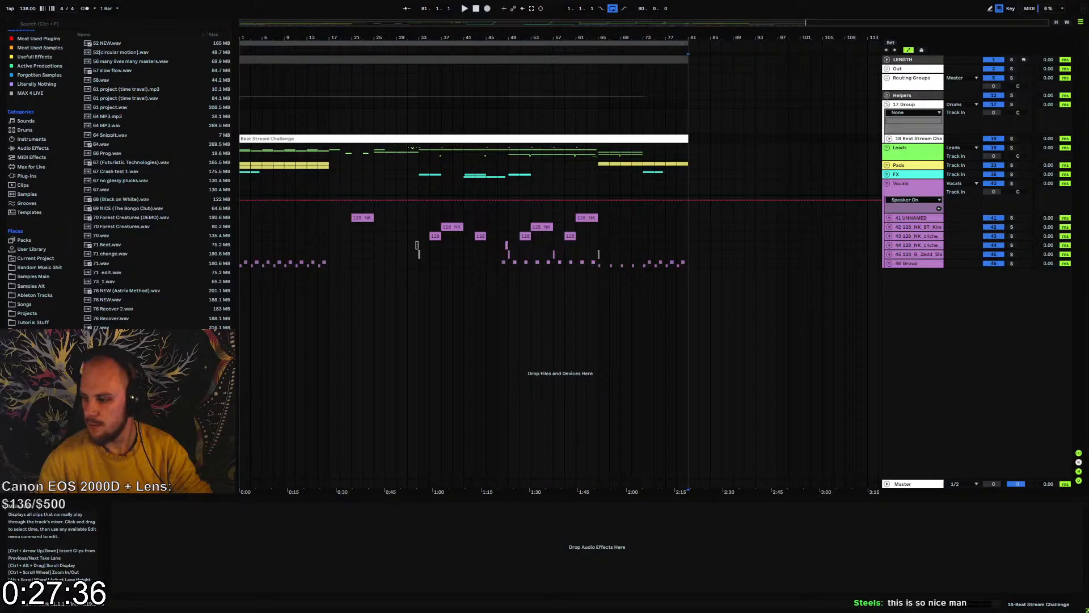
click(480, 257)
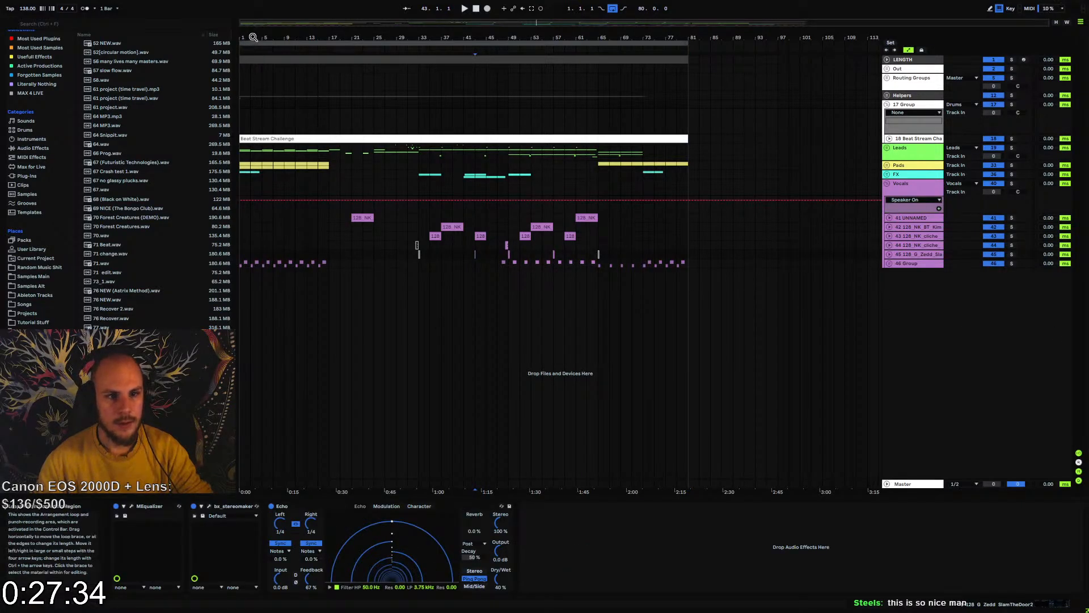
drag(251, 38, 265, 59)
click(241, 263)
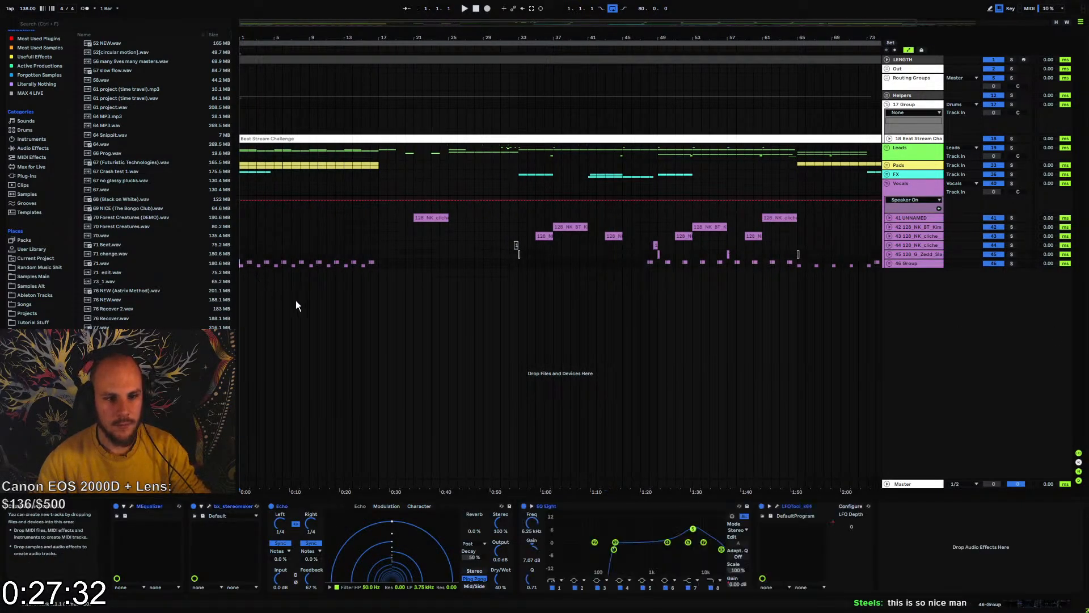
key(space)
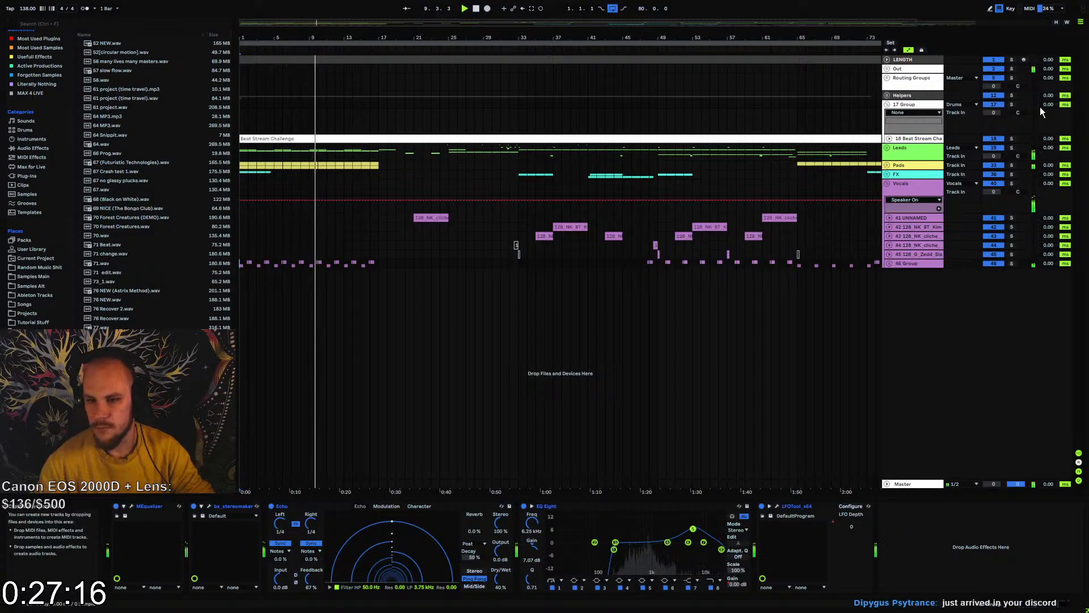
Unfold 46 Group within the Vocals and add MEqualizer to track 48, VVE2 Vocal Loops
click(889, 263)
click(900, 307)
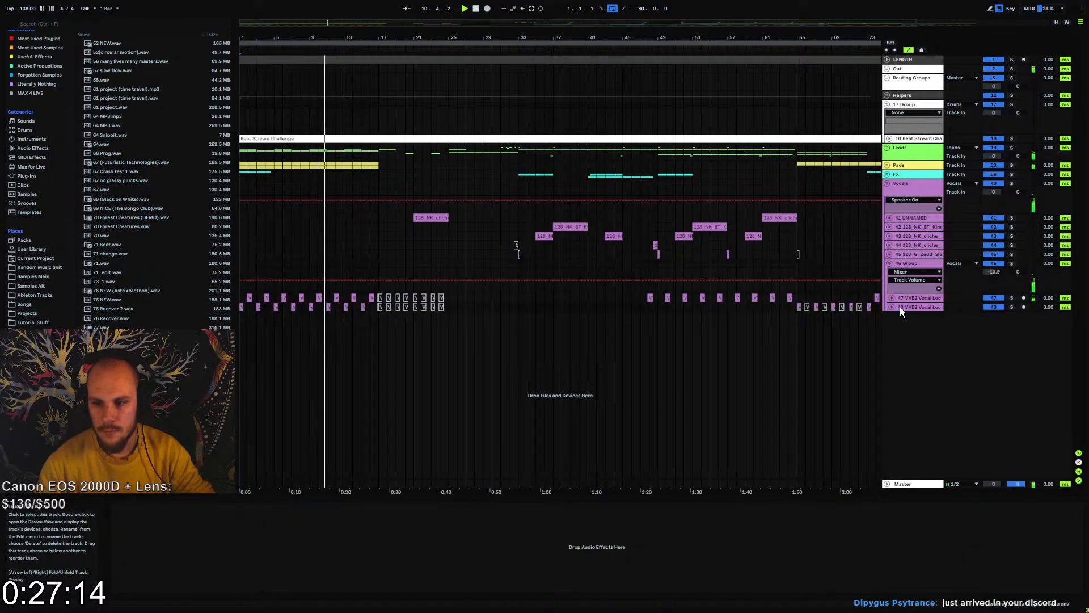
right_click(575, 532)
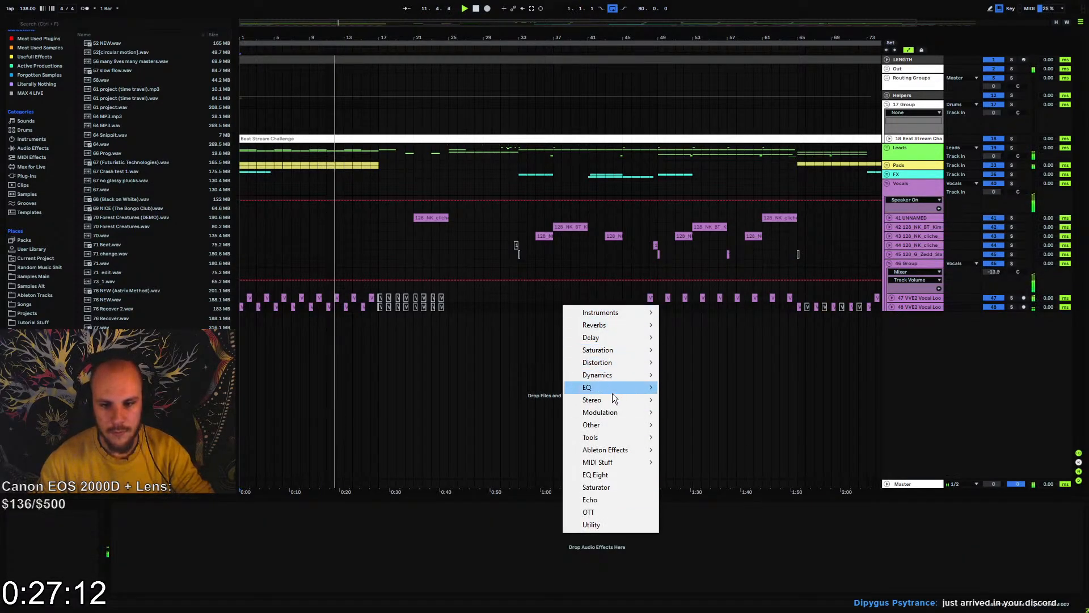
mouse_move(619, 390)
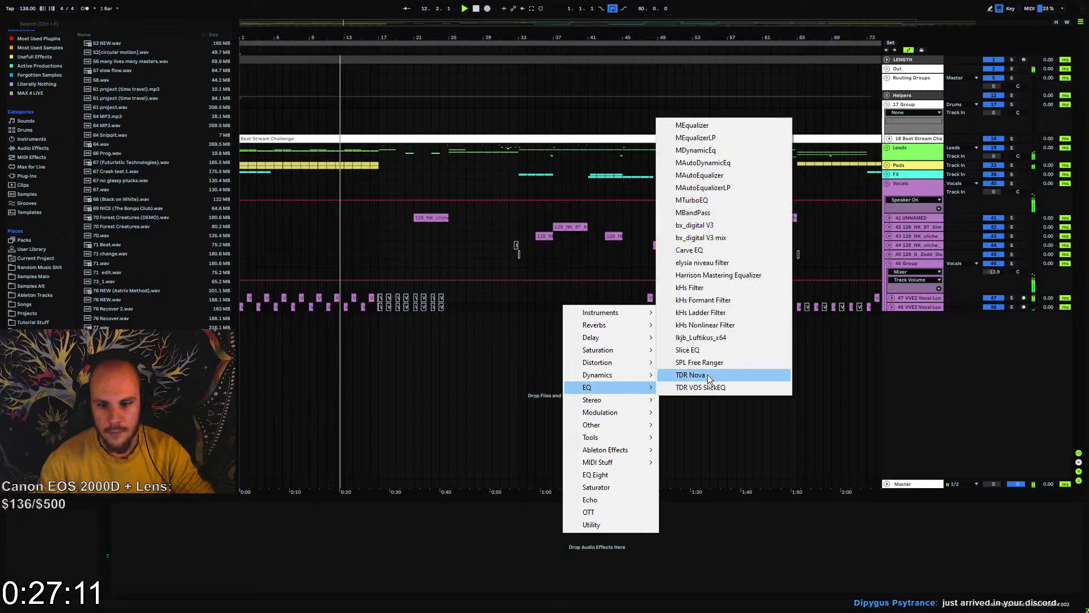
click(716, 125)
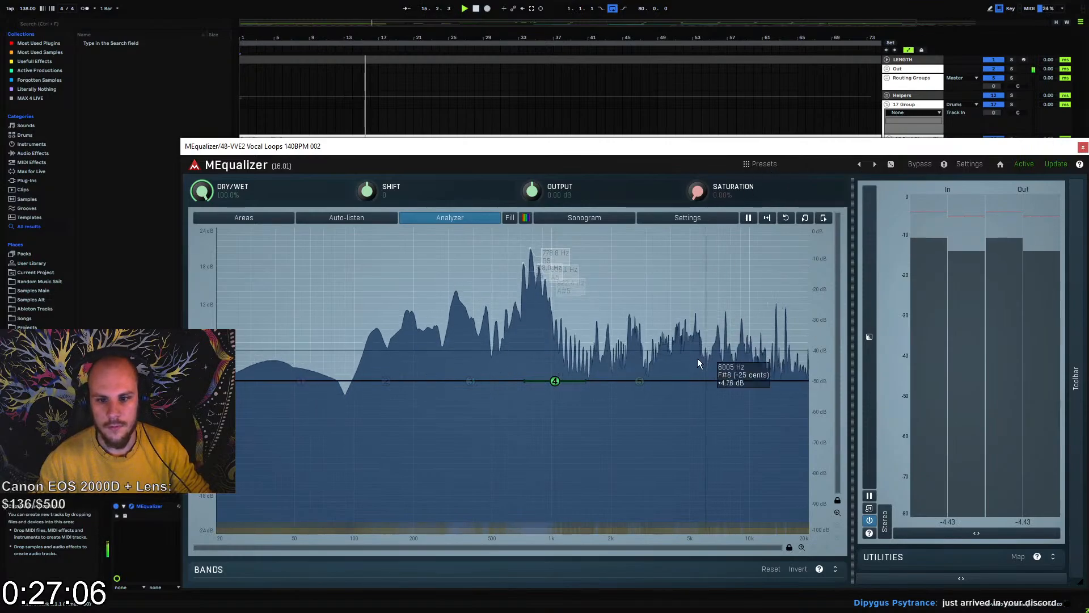
In MEqualizer, cut band 4 by about 8.5 dB near 855 Hz and boost band 5 by about 6 dB near 2.4 kHz
drag(555, 380, 537, 436)
key(space)
key(space)
key(space)
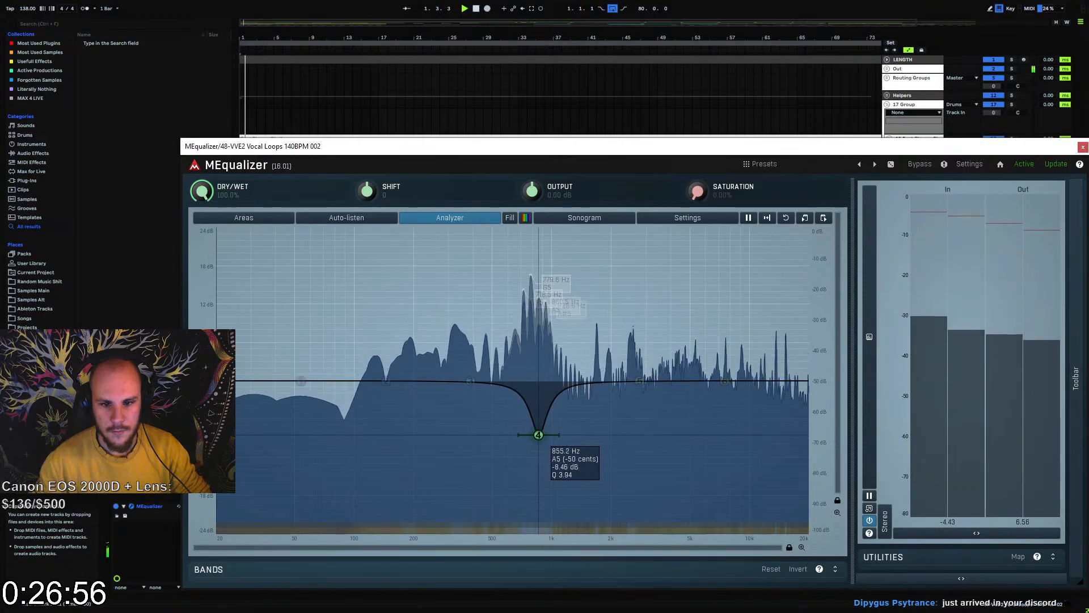
drag(640, 381, 627, 341)
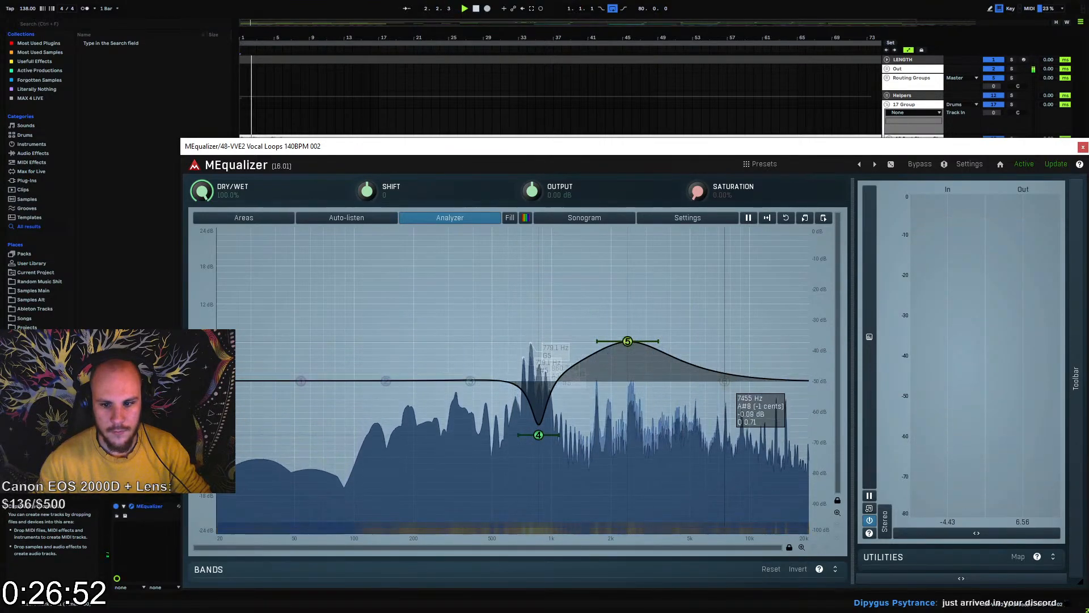
In MEqualizer, lower band 6 about 3 dB near 8.5 kHz, make band 1 a high-pass near 330 Hz and close the plug-in window
drag(730, 374, 734, 399)
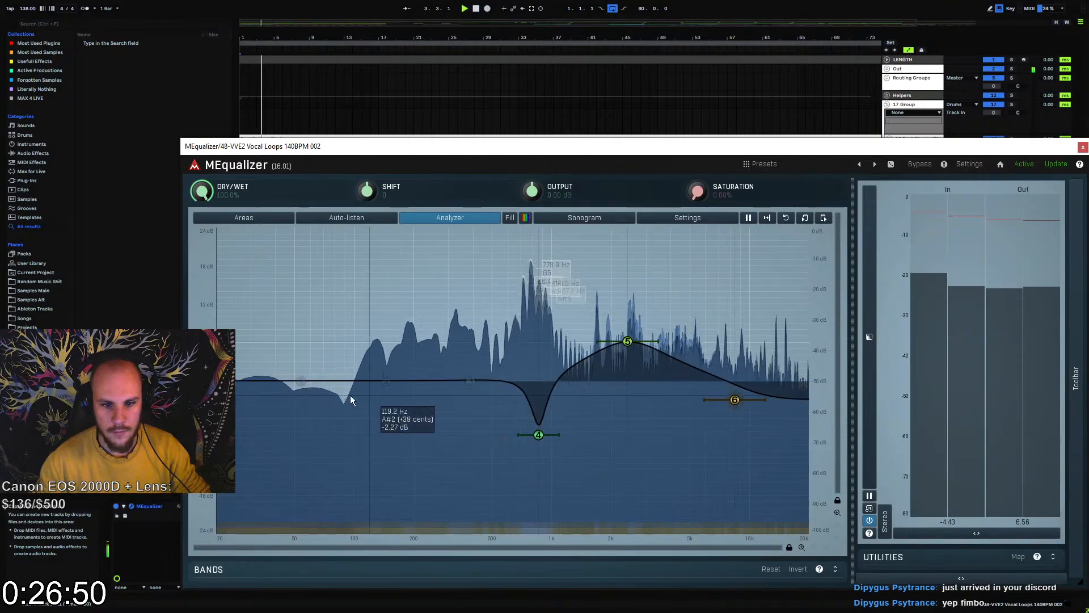
double_click(302, 379)
click(275, 481)
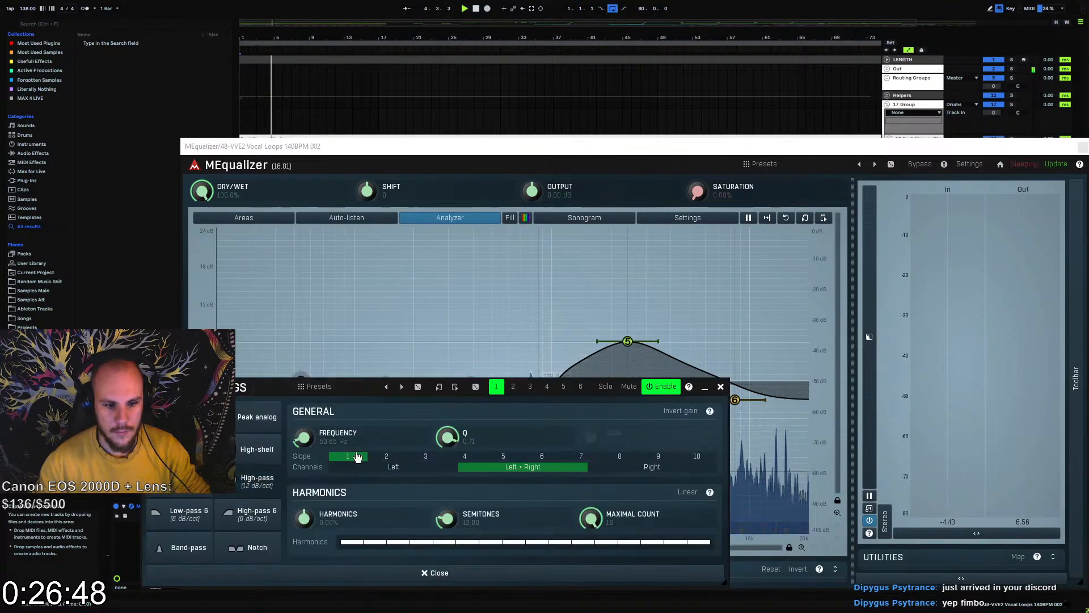
drag(291, 383, 447, 377)
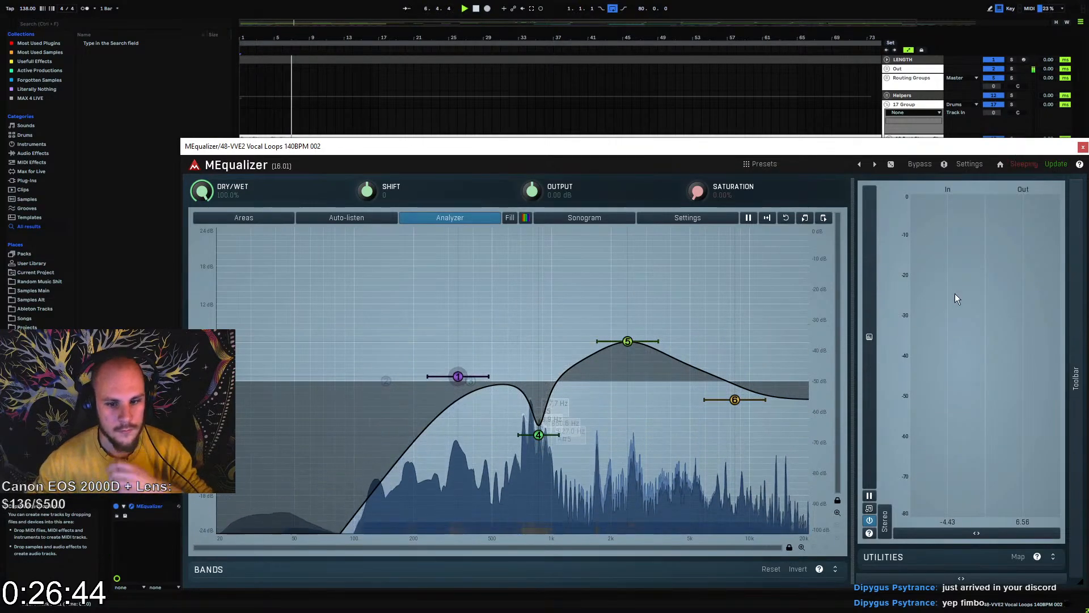
click(1083, 147)
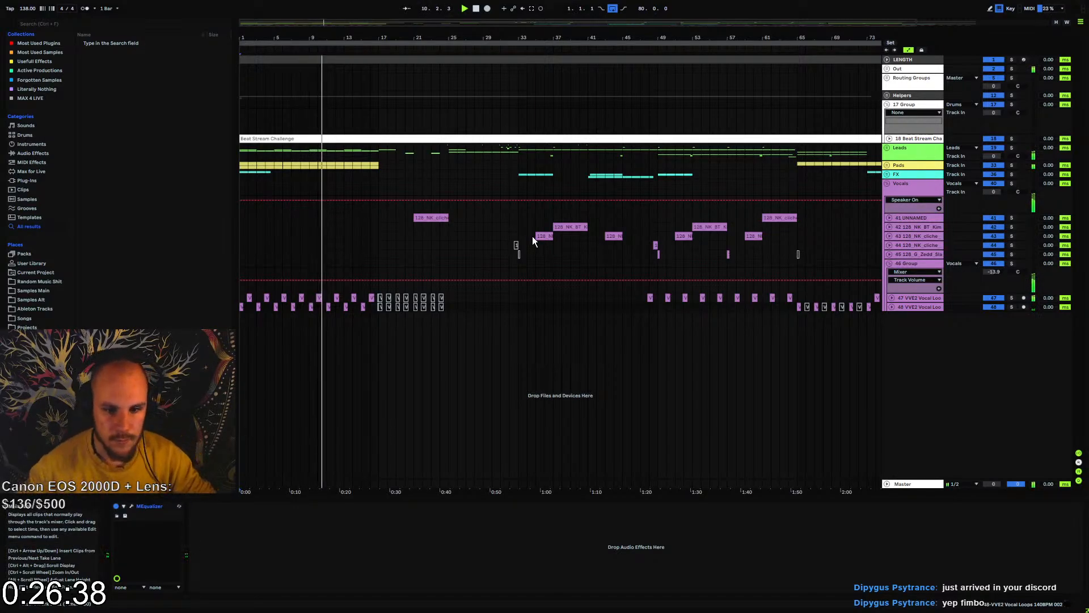
Unfold the Leads and 26 Group in the arrangement, and display the device chain of 26 Group
mouse_move(308, 36)
mouse_down()
mouse_move(368, 65)
mouse_move(445, 46)
mouse_up()
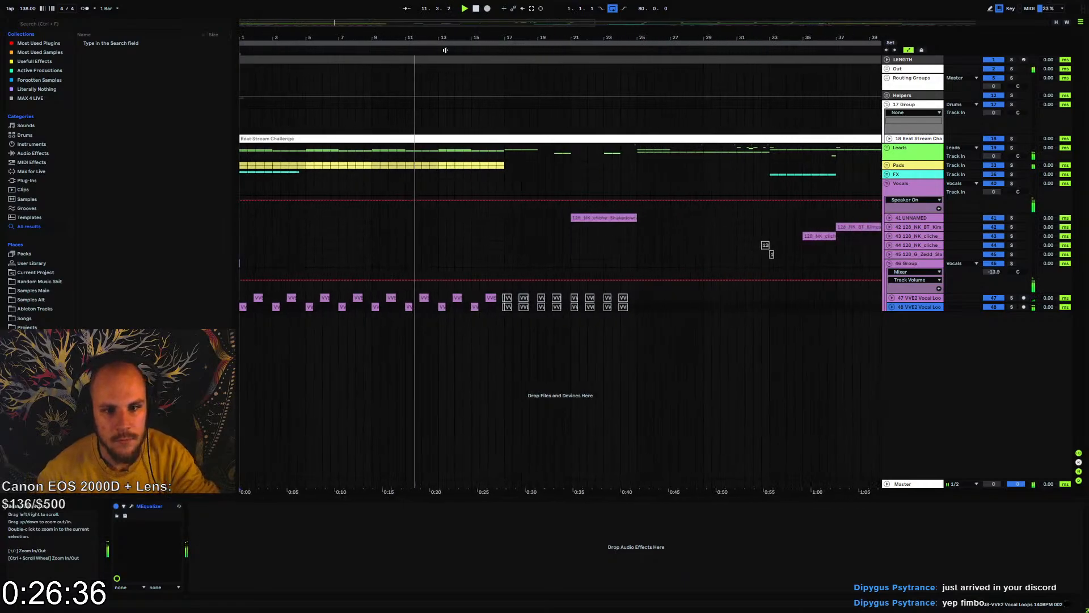
click(887, 147)
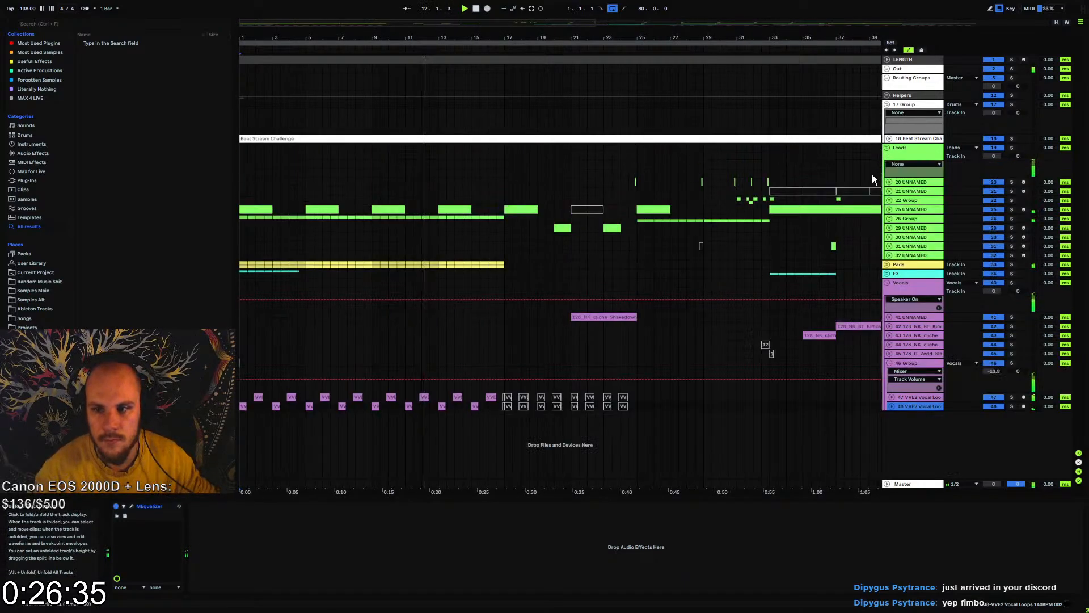
click(889, 210)
click(890, 210)
click(890, 220)
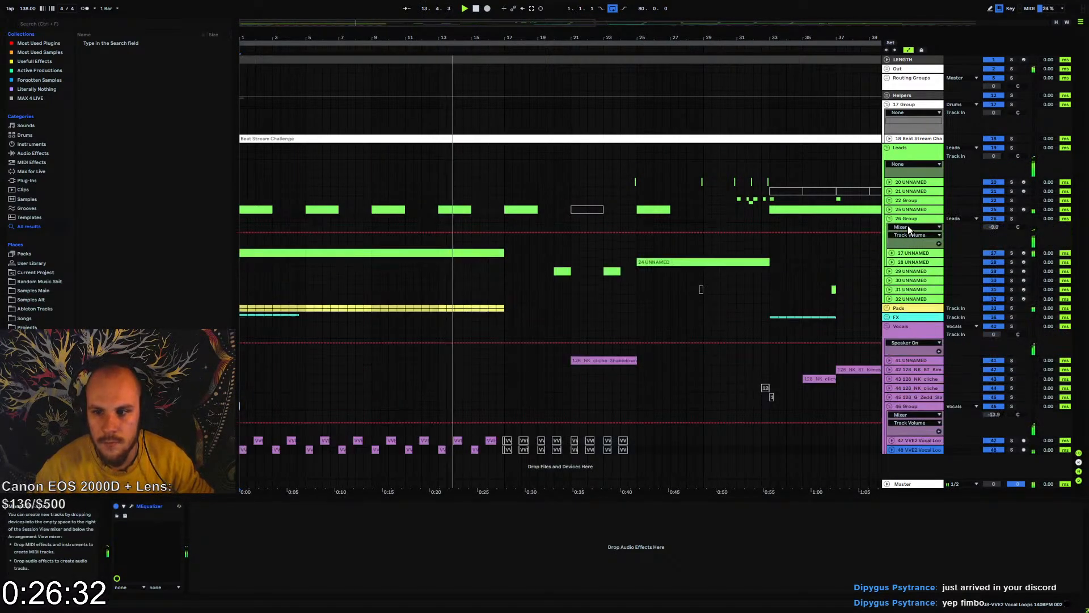
click(908, 218)
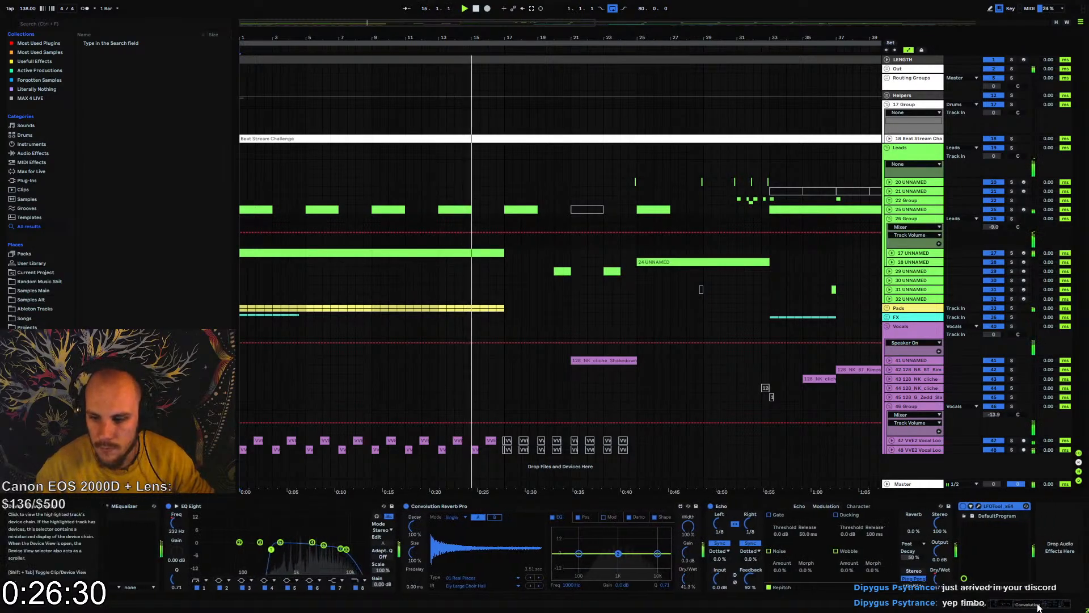
right_click(1013, 536)
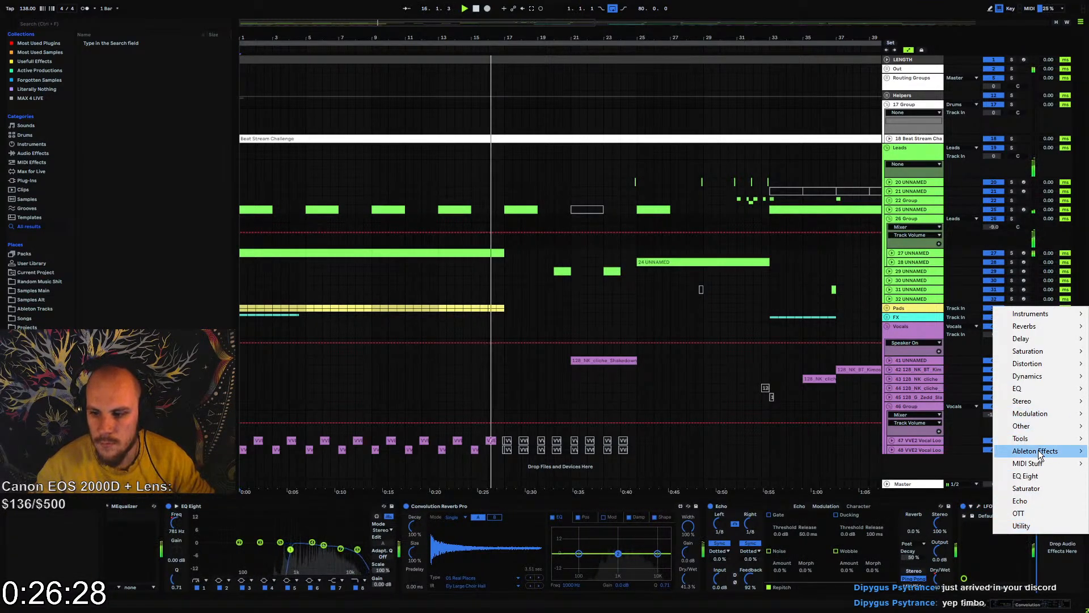
mouse_move(1016, 433)
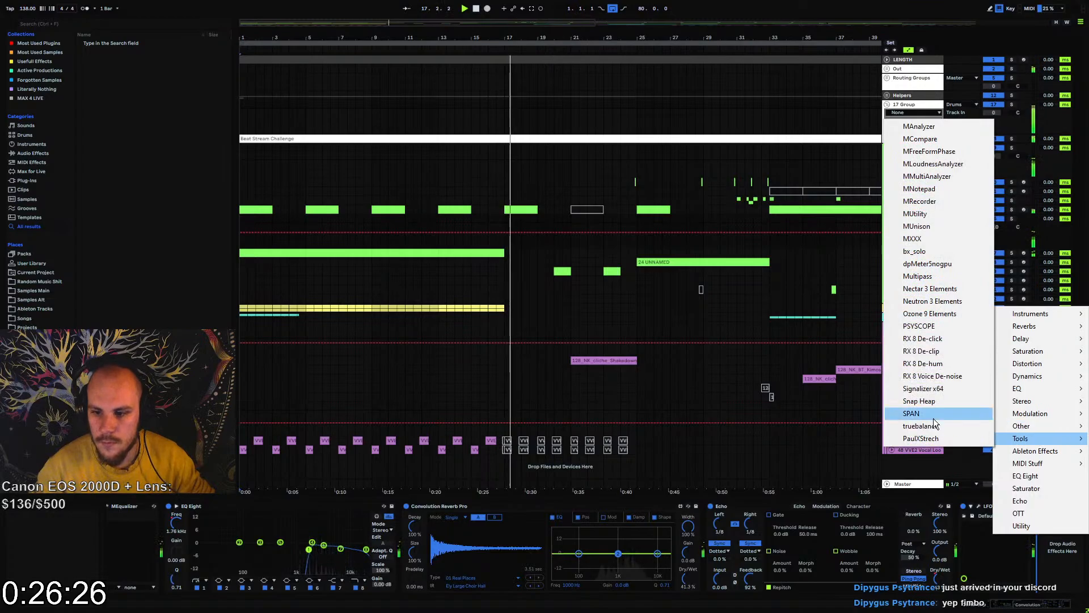
click(931, 277)
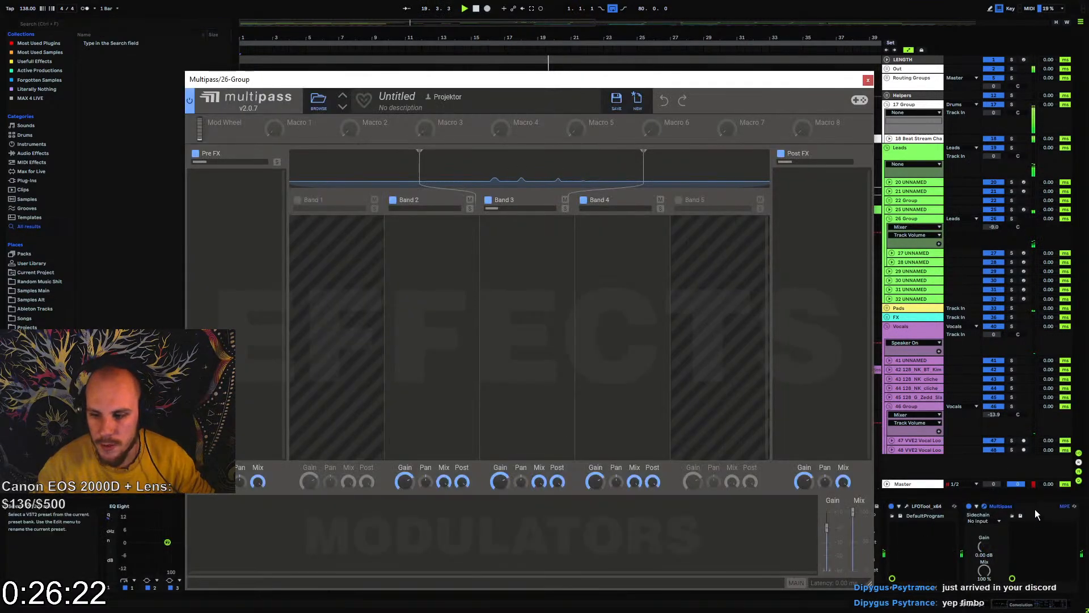
click(1029, 506)
key(Delete)
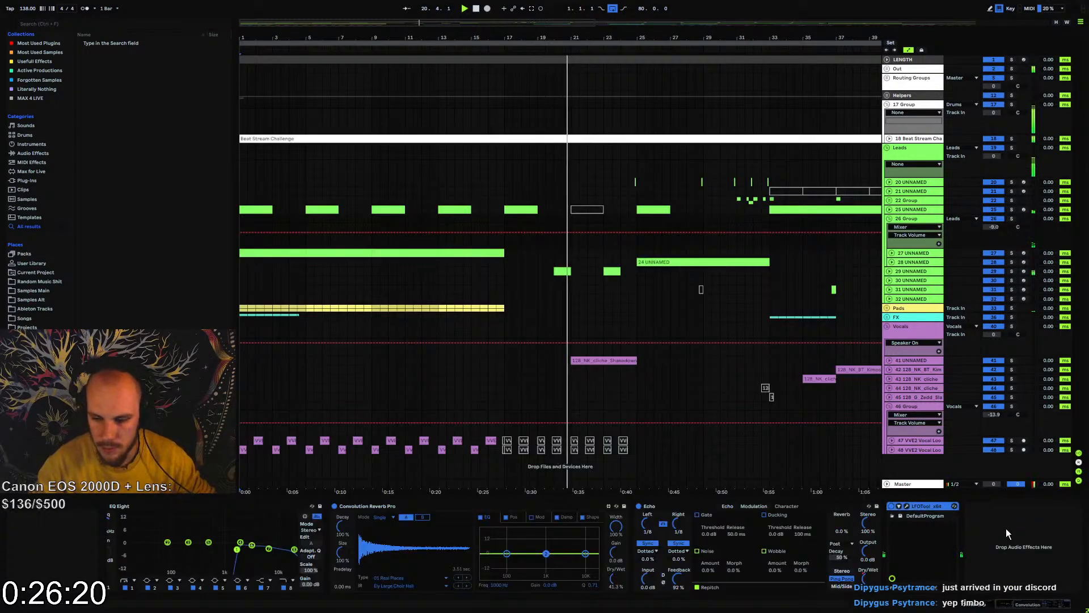
Add Snap Heap after LFOTool on 26 Group and load the Shimmer preset from Catalyst's Creative Effects
right_click(1006, 529)
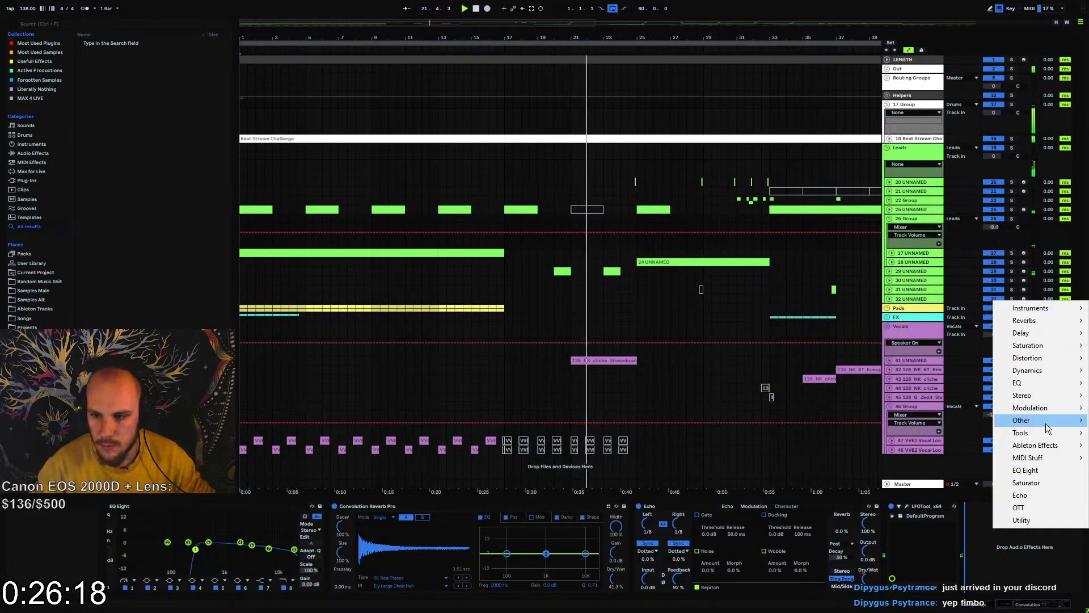
mouse_move(1020, 434)
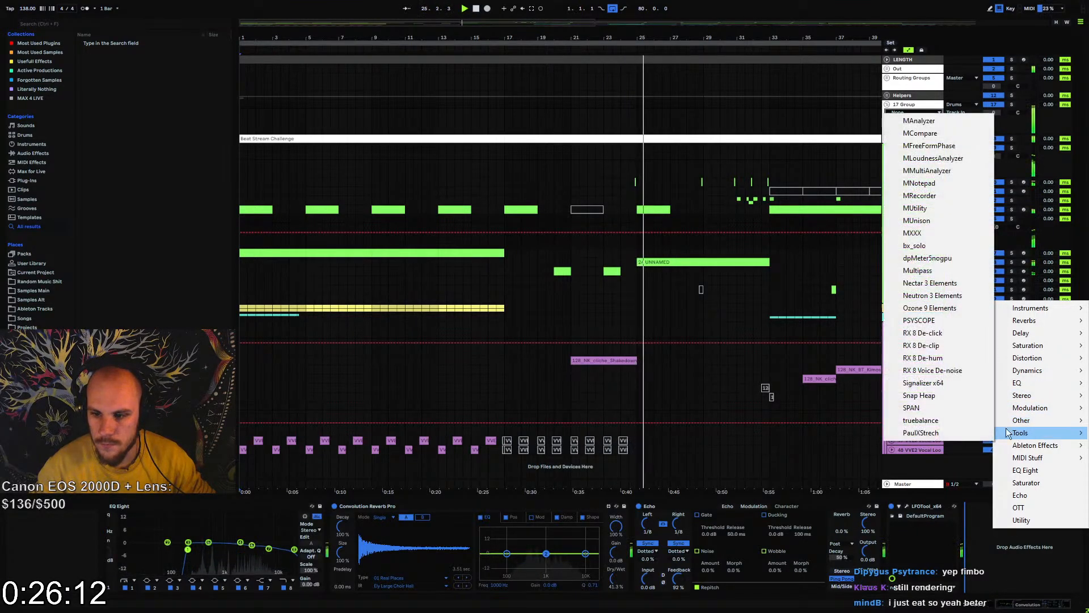
click(917, 394)
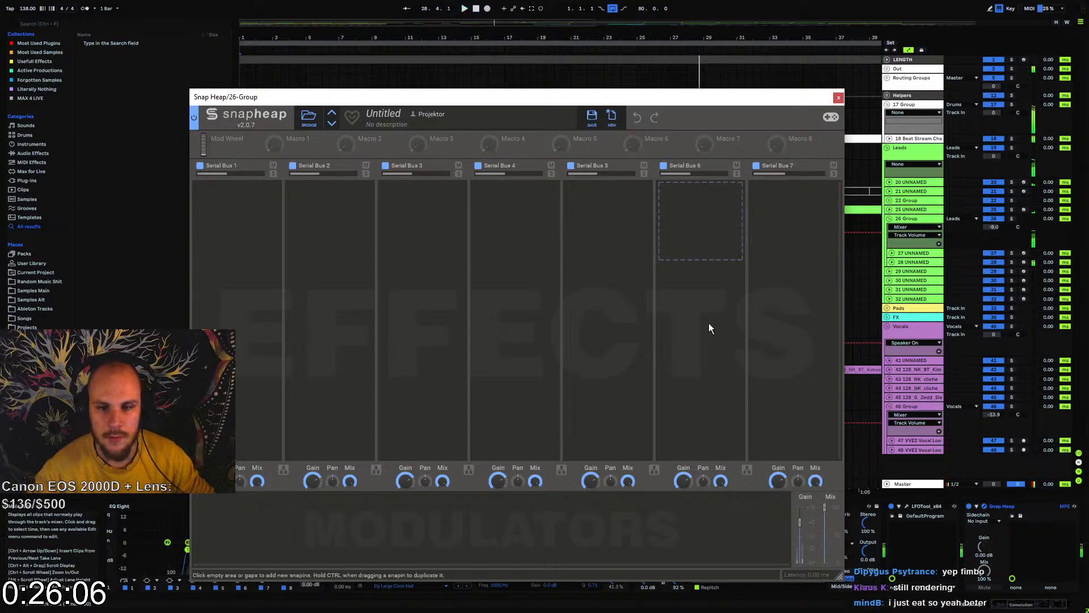
click(317, 119)
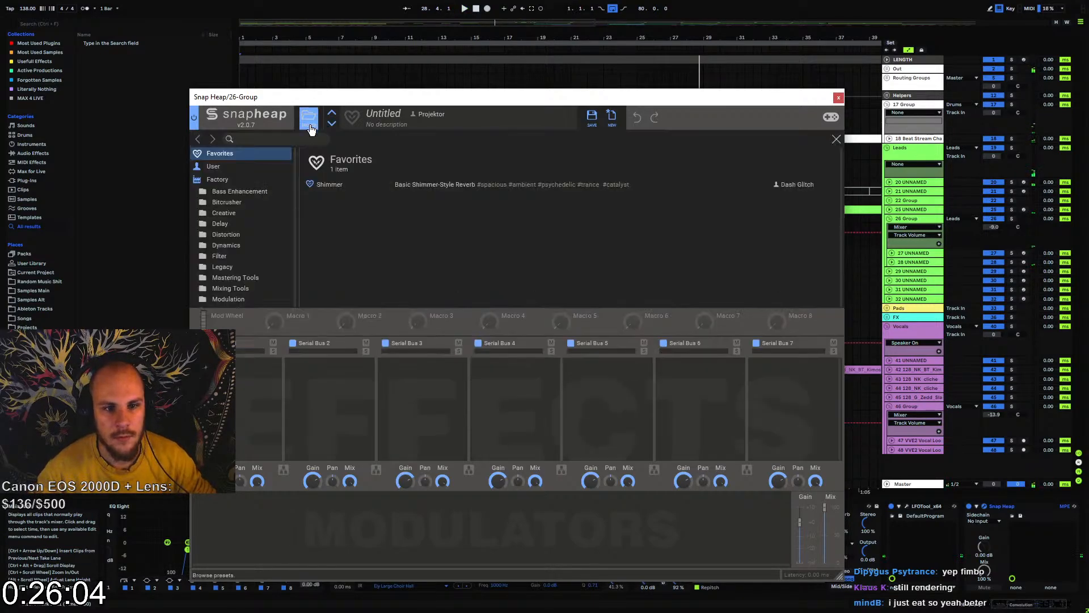
click(220, 319)
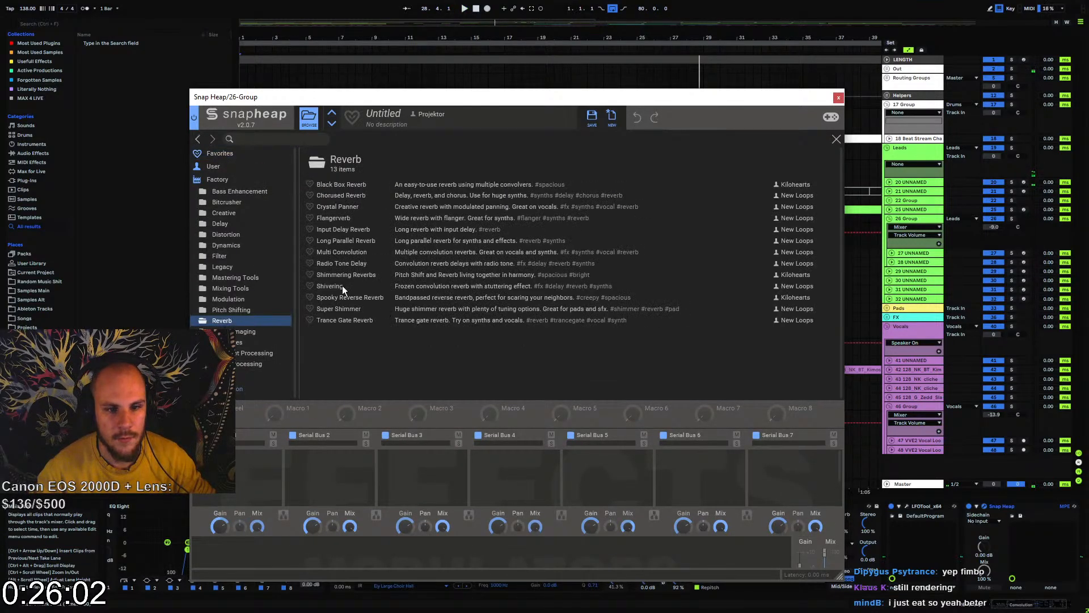
click(245, 375)
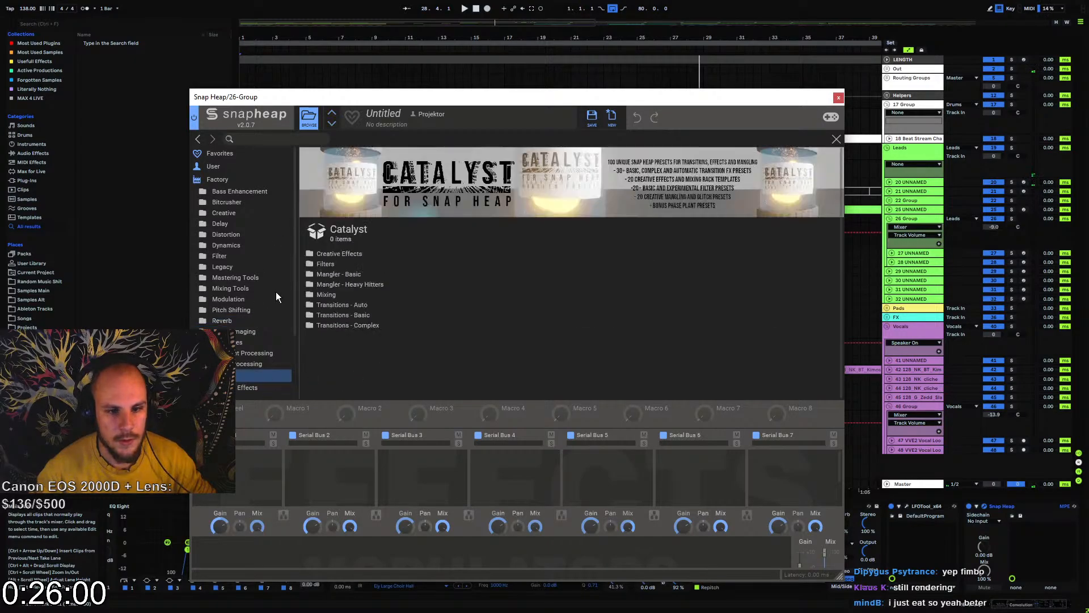
click(327, 254)
click(332, 300)
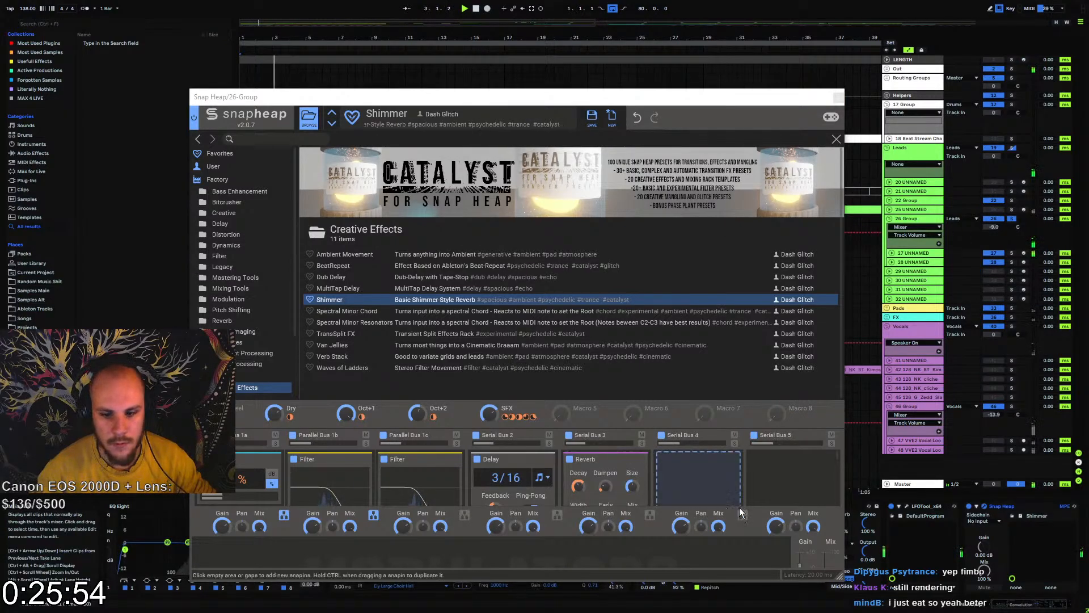
Enlarge the Snap Heap window, close its preset browser and lower the main Mix to about half
drag(618, 102, 618, 4)
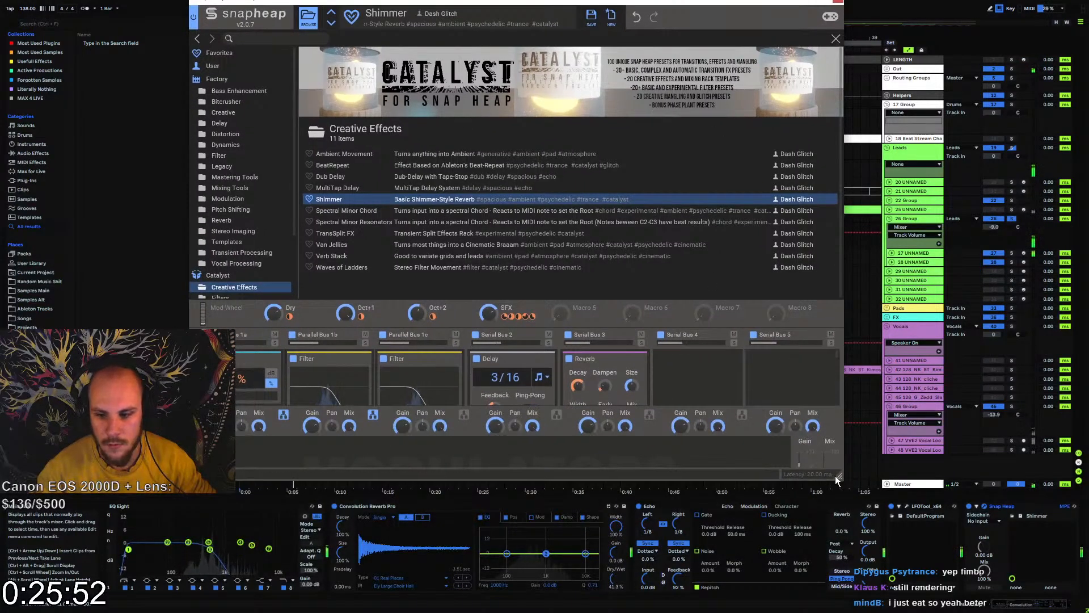
drag(837, 476, 844, 610)
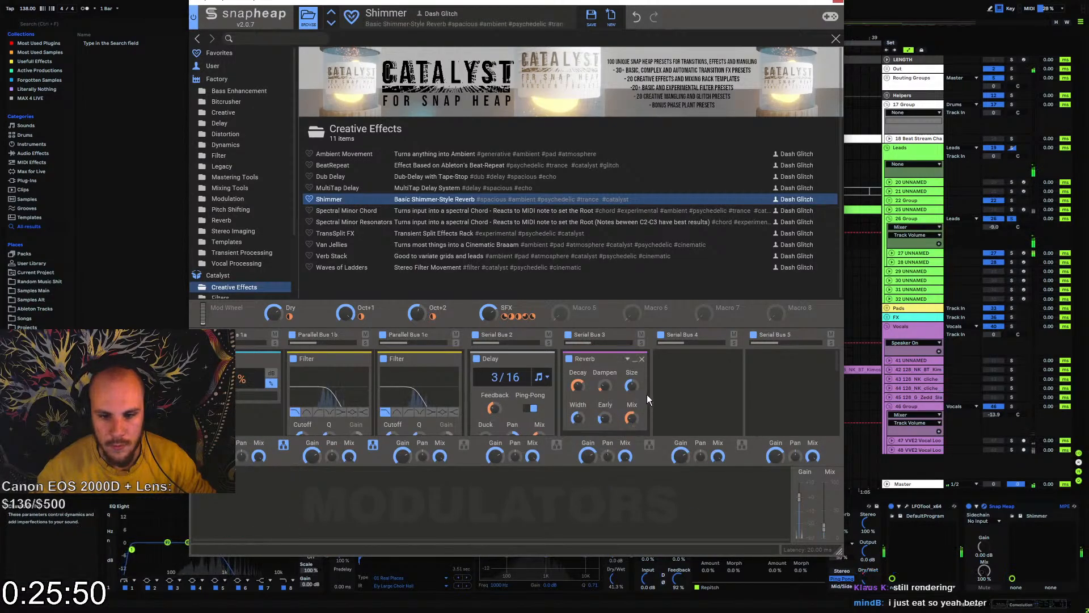
scroll(669, 392, down, 3)
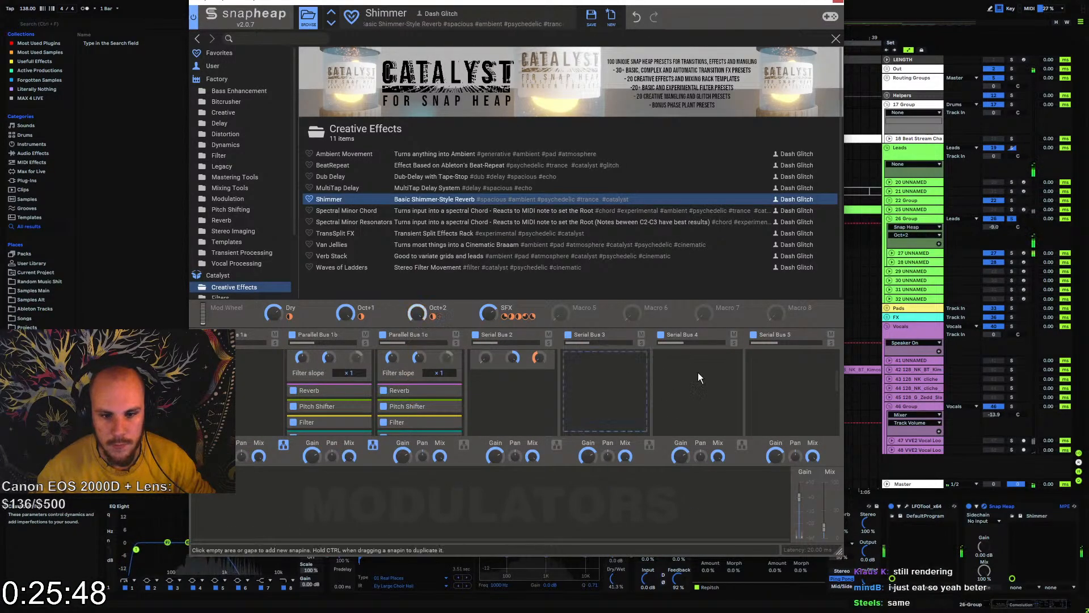
drag(836, 376, 842, 407)
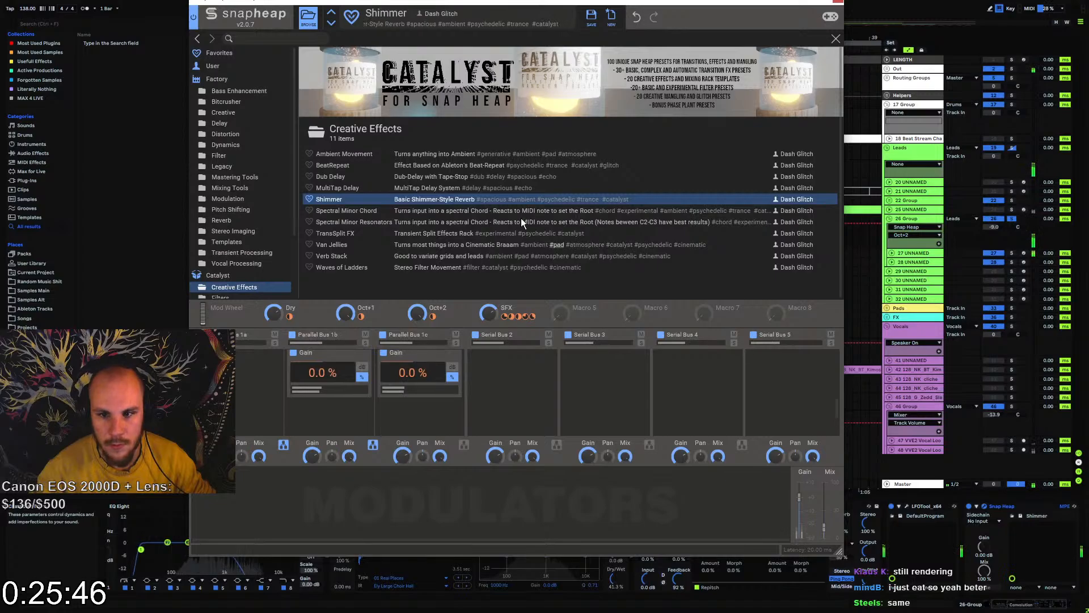
click(310, 21)
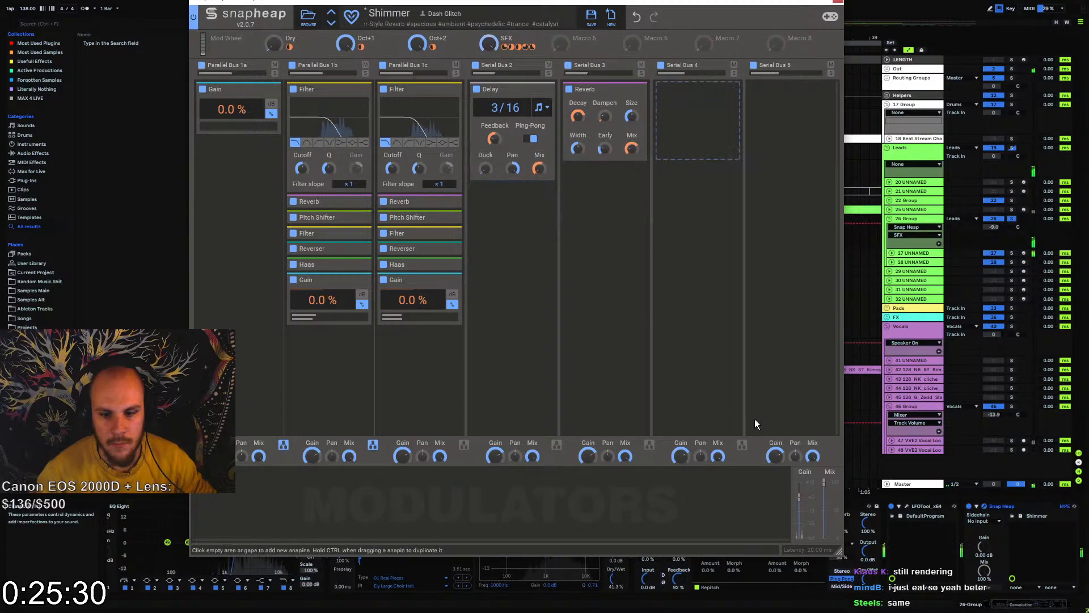
drag(824, 482, 825, 505)
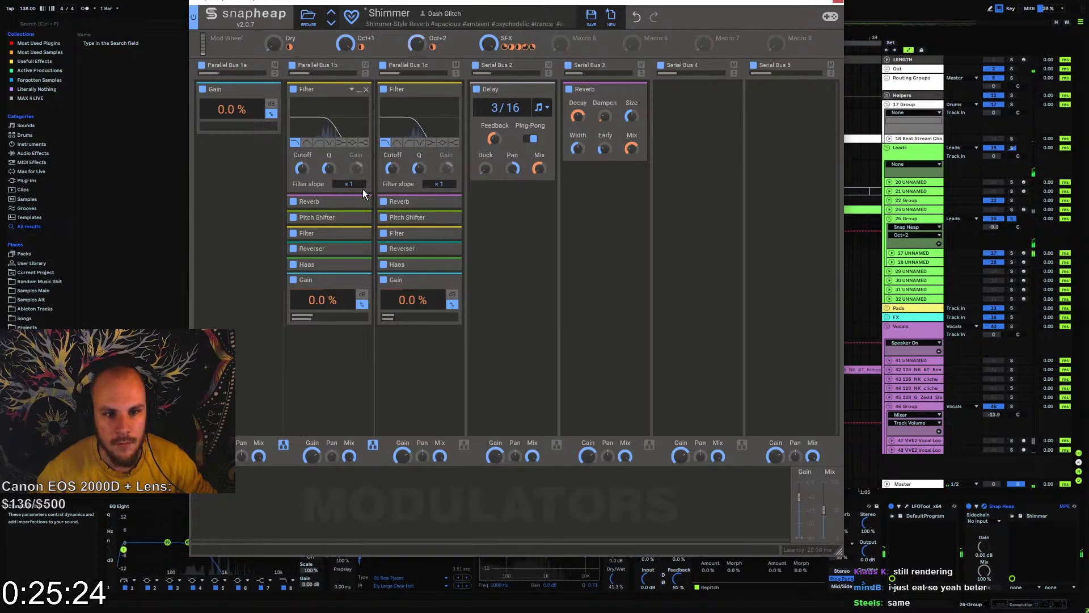
Place the Pitch Shifter ahead of the Reverb in Parallel Buses 1b and 1c, and expand both Reverbs
drag(324, 220, 327, 201)
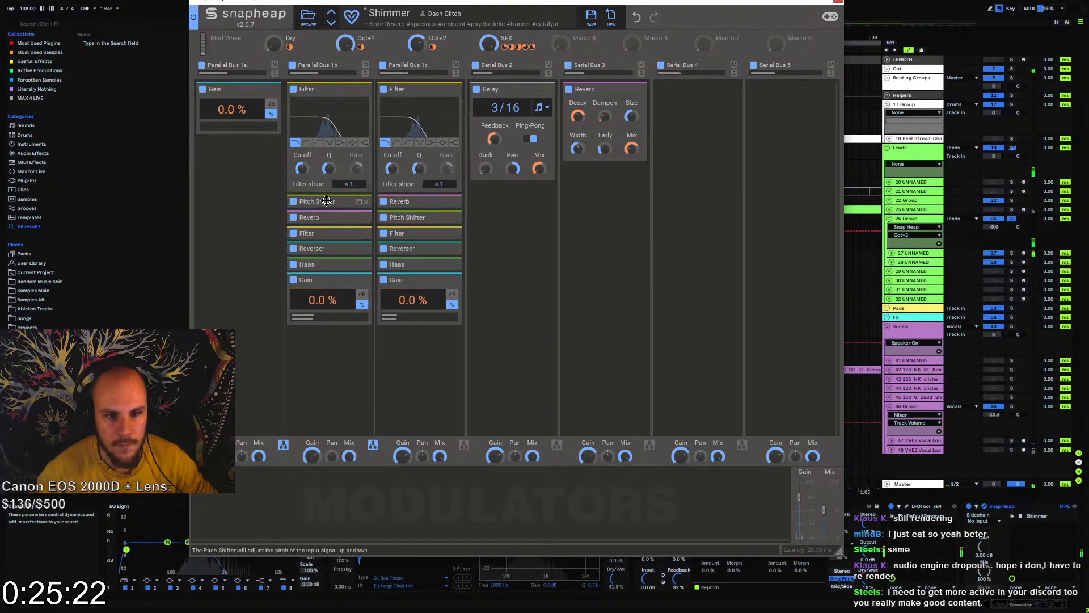
drag(419, 222, 418, 202)
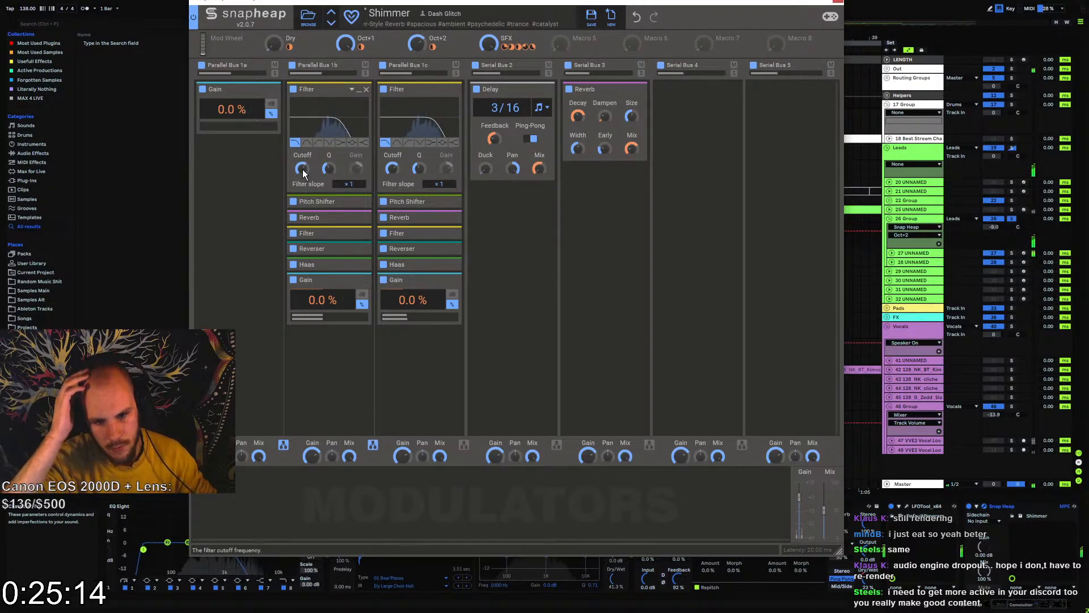
click(449, 219)
click(360, 218)
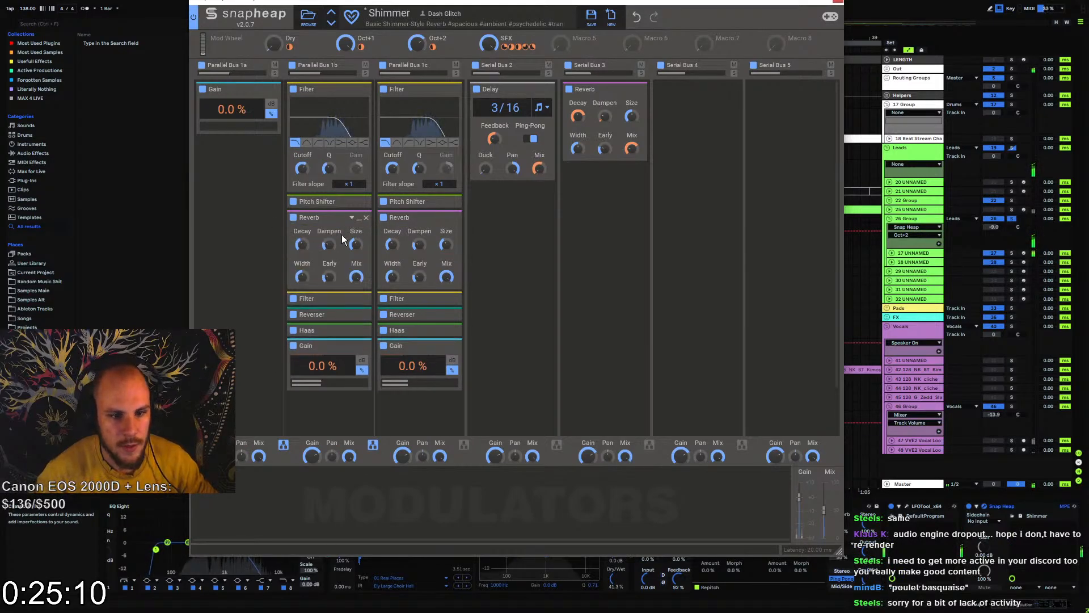
Disable the Reverser in Parallel Buses 1b and 1c, and check the second Filter in Parallel Bus 1c
click(293, 315)
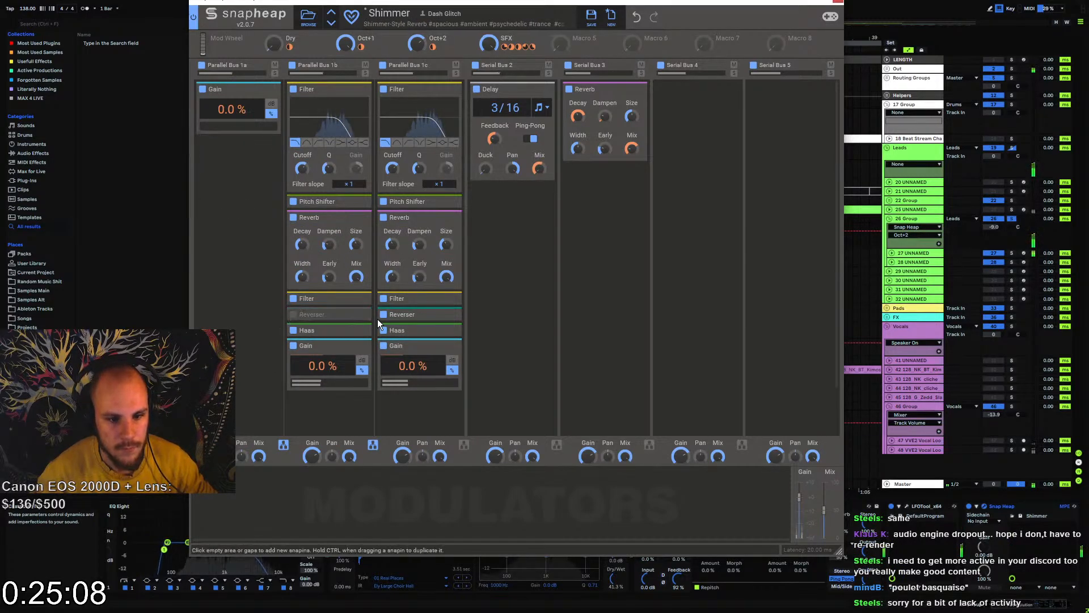
click(384, 315)
click(450, 300)
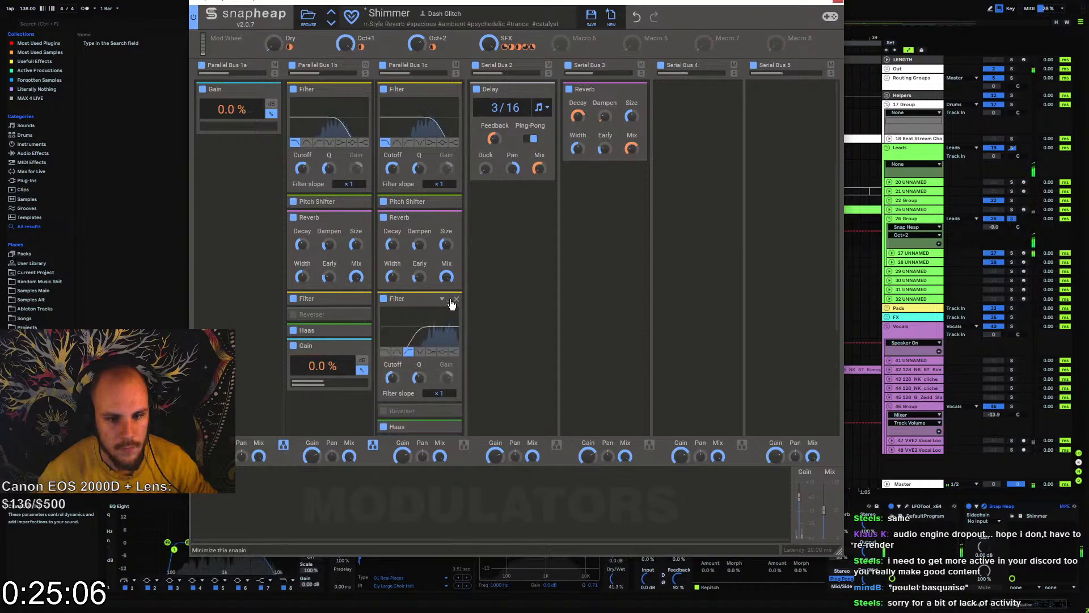
click(451, 302)
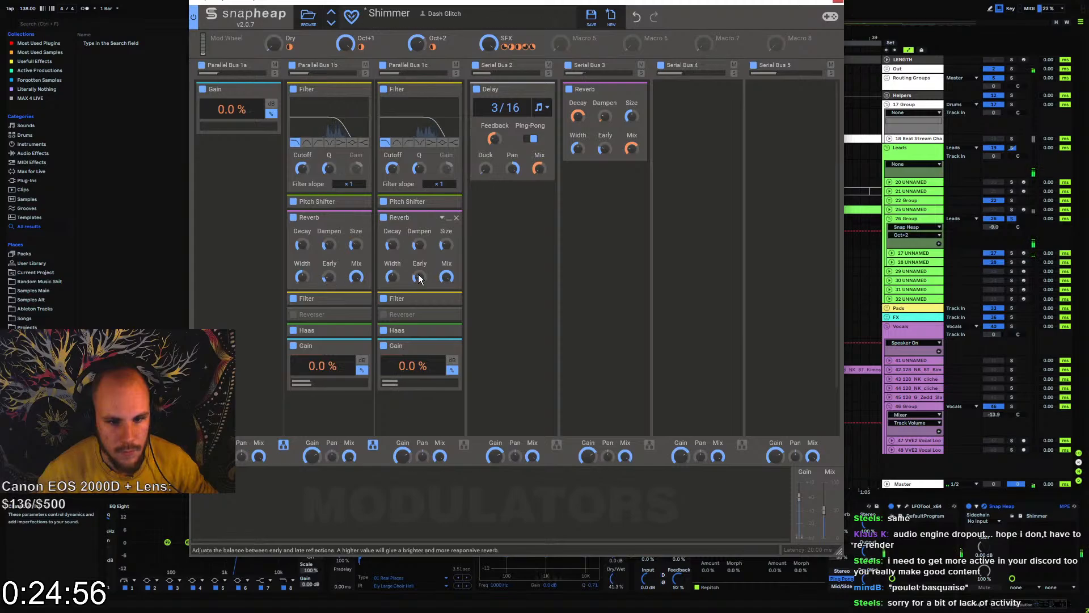
Remove the Delay from Serial Bus 2 and the Reverb from Serial Bus 3
click(477, 90)
click(551, 91)
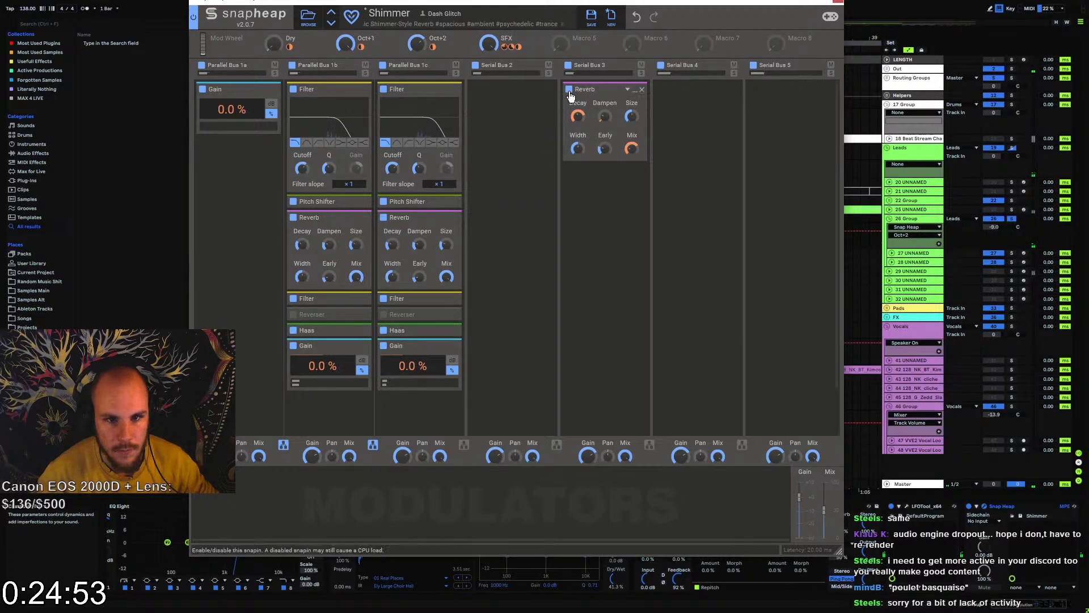
click(640, 89)
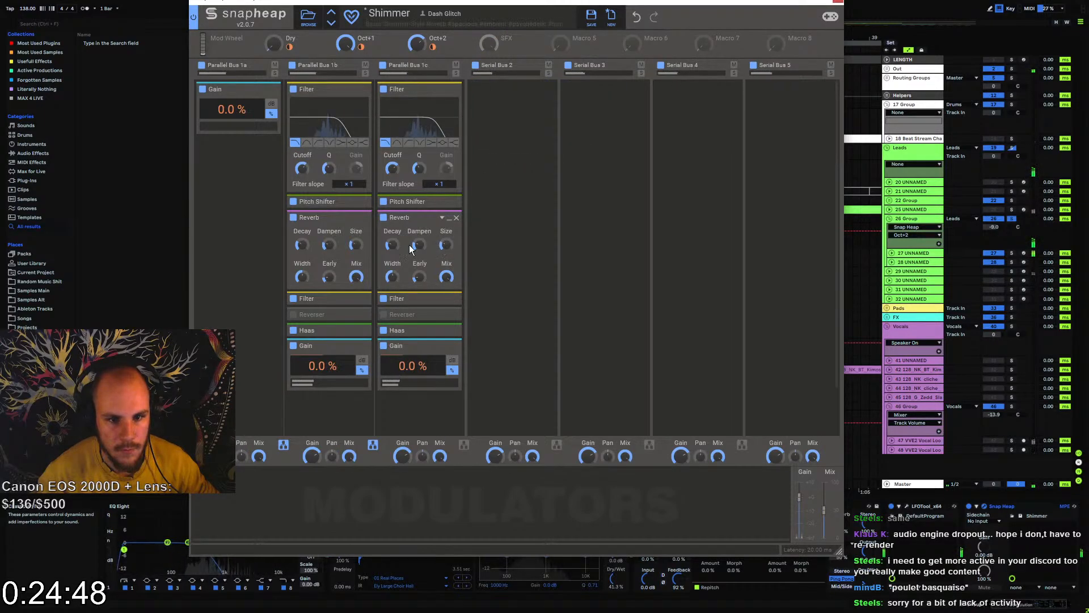
Increase the Decay of the Reverbs in Parallel Buses 1b and 1c, and set Snap Heap's main Mix to 34%
drag(392, 246, 392, 245)
drag(301, 244, 301, 235)
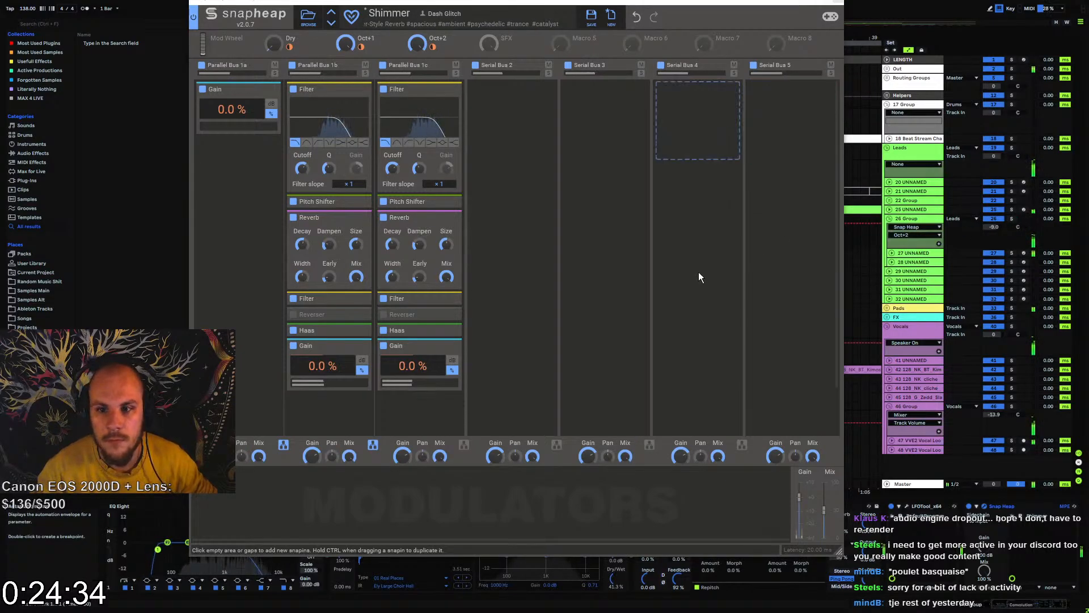
drag(824, 514, 823, 521)
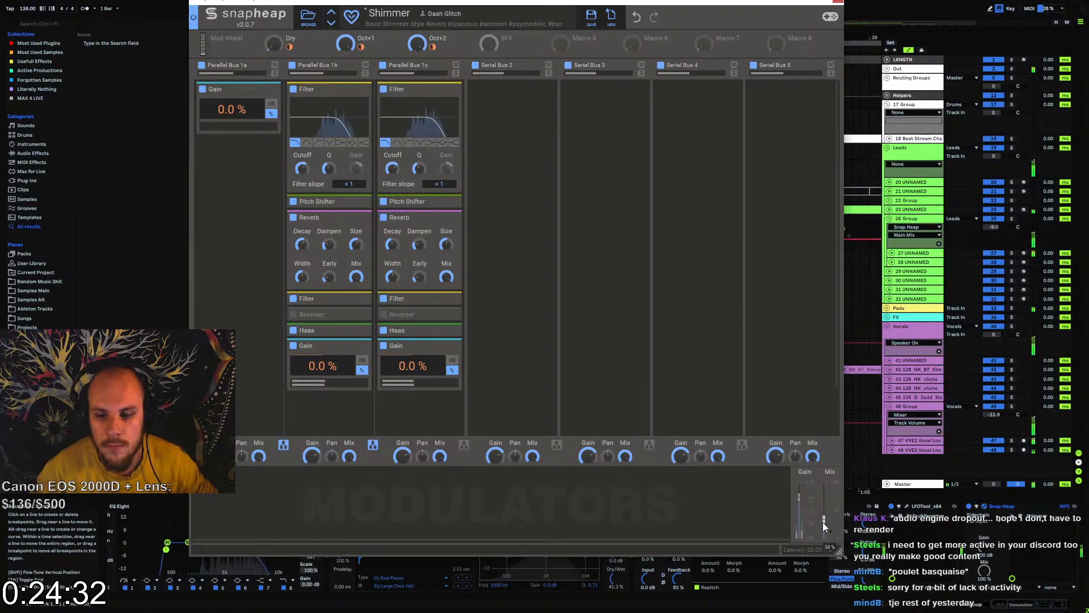
Close Snap Heap and automate its Main Mix on the 26 Group as a curved rise from 0.00 at bar 1 to a peak at bar 17
click(837, 2)
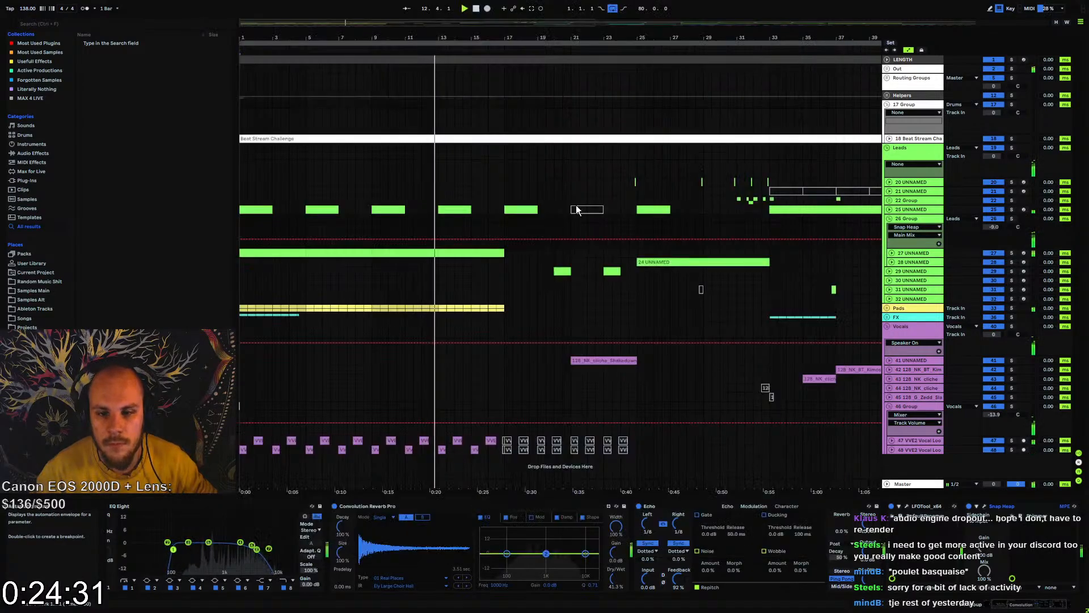
click(505, 235)
drag(454, 236, 240, 247)
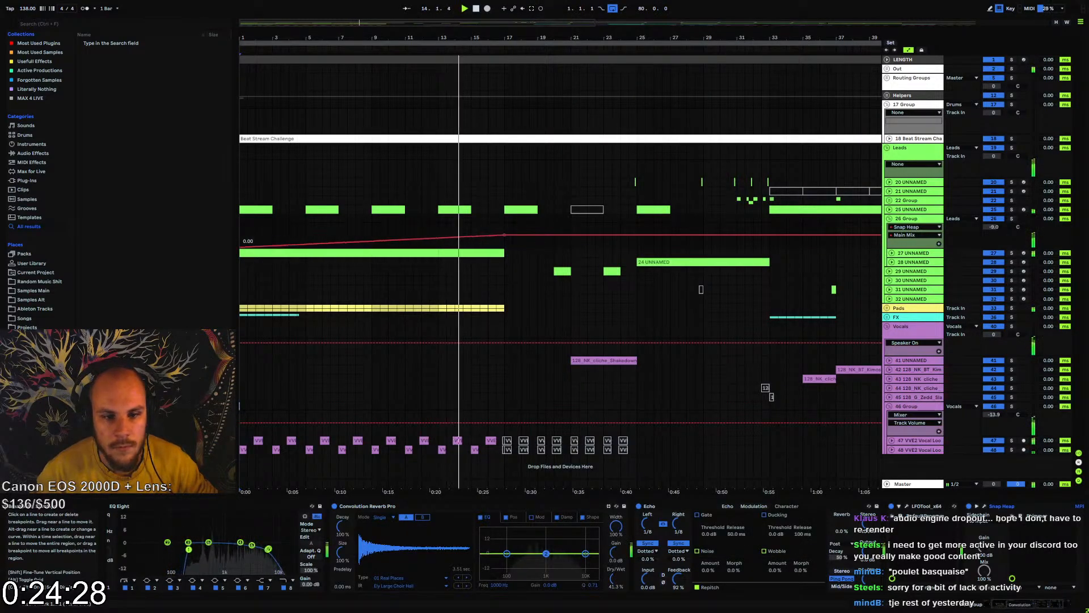
drag(420, 239, 421, 247)
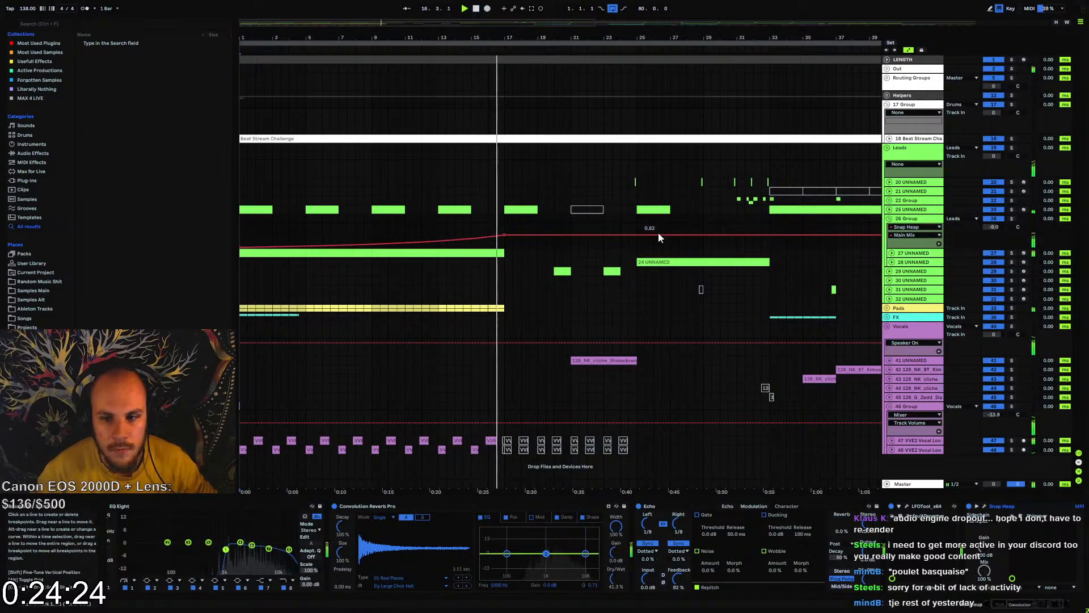
Drop the Main Mix automation to zero from bar 17 onward, without a second rise toward bar 25
click(638, 235)
drag(668, 235, 636, 247)
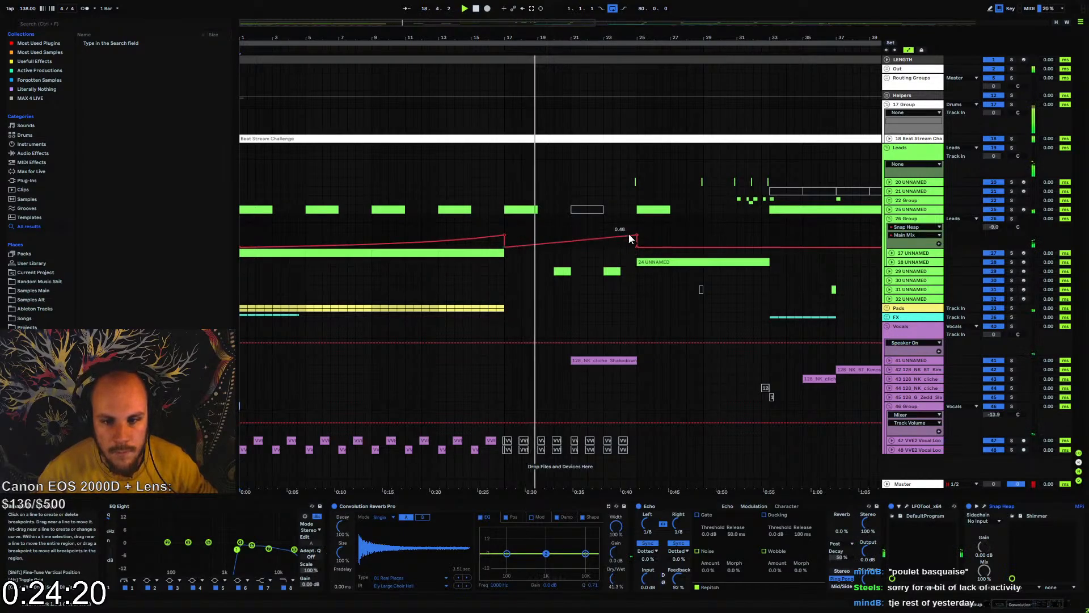
drag(636, 235, 638, 250)
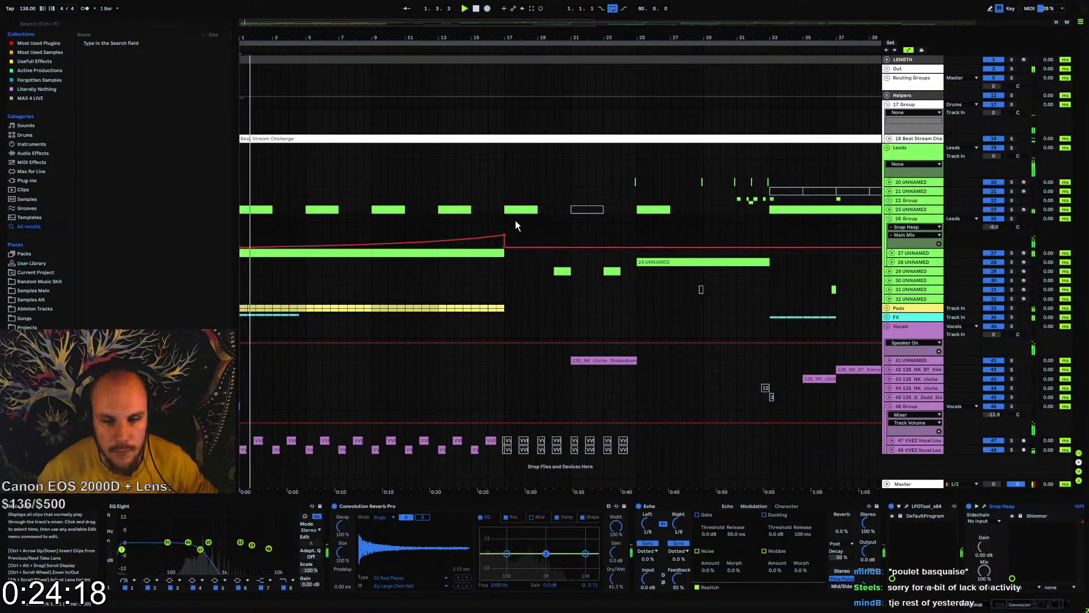
Play back the transition into bar 17, fold the 26 Group, and select the vocal loop clips up to bar 25
click(486, 227)
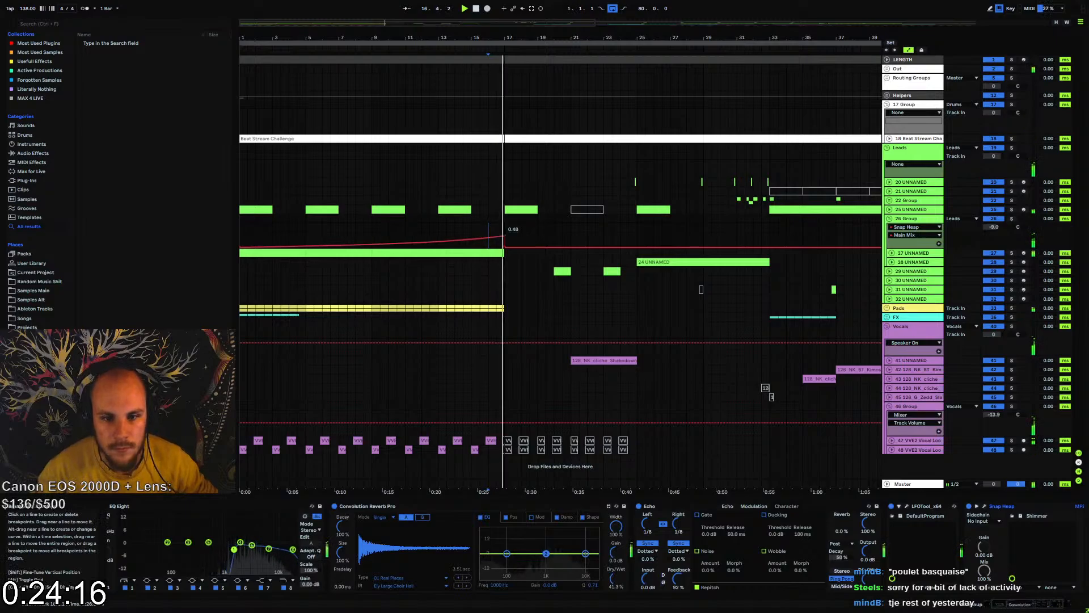
click(889, 219)
click(439, 218)
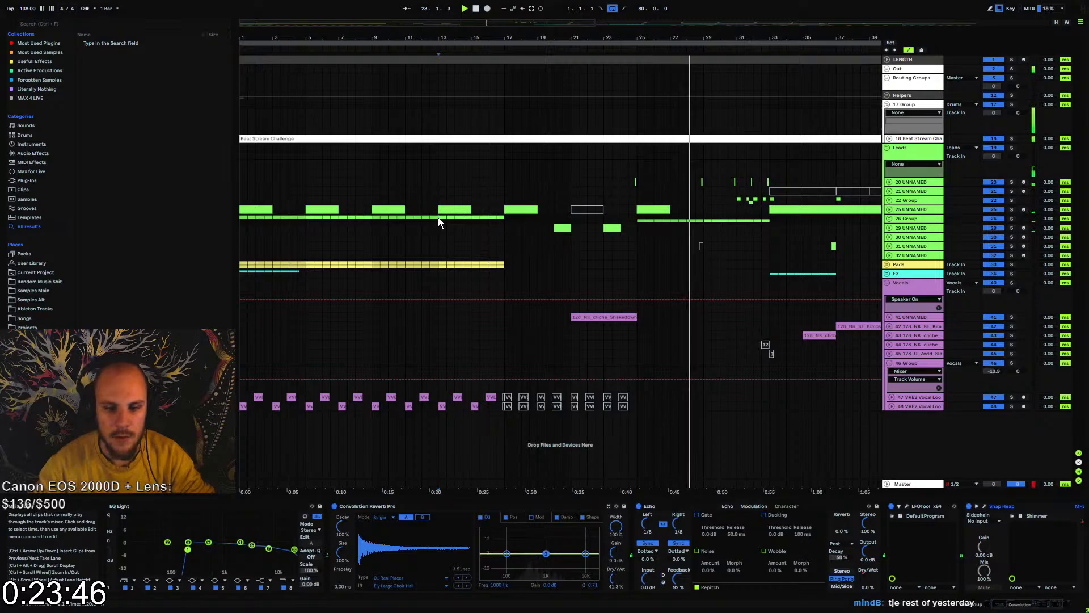
drag(500, 401, 641, 405)
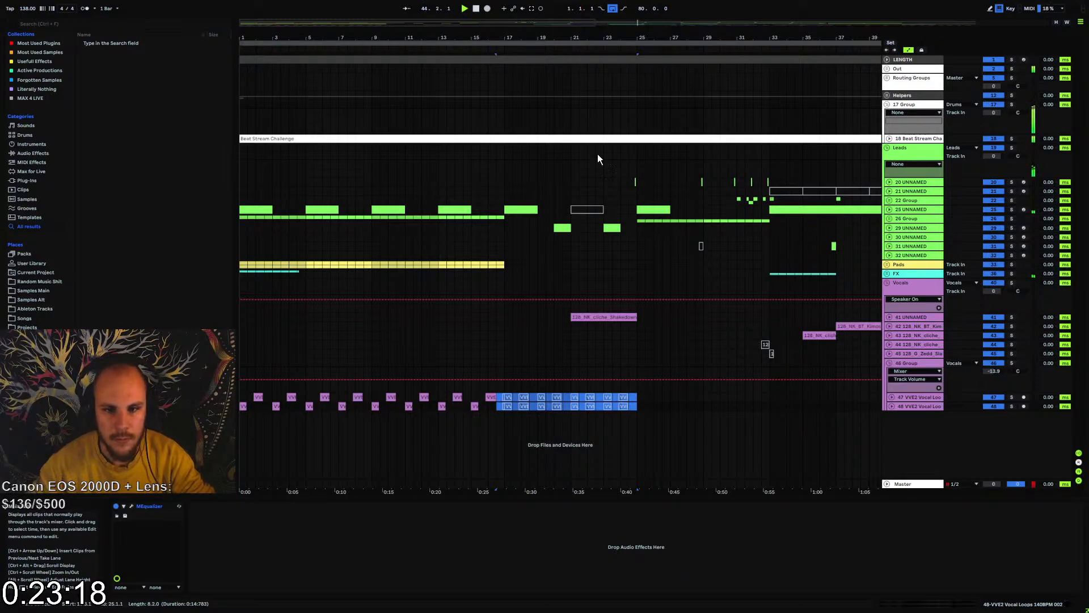
Unfold the Beat Stream Challenge track and the Out group, and place MEqualizerLP ahead of Boost on Master Out
drag(548, 38, 548, 7)
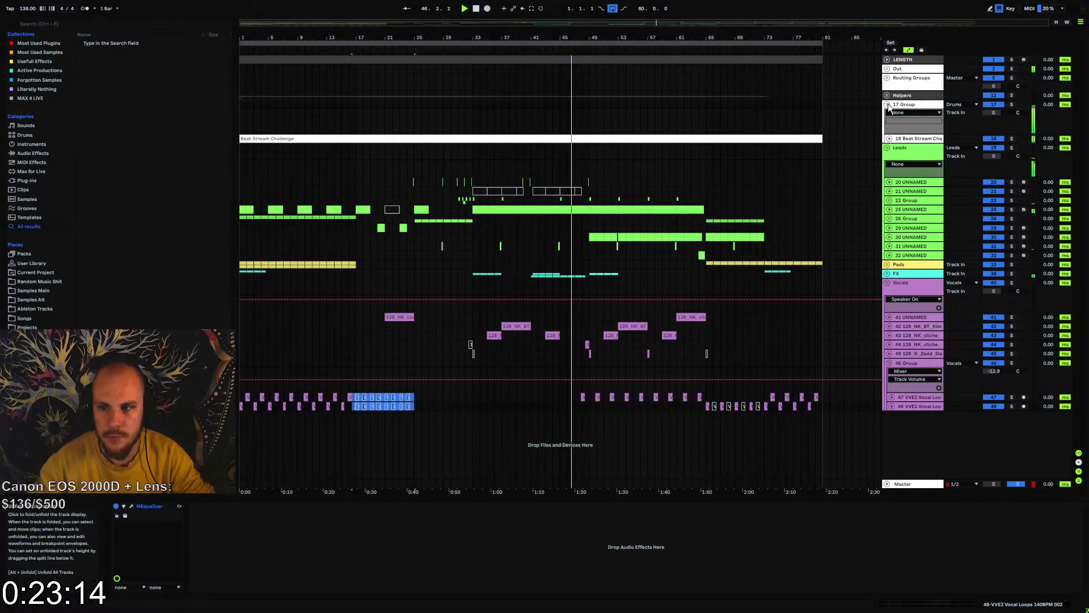
click(889, 139)
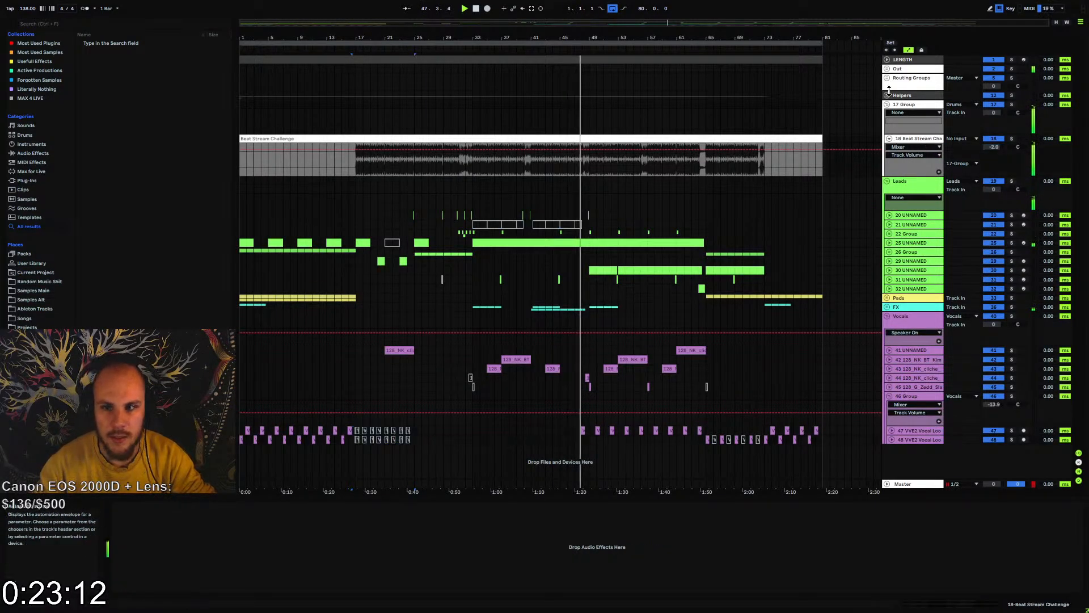
click(888, 68)
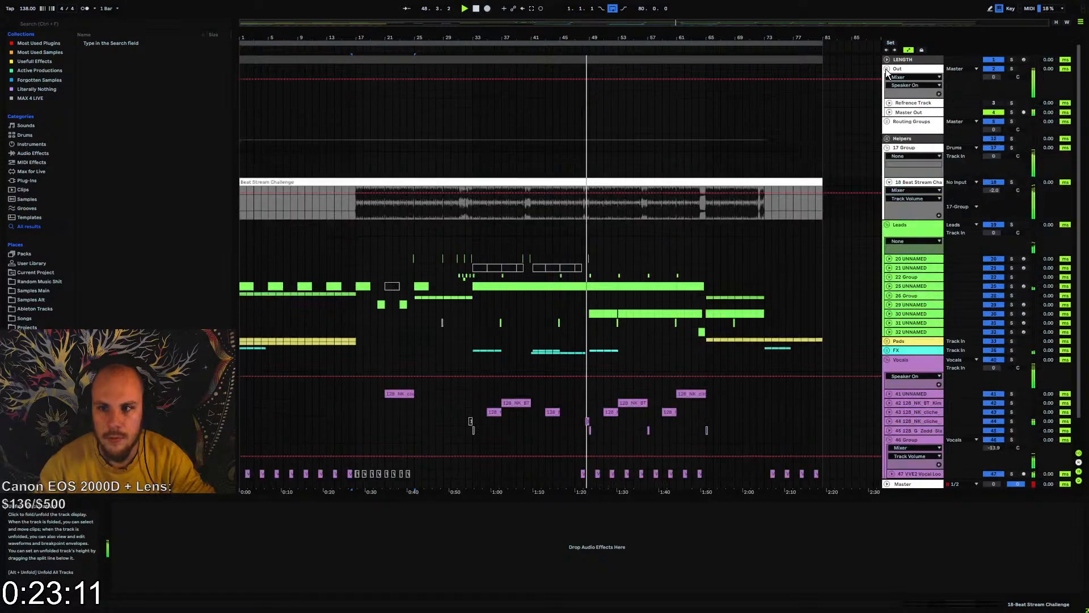
click(909, 112)
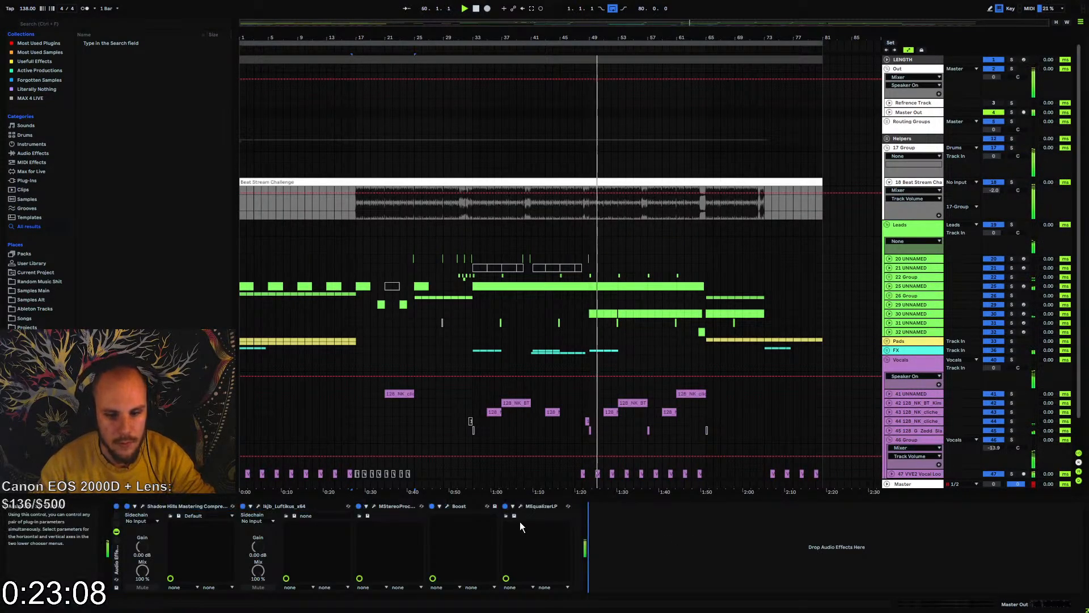
drag(545, 506, 458, 508)
Set the Quality of Boost on Master Out to Oversample with True-Peak, and close the plug-in
click(520, 505)
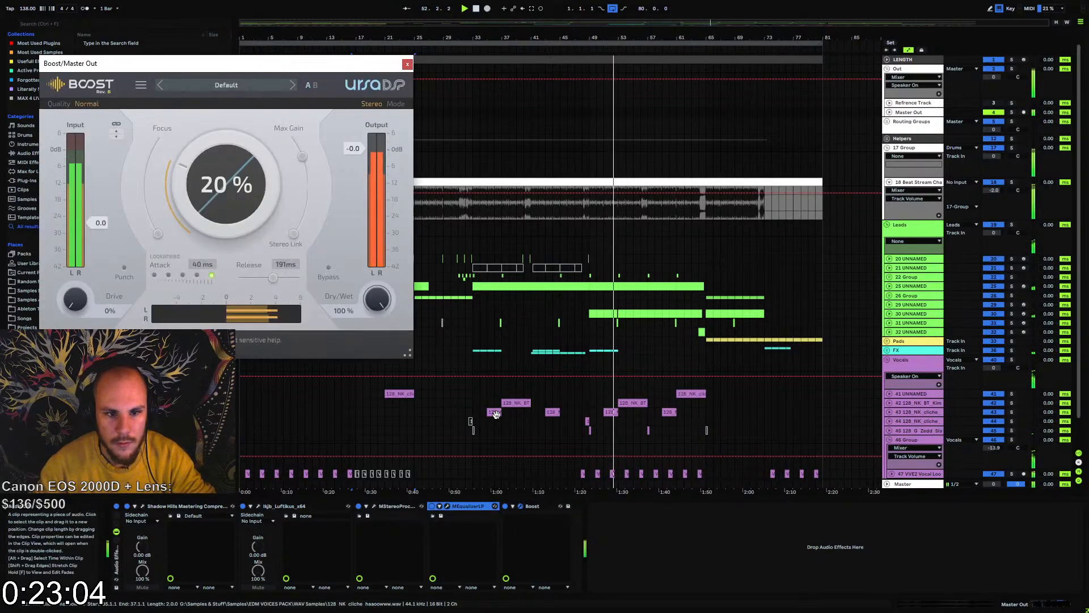
click(95, 107)
click(131, 152)
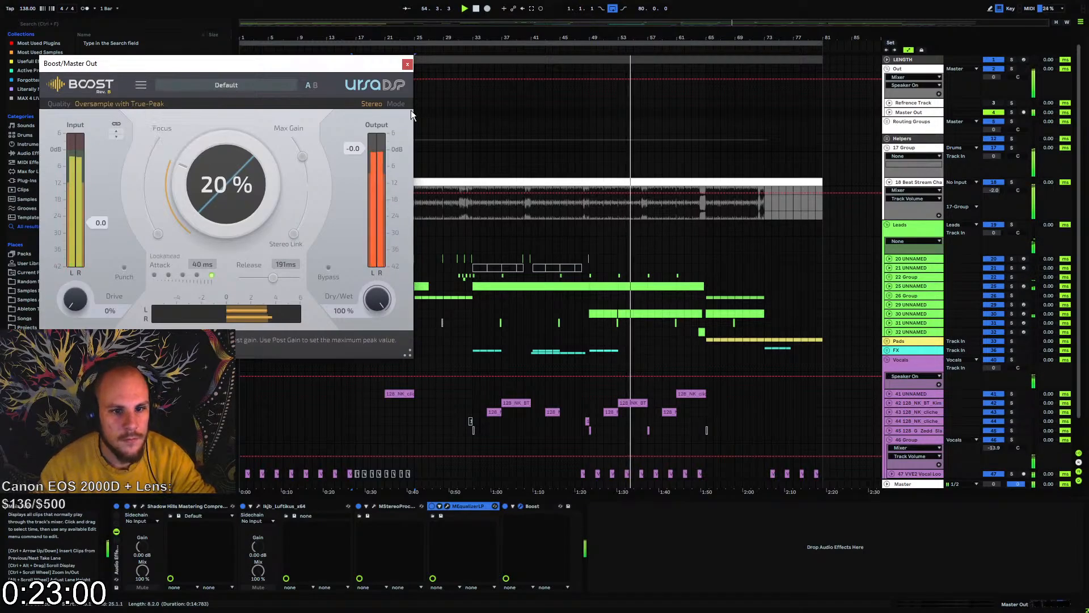
click(407, 64)
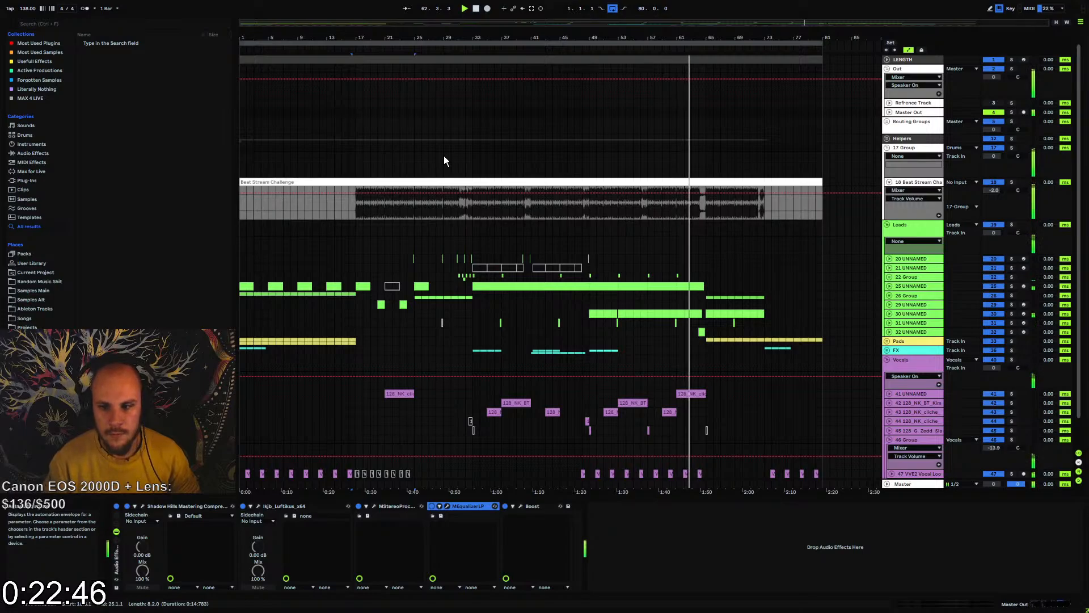
Automate the EQ Eight Output Gain of track 30 down to about -4 dB before bar 65, keeping the existing level from bar 65 on
click(889, 314)
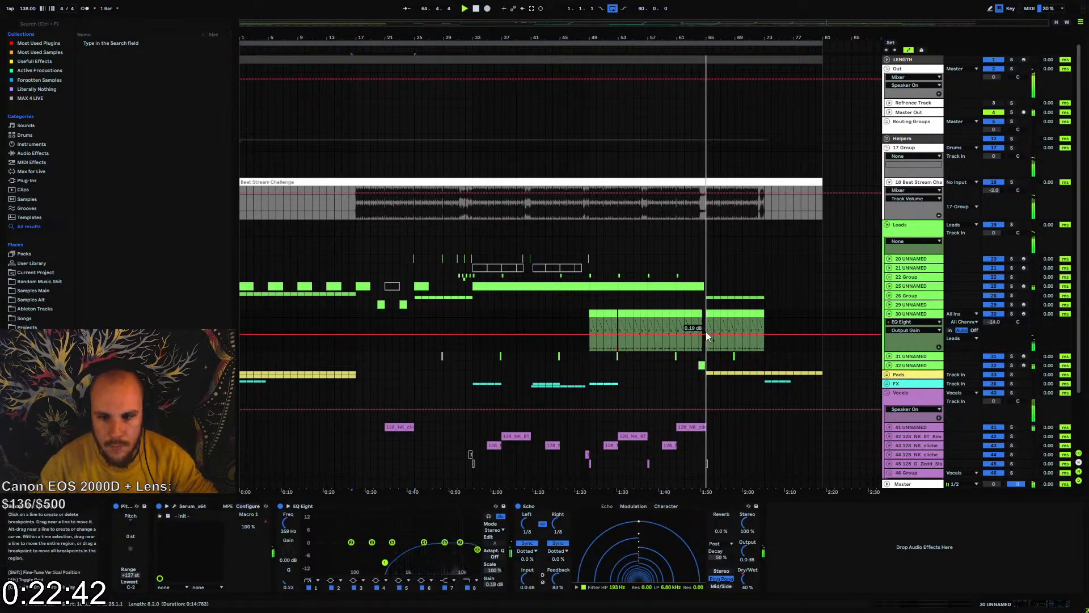
drag(701, 335, 707, 340)
click(679, 327)
key(space)
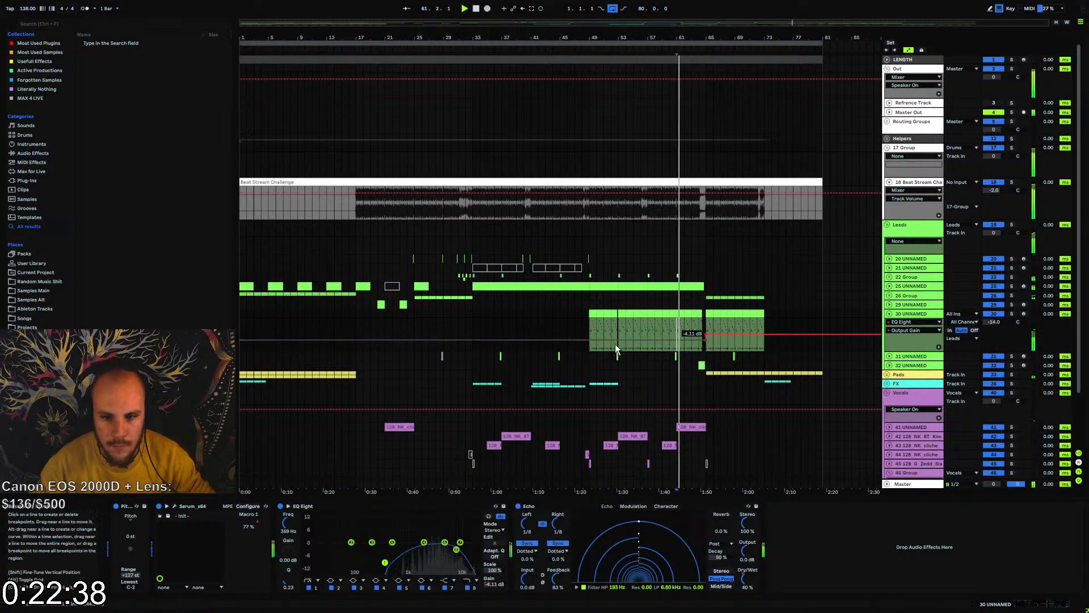
drag(588, 341, 588, 342)
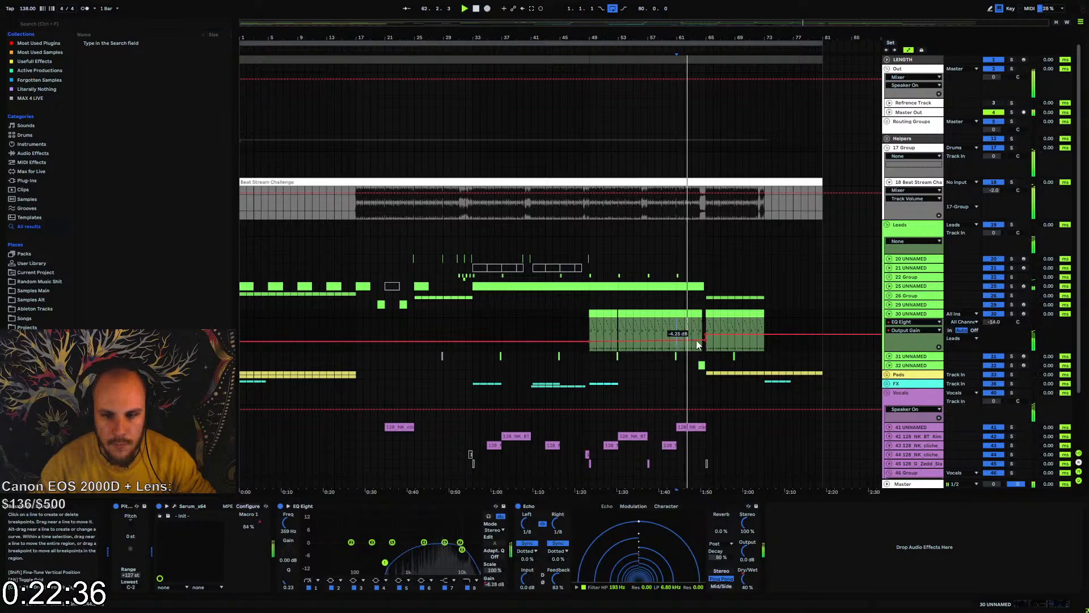
drag(706, 341, 707, 341)
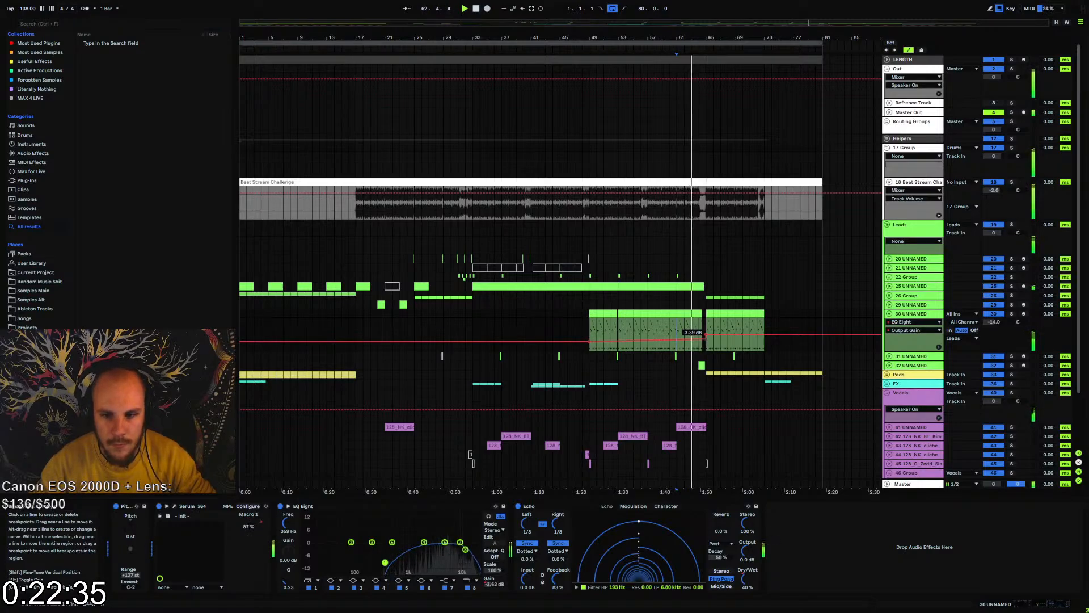
click(904, 314)
key(Left)
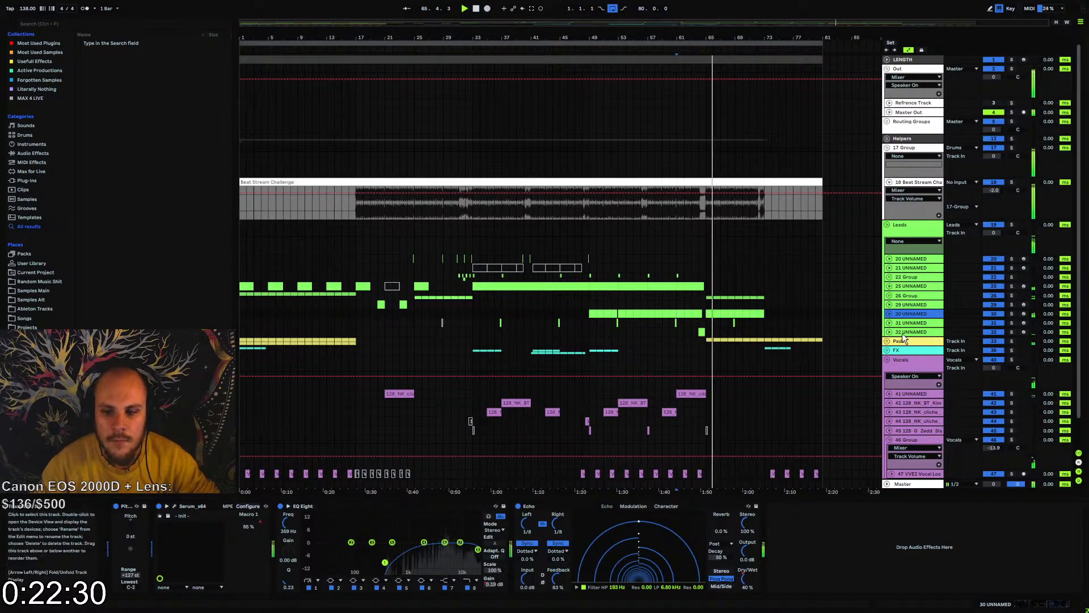
Mute track 32 and play back the transition around bar 65
click(986, 332)
click(701, 325)
key(space)
key(space)
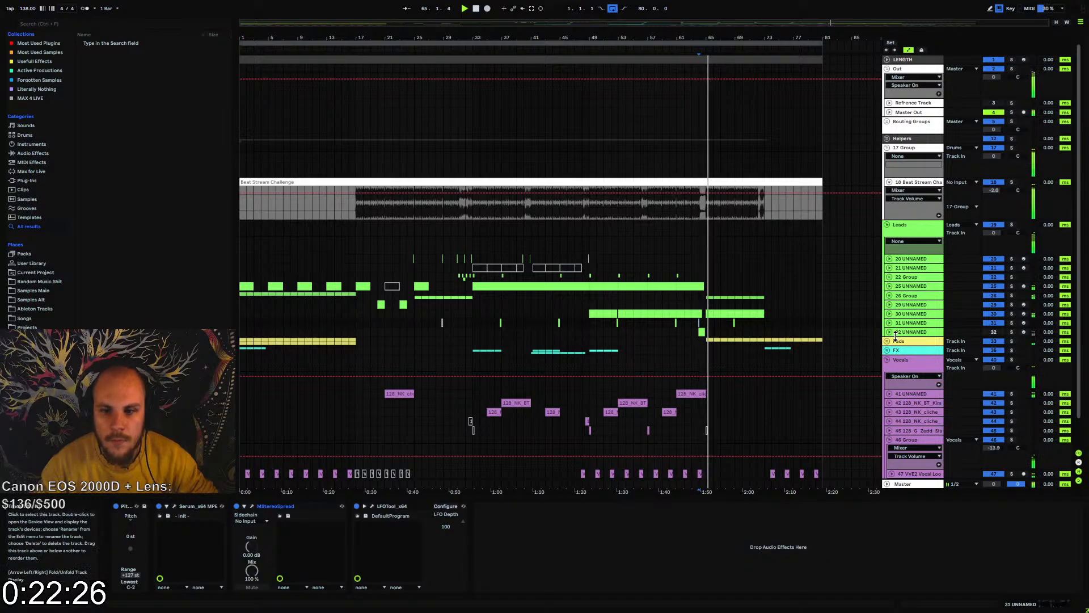
scroll(712, 273, up, 6)
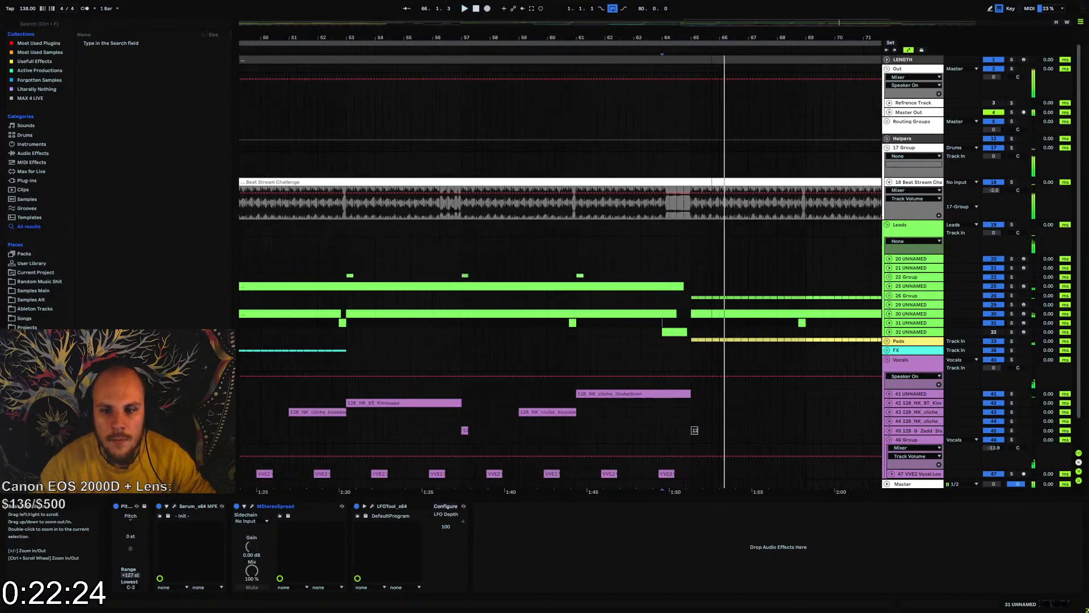
key(space)
key(space)
Extend track 25's final lead clip to 65.2.1 and flatten its Echo Dry Wet automation at 29% across bar 65
drag(674, 285, 693, 284)
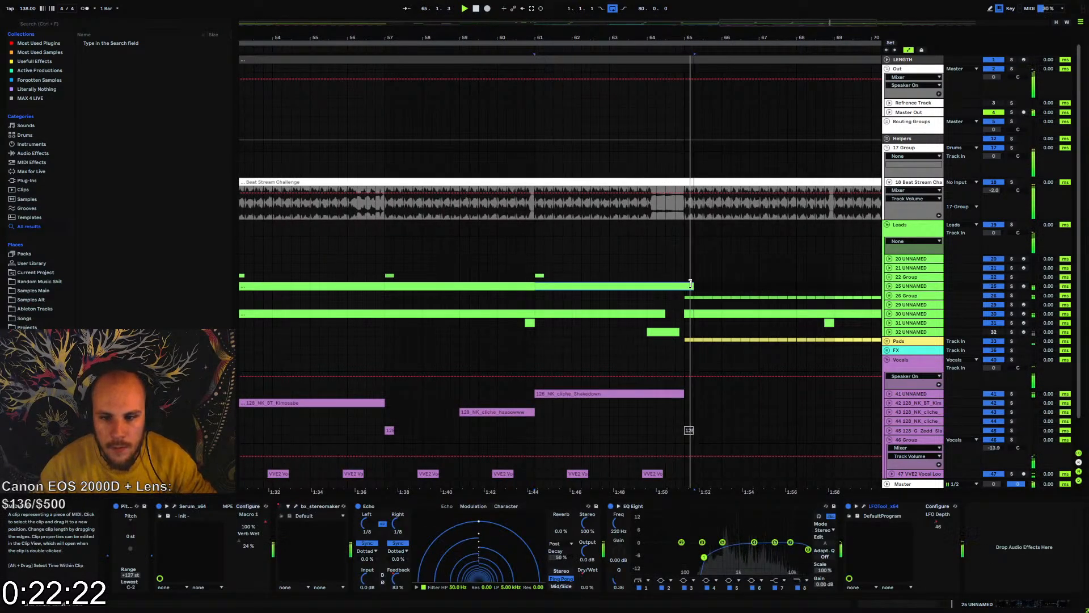
click(889, 286)
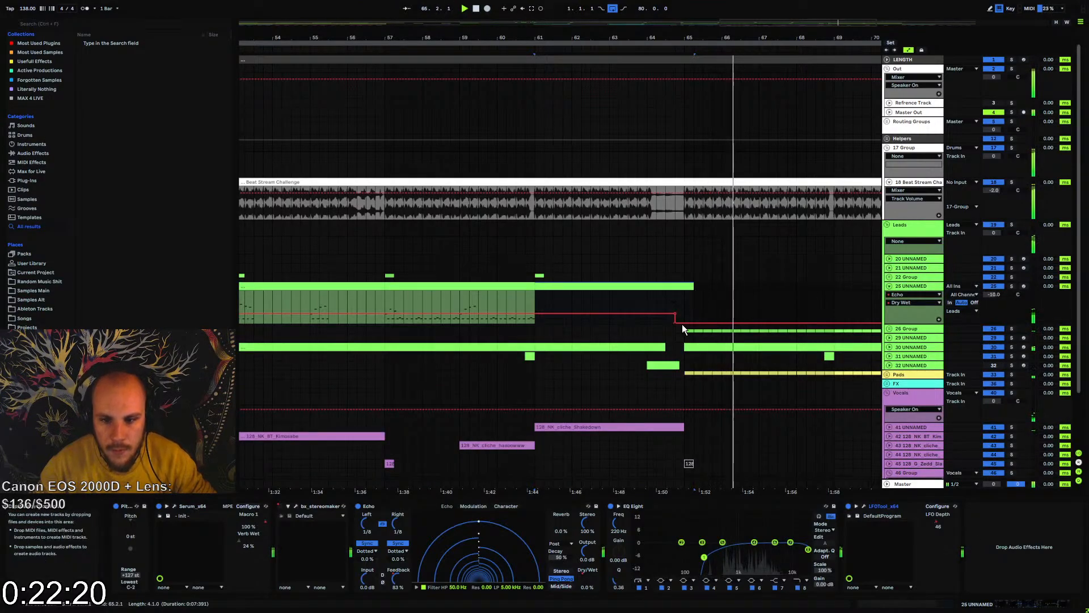
drag(676, 322, 675, 316)
click(663, 299)
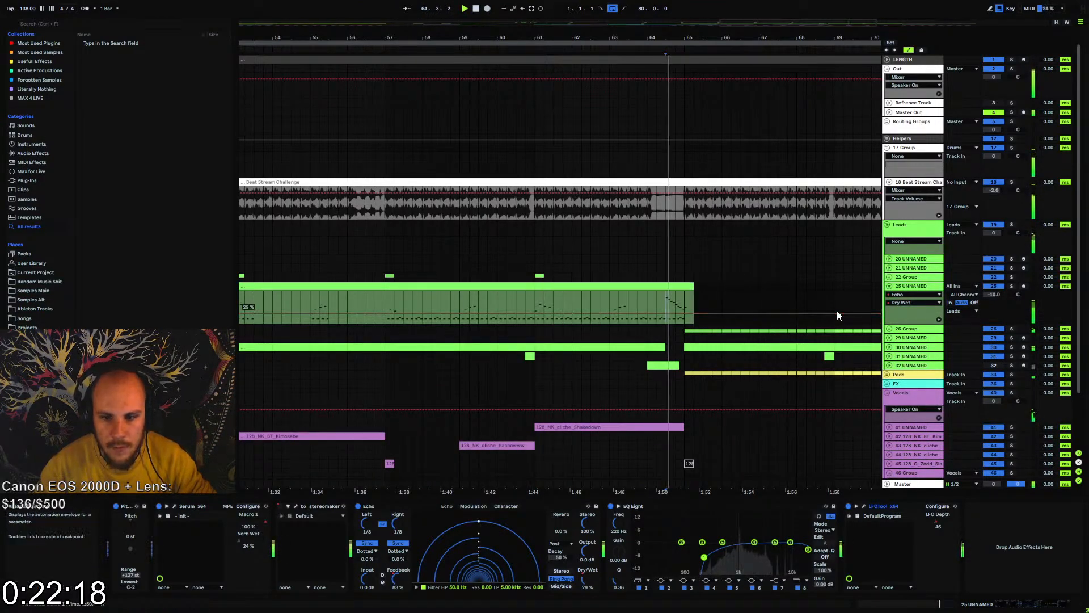
click(888, 288)
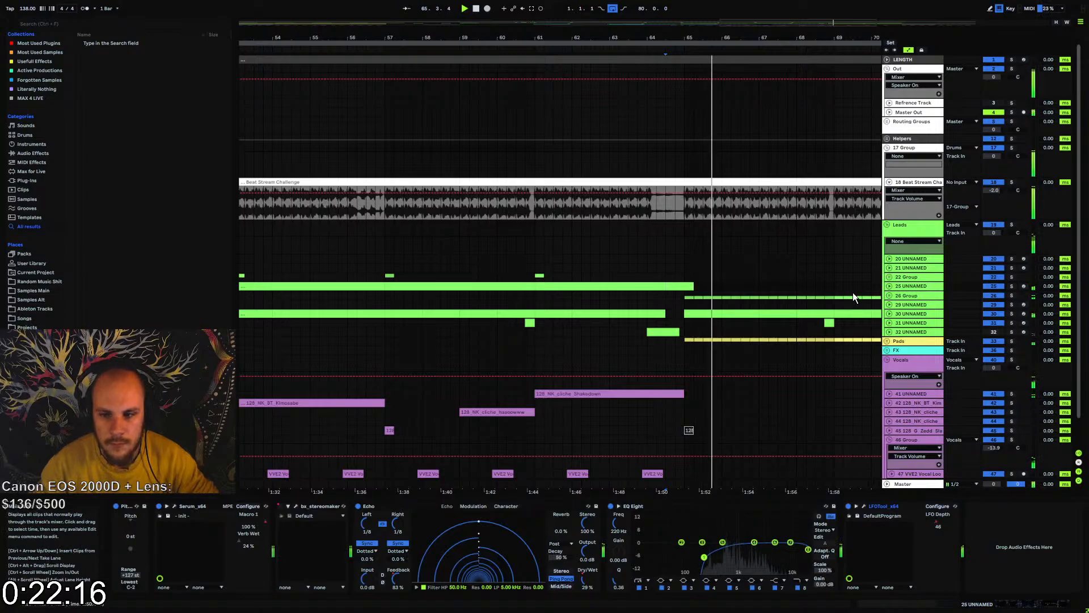
Play from bar 61 on track 21, and fold the Beat Stream Challenge track, the 17 Group and the Out group
click(533, 268)
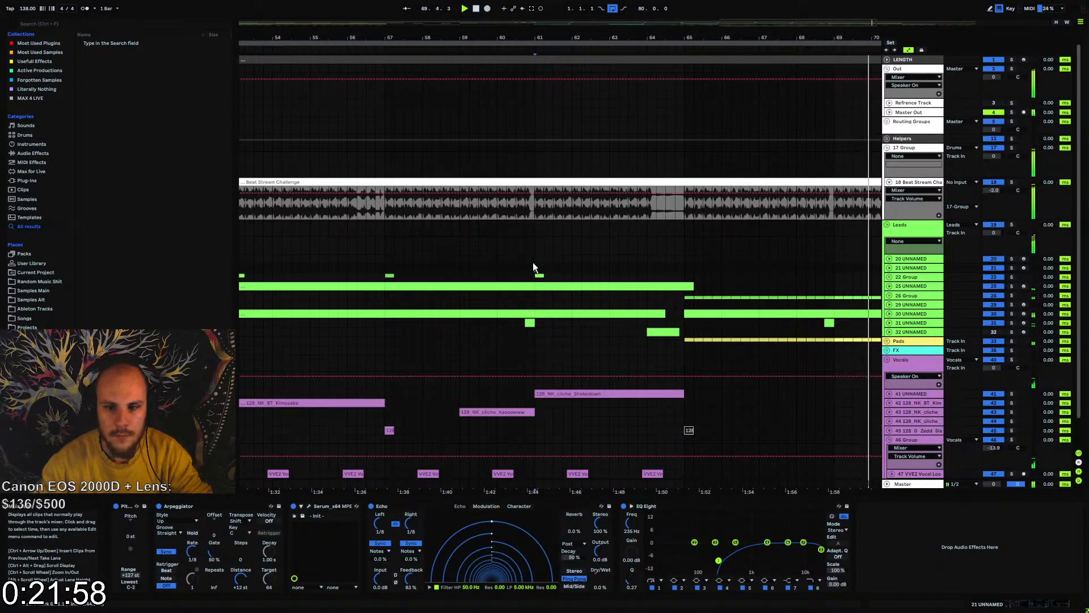
drag(570, 40, 569, 4)
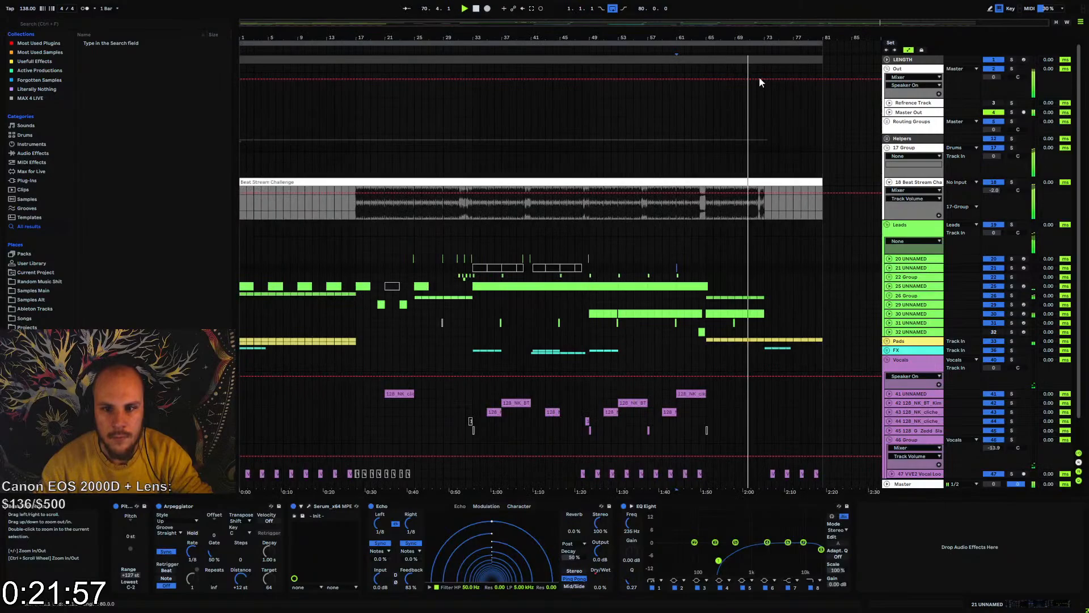
click(889, 182)
click(888, 148)
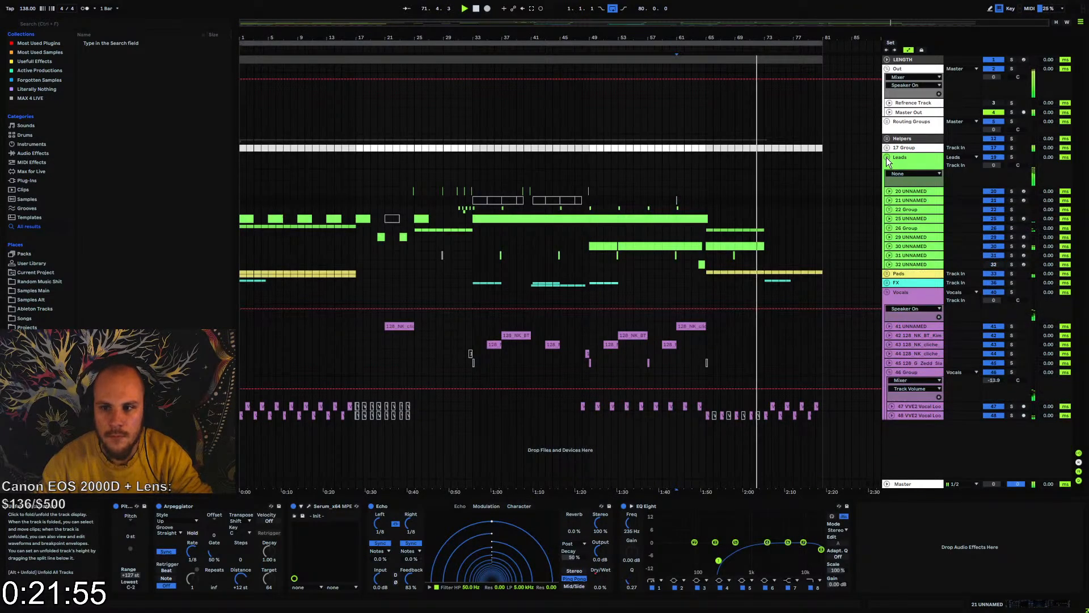
click(887, 68)
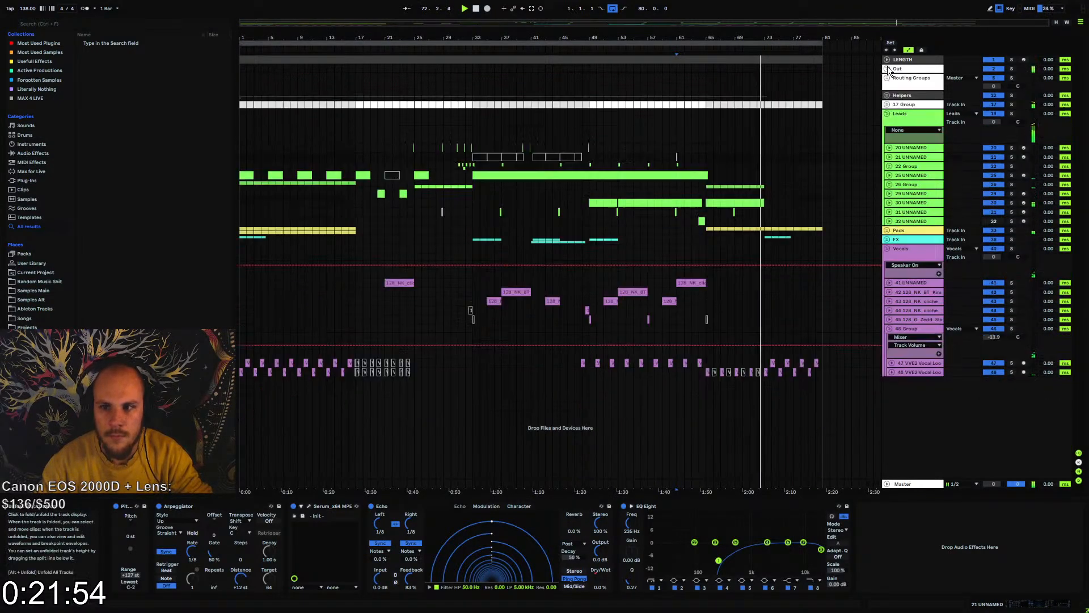
Examine the tracks in the Pads and FX groups and the effect chain of the 46 Group vocals
click(887, 231)
click(889, 257)
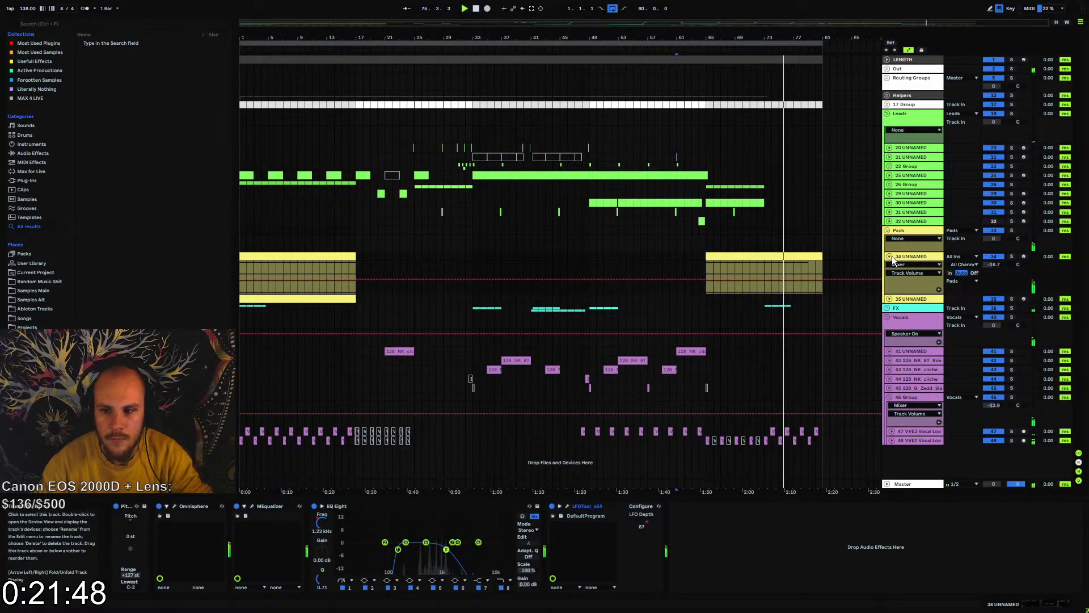
click(889, 256)
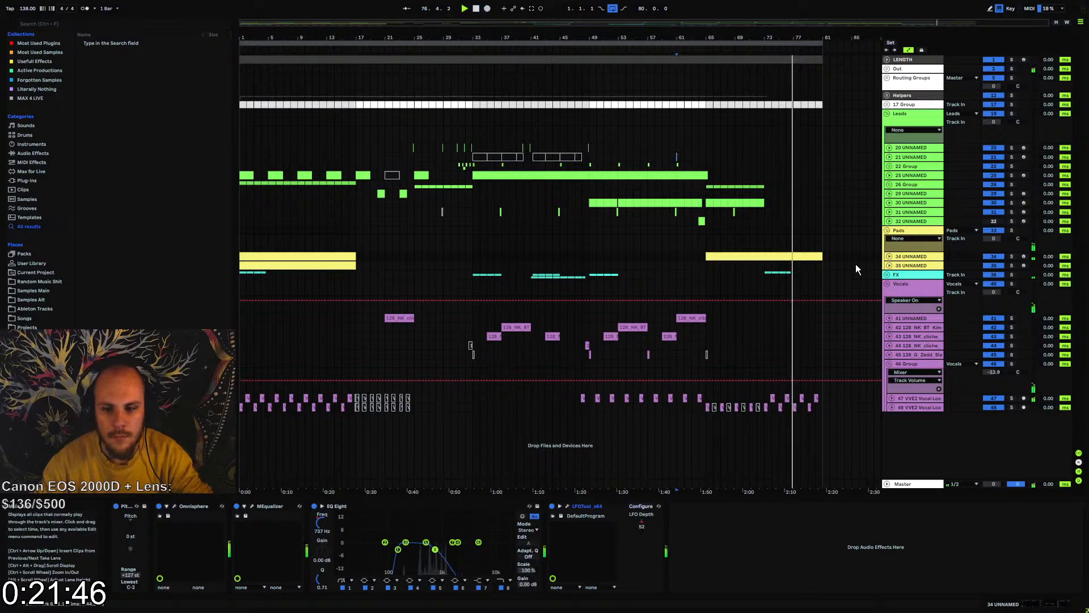
click(908, 366)
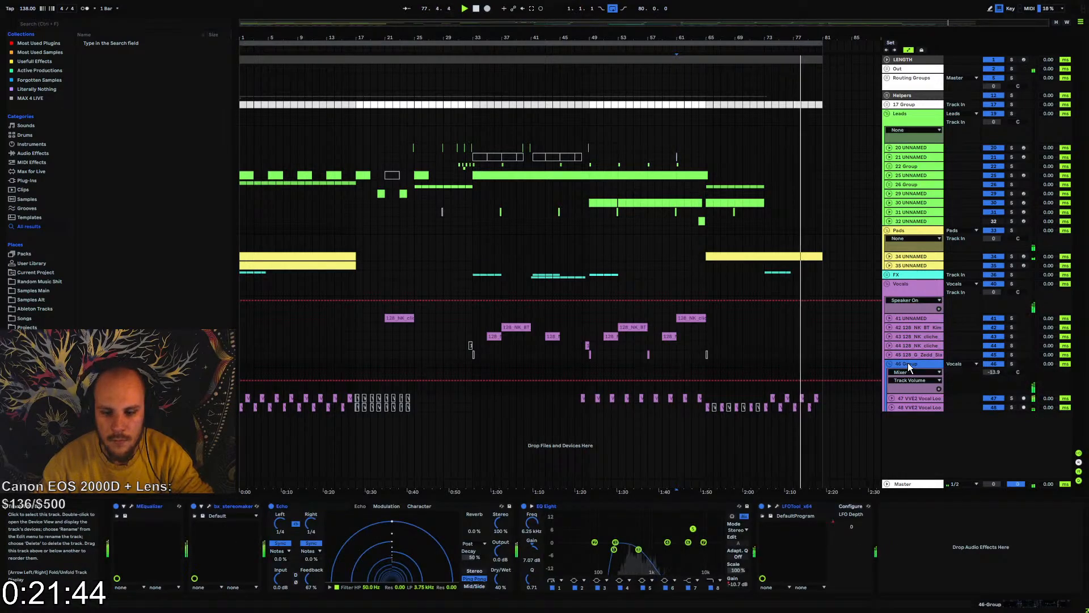
click(887, 275)
click(906, 319)
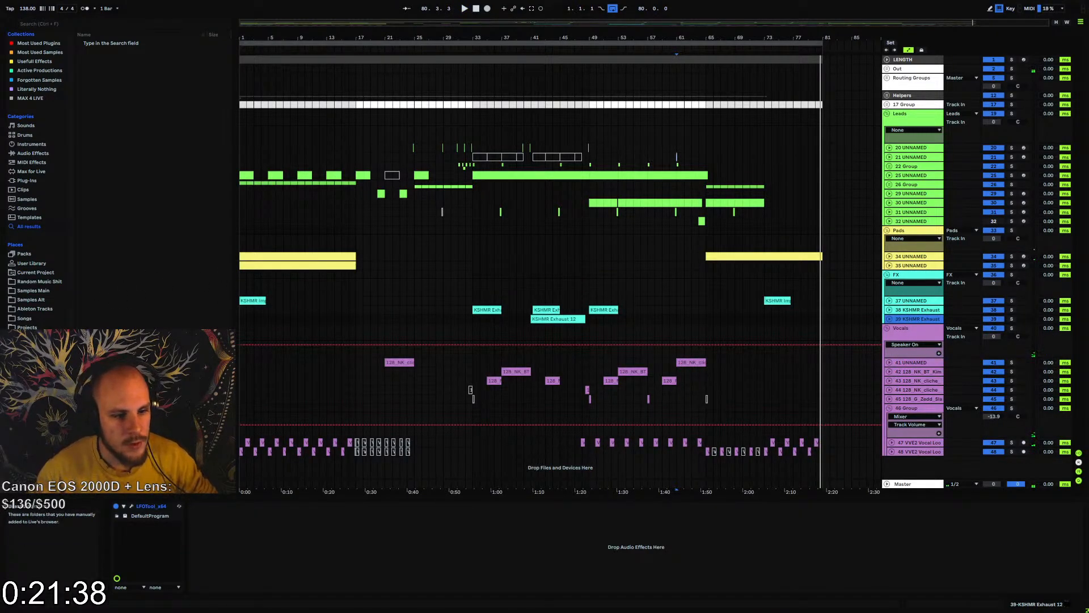
Switch the browser to the Samples Main library and collapse the Vengeance Vocal Essentials Vol. 2 folder
click(51, 307)
click(34, 284)
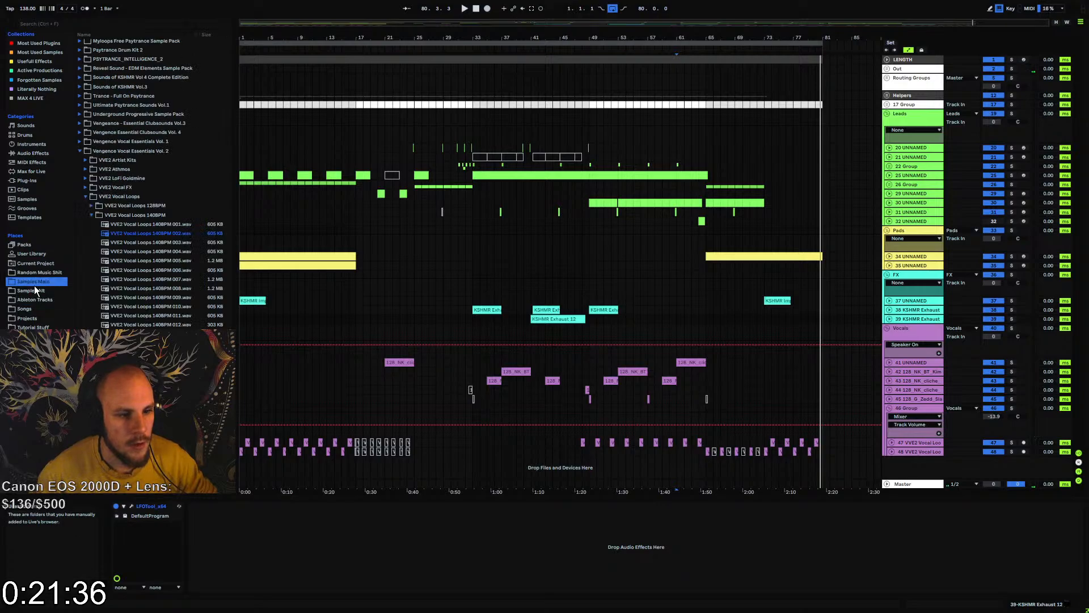
click(32, 287)
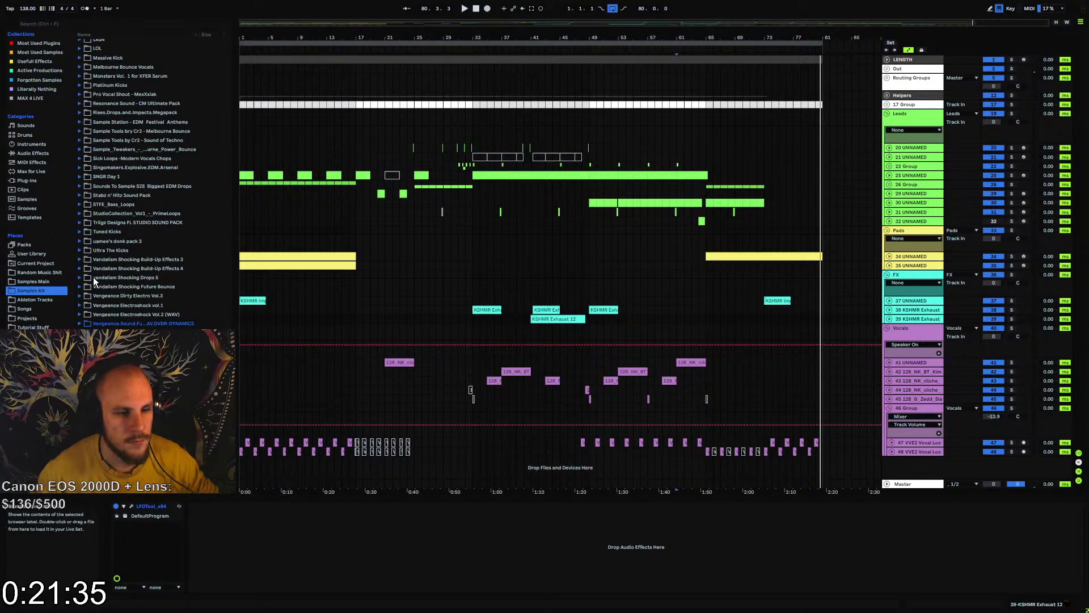
click(34, 282)
click(80, 151)
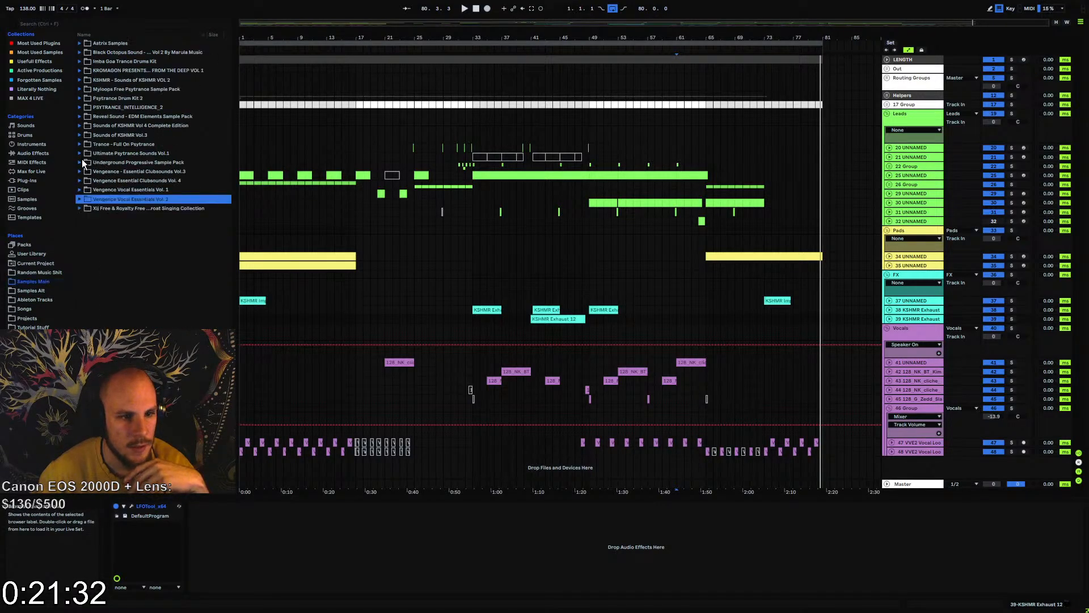
Open the KSHMR_Vinyl_Noise folder within the FX elements of Sounds of KSHMR Vol.3 and audition its samples
click(79, 134)
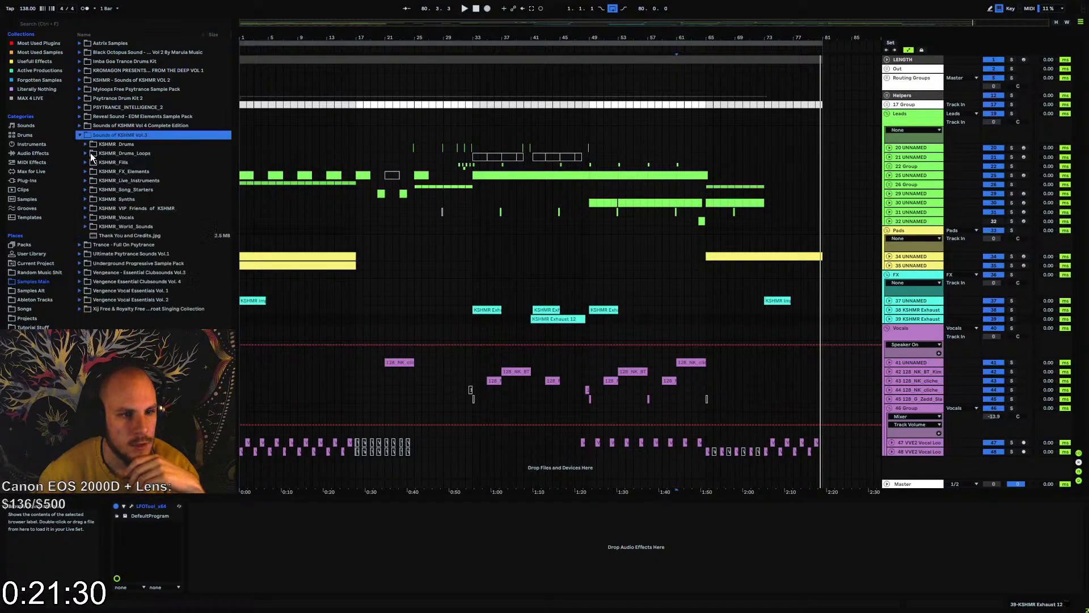
click(86, 171)
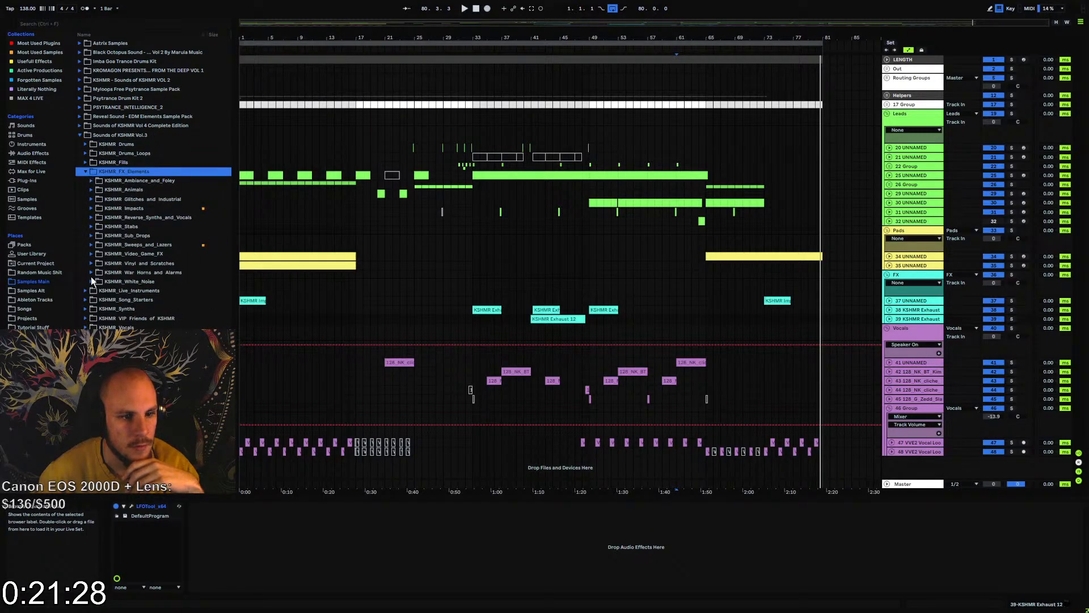
click(91, 281)
click(91, 264)
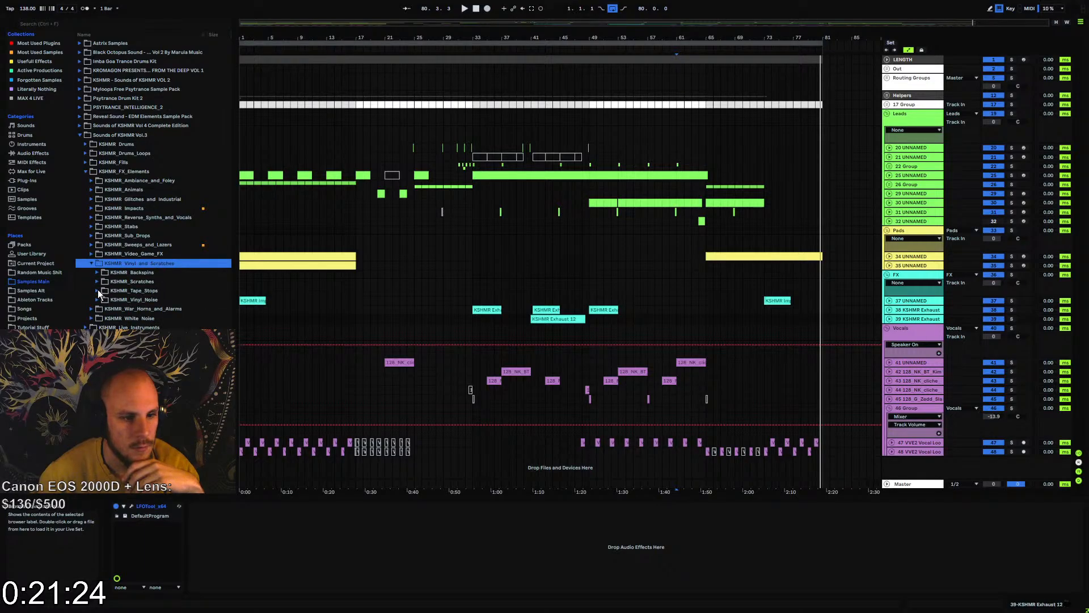
click(97, 298)
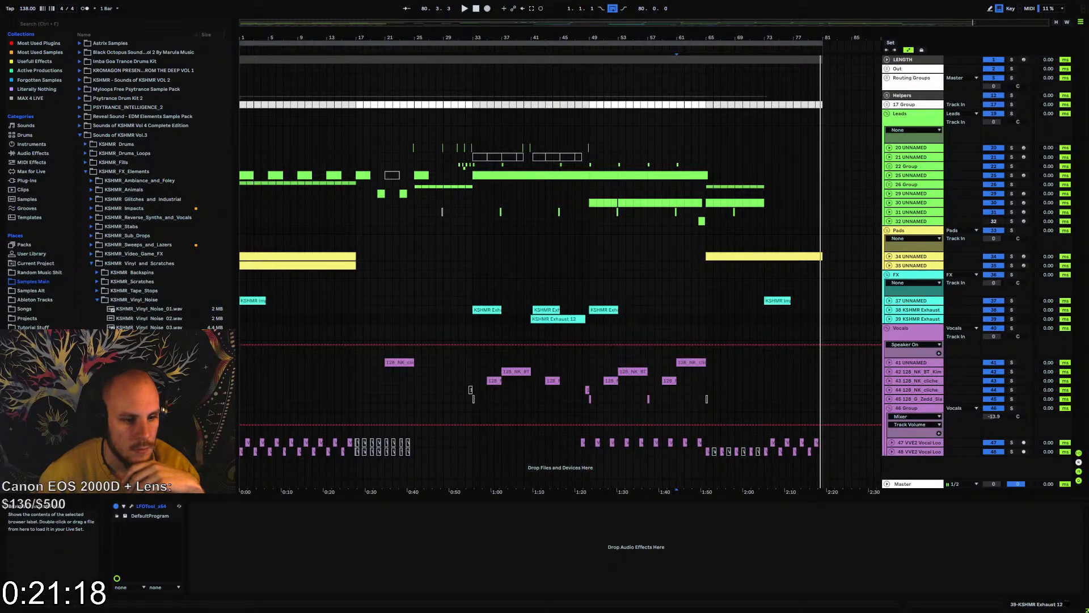
key(space)
drag(148, 346, 188, 346)
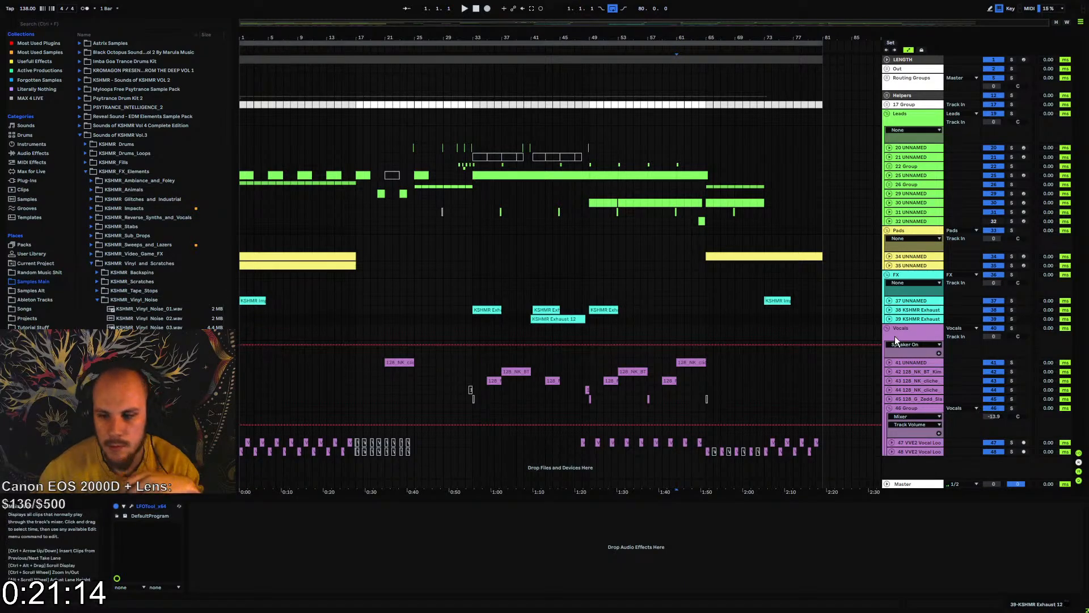
Insert an audio track below track 39 and fill bars 1 to 17 with copies of the KSHMR Vinyl Noise 07 sample
click(916, 319)
key(ctrl+t)
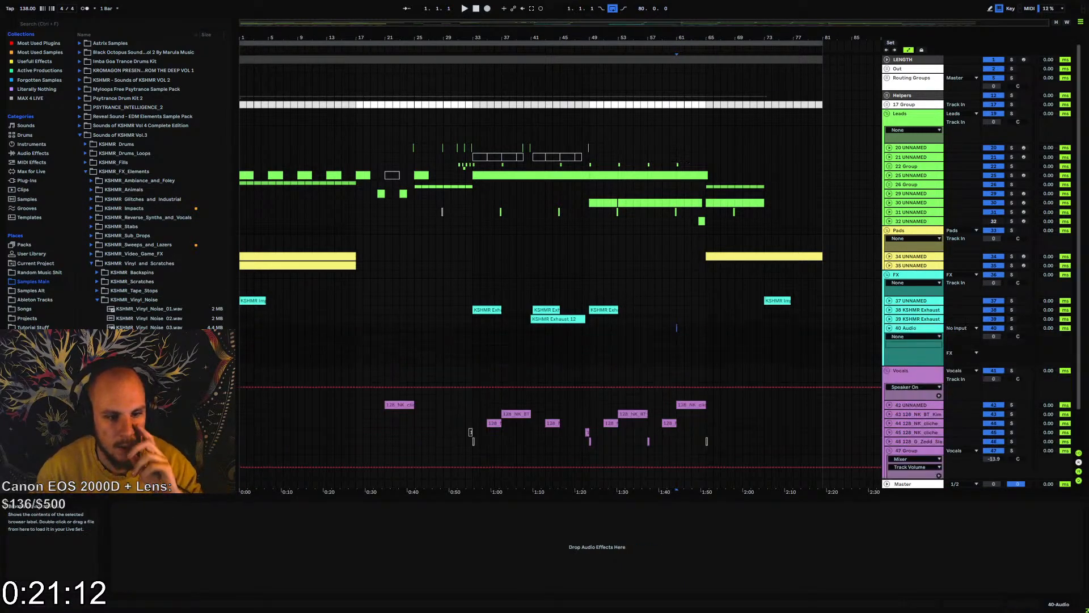
drag(244, 327, 246, 328)
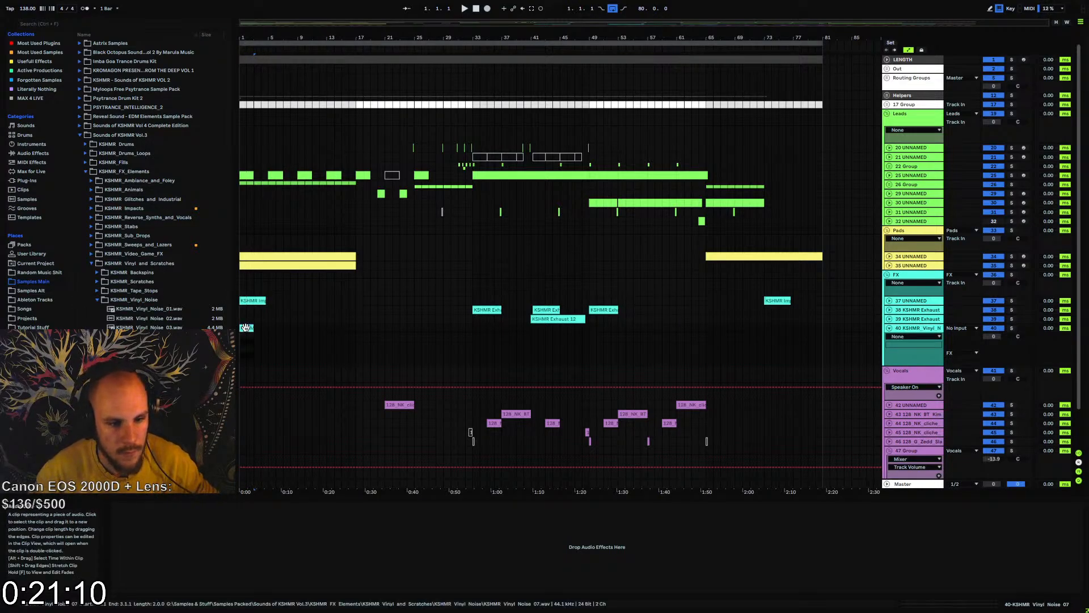
key(ctrl+d)
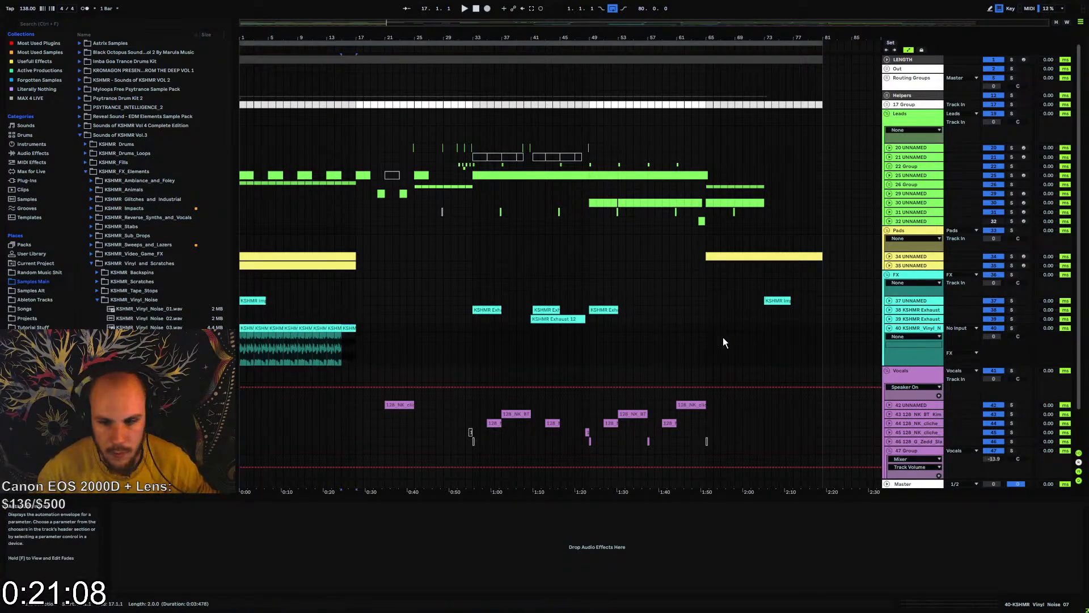
Fill the outro from bar 73 to bar 81 on track 40 with copies of the vinyl noise clip
click(757, 328)
key(ctrl+d)
key(ctrl+d)
key(ctrl+d)
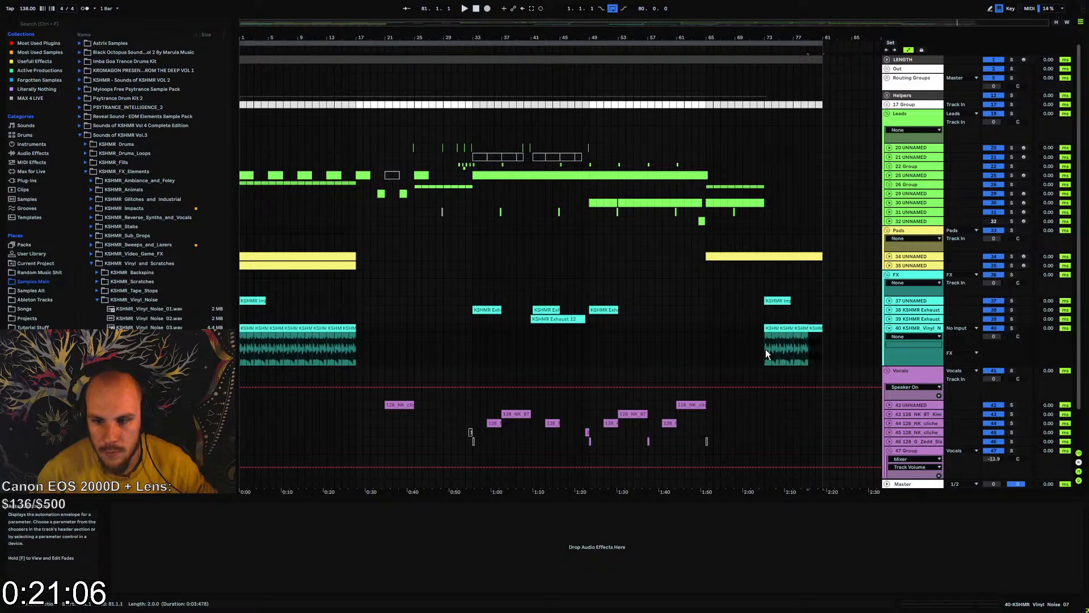
Lower the vinyl noise track's volume to -38.2 dB during playback and listen again from bar 73
key(space)
drag(994, 336, 995, 392)
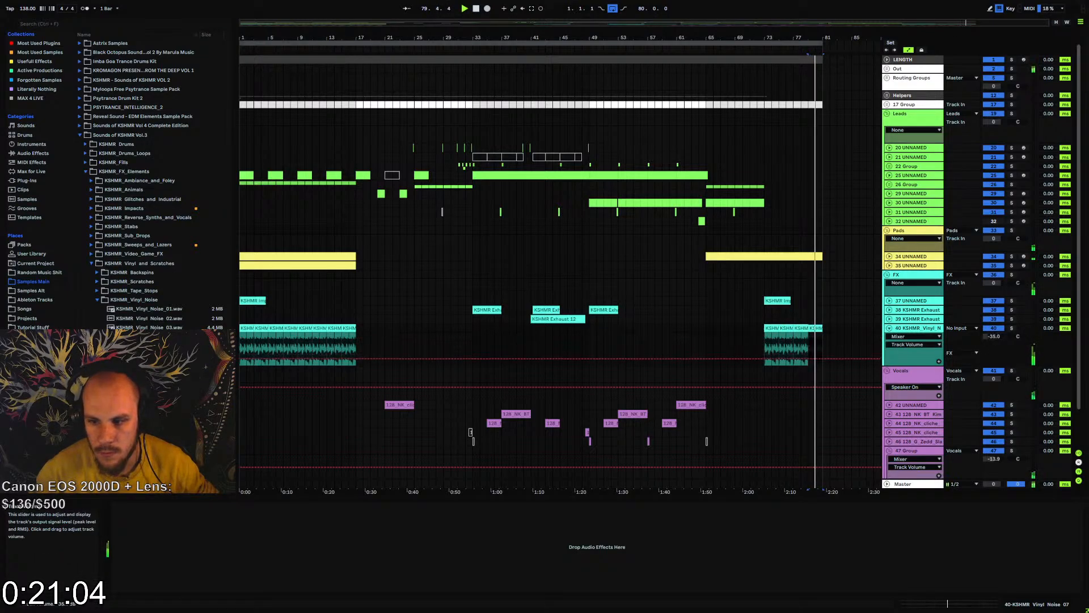
click(764, 344)
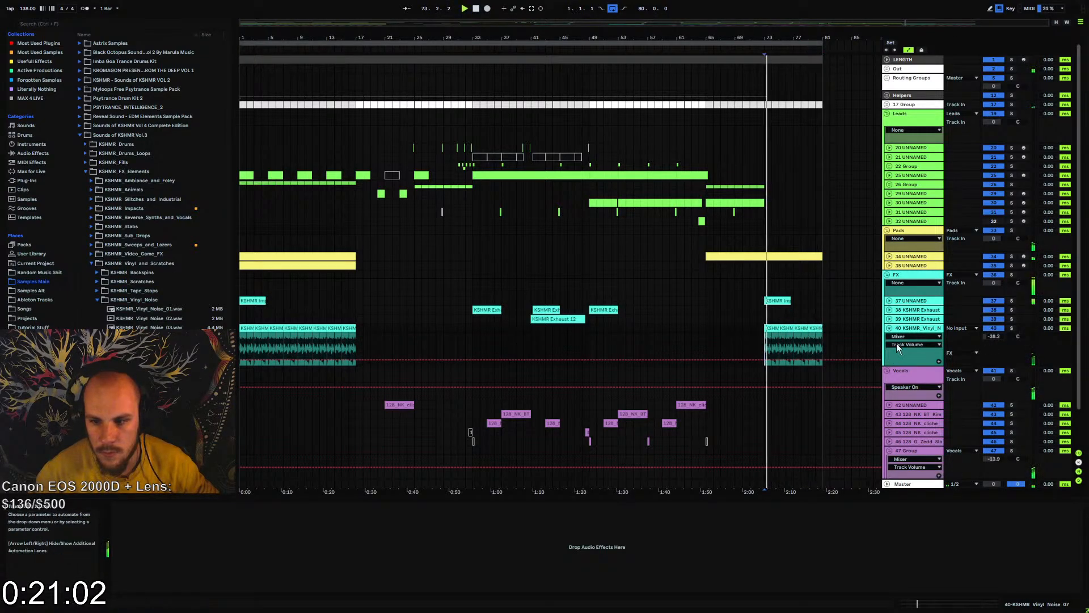
Add MEqualizer to the vinyl noise track and set band 1 to a 12 dB/oct high-pass filter
right_click(561, 516)
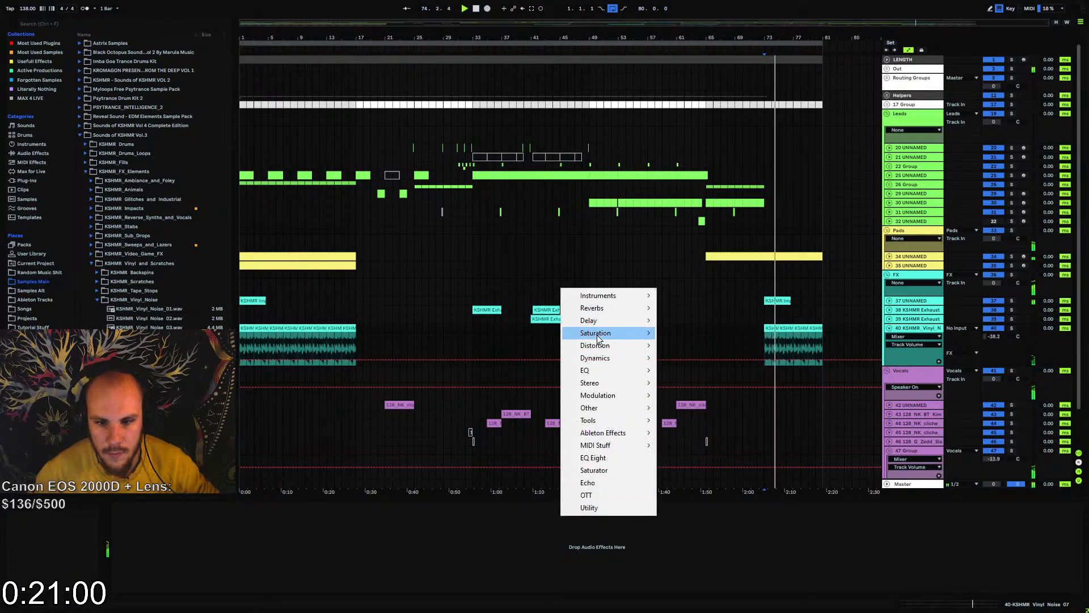
mouse_move(598, 370)
click(708, 112)
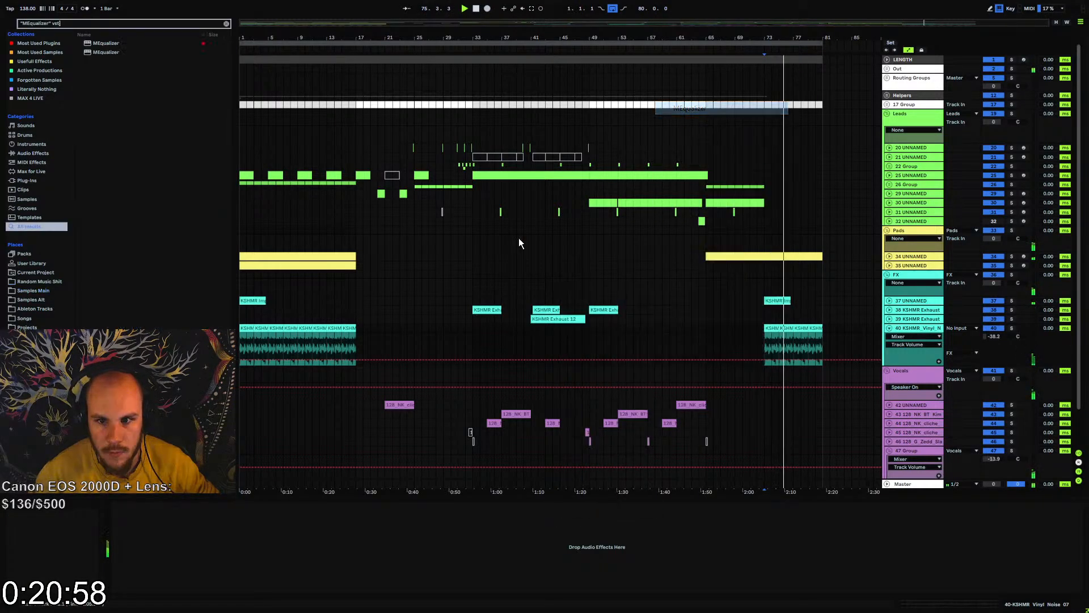
key(Return)
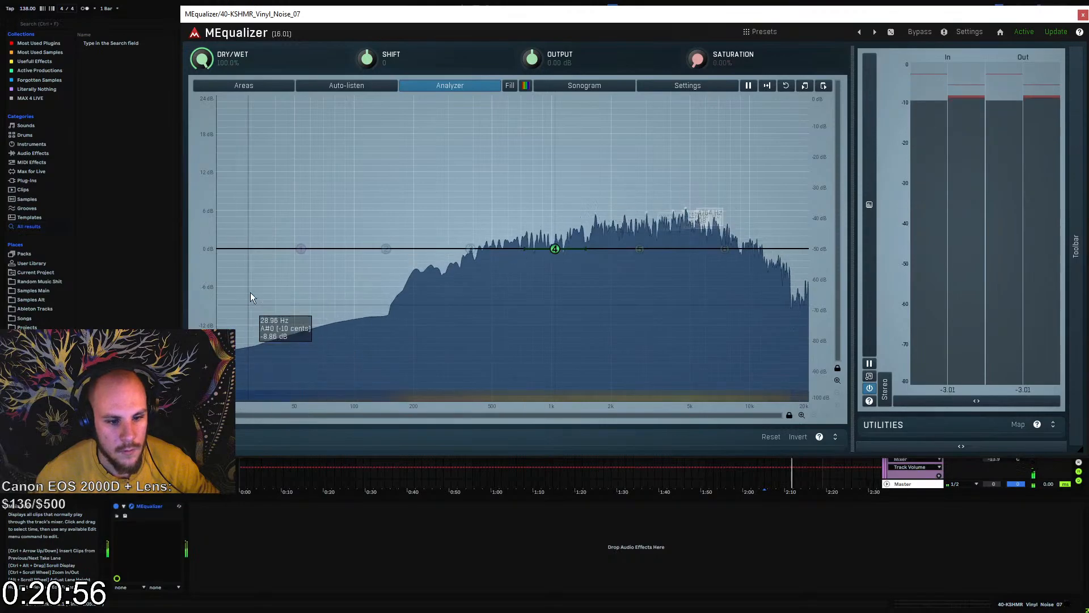
right_click(302, 248)
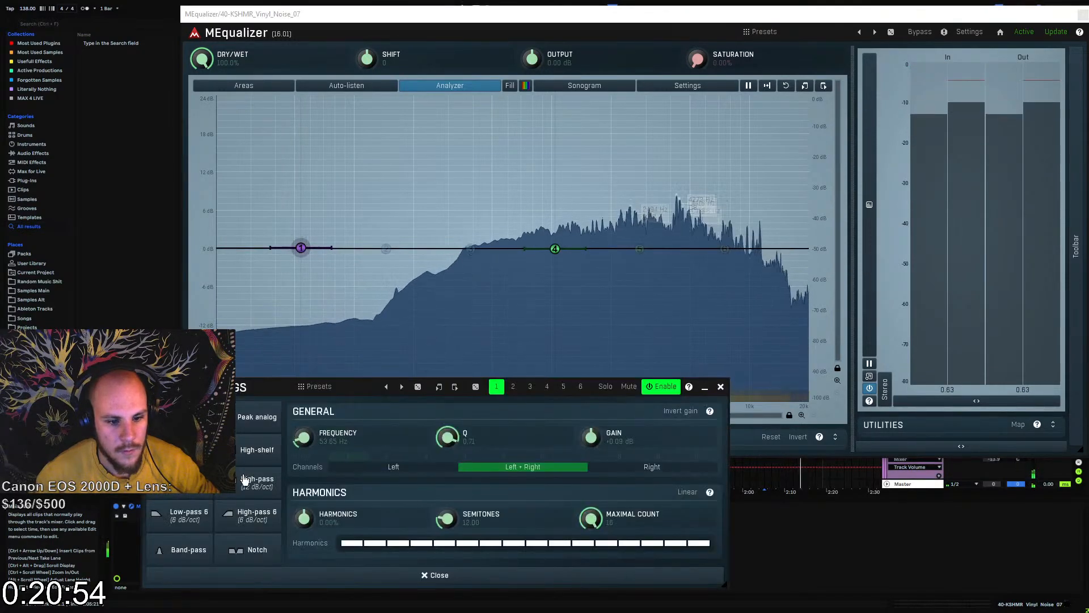
click(246, 480)
click(721, 387)
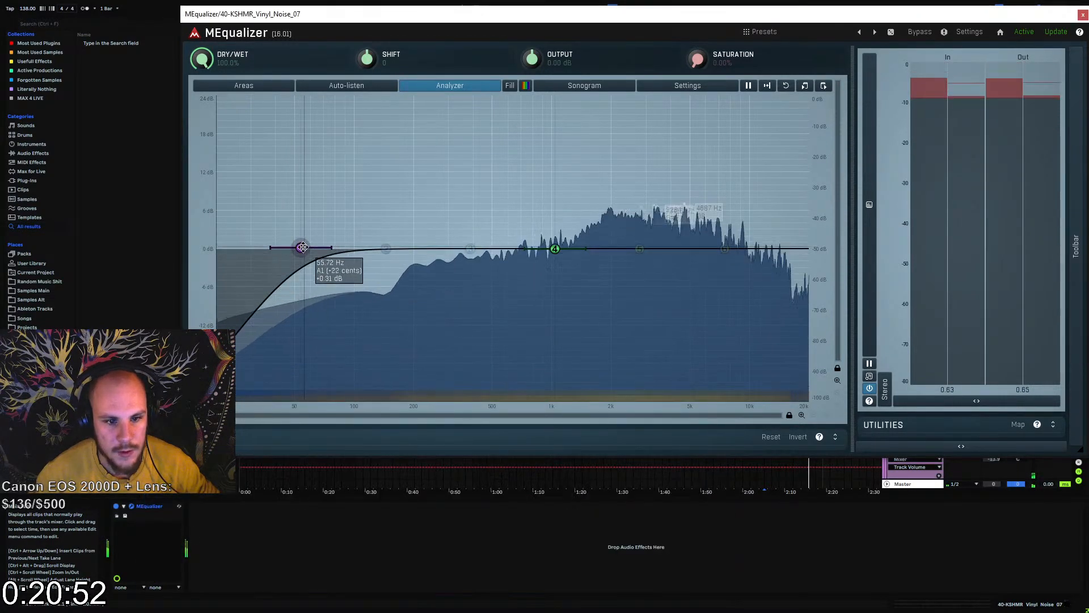
Raise the vinyl noise high-pass cutoff, cut band 4 by about 7.9 dB near 1817 Hz and boost band 6 about 15 dB near 8.9 kHz
drag(301, 248, 489, 285)
drag(556, 250, 603, 299)
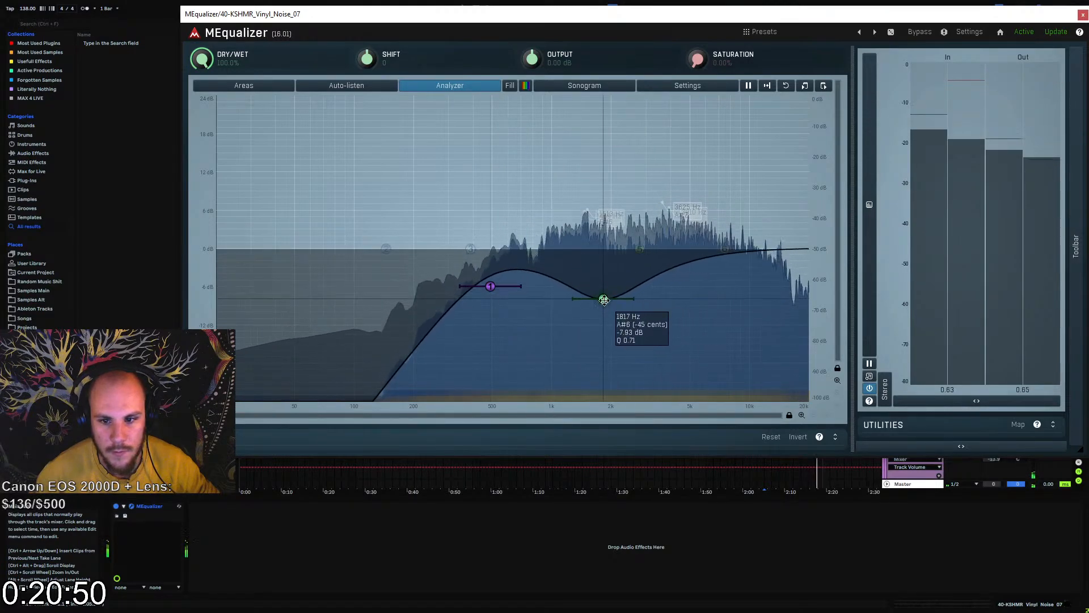
click(726, 248)
drag(727, 246, 728, 154)
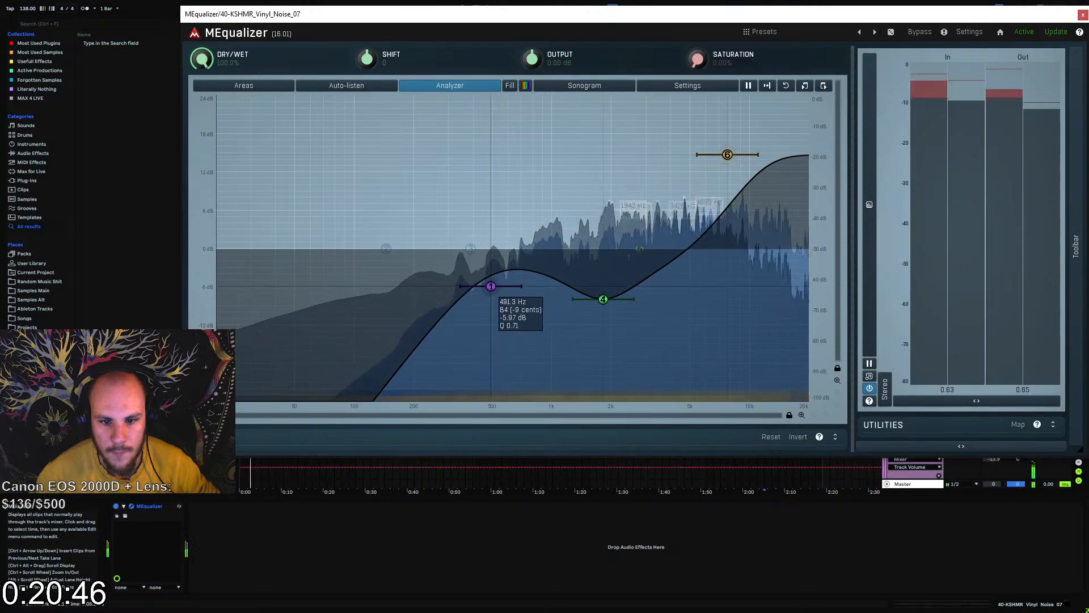
drag(490, 286, 547, 309)
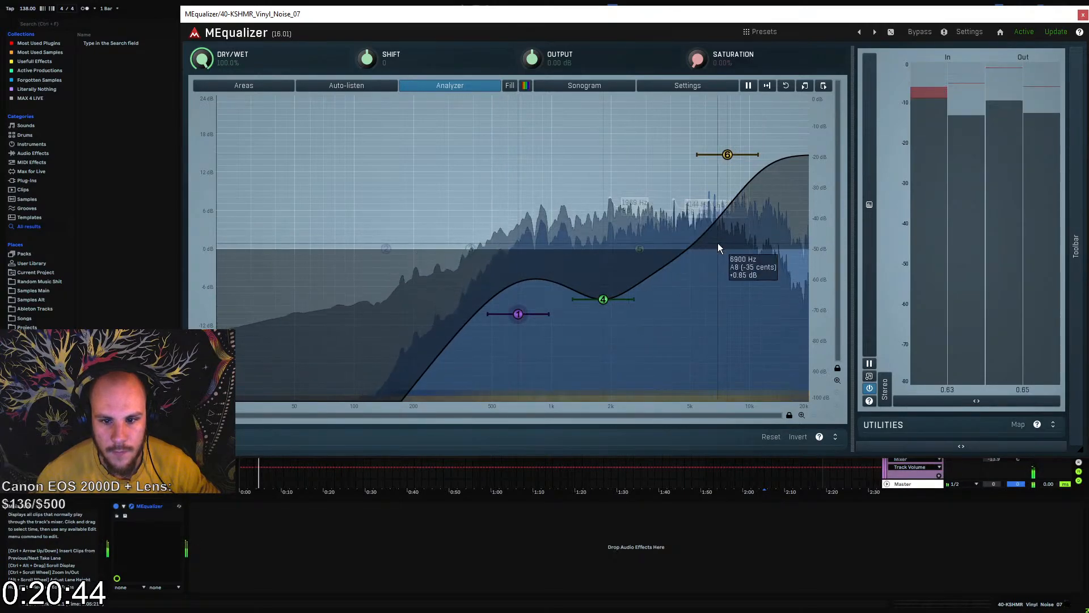
drag(727, 154, 746, 150)
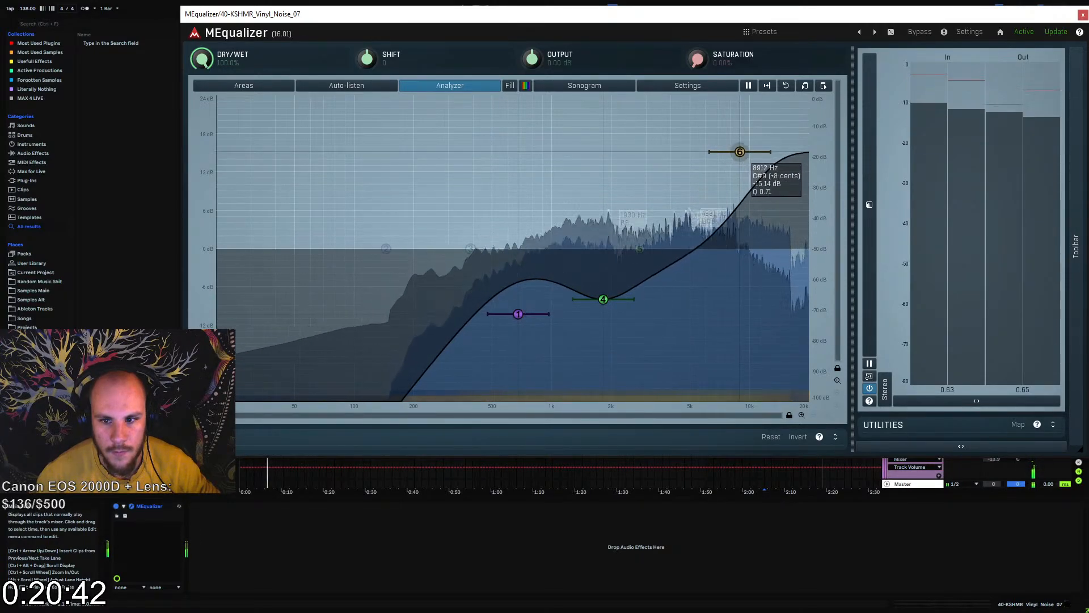
click(1084, 15)
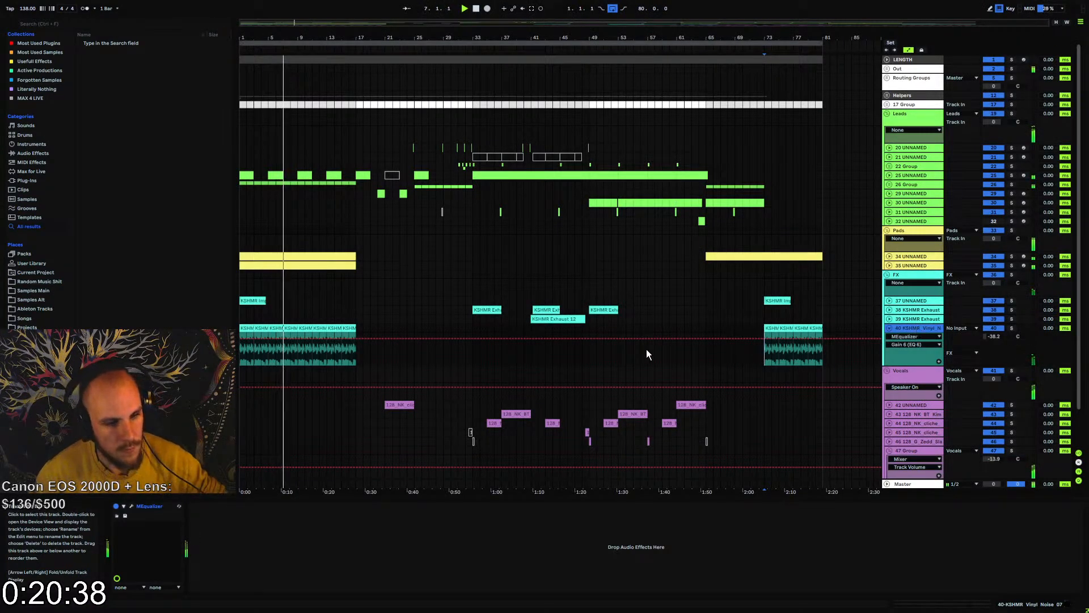
Insert another audio track below the vinyl noise and open the KSHMR_Reverse_Vocals sample folder
key(ctrl+t)
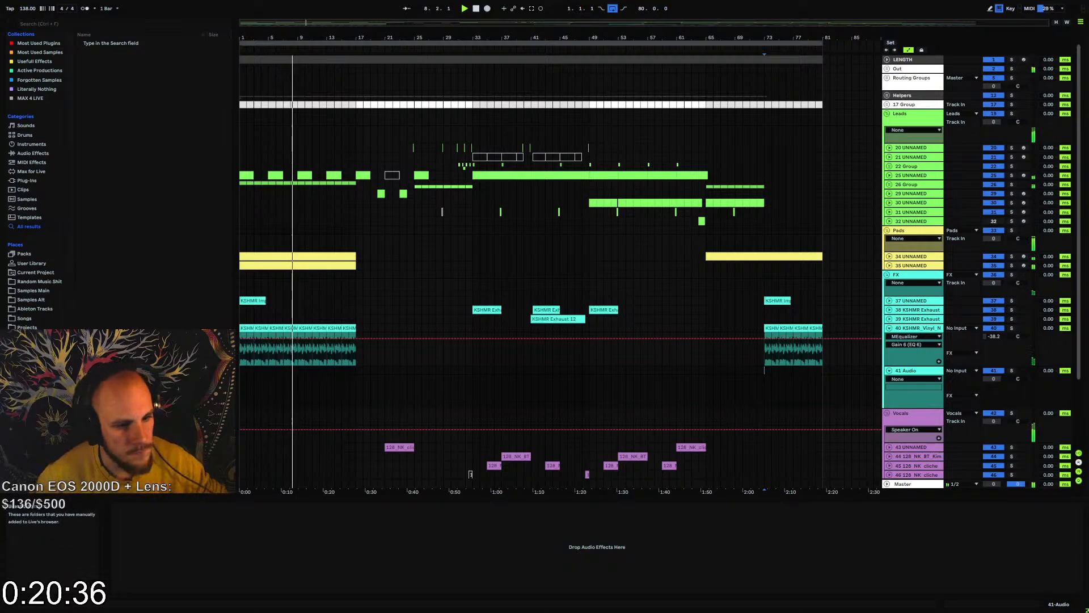
click(33, 291)
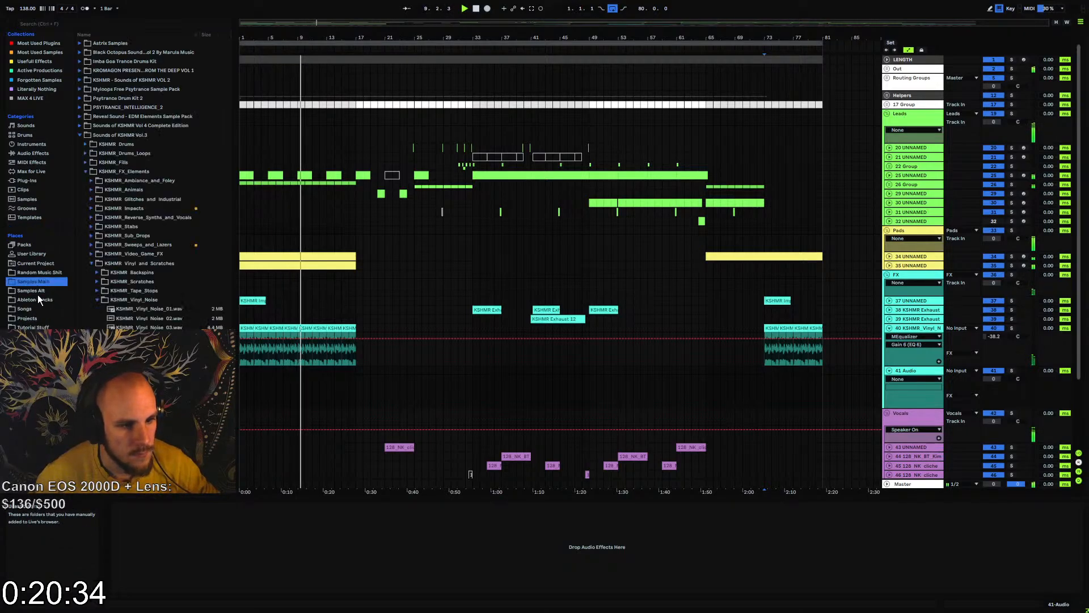
click(91, 263)
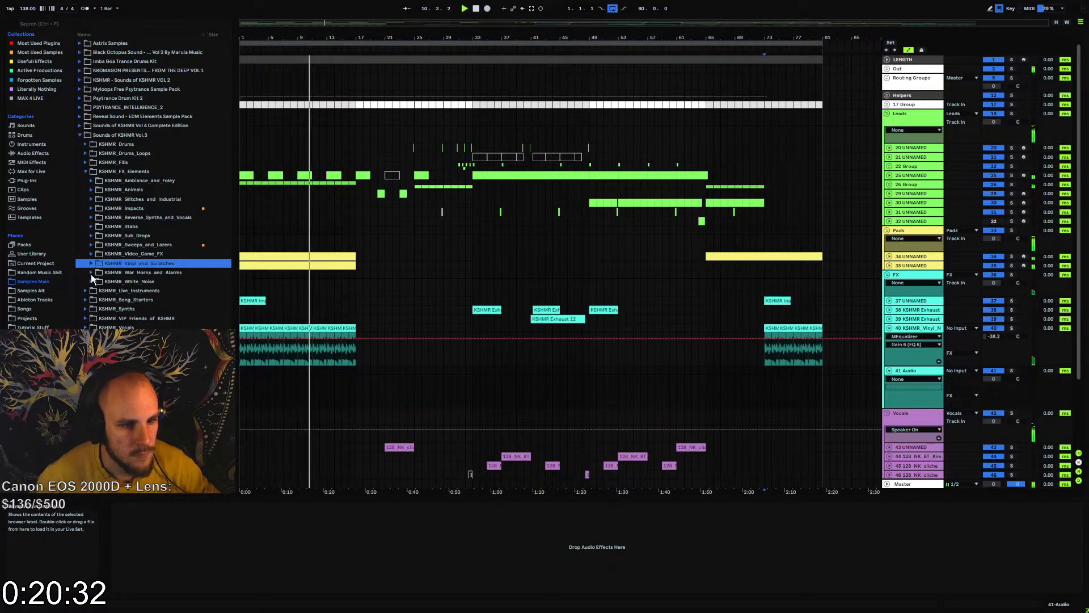
click(115, 244)
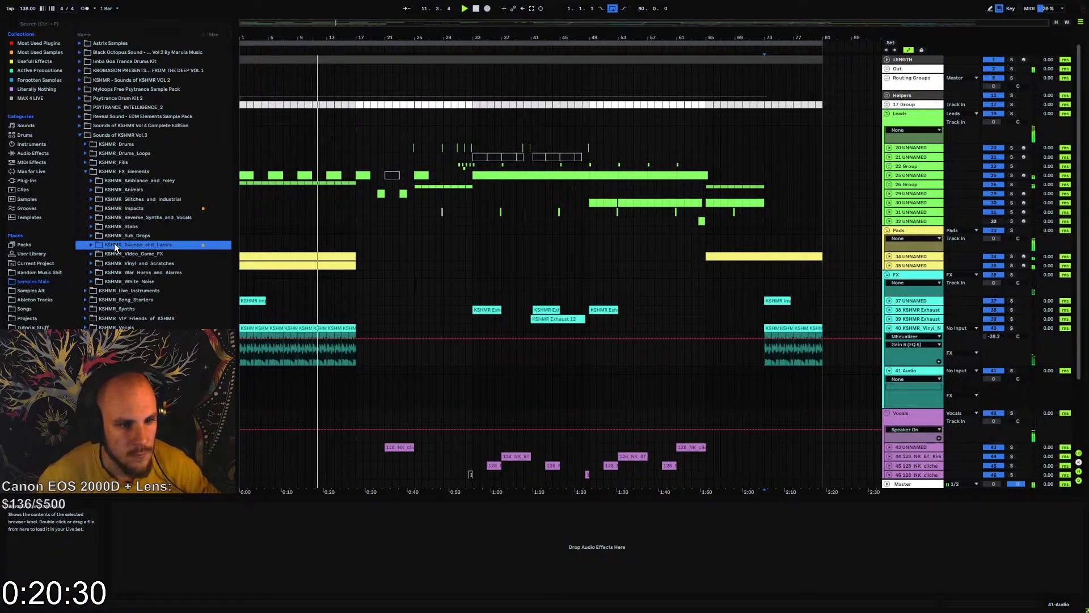
click(93, 244)
click(93, 244)
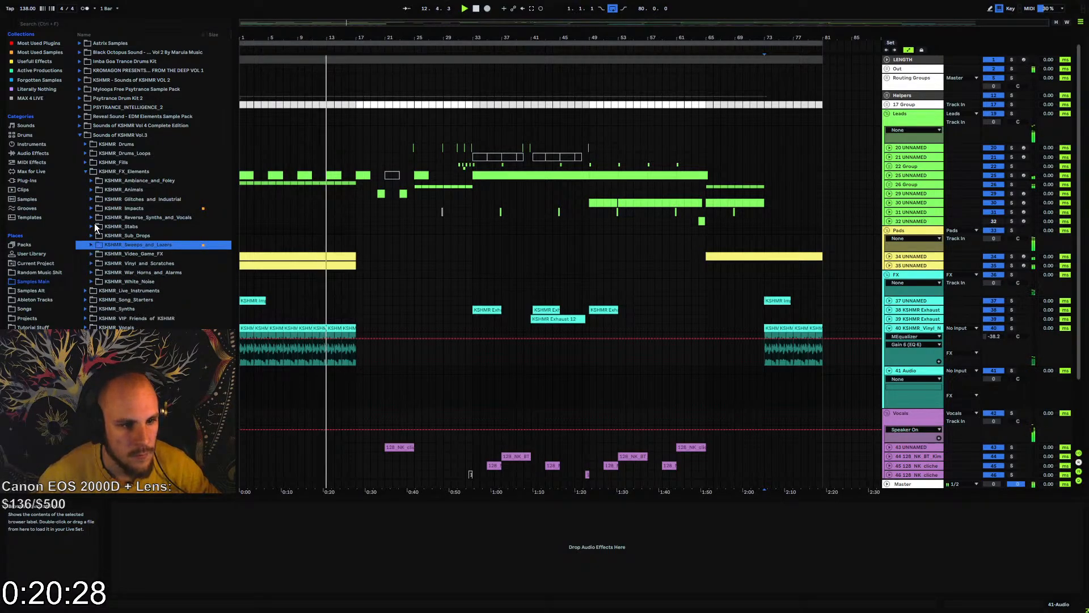
click(93, 217)
click(93, 218)
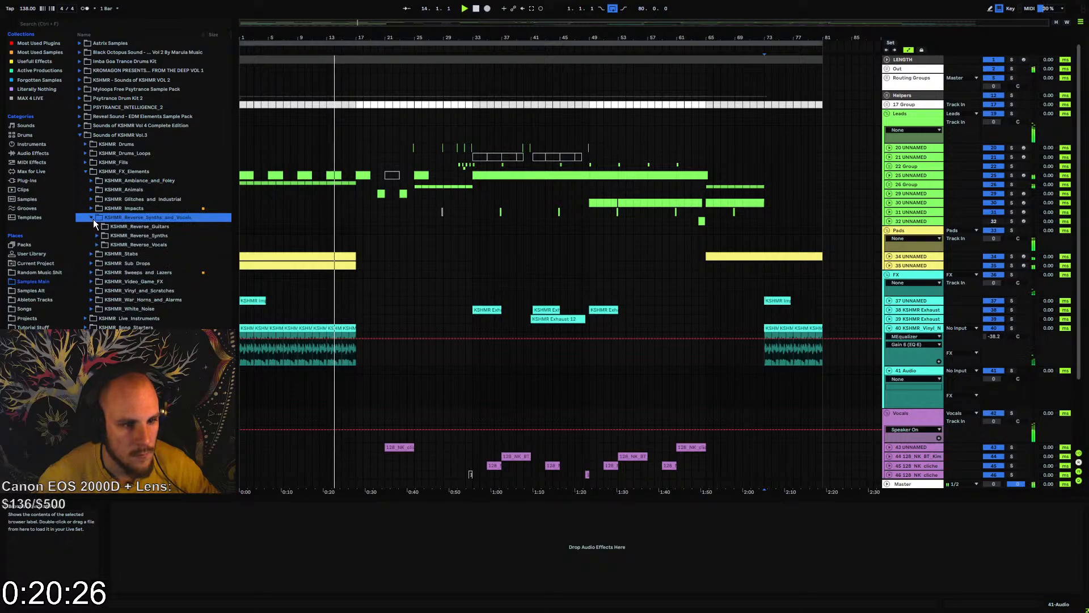
click(97, 244)
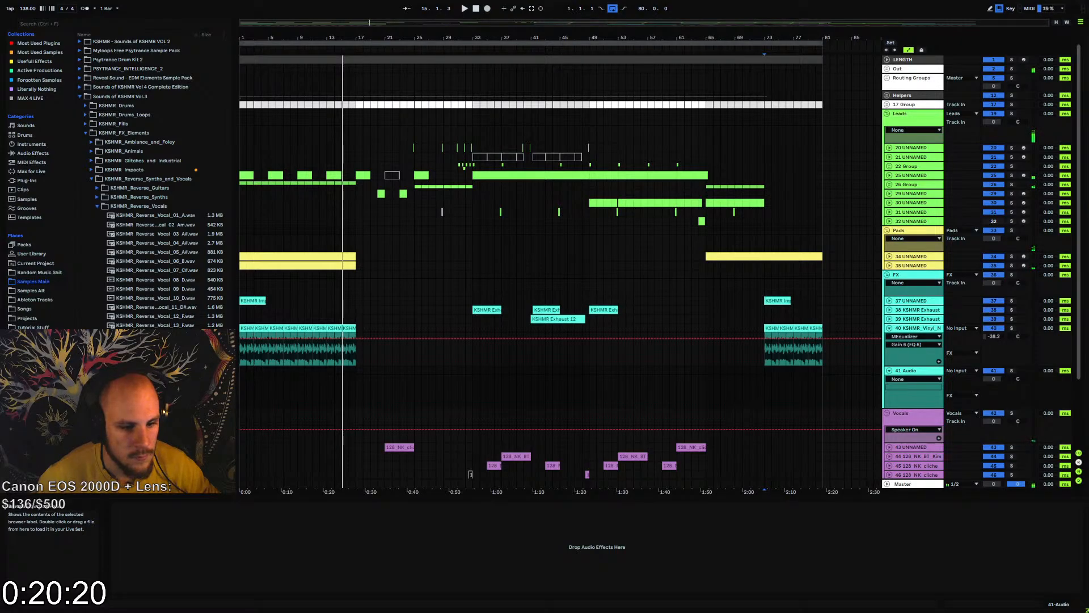
Place the KSHMR Reverse Vocal 18 G sample at bar 7, copy it to bars 15, 31, 63 and 71, and play from bar 63
drag(278, 375, 282, 373)
click(290, 371)
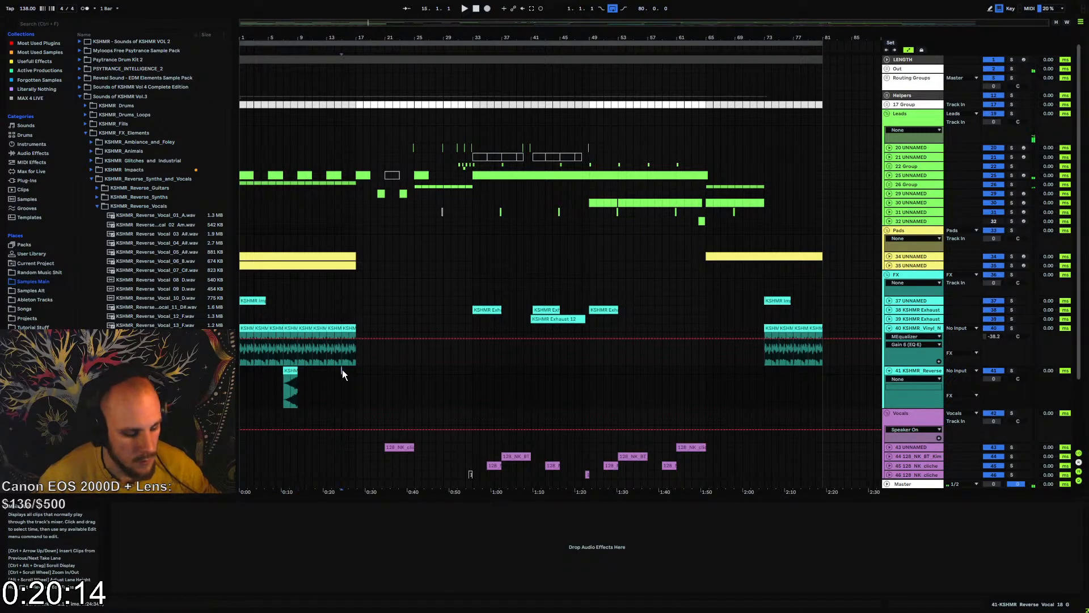
key(ctrl+v)
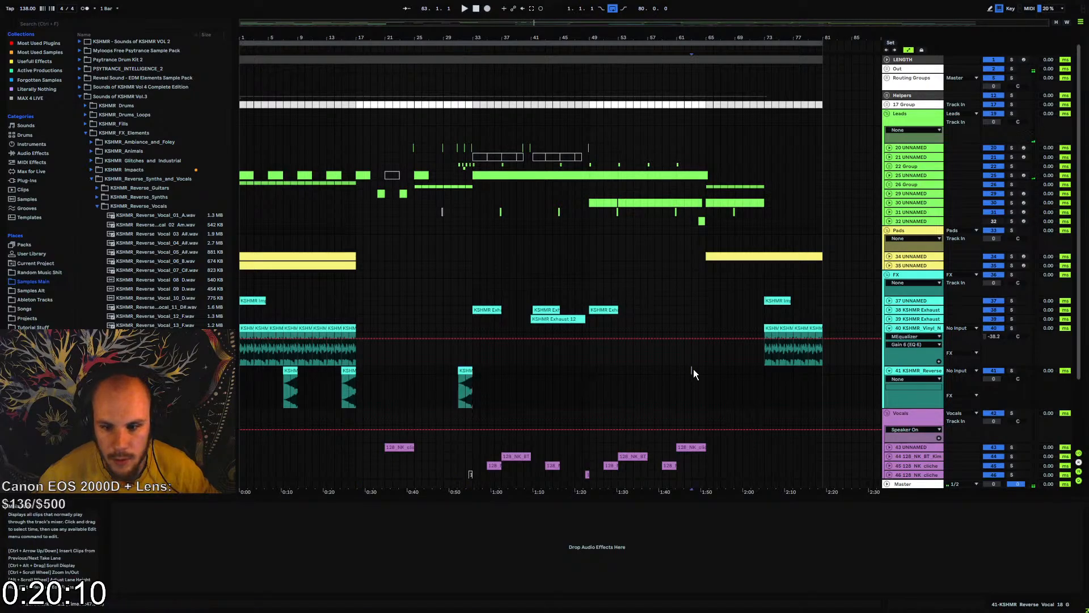
click(748, 370)
key(ctrl+v)
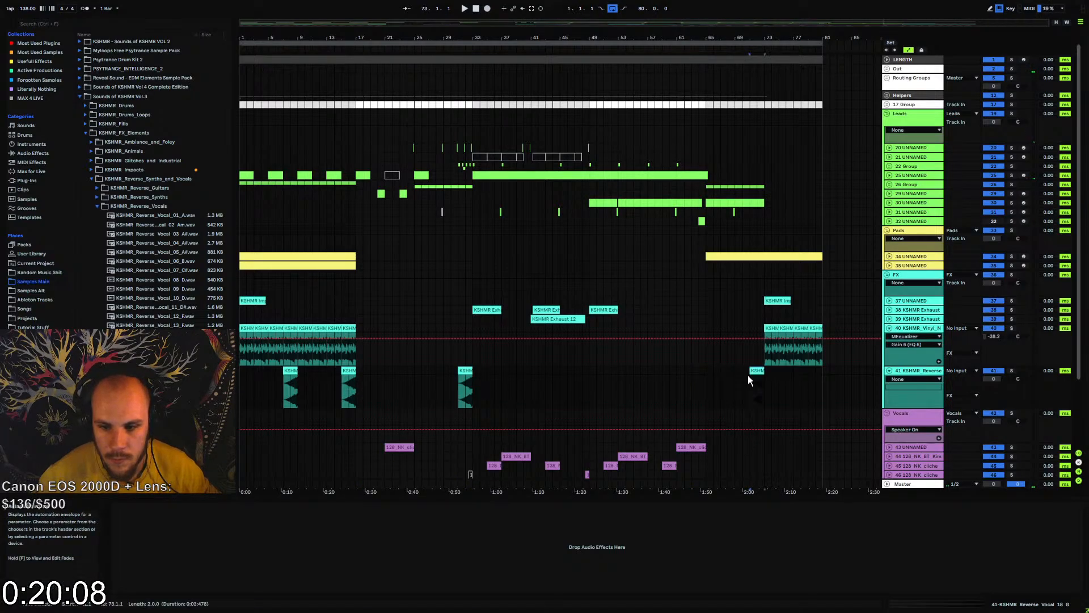
key(ctrl+v)
key(space)
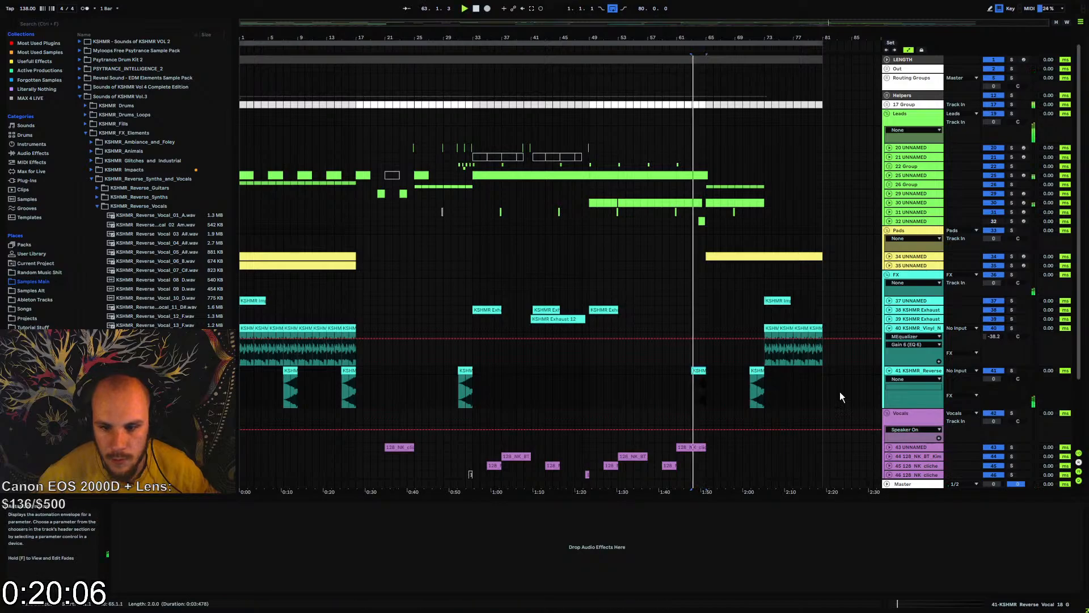
Lower the reverse vocal track's volume and add EQ Eight with band 1 as a low cut at about 375 Hz
drag(994, 378, 994, 386)
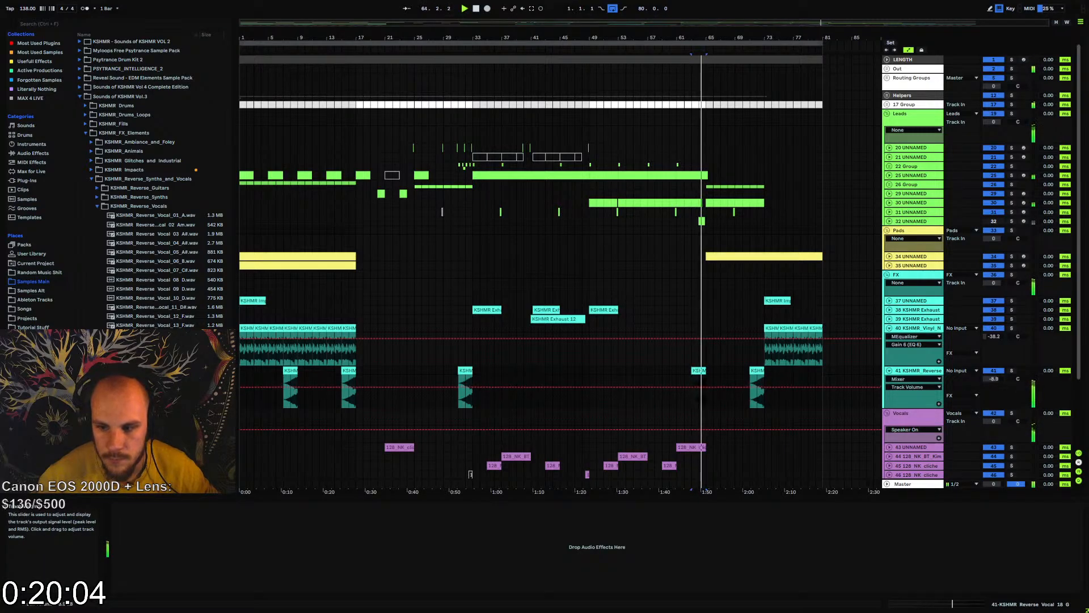
right_click(925, 371)
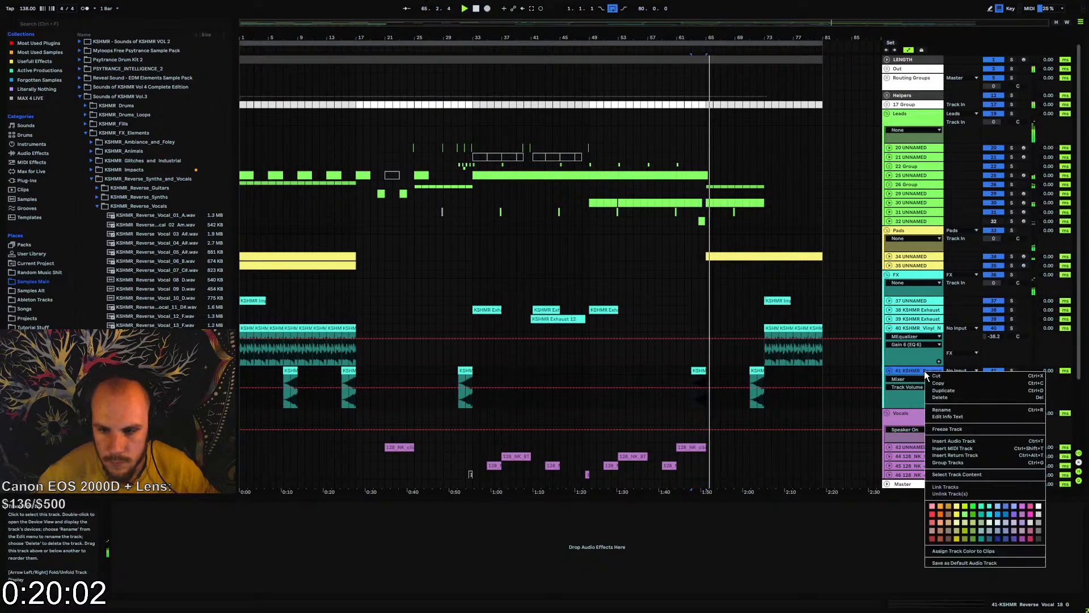
click(909, 371)
right_click(685, 536)
right_click(686, 536)
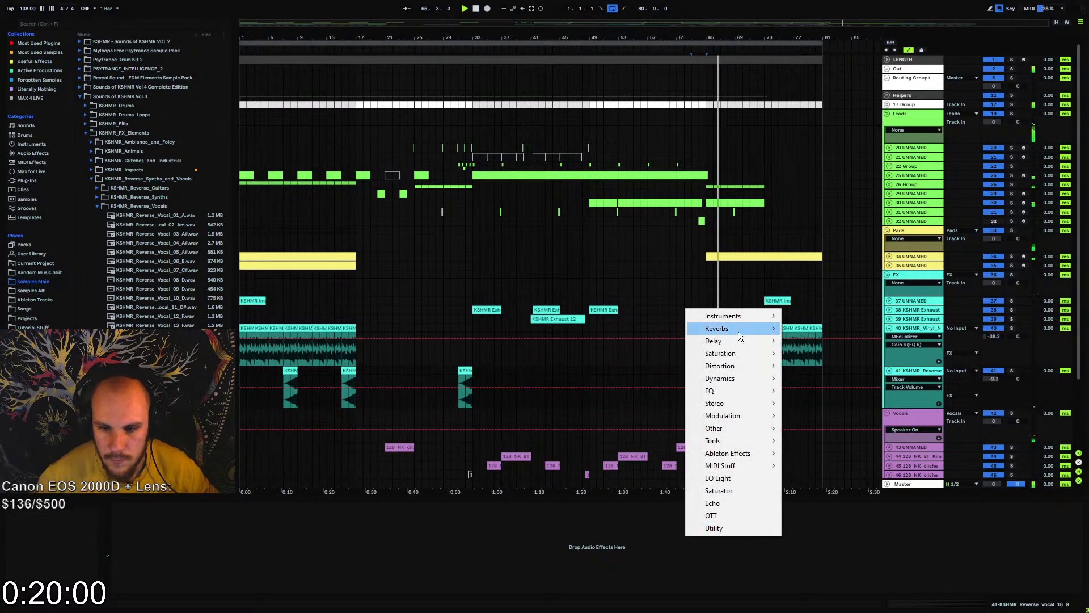
click(736, 475)
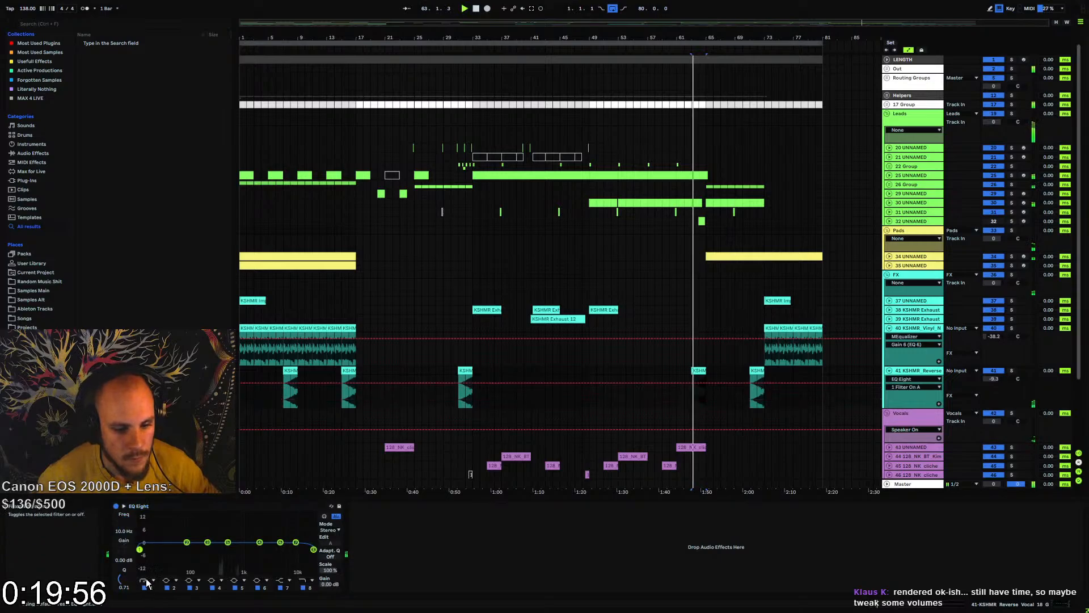
drag(165, 549, 222, 558)
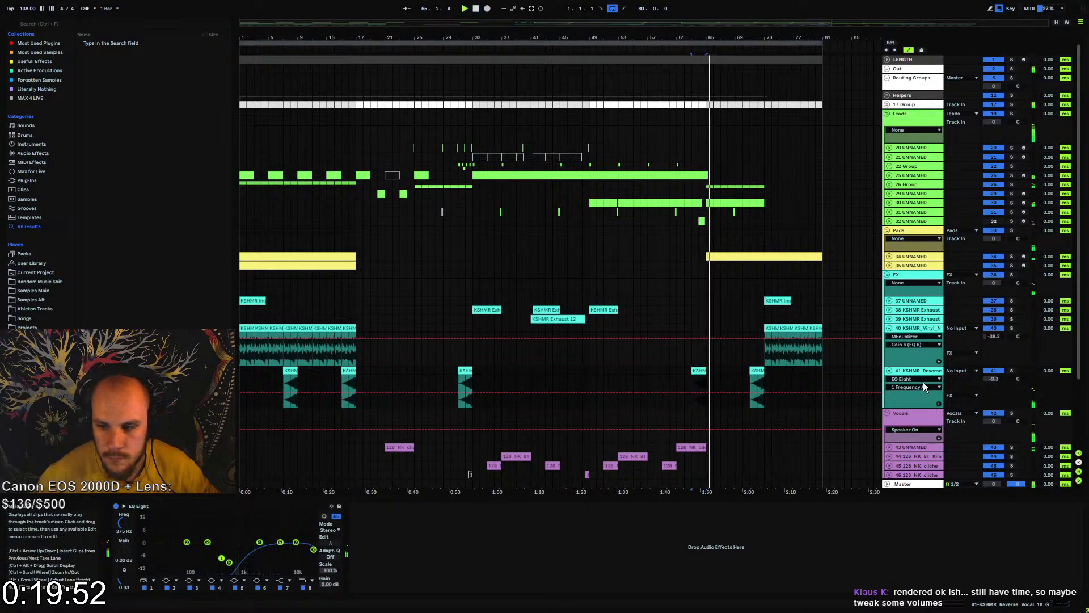
Lower the reverse vocal track's volume to -12.7 dB and replay the passage from bar 63
click(994, 379)
drag(993, 379, 994, 388)
key(space)
key(space)
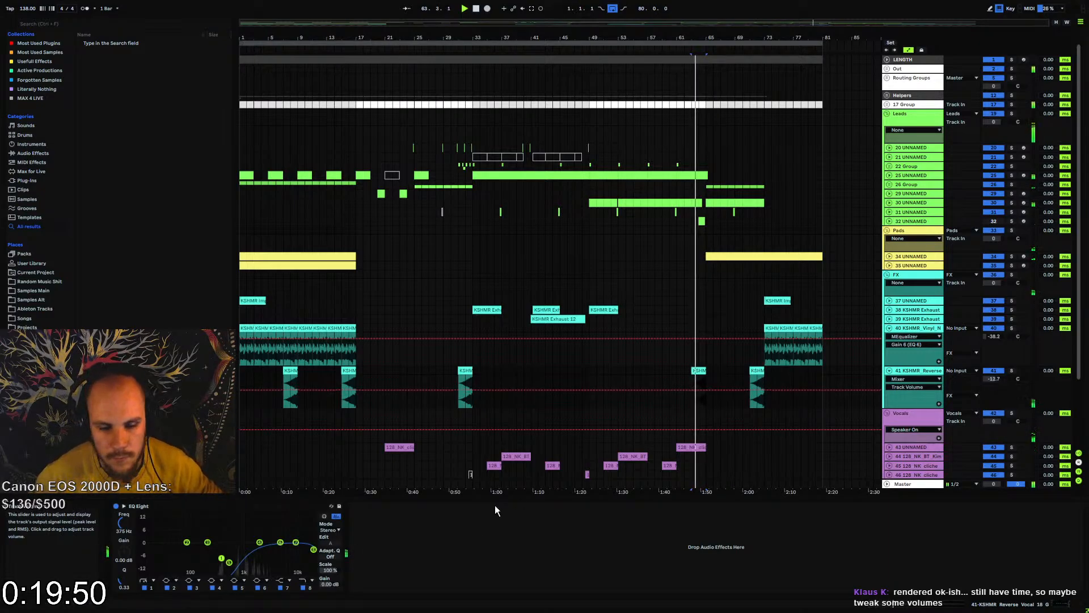
Add Echo to the reverse vocal track in Ping Pong mode, raise its feedback and set the low-pass to 10.5 kHz
right_click(489, 544)
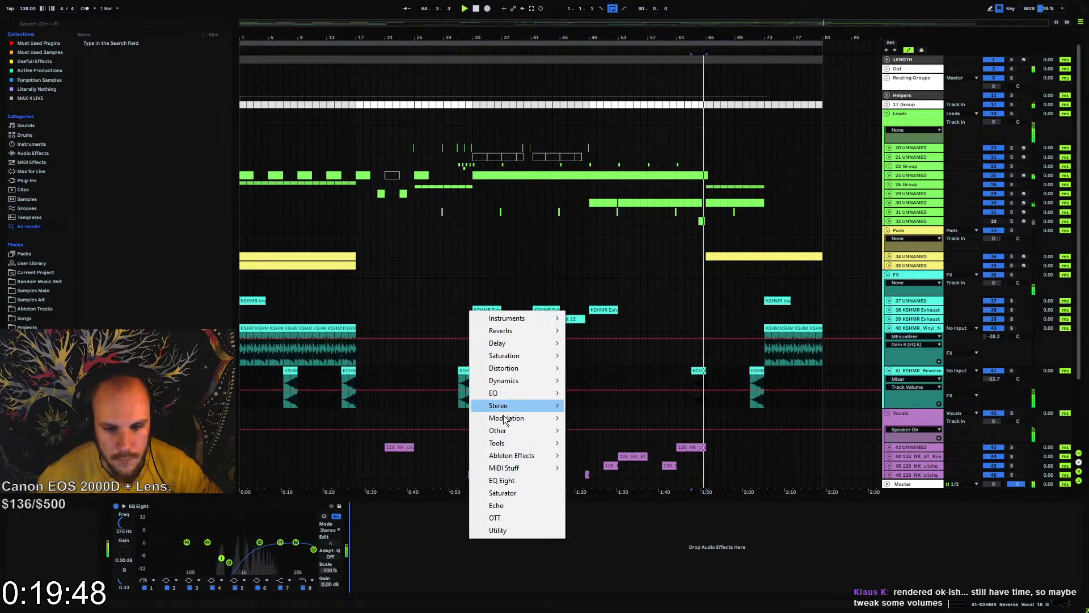
click(513, 506)
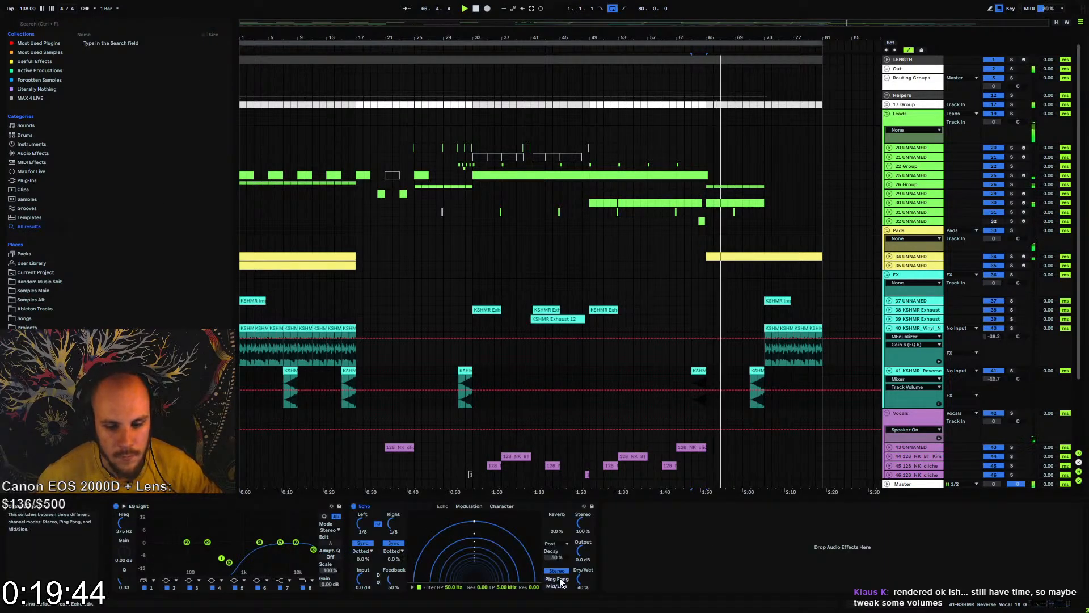
click(556, 578)
drag(390, 579, 391, 559)
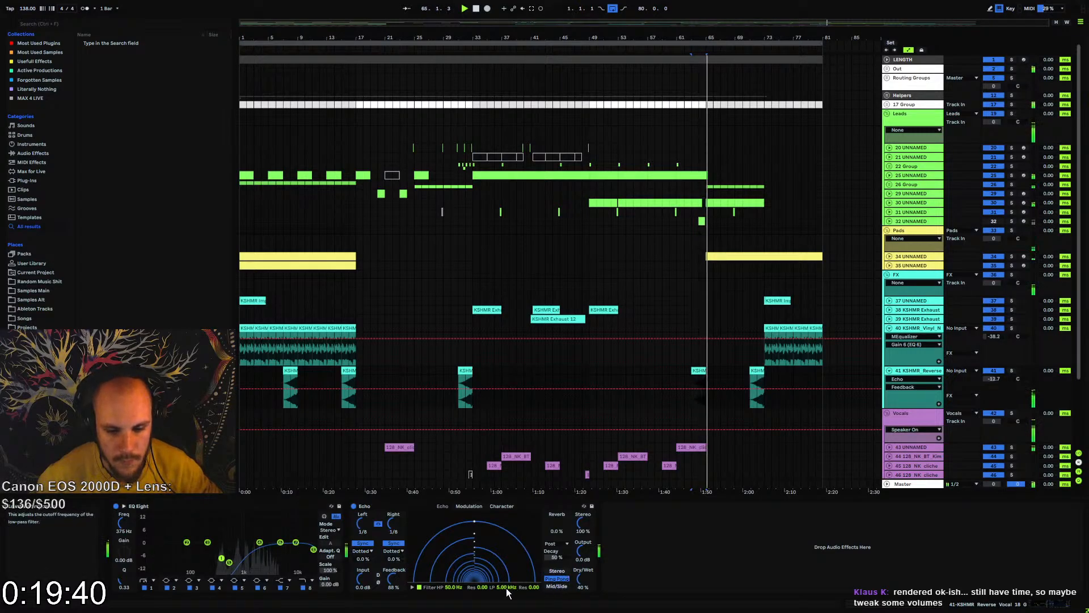
drag(508, 593, 508, 571)
Play from bar 15, set the reverse vocal track's volume to about -10.4 dB, and fold the vinyl noise and reverse vocal tracks
click(343, 399)
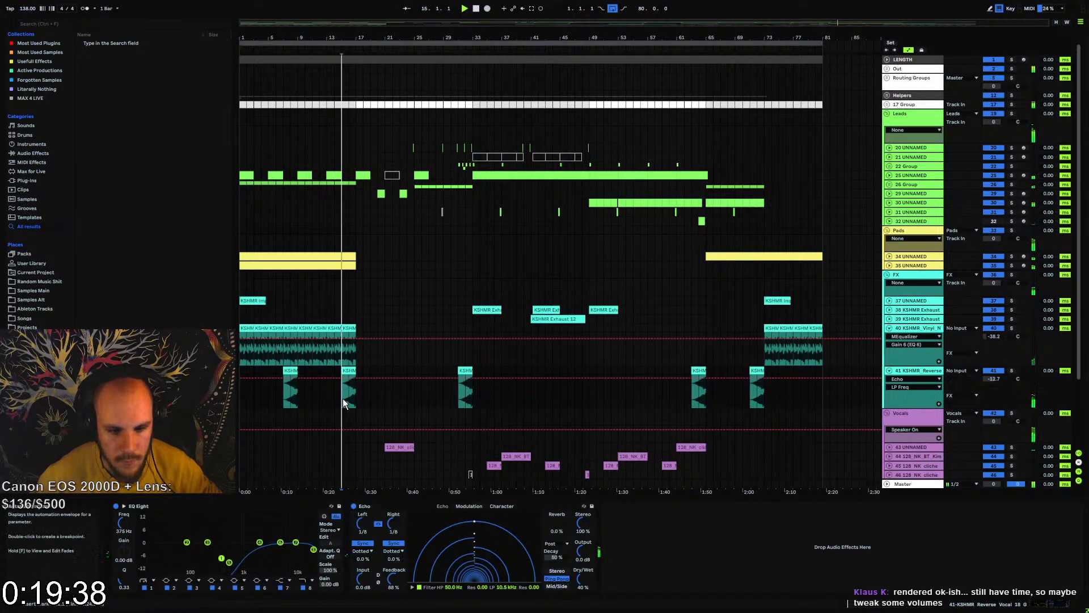
drag(994, 379, 993, 371)
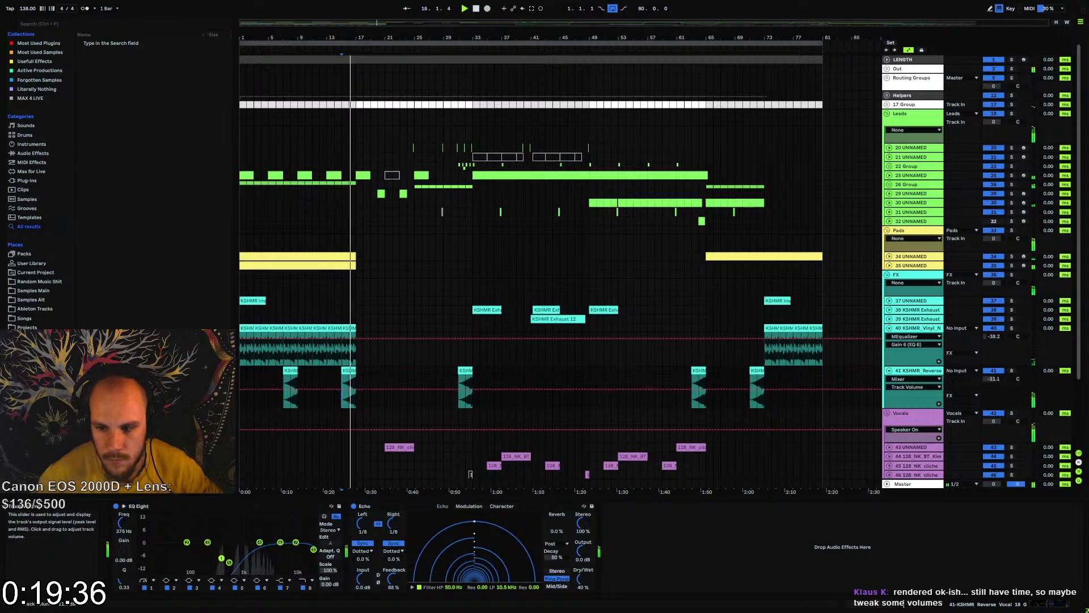
click(889, 328)
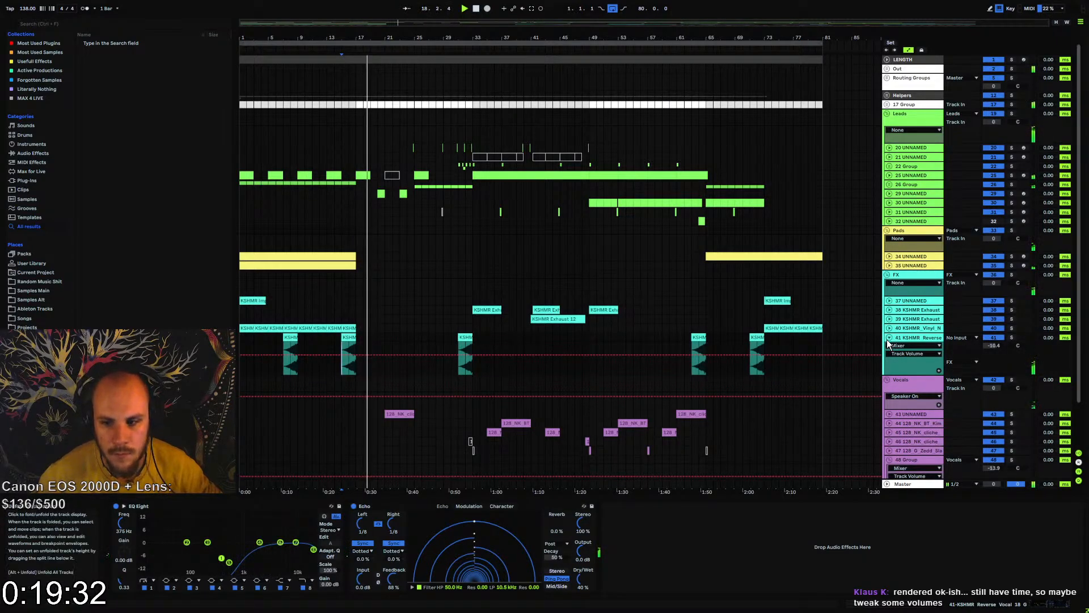
click(889, 338)
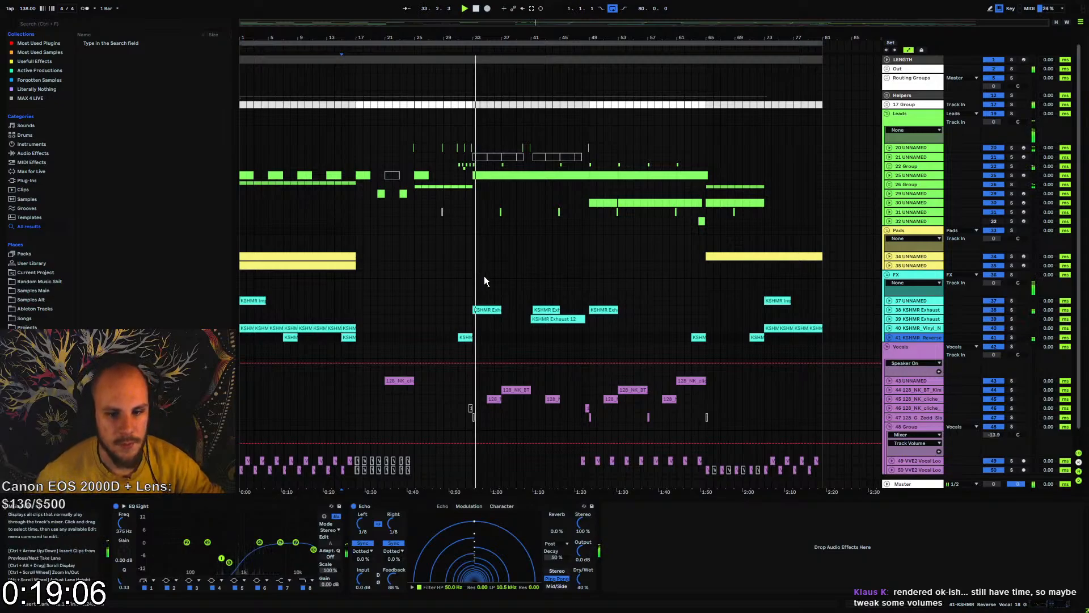
mouse_move(479, 38)
mouse_down()
mouse_move(494, 85)
mouse_move(499, 37)
mouse_up()
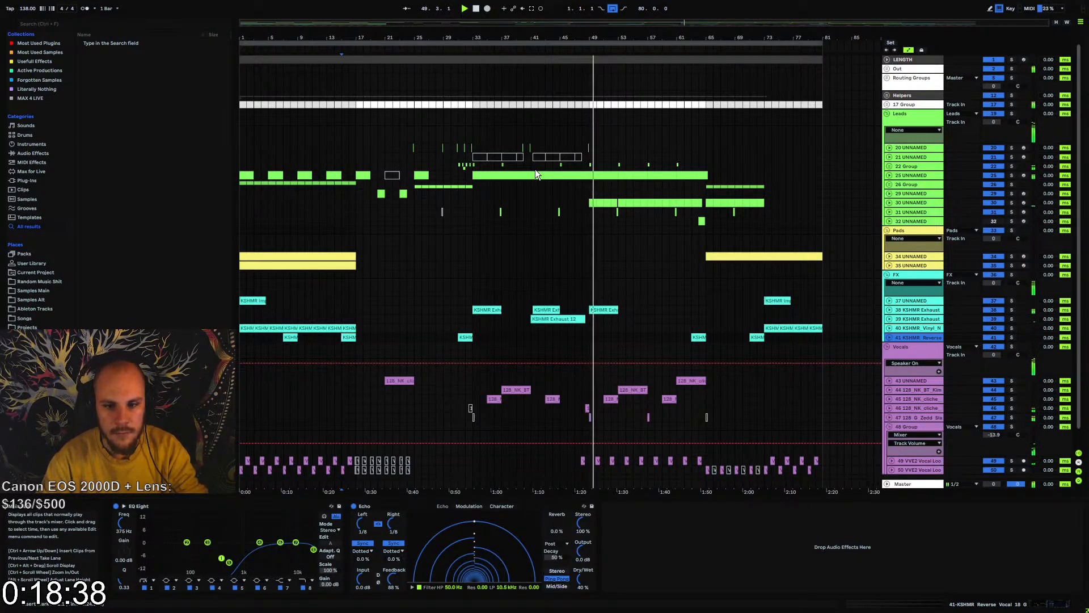
Add bx_stereomaker to the 128 NK cliche BAASSSS vocal track, adjust its Stereo-Exp amount, and select the clip before bar 49 for playback
key(space)
click(915, 408)
right_click(572, 542)
right_click(572, 542)
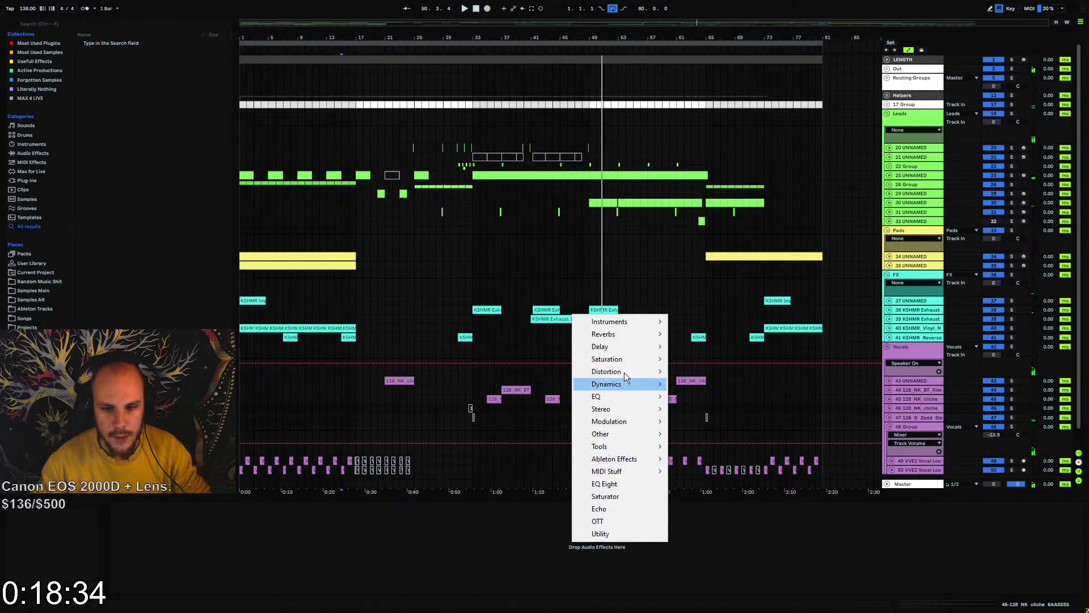
mouse_move(614, 404)
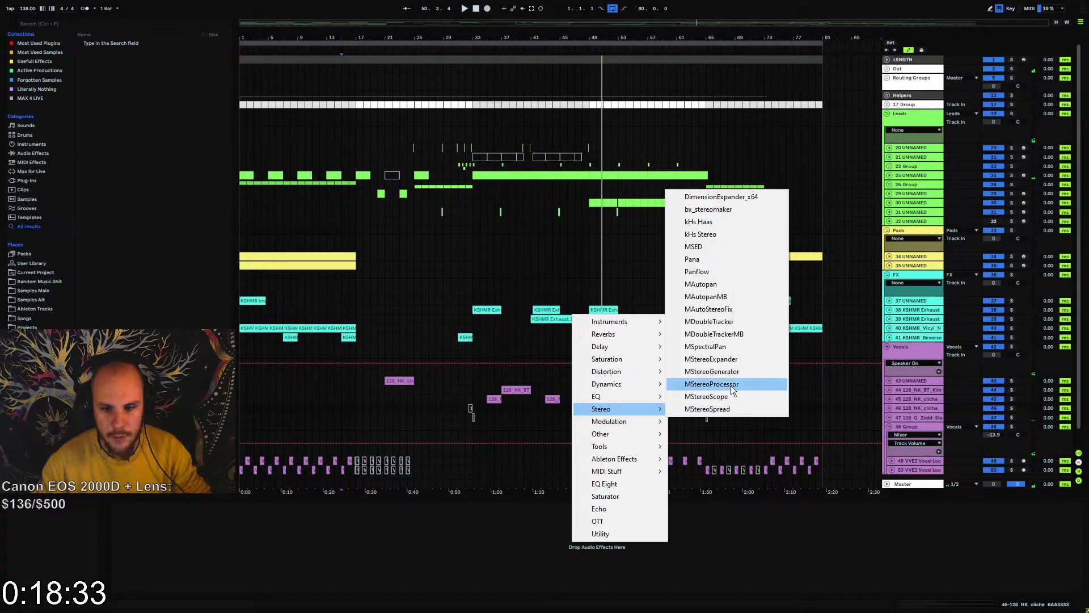
click(729, 209)
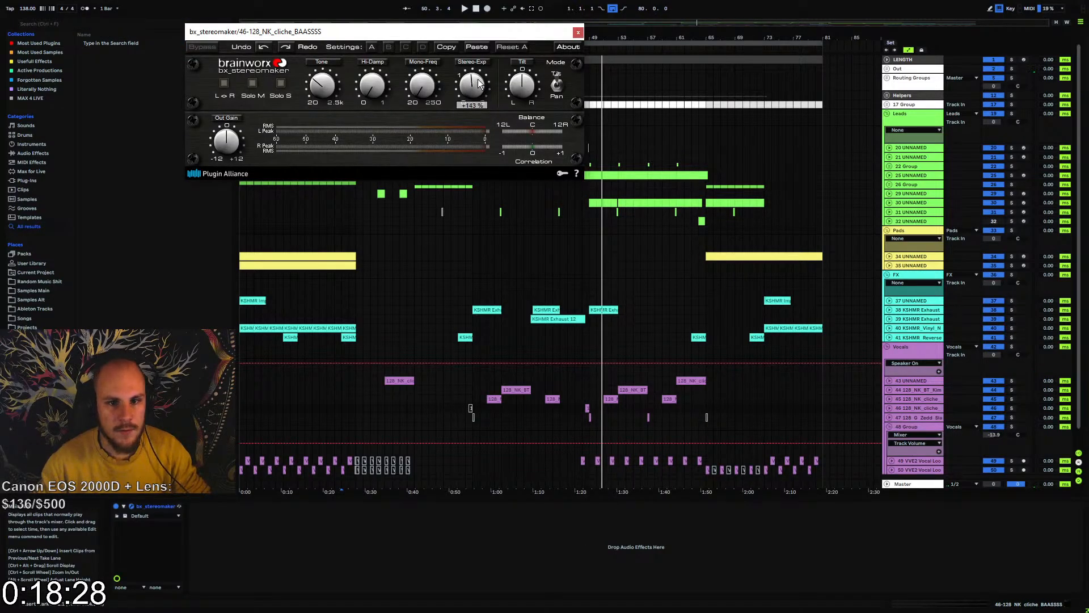
mouse_move(478, 85)
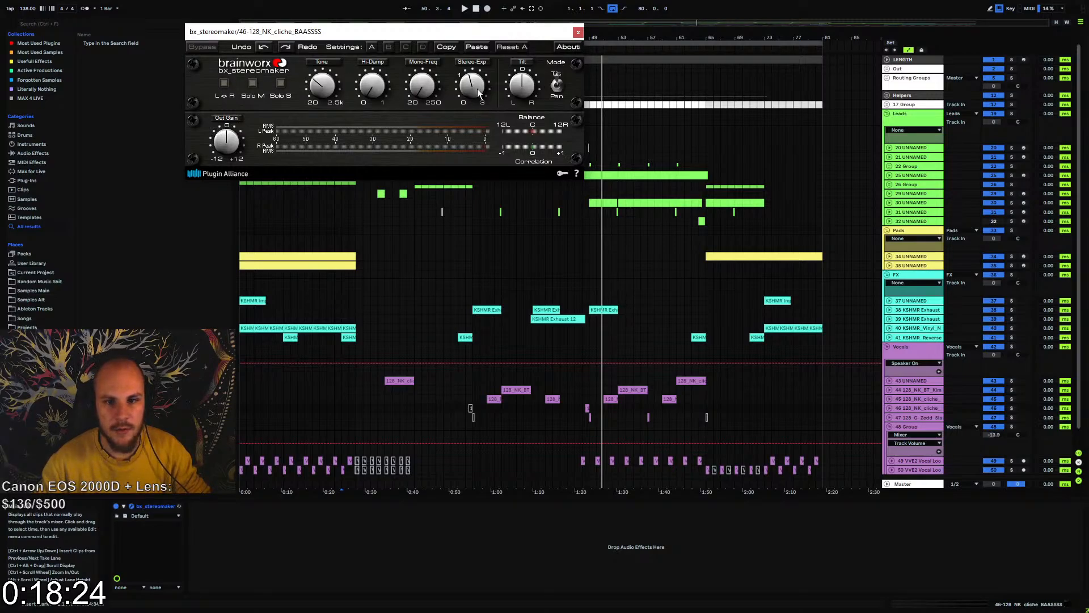
click(586, 408)
click(578, 33)
key(space)
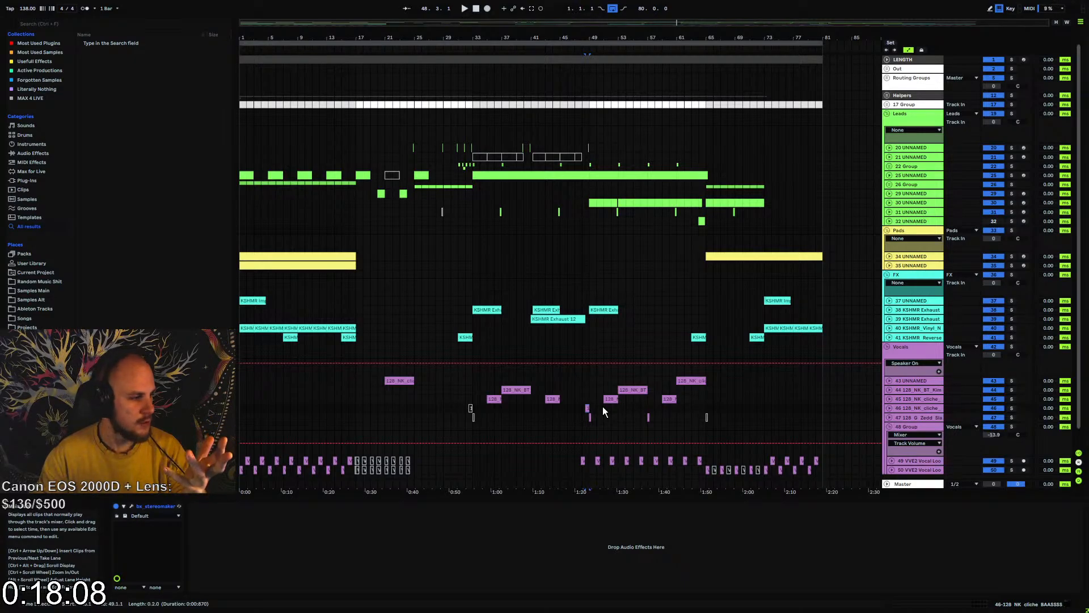
click(33, 179)
click(81, 42)
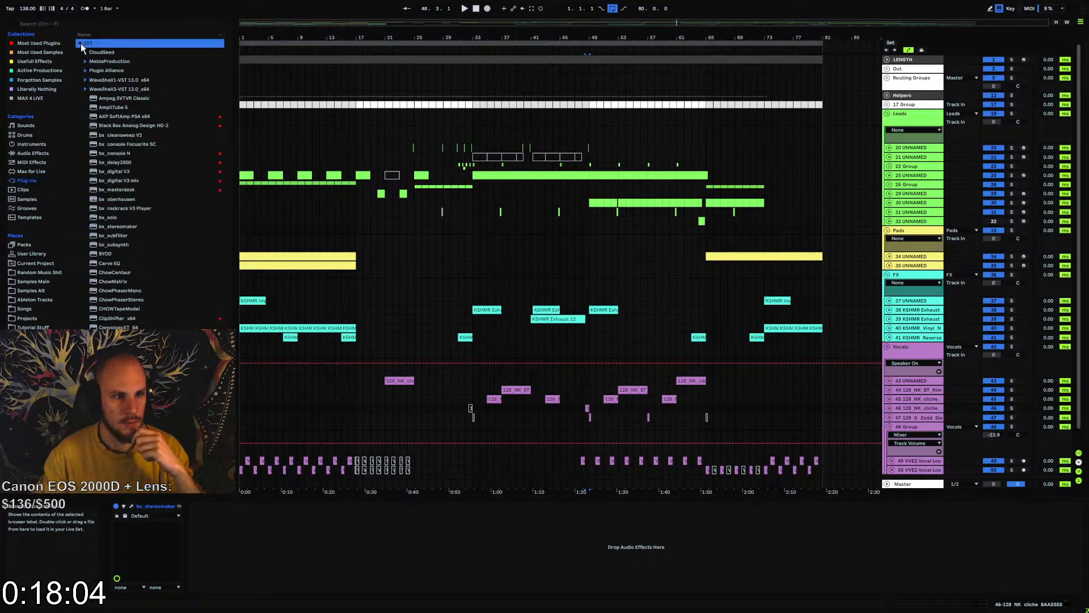
scroll(145, 254, down, 2)
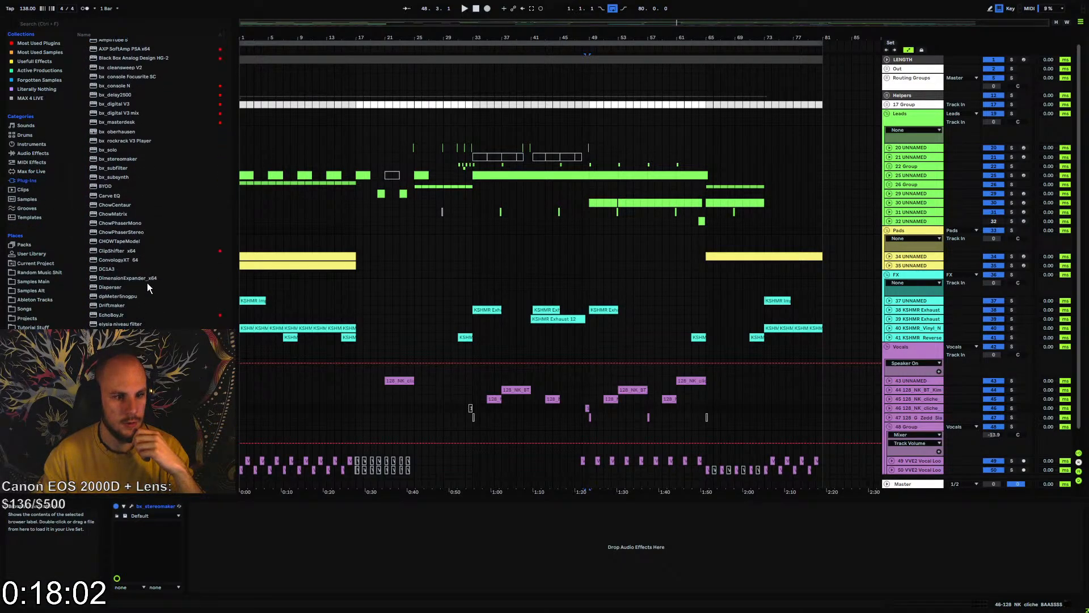
right_click(484, 550)
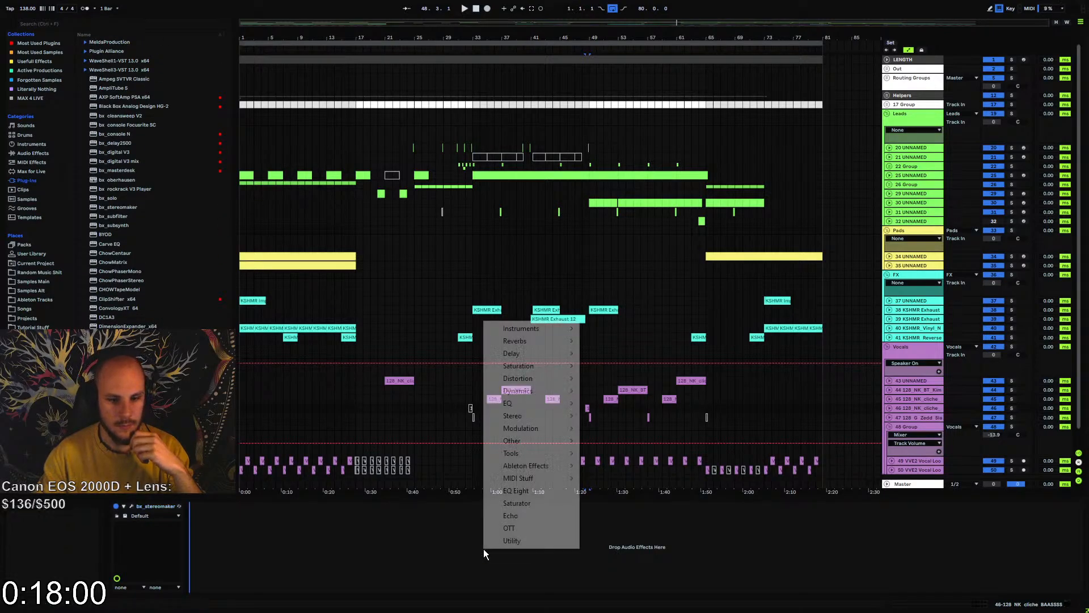
mouse_move(543, 416)
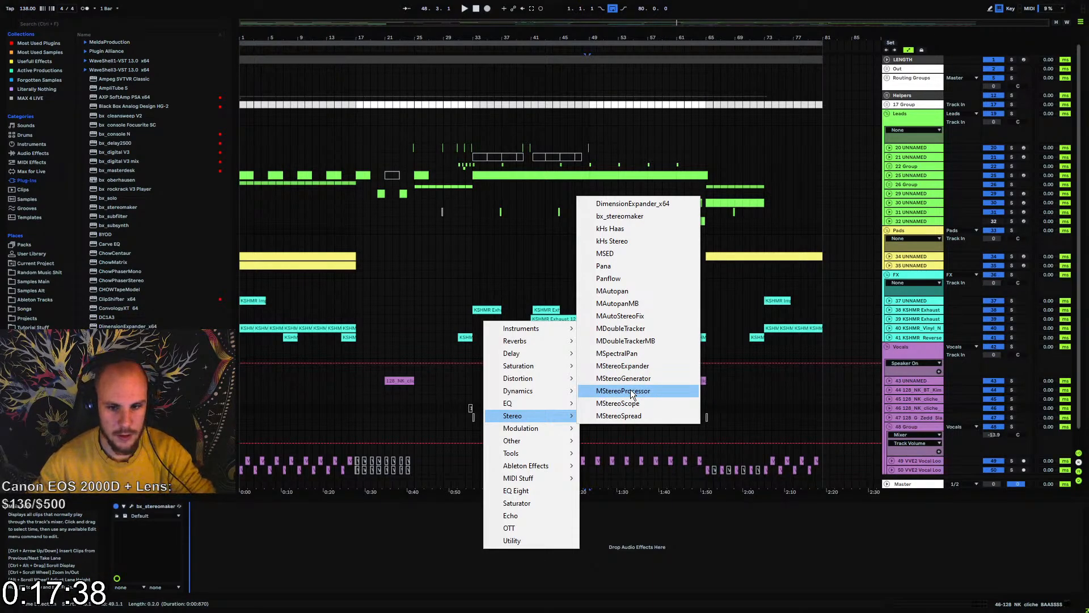
click(685, 510)
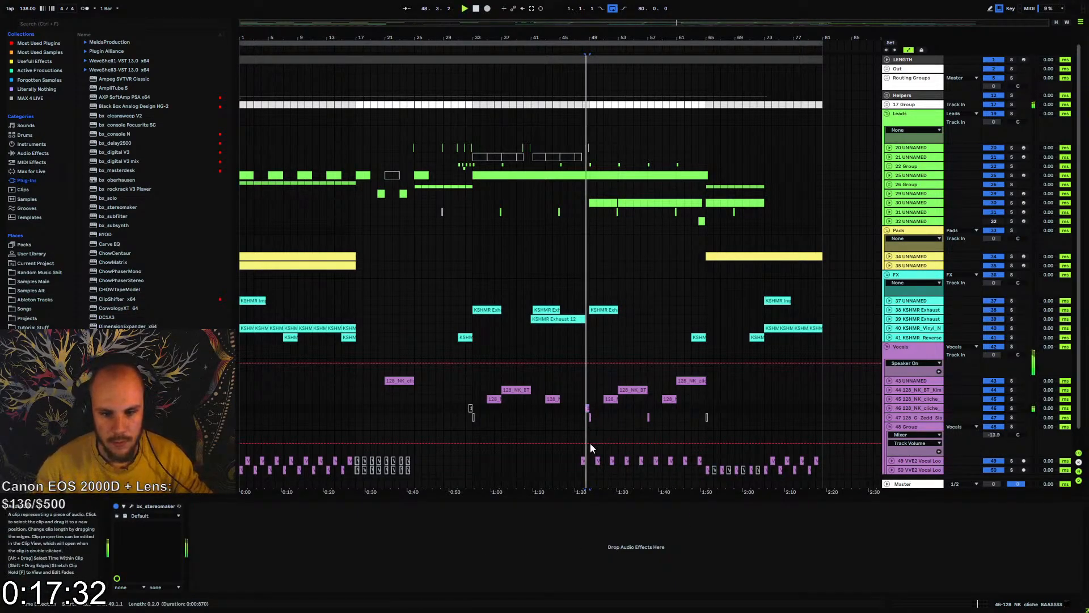
Compare the BAASSSS vocal with bx_stereomaker off and on during playback, and fold that track and the vocal subgroup
key(space)
click(890, 408)
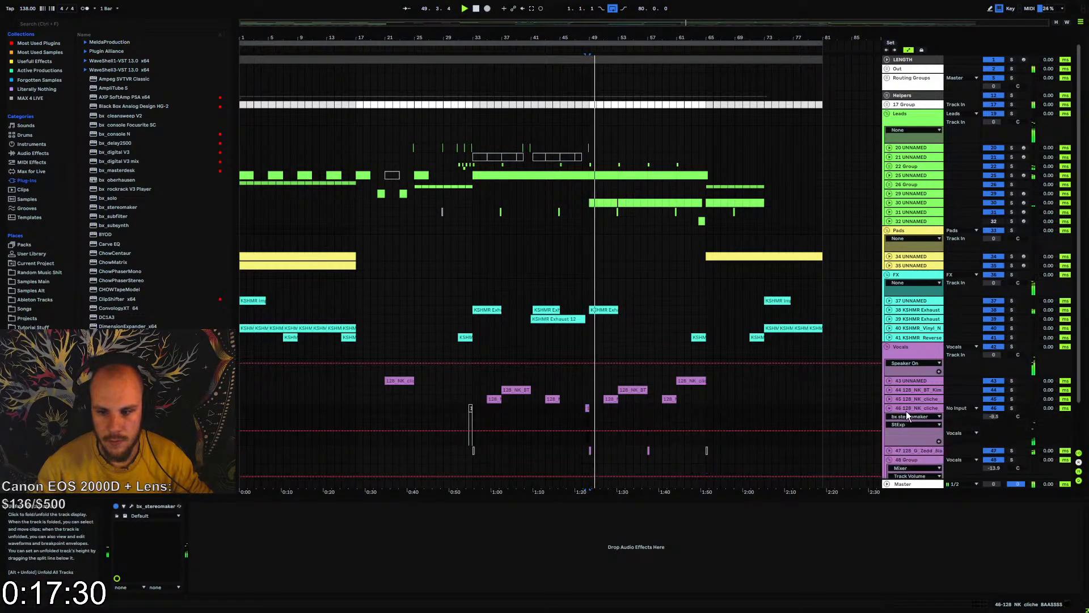
click(116, 506)
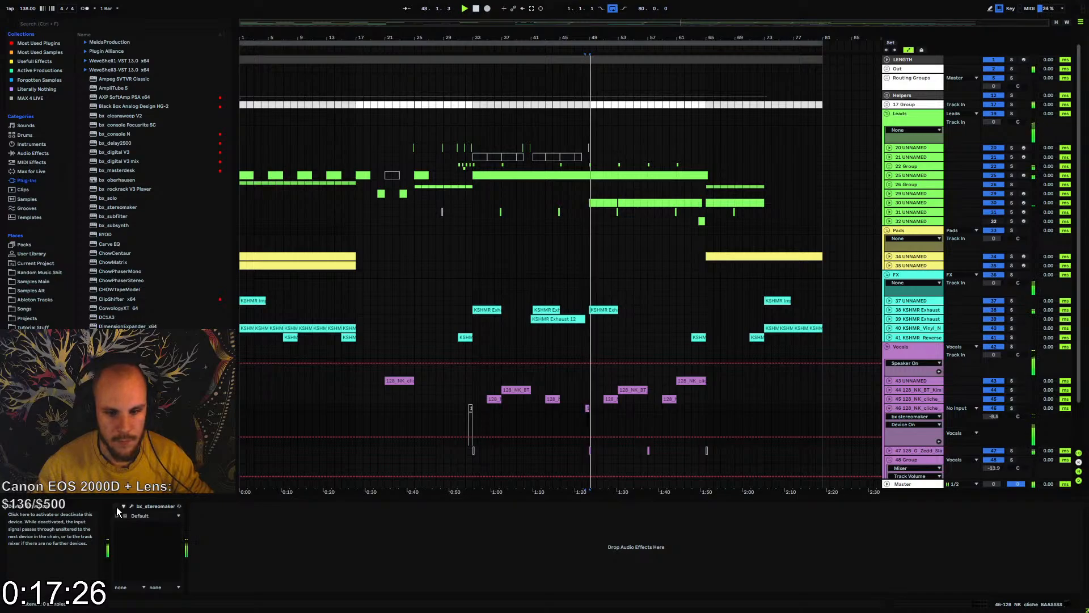
click(116, 506)
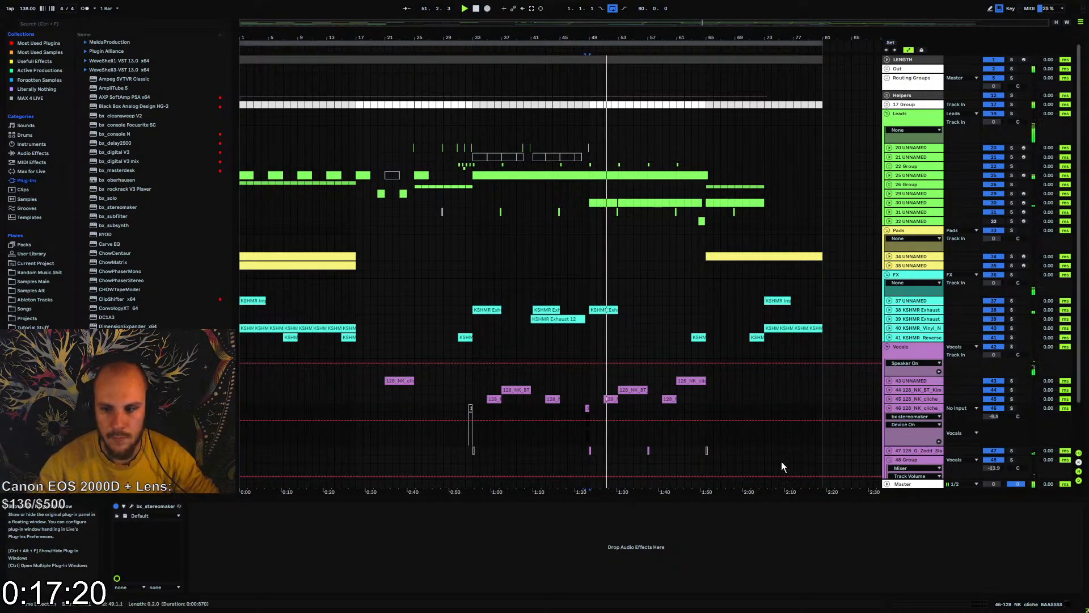
click(889, 408)
click(890, 427)
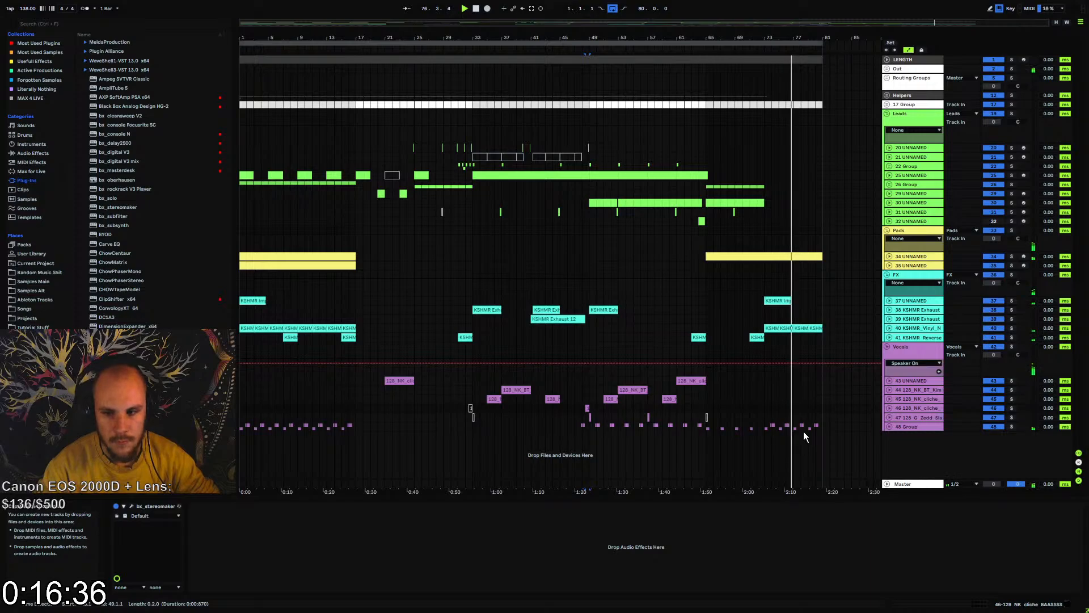
Automate the vinyl noise MEqualizer output gain to fall from 0 dB at bar 73 to -24 dB at bar 81, and play the ending
click(900, 328)
click(133, 505)
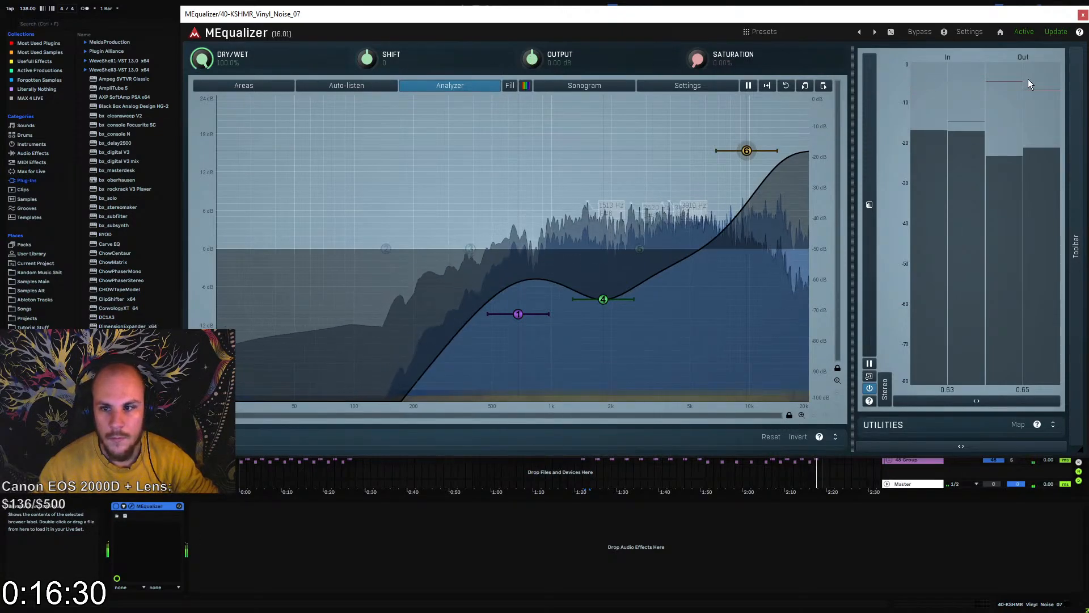
click(1084, 15)
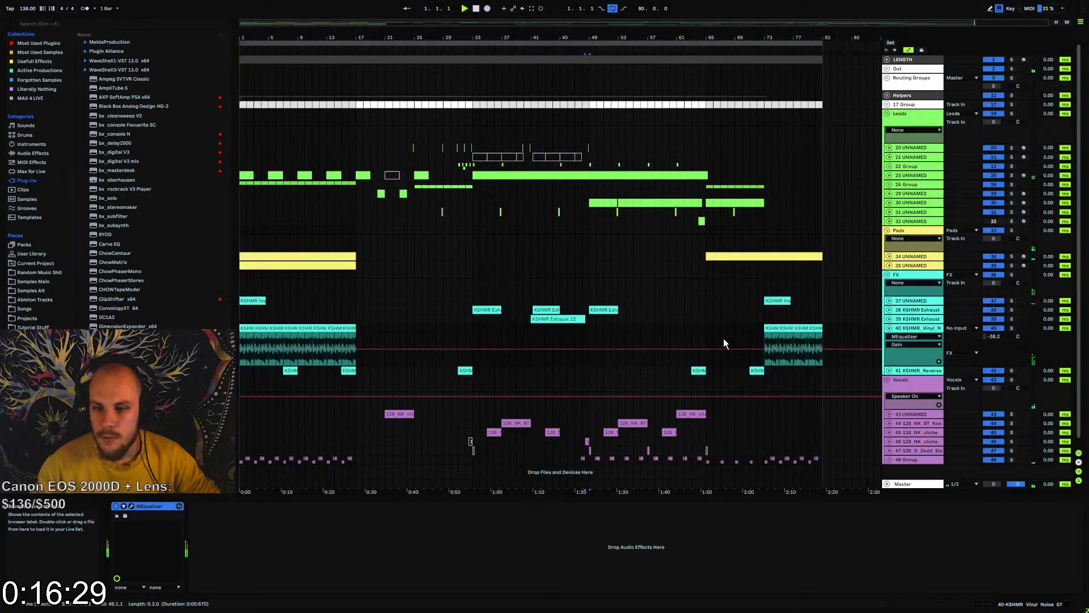
click(764, 348)
drag(823, 350, 823, 366)
click(822, 343)
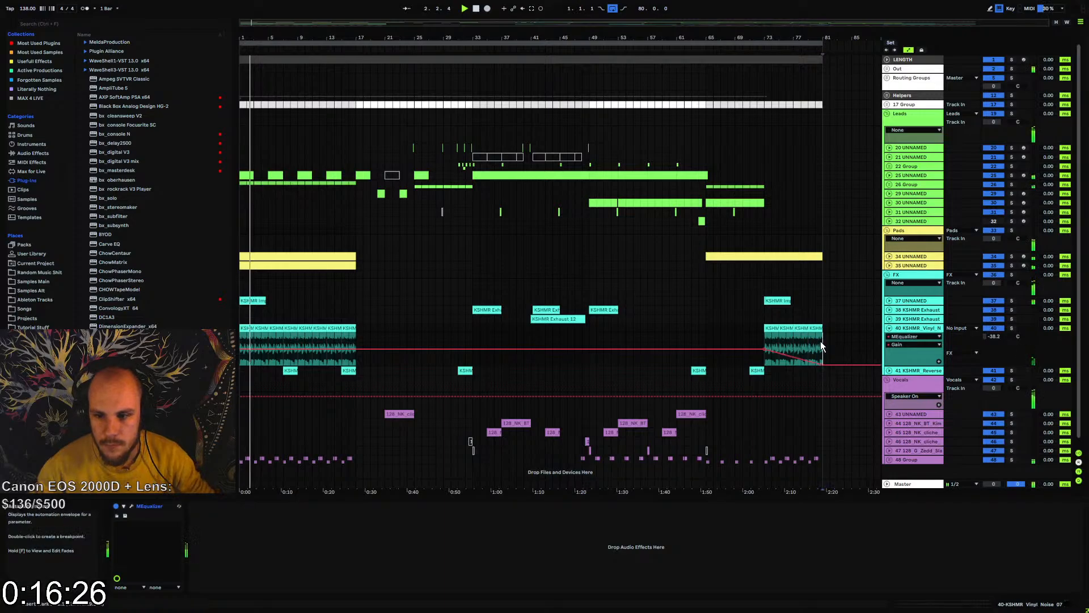
key(space)
key(space)
Automate the vinyl noise MEqualizer dry/wet from 100% at bar 73 to about 6% at bar 81, and check it during playback
click(132, 507)
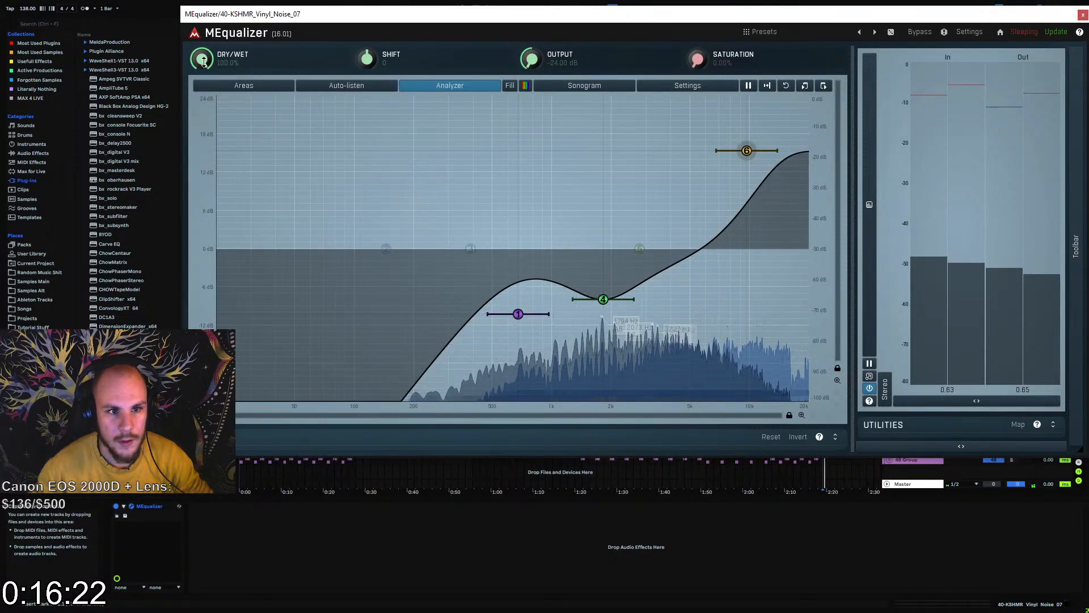
click(1083, 15)
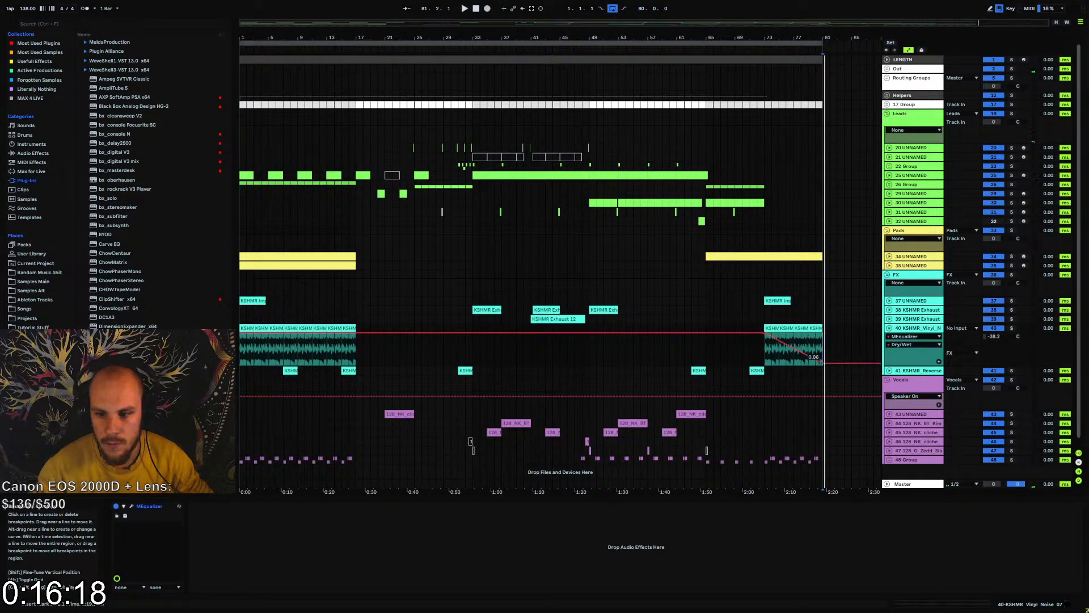
click(779, 356)
key(space)
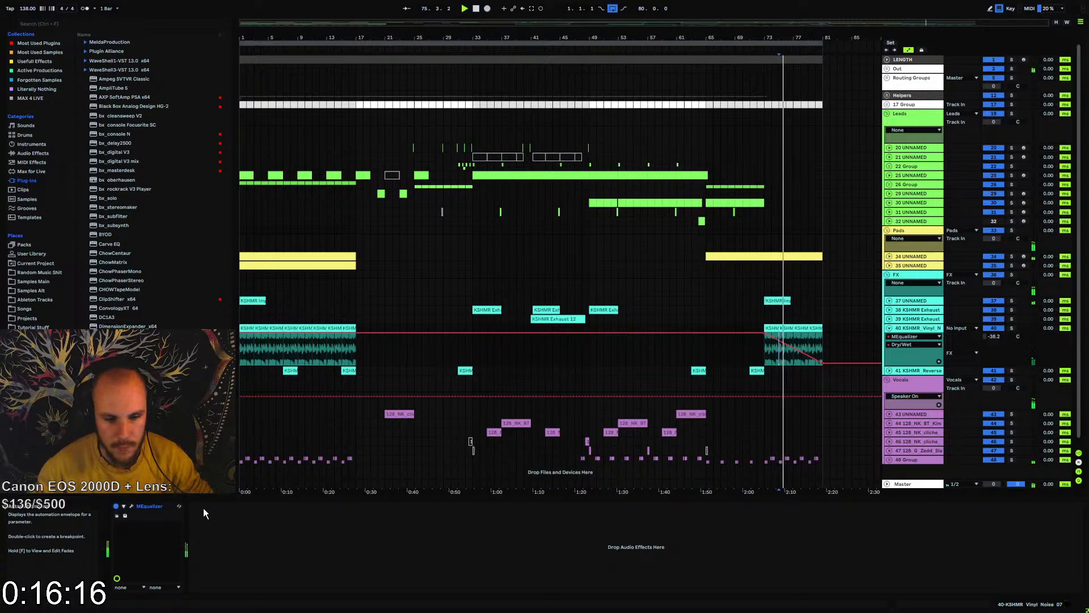
click(131, 507)
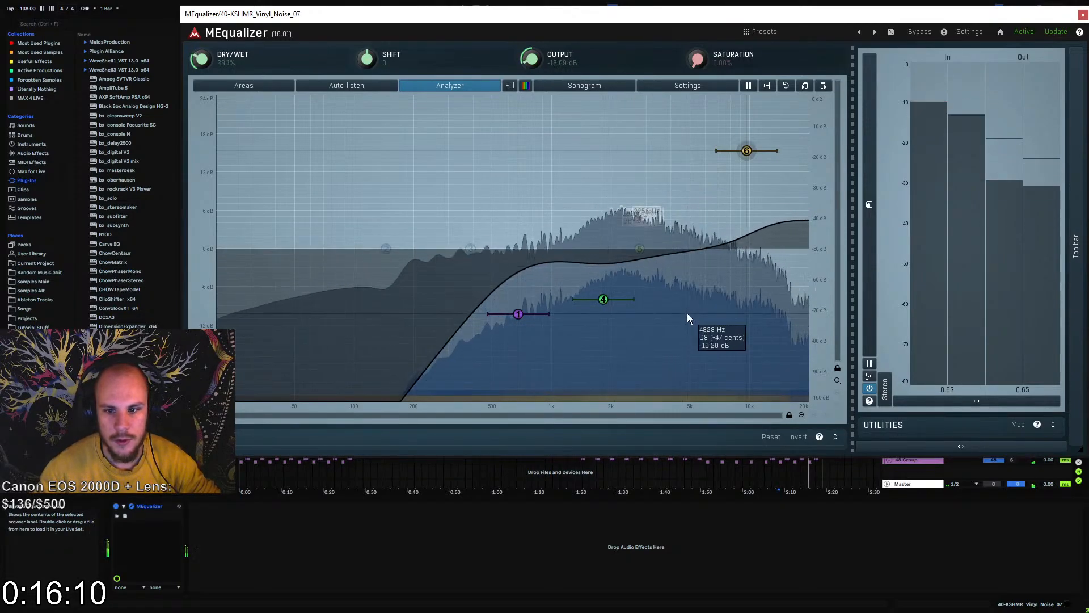
Close the vinyl noise MEqualizer window, fold that track, and play the ending from bar 71
click(1083, 15)
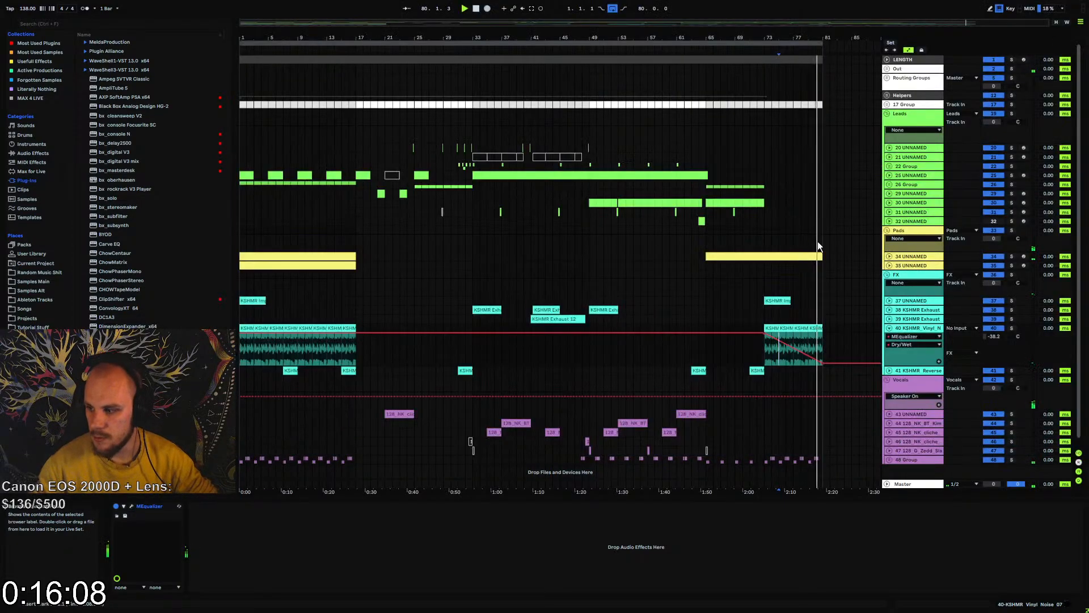
click(889, 328)
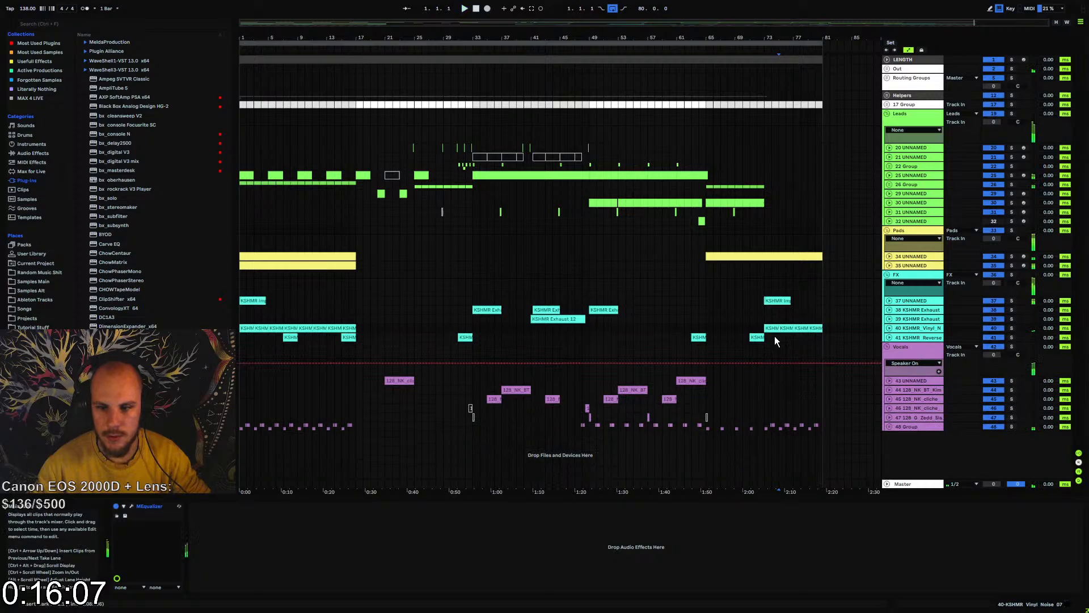
click(751, 321)
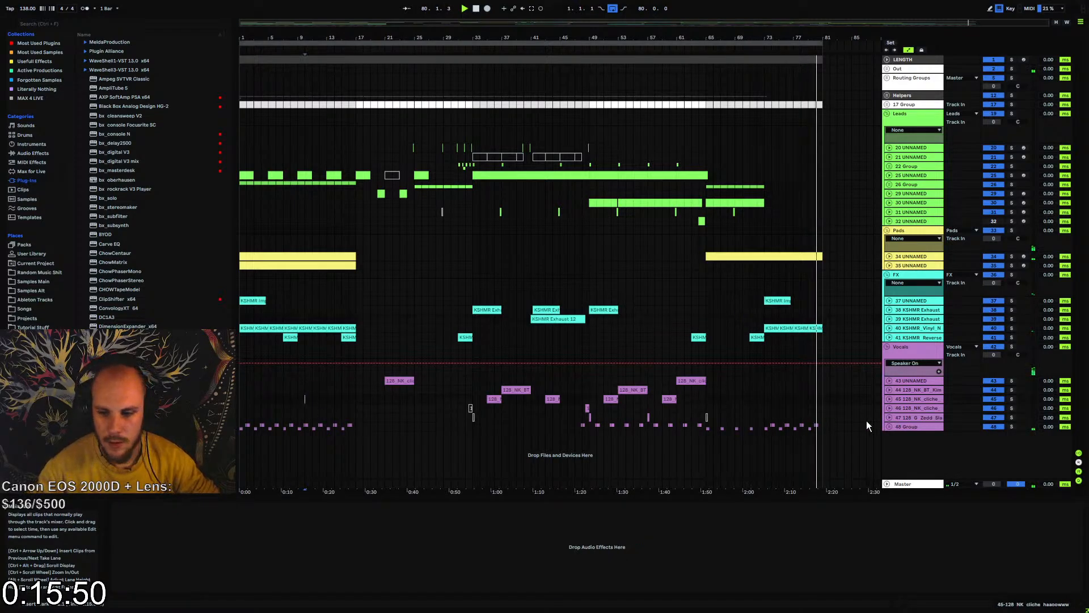
Play the intro from bar 9 and add an empty audio track below 48 Group inside the Vocals group
click(906, 347)
click(297, 405)
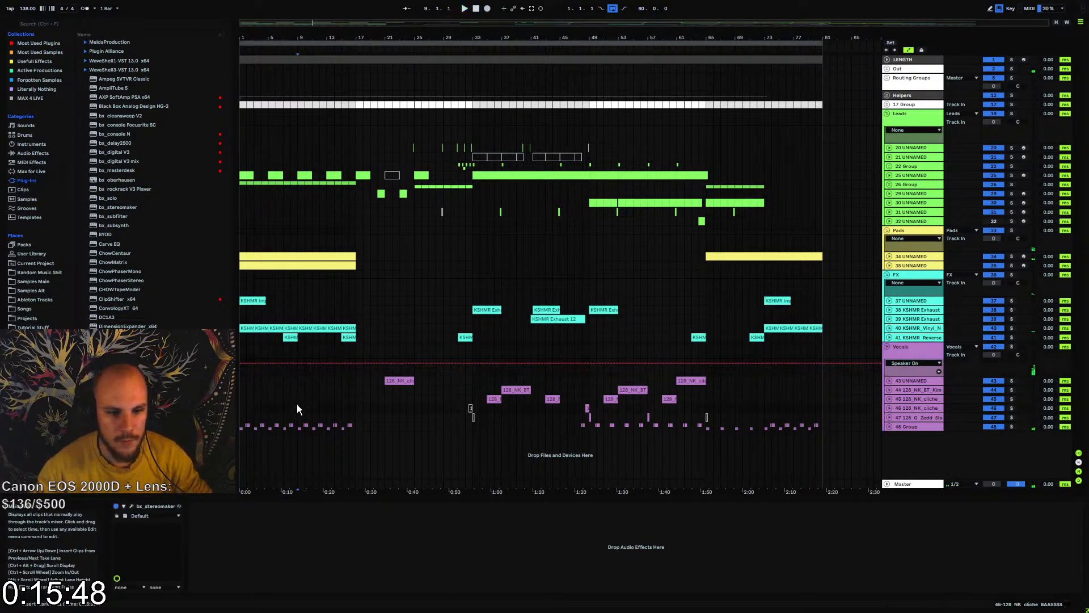
key(space)
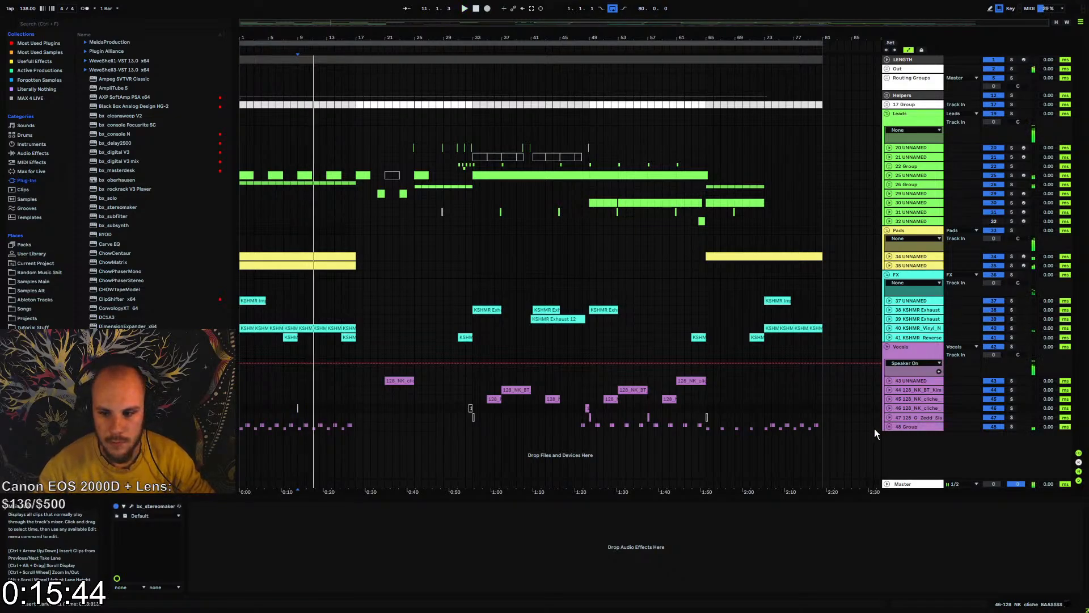
click(907, 428)
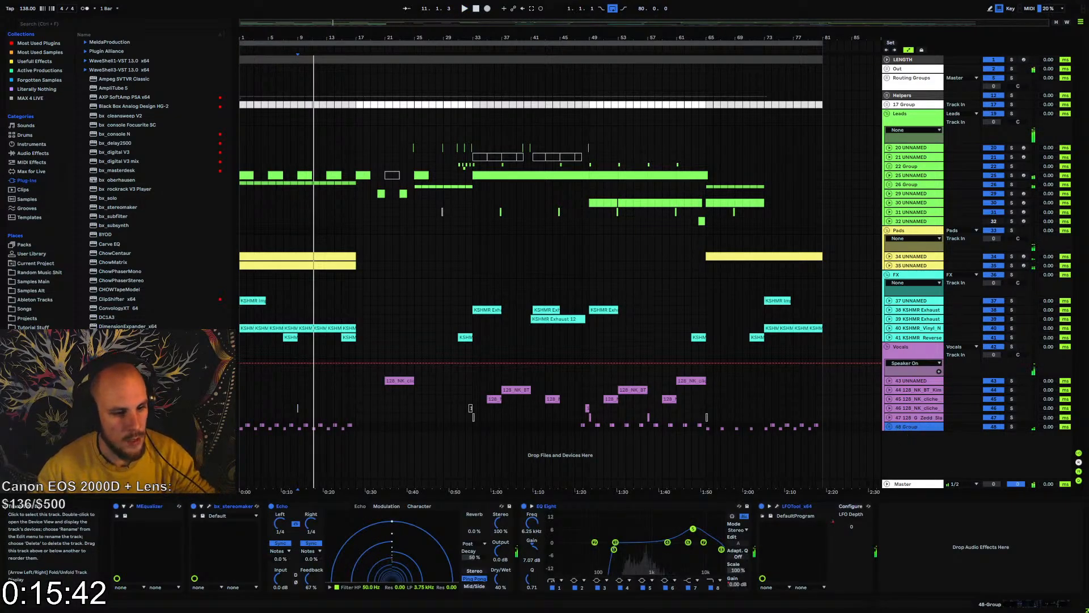
key(ctrl+t)
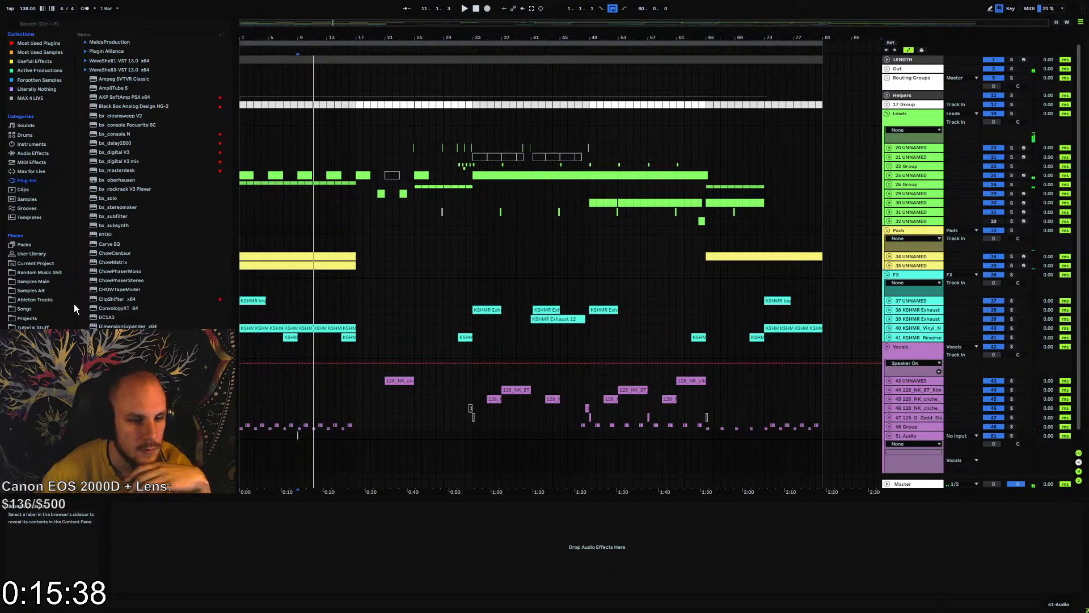
Browse the Sounds of KSHMR Vol.3 vocal samples in Samples Main, down to the words and phrases folders
click(32, 282)
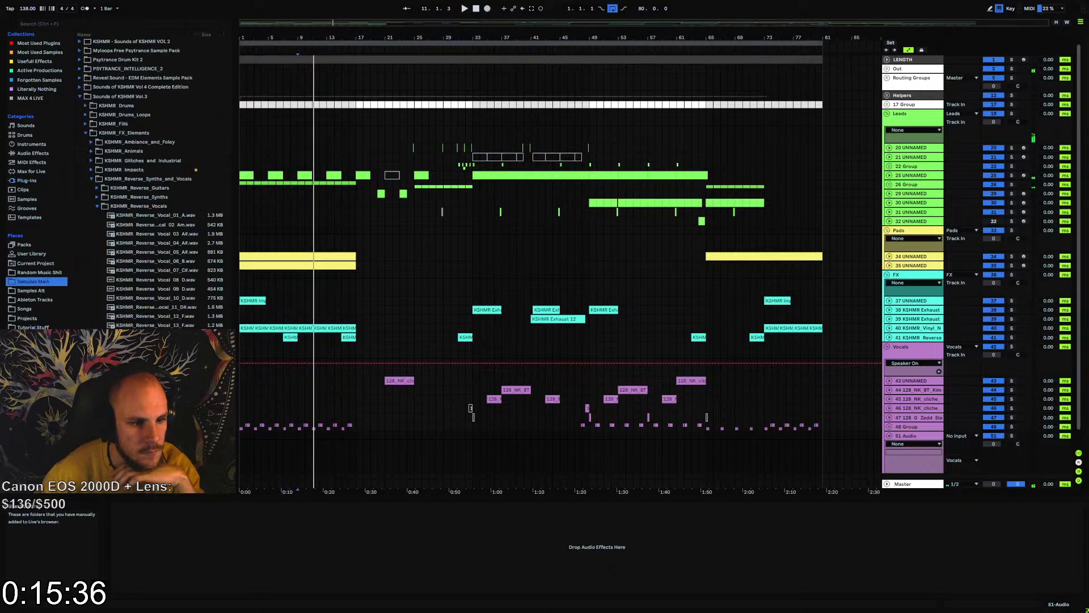
click(86, 134)
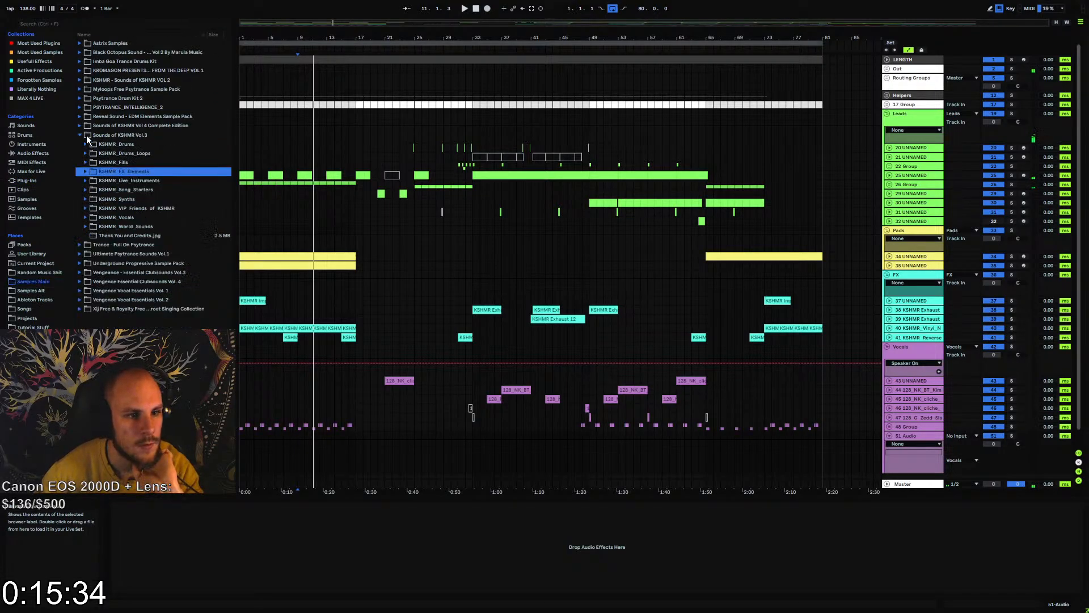
click(85, 217)
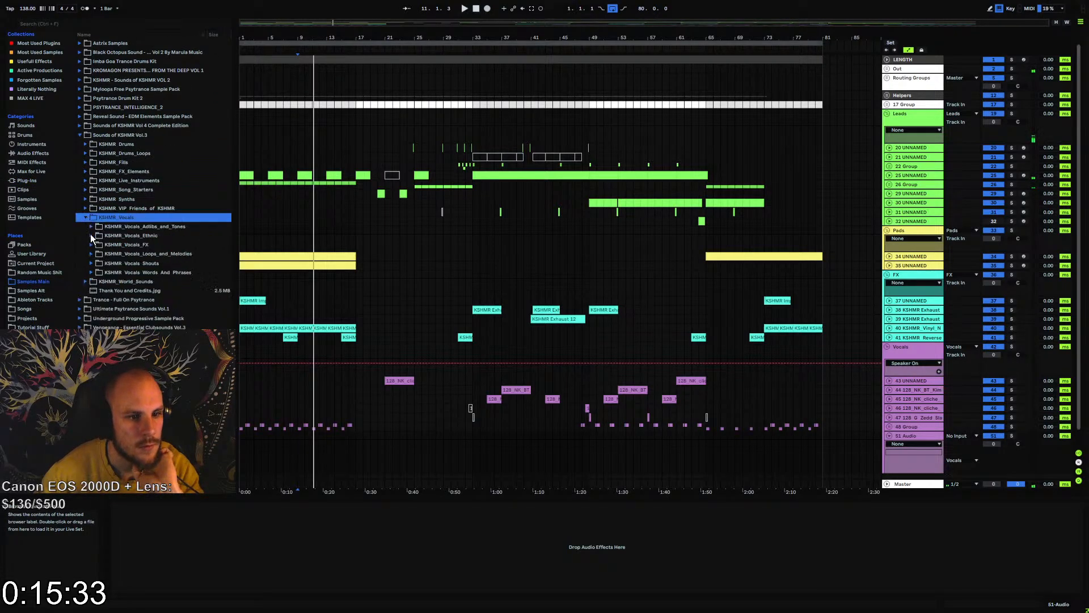
click(96, 273)
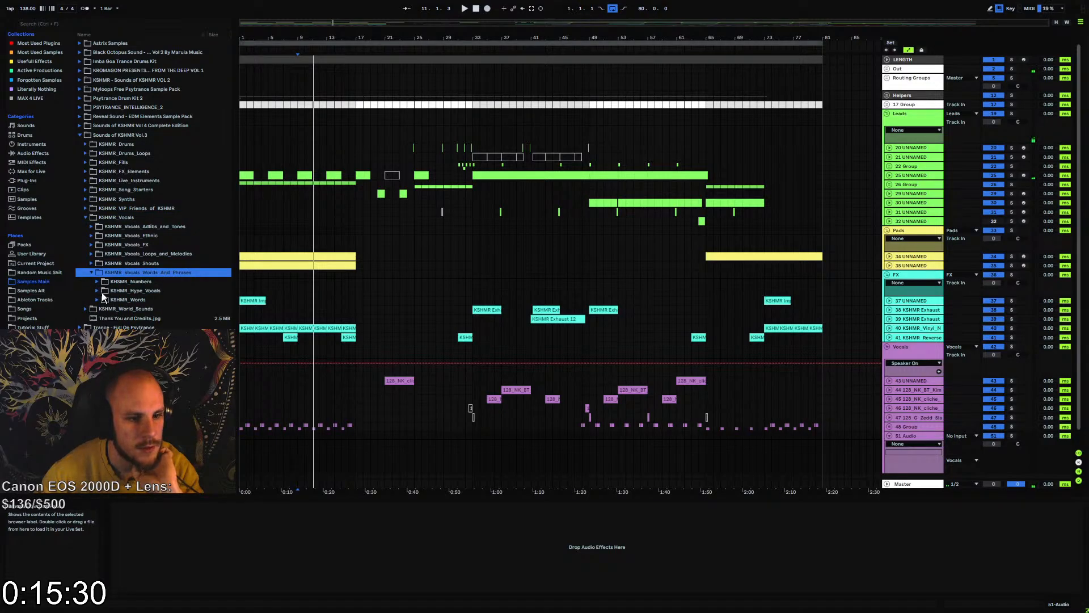
Look through the Sounds of KSHMR Vol 4 vocal folders and audition the Group samples under Shouts - Phrases
click(80, 126)
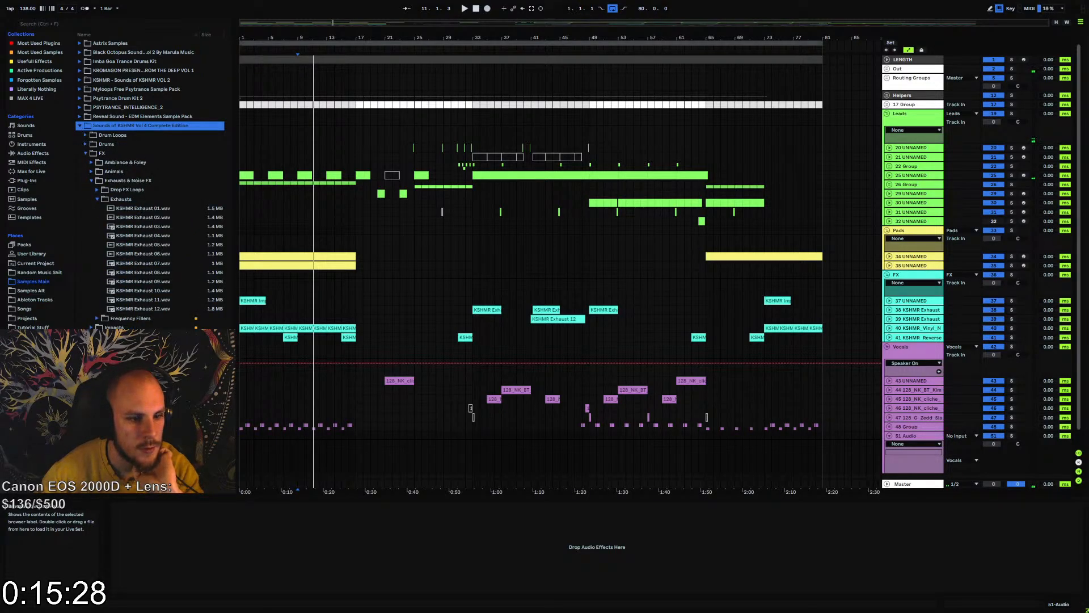
click(85, 419)
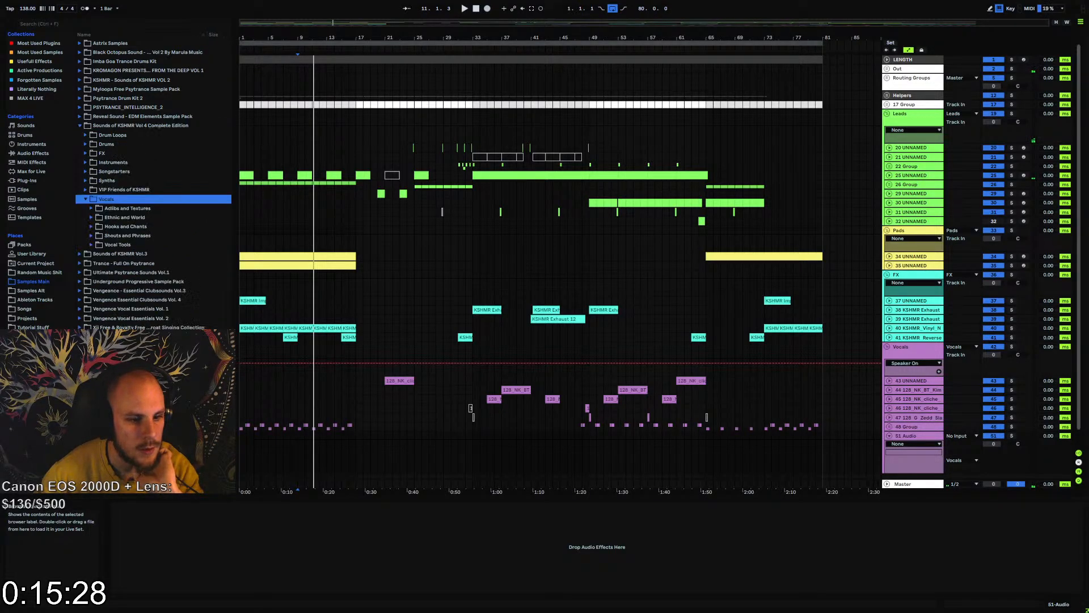
click(94, 244)
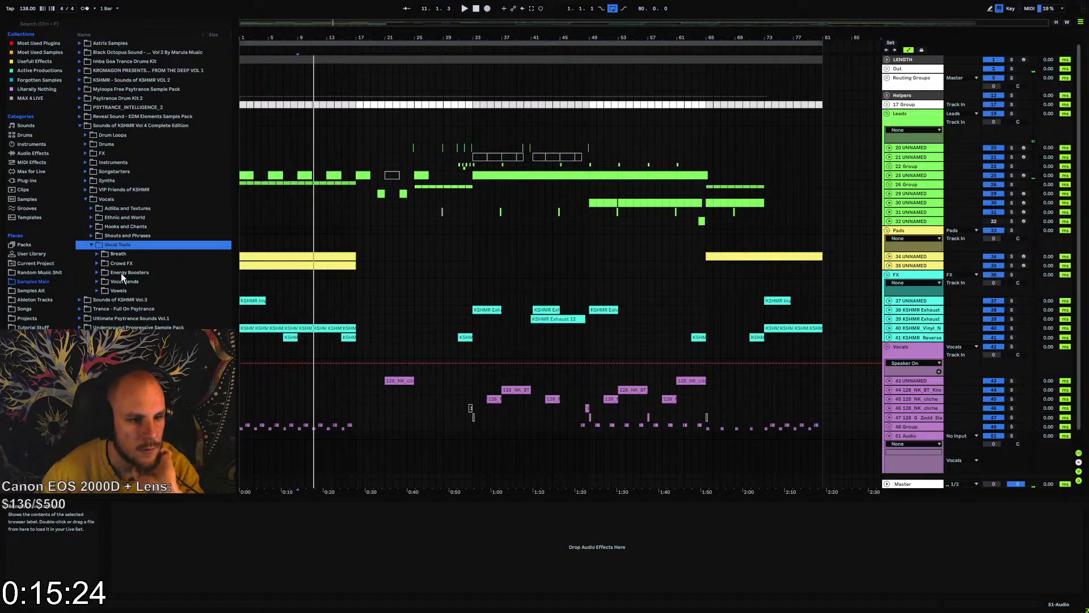
click(93, 236)
click(98, 254)
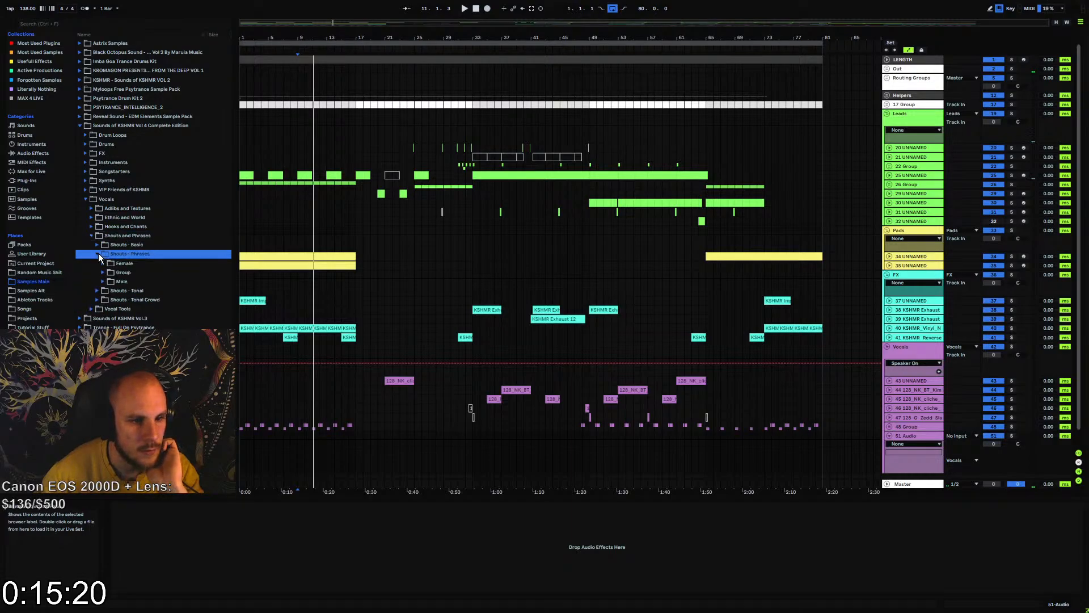
click(103, 273)
click(124, 301)
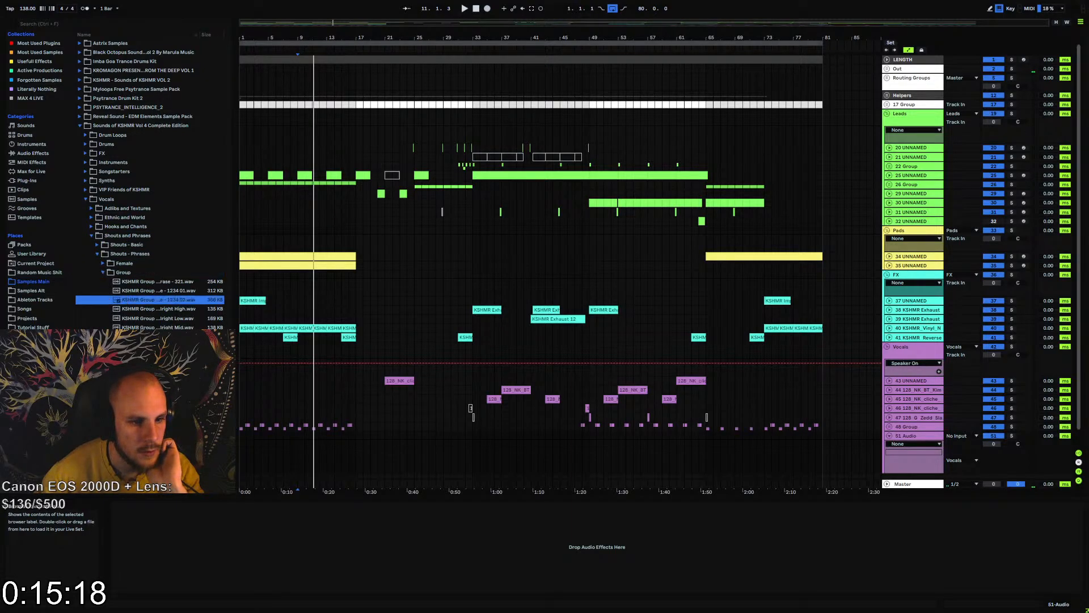
scroll(124, 301, down, 2)
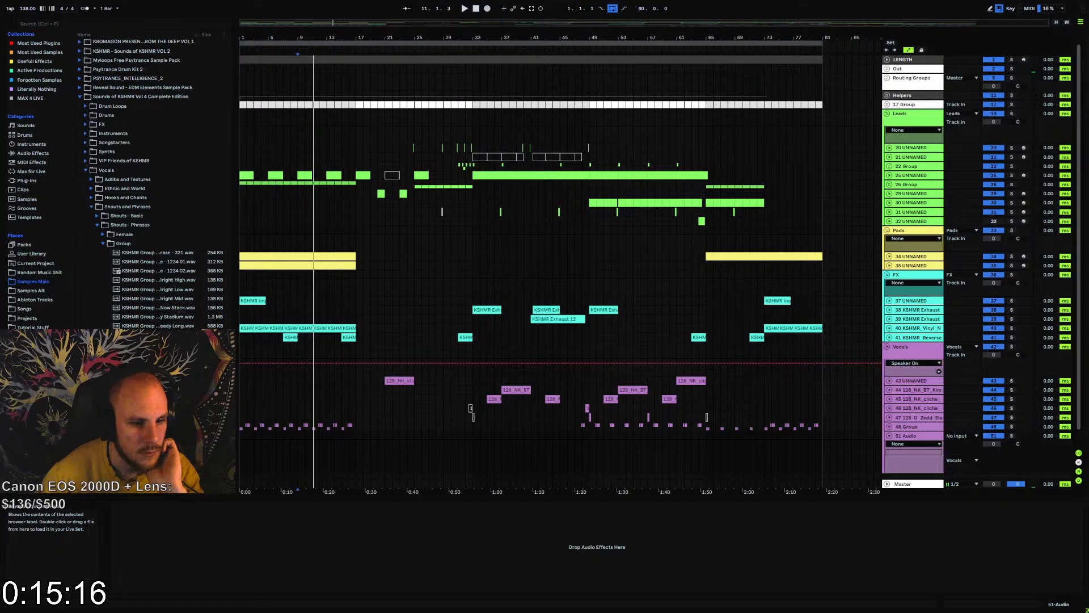
scroll(124, 301, down, 4)
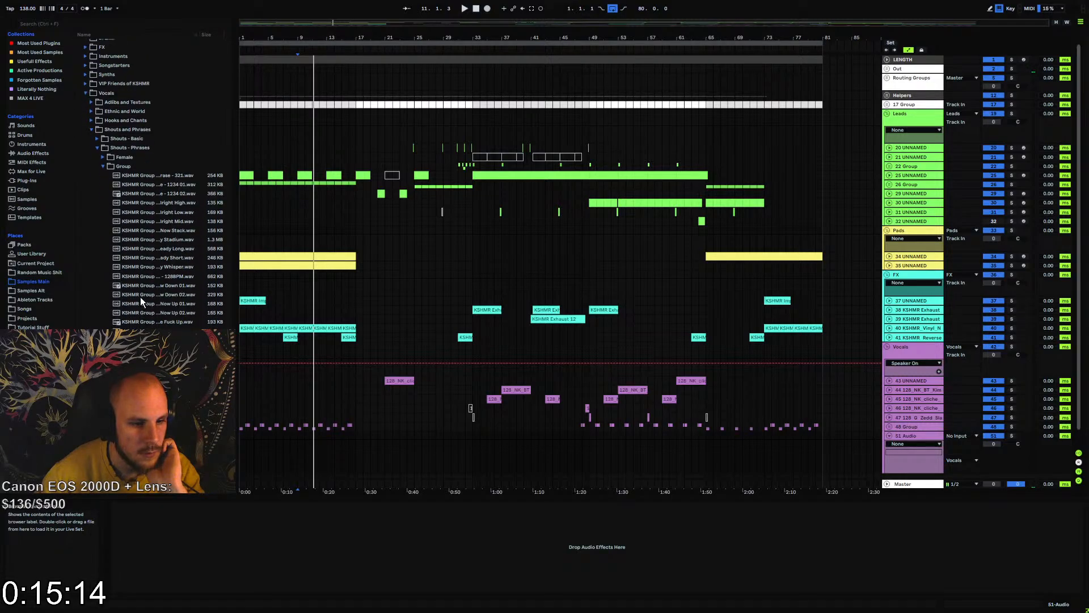
Check the Male samples under Shouts - Phrases and audition one of the phrases
click(104, 168)
click(100, 282)
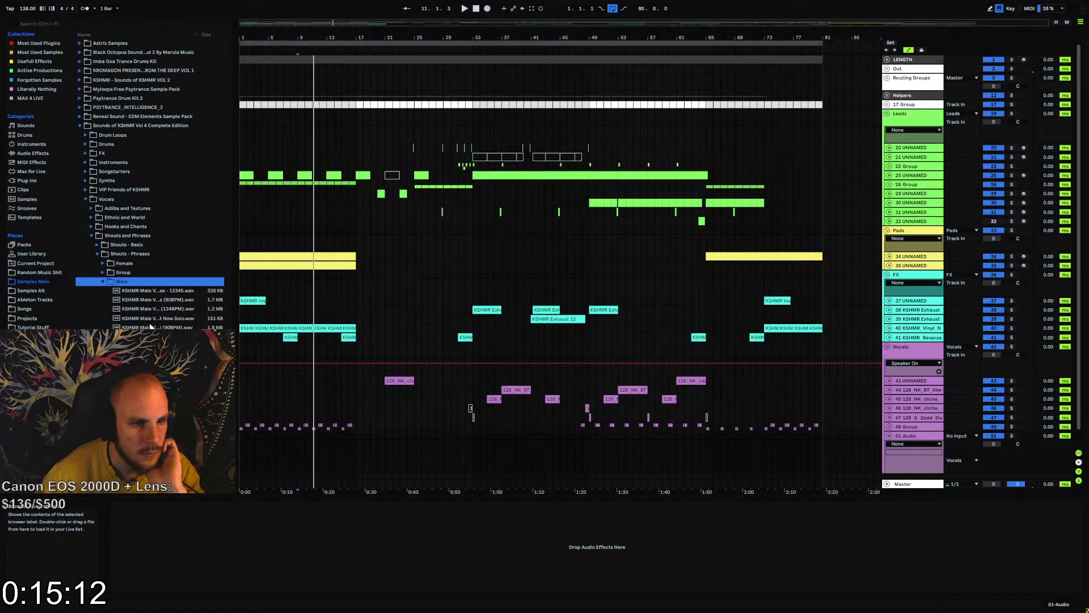
click(148, 322)
scroll(149, 322, down, 2)
scroll(149, 322, down, 3)
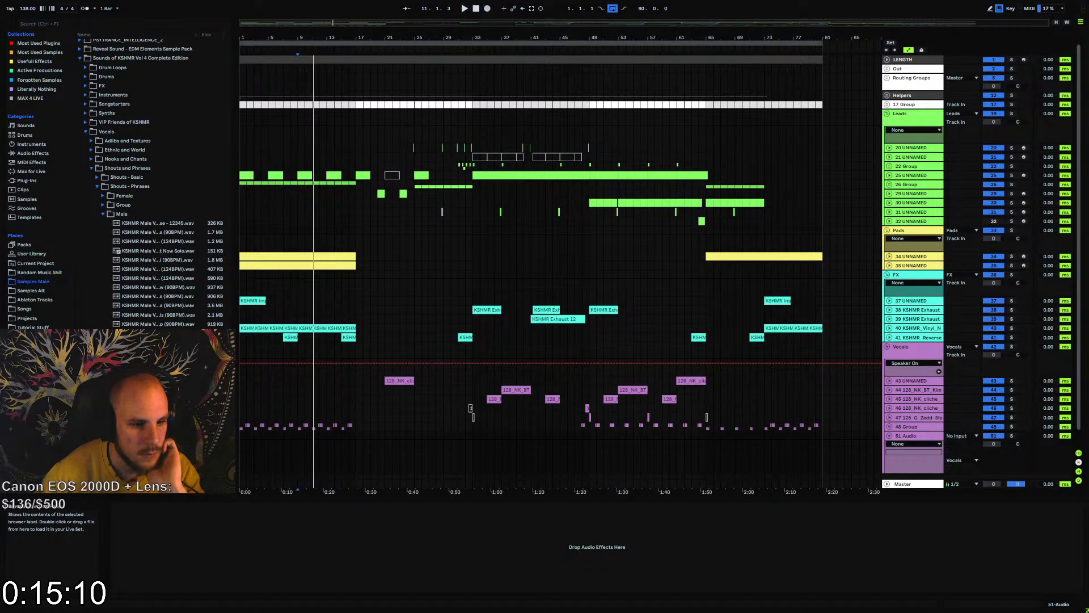
scroll(102, 255, up, 3)
Explore the Hooks and Chants folders and audition the Talkbox reference and melody samples
click(95, 208)
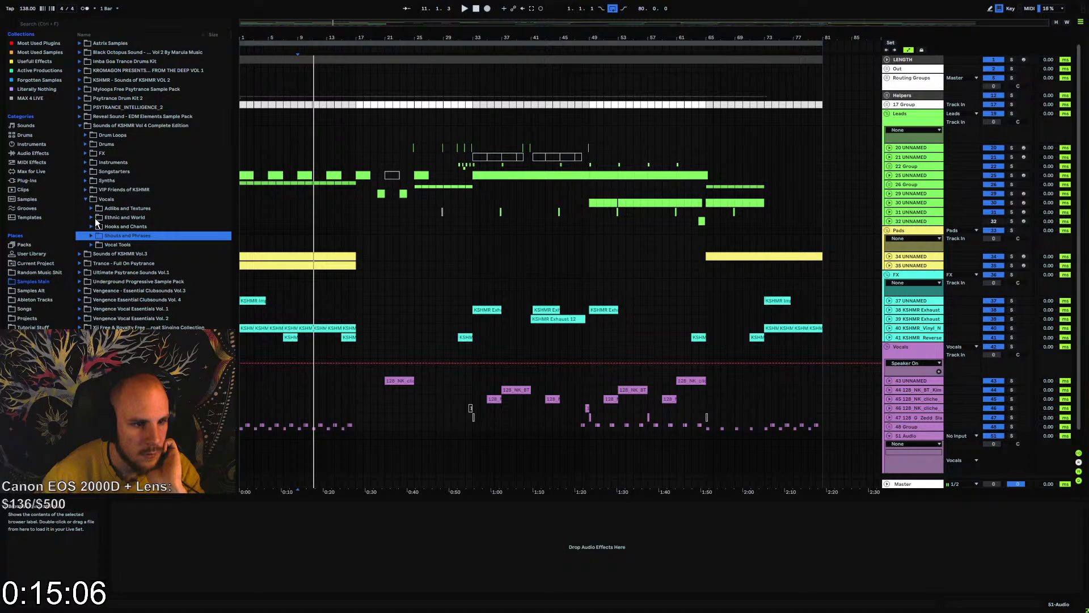
click(91, 226)
click(112, 245)
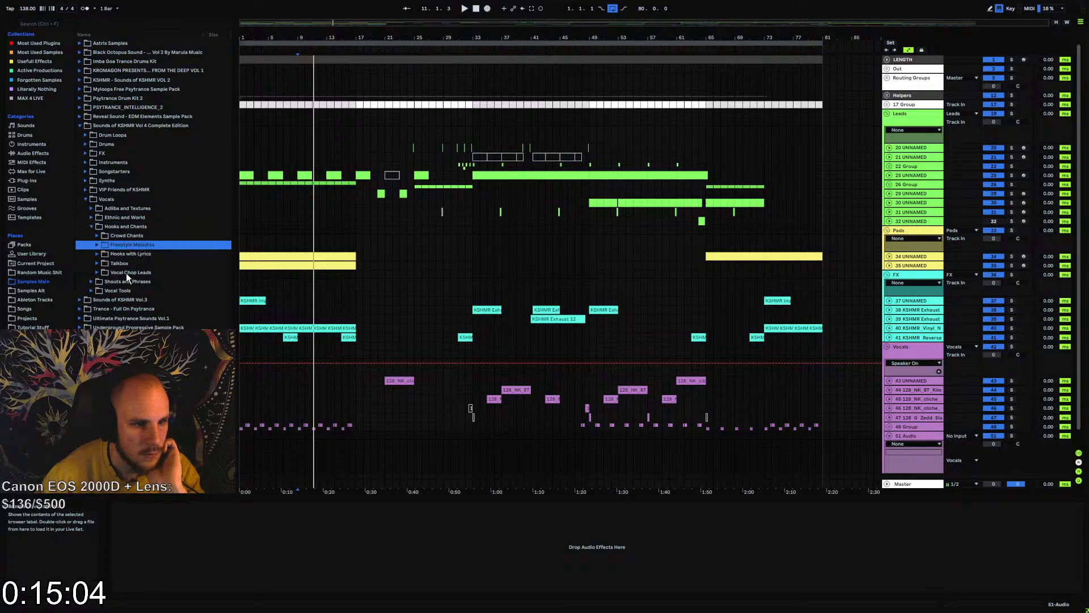
click(125, 273)
click(110, 264)
click(97, 264)
click(138, 310)
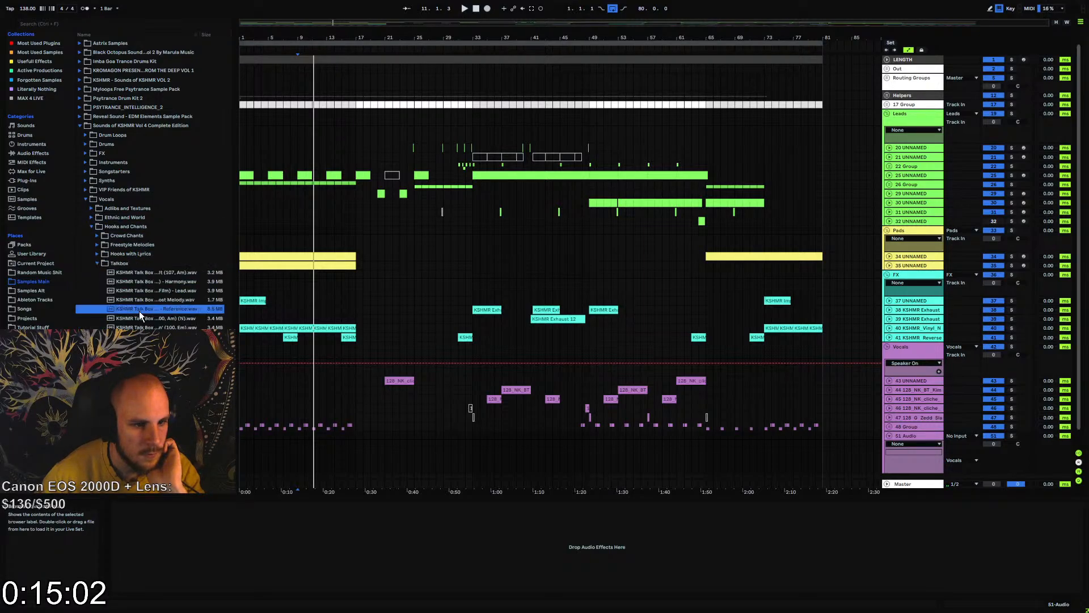
click(157, 300)
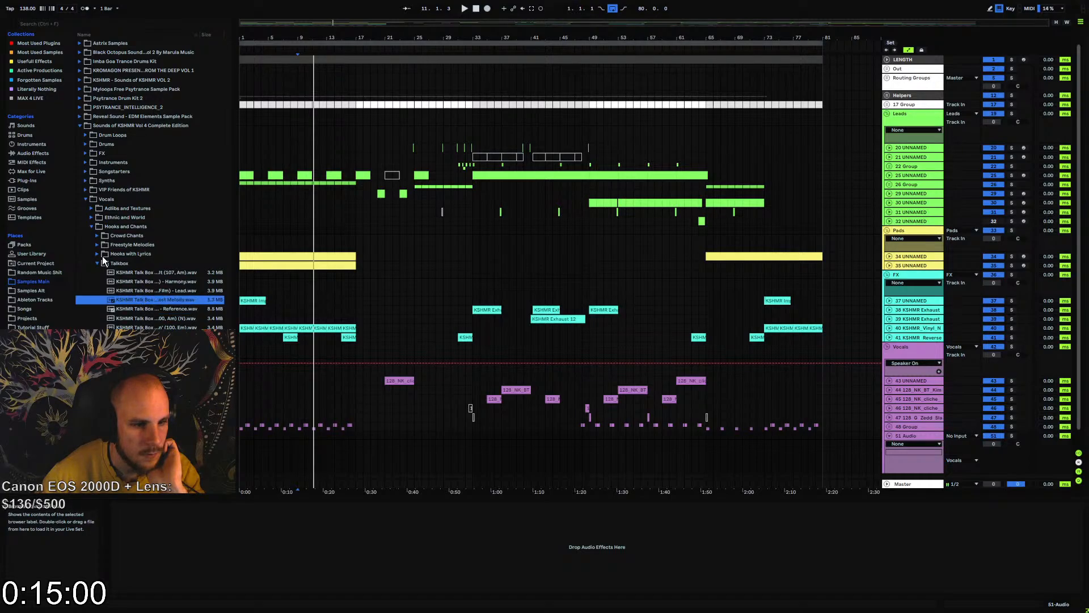
Look in the Ethnic and World vocals for choir and opera samples and audition KSHMR Choir Loop (174, Gm)
click(105, 218)
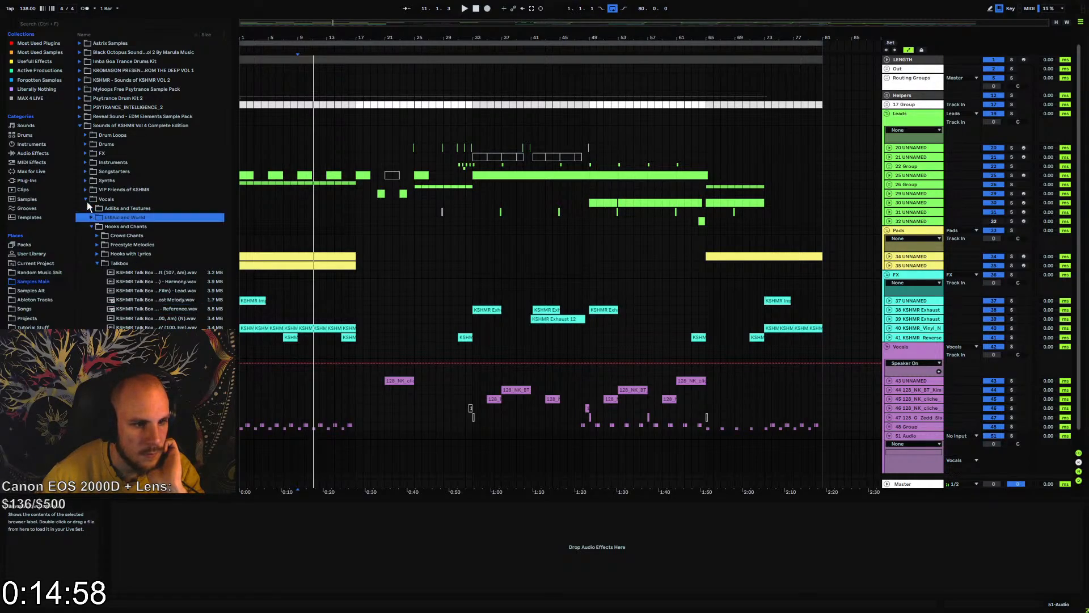
click(86, 198)
click(94, 217)
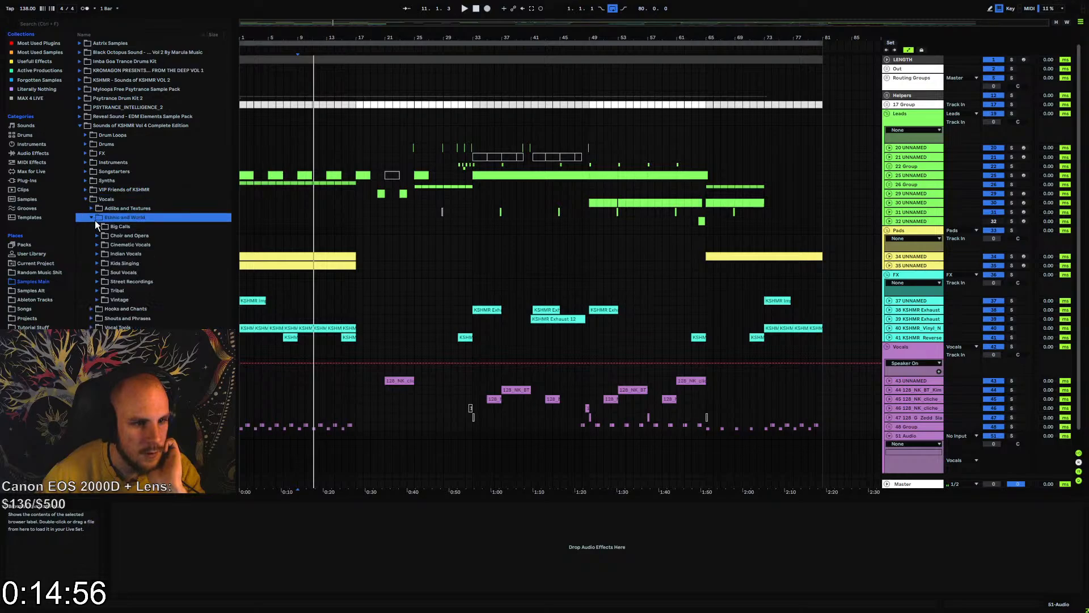
click(101, 234)
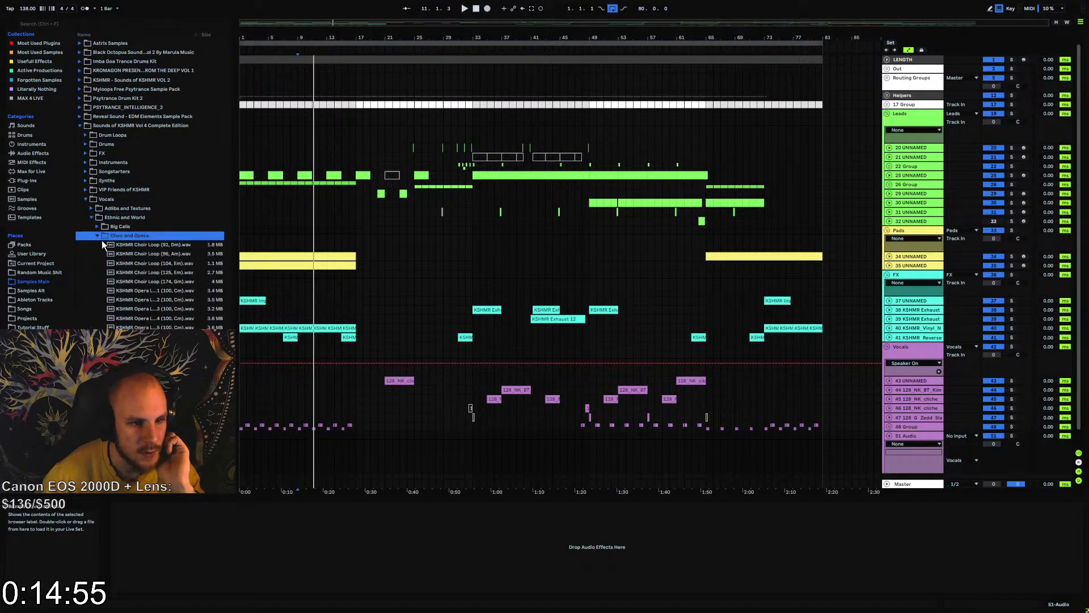
click(156, 281)
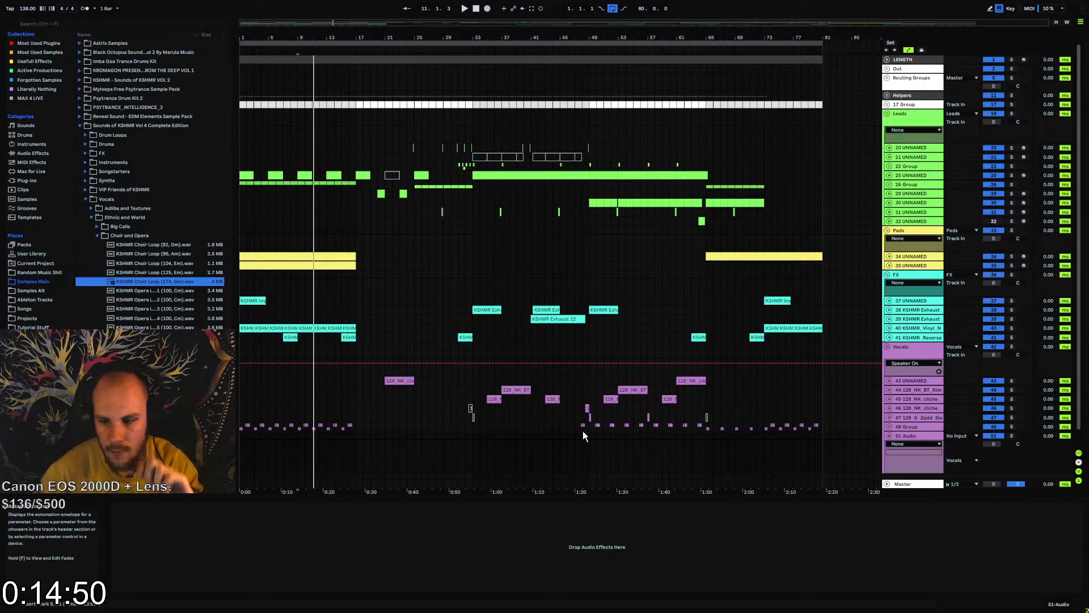
Place KSHMR Choir Loop (174, Gm) at bar 1 on the new audio track and lower the track volume to -19.2 dB during playback
drag(154, 281, 240, 452)
key(space)
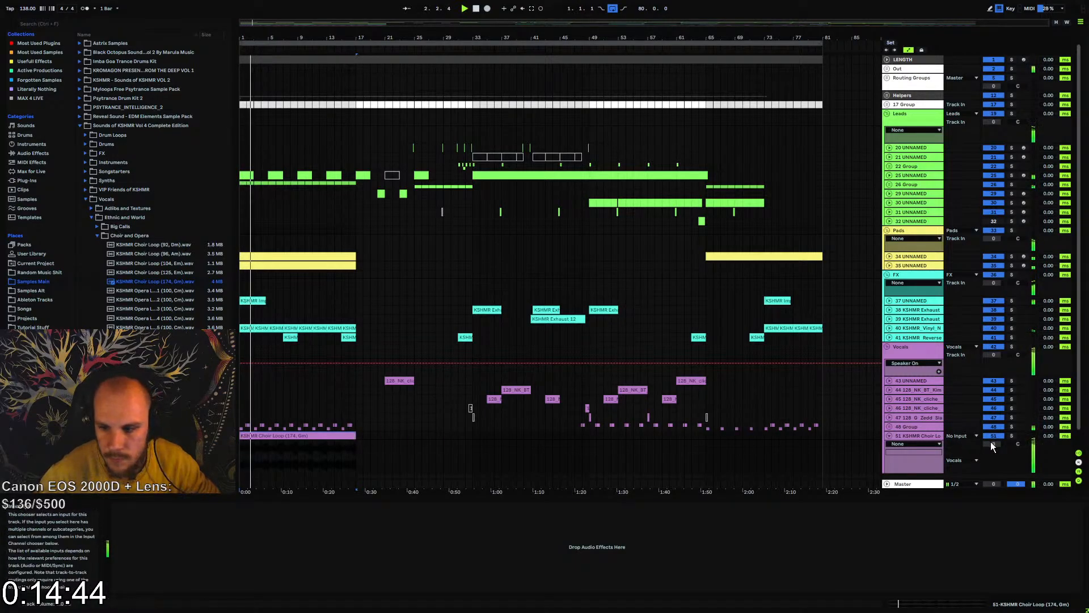
mouse_move(993, 443)
mouse_down()
mouse_move(994, 468)
mouse_move(993, 441)
mouse_up()
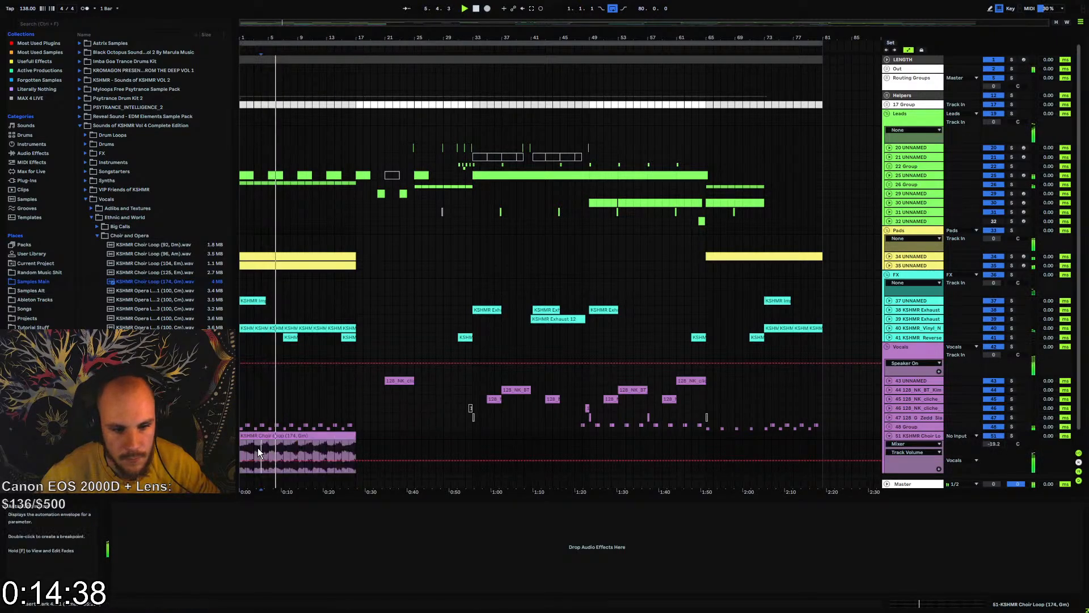
Duplicate the first four bars of the choir loop three times so the copies fill bars 5 to 17
drag(269, 450, 238, 434)
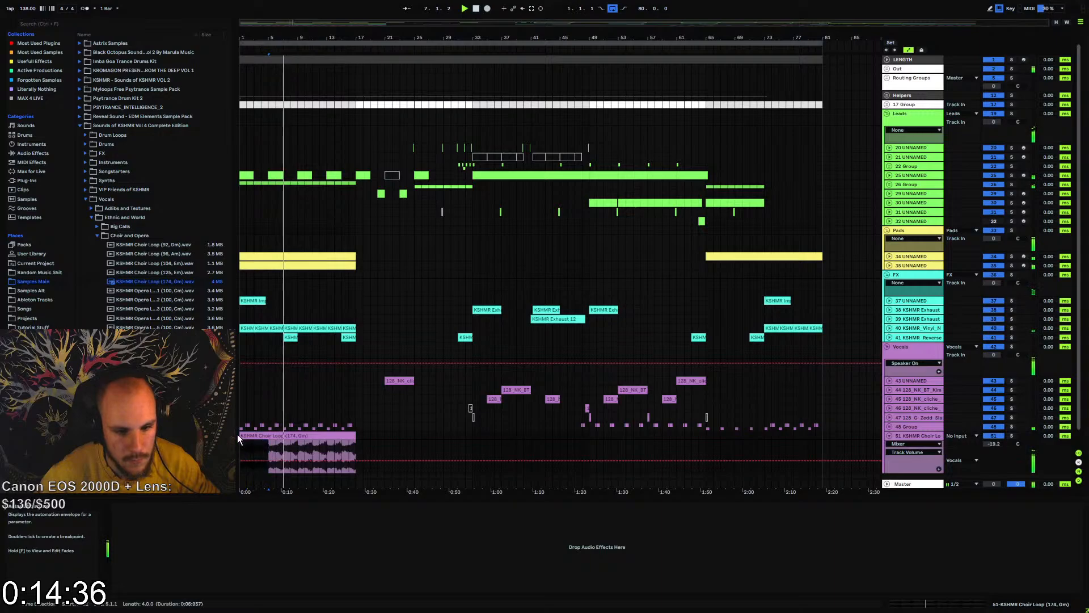
key(ctrl+d)
key(ctrl+d)
key(ctrl+d)
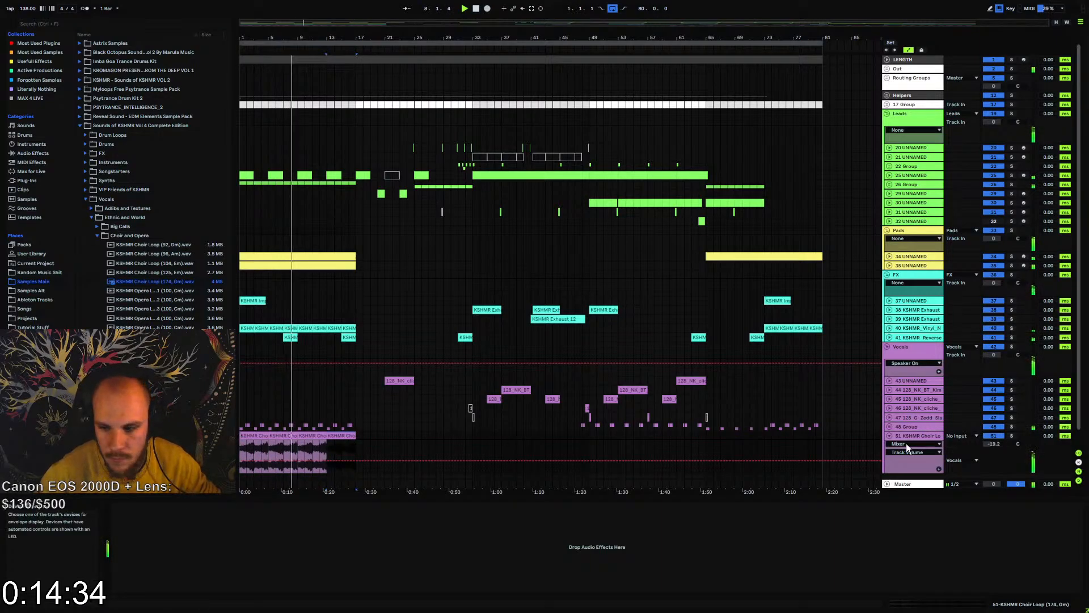
Raise the choir track volume to -17.0 dB during playback and place the insert marker at bar 17
drag(992, 443, 992, 439)
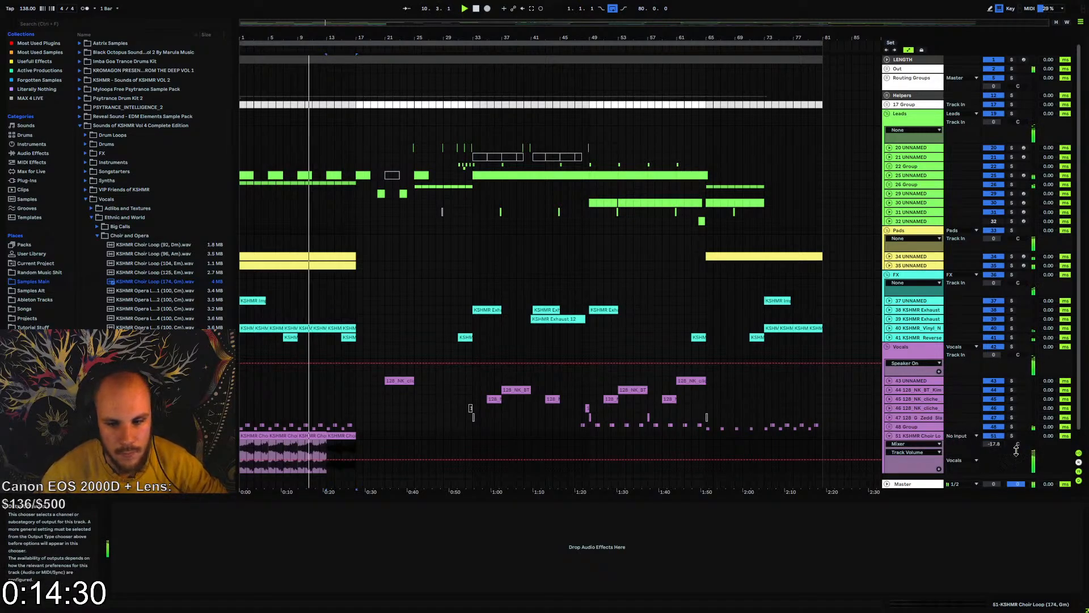
drag(1001, 444, 1001, 441)
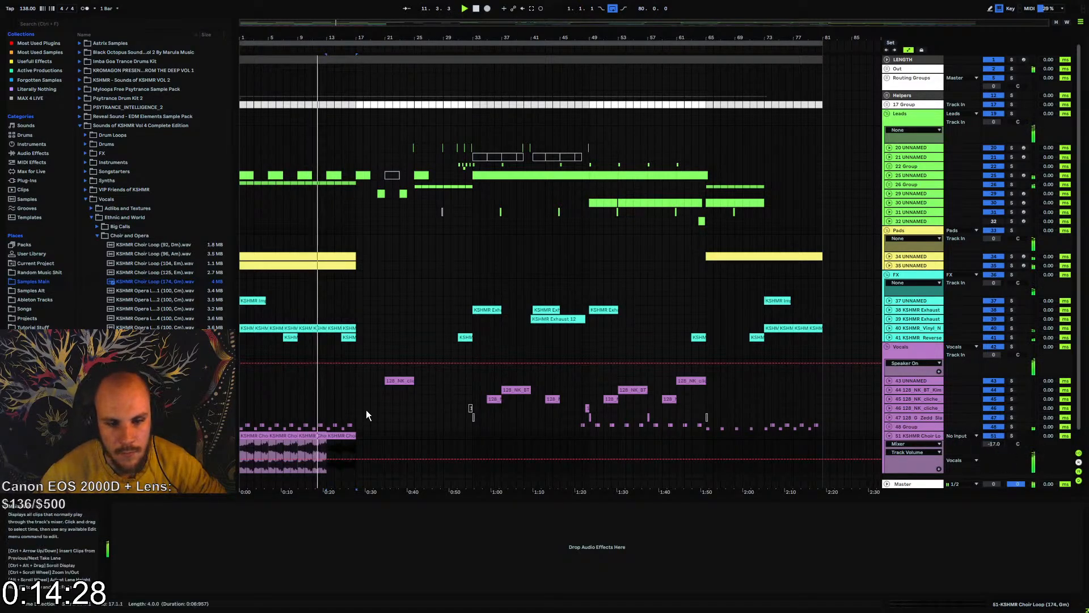
click(358, 437)
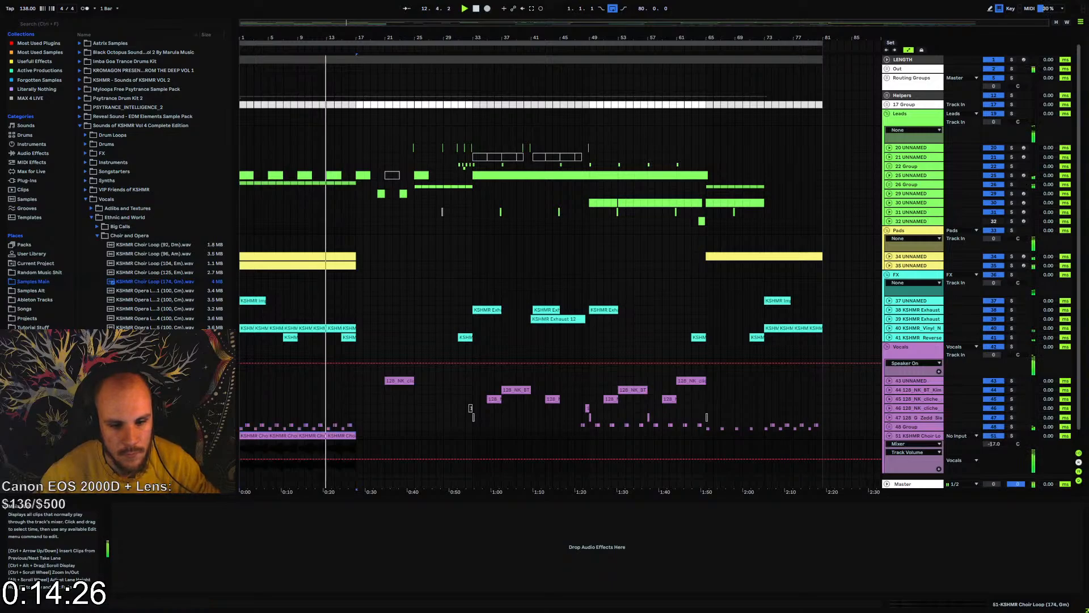
Paste the copied choir loop section at bar 65 and add EQ Eight to the choir track
click(706, 437)
key(ctrl+v)
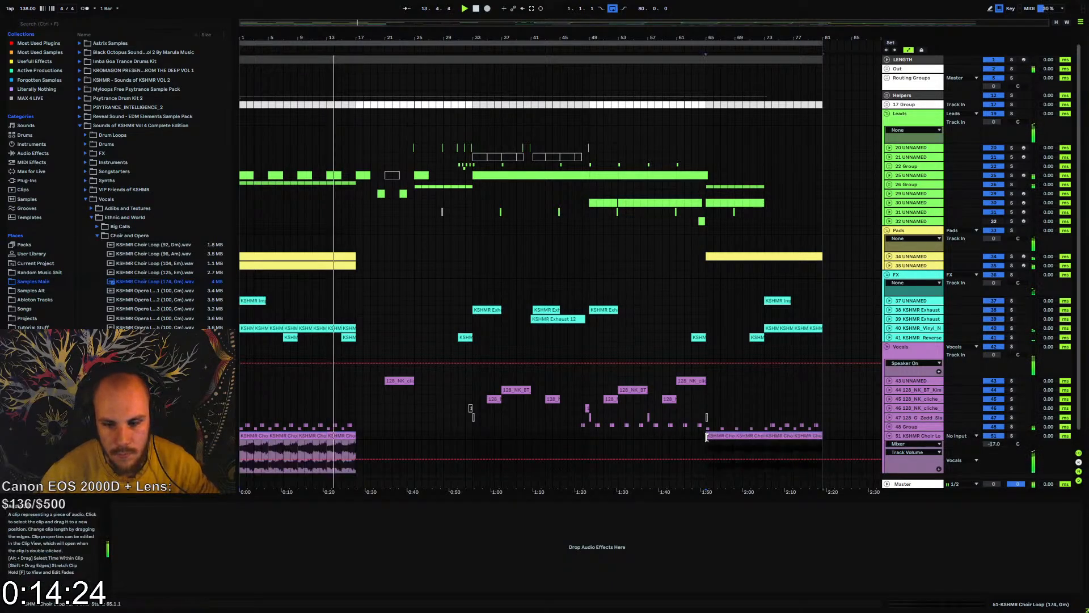
right_click(669, 557)
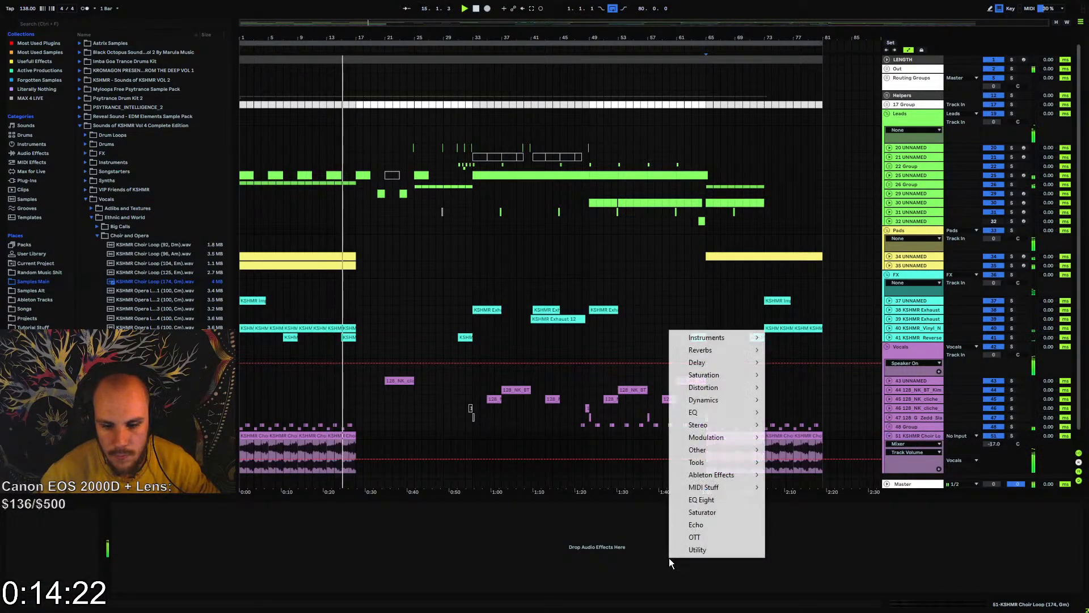
click(708, 499)
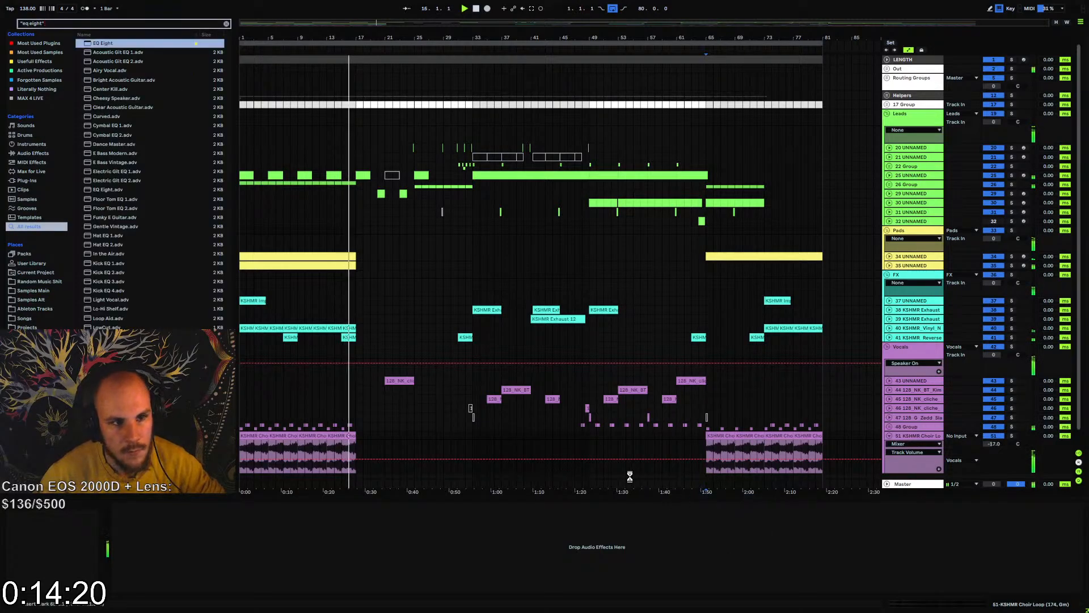
Shape the choir in EQ Eight with a low cut and a -1.12 dB dip at 215 Hz, and set the track volume to -17.4 dB
click(144, 588)
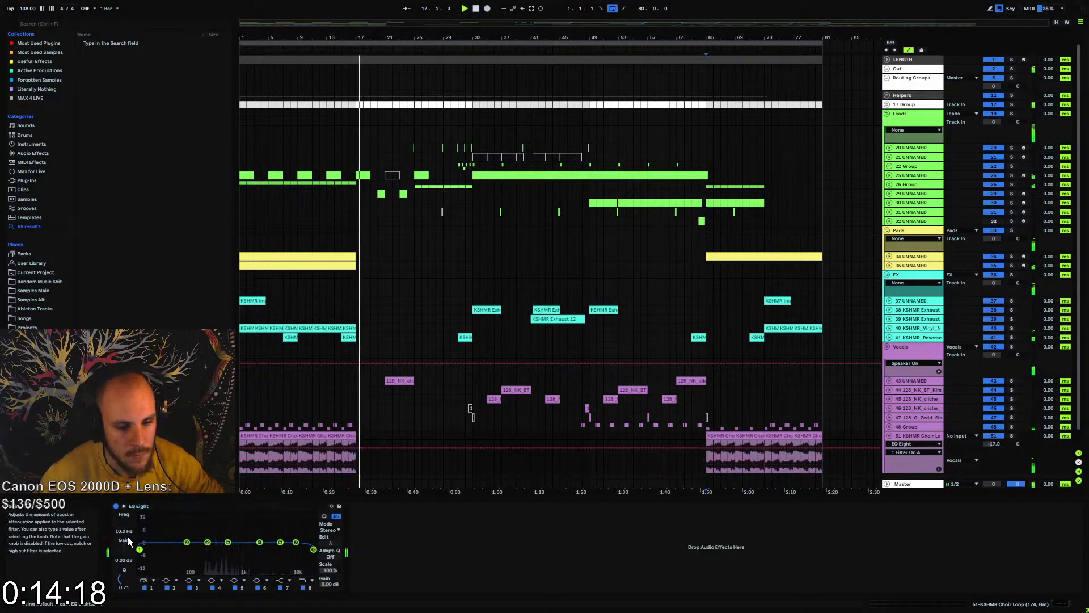
drag(124, 522, 124, 491)
mouse_move(190, 550)
mouse_down()
mouse_move(189, 563)
mouse_move(208, 549)
mouse_up()
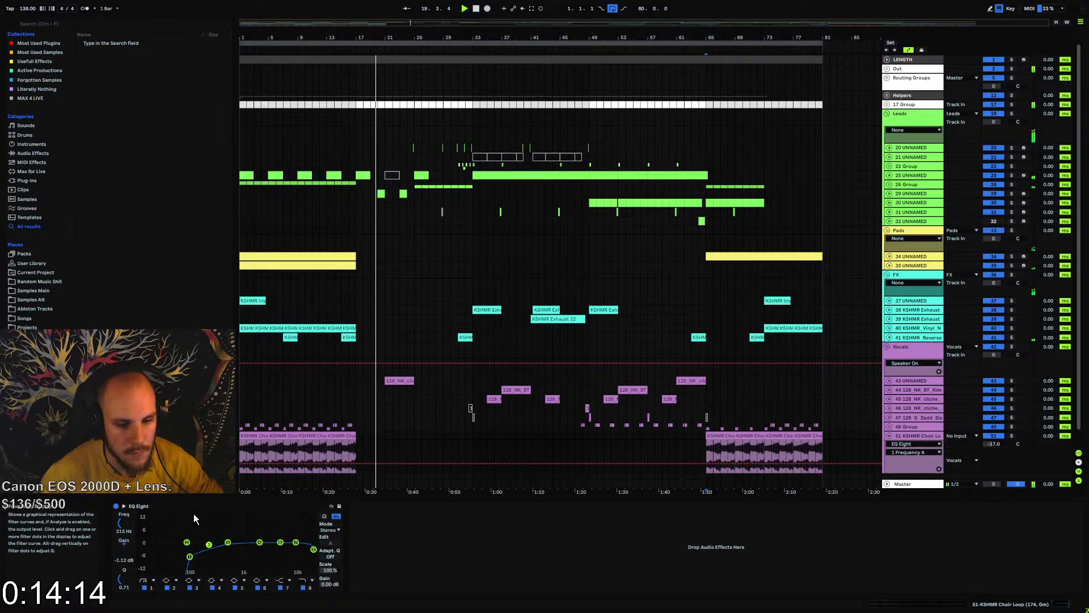
click(702, 445)
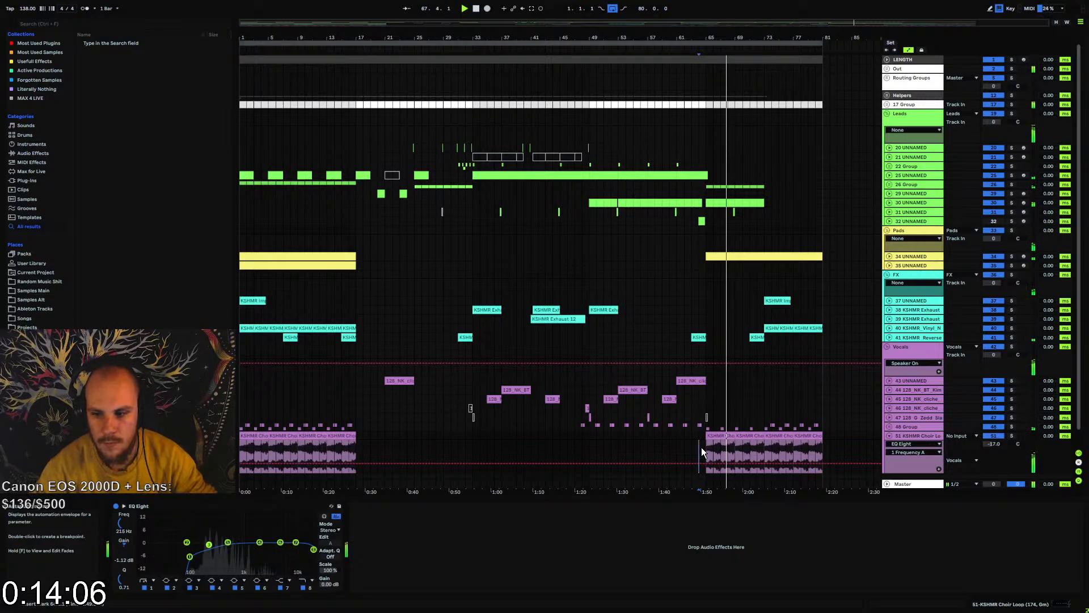
click(990, 445)
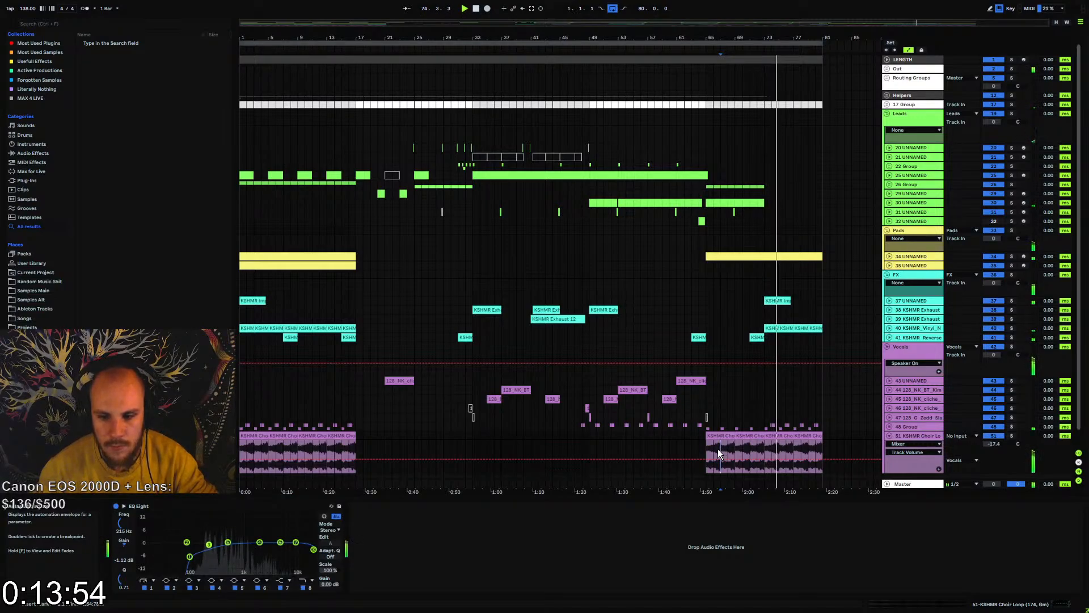
Automate EQ Eight's Output Gain on the choir track to fade down from bar 73 to the end at bar 81
click(326, 583)
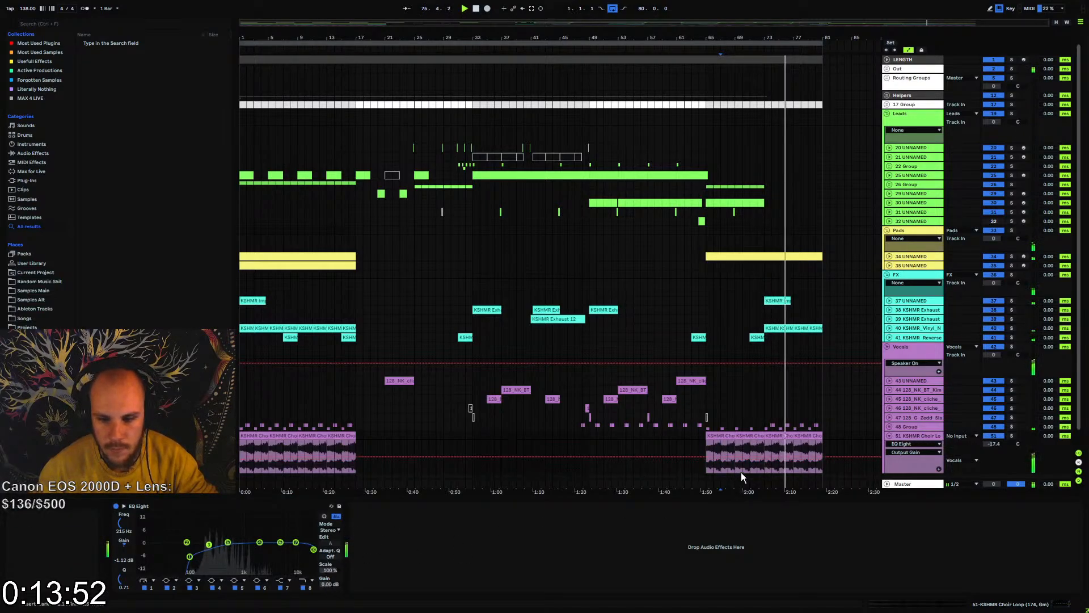
click(765, 458)
drag(825, 455, 825, 470)
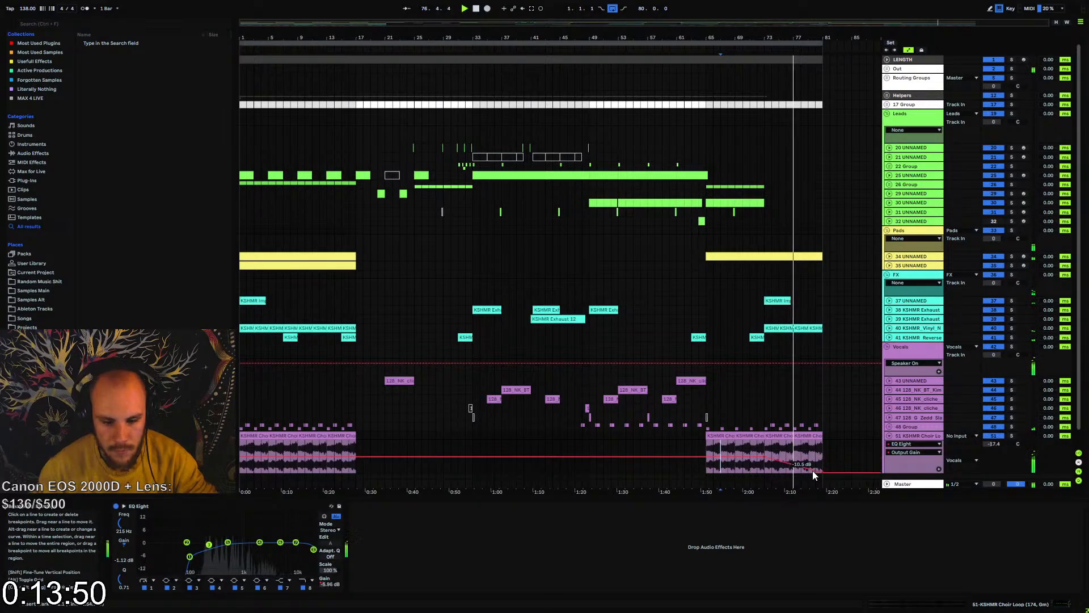
Automate EQ Eight's band 8 frequency to fall from 22.0 kHz between bars 73 and 81, and play the ending from bar 73
click(310, 588)
click(135, 533)
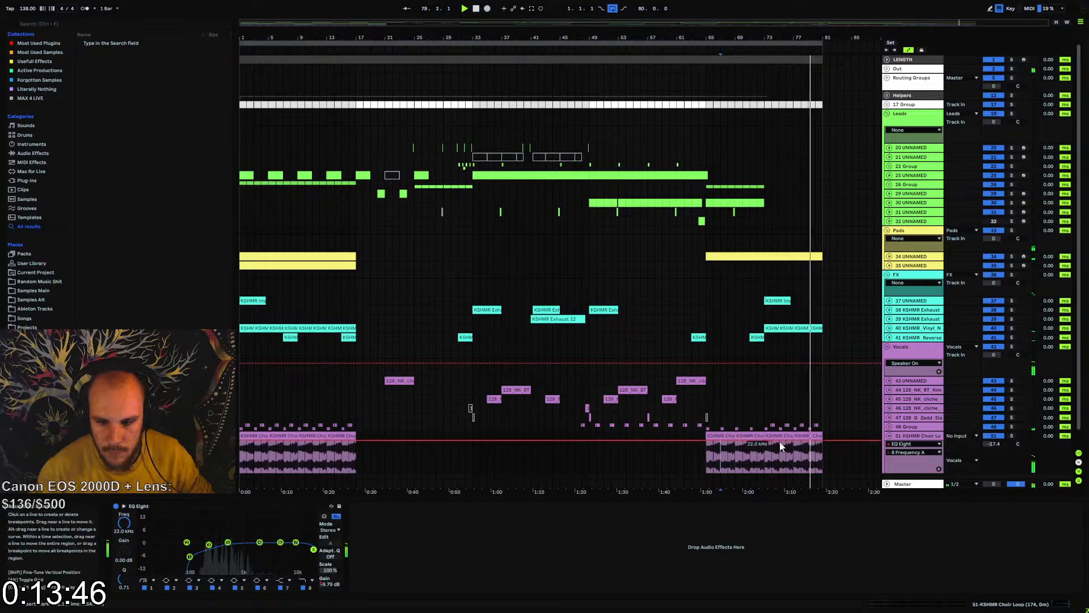
drag(822, 441, 821, 455)
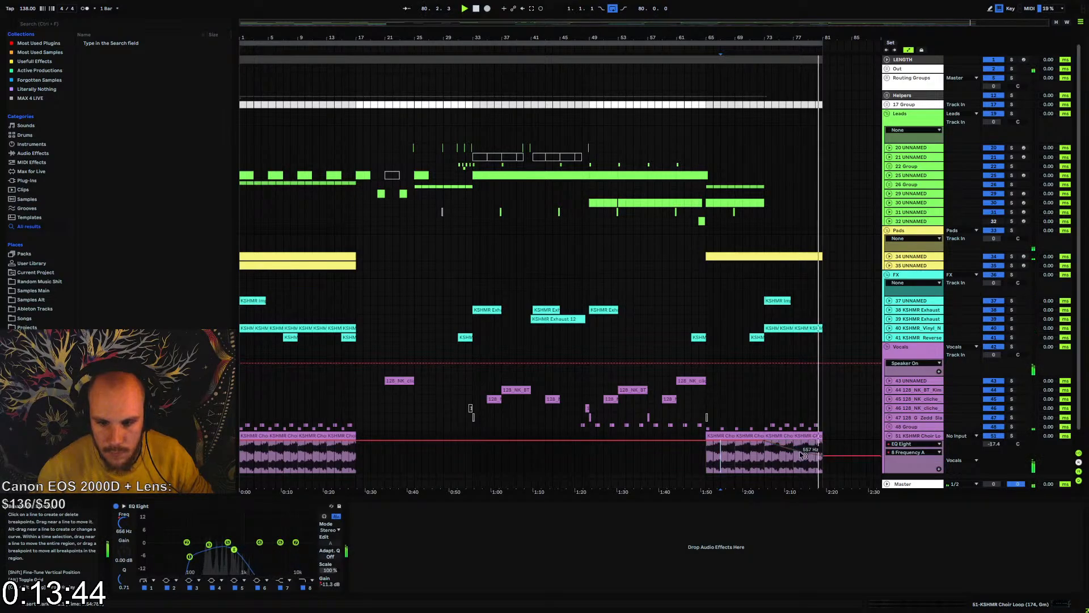
click(765, 461)
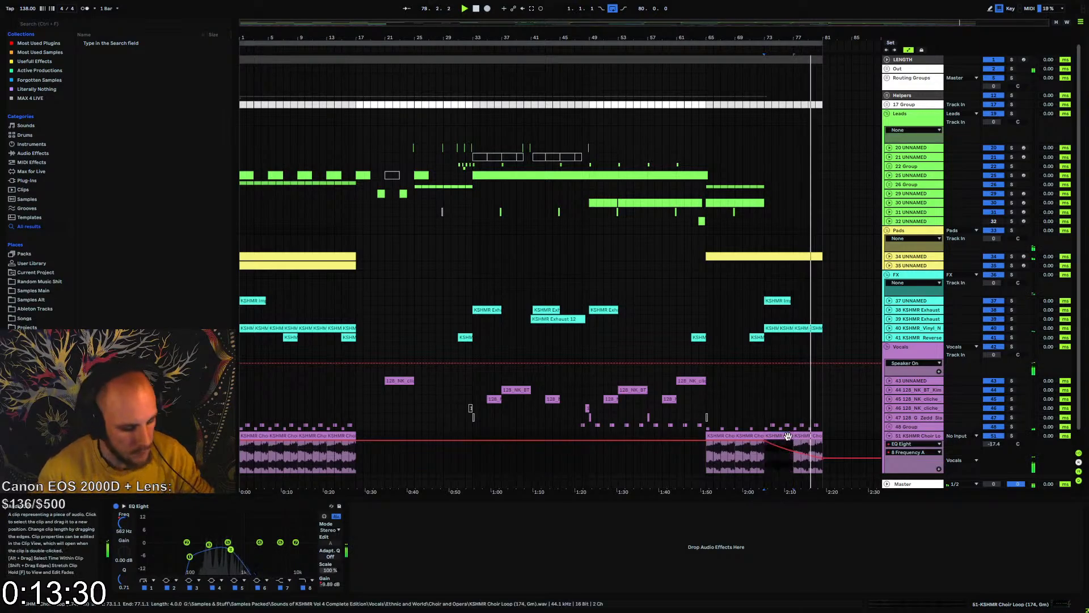
Extend the choir clip at bar 73 slightly past bar 77 to smooth the join, and play it back from bar 75
drag(795, 37, 796, 85)
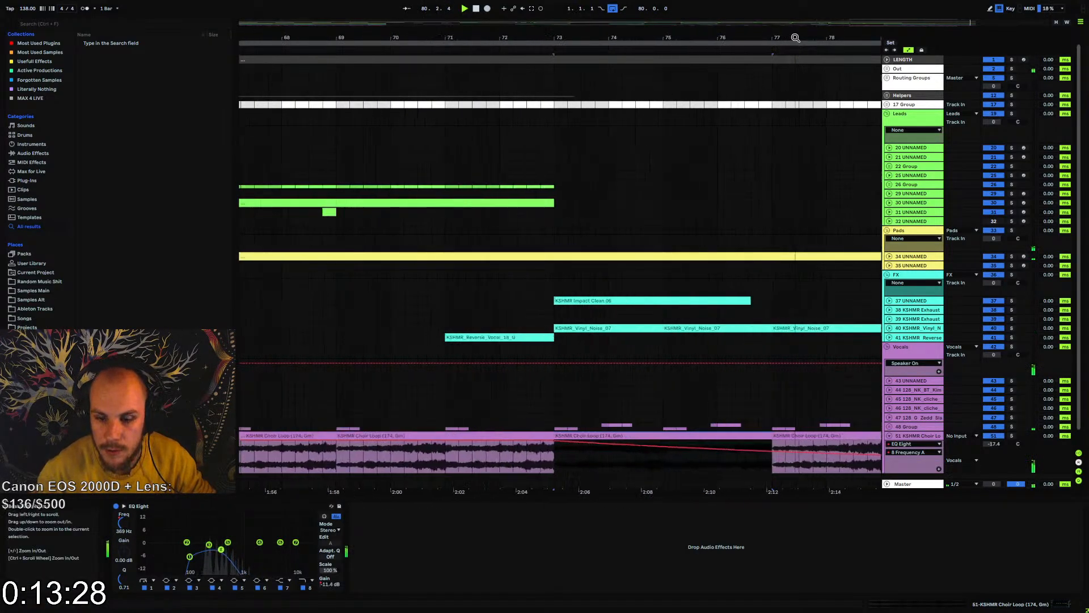
click(775, 444)
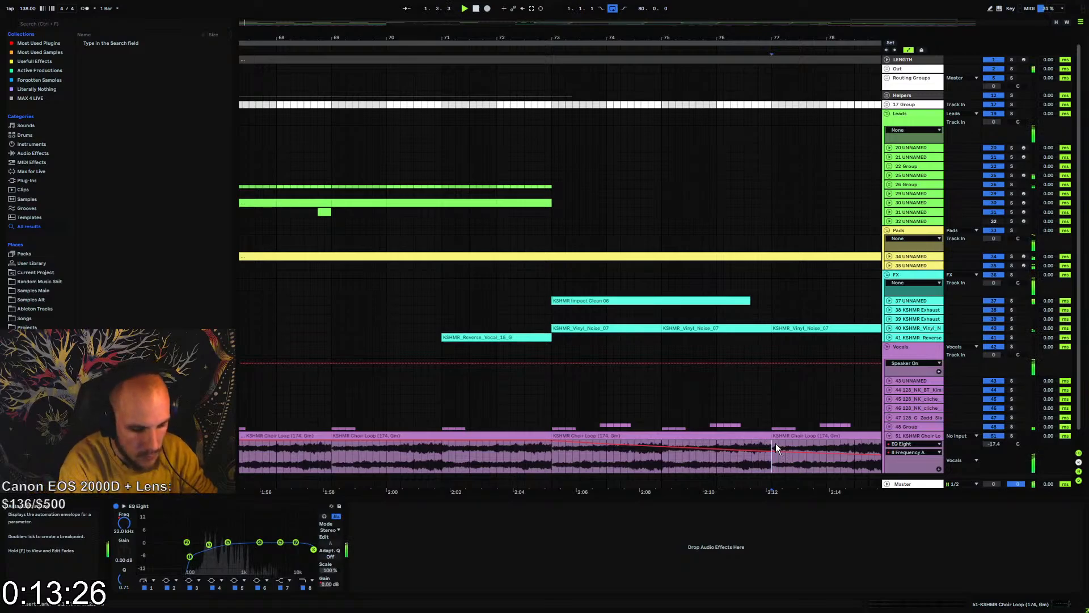
drag(769, 440, 783, 442)
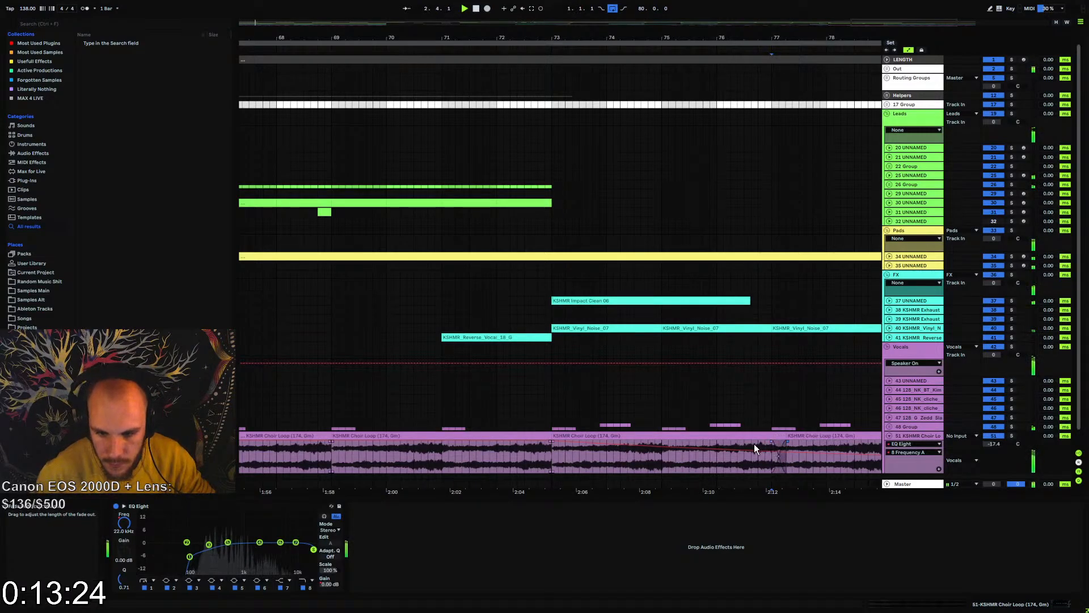
key(space)
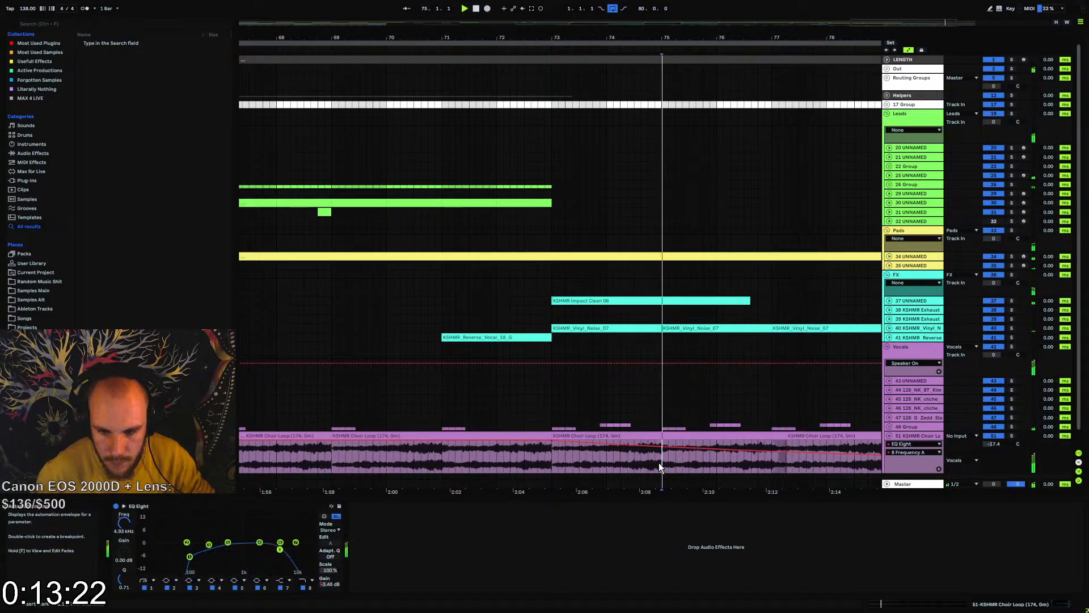
click(659, 462)
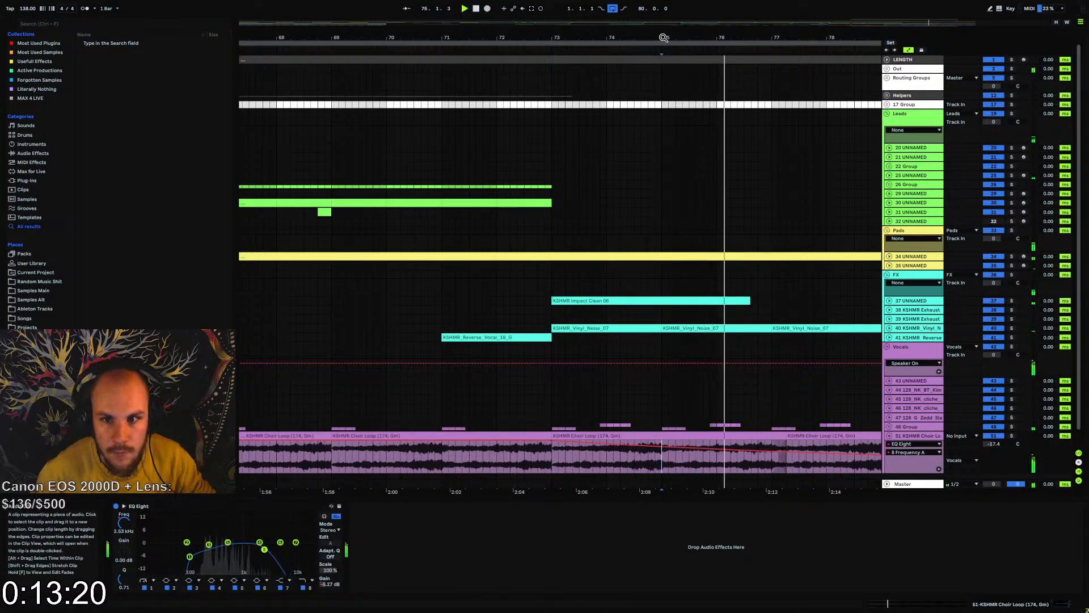
drag(664, 37, 711, 38)
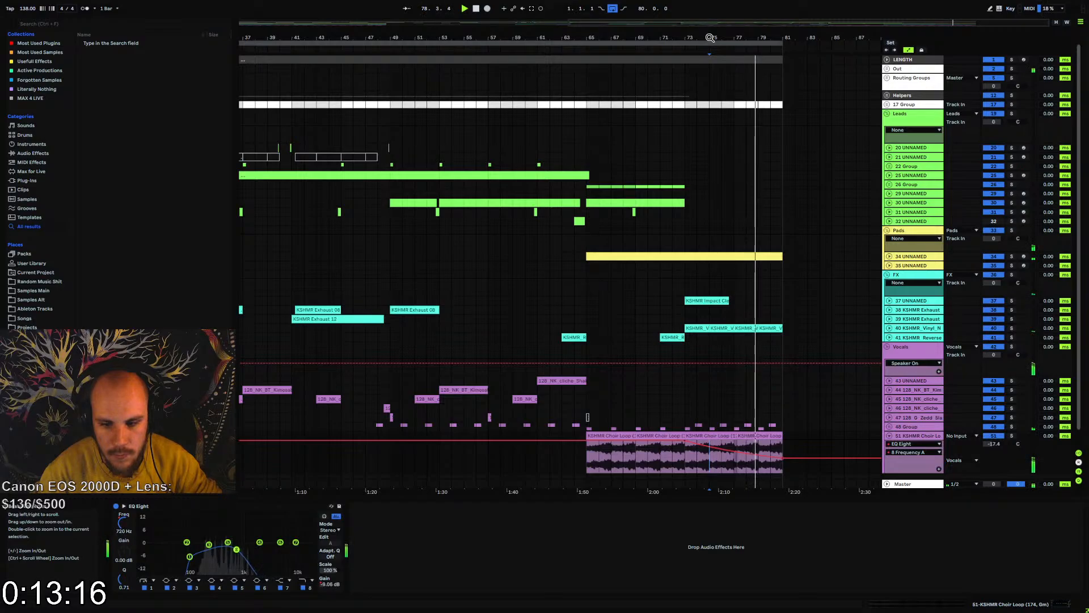
Automate the choir's EQ Eight Output Gain to rise gradually from bar 1 to bar 17, and fold the choir track
click(714, 433)
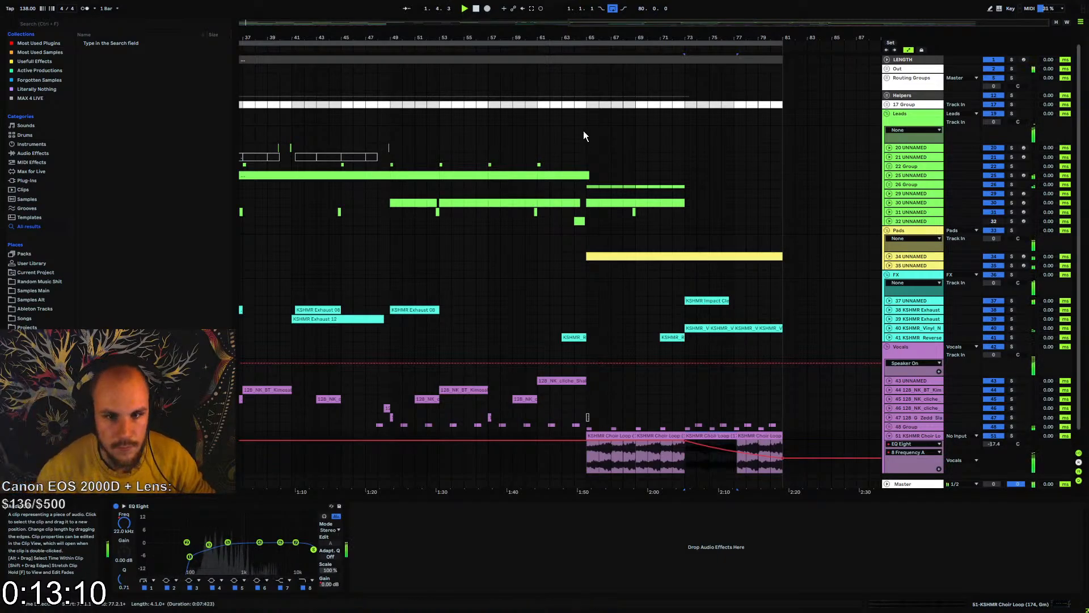
drag(572, 38, 698, 17)
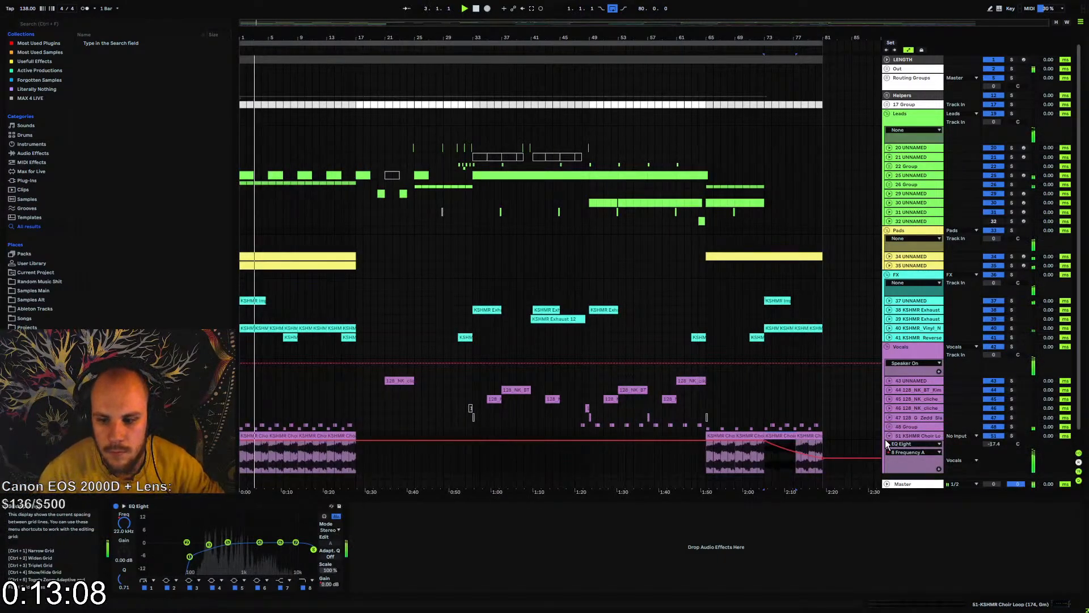
click(329, 583)
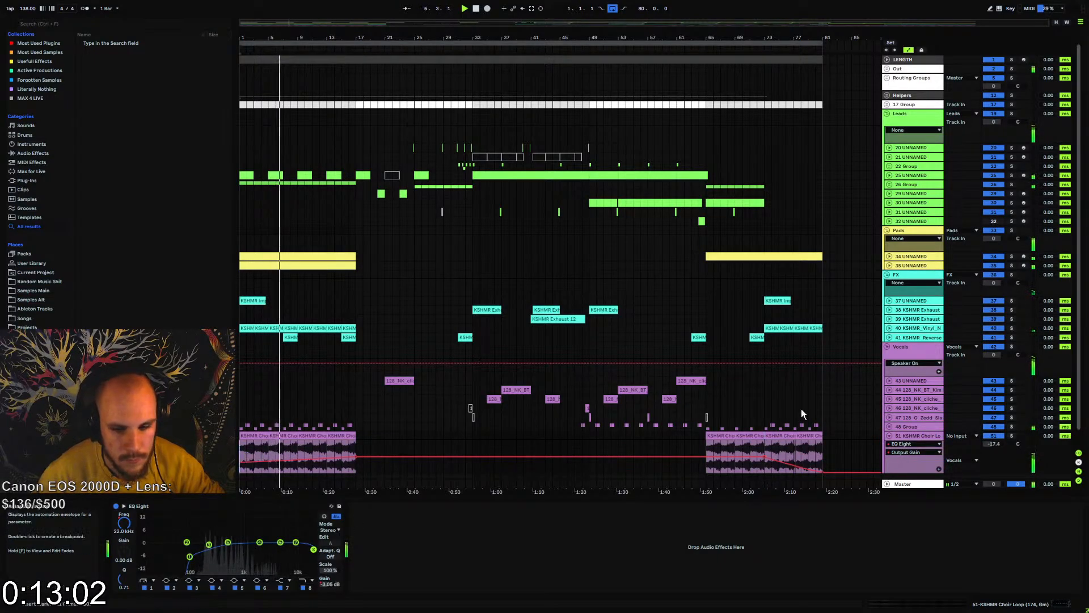
click(888, 435)
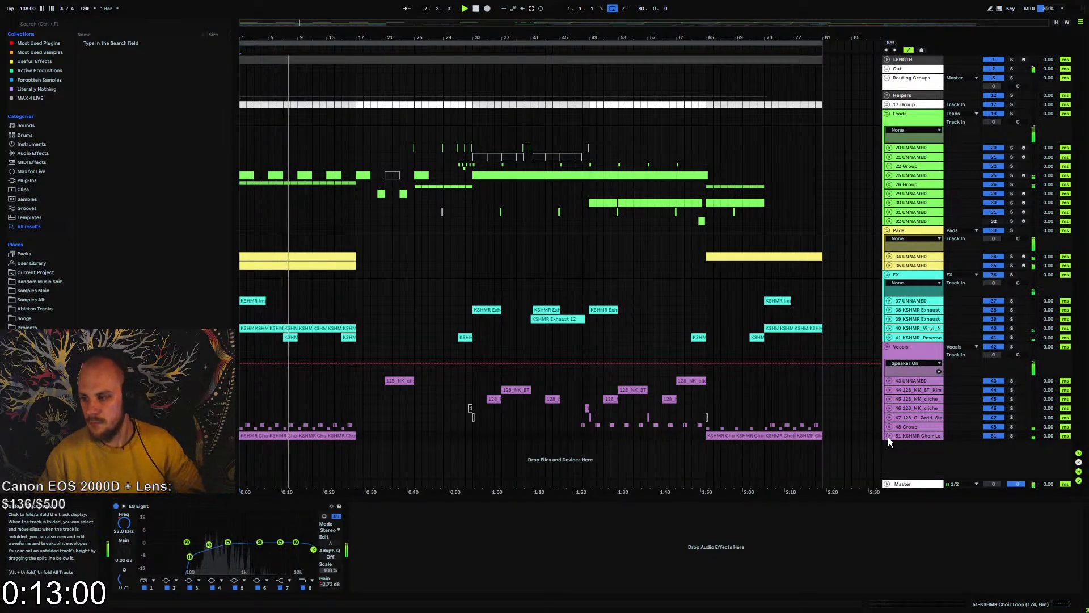
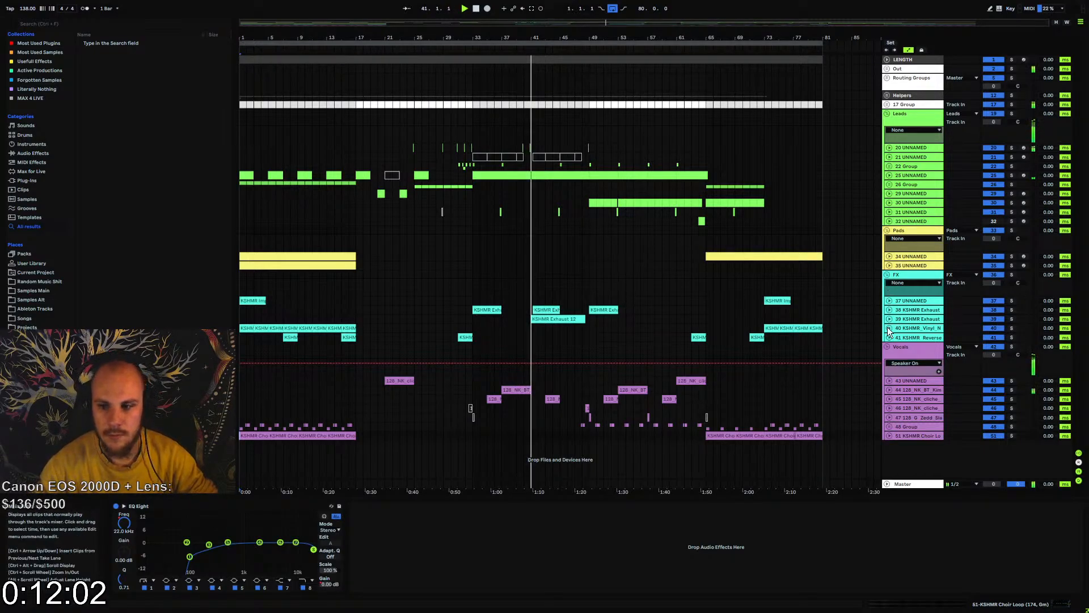
Collapse the FX, Pads and Leads groups in the arrangement
click(887, 275)
click(887, 231)
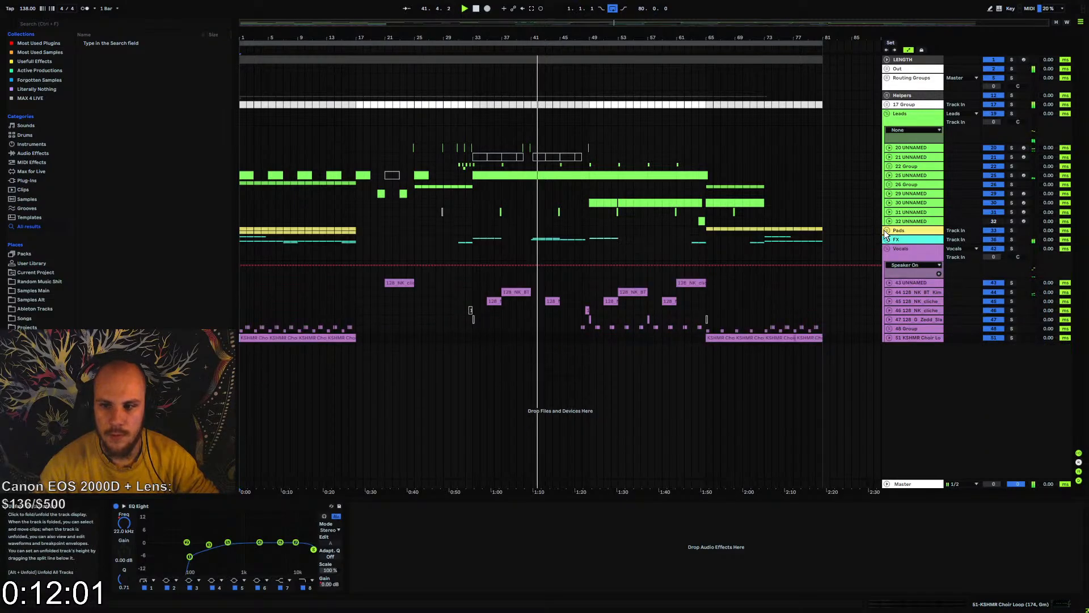
click(887, 113)
click(906, 124)
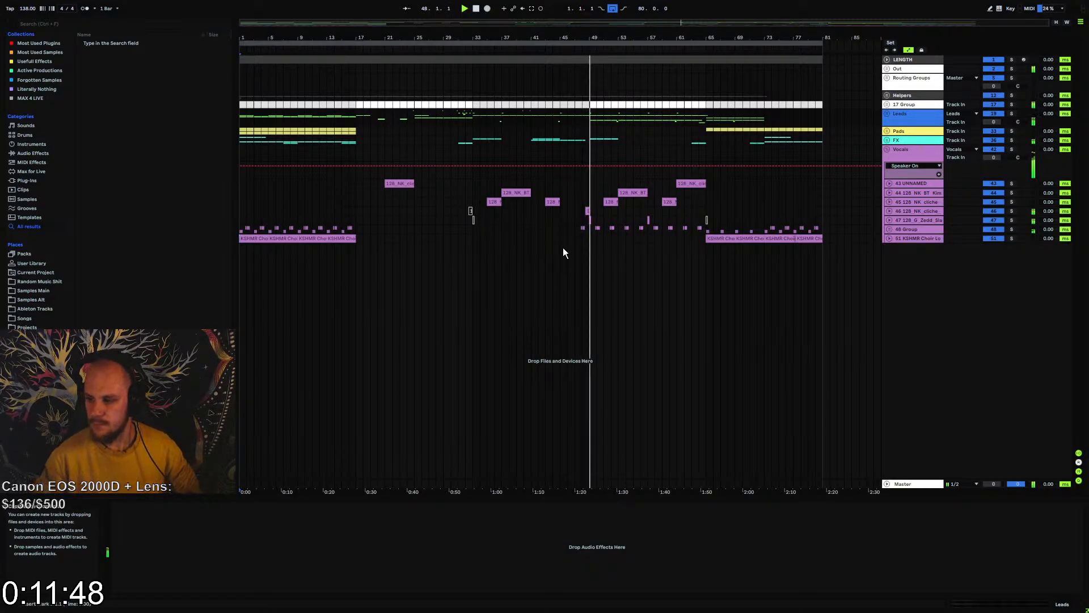
Expand vocal track 46 to check its track volume, and fold the track again
click(890, 212)
click(997, 220)
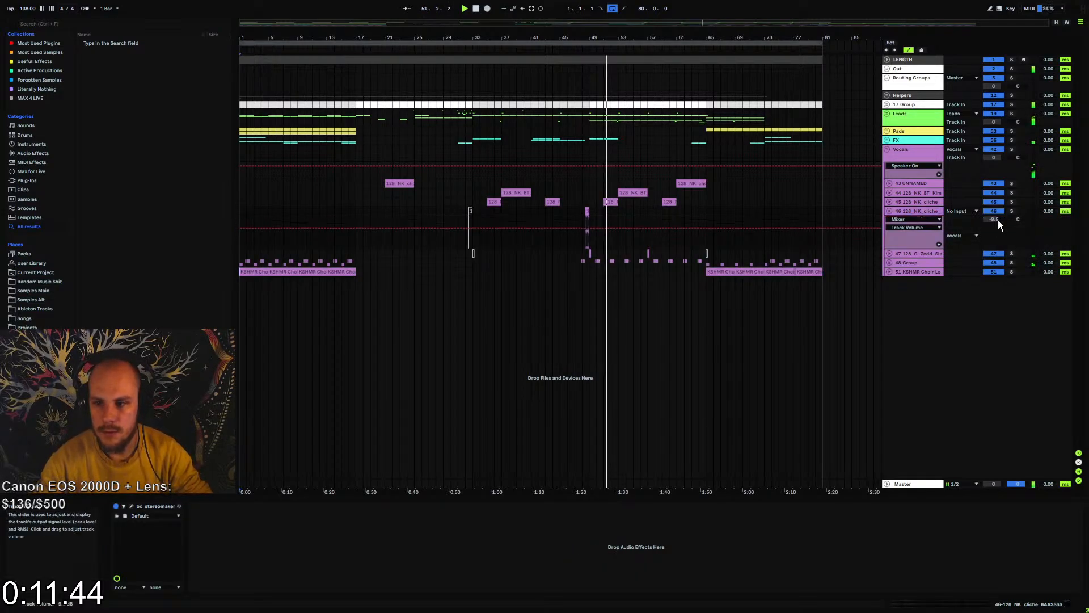
click(890, 213)
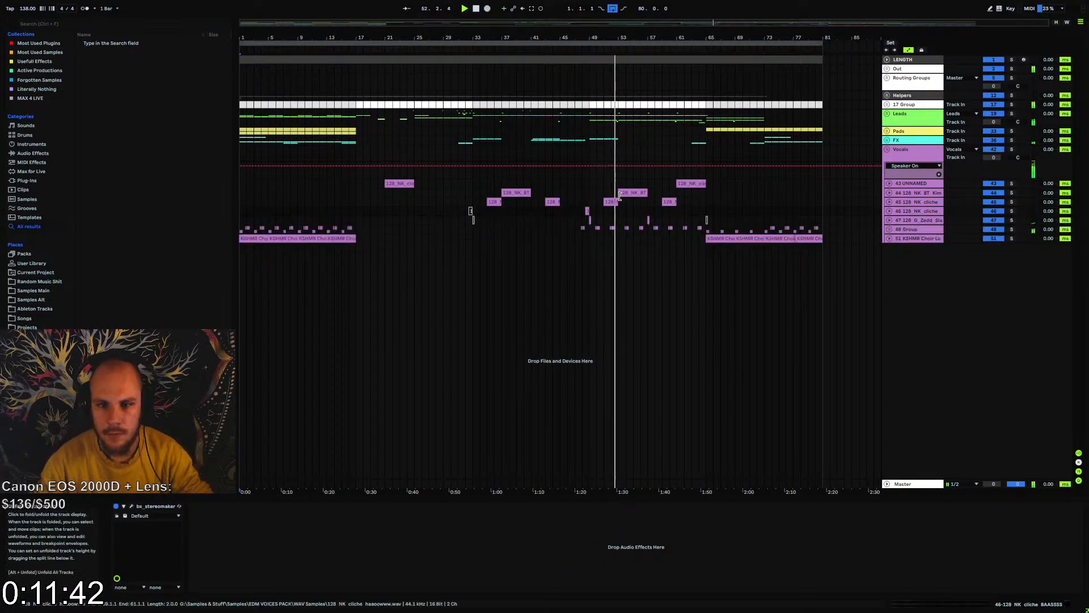
click(577, 209)
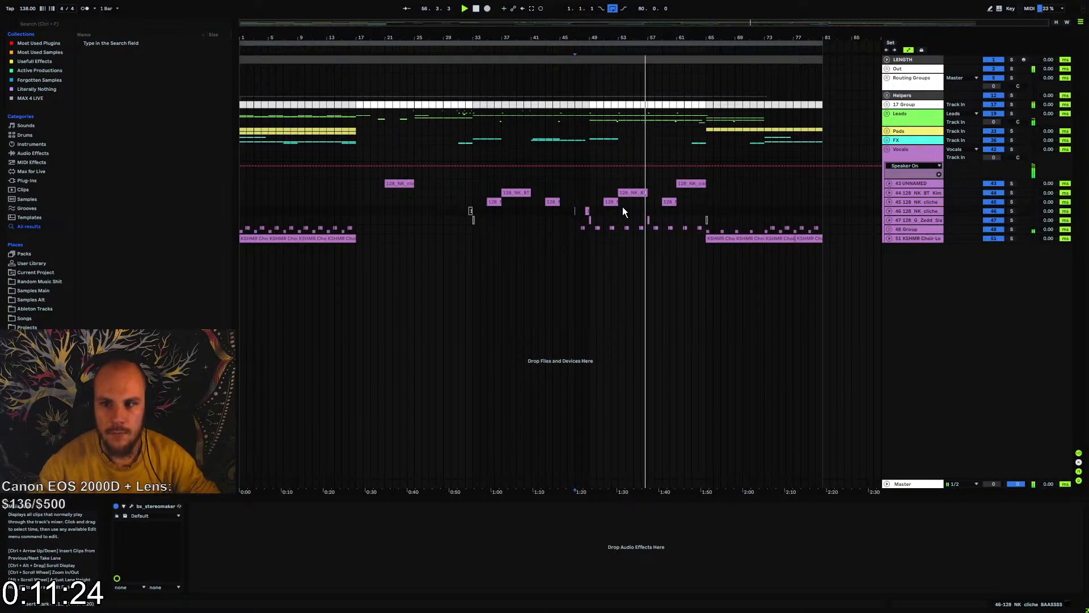
Expand the Helpers group and start recording the arrangement from bar 1 onto the MASTER RECORDING track
click(888, 106)
click(888, 106)
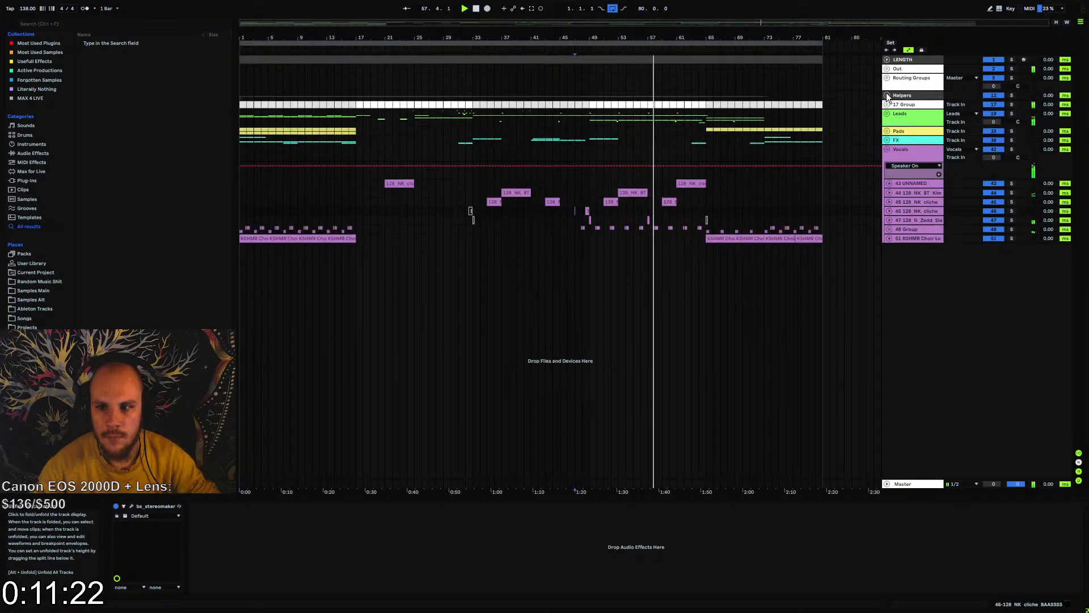
click(887, 95)
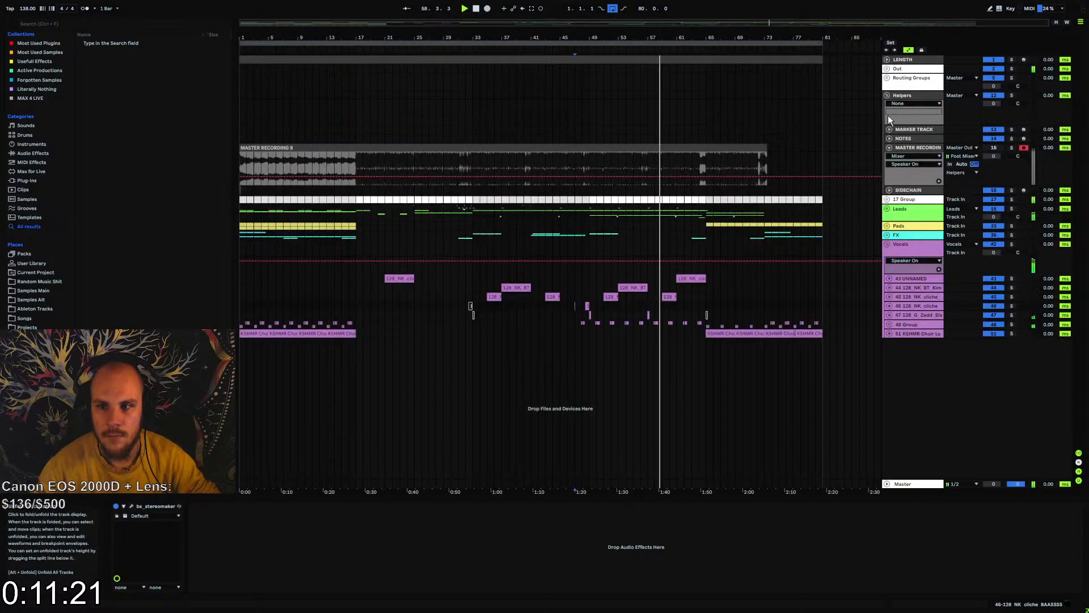
click(889, 148)
click(890, 148)
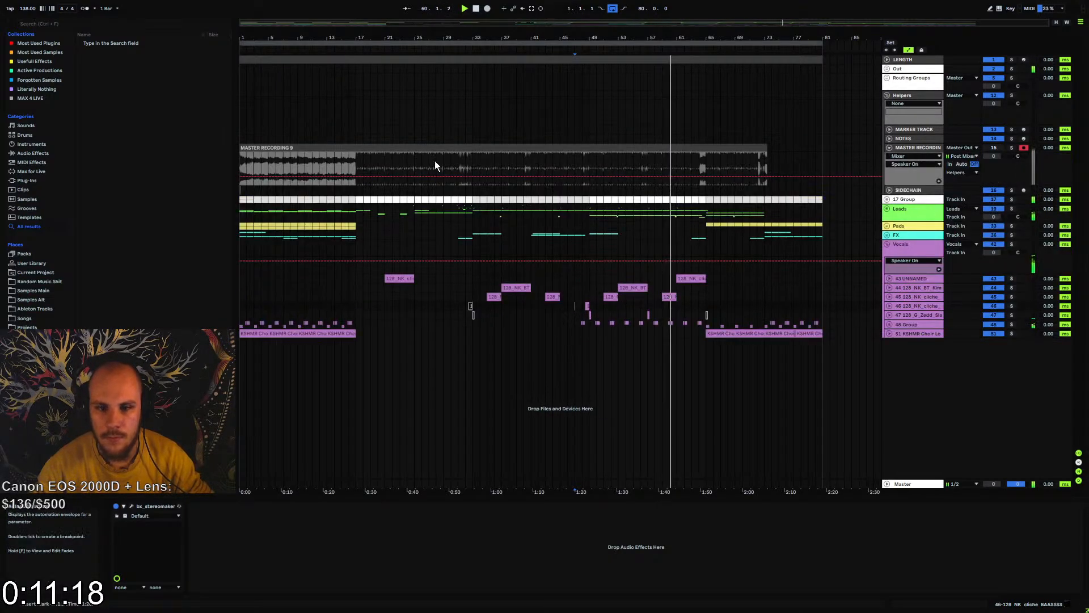
key(space)
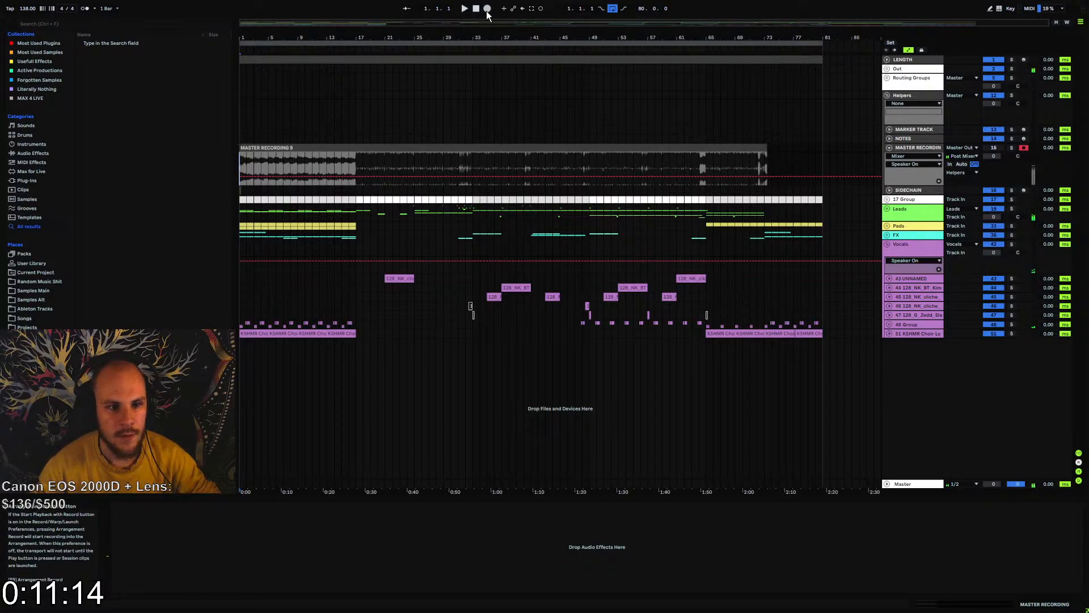
click(487, 9)
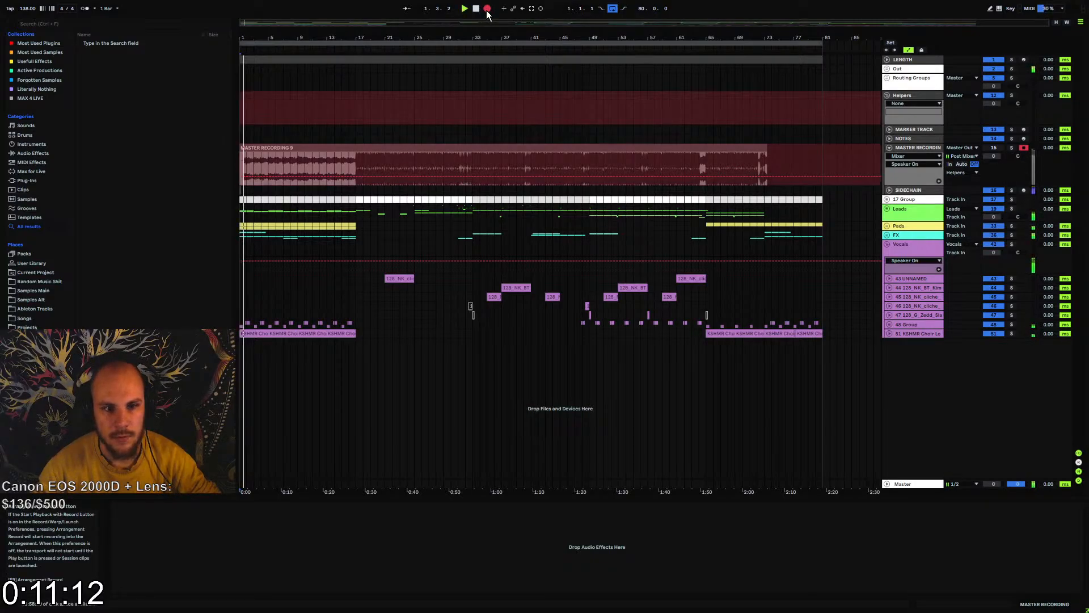
Expand the Out group and show the Master Out track's effect chain
click(888, 78)
click(887, 78)
click(886, 69)
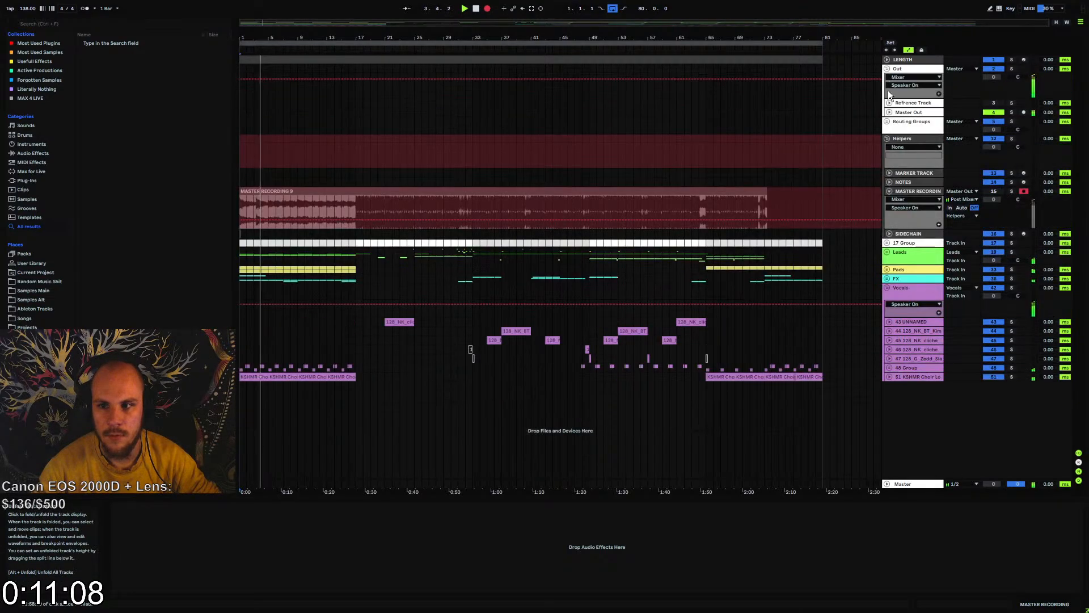
click(899, 113)
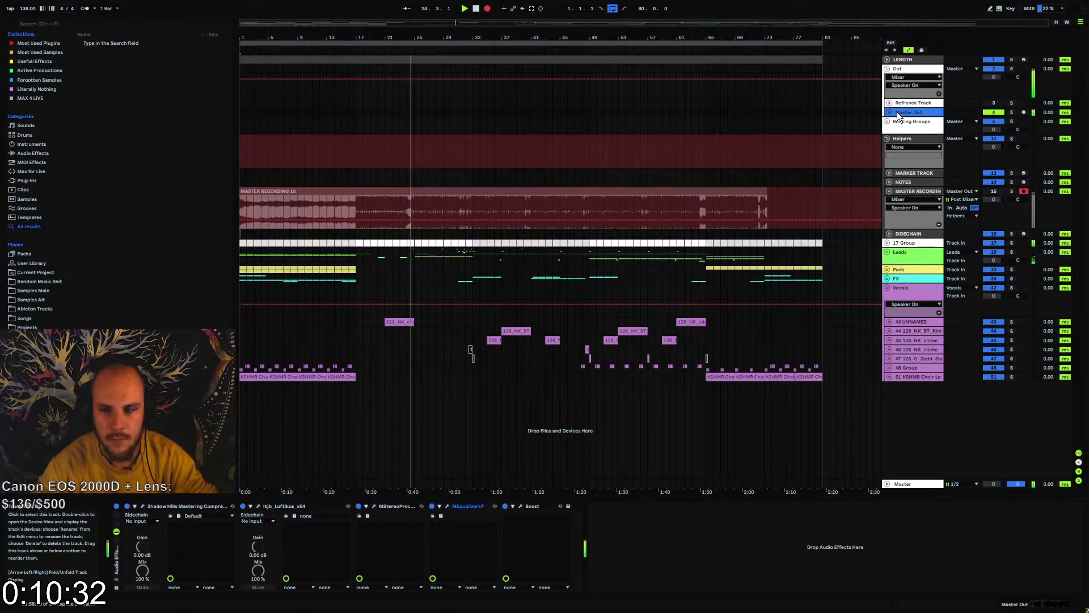
Expand the Leads group and enable the Chorus and Hyper/Dimension effects in Serum on lead track 29
click(887, 252)
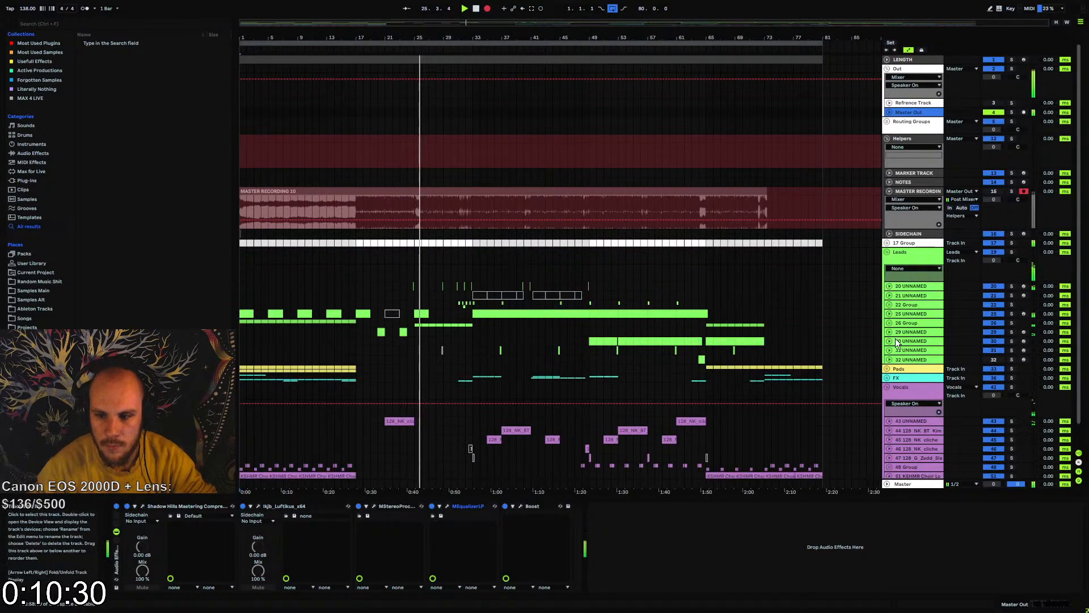
click(900, 342)
click(895, 331)
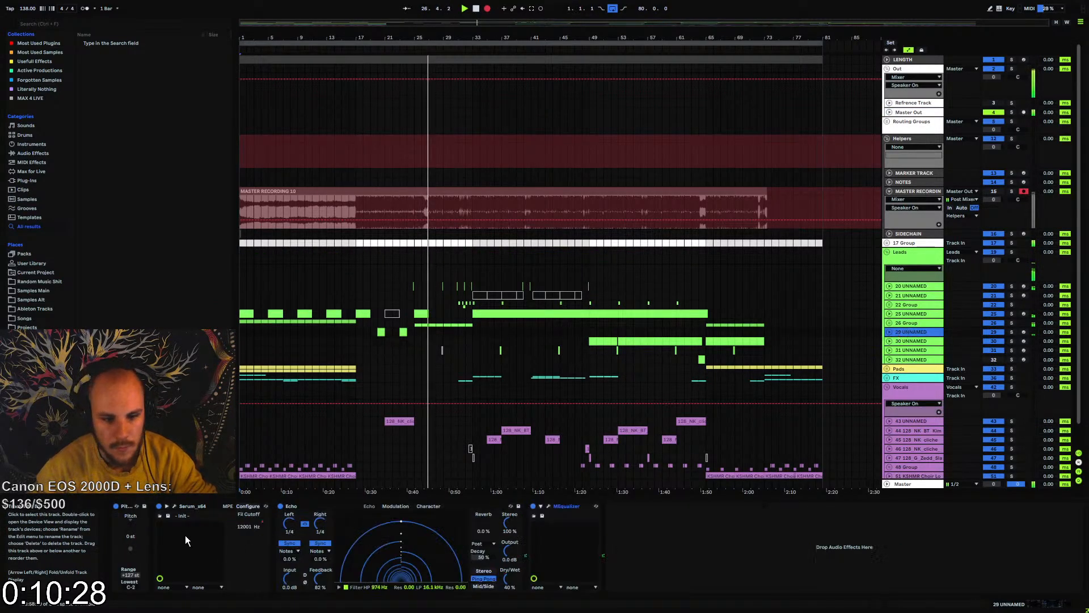
click(175, 507)
click(395, 195)
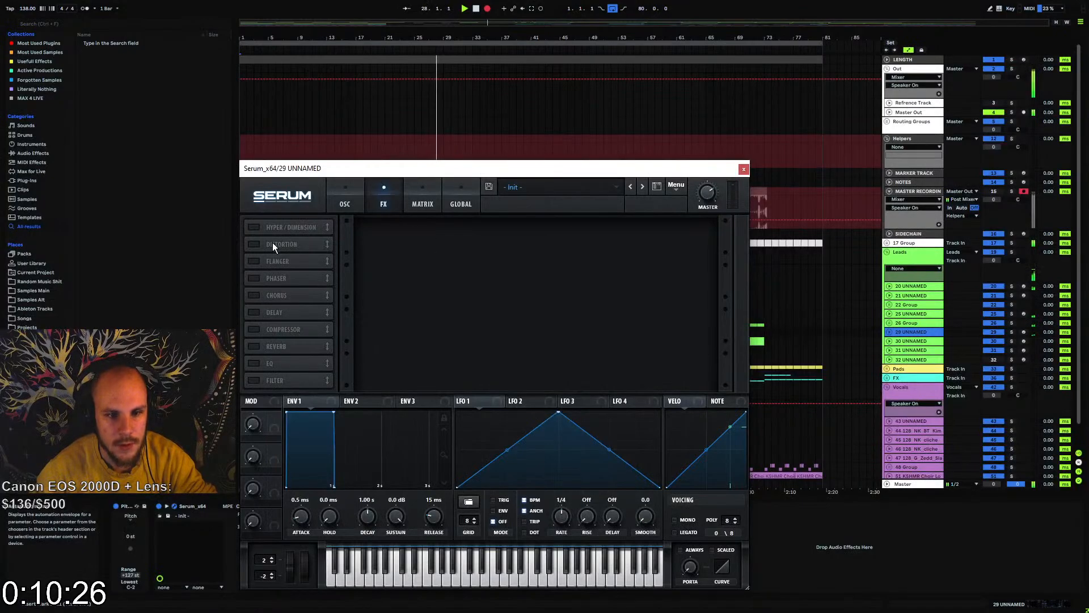
click(275, 295)
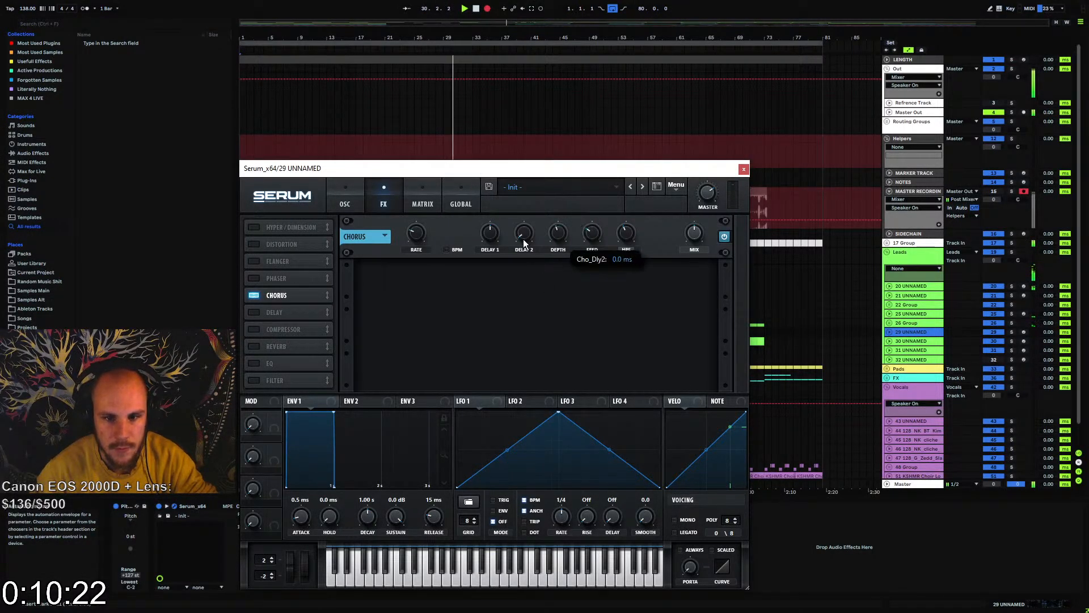
click(250, 227)
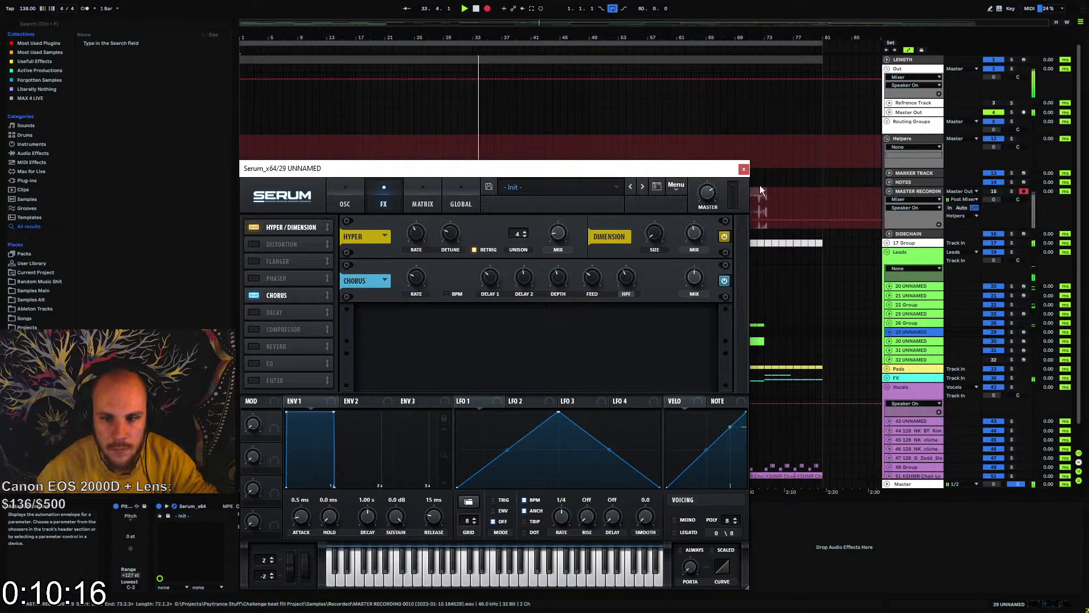
click(744, 170)
Stop the recording and play back the arrangement from each of the two short clips on lead track 29
key(space)
click(404, 332)
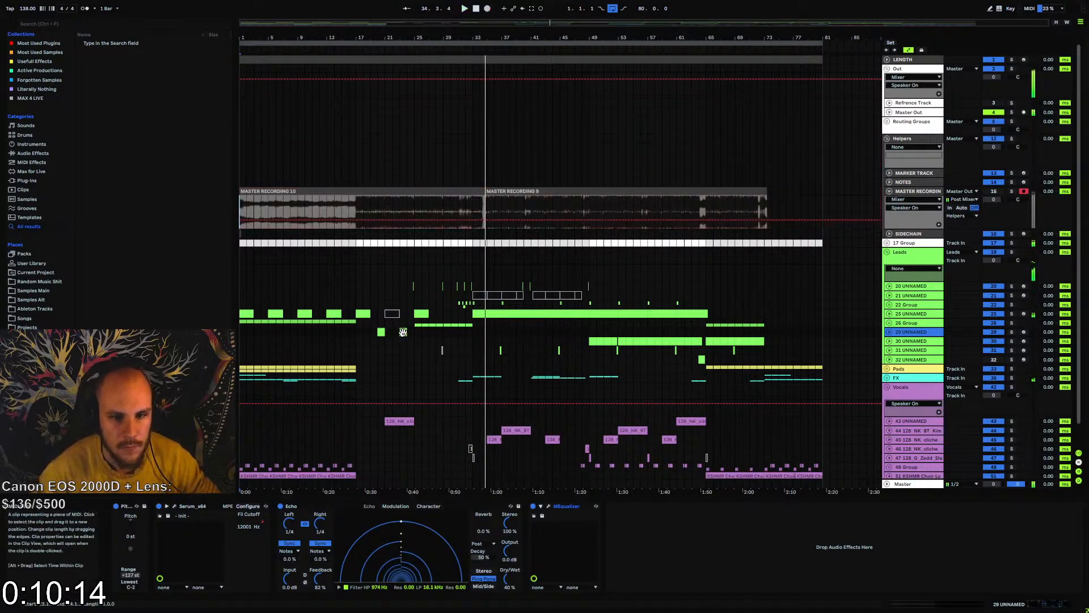
key(space)
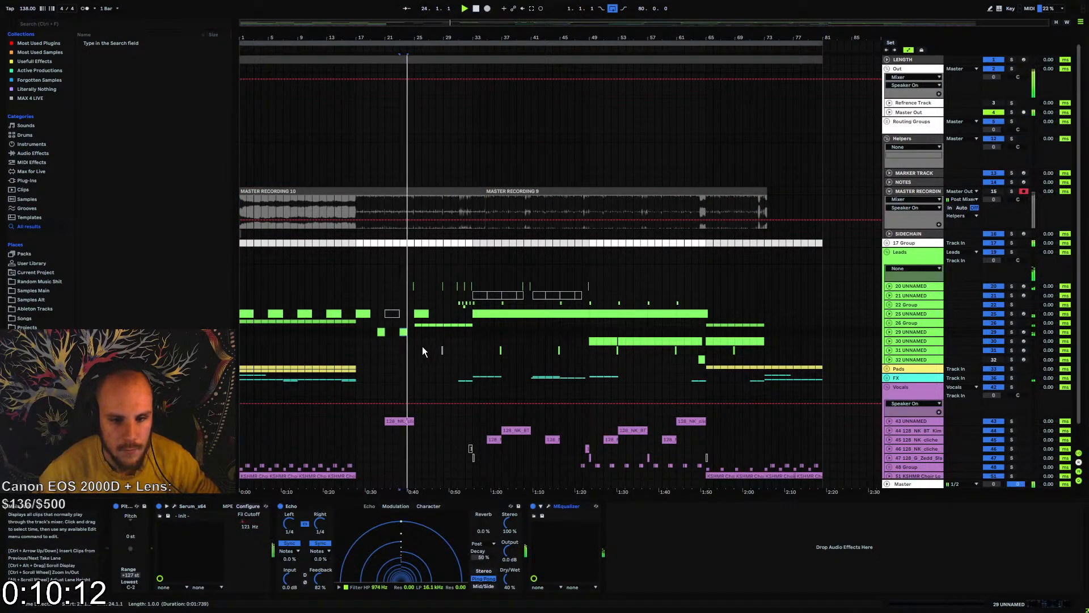
click(378, 332)
key(space)
key(space)
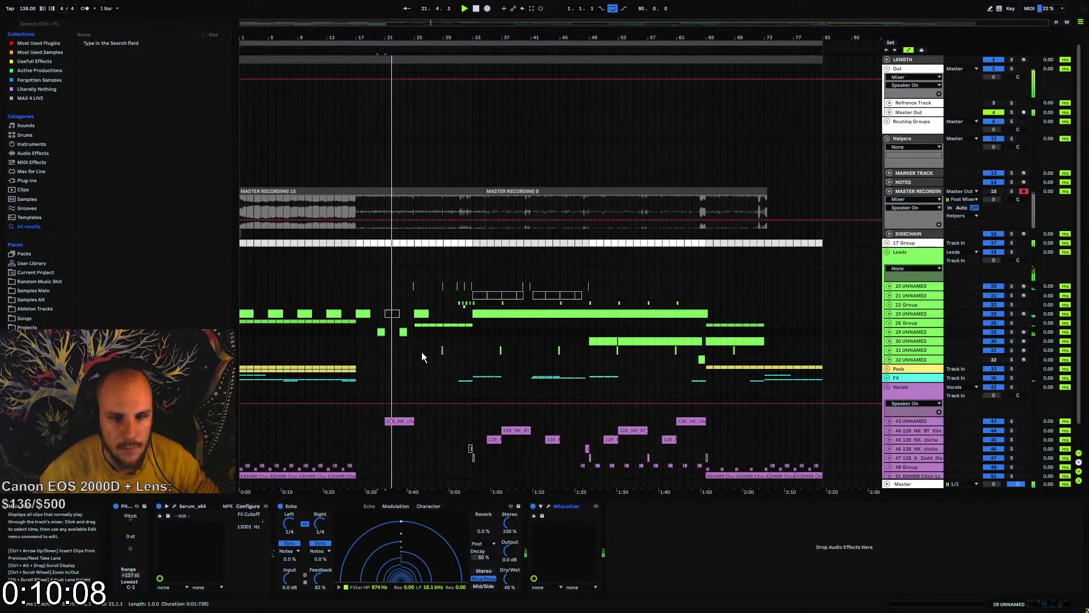
Collapse the Helpers group and export the Master as a normalized 32-bit, 48000 Hz WAV named Challenge beat fill.wav on the Desktop
click(886, 139)
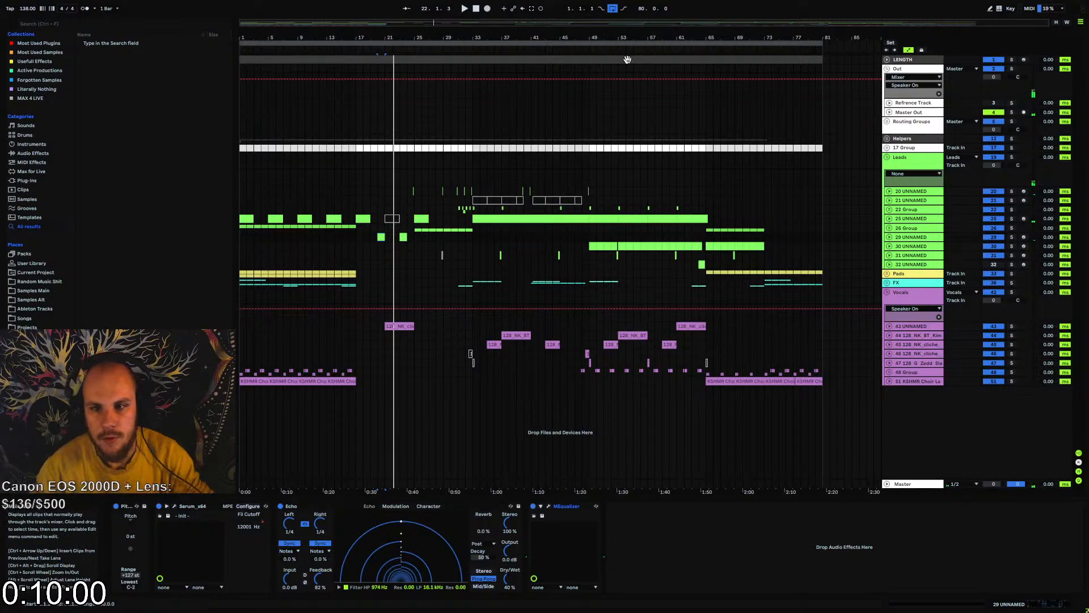
key(space)
key(ctrl+shift+r)
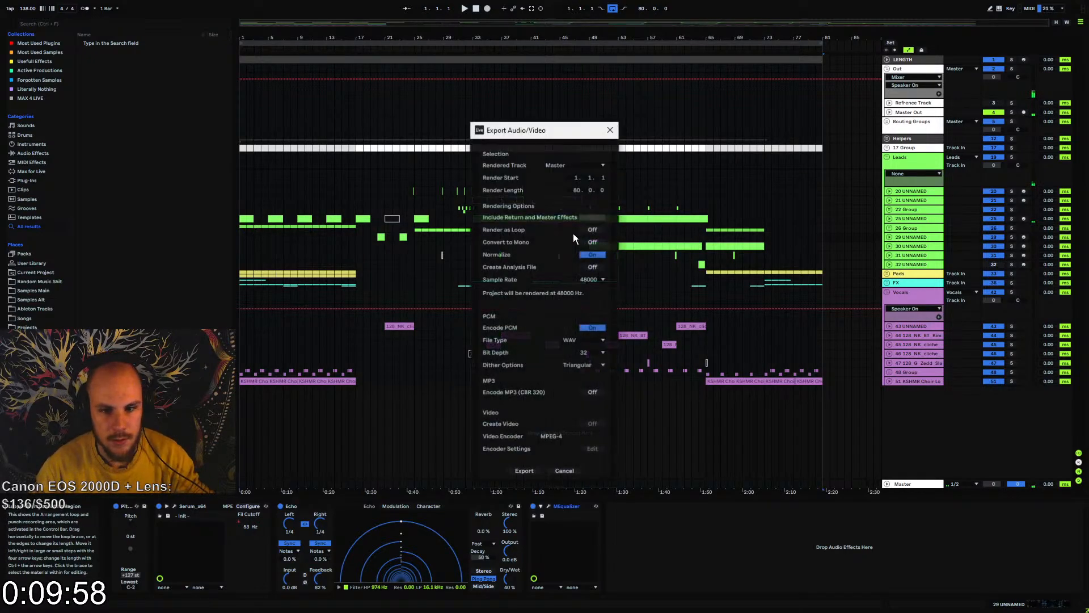
key(Return)
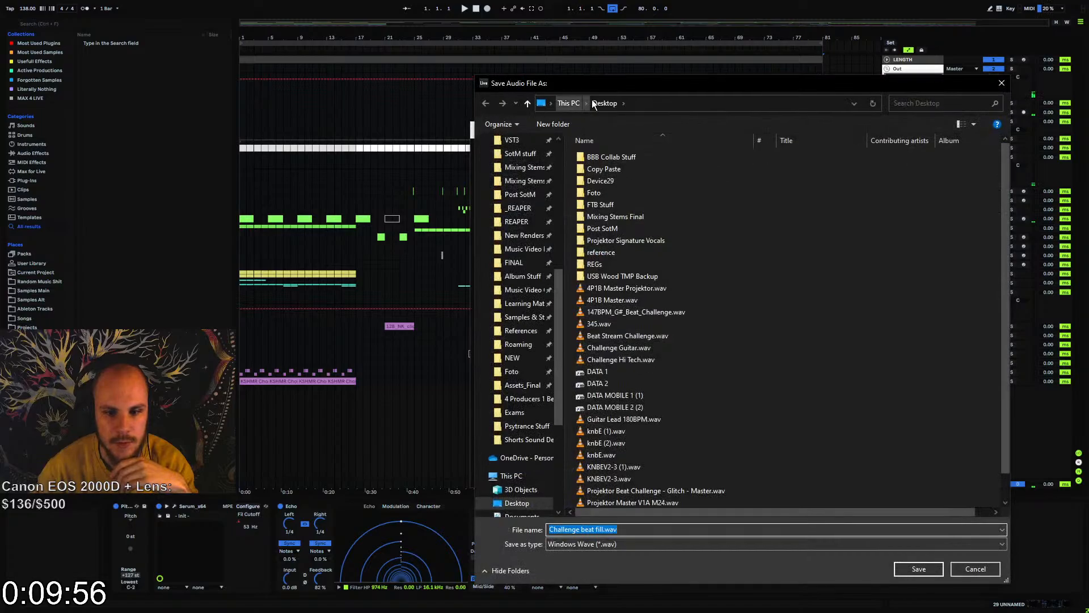
key(Escape)
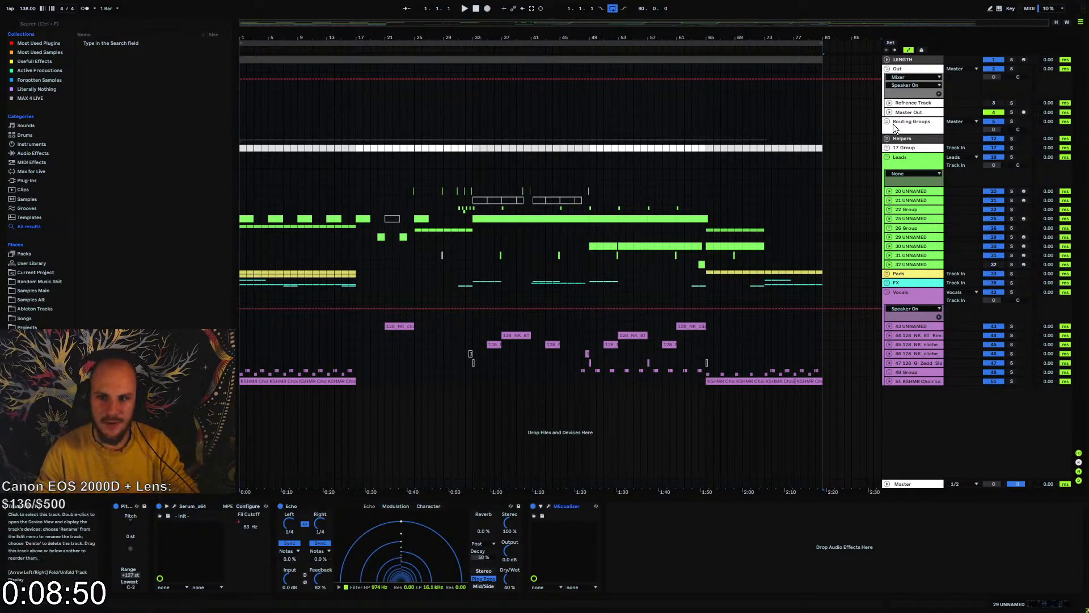
Place Challenge beat fill.wav from the Desktop folder at the start of the Refrence Track and solo that track
click(887, 139)
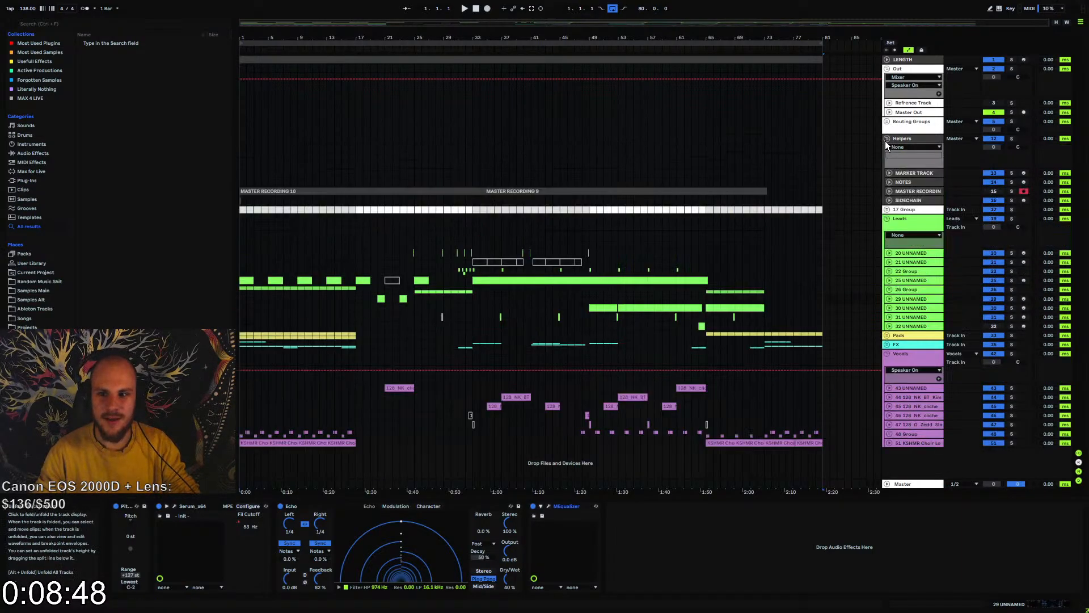
click(886, 139)
click(899, 104)
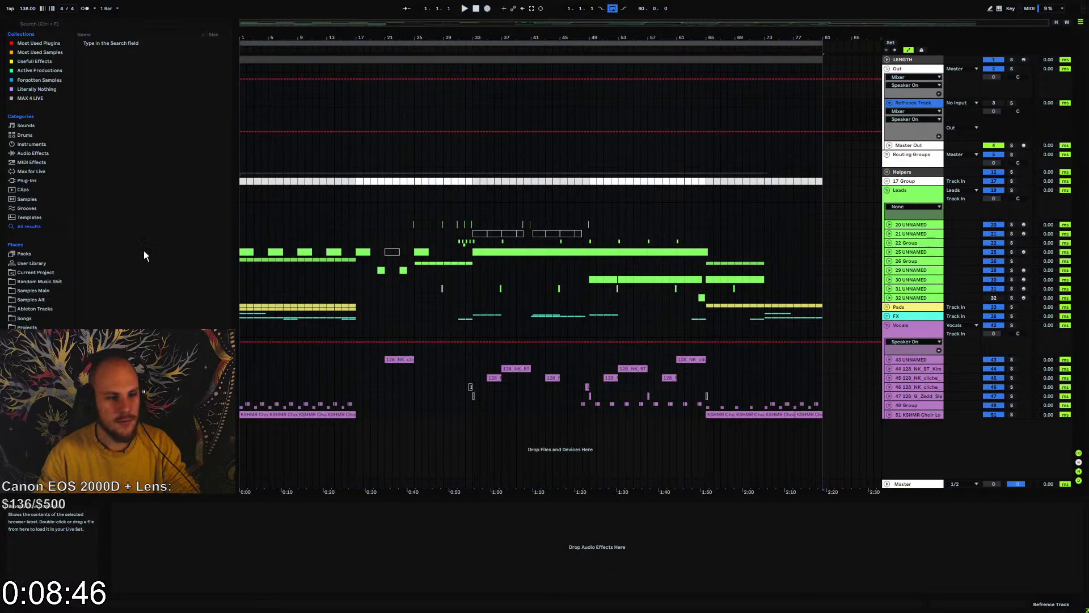
scroll(35, 352, down, 3)
scroll(35, 227, down, 1)
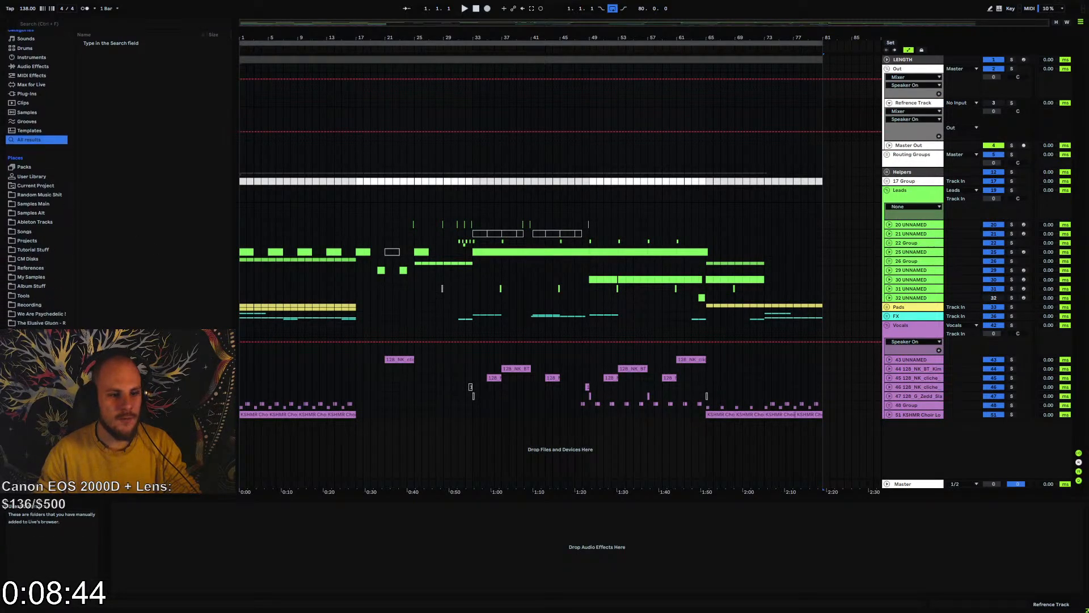
click(35, 369)
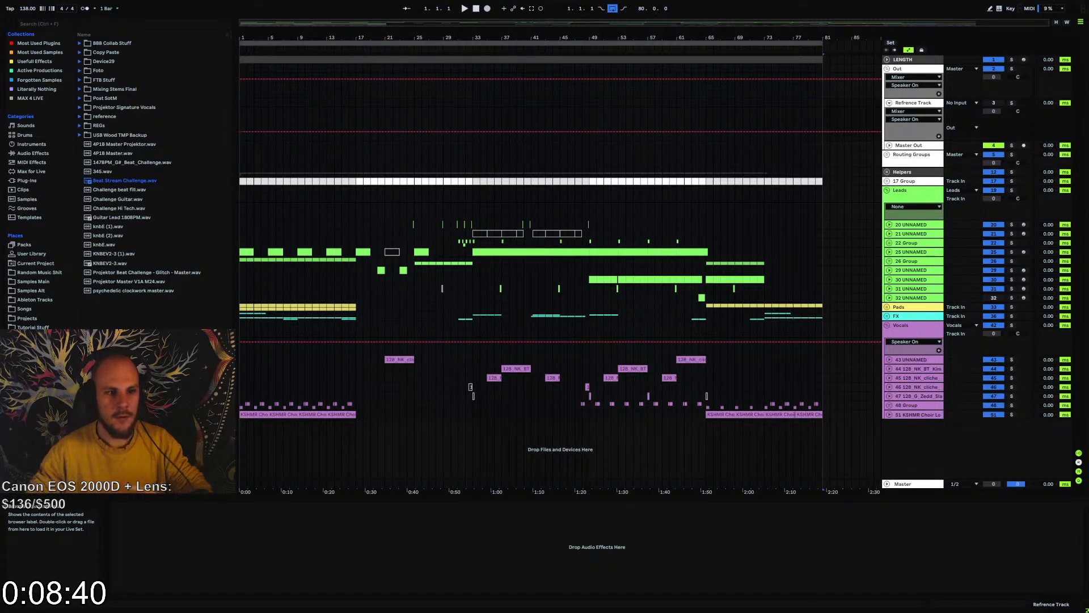
mouse_move(122, 189)
mouse_down()
mouse_move(149, 188)
mouse_move(250, 118)
mouse_move(242, 123)
mouse_up()
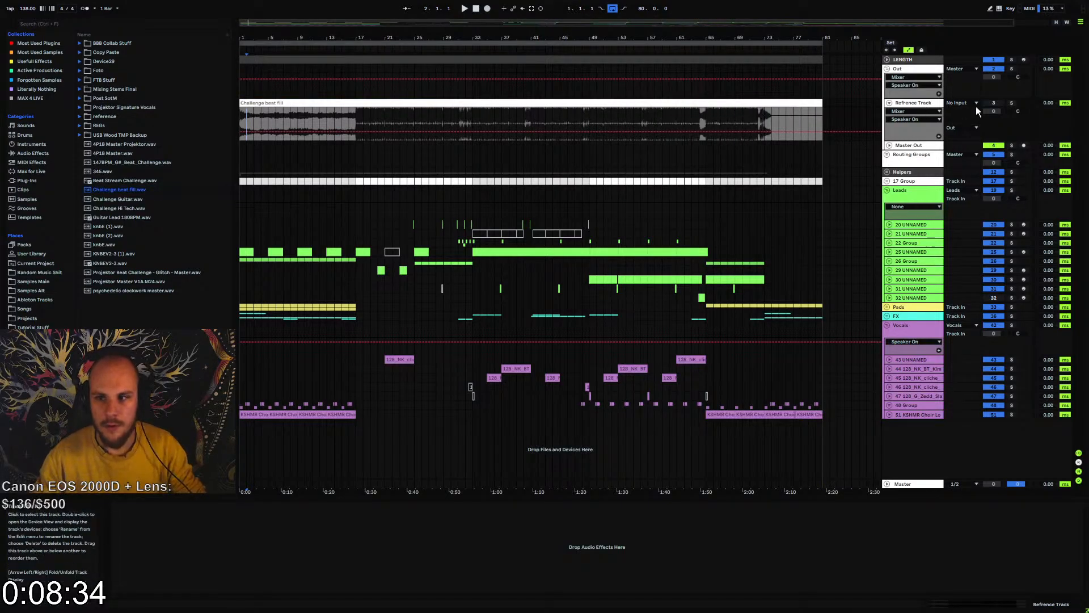
click(1012, 102)
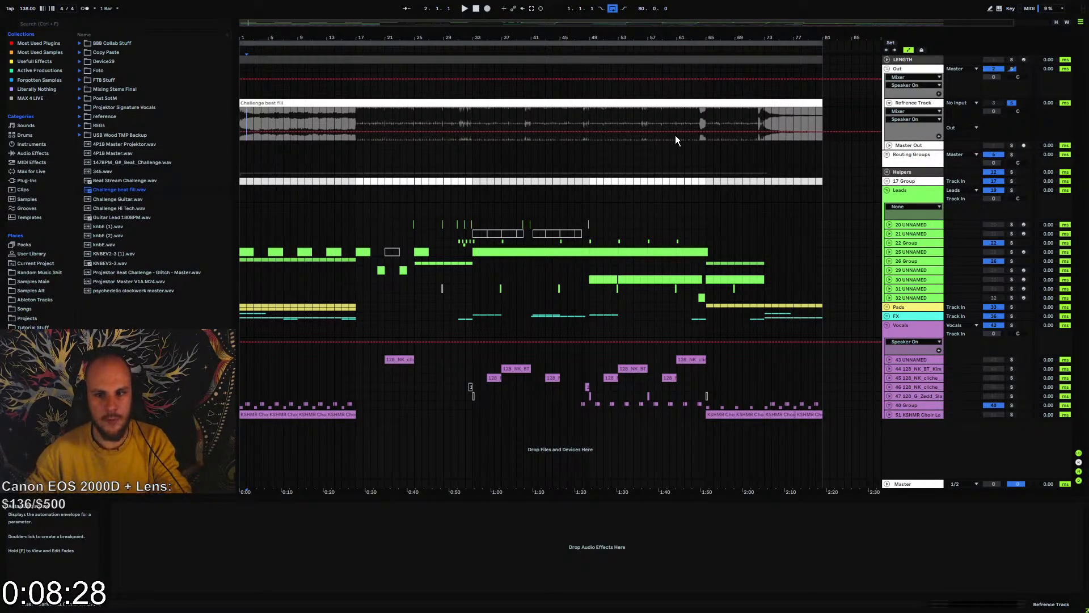
Add the trueBalance plugin at the end of the Master Out effect chain and move its window over the arrangement
click(887, 181)
click(888, 172)
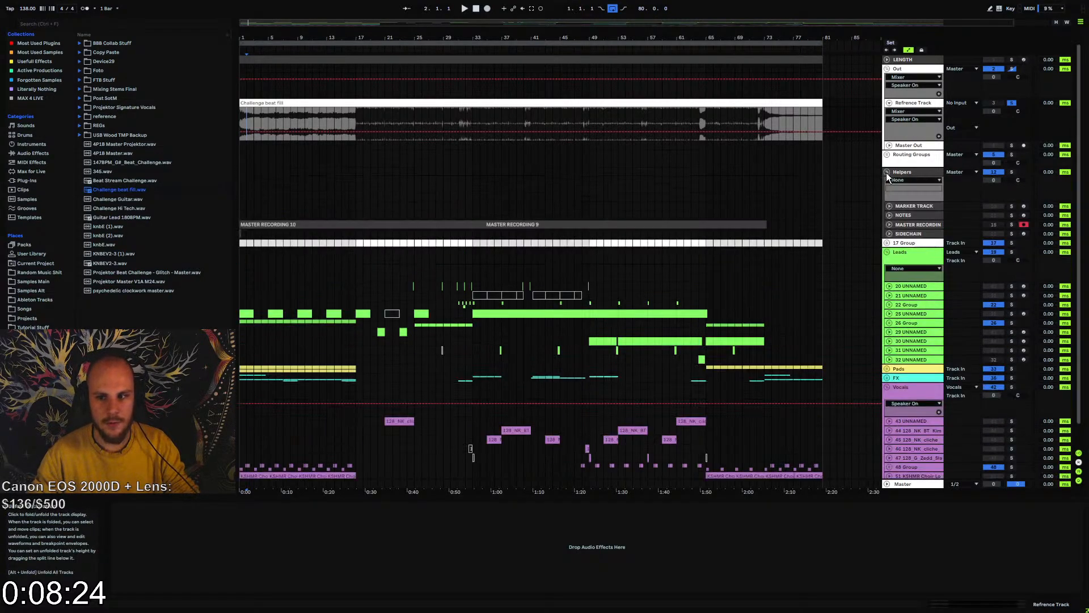
click(888, 174)
click(908, 145)
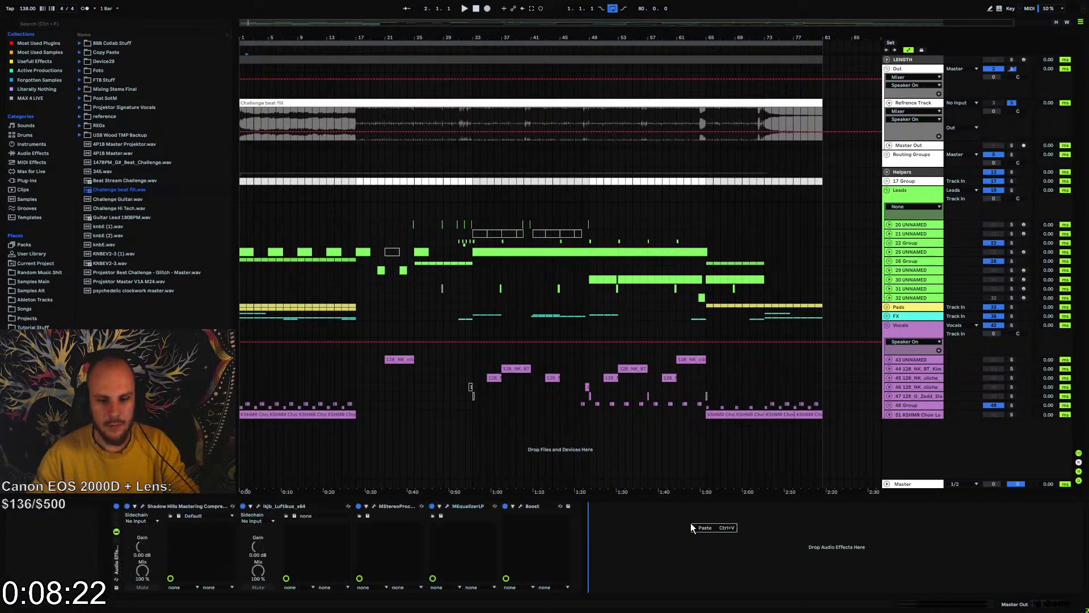
right_click(690, 523)
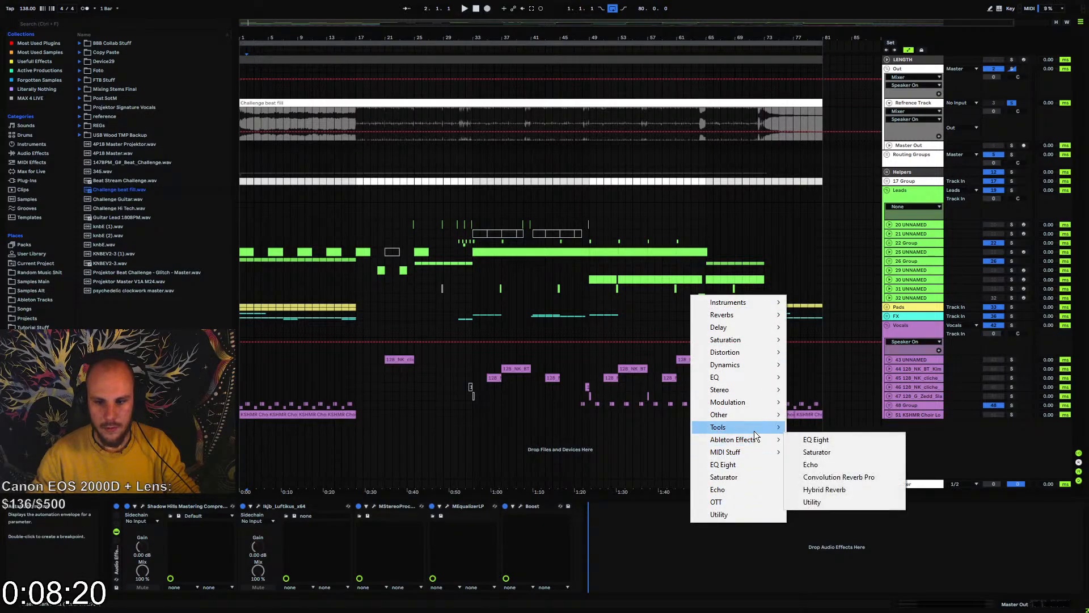
mouse_move(780, 429)
click(839, 415)
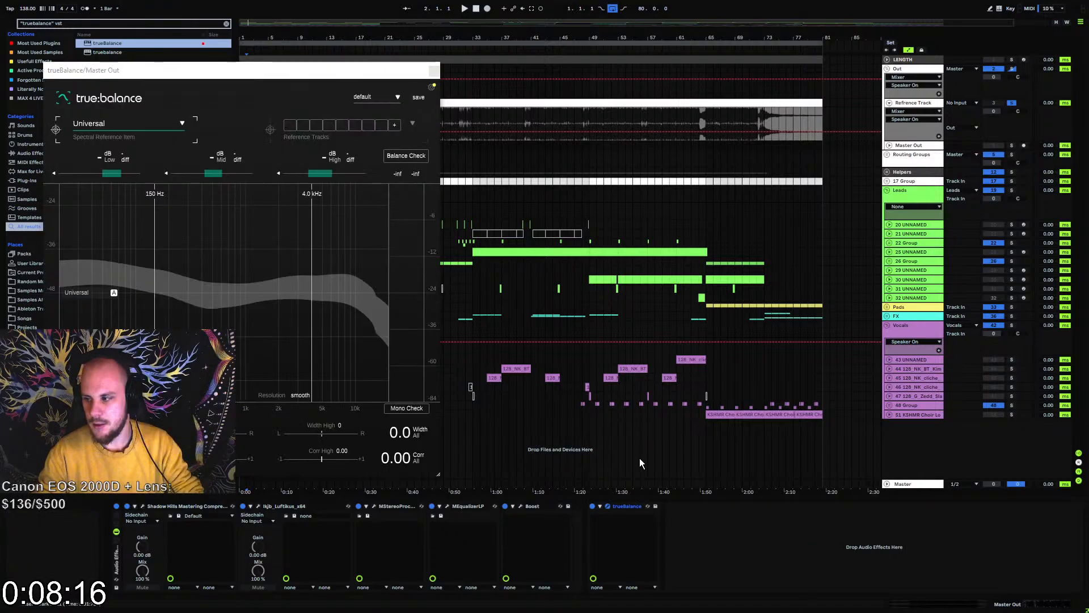
drag(236, 69, 453, 107)
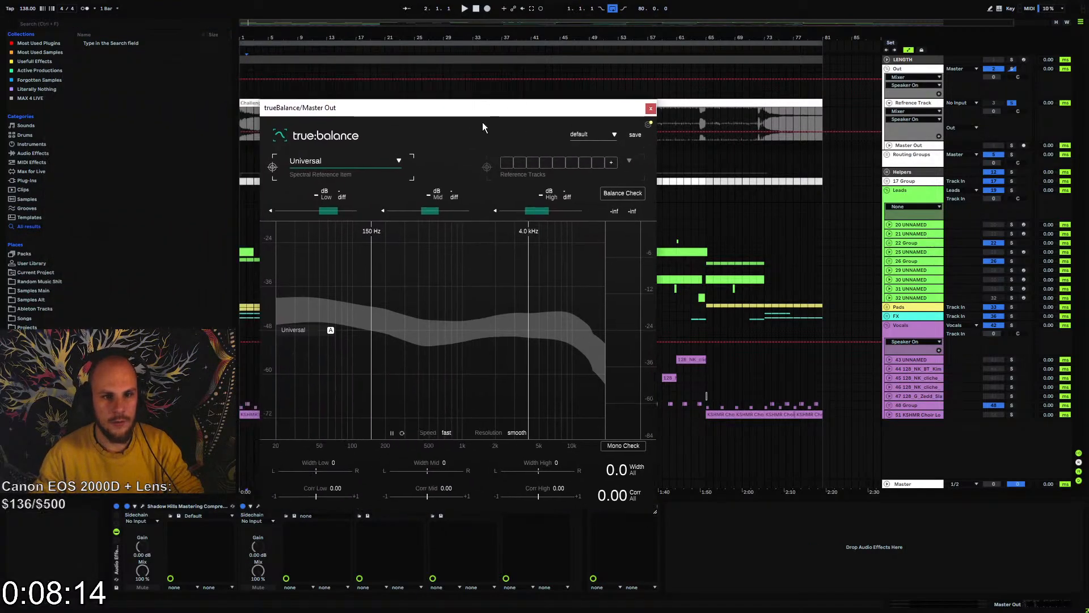
Load six reference tracks into trueBalance and close its window
click(610, 163)
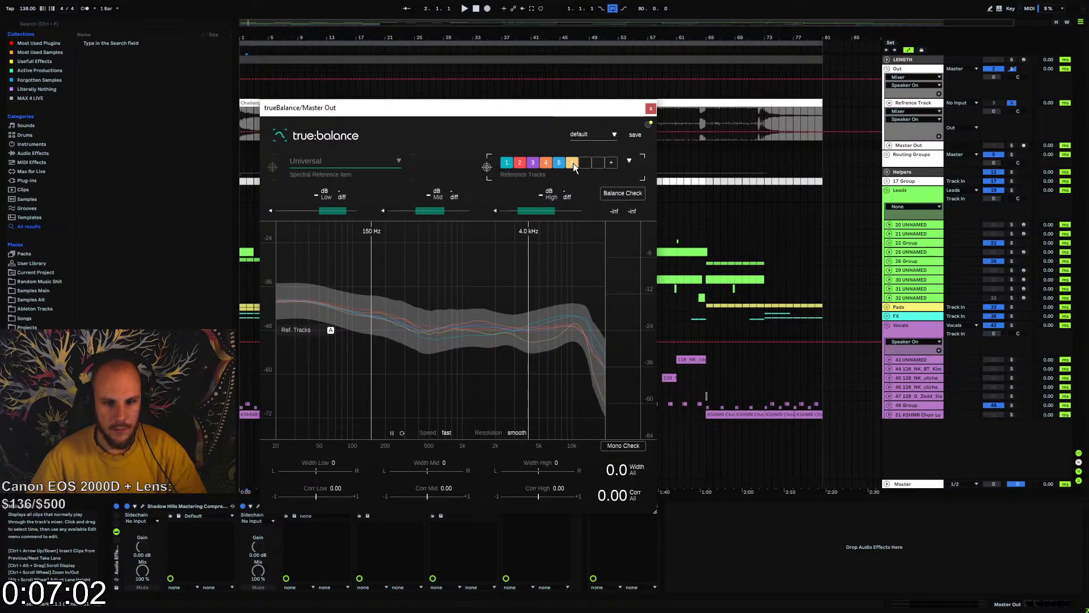
click(651, 108)
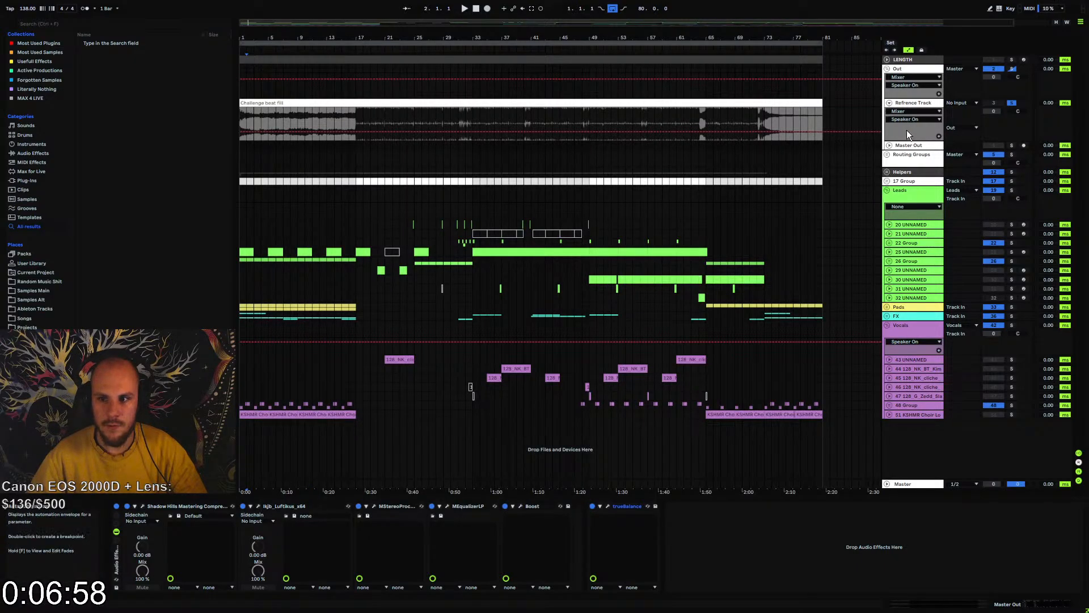
Open the MEqualizerLP and trueBalance windows from the Master Out effect chain
click(908, 145)
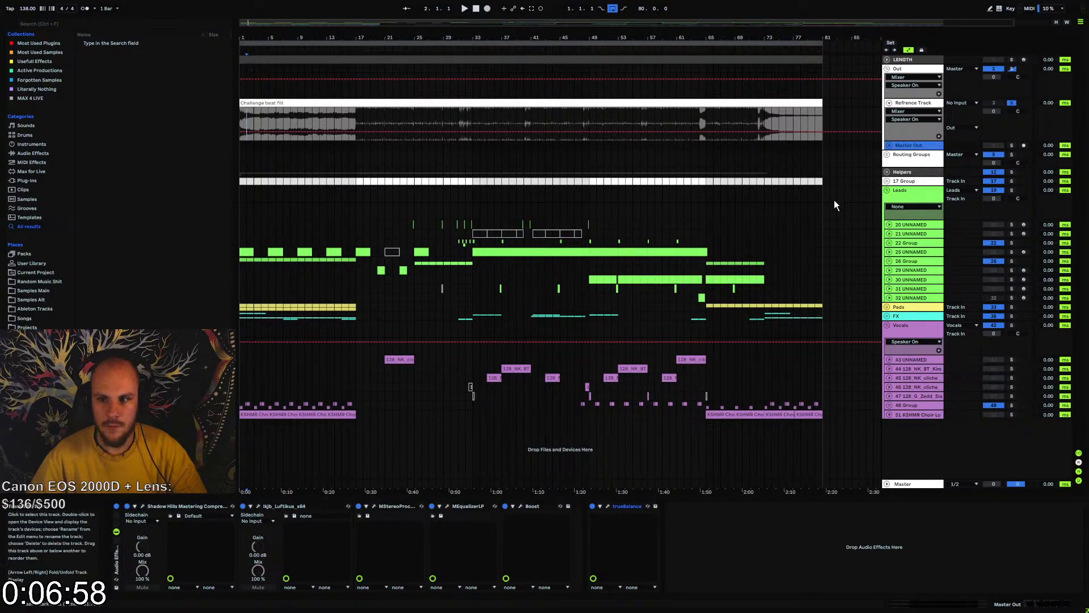
click(448, 507)
drag(675, 138, 461, 25)
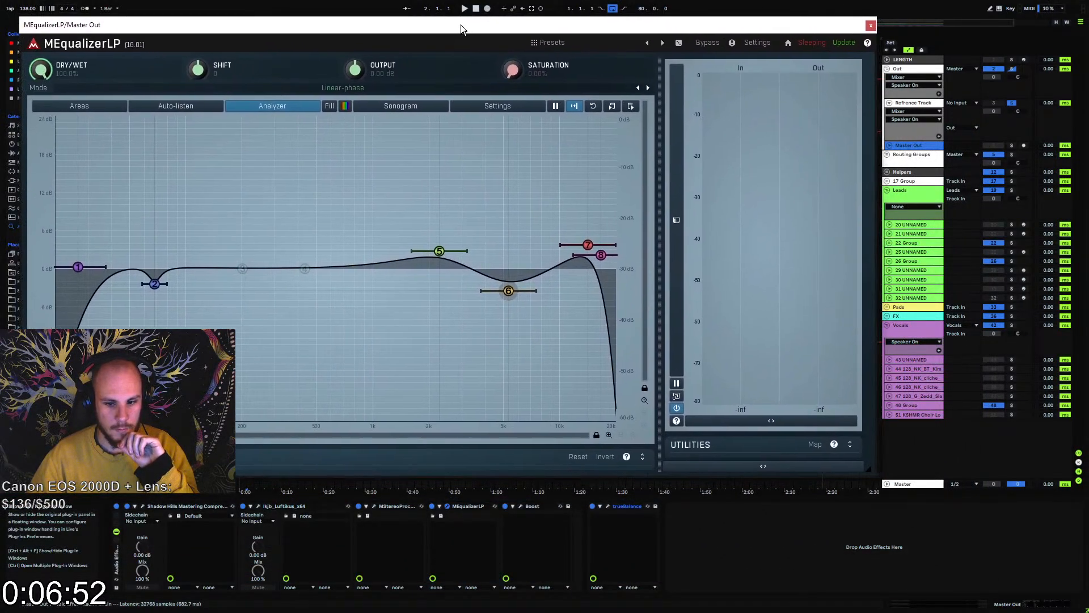
click(609, 507)
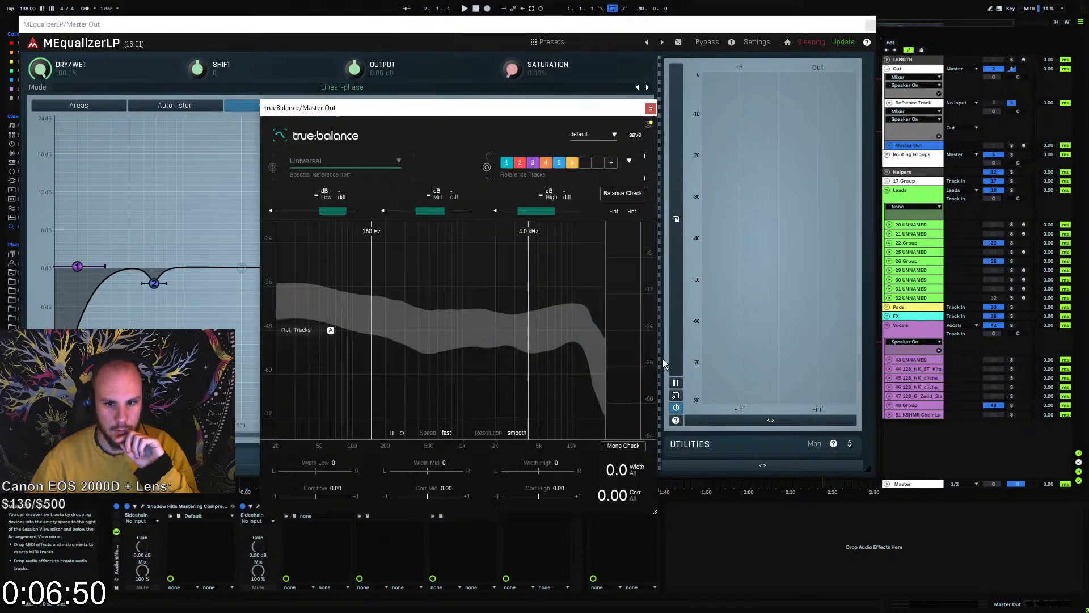
Arrange the two plugin windows side by side and set trueBalance's mid-high crossover to 1.9 kHz
drag(489, 109, 884, 99)
click(781, 23)
click(754, 468)
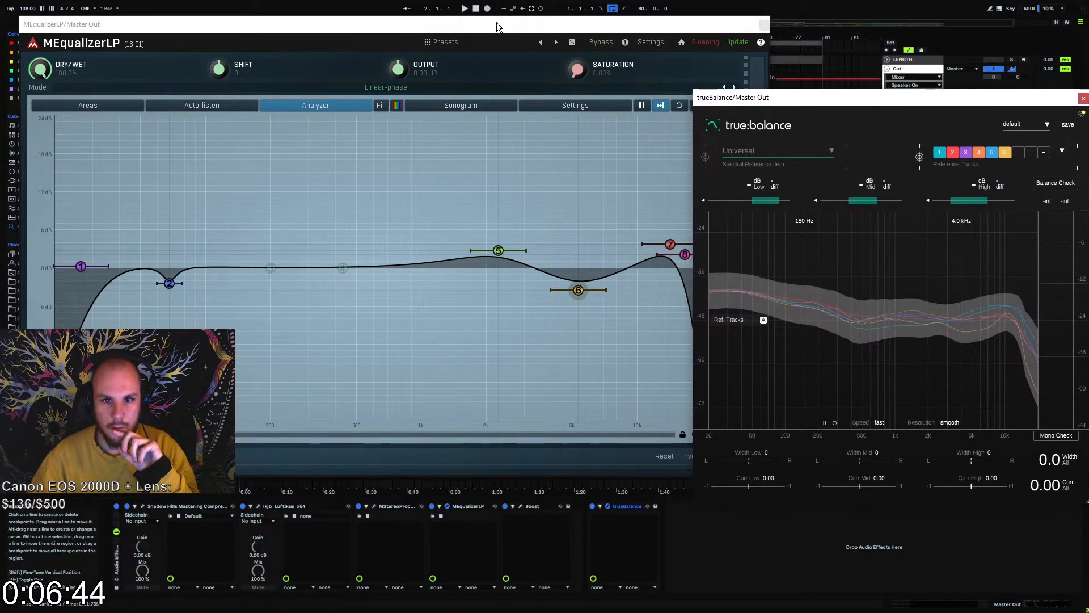
drag(496, 22, 472, 23)
click(961, 305)
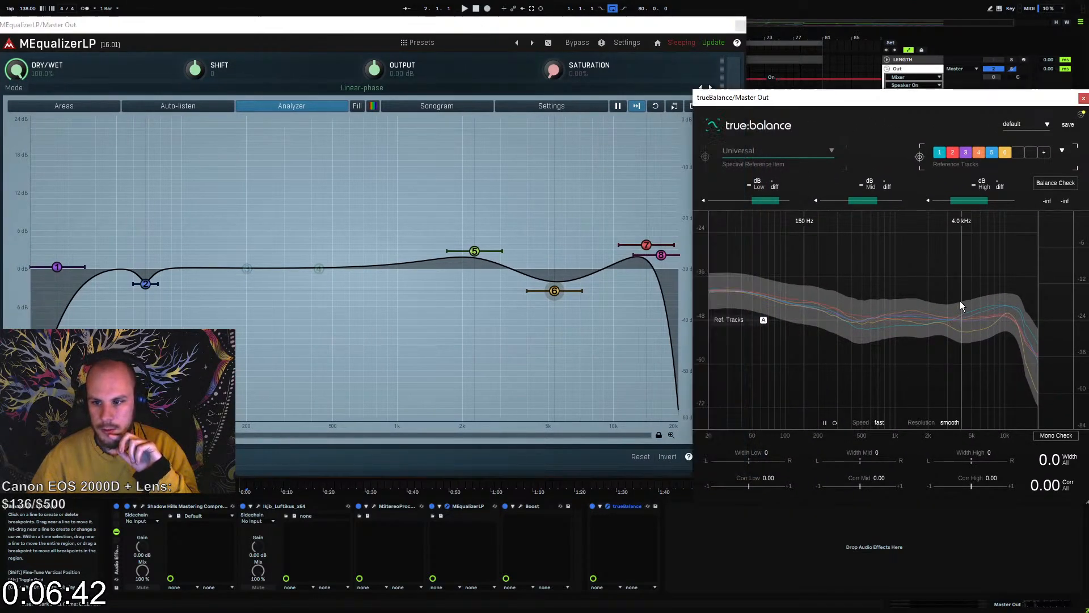
drag(961, 306, 927, 306)
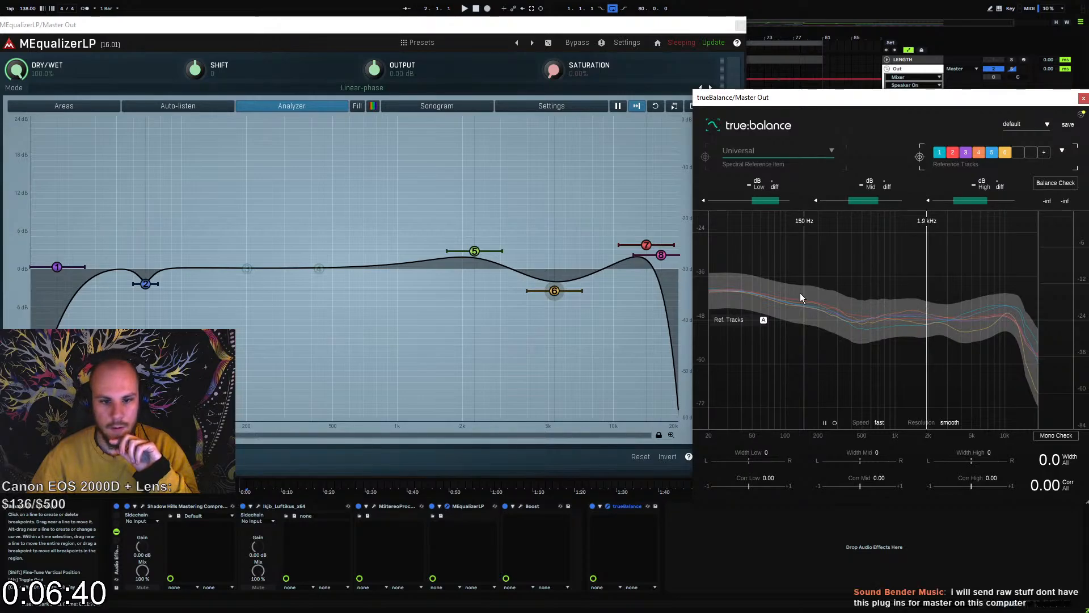
Raise MEqualizerLP band 5 to about +5.1 dB at 2.15 kHz, band 6 slightly above 0 dB, and band 7 to about +5.7 dB at 14.2 kHz
drag(475, 250, 470, 238)
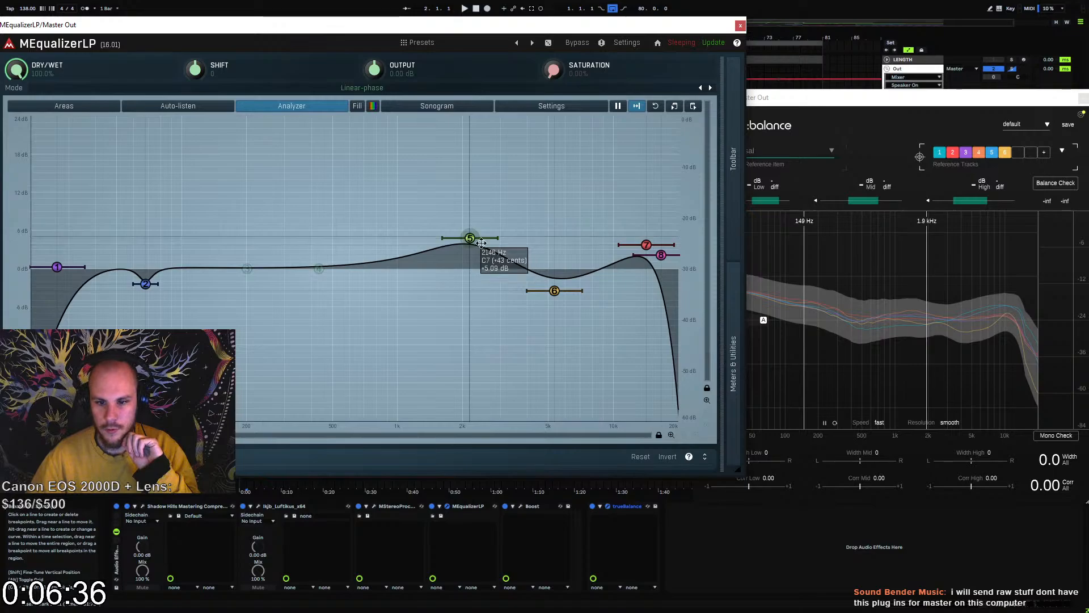
drag(552, 290, 565, 258)
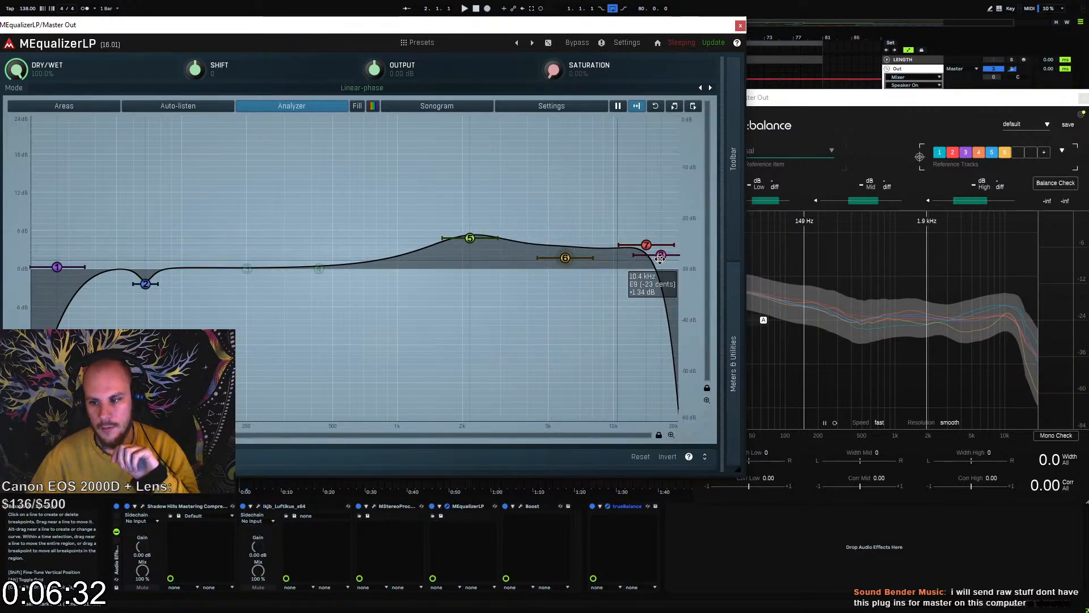
drag(647, 244, 645, 232)
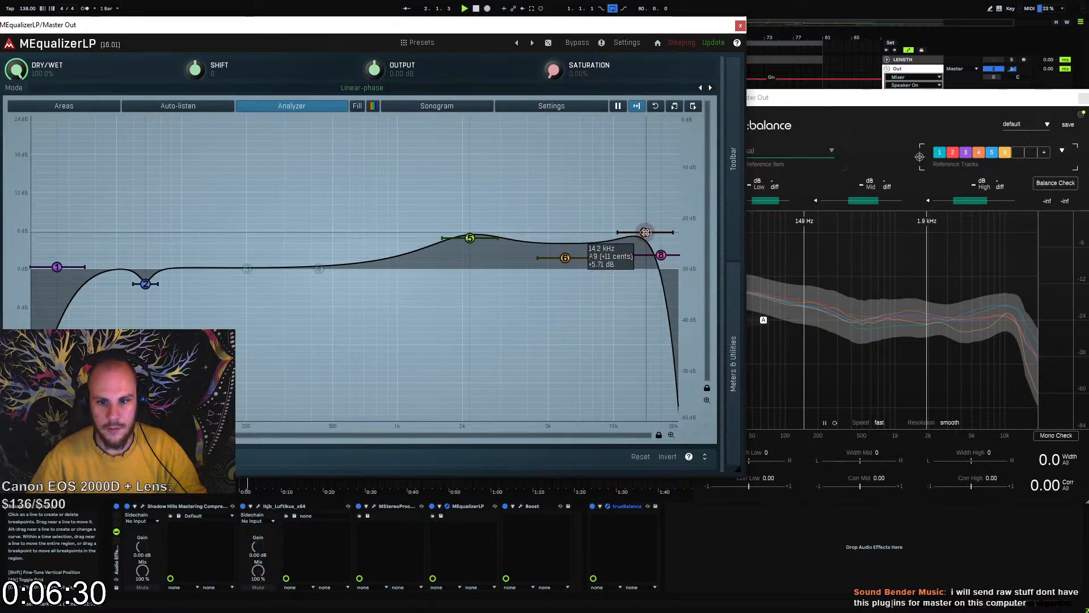
Start playback, close both plugin windows, unsolo the Refrence Track and listen to the mix from bar 17 and from bar 42
key(space)
click(1082, 98)
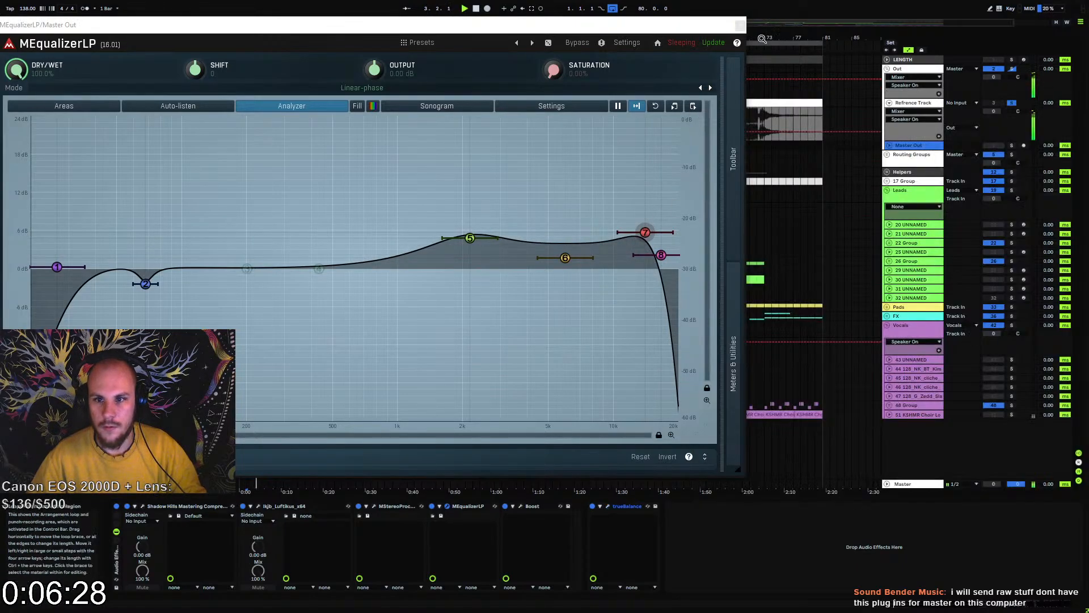
click(741, 25)
click(1011, 103)
click(1012, 103)
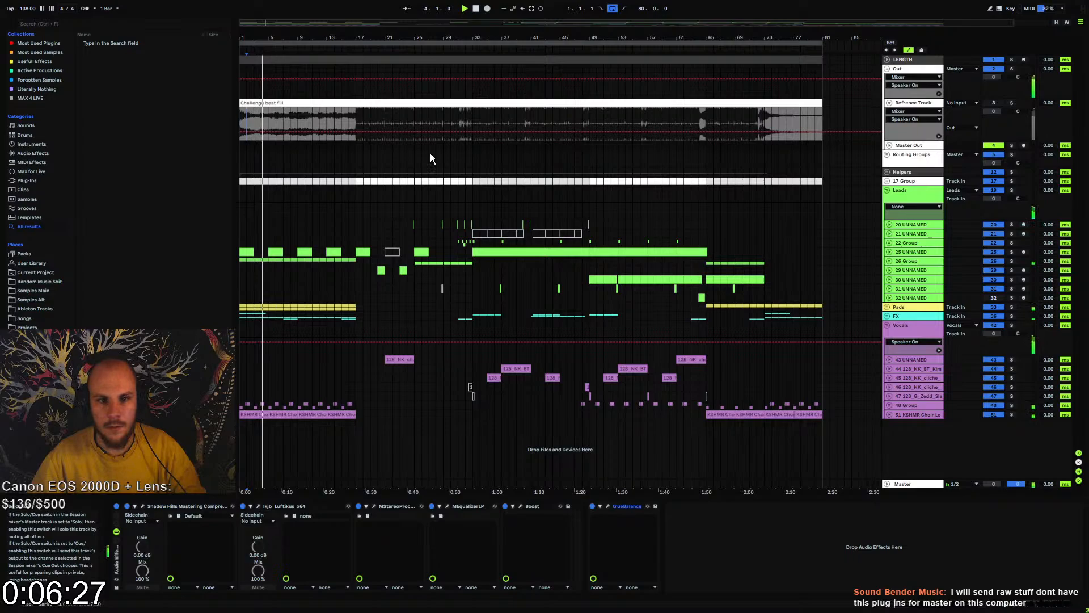
click(356, 148)
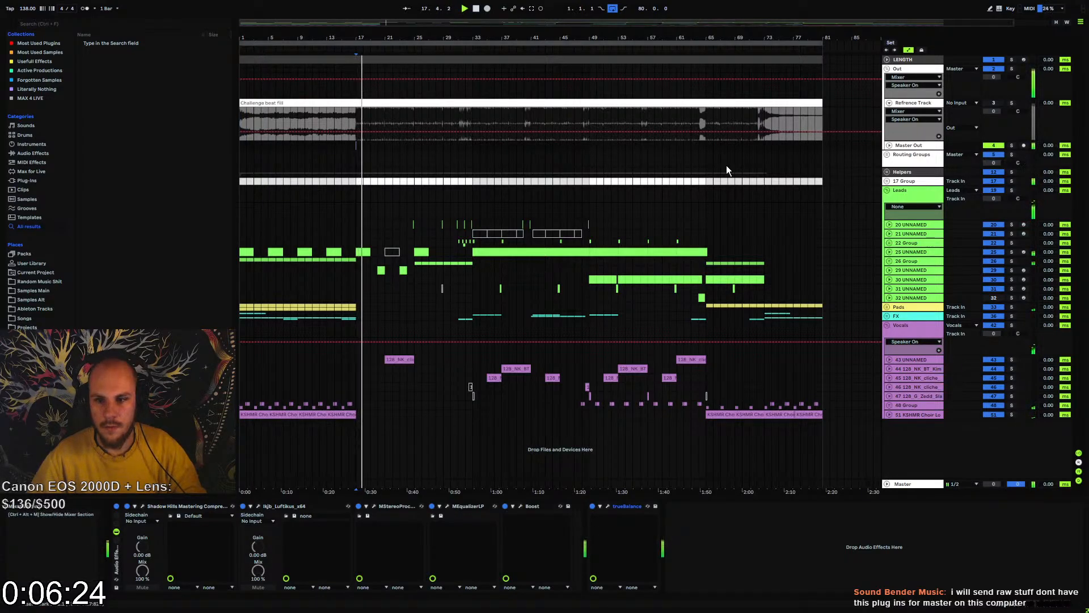
click(538, 160)
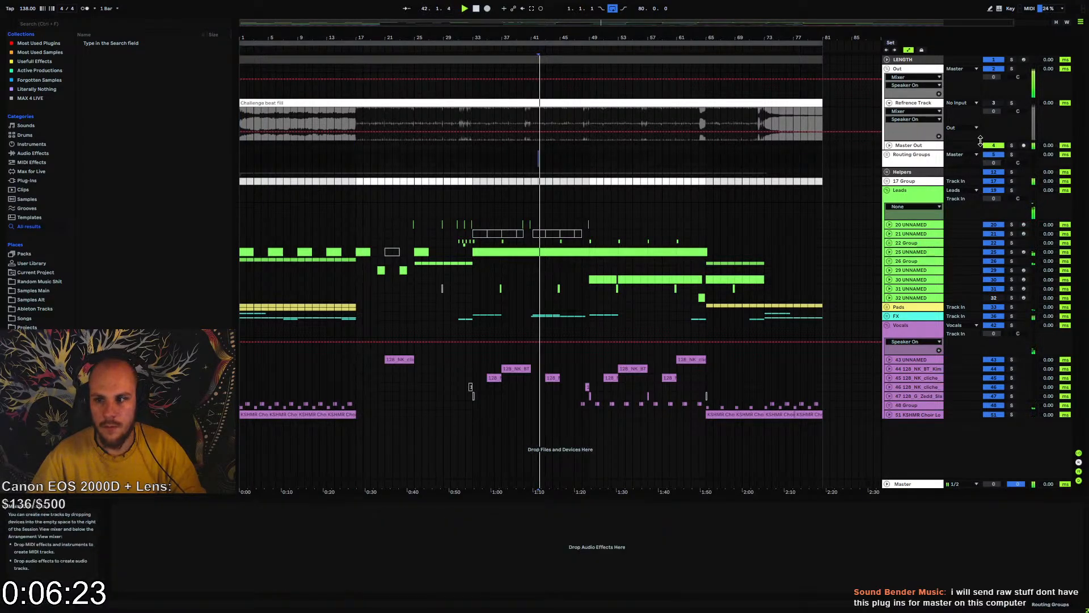
Compare the Refrence Track with the live mix by toggling its solo, cue bar 41 and leave the track unsoloed
click(1012, 102)
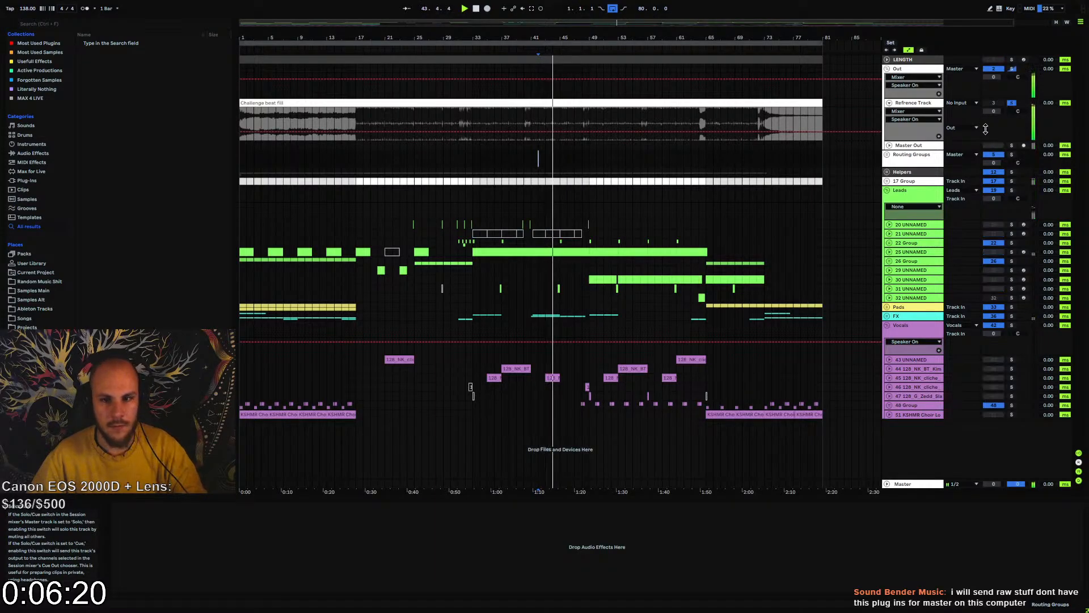
key(ctrl+z)
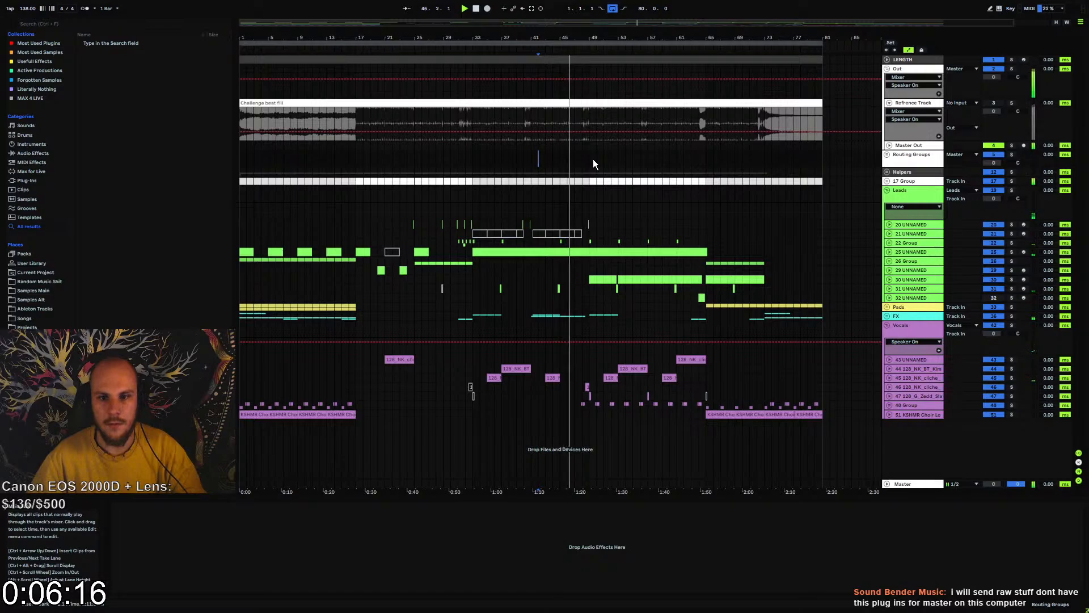
key(ctrl+y)
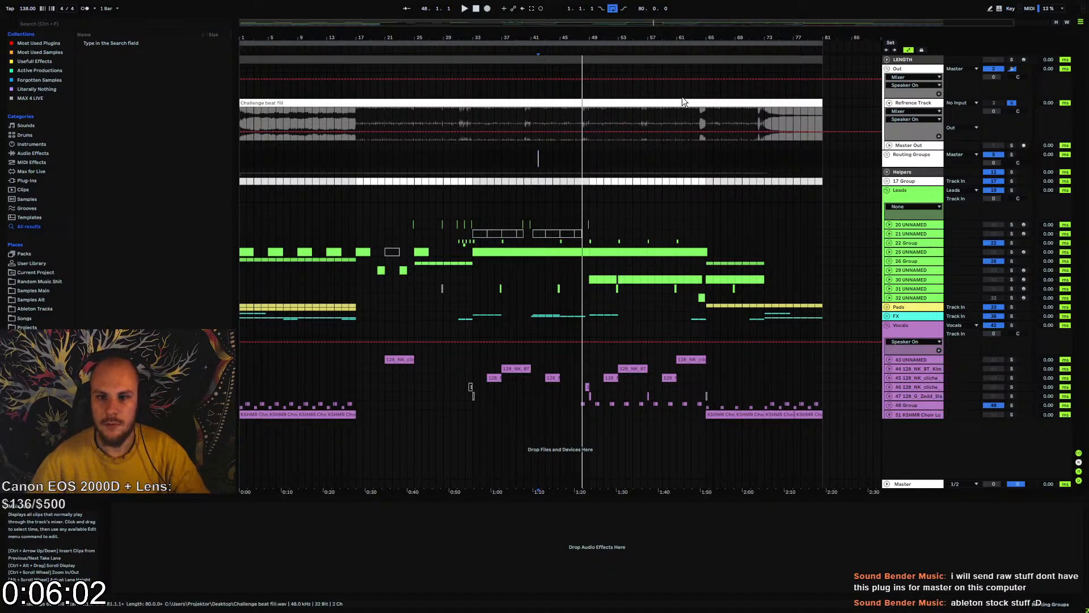
click(529, 144)
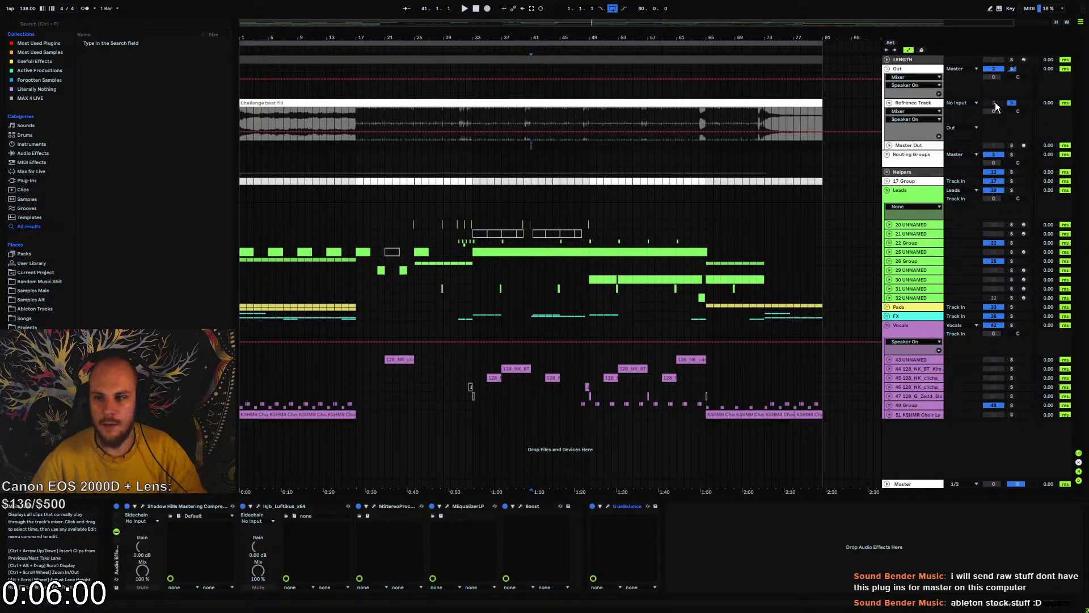
click(1011, 104)
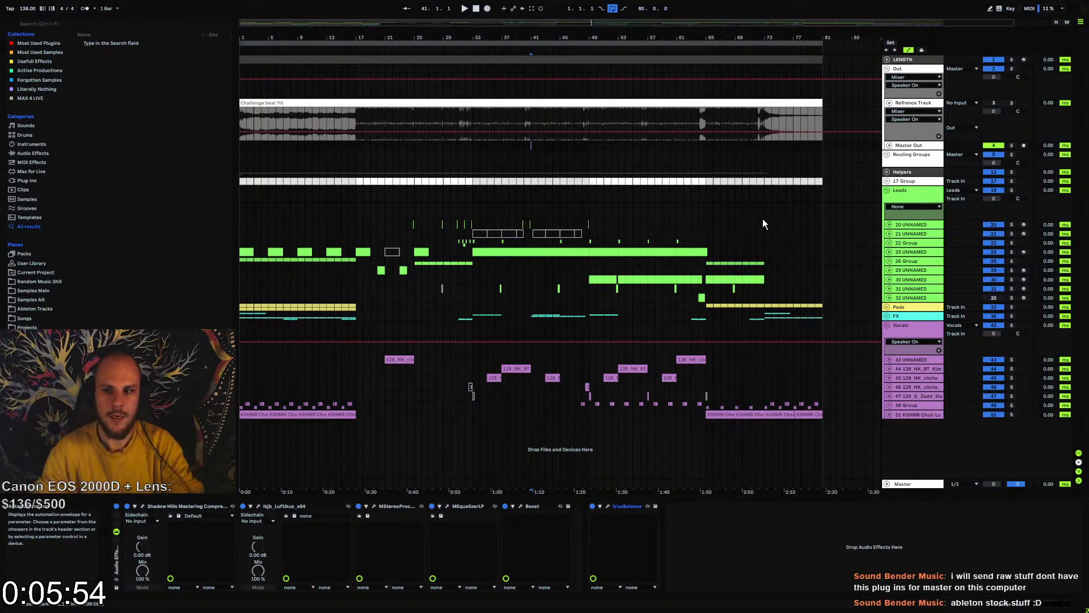
Play the mix from bar 41 and collapse the Refrence Track and Master Out lanes
click(890, 146)
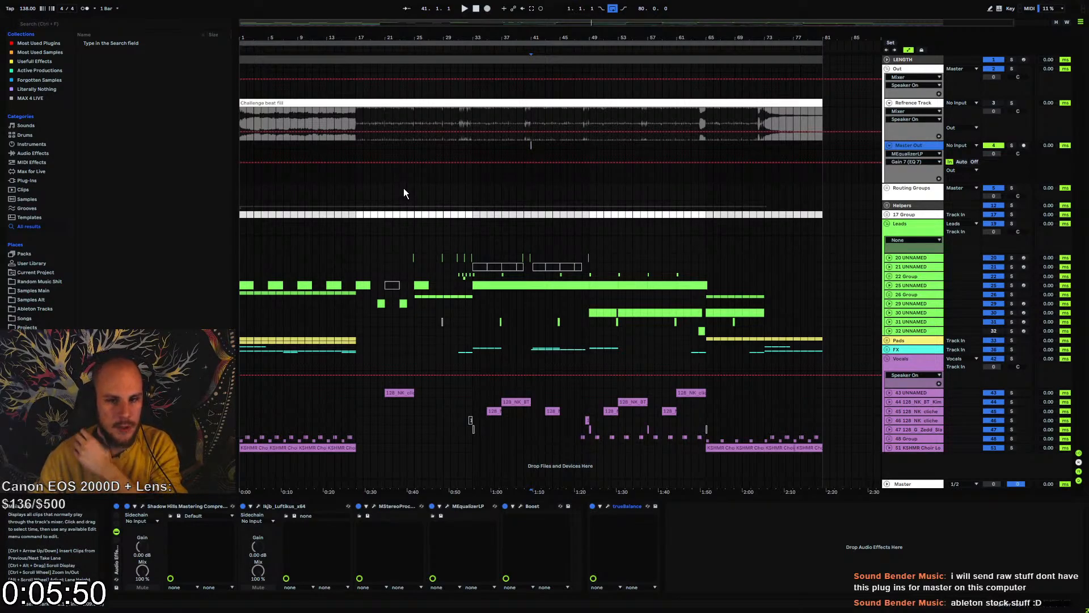
click(530, 147)
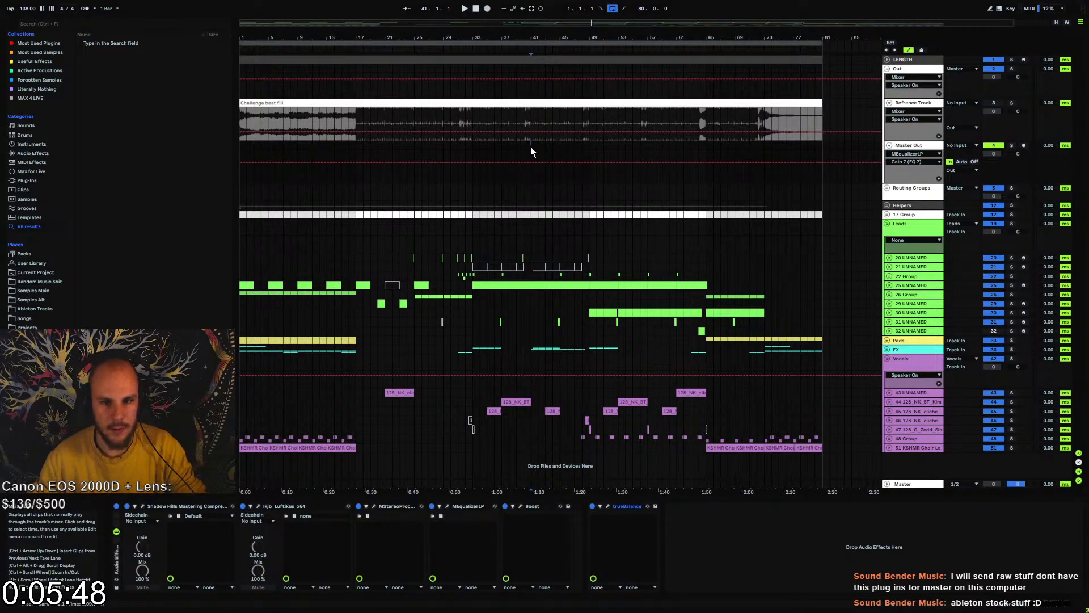
key(space)
click(889, 105)
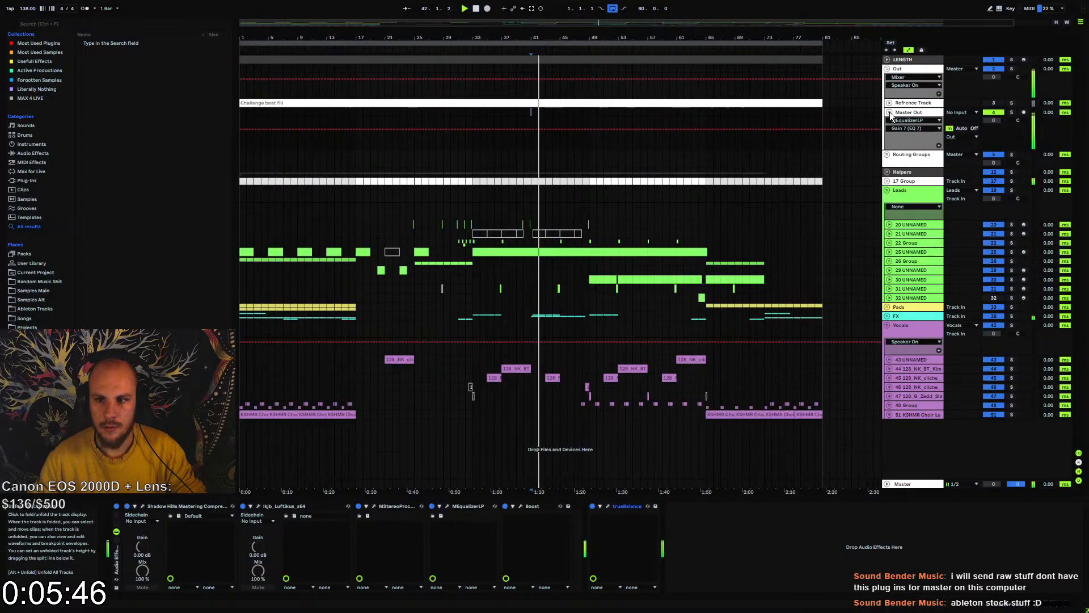
click(889, 112)
Stop playback and export the Master's 80-bar loop range as a normalized 32-bit, 48000 Hz WAV saved as Challenge beat fill.wav on the Desktop
click(472, 44)
key(space)
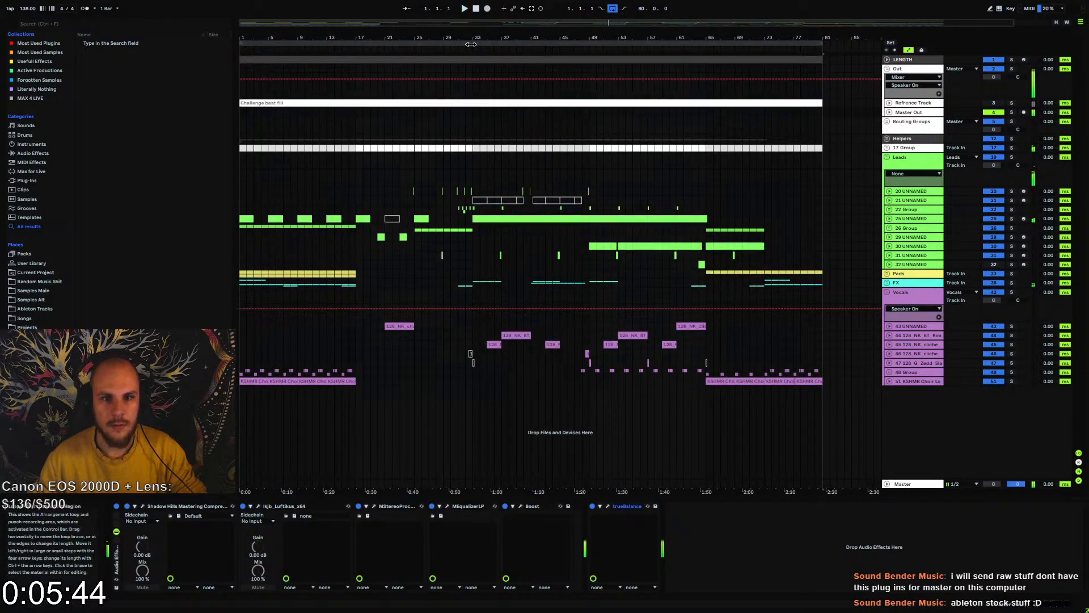
key(ctrl+shift+r)
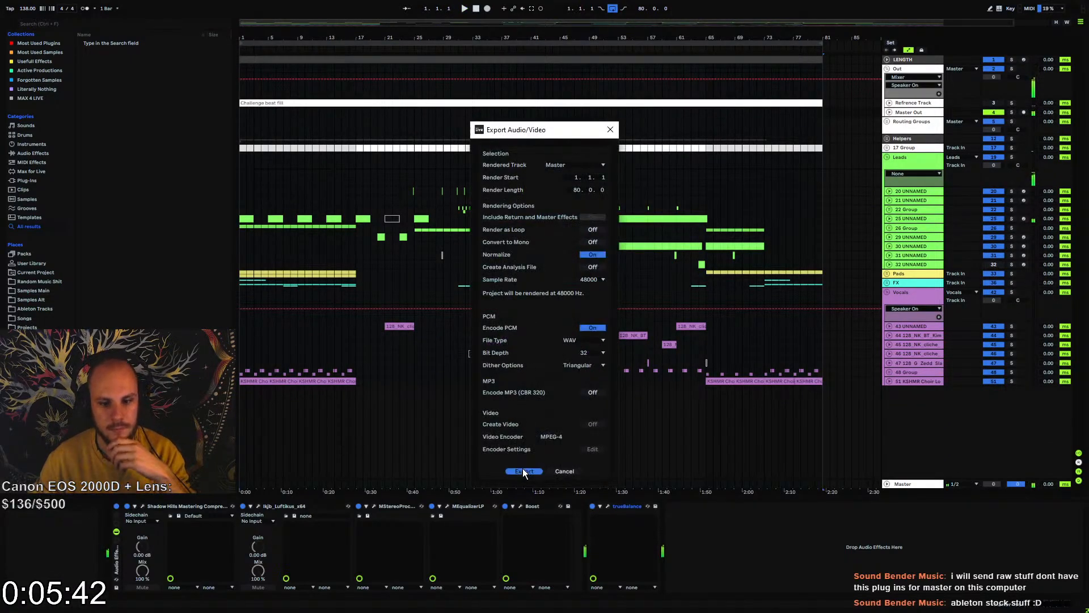
click(522, 469)
click(918, 570)
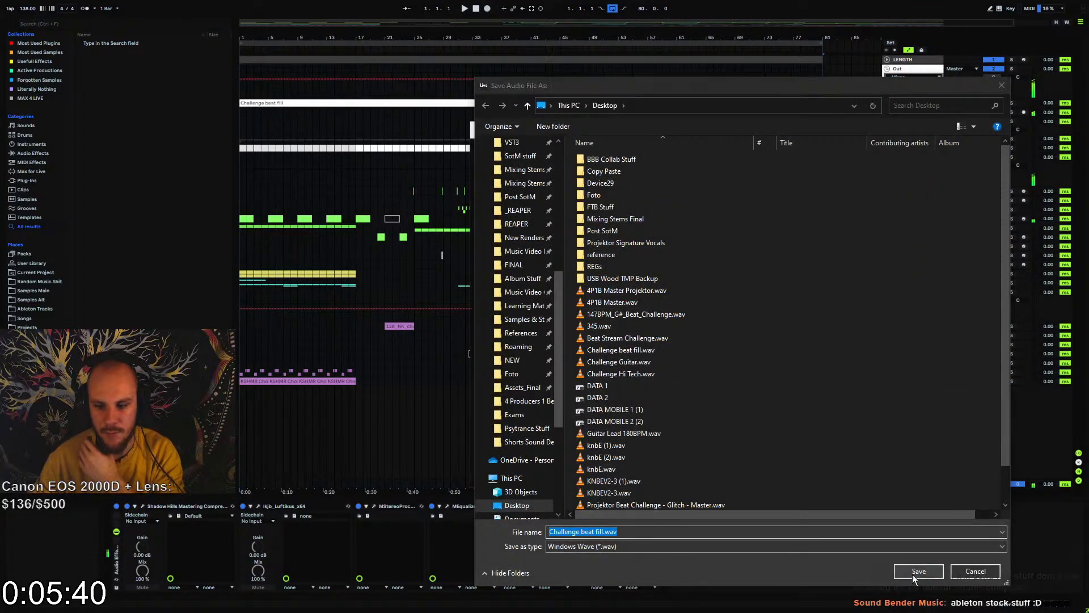
click(579, 300)
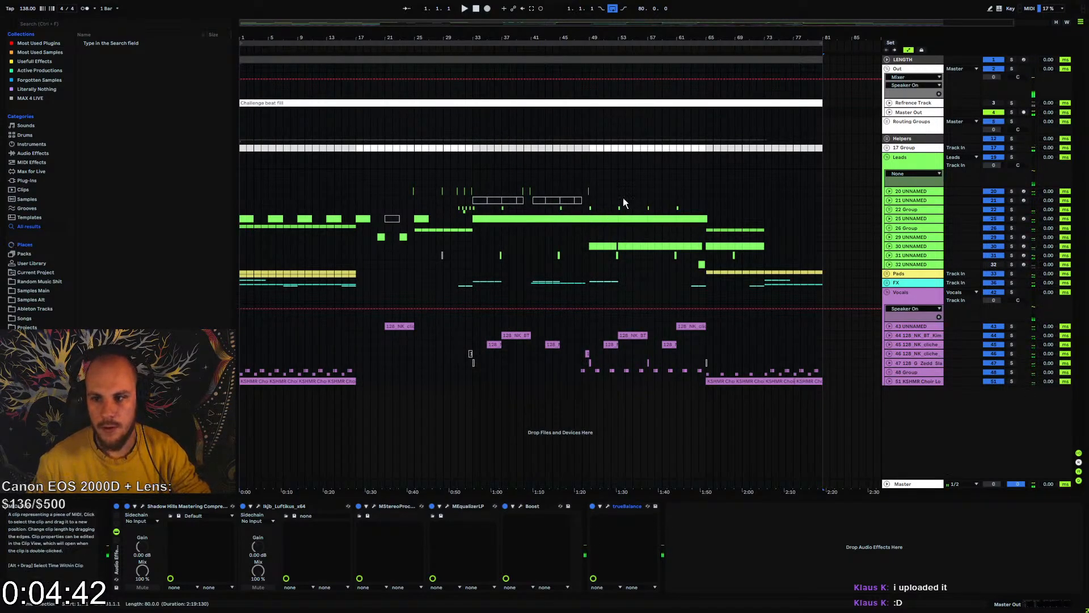
Expand the Refrence Track, load Challenge beat fill.wav from the Desktop as a seventh trueBalance reference track, and close the plugin window
click(889, 103)
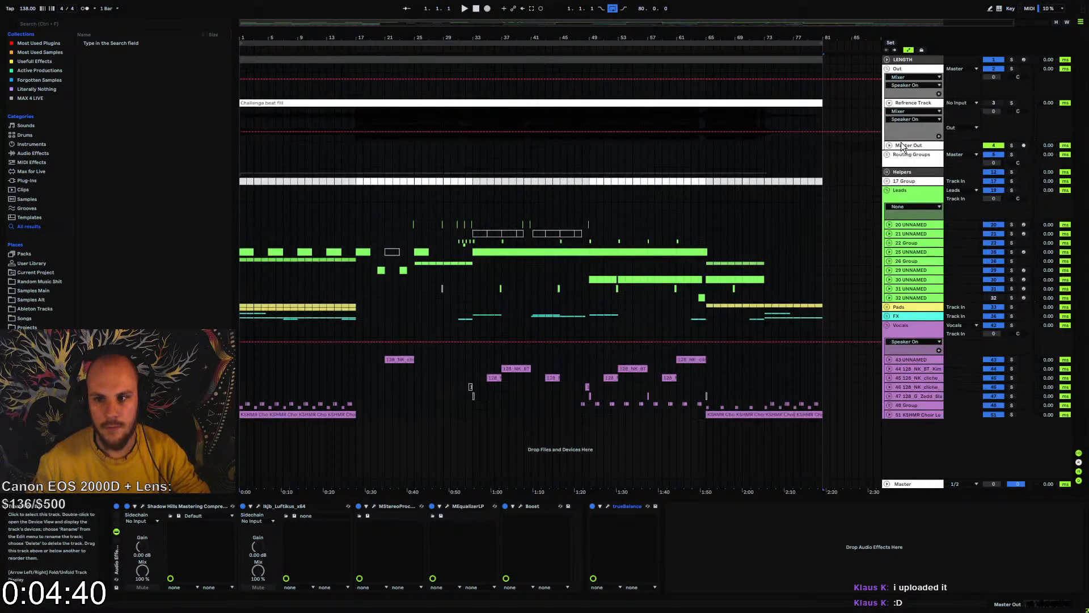
click(611, 508)
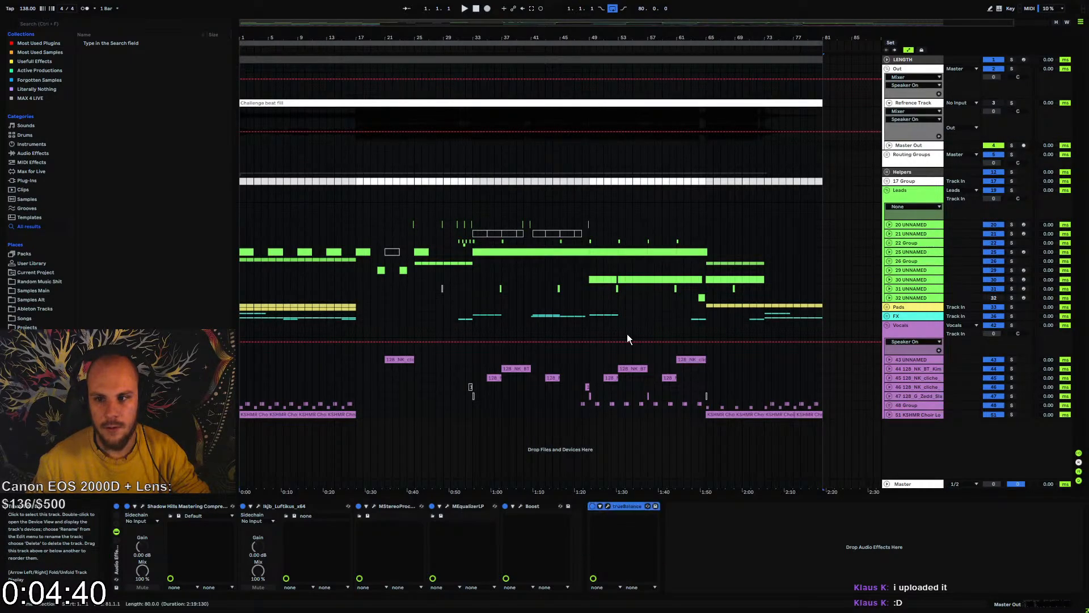
click(607, 506)
click(1043, 152)
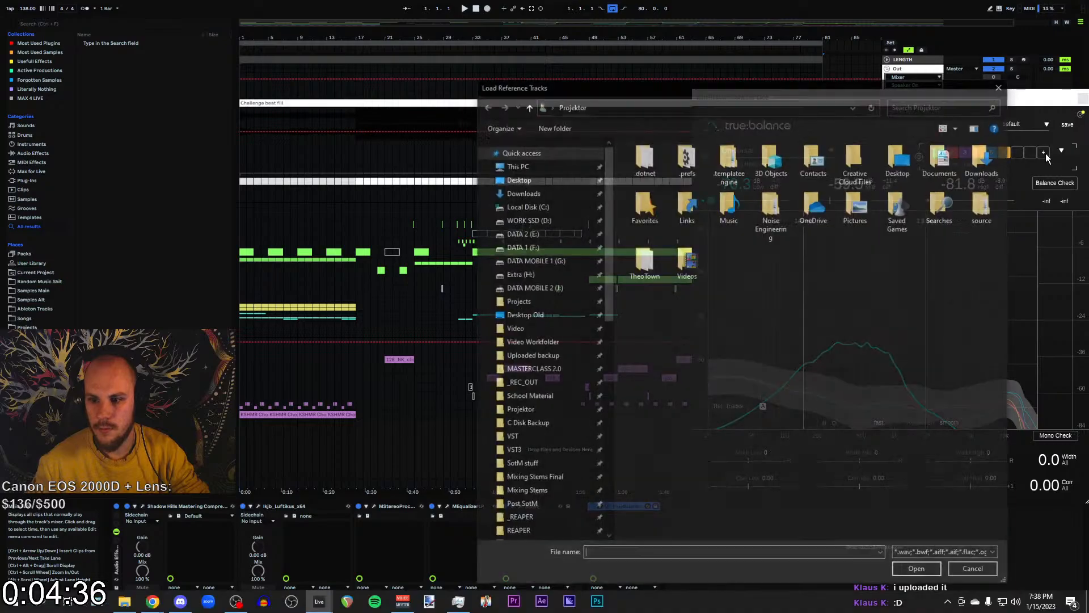
double_click(884, 161)
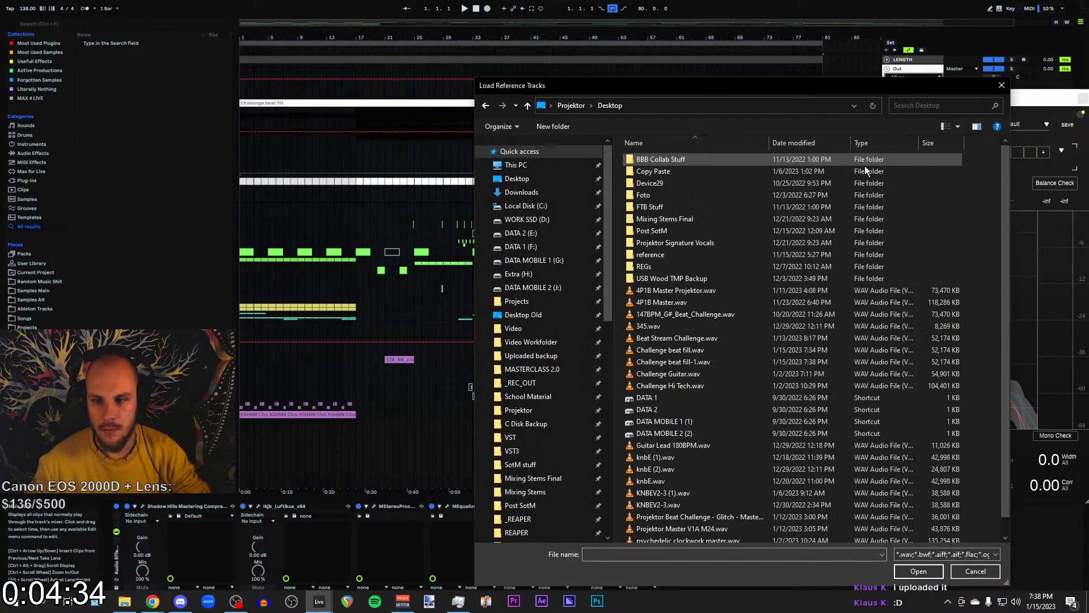
double_click(665, 351)
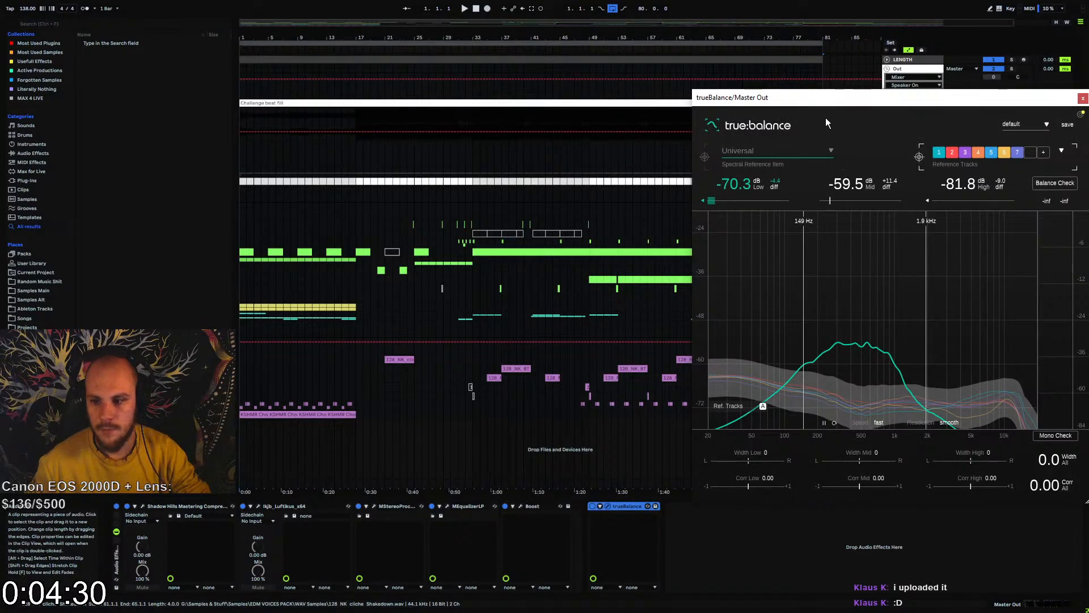
drag(811, 100, 454, 83)
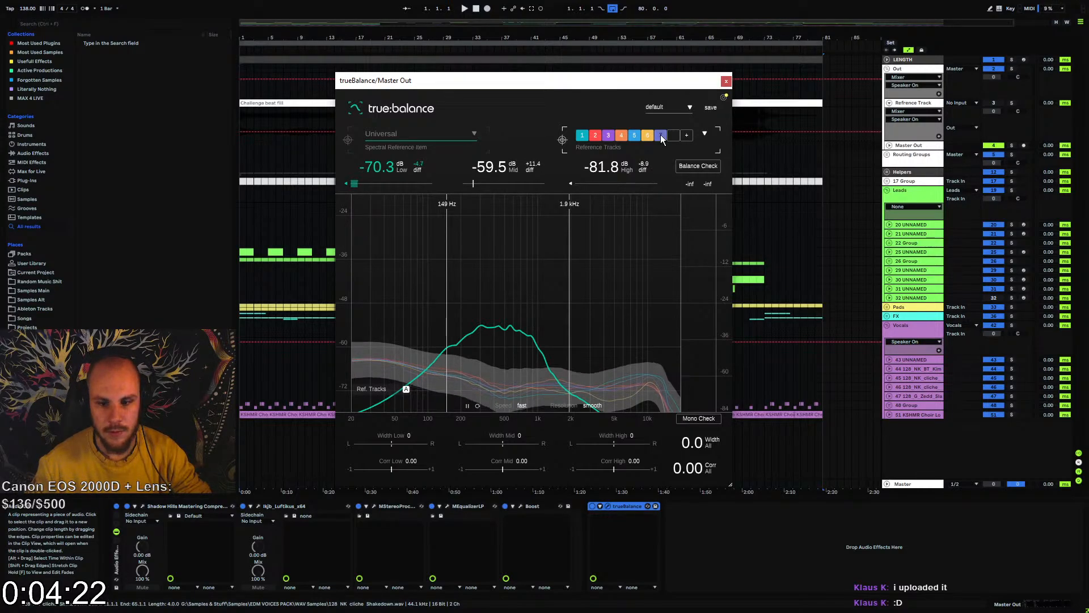
click(726, 81)
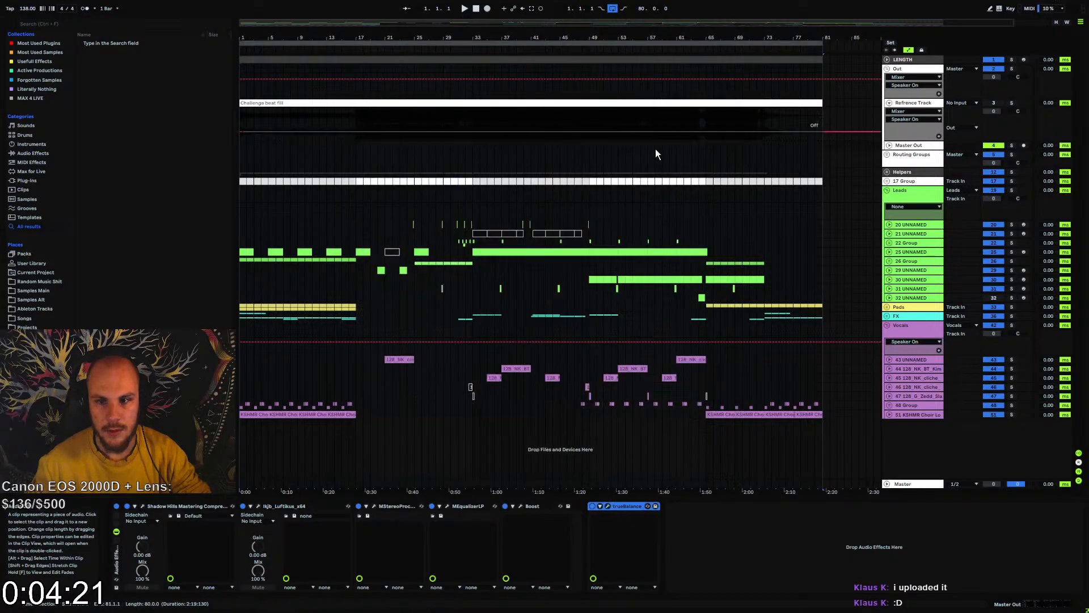
Play the mix from about bar 50 and collapse the Refrence Track and the Out group
click(594, 222)
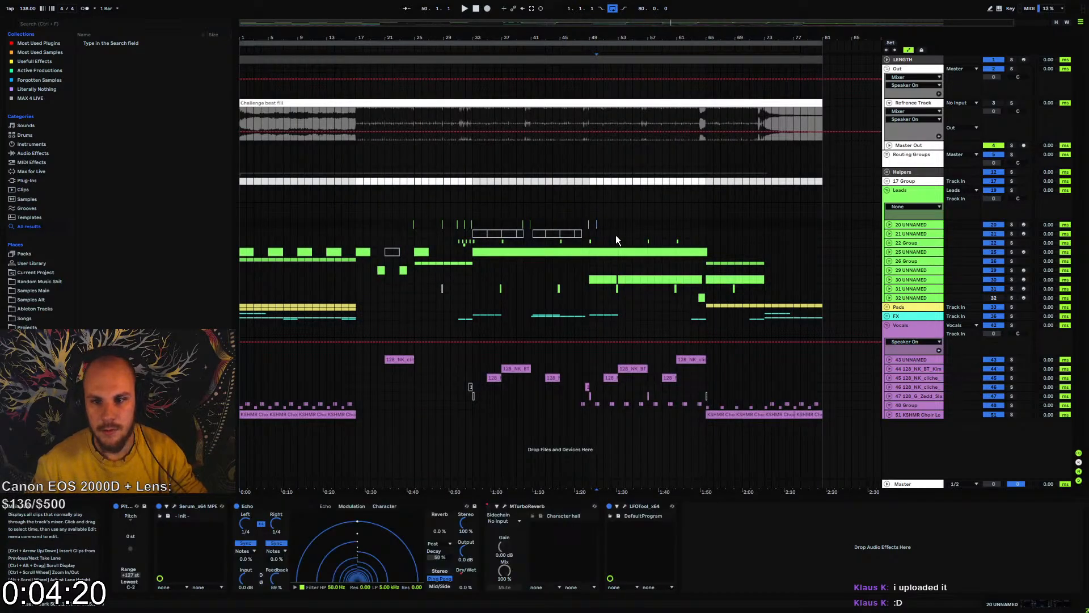
click(890, 103)
click(887, 68)
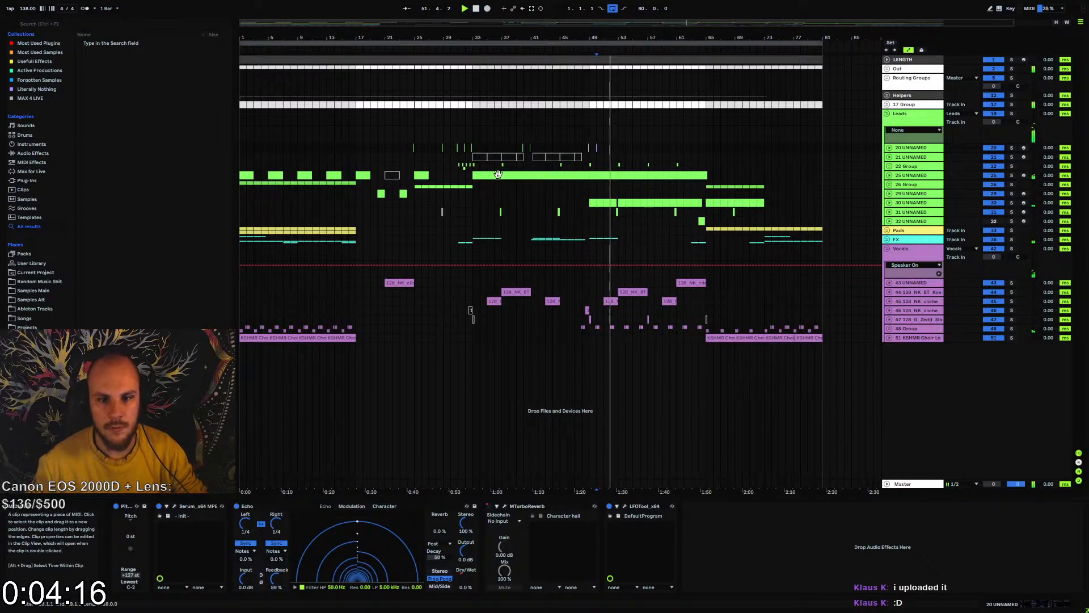
Play the mix from bar 33, then stop playback
click(472, 170)
key(space)
key(space)
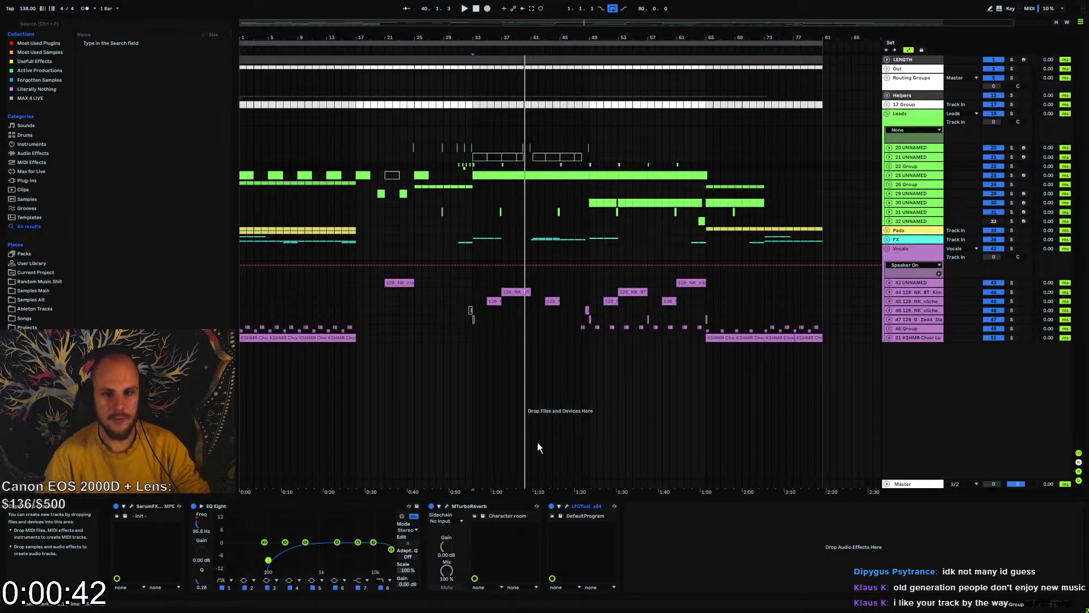
Collapse the Leads and Vocals groups, then expand the 17 Group and its Beat Stream Challenge track
click(887, 113)
click(887, 149)
click(906, 120)
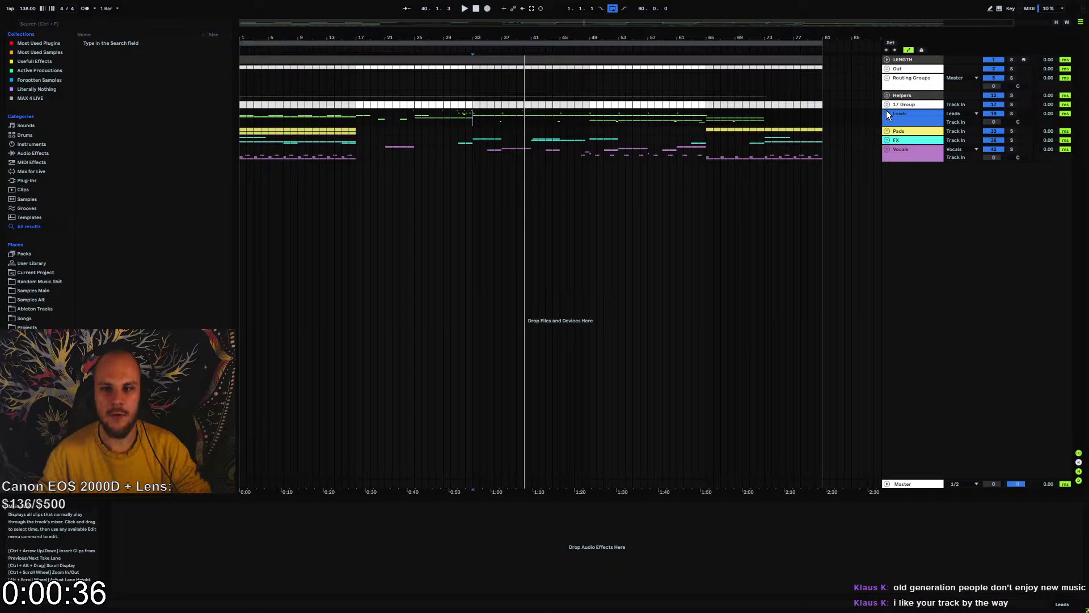
click(886, 104)
click(889, 139)
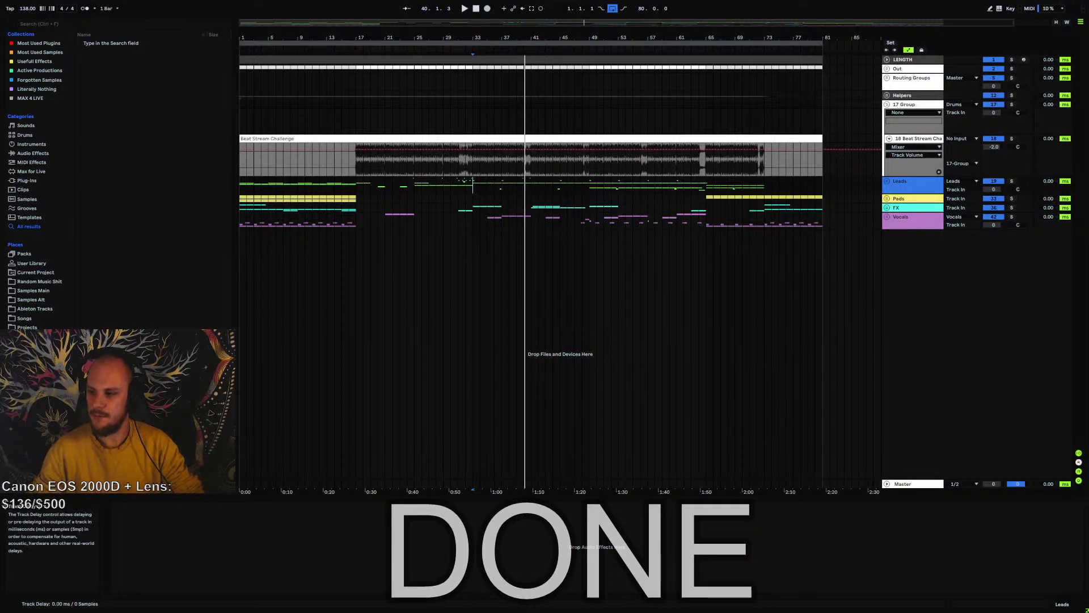
Bring up the Discord window, review the latest posts in the stream-stuff channel, and move the window back off the Live set
drag(1088, 89, 359, 91)
double_click(359, 90)
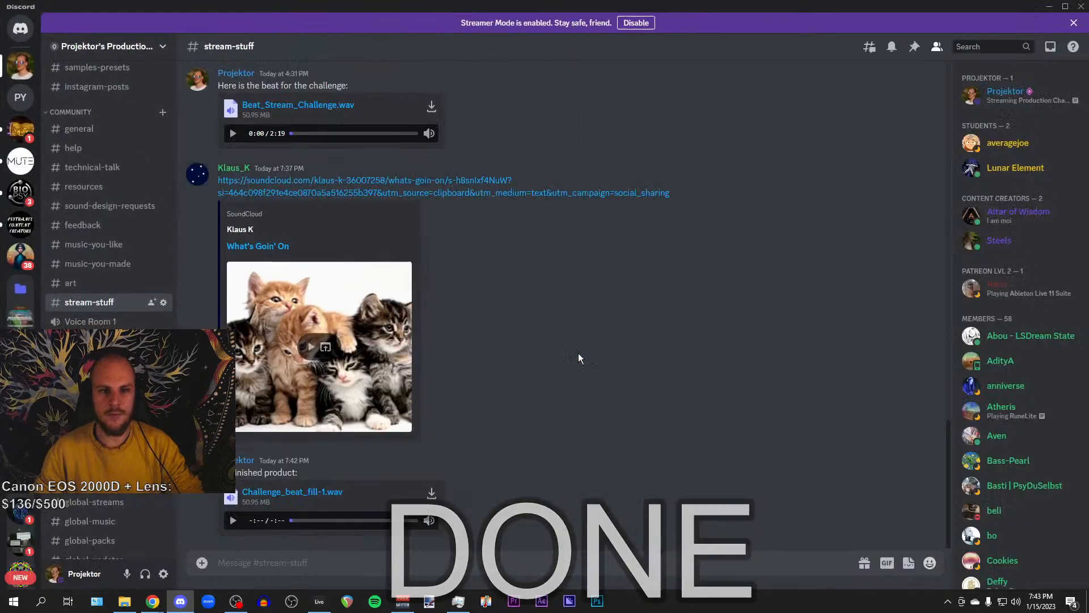
scroll(506, 327, up, 2)
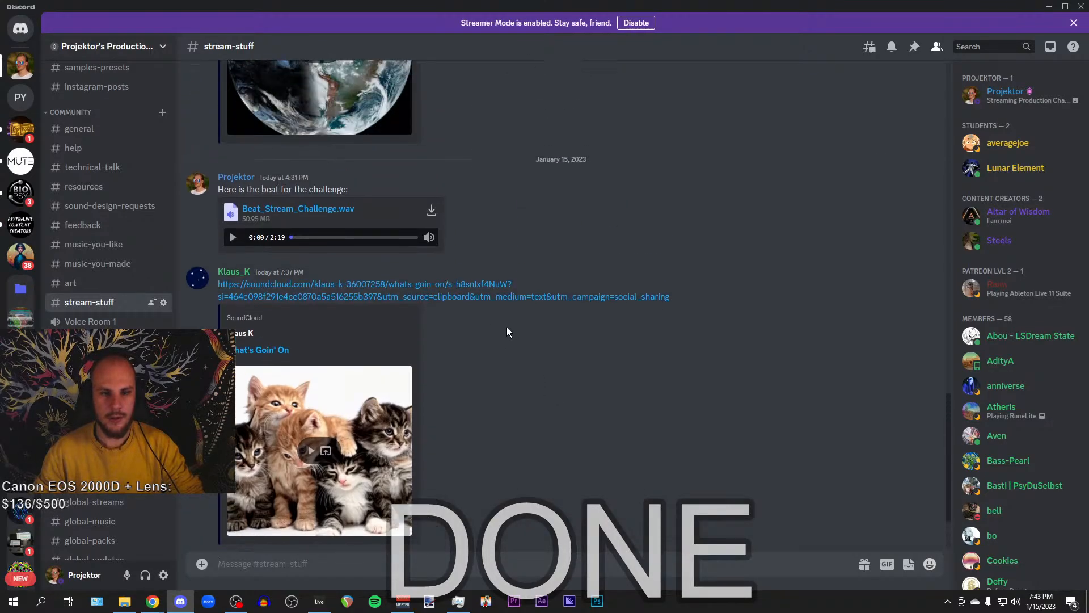
scroll(392, 321, down, 2)
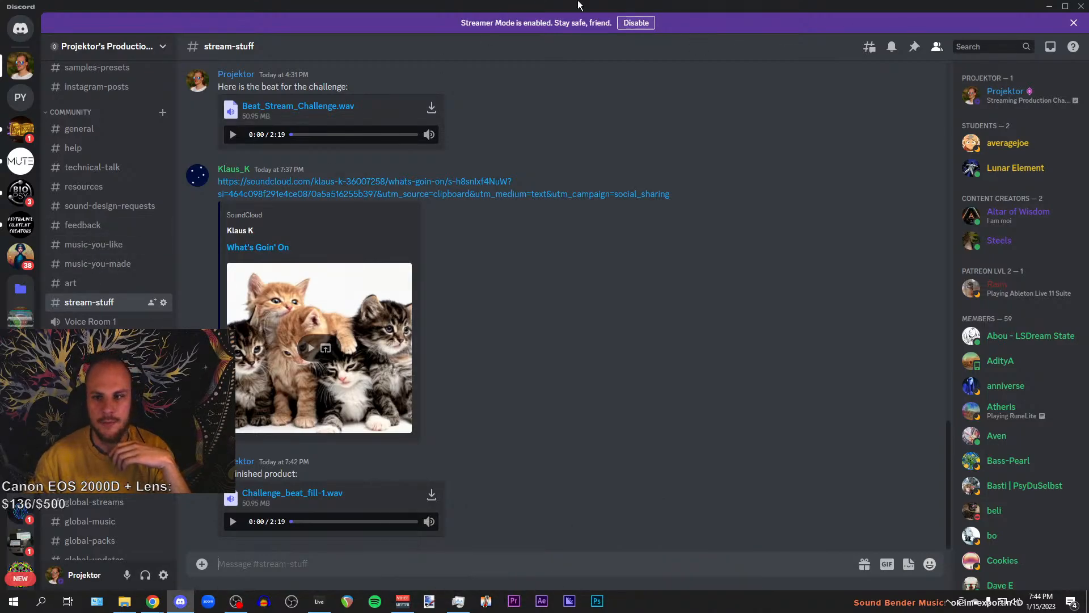
double_click(523, 8)
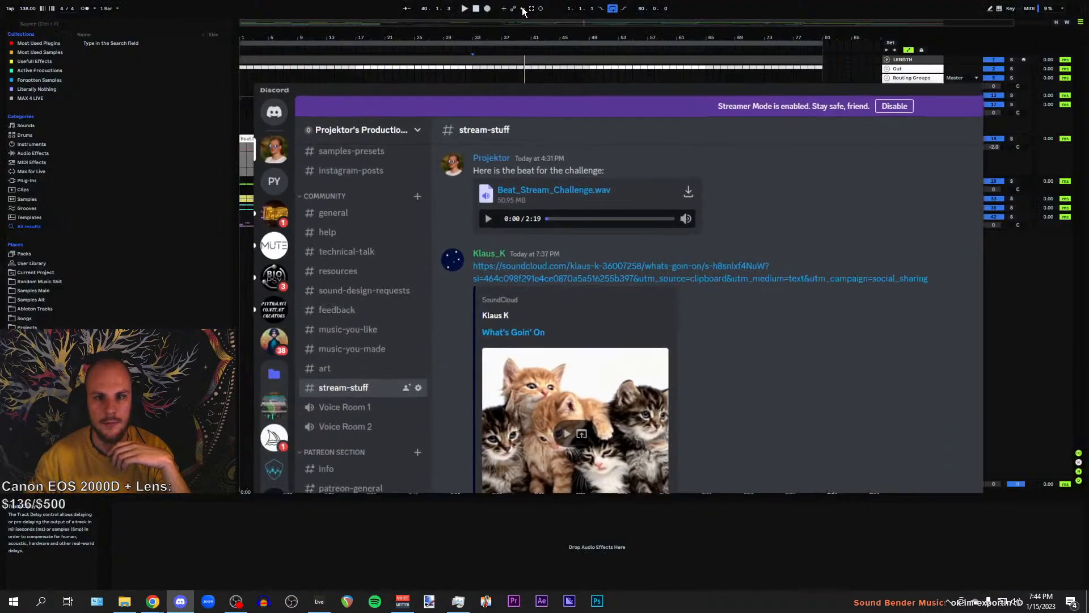
drag(537, 92, 1088, 124)
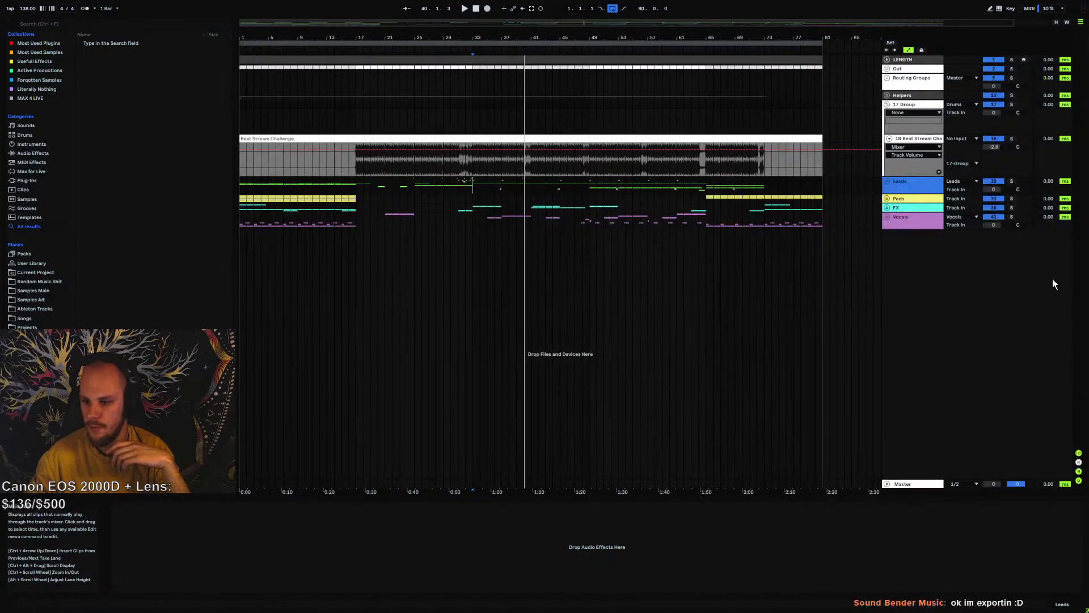
right_click(928, 315)
click(945, 327)
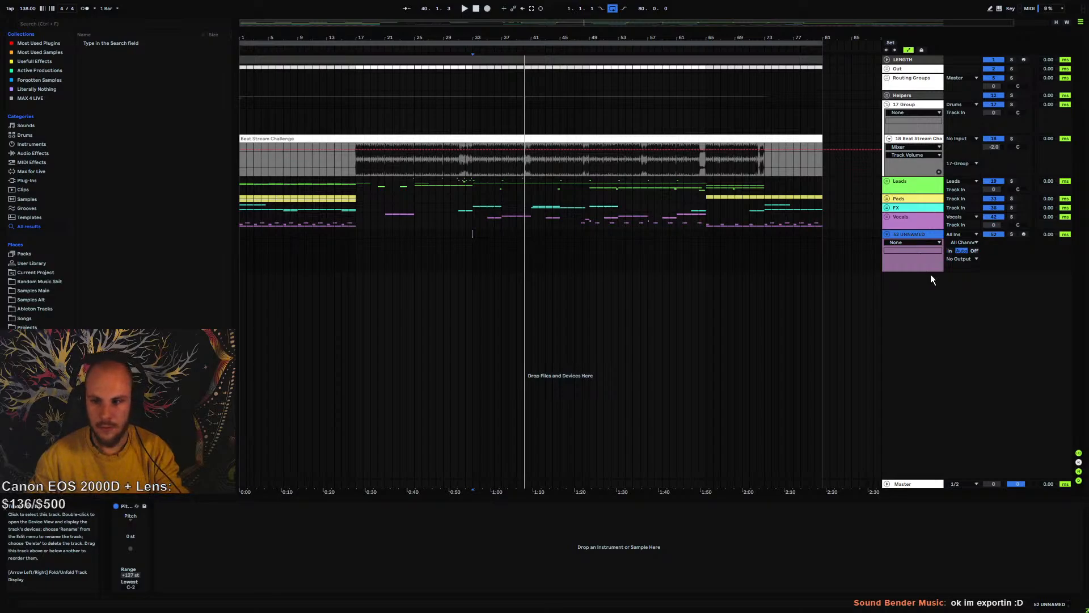
key(Delete)
Insert a new audio track below the Vocals group and save the set
key(ctrl+t)
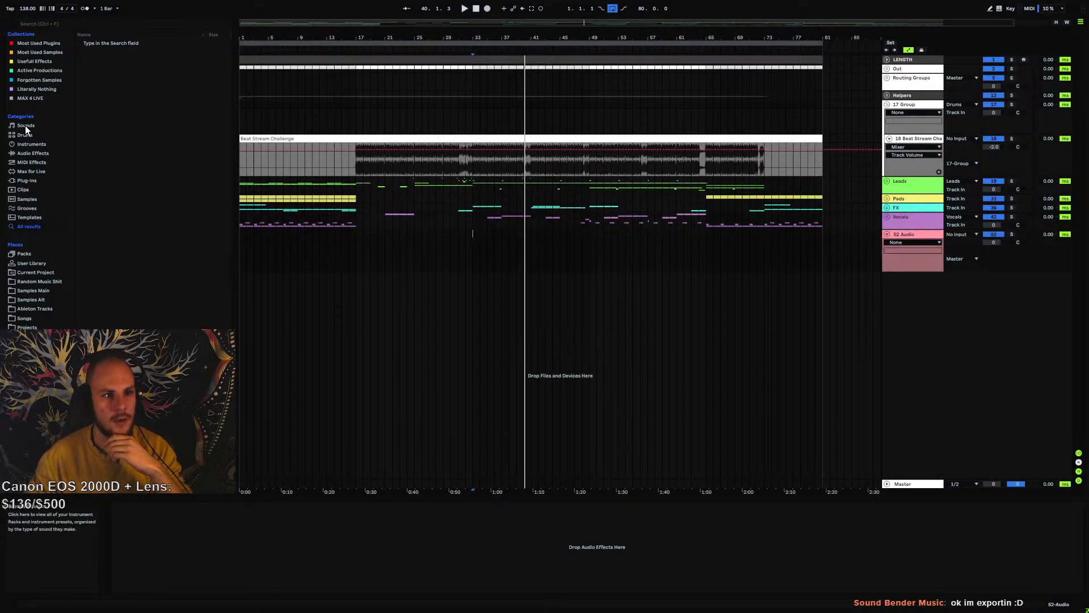
click(926, 108)
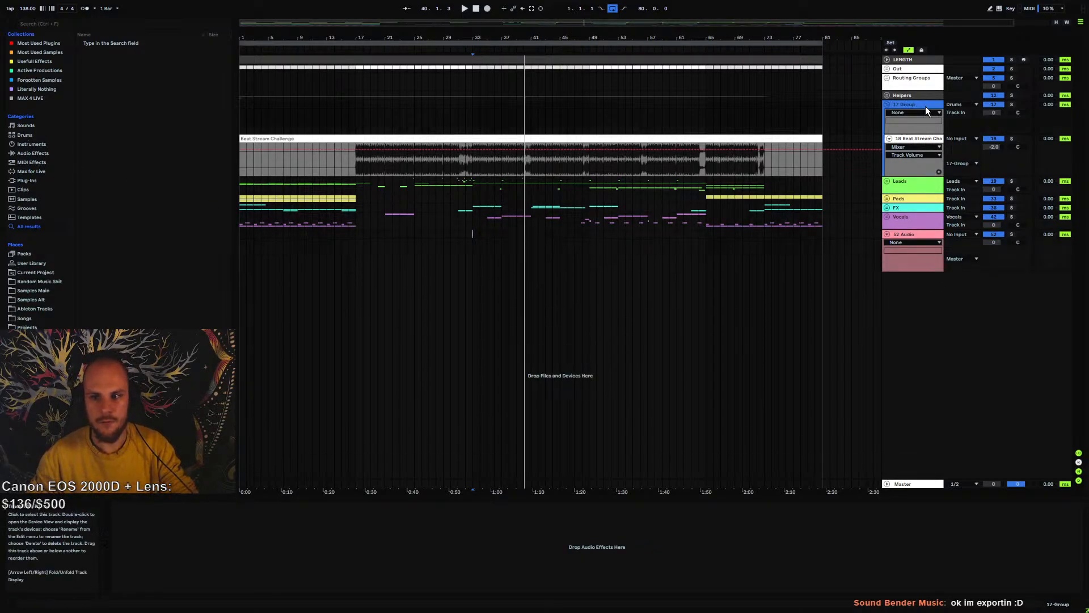
key(ctrl+s)
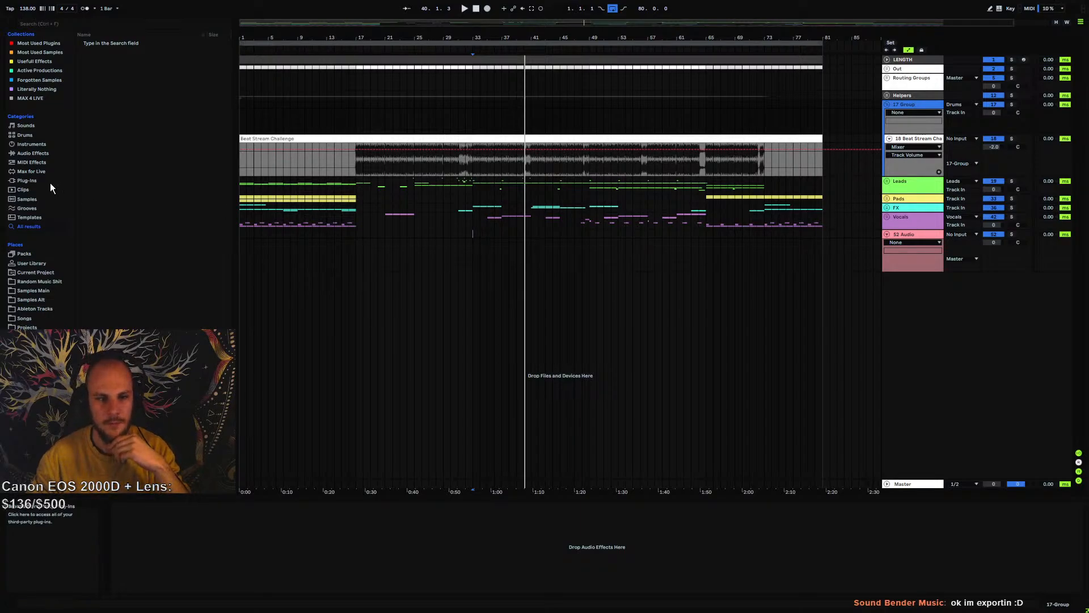
Load the Analyzers.adg audio effect rack onto the new audio track and dismiss the Signalizer dialogs
click(24, 180)
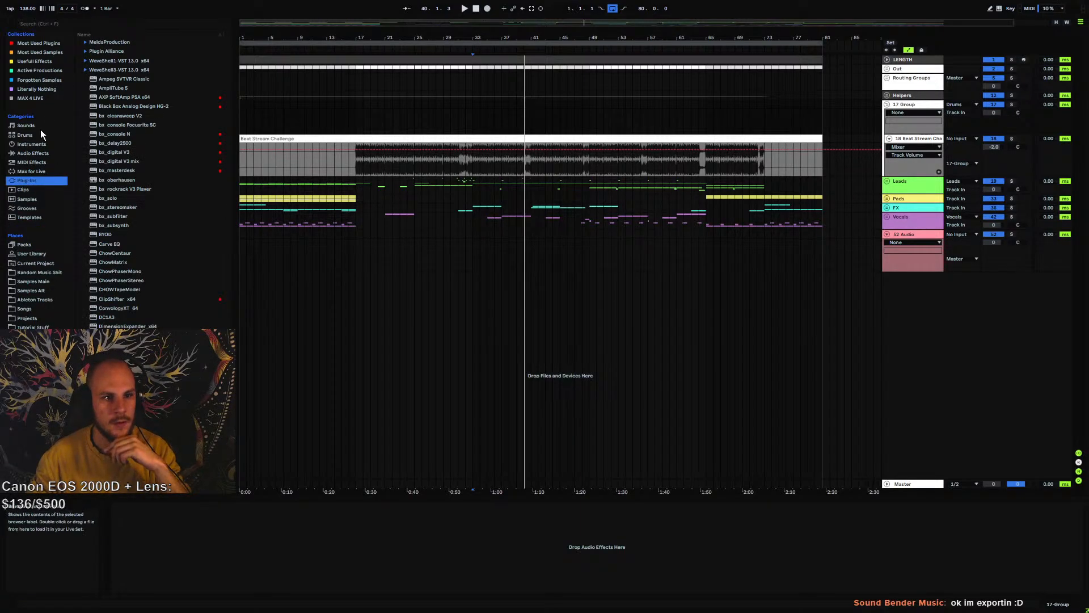
click(34, 153)
scroll(121, 146, up, 10)
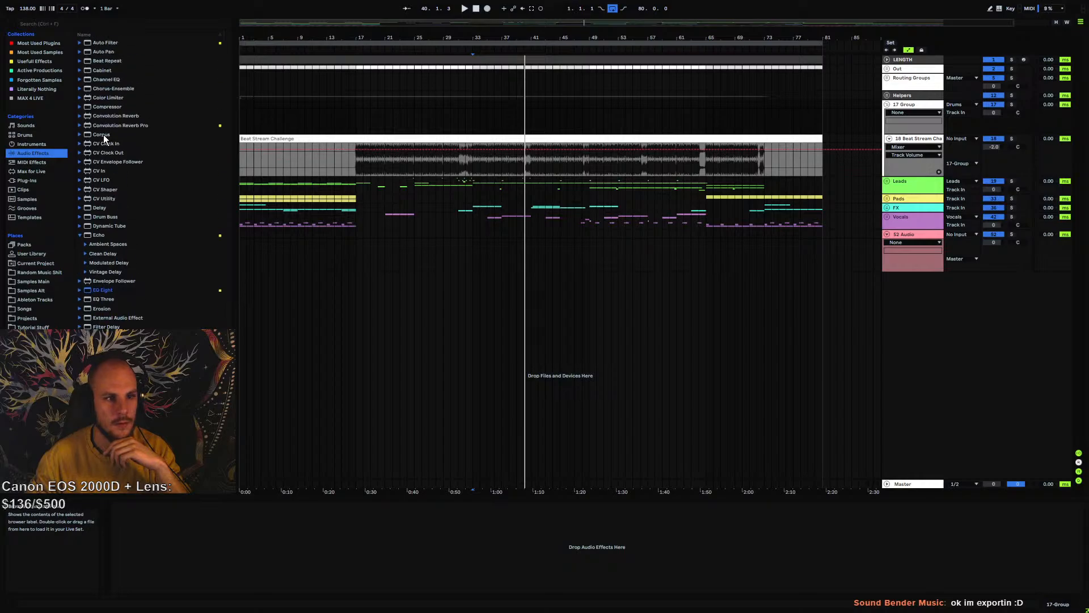
click(79, 61)
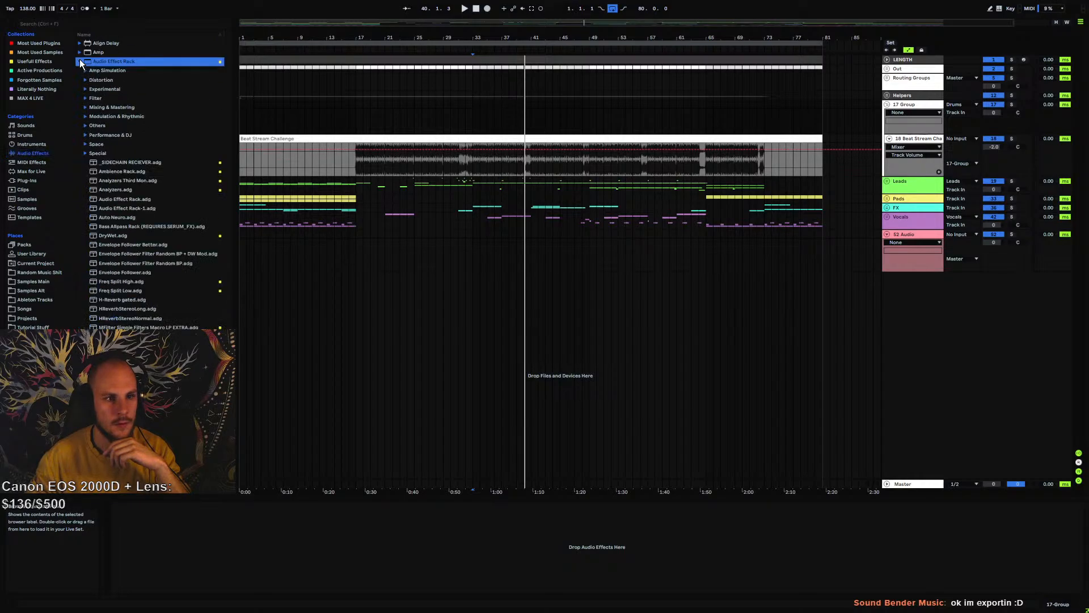
click(125, 190)
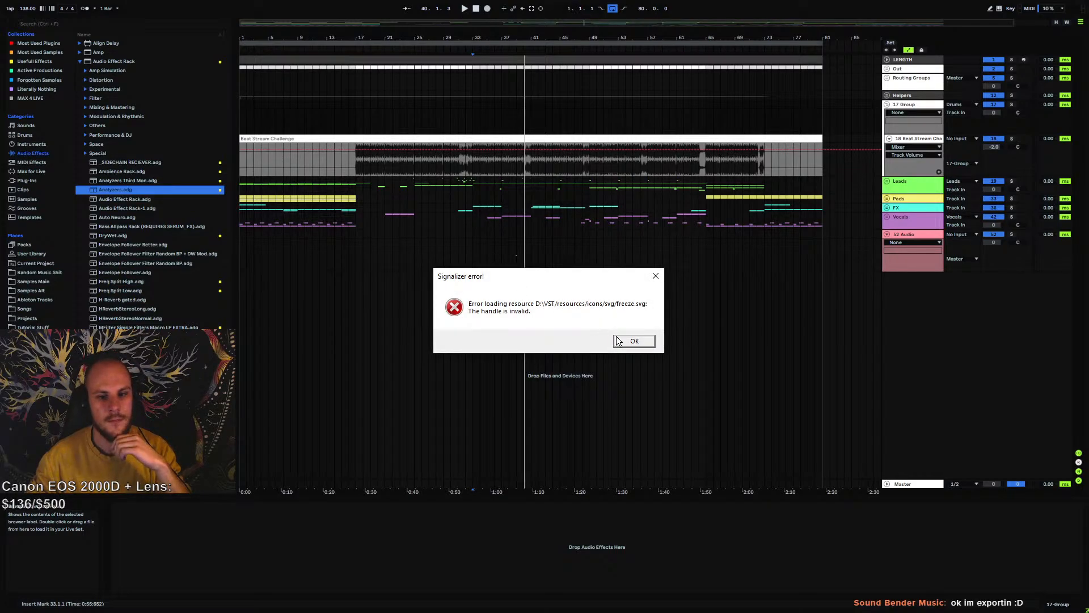
click(633, 341)
click(637, 342)
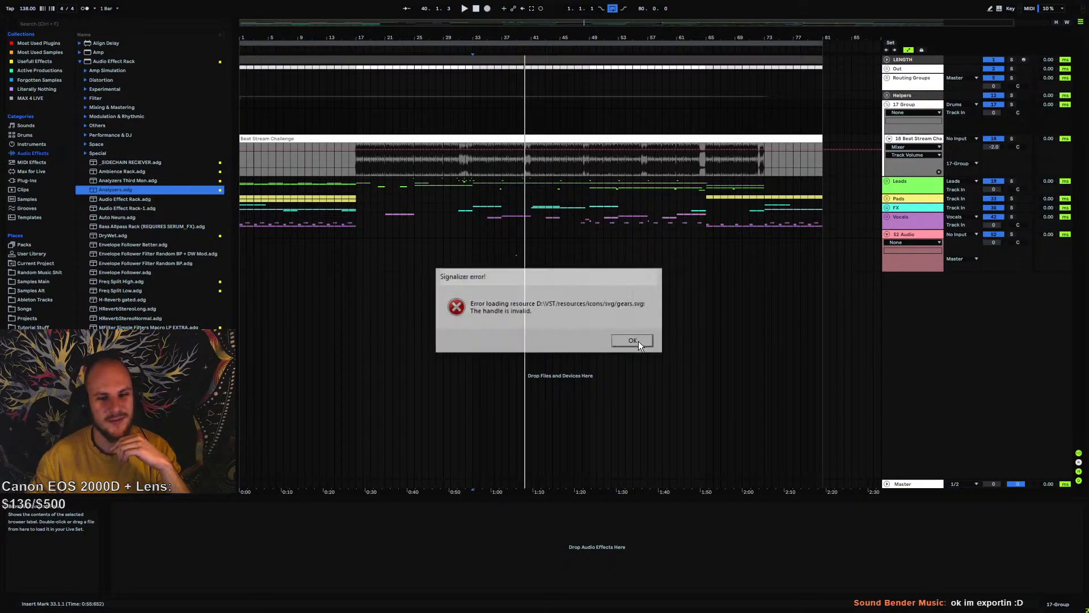
click(634, 341)
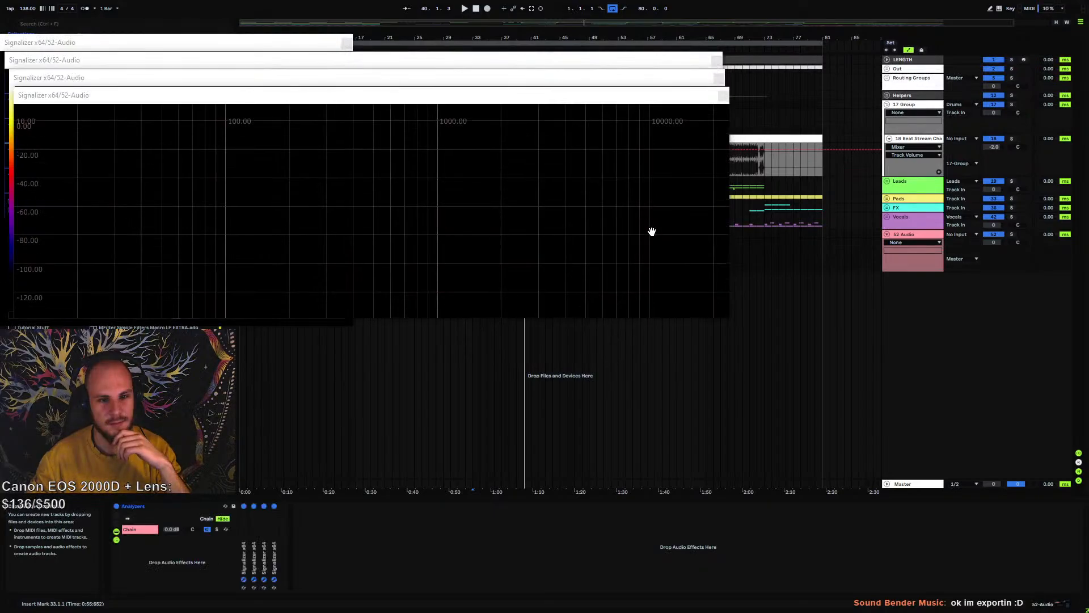
Arrange the four Signalizer windows so the vectorscope, oscilloscope, spectrogram and spectrum displays can all be seen at once
drag(648, 99, 865, 319)
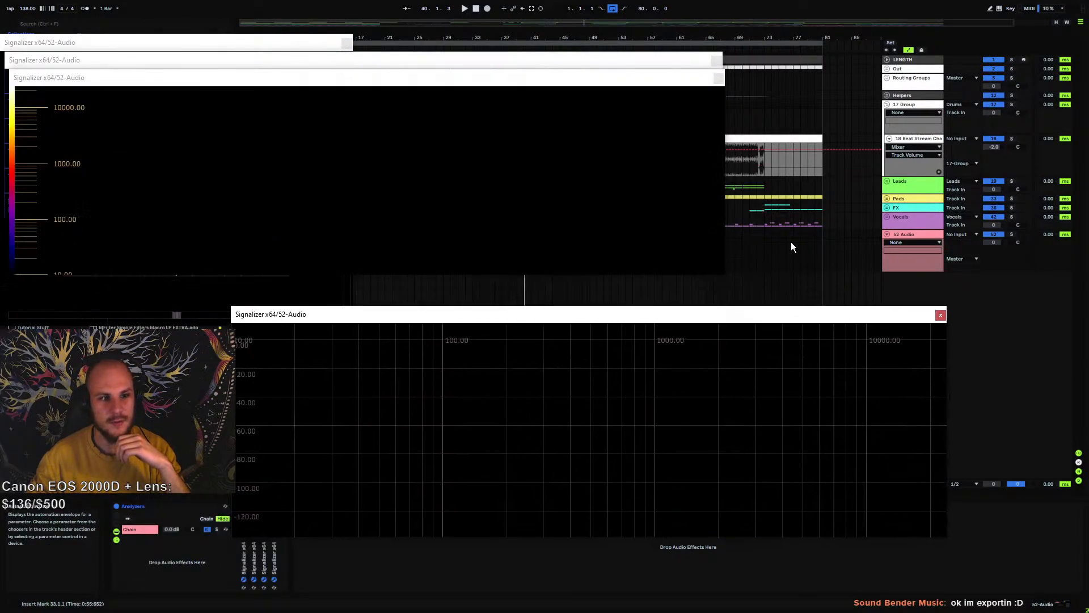
drag(523, 78, 877, 130)
drag(390, 59, 746, 1)
click(489, 211)
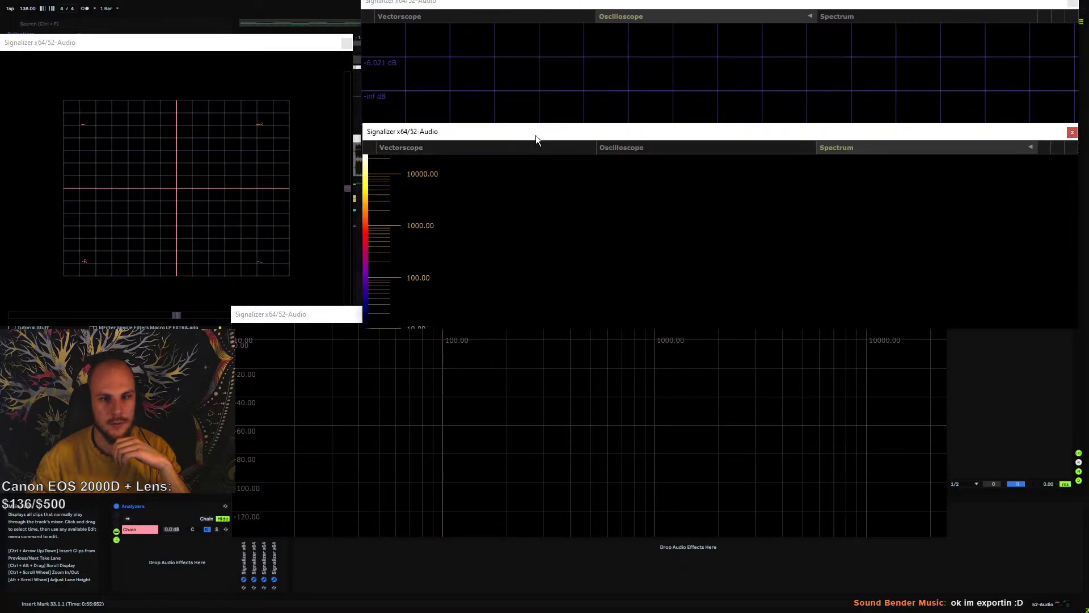
drag(536, 135, 532, 170)
drag(310, 314, 445, 372)
drag(214, 50, 219, 13)
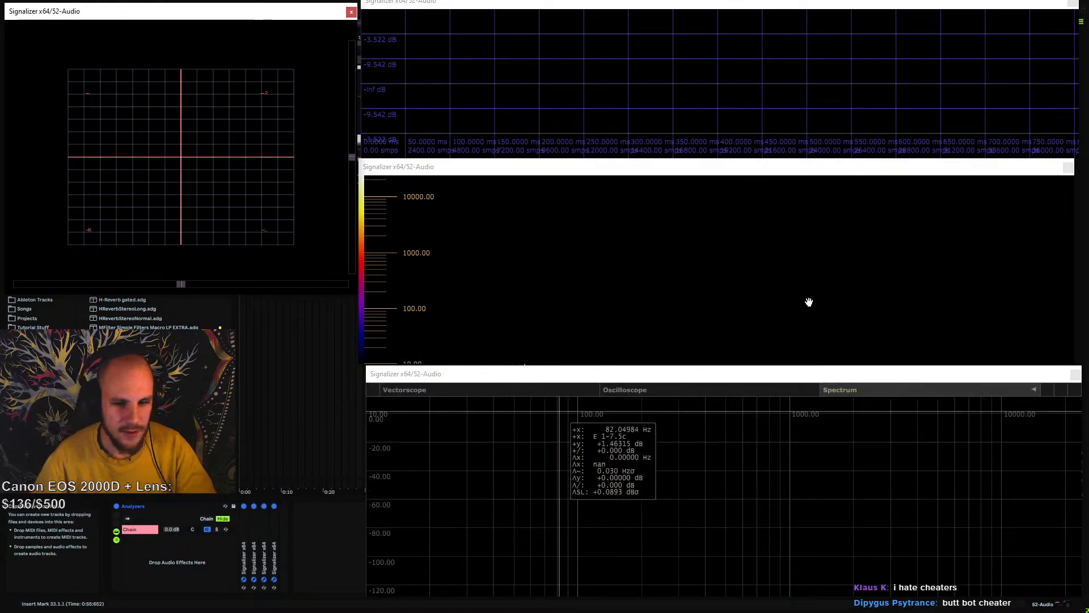
Close the oscilloscope and spectrogram windows, set the new audio track's input to Ext. In with monitoring In, and deactivate the track
click(1073, 5)
click(1069, 167)
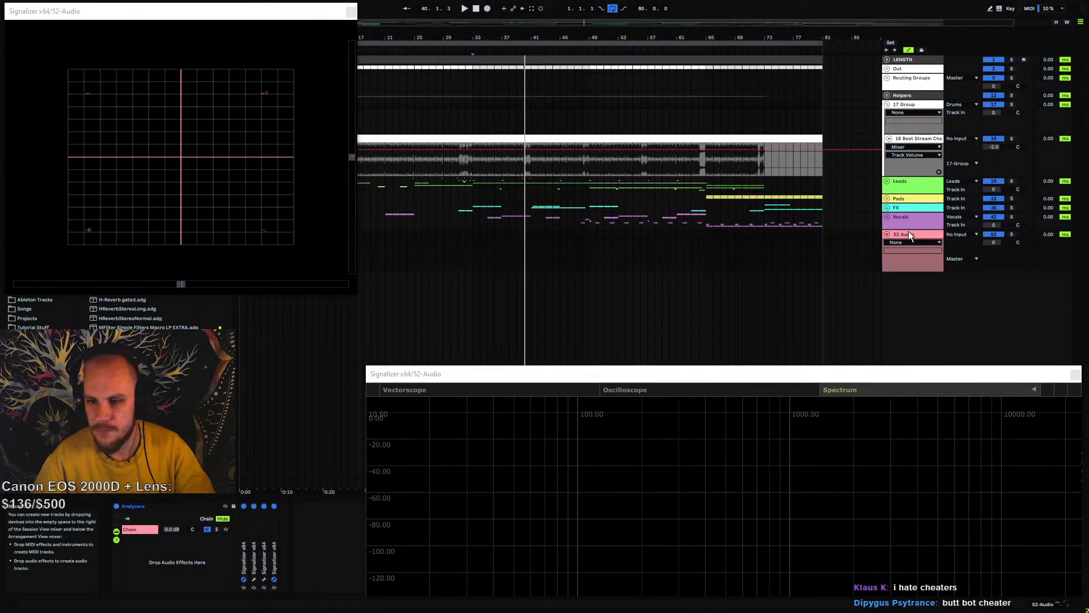
click(958, 234)
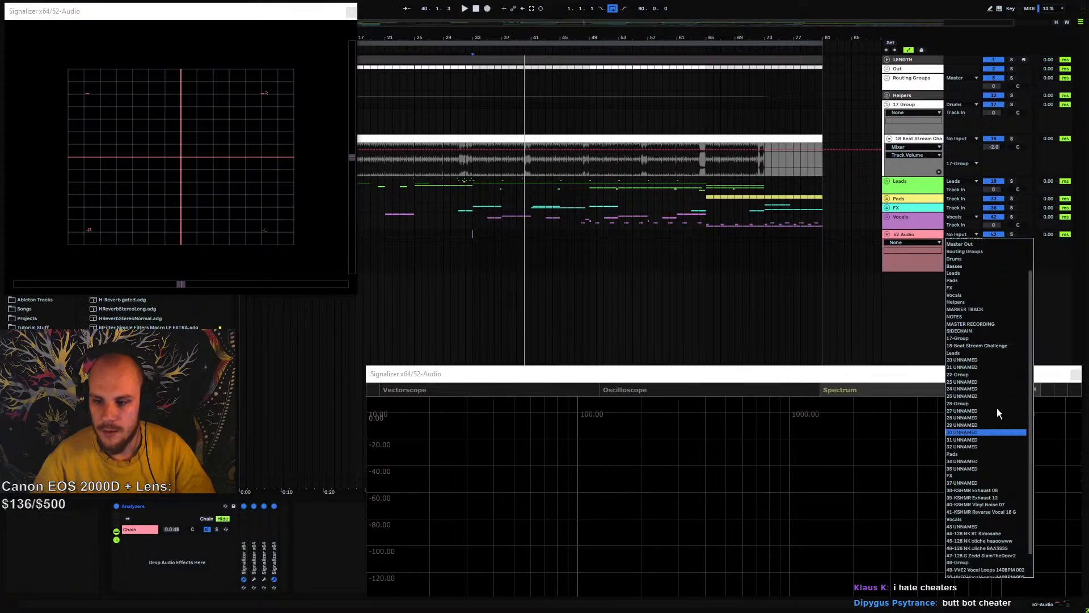
click(964, 246)
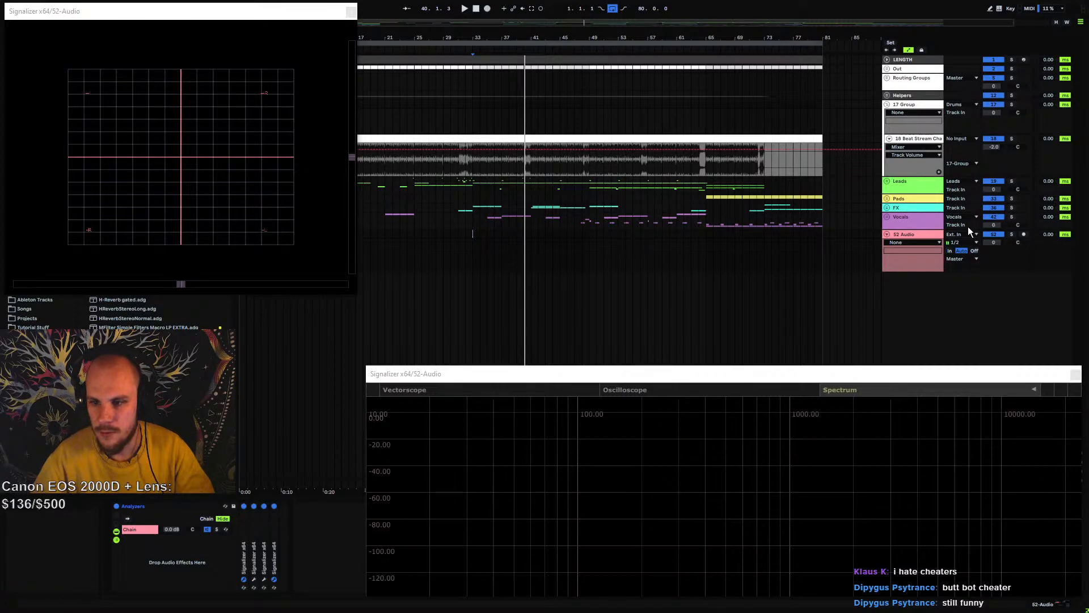
click(950, 250)
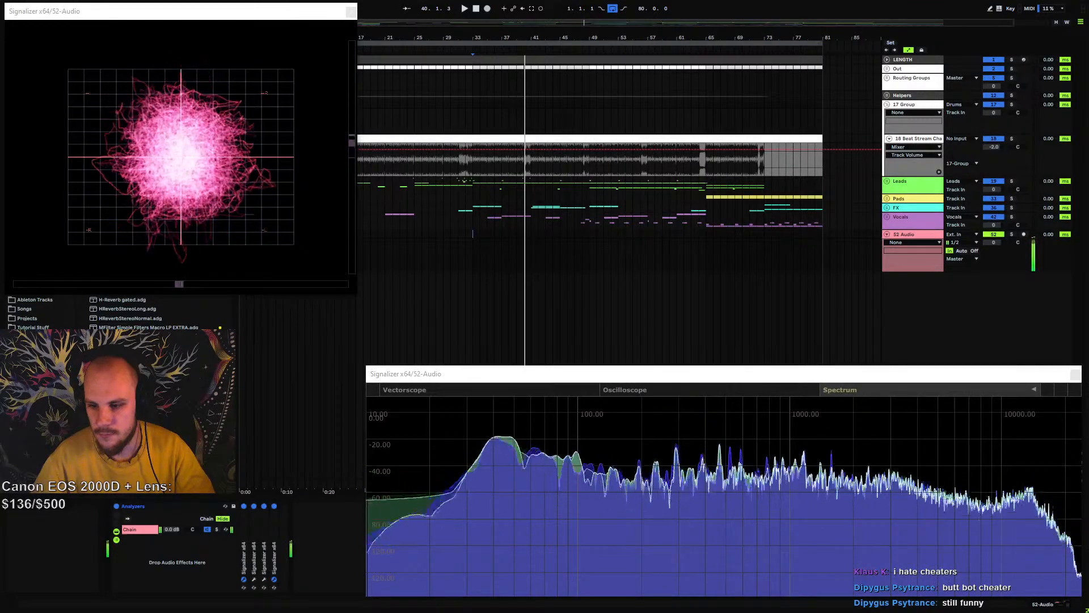
click(974, 250)
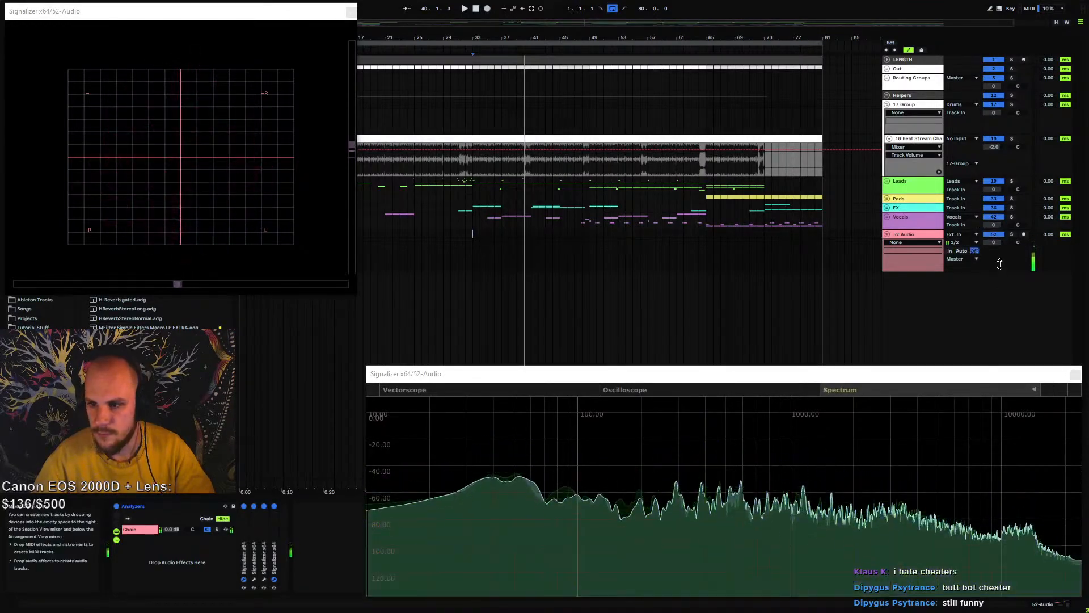
click(999, 236)
click(949, 251)
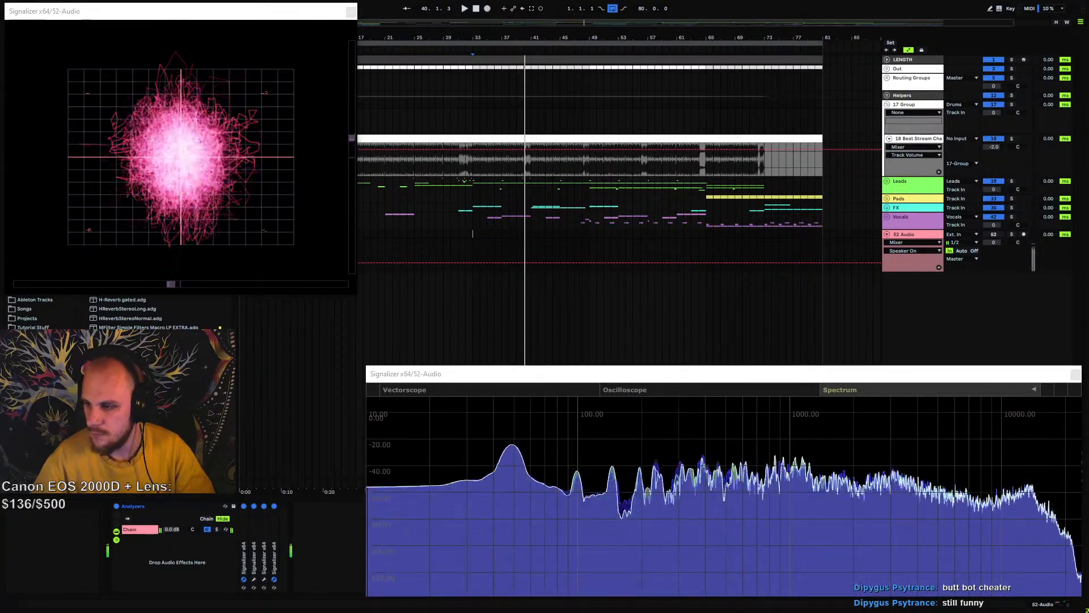
Reopen the Signalizer oscilloscope and spectrogram windows from the Analyzers rack and adjust the spectrum display's view
click(264, 579)
click(251, 578)
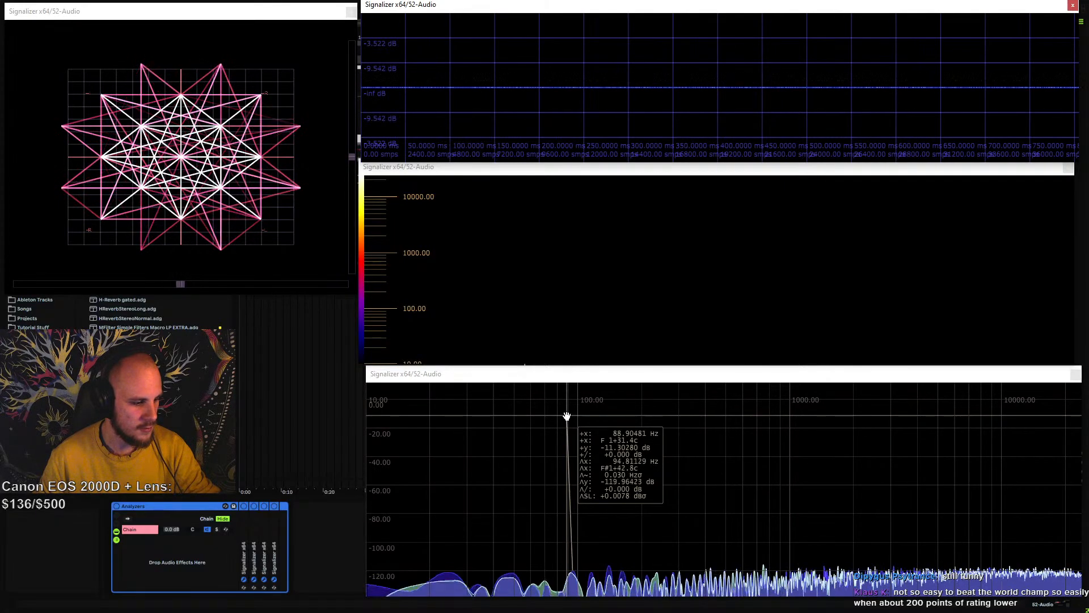
mouse_move(500, 393)
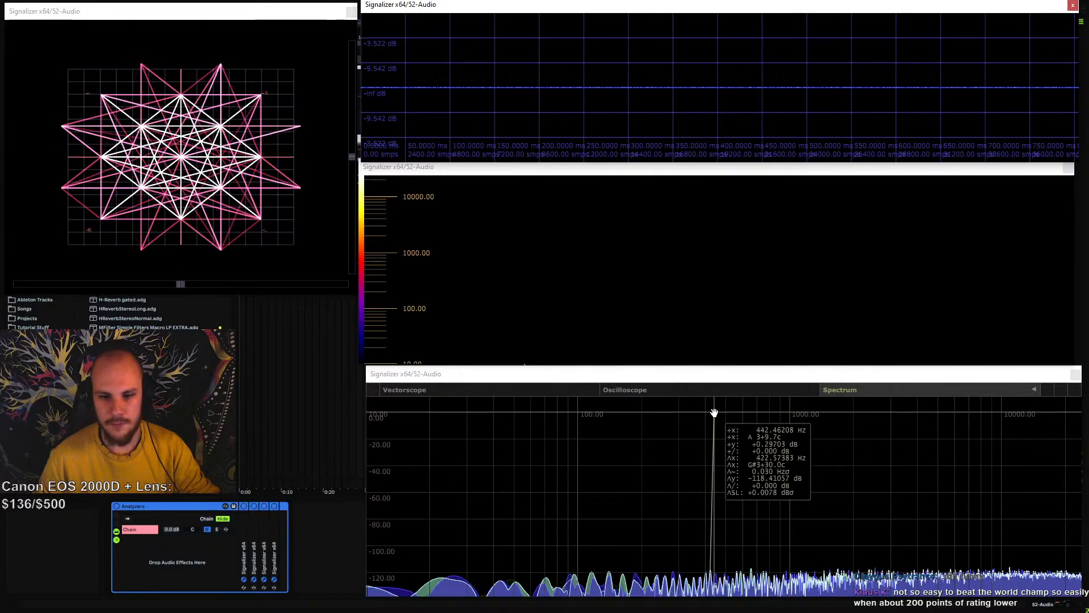
scroll(714, 412, up, 1)
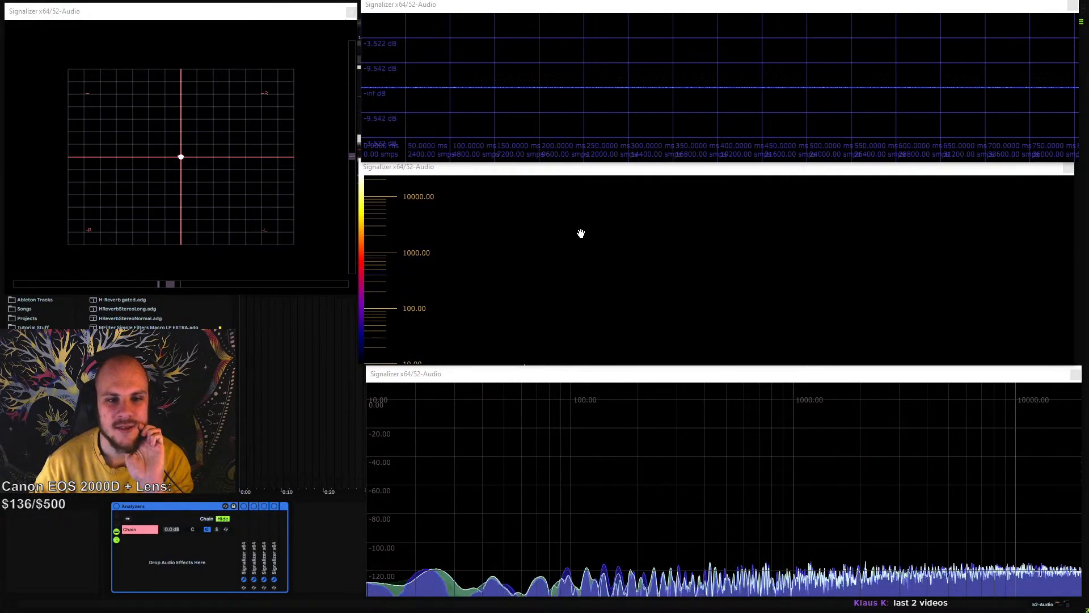
Play and pause the incoming audio twice to examine it on the four Signalizer displays
mouse_move(647, 175)
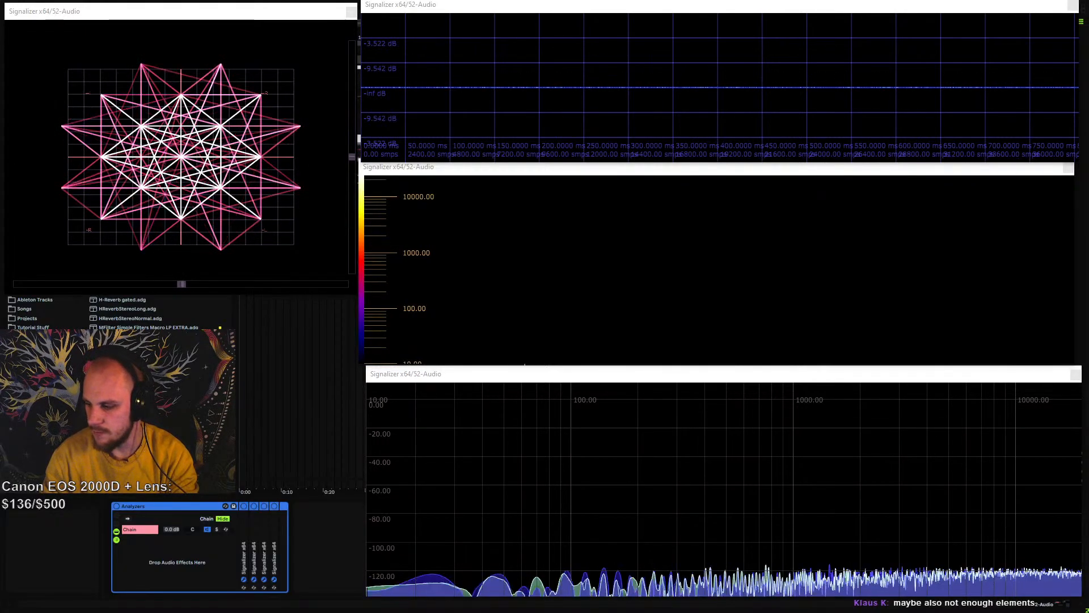
key(space)
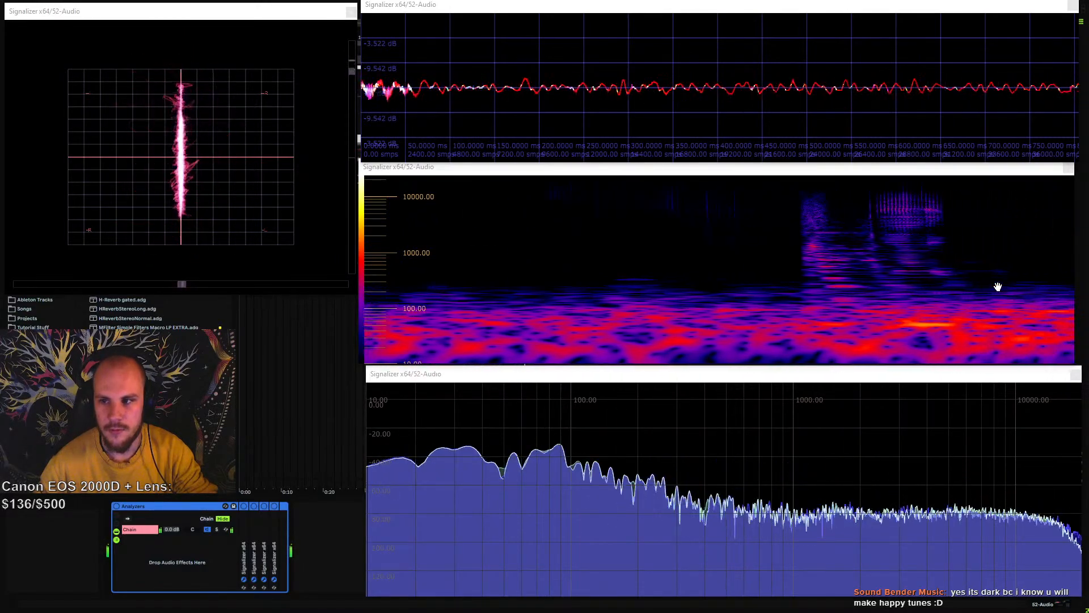
key(space)
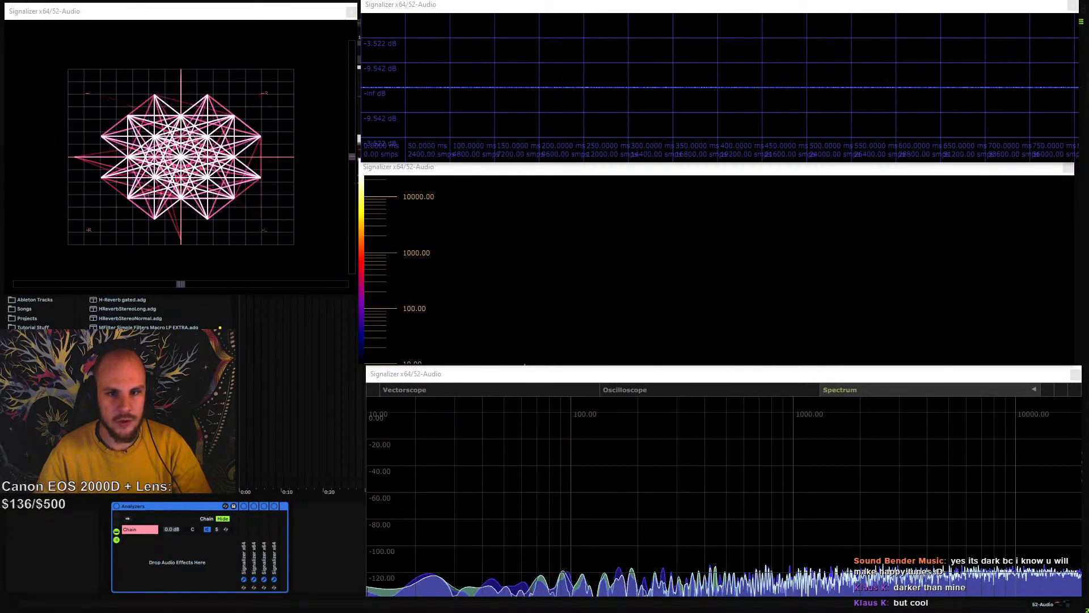
key(space)
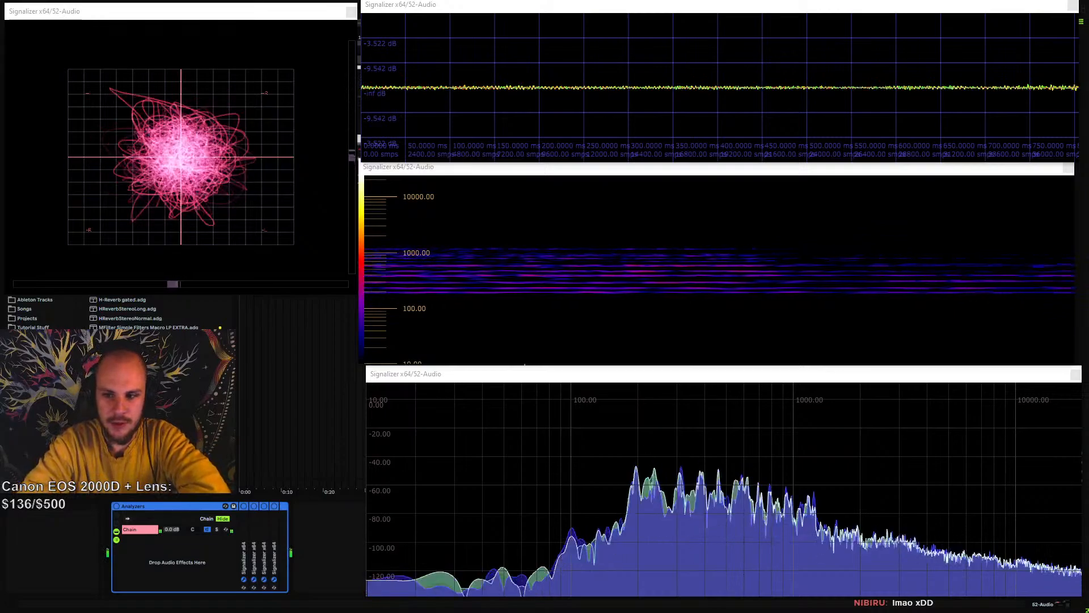
key(space)
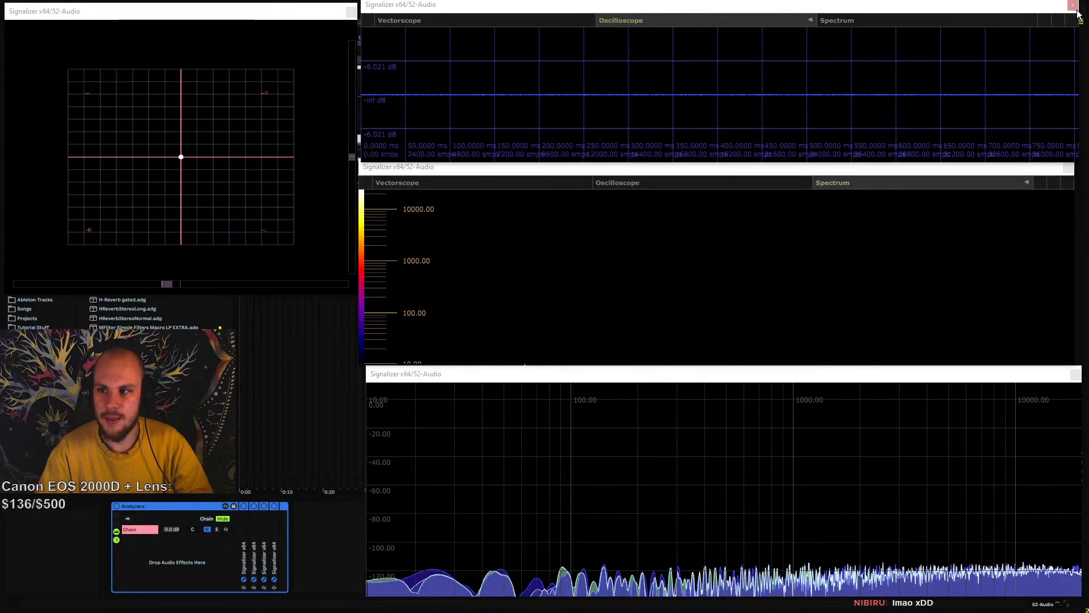
Close the oscilloscope, spectrogram, spectrum and vectorscope windows of the Analyzers rack
click(1073, 5)
click(1069, 168)
click(1075, 375)
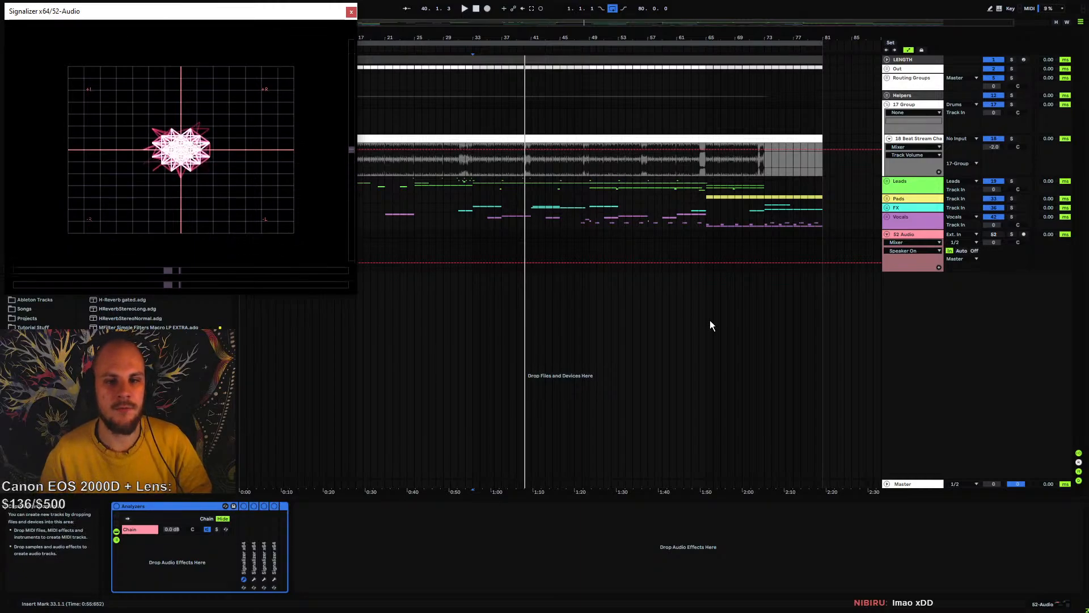
click(351, 12)
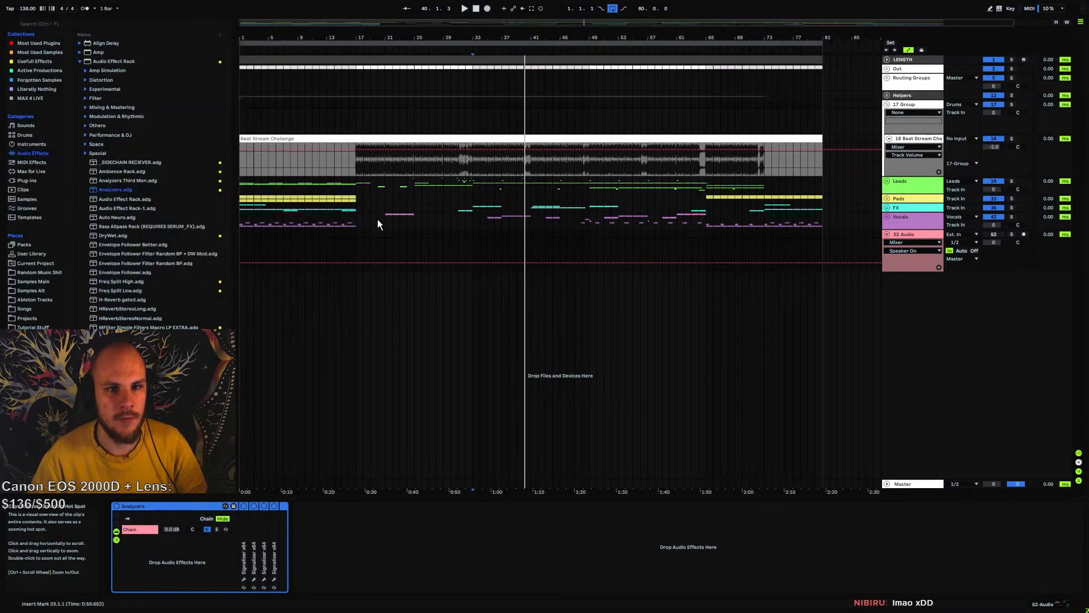